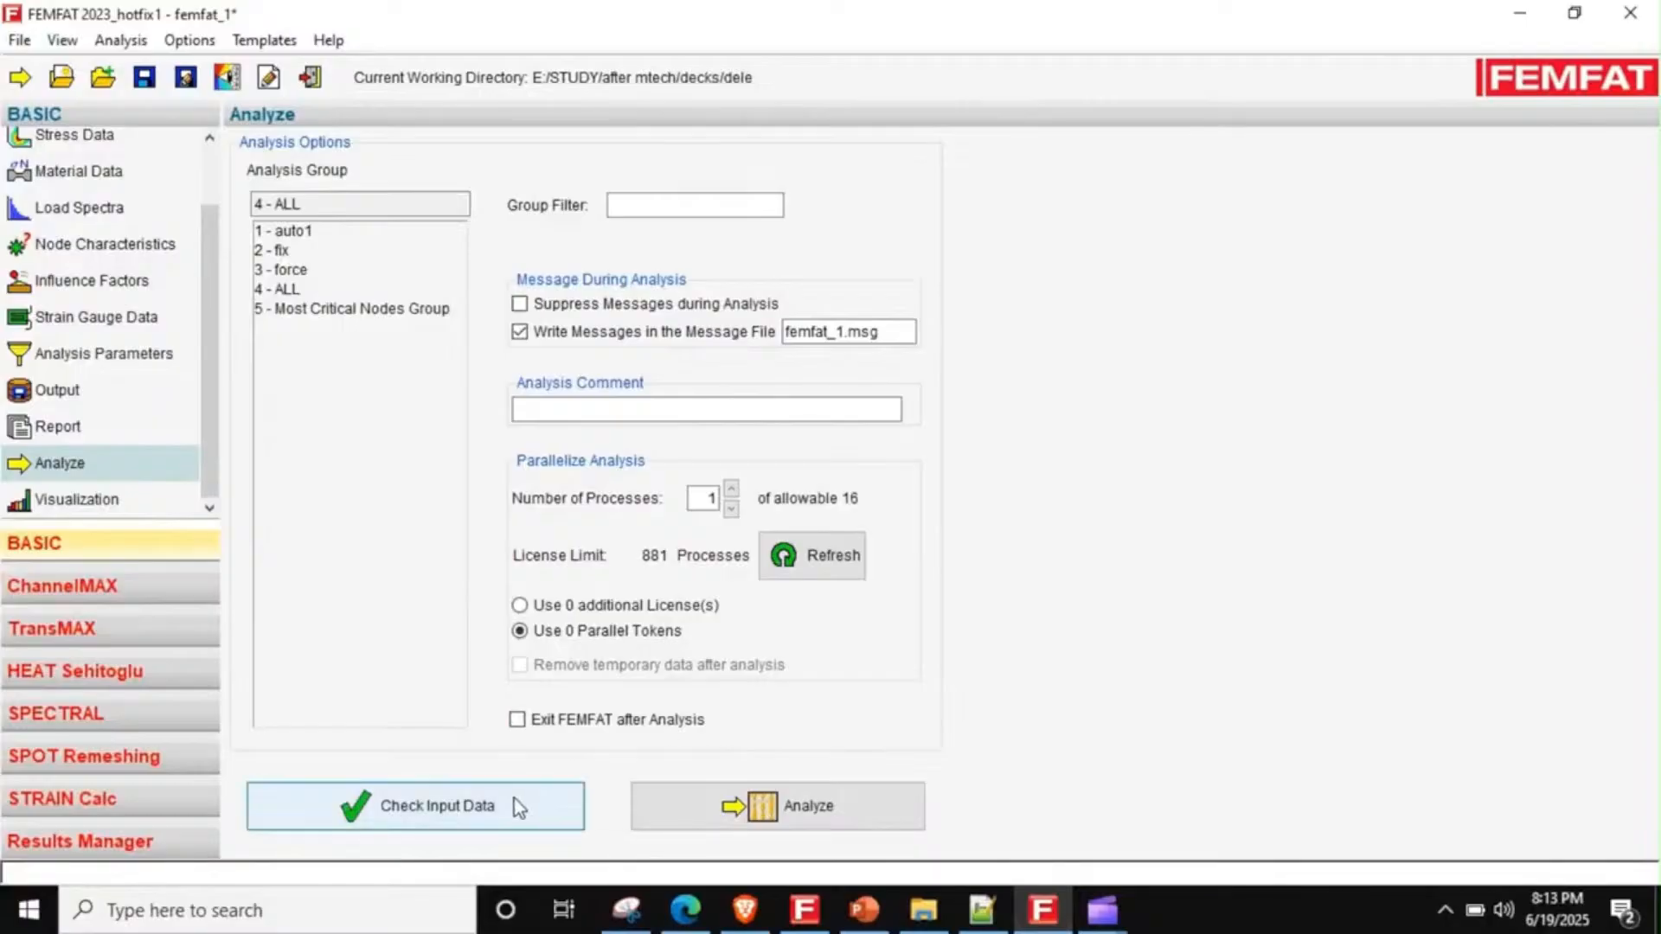
- Run the input data check for the ALL group and review its materials, influence factors, filters and stress results
left_click(514, 797)
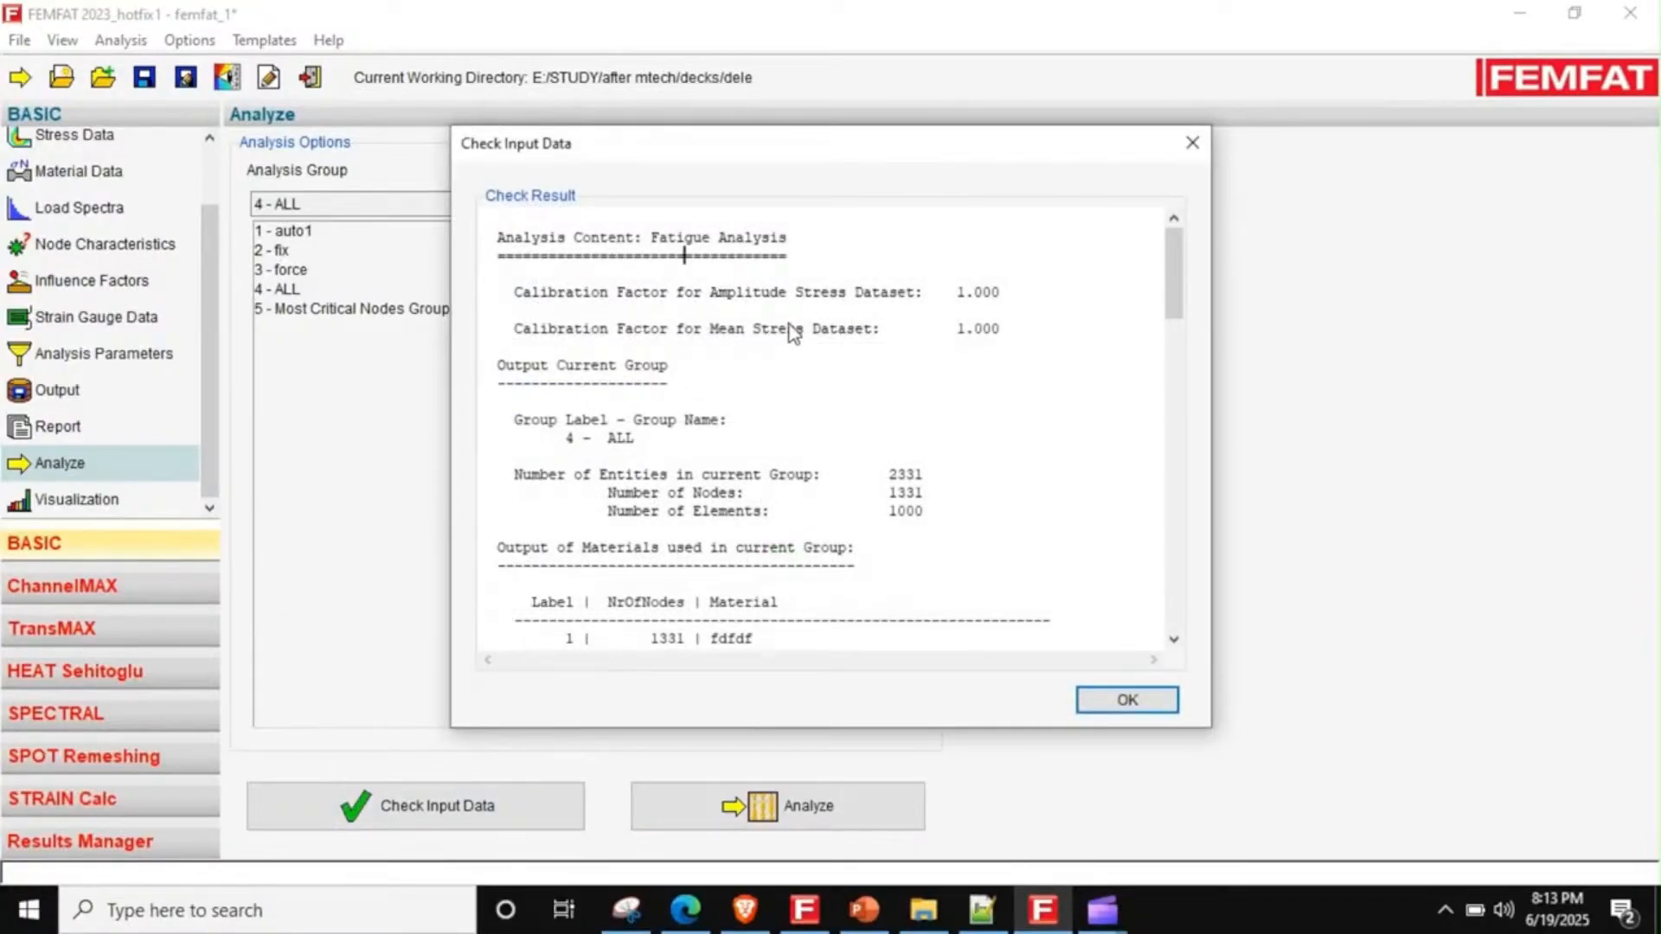
scroll(670, 451, "down", 3)
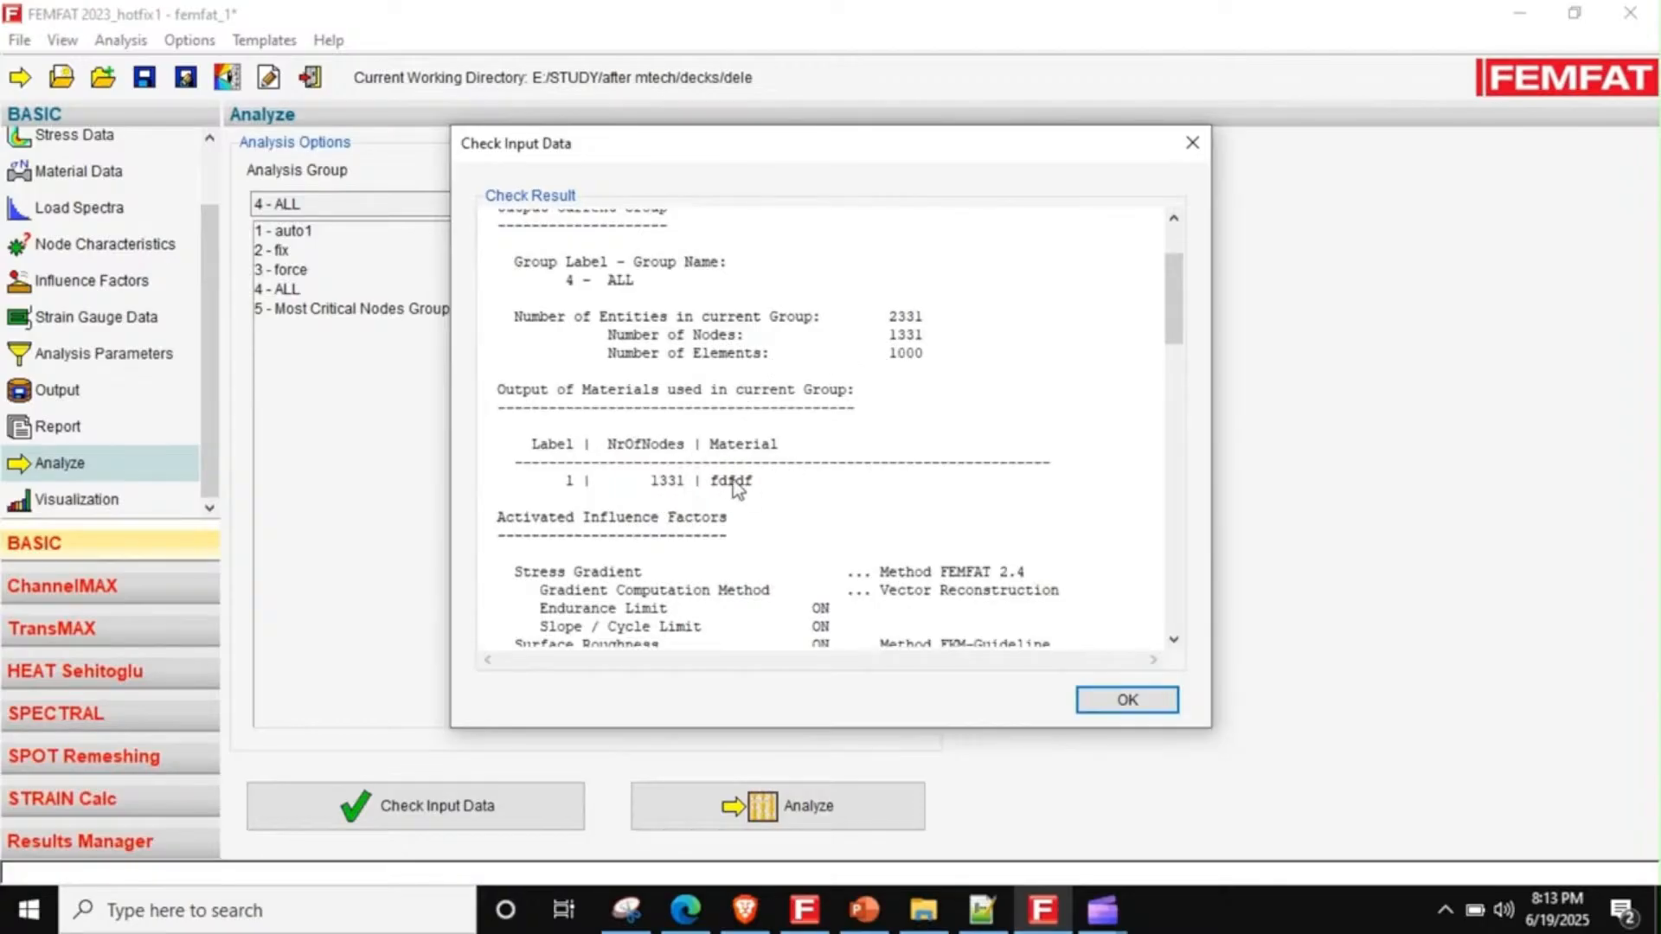
scroll(735, 486, "down", 7)
scroll(802, 394, "up", 7)
scroll(787, 424, "down", 6)
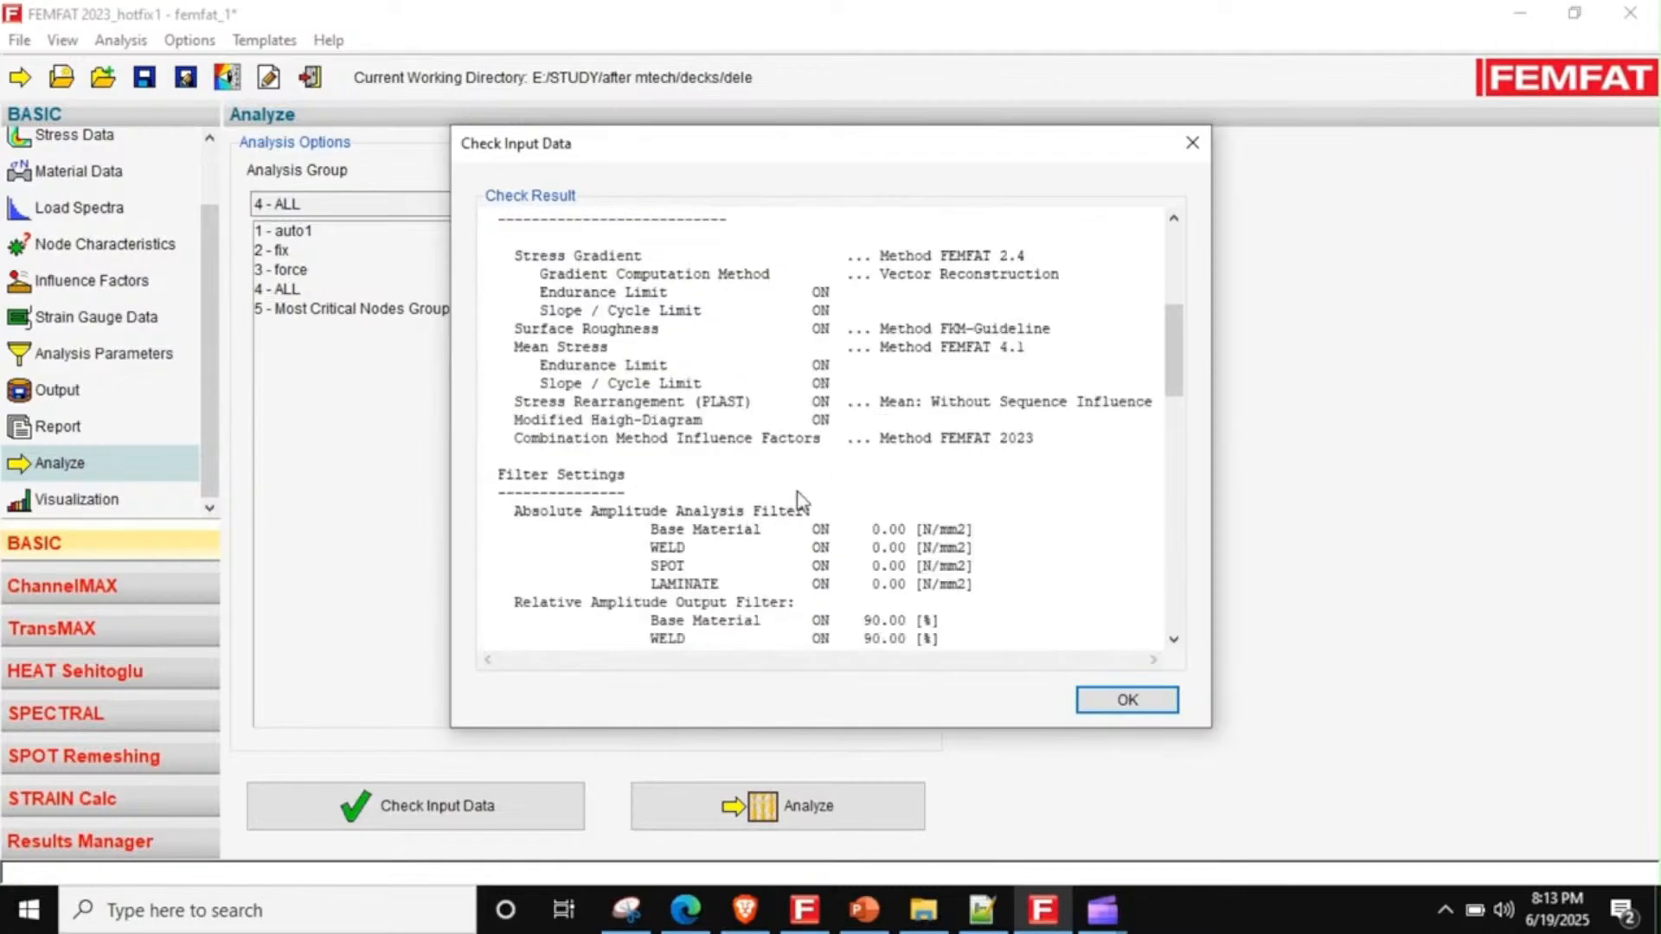
scroll(787, 421, "down", 9)
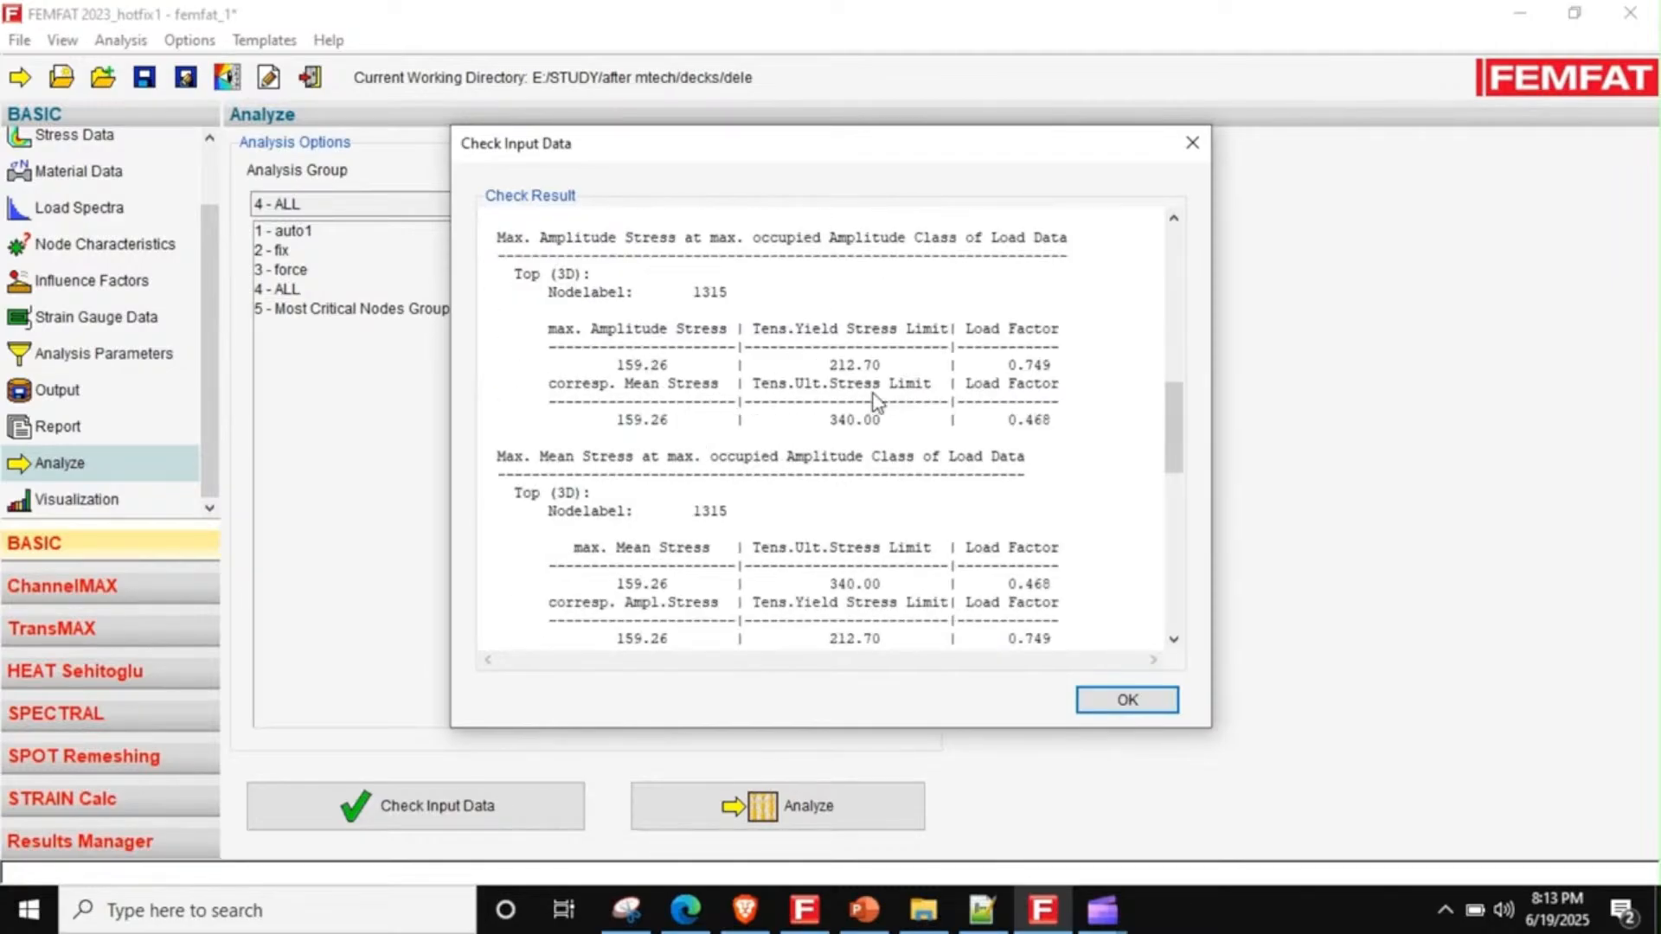
scroll(718, 506, "down", 6)
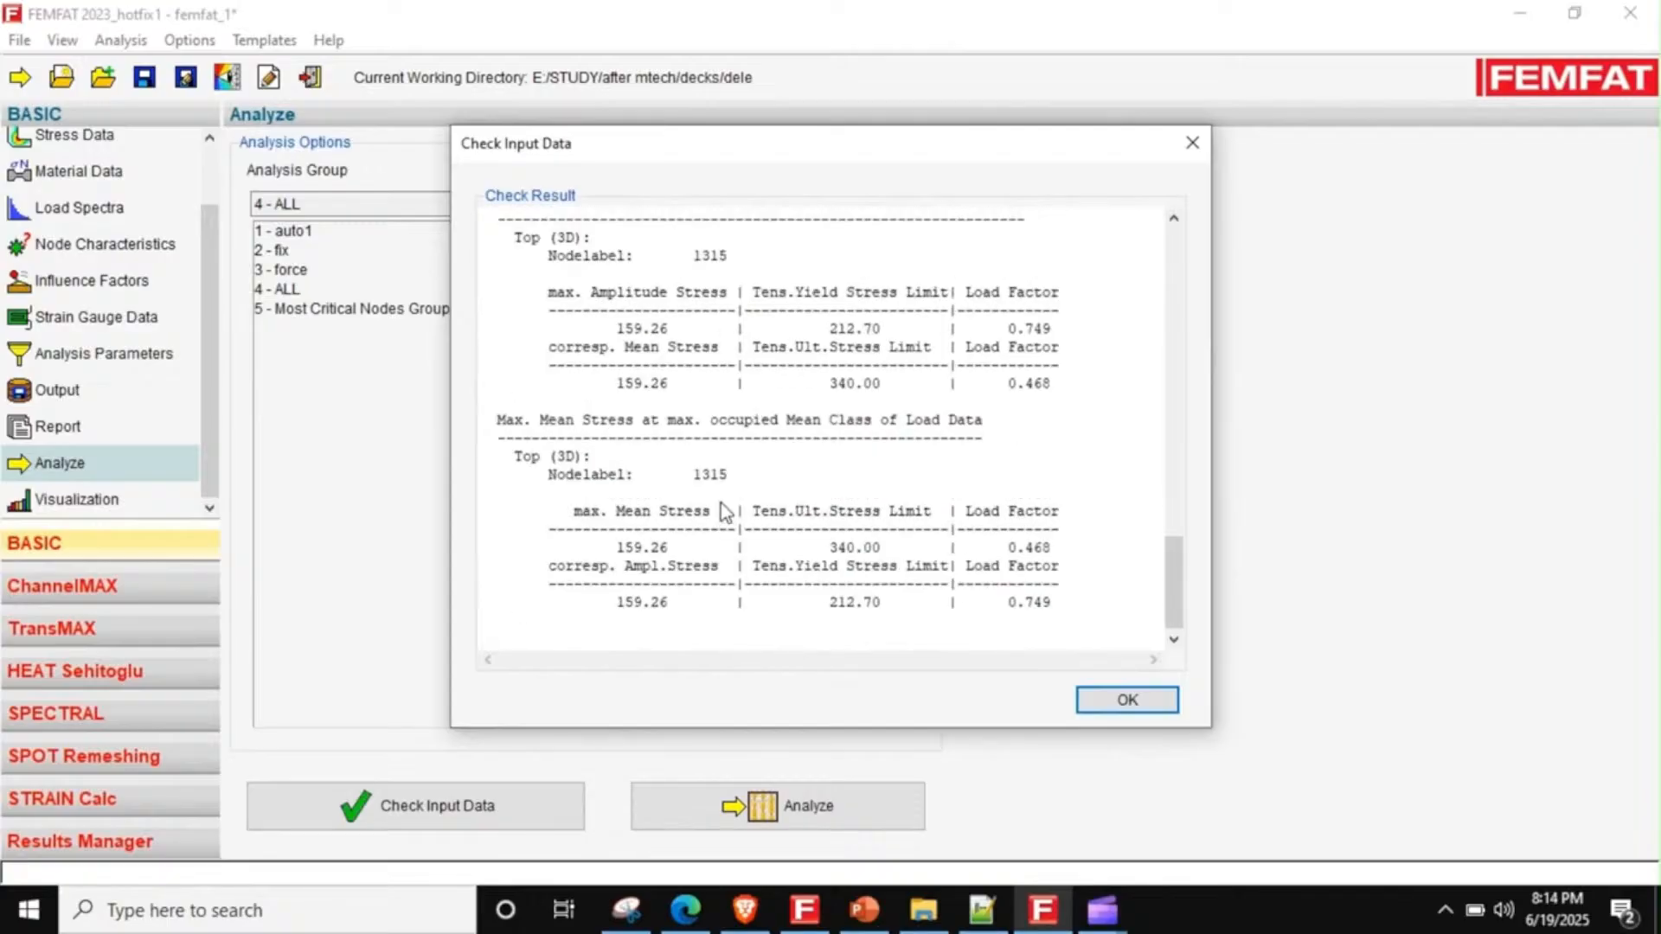
left_click(1113, 699)
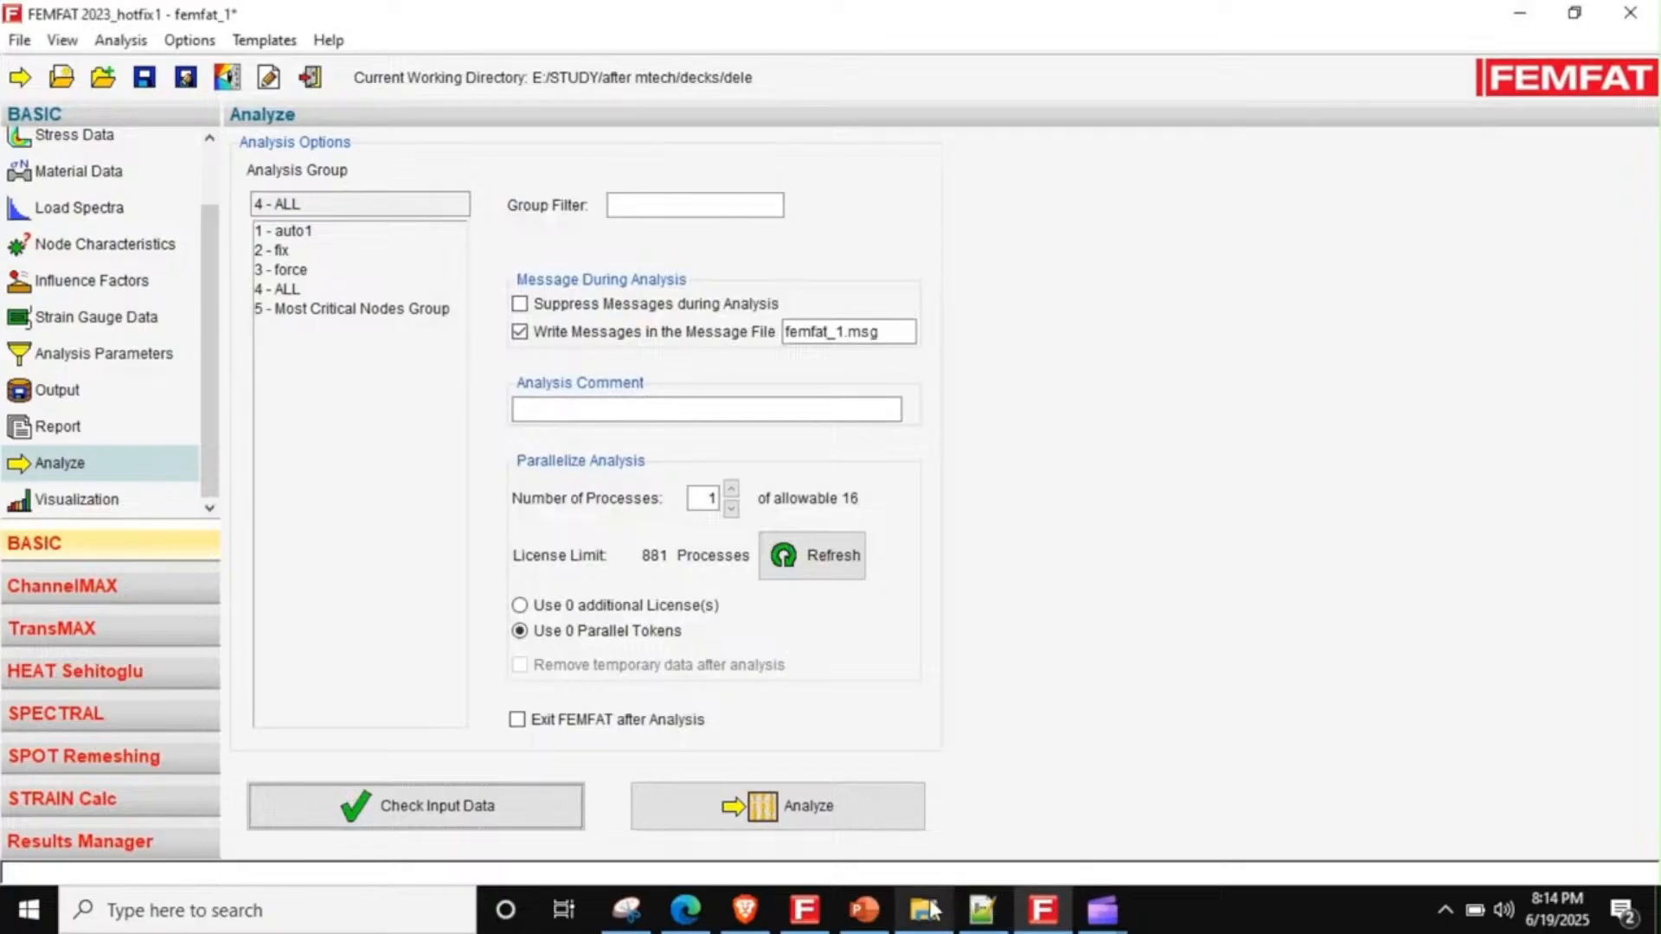
- Open femfat_1.cid from the dele working folder in Notepad++, reload its updated content and read through the check report
mouse_move(924, 910)
left_click(958, 831)
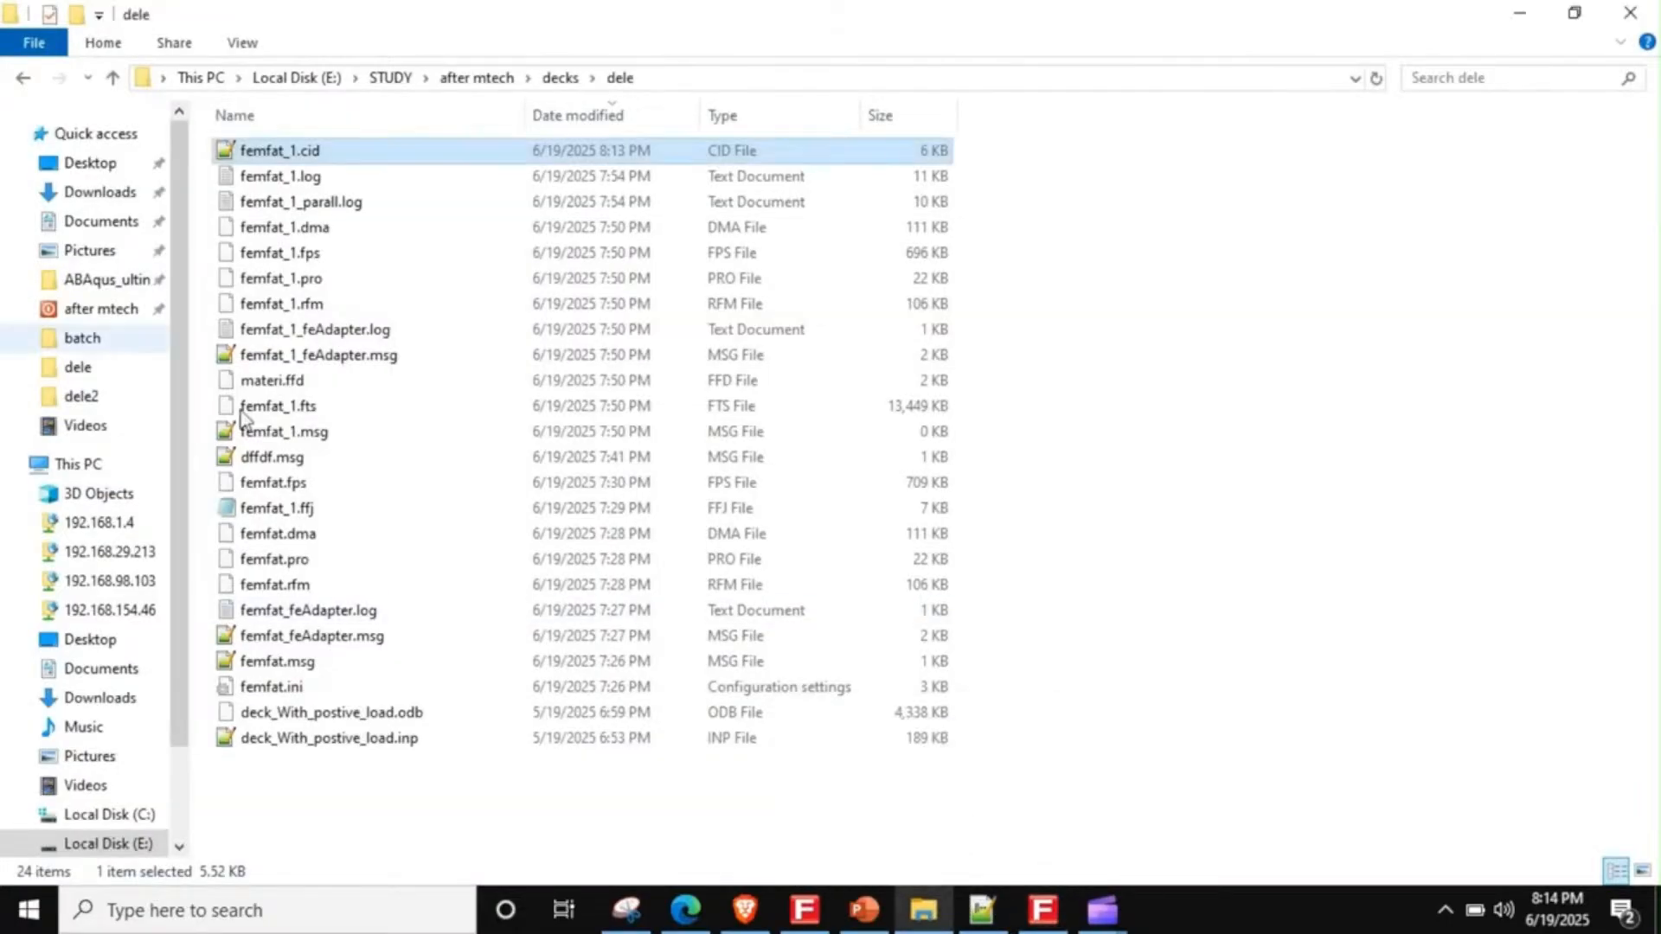
double_click(303, 159)
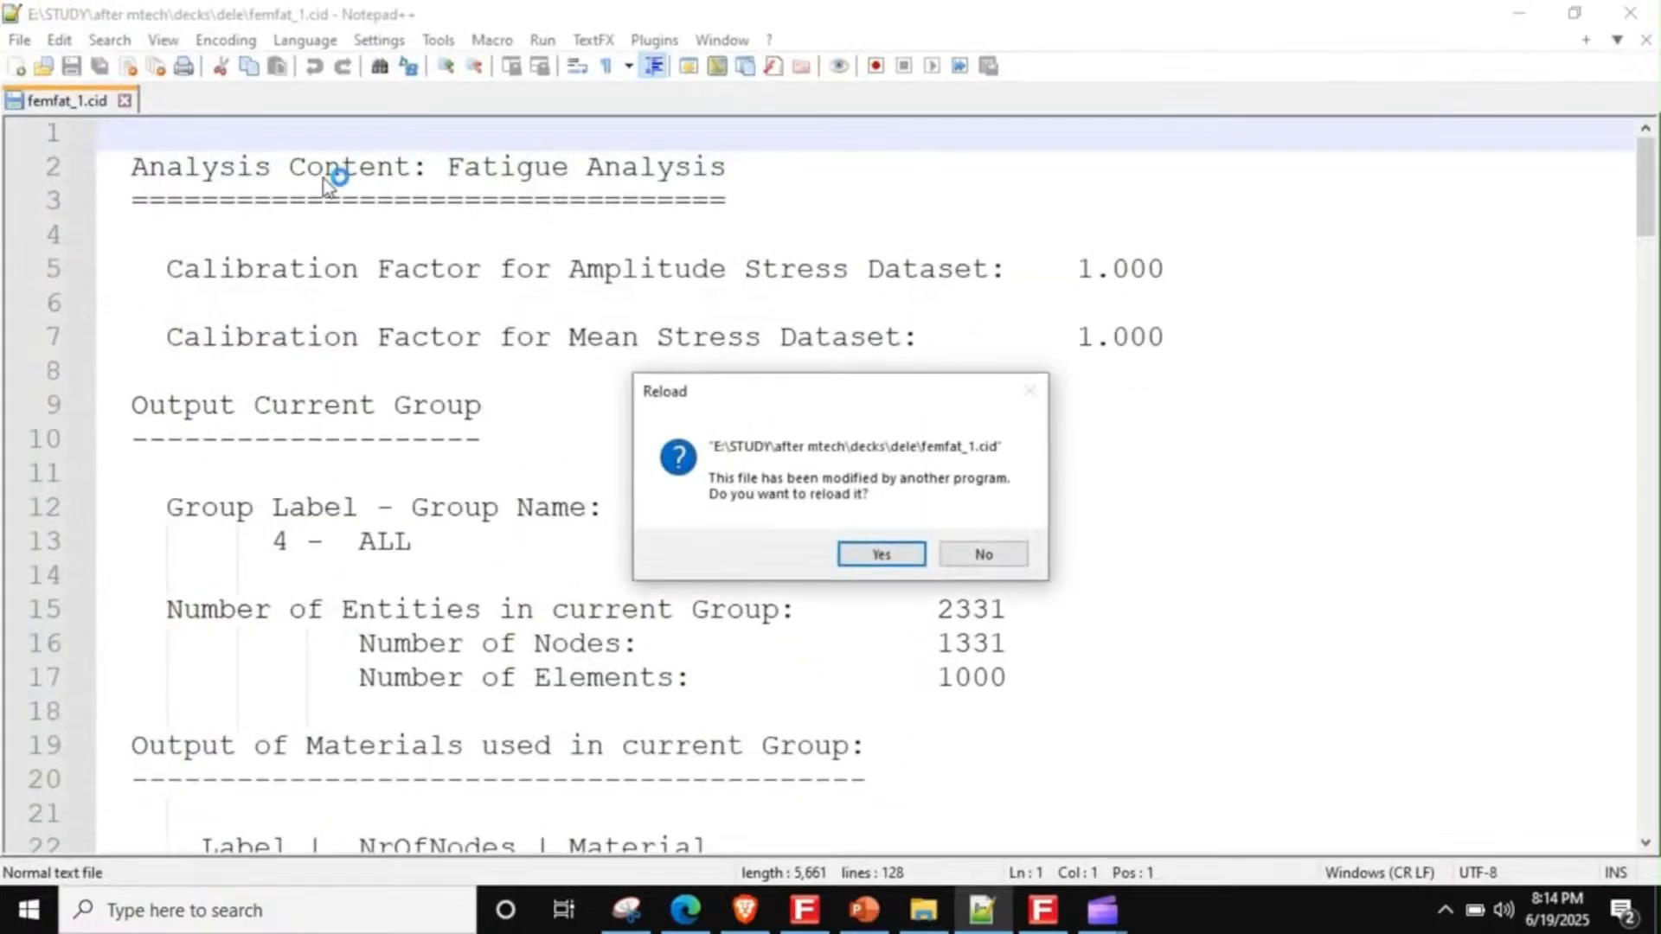
left_click(882, 546)
left_click(512, 336)
scroll(512, 339, "down", 19)
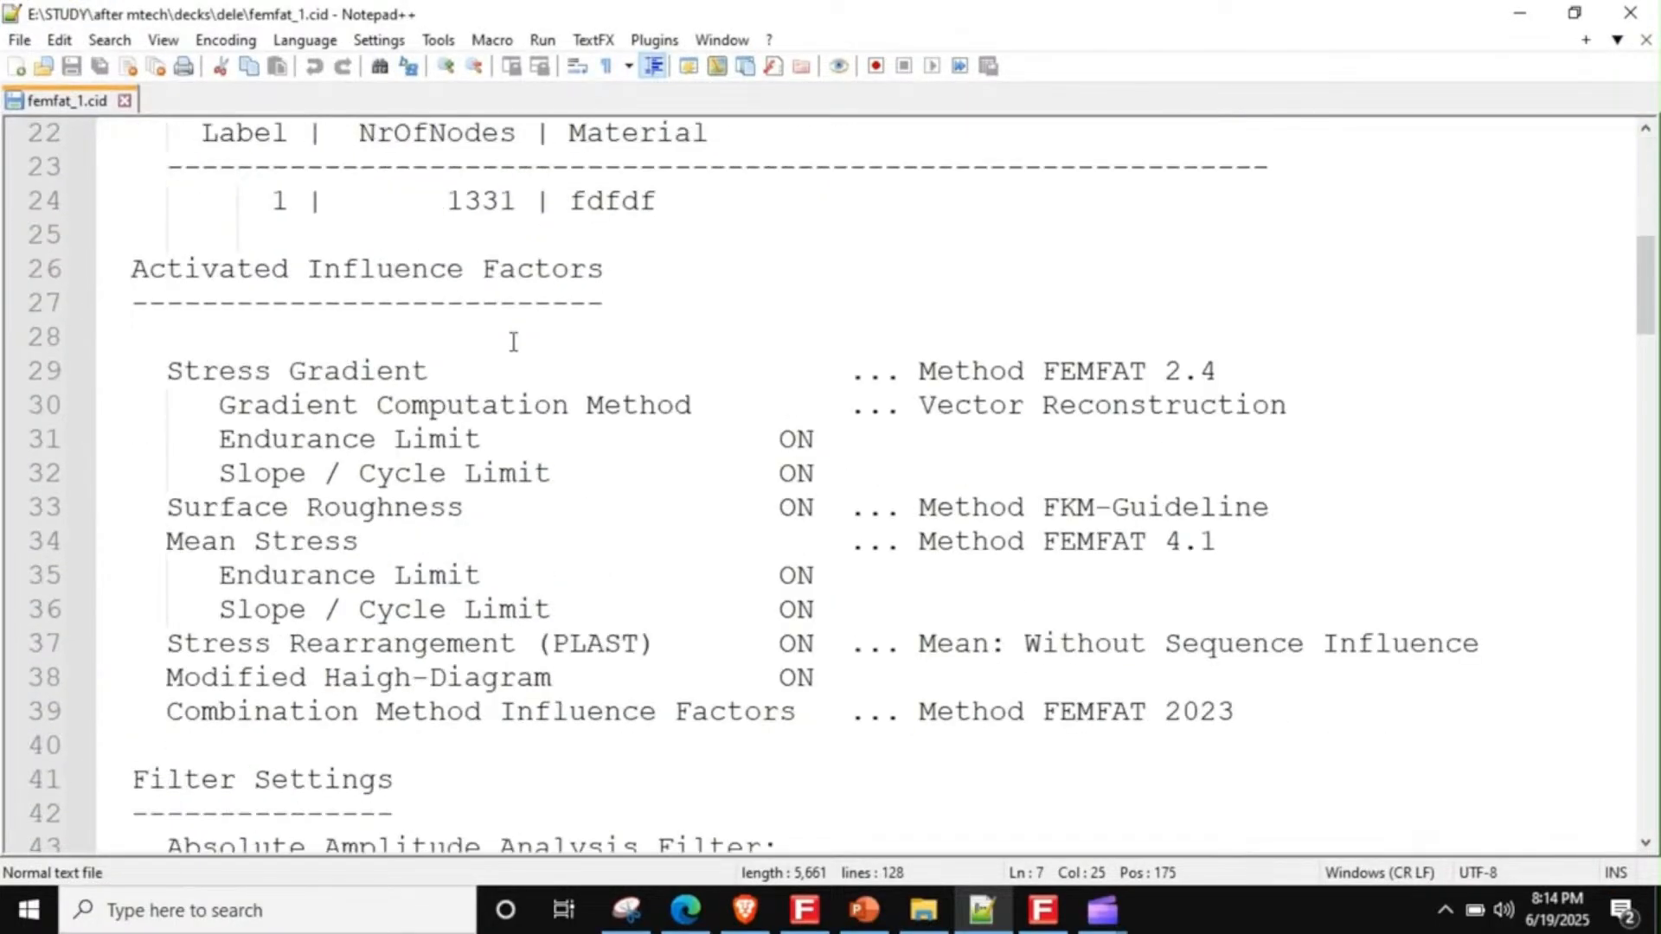
scroll(513, 342, "down", 5)
scroll(512, 342, "up", 15)
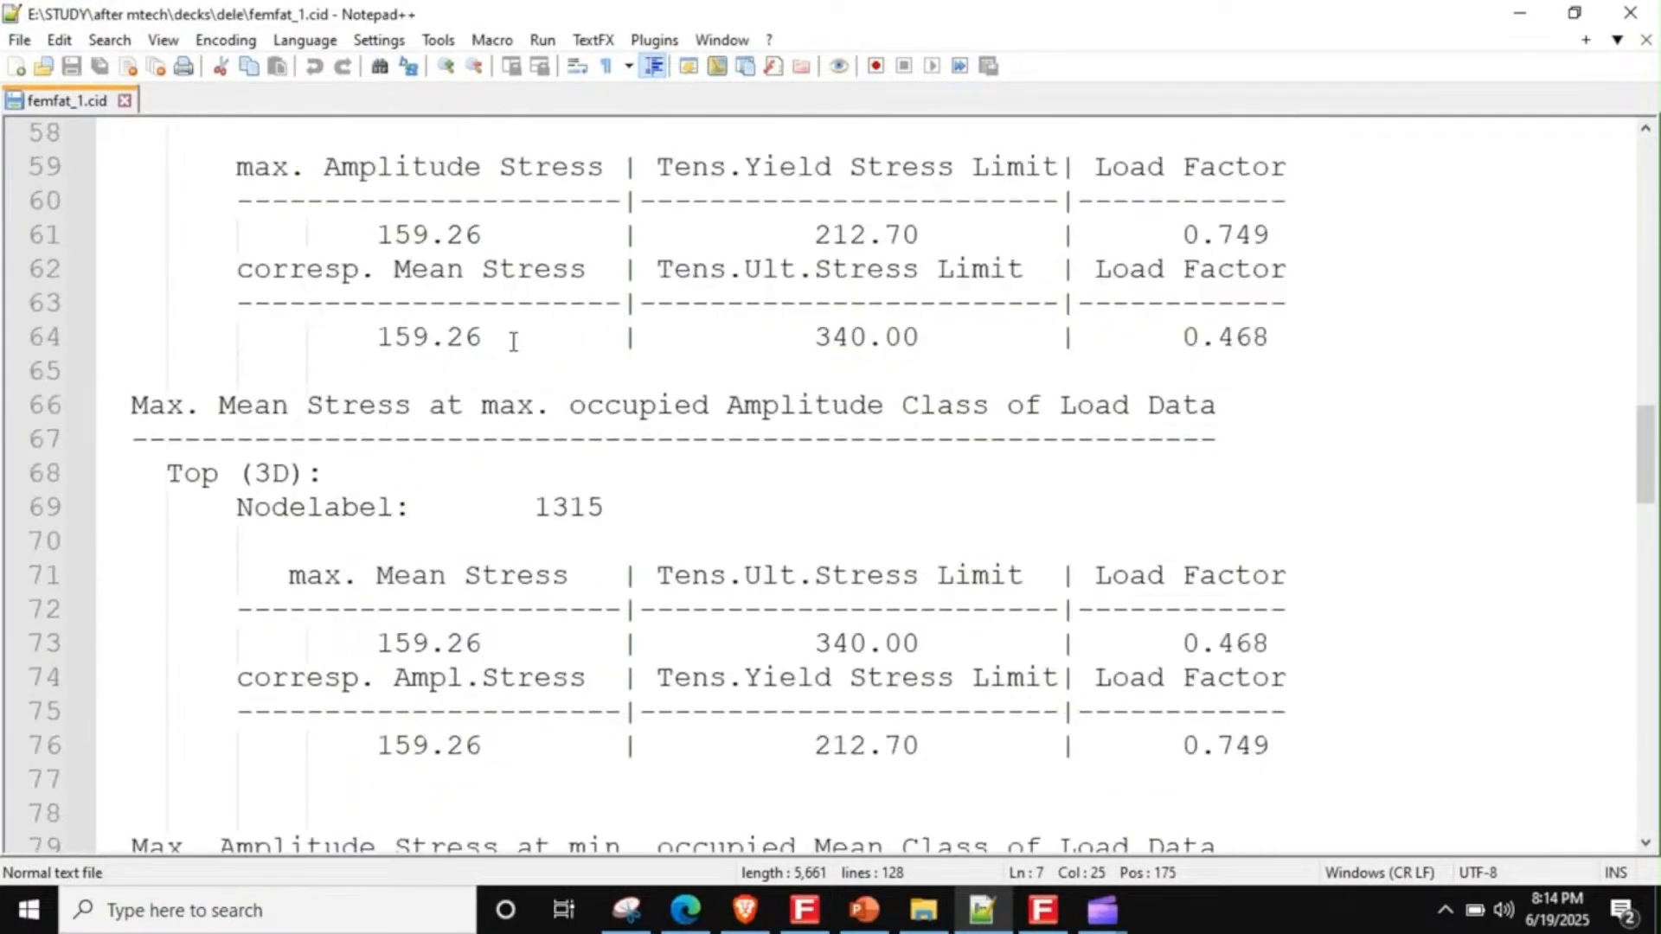
scroll(513, 342, "up", 4)
scroll(513, 339, "down", 20)
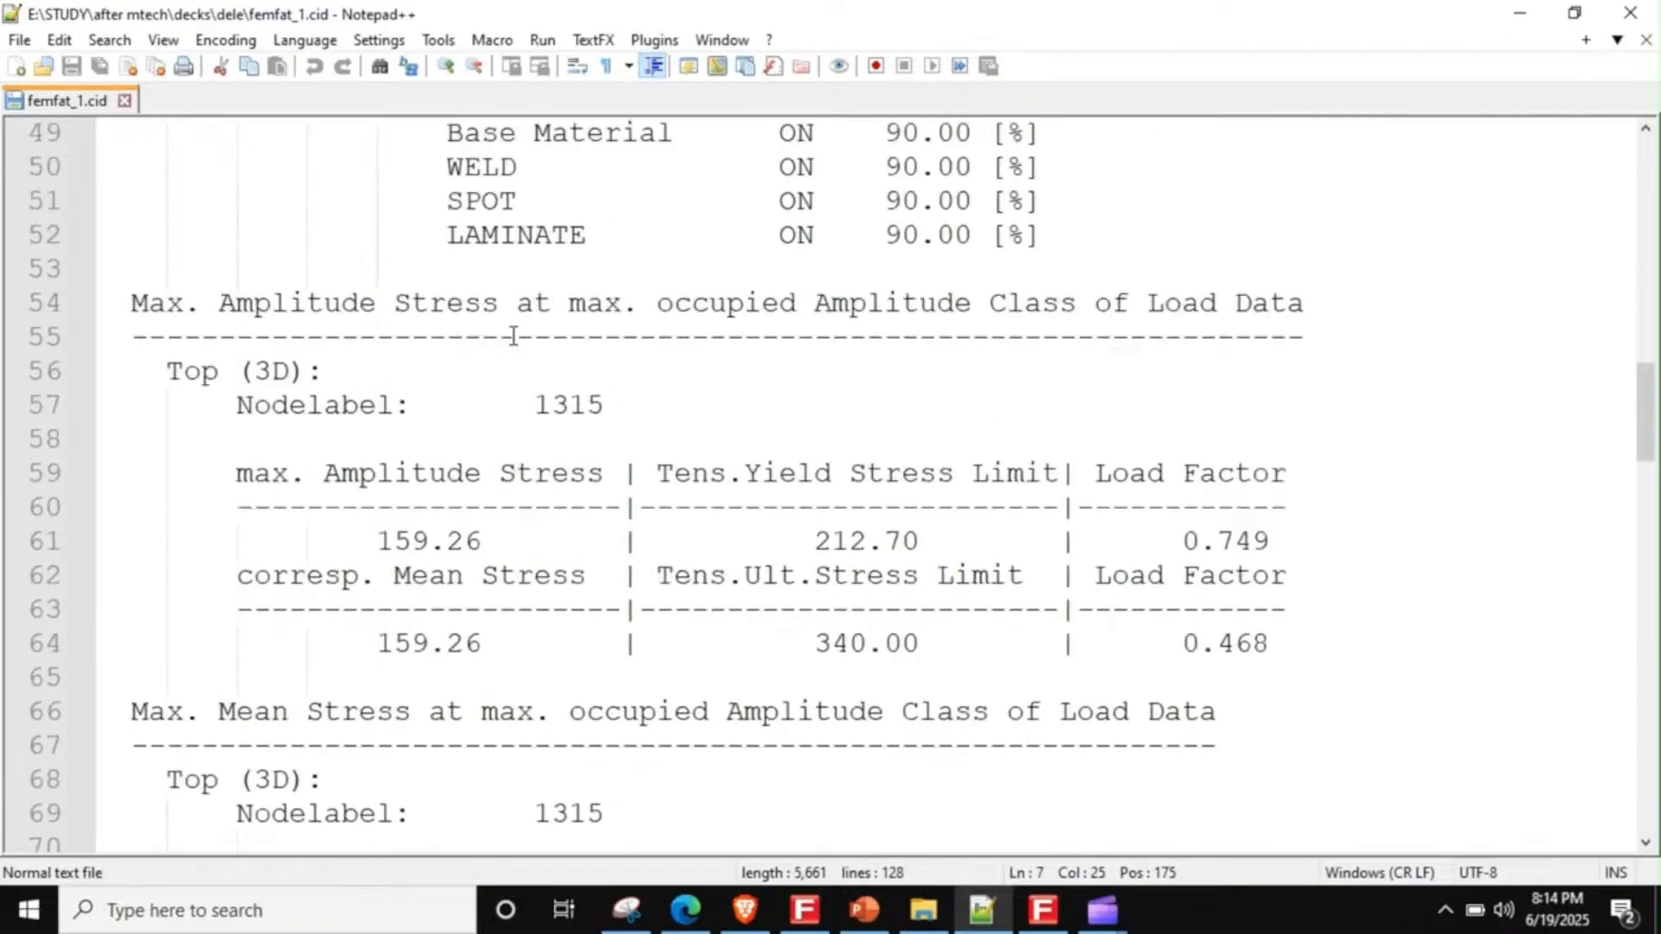
scroll(513, 336, "down", 6)
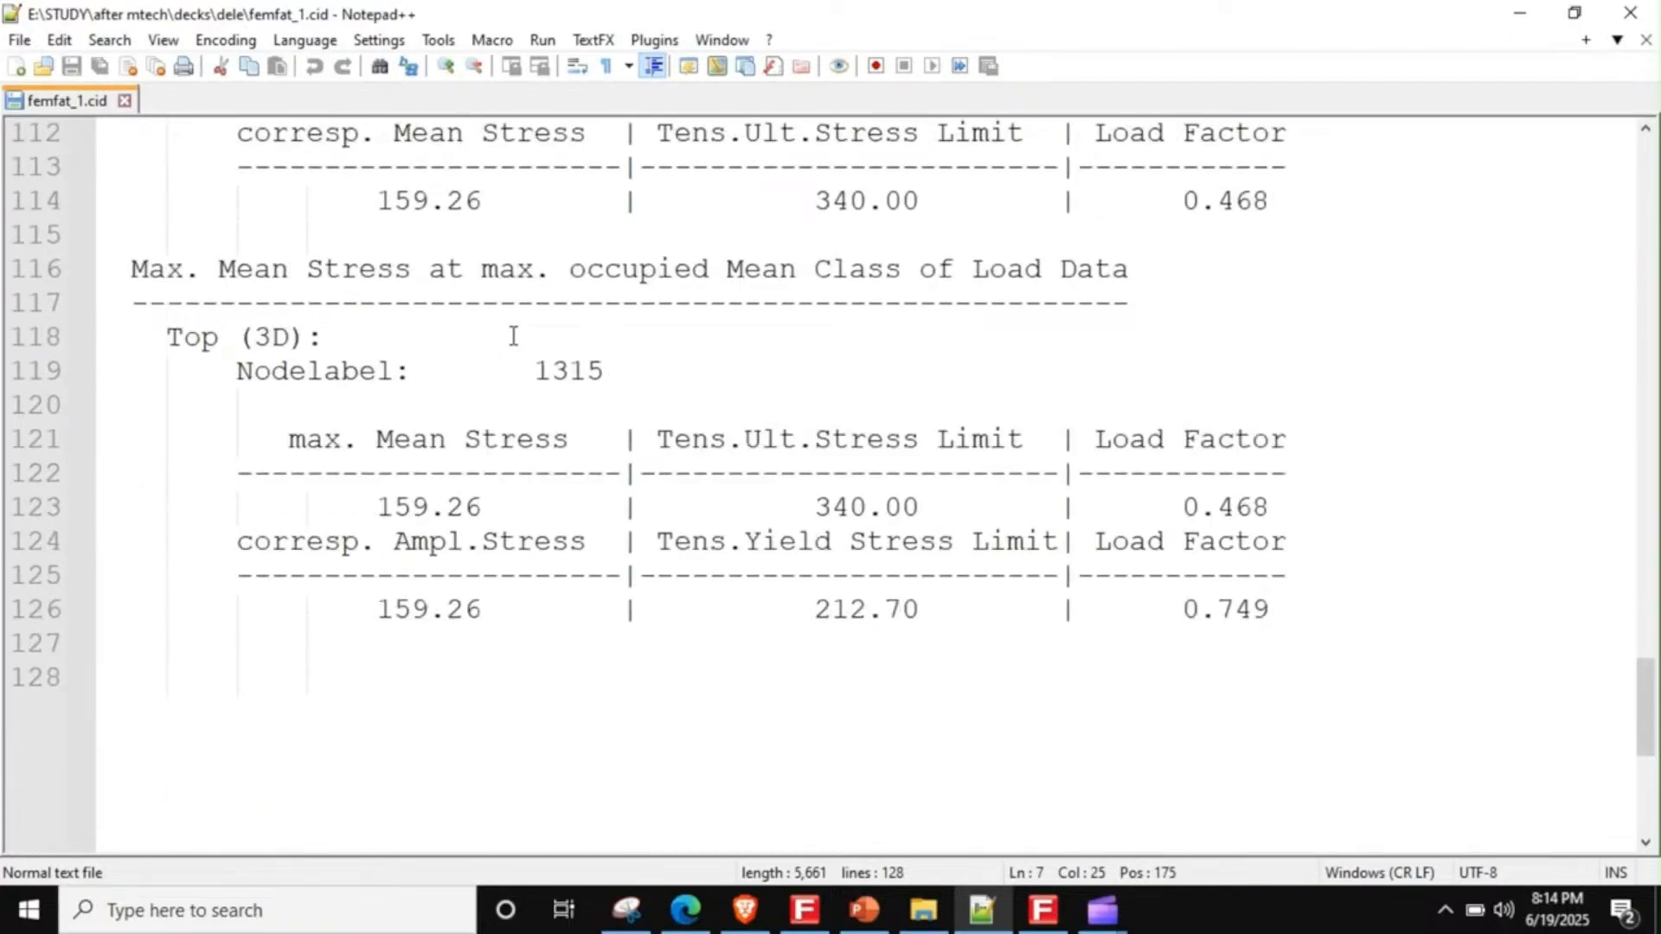
scroll(513, 336, "up", 20)
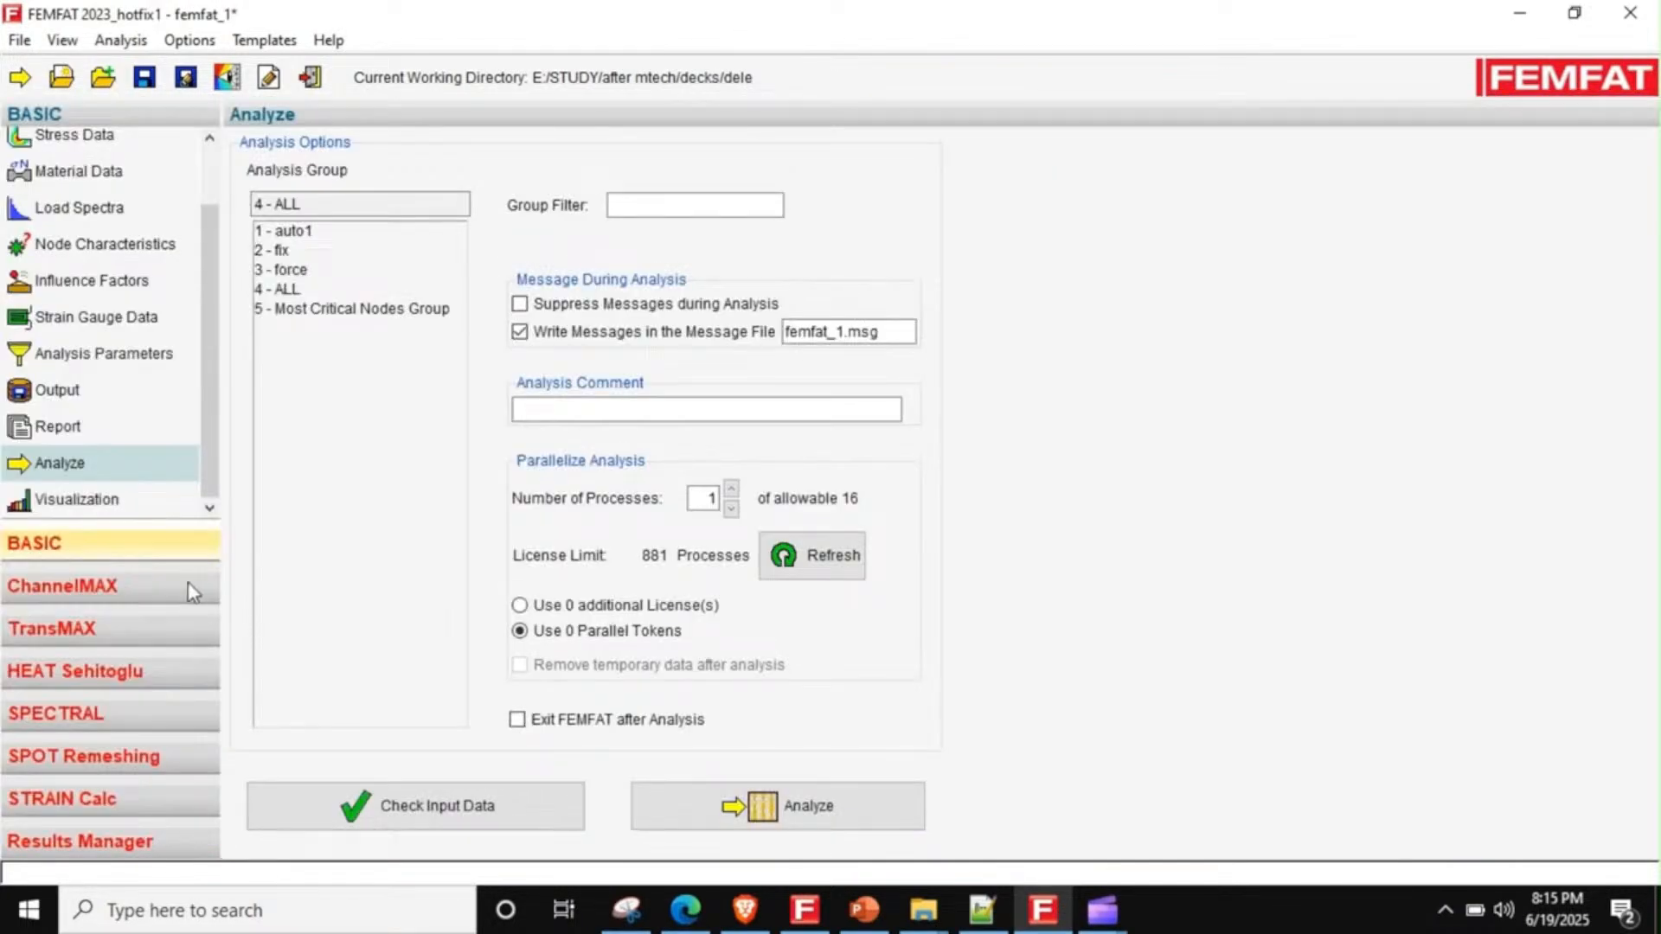
- Switch FEMFAT to the ChannelMAX module, view its channel definition, and examine the DMA column and DMA file output settings
left_click(193, 593)
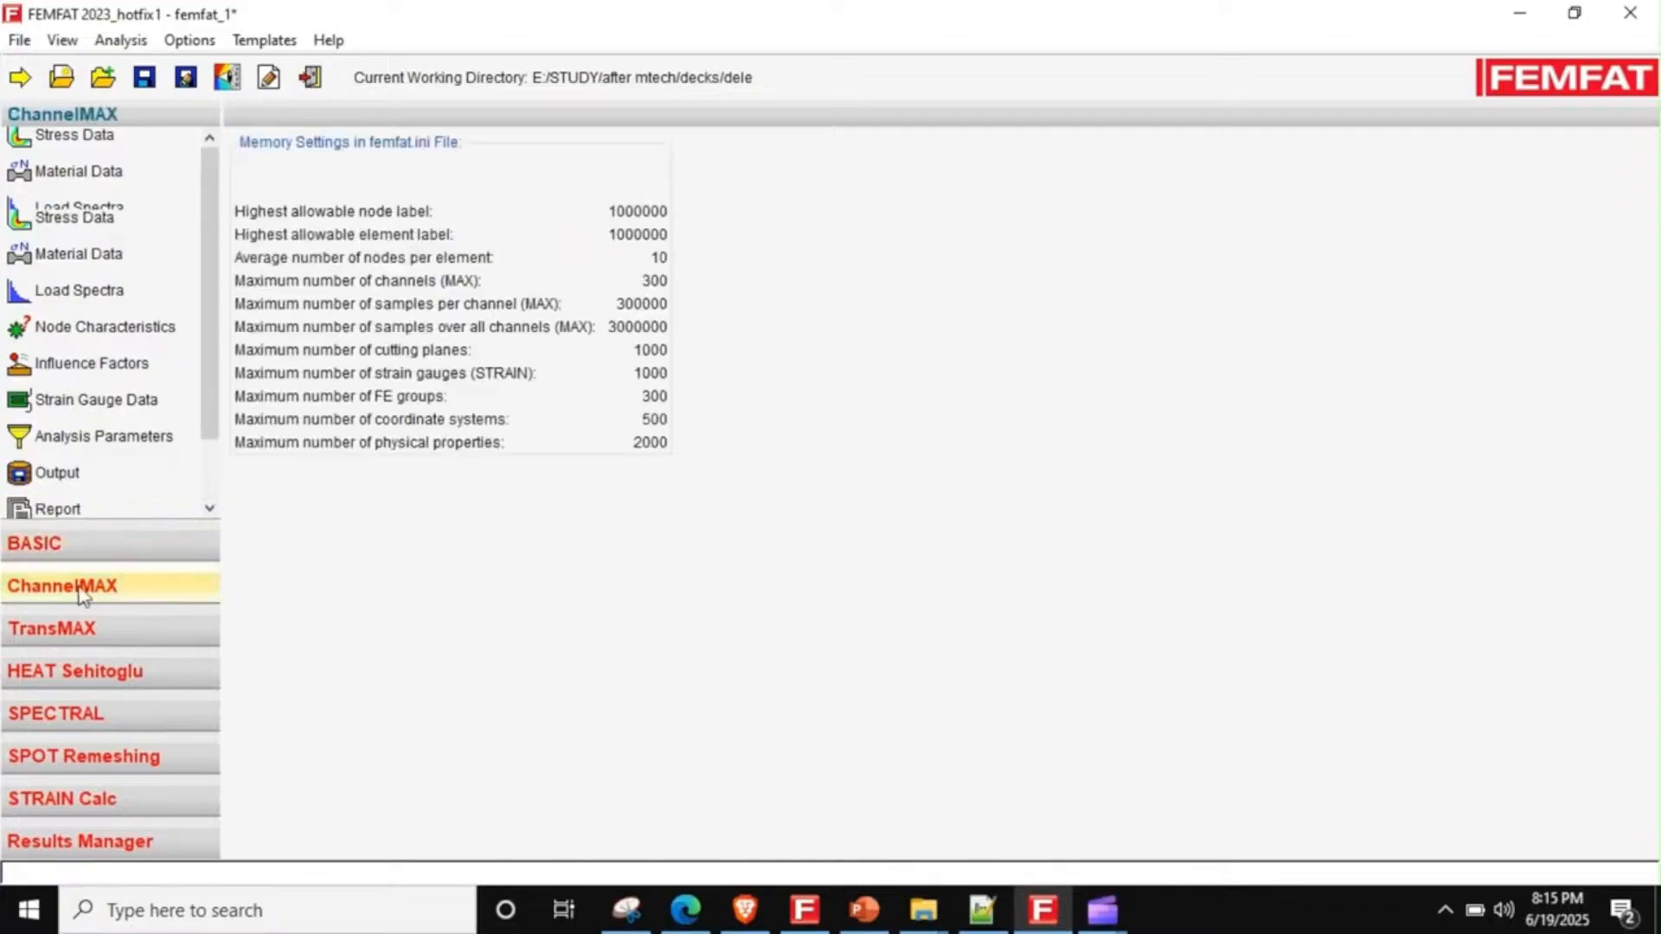
left_click(95, 219)
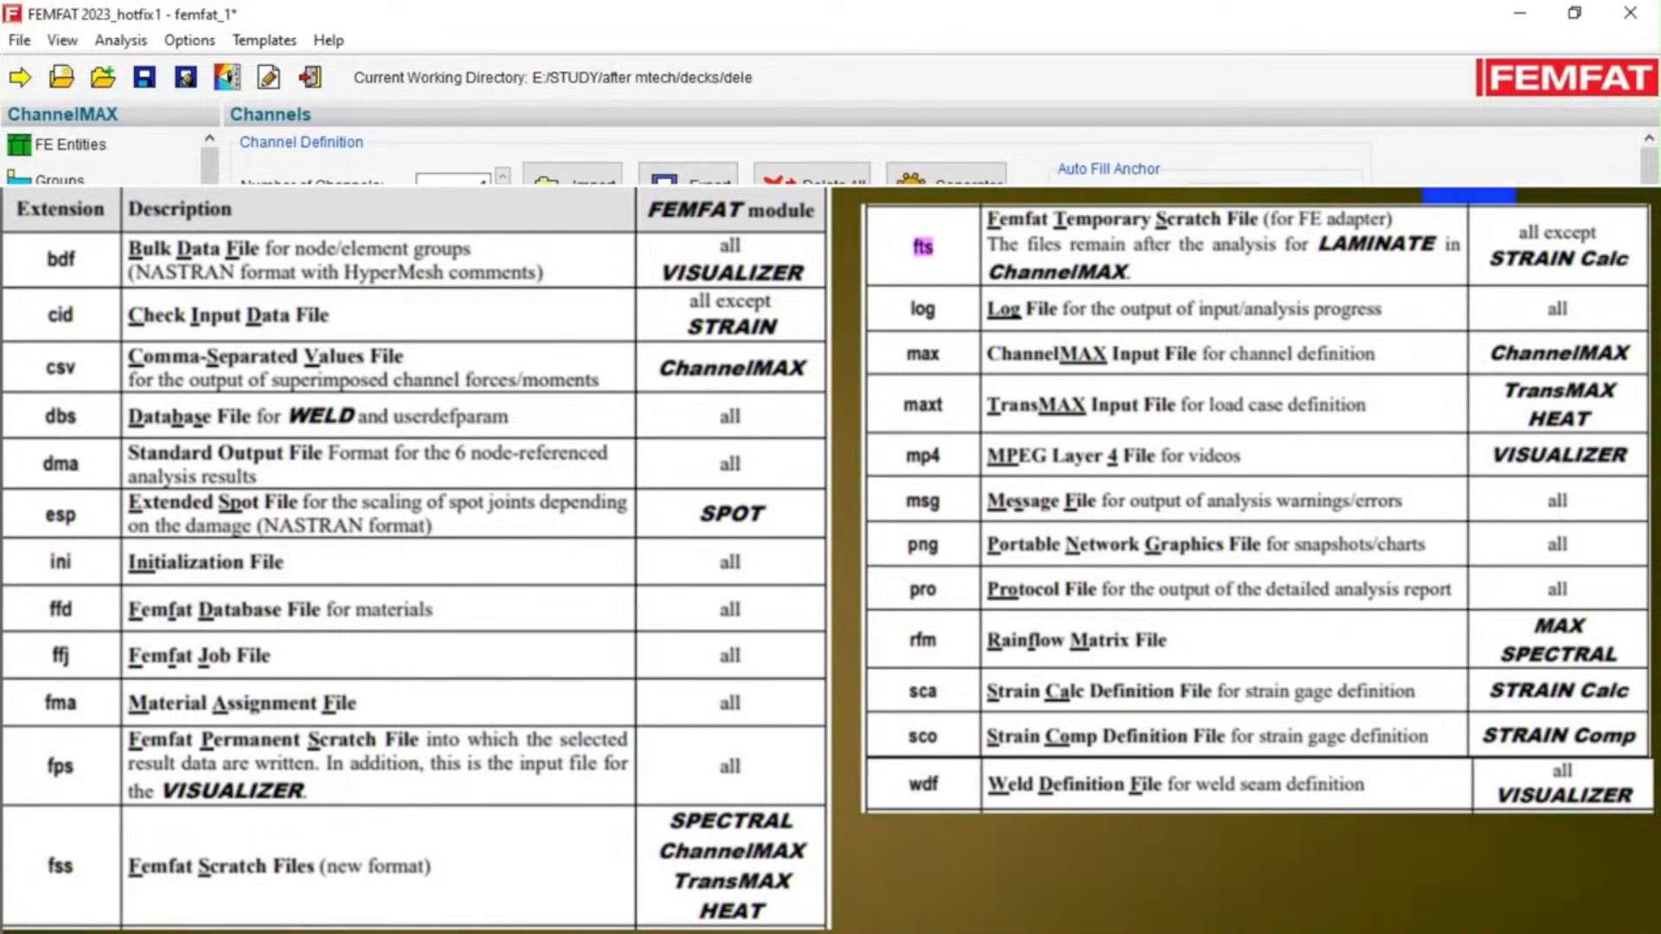
left_click(57, 473)
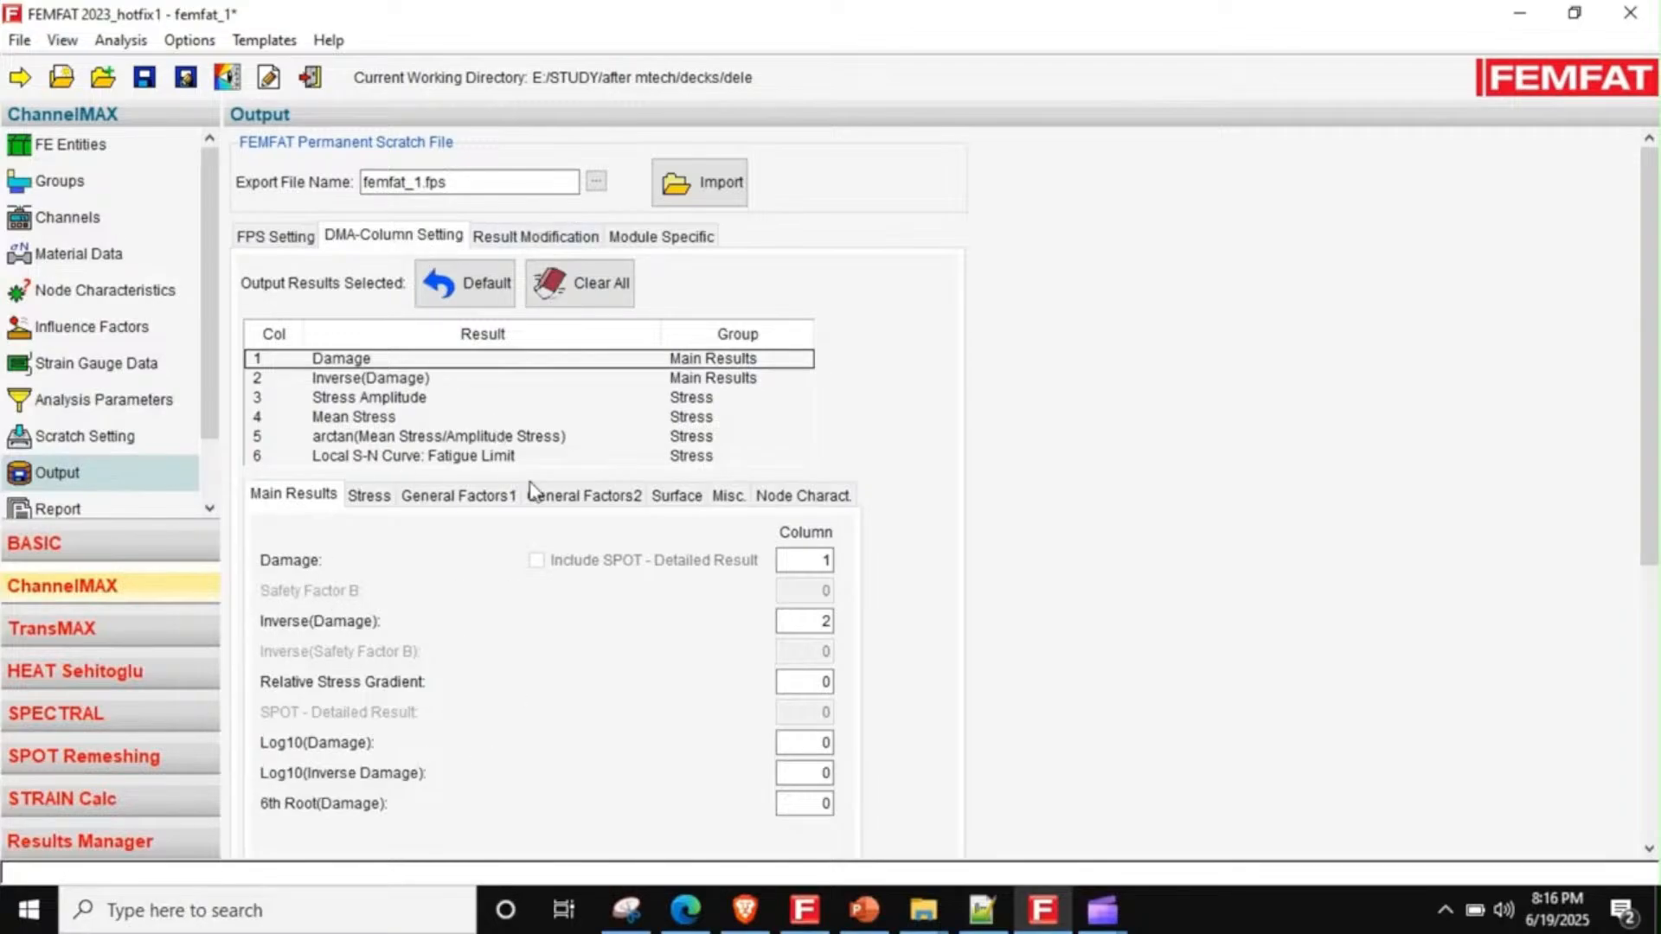
scroll(562, 573, "down", 5)
scroll(574, 667, "up", 5)
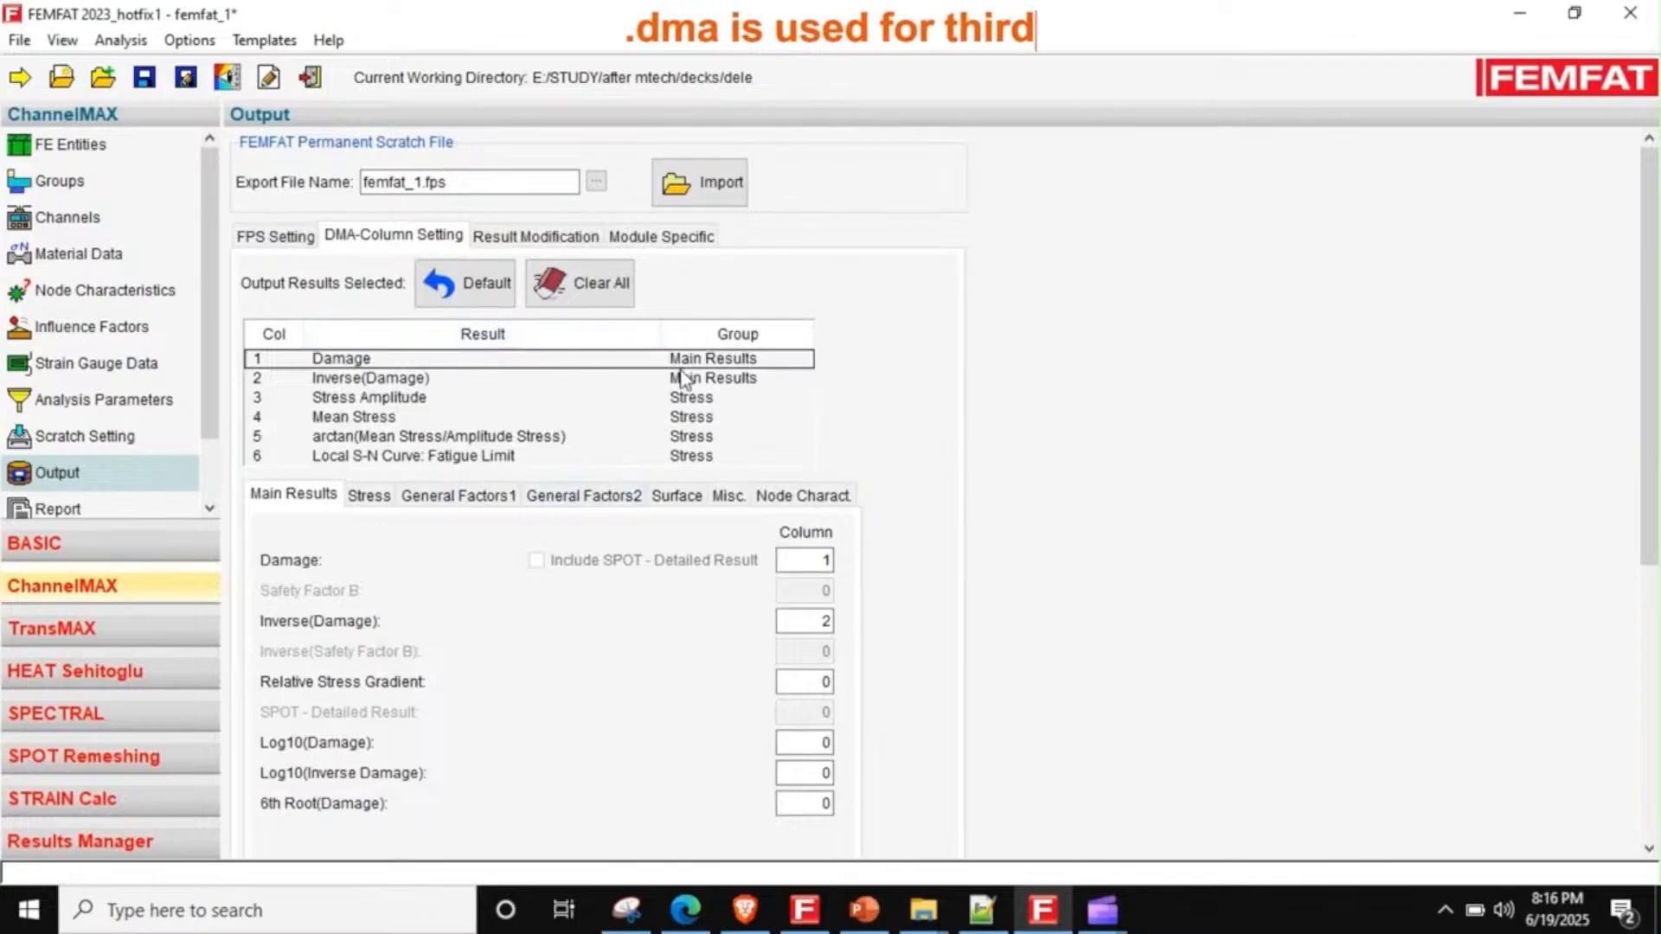
scroll(608, 584, "down", 5)
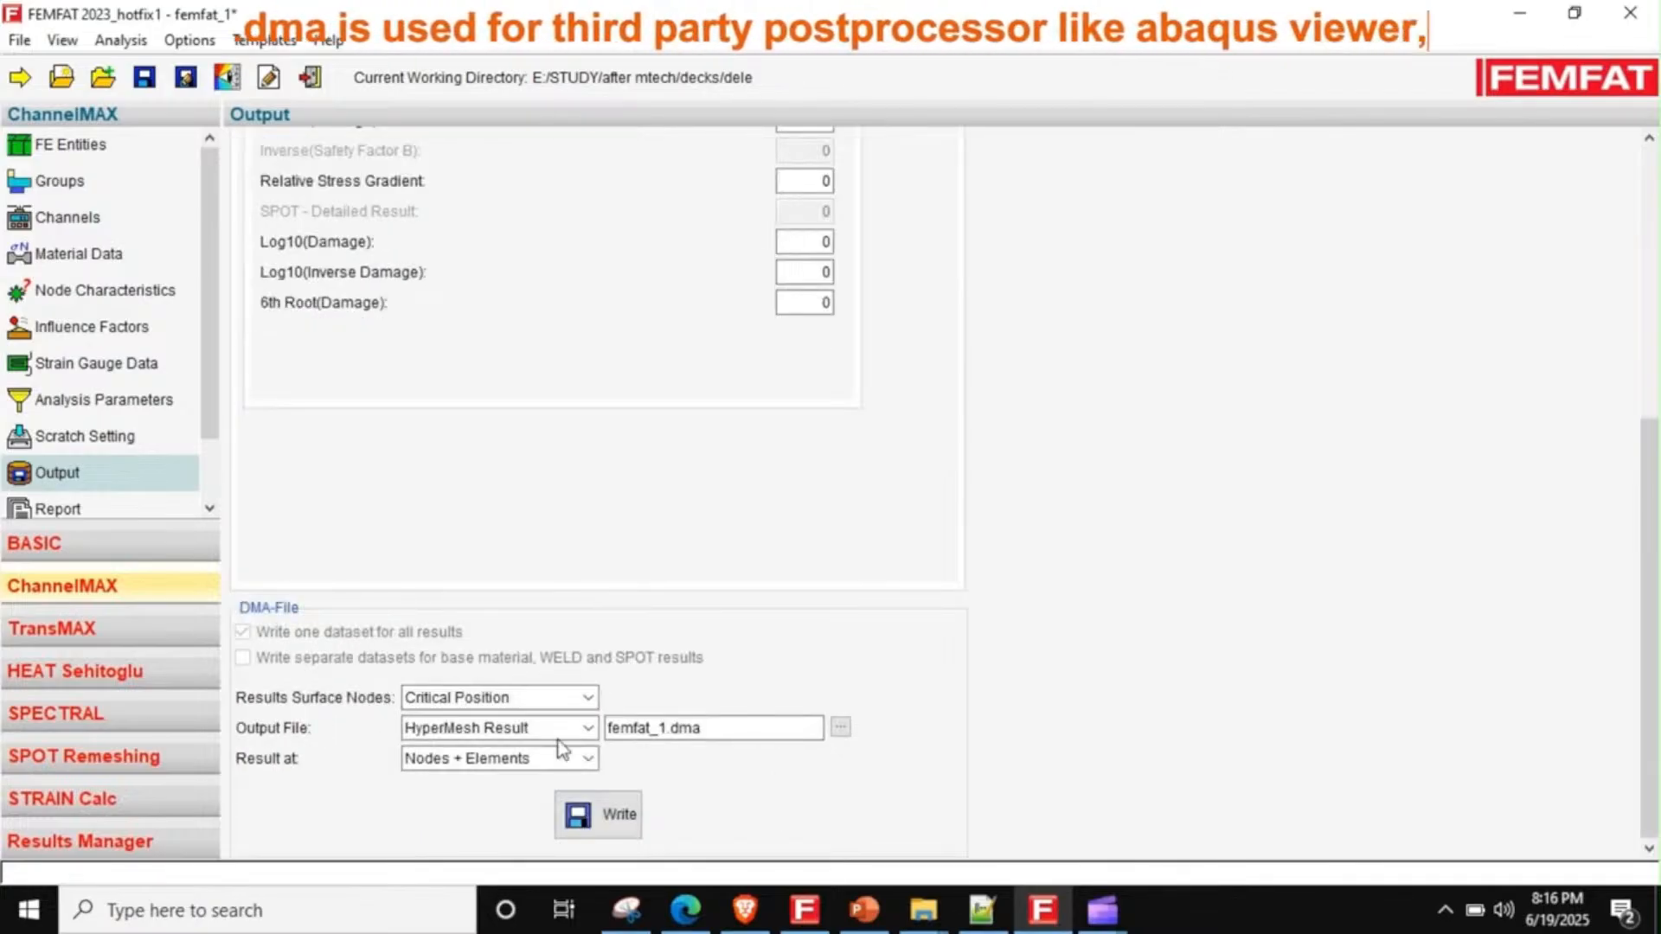
- Change the DMA output file format to NASTRAN OP2 and back to HyperMesh Result
left_click(524, 736)
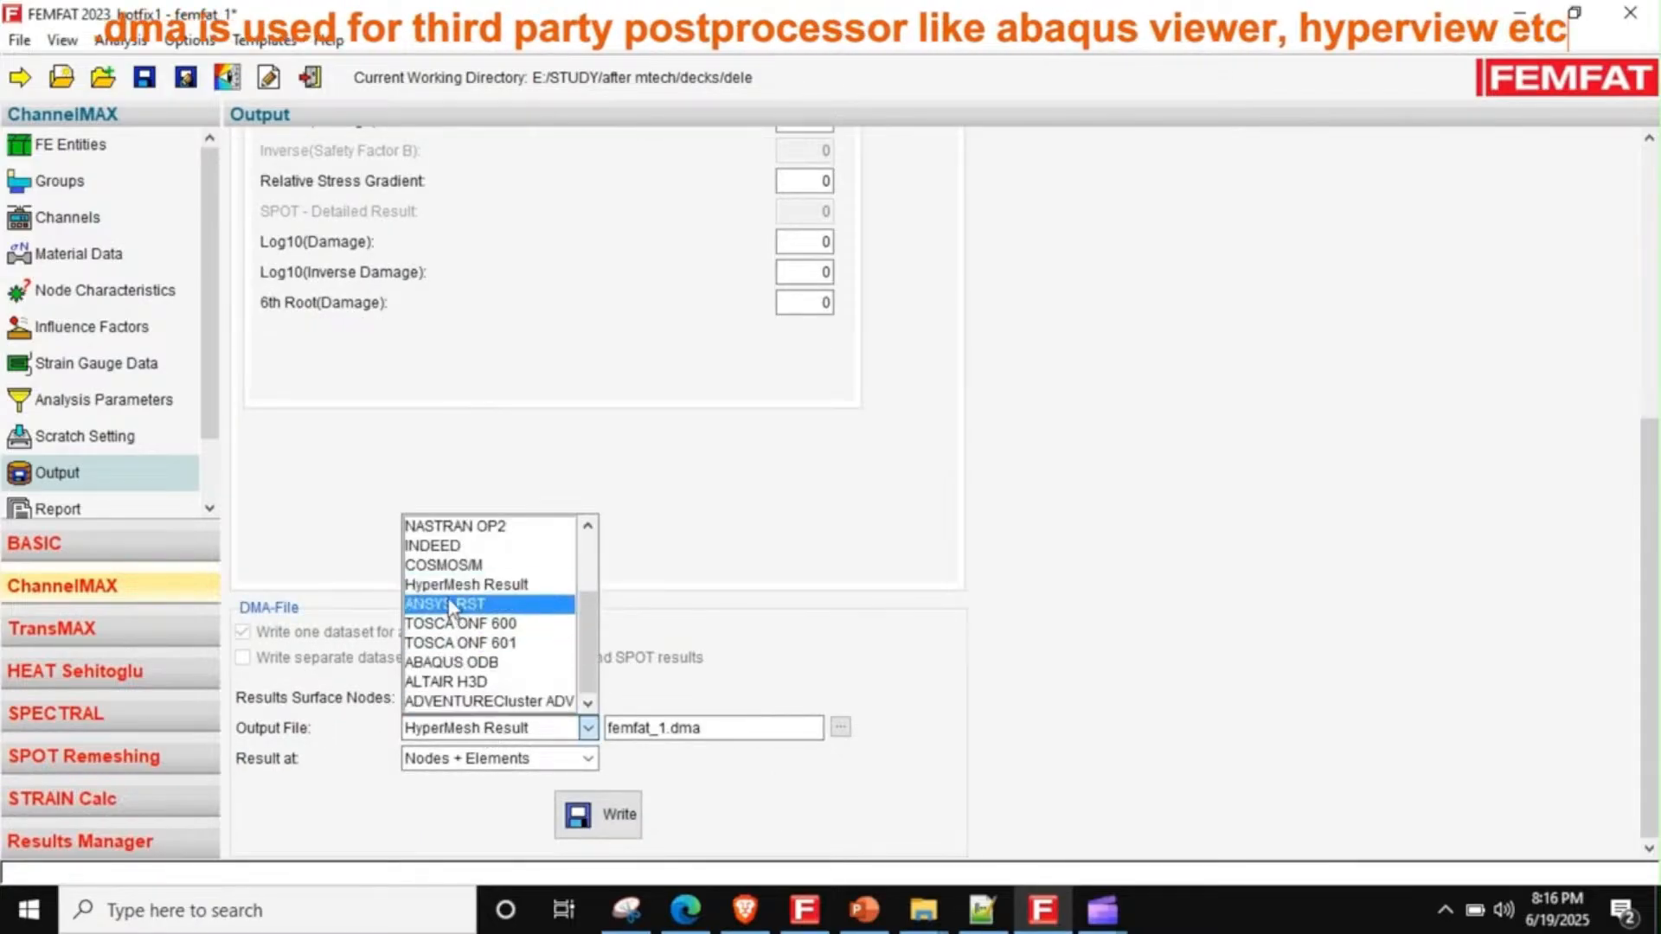
left_click(486, 528)
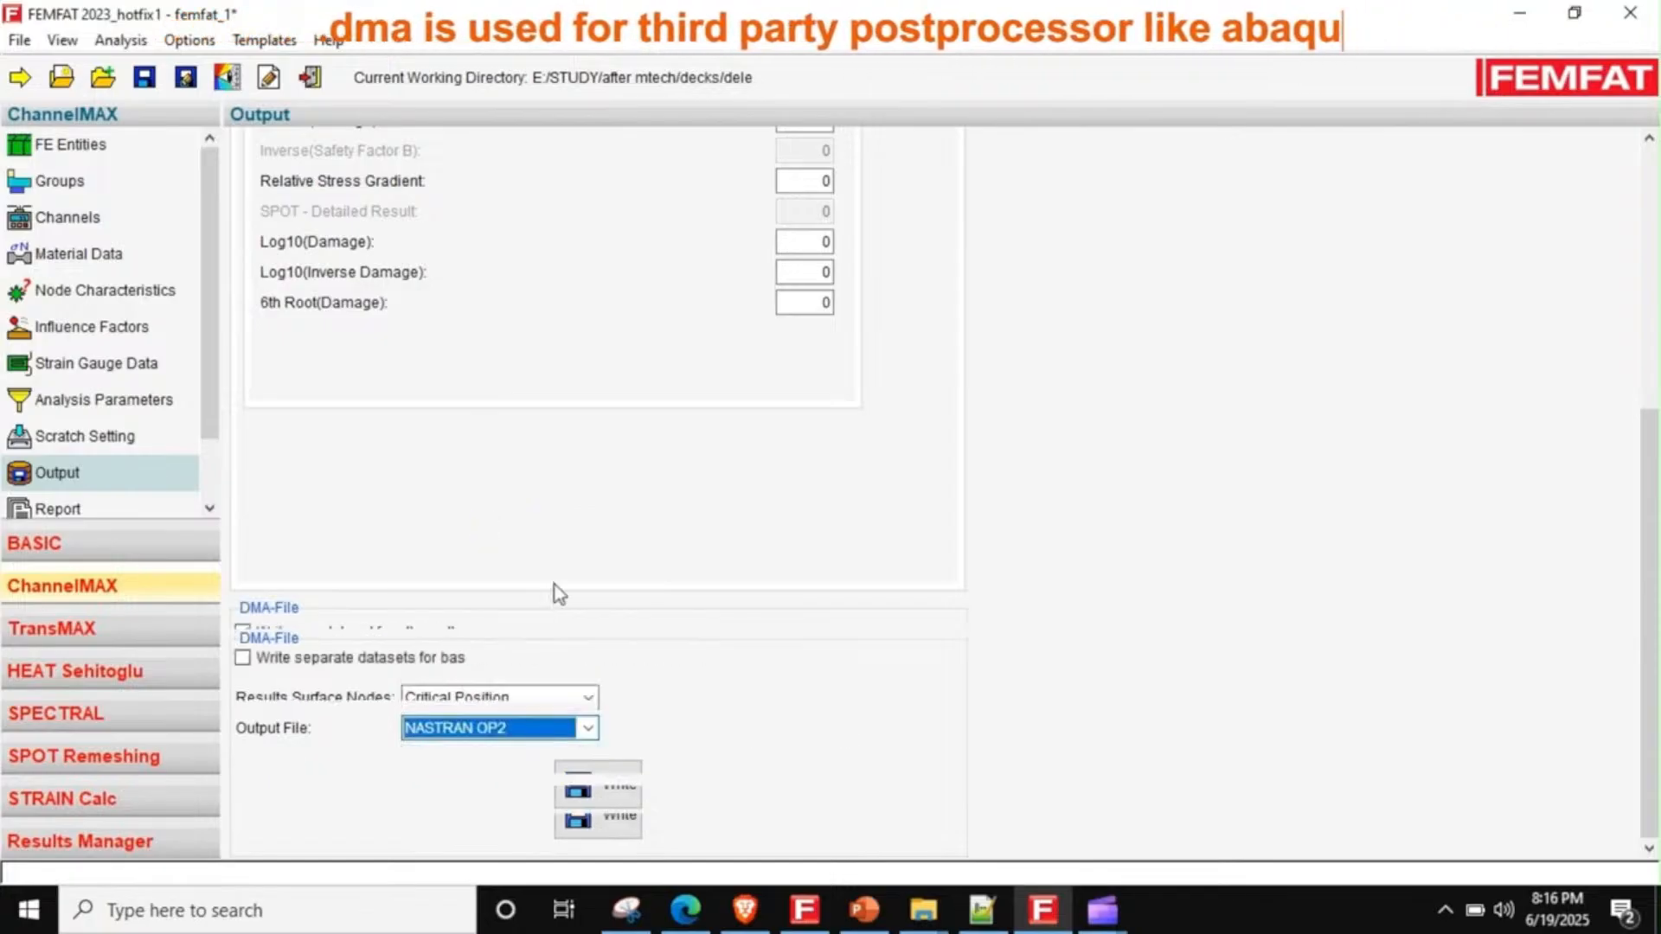
left_click(581, 759)
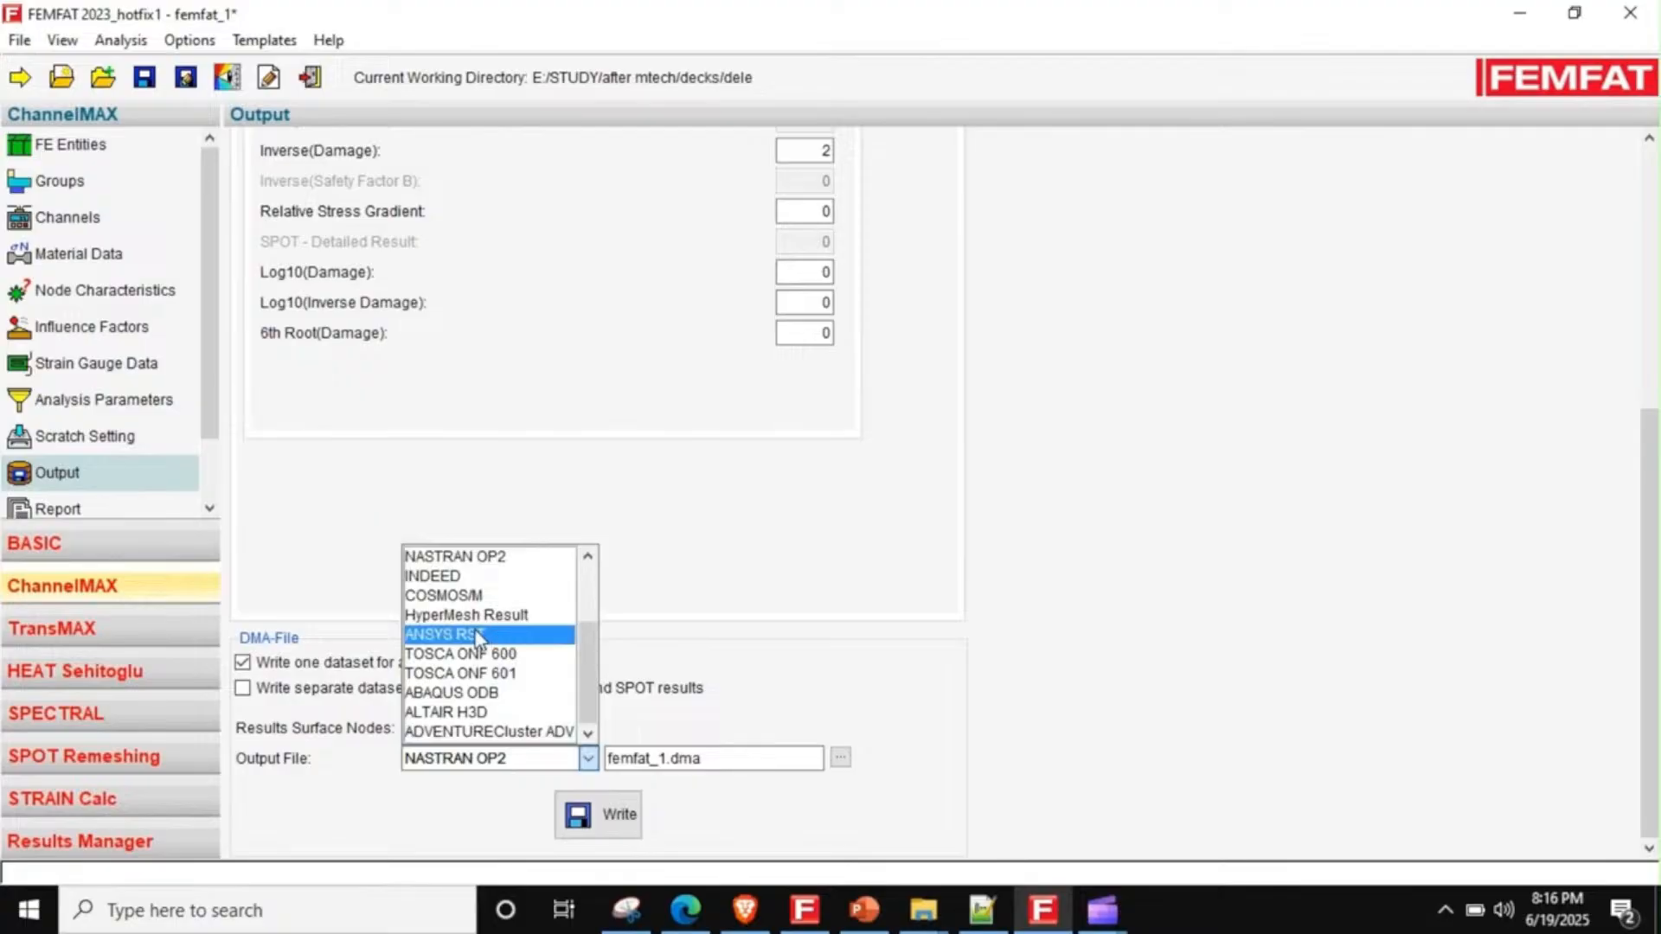
left_click(517, 617)
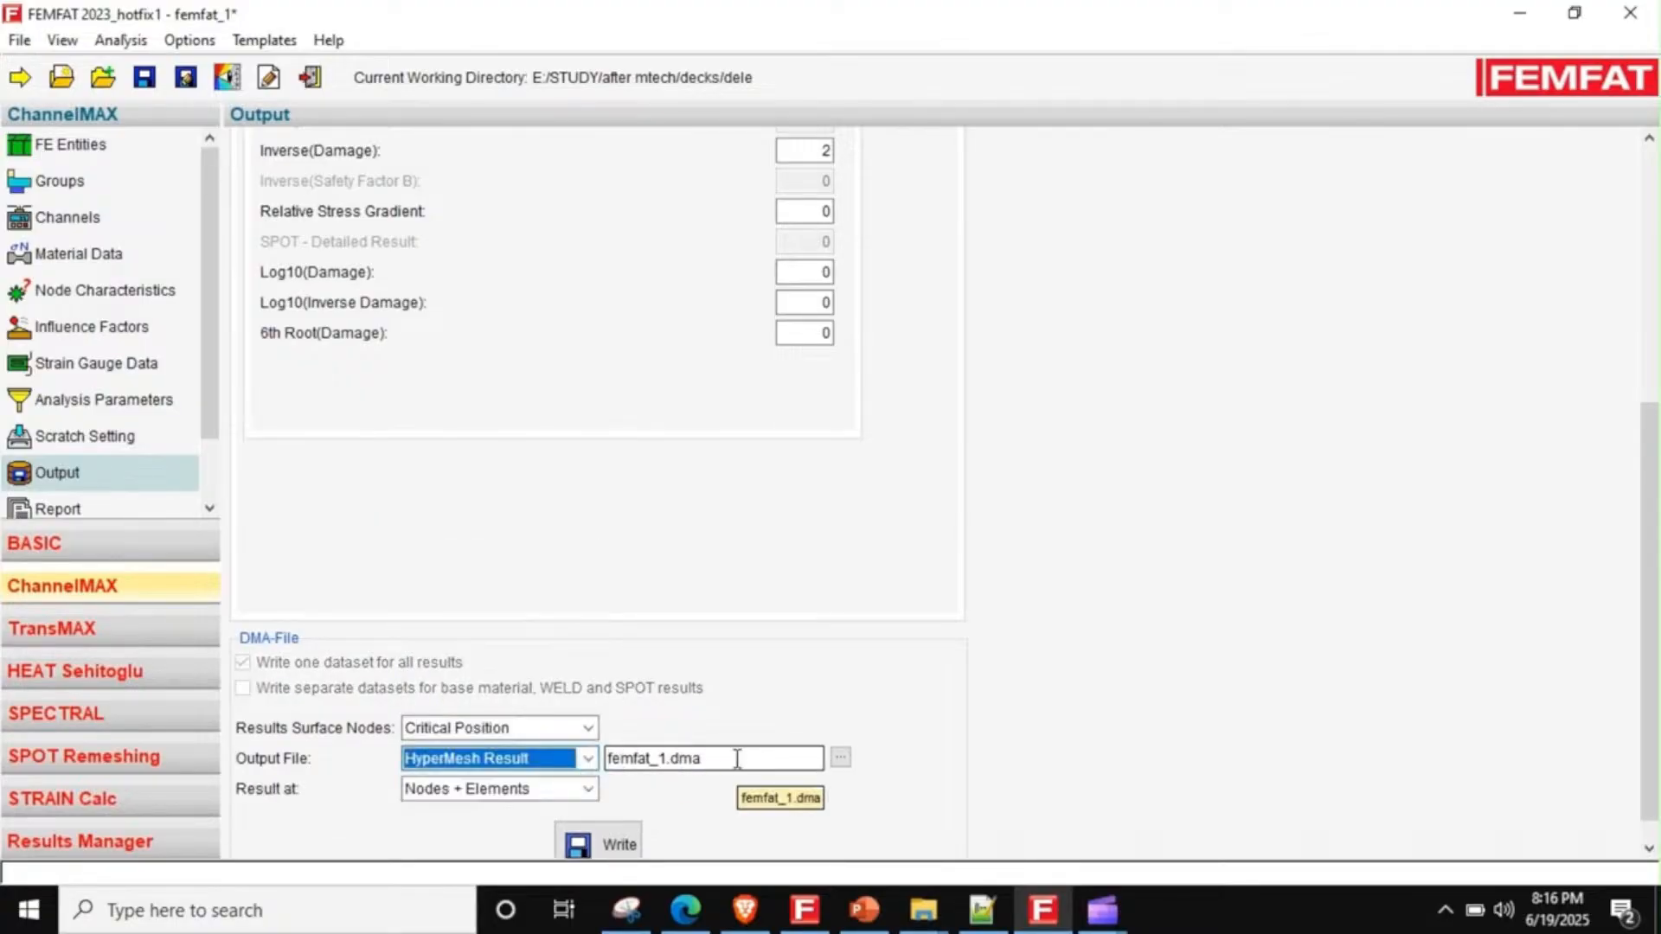
scroll(542, 552, "up", 5)
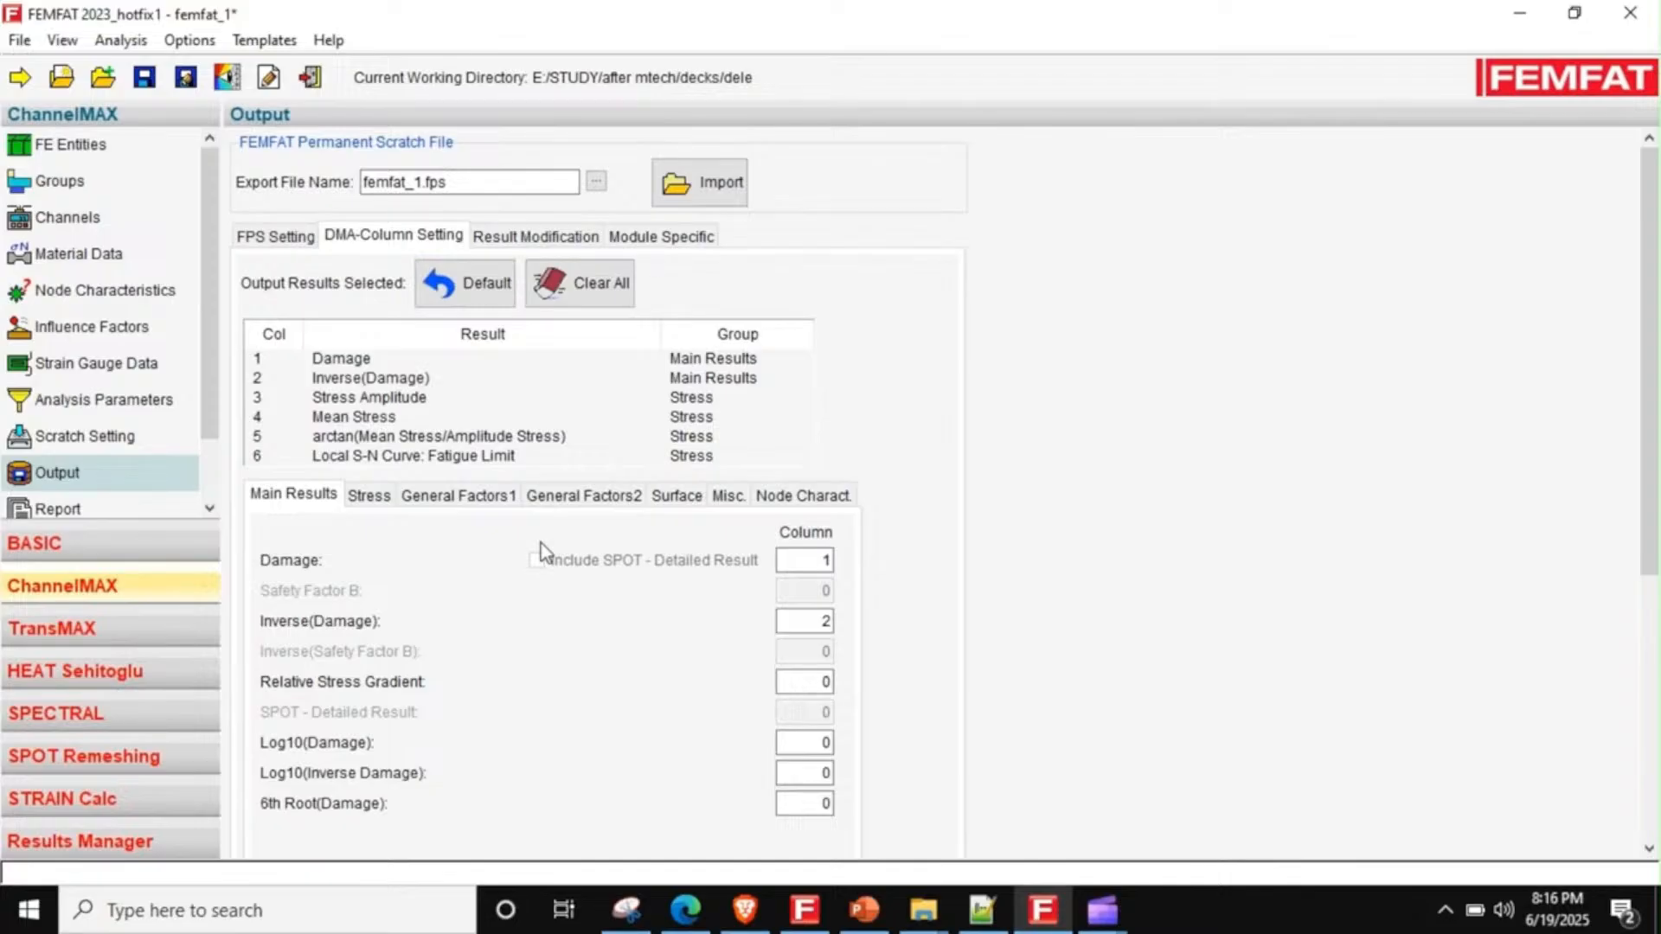
scroll(541, 553, "down", 5)
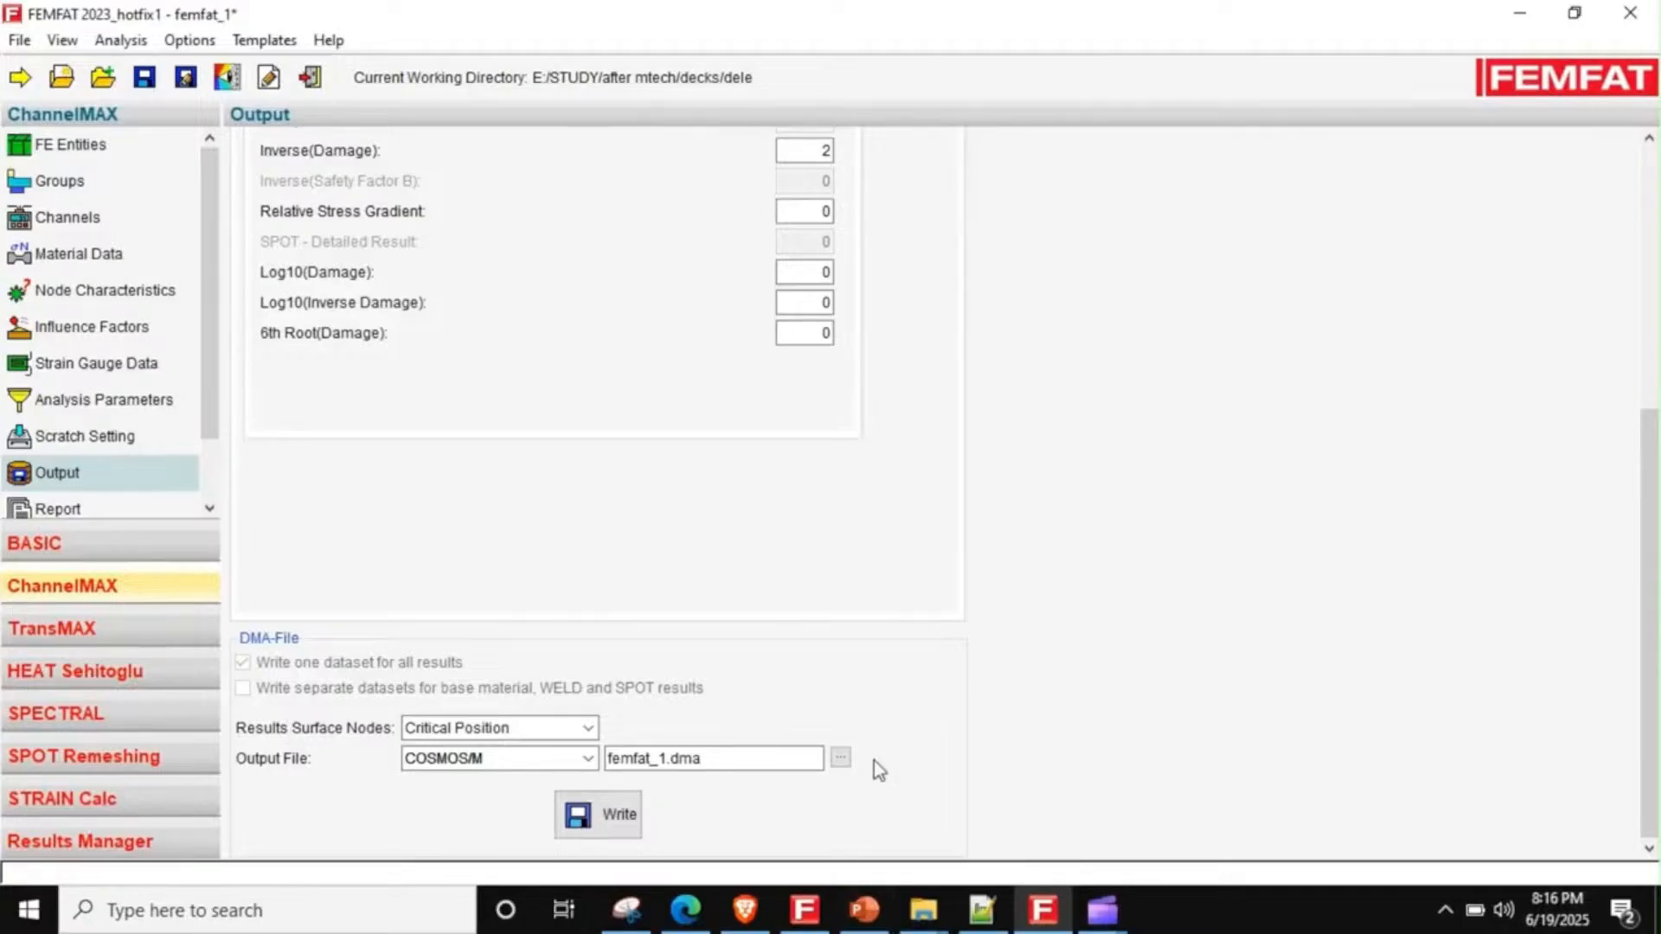
- View the FE entities data and reopen the project definition, discarding the unsaved changes to femfat_1
left_click(868, 913)
left_click(74, 149)
scroll(606, 443, "up", 2)
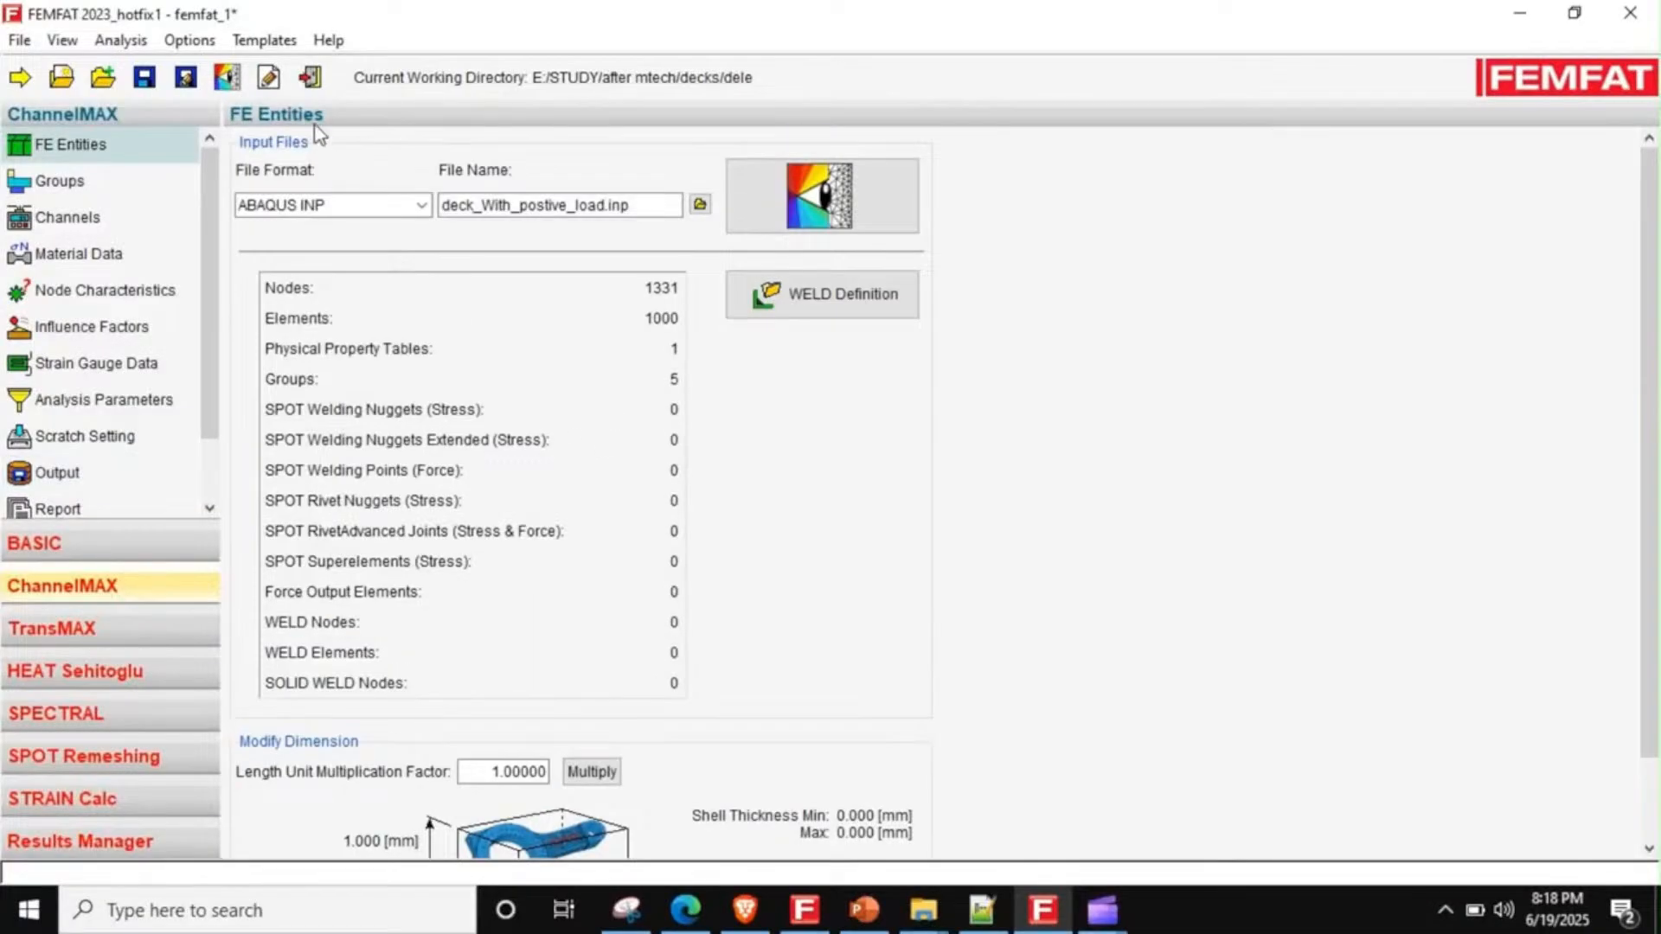
left_click(269, 80)
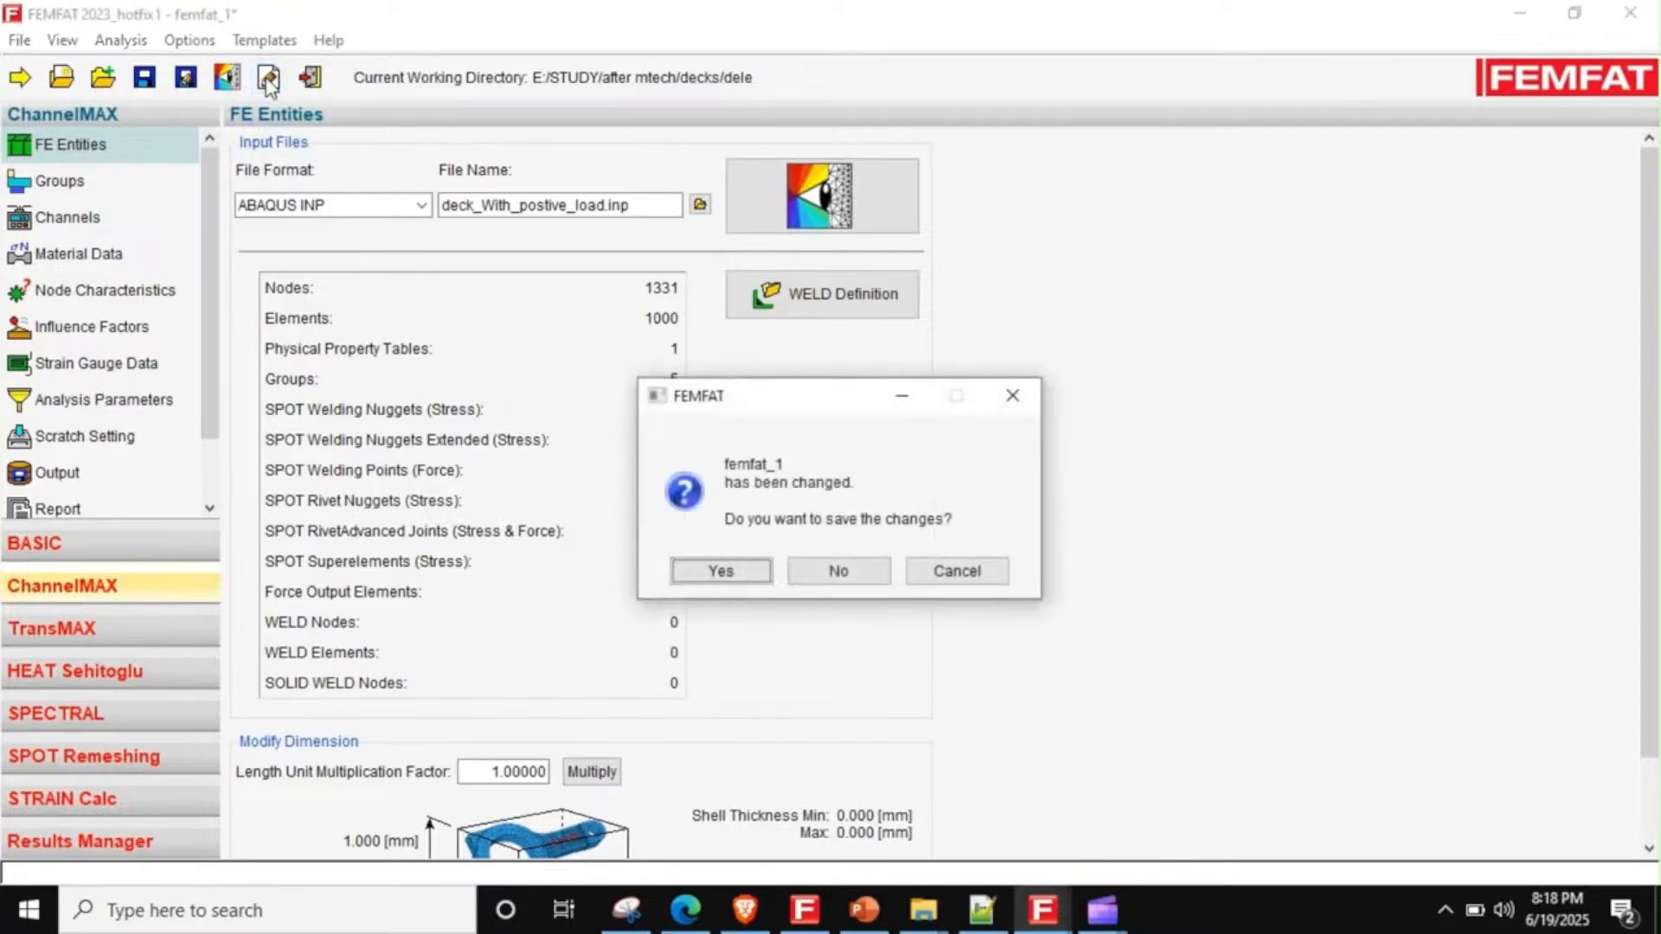
left_click(836, 571)
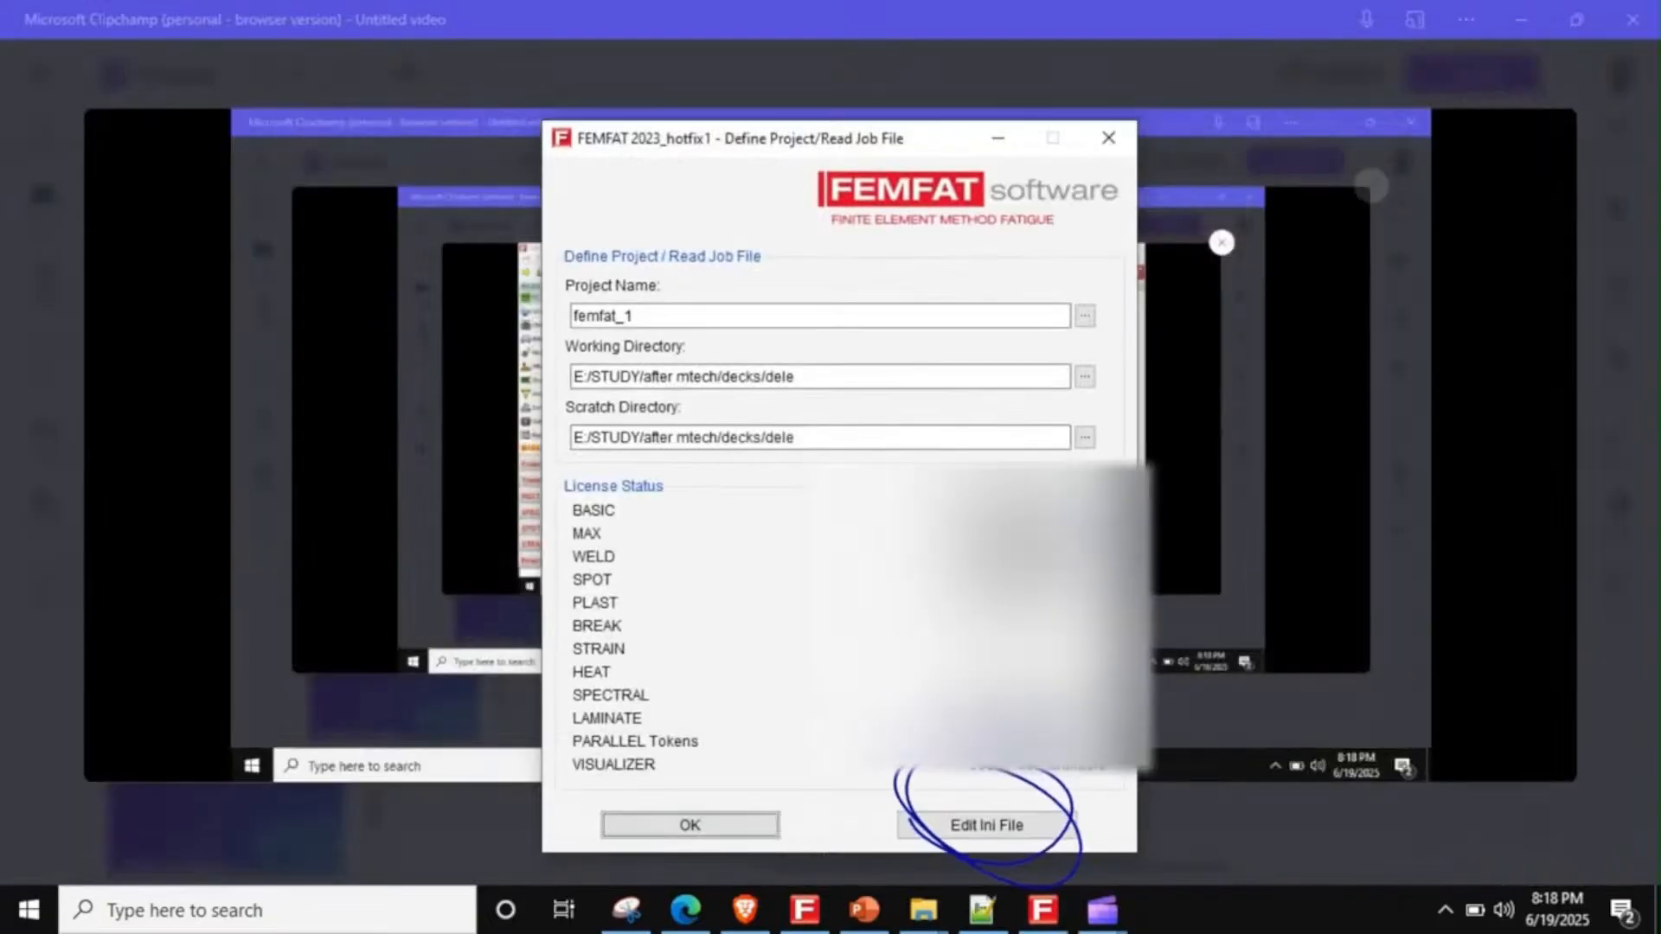
- Open femfat.ini for editing and review its memory settings, default interfaces and paths
left_click(986, 824)
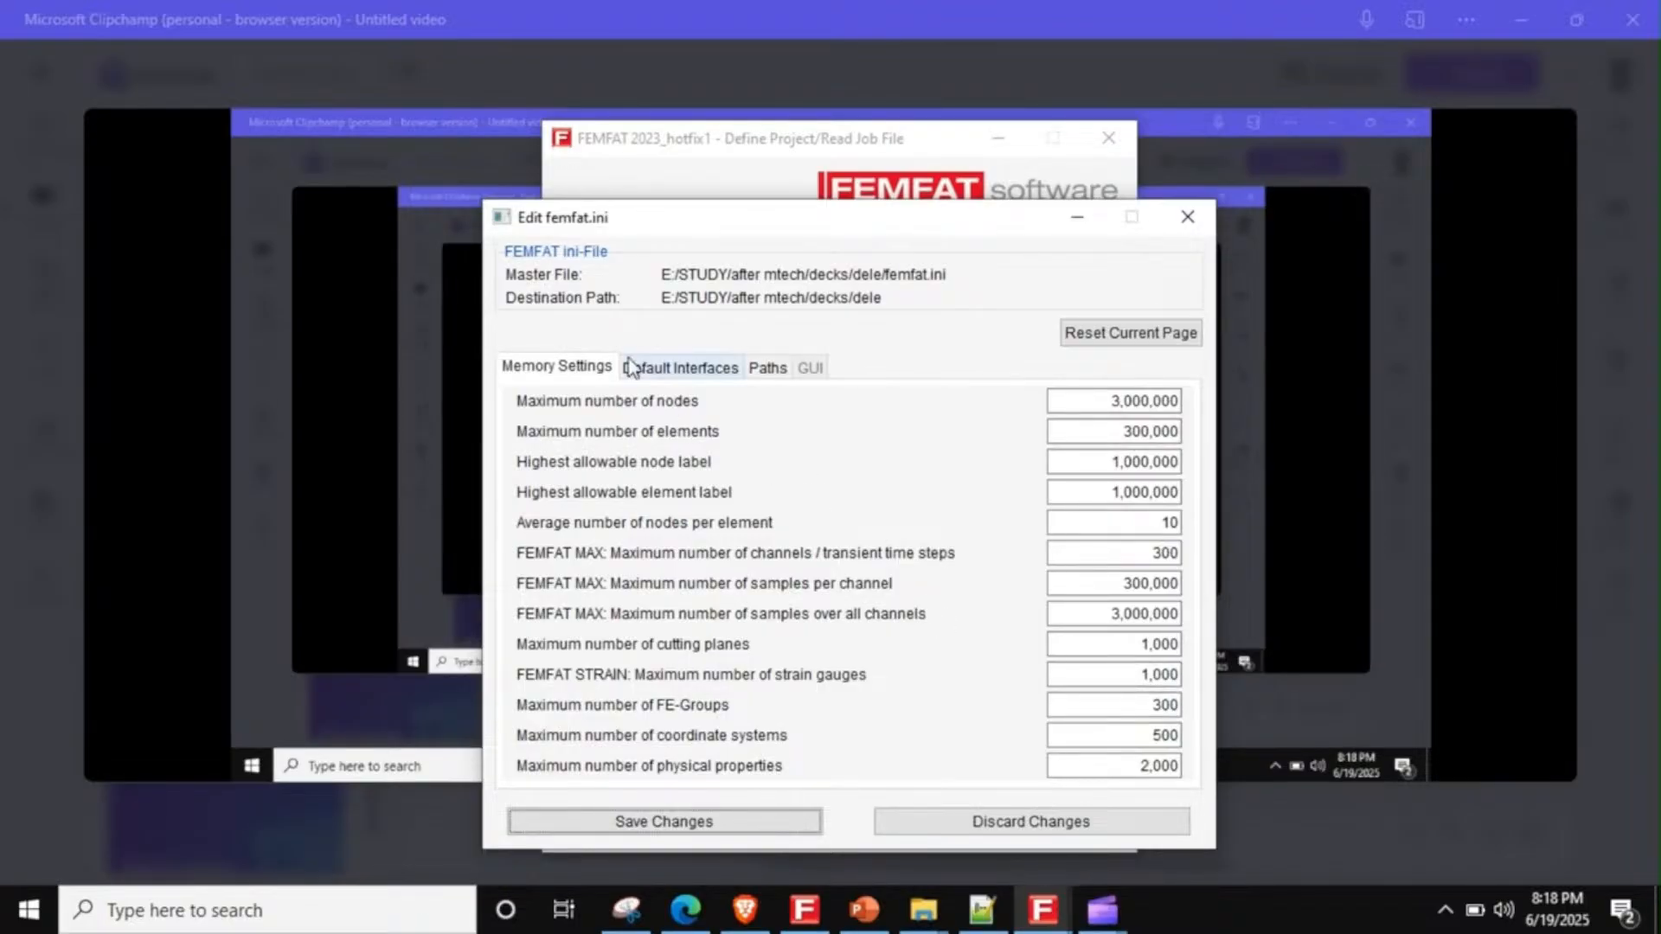
left_click(681, 369)
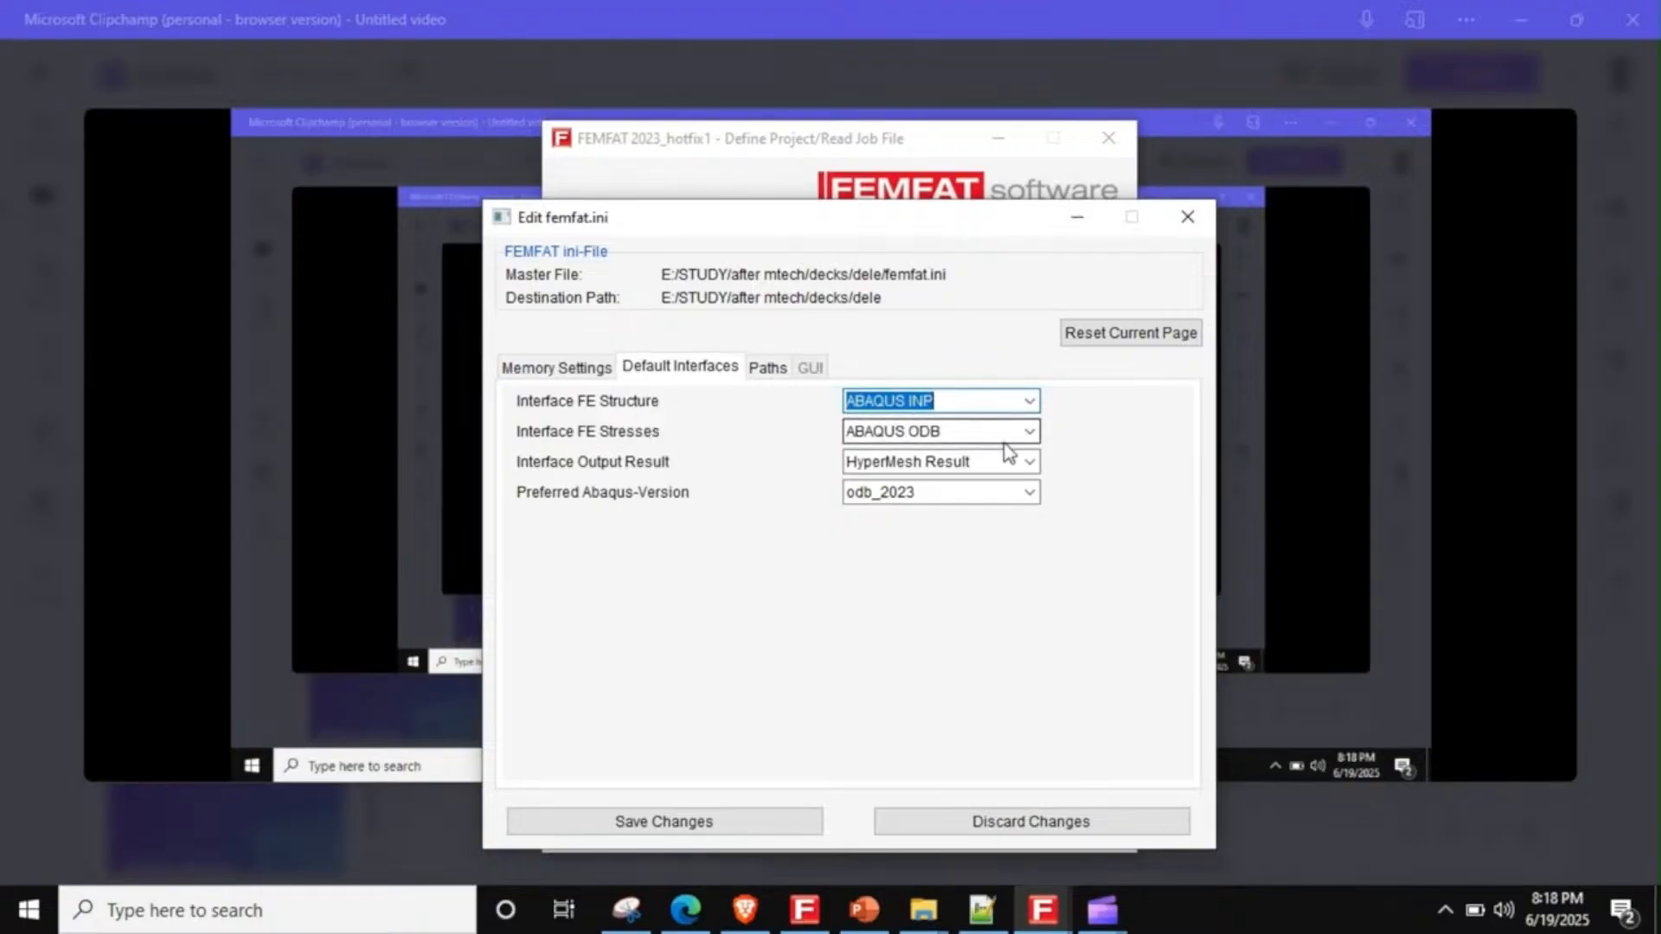
left_click(768, 366)
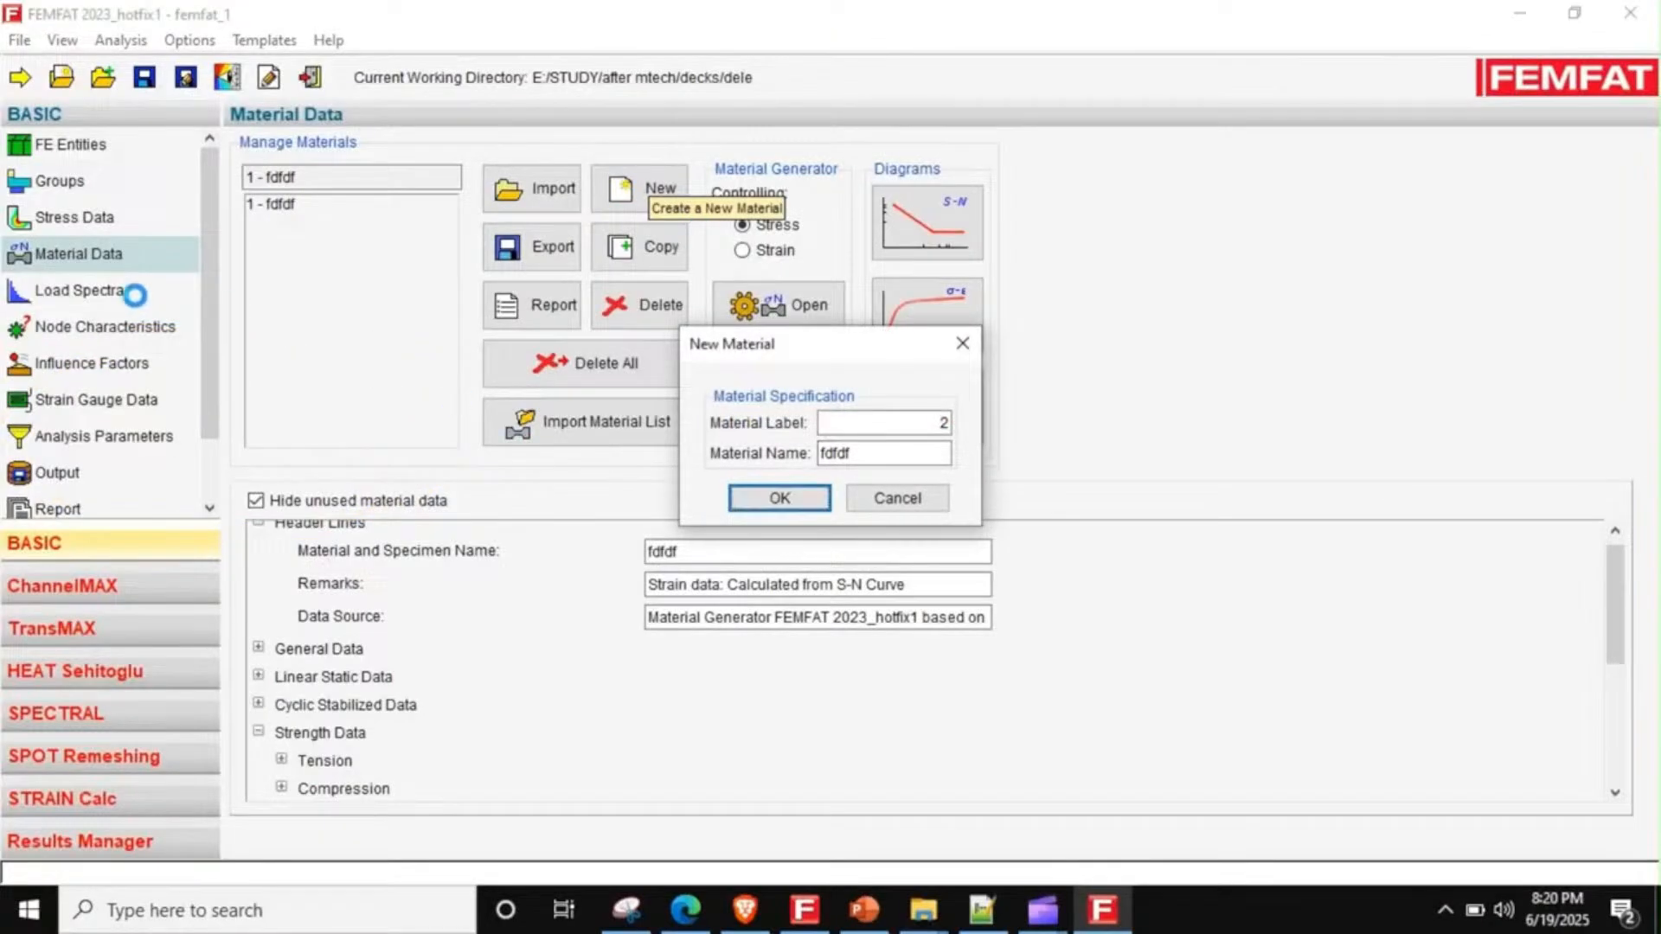
left_click(783, 499)
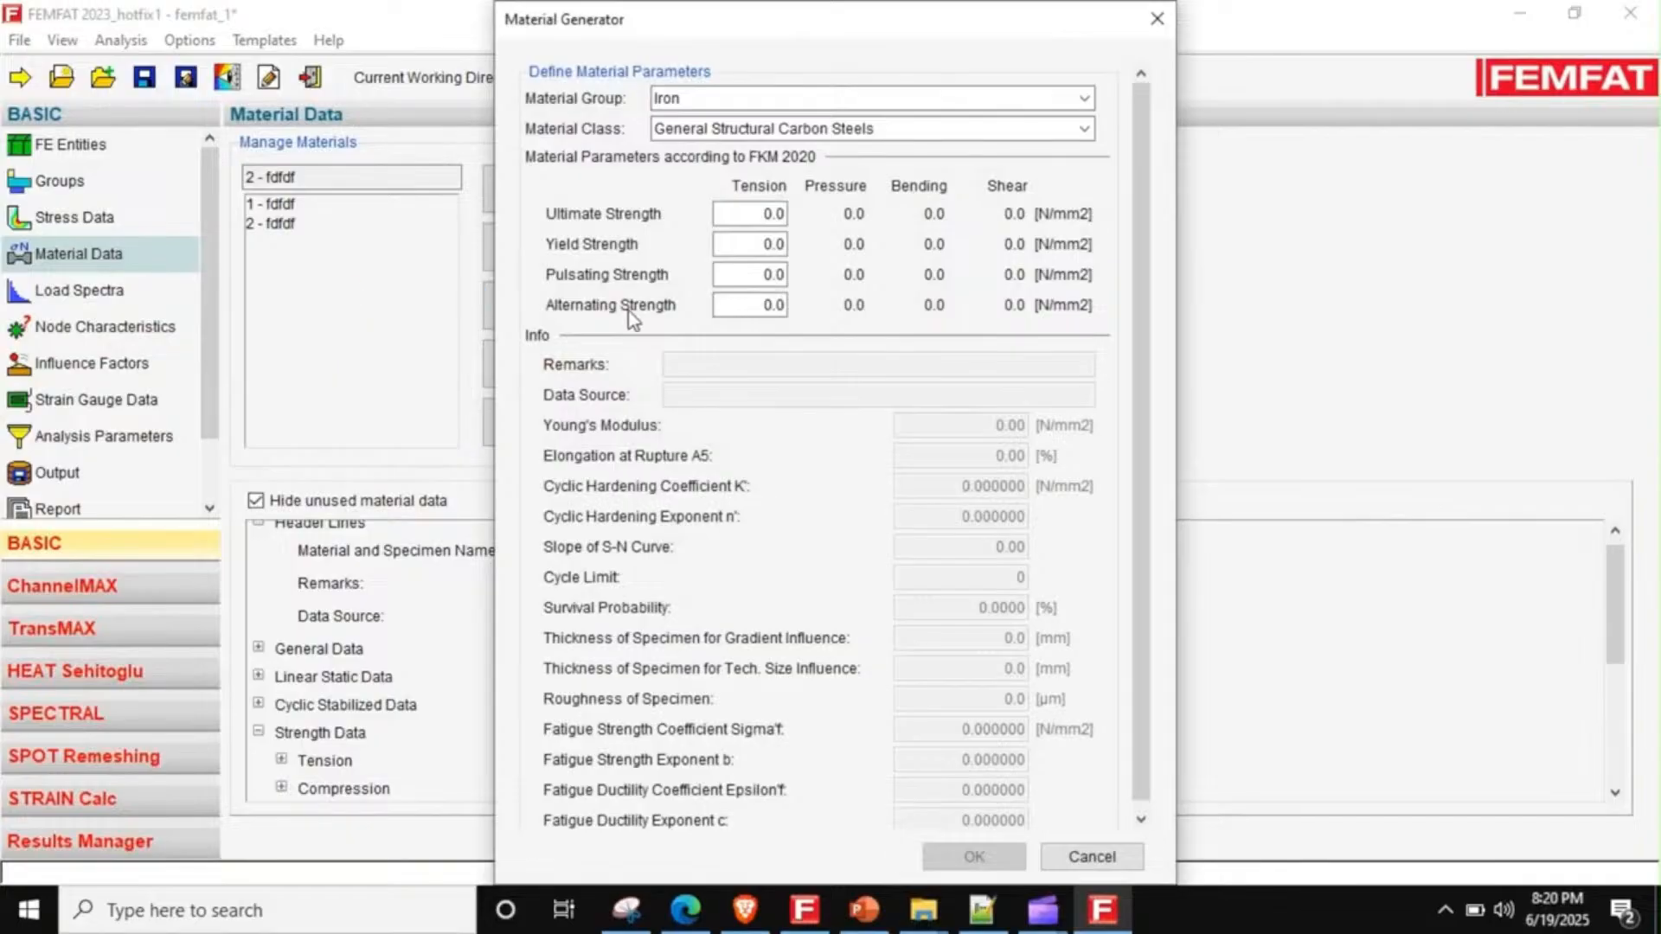
double_click(787, 212)
type("320")
left_click(1157, 18)
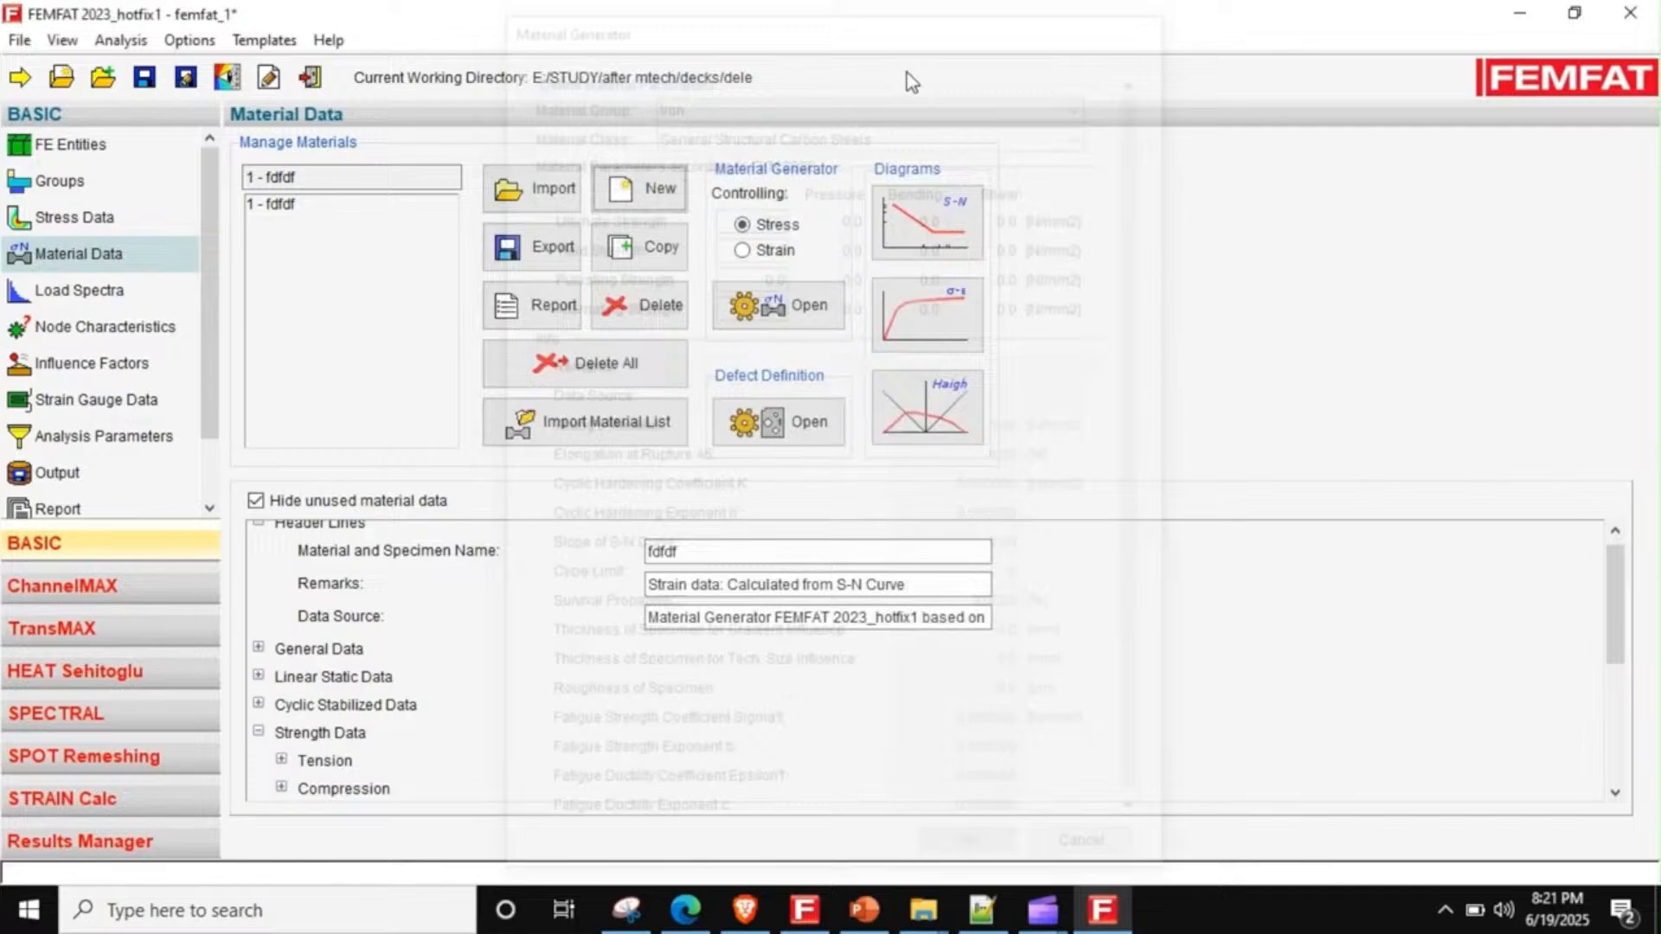
- Create a new material with label 2 and the name steel in the BASIC module's material data
left_click(608, 183)
double_click(878, 453)
type("s")
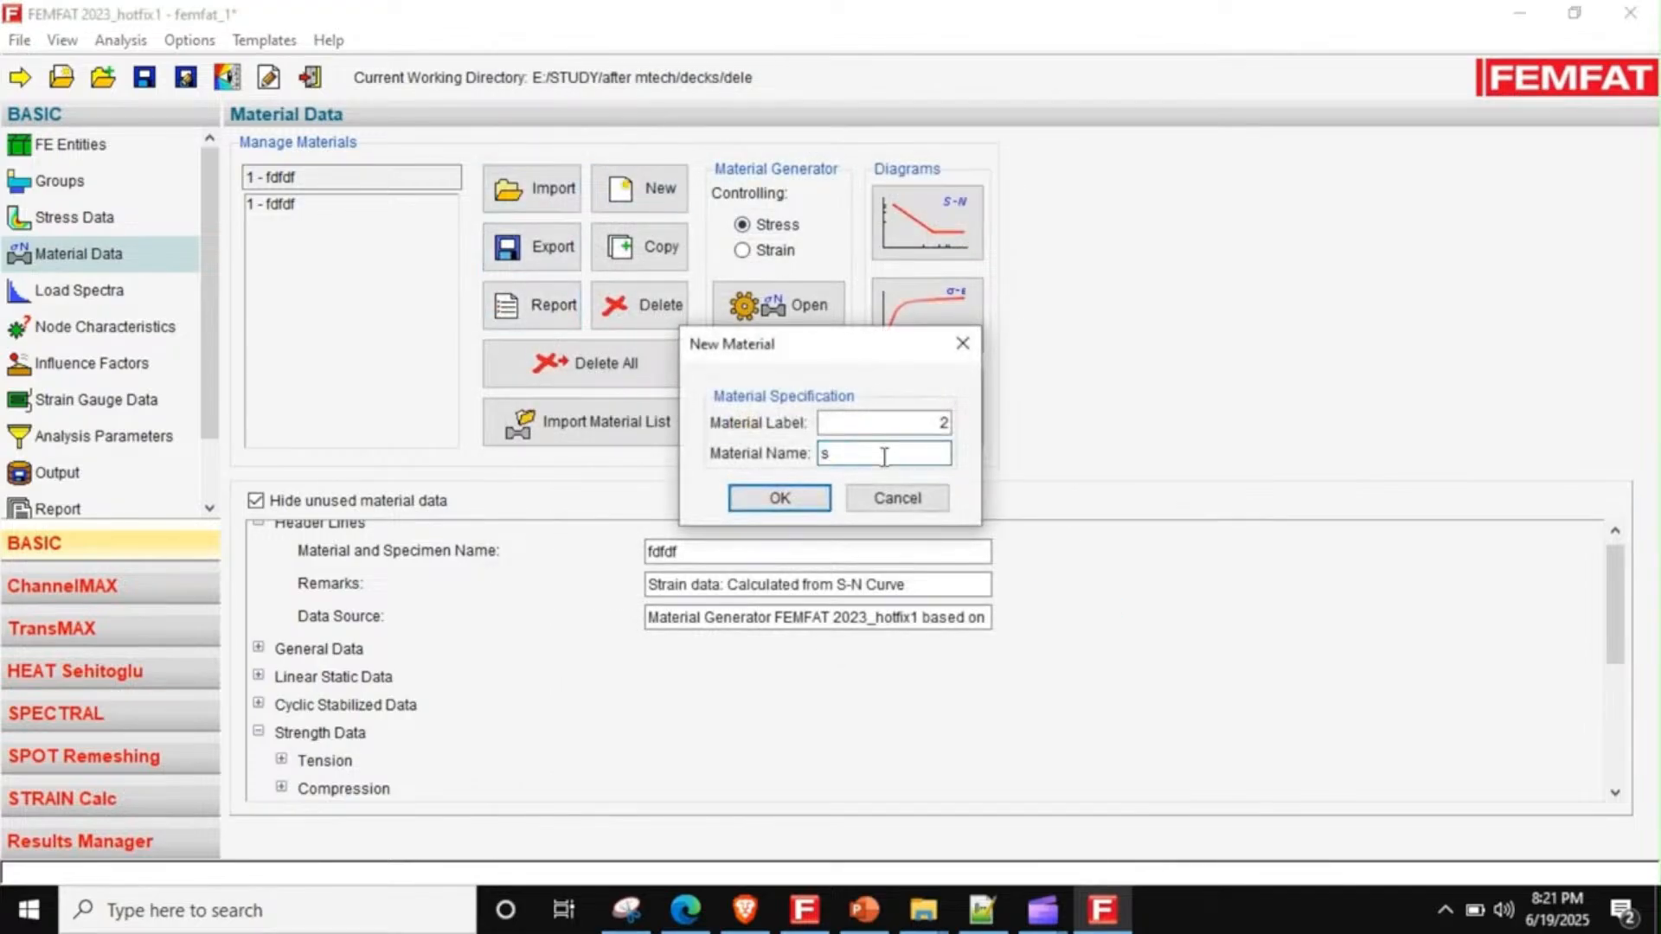
type("teel")
key("Return")
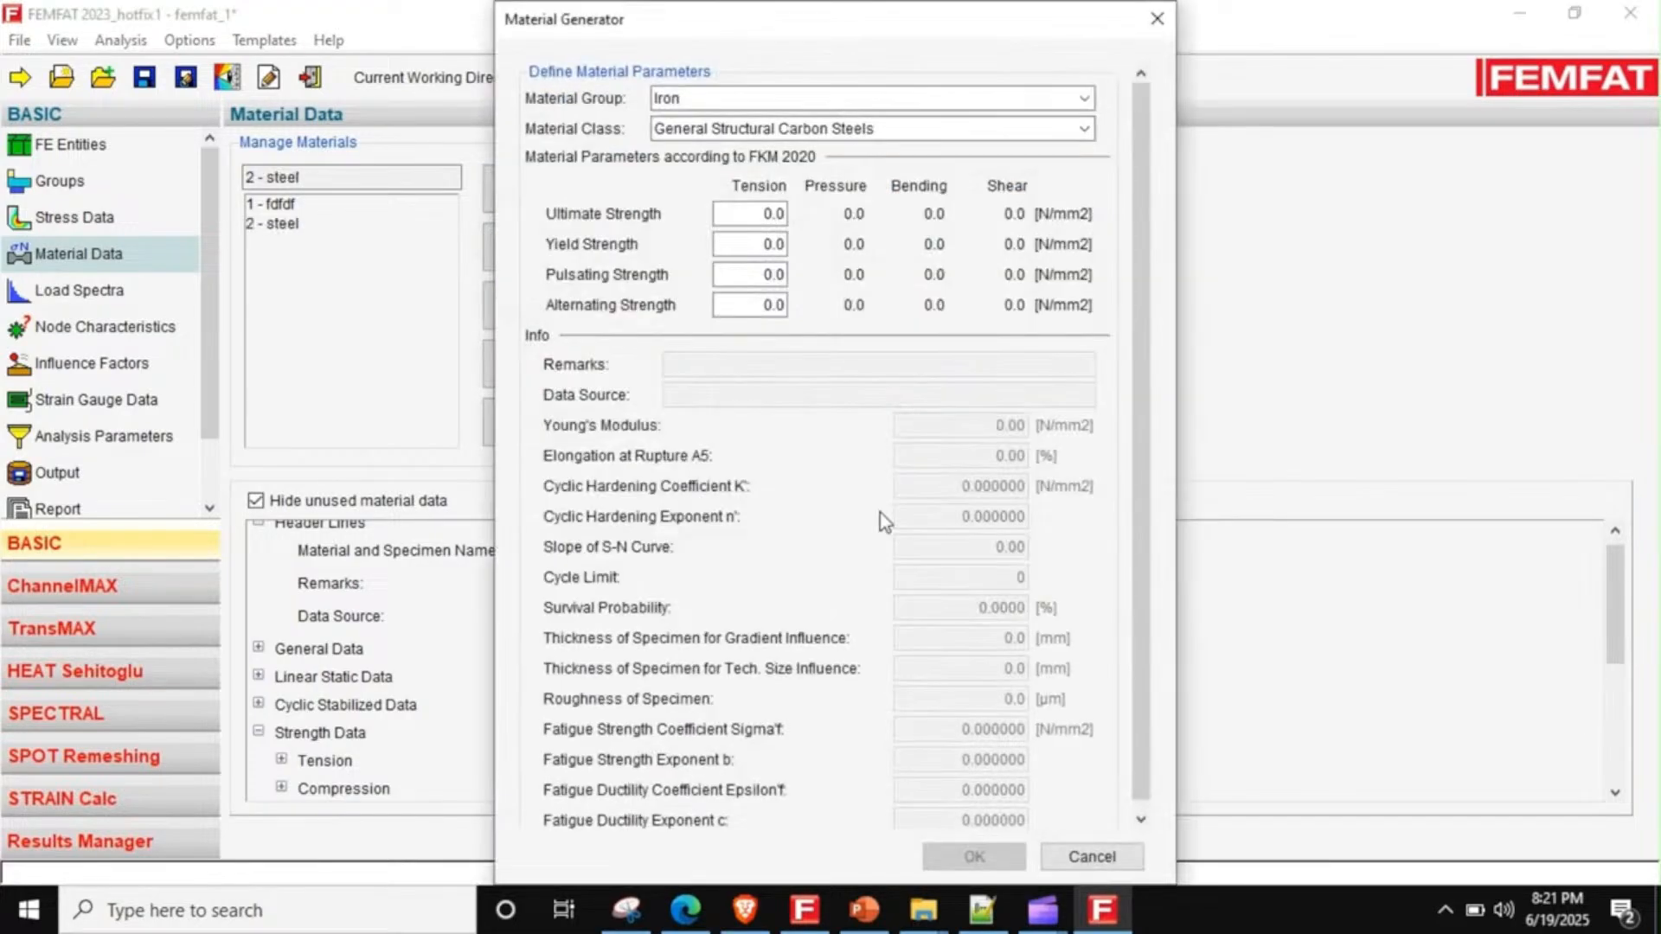
- Generate the steel material's parameters as a general structural carbon steel with a tensile ultimate strength of 200 N/mm2
double_click(765, 214)
type("200")
key("Tab")
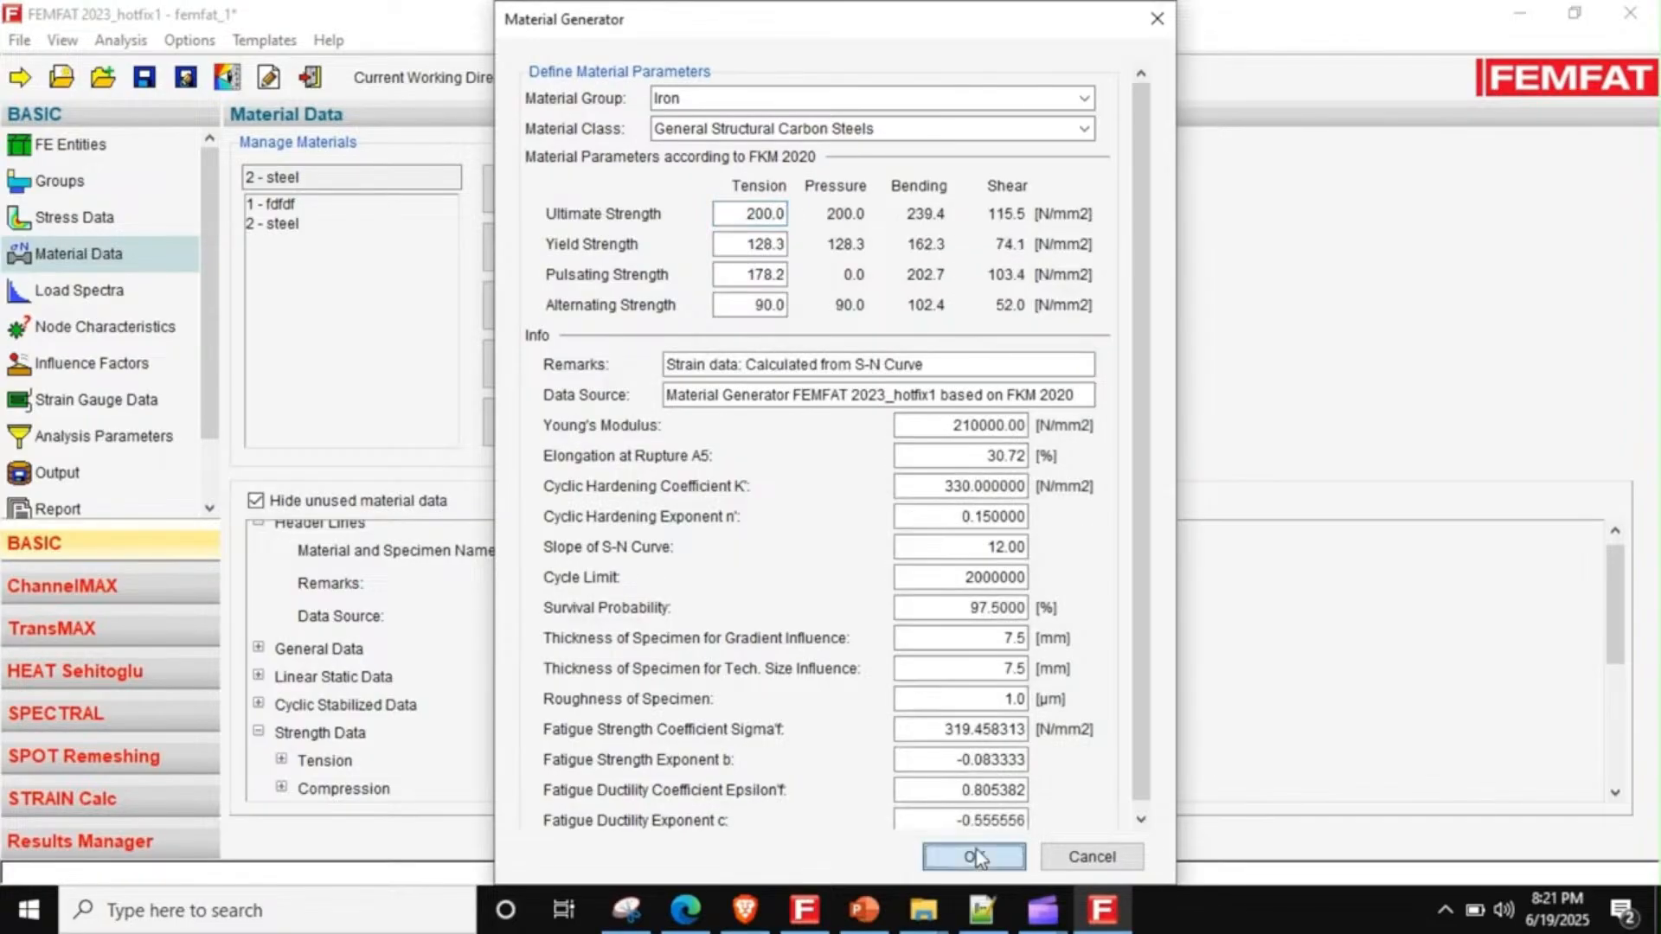
left_click(958, 845)
- Export the steel material to the dele folder as the material data file stee.ffd
left_click(381, 241)
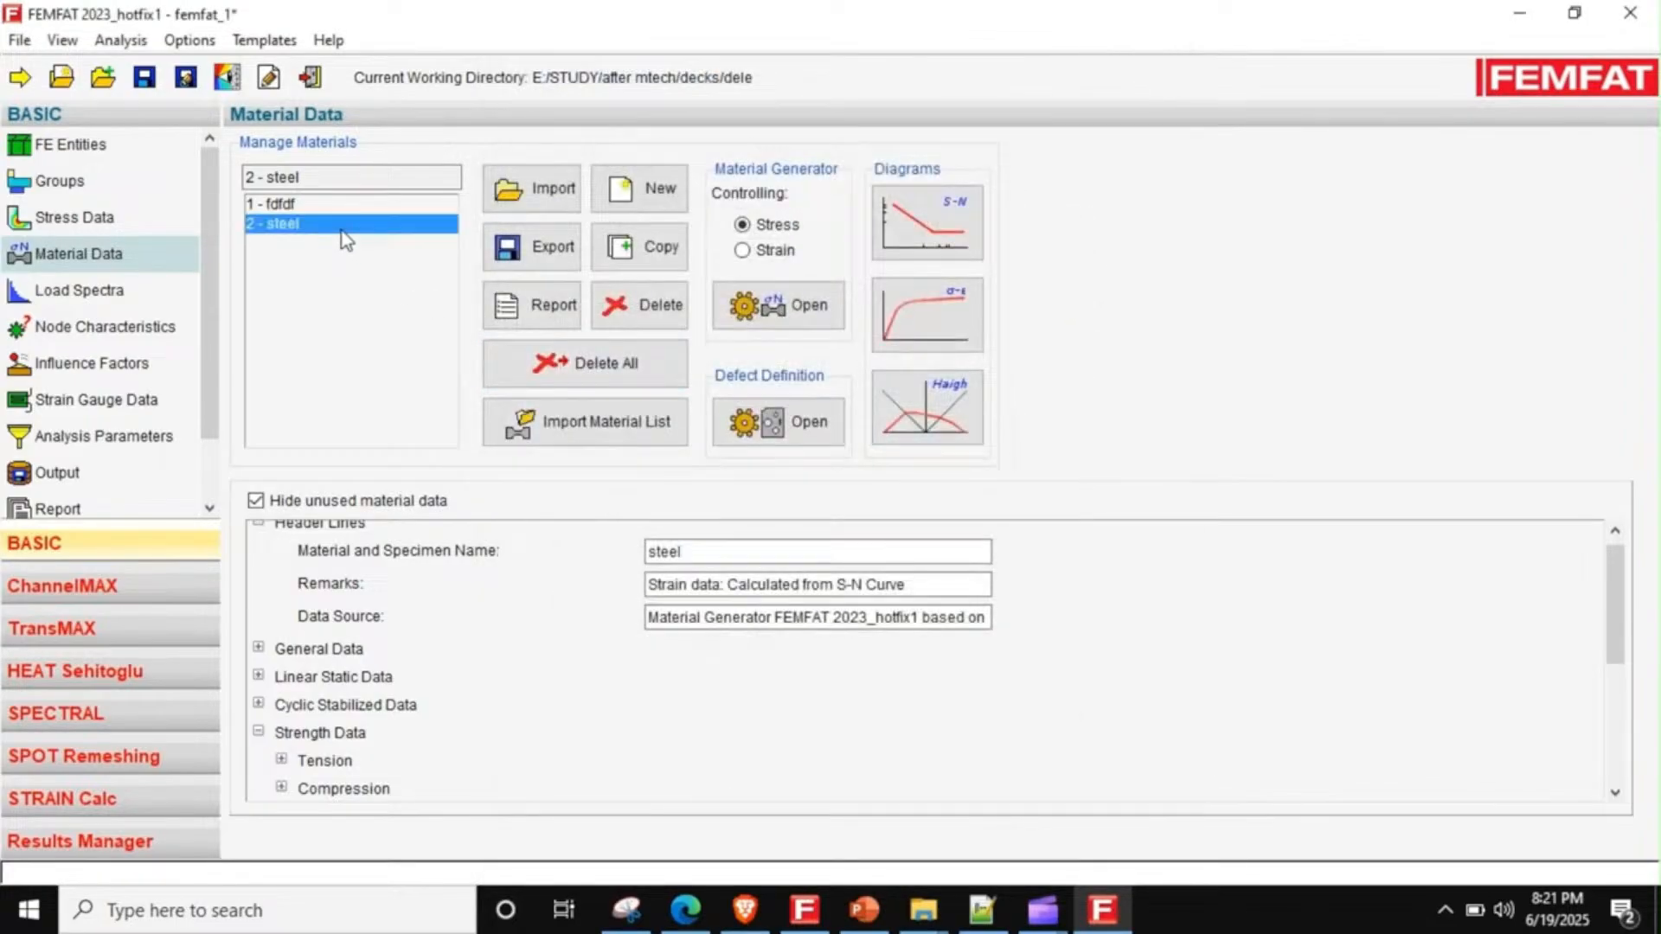
left_click(542, 246)
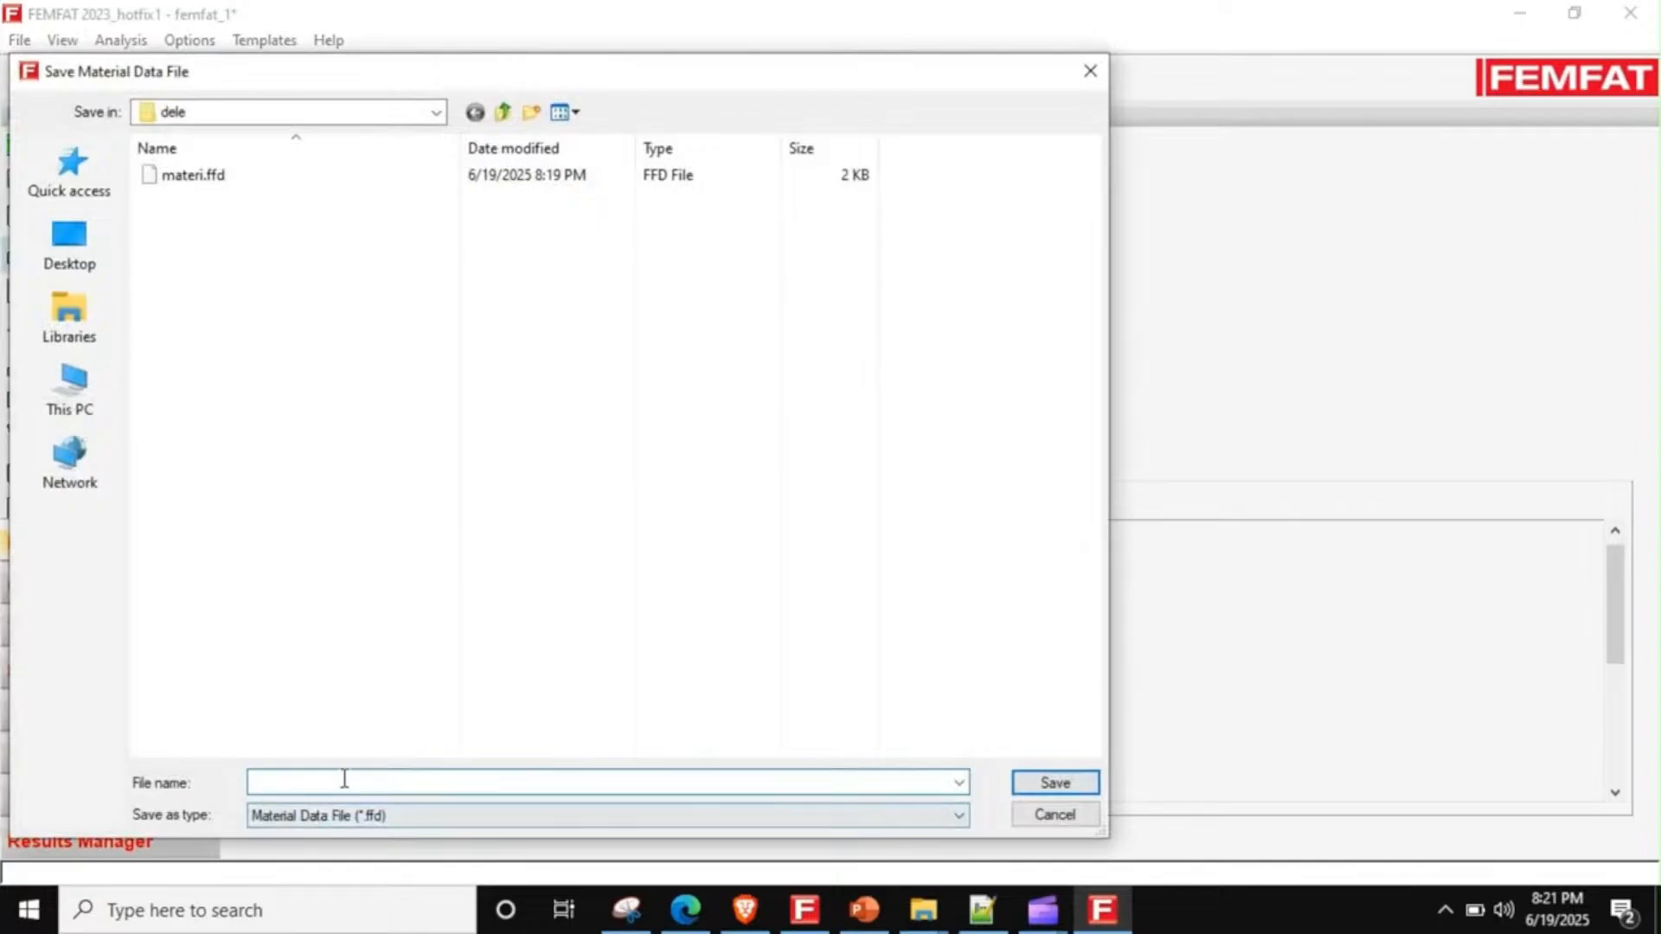
key("Return")
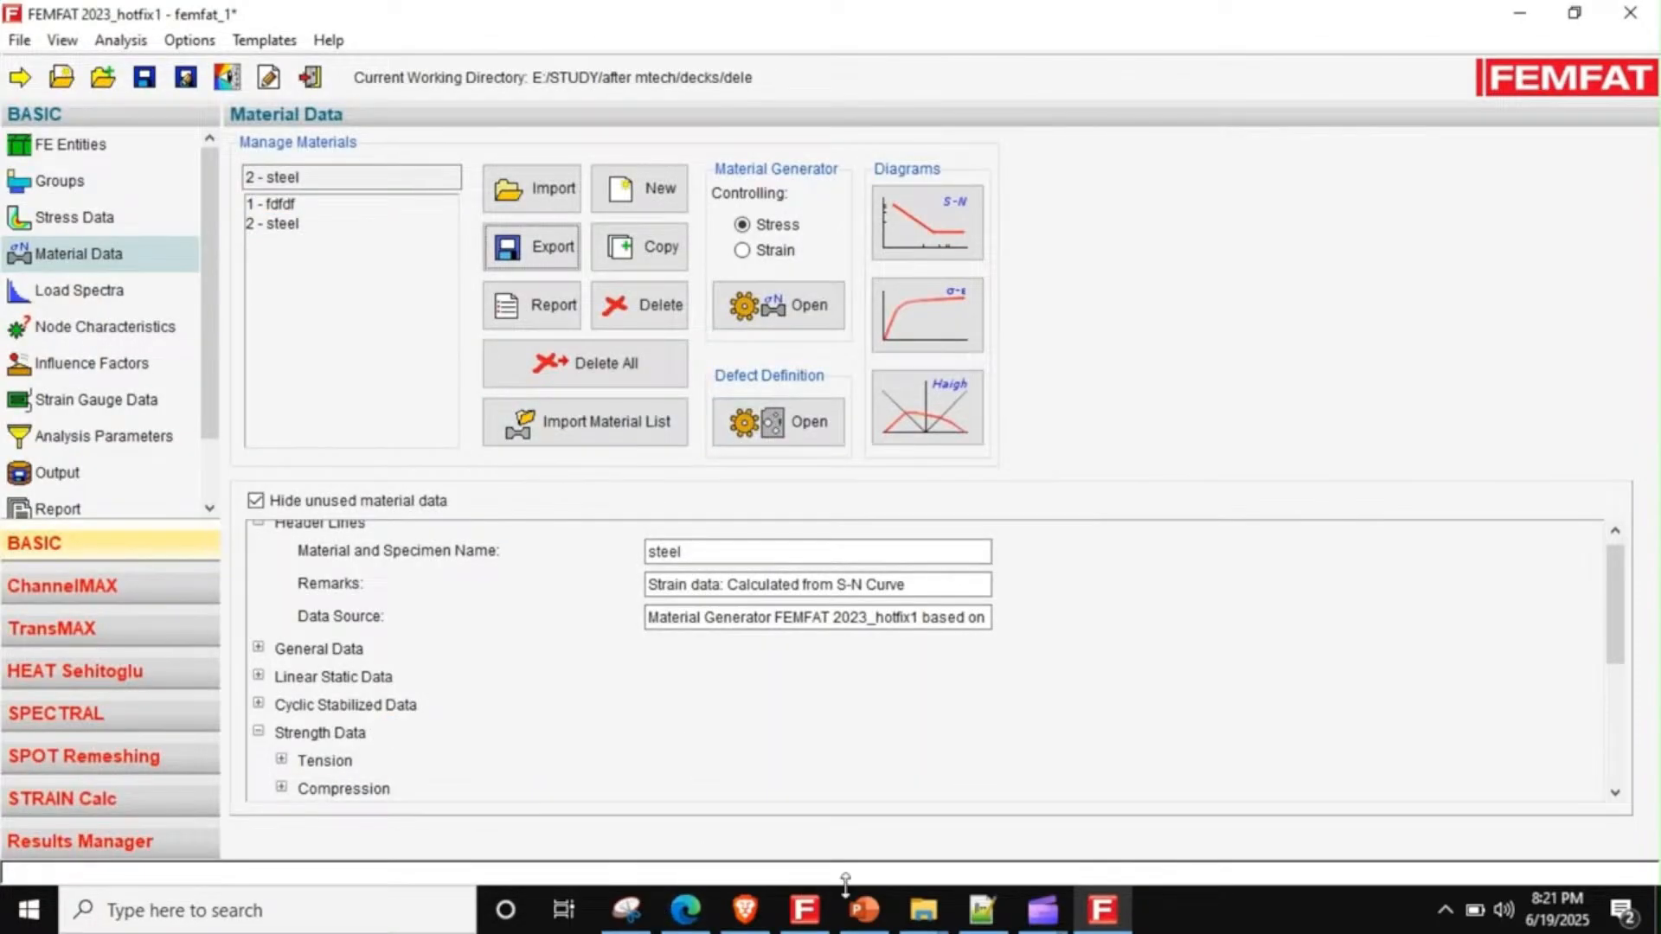
- Switch to File Explorer, locate the exported stee.ffd in the dele folder and sort the files by type
left_click(923, 910)
left_click(827, 813)
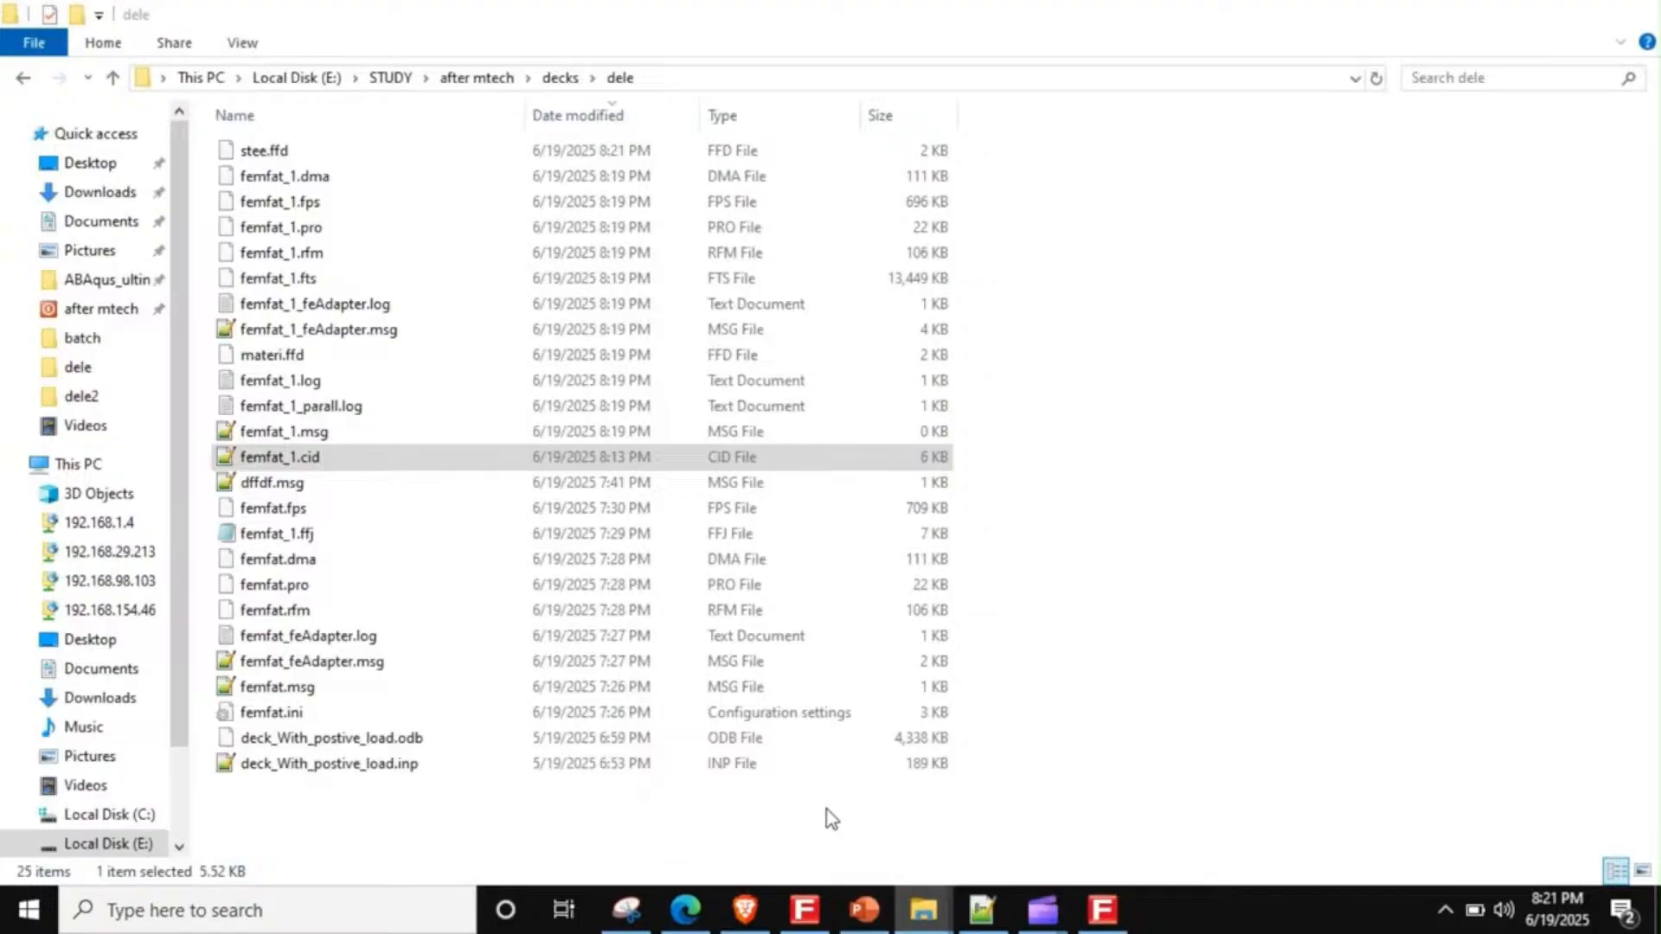
left_click(297, 150)
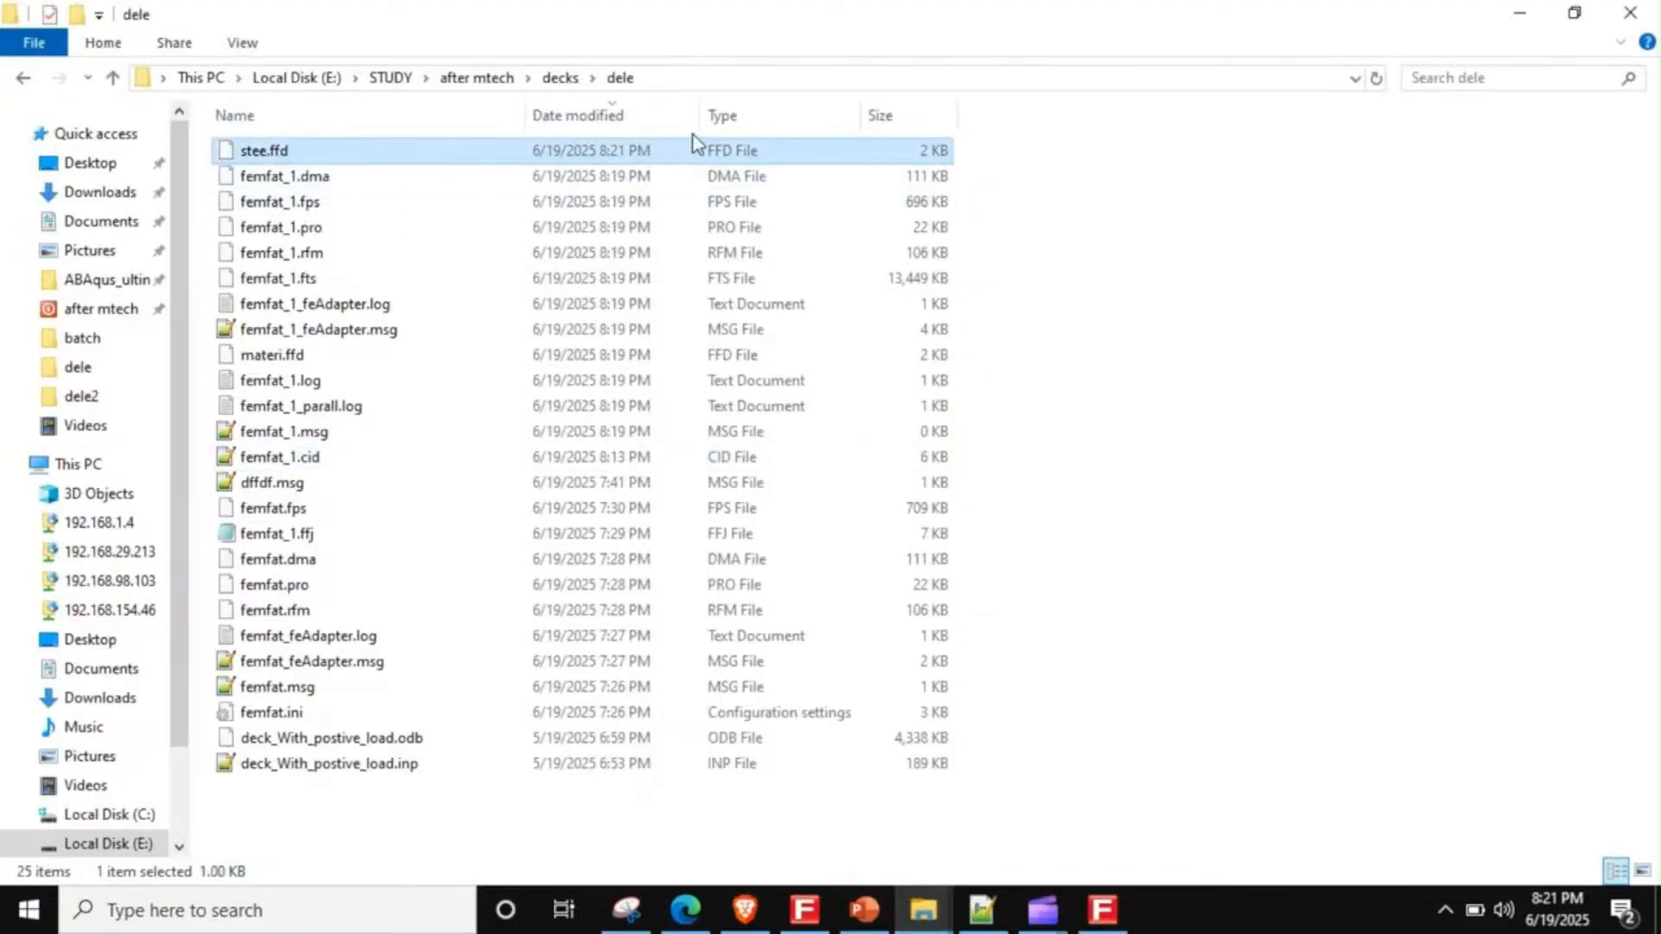
left_click(749, 118)
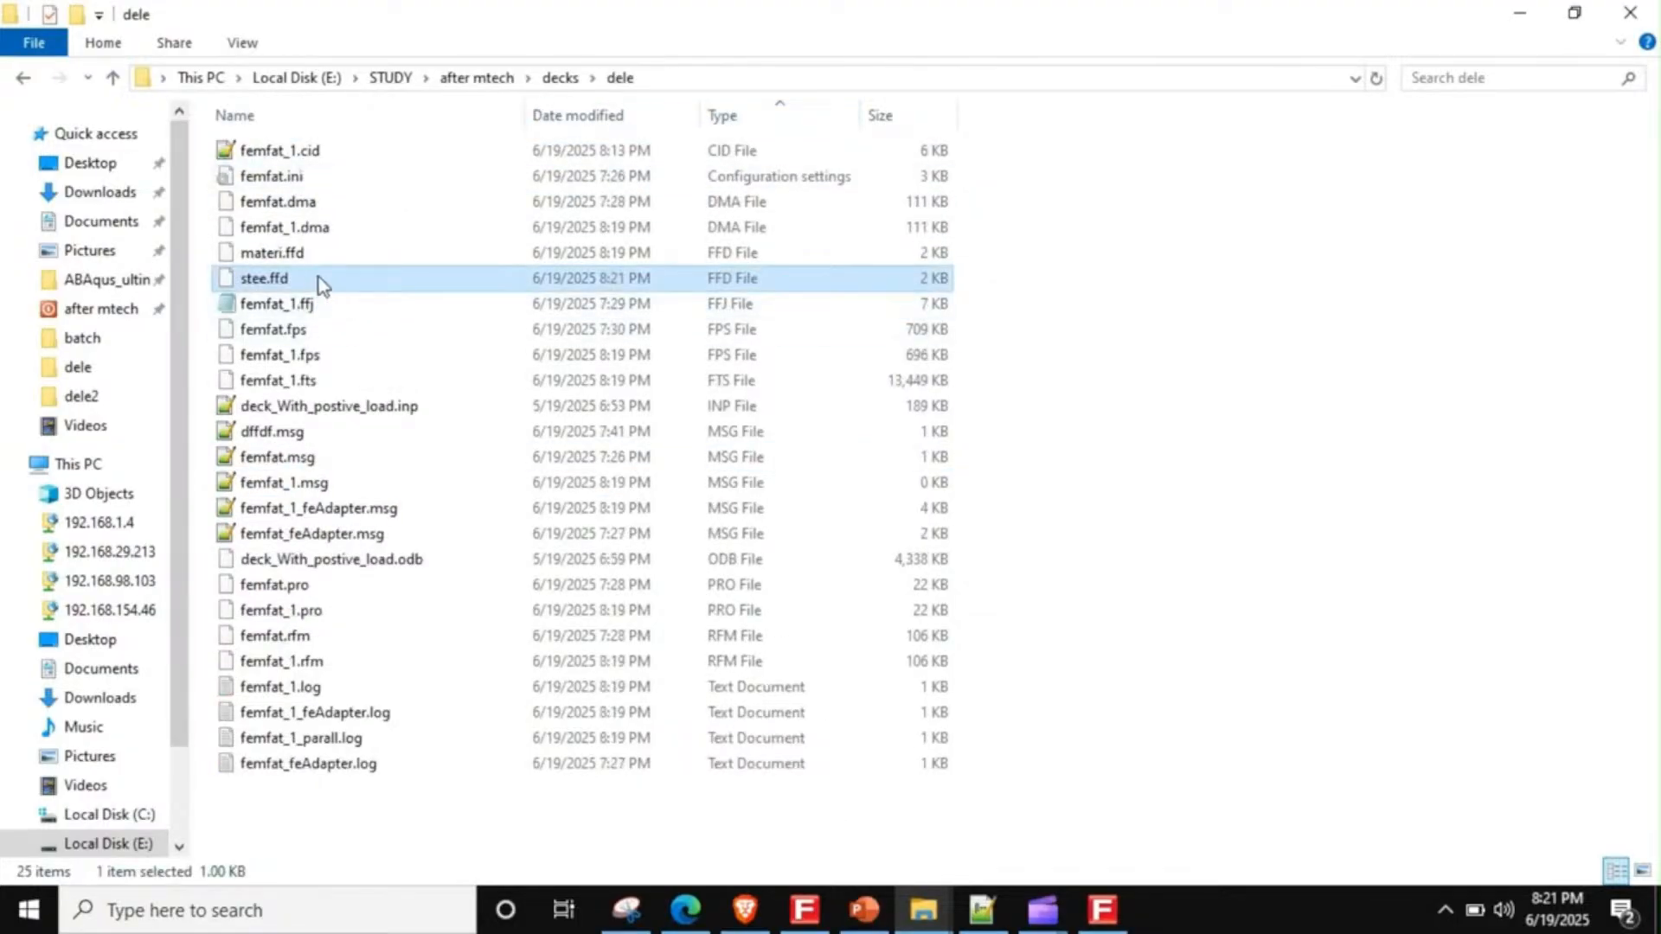
- Mark the ffj Femfat Job File entry with ink in the slide show's file extension table
left_click(1101, 909)
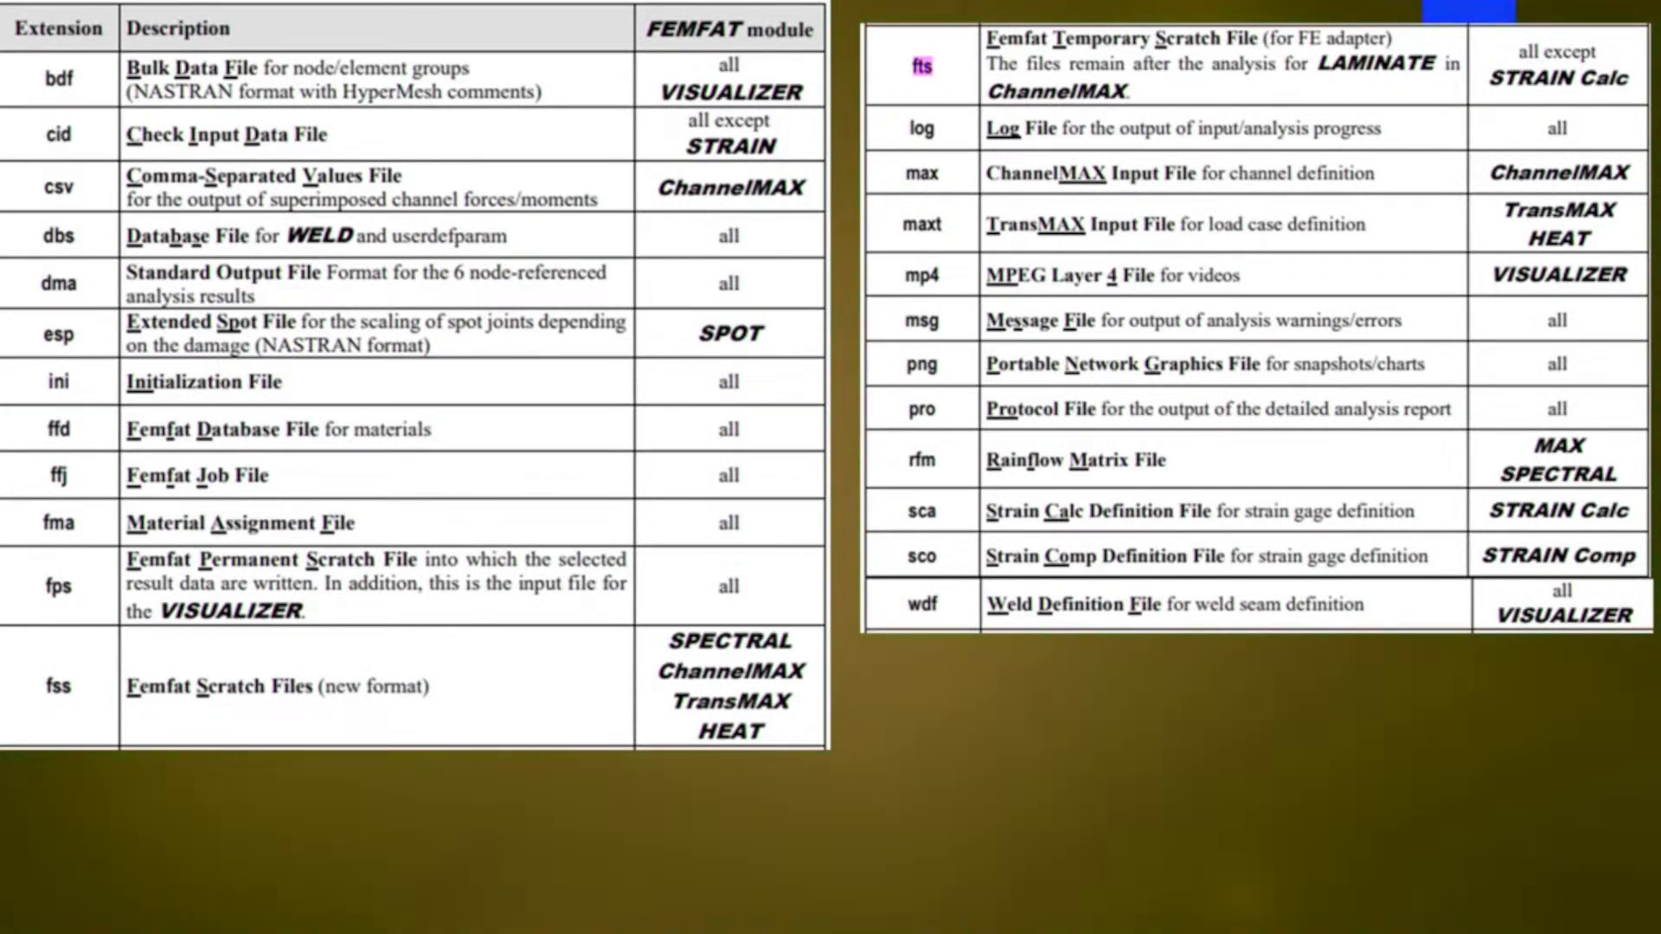
left_click_drag(67, 452, 53, 455)
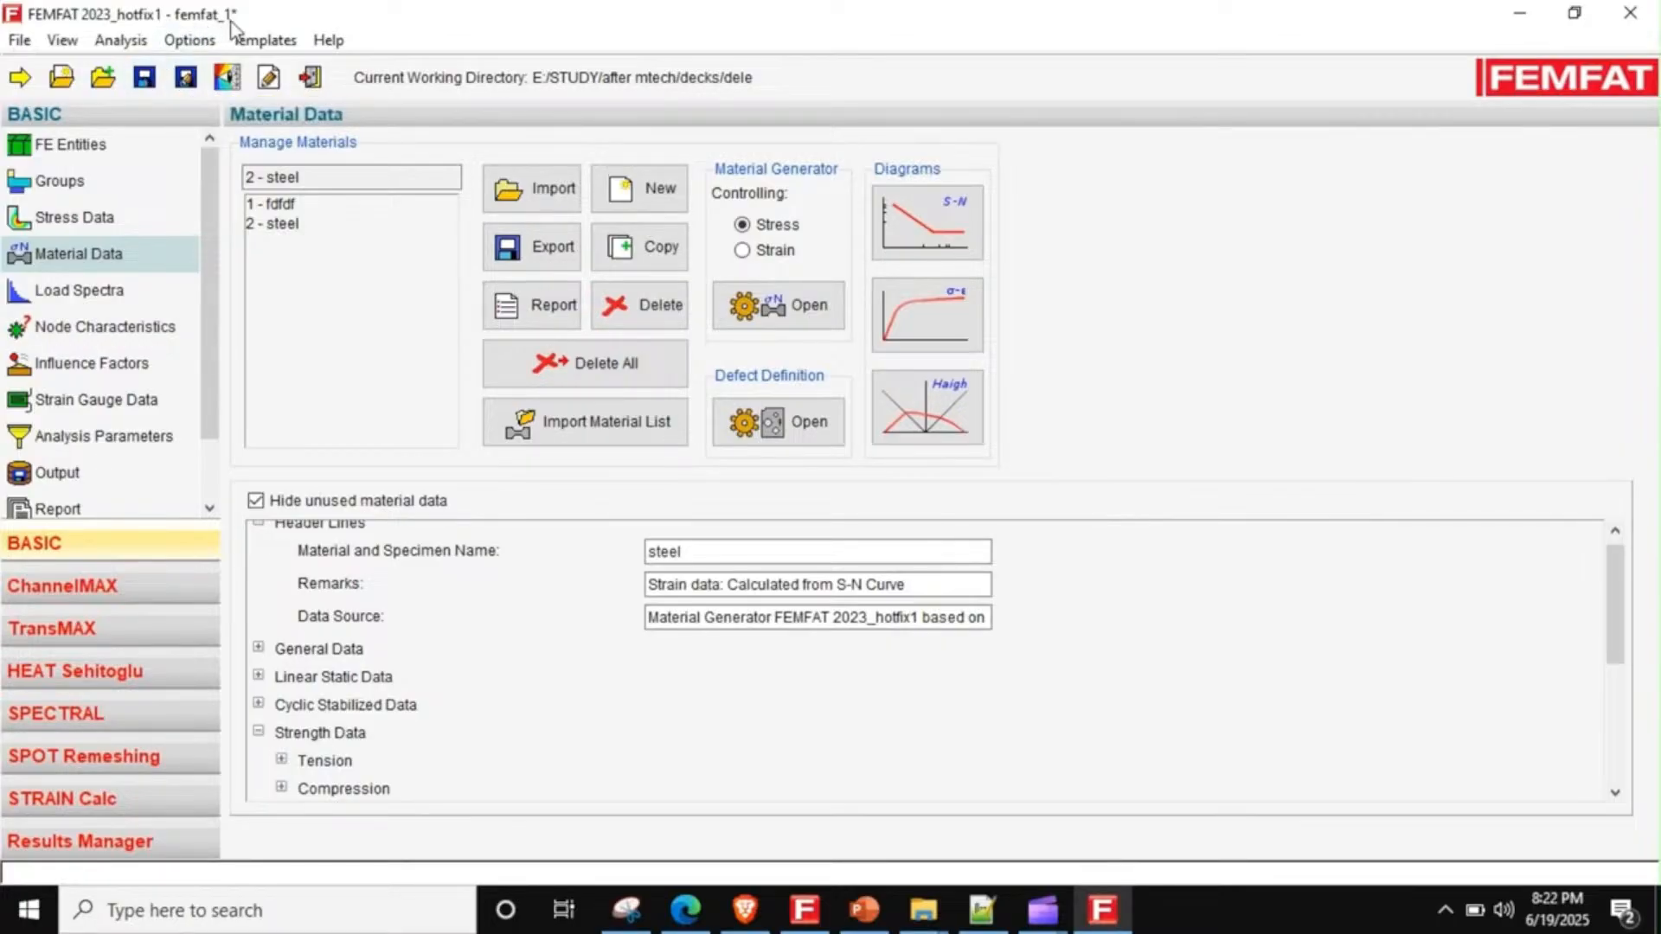
- Save the FEMFAT job under the new name femfat_new.ffj in the dele folder
left_click(197, 84)
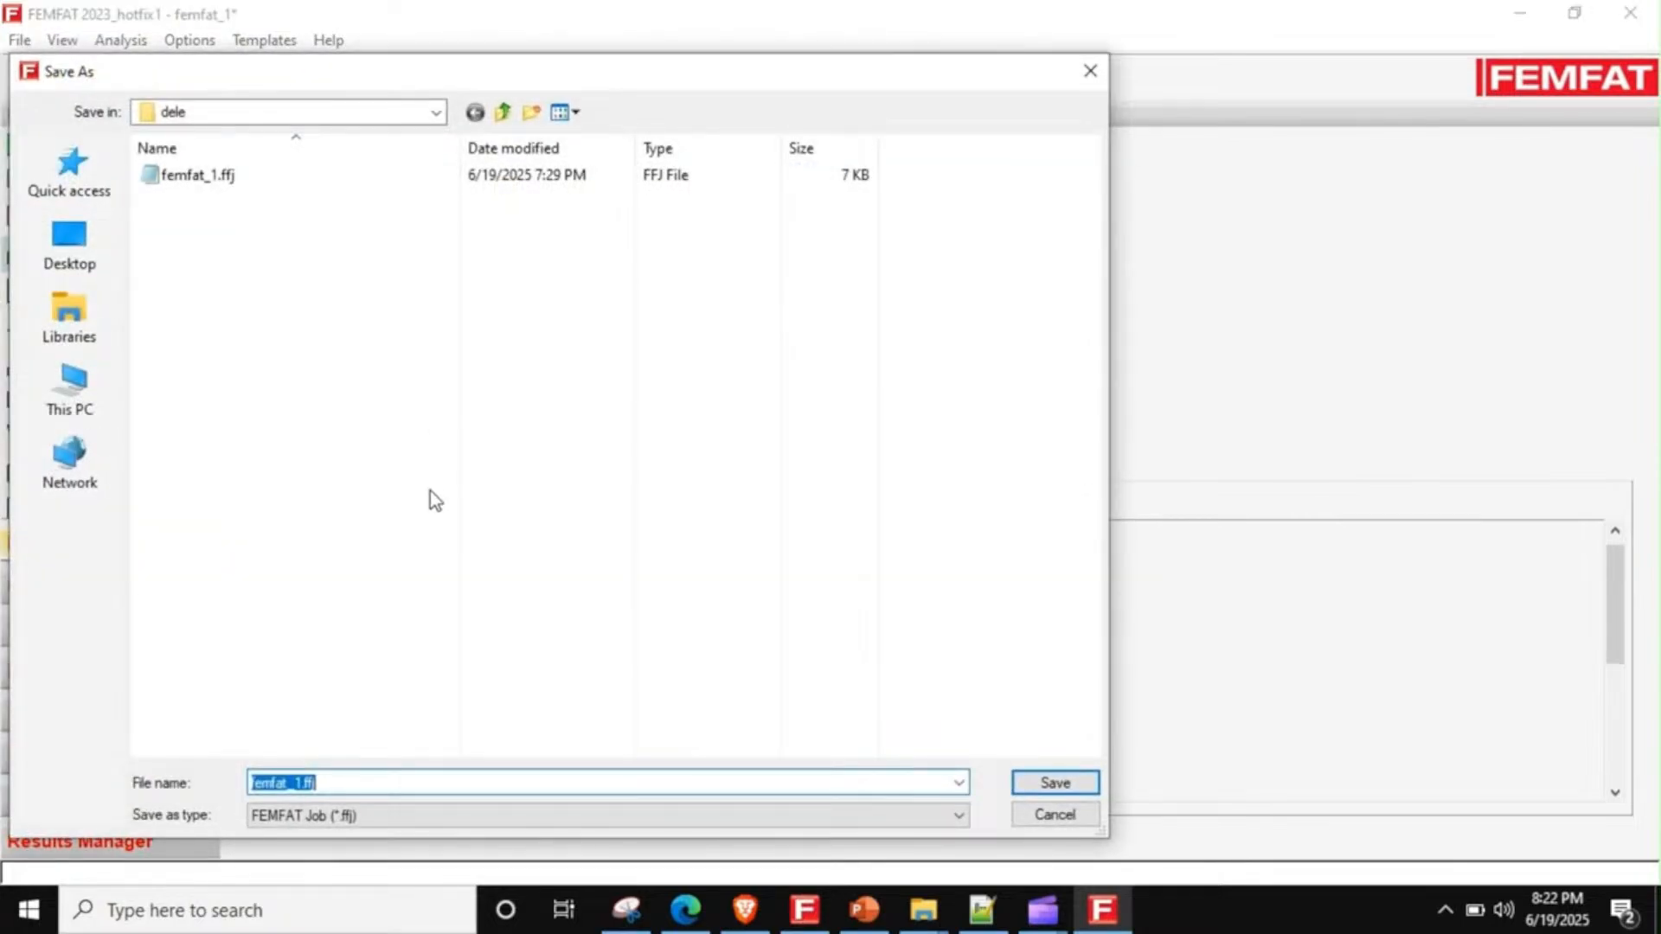
type("femat")
key("BackSpace")
key("BackSpace")
type("fat_")
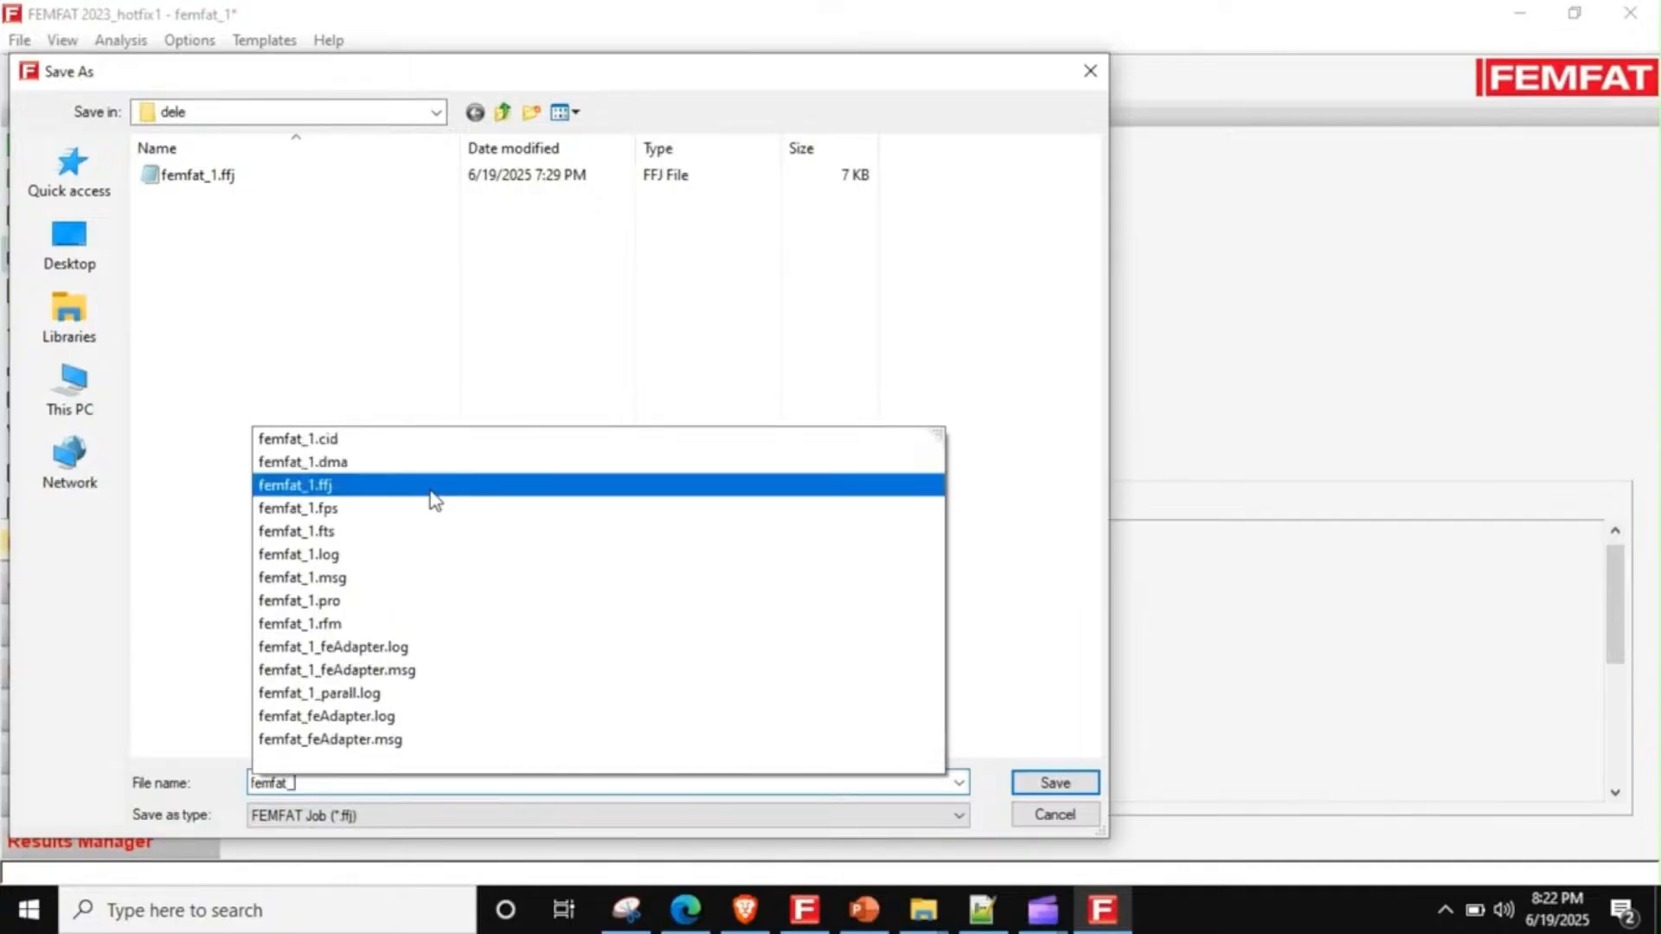
type("new.ffj")
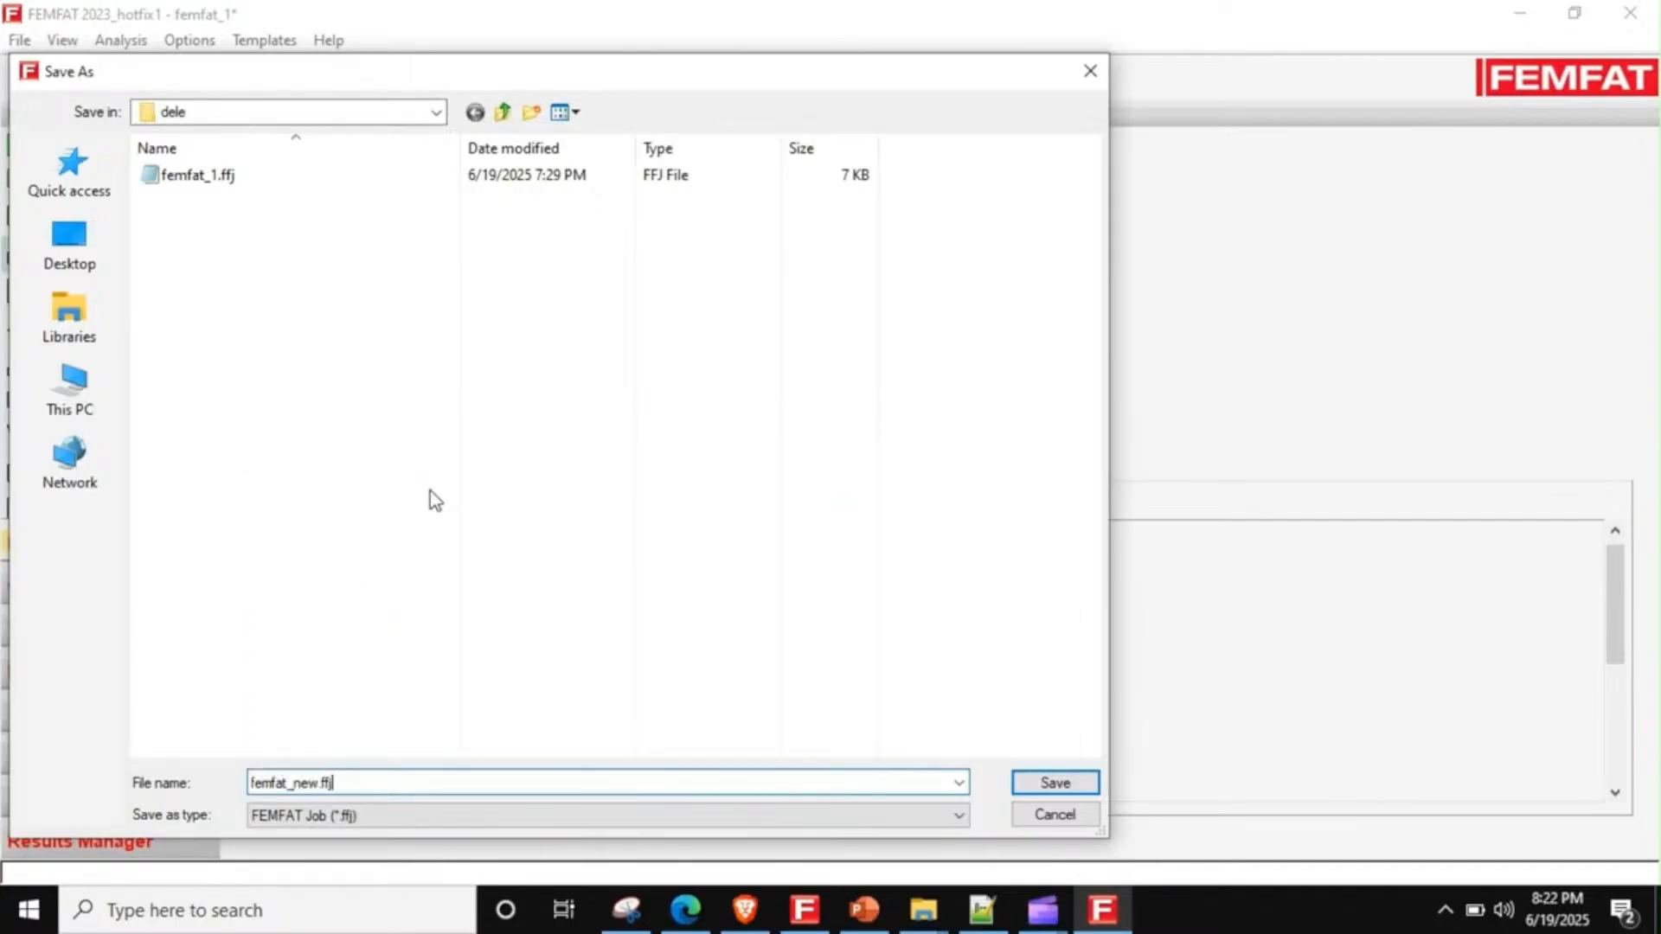
key("Return")
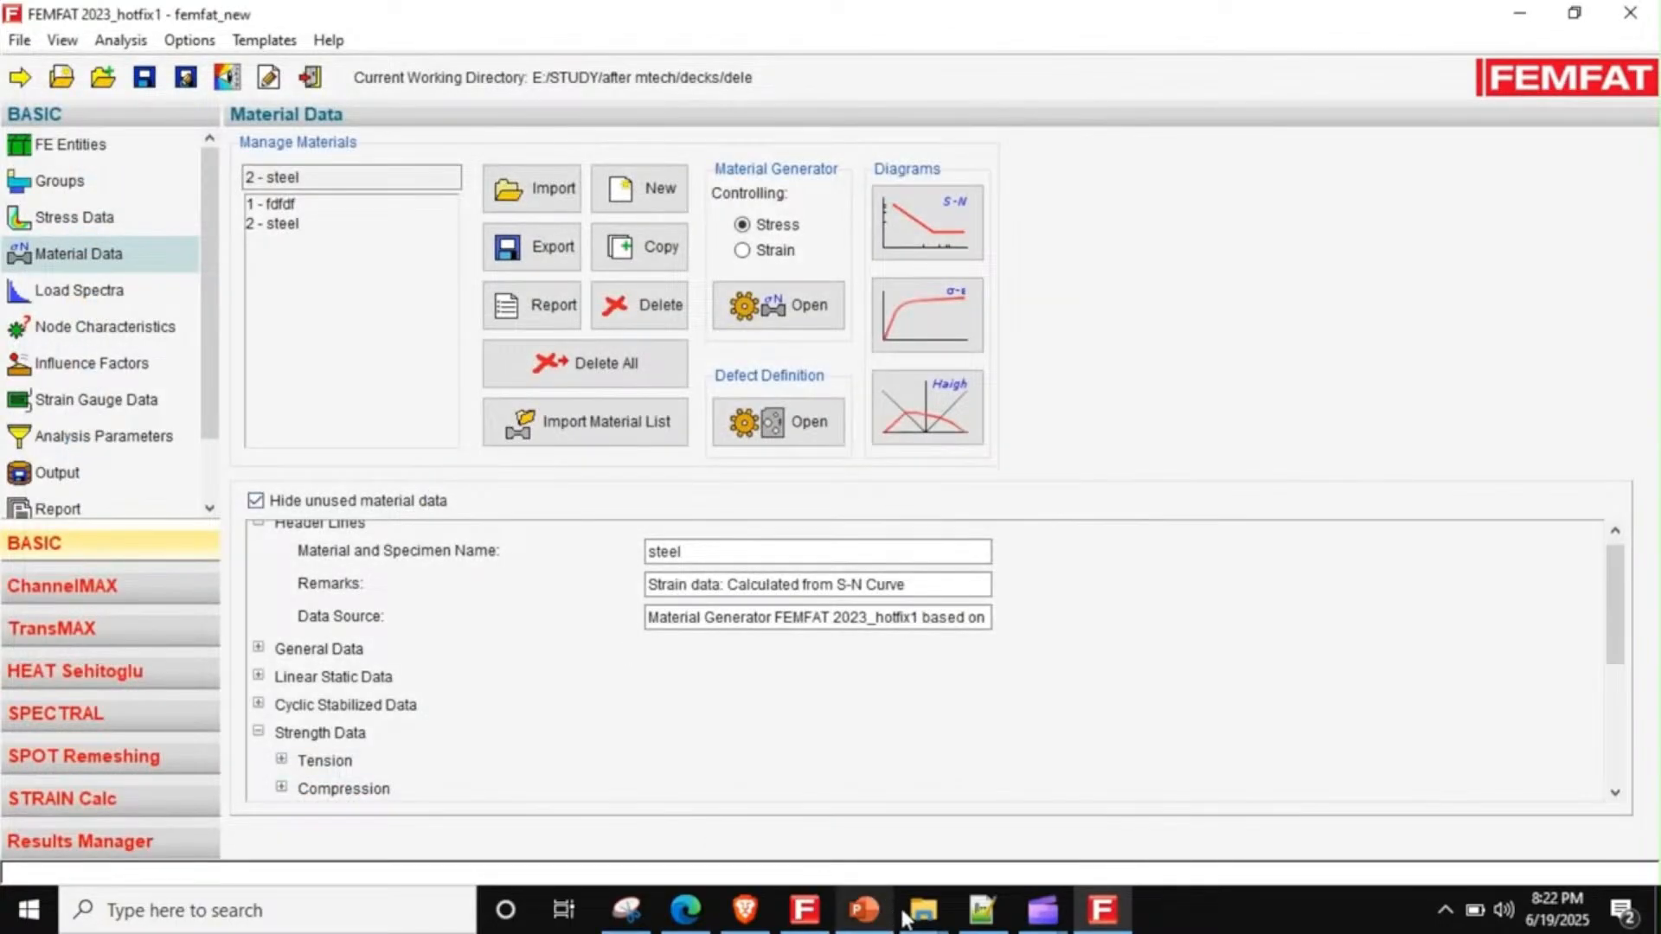
- Sort the dele folder in File Explorer by modification date and open femfat_new.ffj in Notepad
mouse_move(918, 912)
left_click(834, 777)
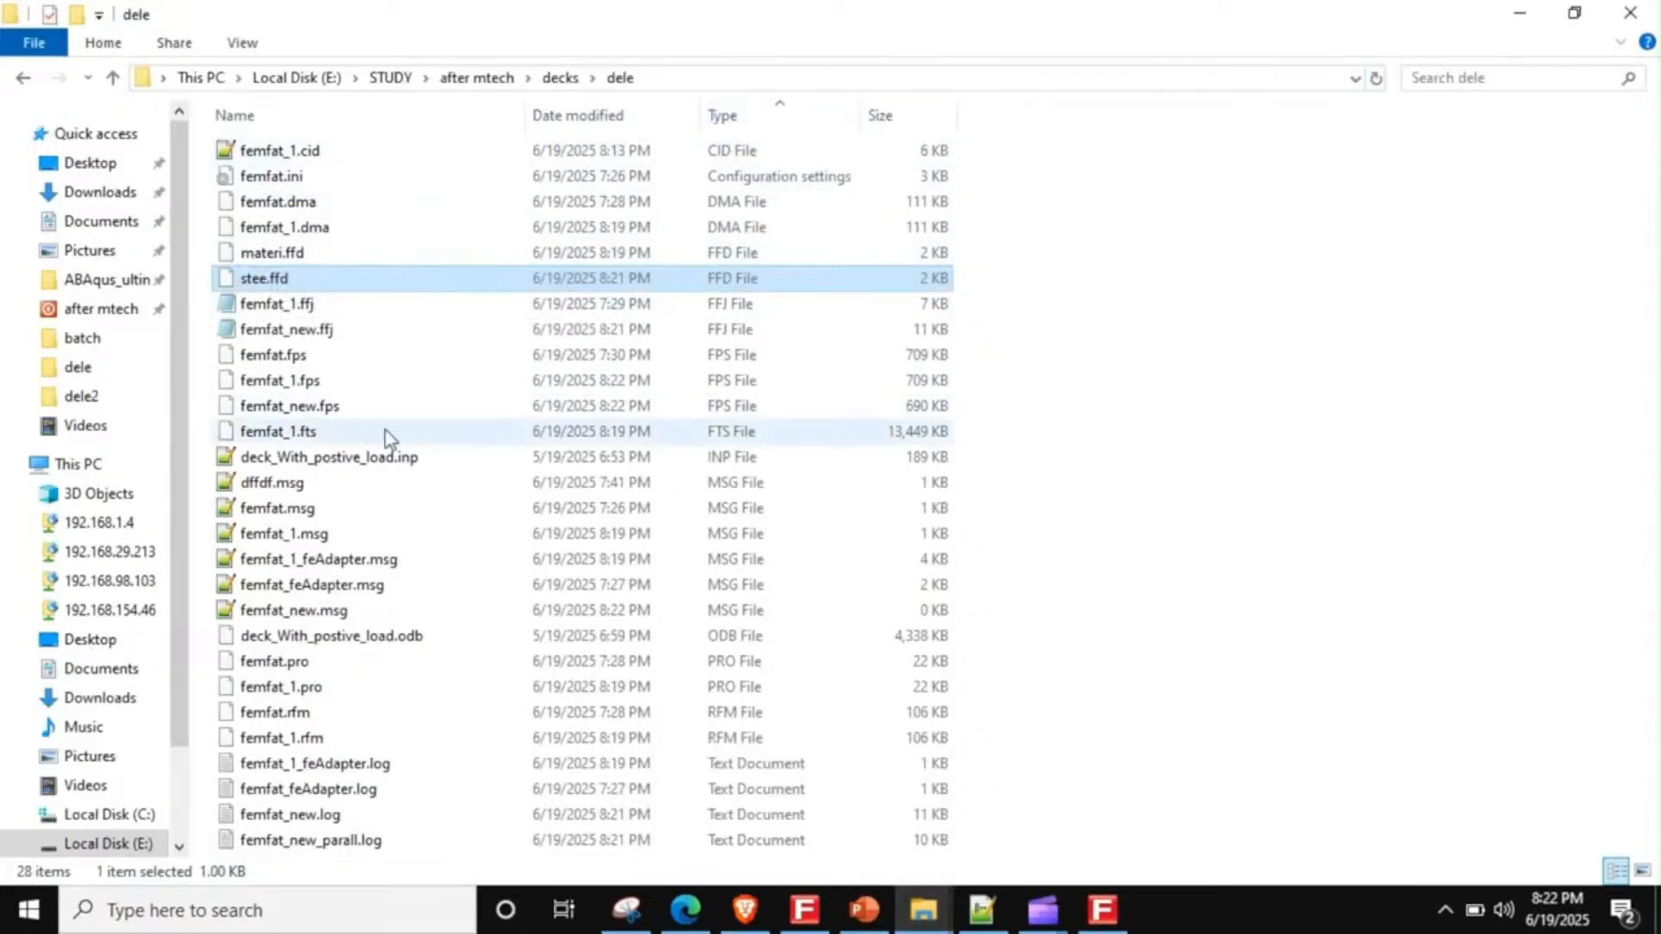
left_click(336, 432)
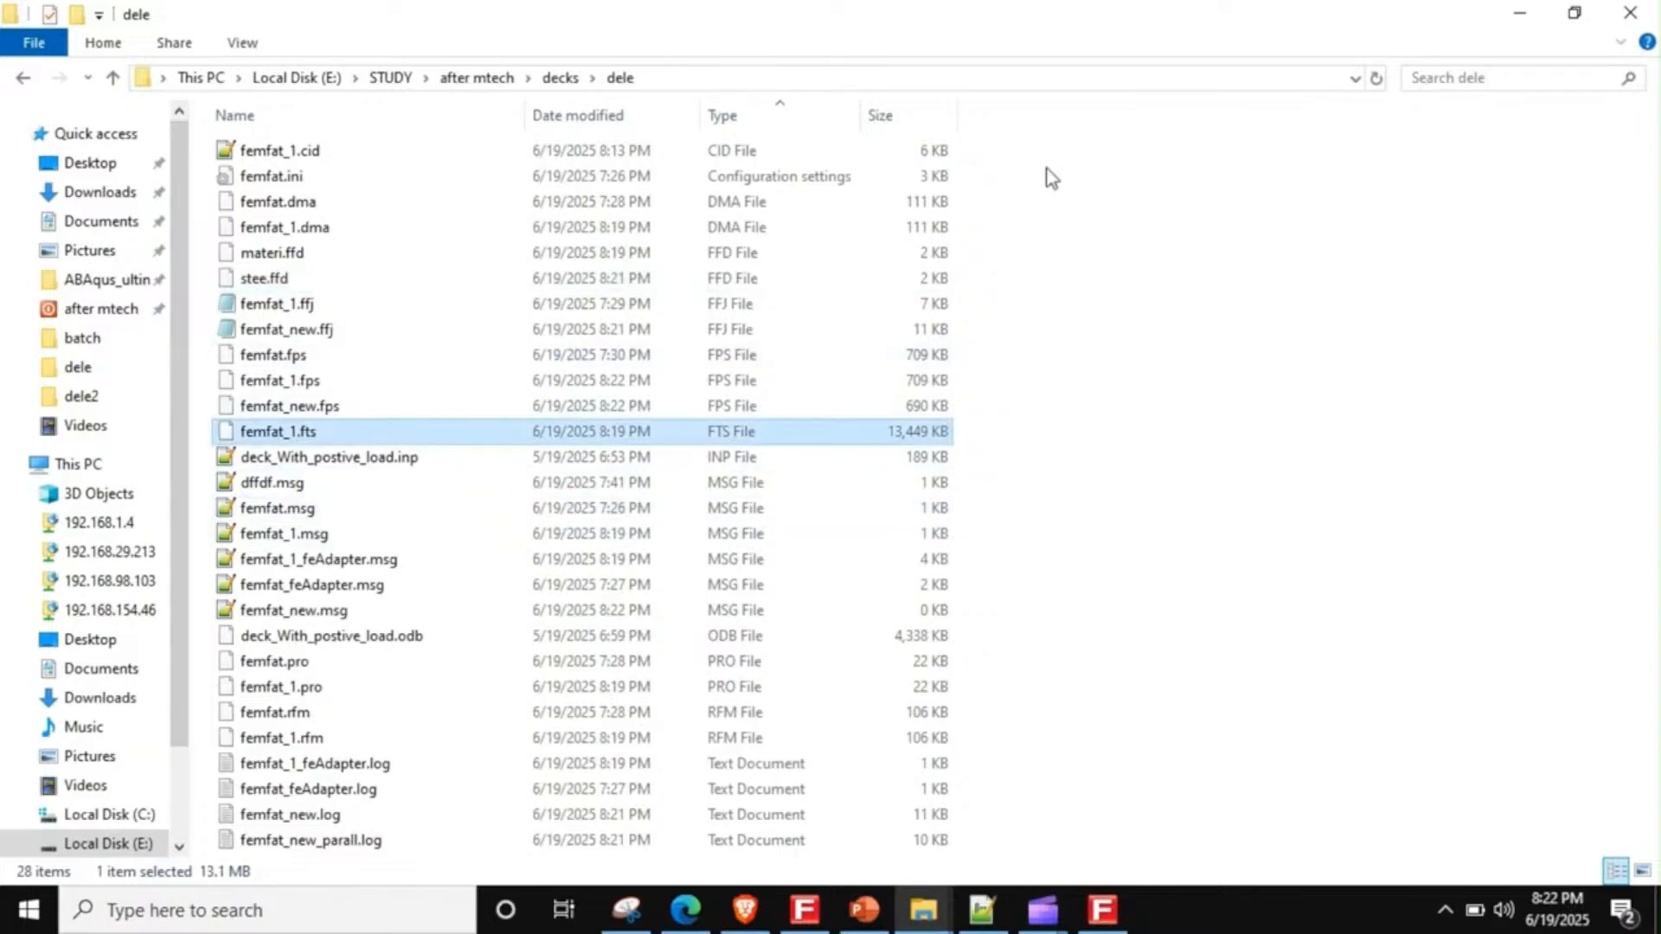
left_click(575, 115)
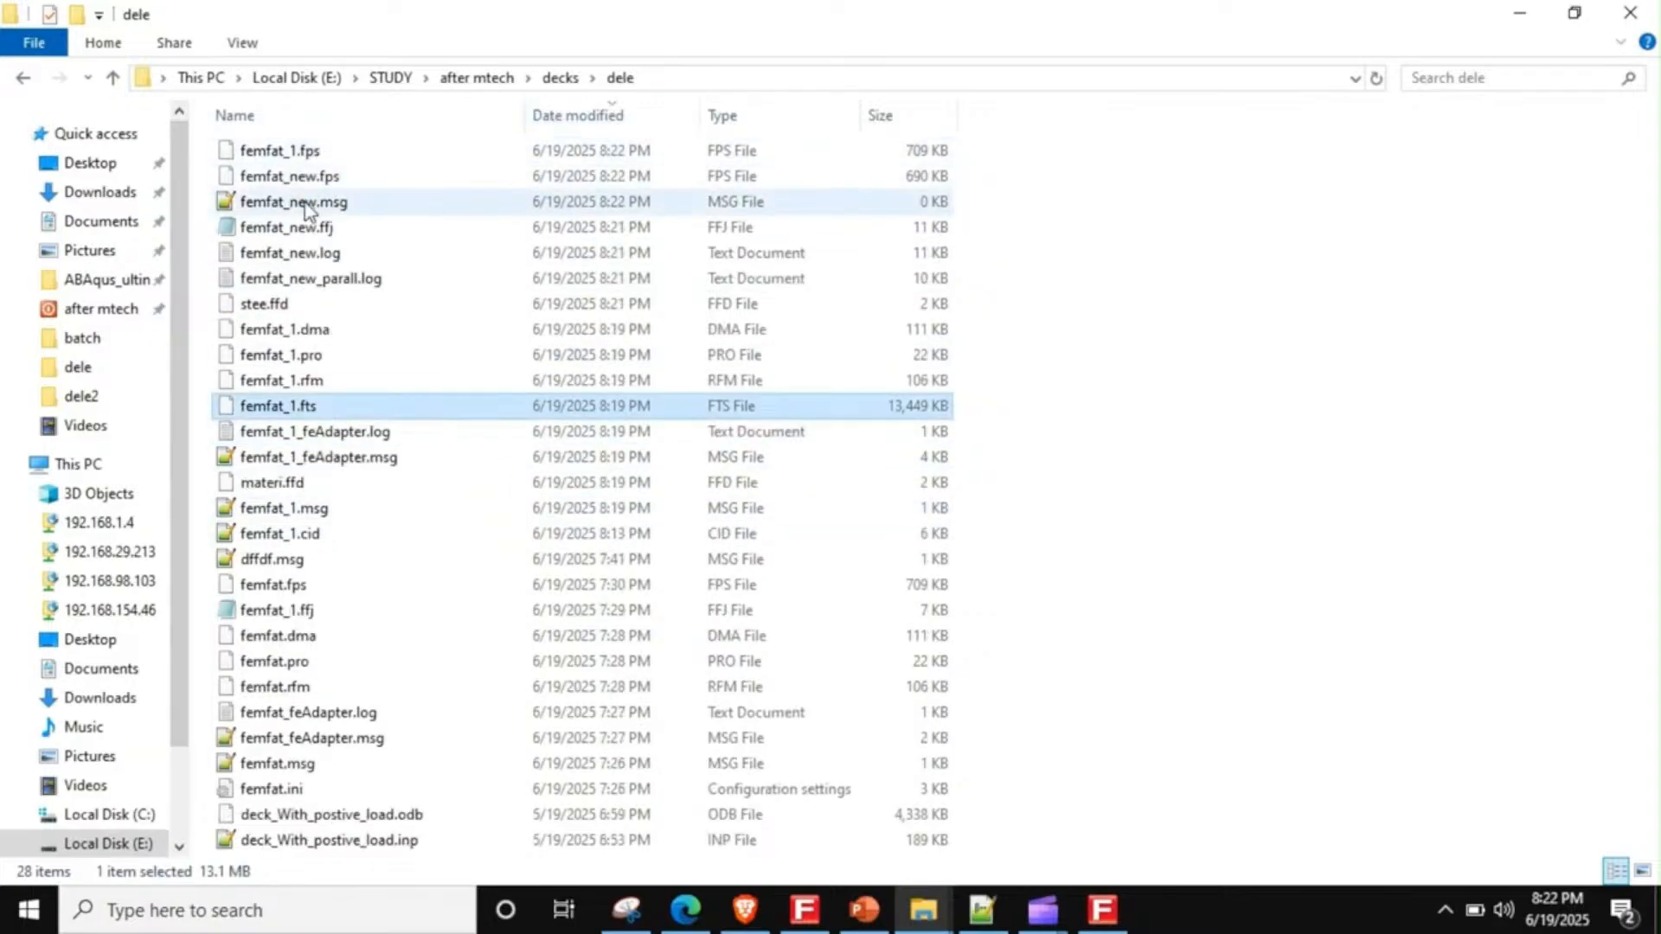
double_click(346, 226)
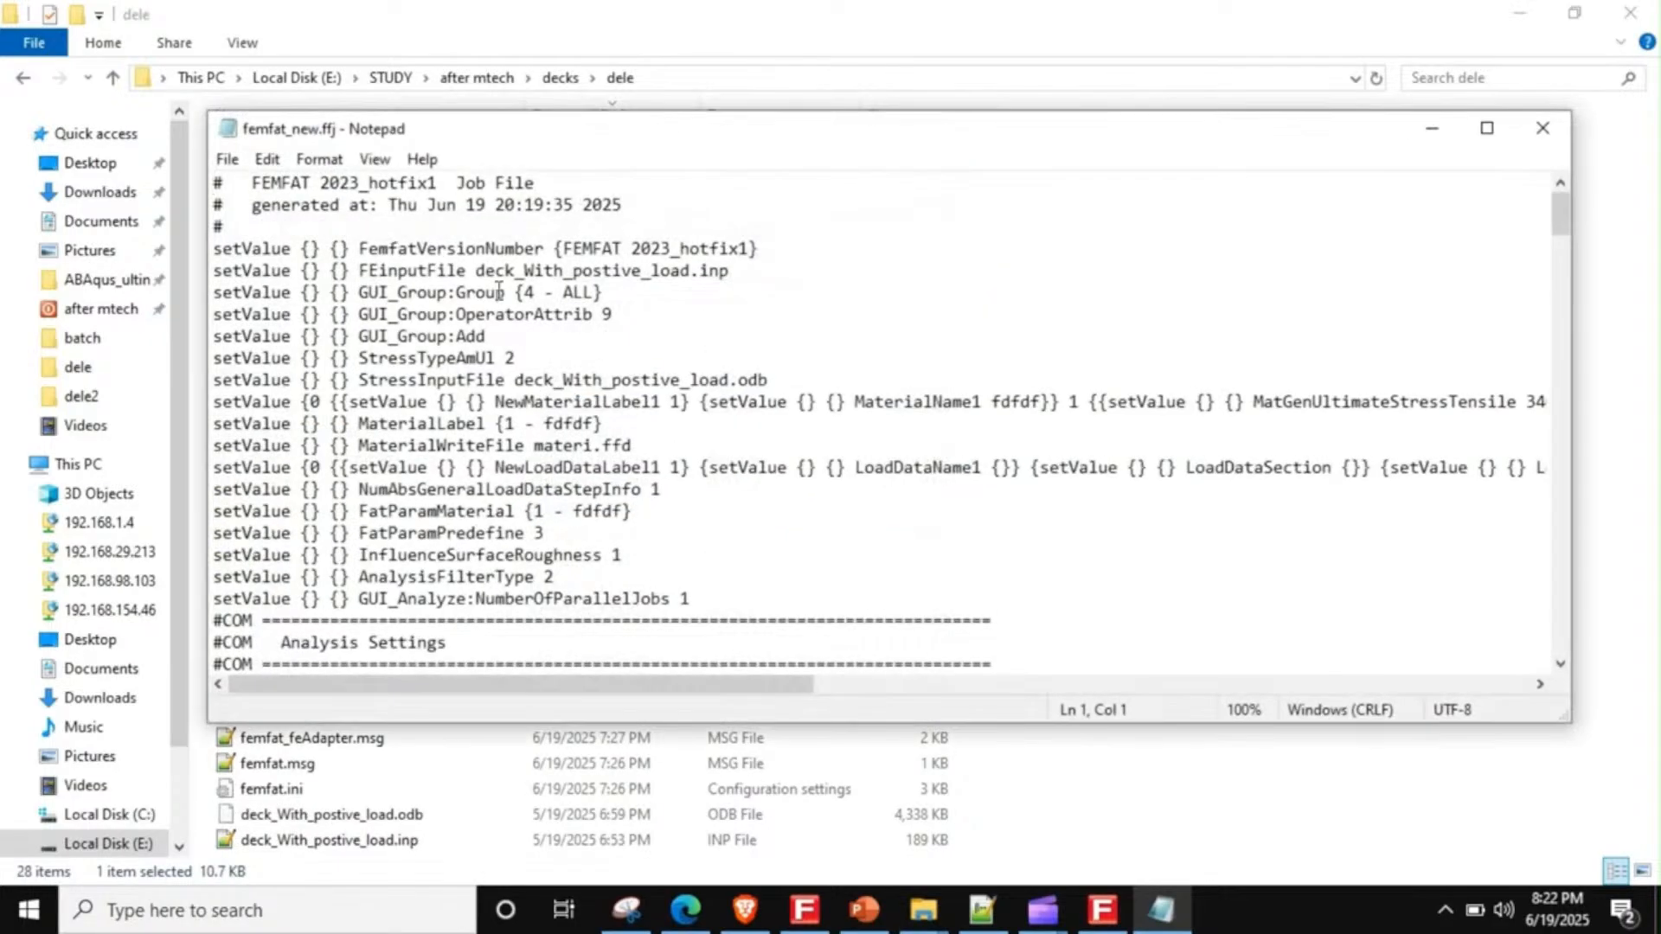
- Review the femfat_new.ffj job commands, from the input files and analysis settings to the material entries at the end
scroll(485, 270, "down", 20)
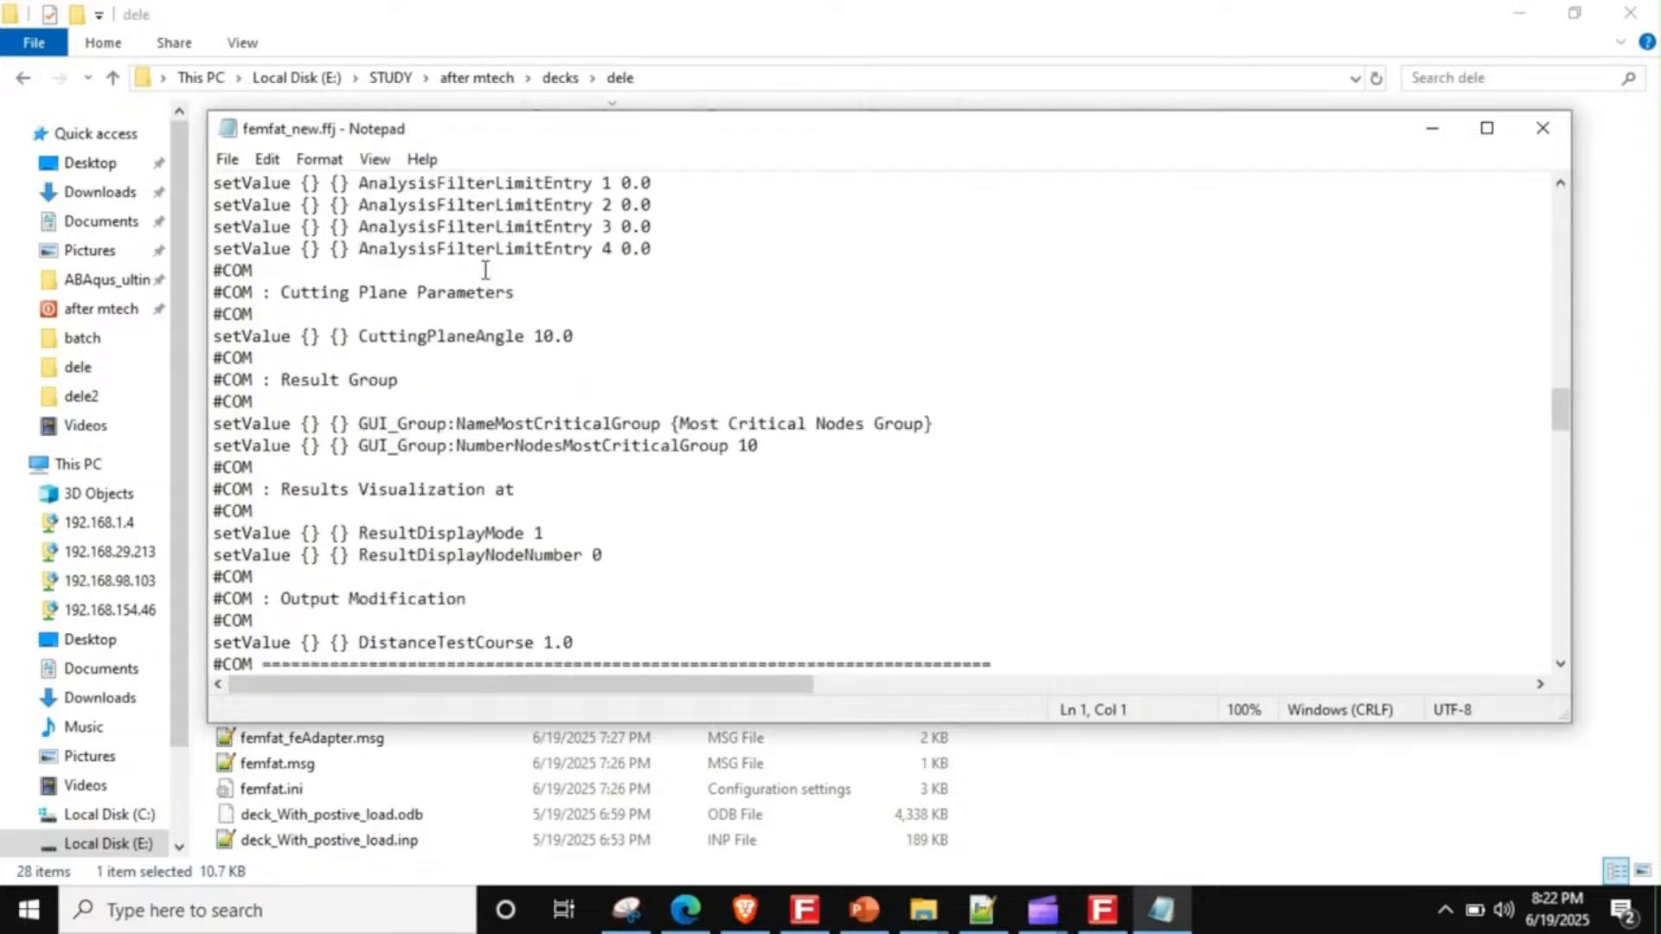
scroll(485, 271, "down", 20)
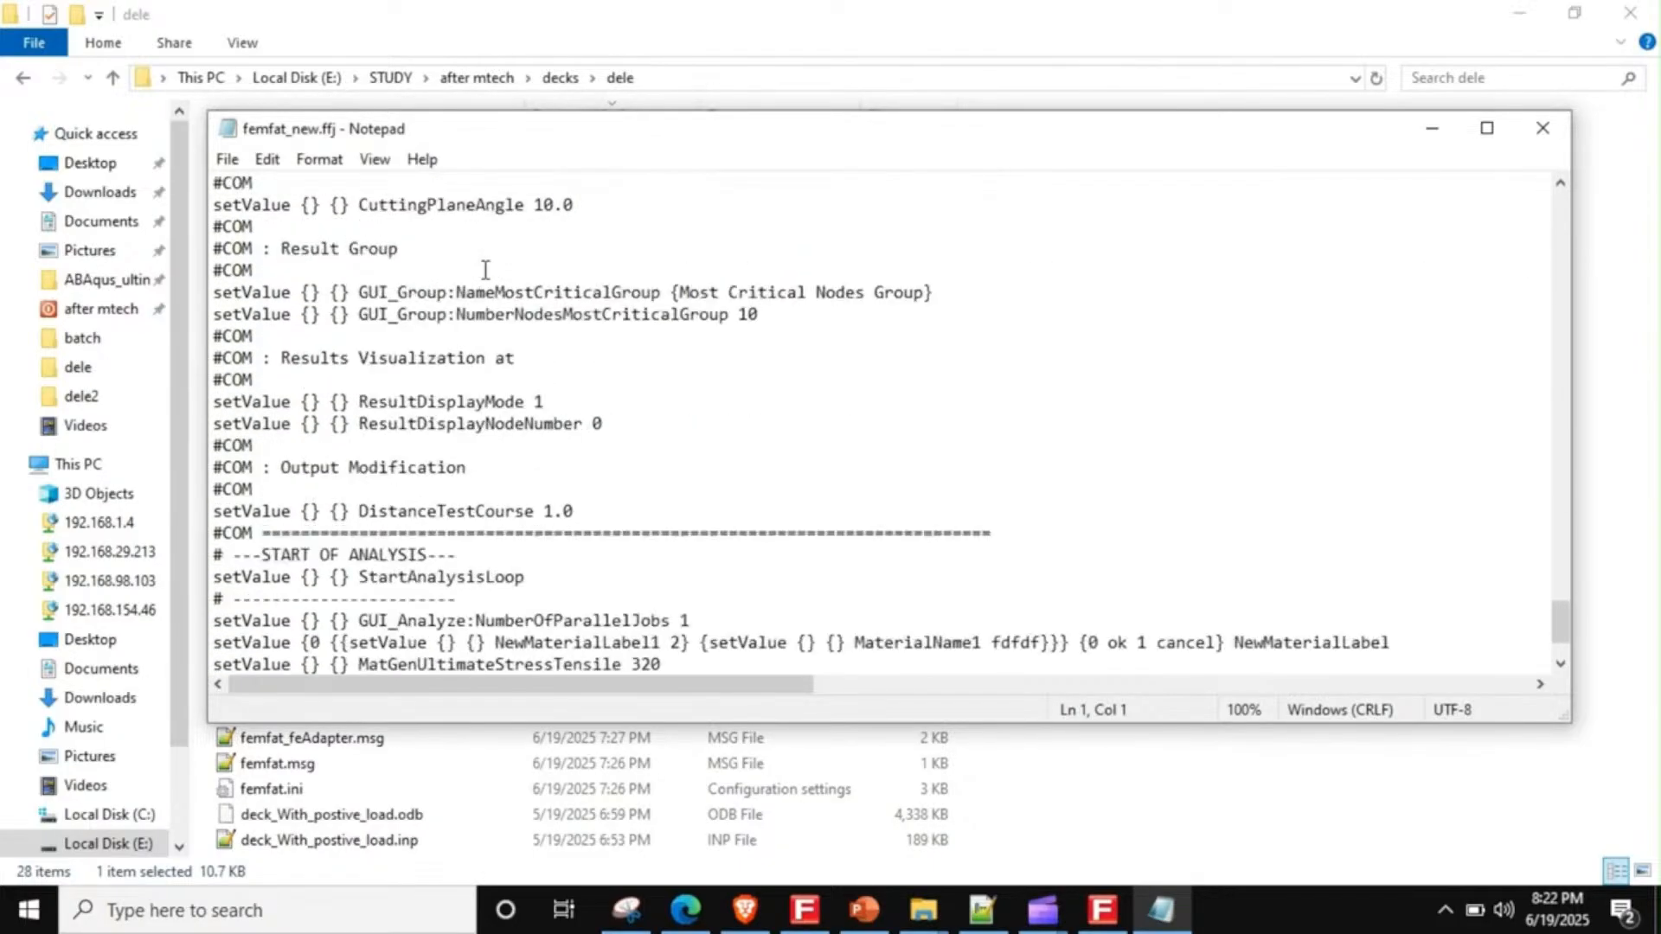
scroll(485, 271, "down", 2)
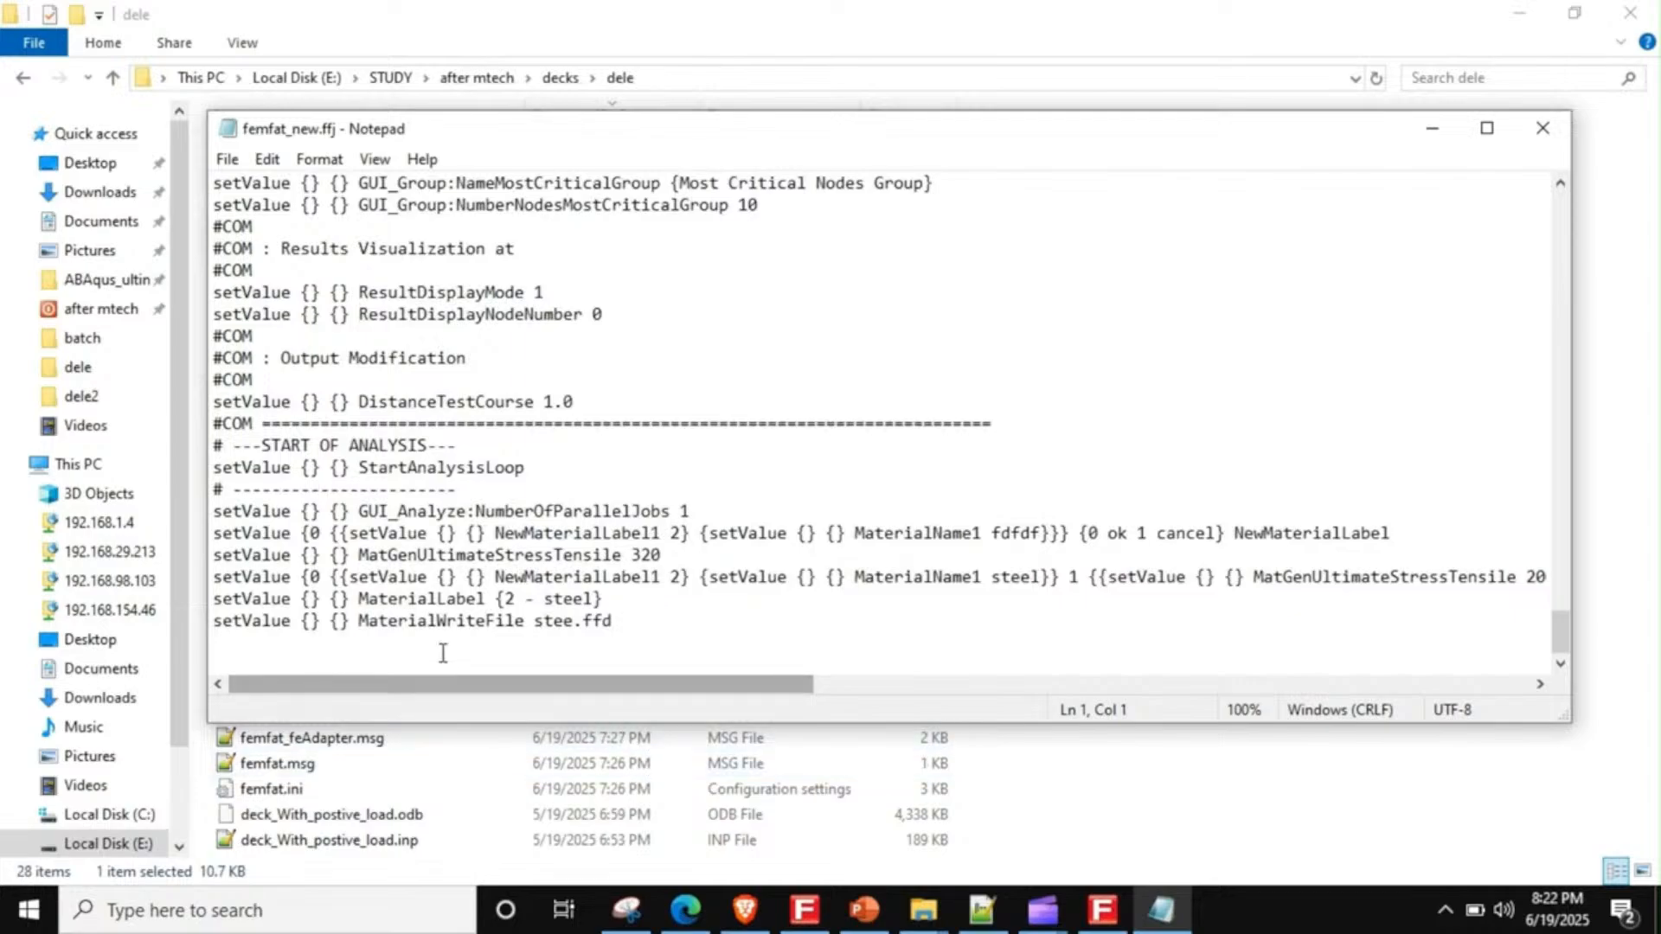
scroll(747, 513, "up", 20)
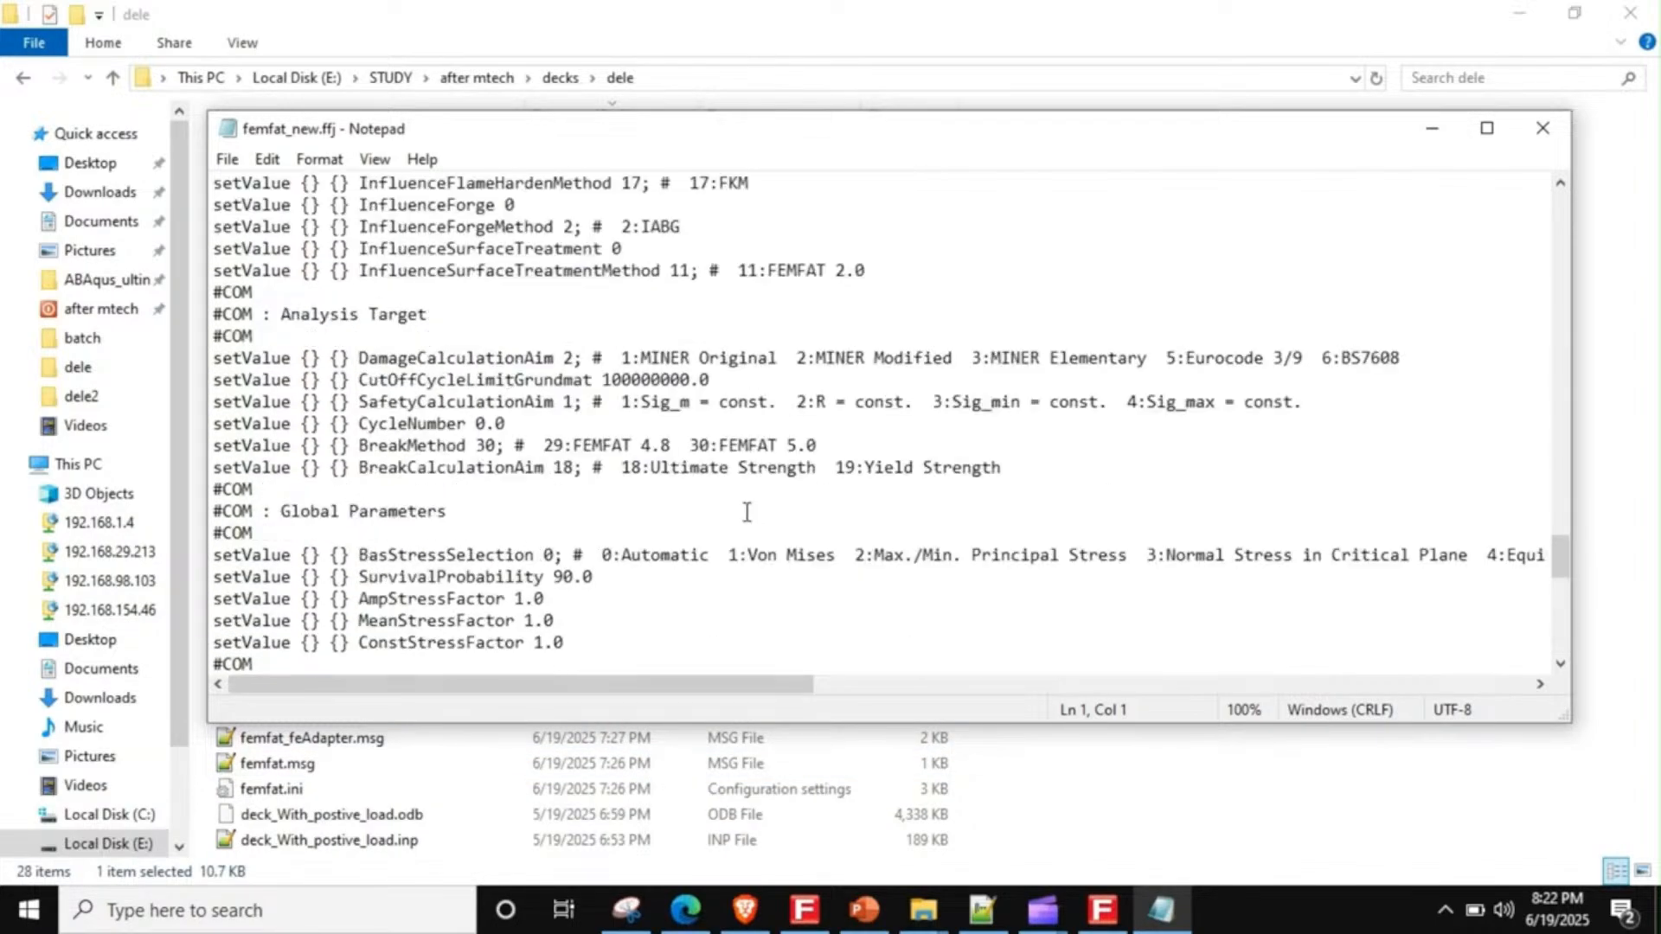
scroll(746, 513, "up", 5)
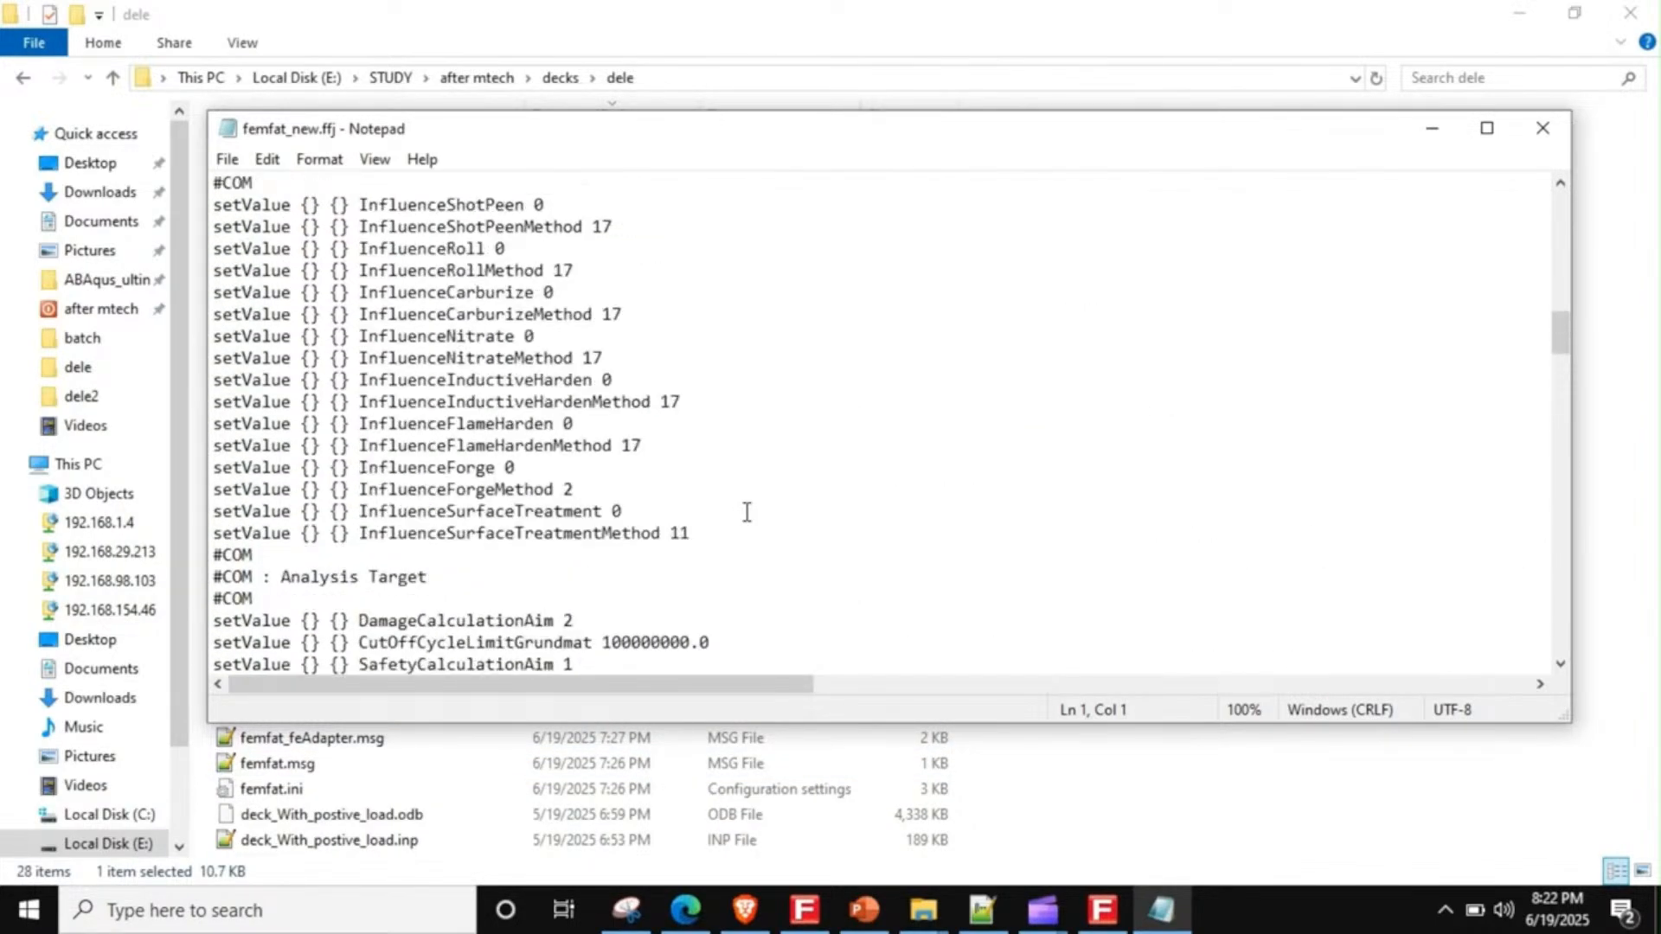
scroll(960, 367, "up", 5)
scroll(960, 367, "up", 8)
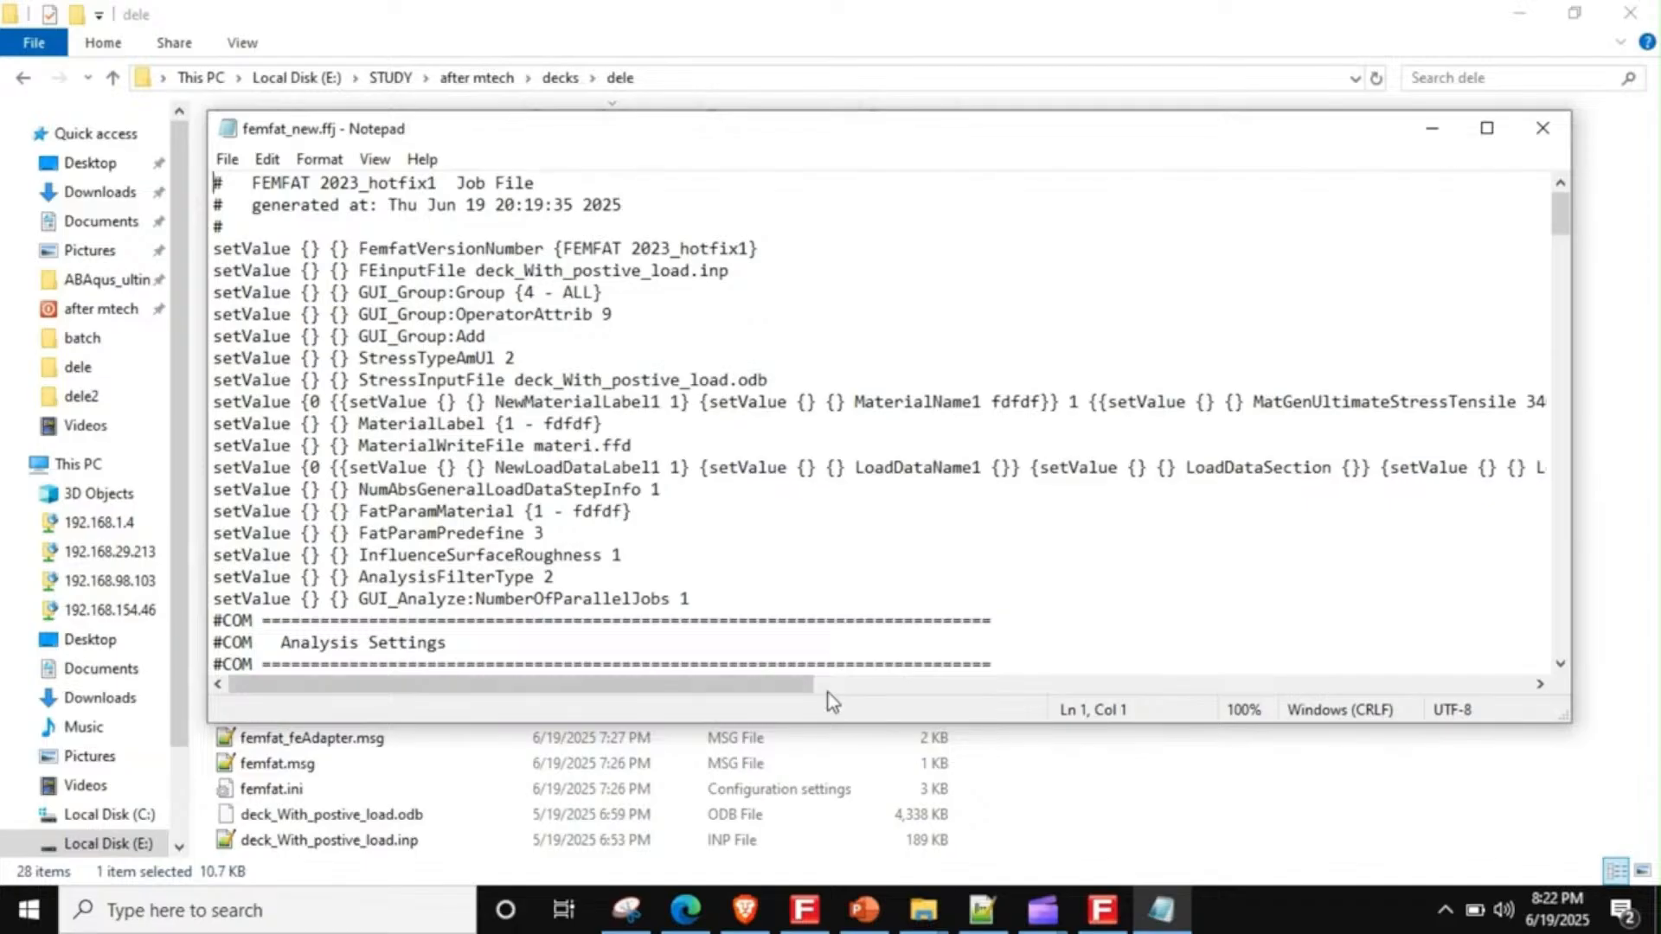
mouse_move(800, 690)
left_mouse_down()
mouse_move(1229, 675)
mouse_move(804, 683)
left_mouse_up()
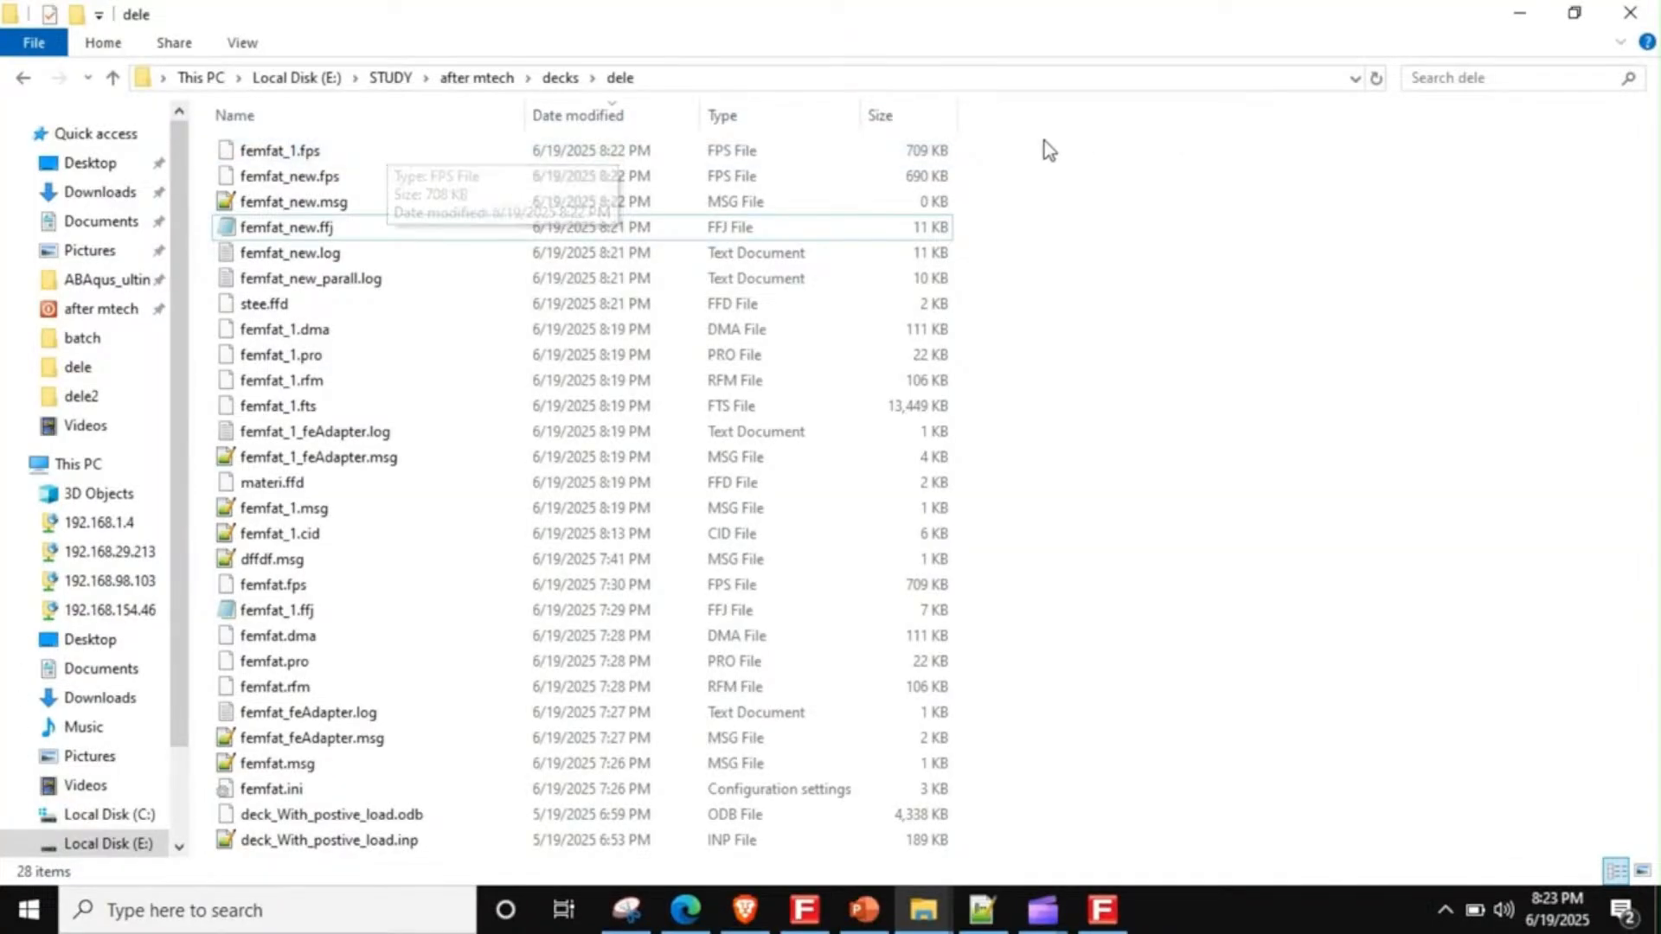
- Point out the newest fps files in the dele folder and return to FEMFAT
left_click_drag(1043, 144, 669, 178)
left_click(1093, 143)
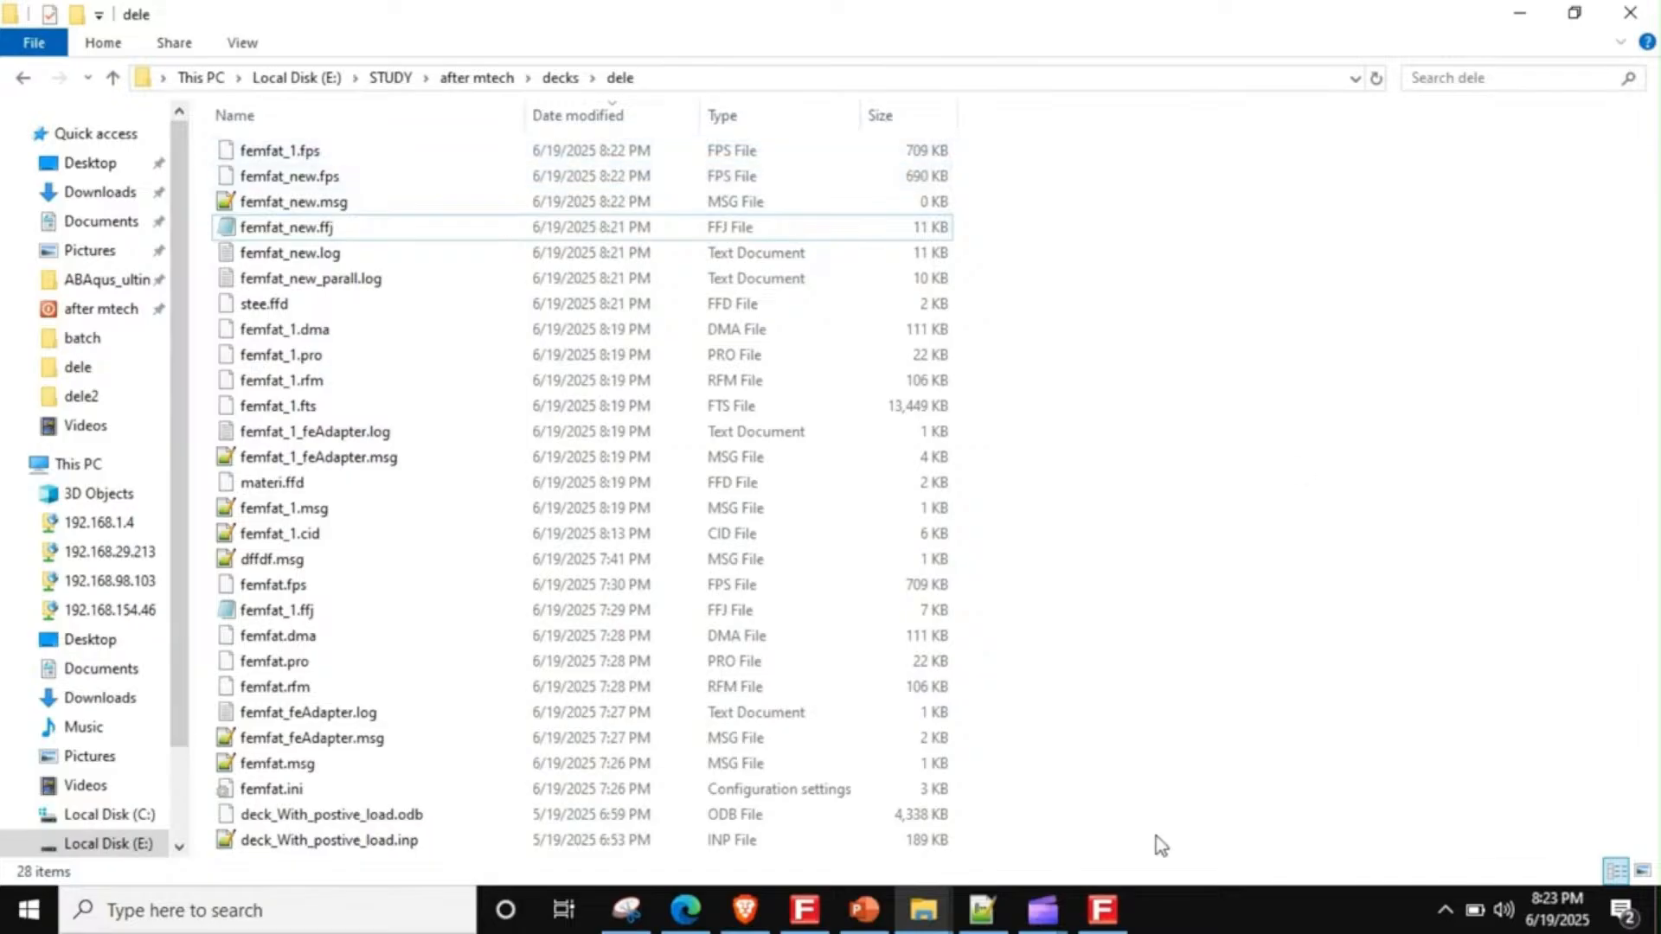
left_click(1124, 908)
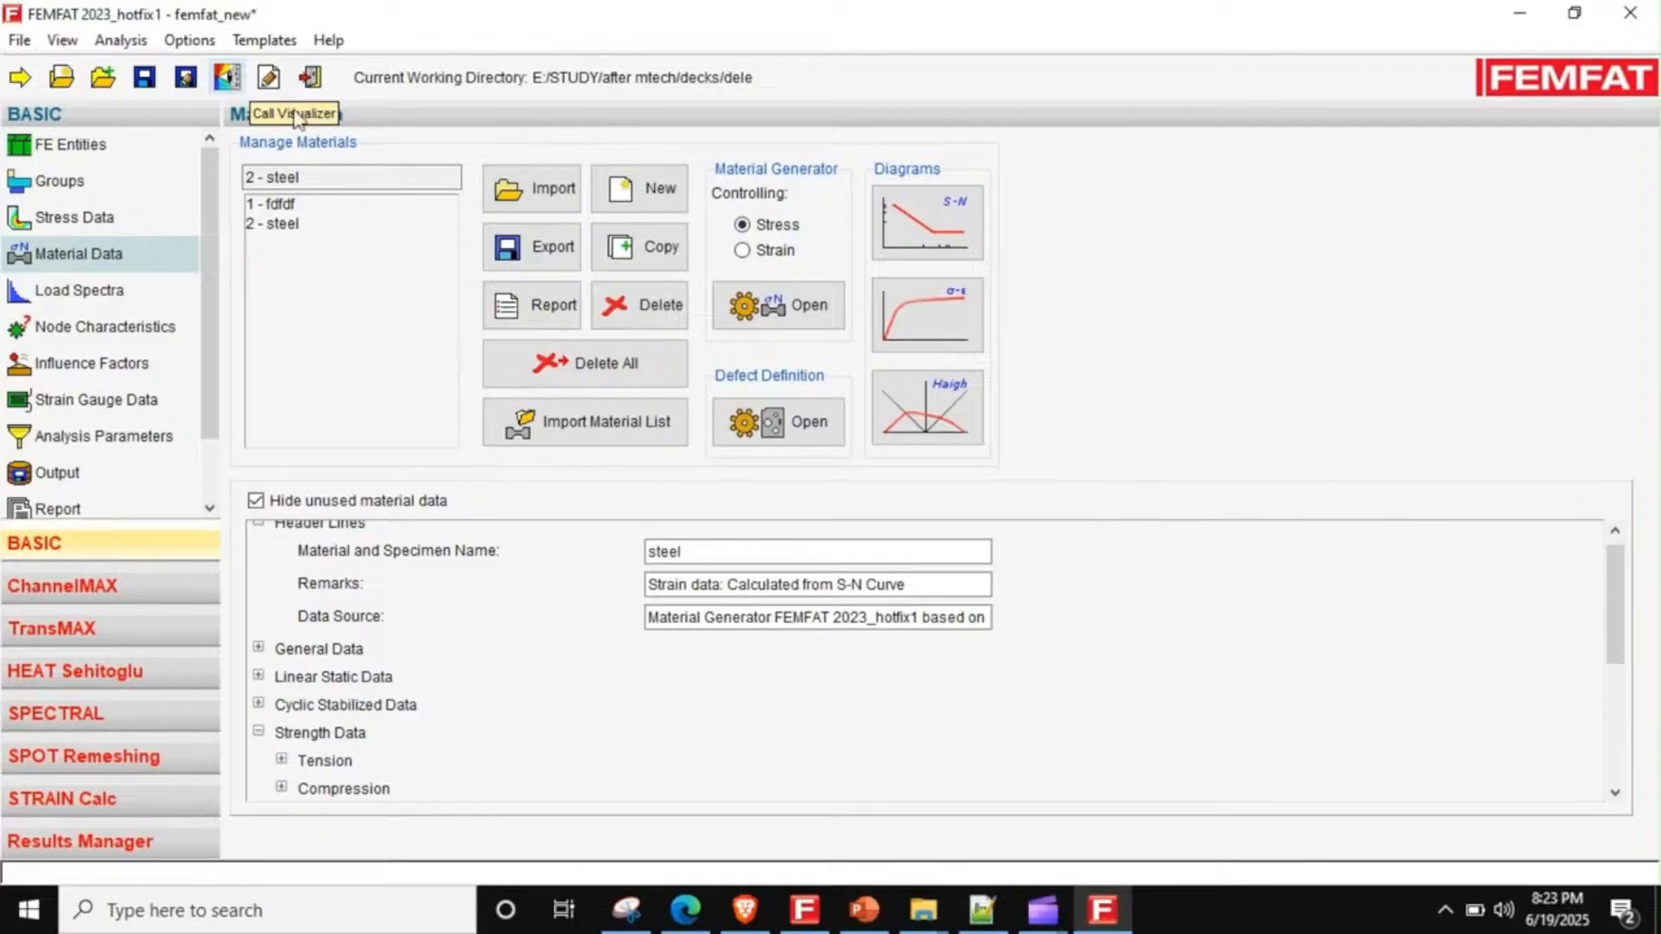
- Launch FEMFAT Visualizer maximized and load femfat.fps from the modal_transfer_function folder
left_click(231, 78)
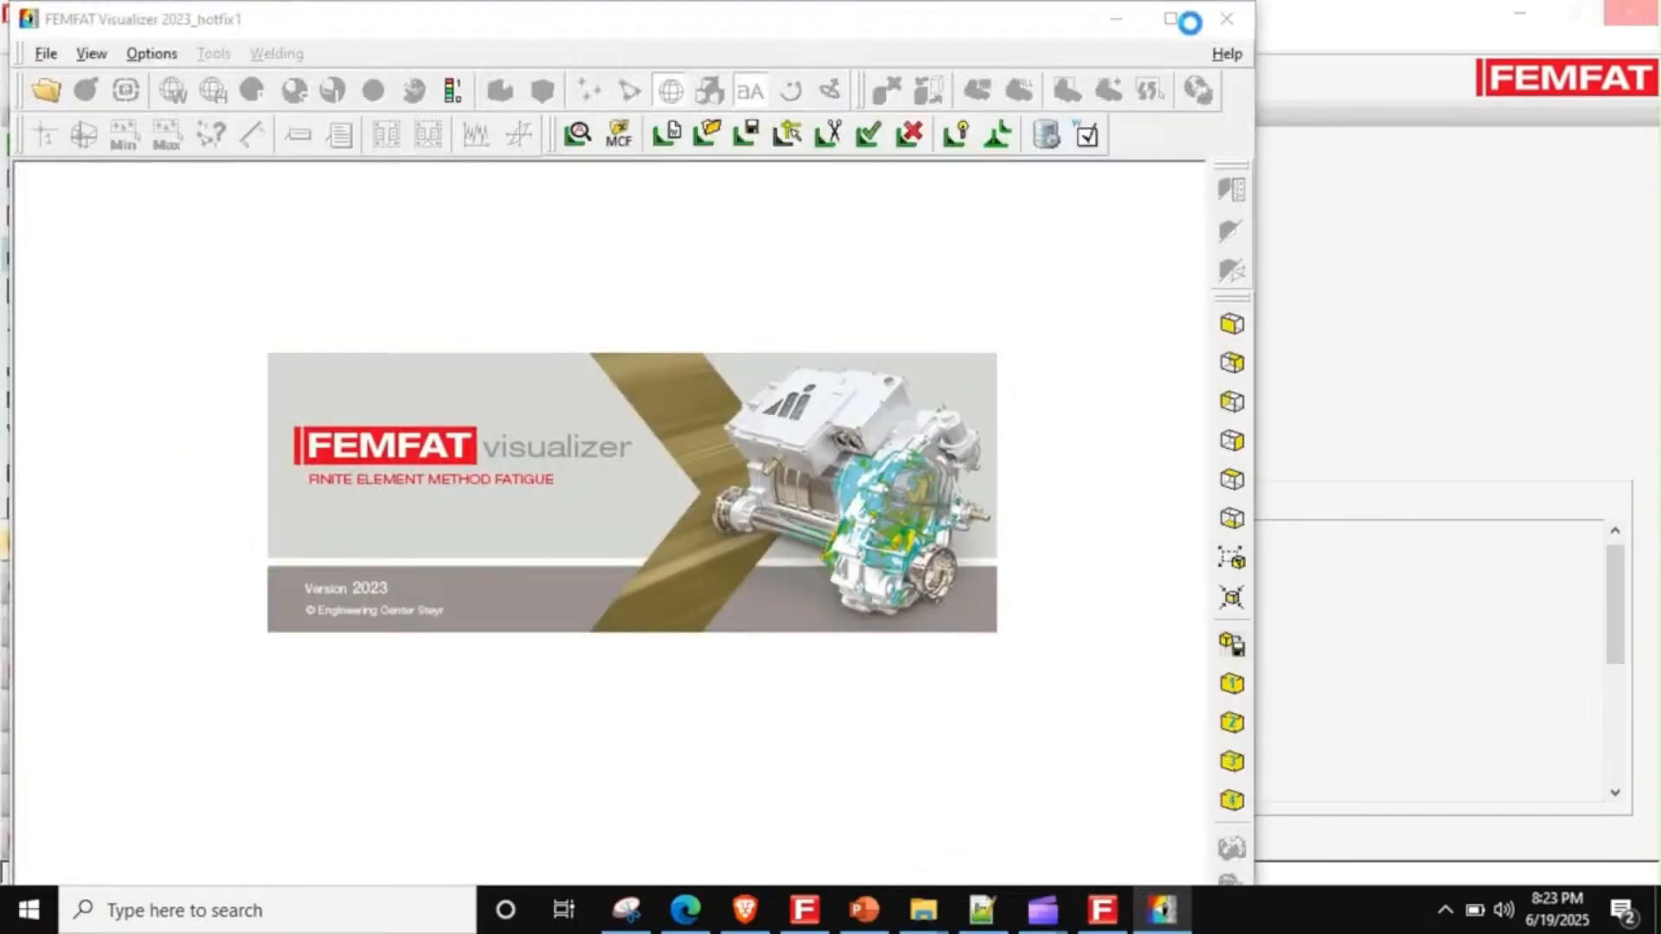
left_click(1170, 19)
left_click(41, 85)
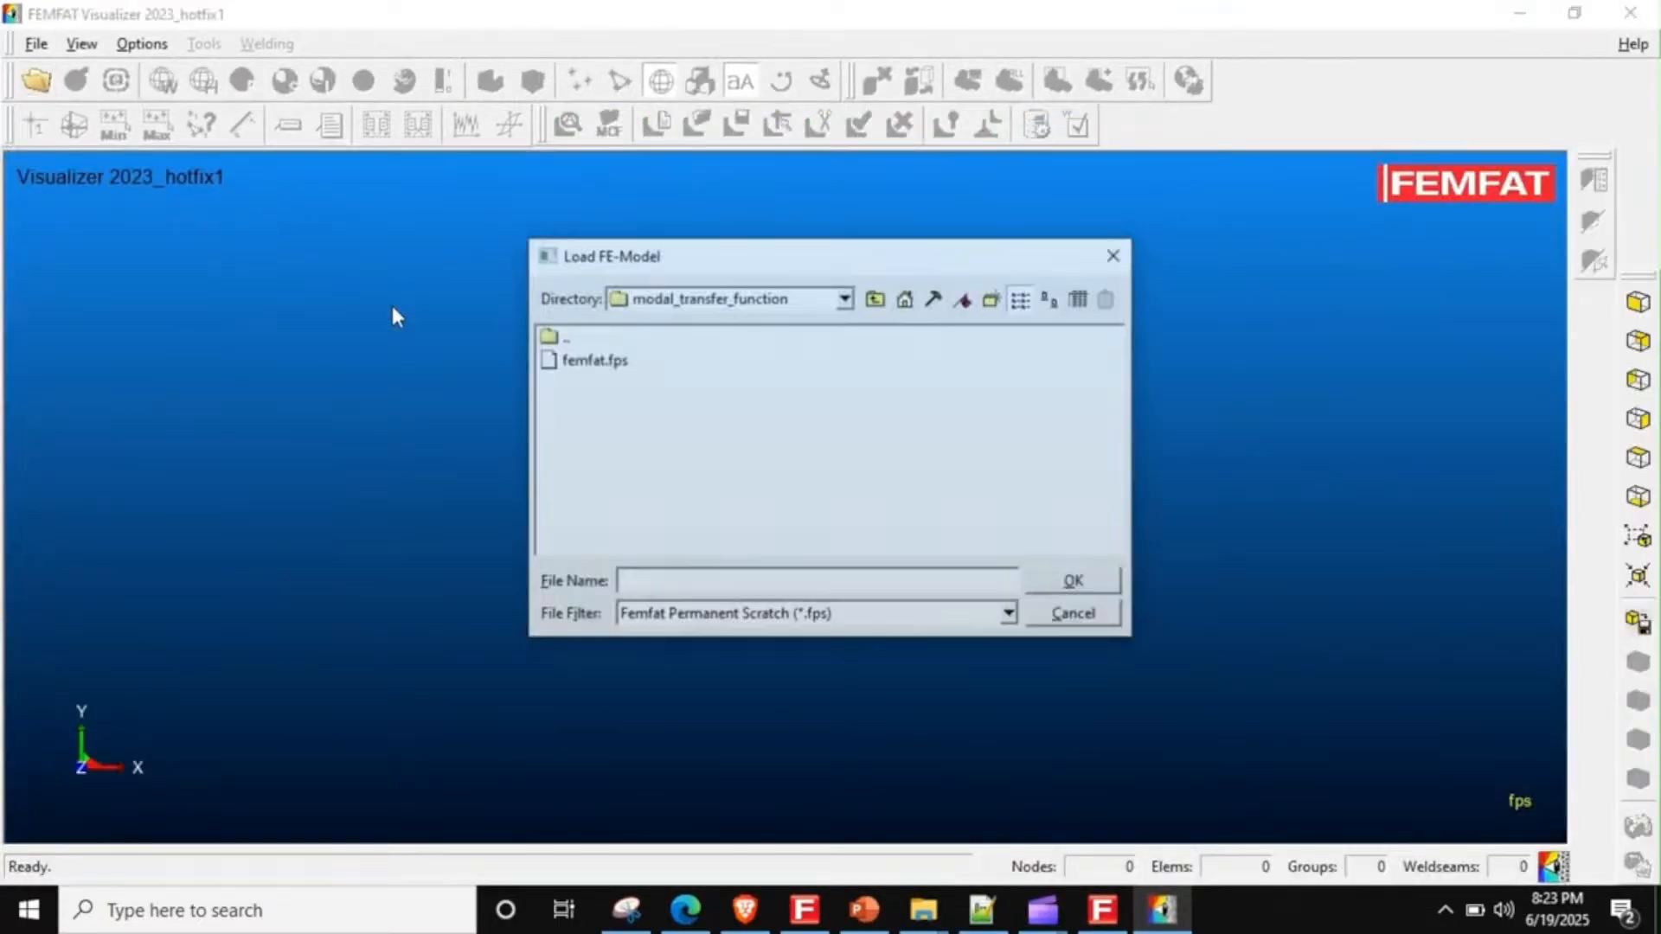
double_click(597, 360)
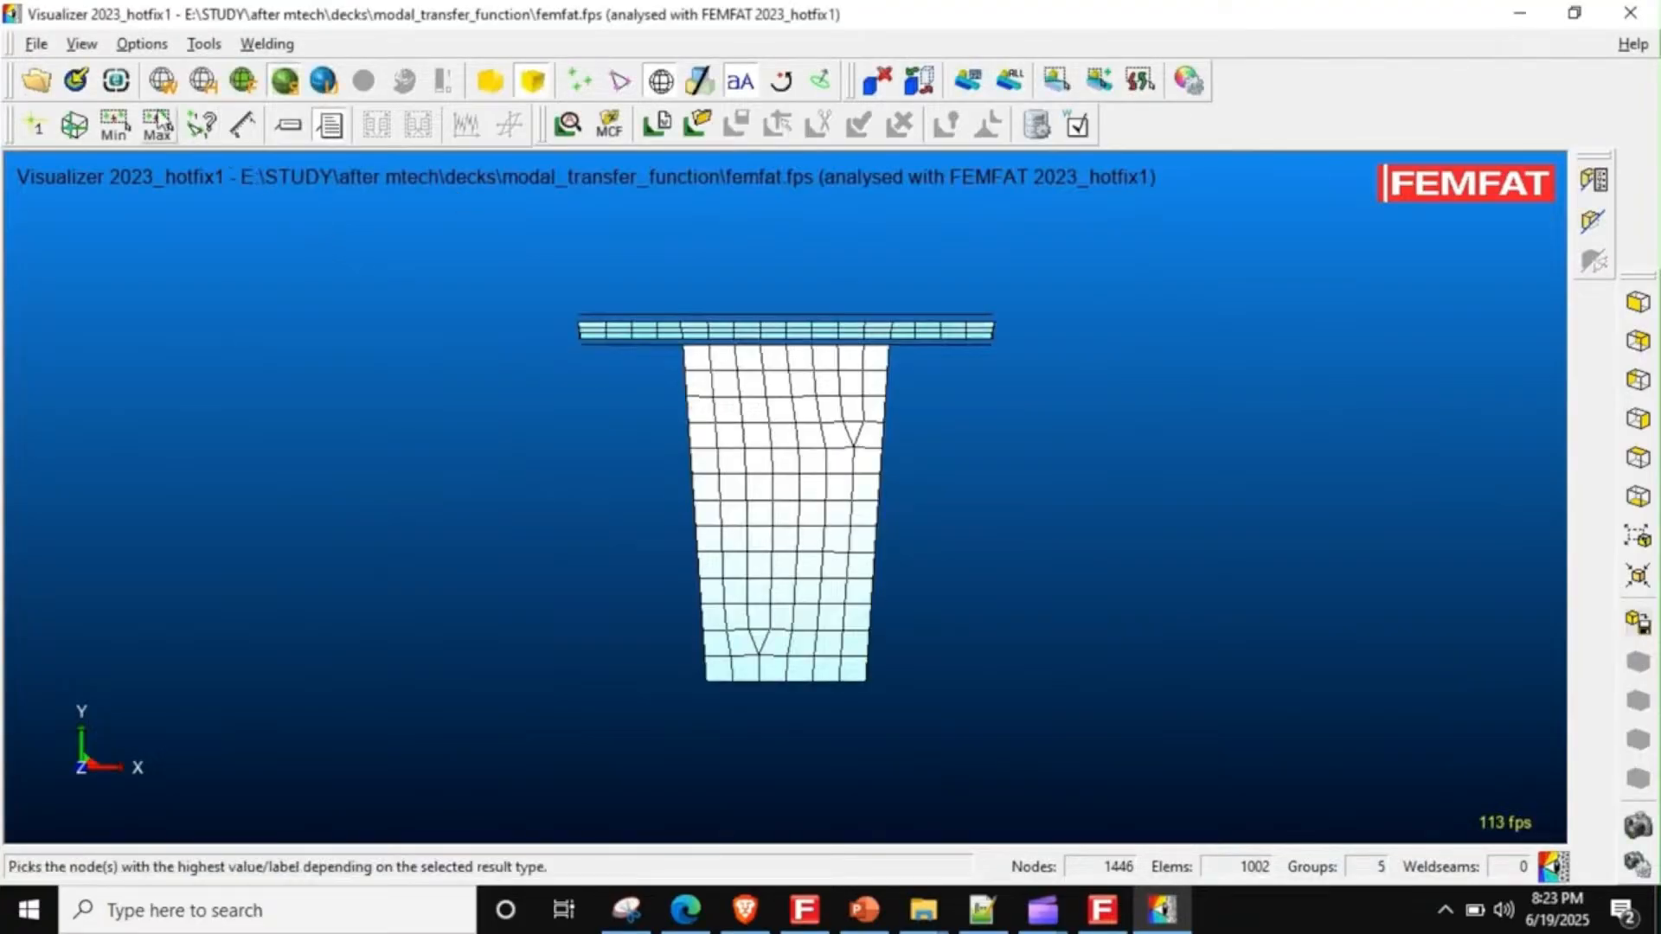
- Display the Damage result on the loaded model, inspect it from an angled view, and close the Visualizer
left_click(76, 80)
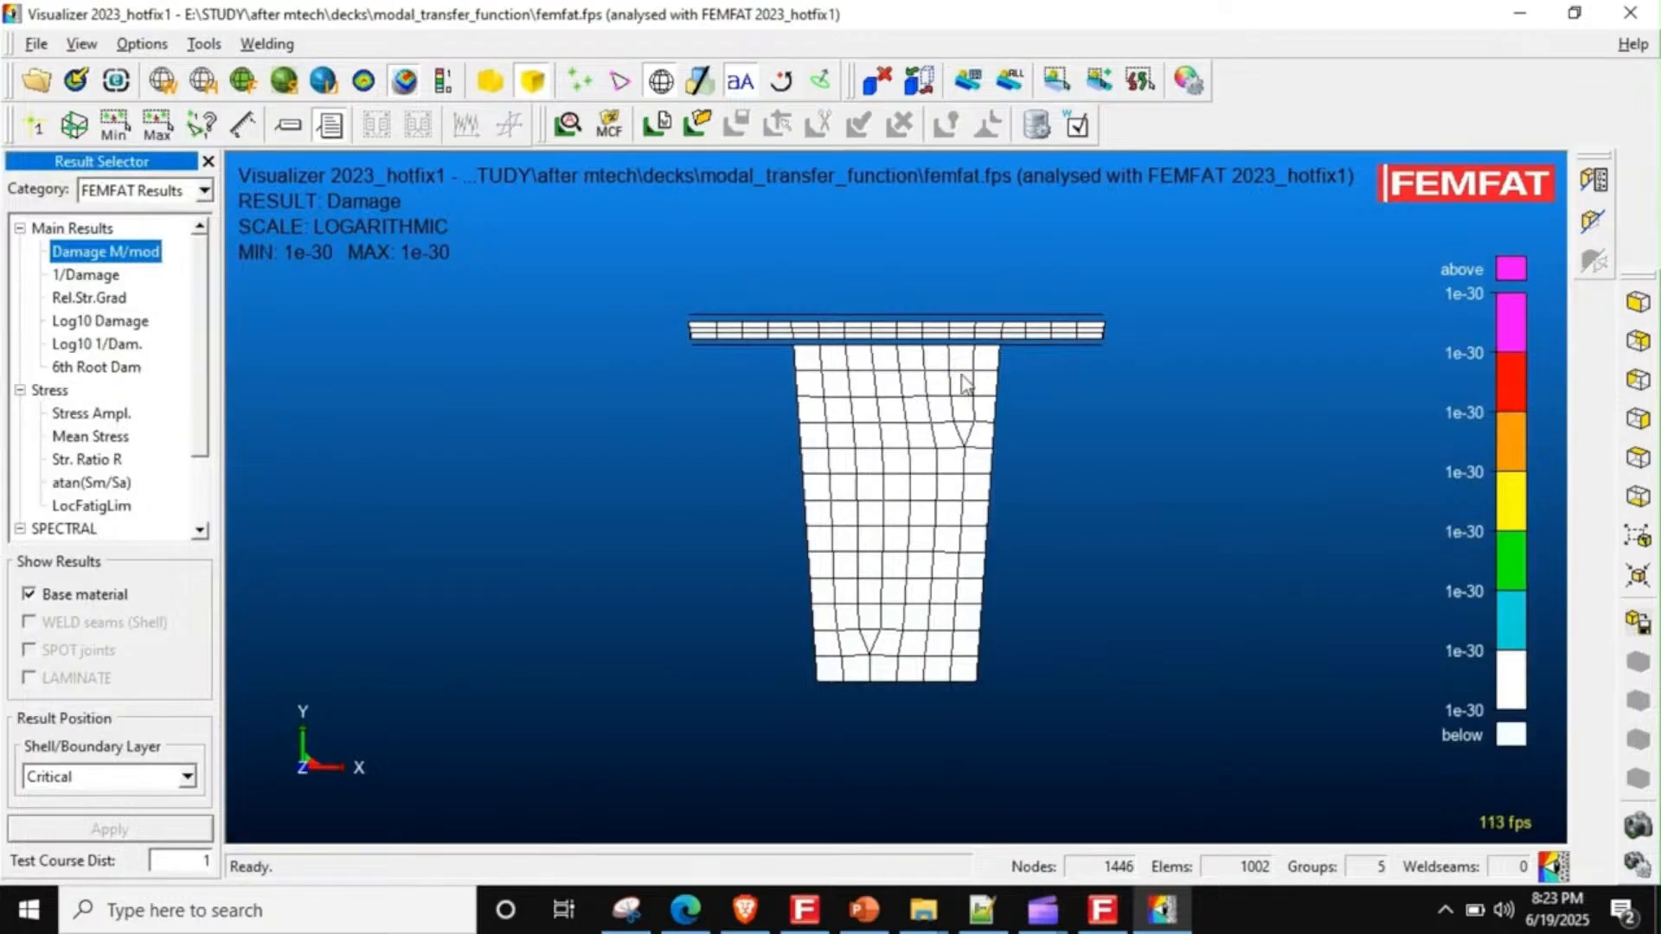
middle_click_drag(964, 381, 889, 584)
scroll(886, 572, "down", 3)
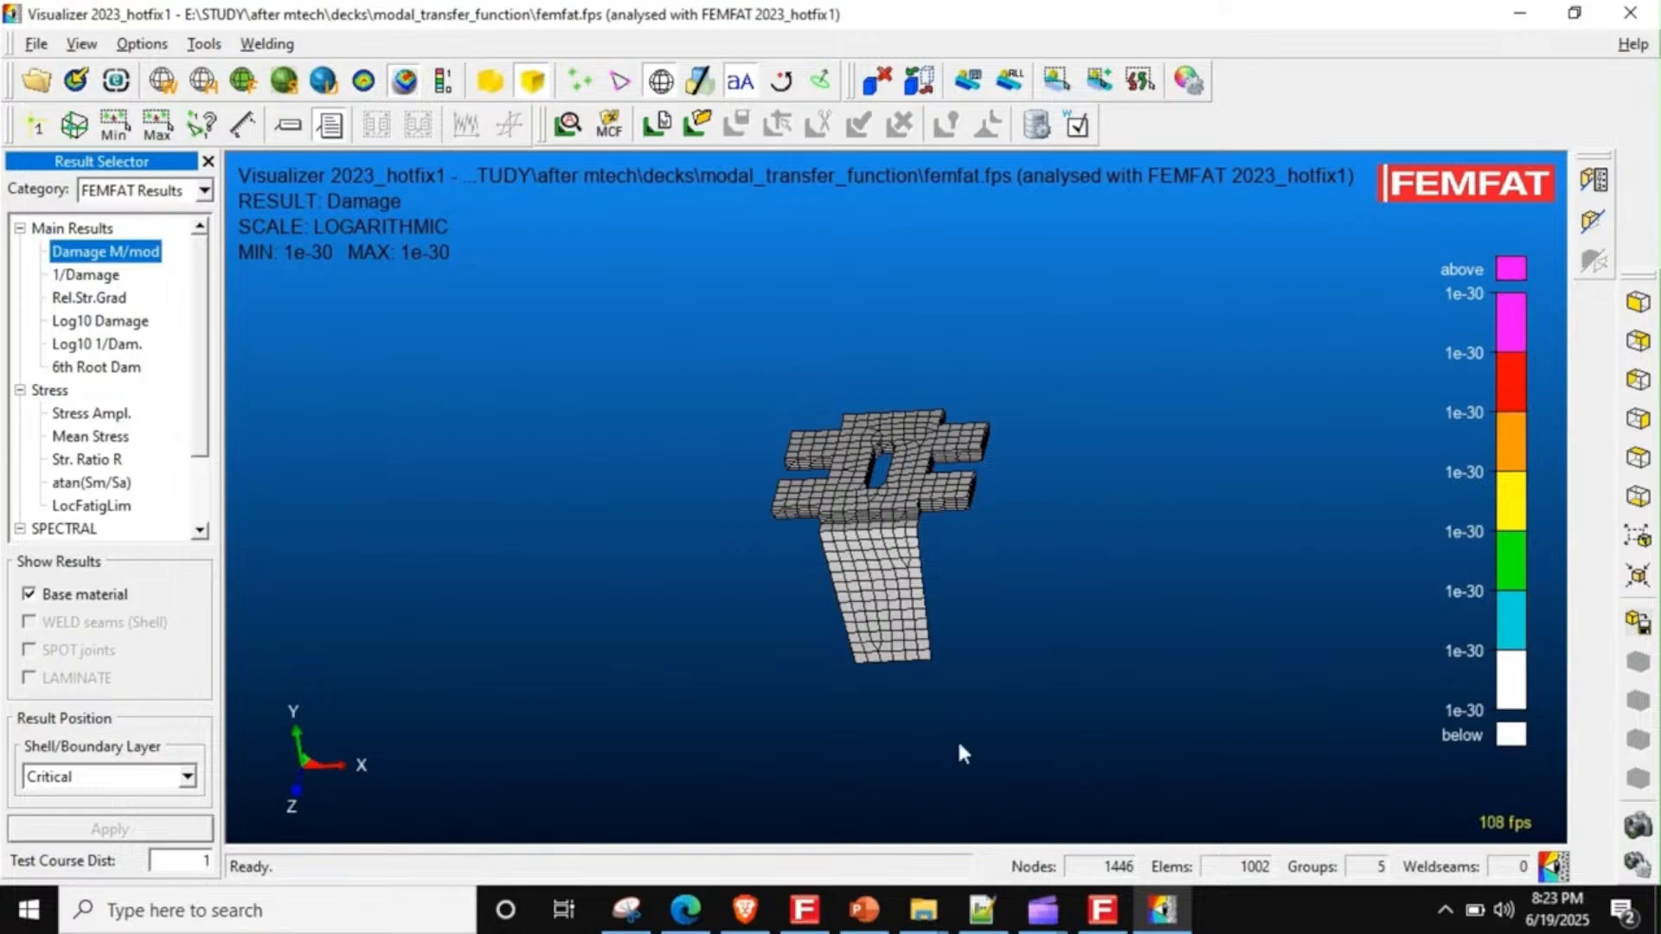
left_click(1630, 13)
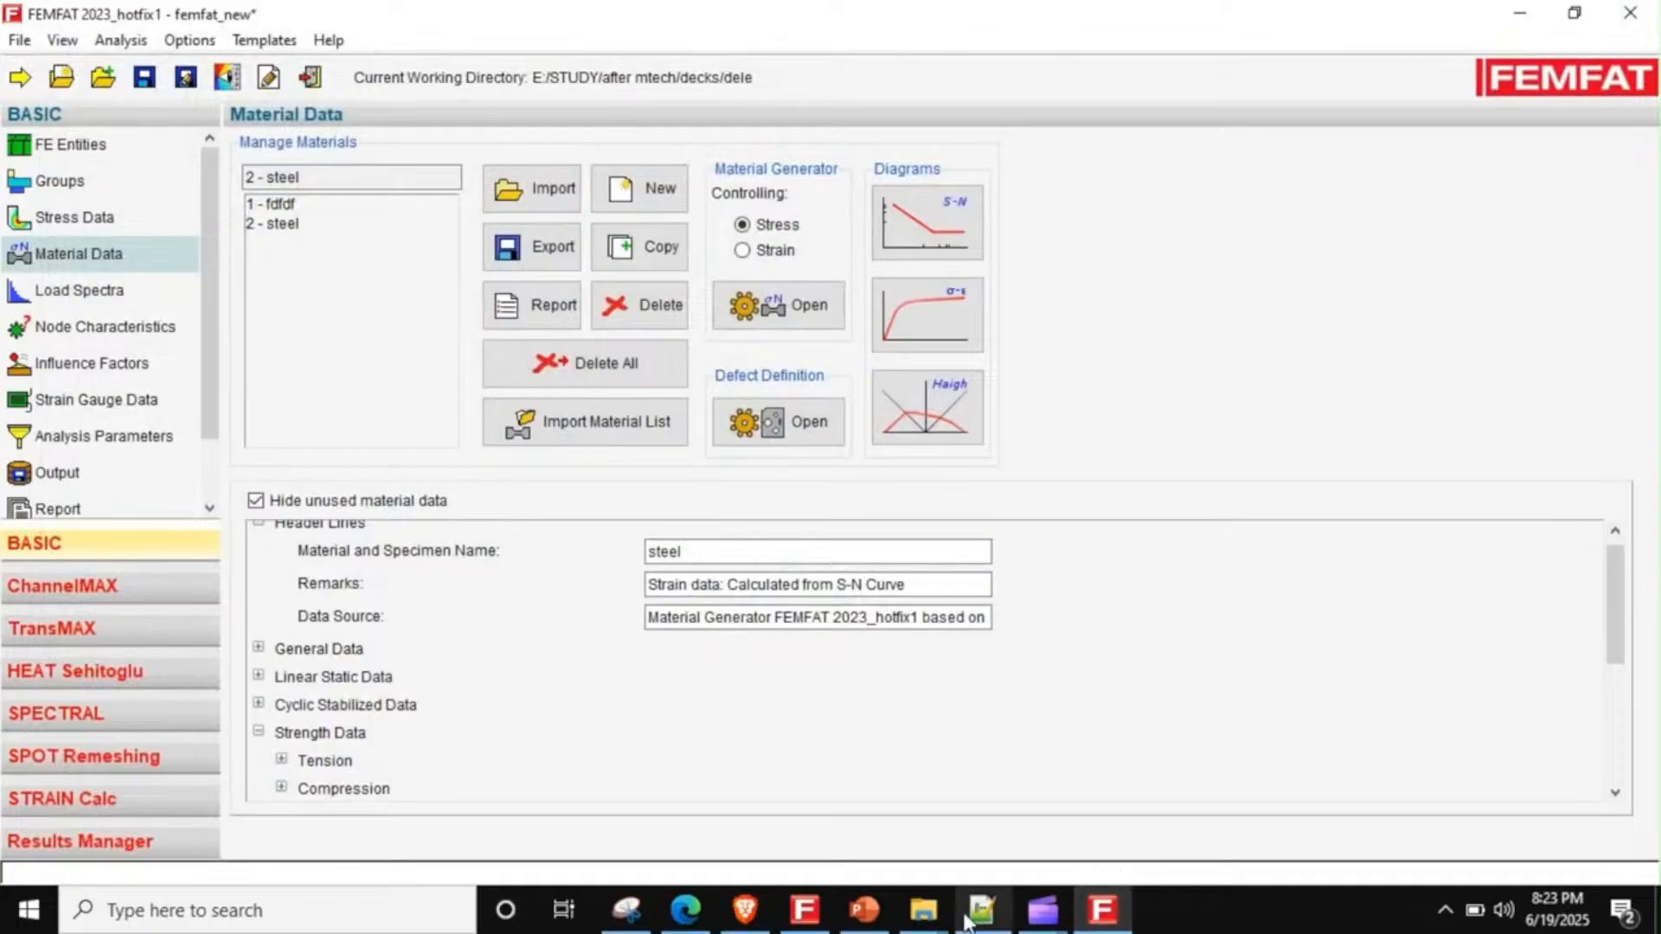
- Switch to PowerPoint, start the slide show and circle the fss Femfat Scratch Files extension in the table
left_click(865, 915)
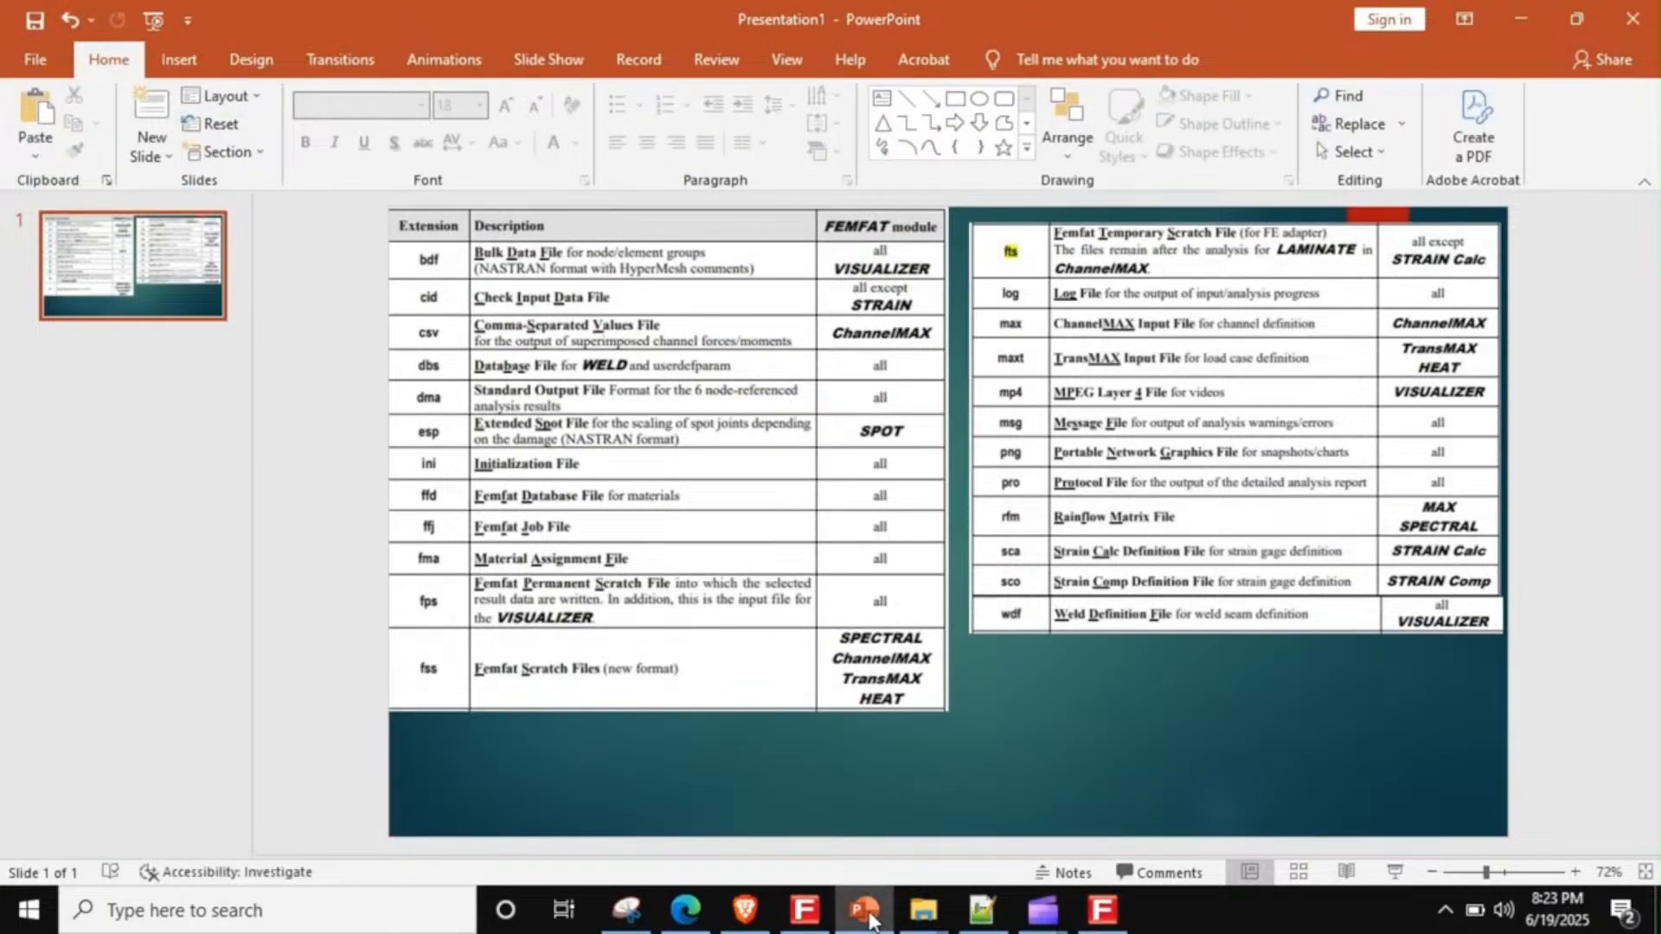
key("F5")
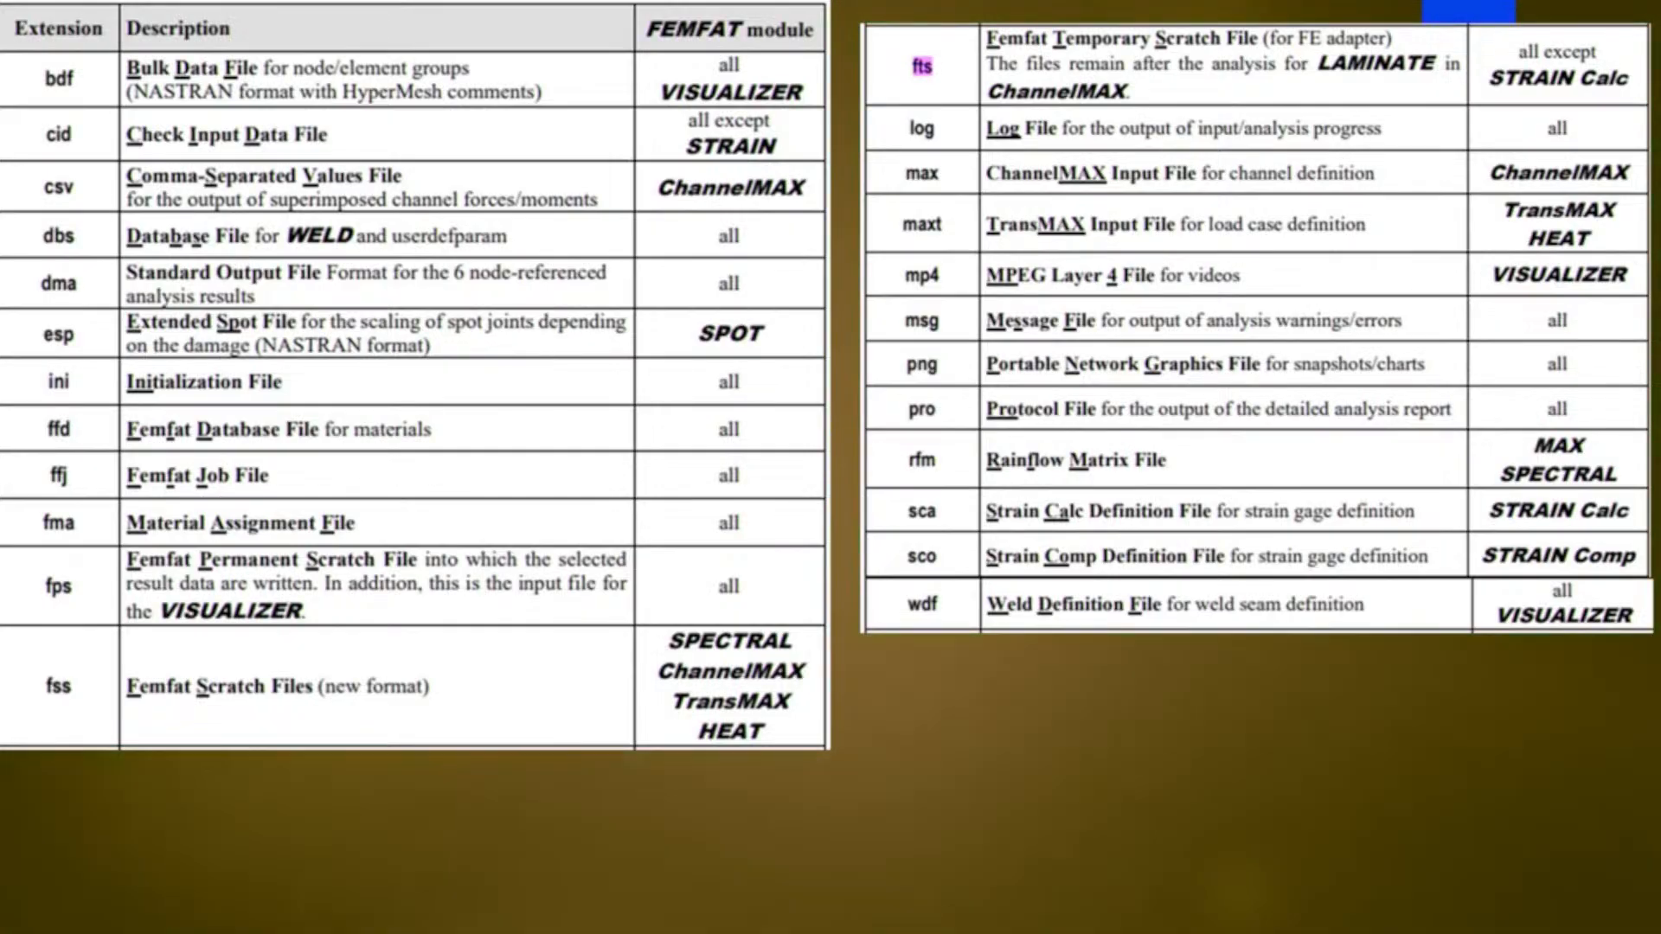
left_click_drag(130, 662, 132, 688)
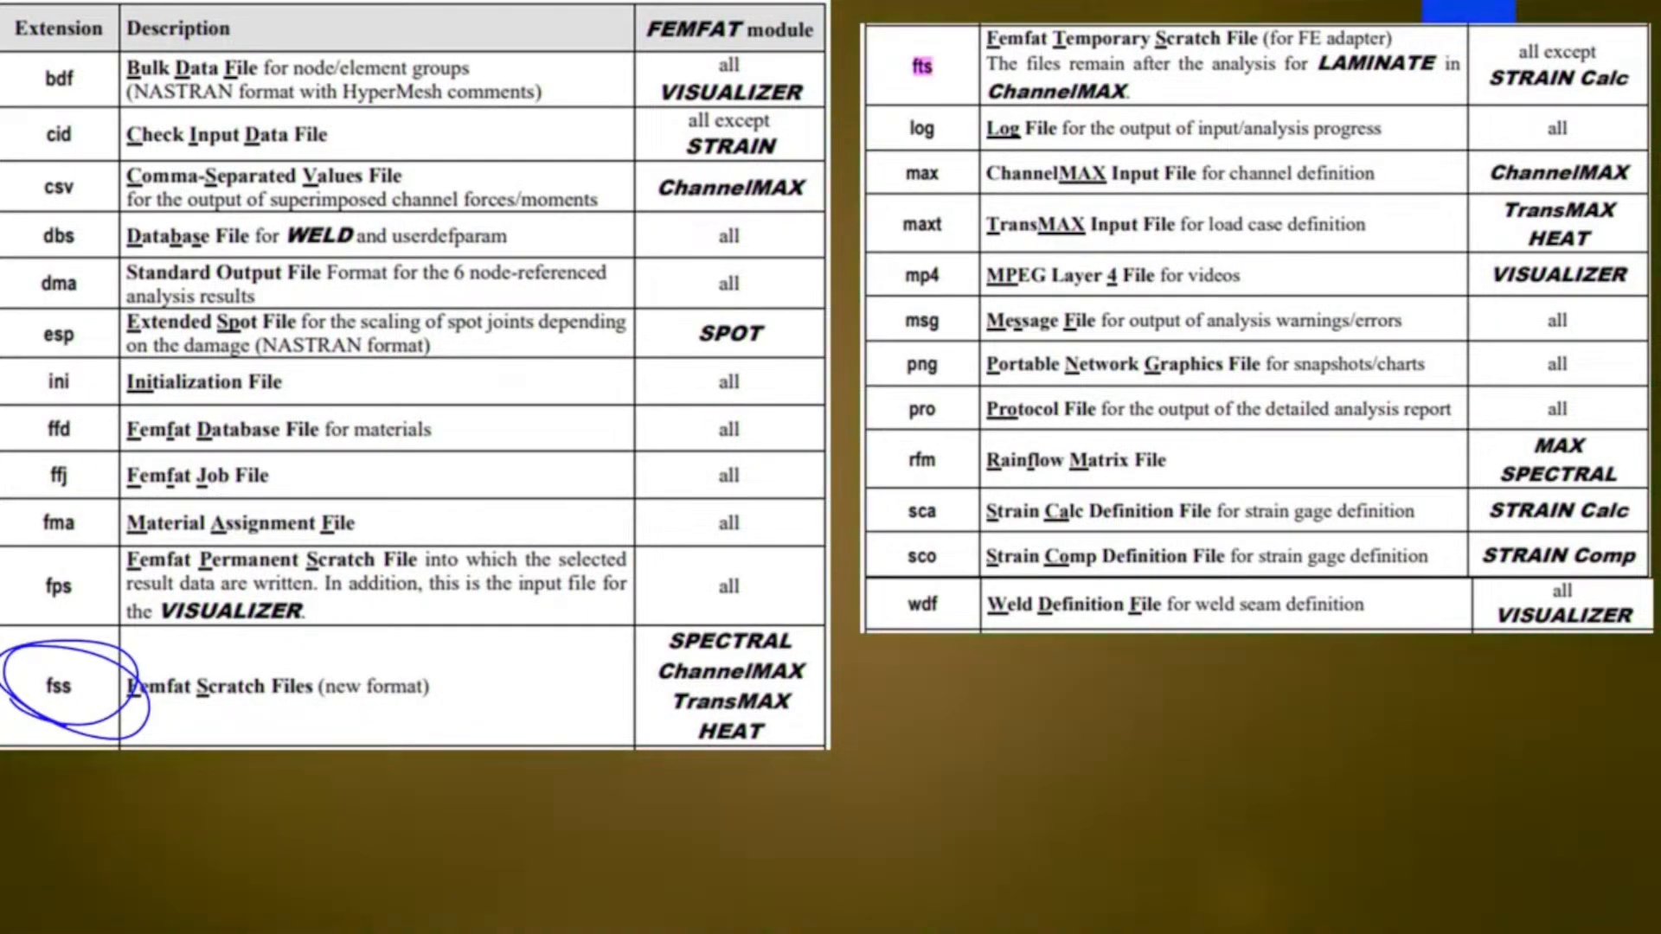
- Clear the ink around fss, circle the log extension in the slide's table, and erase that circle
key("e")
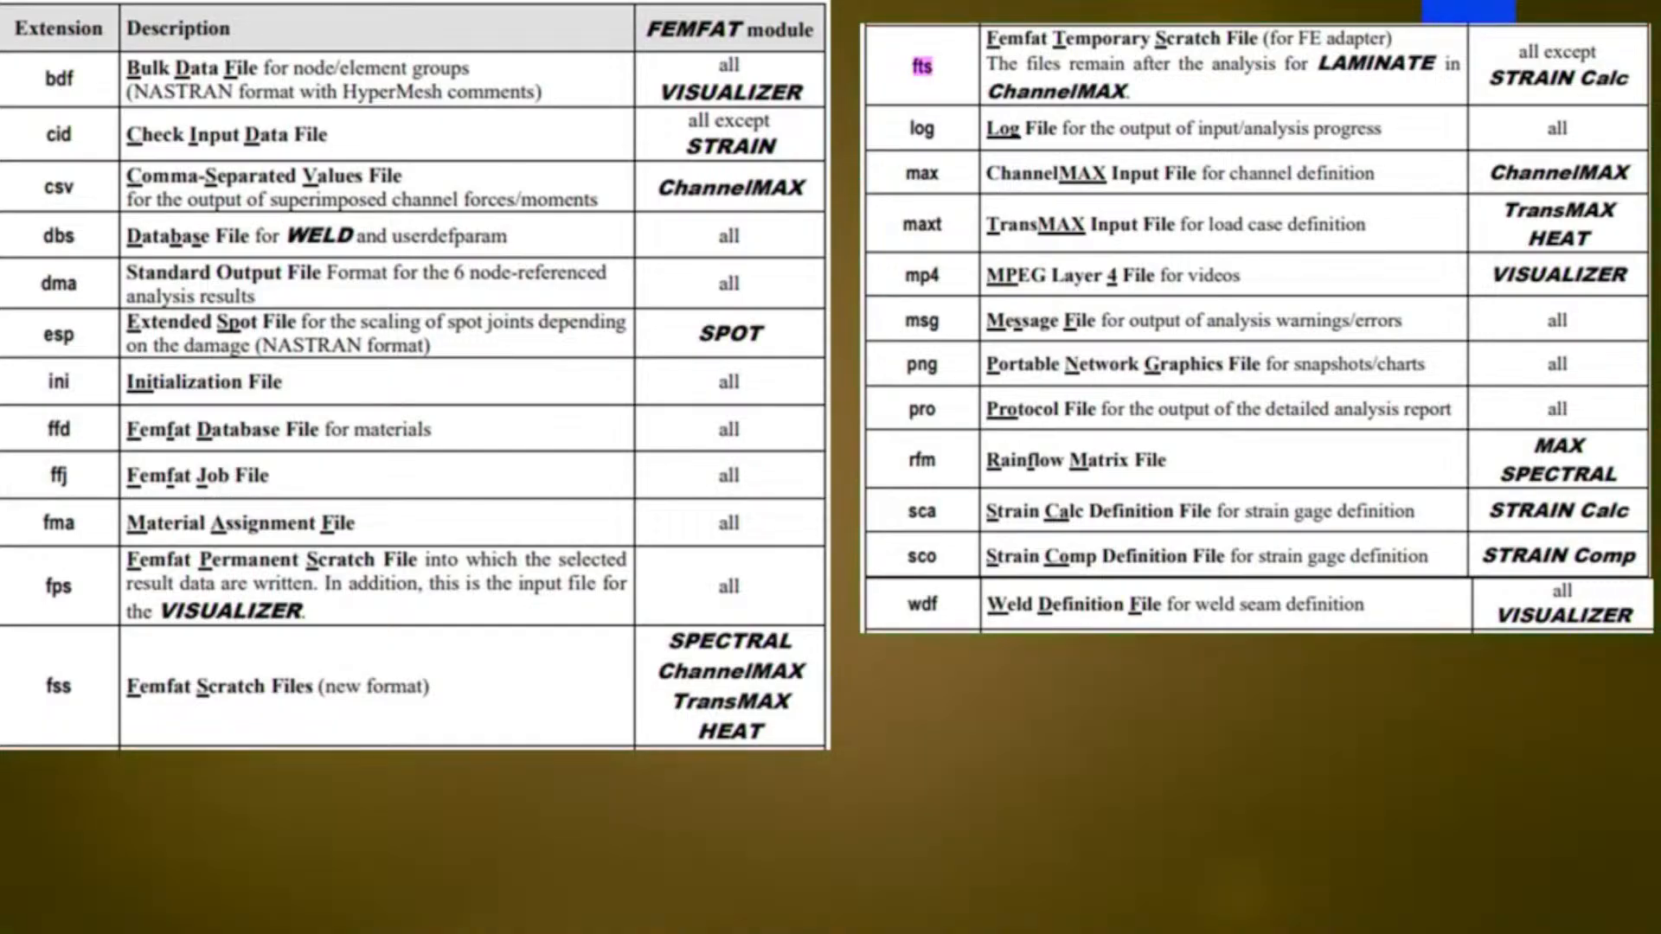
left_click_drag(867, 14, 856, 22)
left_click_drag(866, 97, 869, 145)
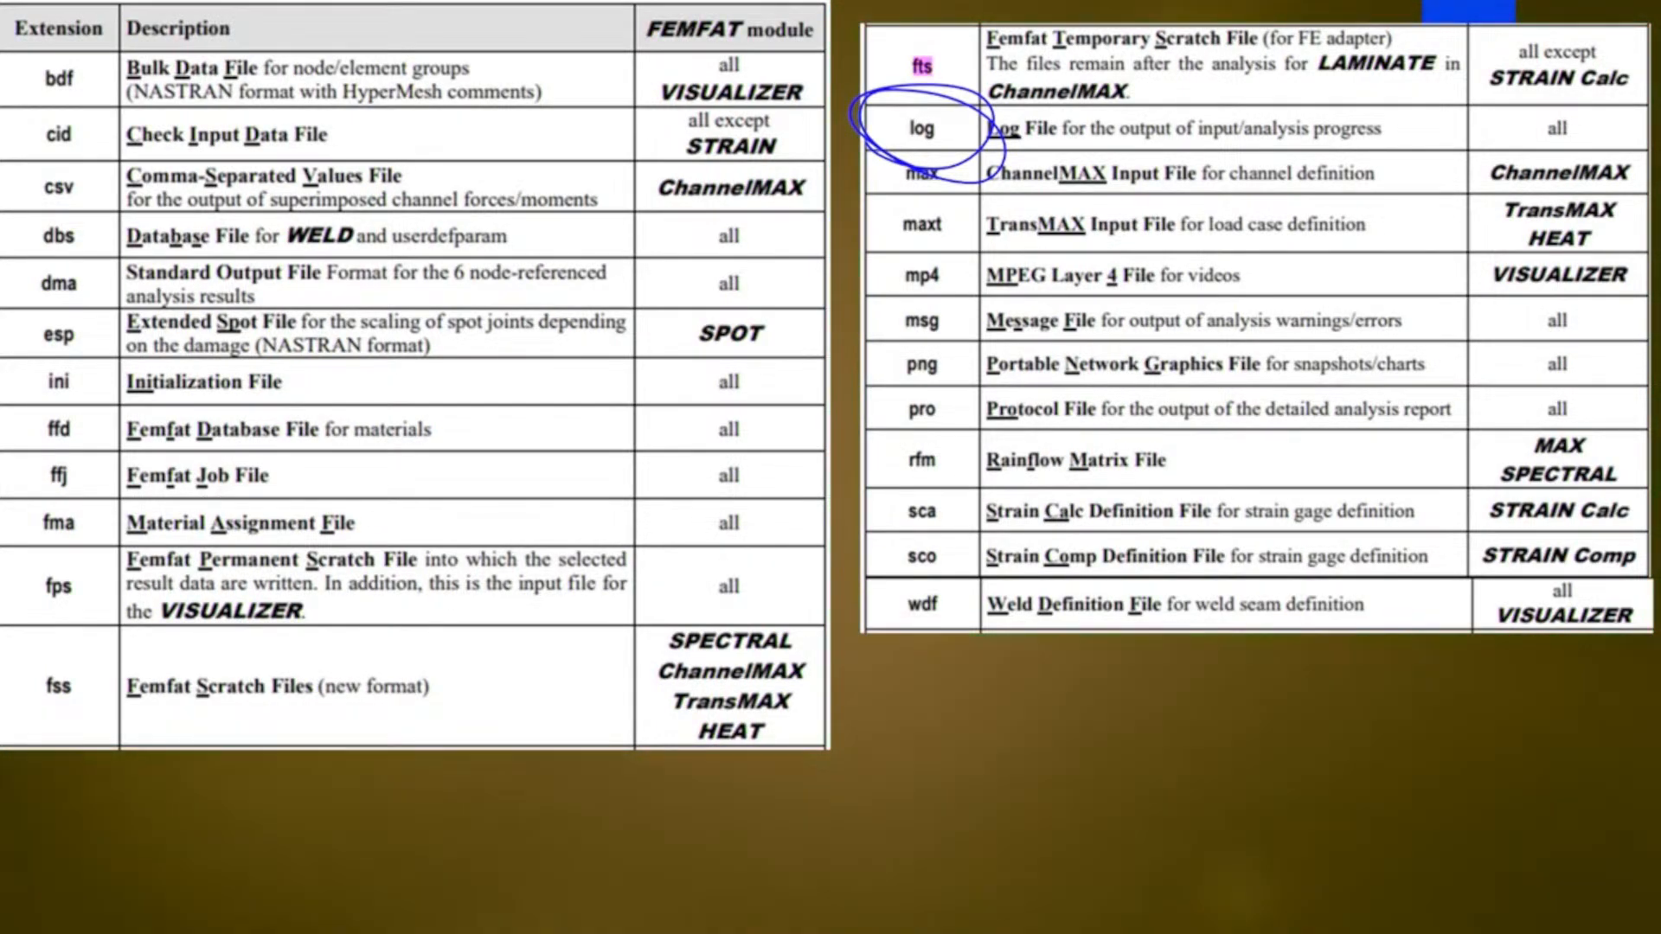
key("e")
- Switch to the dele folder in File Explorer, open femfat_new.log in Notepad and look through its job and Analysis Settings sections
key("alt+Tab")
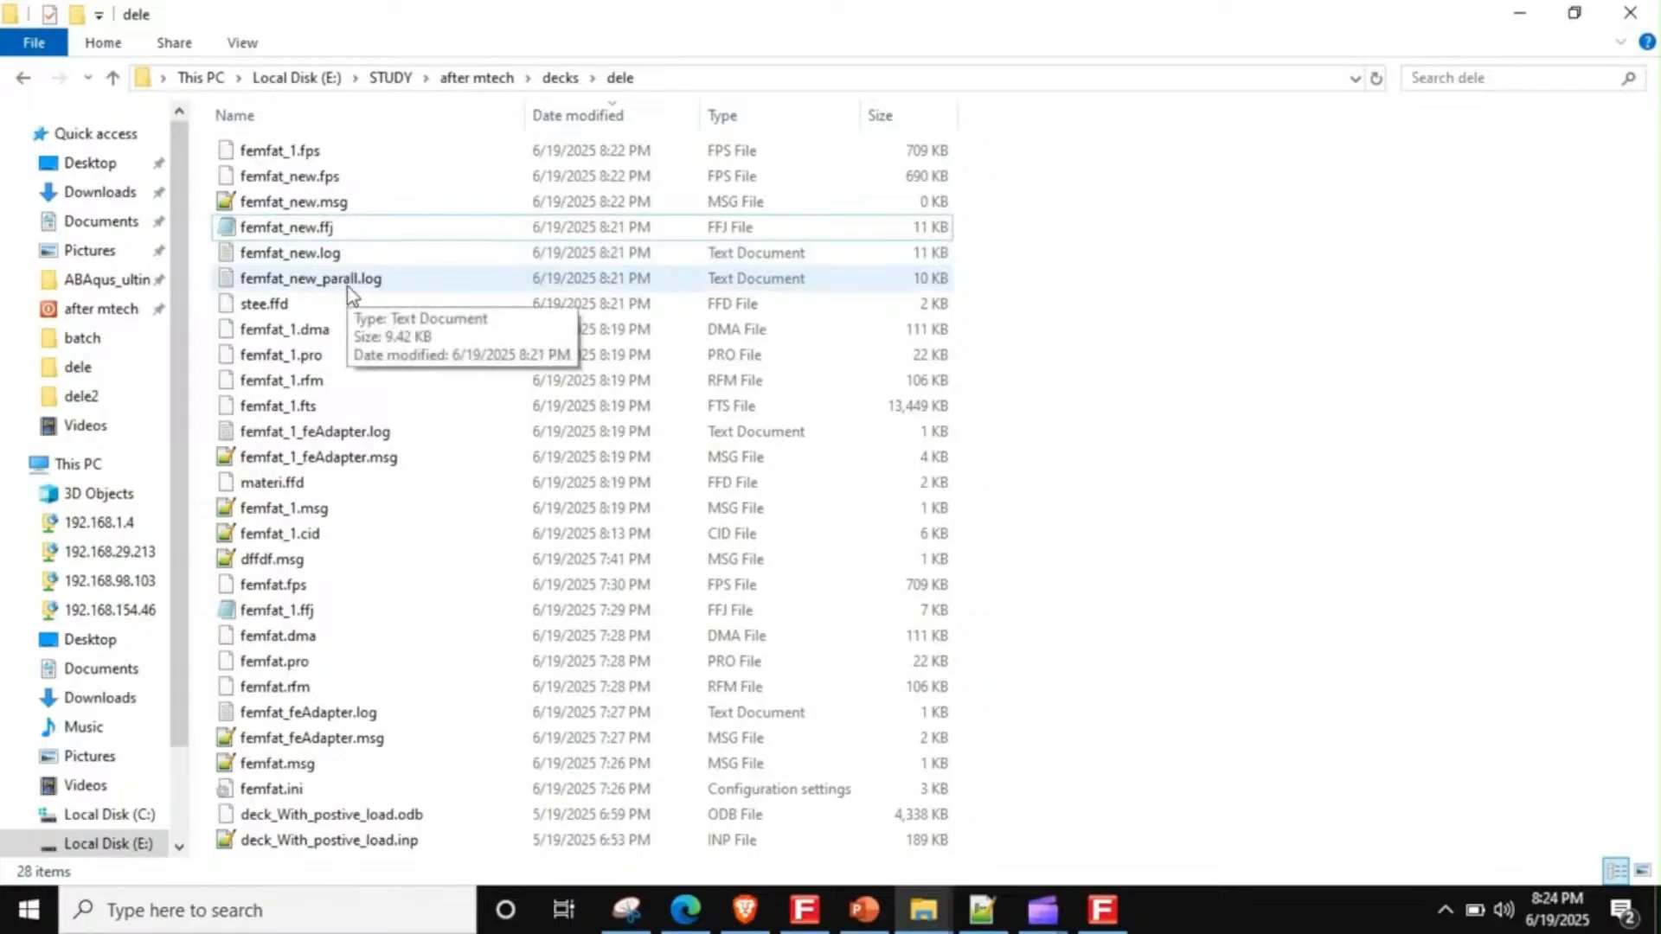
left_click(341, 281)
double_click(318, 258)
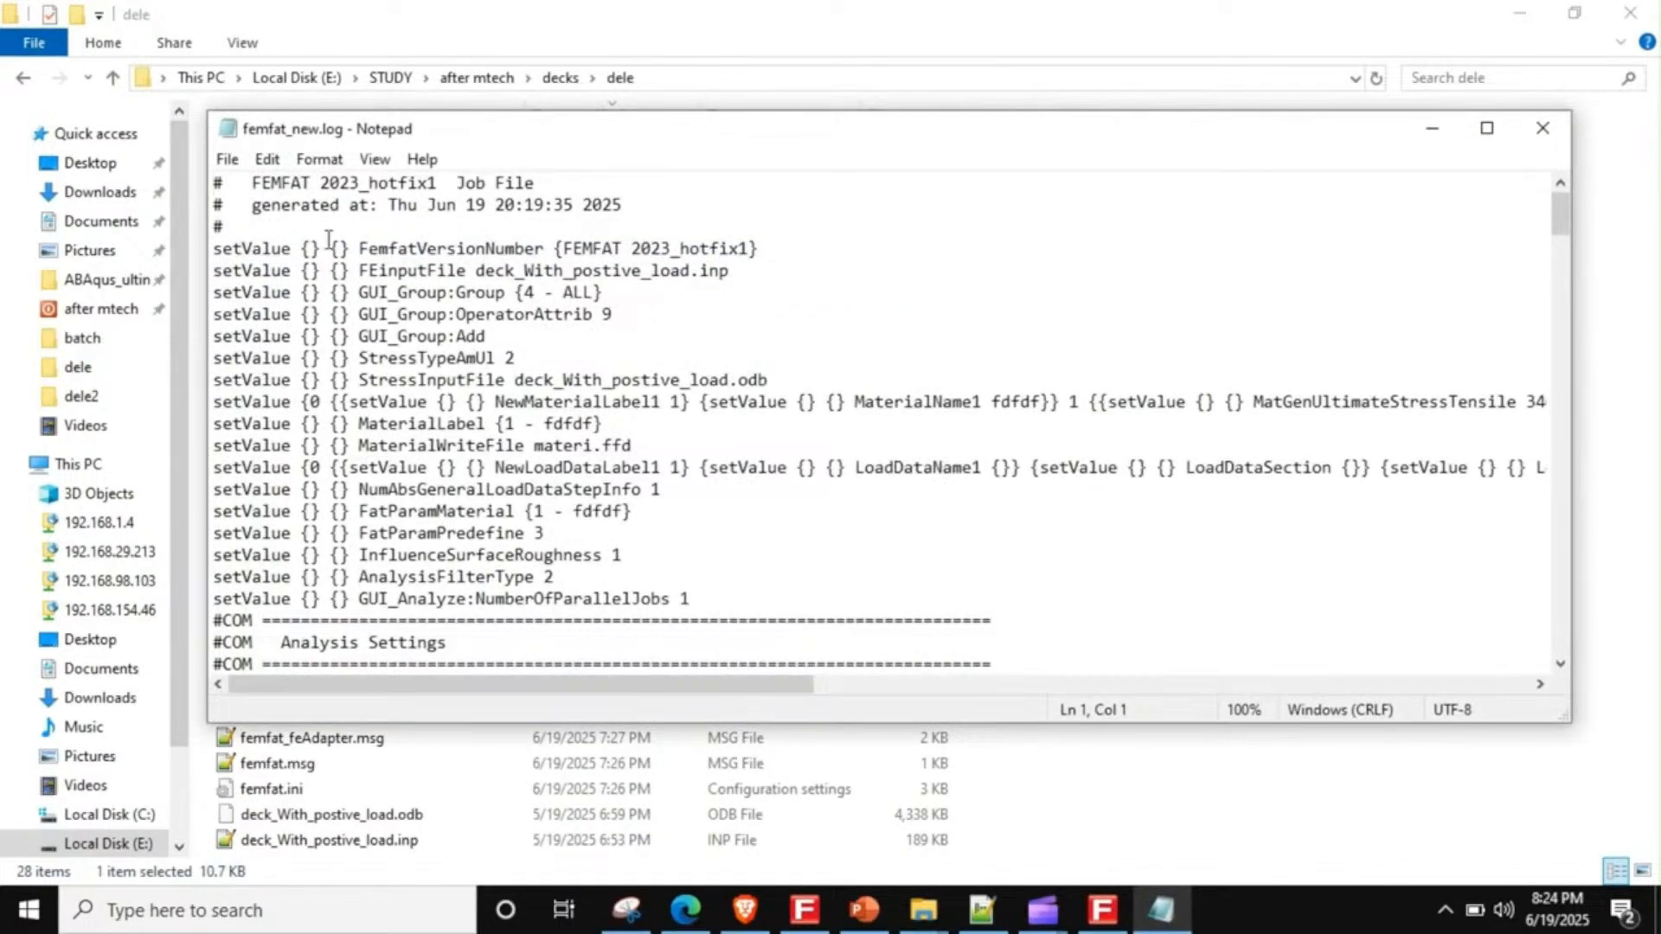
left_click_drag(268, 229, 219, 206)
scroll(433, 363, "down", 2)
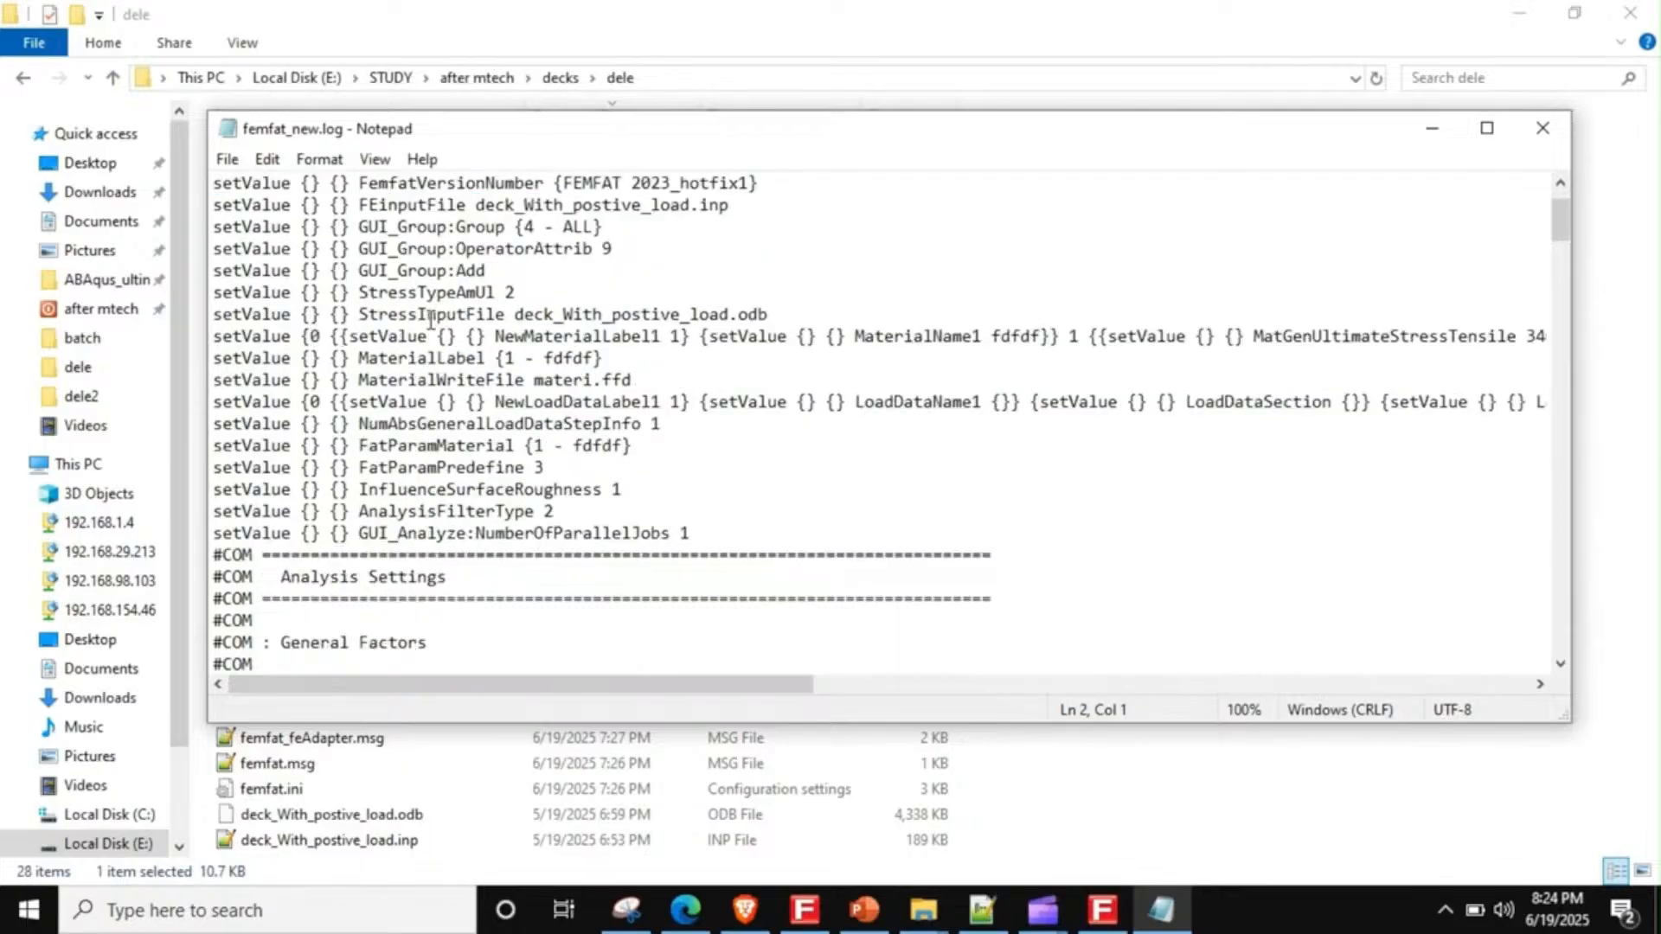
left_click_drag(302, 511, 428, 534)
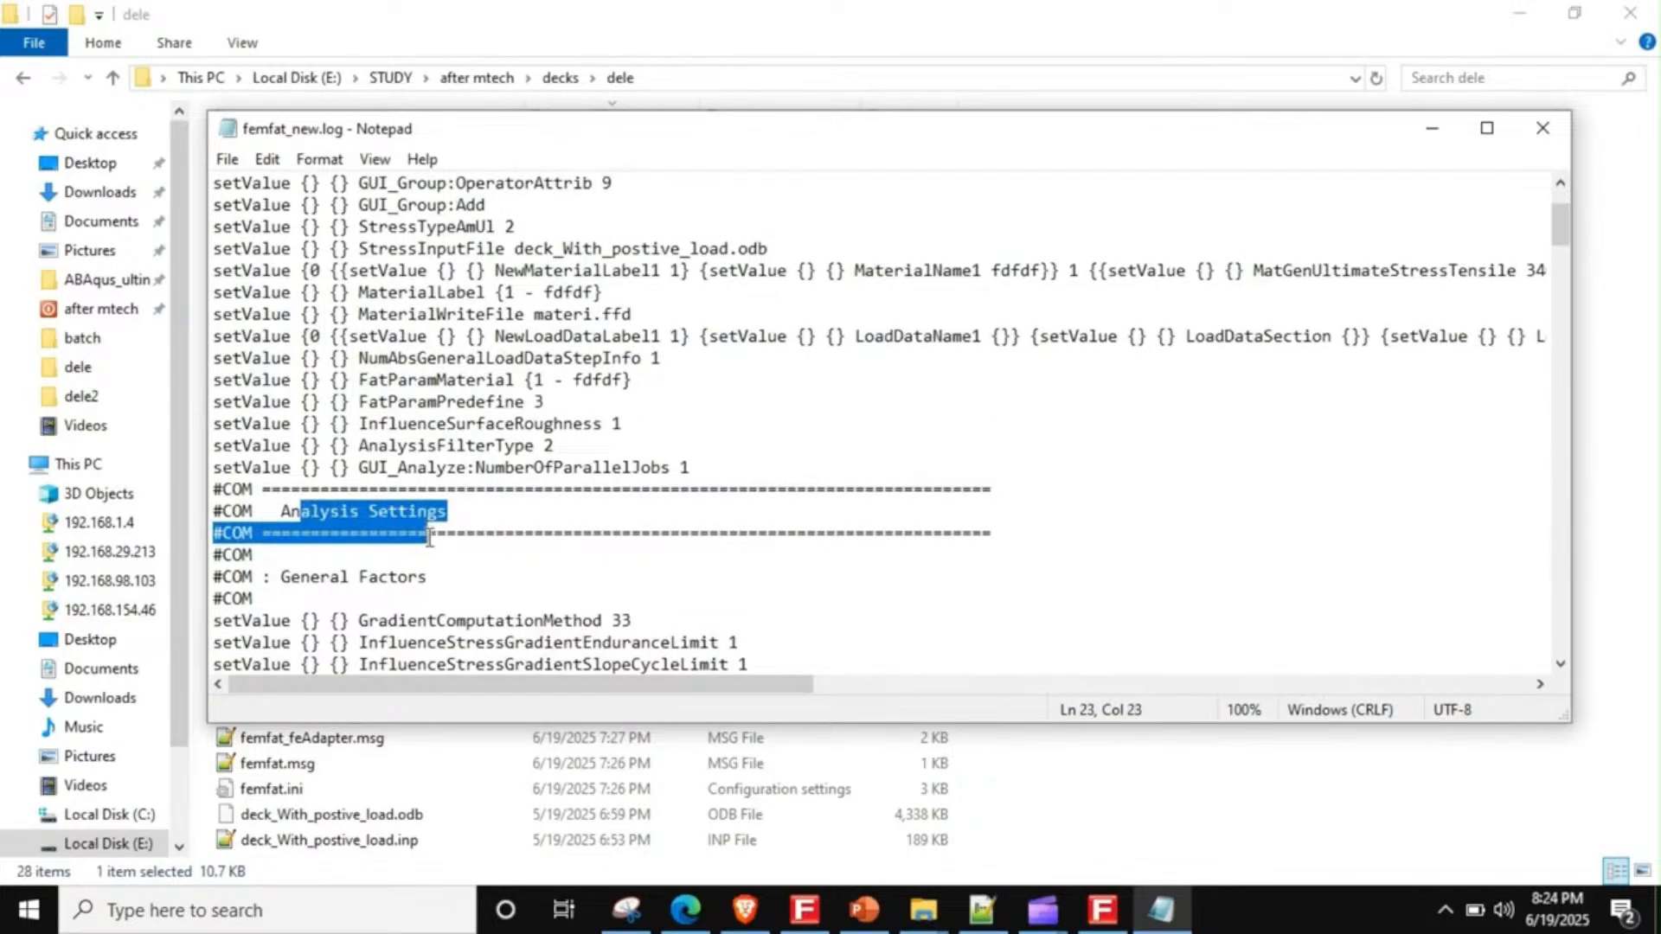
scroll(429, 536, "down", 18)
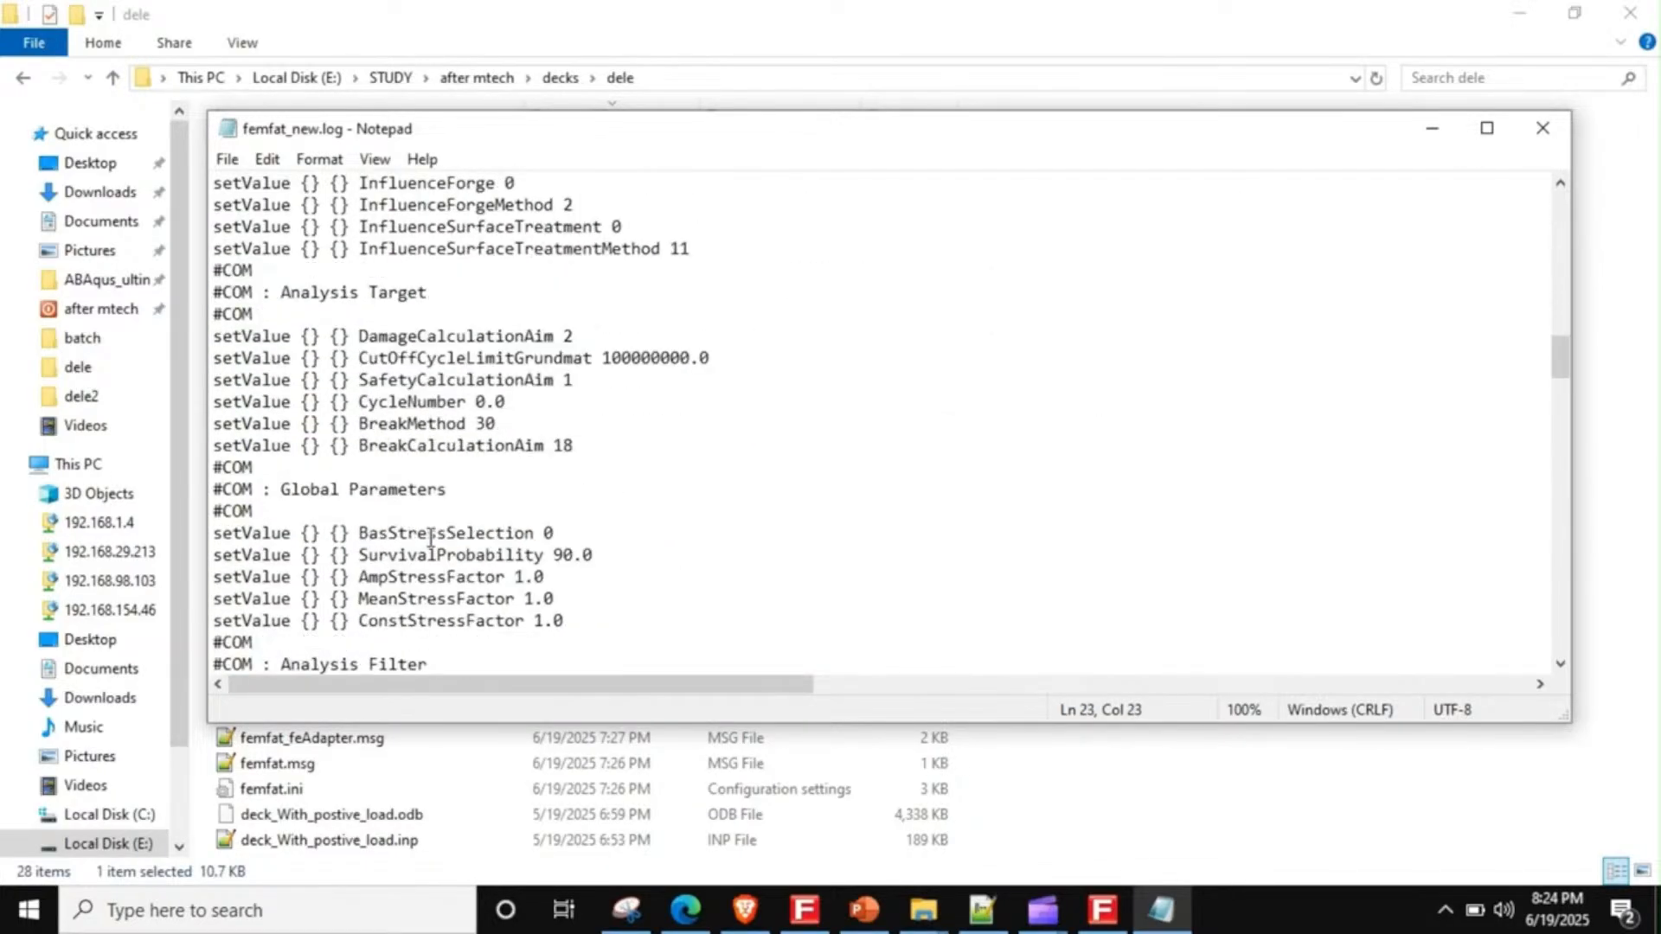
- Compare femfat_new_parall.log side by side with the start of femfat_new.log, and close the parallel log
left_click_drag(534, 130, 949, 102)
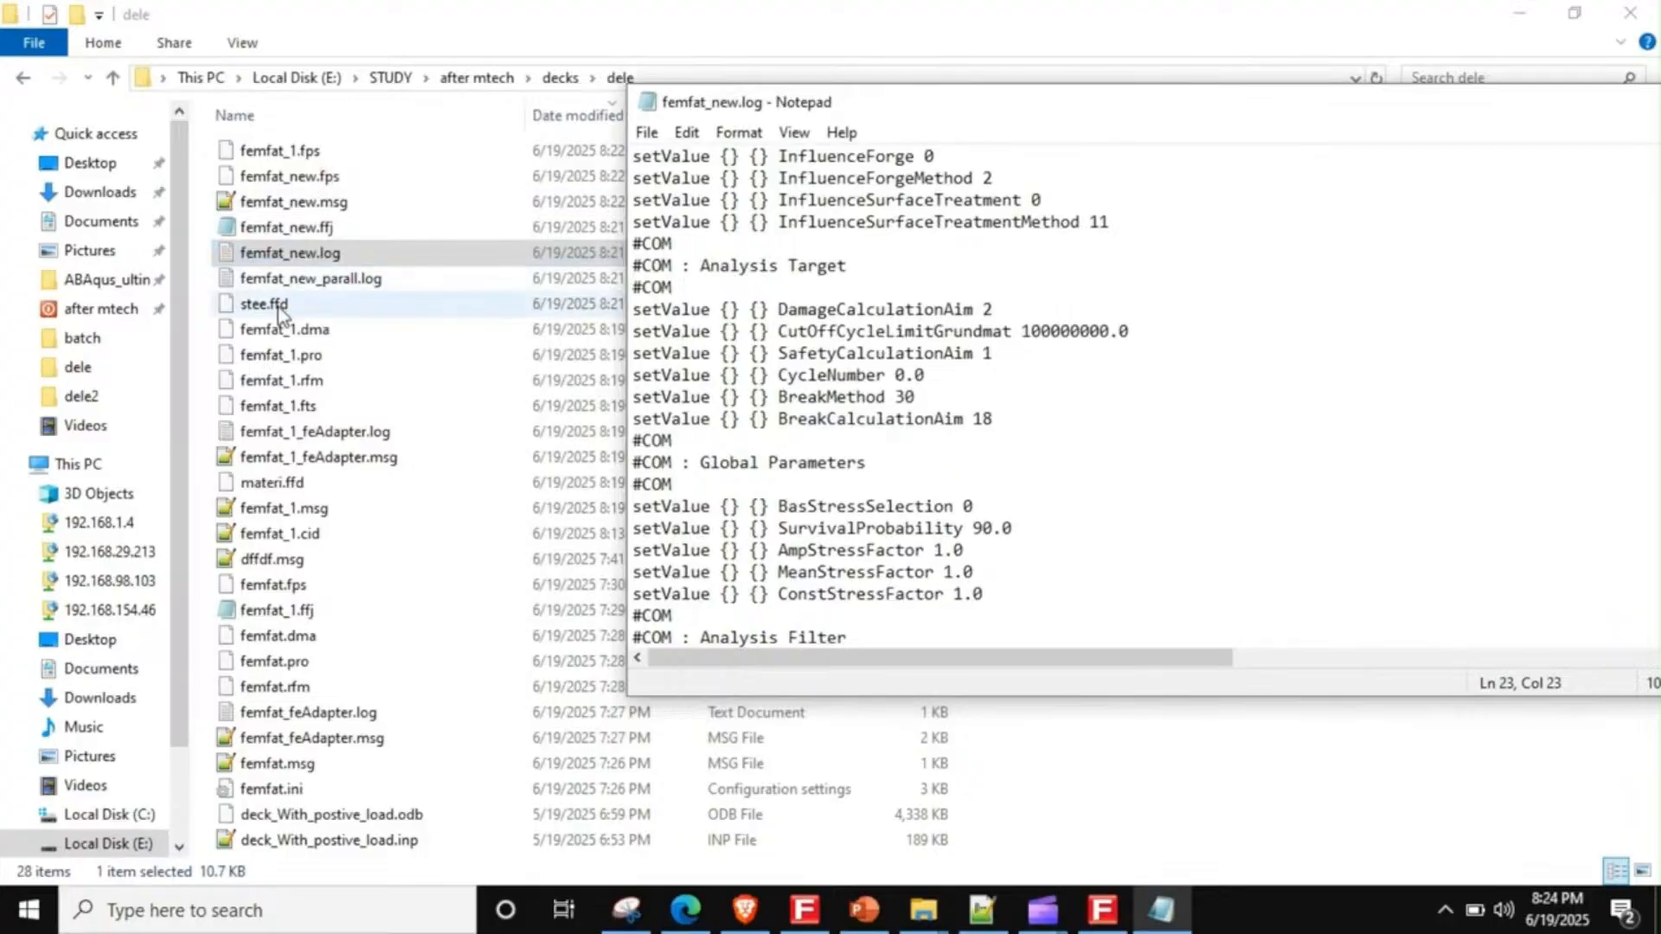
double_click(281, 279)
key("super+Left")
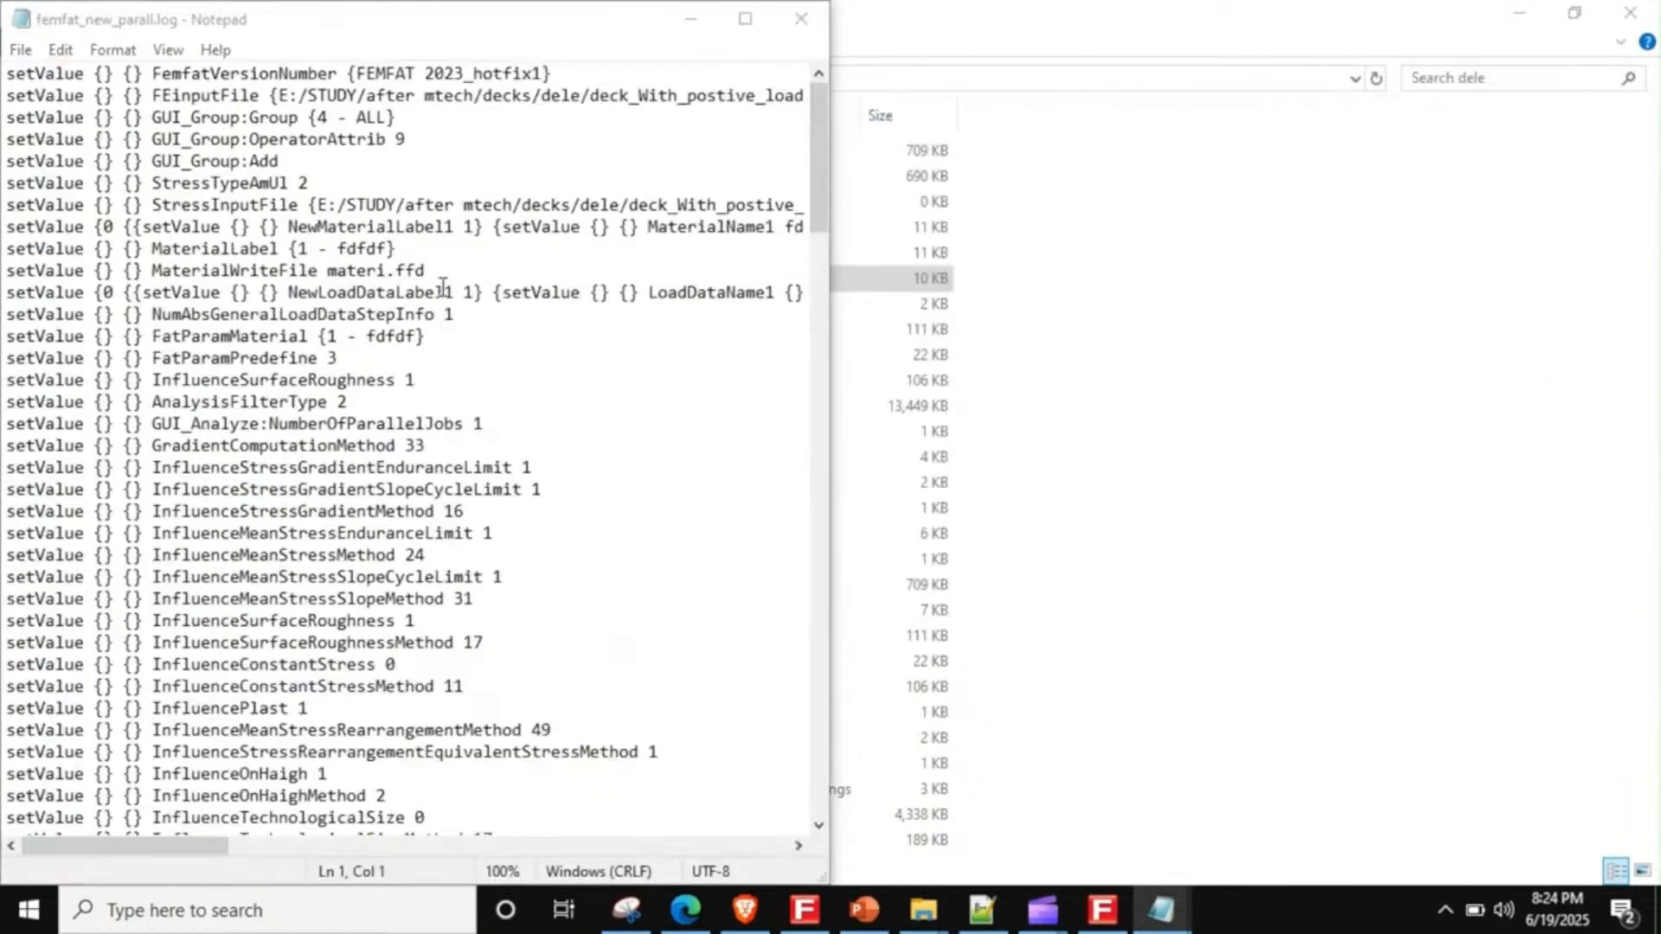
left_click(1208, 189)
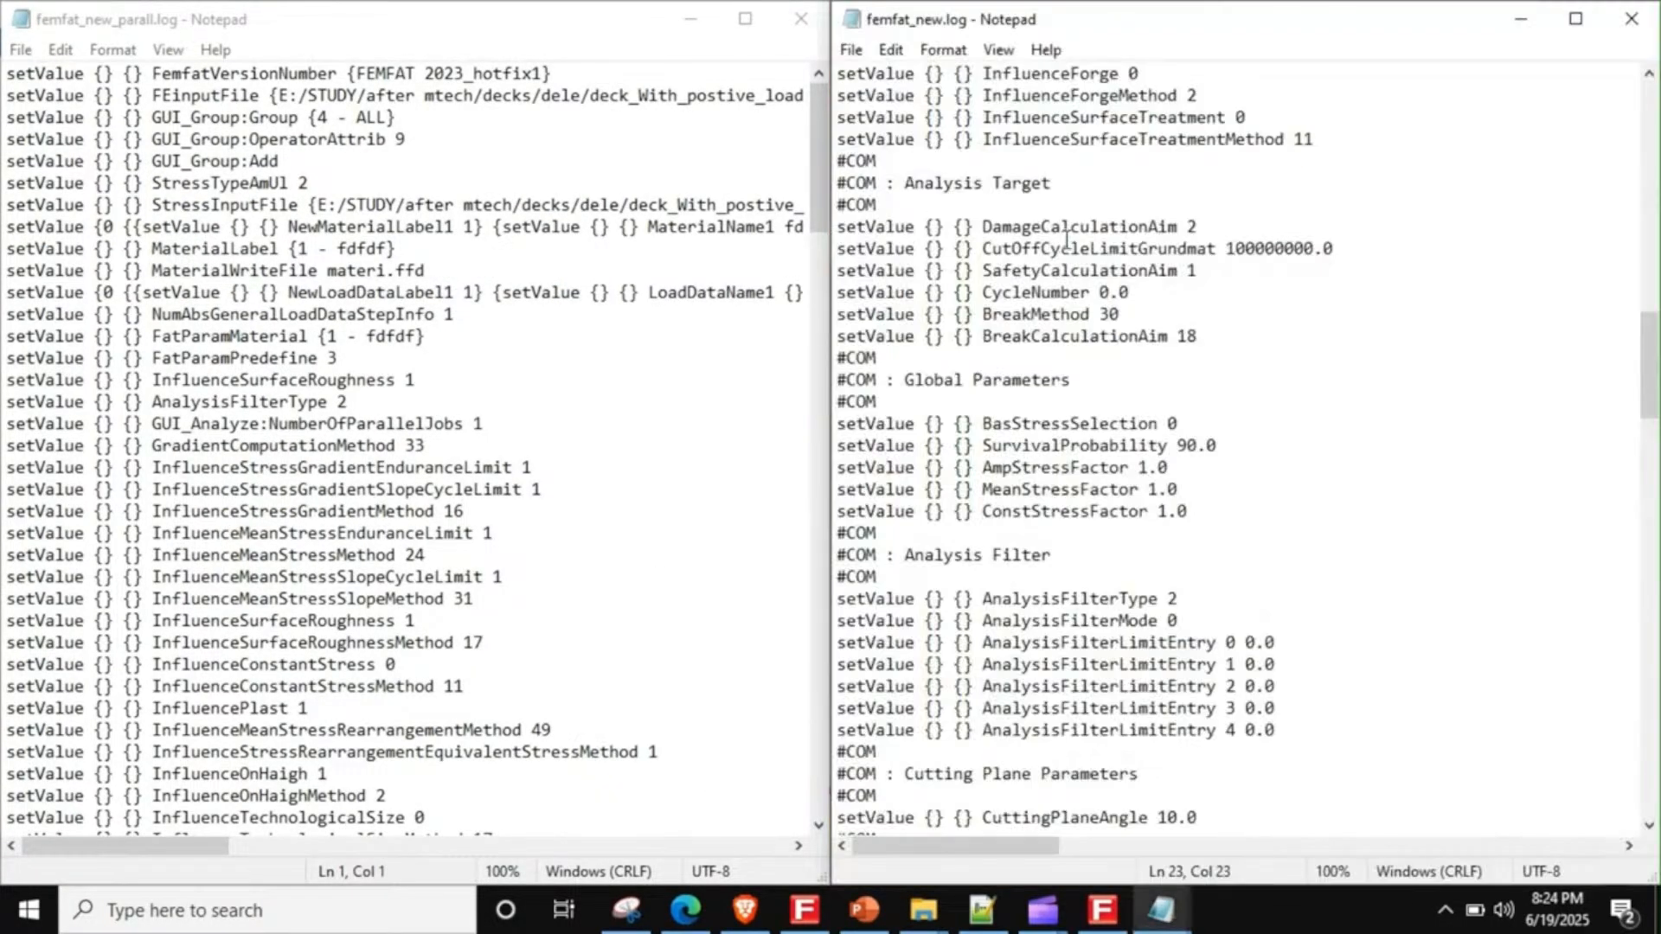
scroll(1067, 234, "up", 15)
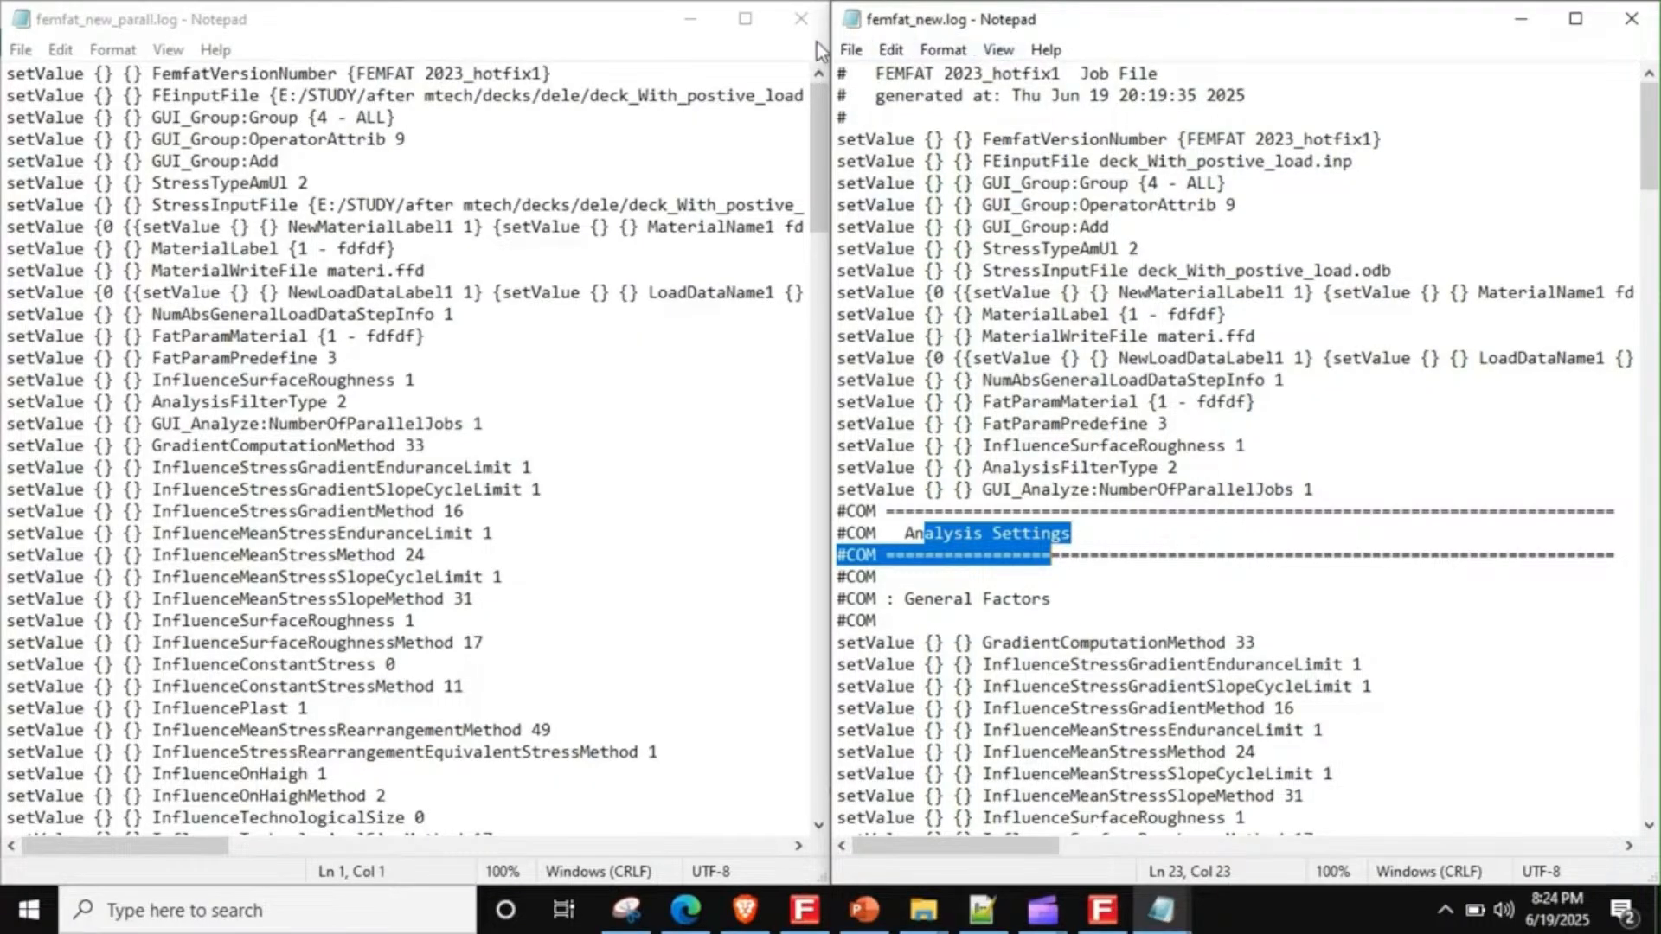
left_click(800, 18)
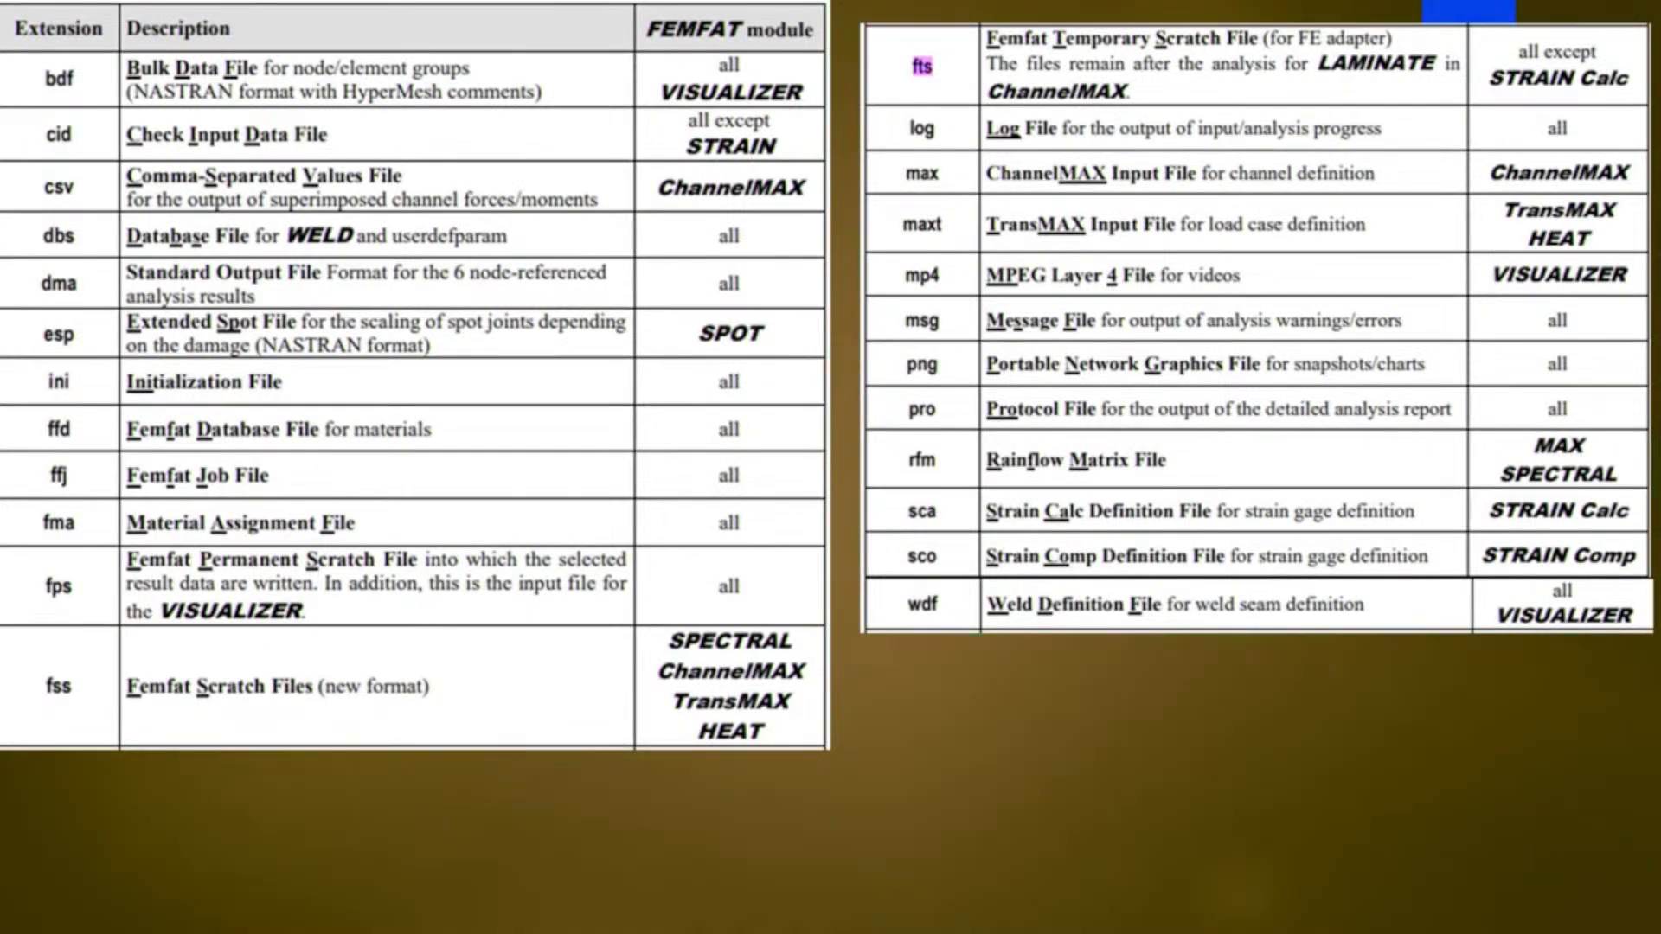
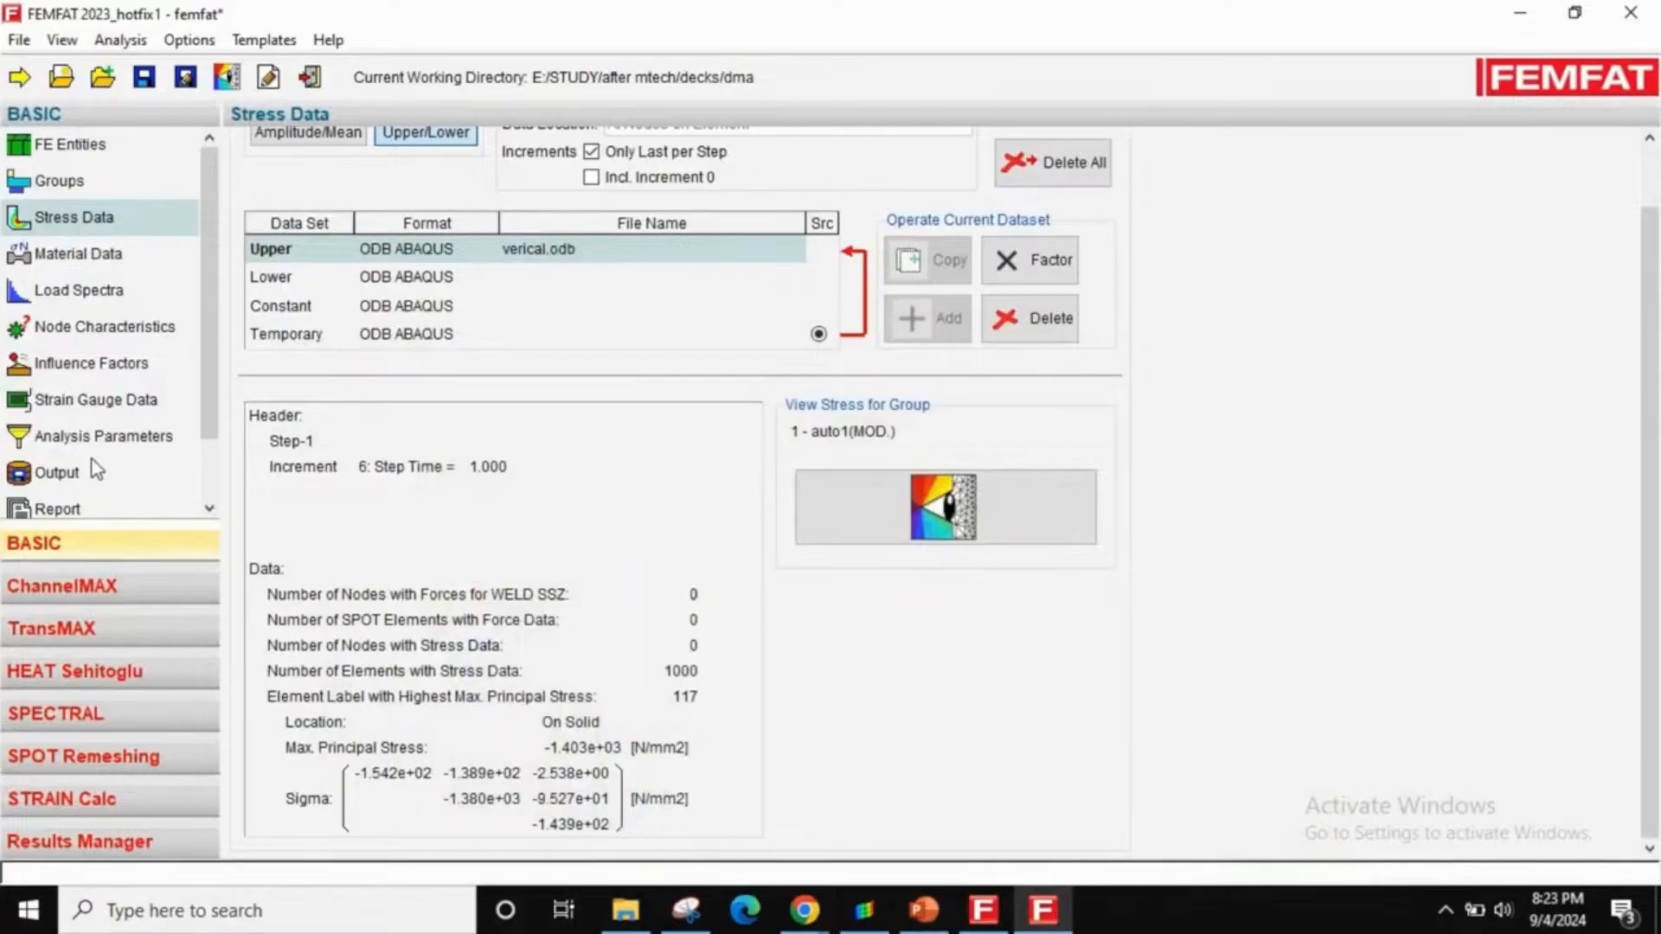
- Check the DMA output settings in FEMFAT, run the analysis for group auto1(MOD.) with veritical.dma as output, and close the report
left_click(95, 471)
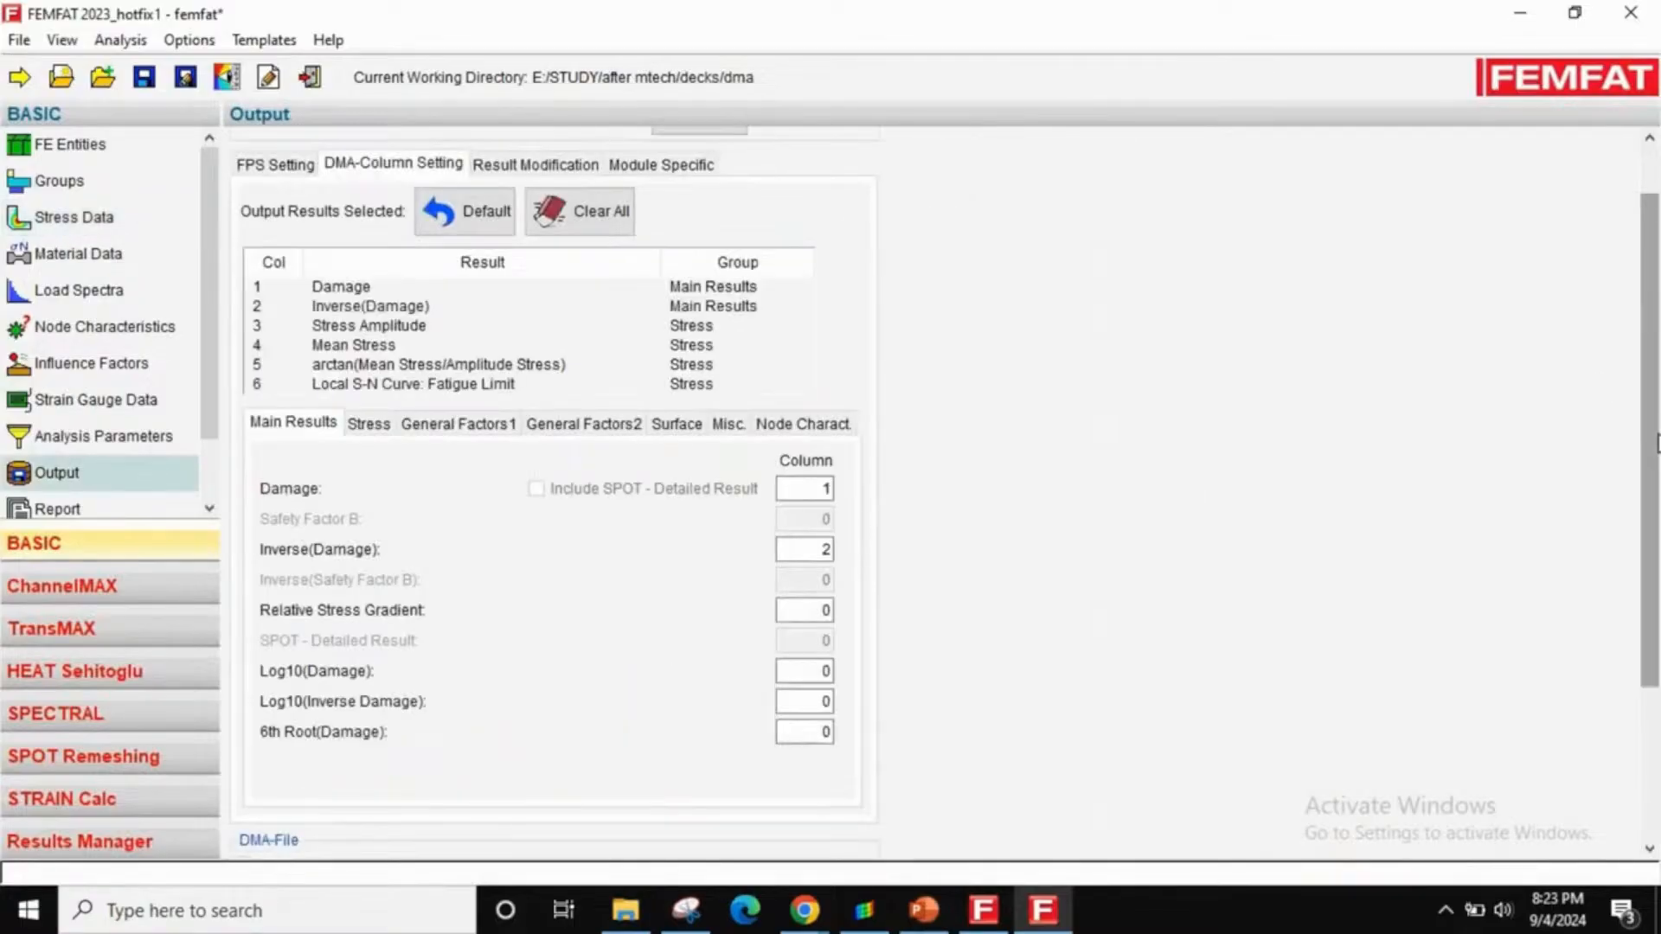
left_click_drag(1658, 443, 1644, 682)
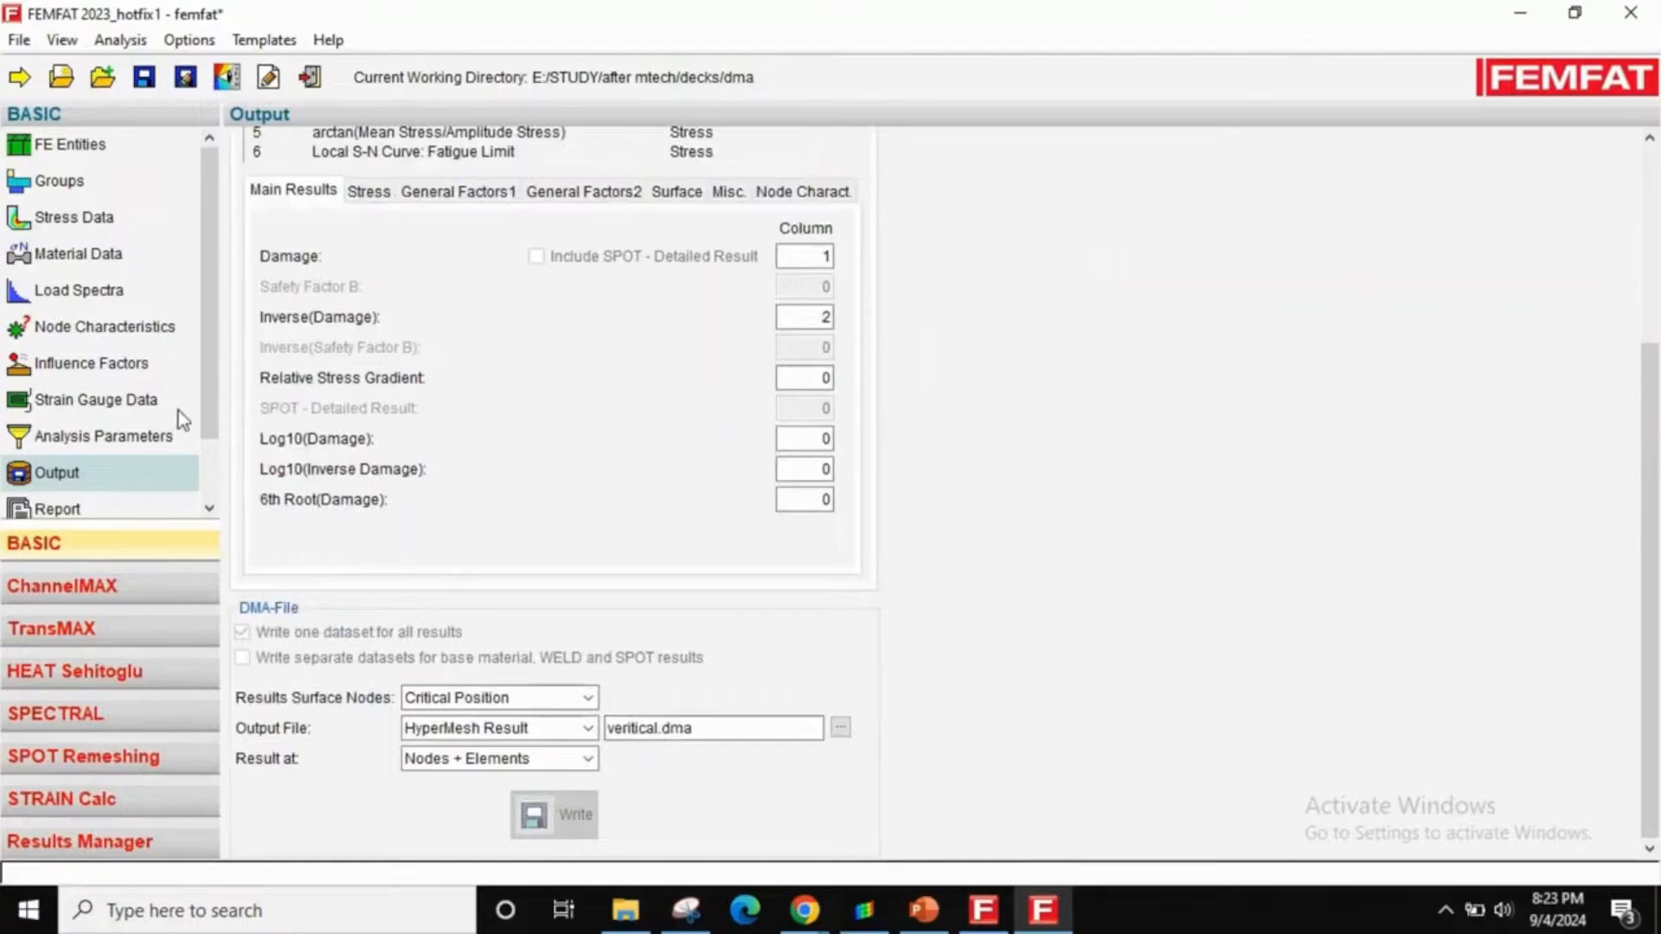
scroll(178, 411, "down", 1)
left_click(103, 467)
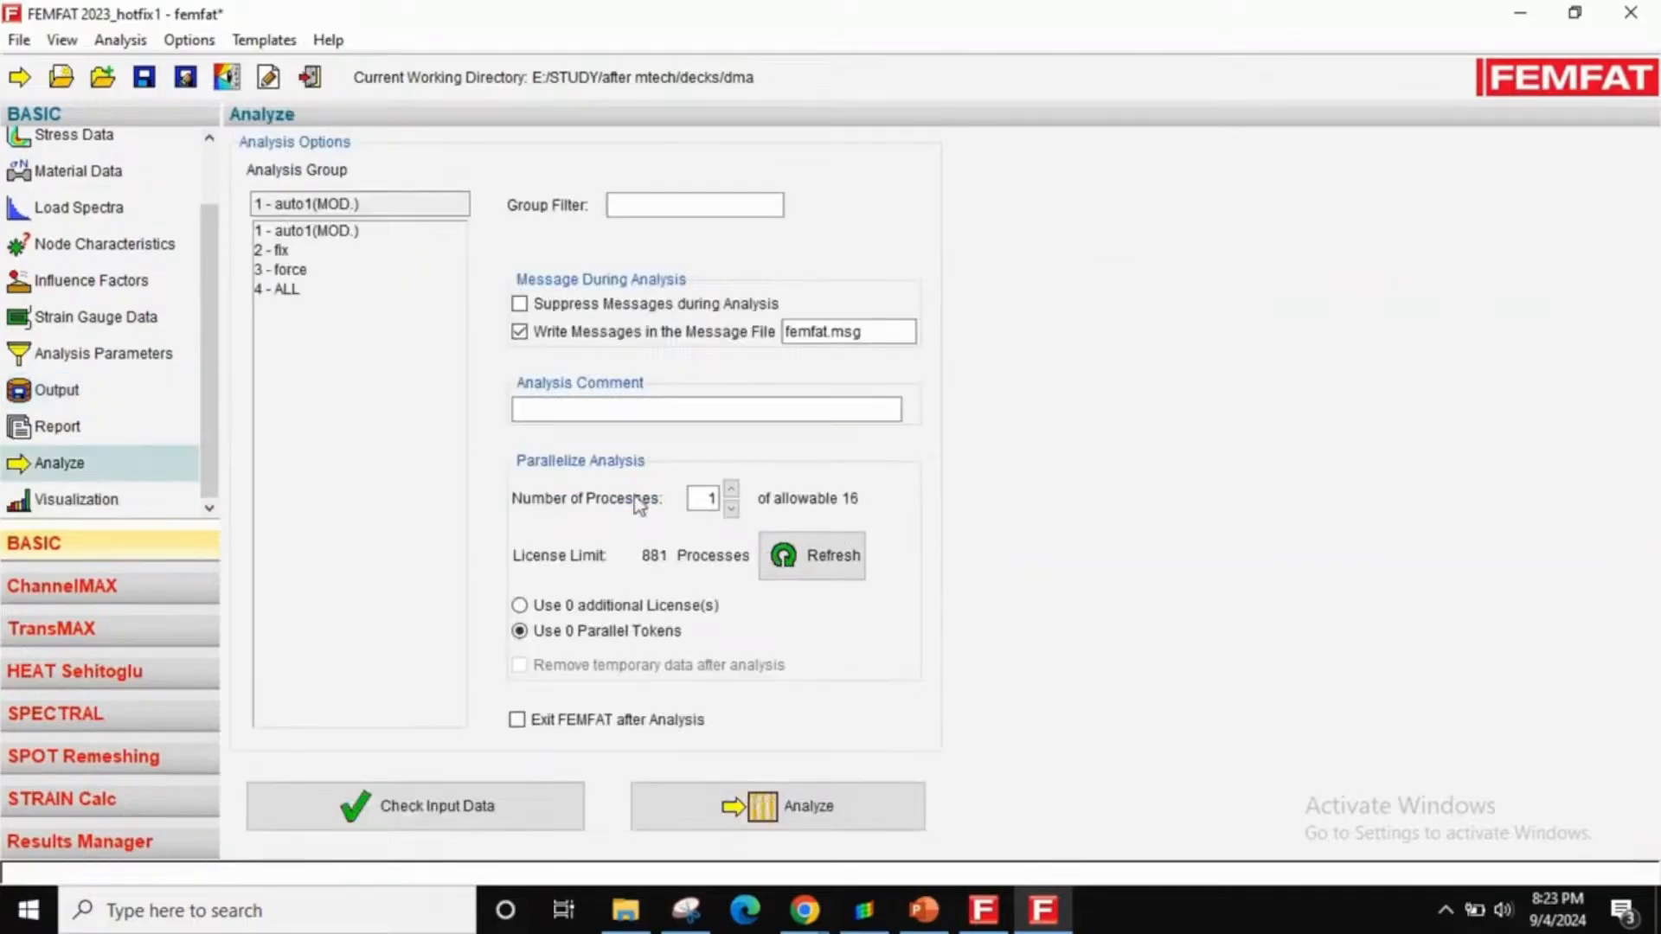
left_click(804, 805)
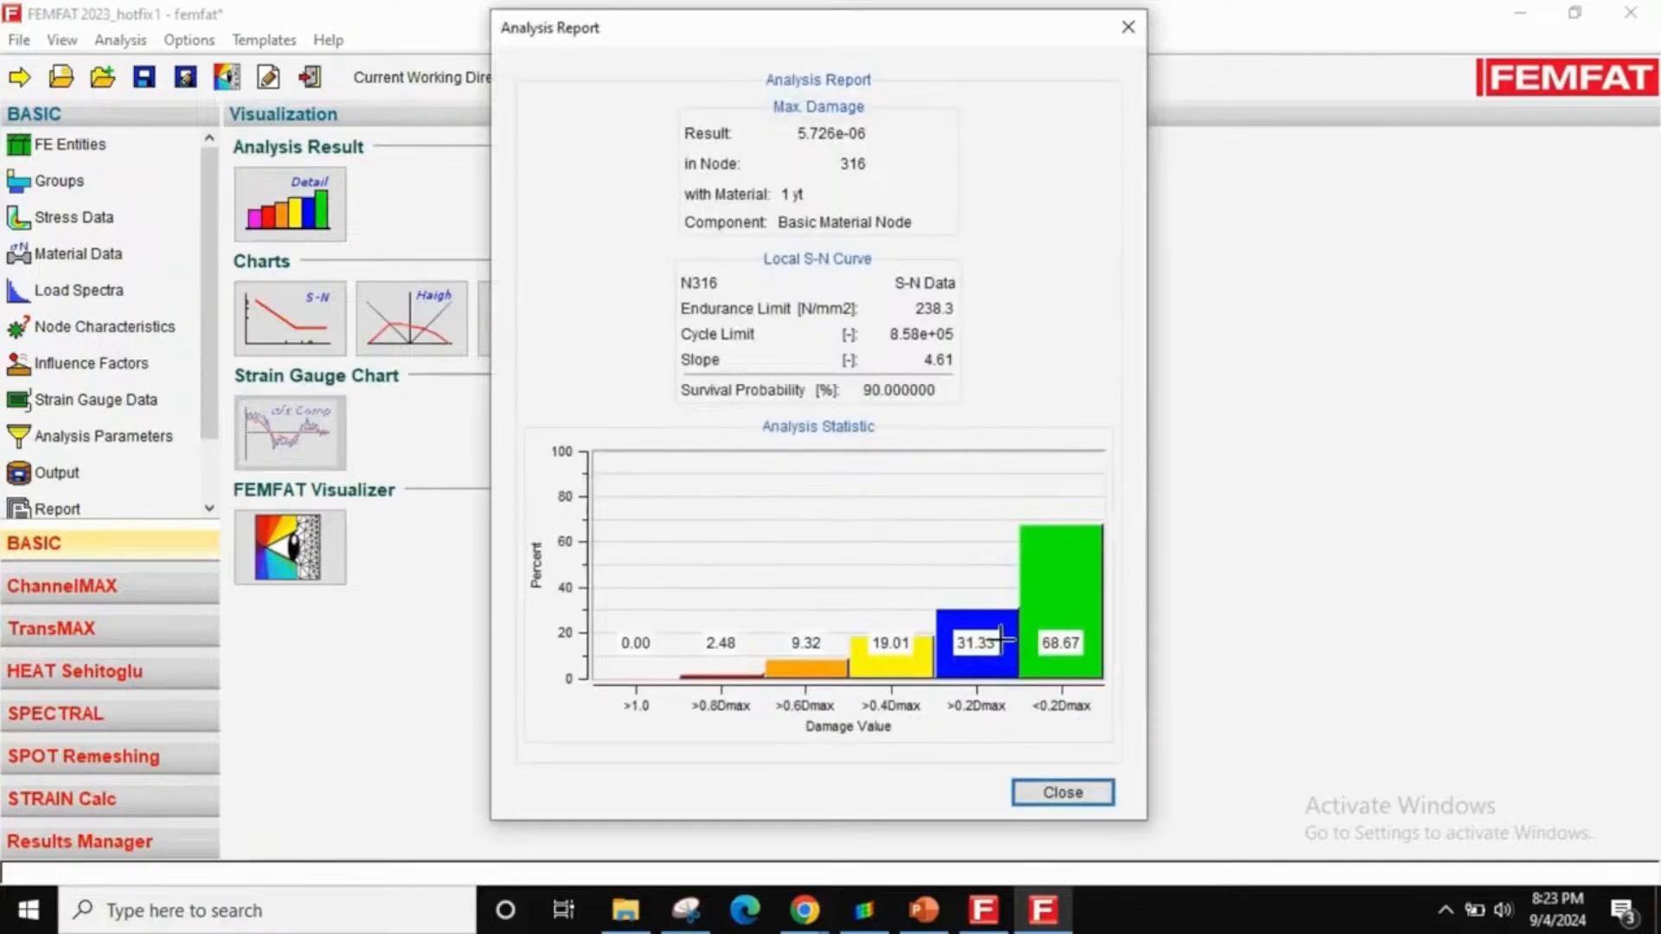
left_click(1070, 796)
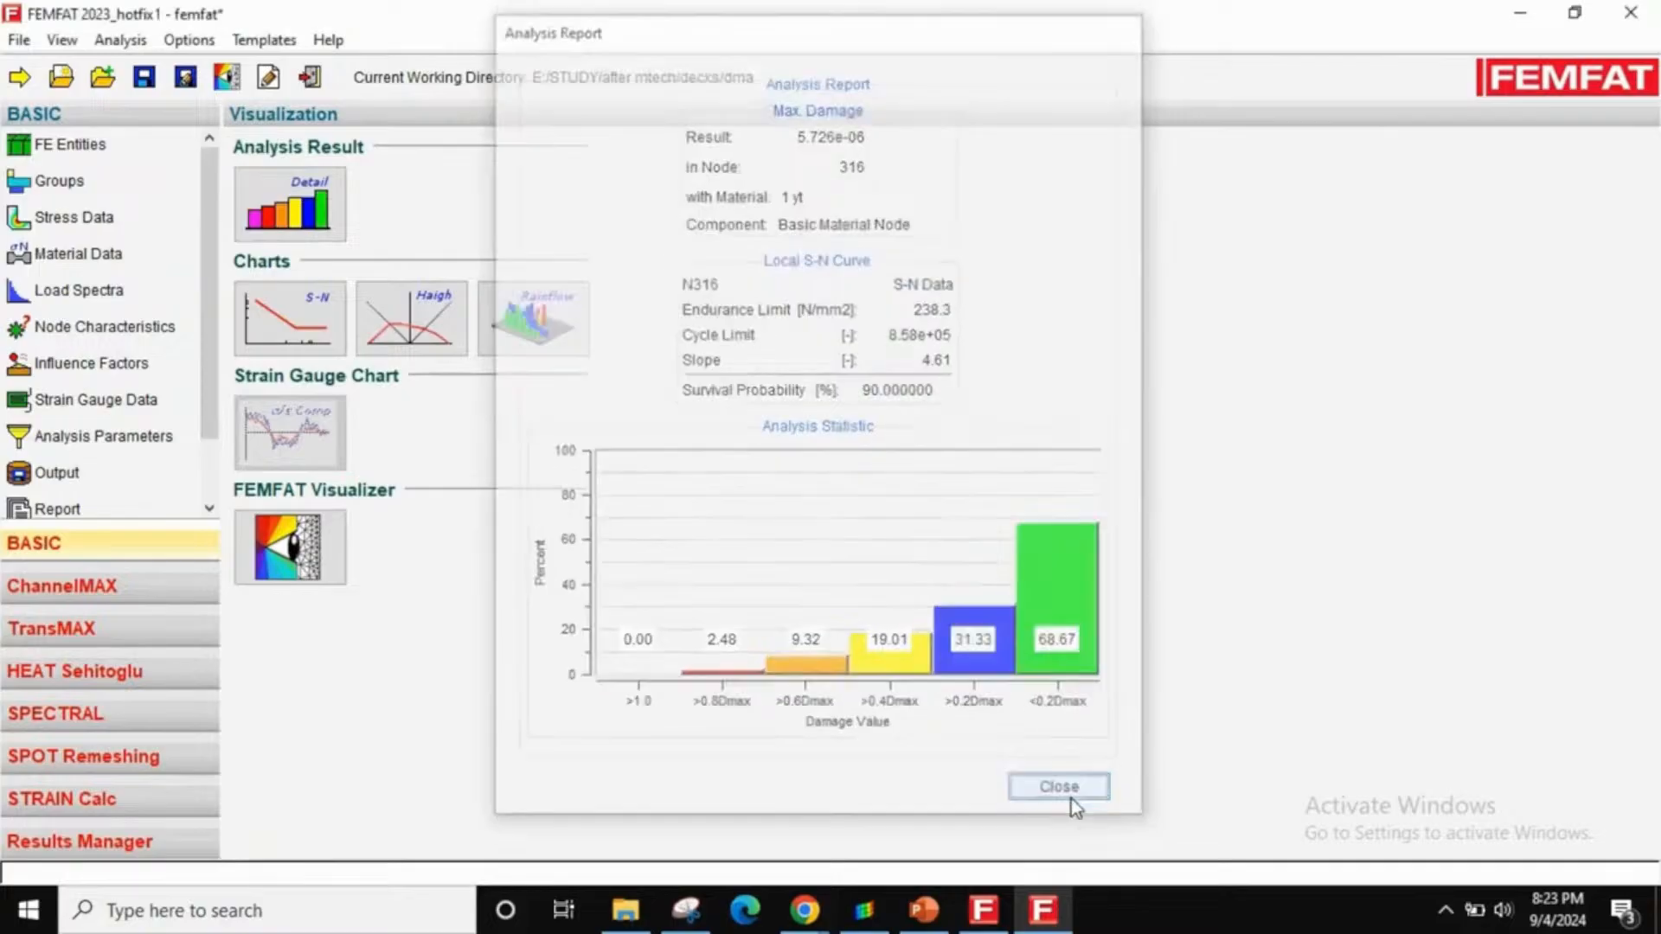
- Point out veritical.dma in the dma folder in File Explorer and return to FEMFAT
left_click(621, 918)
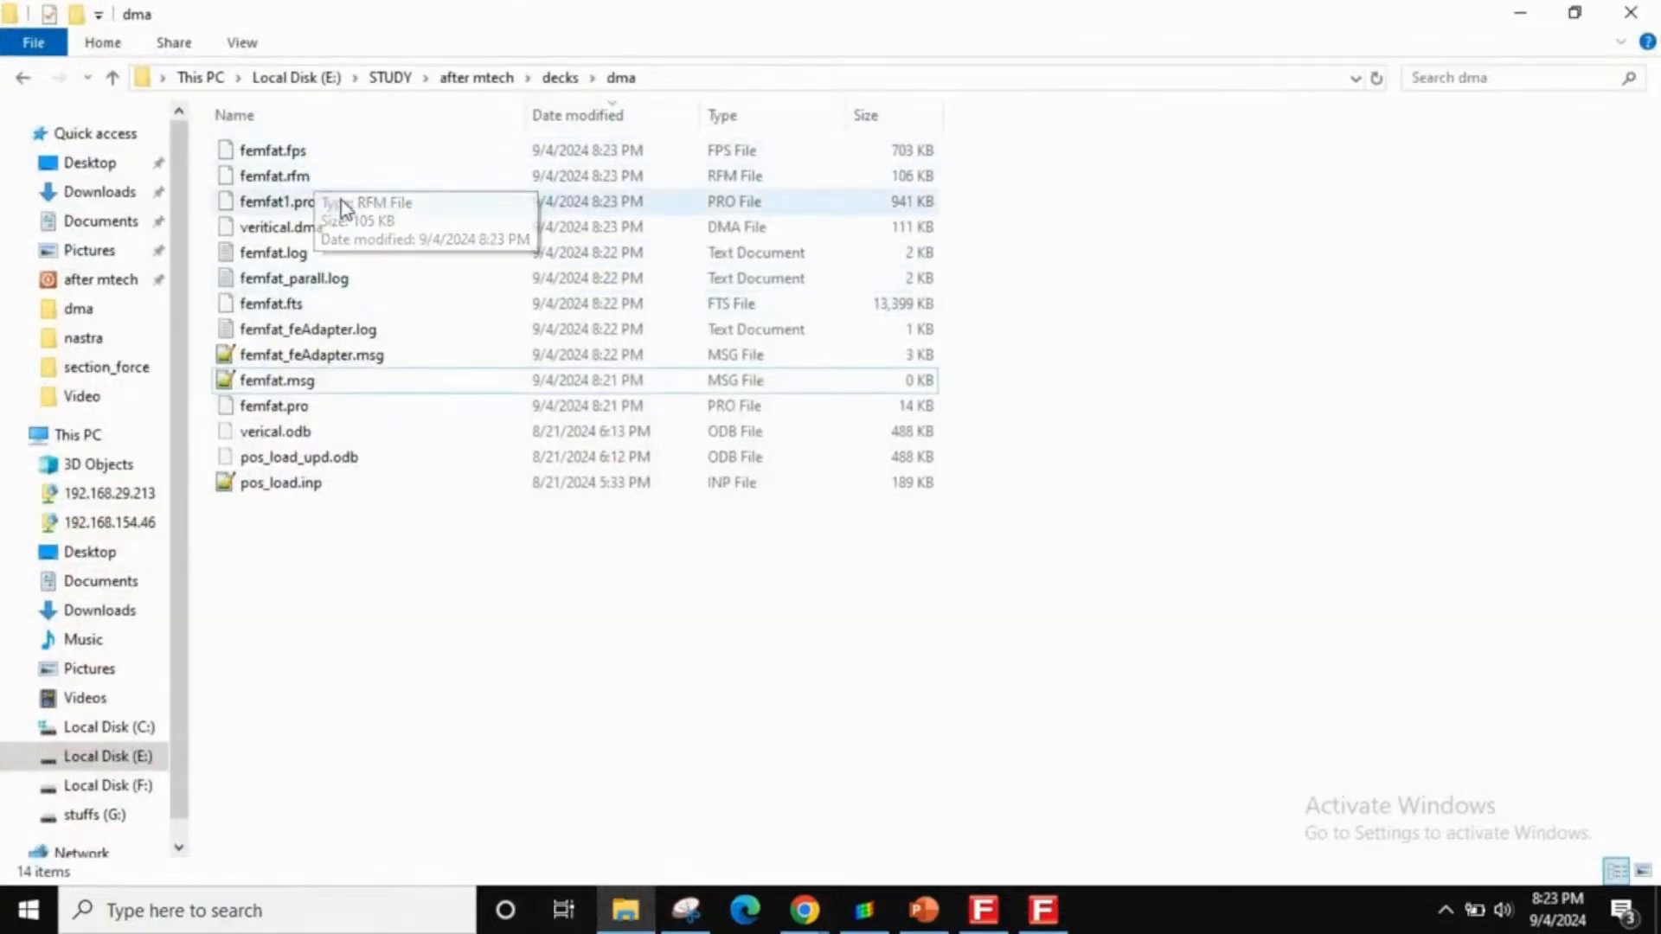
left_click(281, 227)
left_click(642, 919)
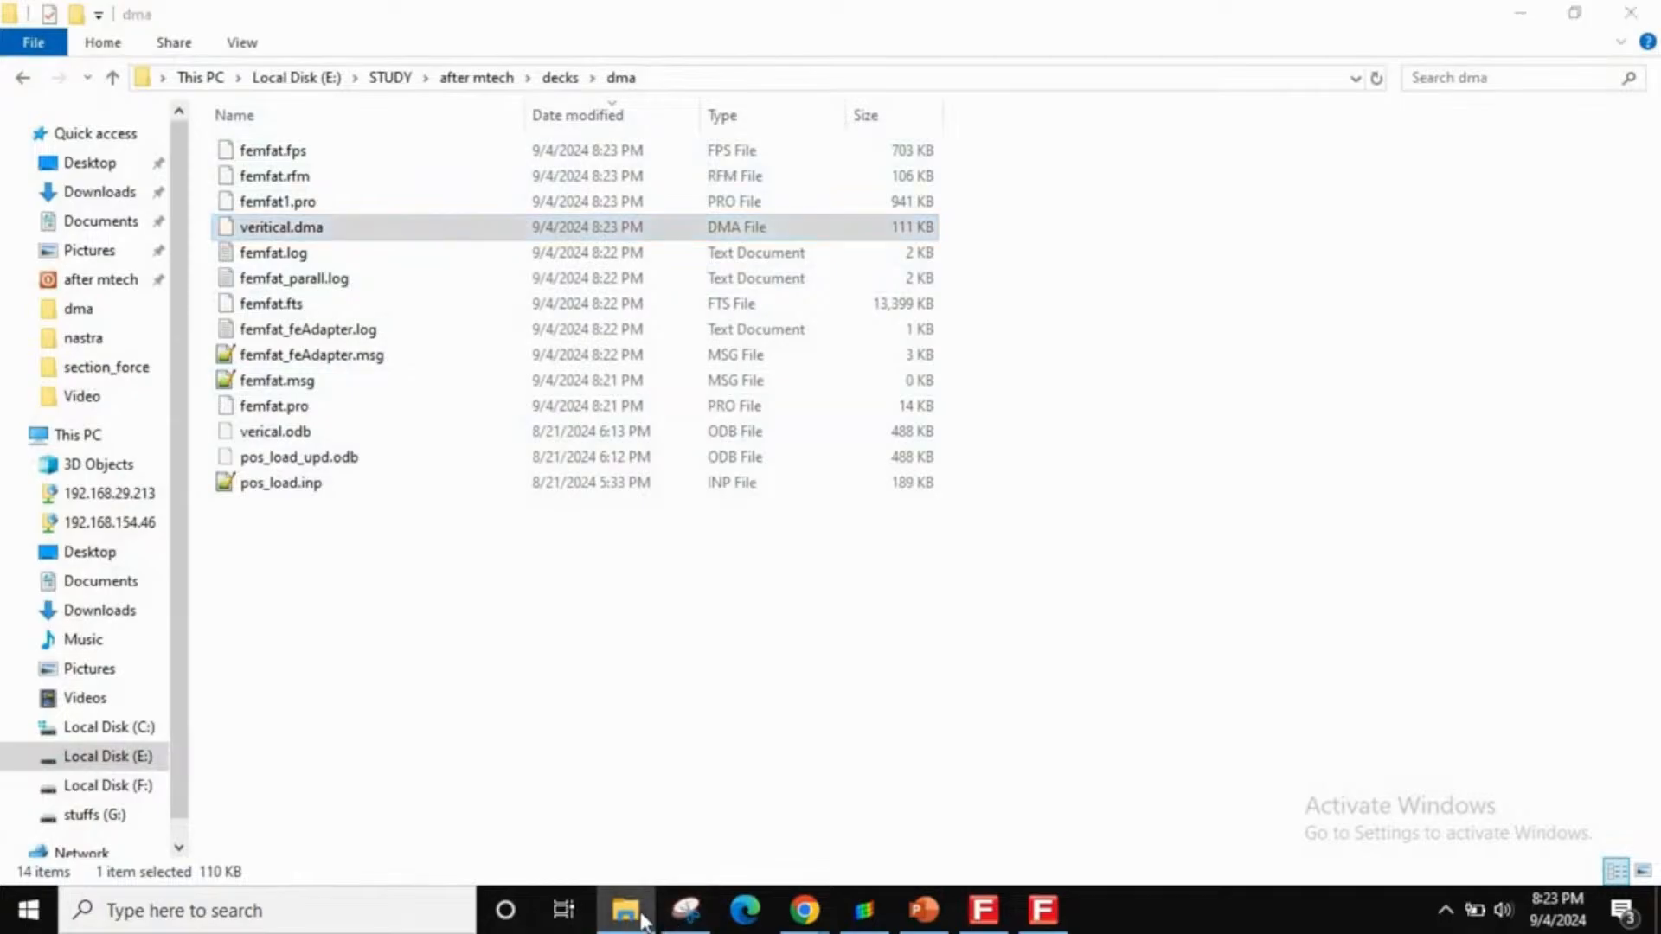
- Load pos_load_upd.odb as the Upper stress dataset, check the fatigue test slide in PowerPoint, and return to FEMFAT
left_click(71, 219)
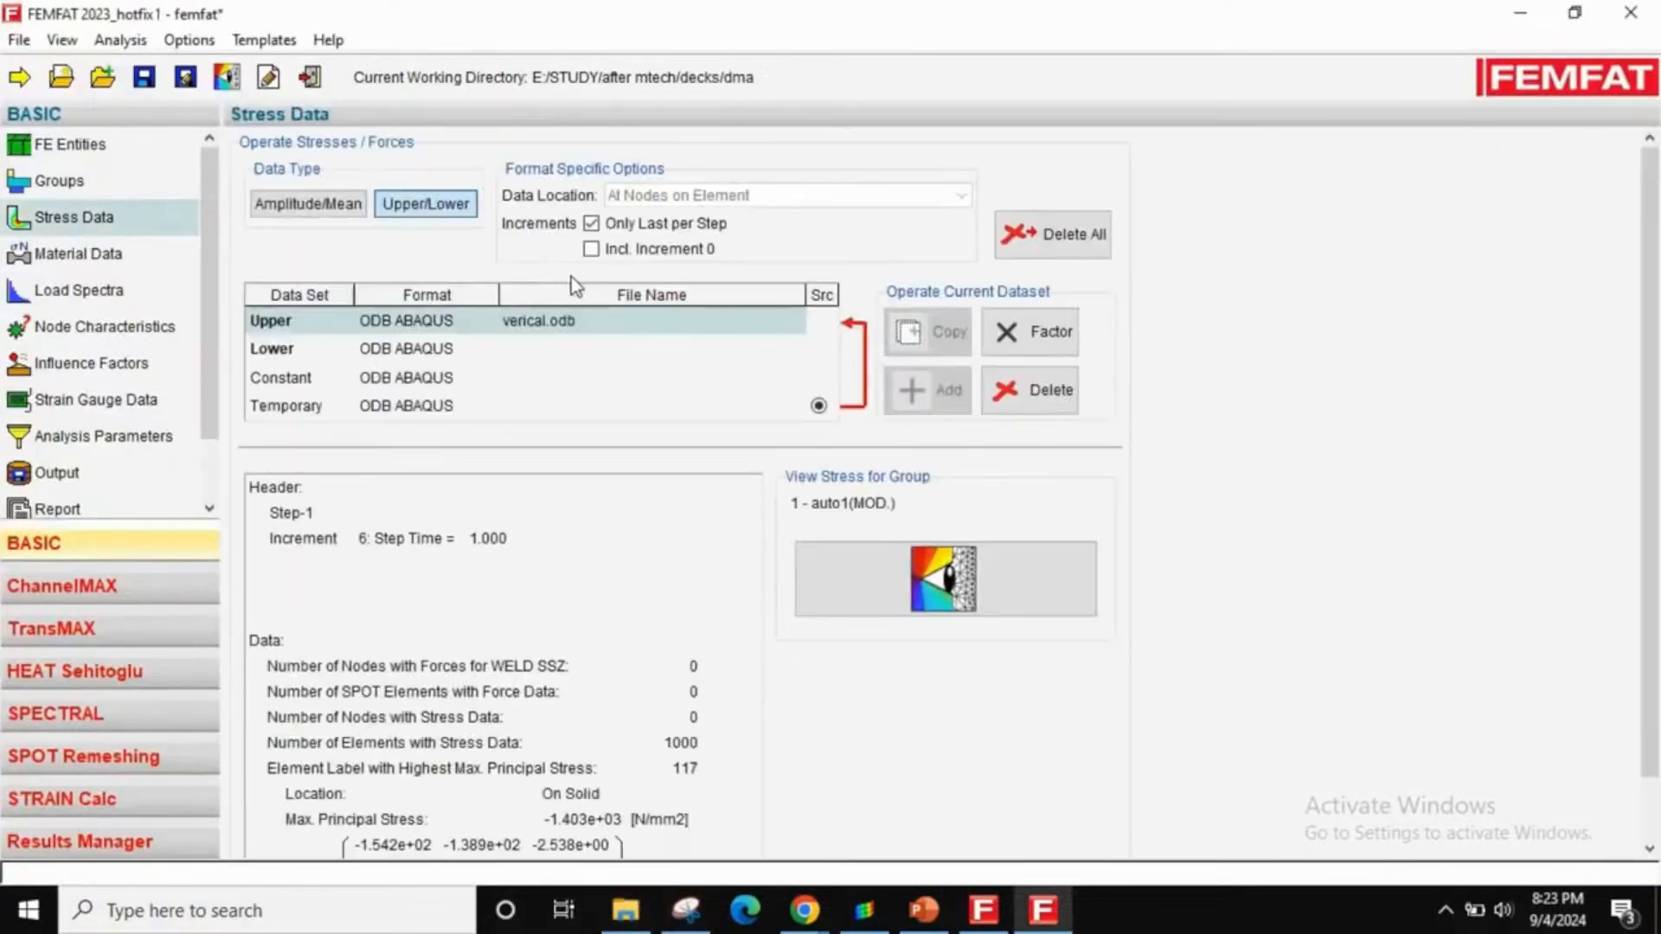
left_click(729, 331)
left_click(792, 321)
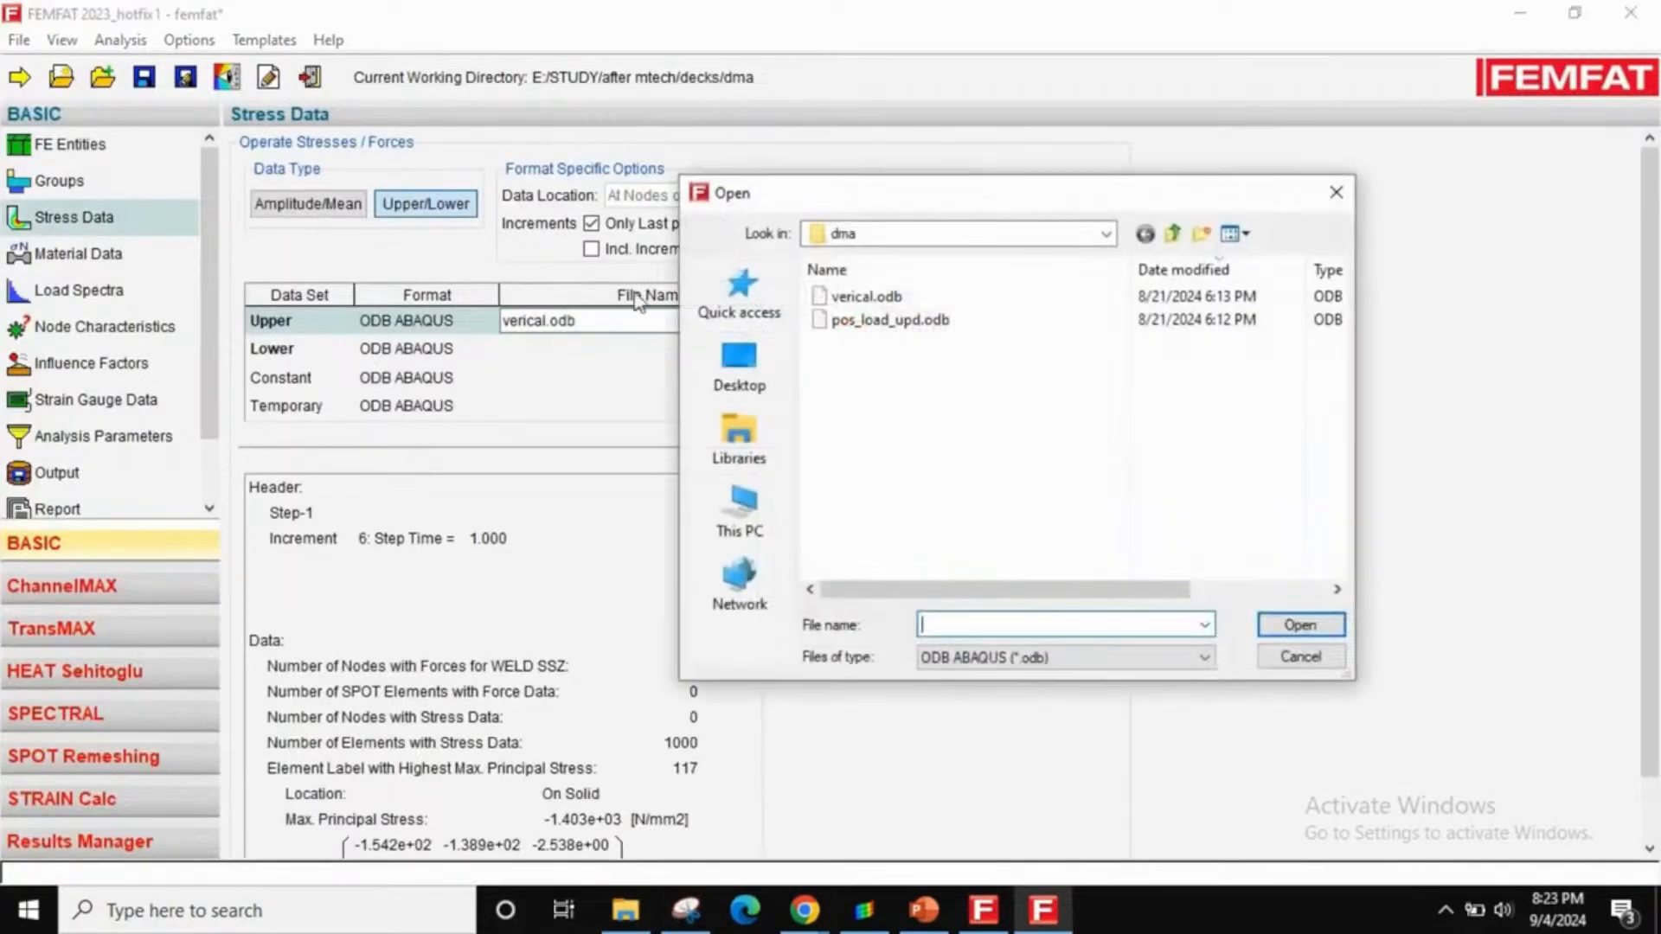
double_click(888, 320)
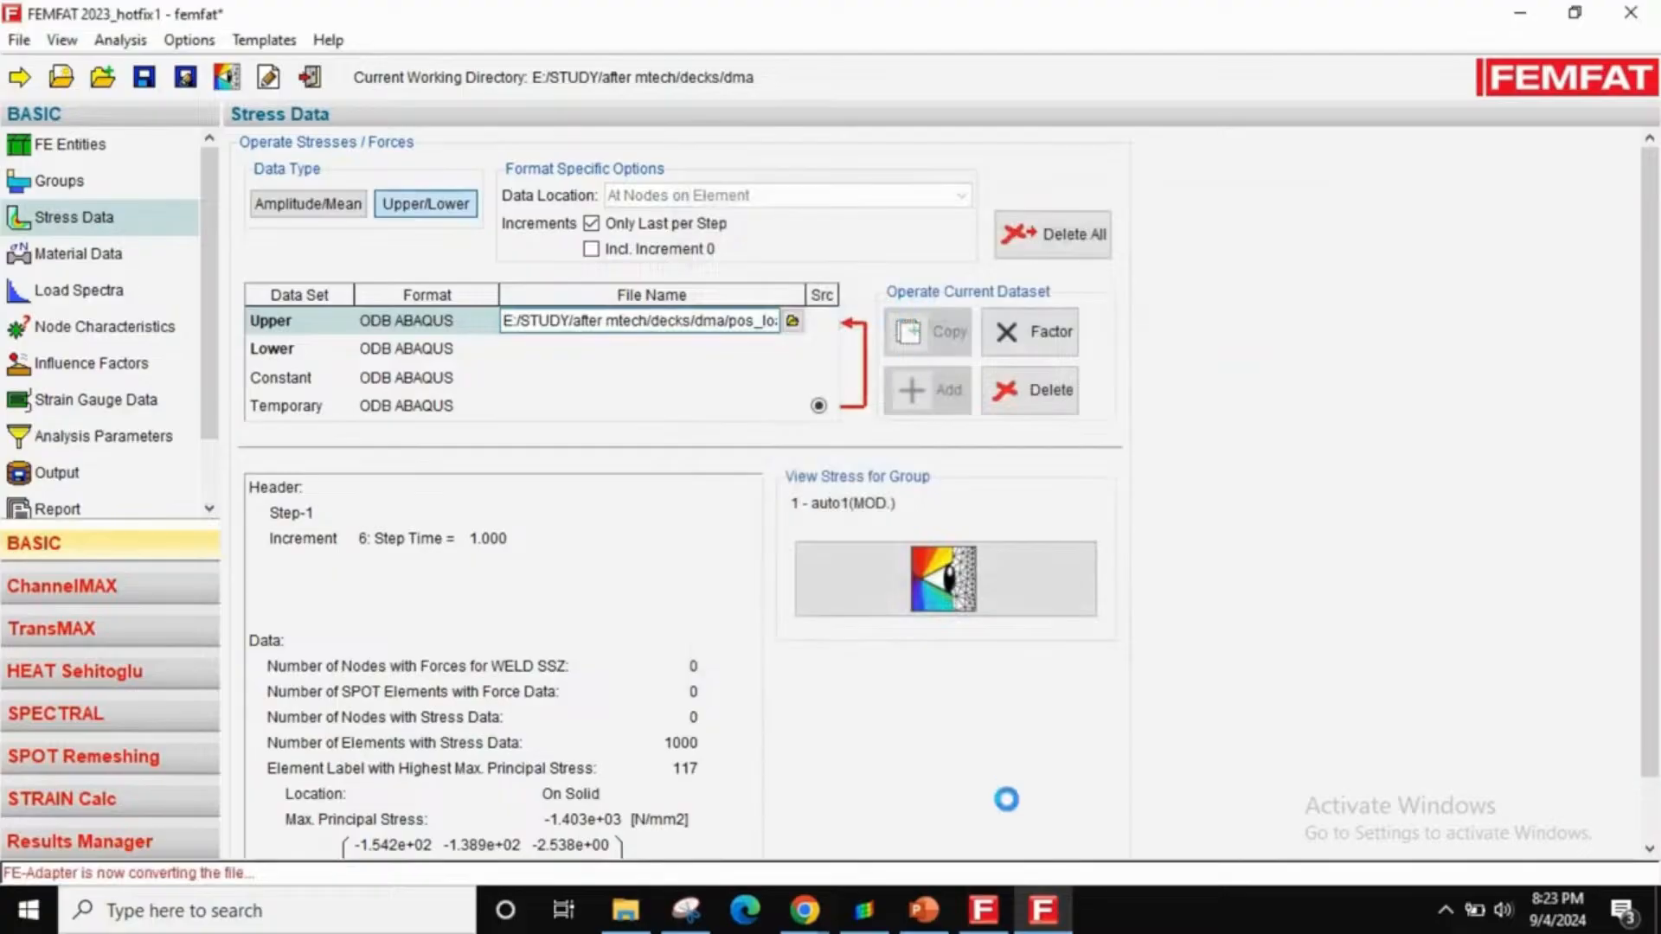
left_click(949, 874)
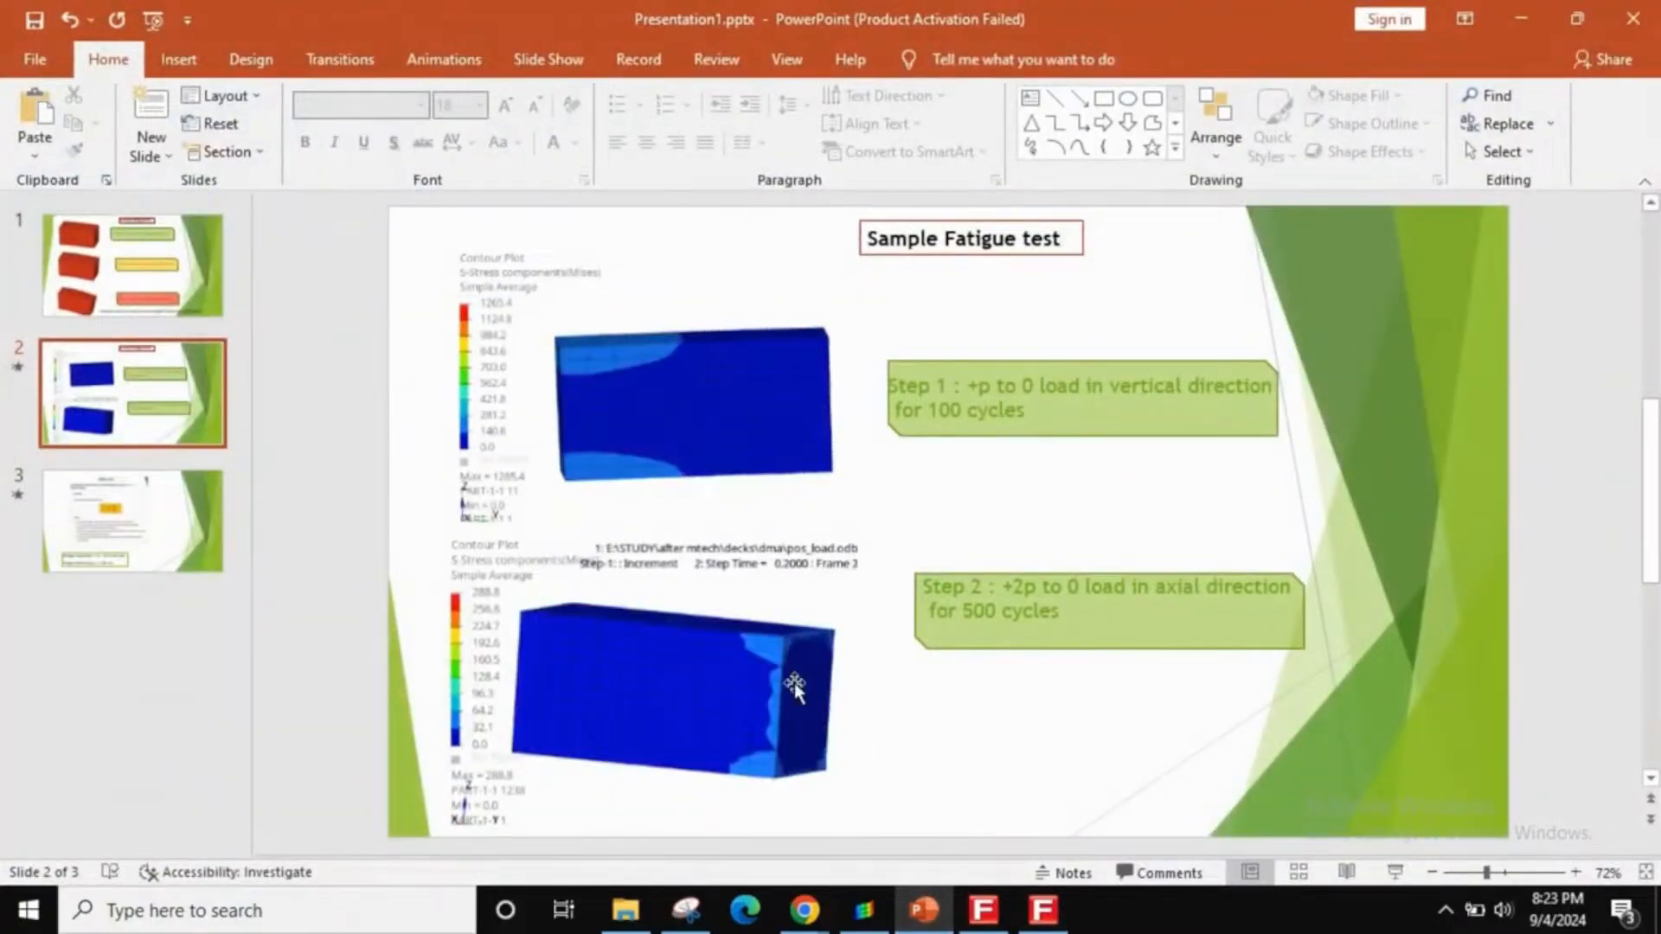
left_click(1043, 910)
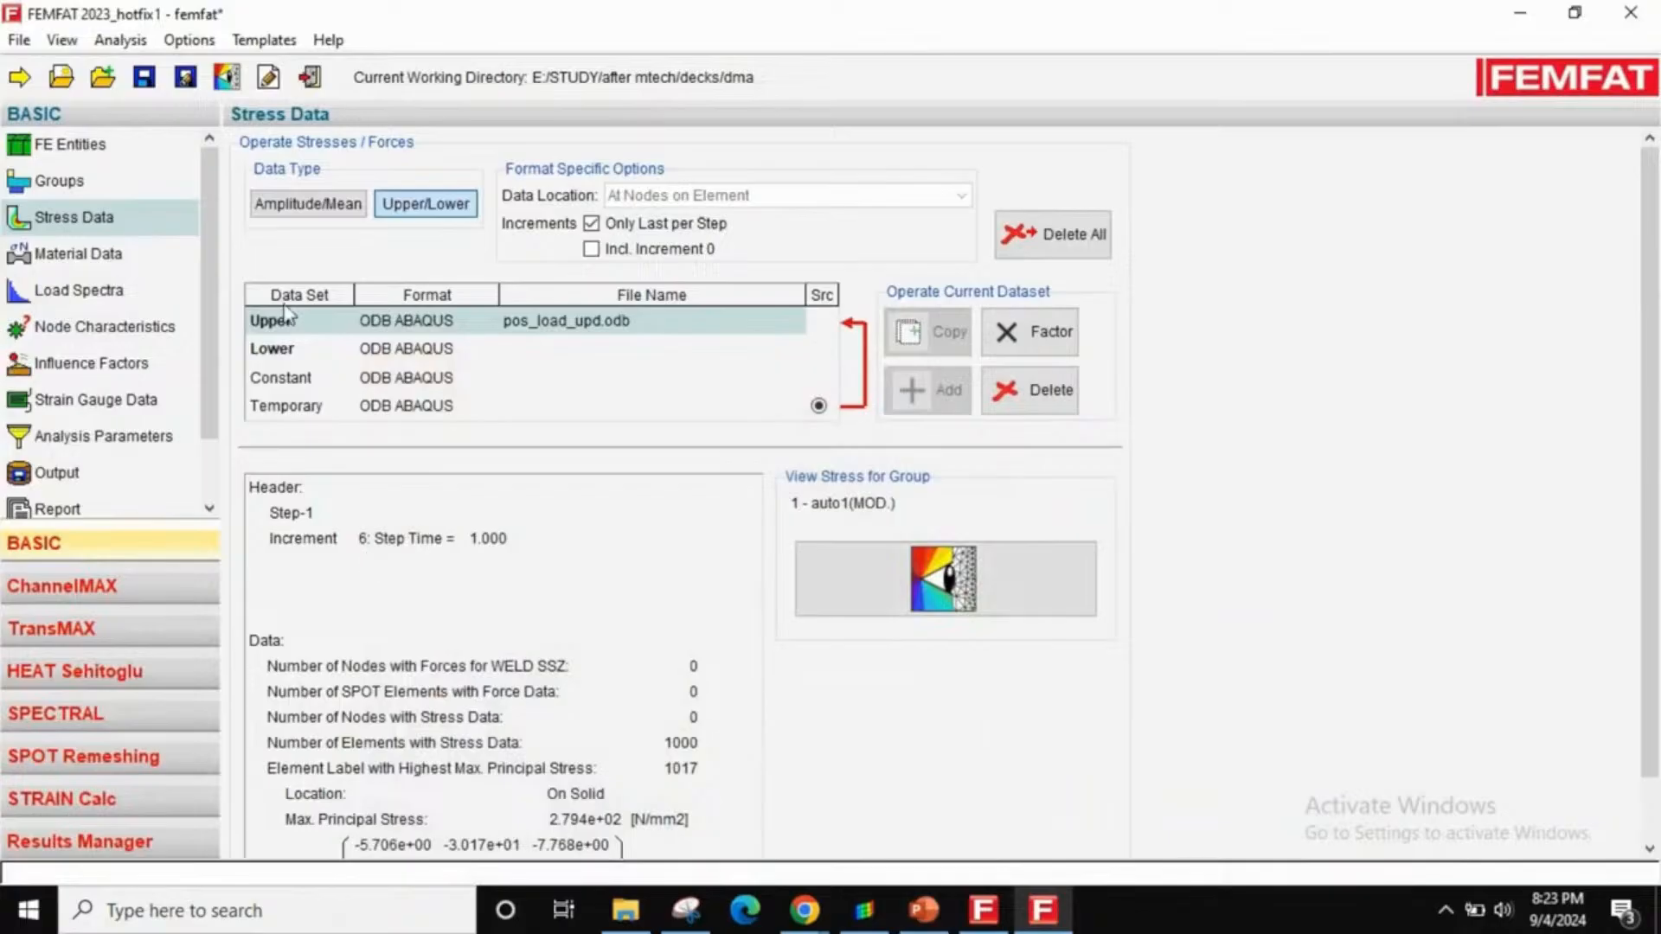
- Rename the HyperMesh Result DMA output file as axial.dma
left_click(82, 474)
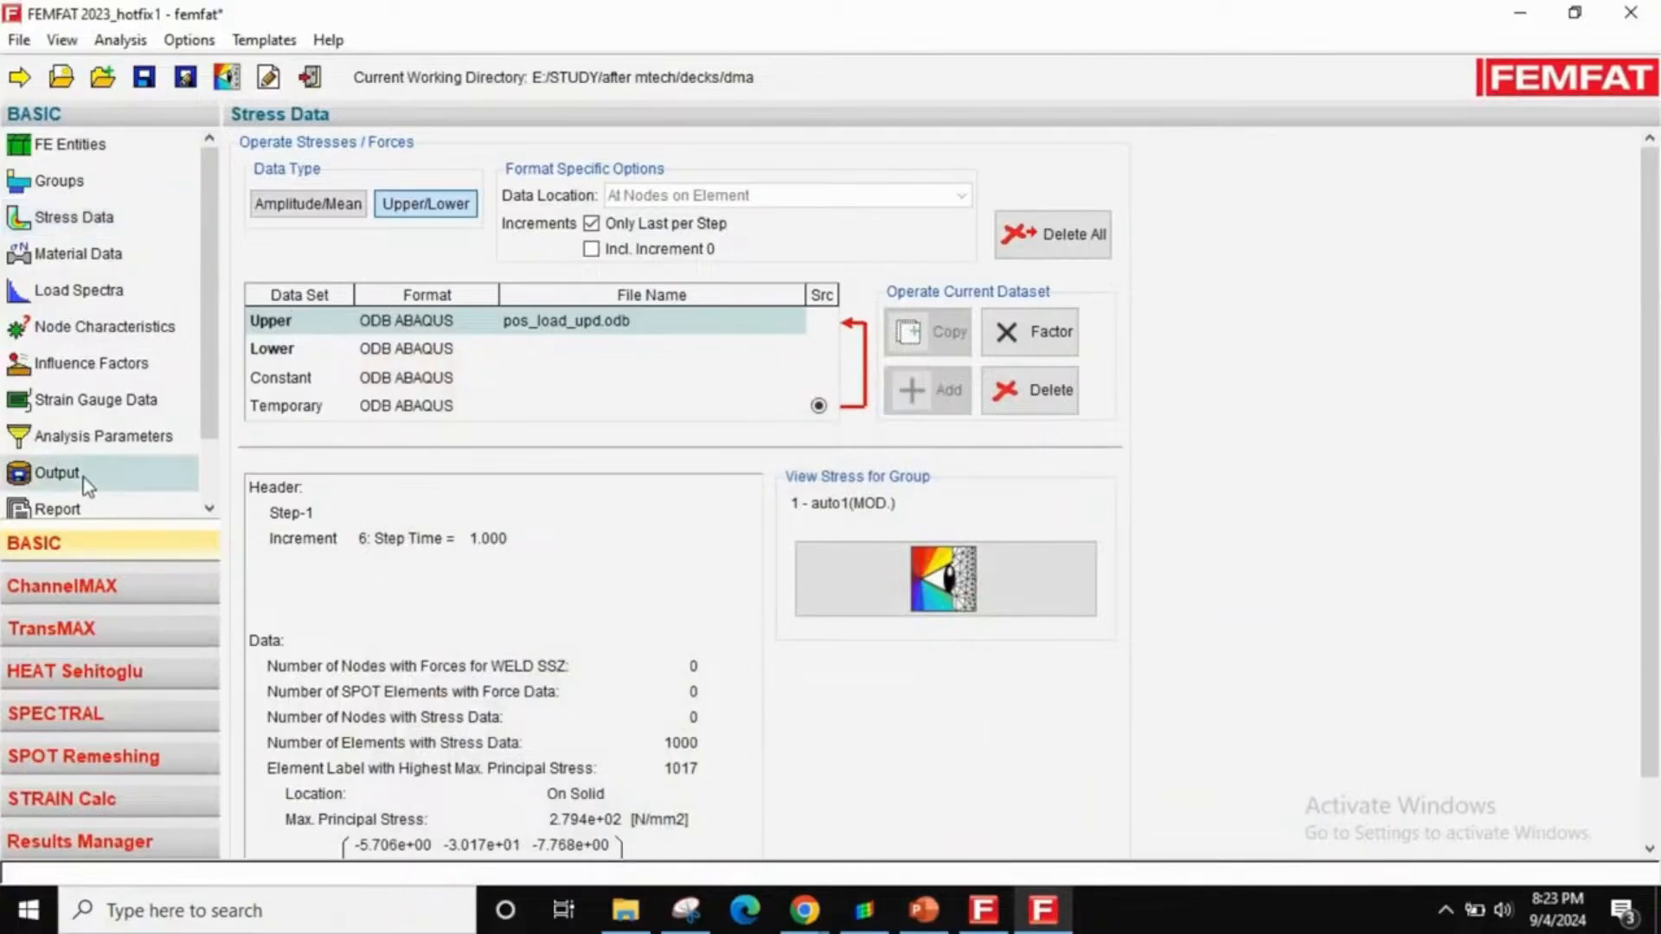
scroll(856, 782, "down", 3)
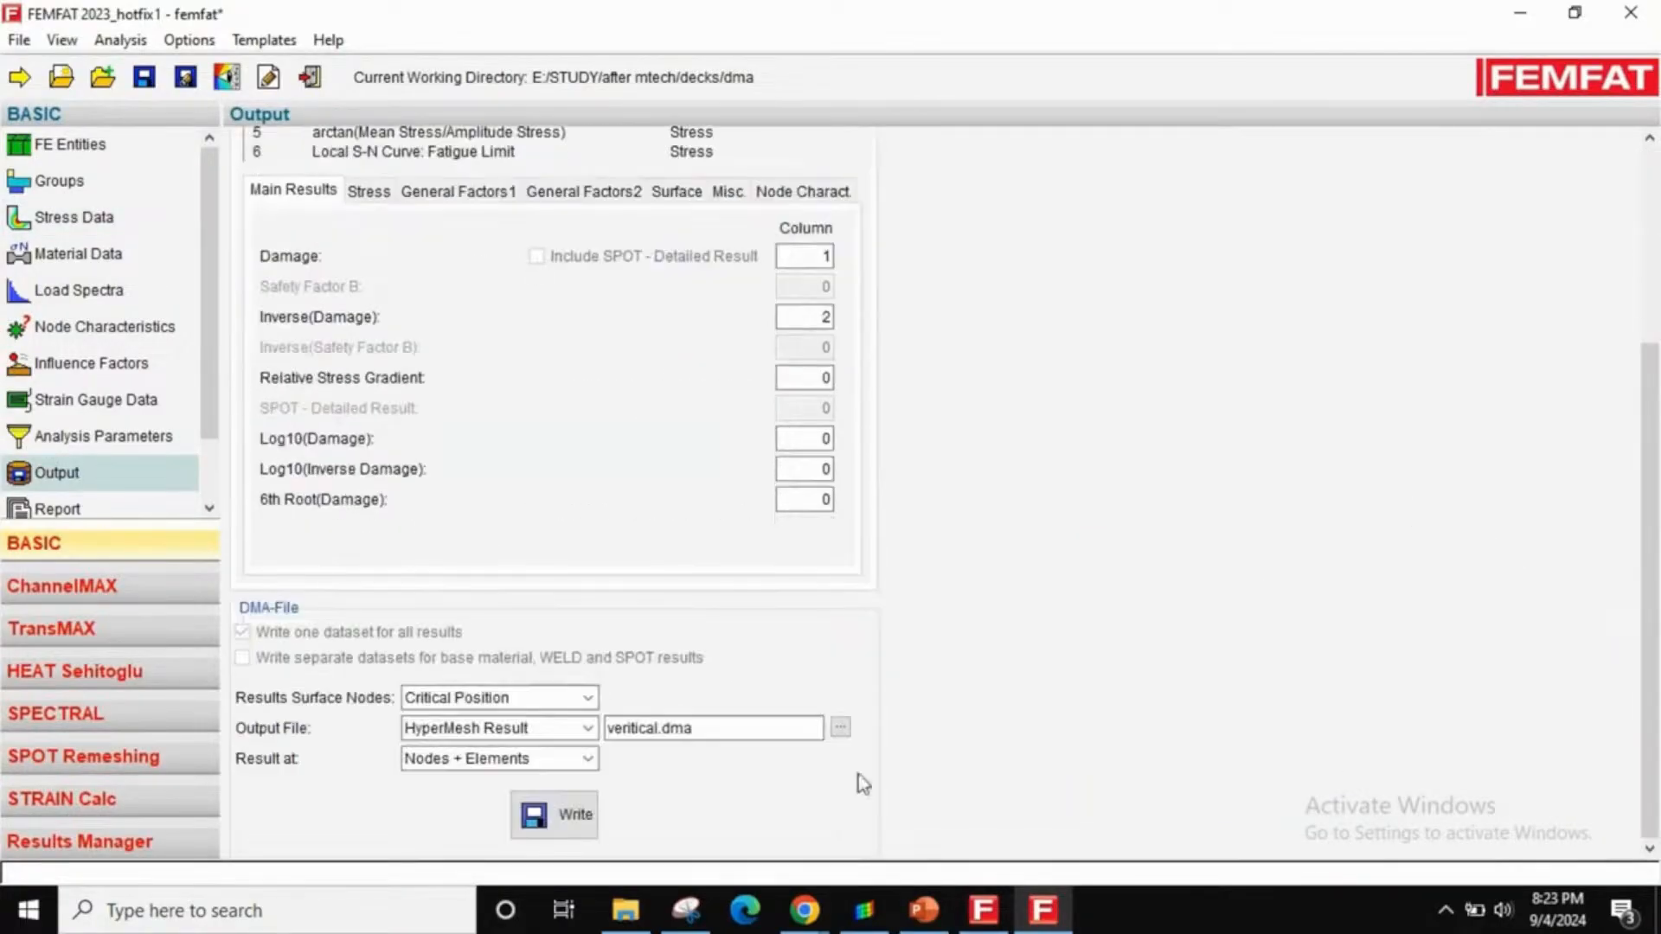
double_click(660, 727)
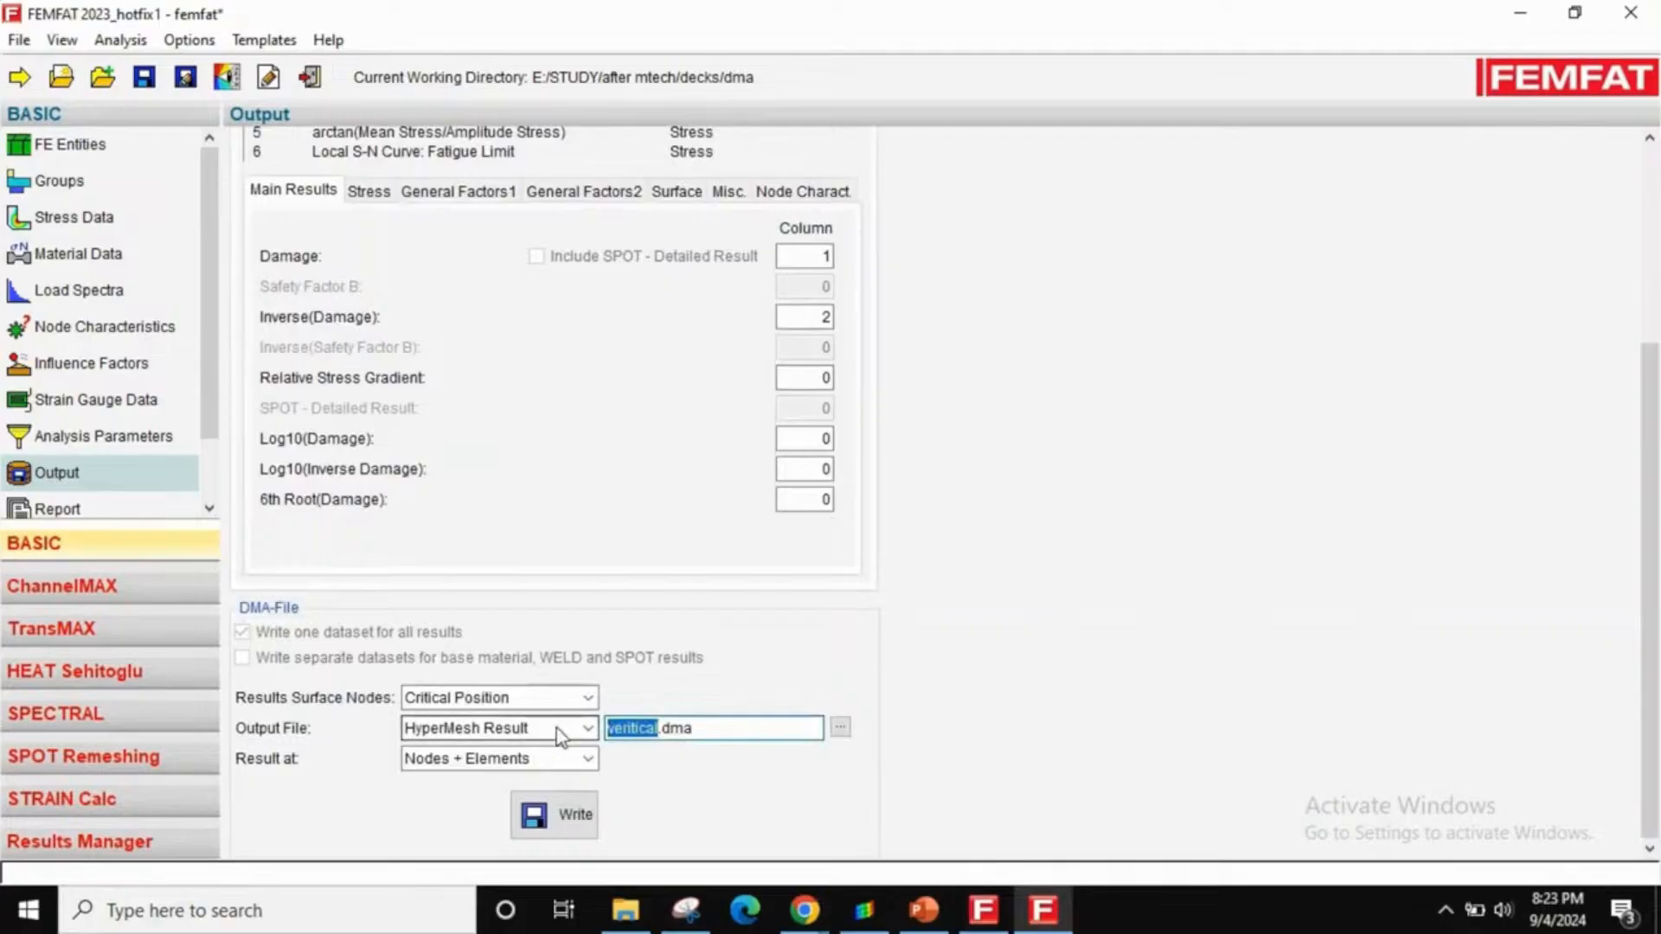
type("ho")
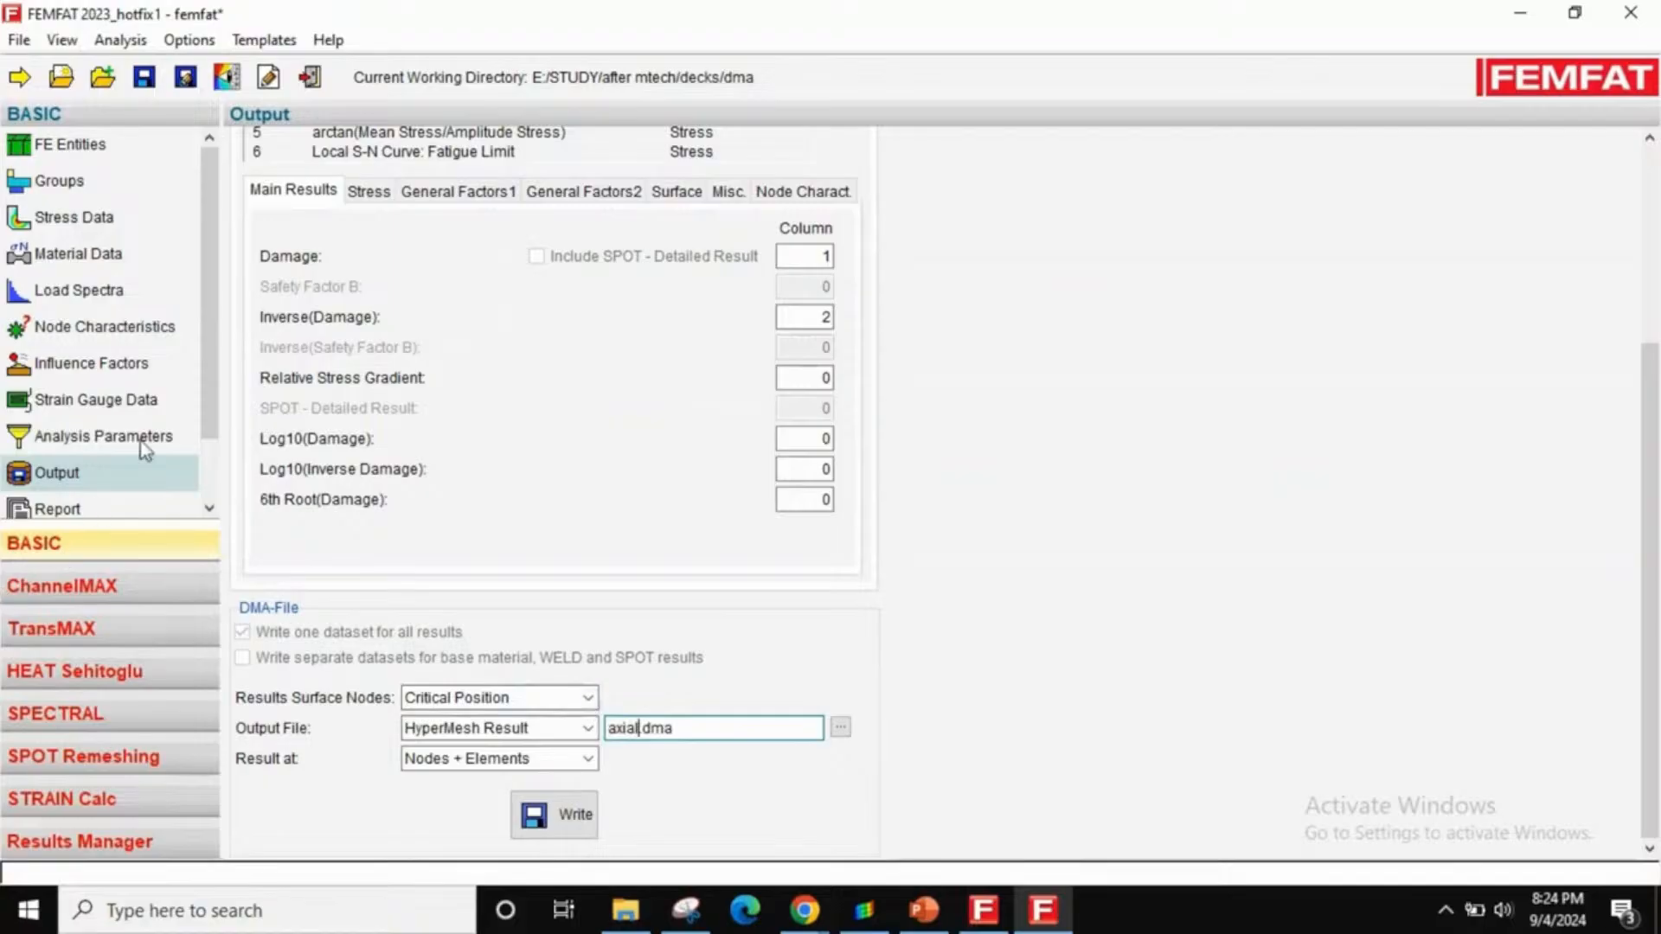
- Run the analysis for group auto1(MOD.) again, overwriting the existing FPS result, and close the analysis report
scroll(165, 459, "down", 2)
left_click(178, 464)
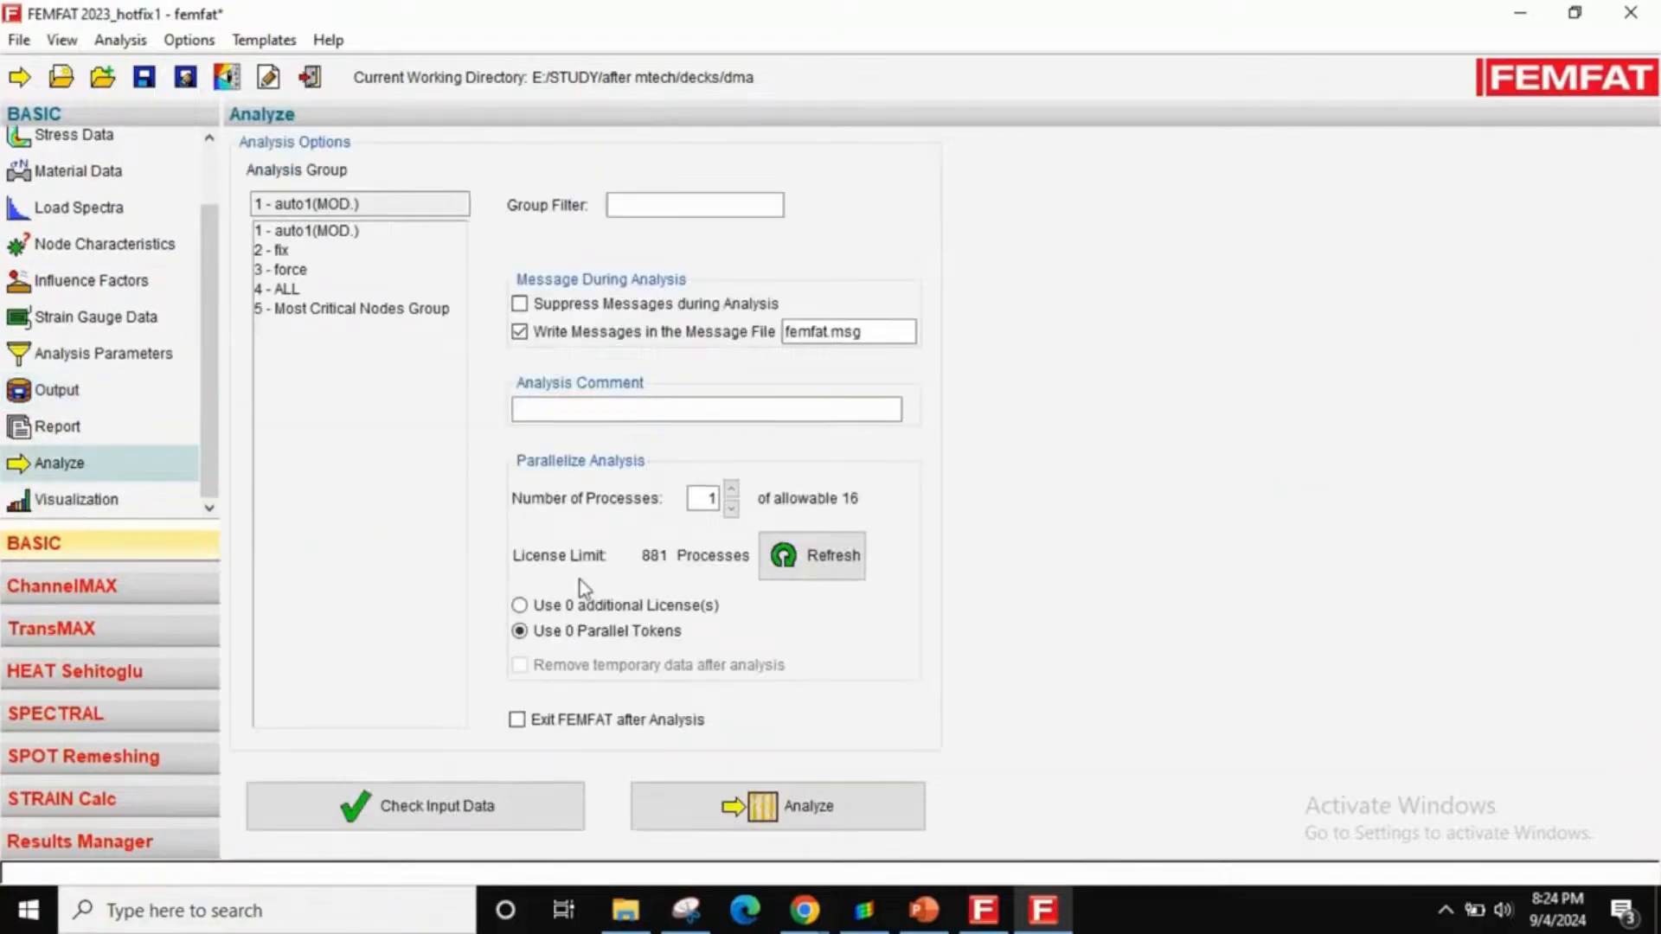
left_click(761, 811)
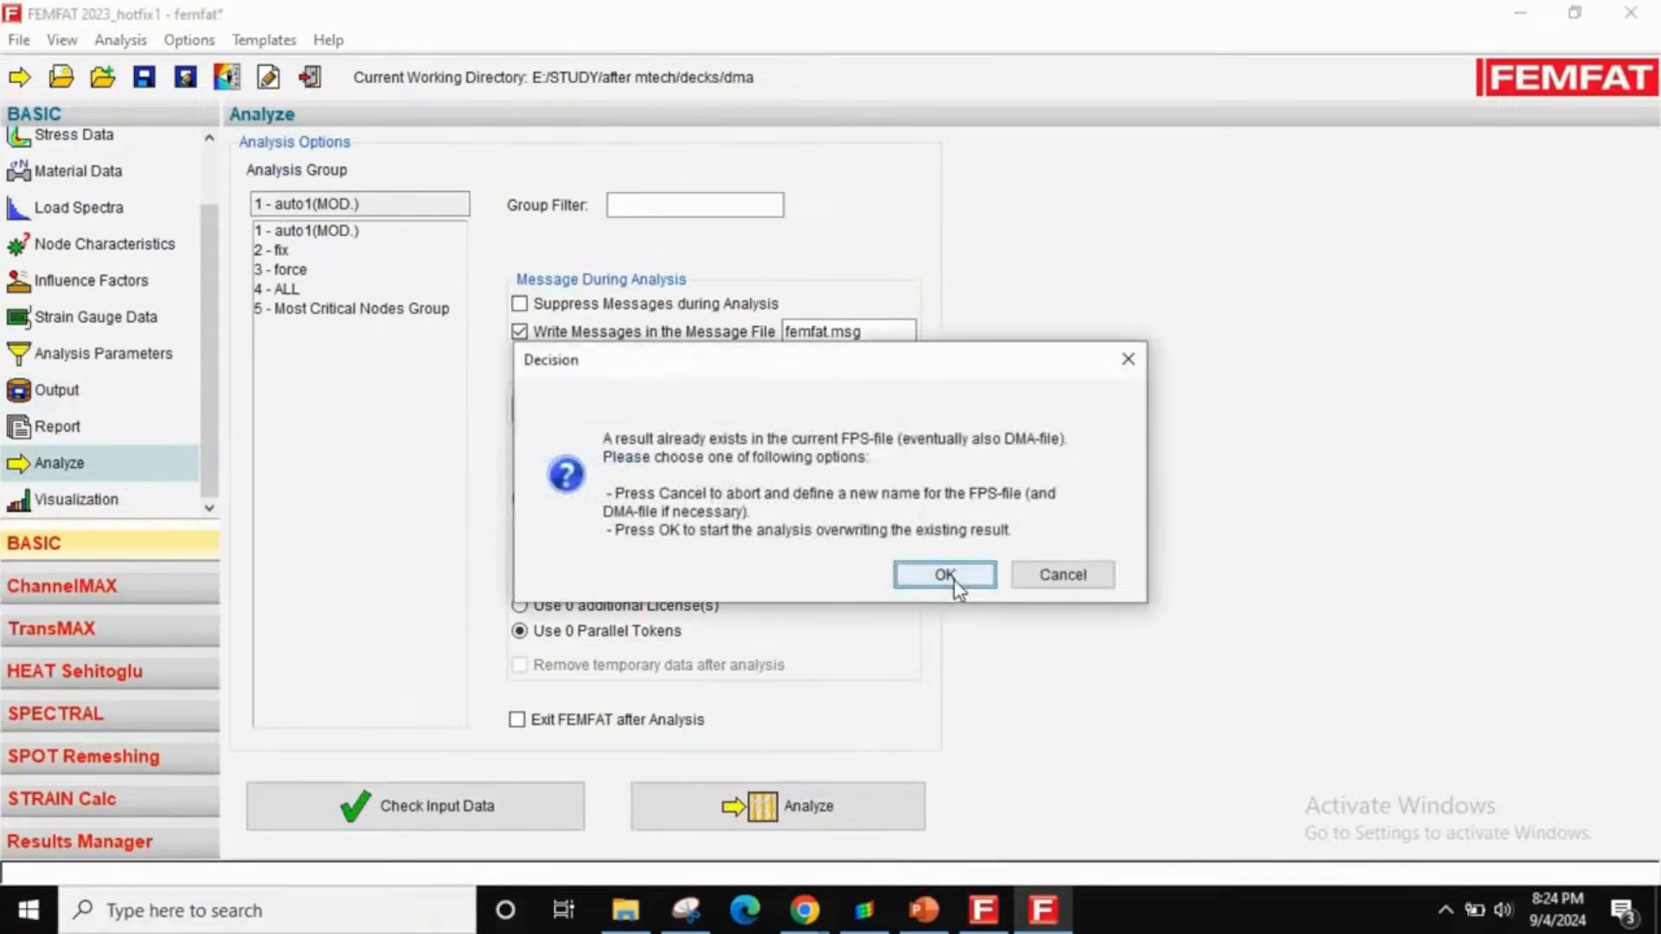
left_click(945, 575)
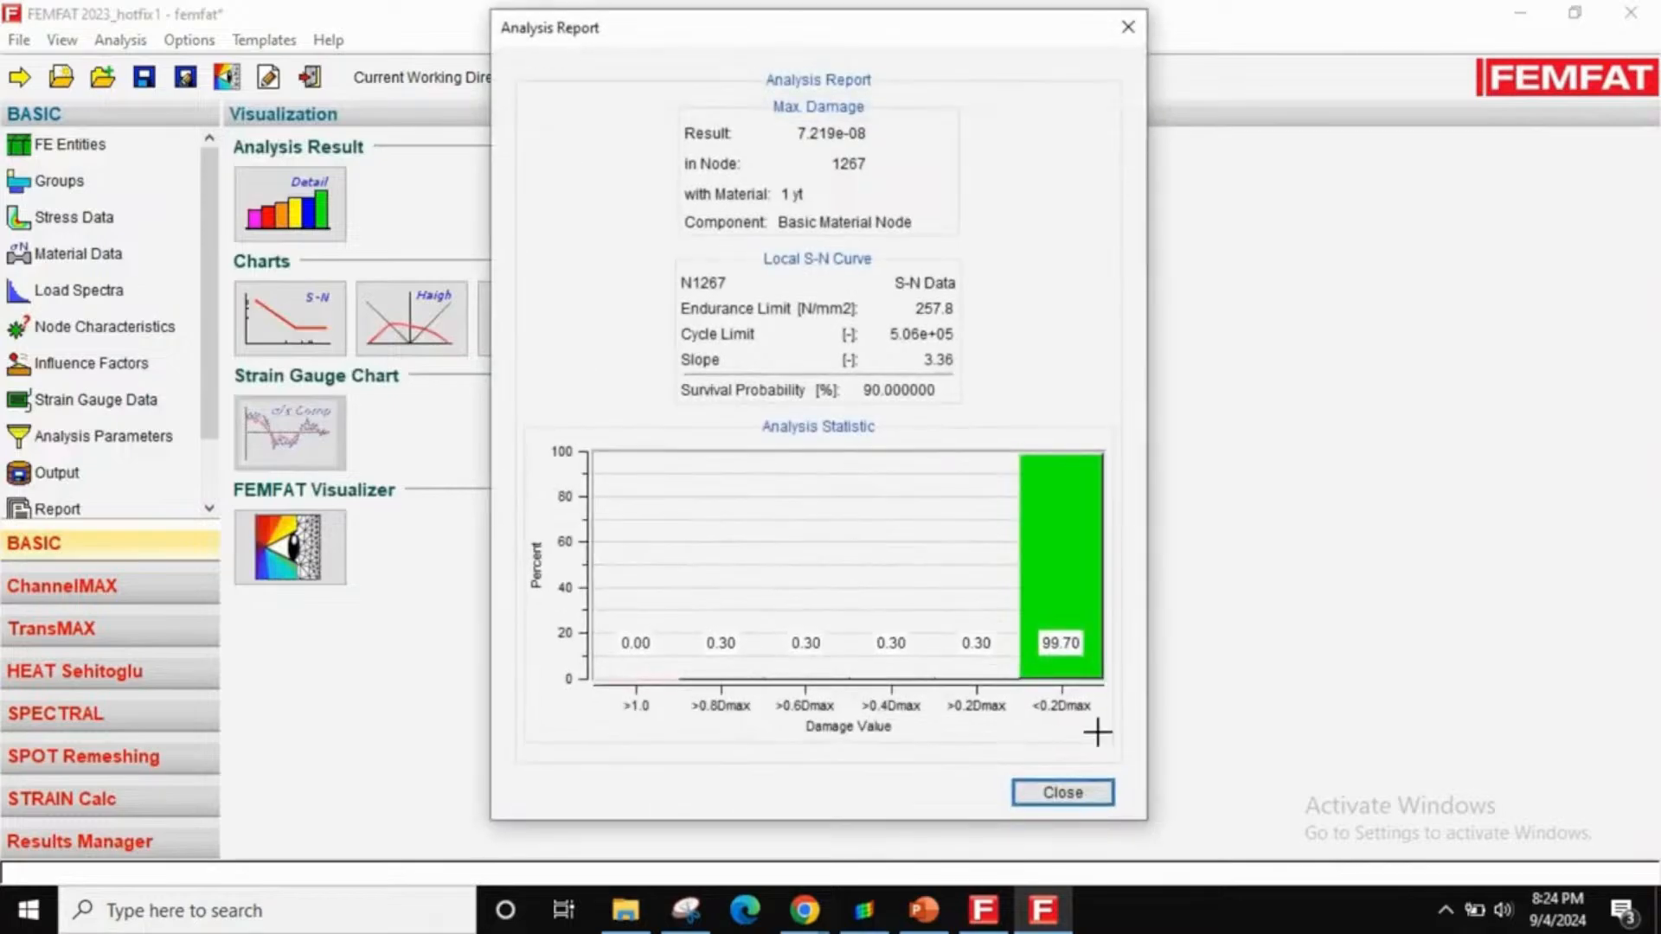
left_click(1092, 797)
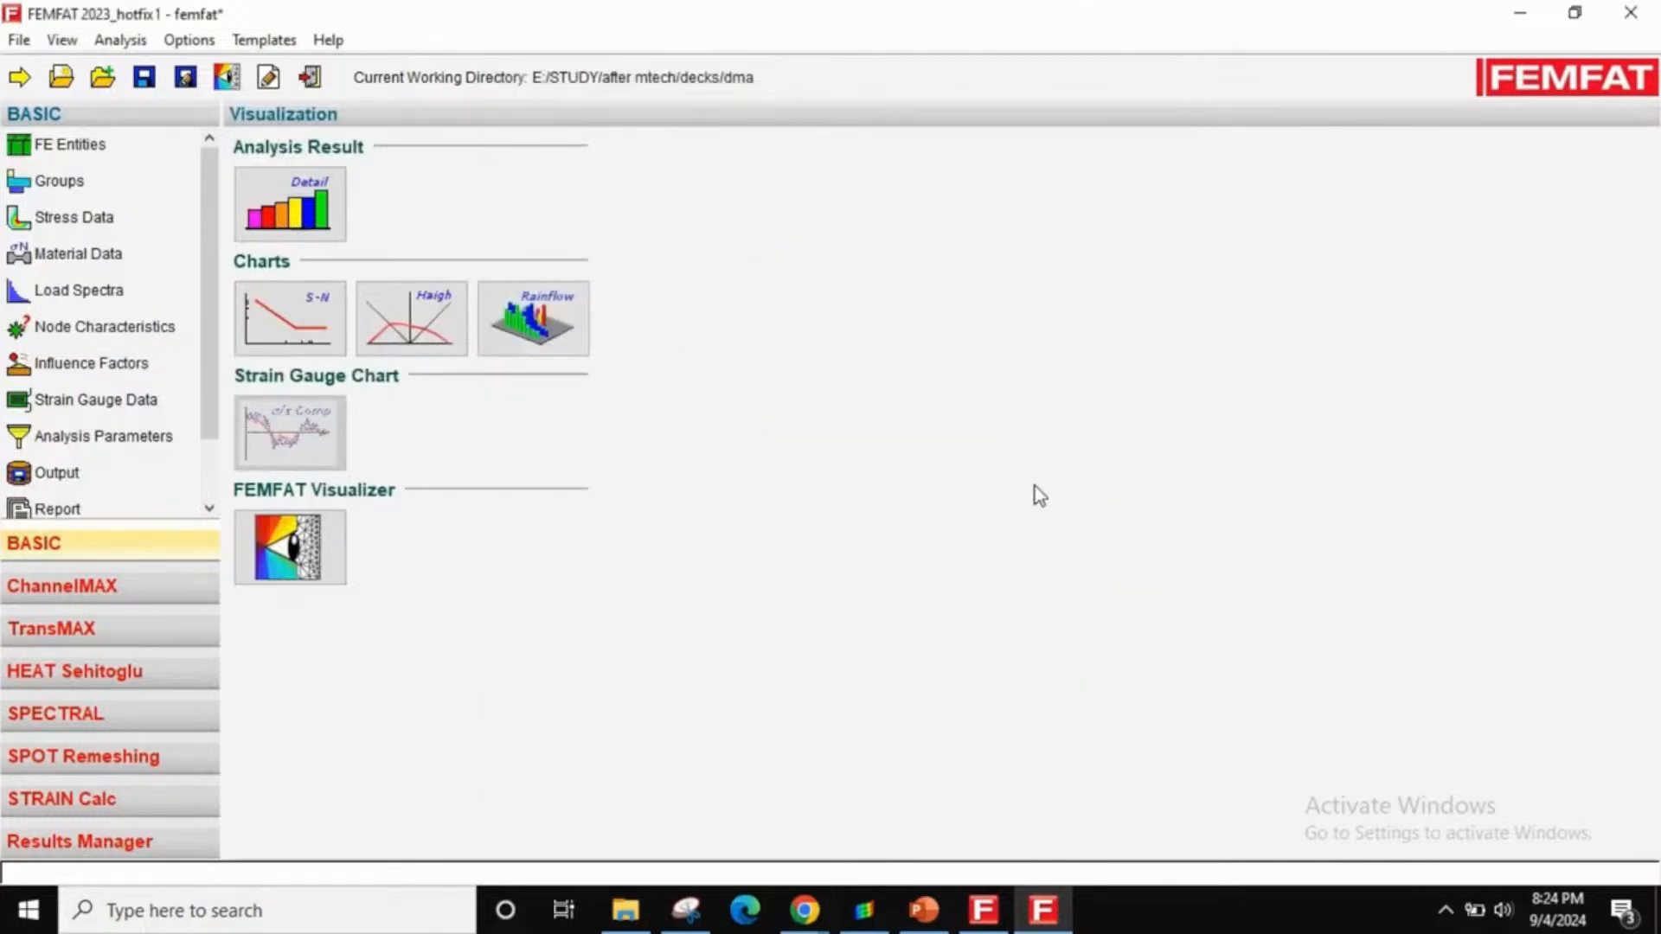
- Switch to PowerPoint and review the vertical and axial load steps on the Sample Fatigue test slide
left_click(923, 909)
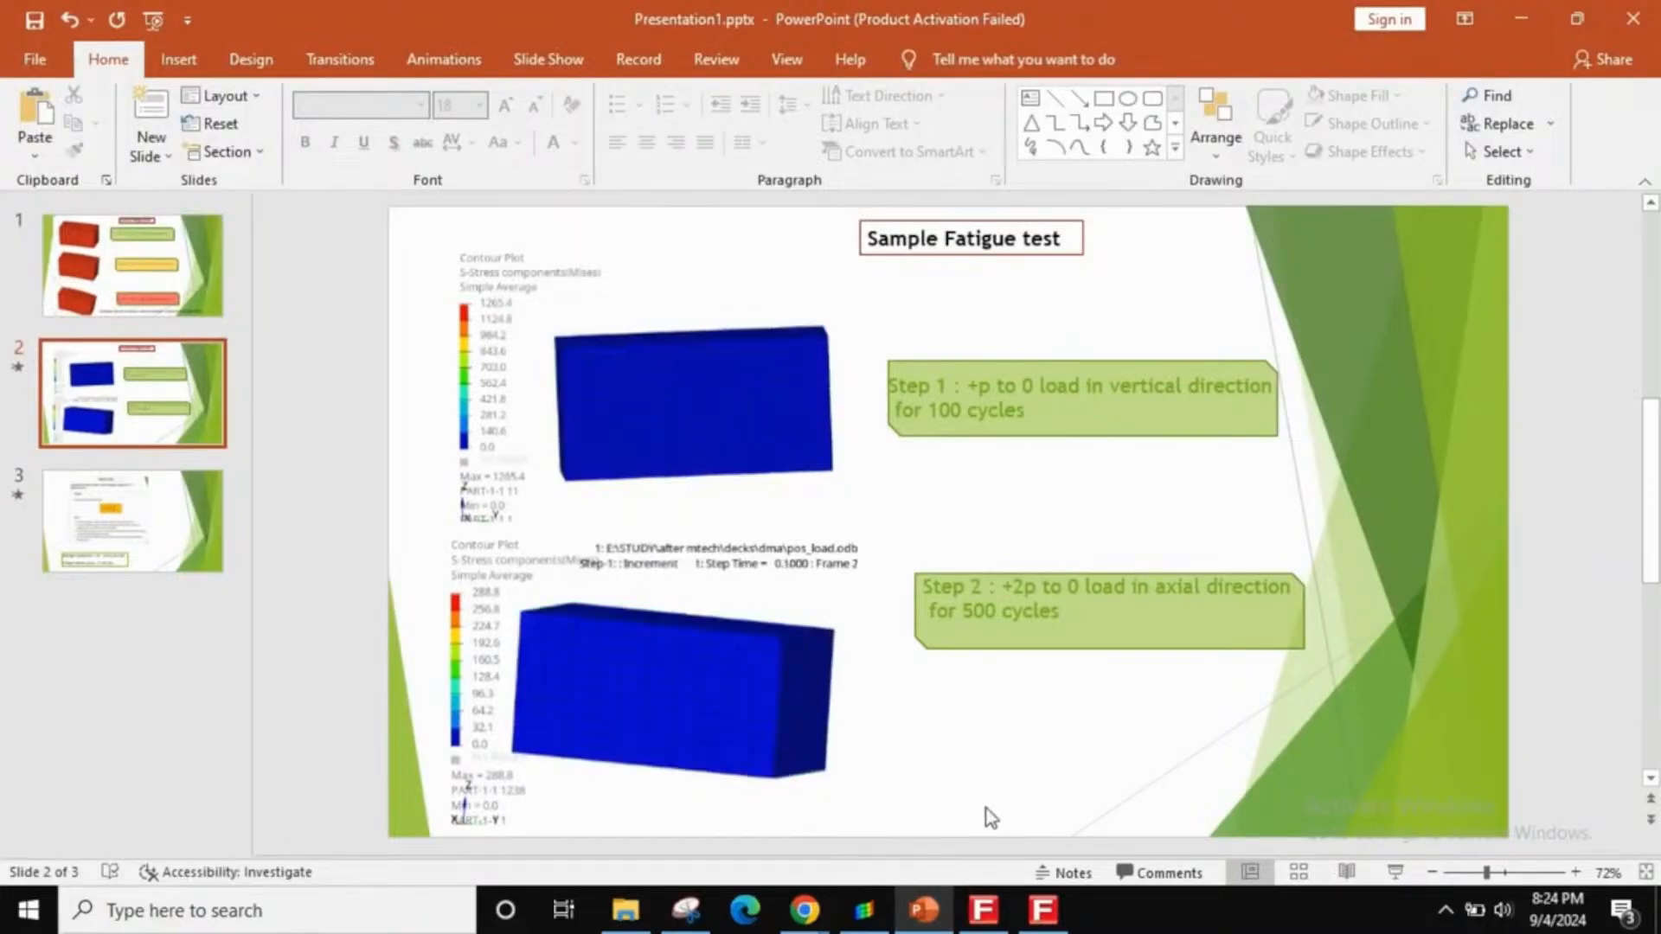
mouse_move(836, 471)
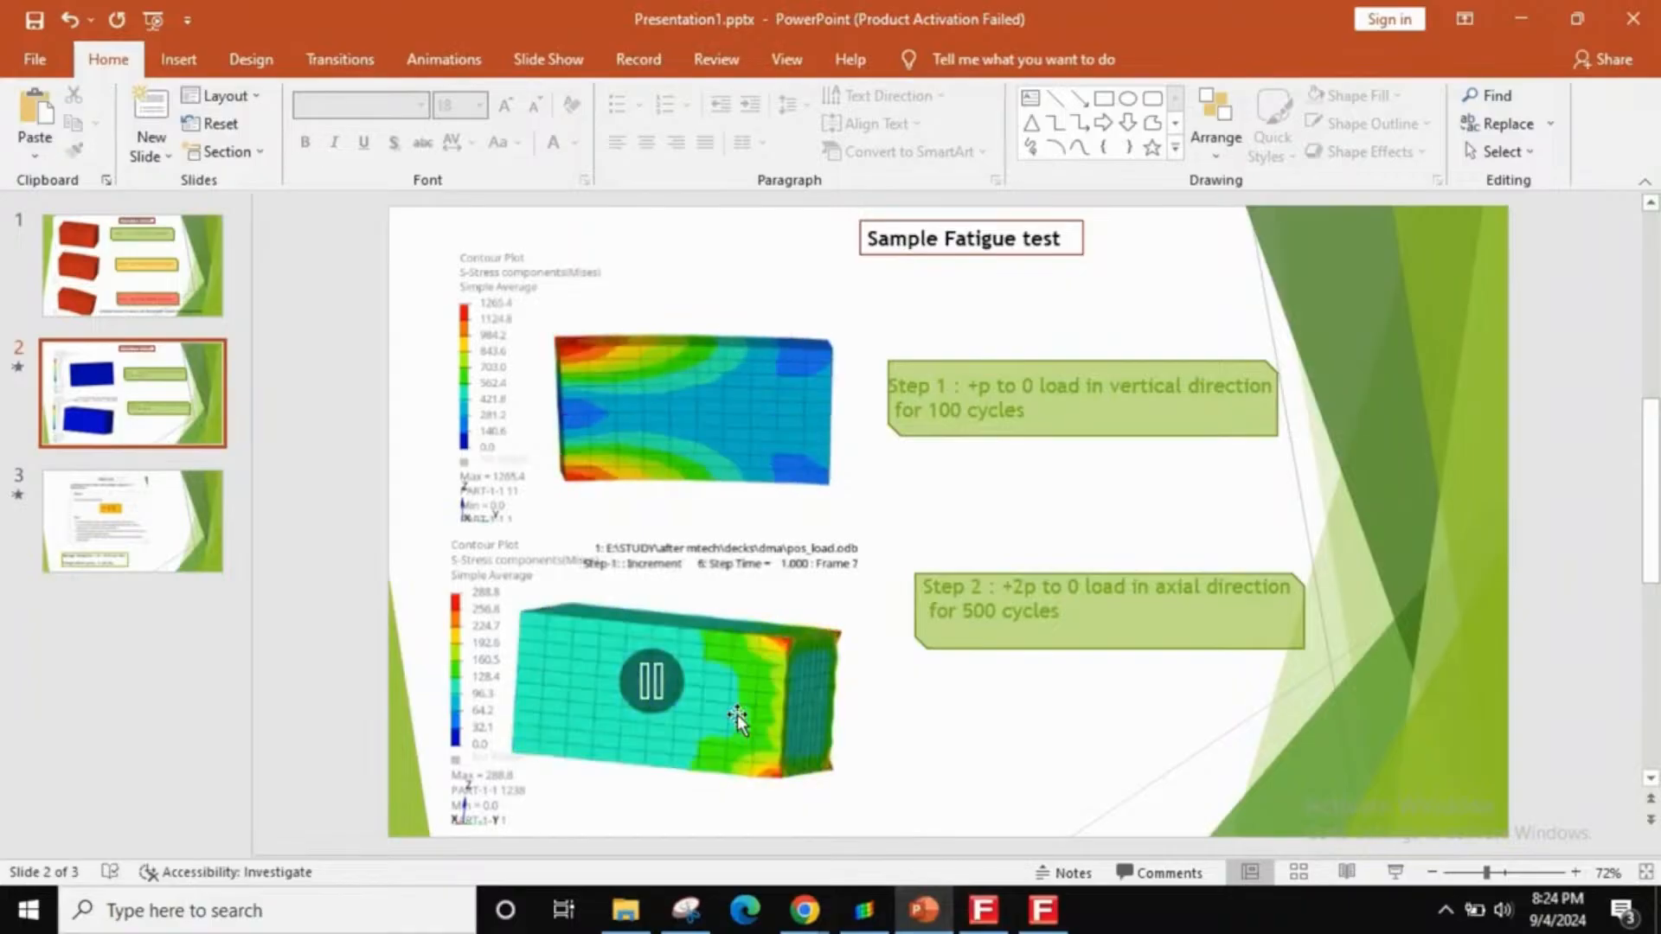
- Switch to HyperWorks and load pos_load.inp with the veritical.dma results into the first window
left_click(864, 910)
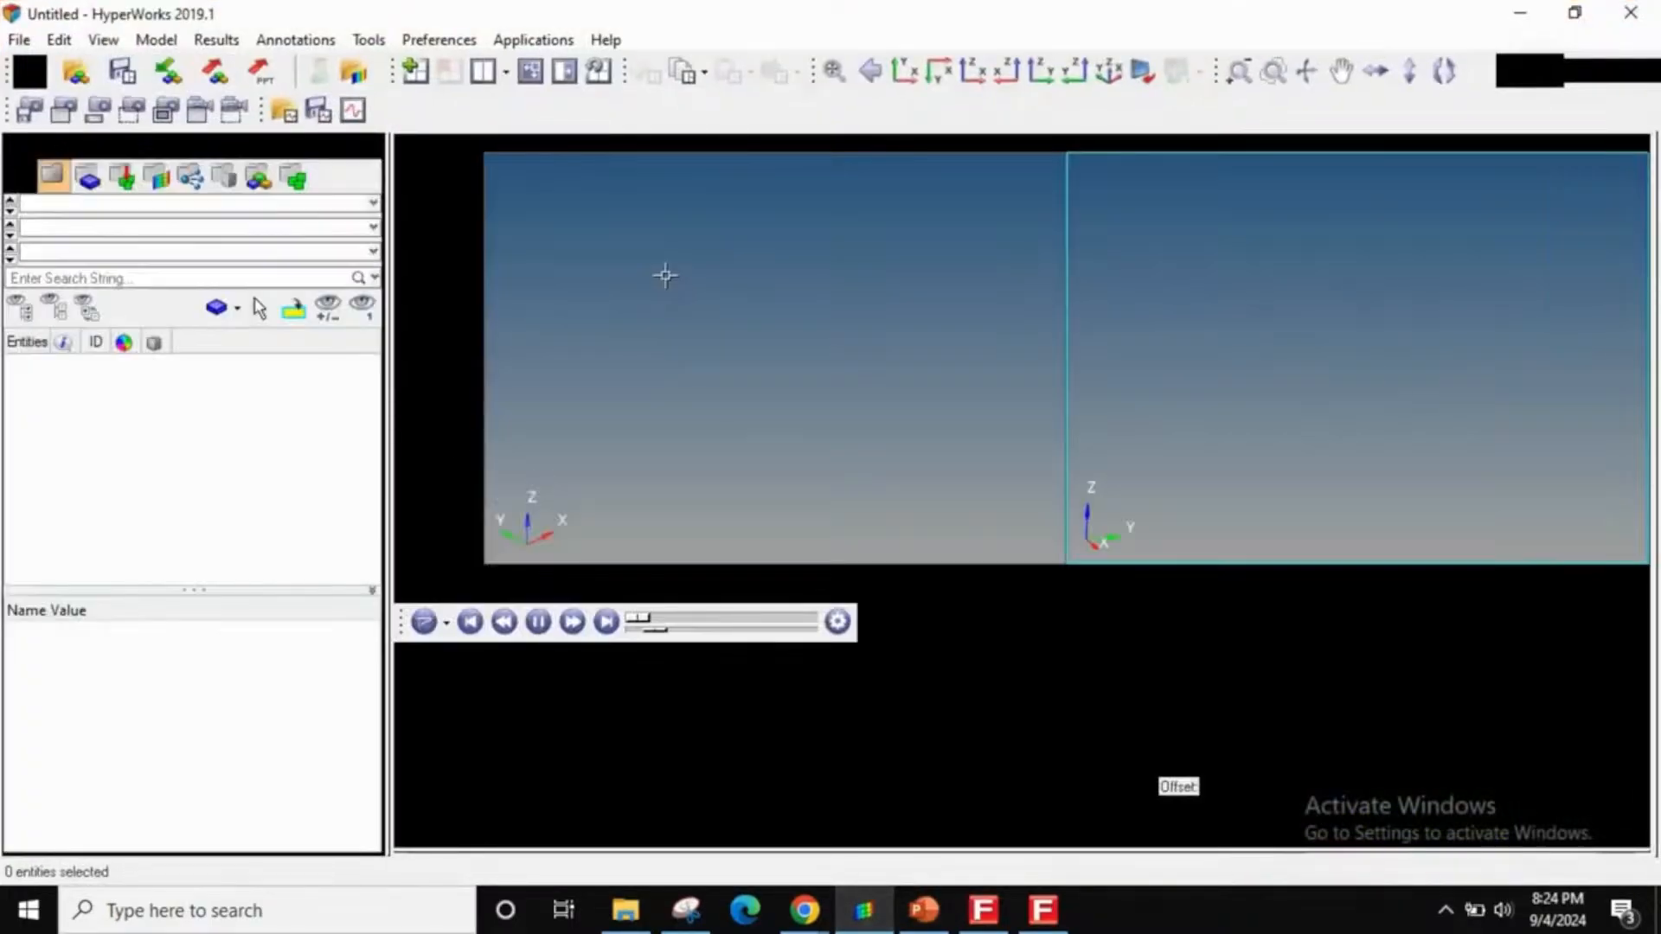
left_click(77, 73)
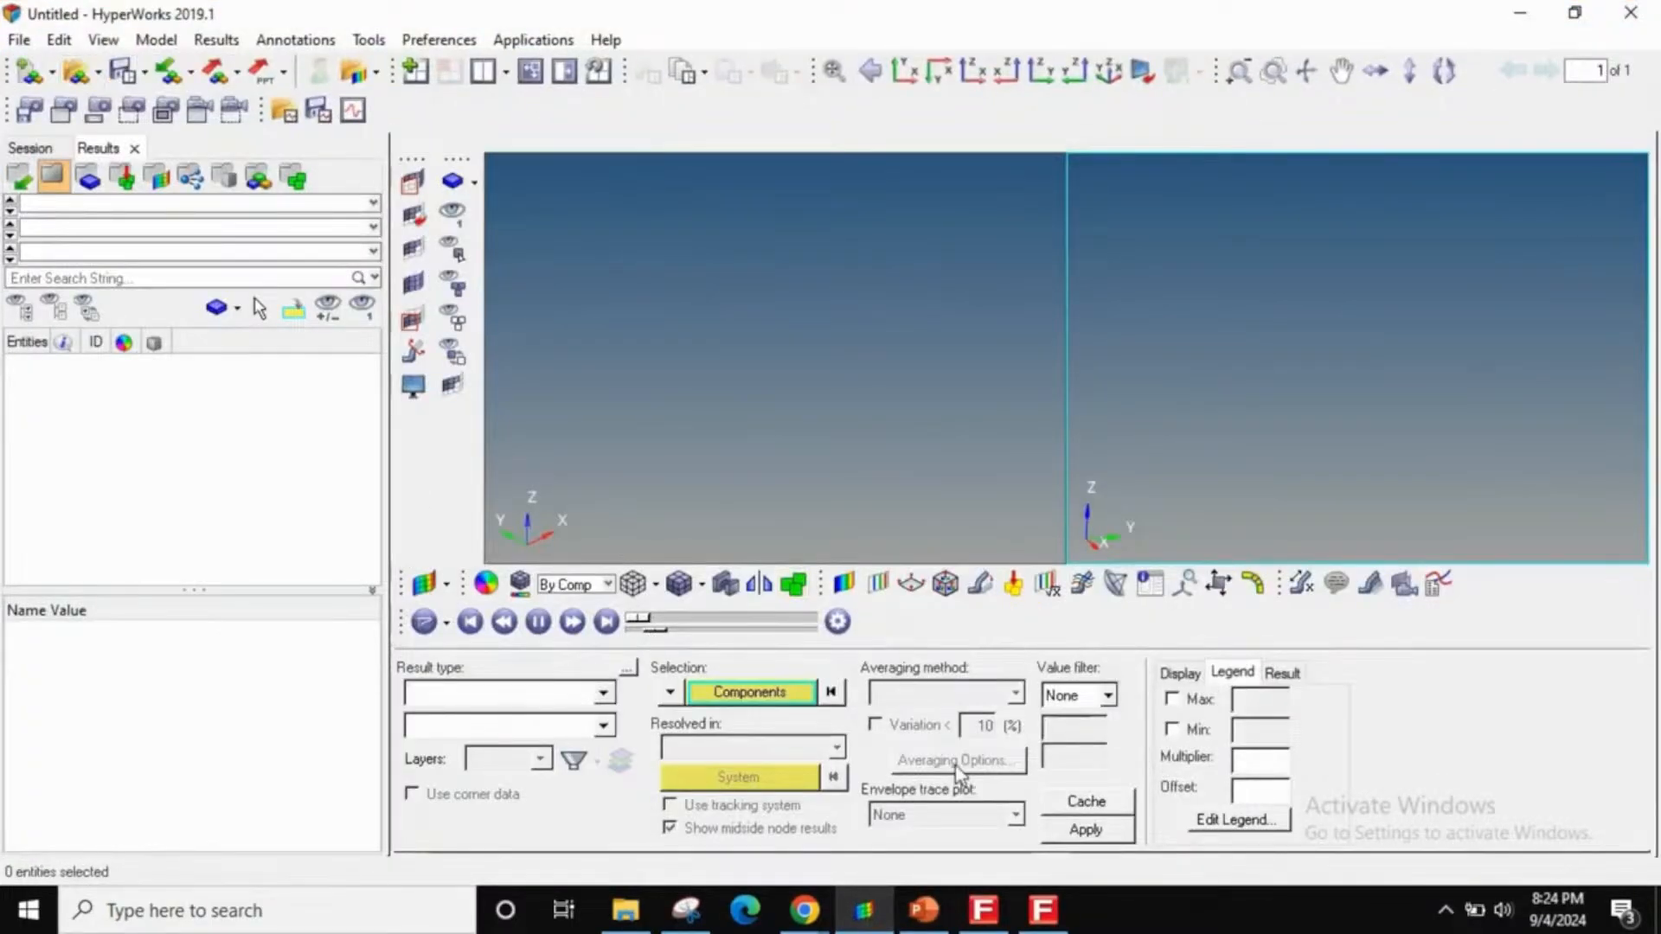
left_click(547, 705)
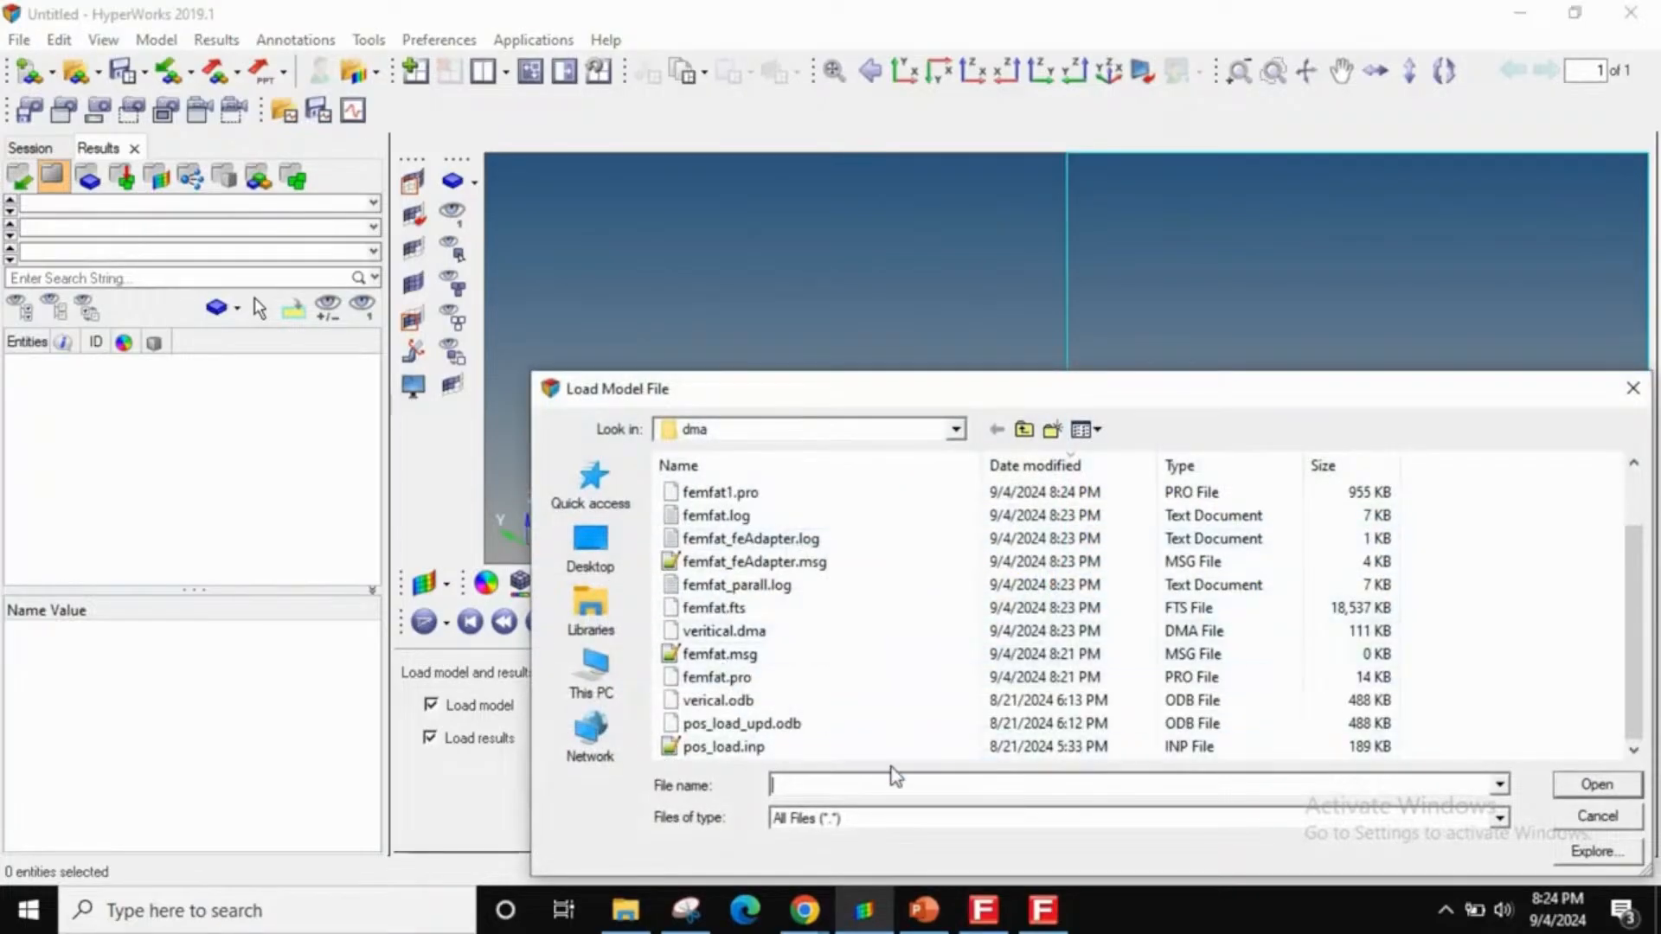
double_click(789, 749)
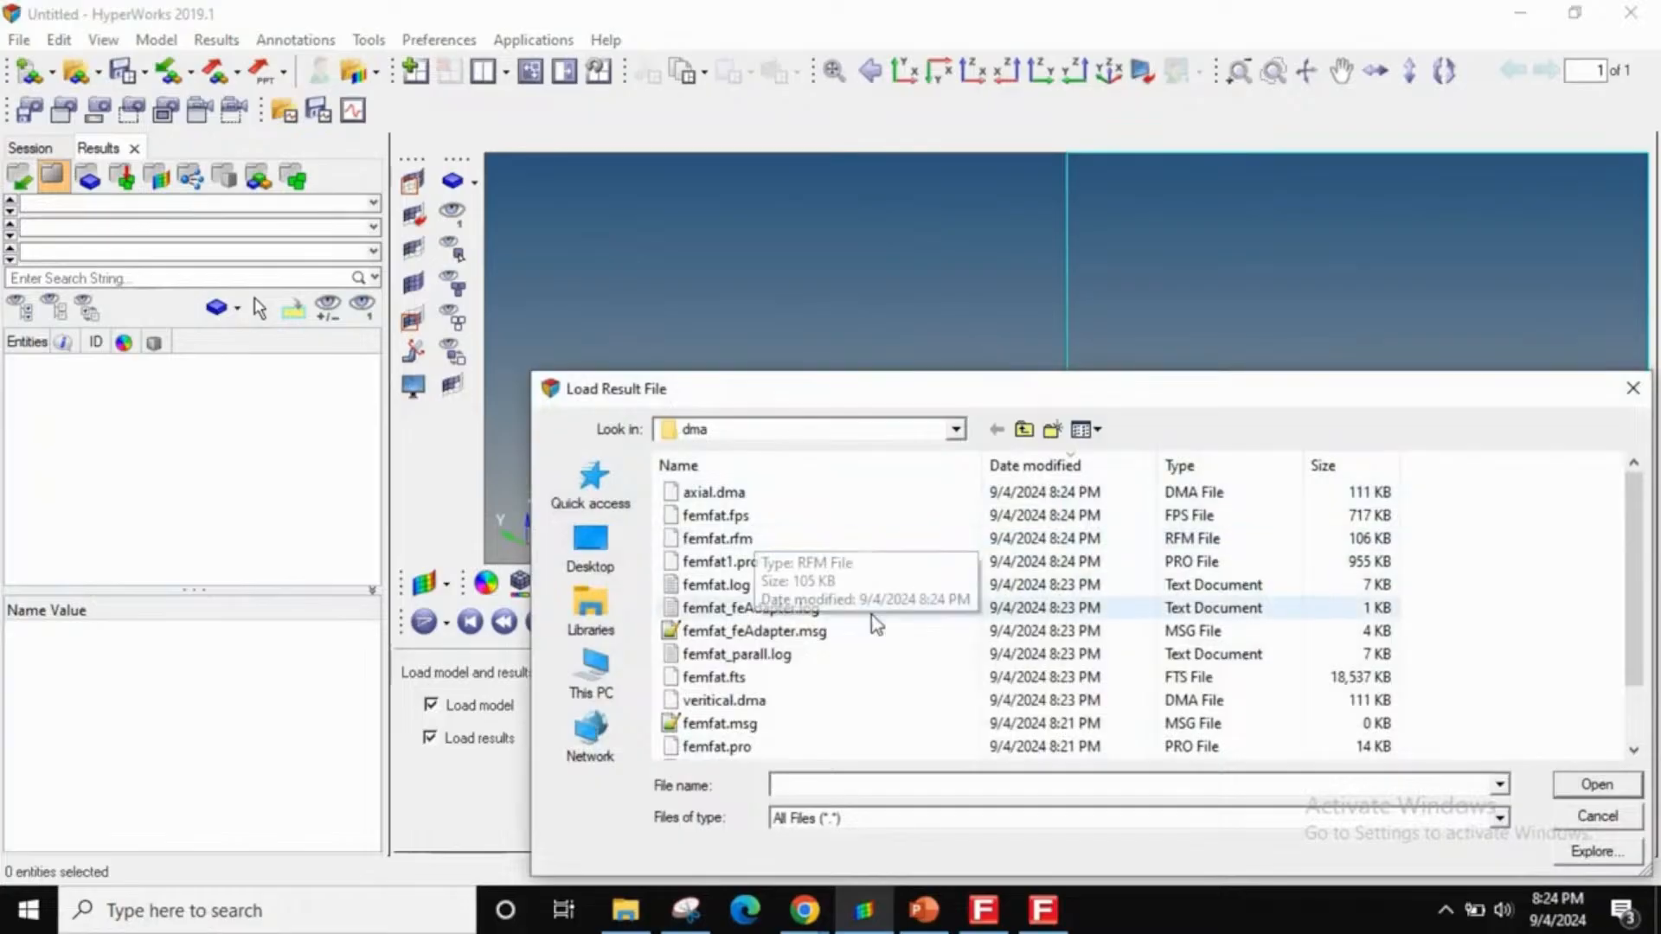
double_click(783, 699)
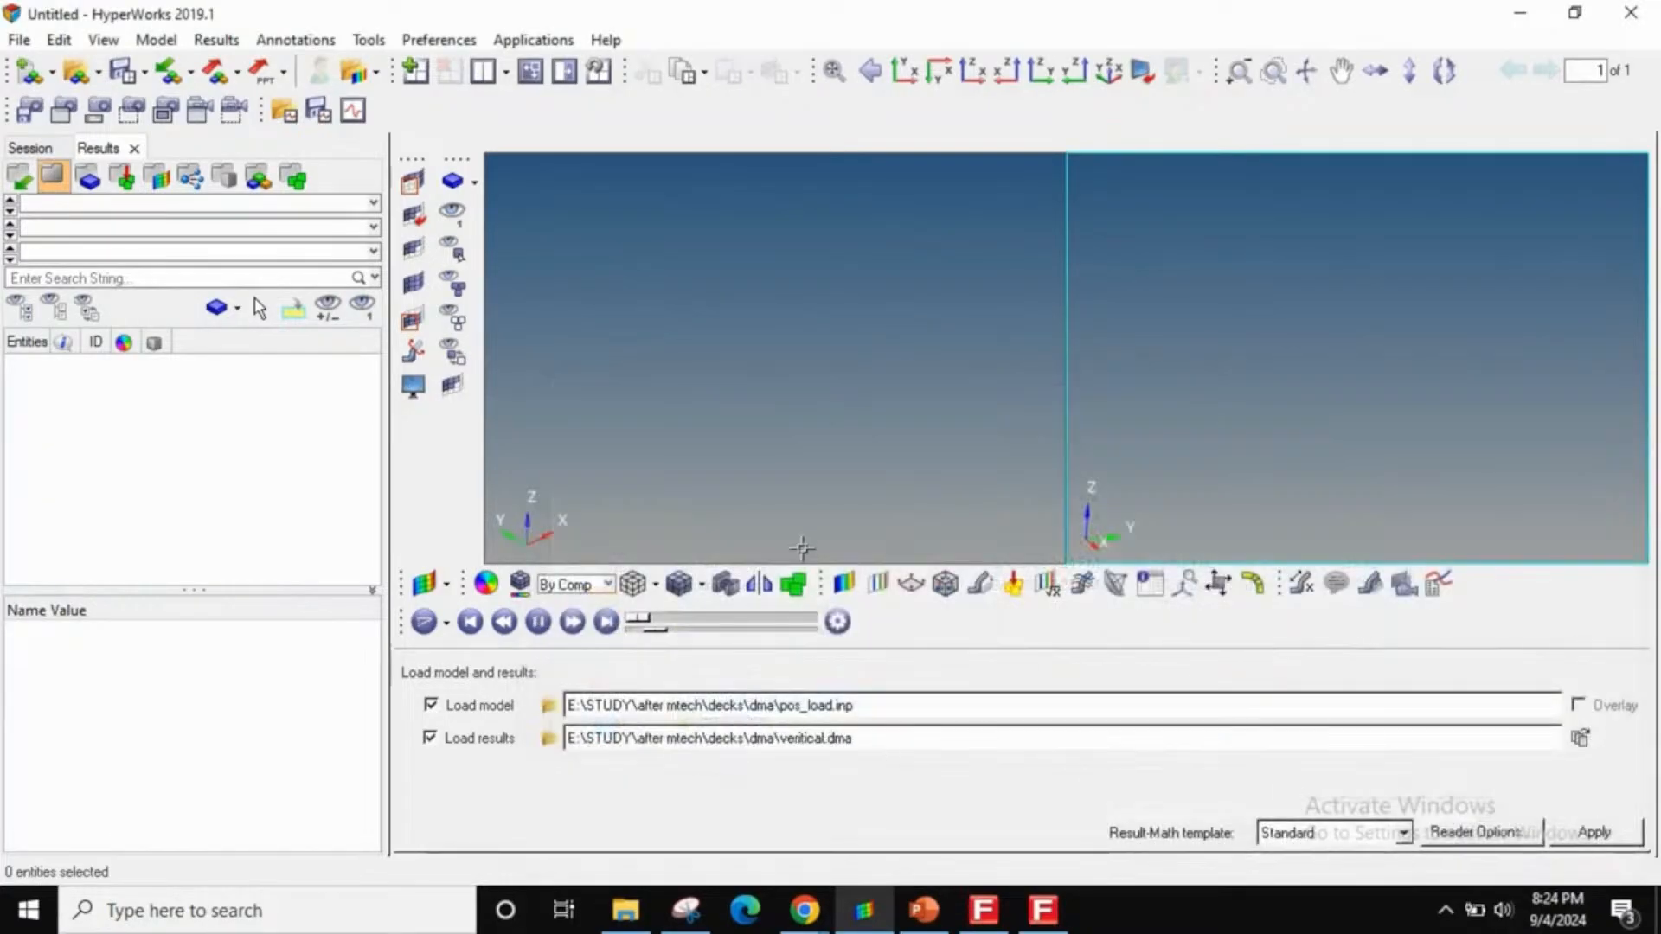
left_click(802, 547)
left_click(1610, 839)
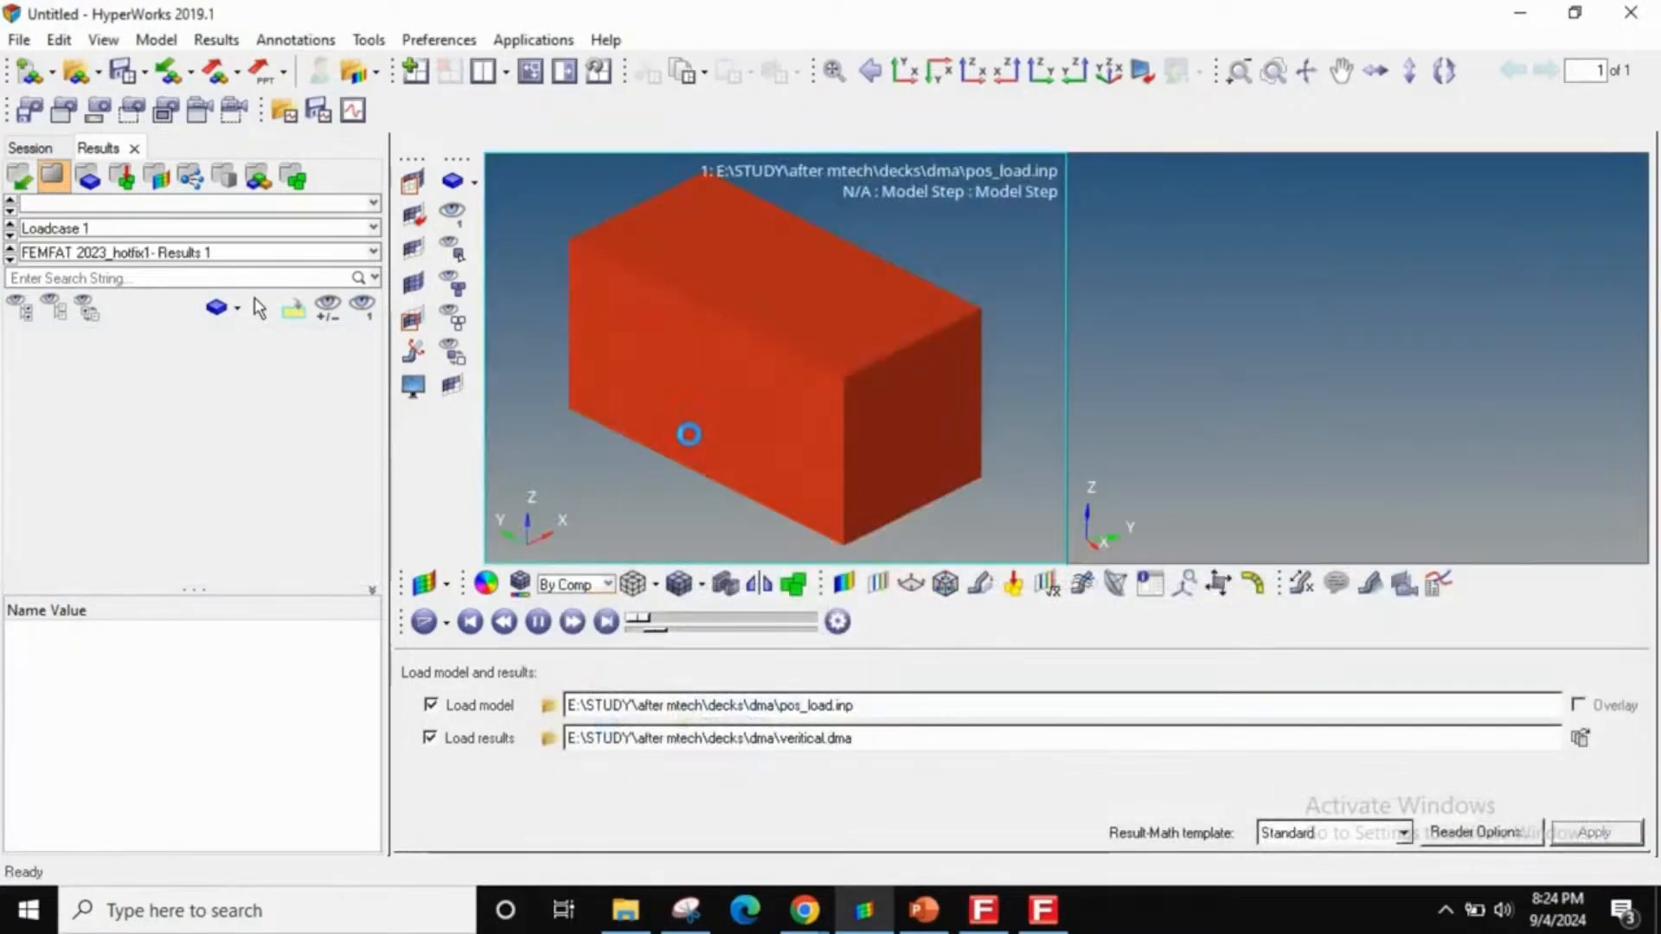
- Show mesh lines on the block and contour its 1/Damage scalar value
left_click(679, 585)
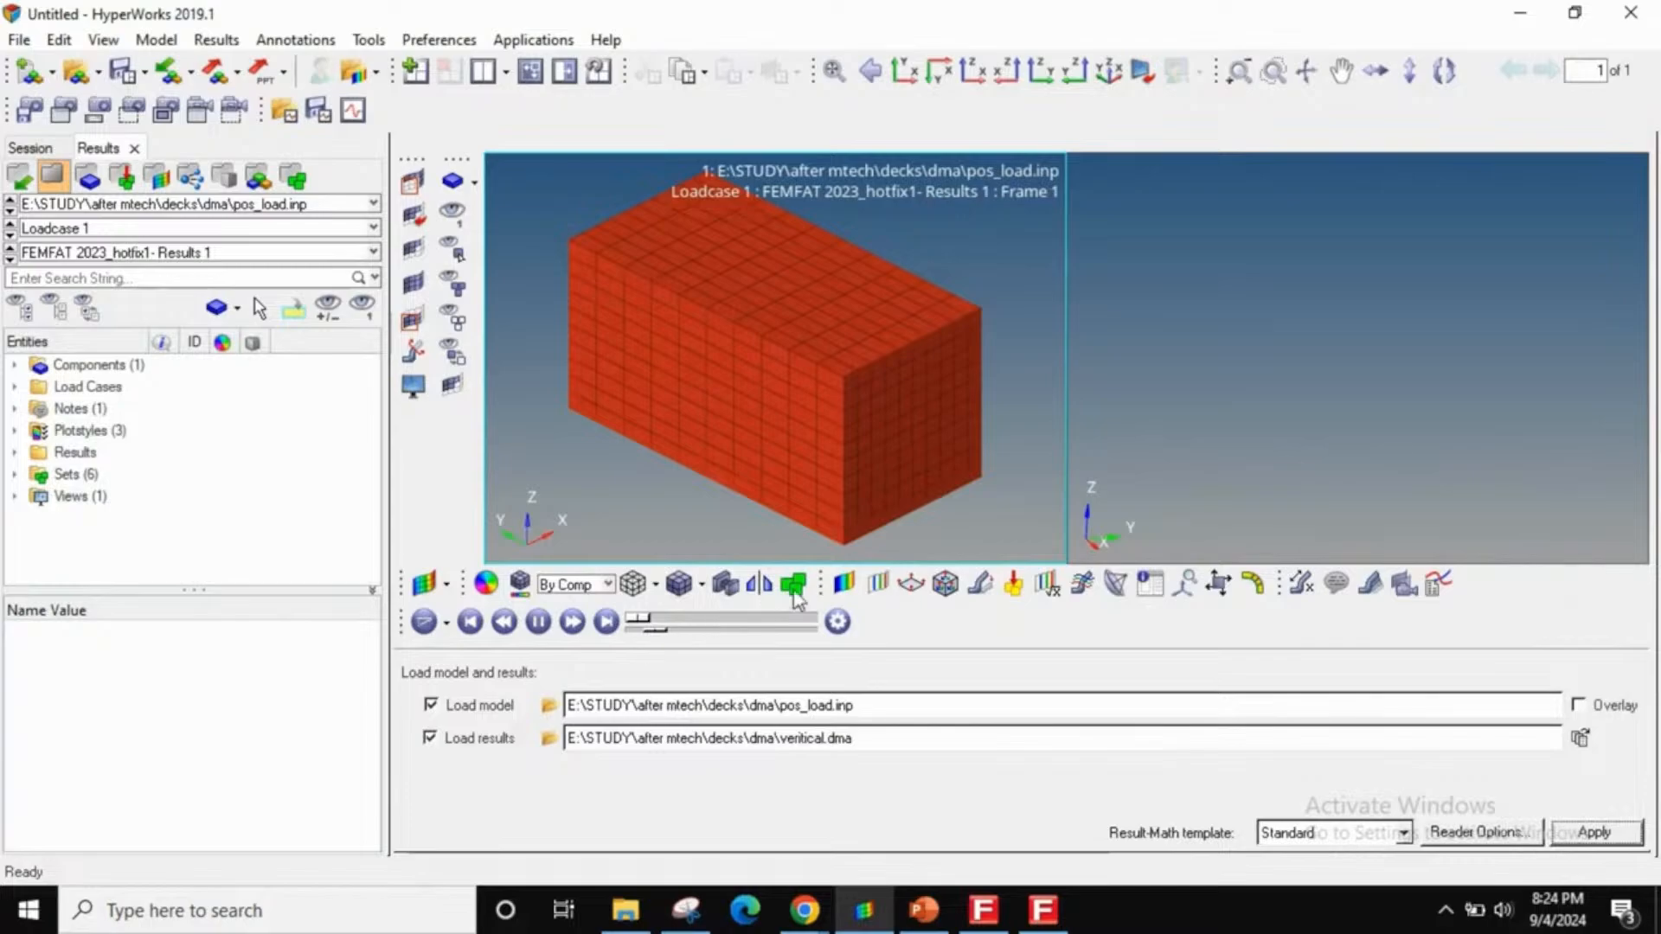
left_click(844, 583)
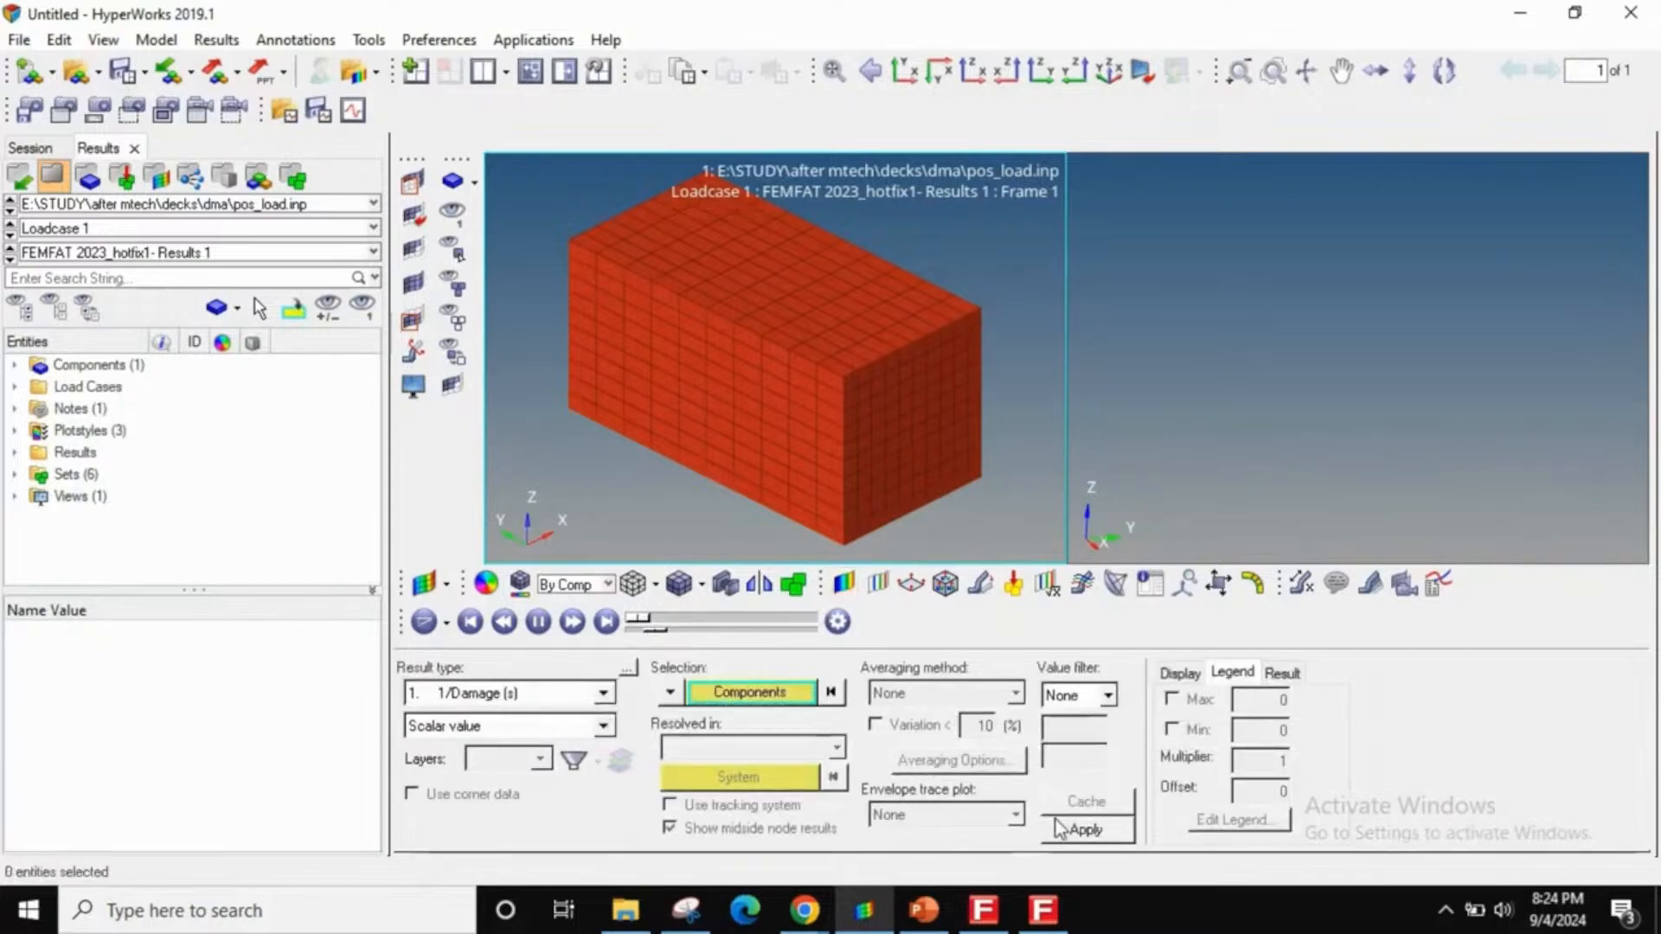
left_click(1076, 830)
left_click_drag(898, 439, 846, 591, "ctrl")
- Reset the contour legend to its default settings and reverse the order of its values
left_click(1233, 819)
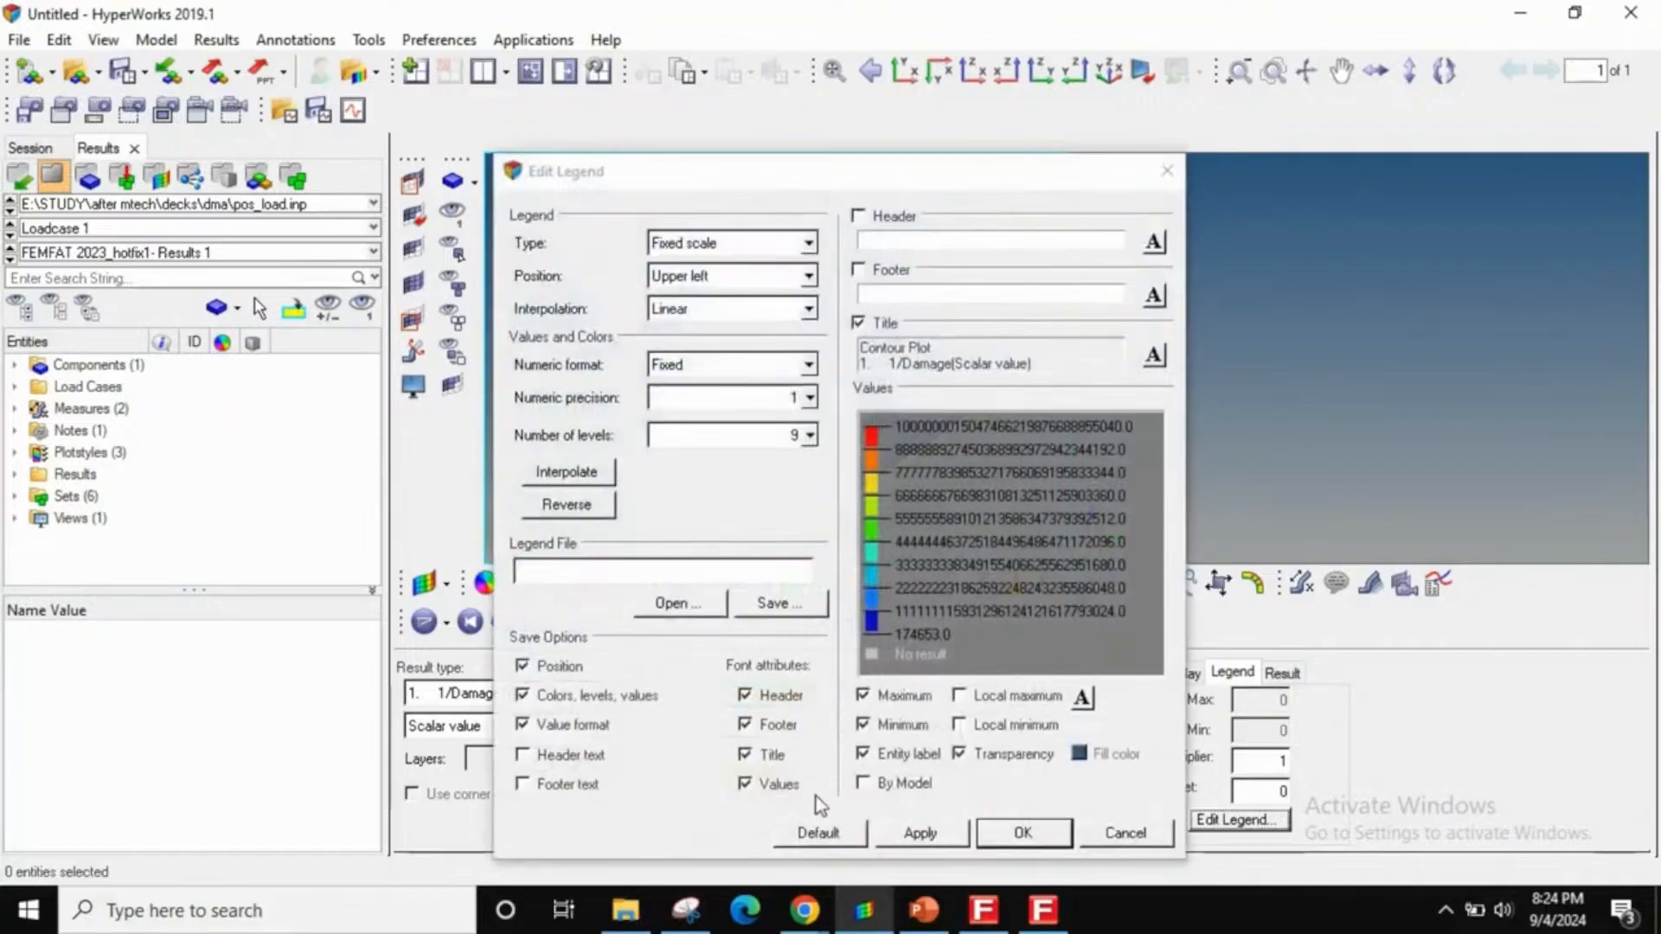
left_click(839, 835)
left_click(945, 837)
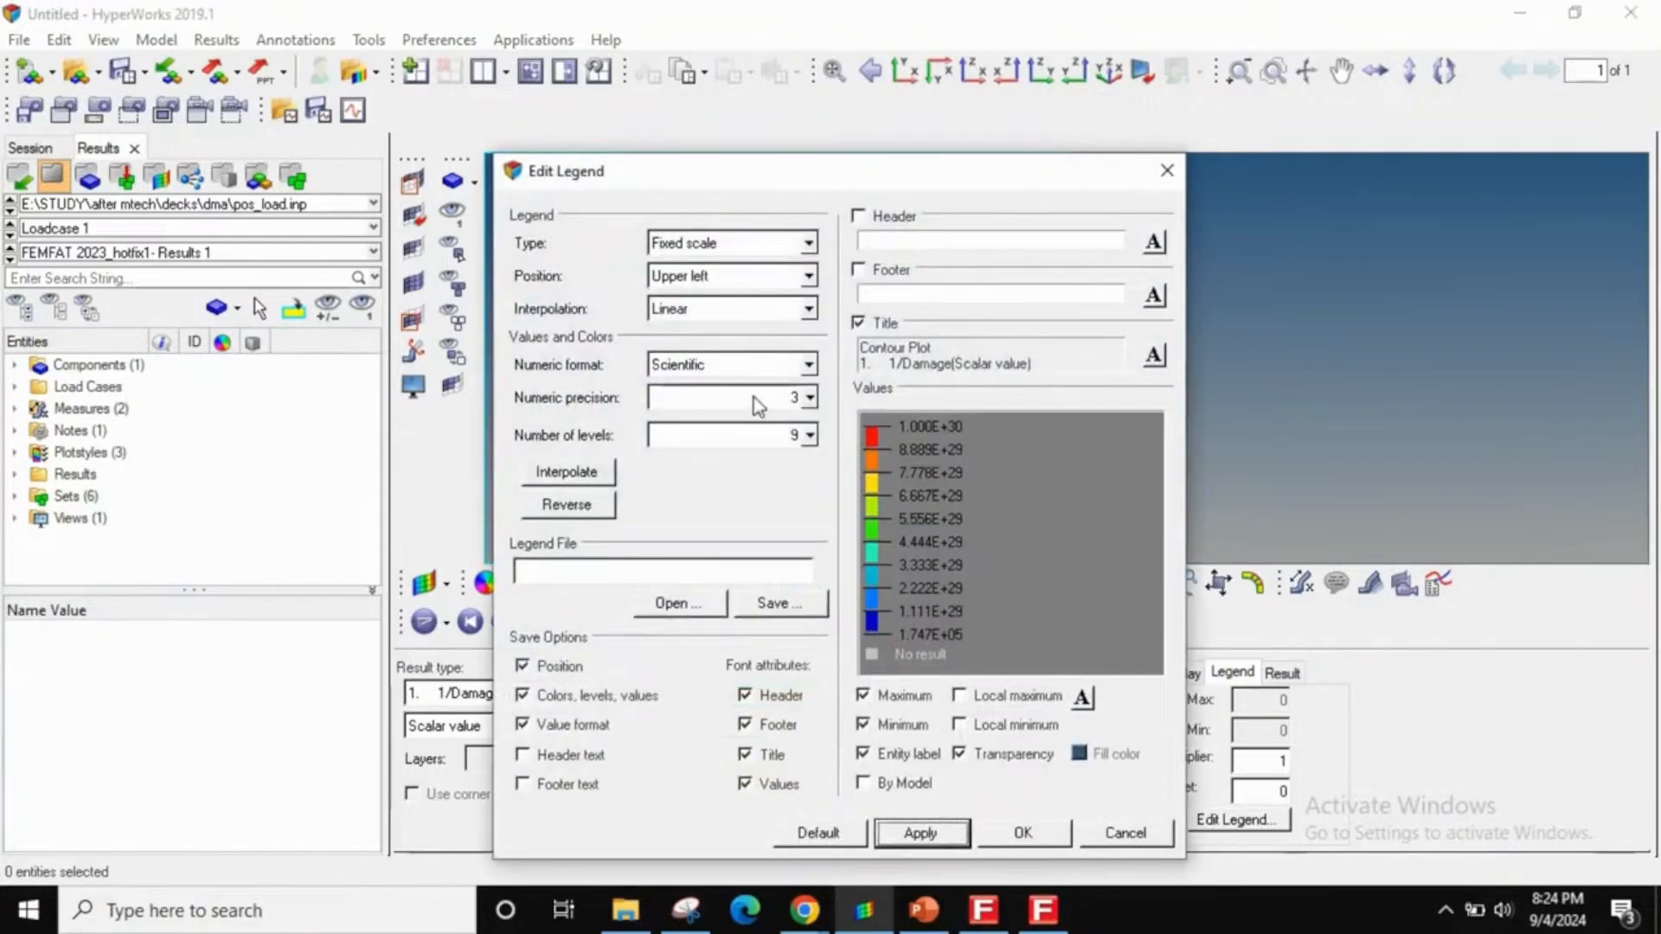
left_click(566, 504)
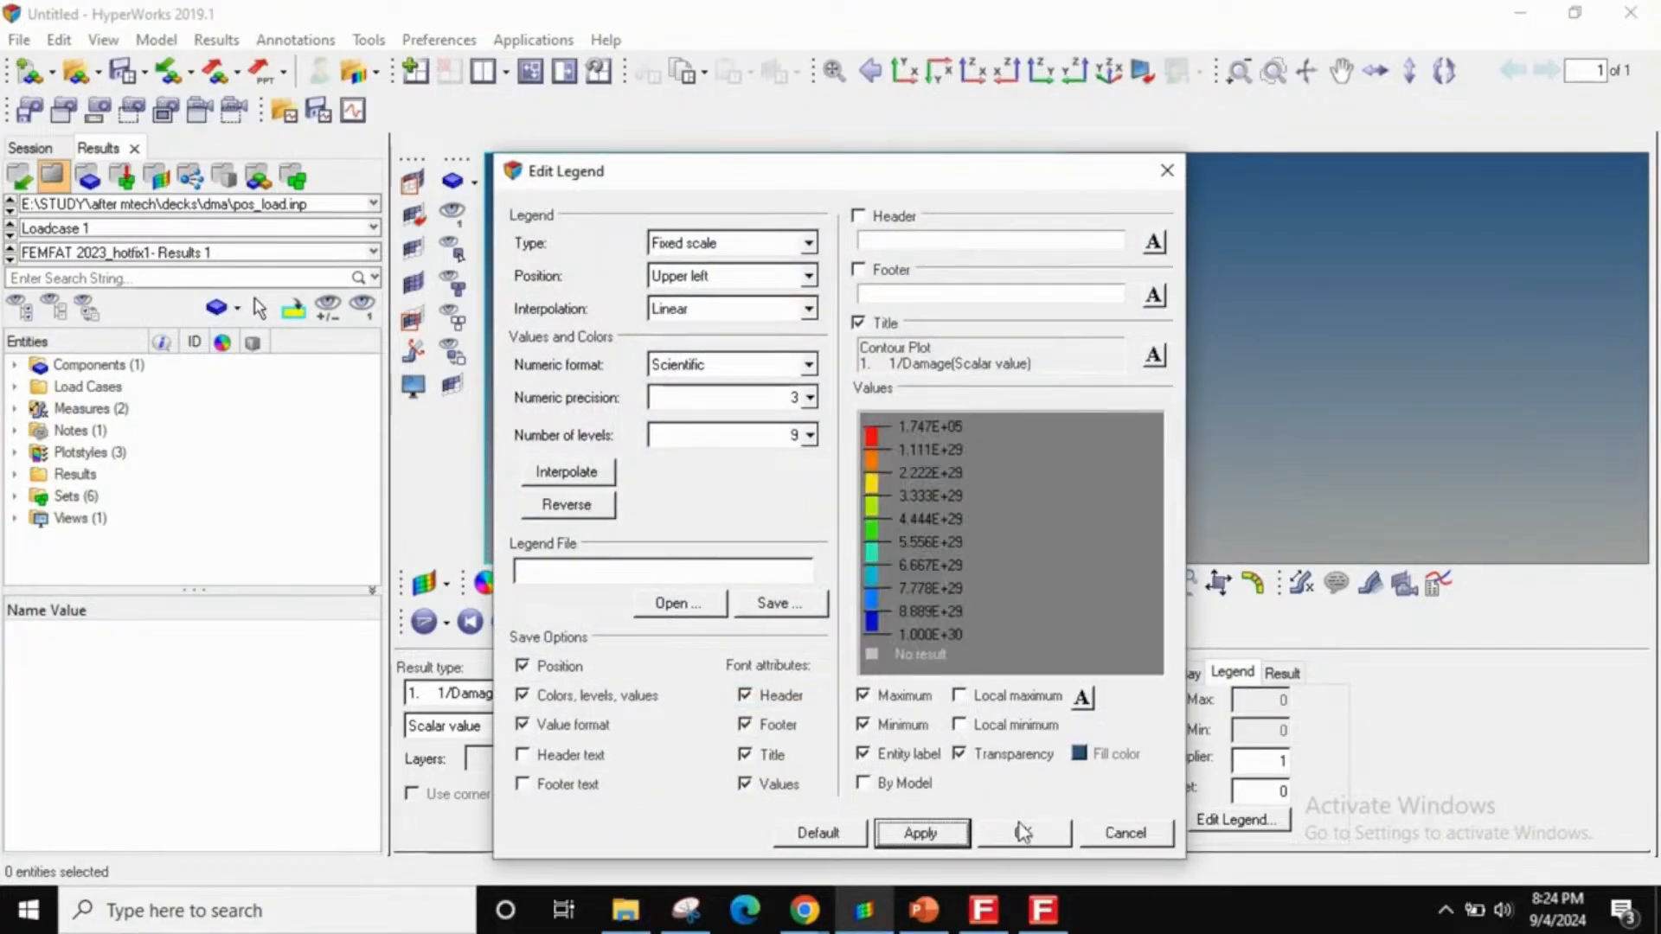
left_click(1022, 833)
- Set the second-highest level in the vertical load contour legend to 1e6
mouse_move(858, 368)
left_mouse_down("ctrl")
mouse_move(770, 364)
mouse_move(723, 329)
mouse_move(705, 349)
left_mouse_up("ctrl")
double_click(570, 241)
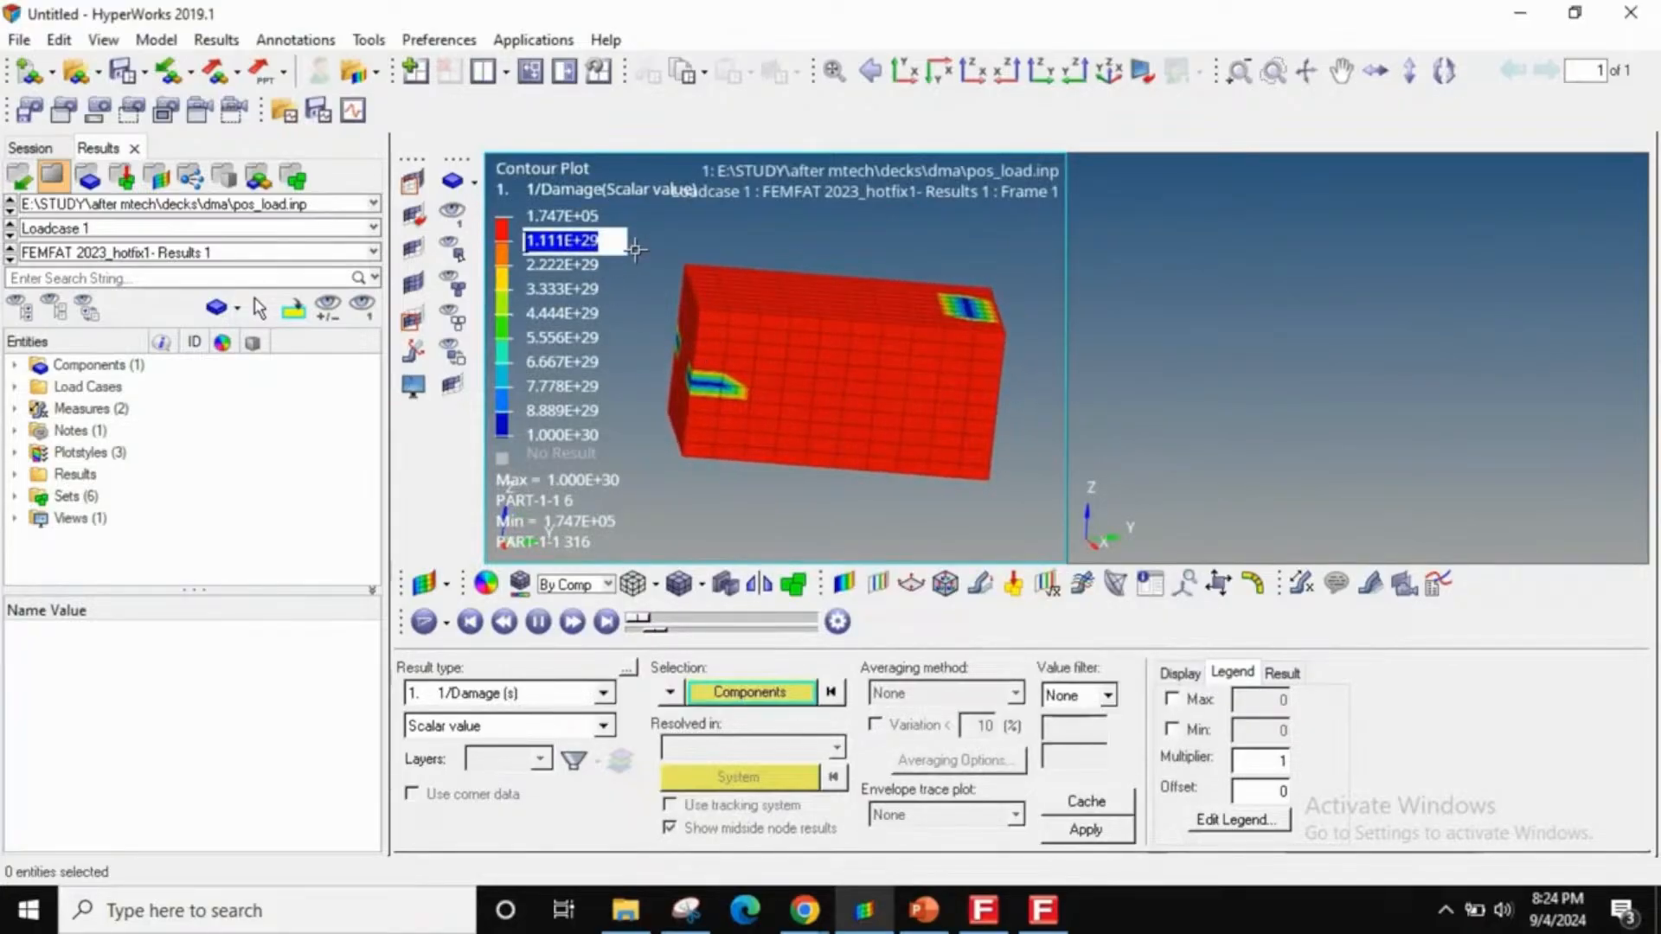
type("1e6")
key("Return")
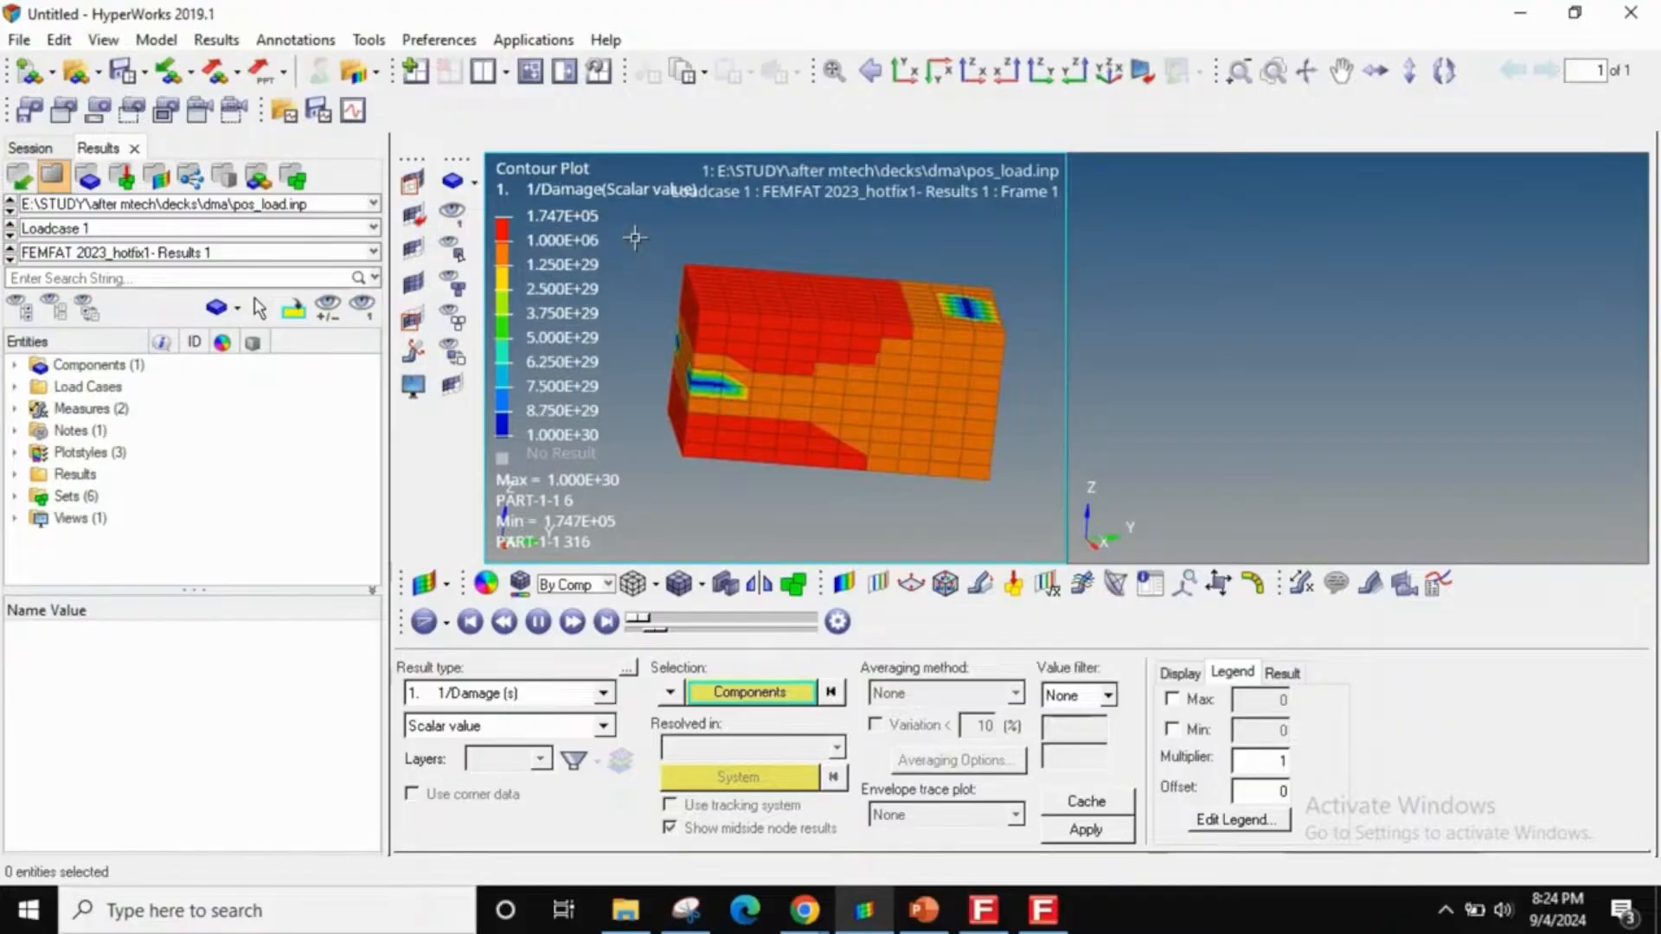
- Load pos_load.inp with the axial.dma results into the empty second window
left_click(1229, 339)
left_click(76, 72)
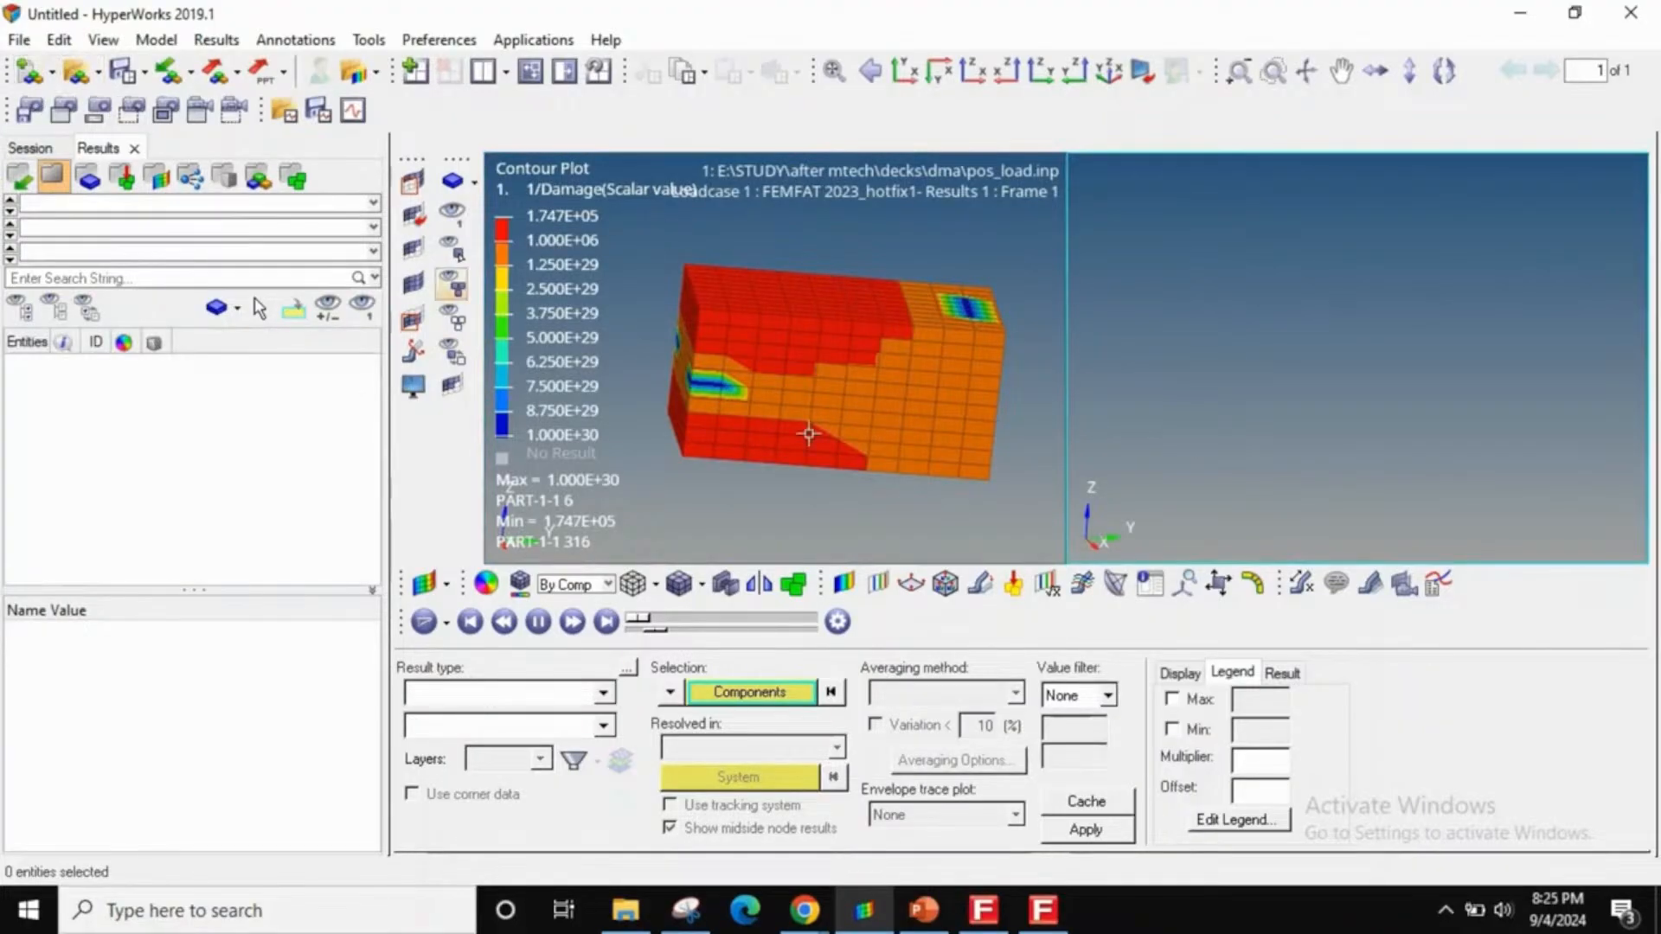
left_click(549, 740)
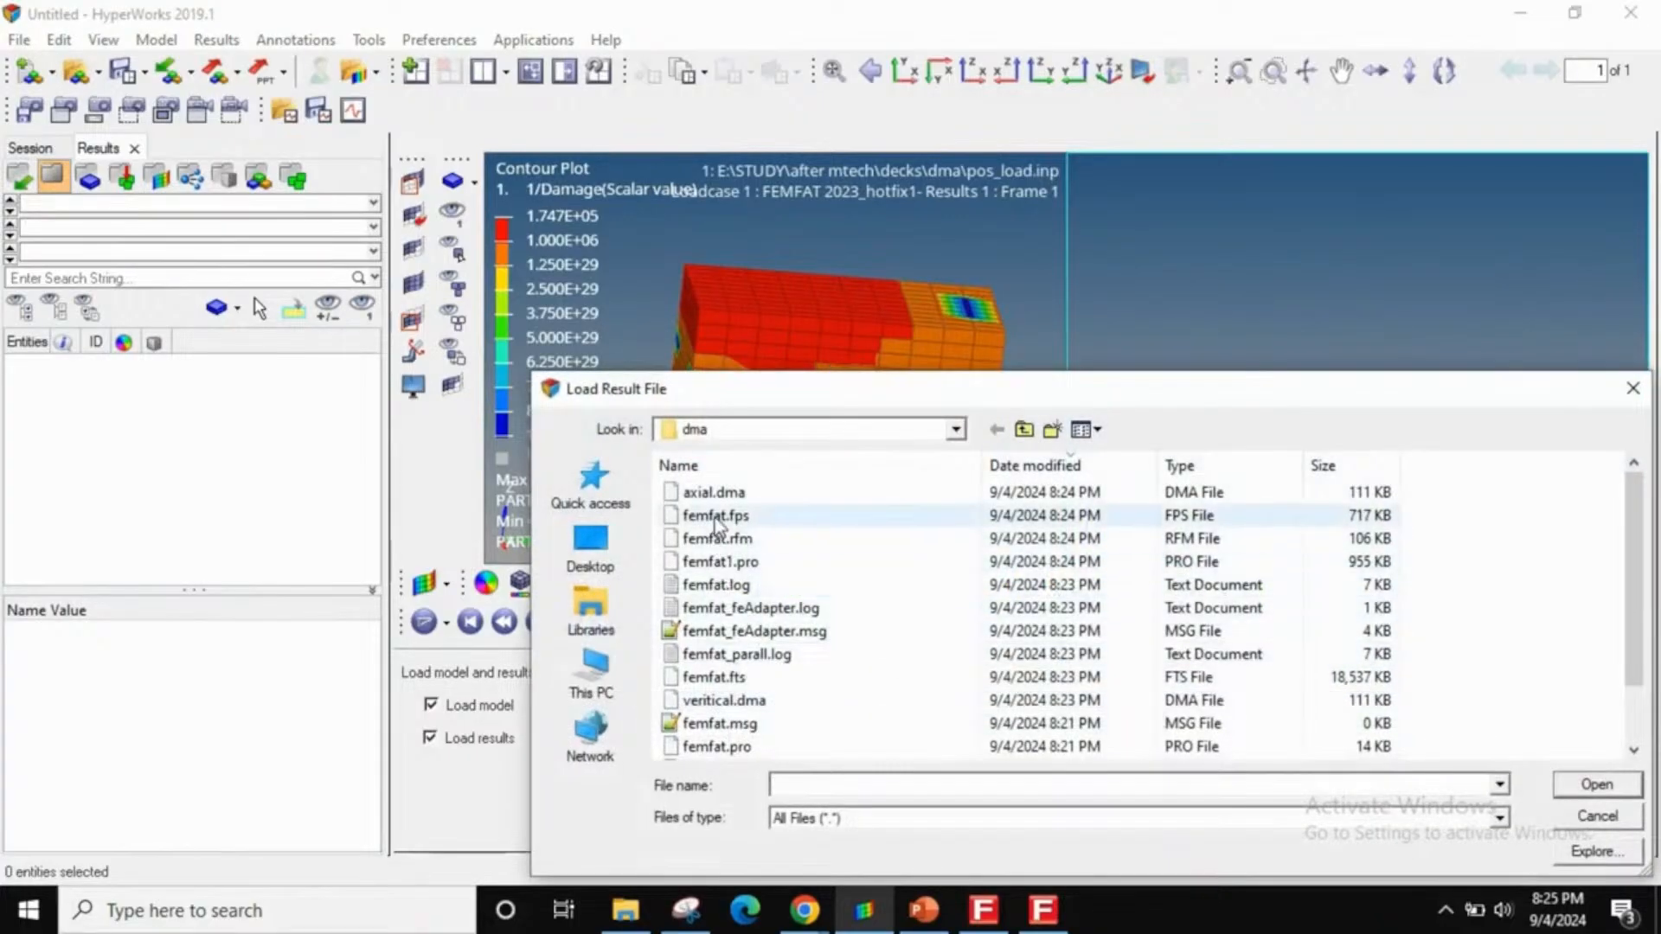
double_click(722, 492)
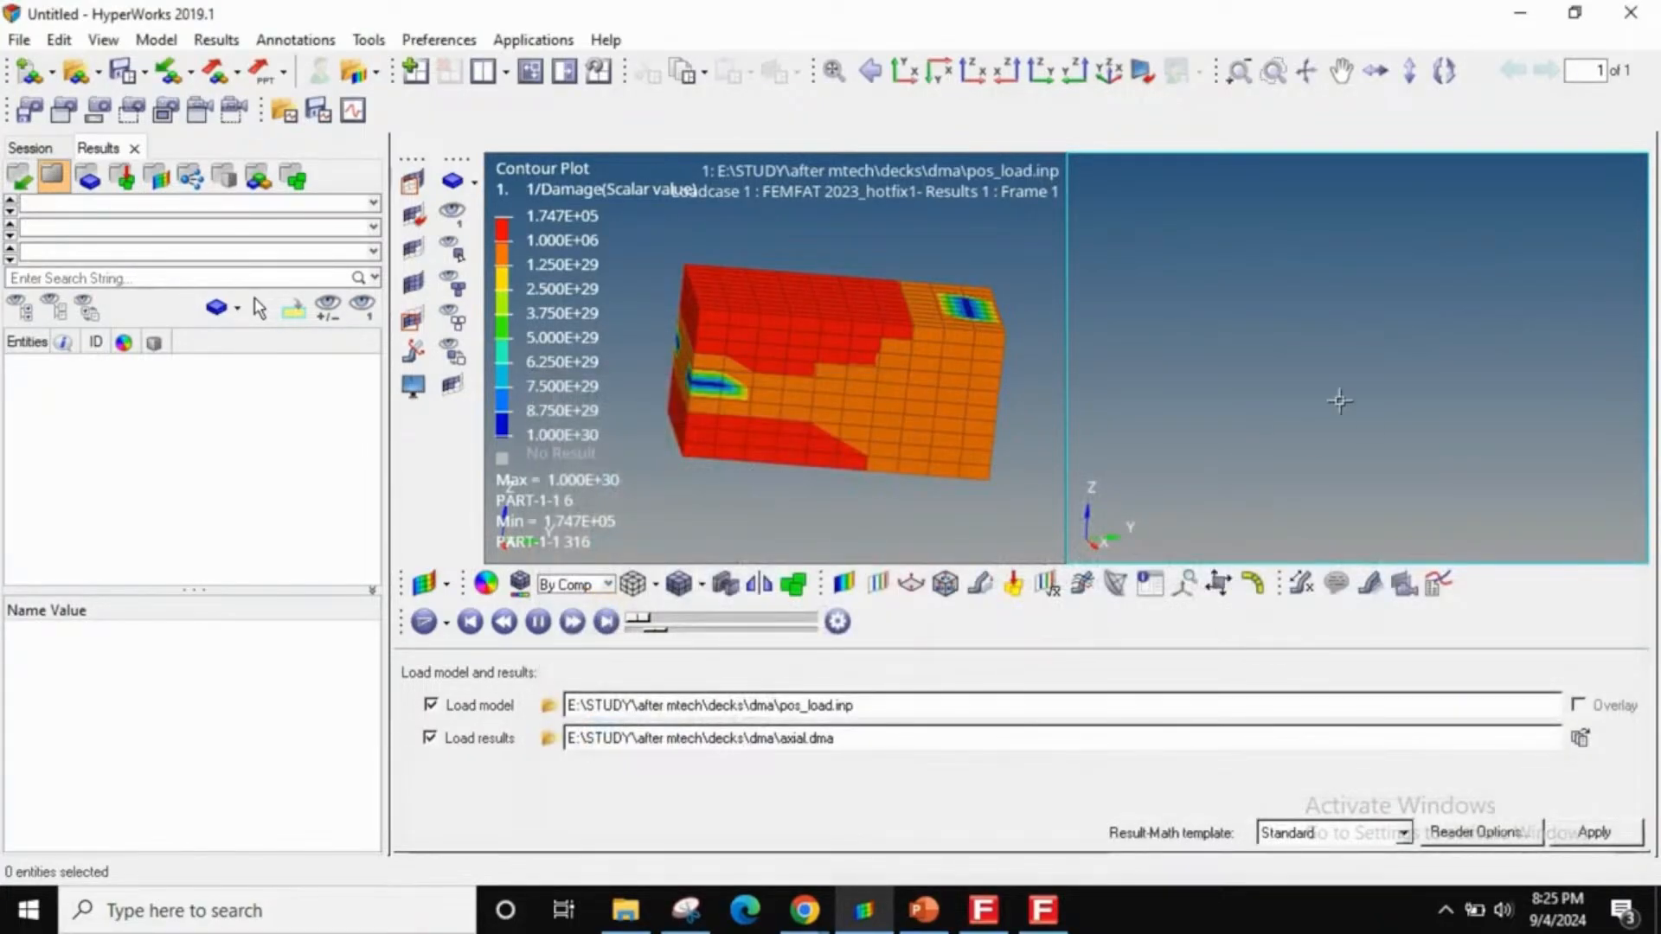
left_click(1620, 833)
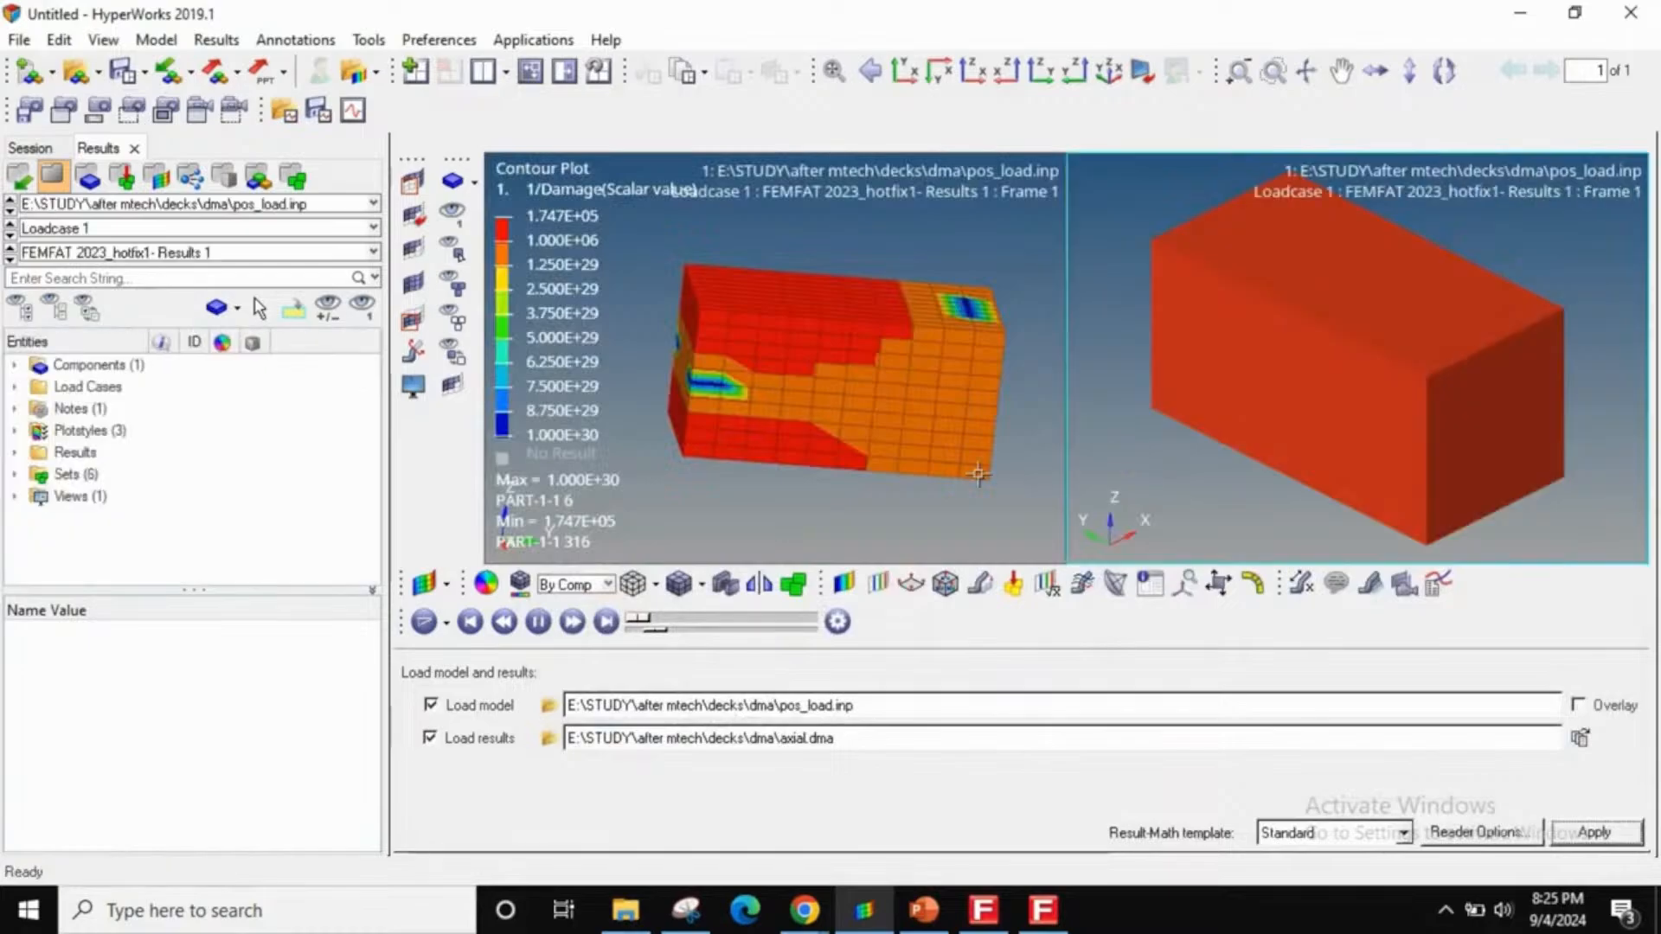
- Apply the vertical load window's display style to the other window on the current page
right_click(991, 517)
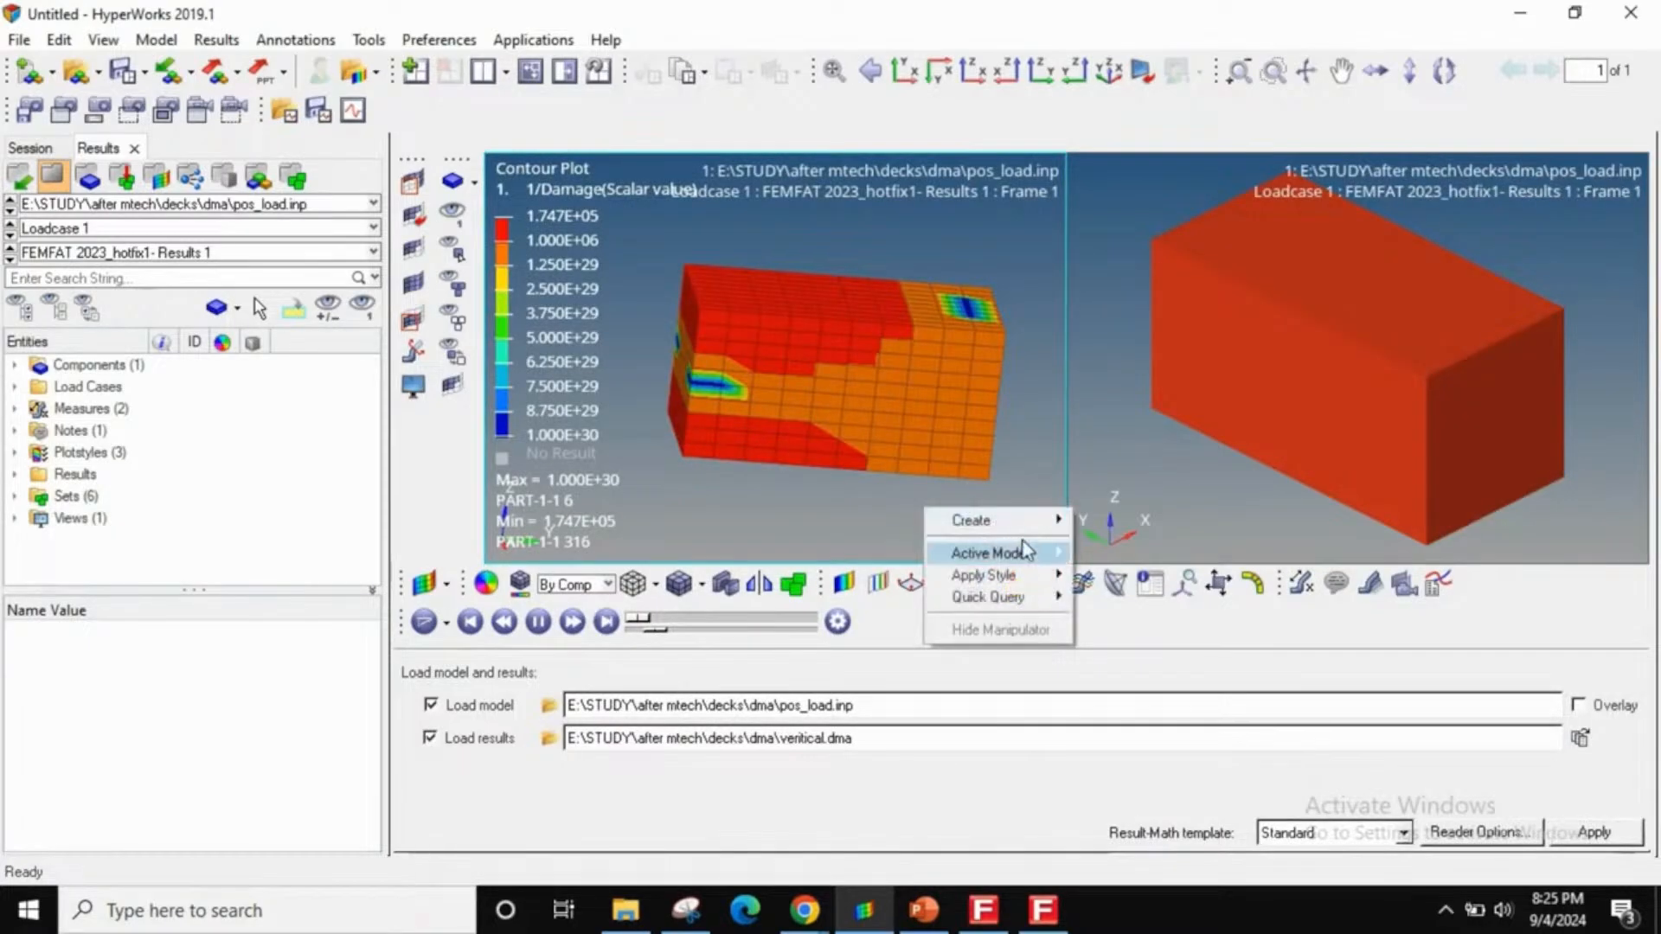
mouse_move(1032, 561)
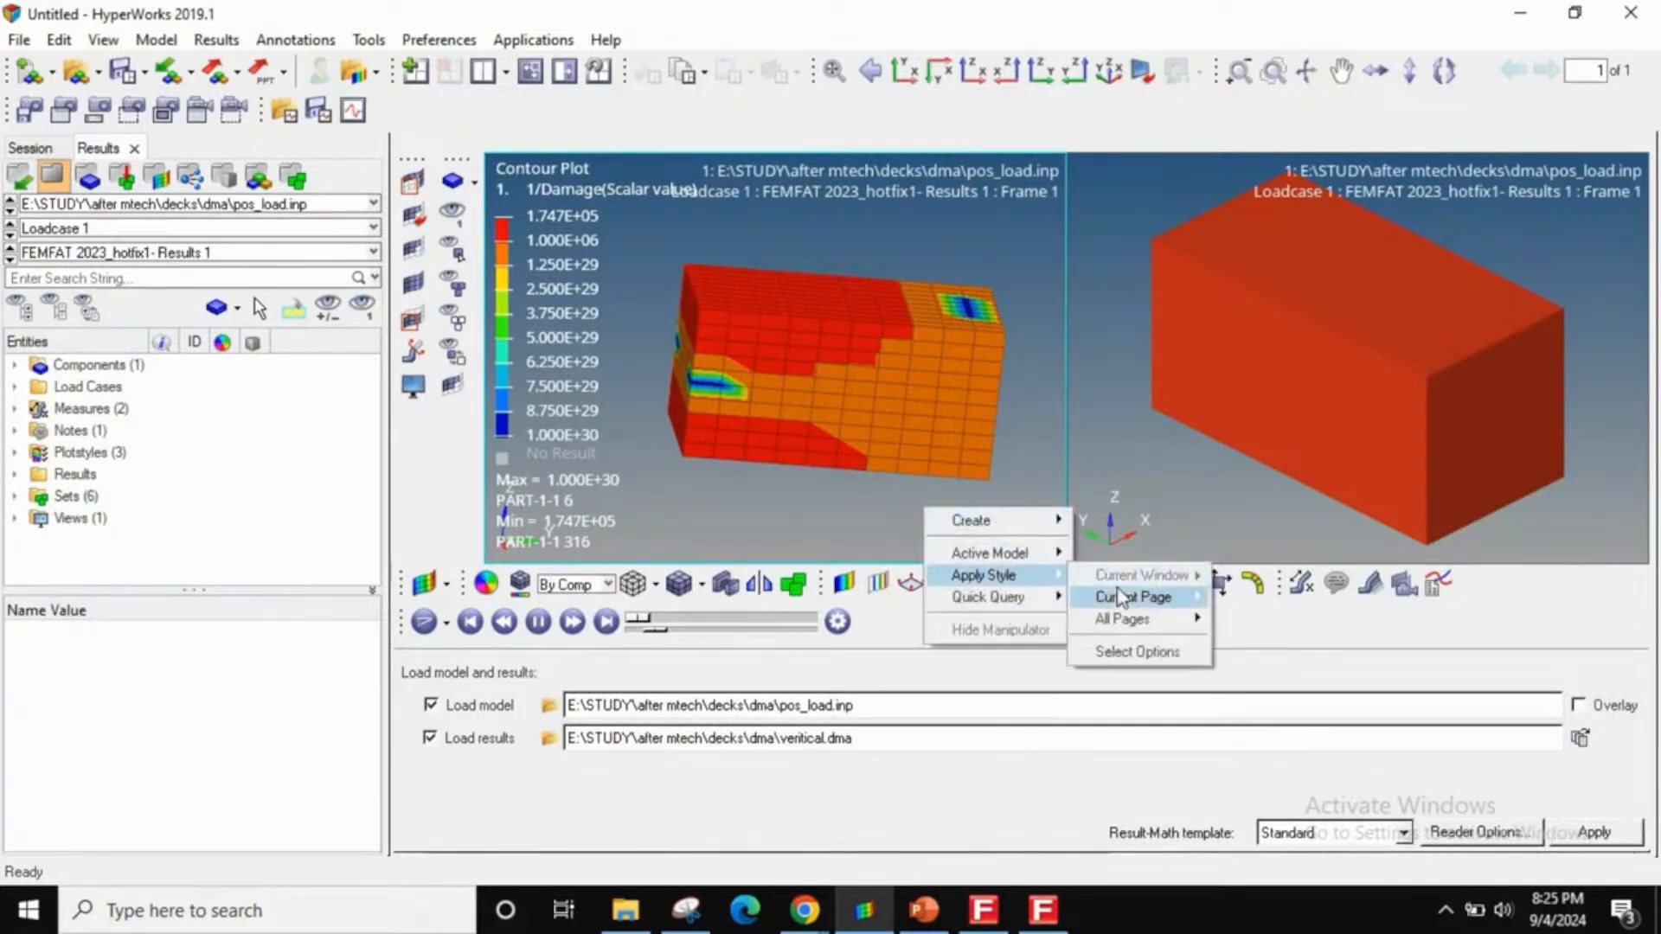
mouse_move(1125, 597)
left_click(1264, 218)
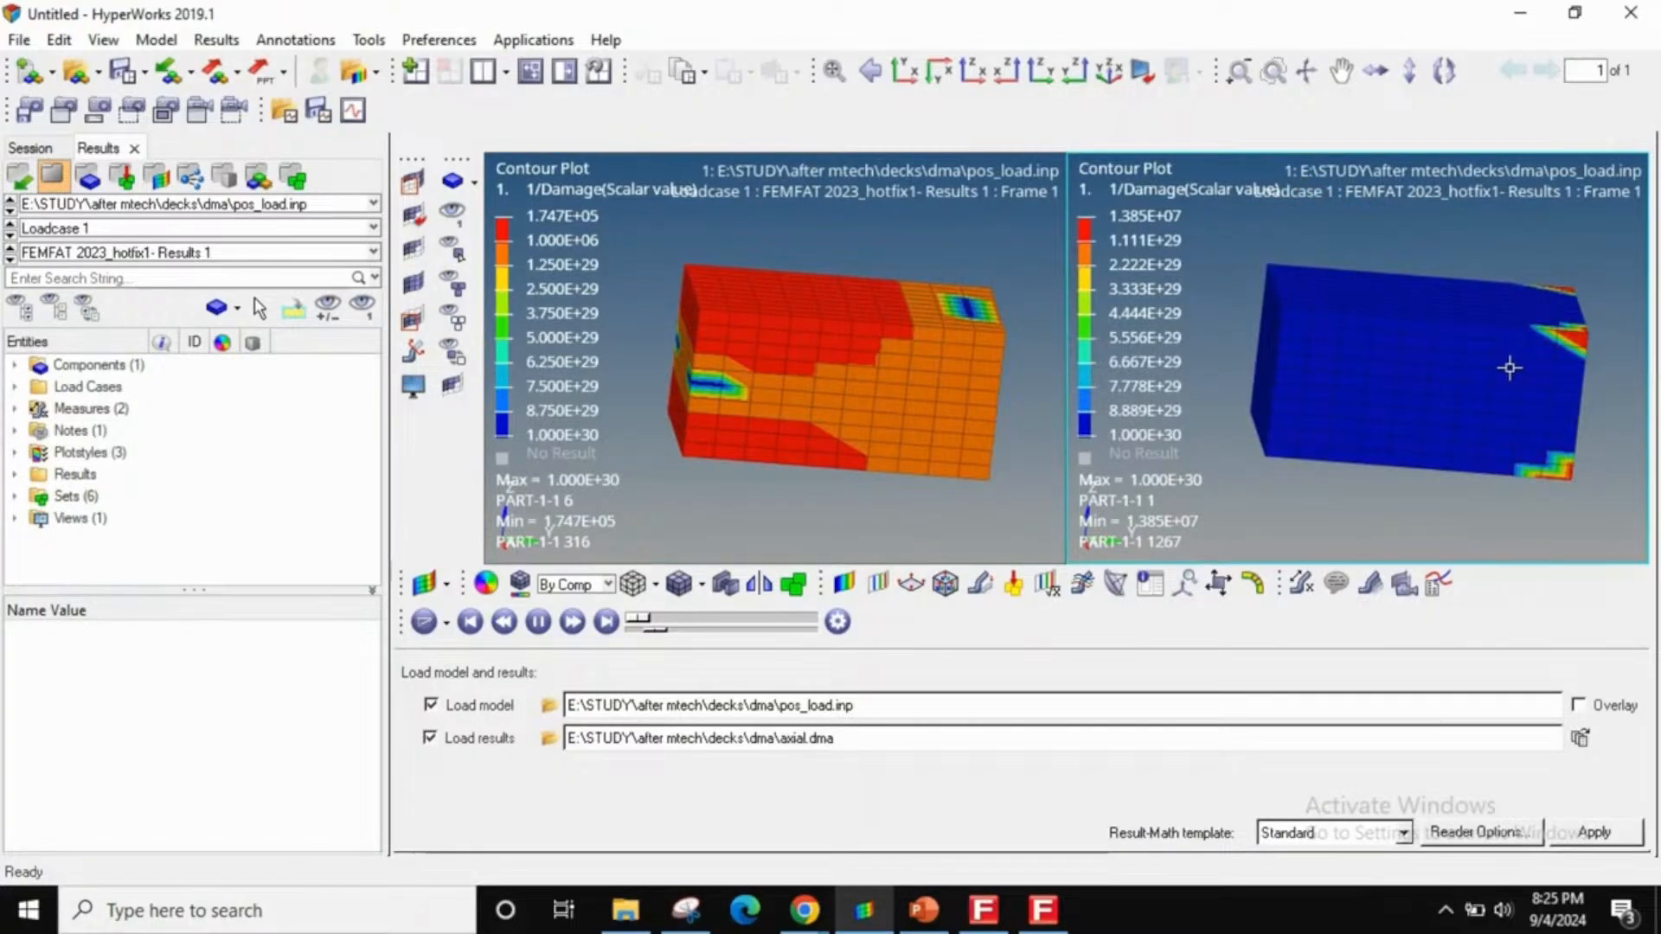
- Synchronize the vertical and axial load windows and rotate both models together
mouse_move(1509, 367)
left_mouse_down("ctrl")
mouse_move(1405, 397)
mouse_move(1279, 375)
mouse_move(1371, 412)
mouse_move(1341, 431)
mouse_move(1243, 400)
mouse_move(1308, 407)
left_mouse_up("ctrl")
left_click(597, 70)
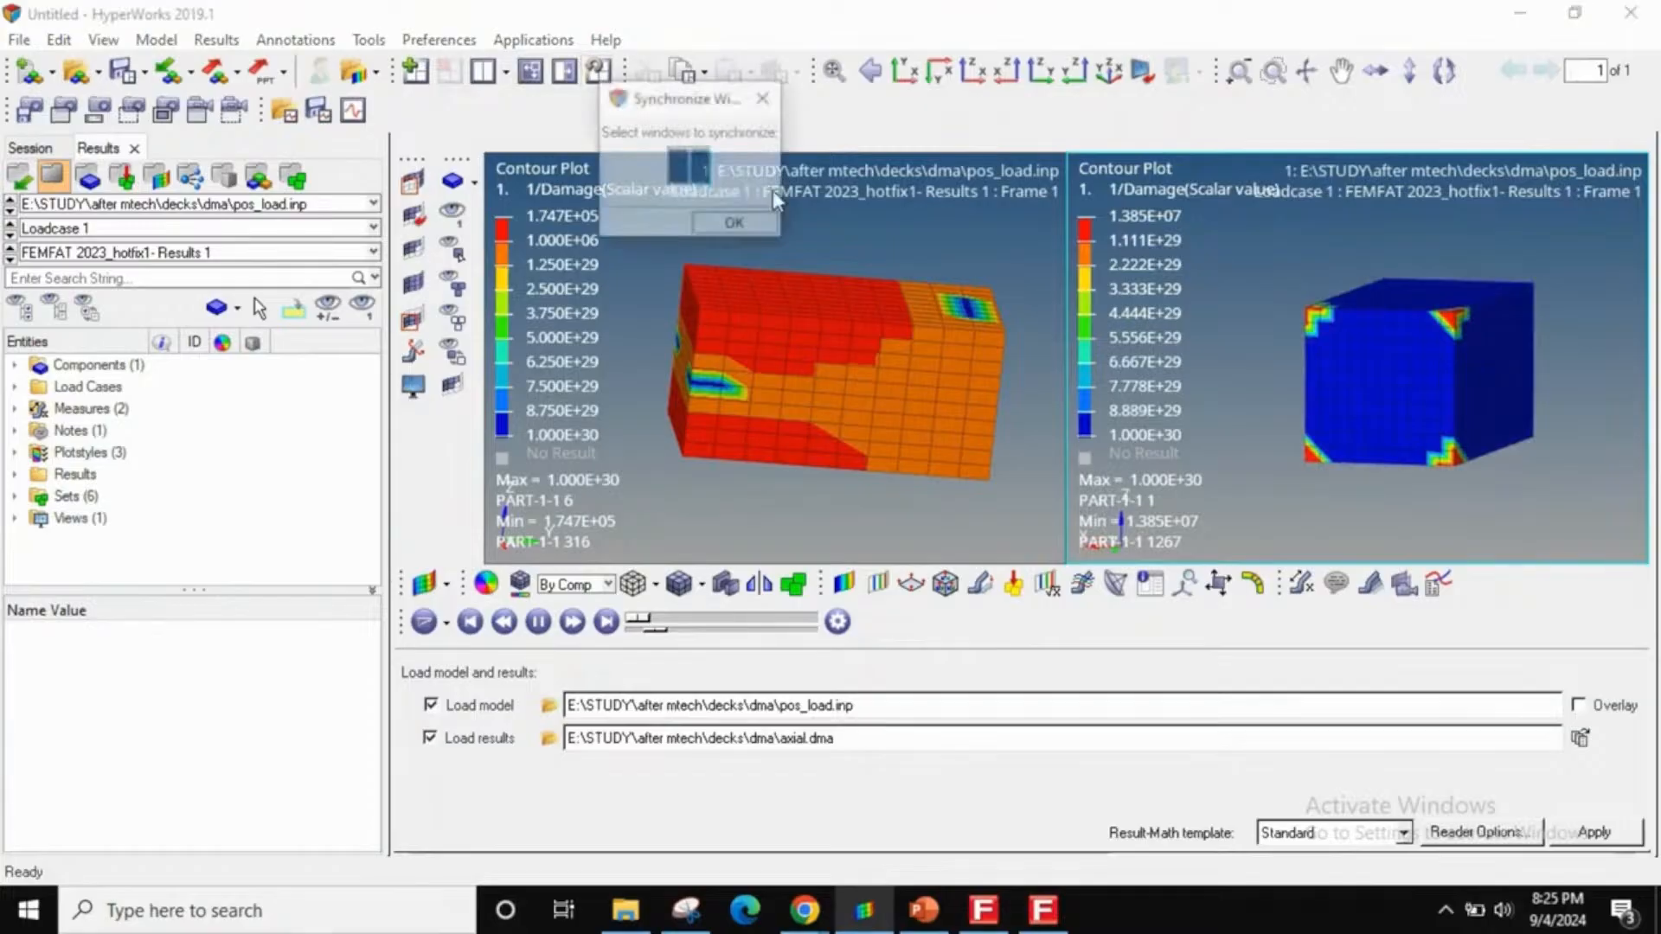
left_click(725, 226)
left_click(987, 387)
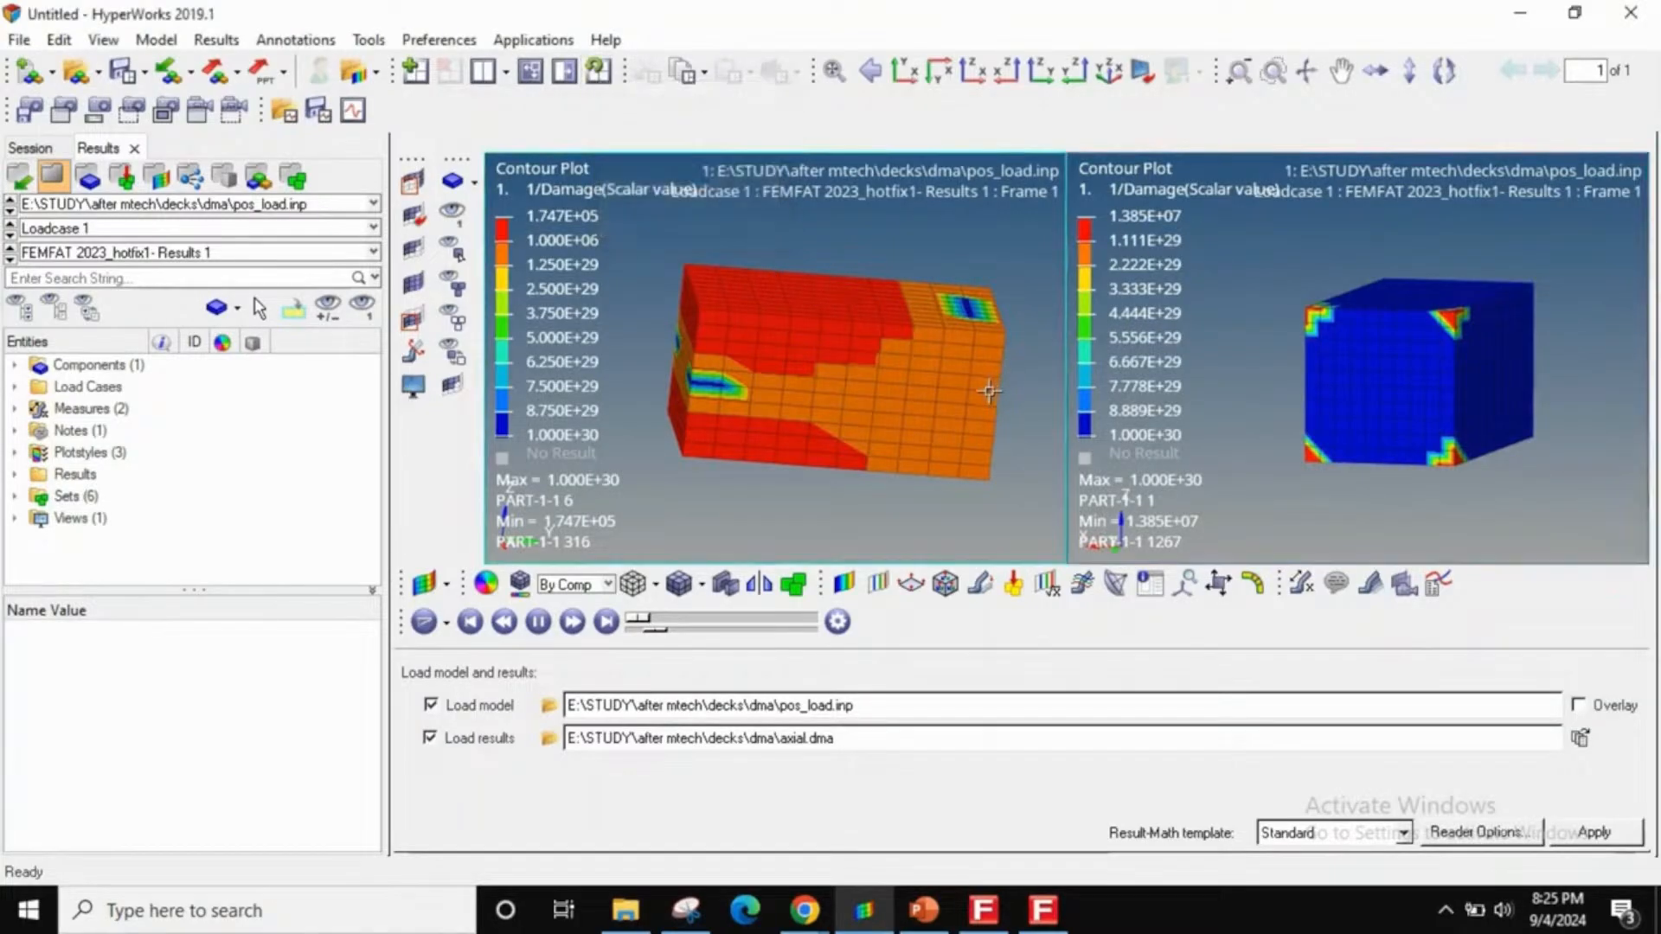
left_click_drag(971, 337, 932, 346, "ctrl")
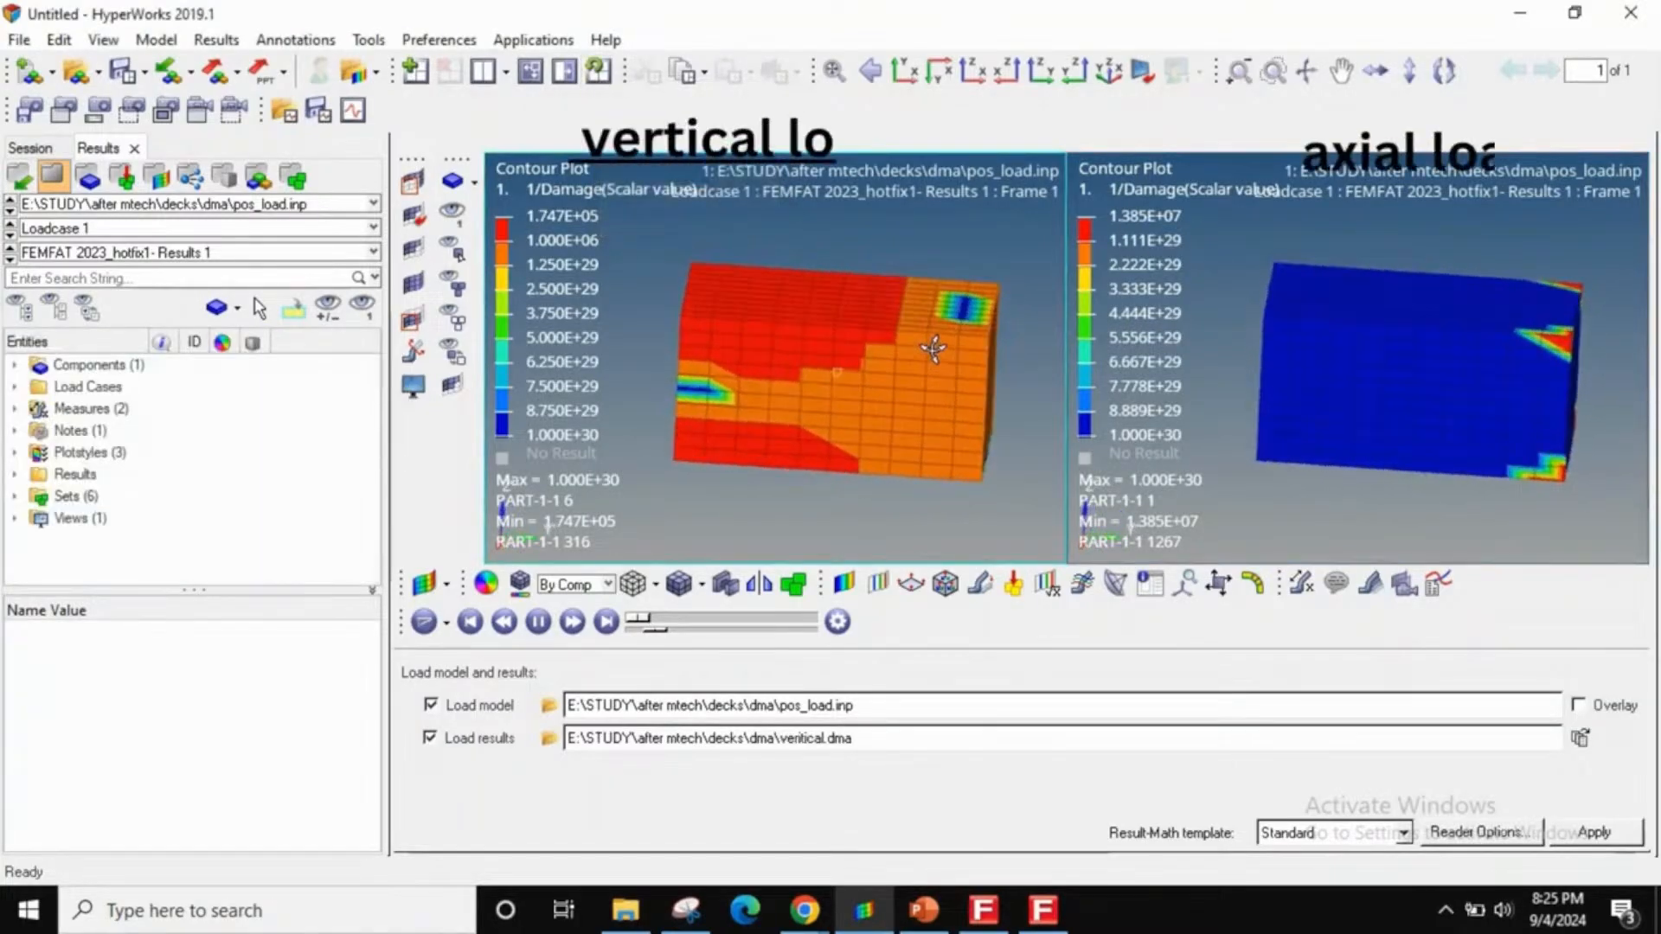
- Hide the model info notes in both windows, keeping the axial window's component displayed
left_click(1369, 229)
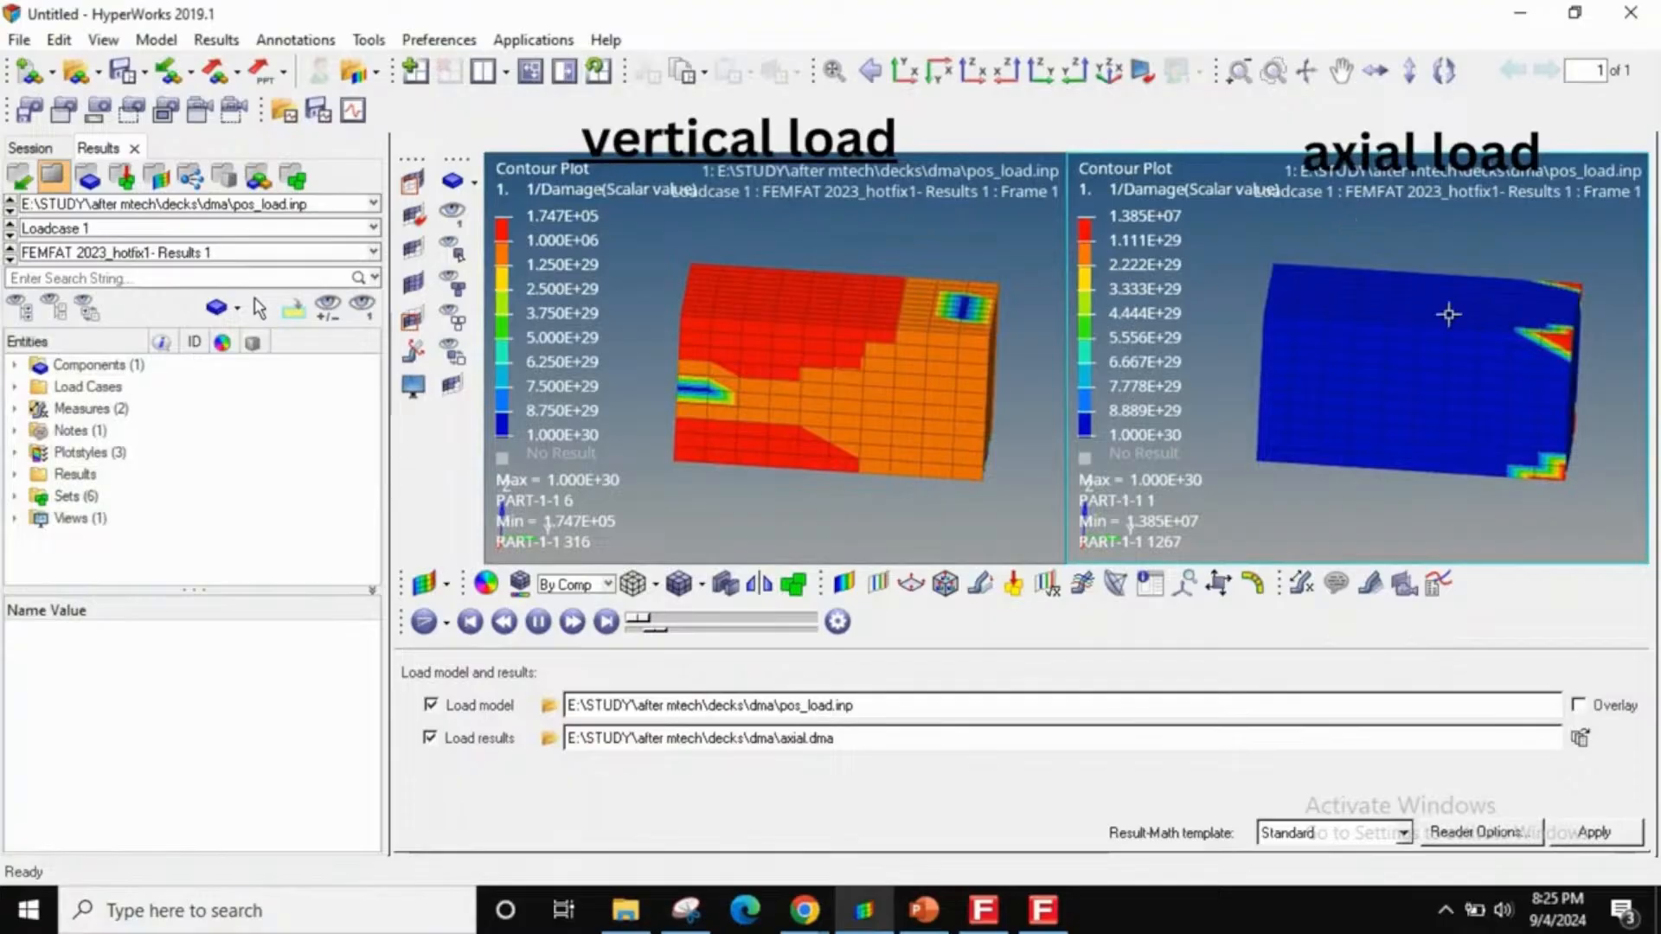
left_click(981, 241)
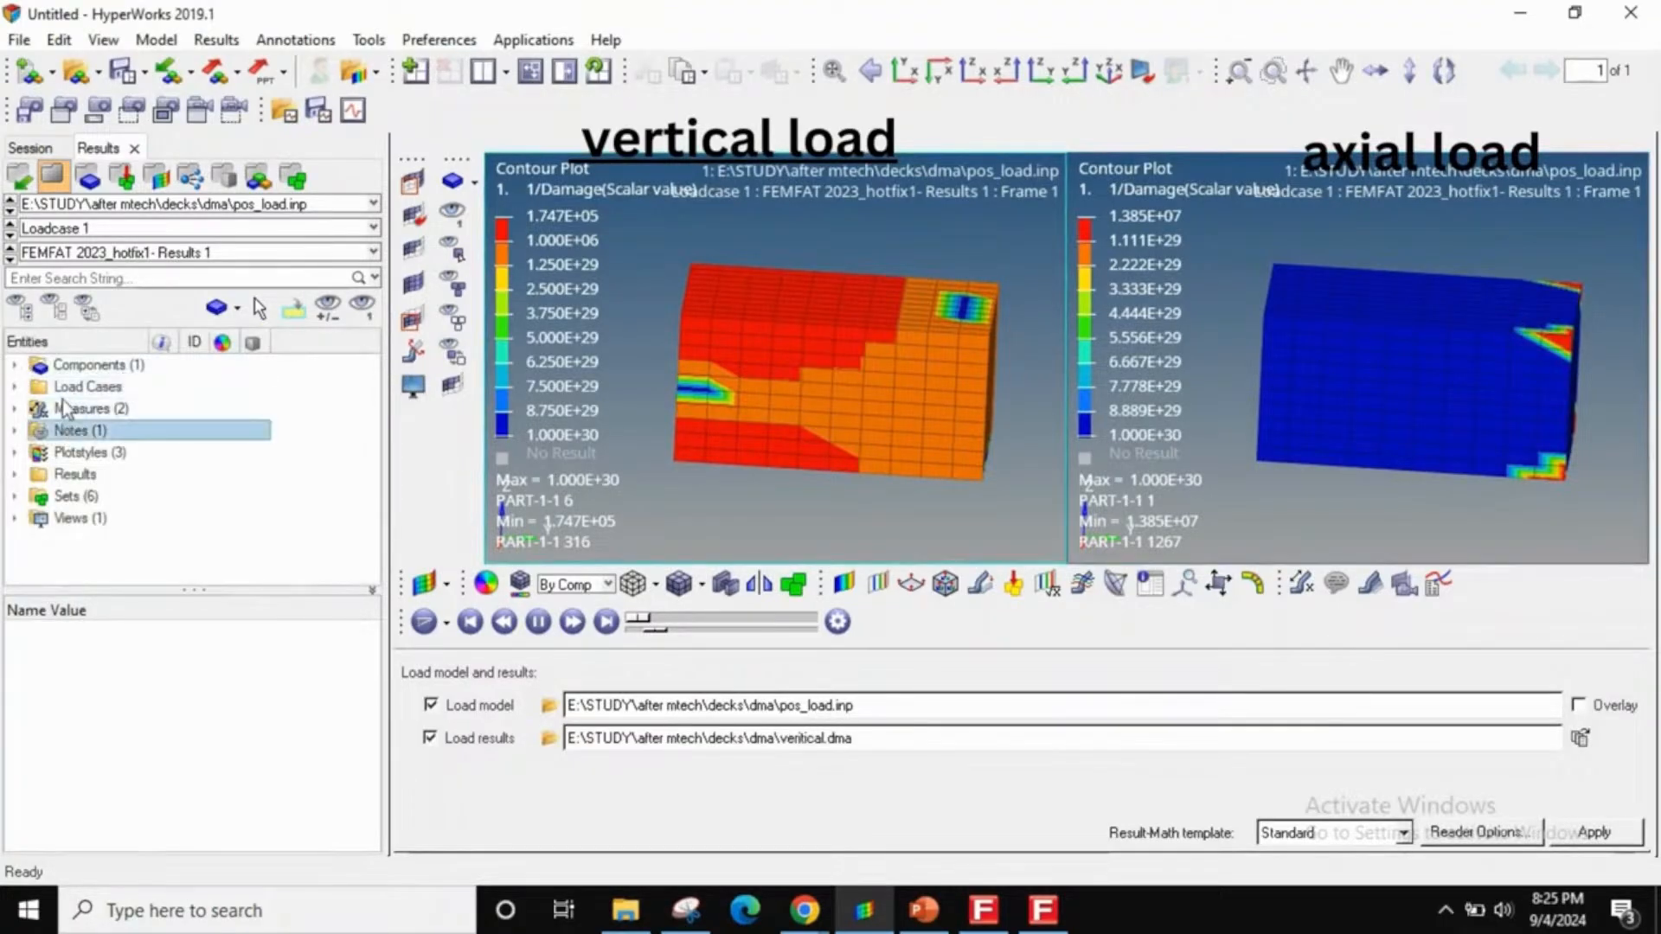
left_click(59, 310)
left_click(1201, 242)
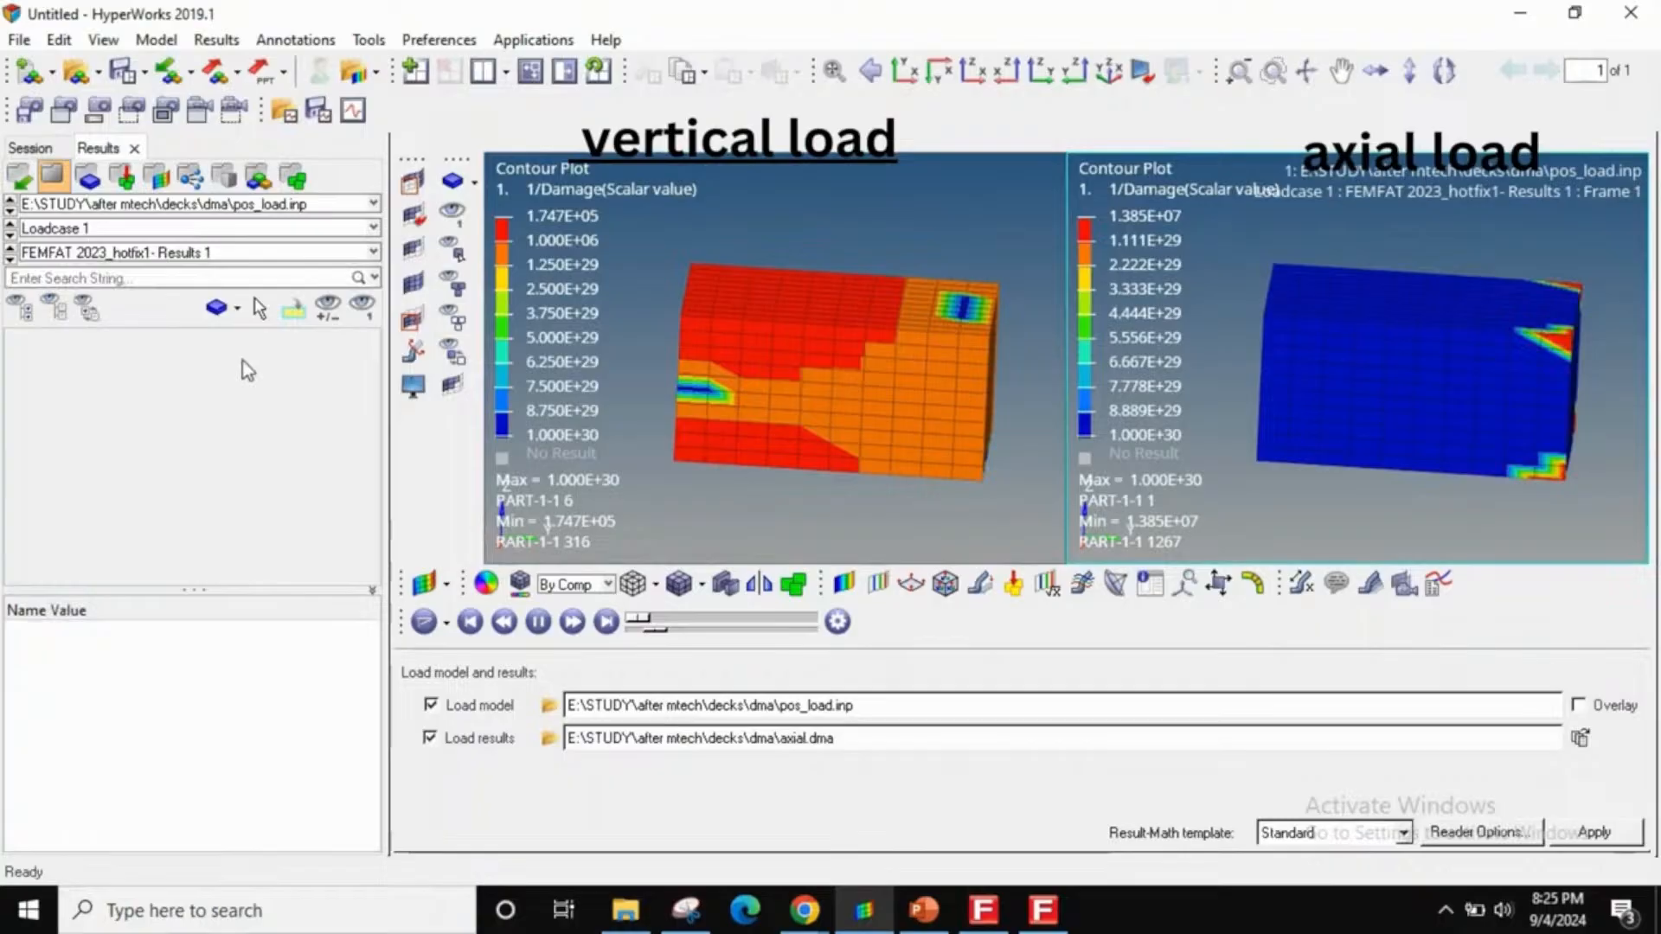
left_click(59, 311)
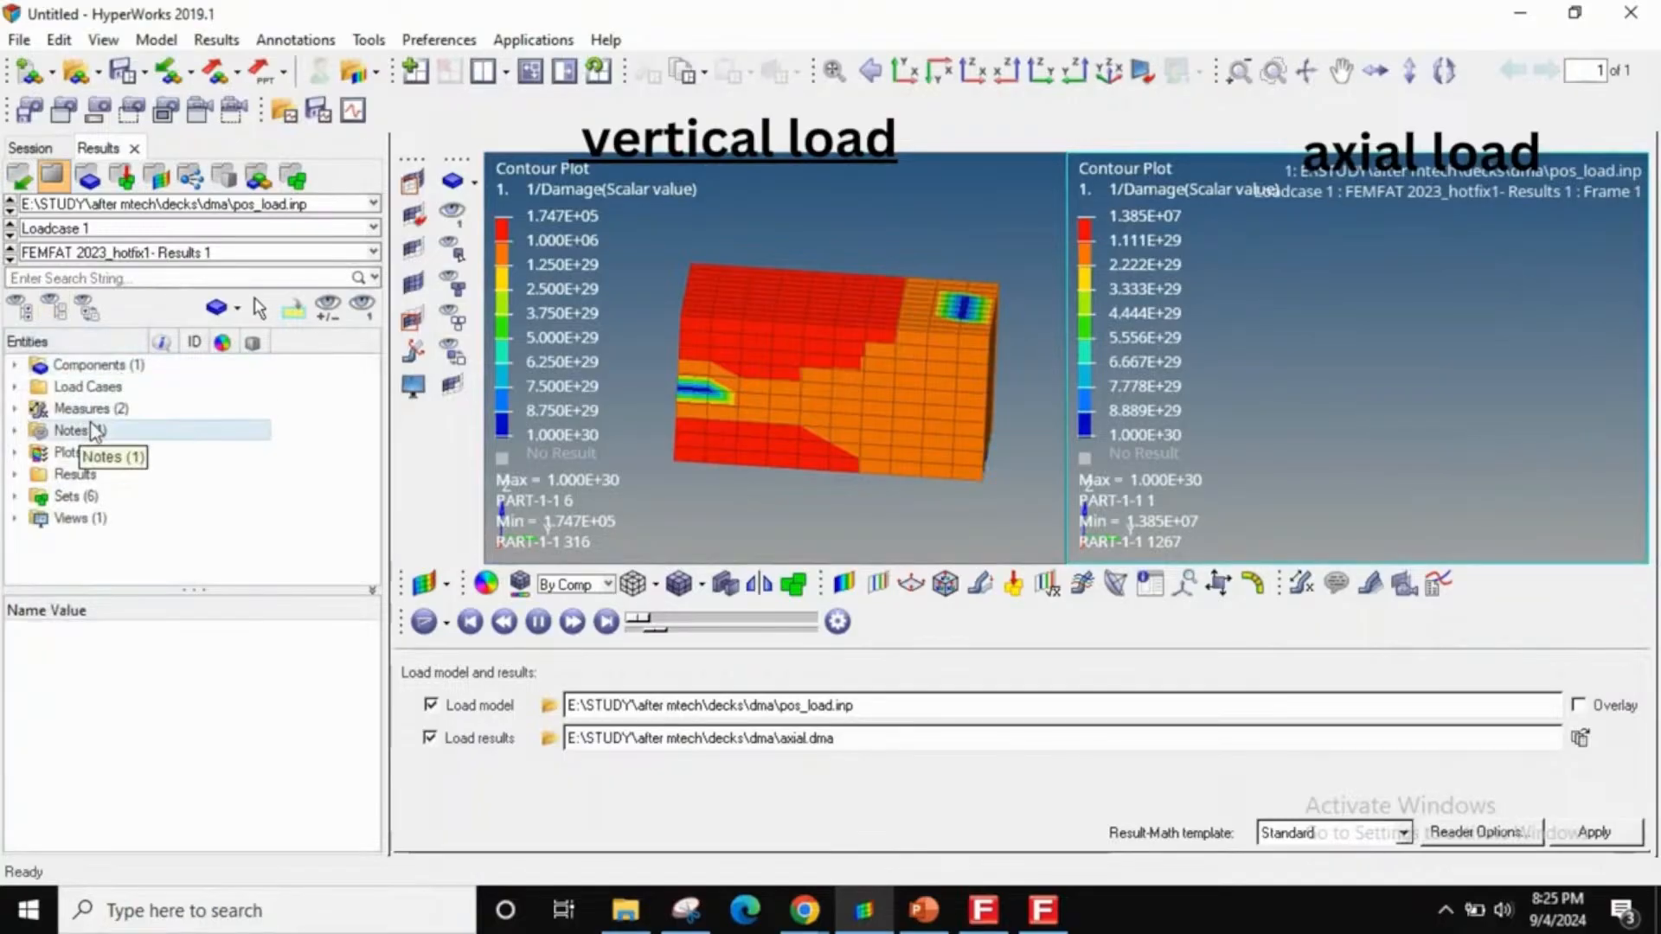
left_click(95, 430)
left_click(54, 309)
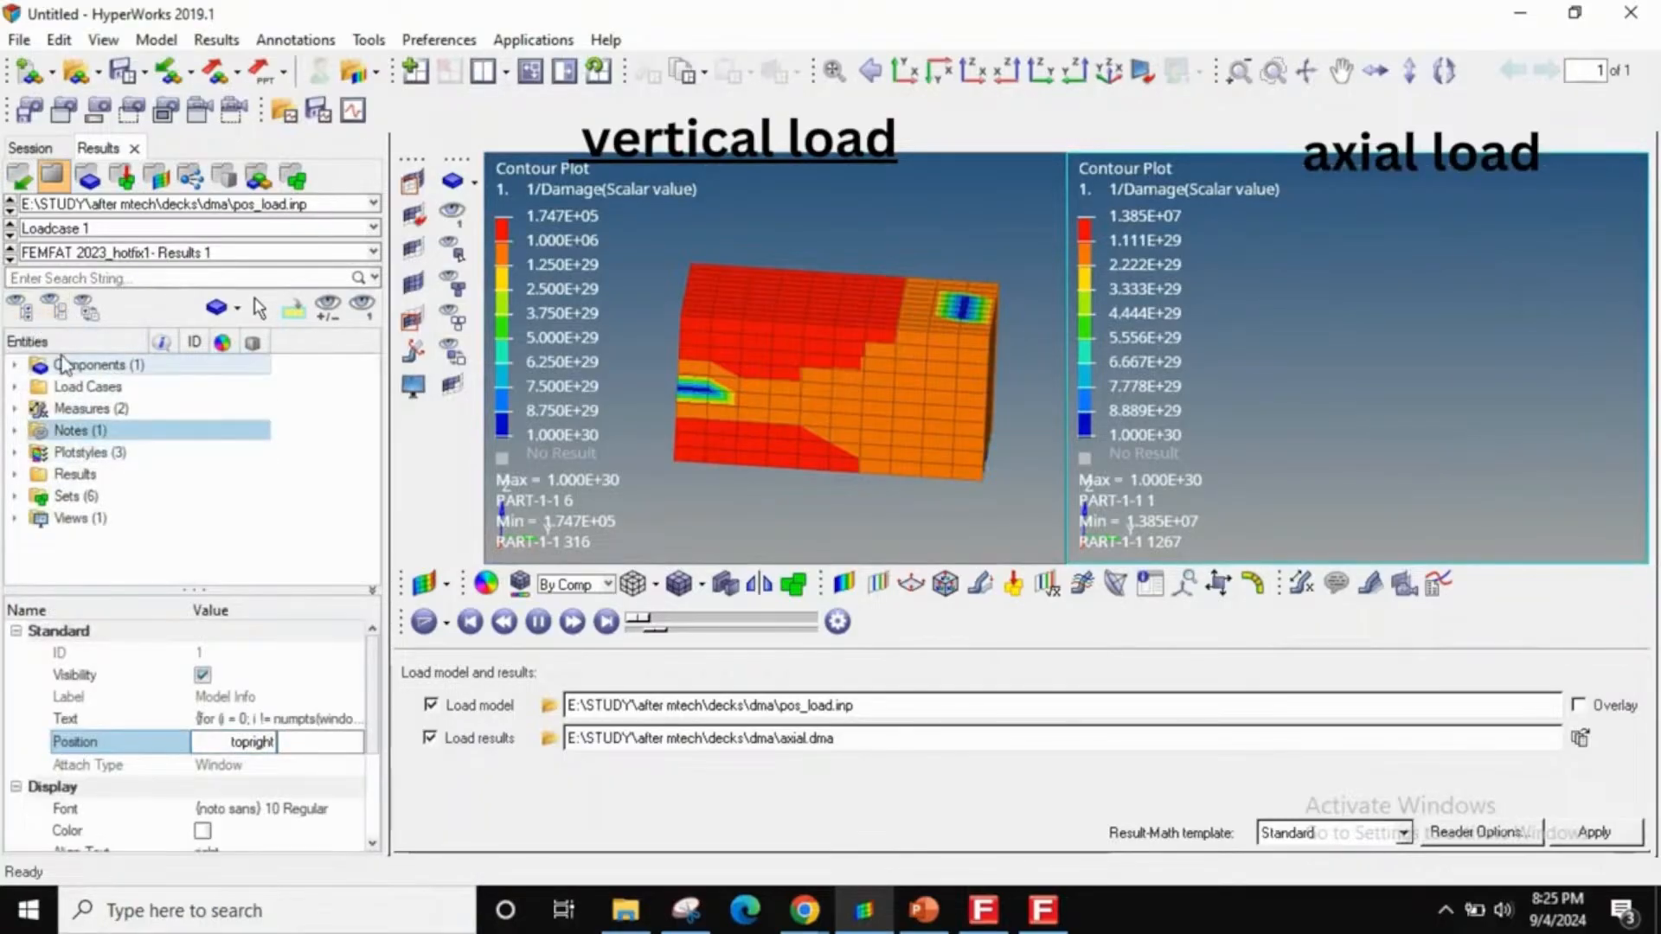
left_click(60, 361)
left_click(21, 309)
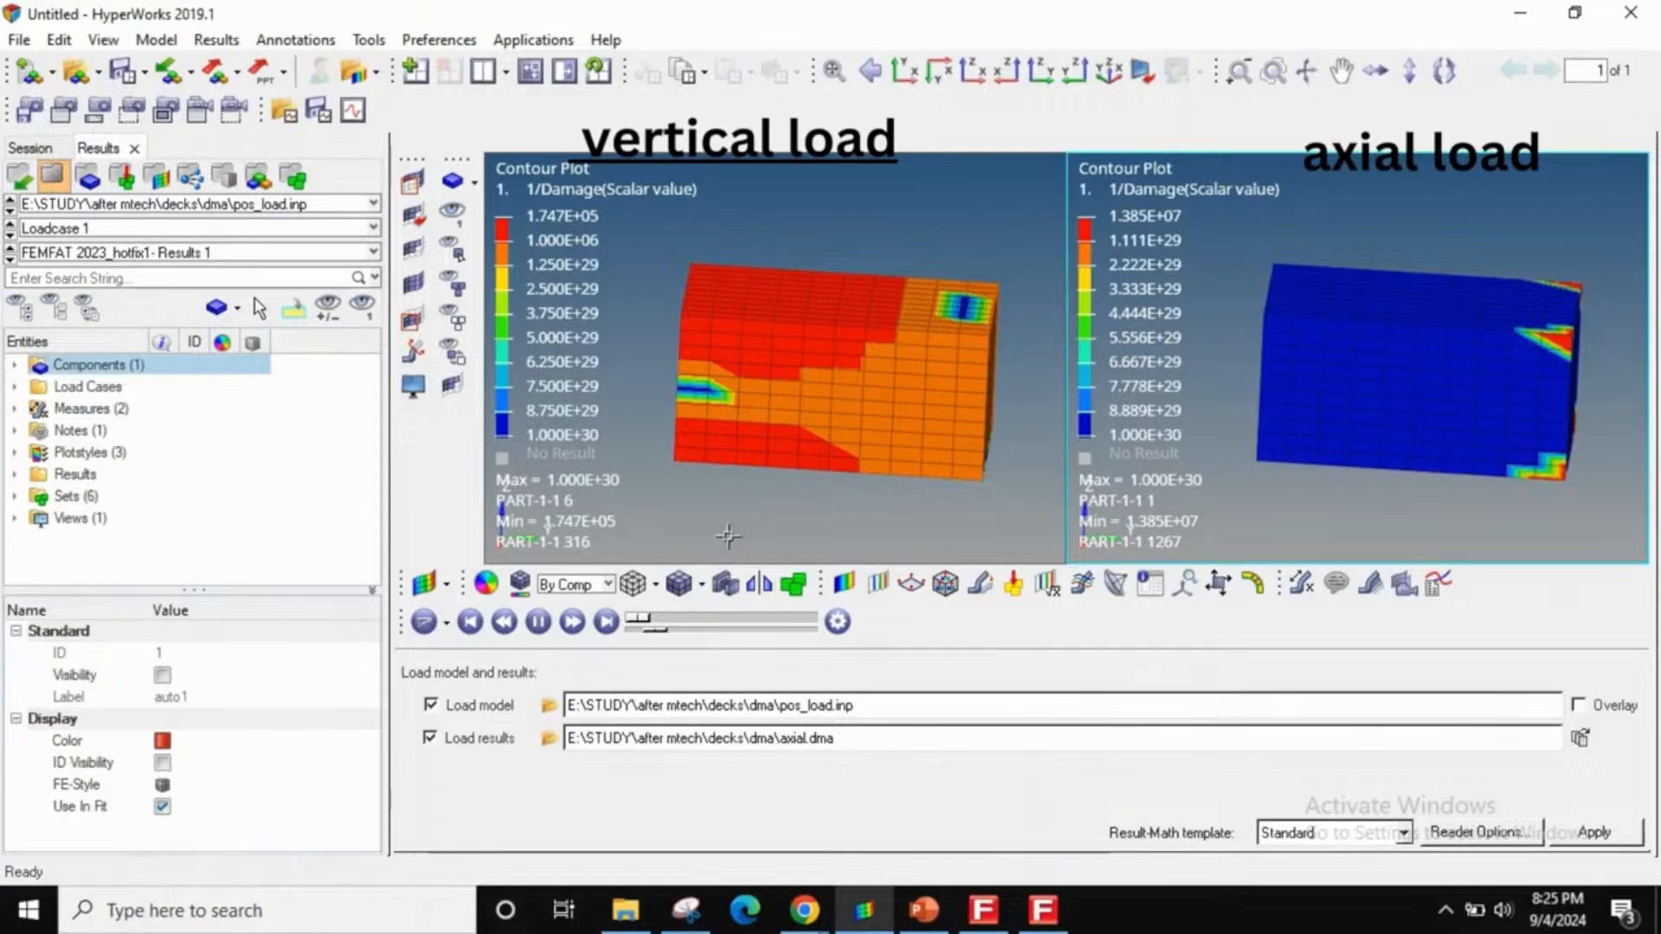
- Compare the vertical and axial 1/Damage contours, and start PowerPoint's slide show from the Miner's rule slide
left_click(741, 506)
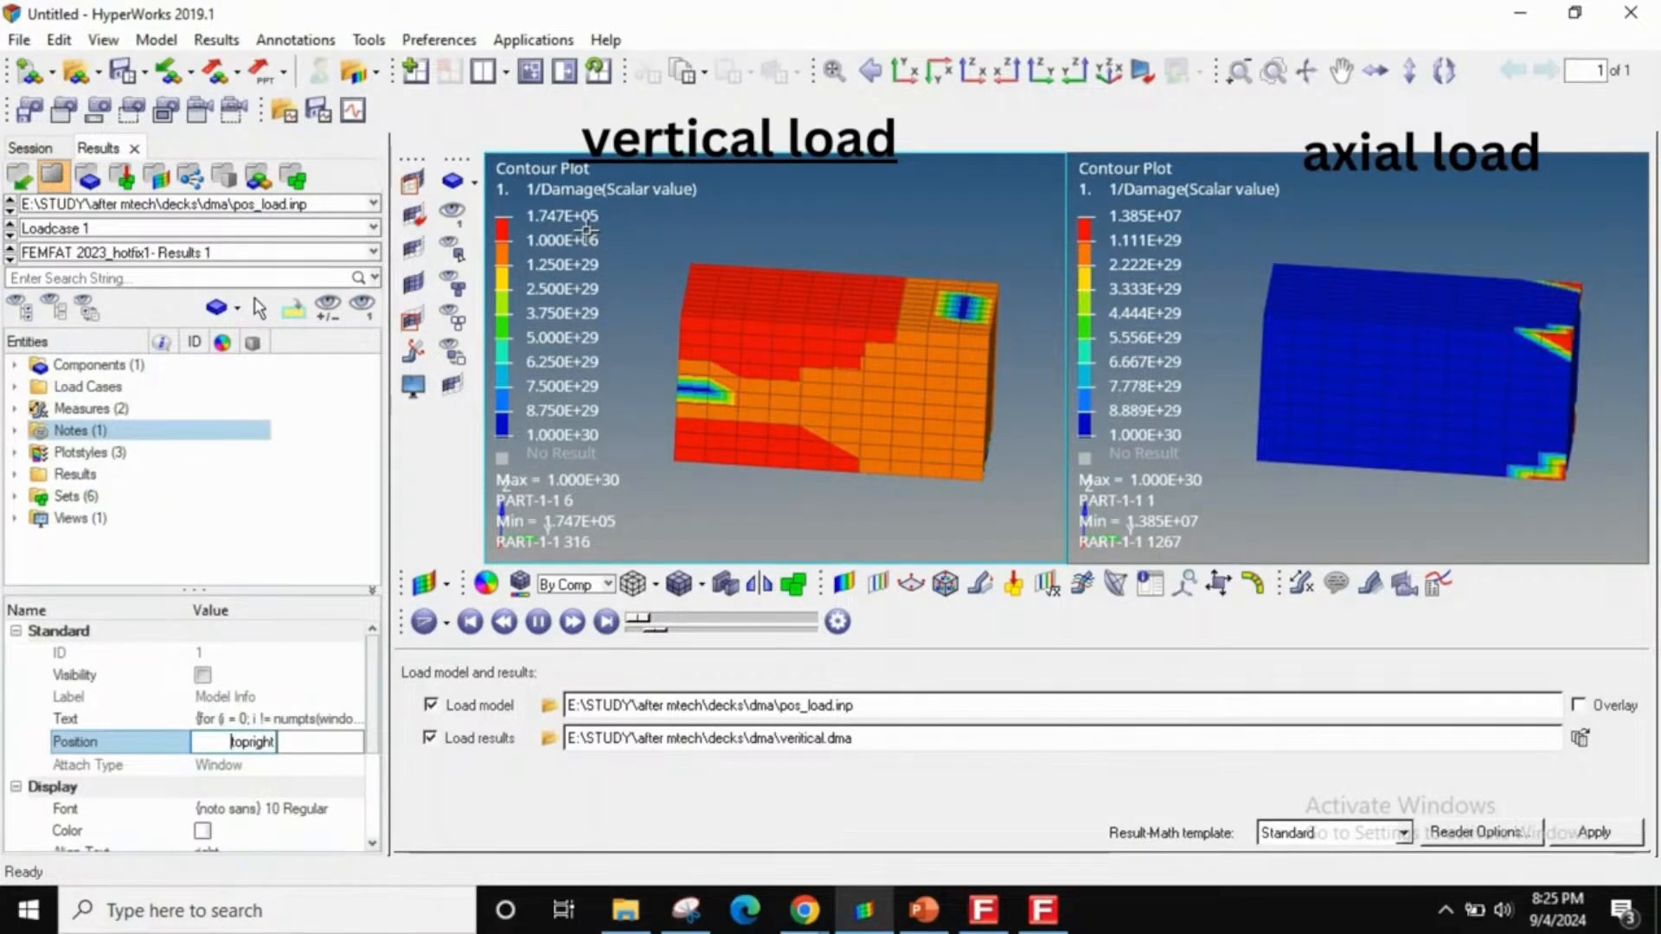
left_click(1269, 250)
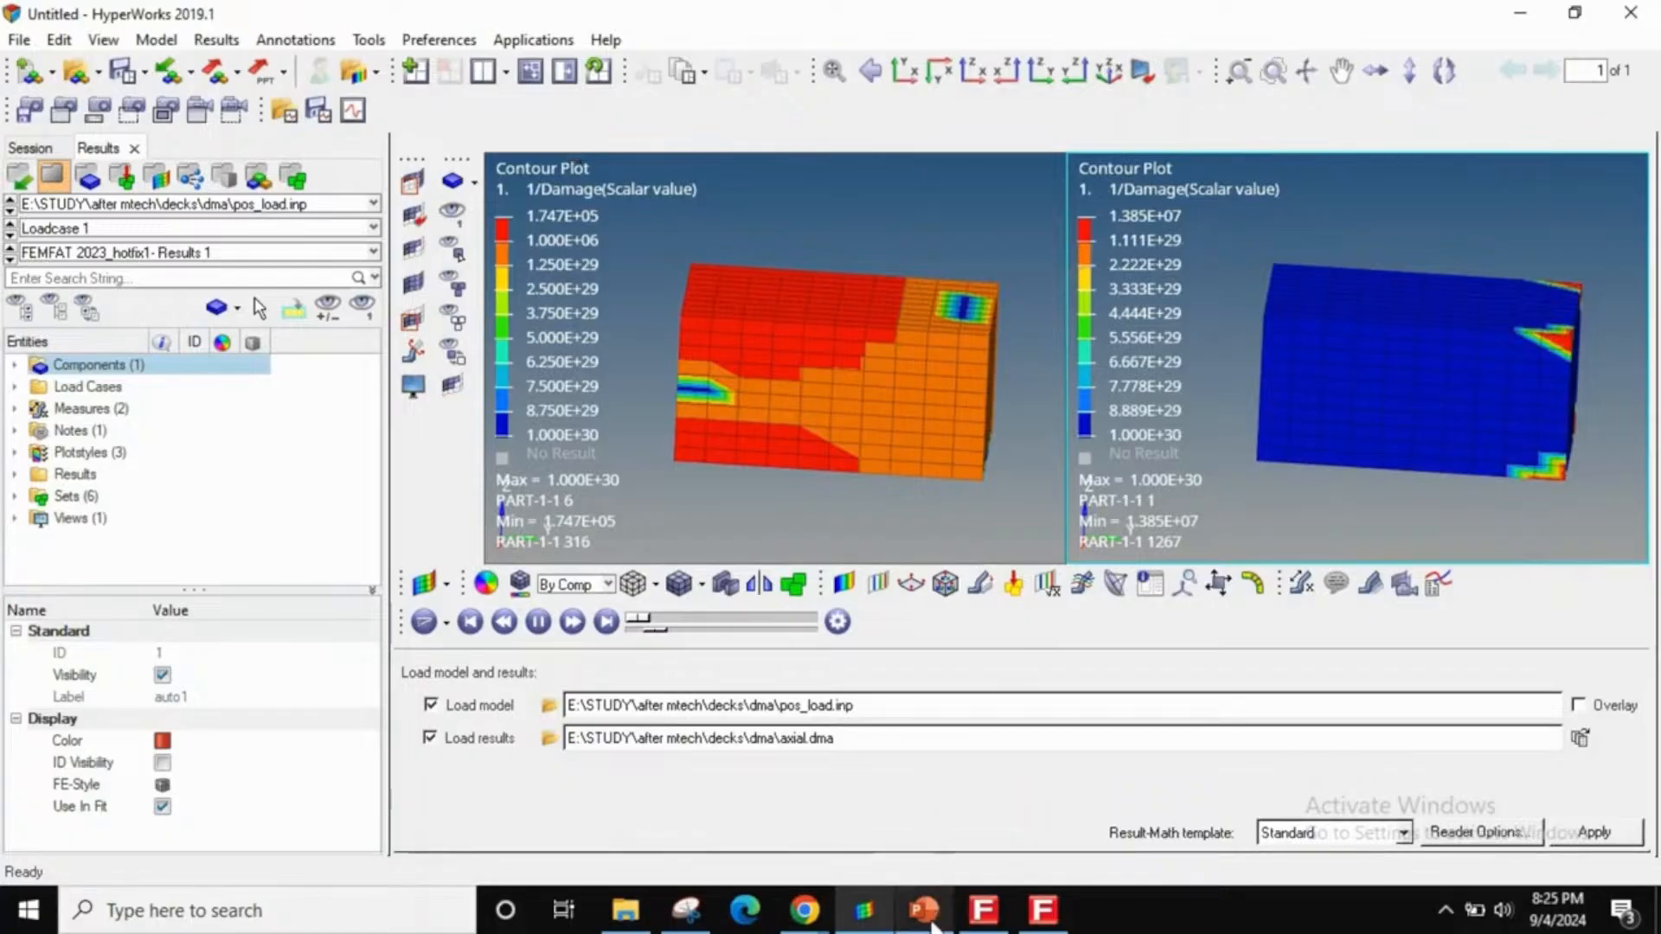
mouse_move(928, 917)
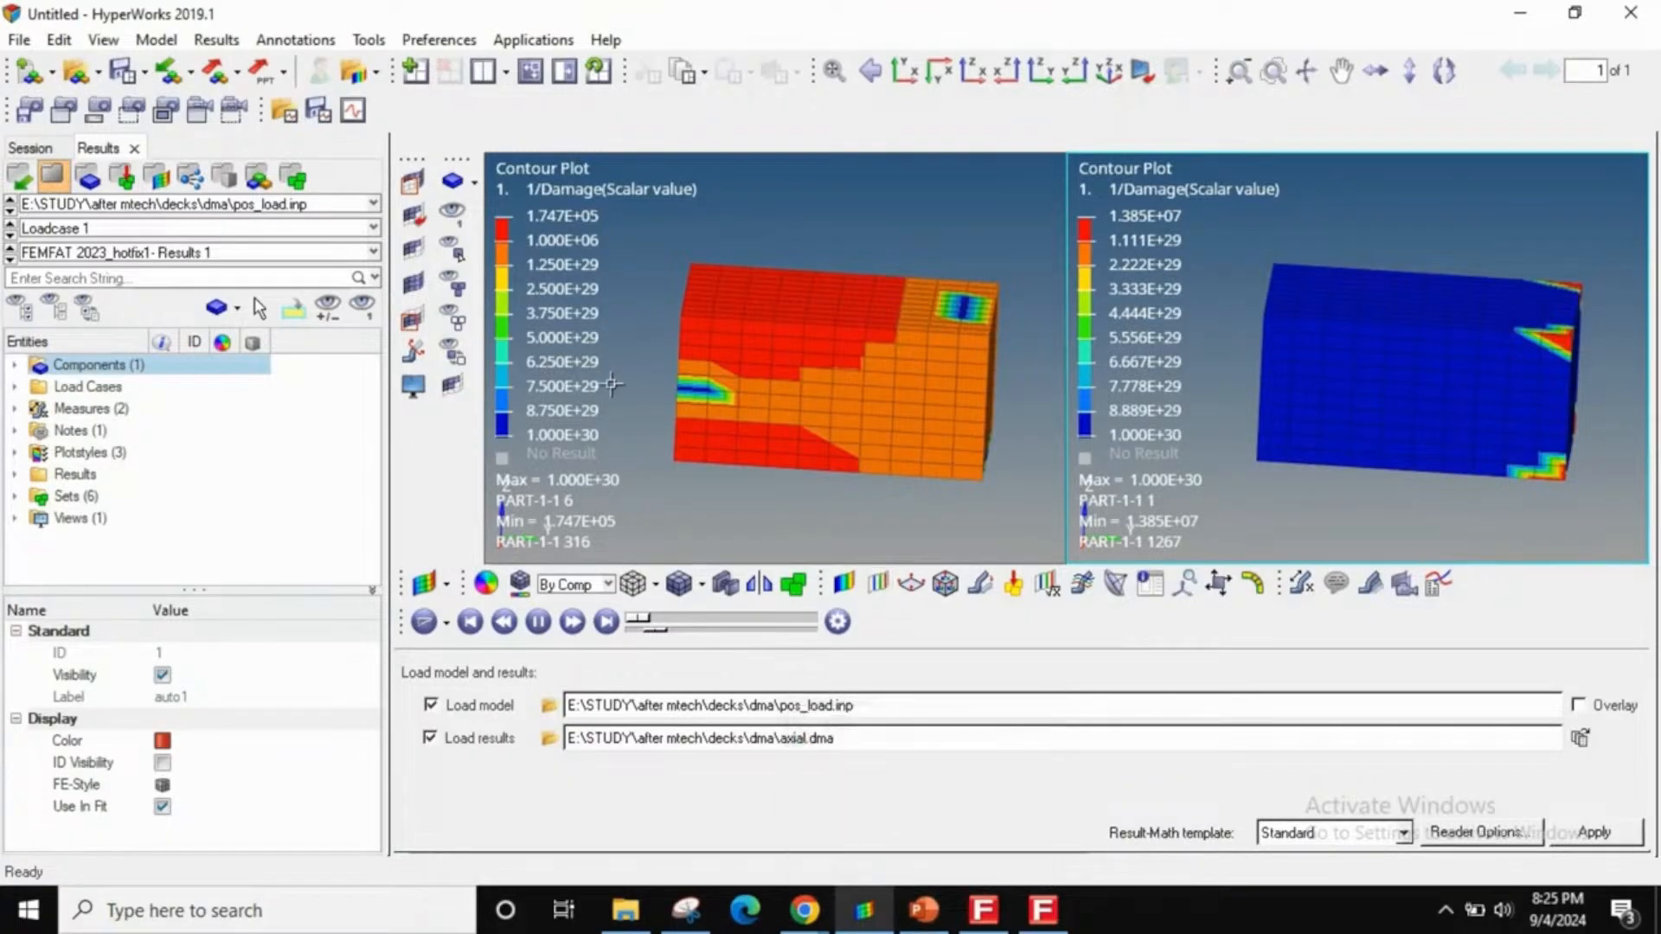
left_click(924, 910)
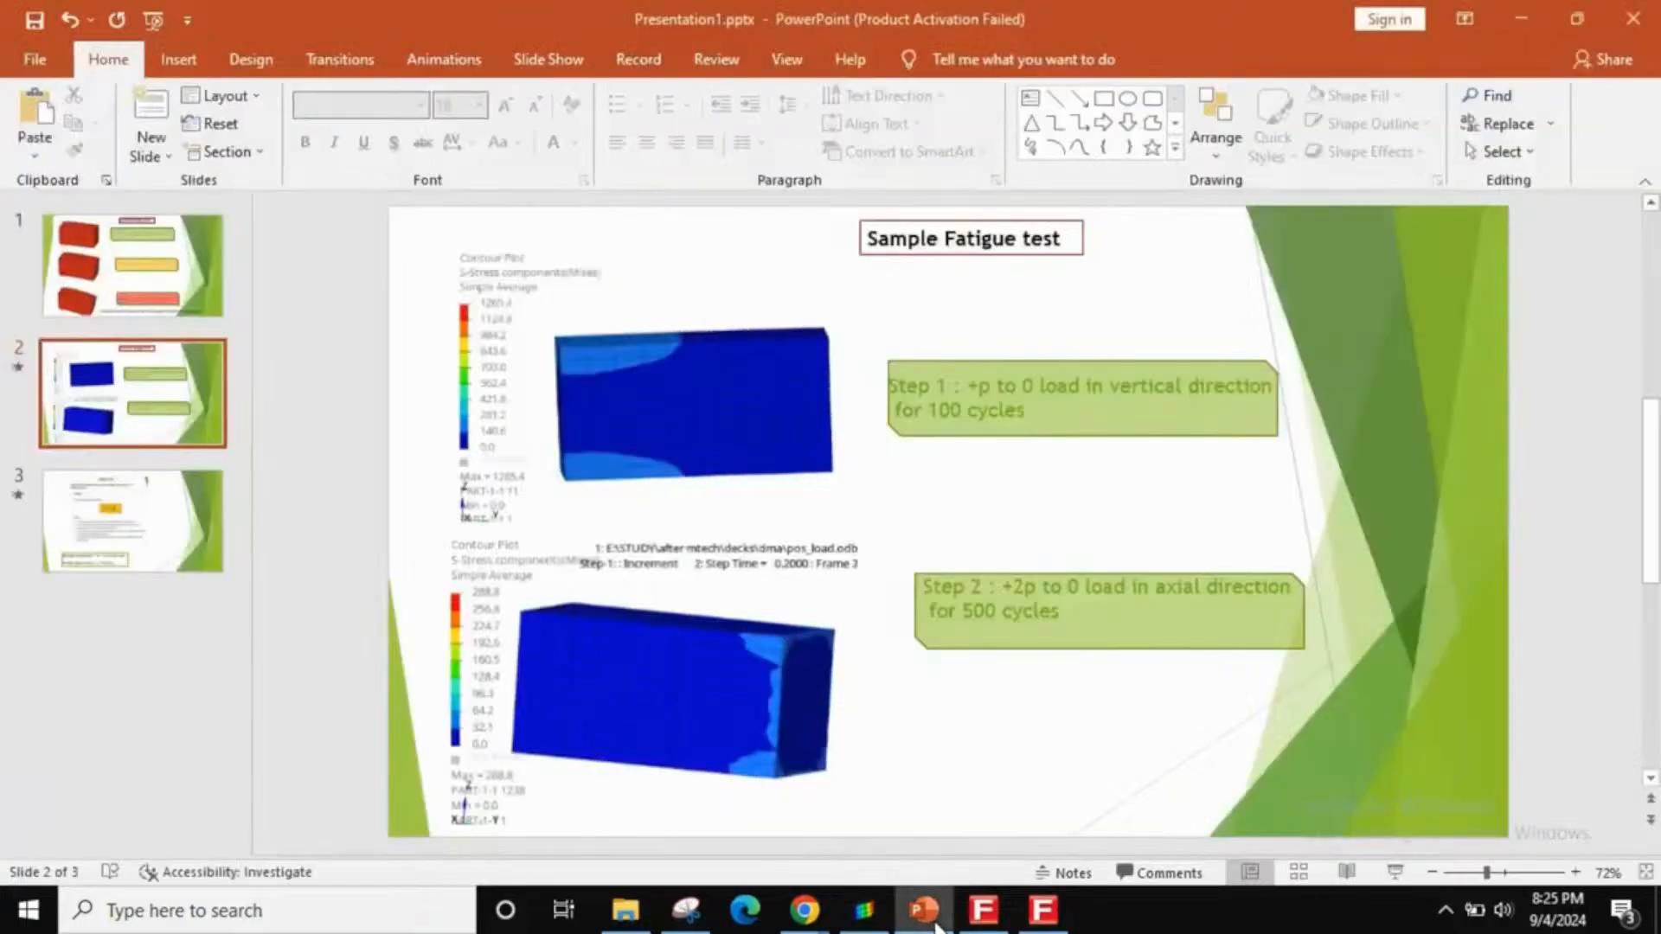
left_click(204, 481)
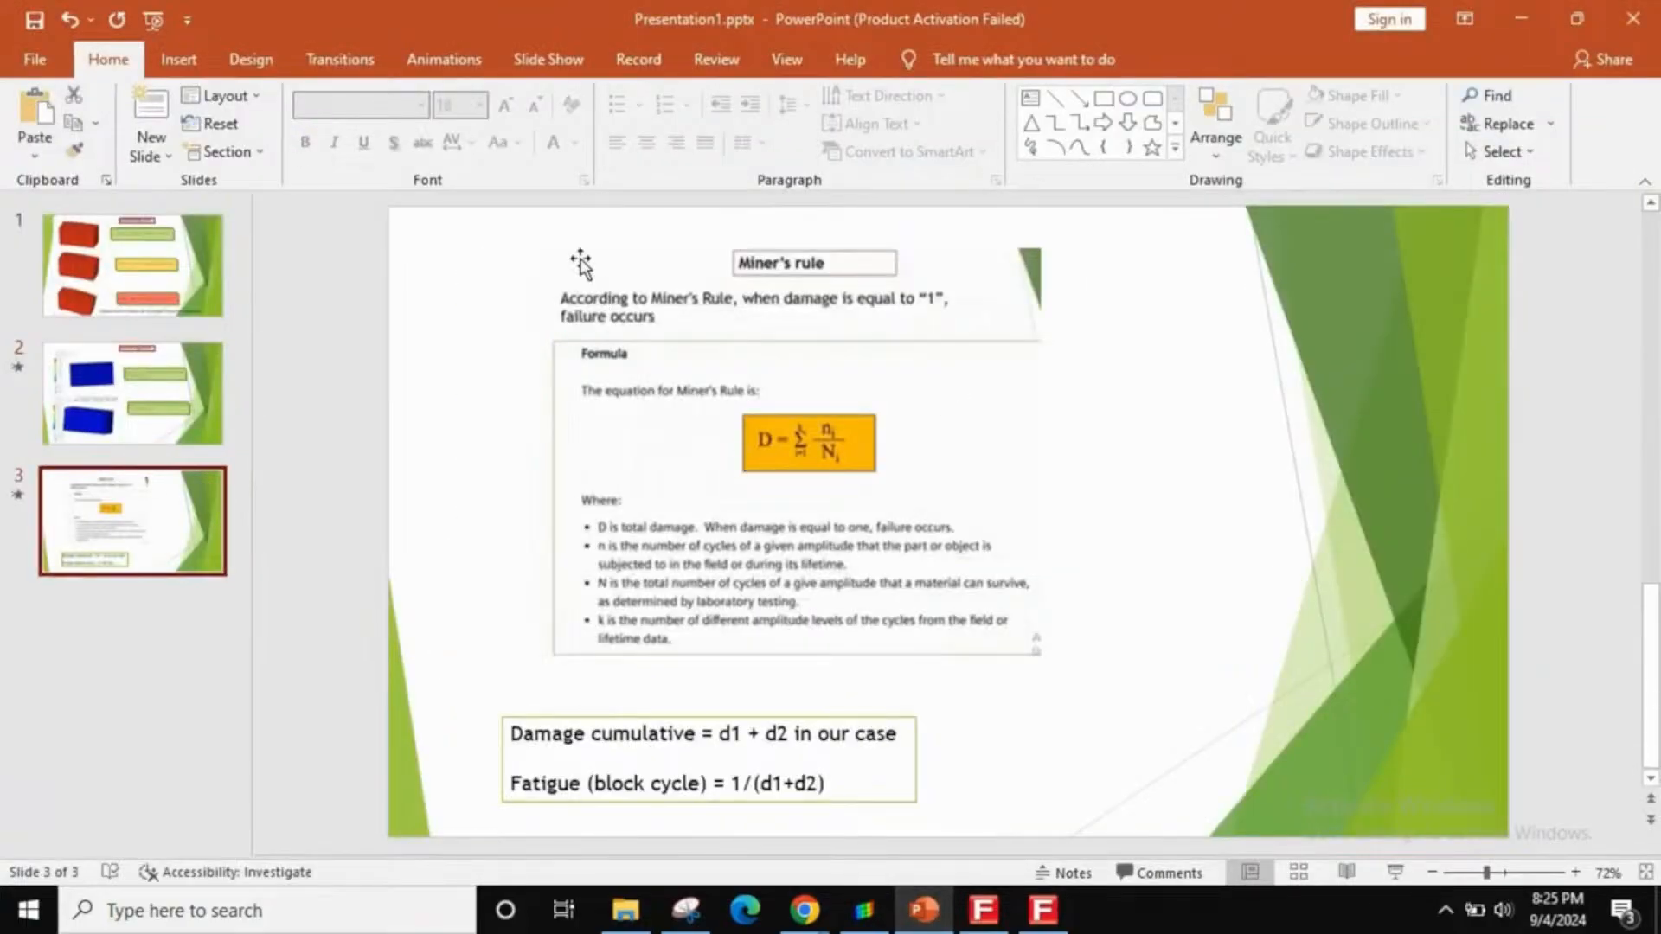
key("shift+F5")
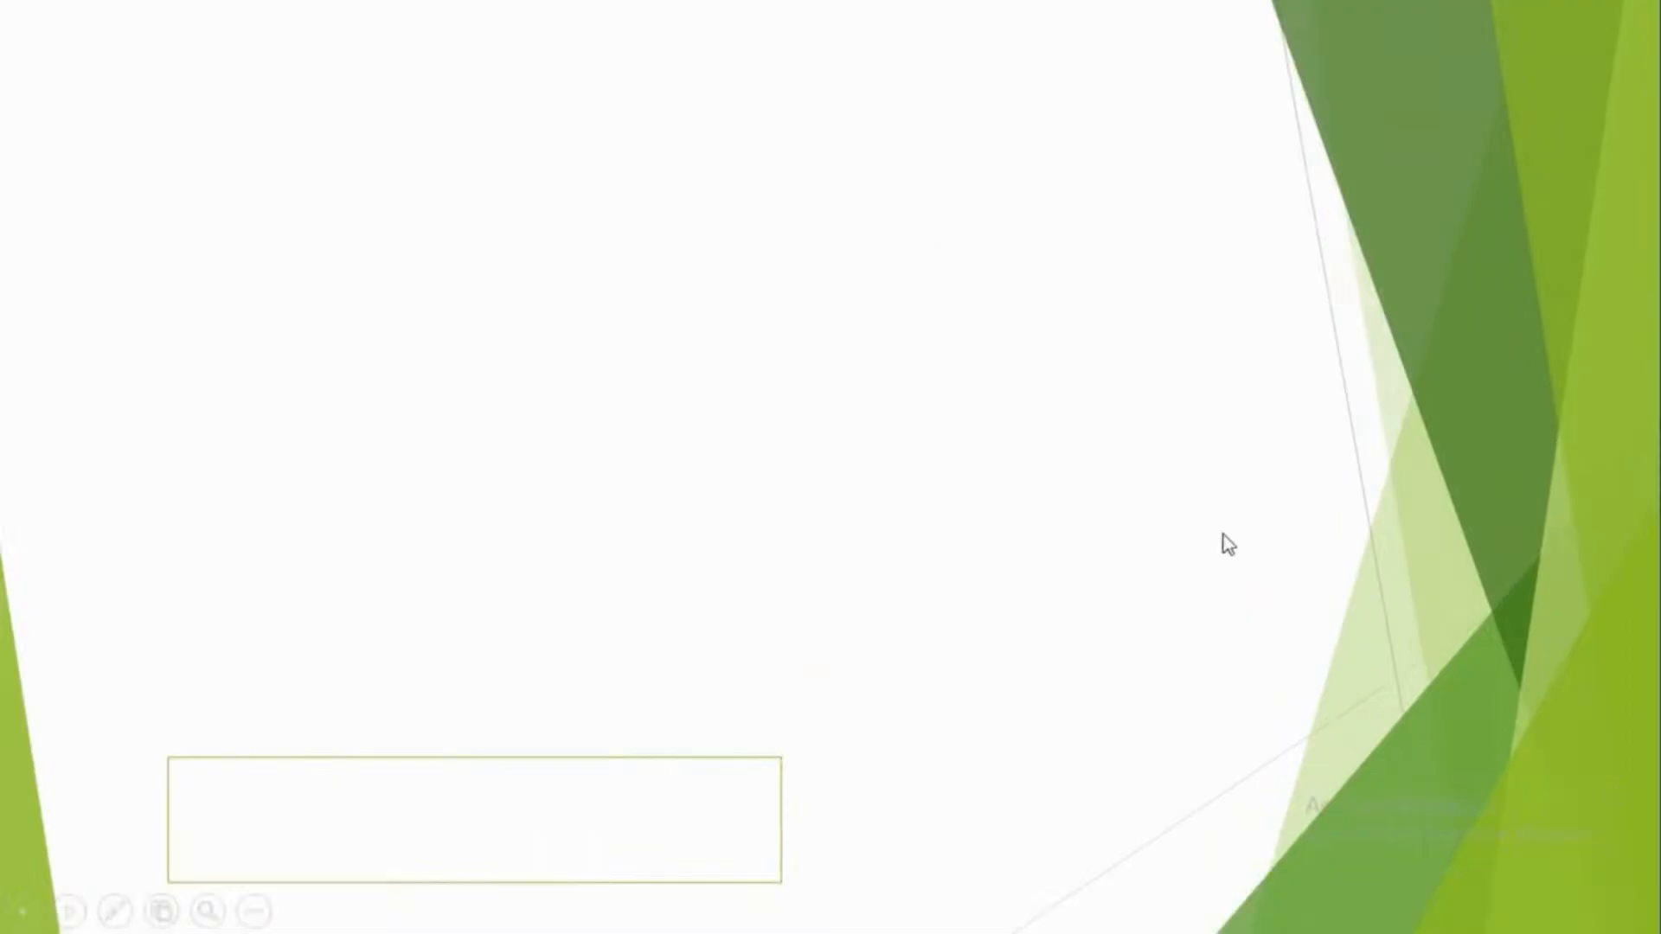
- Reveal the Miner's rule explanation and the cumulative damage formulas on the slide, and end the slide show
left_click(1223, 536)
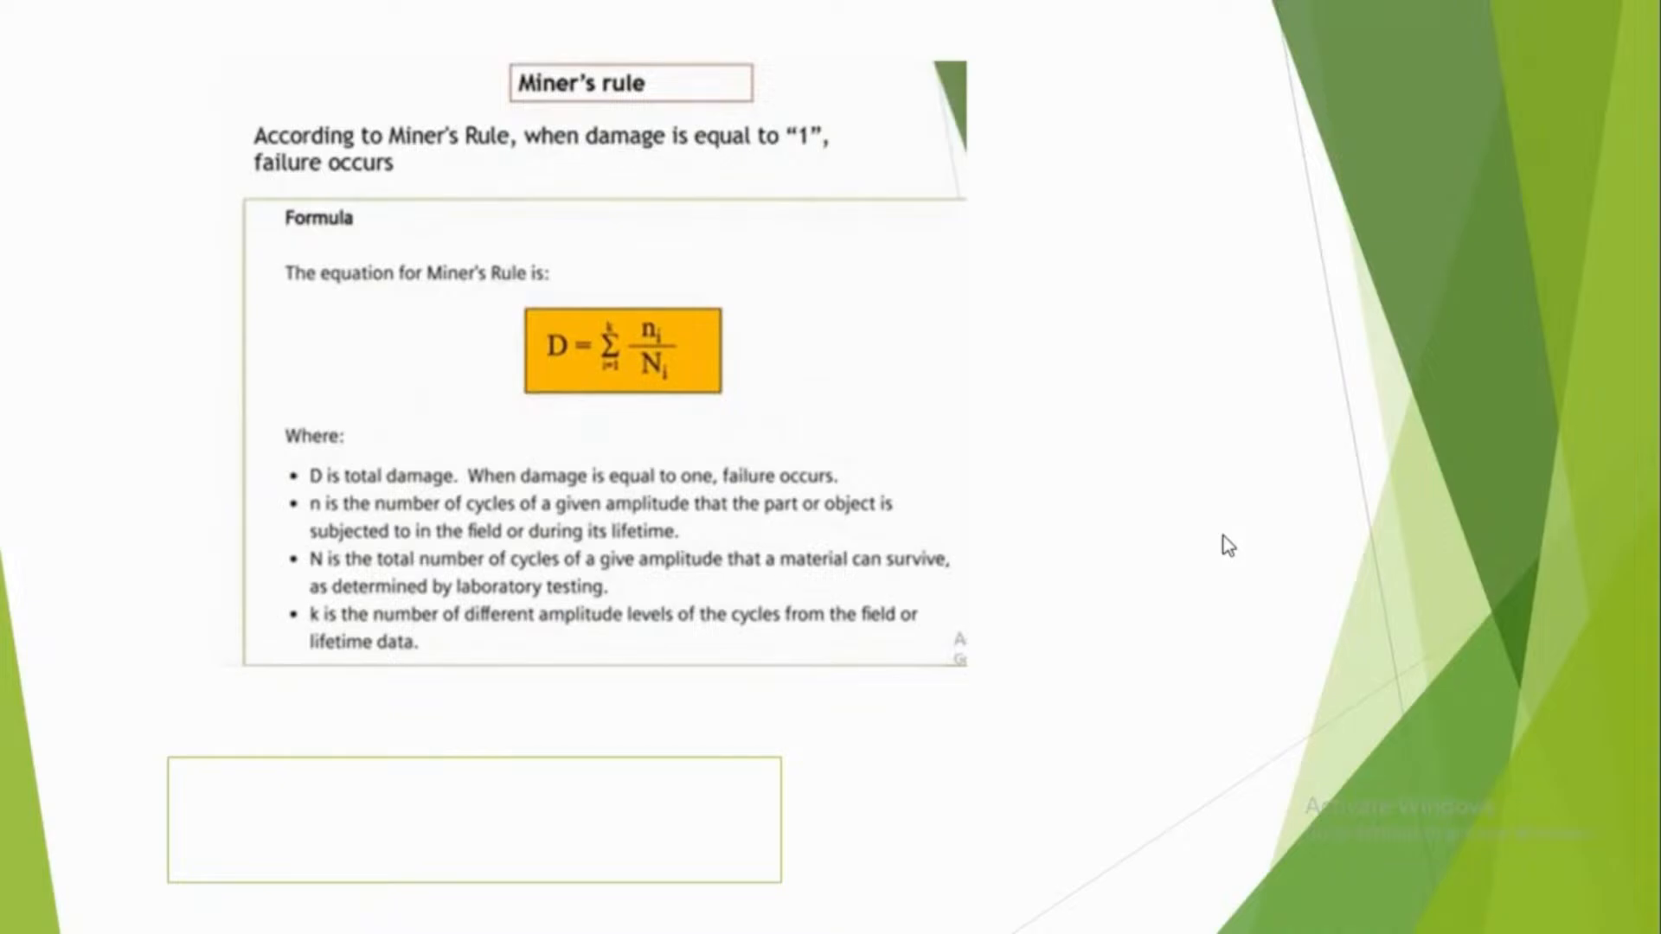
left_click(1223, 536)
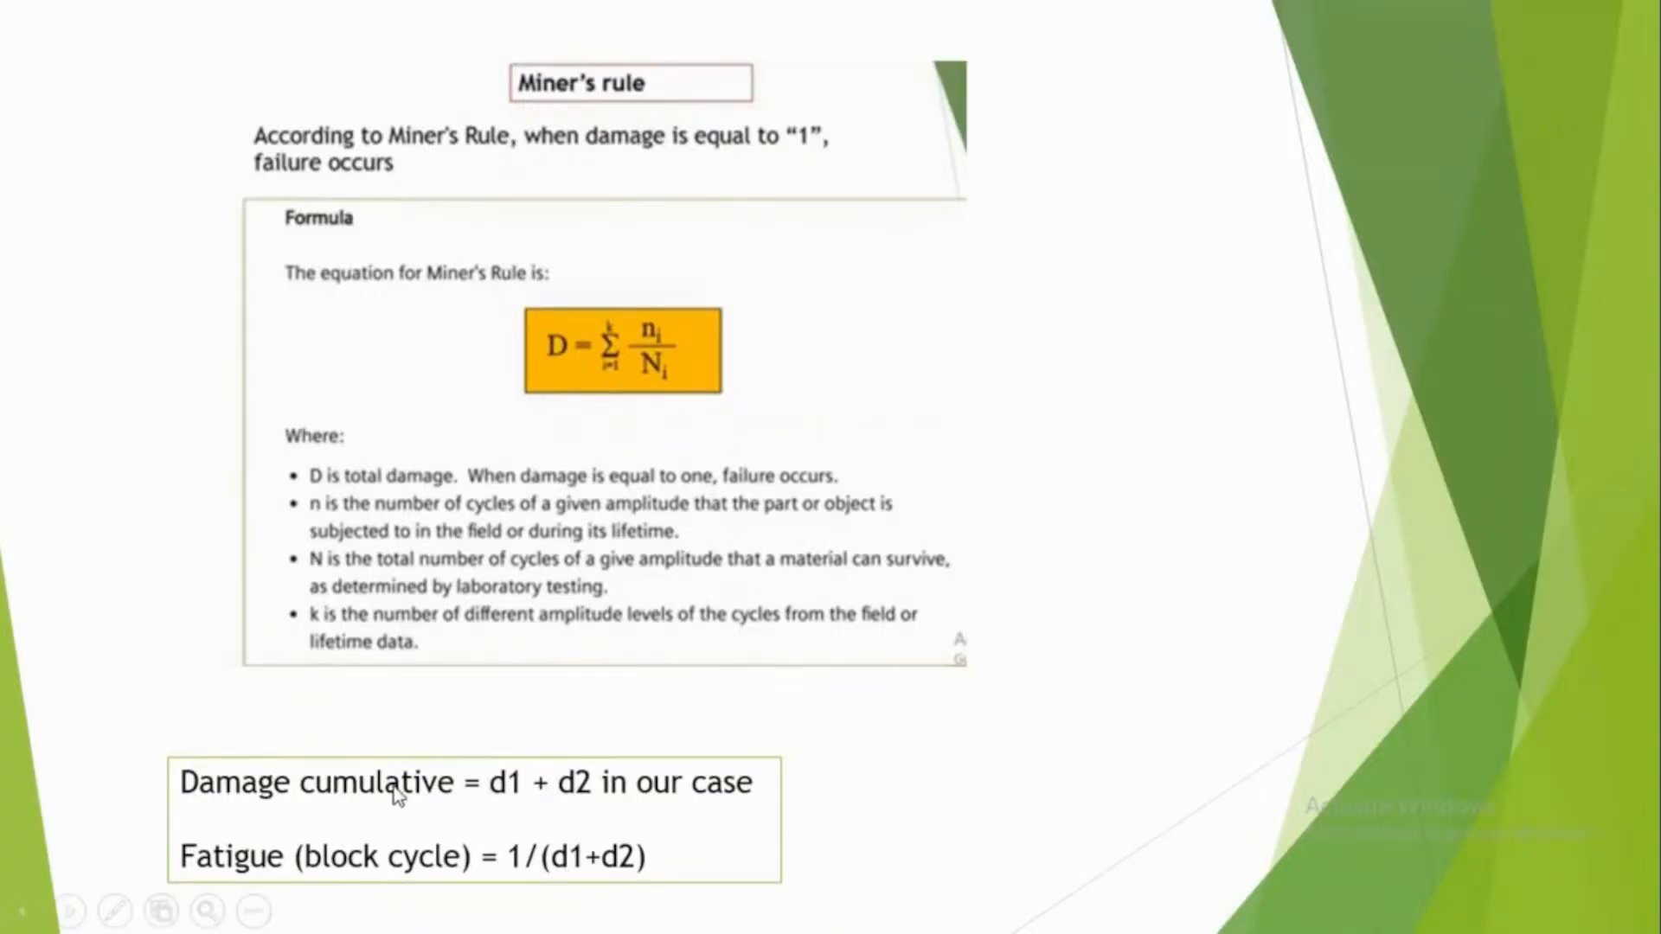
key("Escape")
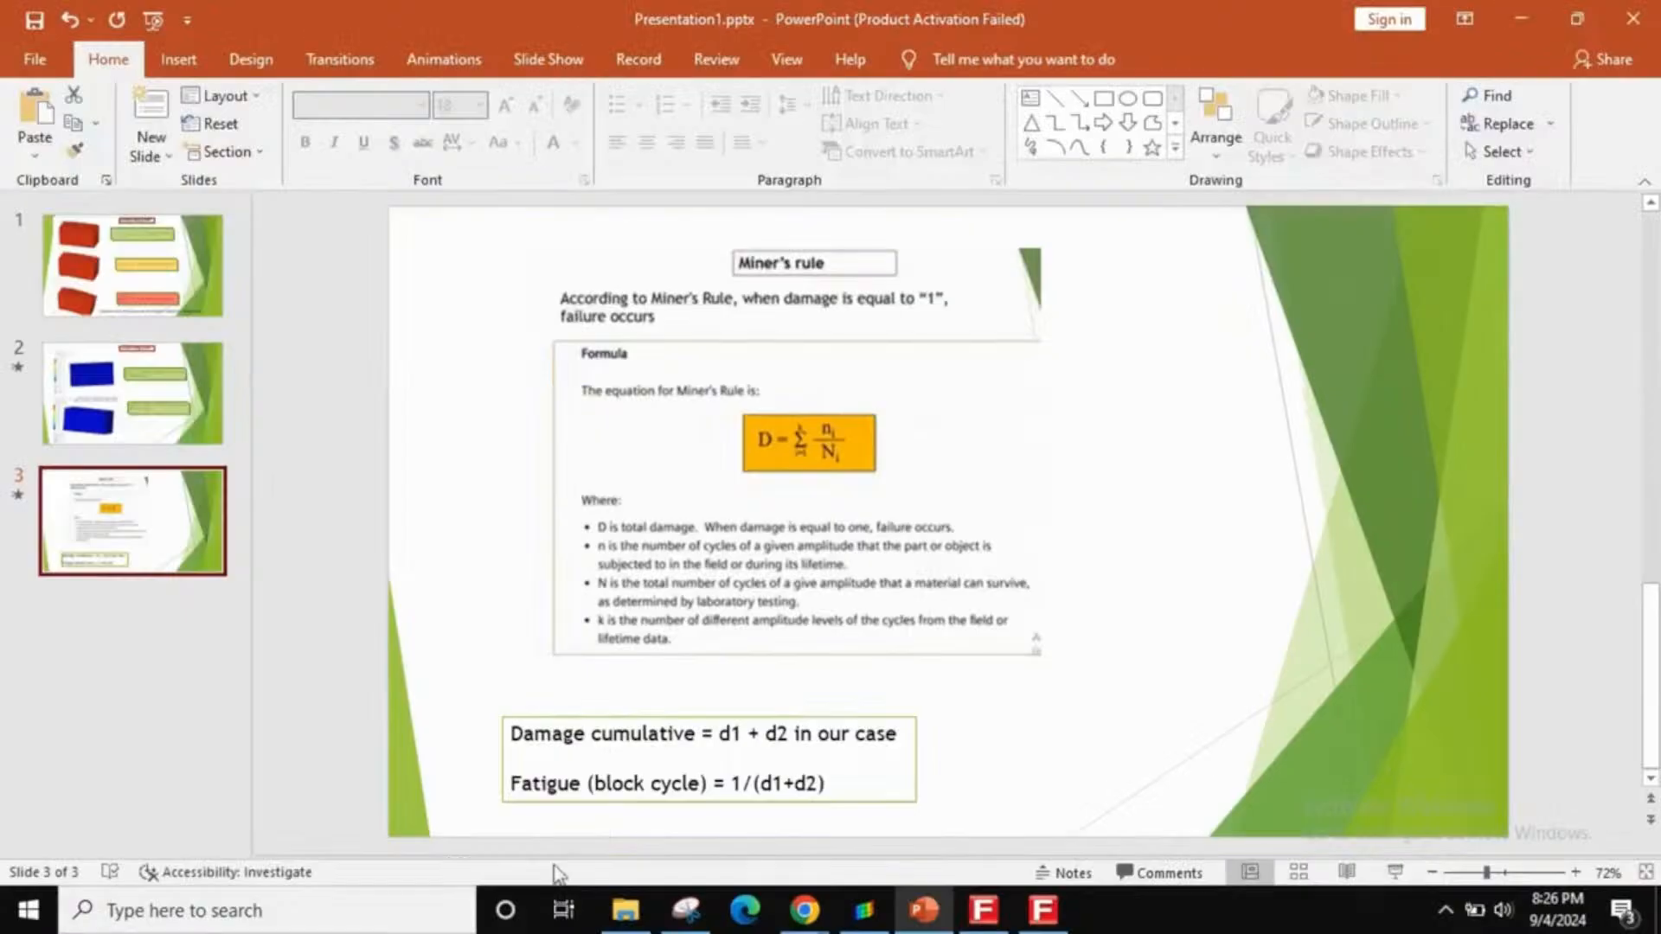
- Switch to HyperWorks, discard the vertical and axial models, and expand the emptied vertical load window to fill the page
left_click(864, 909)
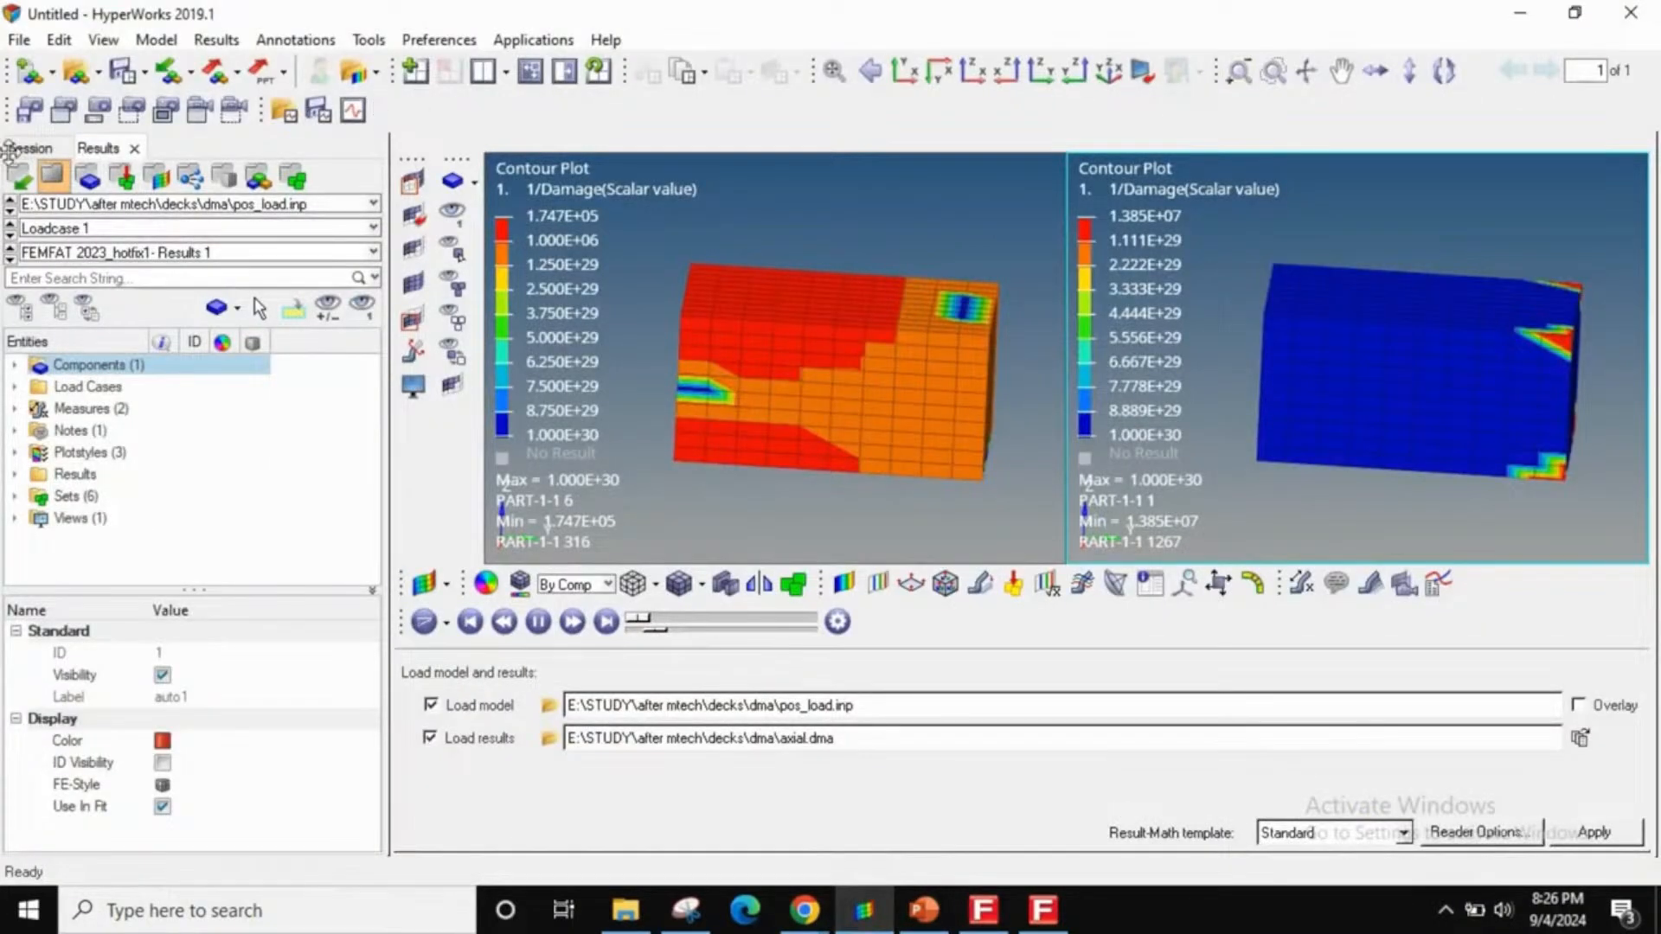
left_click(30, 71)
left_click(914, 543)
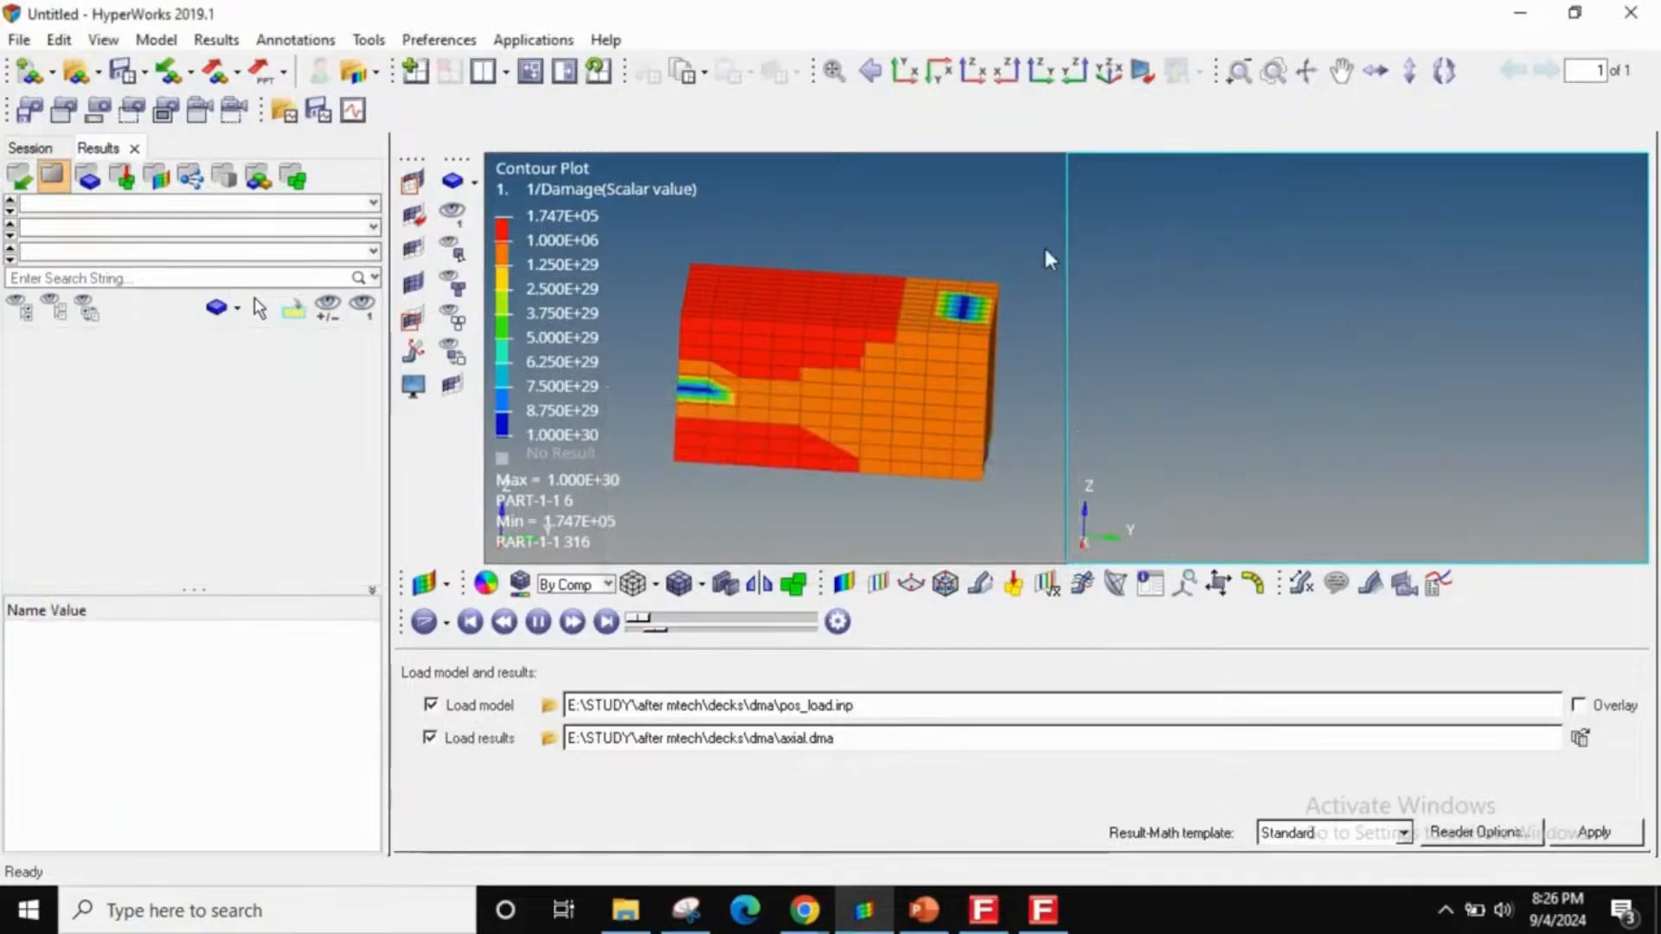
left_click(972, 238)
left_click(31, 71)
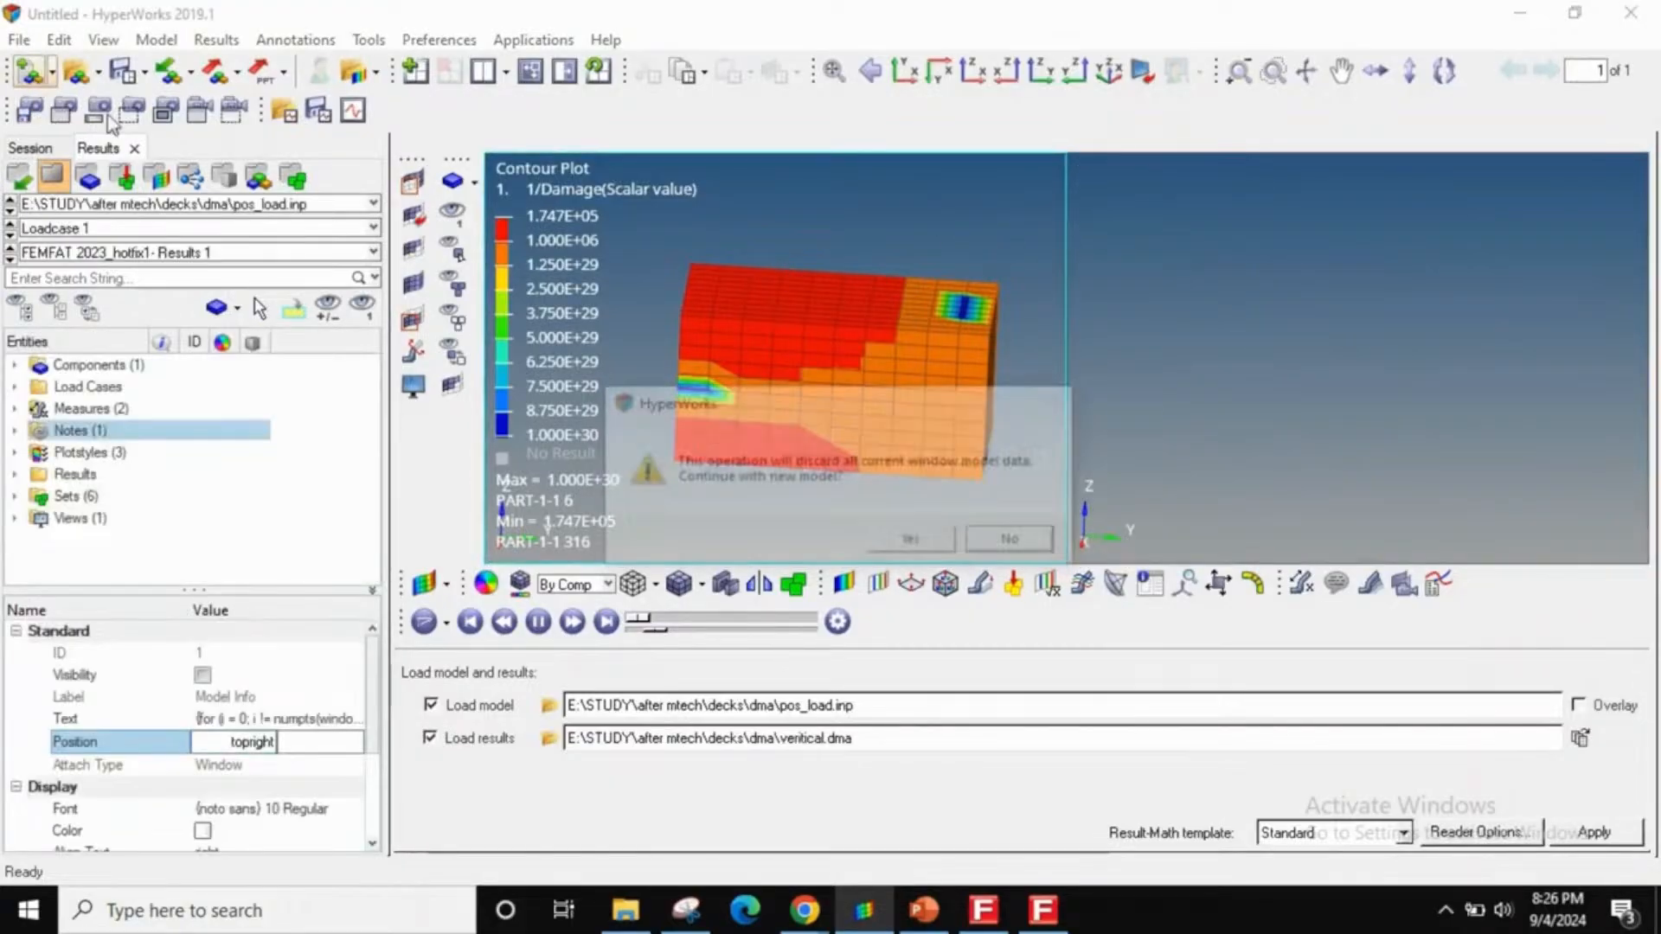
left_click(908, 543)
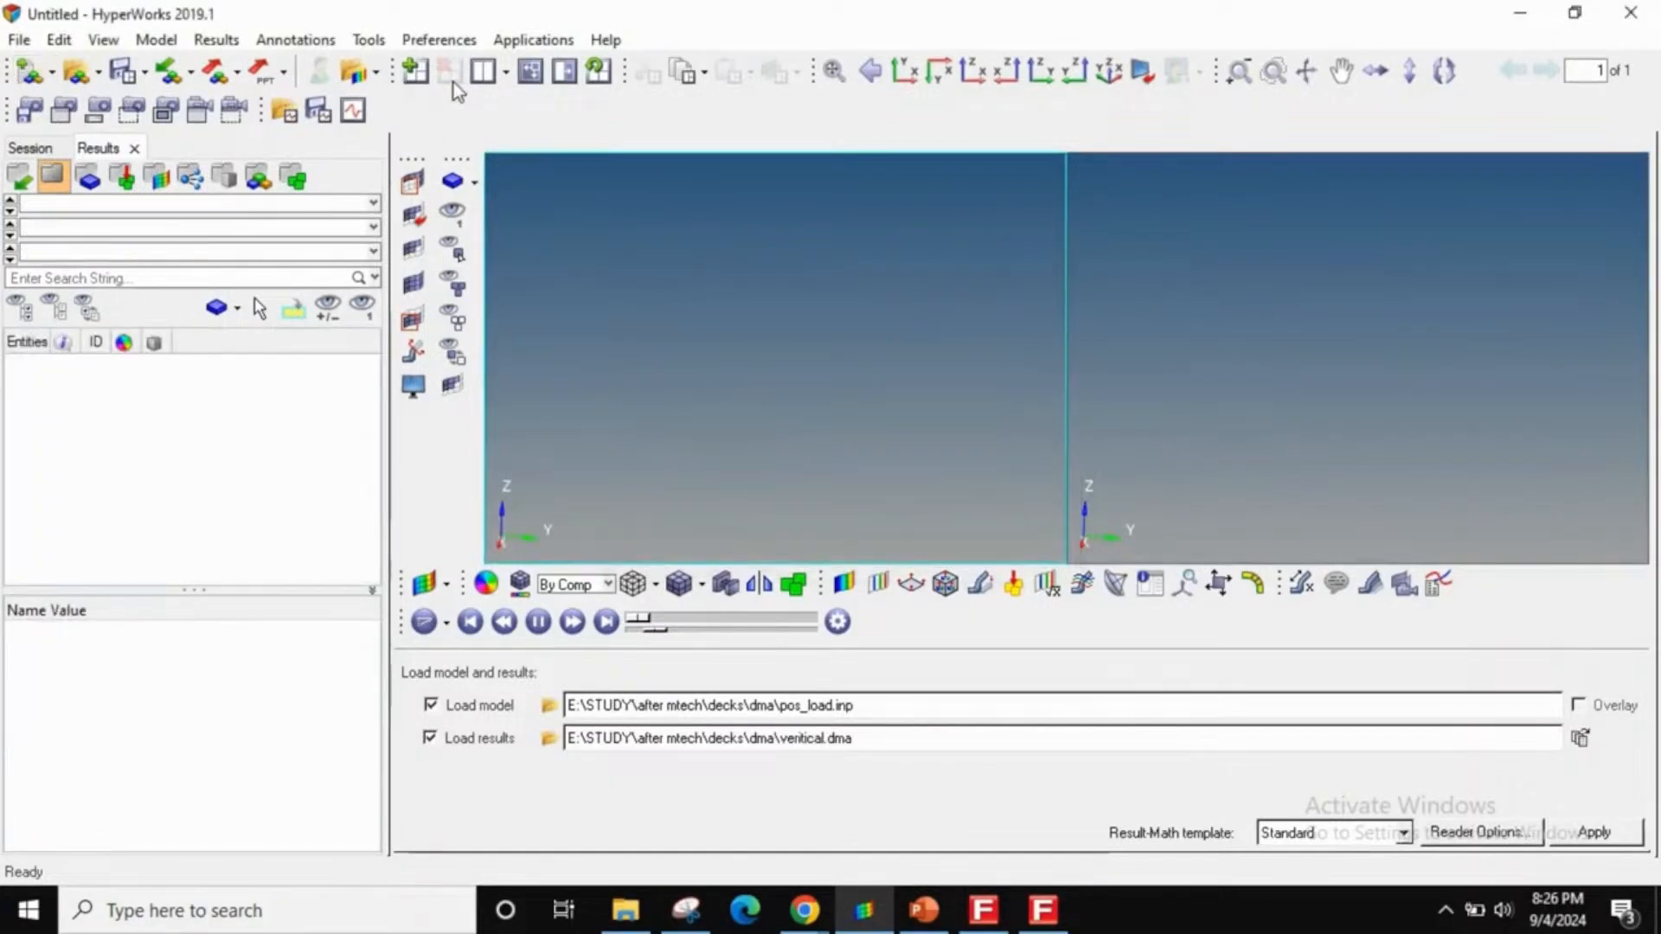
left_click(530, 71)
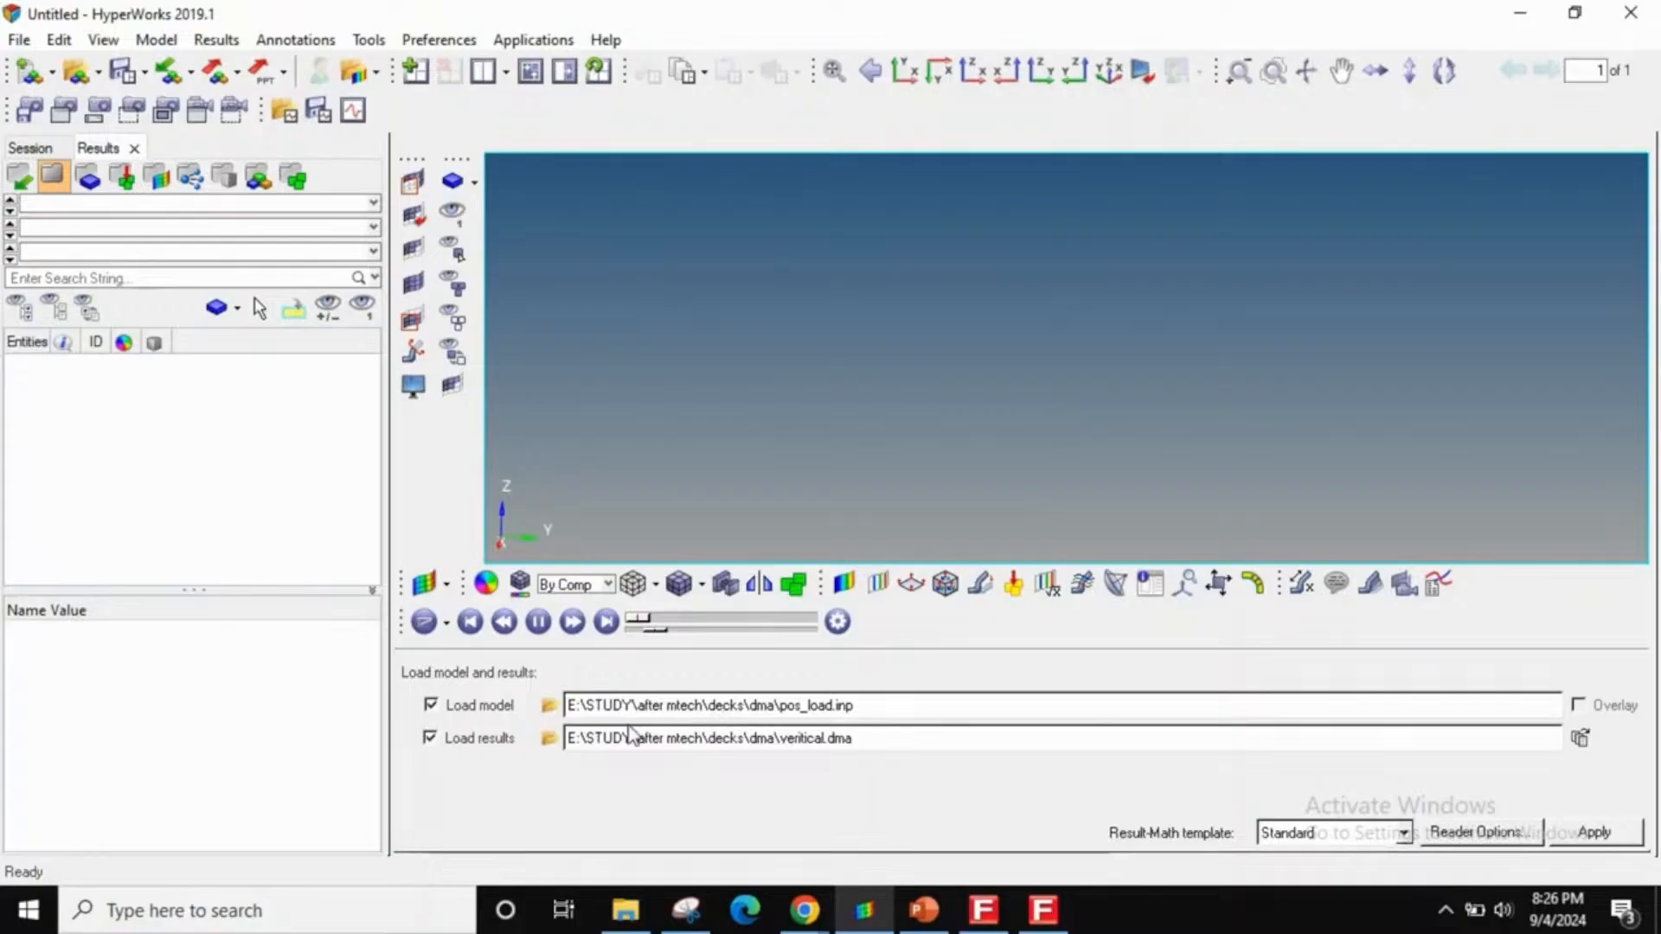
- Remove veritical.dma from the result file list
left_click(1580, 740)
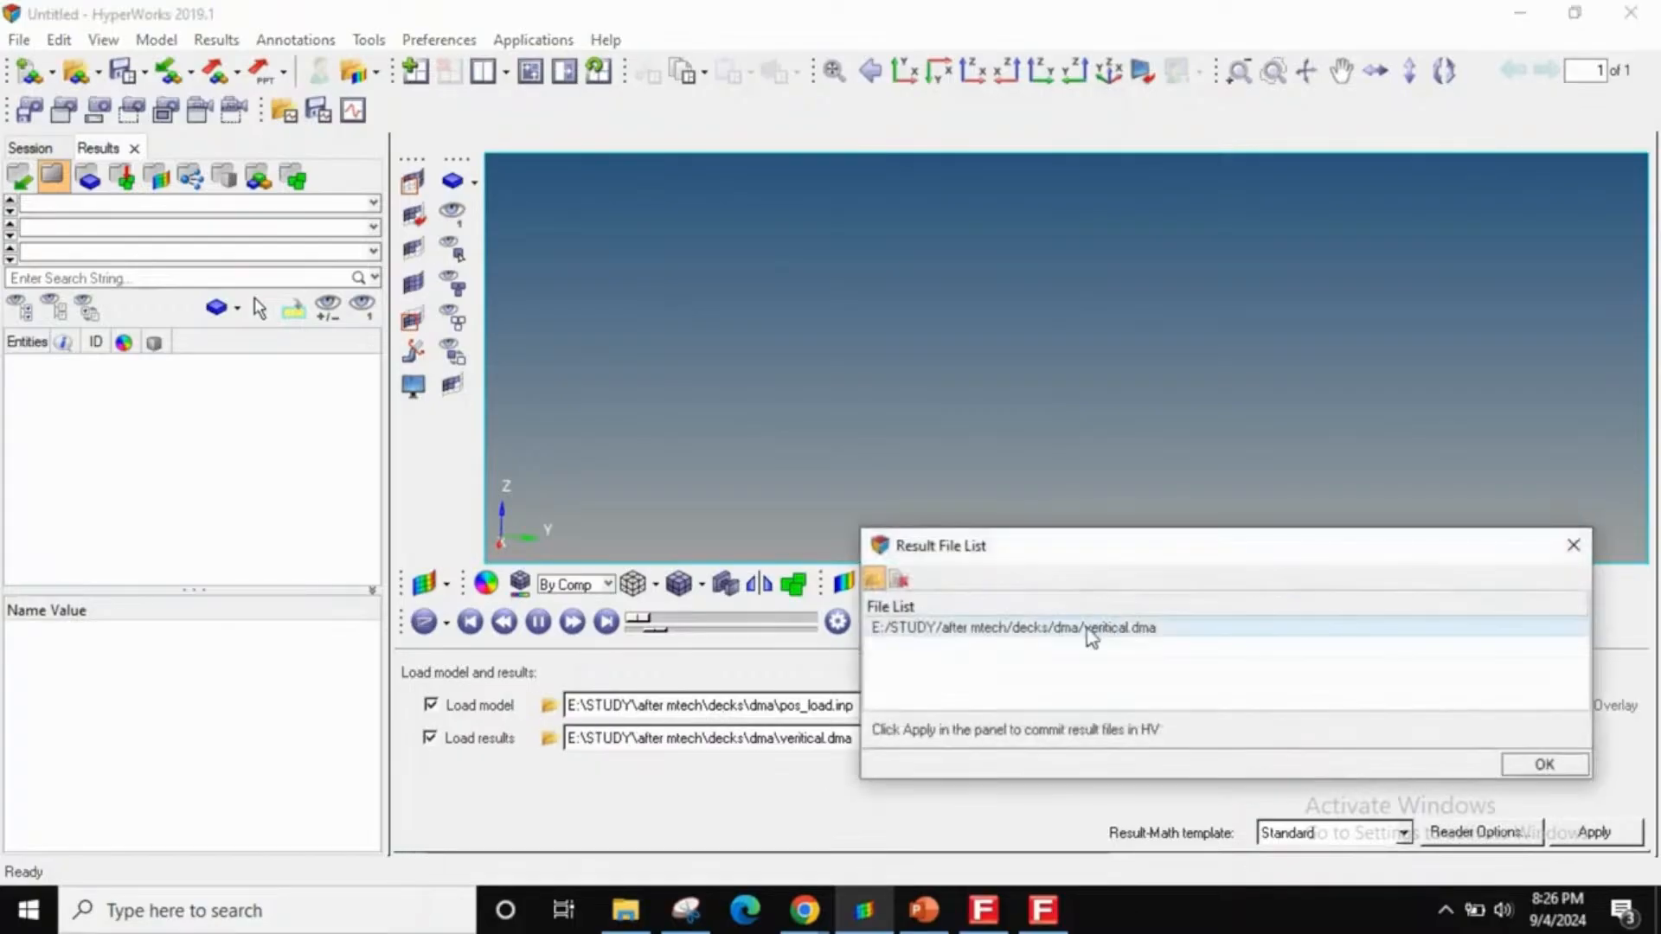
left_click(875, 579)
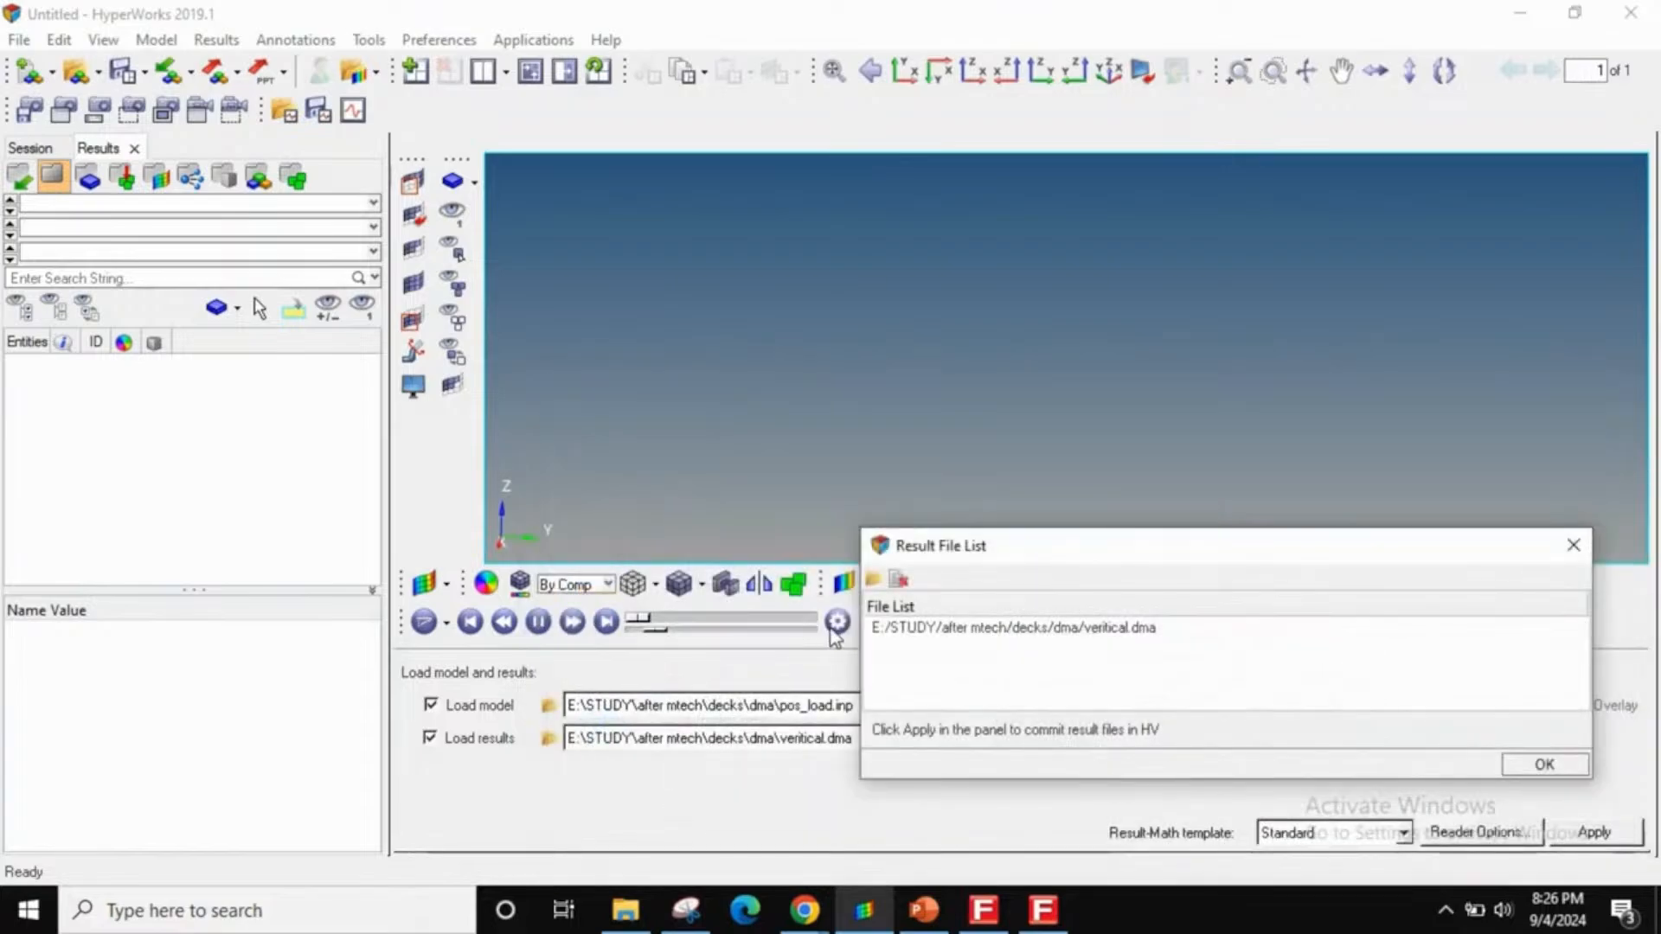
left_click(875, 632)
left_click(899, 580)
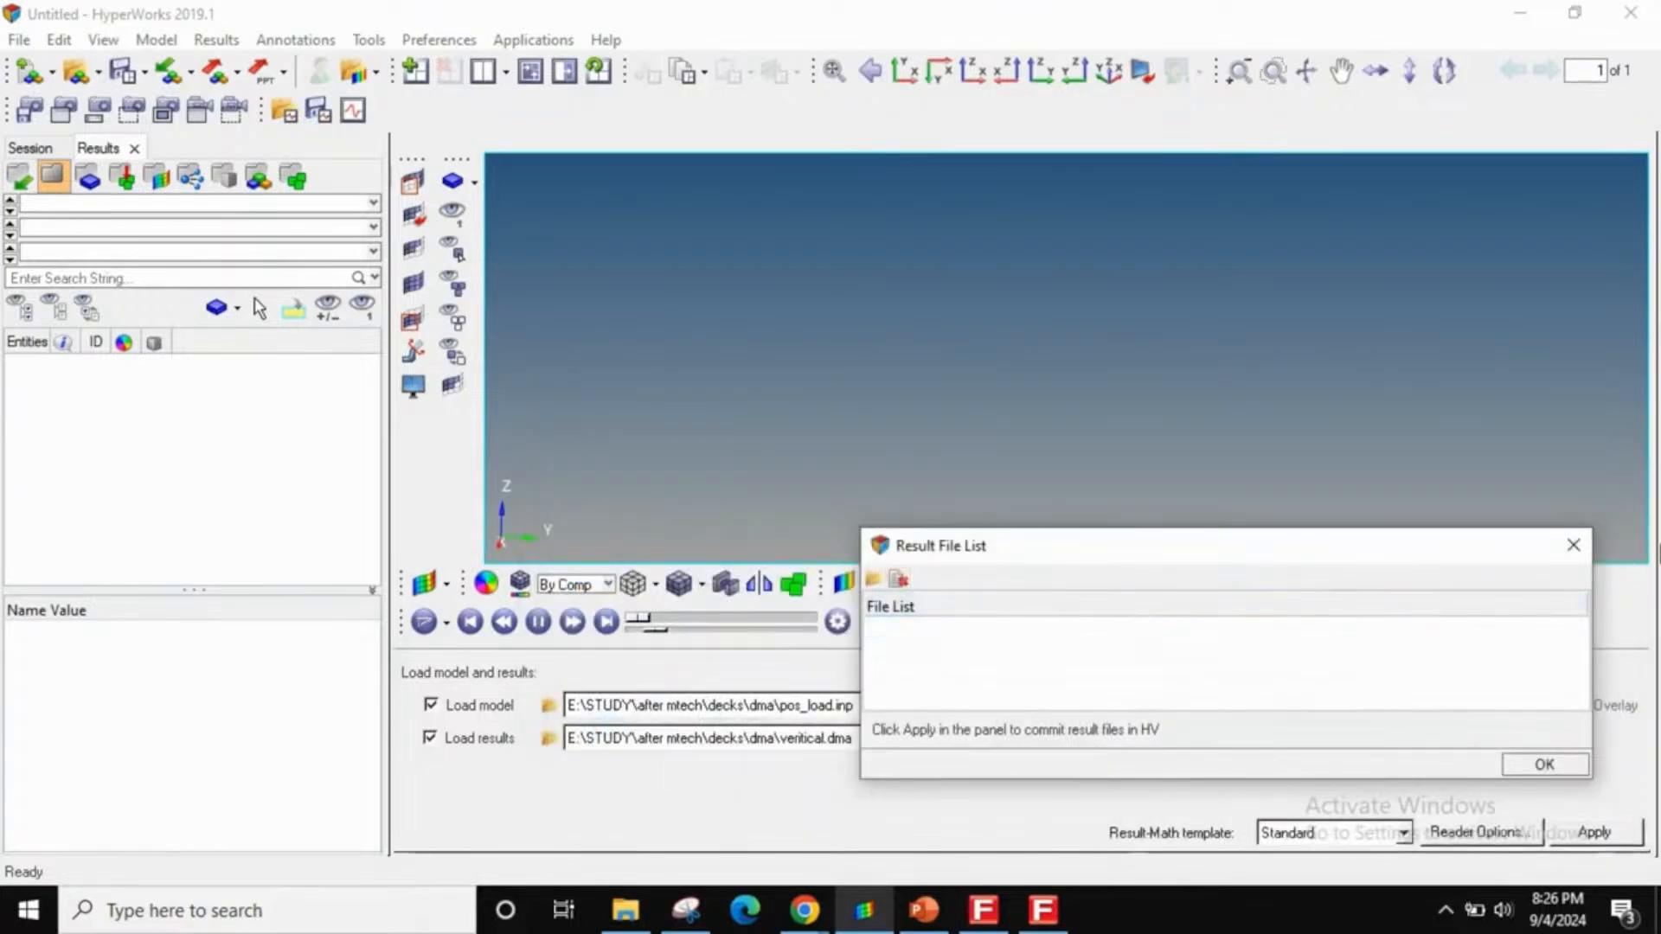
left_click(1573, 544)
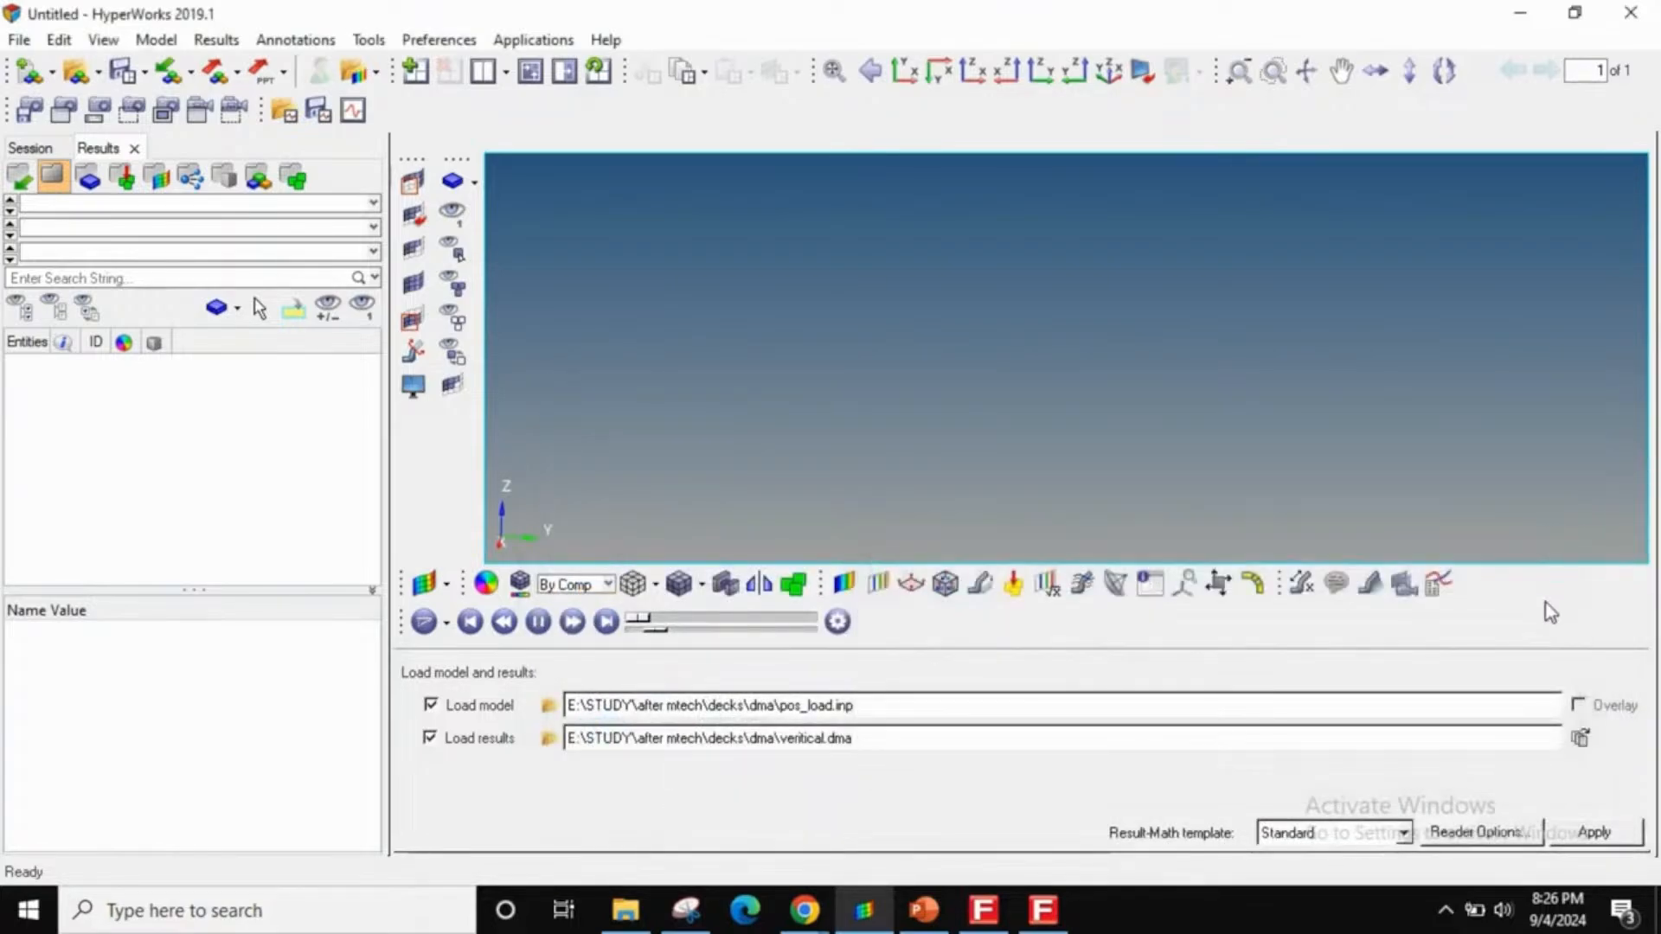
left_click(1579, 738)
left_click(917, 610)
left_click(899, 568)
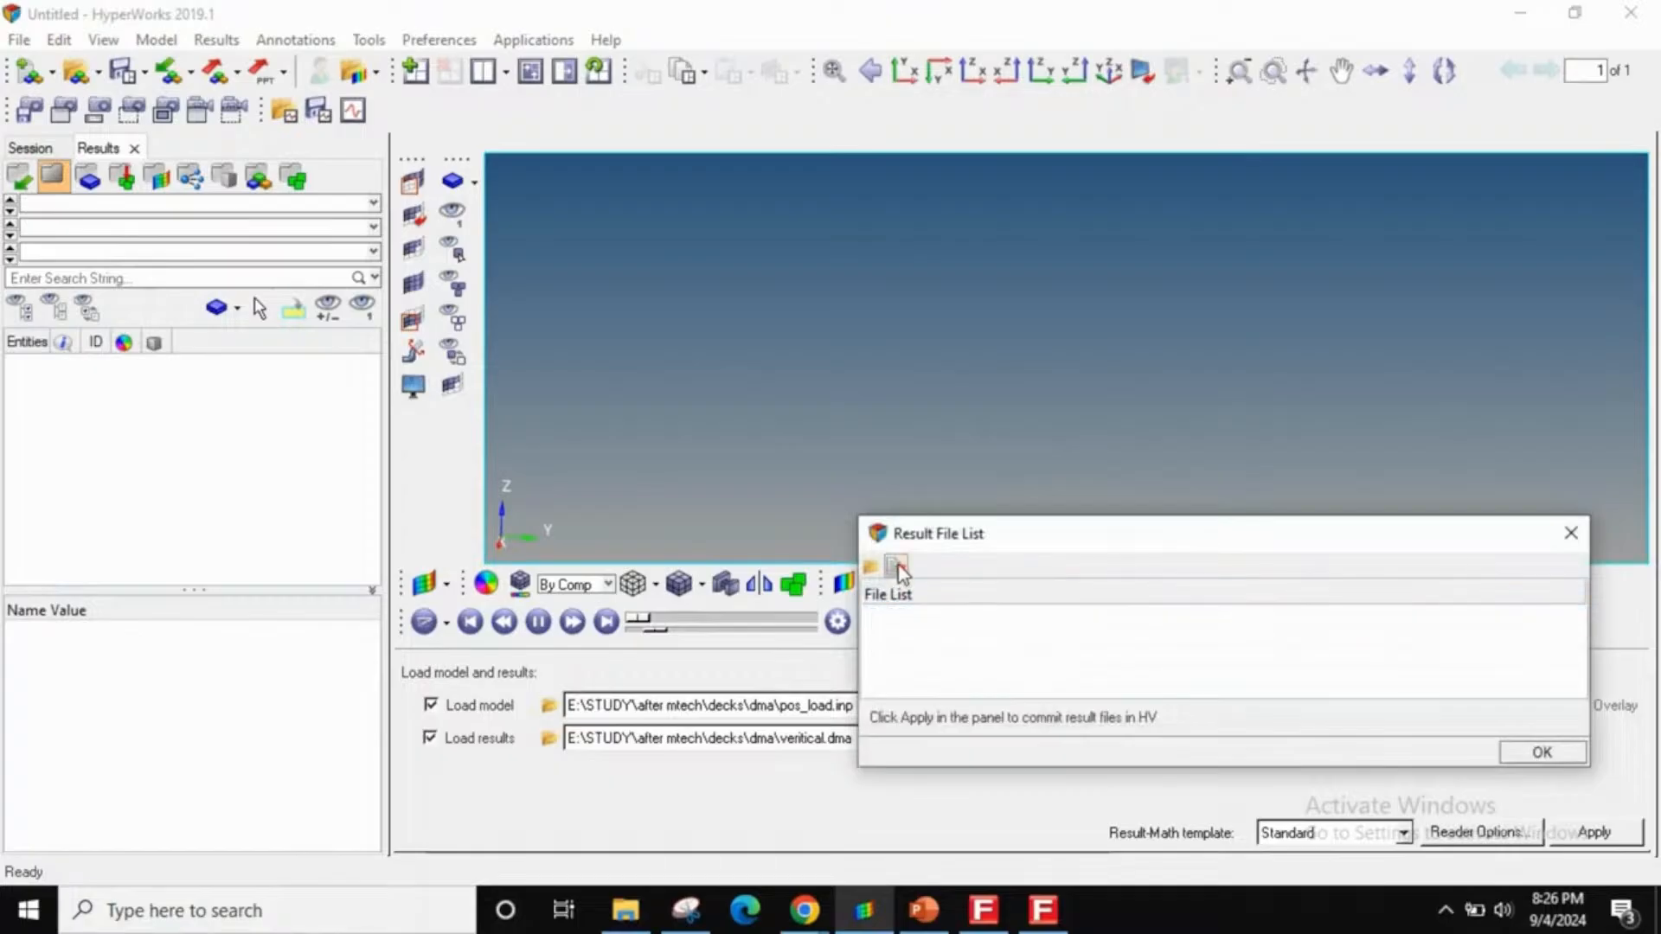
- Add both axial.dma and veritical.dma from the dma folder to the result file list
left_click(871, 567)
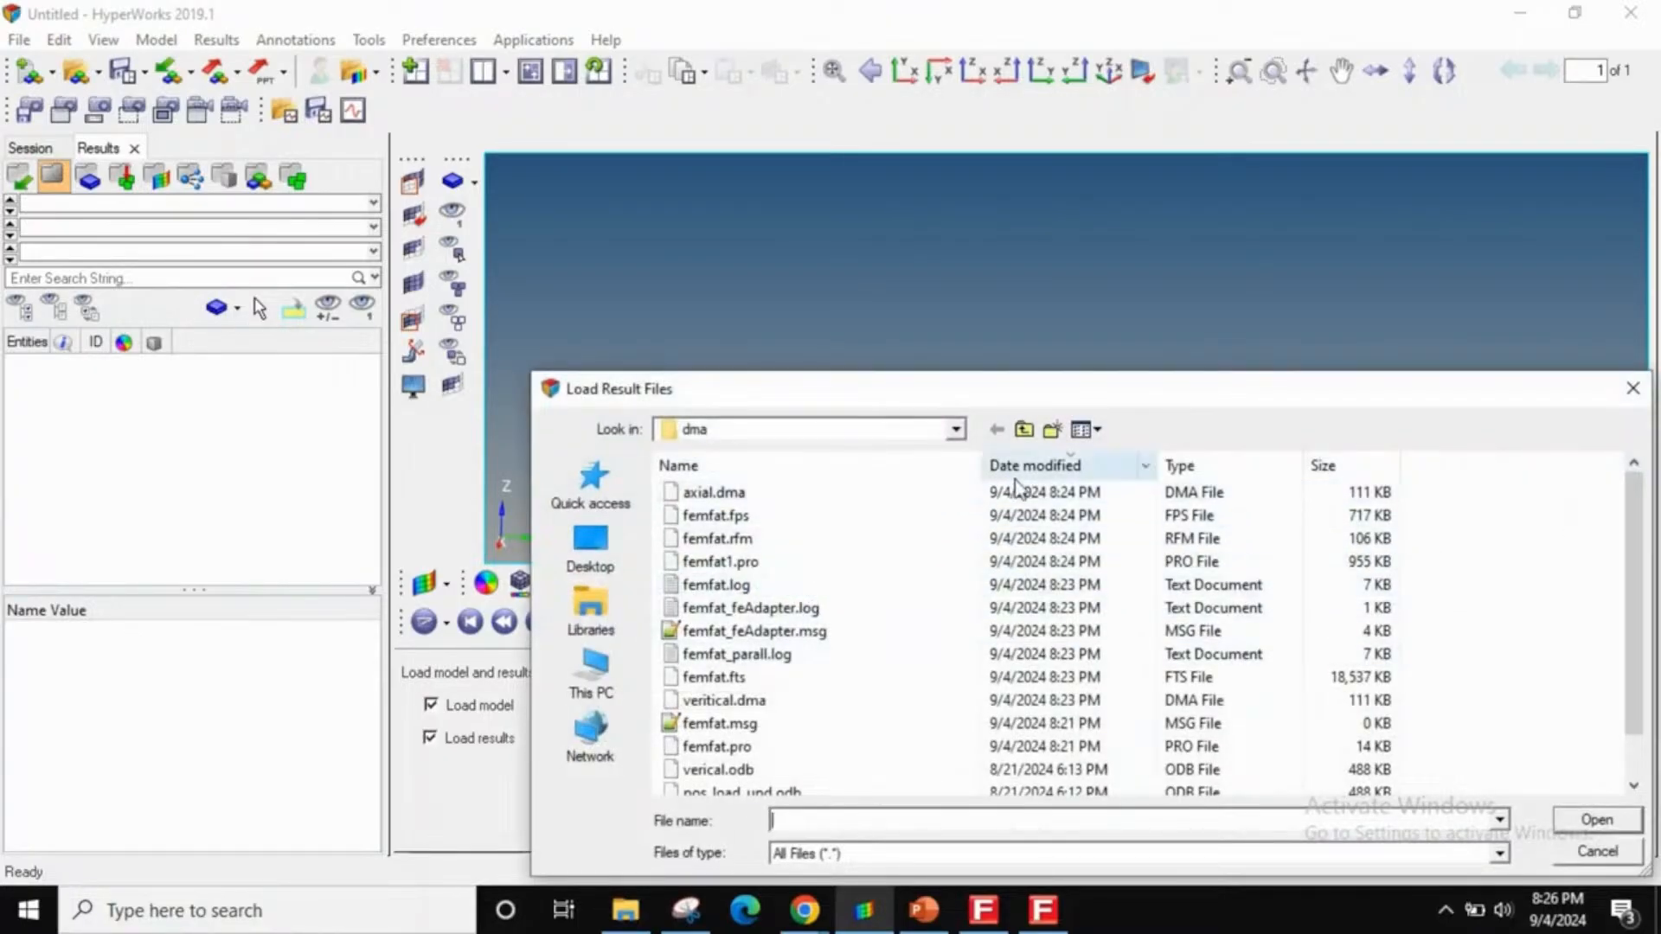
left_click(1256, 469)
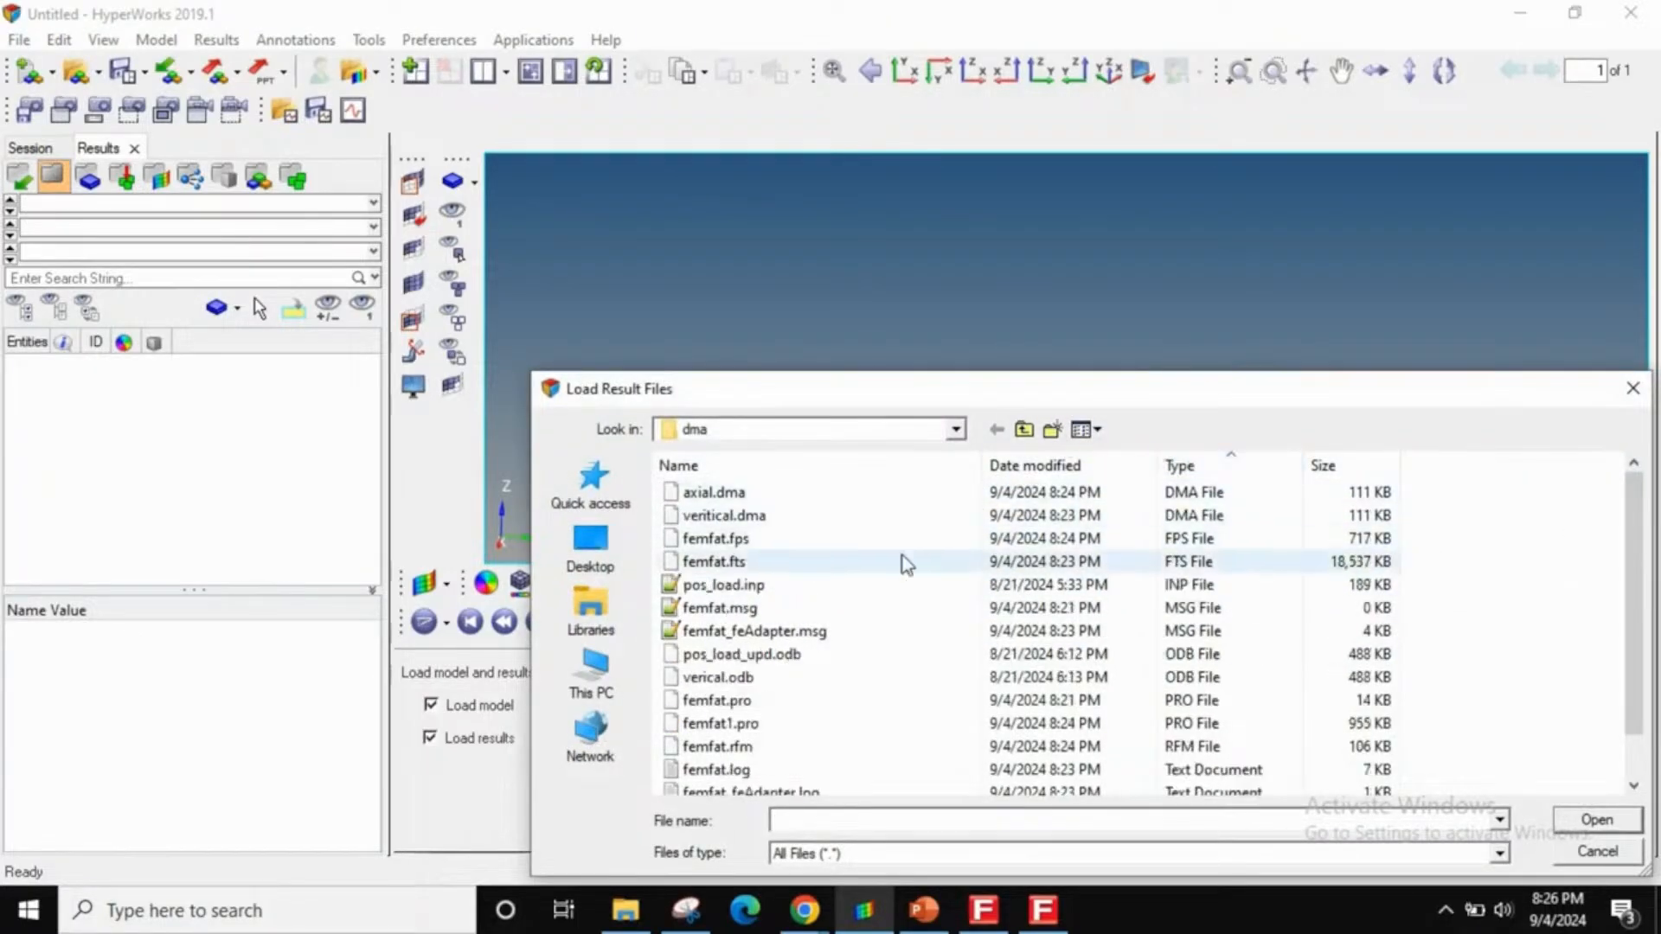
left_click(794, 516)
left_click(784, 489, "shift")
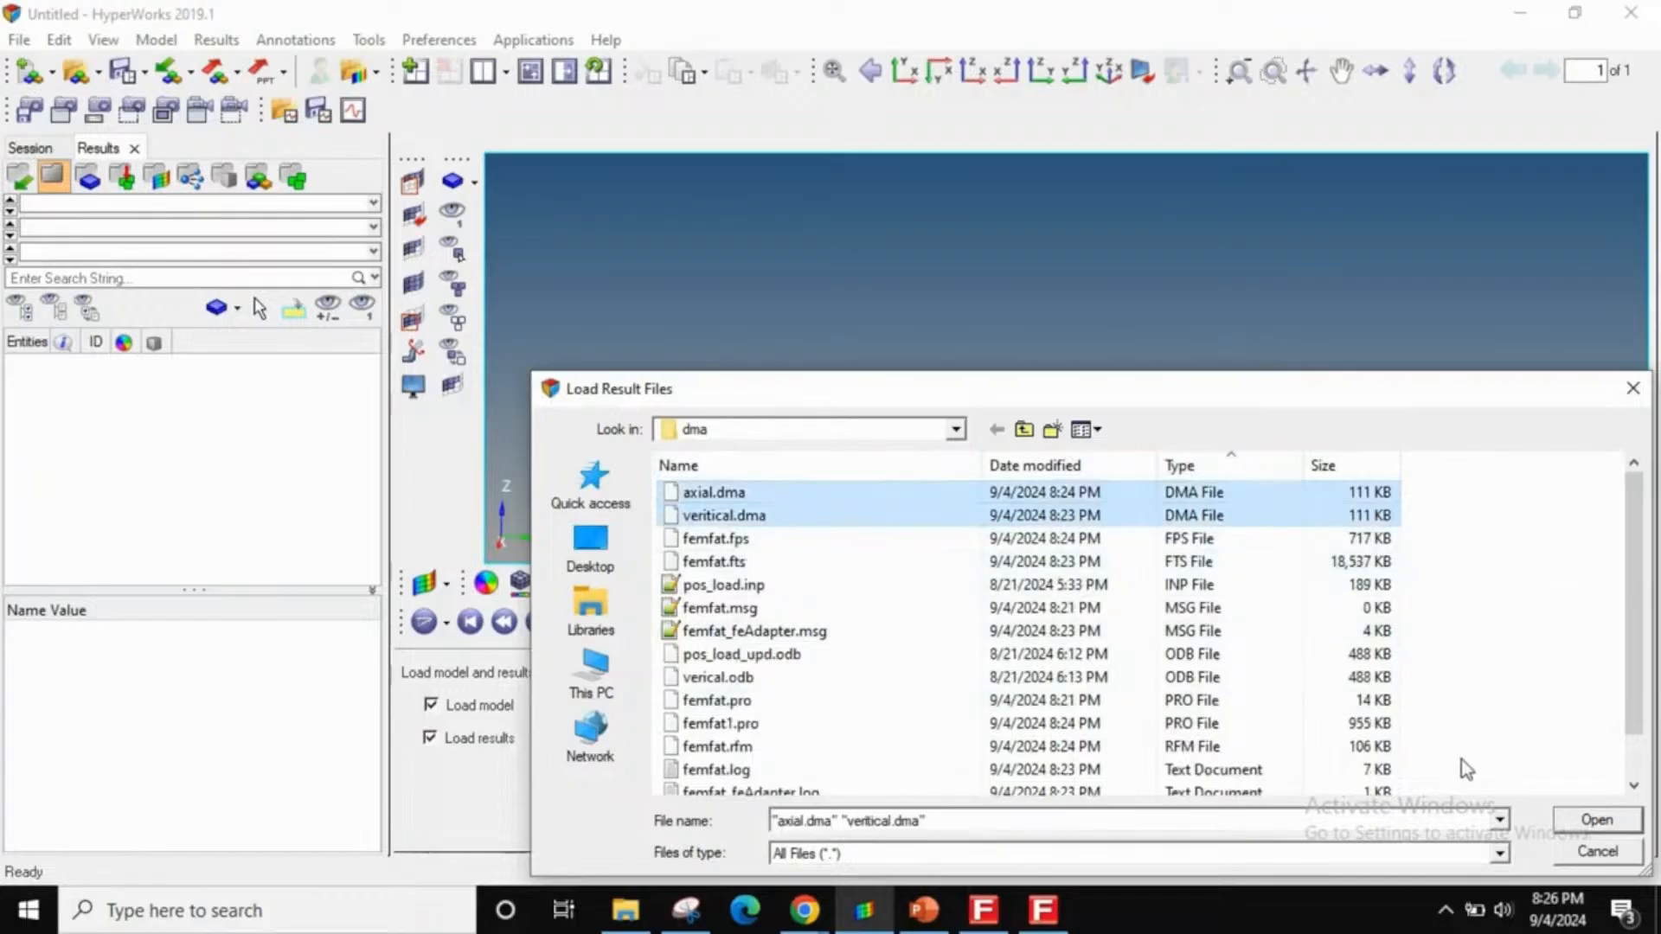
left_click(1596, 819)
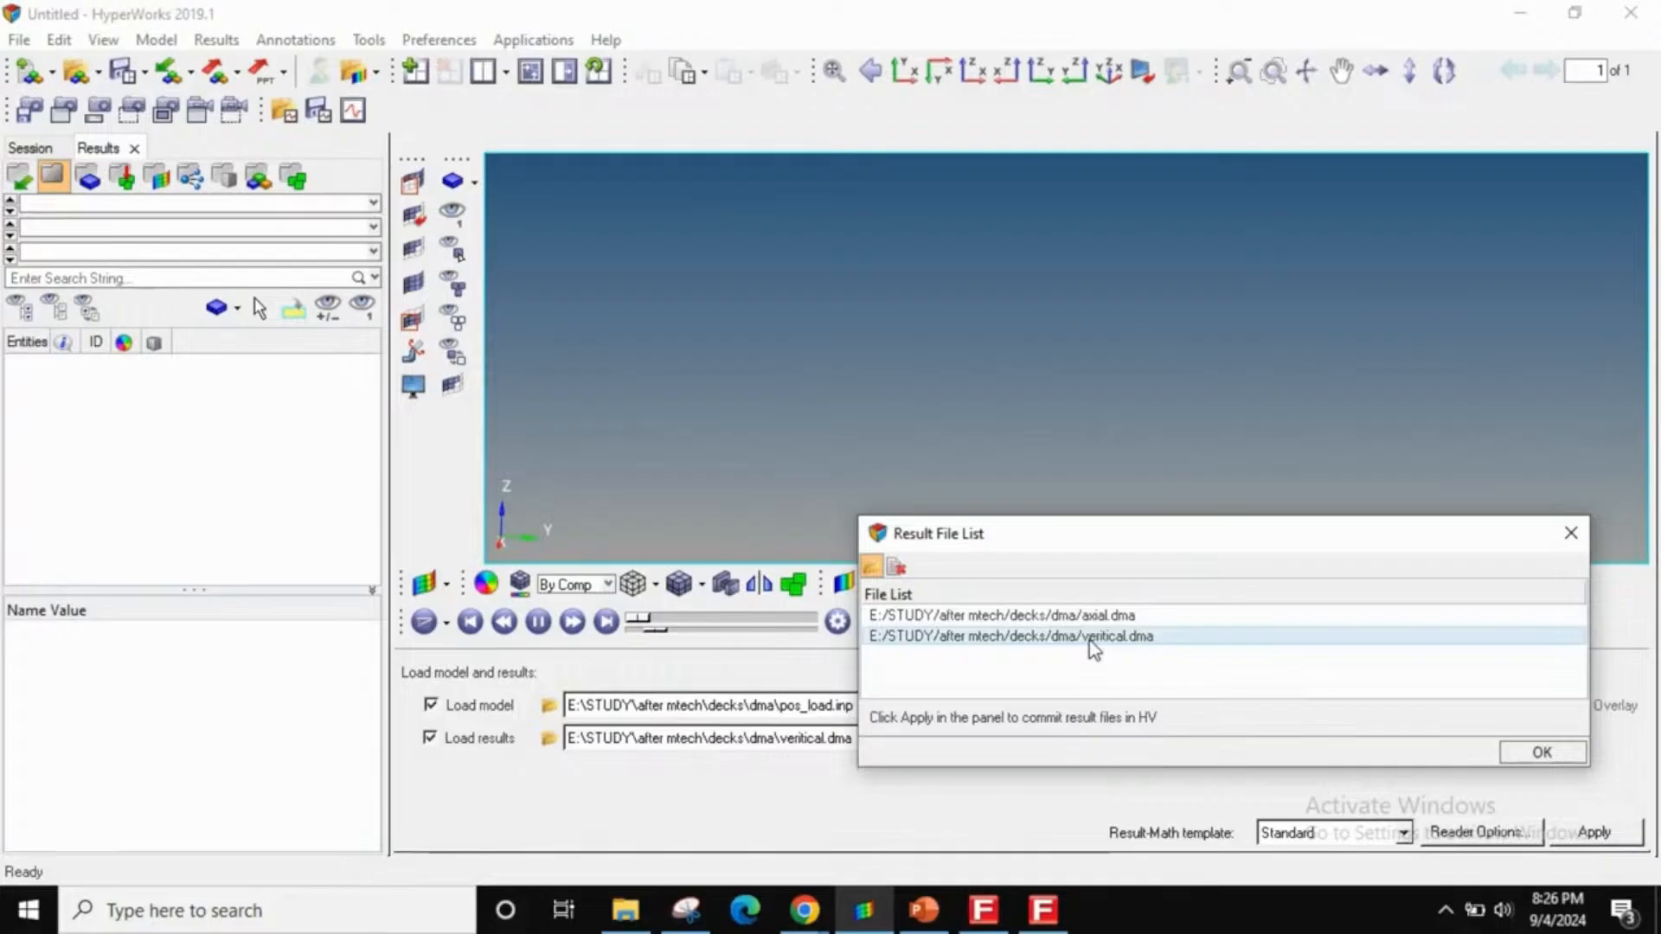
left_click(1547, 752)
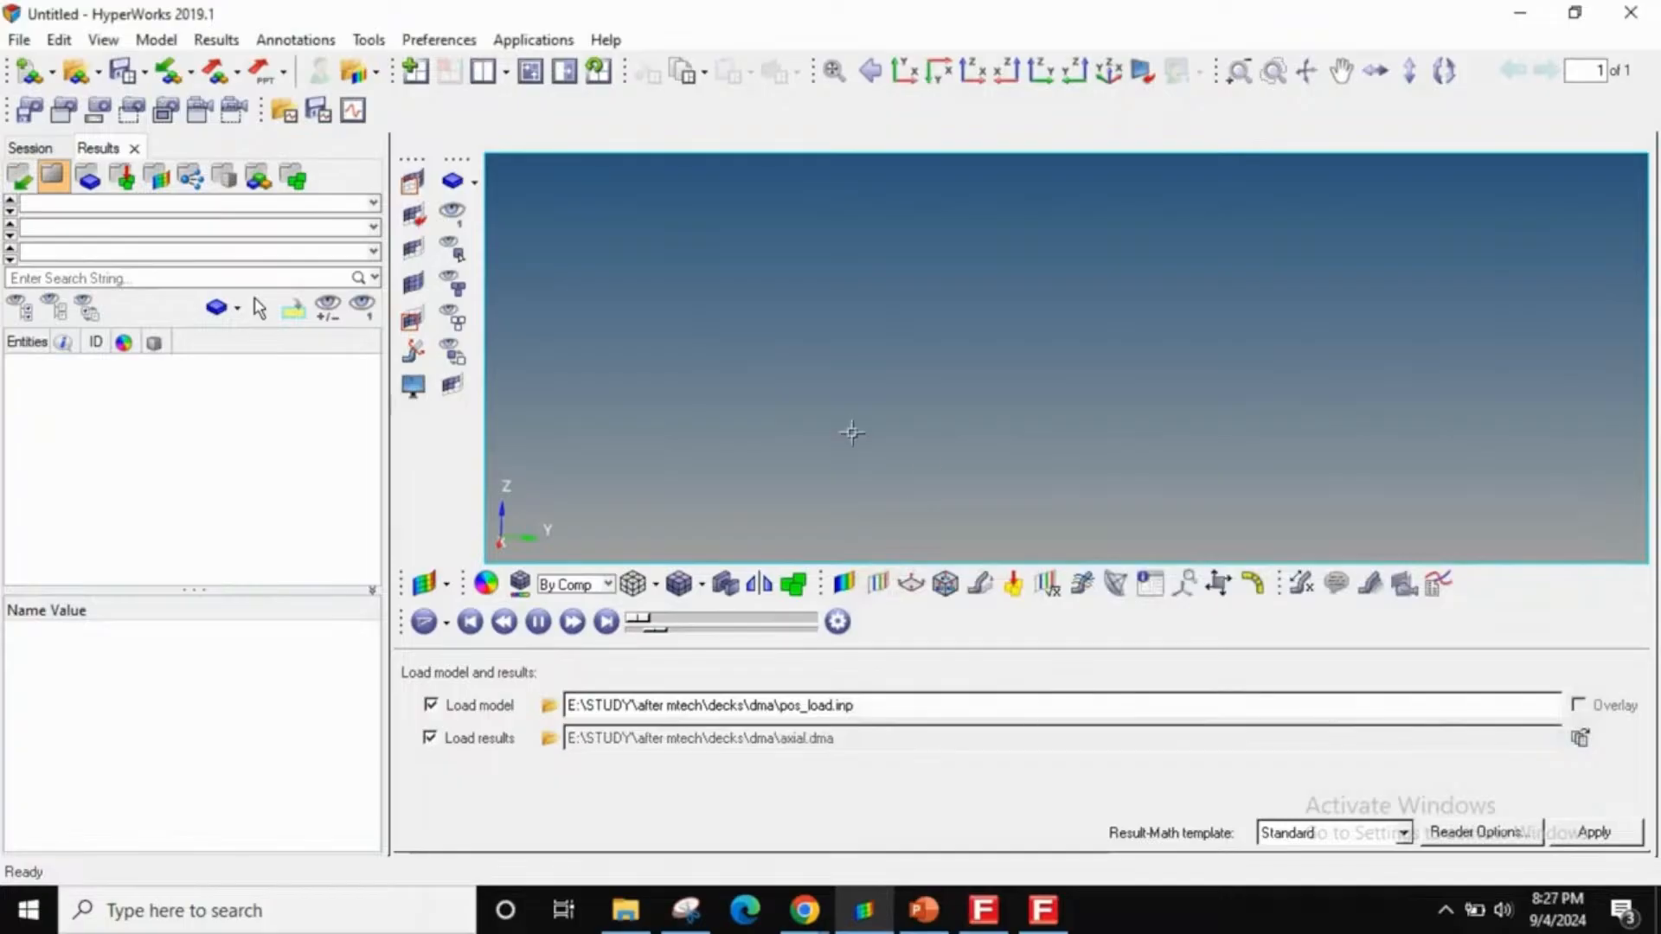
- Load pos_load.inp with the listed result files and display the model with mesh lines
left_click(1570, 834)
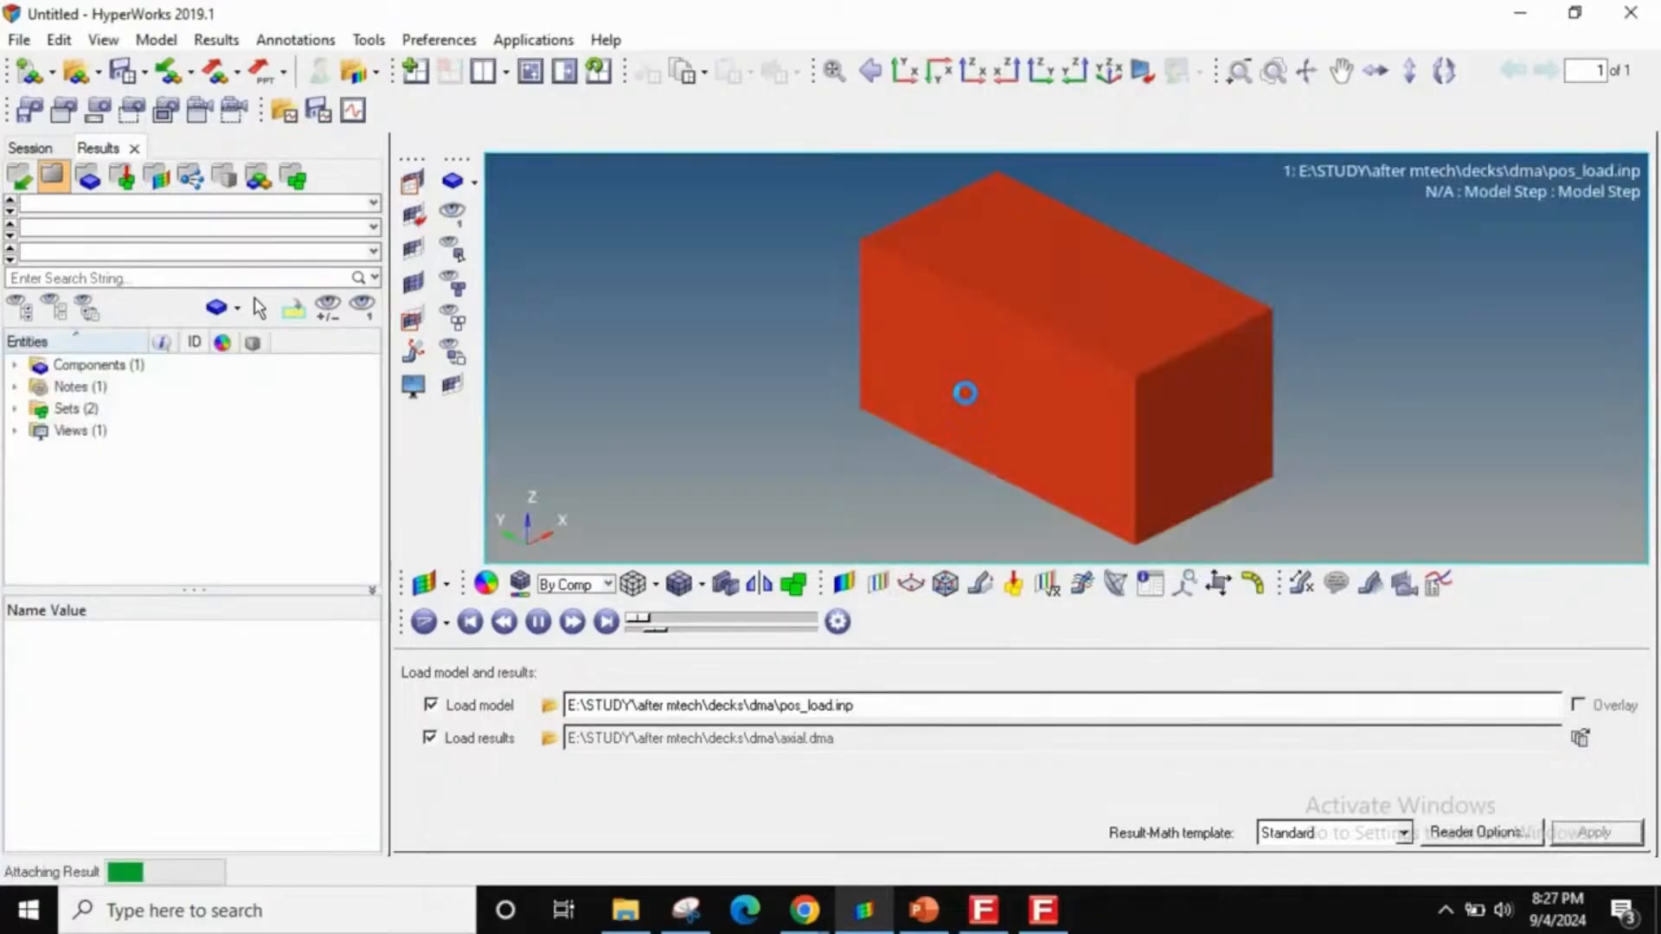
left_click_drag(1104, 381, 798, 329, "ctrl")
left_click(683, 585)
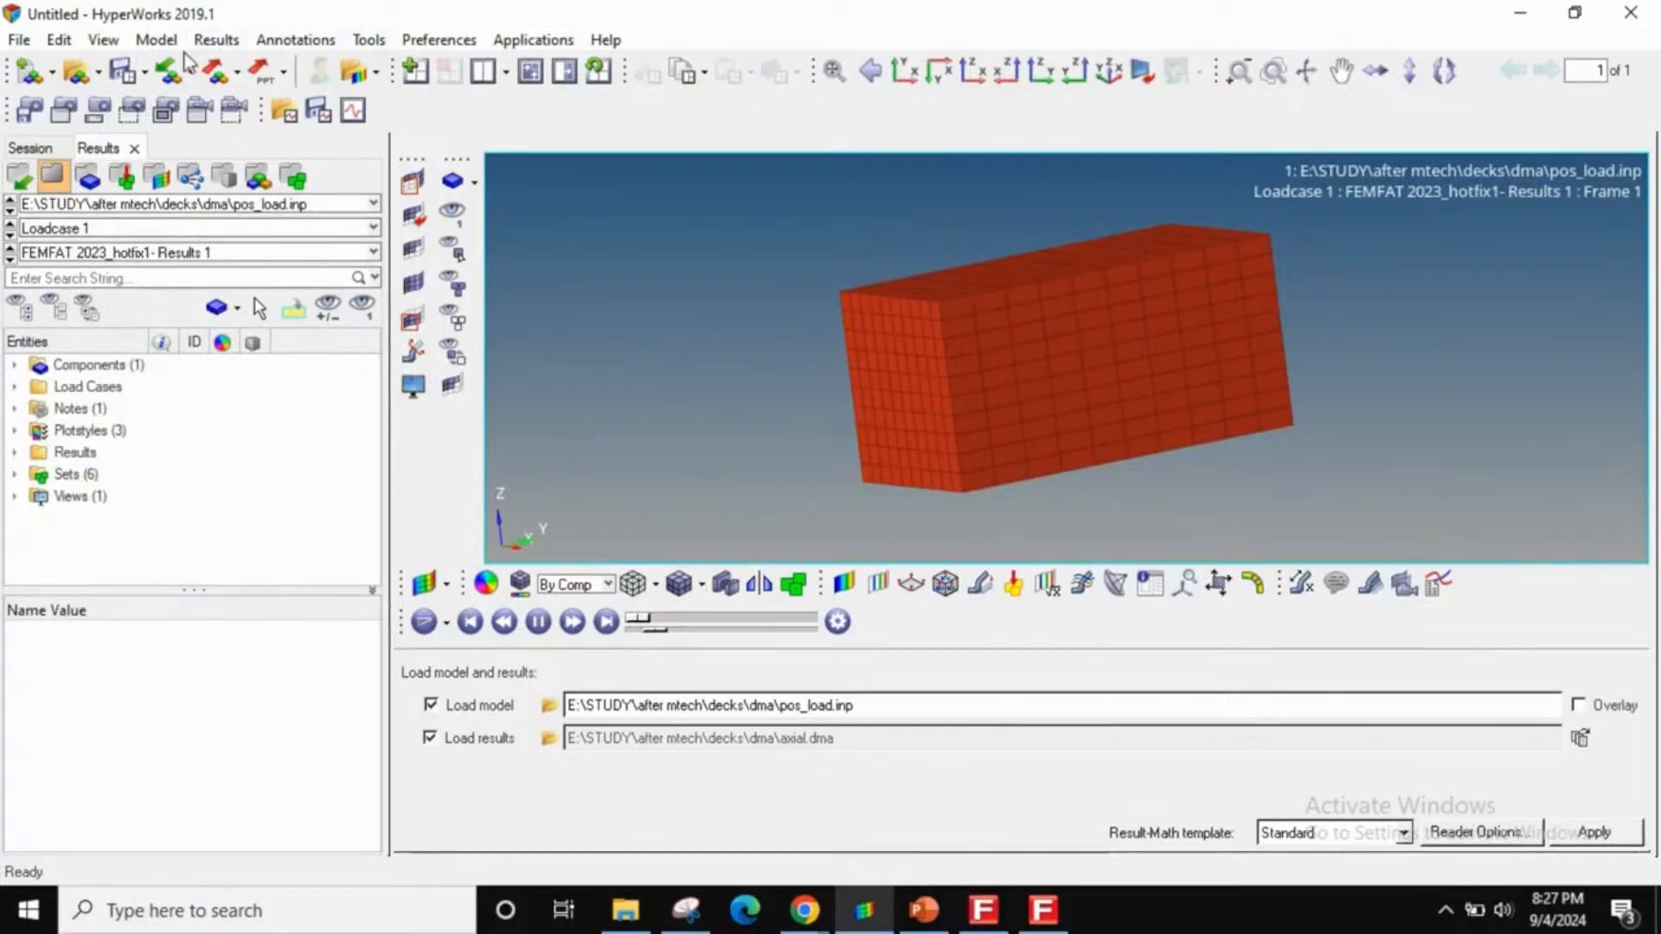
- Start creating a derived load step and set its type to Linear-Superposition
left_click(214, 43)
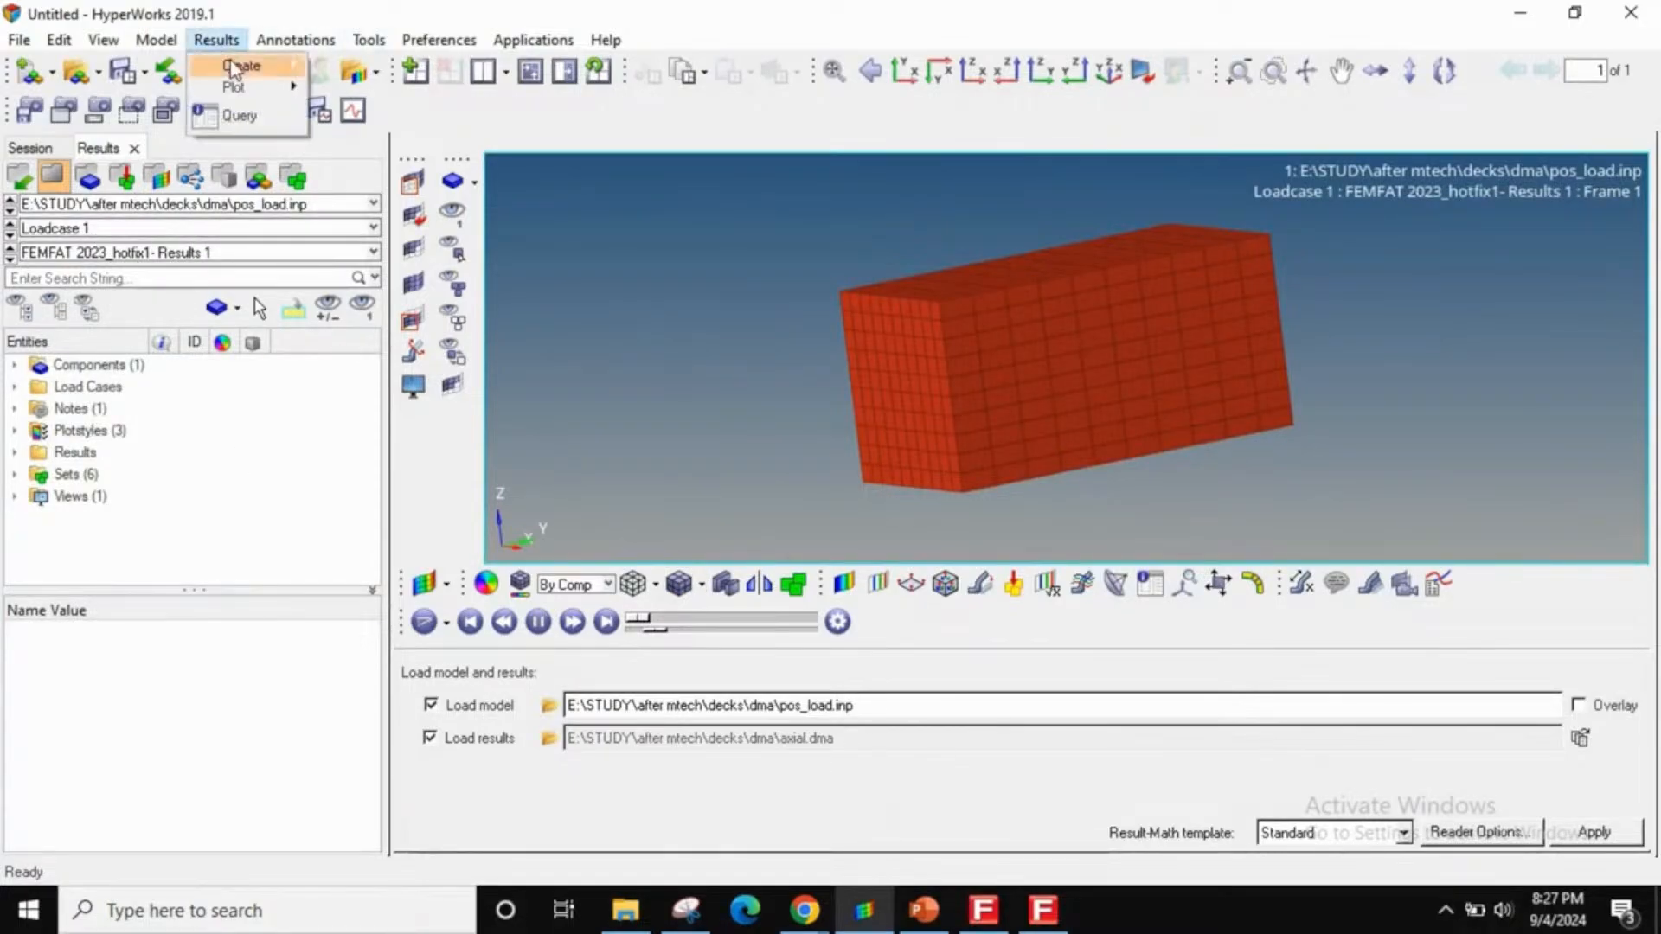
mouse_move(234, 72)
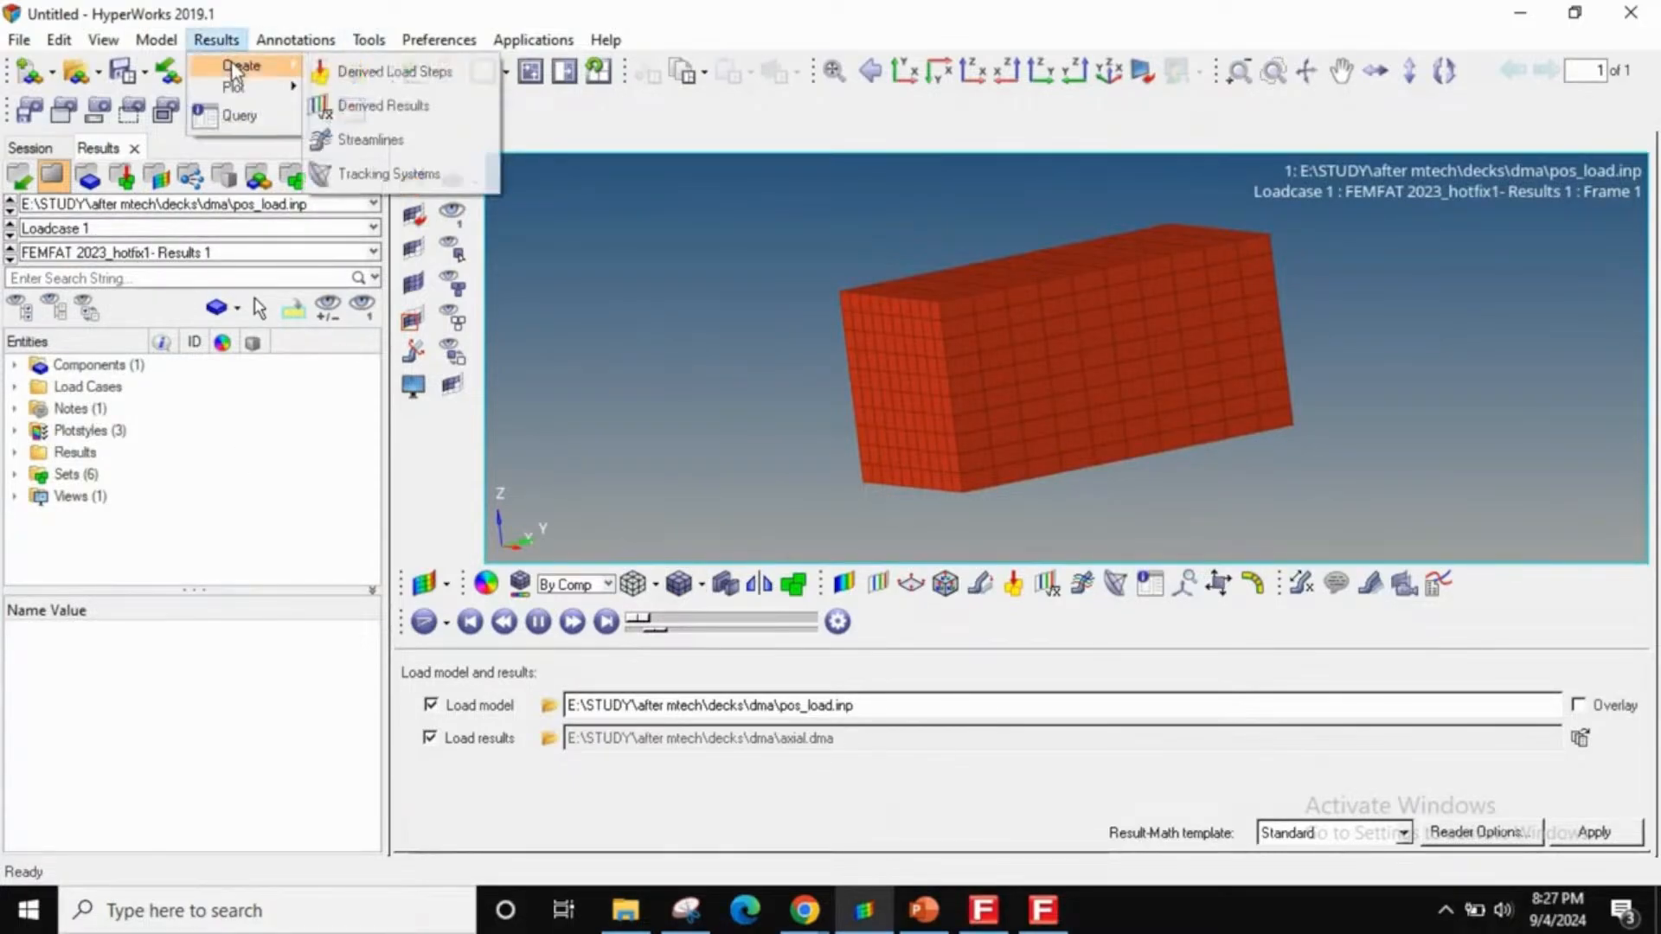
left_click(387, 76)
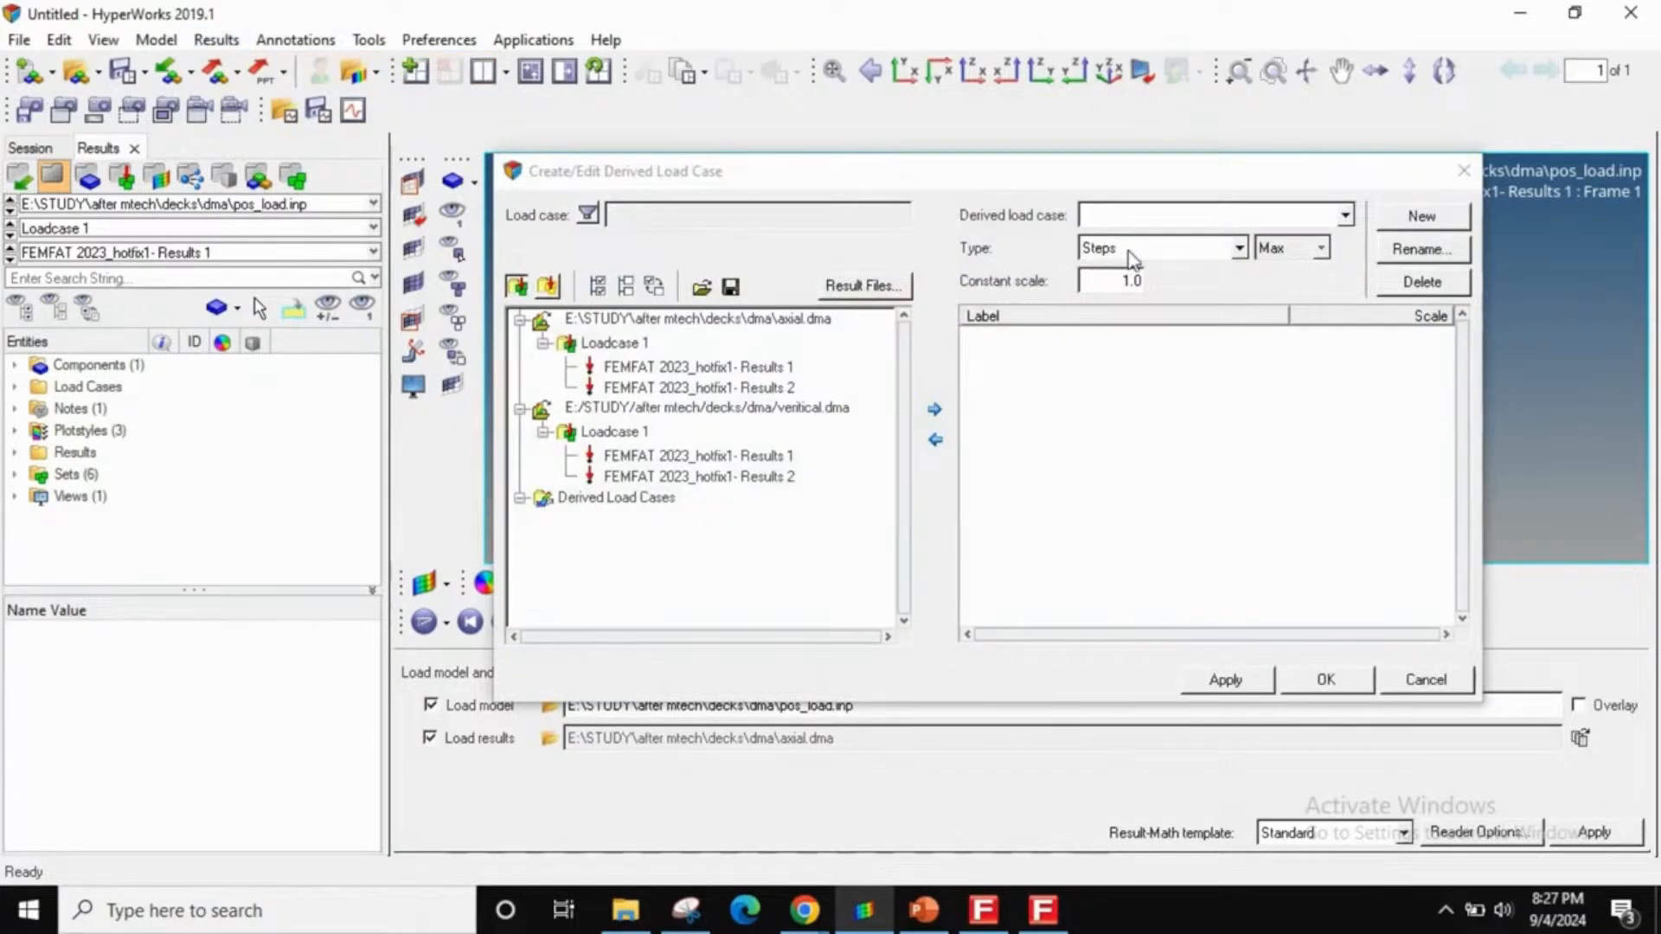
left_click(1130, 251)
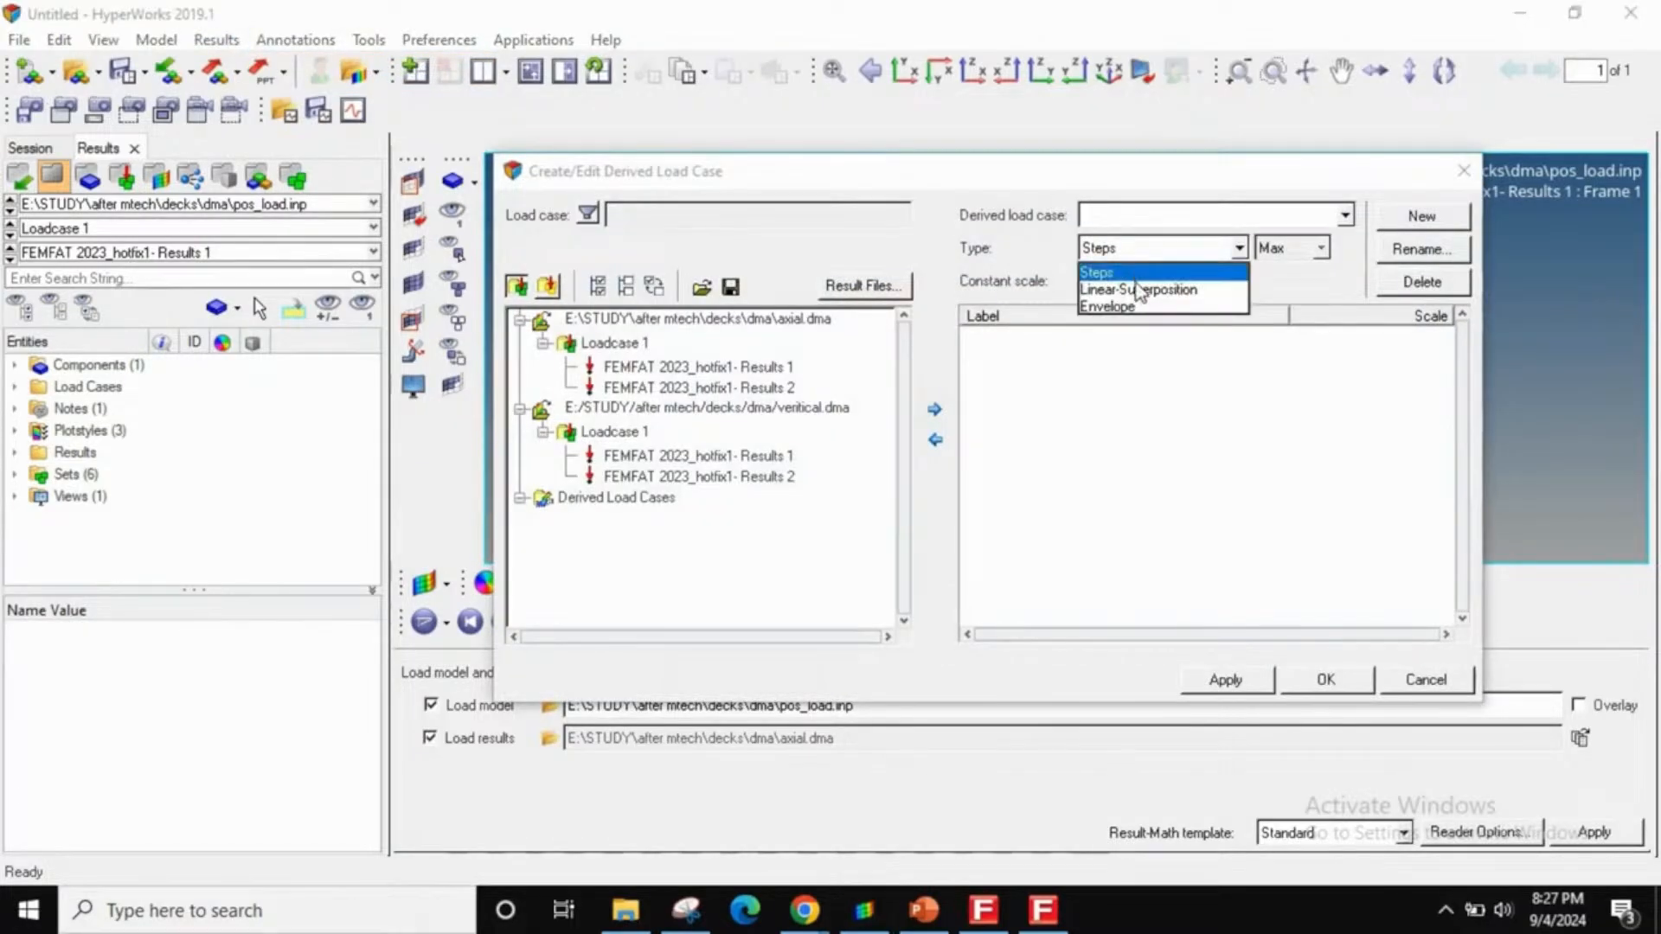
left_click(1136, 290)
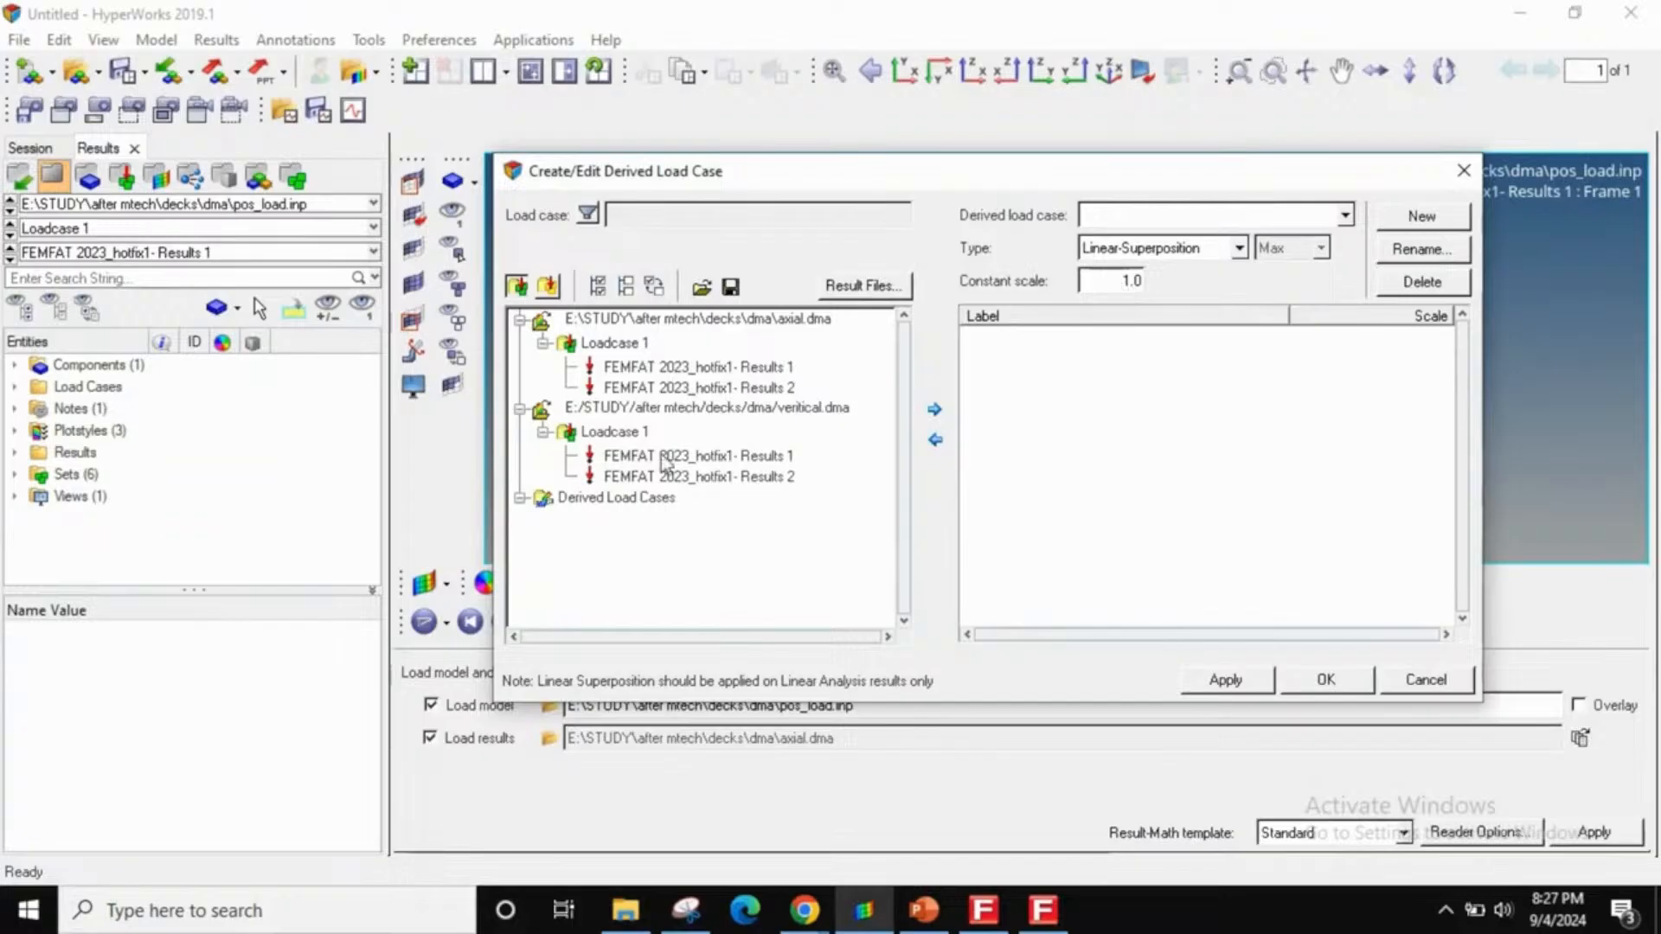
- Widen the derived load case dialog and add Results 1 of axial.dma to the superposition
left_click_drag(333, 472, 138, 463)
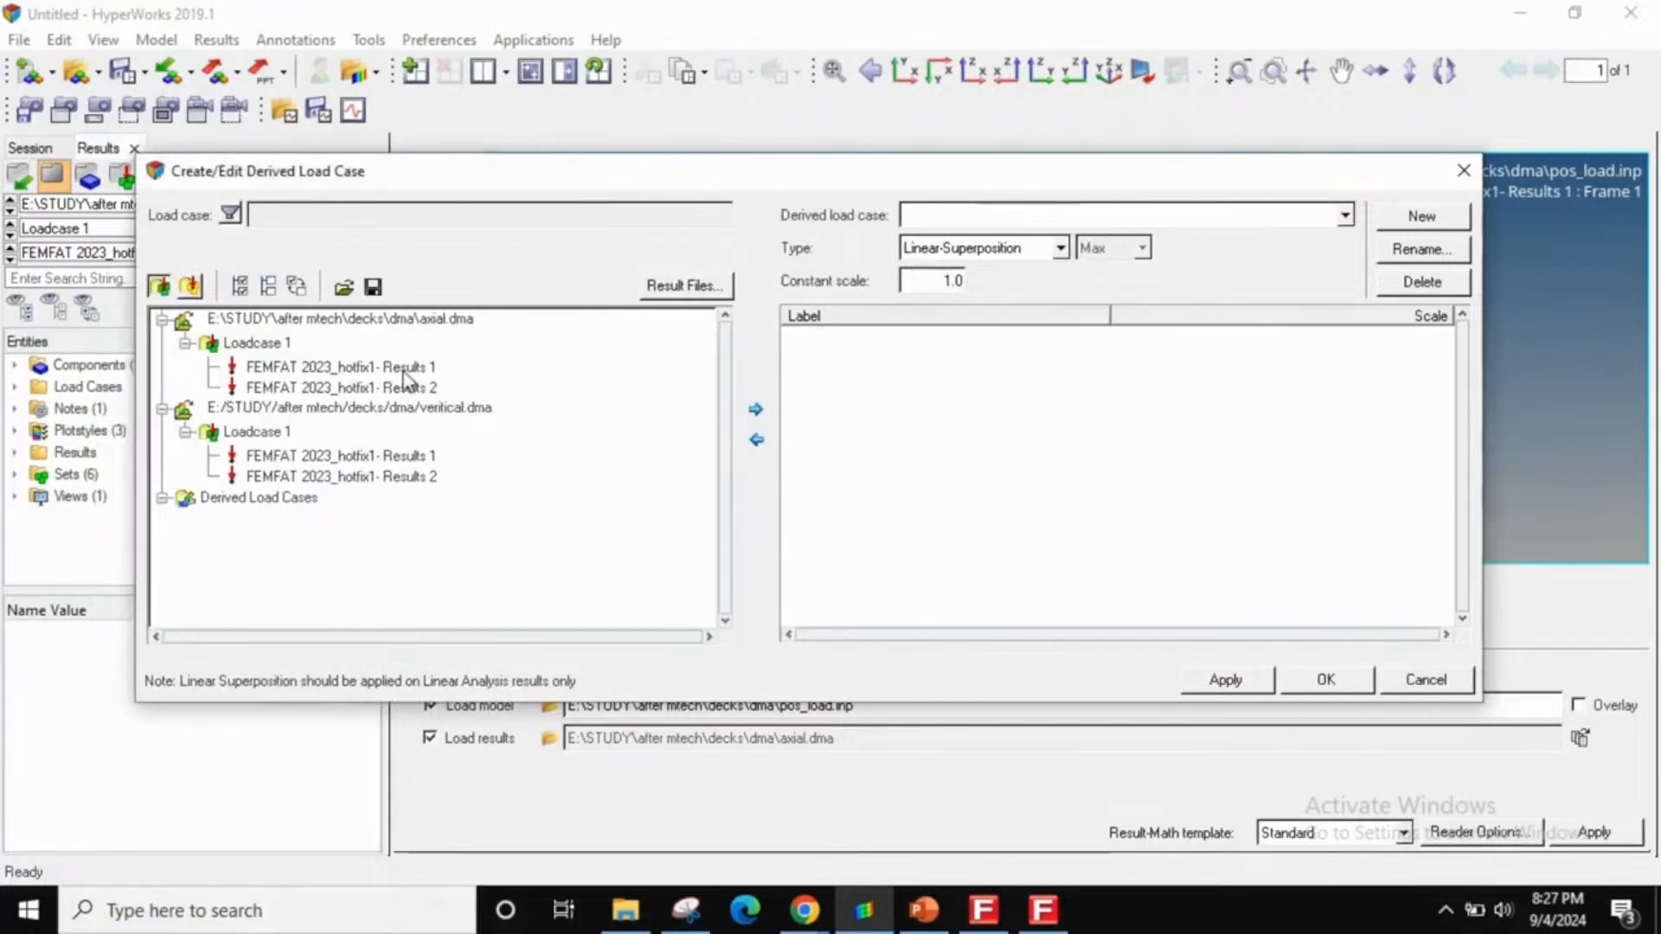
left_click(404, 370)
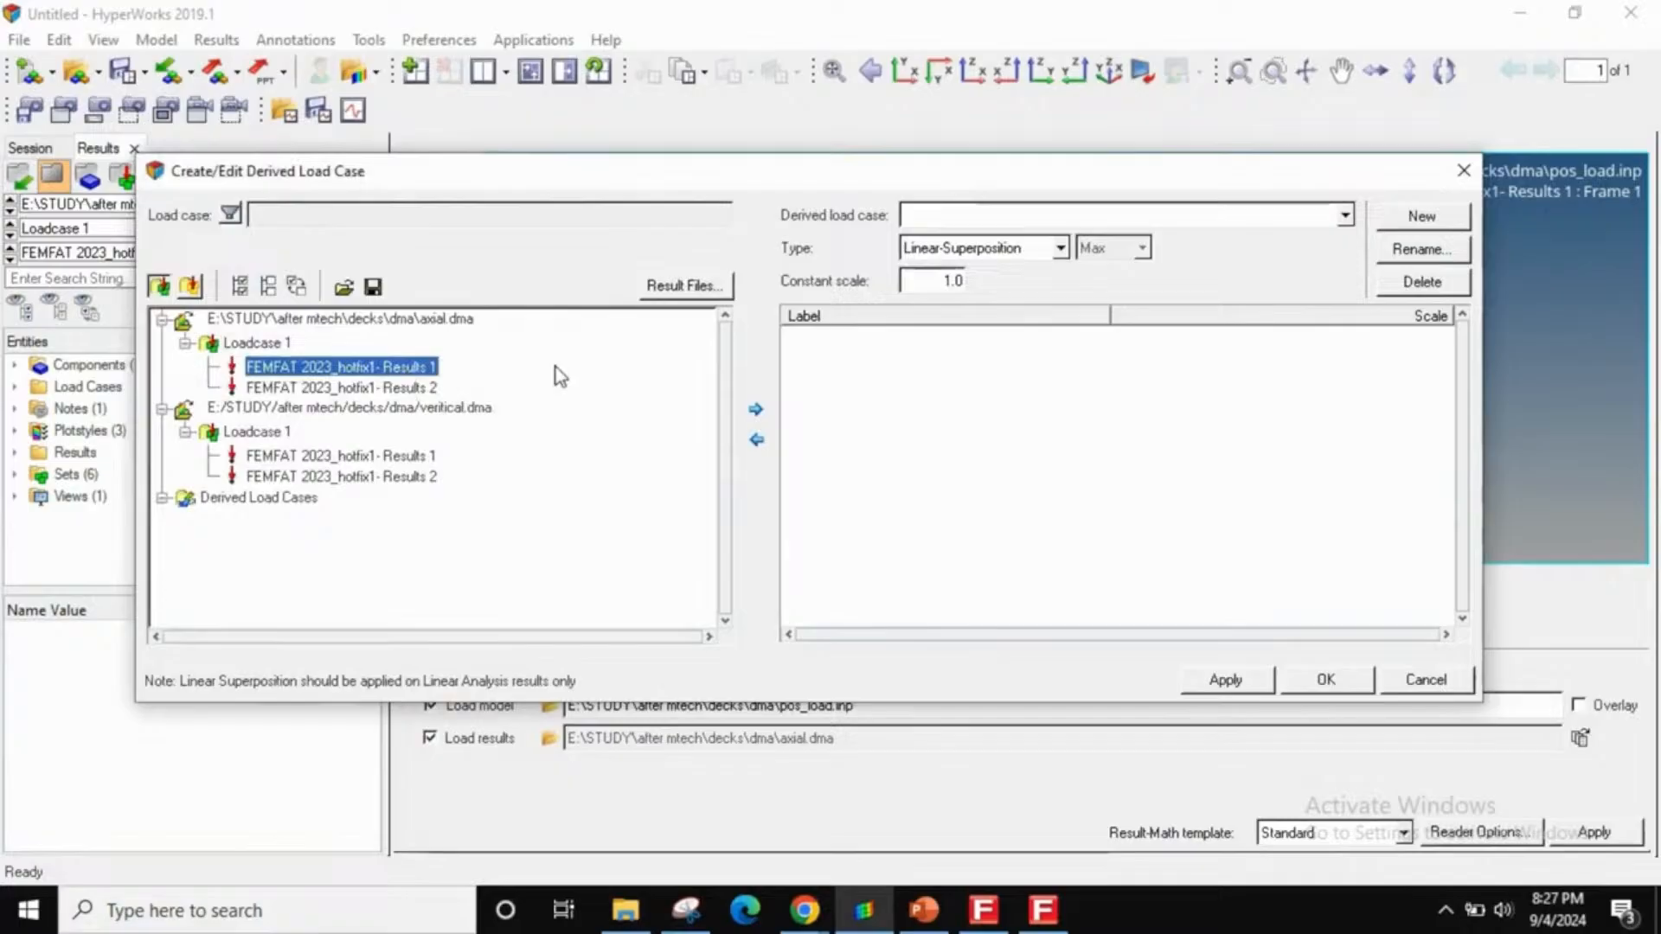
left_click(758, 412)
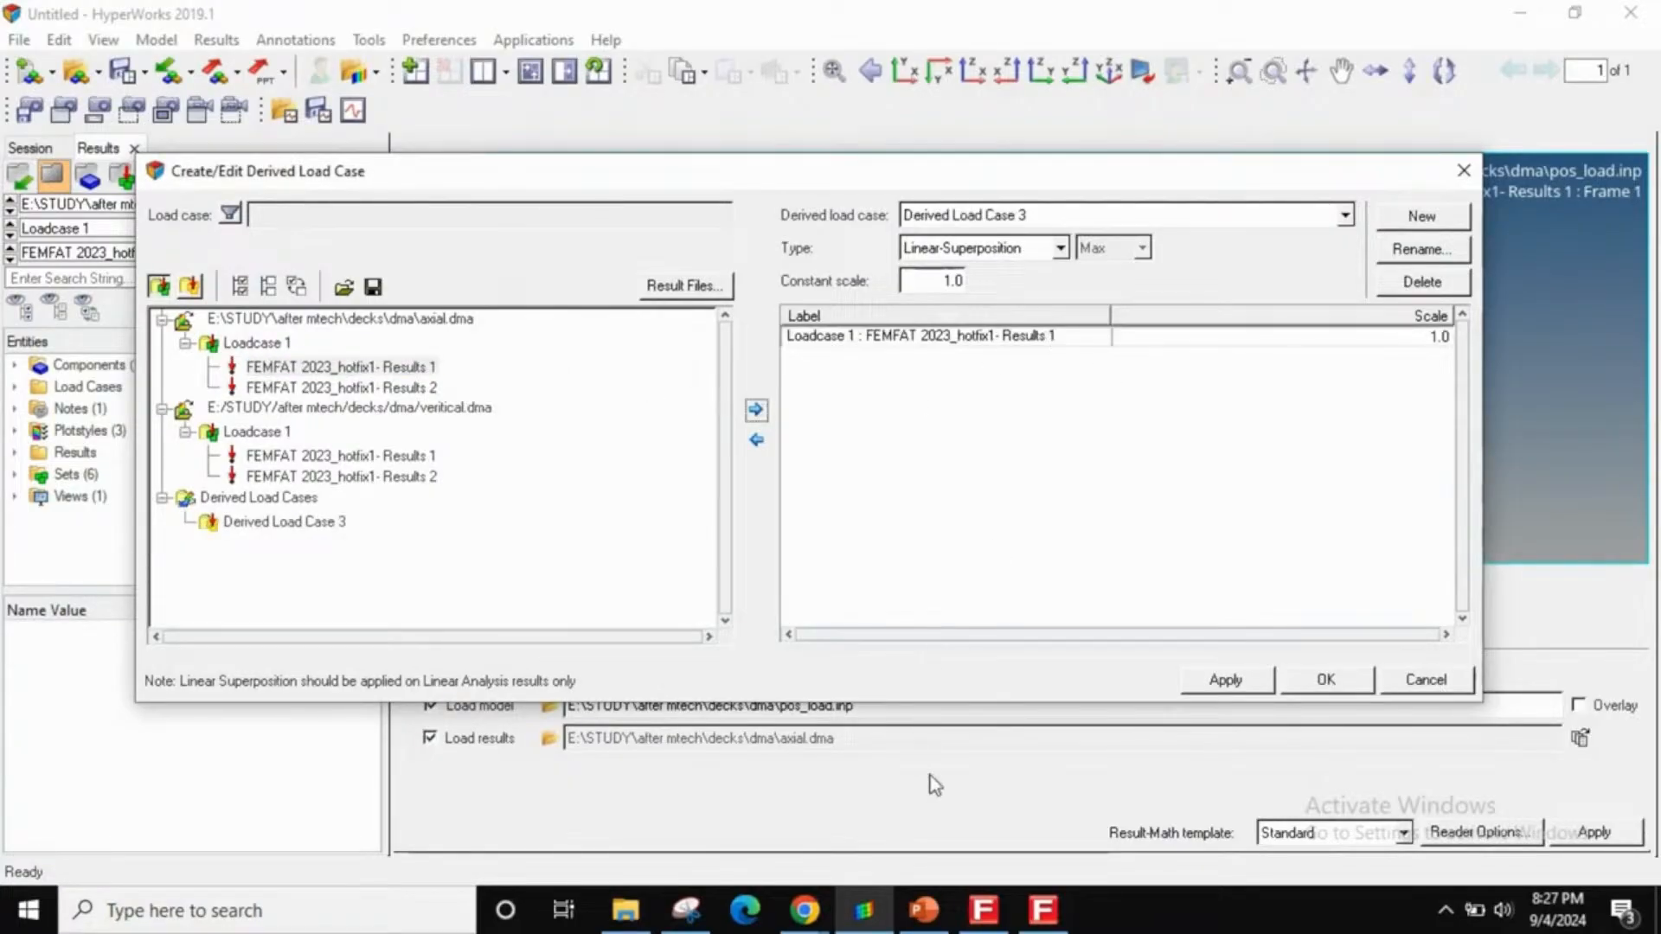
- Check the axial cycle count on PowerPoint's Sample Fatigue test slide and set the axial result's scale to 500.0 in HyperWorks
left_click(919, 918)
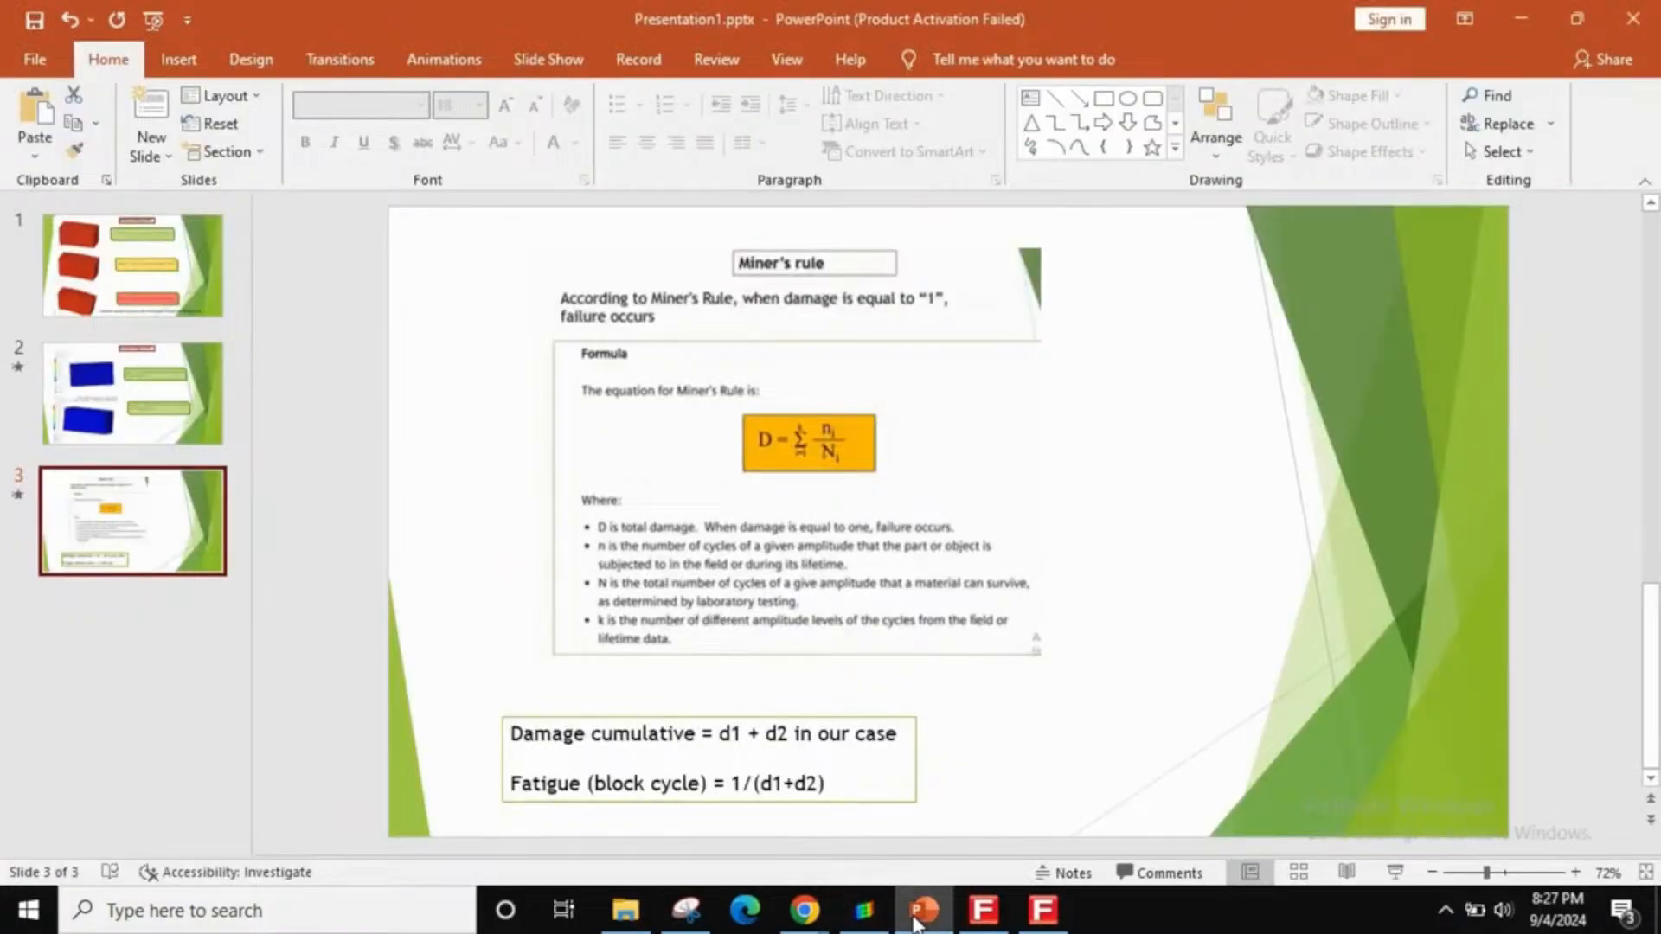
left_click(127, 391)
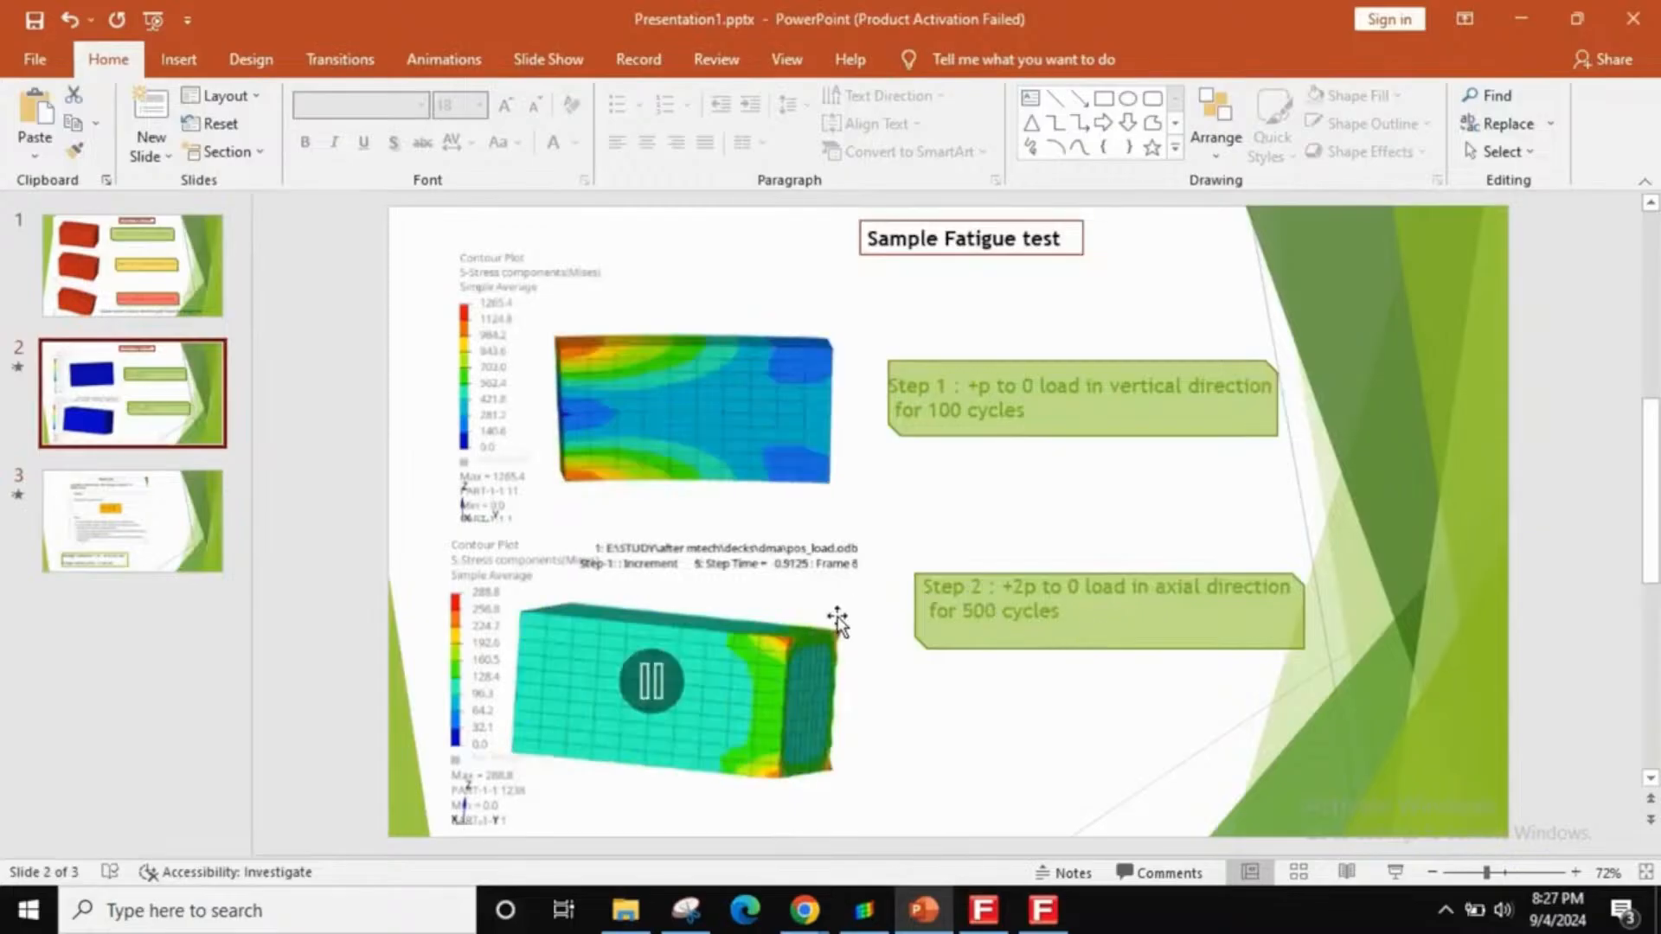
left_click(918, 919)
left_click(1310, 342)
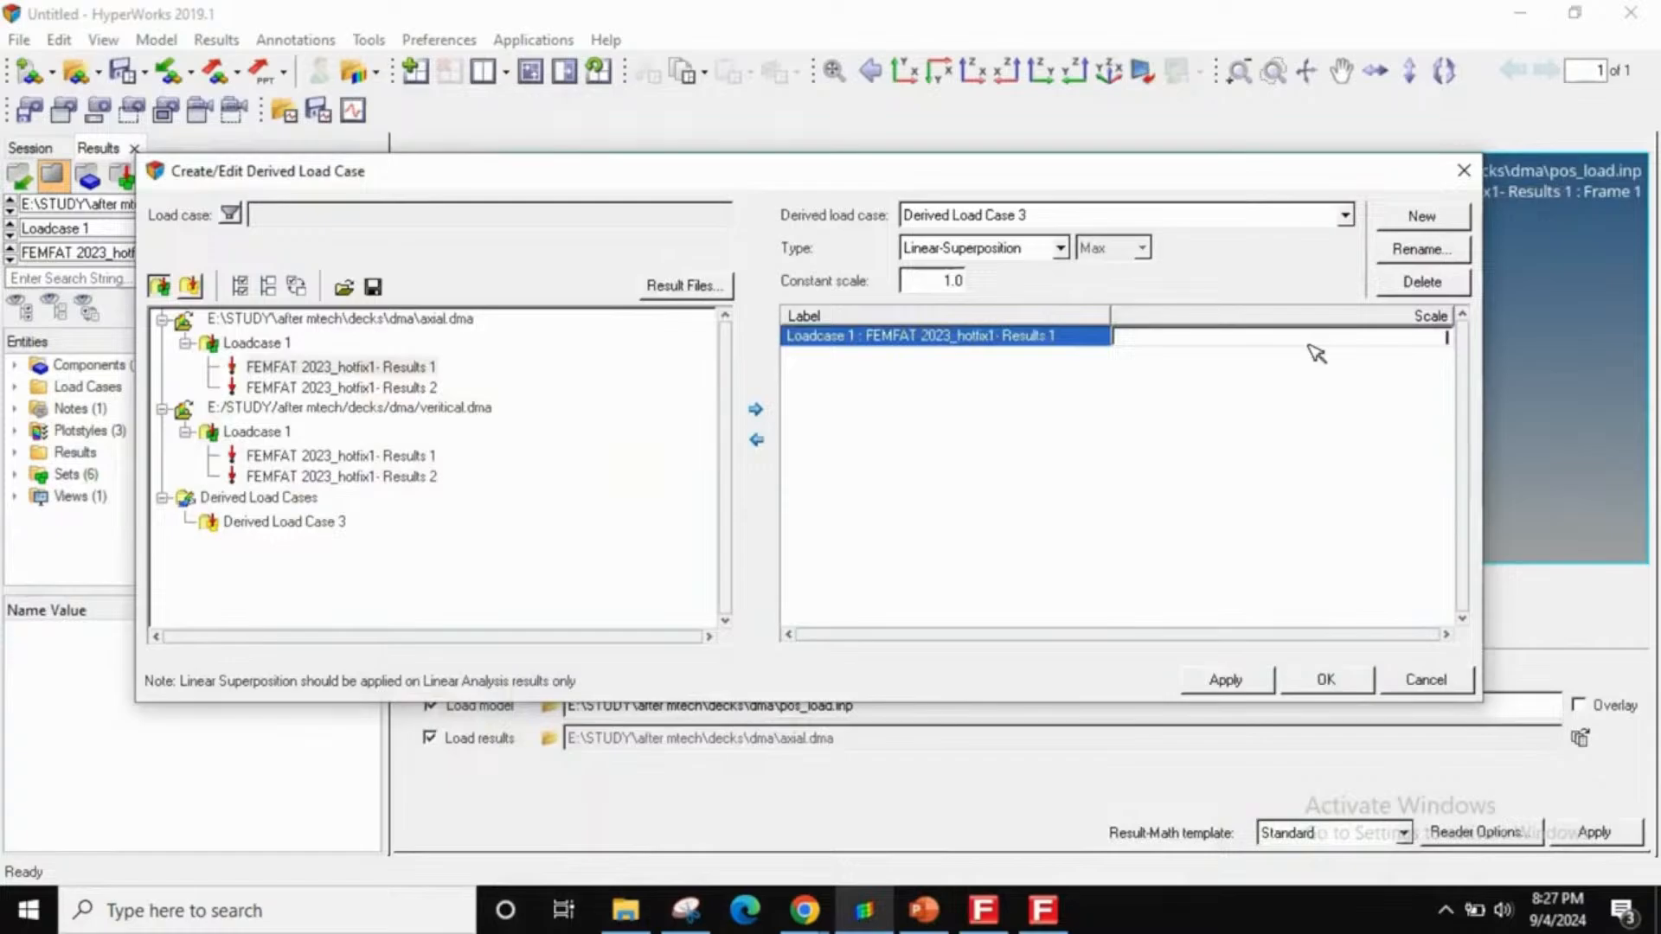
type("500.0")
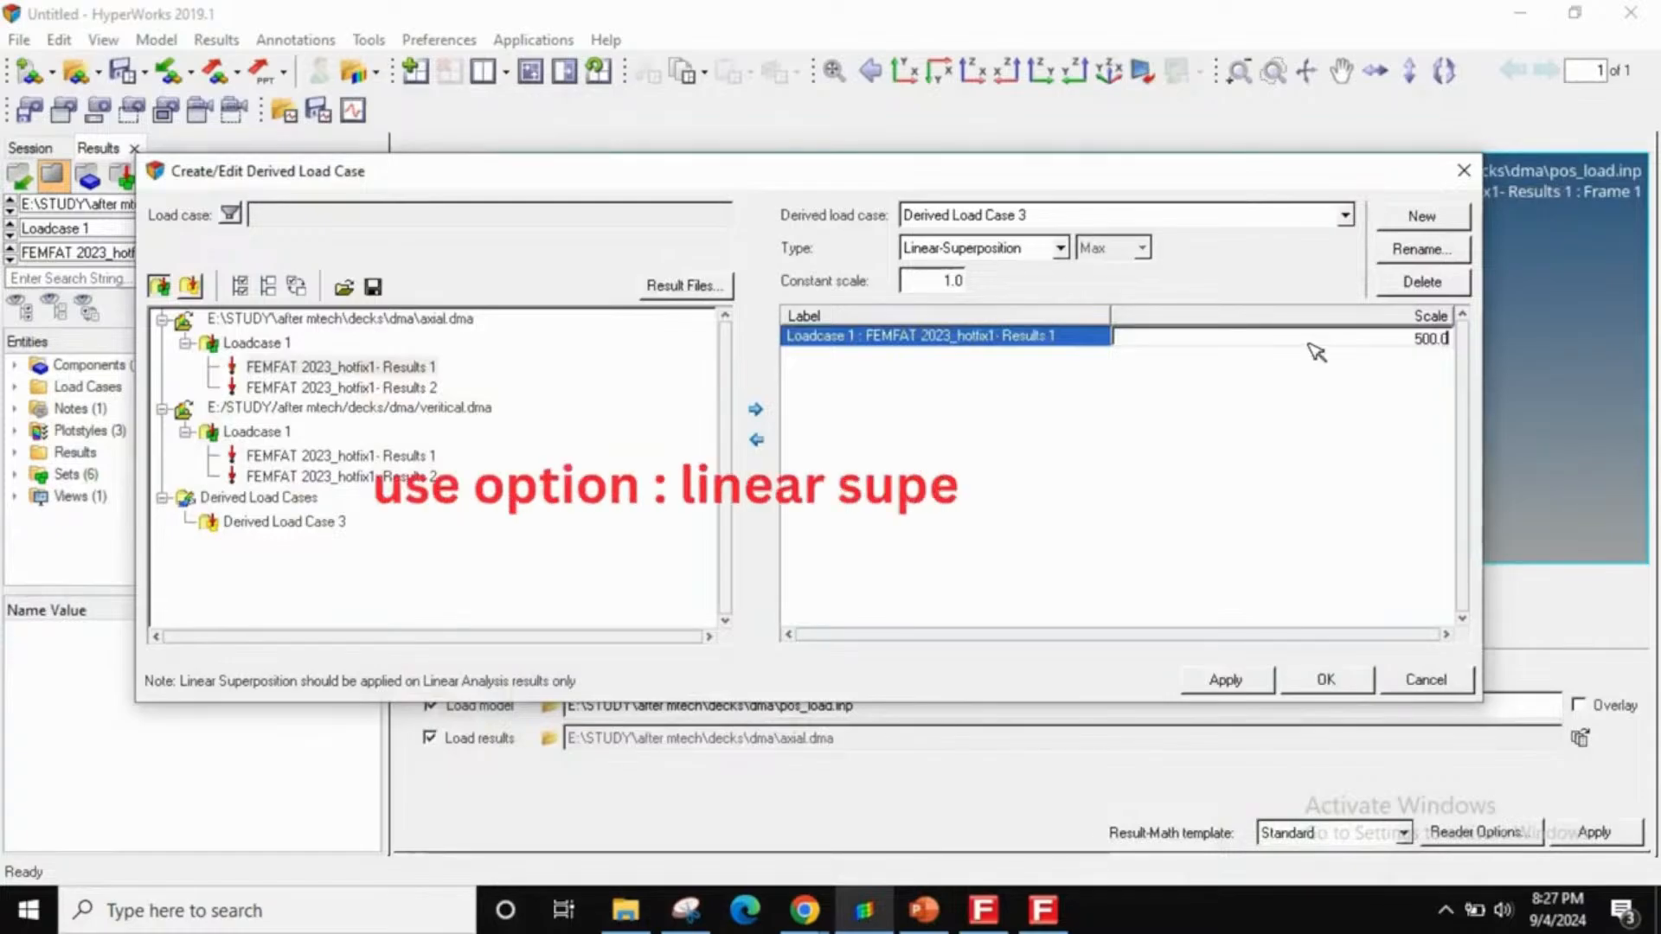
- Add Results 1 of the vertical dma file to the superposition, set its scale to the slide's 100 cycles, and confirm the derived load case
left_click(341, 455)
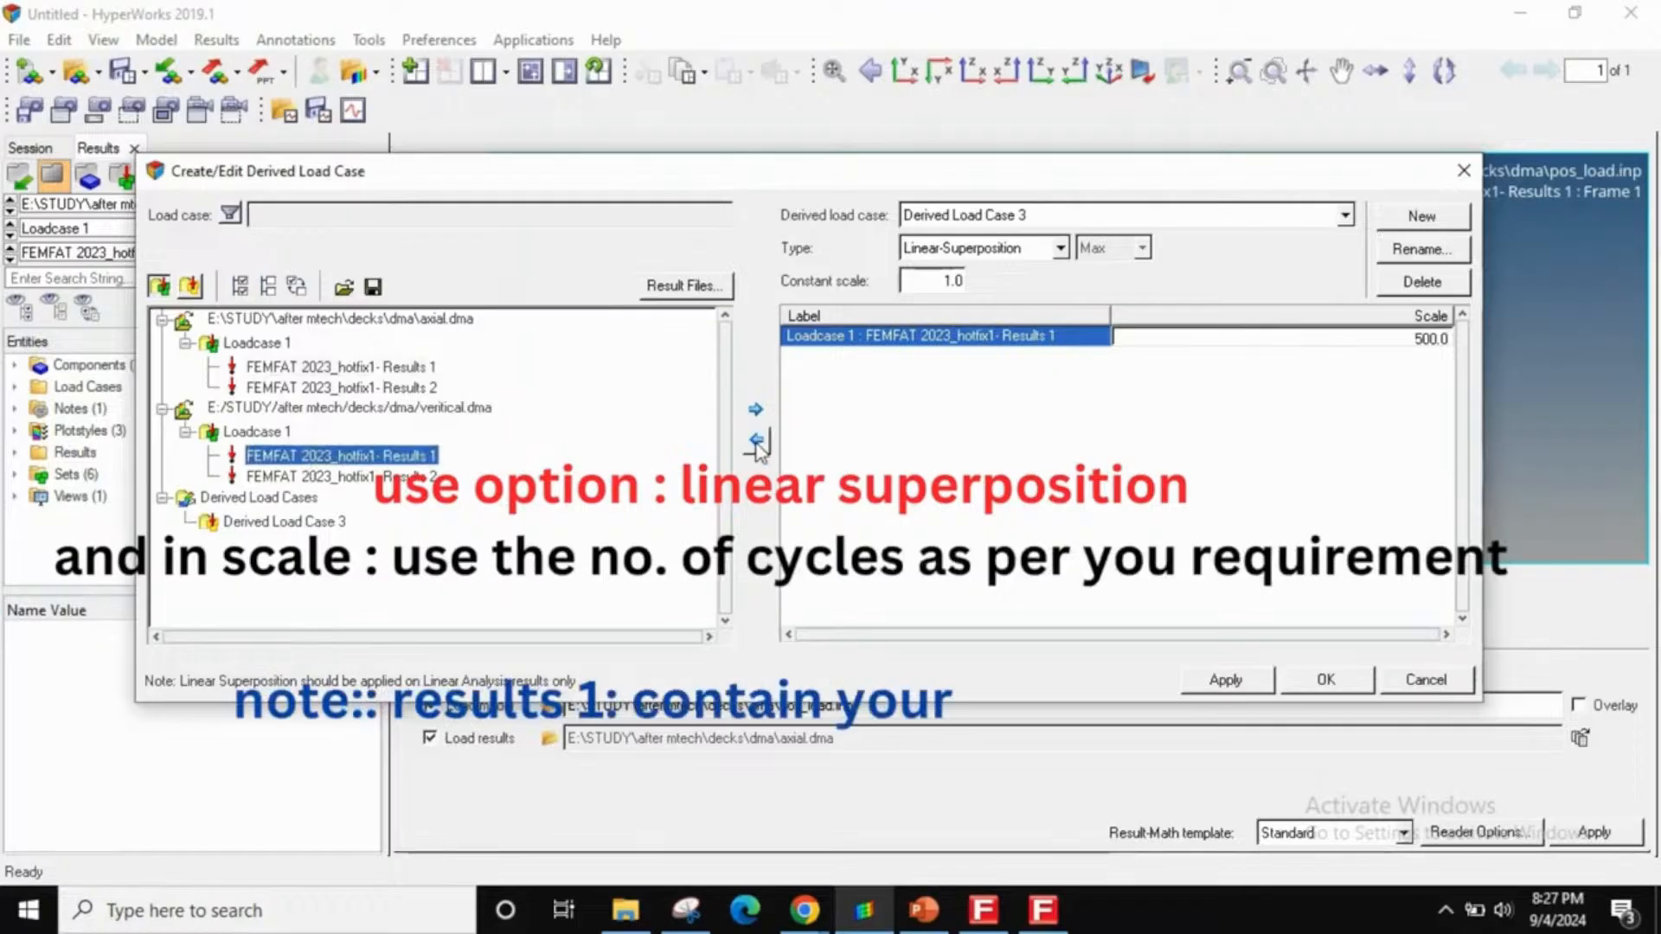
left_click(755, 410)
left_click(923, 910)
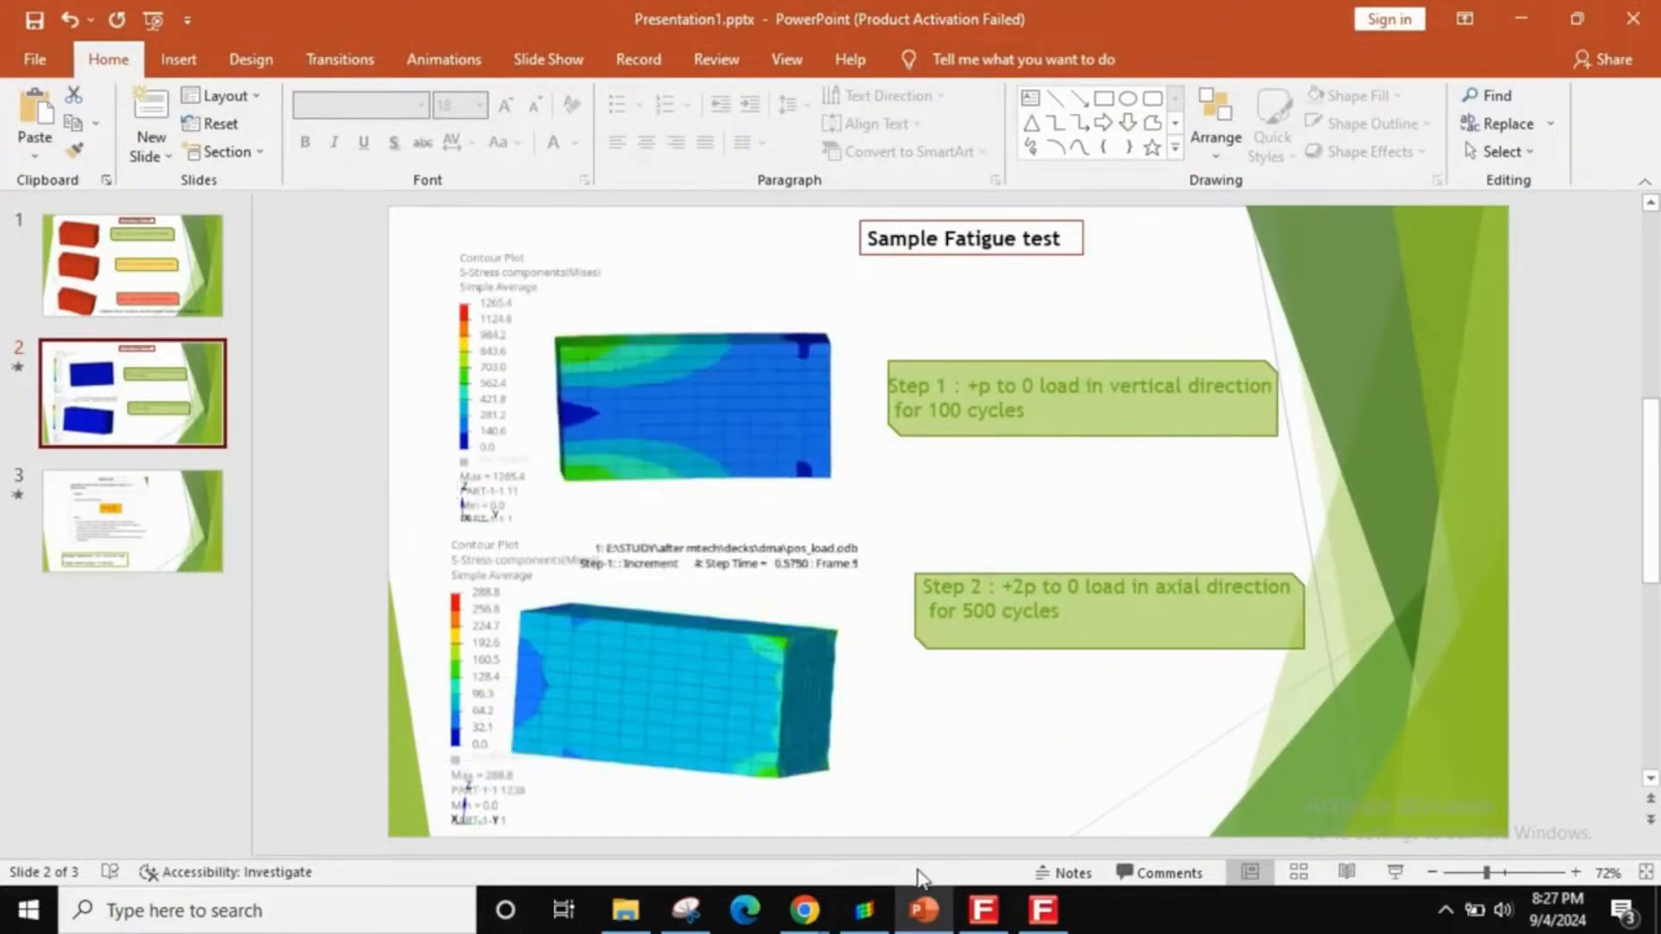
left_click(862, 910)
left_click(1307, 360)
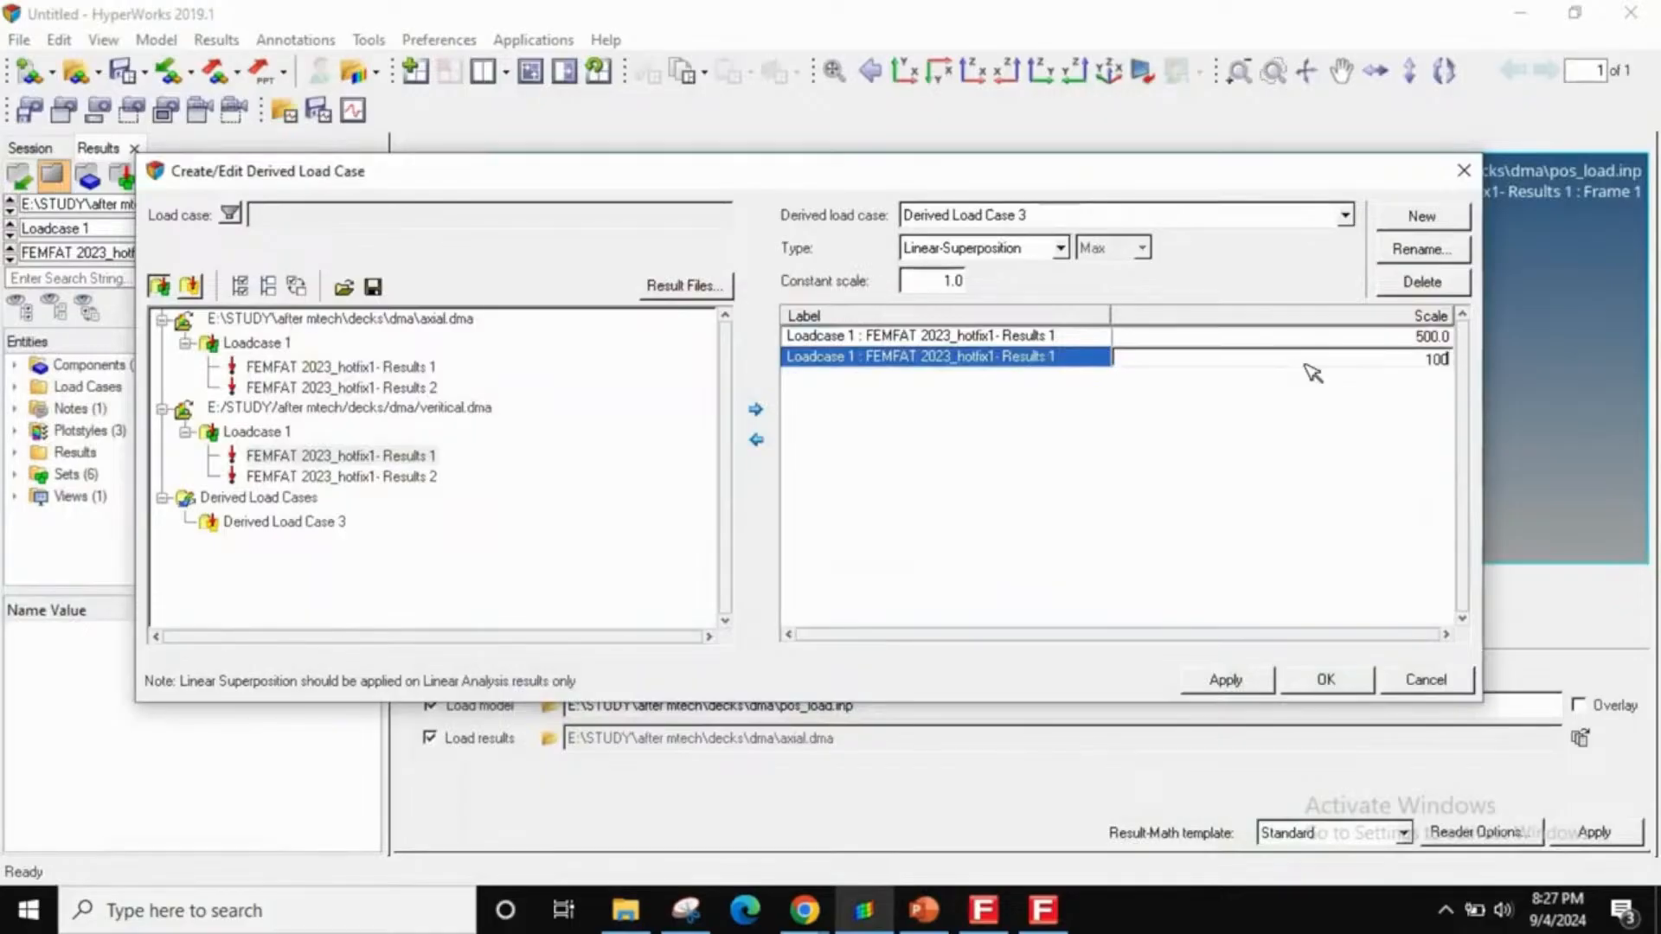
left_click(1087, 223)
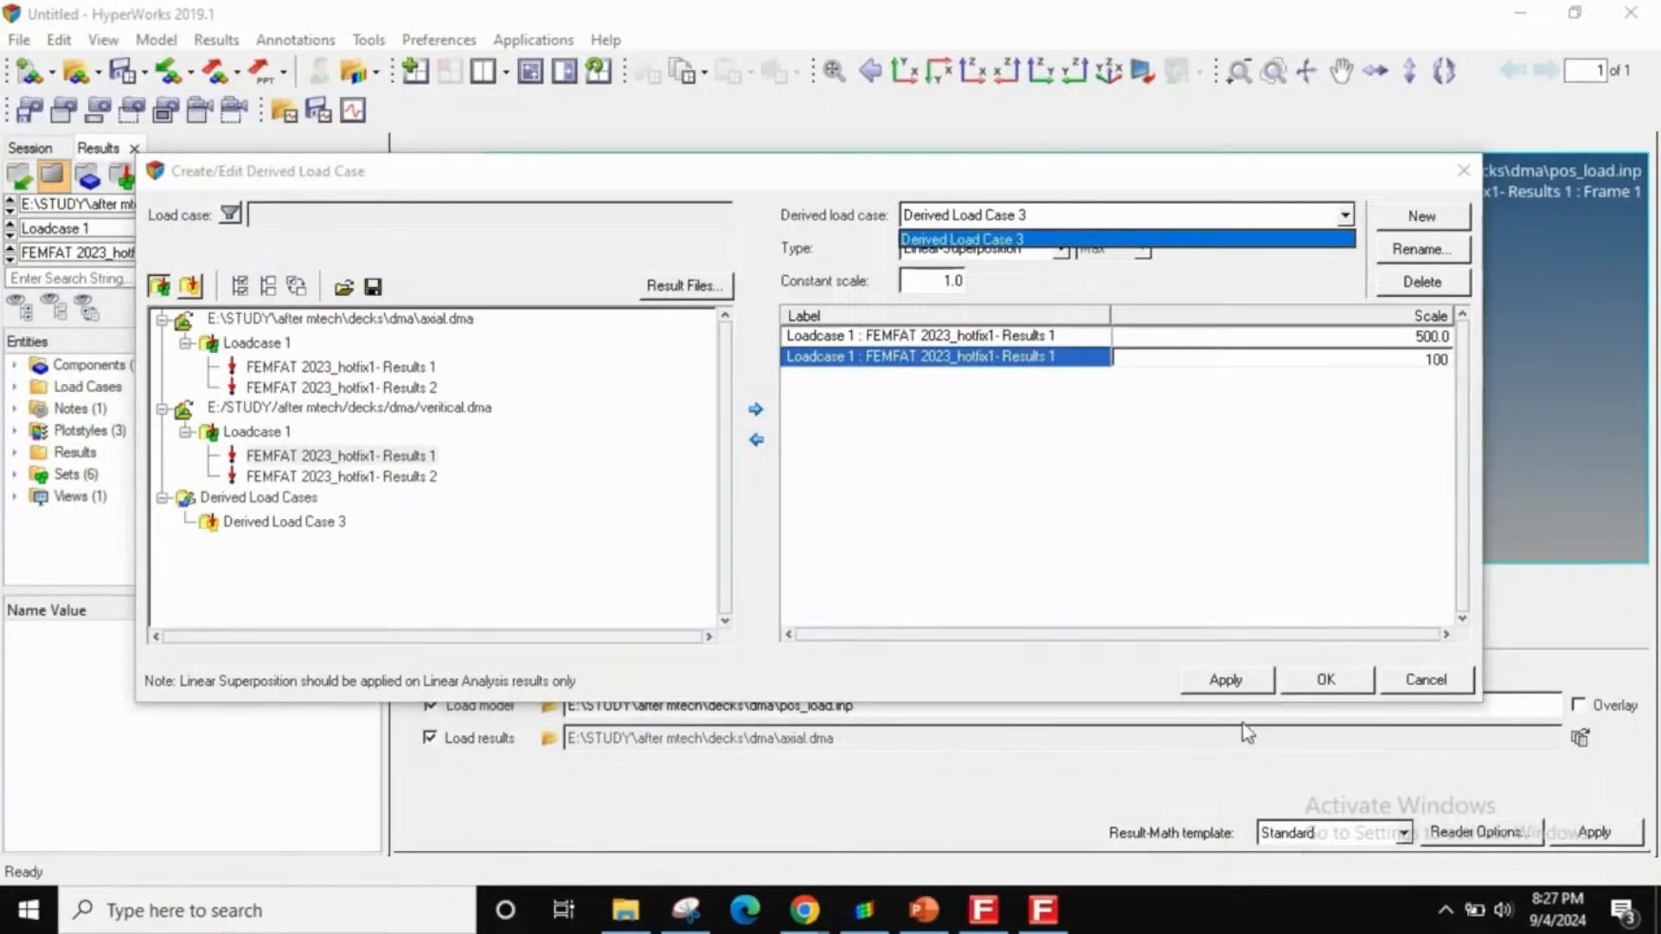
left_click(1318, 682)
left_click(1321, 679)
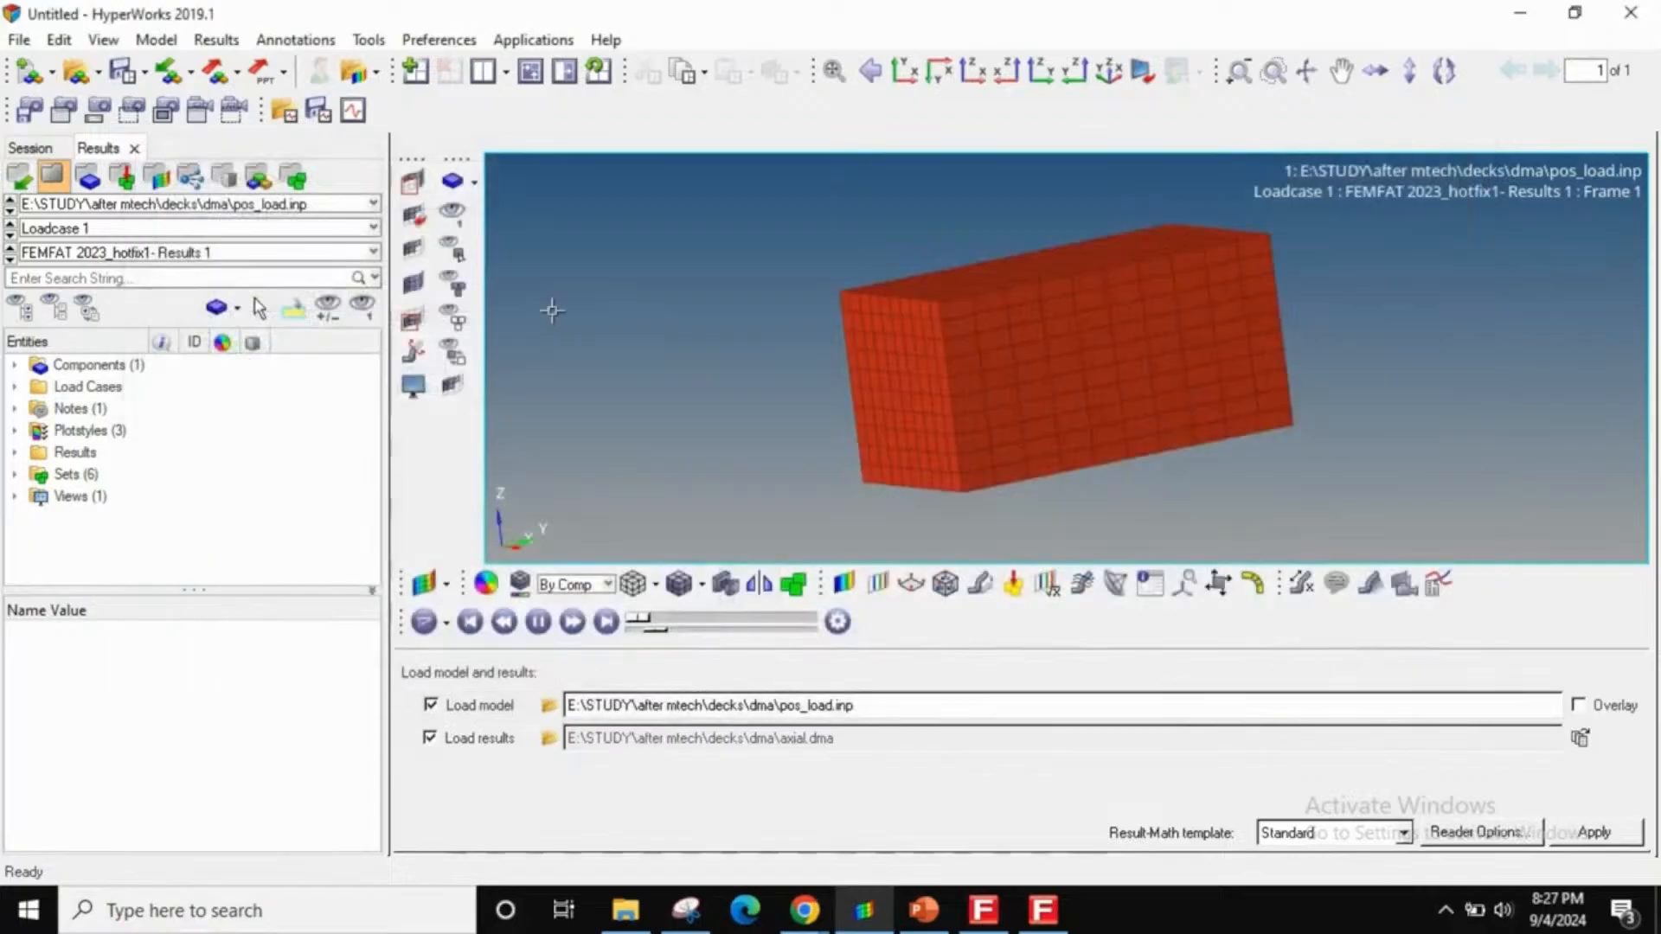
- Activate Derived Load Case 3 and contour its Damage M/mod result on the model
left_click(88, 230)
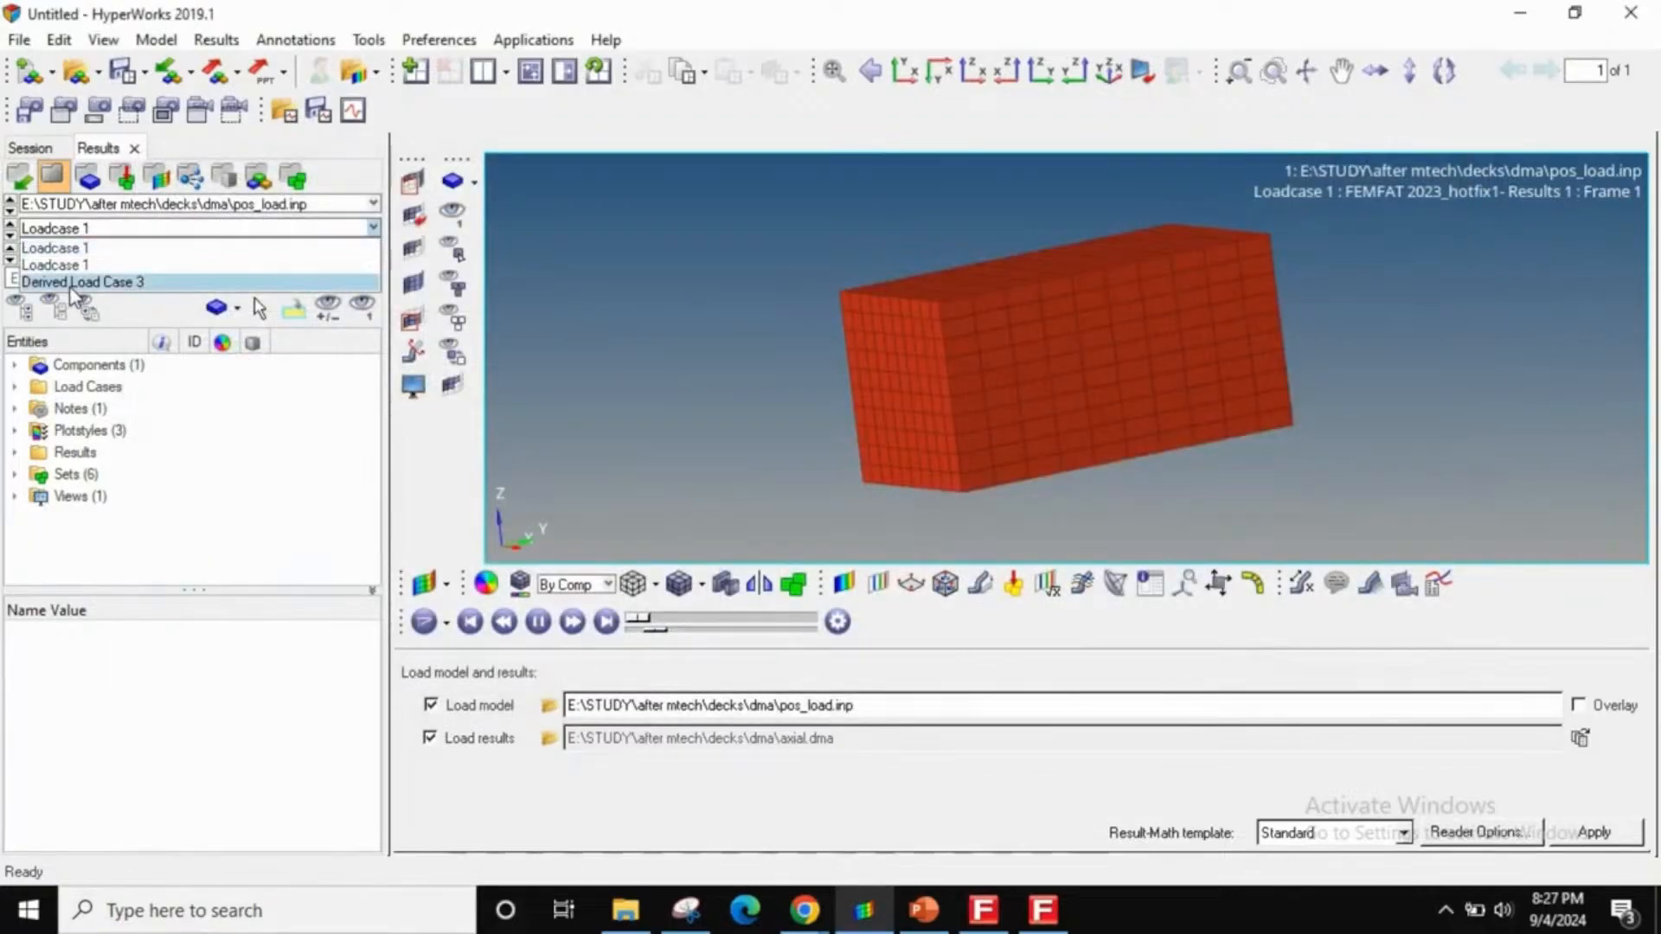
left_click(73, 283)
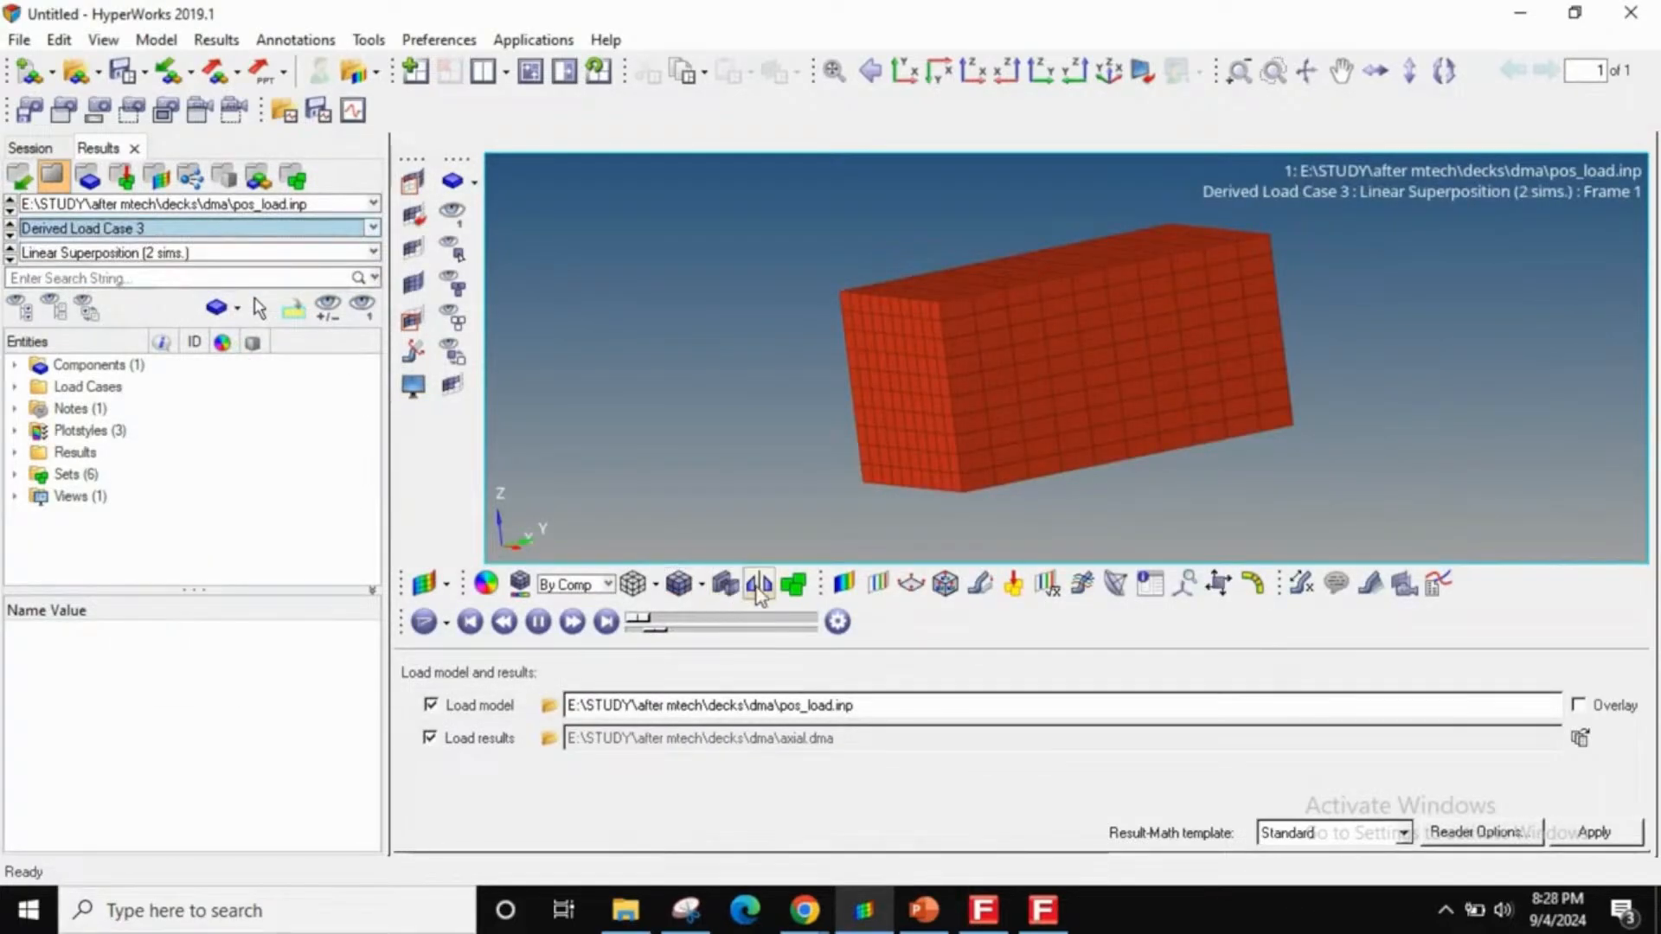
left_click(843, 584)
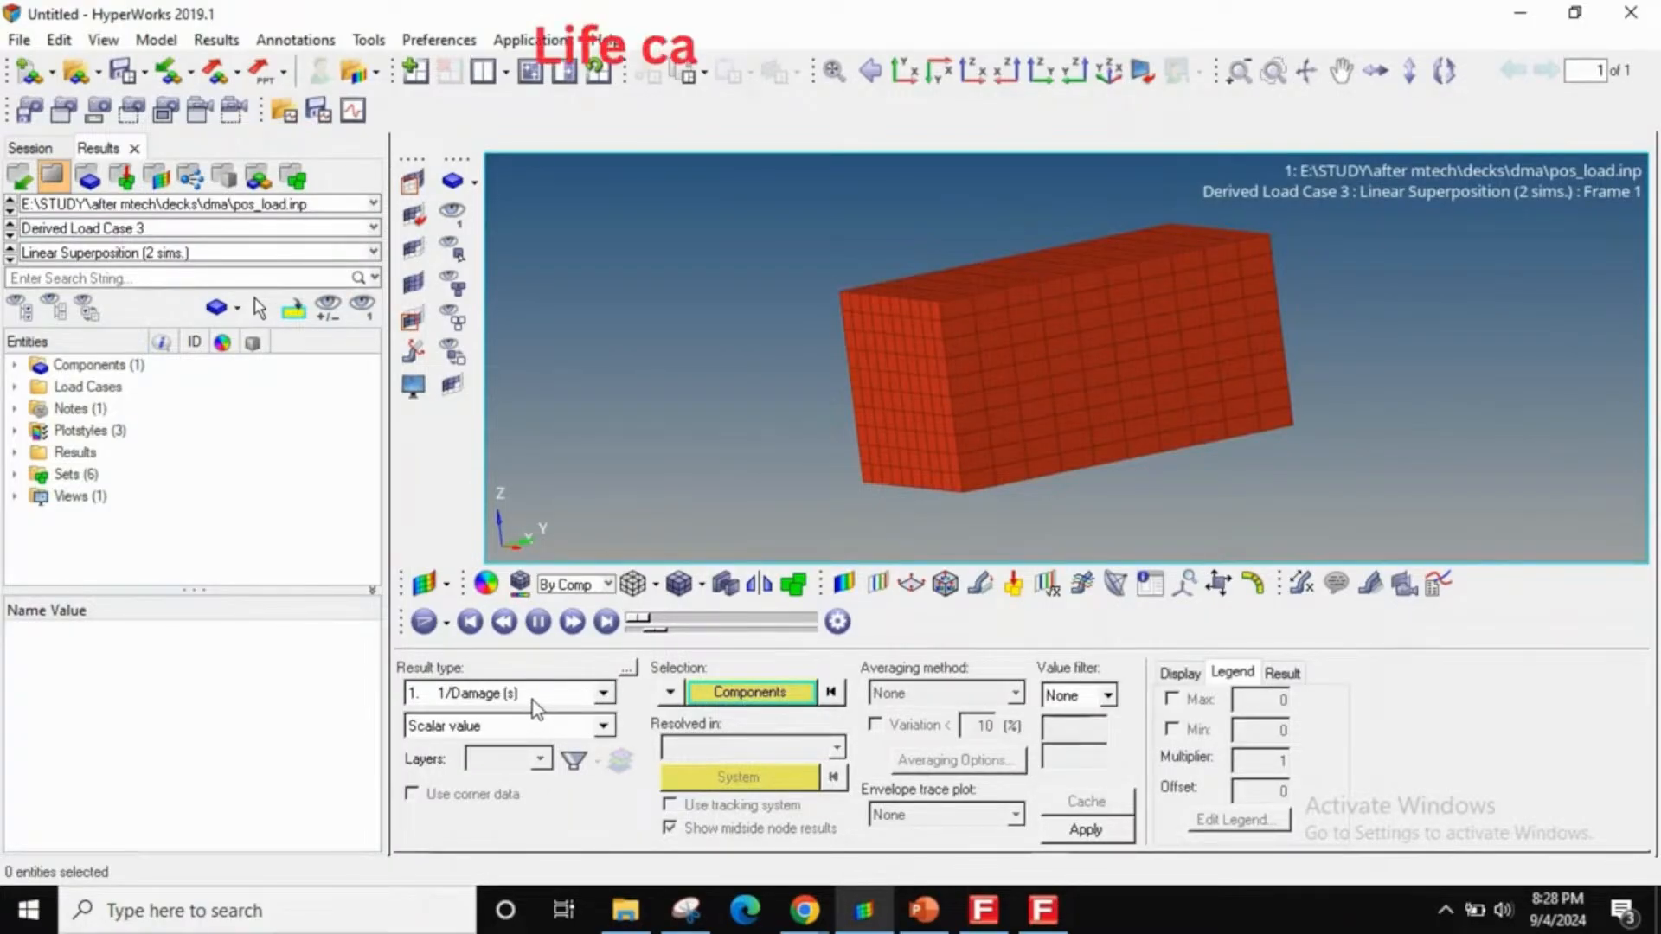
left_click(536, 703)
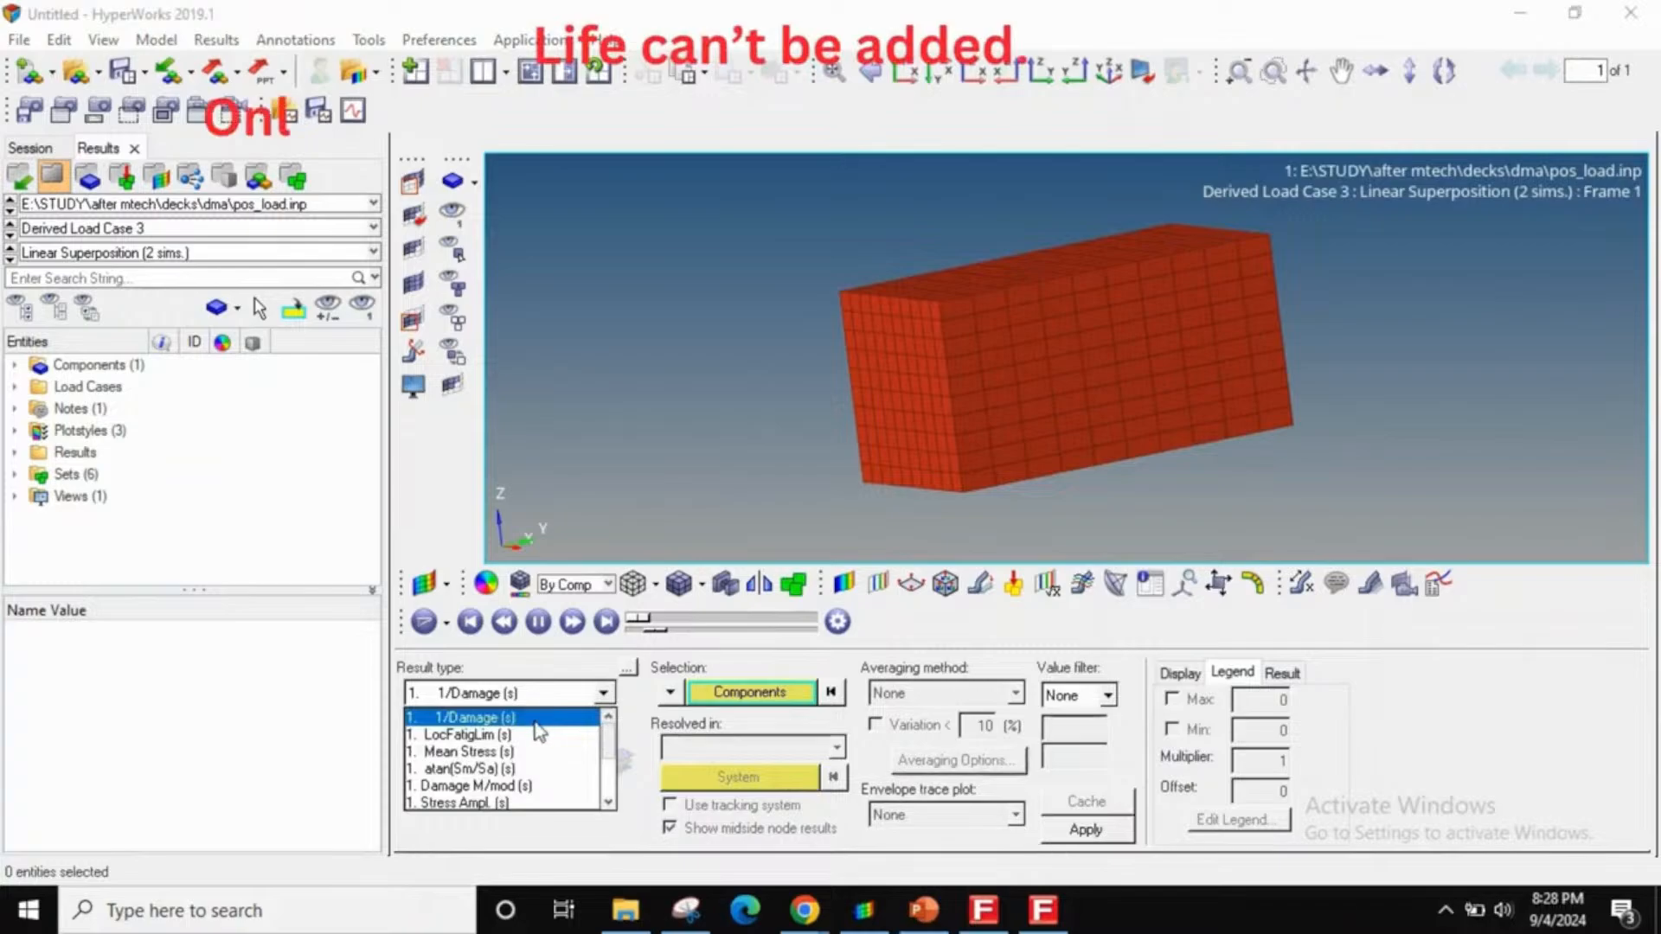
left_click(467, 786)
left_click(1086, 828)
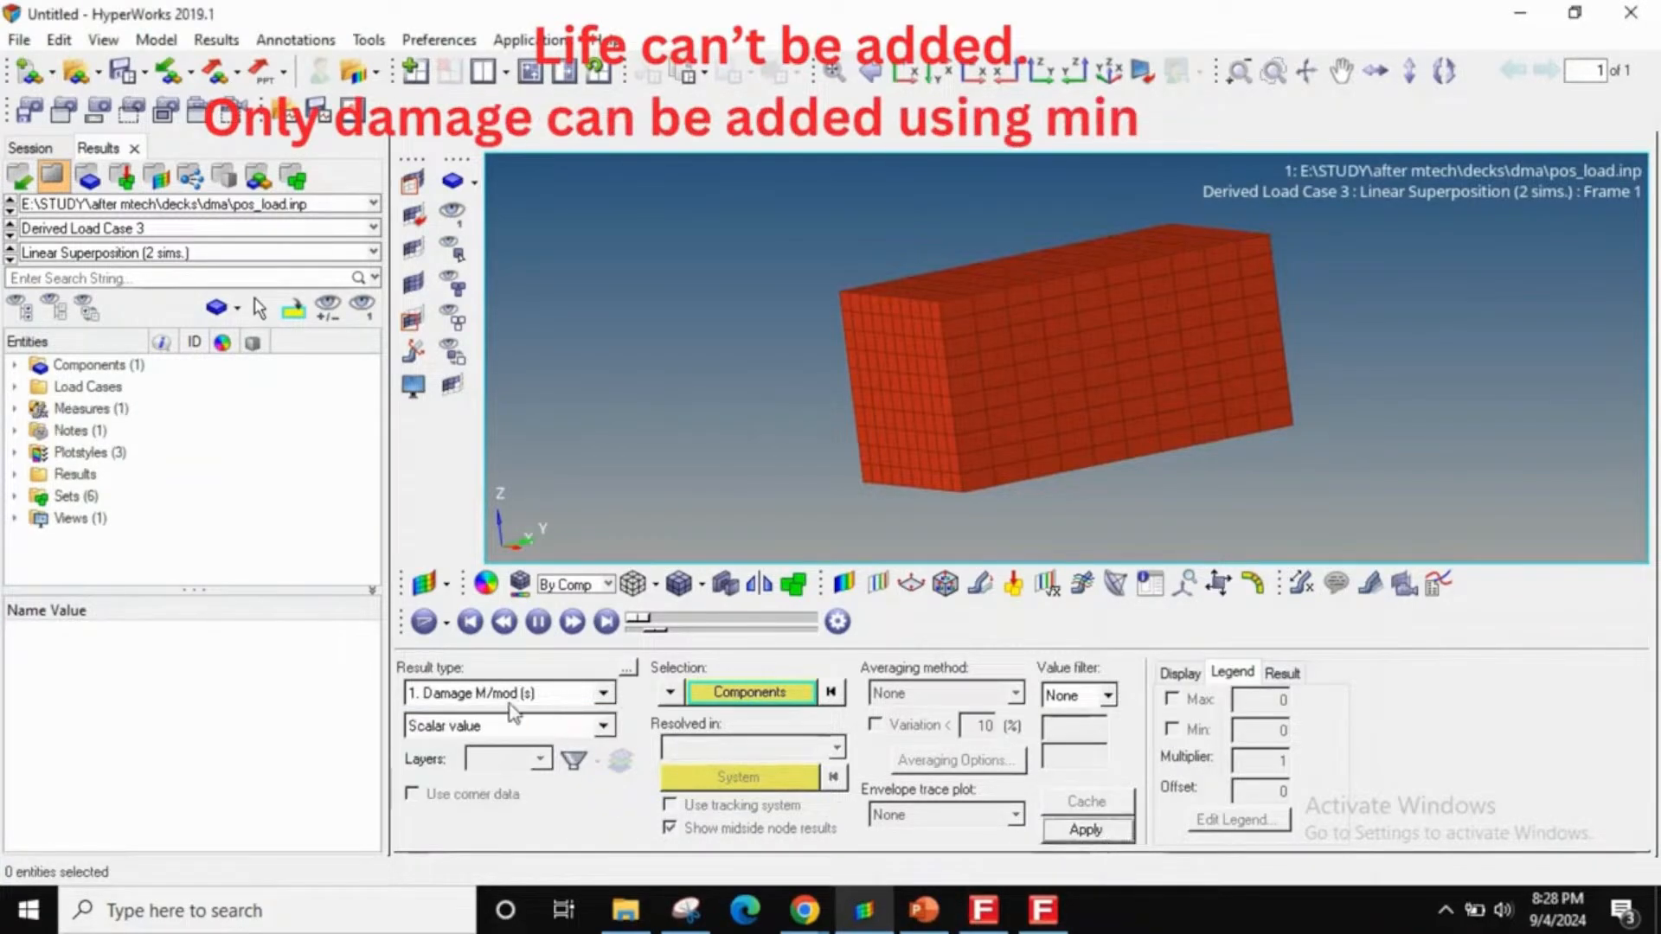
left_click_drag(1075, 416, 944, 407, "ctrl")
right_click_drag(1059, 360, 916, 372, "ctrl")
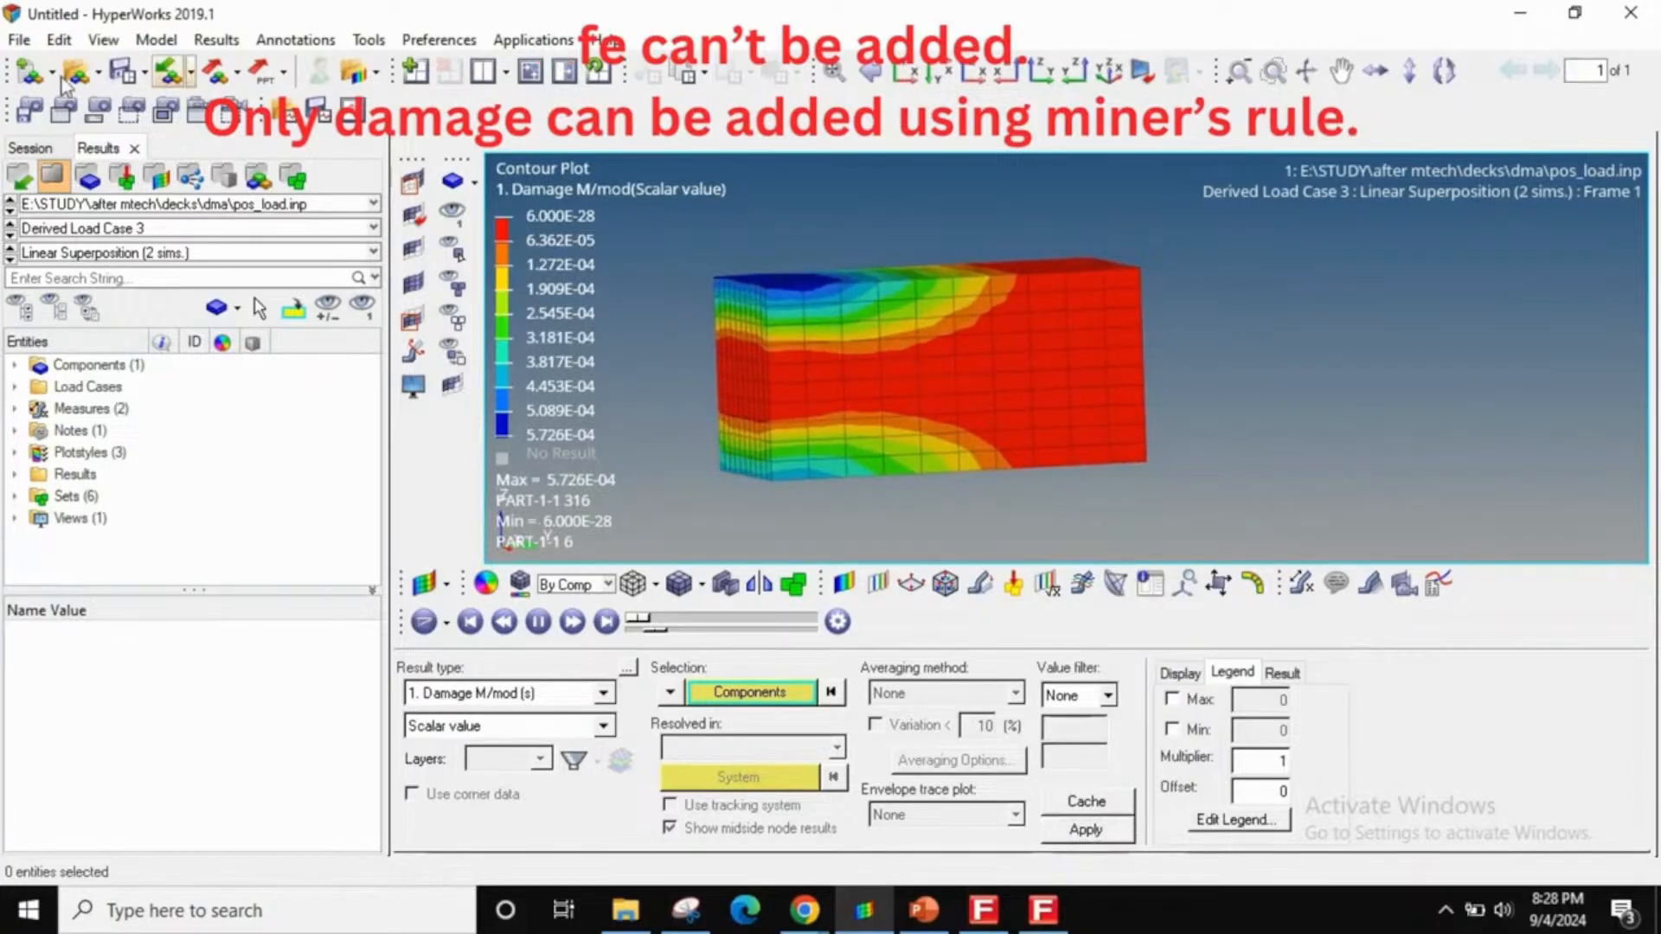
- Export the model with the superposed damage results as damage.h3d in the dma folder
left_click(19, 40)
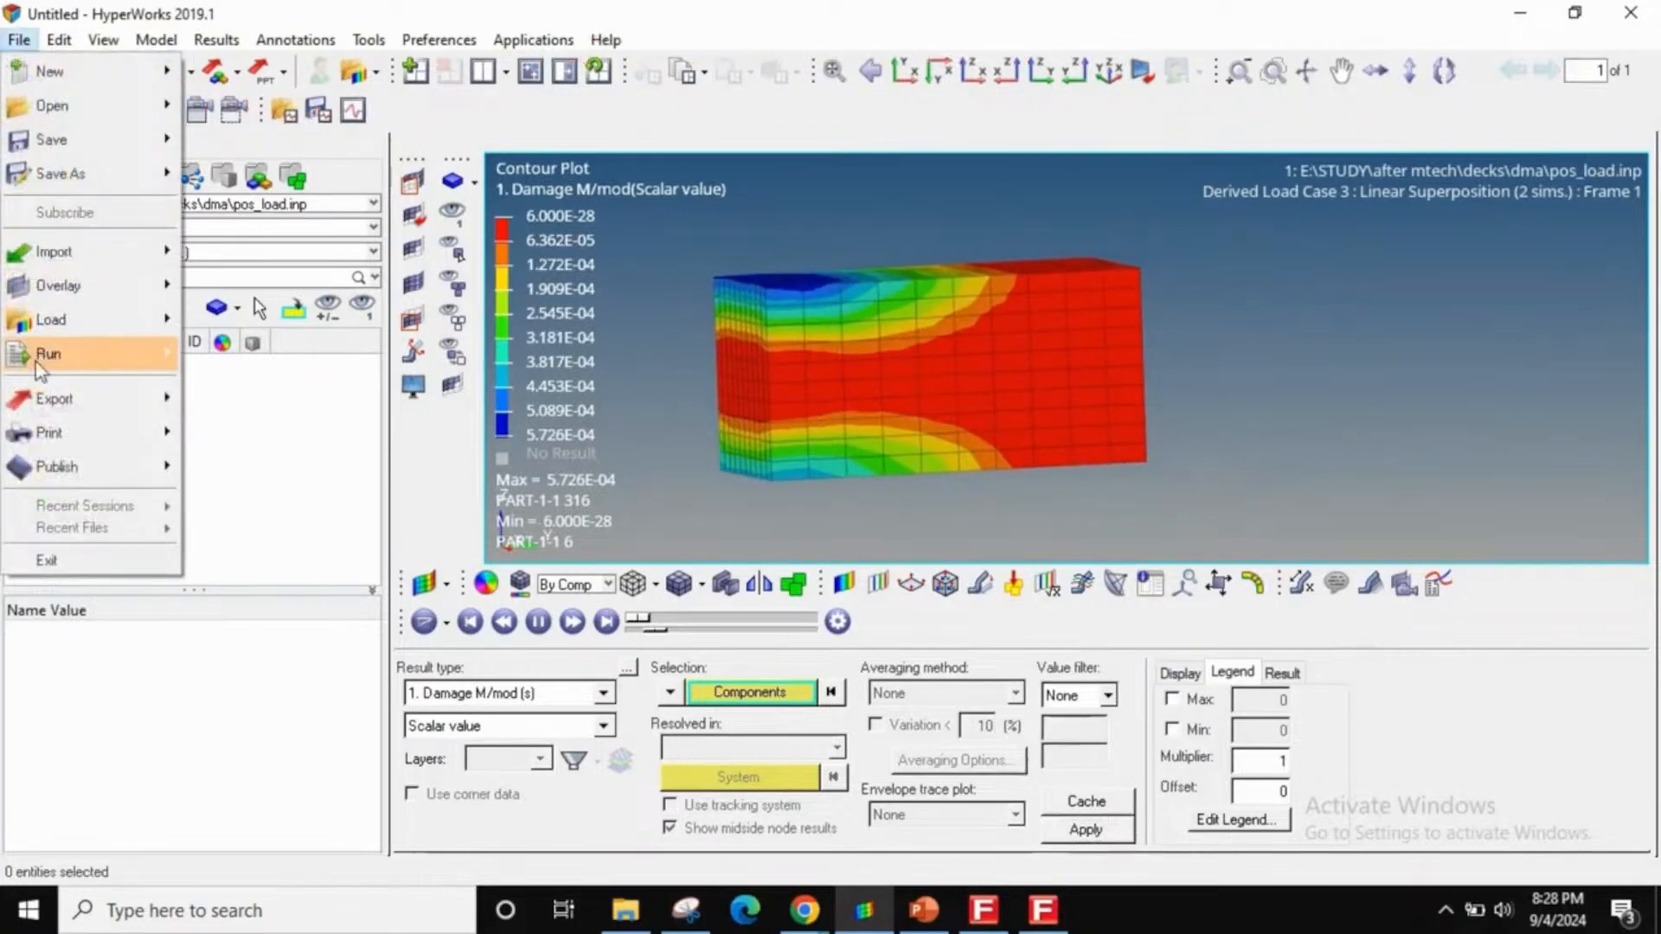
mouse_move(39, 396)
left_click(249, 399)
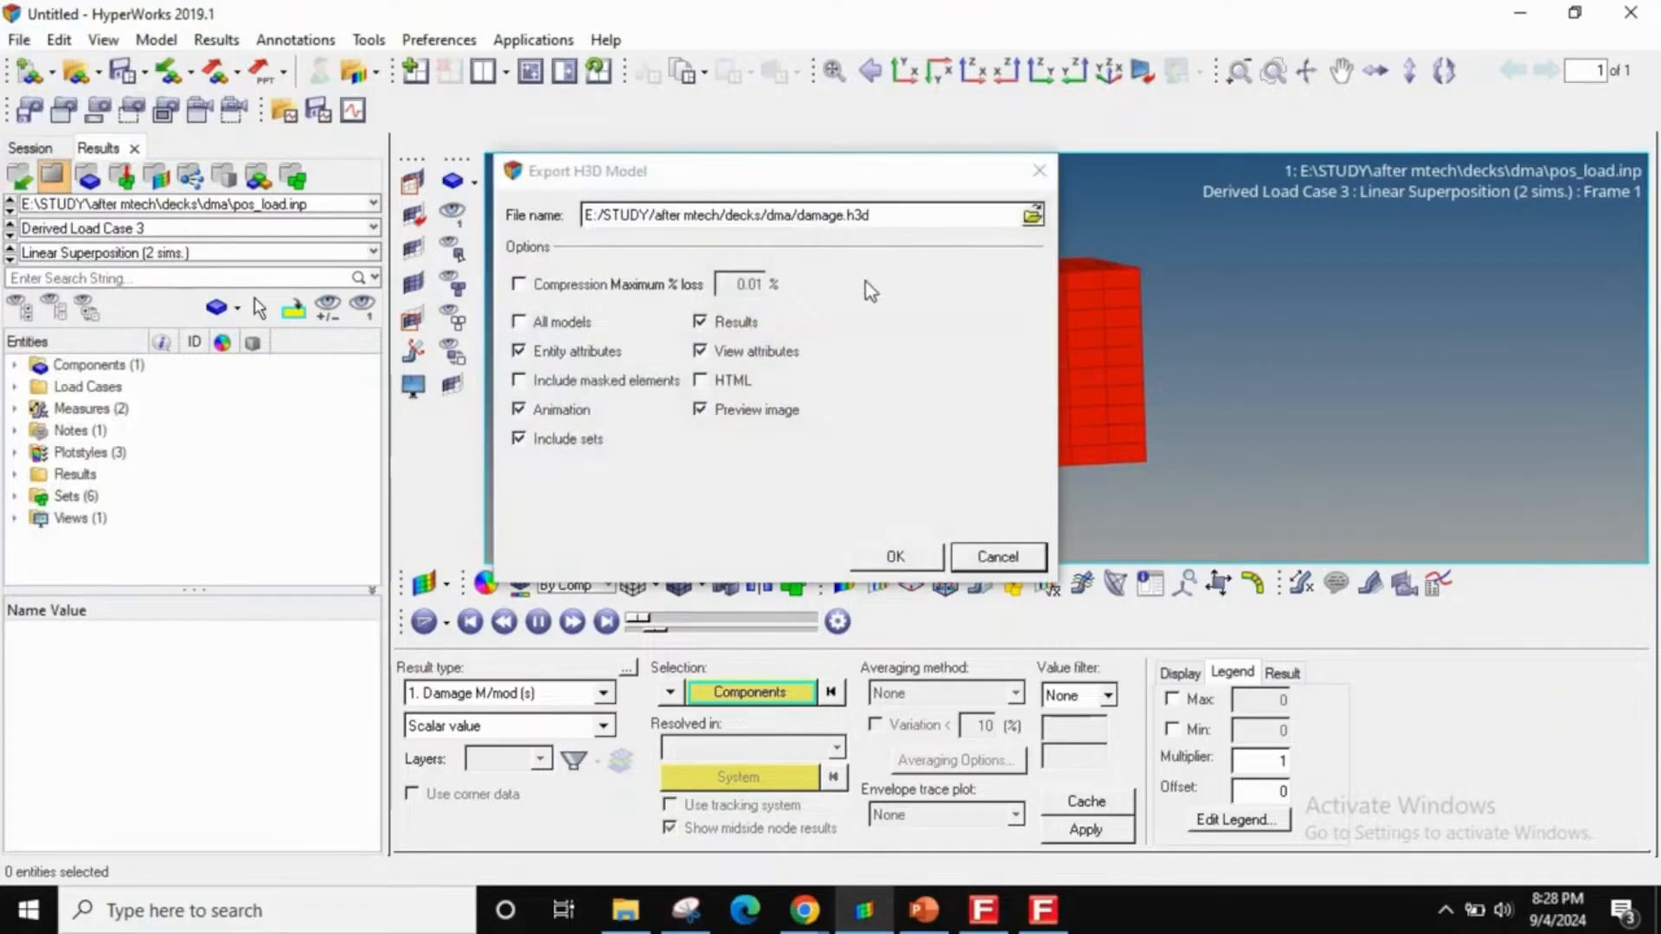
left_click(893, 556)
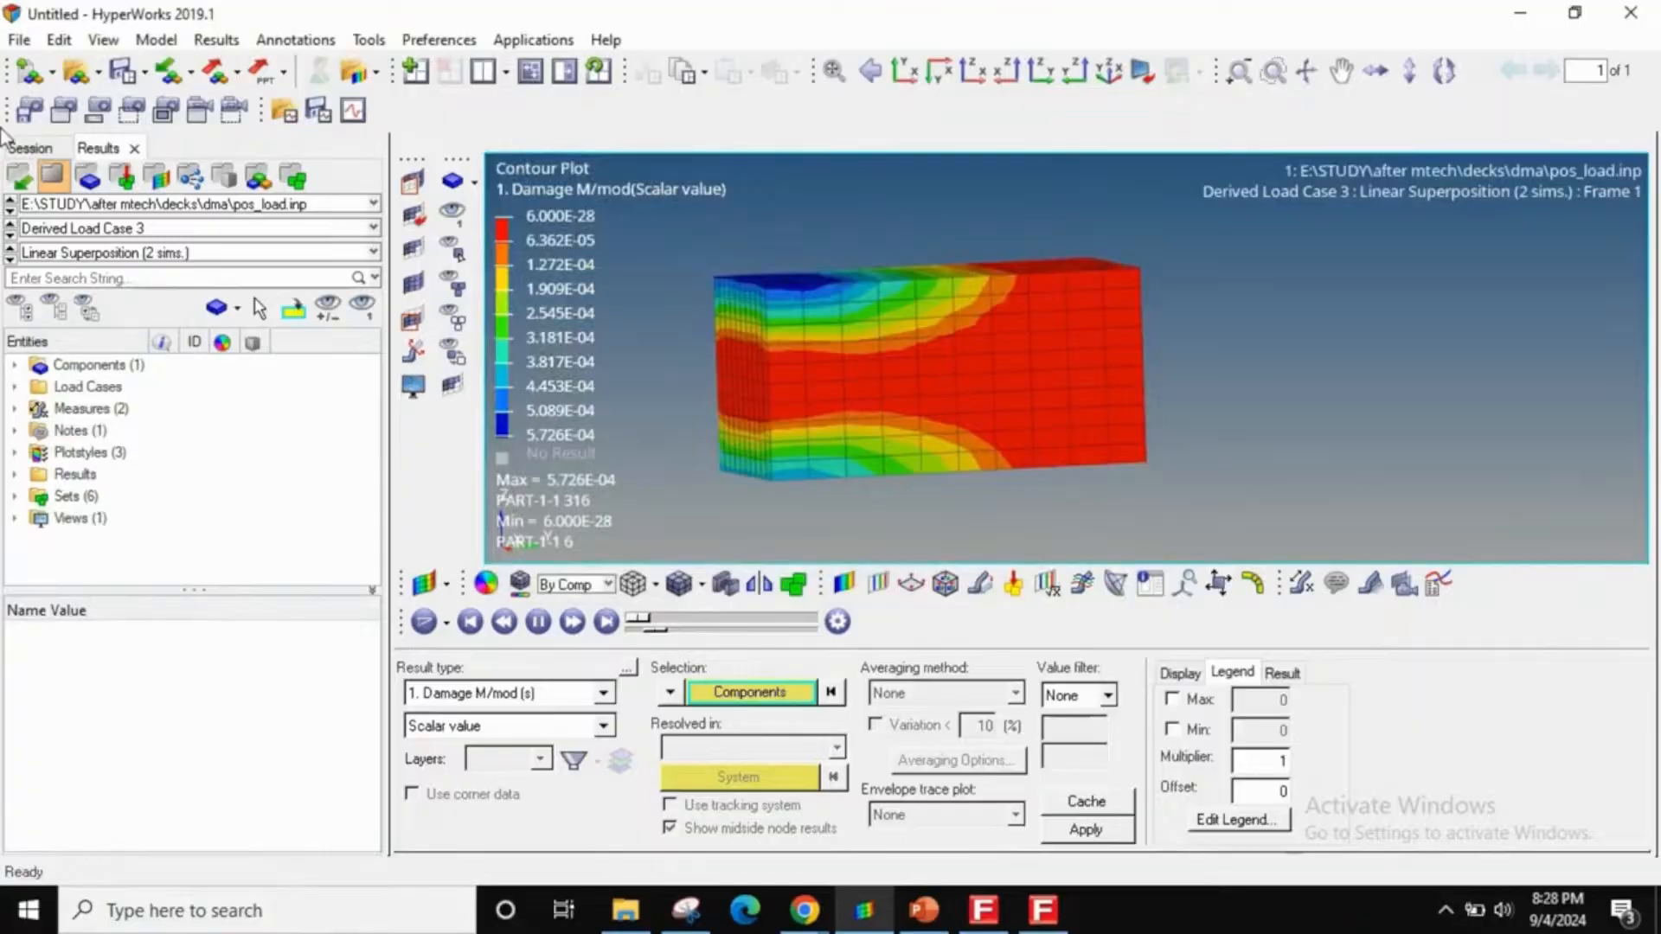
- Start a new session and load damage.h3d as both model and results
left_click(31, 73)
left_click(924, 540)
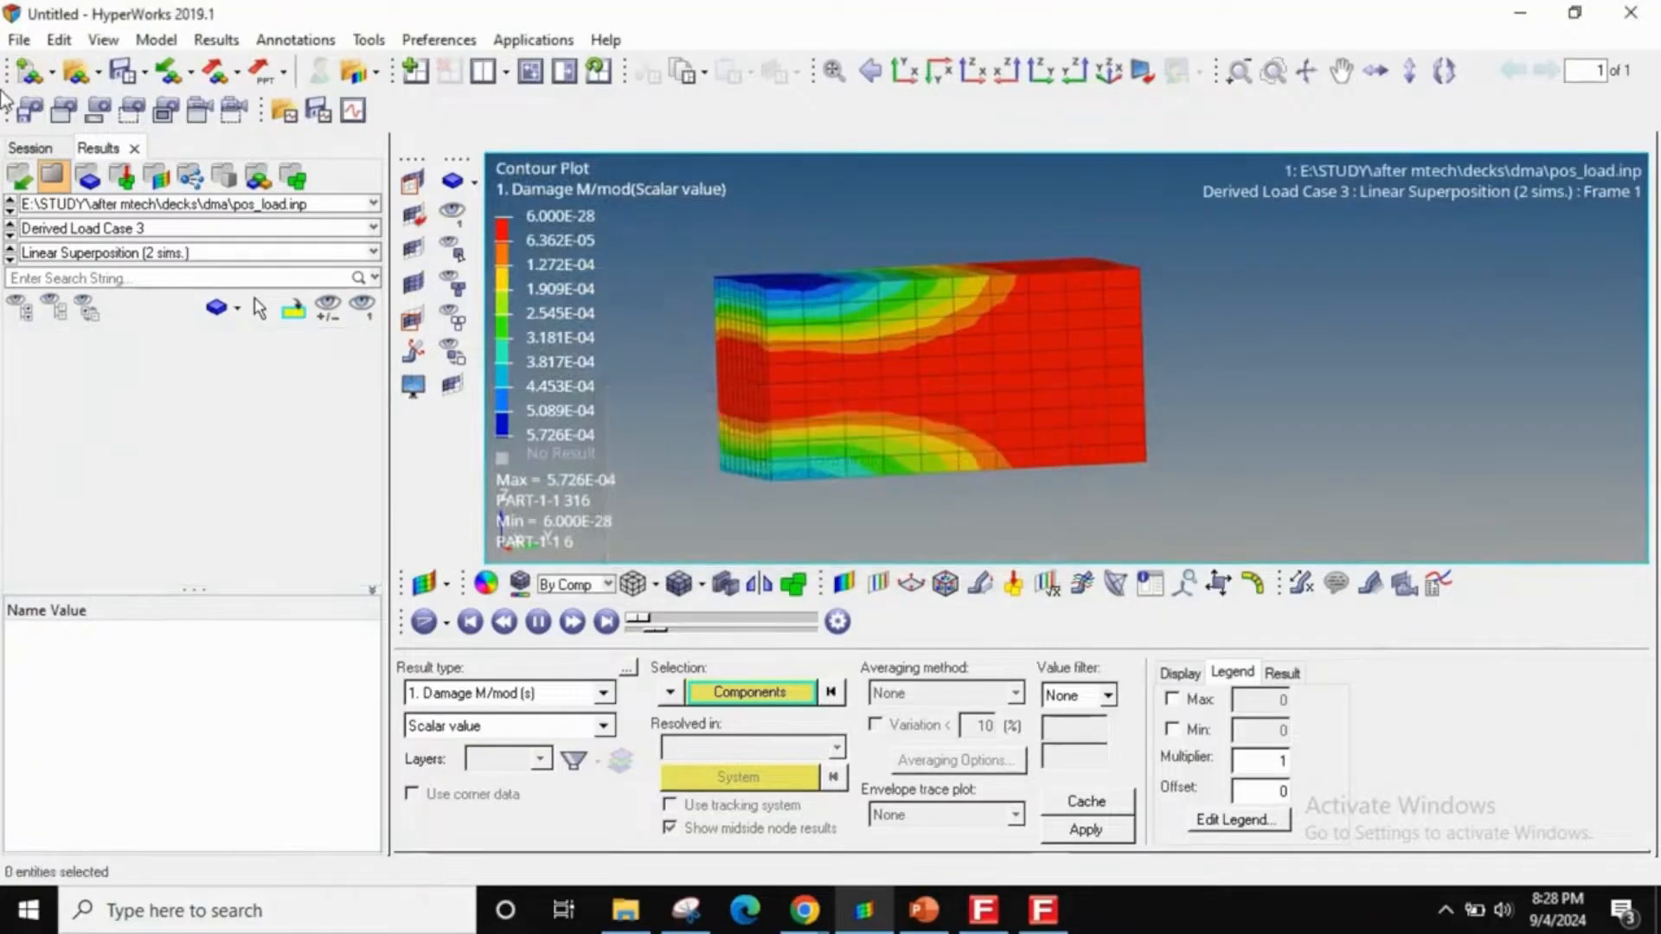
left_click(76, 73)
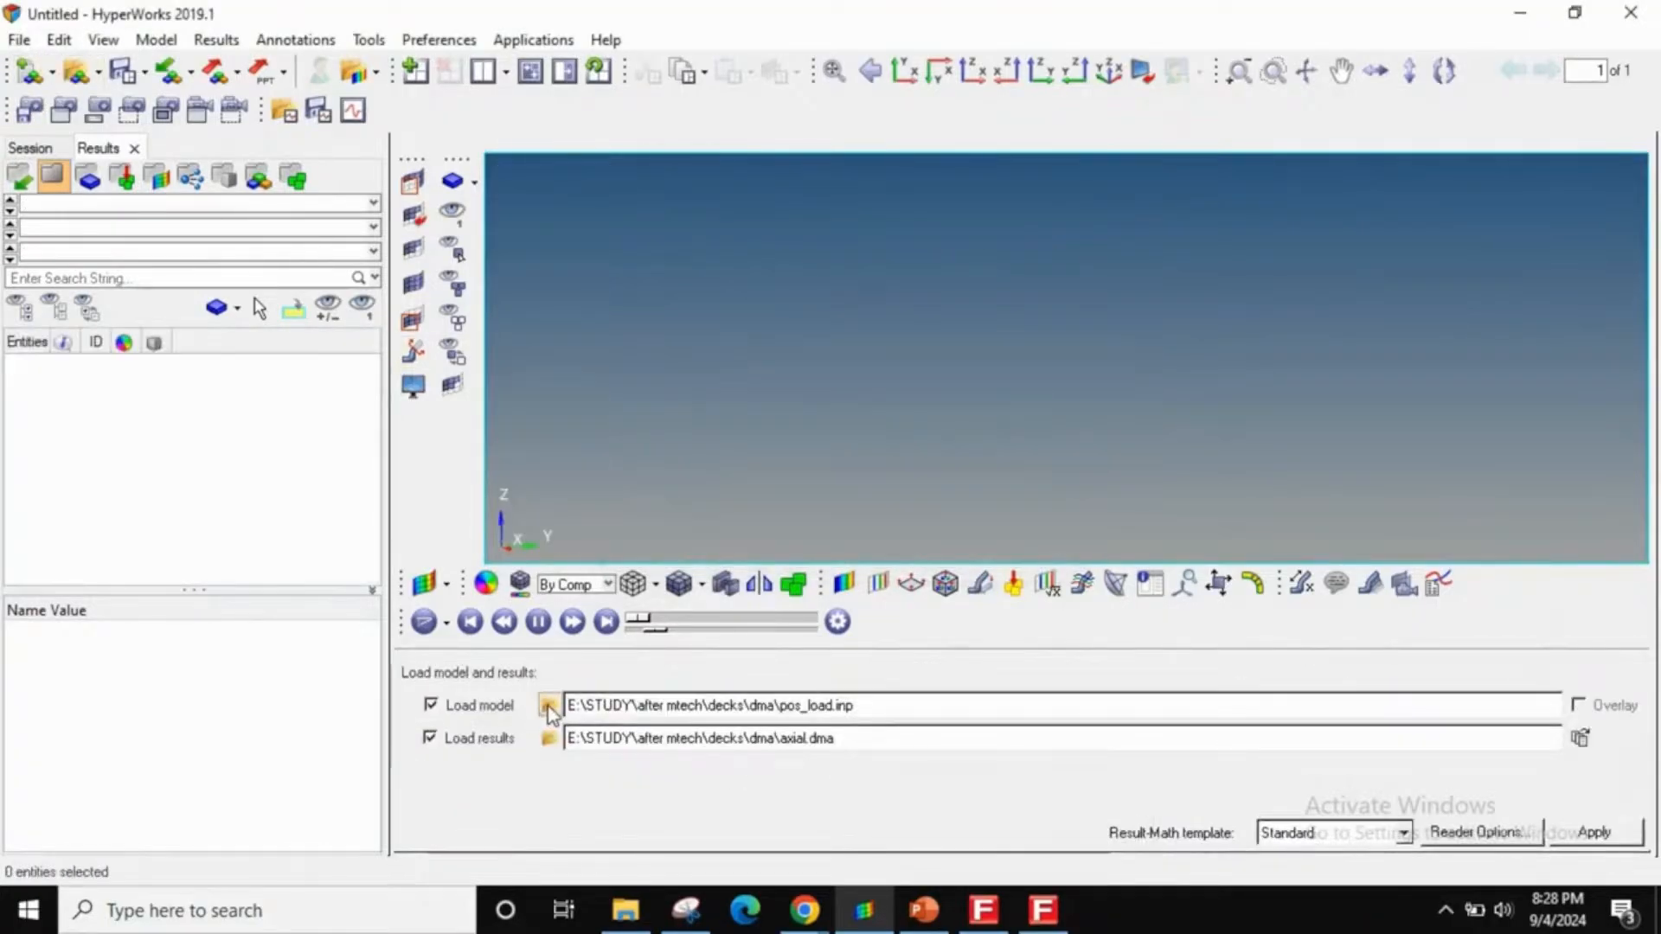
left_click(548, 705)
double_click(1087, 499)
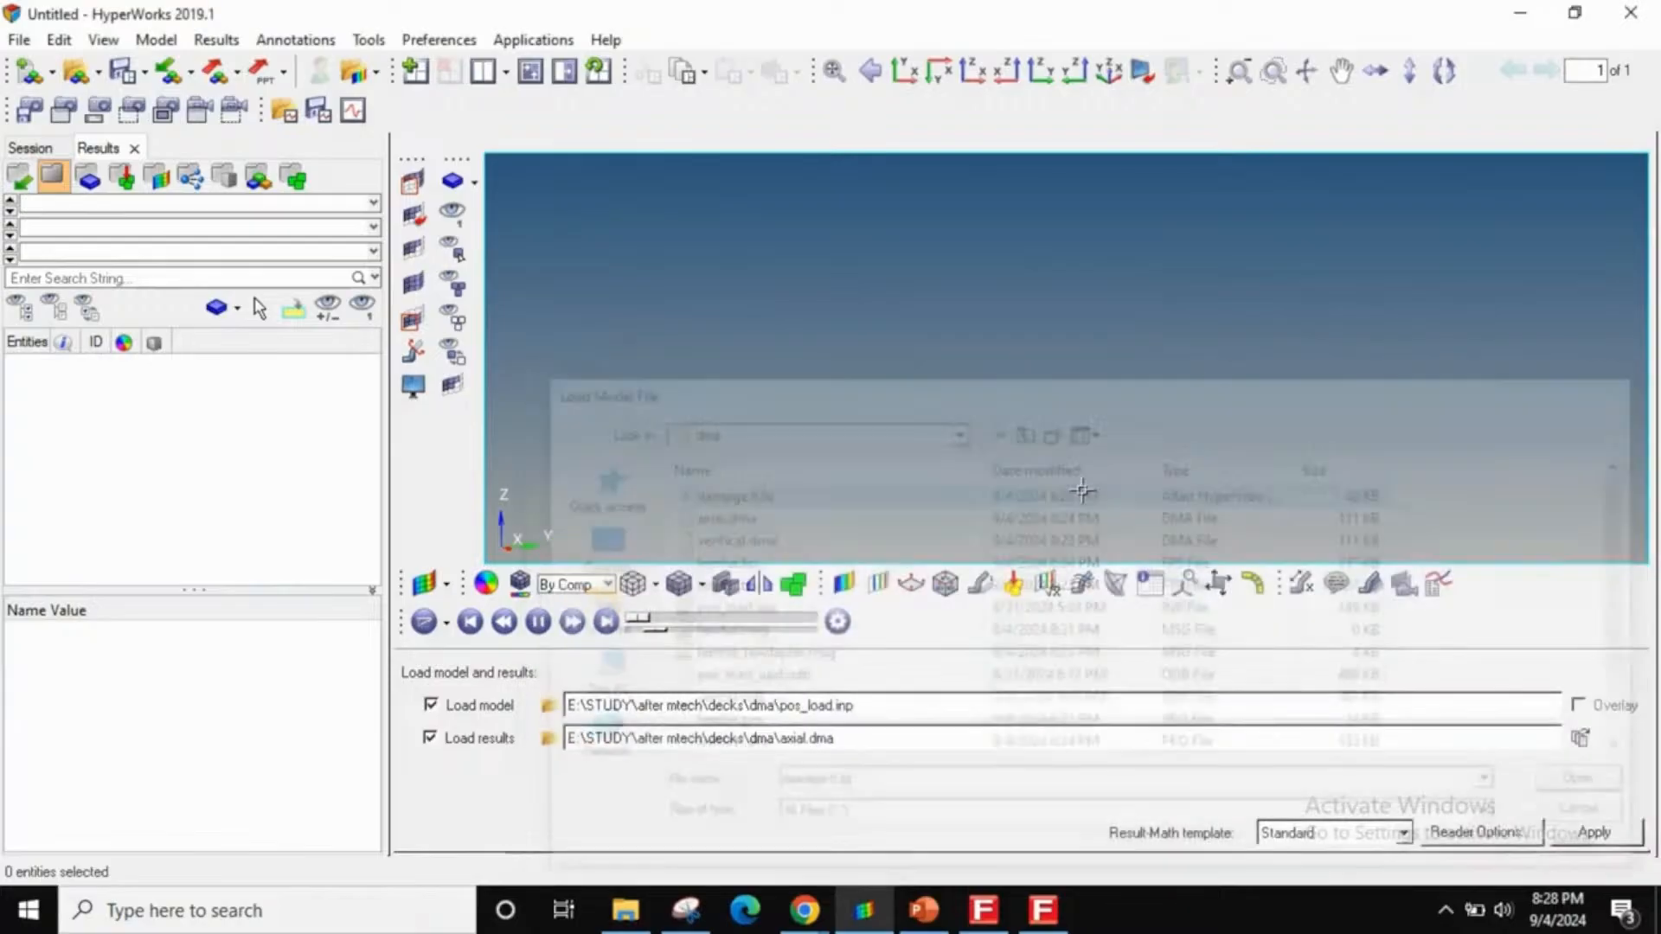
left_click(1595, 832)
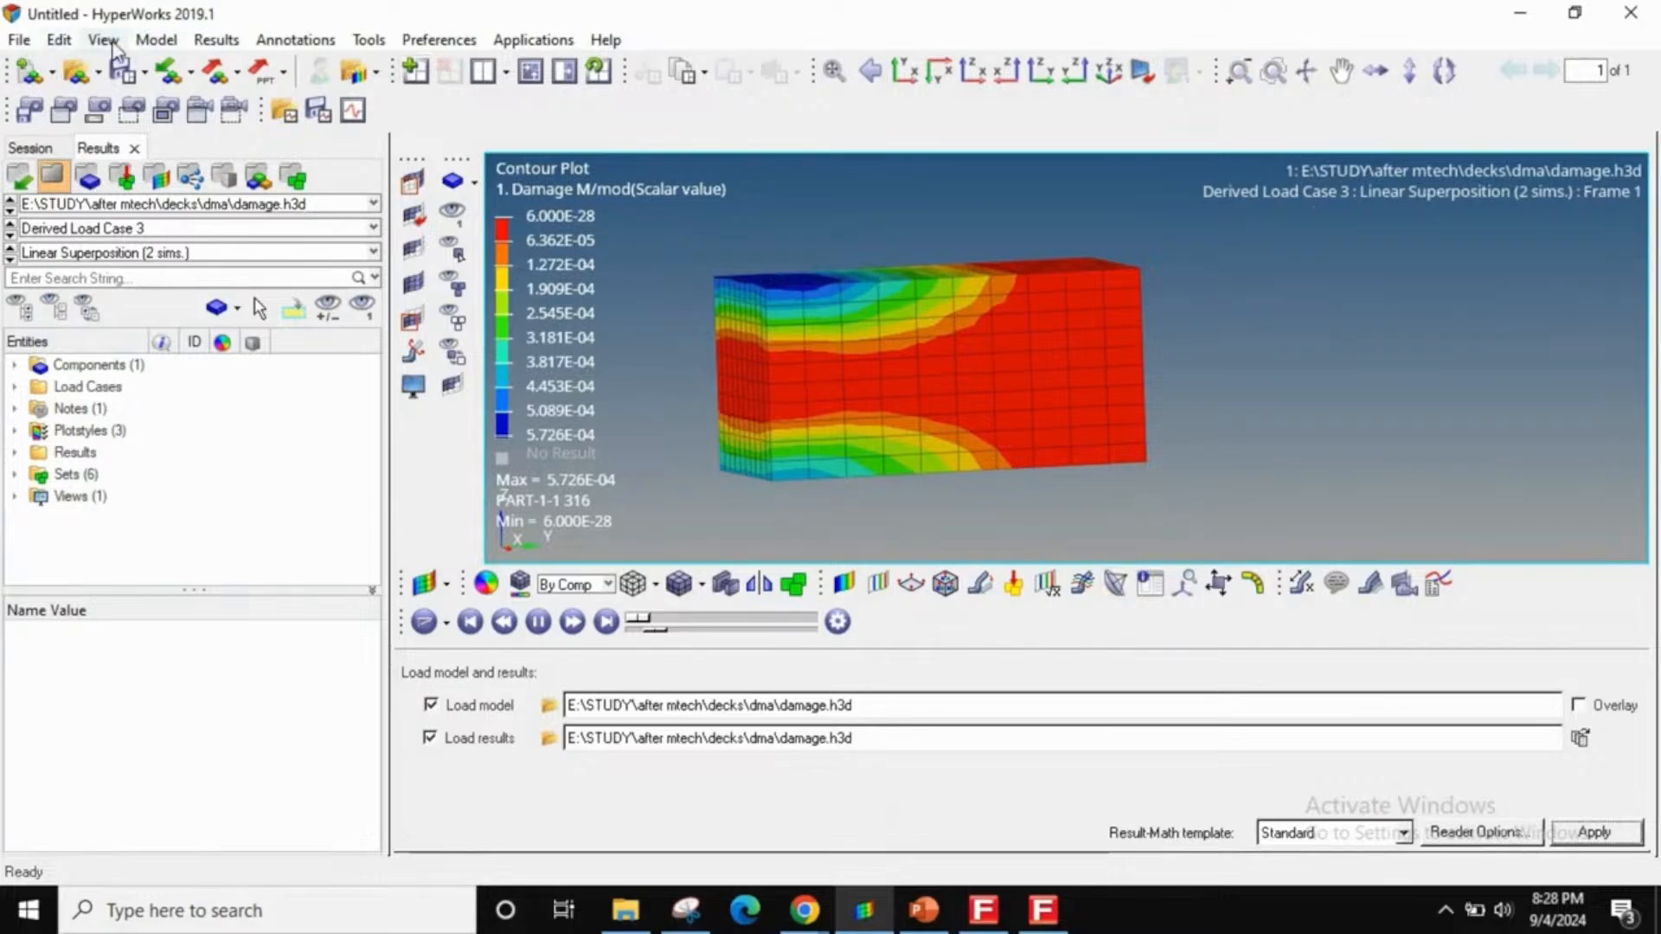
- Start a derived result labelled "fatigue cycles" for all loadcases and insert the Damage M/mod table into its expression
left_click(216, 40)
mouse_move(229, 70)
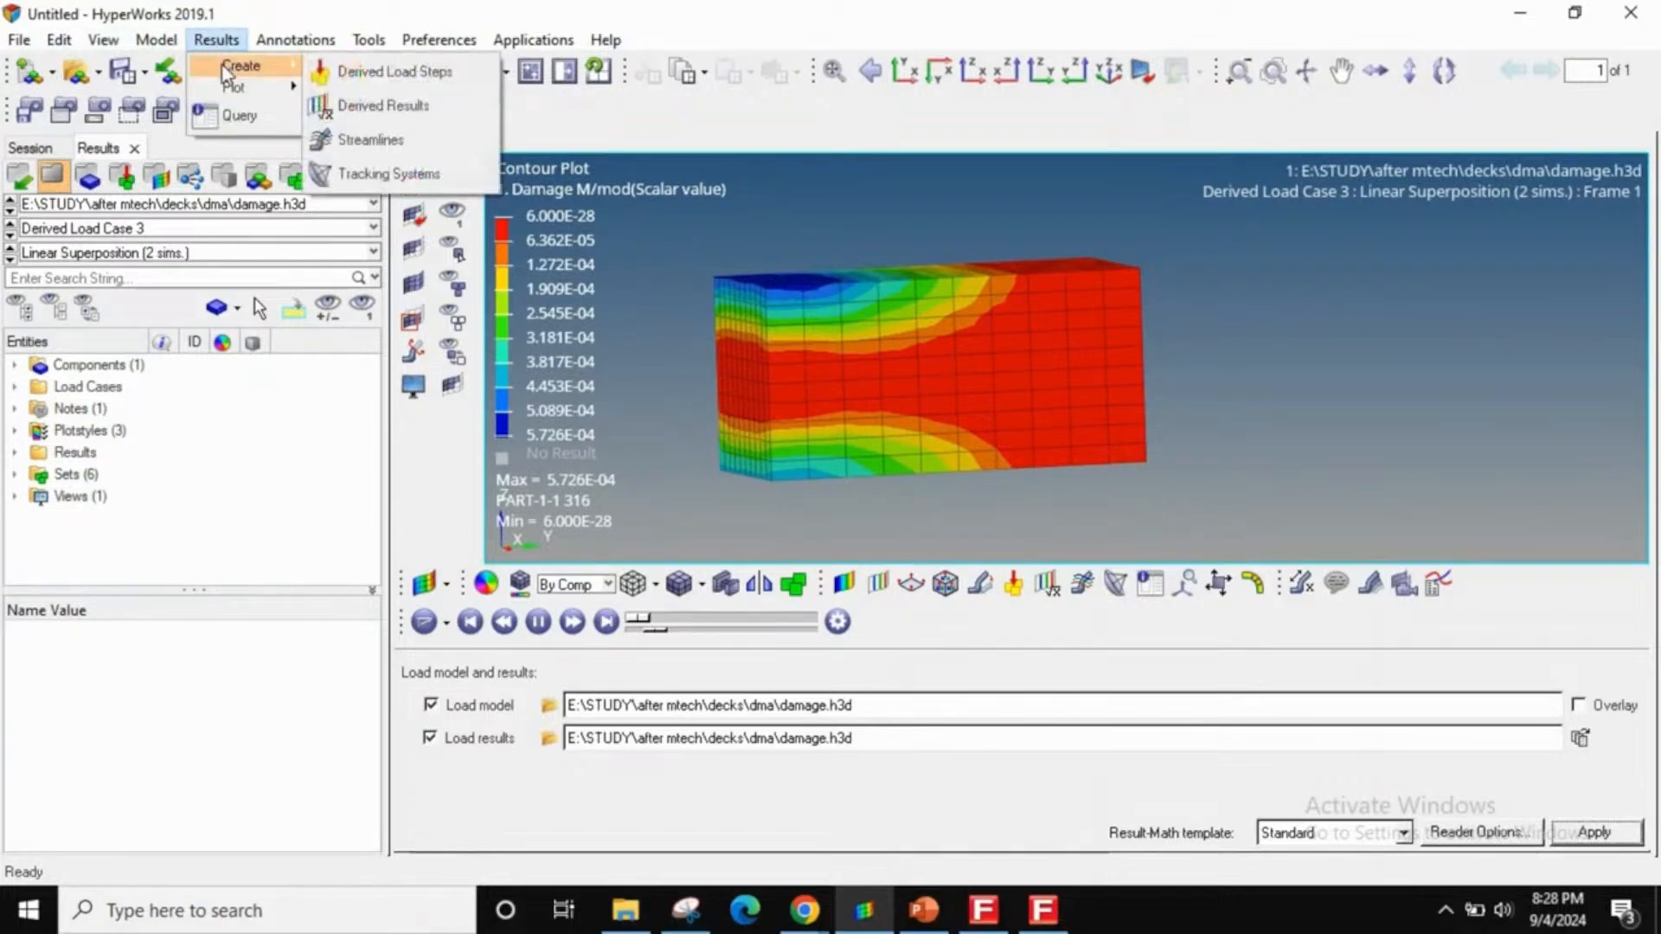
left_click(376, 103)
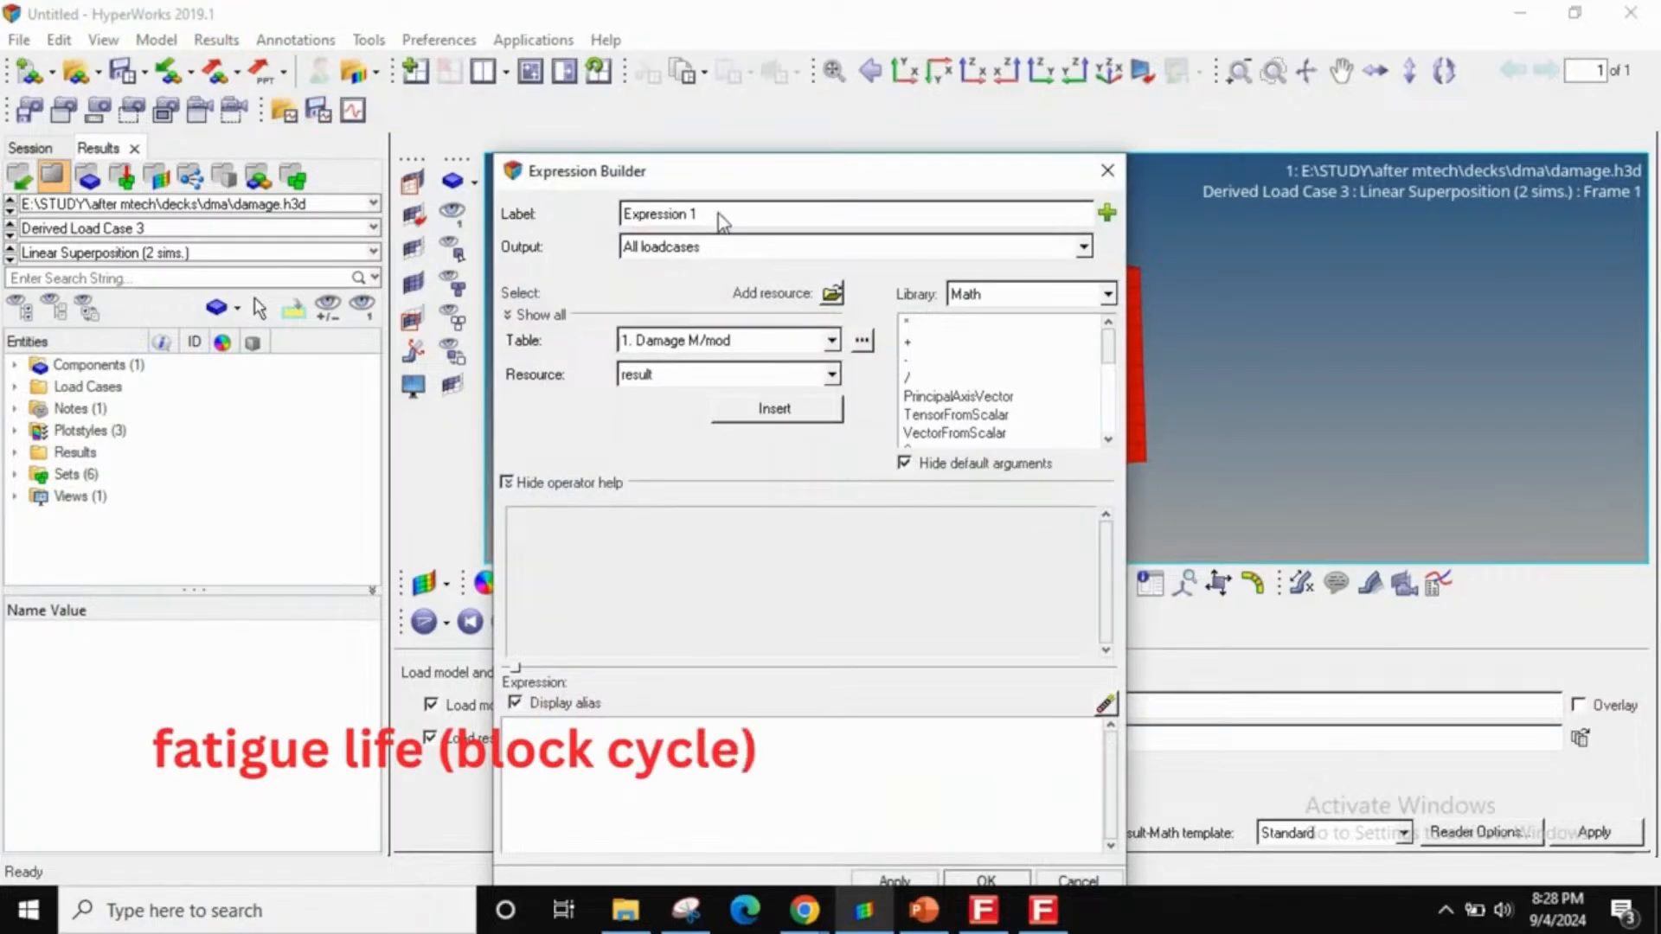
left_click_drag(718, 214, 624, 216)
type("fatigue cycles")
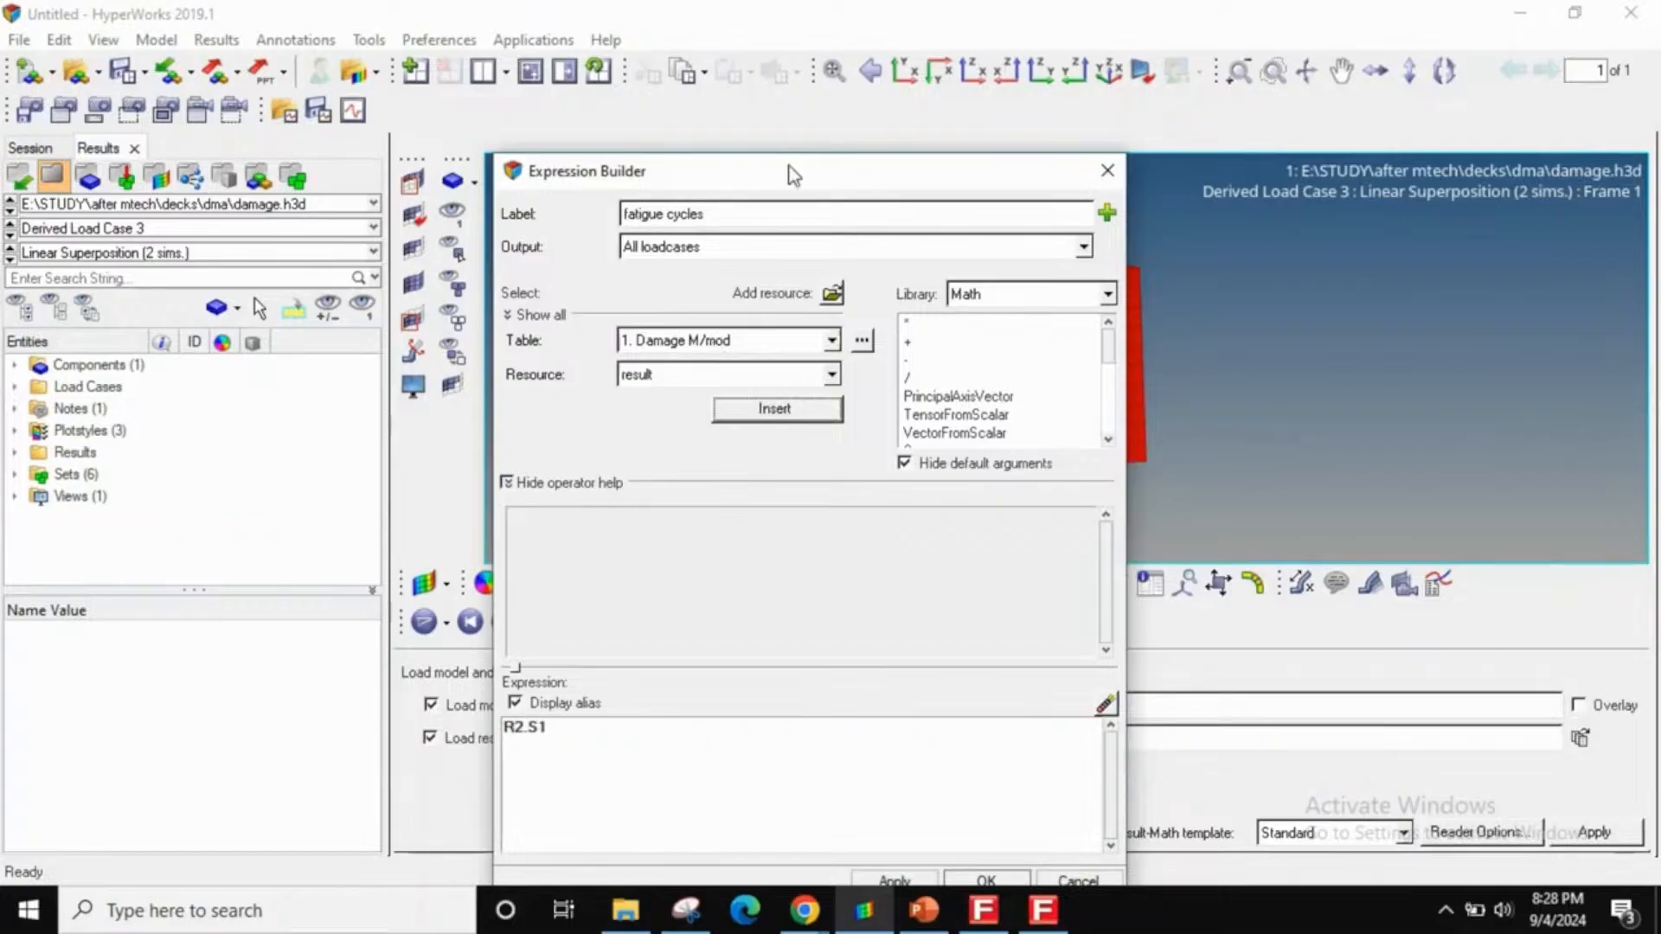
- Complete the expression as the reciprocal of damage, 1/R2.S1, and create the derived result
left_click_drag(790, 170, 833, 56)
left_click(562, 622)
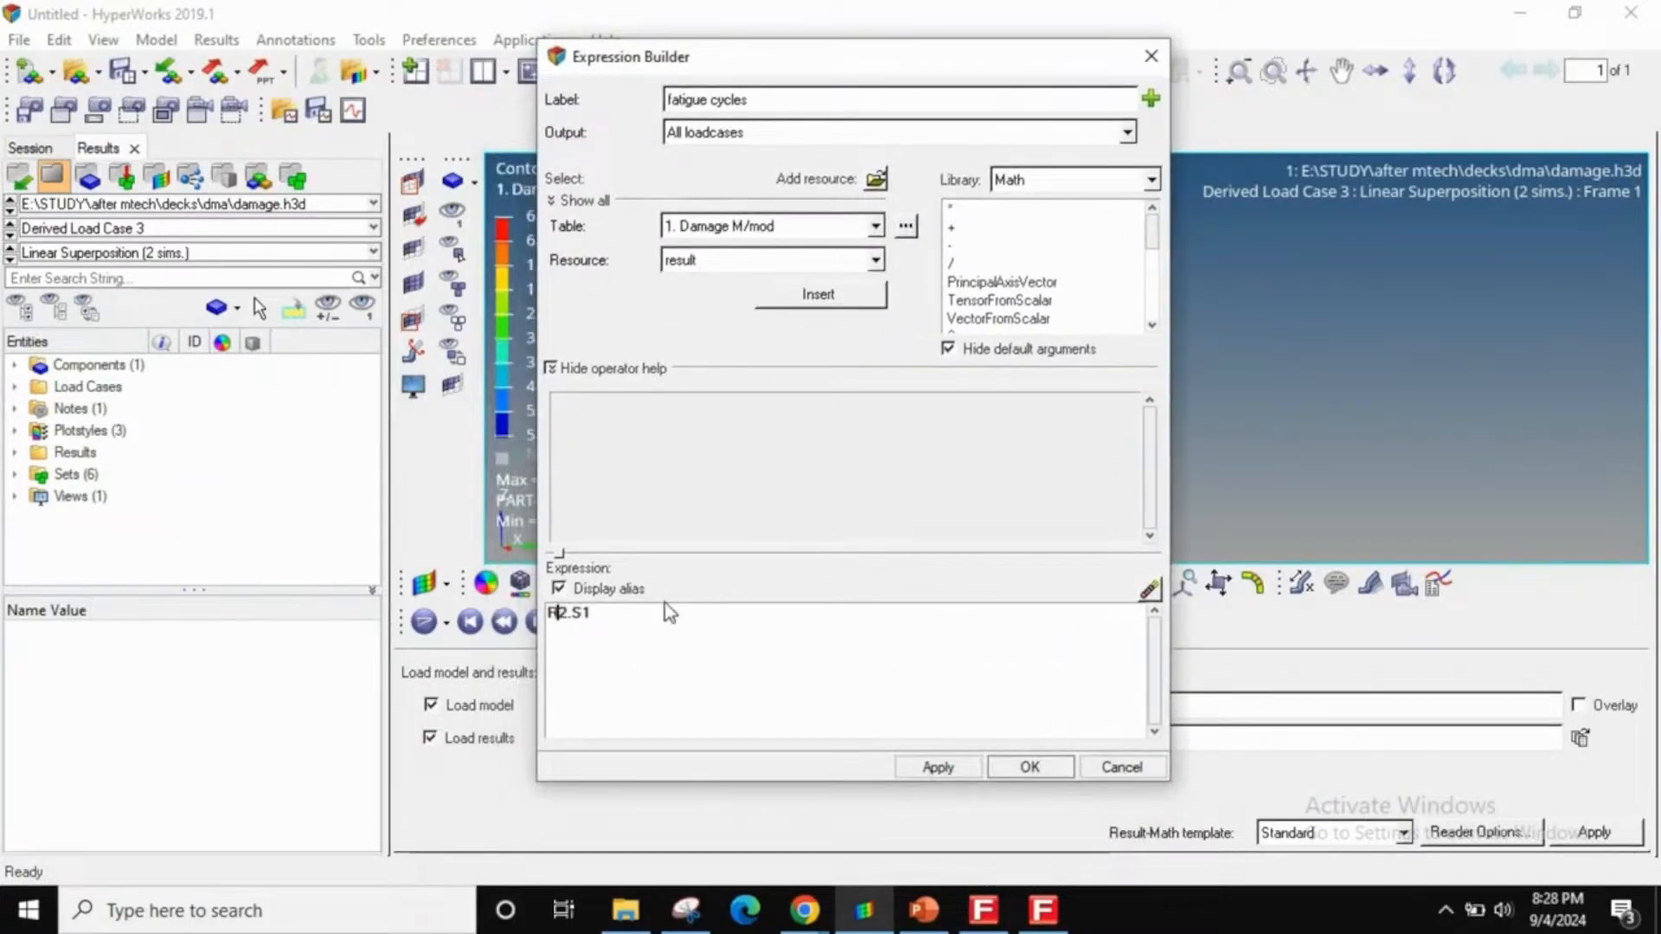
key("Left")
type("1/")
left_click(1030, 767)
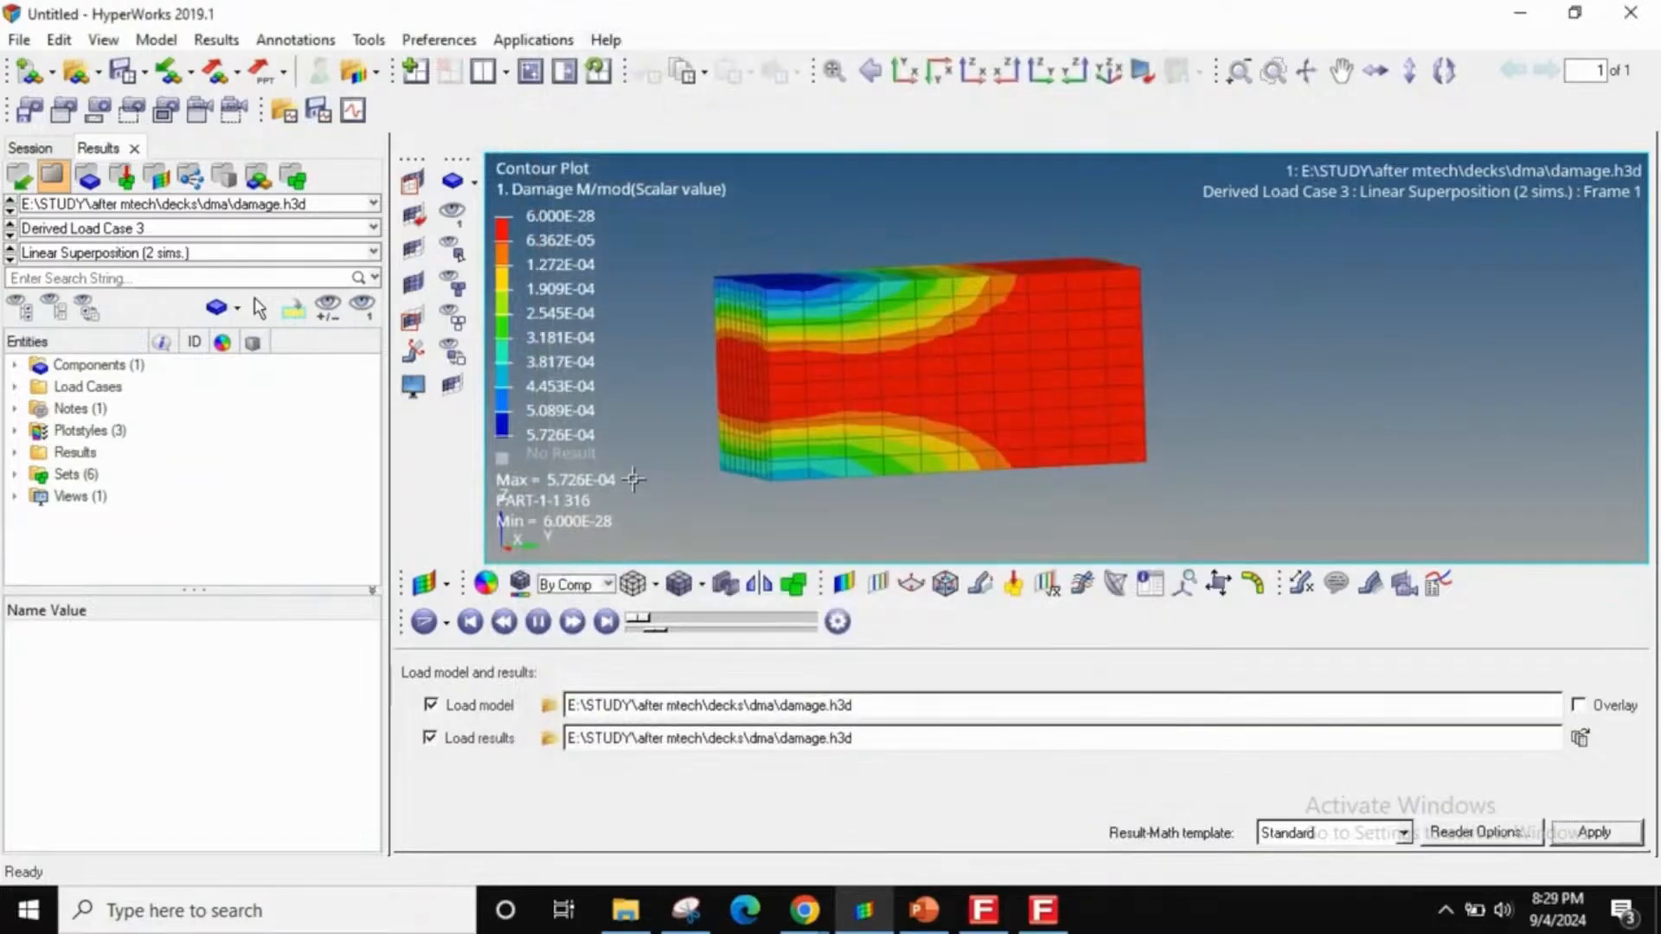
- Contour the derived Fatigue cycles result as a scalar value on the model
left_click(843, 585)
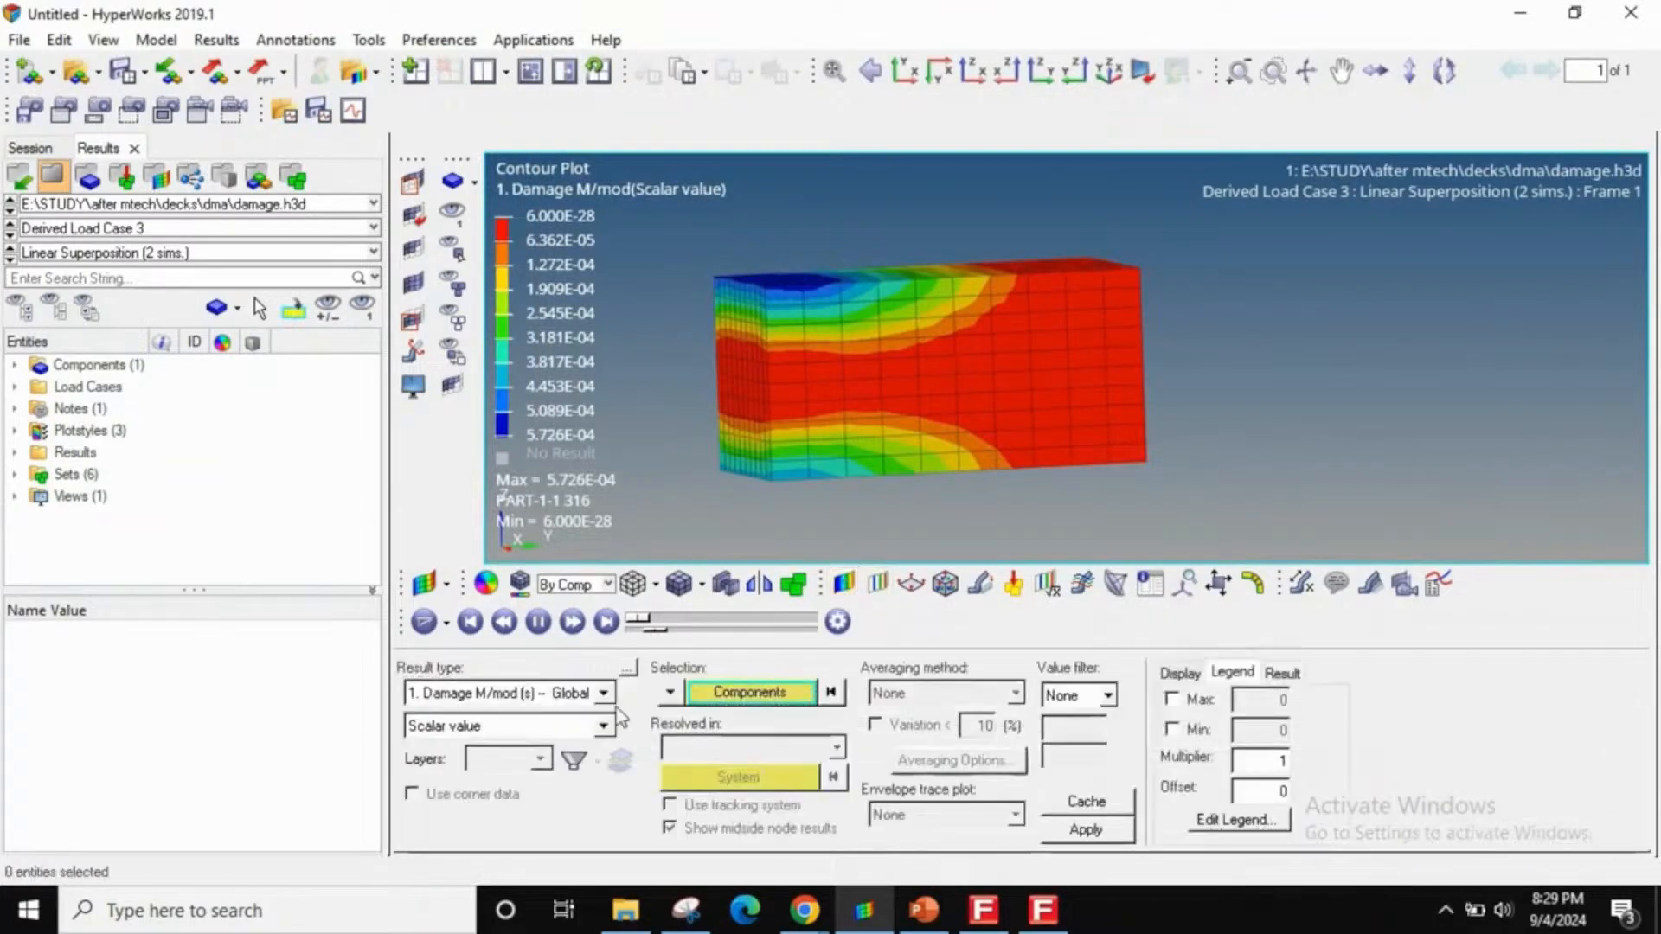
left_click(567, 703)
left_click(458, 739)
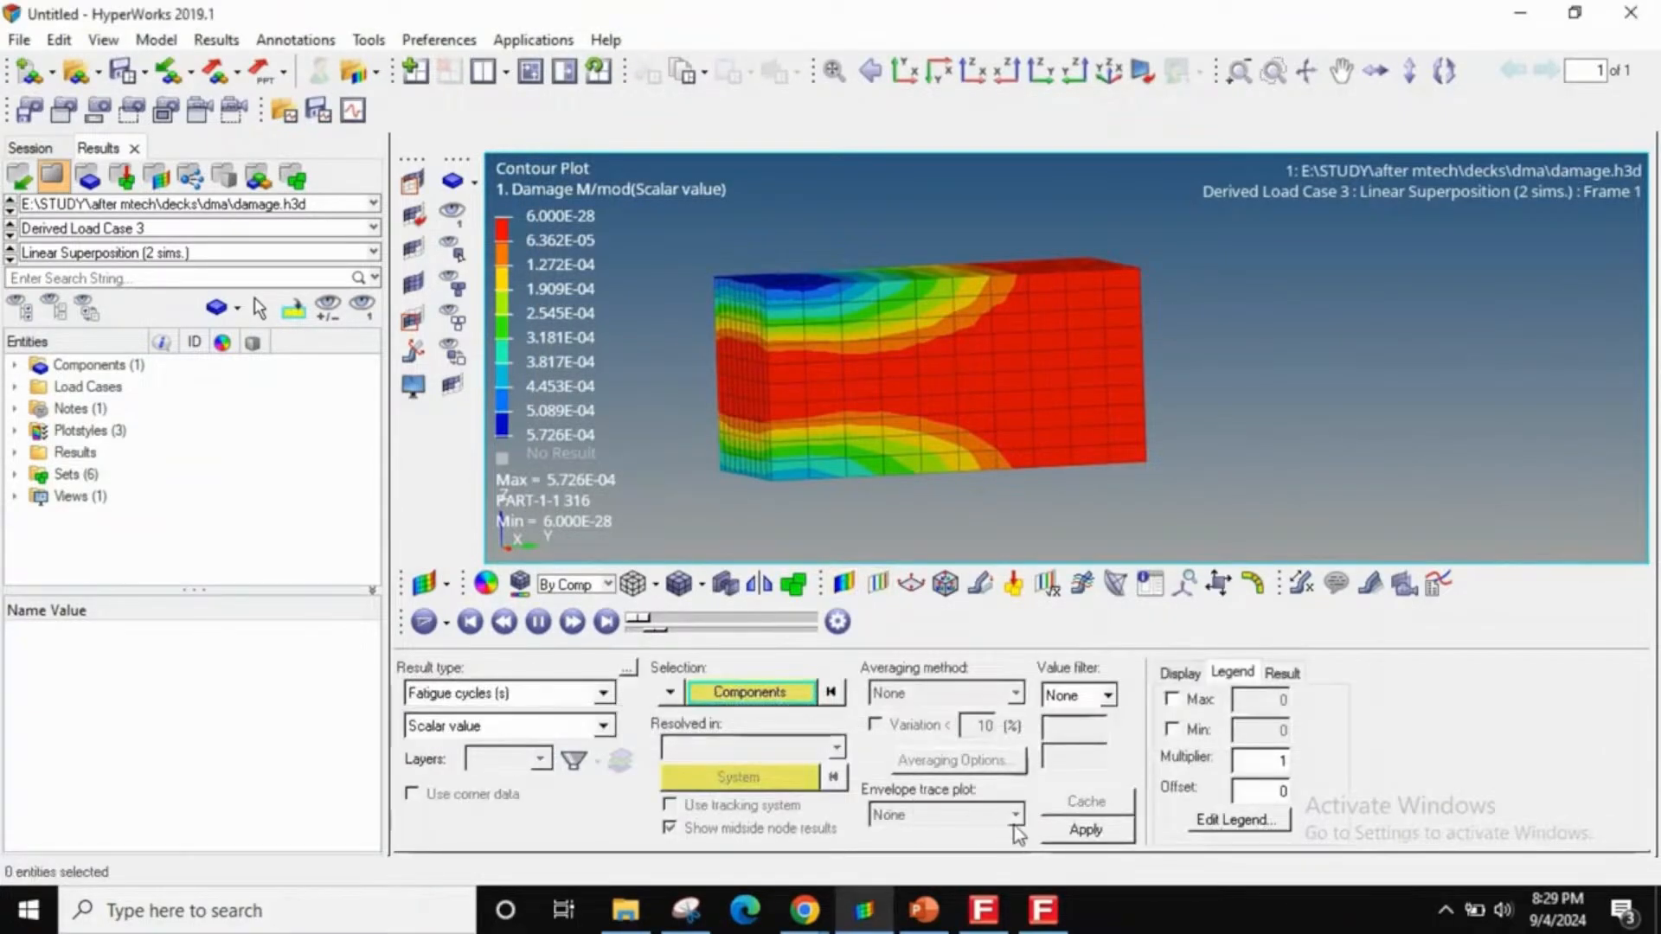
left_click(1079, 830)
left_click_drag(957, 359, 1068, 412, "ctrl")
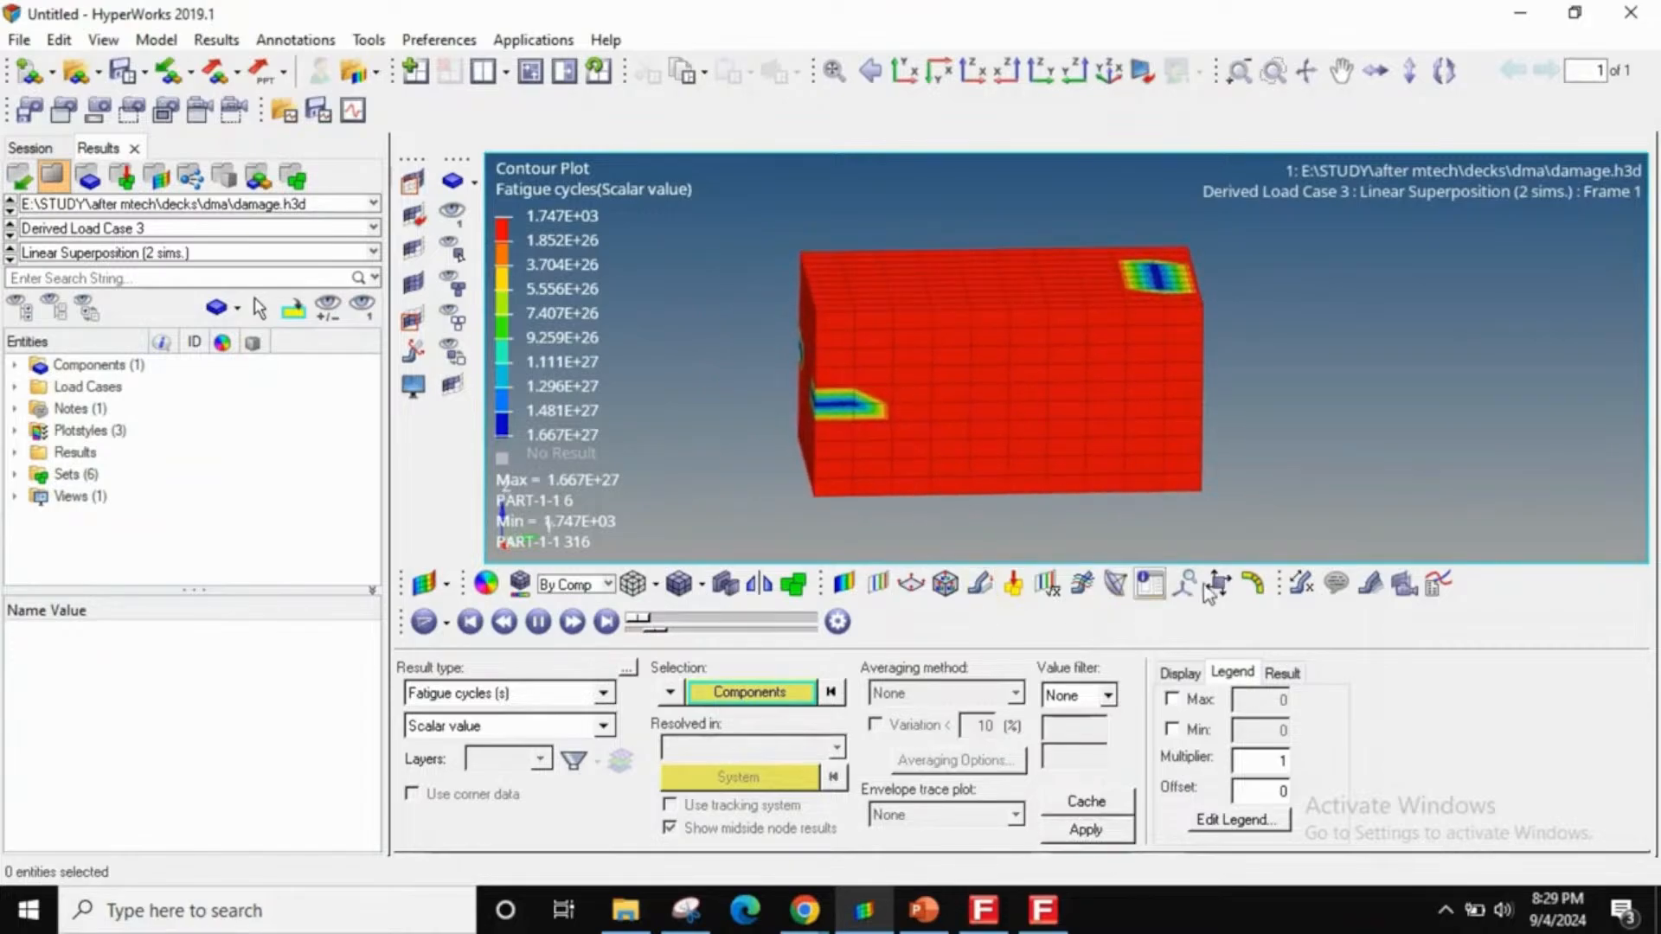
- Enable the Dynamic MinMax Result measure and show only its minimum on the fatigue cycles contour
left_click(1300, 583)
left_click(516, 722)
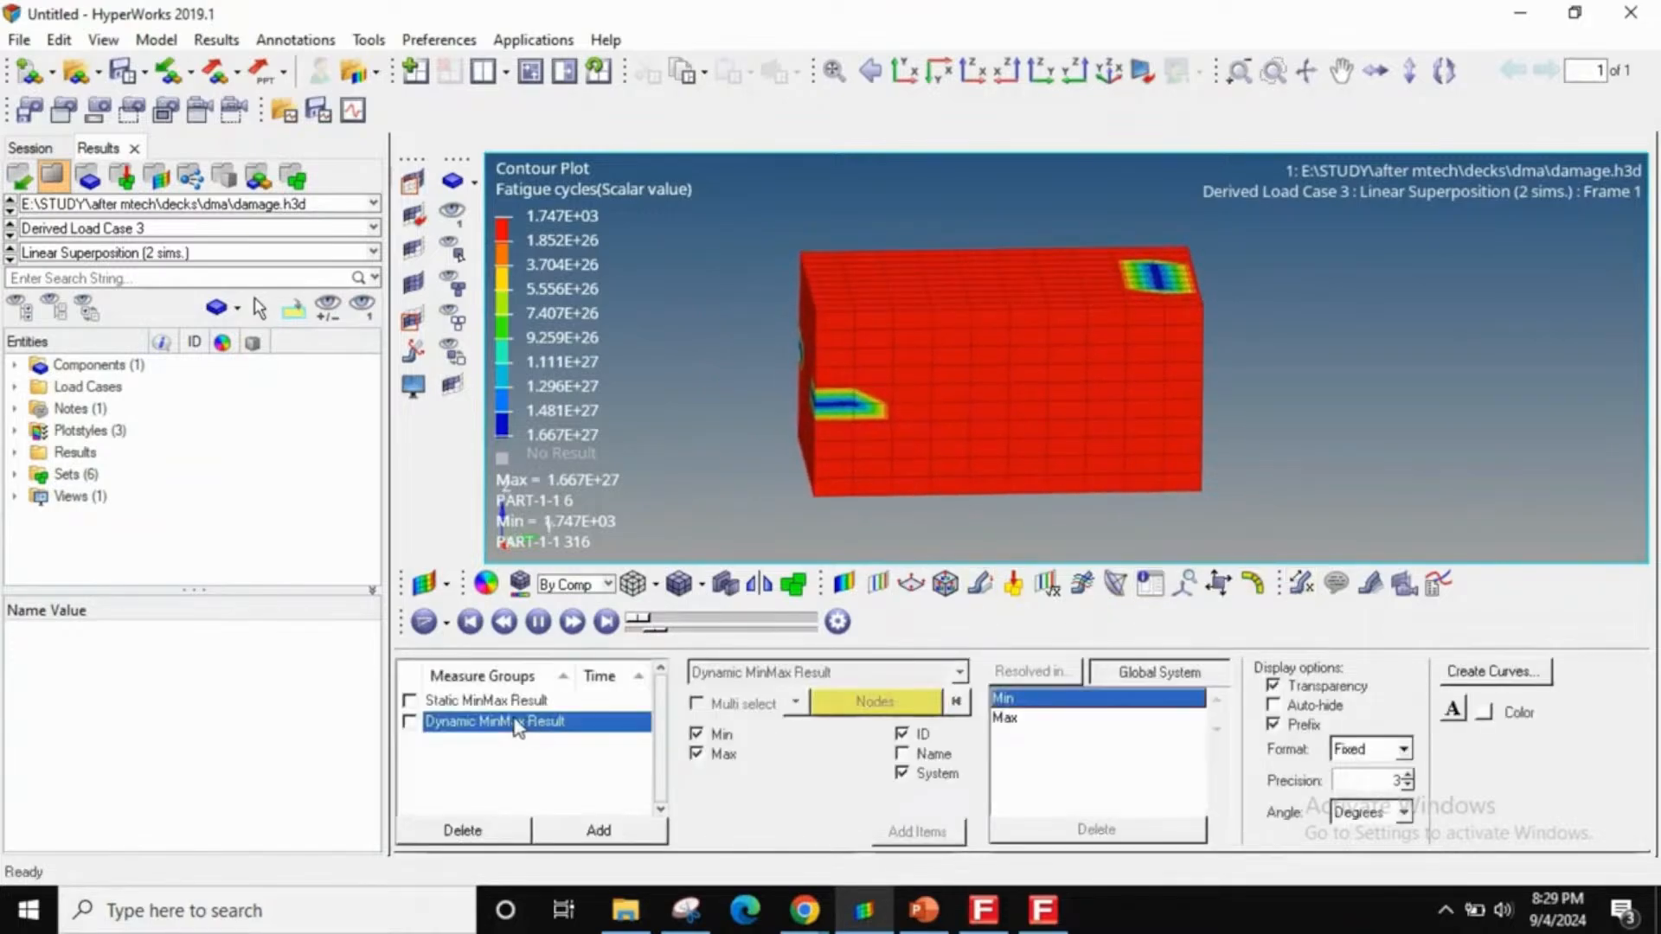
left_click(410, 721)
left_click(697, 754)
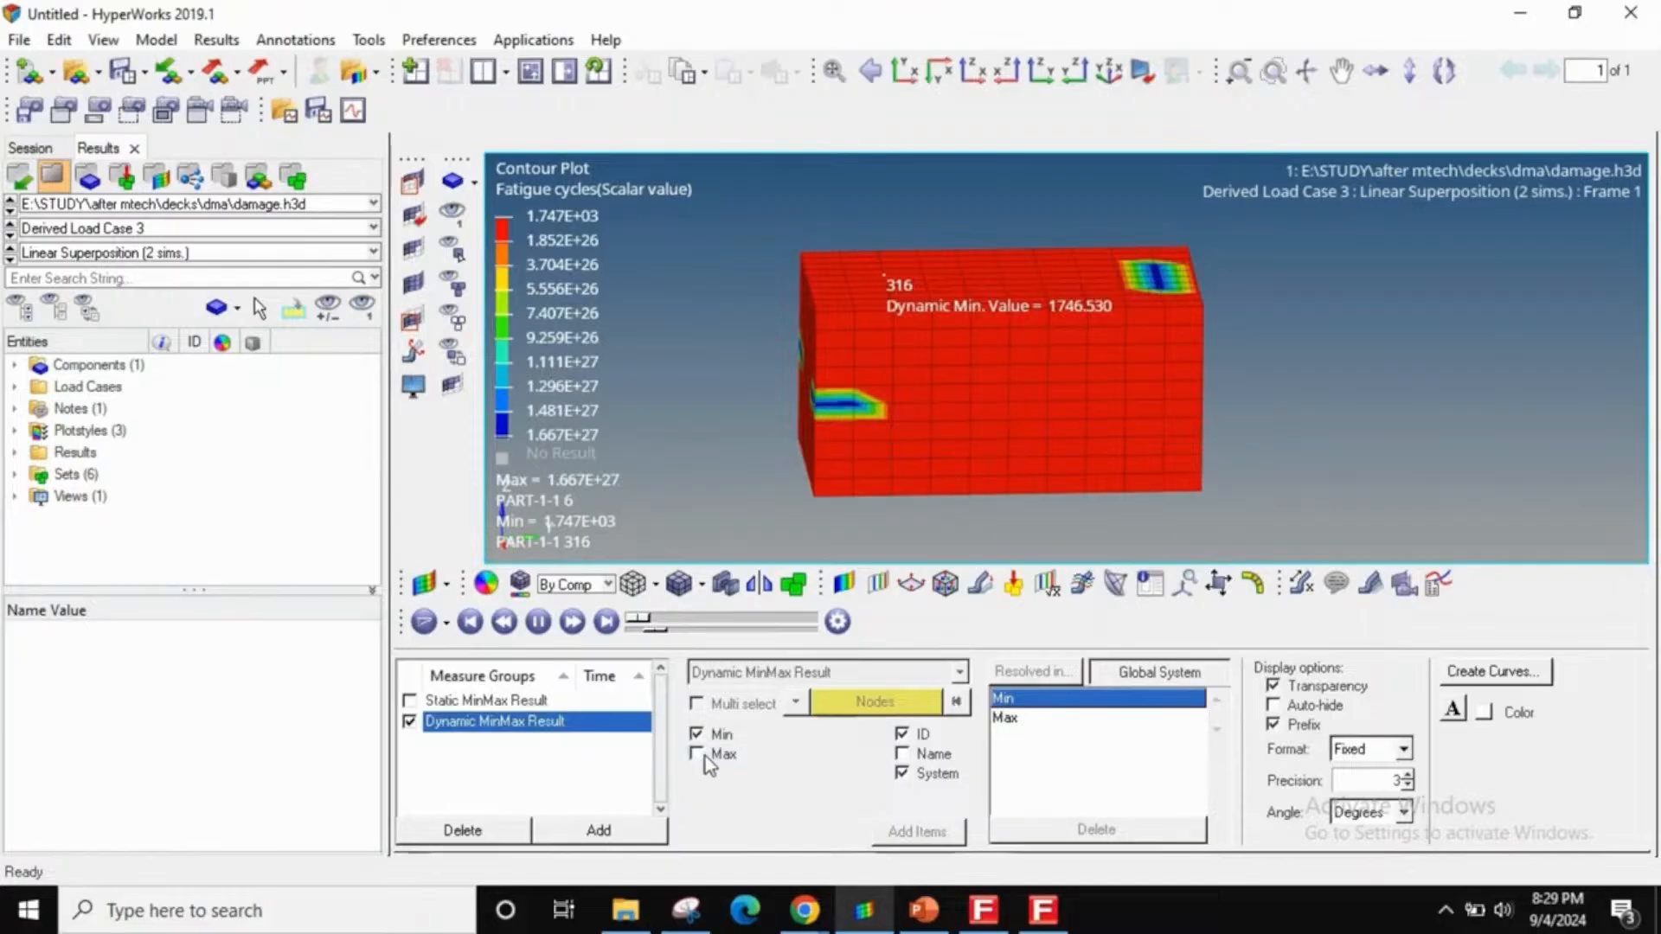
left_click_drag(959, 439, 949, 379, "ctrl")
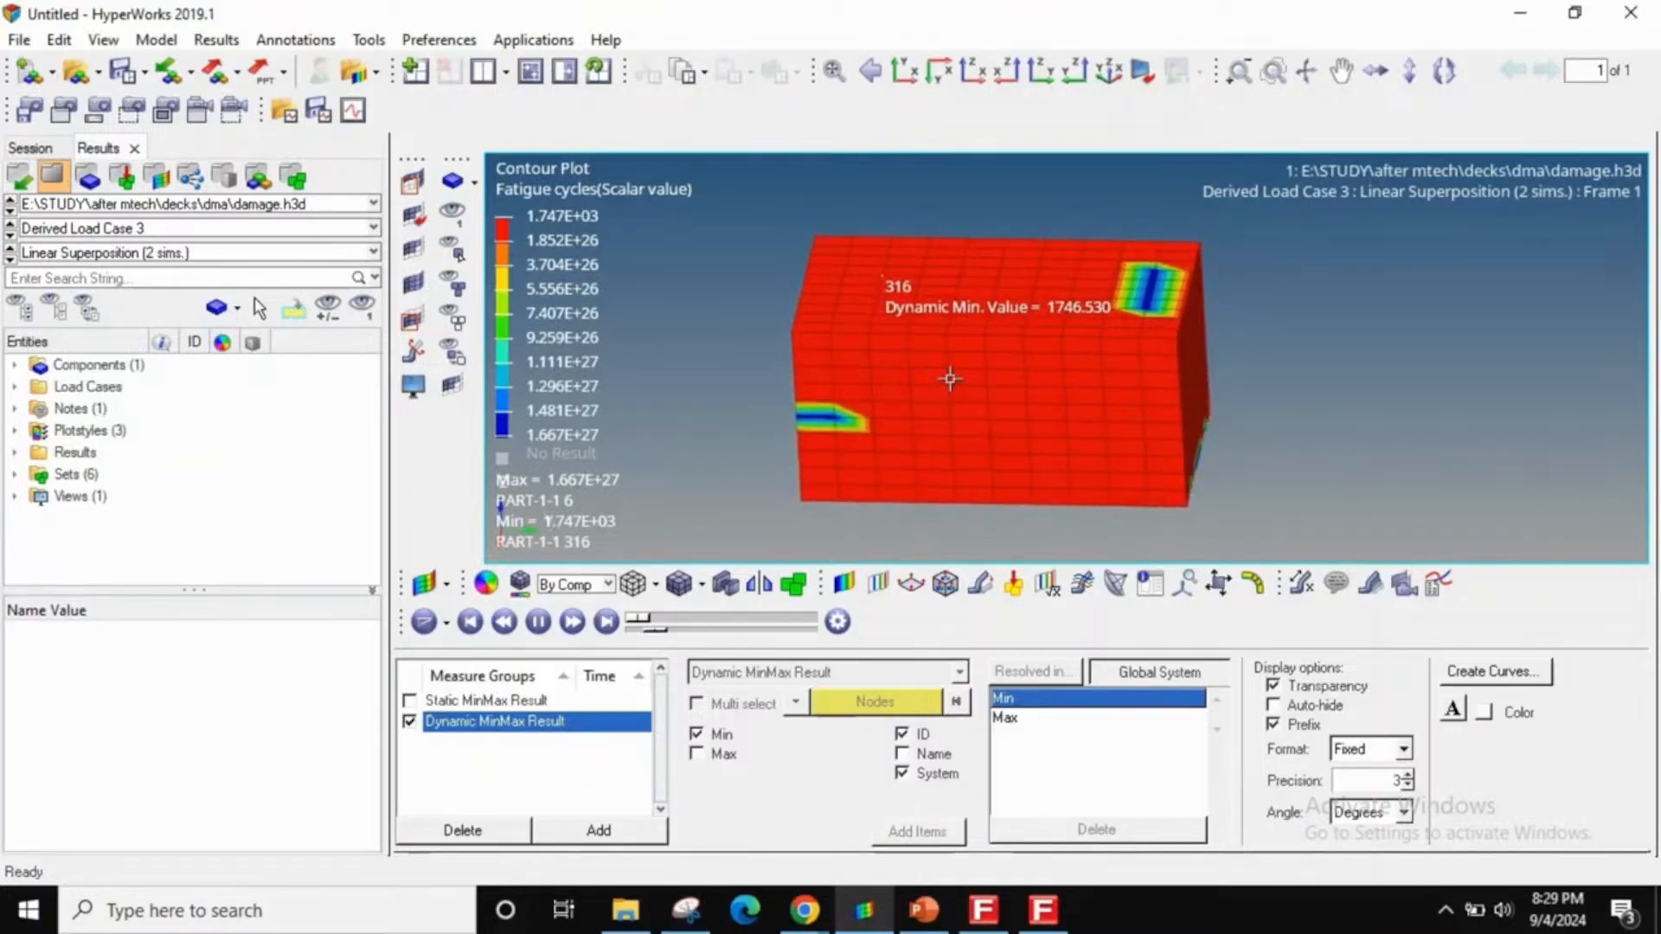
- Compare the fatigue cycles contour with the load steps on PowerPoint's Sample Fatigue test slide
left_click(924, 910)
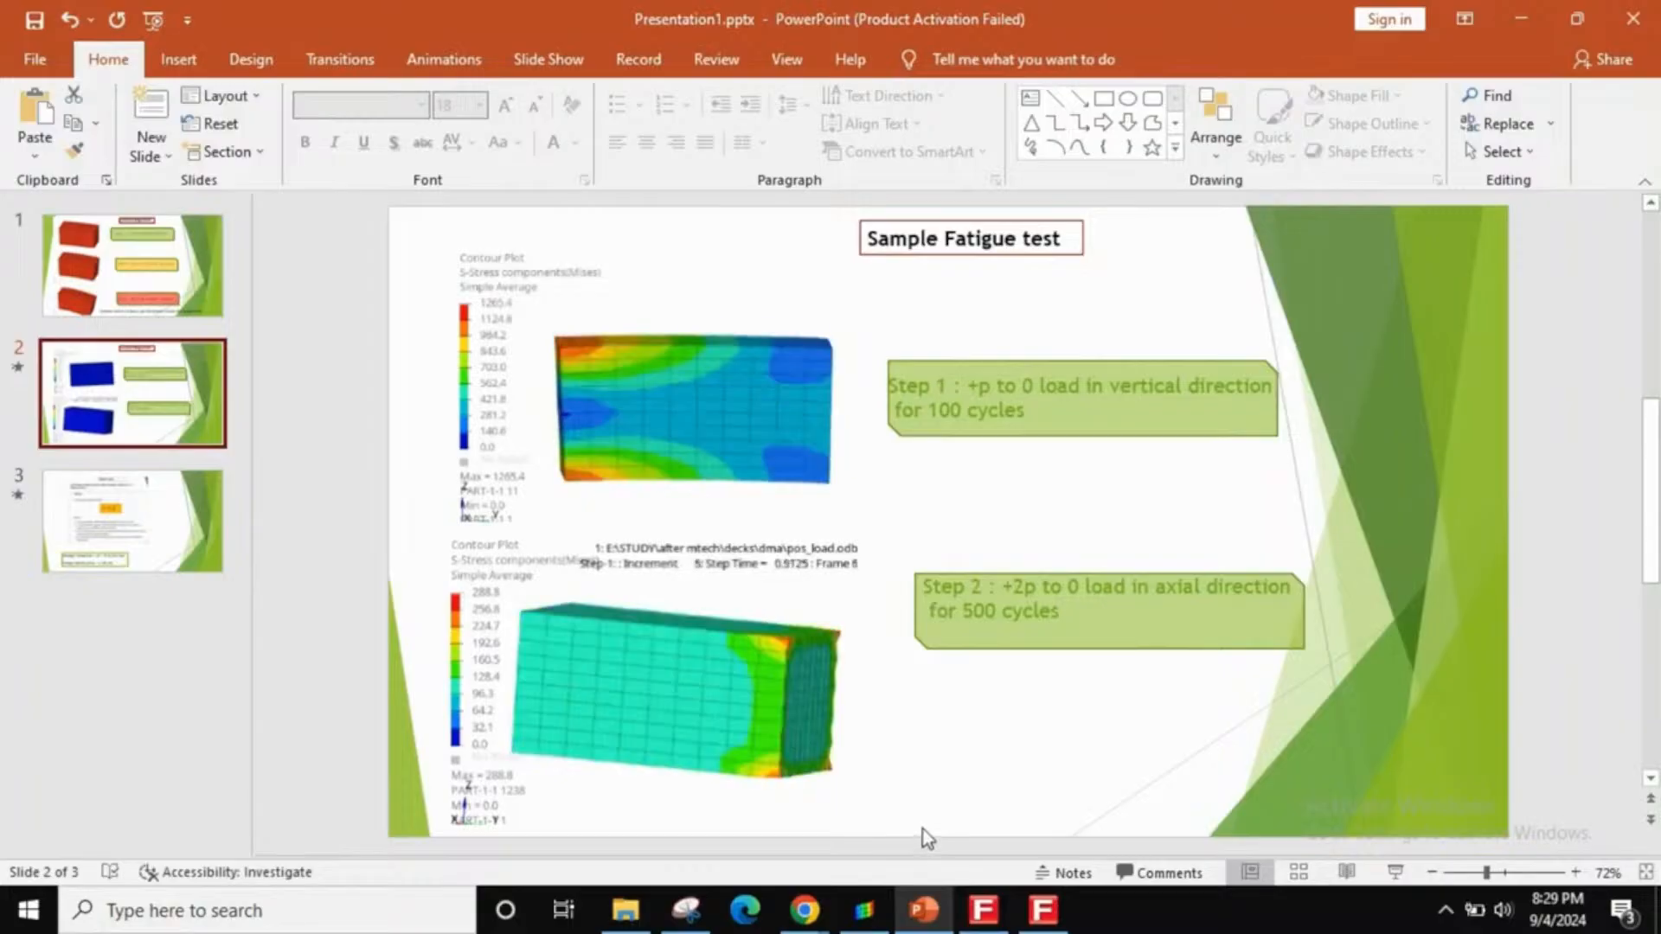
left_click(919, 915)
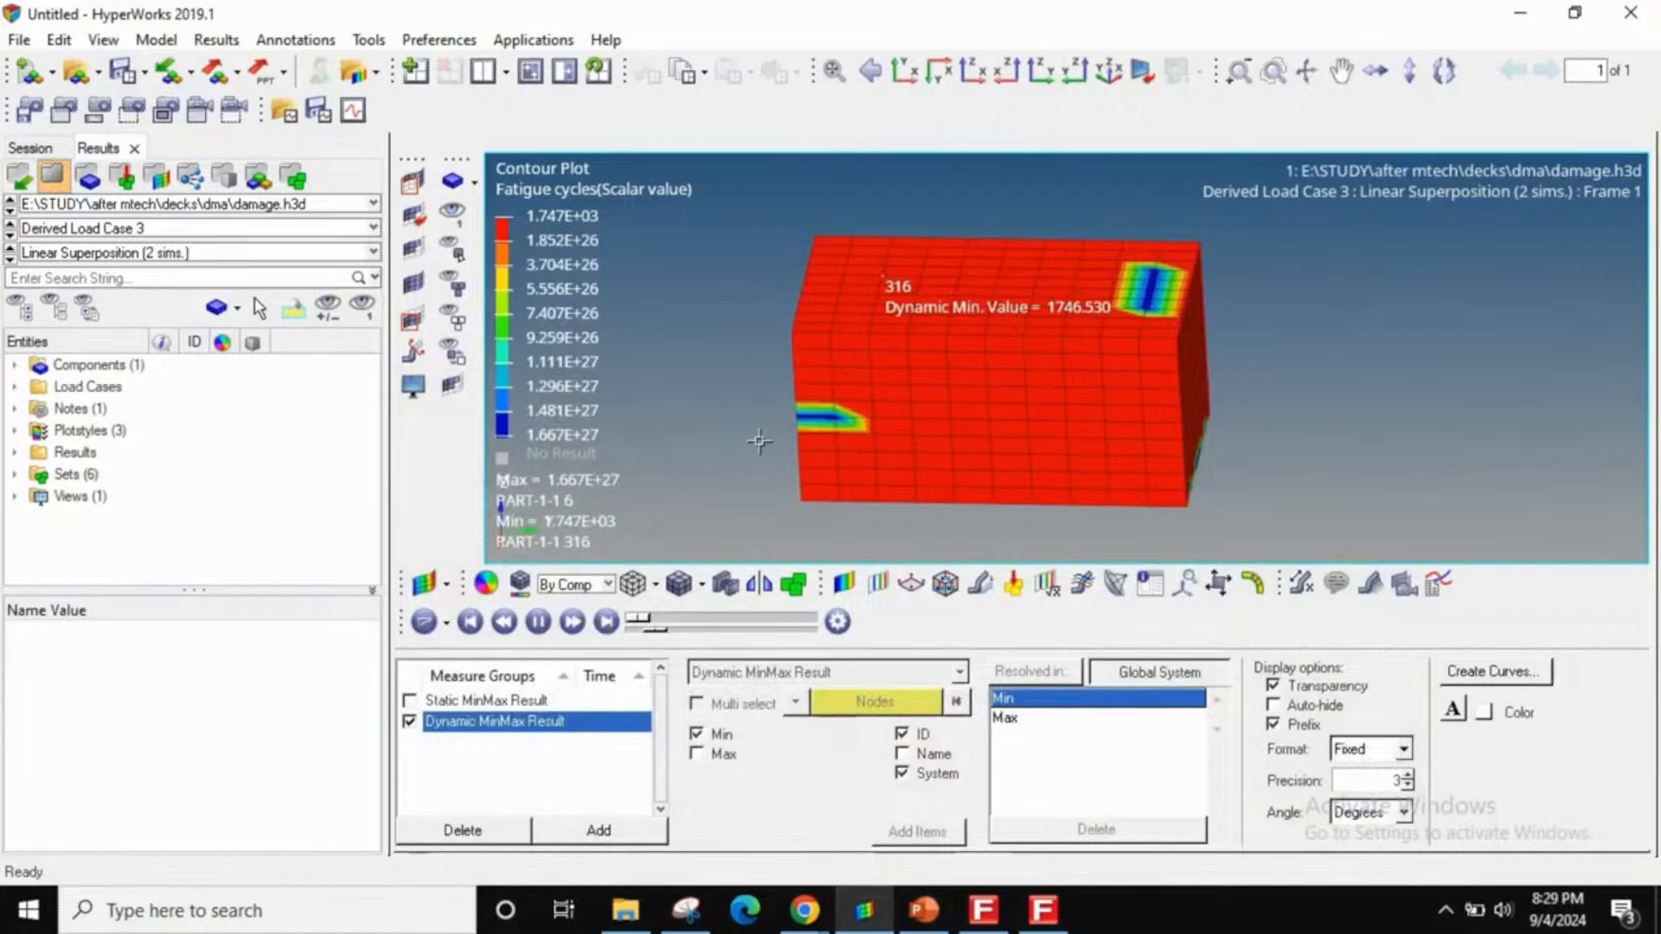
mouse_move(925, 927)
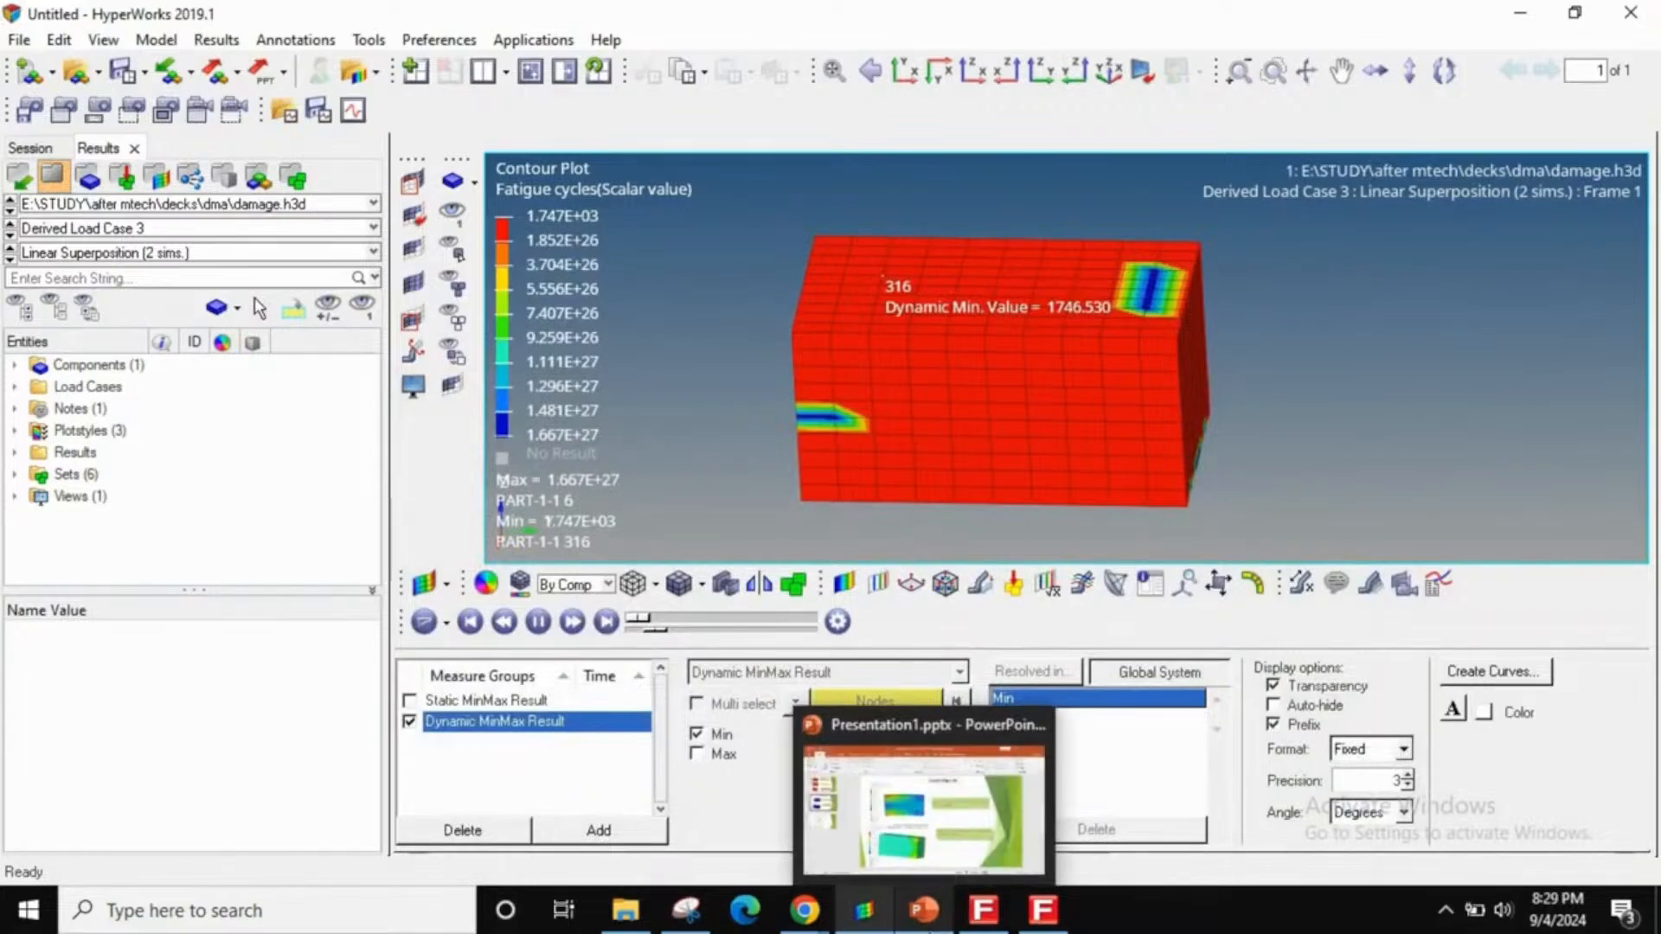
left_click(924, 809)
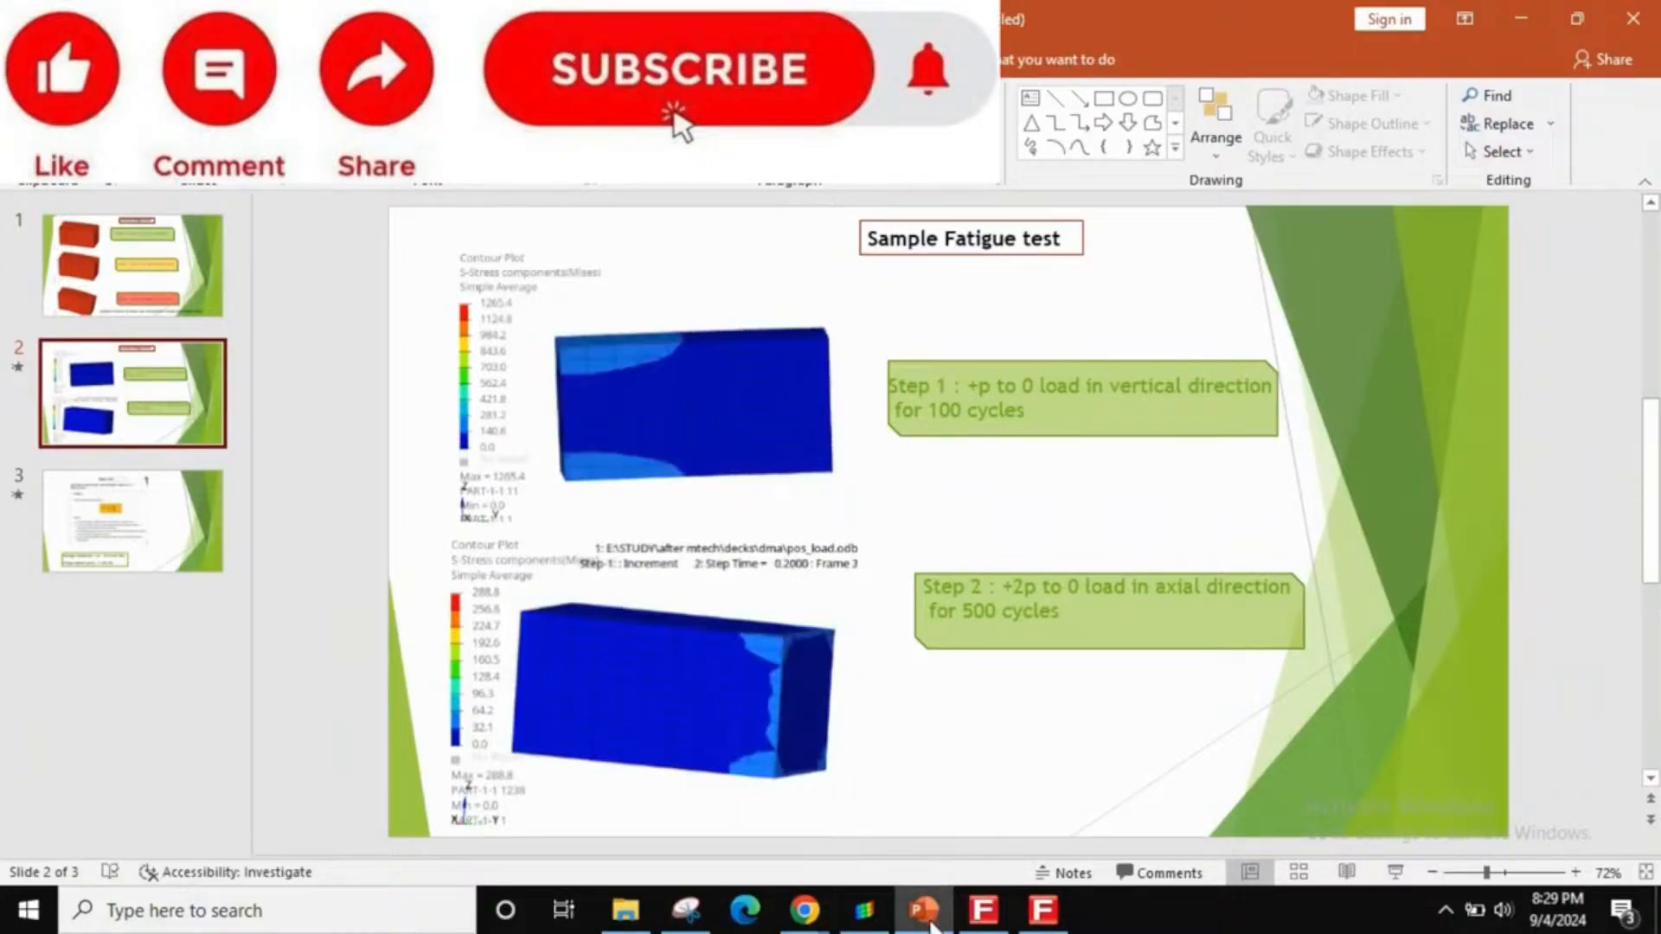
left_click(864, 910)
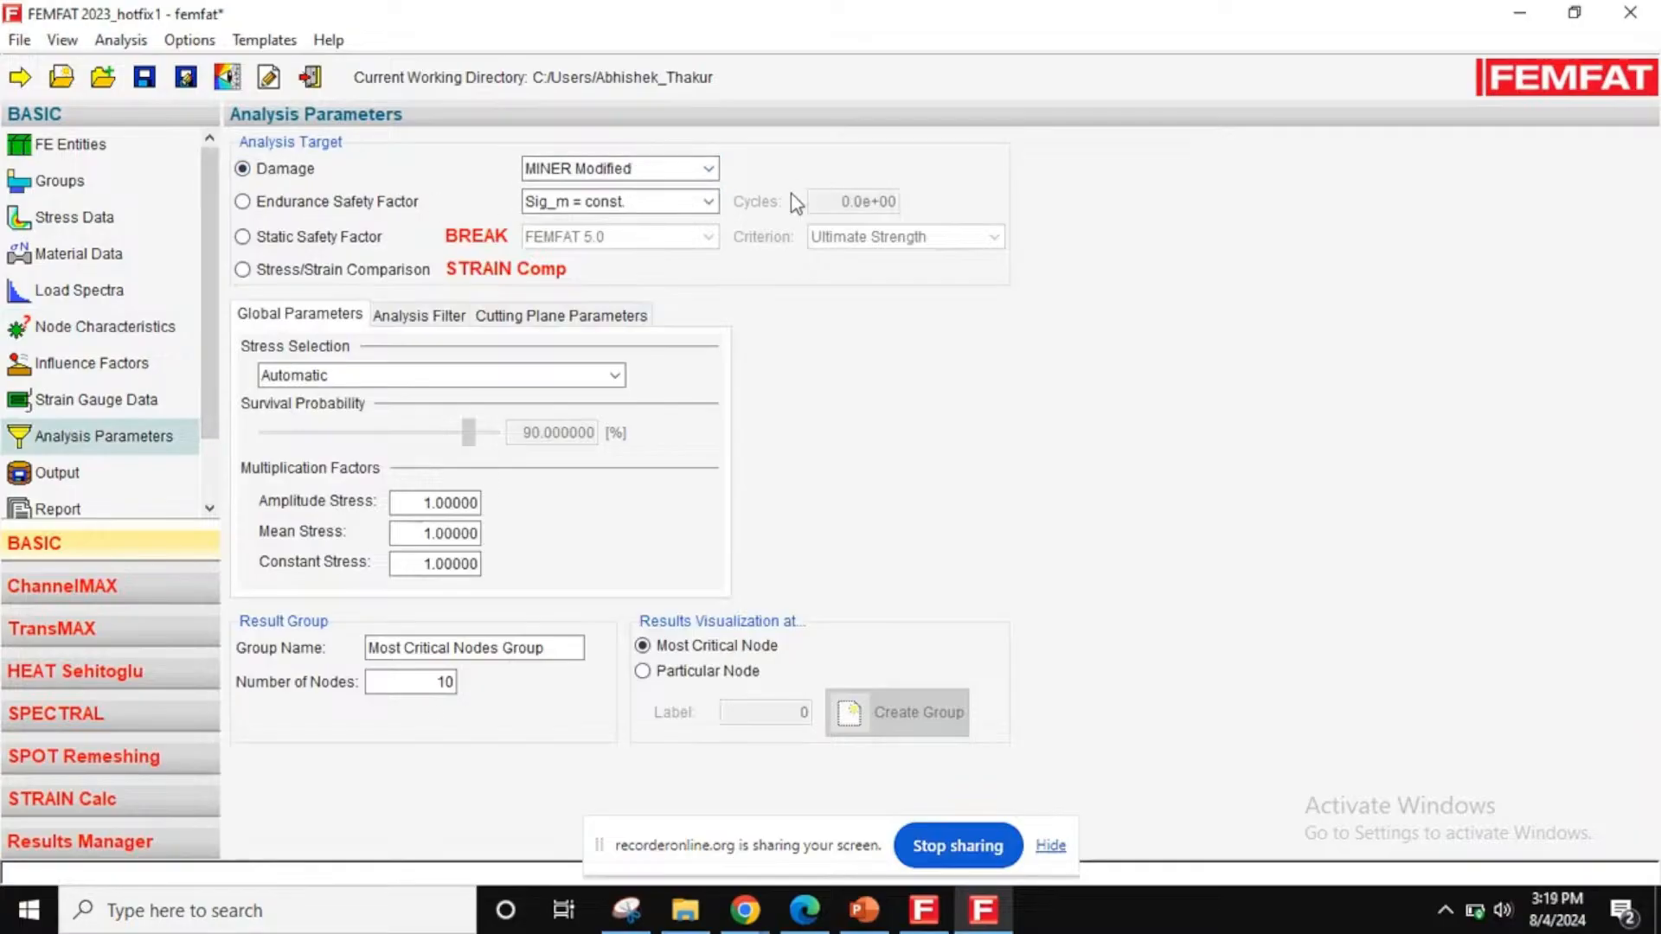
- Review the Miner damage accumulation options in Analysis Parameters against the S-N curve and endurance limit slide in PowerPoint
left_click(571, 169)
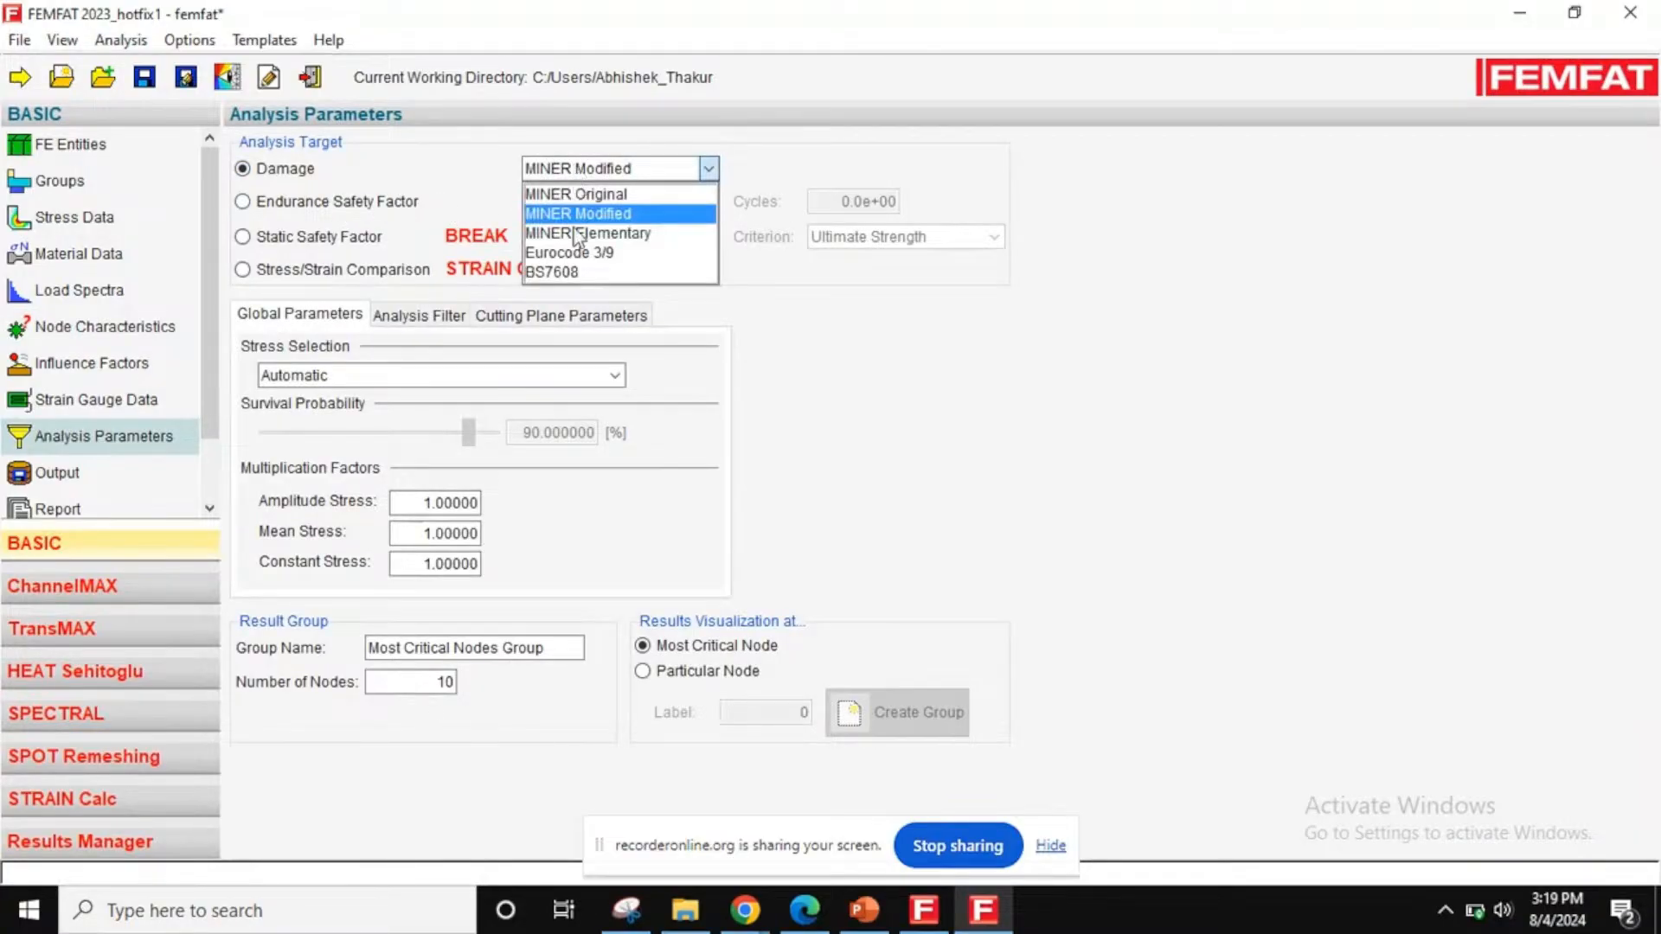
left_click(616, 213)
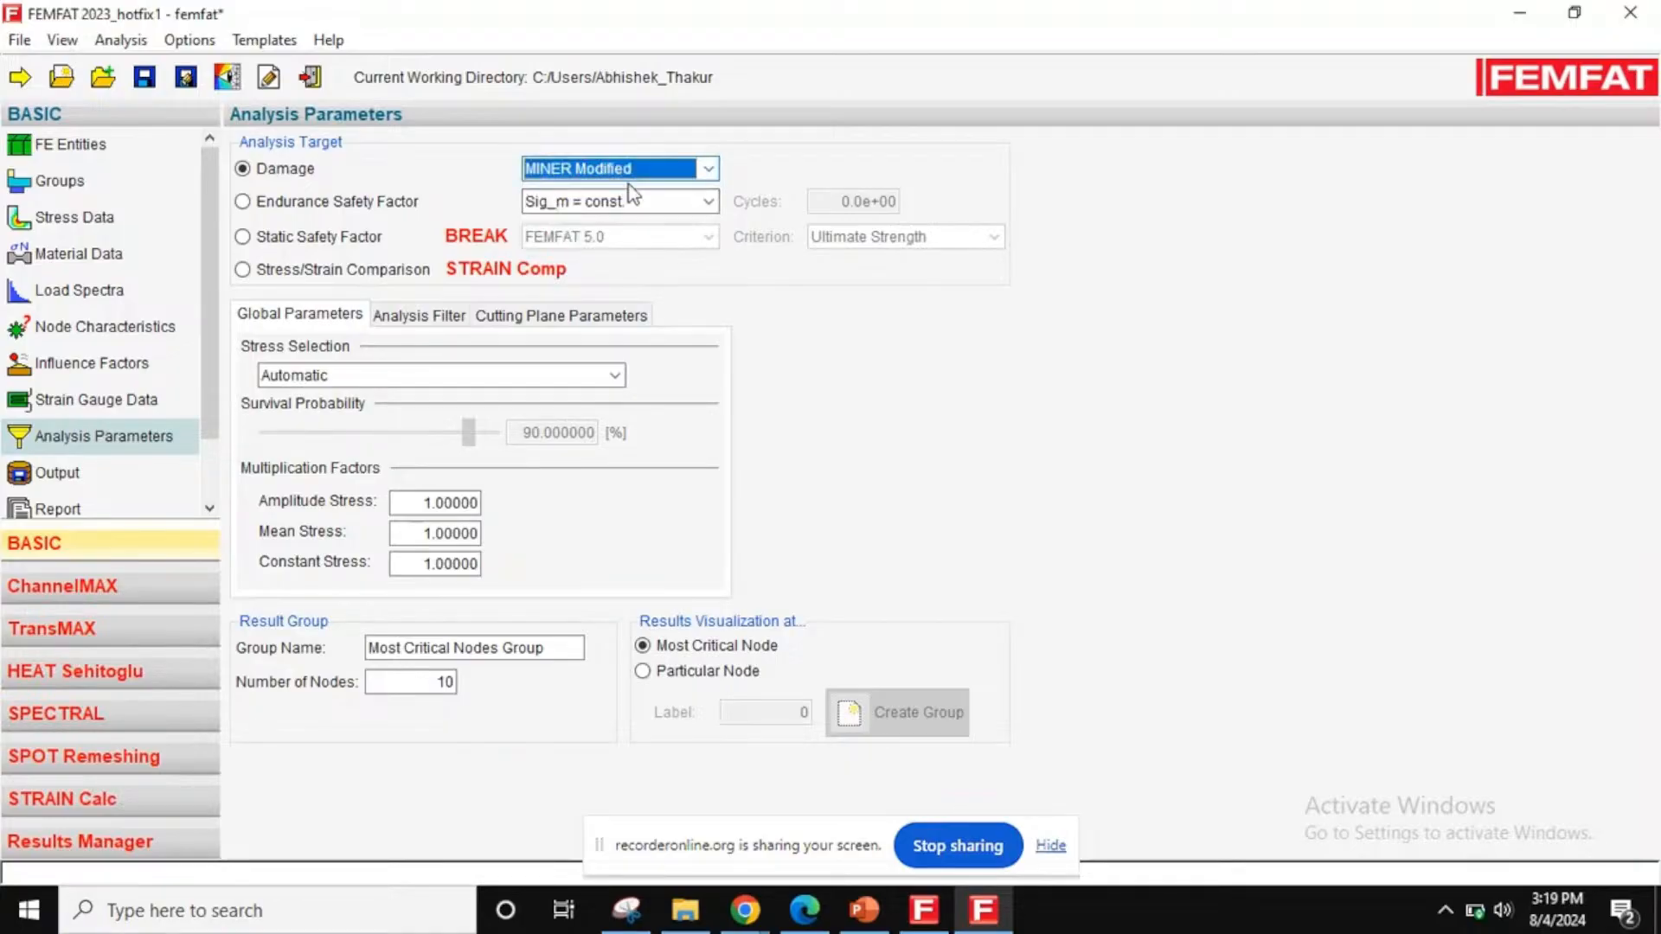
left_click(673, 172)
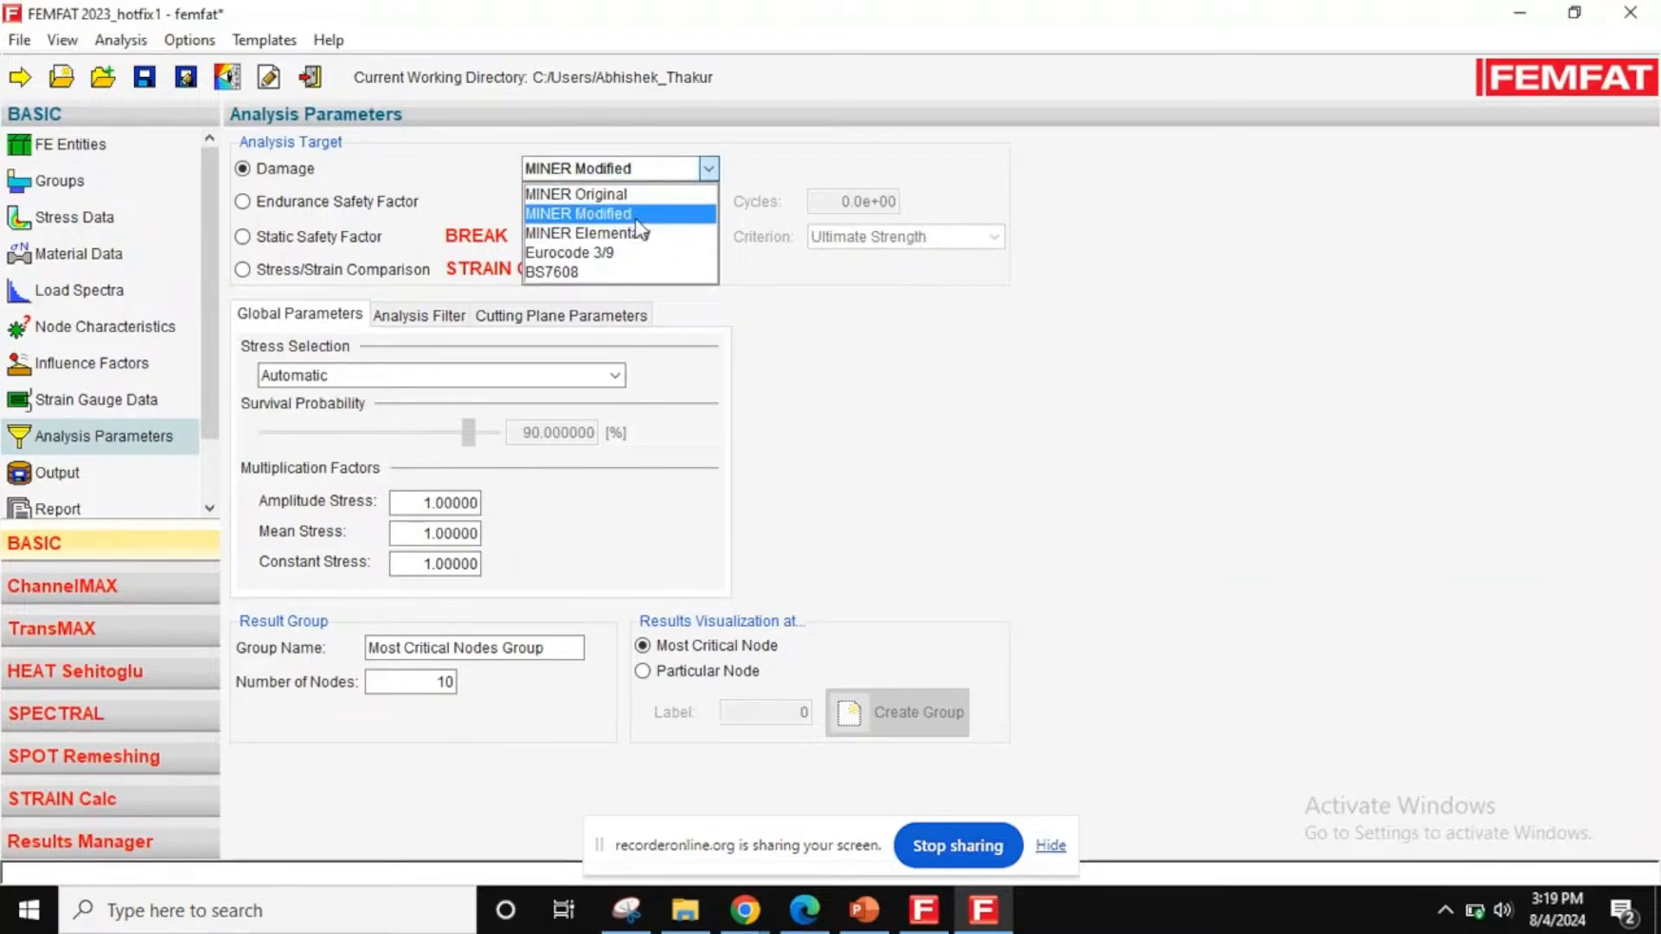
left_click(636, 214)
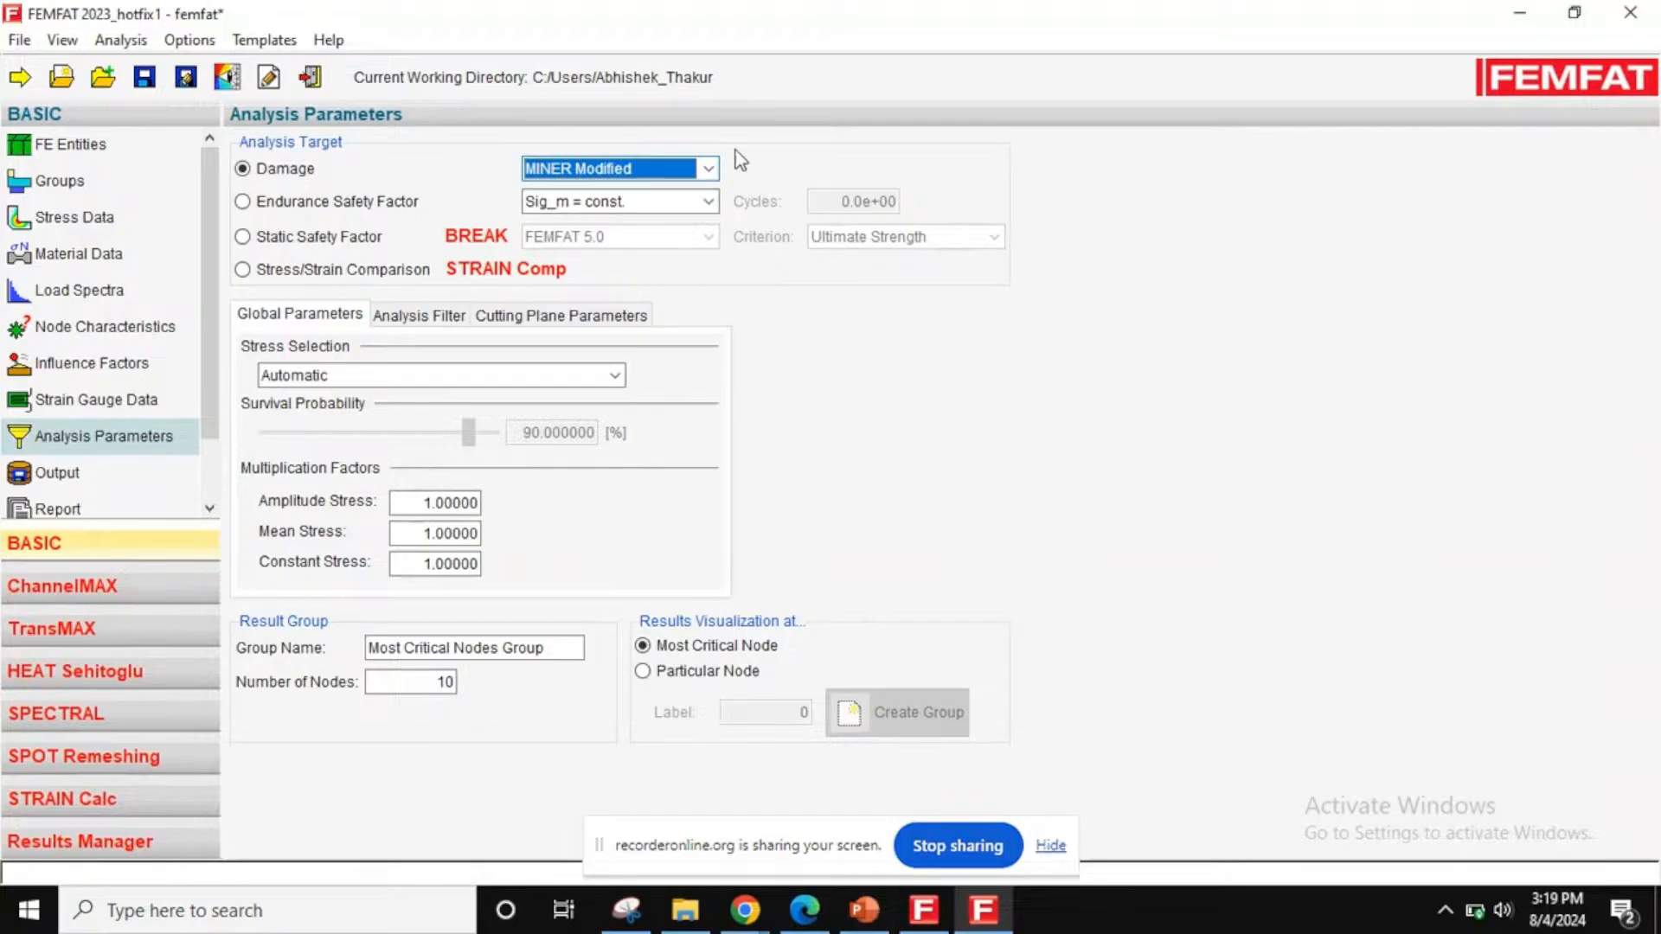
left_click(864, 910)
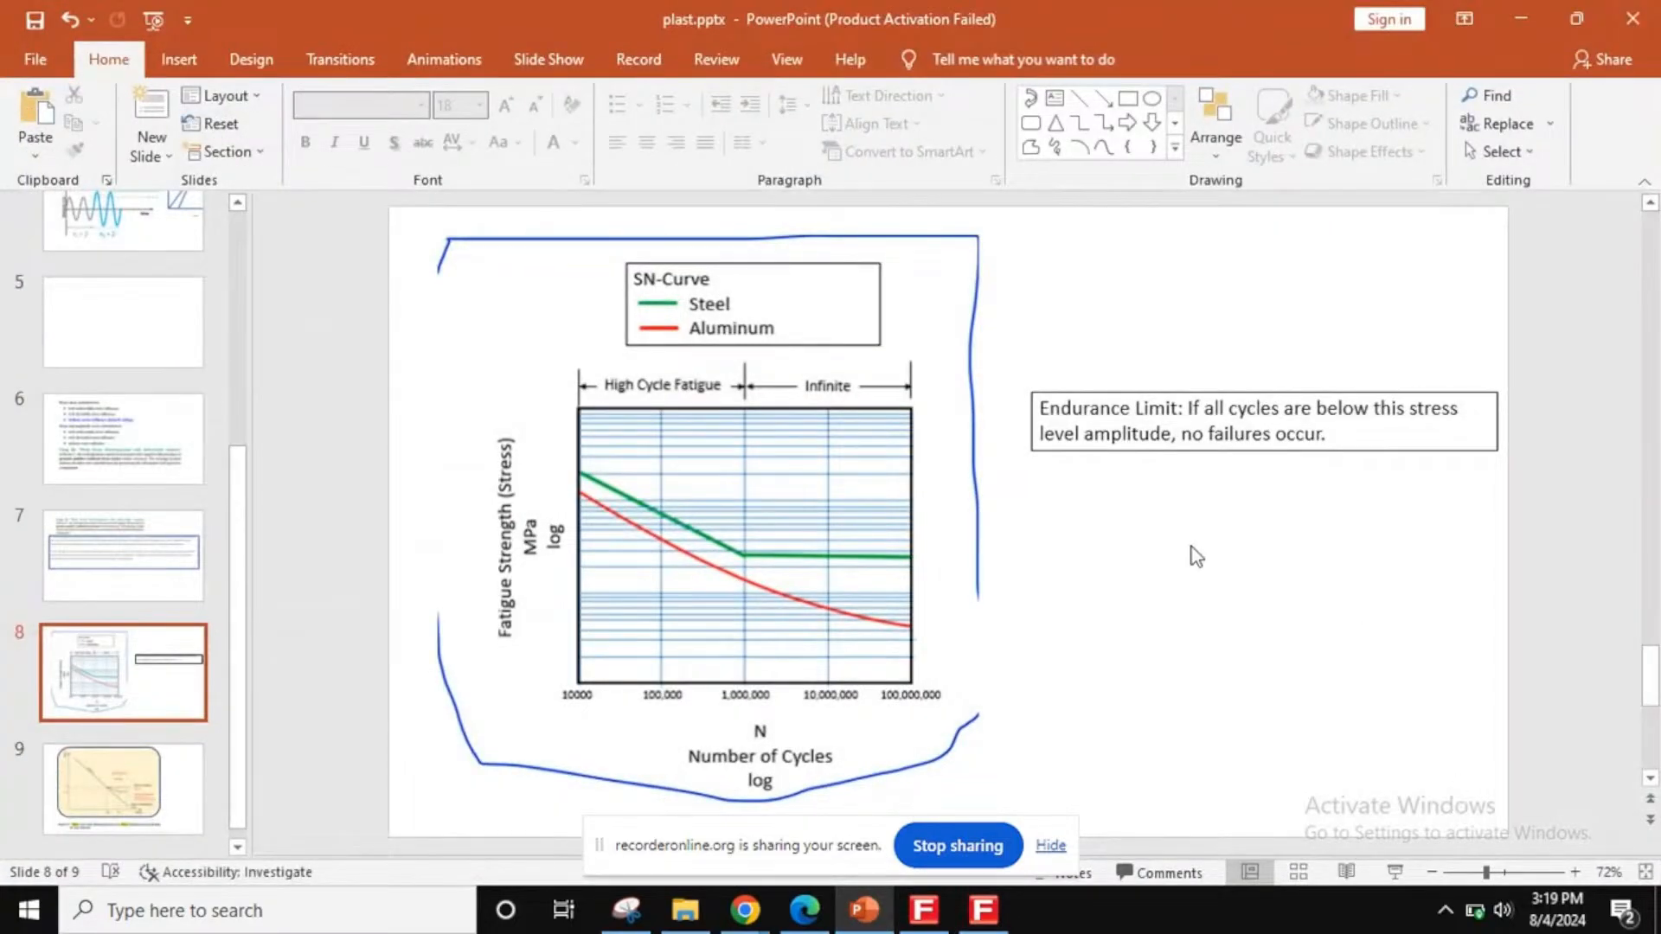
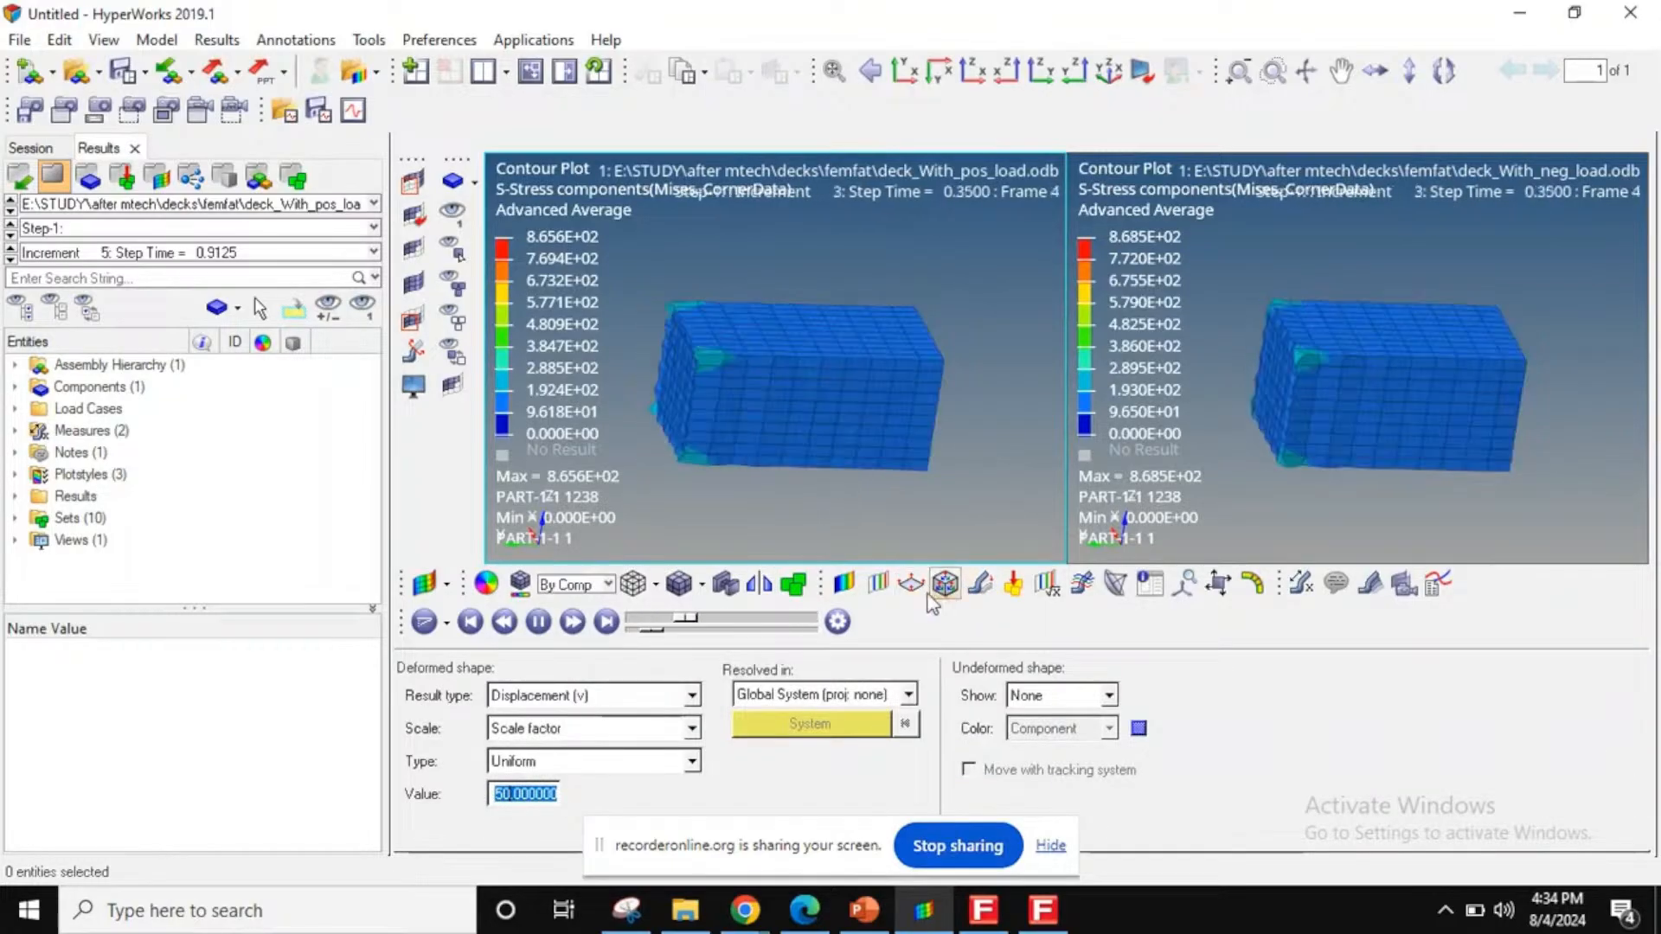
- Stop the Mises stress contour animation of the positive and negative load results and close HyperWorks
left_click(844, 583)
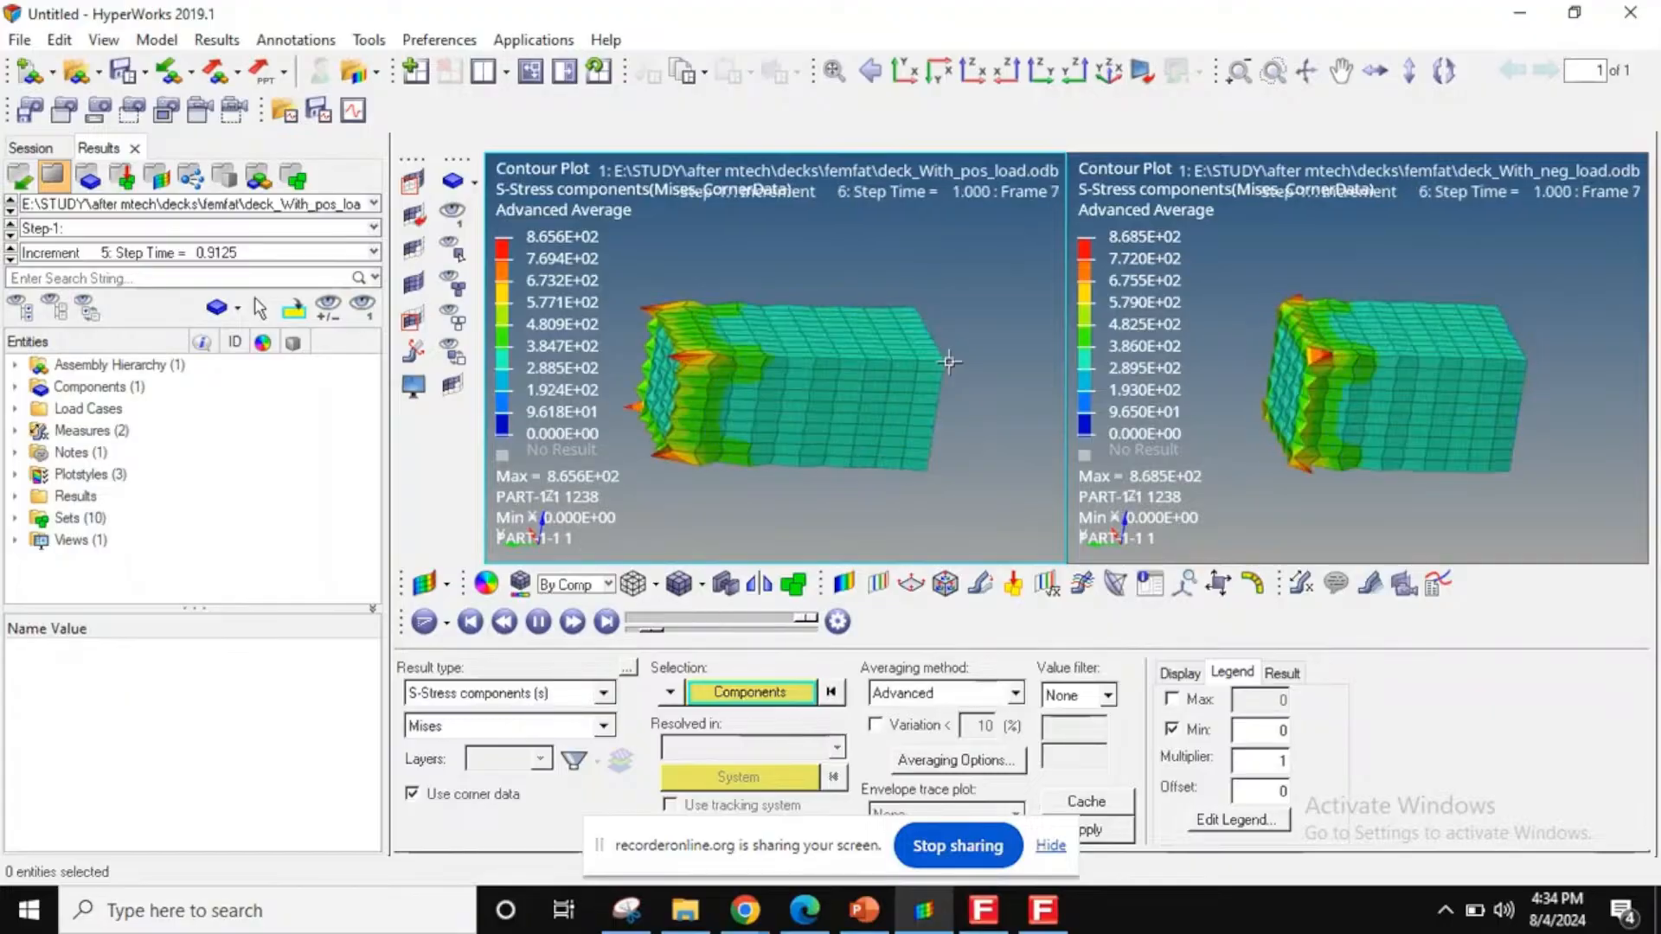
left_click(538, 621)
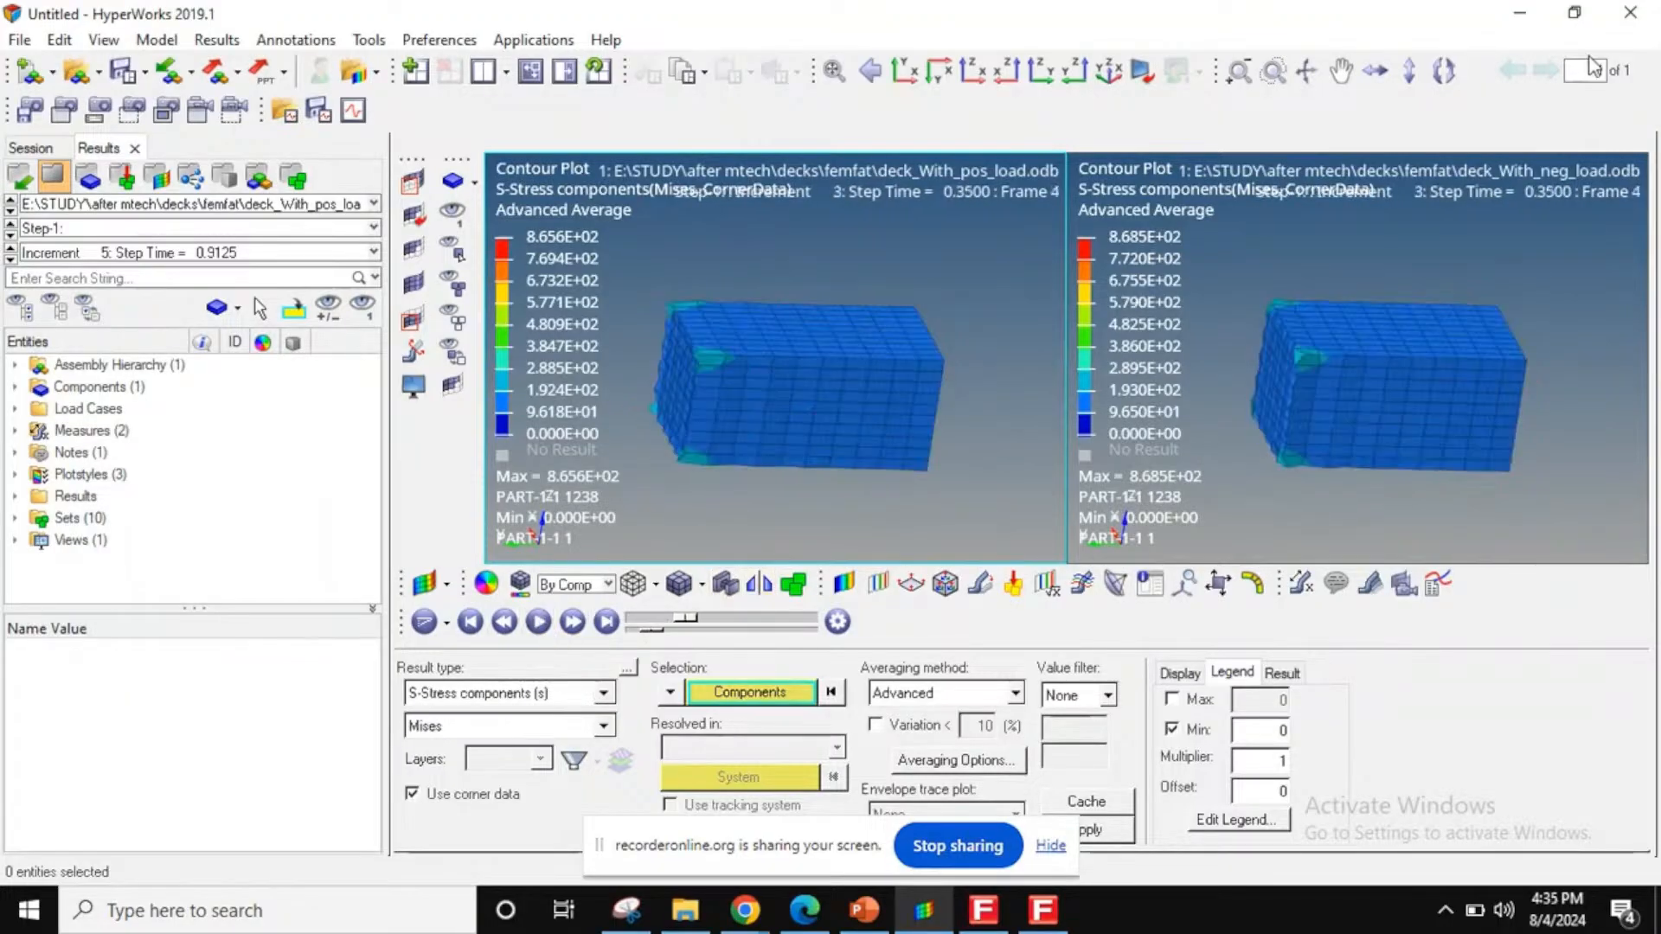
left_click(1647, 16)
left_click(848, 541)
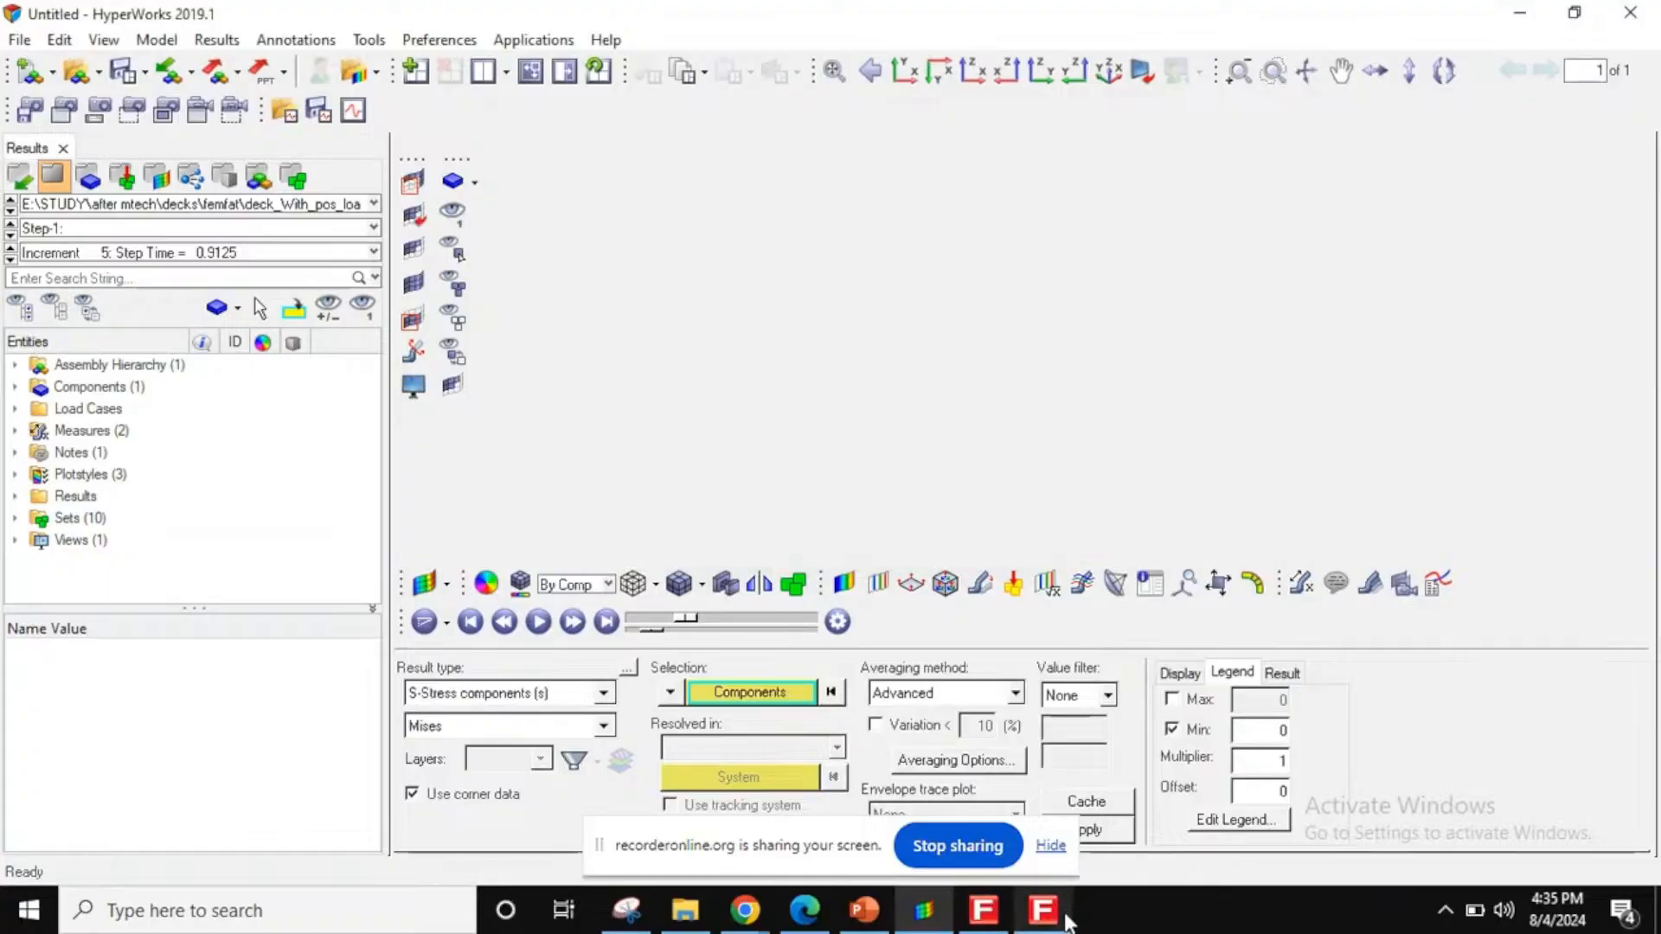
- Switch to FEMFAT and import the Abaqus input file deck_With_postive_load.inp as the FE entities
left_click(1065, 922)
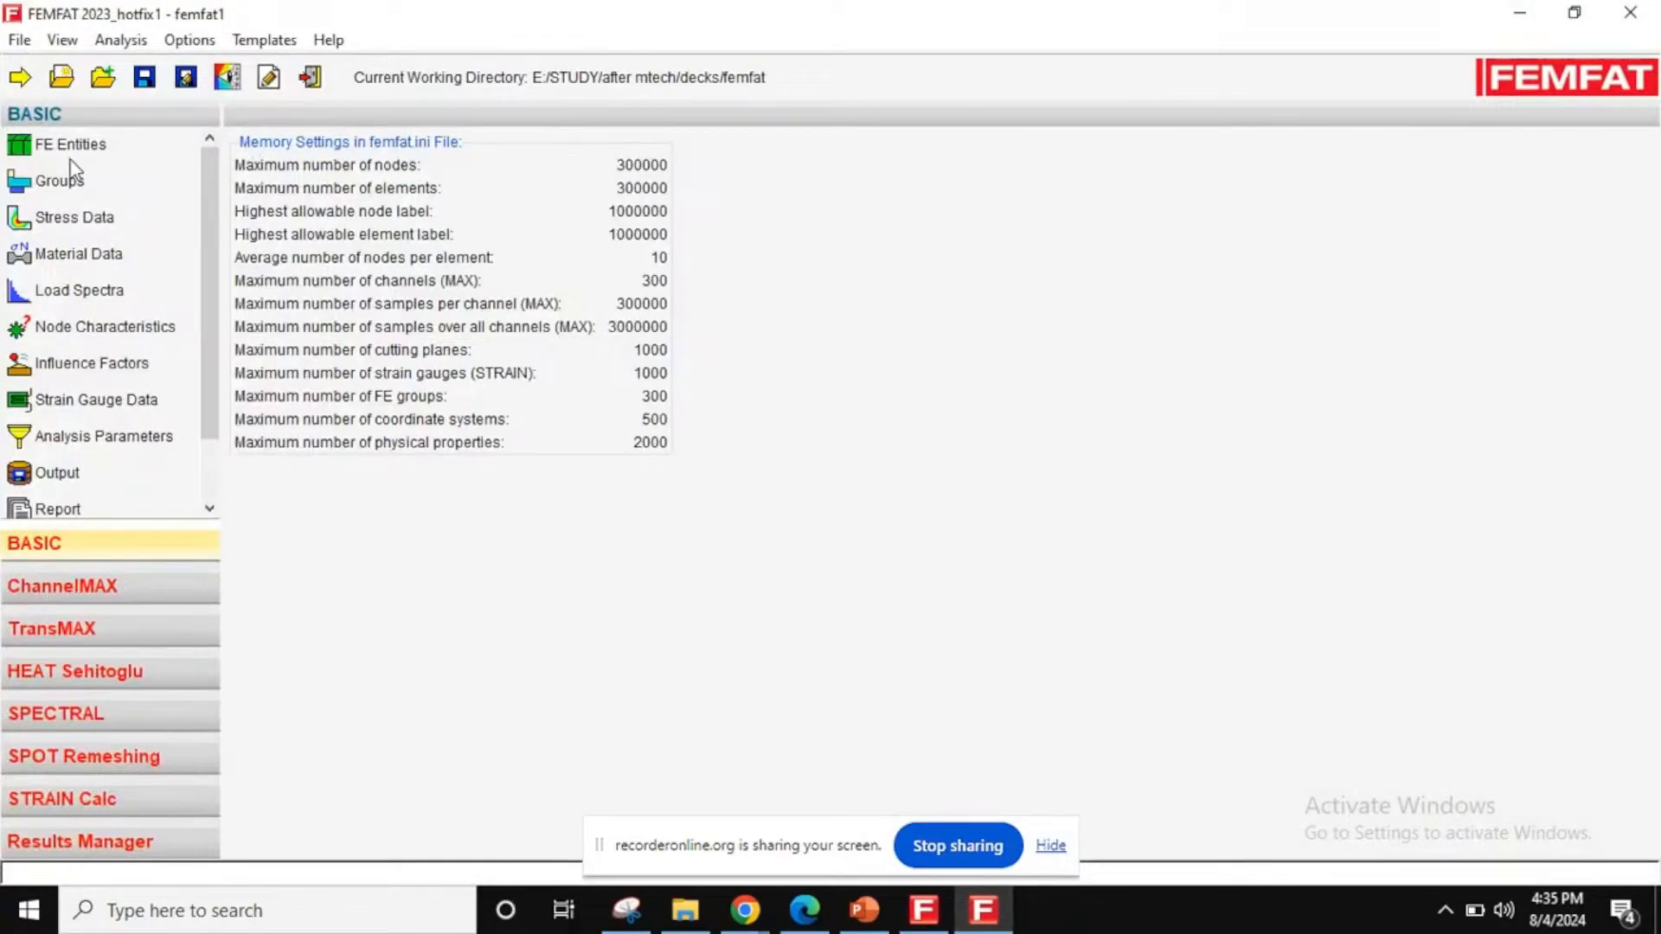
left_click(69, 144)
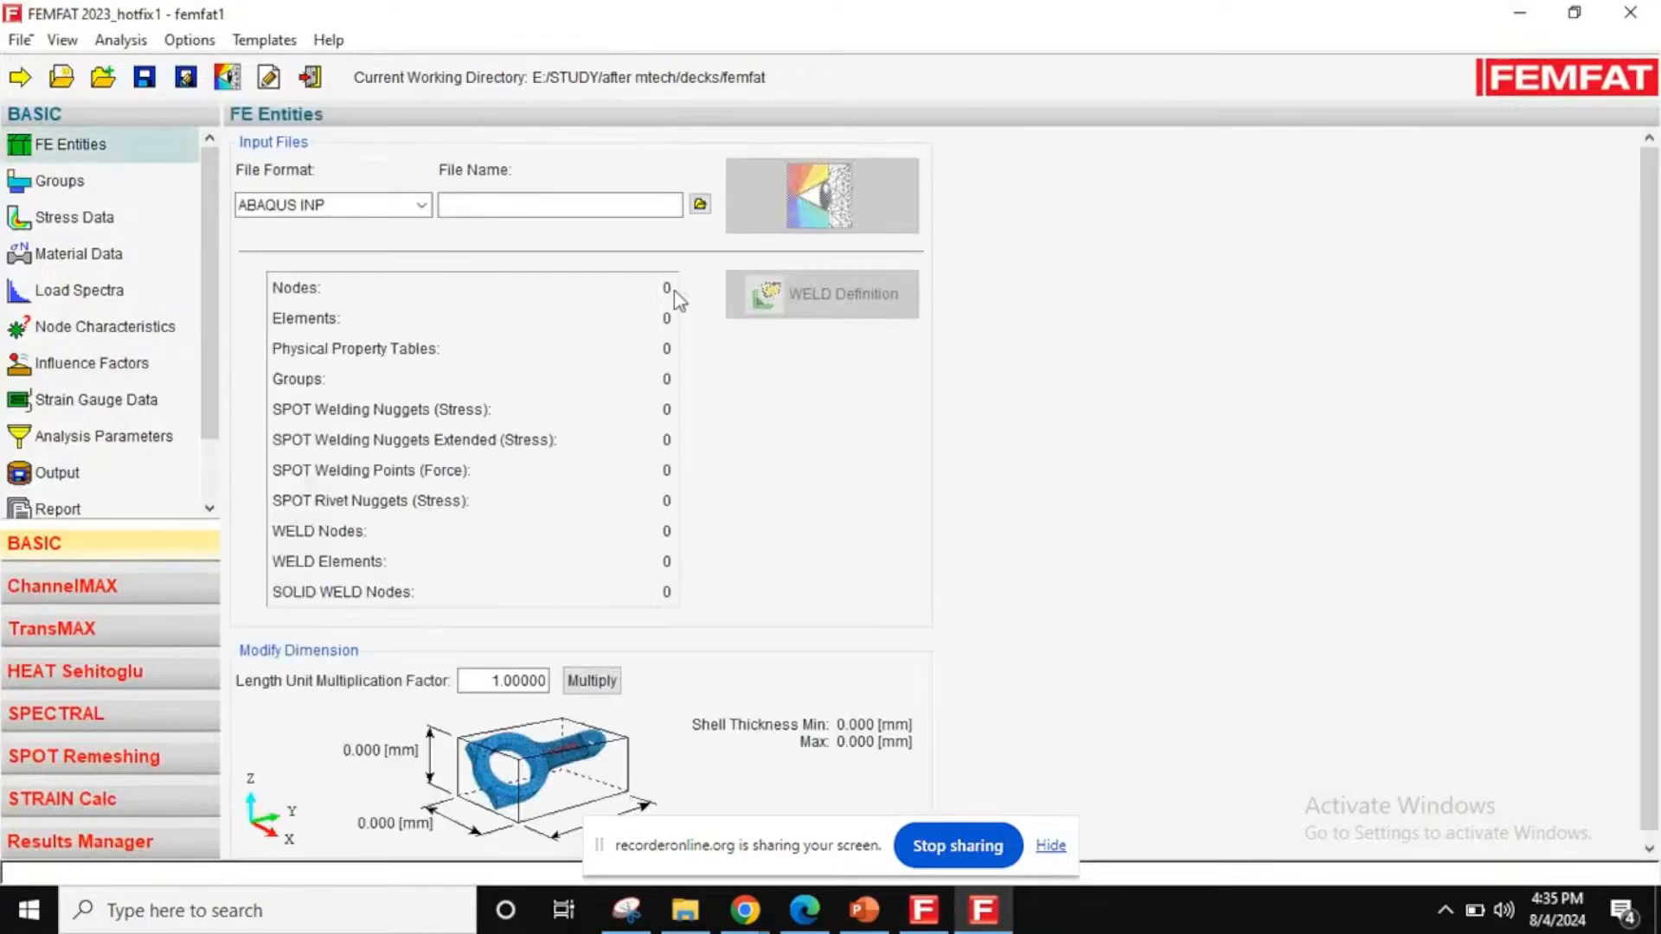
left_click(700, 204)
double_click(406, 201)
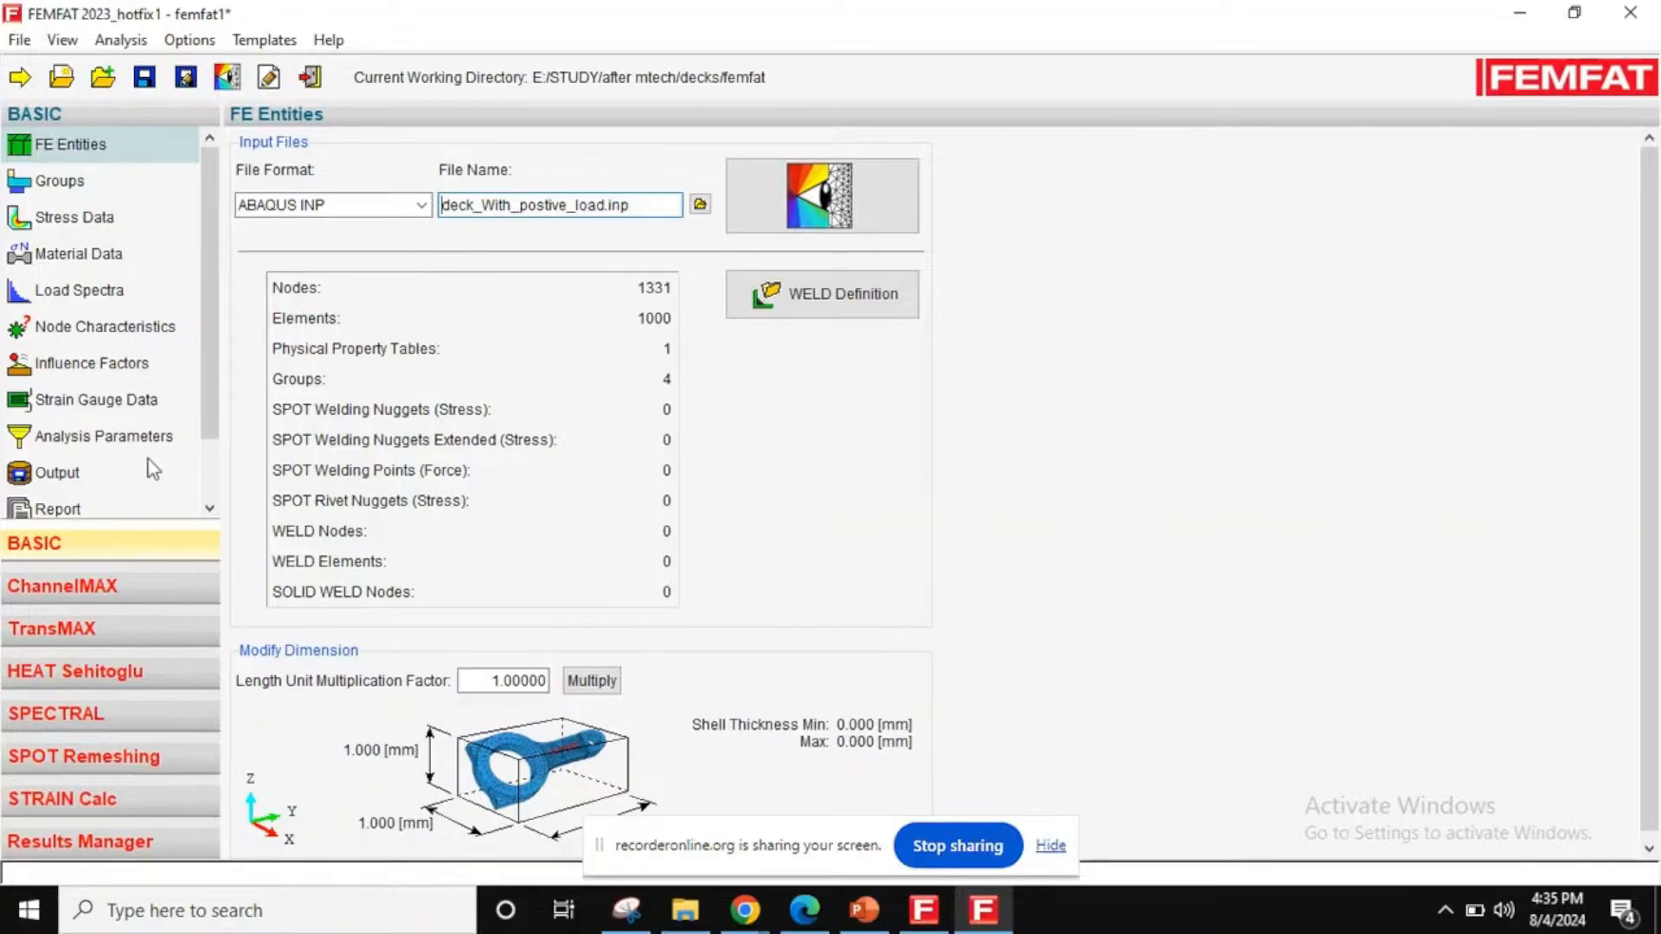
- Make group 4 - ALL the active group for the fatigue analysis
left_click(67, 194)
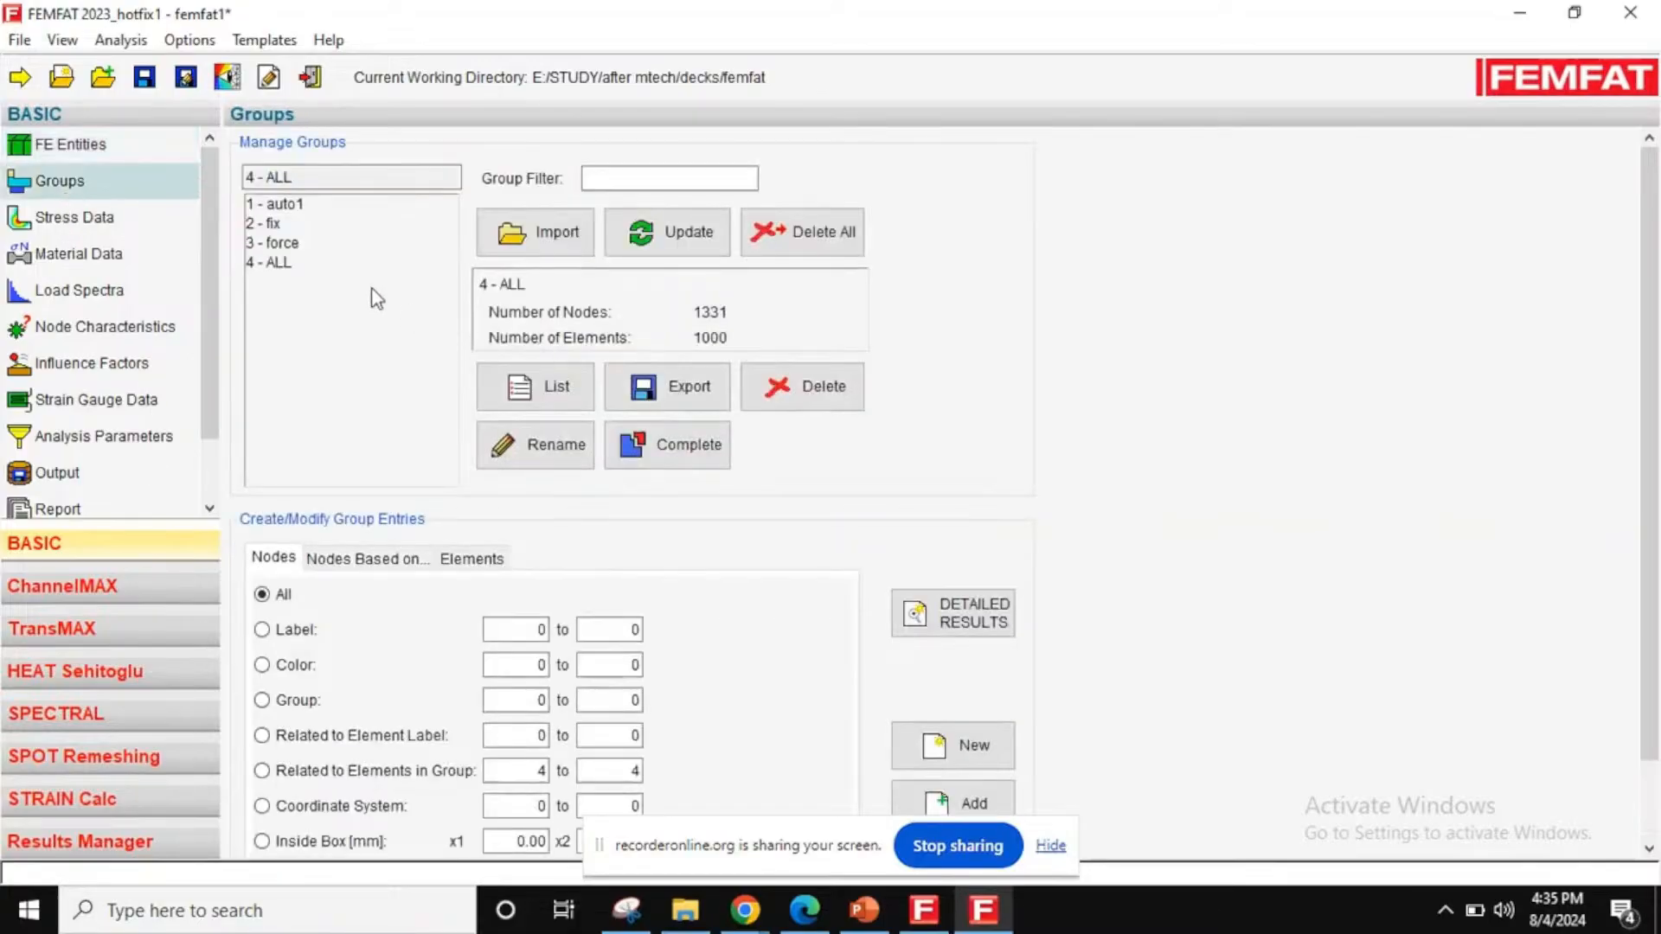
left_click(279, 264)
left_click(378, 771)
- Set the stress data type to Upper/Lower and load deck_With_pos_load_upd.odb as the Upper data set
left_click(82, 227)
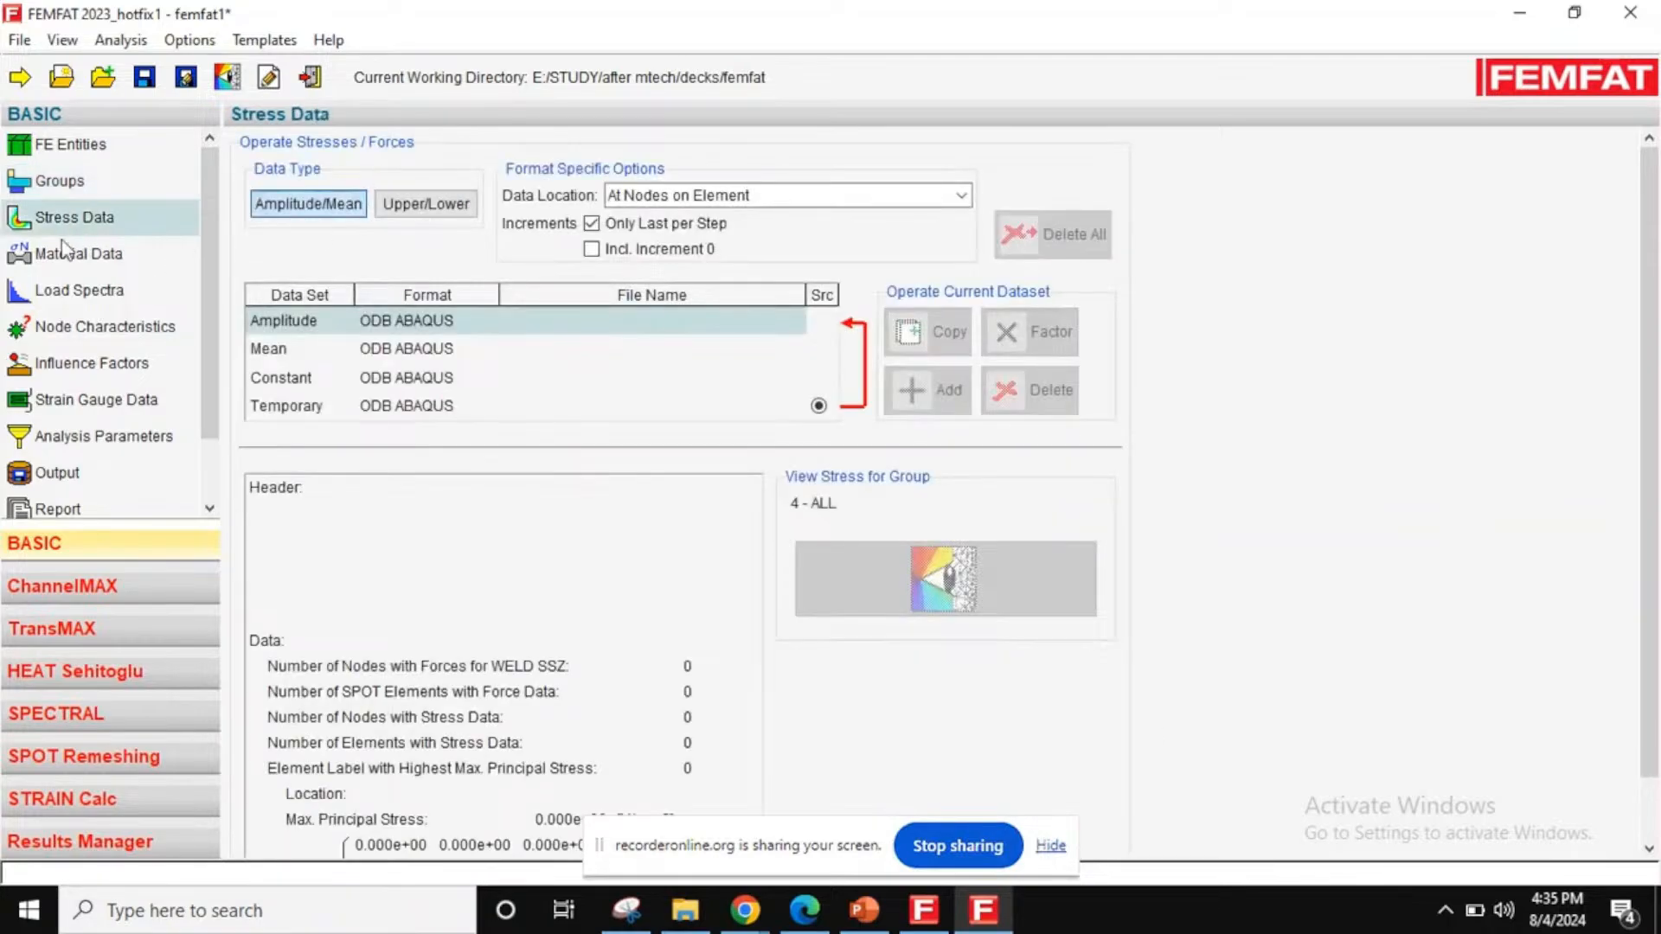
left_click(393, 212)
left_click(711, 320)
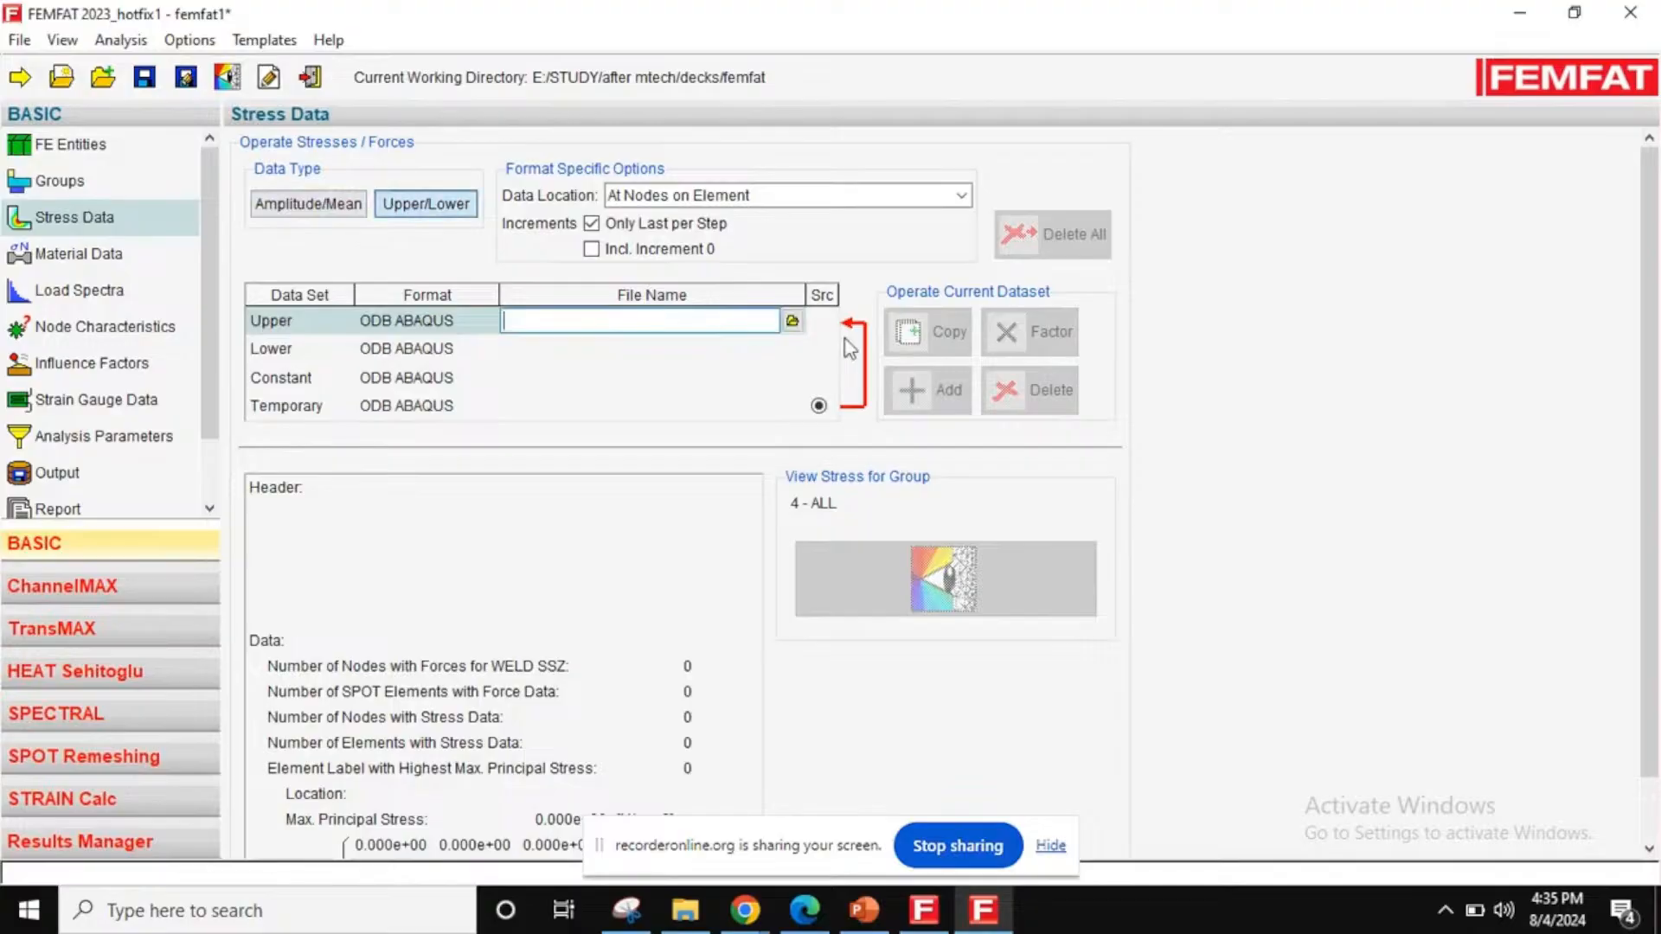
left_click(792, 321)
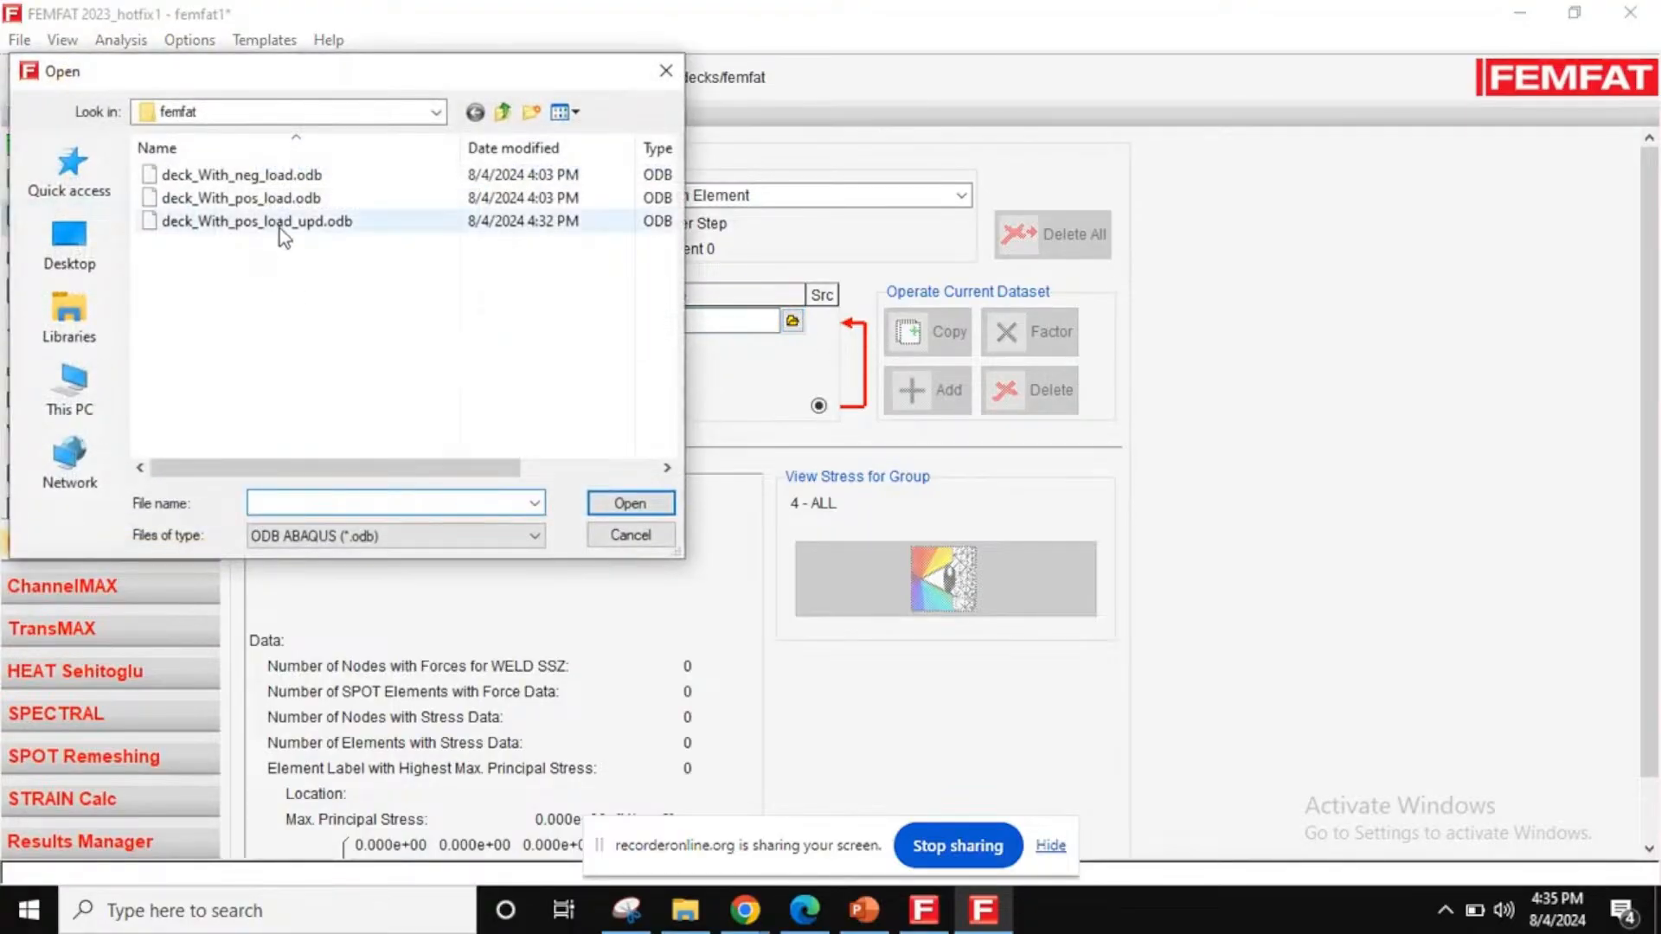
double_click(282, 221)
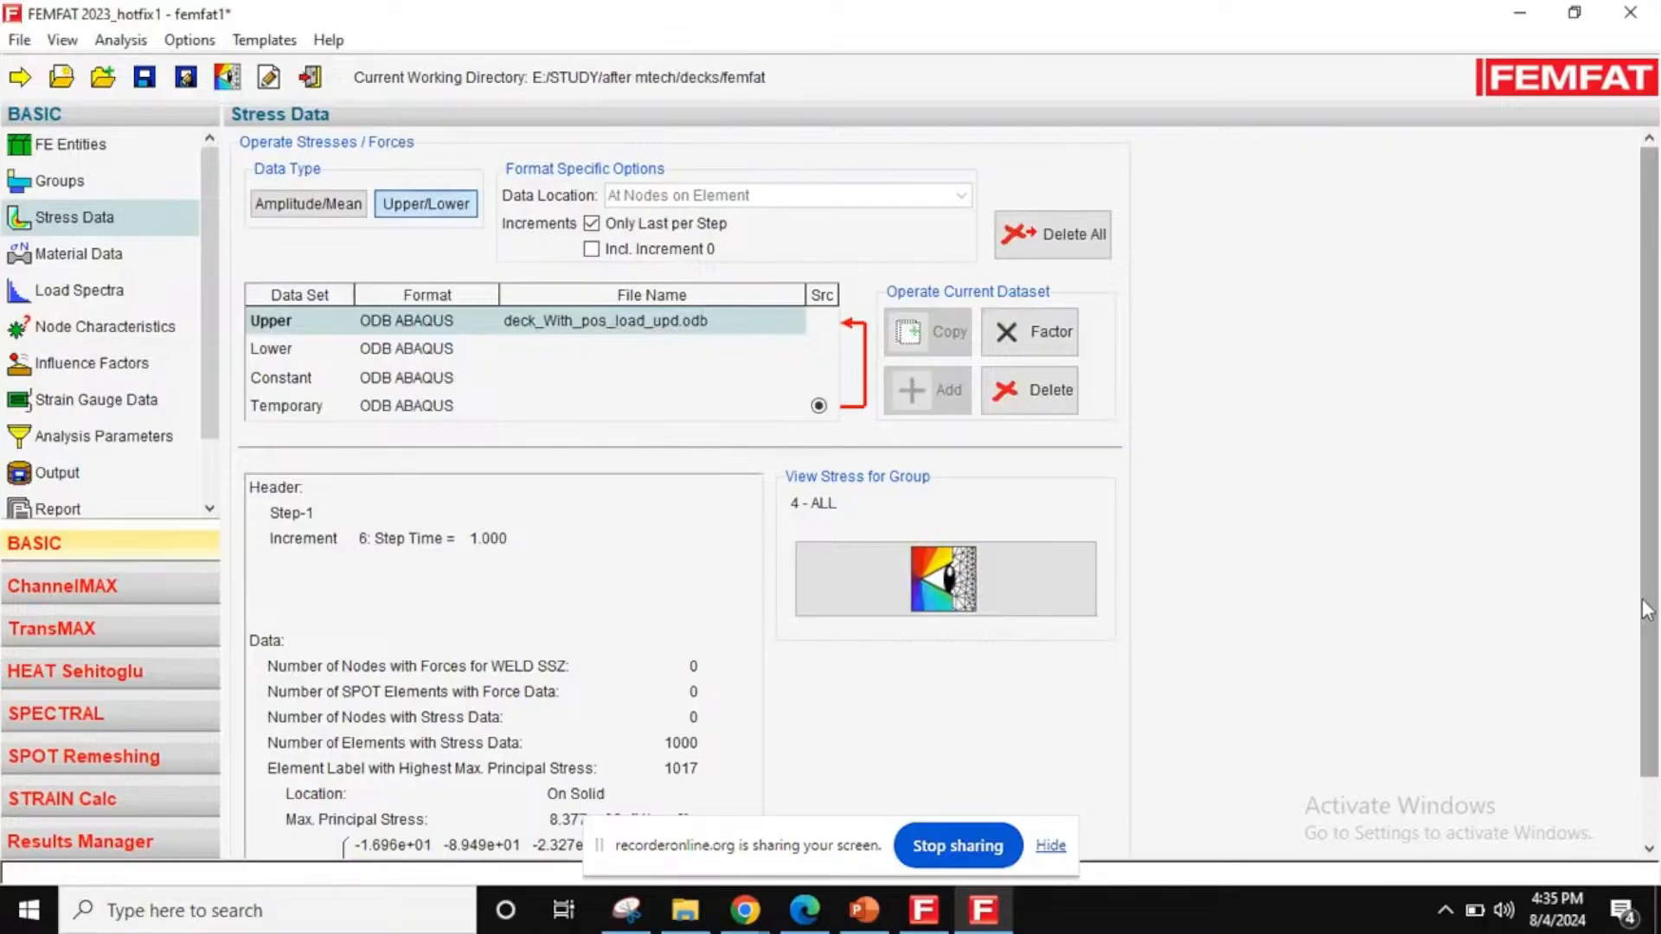
- Load deck_With_neg_load.odb as the Lower stress data set
scroll(1289, 705, "down", 1)
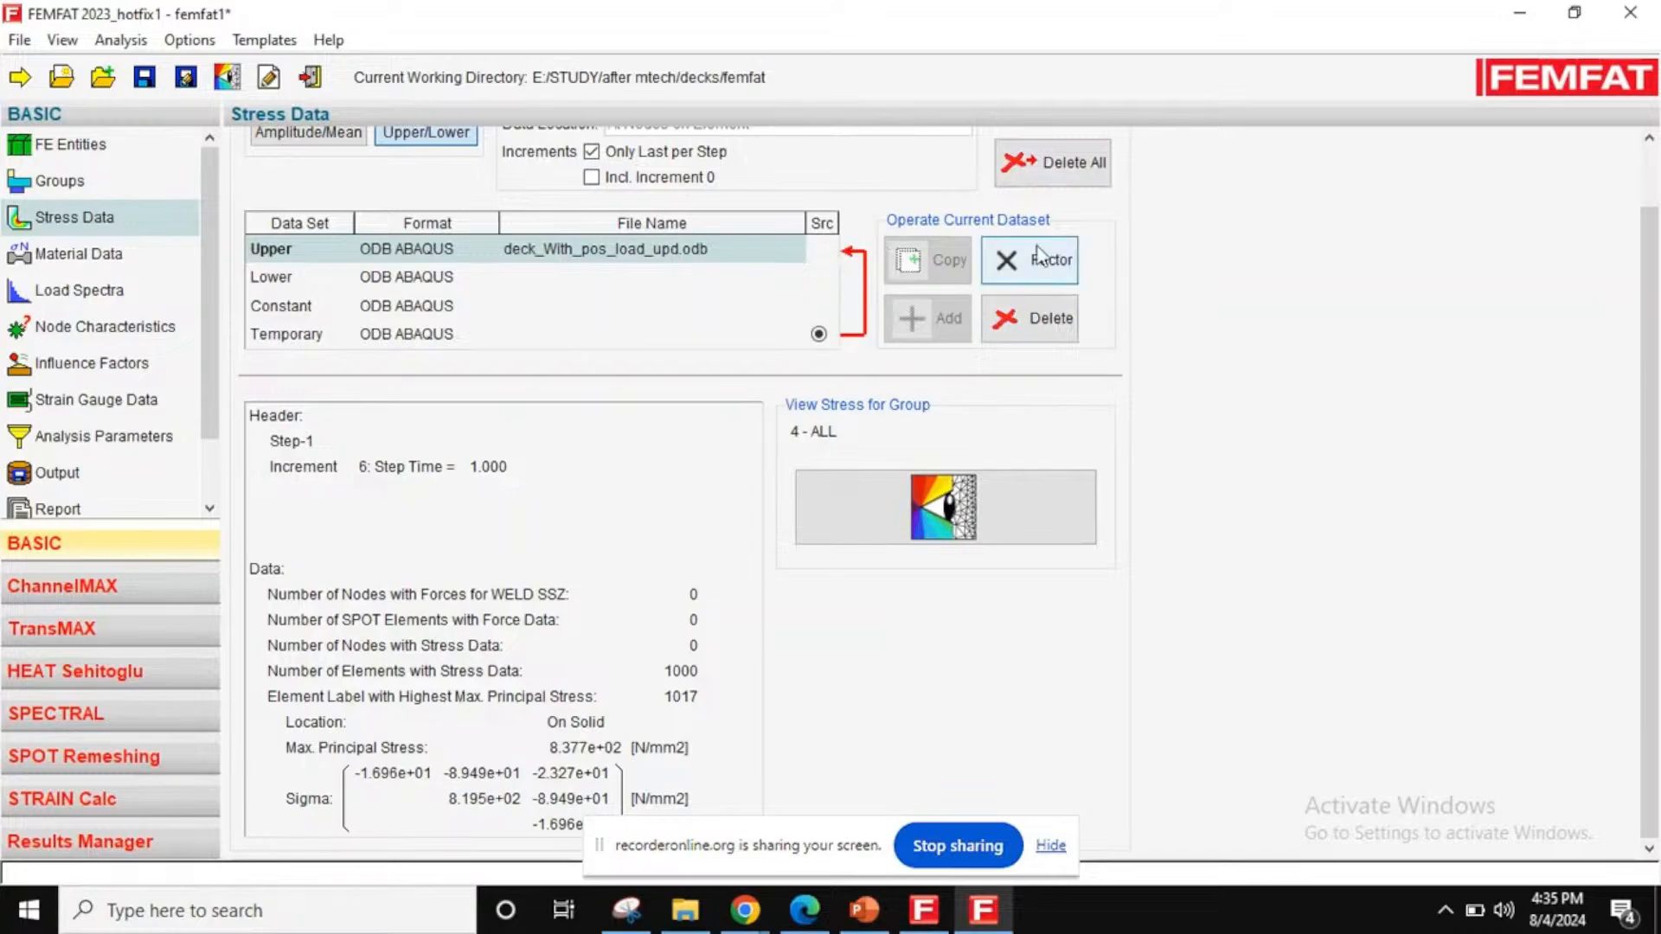
left_click(785, 277)
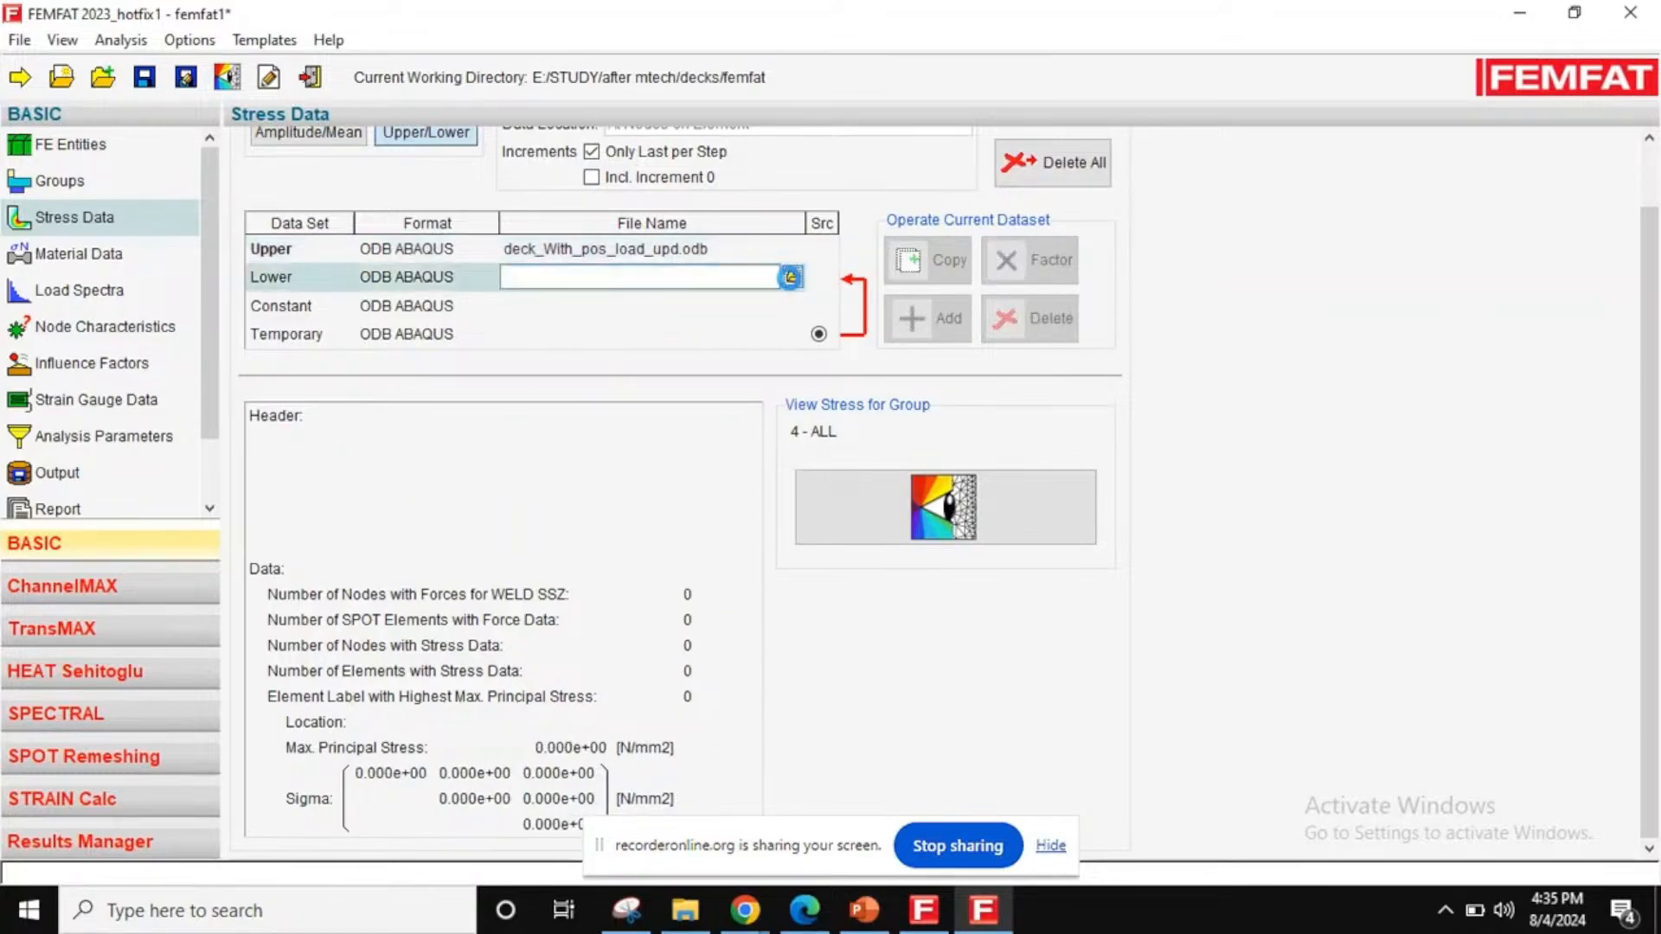
left_click(790, 276)
left_click(242, 174)
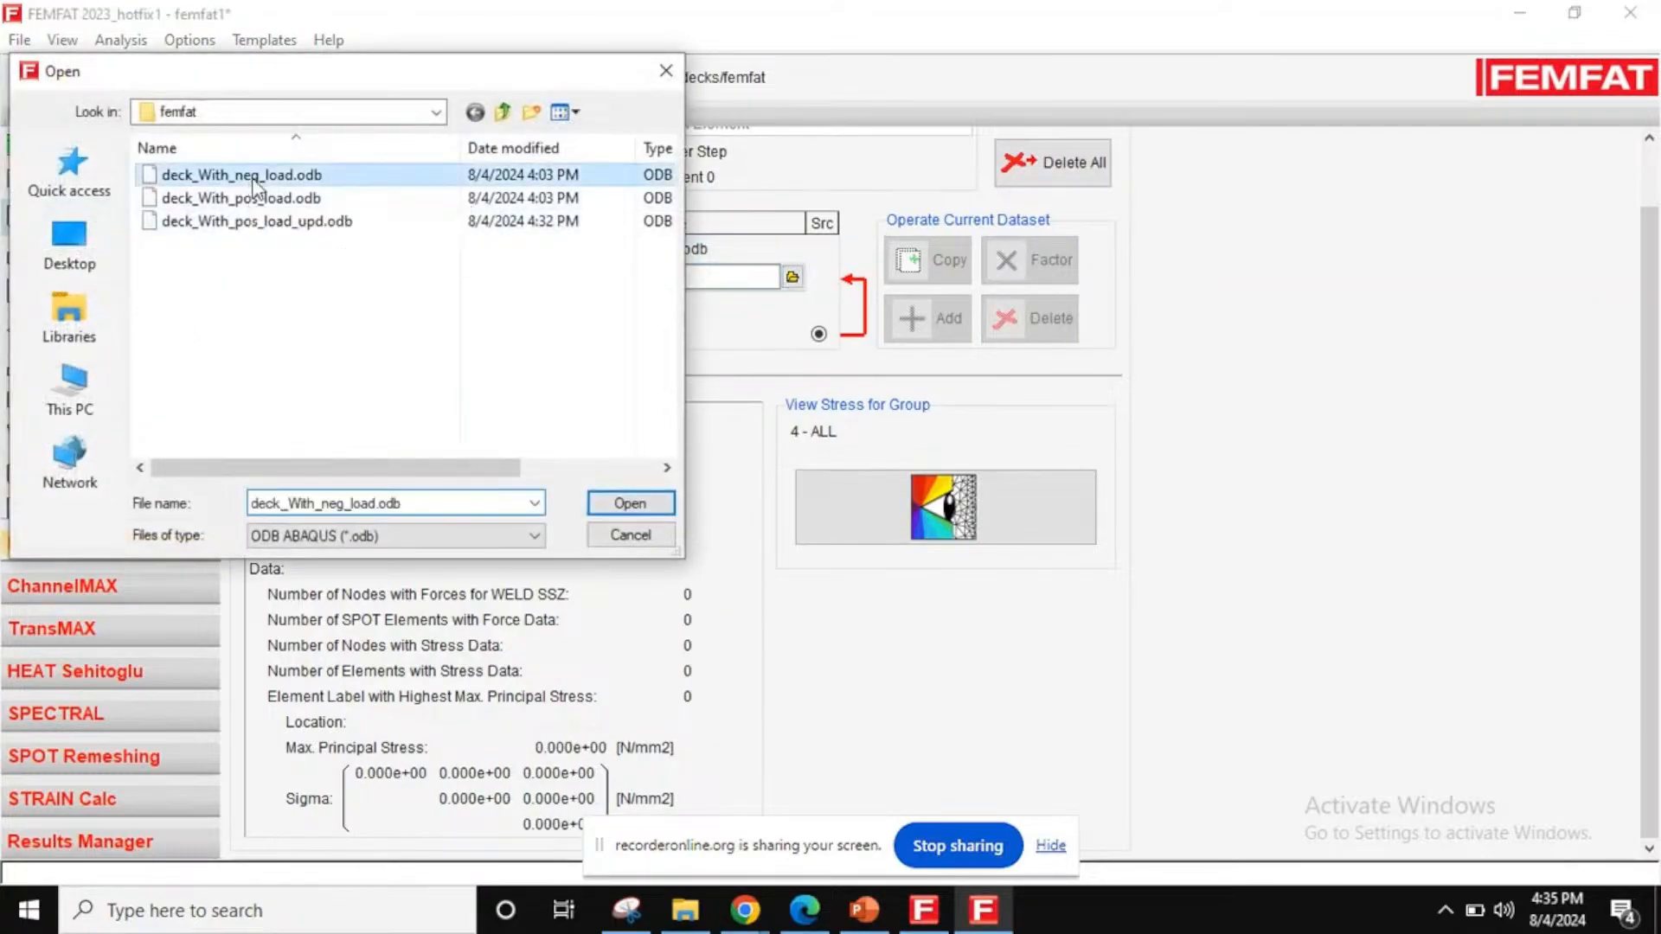
left_click(629, 502)
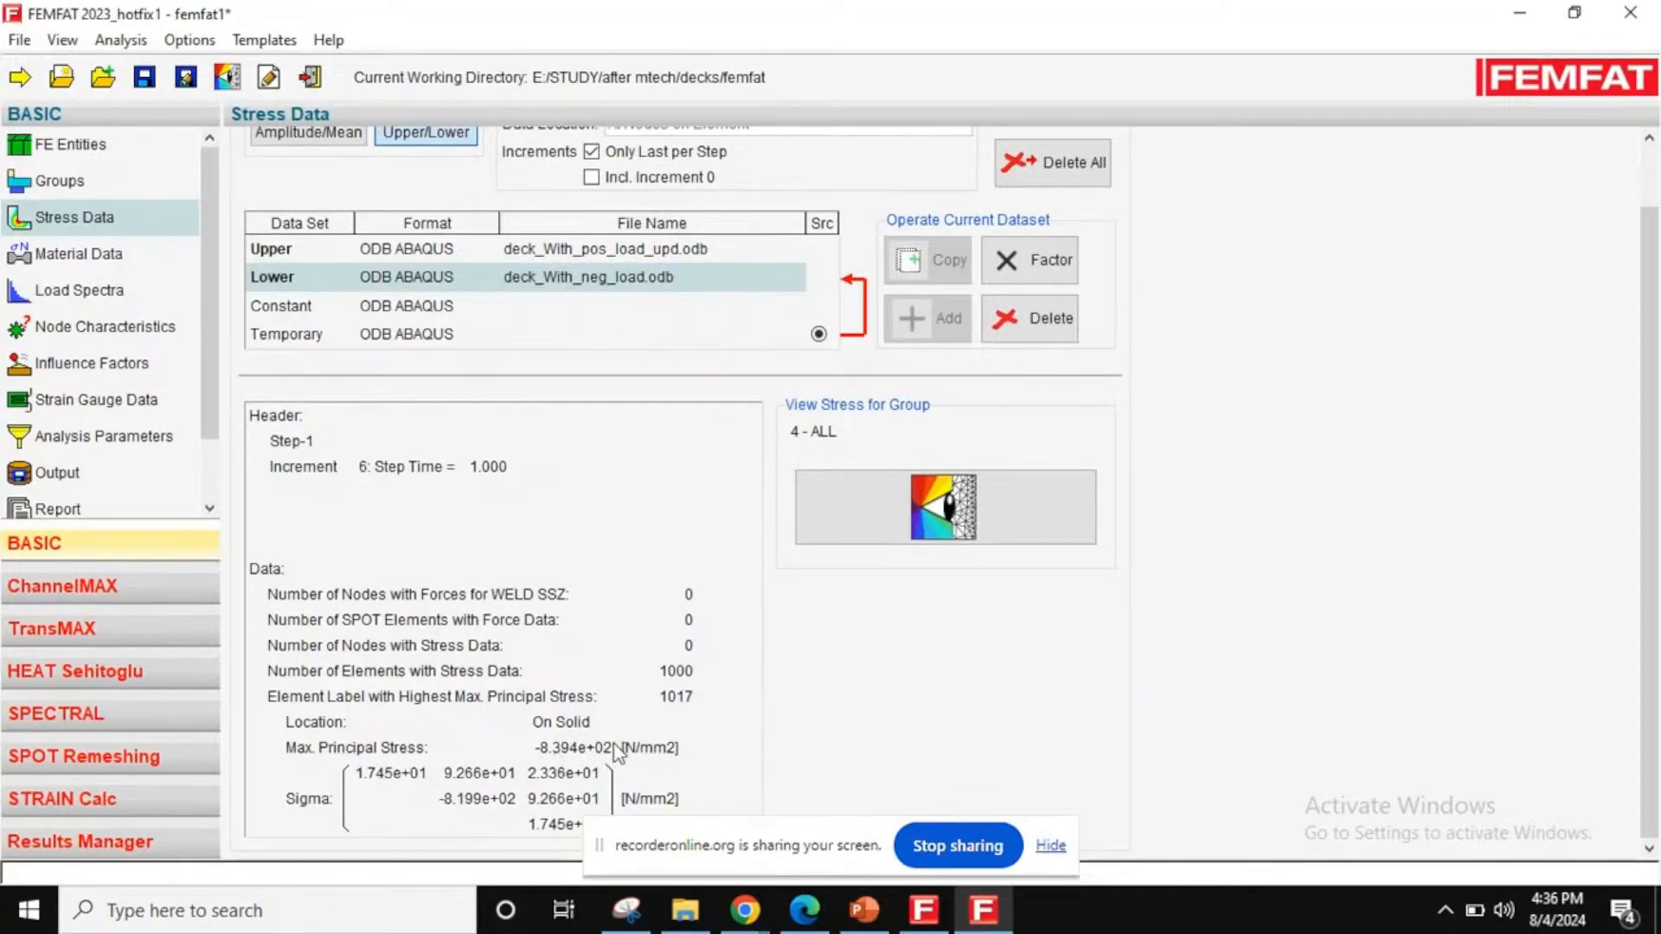
- Create a new material with label 1 and the name steel
left_click(79, 259)
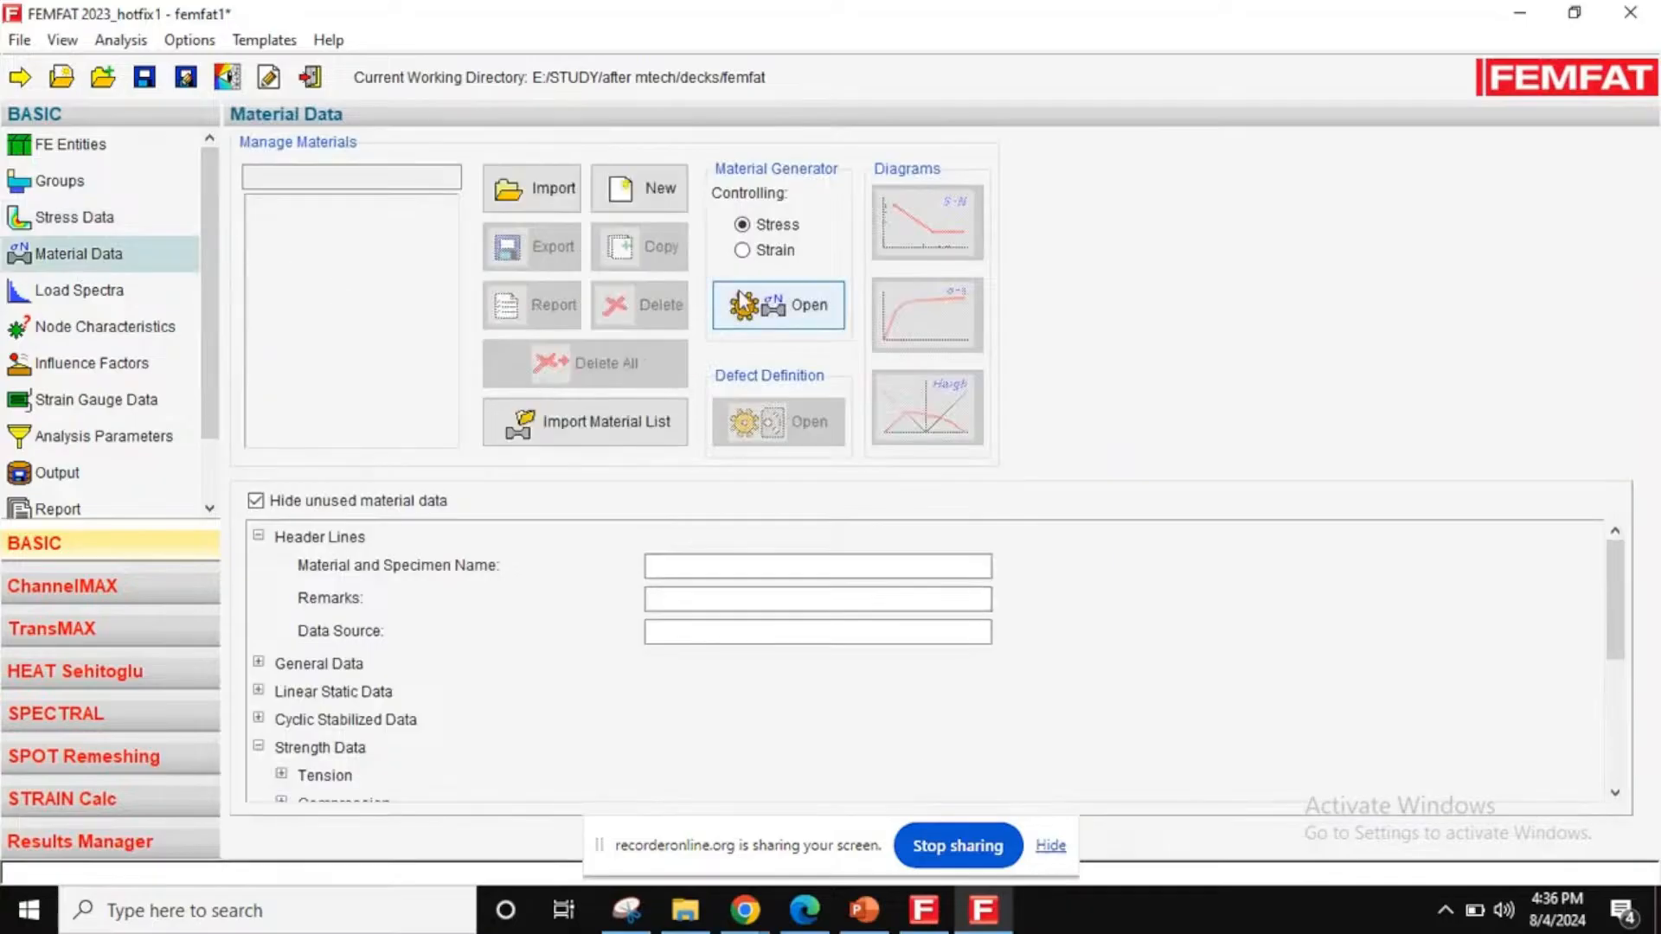
left_click(624, 196)
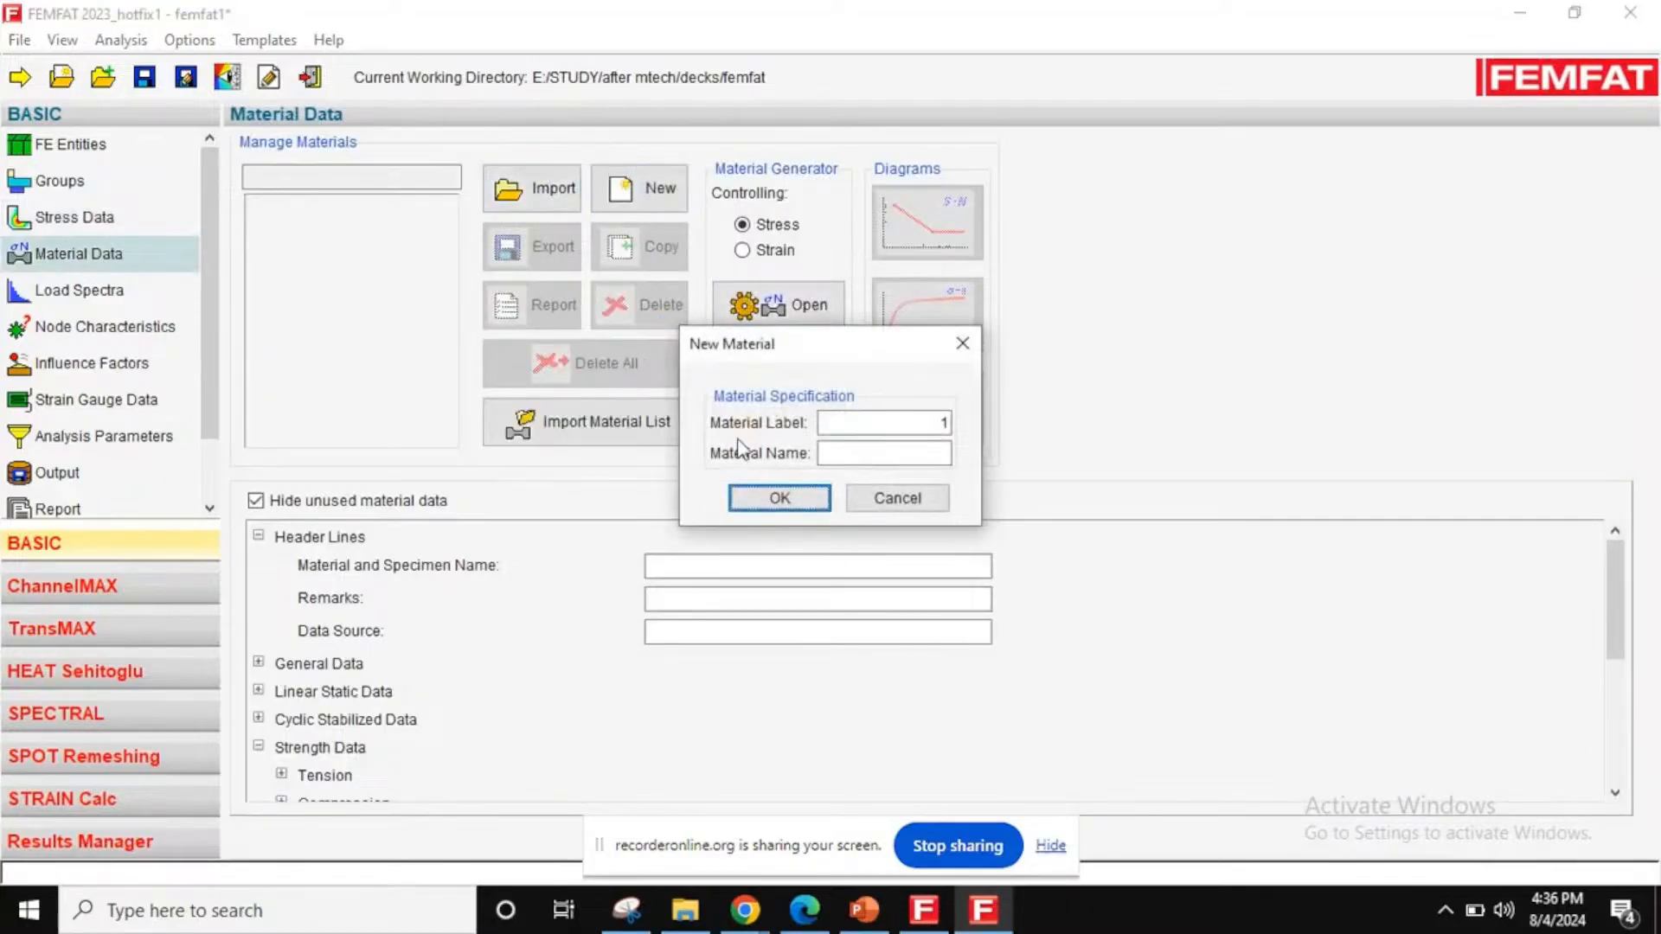
left_click(846, 460)
type("steel")
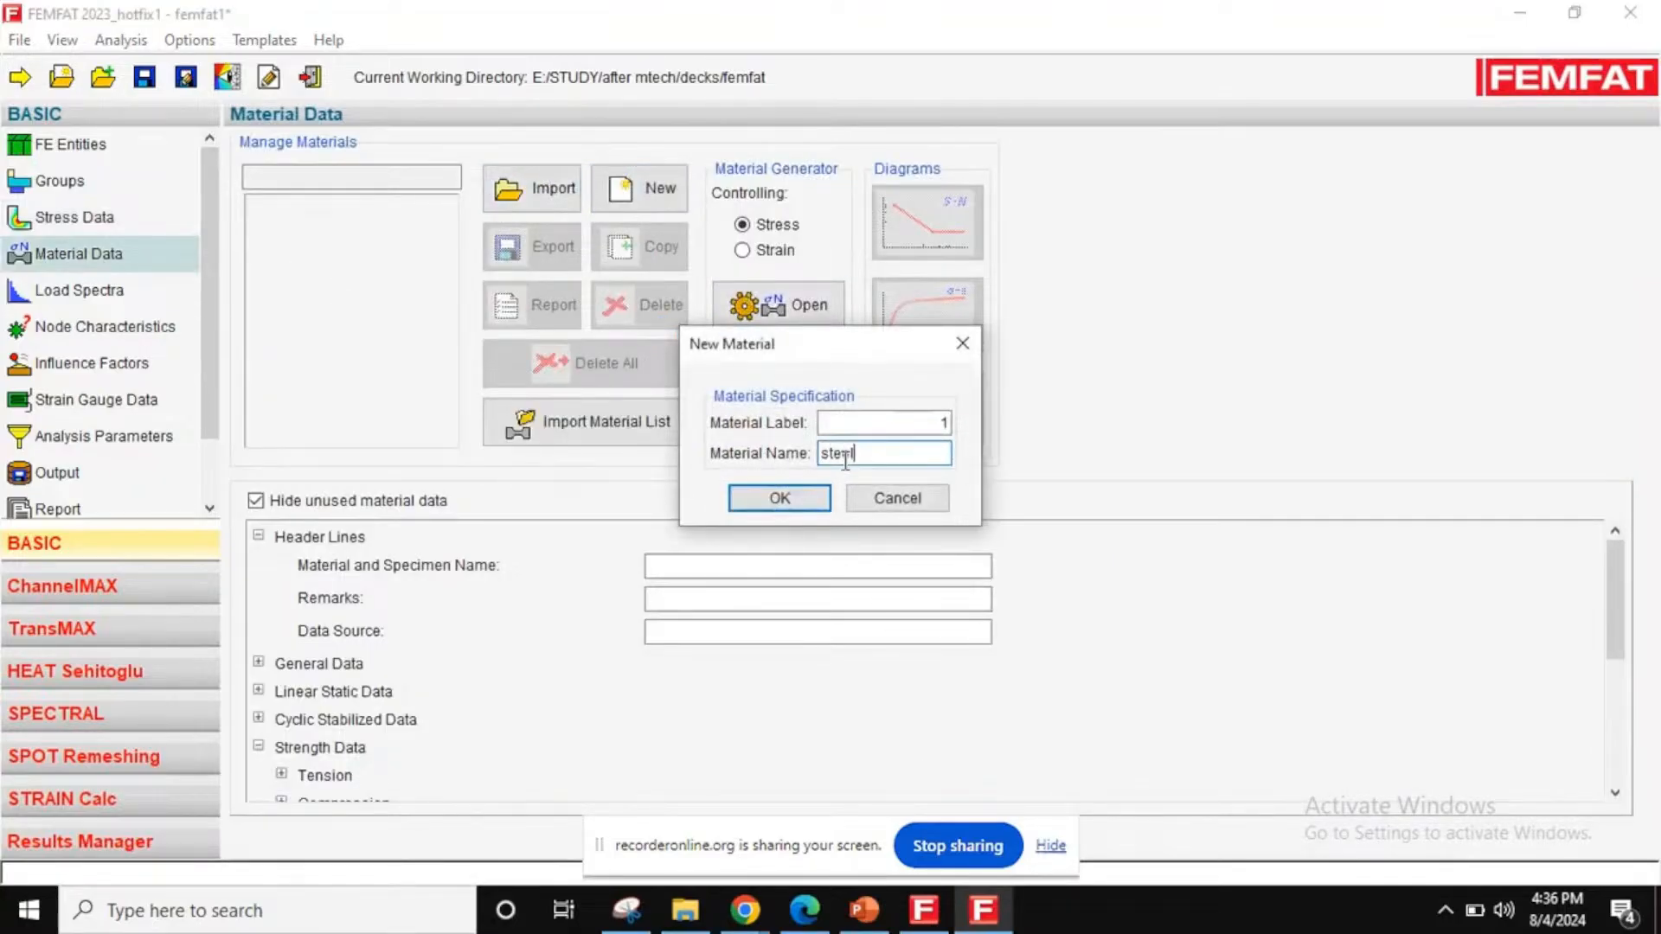
left_click(779, 498)
- Generate the steel's properties as a general structural carbon steel with a tensile ultimate strength of 340 N/mm2
left_click(782, 305)
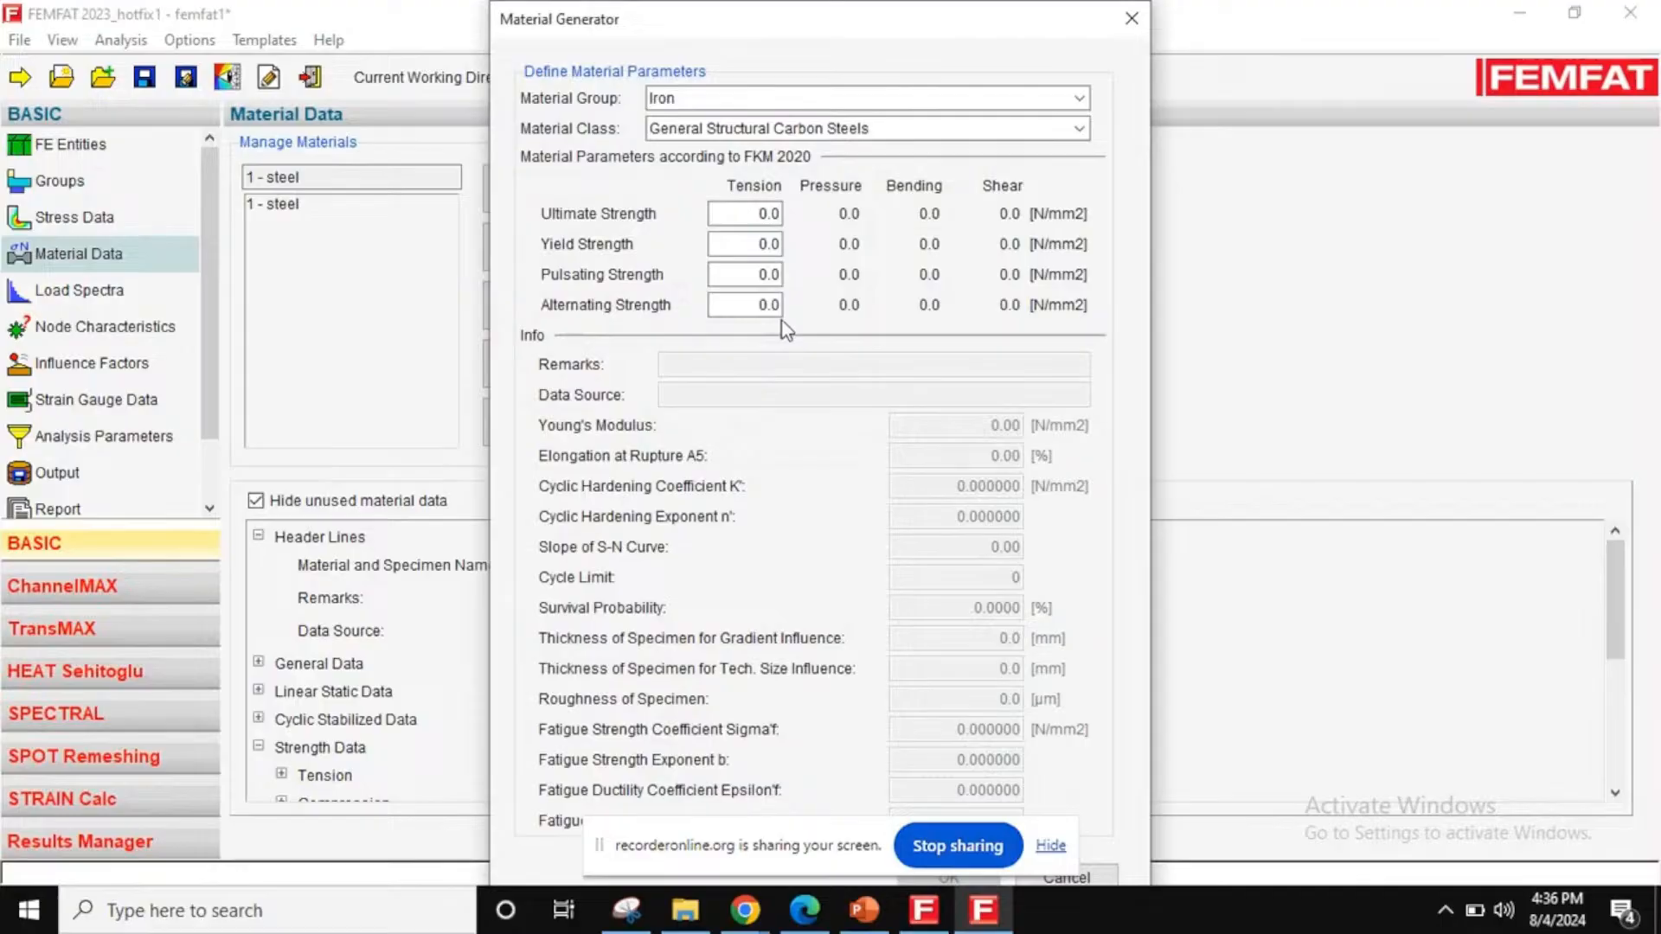
double_click(751, 214)
type("340")
key("Return")
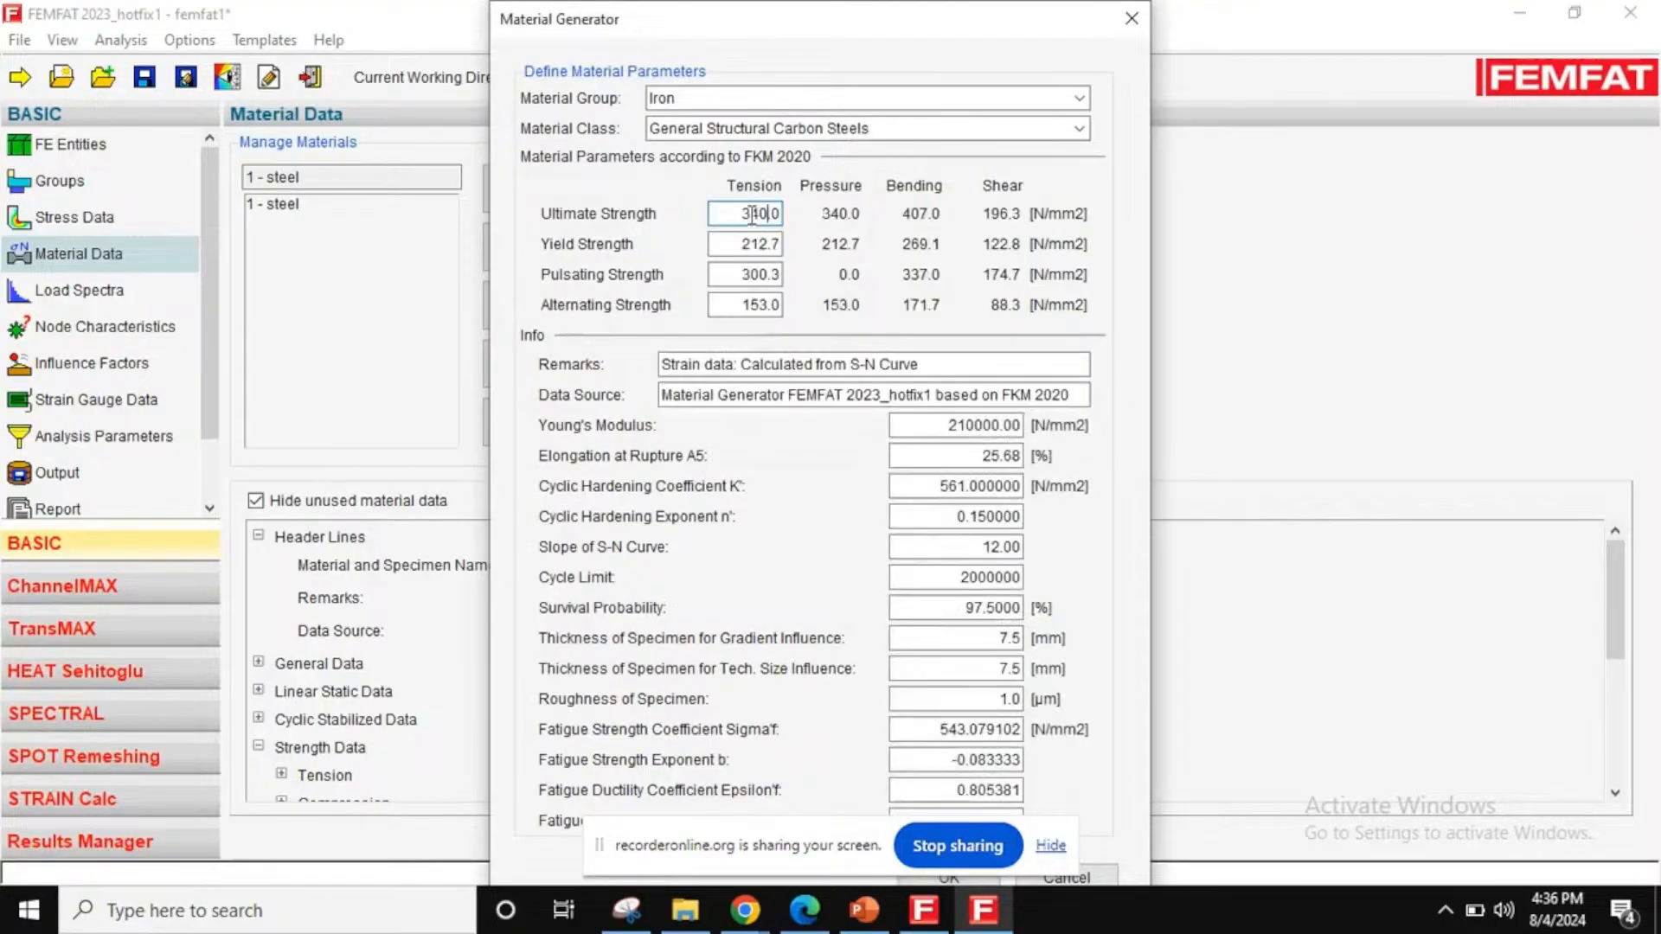
left_click(1048, 845)
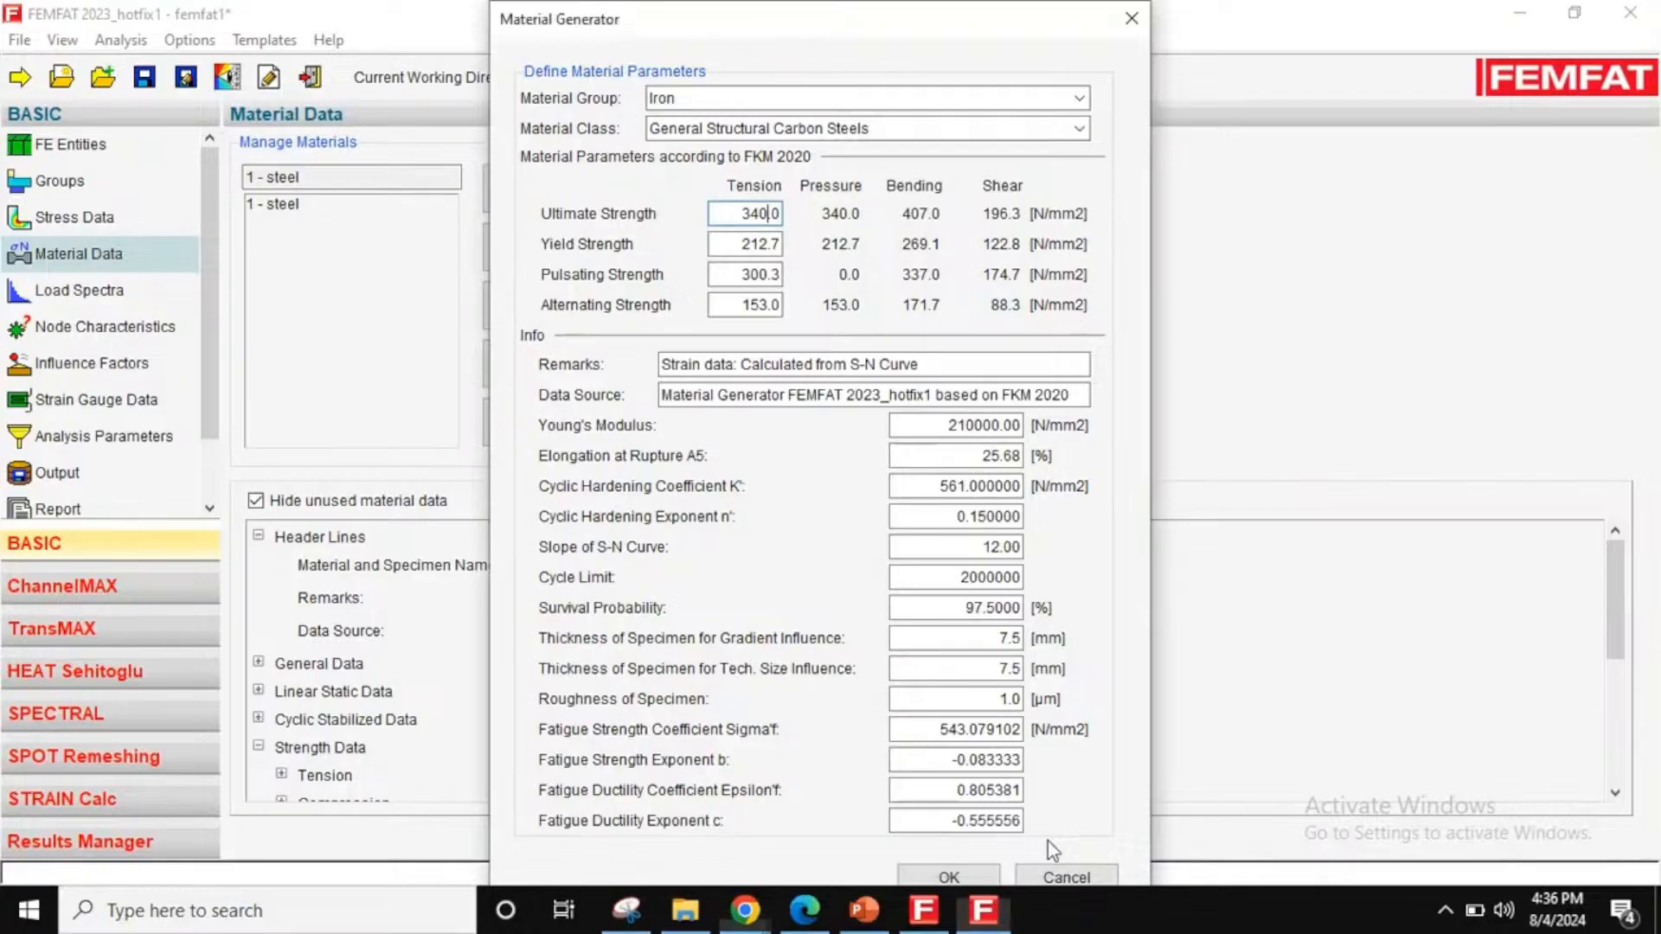
left_click(949, 875)
- Create a new General load spectrum with label 1 and a single load step
left_click(96, 290)
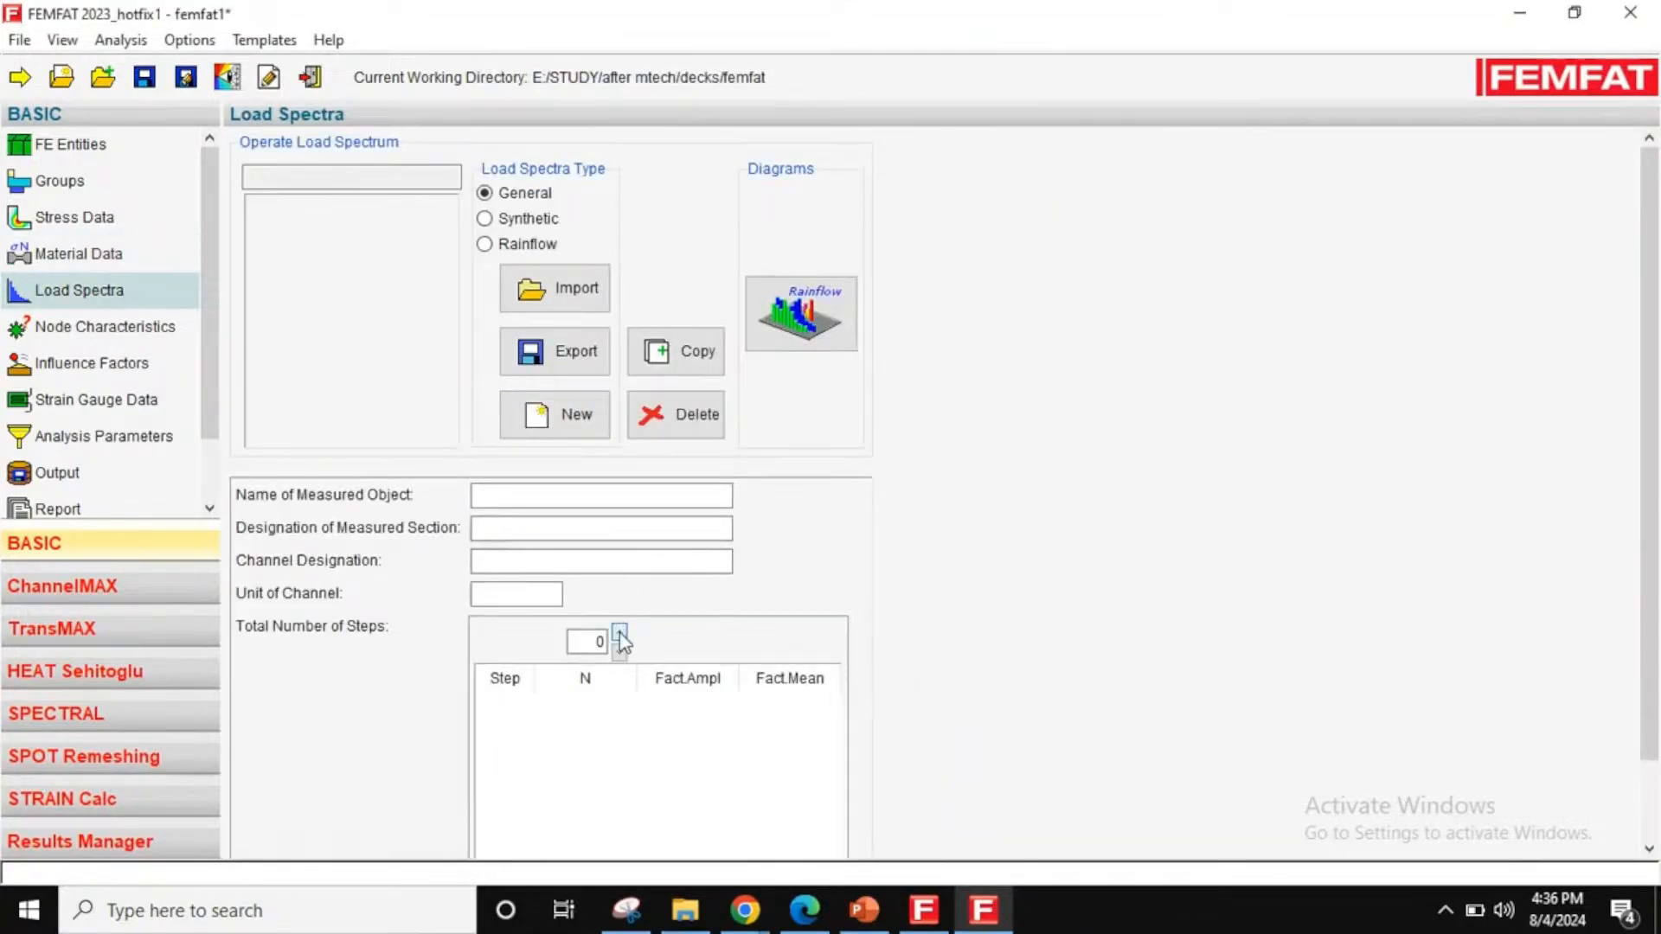
left_click(572, 415)
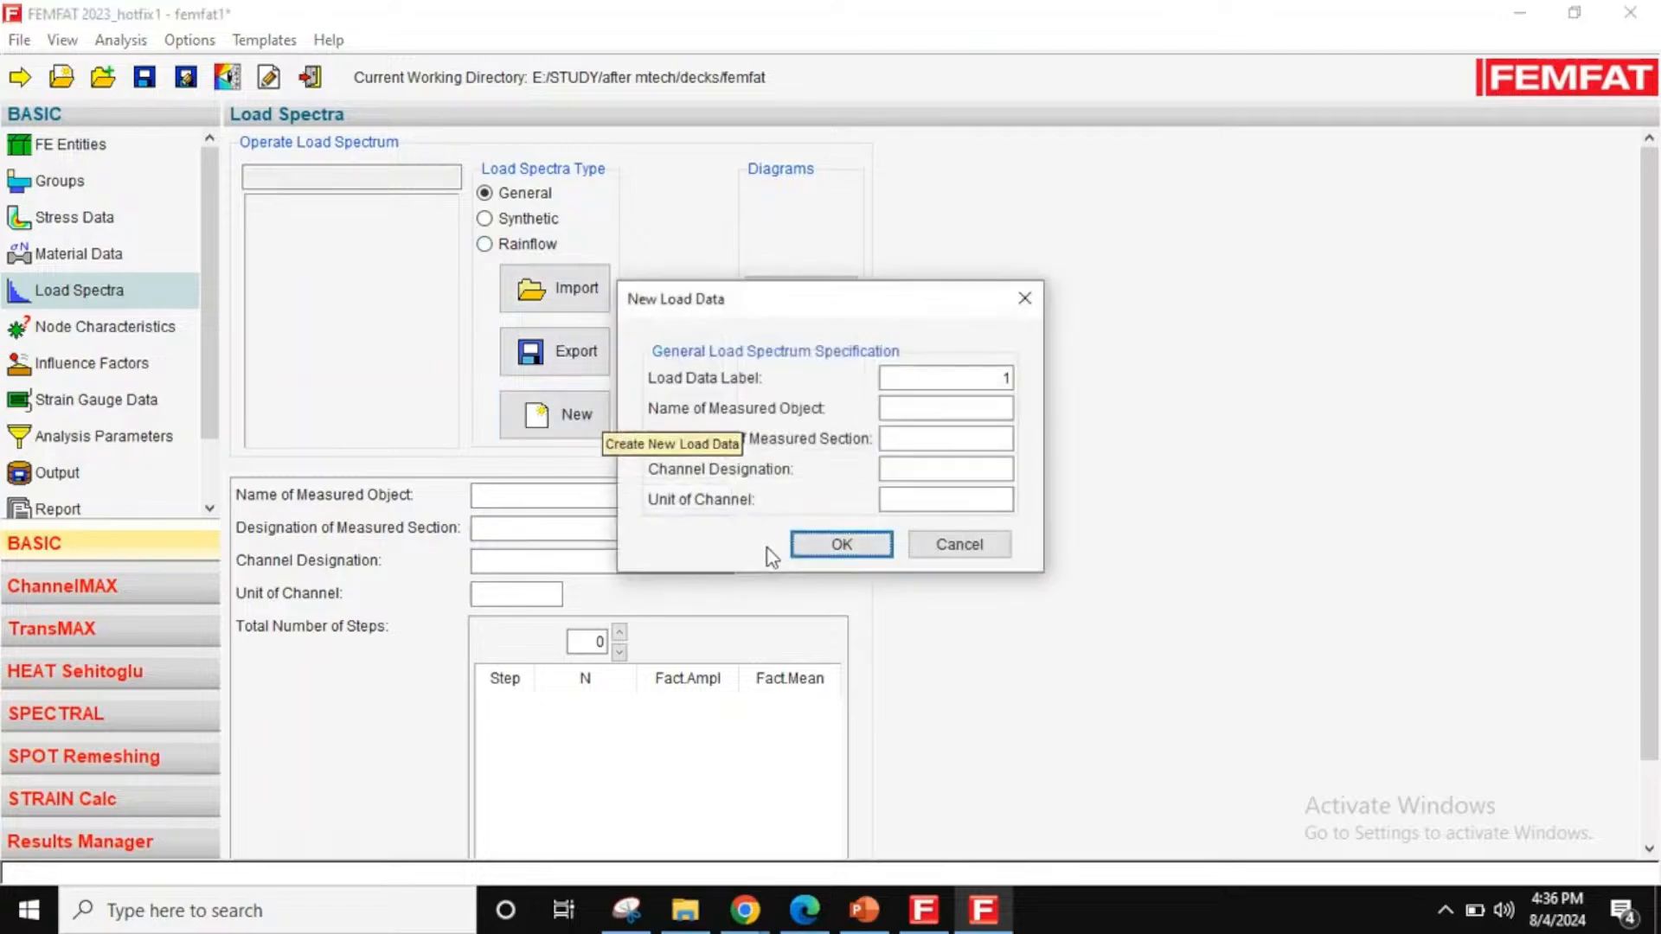
left_click(826, 545)
left_click(619, 632)
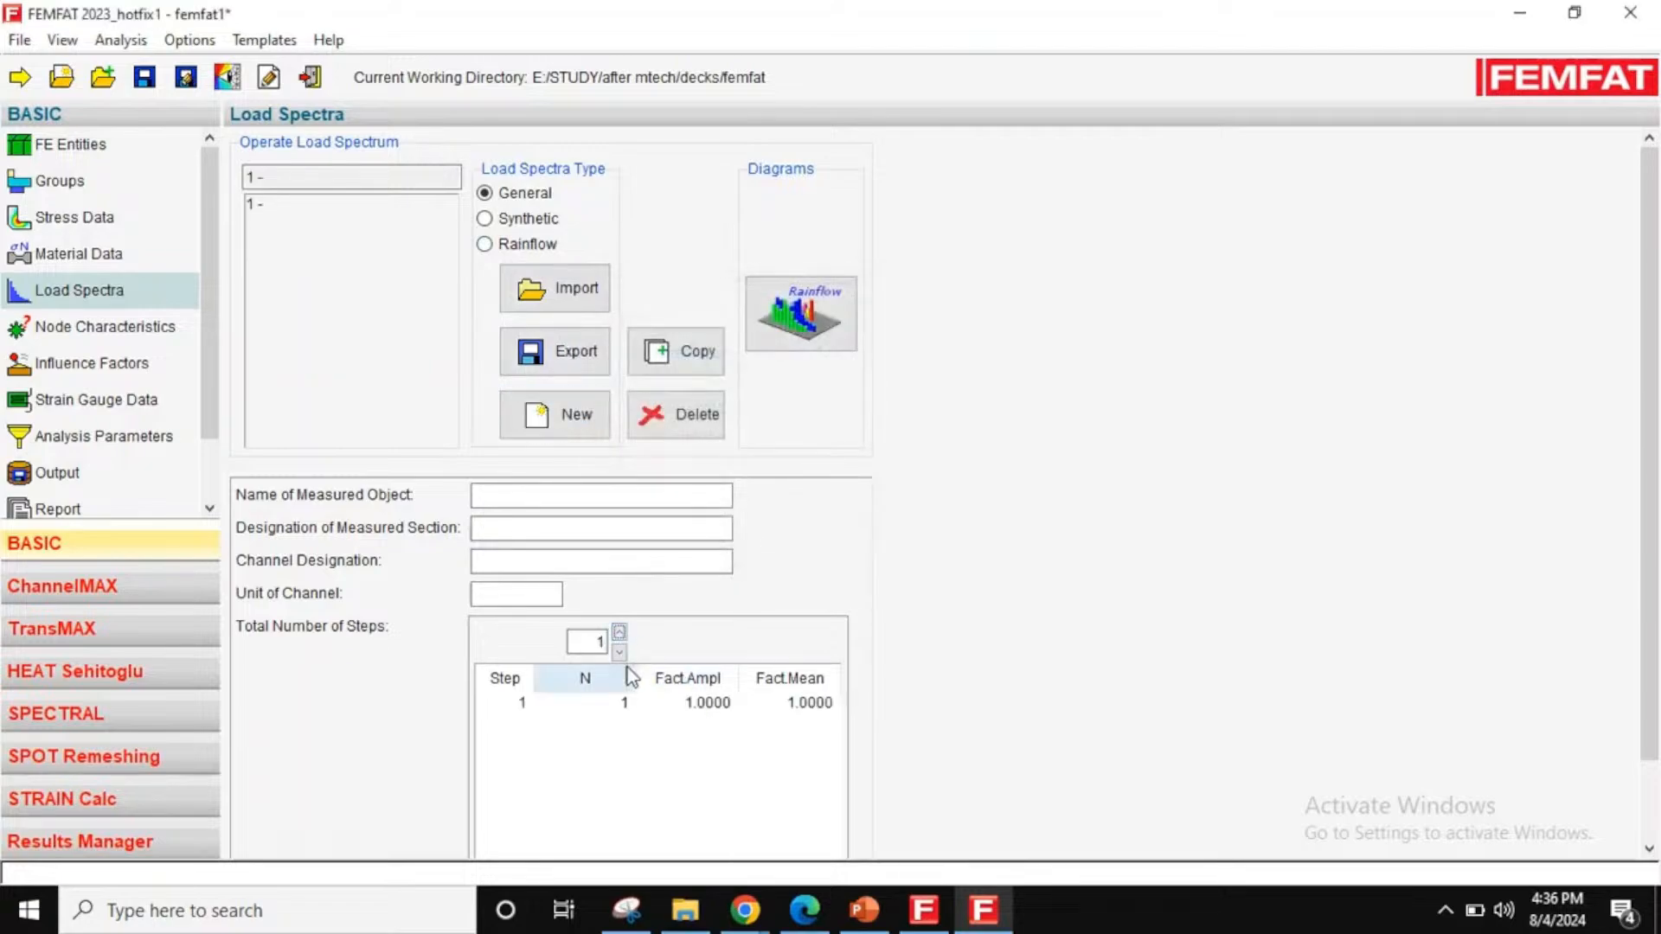
left_click(554, 703)
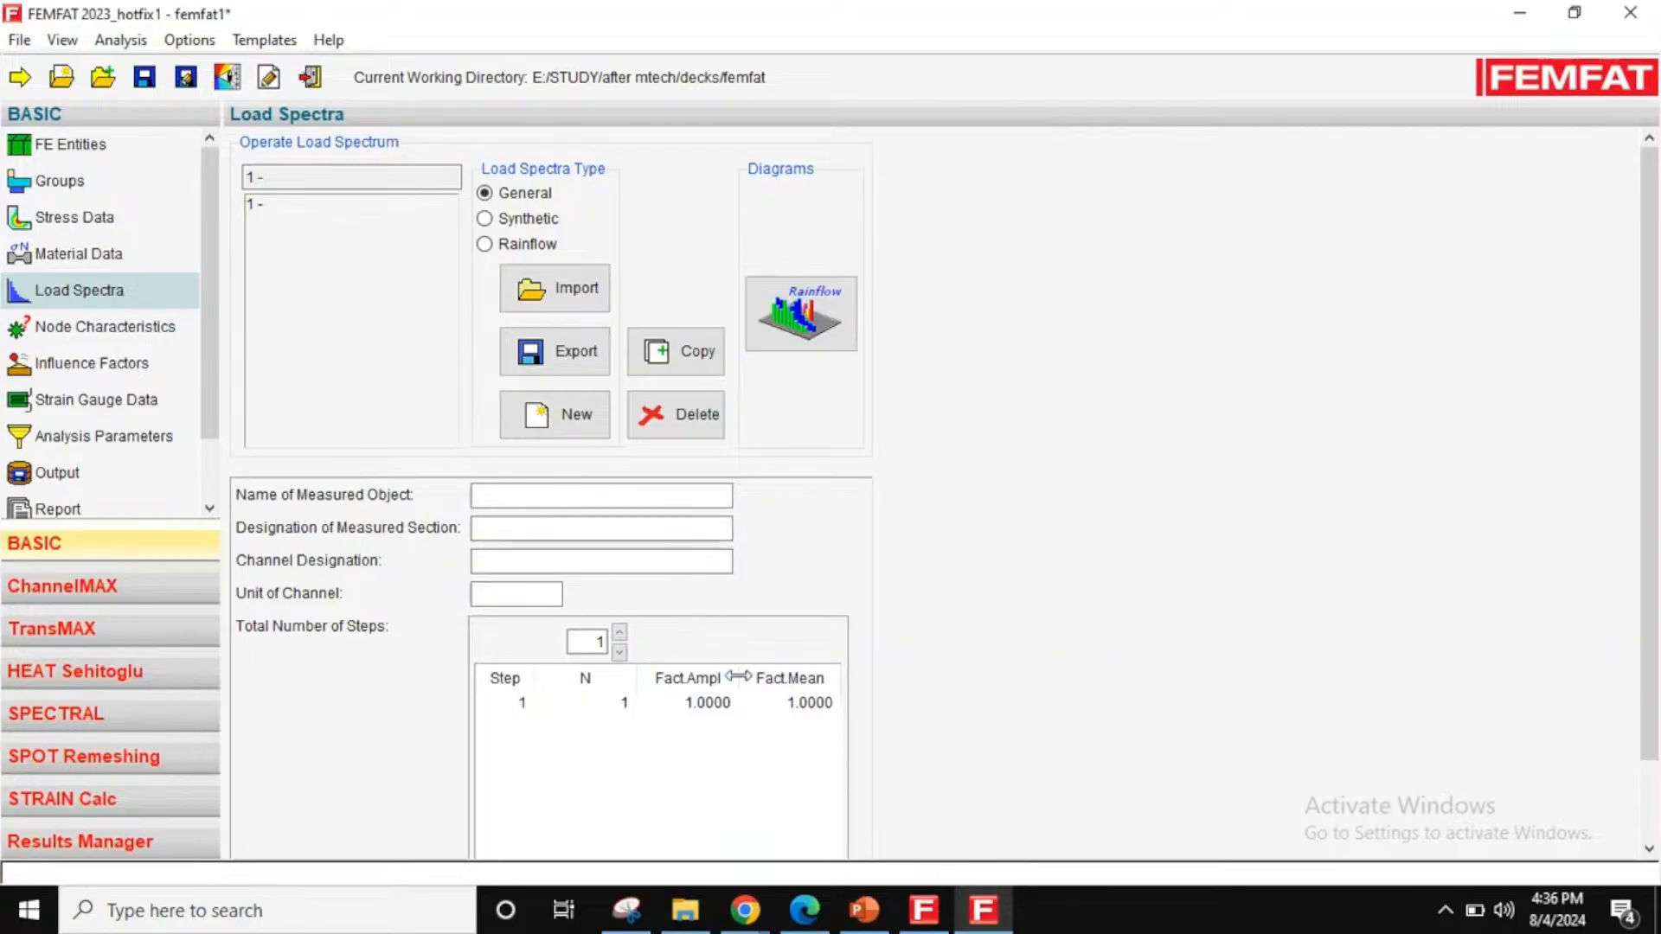
left_click(668, 739)
- Assign the steel material to group ALL and set its surface roughness to Smoothed (60 µm)
left_click(171, 327)
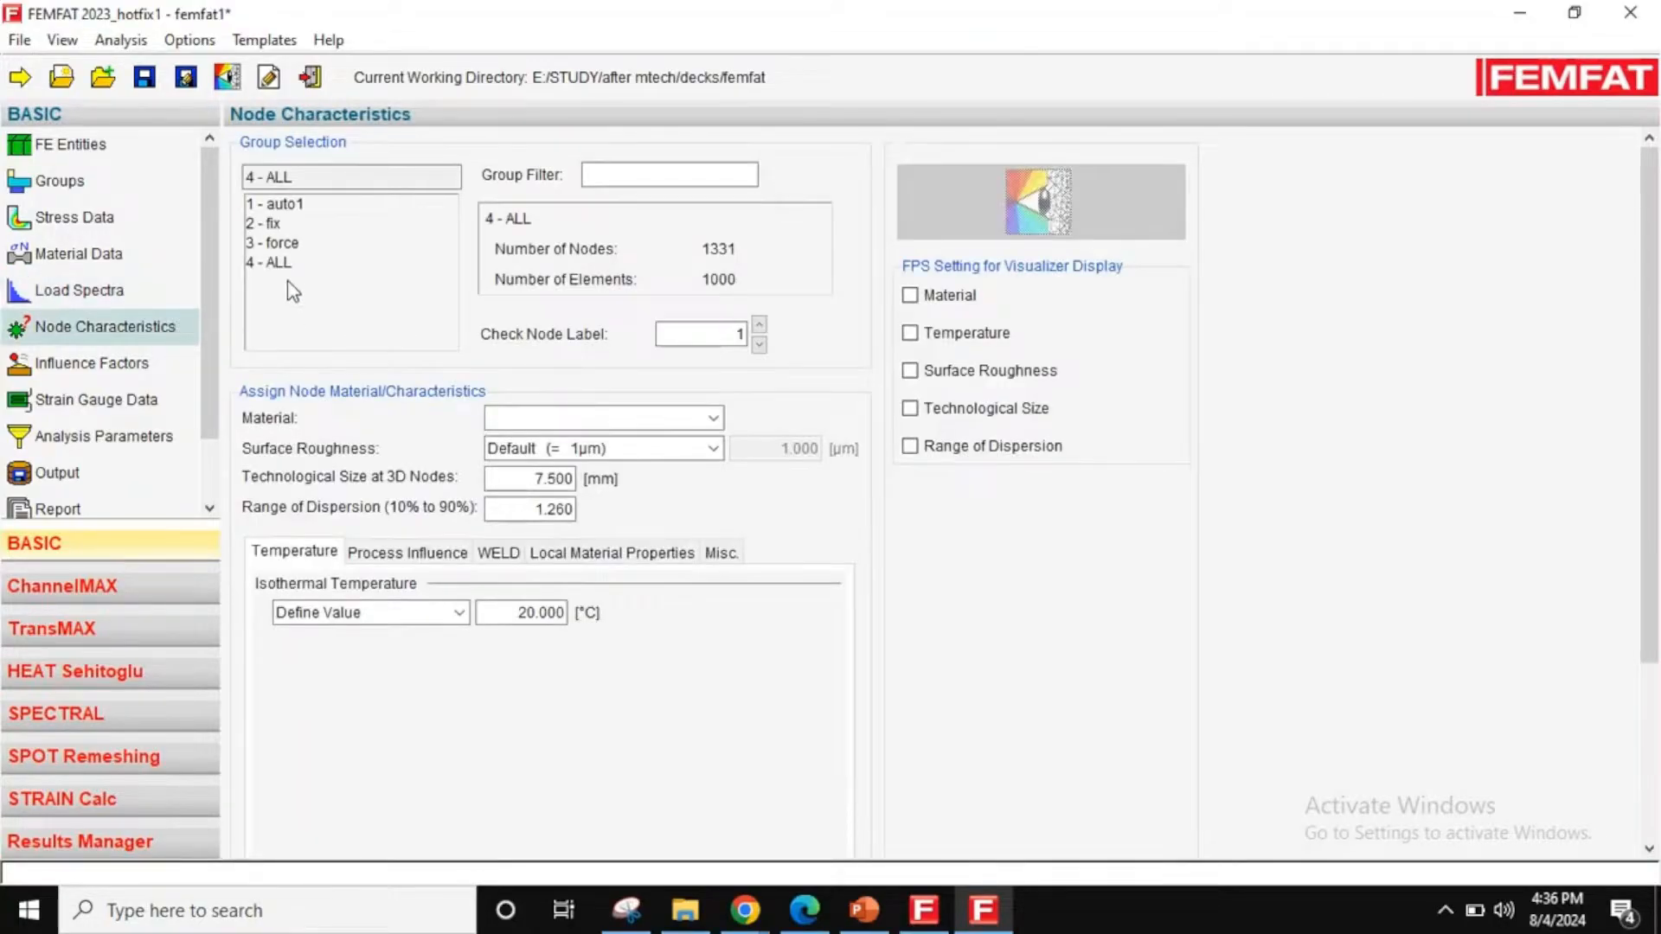
left_click(288, 263)
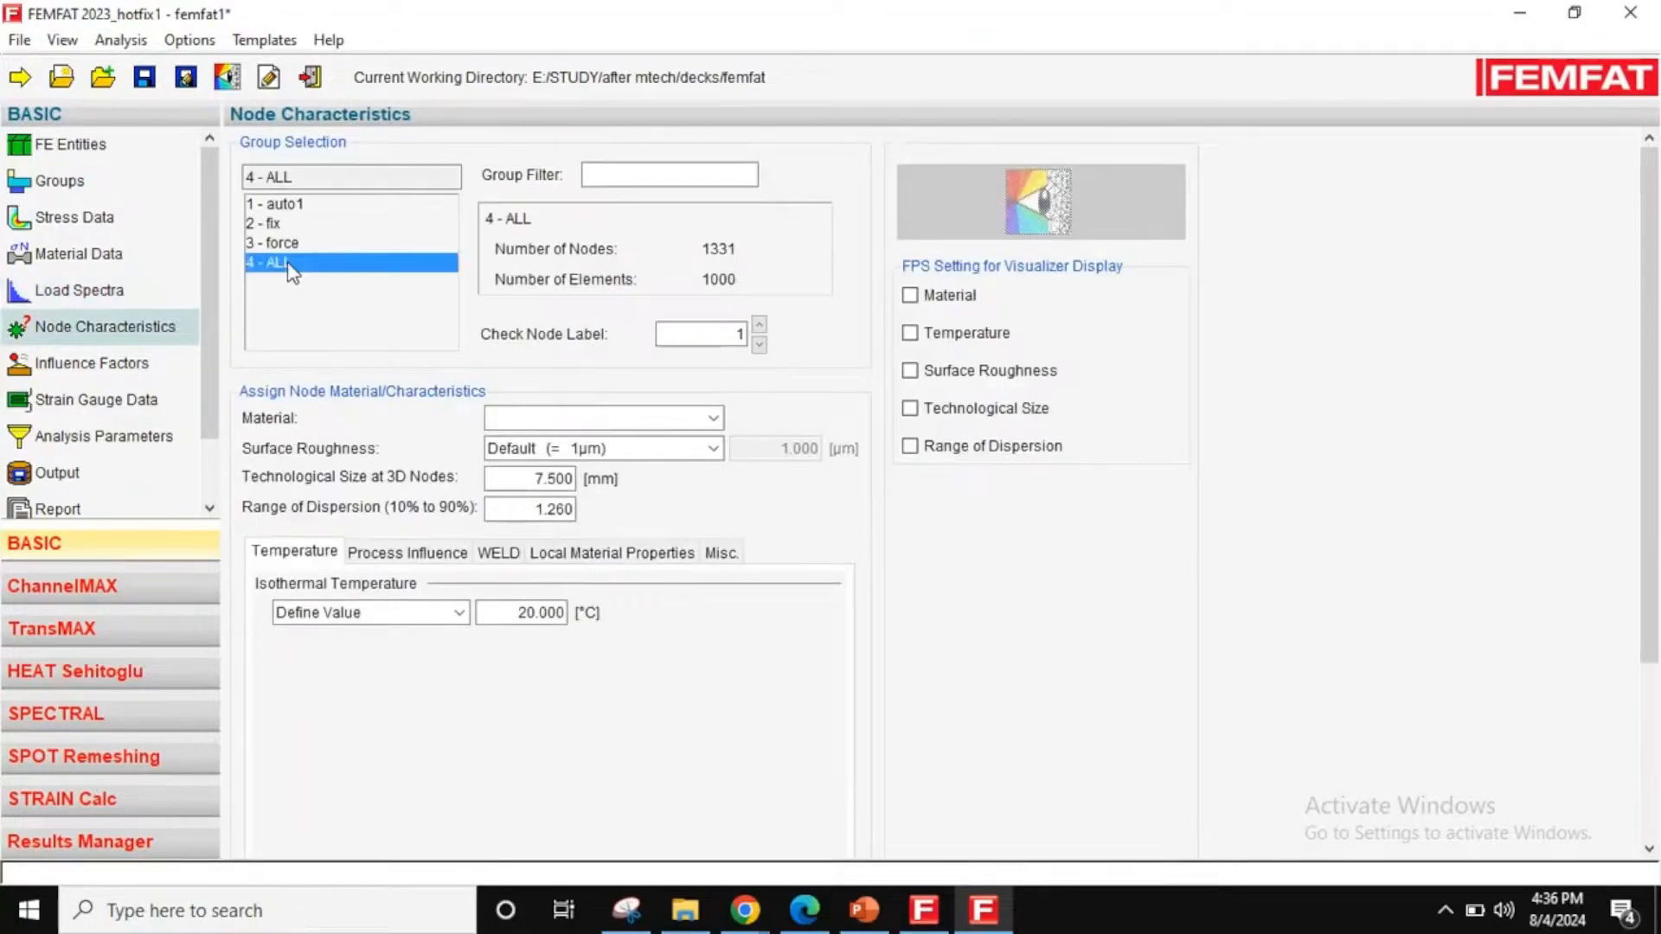
left_click(624, 419)
left_click(542, 445)
left_click(598, 448)
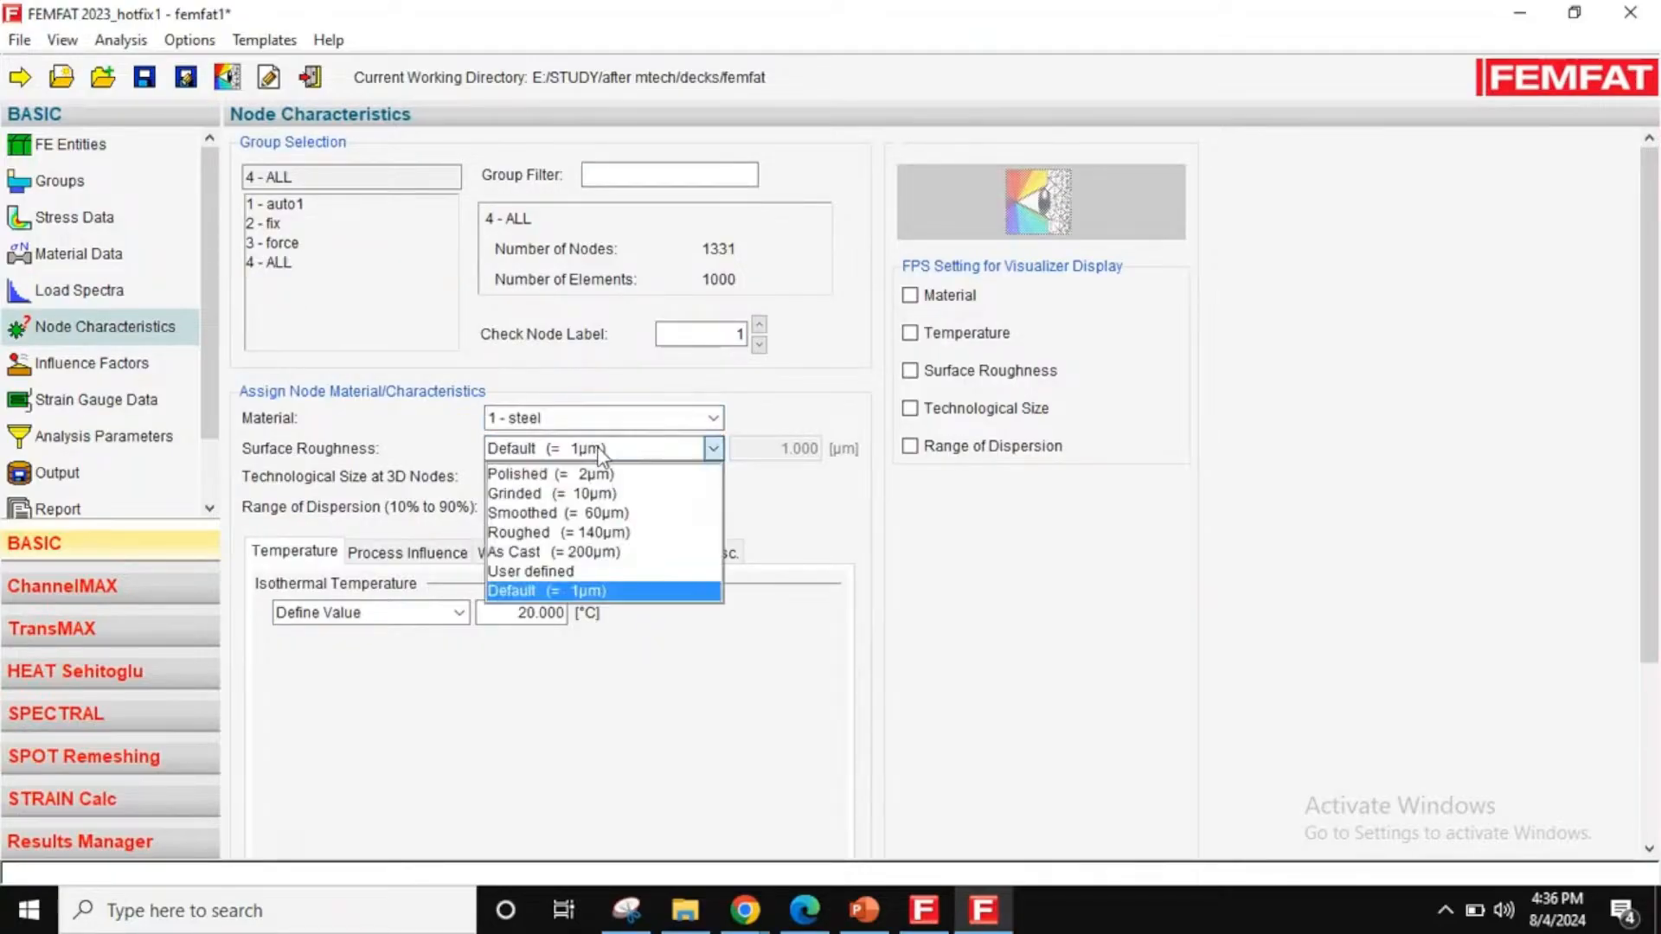
left_click(598, 515)
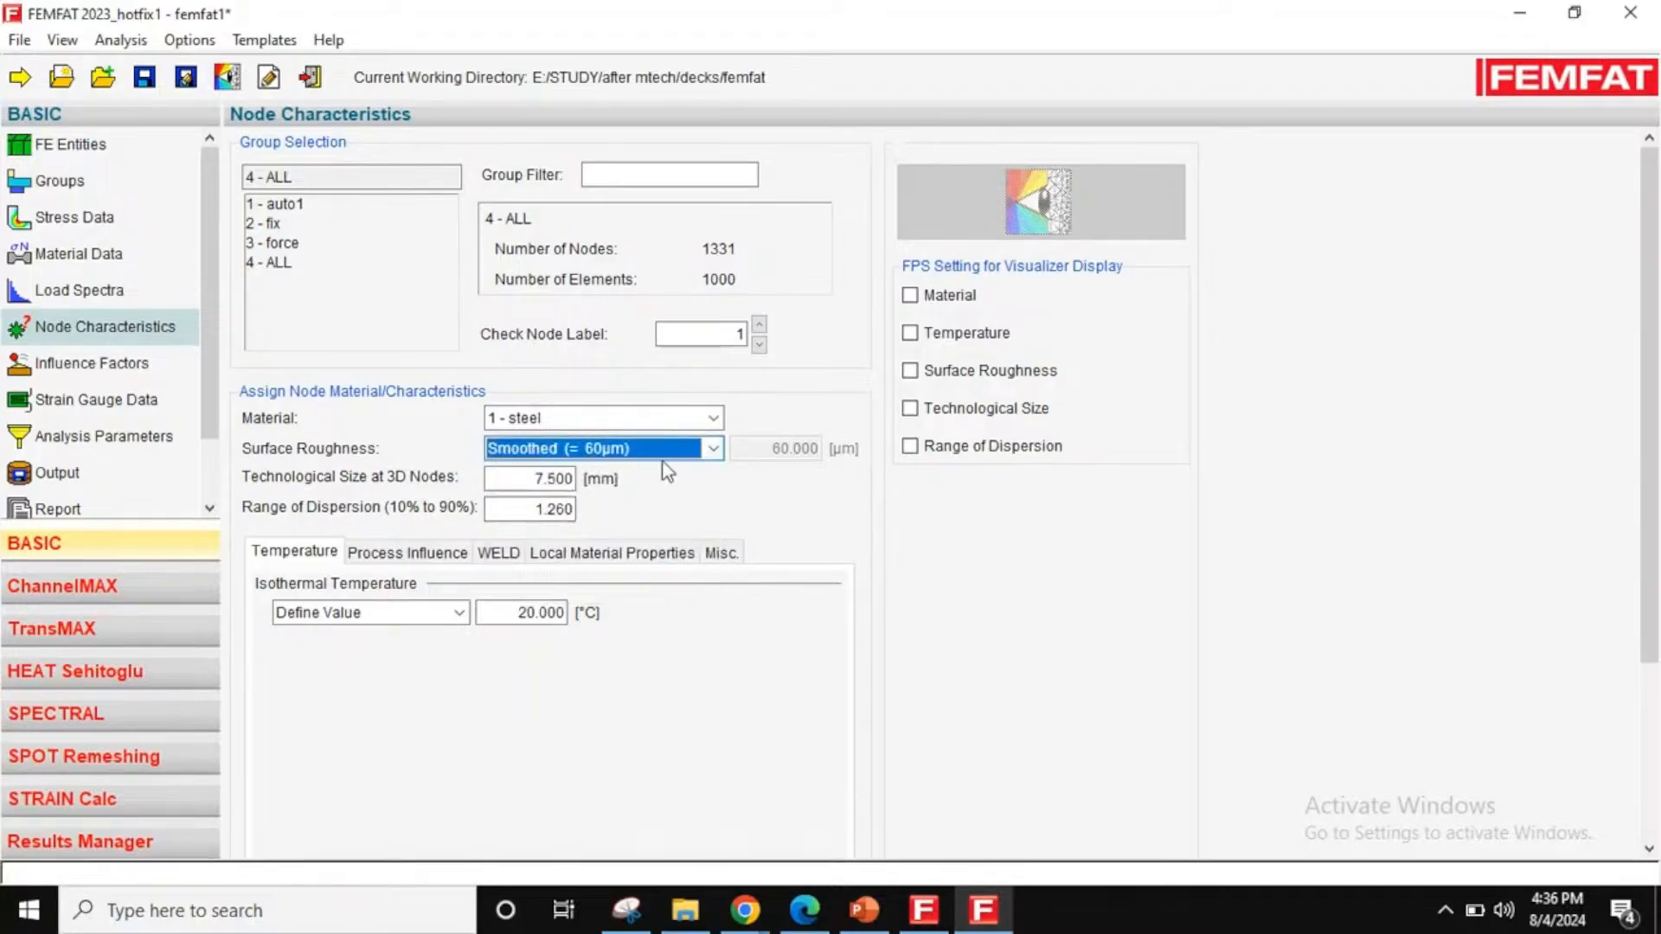
- Enable the surface roughness, technological size and statistical influence factors, and set stress rearrangement to Mean+Amp: Unfavorable Sequence Influence
left_click(128, 370)
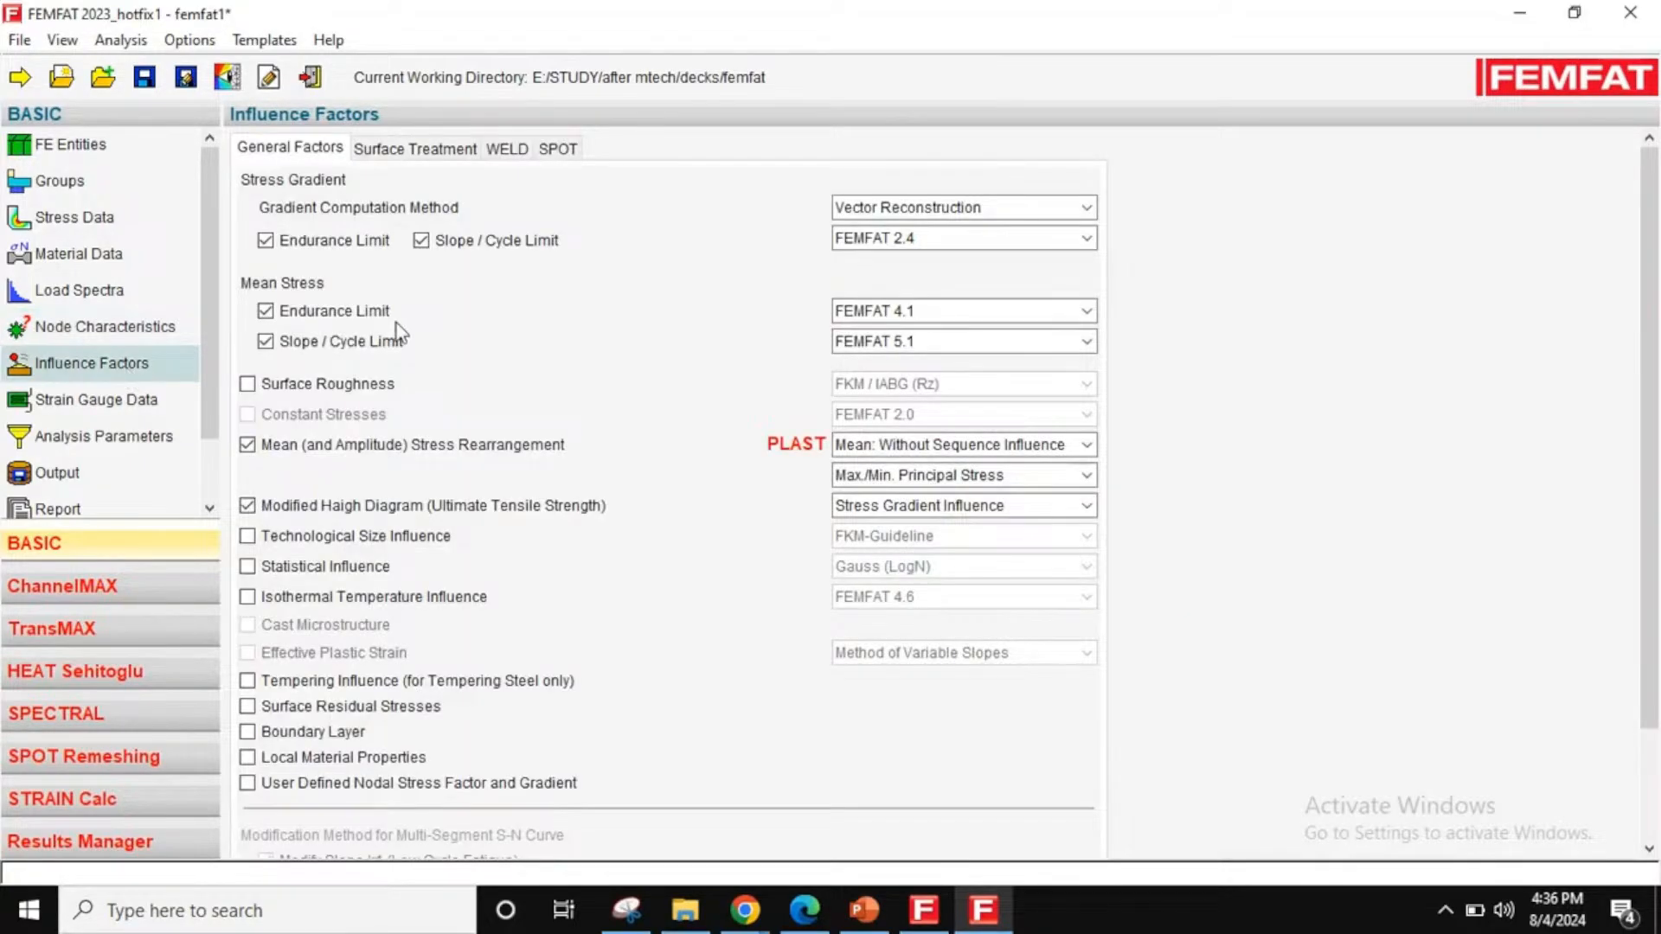
left_click(358, 389)
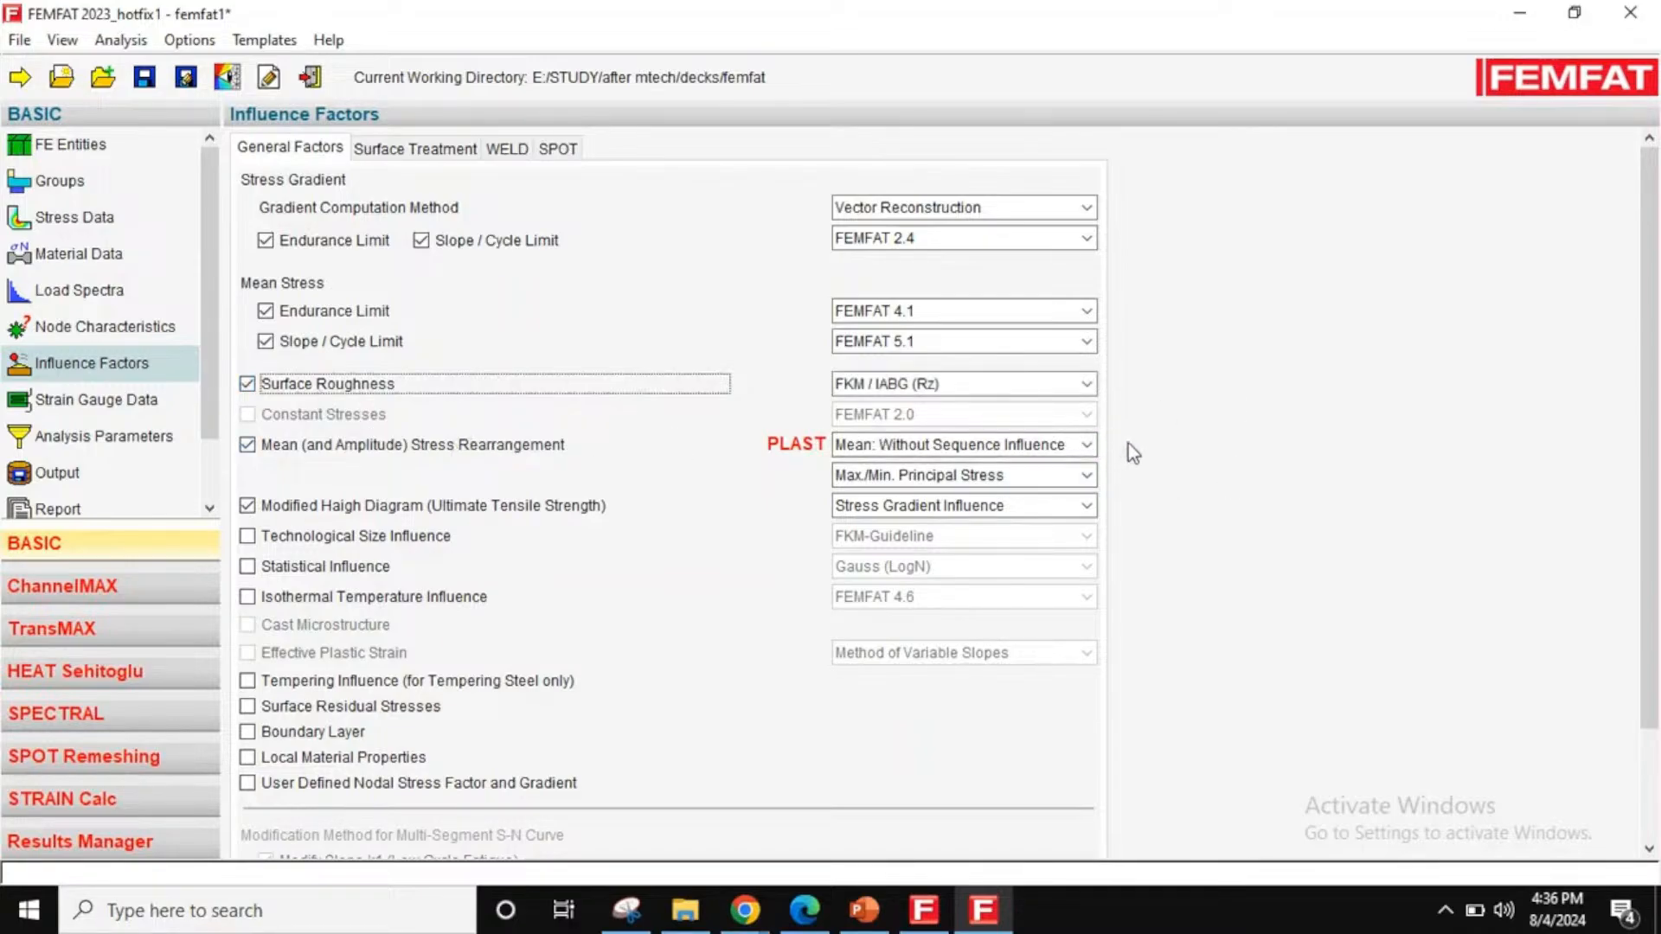
left_click(1051, 445)
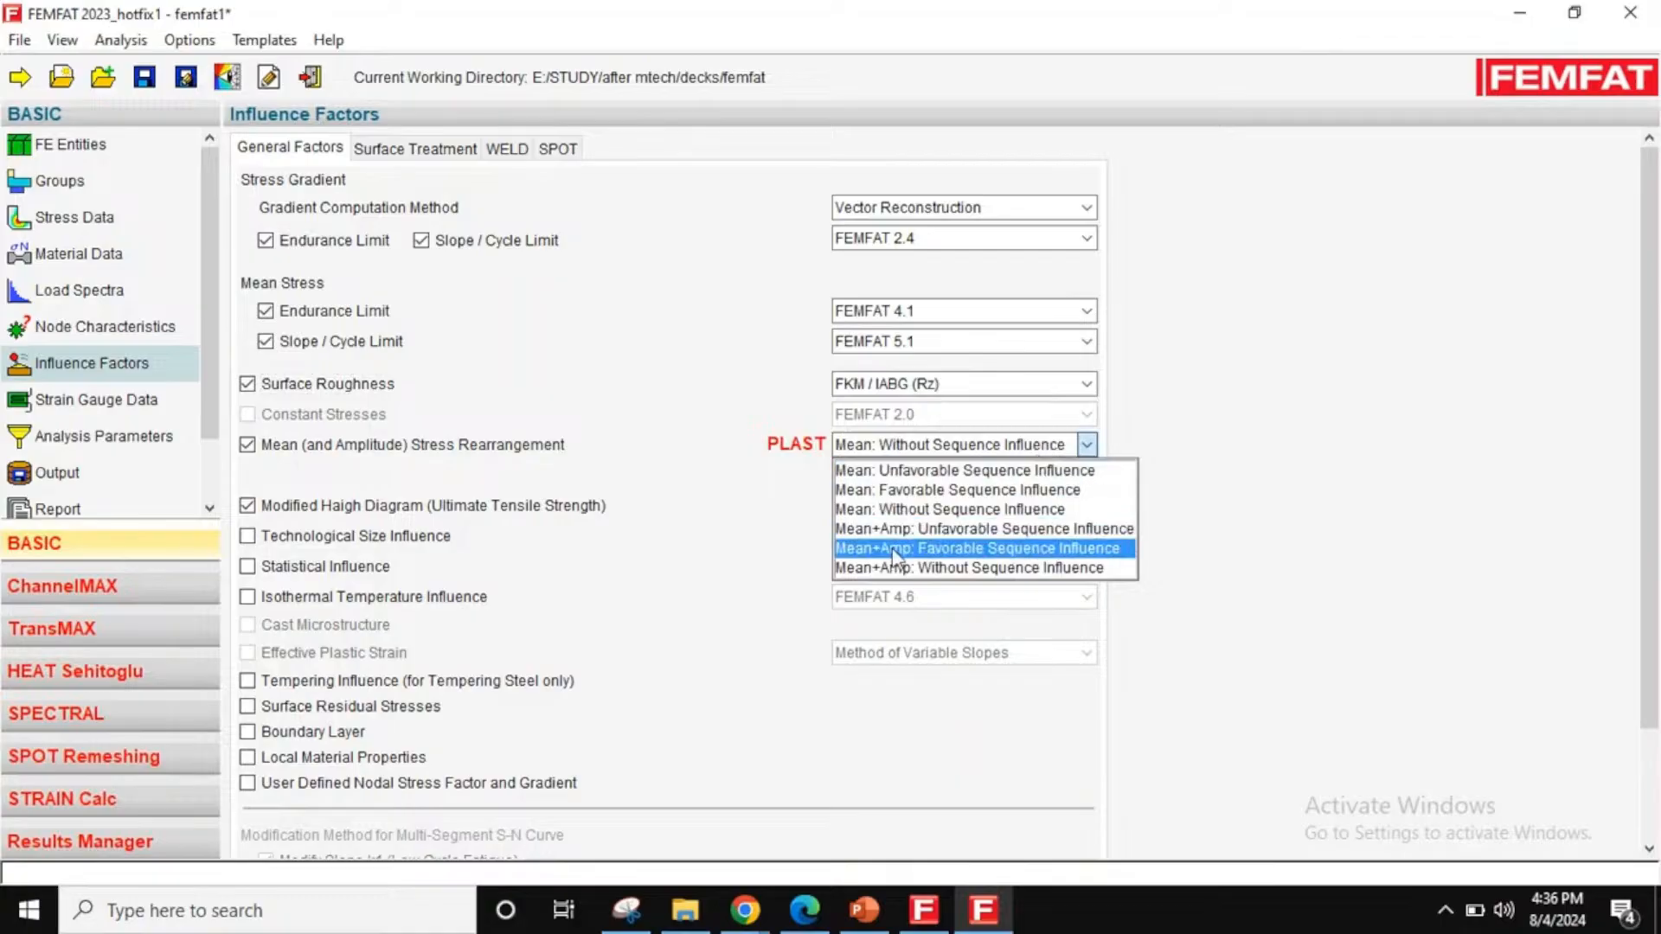
left_click(917, 531)
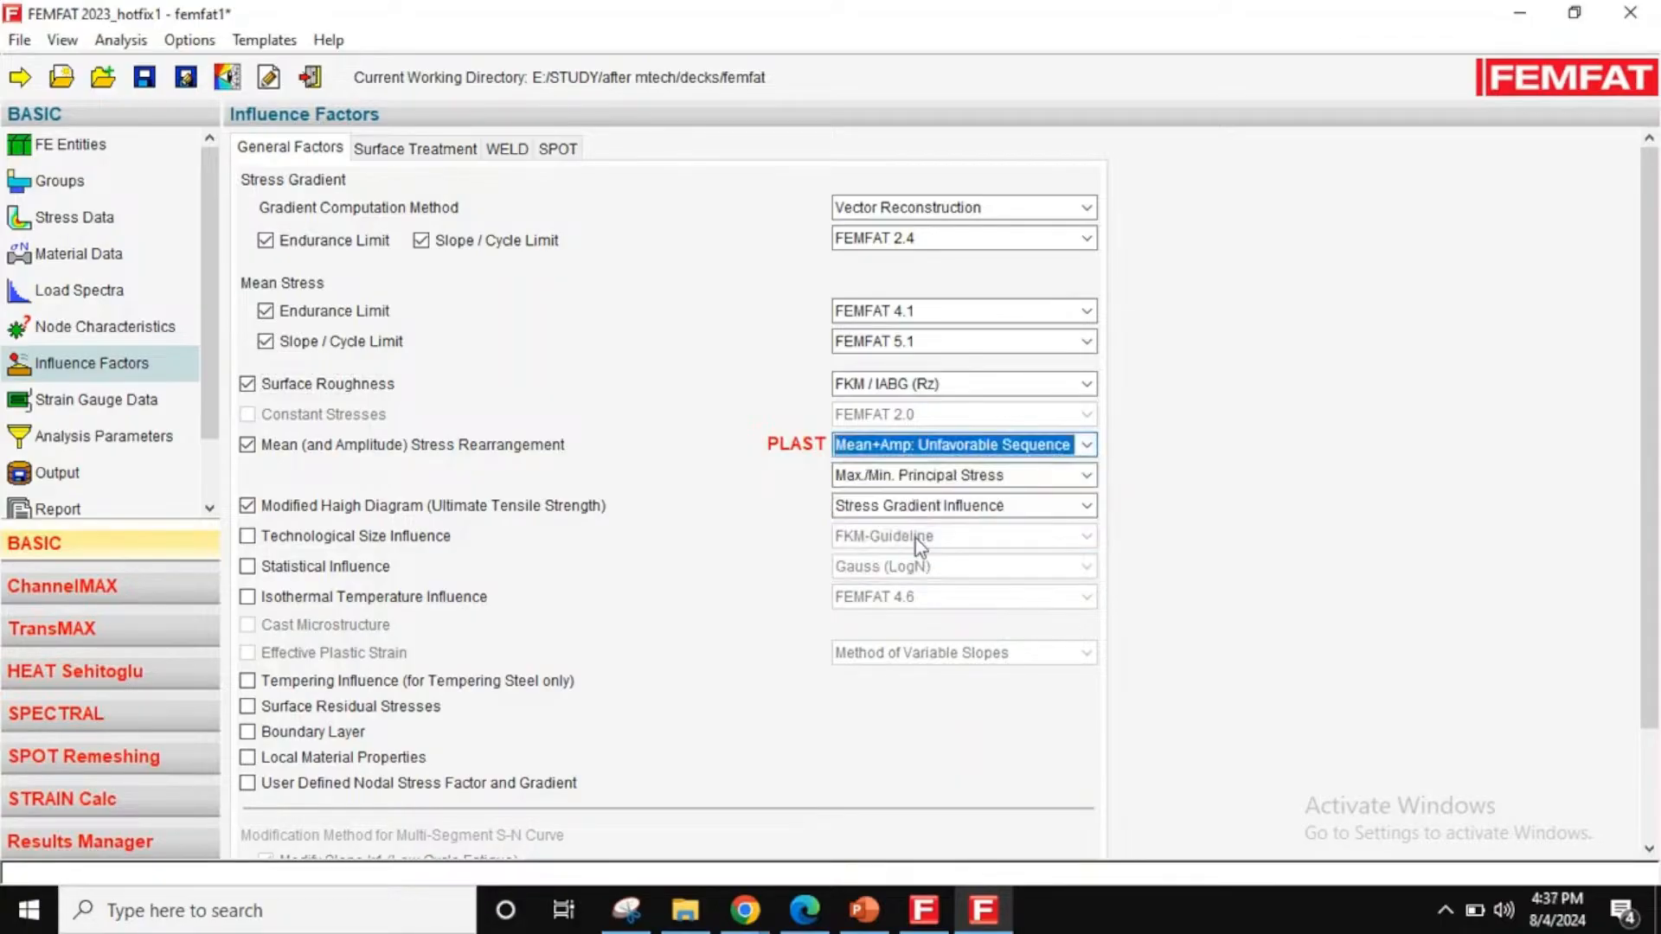
left_click(412, 535)
left_click(339, 564)
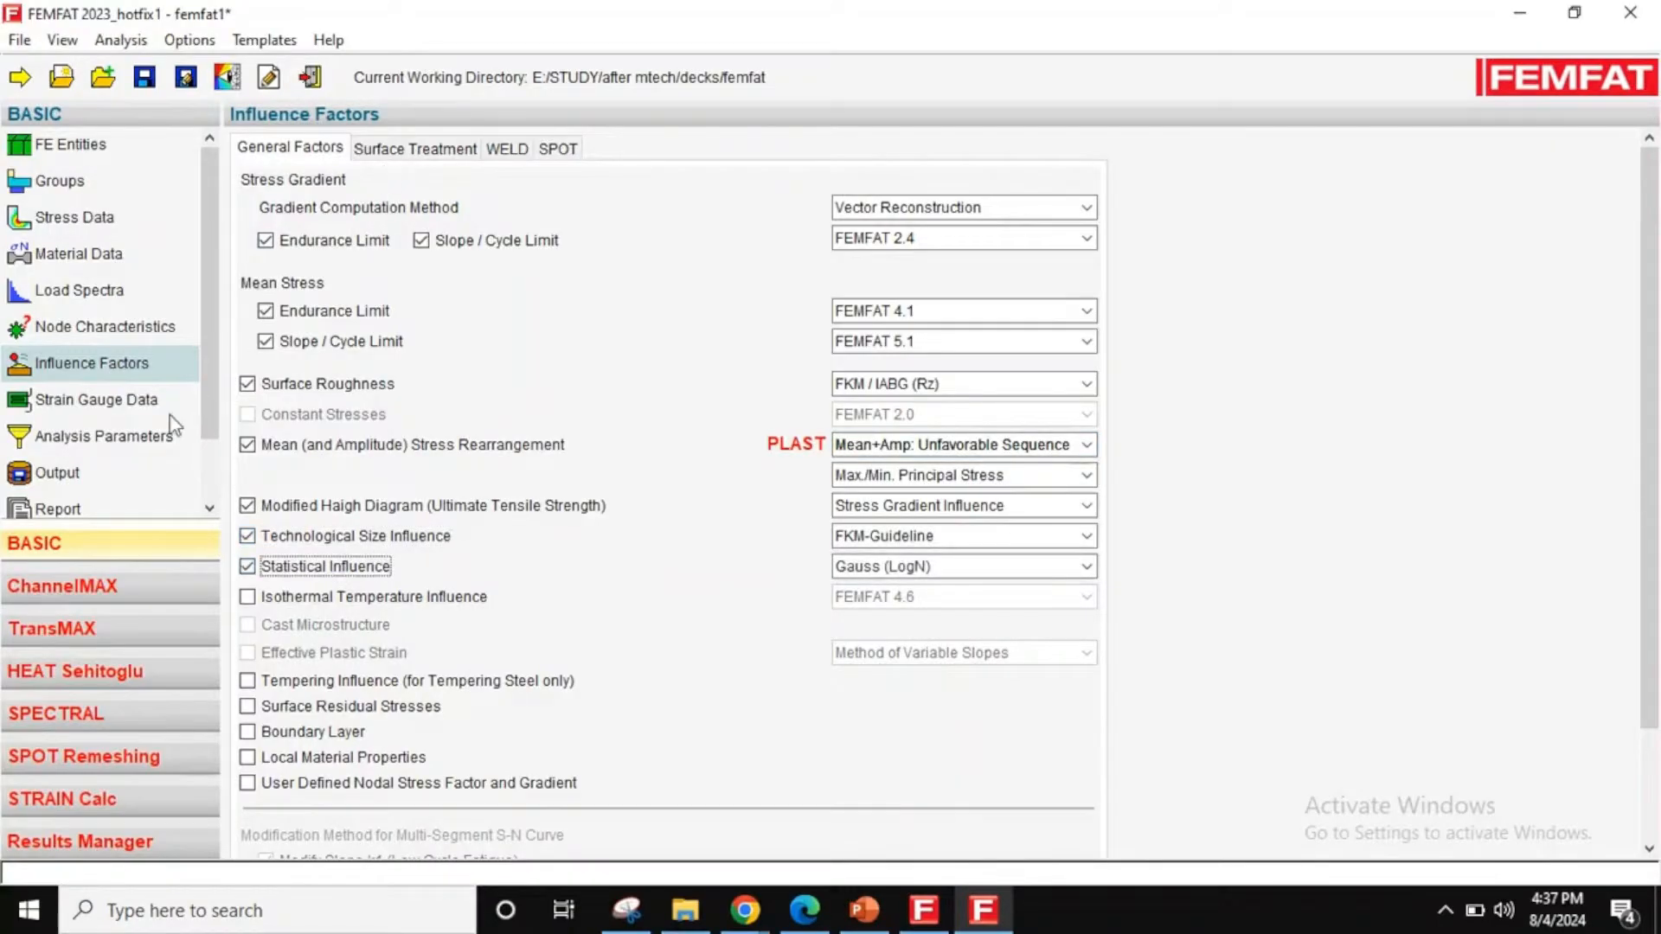
- Keep MINER Modified damage as the analysis target and set the analysis filter to an absolute stress limit of 0 N/mm2
left_click(142, 394)
left_click(151, 439)
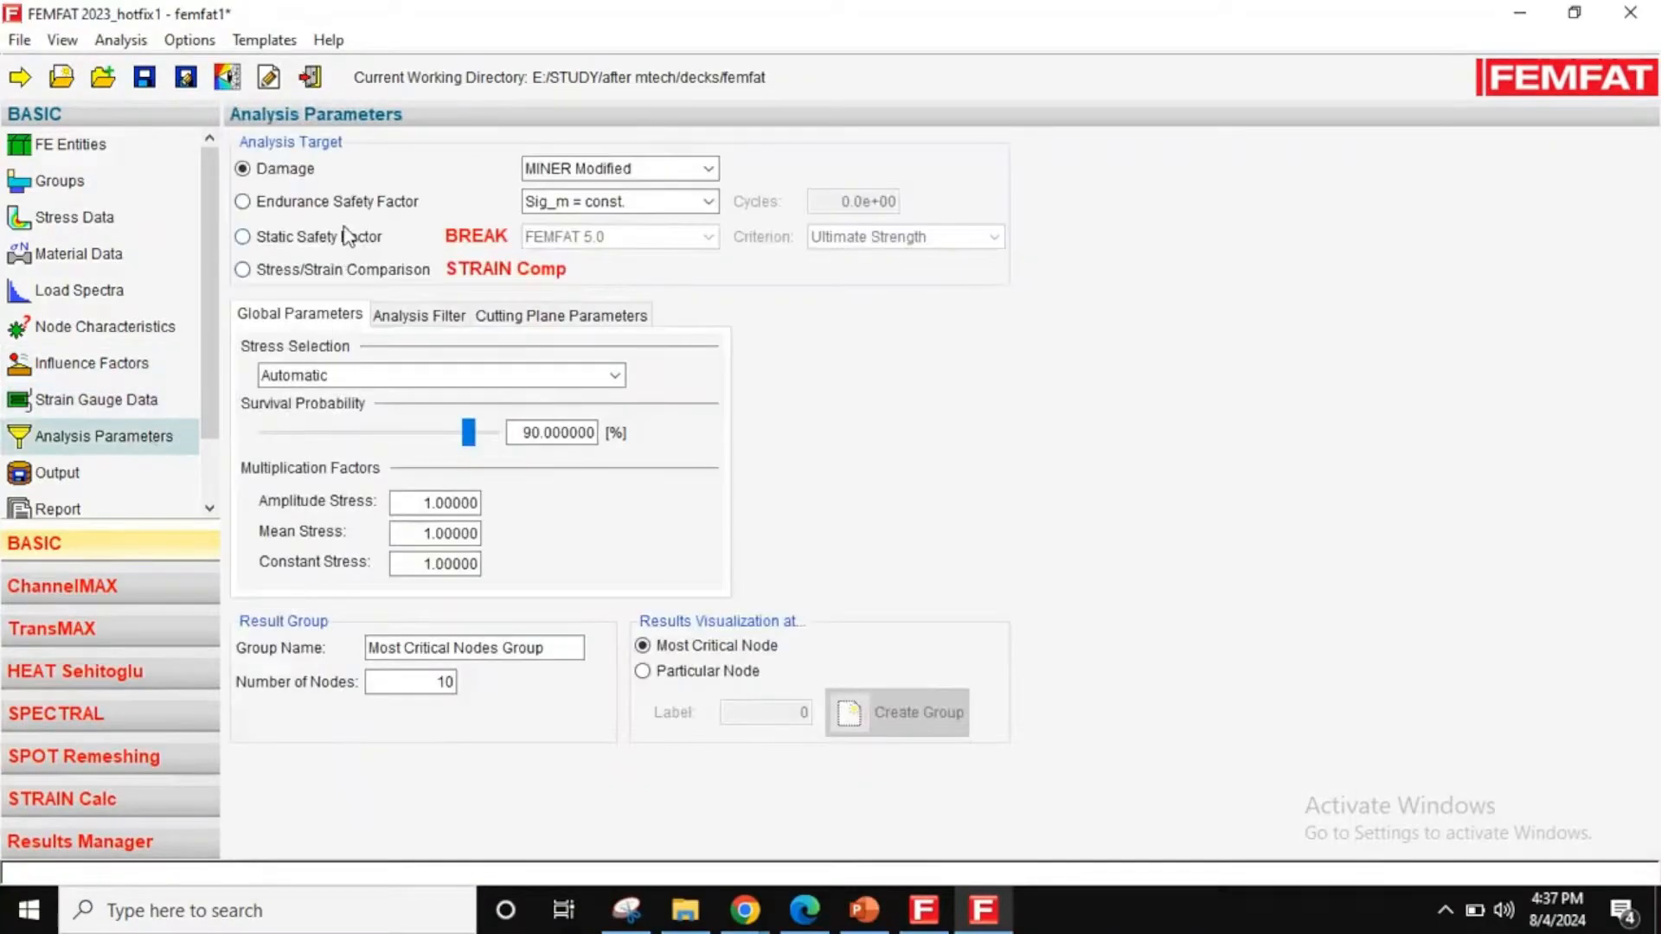
left_click(564, 173)
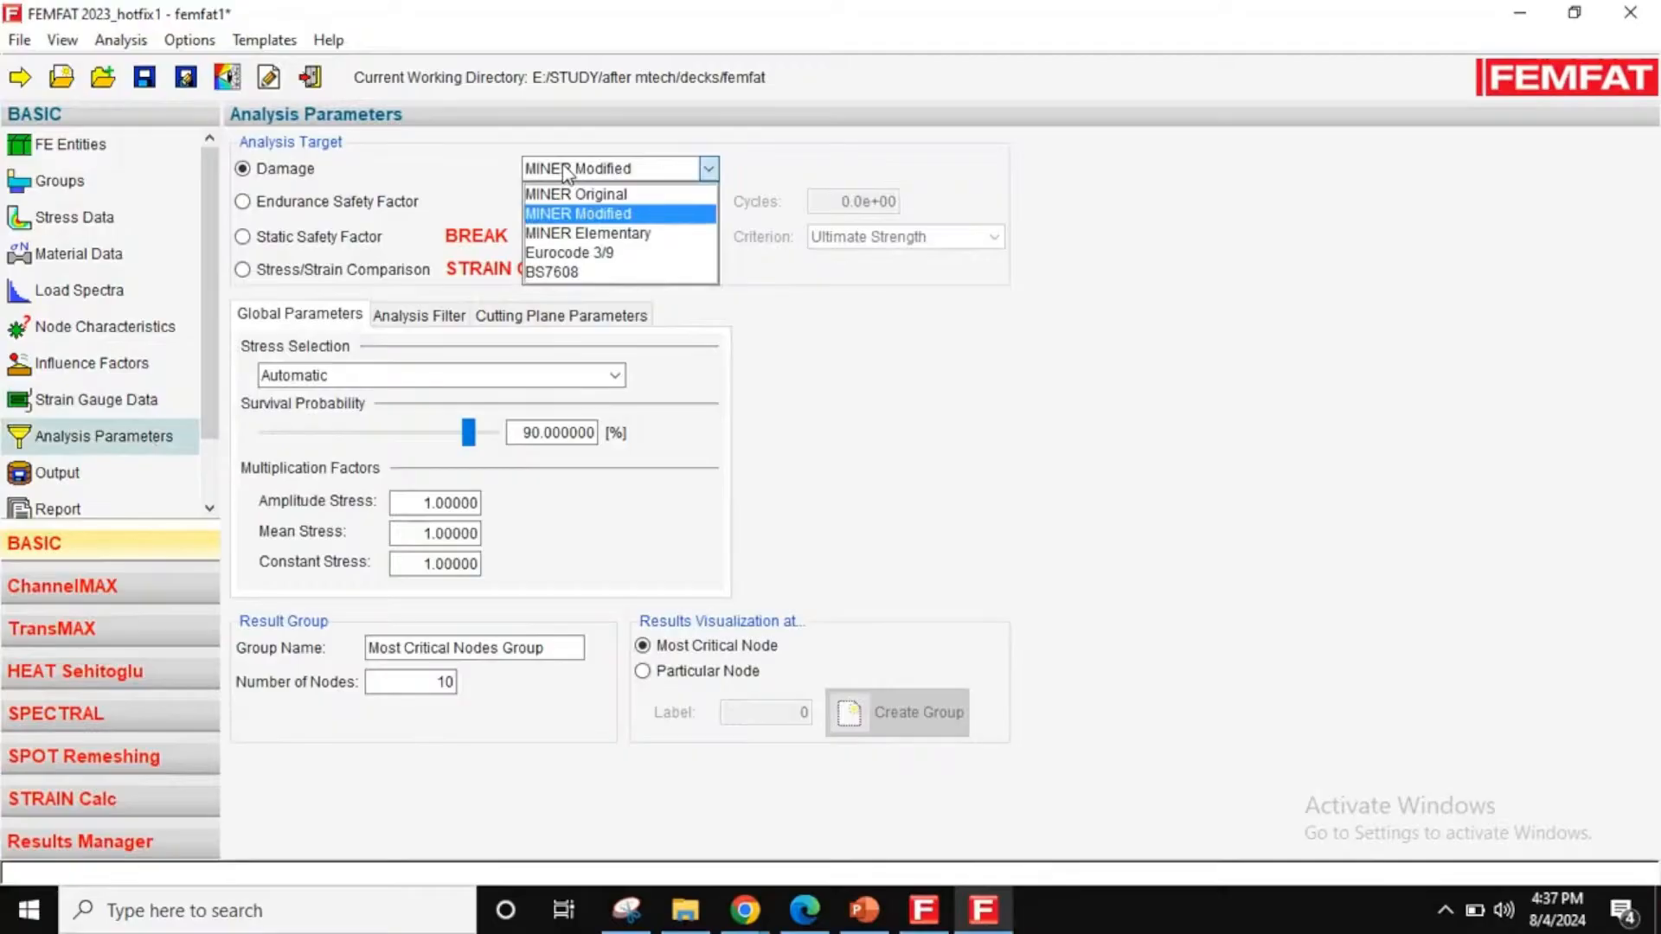
left_click(564, 170)
left_click(433, 317)
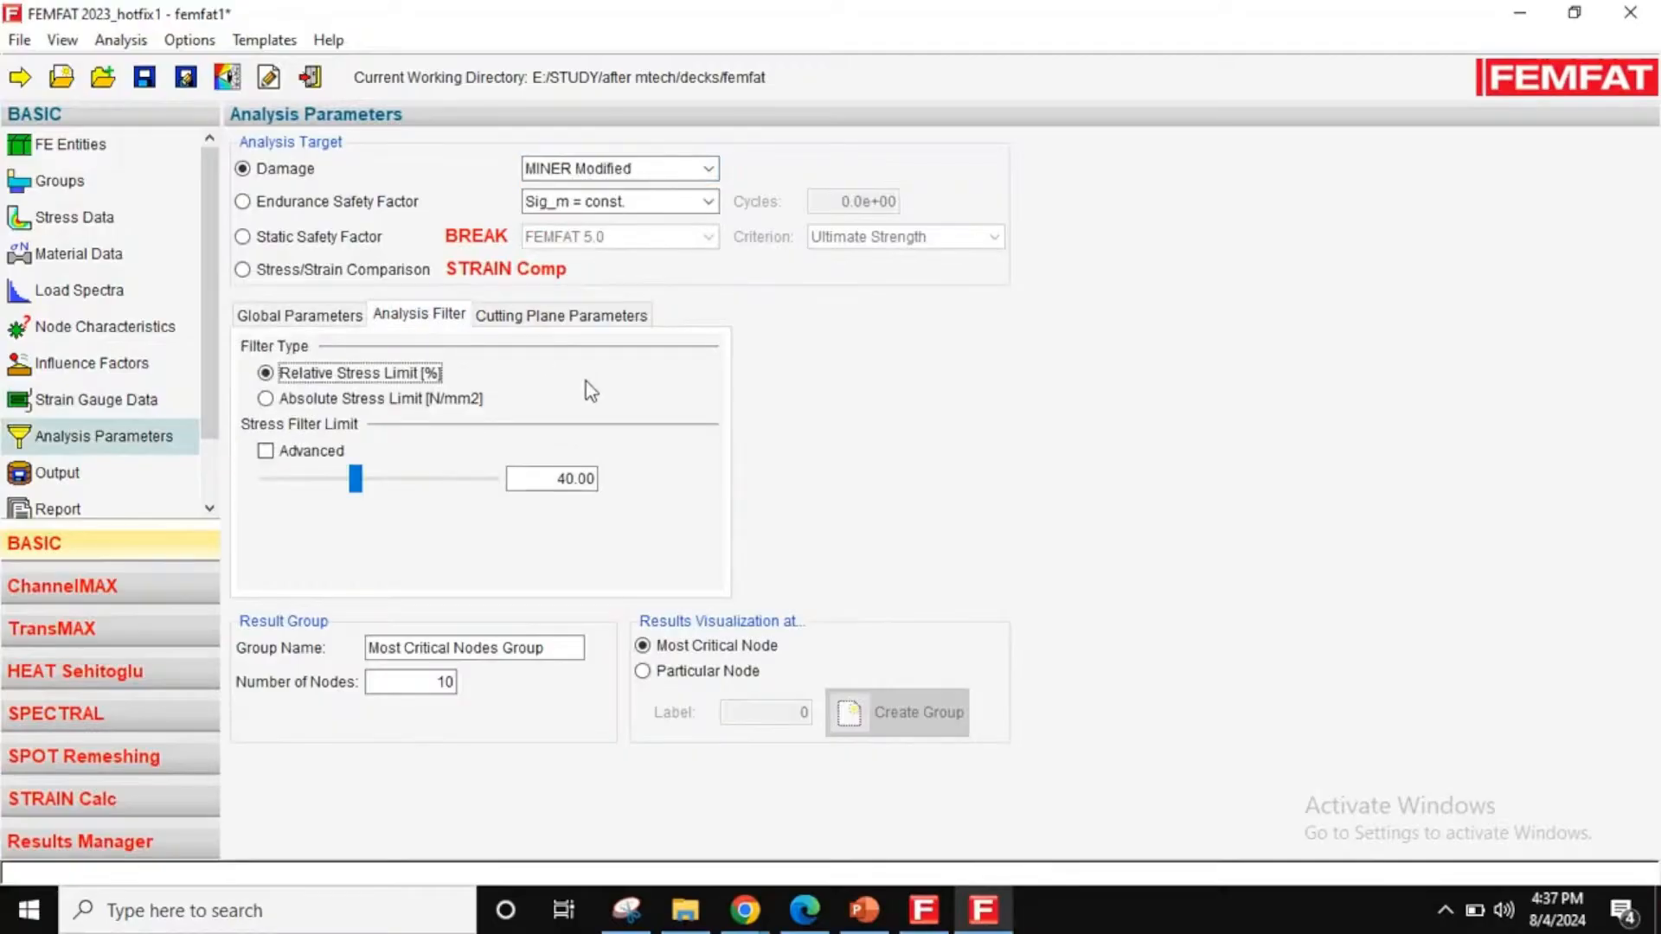
left_click(336, 401)
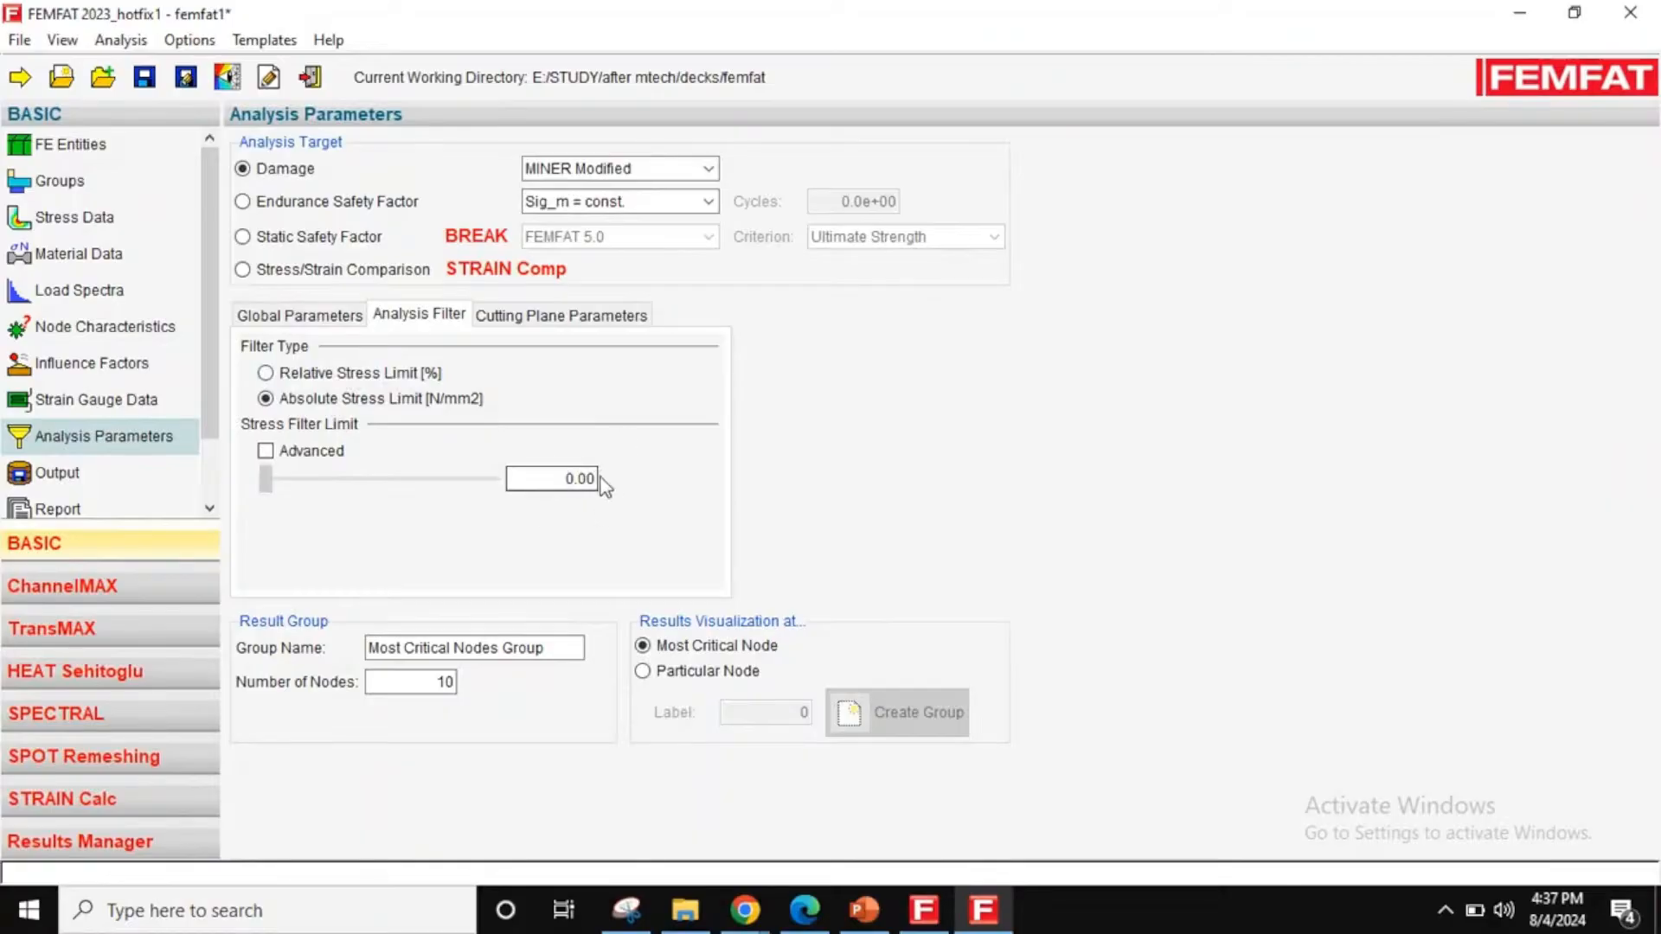
- Keep HyperMesh Result as the format of the femfat1.dma output file and launch HyperView 2019
left_click(100, 471)
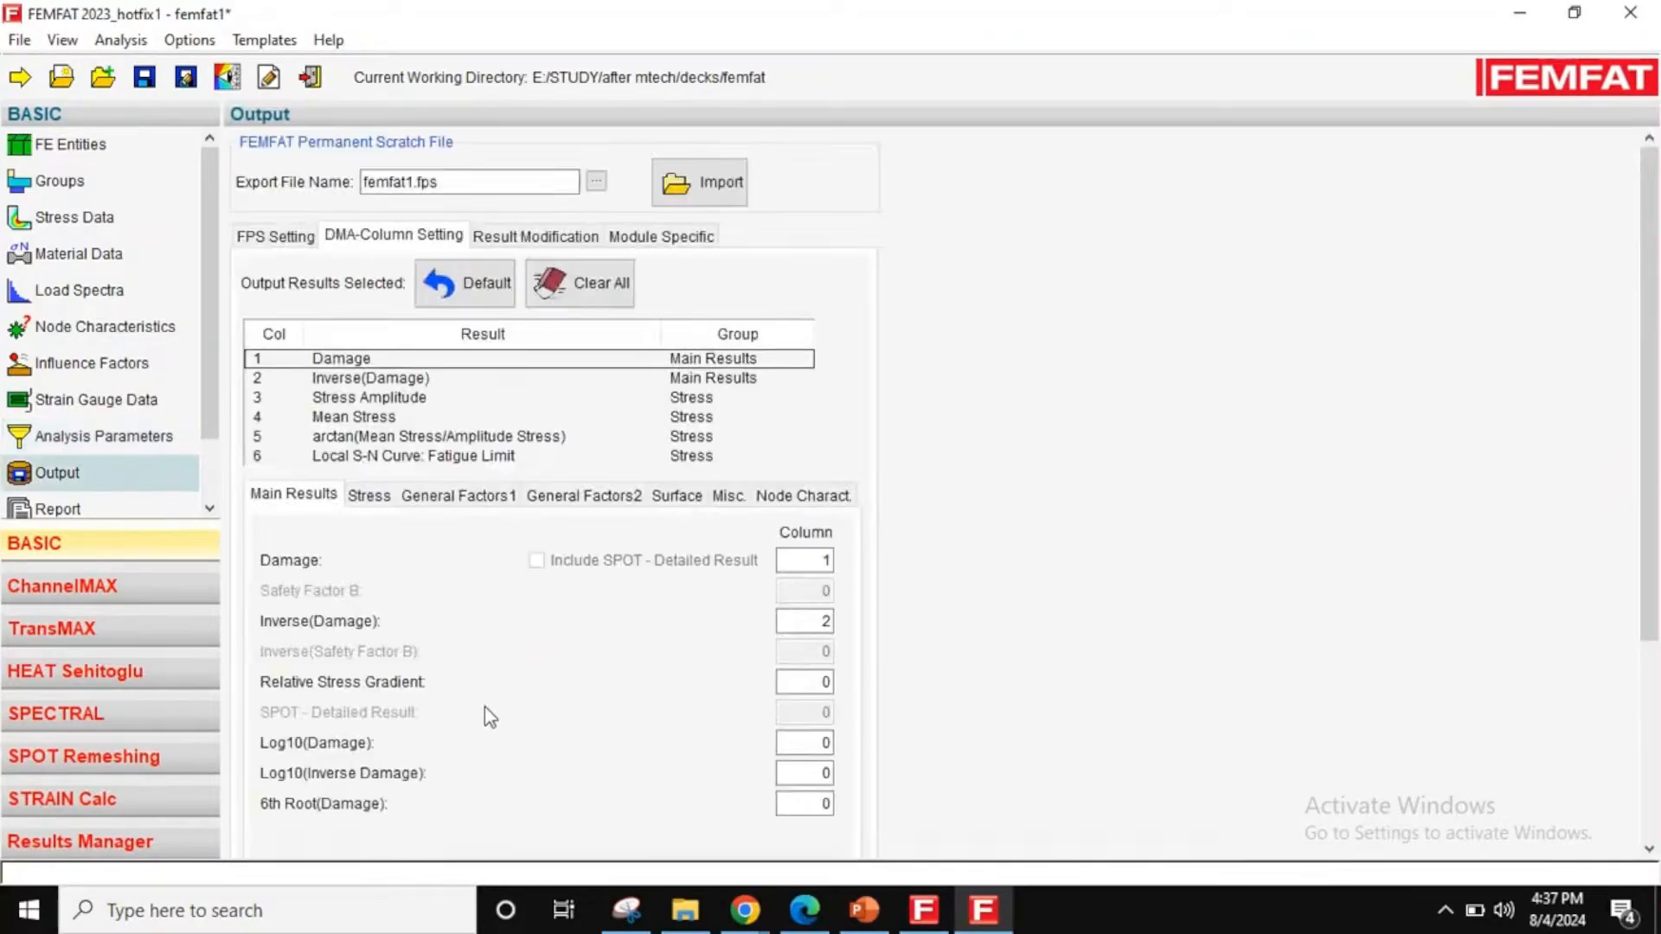
scroll(1637, 638, "down", 3)
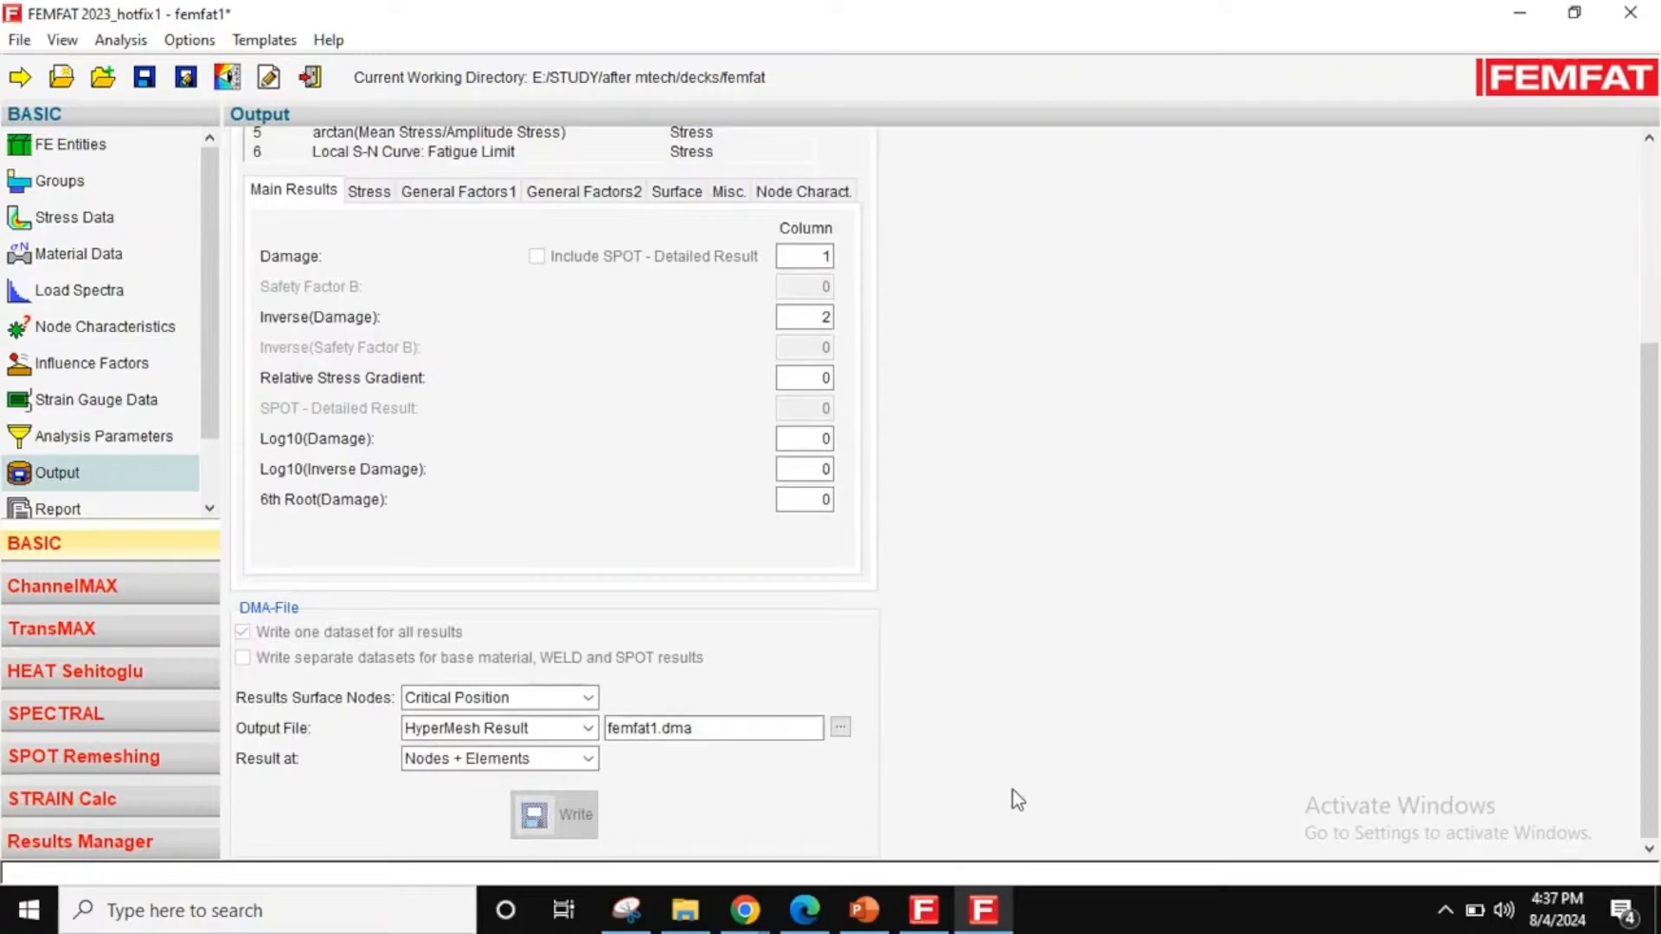
left_click(467, 732)
left_click(468, 731)
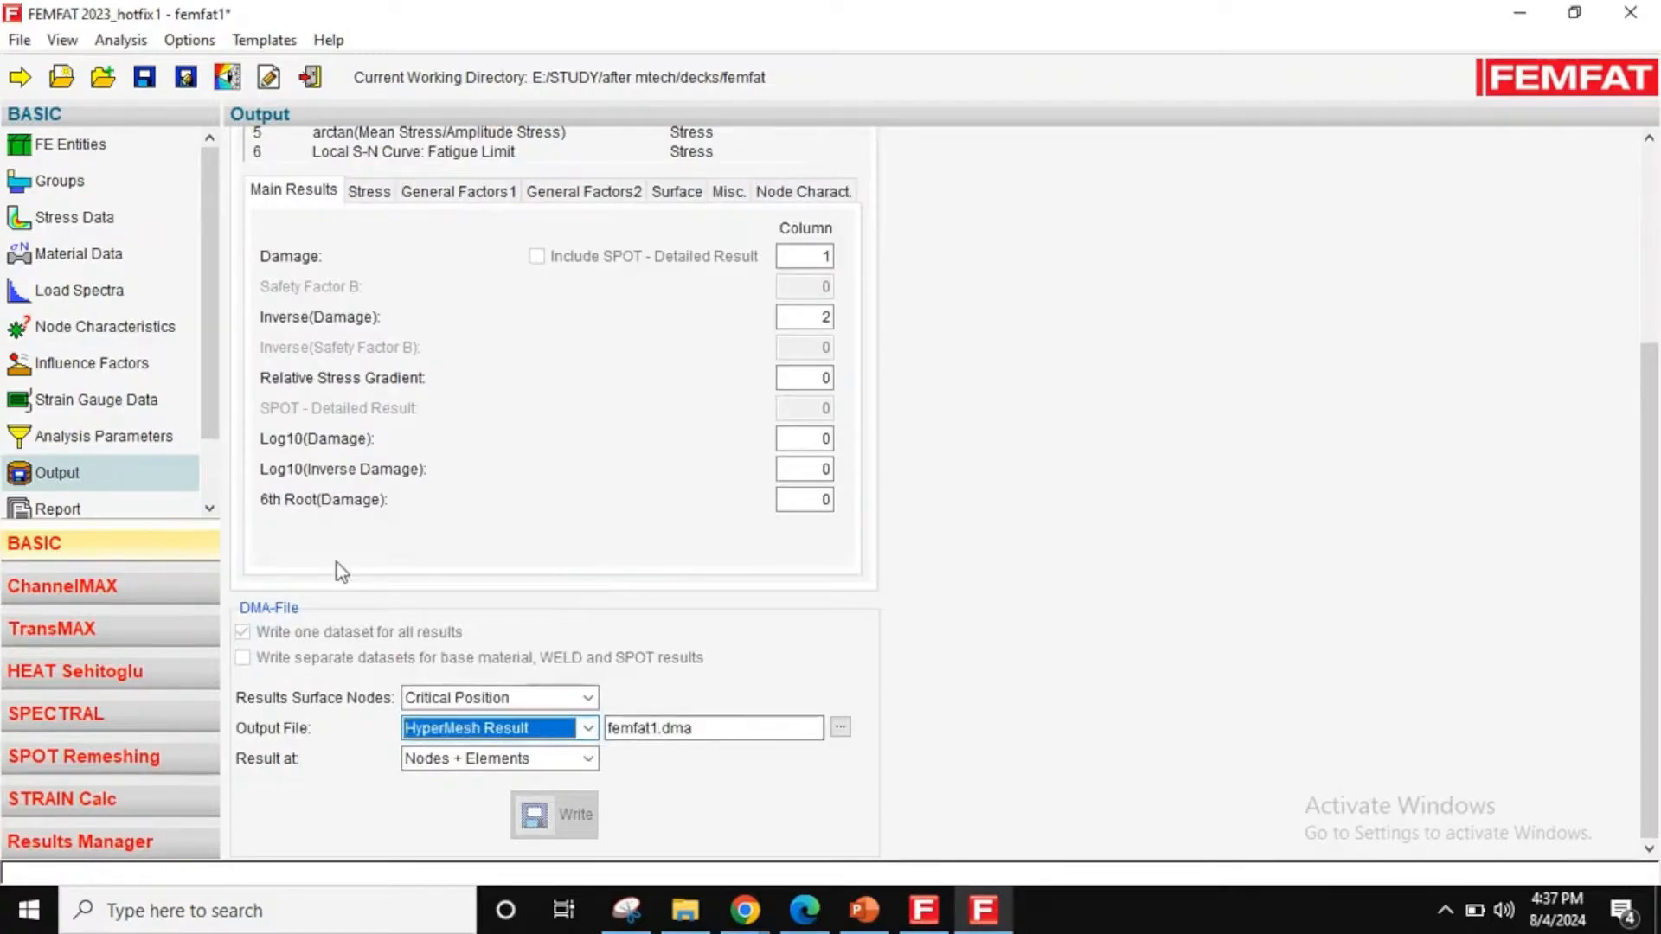
left_click(29, 910)
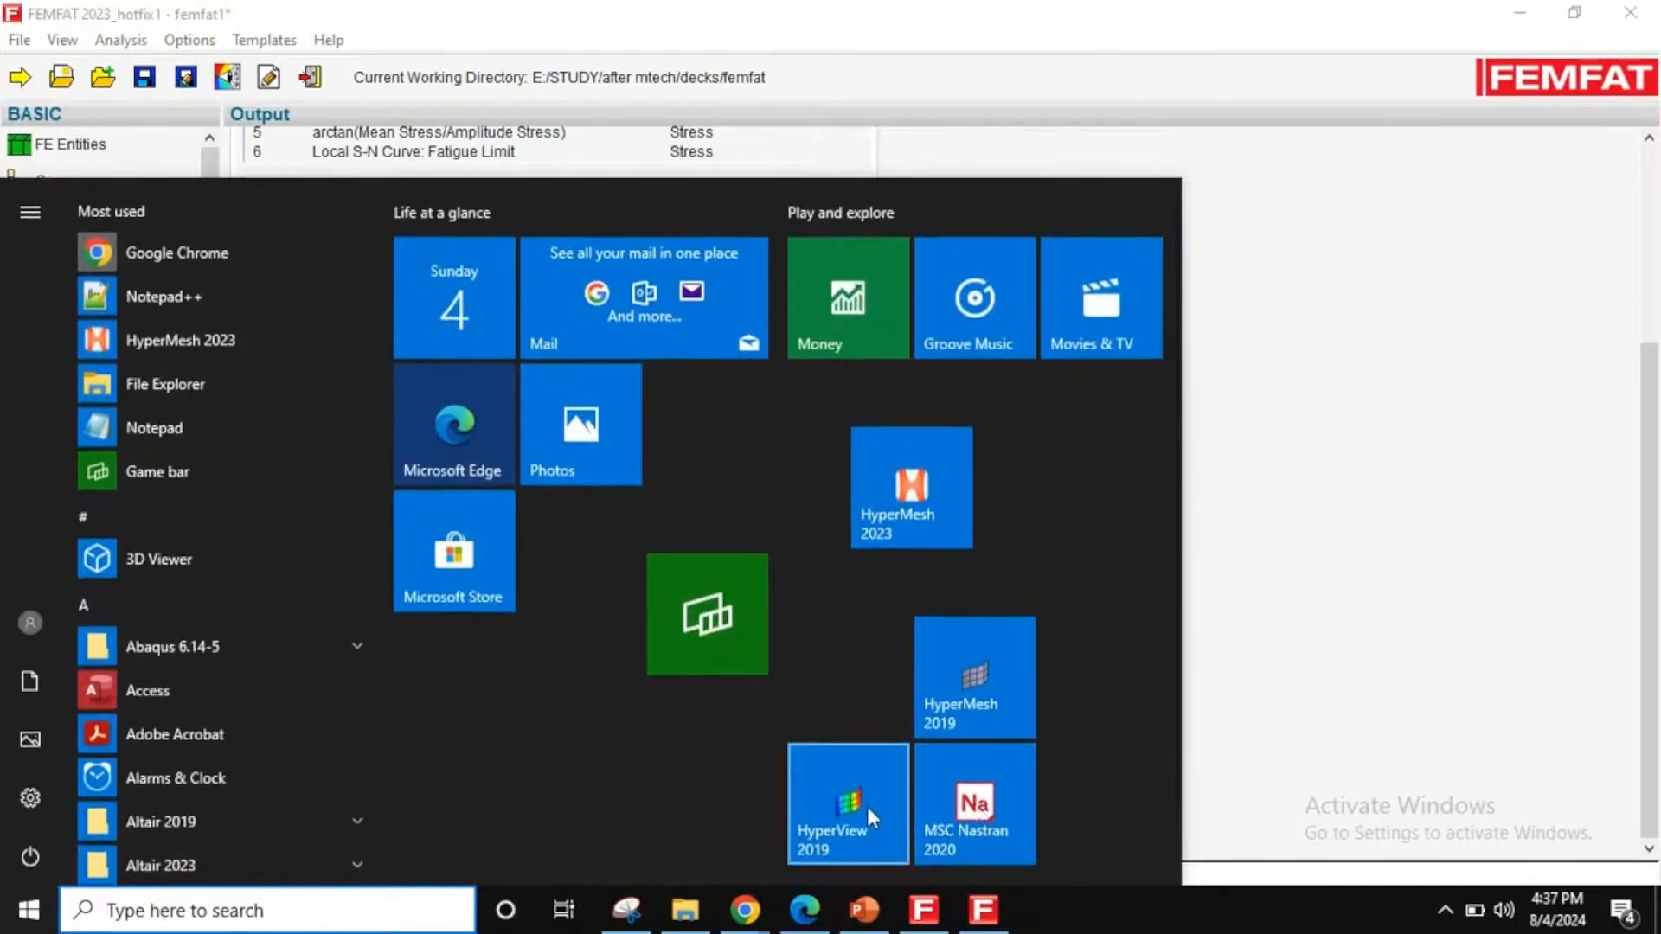
left_click(865, 803)
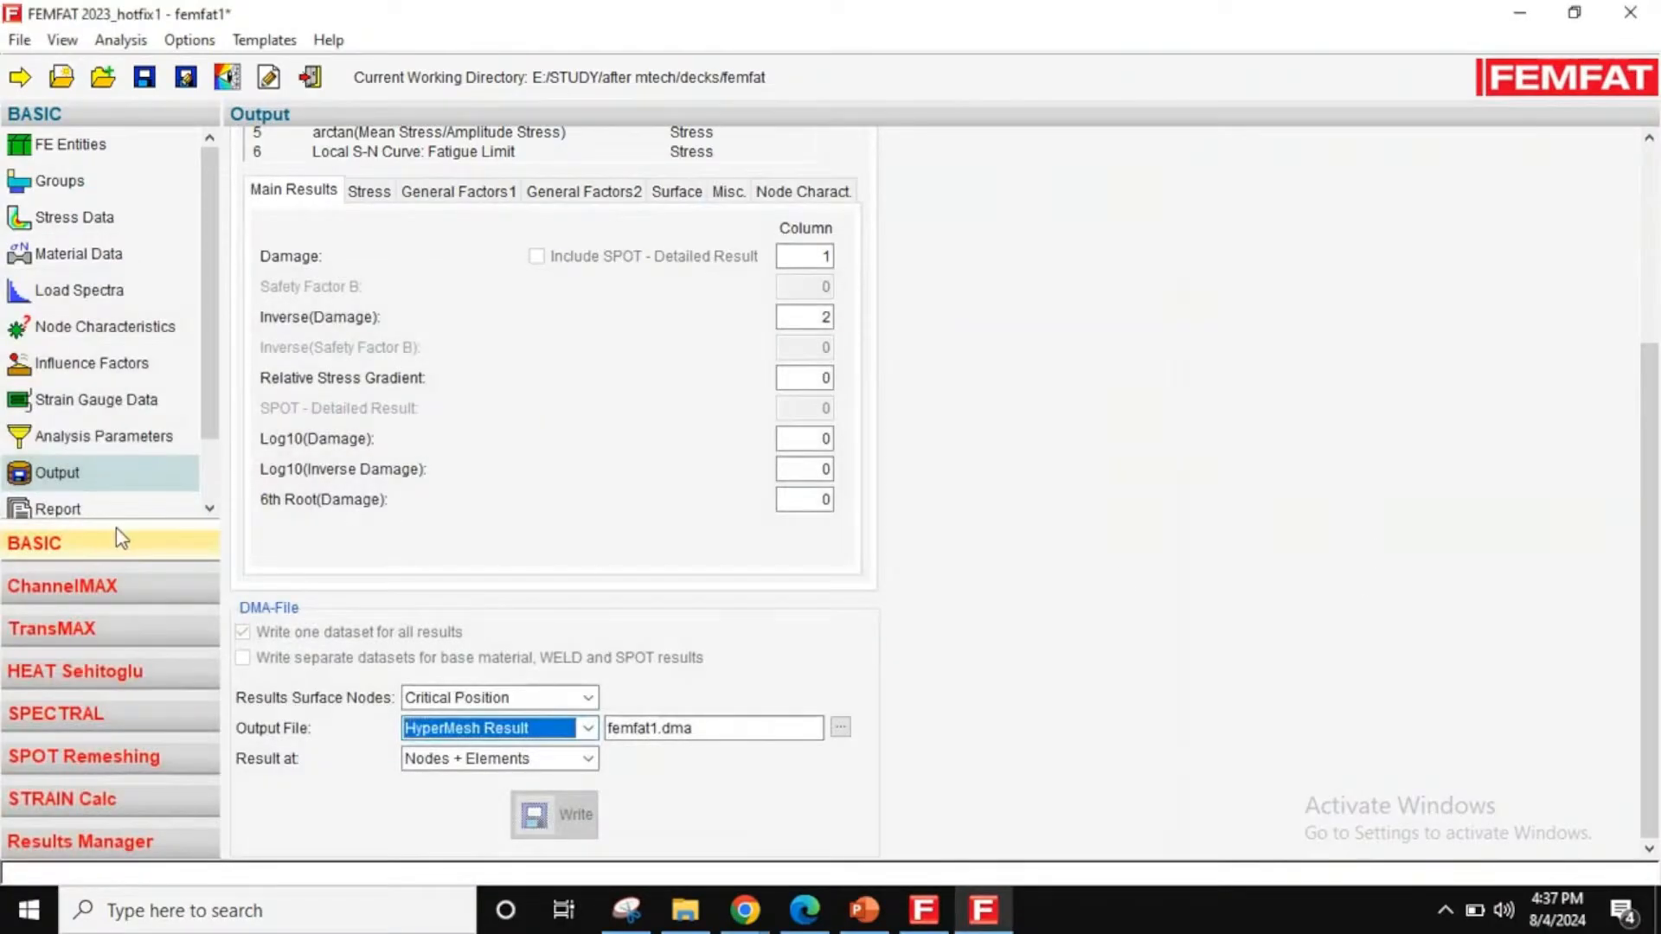
- Select group ALL for the analysis, check the input data and review the maximum amplitude and mean stresses with their load factors
scroll(204, 441, "down", 2)
left_click(69, 465)
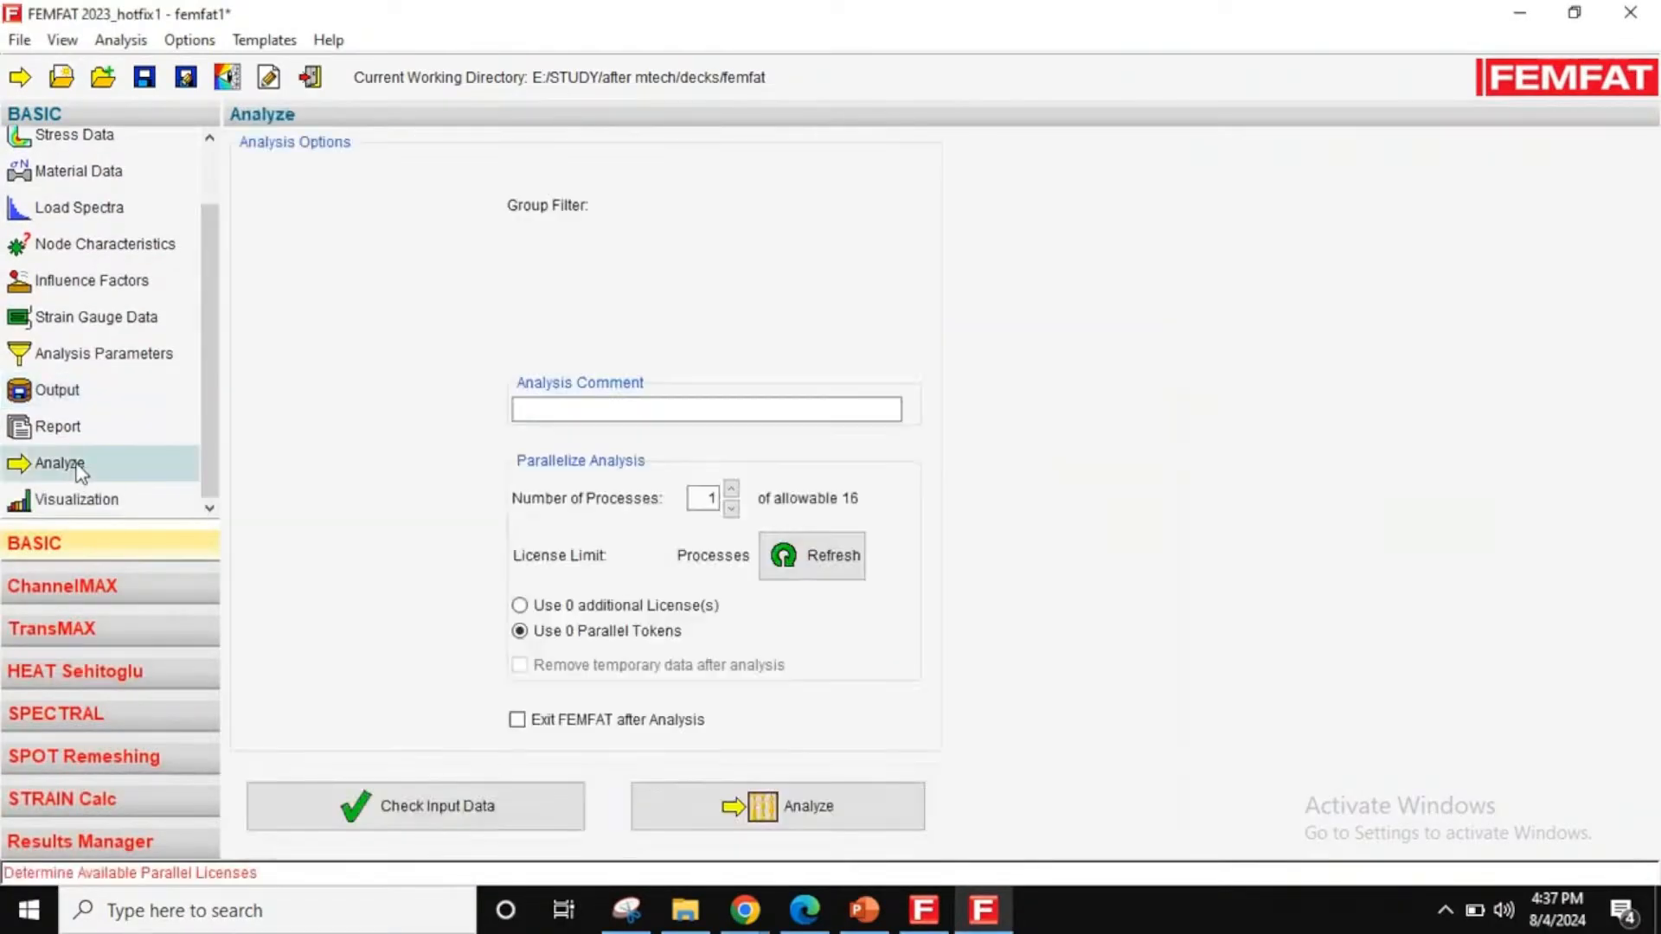
left_click(323, 294)
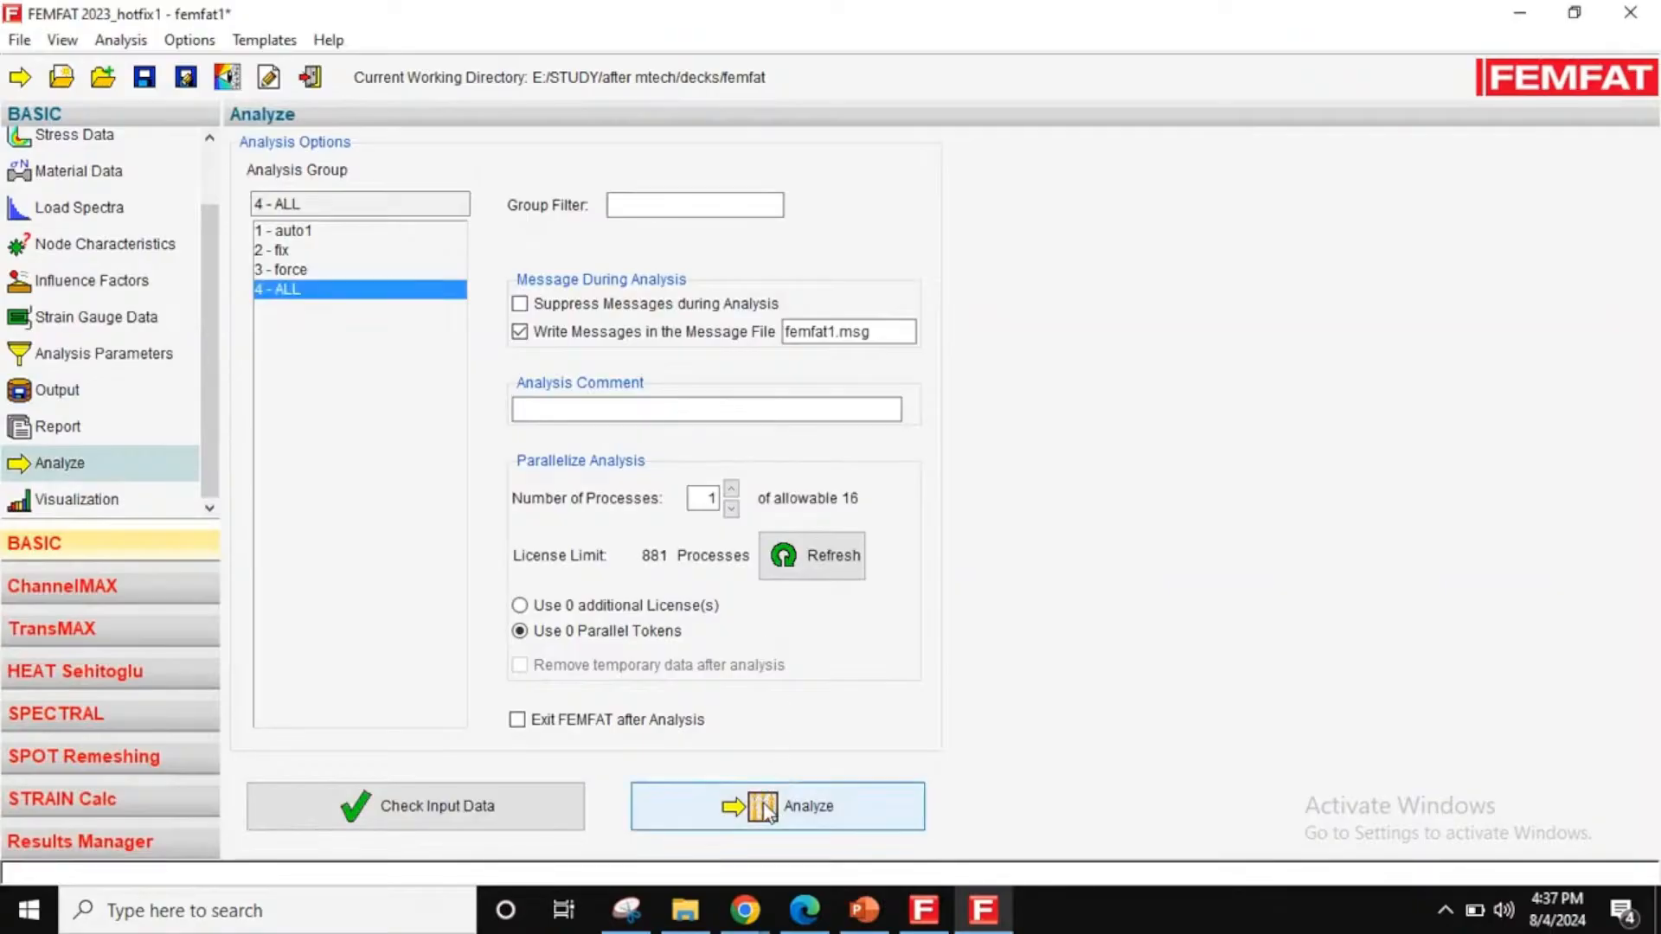
left_click(415, 806)
scroll(1046, 548, "down", 10)
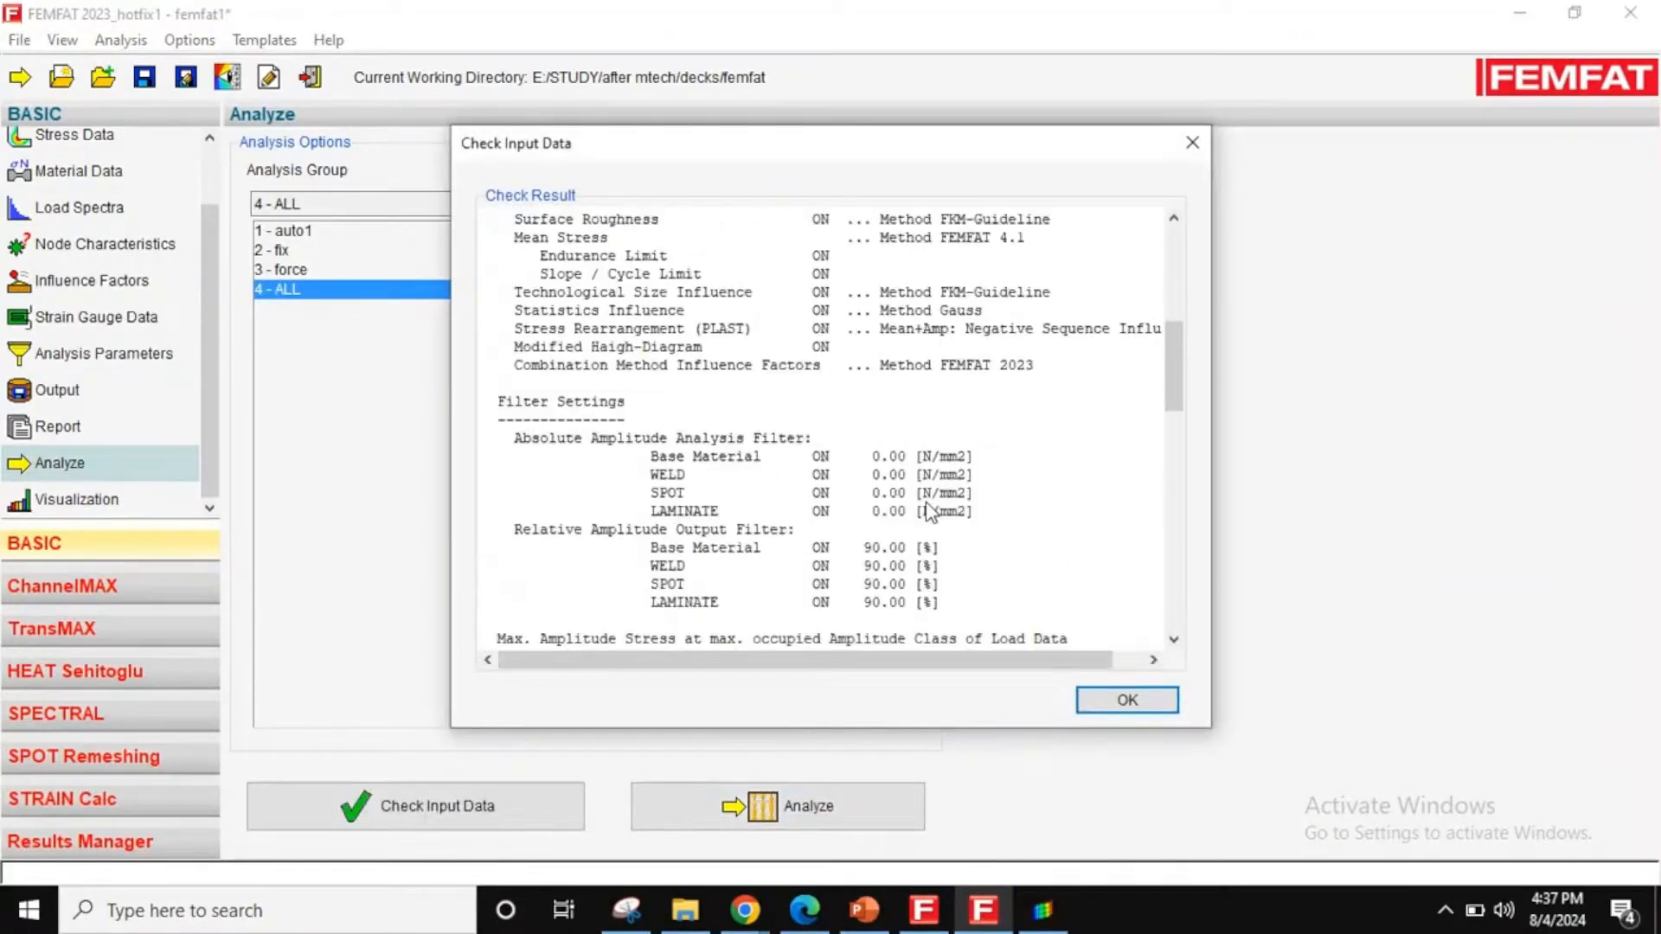
scroll(926, 511, "down", 10)
scroll(762, 363, "up", 3)
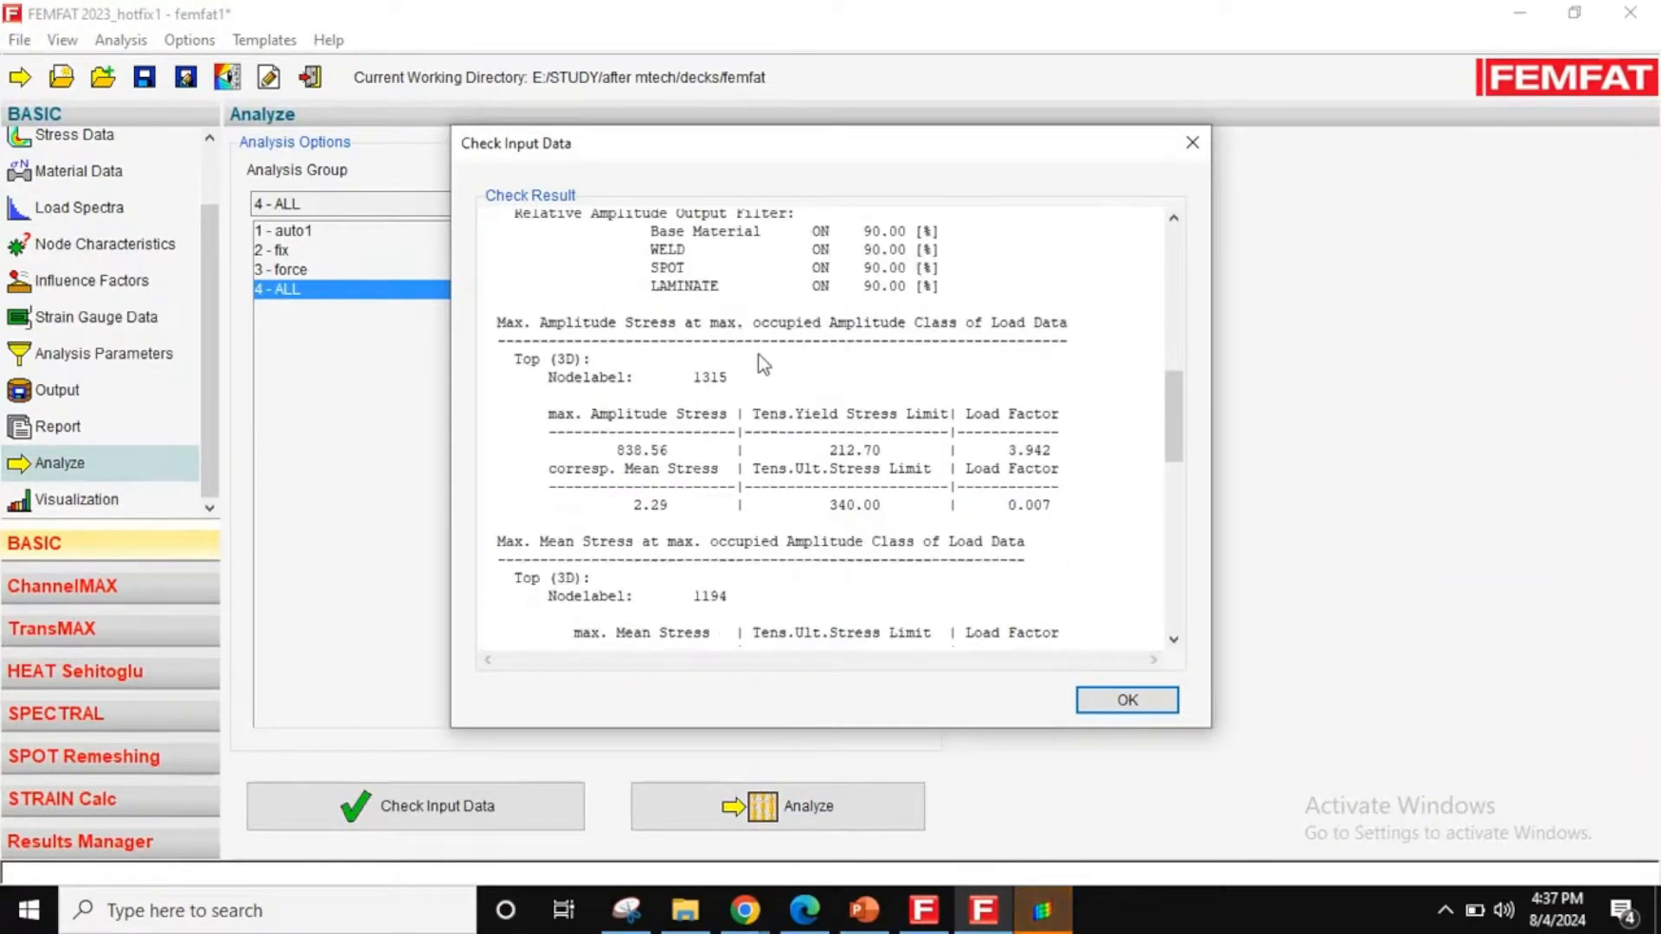
scroll(731, 393, "down", 3)
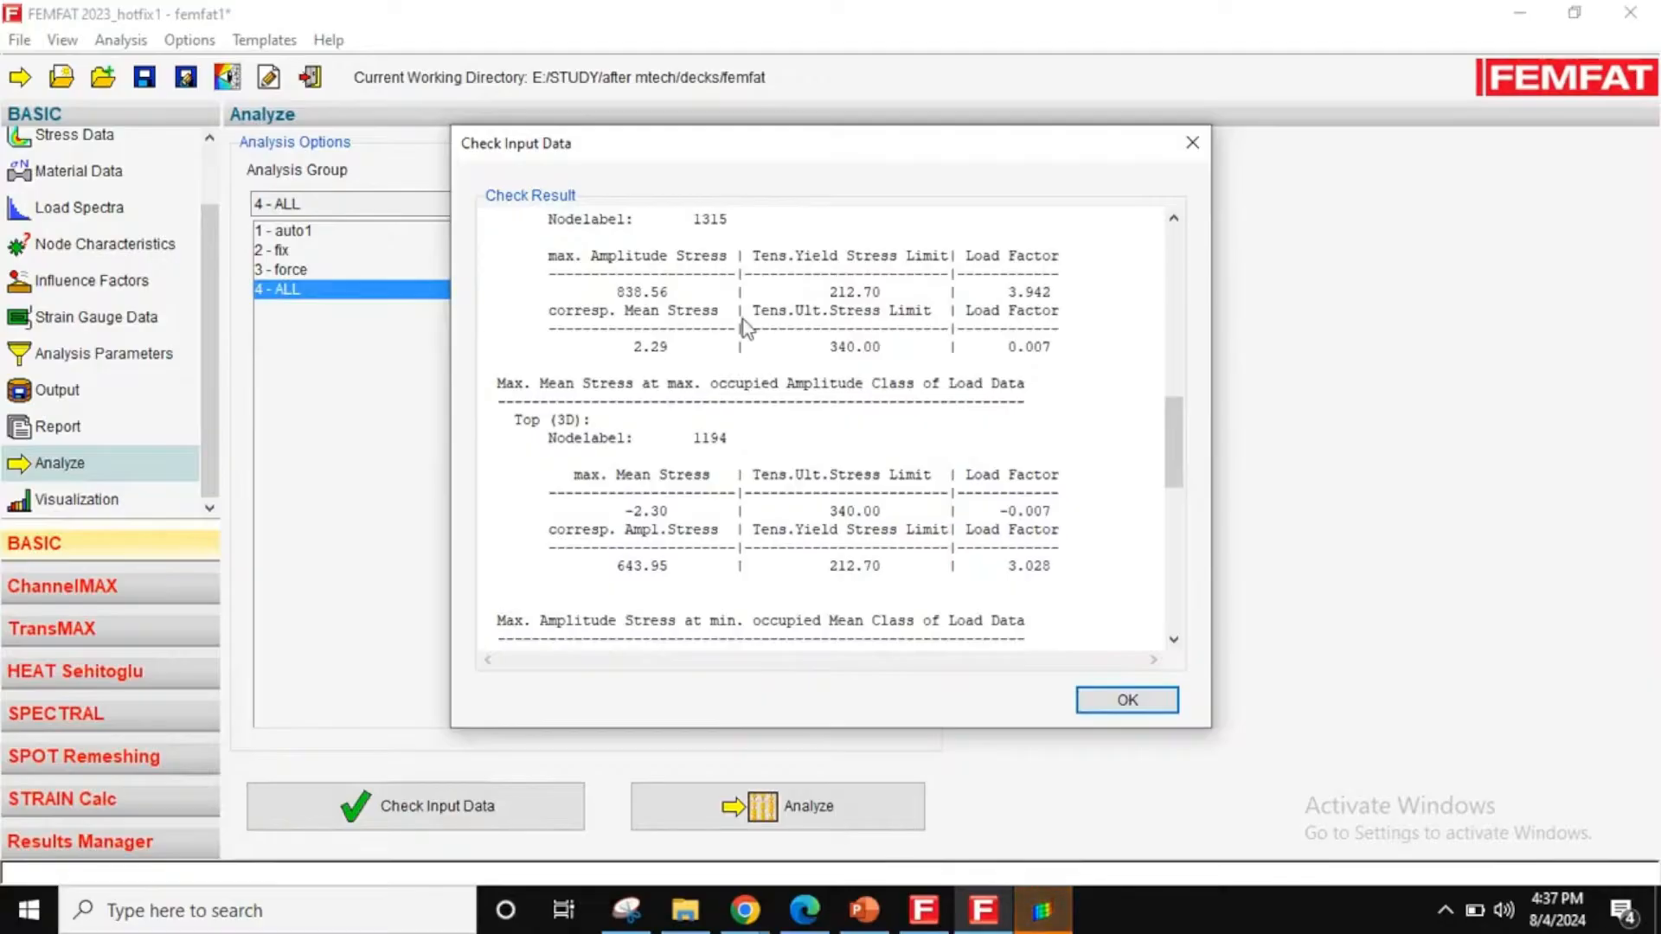
scroll(865, 467, "down", 3)
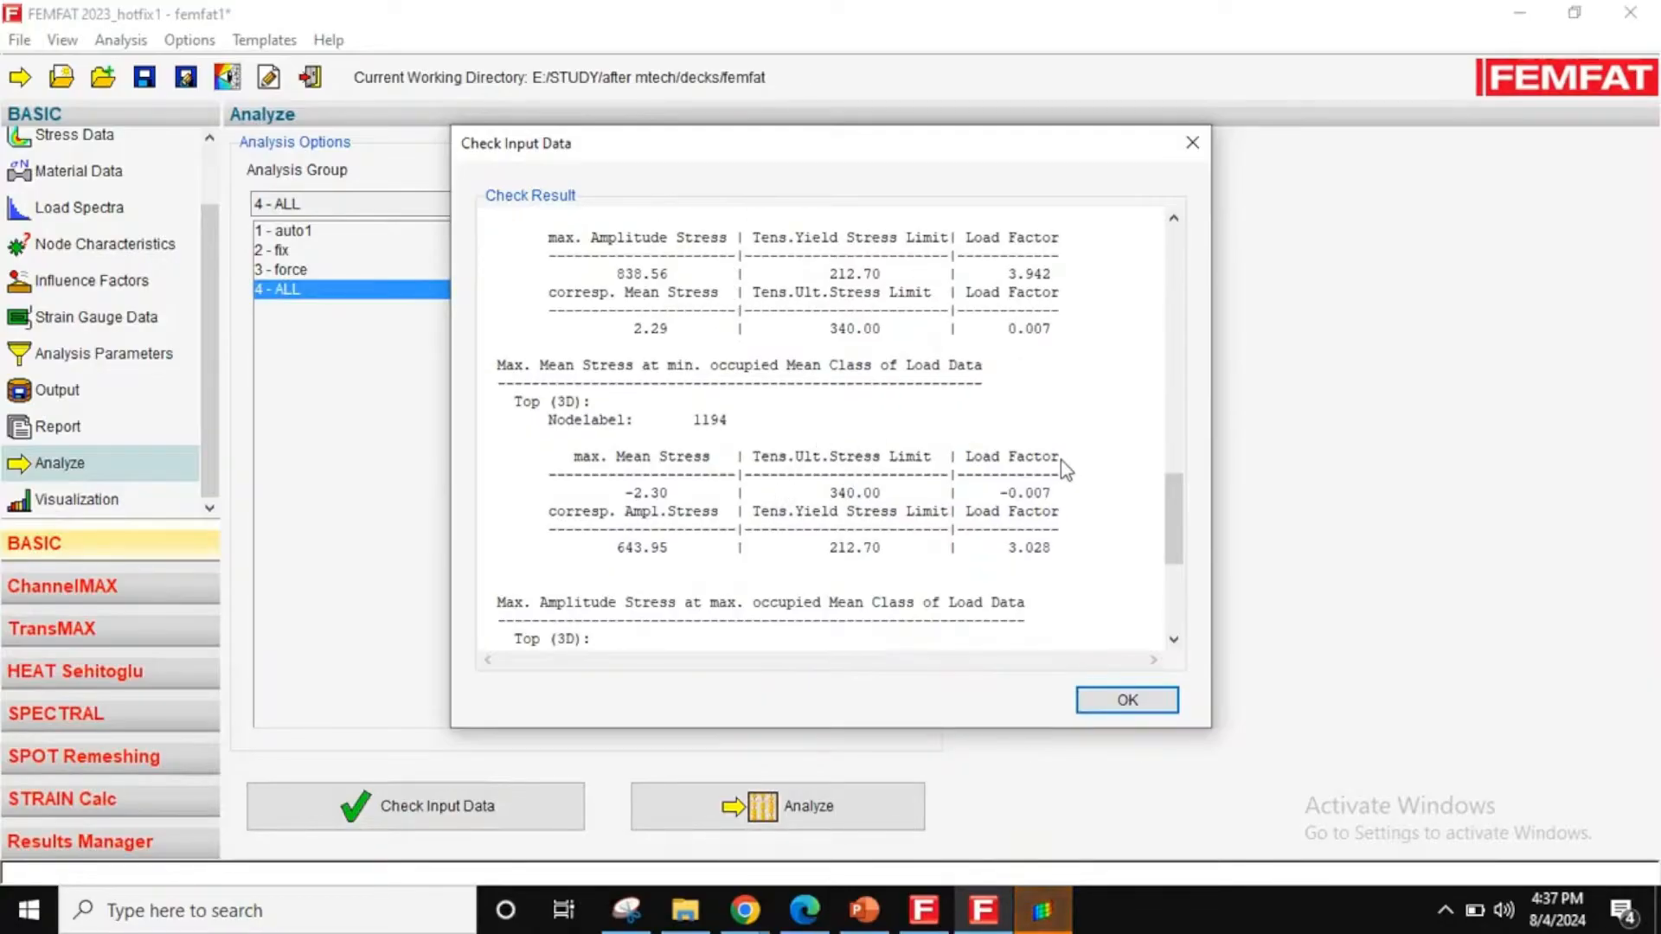
left_click(1125, 700)
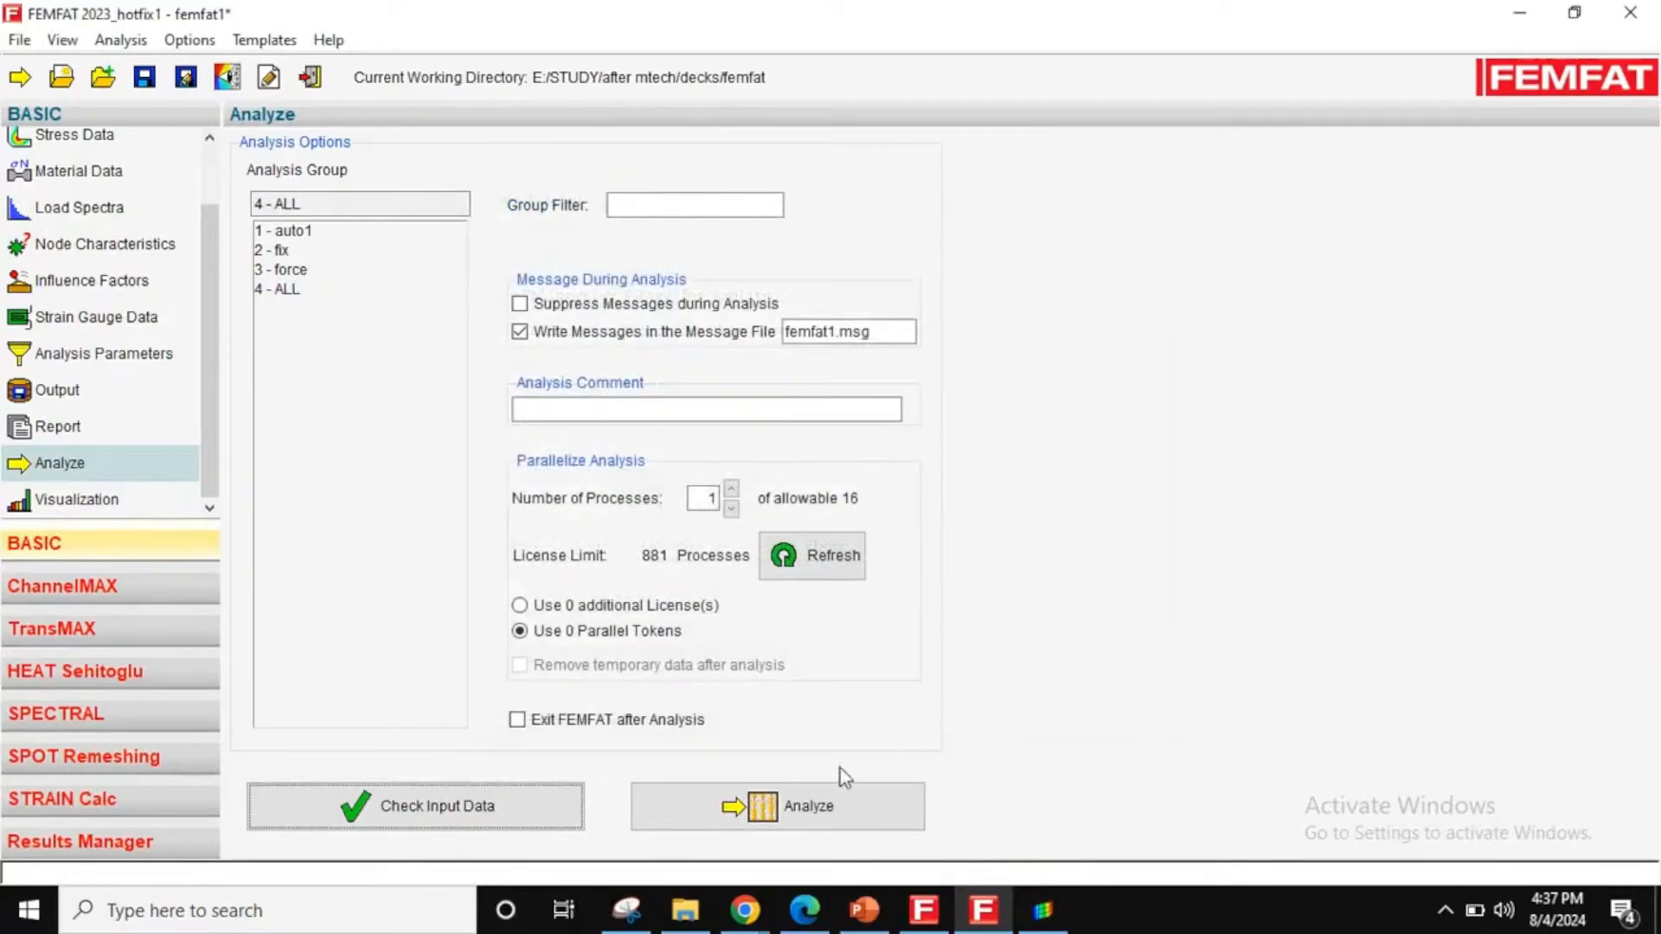
- Run the damage analysis on group ALL, close its report and switch to HyperView
left_click(794, 817)
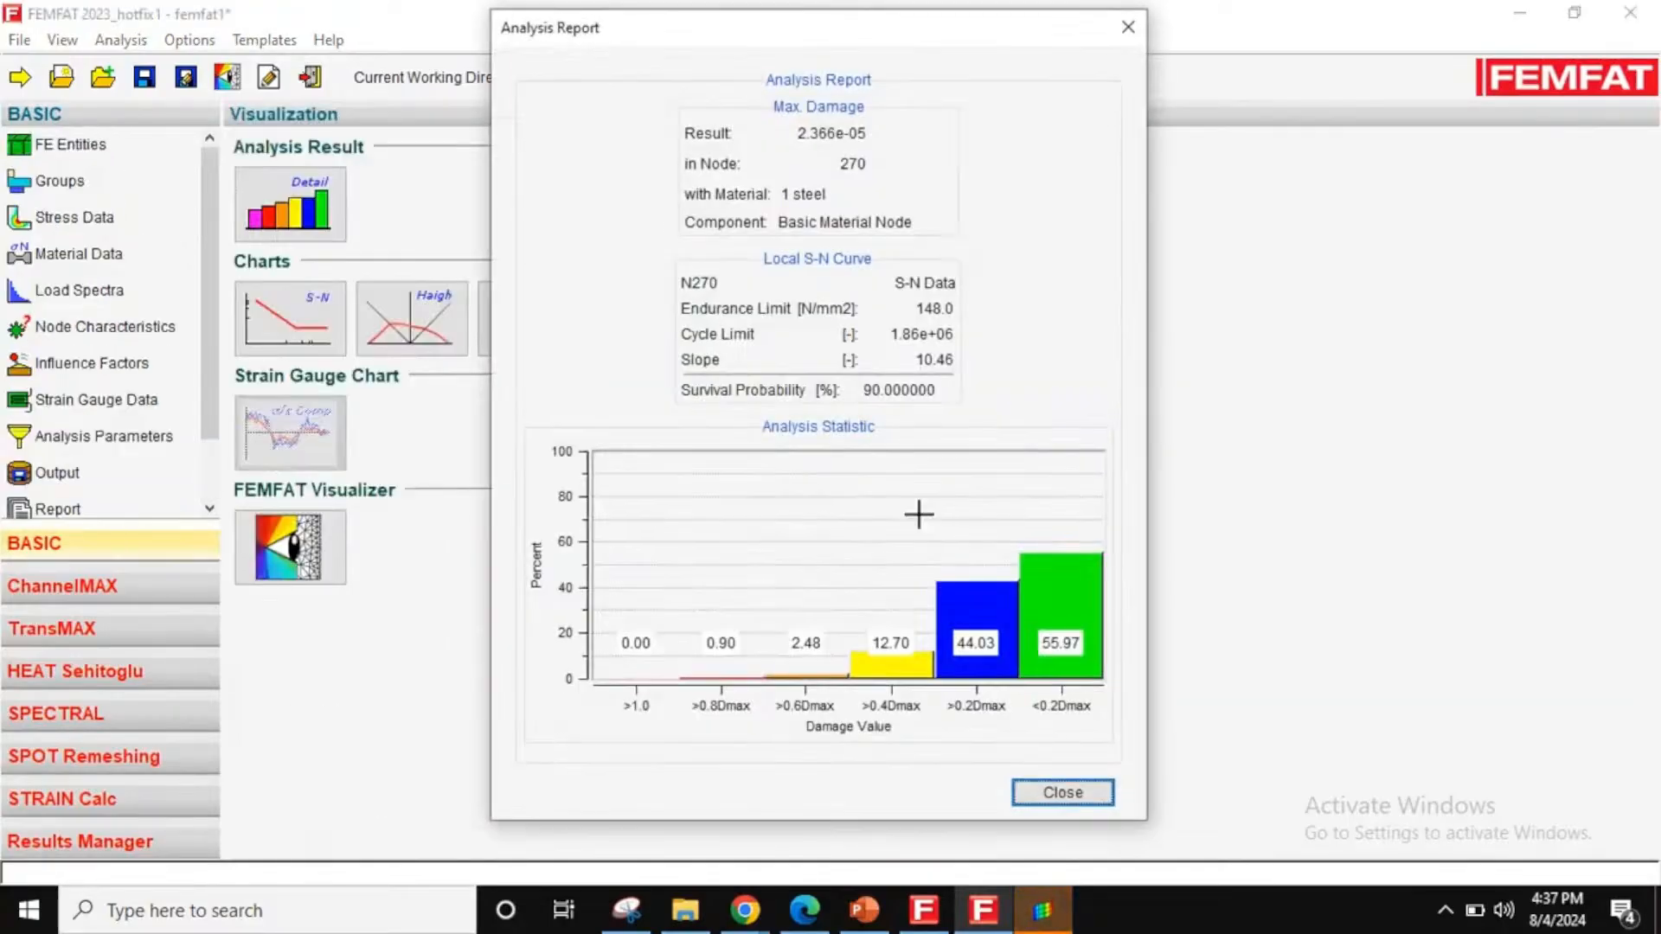
left_click(1051, 791)
left_click(1040, 919)
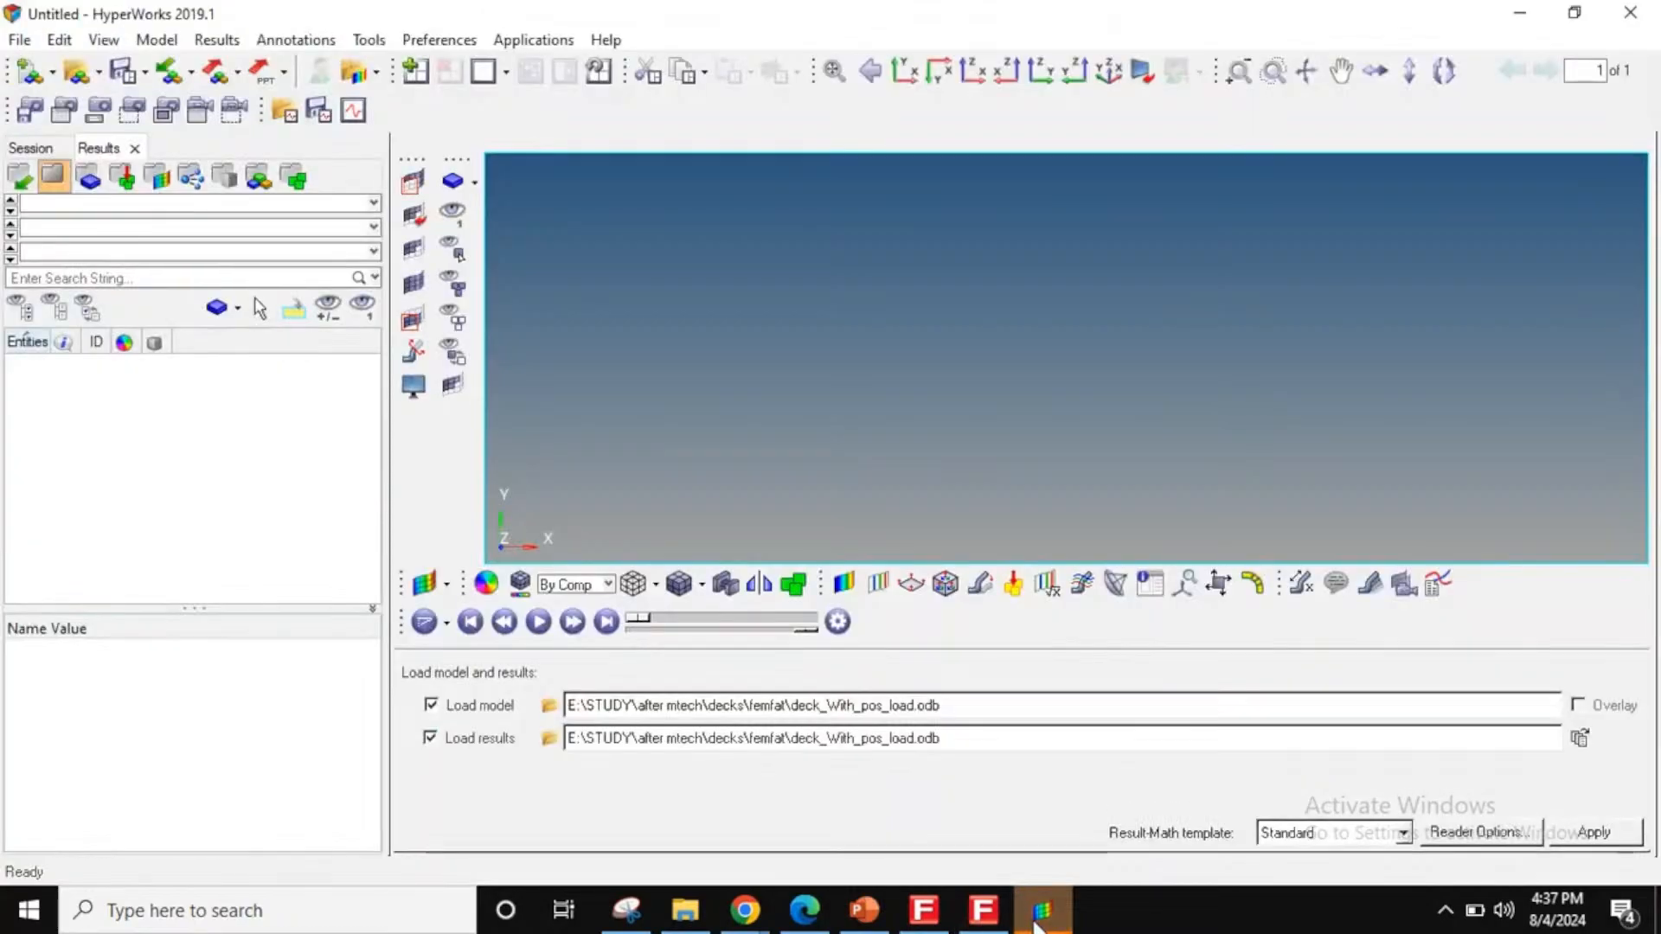
left_click(548, 704)
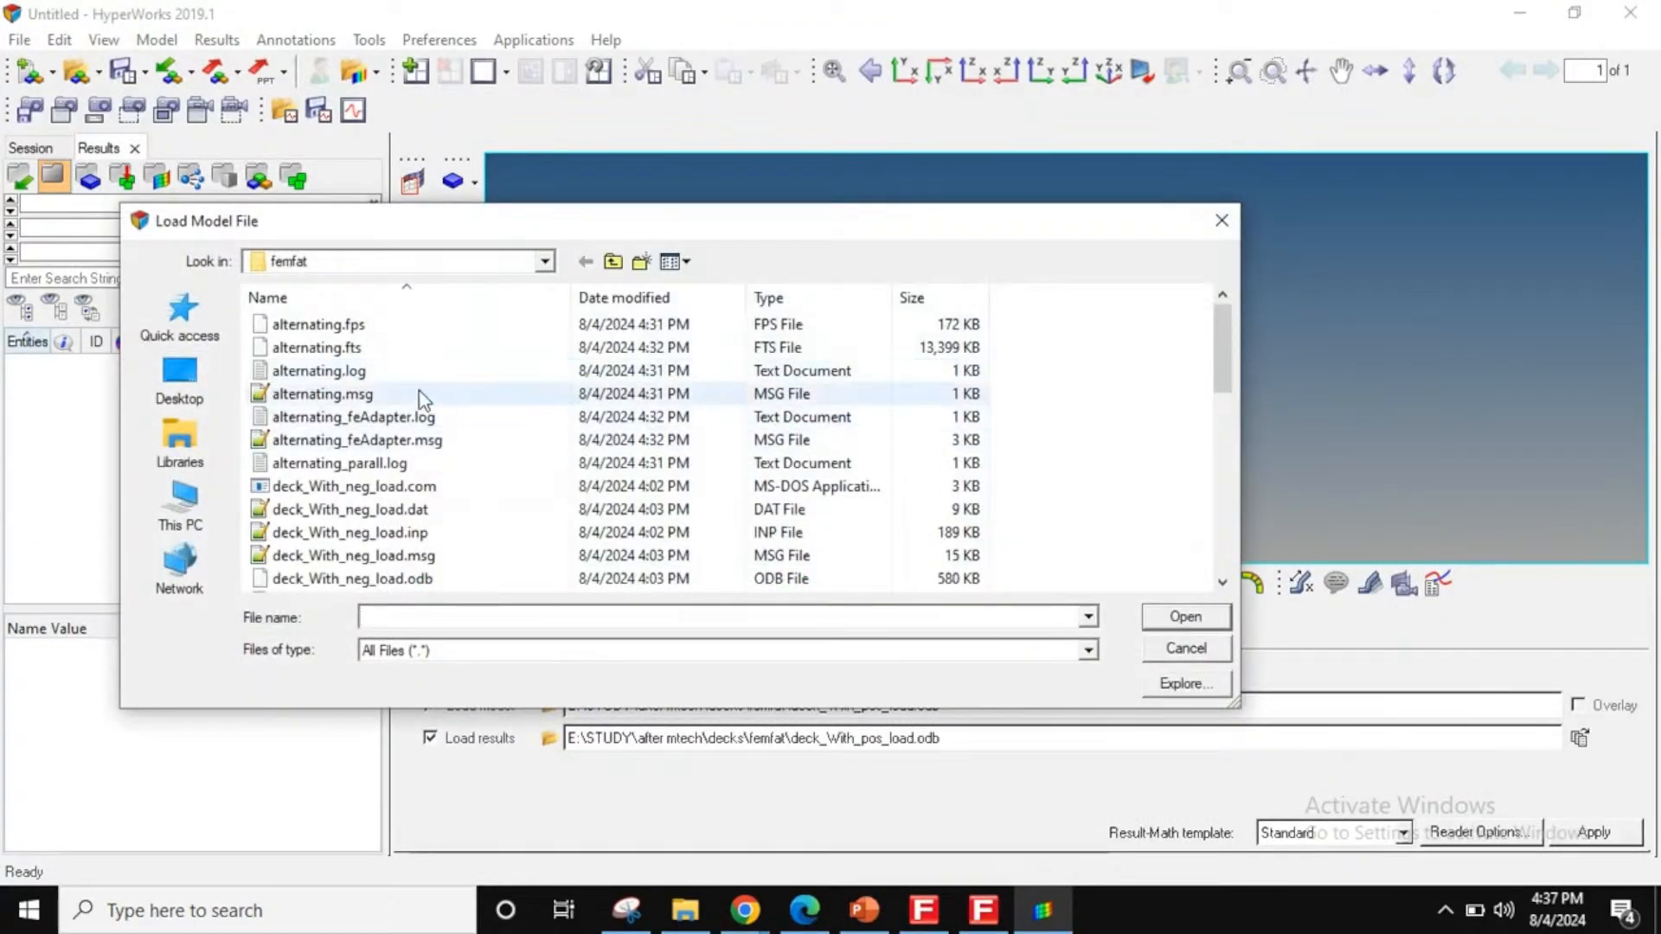
scroll(556, 515, "down", 1)
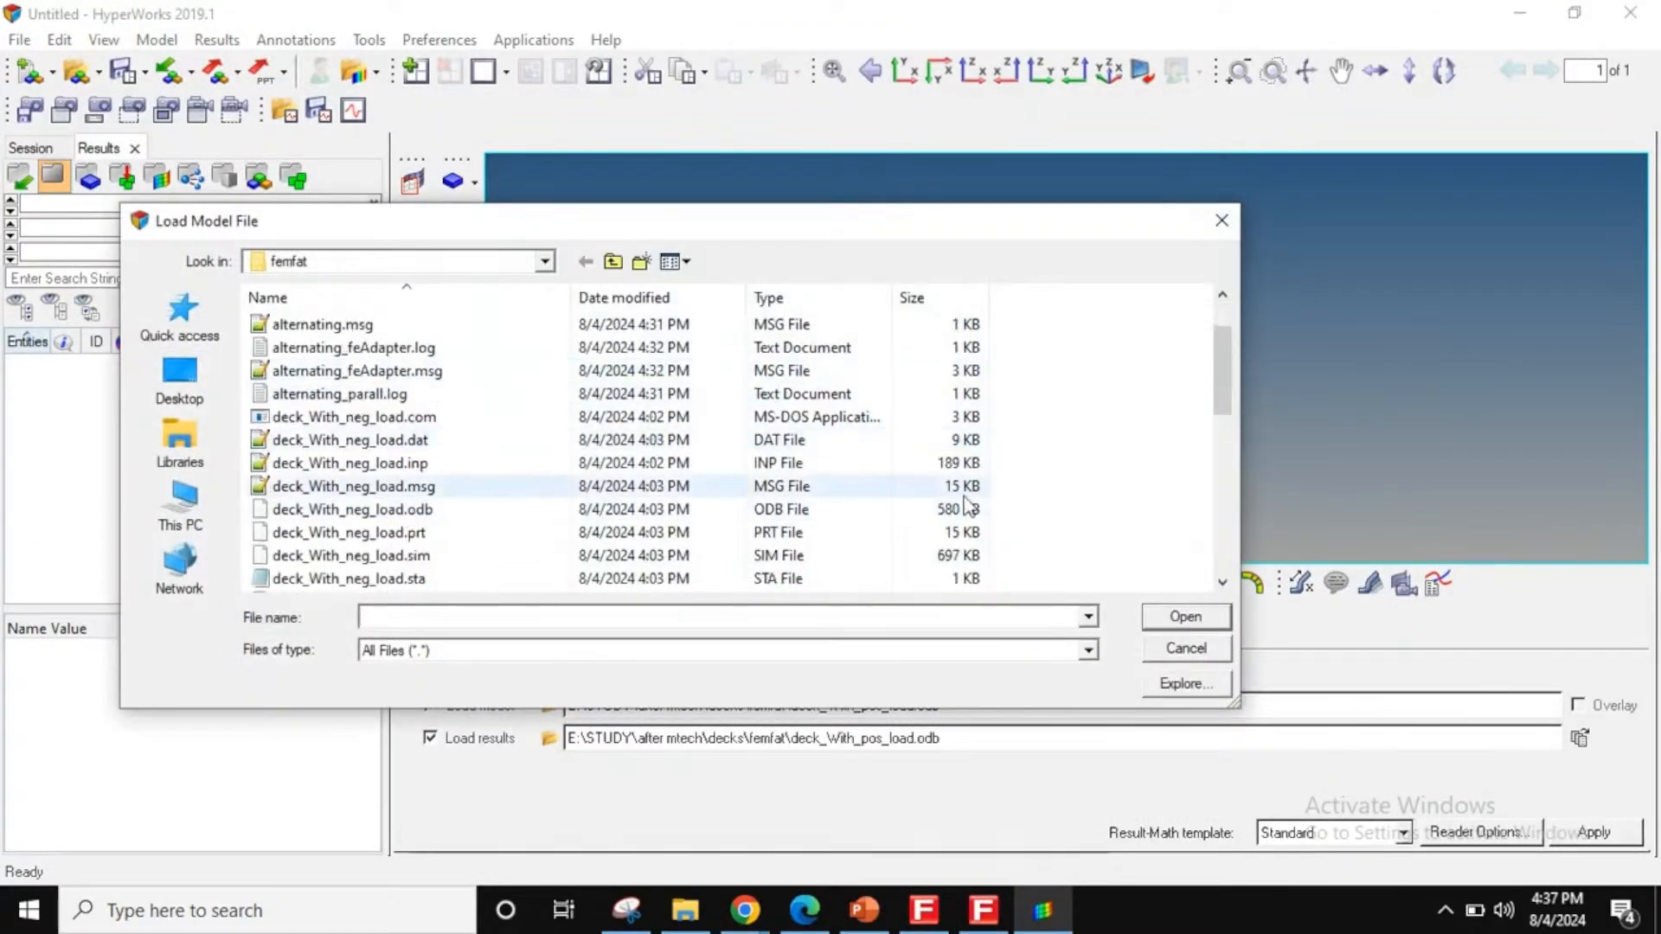
left_click(1186, 649)
- Sort the result files by modification date and choose femfat1.dma as the results file
left_click(548, 739)
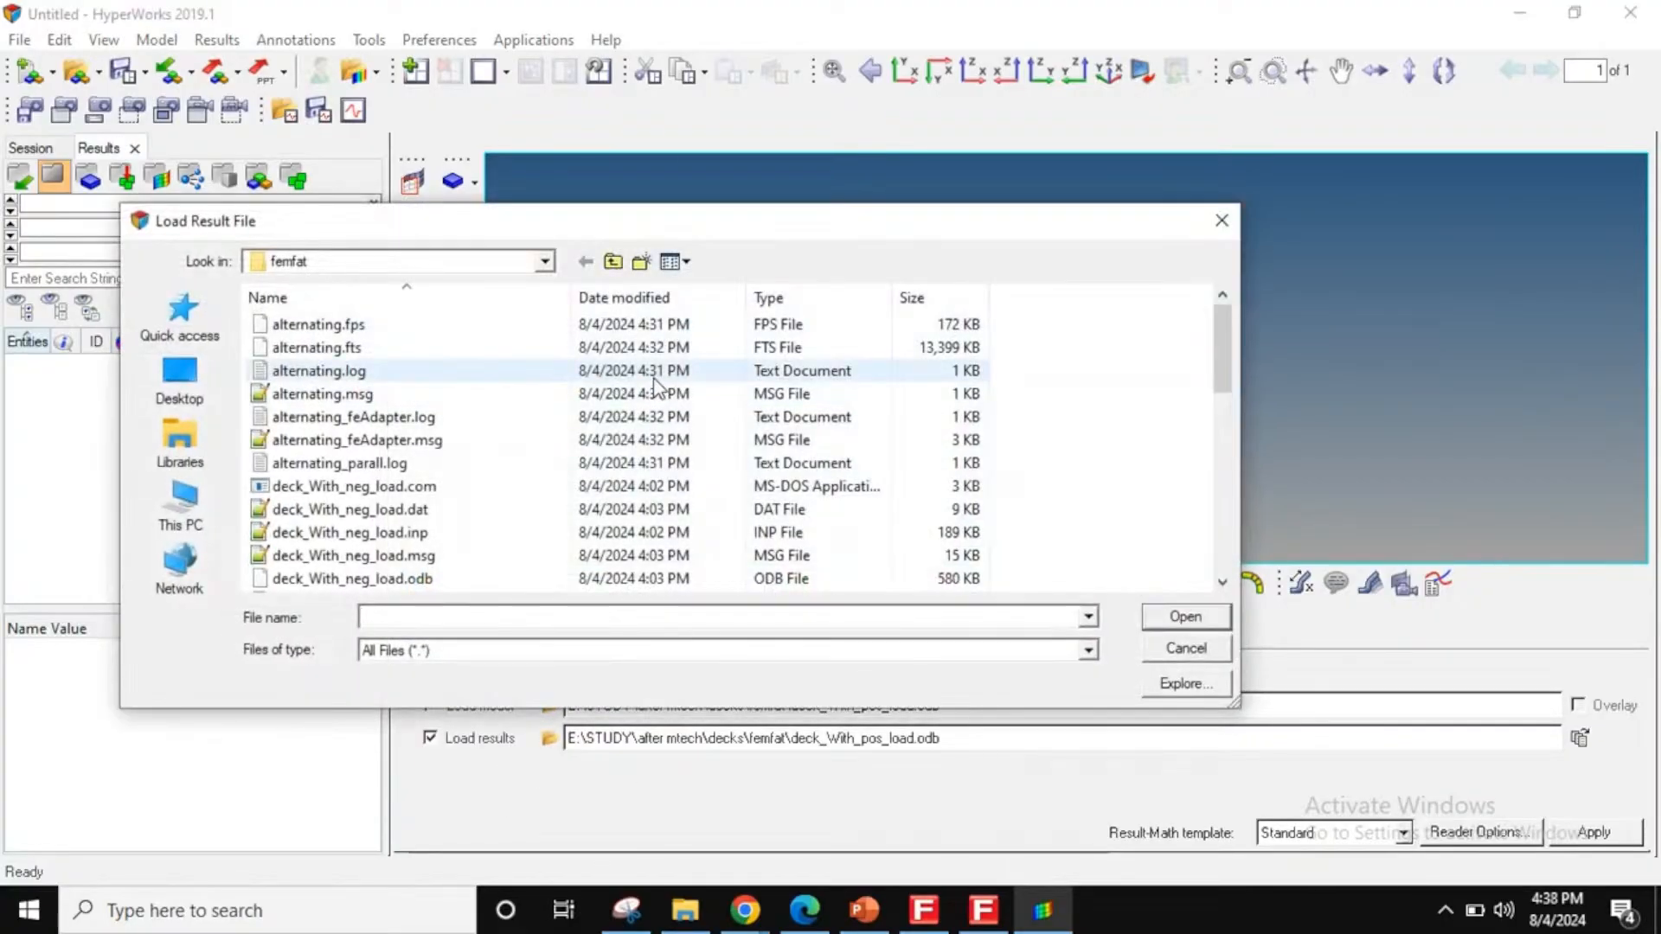
left_click(649, 299)
left_click(439, 334)
double_click(443, 343)
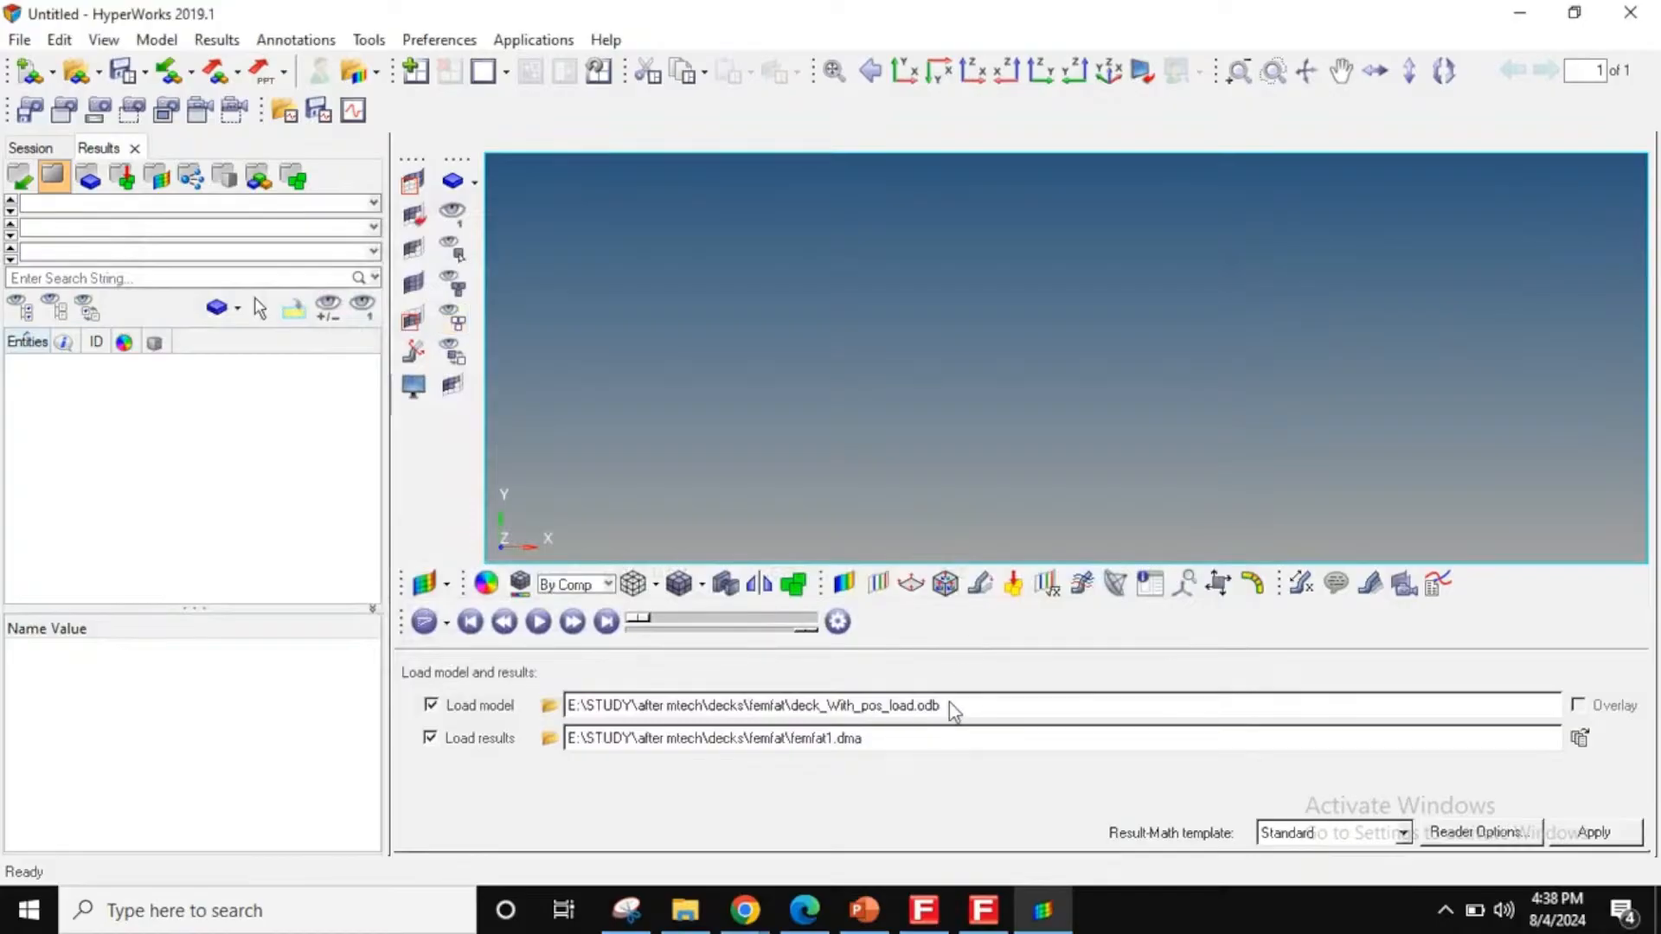
- Try to load deck_With_pos_load.inp as the model by changing the file extension in the model path
key("BackSpace")
key("BackSpace")
key("BackSpace")
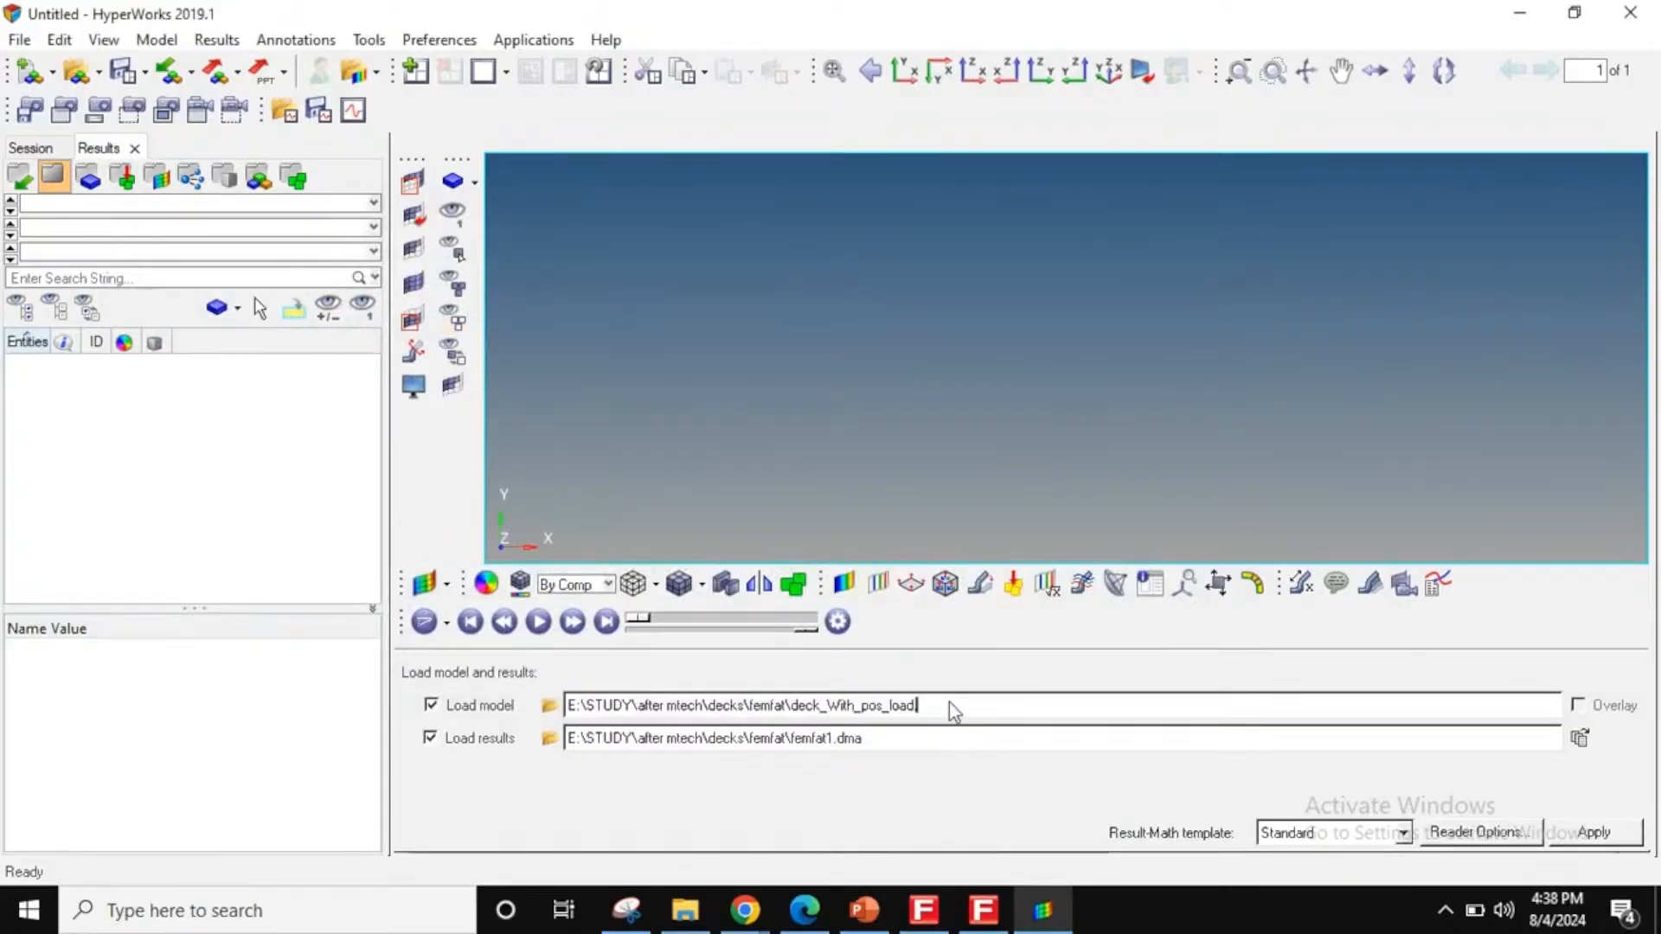
type(".inp")
left_click(1592, 833)
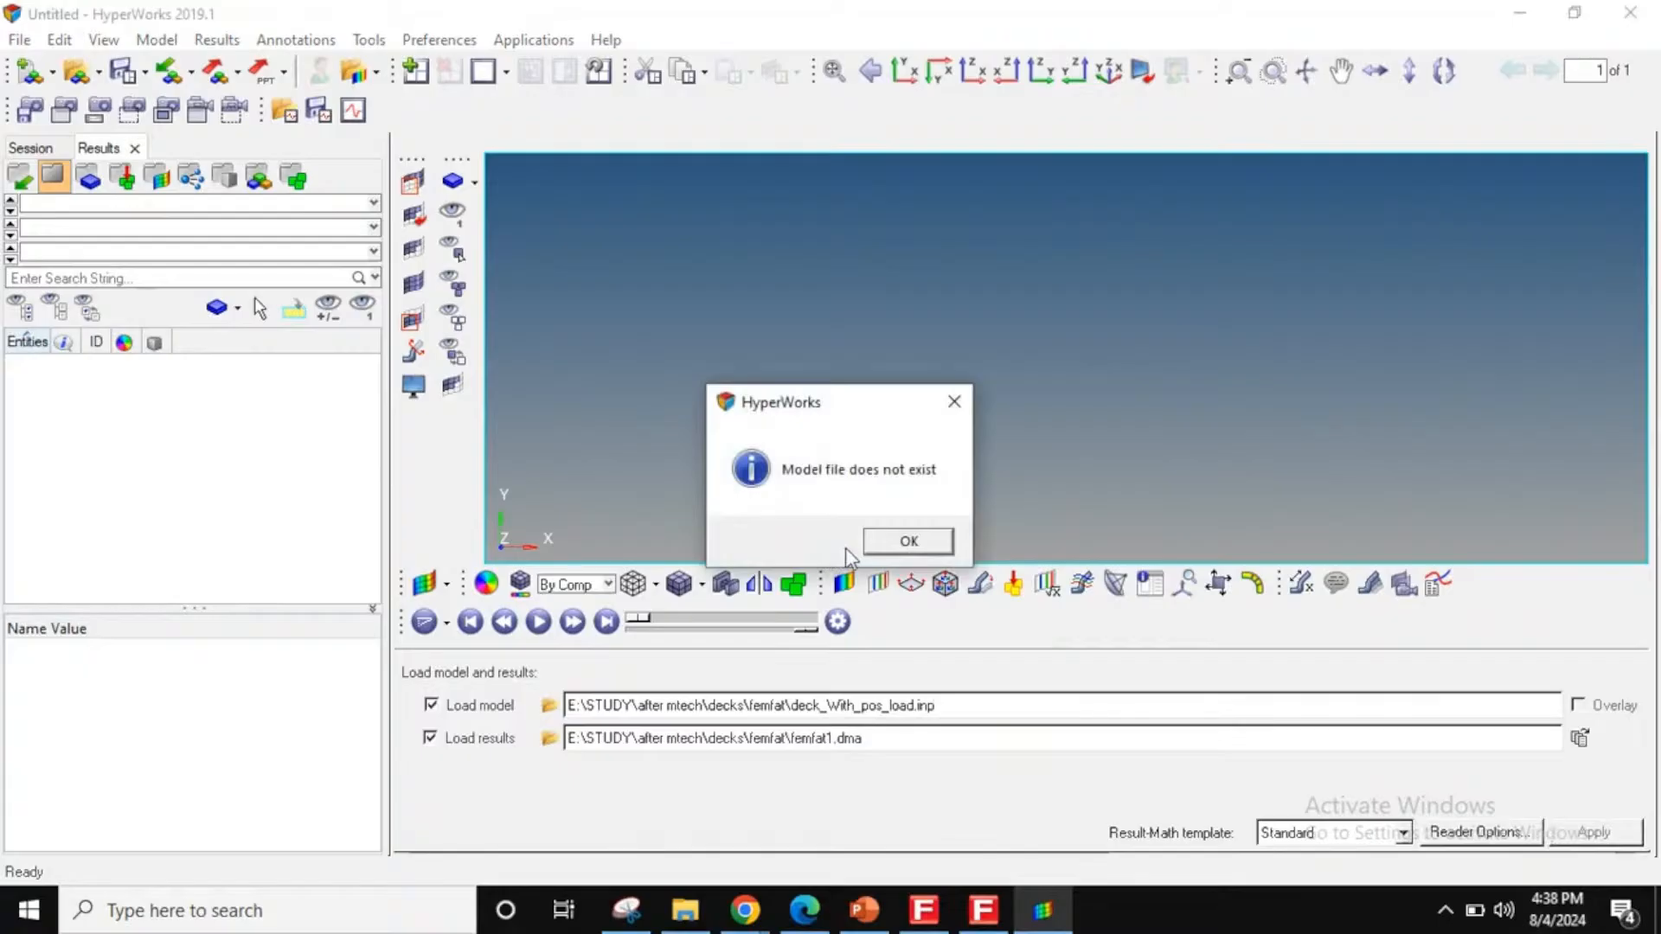
left_click(909, 542)
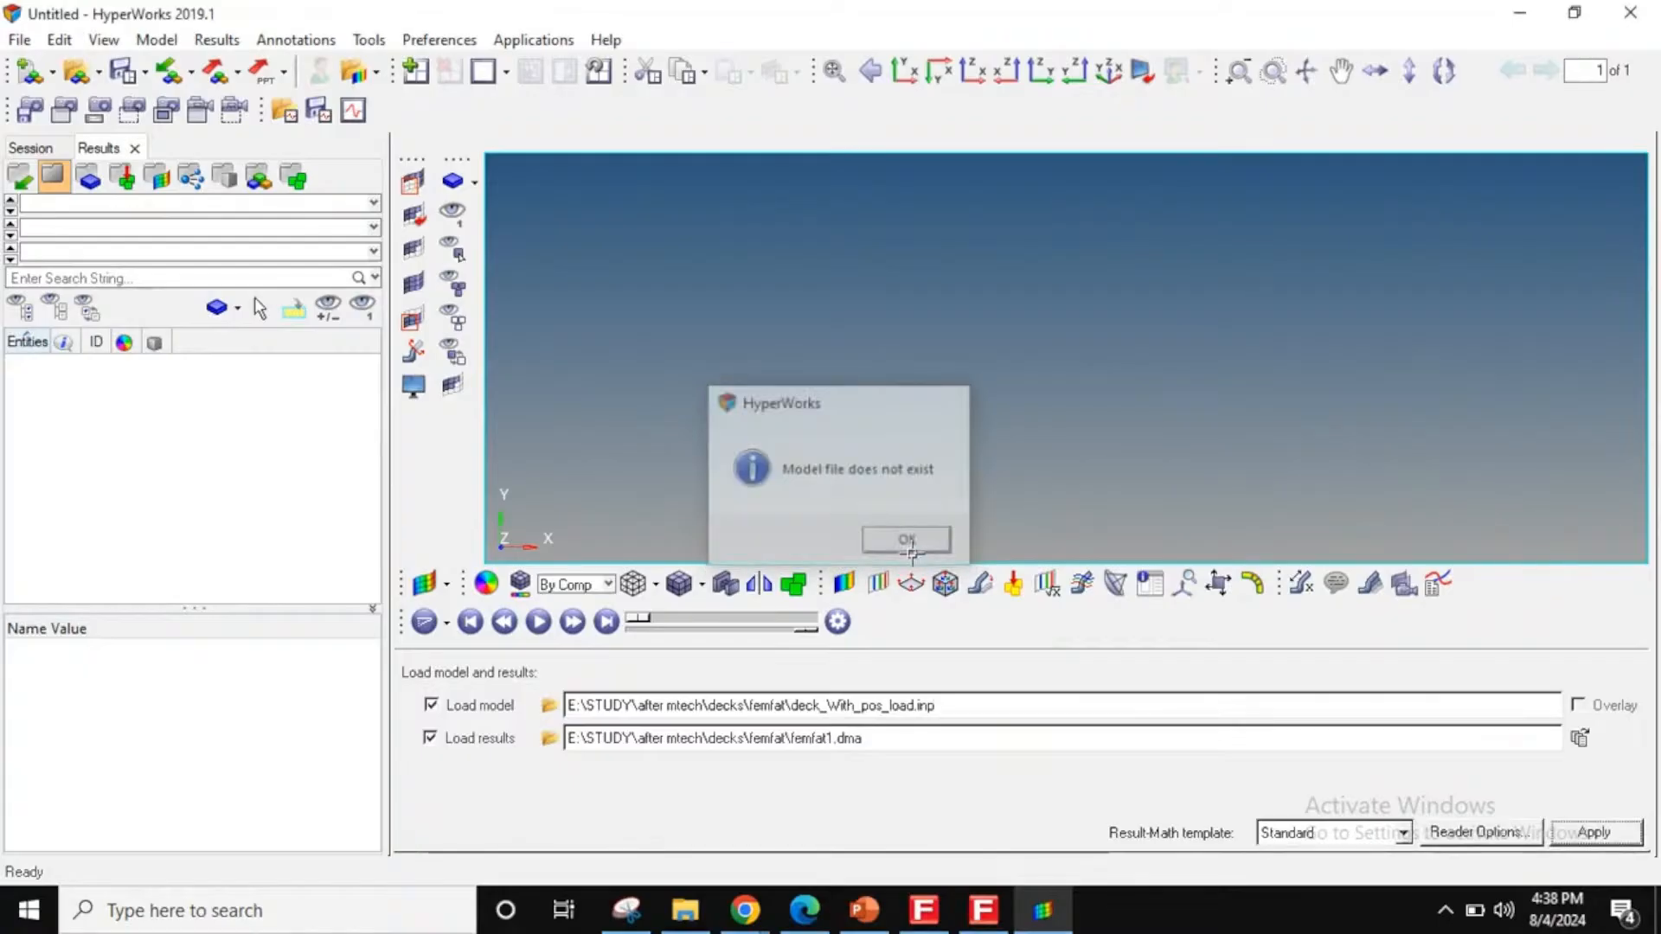
- Sort the model files by type and choose deck_With_postive_load.inp as the model file
left_click(549, 705)
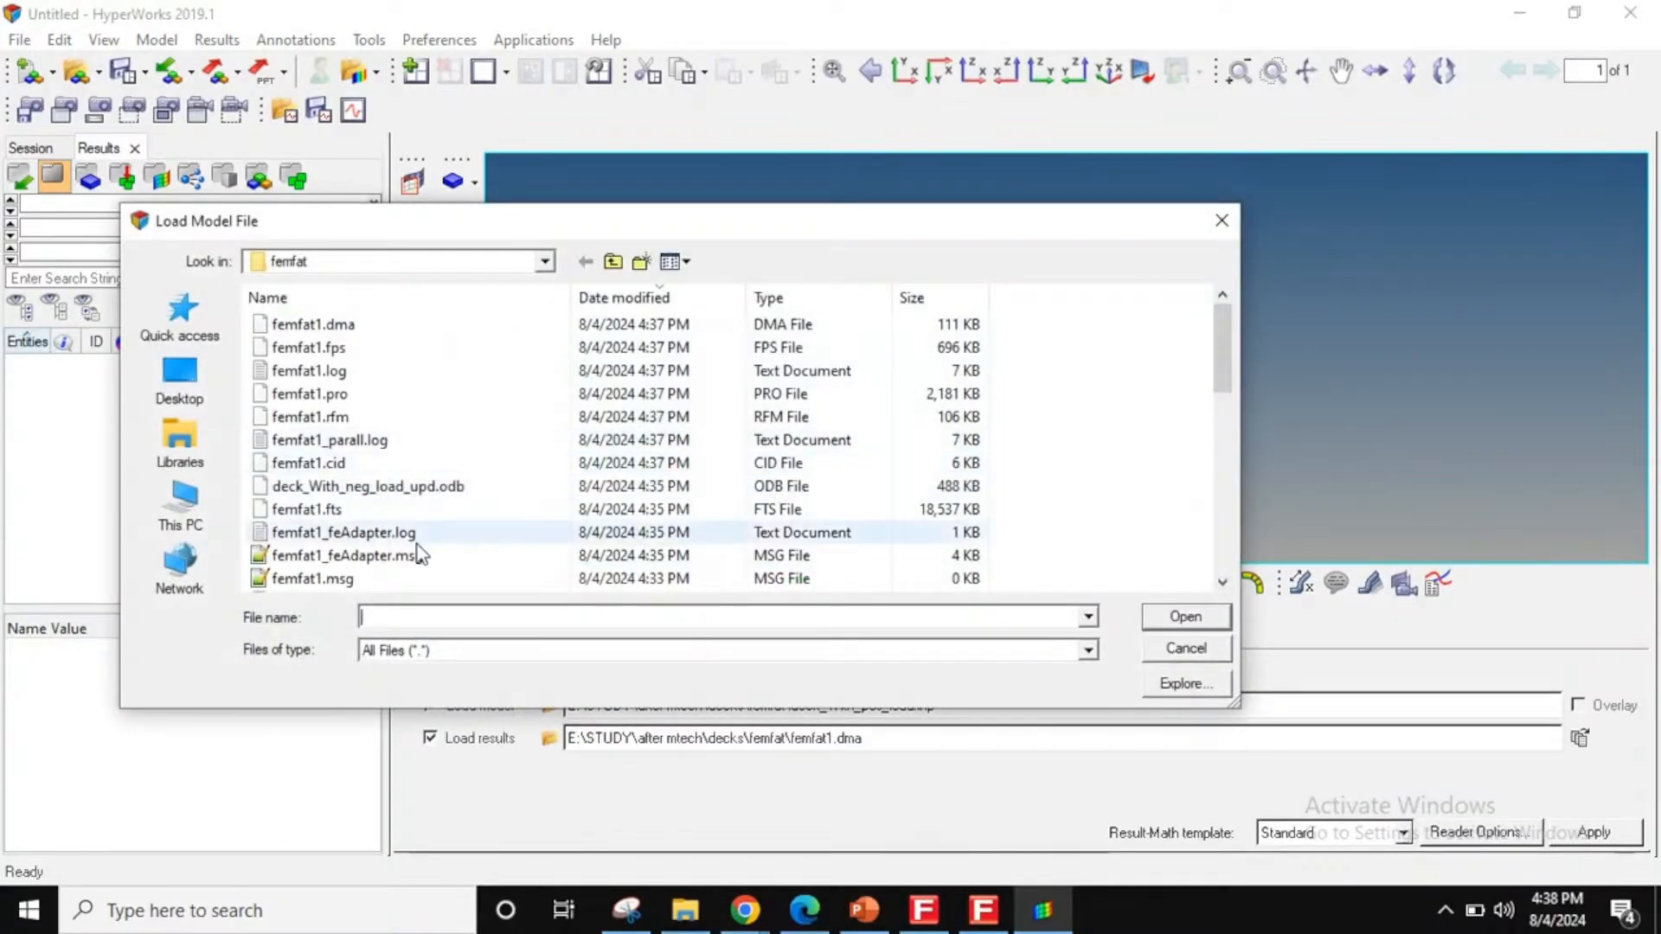
scroll(416, 549, "down", 2)
left_click(831, 299)
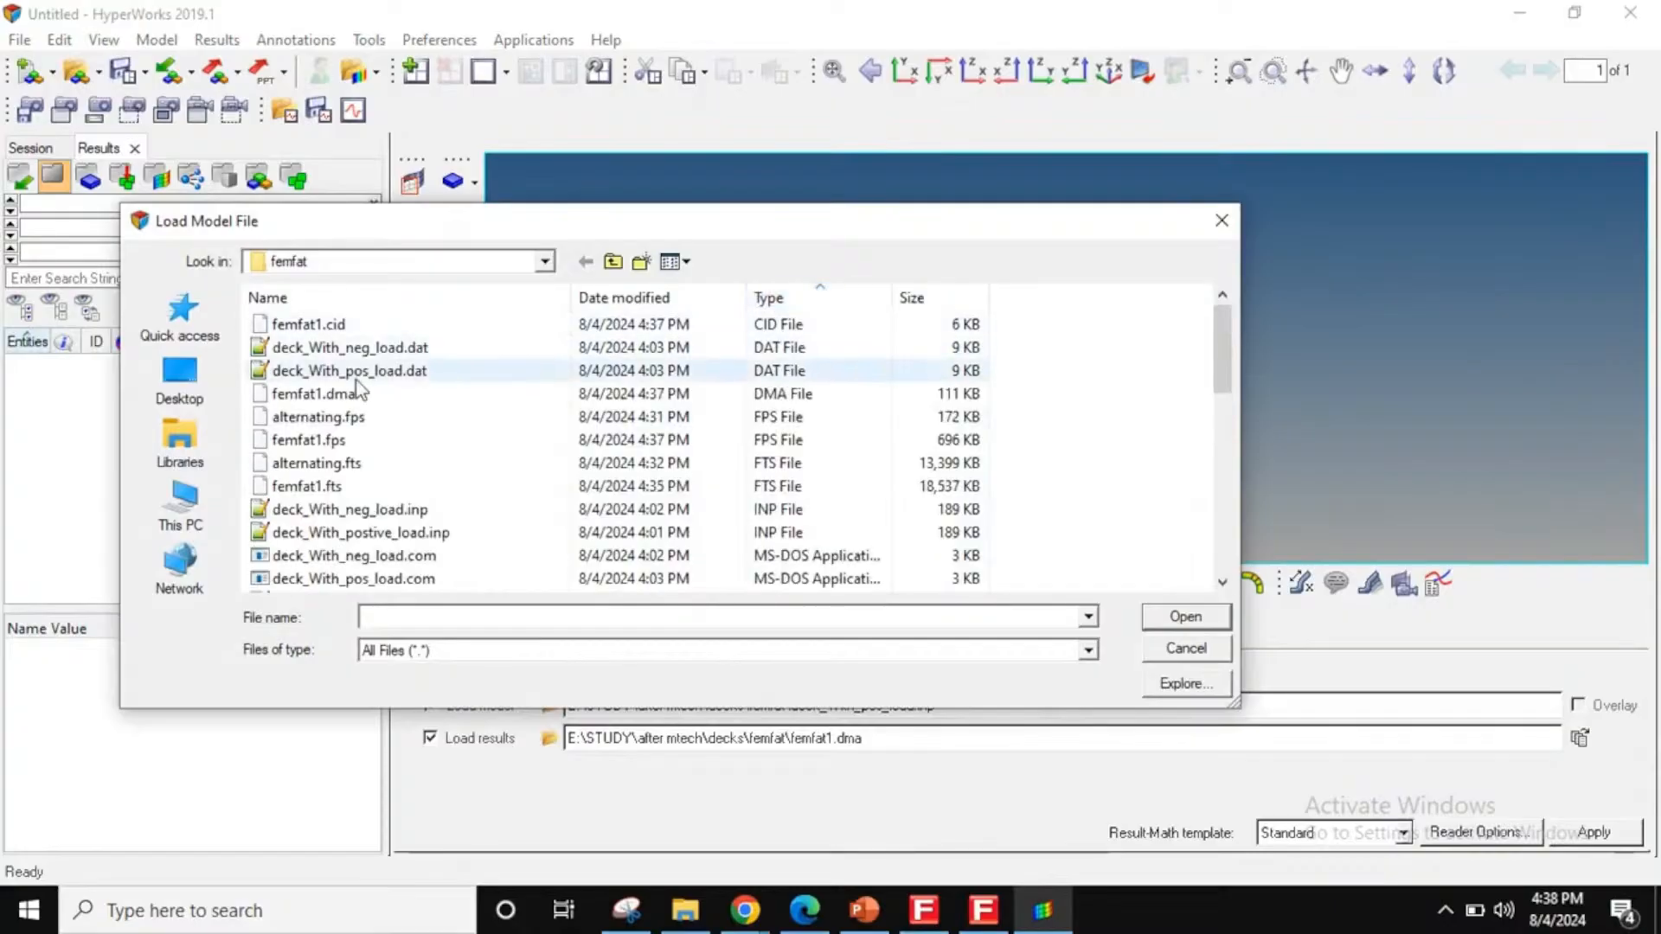
scroll(448, 407, "down", 4)
left_click(437, 332)
double_click(436, 334)
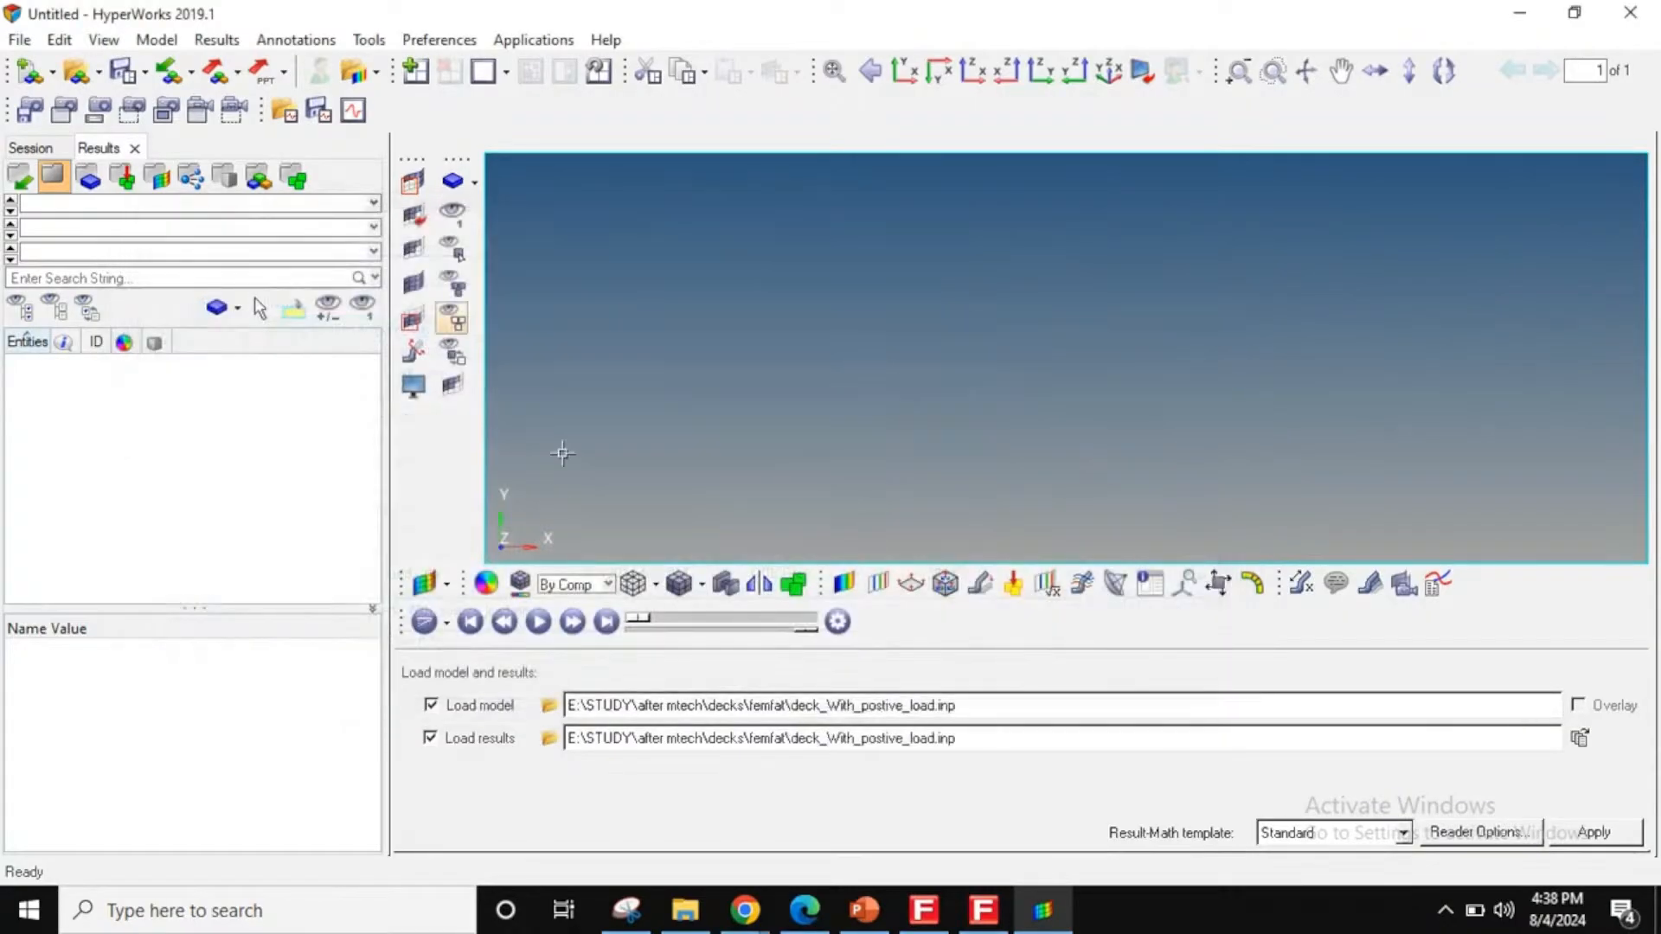
- Choose the femfat1.dma file from the femfat folder as the results for the positive-load model
left_click(550, 738)
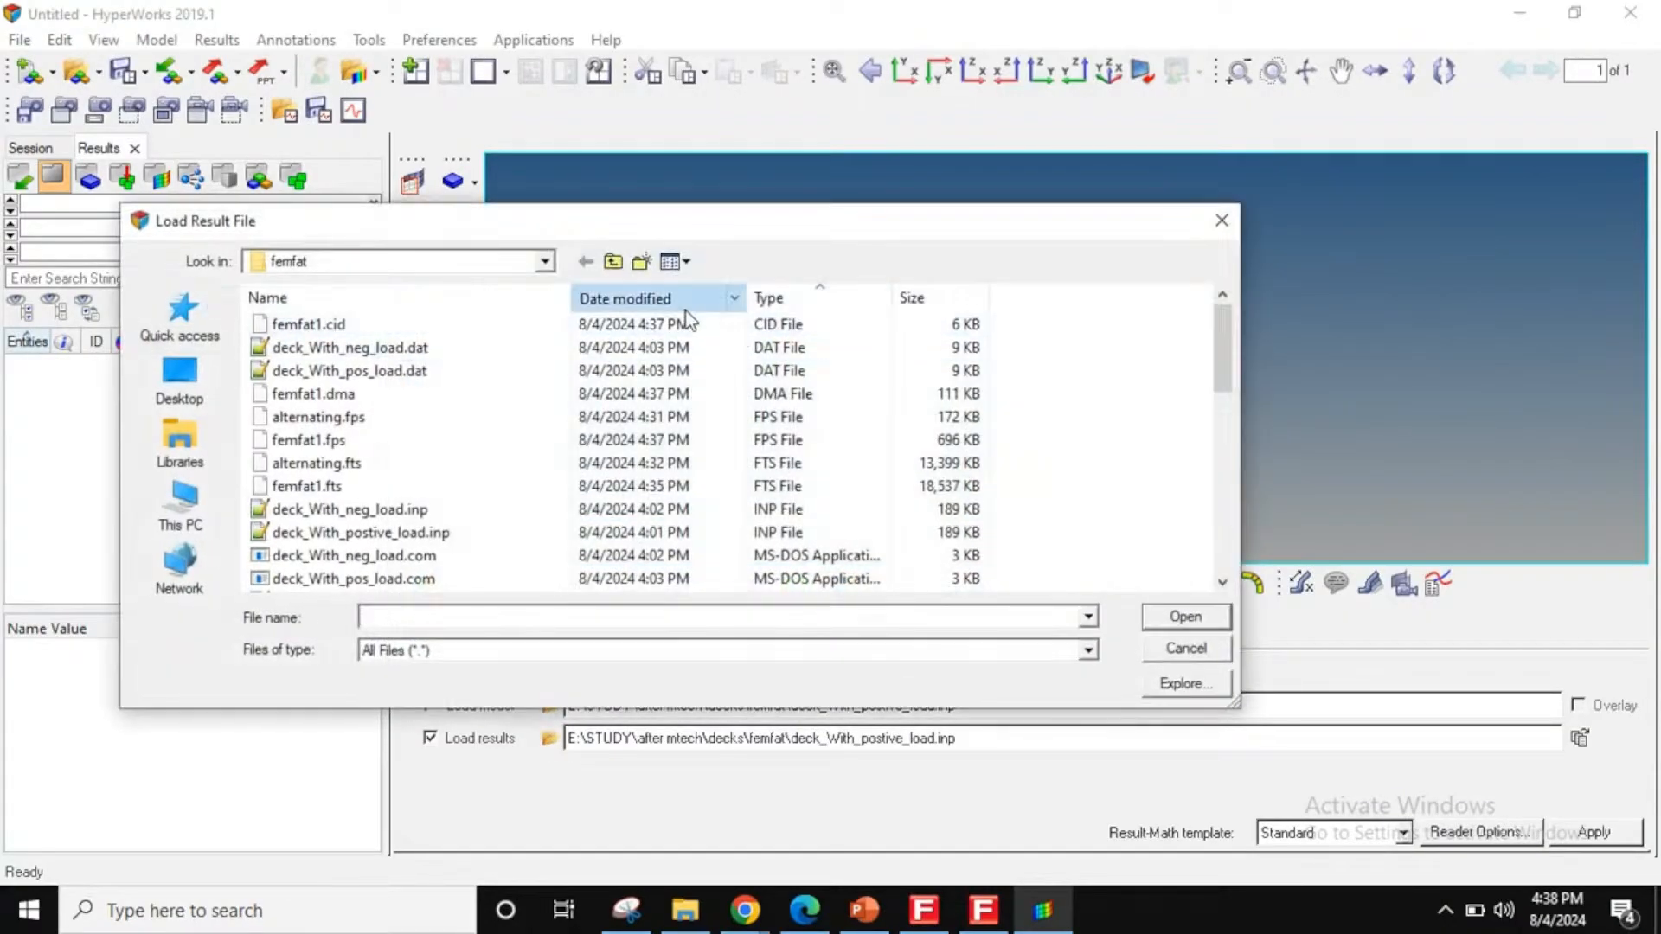
left_click(636, 298)
double_click(438, 336)
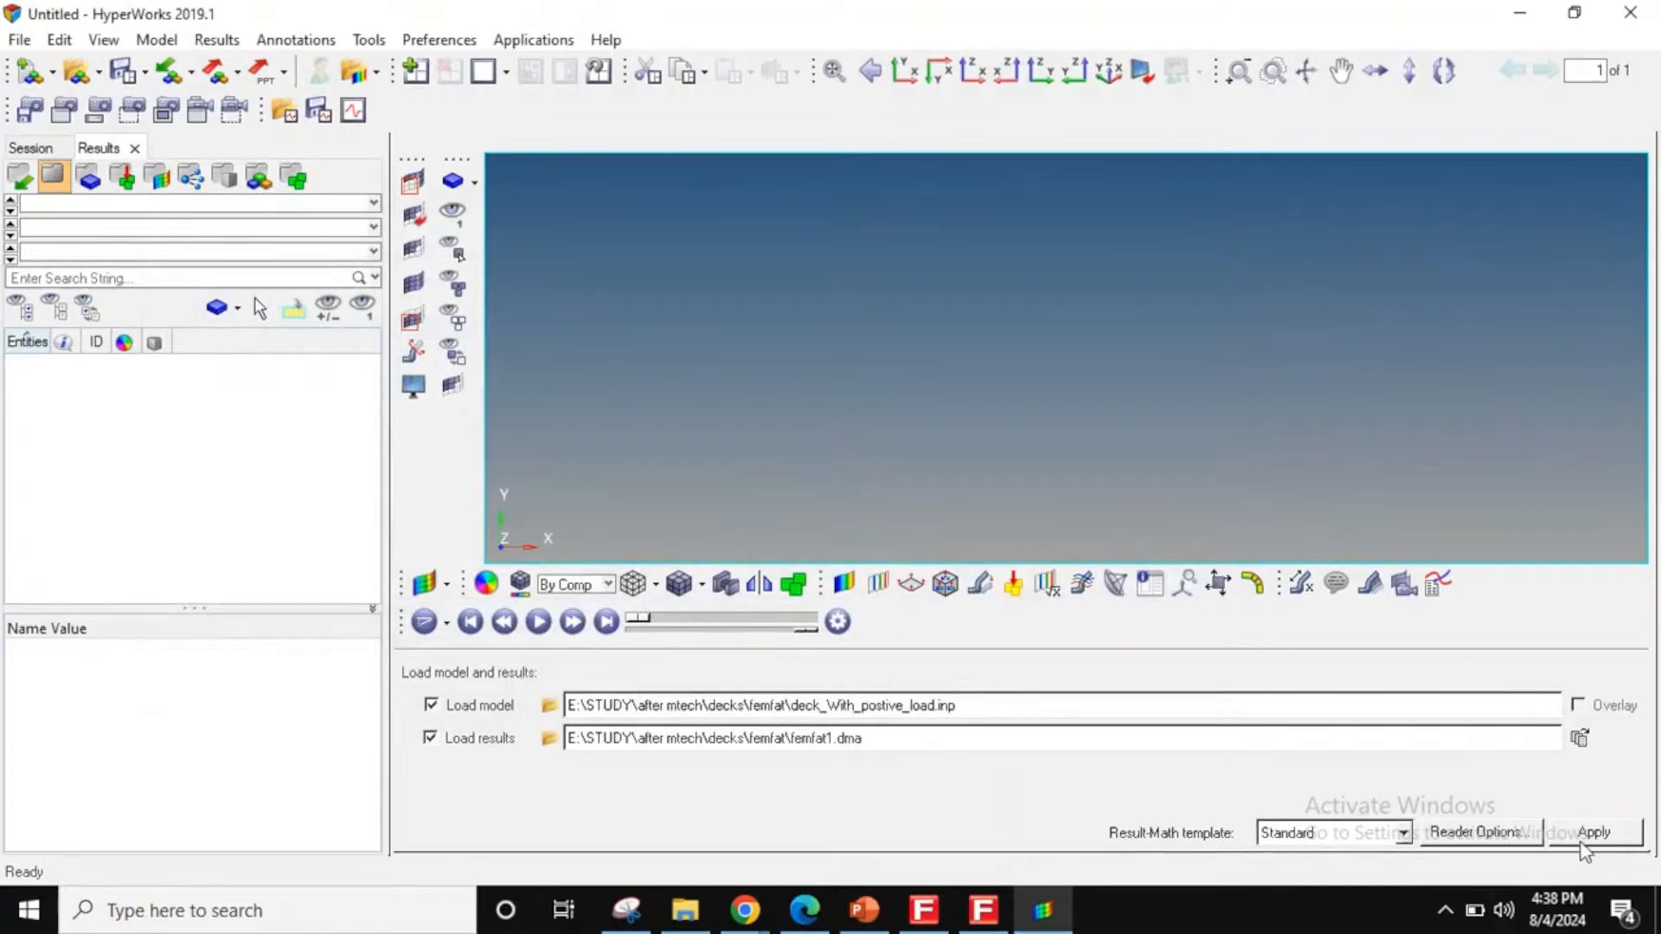
- Load deck_With_postive_load.inp with the femfat1.dma results and contour the 1/Damage scalar value on the block
left_click(1591, 833)
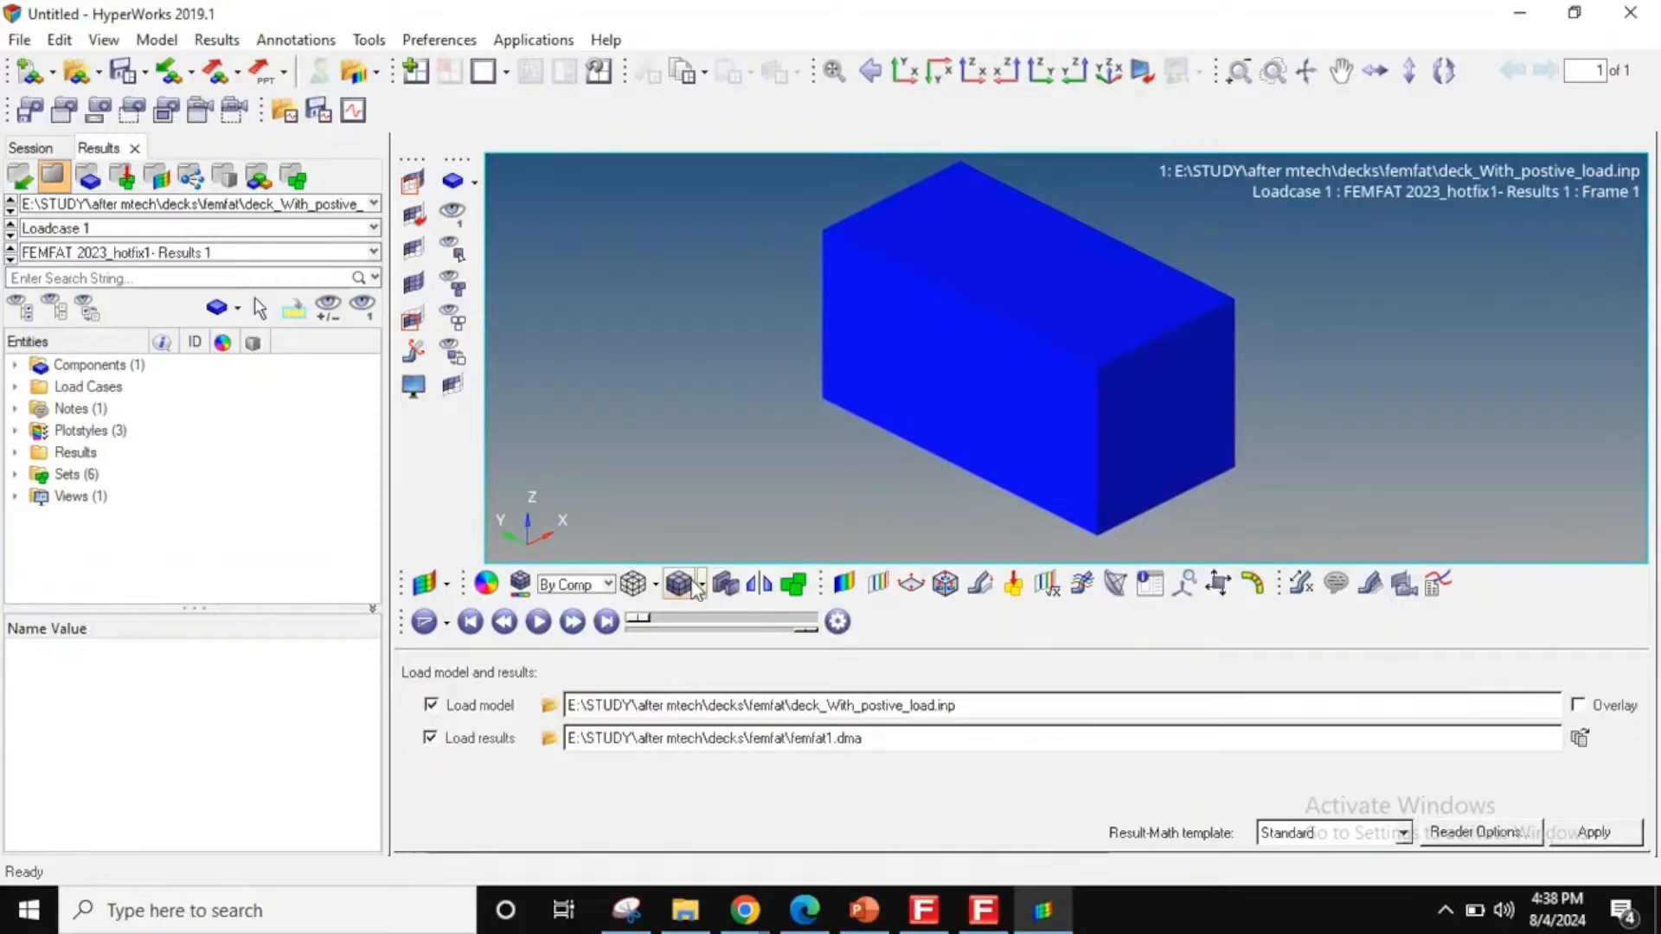
left_click(845, 590)
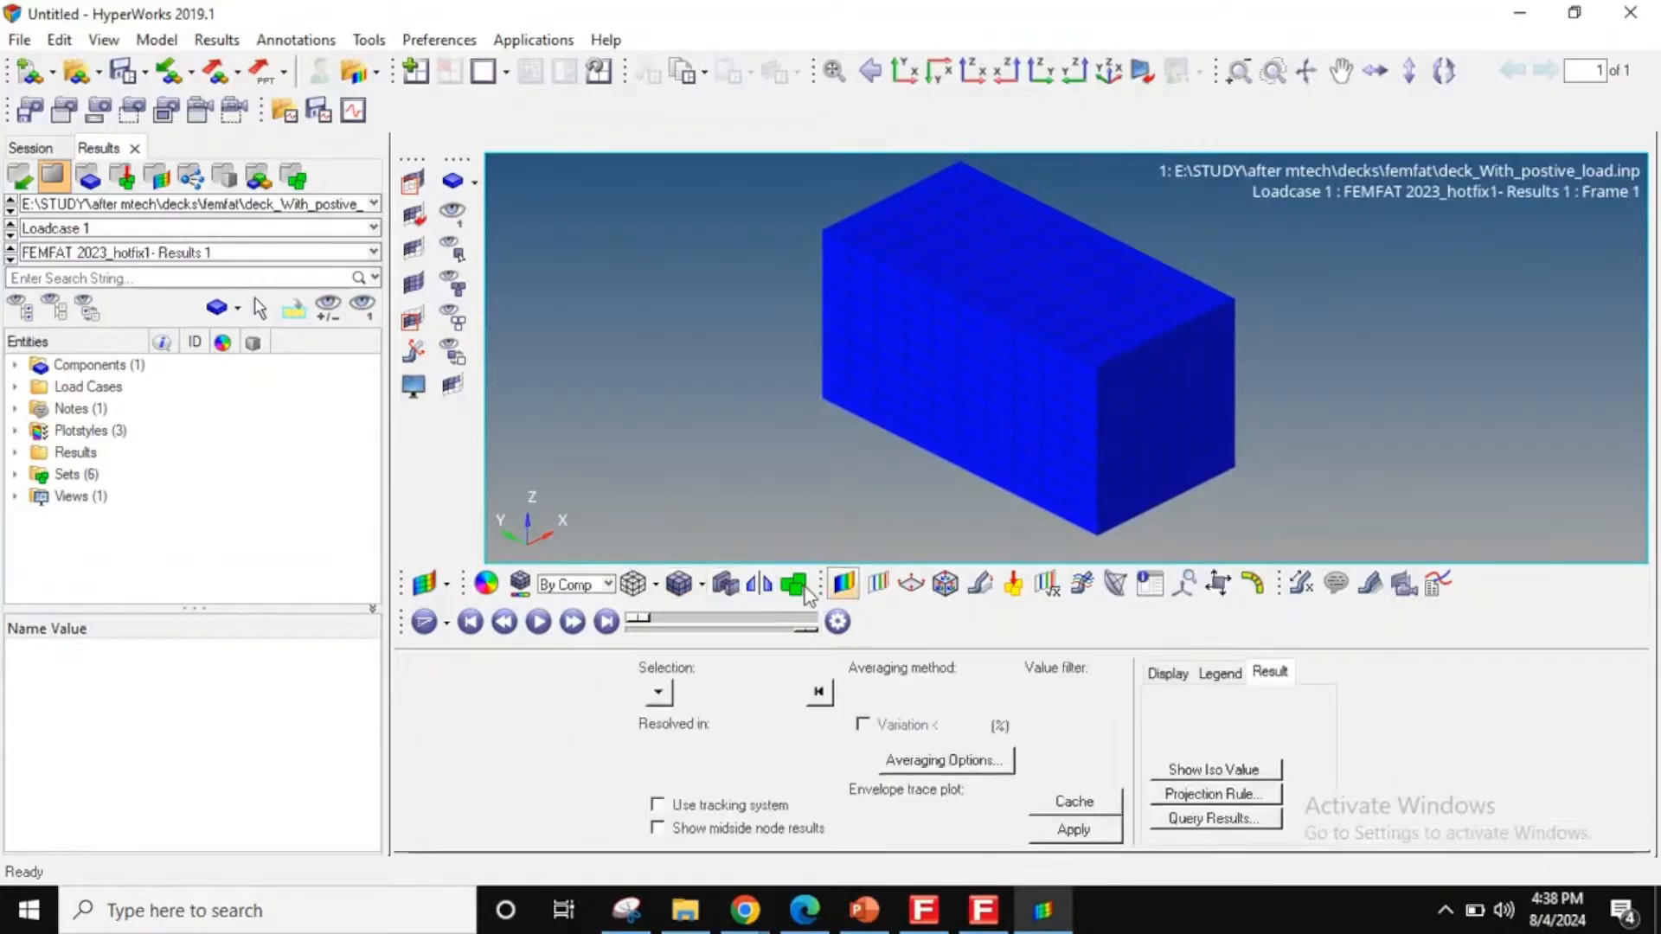
left_click(1085, 829)
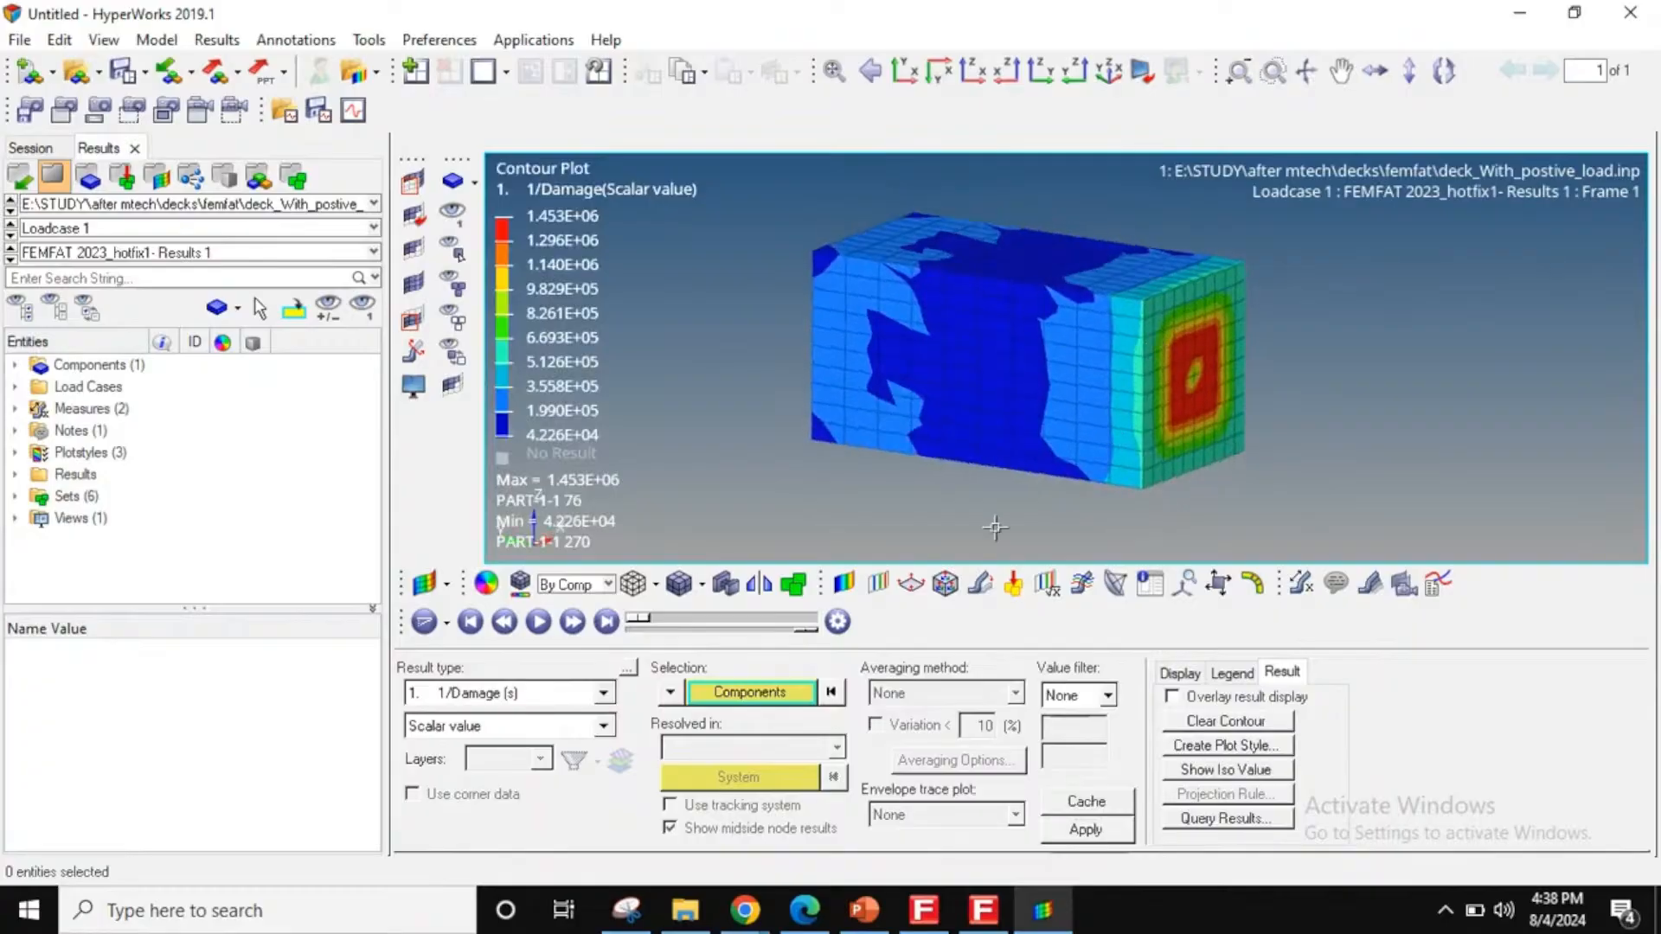
scroll(1168, 346, "up", 3)
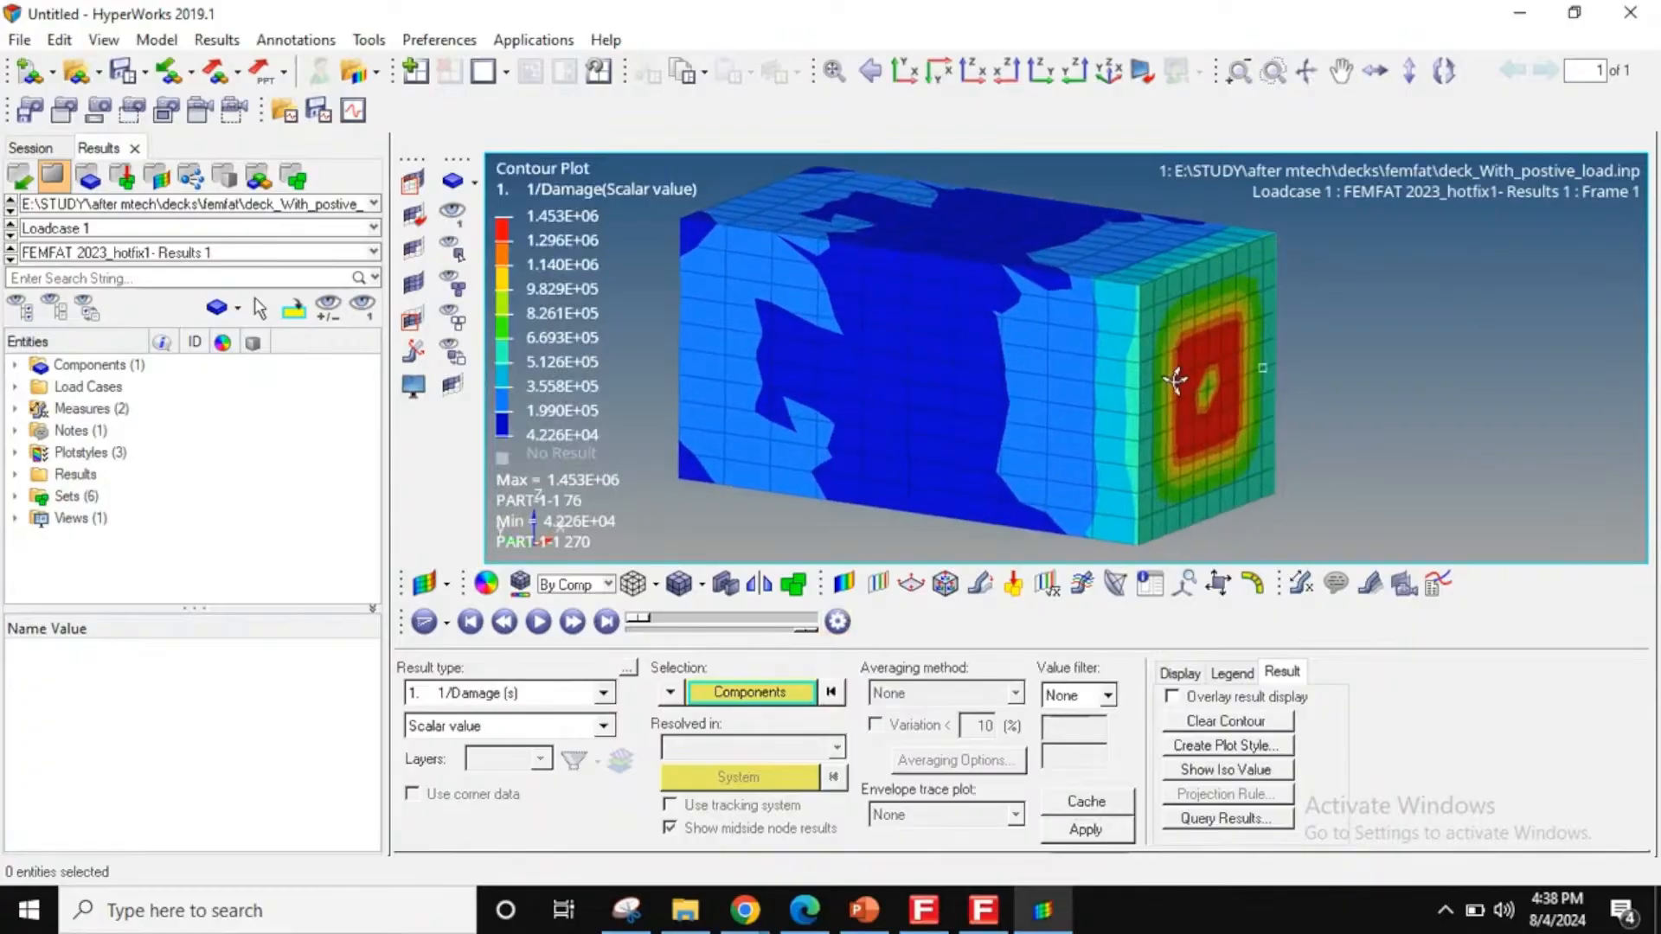
left_click_drag(1176, 376, 1162, 409, "ctrl")
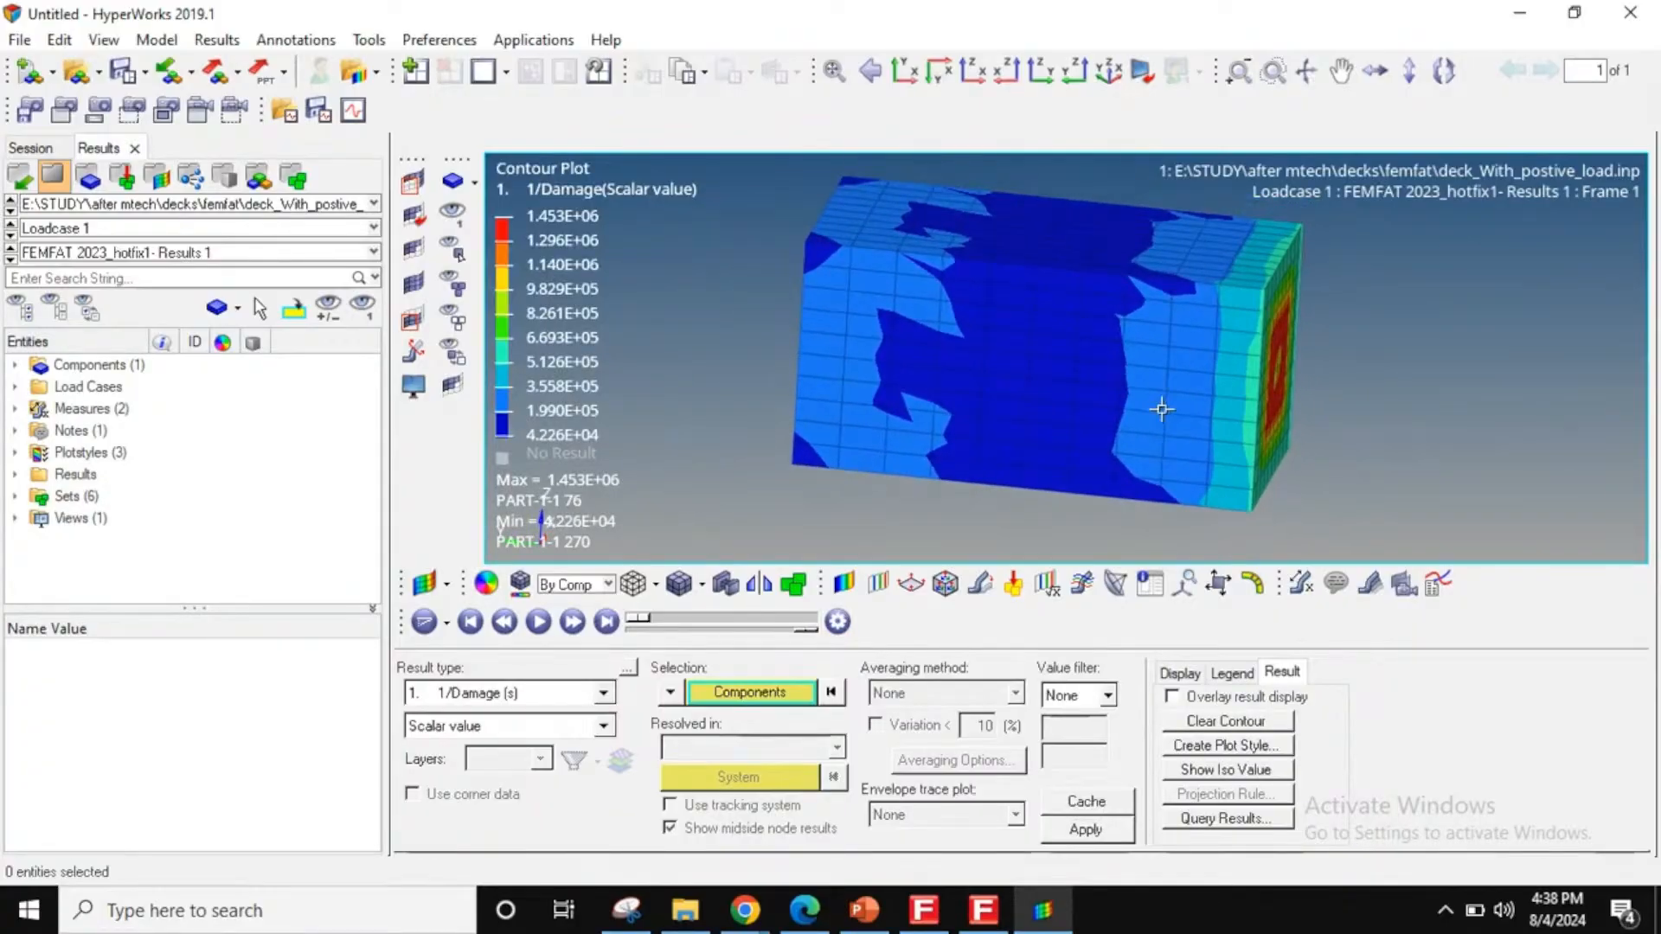
- Reverse the contour legend's value order and apply it to the 1/Damage plot
left_click(1231, 673)
left_click(1239, 819)
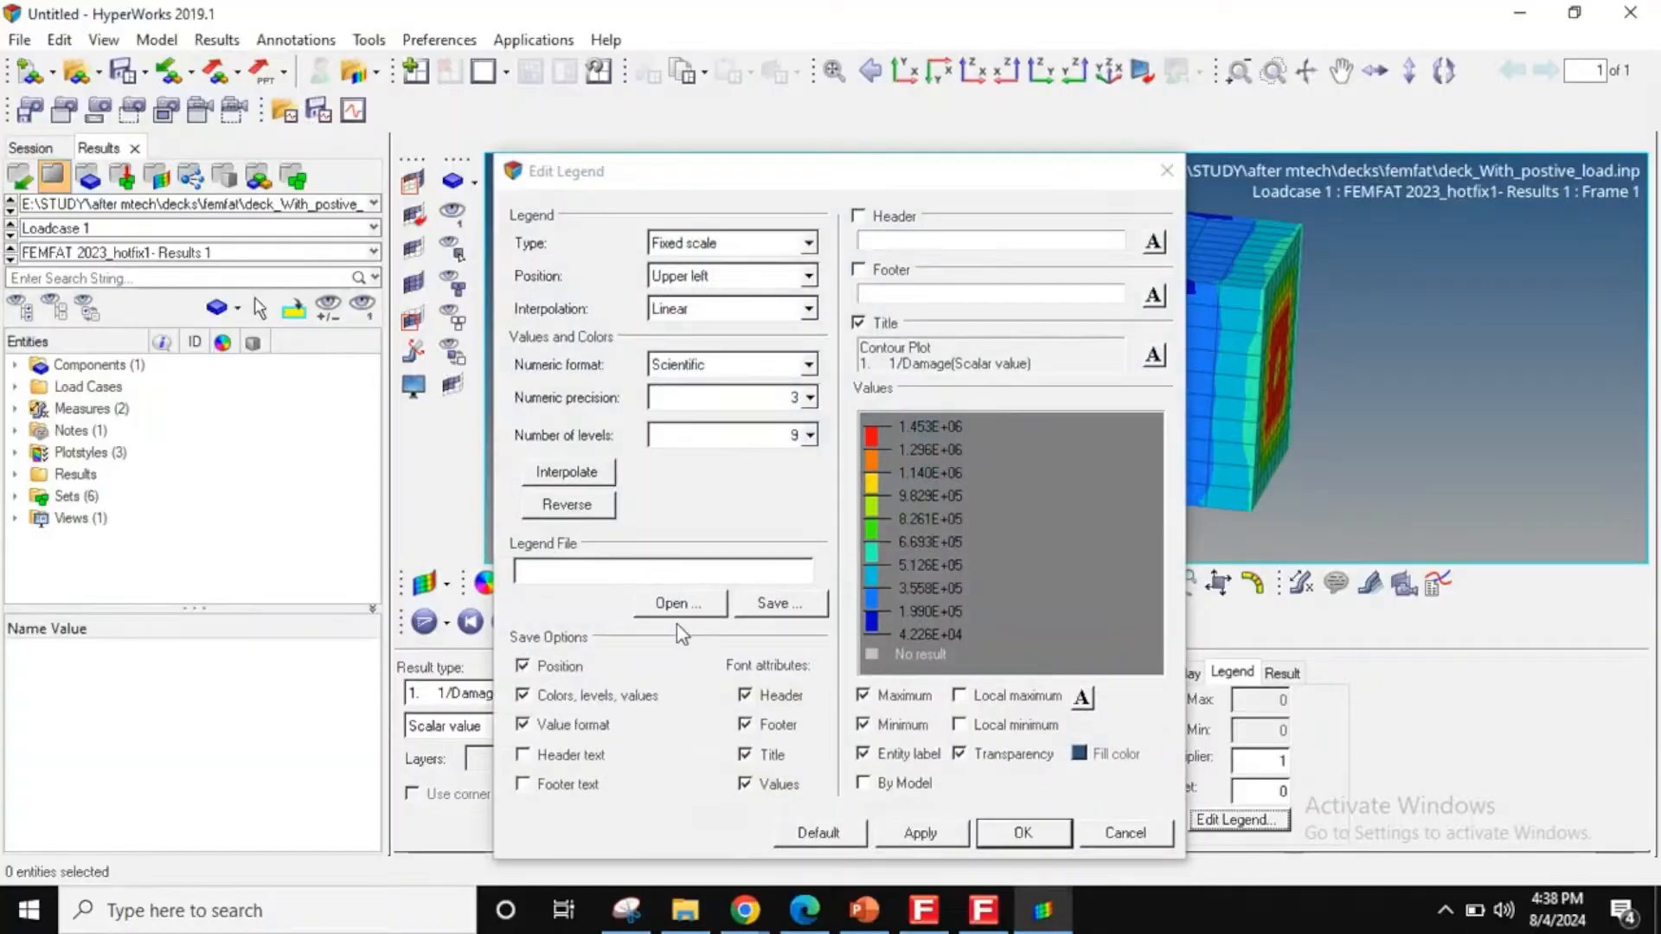
left_click(578, 501)
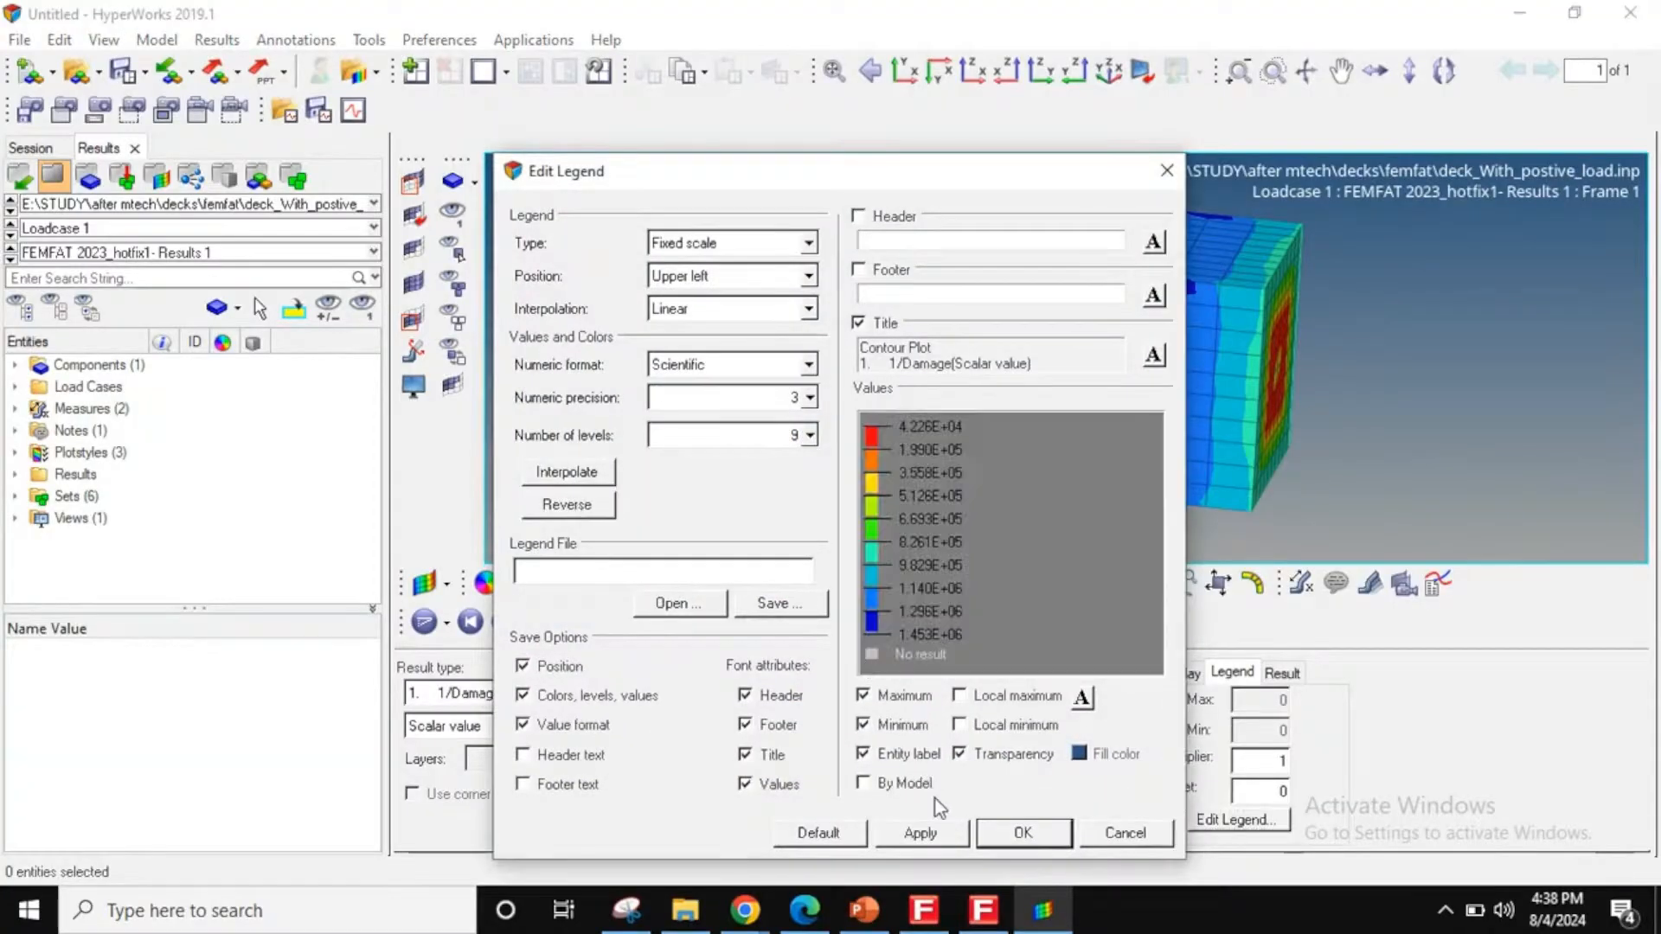
left_click(920, 830)
left_click(1047, 825)
left_click_drag(1114, 435, 1029, 400, "ctrl")
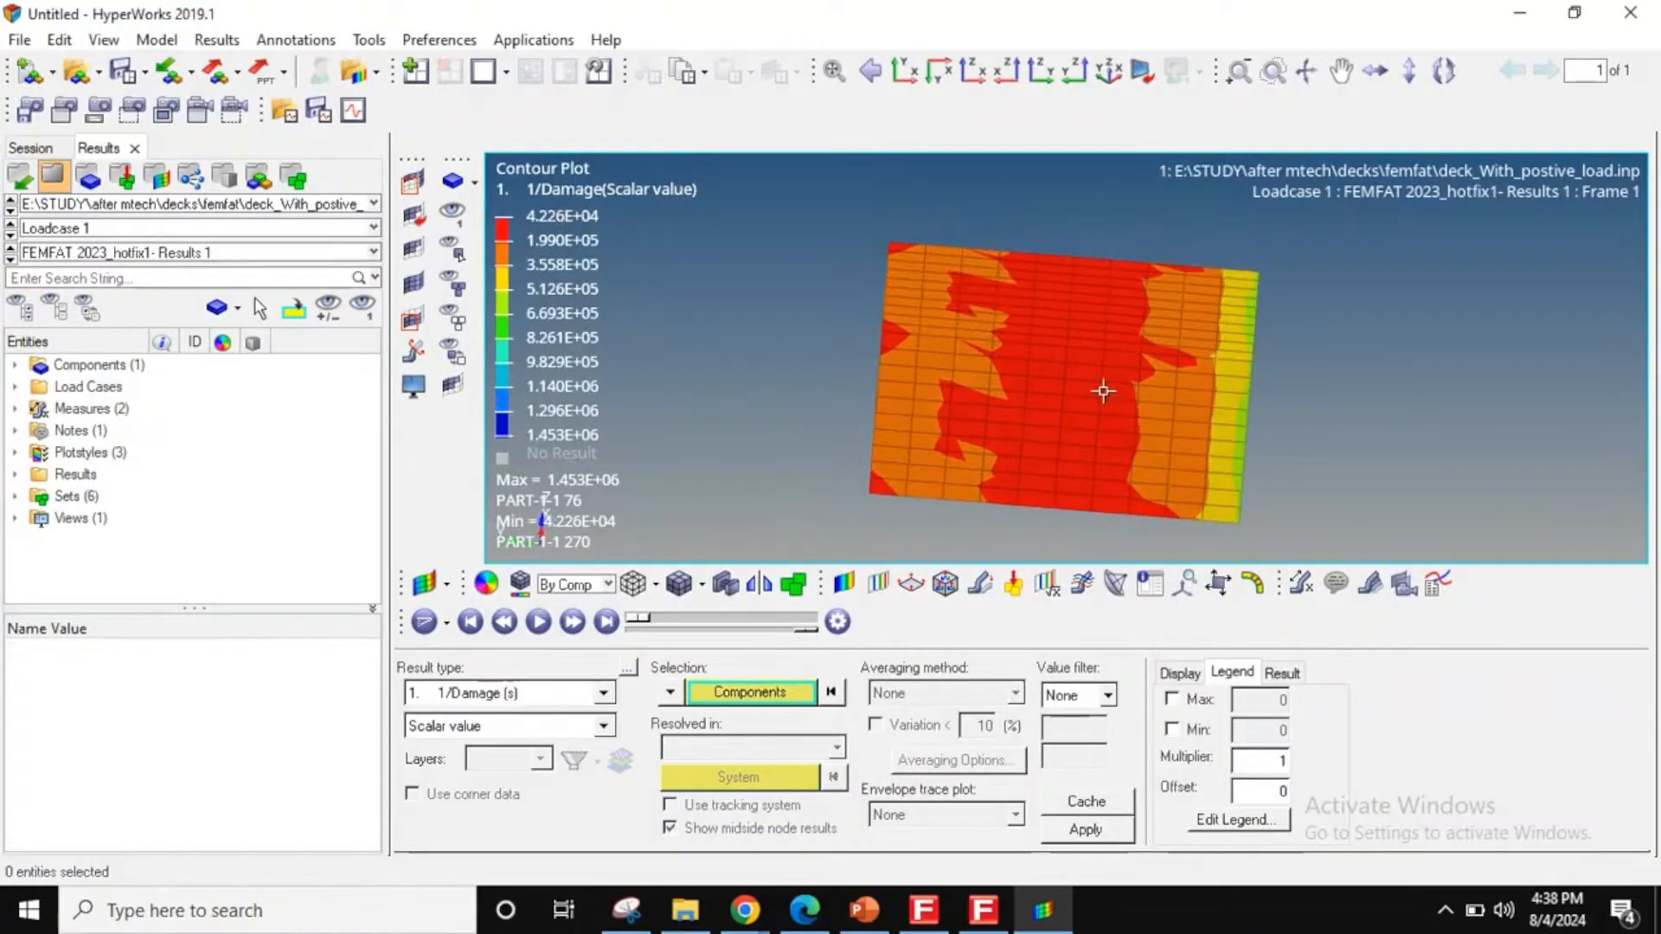
- Turn on the Dynamic MinMax Result measure group to label the minimum and maximum nodes on the block
left_click(1299, 586)
left_click(410, 722)
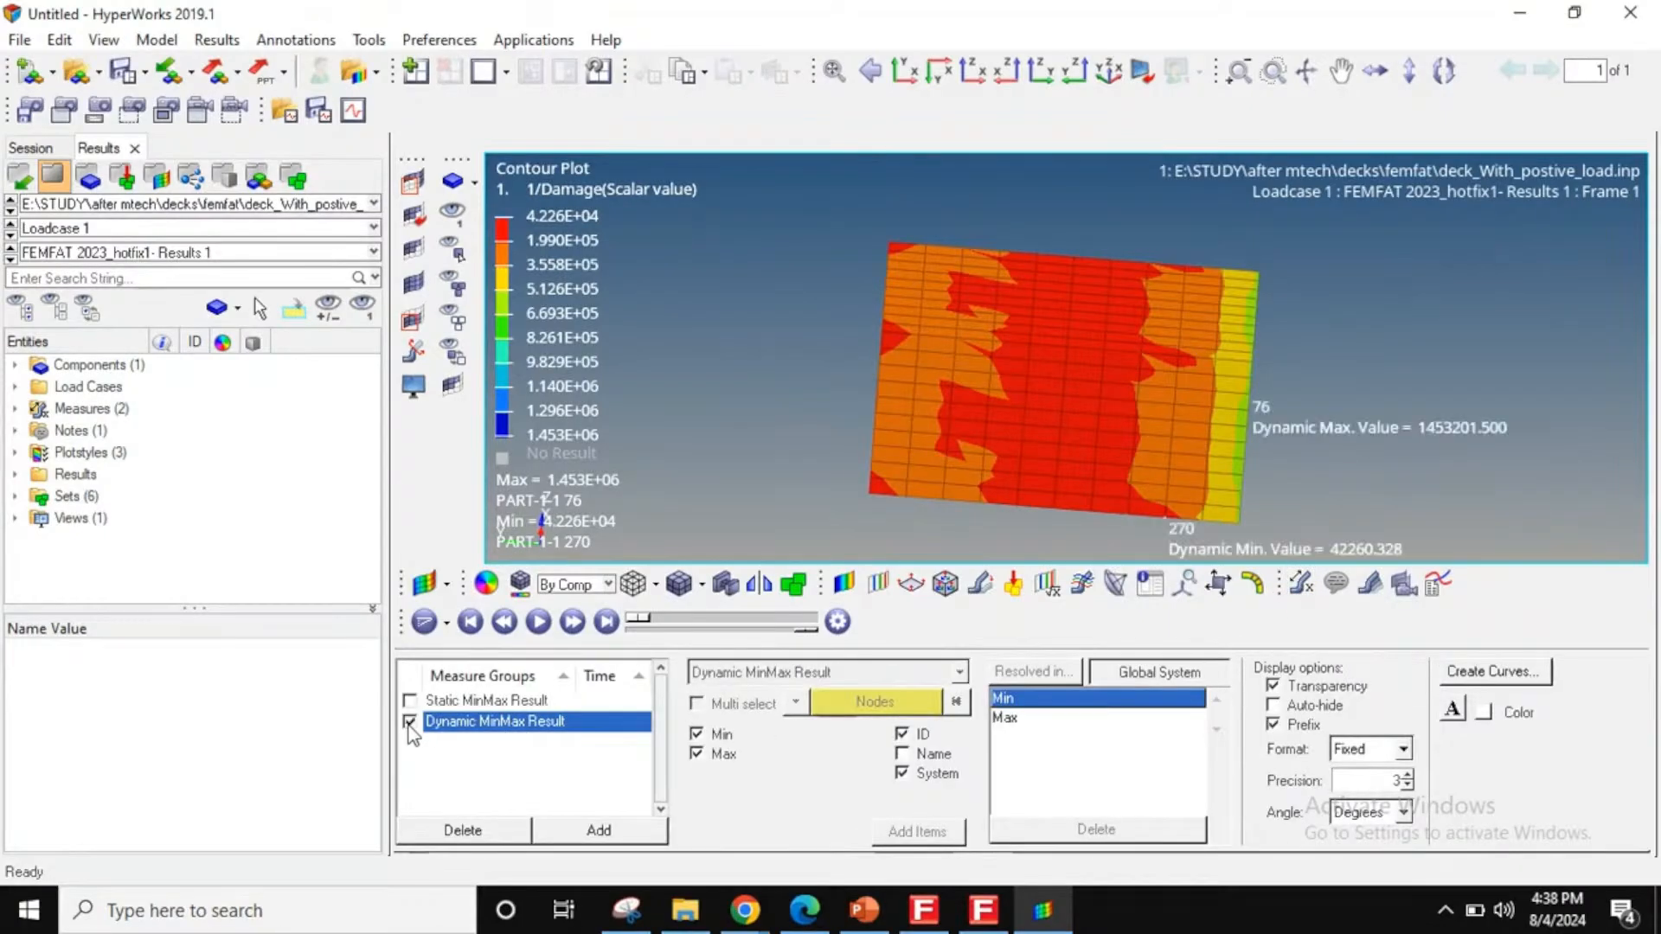
left_click_drag(1082, 460, 1093, 289, "ctrl")
scroll(1181, 330, "up", 4, "ctrl")
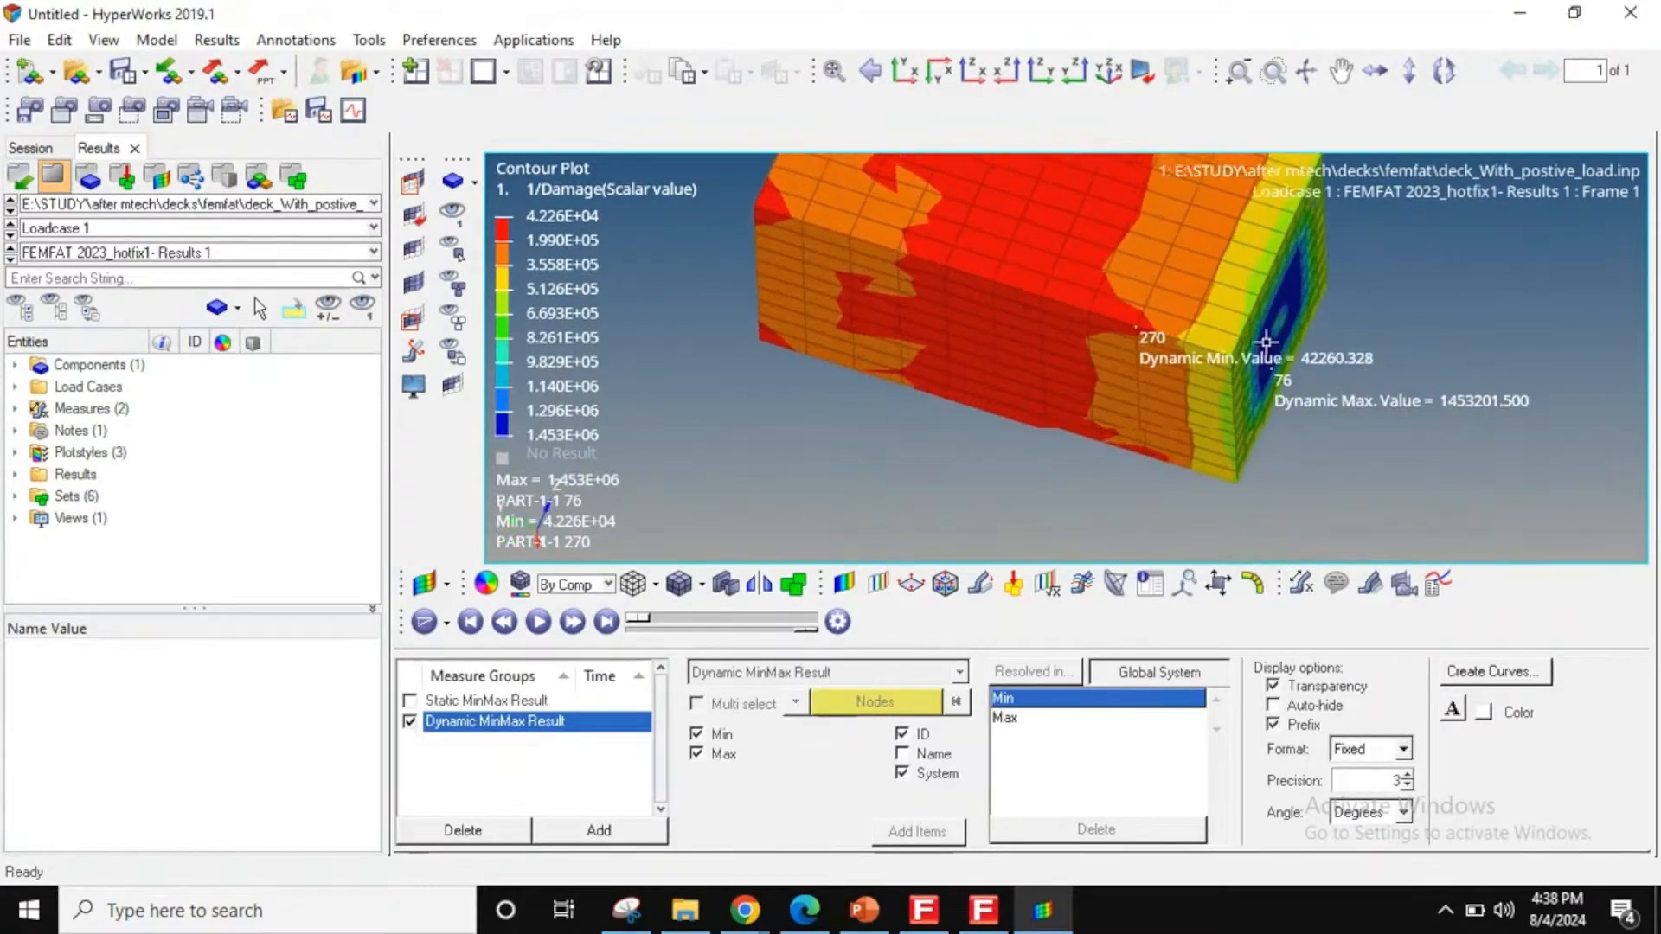
- Set the Dynamic MinMax labels to scientific format with a precision of 2
left_click(1405, 750)
left_click(1362, 777)
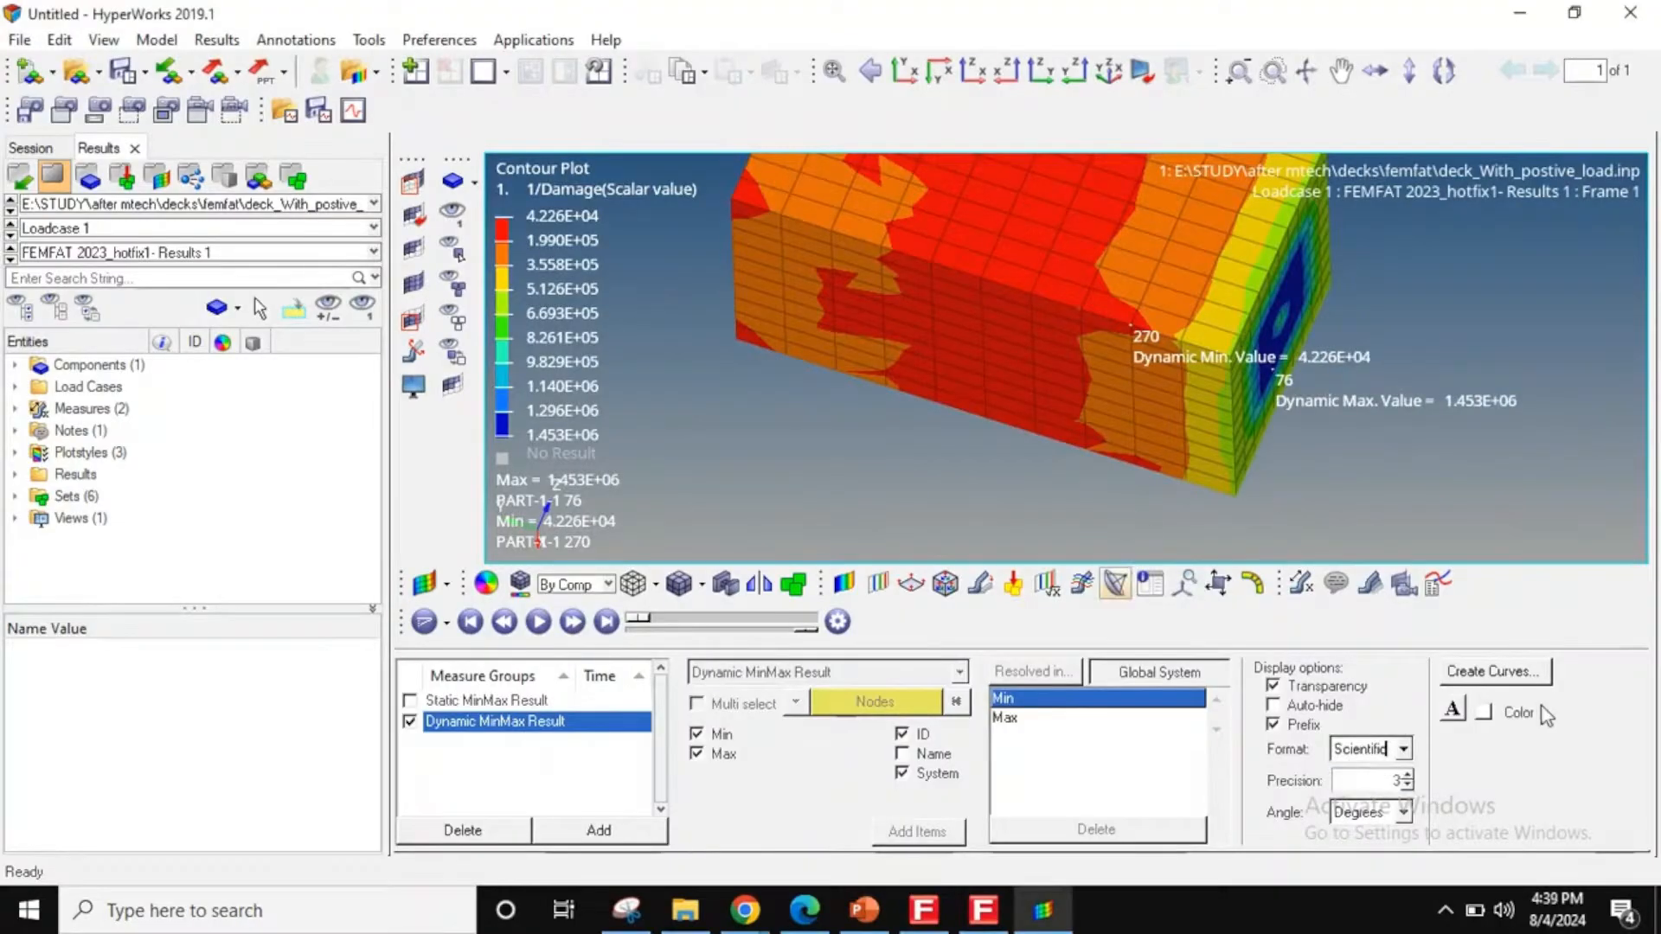
left_click(1406, 785)
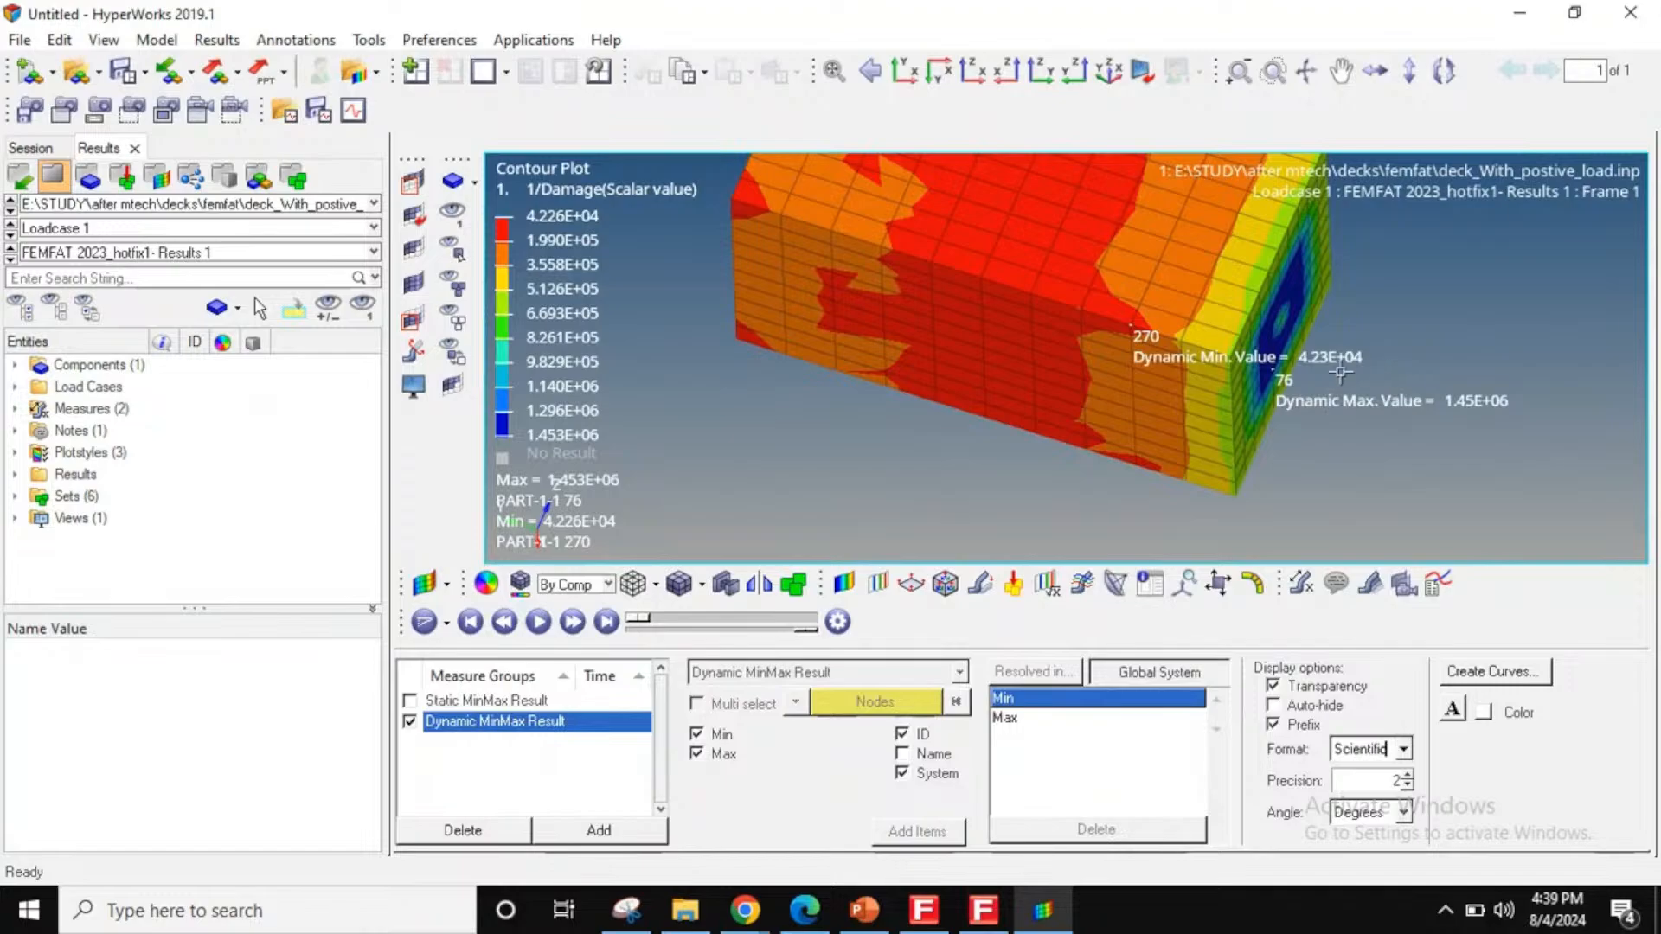
scroll(1141, 371, "down", 3)
scroll(1141, 371, "down", 3)
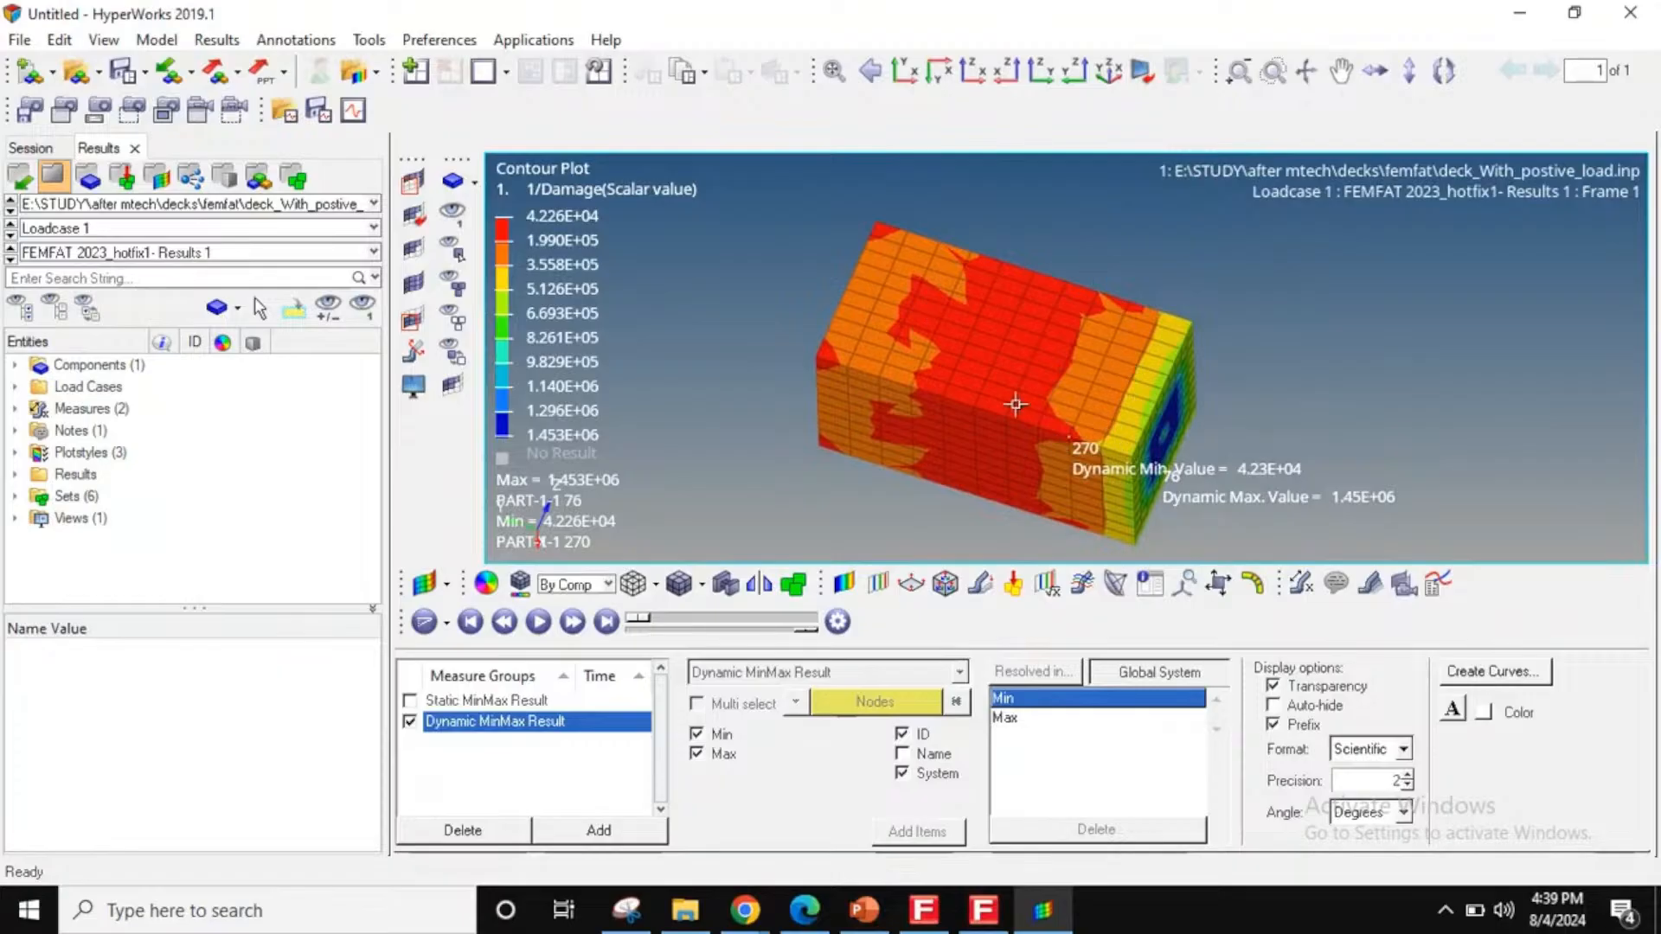
- Switch to FEMFAT, review the +P to -P load sketch in PowerPoint, and return to FEMFAT's stress data
left_click(999, 913)
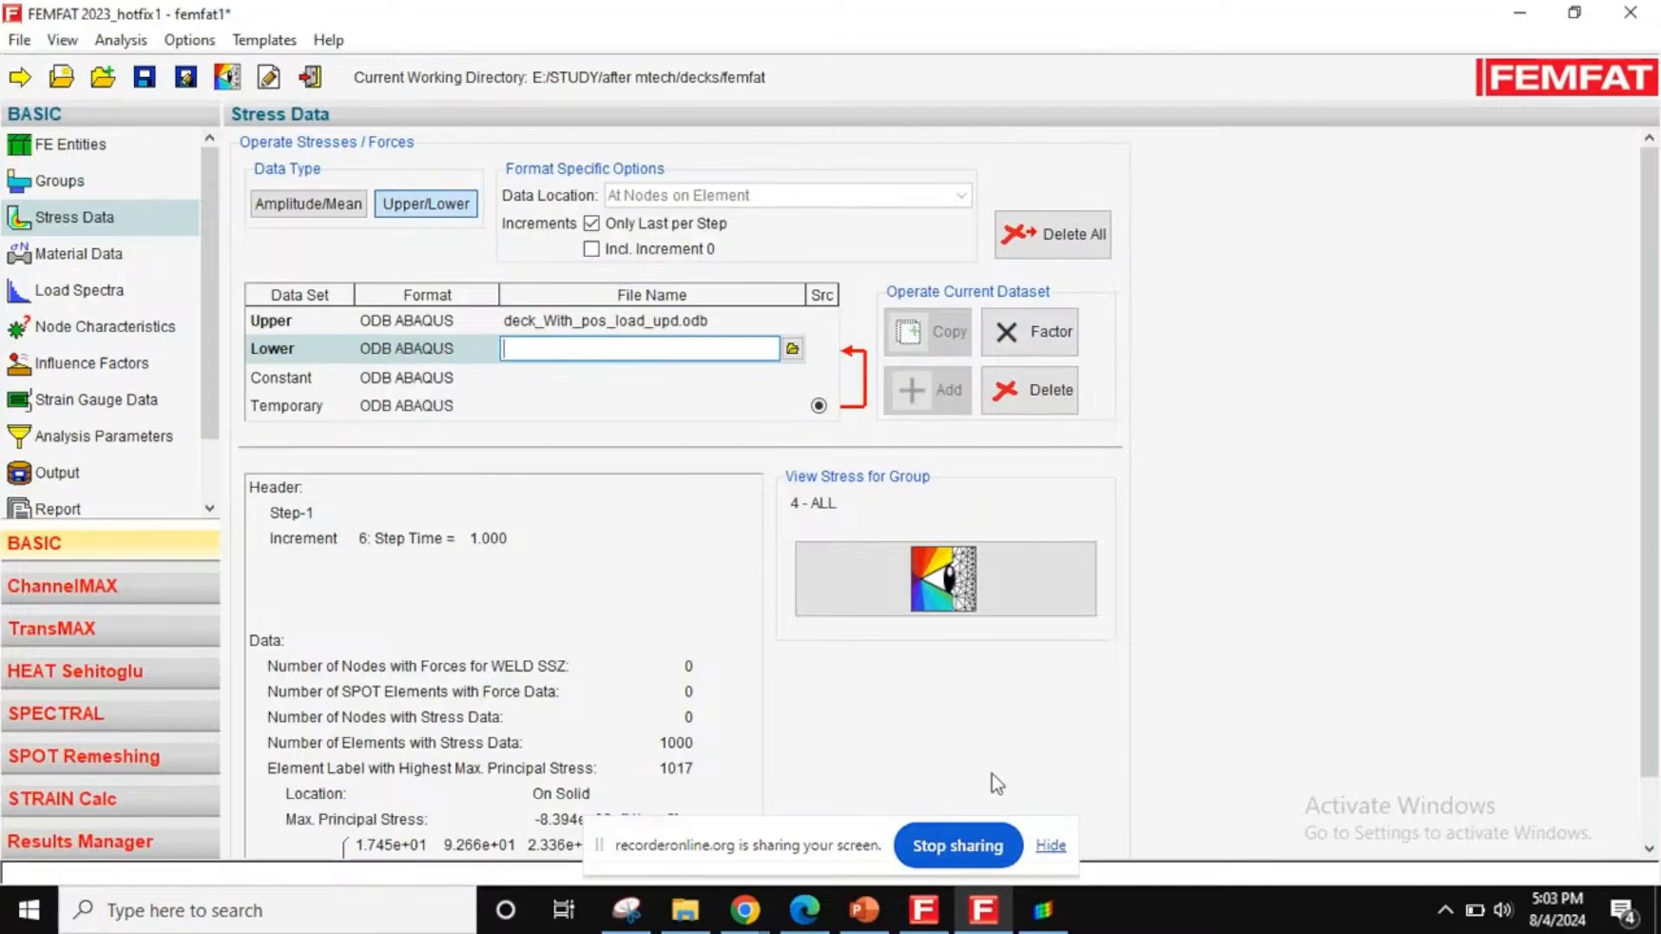
left_click(864, 910)
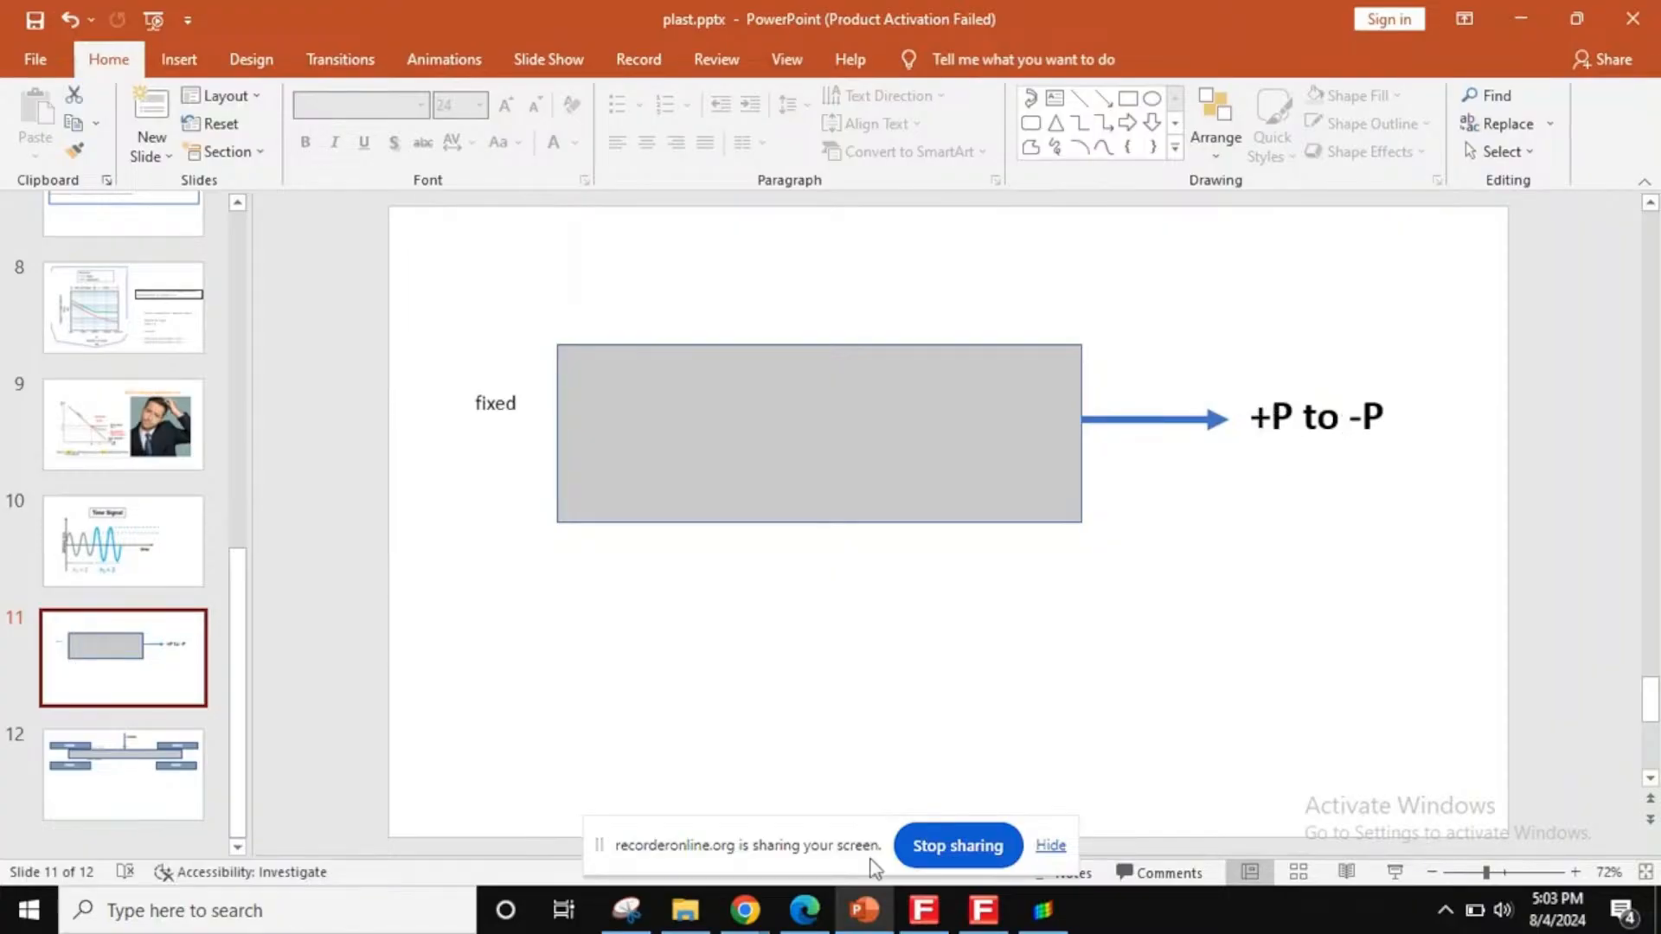
left_click(983, 910)
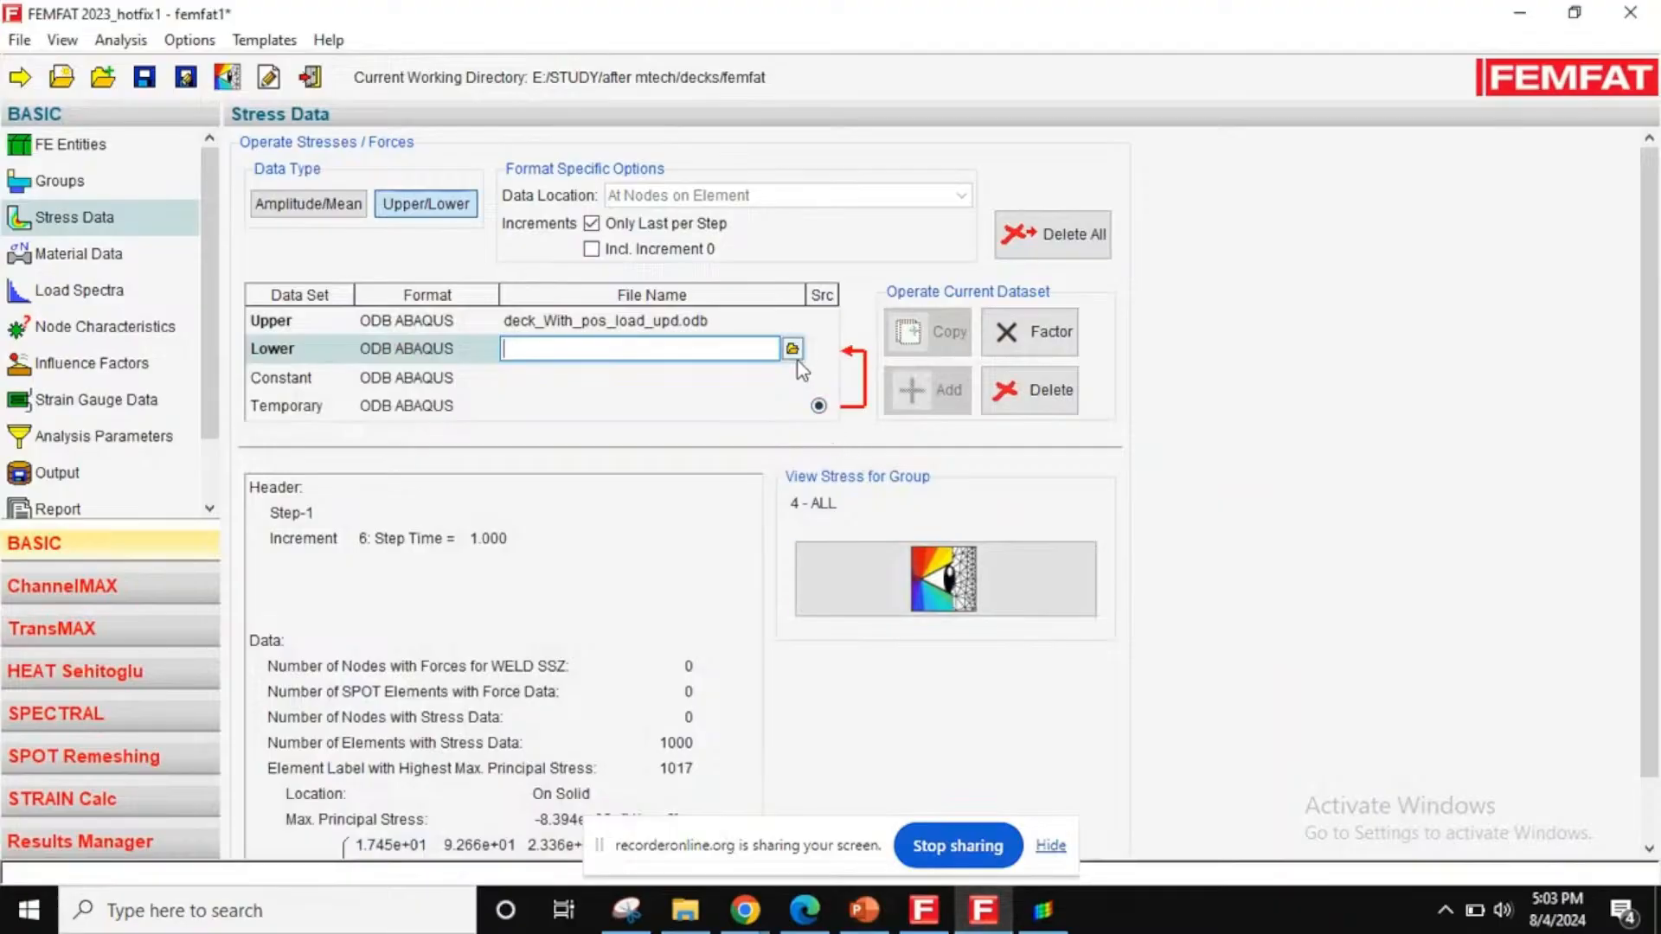
- Choose deck_With_pos_load_upd.odb again as the file for the Upper stress data set
left_click(791, 322)
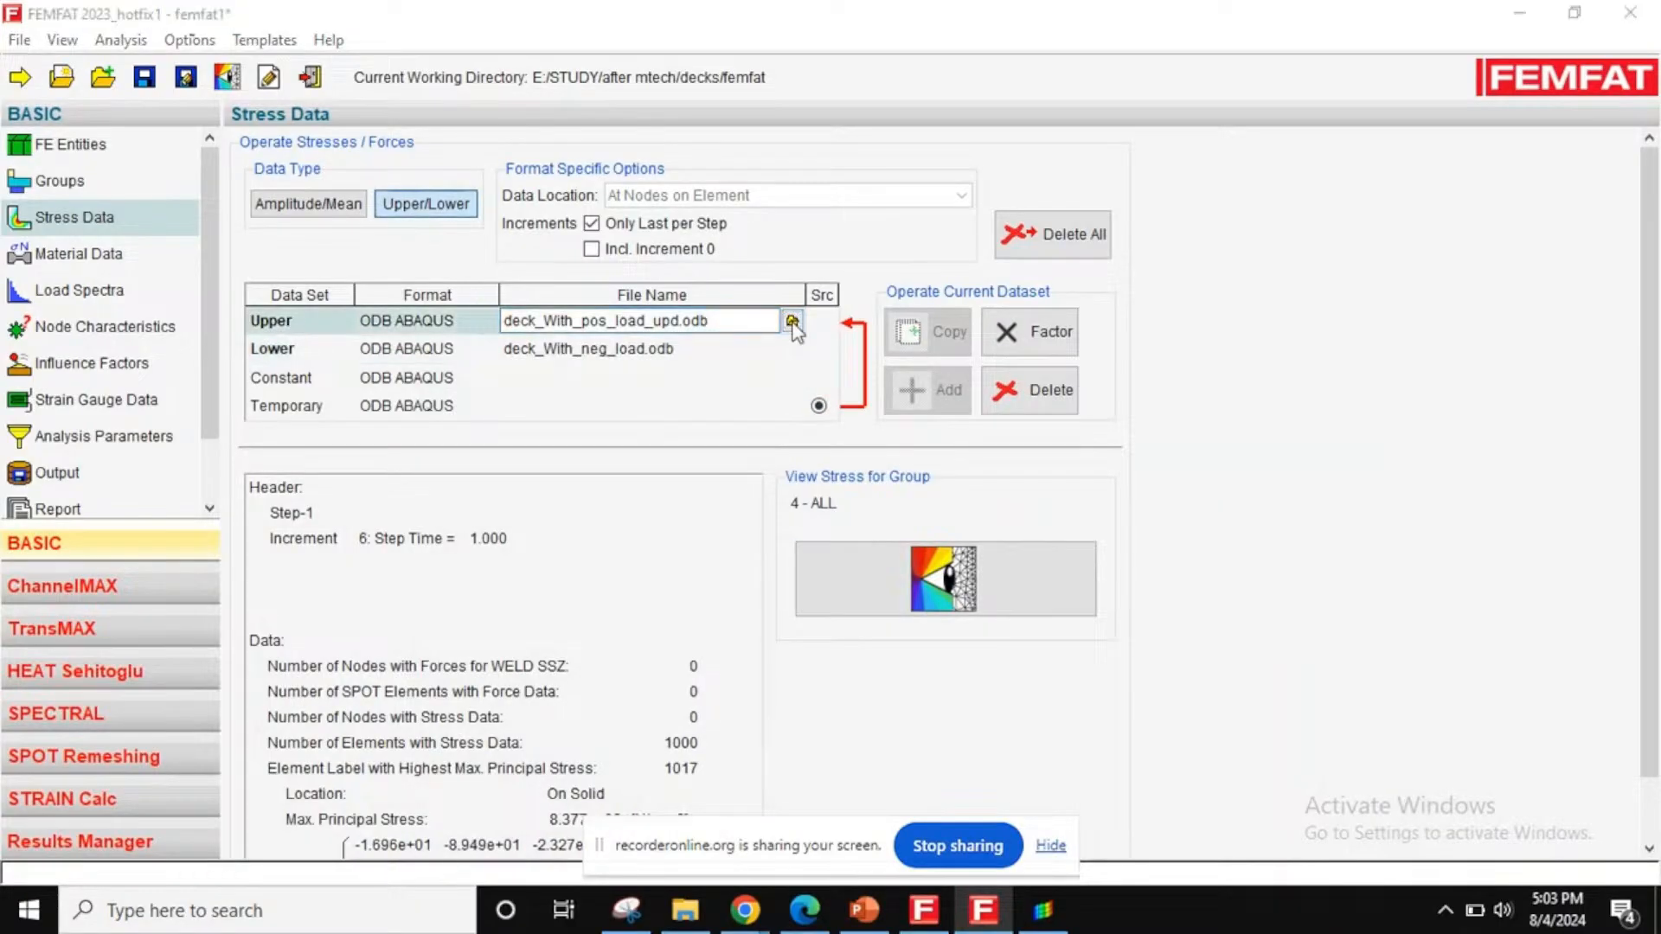
left_click(792, 322)
double_click(356, 173)
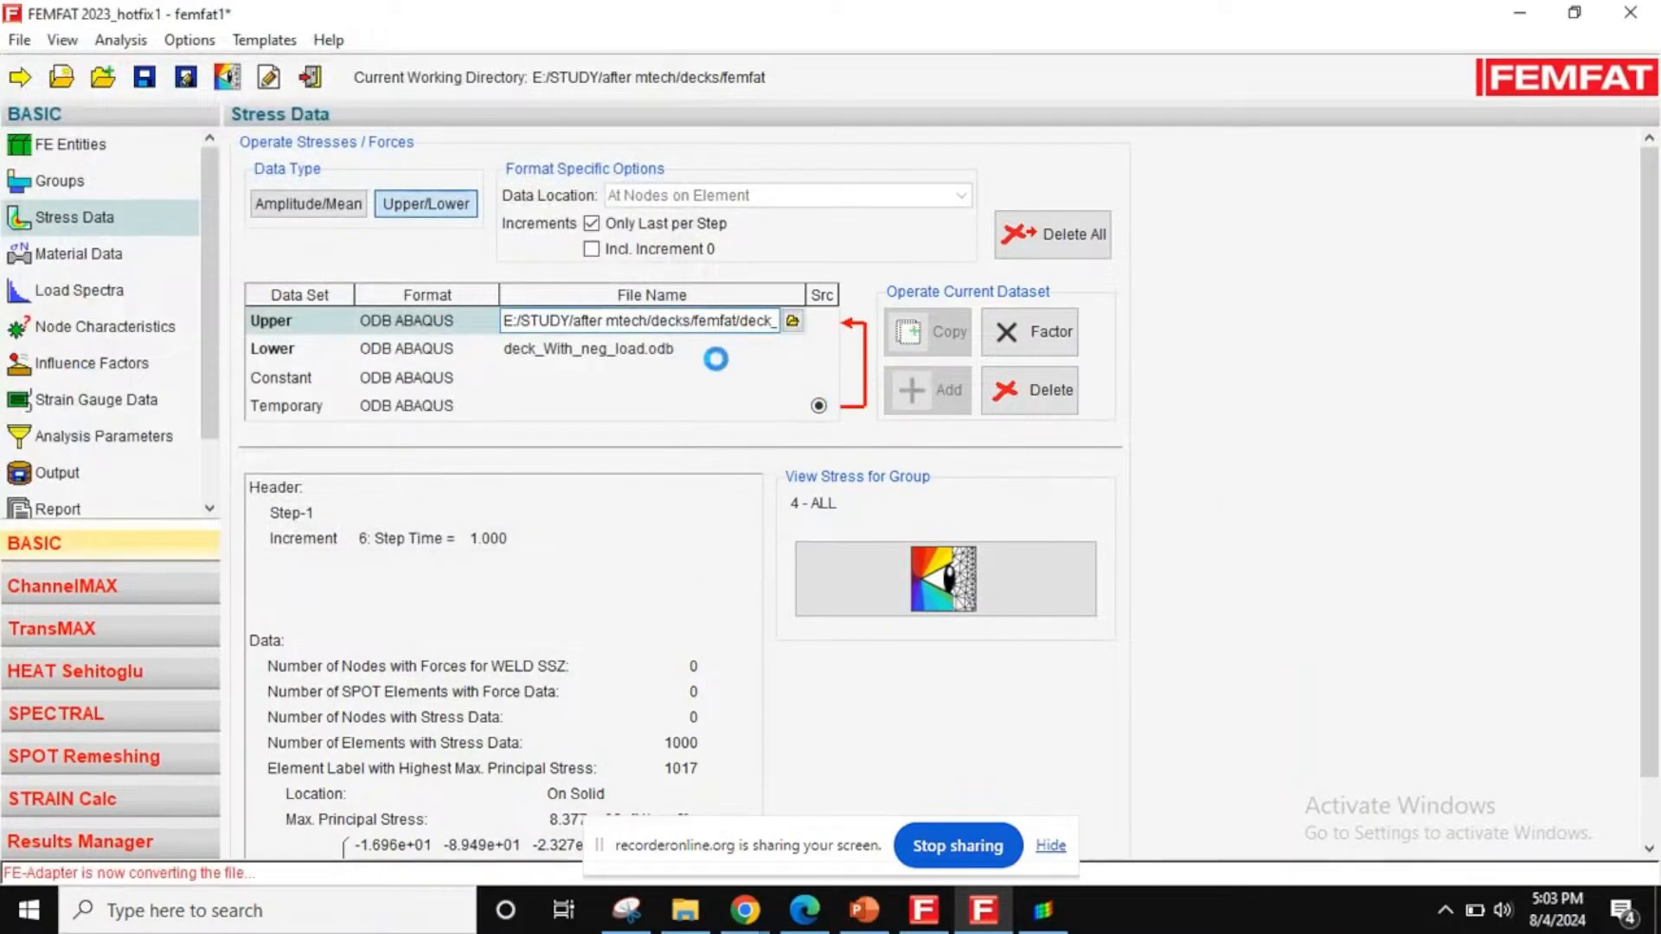
- Try to clear the file name of the Lower stress data set
left_click(716, 349)
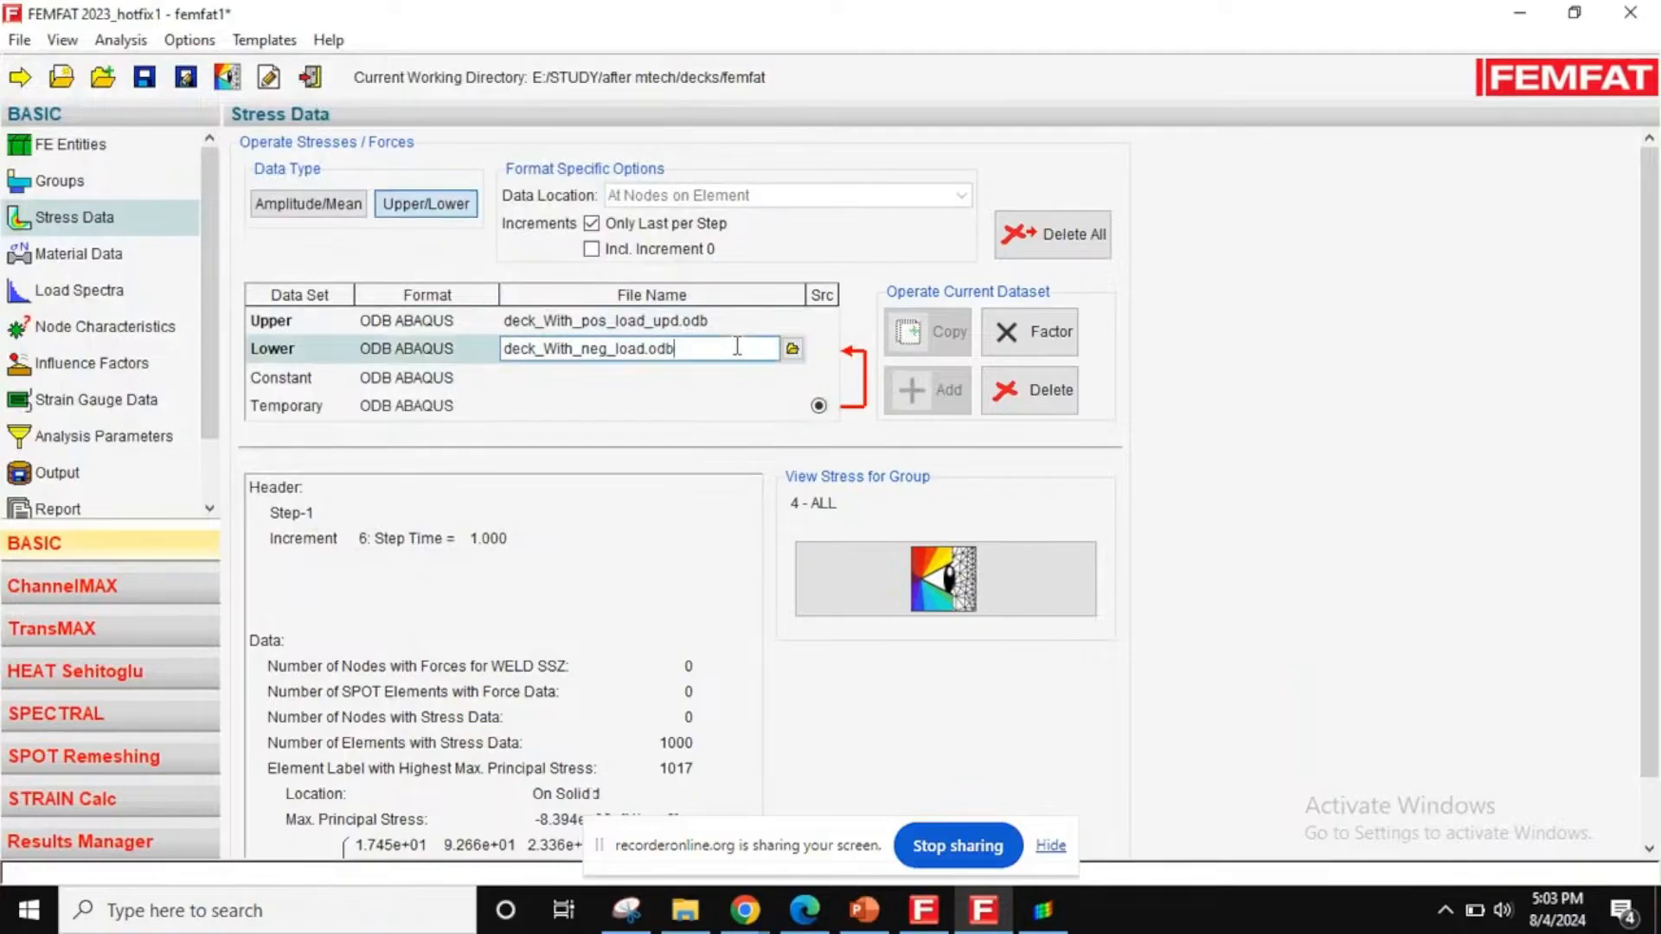
left_click_drag(737, 346, 465, 346)
key("BackSpace")
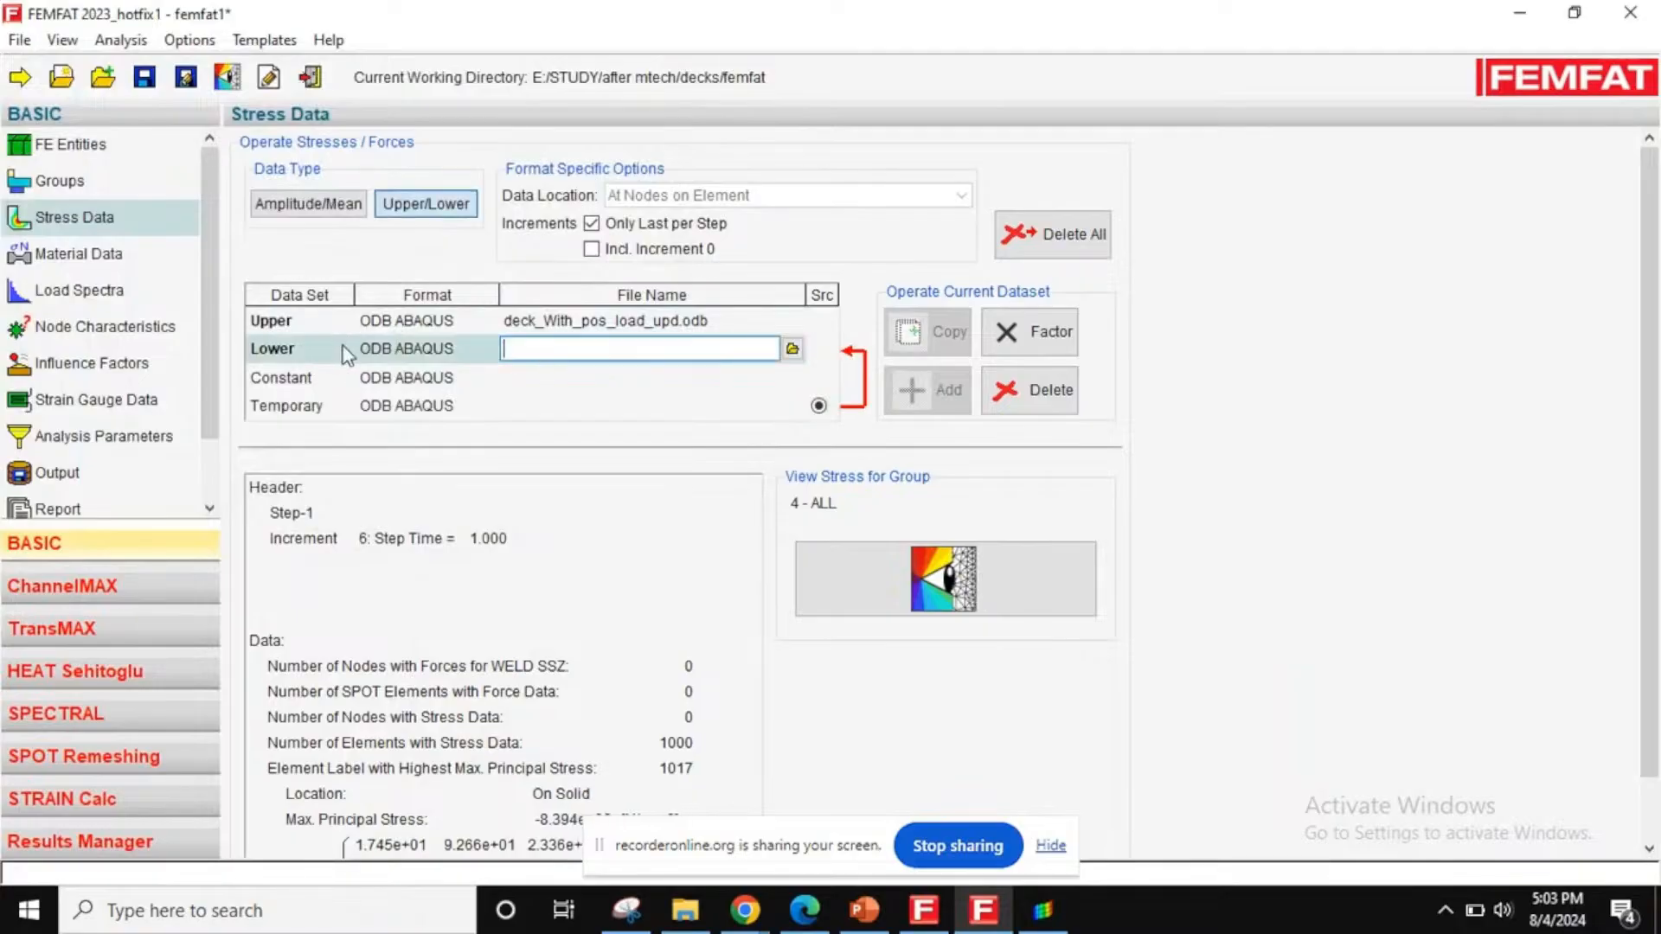
- Examine the Upper data set's stress summary, then switch to PowerPoint to review the +P to -P load sketch
left_click(305, 320)
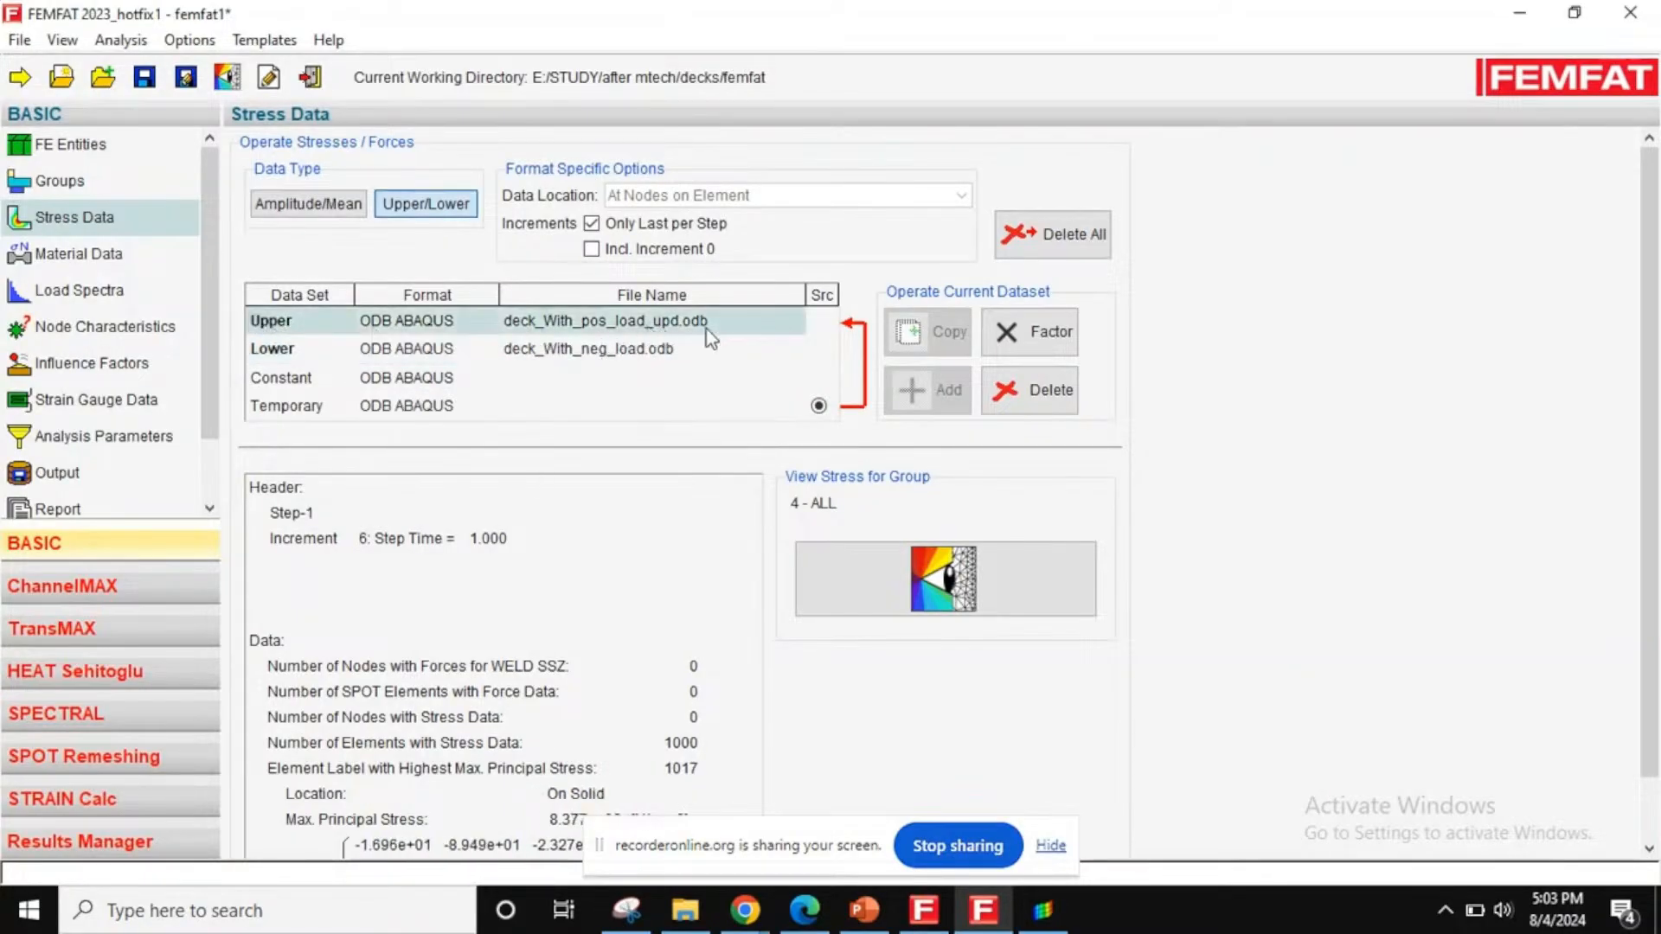
scroll(1517, 583, "down", 1)
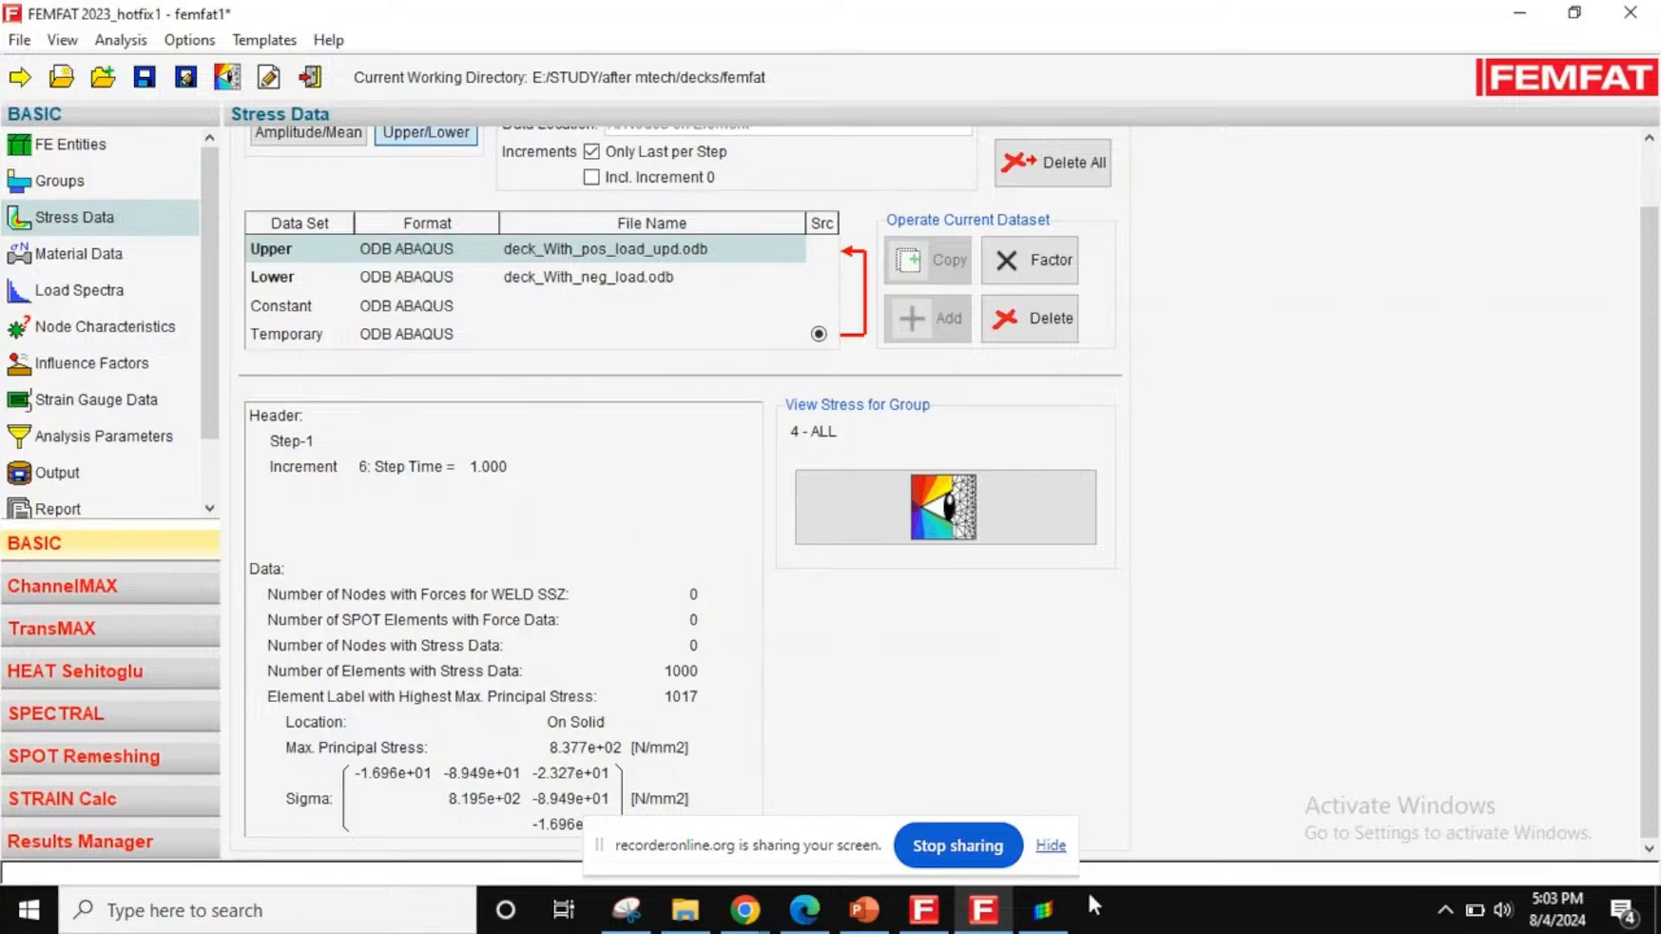
left_click(882, 907)
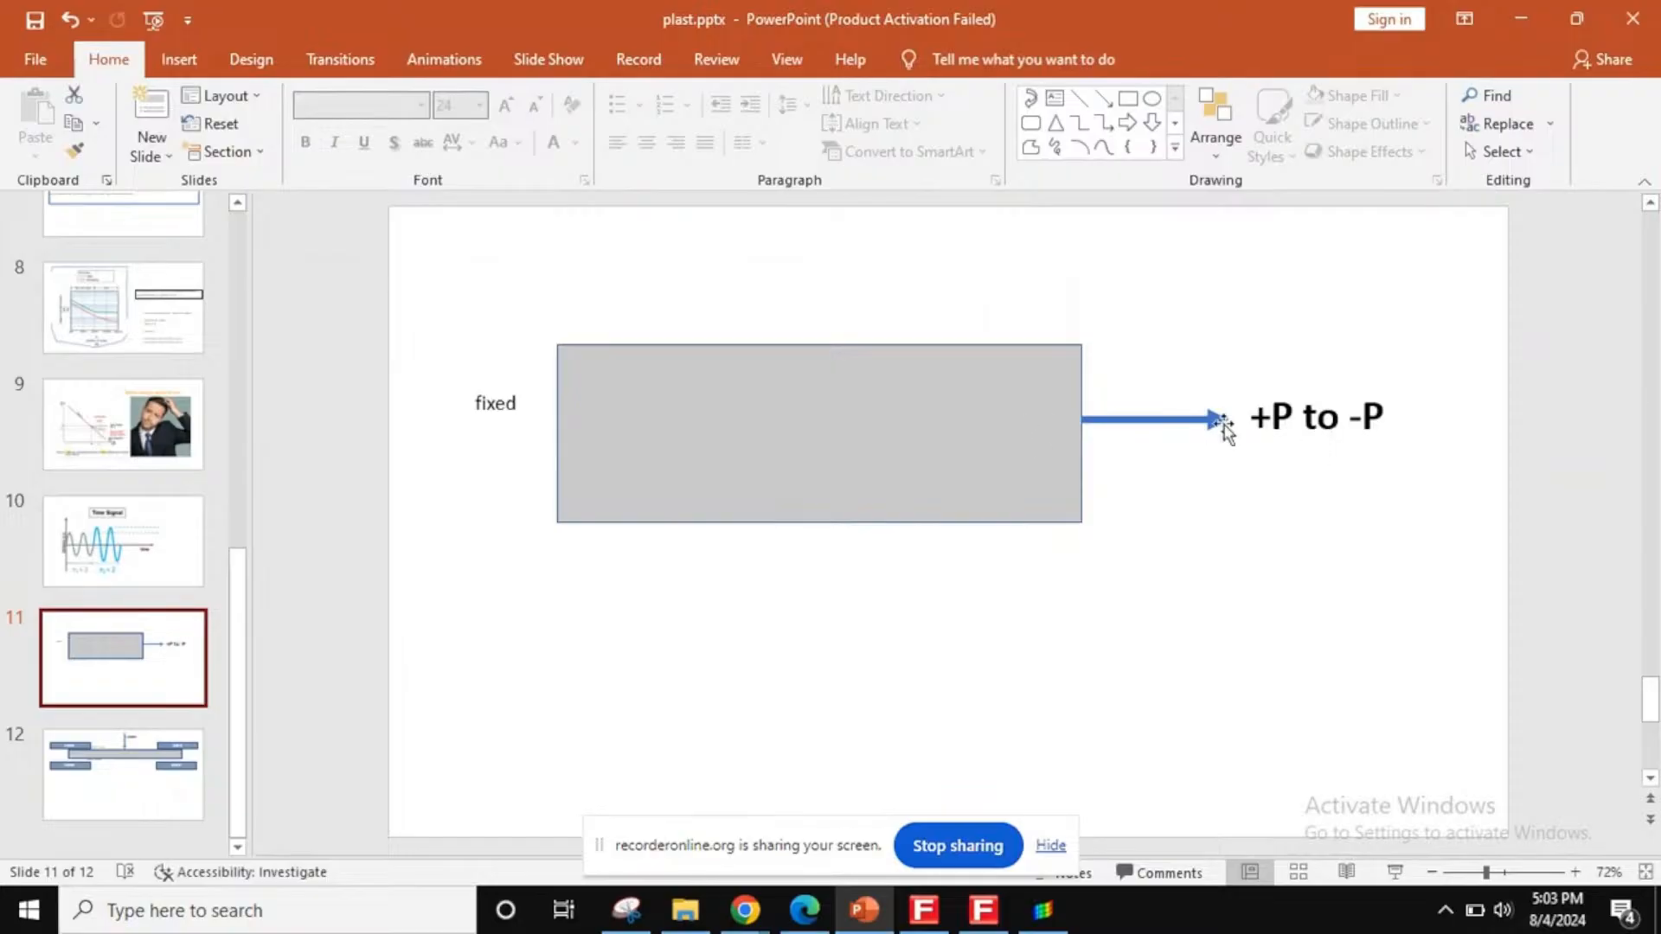
- Switch to FEMFAT and load deck_With_pos_load_upd.odb as the Lower stress dataset
left_click(865, 910)
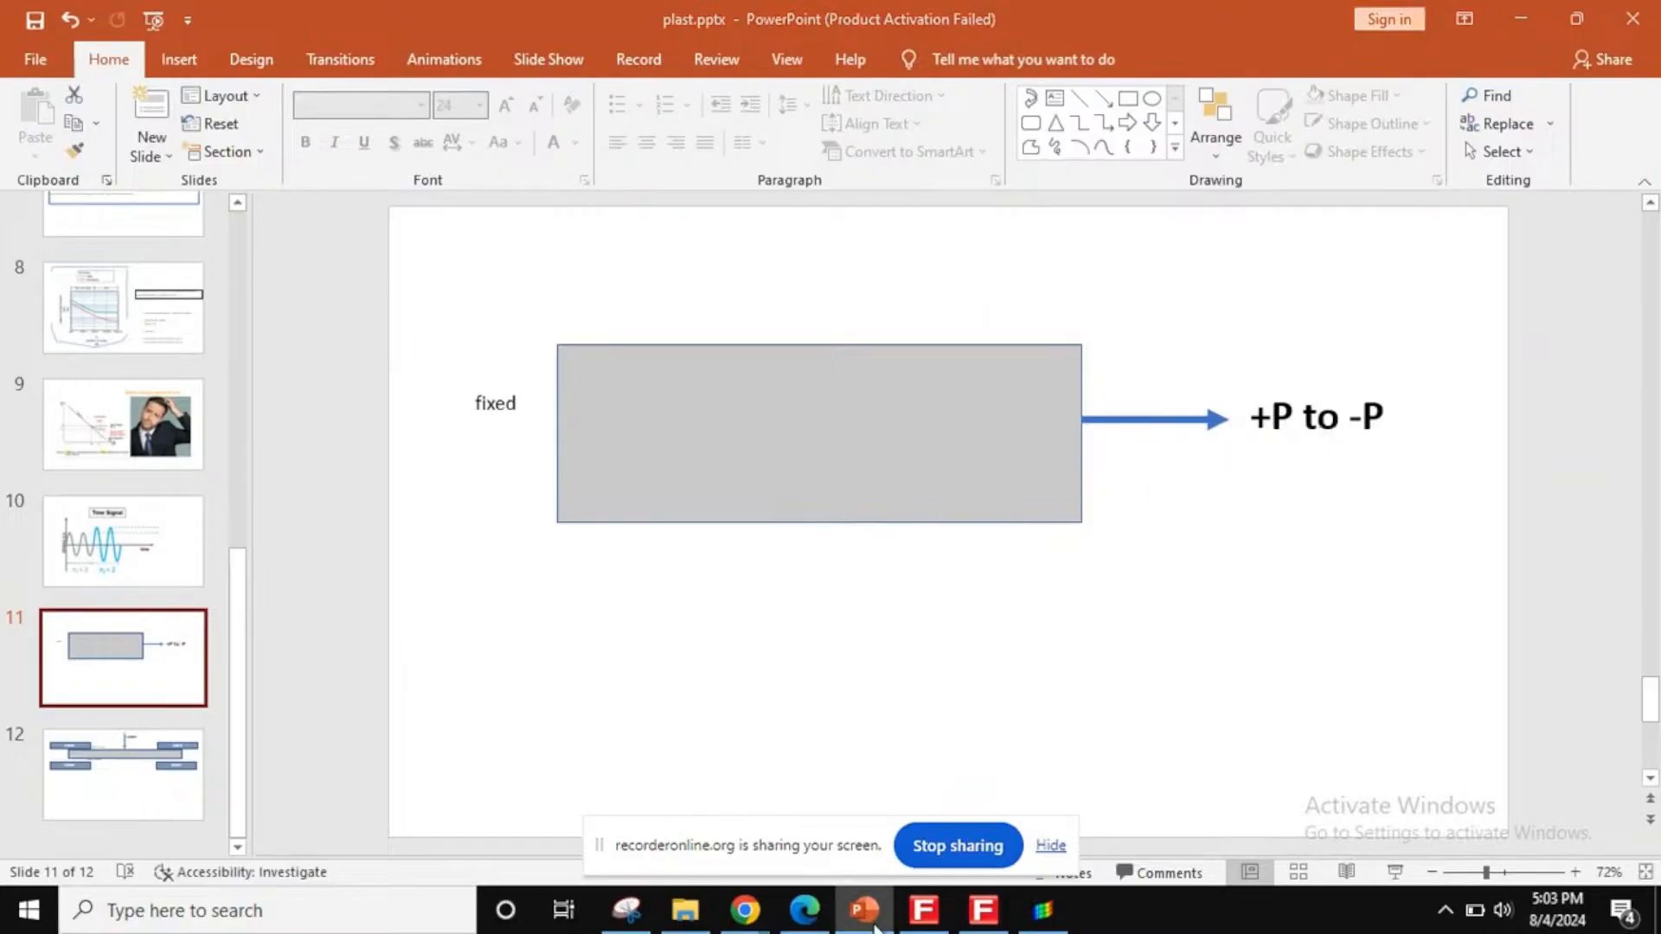
left_click(694, 279)
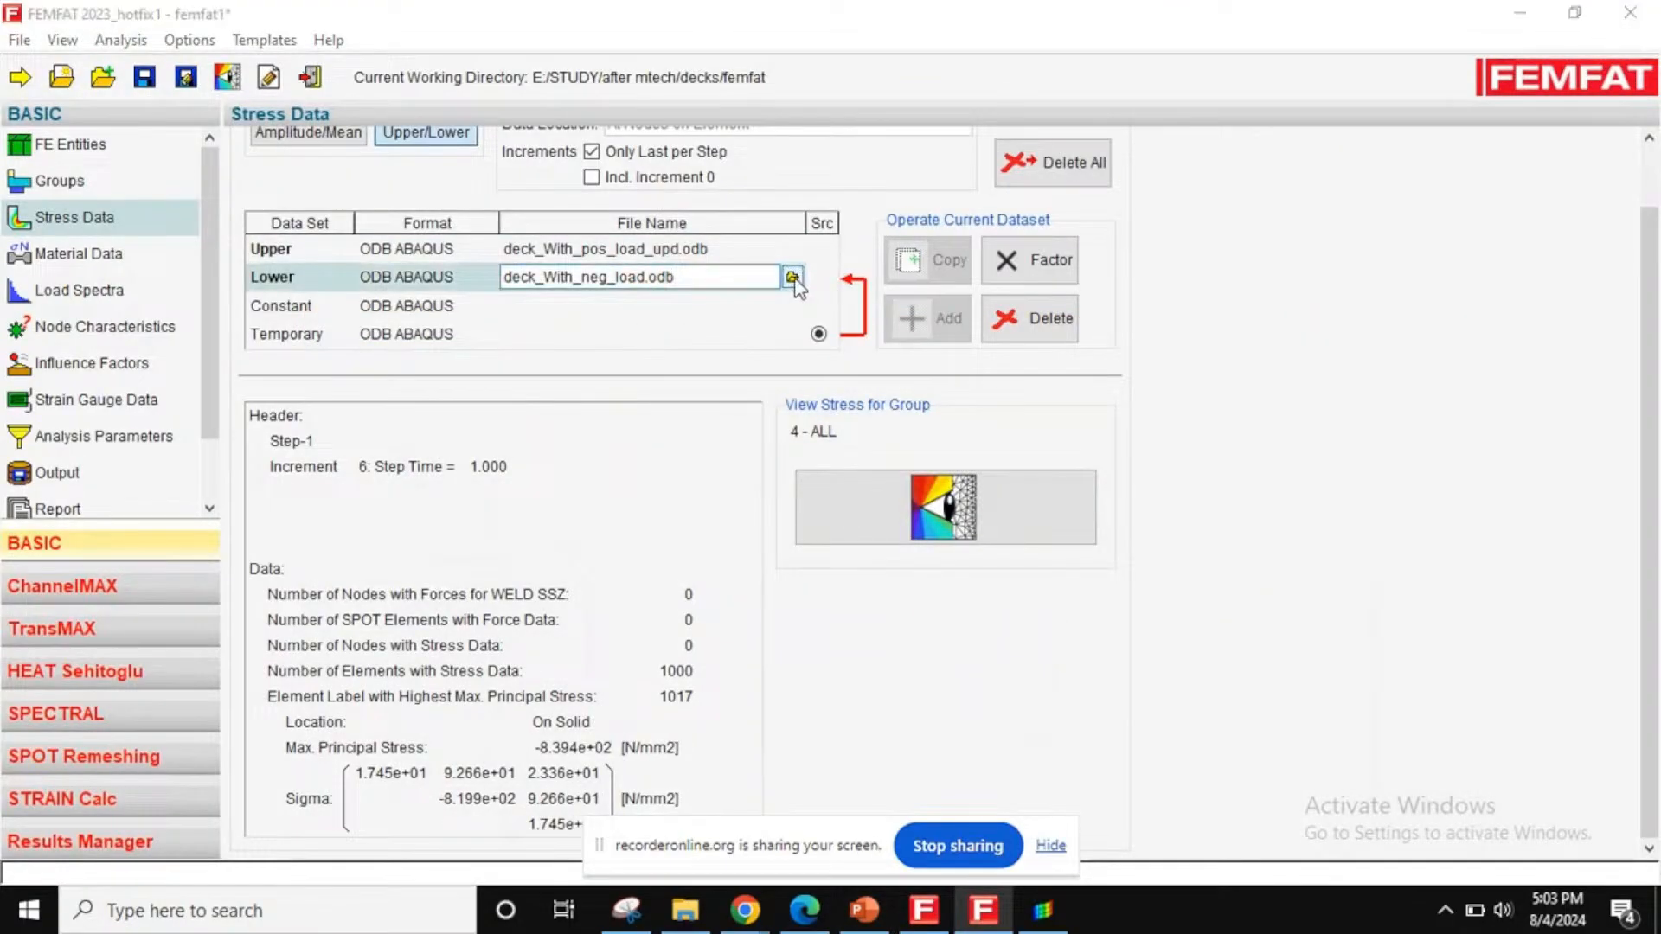
left_click(790, 276)
left_click(276, 175)
double_click(277, 177)
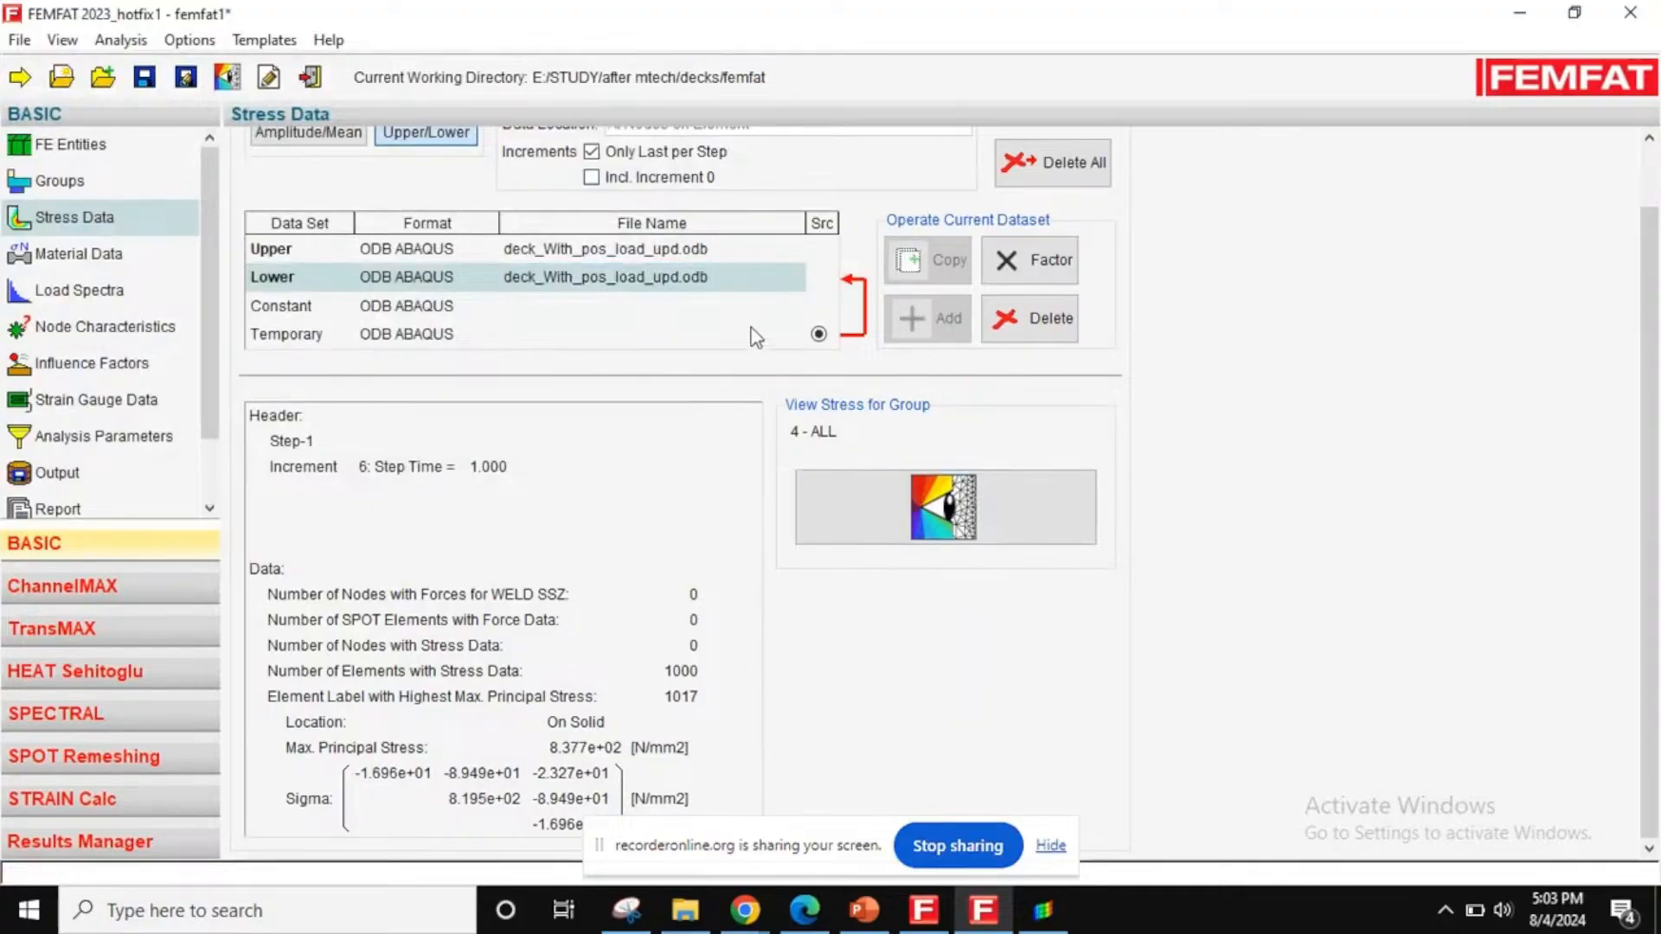
- Multiply the Lower stress dataset by a factor of -1
left_click(1030, 260)
double_click(893, 479)
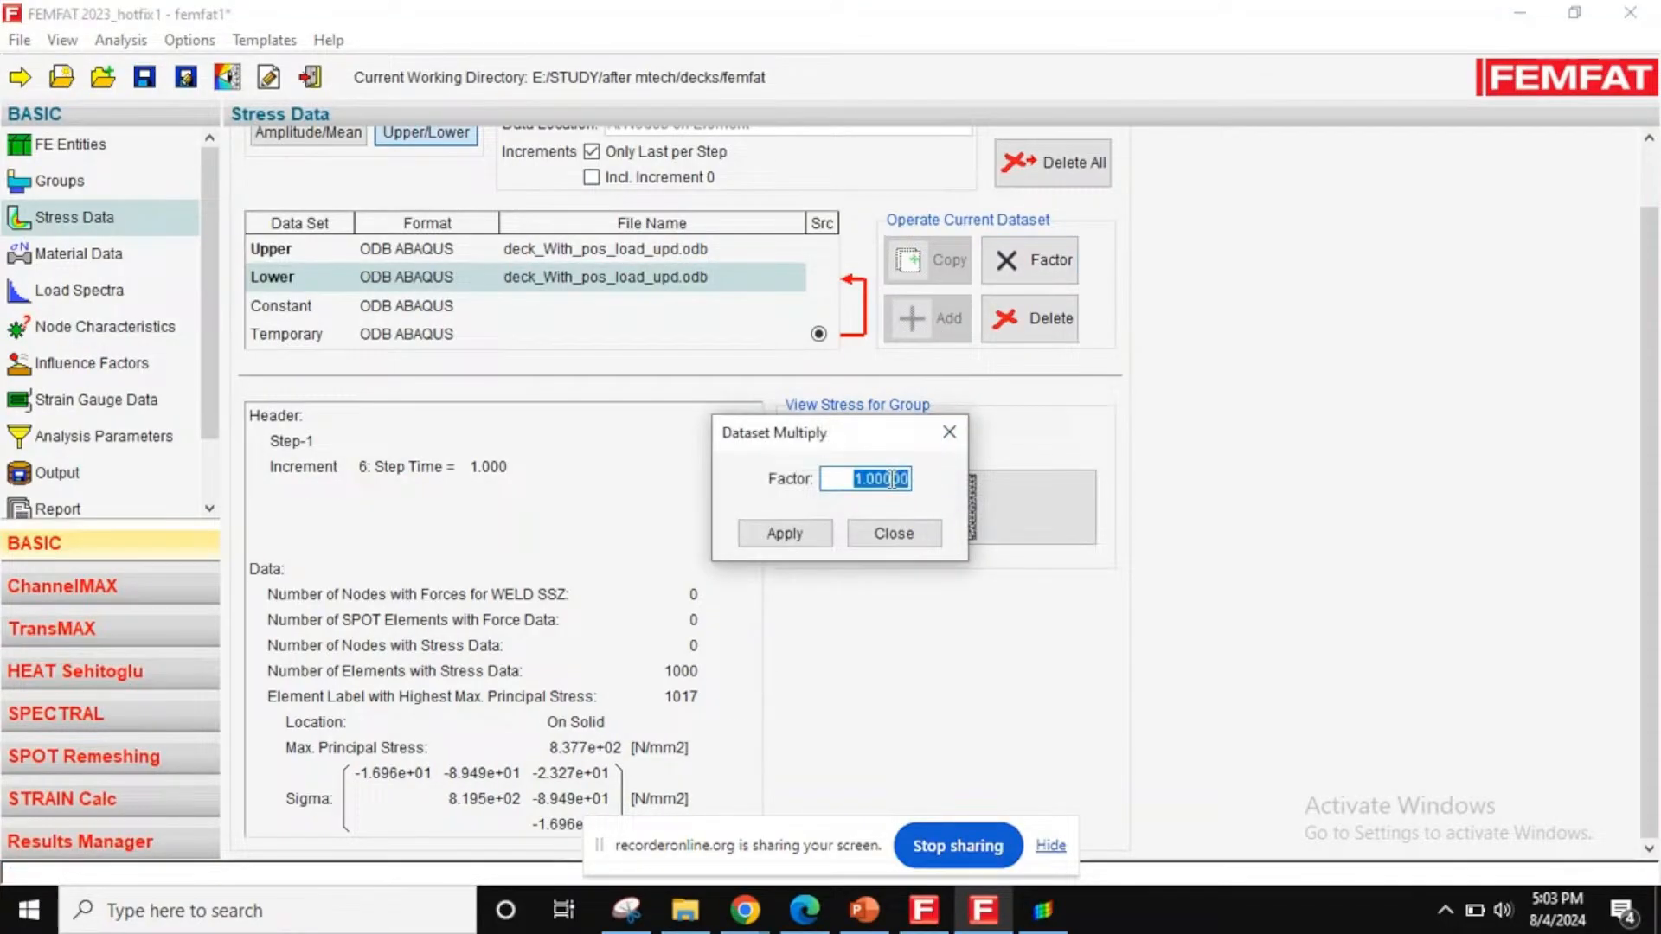
key("BackSpace")
left_click(782, 536)
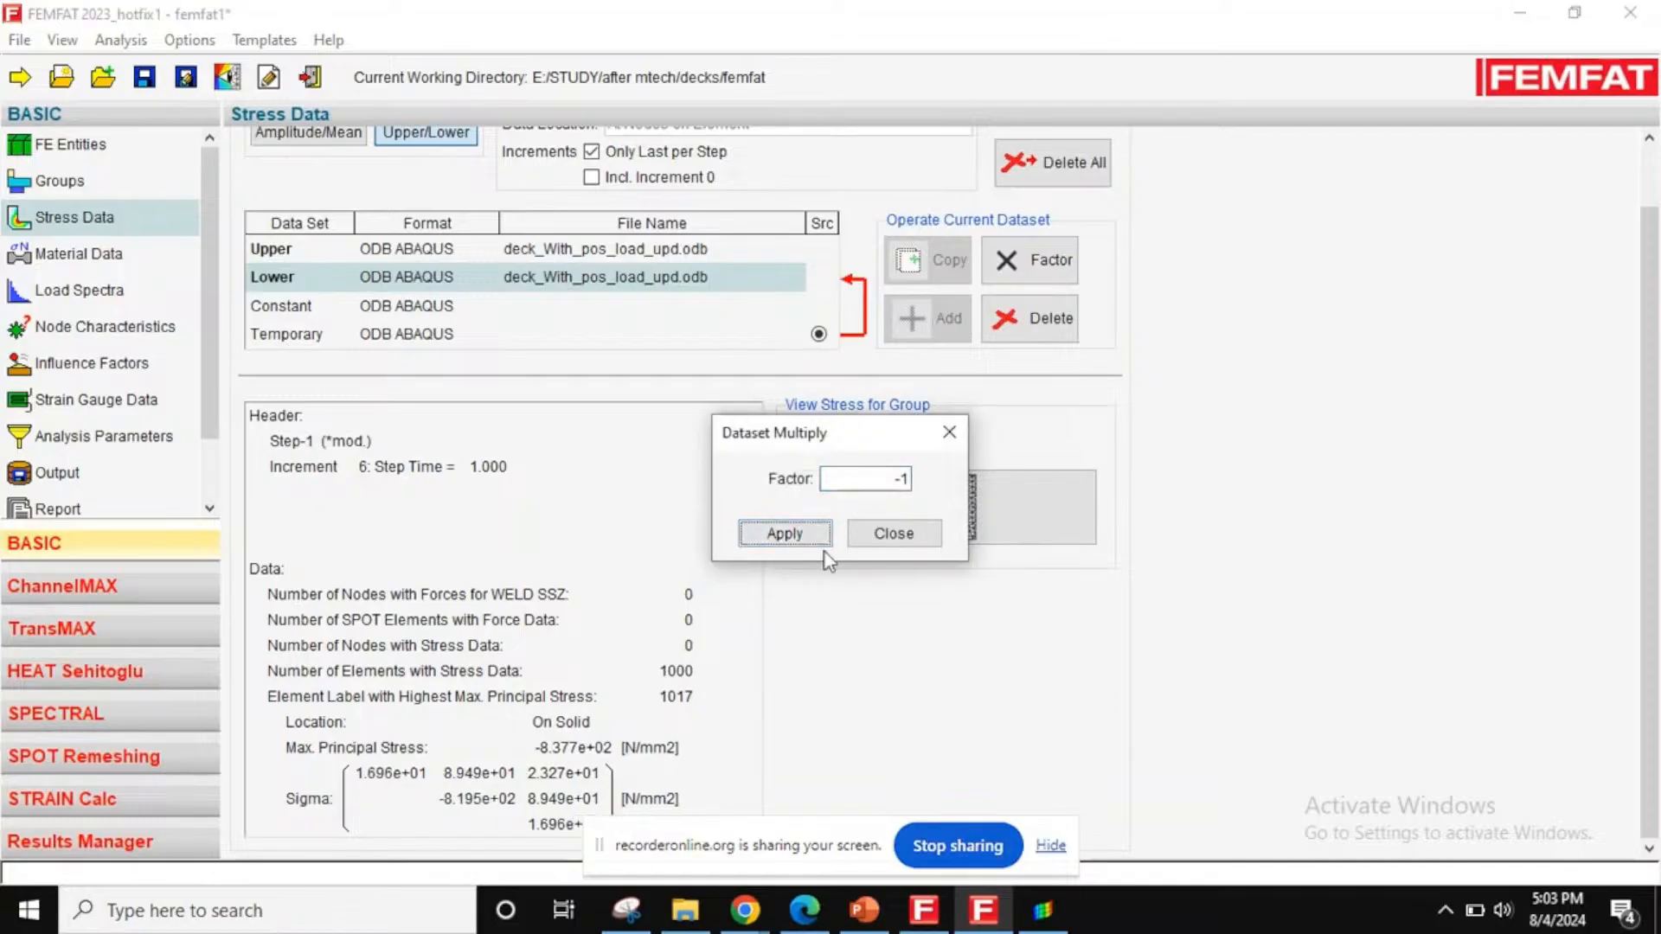
left_click(886, 538)
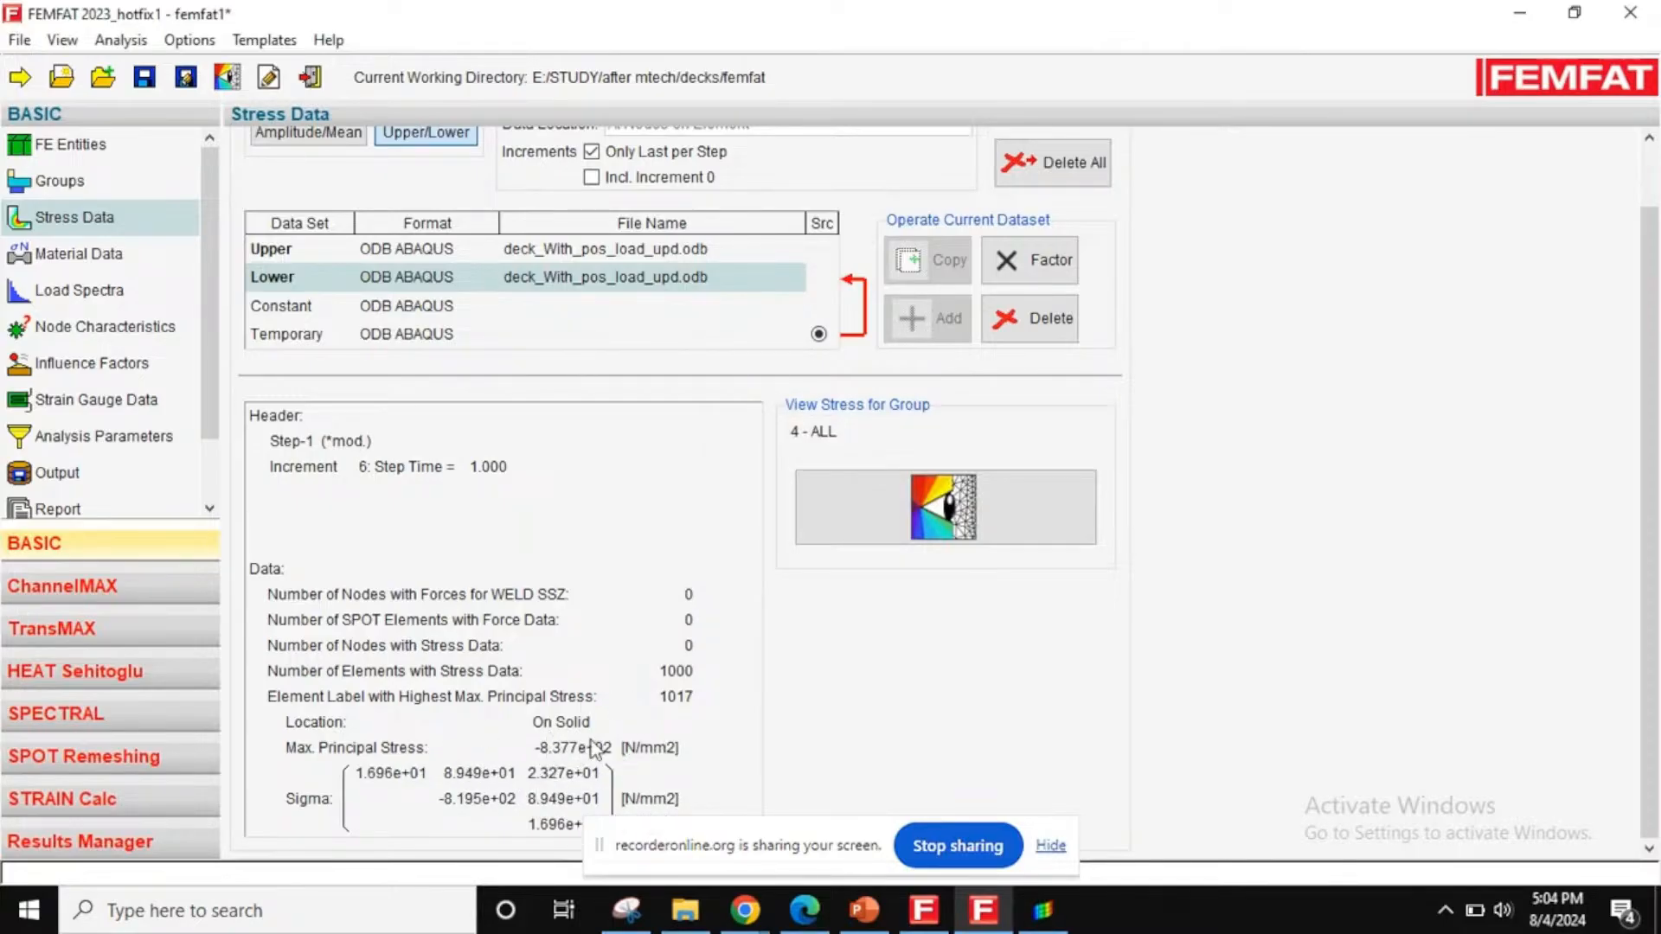
- Switch to PowerPoint, change the load label beside the arrow to "+P to -0.5P", and return to FEMFAT
left_click(864, 910)
left_click(1370, 425)
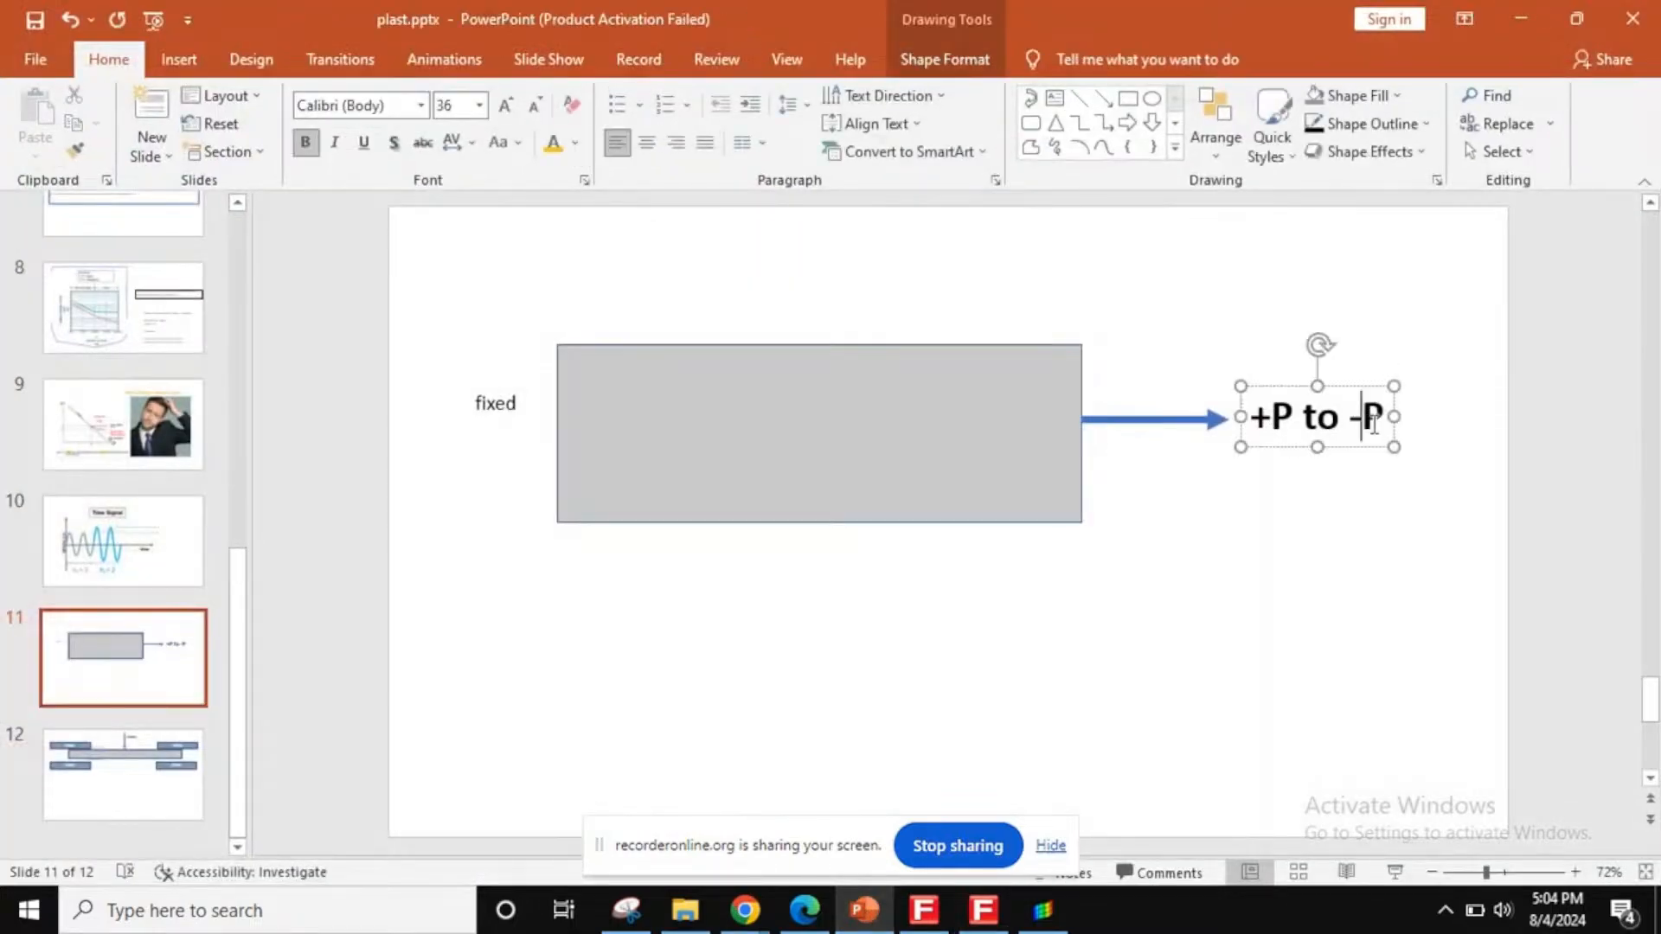
type("0.5")
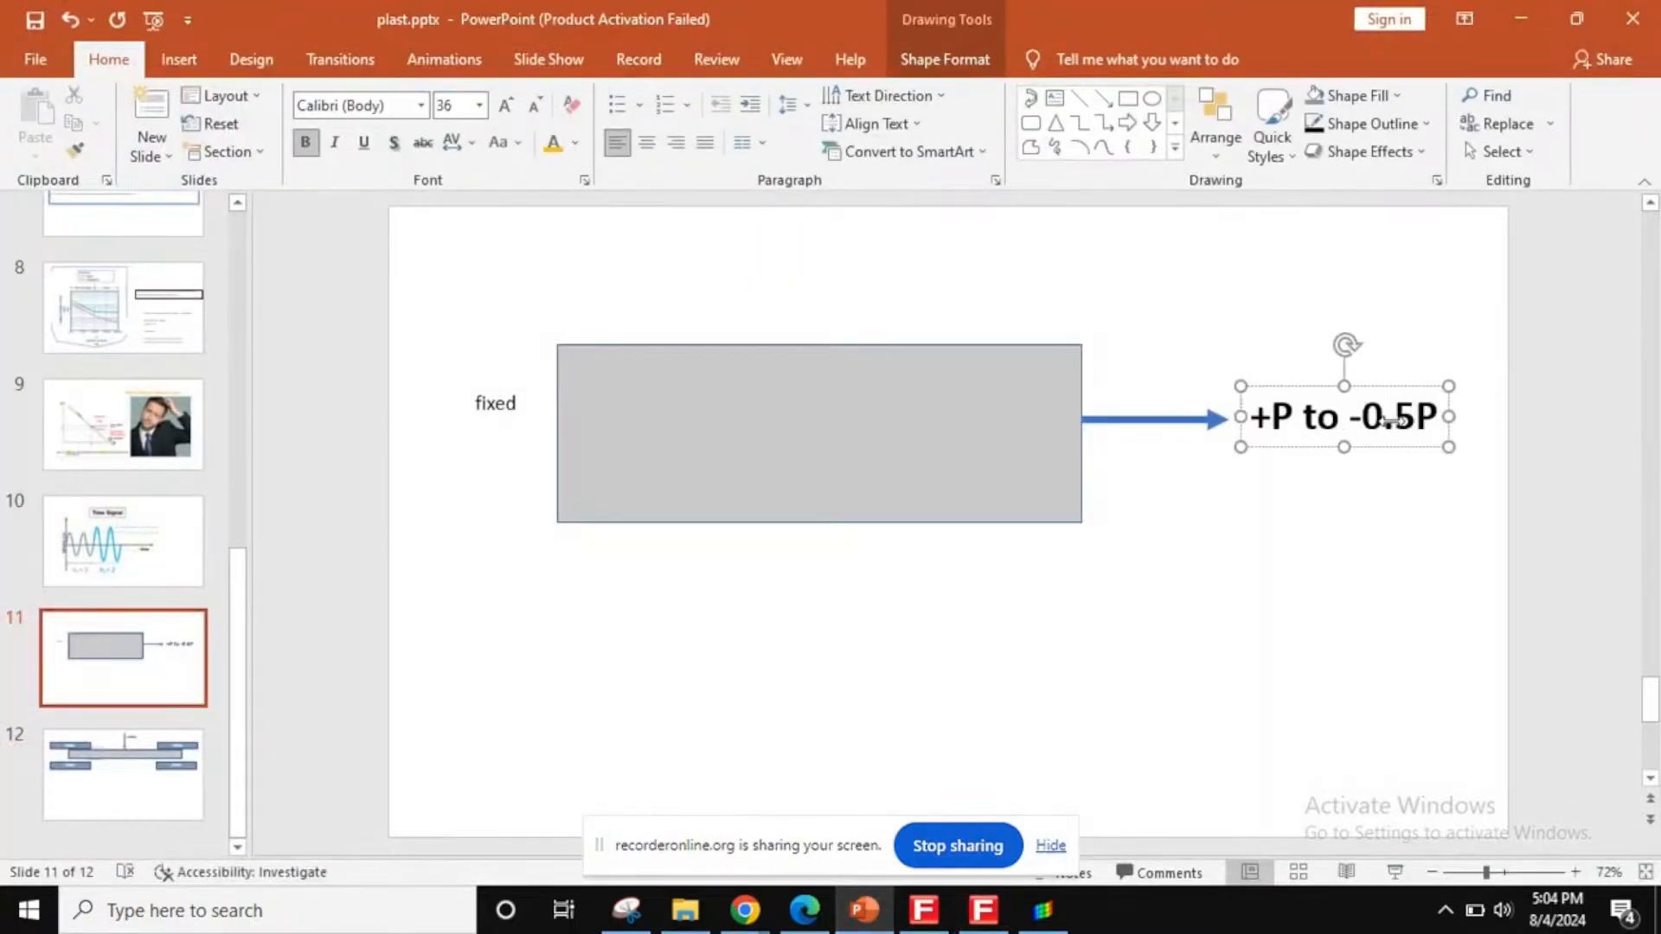
left_click(984, 910)
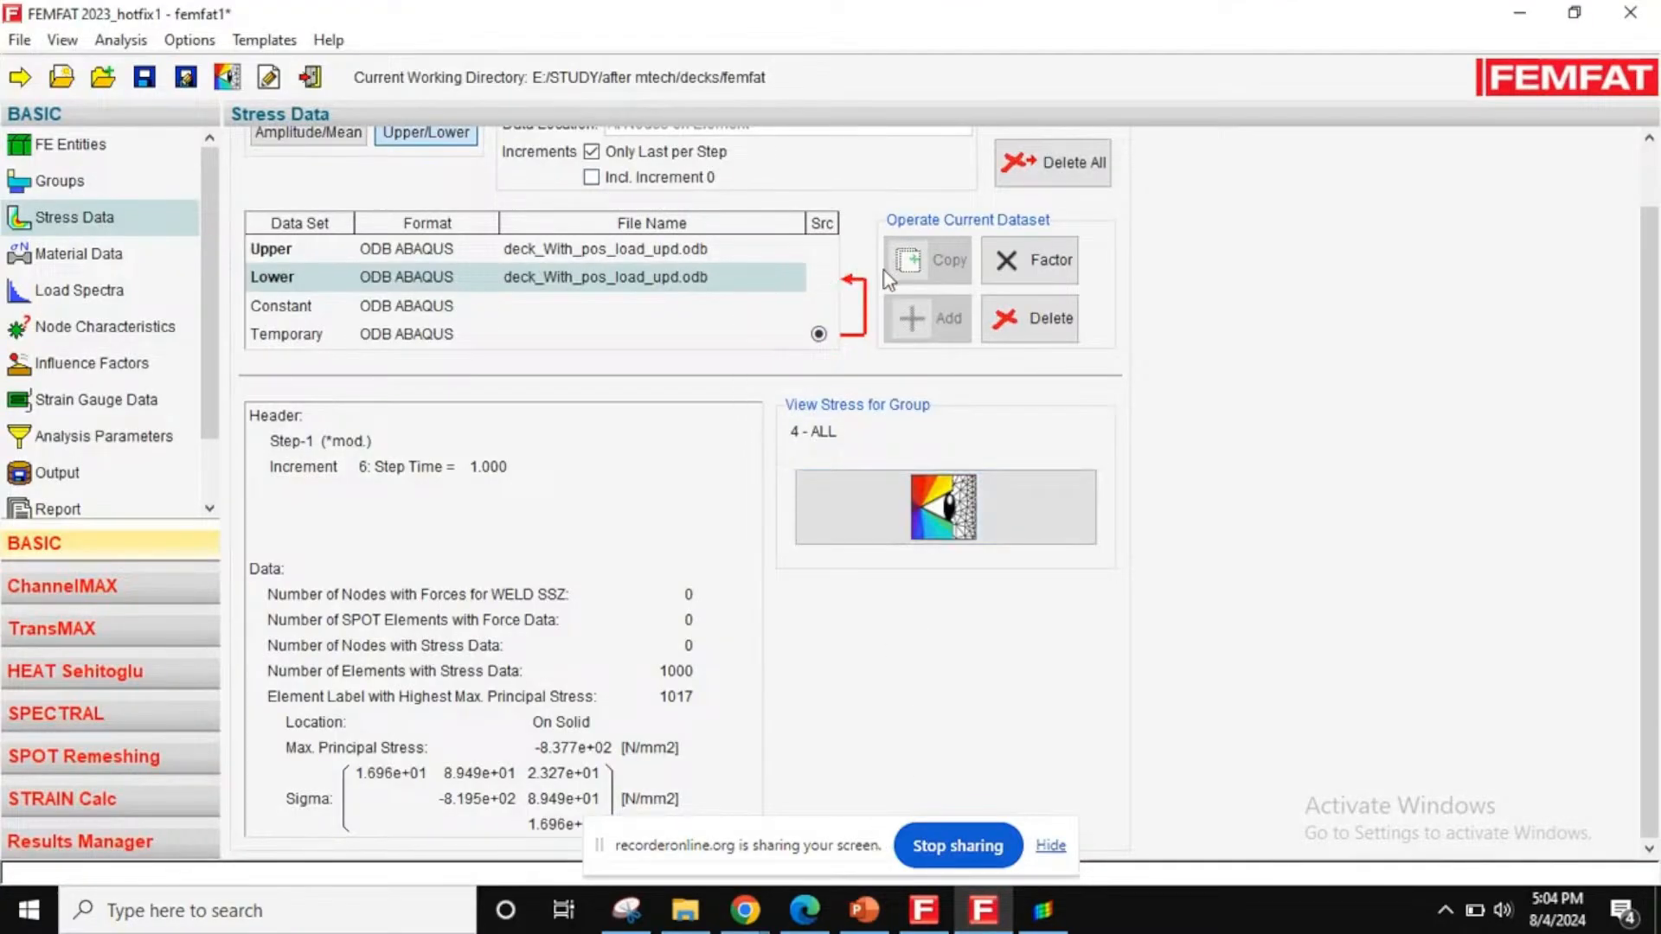
left_click(1038, 264)
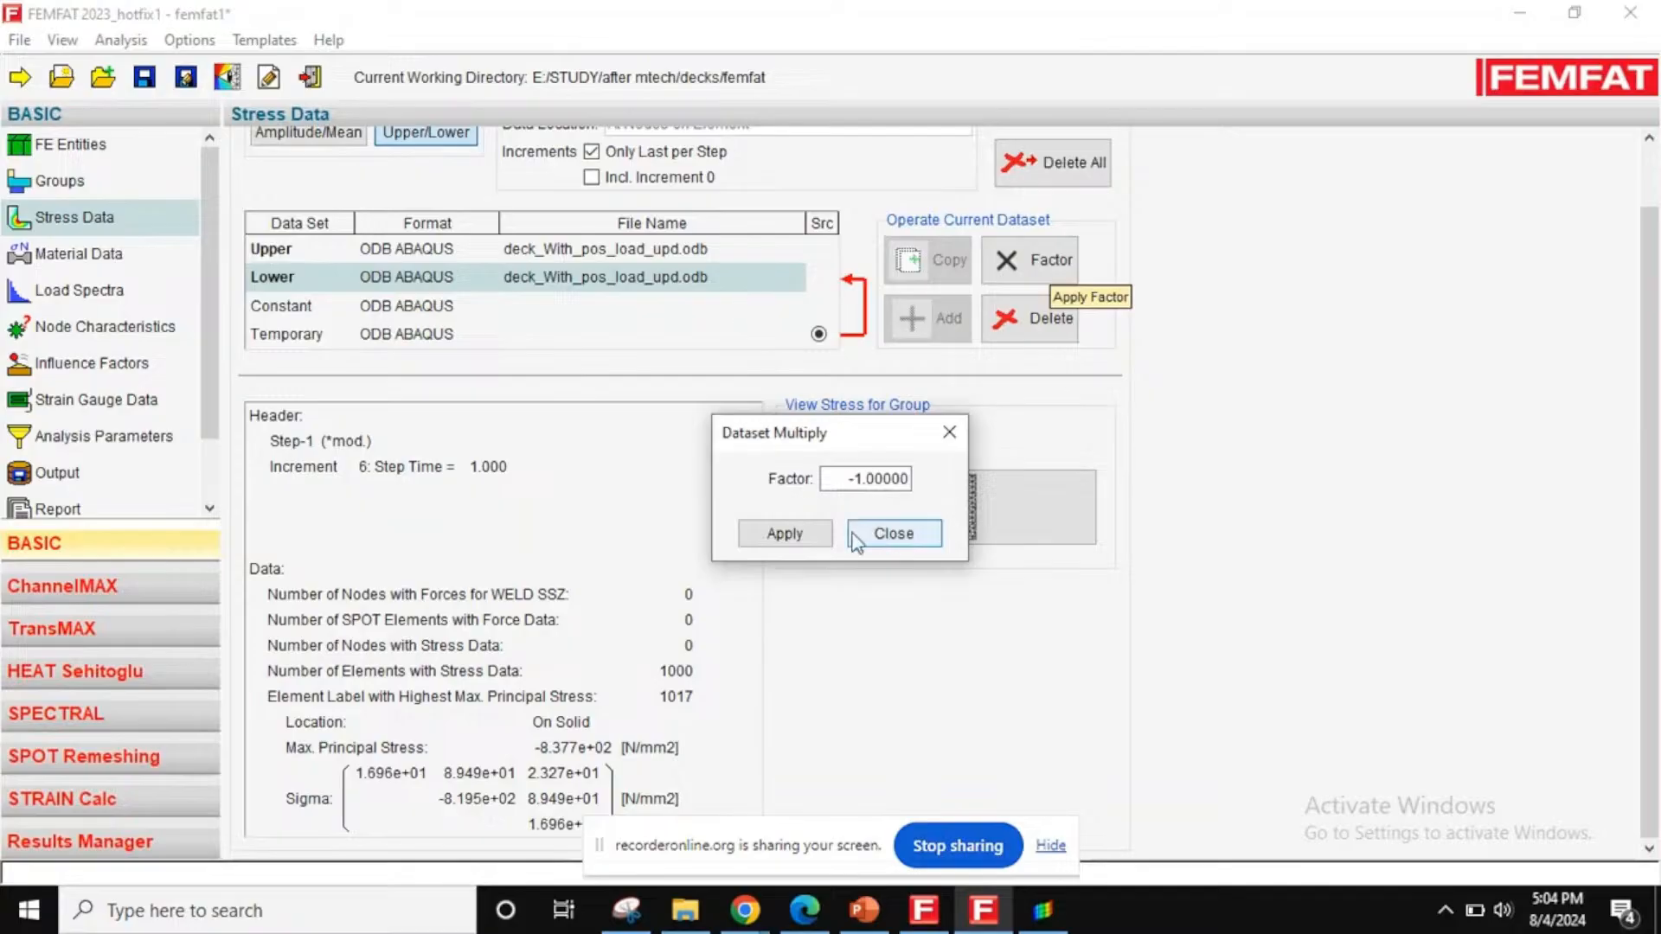
left_click_drag(853, 478, 961, 489)
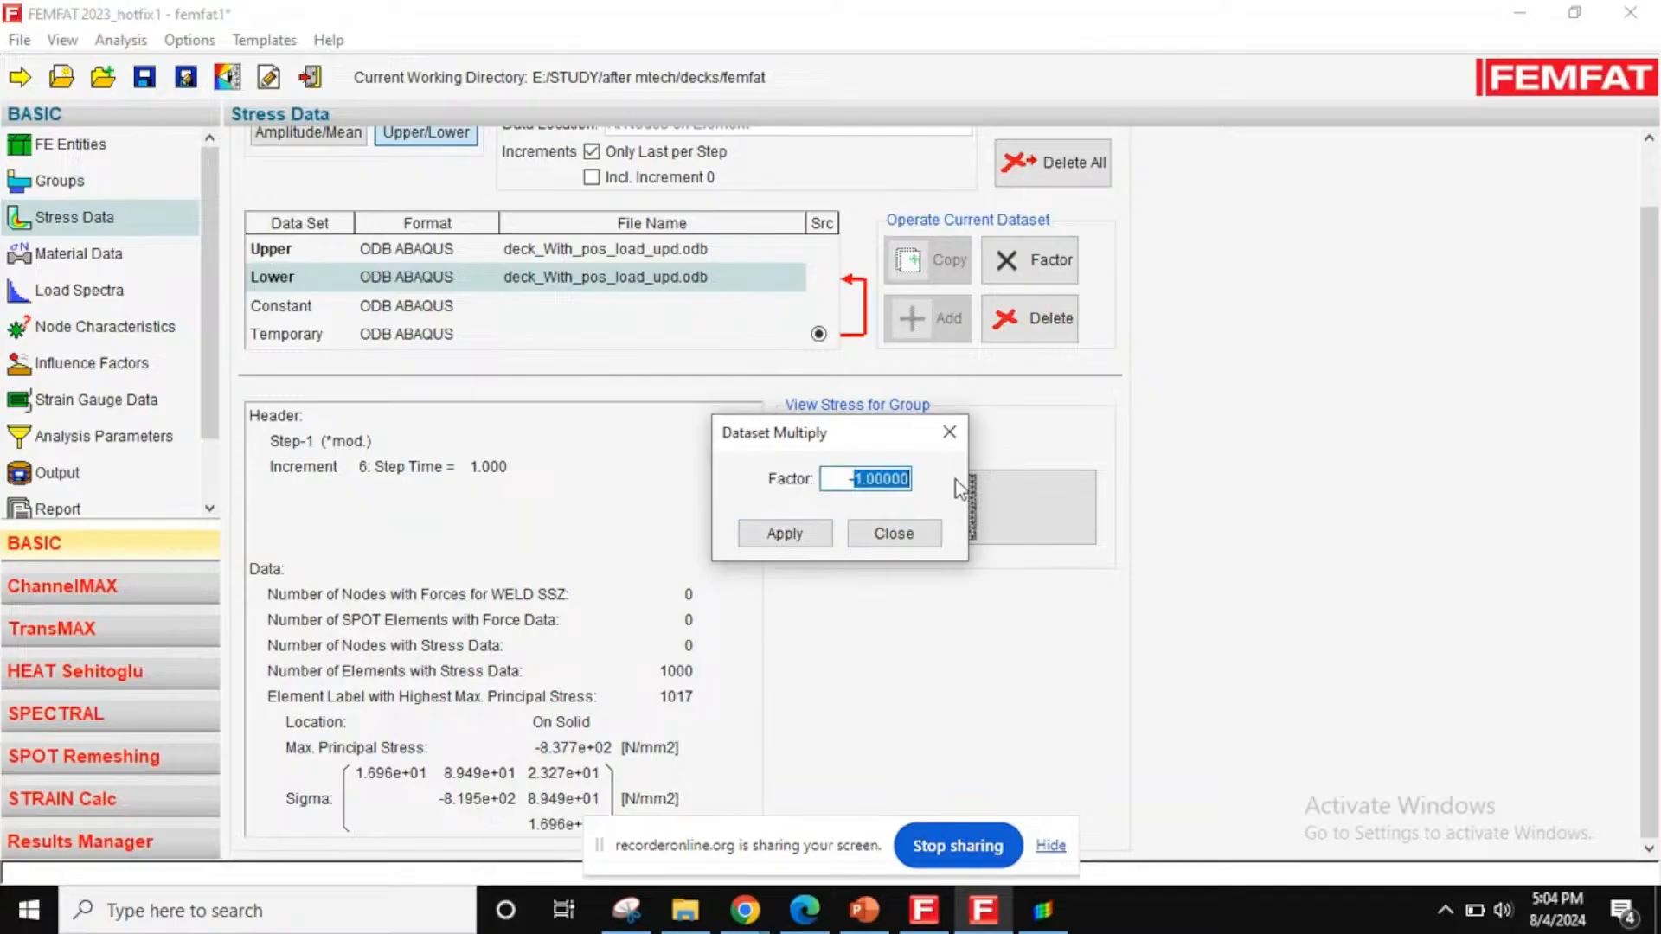
key("BackSpace")
key("BackSpace")
left_click(899, 531)
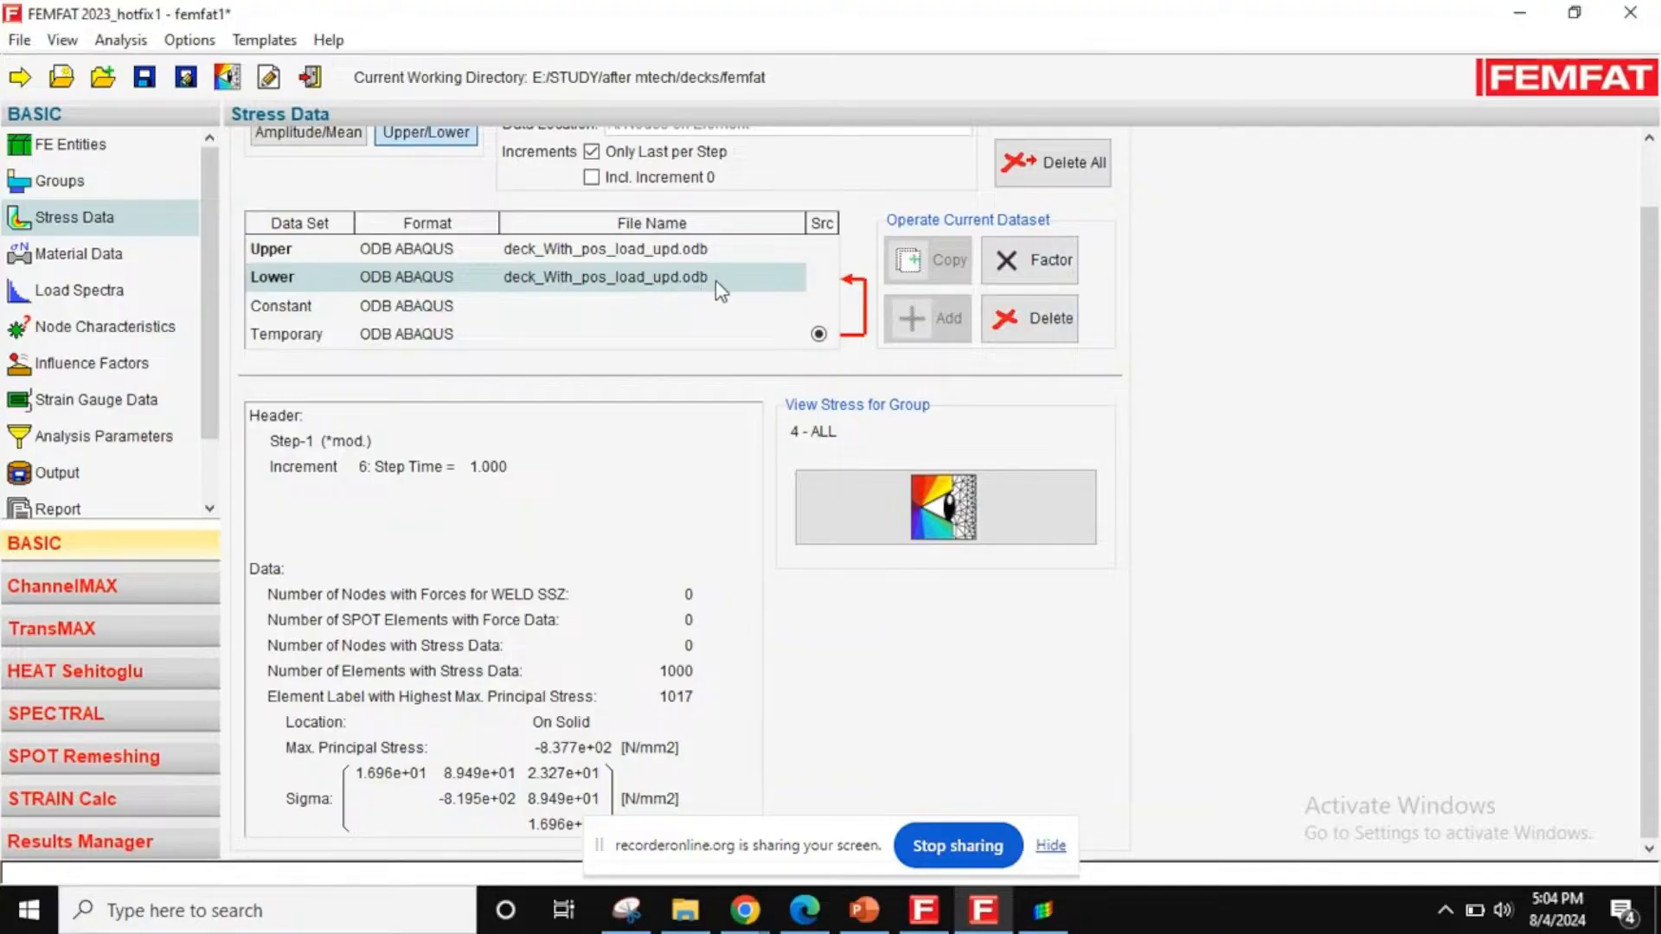
- Reload deck_With_pos_load_upd.odb into the Lower dataset to discard the applied factor
left_click(779, 279)
left_click(792, 277)
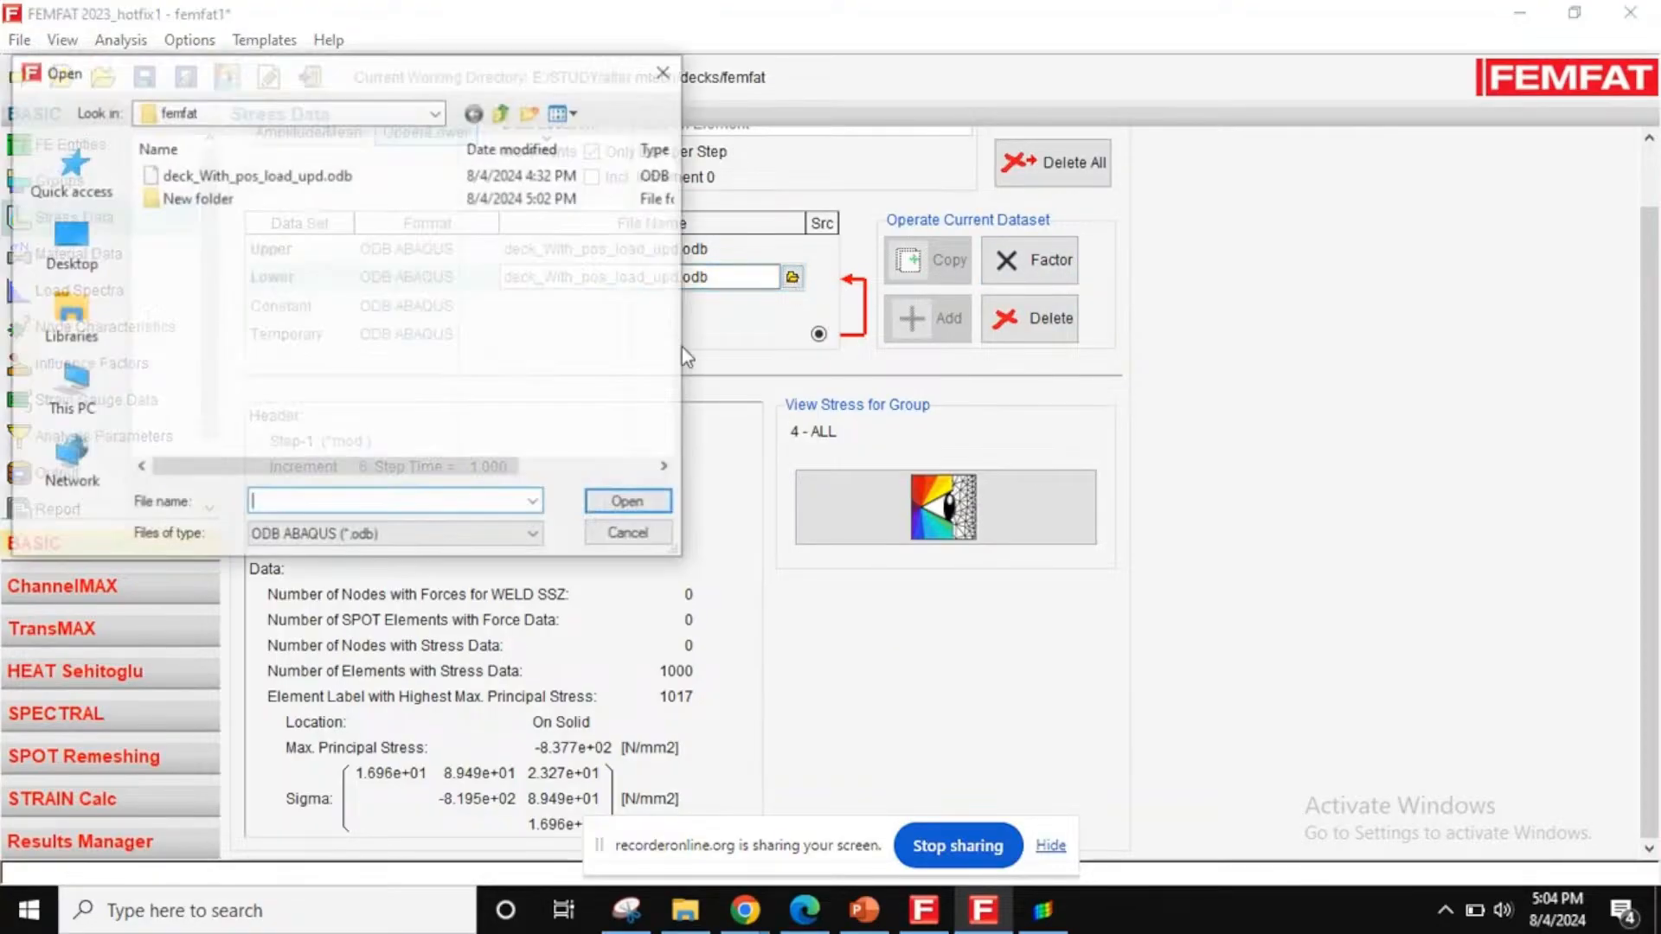
double_click(407, 178)
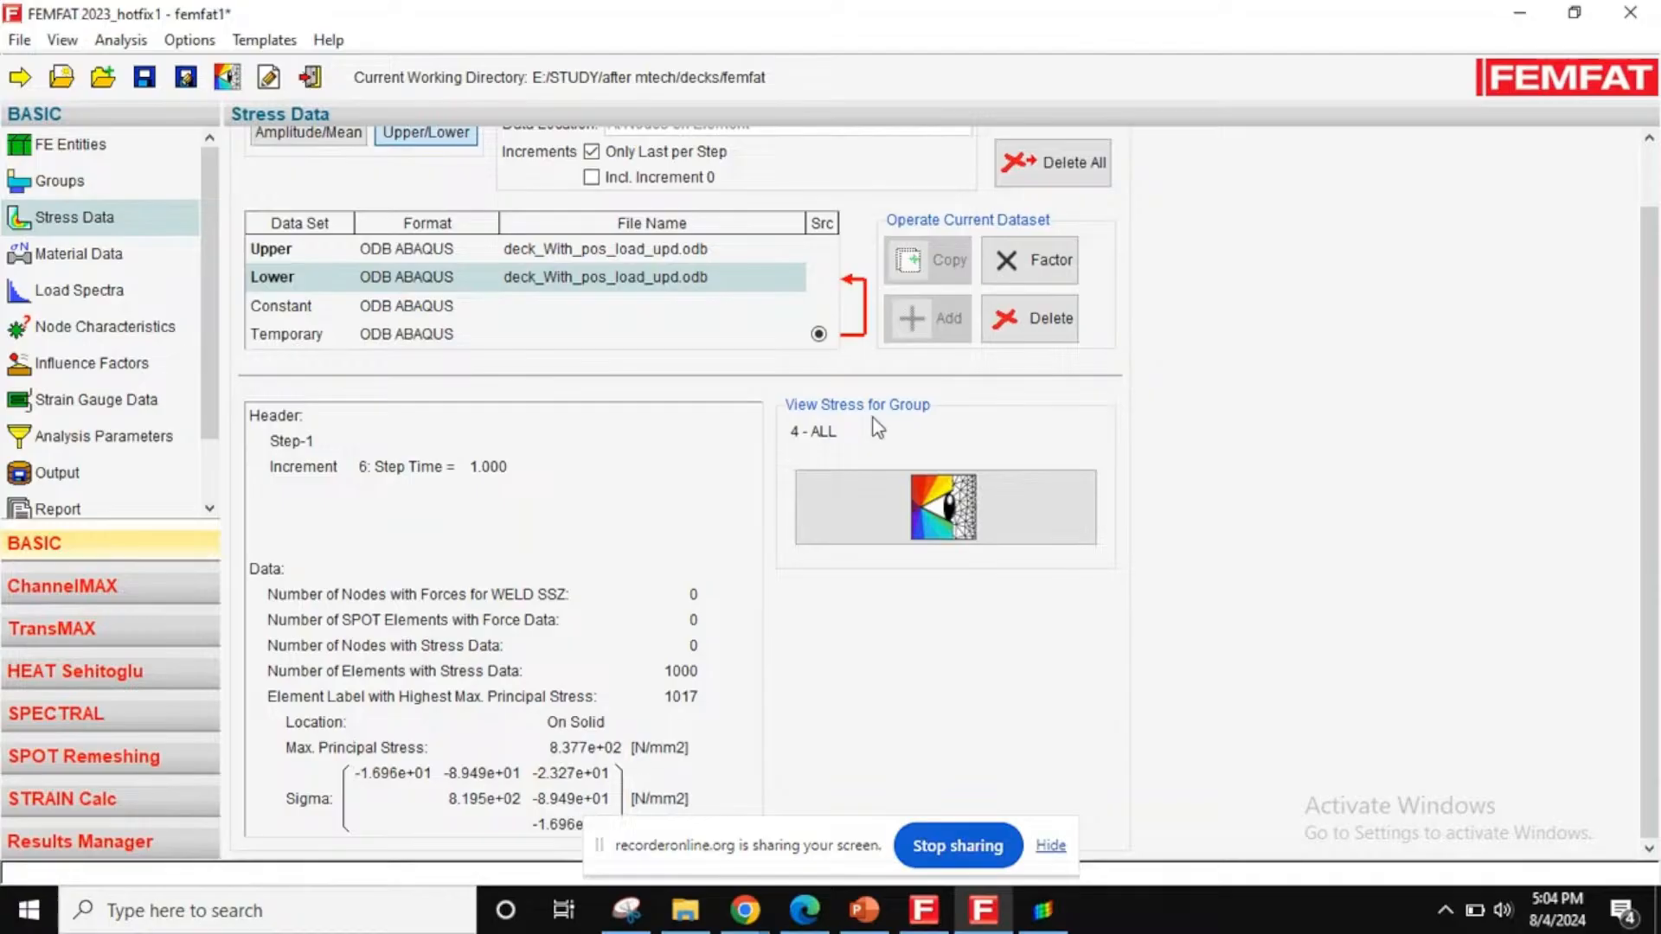
- Multiply the Lower stress dataset by a factor of -0.5 and compare its stress data with the Upper dataset
left_click(1021, 264)
left_click(876, 478)
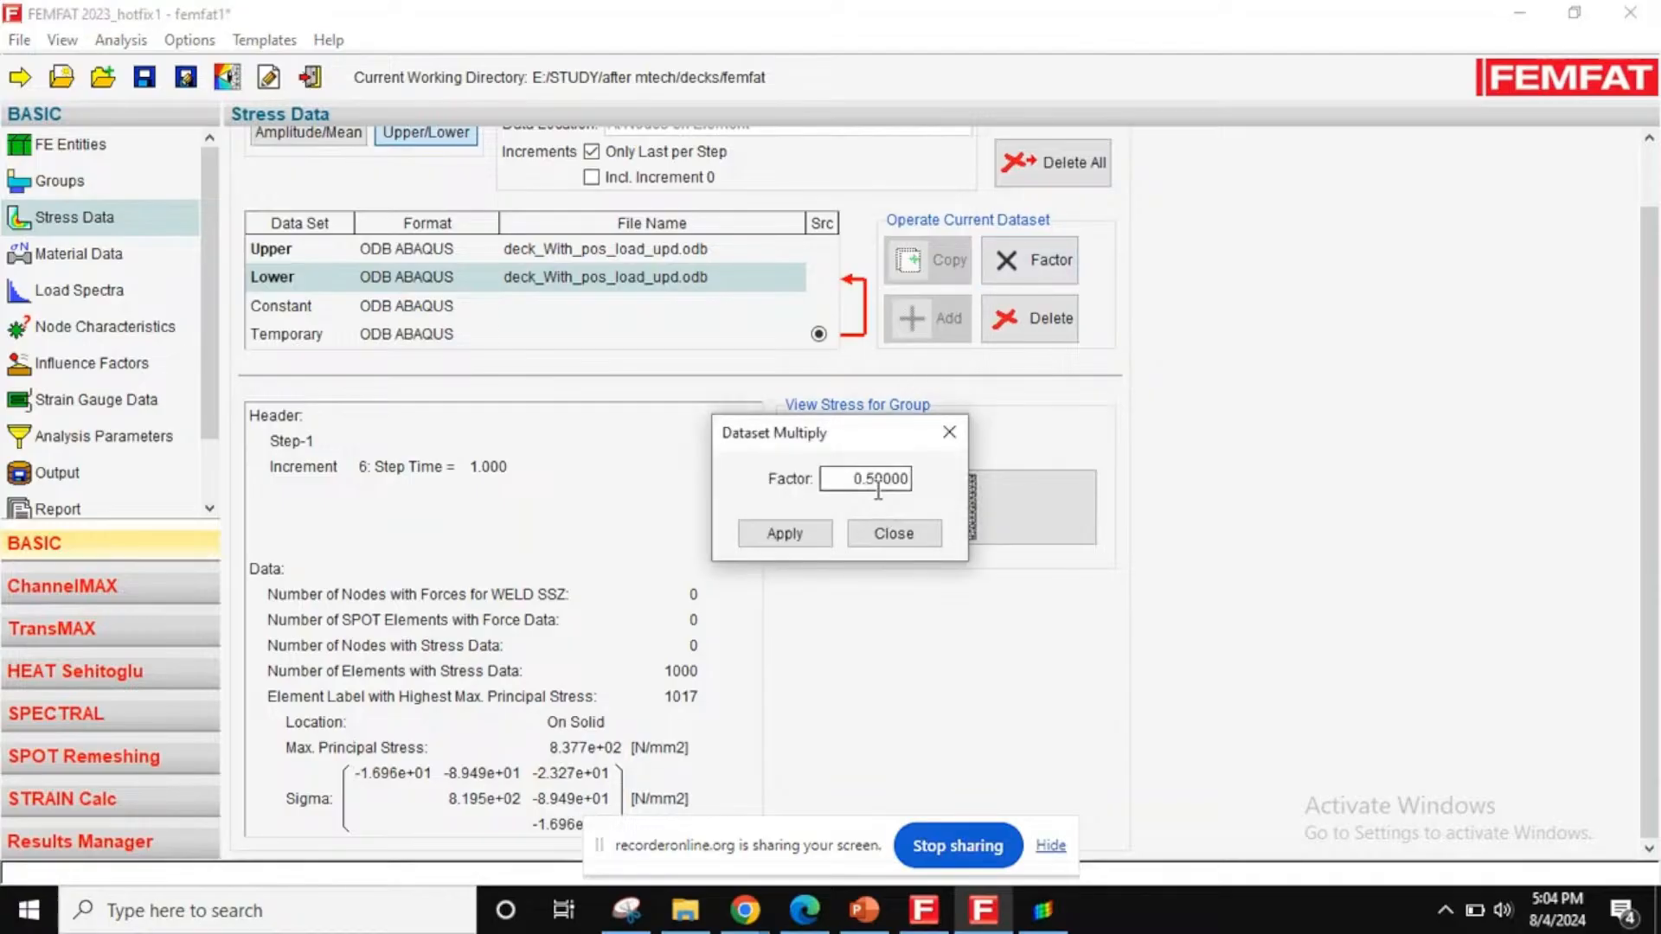
double_click(876, 478)
type("0.5")
left_click_drag(896, 481, 943, 489)
type("-")
left_click(782, 533)
left_click(894, 534)
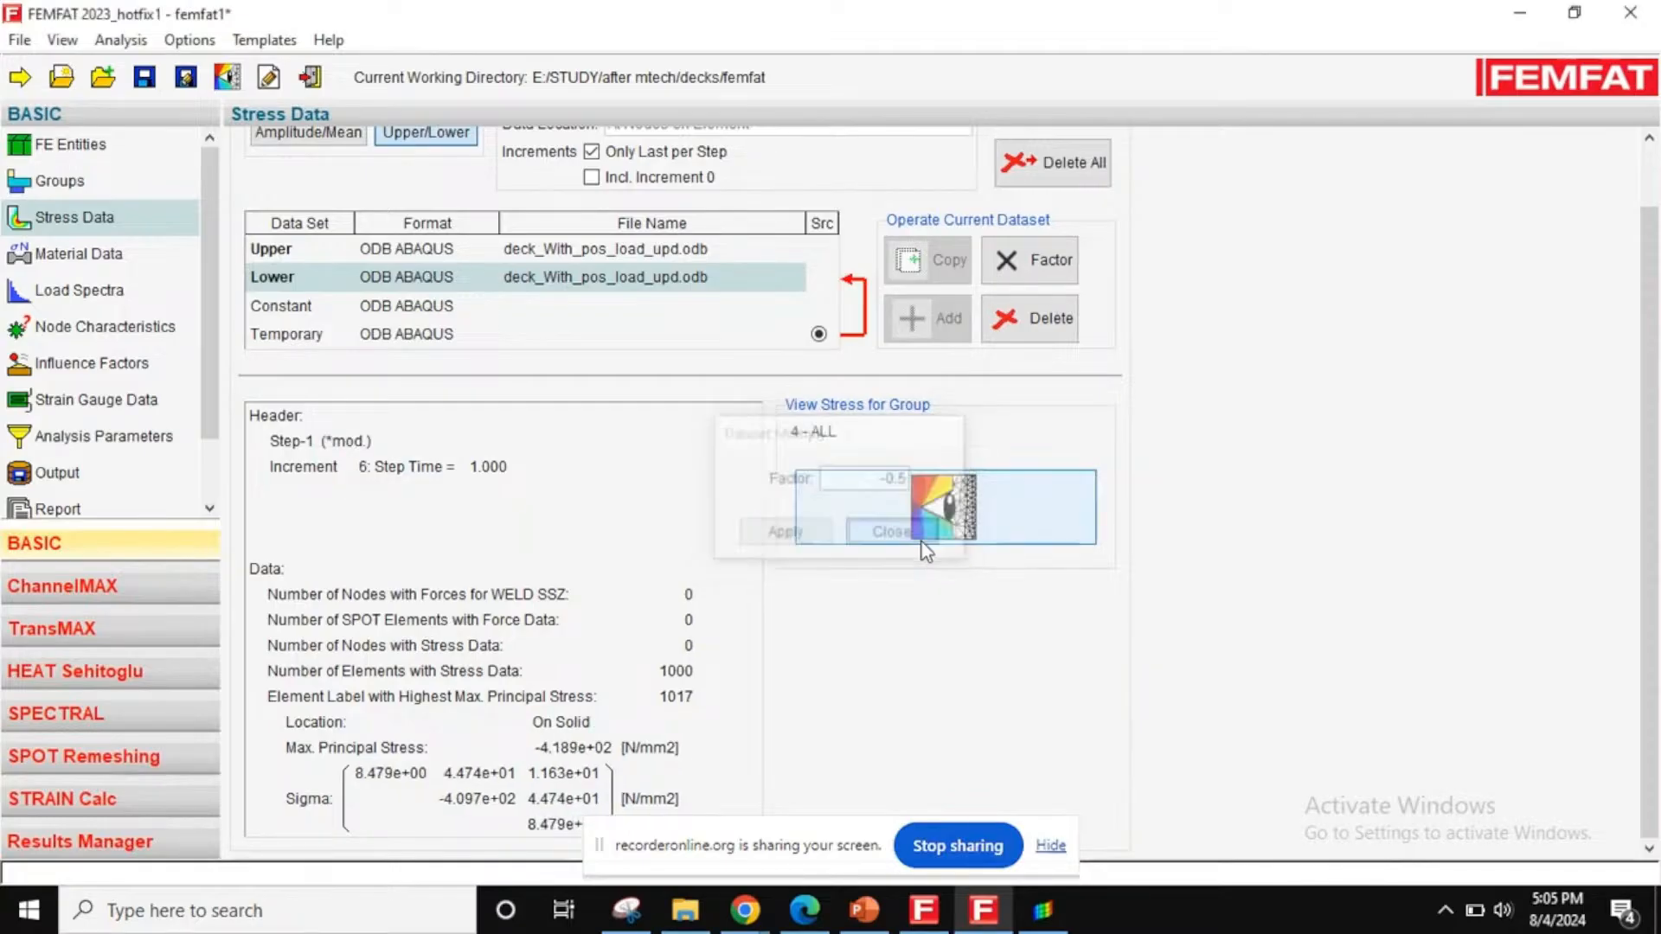
left_click(260, 248)
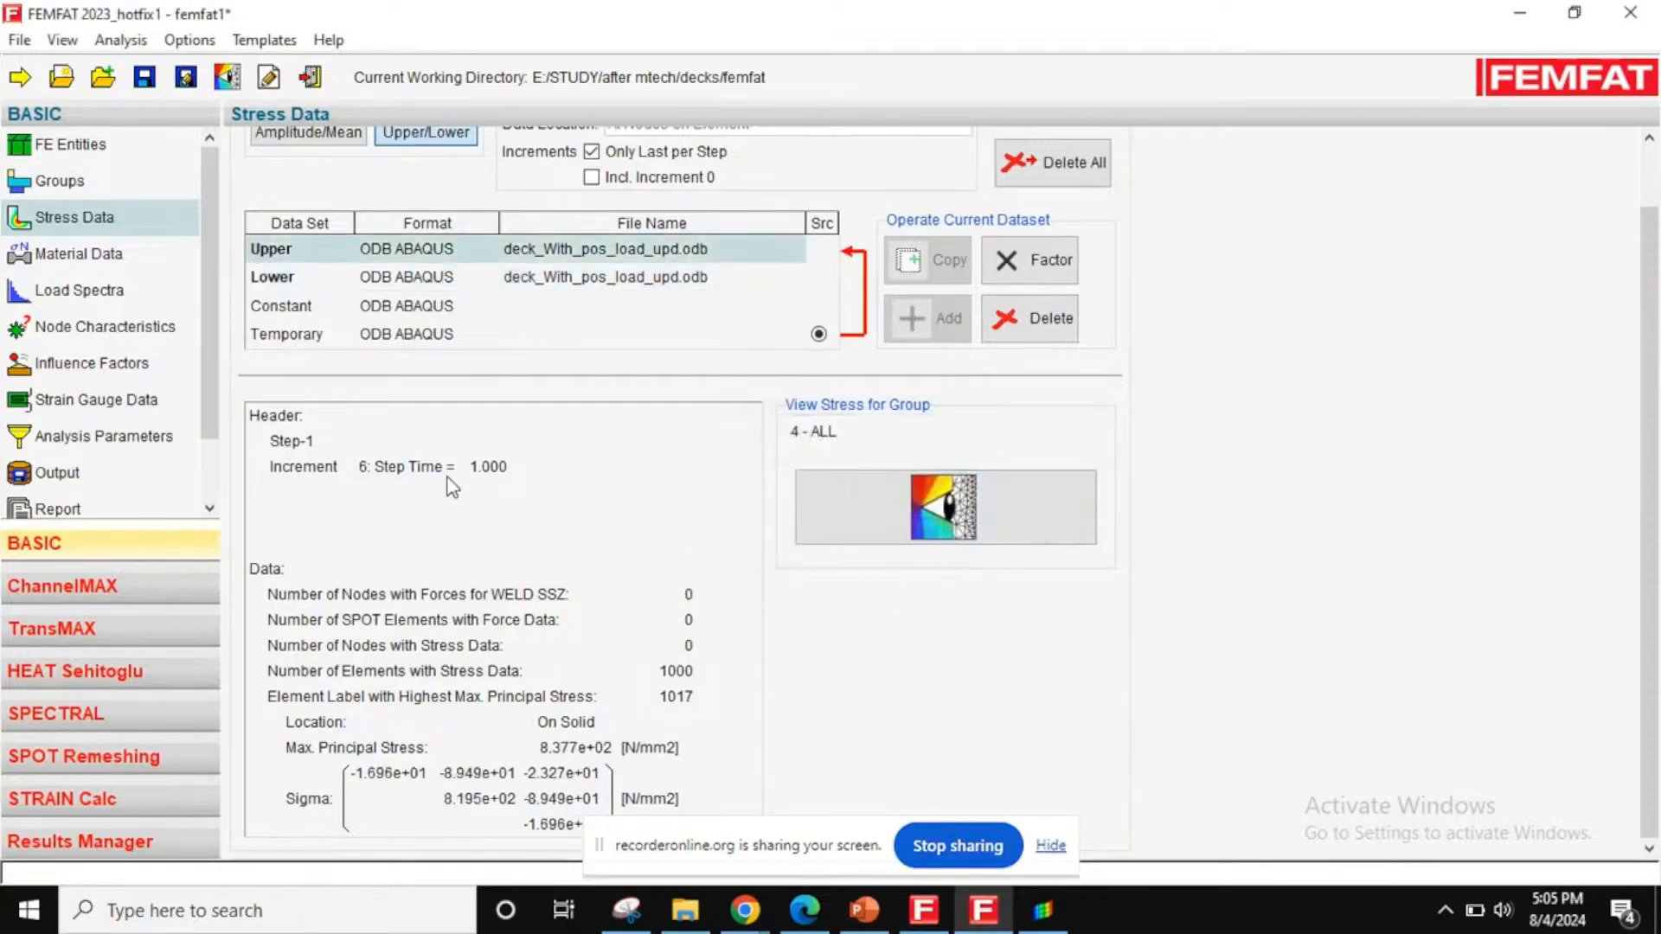
left_click(268, 279)
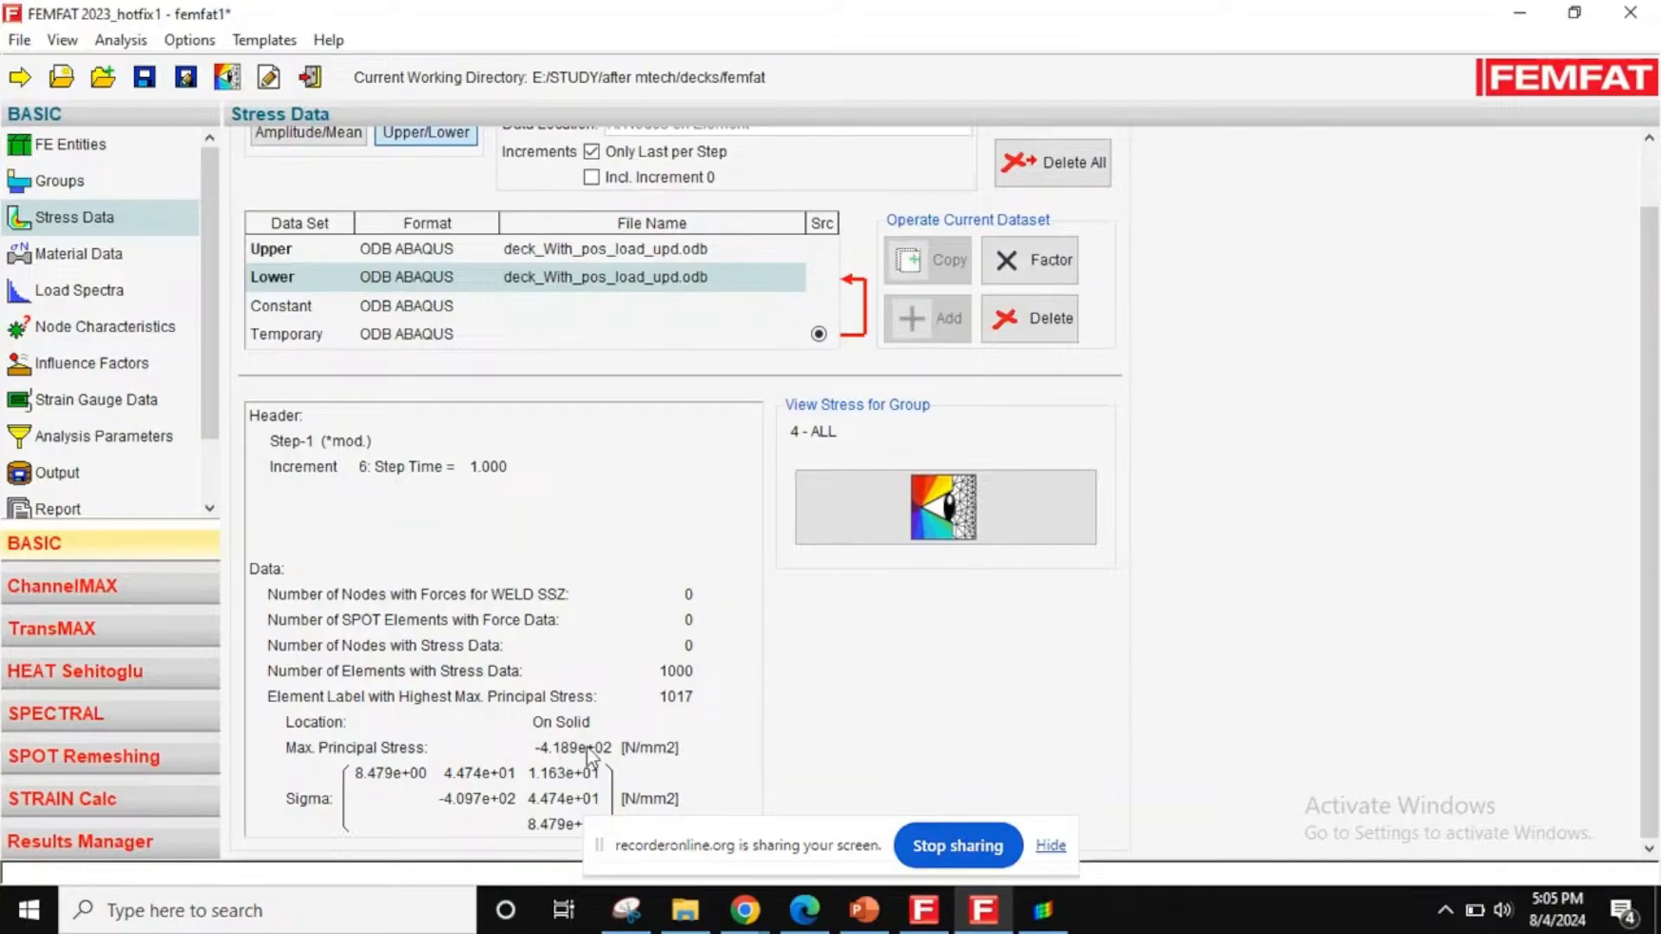
- Multiply the already scaled Lower stress dataset by a factor of 1
left_click(1030, 260)
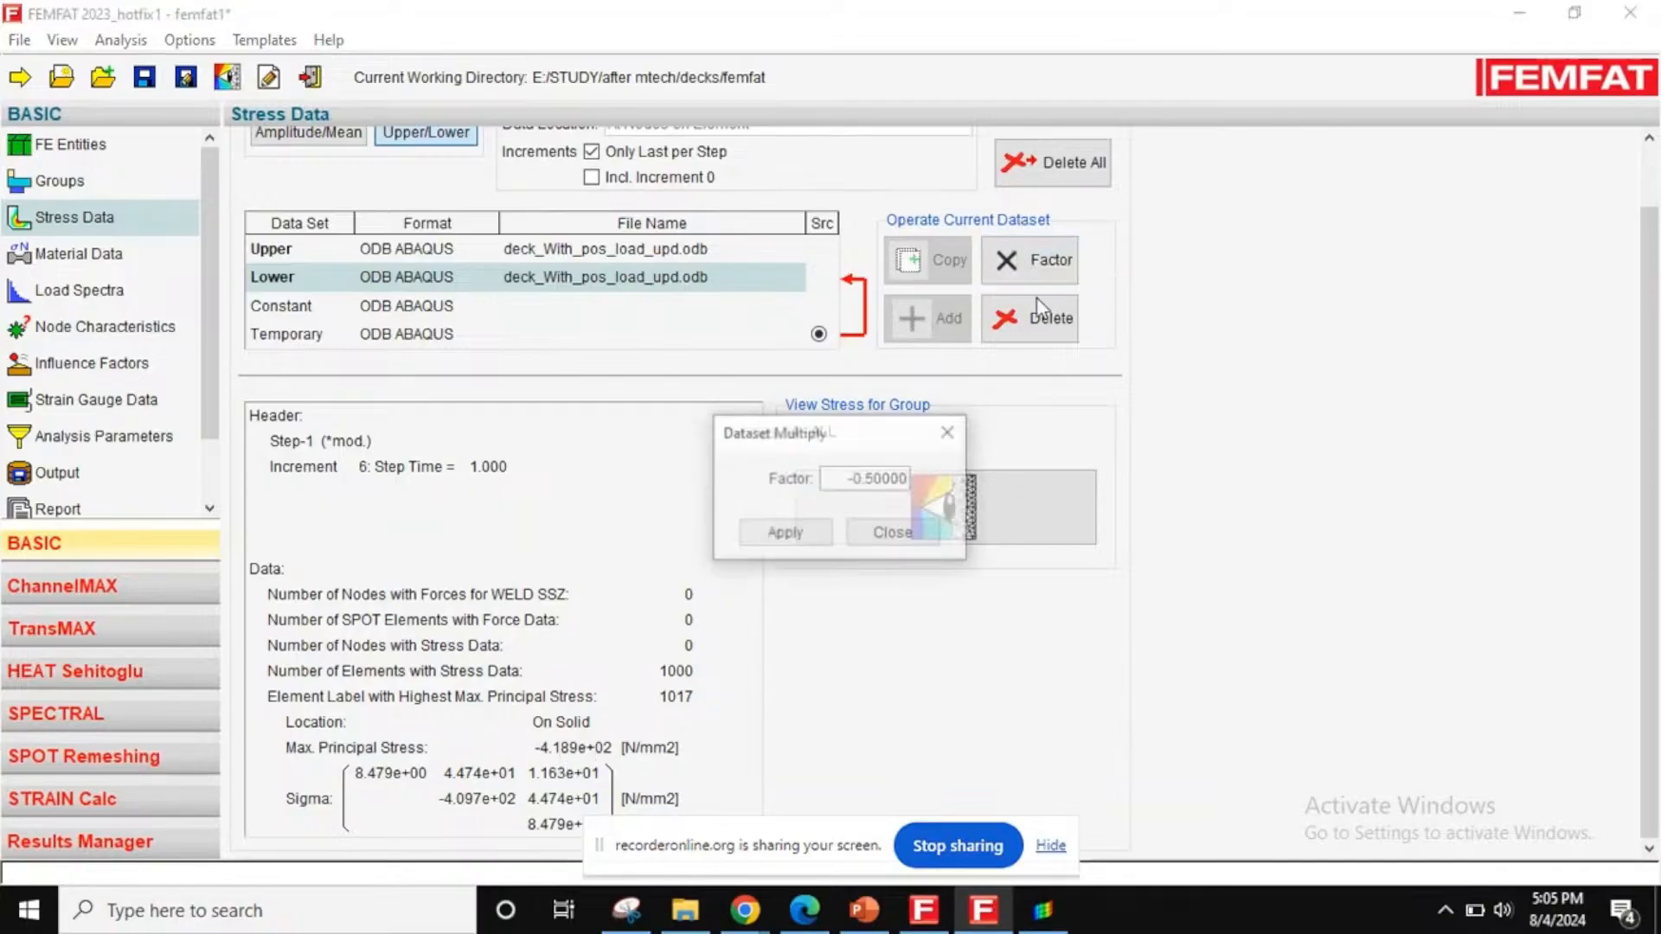
left_click_drag(845, 482, 945, 491)
type("1")
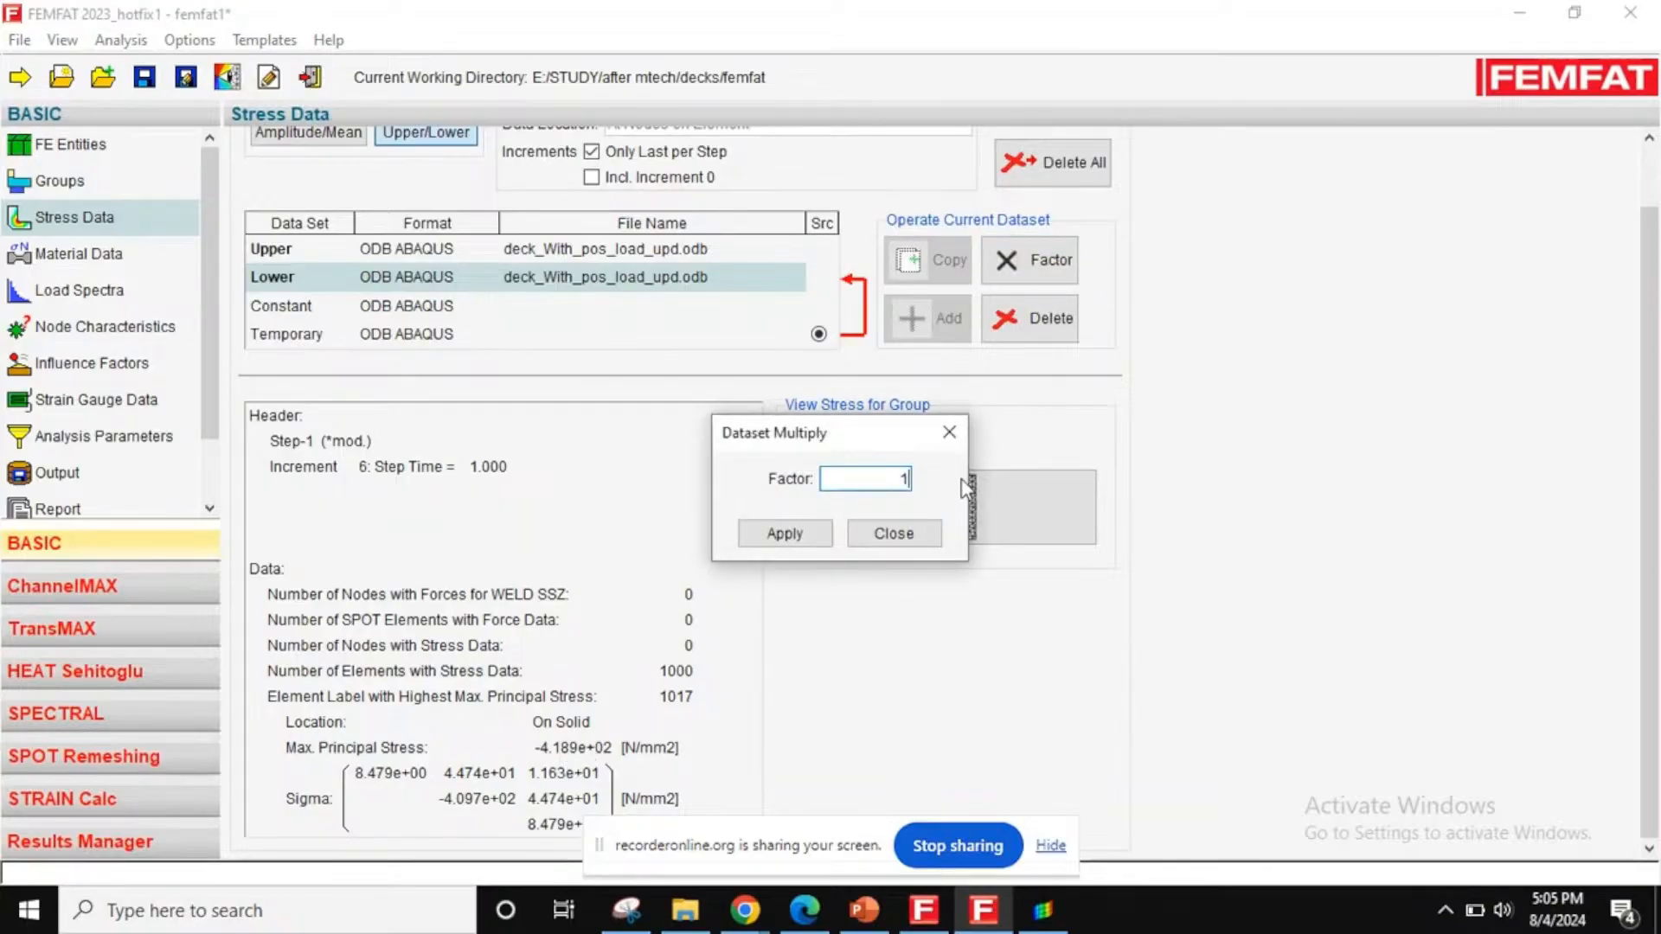
left_click(781, 531)
left_click(926, 537)
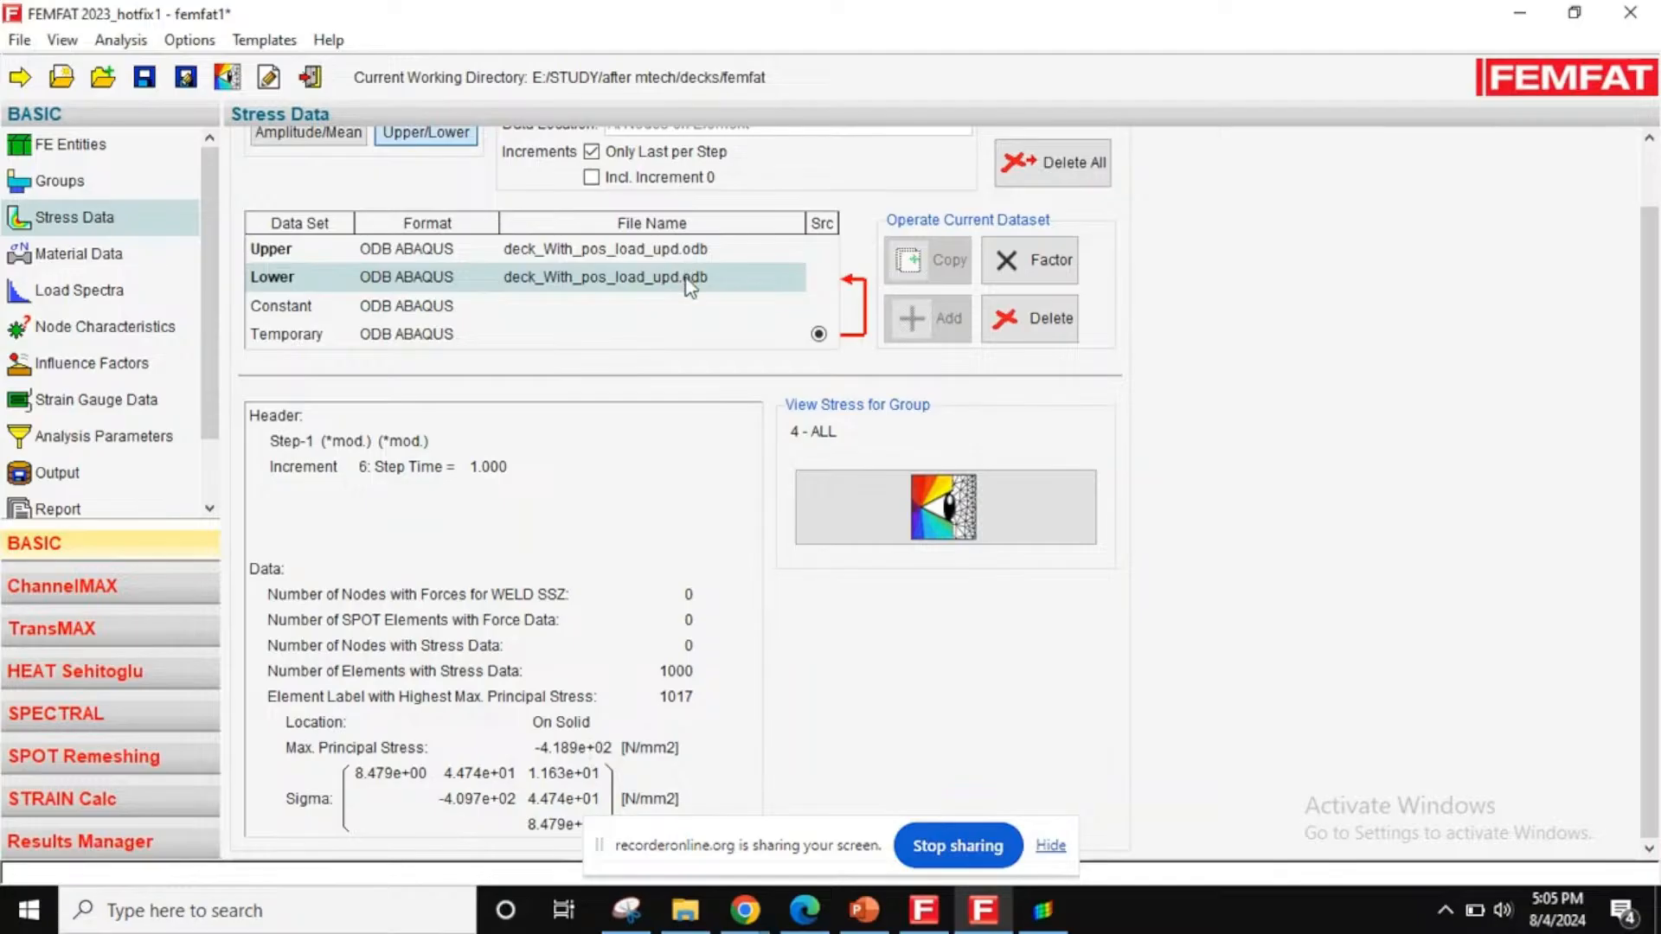
- Reload the original deck_With_pos_load_upd.odb results as the Lower stress dataset
left_click(781, 277)
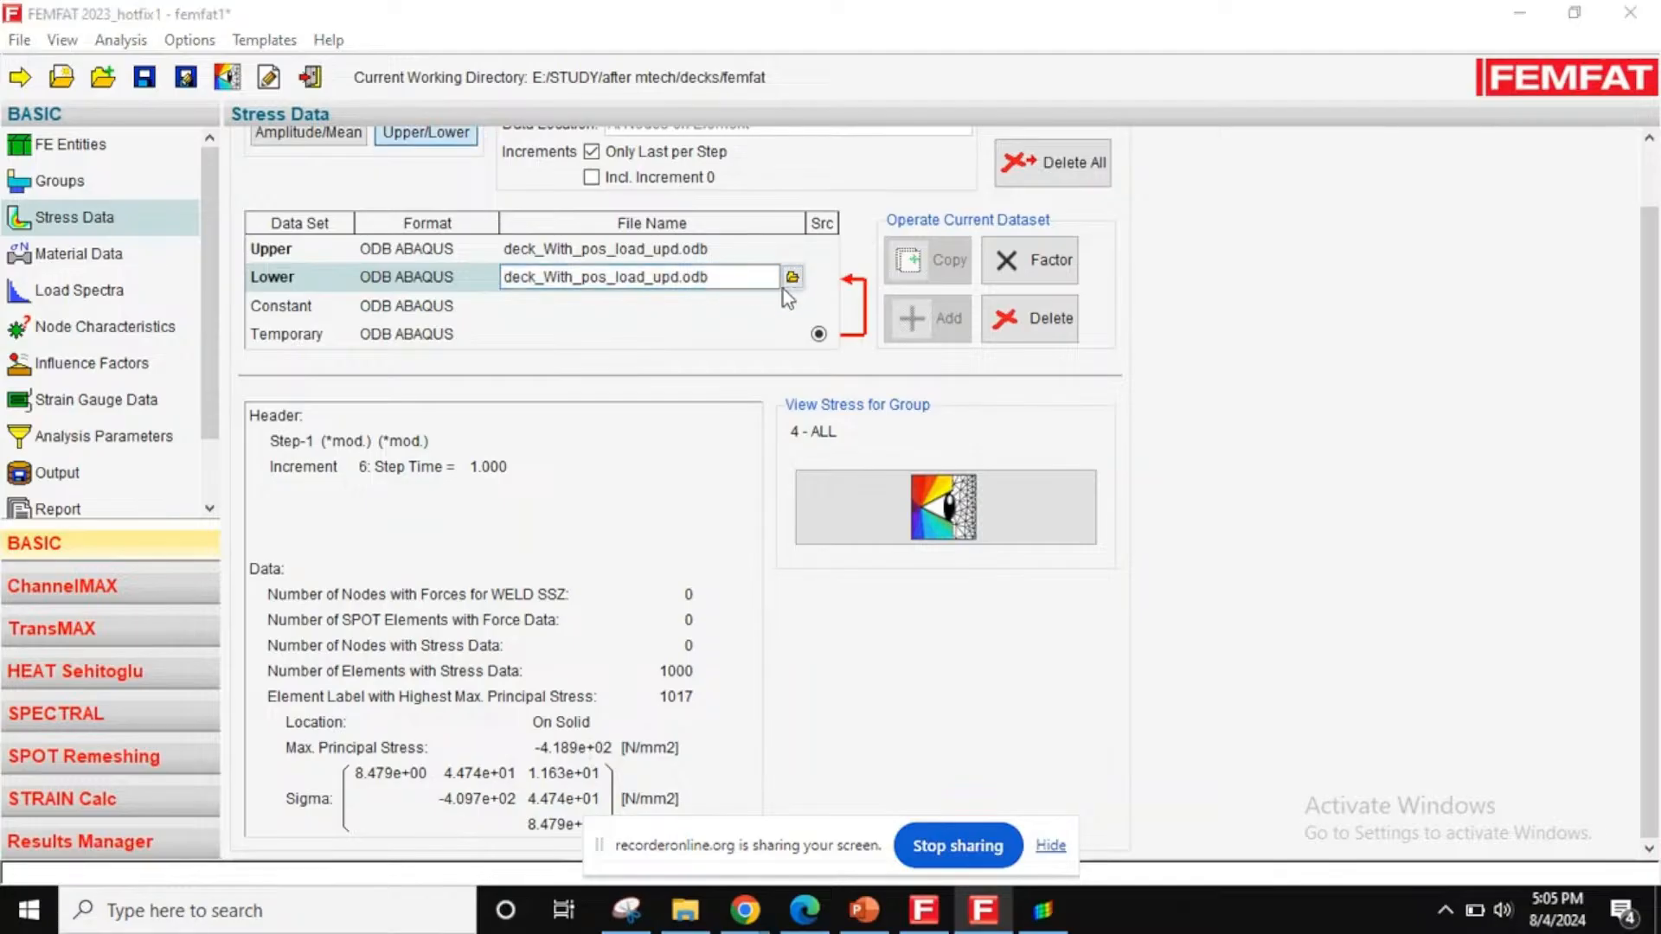
left_click(789, 282)
left_click(433, 184)
double_click(432, 184)
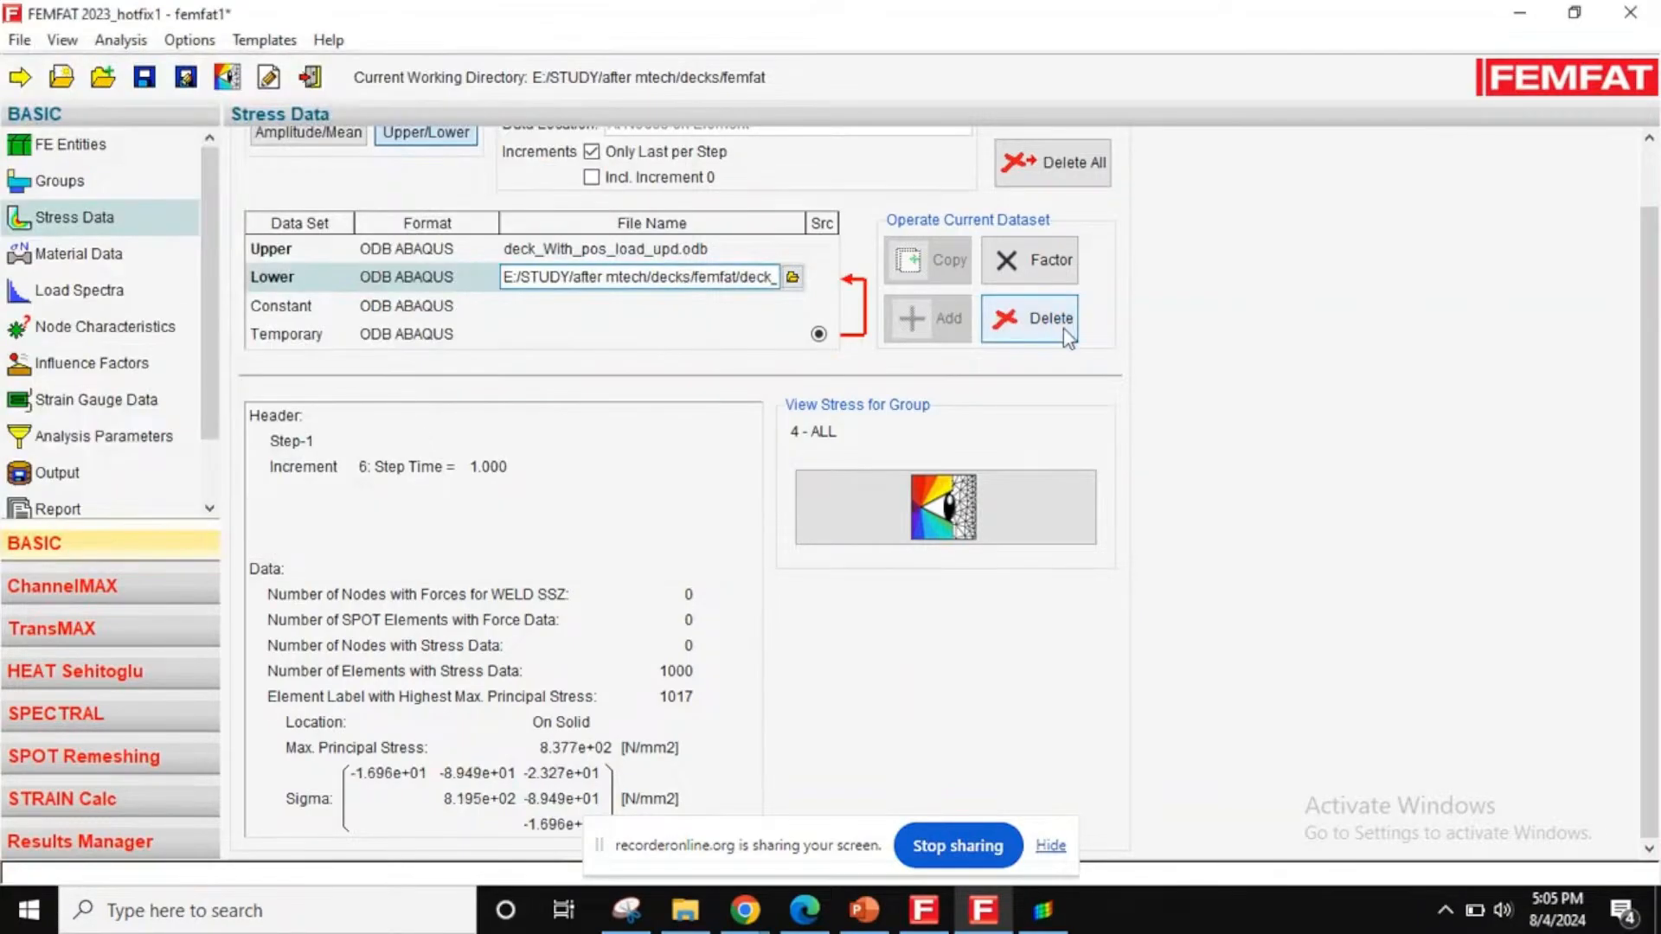
- Multiply the reloaded Lower stress dataset by a factor of 0.8
left_click(1056, 275)
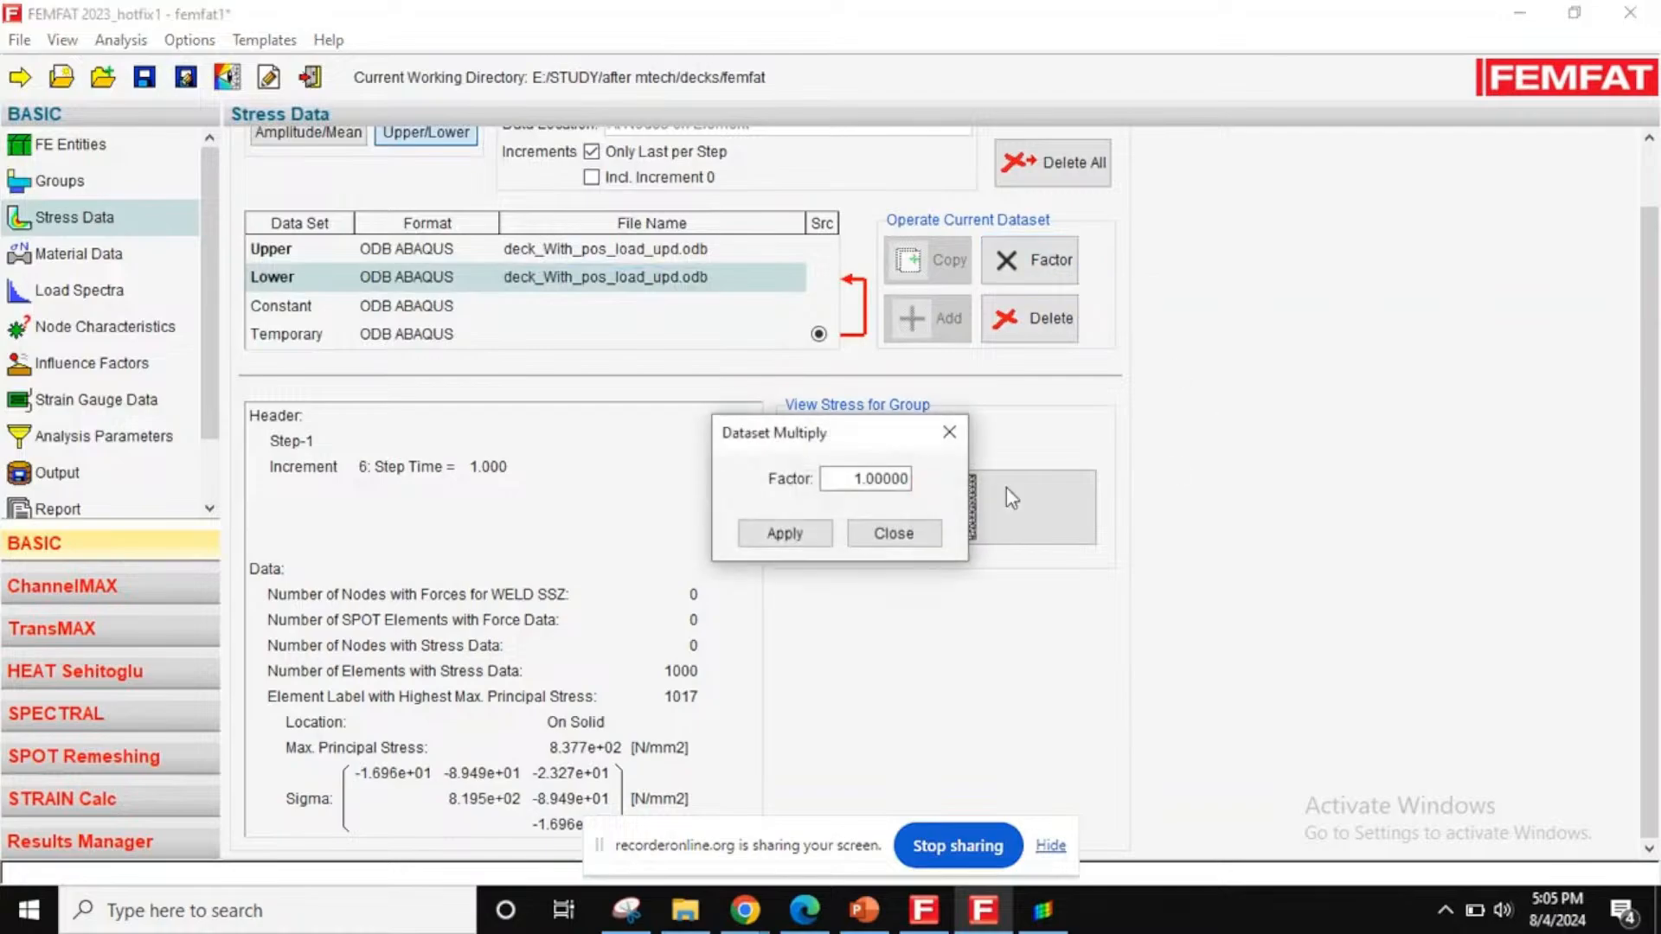
left_click_drag(826, 478, 955, 483)
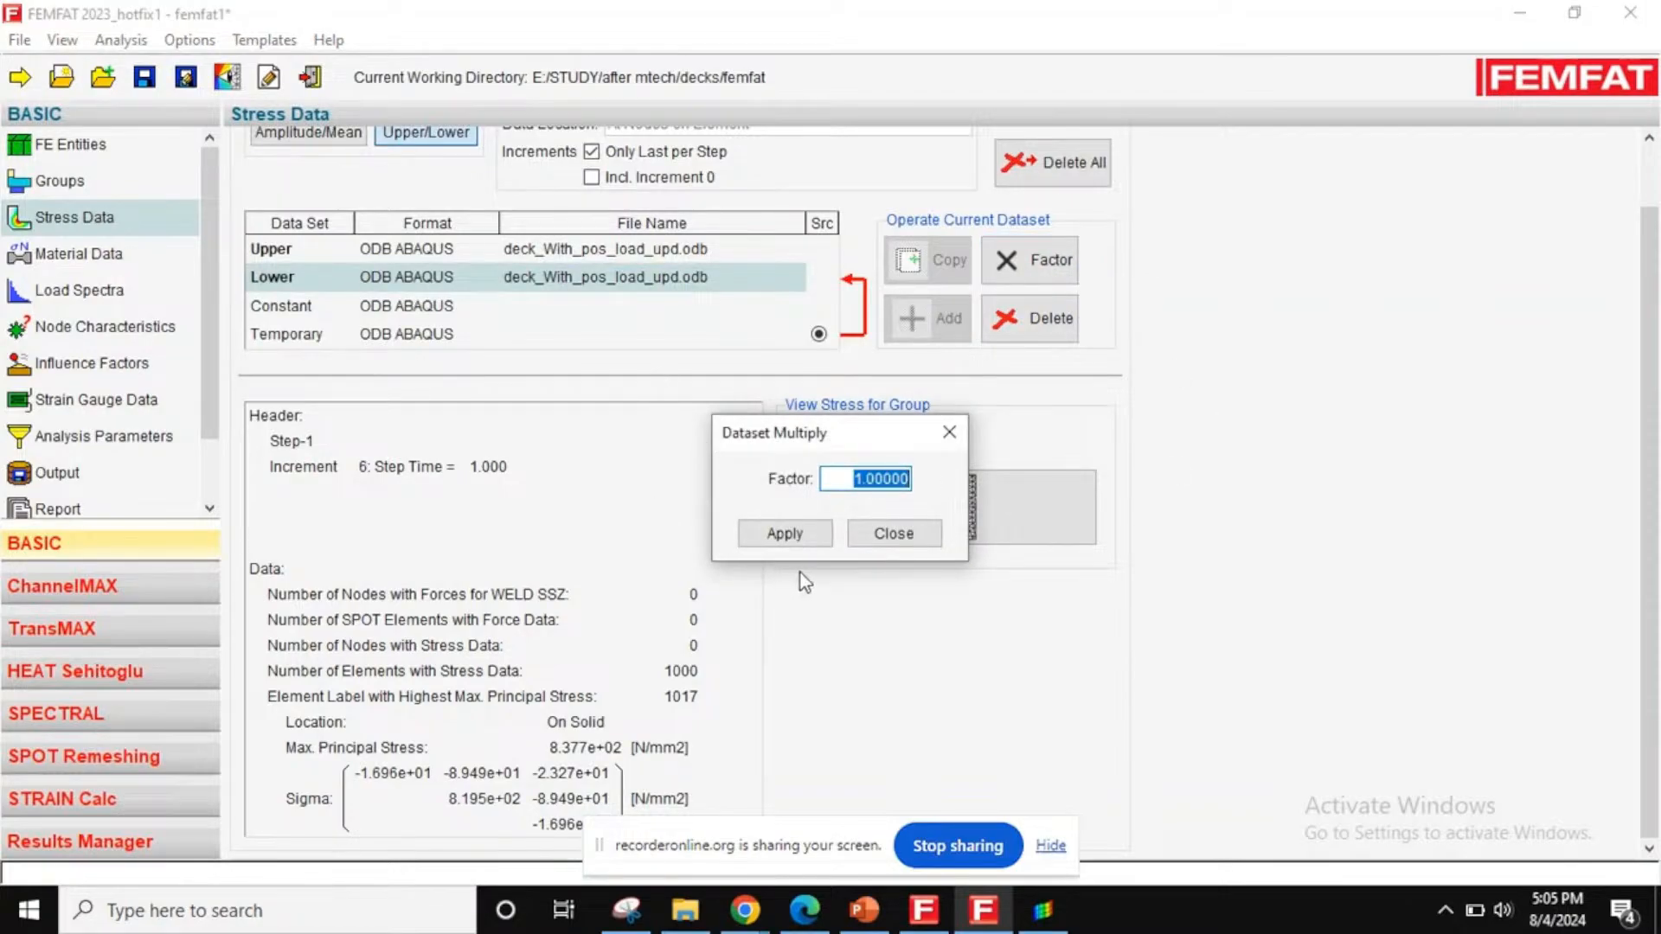
type("80")
key("BackSpace")
key("BackSpace")
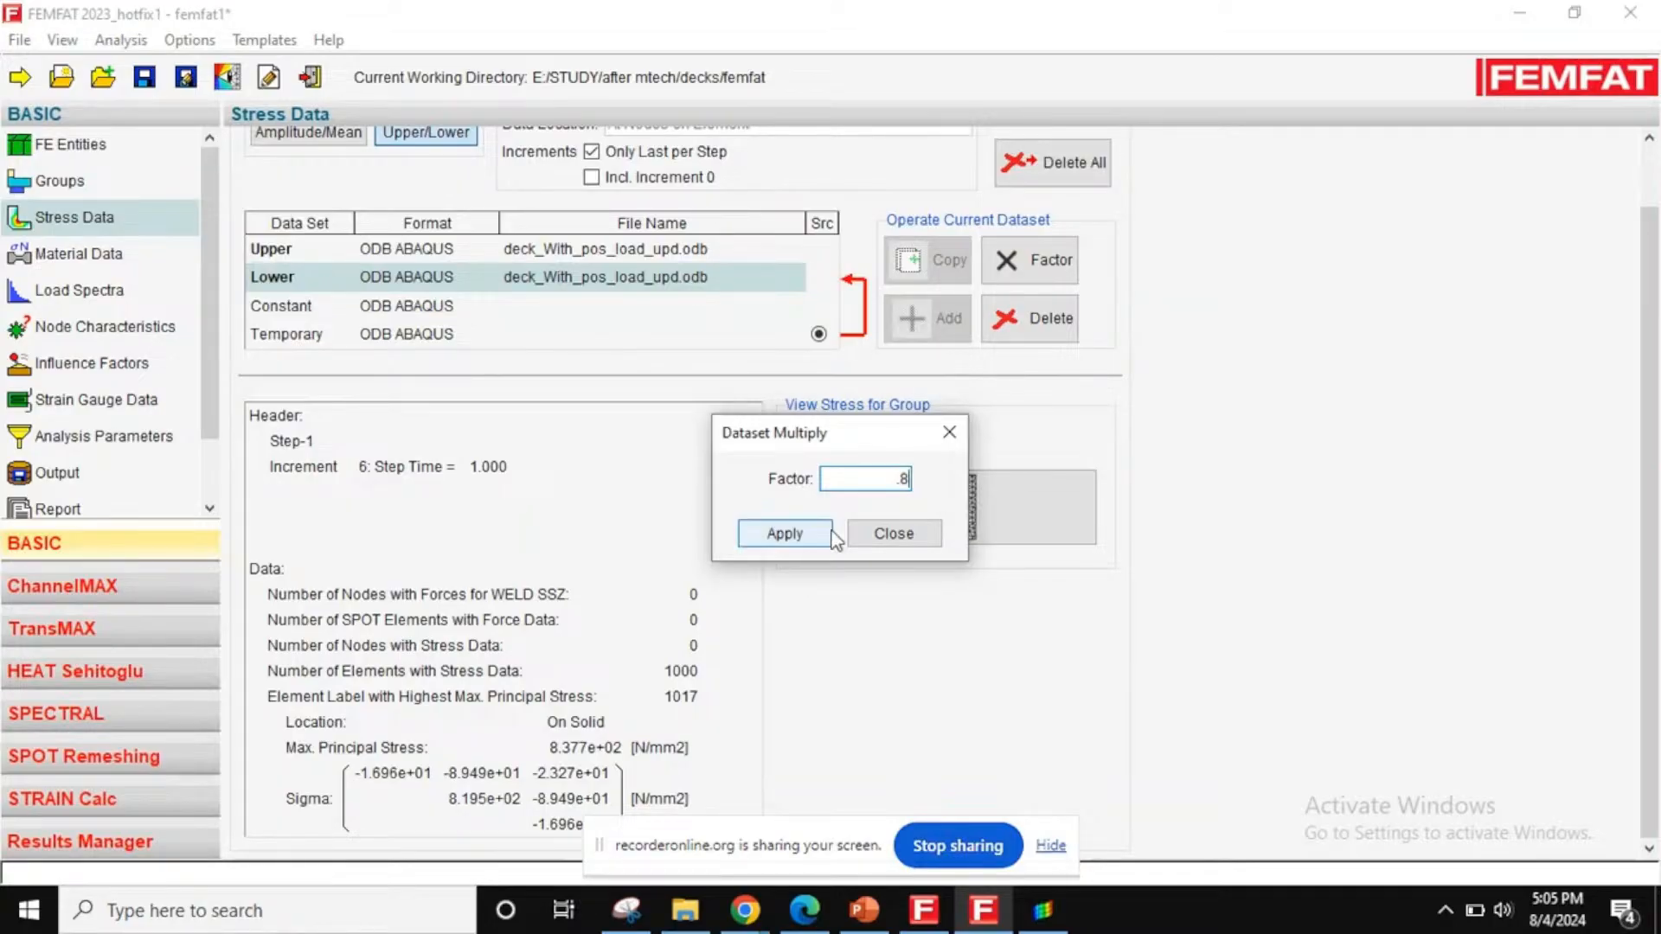
left_click(785, 533)
left_click(893, 532)
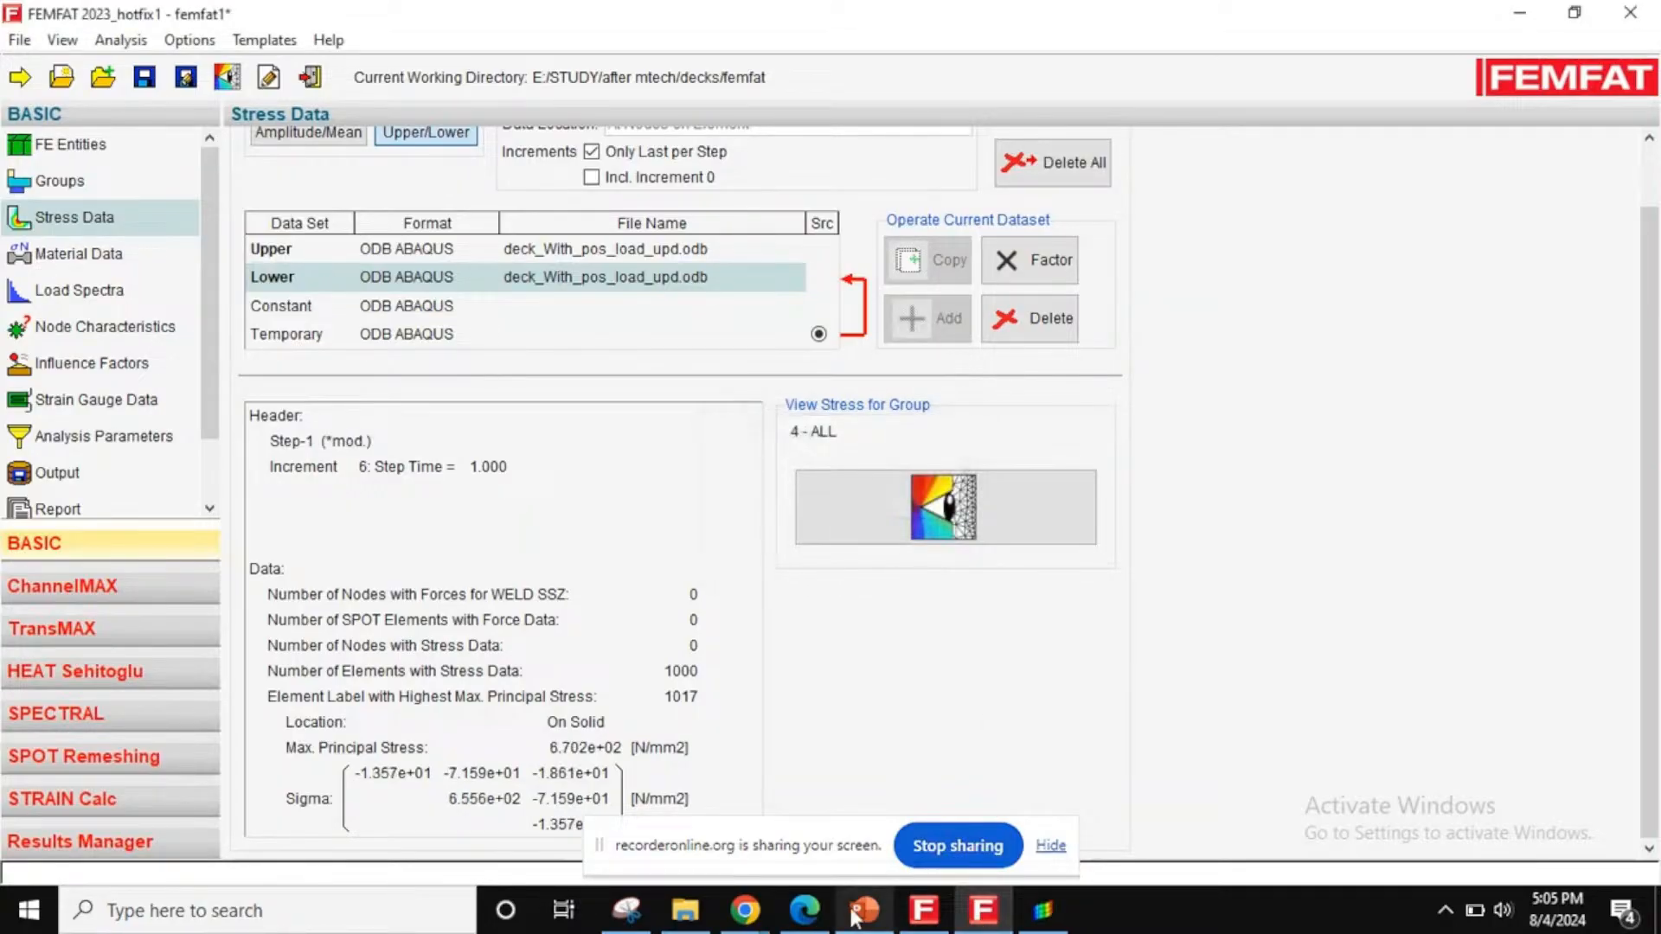
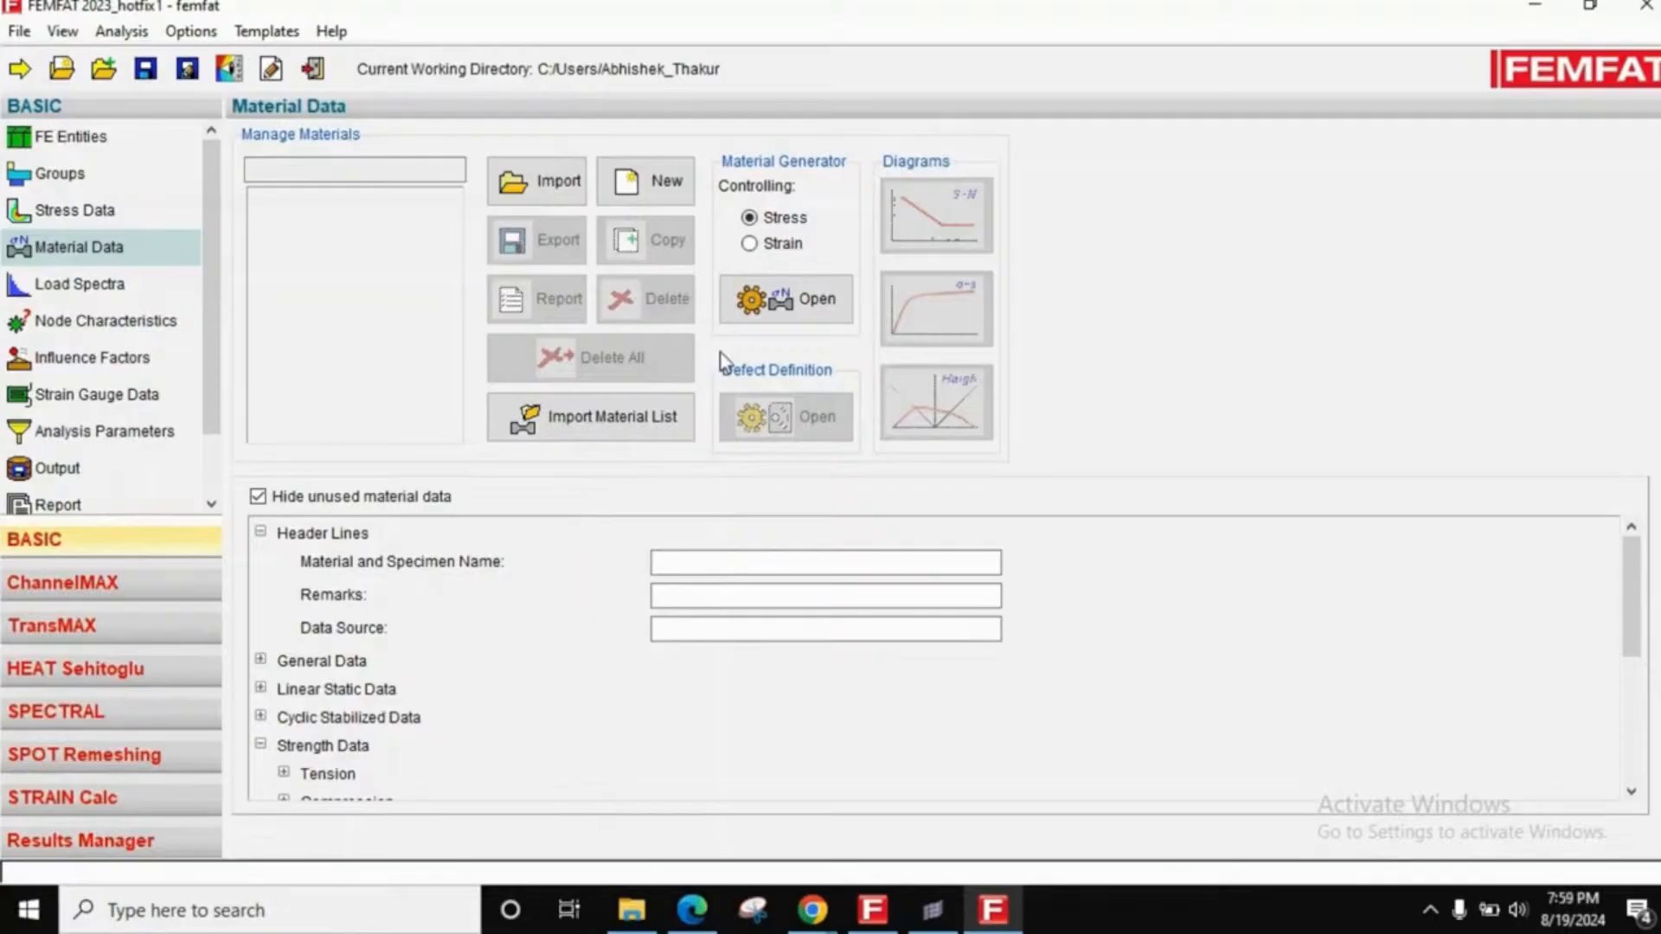
- Create a new material named fe410 with material label 1
left_click(658, 199)
left_click(847, 449)
left_click(852, 449)
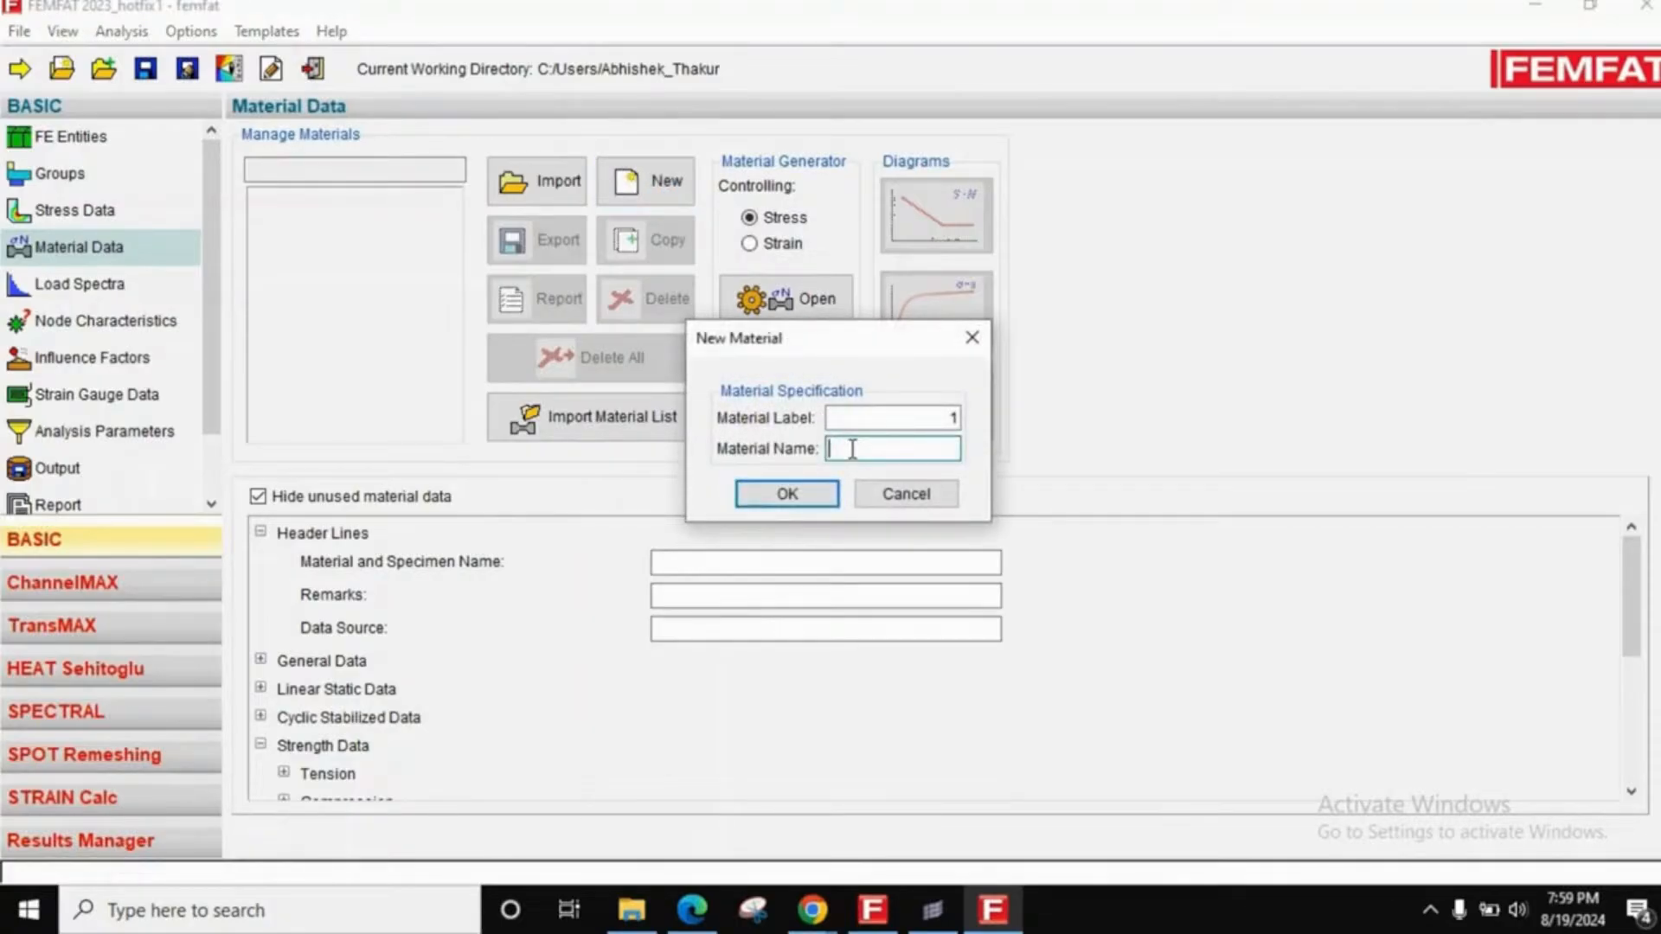
type("fe410")
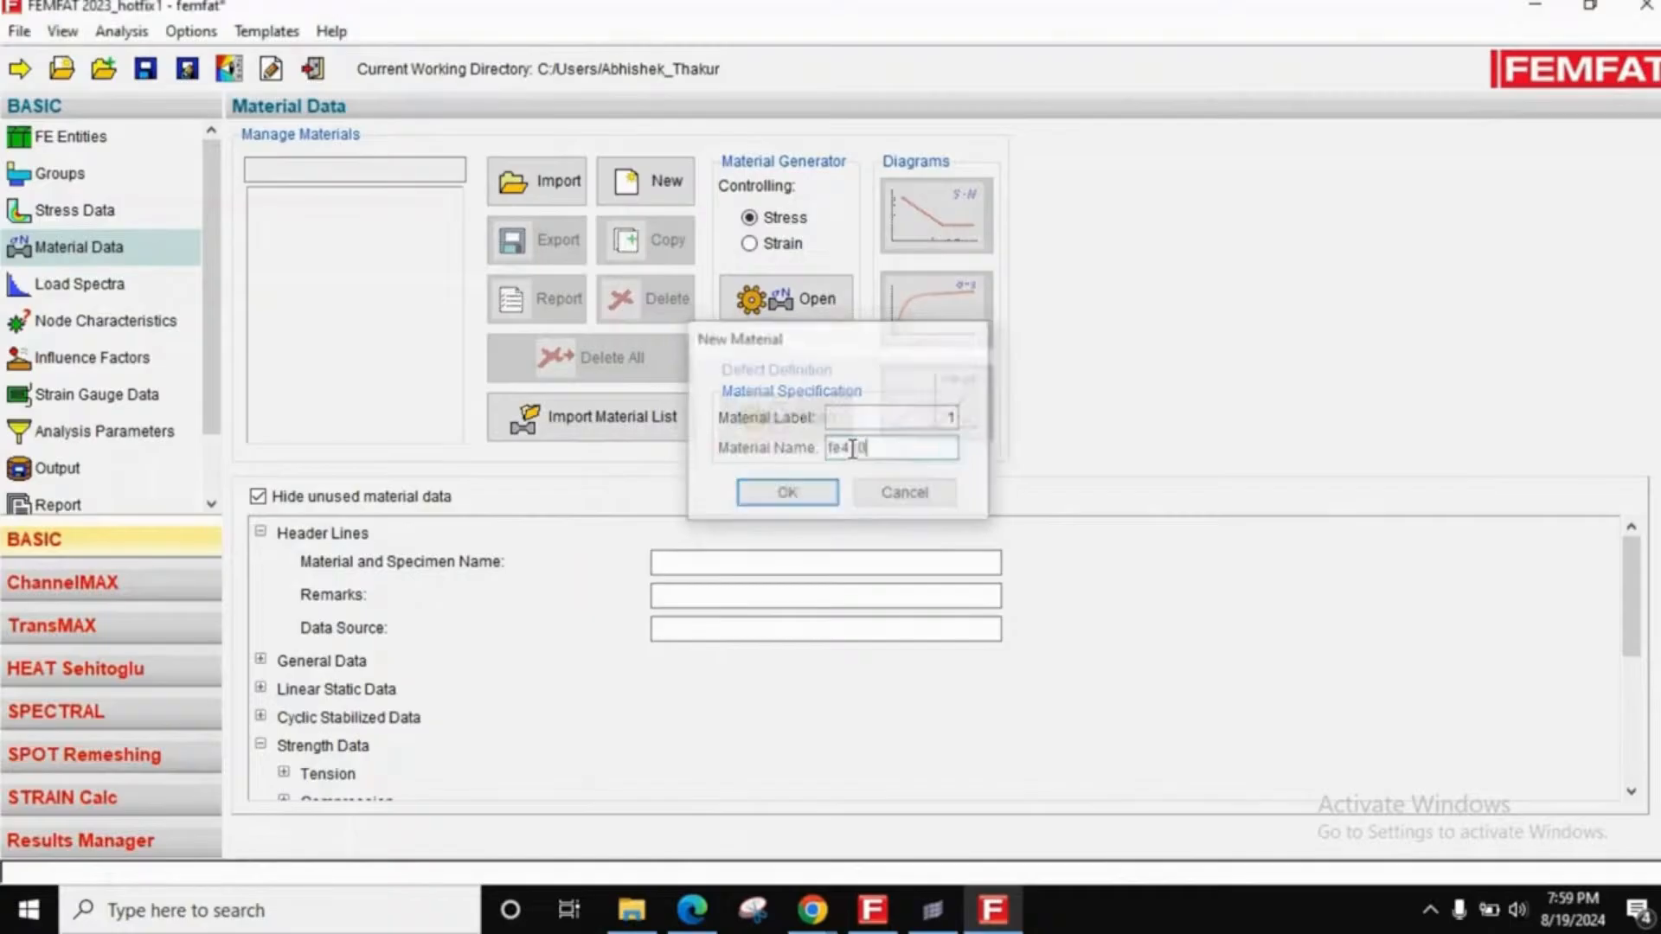
key("Return")
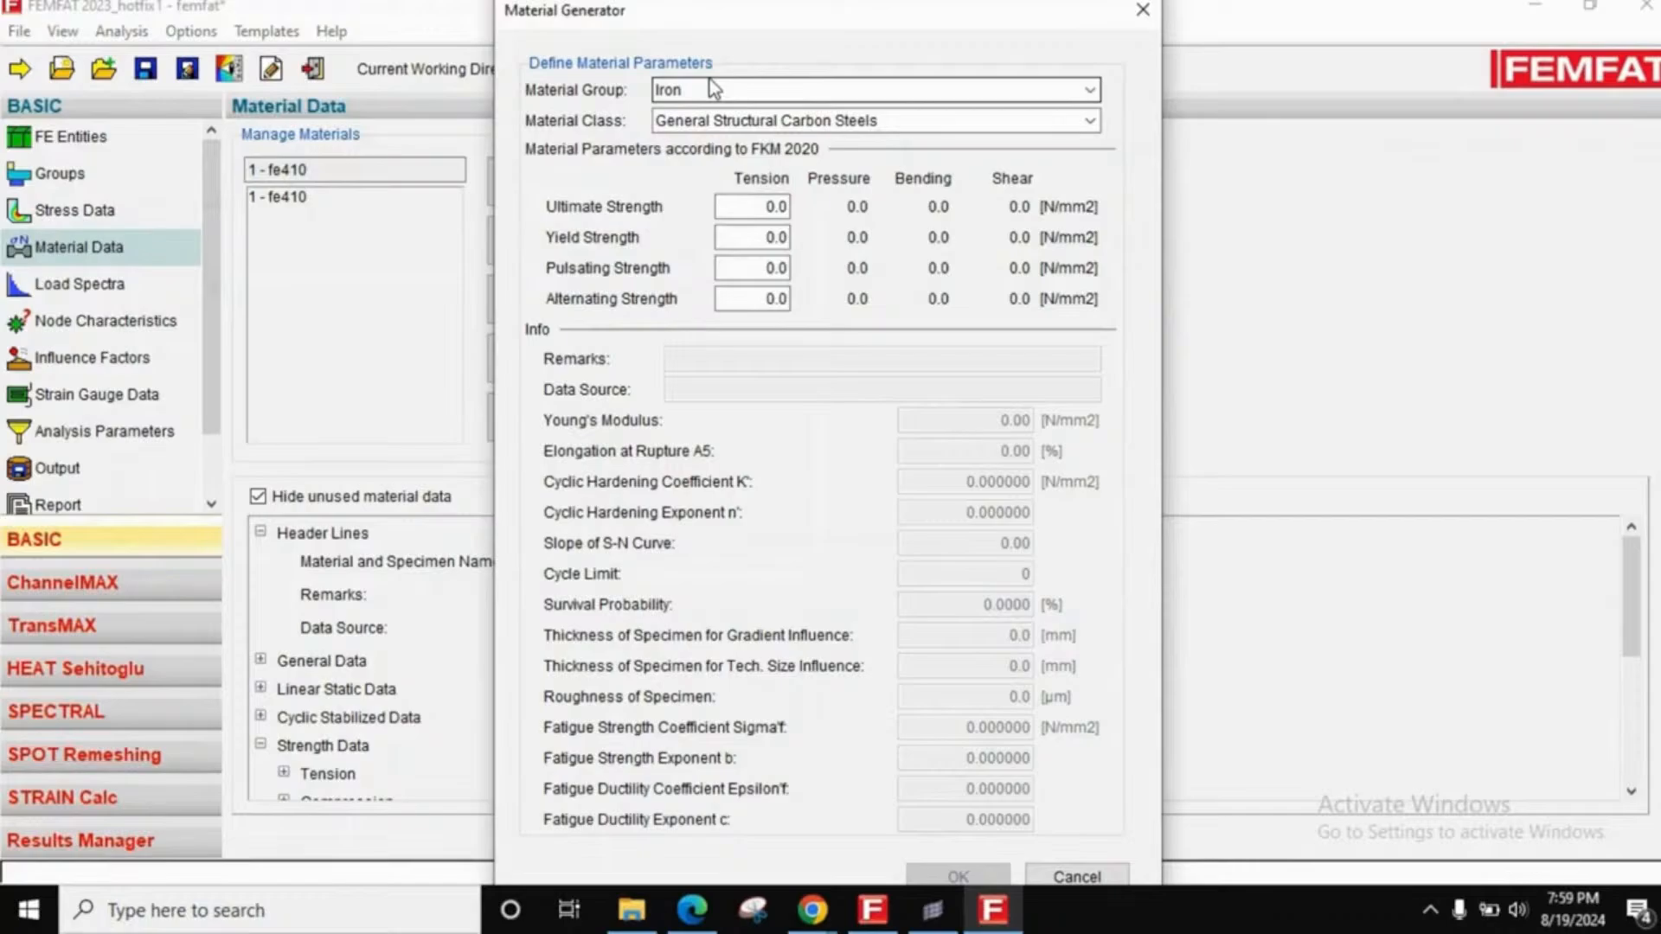
- Generate the FKM material parameters for fe410 from a tensile ultimate strength of 410 N/mm2
left_click(757, 206)
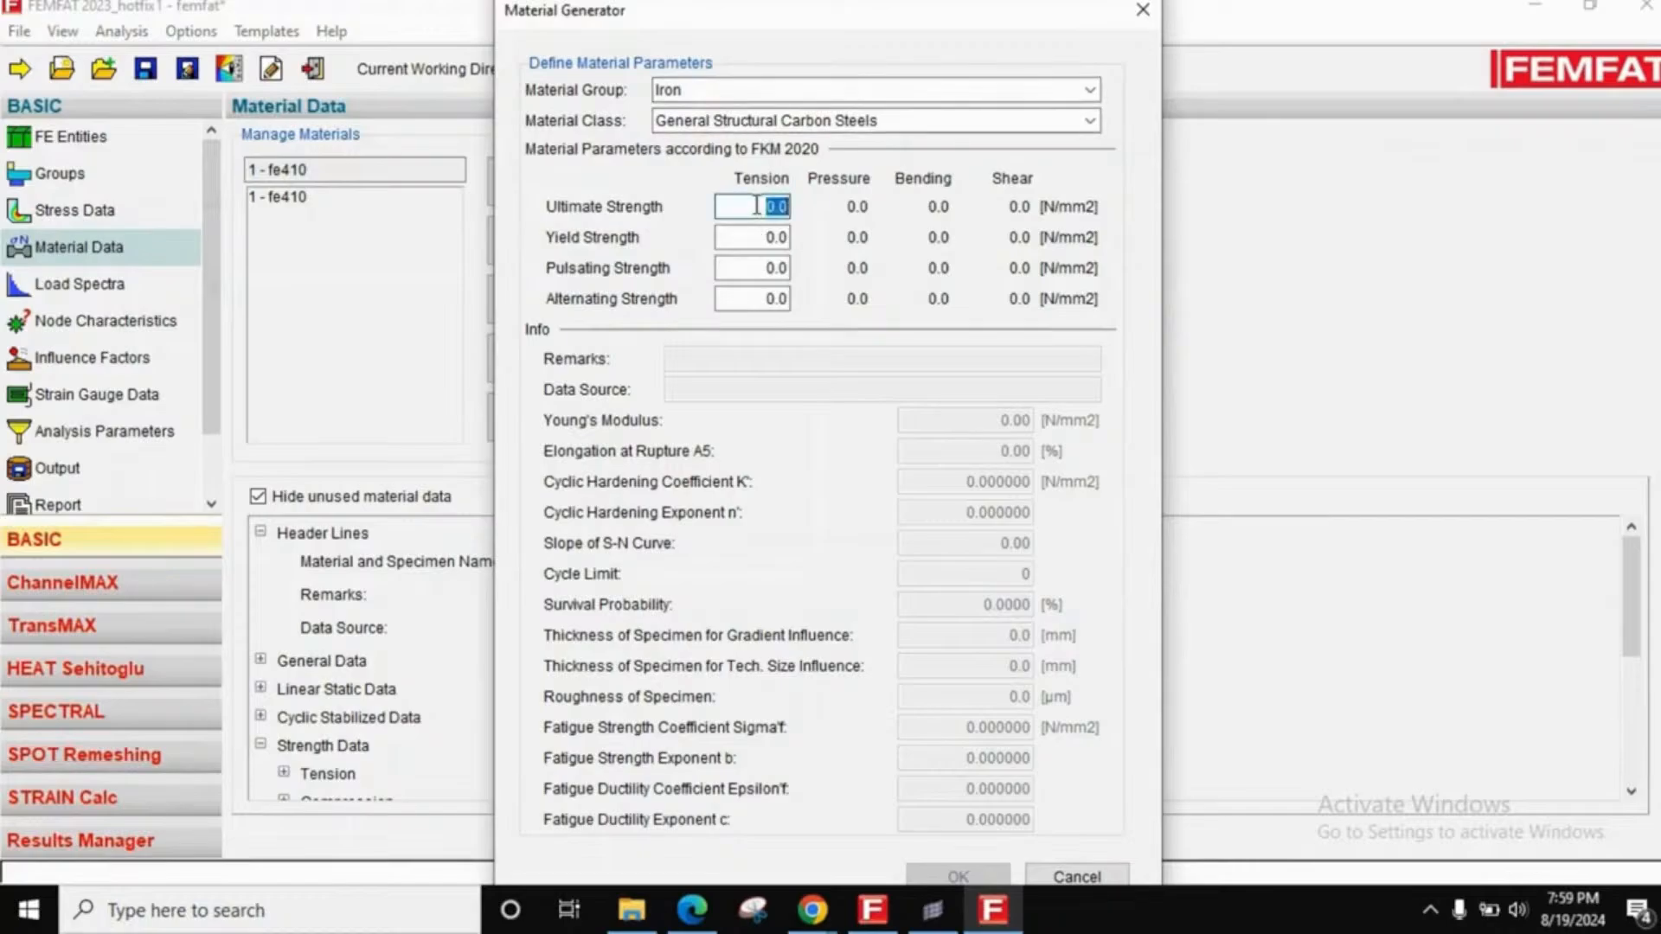
type("41")
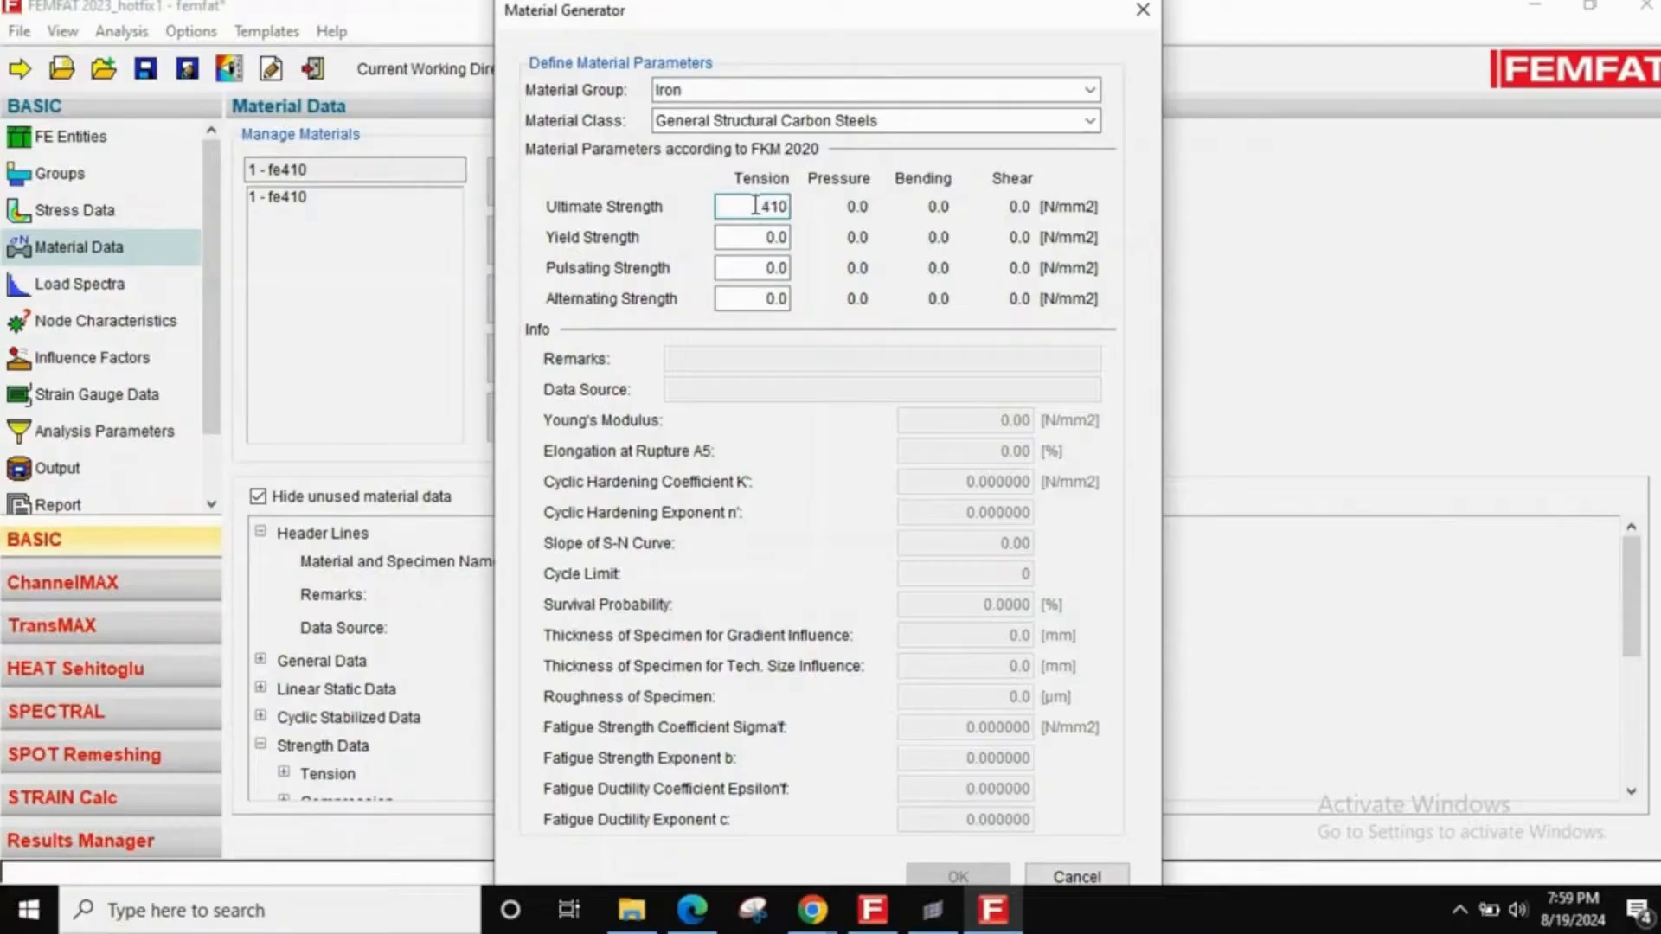
type("0")
key("Return")
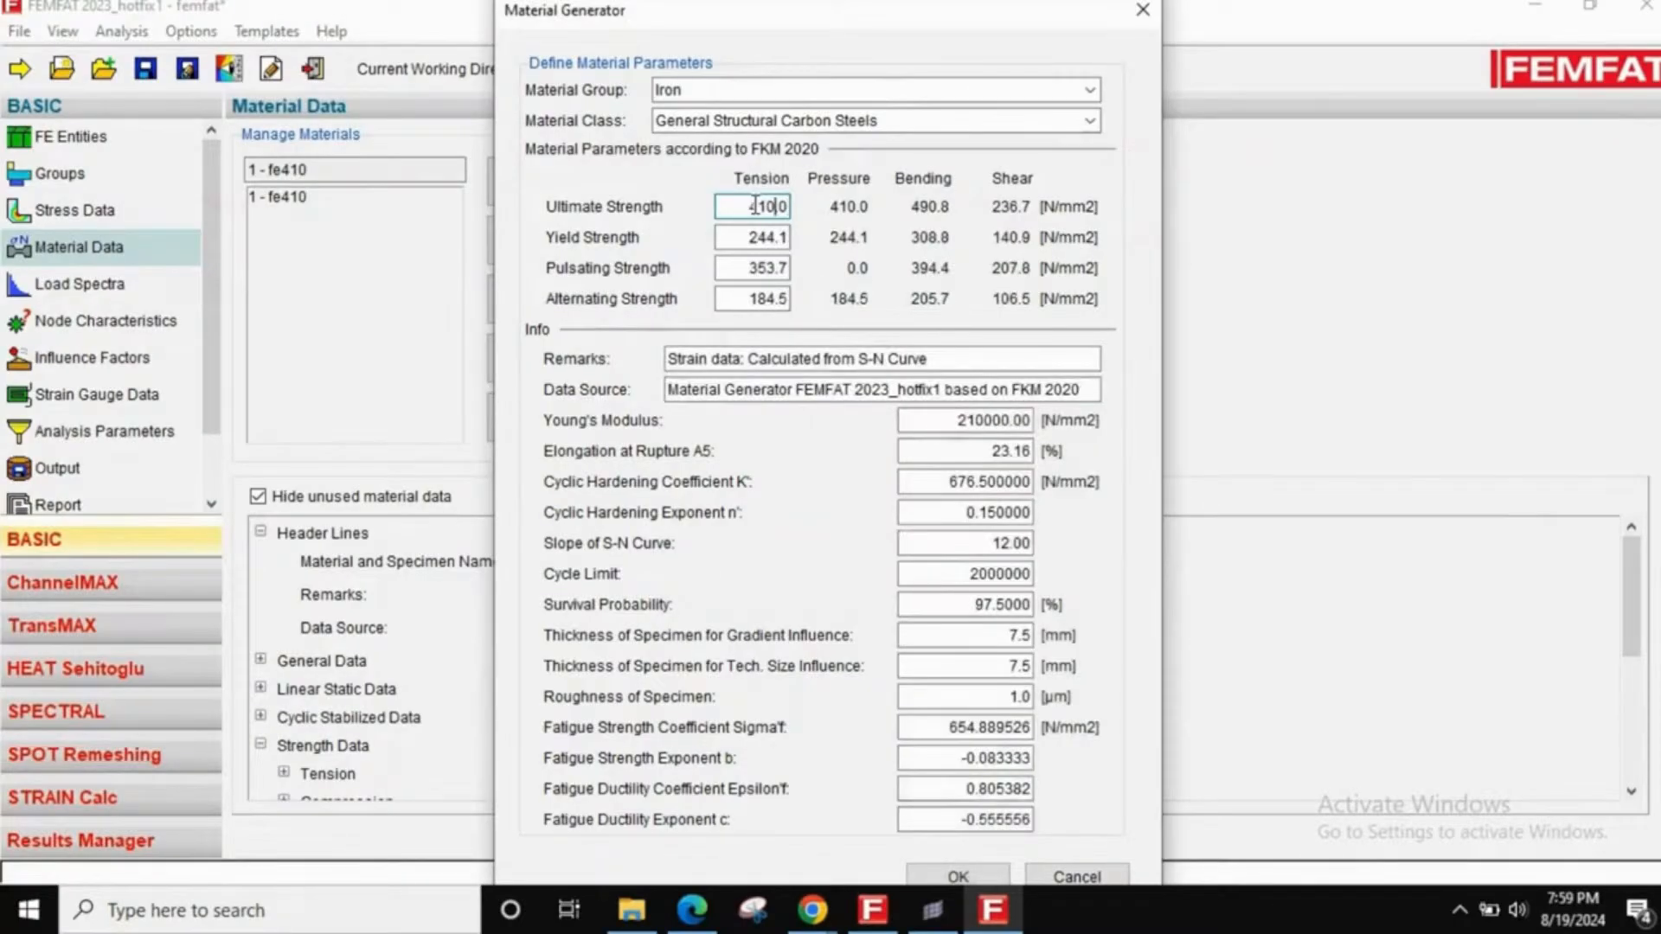
left_click_drag(798, 3, 899, 50)
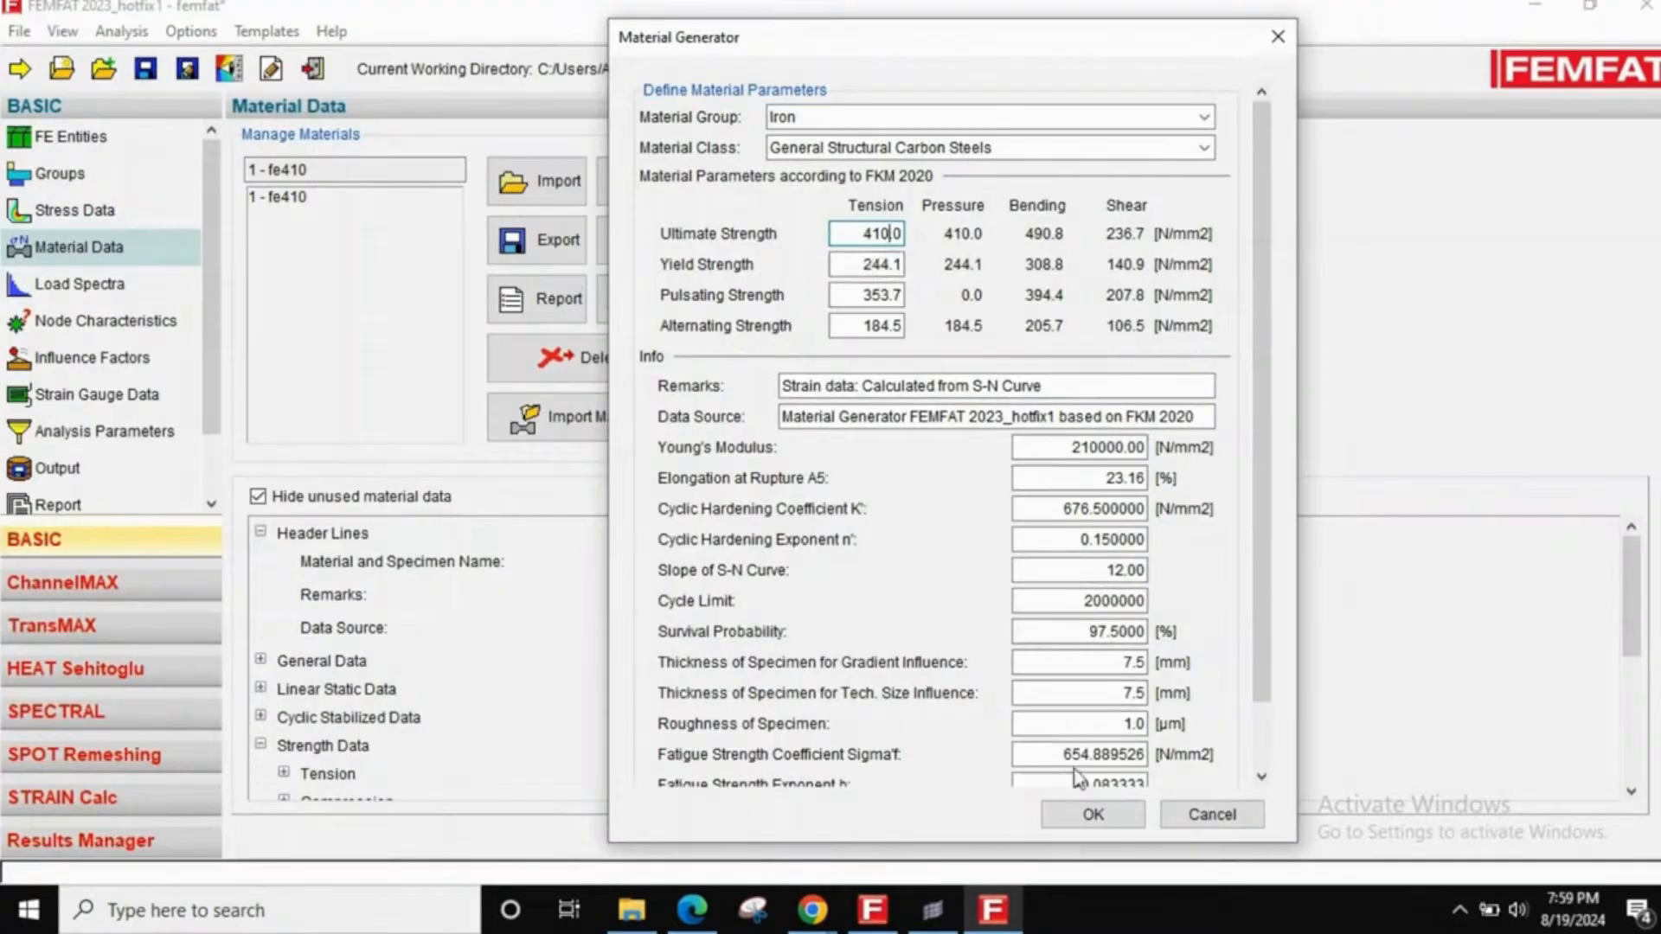
- Accept the generated fe410 data and create a new material named al_Casting with material label 2
left_click(1093, 814)
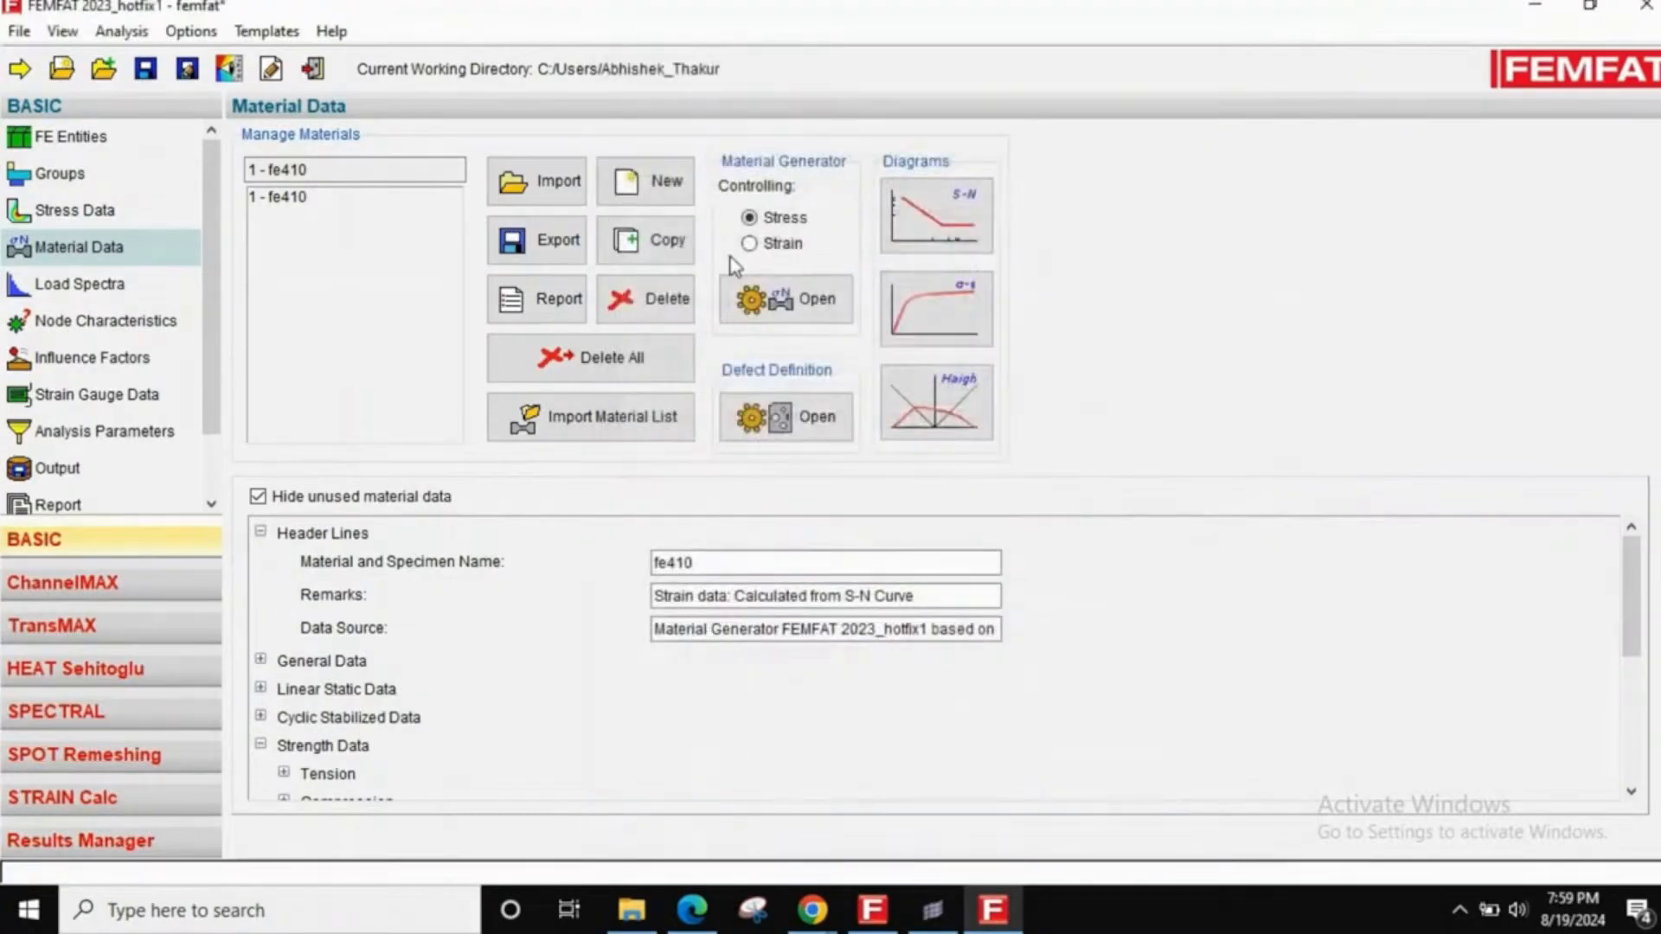
left_click(666, 186)
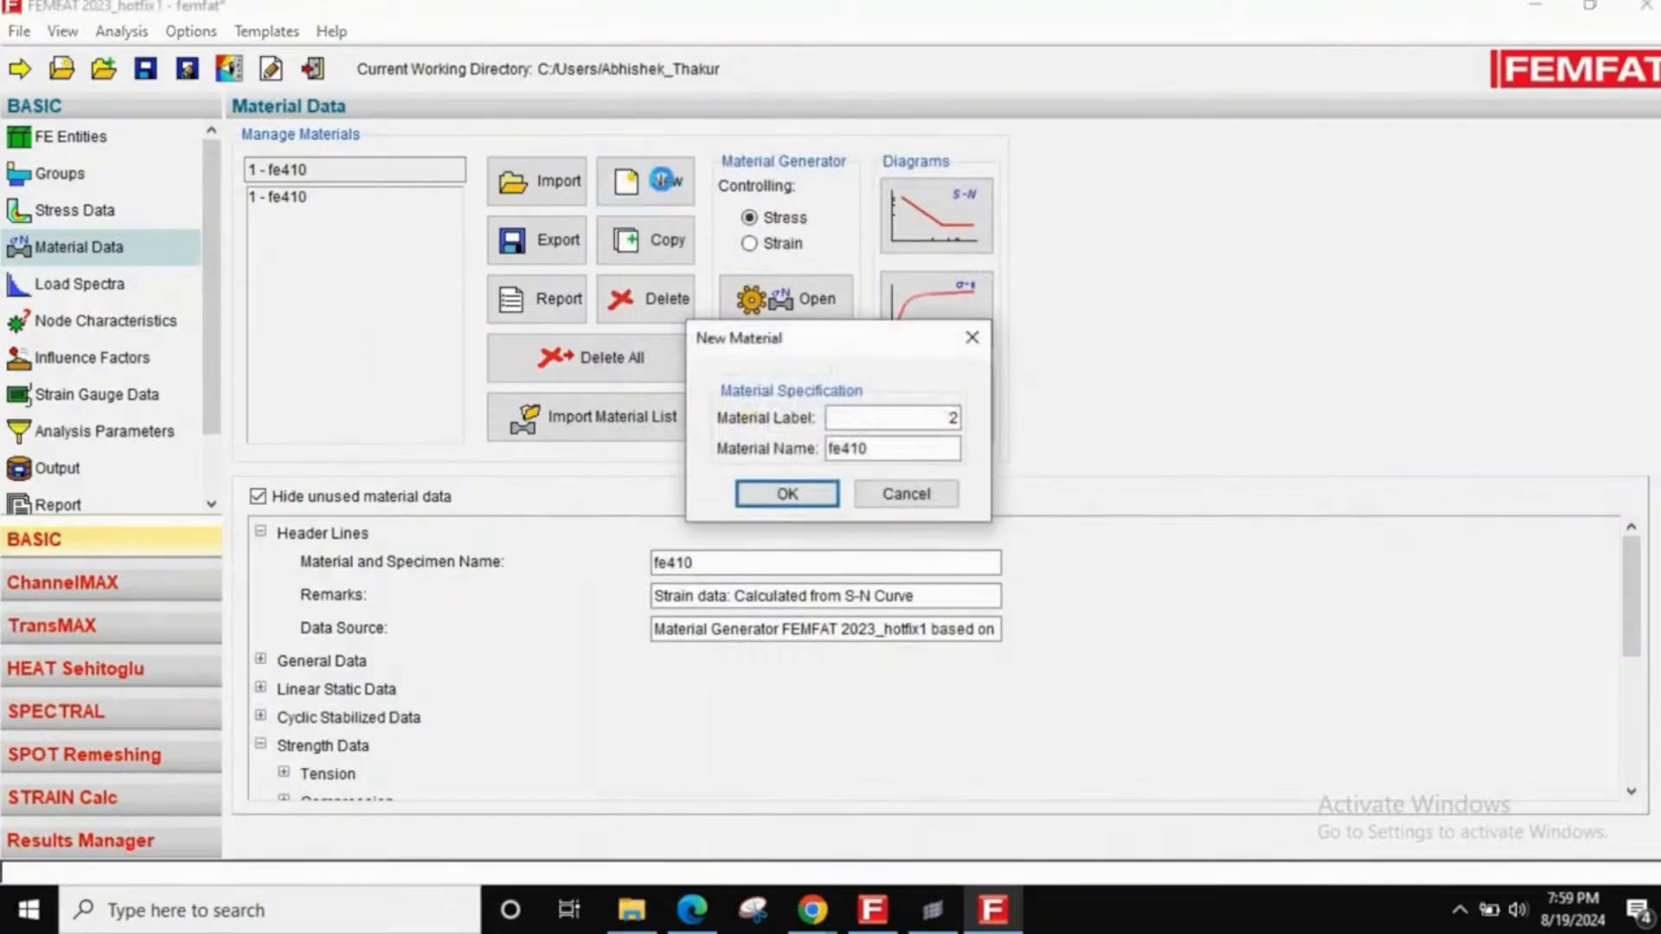
double_click(845, 444)
type("al_Casting")
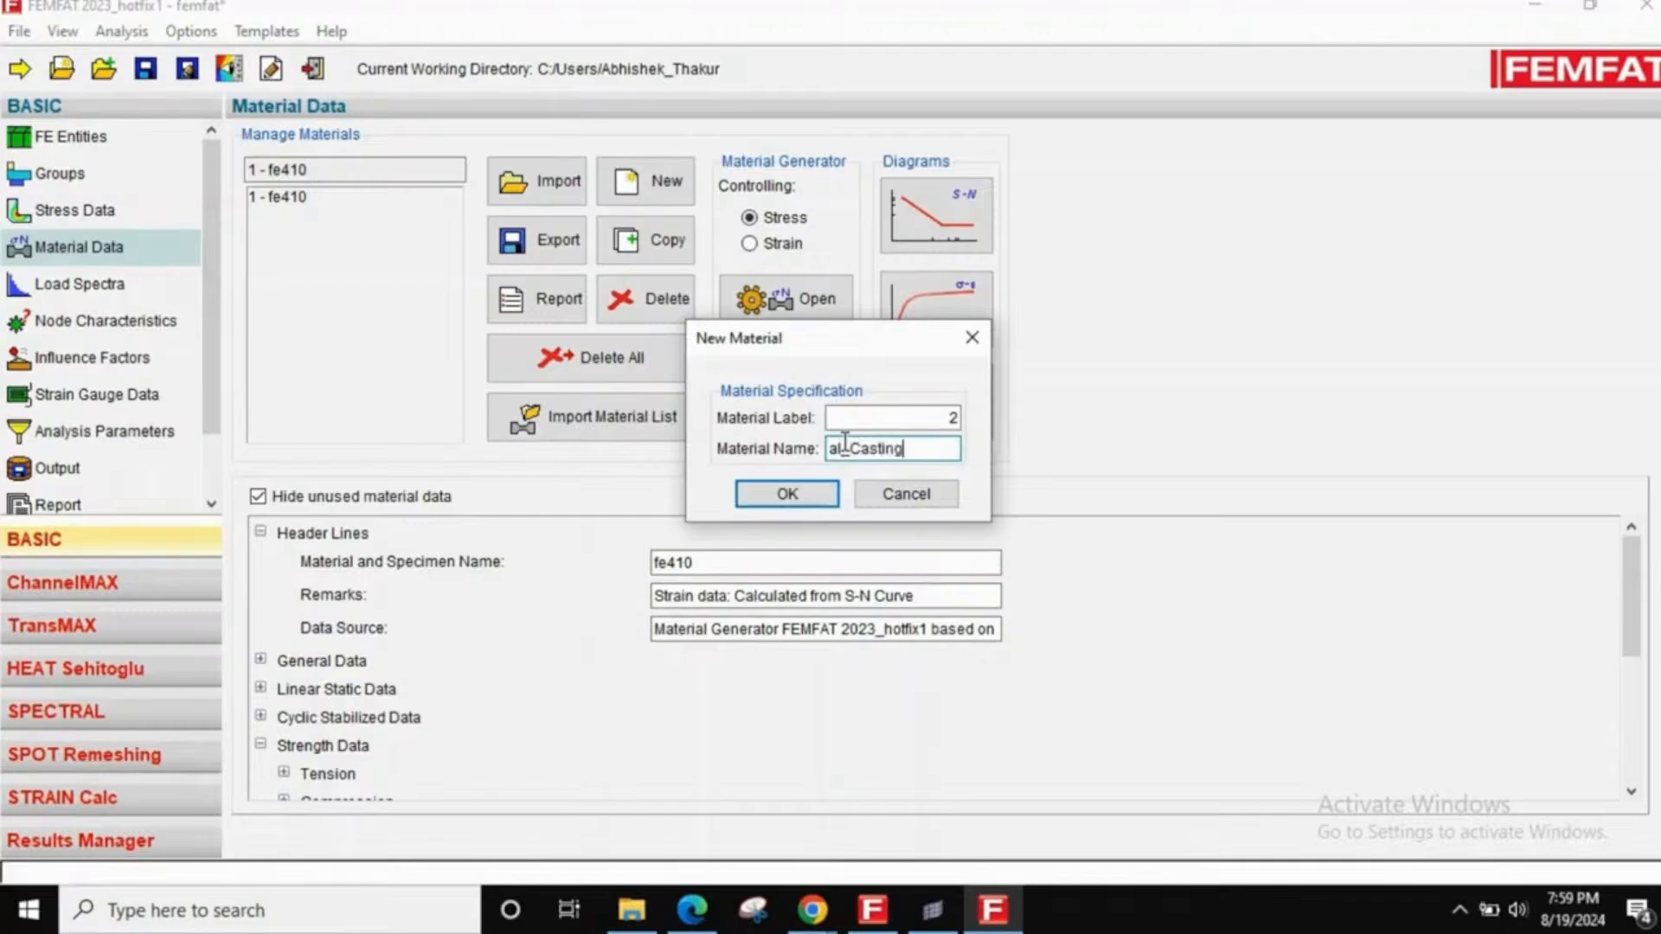
key("Return")
- Generate al_Casting's parameters using the Aluminum group, Aluminum Casting Alloys class and a tensile ultimate strength of 210 N/mm2
left_click(833, 121)
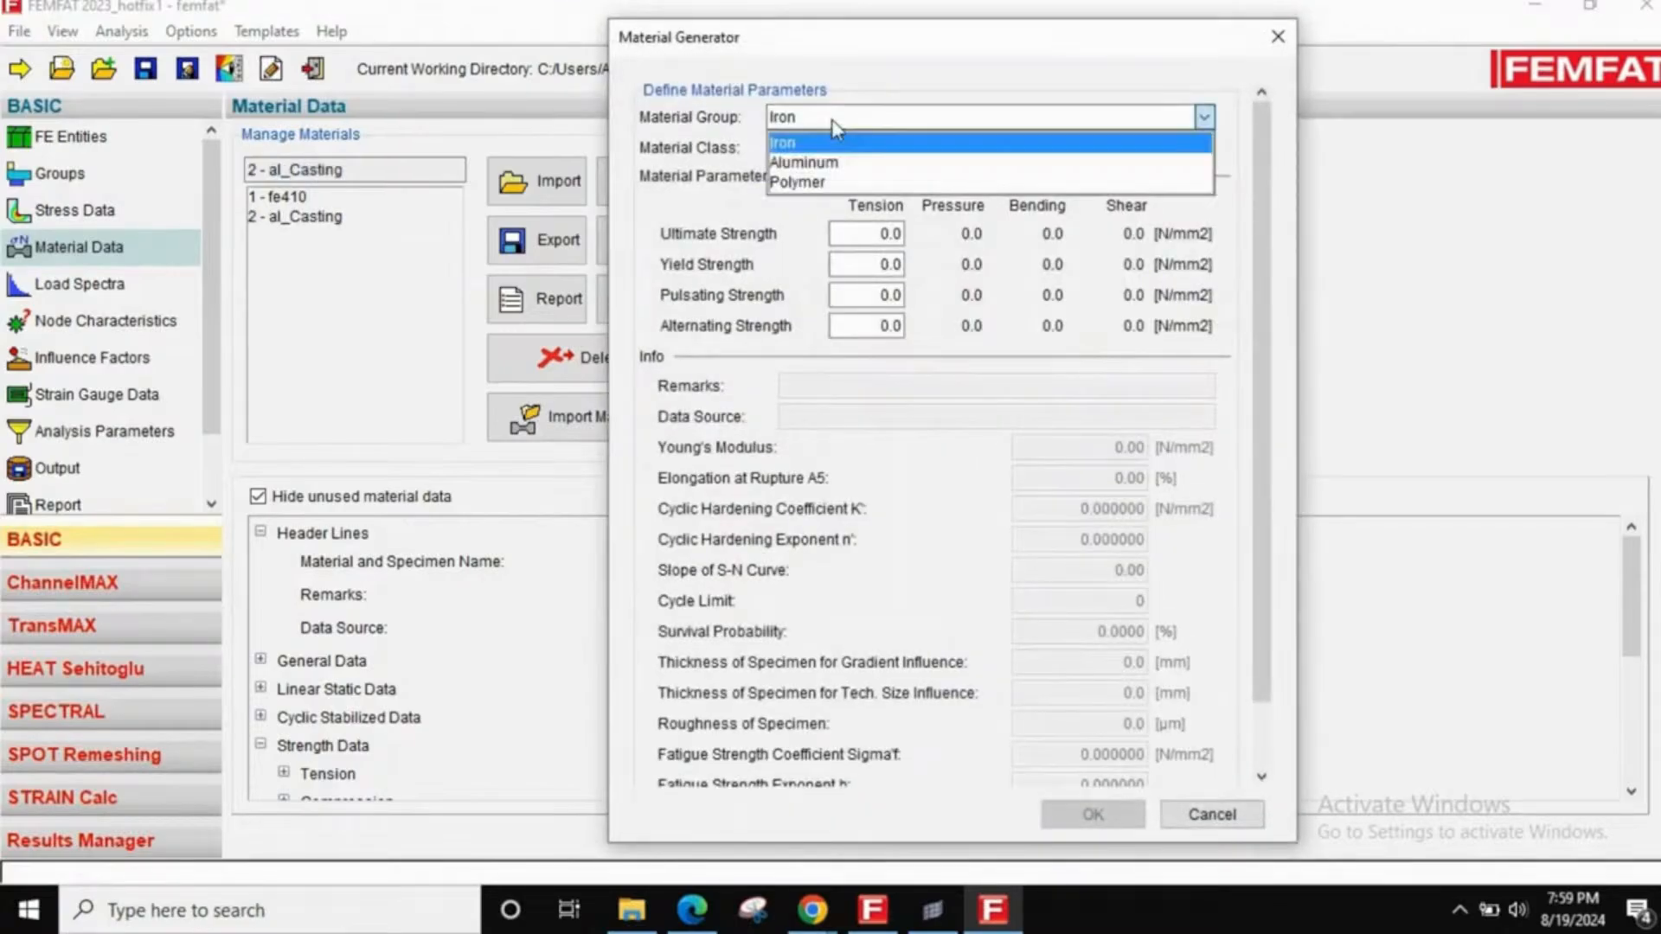
left_click(800, 163)
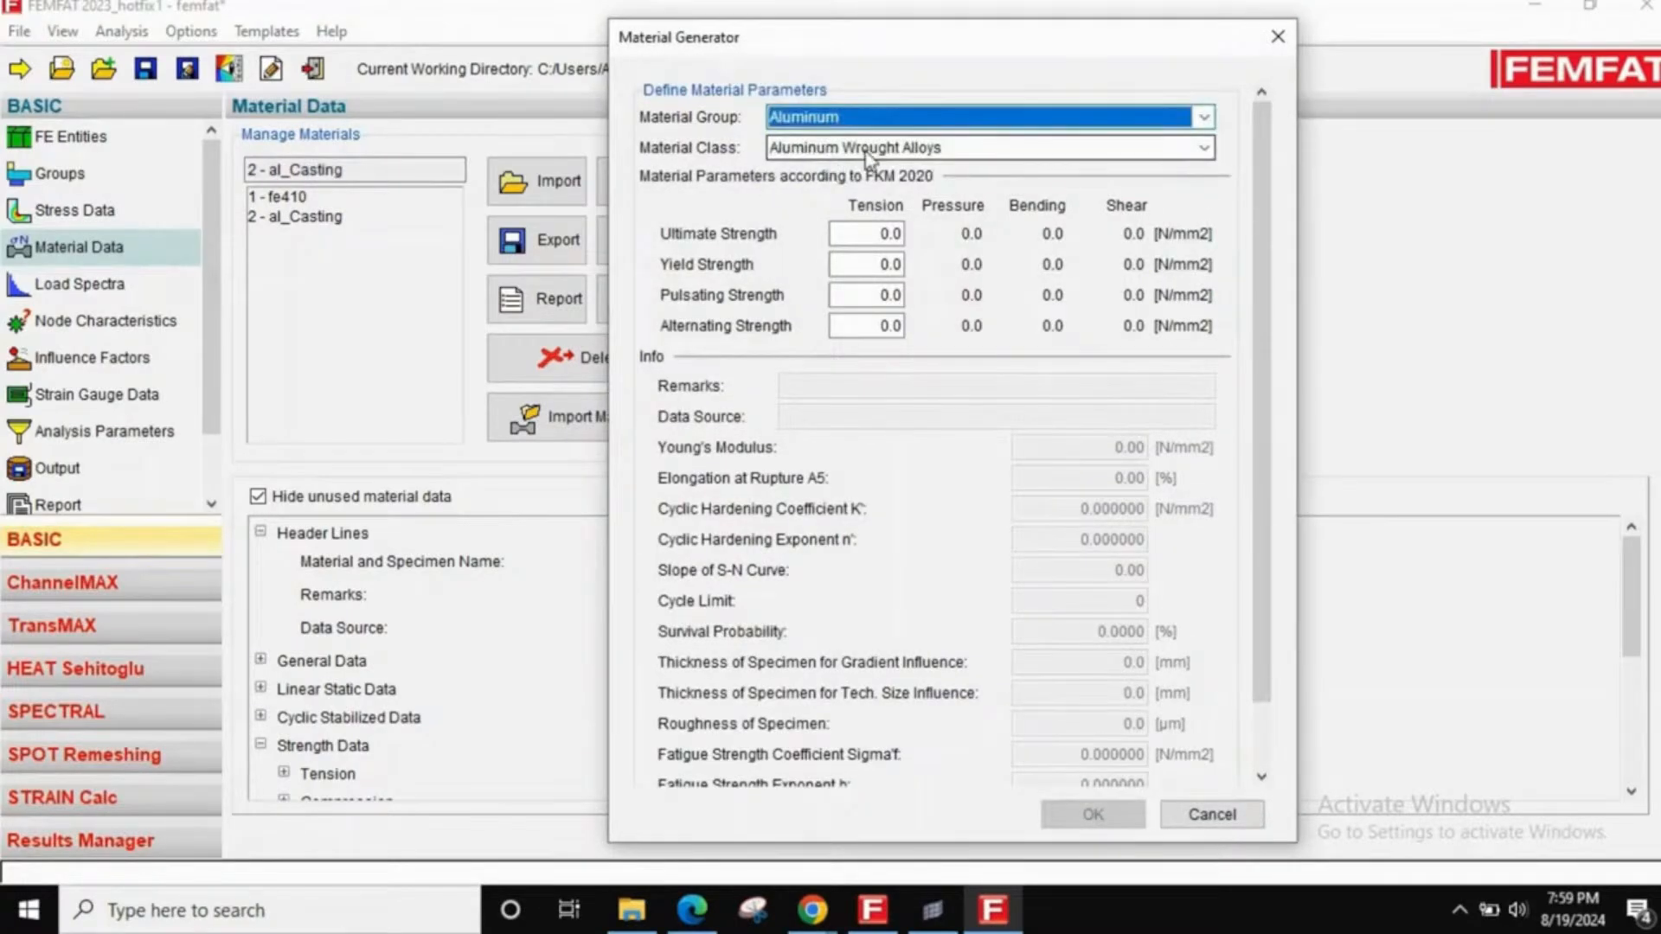
left_click(866, 153)
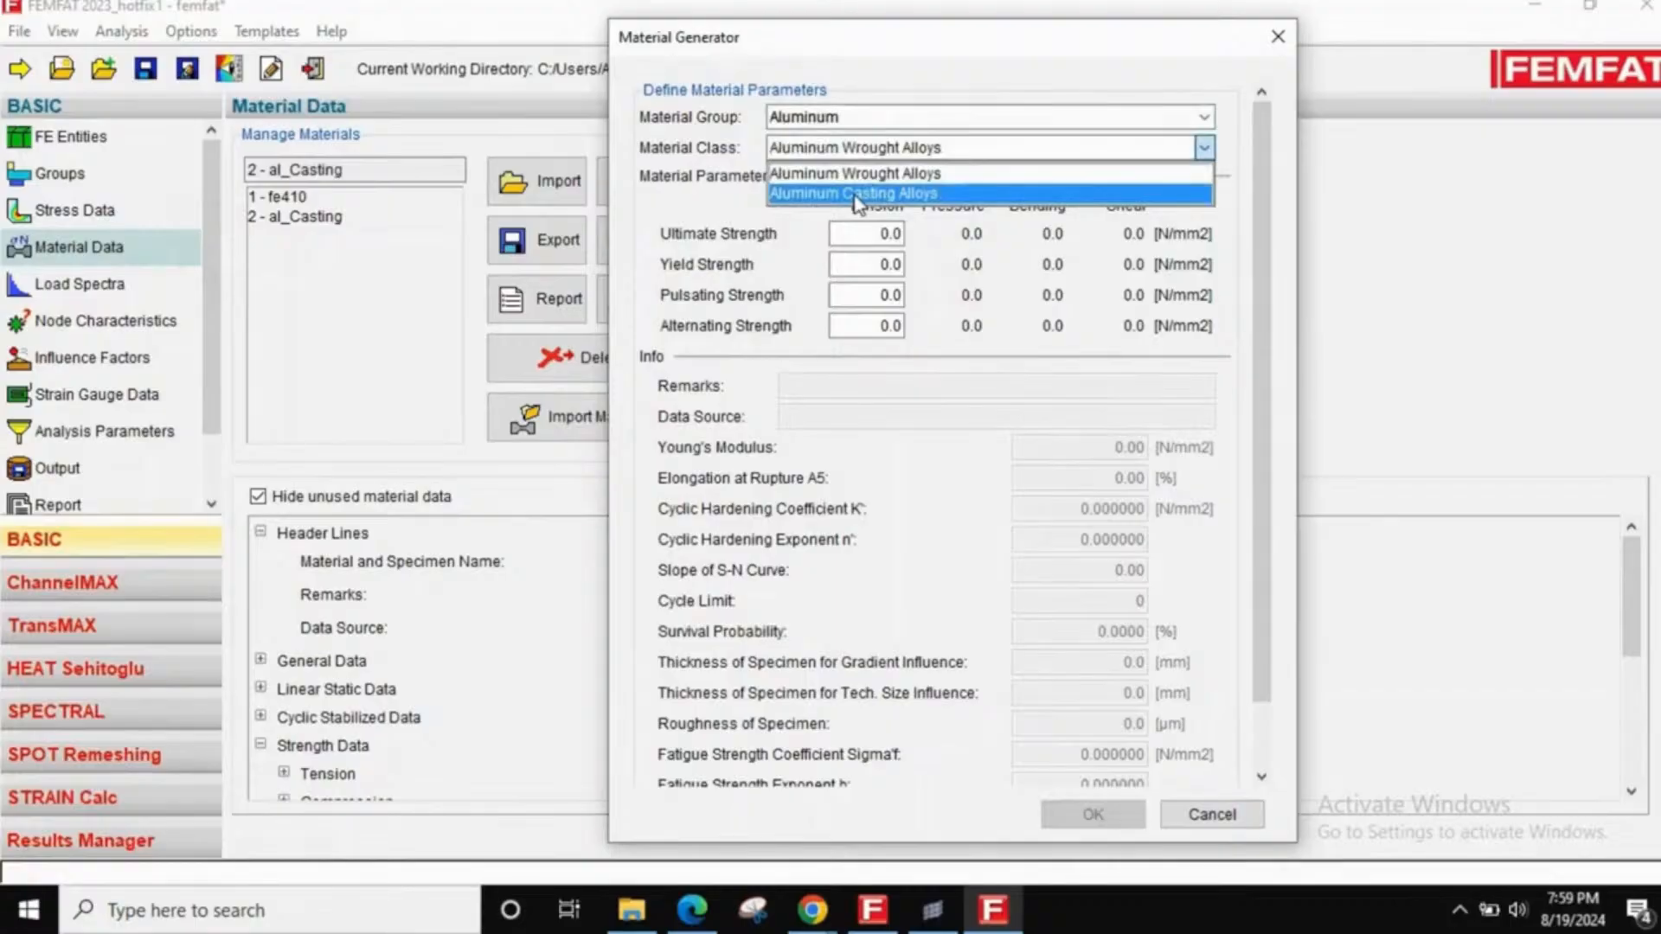
left_click(856, 193)
double_click(877, 235)
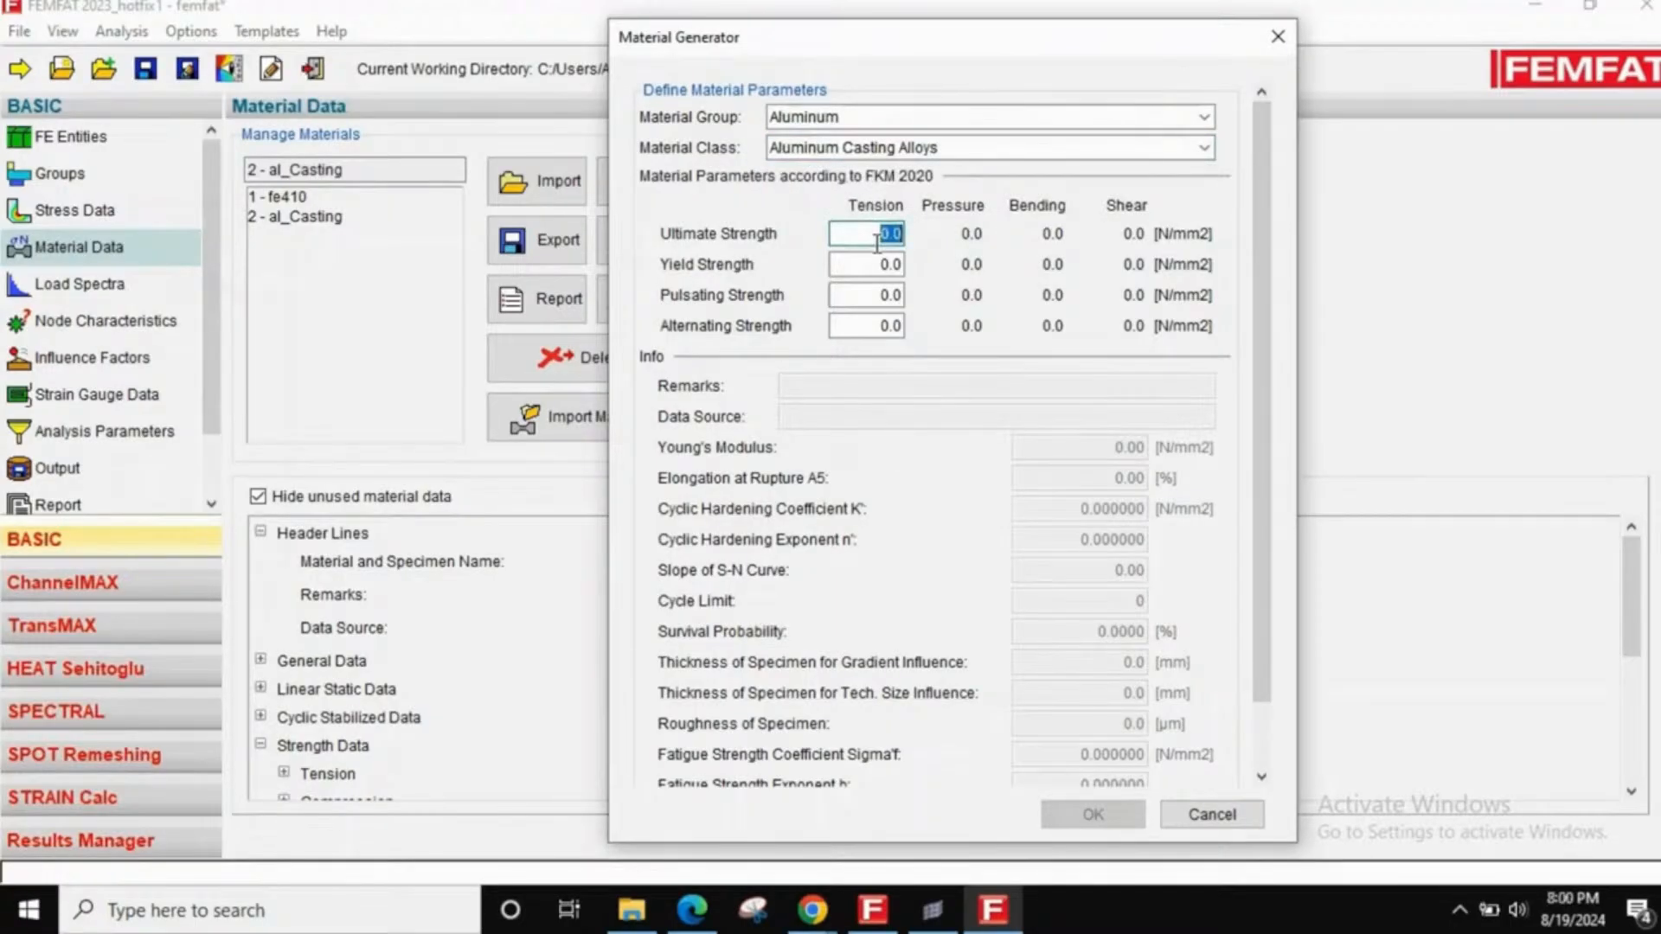
type("210")
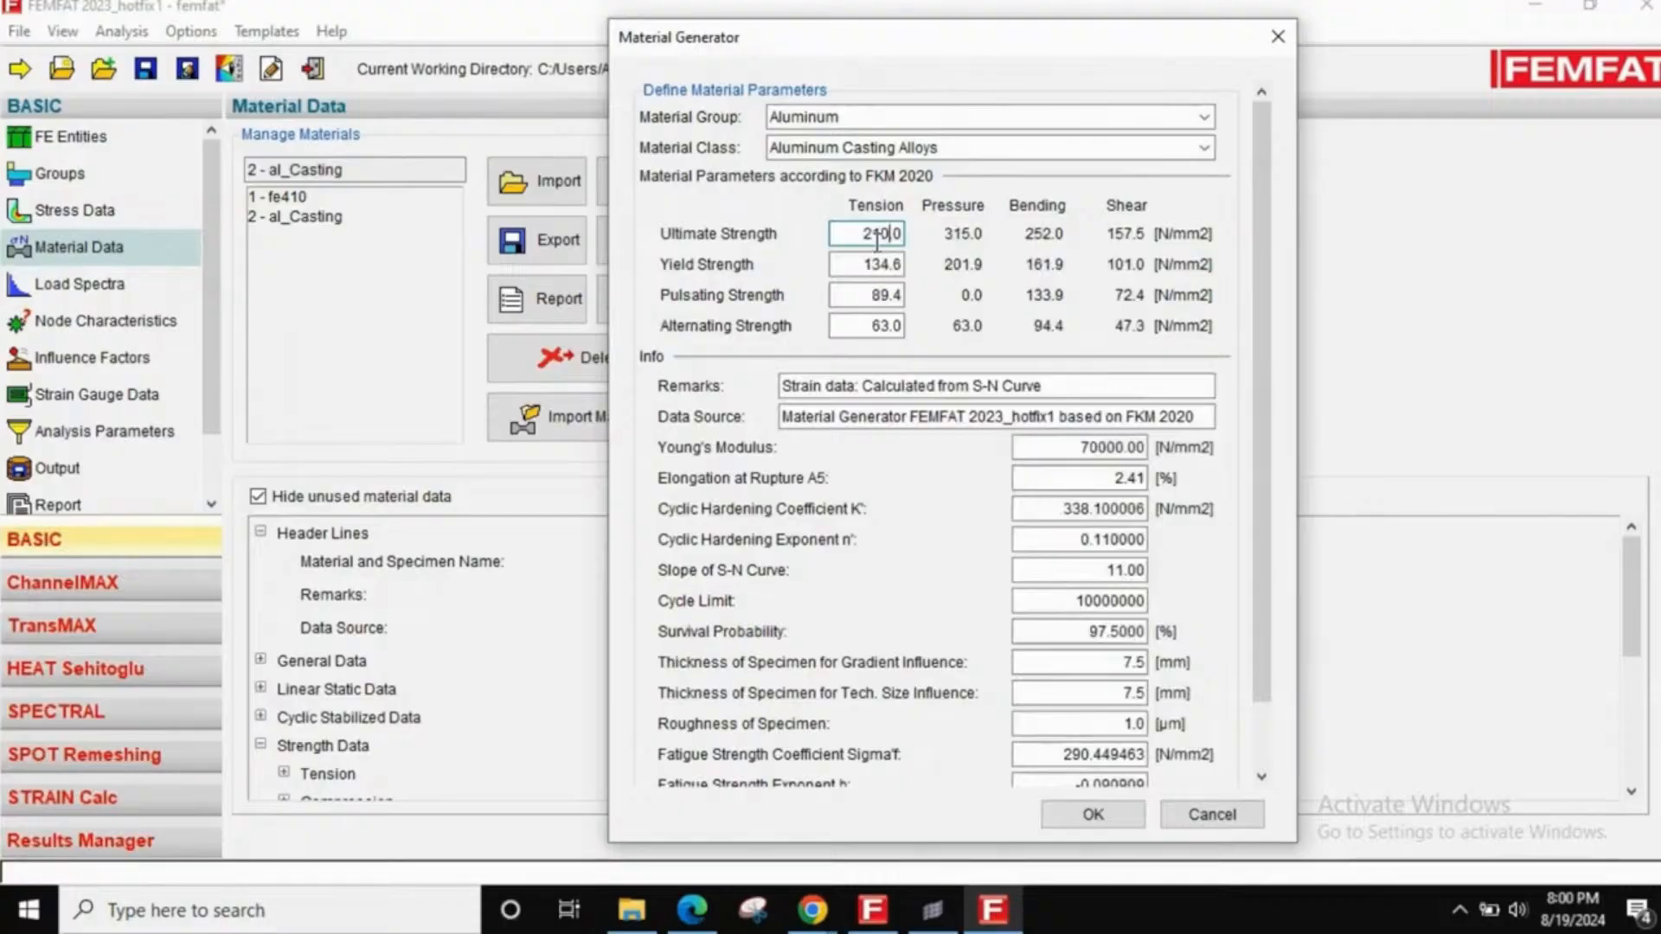
left_click(1082, 817)
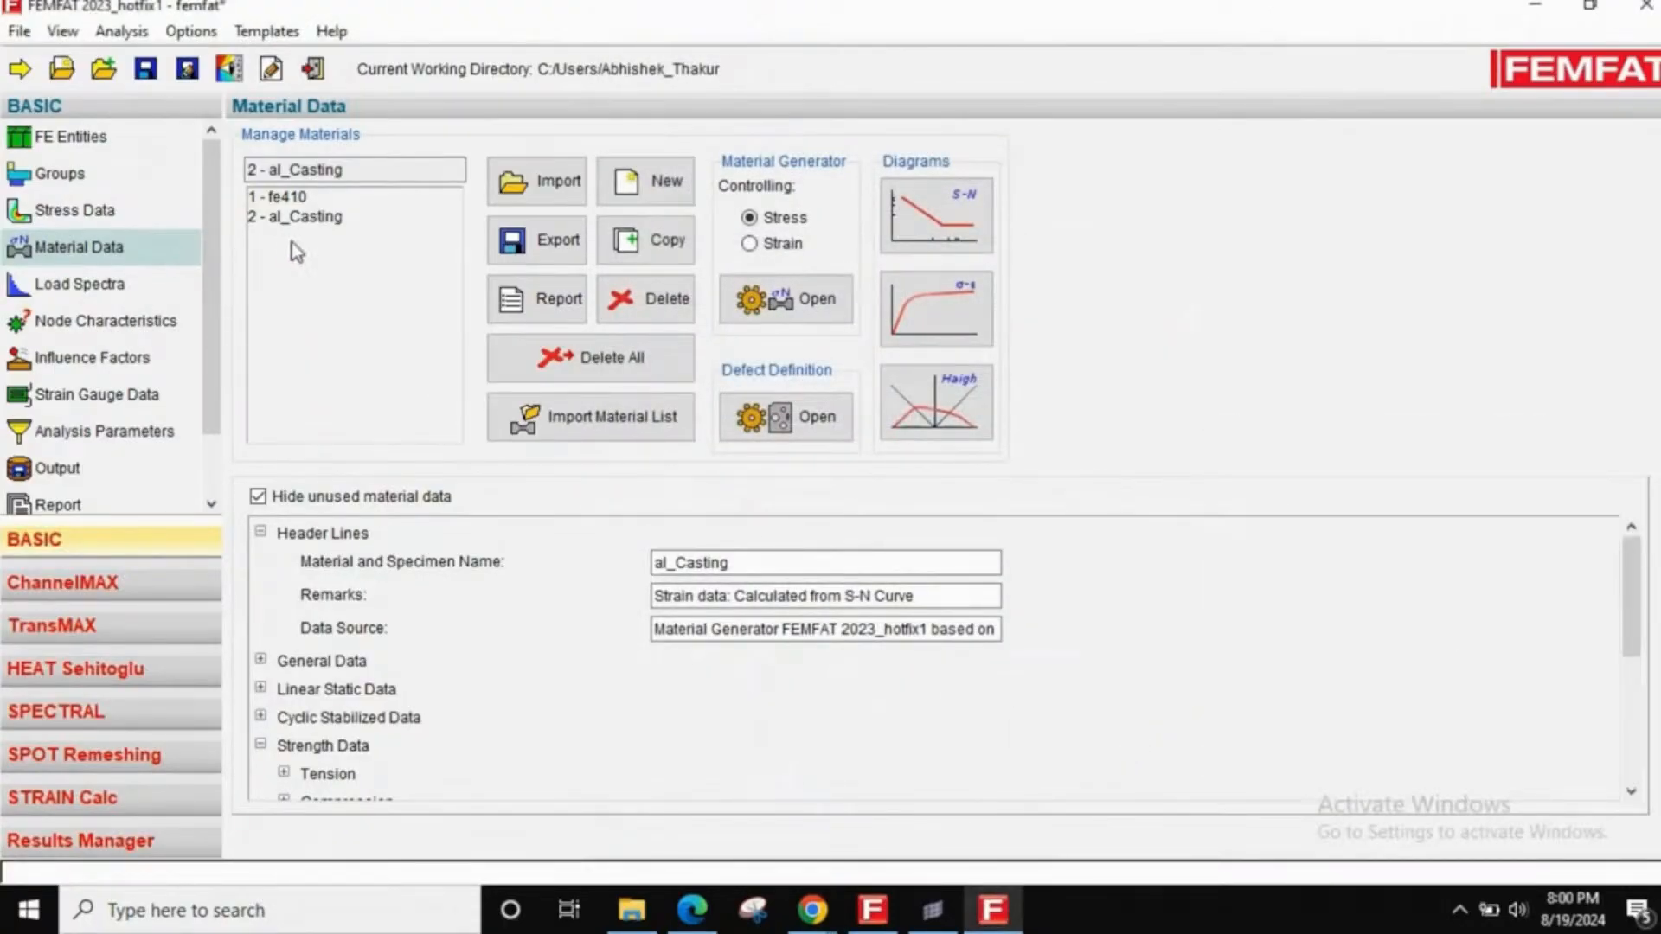
- View the stress-strain curve of al_Casting with its curve highlighted
left_click(325, 218)
left_click(926, 322)
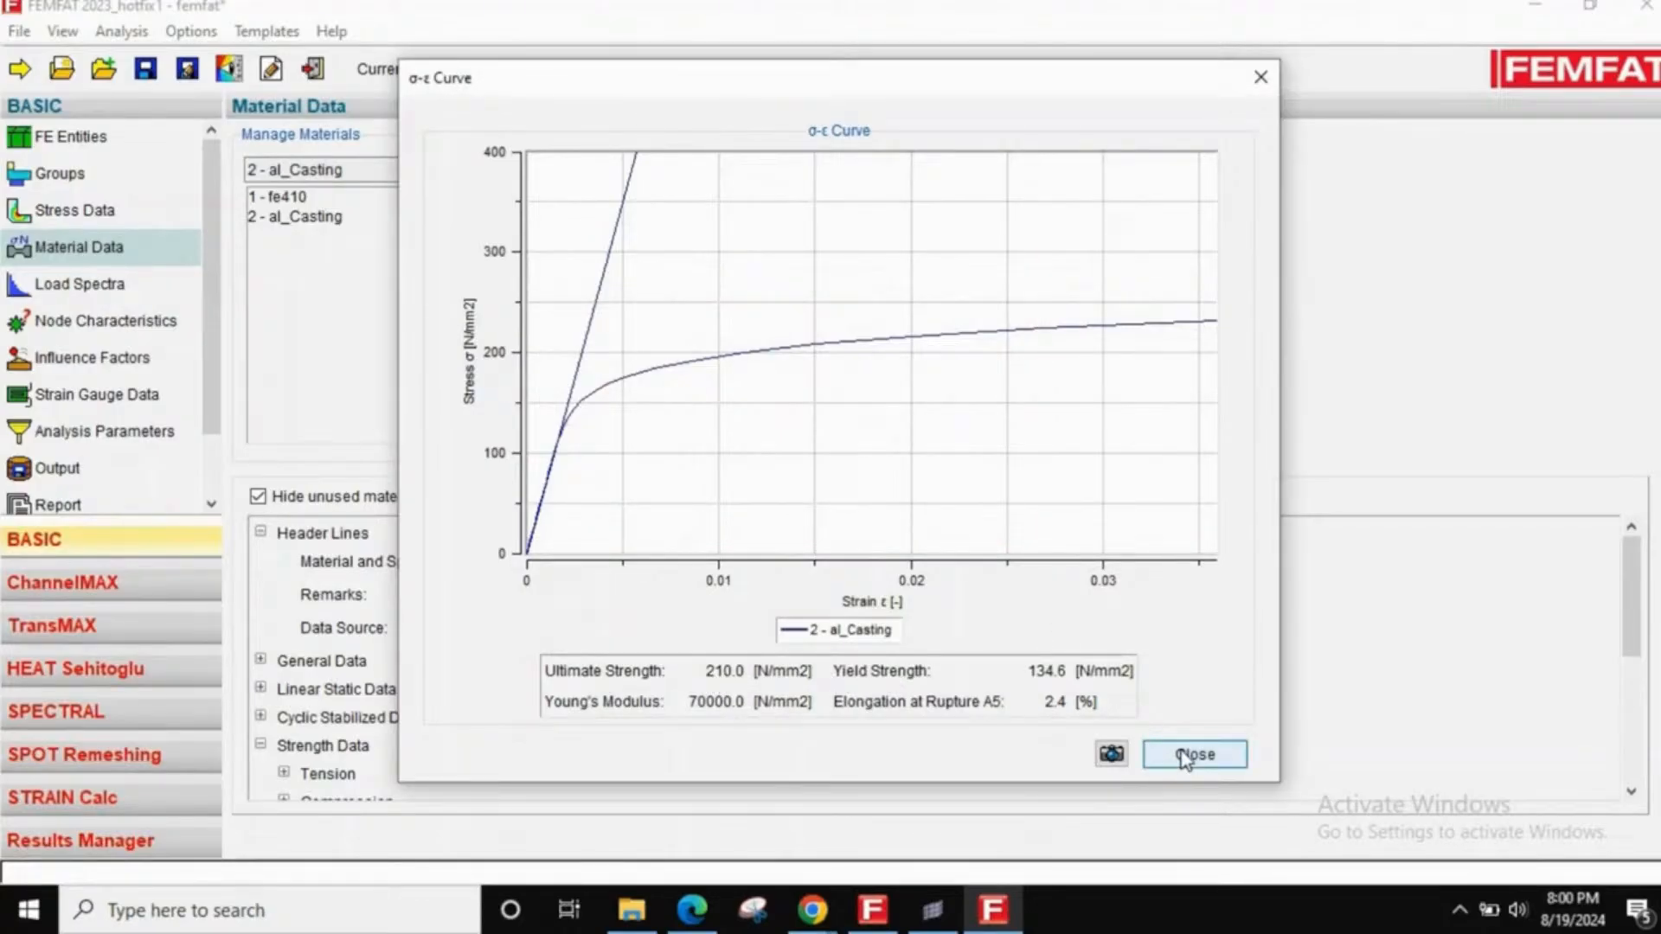
left_click(886, 634)
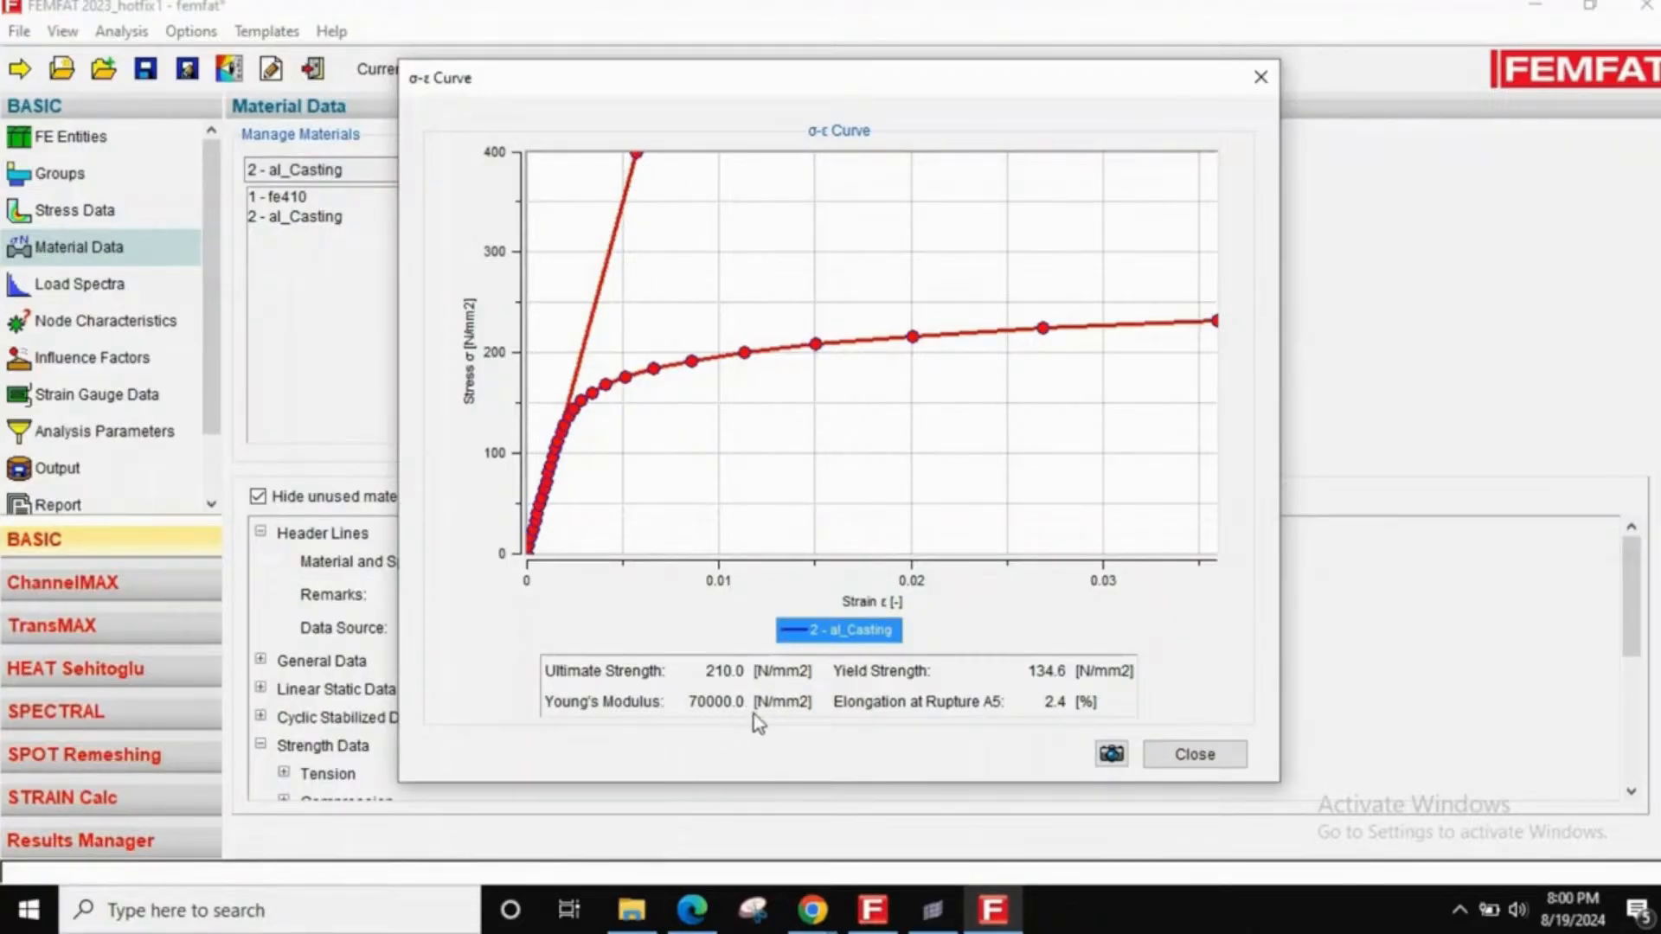
left_click(1190, 753)
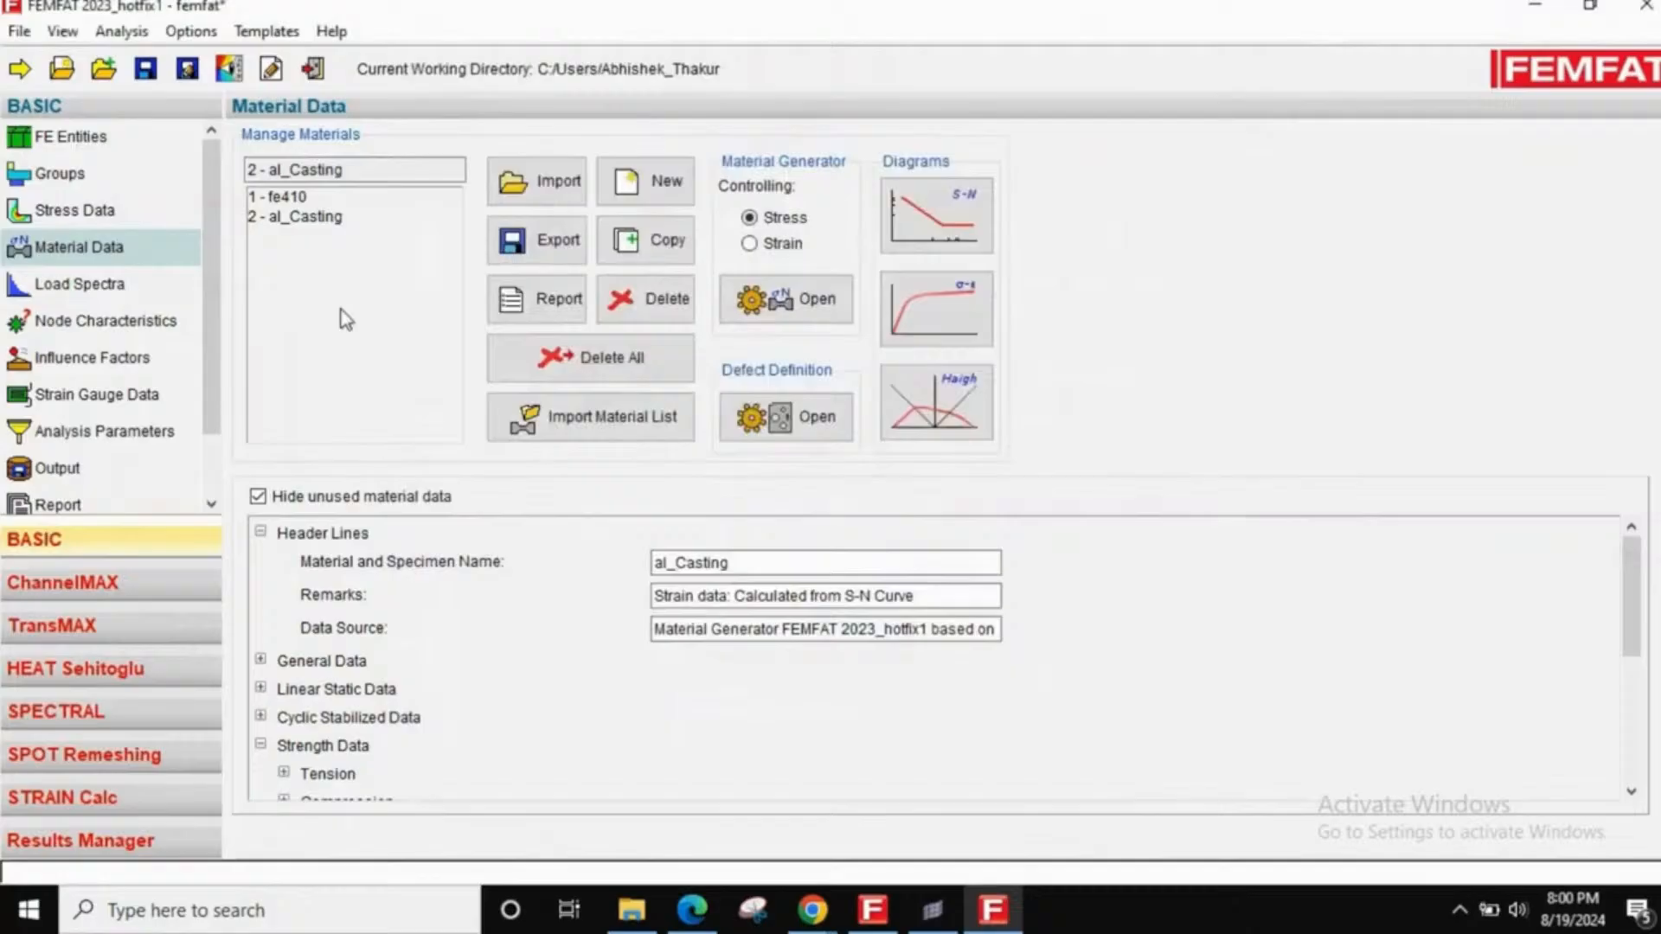
- Compare the stress-strain curve and material values of fe410 with those of al_Casting
left_click(332, 197)
left_click(929, 322)
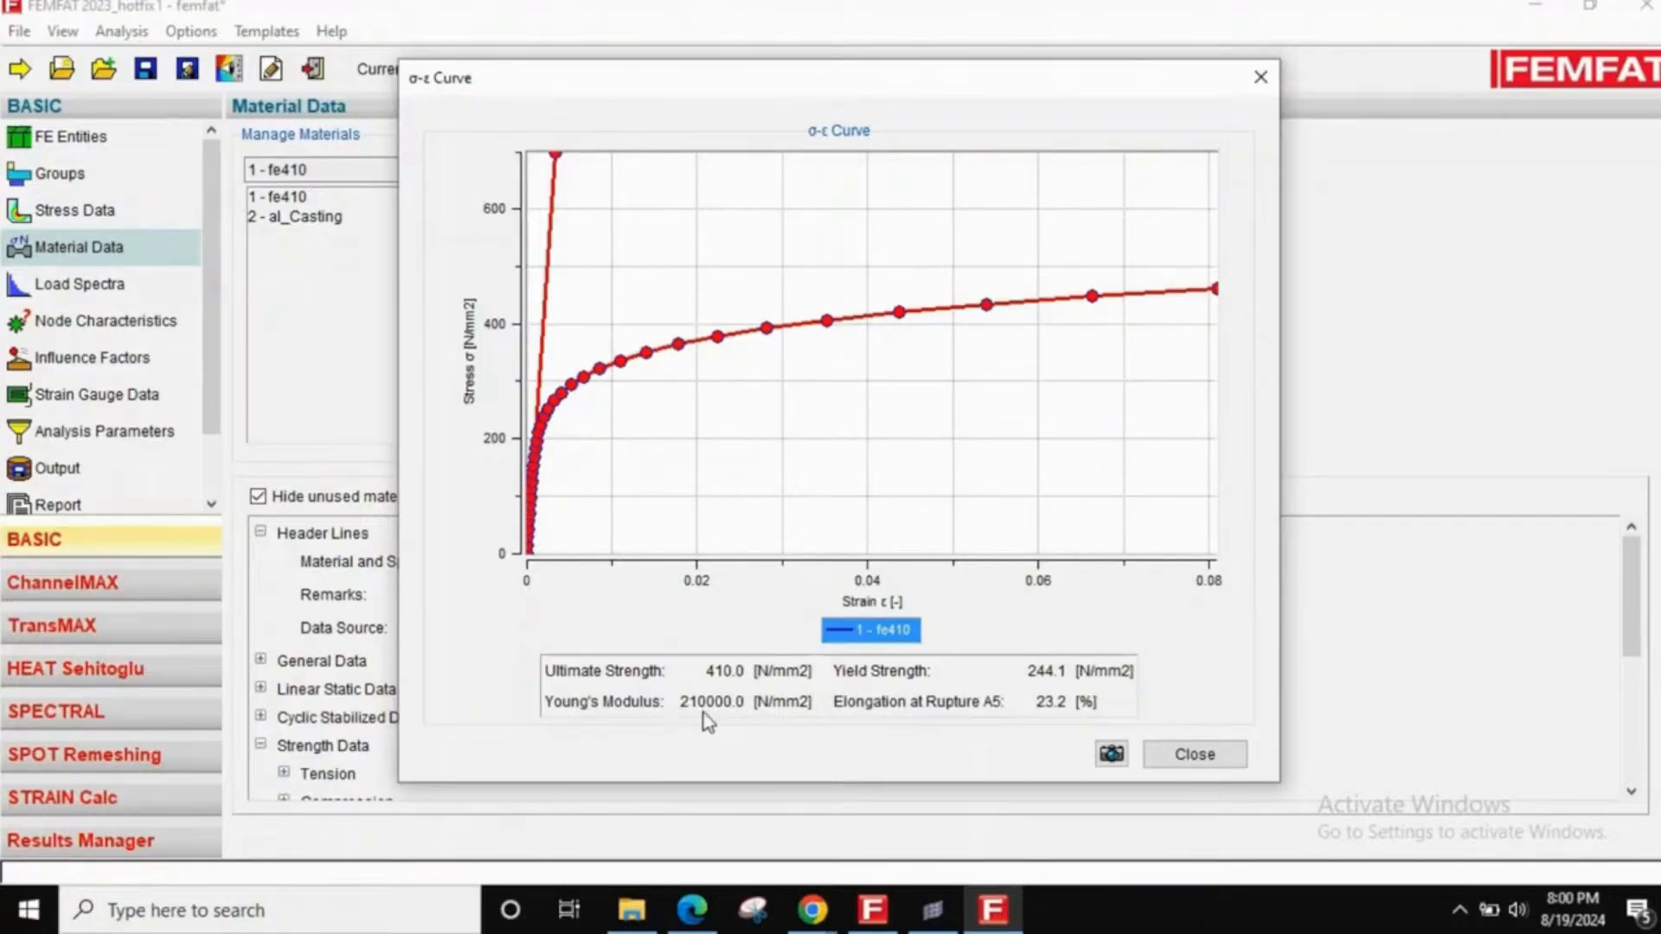
left_click(1194, 755)
left_click(299, 221)
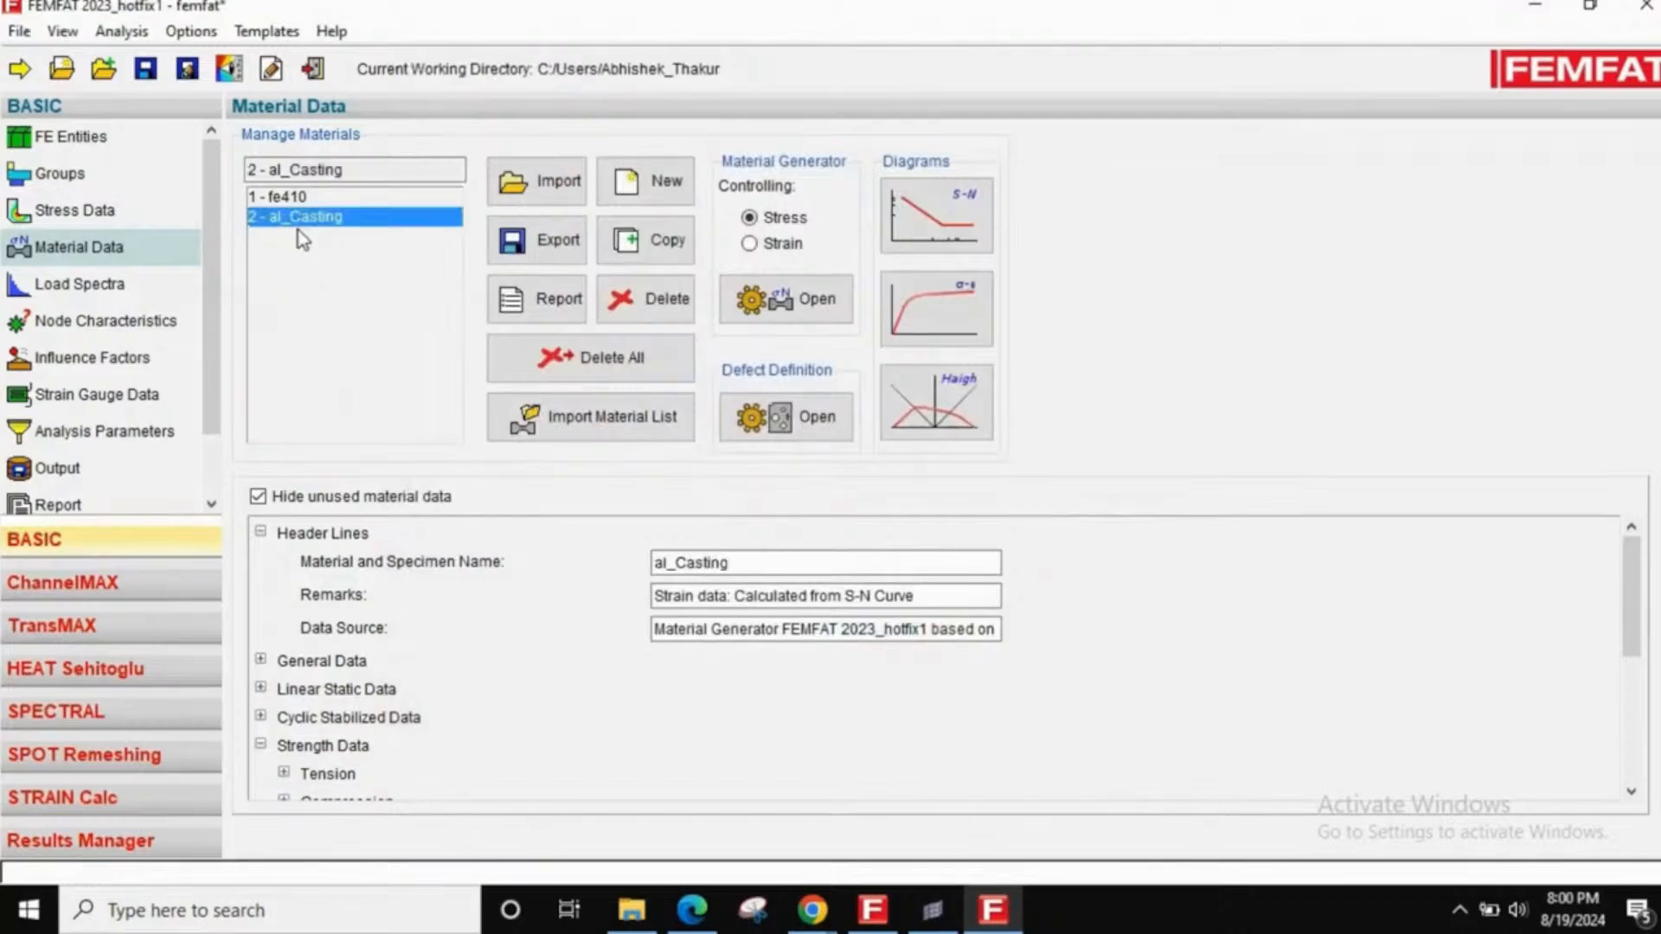
left_click(936, 309)
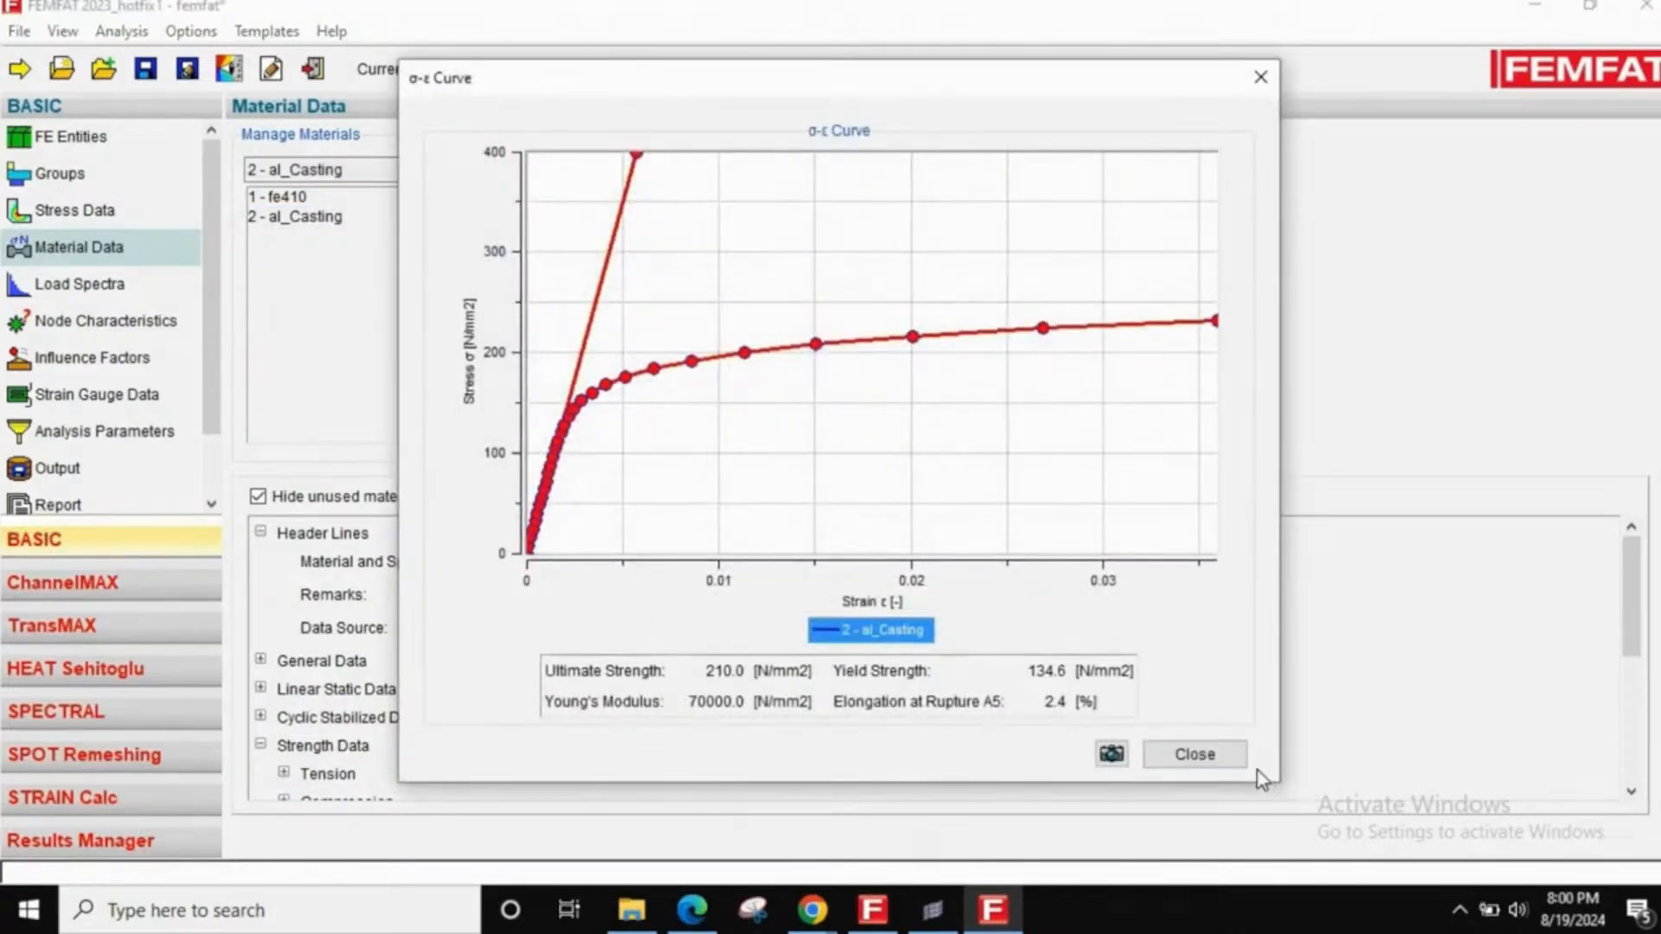
left_click(1194, 755)
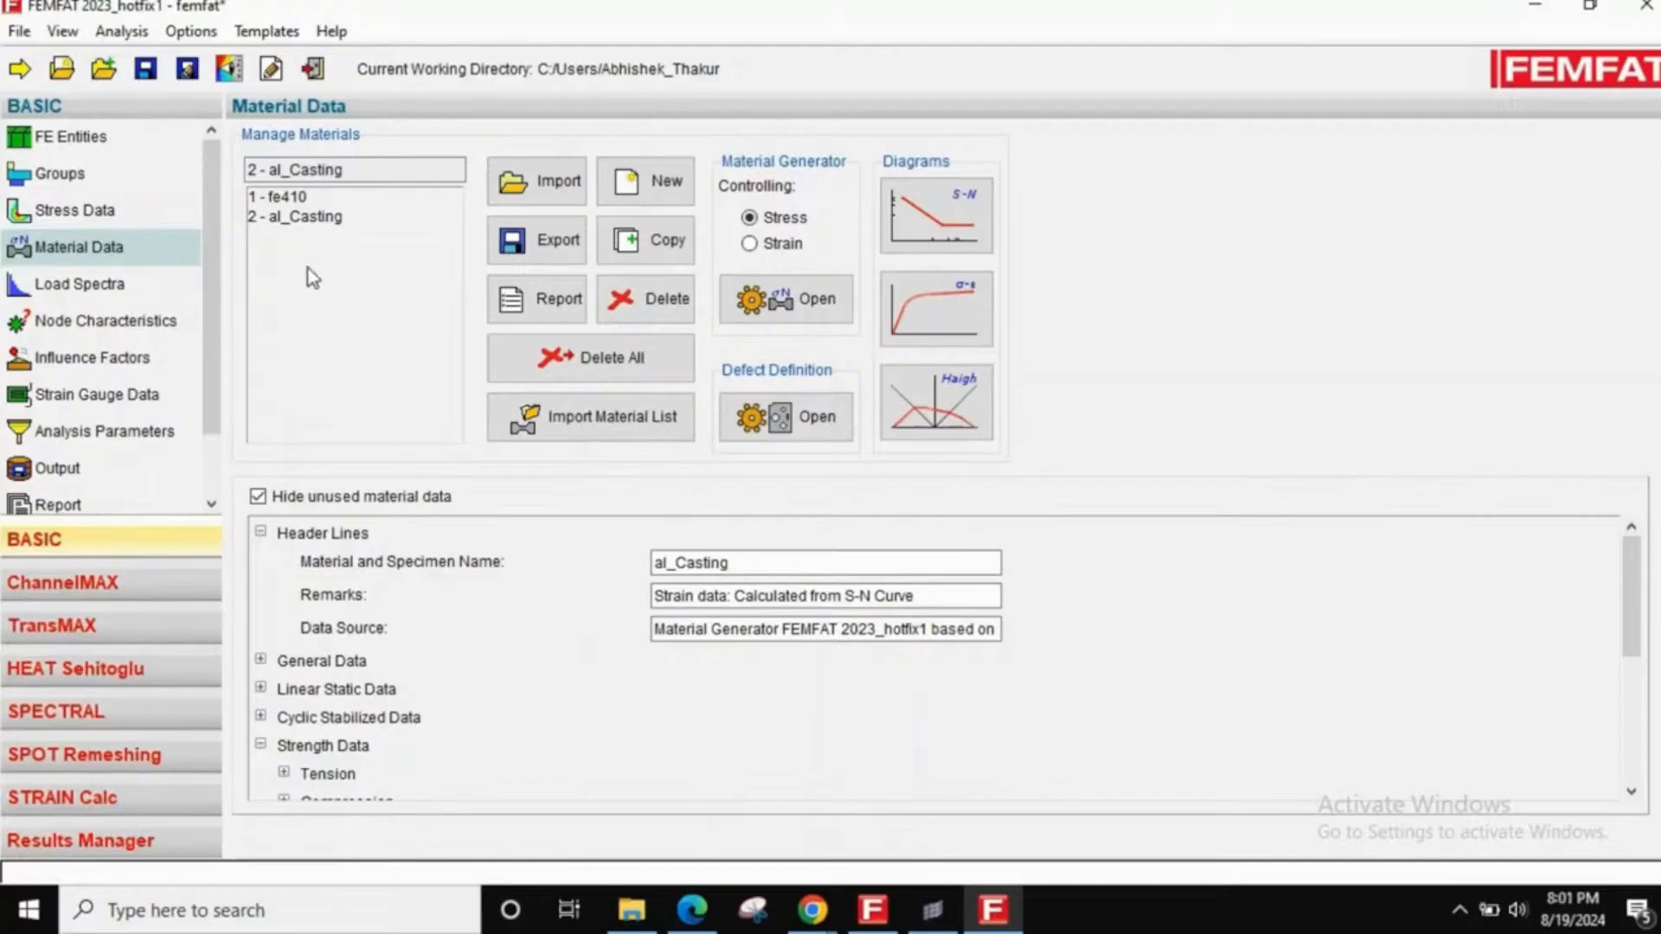
- Start exporting al_Casting and create a destination folder named ffj_Files inside the delete folder on drive E
left_click(298, 218)
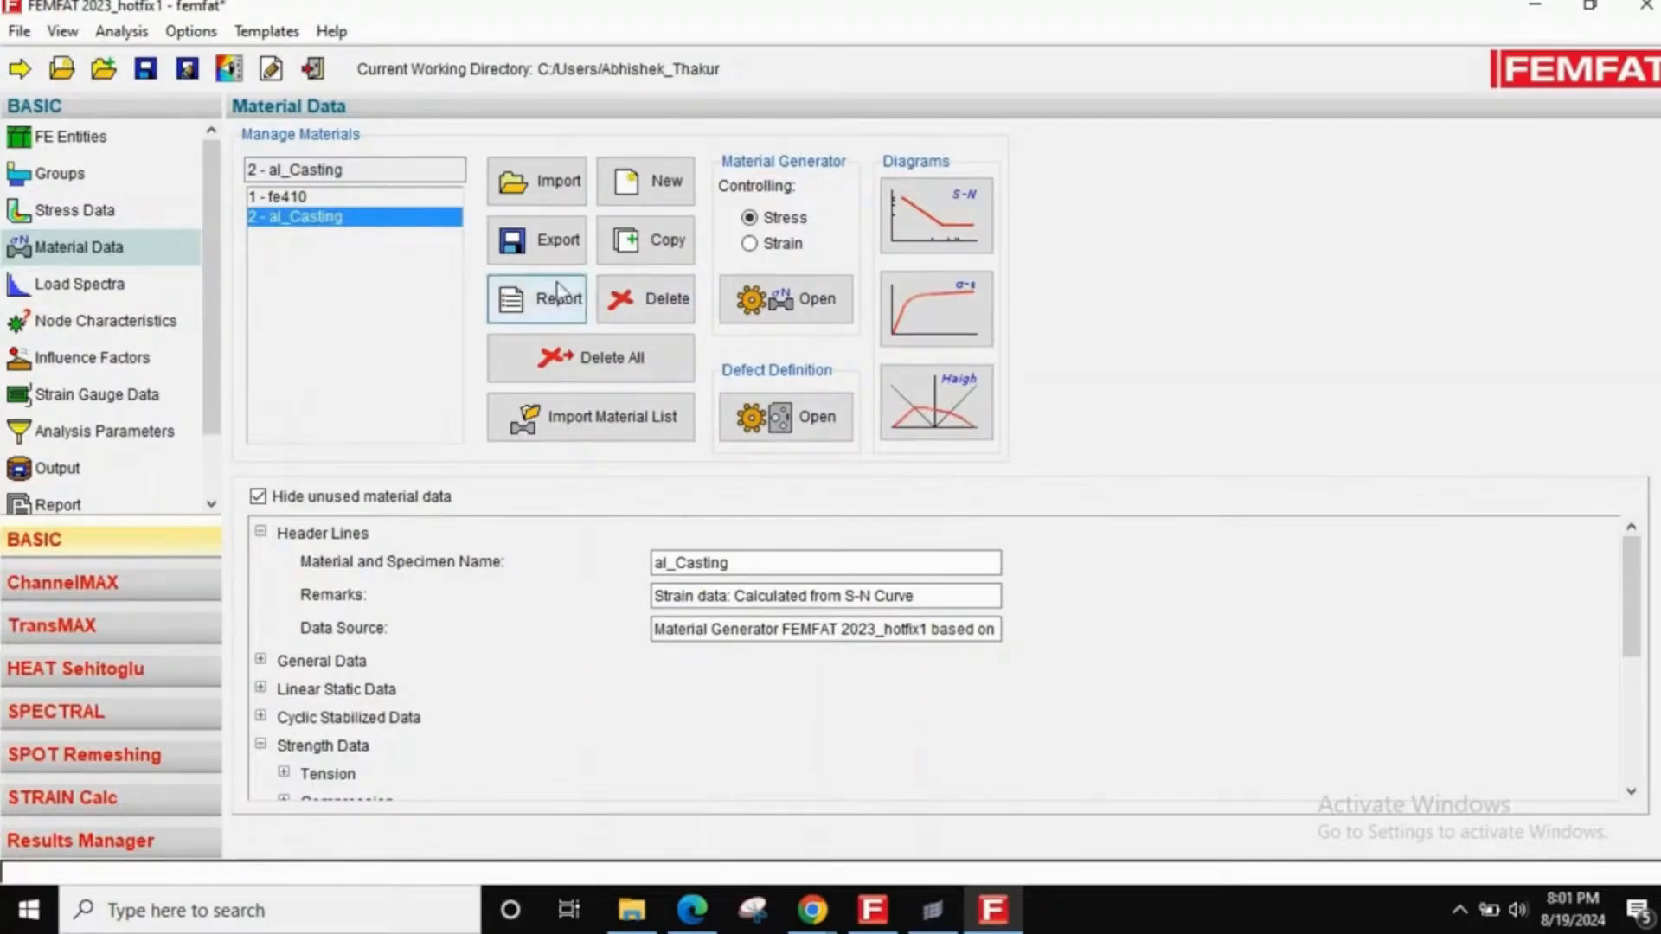
left_click(533, 237)
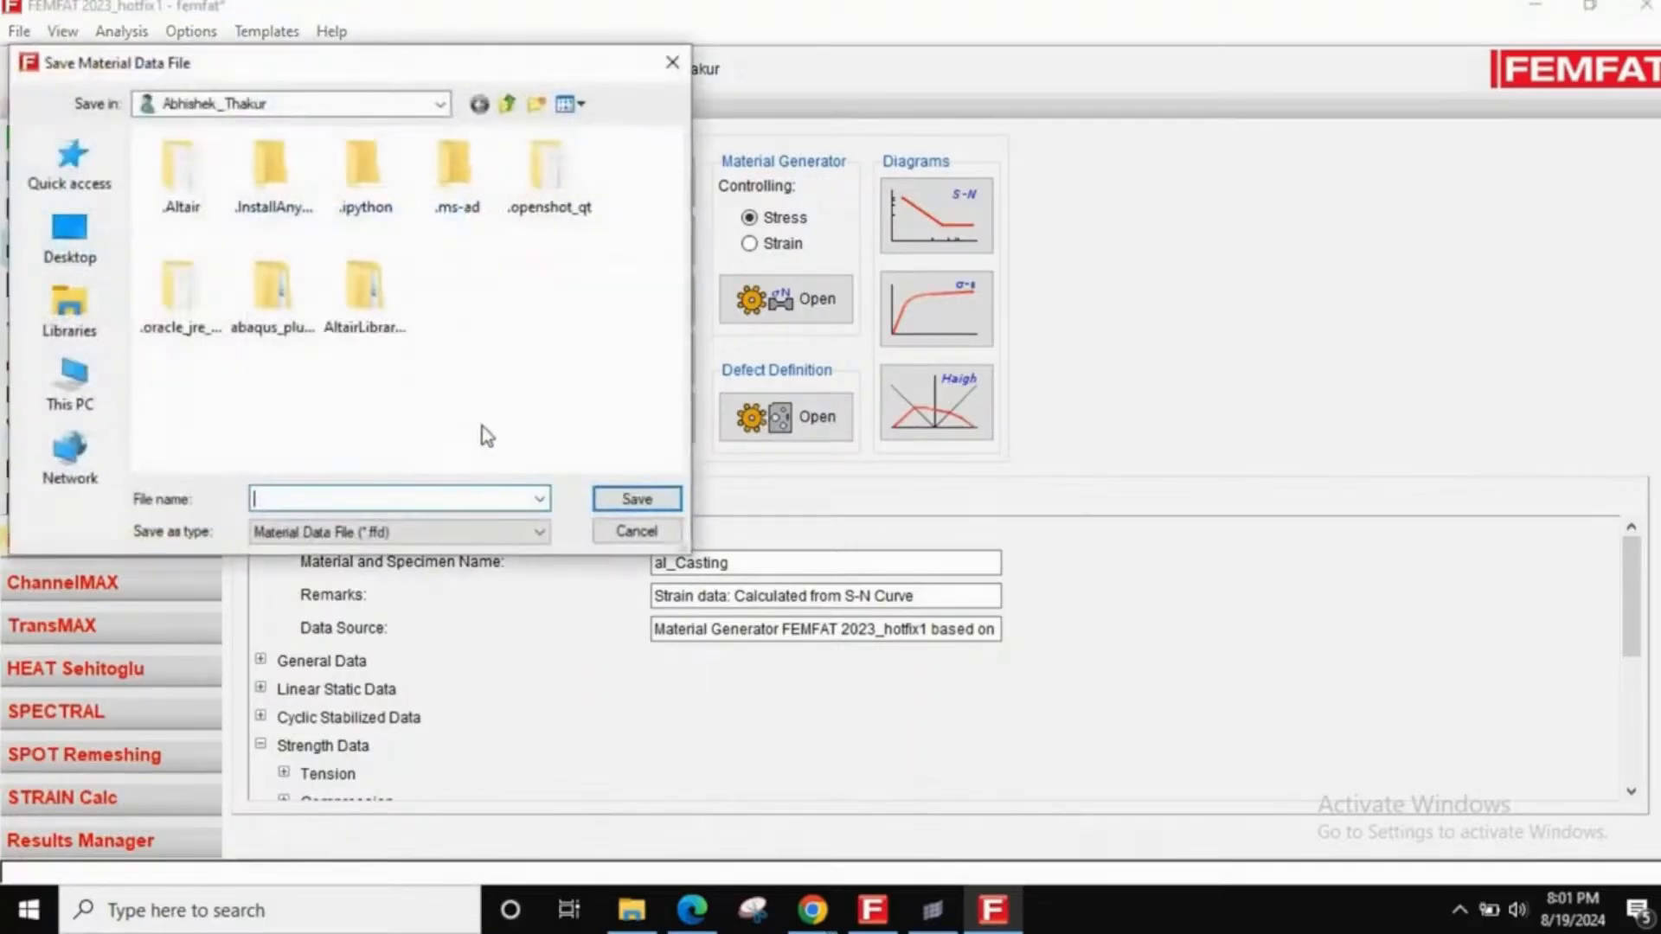
left_click(71, 383)
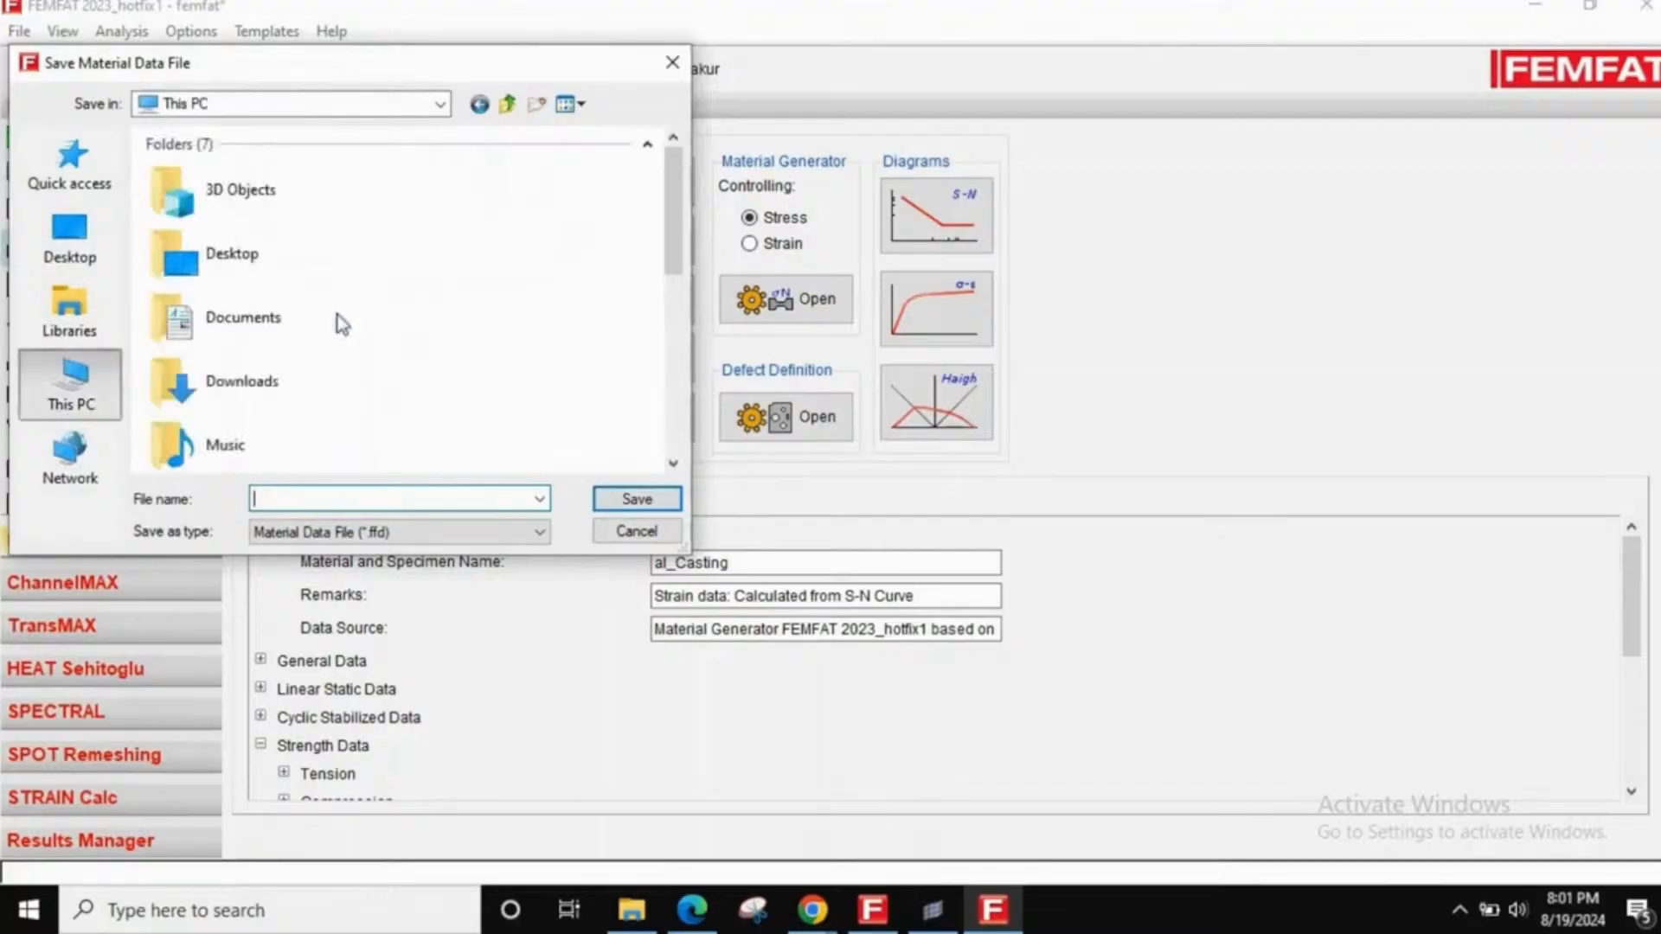
scroll(303, 364, "down", 5)
double_click(303, 318)
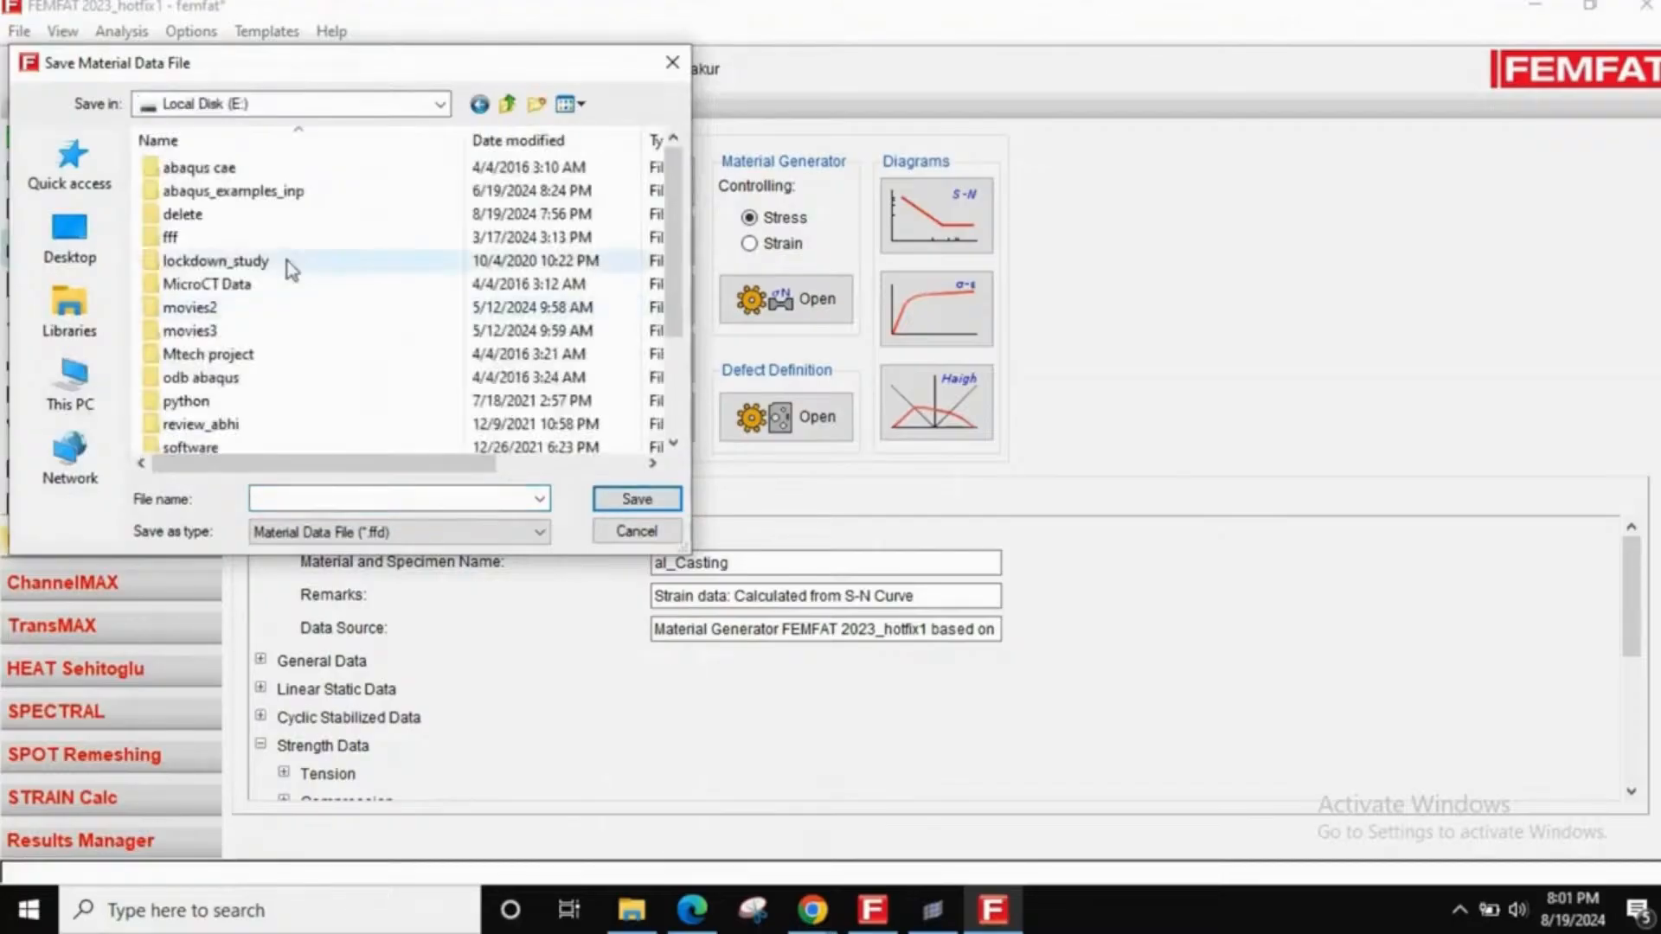
double_click(230, 207)
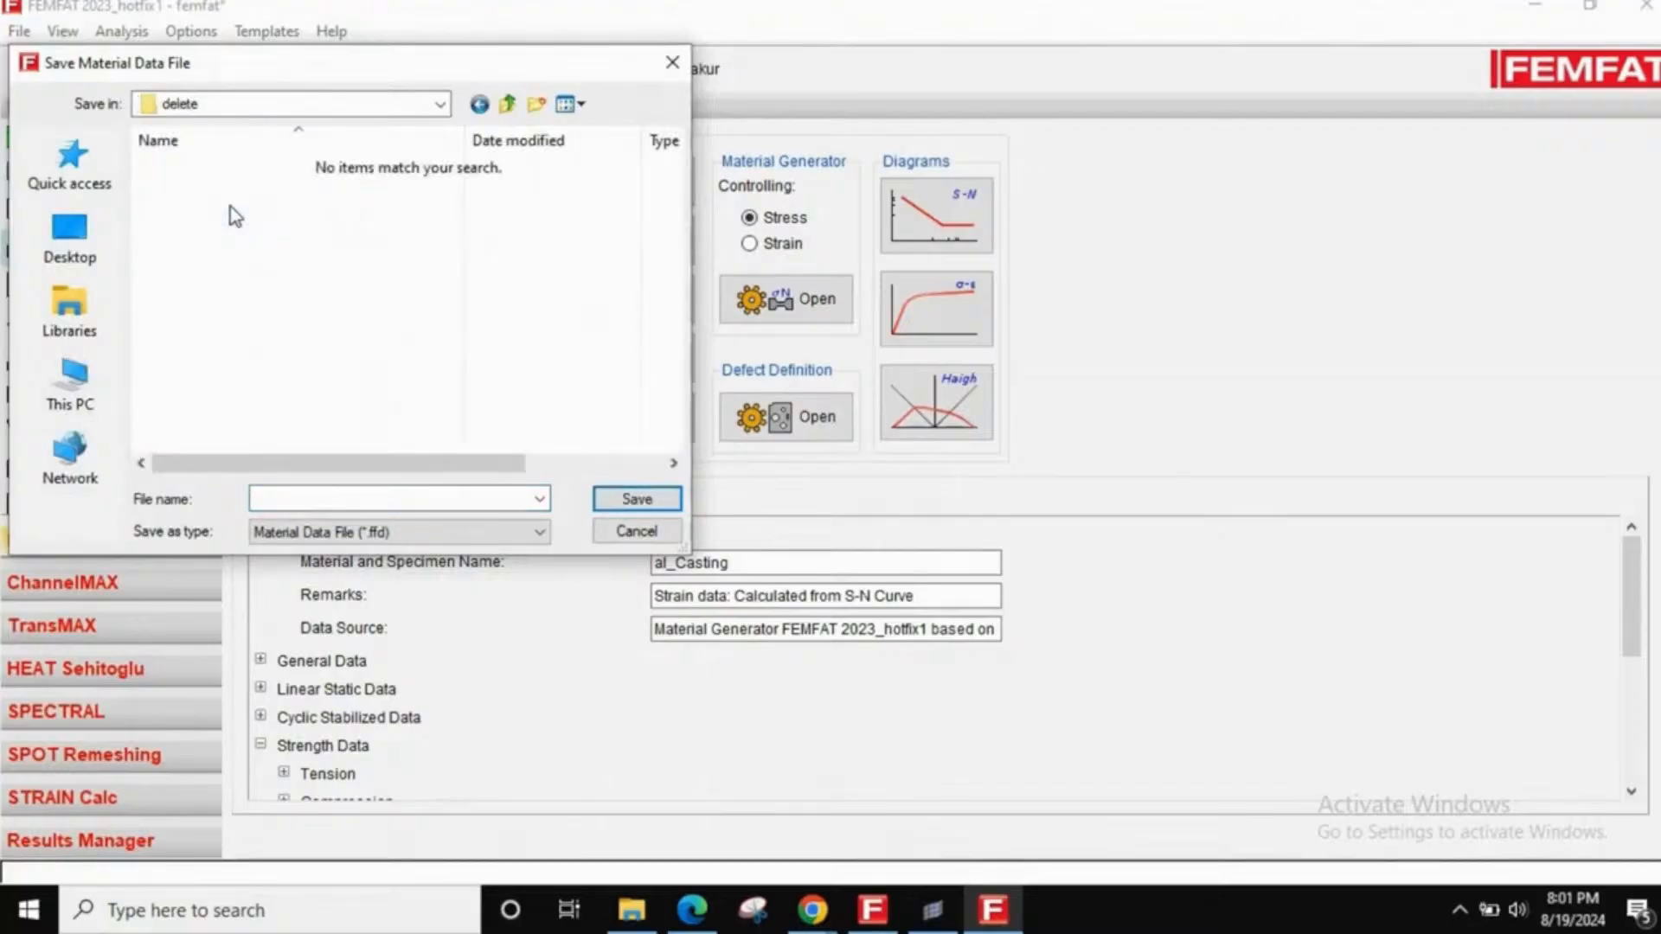
right_click(315, 305)
mouse_move(385, 598)
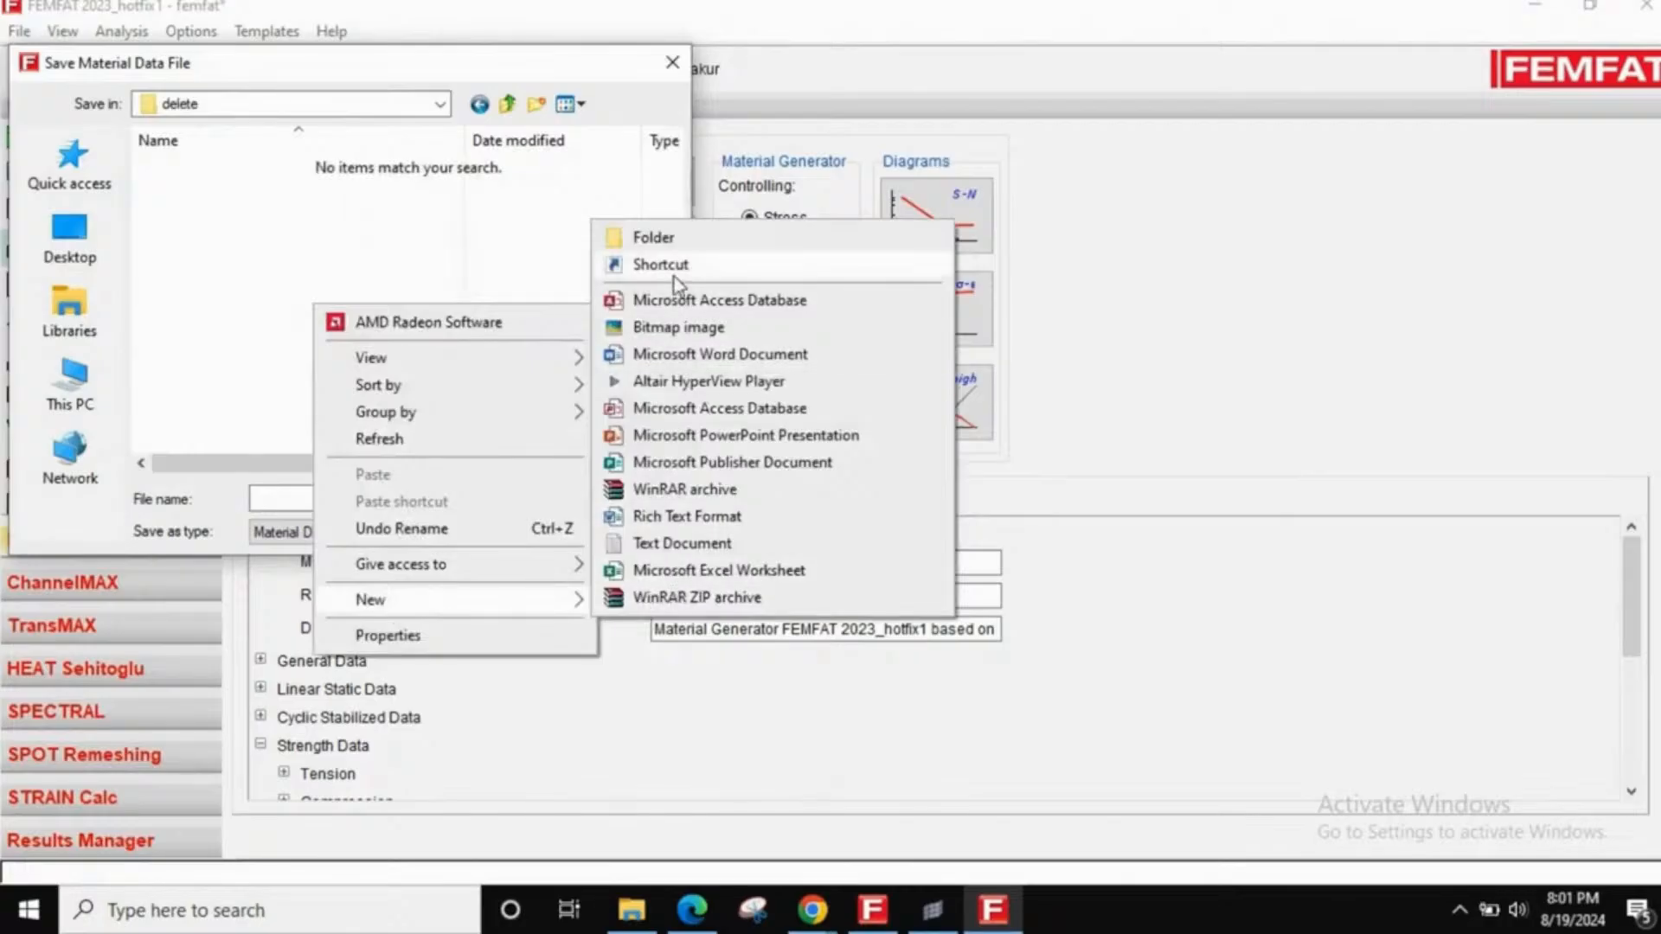
left_click(670, 242)
type("ff")
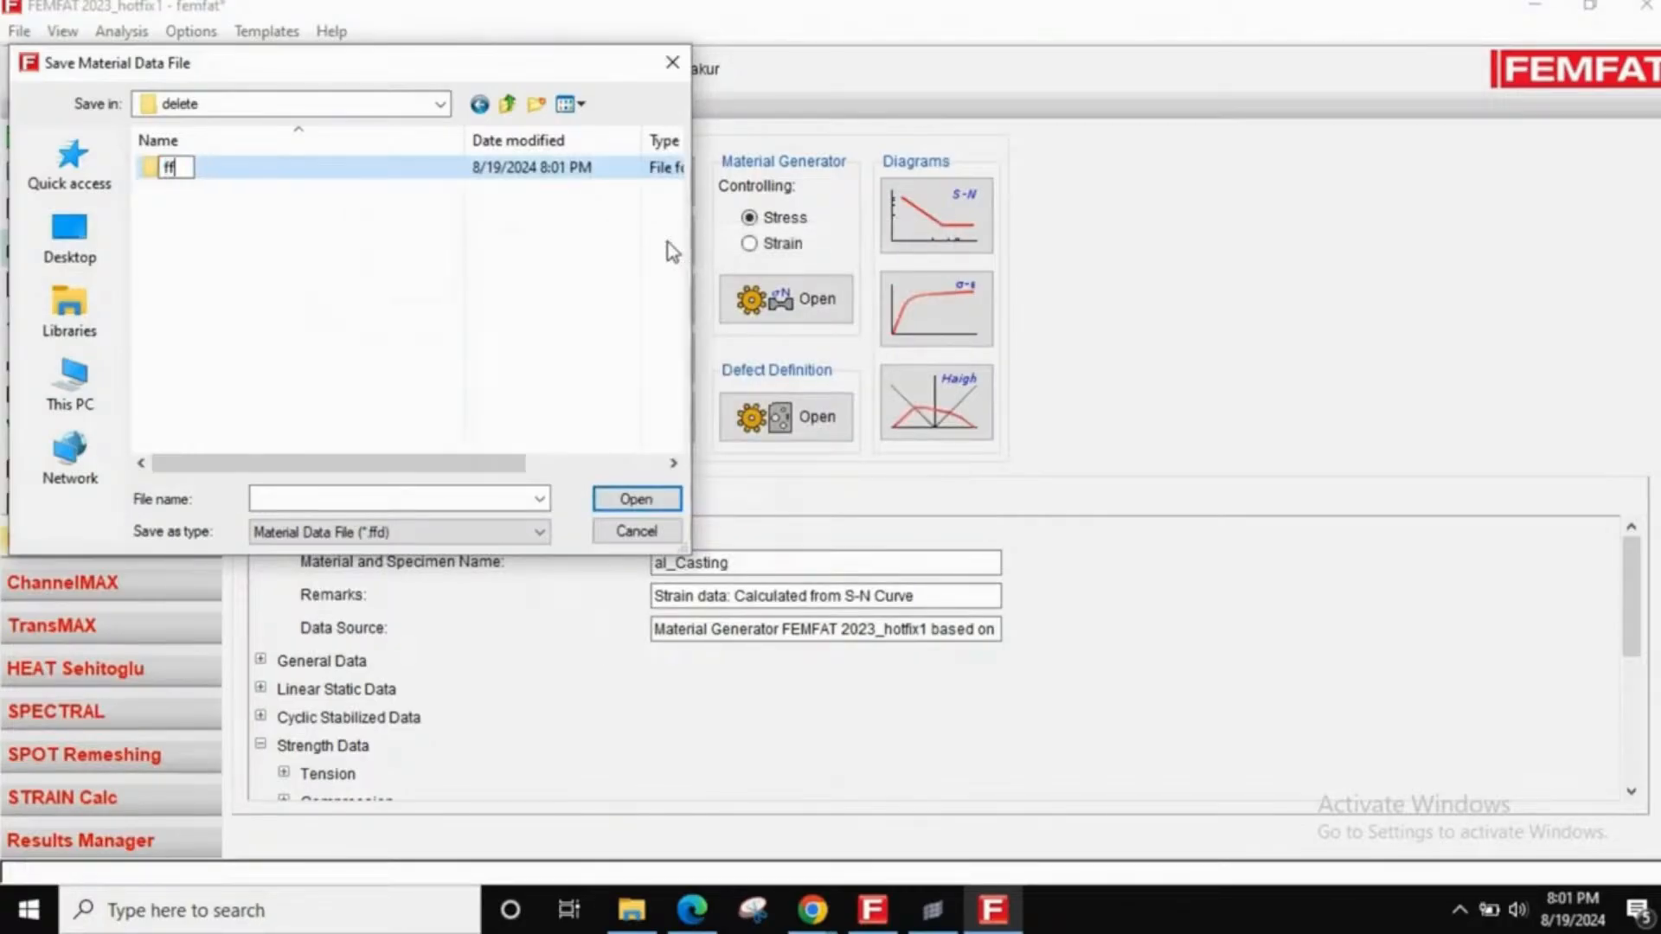
type("j_Files")
key("Return")
double_click(273, 173)
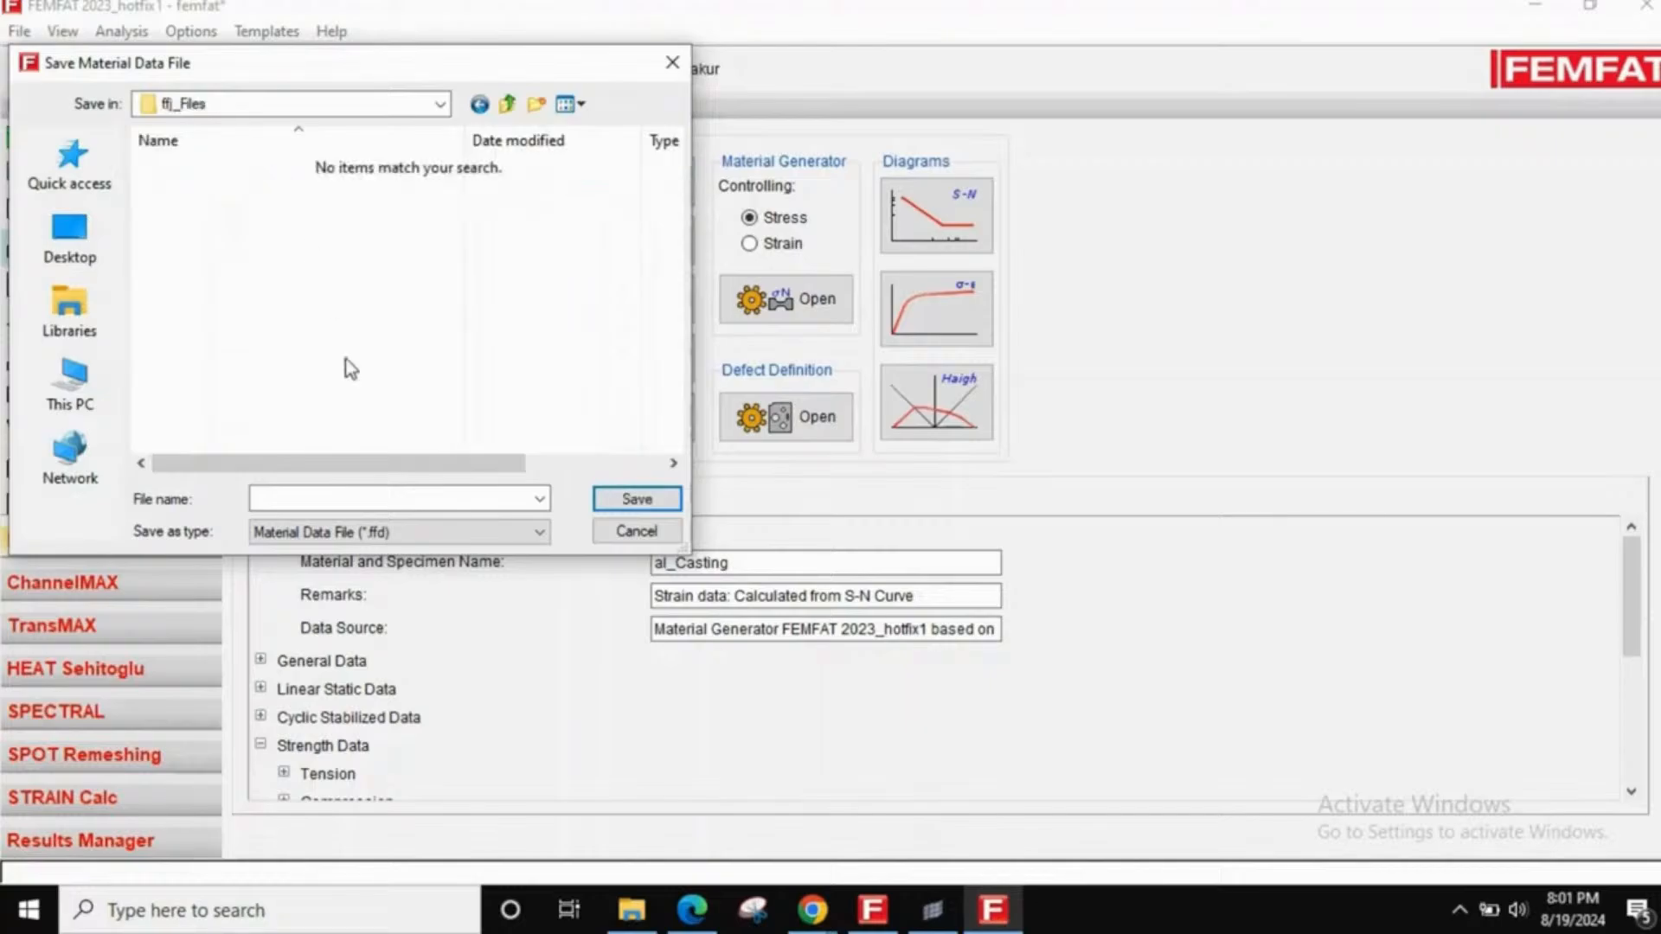
- Save the al_Casting export as material data file al_casted in the ffj_Files folder
left_click_drag(375, 67, 1053, 190)
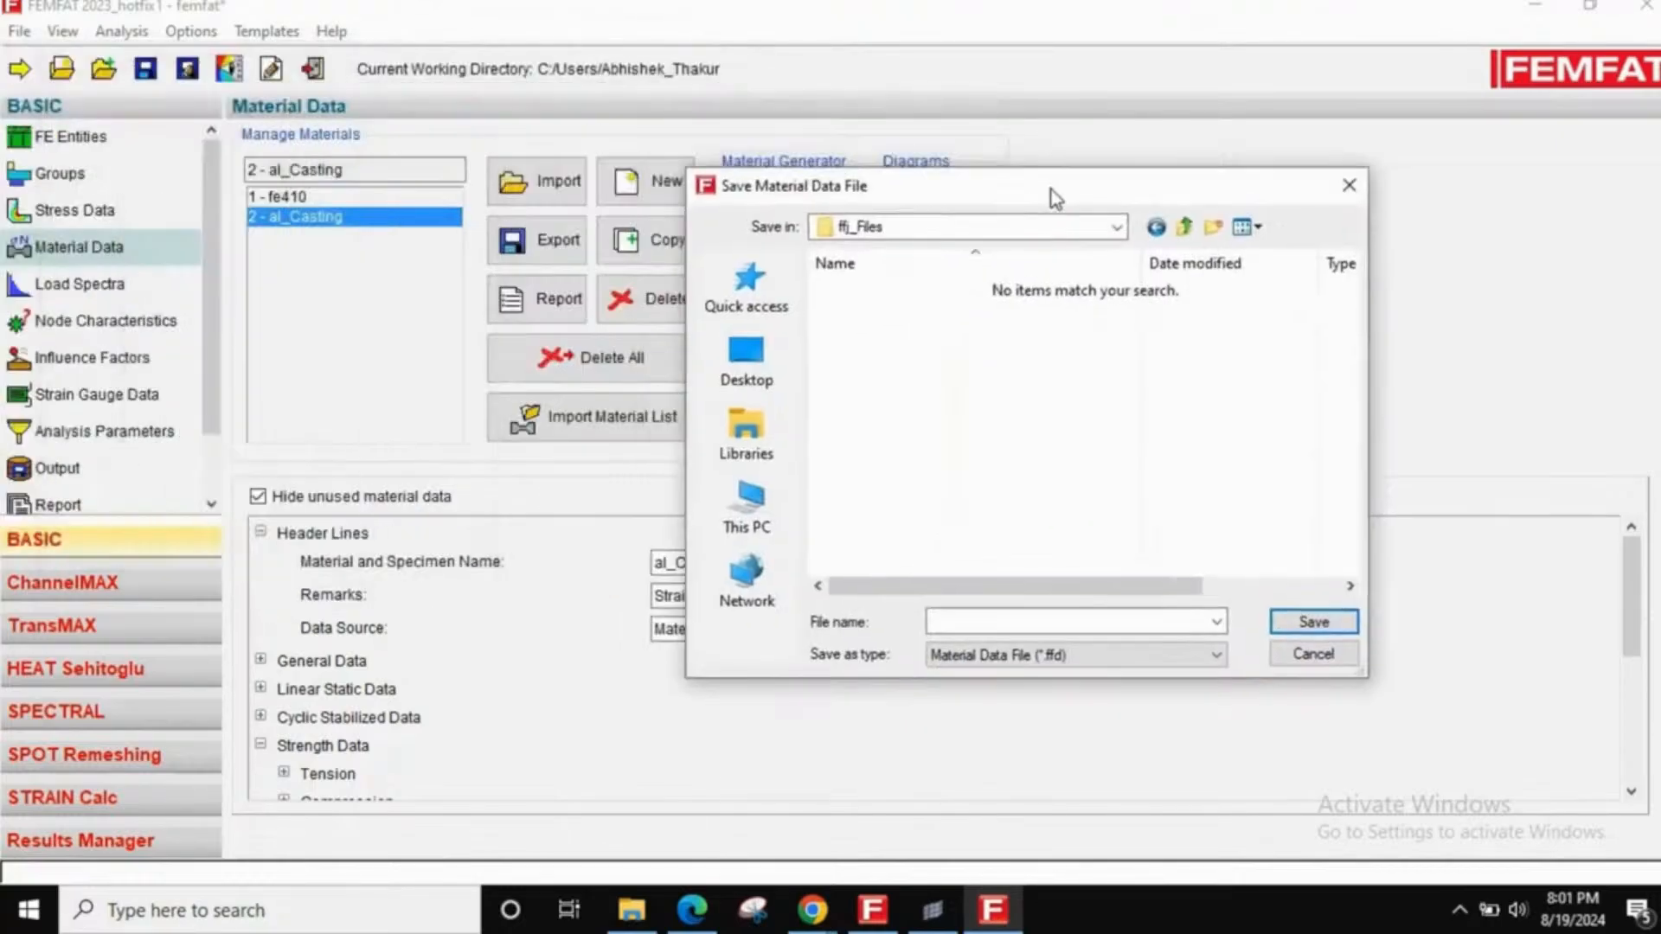
left_click(993, 623)
type("al_casted")
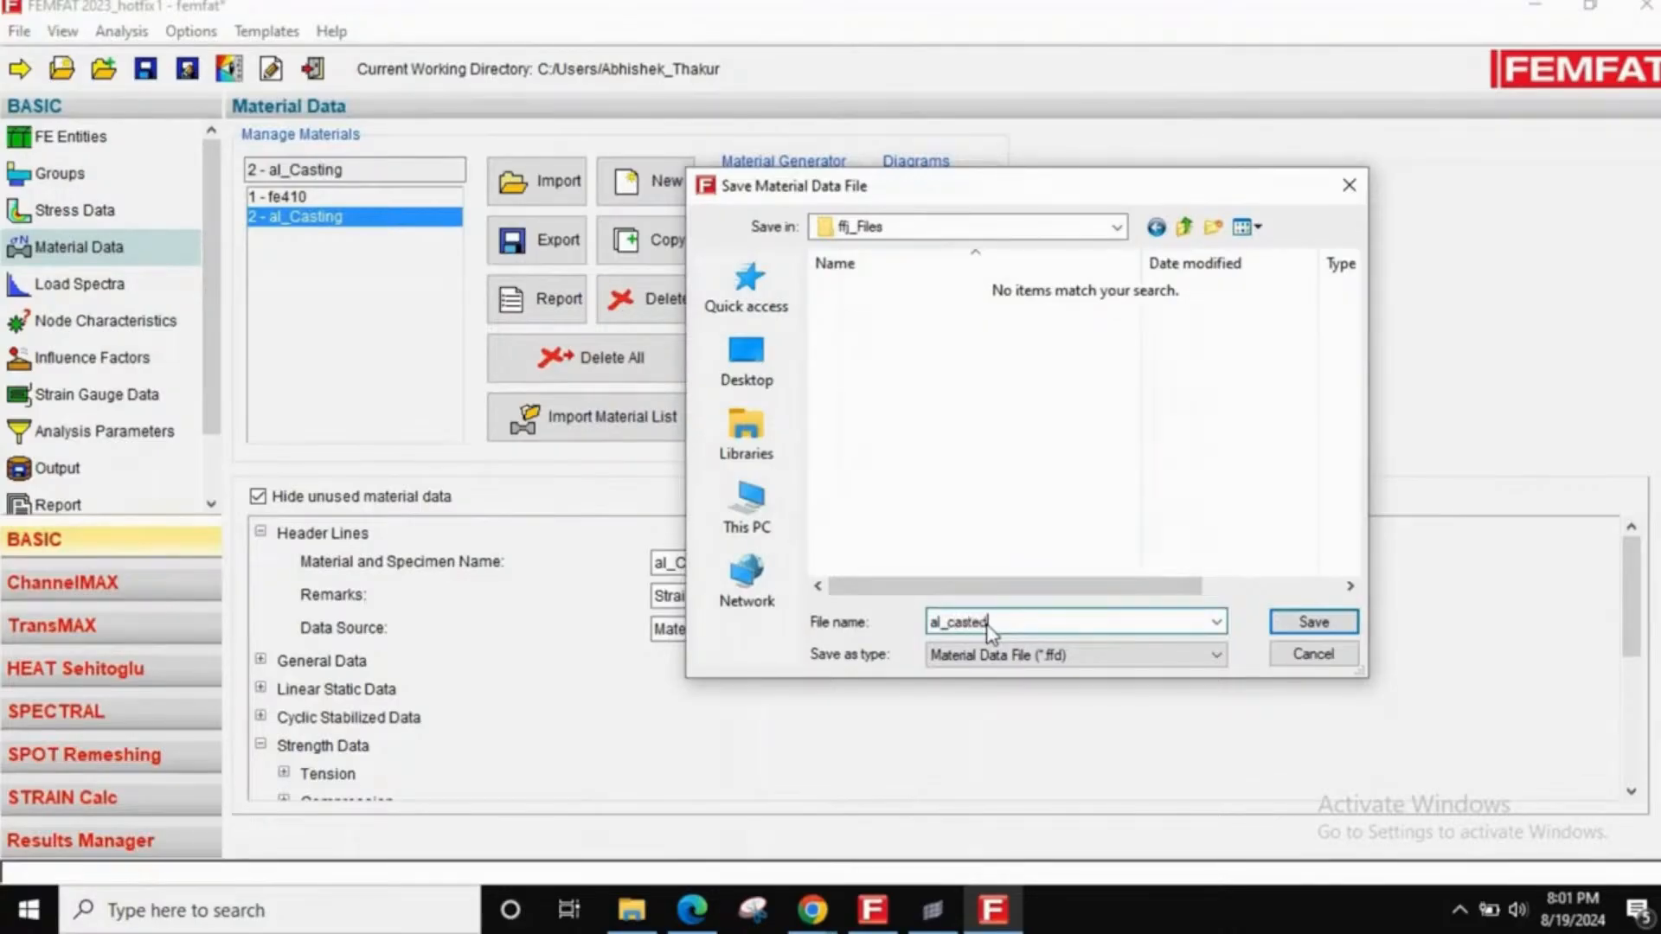
key("Return")
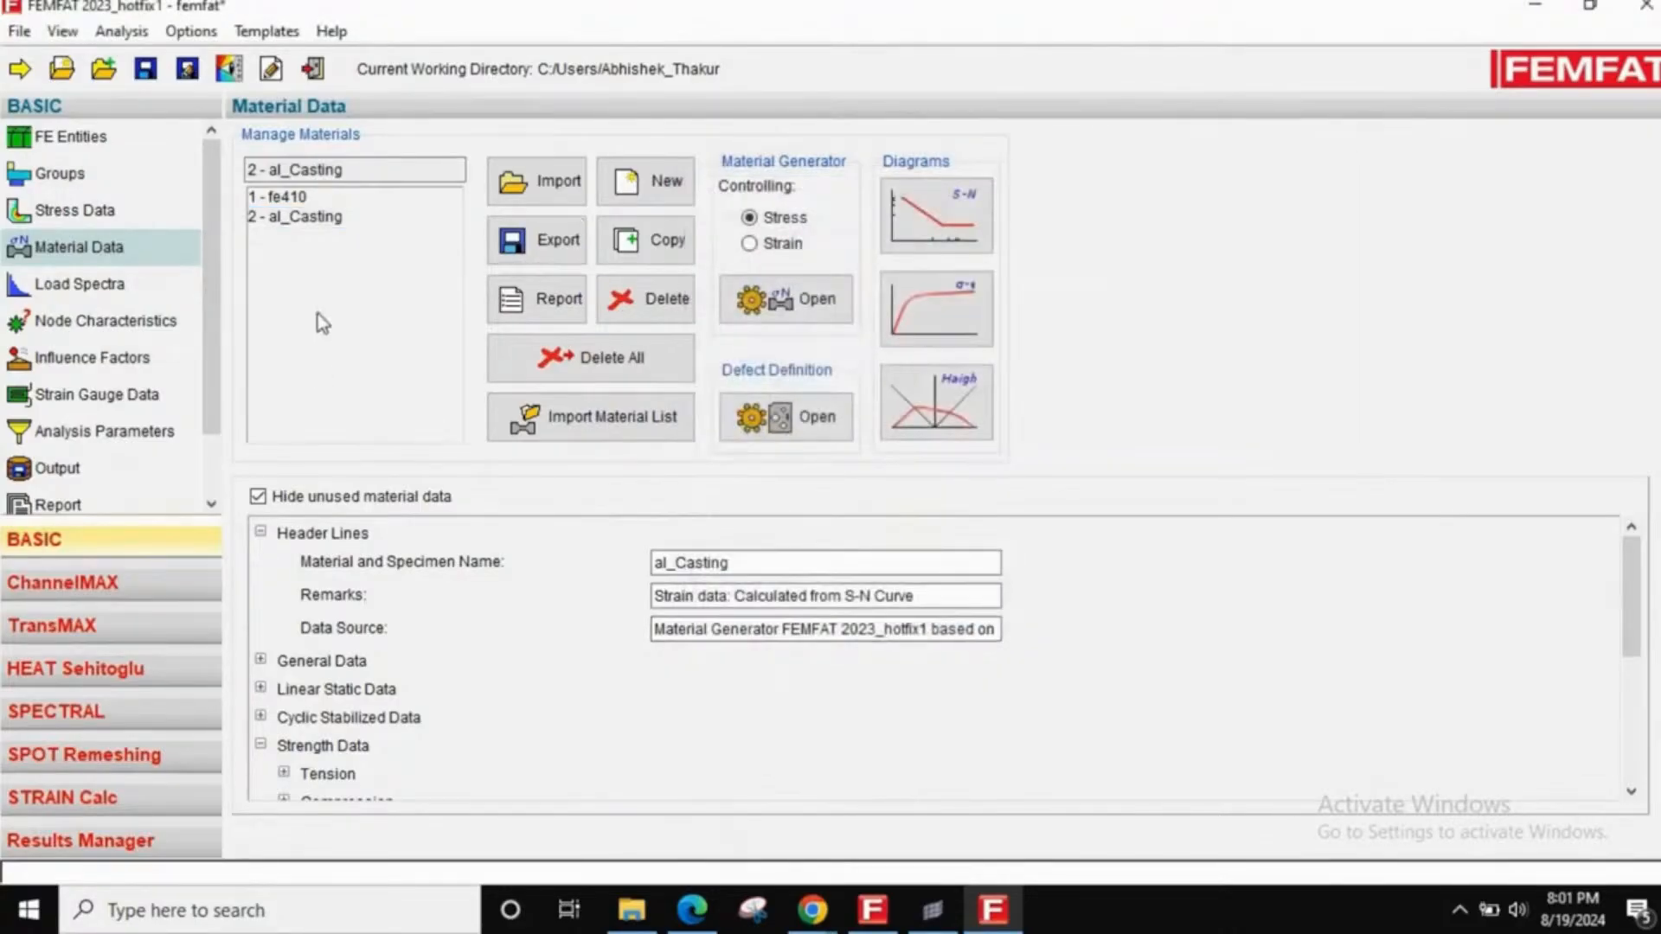
- Export the fe410 material to a material data file named fe410 in the ffj_Files folder
left_click(347, 197)
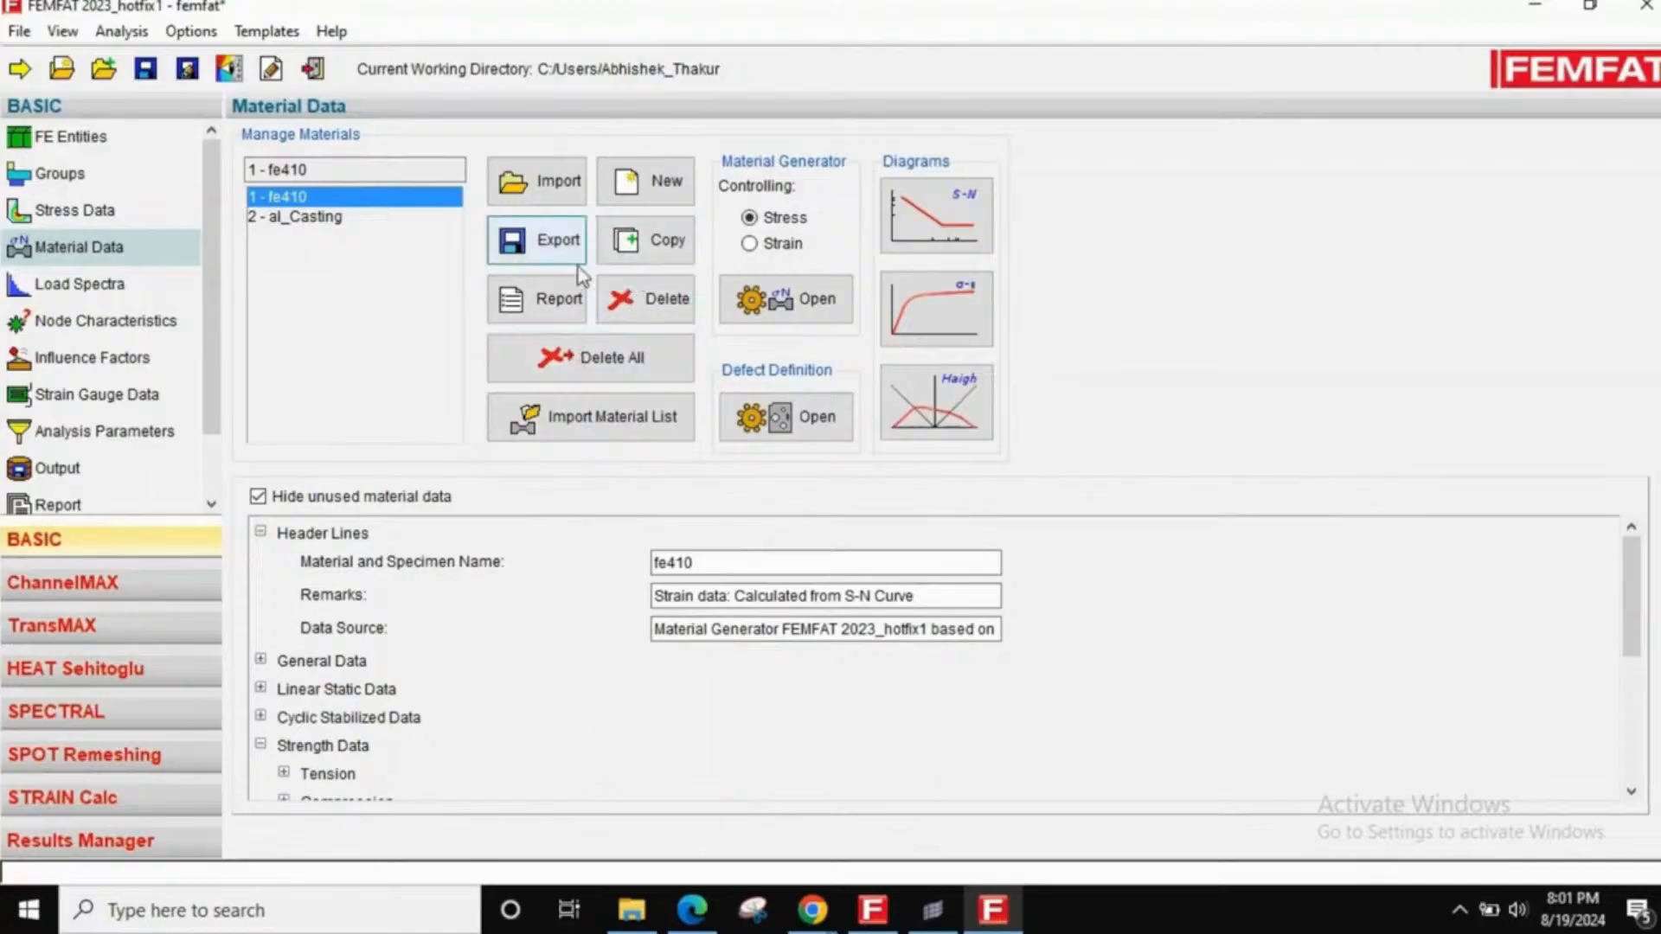
left_click(521, 246)
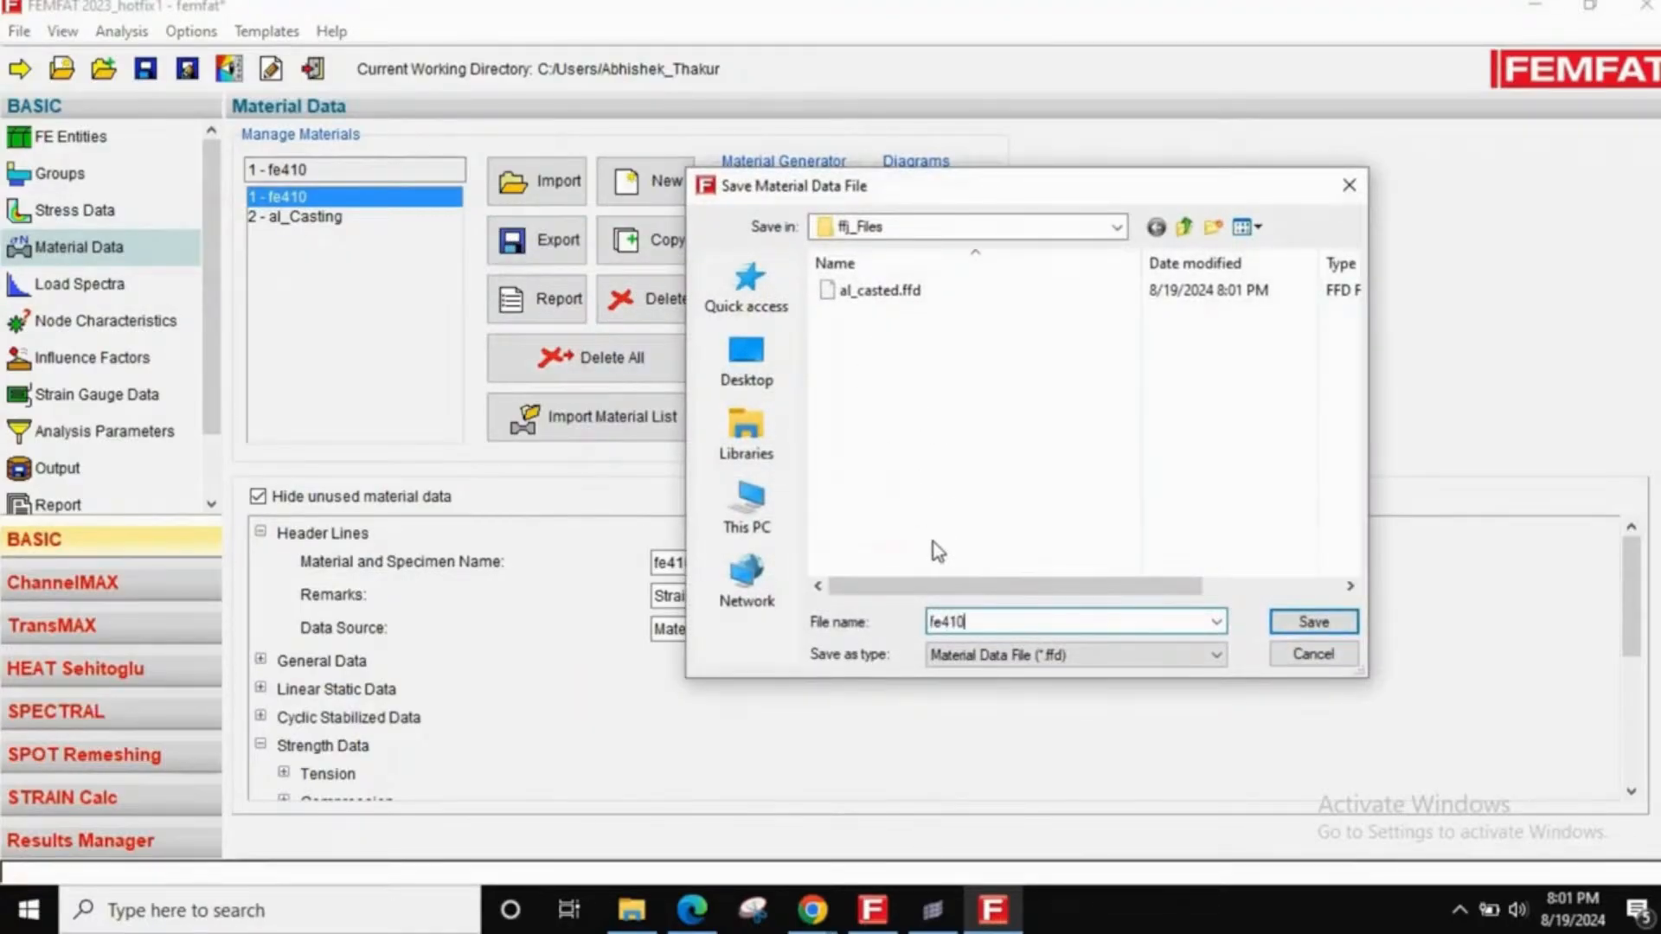
type("fe410")
key("Return")
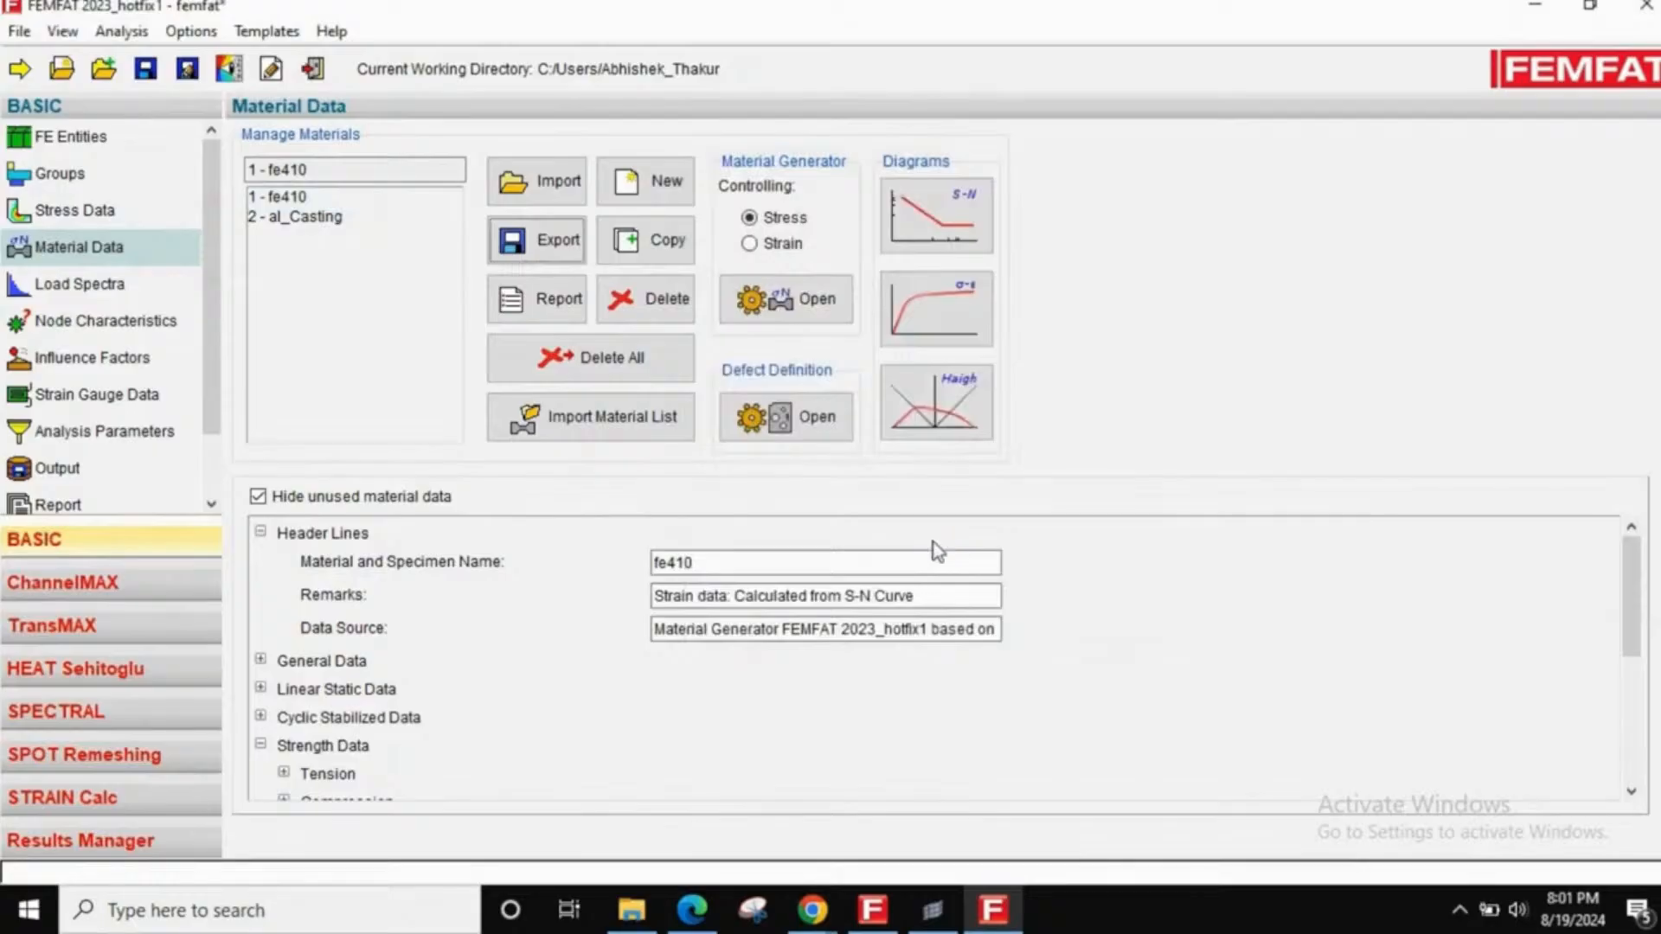
- Inspect the file properties of al_casted.ffd from the al_Casting export dialog, leaving without saving
left_click(415, 218)
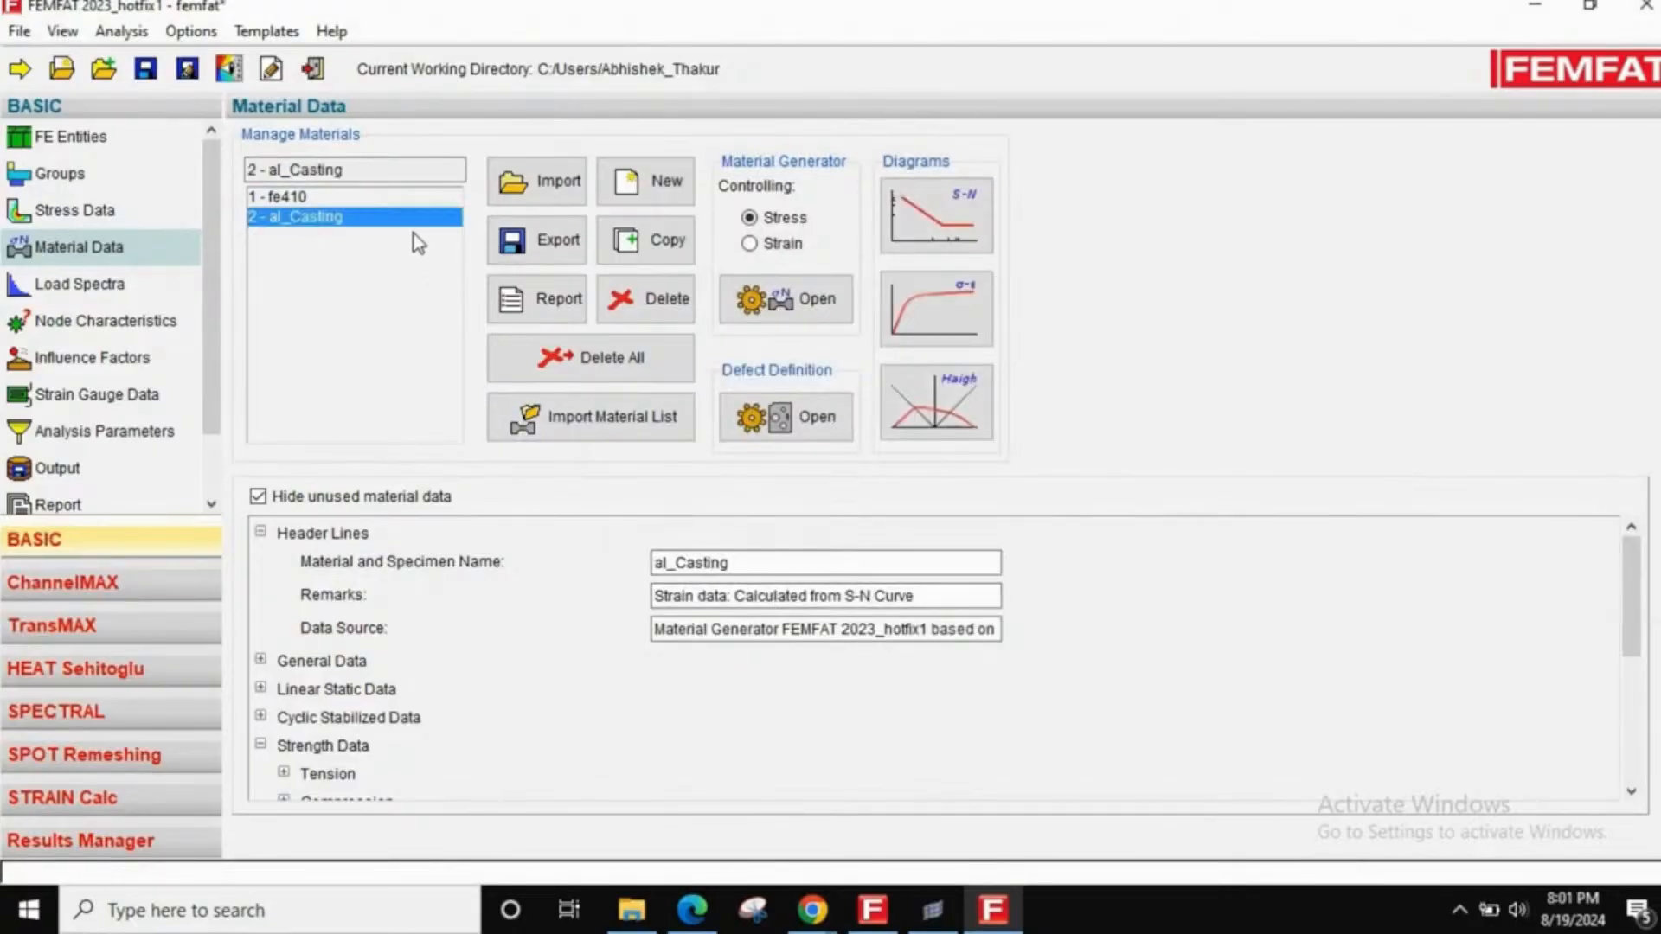
left_click(536, 240)
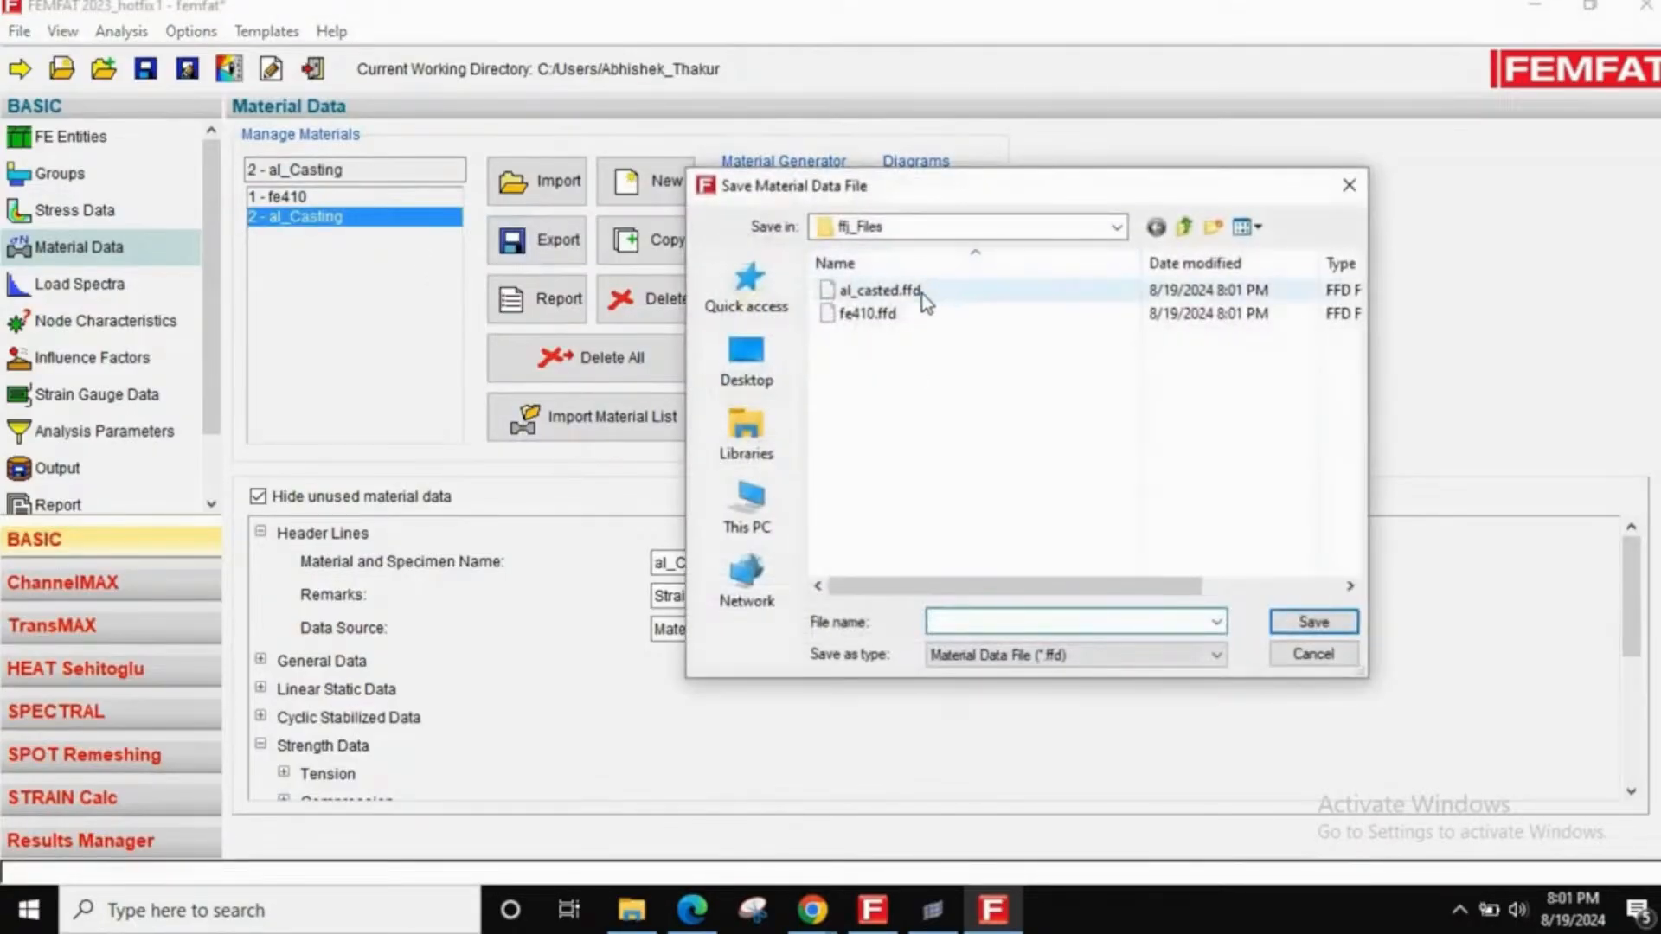
right_click(922, 292)
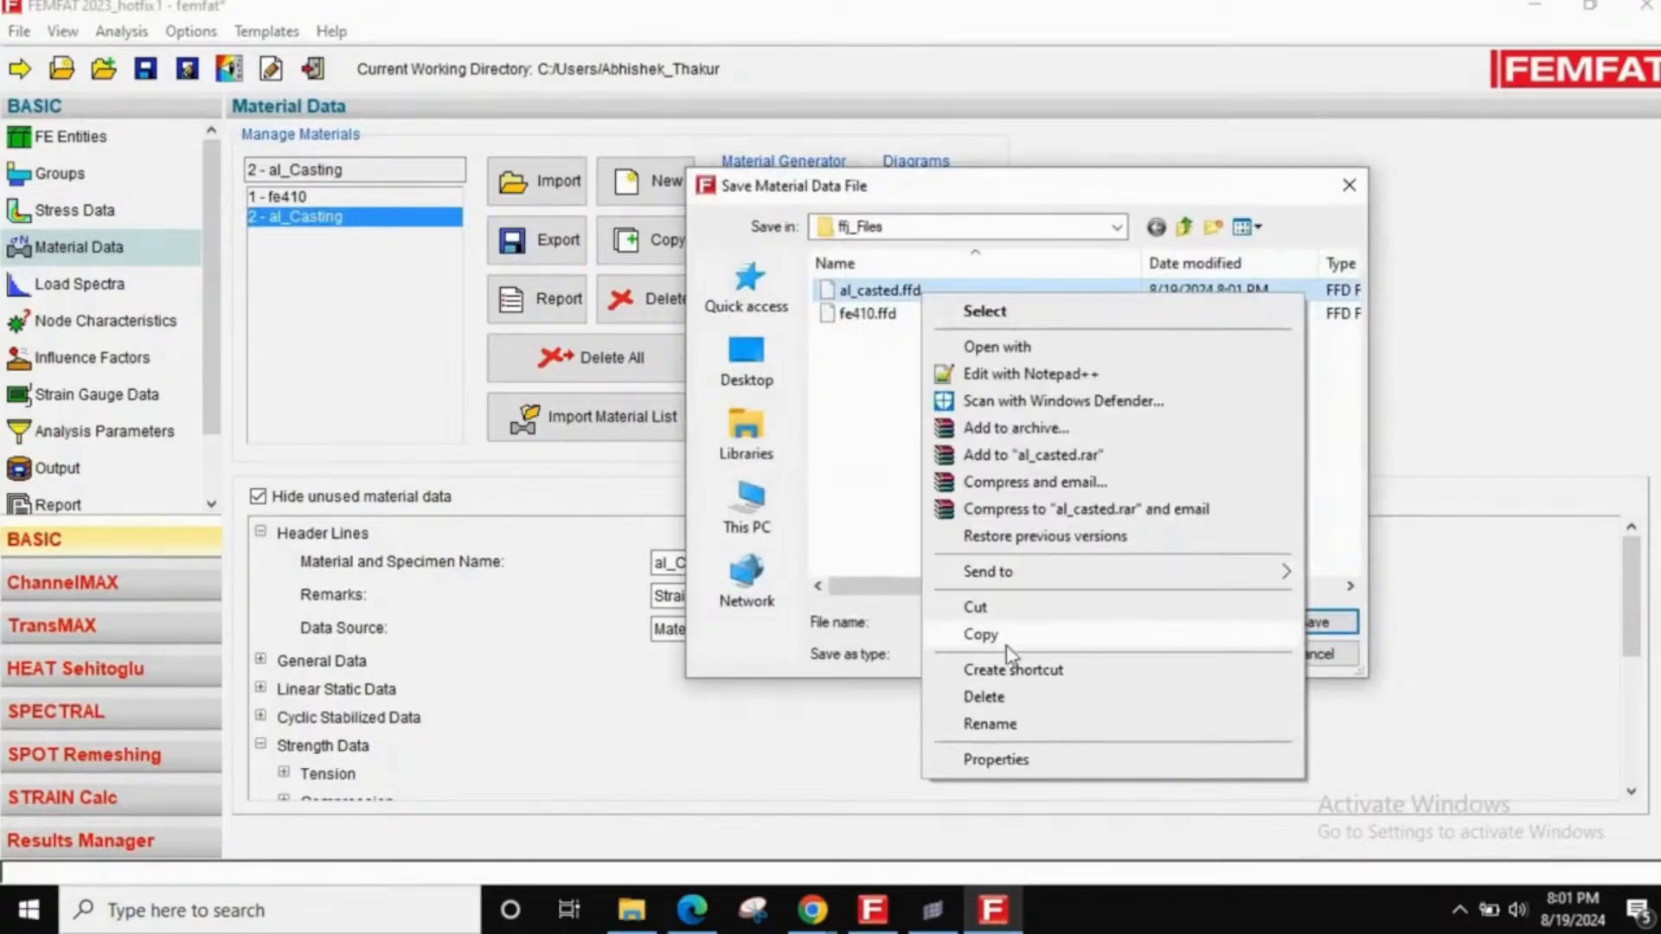
left_click(990, 759)
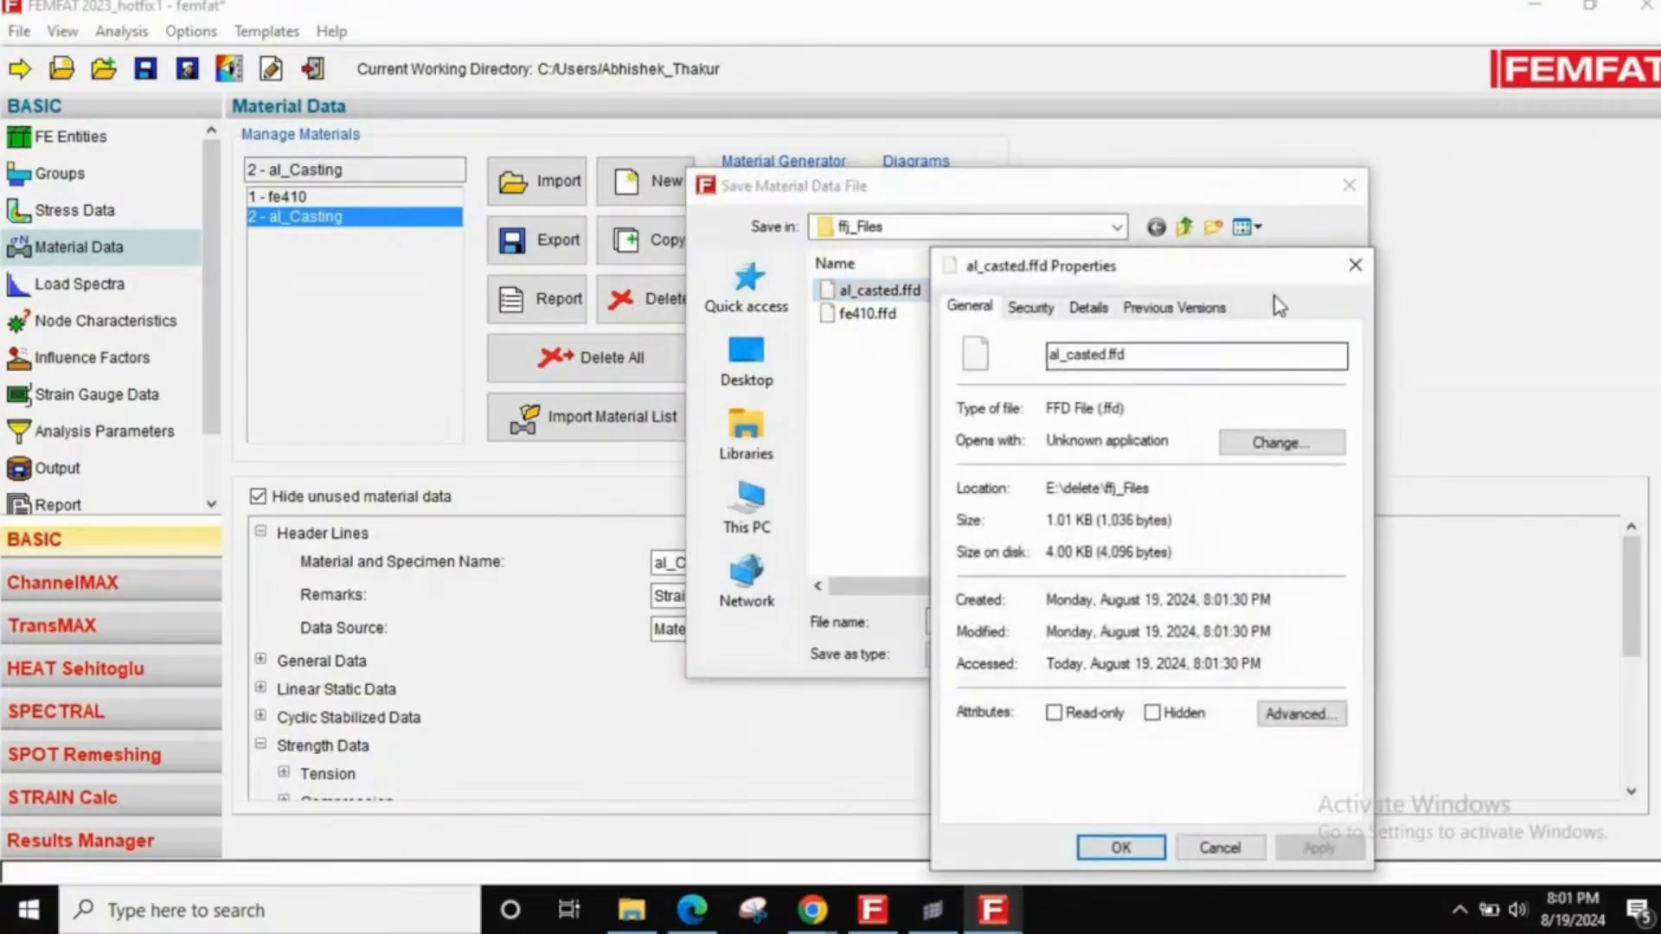
left_click(1351, 275)
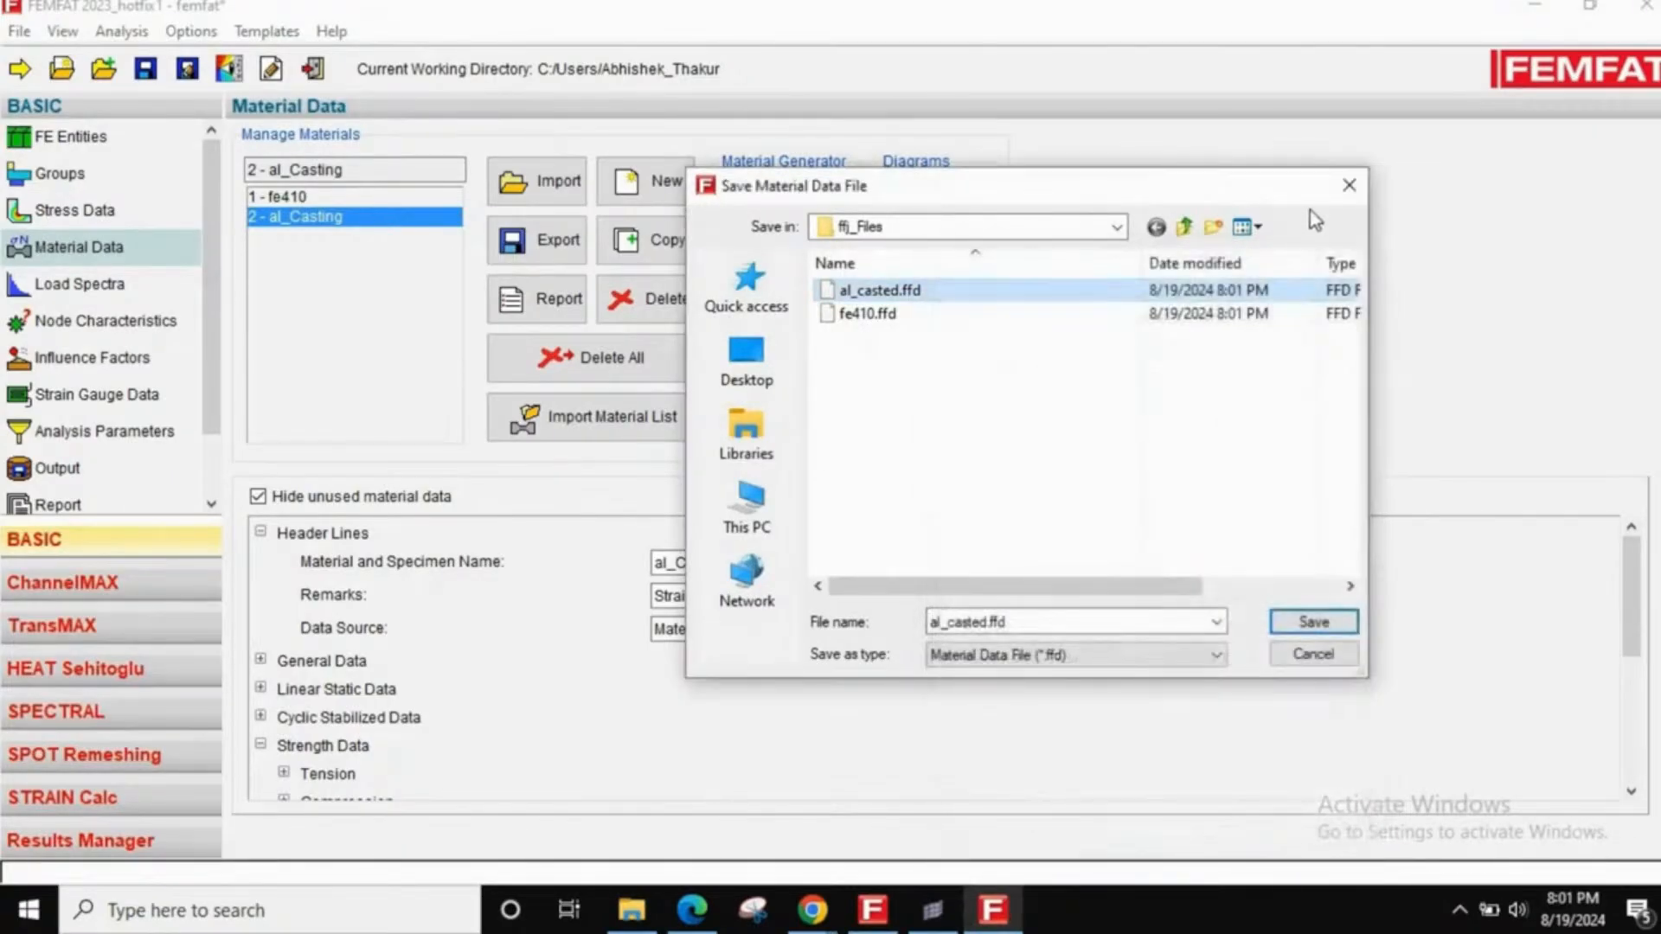
left_click(1349, 185)
- Switch to File Explorer and open al_casted.ffd from the ffj_Files folder in Notepad++
left_click(632, 909)
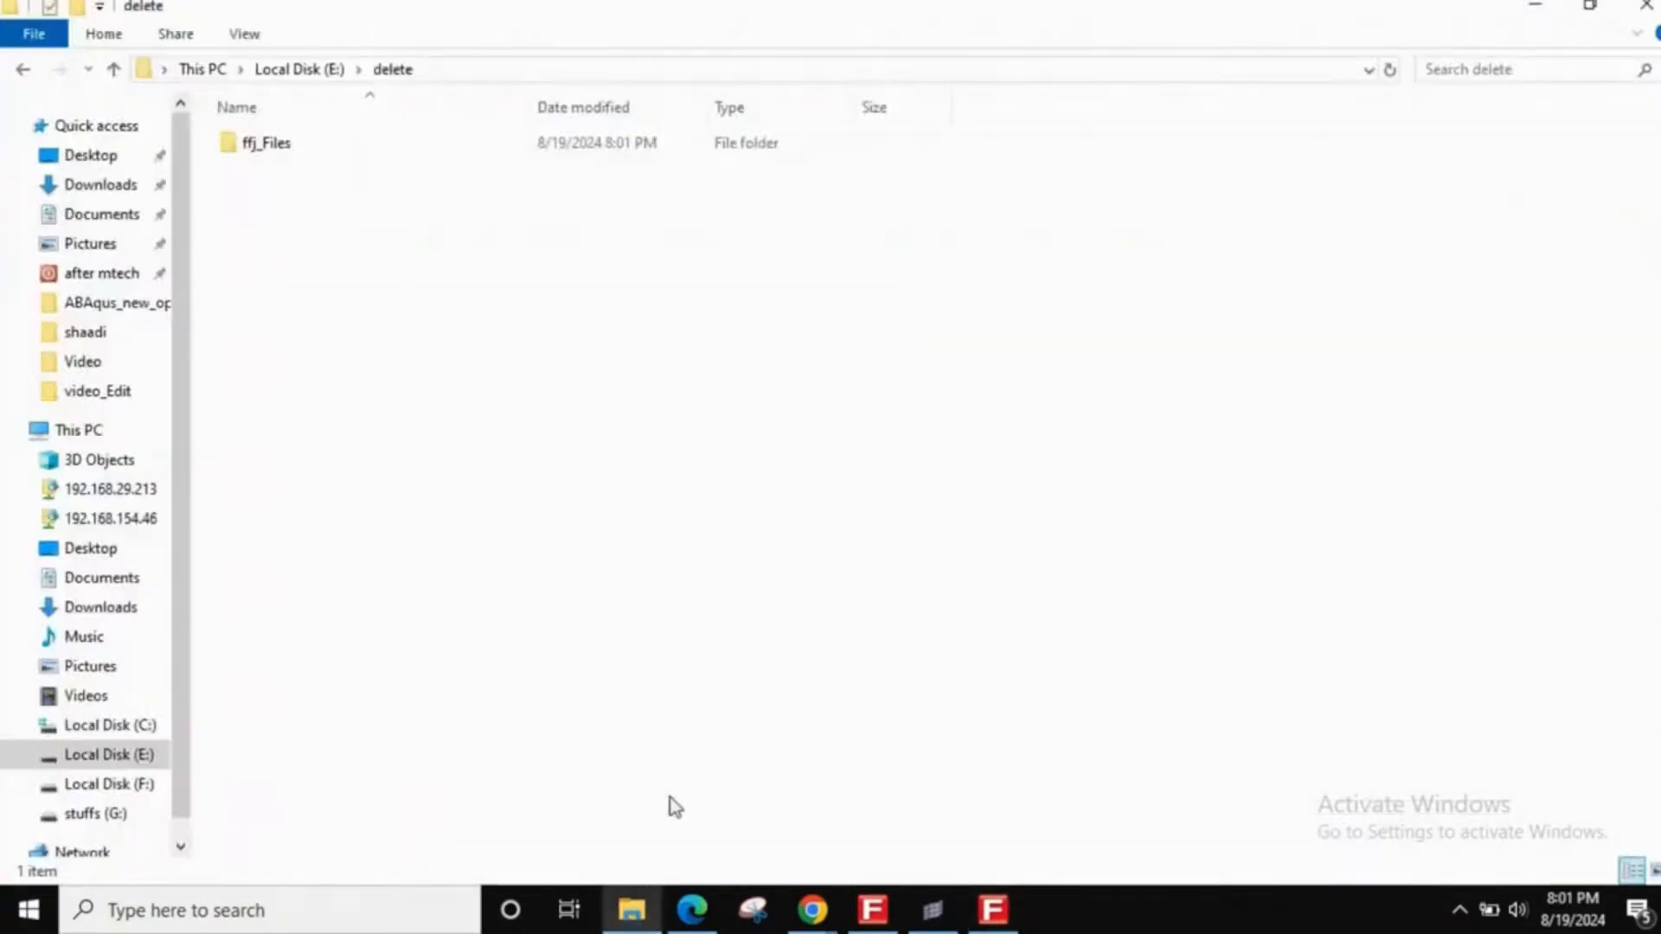
double_click(346, 149)
left_click(312, 149)
right_click(312, 149)
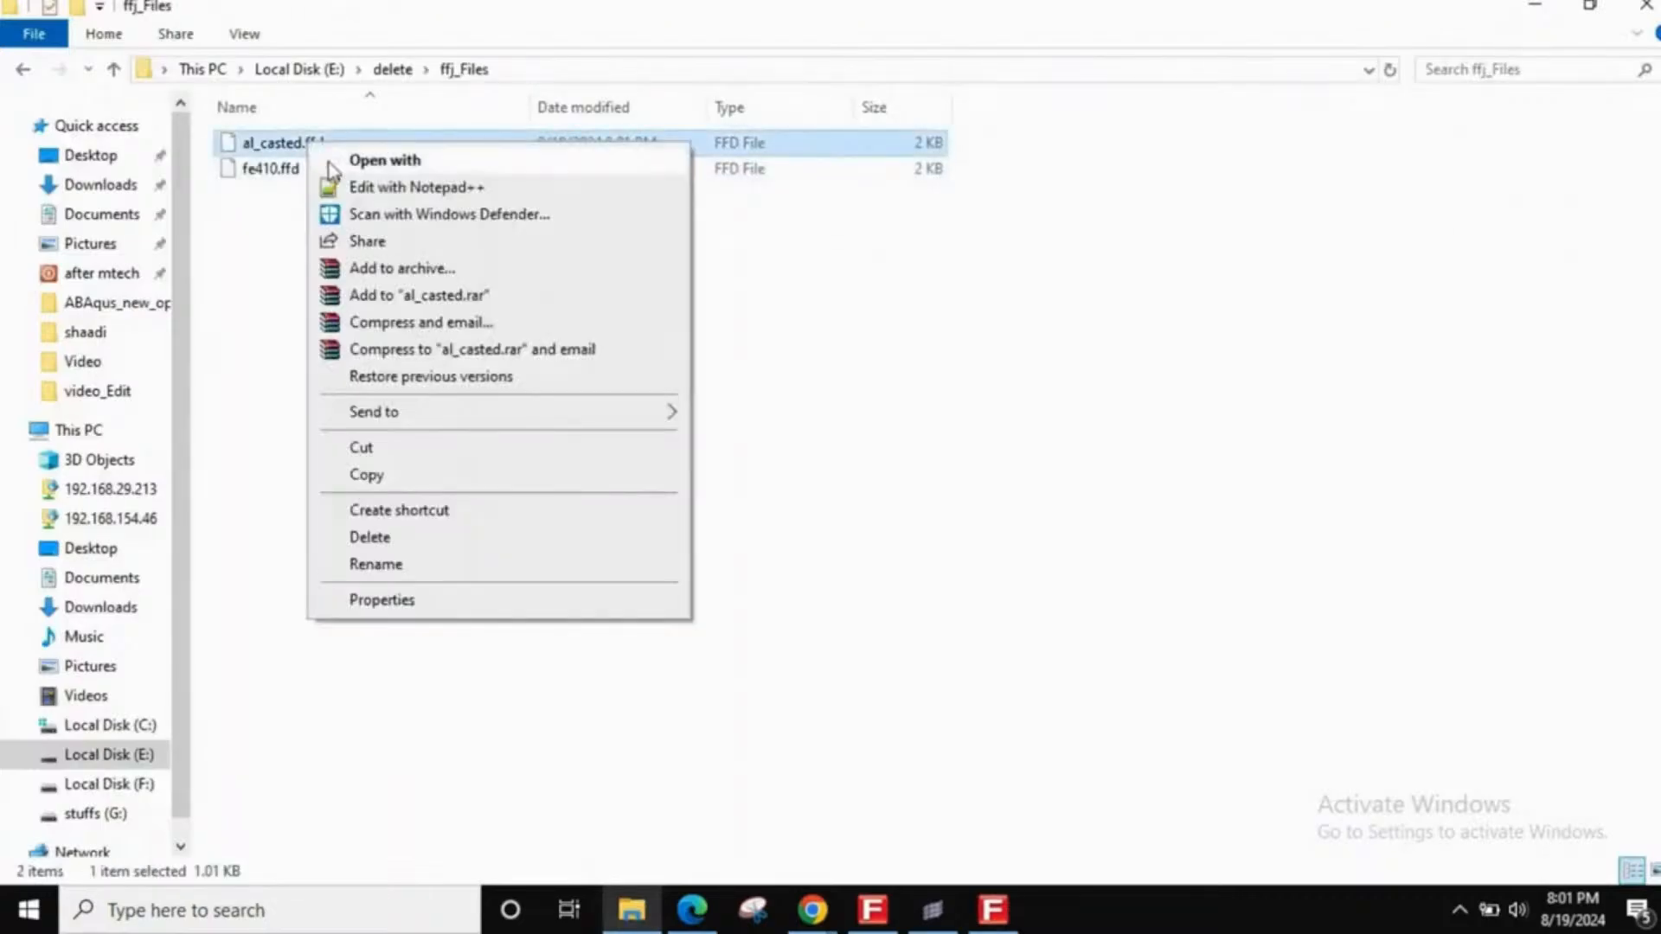
left_click(351, 185)
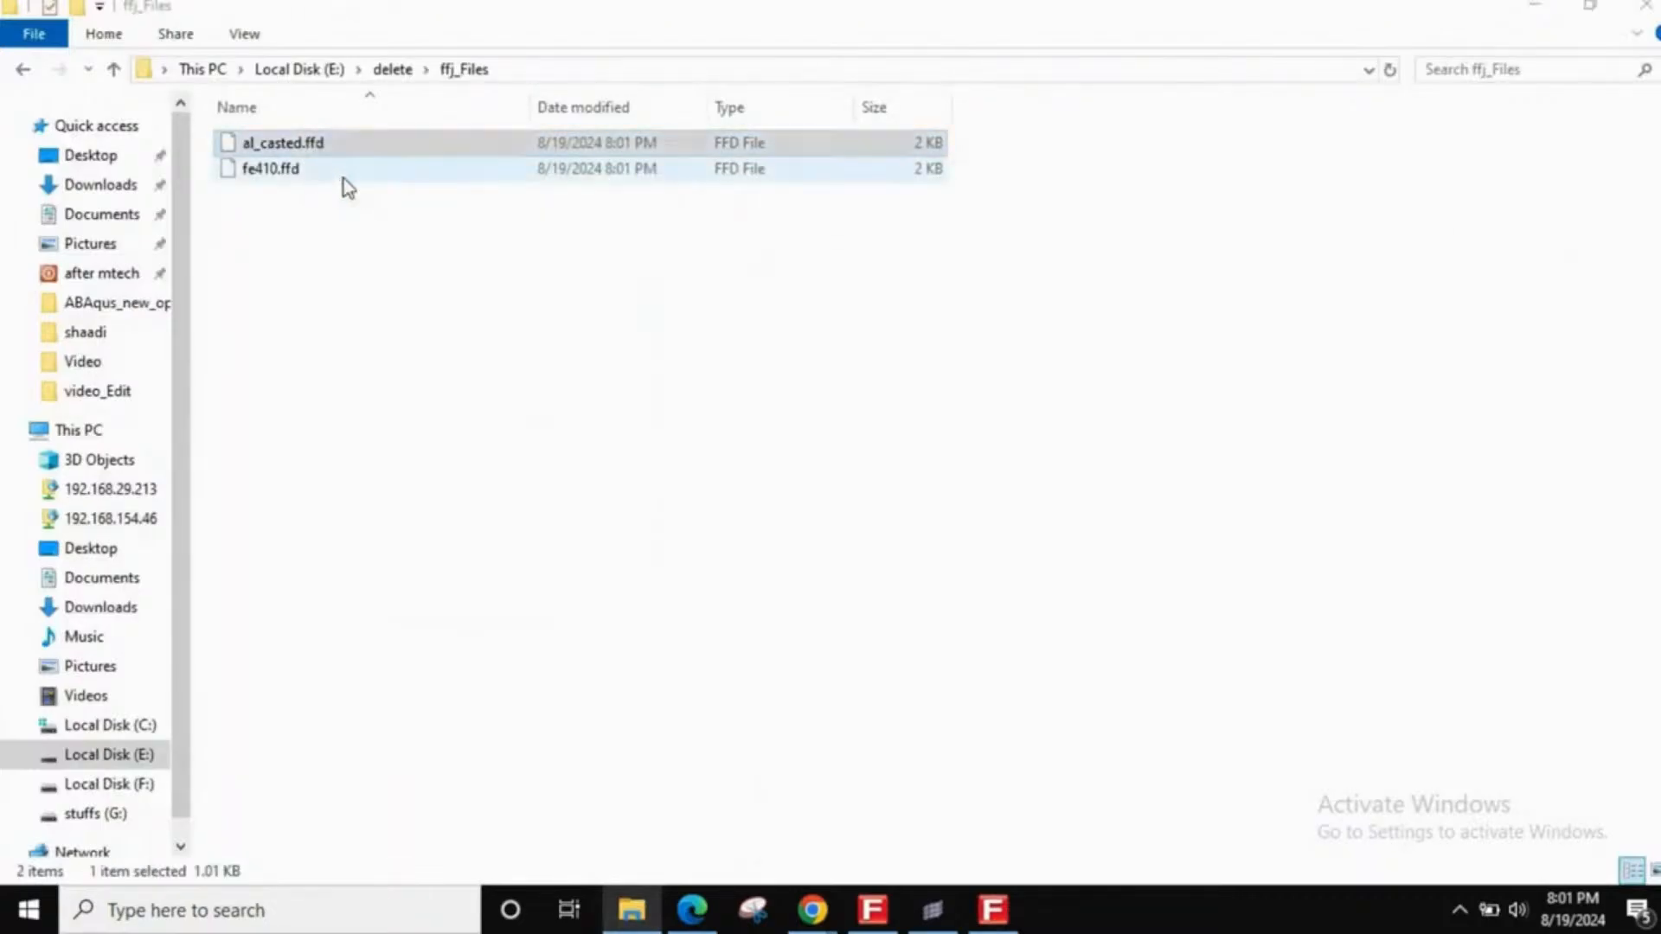
- Examine the contents of al_casted.ffd from start to end, close the file and put Notepad++ away
scroll(376, 292, "down", 2)
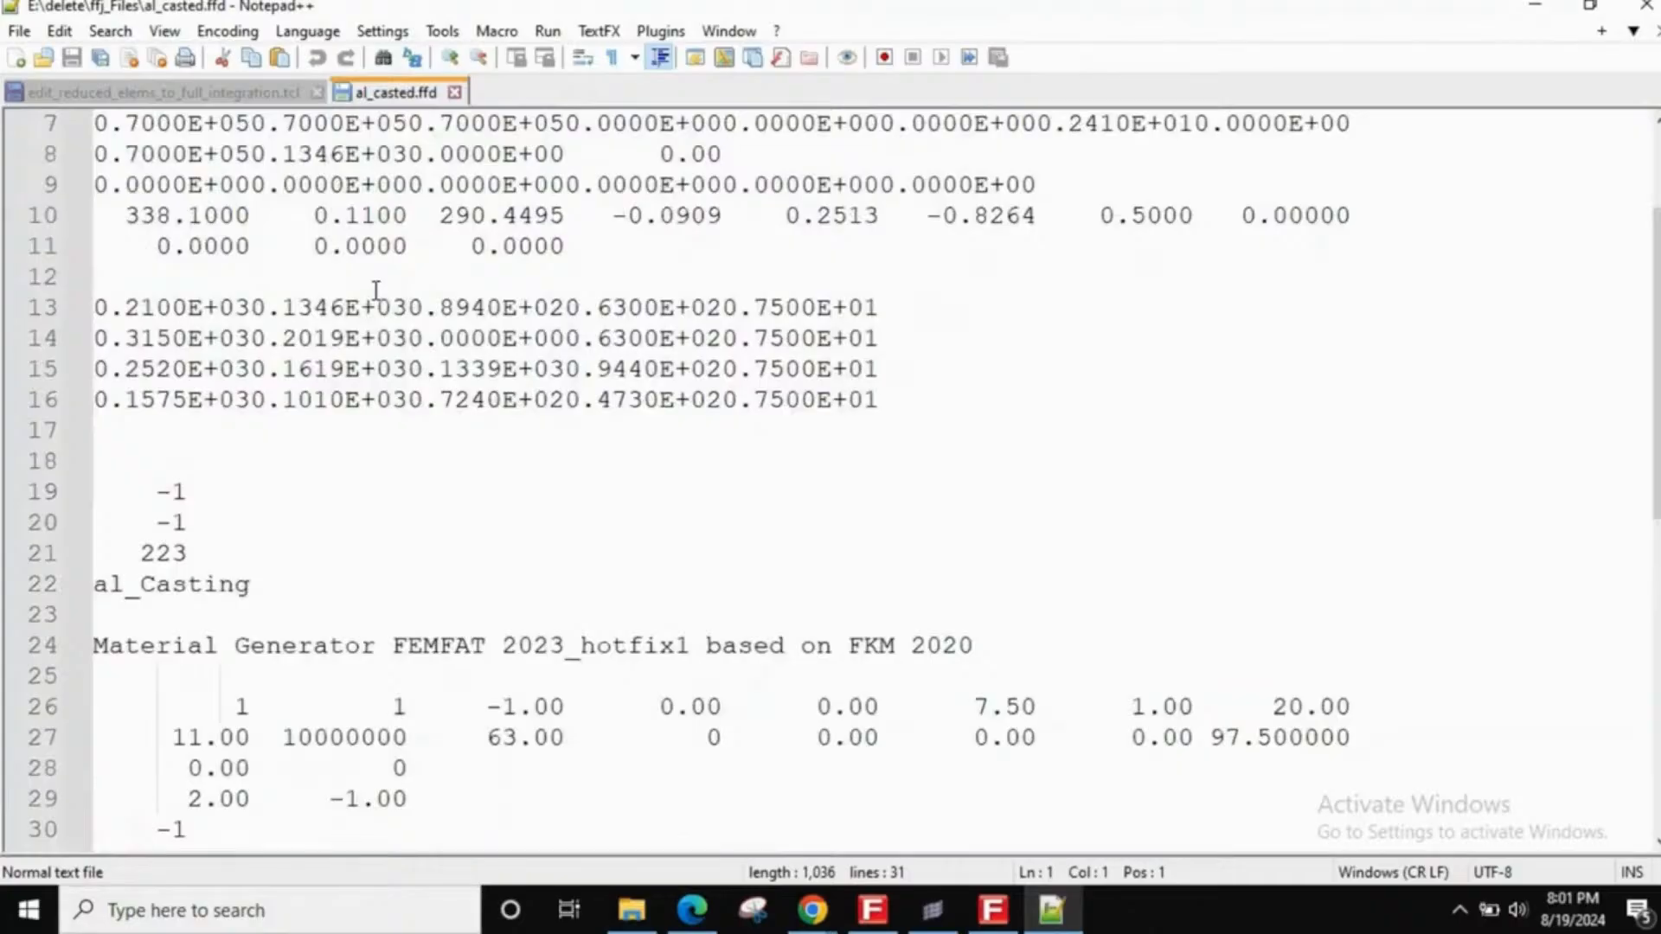
scroll(395, 245, "down", 2, "ctrl")
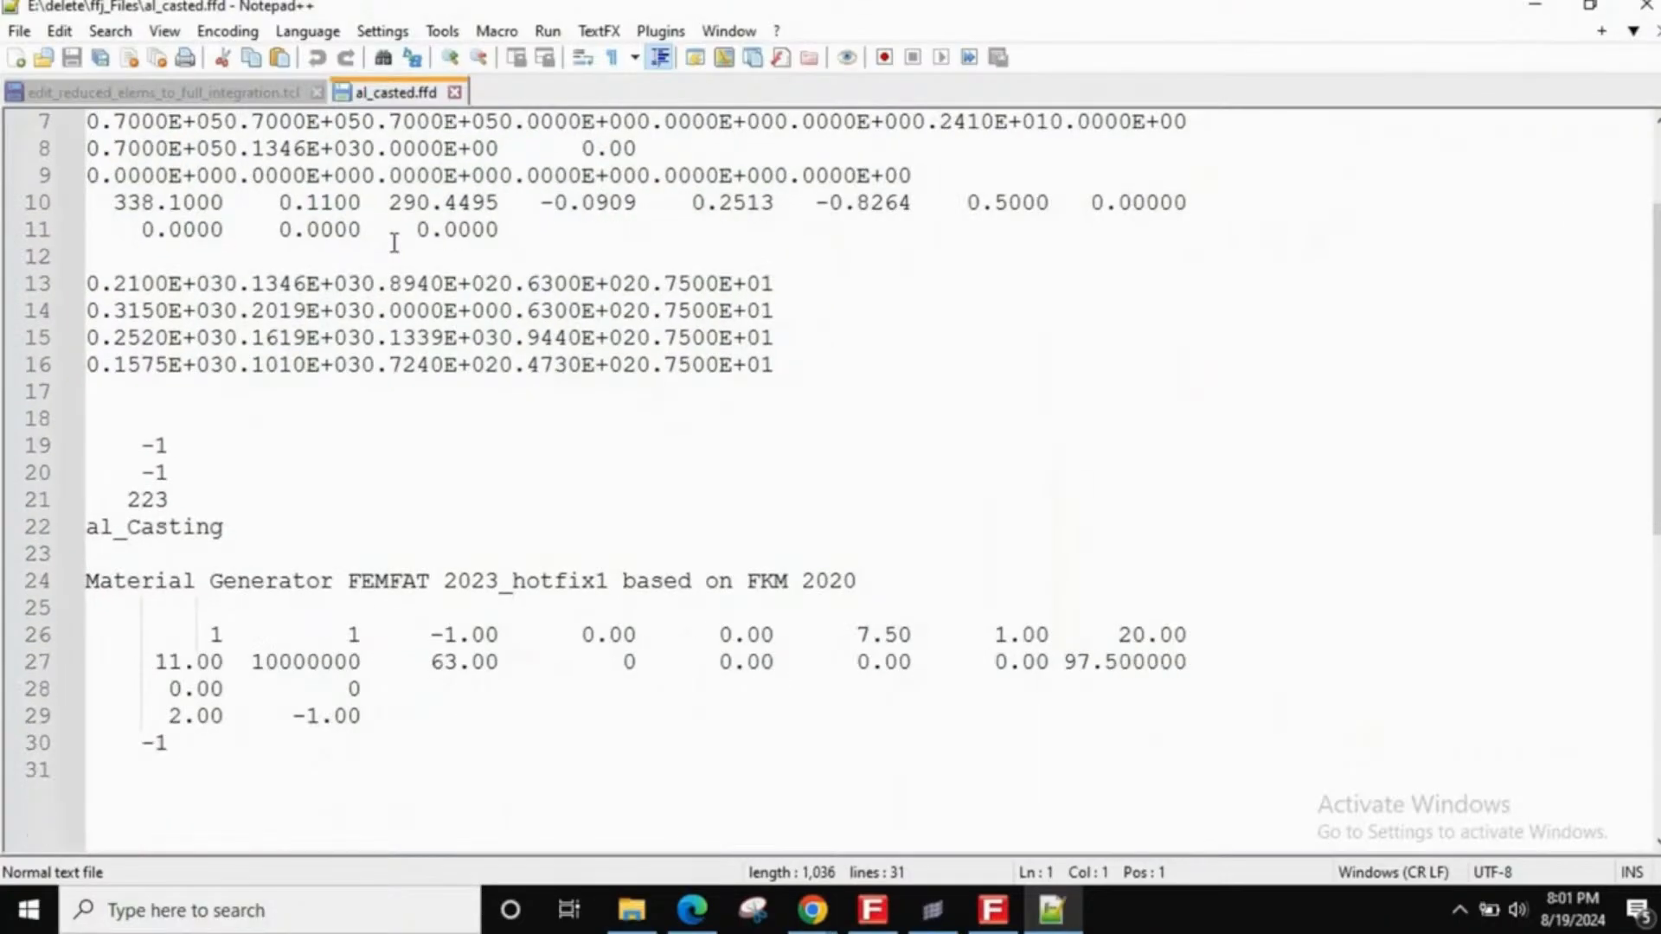
scroll(217, 329, "up", 2)
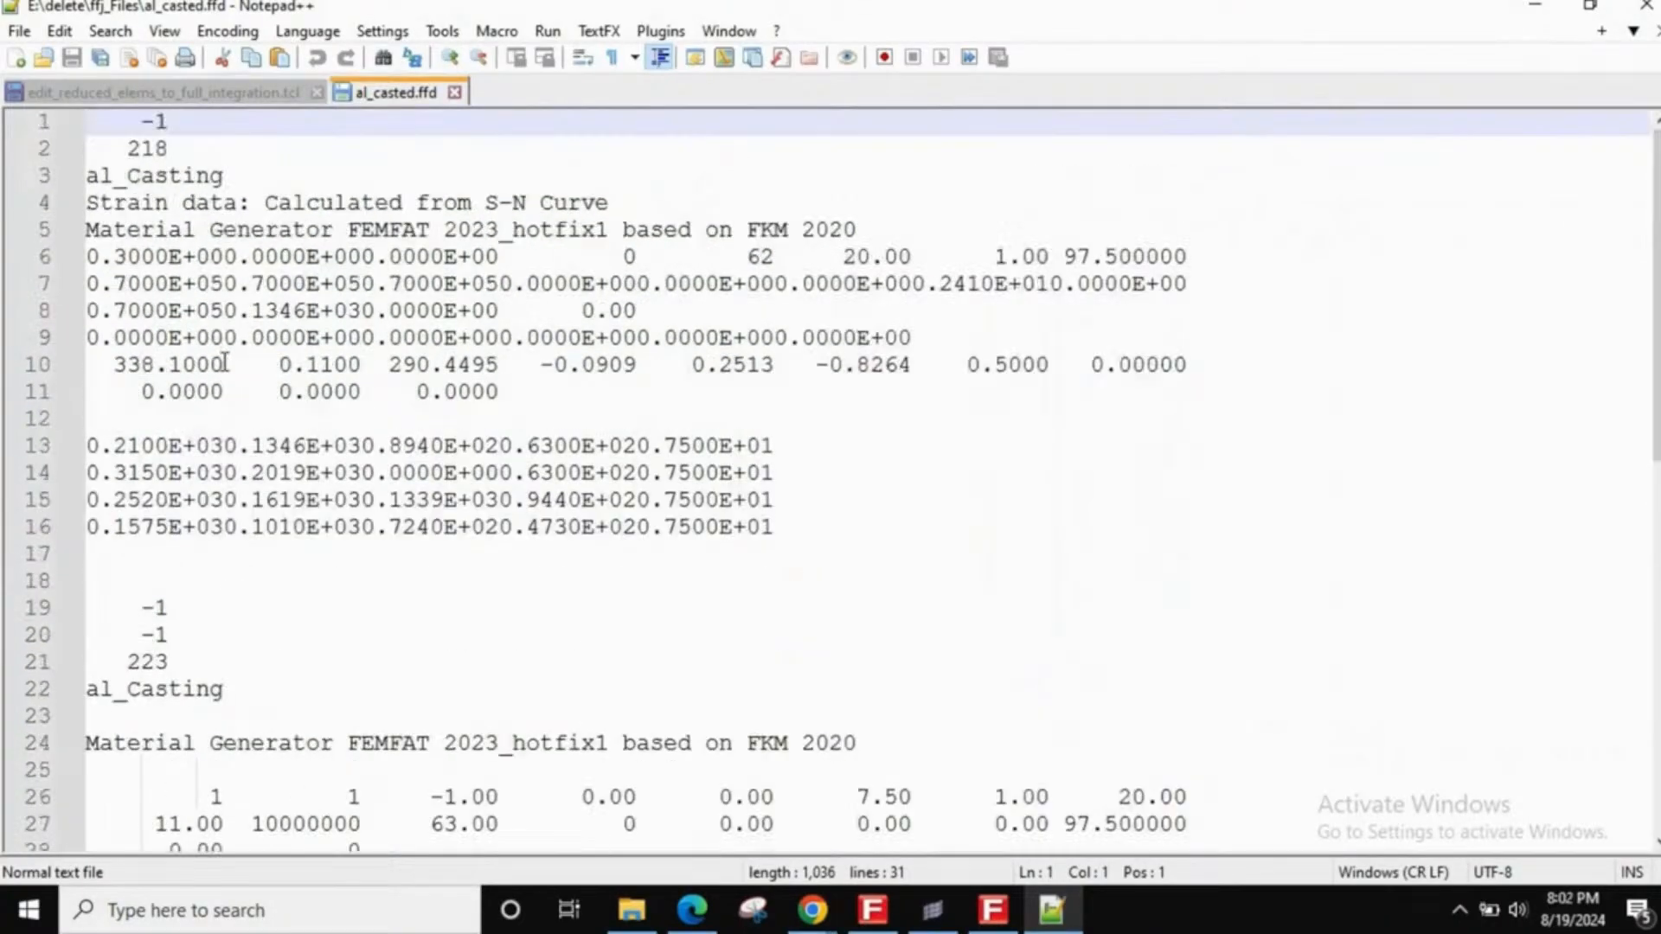
scroll(225, 363, "down", 2)
scroll(224, 363, "up", 2)
scroll(380, 510, "down", 4)
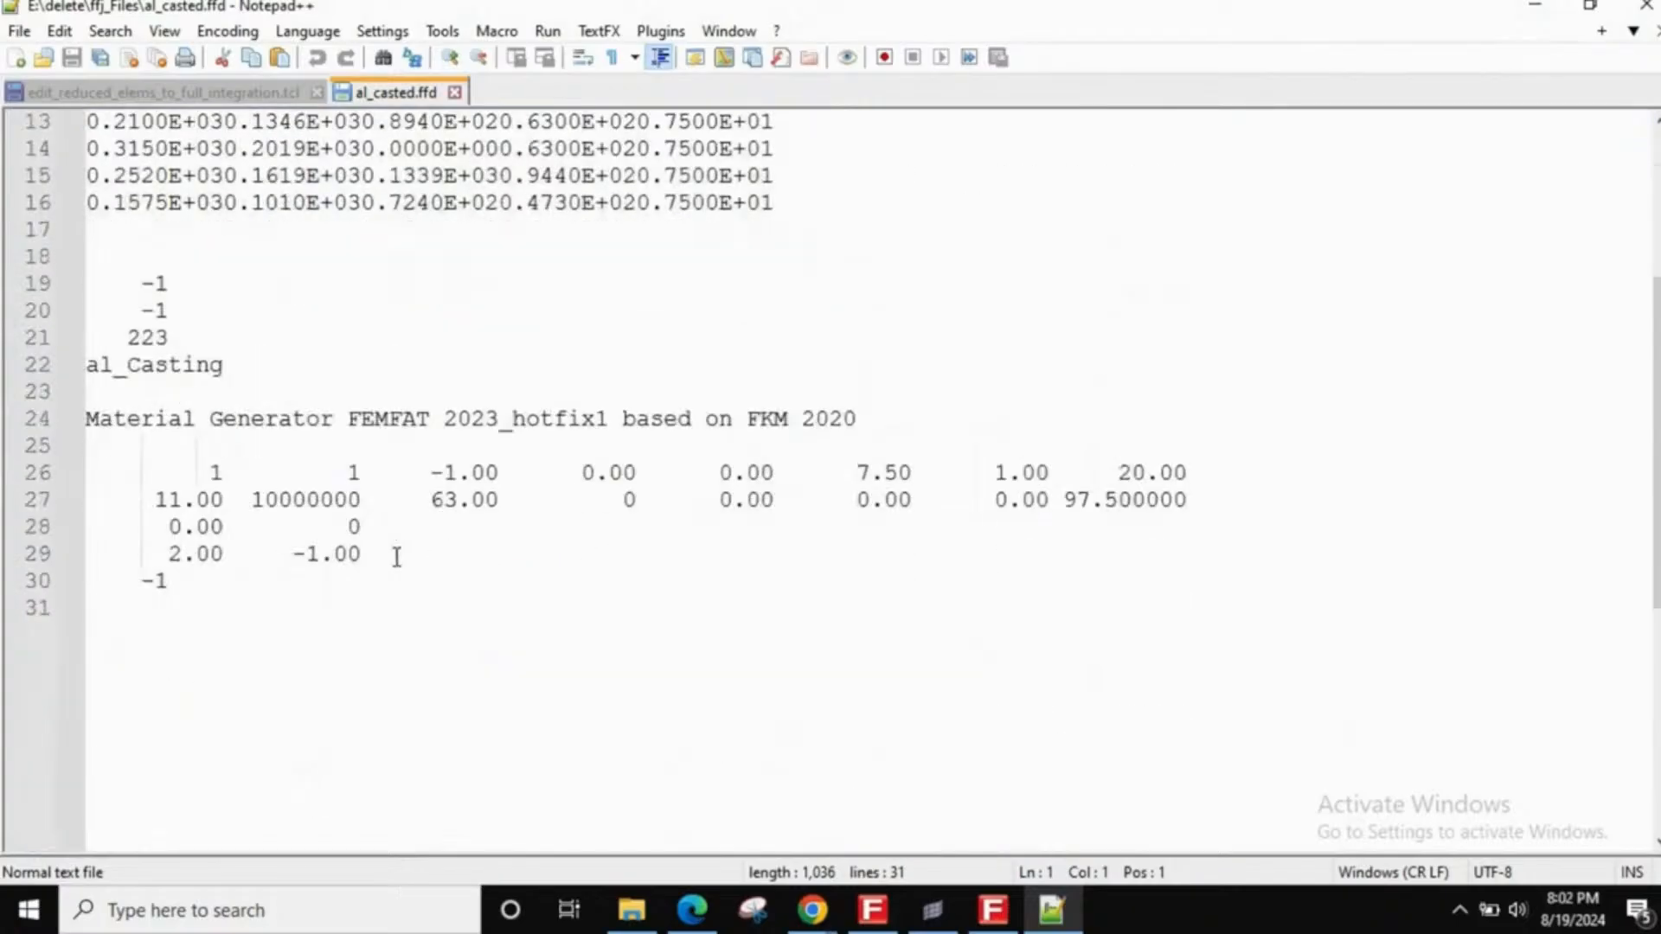
left_click(454, 92)
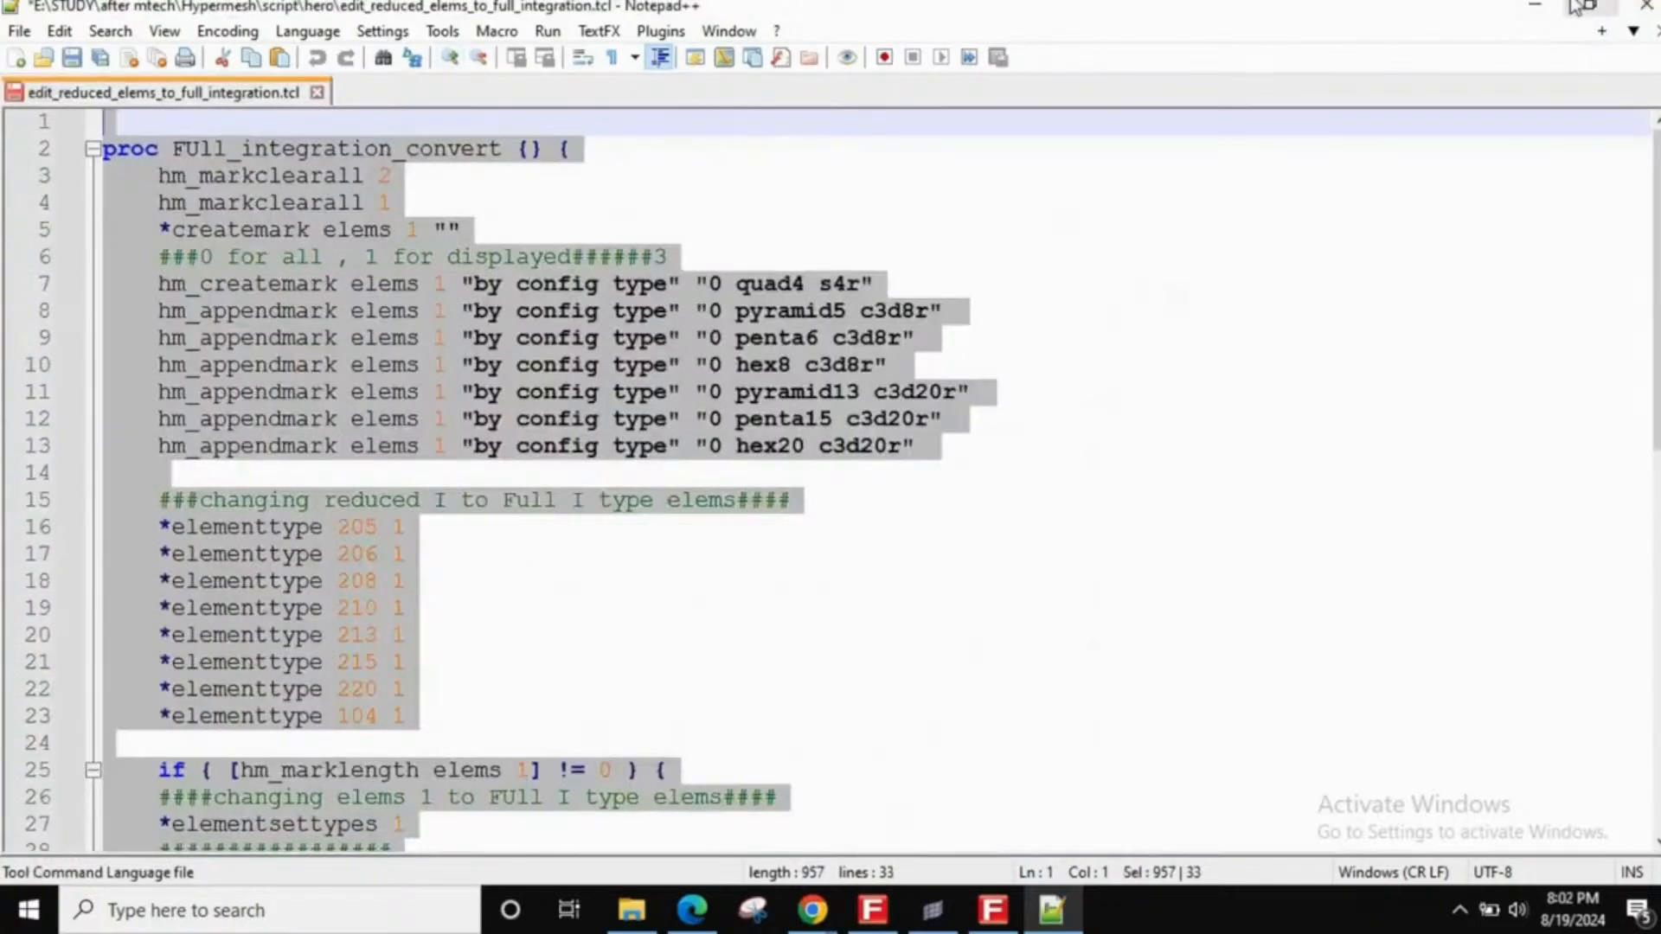
left_click(1534, 7)
left_click(970, 699)
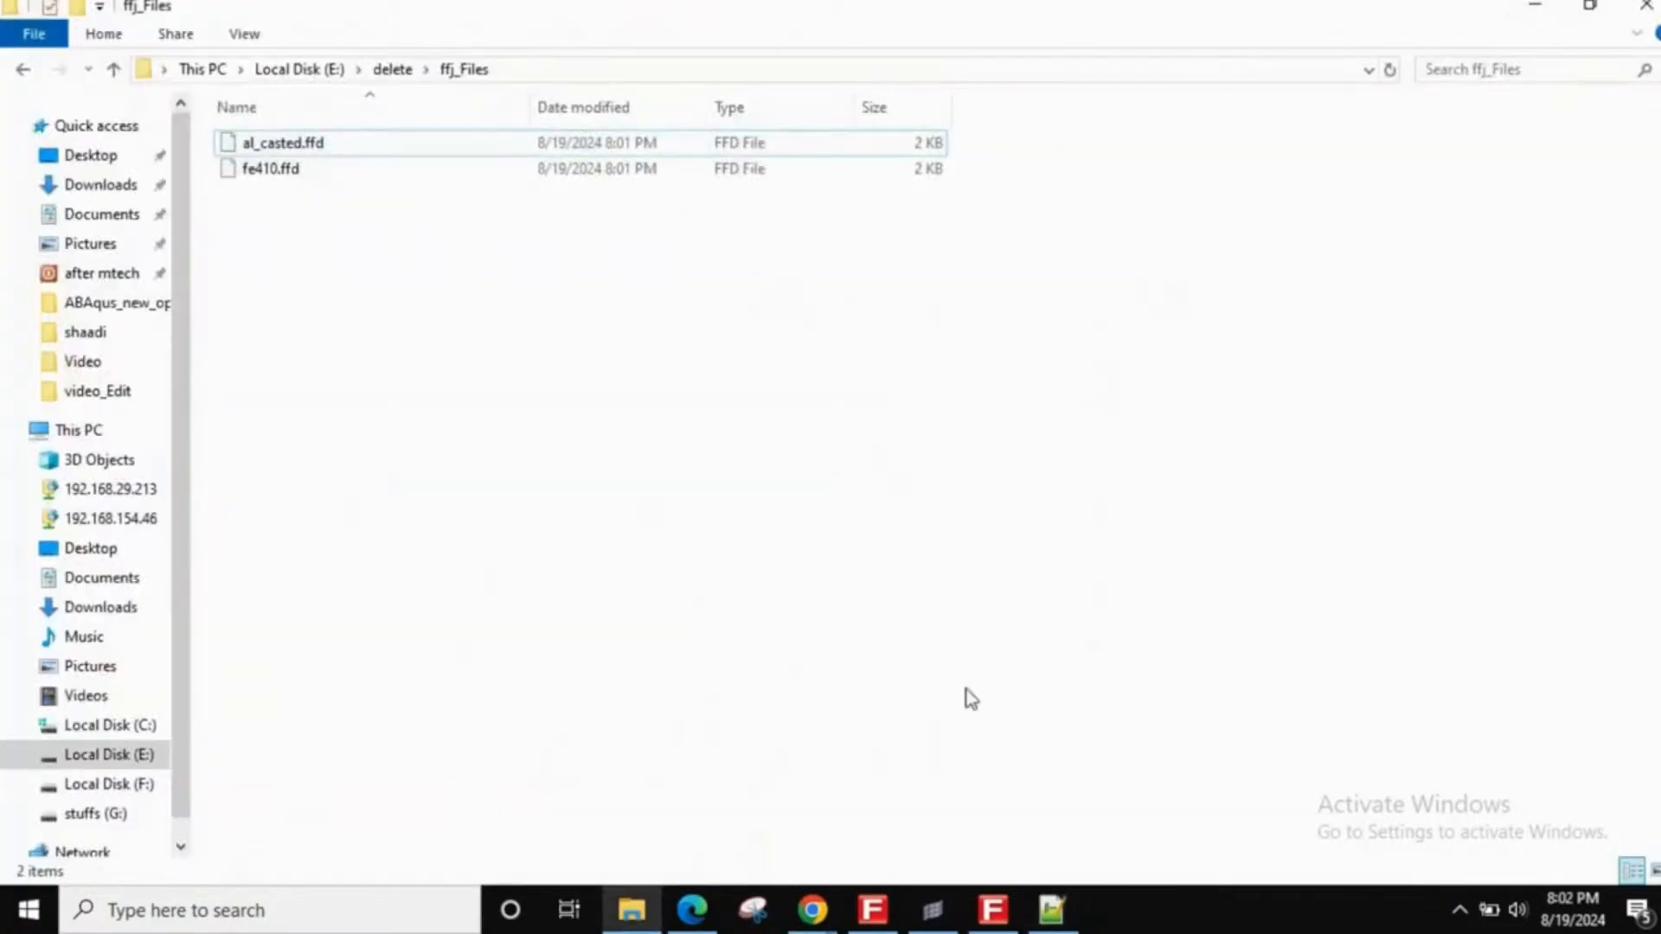
- Switch back to FEMFAT and delete the materials fe410 and al_Casting
left_click(986, 908)
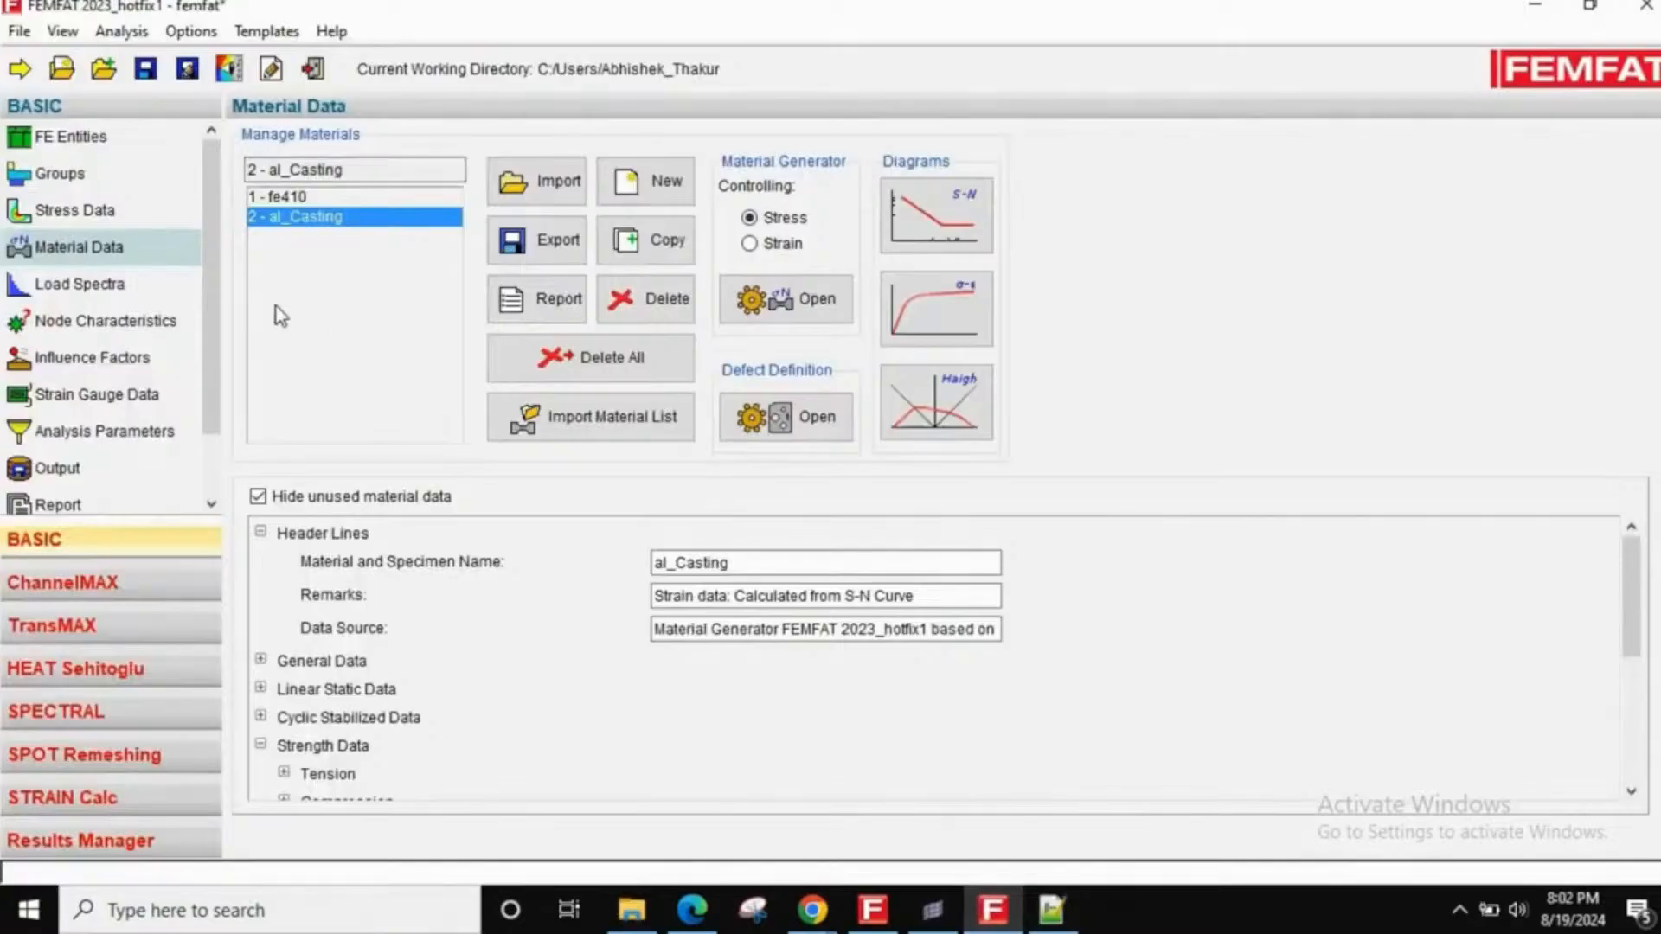
left_click(305, 199)
key("Delete")
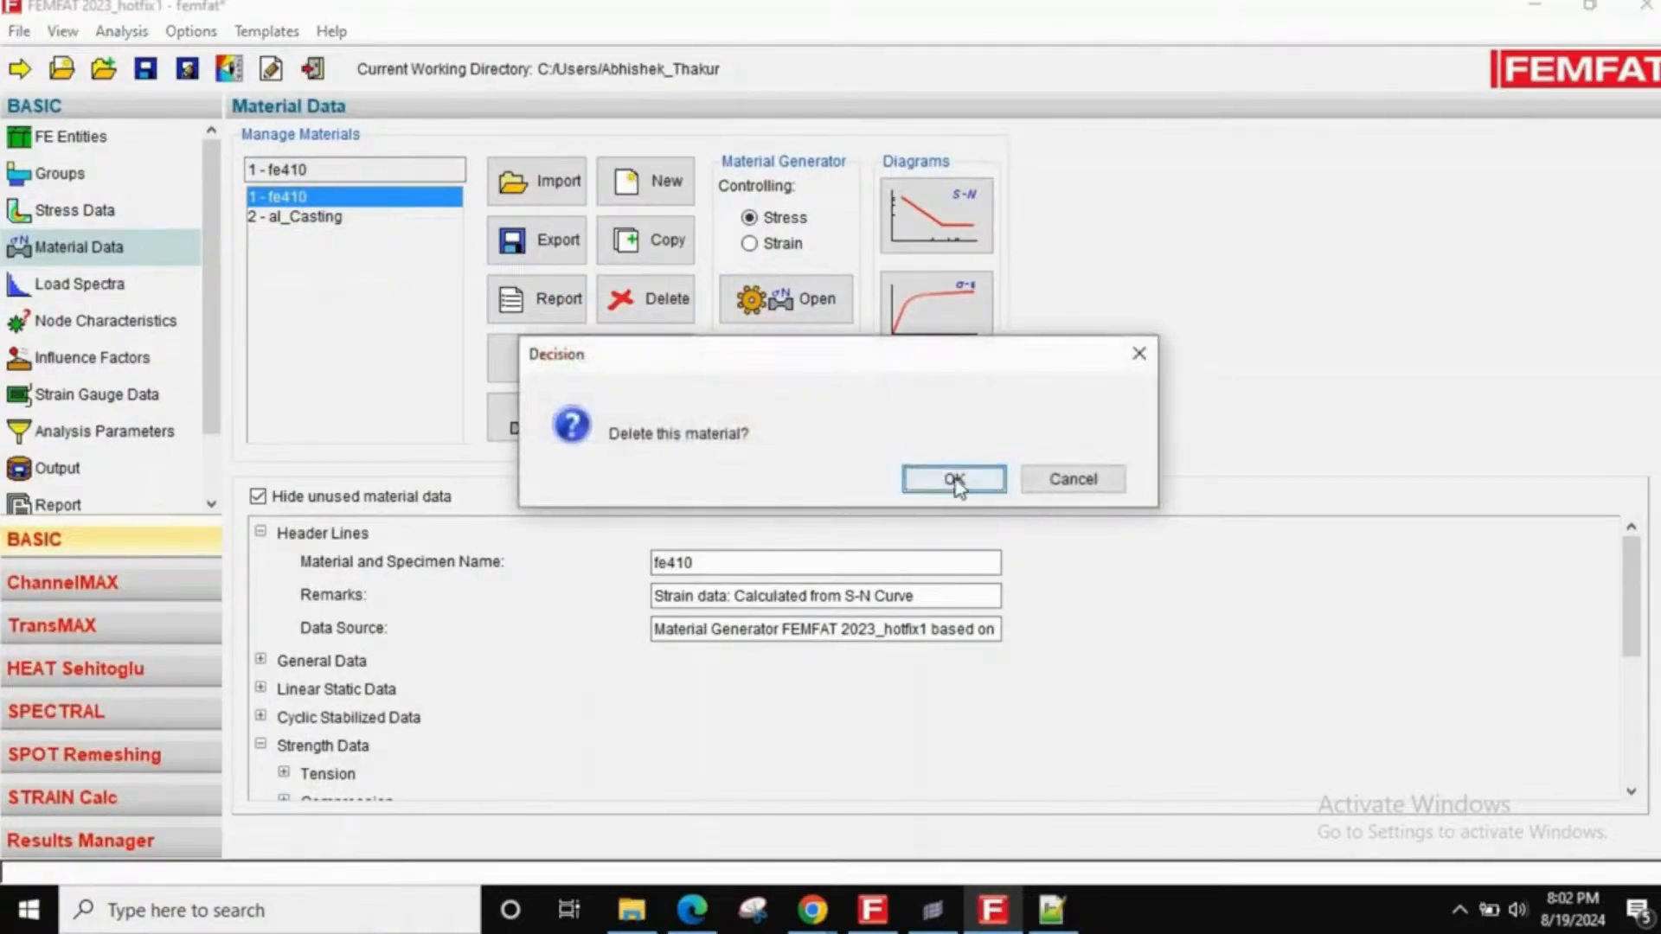
key("Return")
left_click(355, 198)
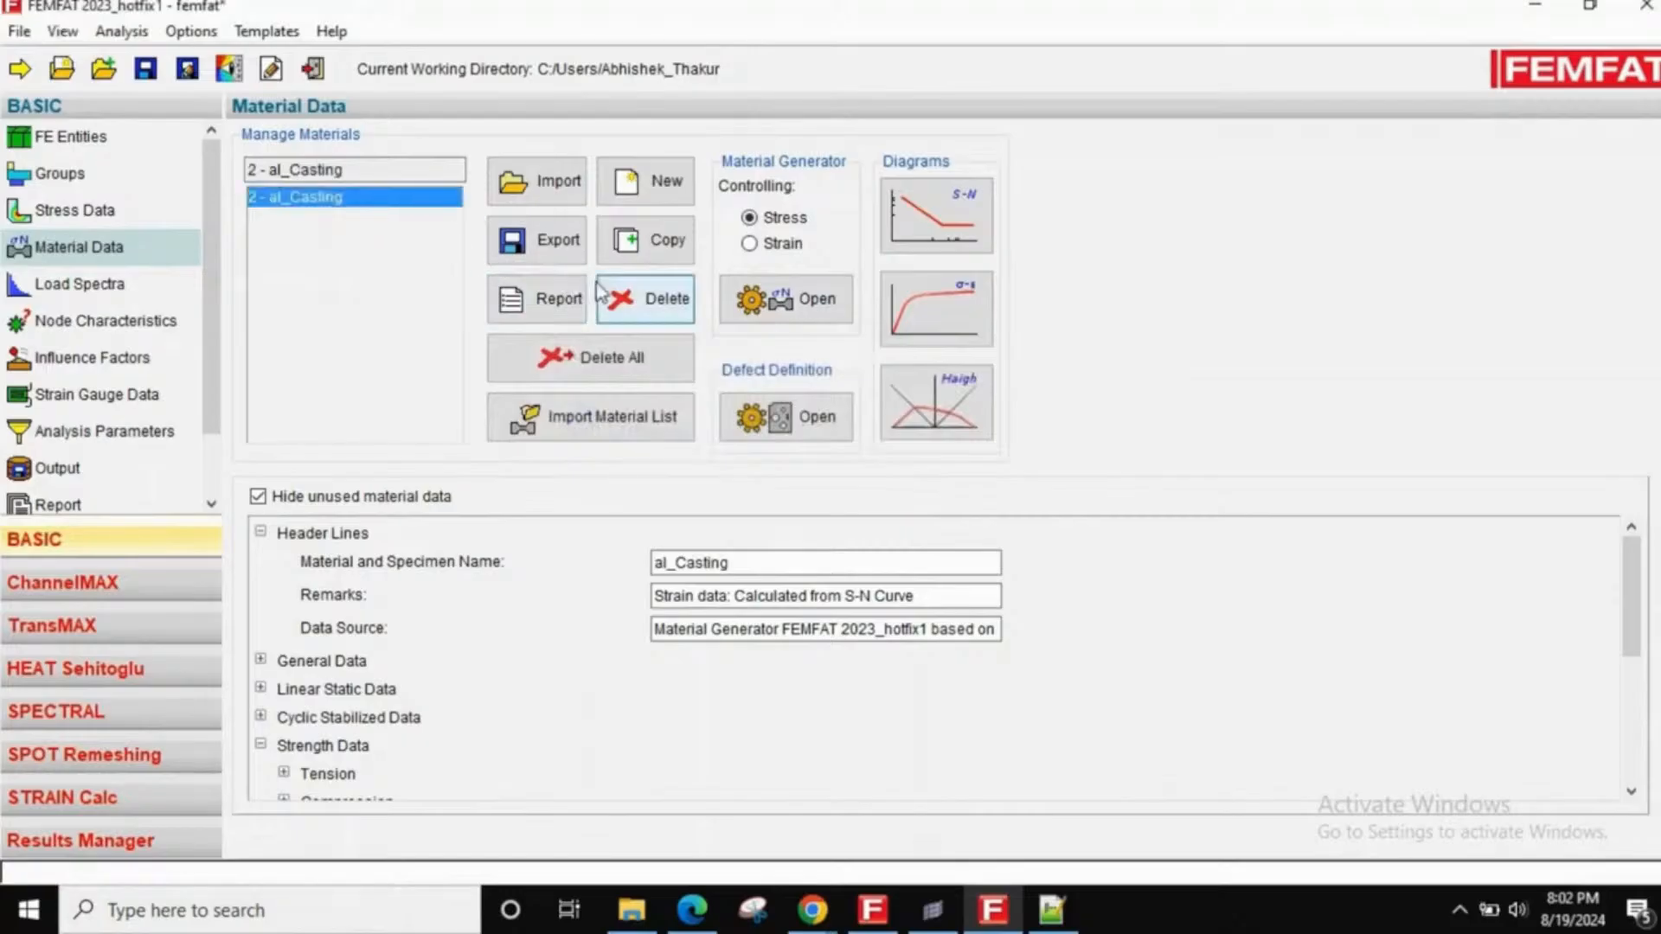
left_click(647, 298)
- Start a material import and browse to the ffj_Files folder inside the delete folder on drive E
left_click(536, 181)
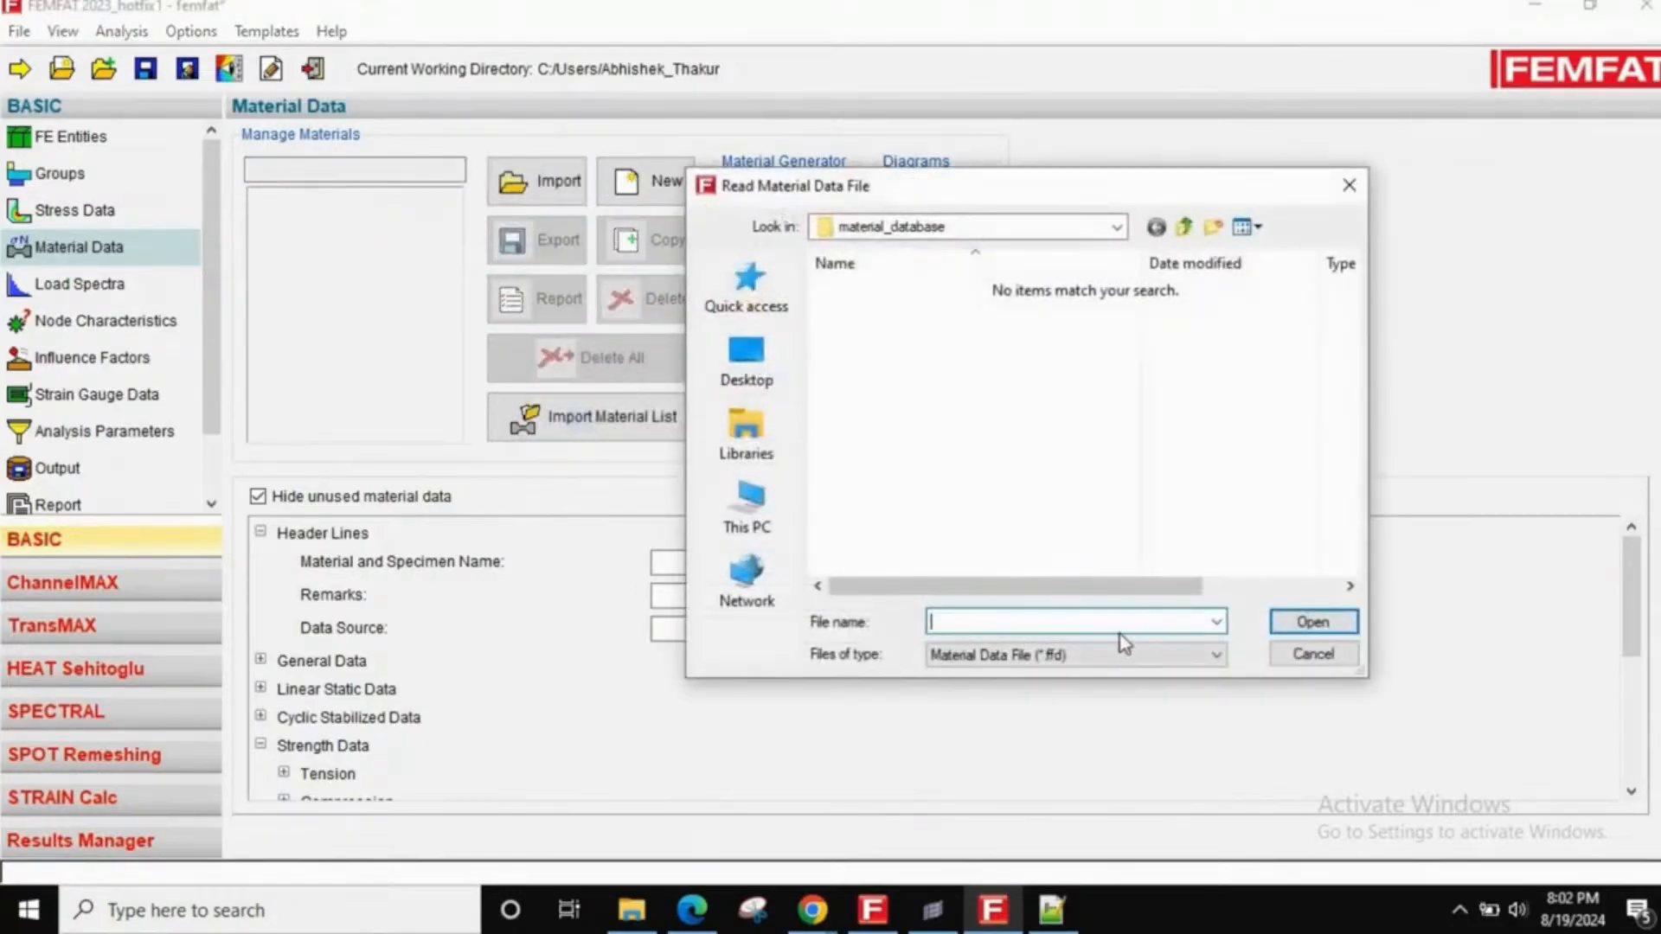
left_click(1314, 655)
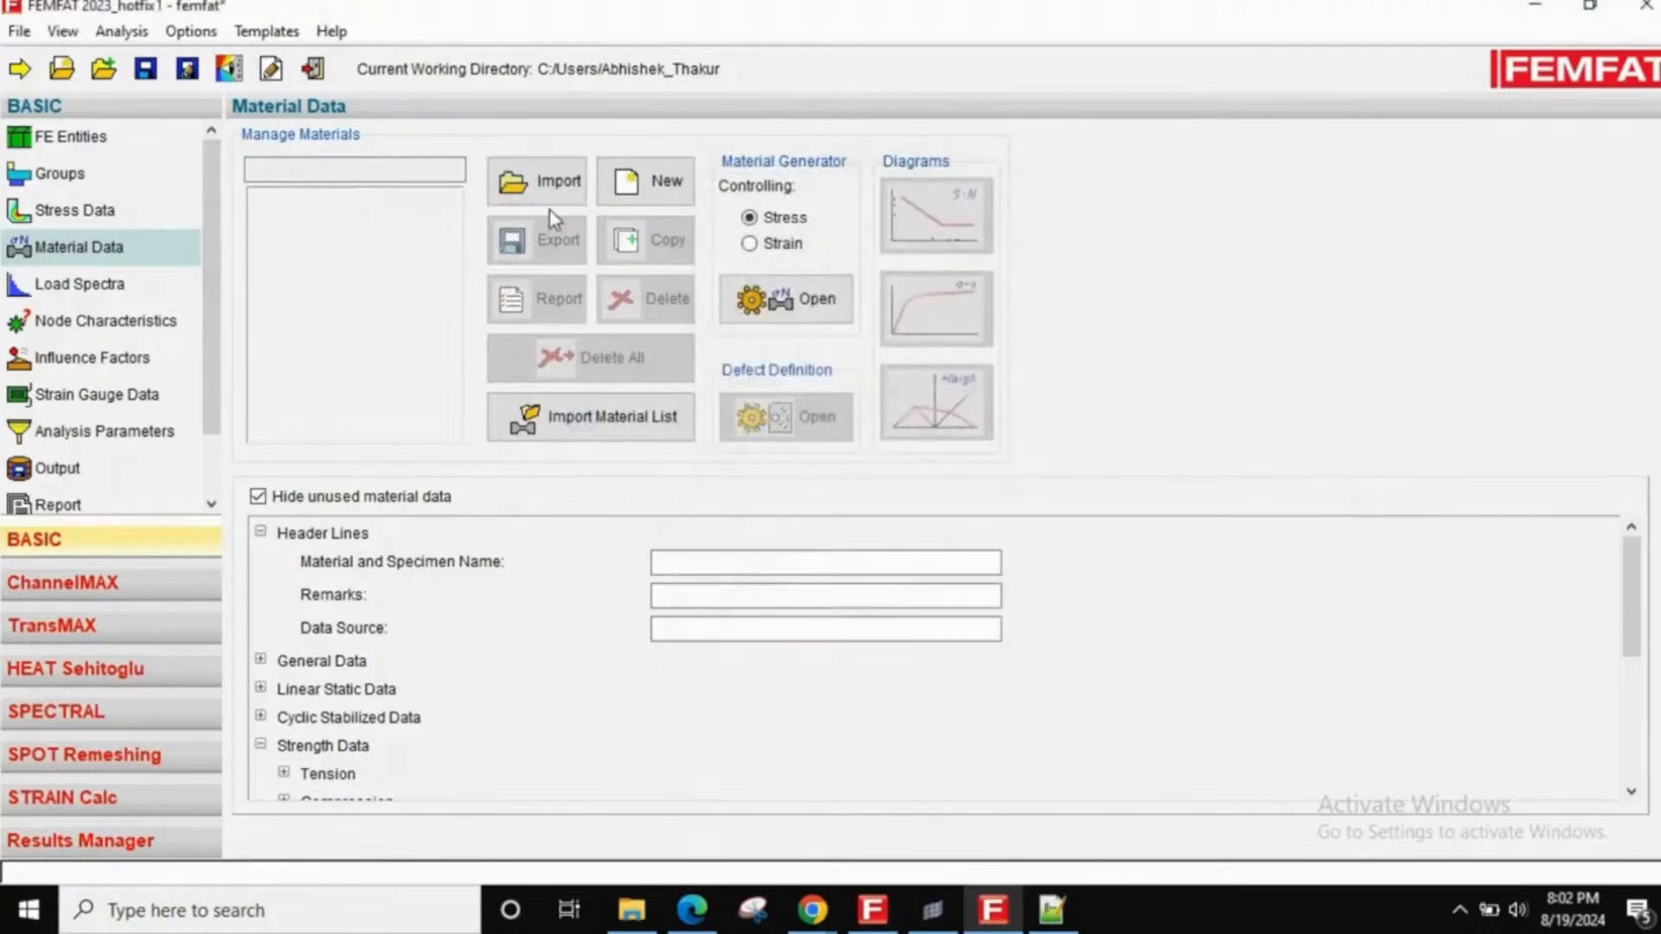
left_click(562, 195)
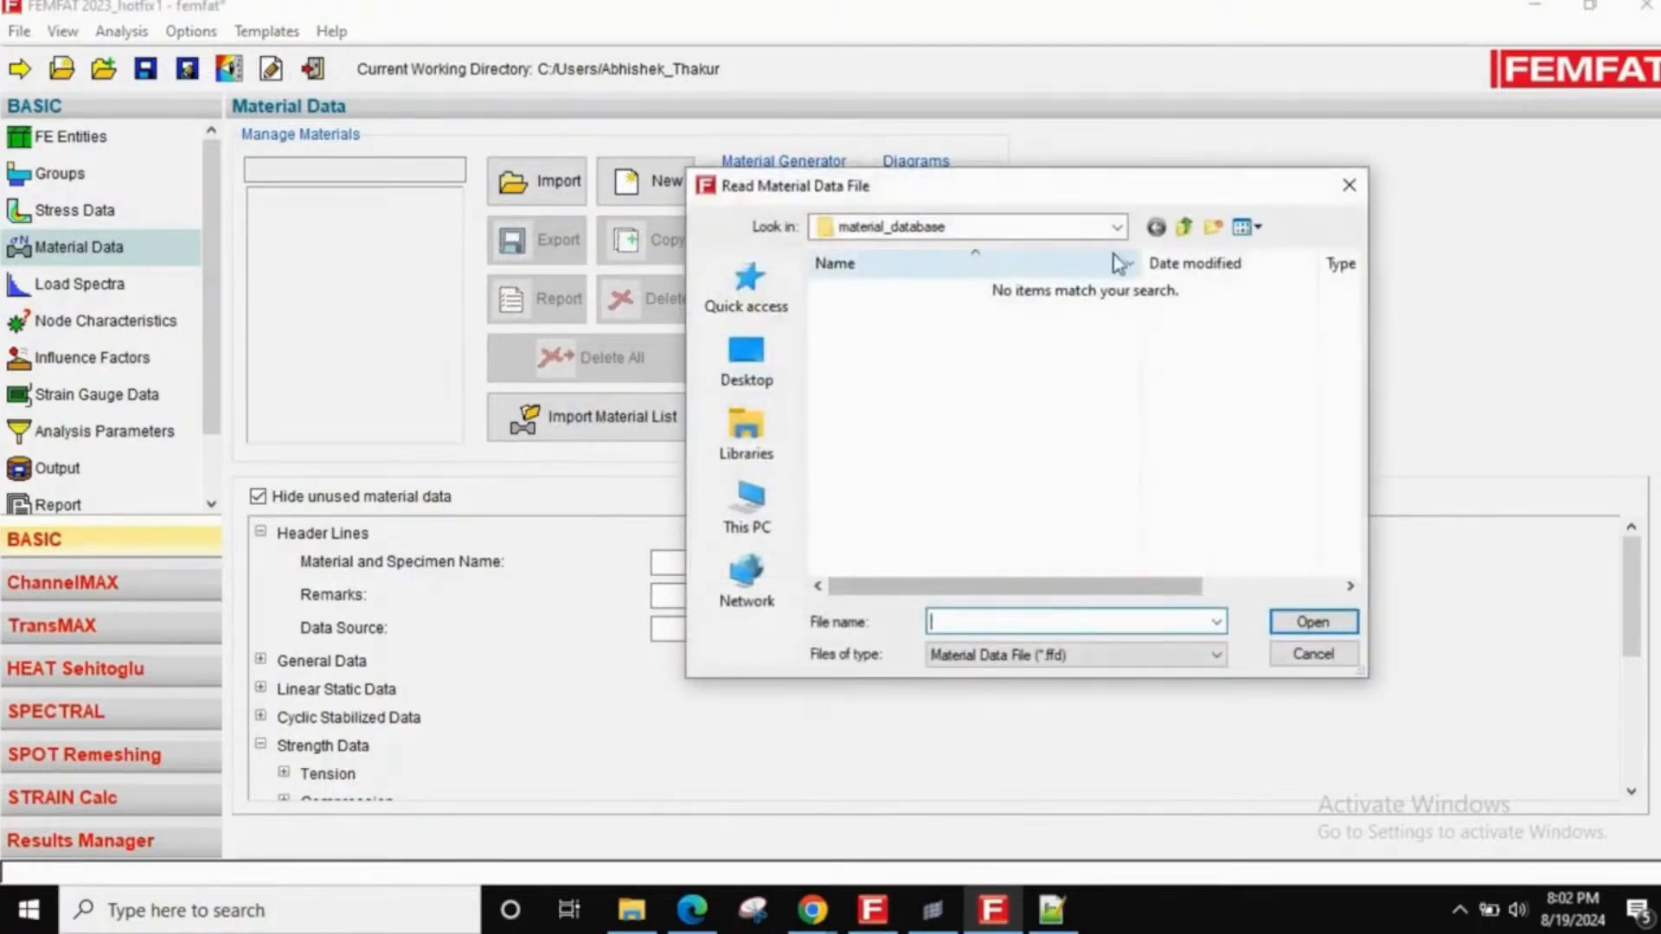
left_click(1183, 229)
left_click(749, 514)
scroll(1082, 484, "down", 10)
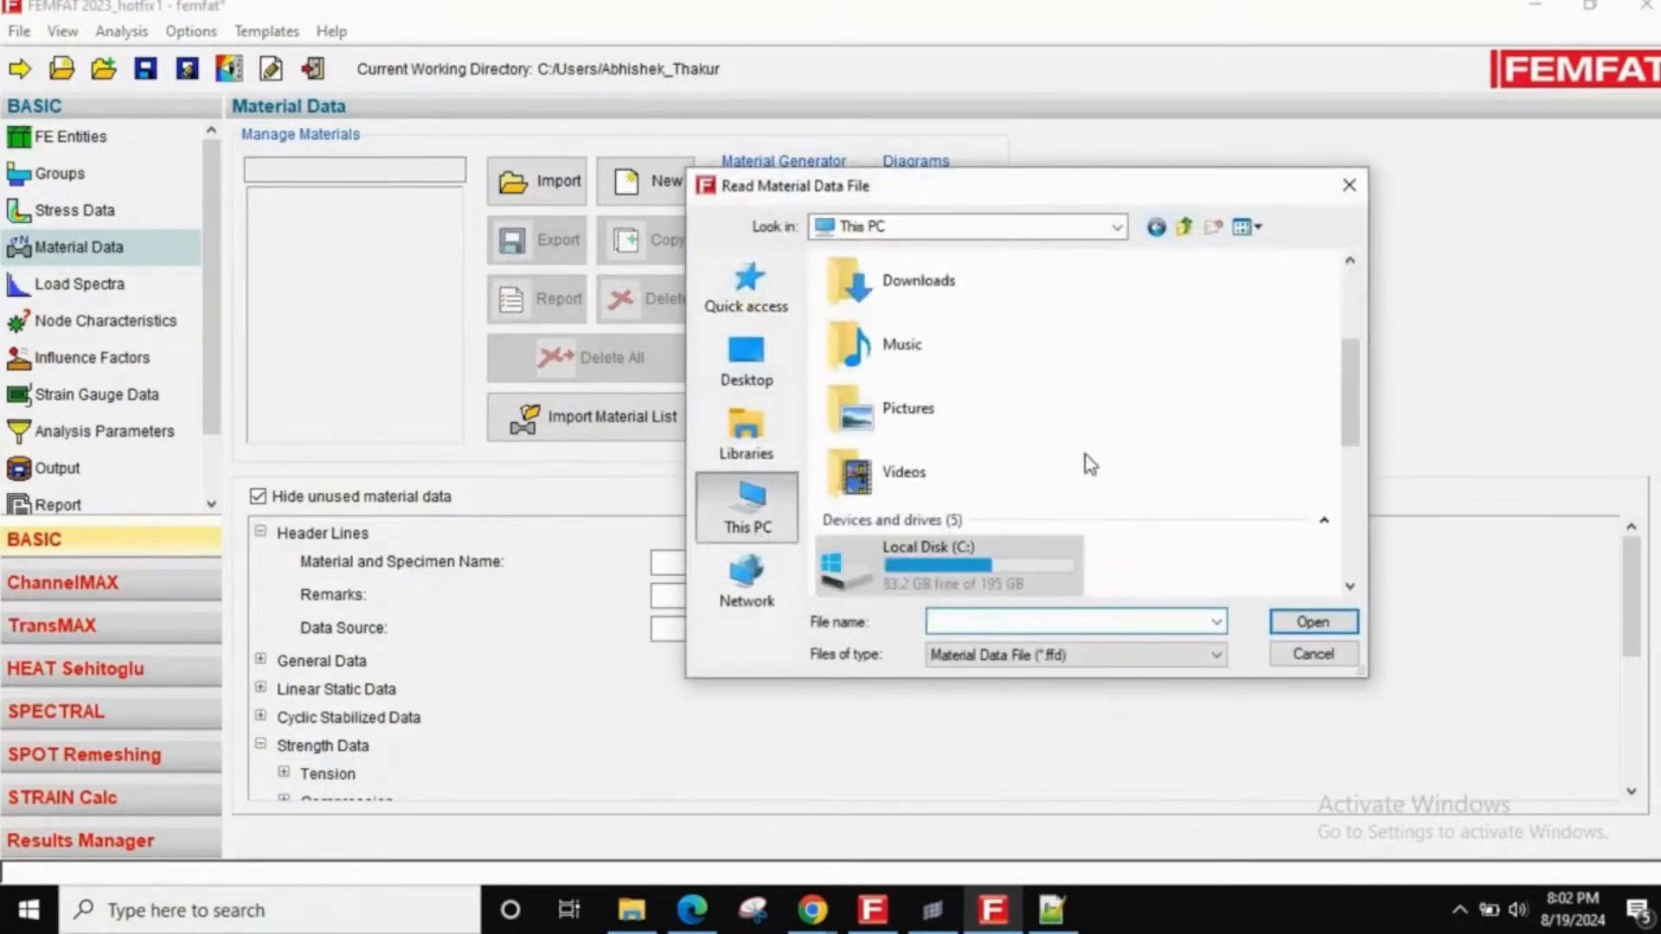
double_click(947, 286)
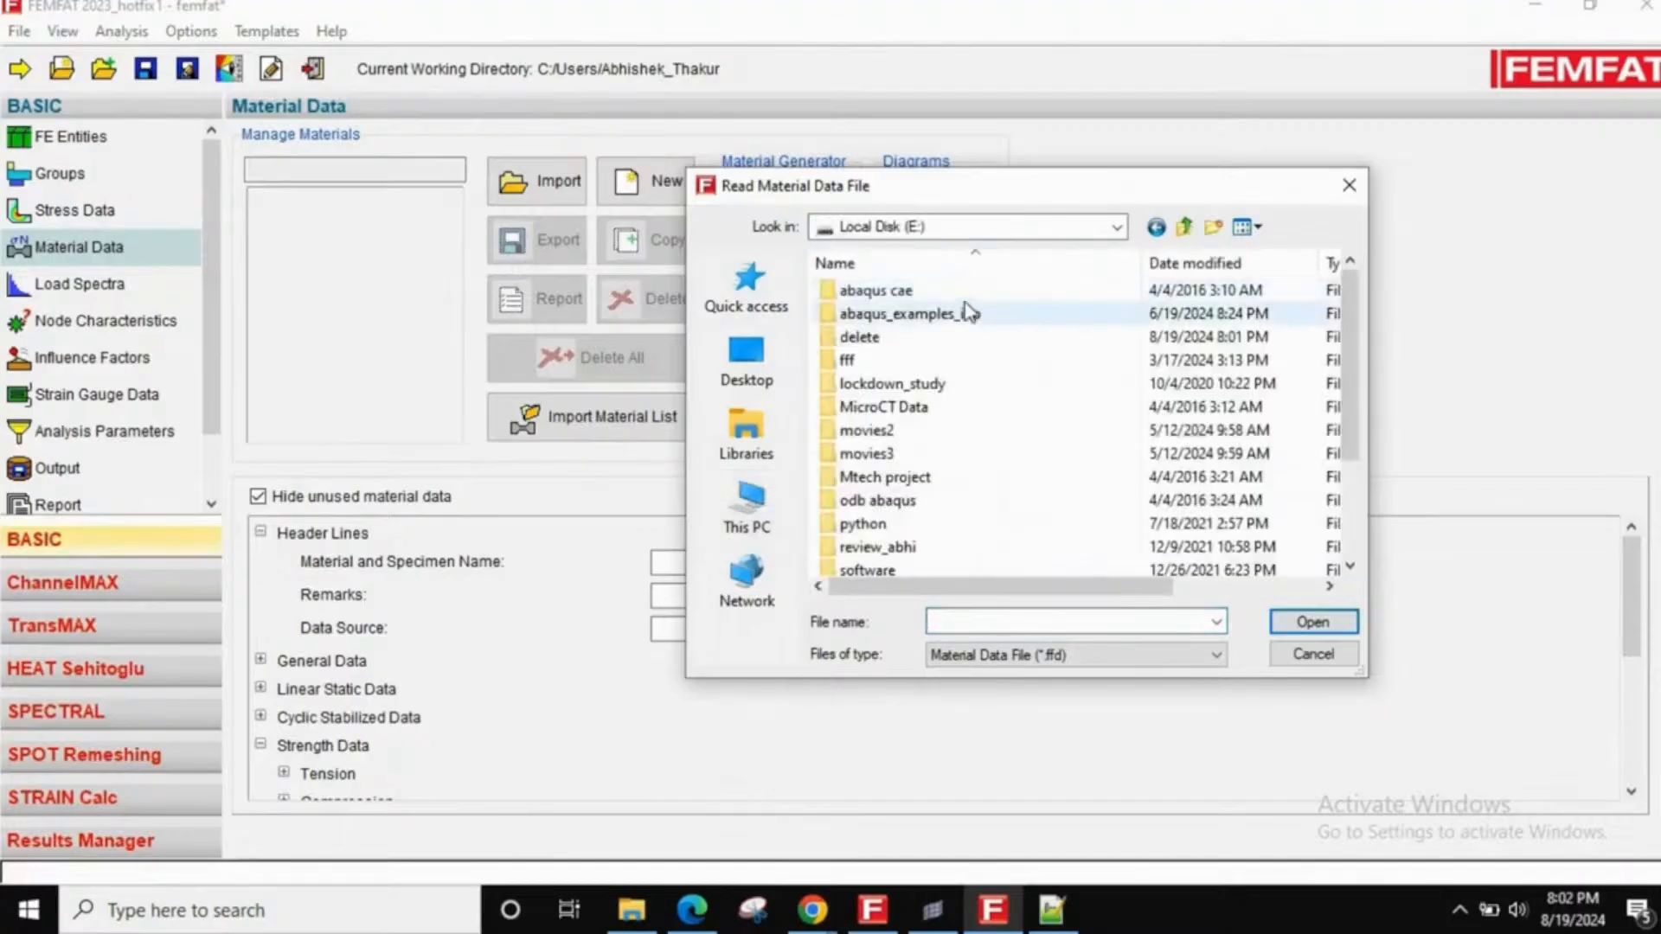
double_click(943, 320)
left_click(1183, 226)
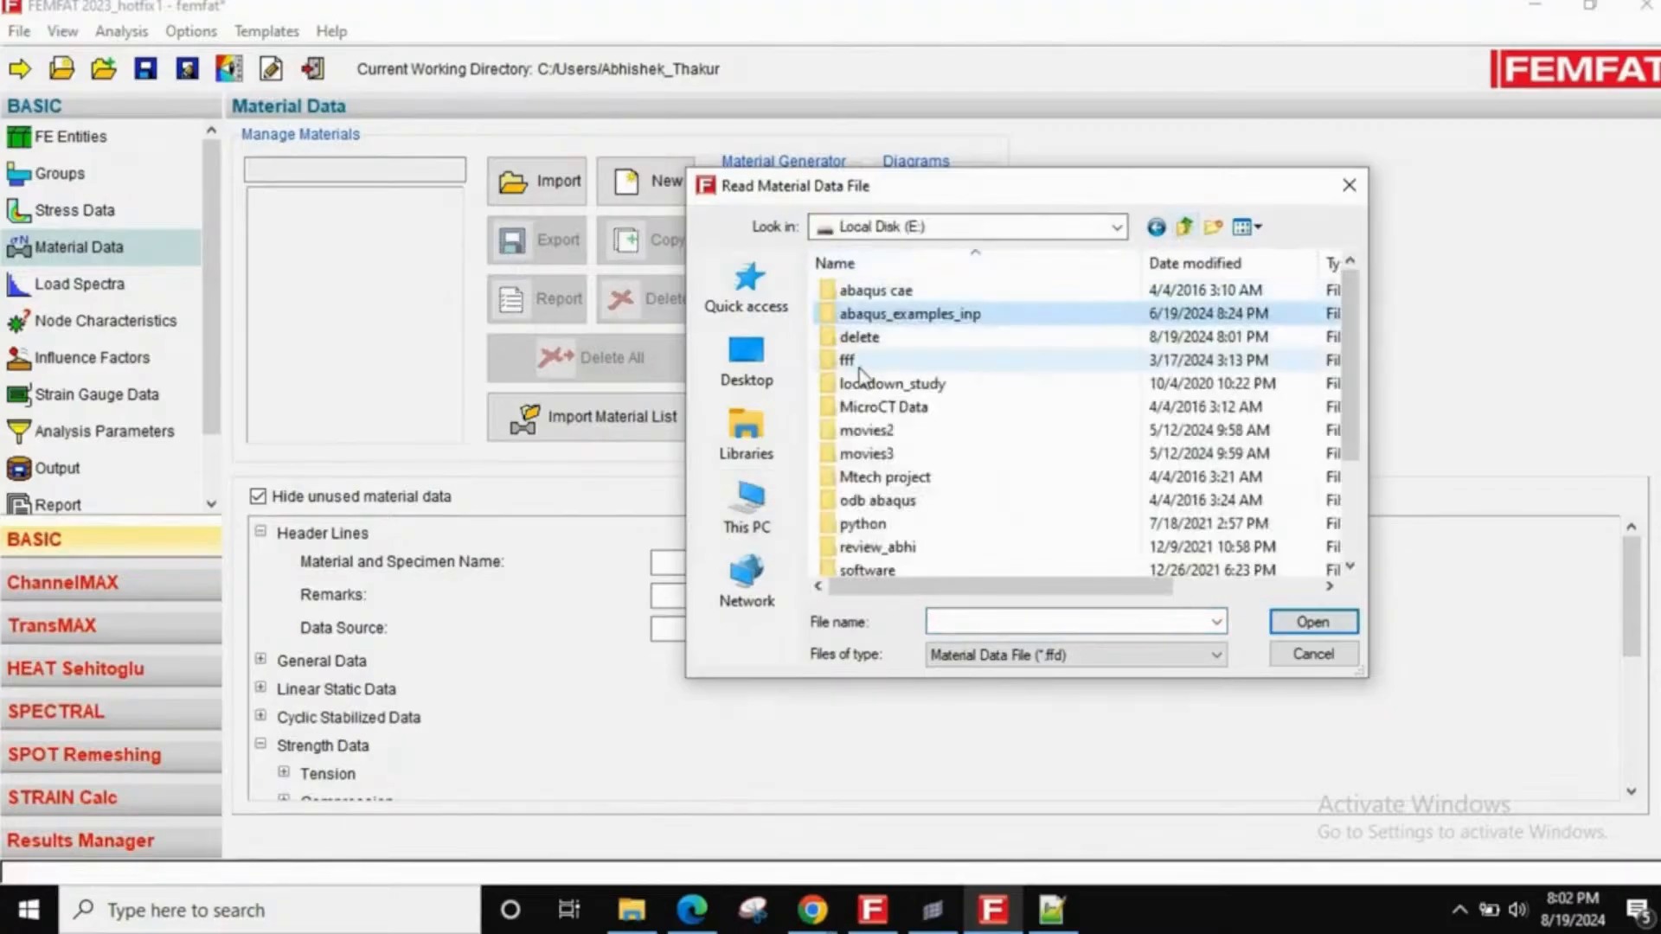
double_click(860, 339)
double_click(894, 294)
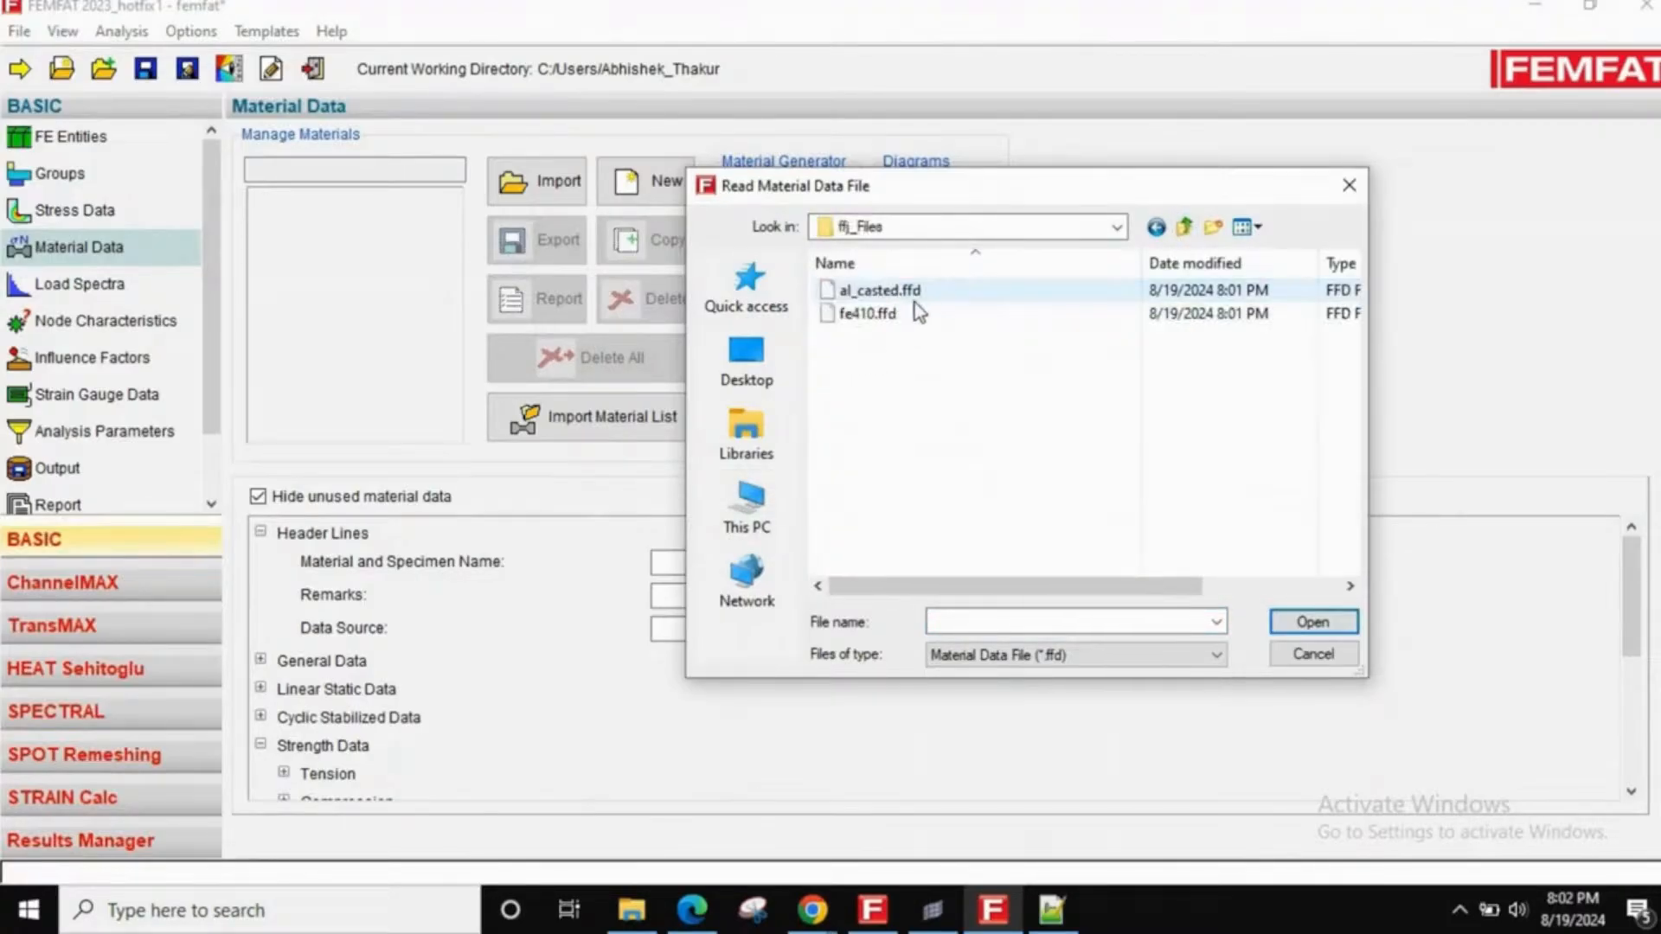
- Import the fe410 material from fe410.ffd and accept its dataset
left_click(905, 294)
left_click(903, 313)
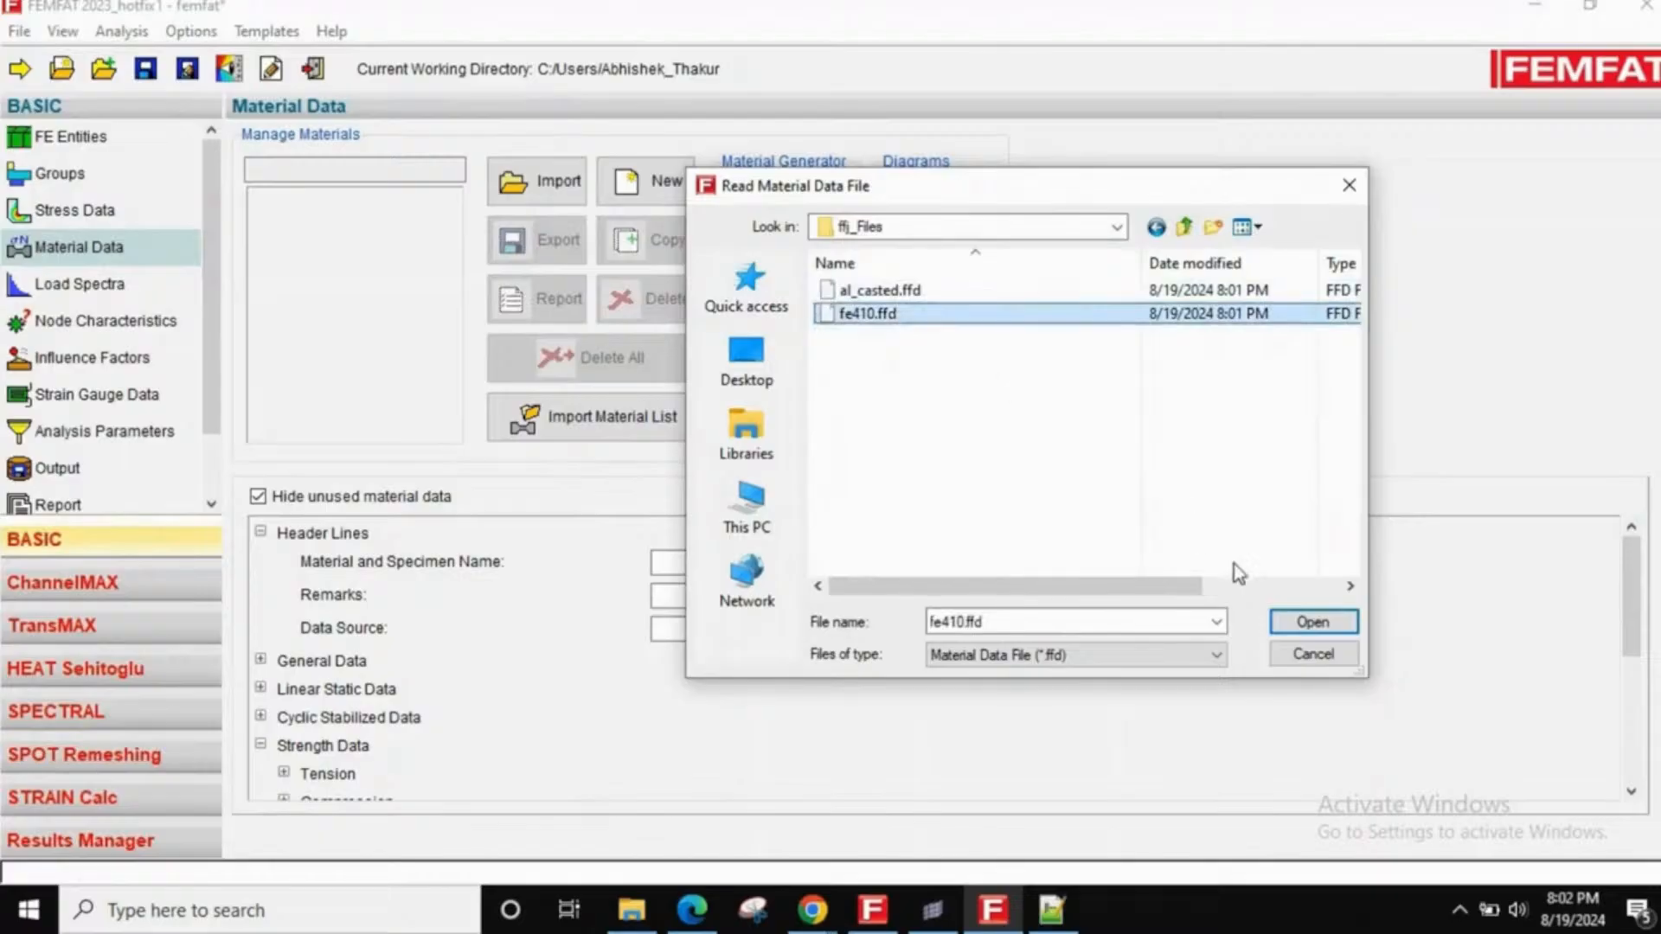
left_click(1325, 625)
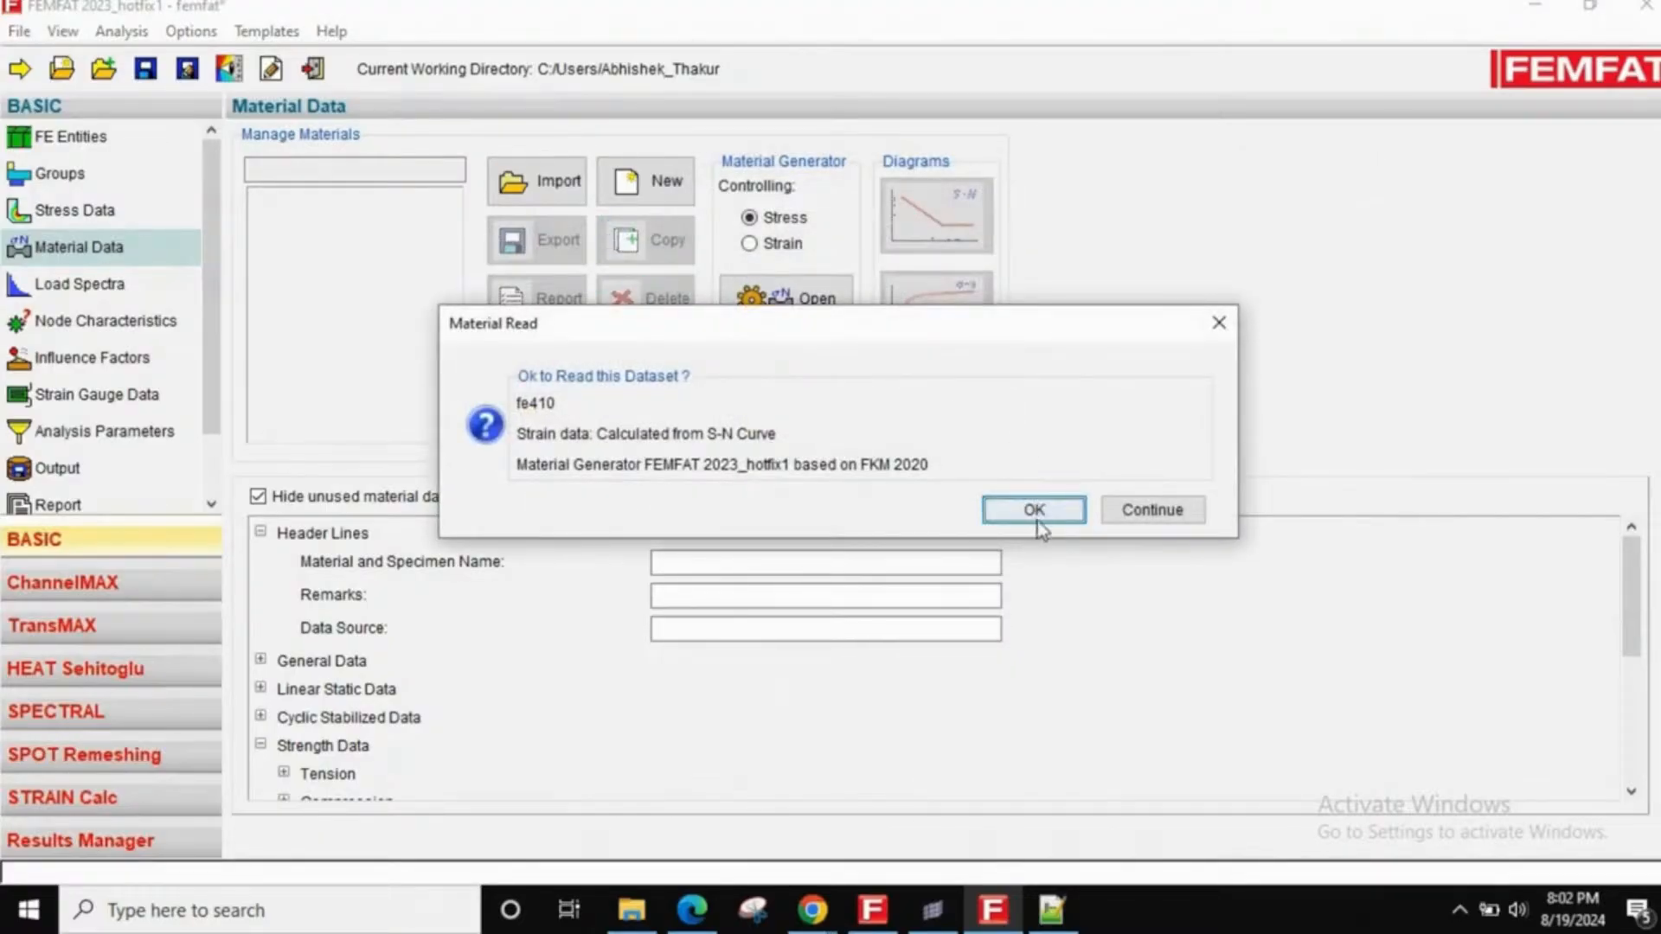
left_click(1072, 512)
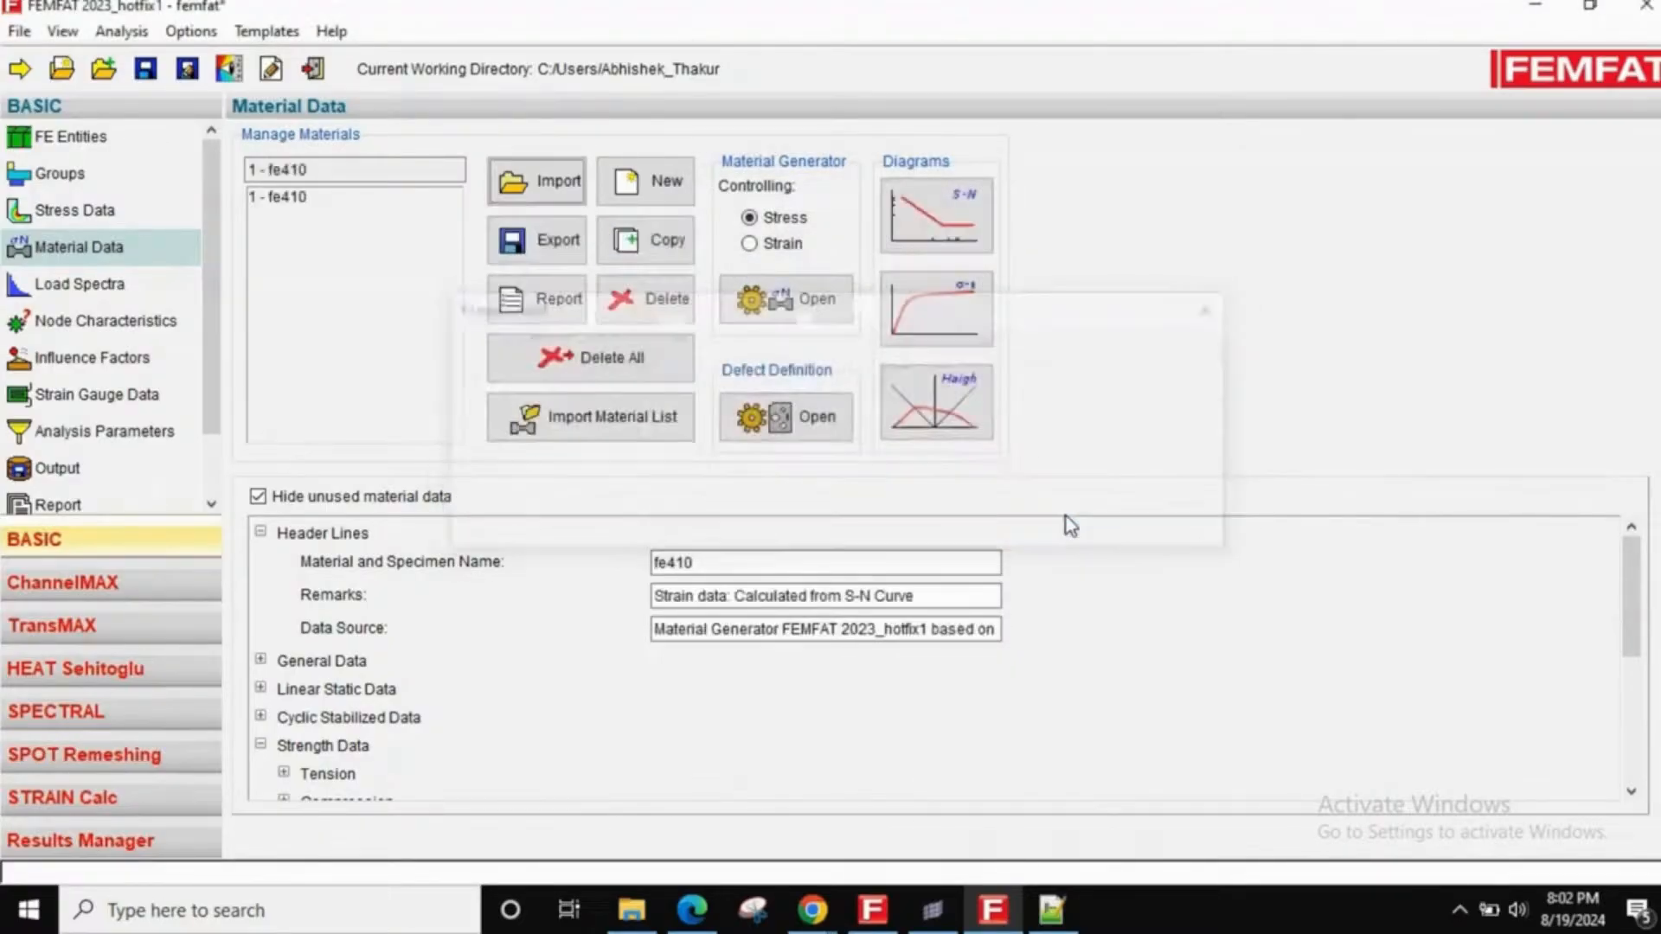
- Import the al_Casting material from al_casted.ffd and accept its dataset
left_click(545, 183)
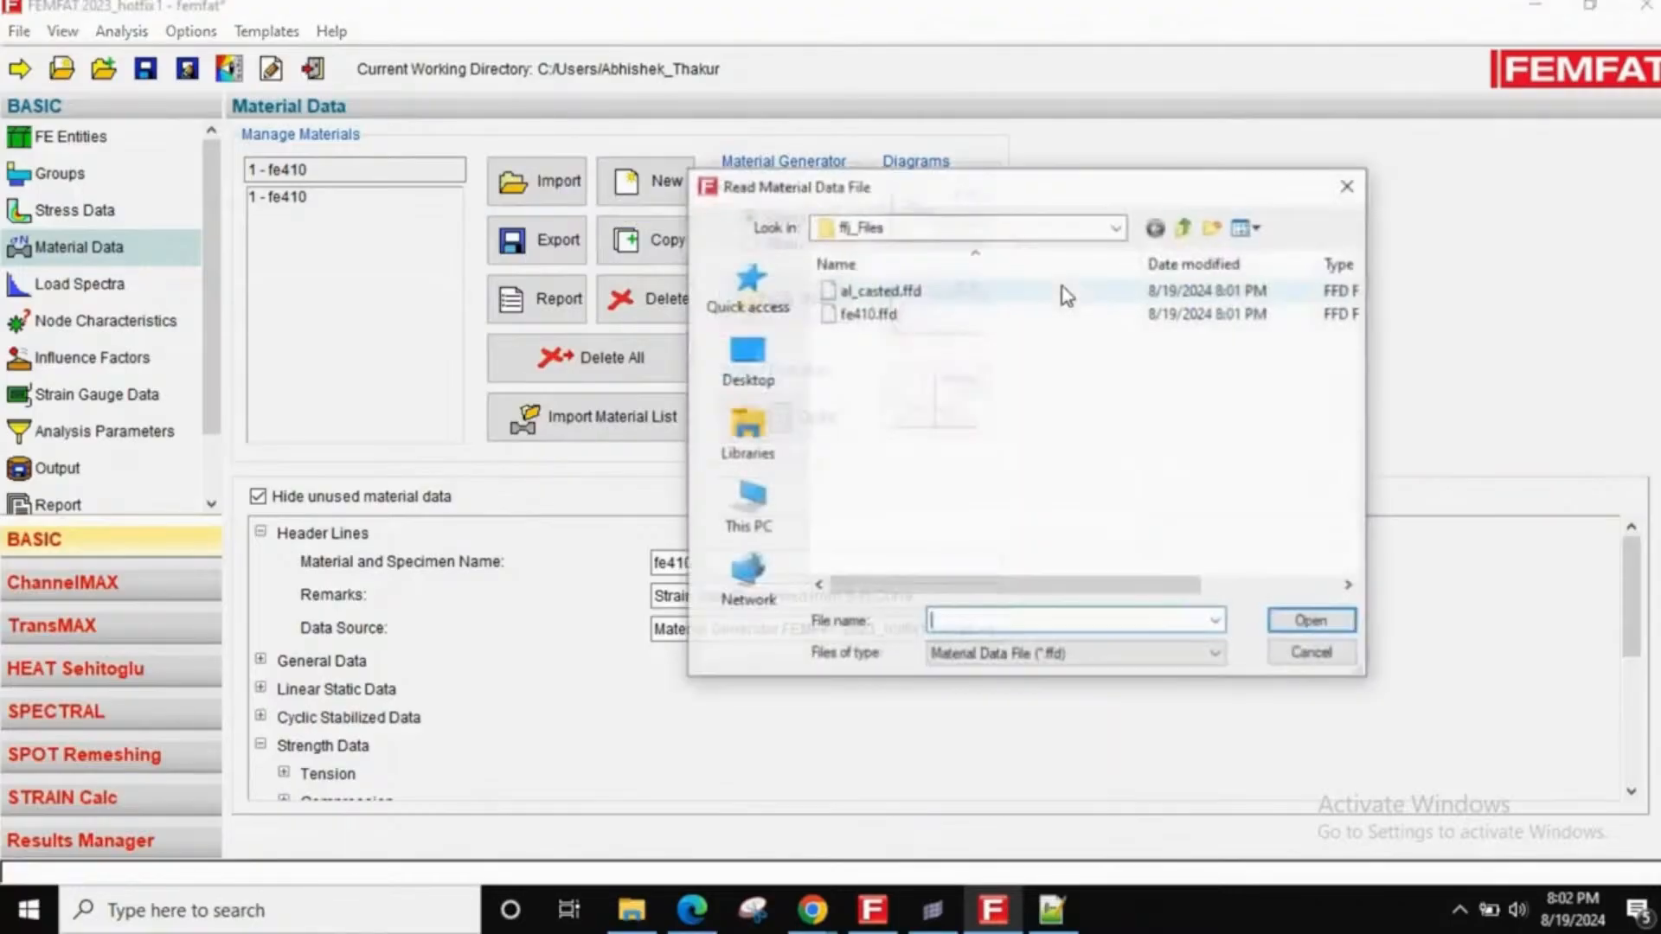
double_click(916, 291)
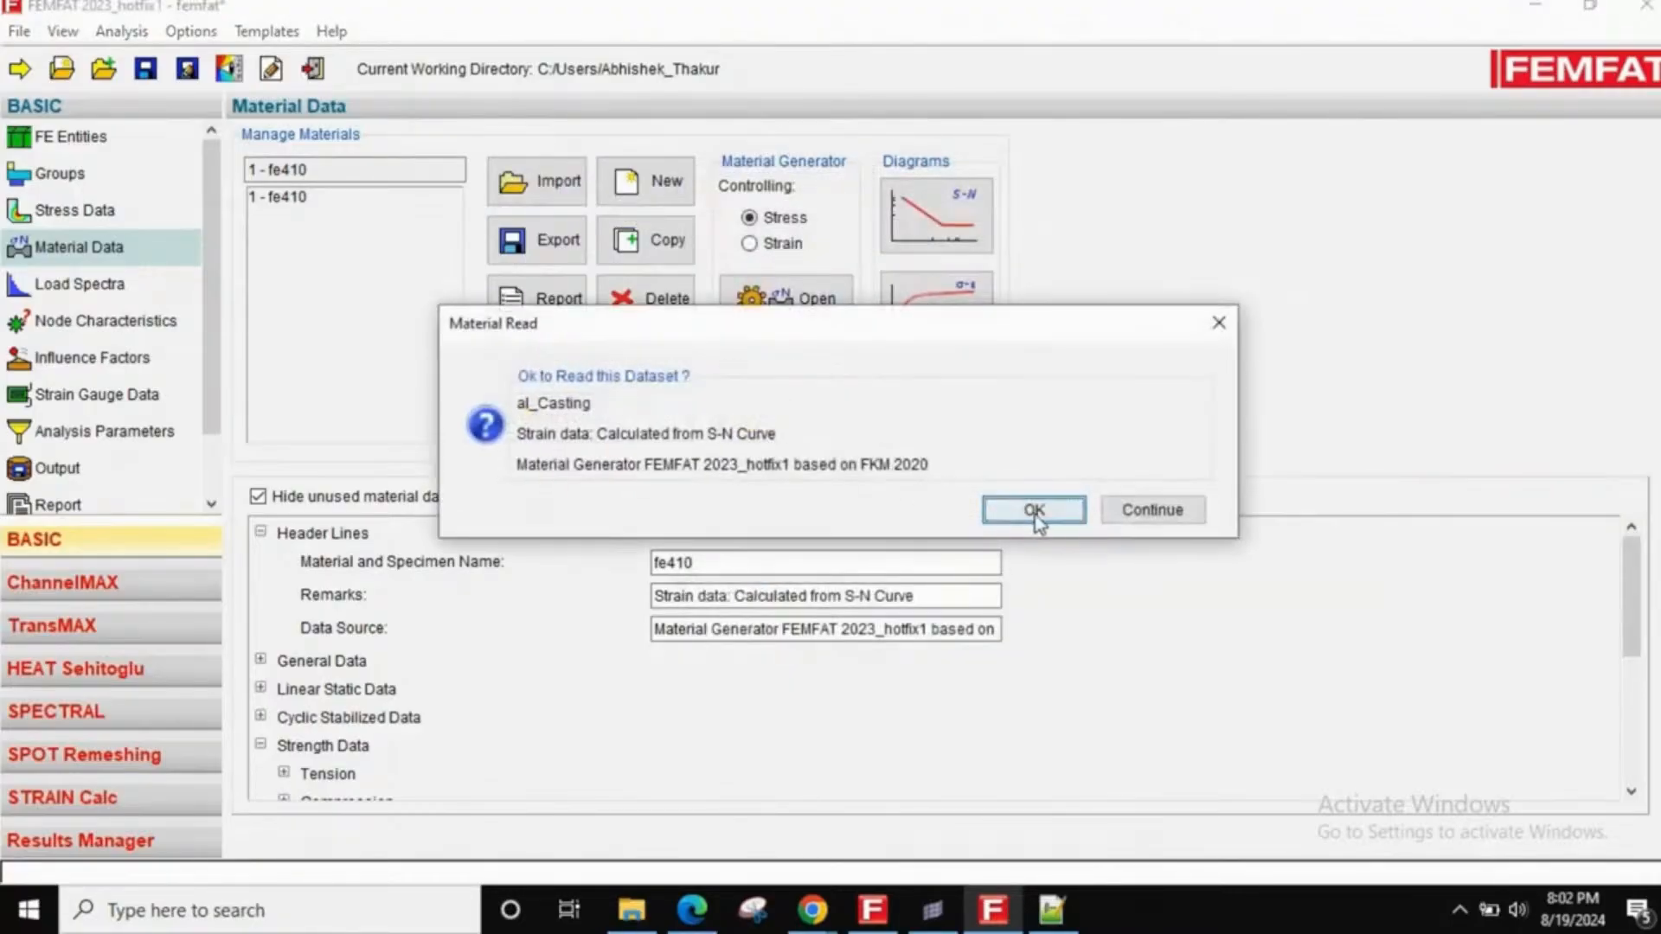
left_click(1032, 519)
left_click(1073, 524)
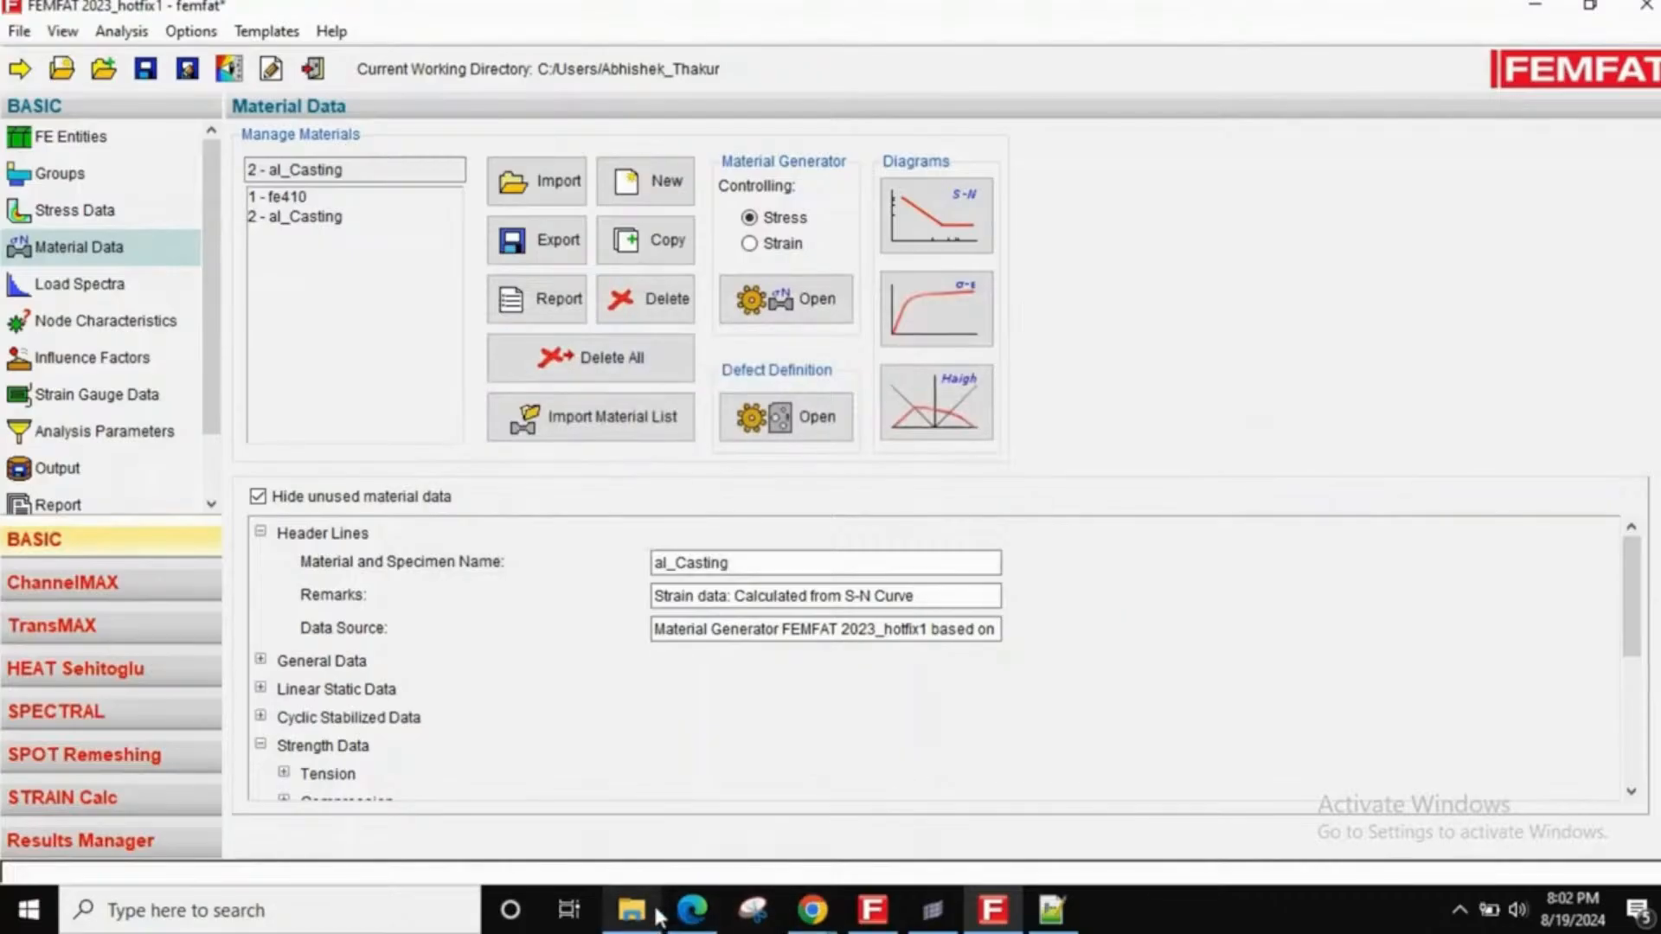
- Check the material data files in the ffj_Files folder in File Explorer and return to FEMFAT
mouse_move(657, 915)
left_click(631, 782)
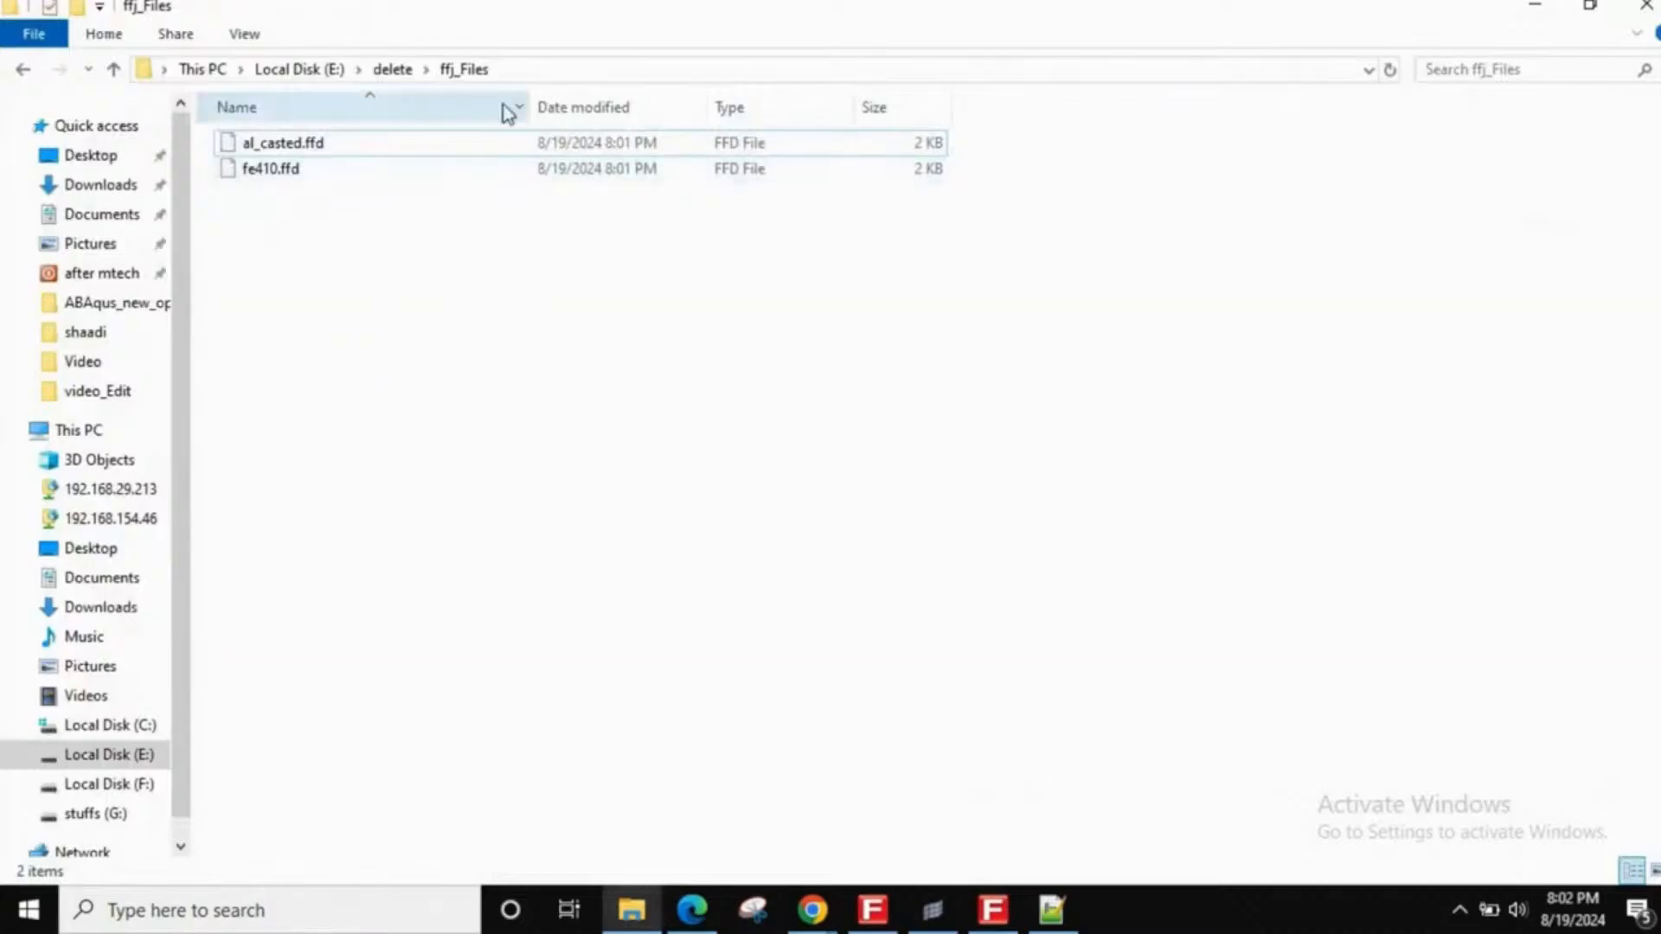
left_click(979, 918)
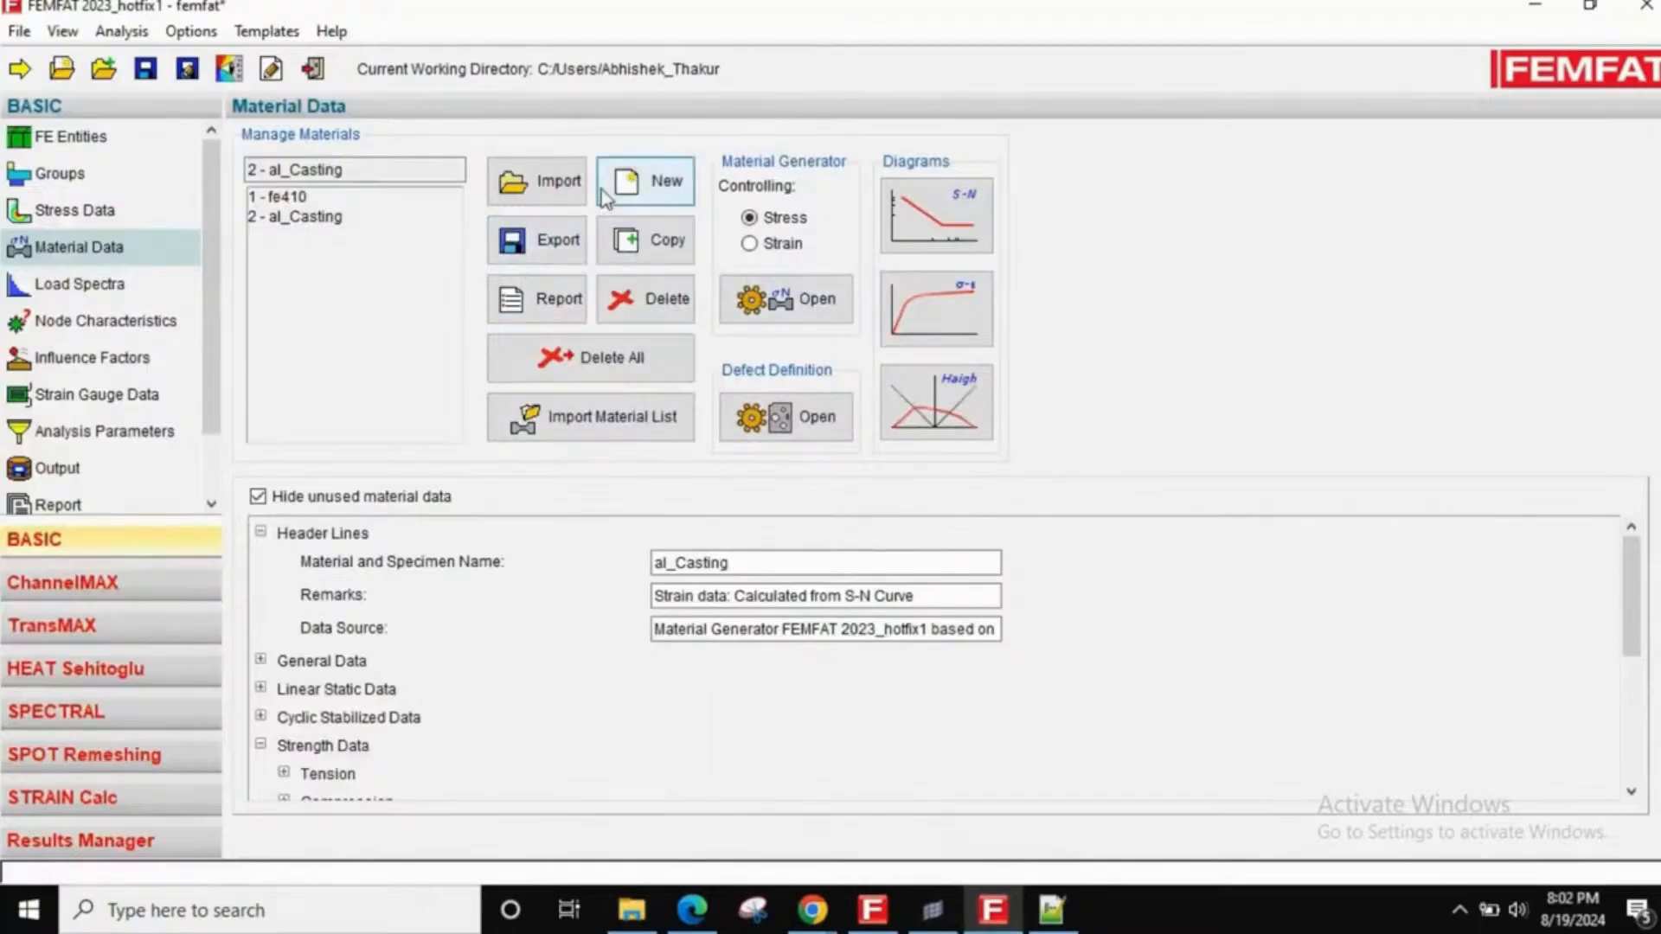
- Create a new material named al_Wrought
left_click(644, 182)
double_click(848, 447)
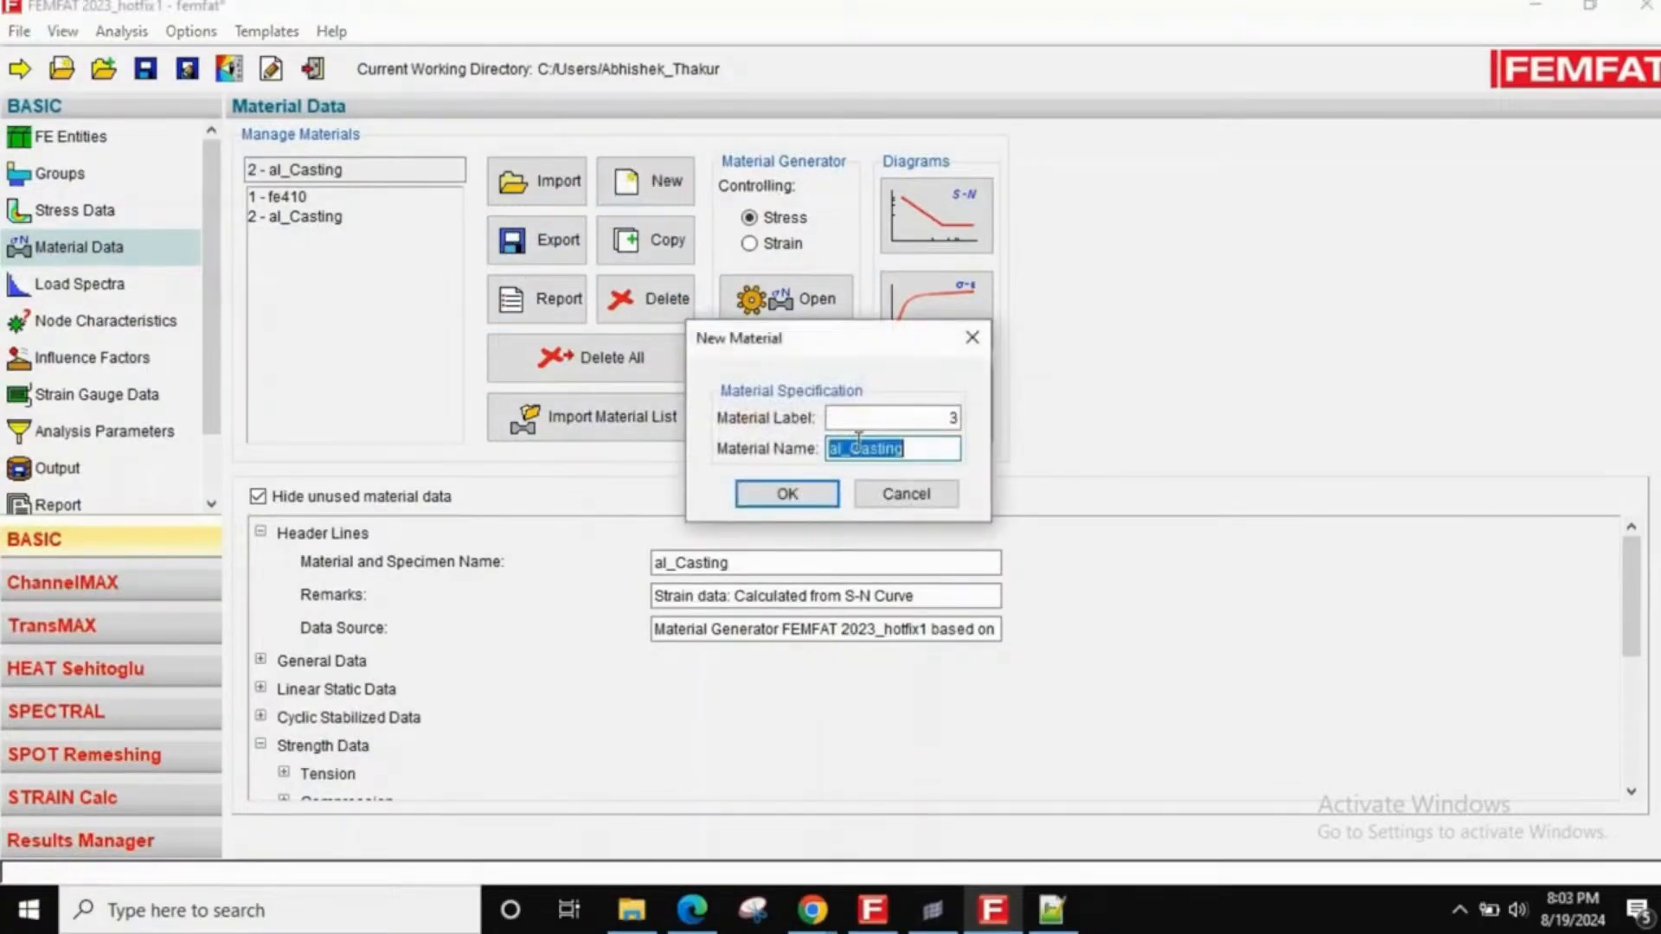
type("s")
type("l_Wrought")
key("Return")
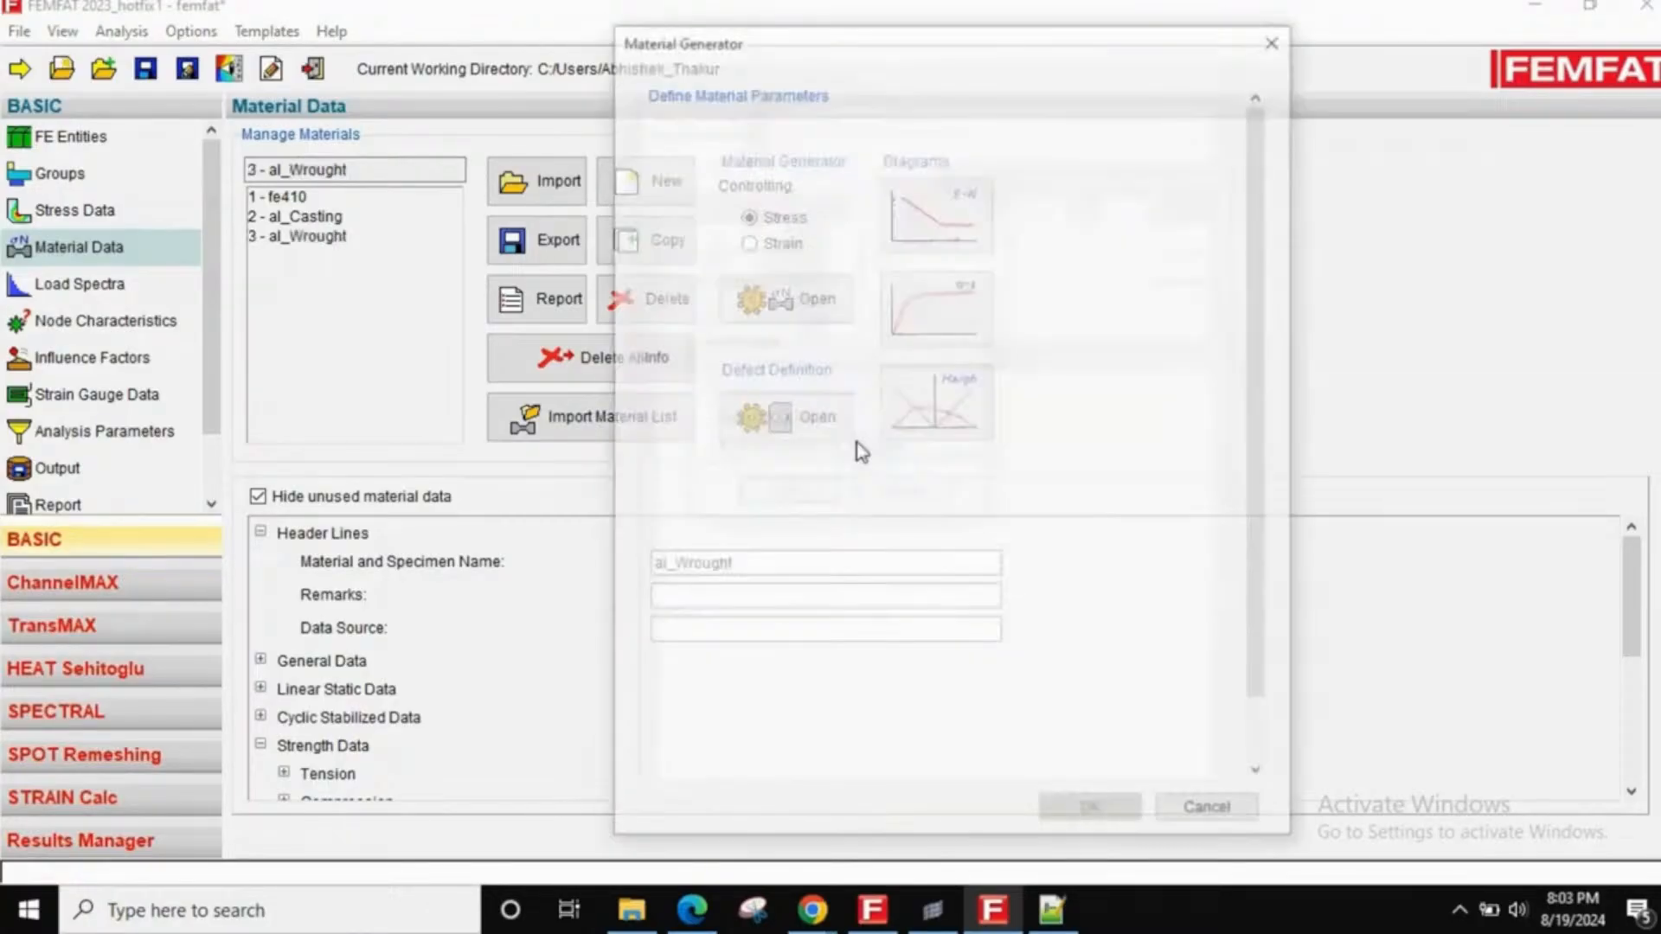
left_click(830, 119)
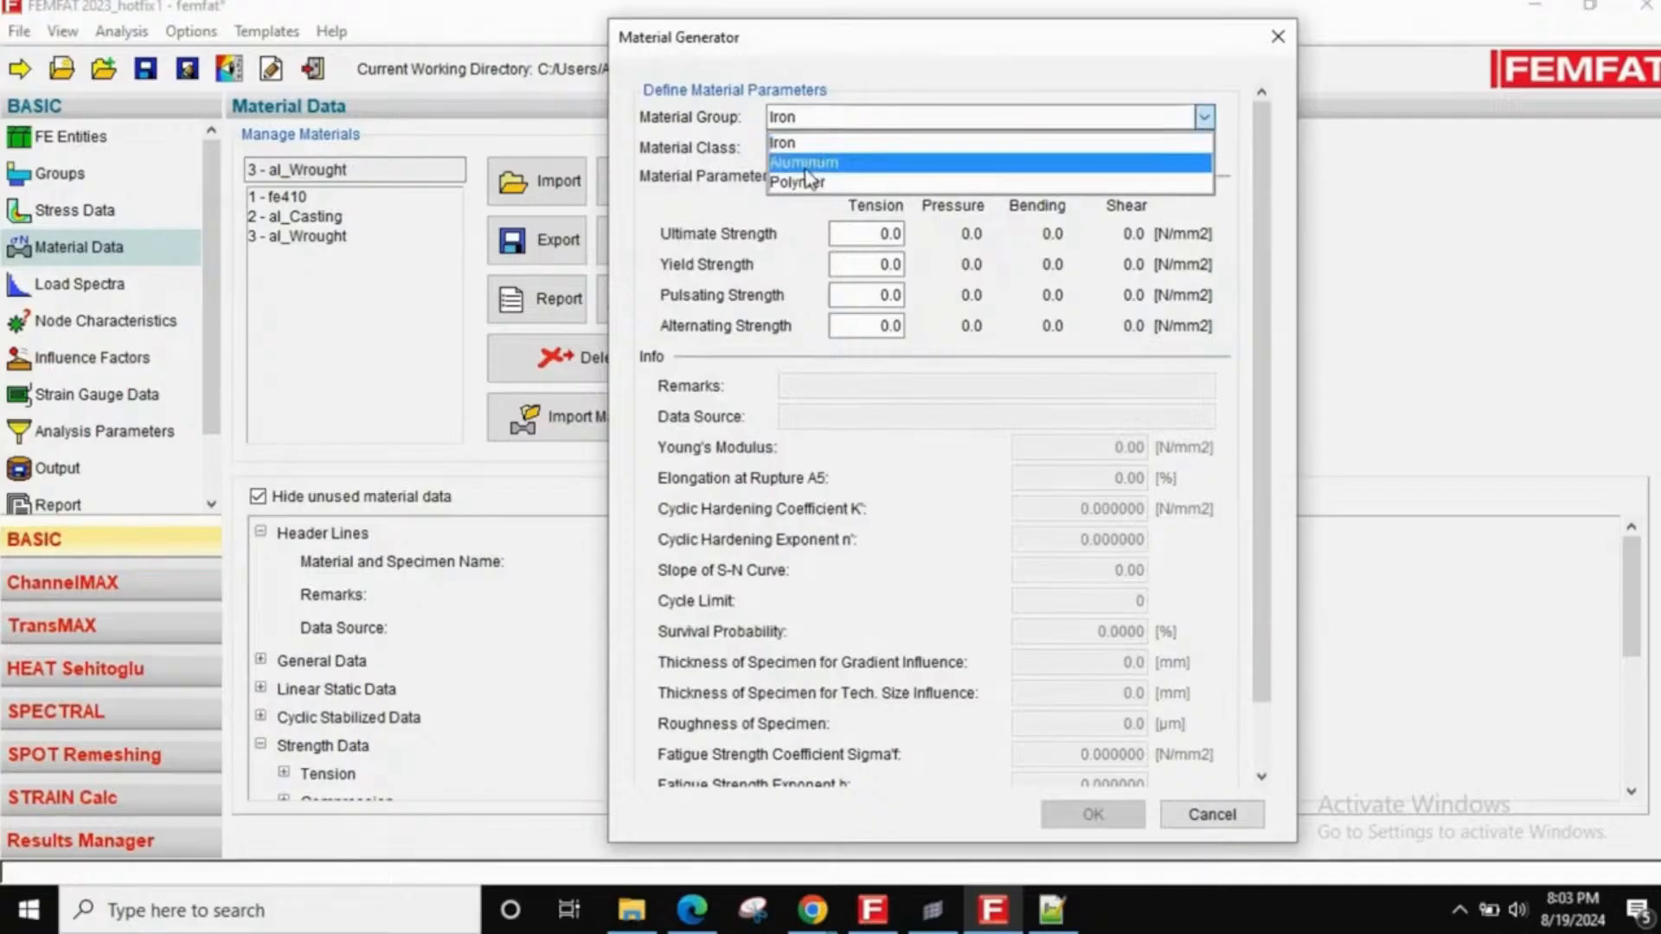
left_click(826, 162)
left_click(859, 149)
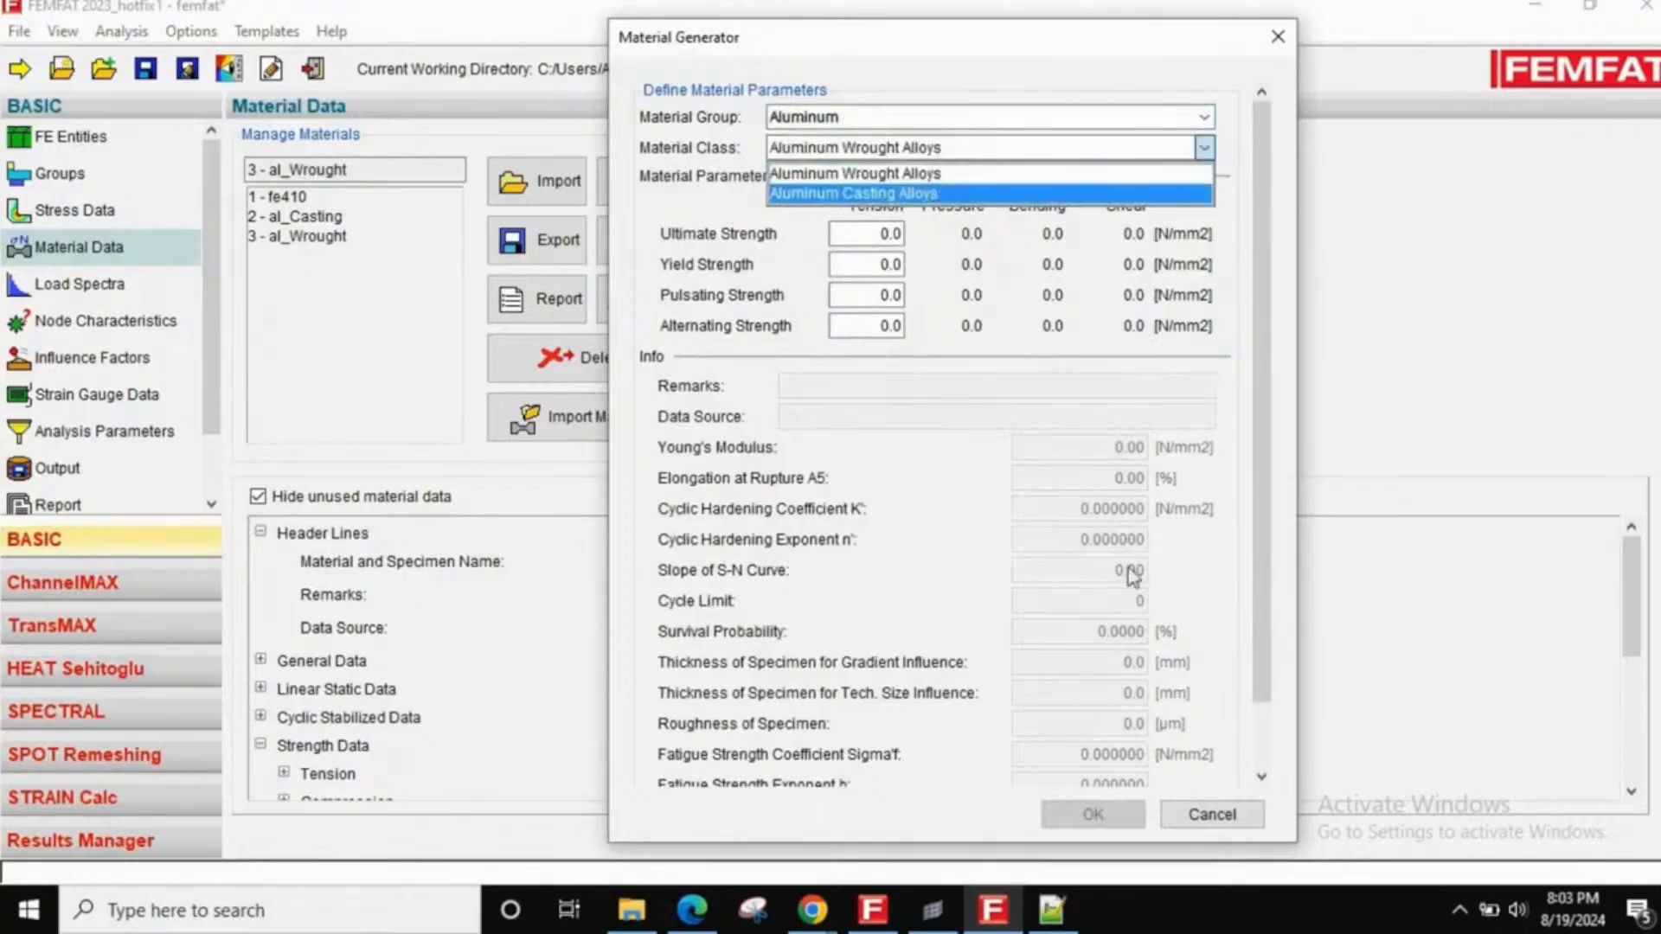
left_click(1230, 821)
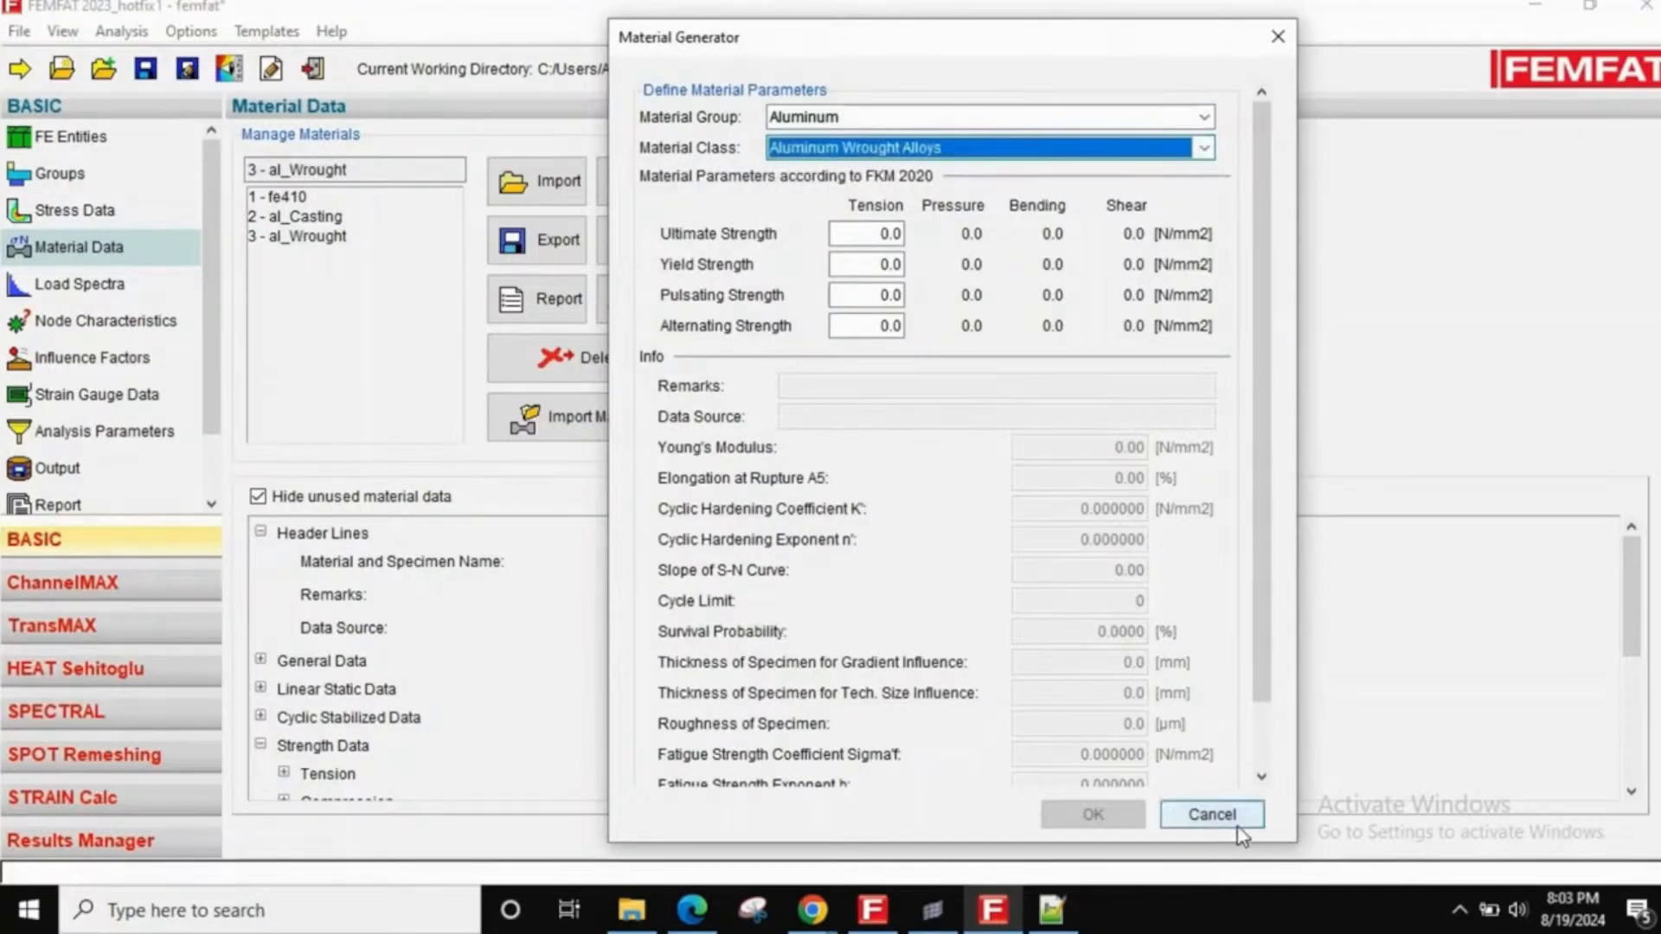
left_click(1228, 820)
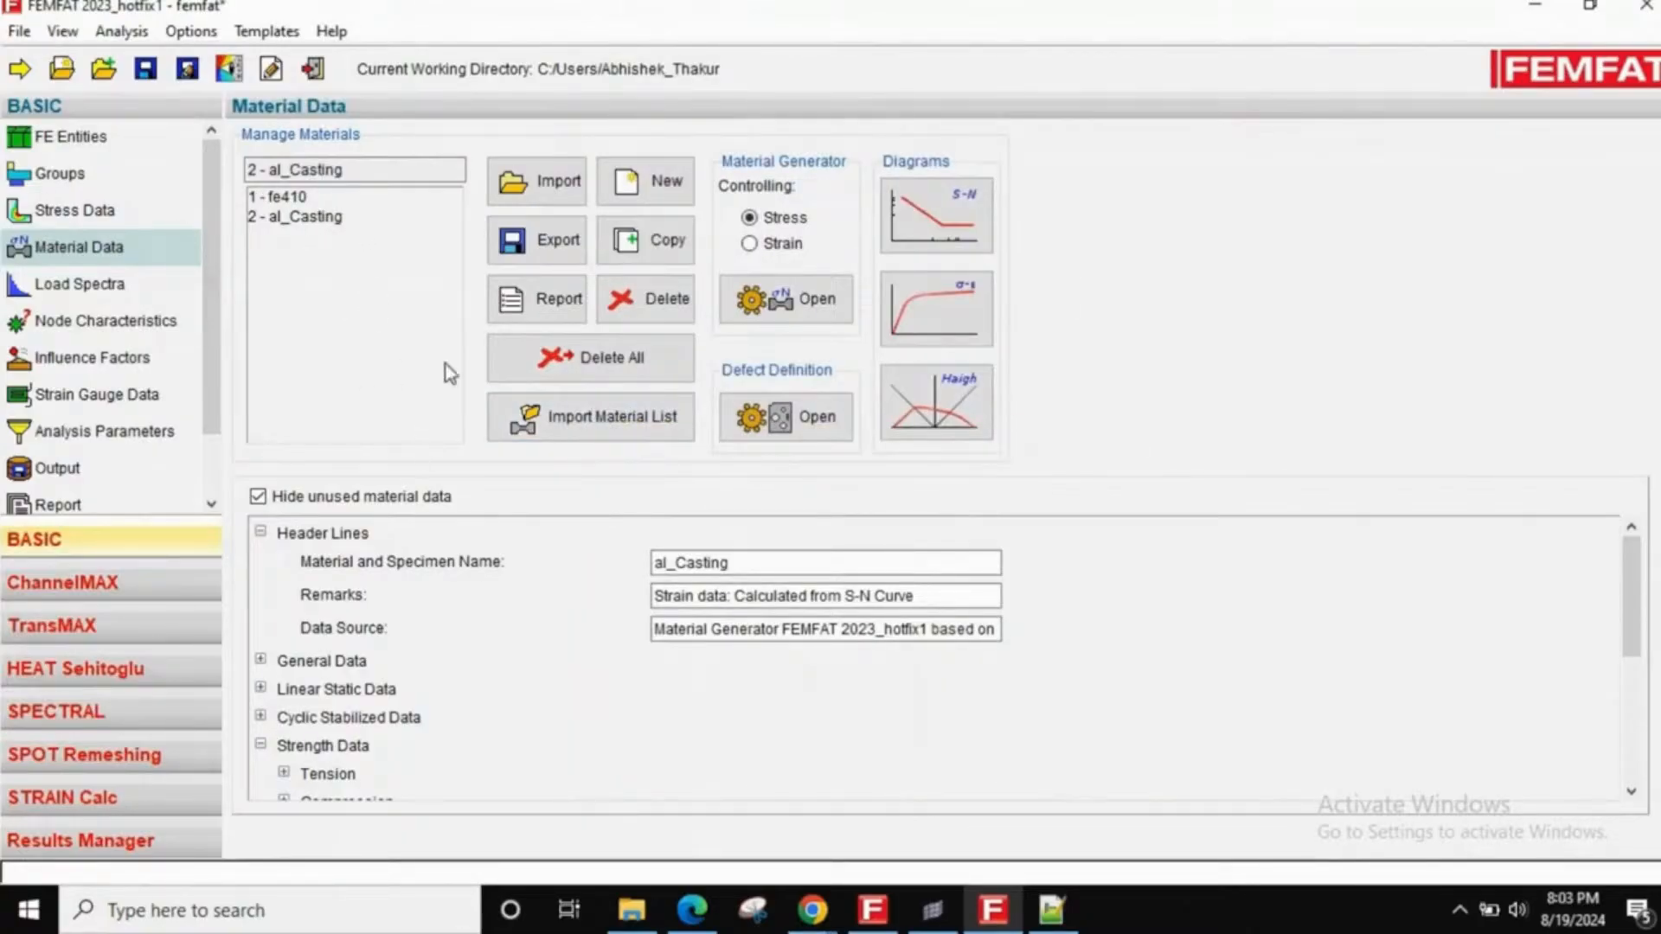
- Examine the specimen S-N curve data of al_Casting and fe410 and the Haigh diagram of al_Casting
left_click(339, 217)
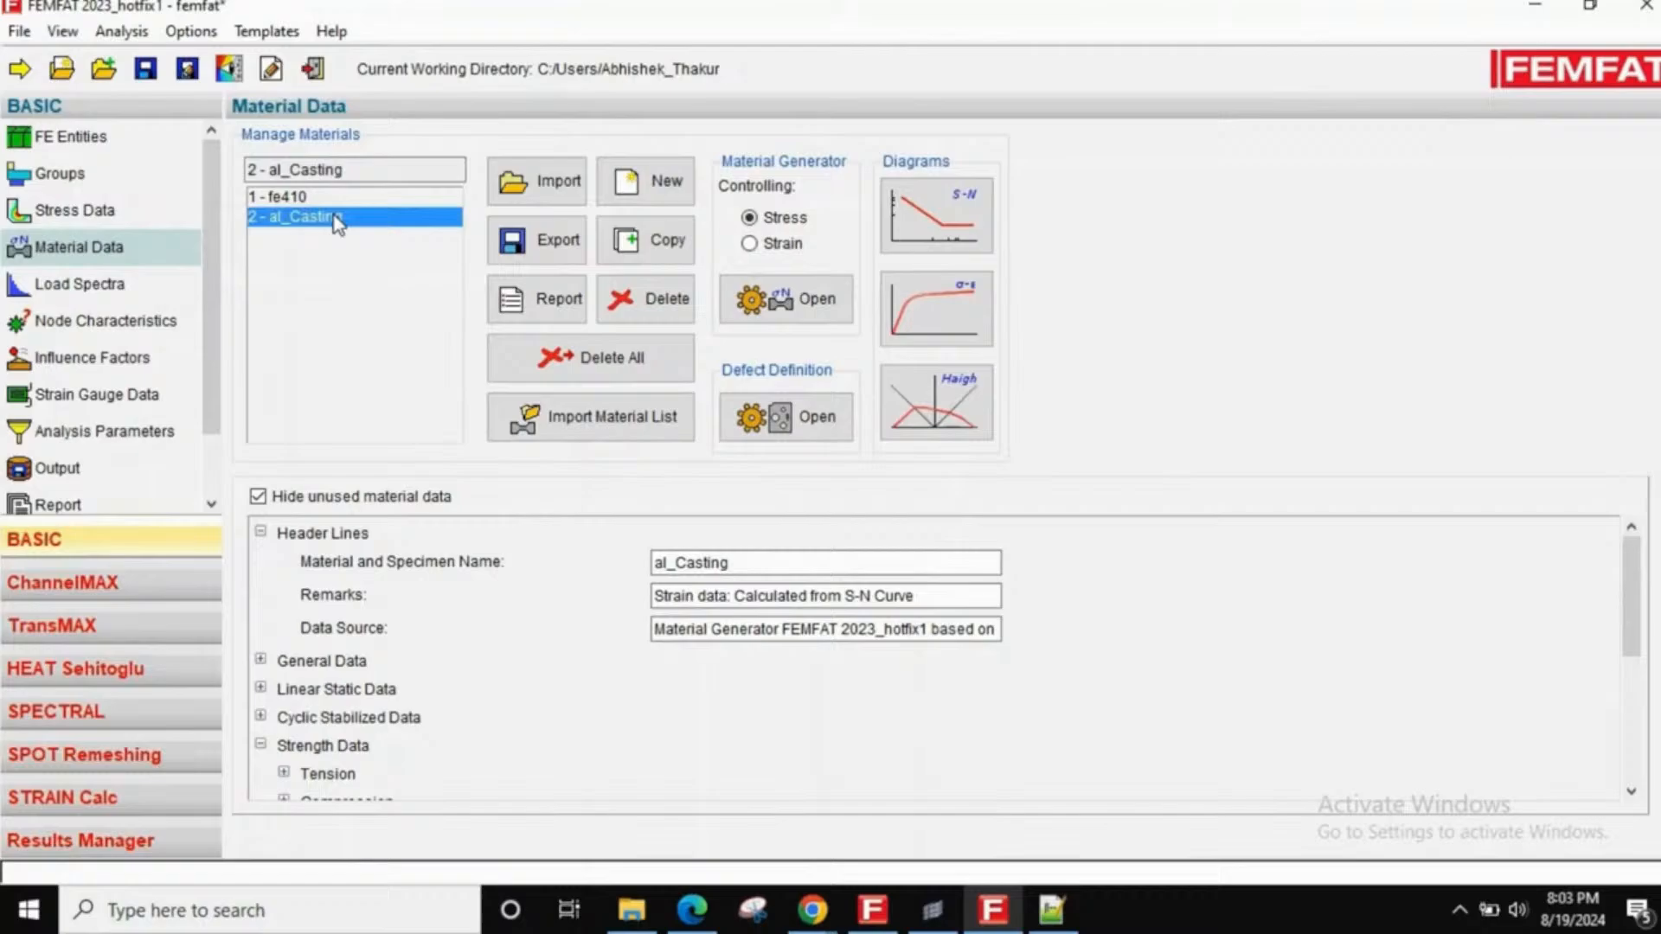
left_click(969, 251)
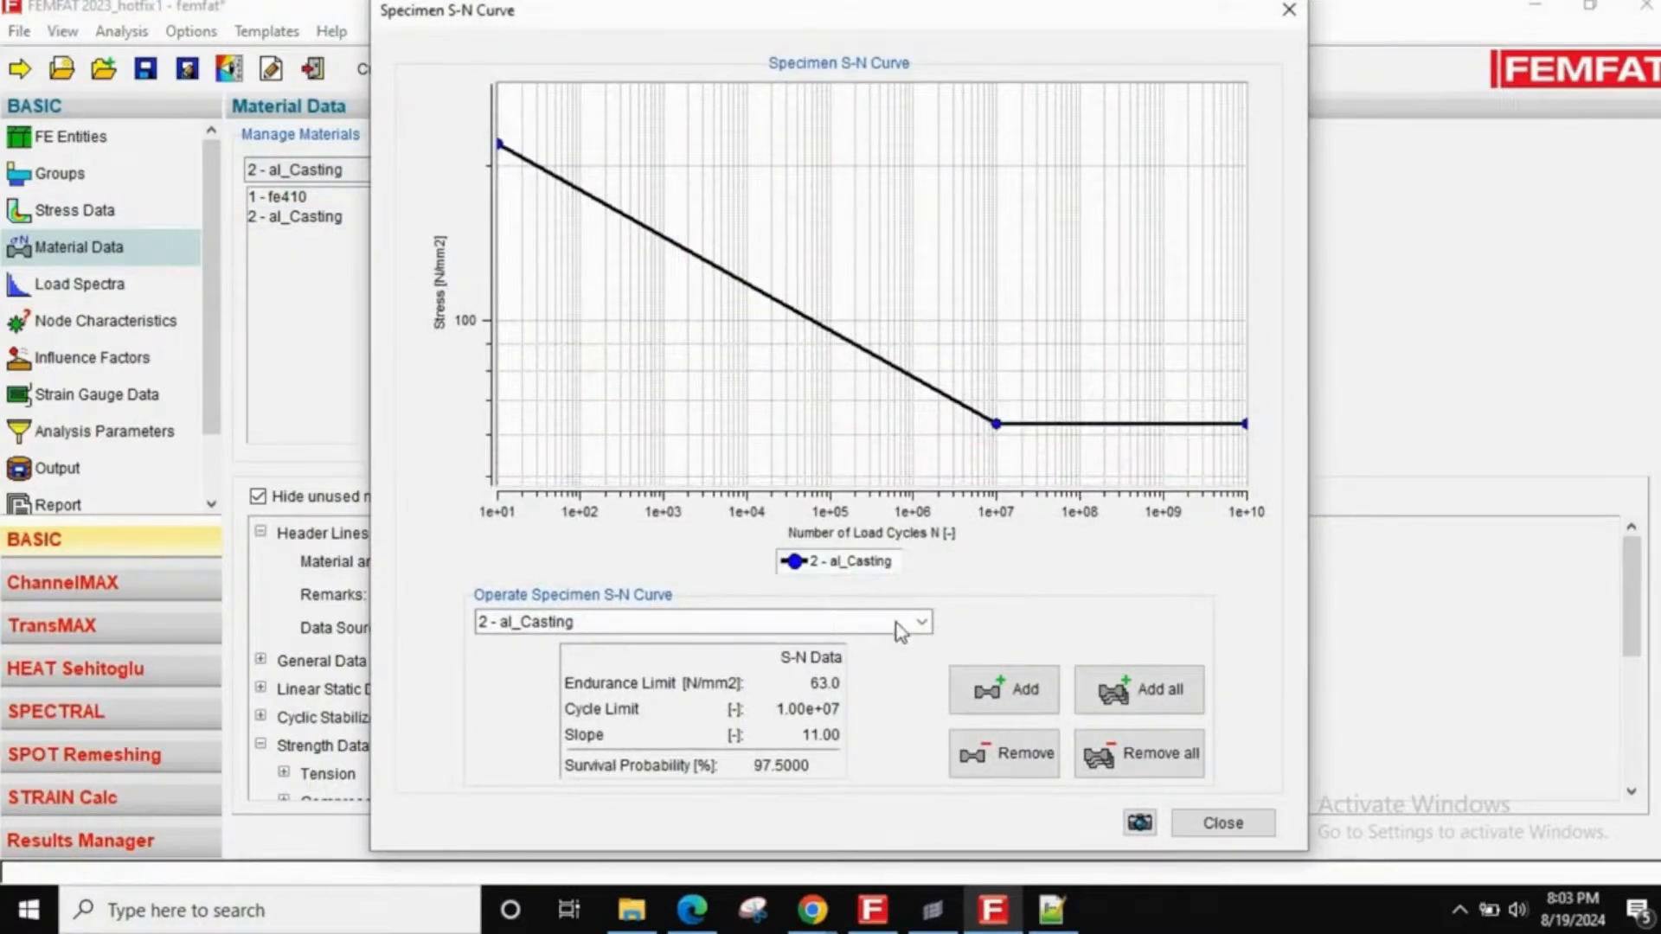
left_click(848, 628)
left_click(848, 647)
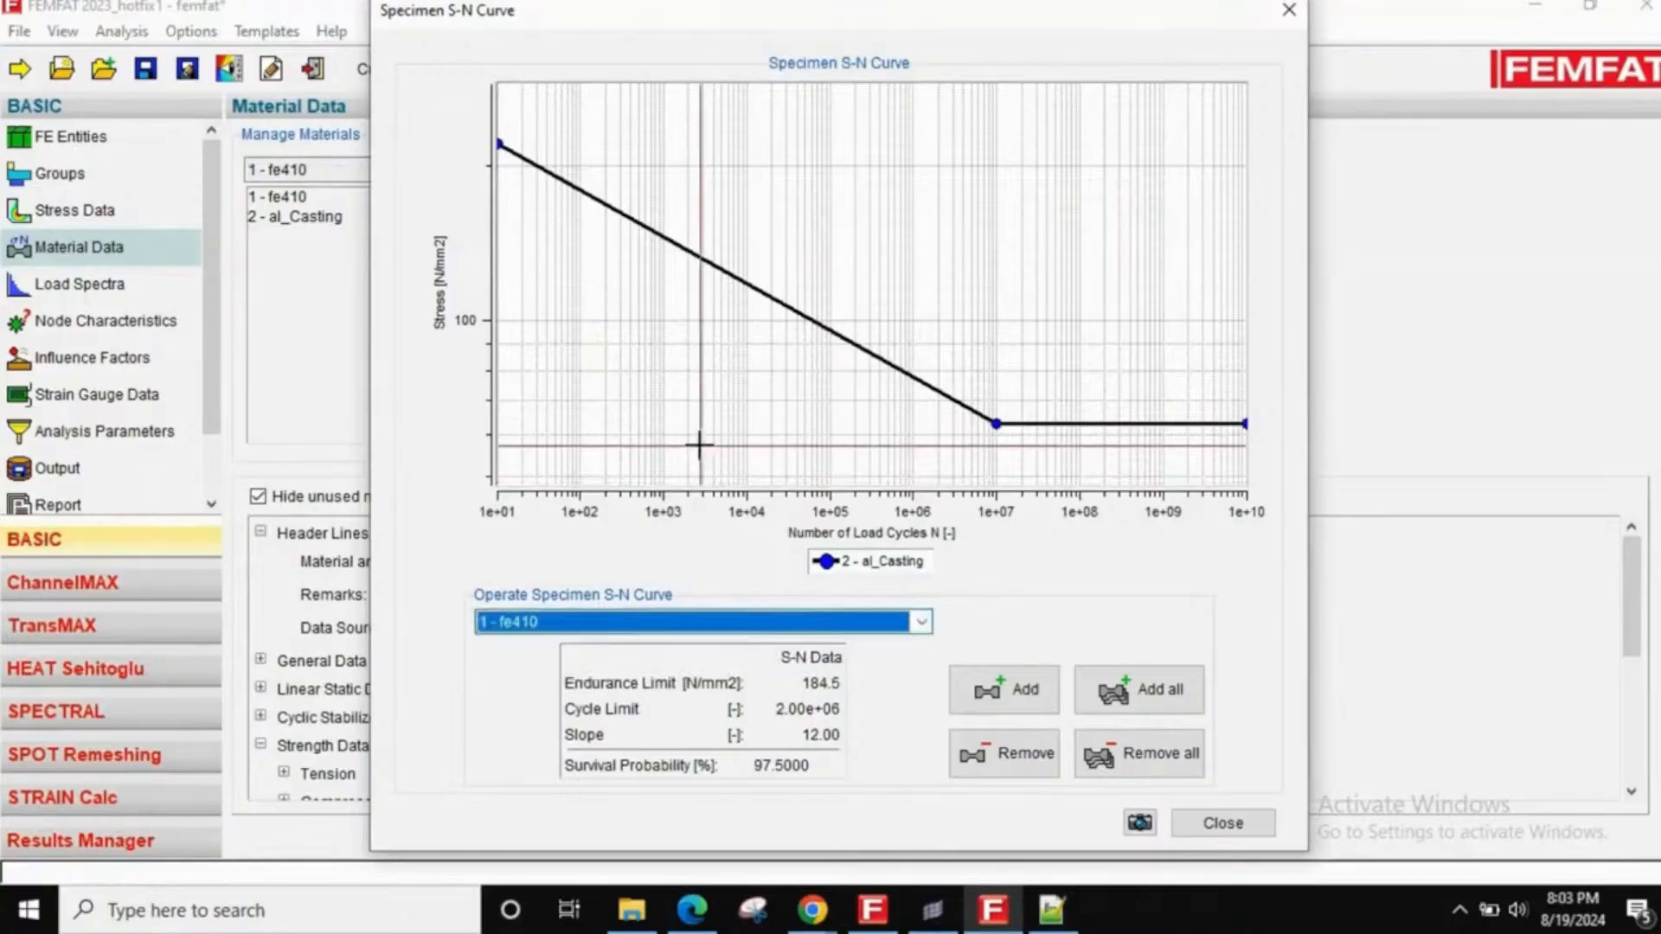
left_click(1219, 823)
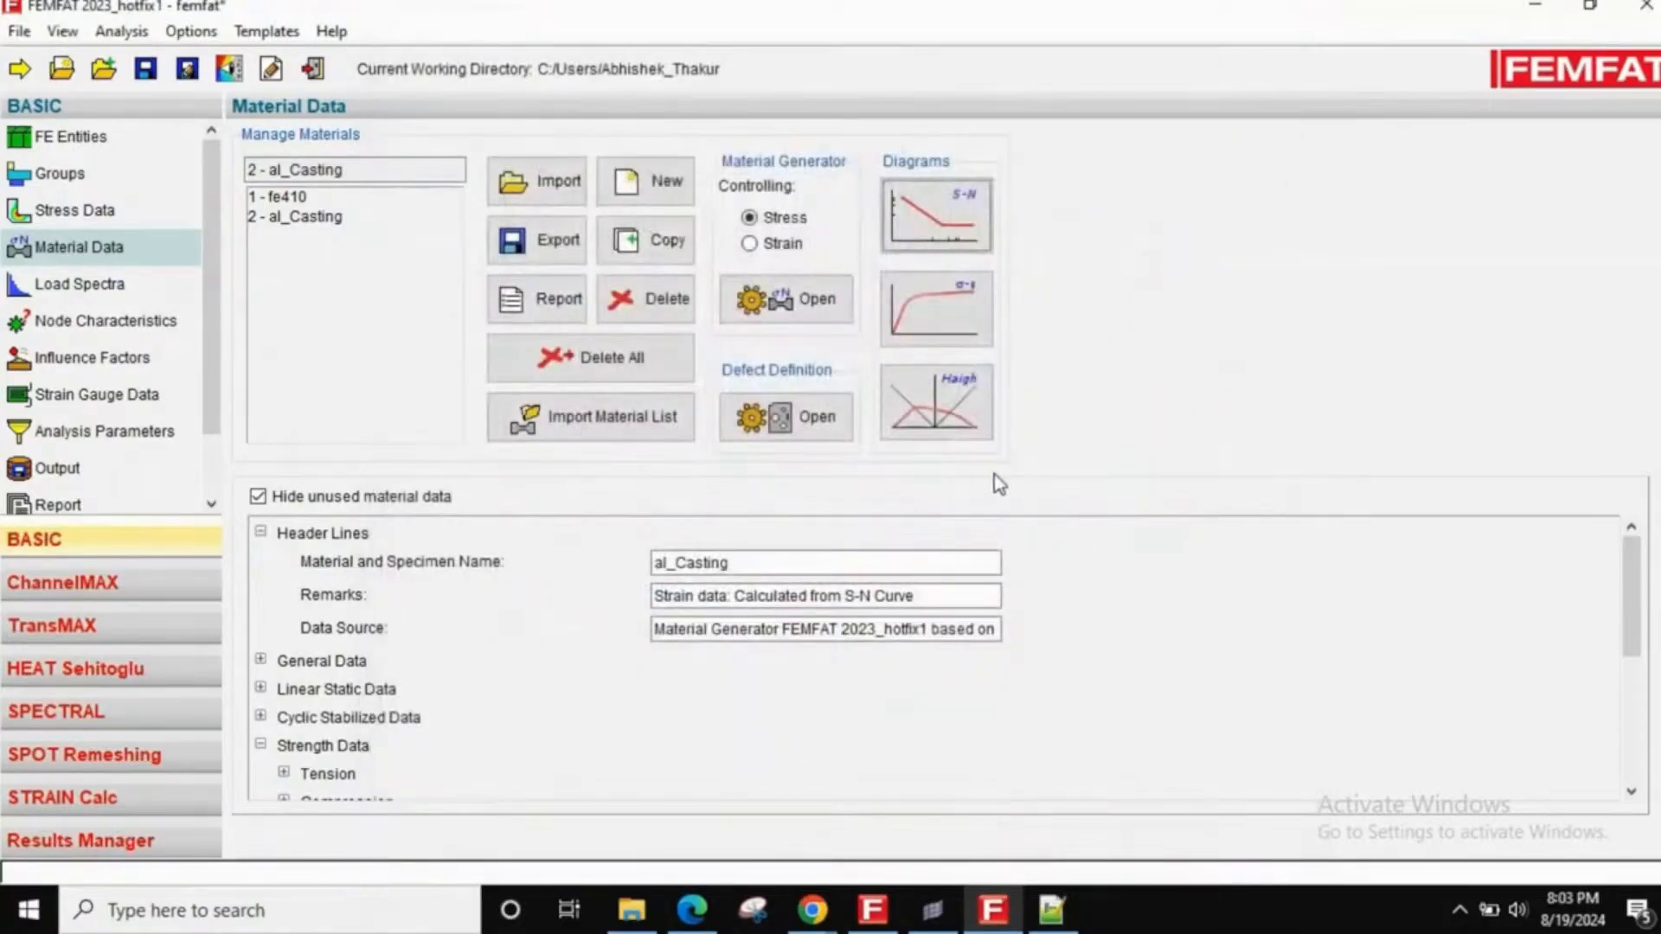
left_click(327, 218)
left_click(956, 414)
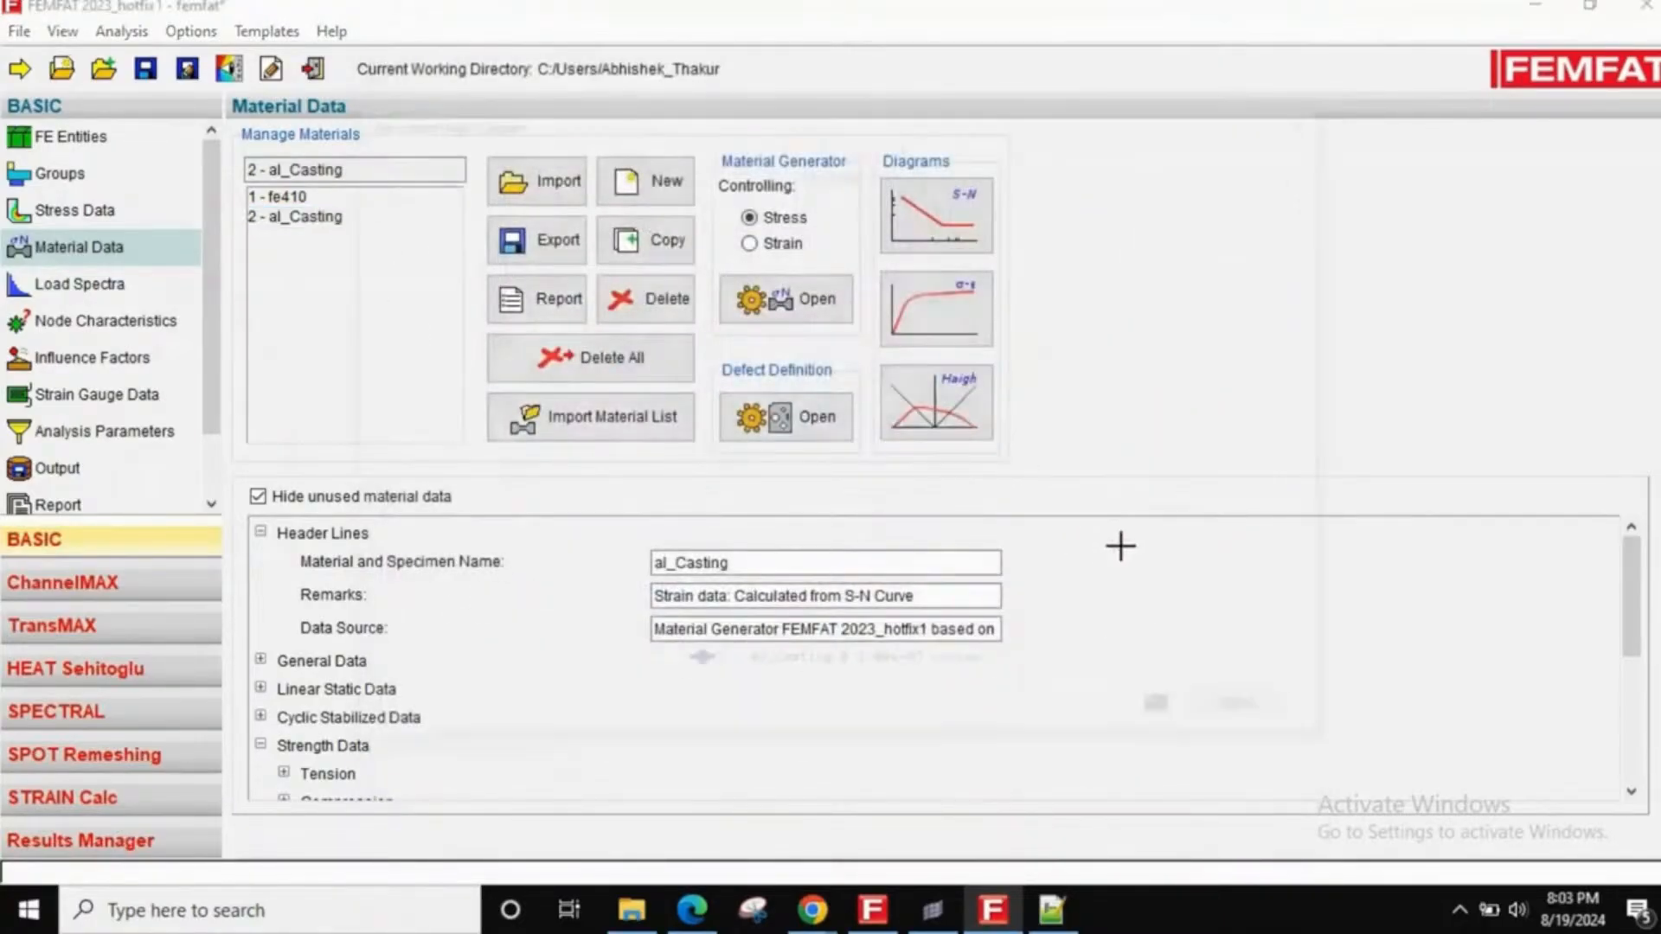
left_click(1313, 111)
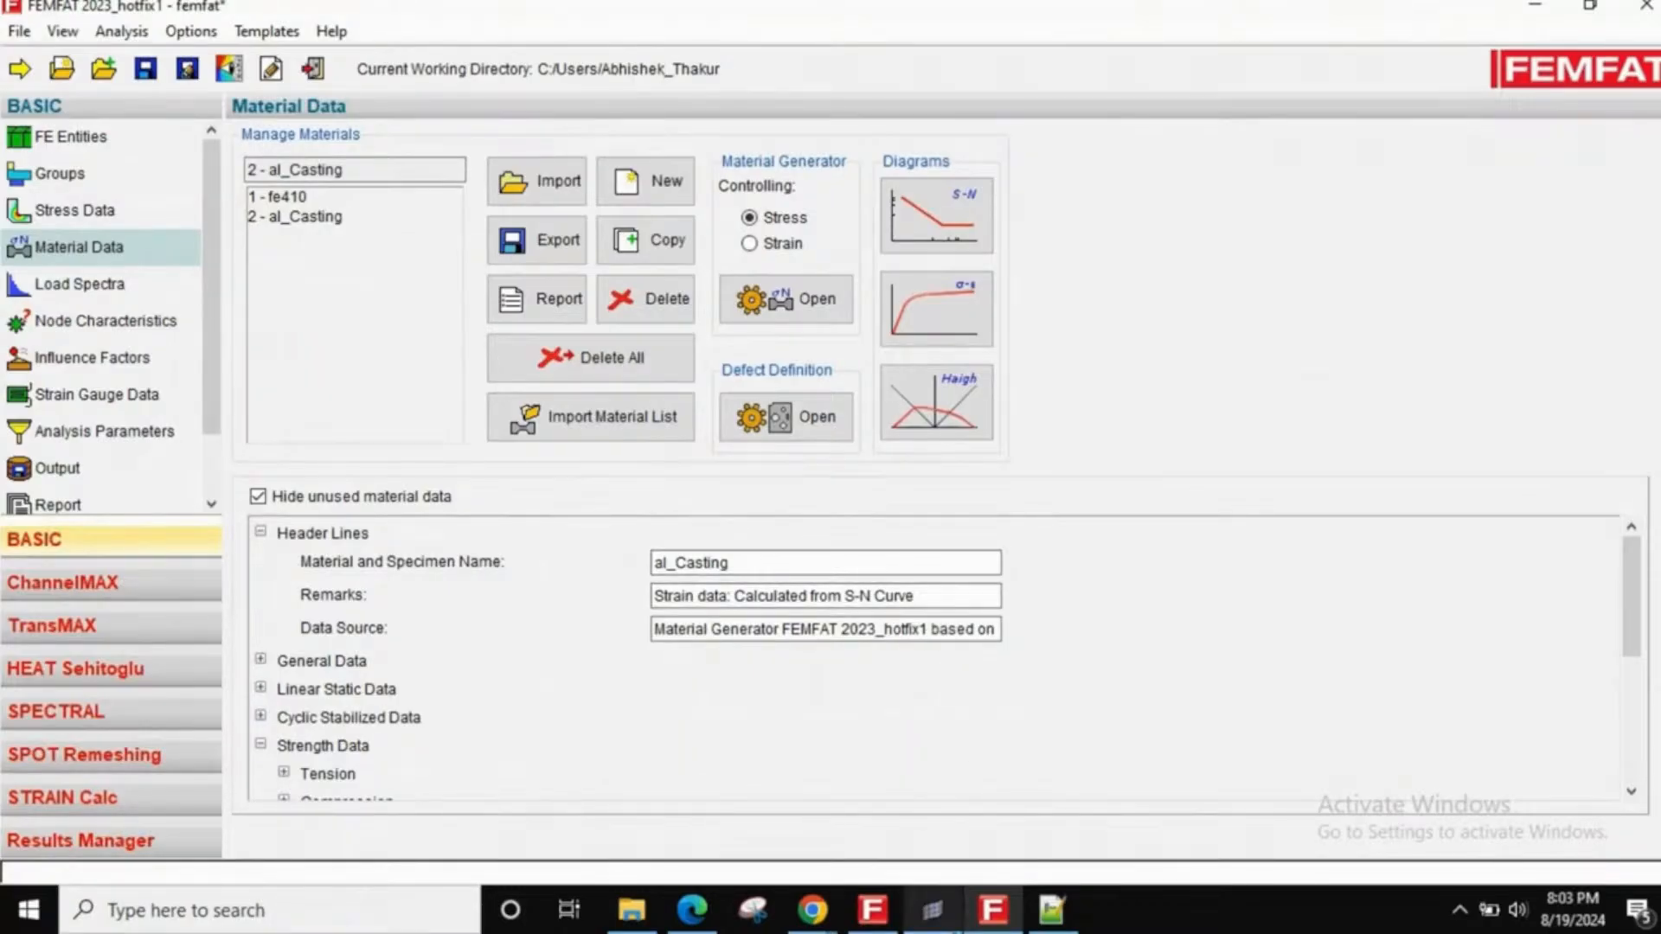
- Switch to HyperMesh and create a new set named fe410_body1
left_click(931, 909)
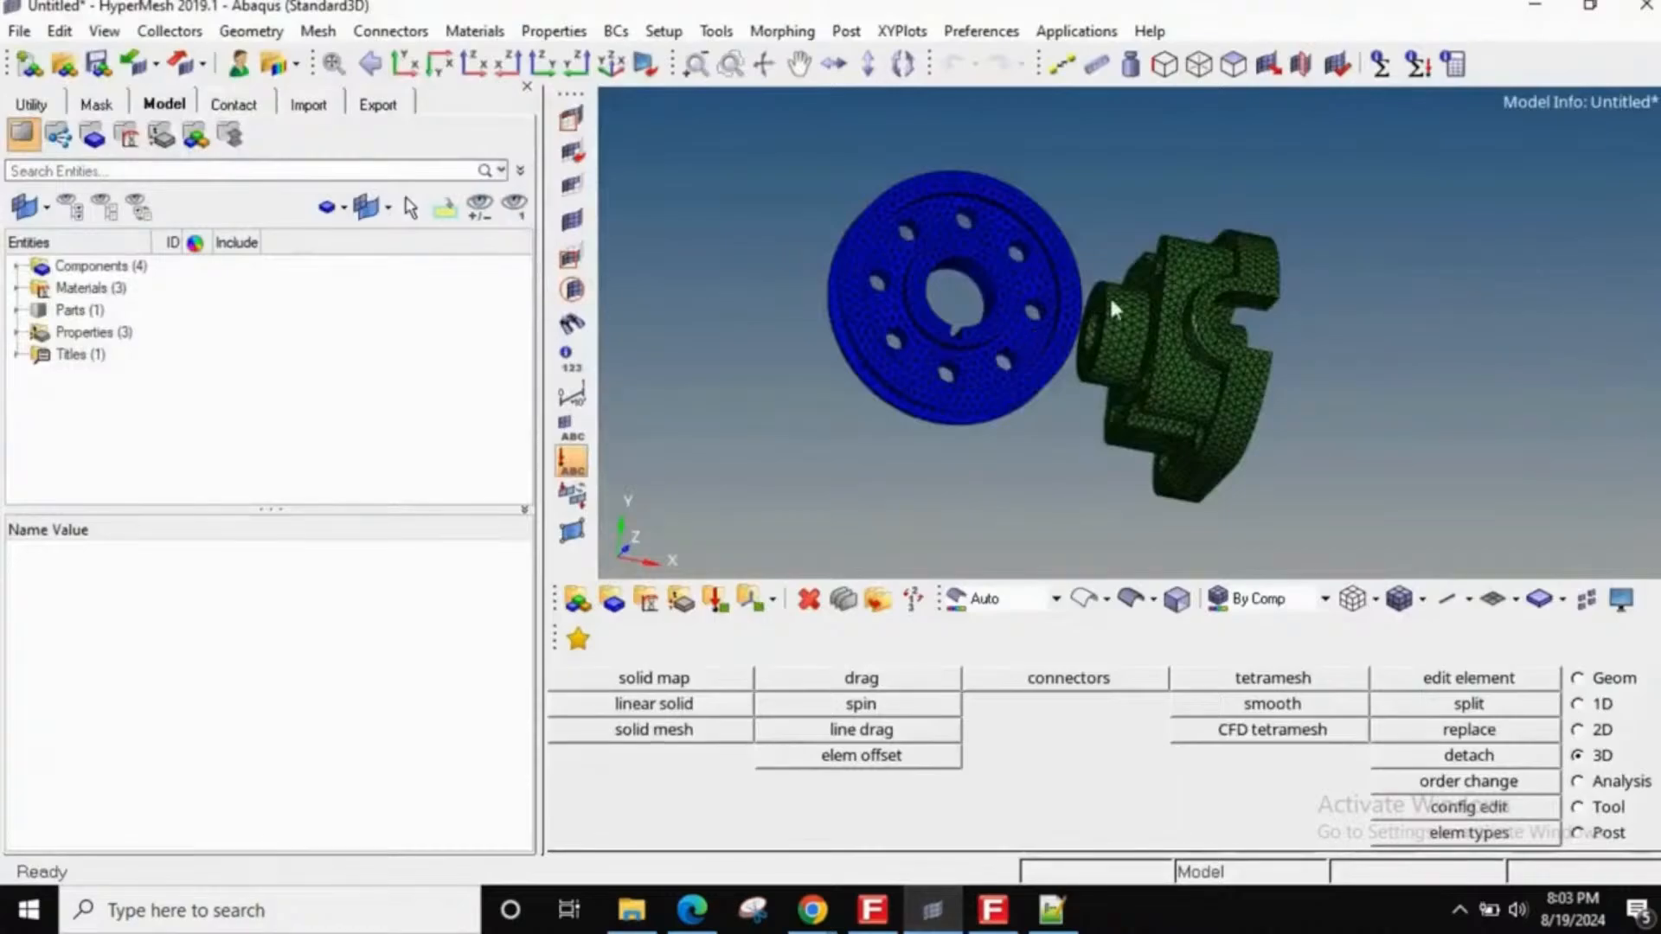
mouse_move(1109, 294)
left_mouse_down("ctrl")
mouse_move(1020, 374)
mouse_move(1072, 354)
mouse_move(1116, 364)
mouse_move(971, 247)
mouse_move(938, 282)
mouse_move(1057, 349)
mouse_move(1009, 329)
mouse_move(948, 386)
mouse_move(972, 327)
mouse_move(993, 371)
mouse_move(1156, 371)
mouse_move(1151, 339)
mouse_move(1061, 417)
mouse_move(1036, 268)
left_mouse_up("ctrl")
scroll(1153, 367, "up", 2)
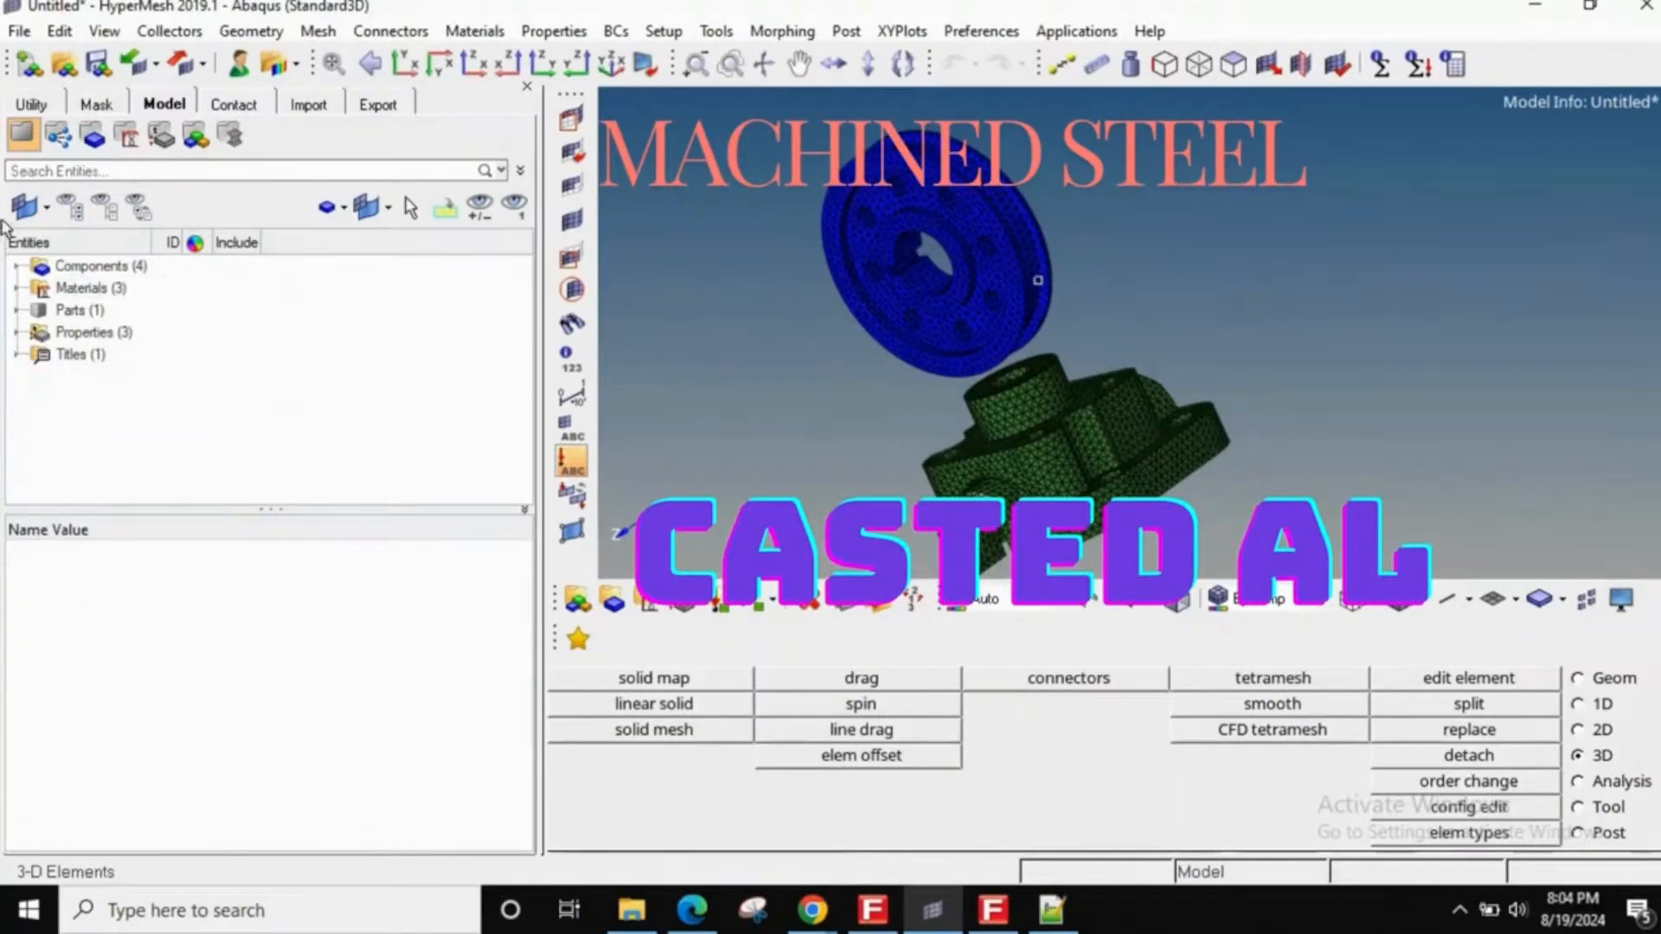
right_click(73, 402)
mouse_move(112, 406)
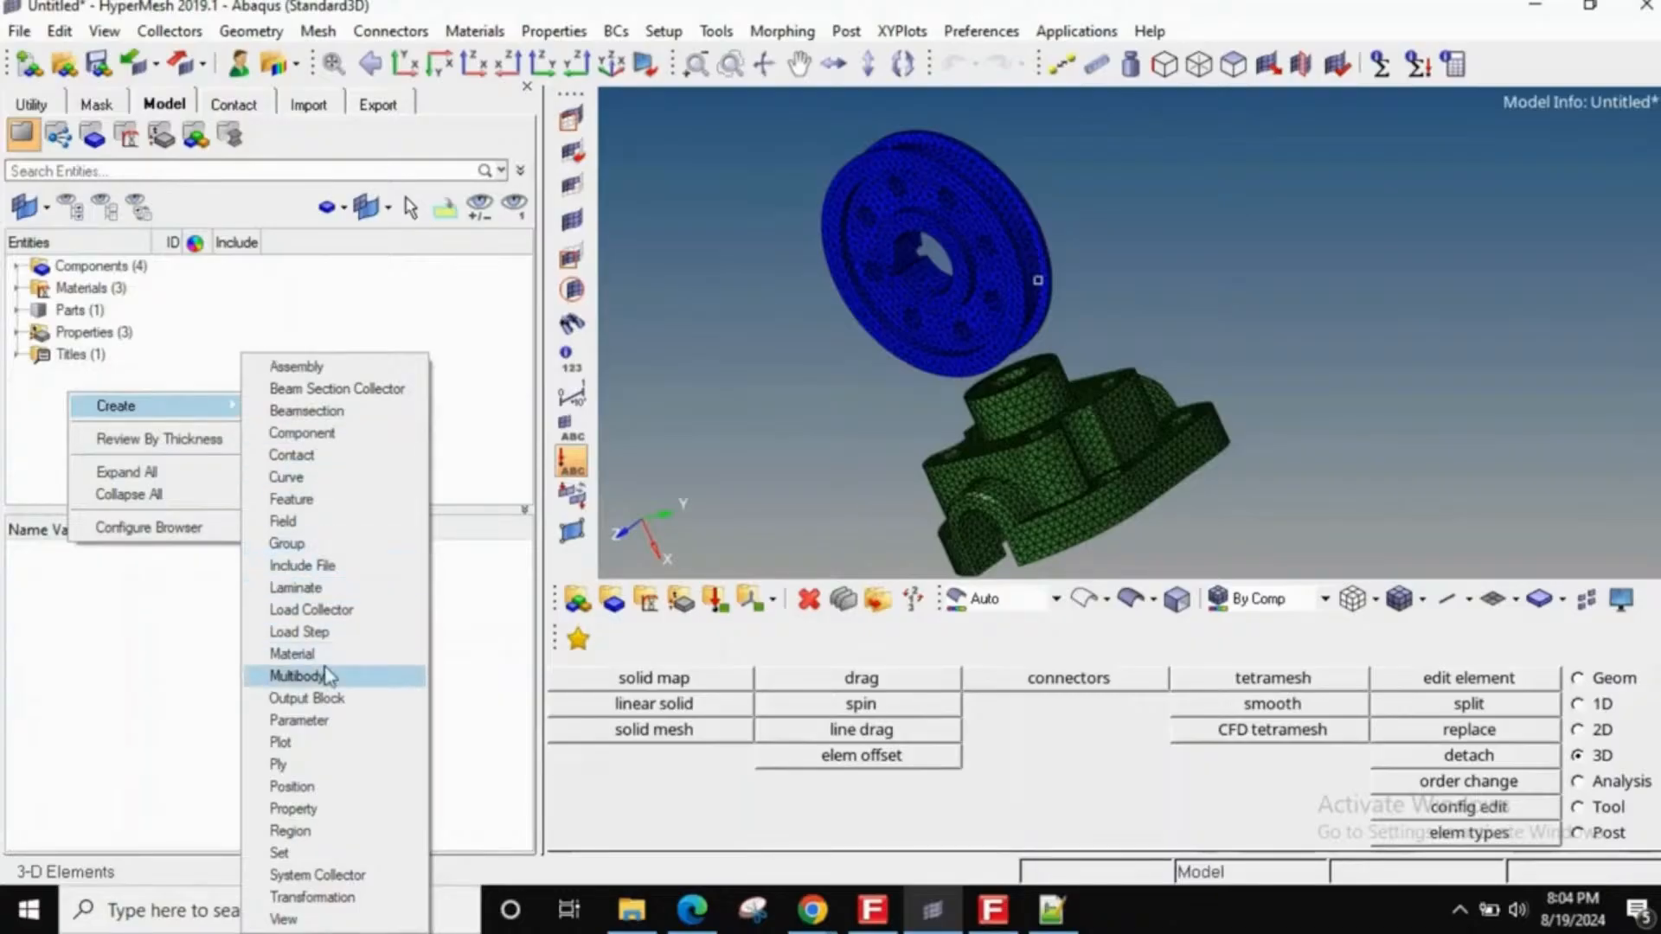
left_click(298, 854)
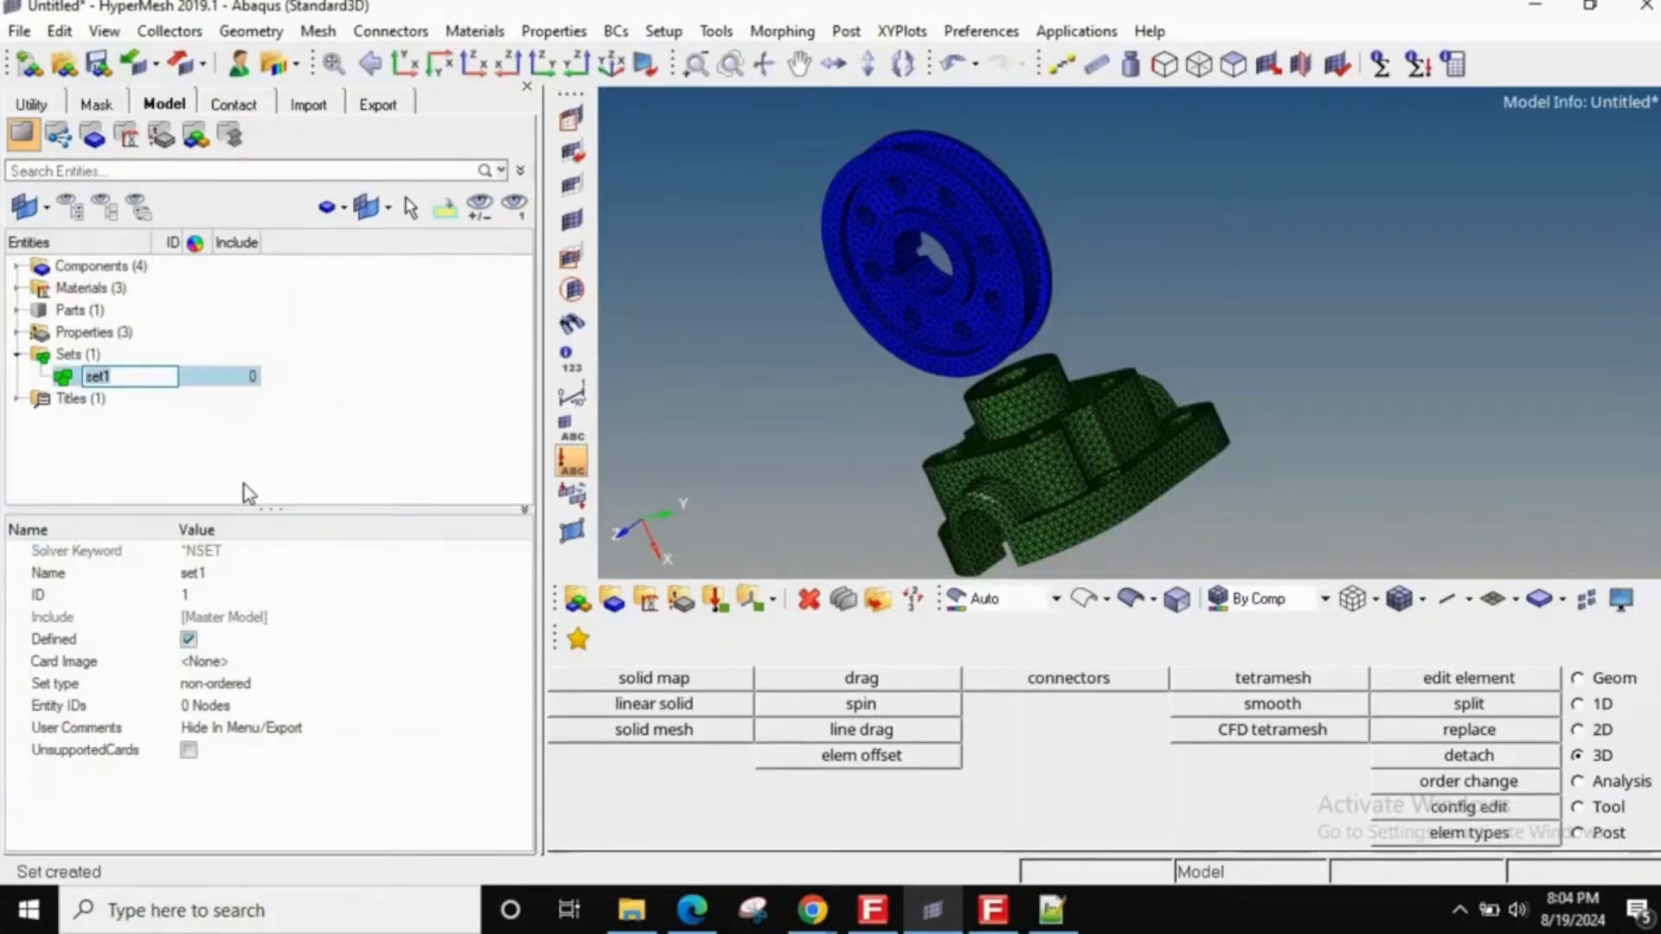
type("elem")
type("st")
type("410_body1")
key("Return")
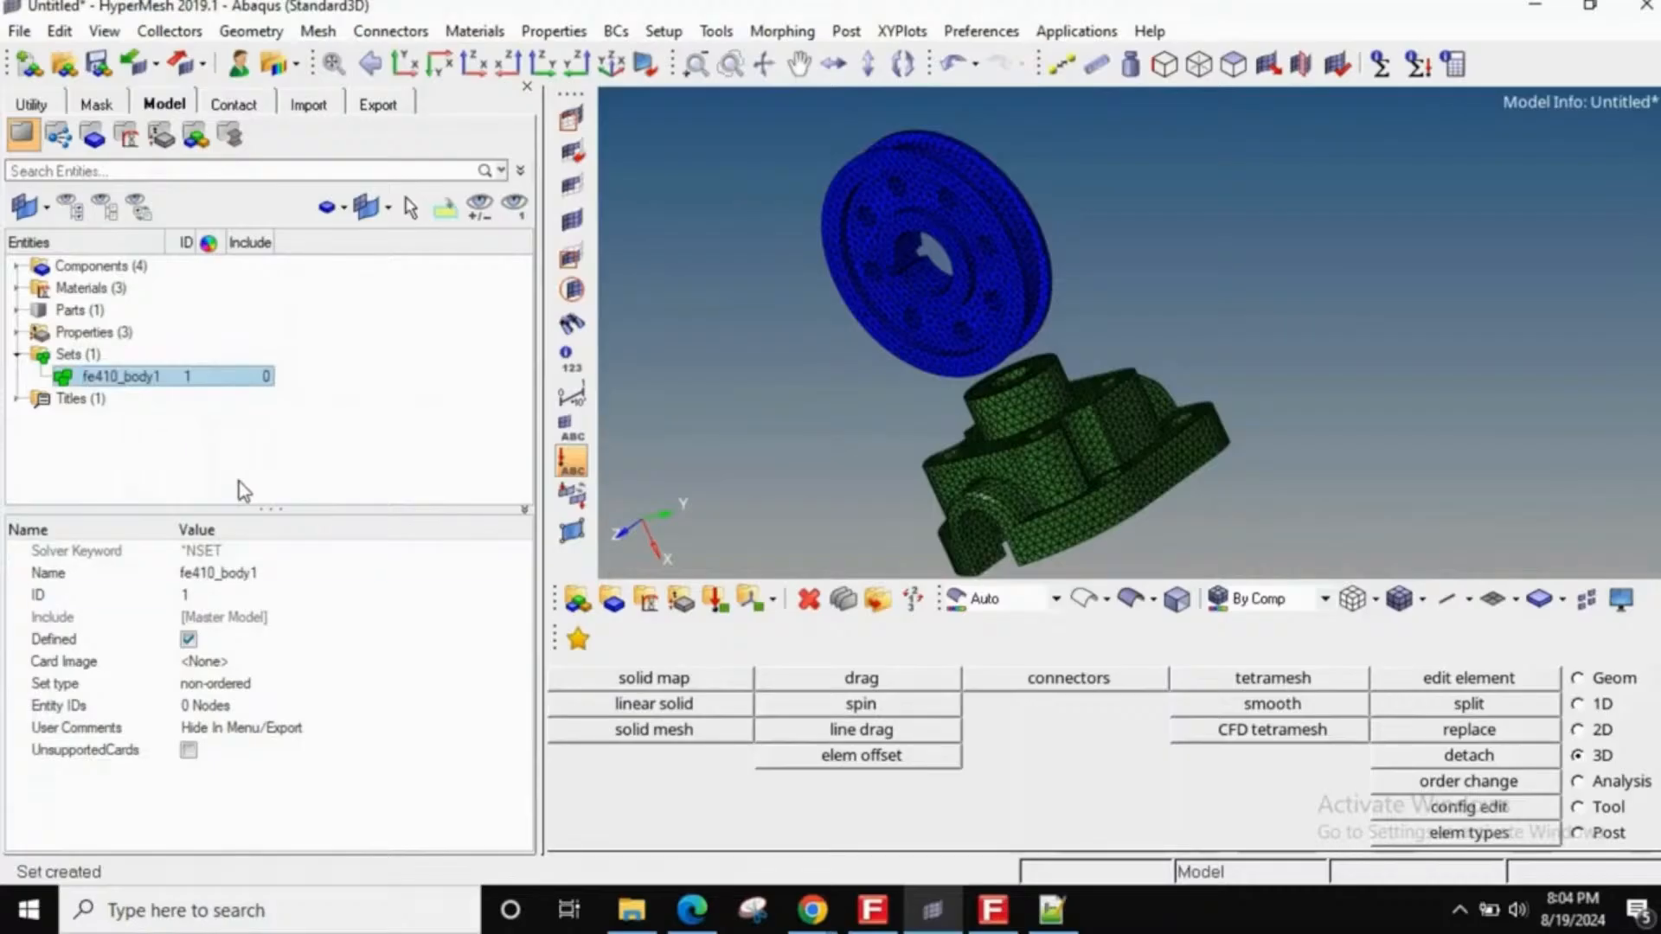
- Change the fe410_body1 set to an element set and assign all elements of the blue wheel body to it
left_click(184, 709)
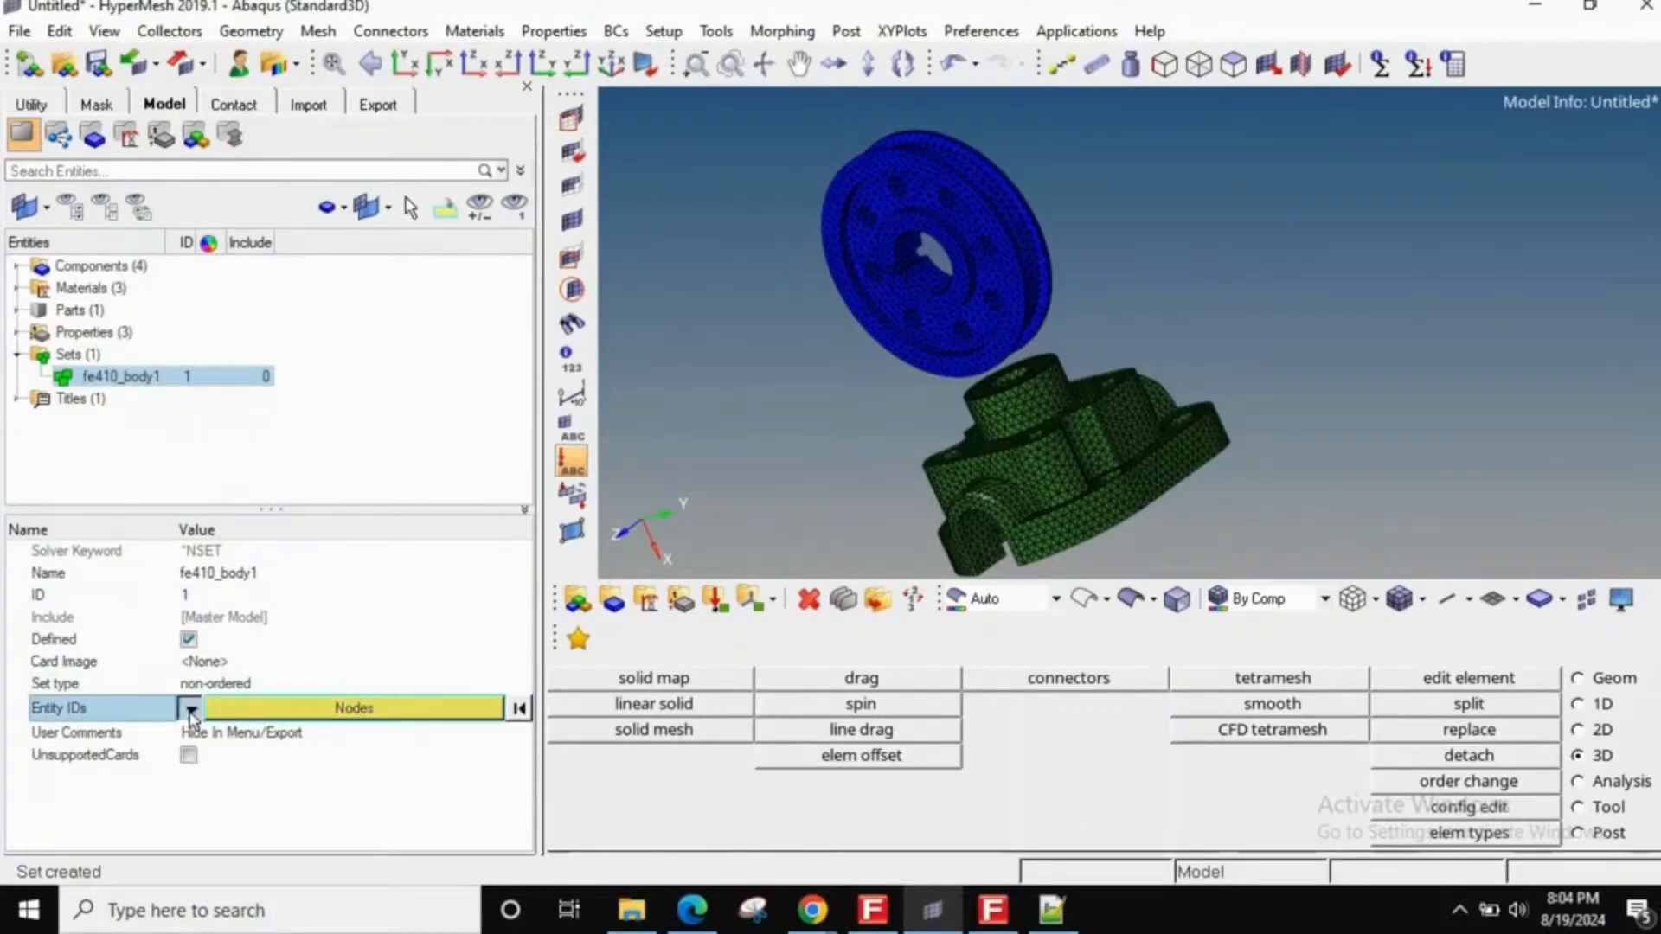
left_click(189, 709)
left_click(240, 747)
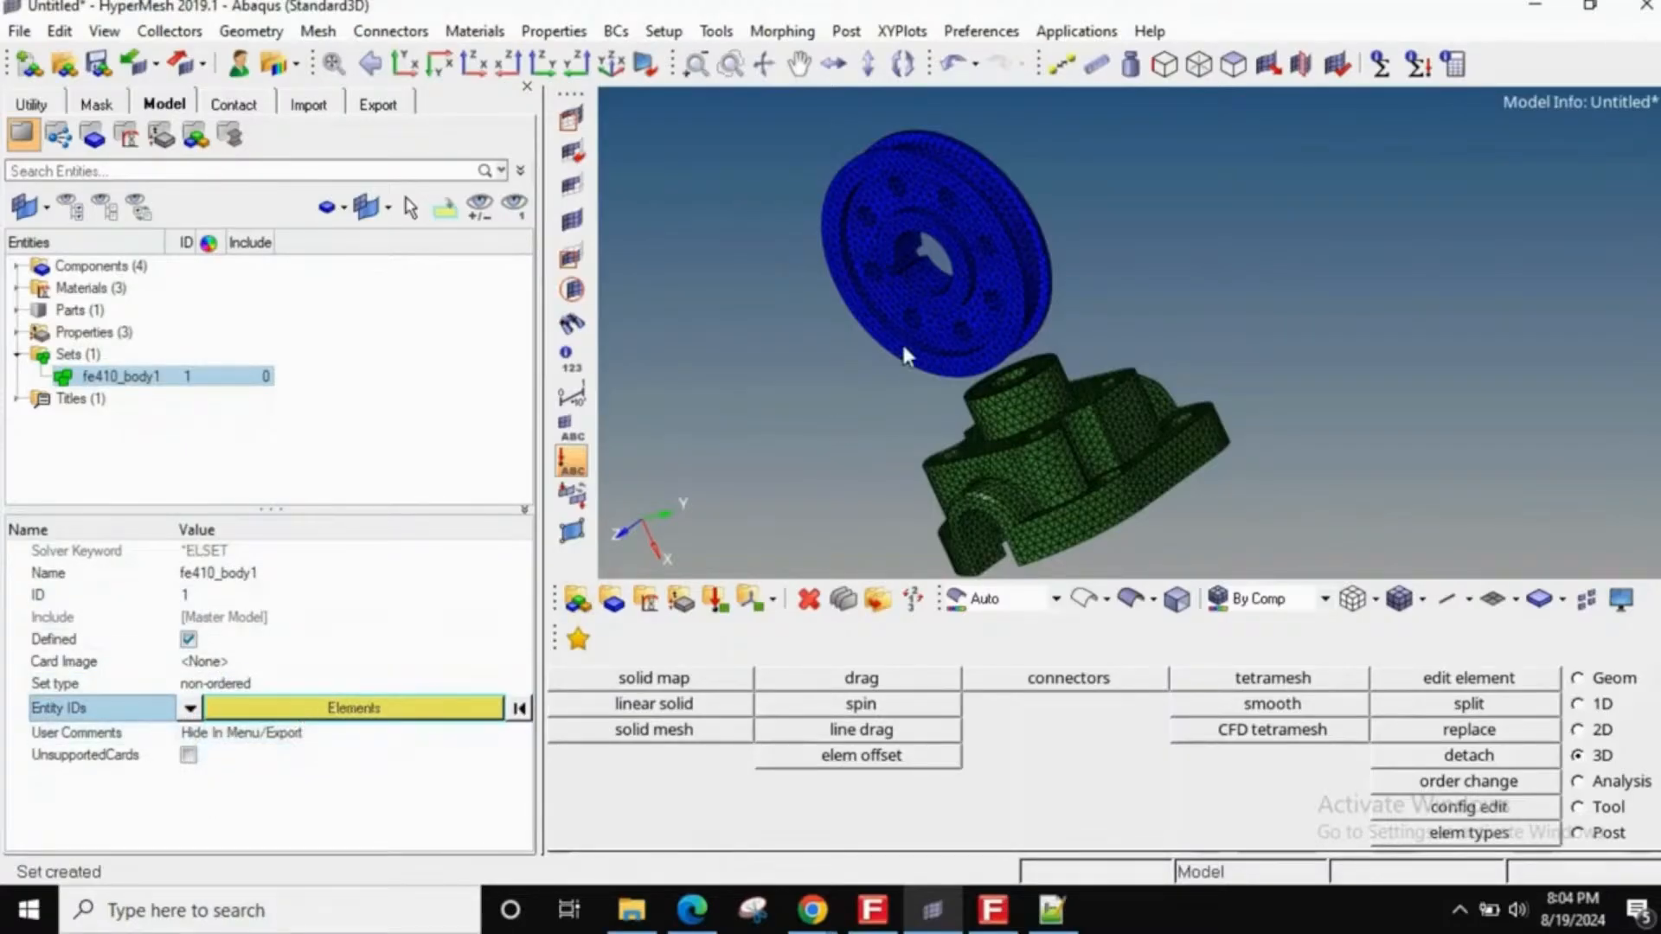
left_click(361, 715)
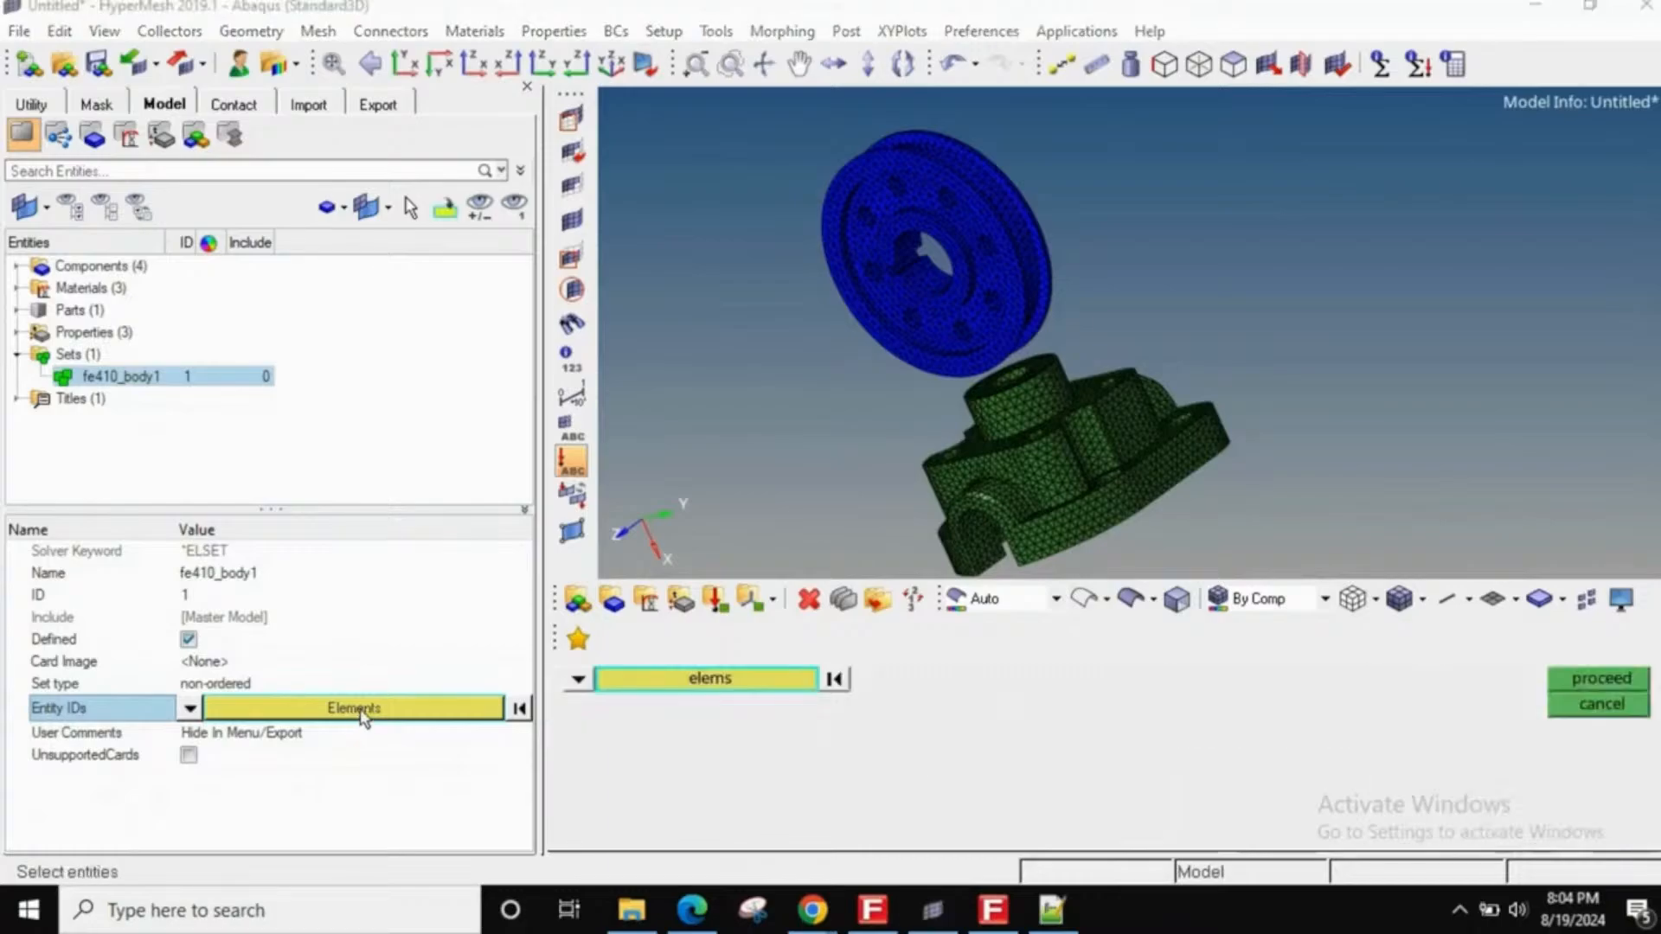
left_click(708, 681)
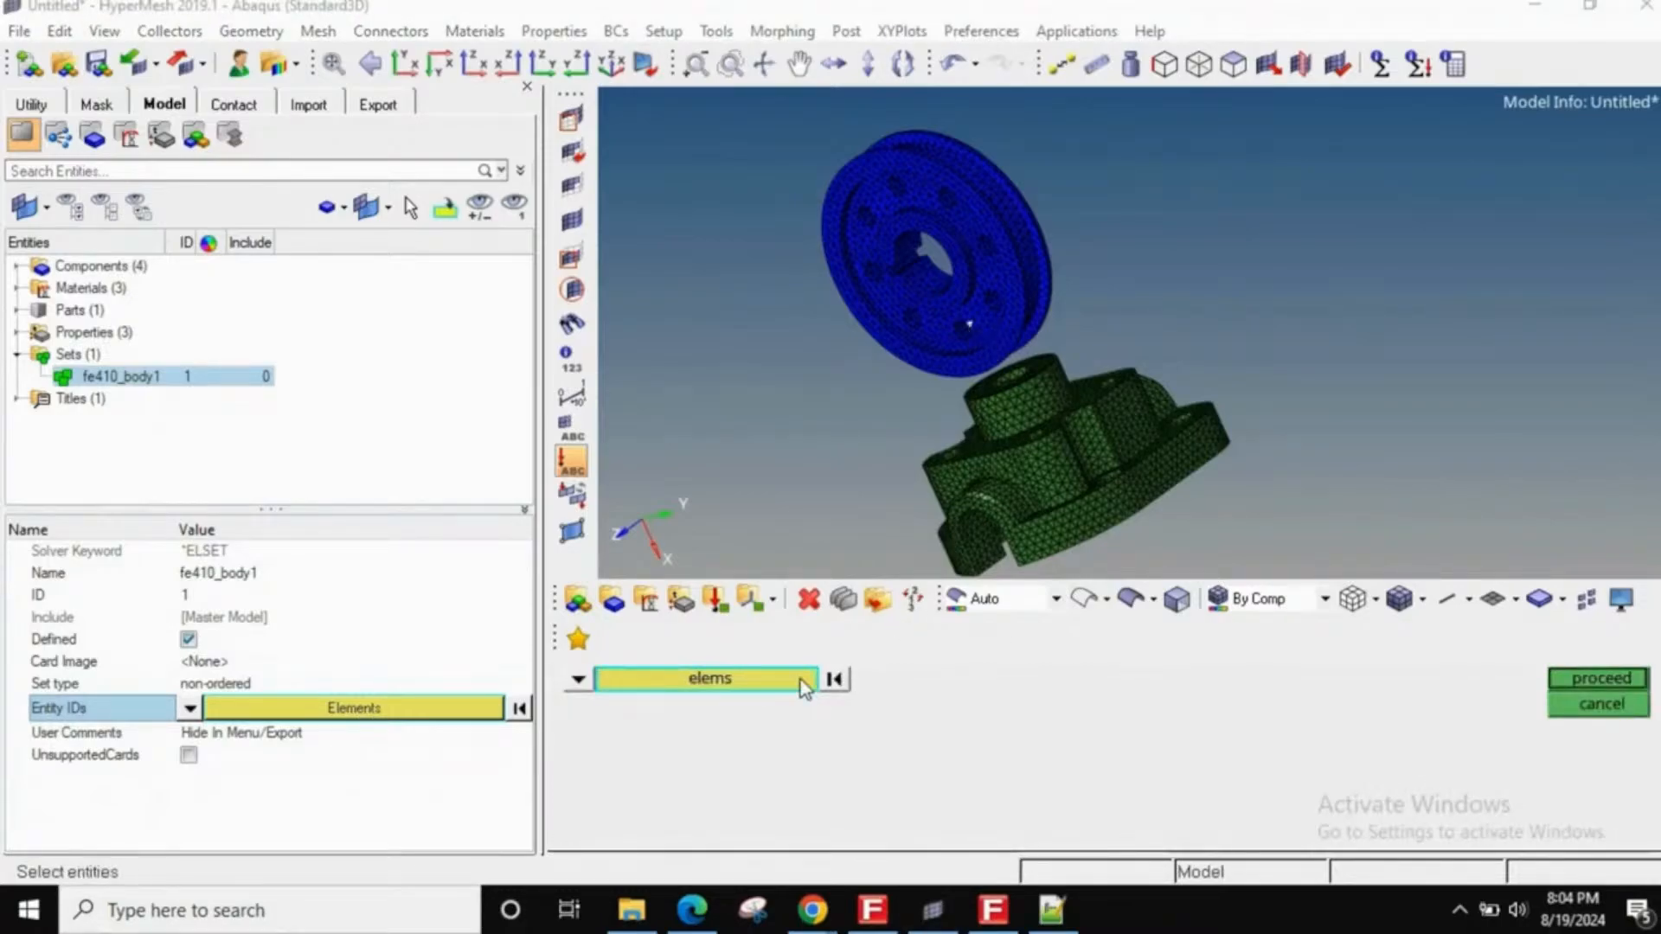
left_click(800, 680)
left_click(1207, 759)
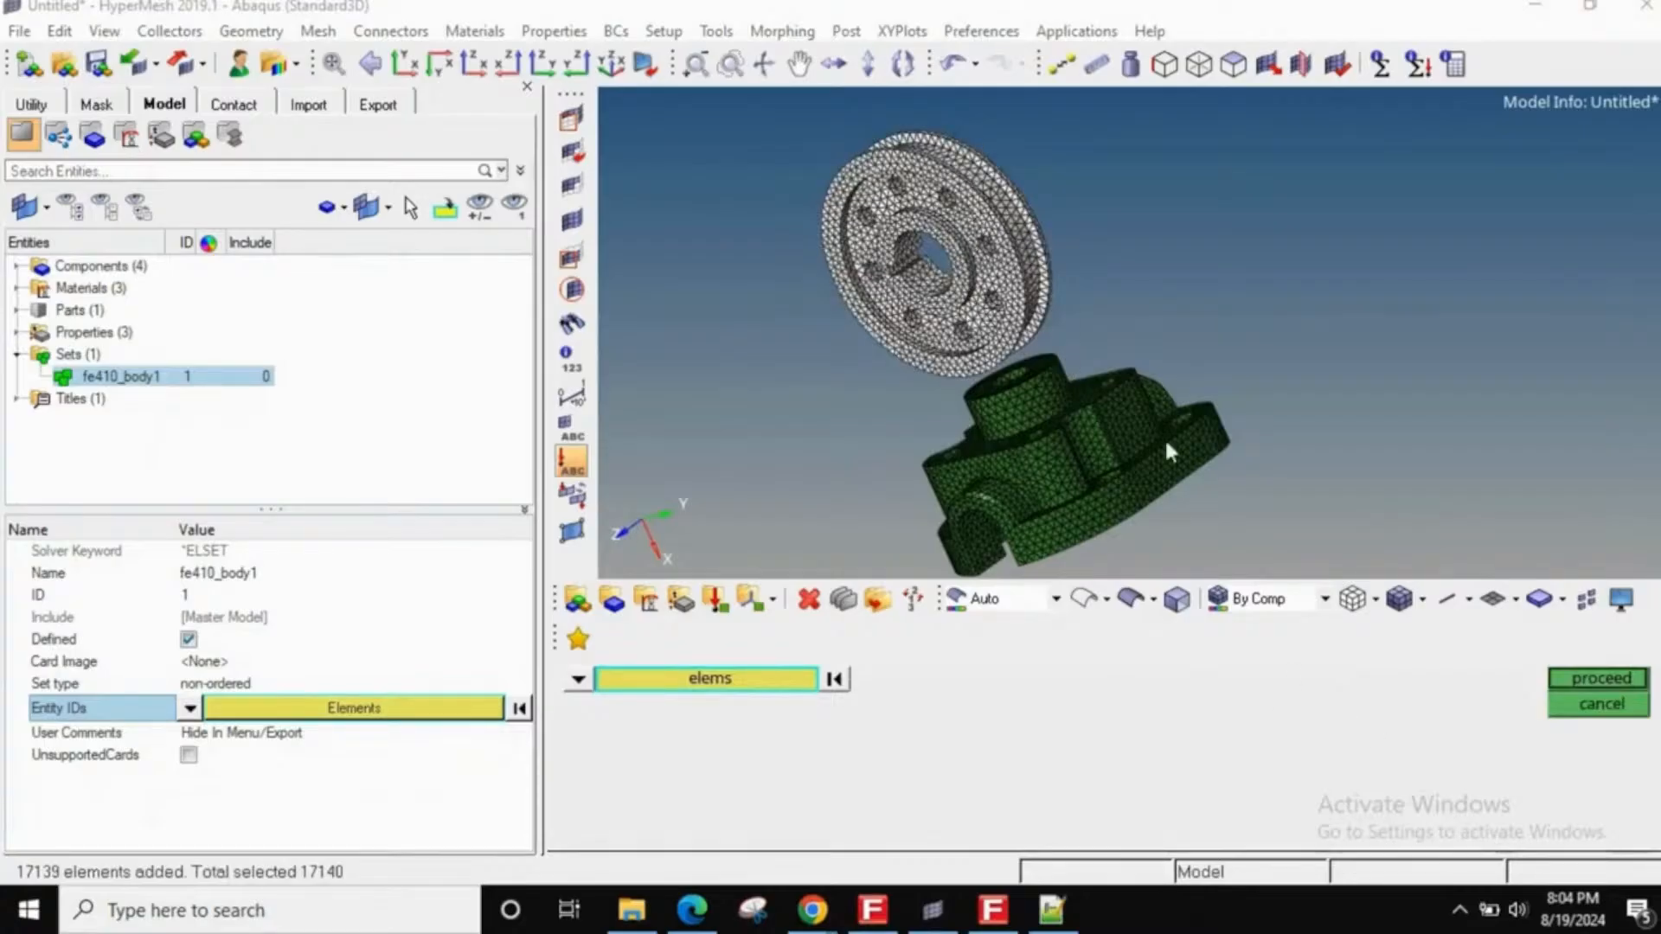
left_click(1599, 678)
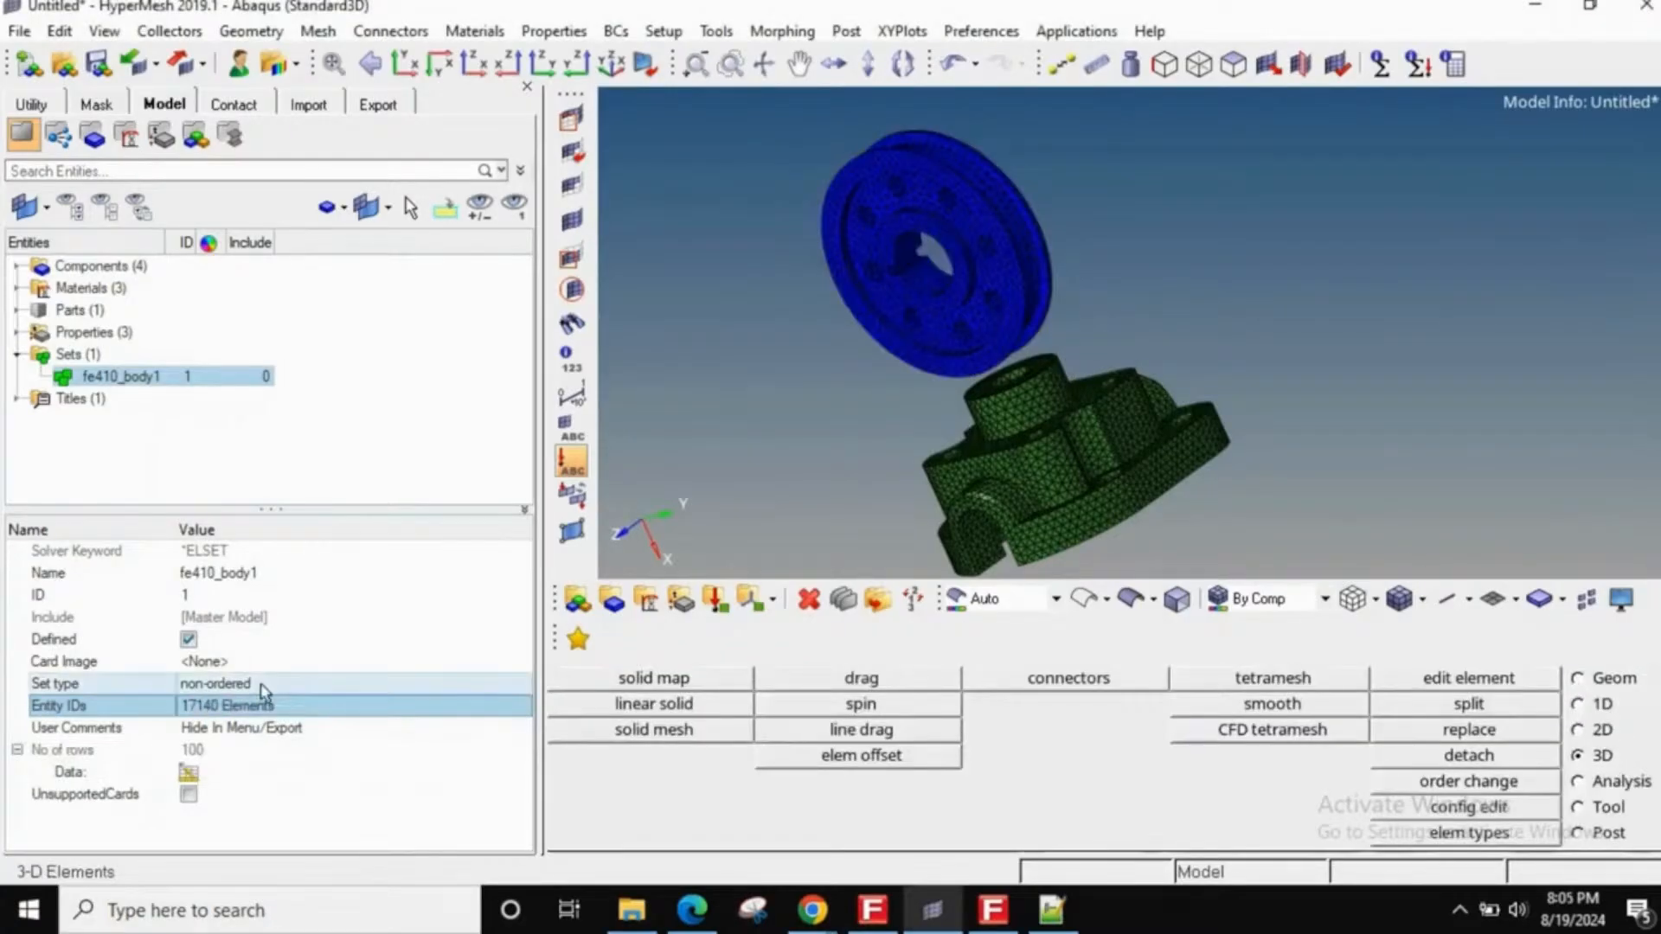
- Create a second set named aluminium_casted_comp
right_click(80, 354)
left_click(90, 366)
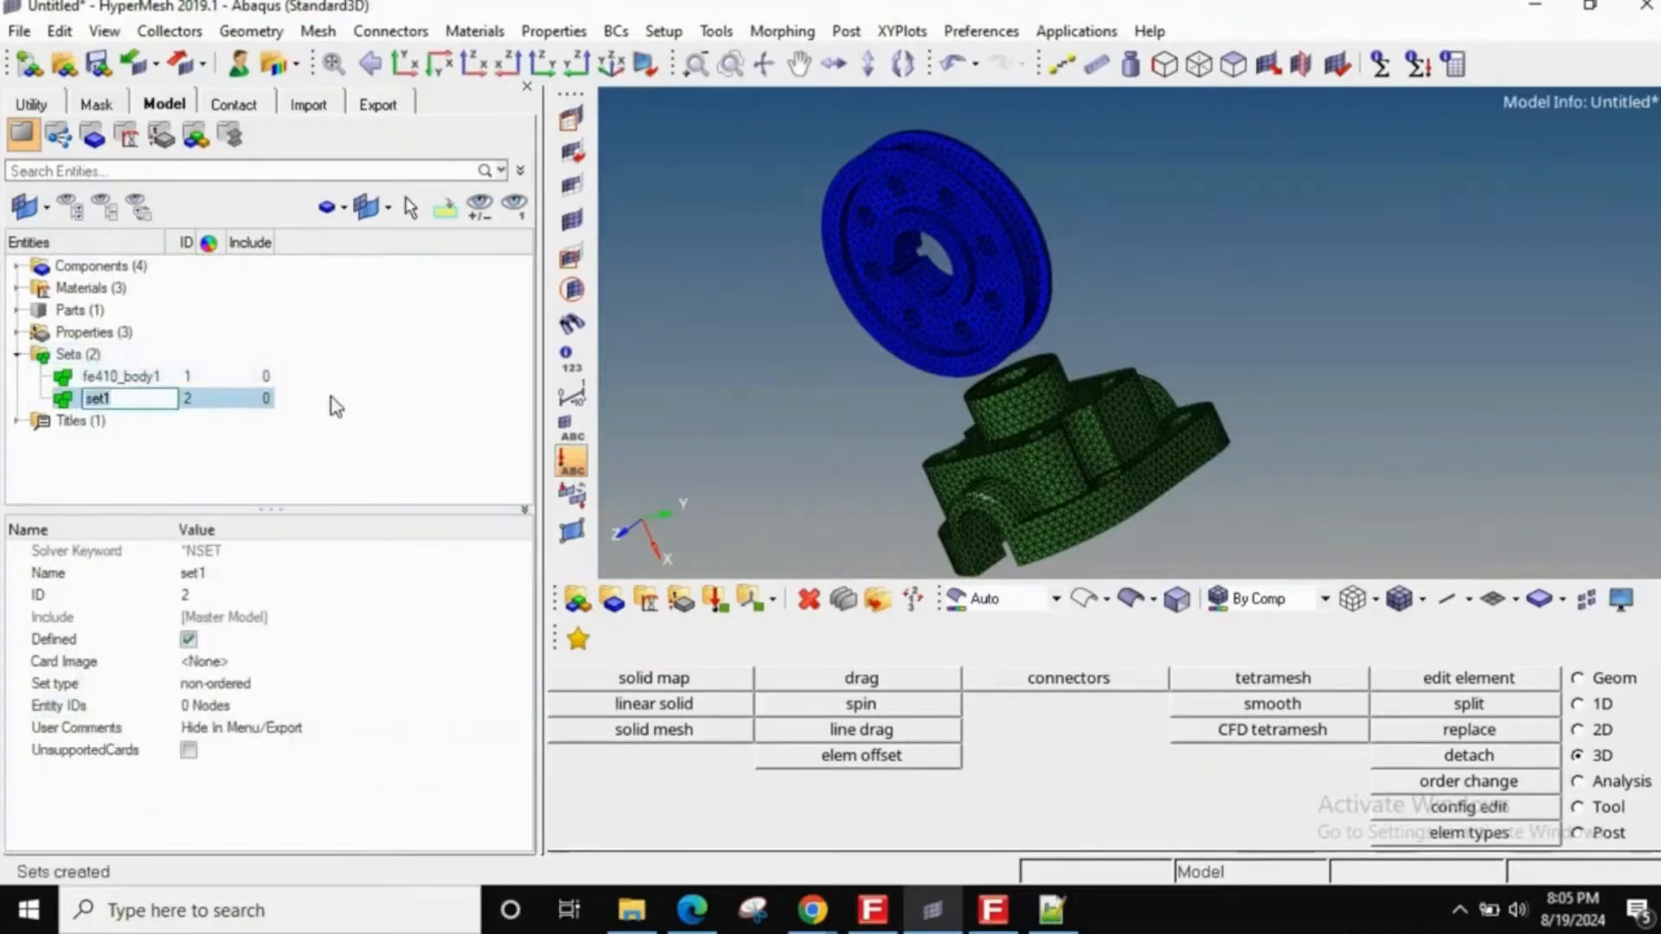
type("aluminium")
type("_caste")
type("d_comp")
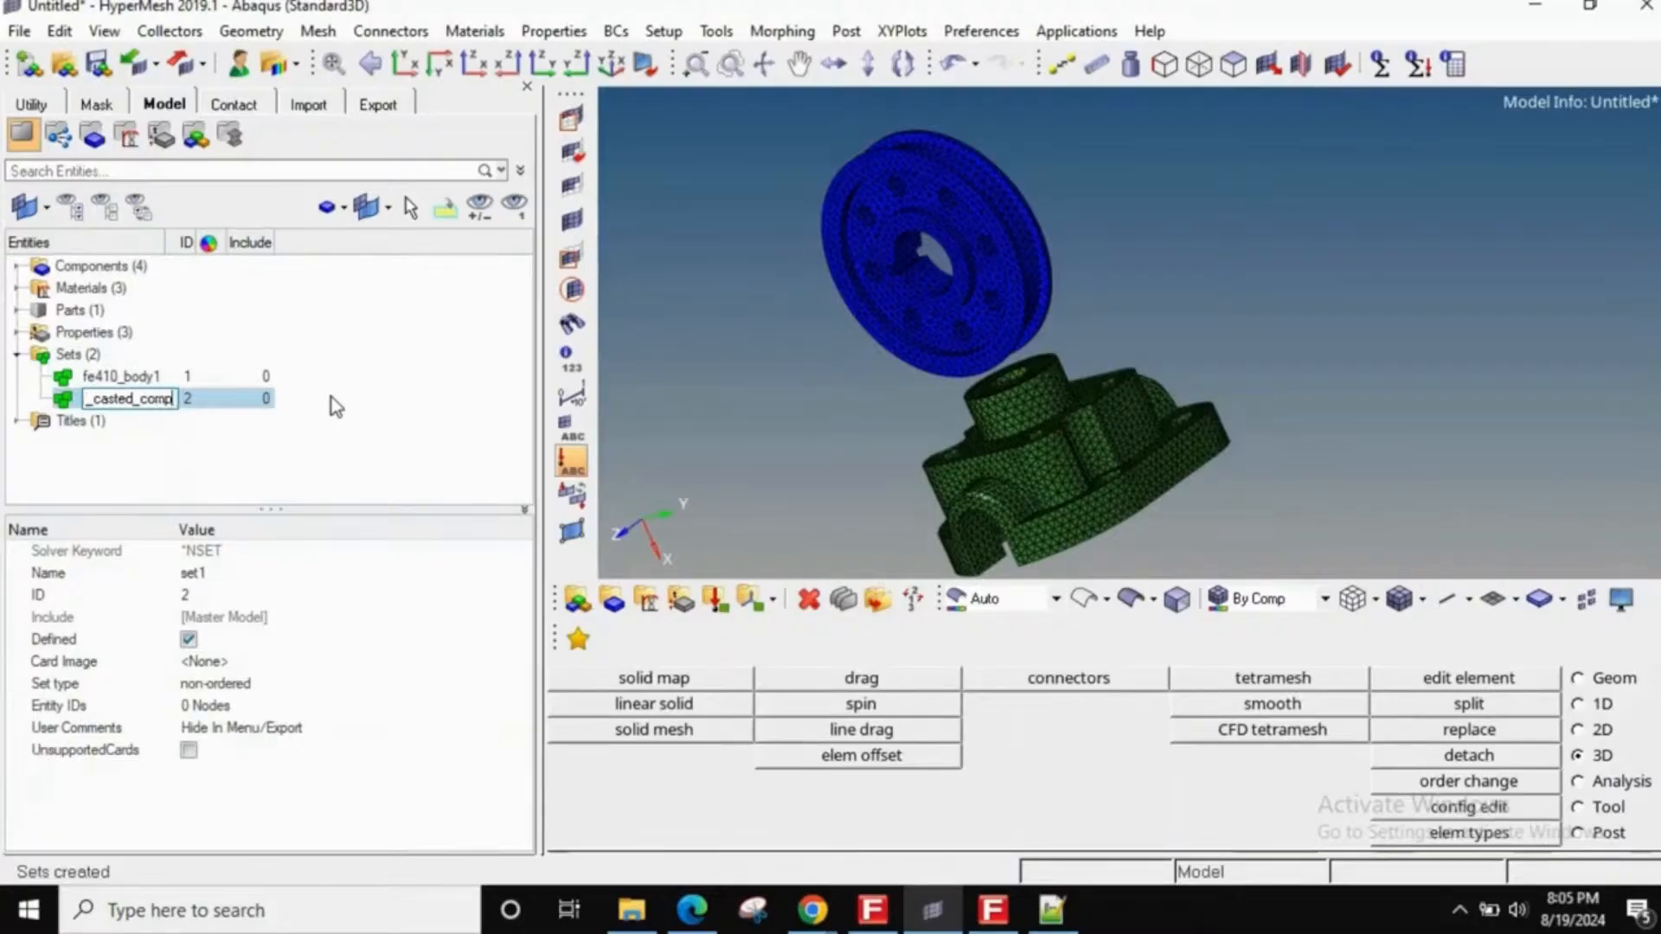
key("Return")
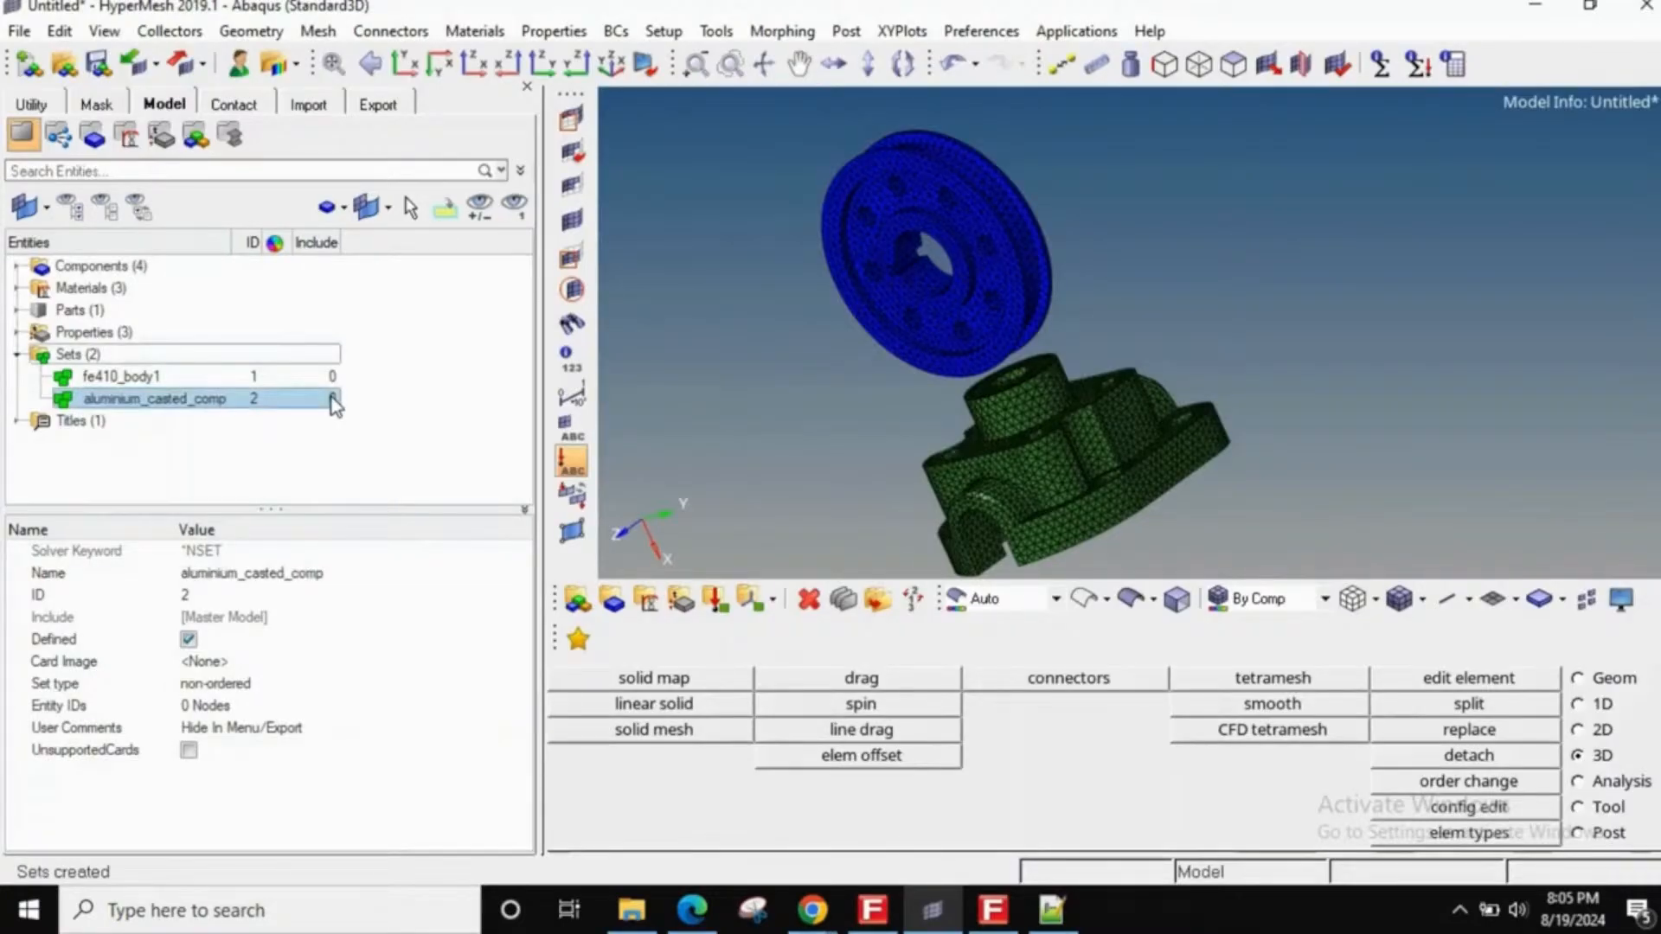
- Make aluminium_casted_comp an element set containing all elements of the green casting, and review the fe410_body1 set in the model
left_click(212, 705)
left_click(193, 708)
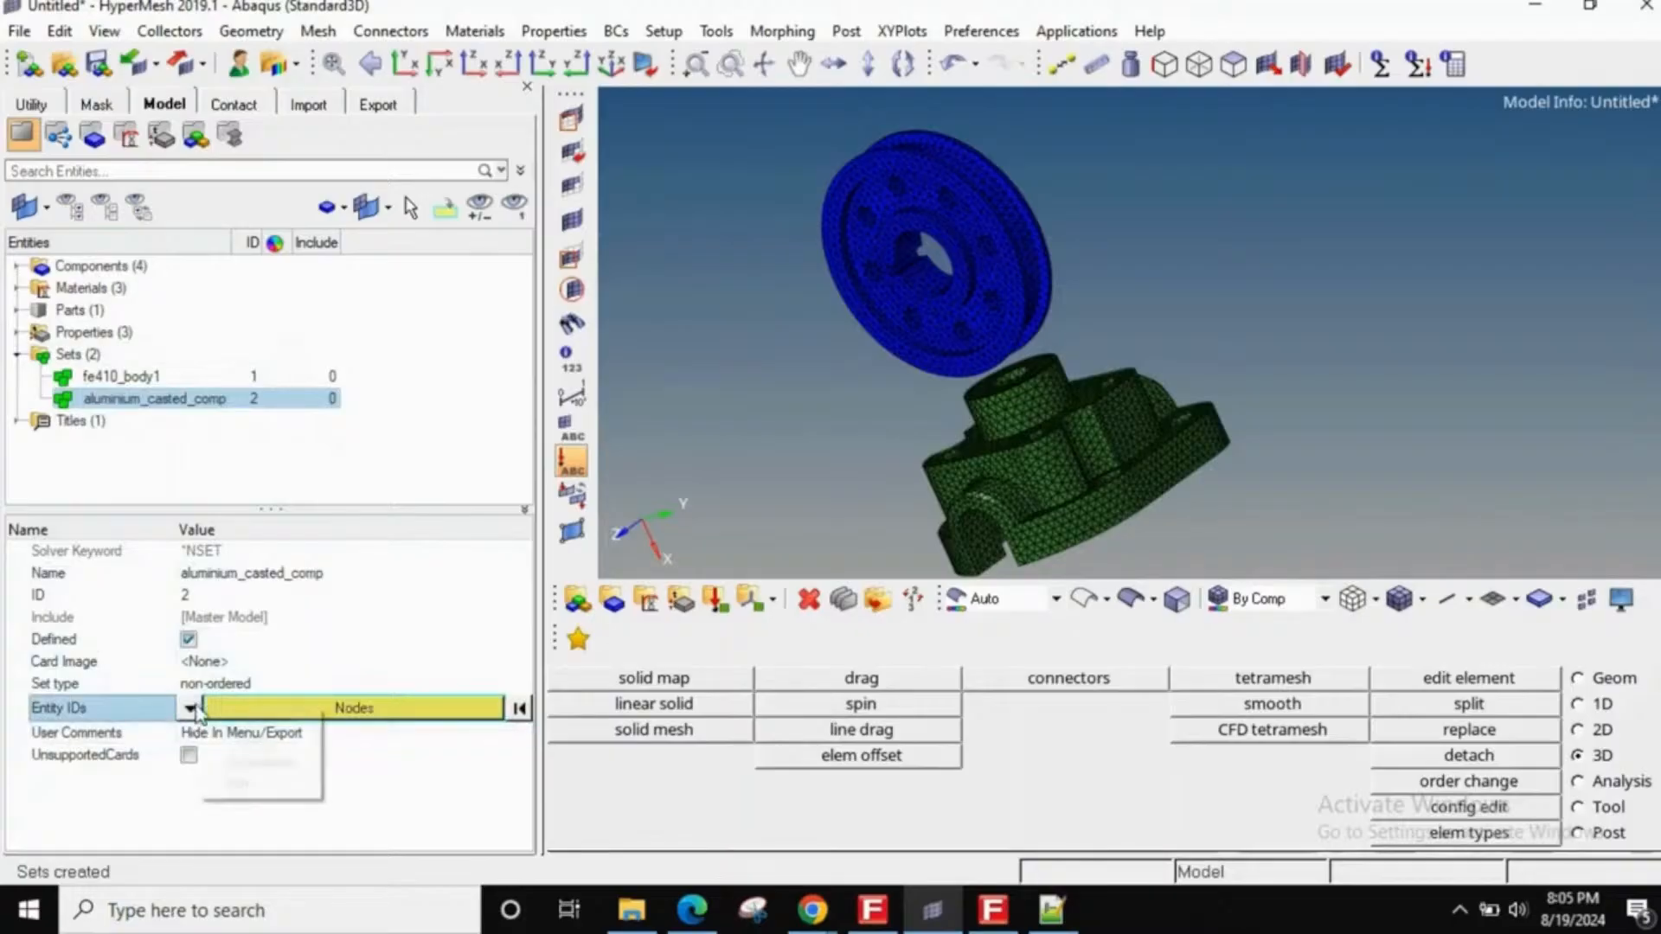
left_click(251, 742)
left_click(436, 716)
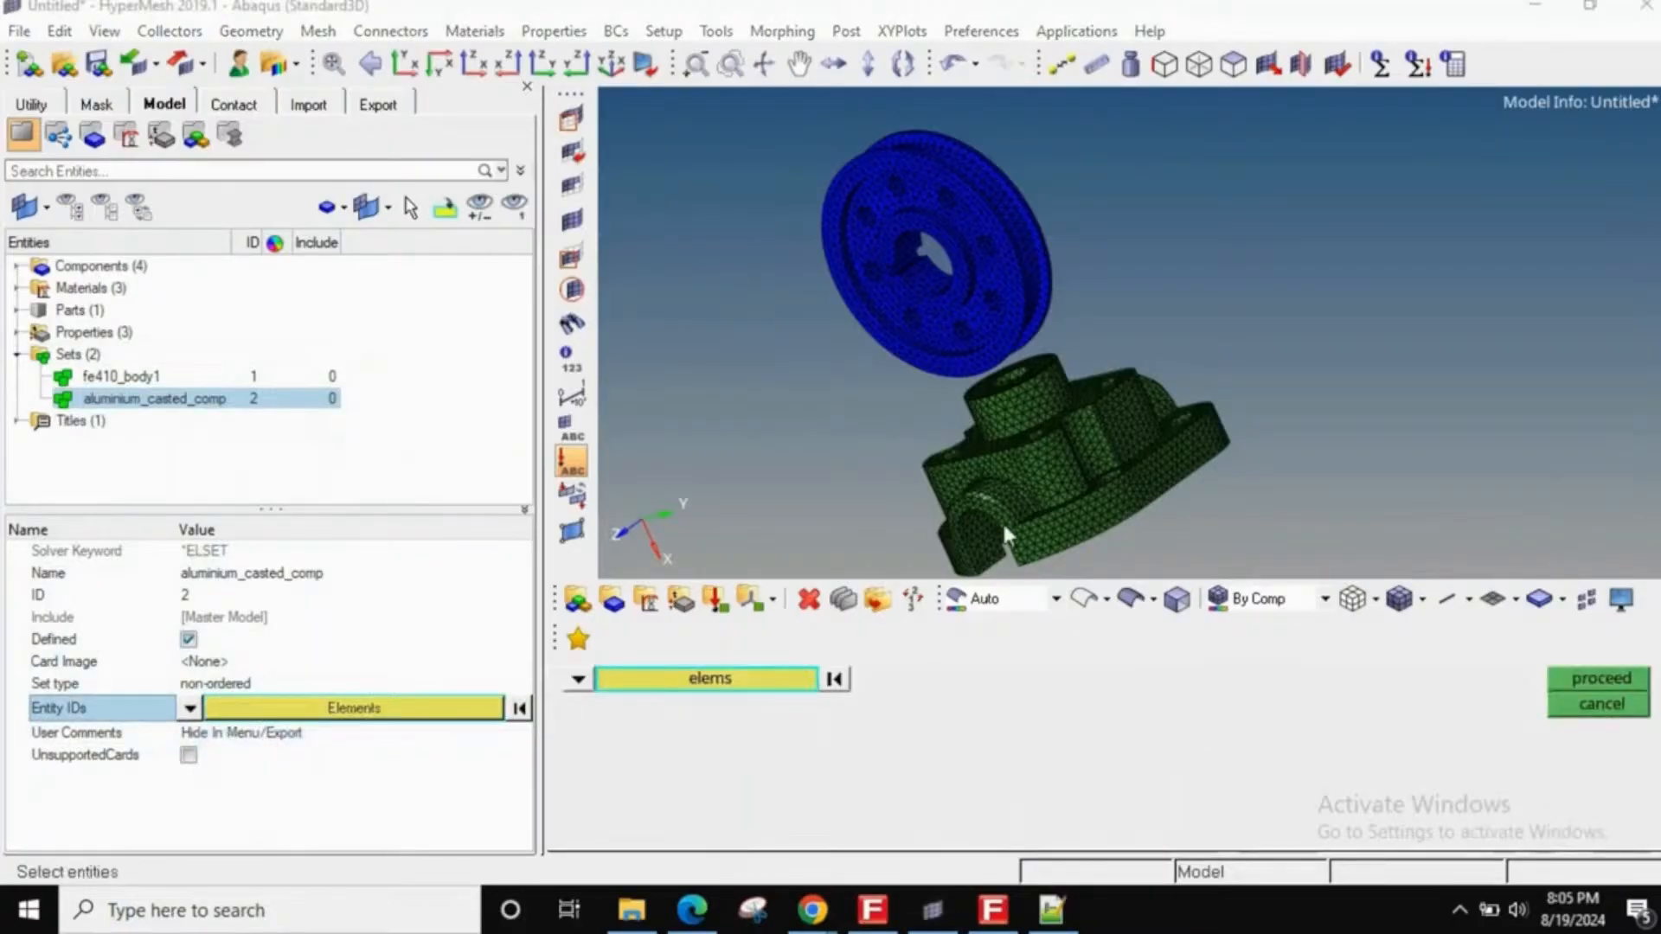
scroll(1002, 521, "up", 3)
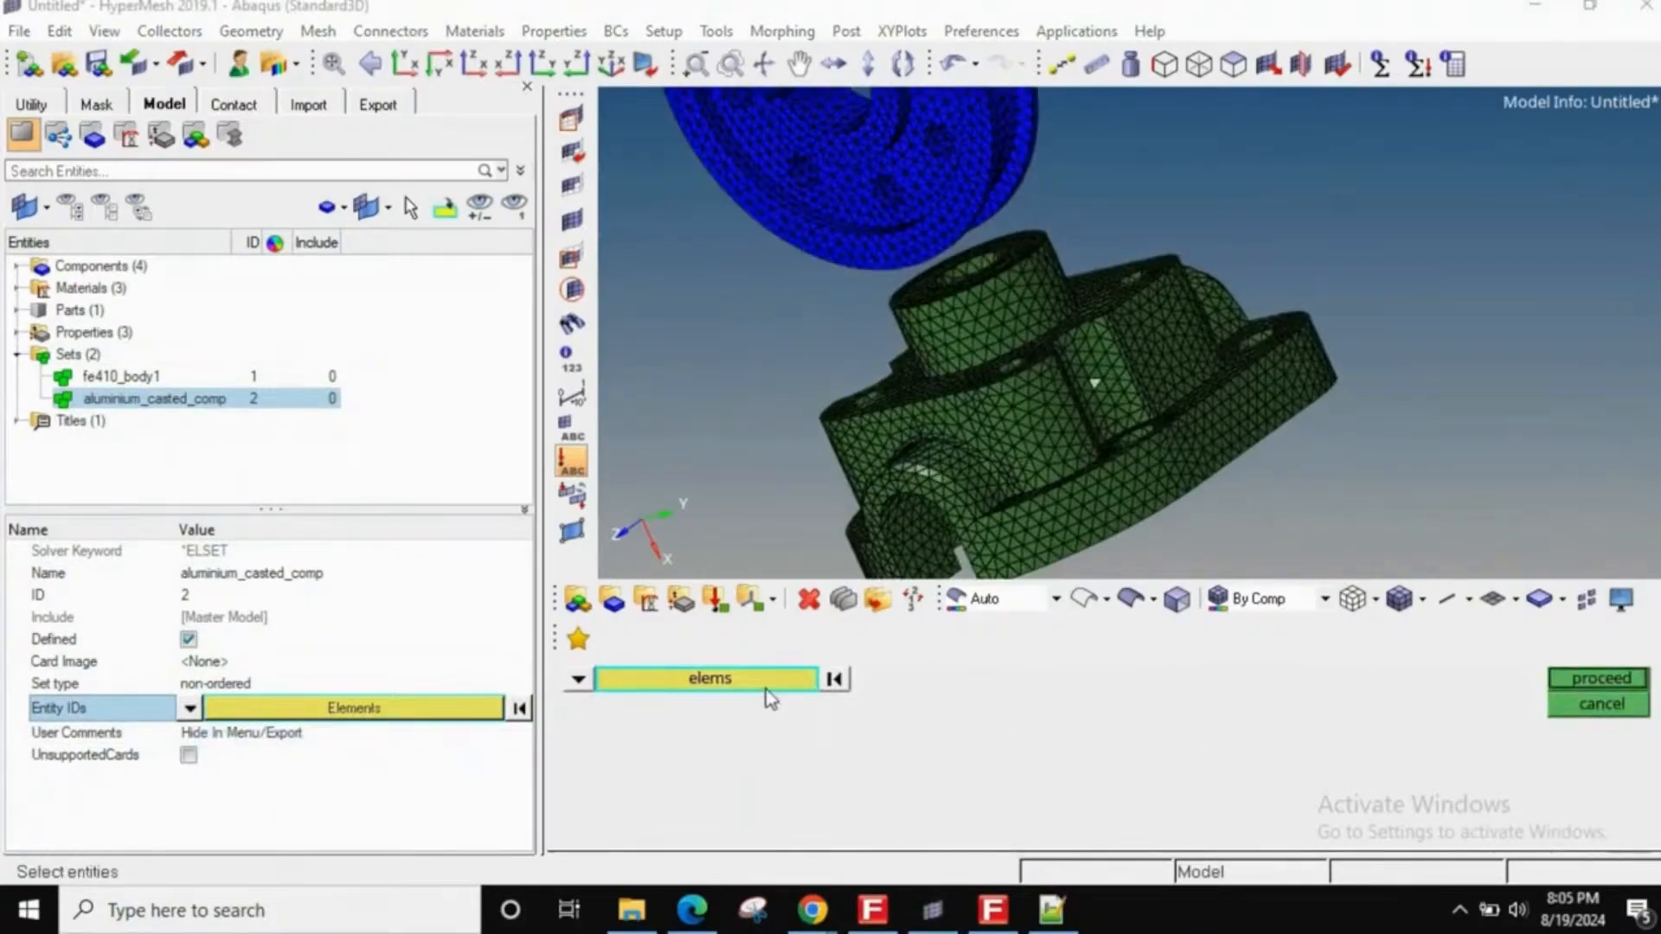
left_click(766, 690)
left_click(1197, 755)
middle_click(1208, 454)
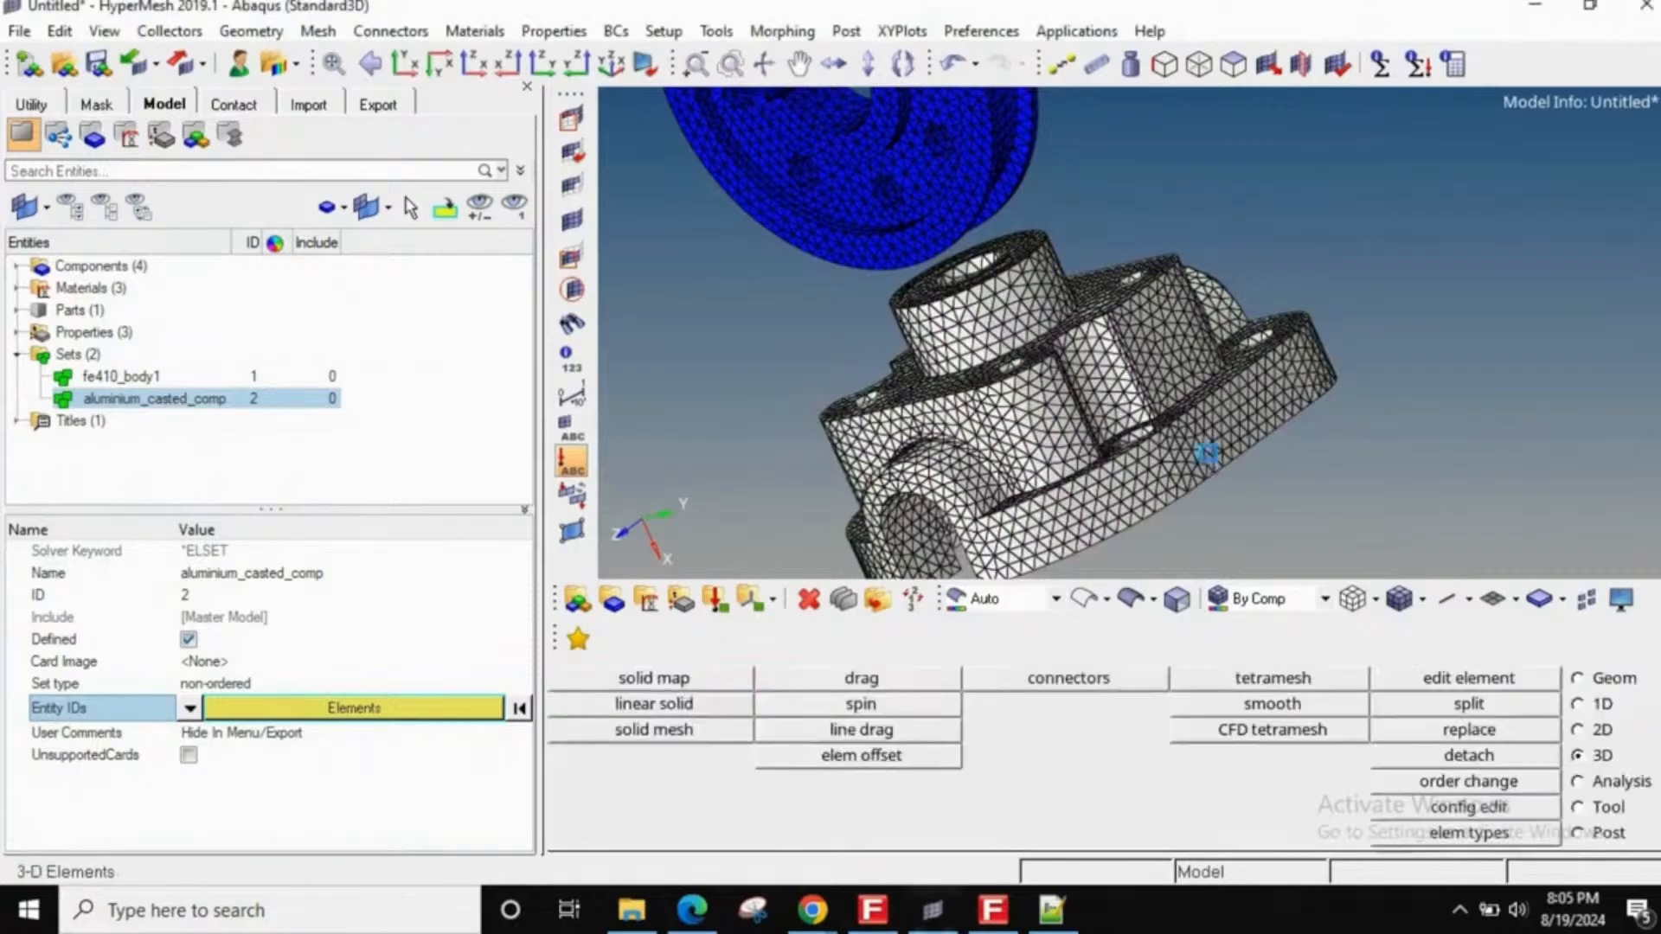
scroll(1114, 370, "down", 5)
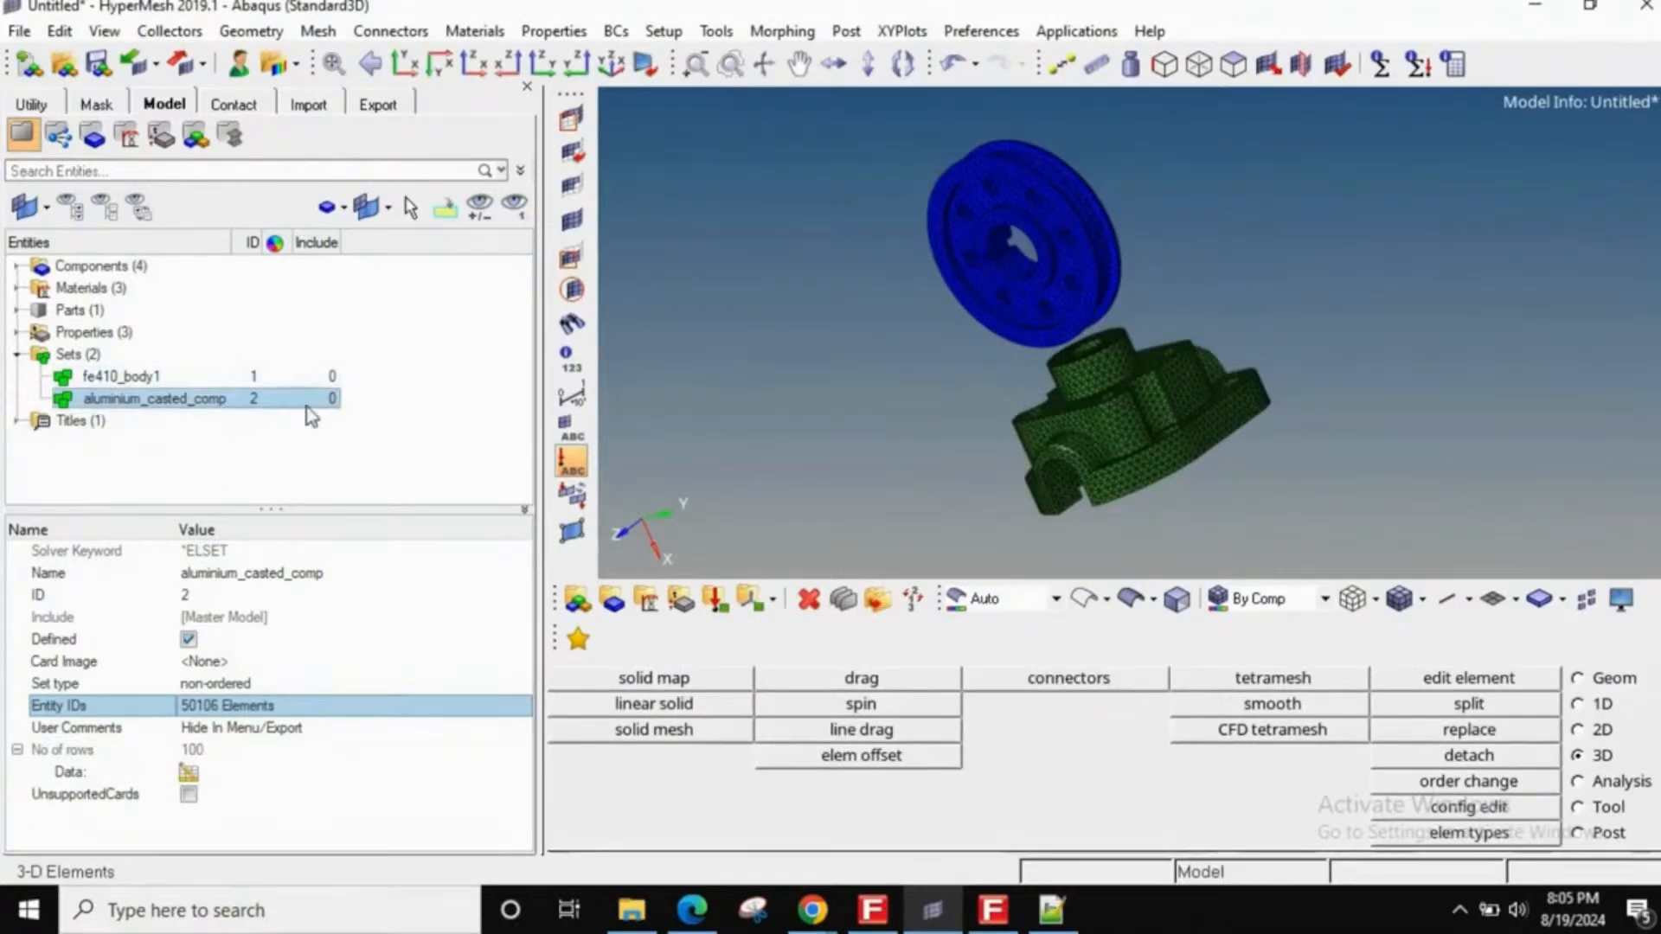
left_click(154, 374)
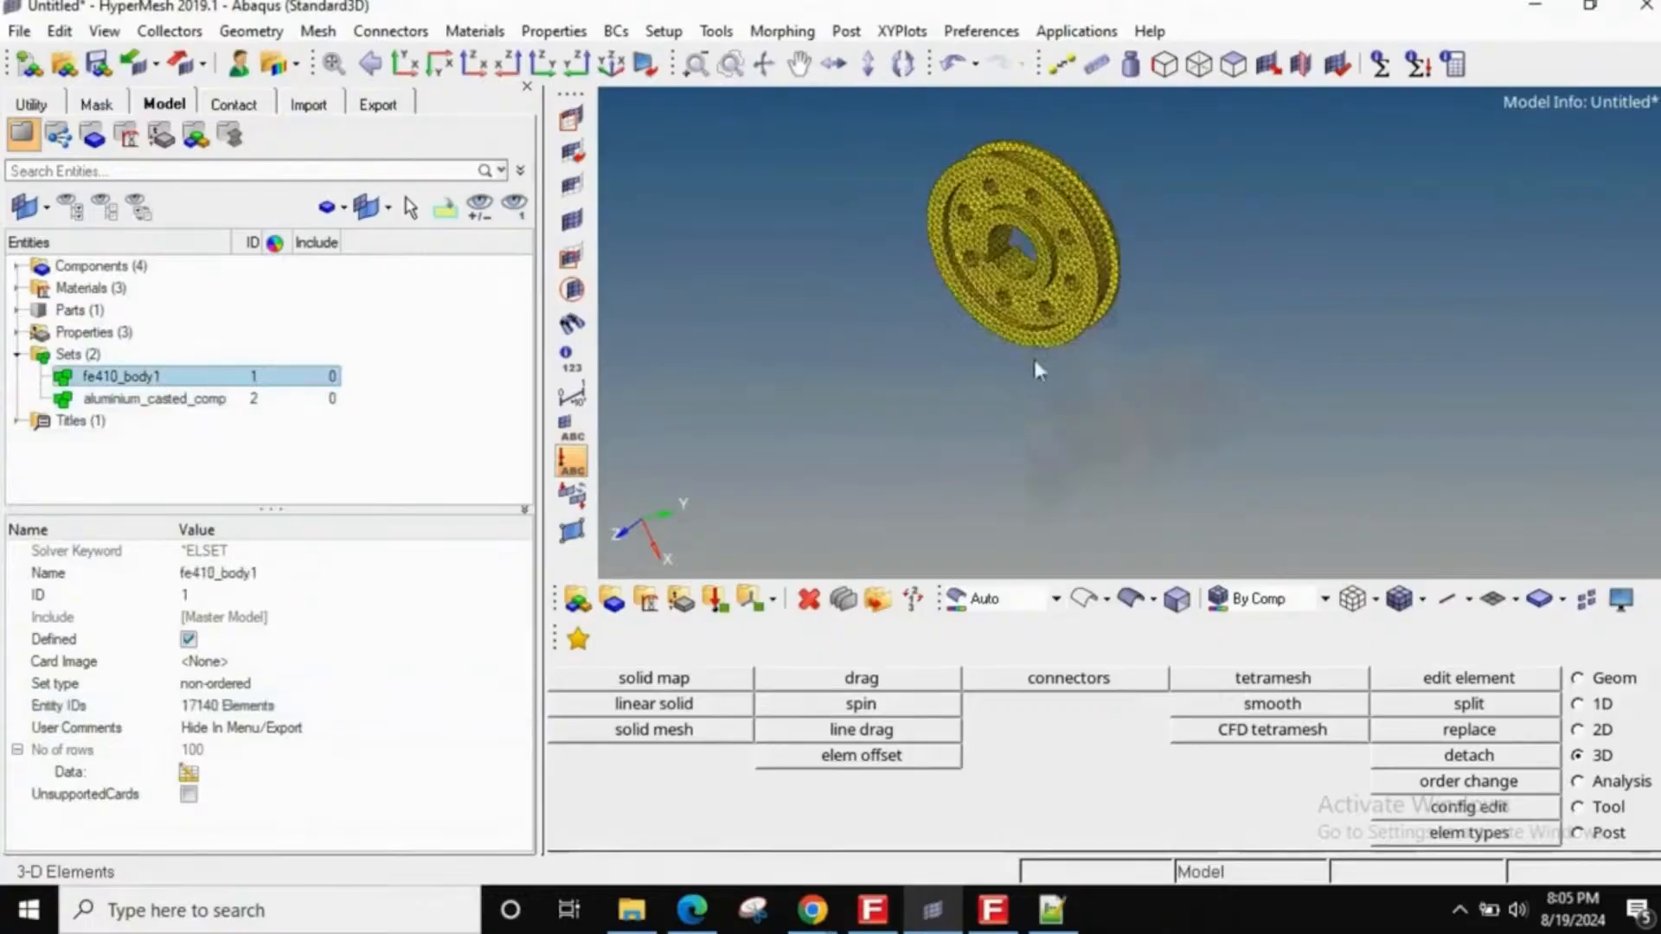
left_click(1012, 341)
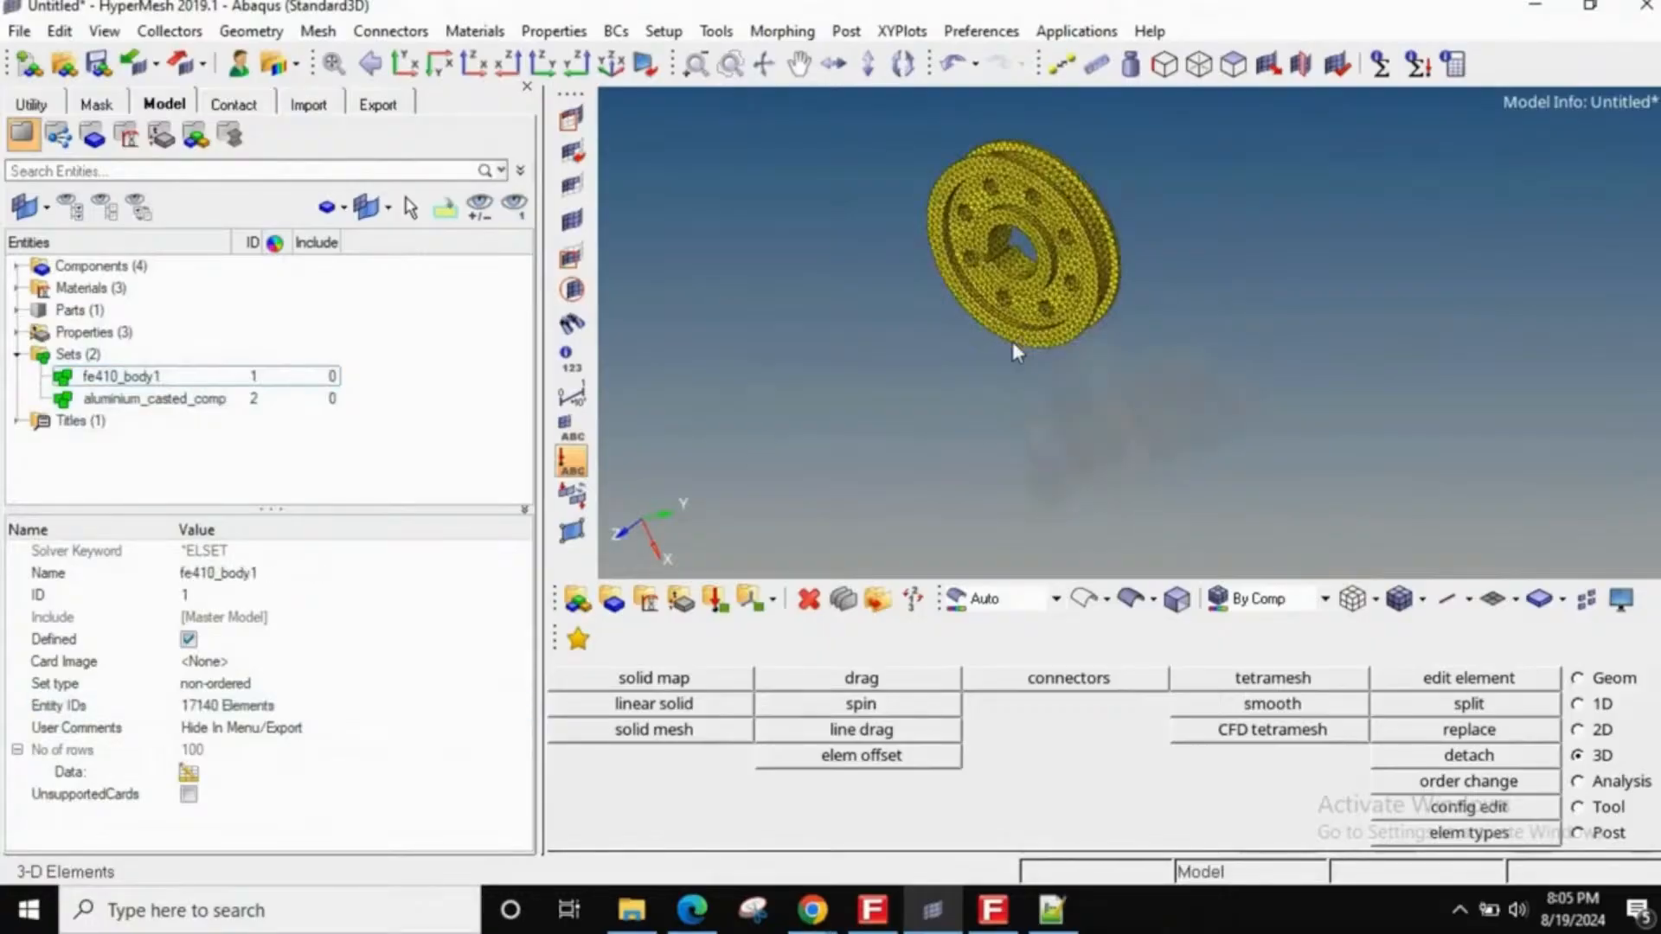
- Create a third set named fatigue_Set
left_click(67, 361)
right_click(67, 362)
left_click(108, 372)
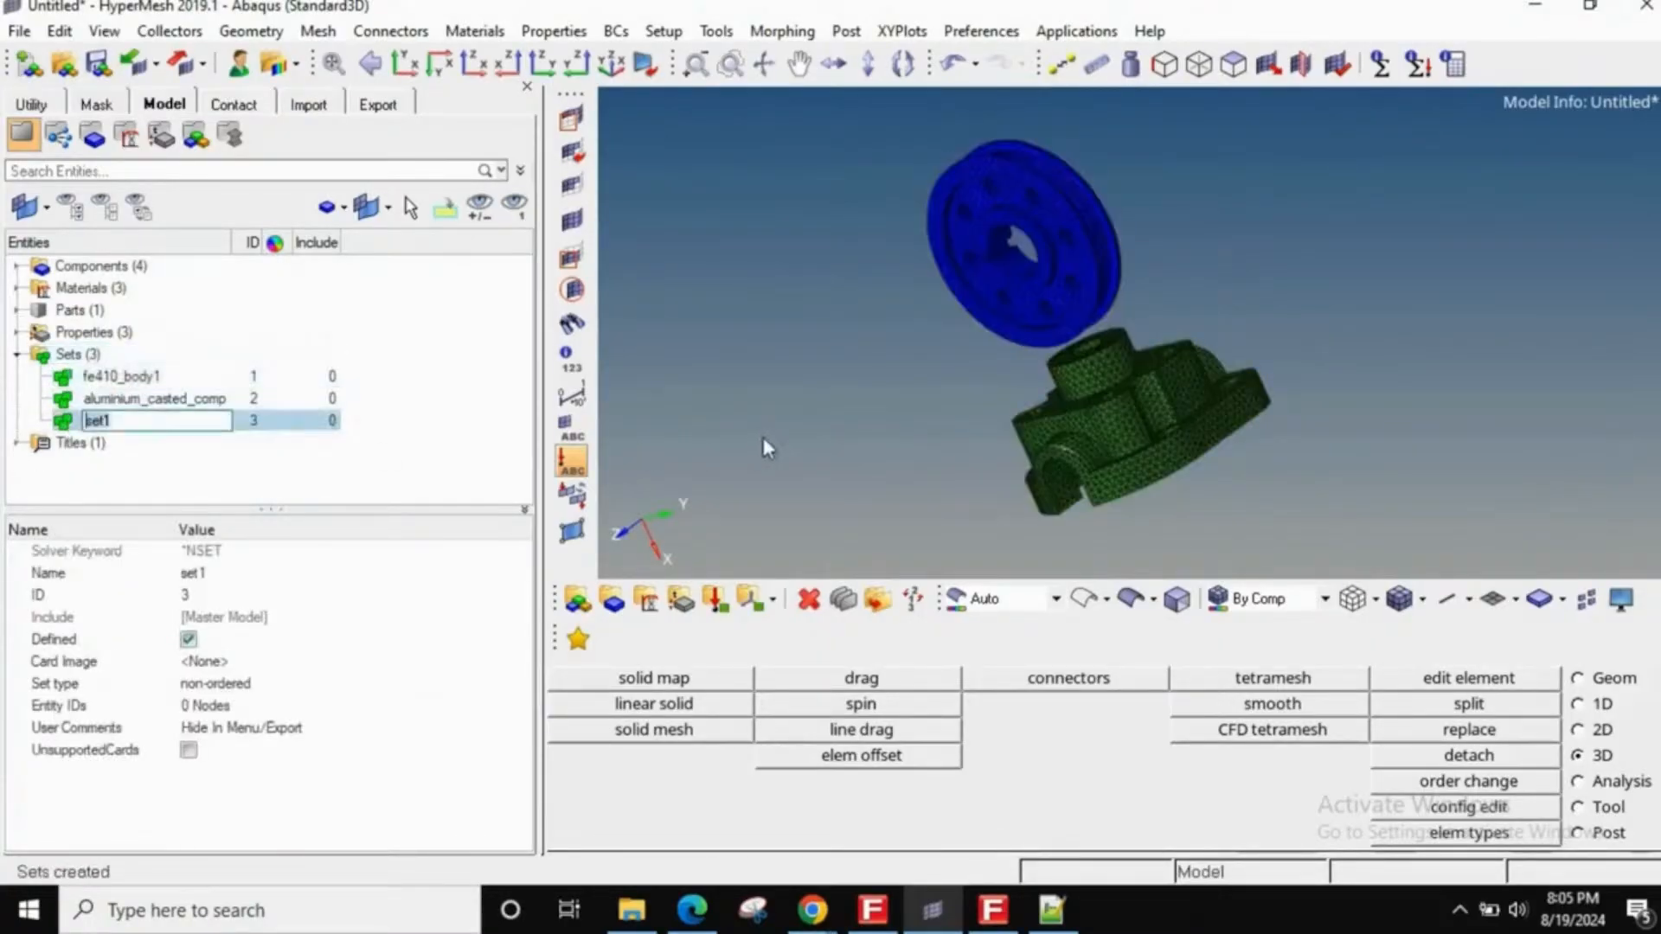
type("fatigue_Set")
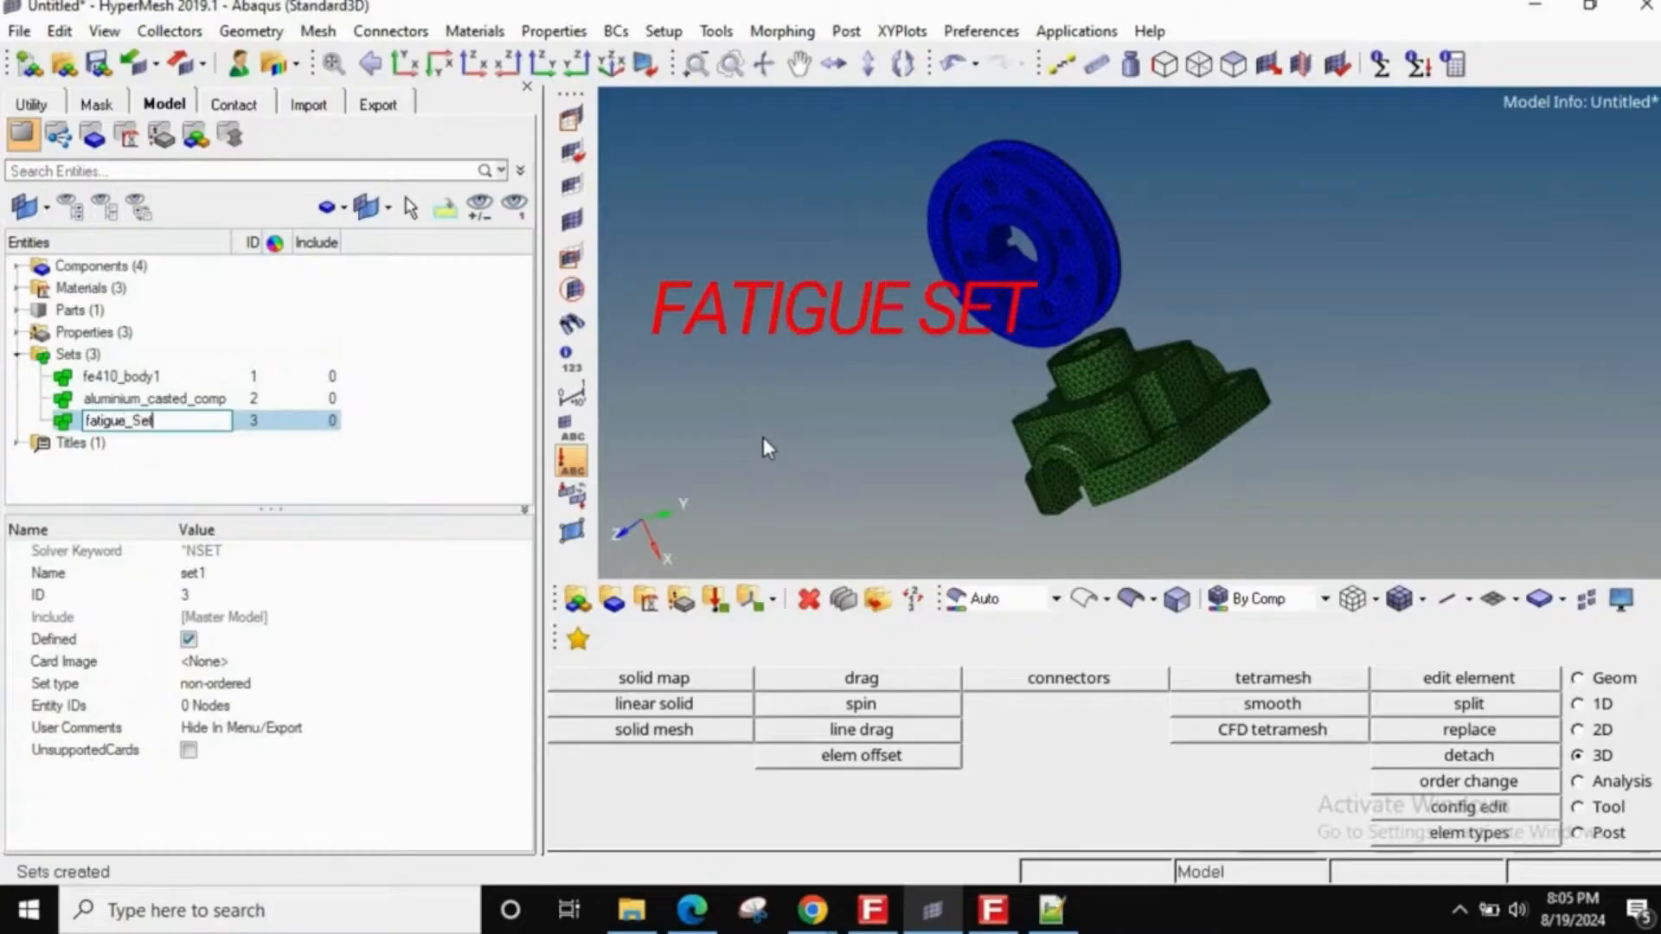
key("Return")
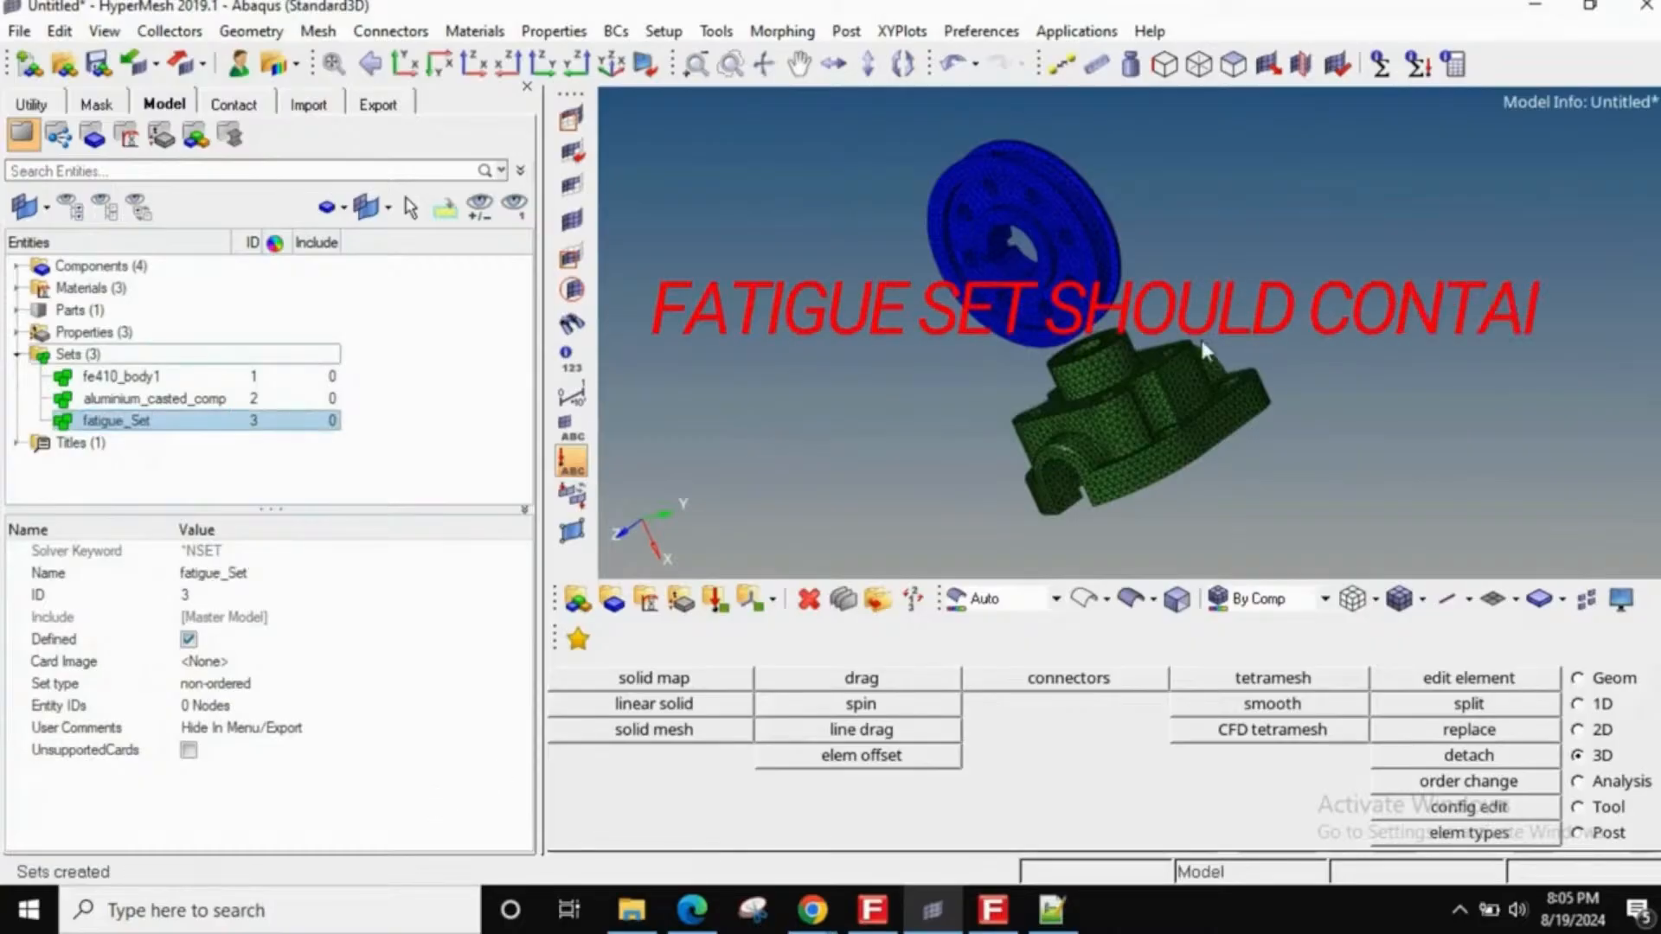
left_click(249, 727)
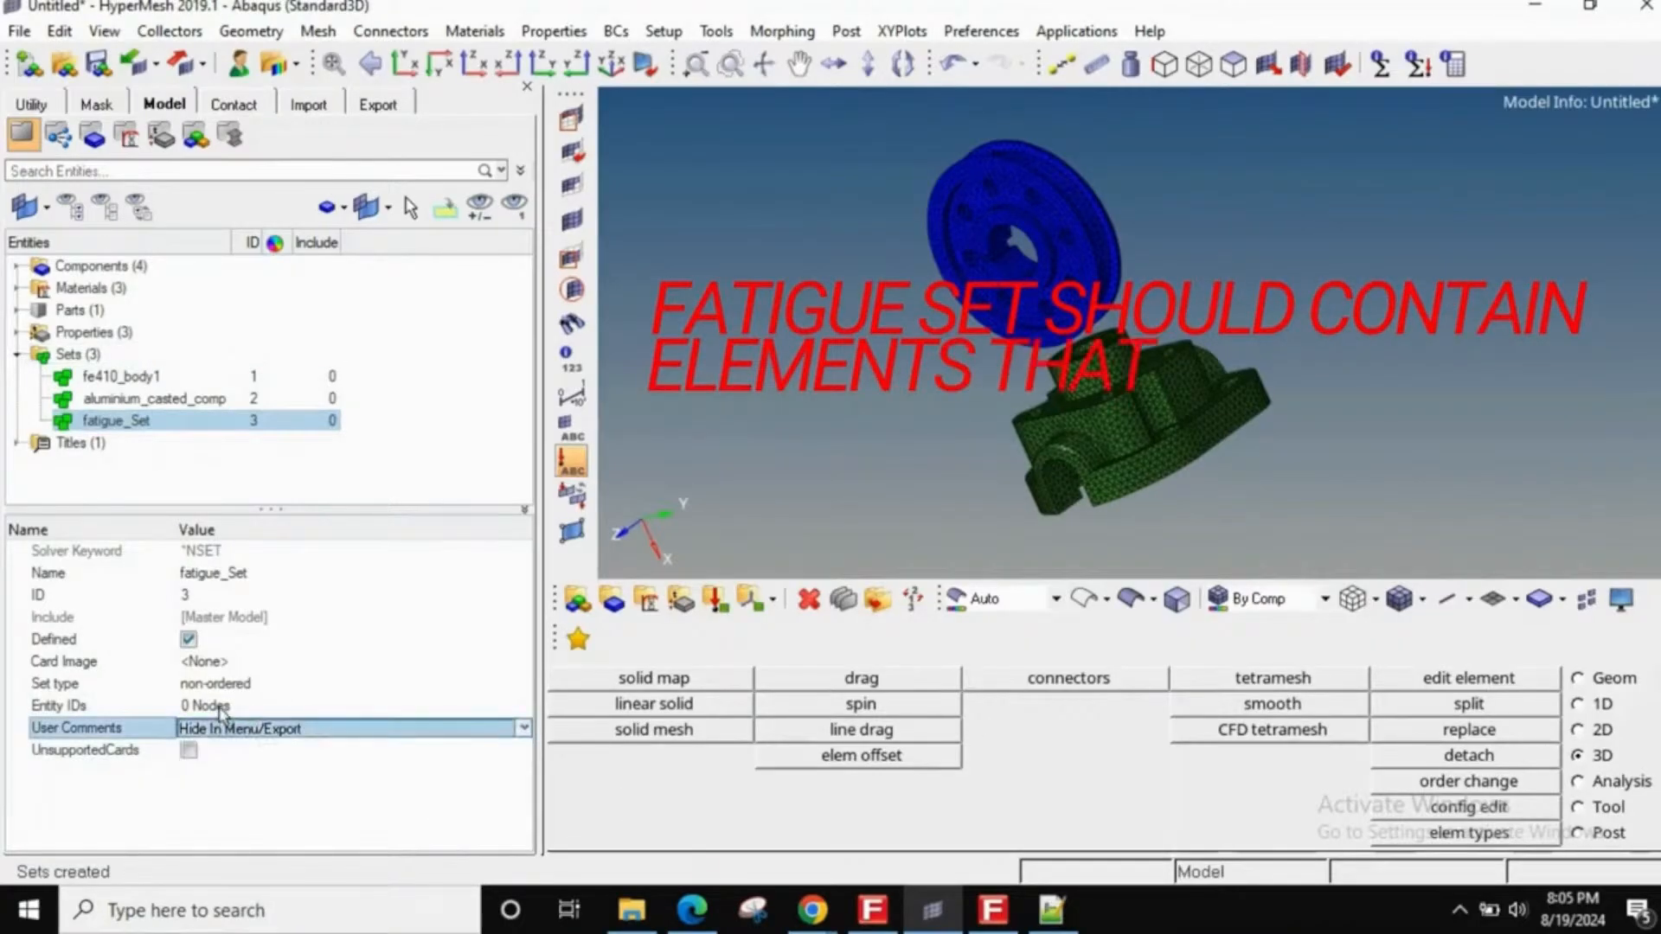
- Make fatigue_Set an element set containing all elements of the fe410_body1 and aluminium_casted_comp sets
left_click(208, 705)
left_click(186, 708)
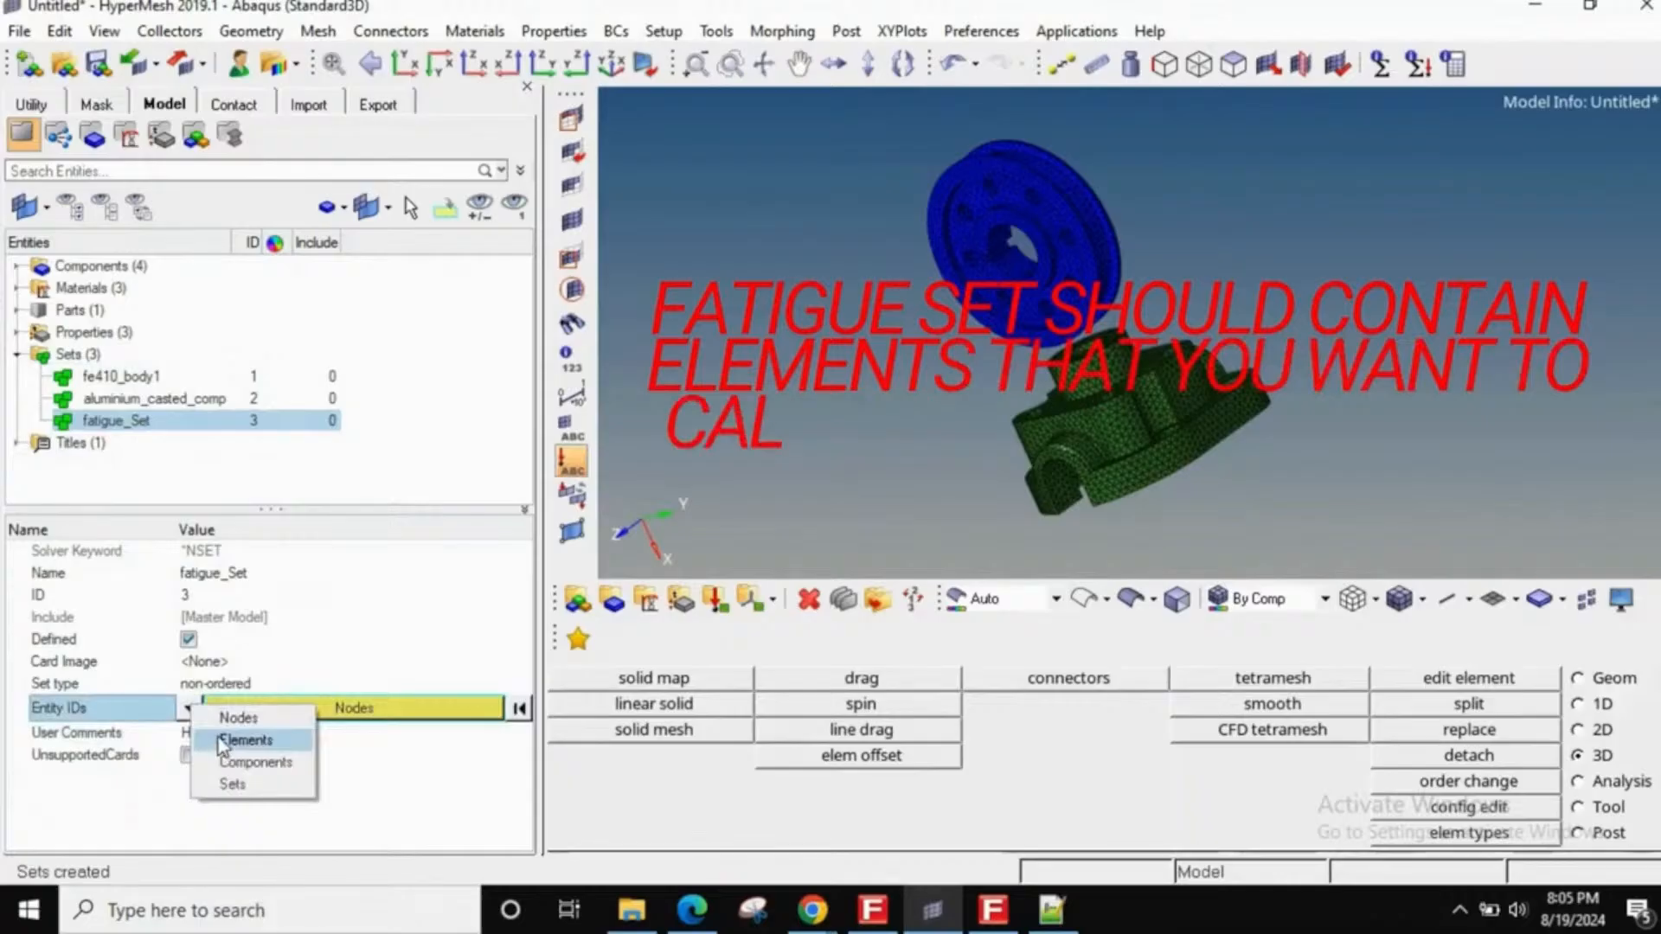
left_click(218, 742)
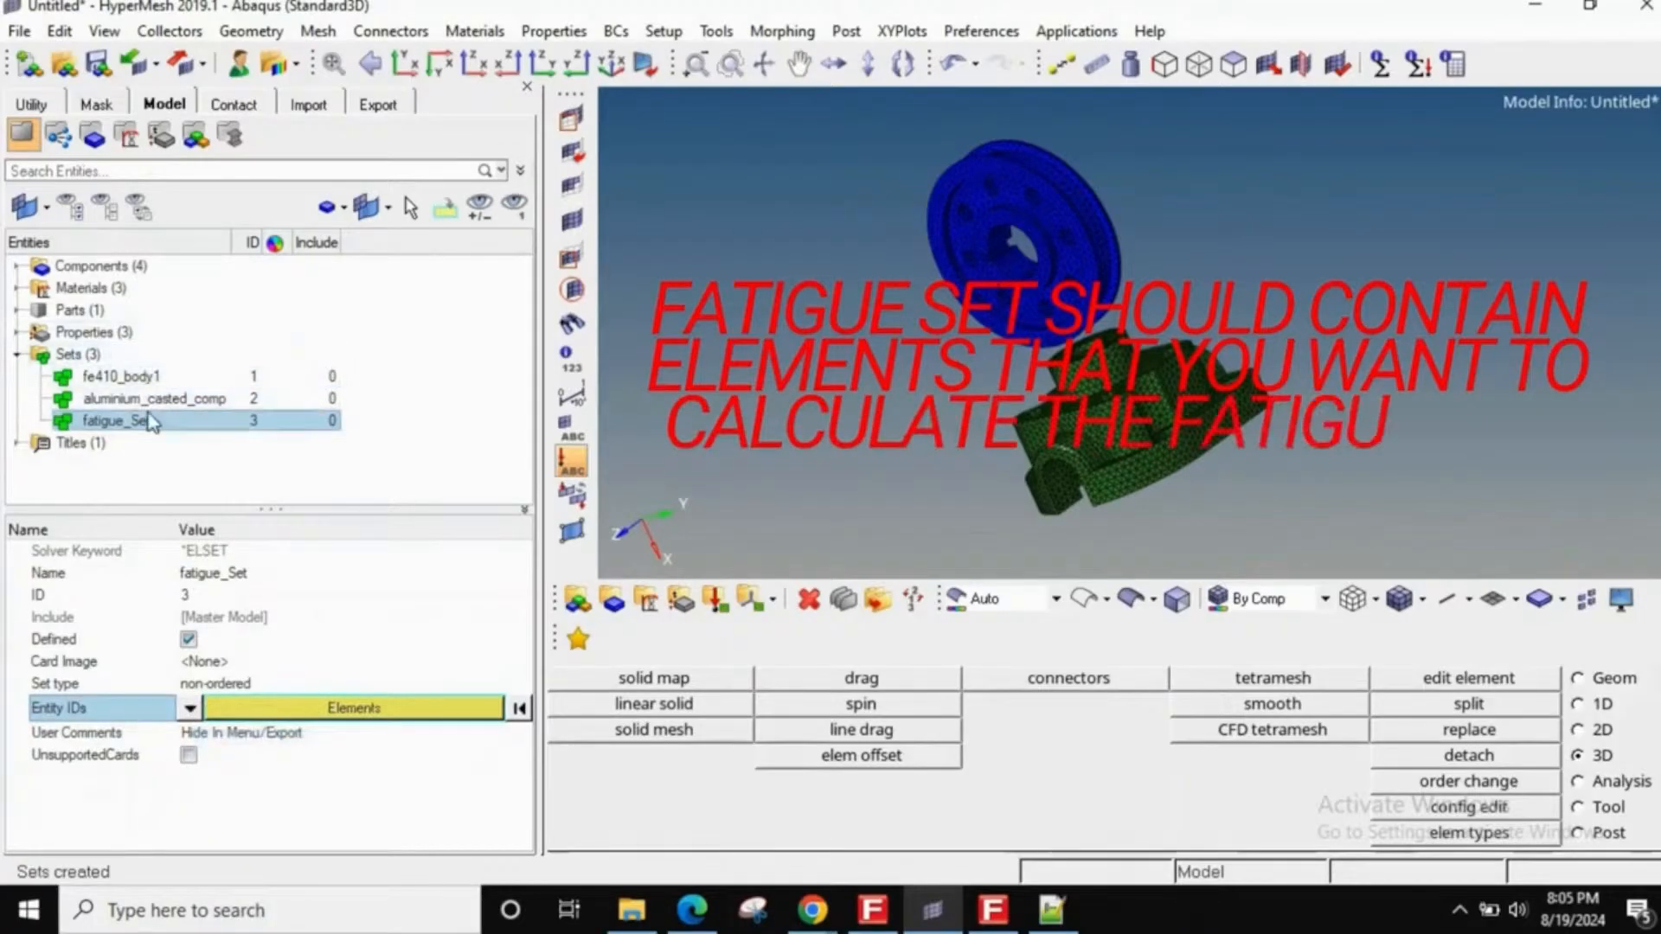
left_click(338, 709)
left_click(659, 685)
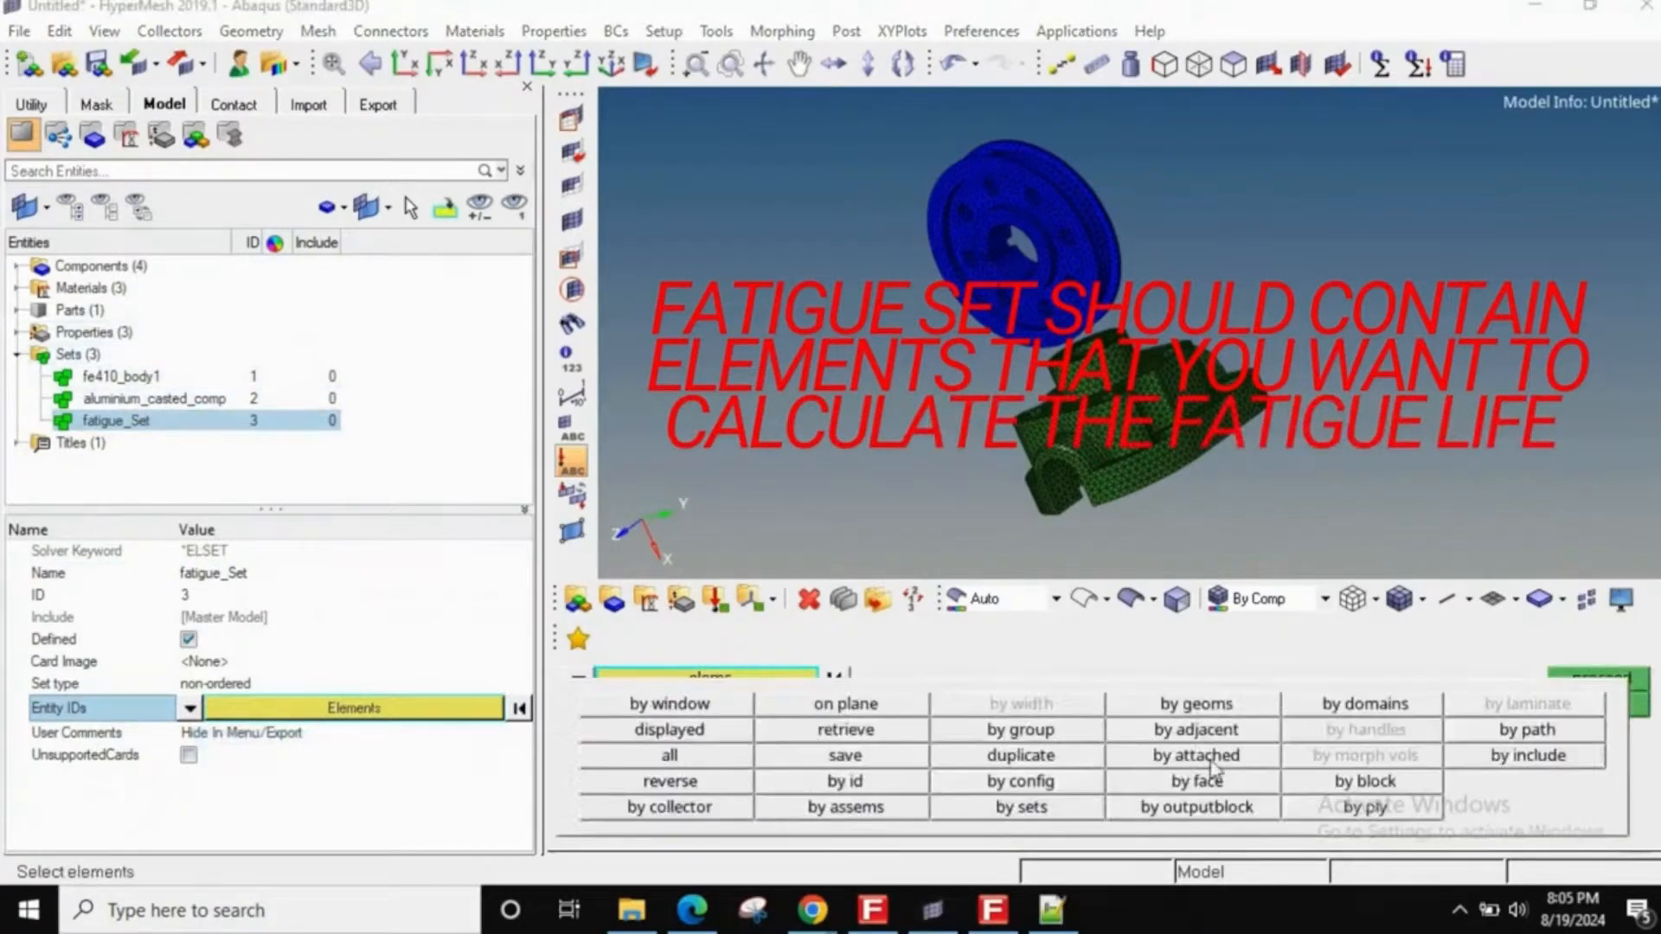
left_click(1038, 810)
left_click(666, 679)
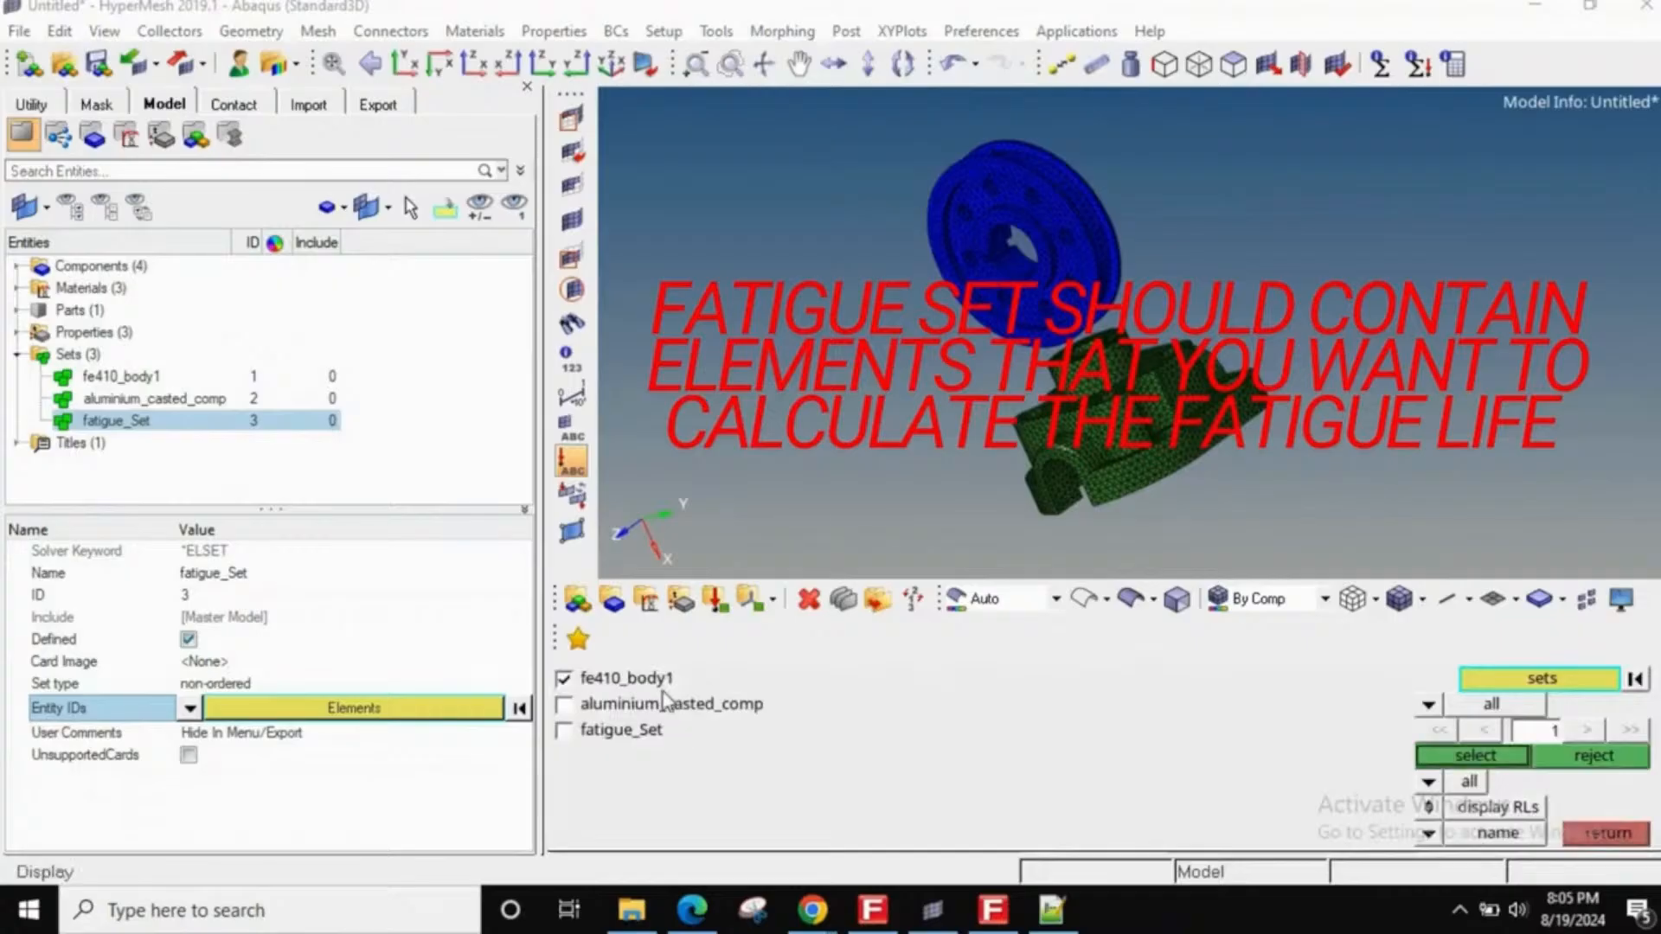
left_click(654, 704)
left_click(1462, 757)
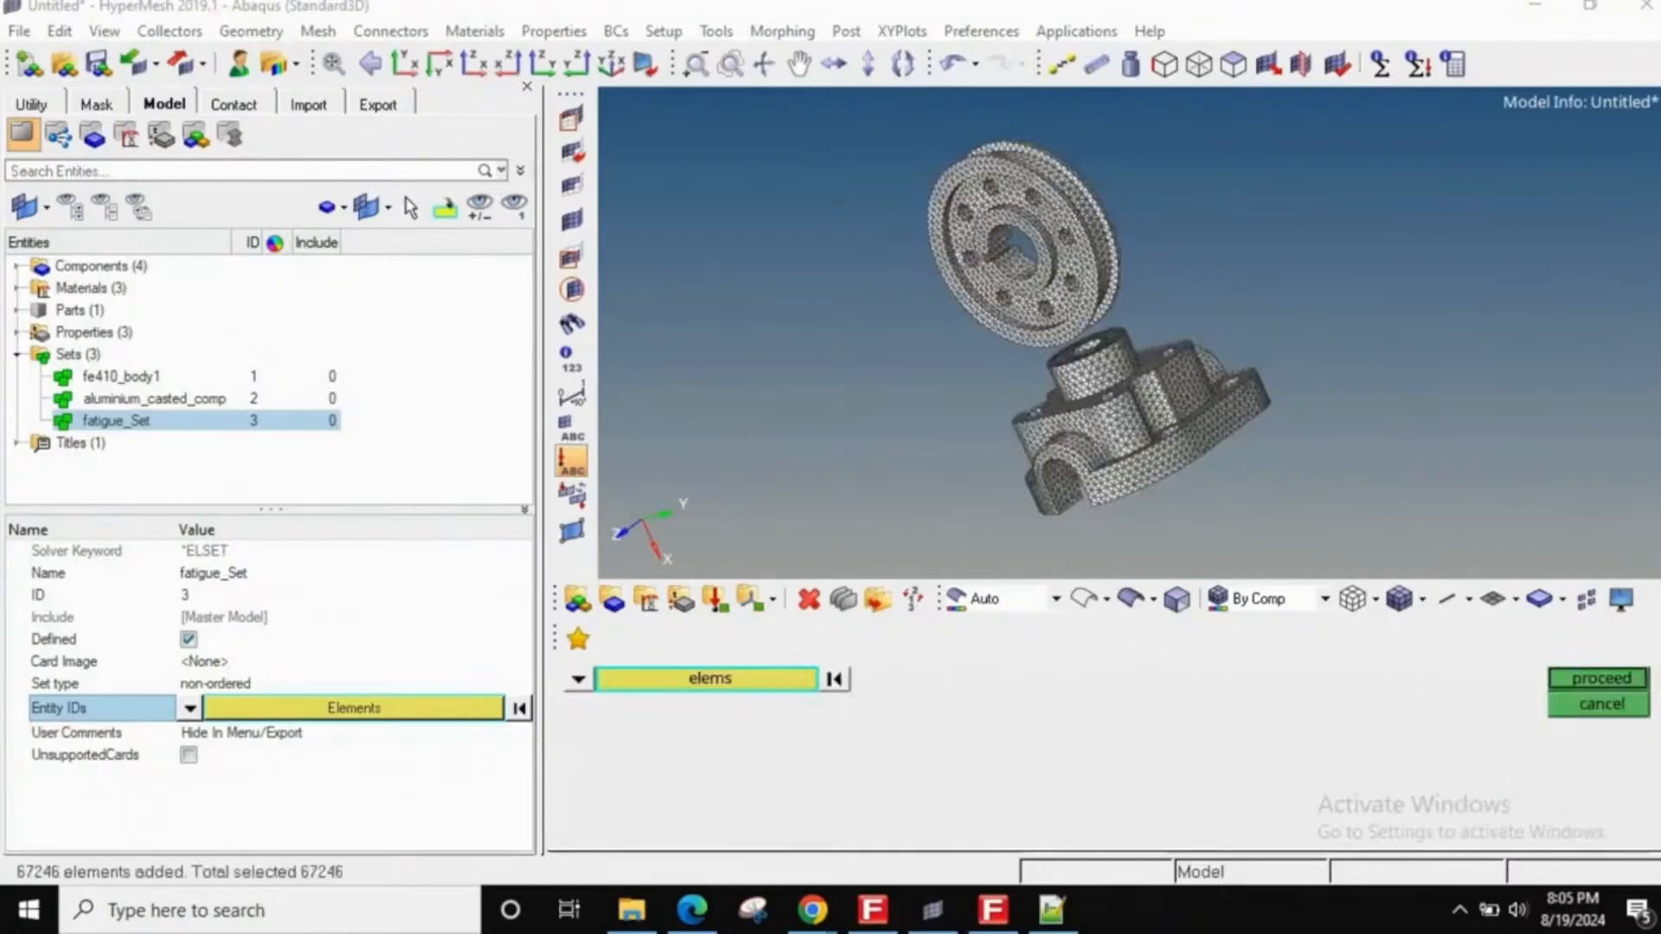
left_click(1625, 679)
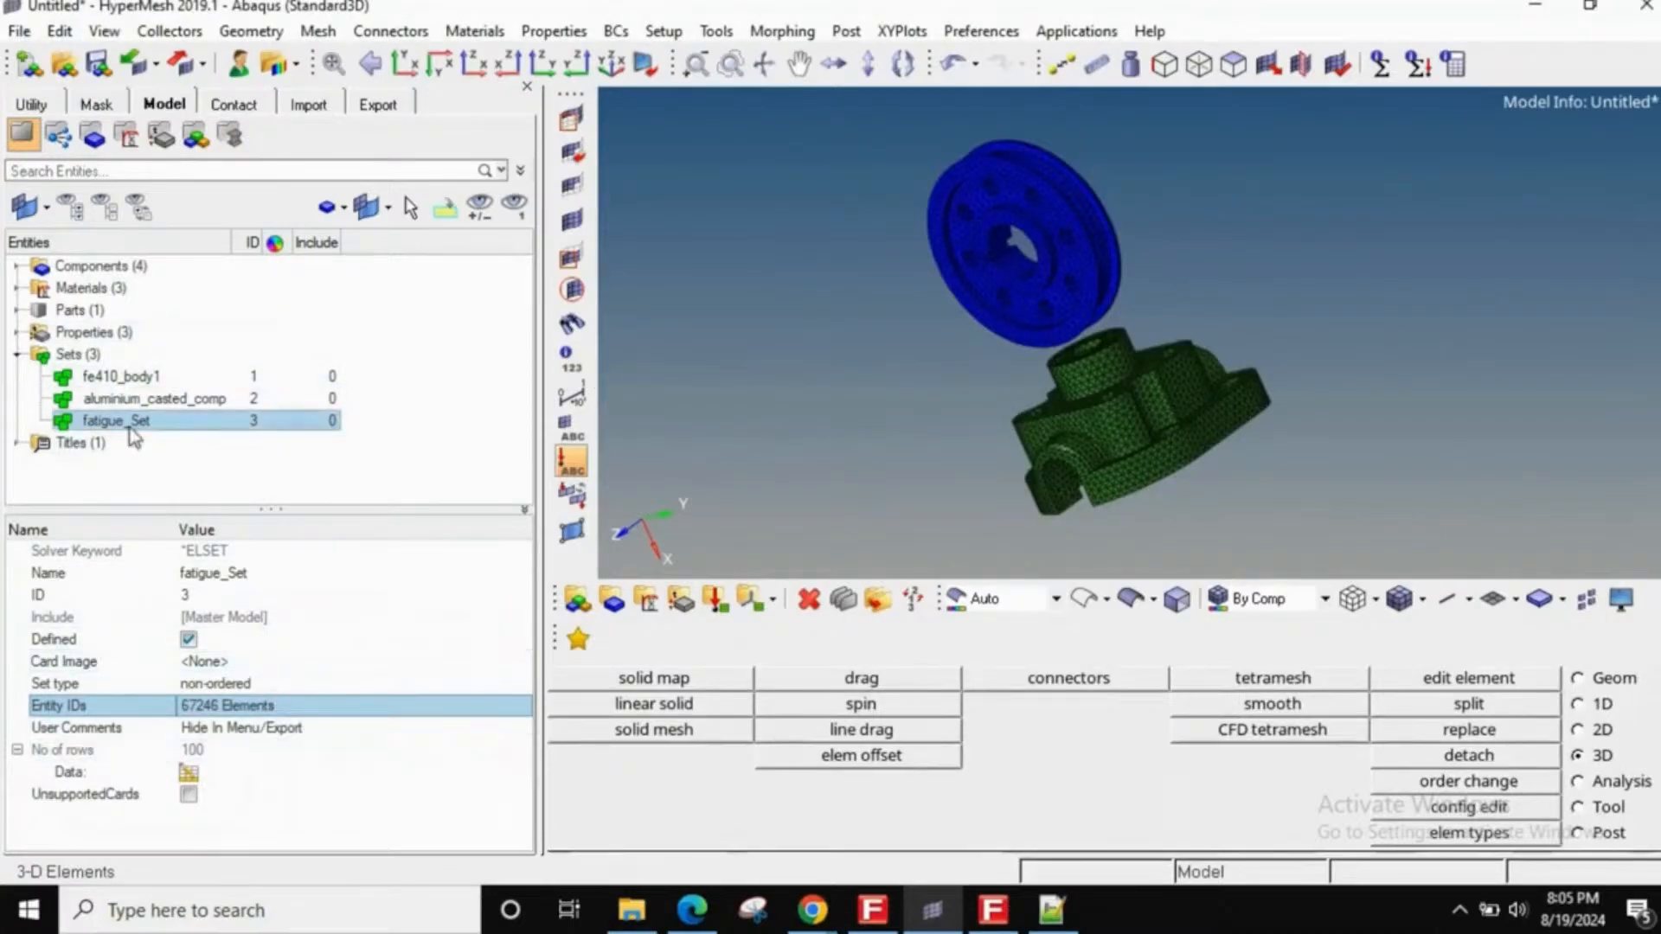
- Export the model as an Abaqus Standard3D deck, overwriting fem.inp in the femfat_different_mats folder
left_click(179, 65)
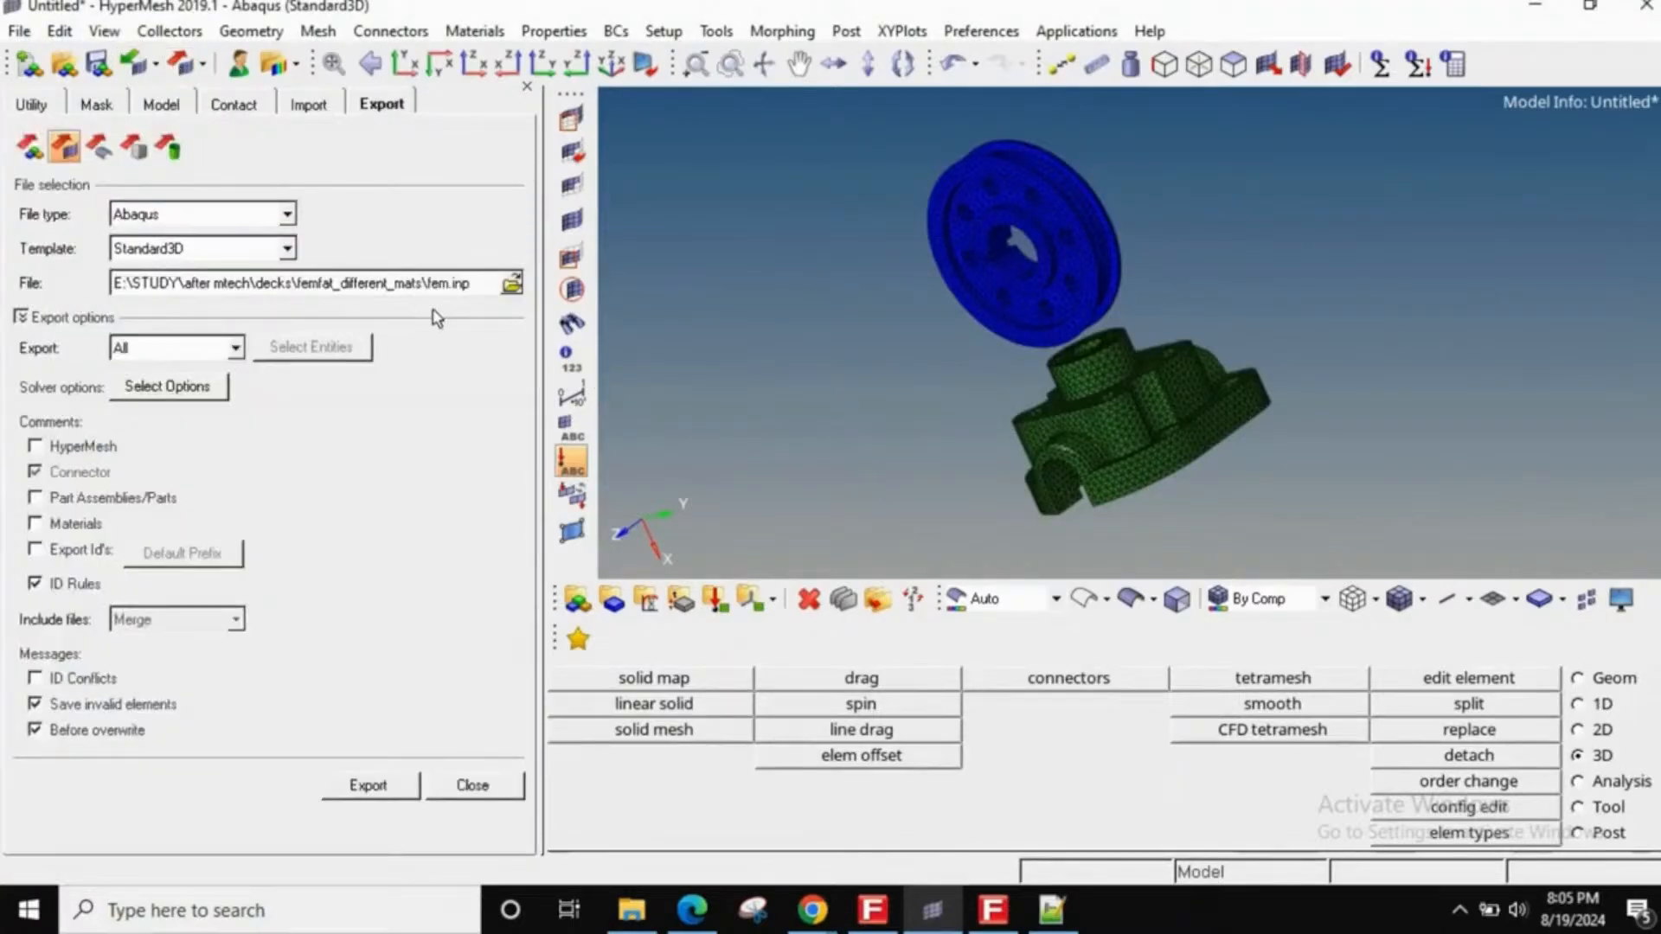
left_click(513, 285)
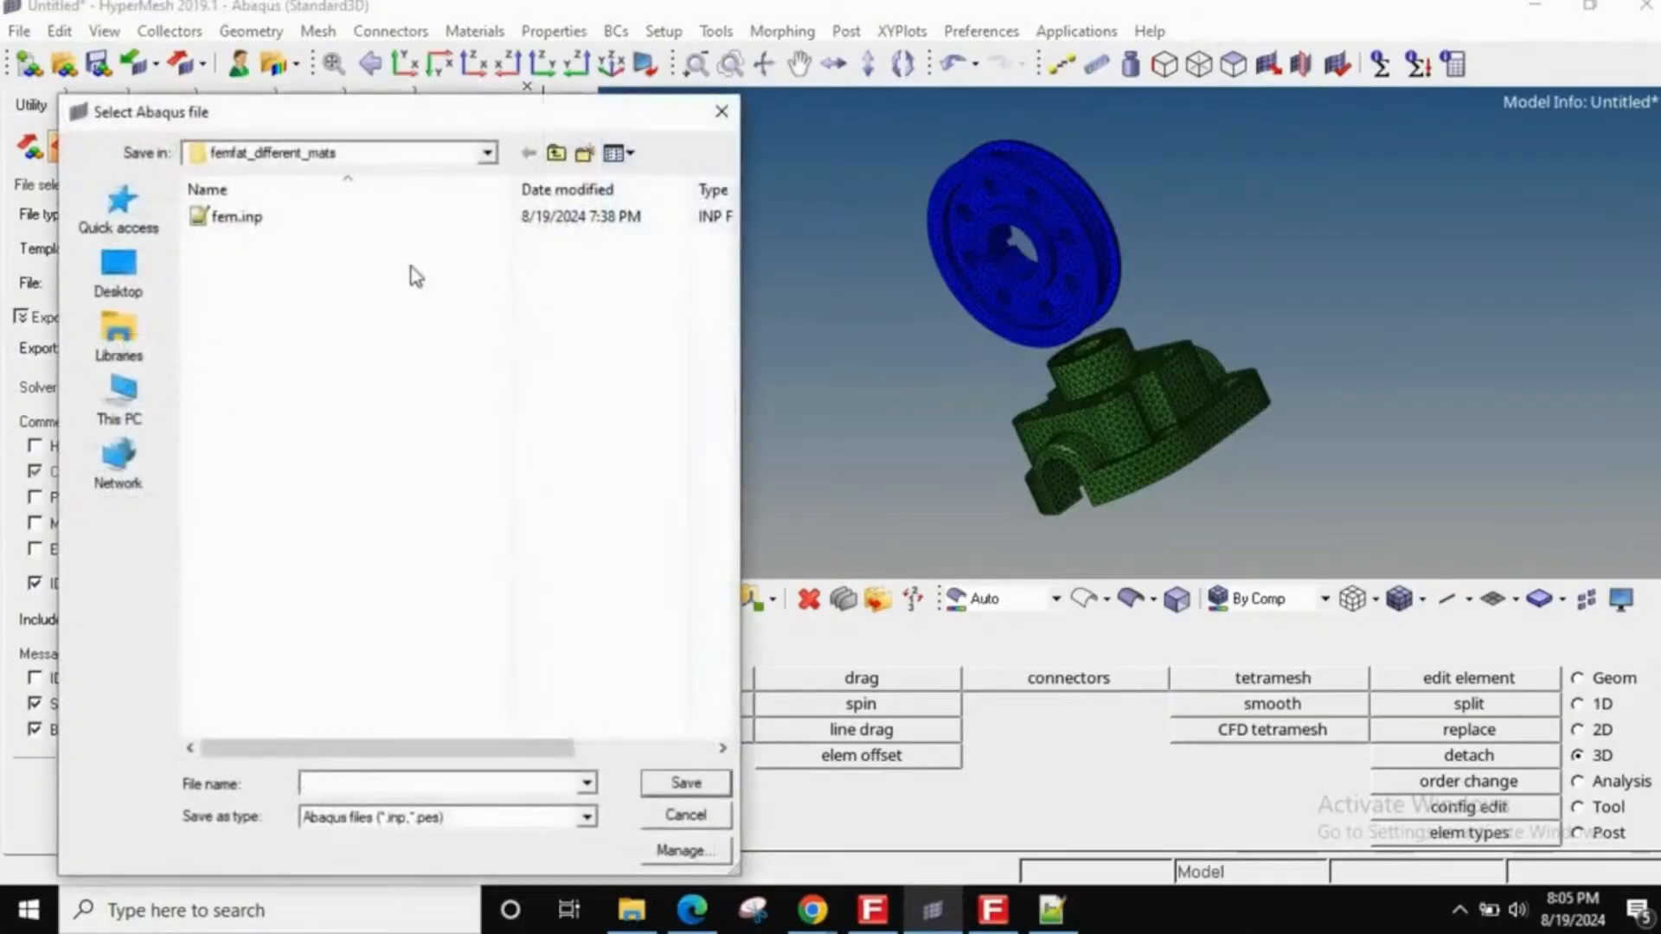
double_click(424, 221)
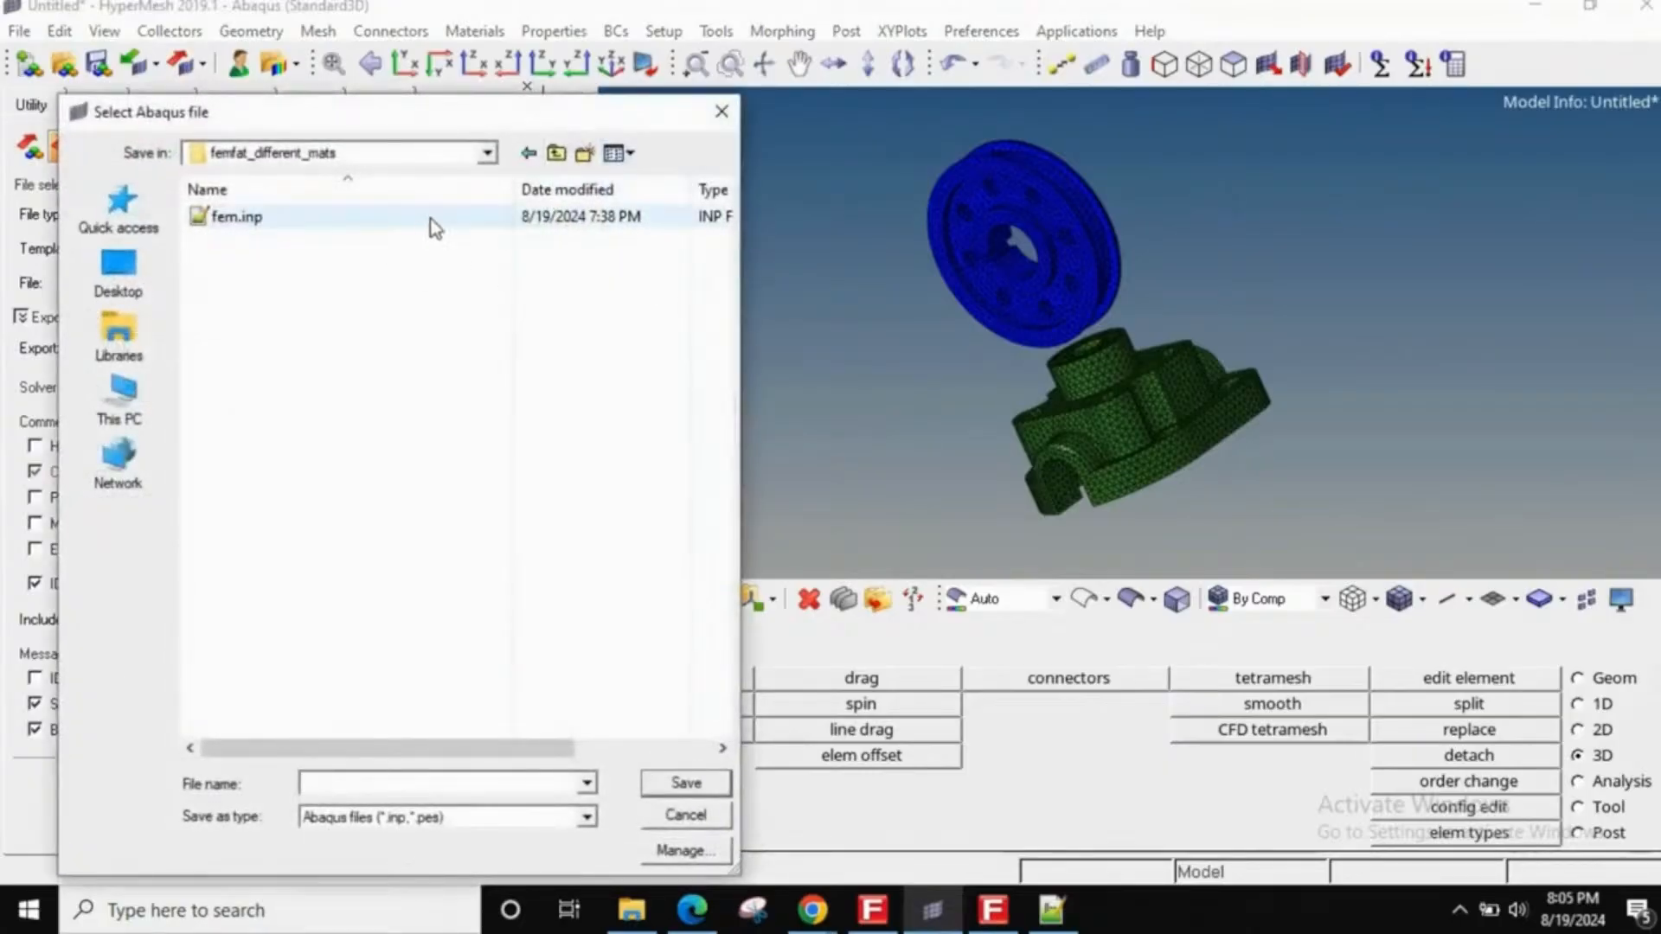
left_click(895, 450)
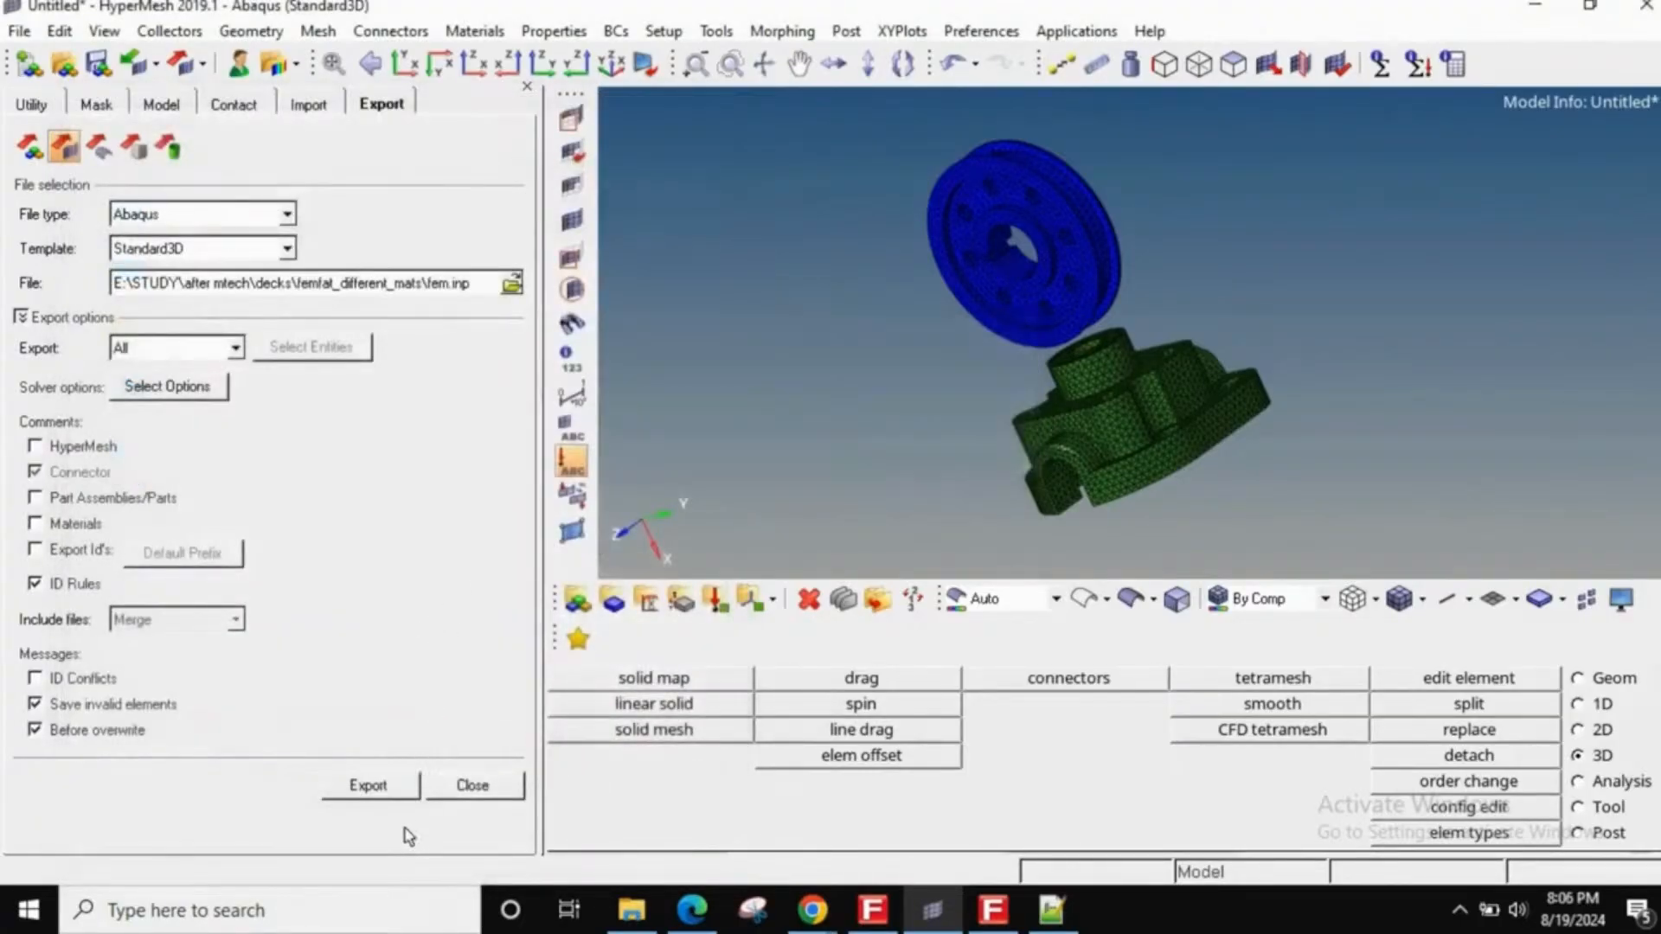
left_click(389, 791)
left_click(915, 541)
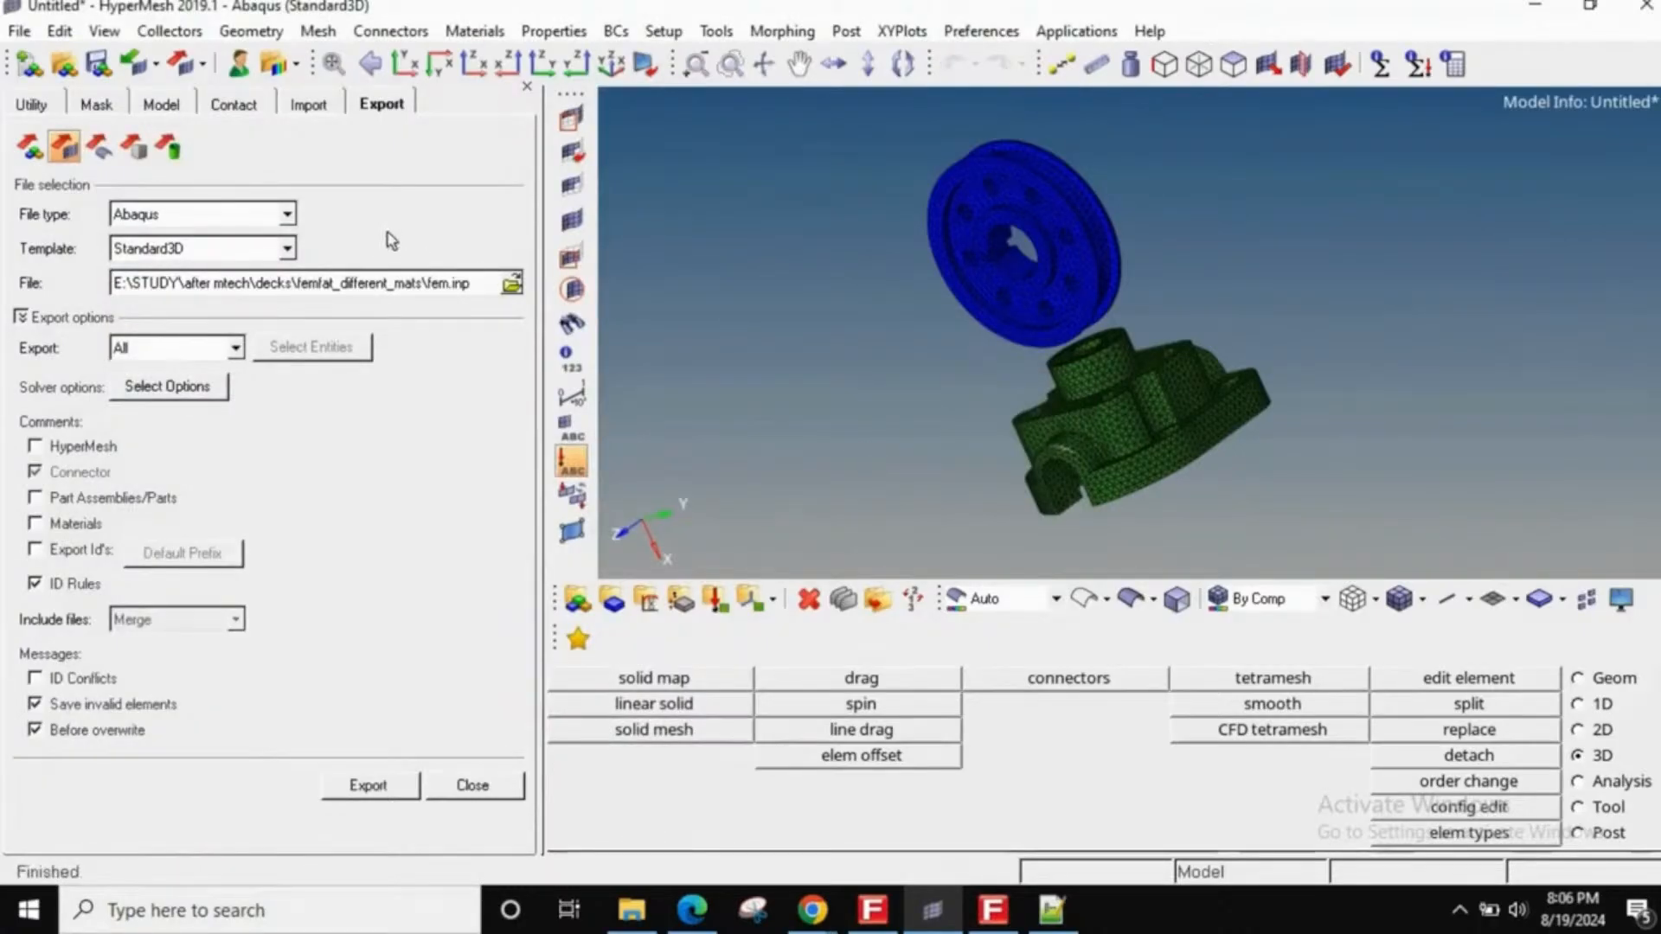
- Copy the exported deck's path, switch to FEMFAT, and load fem.inp as the FE entities in ABAQUS INP format
double_click(381, 285)
left_click_drag(468, 288, 55, 281)
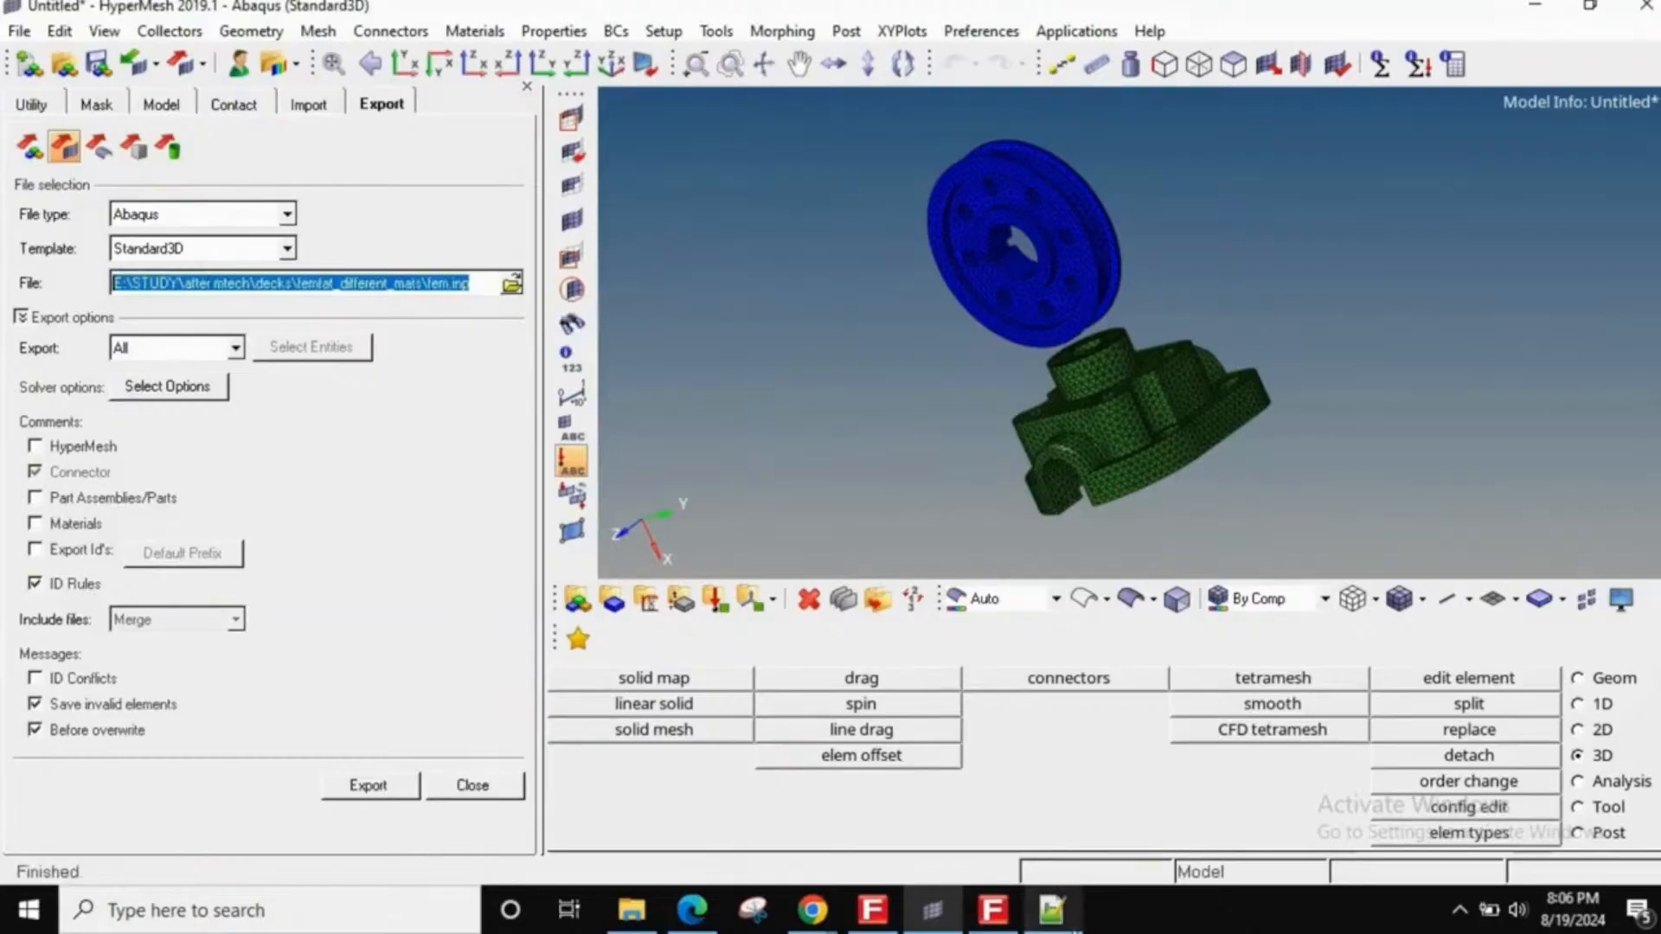
left_click(992, 909)
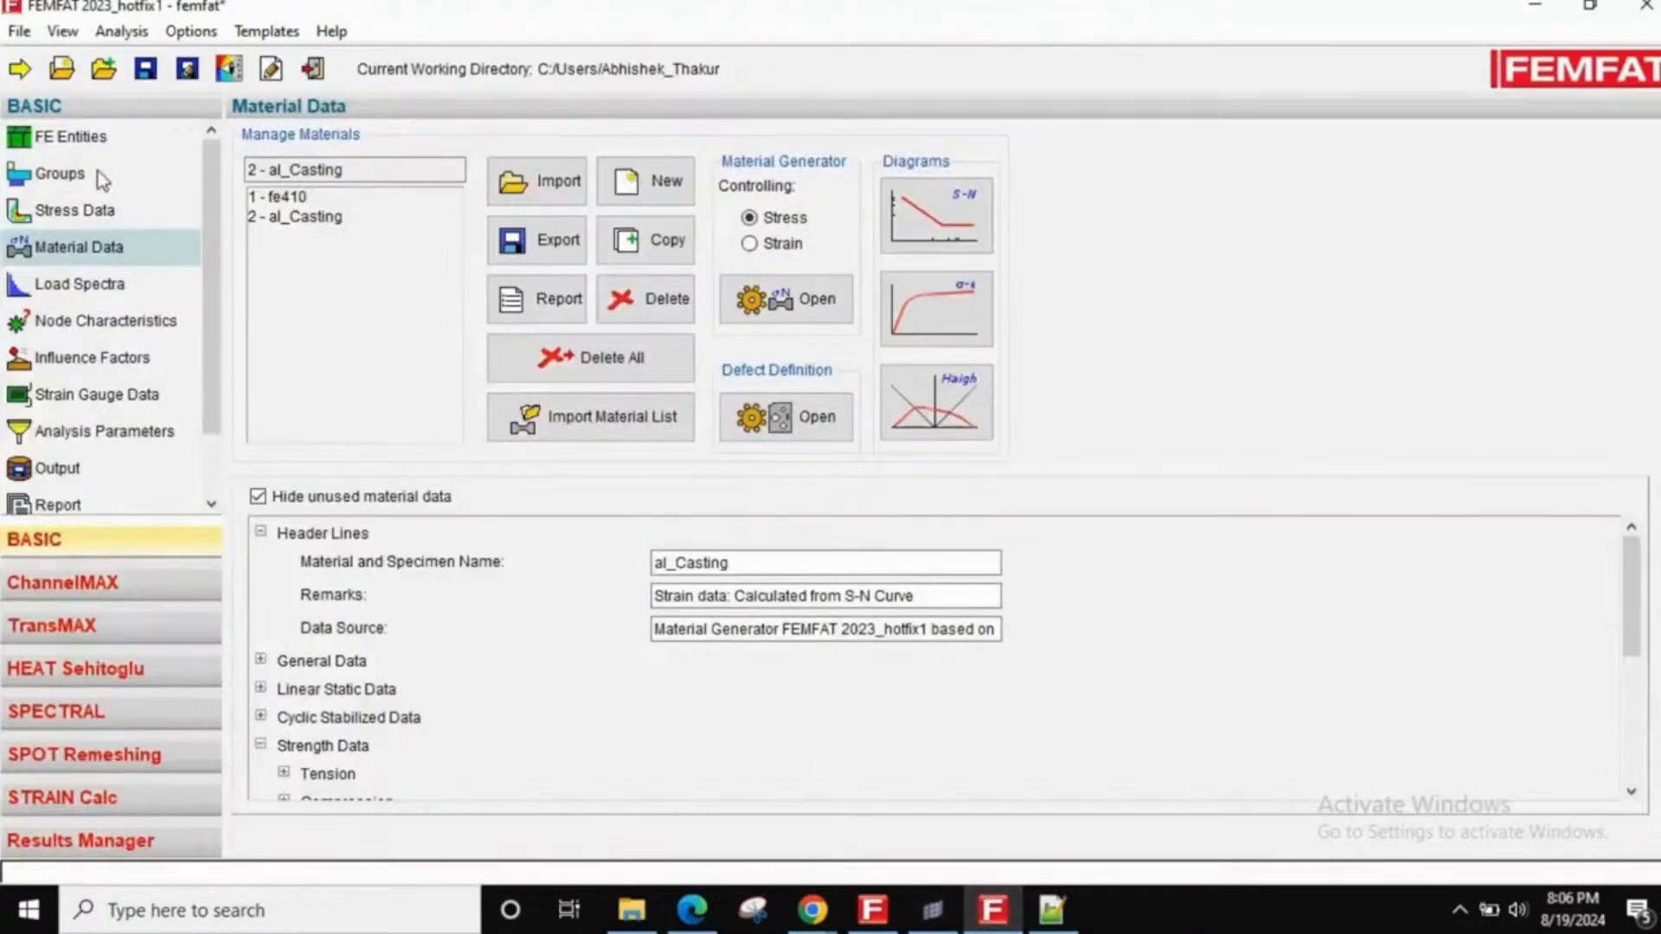
left_click(94, 143)
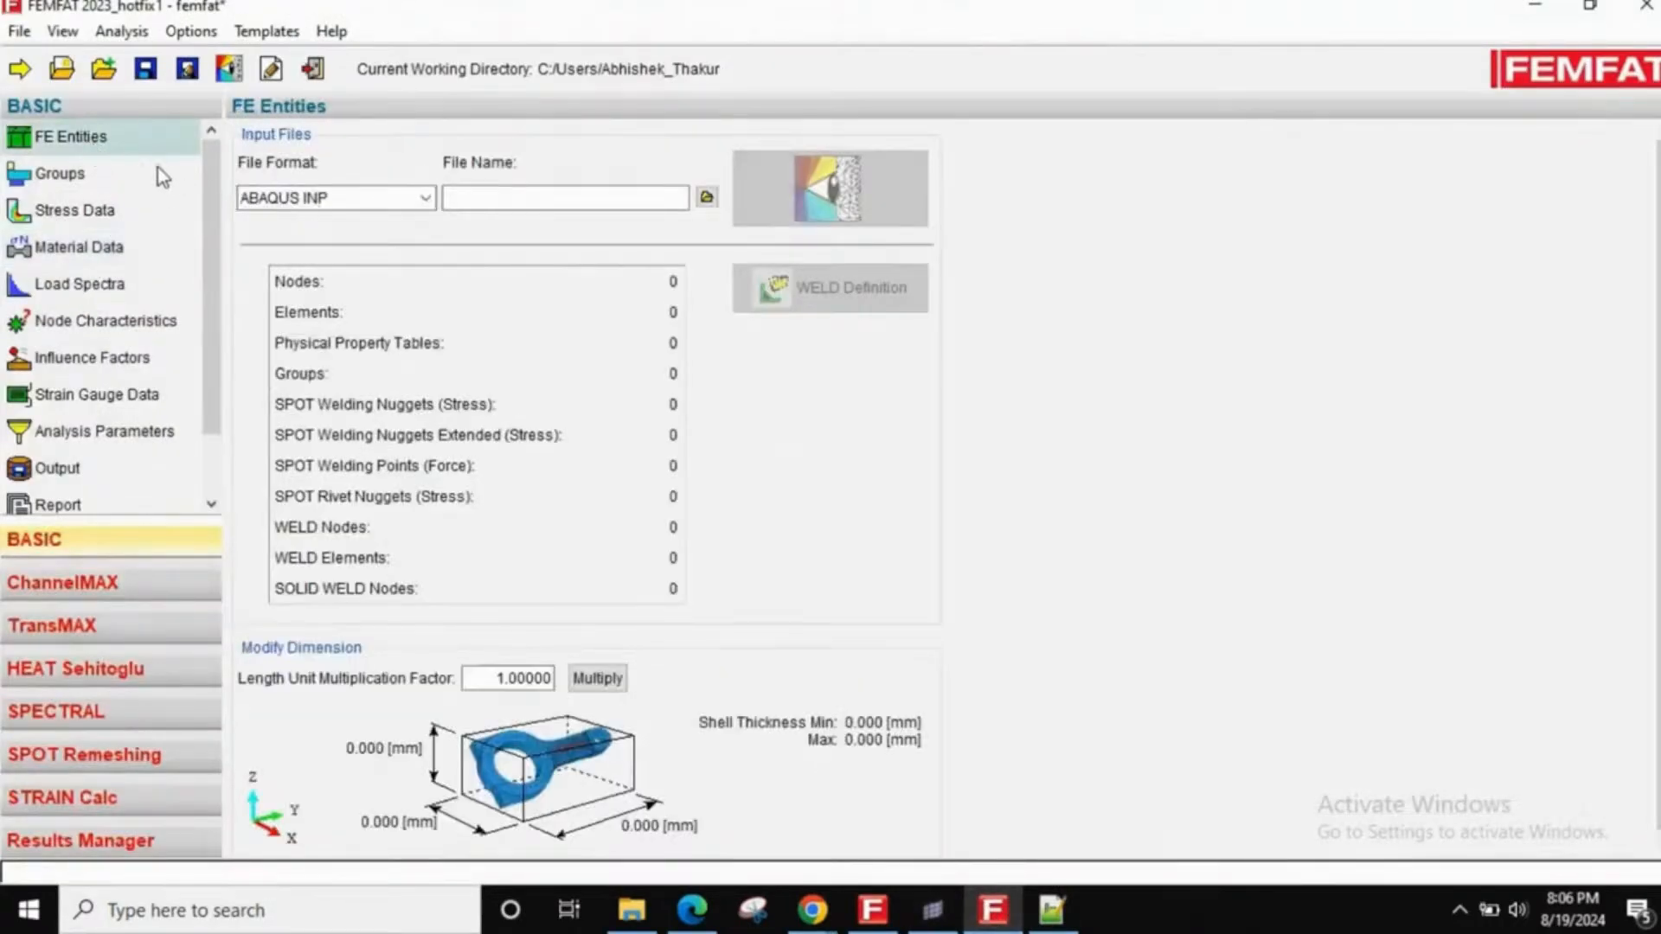
left_click(289, 200)
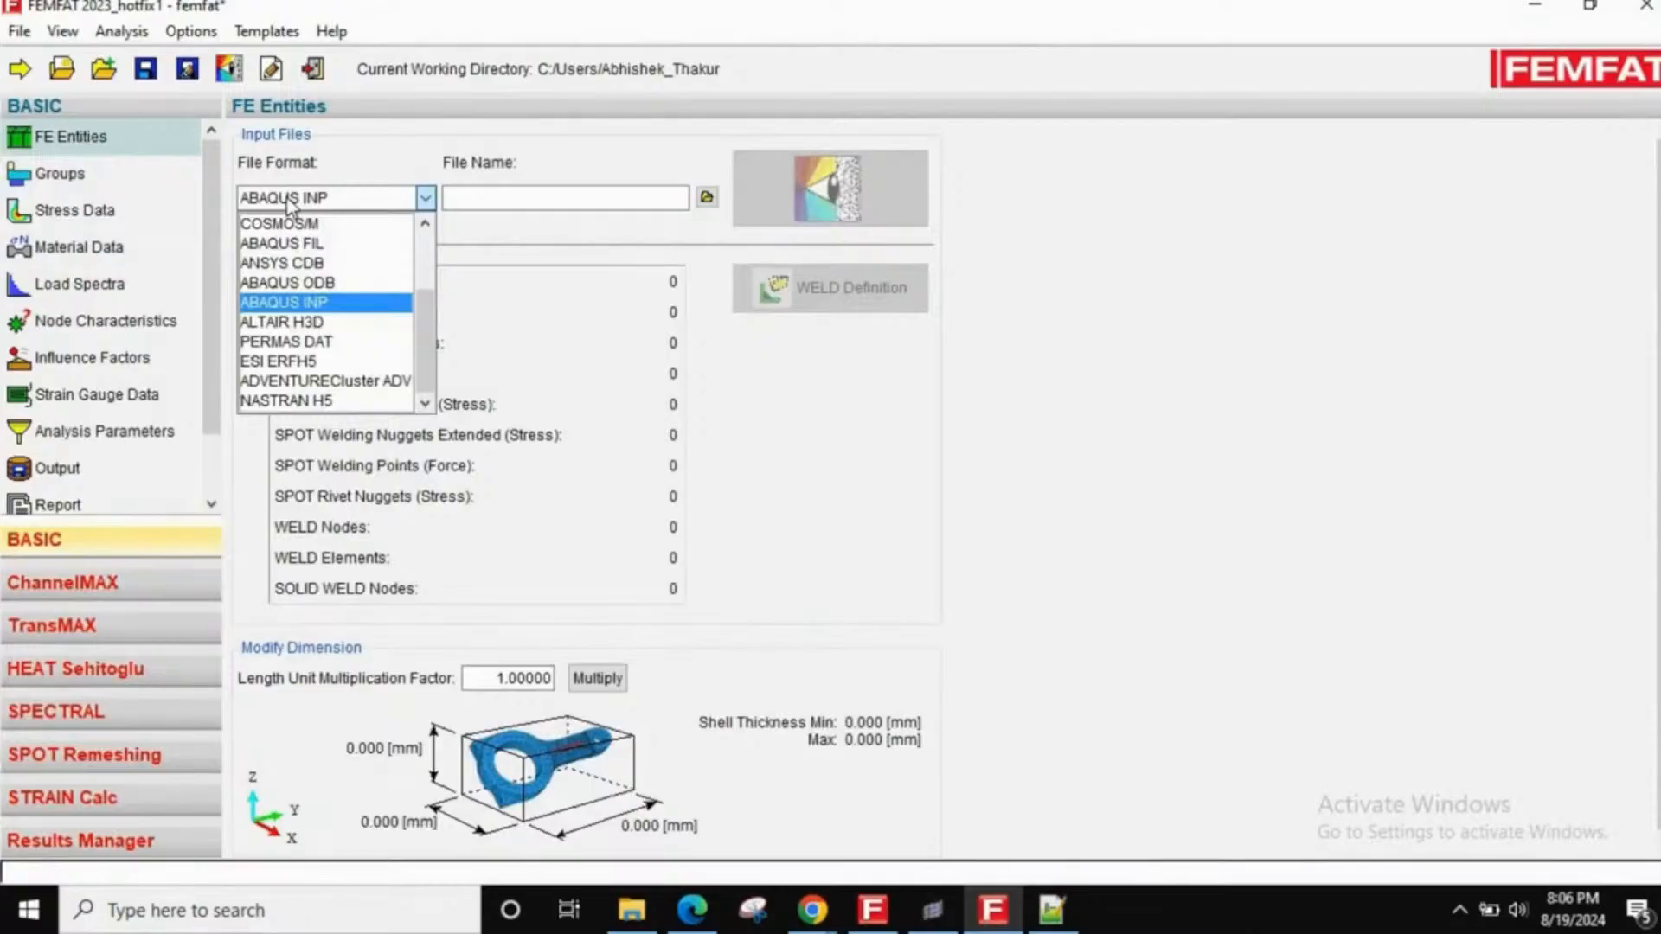
left_click(289, 201)
left_click(707, 199)
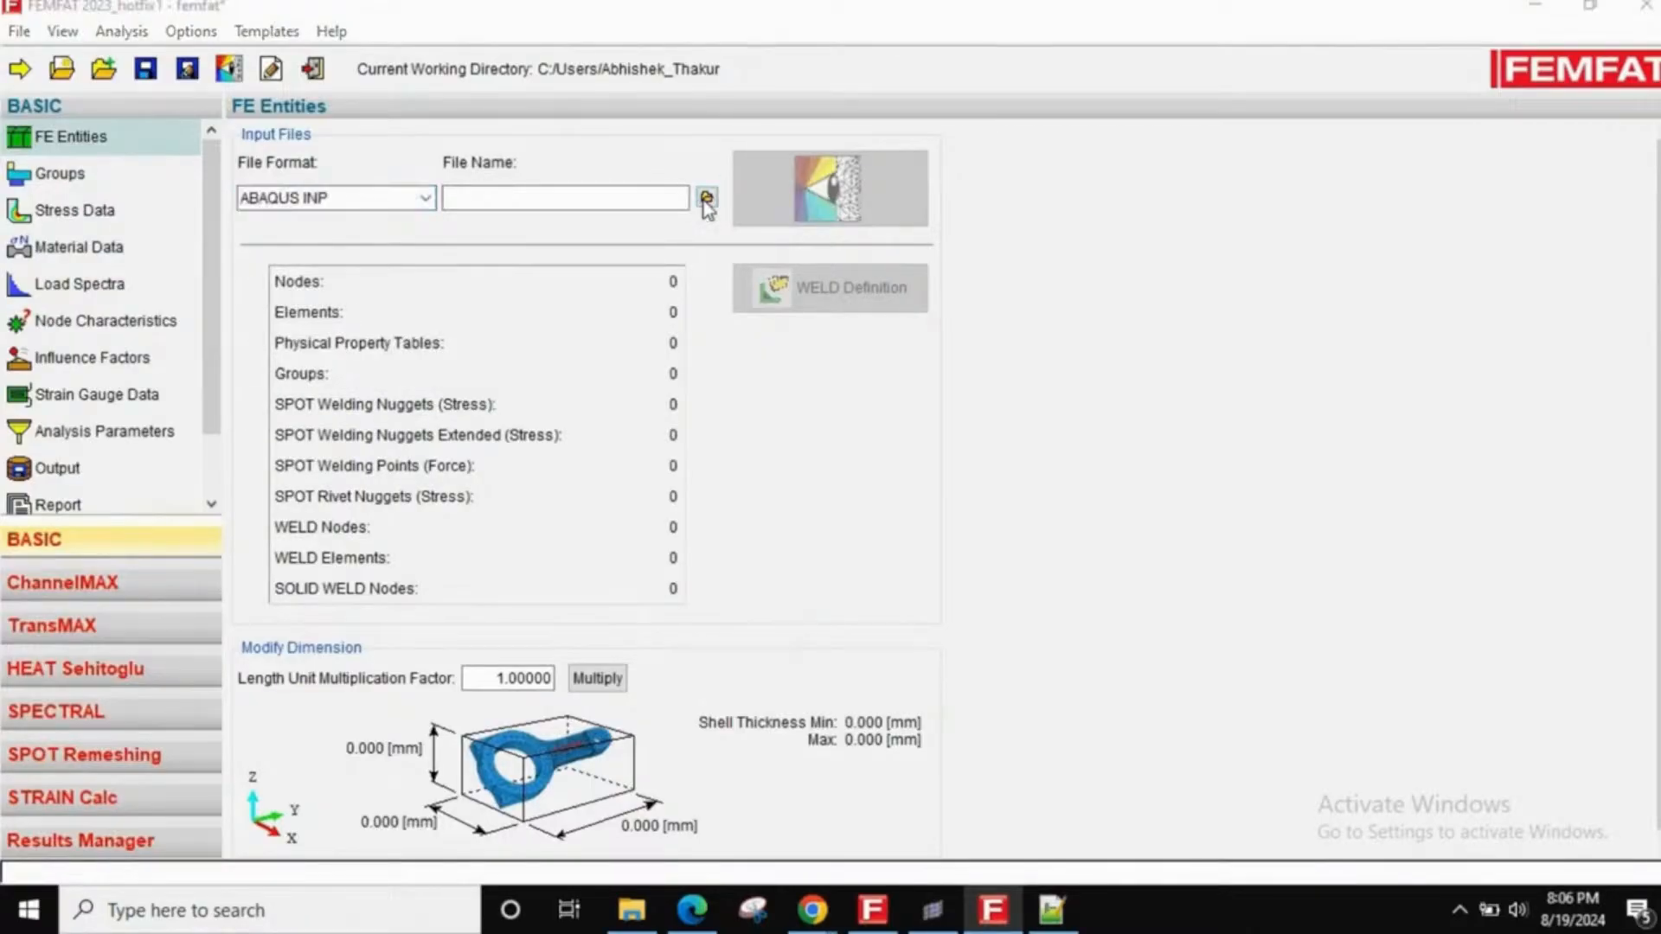
key("Return")
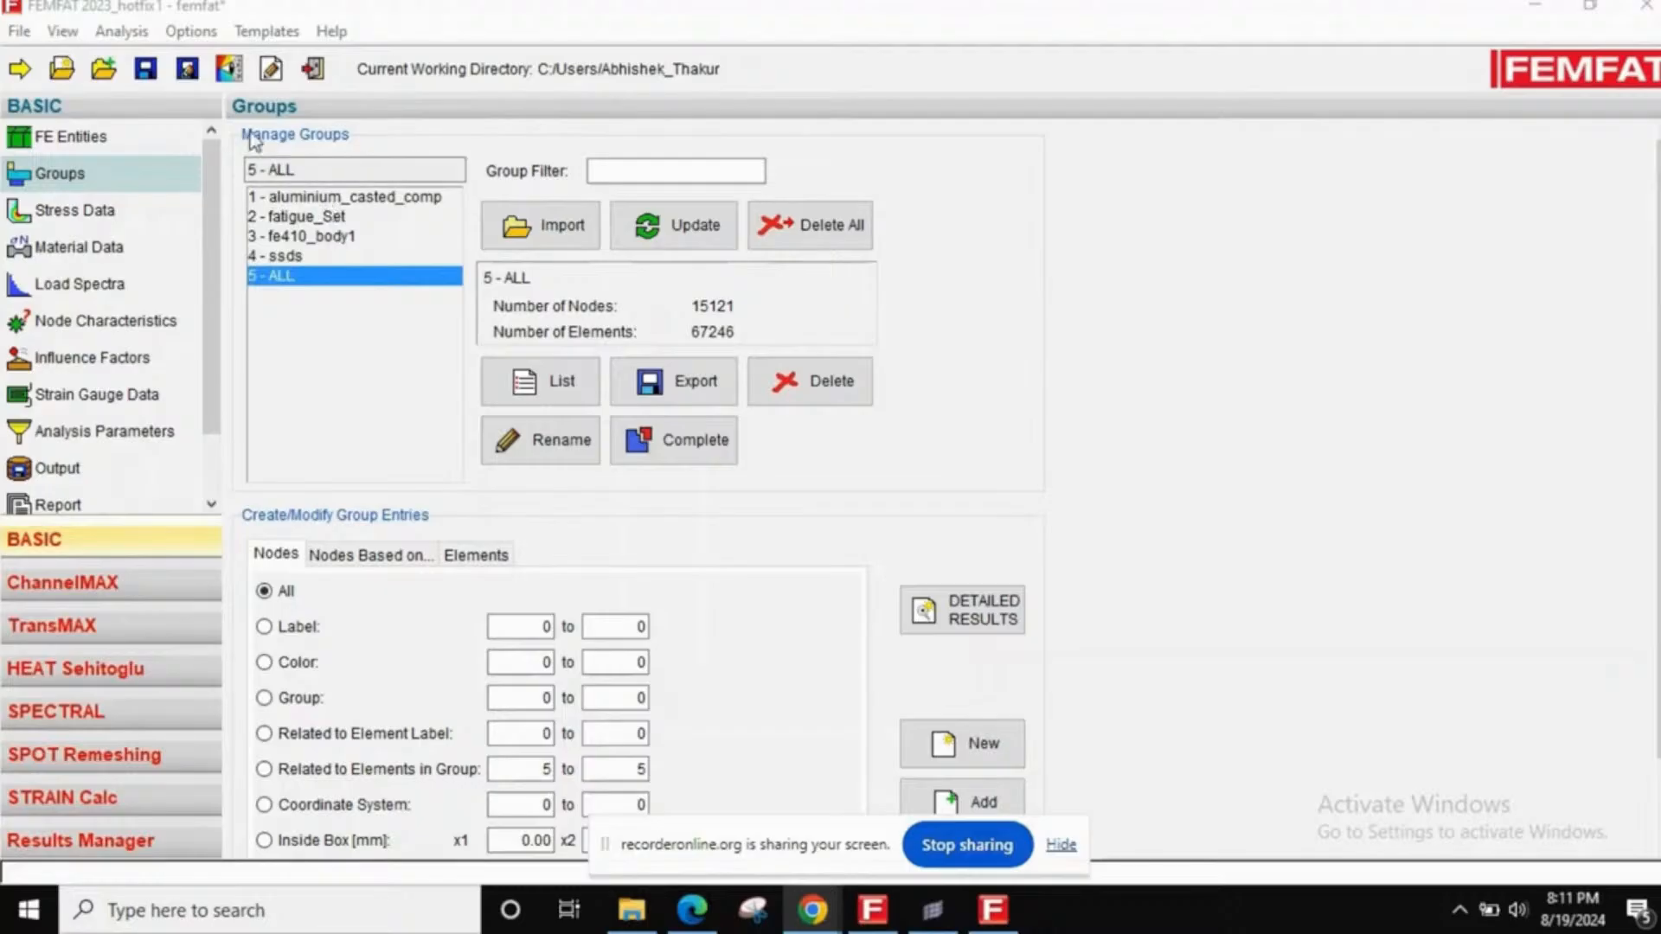
- Add the nodes related to the elements of group 1 to the aluminium_casted_comp group
left_click(317, 199)
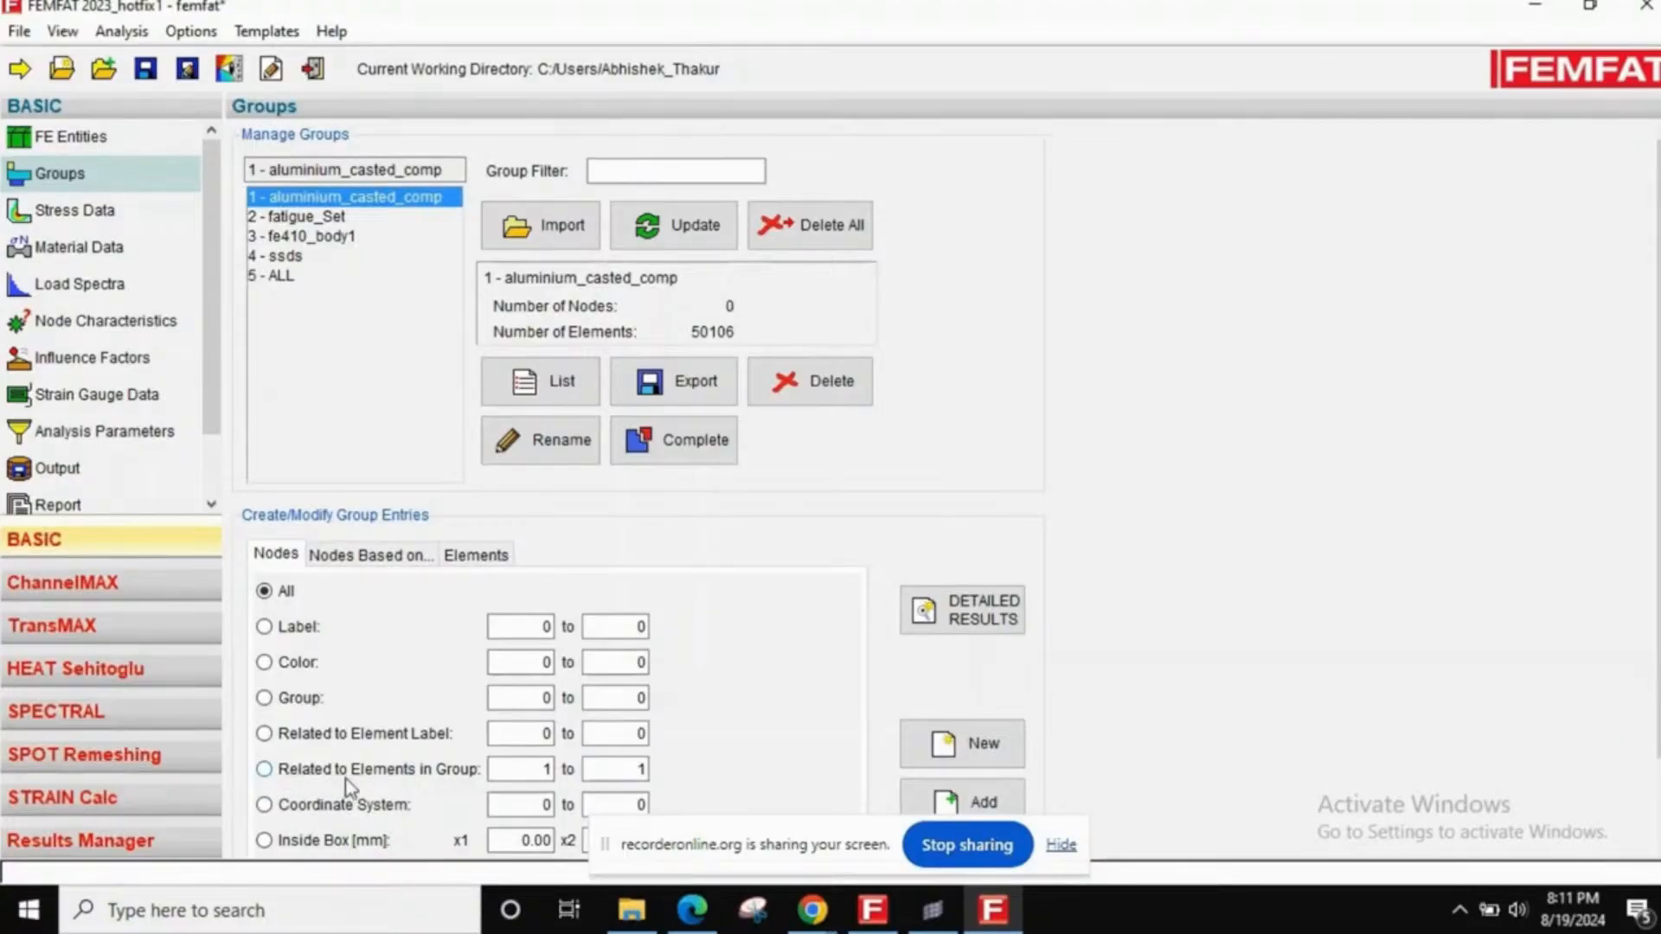
left_click(385, 783)
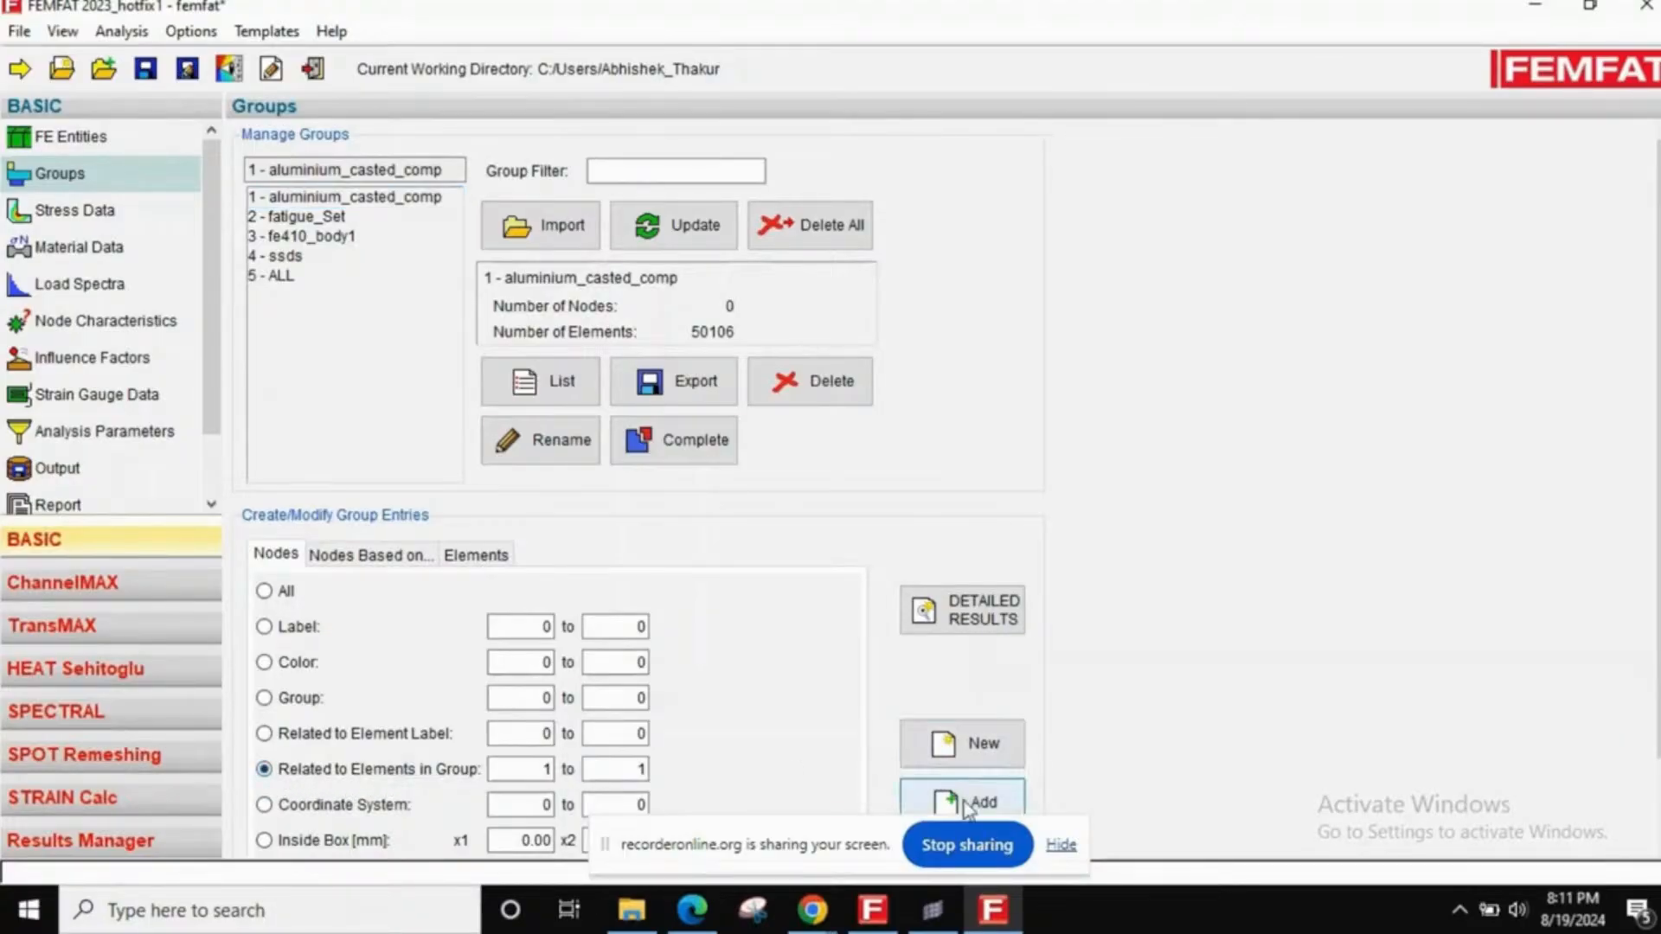
left_click(1062, 845)
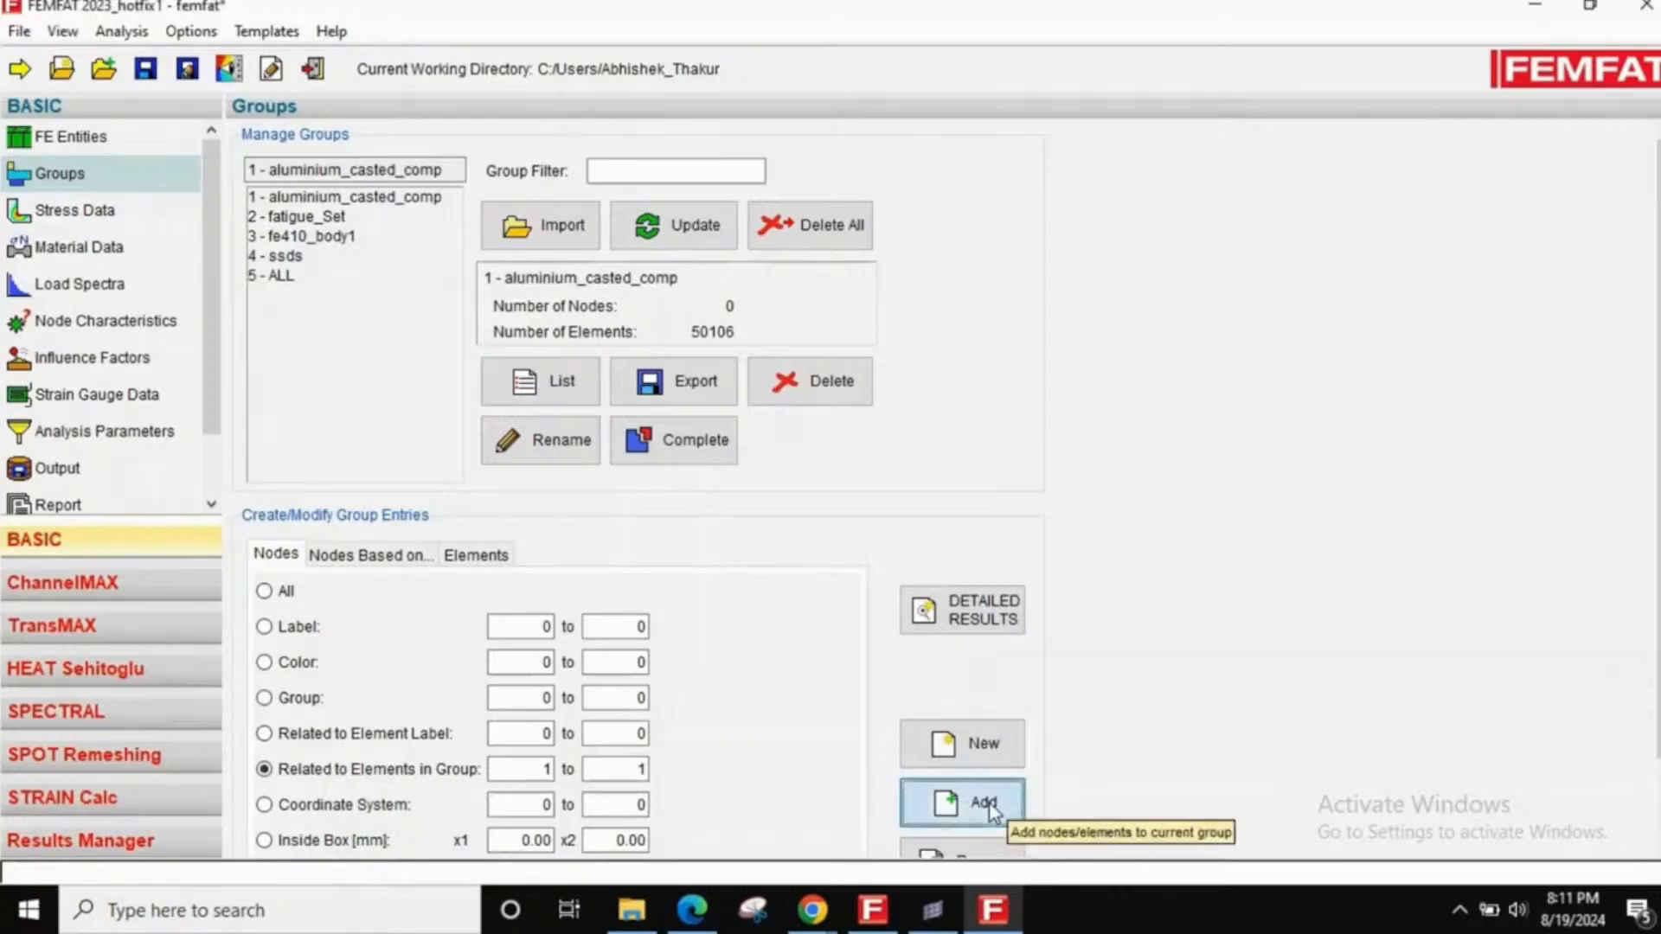
left_click(970, 804)
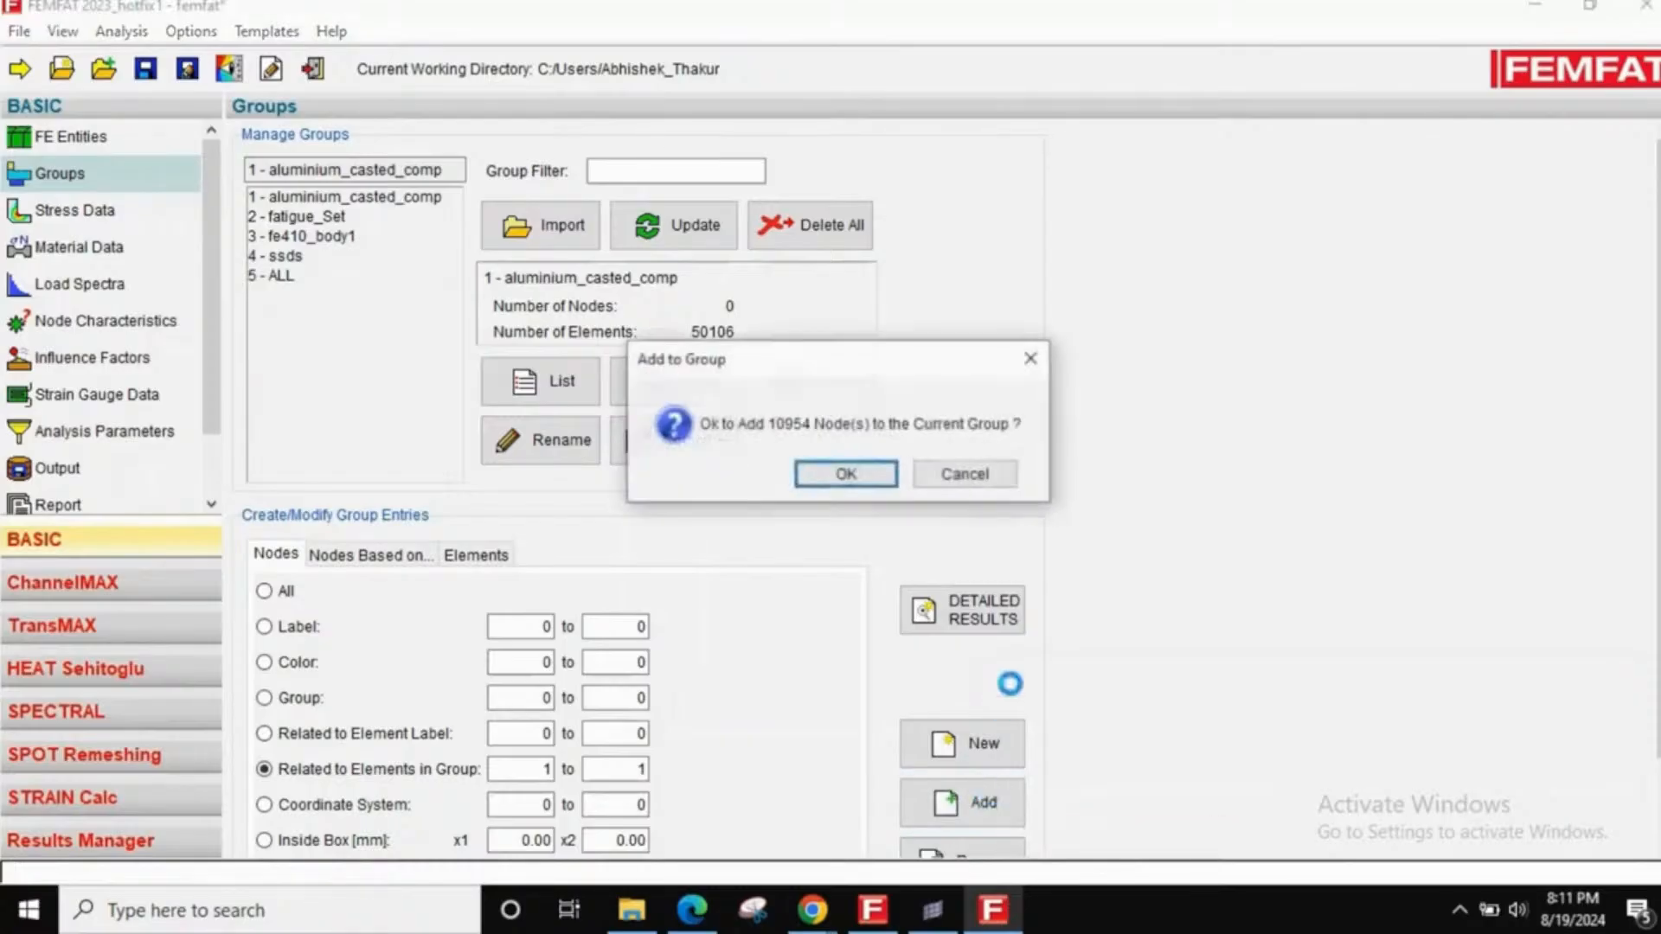
left_click(828, 474)
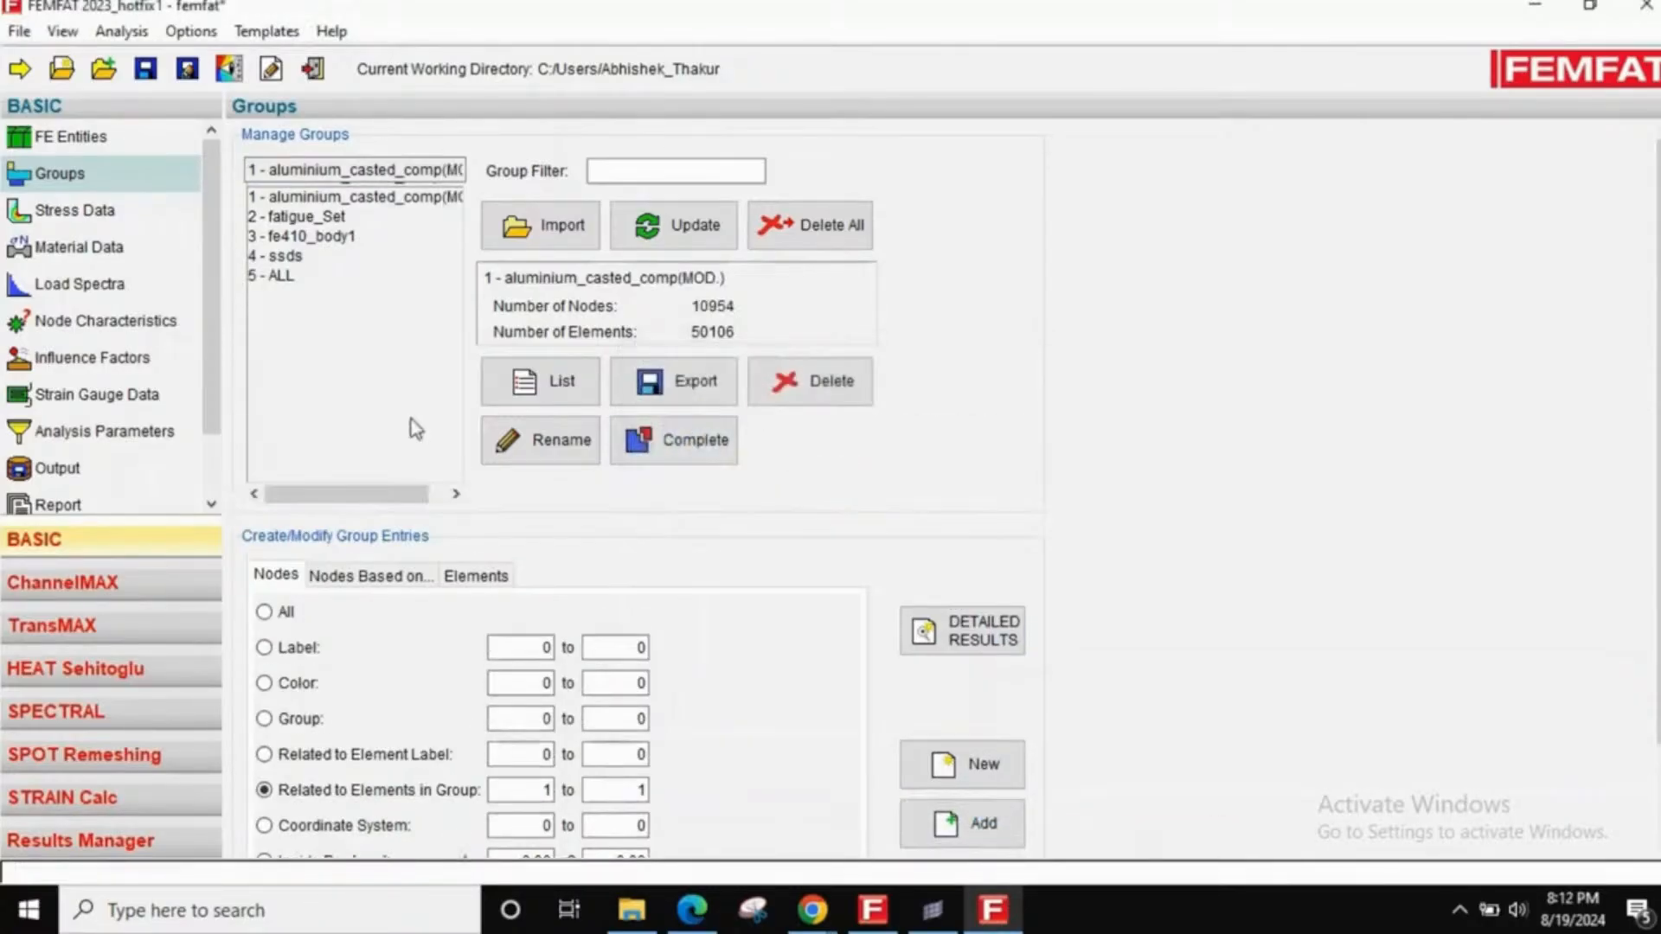
- Add the nodes related to the elements of group 3 to the fe410_body1 group
left_click(323, 237)
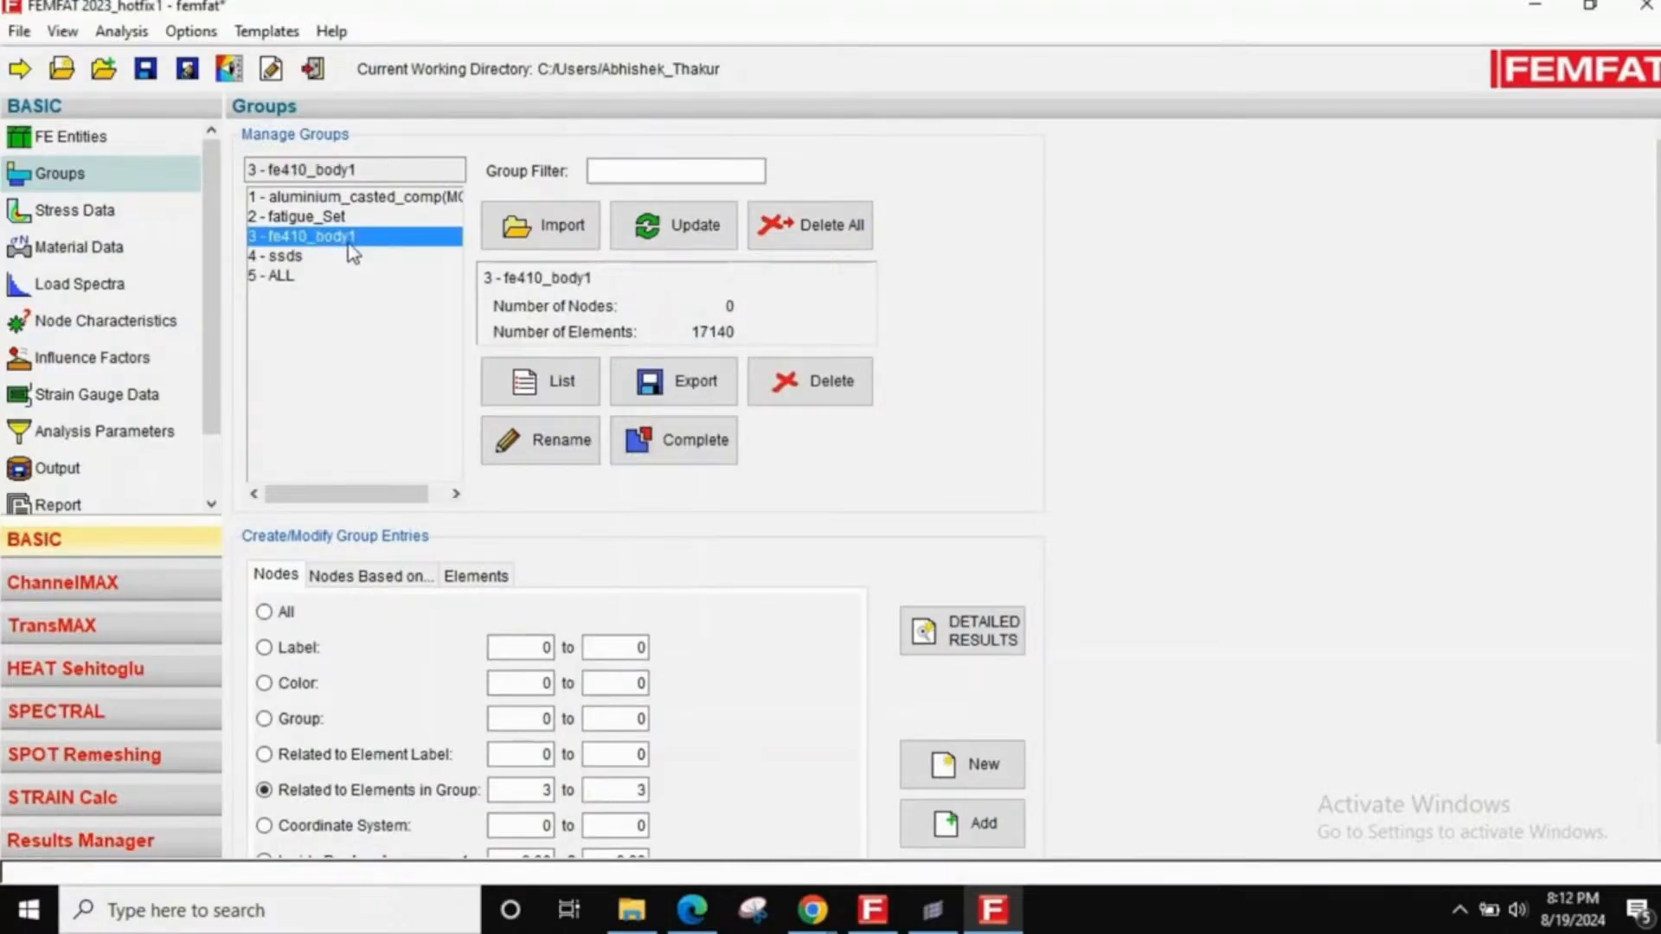
left_click(974, 832)
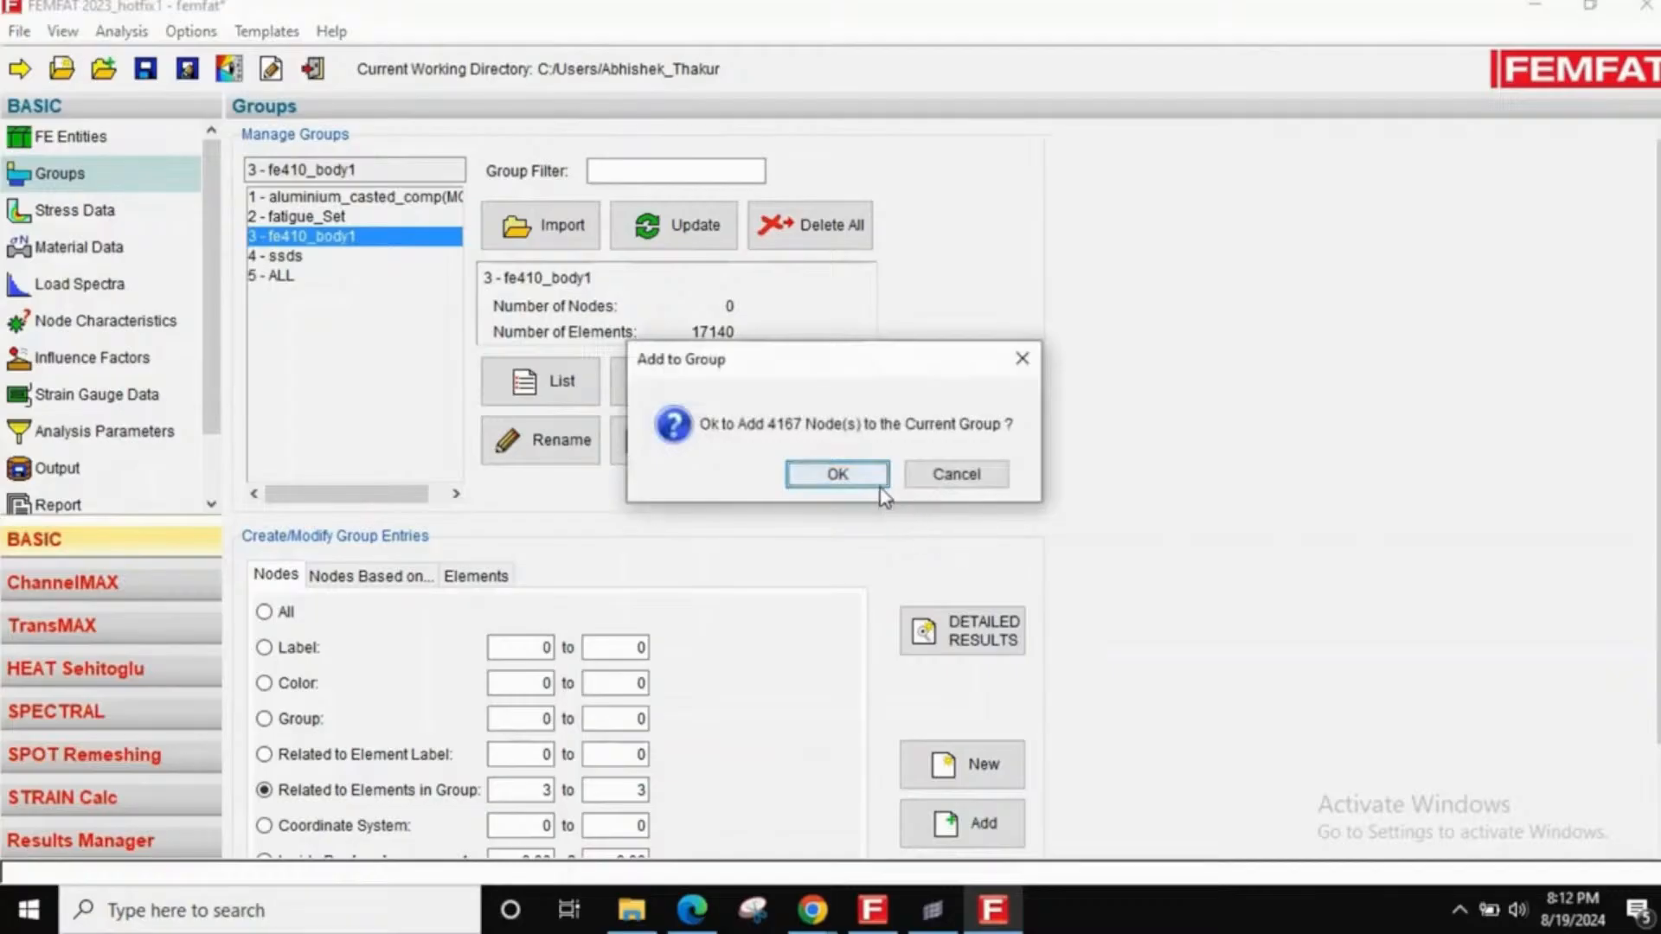
left_click(882, 490)
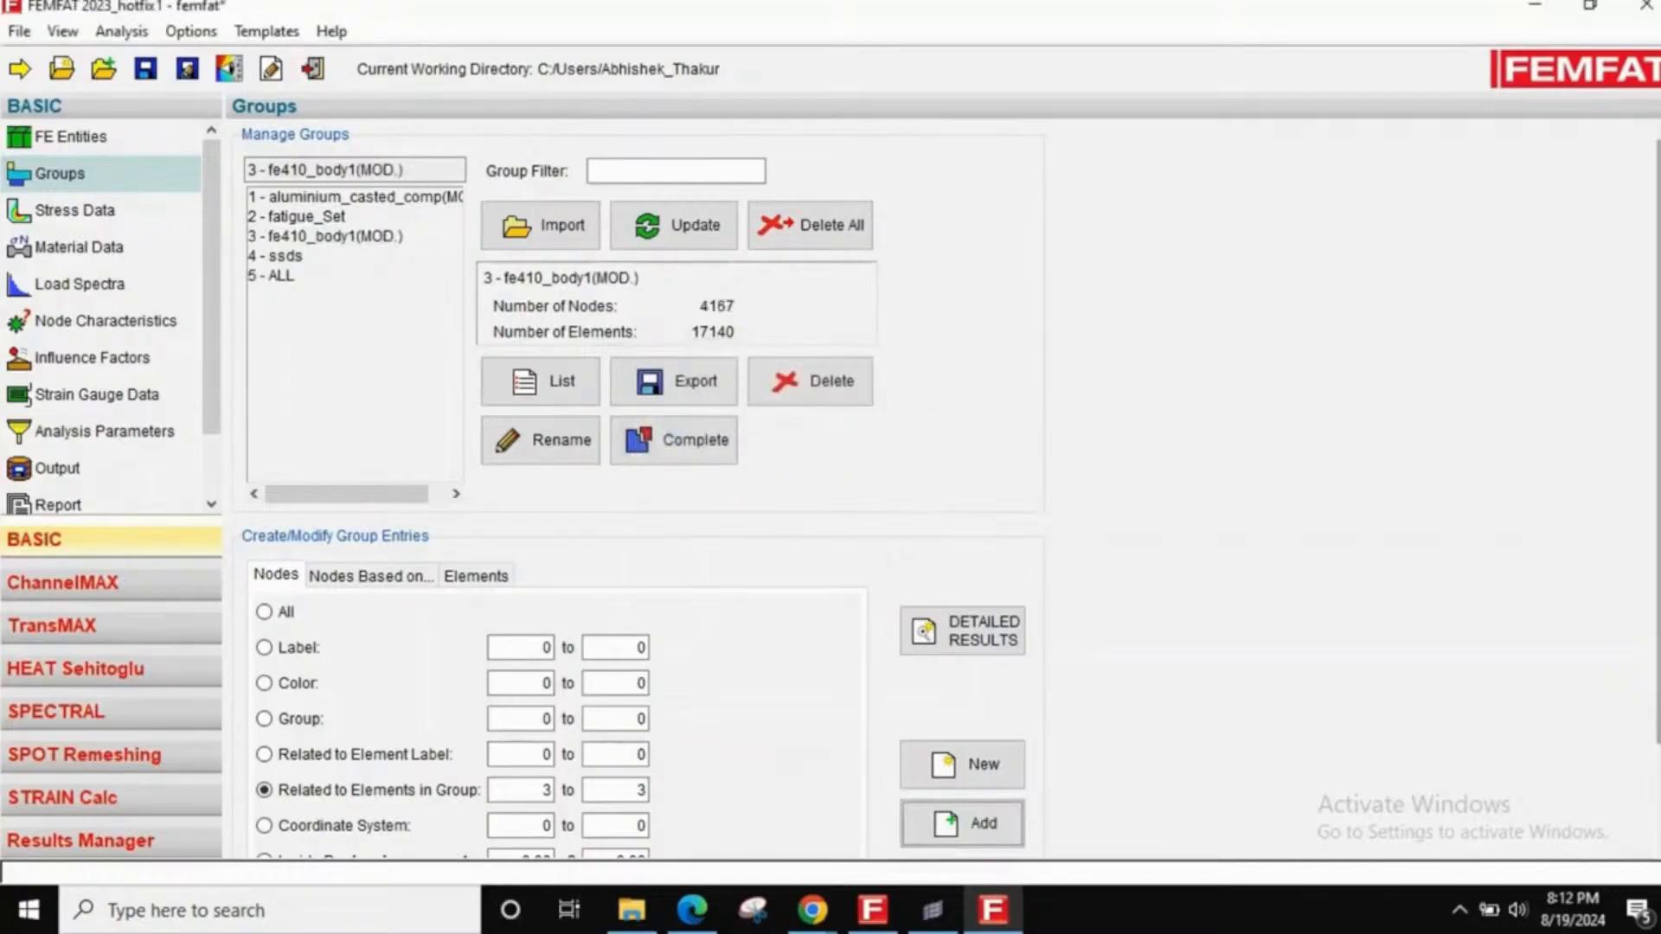
- Add the nodes related to the elements of group 2 to the fatigue_Set group
scroll(742, 482, "down", 2)
scroll(303, 432, "up", 2)
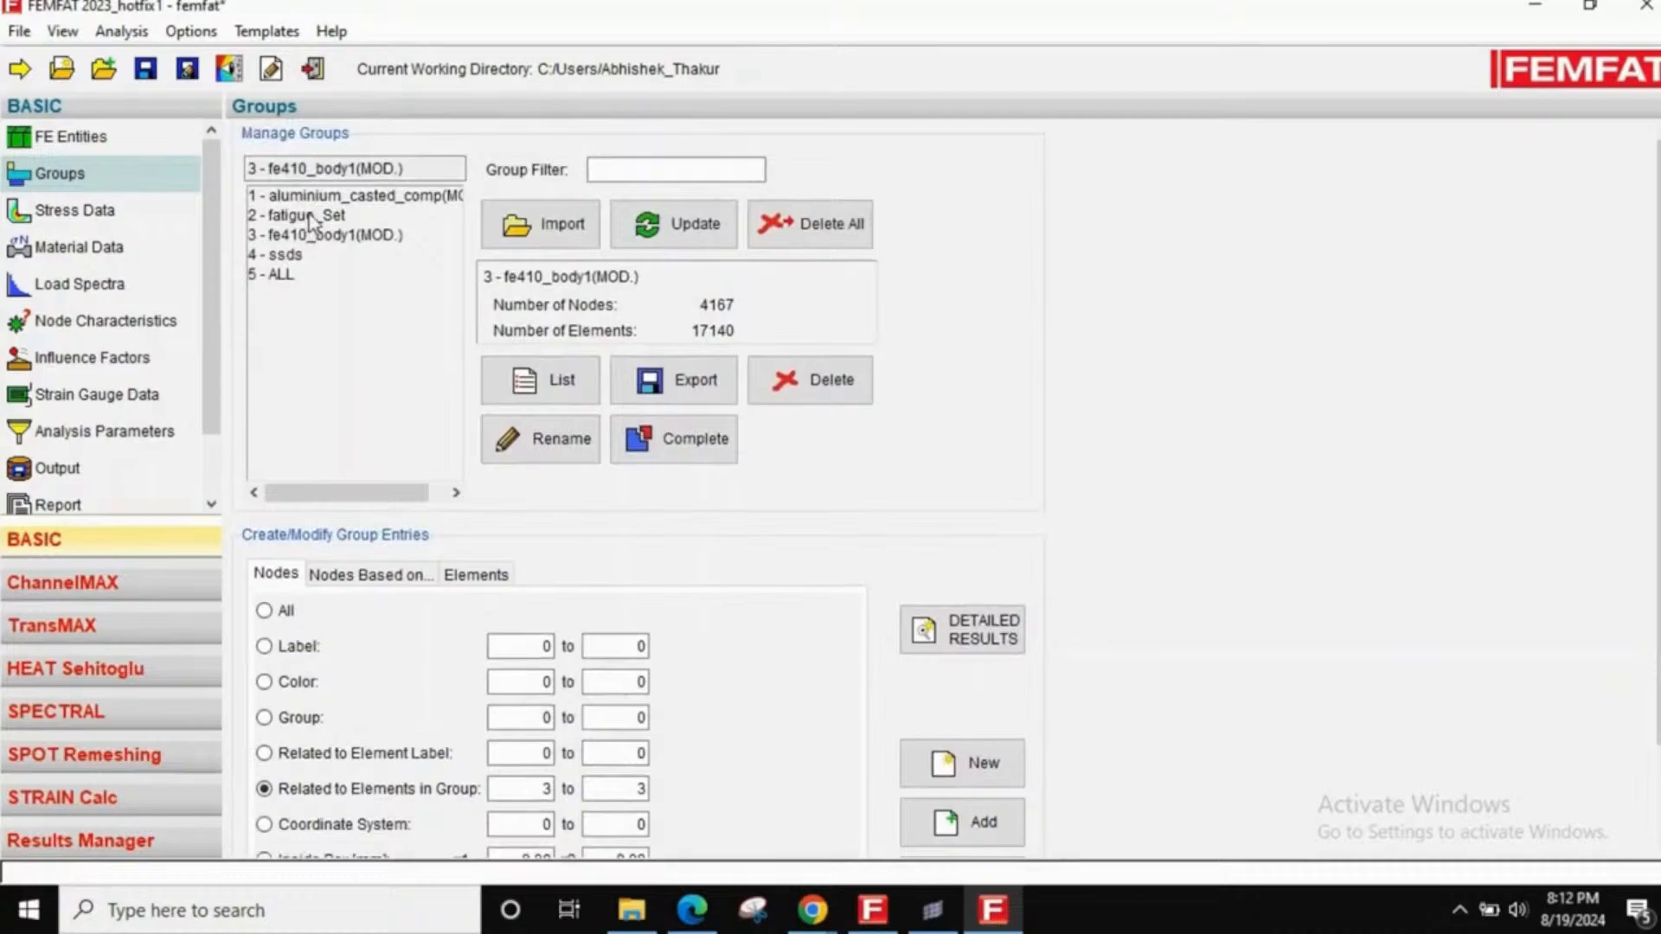
left_click(310, 217)
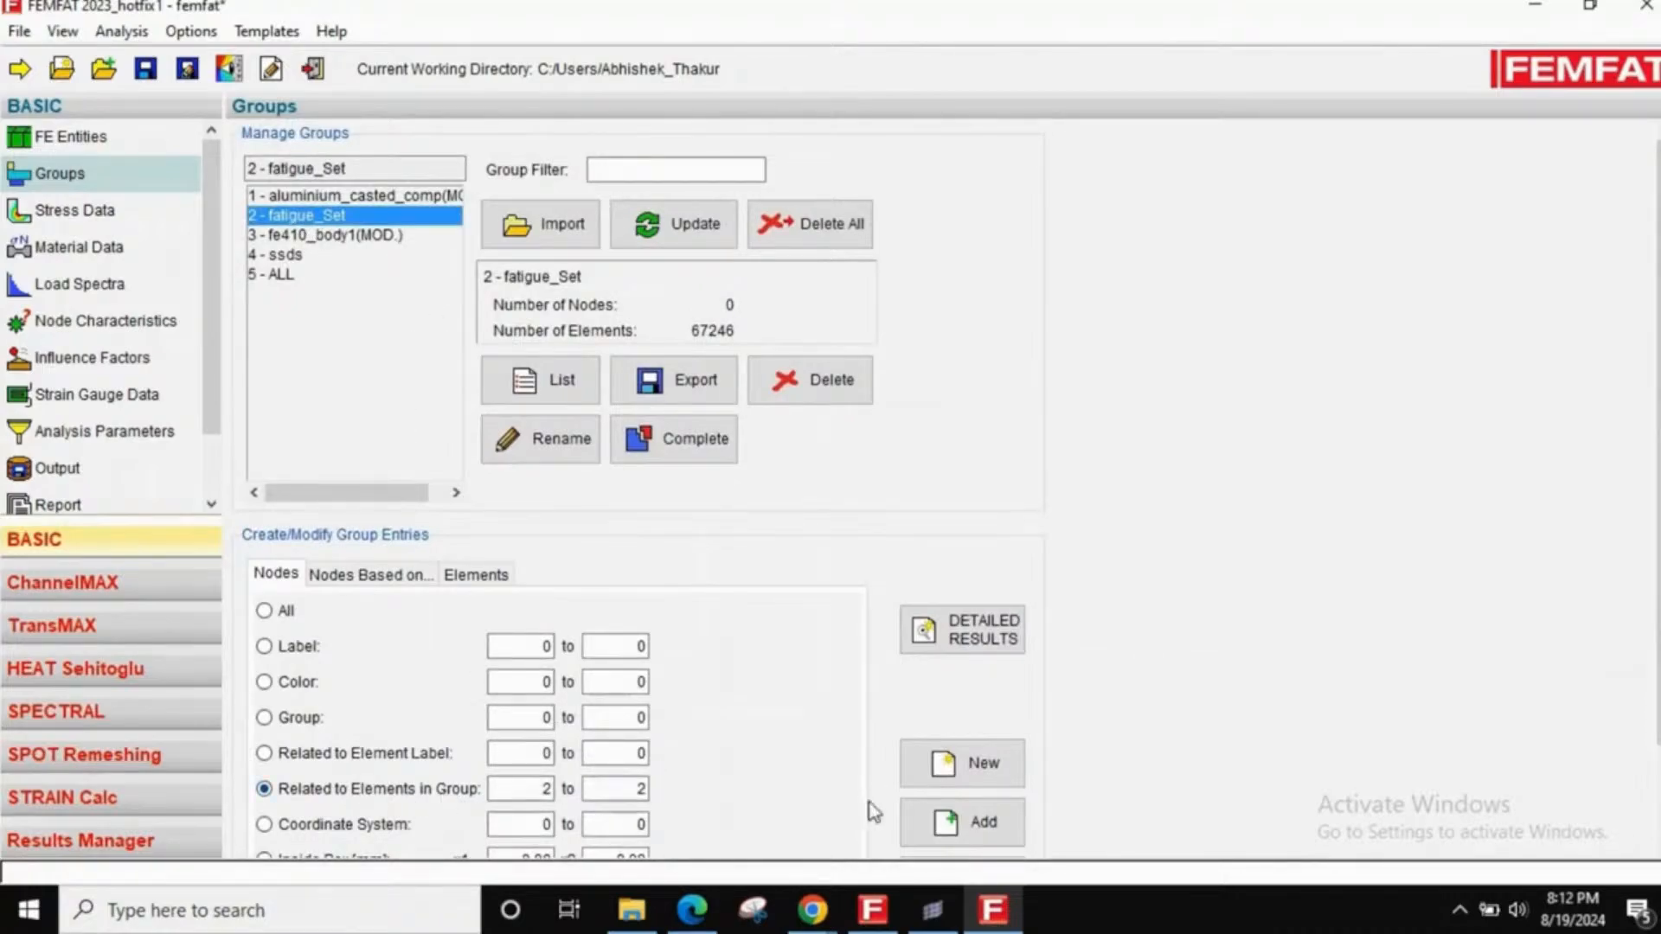
left_click(974, 829)
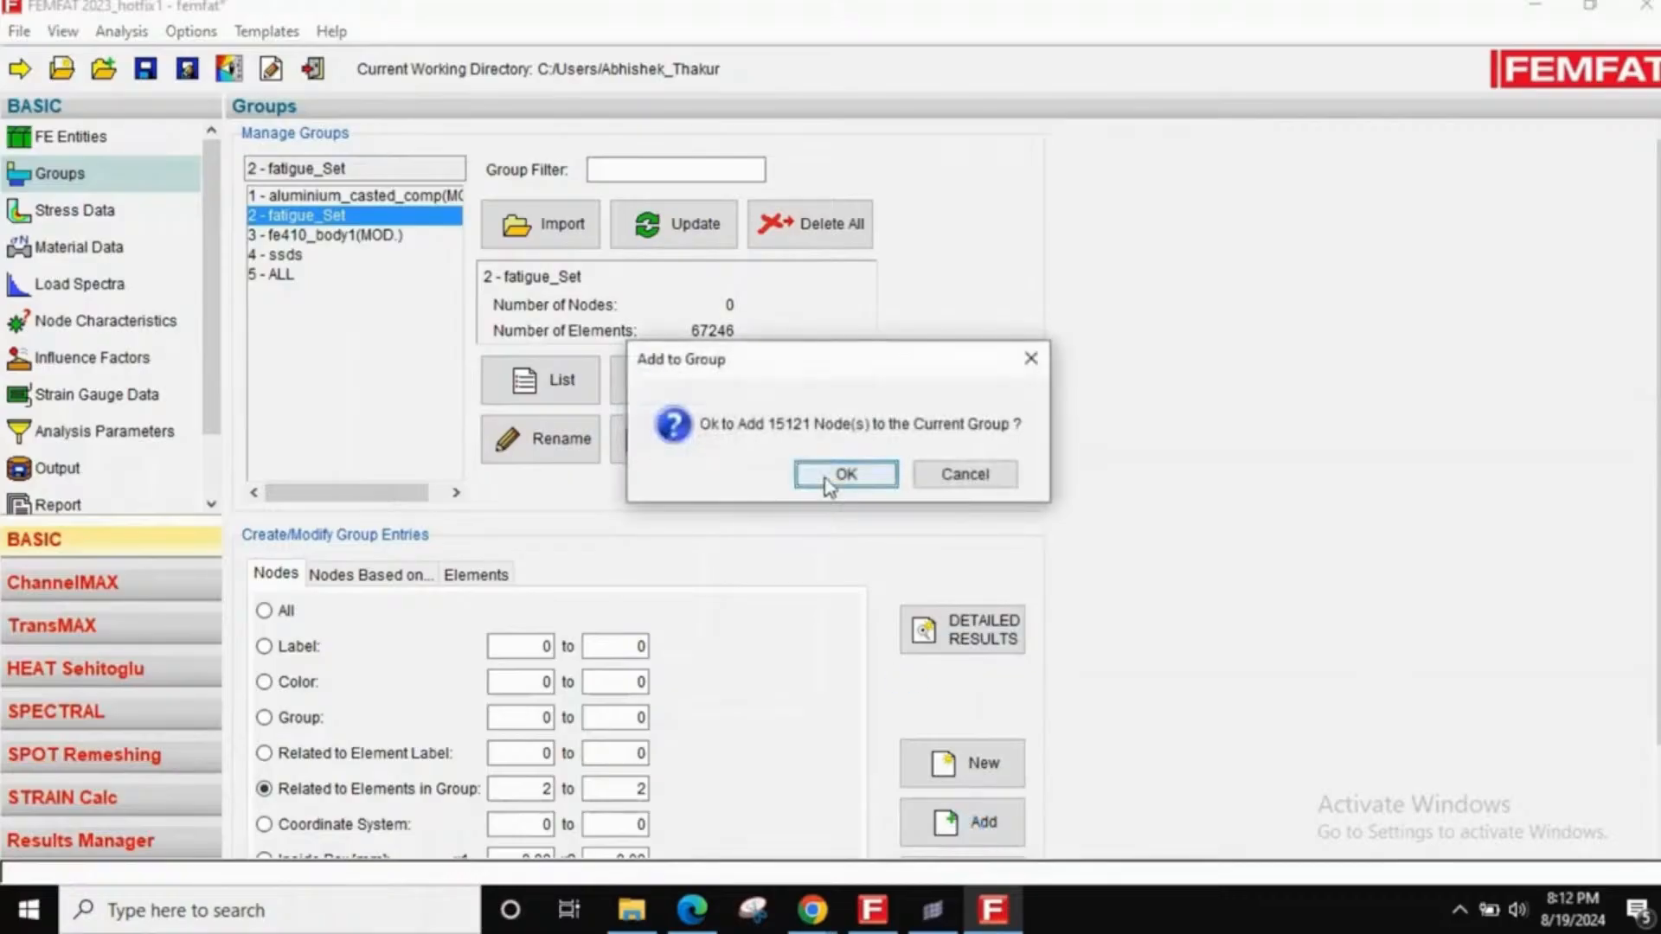
left_click(851, 475)
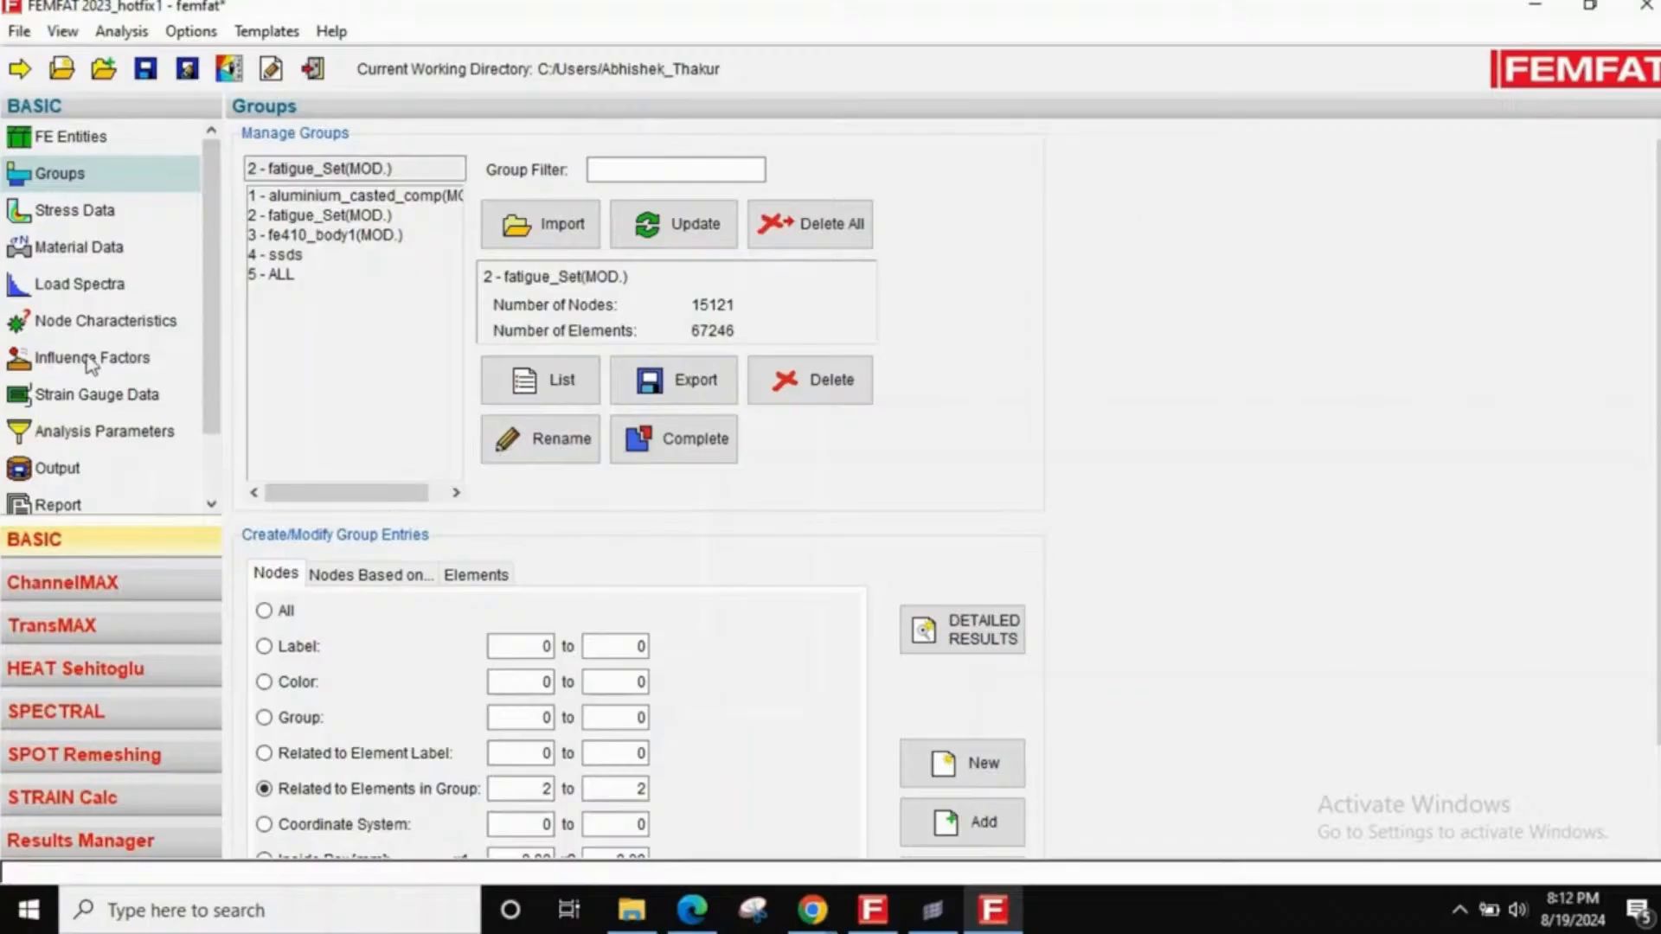
- Assign the al_Casting material to the nodes of the aluminium_casted_comp group in Node Characteristics
left_click(157, 260)
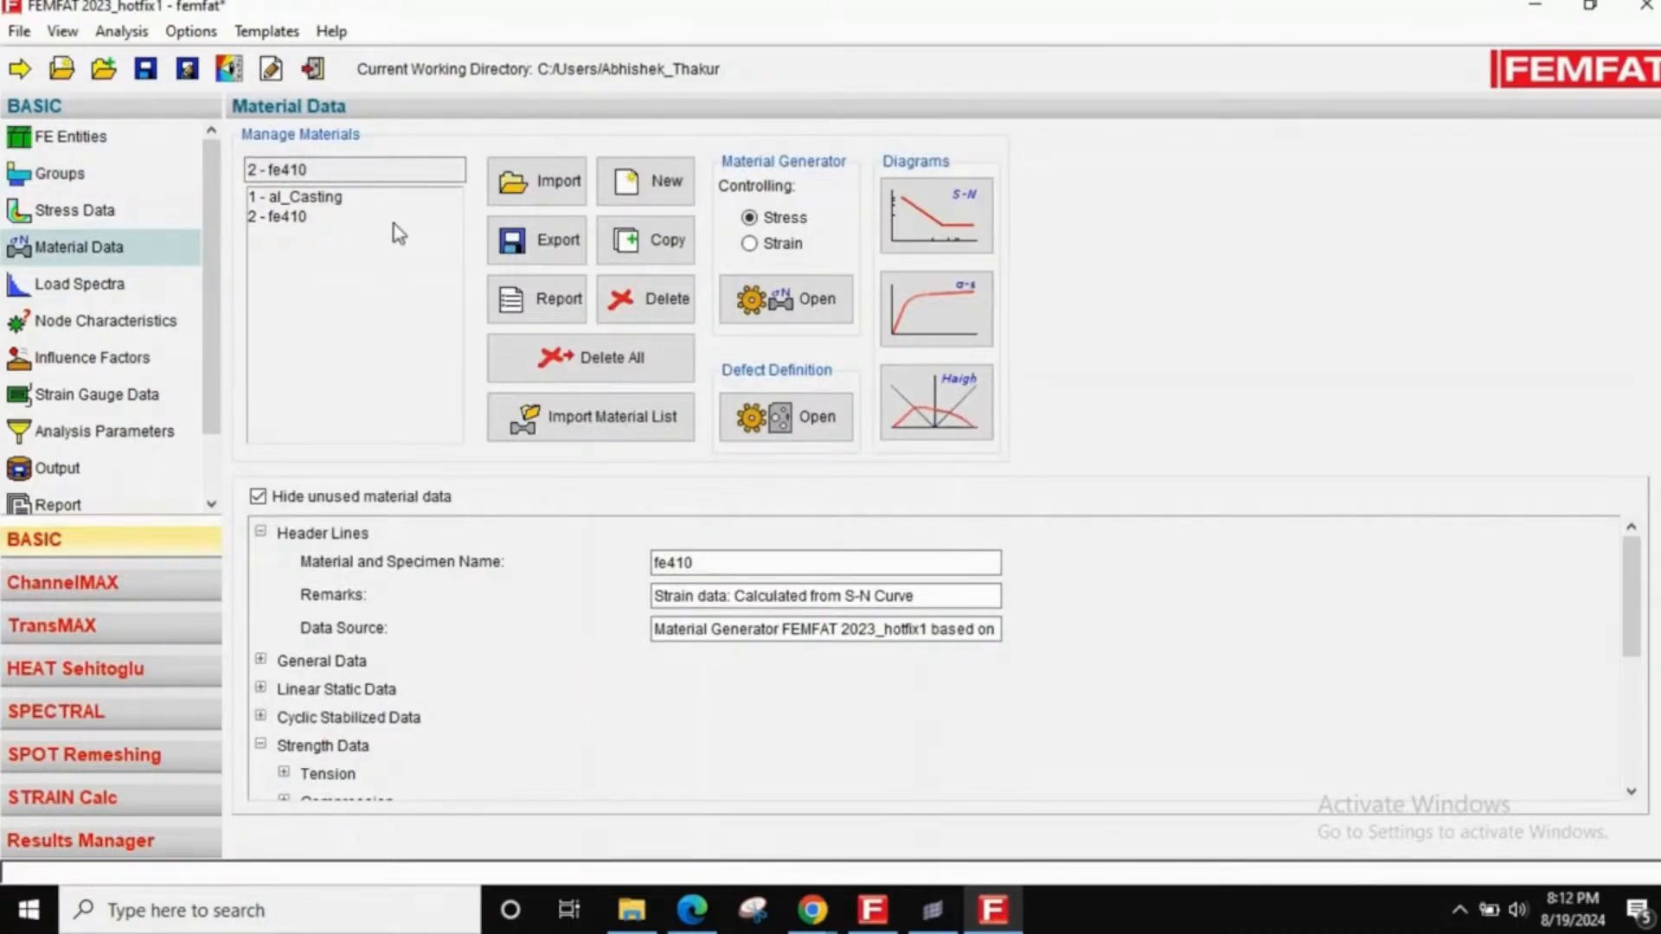
left_click(116, 322)
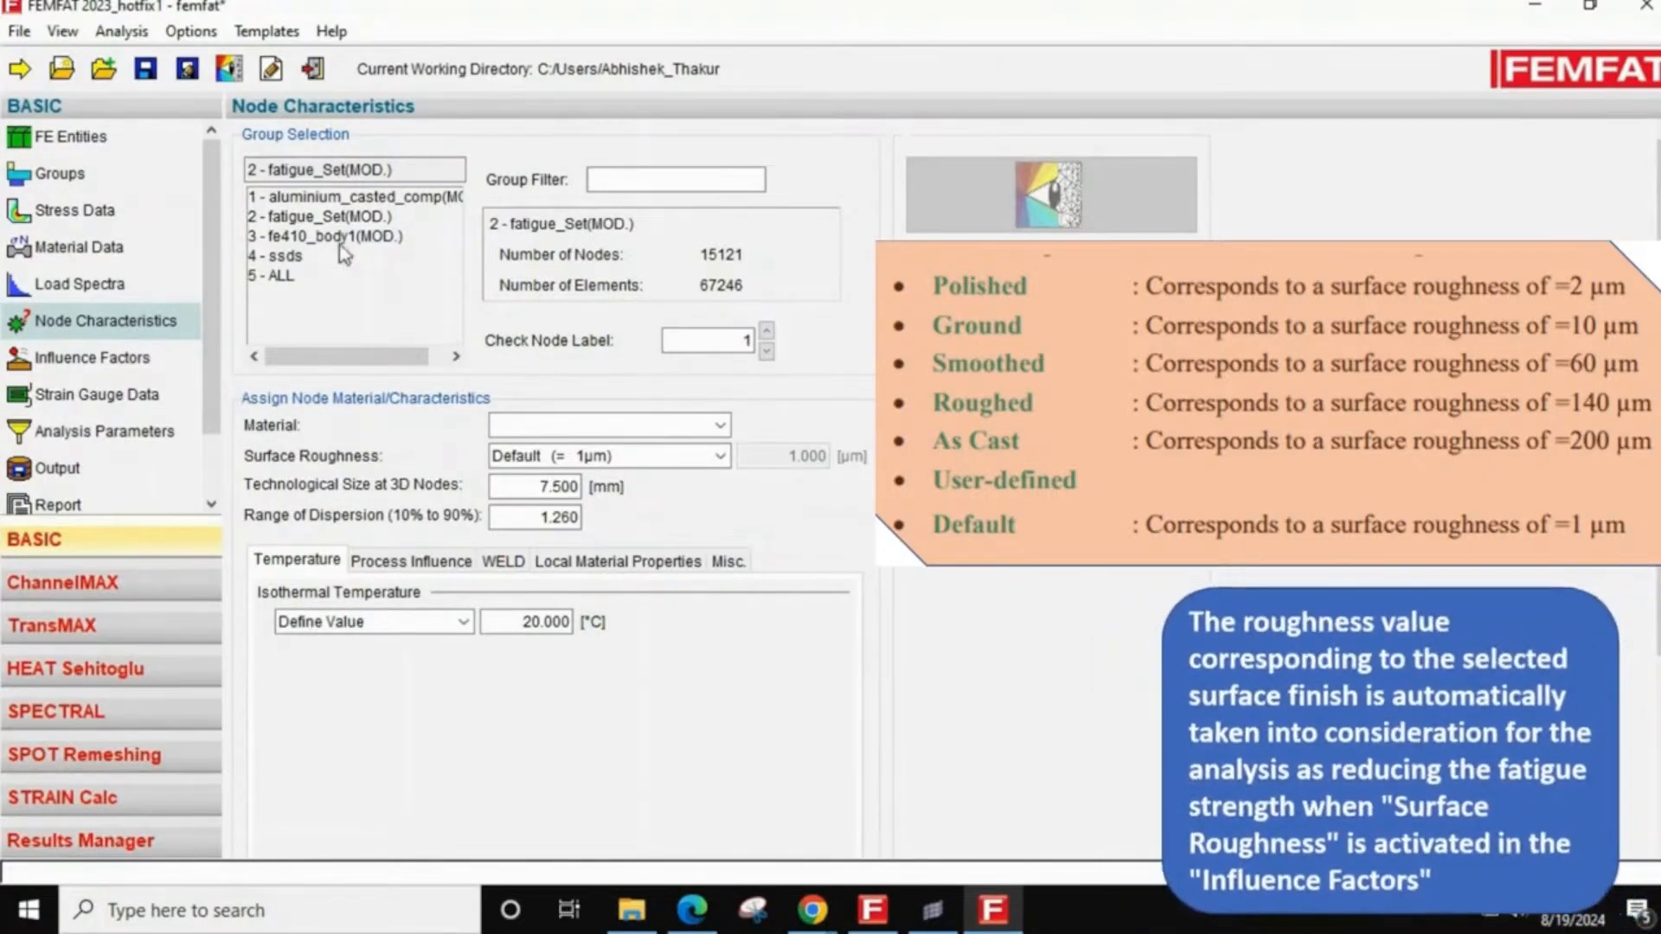
left_click(410, 199)
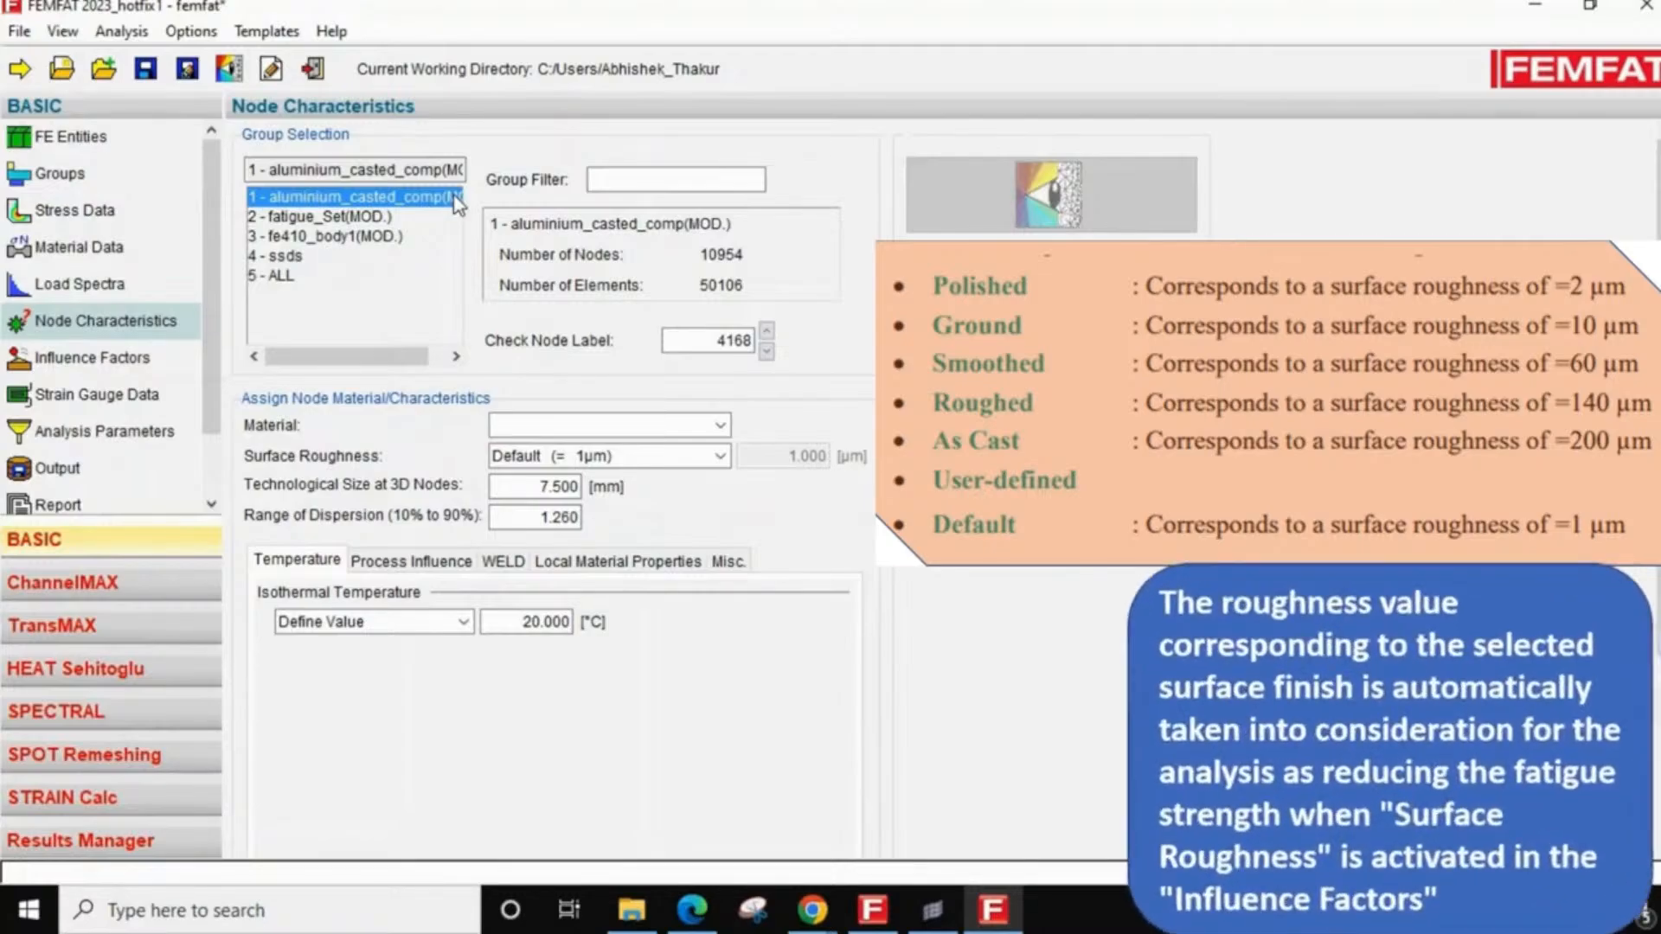
left_click(612, 425)
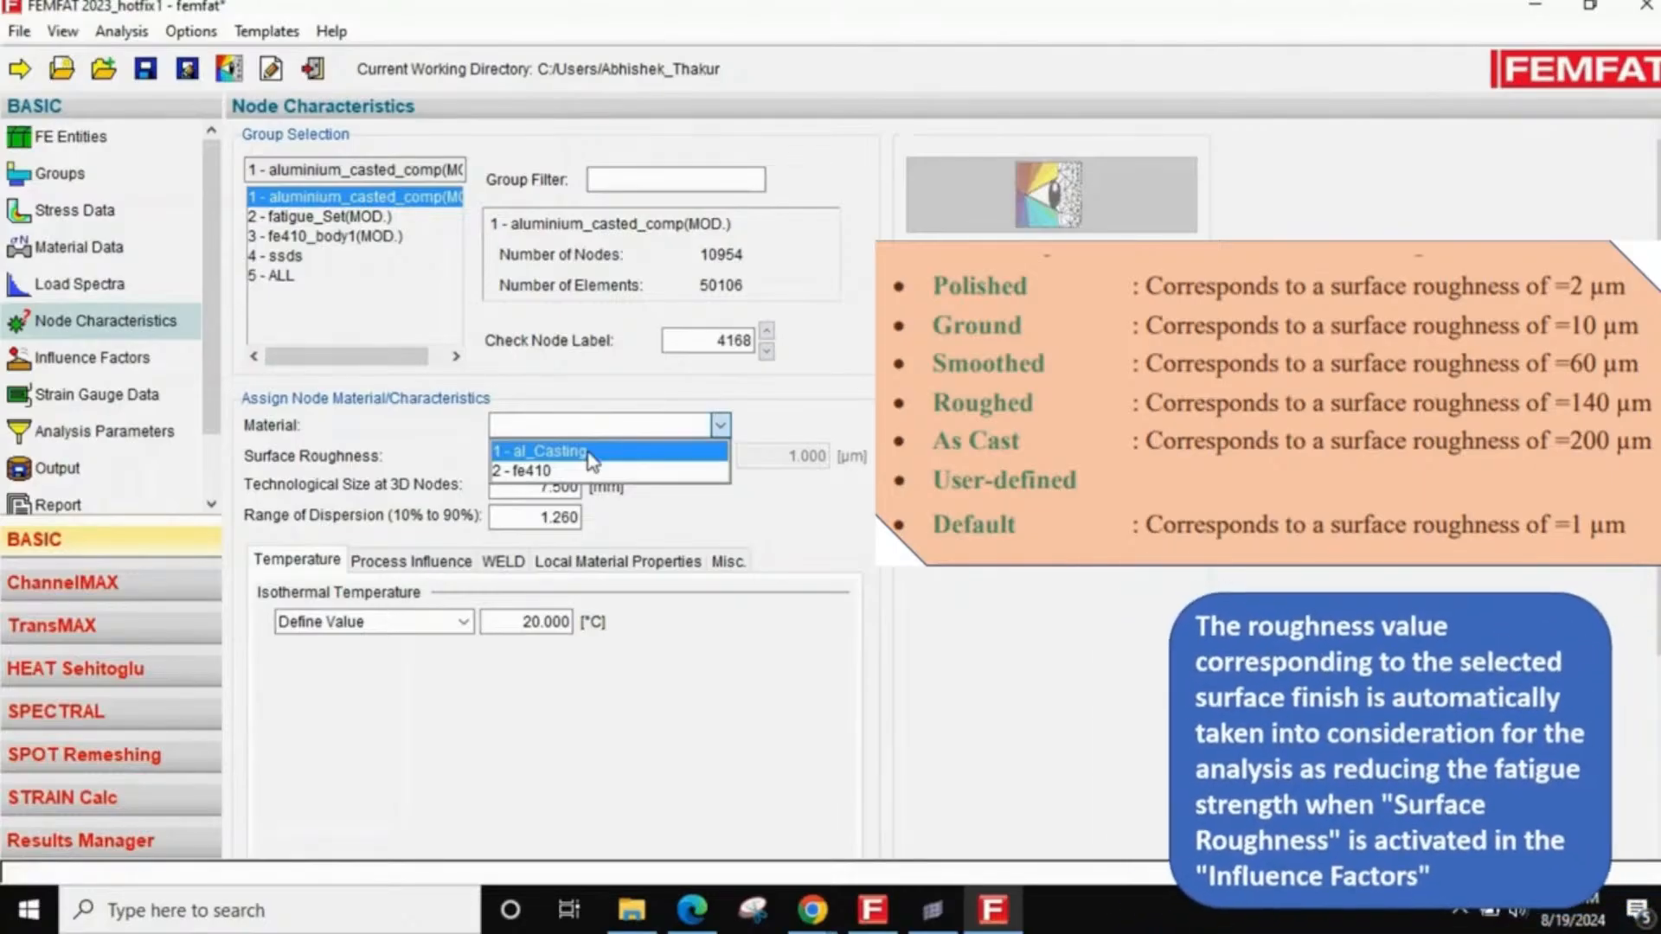
left_click(591, 451)
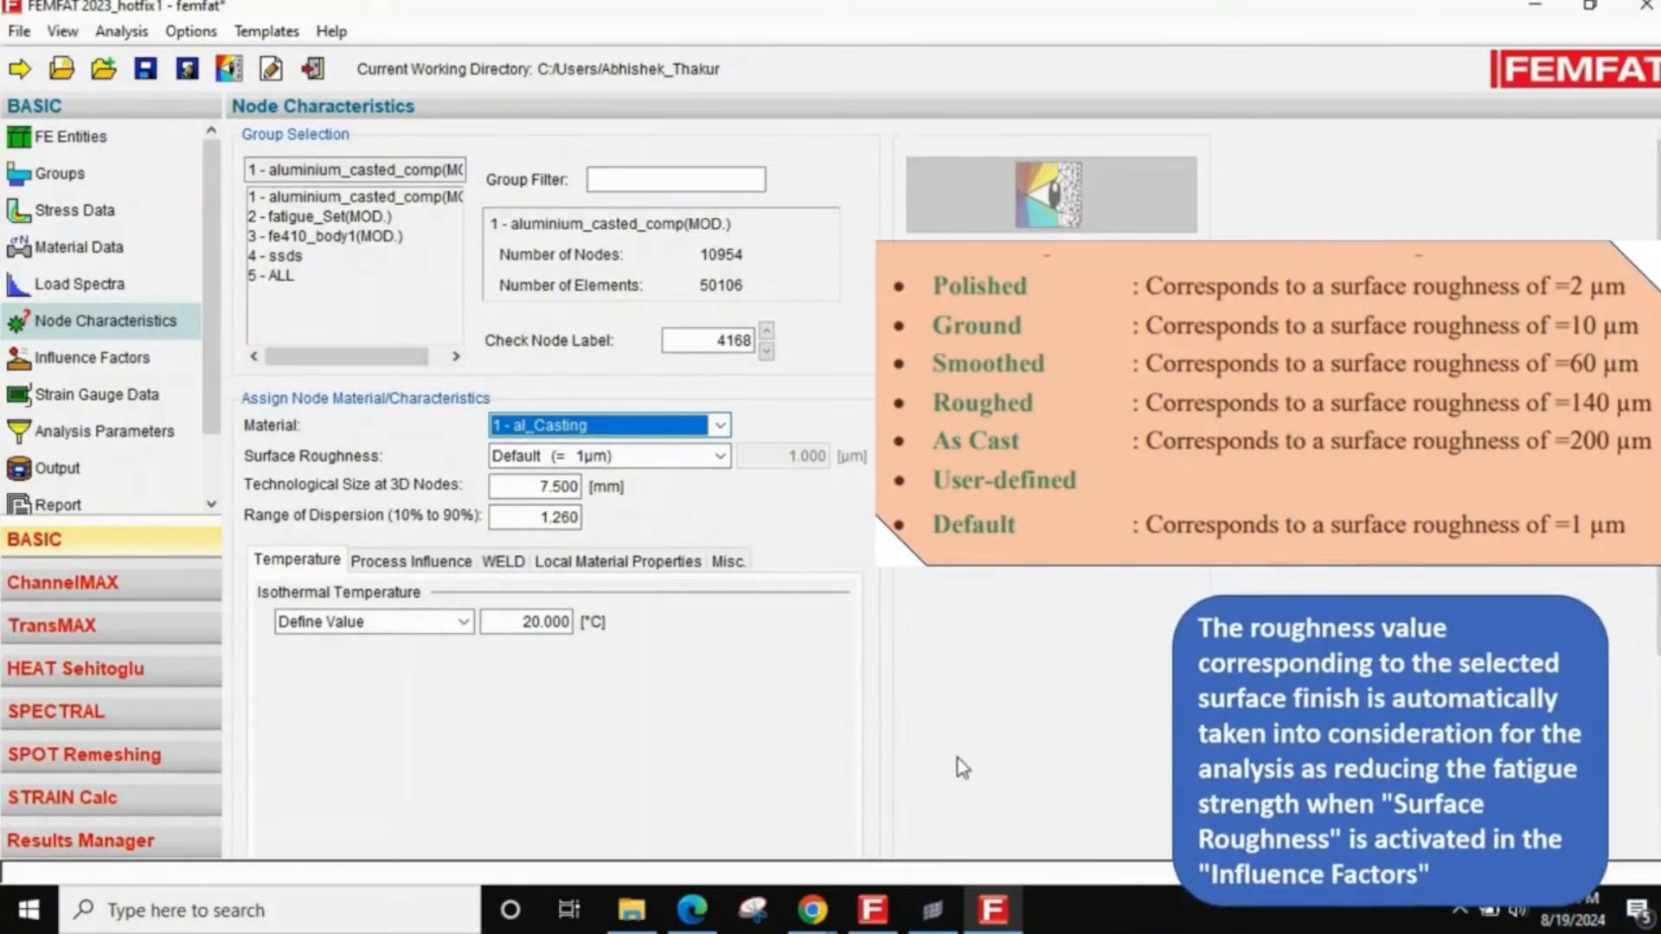
- Check the casting mesh in HyperMesh, return to FEMFAT, and set the aluminium_casted_comp group's surface roughness to As Cast (= 200µm)
left_click(931, 909)
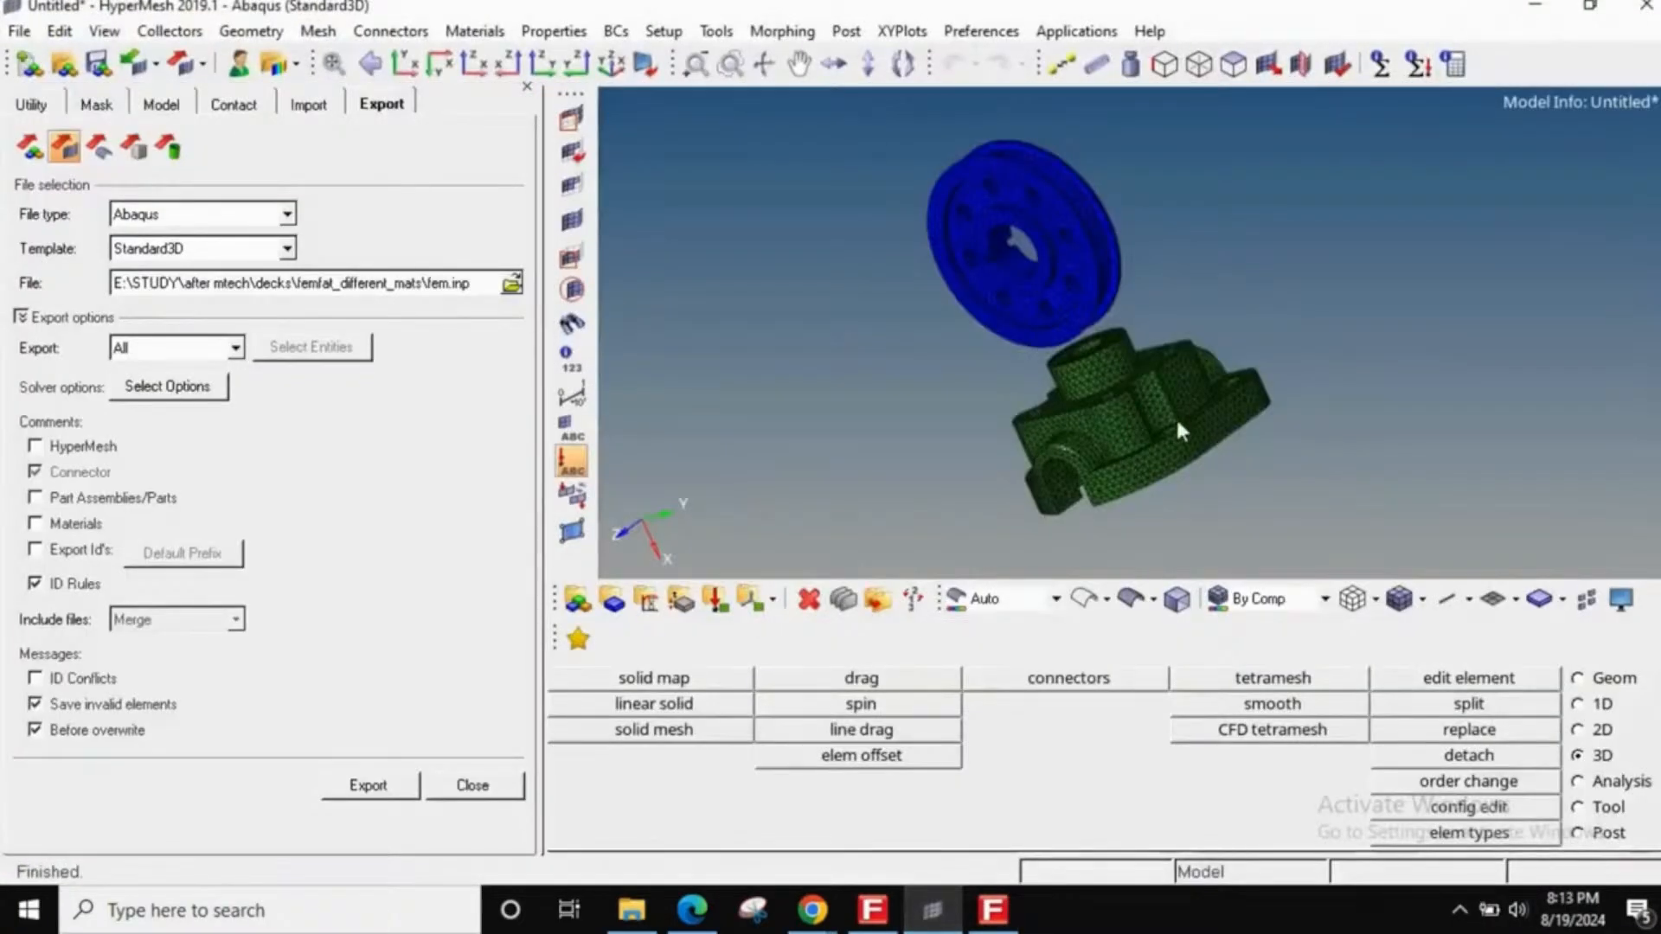
scroll(1116, 416, "up", 3)
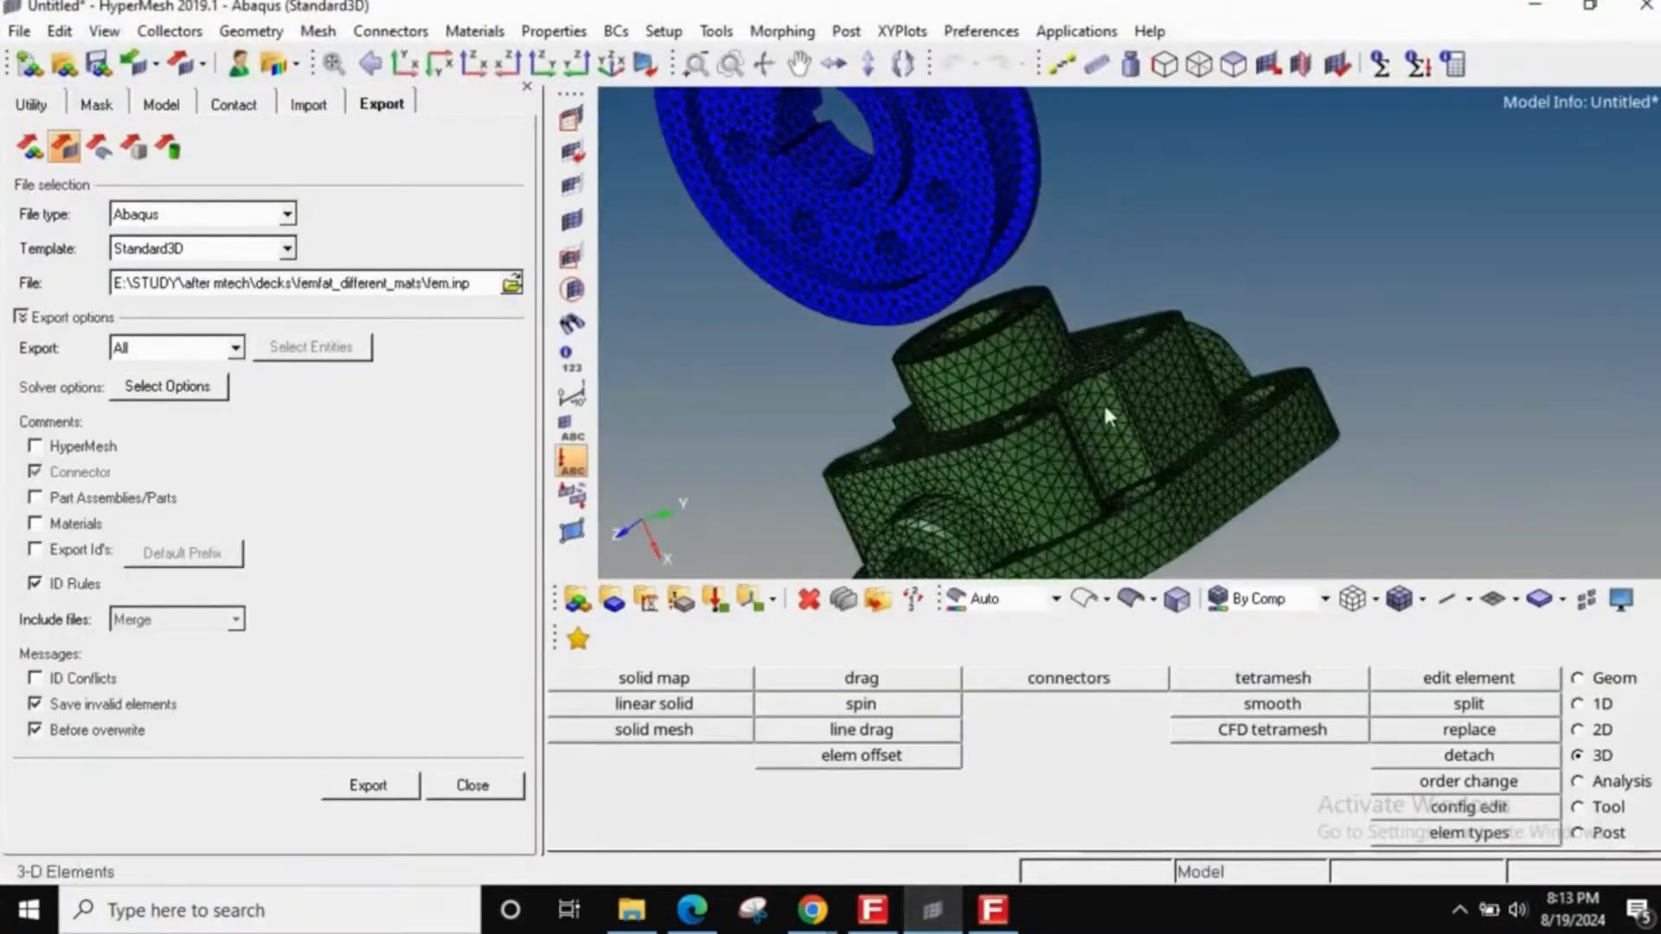
scroll(1073, 402, "down", 2)
left_click(992, 909)
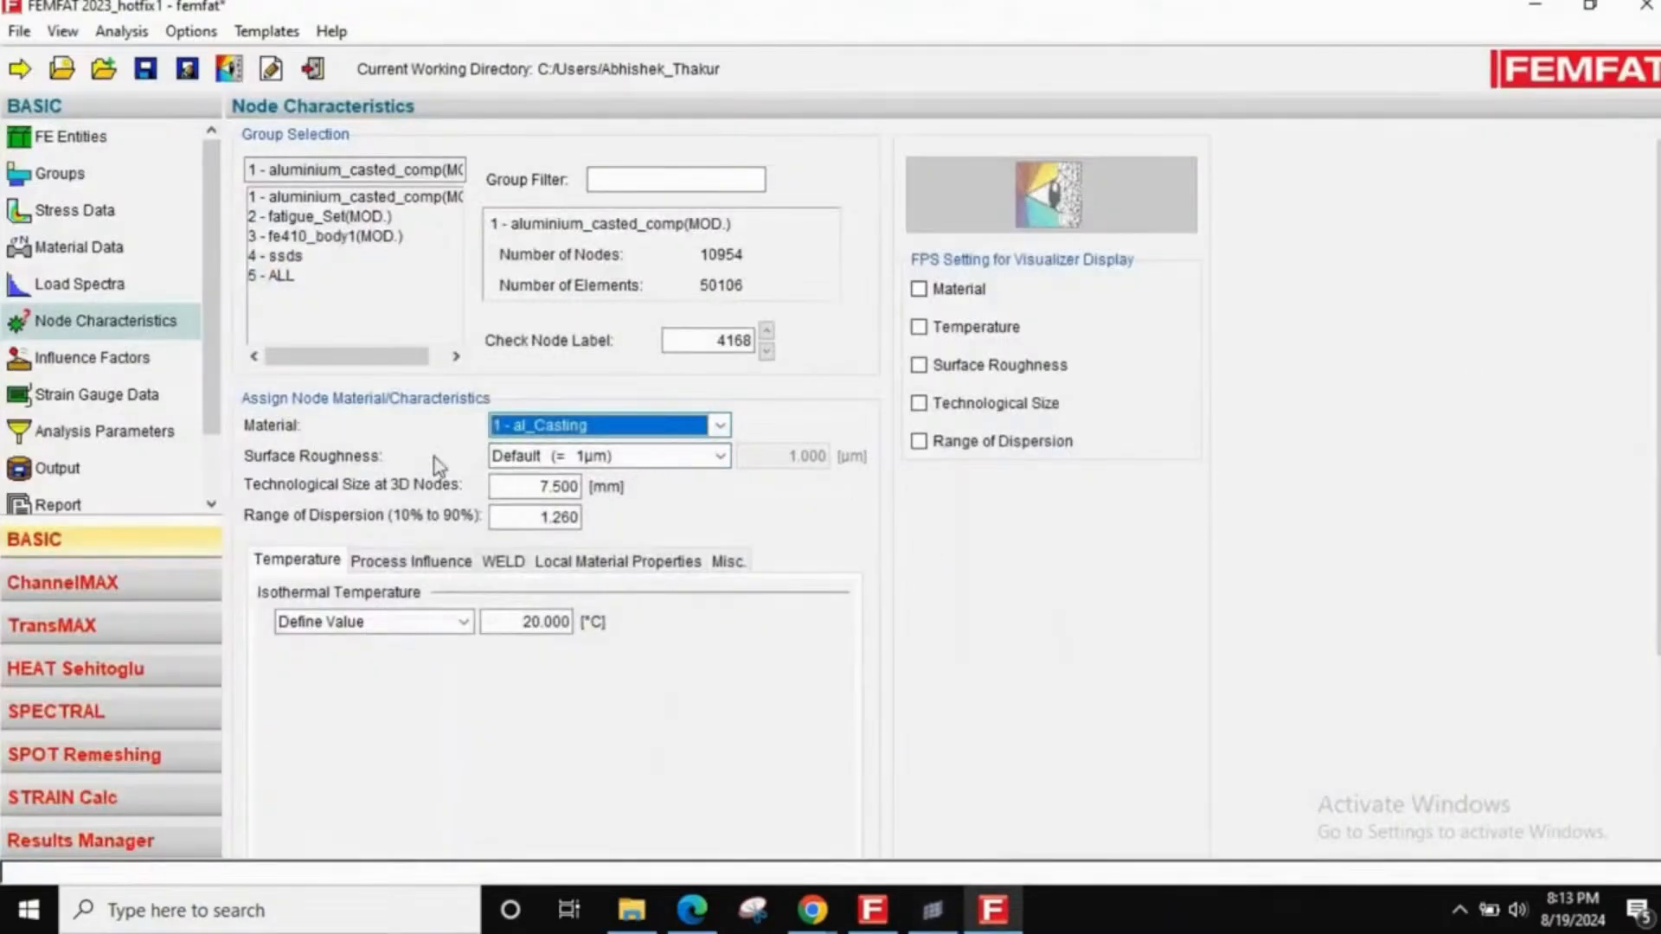
left_click(581, 459)
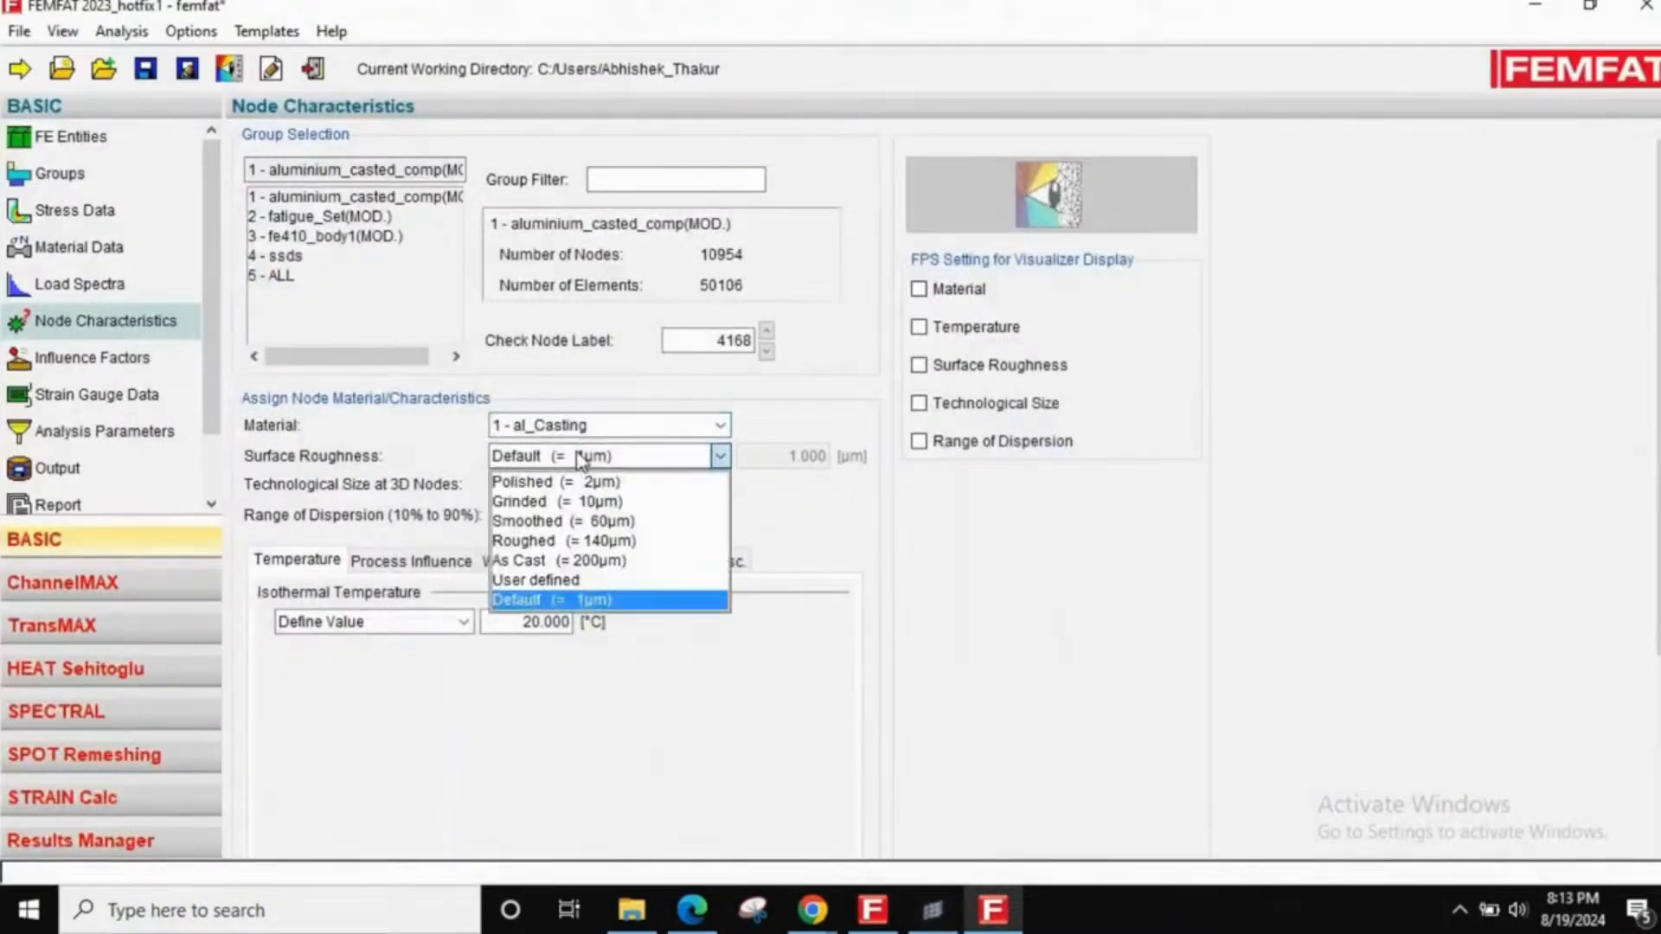
left_click(599, 562)
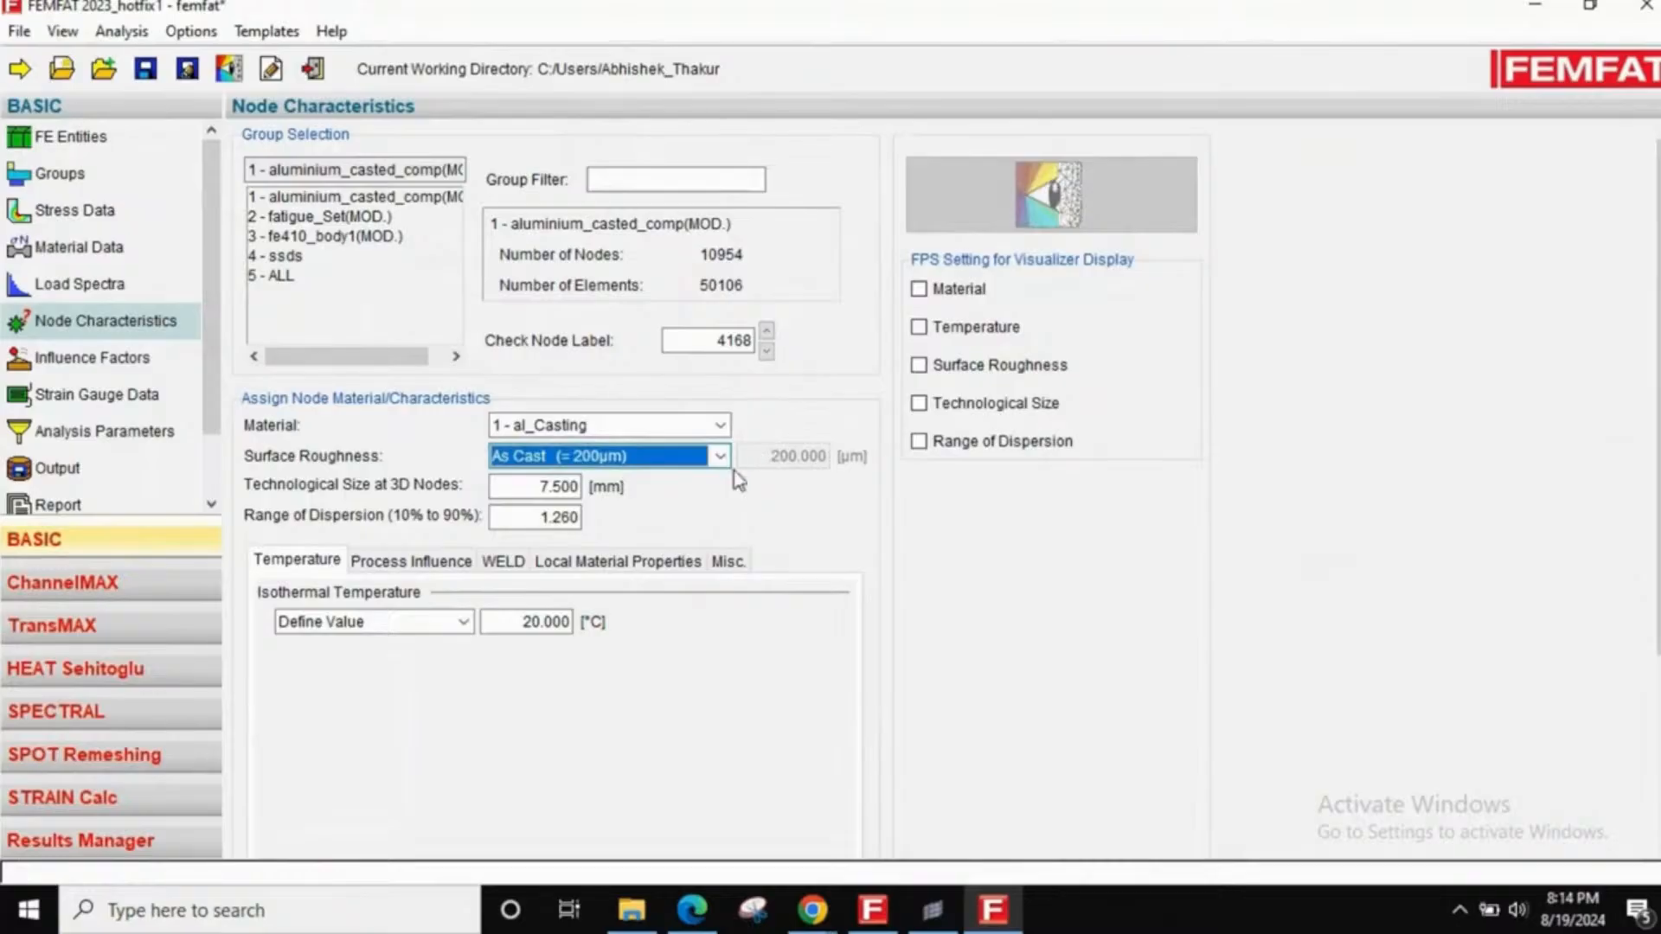
- Assign the fe410 material and the Smoothed (= 60µm) surface roughness to the fe410_body1 group
left_click(298, 237)
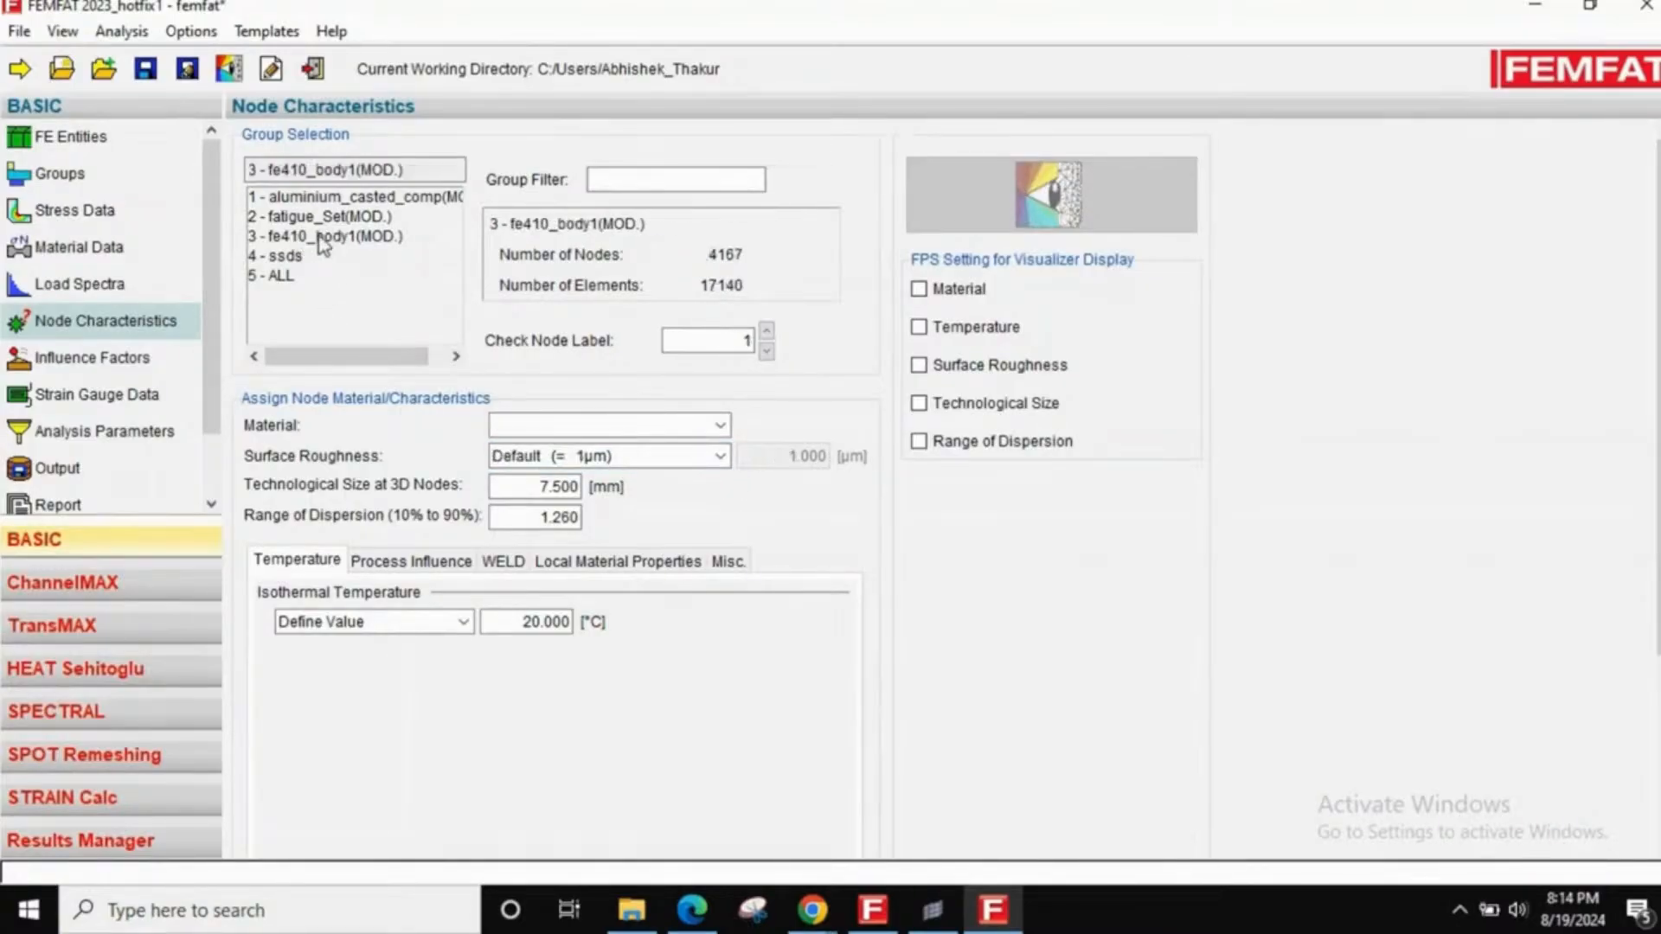
left_click(532, 423)
left_click(519, 476)
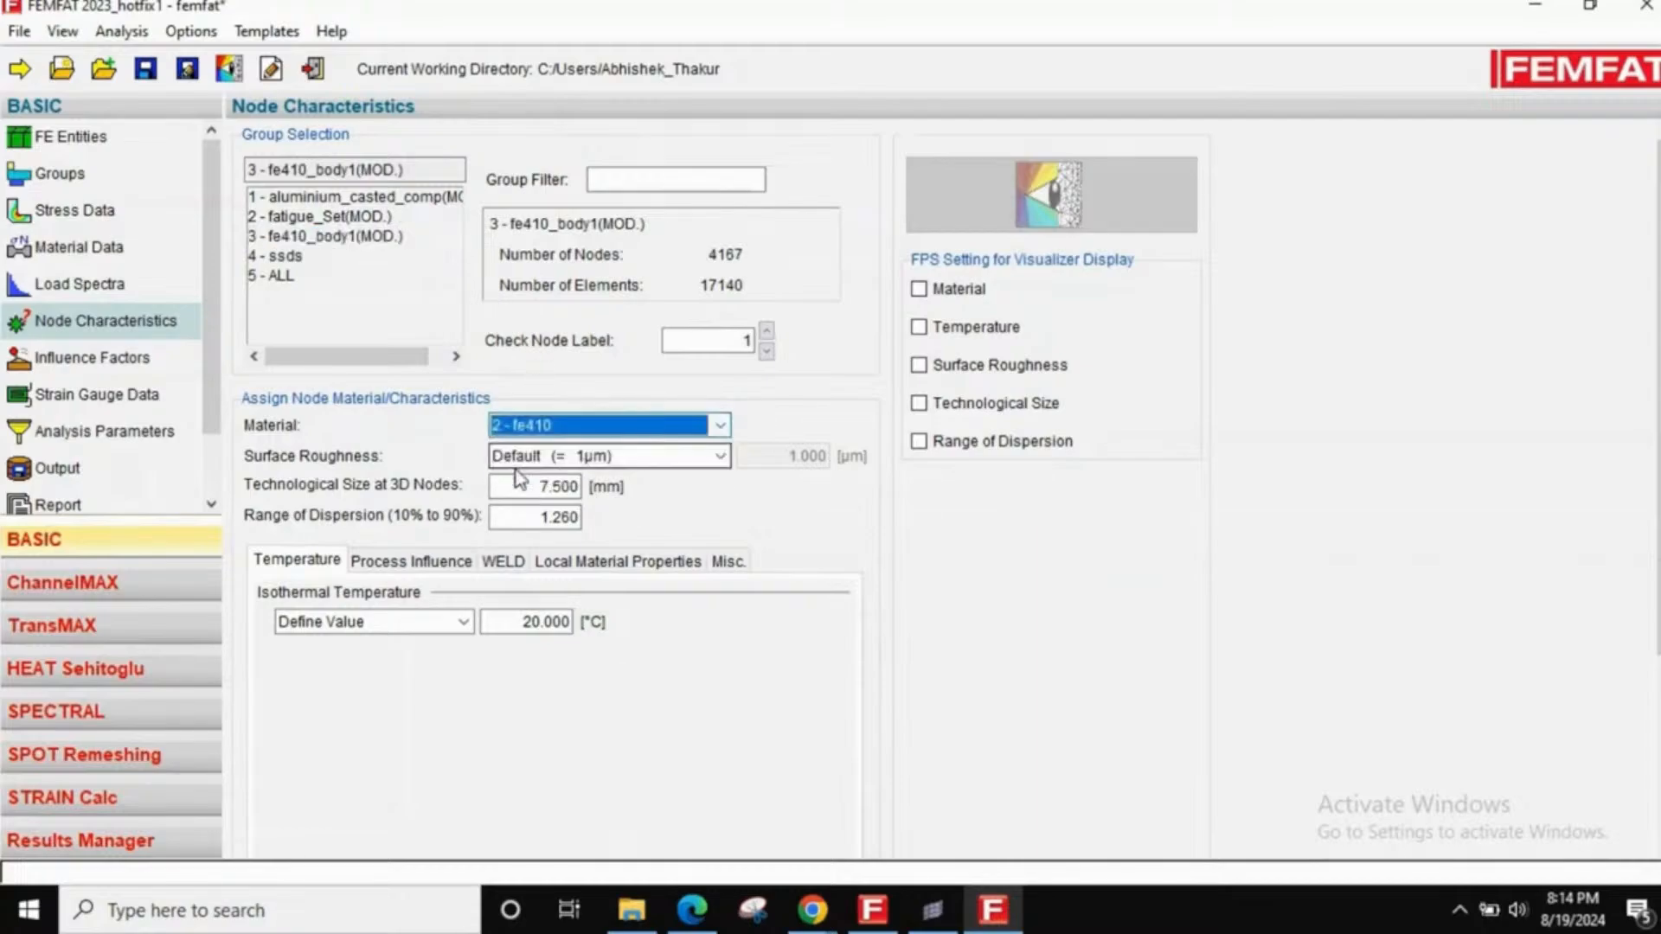
left_click(529, 455)
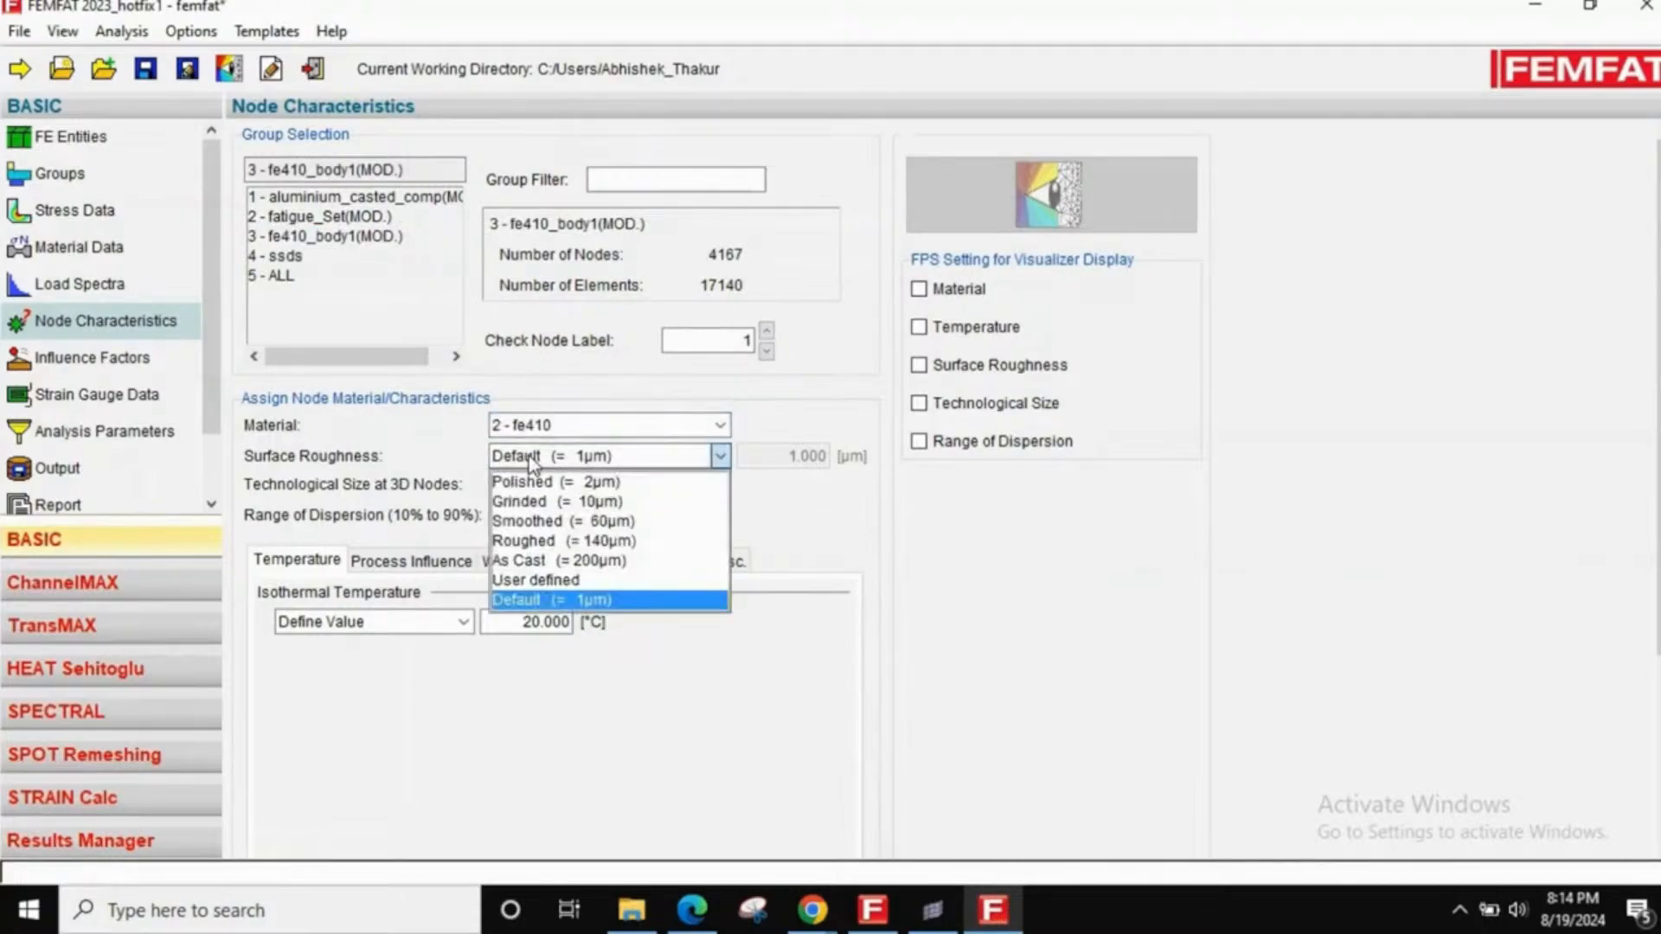
left_click(526, 522)
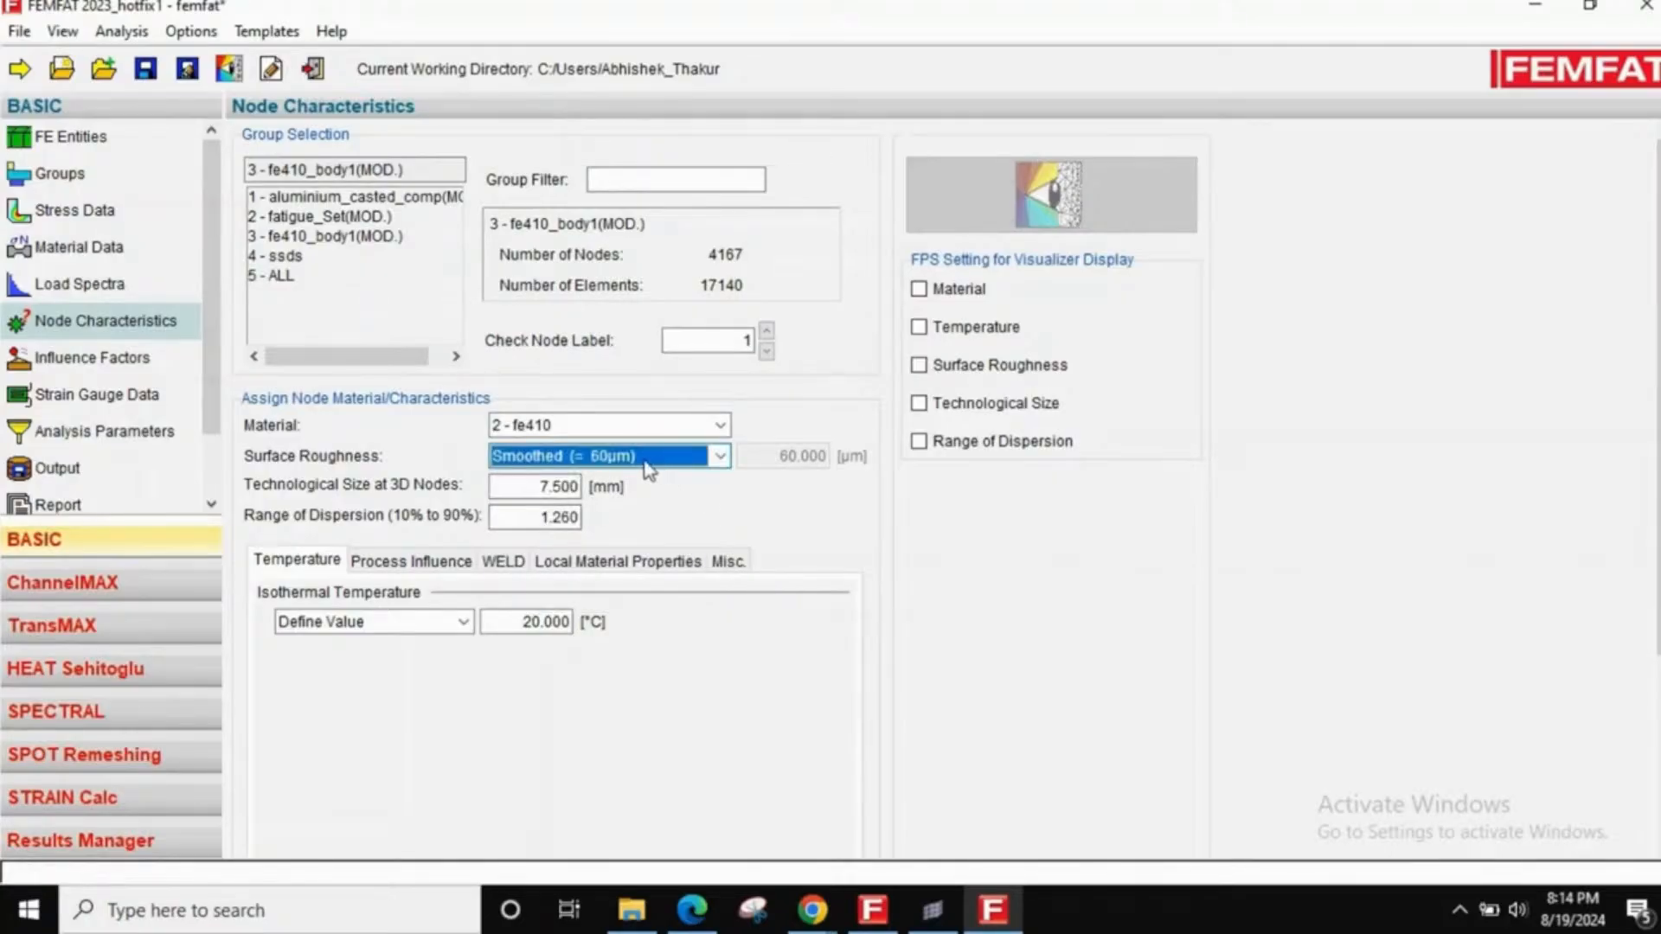
- Switch to HyperMesh to examine the surfaces of the blue pulley-shaped body up close, and return to FEMFAT
left_click(931, 909)
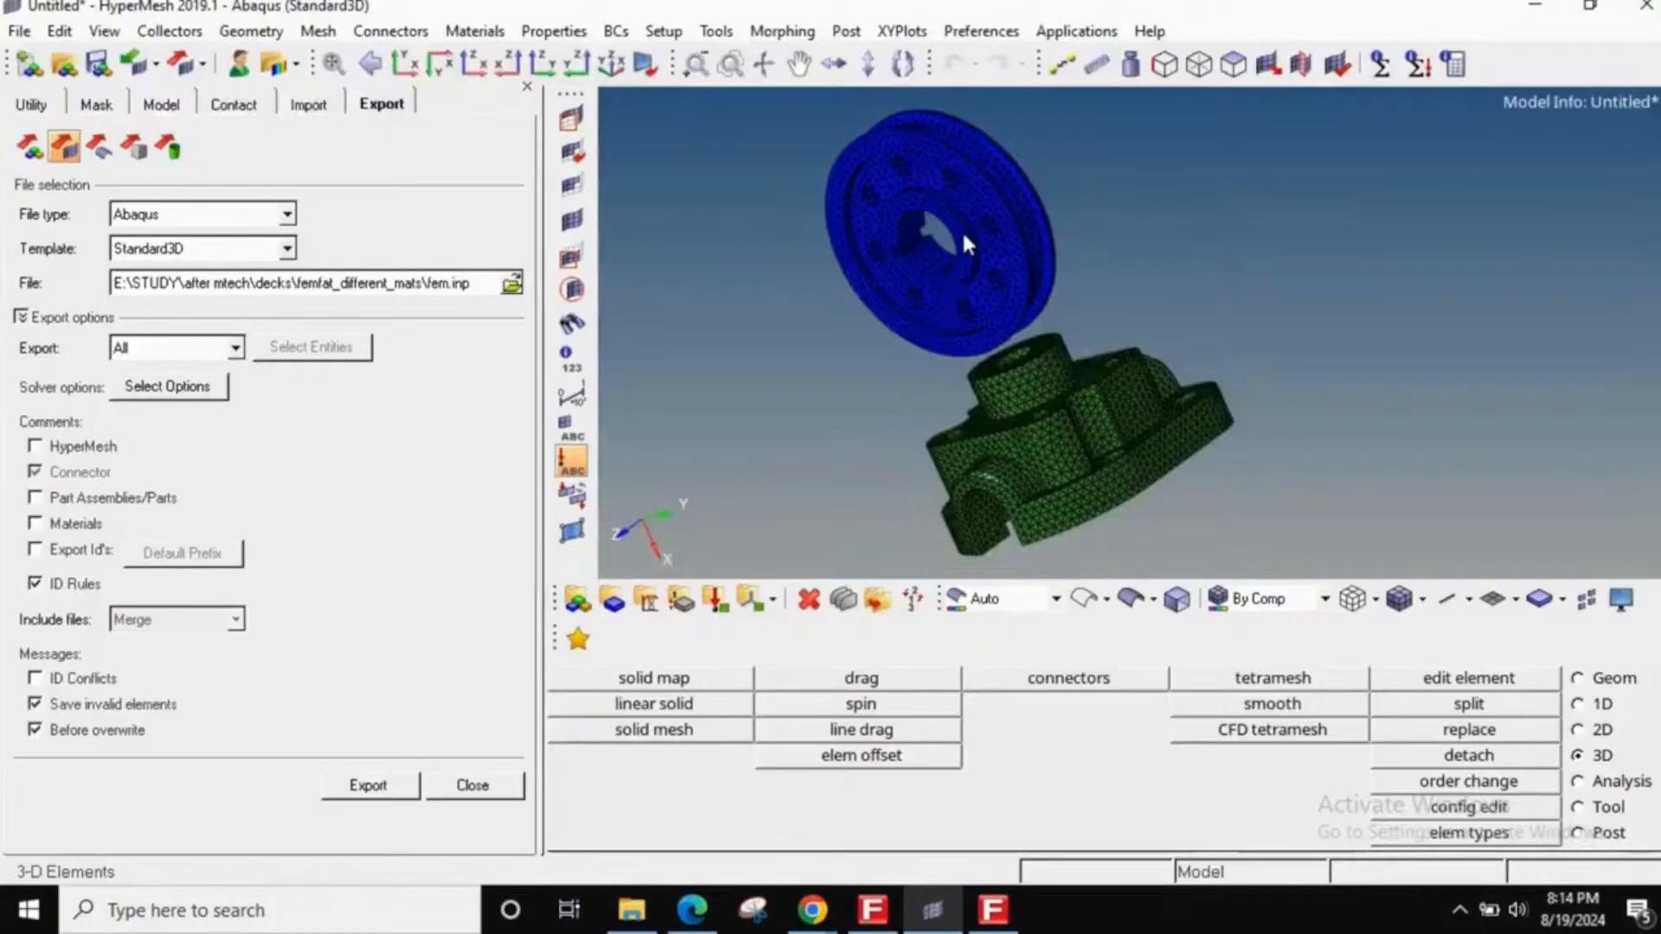
scroll(962, 230, "up", 5)
scroll(955, 258, "down", 2)
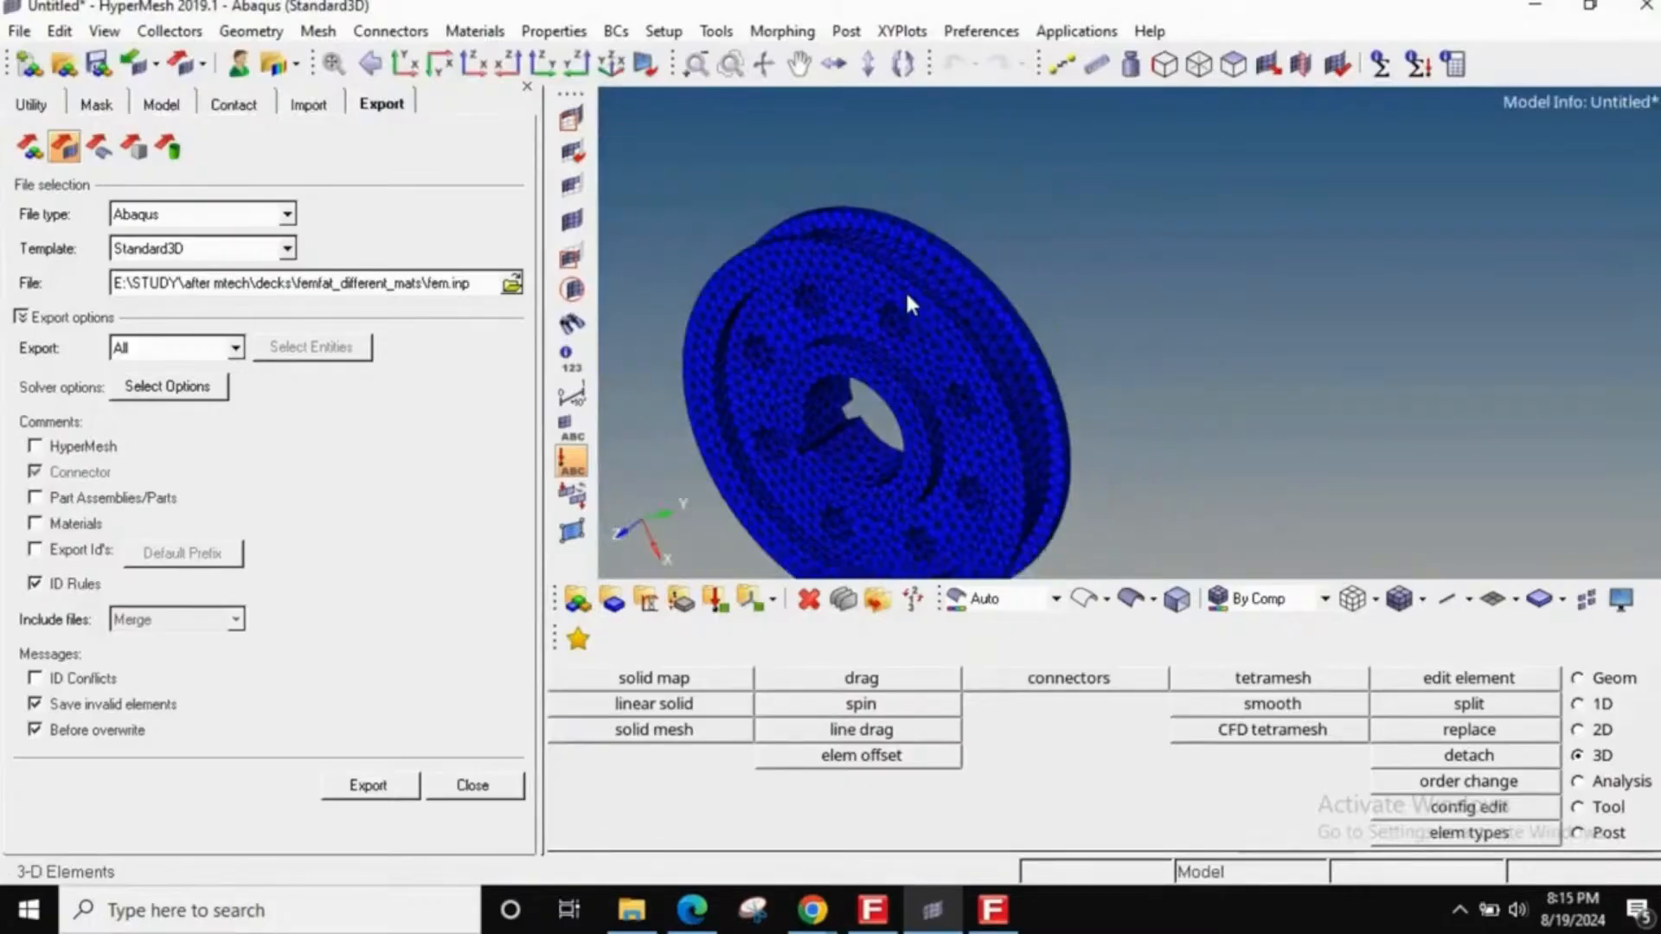
scroll(884, 240, "down", 1)
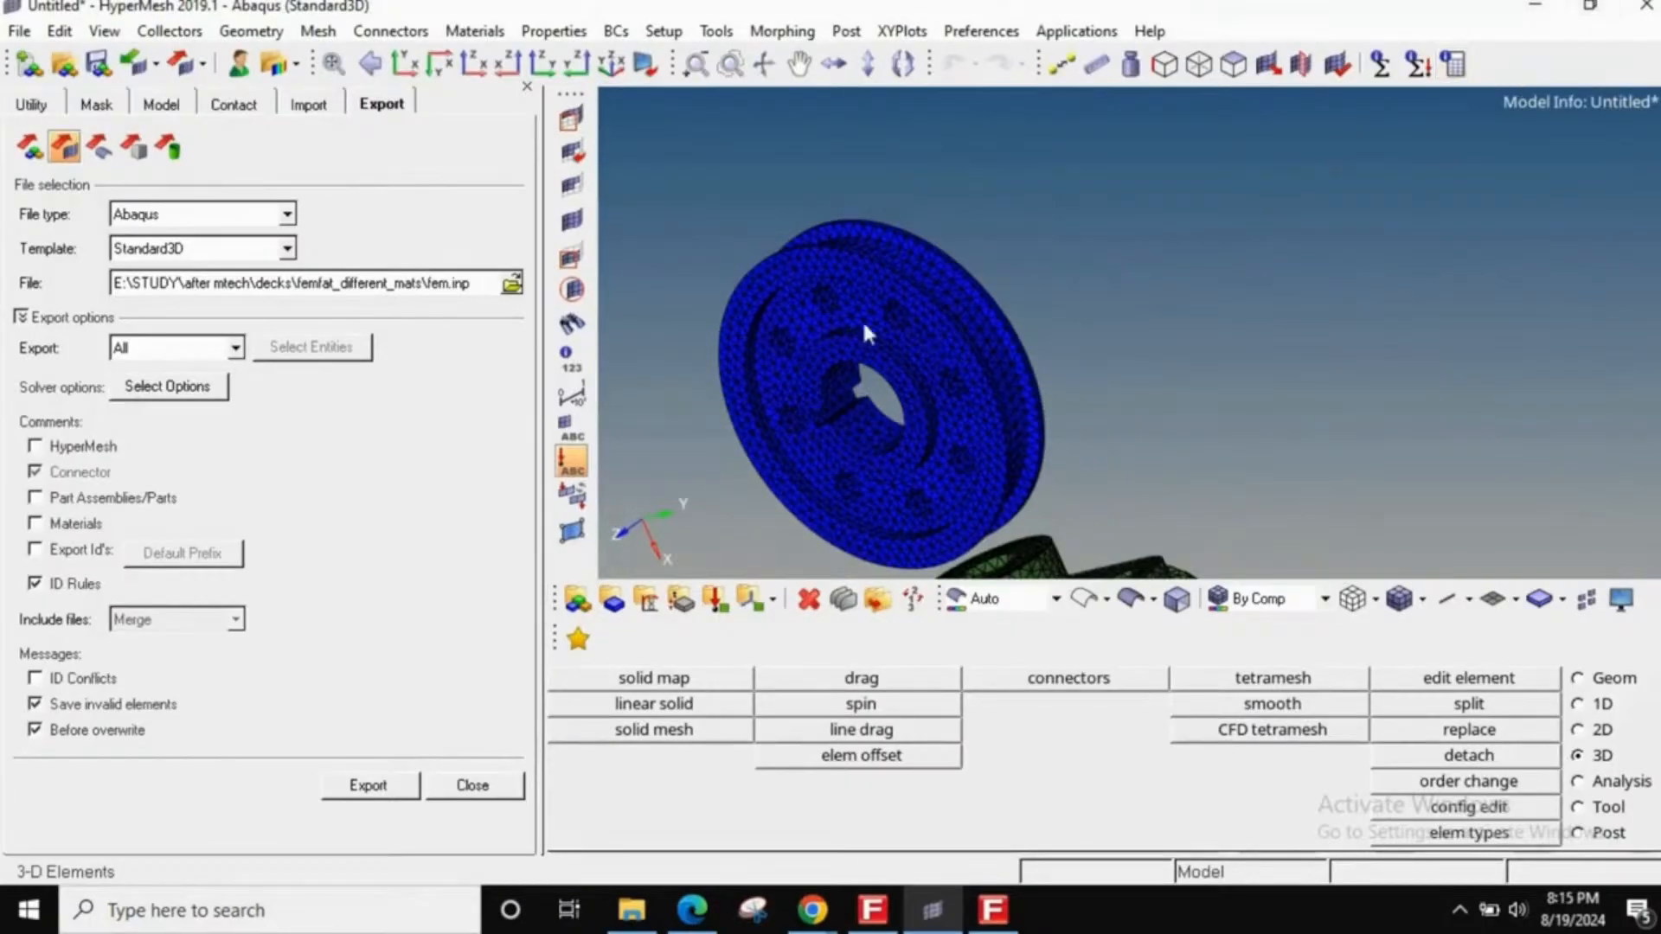
left_click(1535, 7)
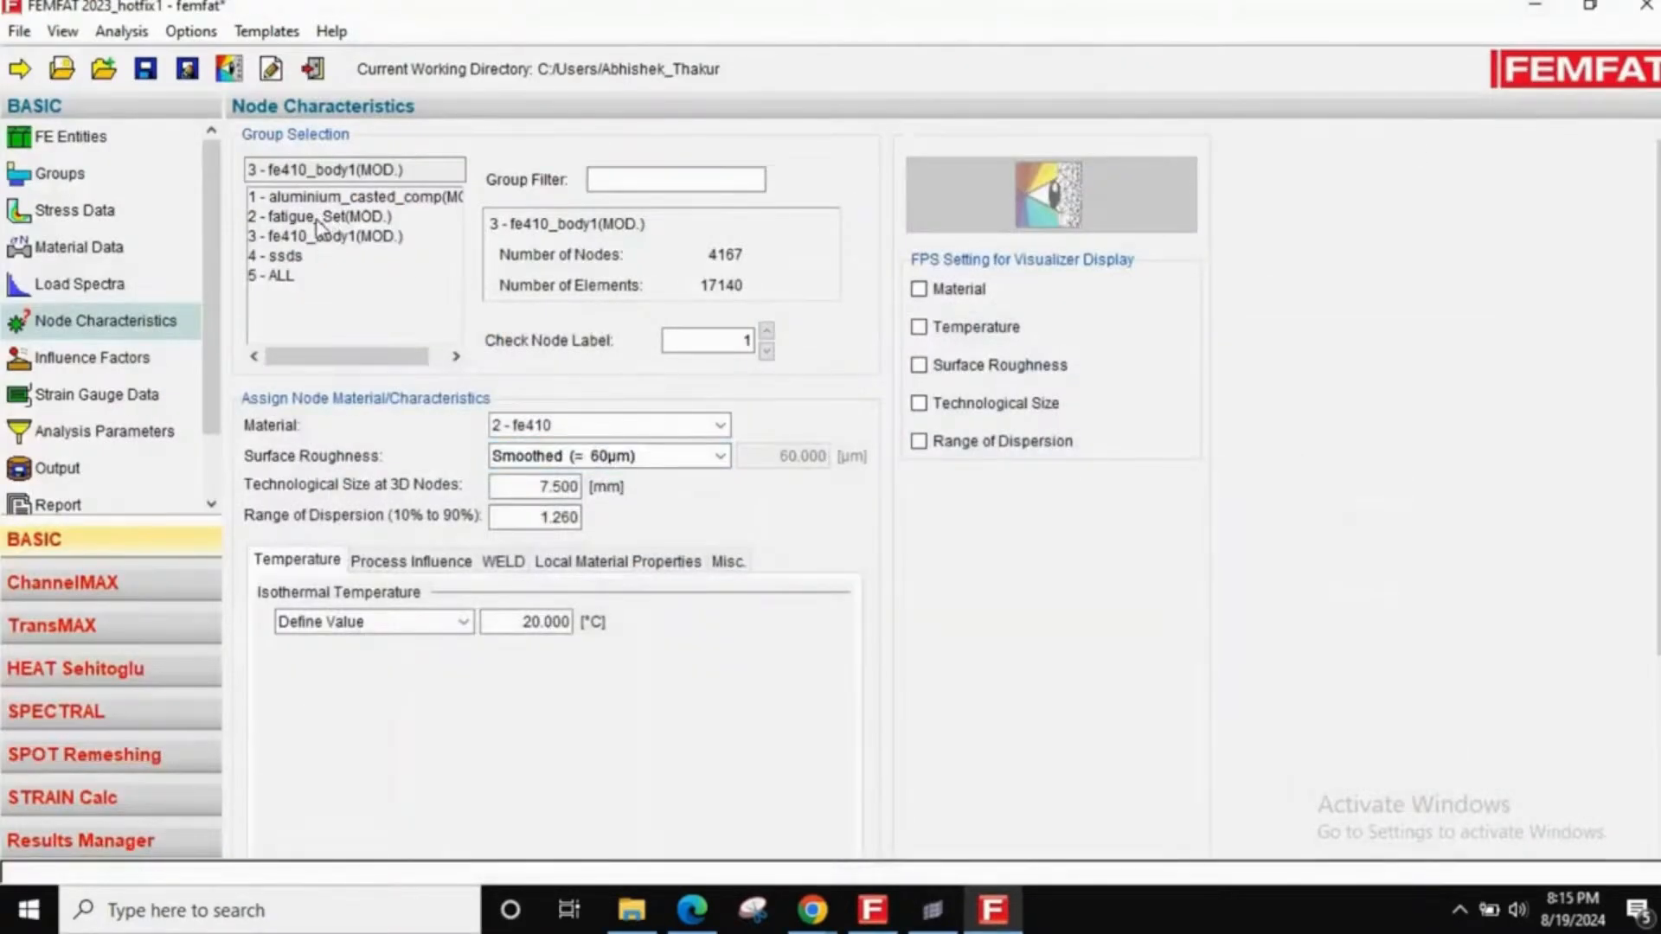
- Activate the Surface Roughness influence factor and set PLAST stress rearrangement to Mean+Amp: Unfavorable Sequence Influence
left_click(145, 362)
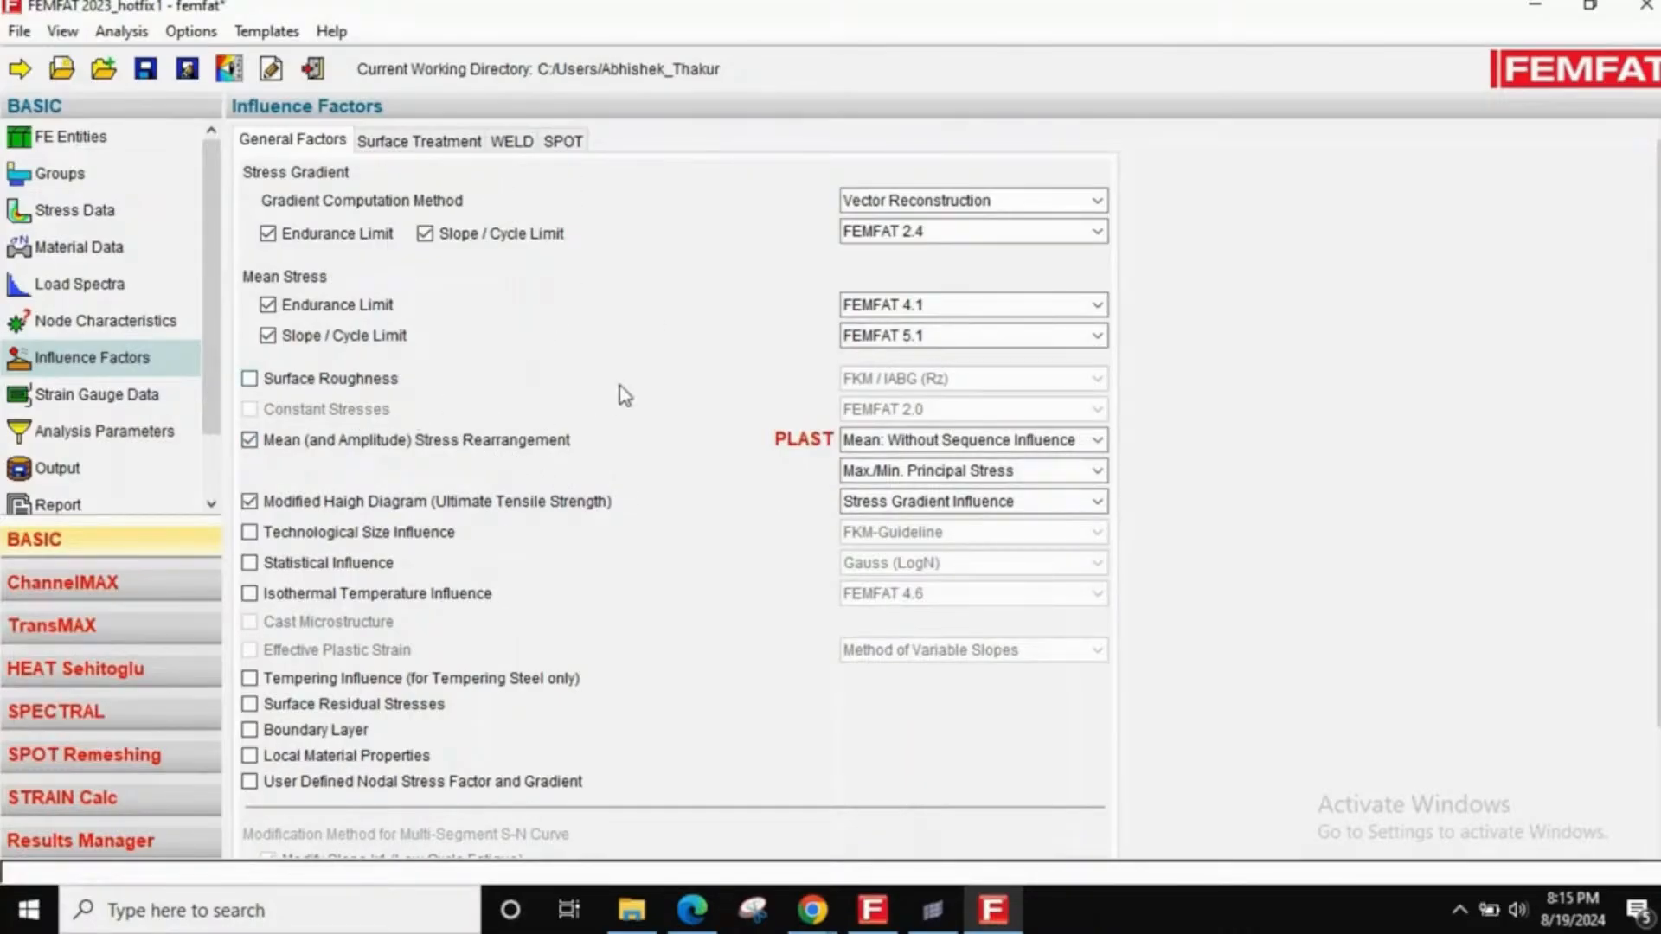
left_click(277, 383)
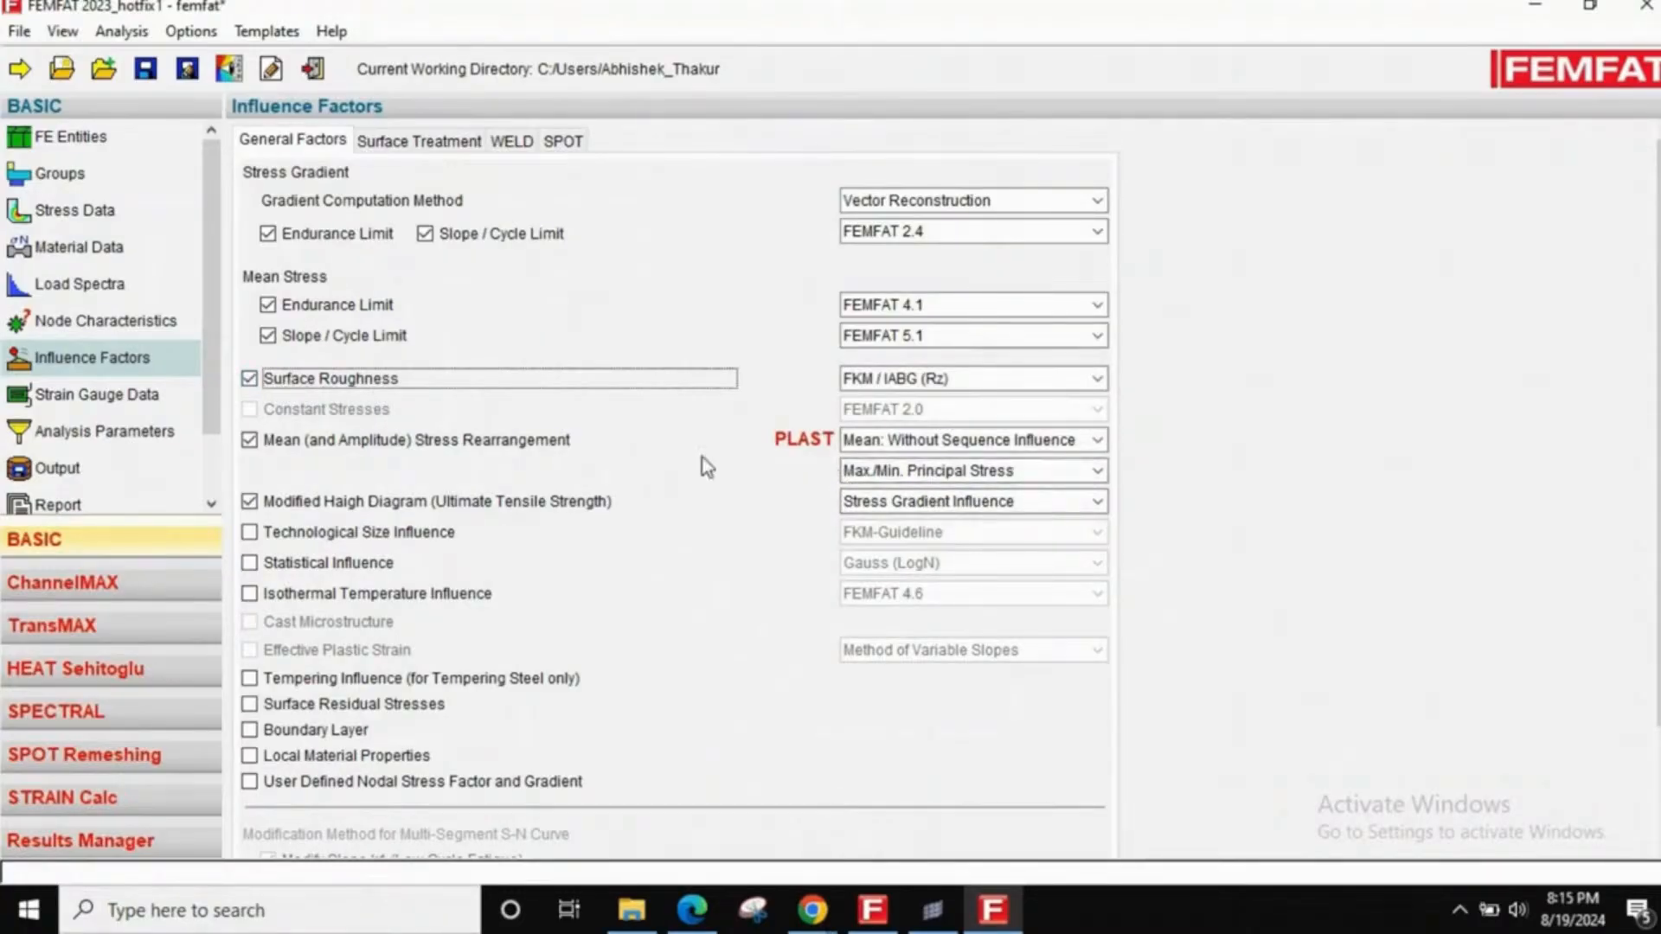
left_click(924, 441)
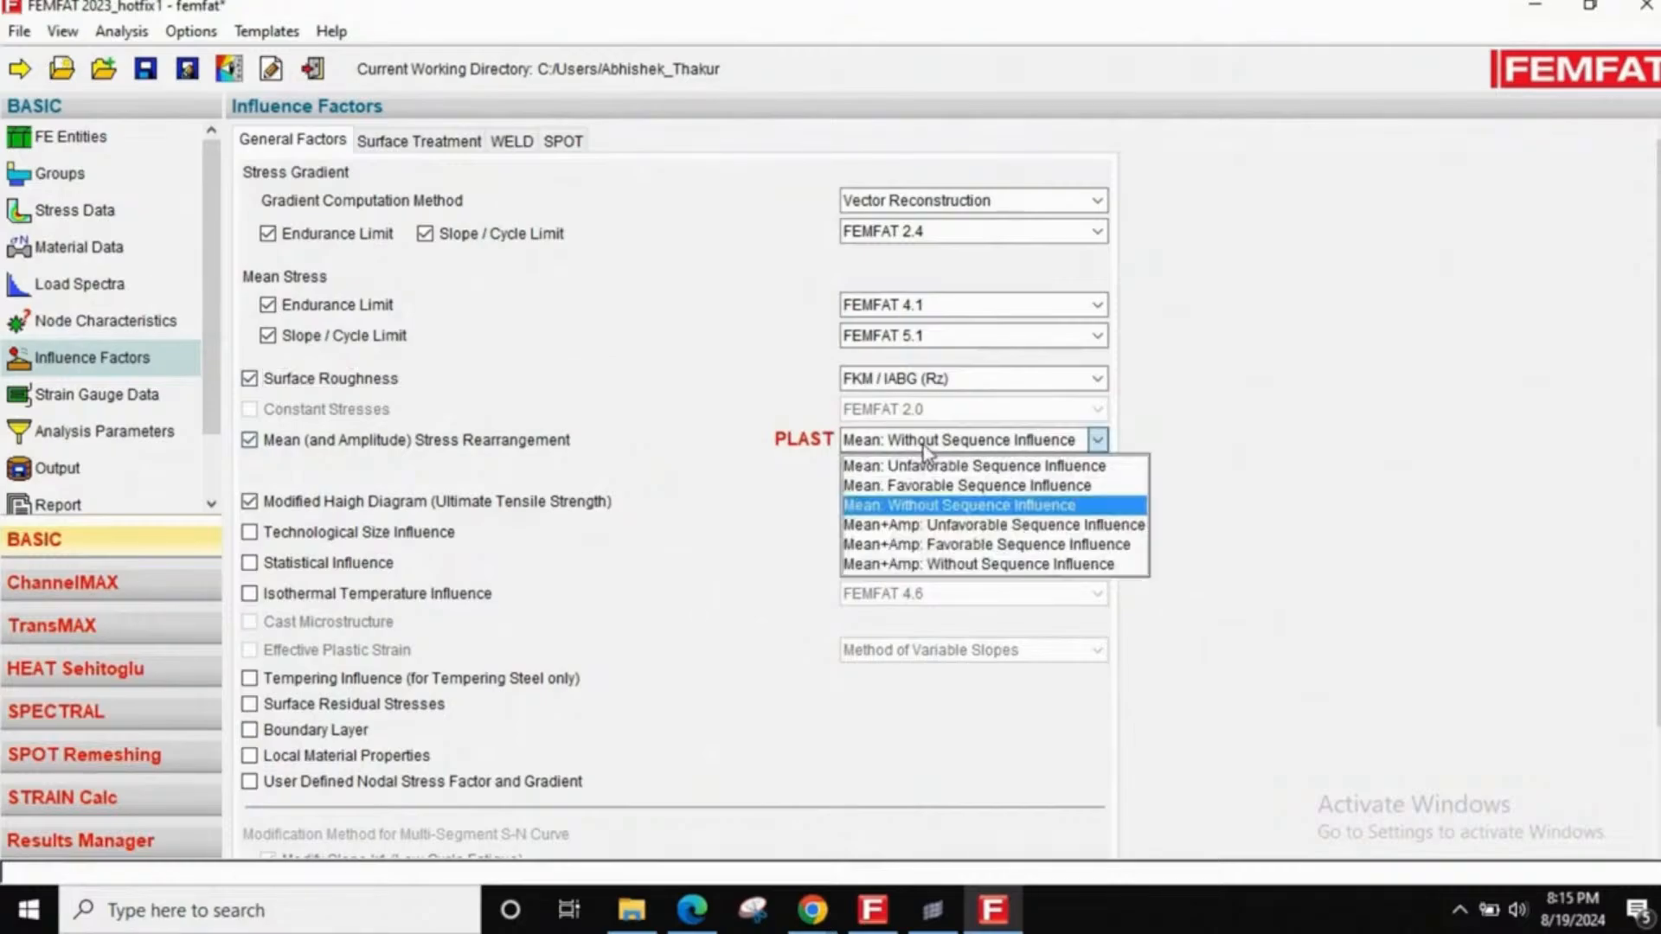
left_click(947, 529)
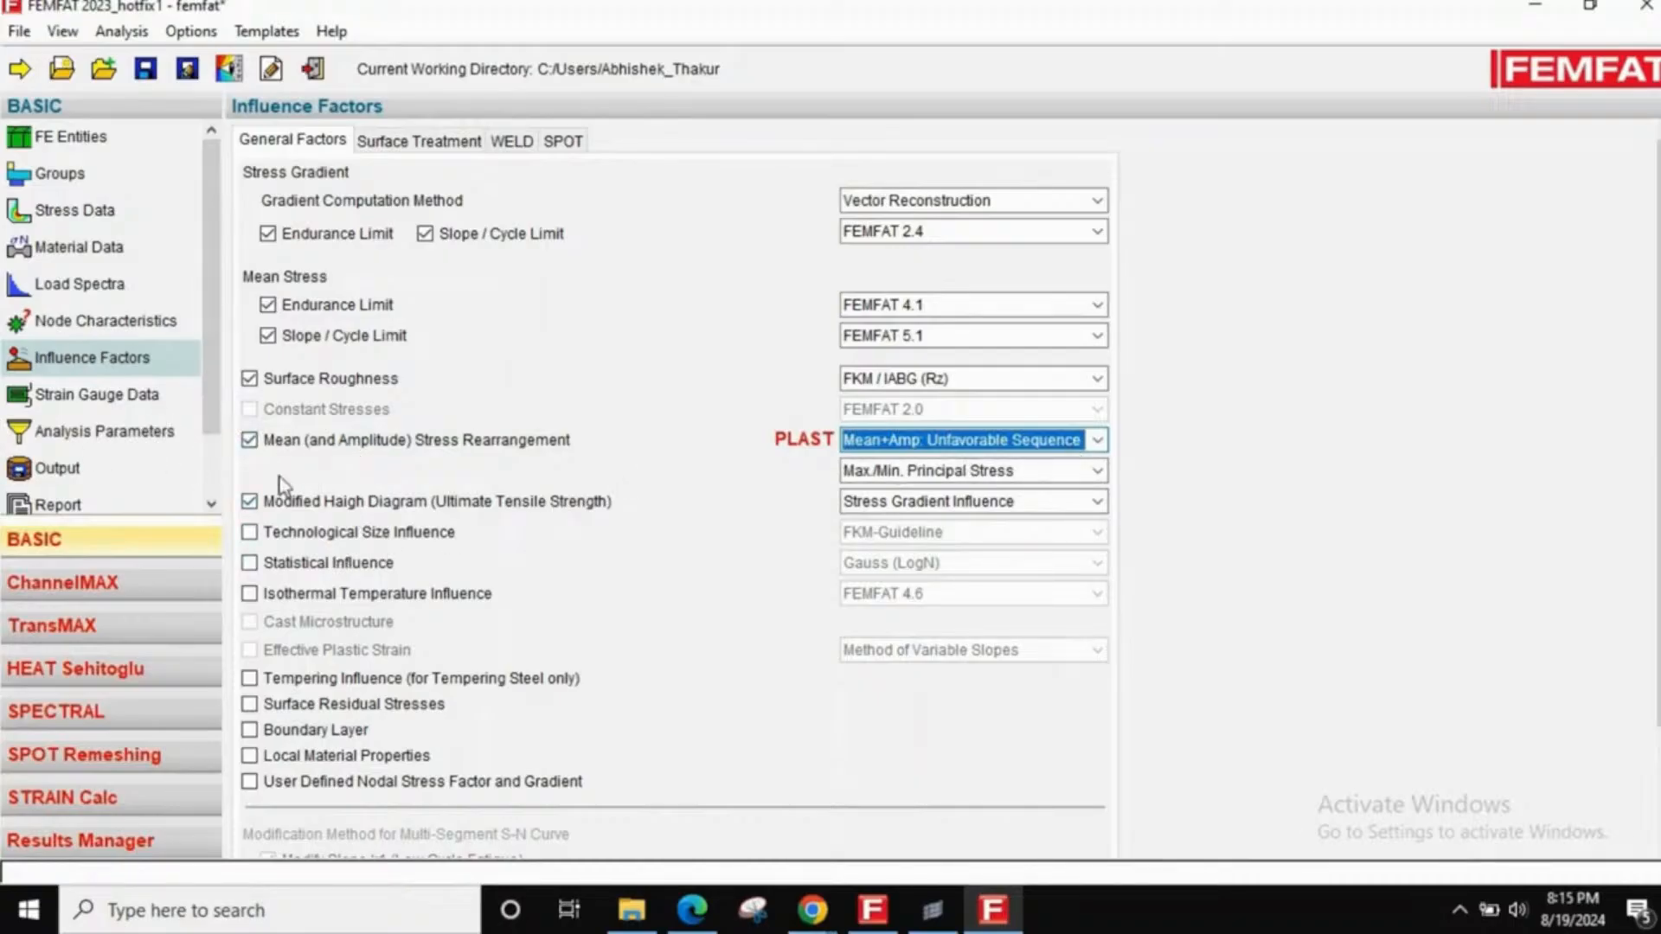
- Go through the analysis parameters and output settings, and run the fatigue analysis on the fatigue_Set group
left_click(119, 443)
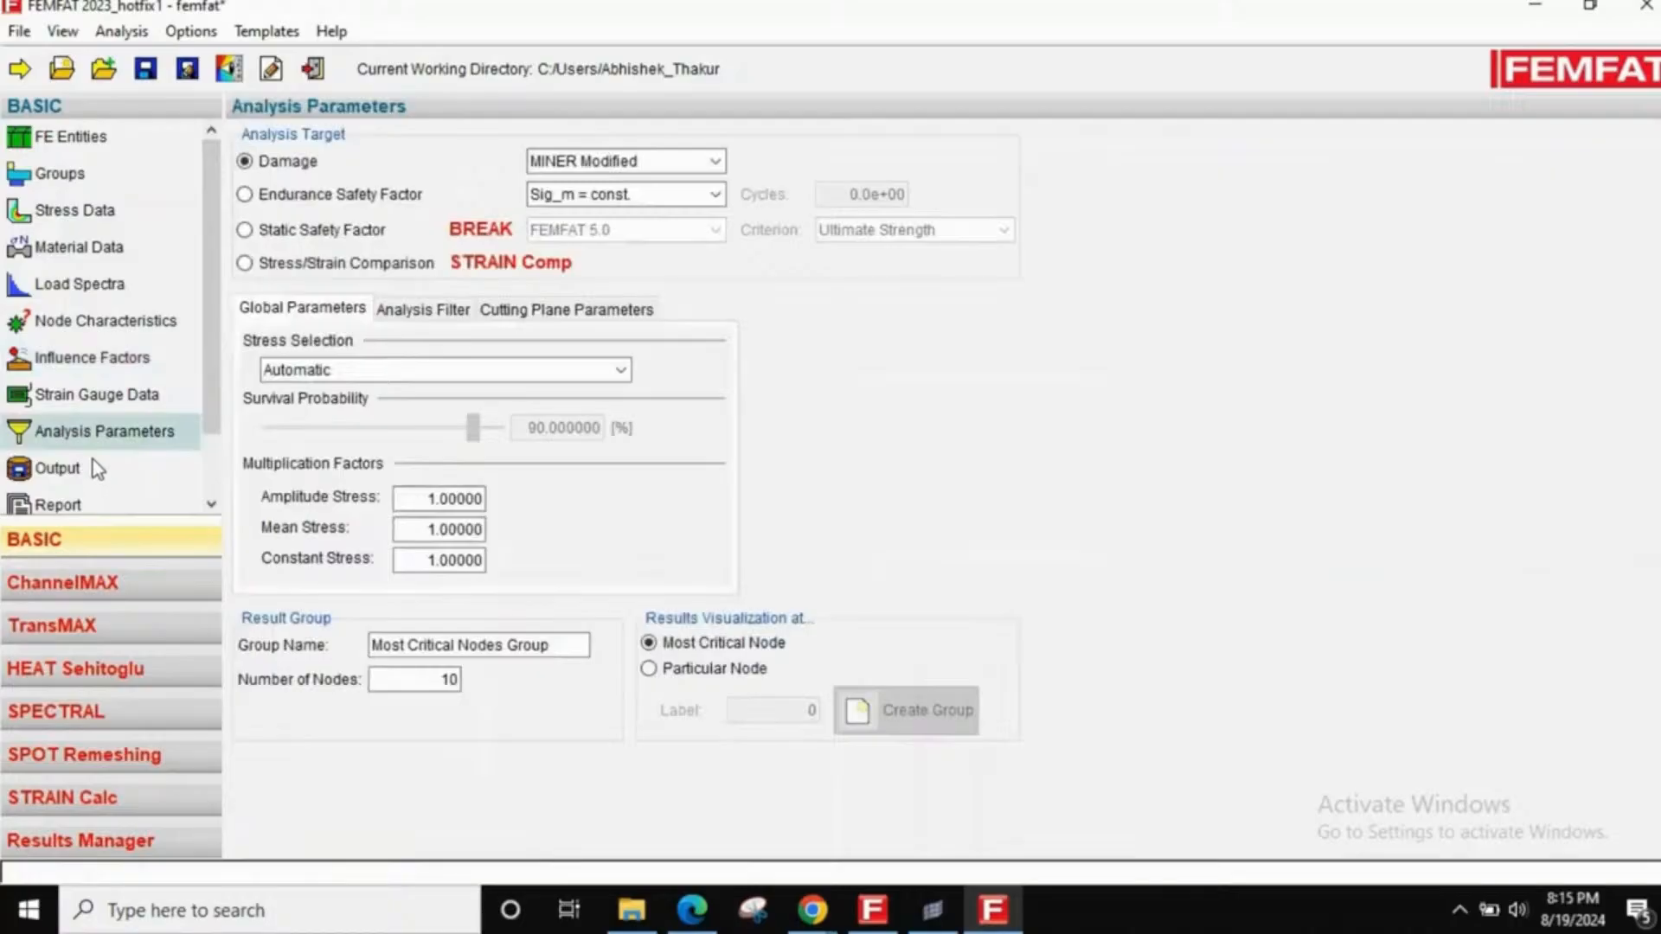
left_click(92, 461)
scroll(113, 476, "down", 1)
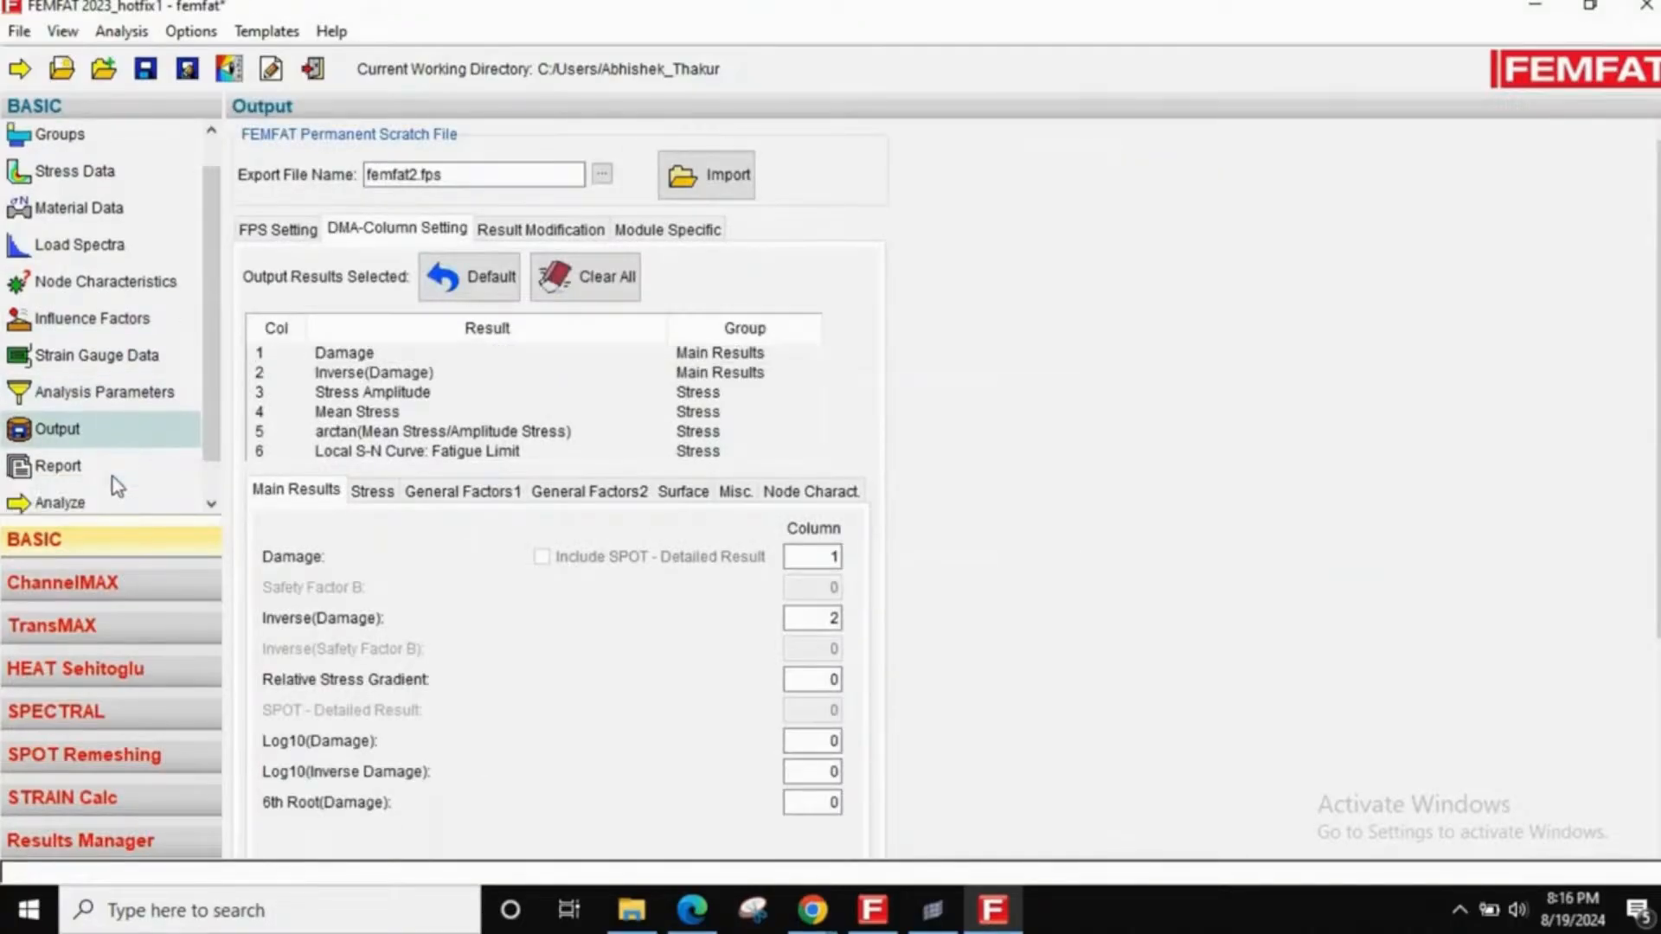
left_click(80, 503)
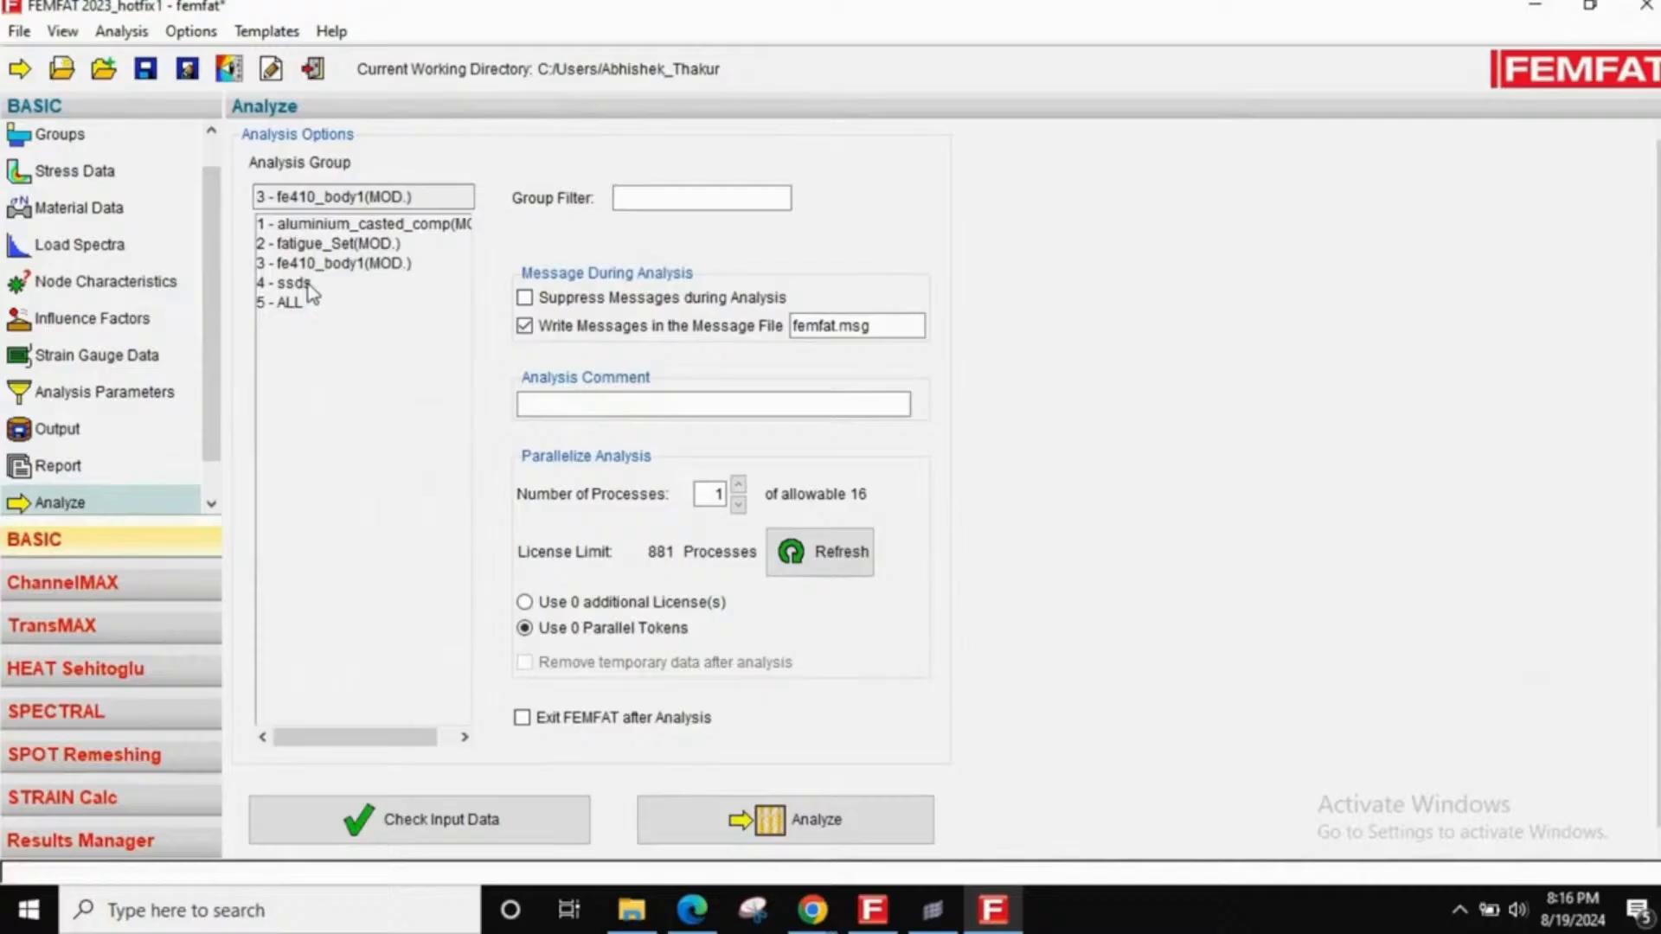
left_click(331, 246)
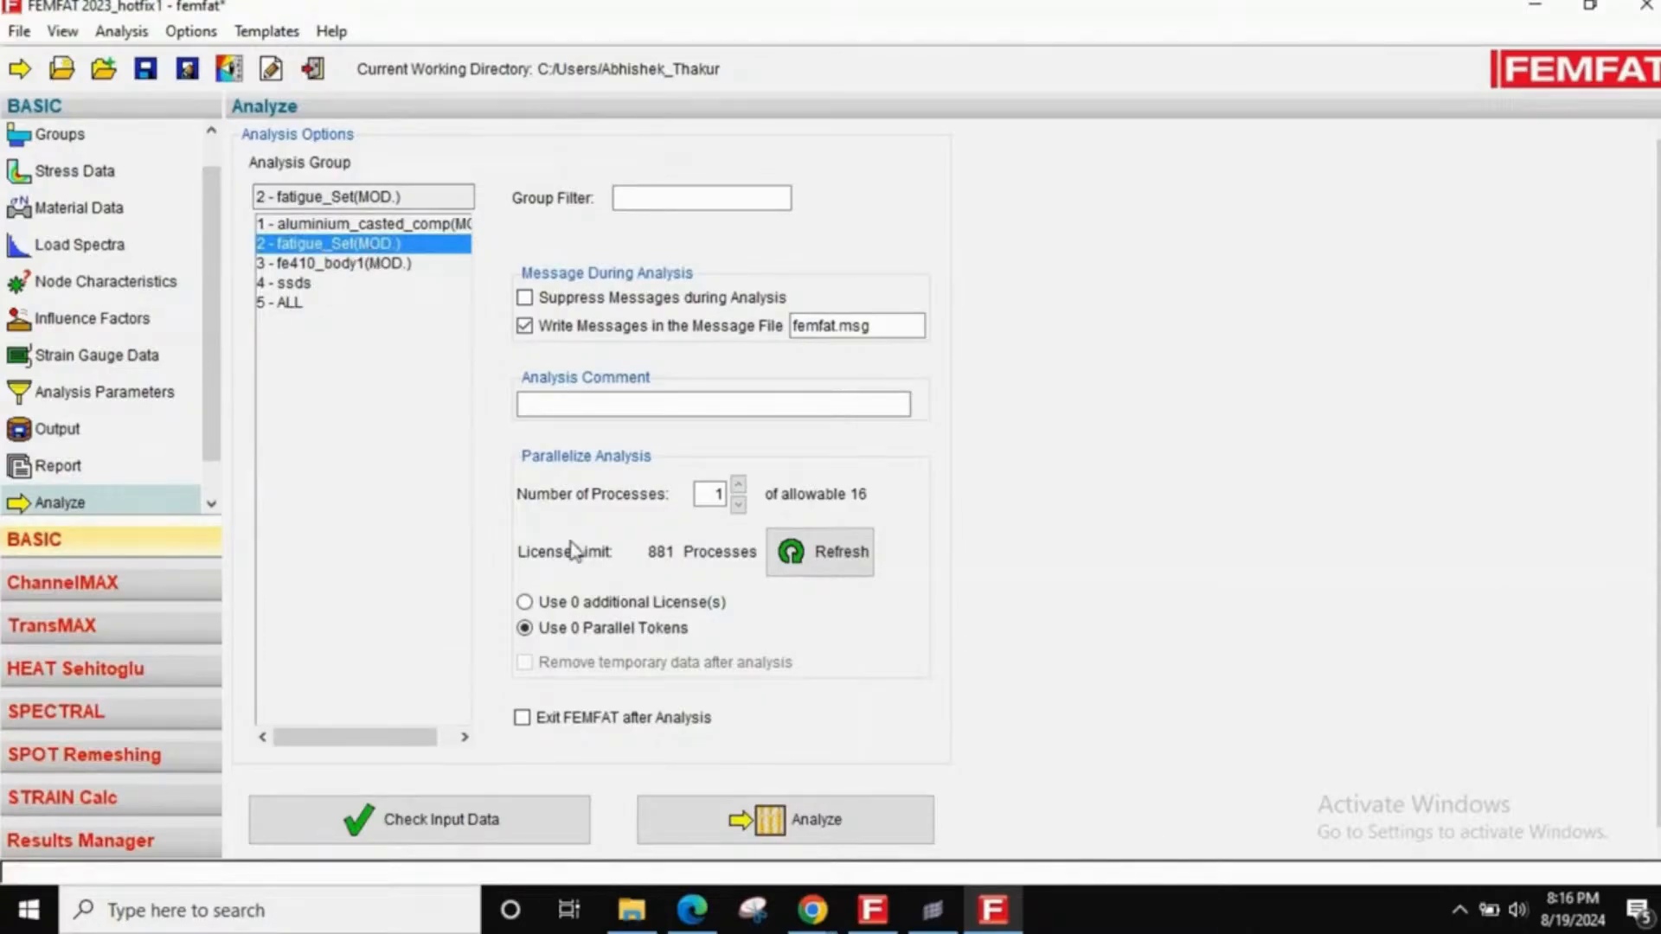
left_click(724, 815)
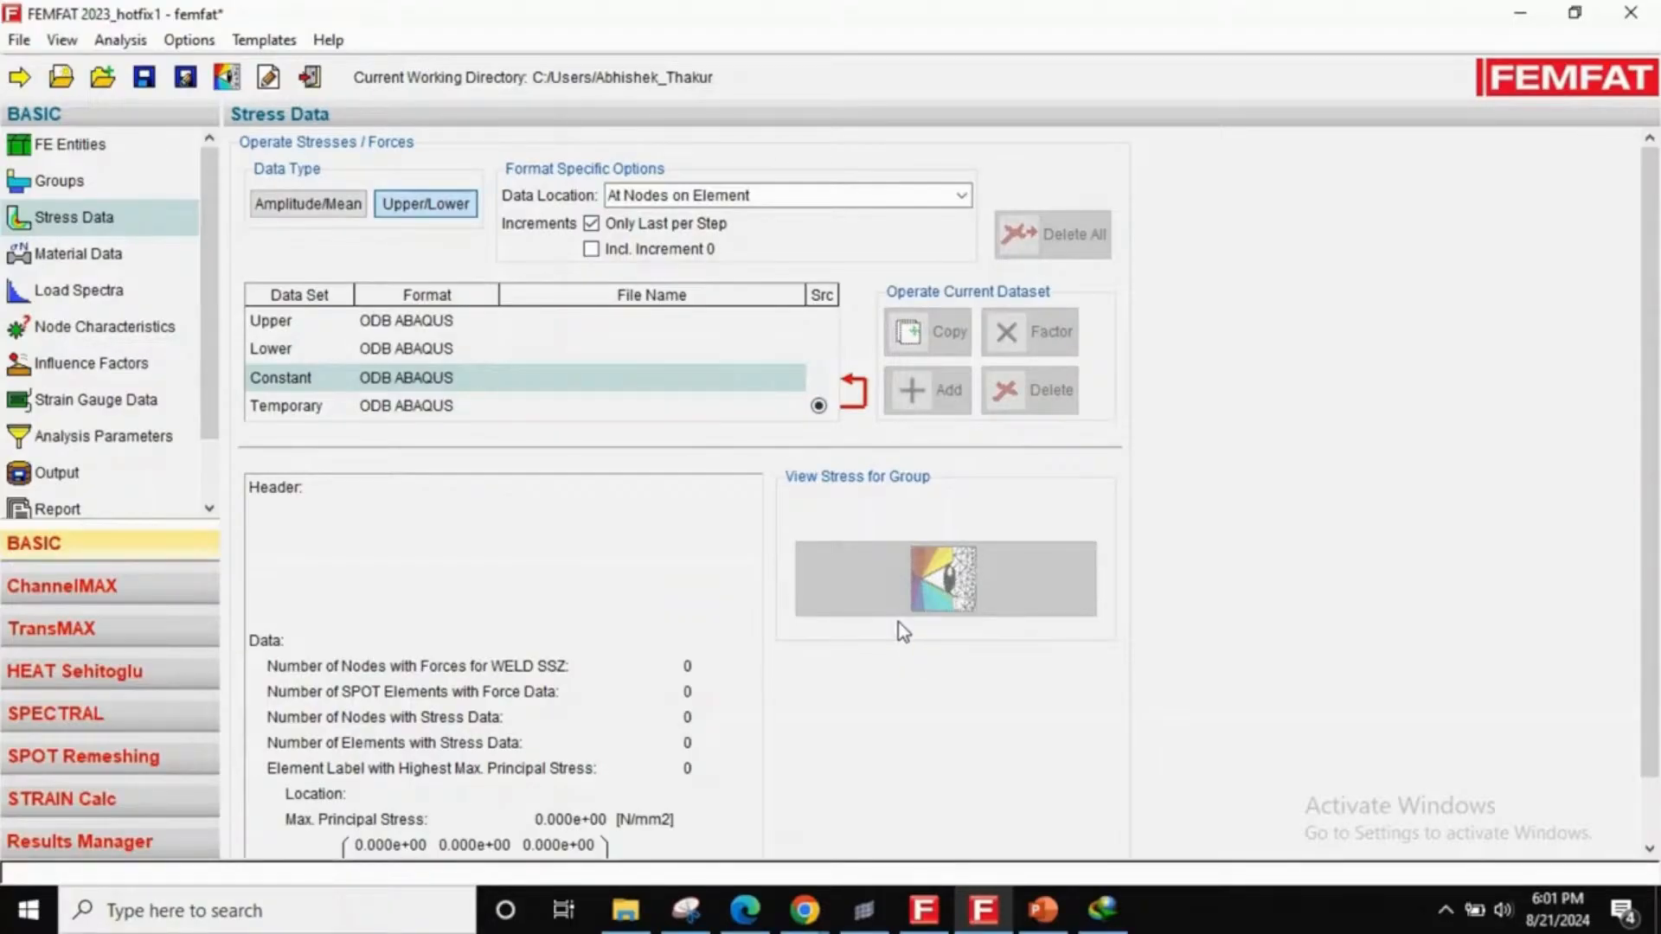
- Review the nut-tightening slide in PowerPoint, and switch to HyperWorks to play the deformation animation of the pos_load.inp block
left_click(1043, 910)
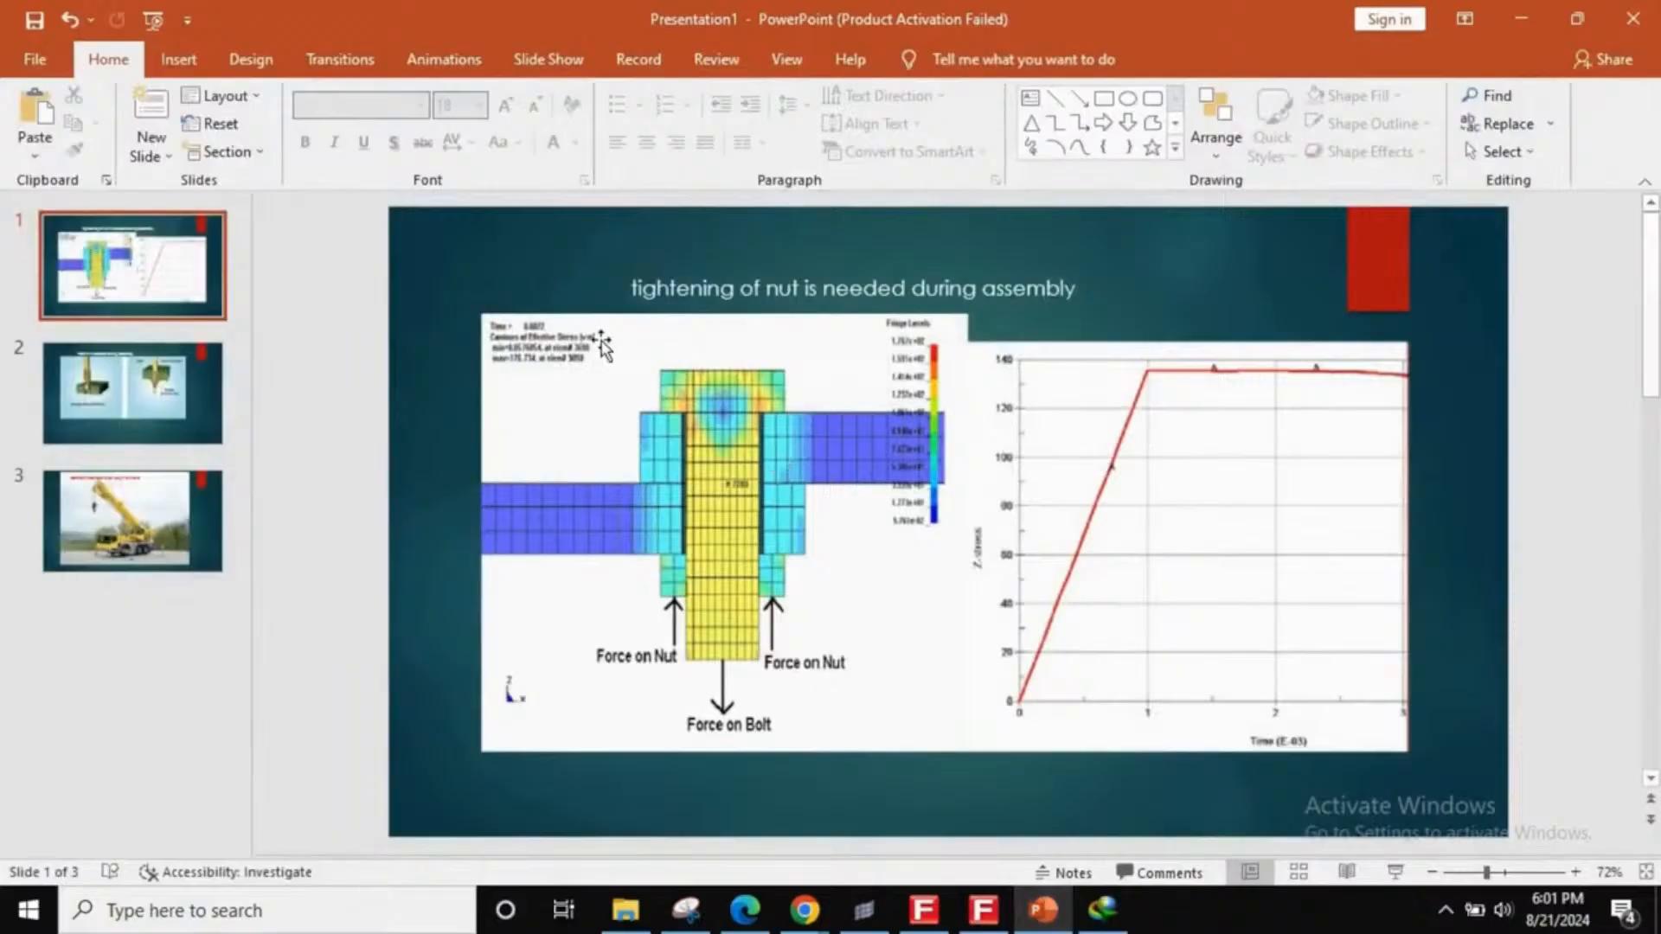
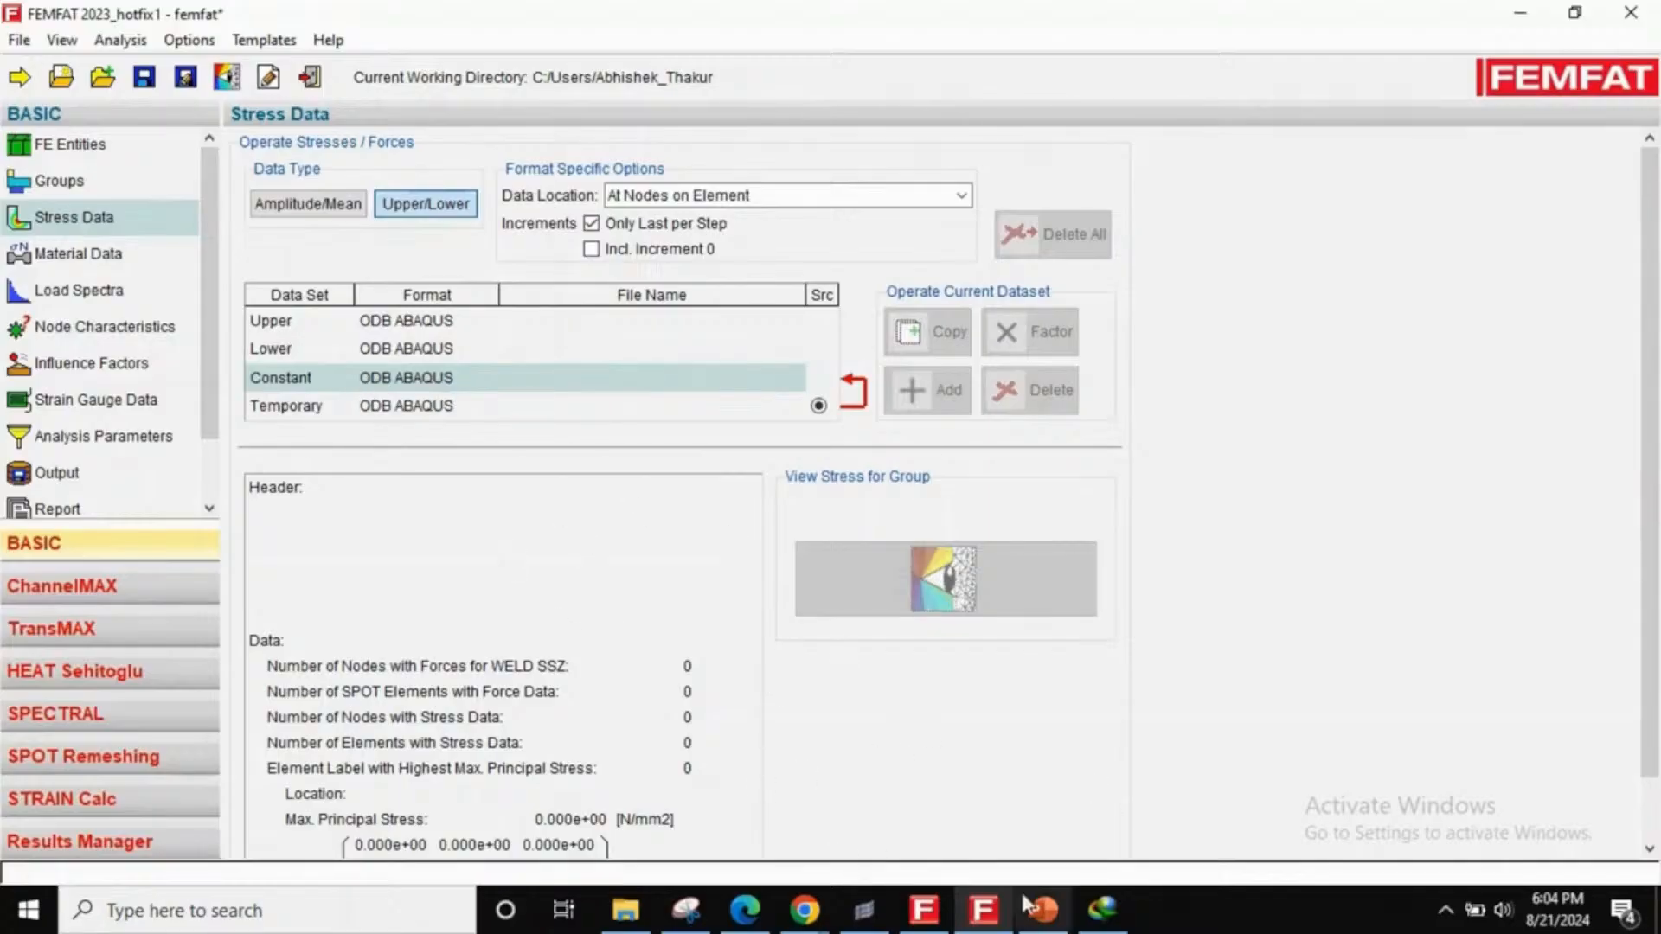
mouse_move(817, 909)
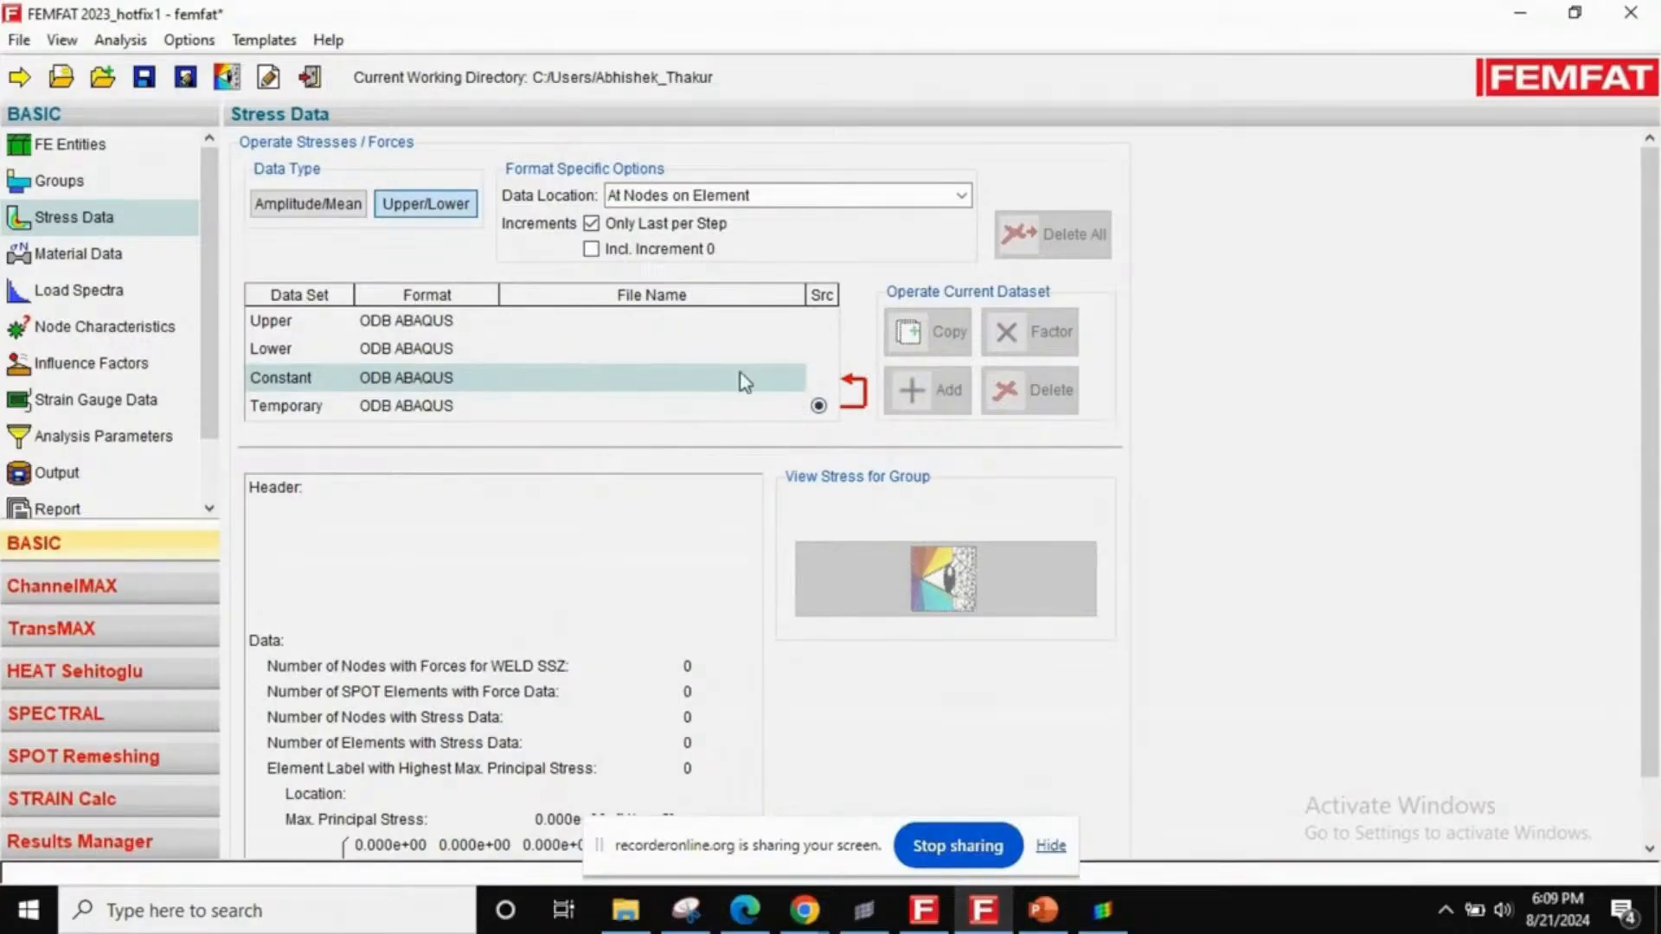
left_click(1103, 910)
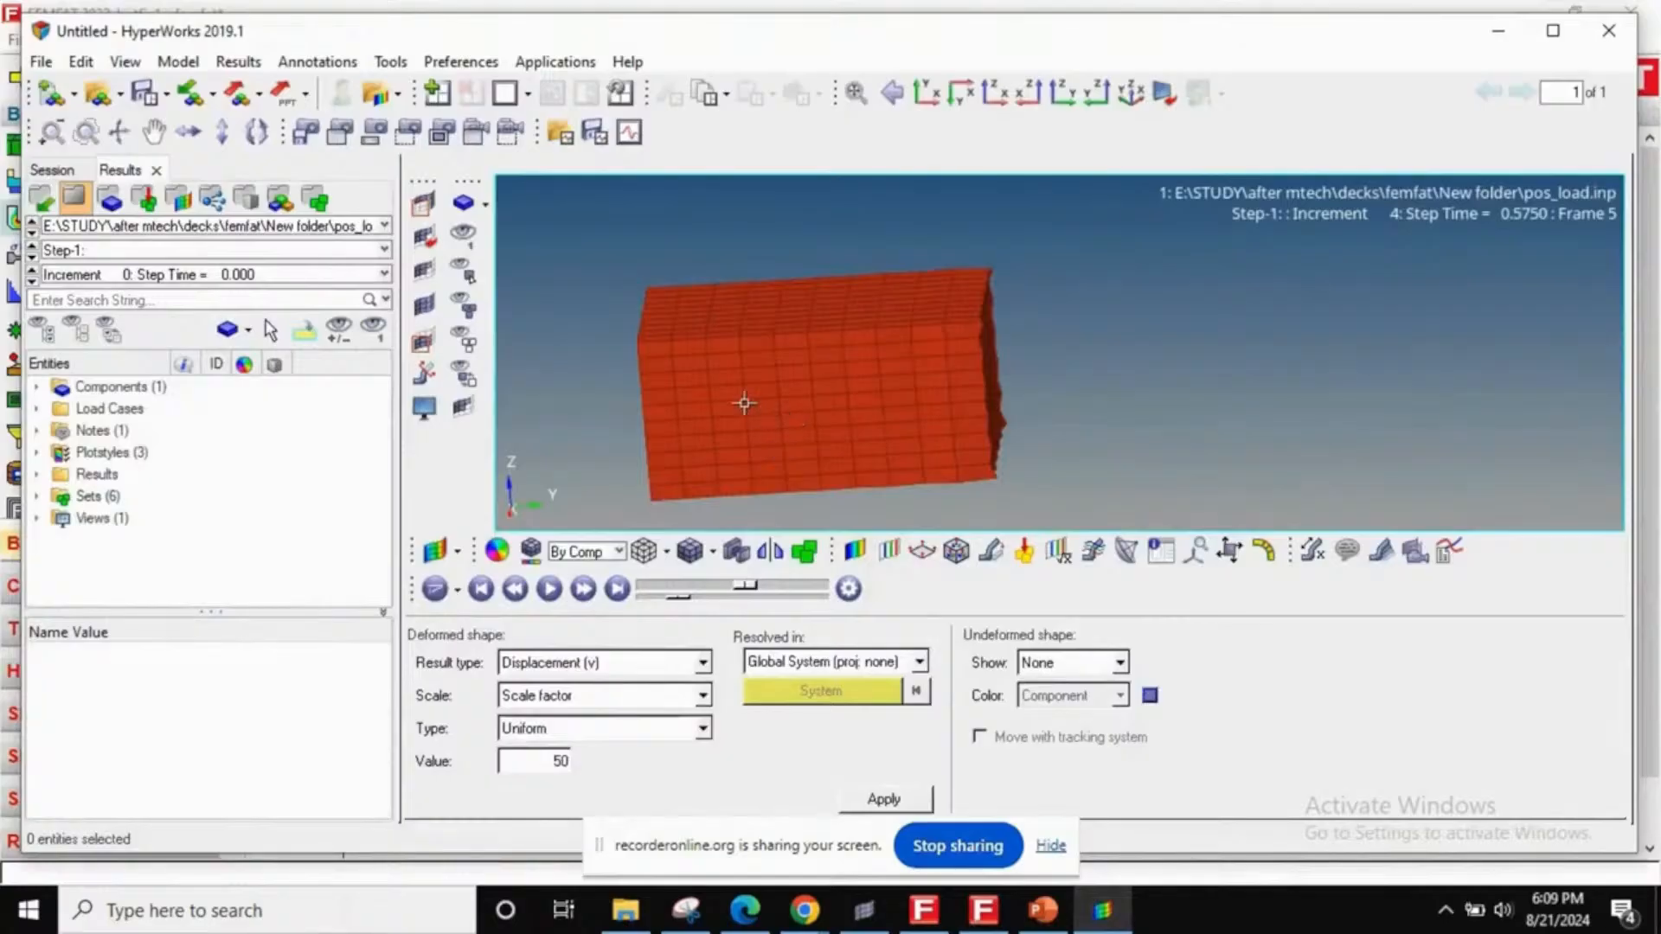
mouse_move(744, 403)
left_mouse_down("ctrl")
mouse_move(744, 360)
mouse_move(771, 372)
mouse_move(737, 360)
mouse_move(791, 323)
mouse_move(845, 319)
mouse_move(694, 305)
left_mouse_up("ctrl")
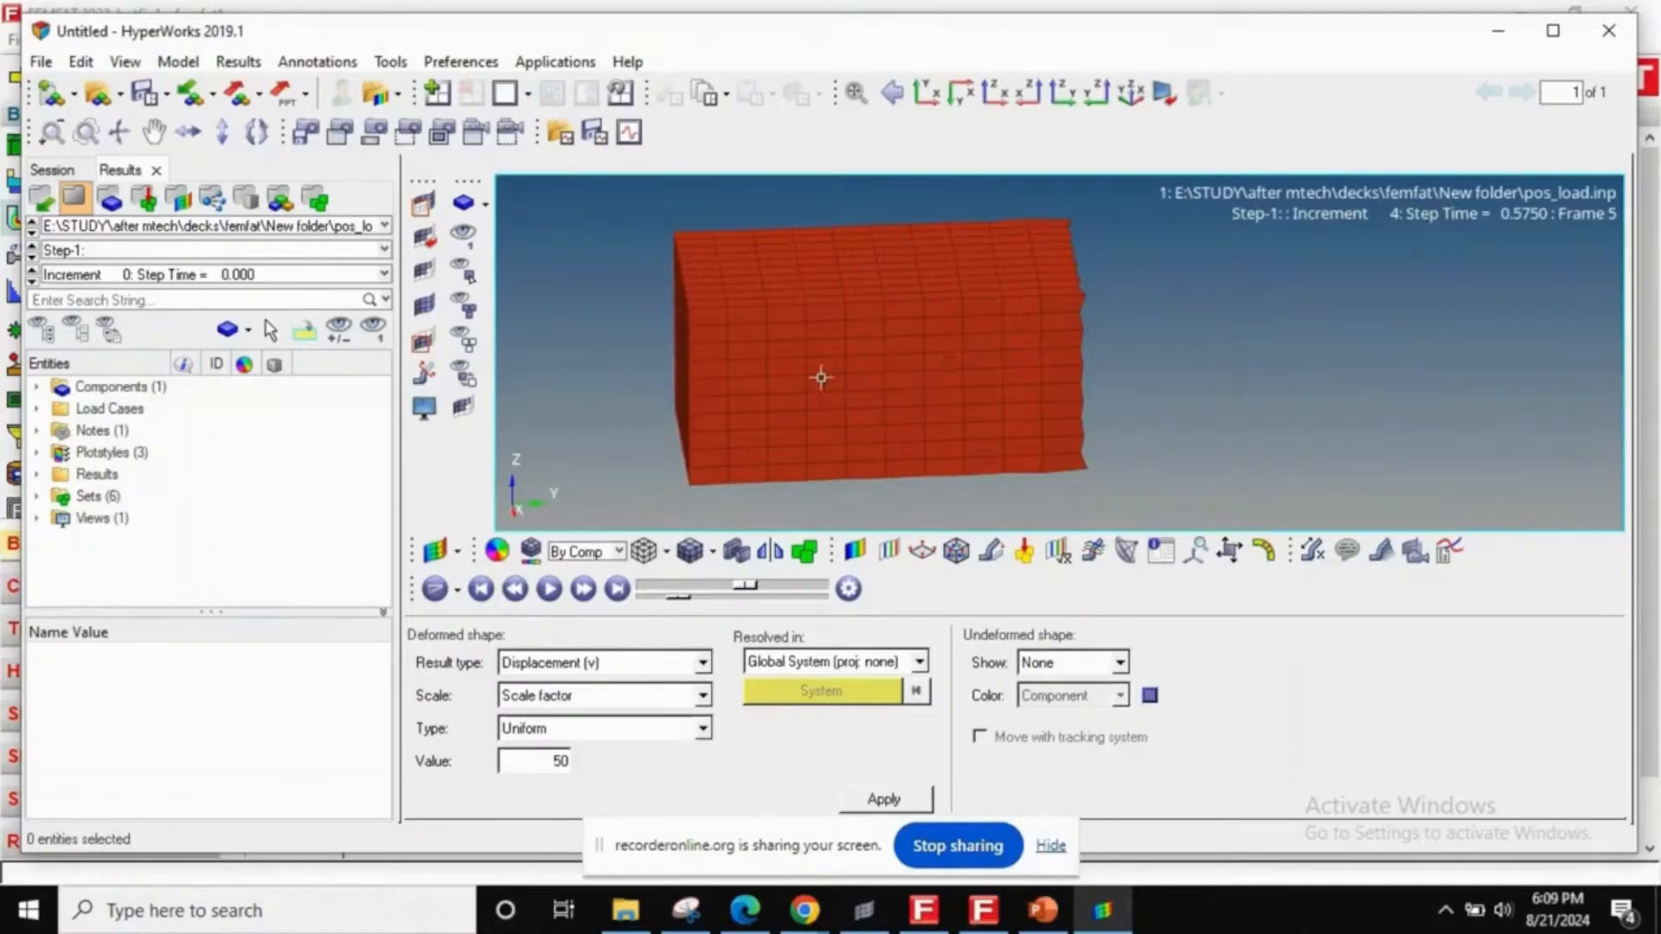
left_click_drag(838, 398, 933, 370, "ctrl")
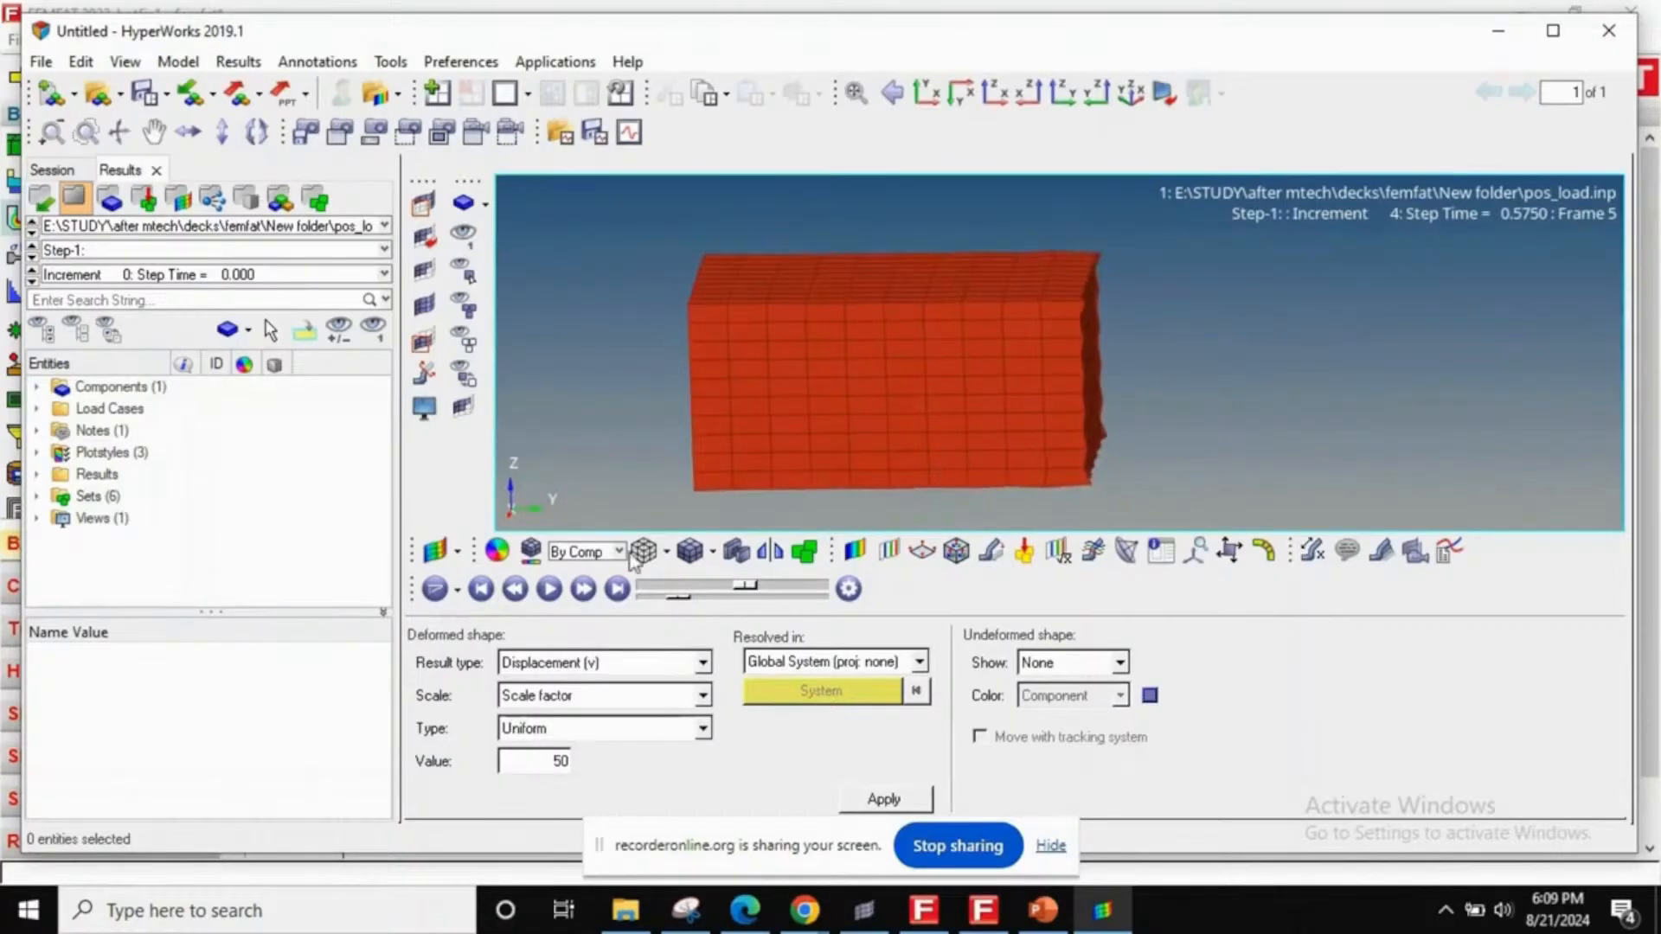
left_click(550, 590)
left_click(550, 590)
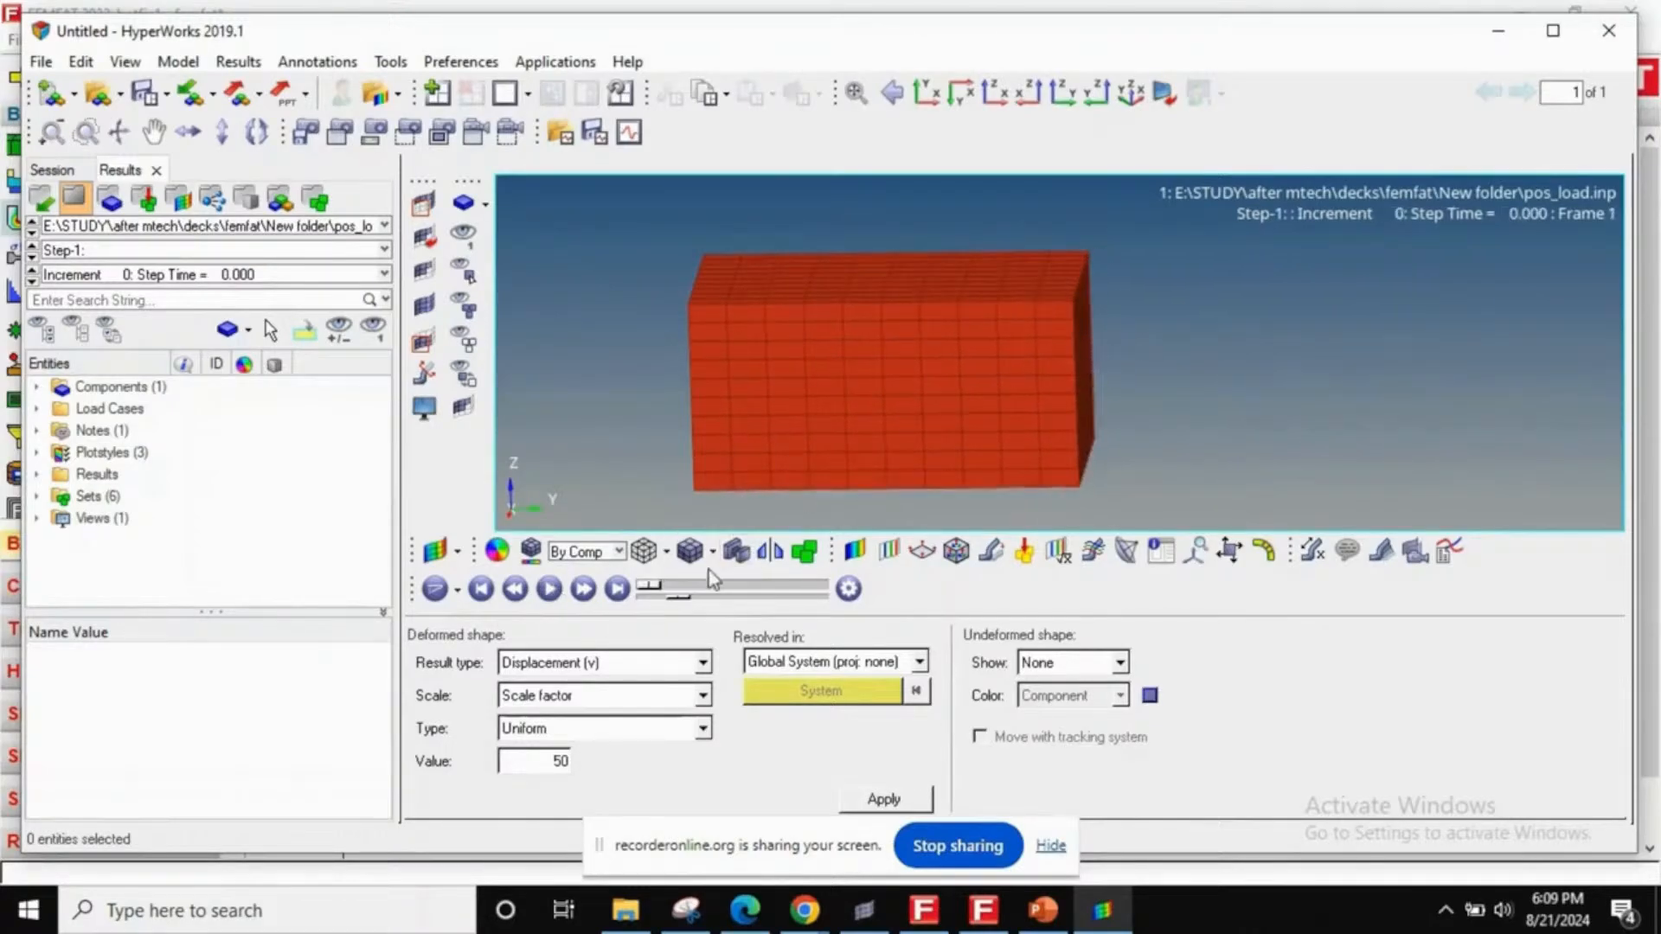
left_click(550, 589)
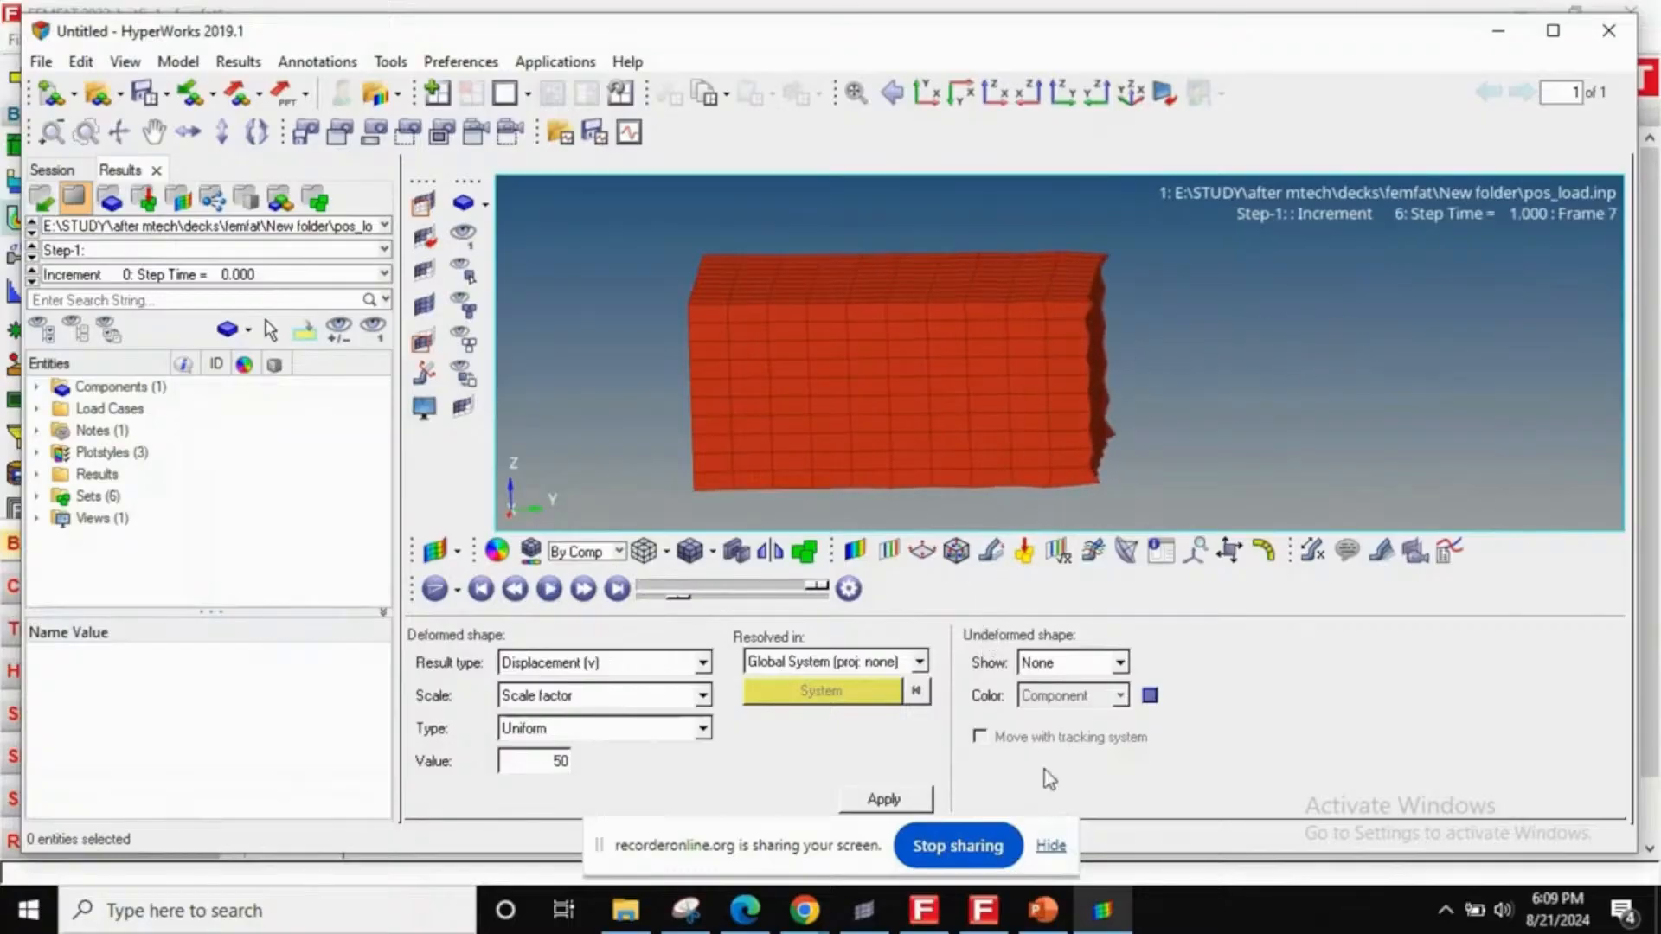
- Check the upper, lower and constant datasets in FEMFAT's Stress Data, and return to HyperWorks
left_click(983, 912)
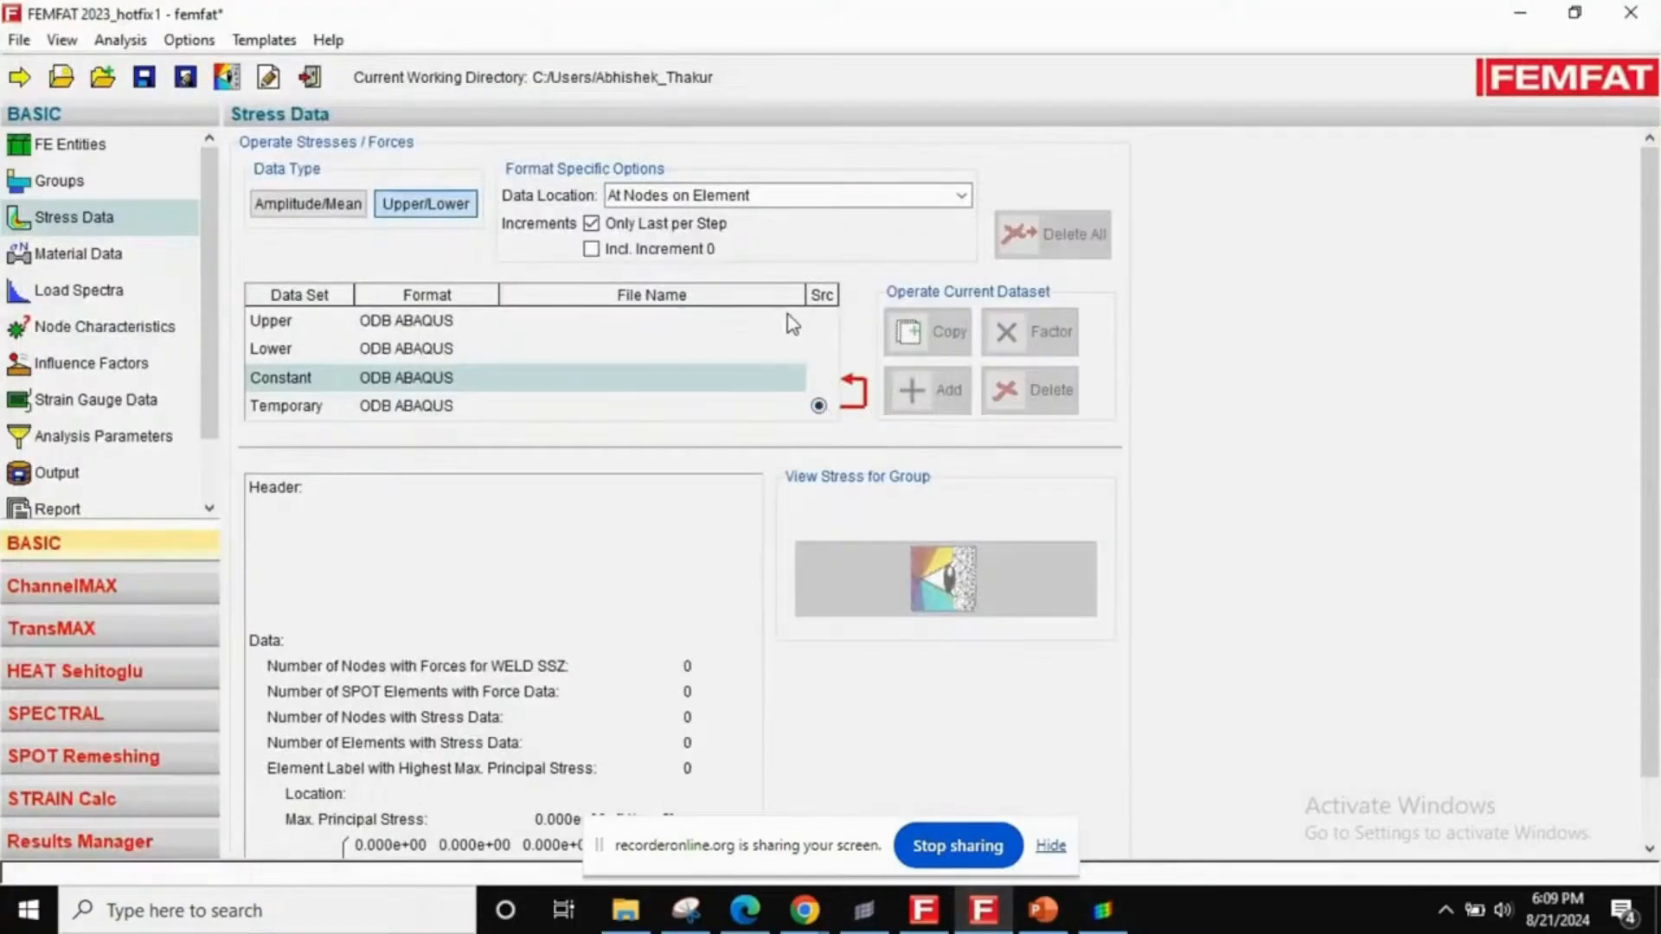
left_click(983, 911)
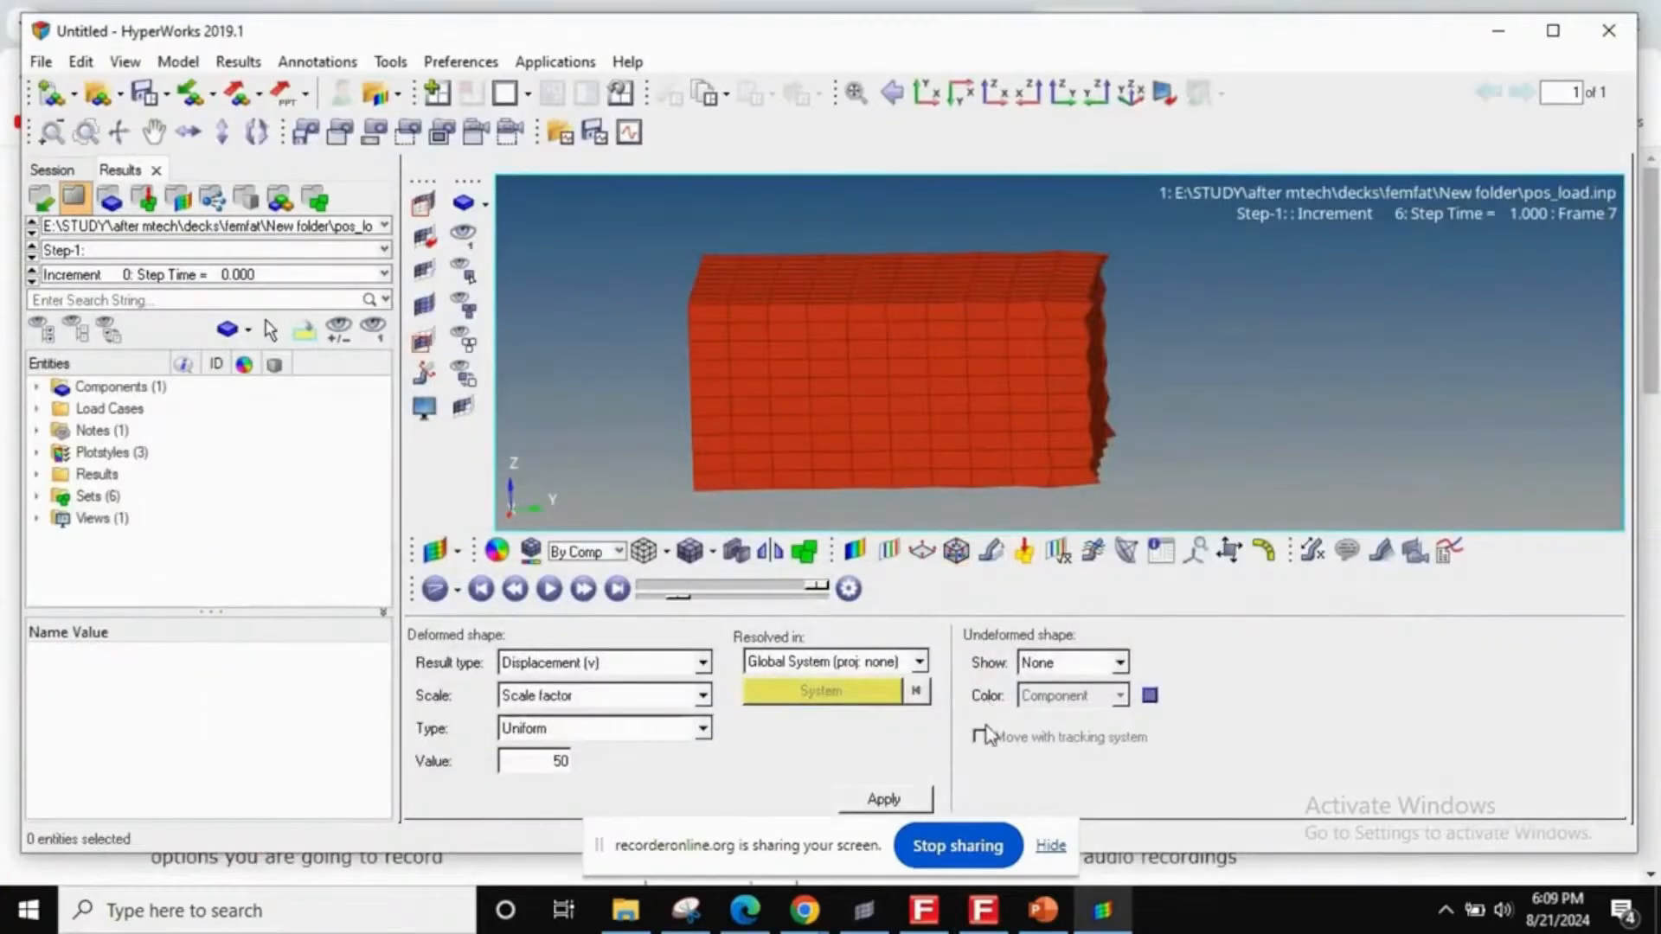
left_click(983, 912)
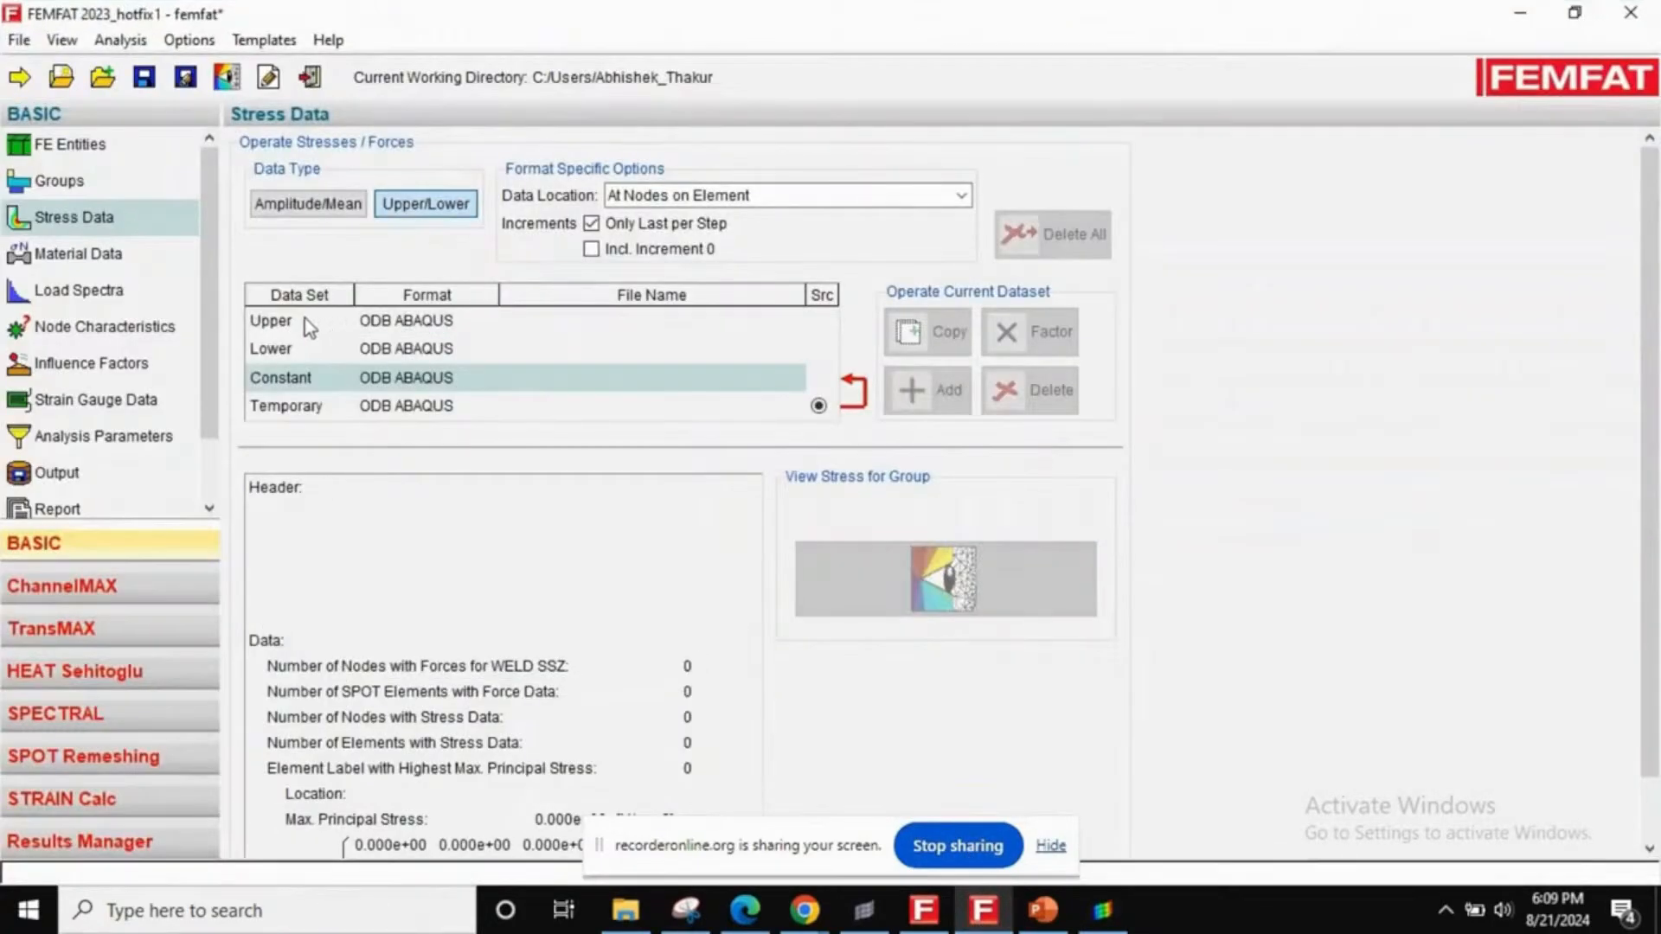
left_click(988, 912)
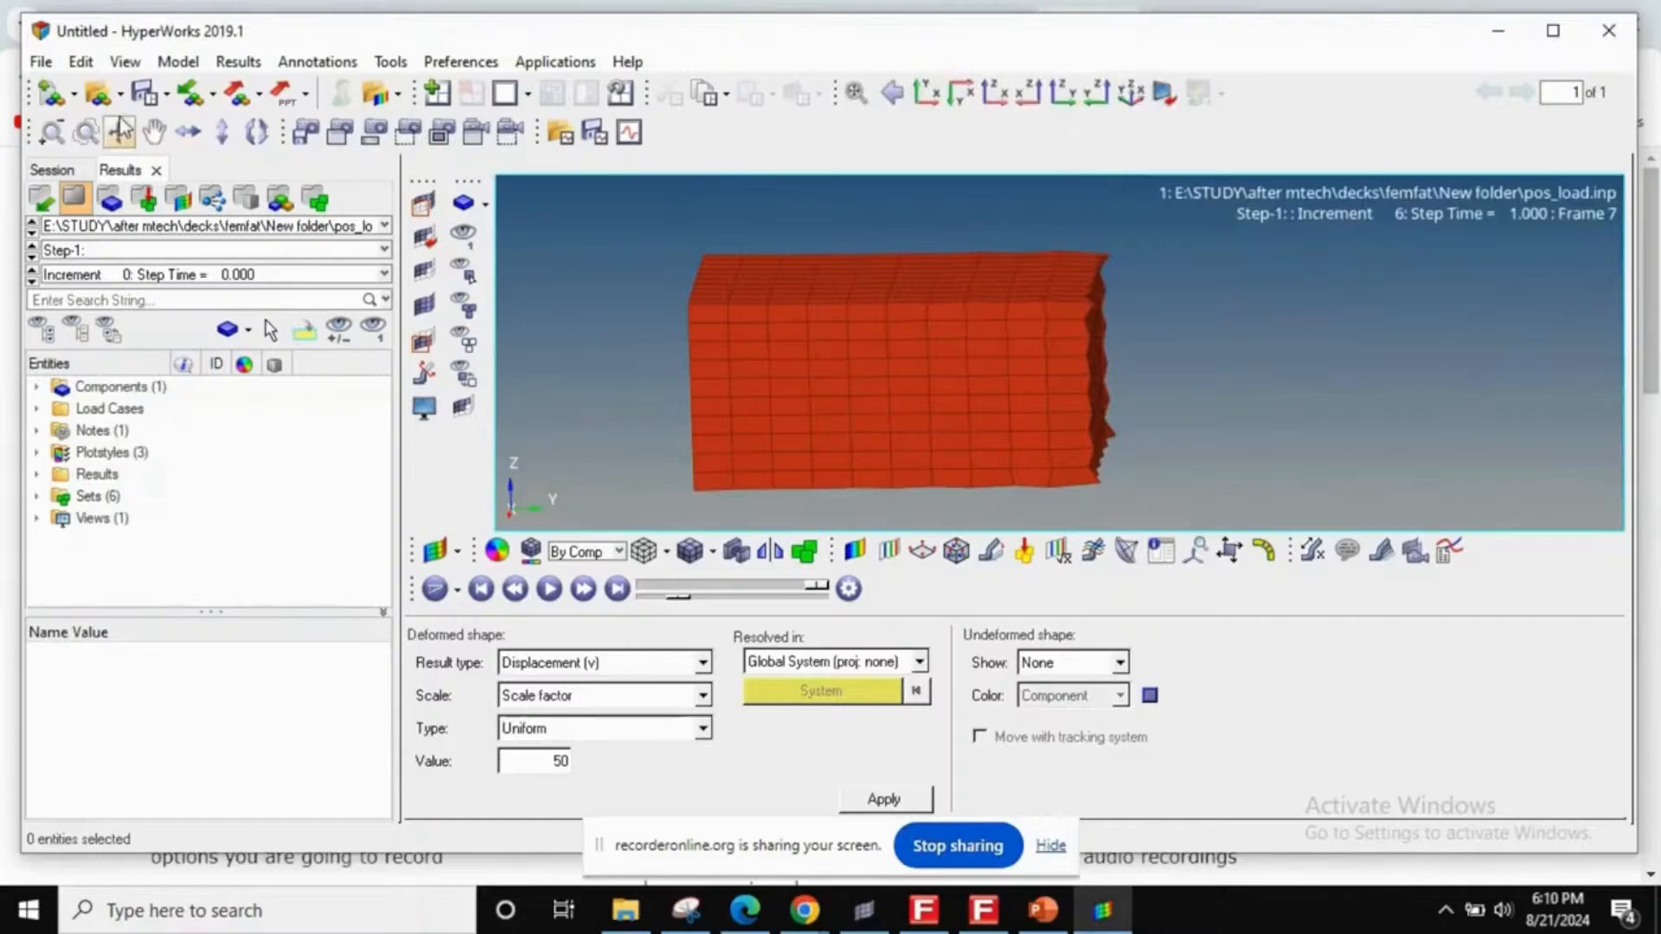
- Add a new page and load the constant_load.inp model with its constant_load.odb results
left_click(436, 92)
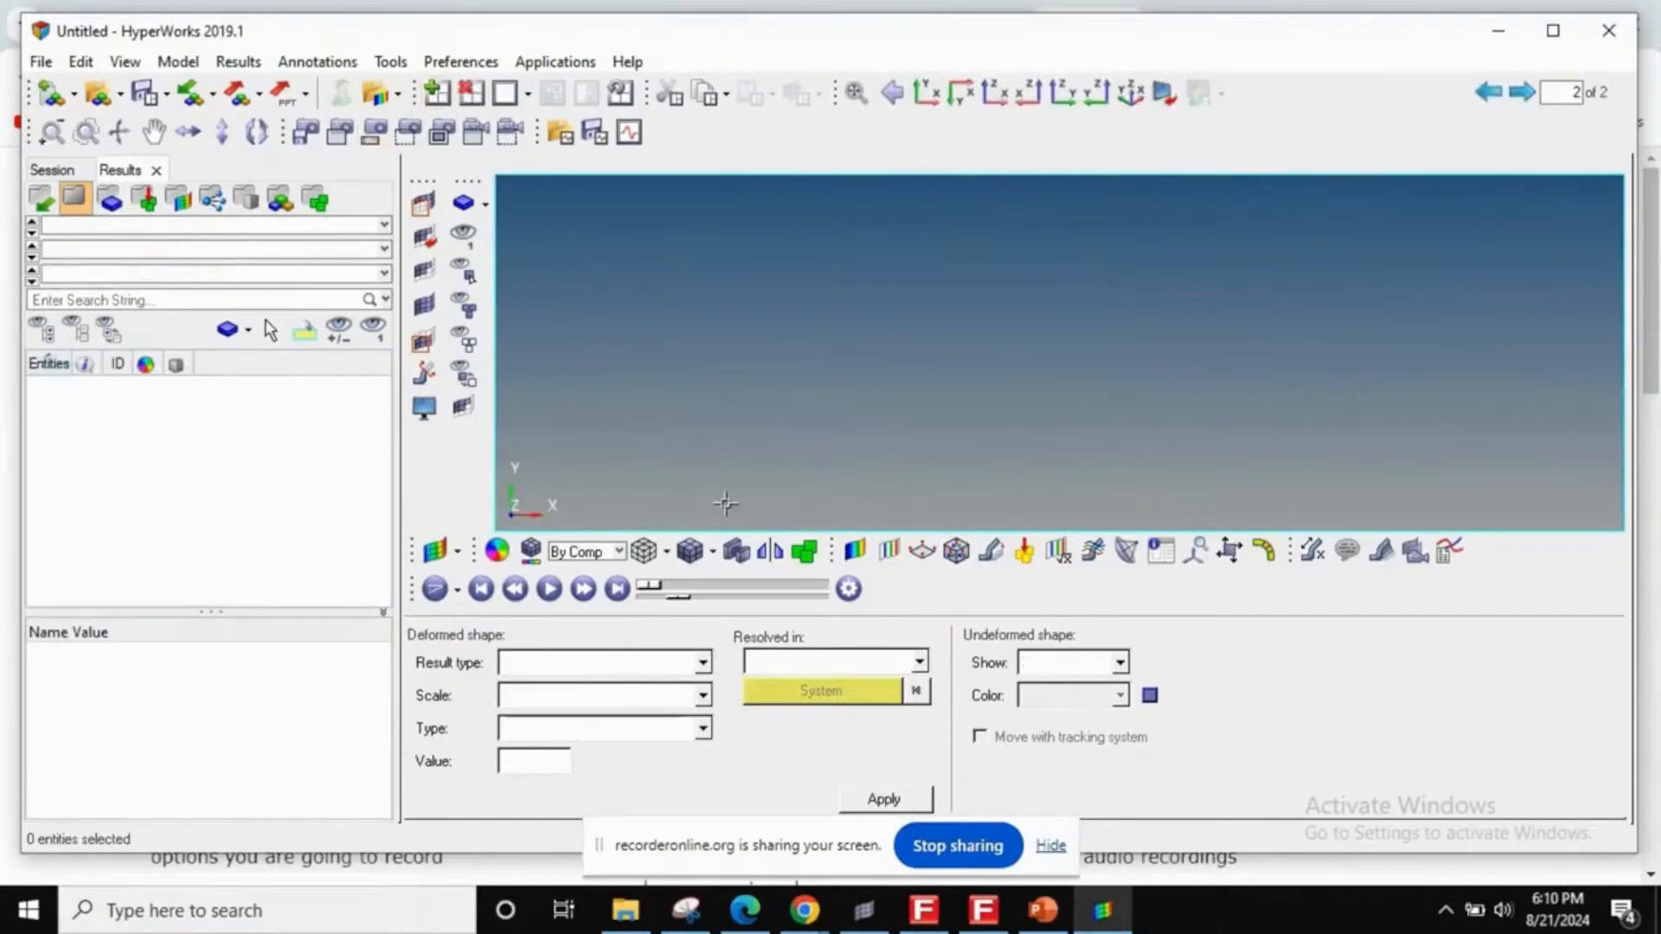
left_click(423, 406)
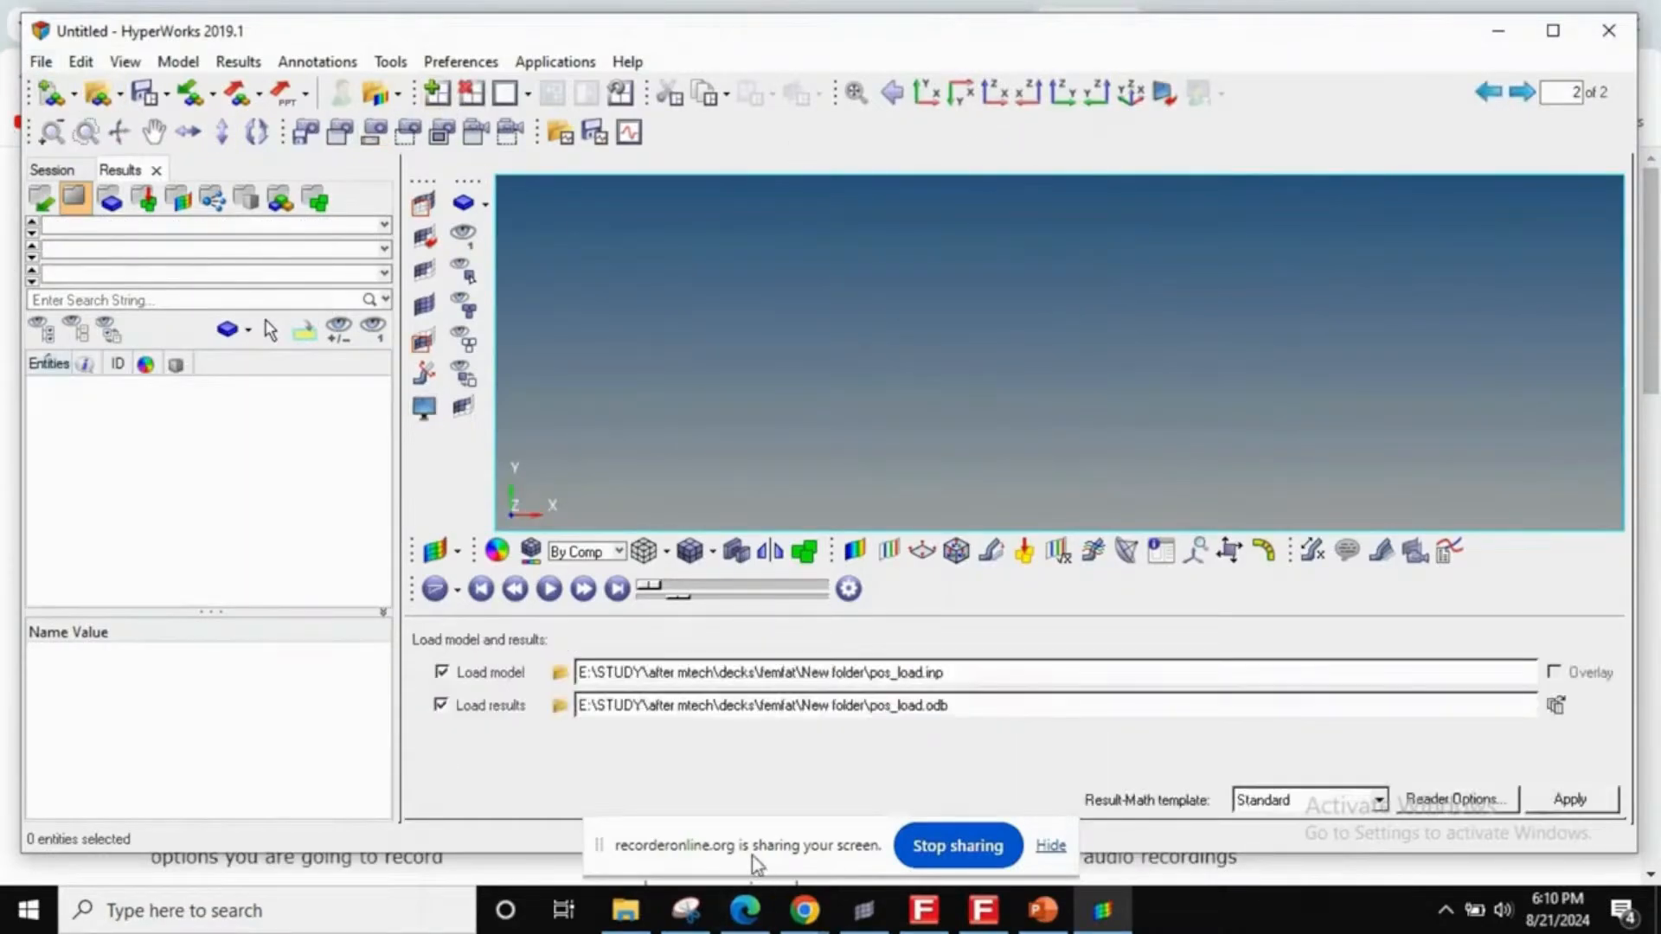
left_click(560, 672)
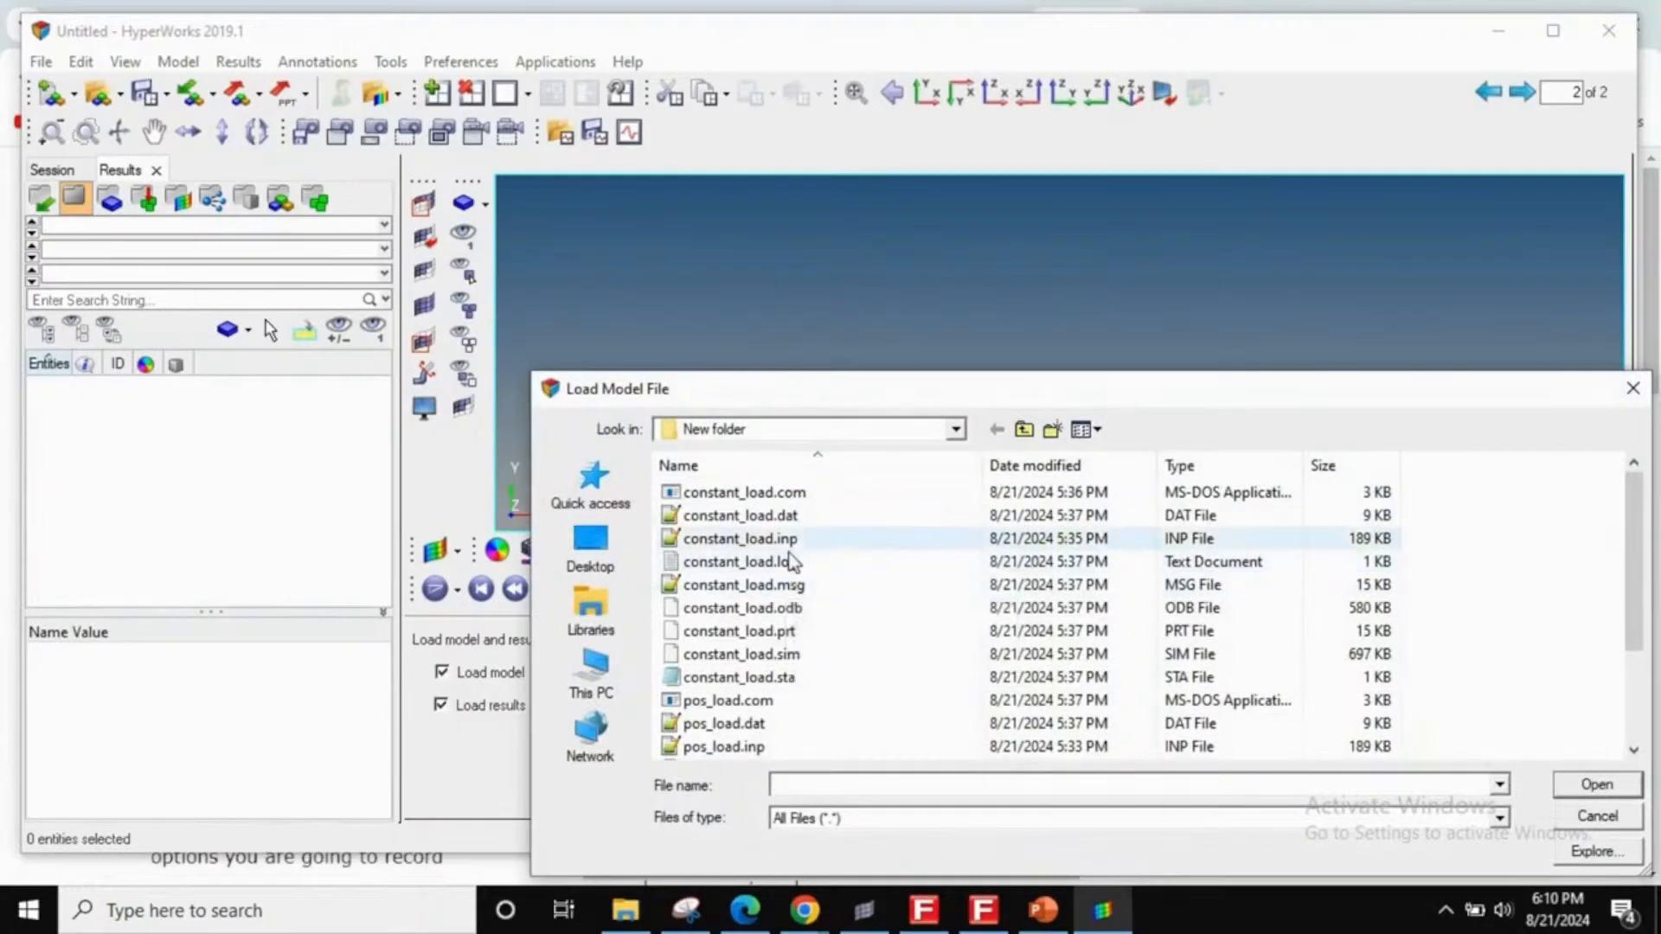
left_click(789, 539)
double_click(790, 540)
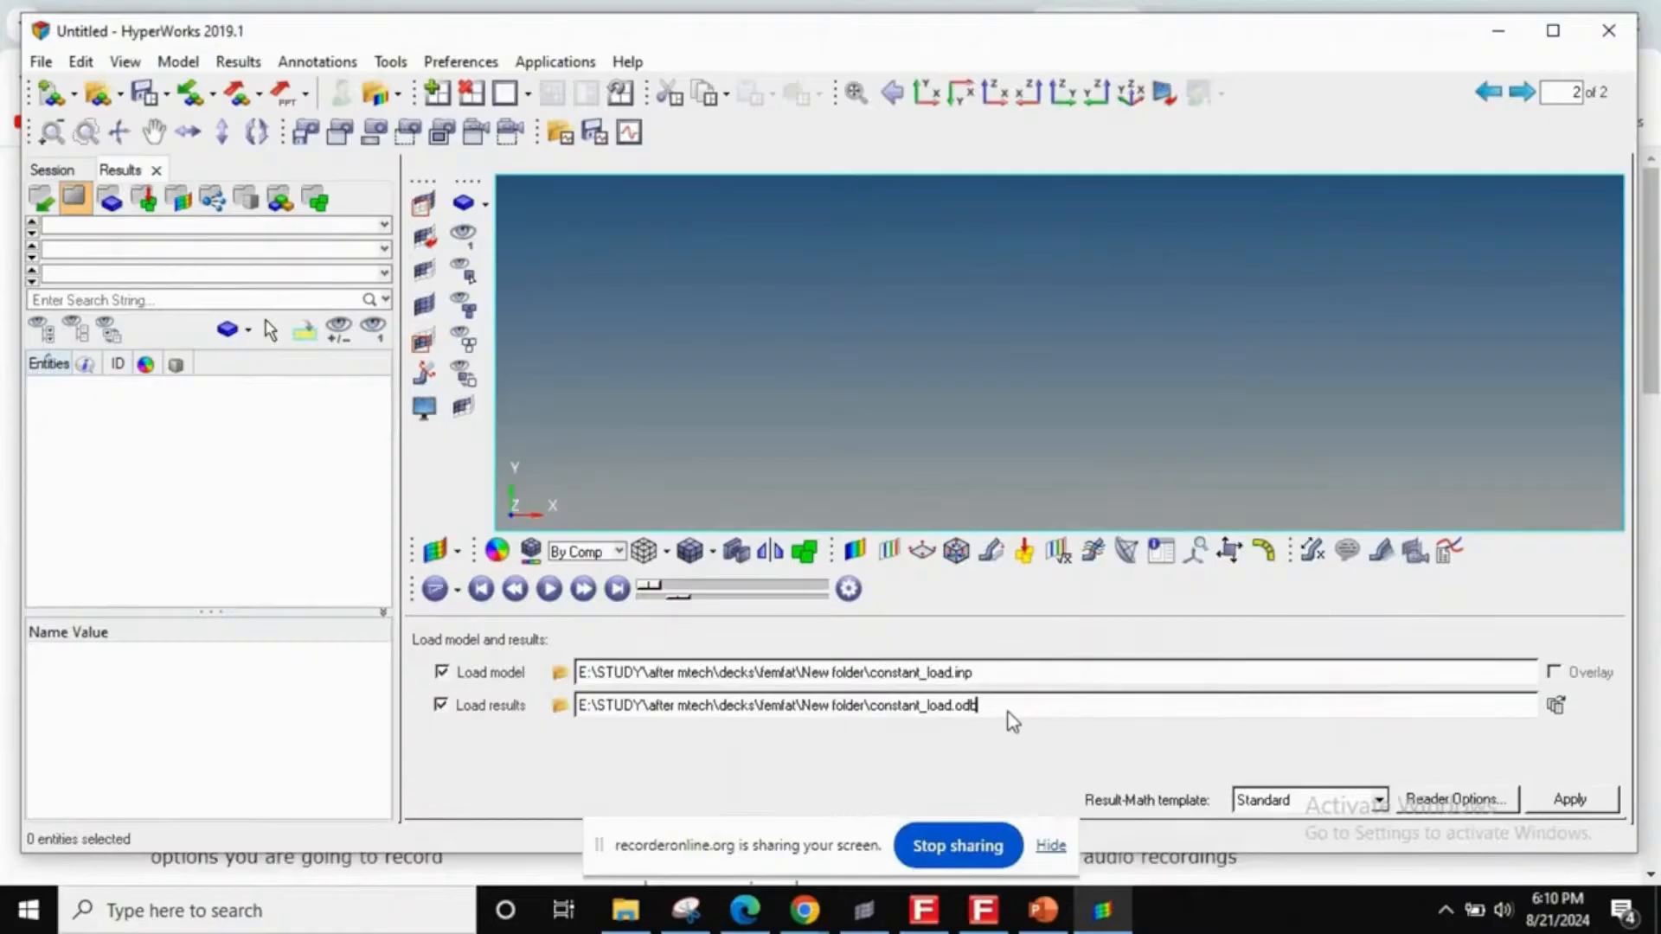
key("Return")
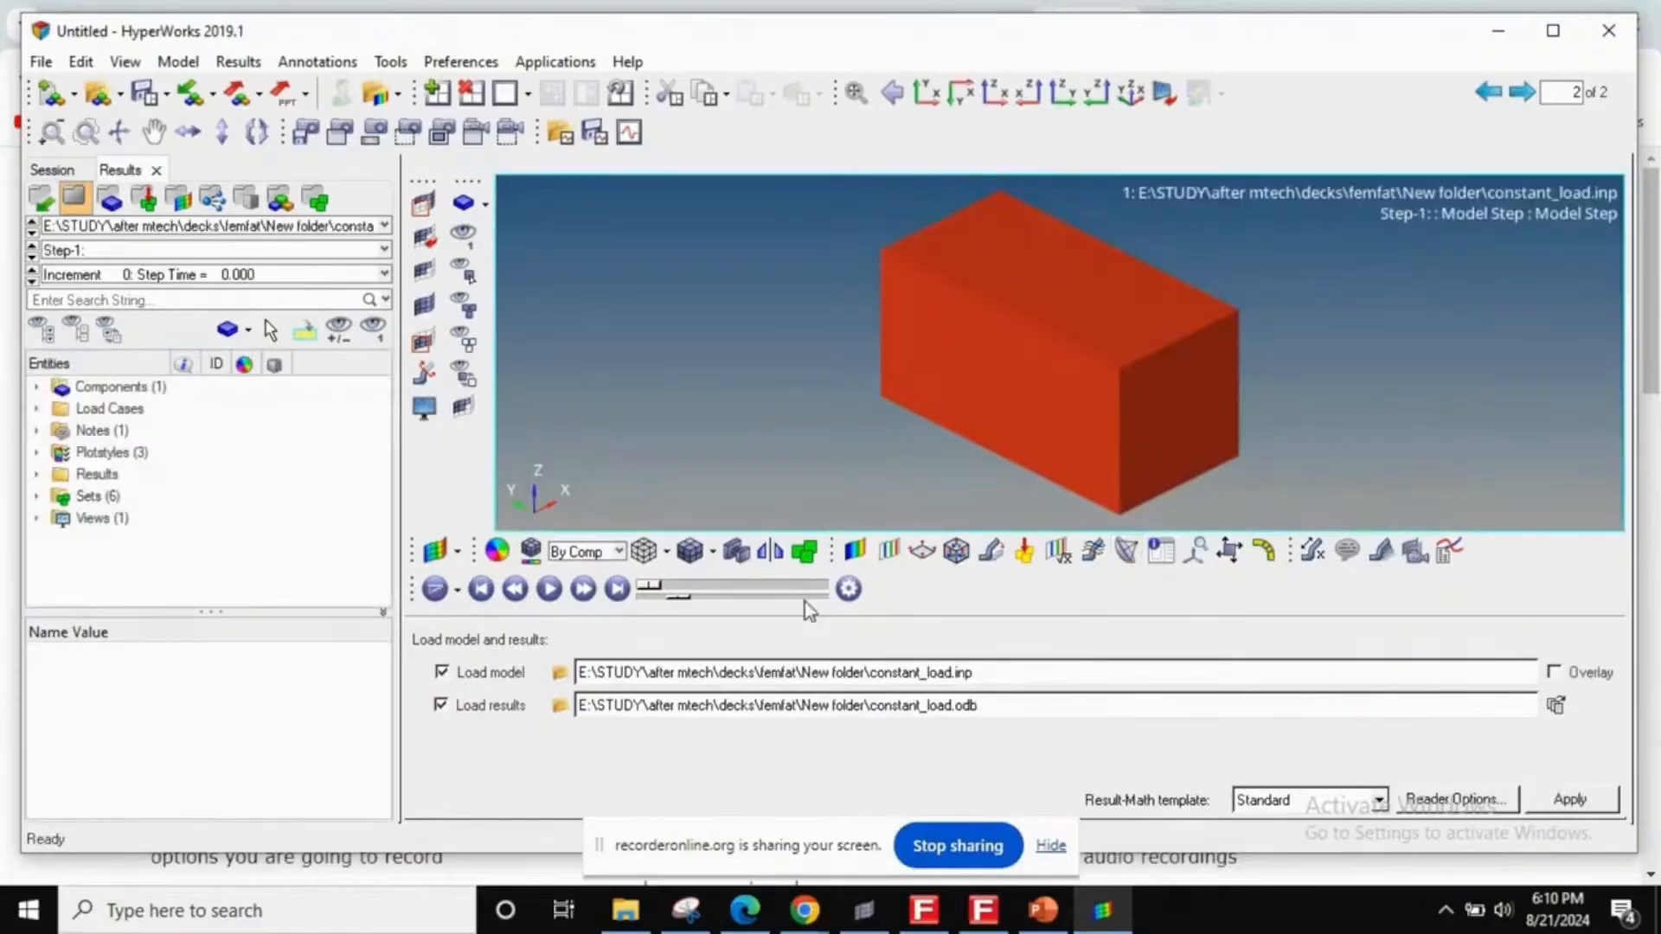
- Show the mesh lines on the constant_load block and play its load animation from the side
left_click(689, 551)
left_click_drag(968, 433, 1049, 378, "ctrl")
right_click_drag(1031, 388, 968, 398, "ctrl")
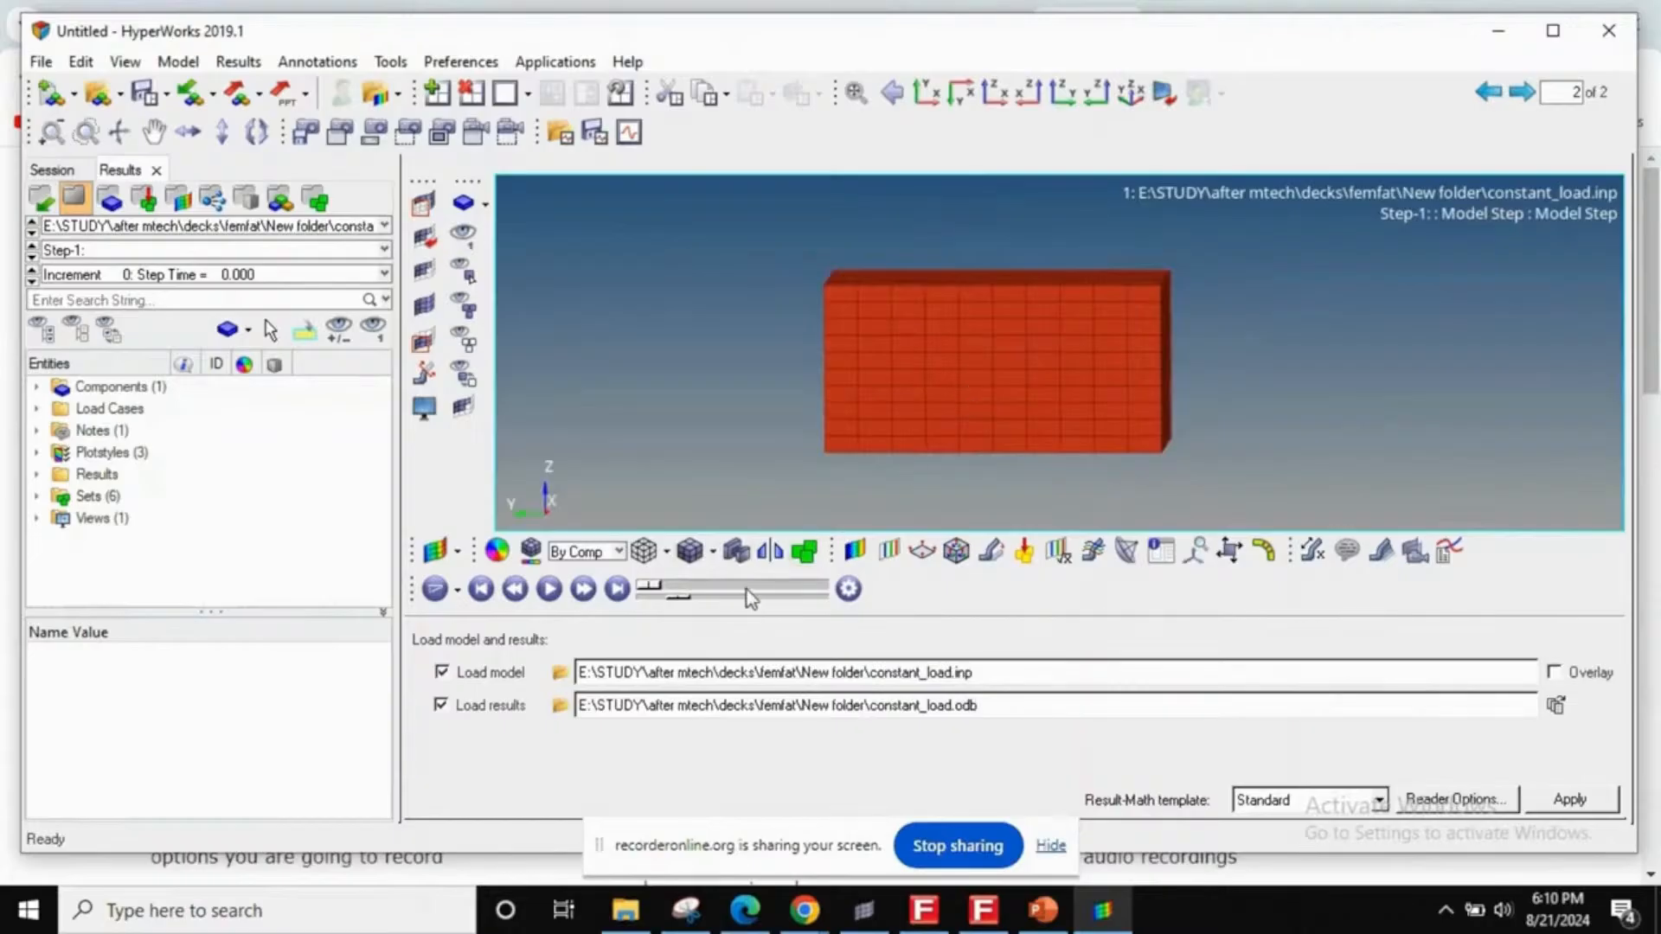
left_click(548, 591)
left_click_drag(1131, 389, 801, 274, "ctrl")
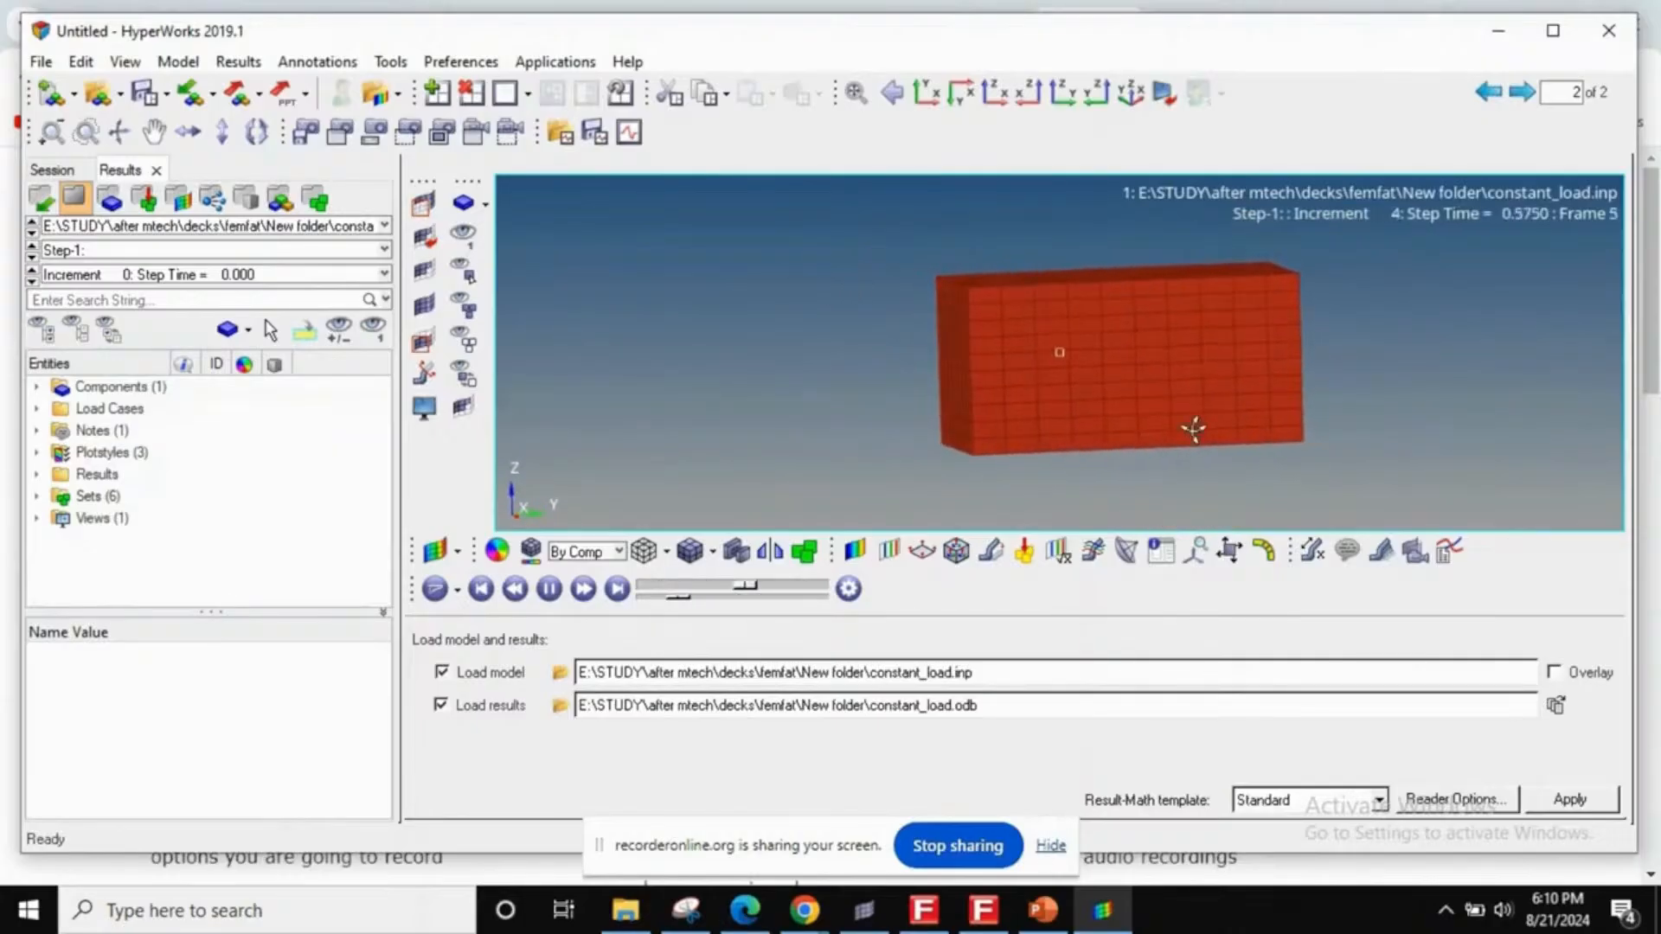
left_click_drag(1194, 430, 904, 399, "ctrl")
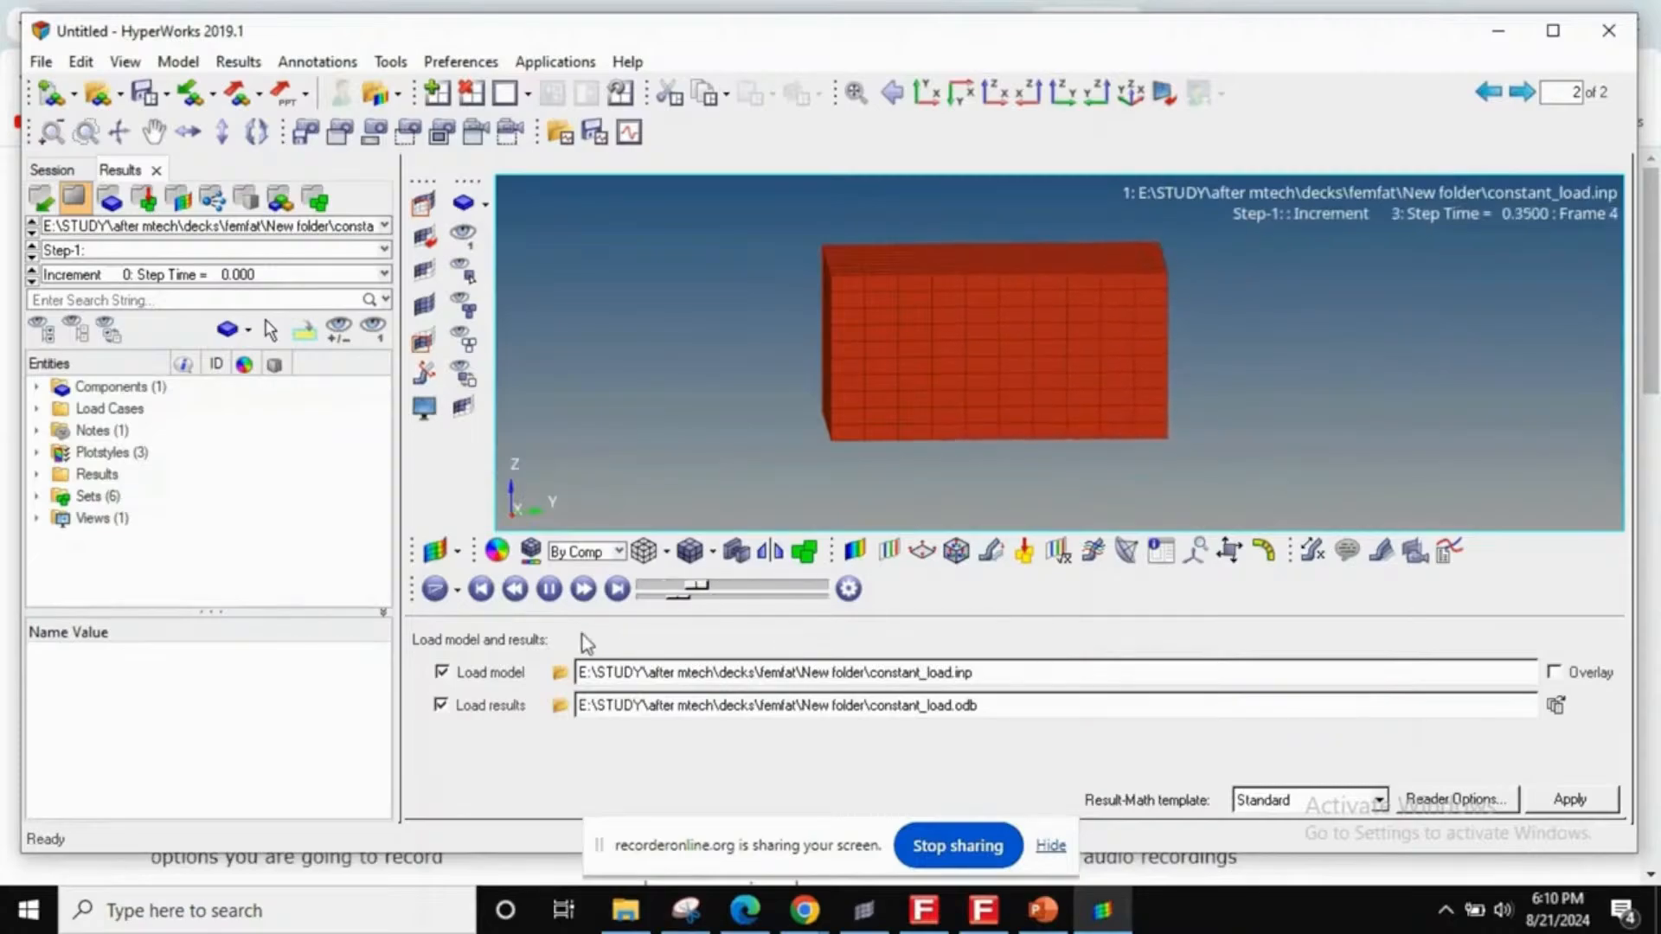
- Set the deformed shape scale factor to 10 and show the last animation frame of the constant_load block
left_click(989, 554)
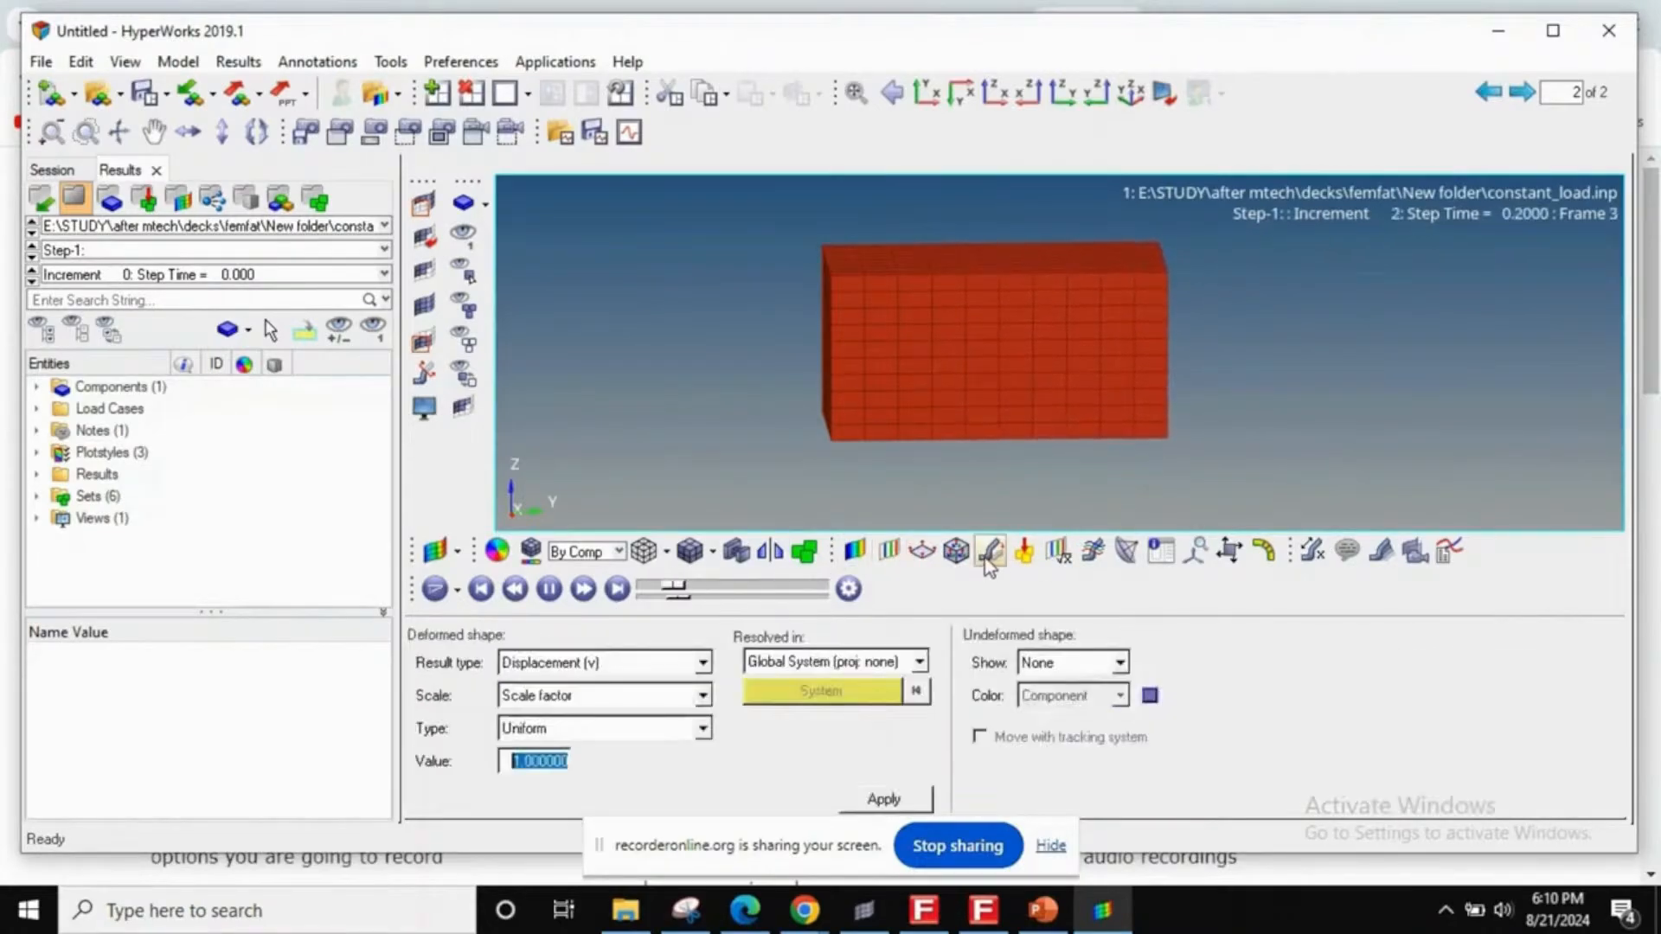
type("10")
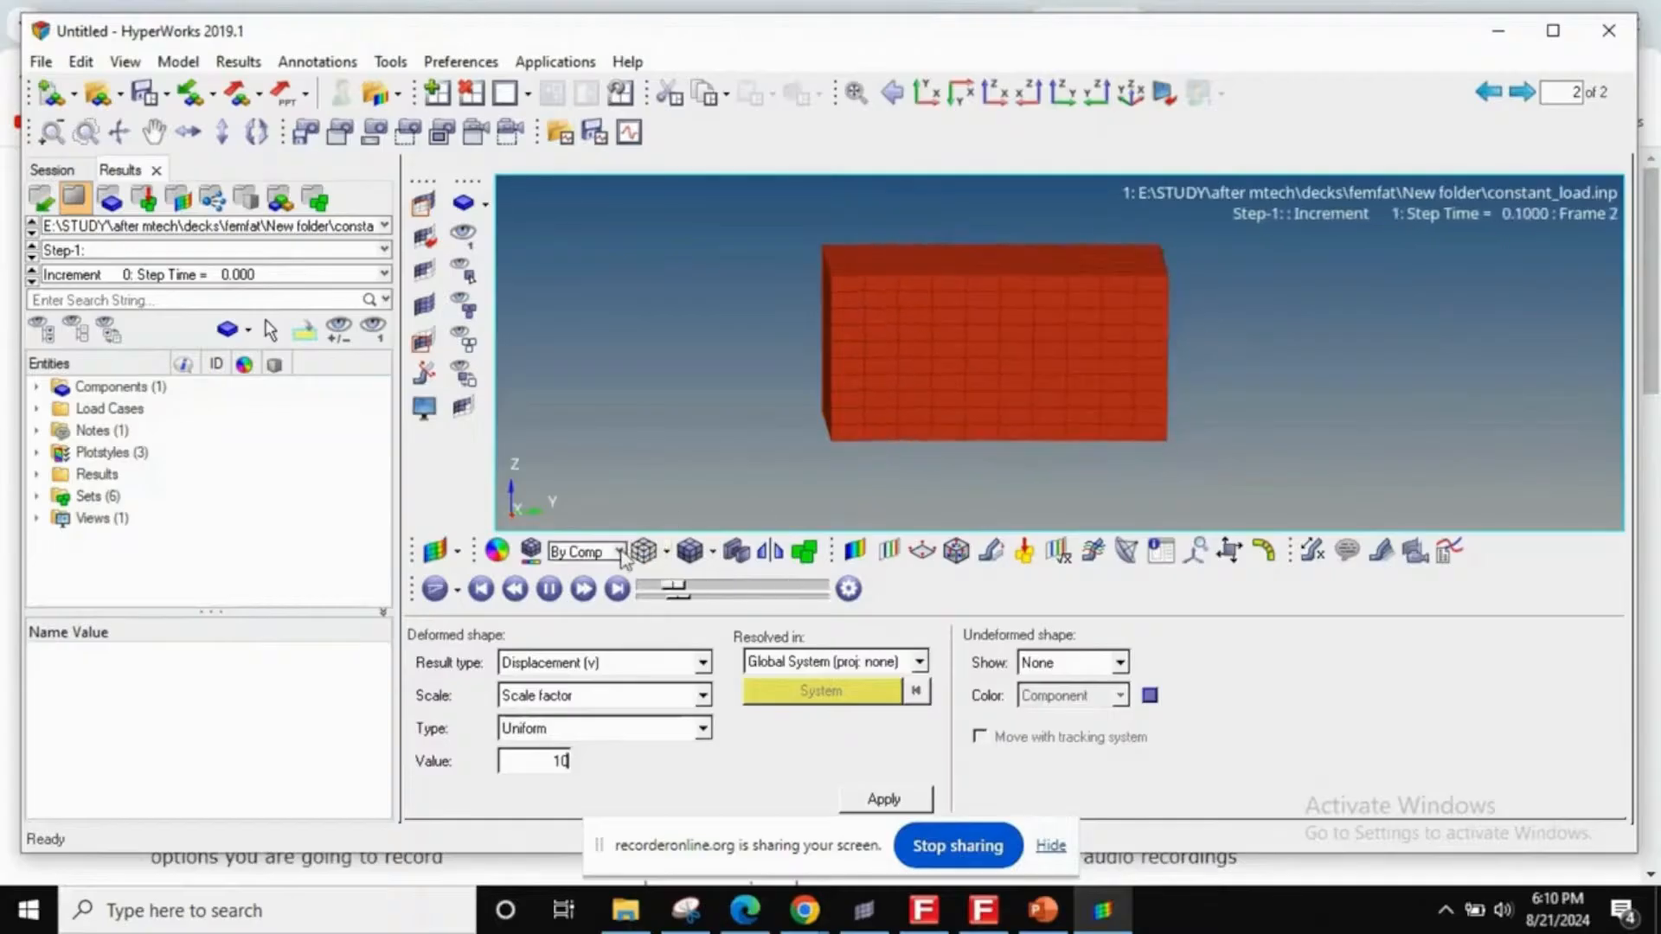
left_click(617, 589)
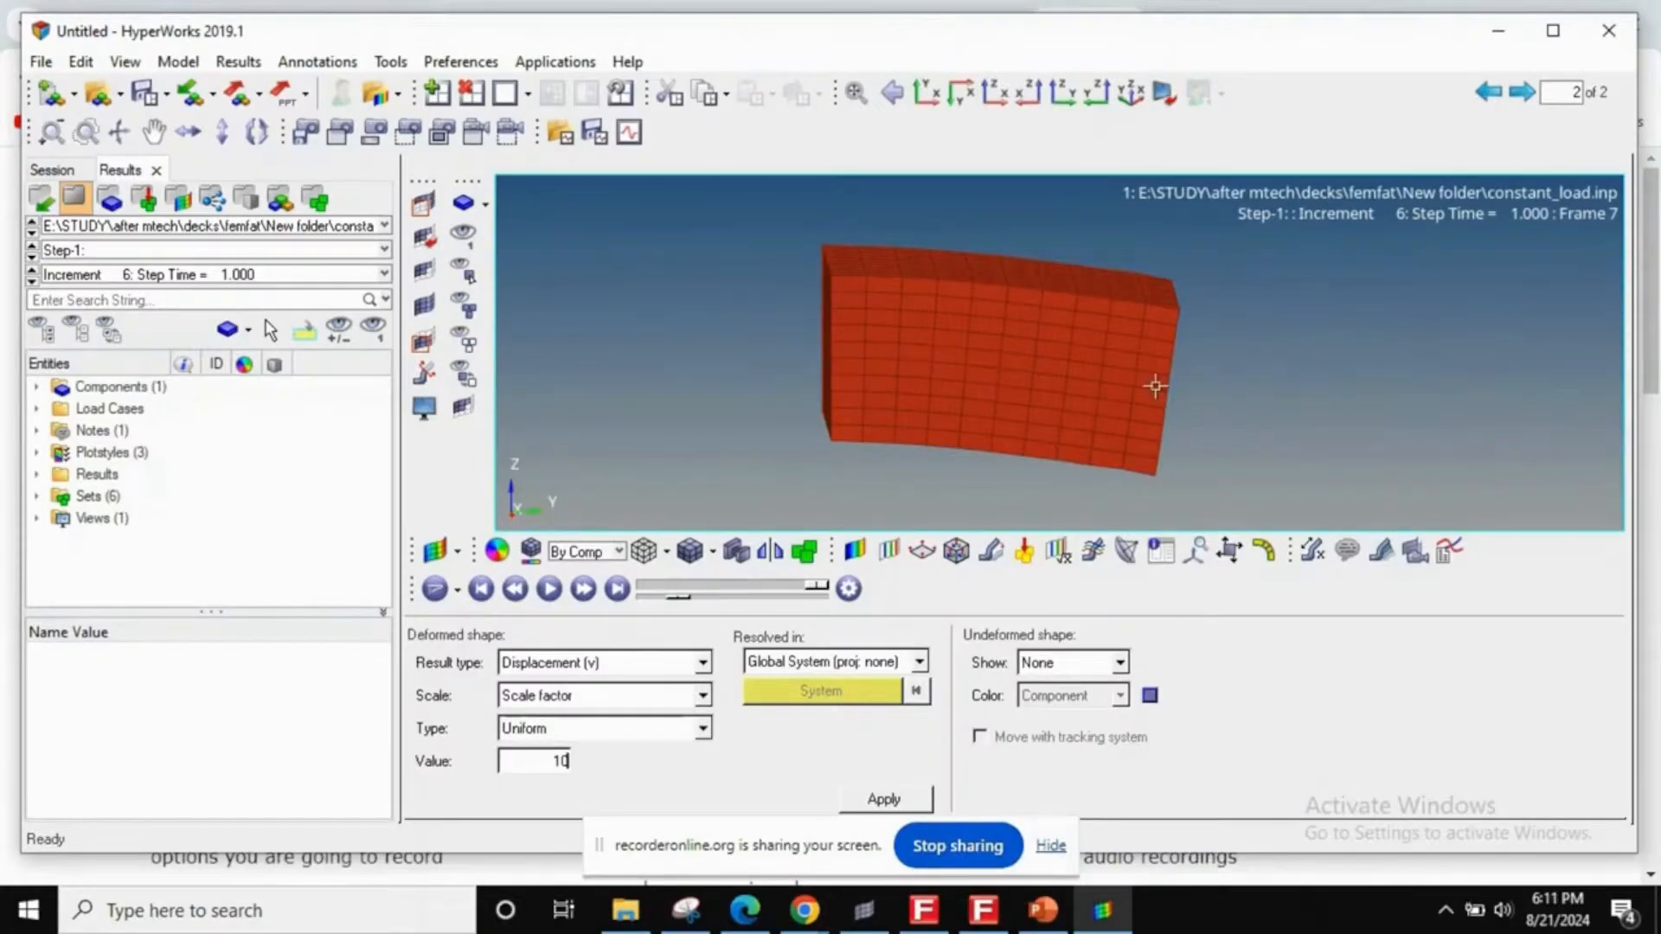
- Return to the pos_load.inp page and replay its deformation animation
left_click(1488, 91)
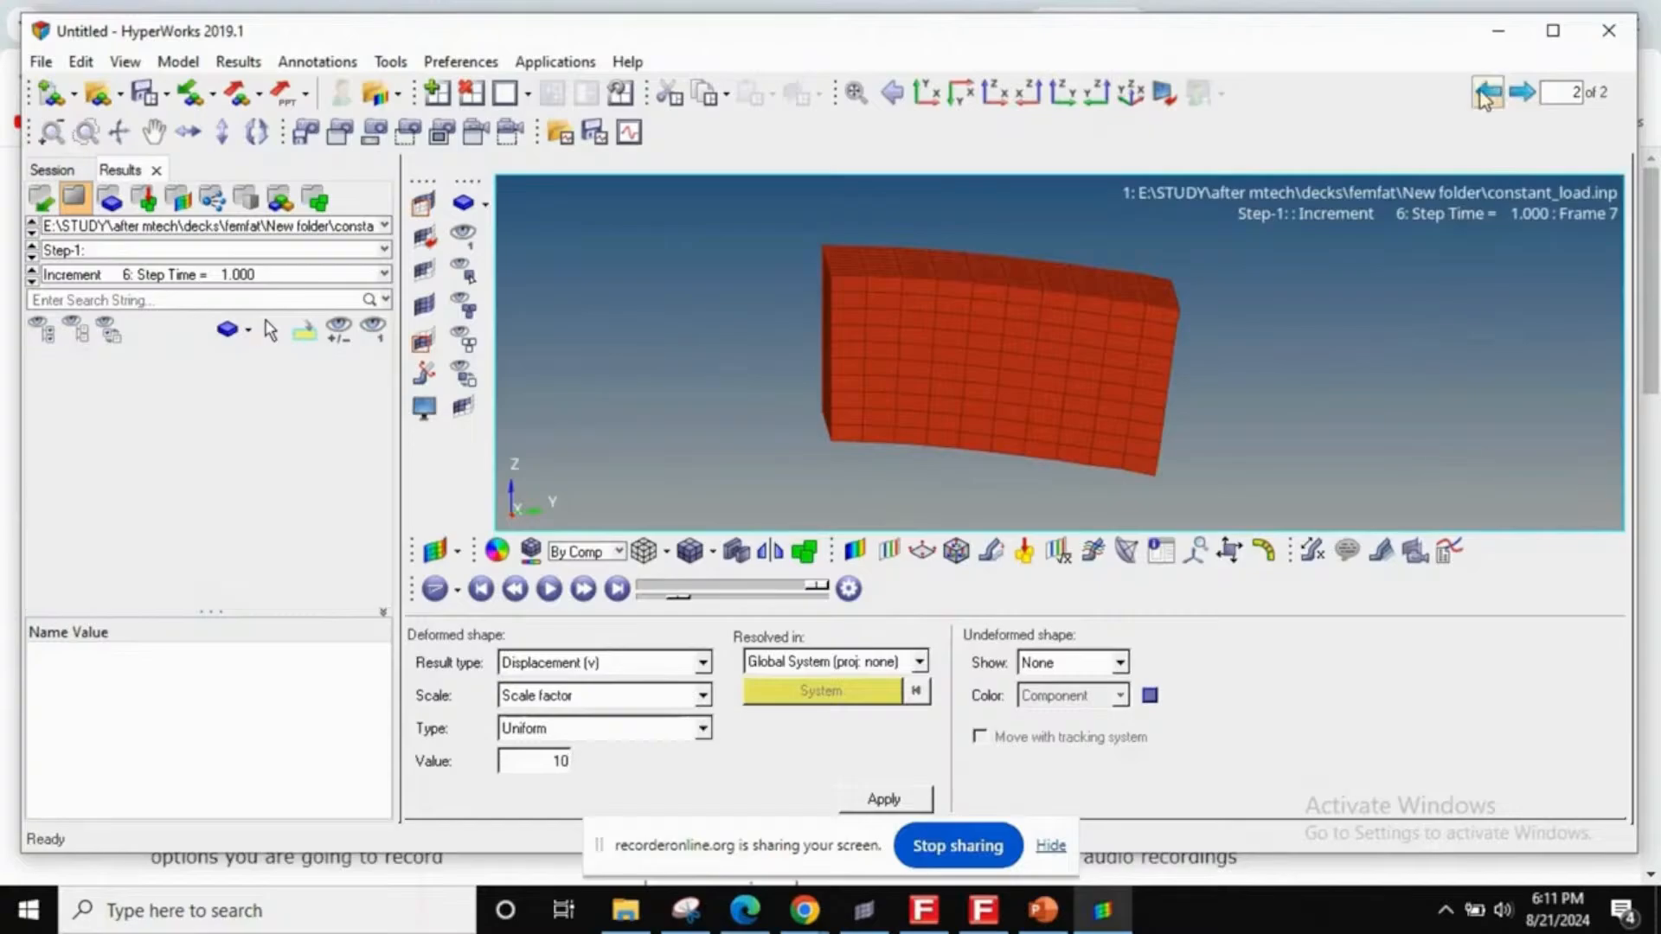
left_click(548, 589)
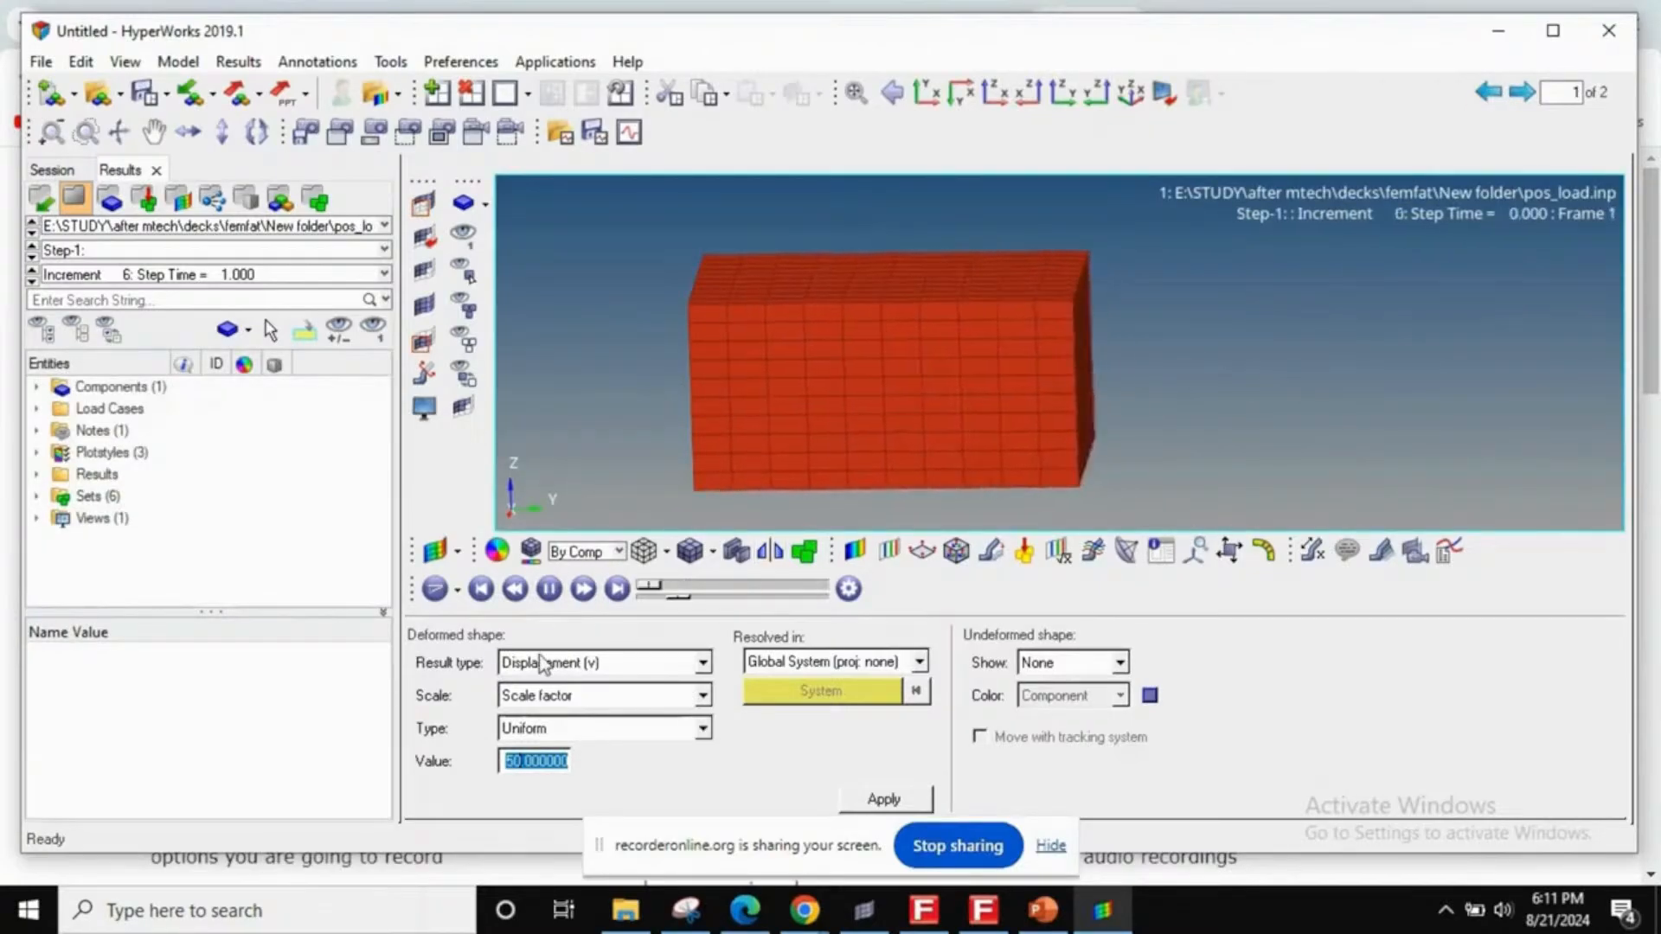
left_click(549, 595)
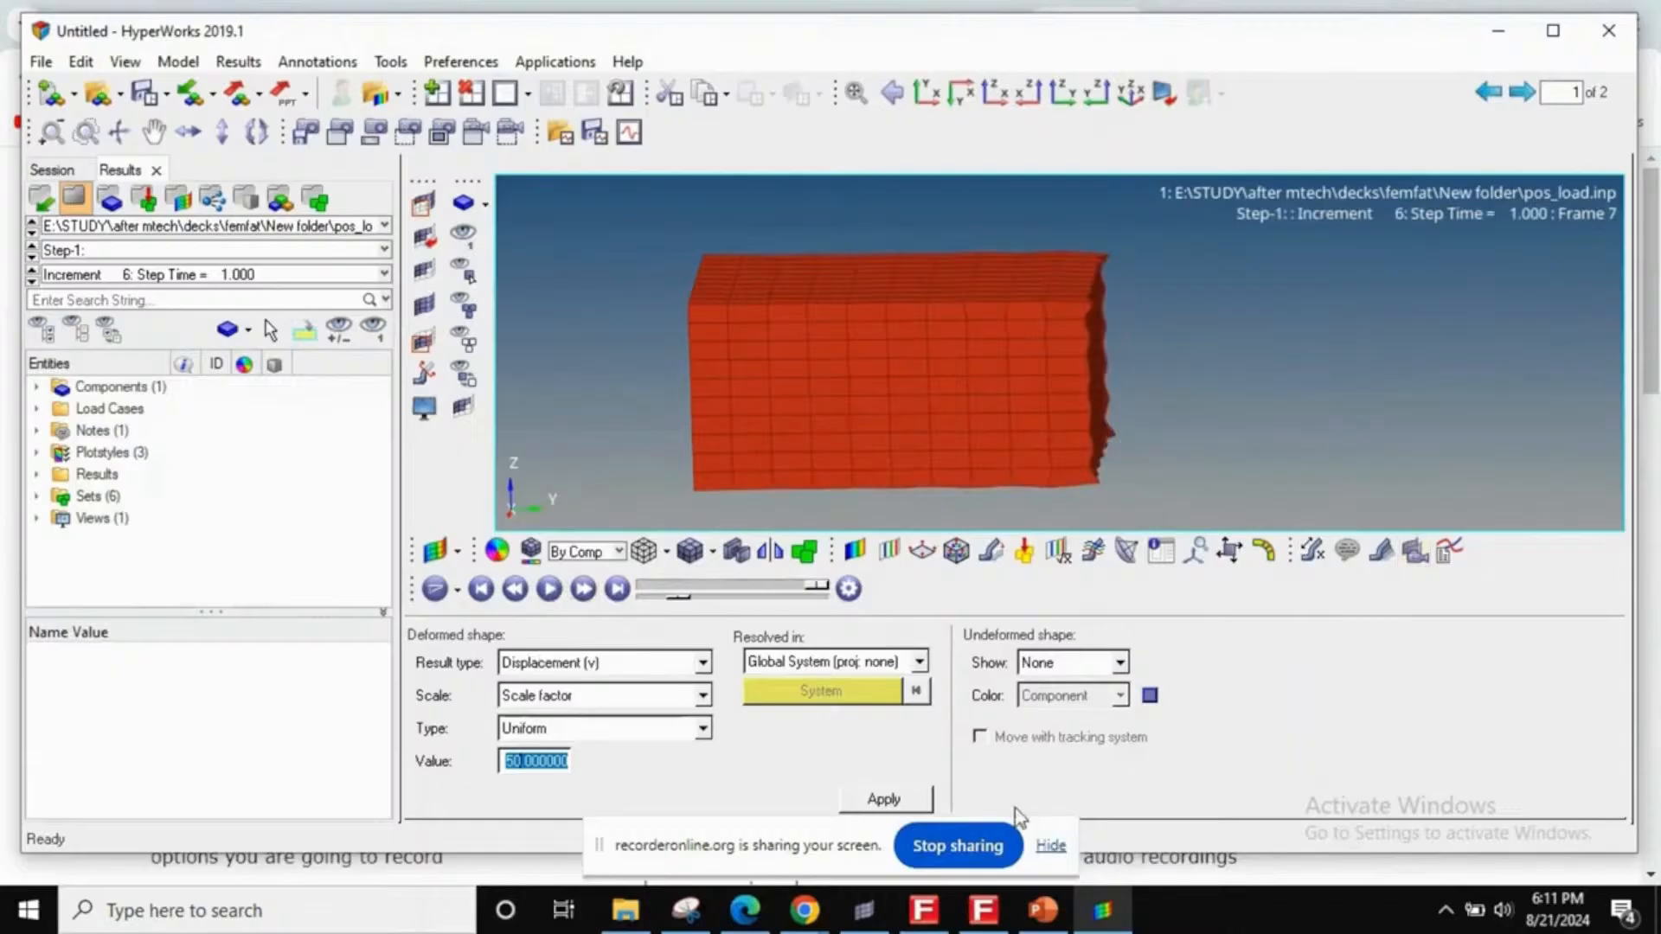
- Switch to FEMFAT and check the ABAQUS INP file input in FE Entities
left_click(1005, 913)
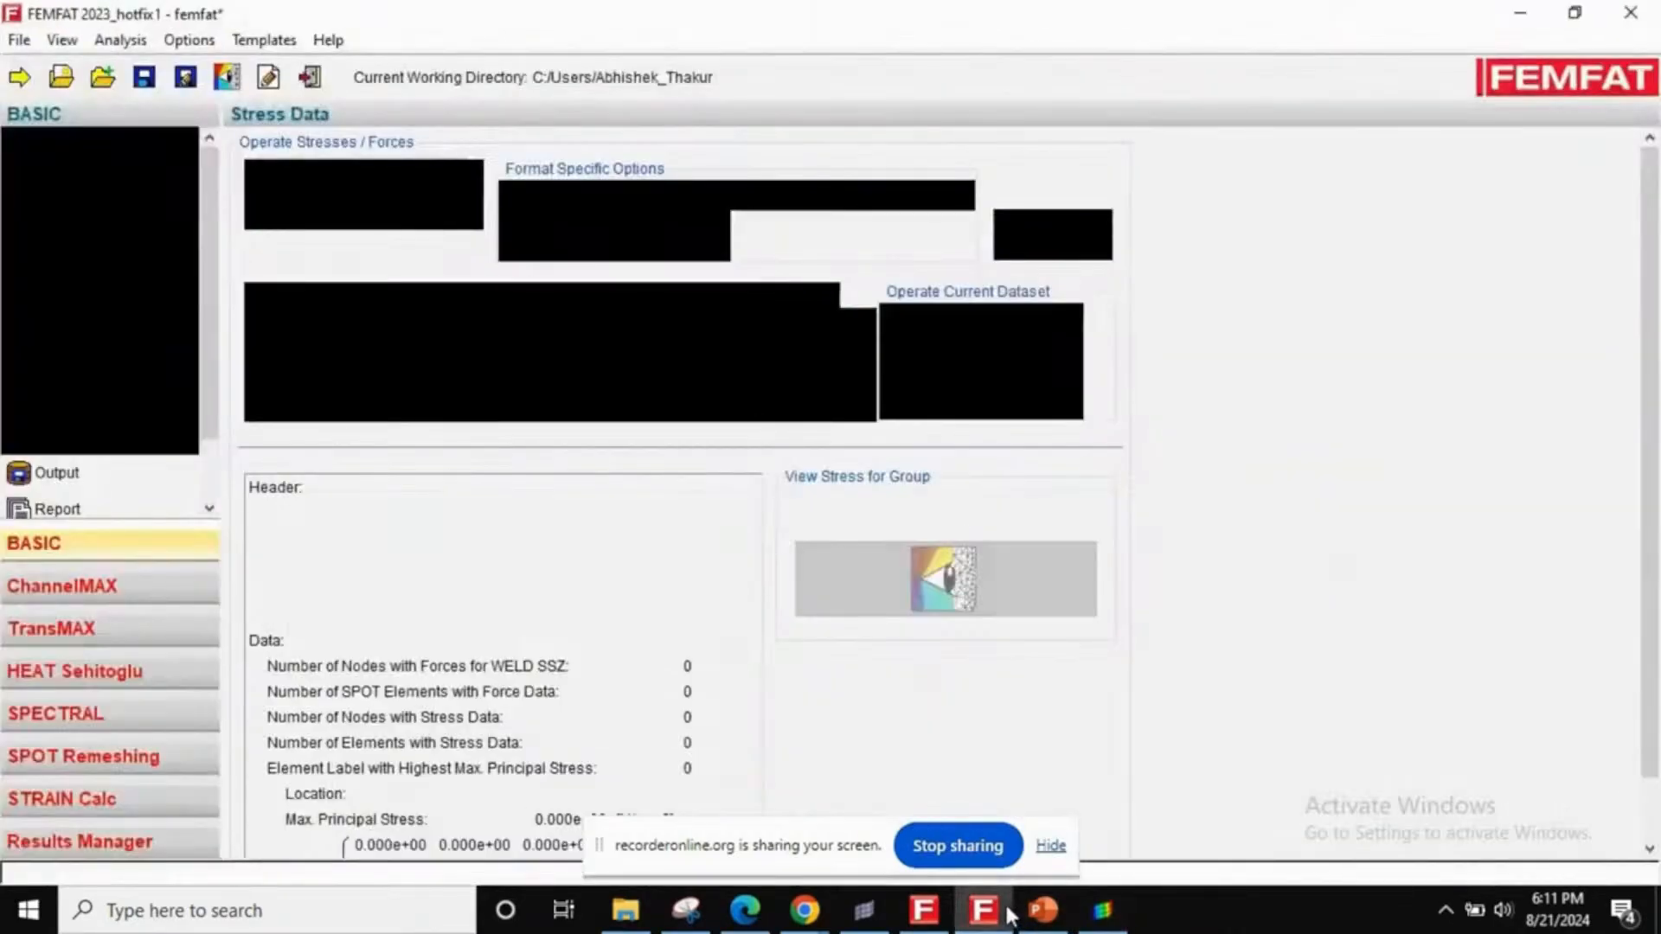
left_click(62, 147)
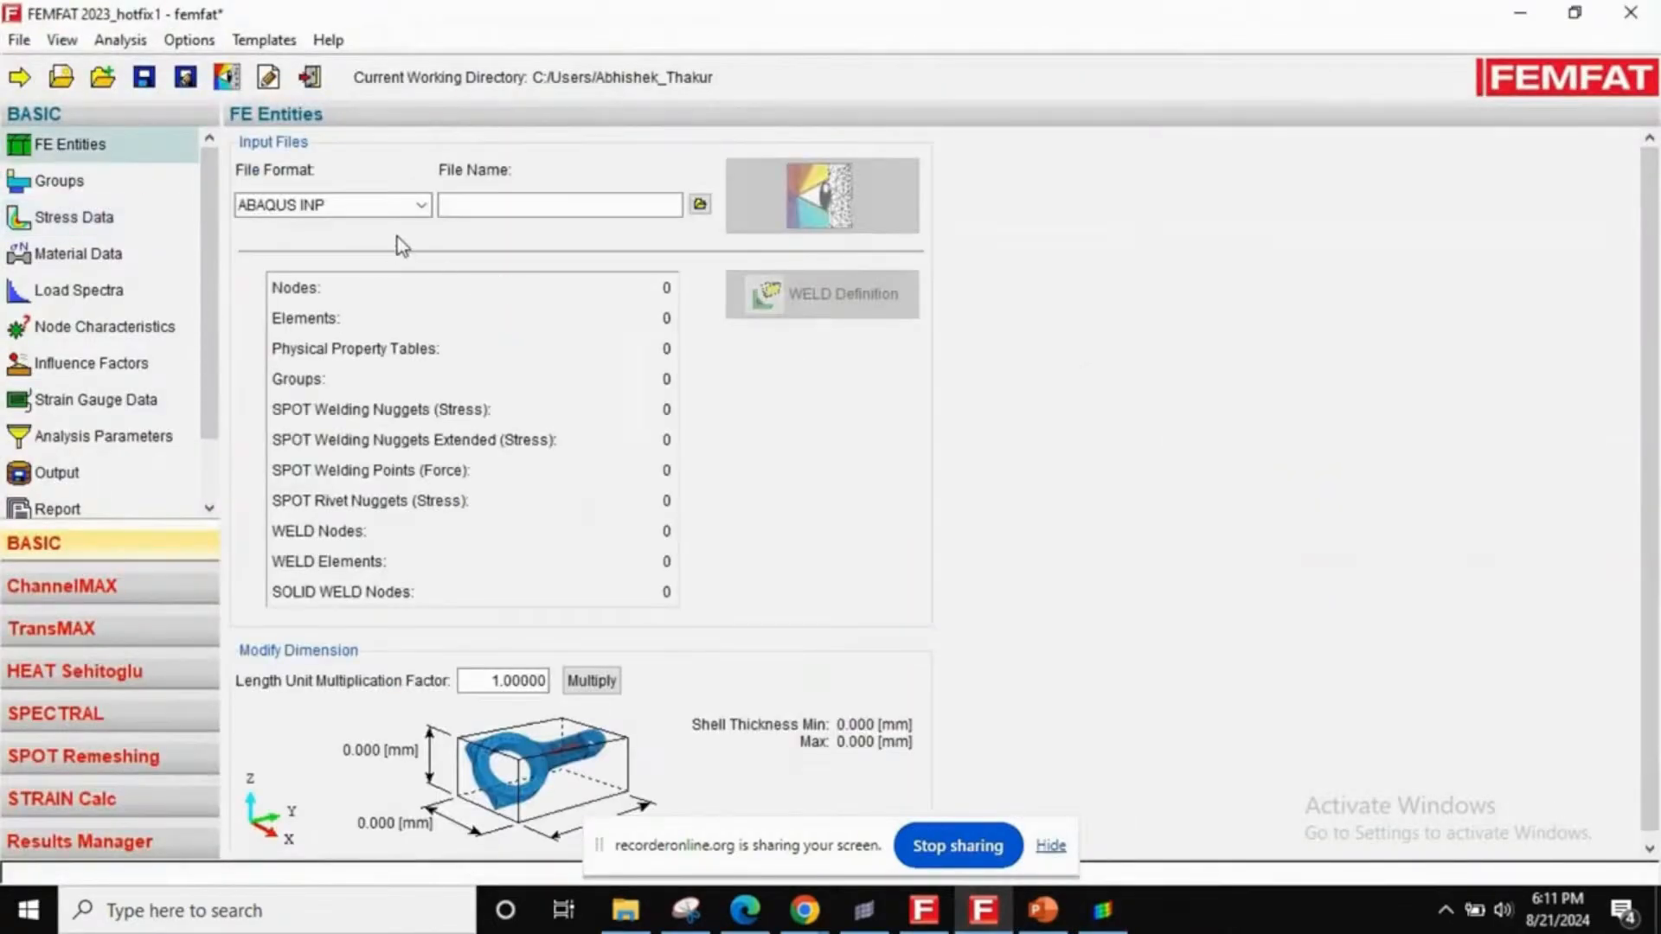
left_click(600, 211)
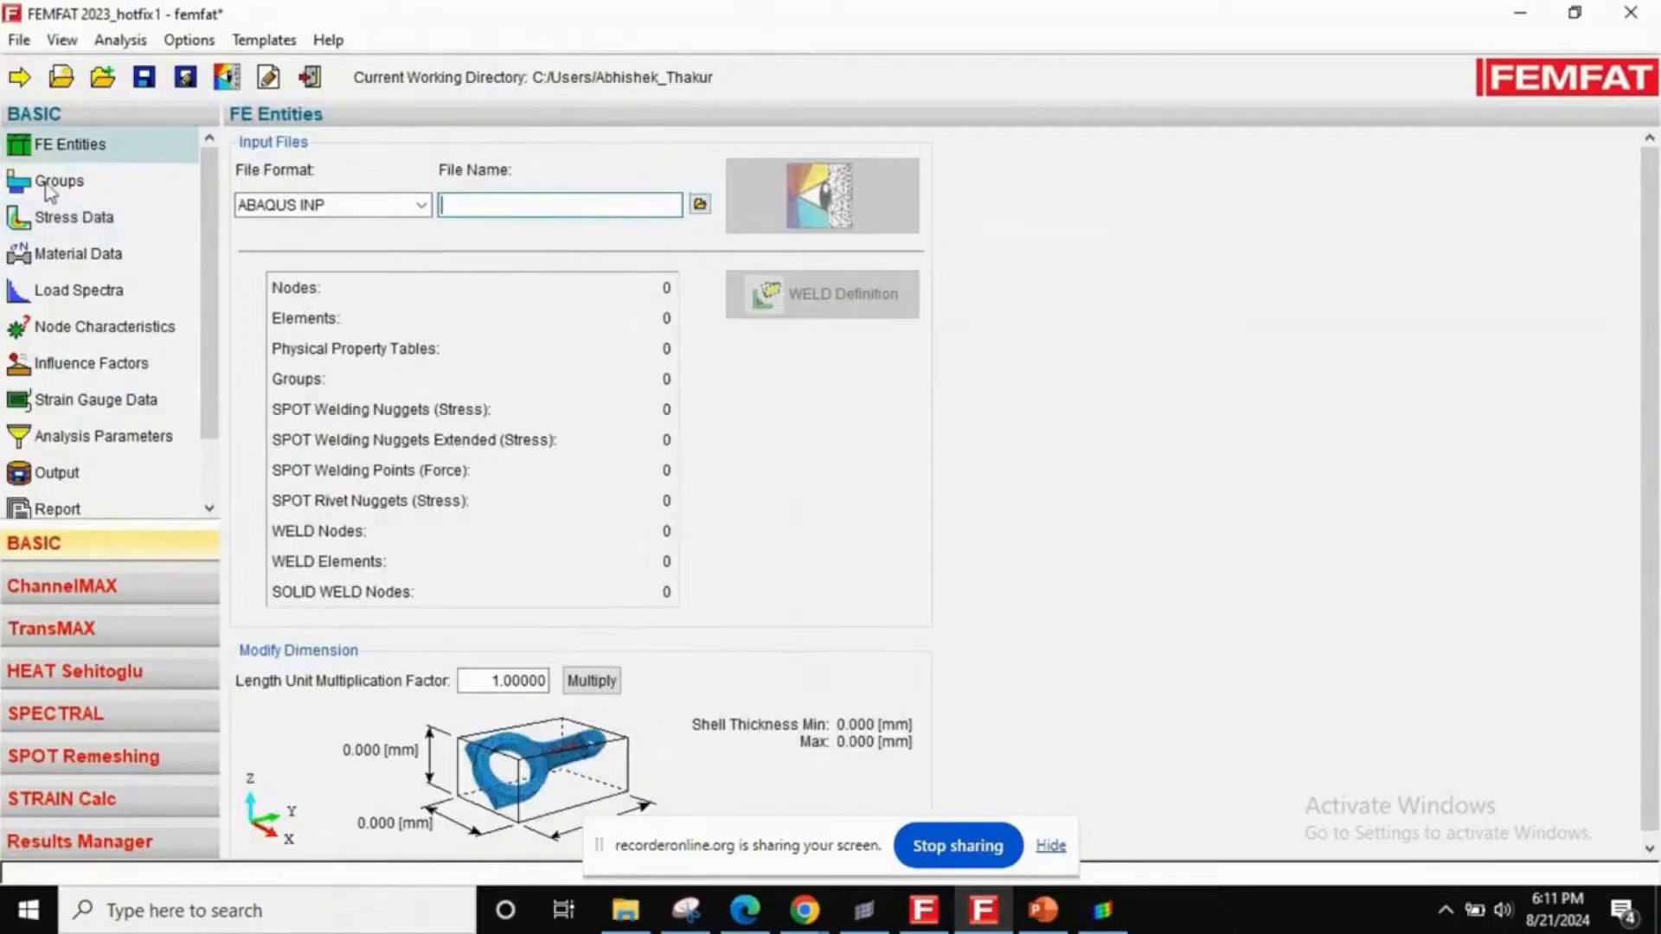
- Copy the full pos_load.inp model path from the load settings in HyperWorks and return to FEMFAT
left_click(1114, 922)
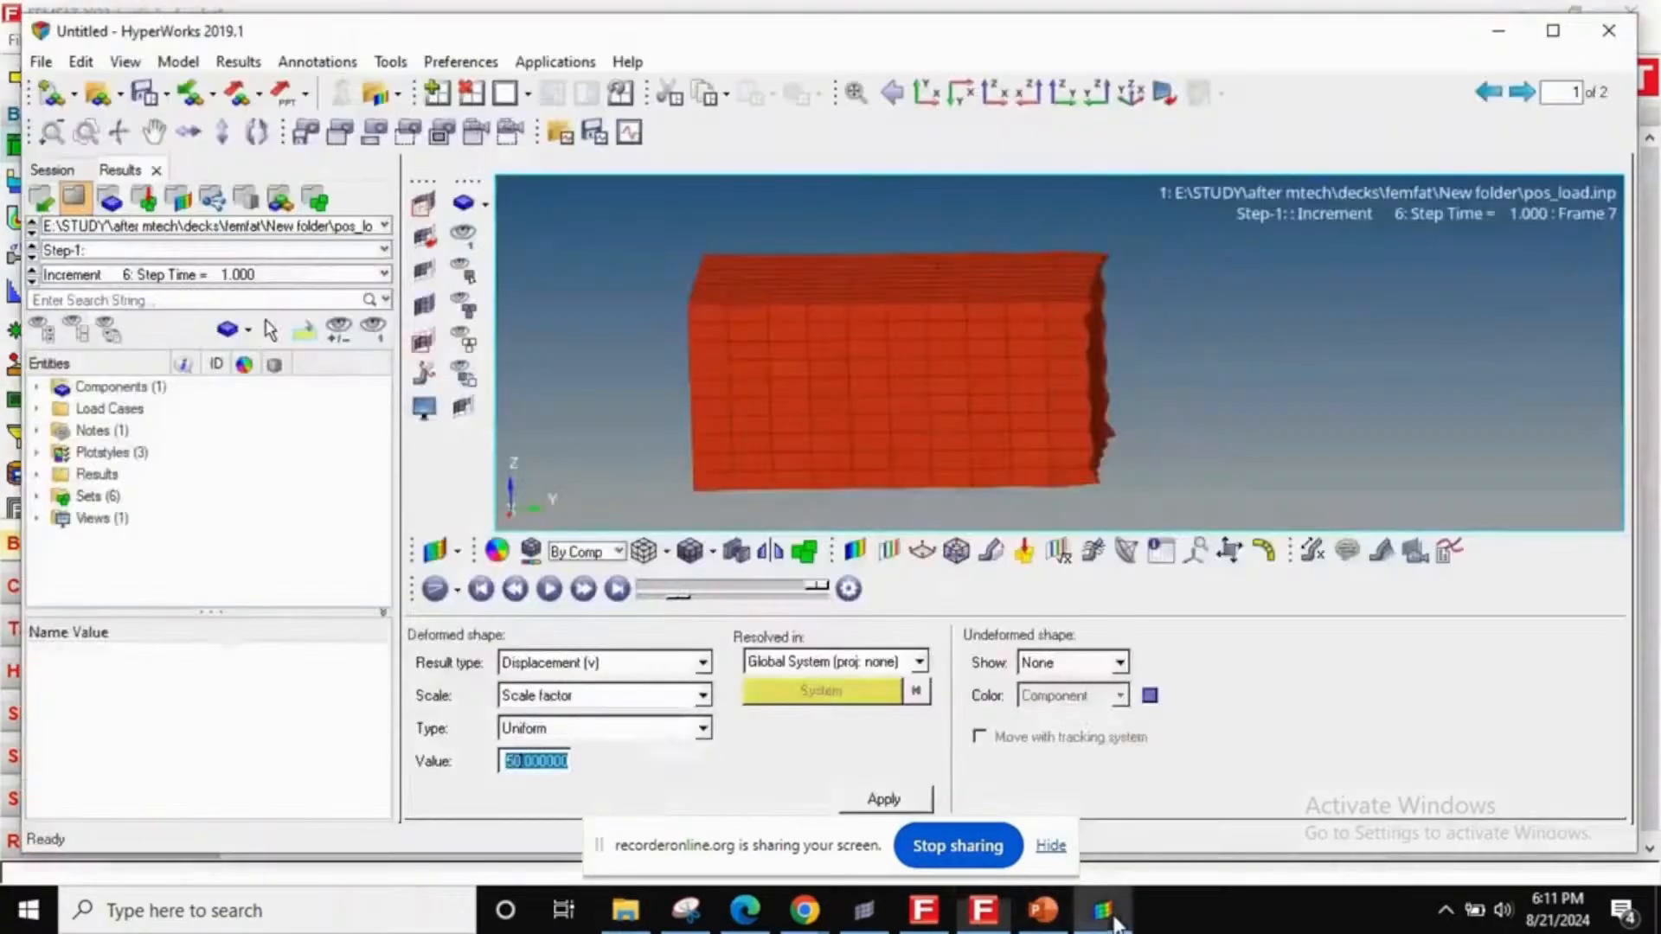
left_click(98, 97)
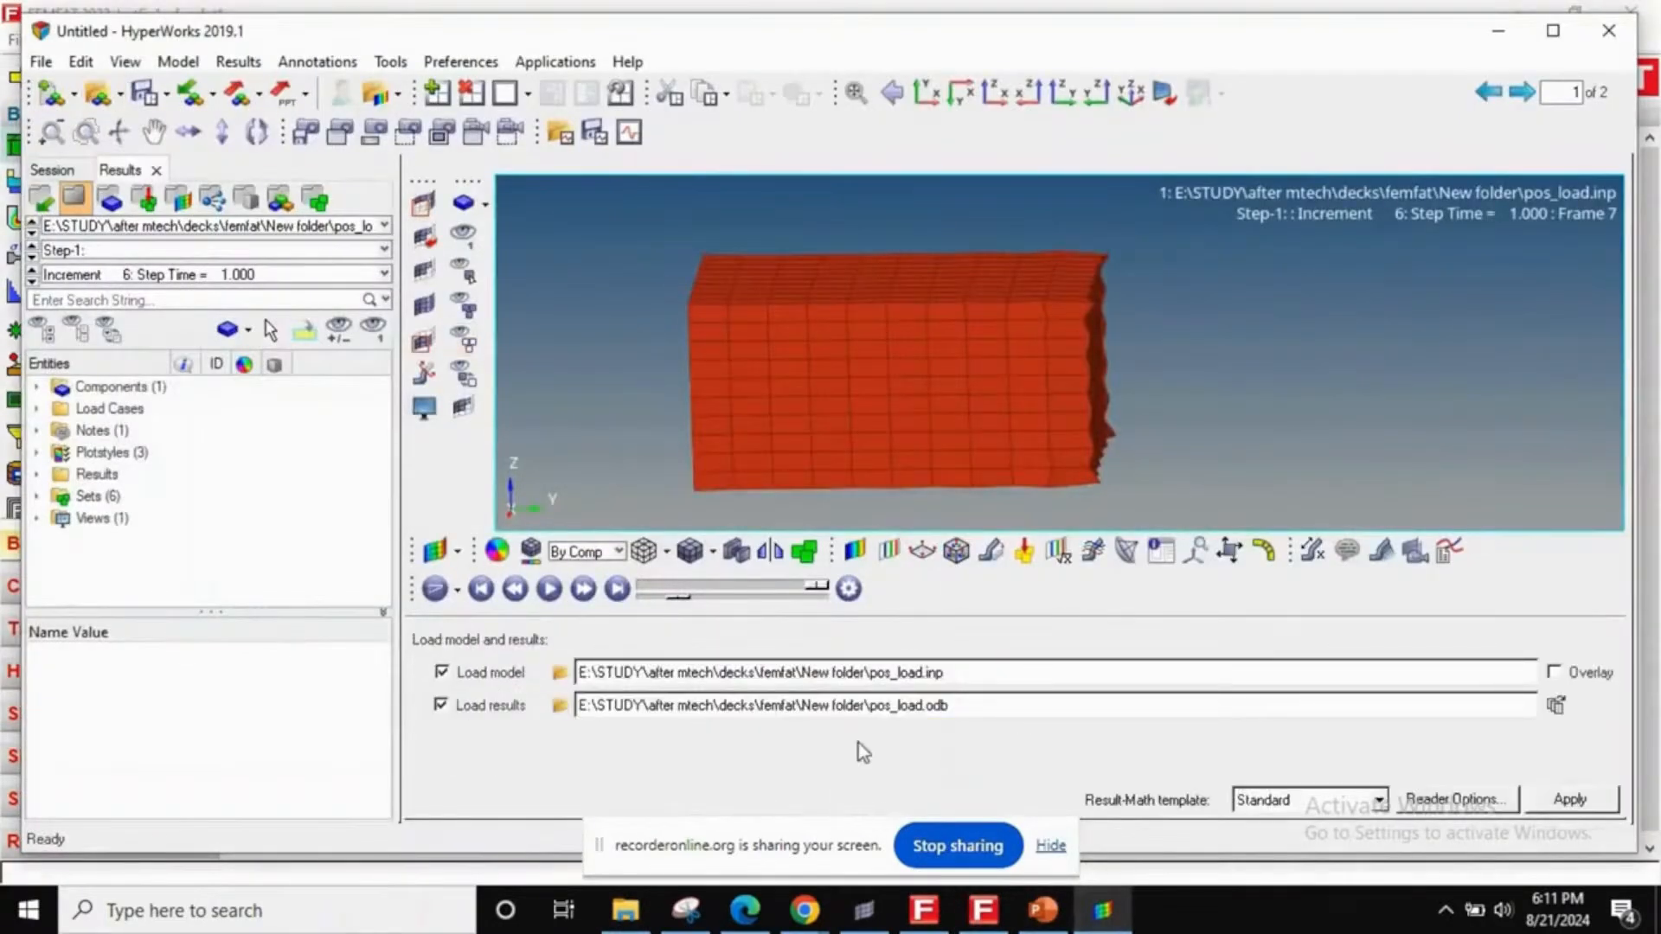
double_click(850, 679)
left_click(945, 673)
left_click_drag(971, 675, 381, 663)
key("ctrl+c")
left_click(1499, 30)
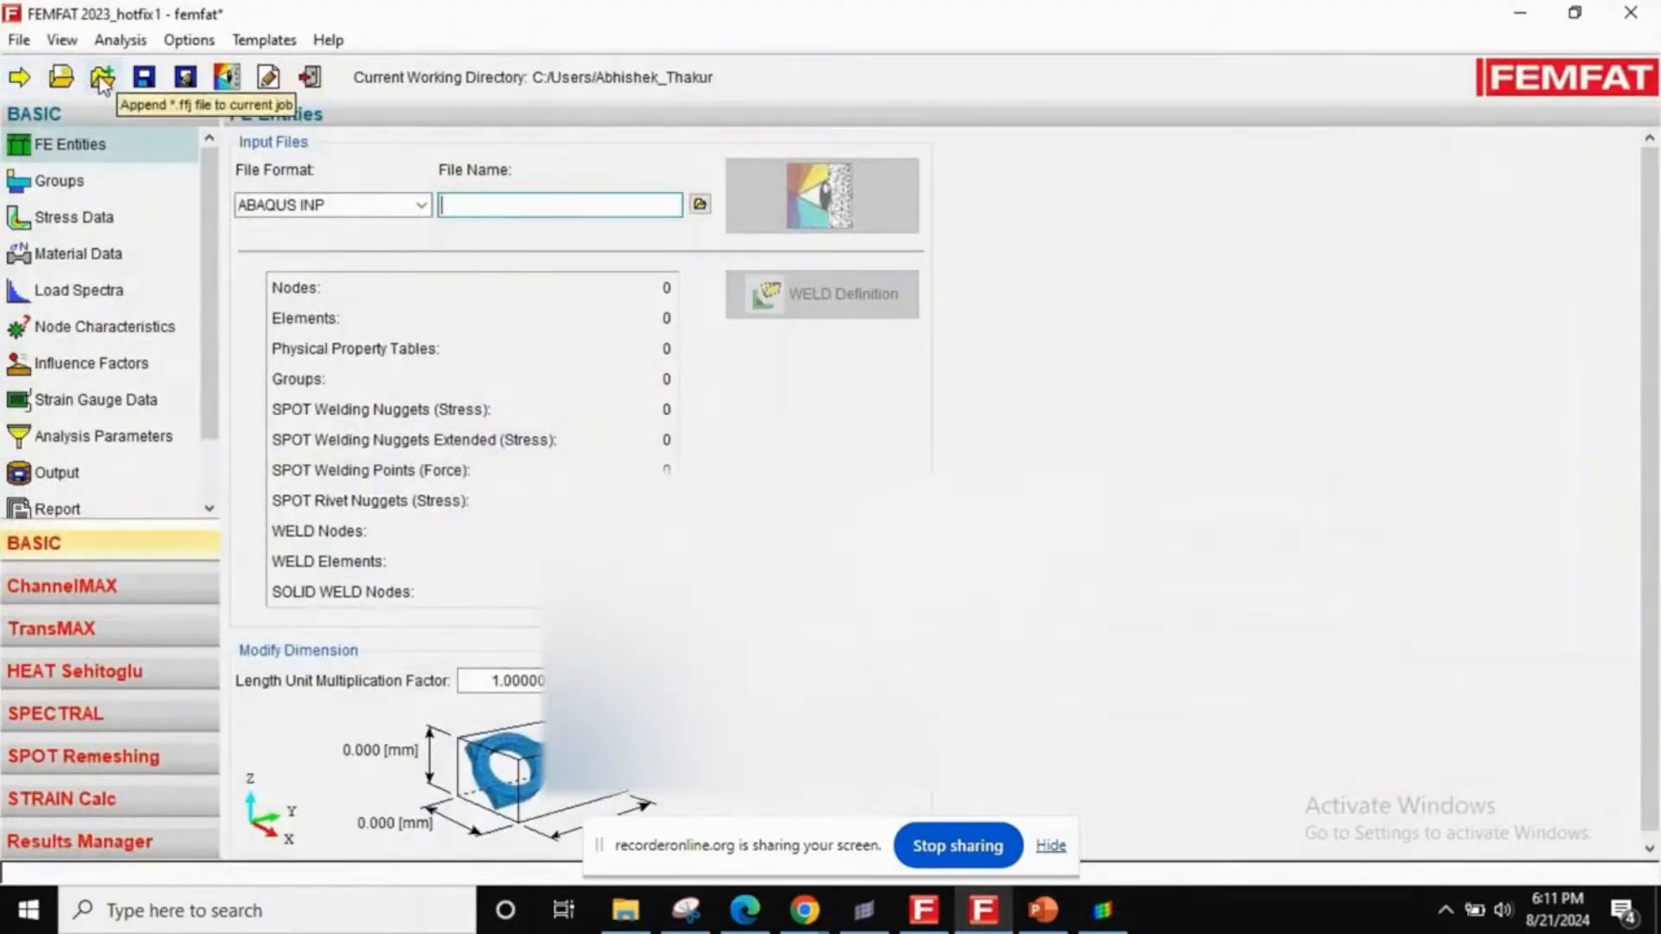
- Start changing the working directory and paste the copied pos_load.inp path as both working and scratch directory
left_click(19, 40)
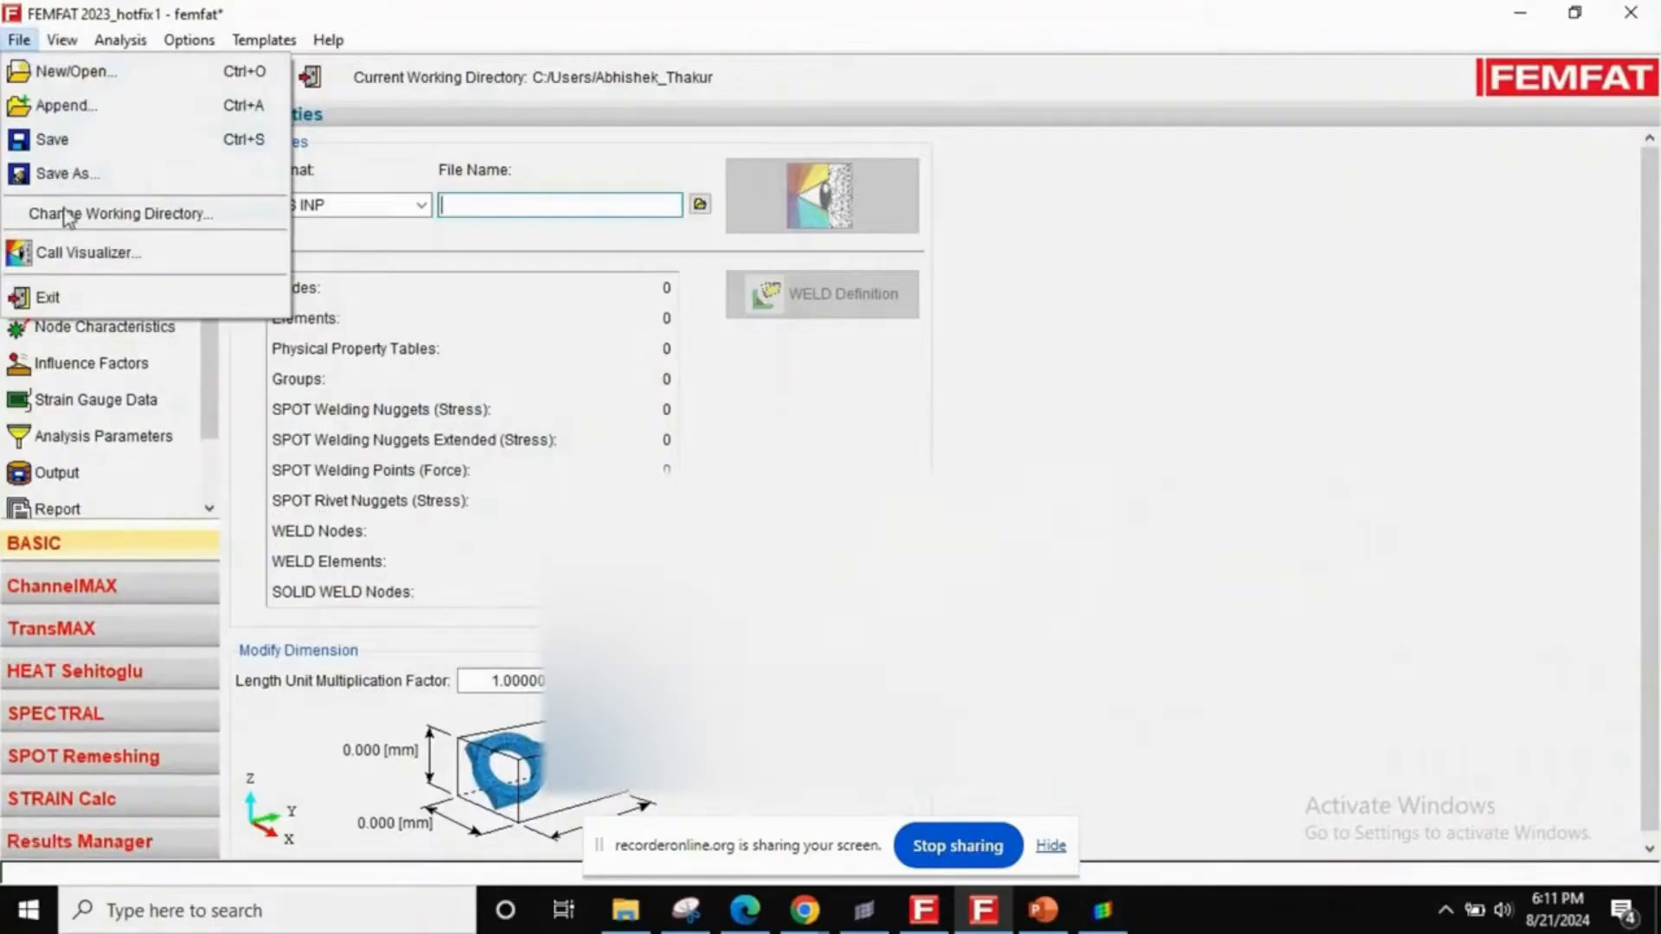
left_click(69, 213)
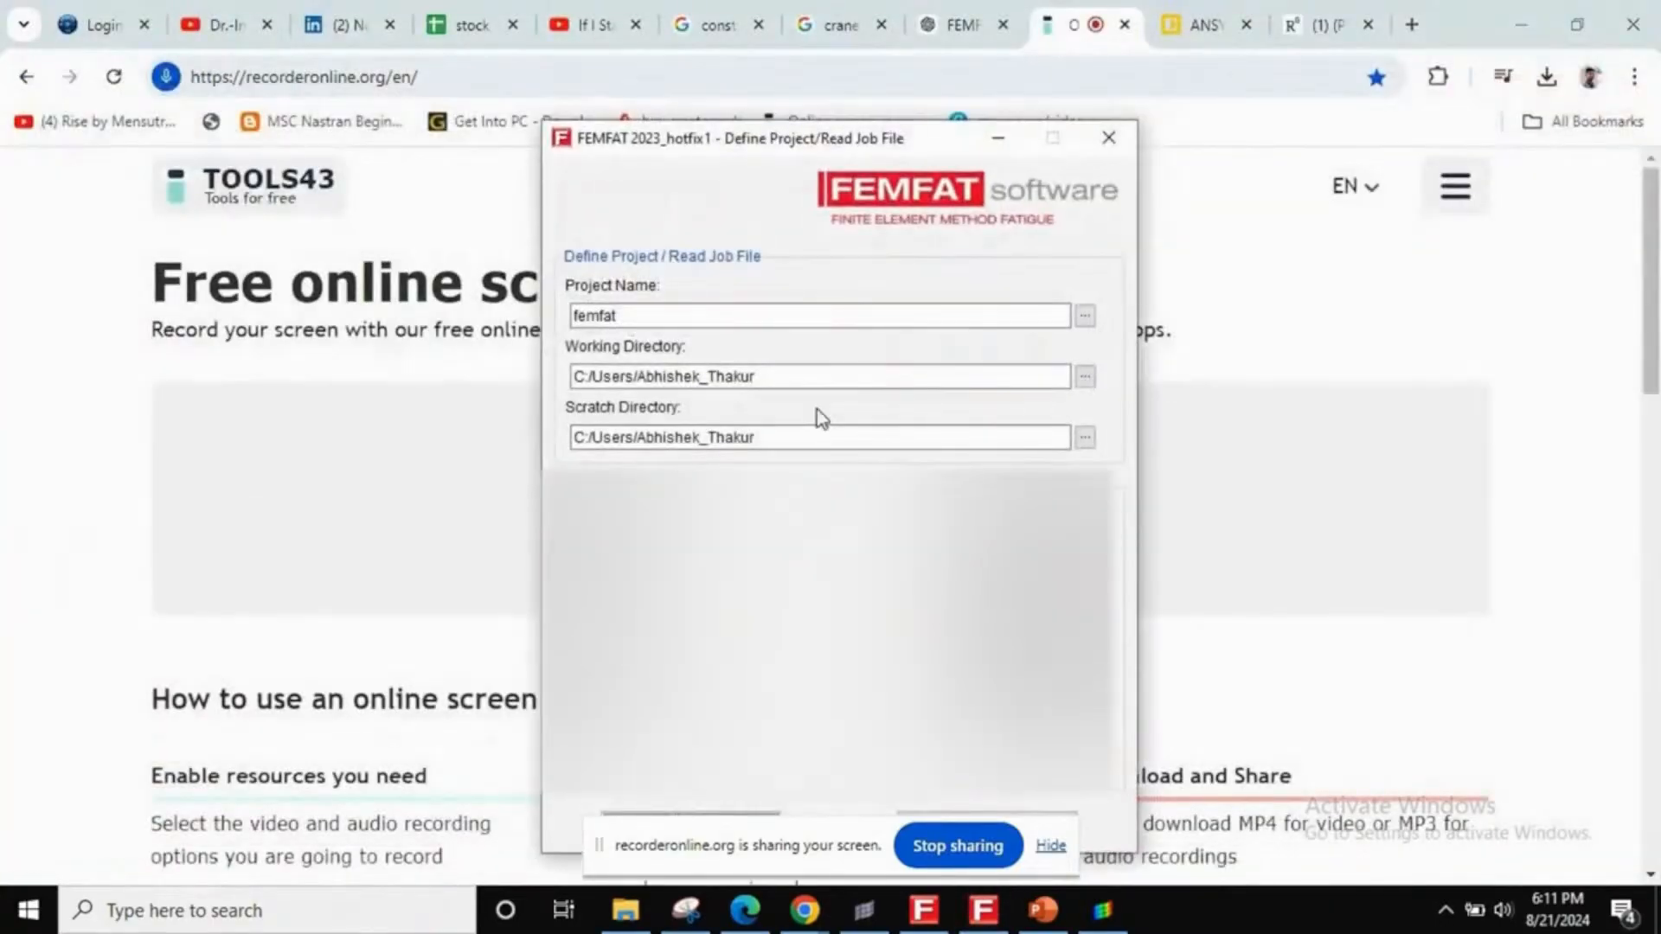
left_click_drag(813, 376, 519, 380)
key("ctrl+v")
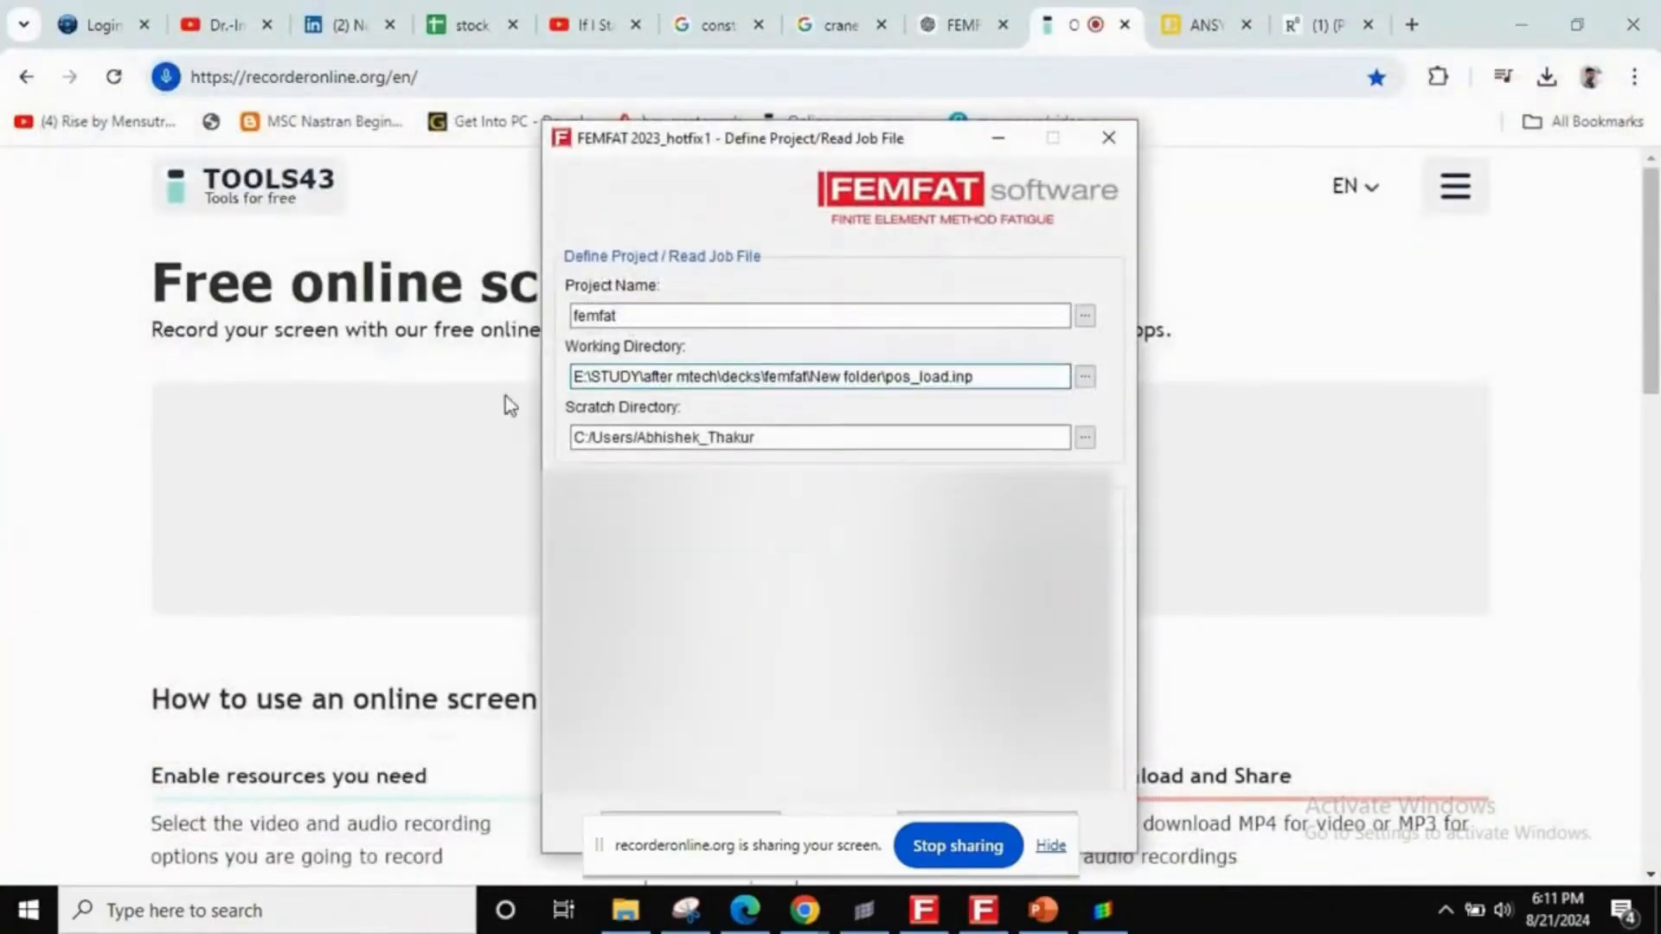
left_click_drag(796, 437, 379, 433)
key("ctrl+v")
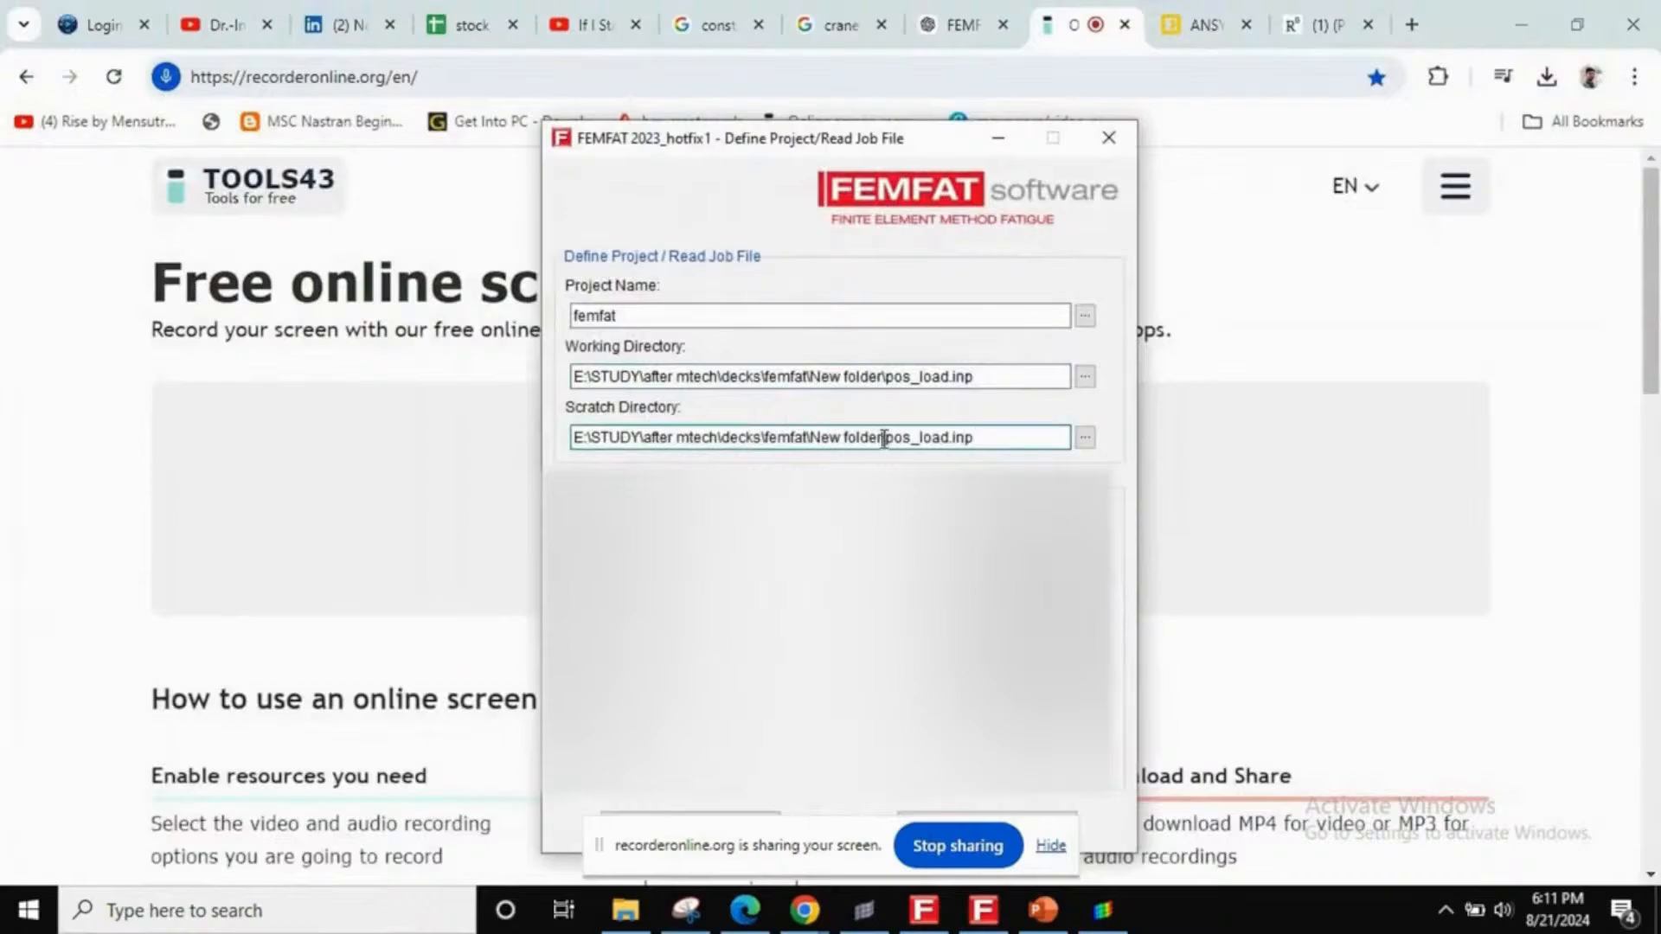
- Shorten the scratch and working directory paths to E:\STUDY\after mtech\decks\femfat\New folder\ and confirm the project definition
left_click_drag(883, 438, 983, 429)
key("BackSpace")
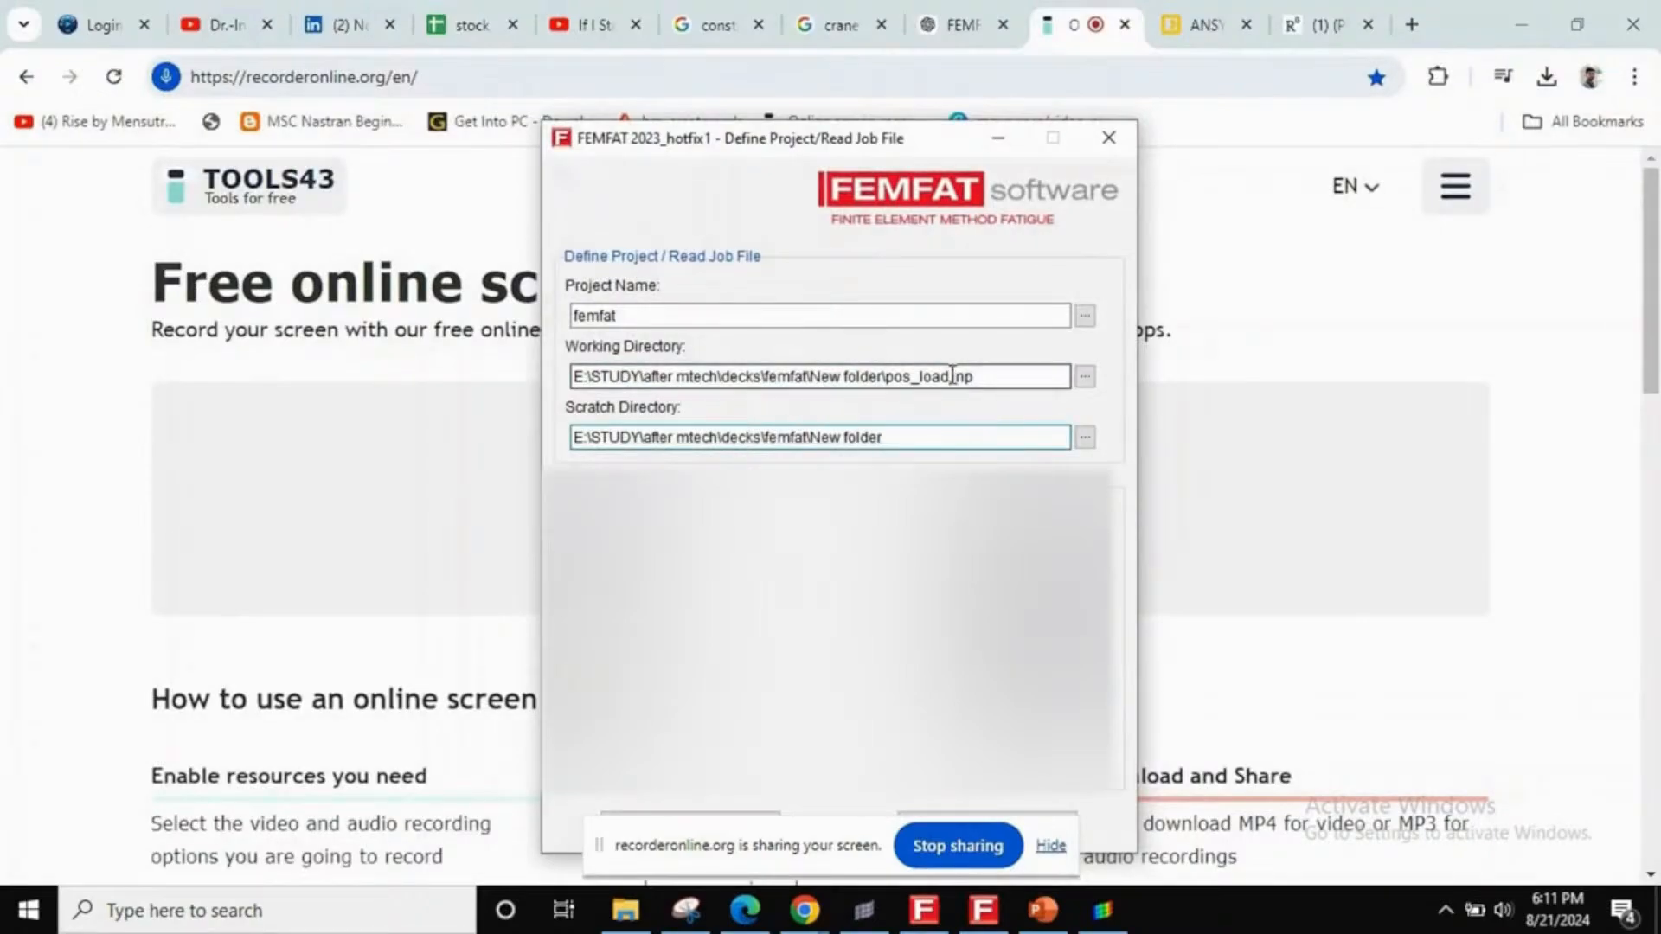
left_click_drag(1000, 382, 881, 376)
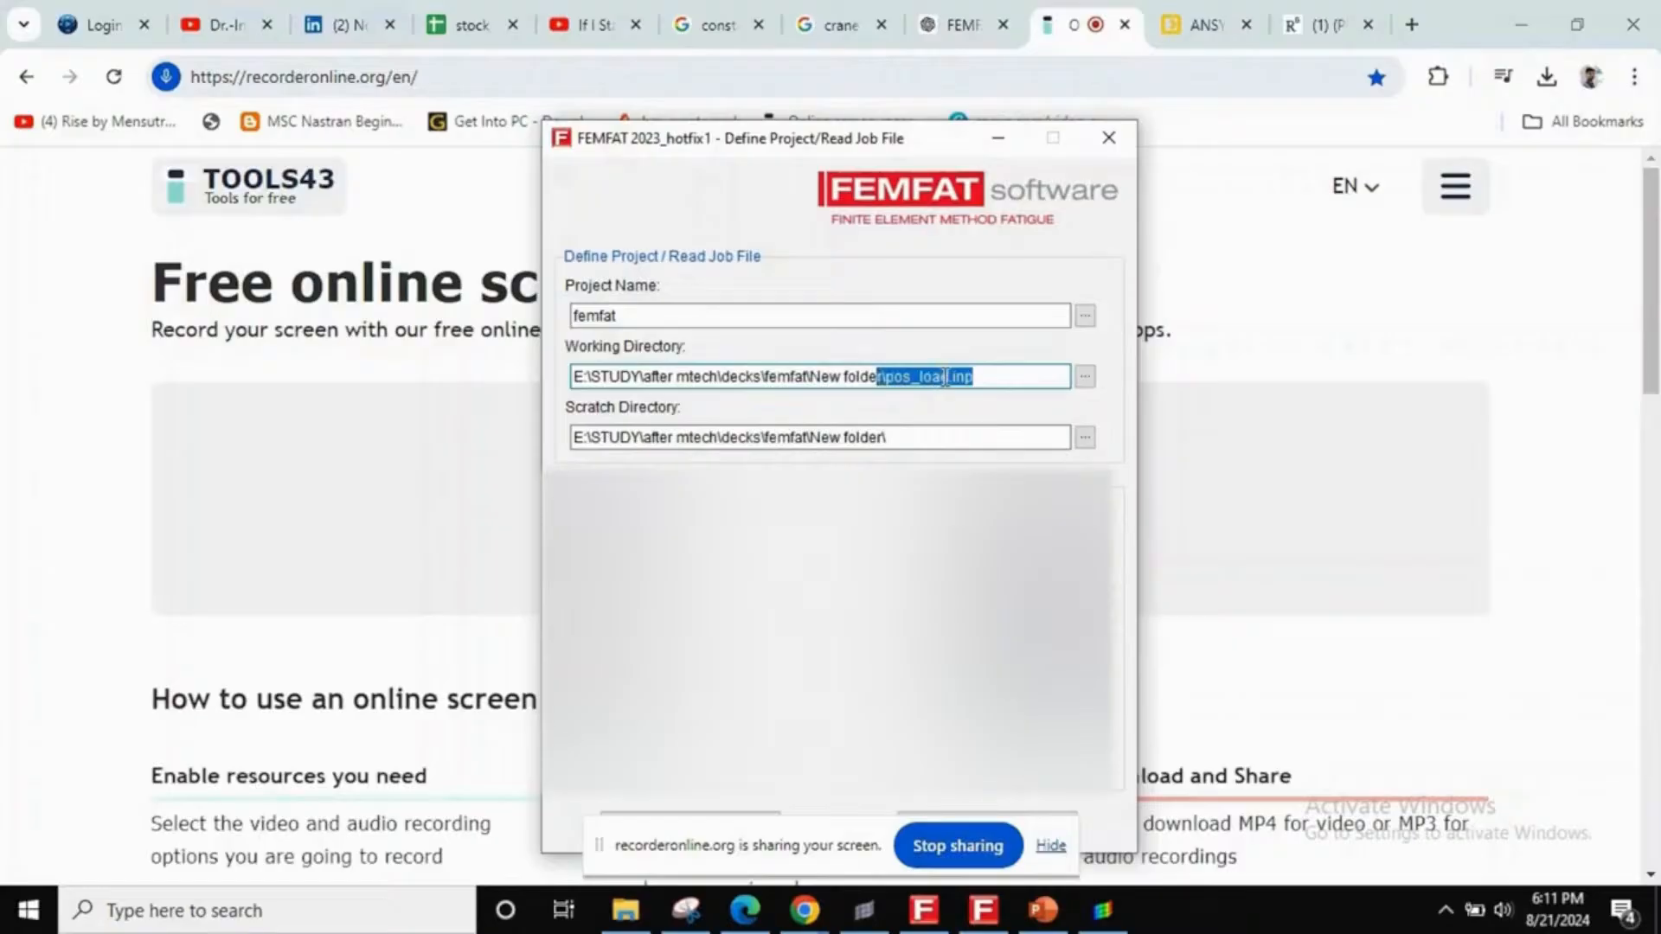
key("BackSpace")
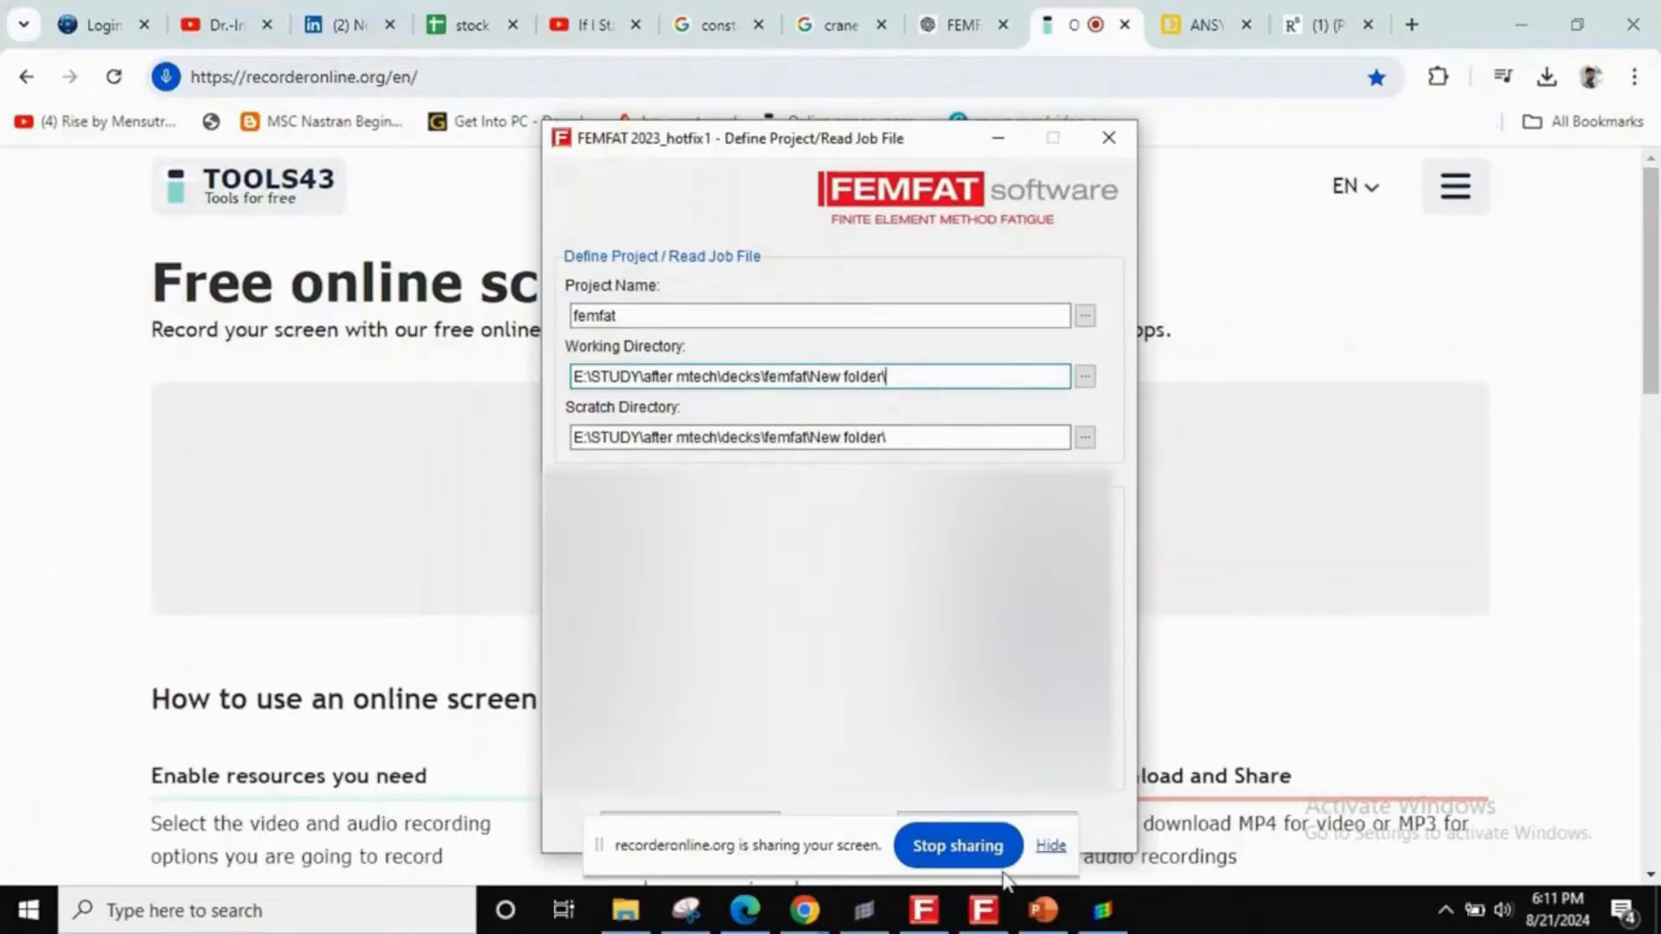
left_click(1043, 849)
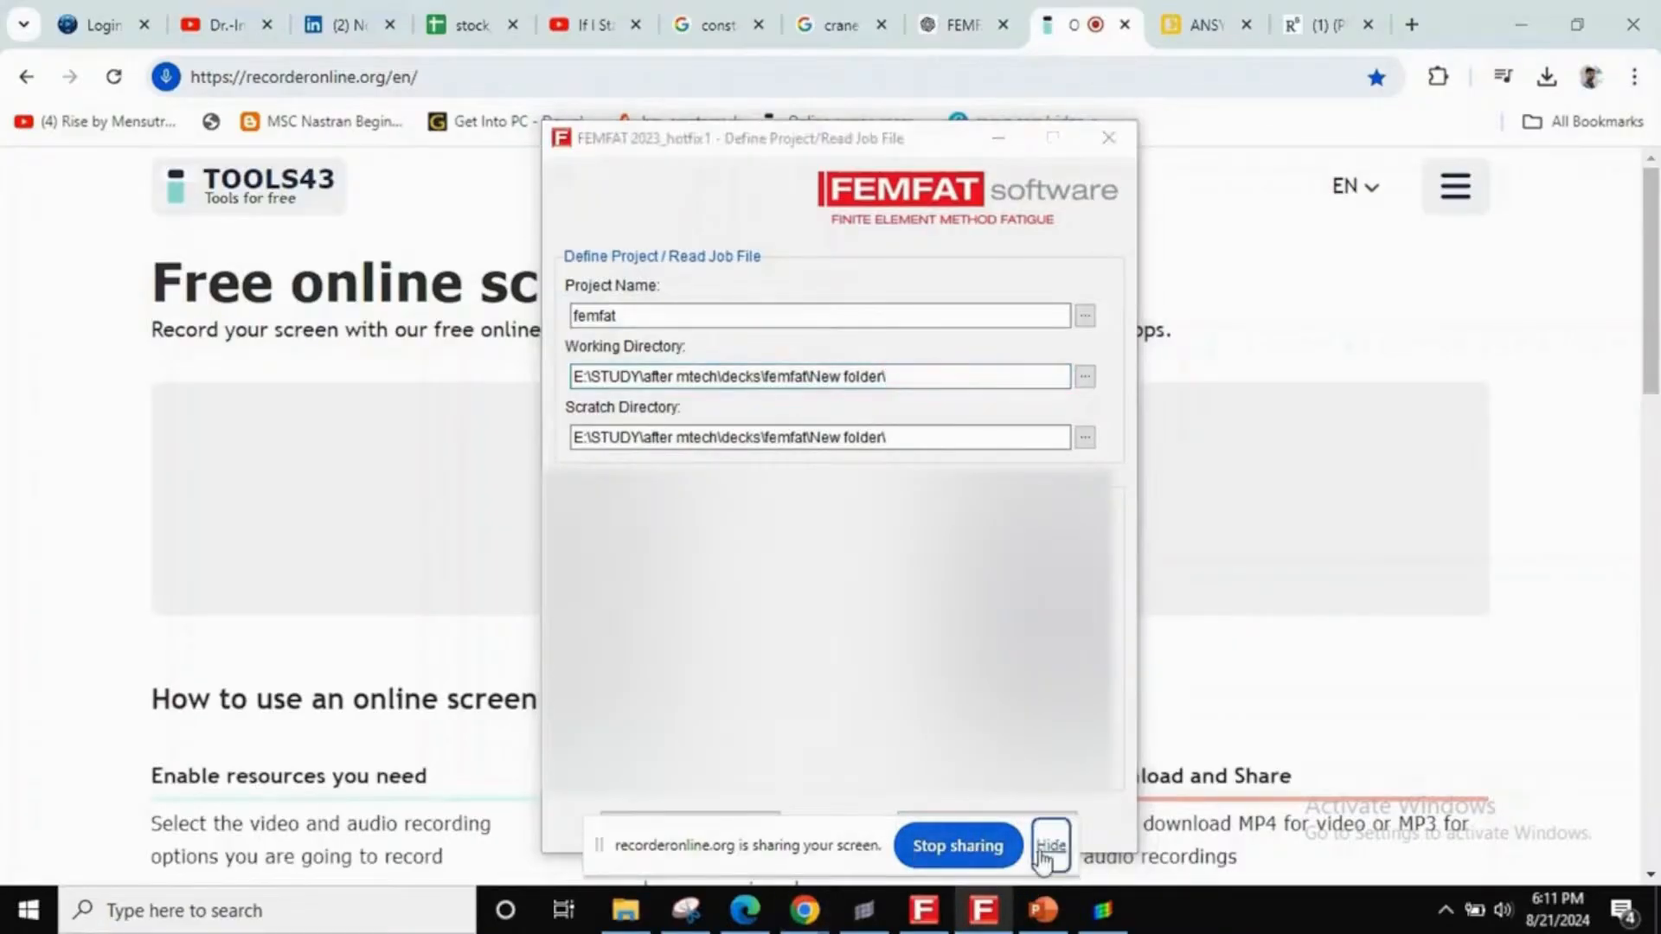
left_click(761, 821)
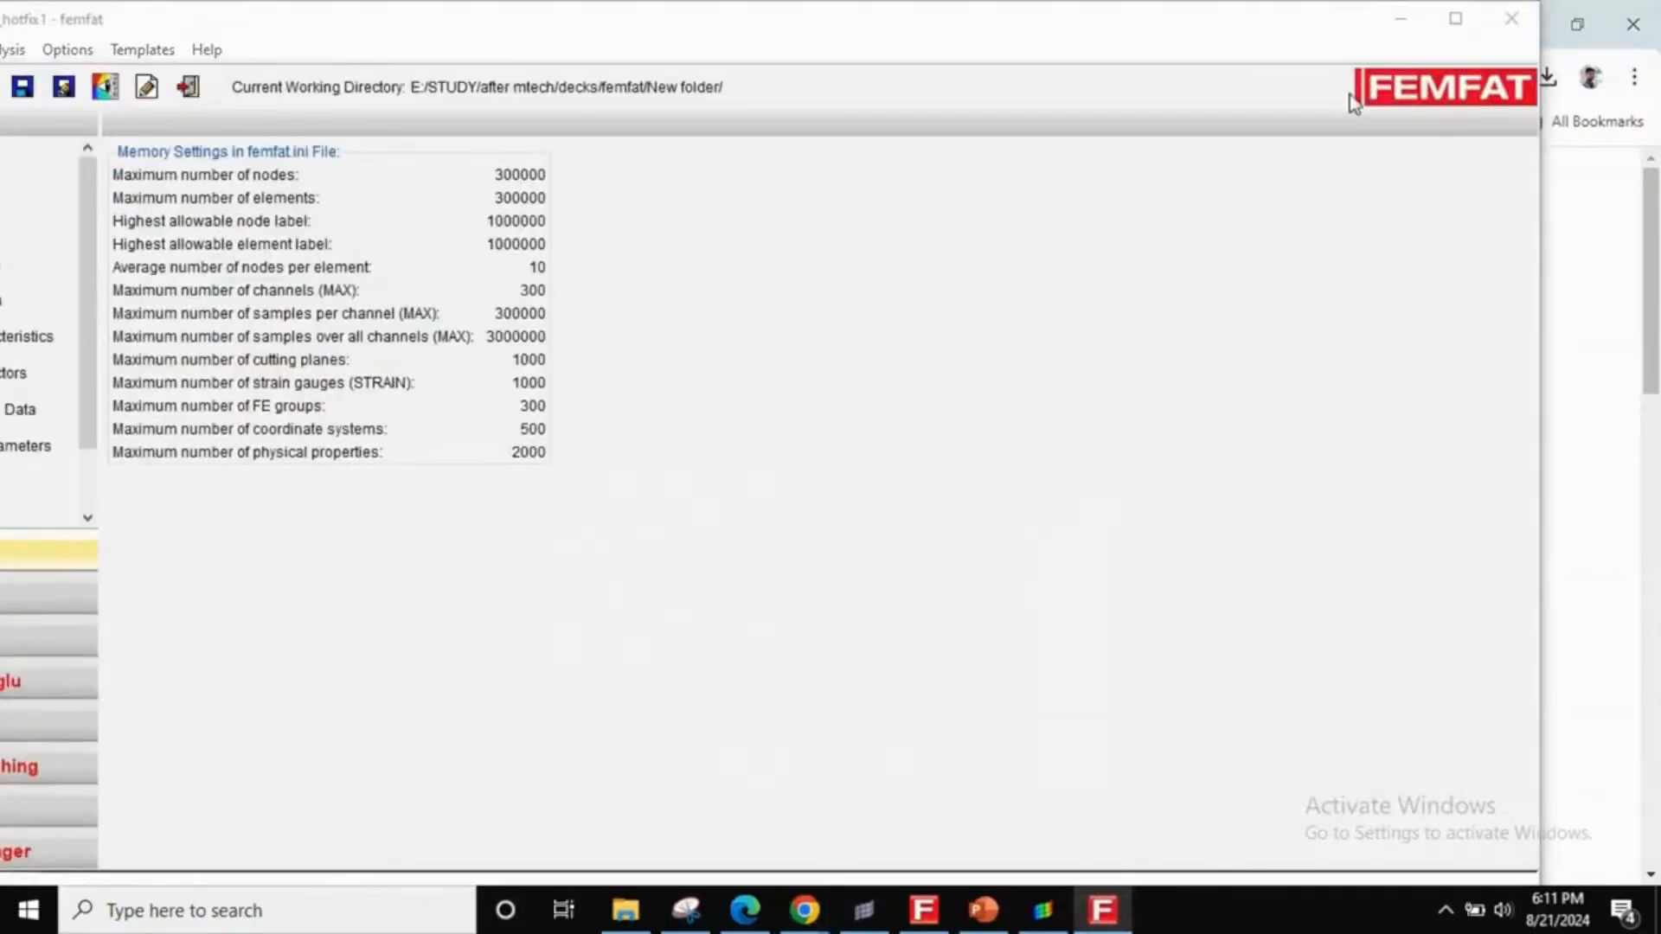
- Import pos_load.inp from the working directory as the FE model in ABAQUS INP format
left_click(1457, 21)
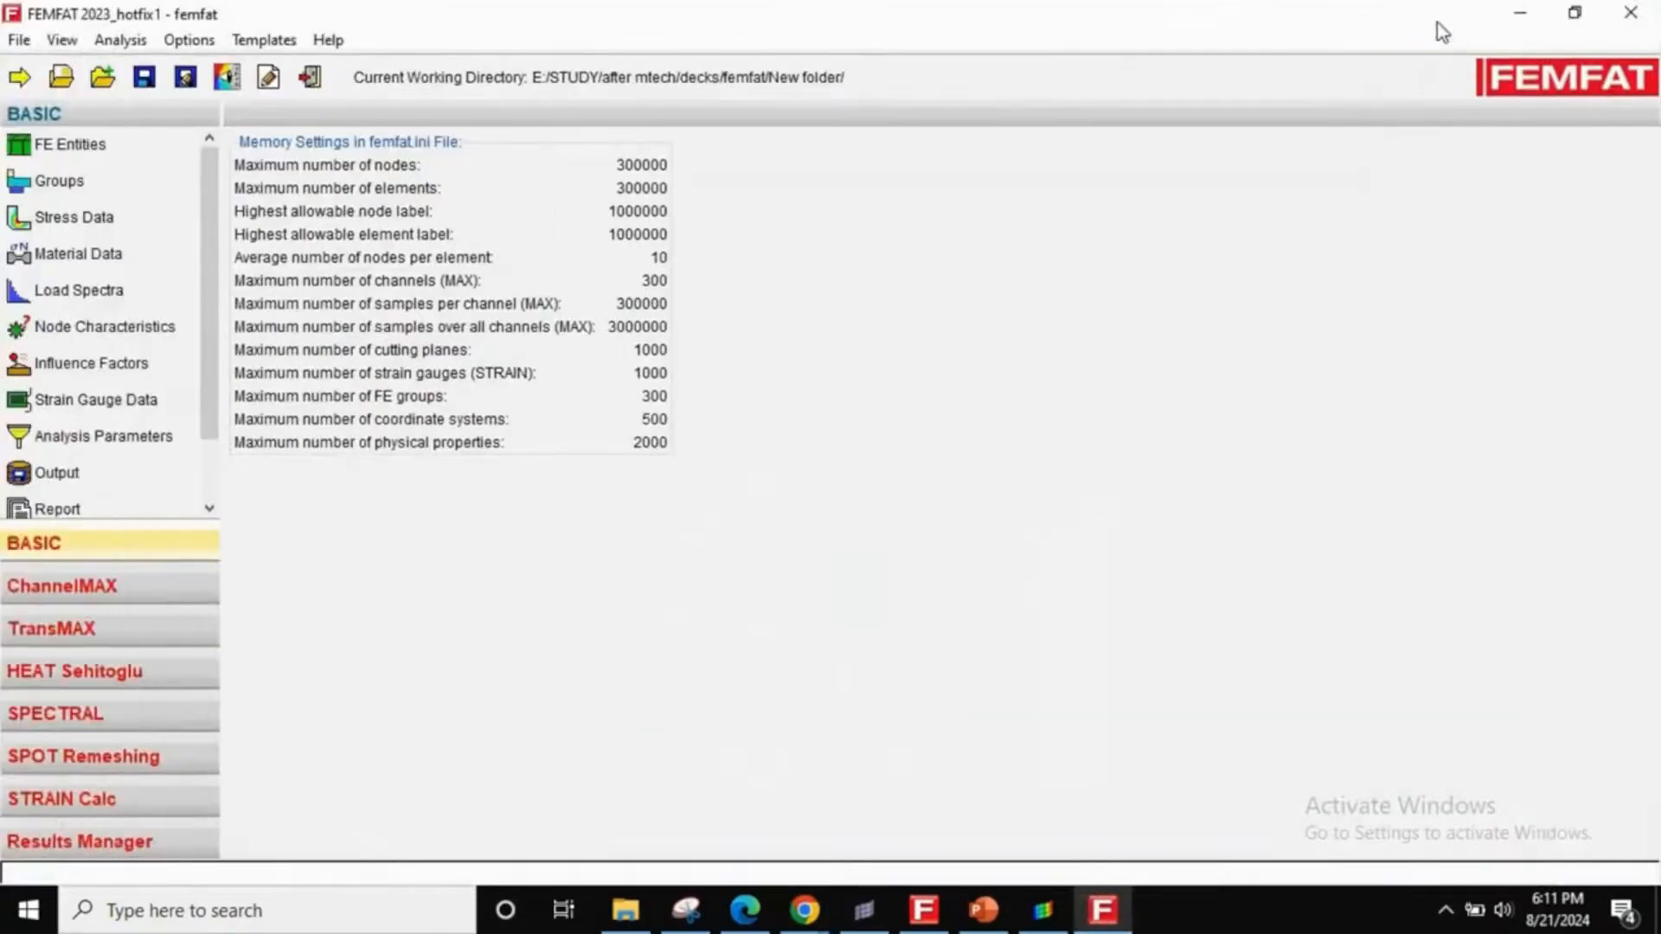
left_click(69, 146)
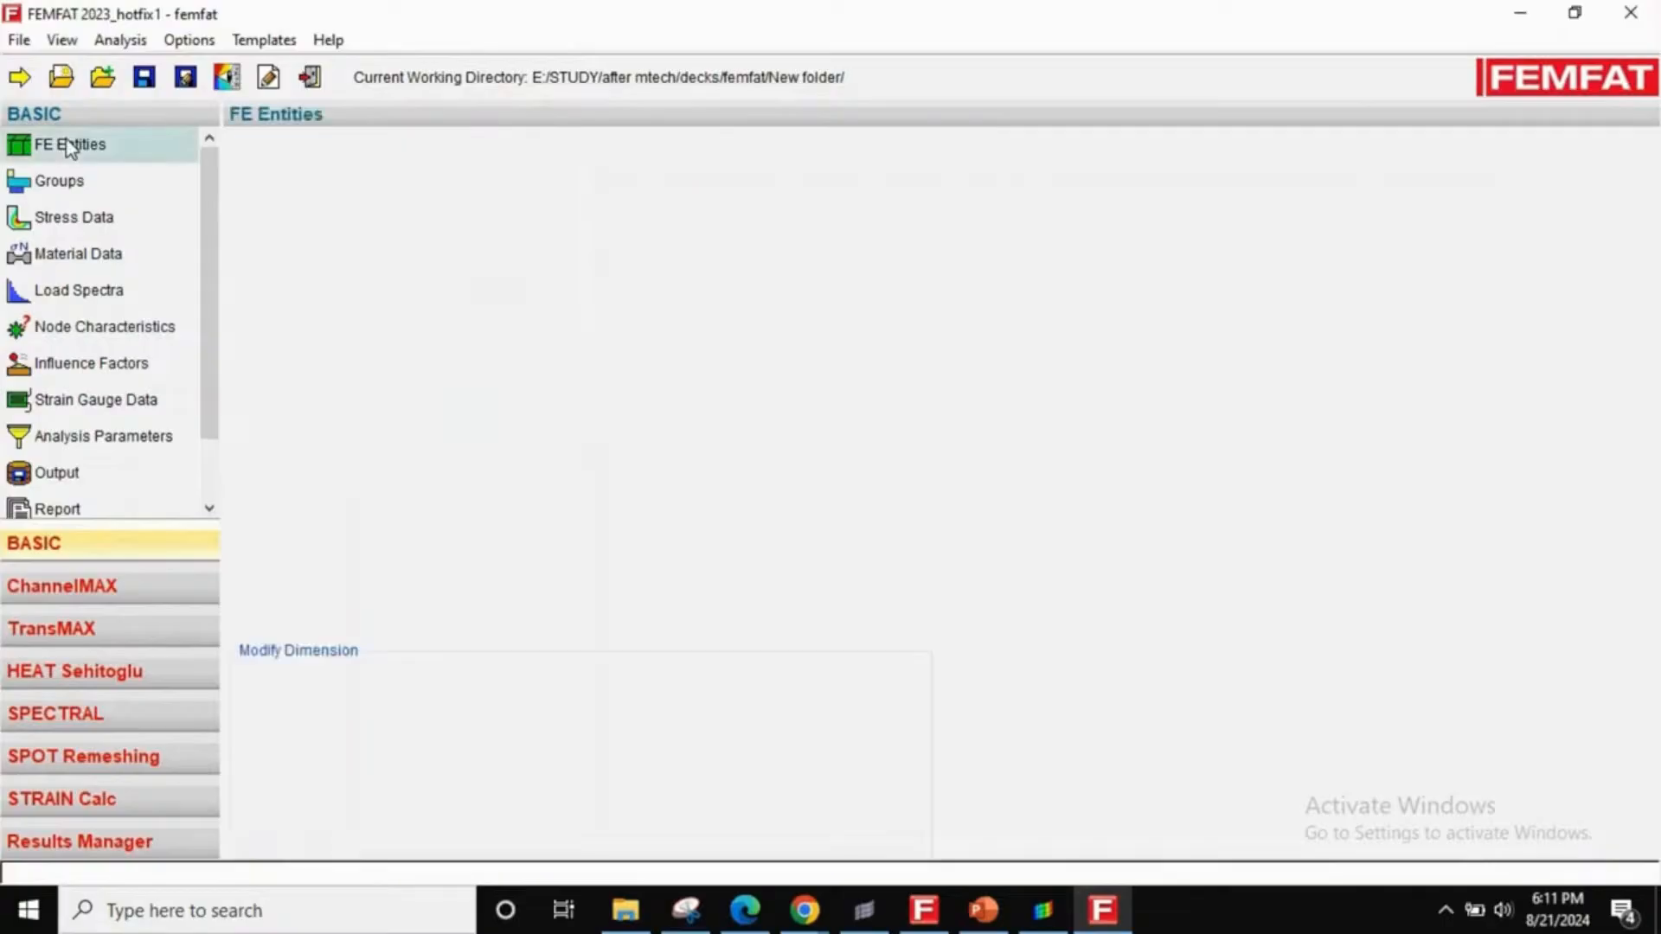
left_click(421, 205)
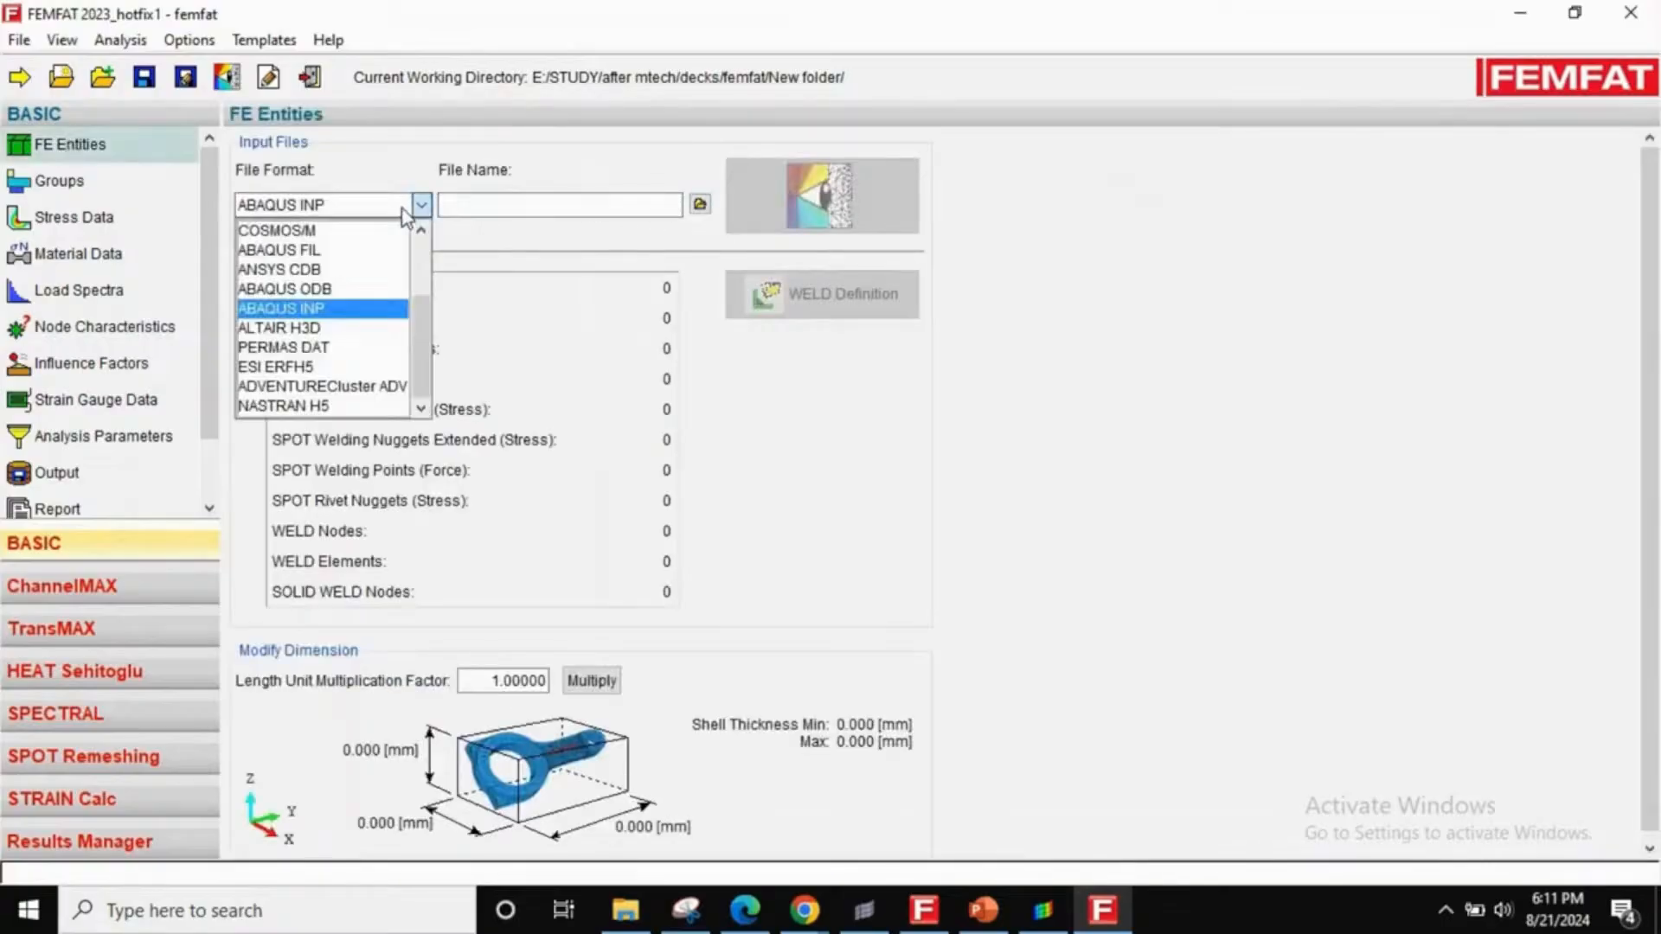
left_click(297, 314)
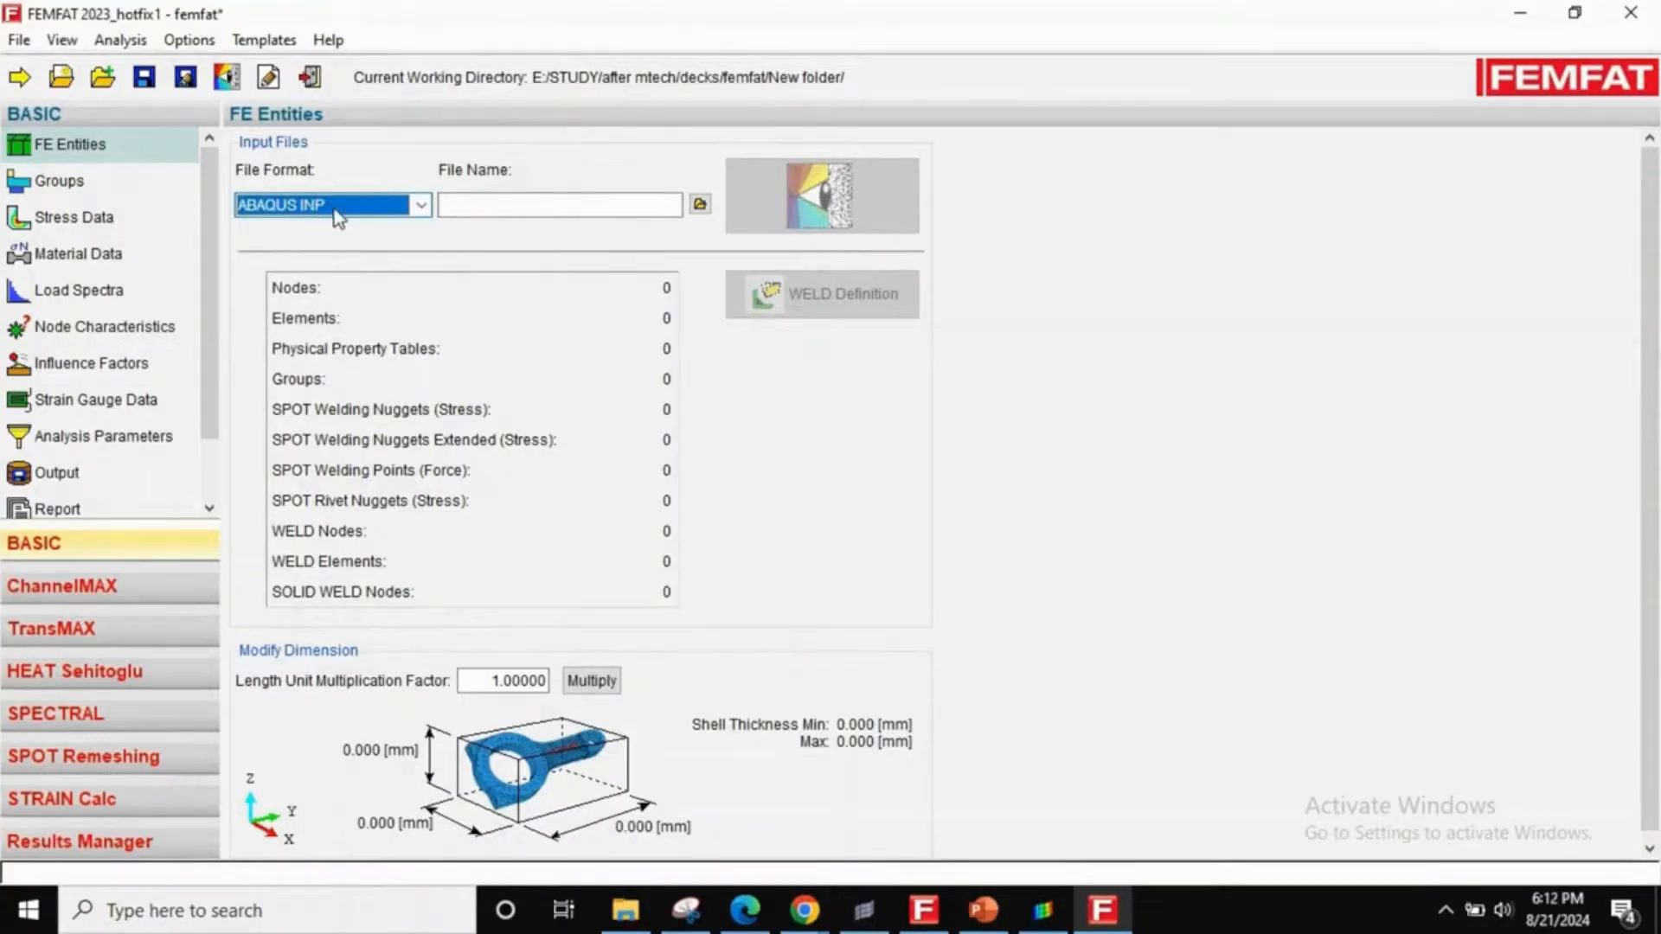
left_click(699, 206)
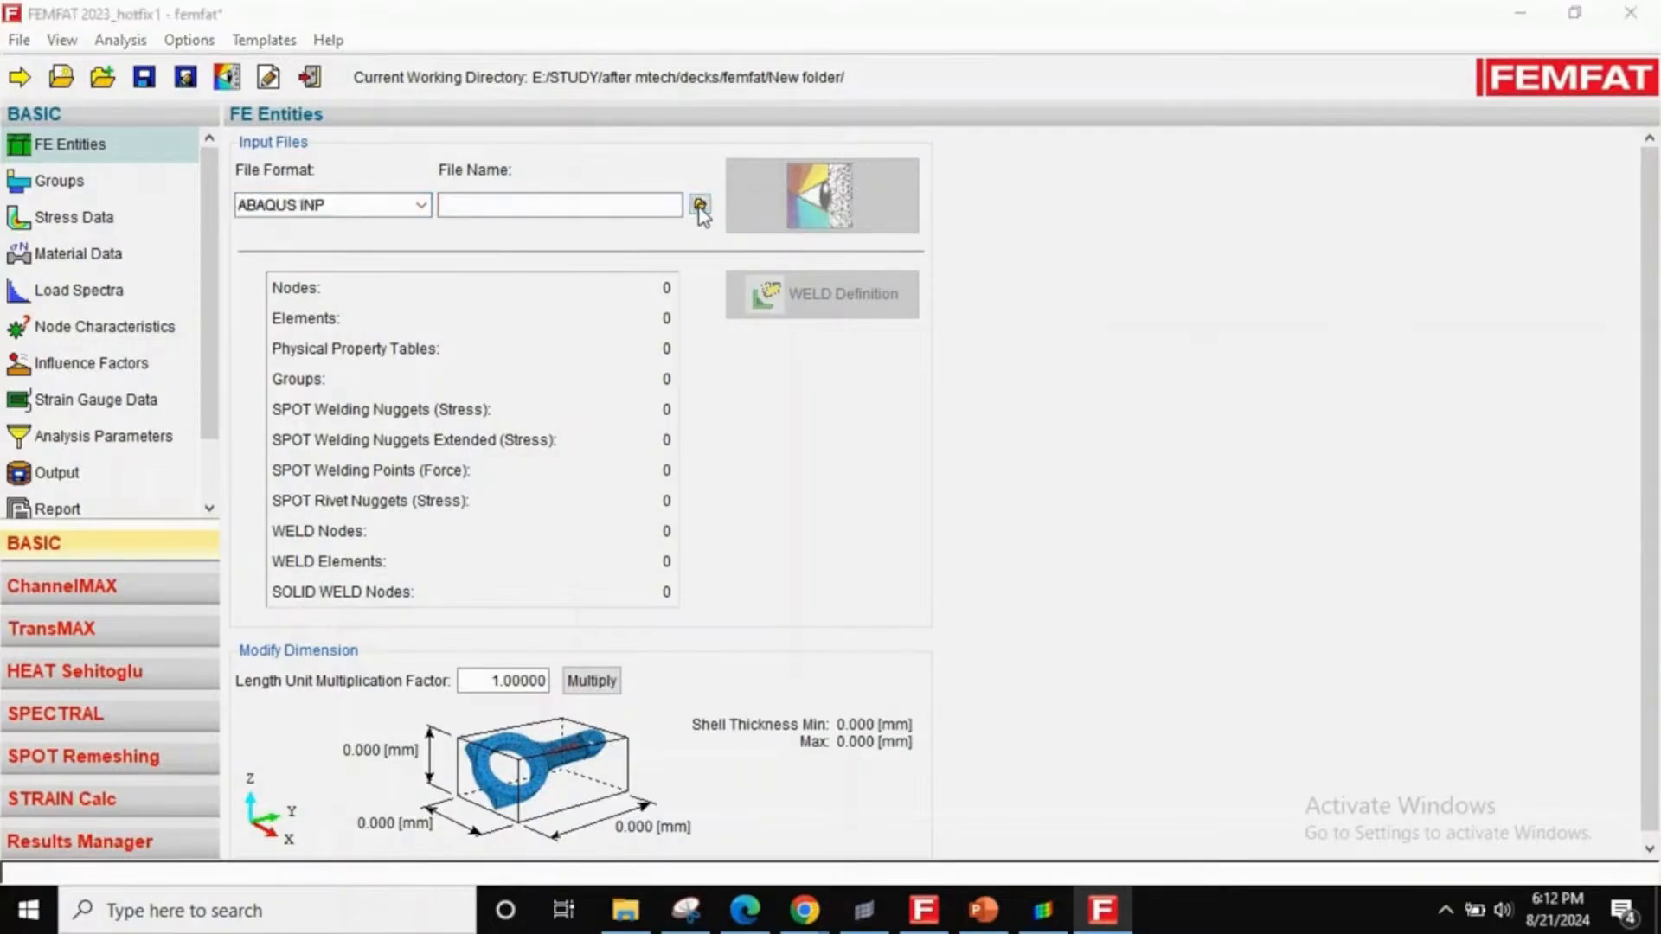
key("Return")
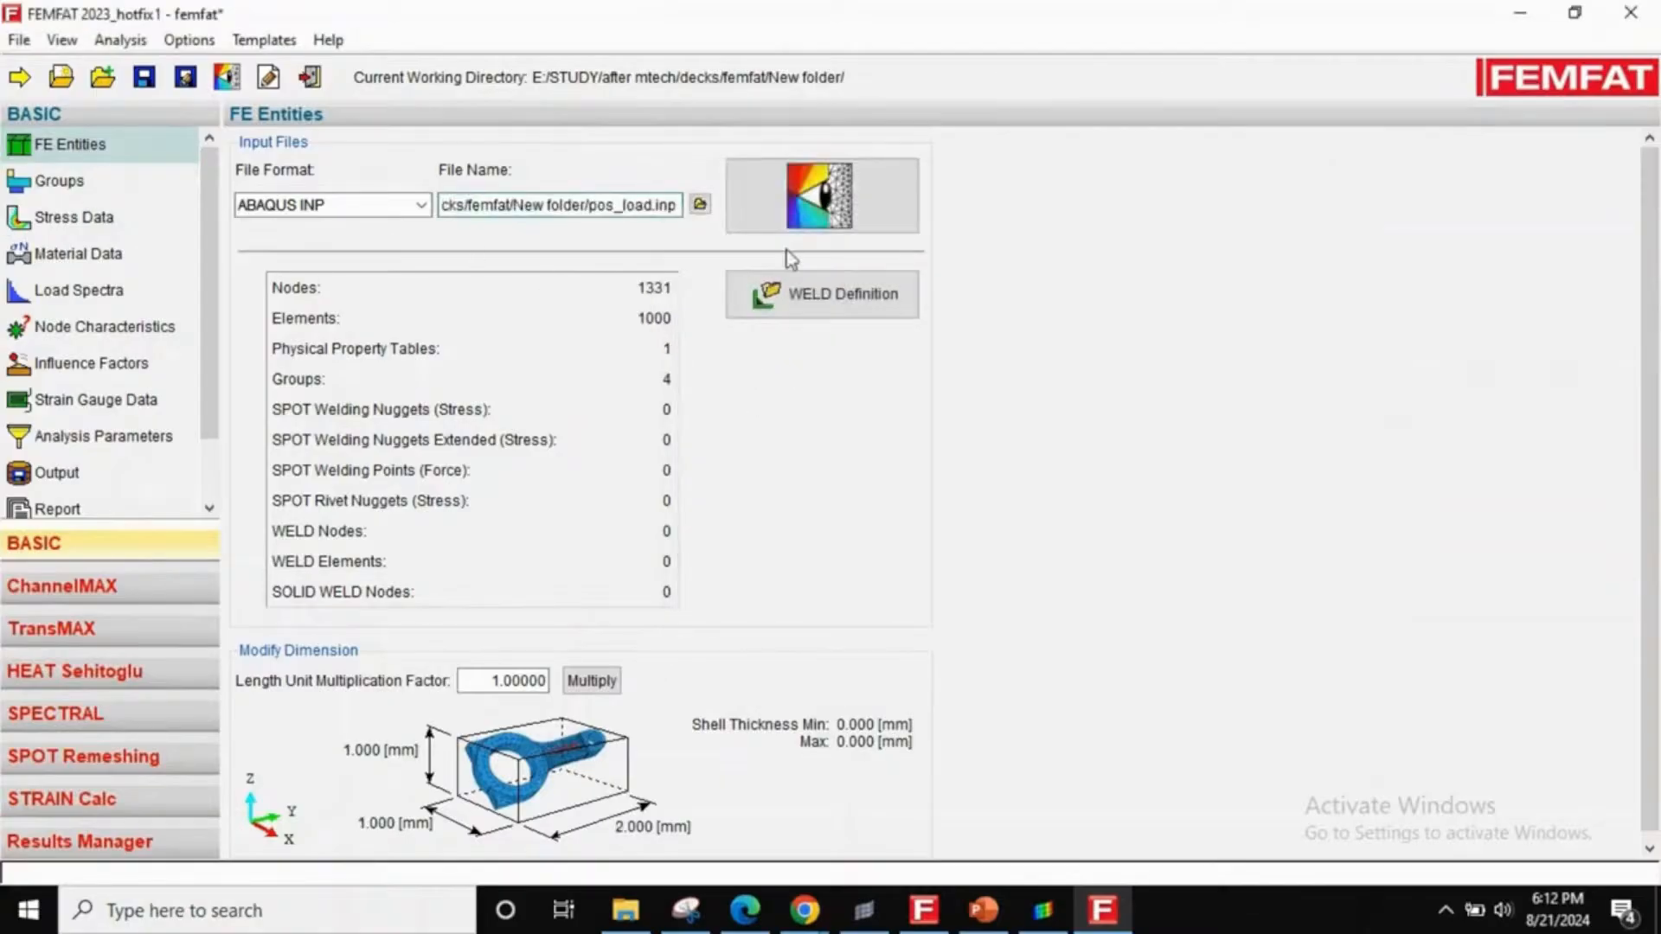
- Go to the model groups, check the component's name in HyperWorks, and return to FEMFAT
left_click(102, 185)
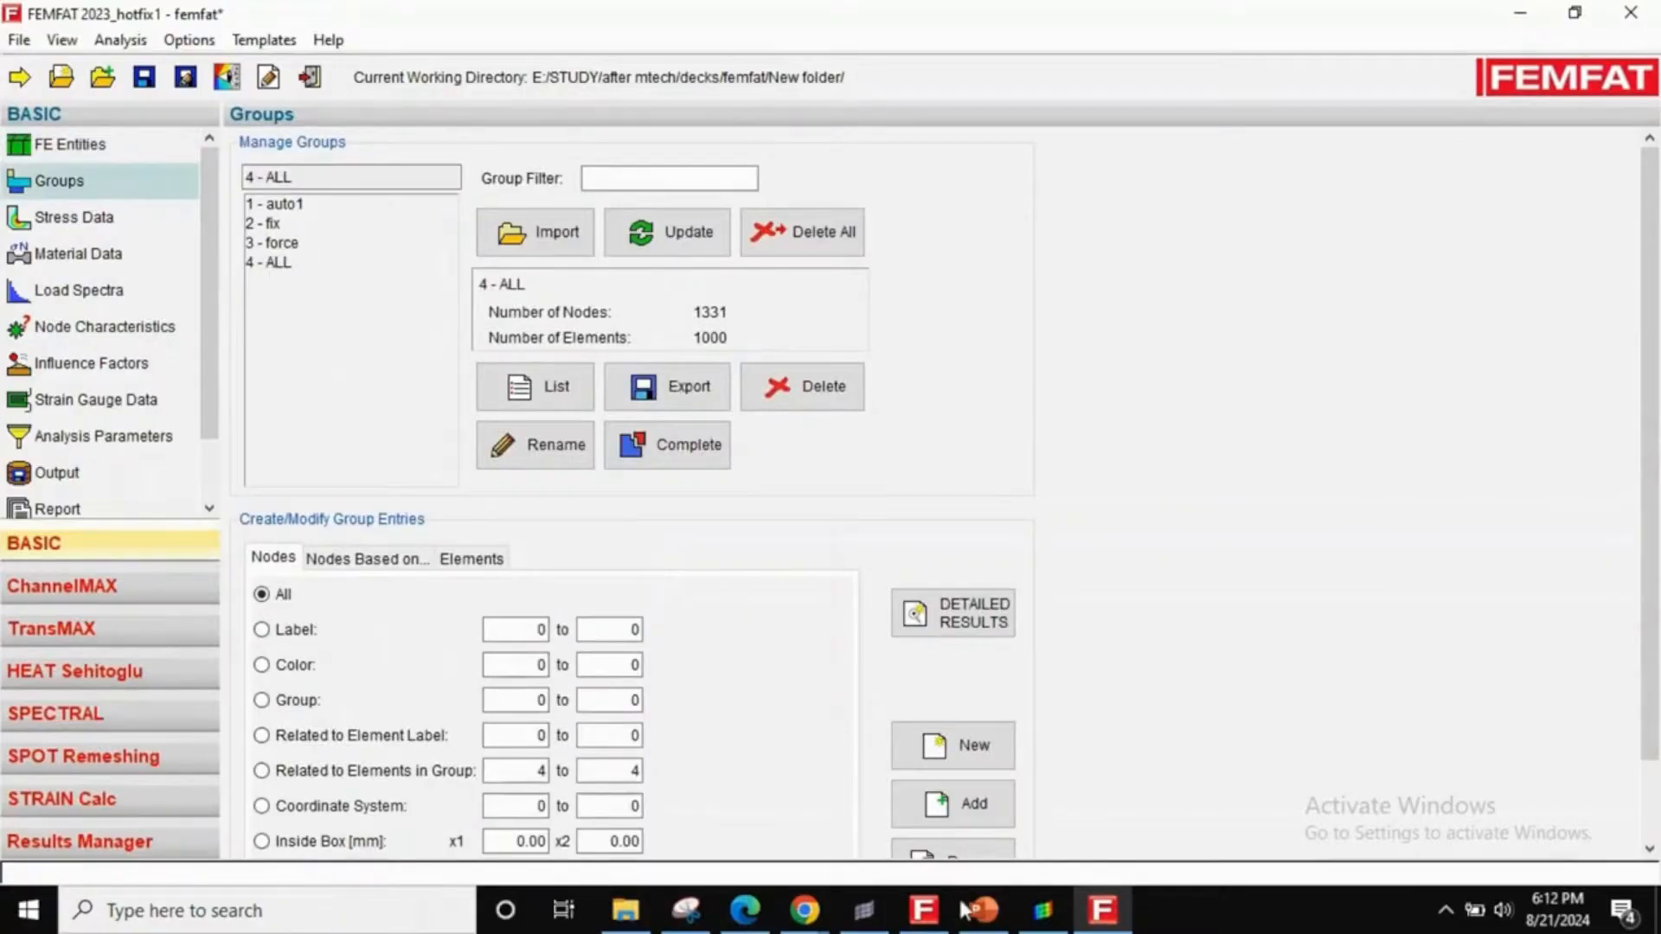
left_click(1044, 910)
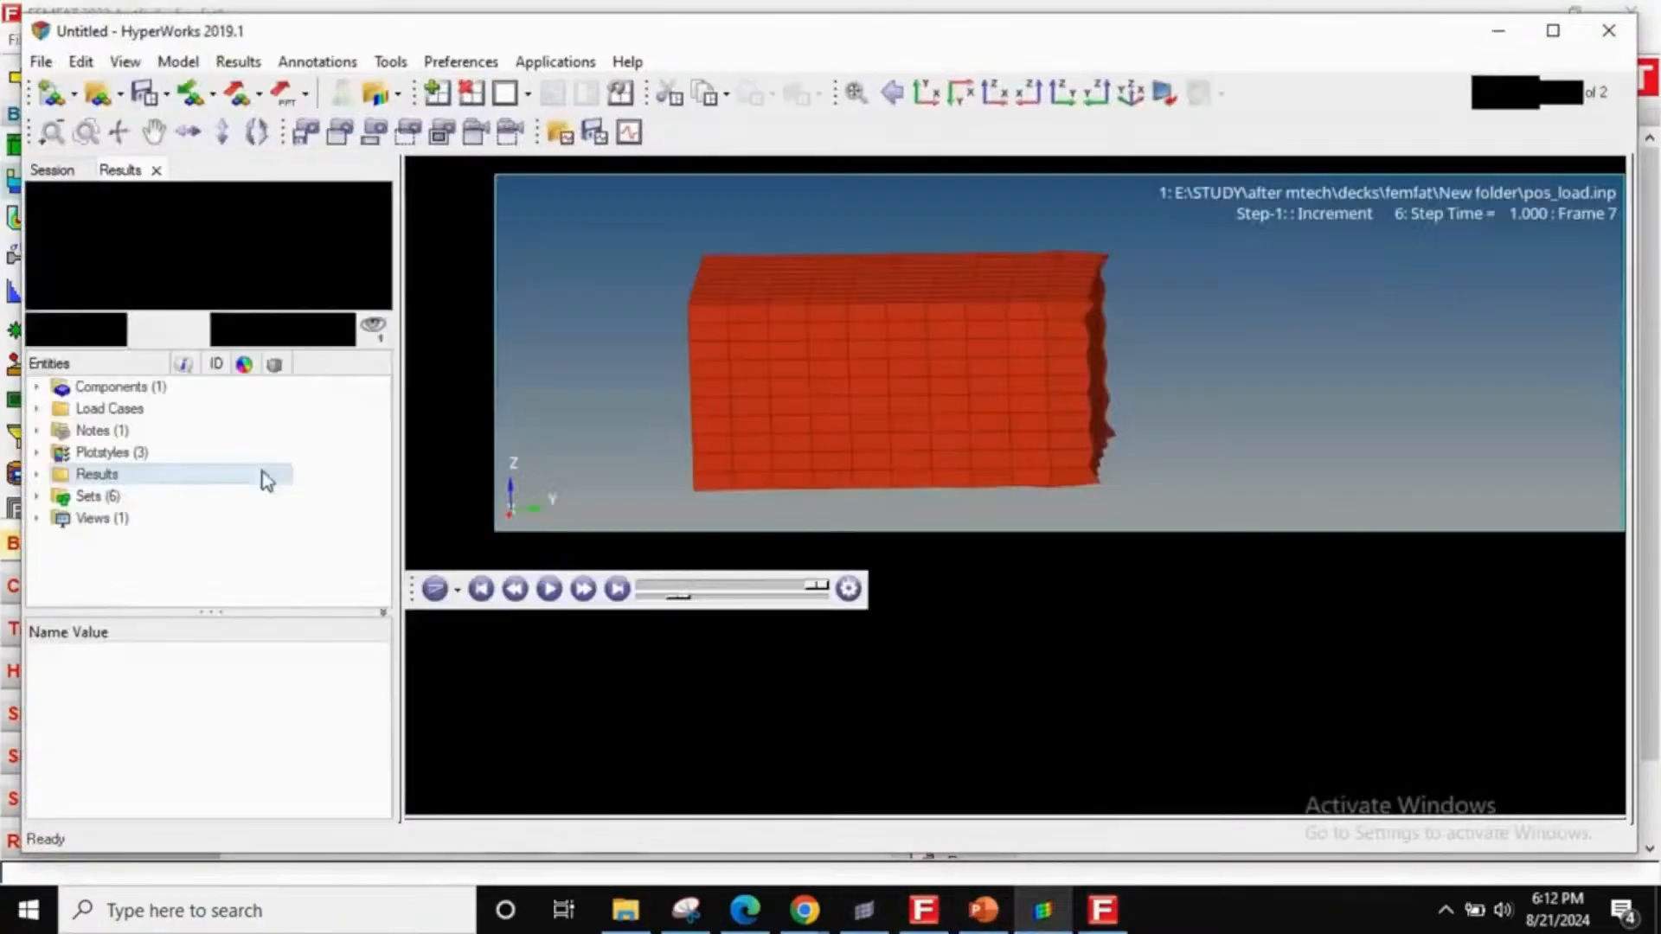
left_click(37, 388)
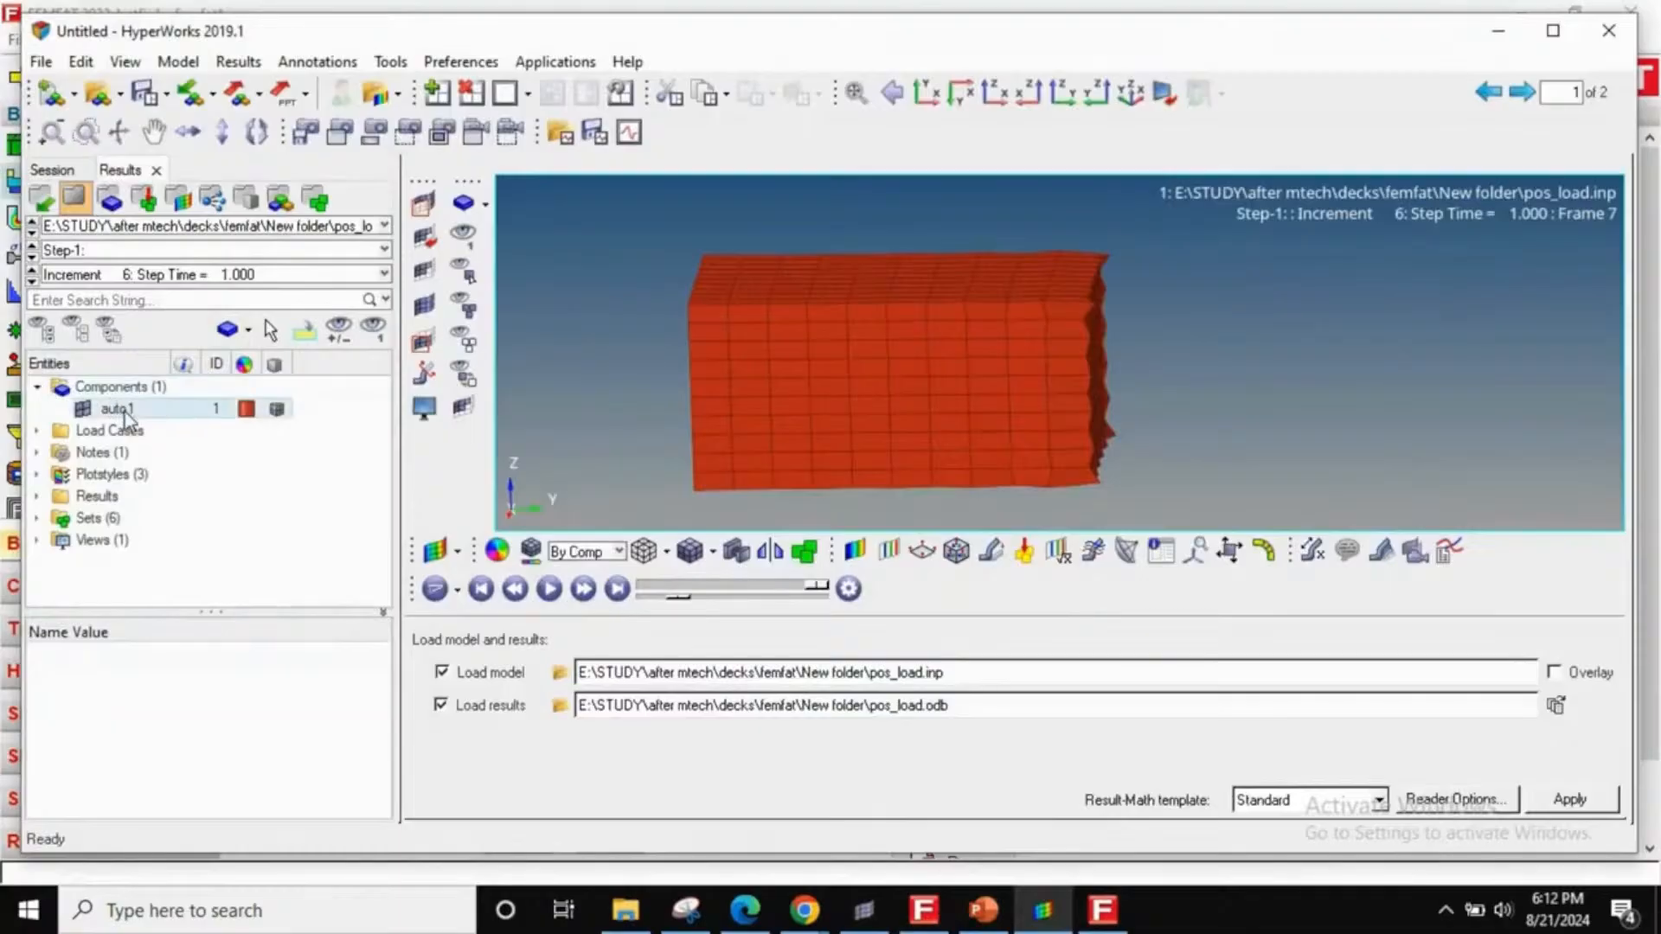
left_click(1498, 30)
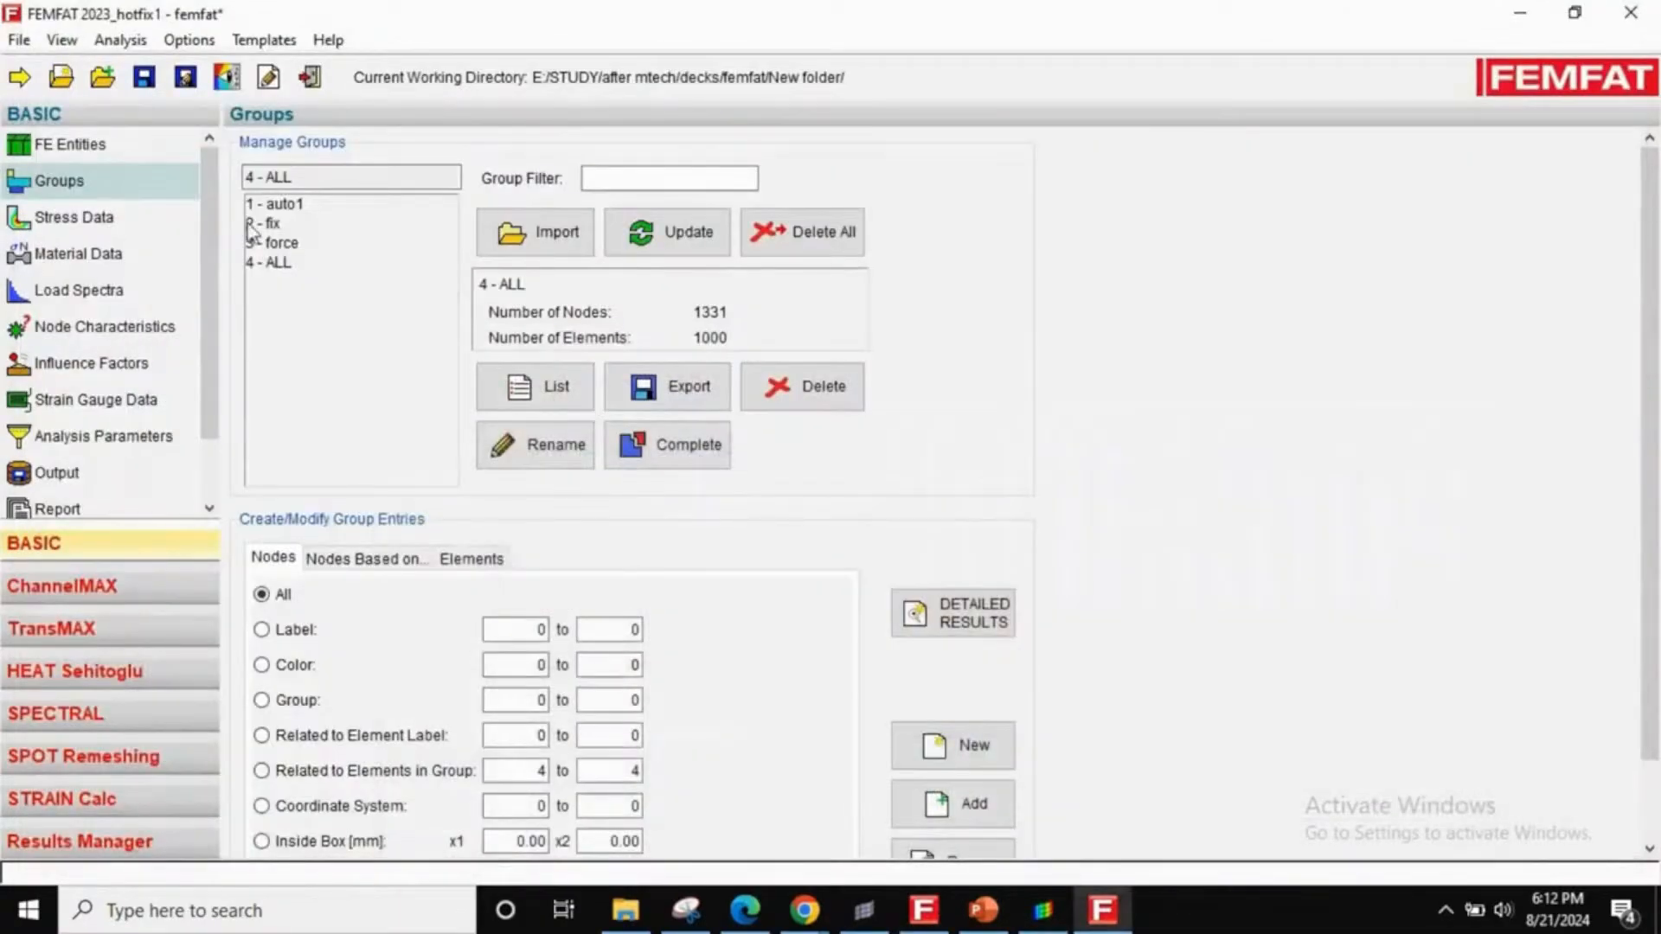
- Add the nodes related to the elements of group 1 to the auto1 group
left_click(353, 206)
left_click(426, 781)
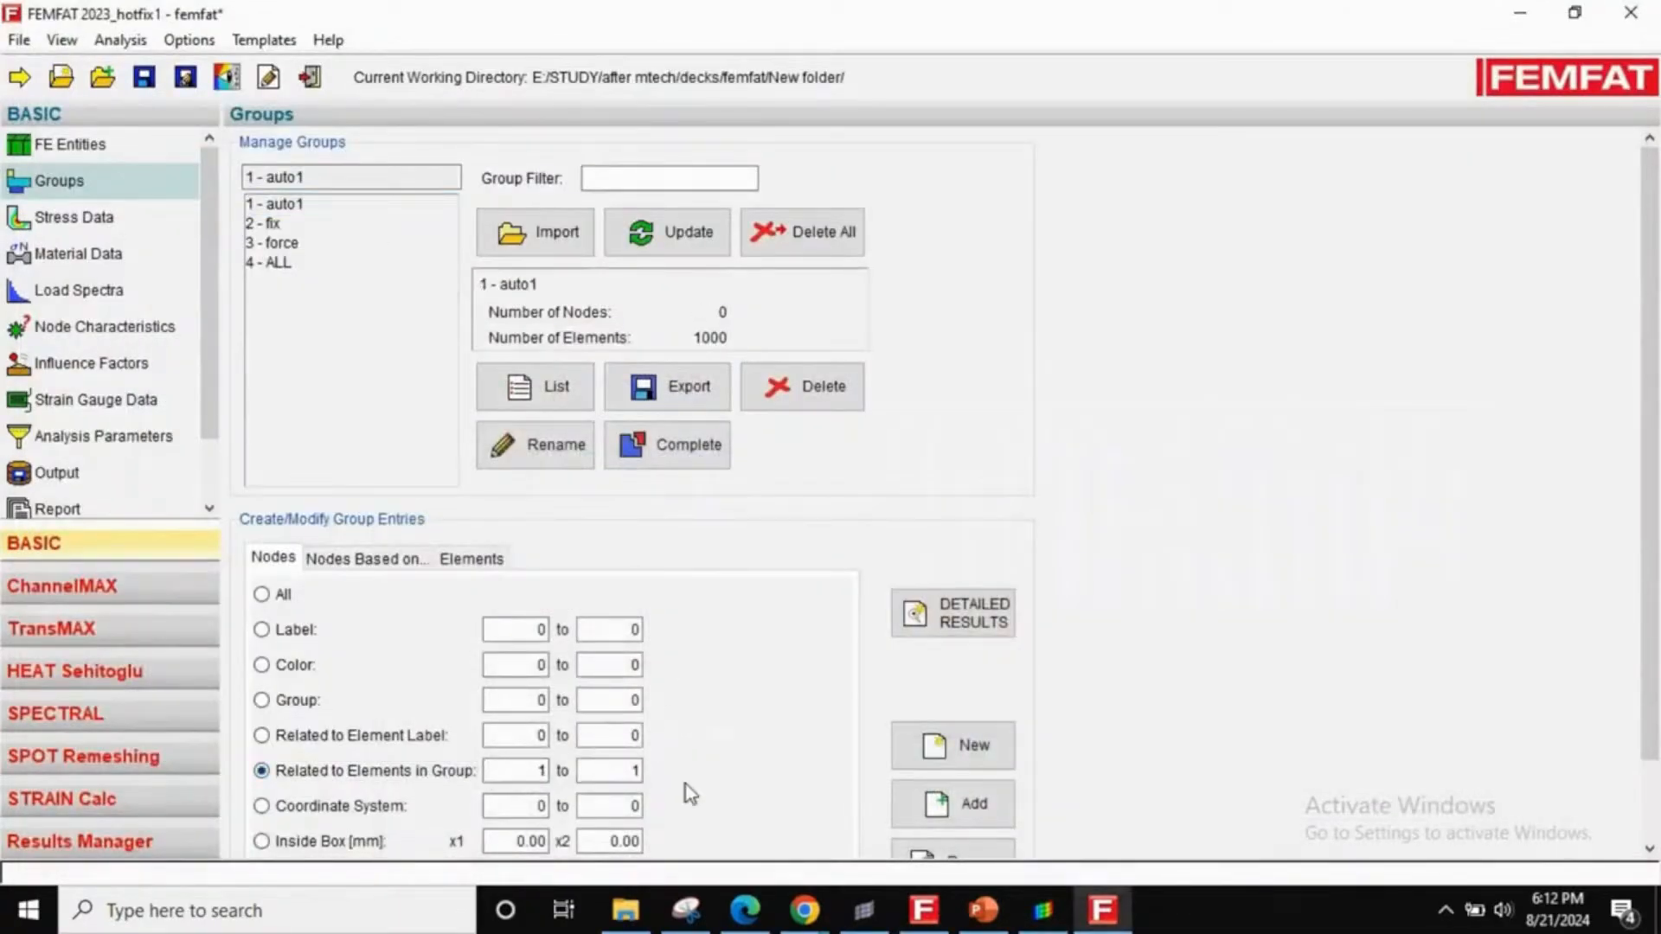
left_click(953, 803)
left_click(852, 478)
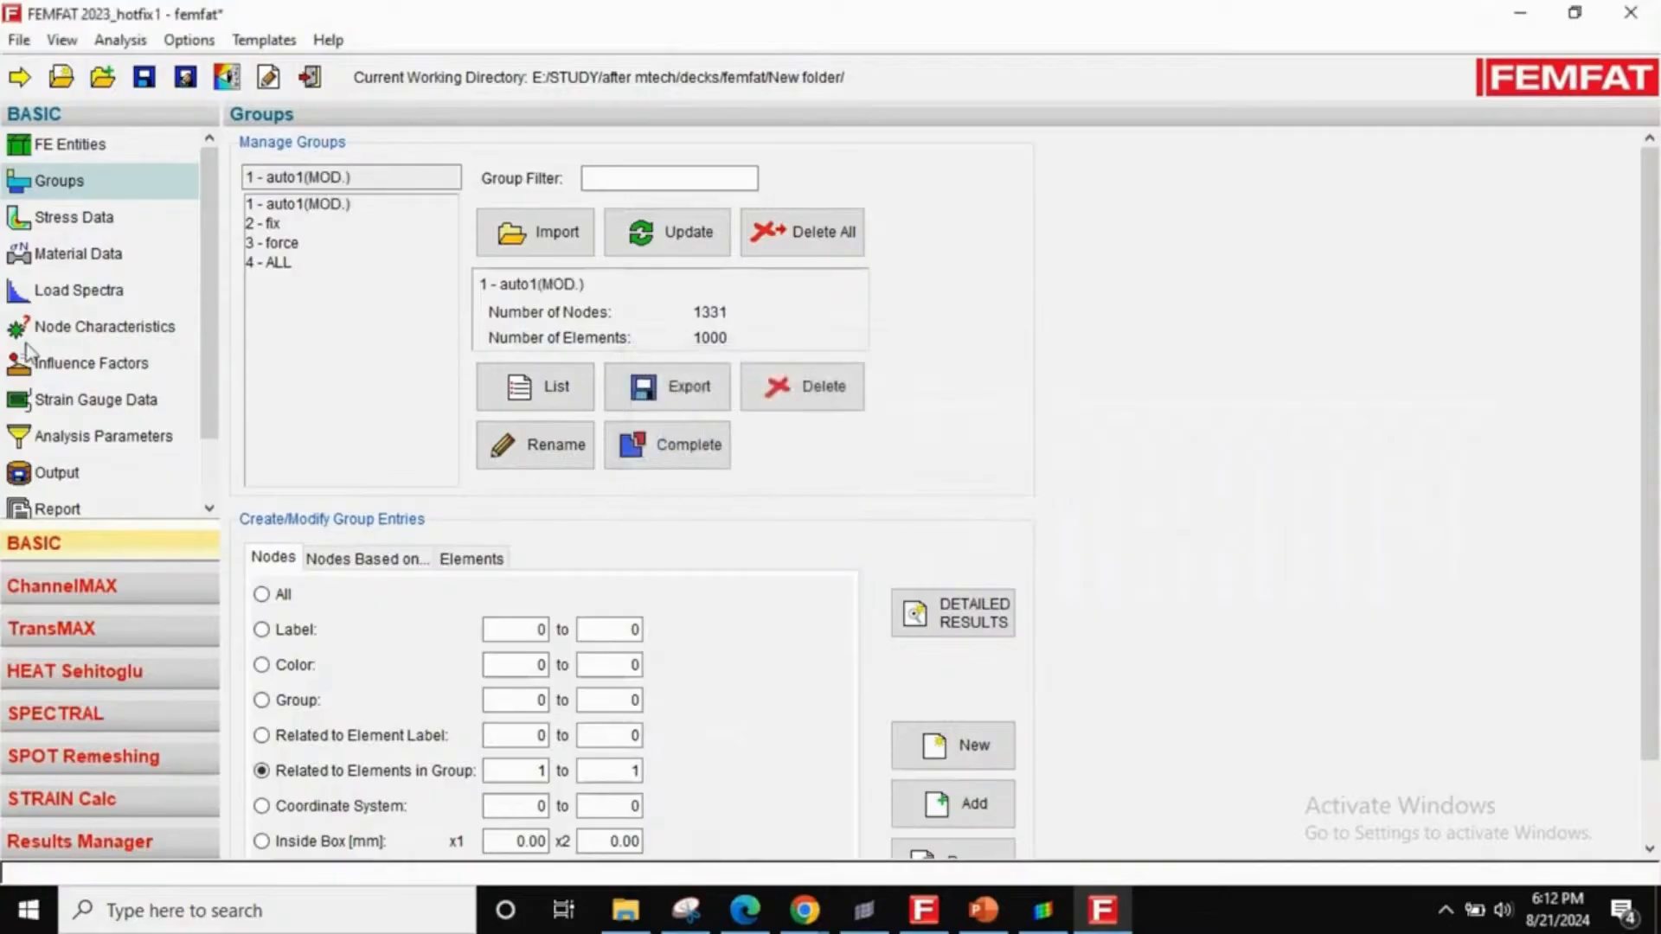
- Set the stress data type to Upper/Lower and load pos_load.odb for both the Upper and Lower data sets
left_click(50, 225)
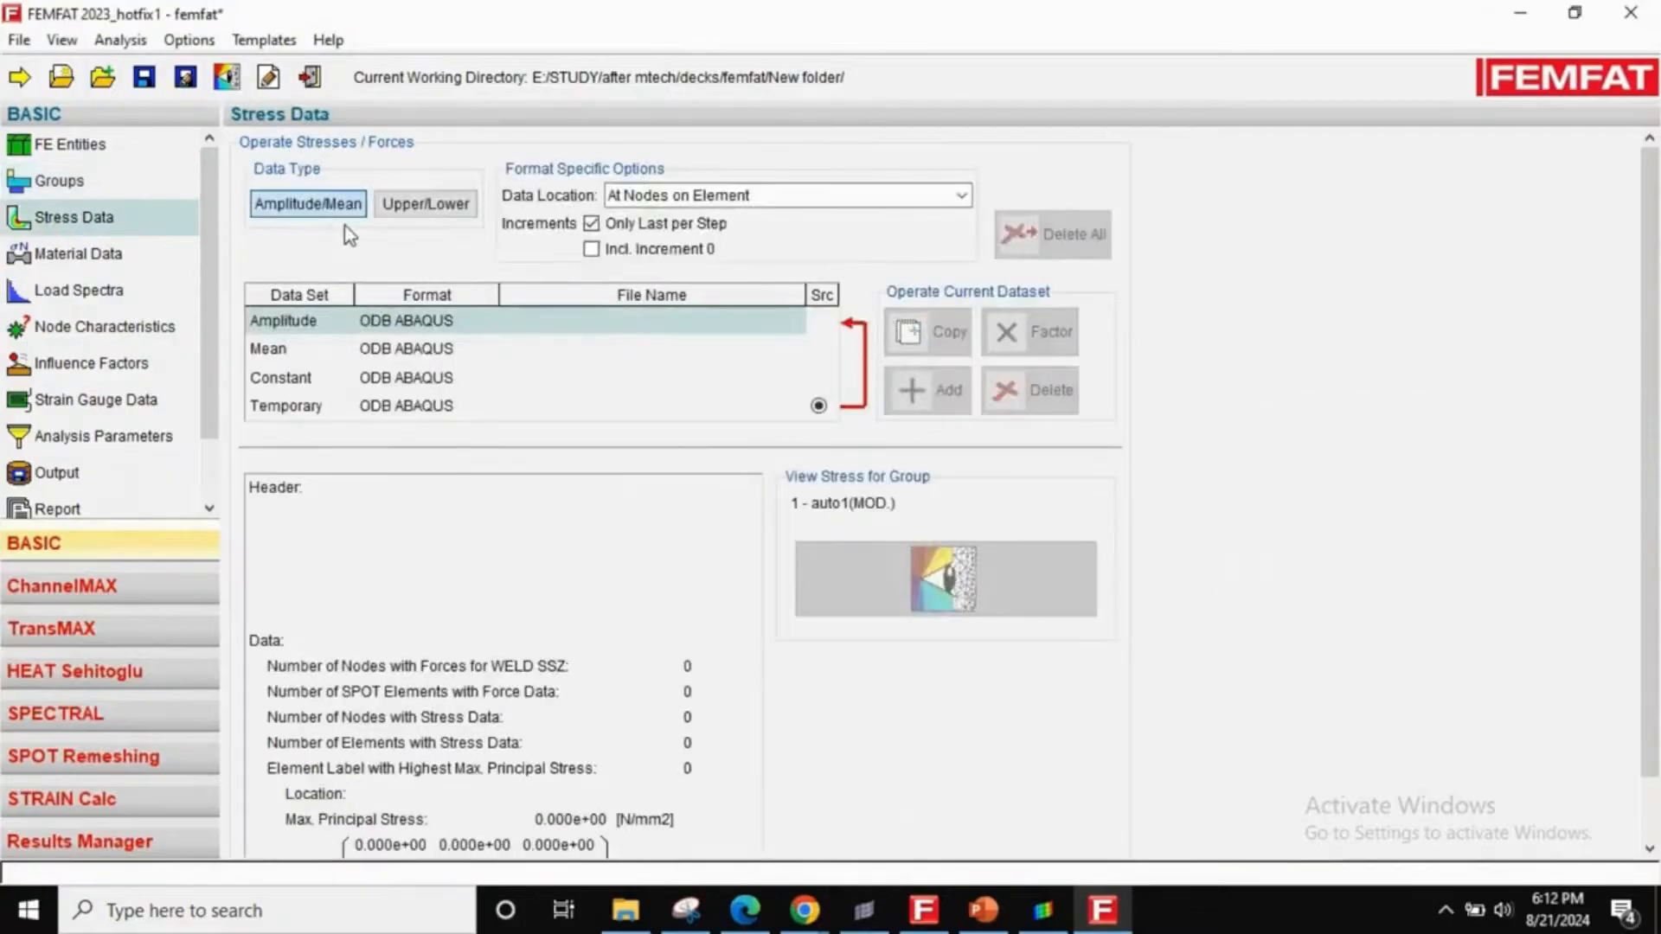
left_click(397, 208)
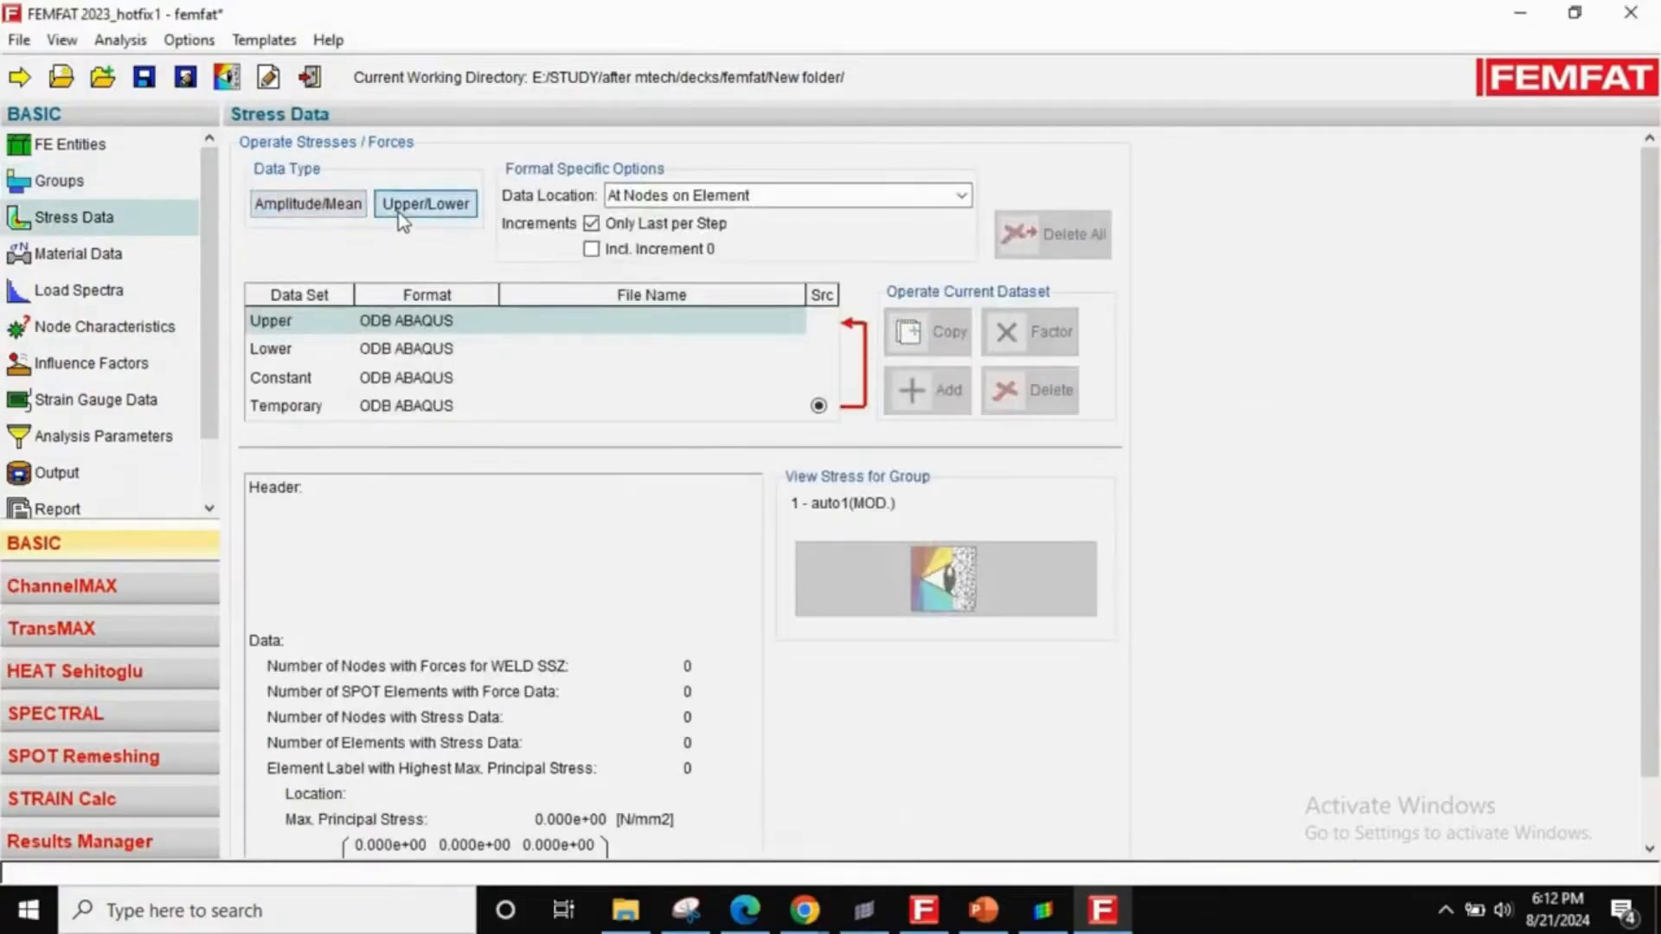
left_click(687, 326)
left_click(794, 320)
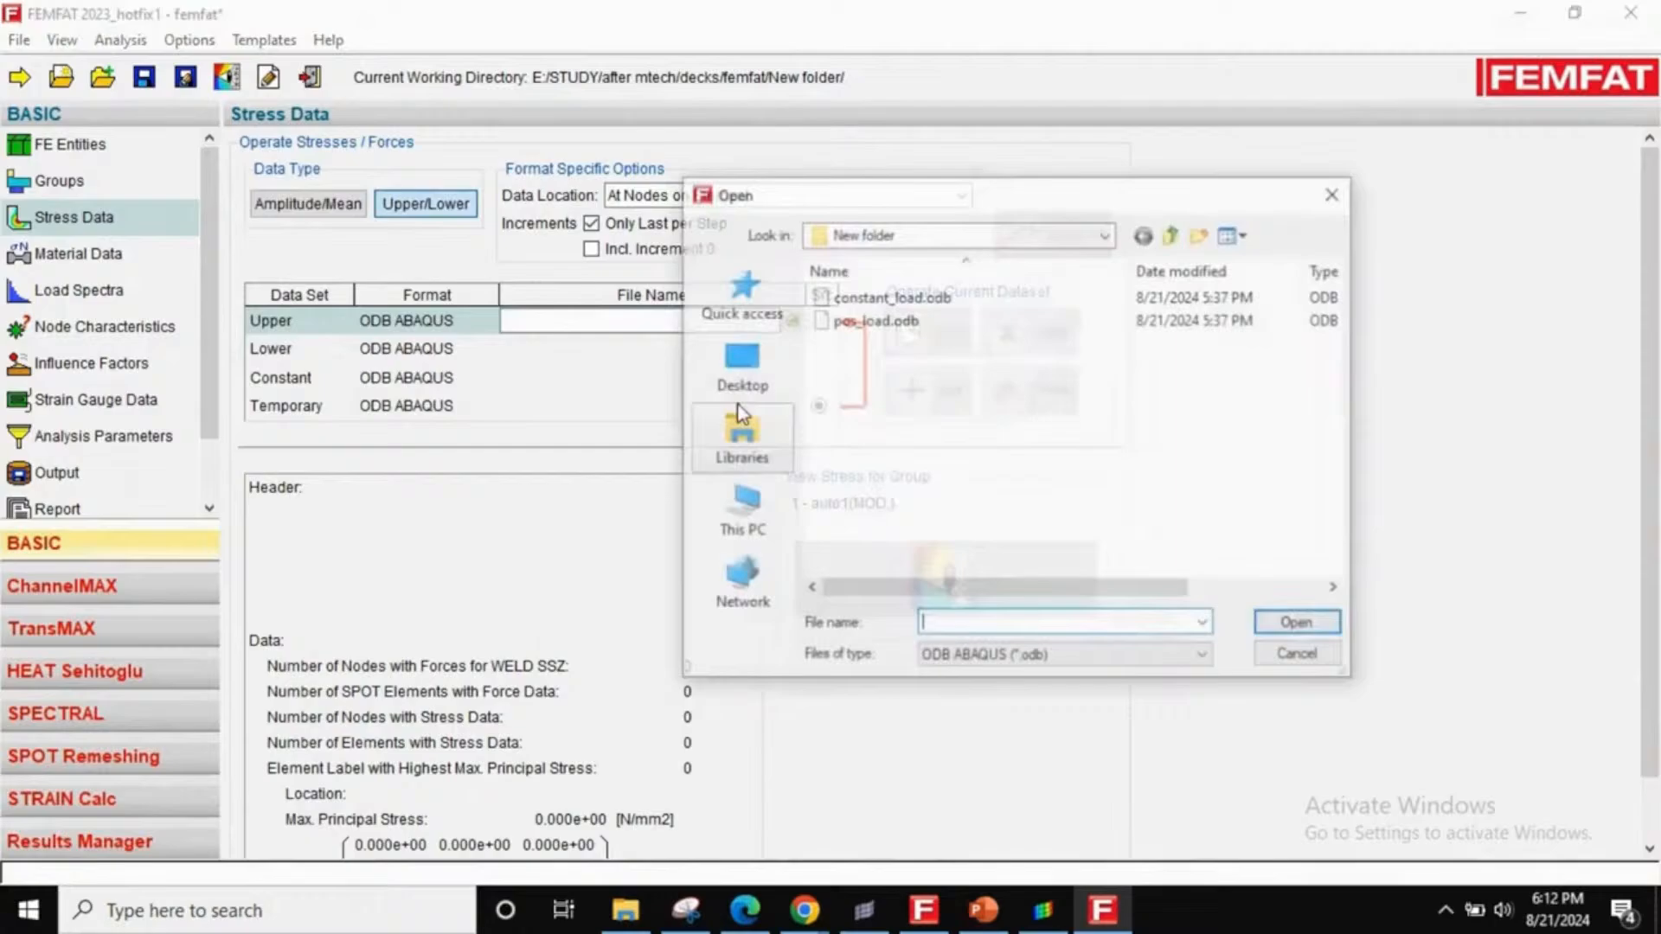
double_click(861, 324)
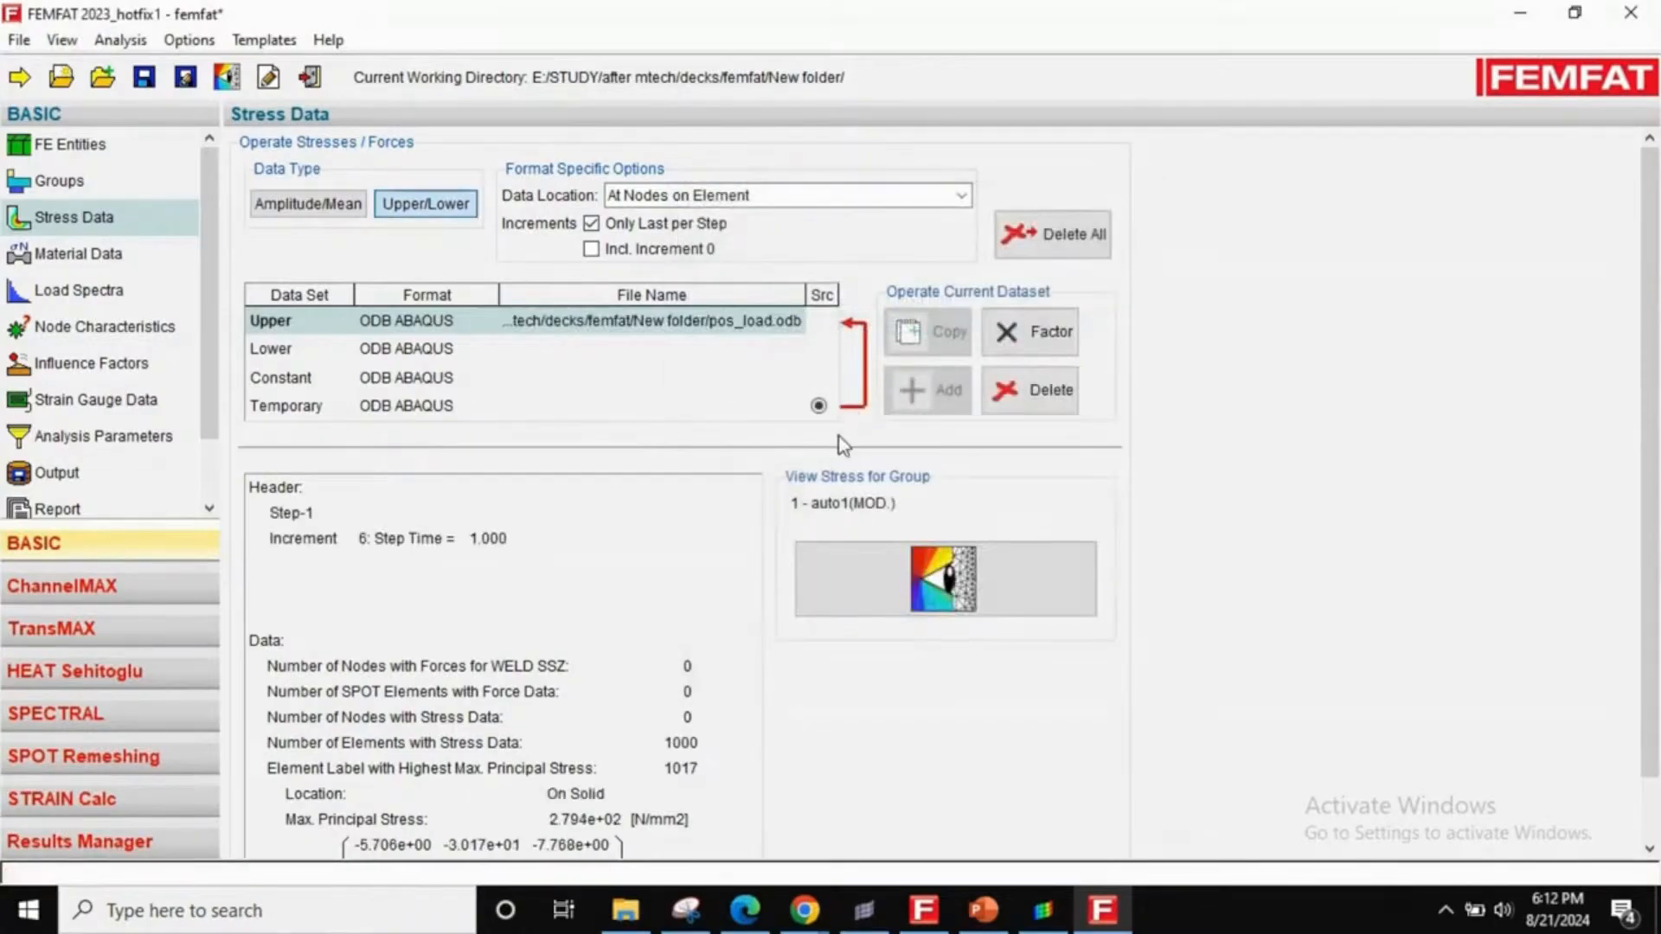
left_click(731, 350)
left_click(787, 349)
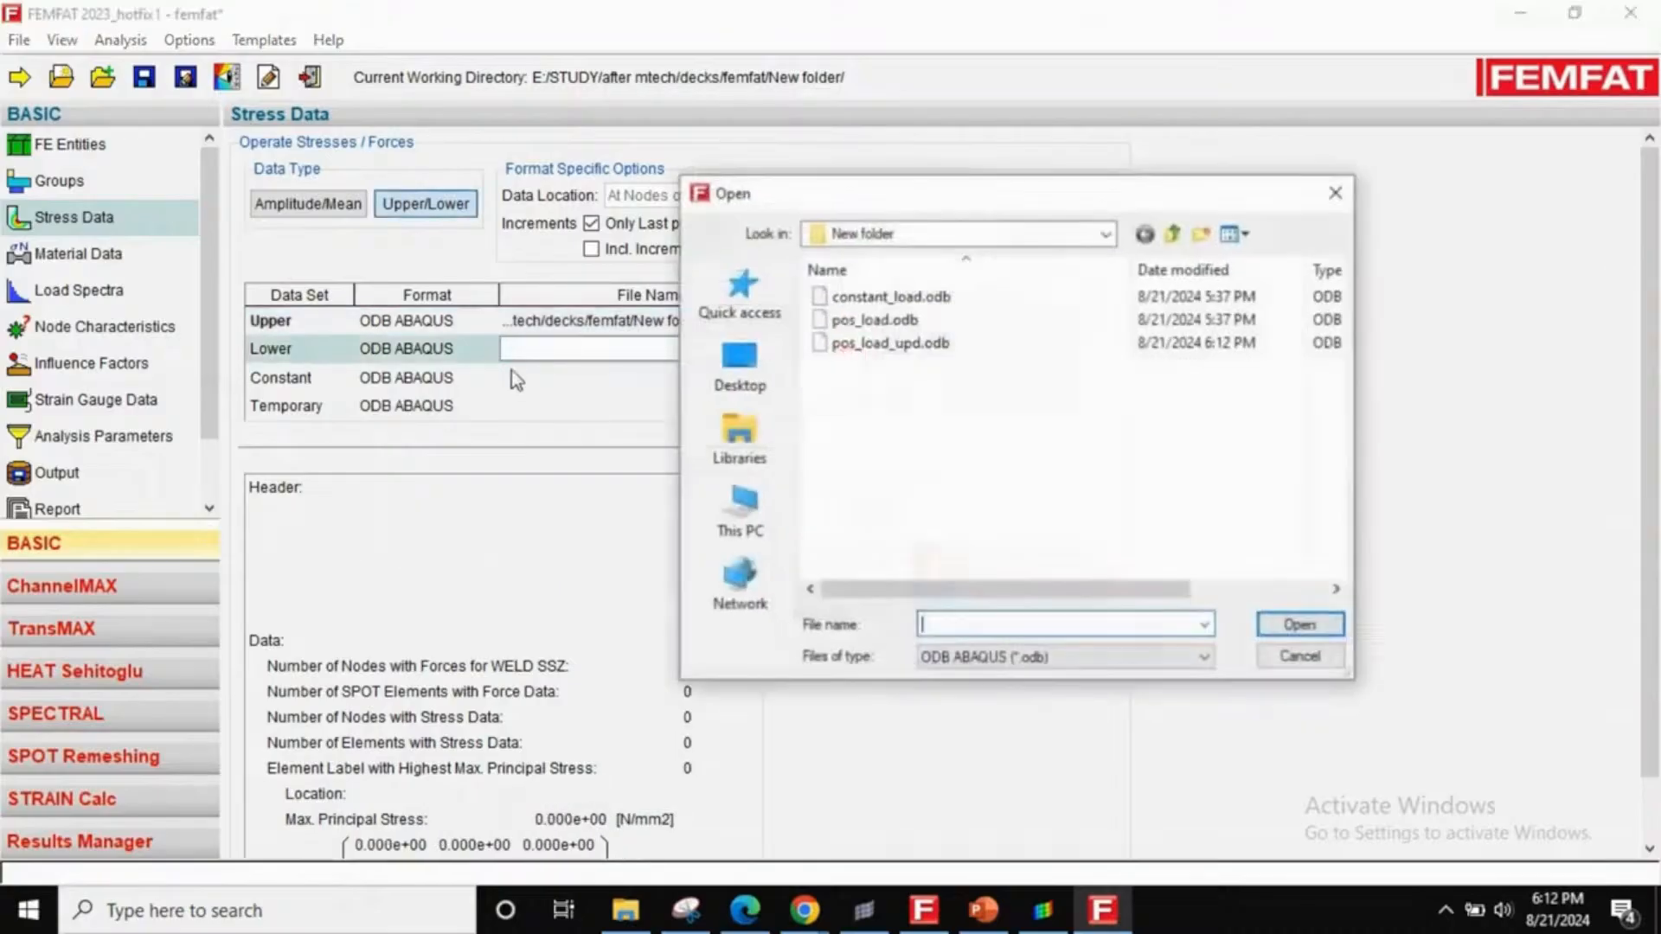
double_click(871, 322)
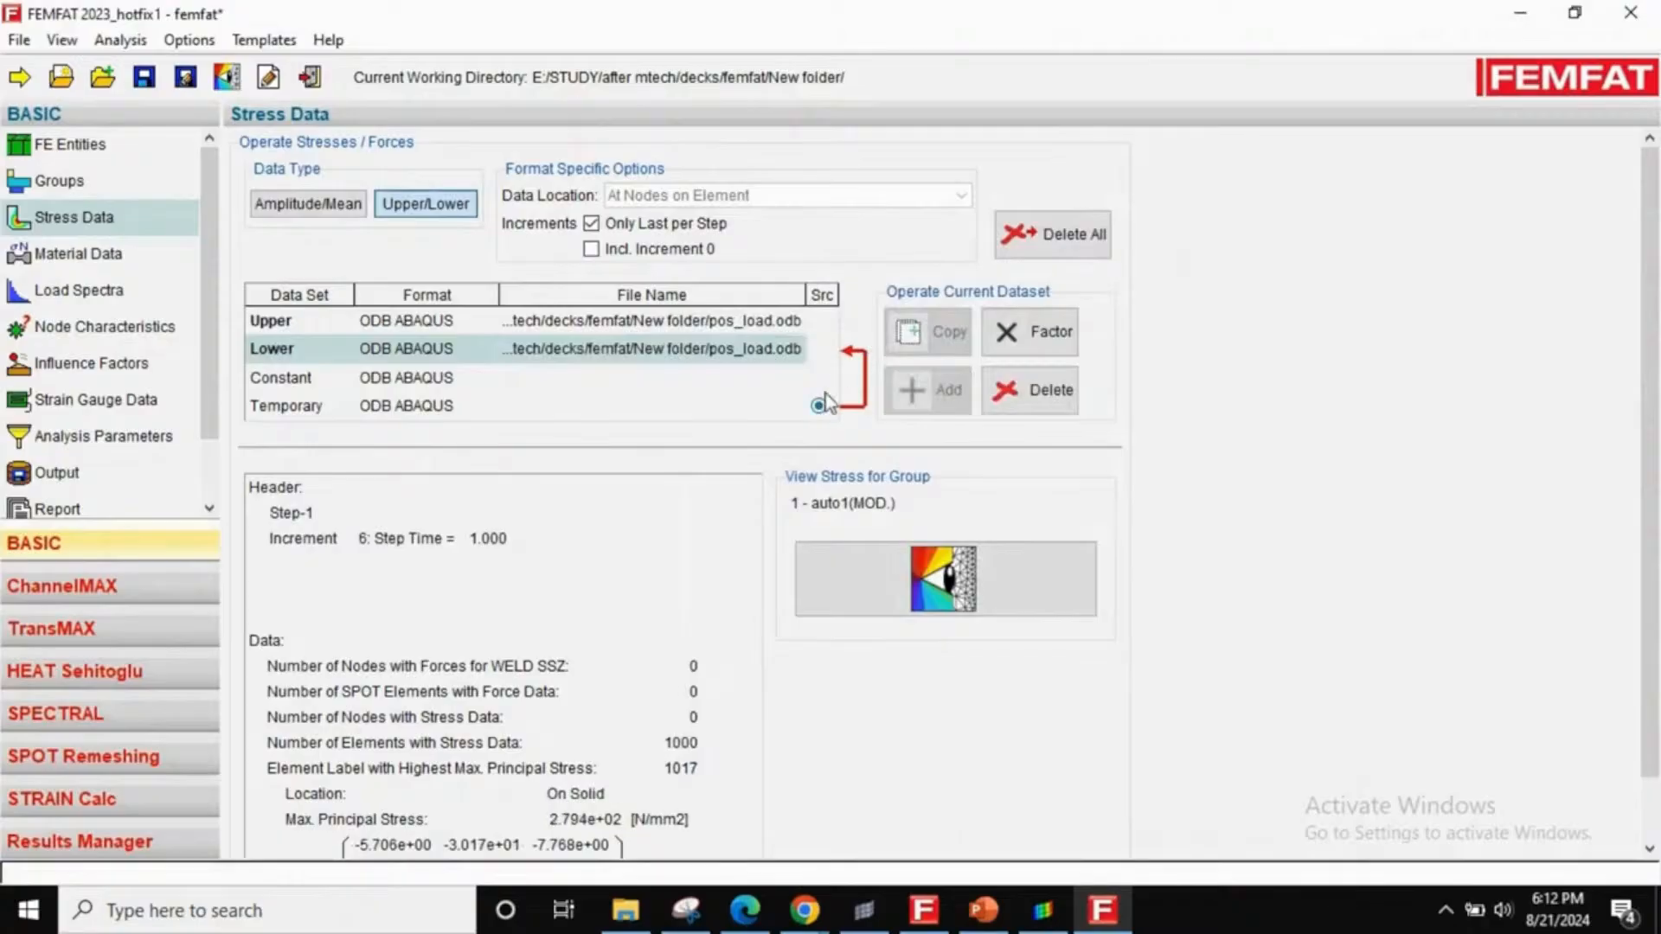
- Multiply the Lower stress data set by a factor of -1
left_click(1037, 351)
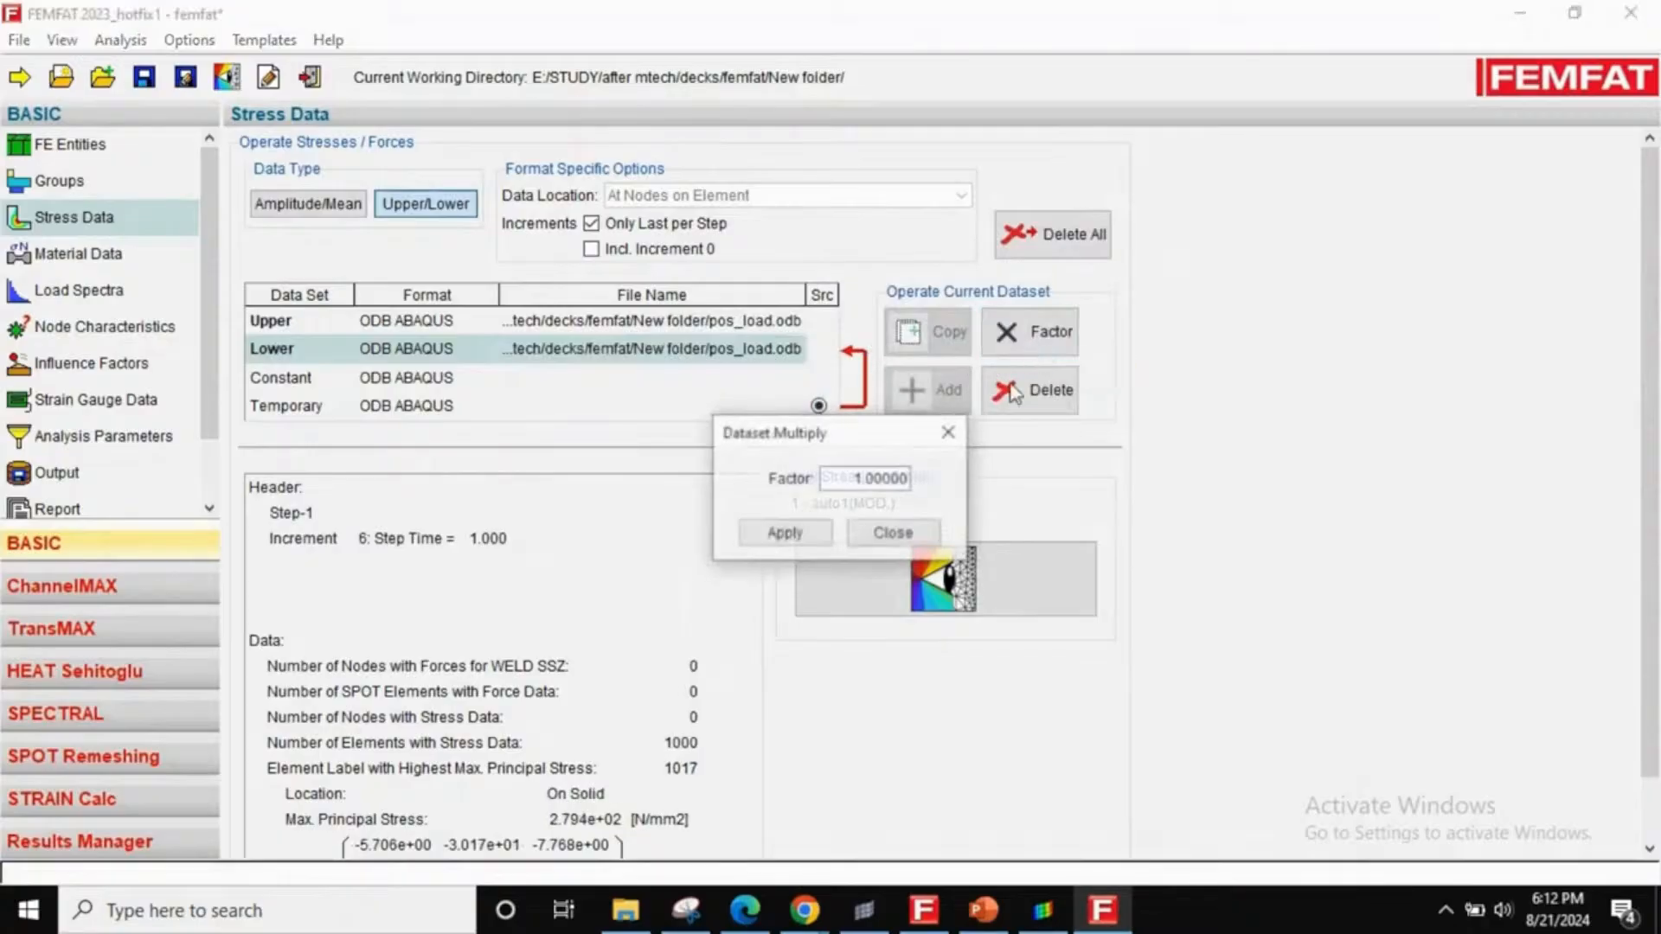
double_click(880, 481)
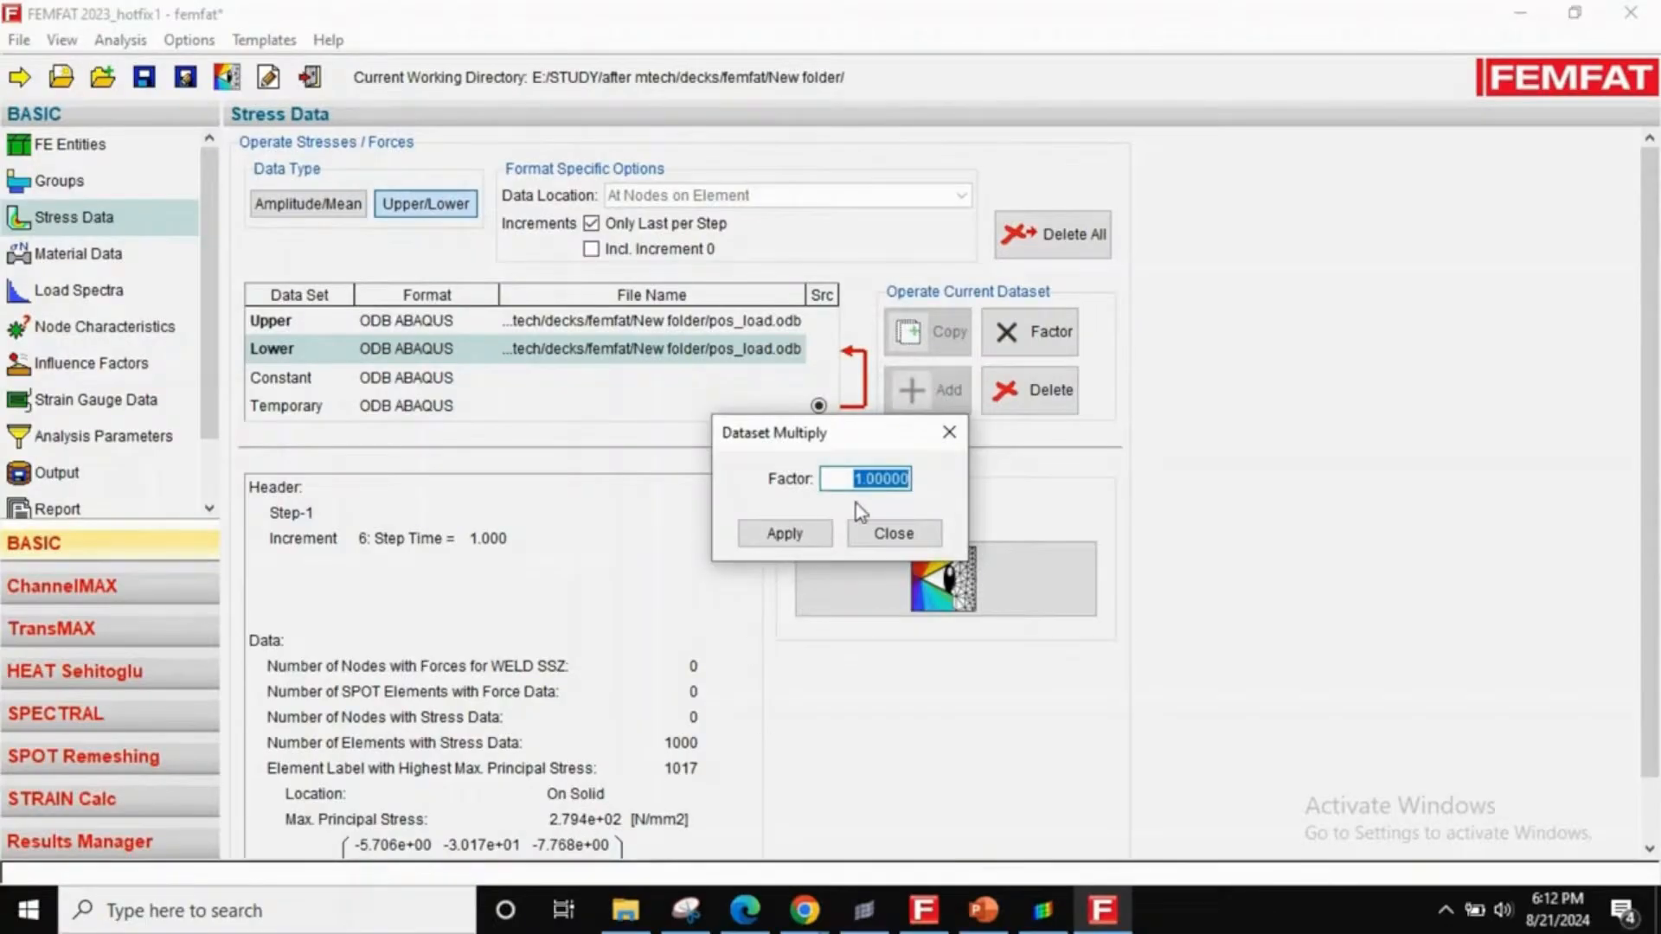
type("-1")
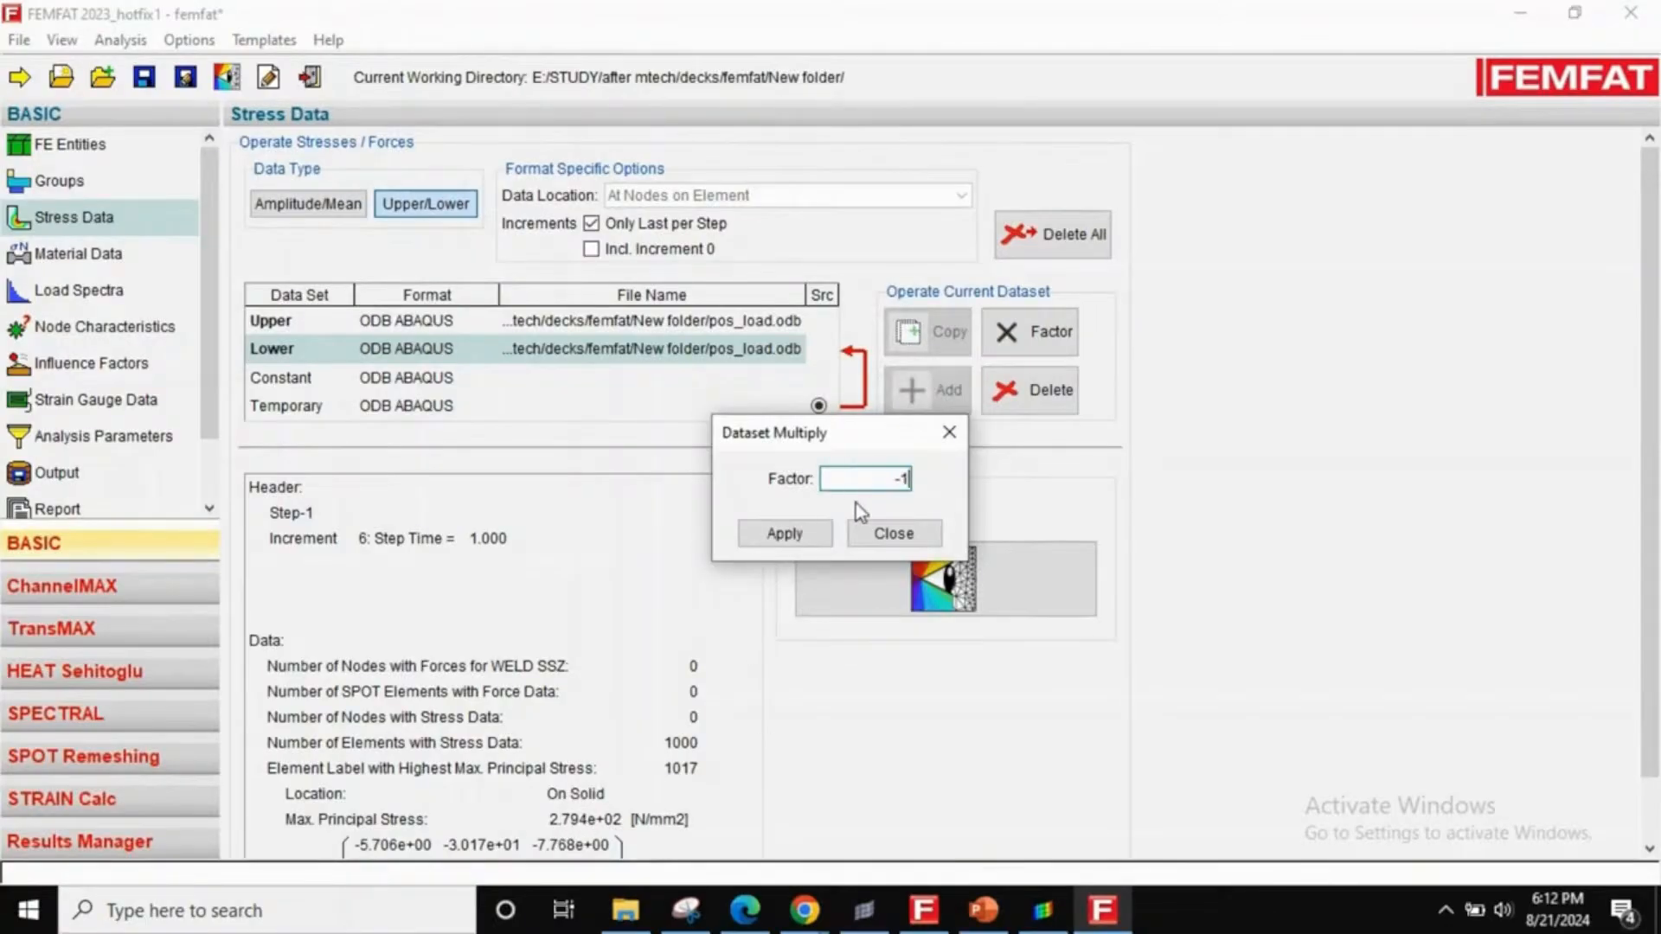
left_click(760, 540)
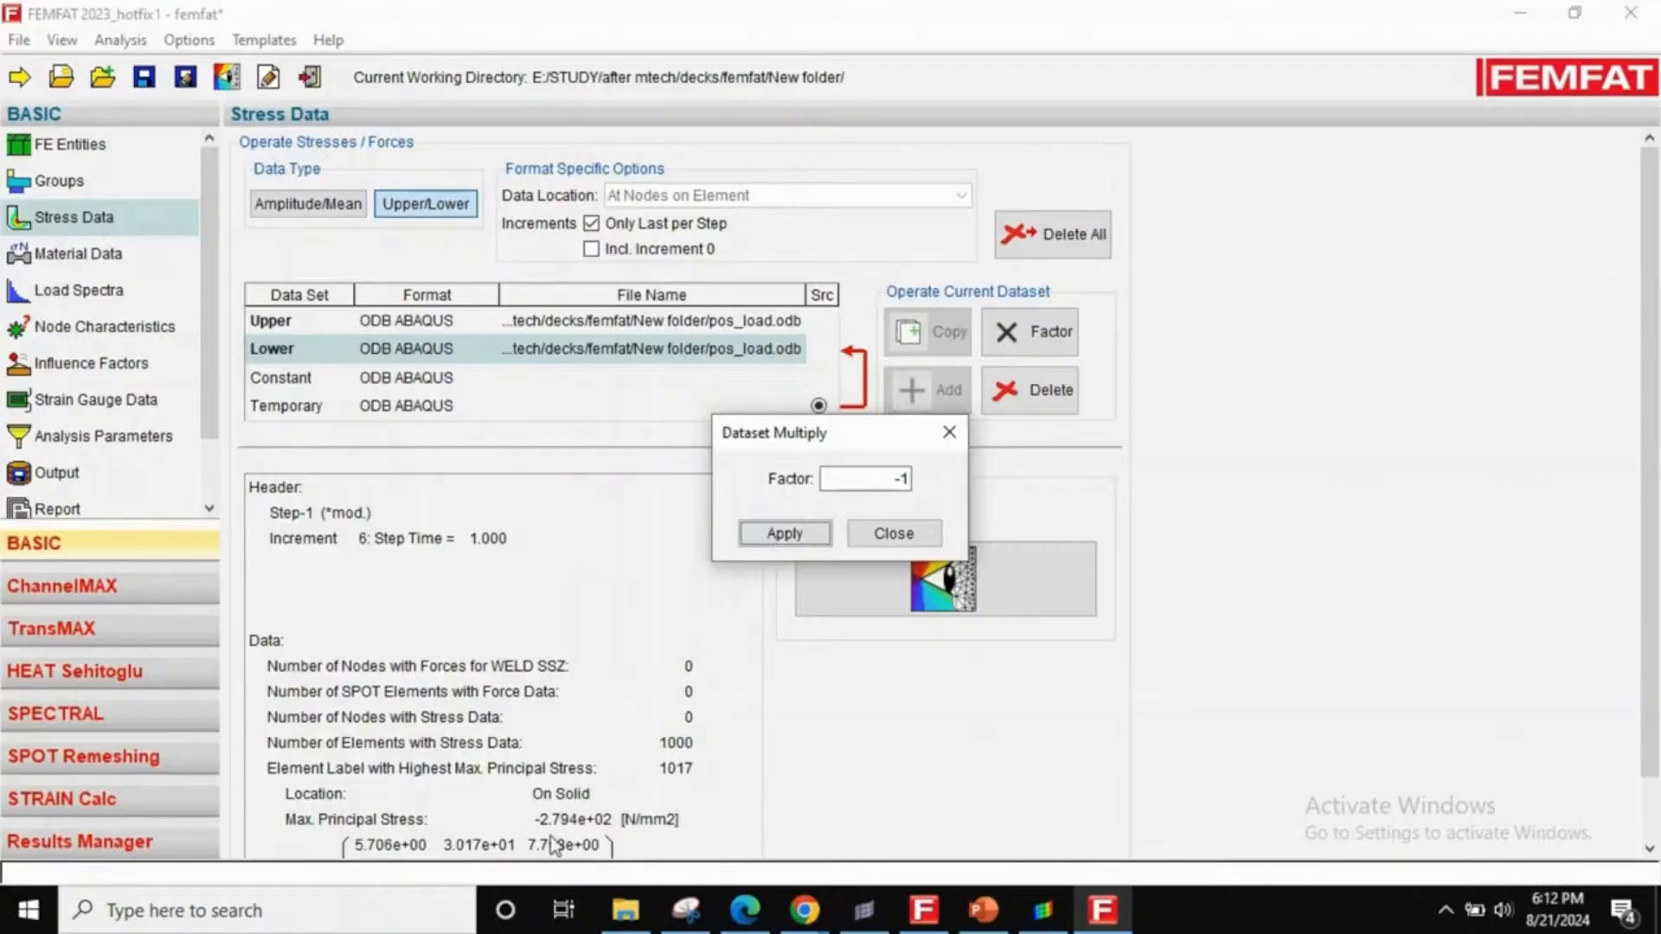
left_click(894, 532)
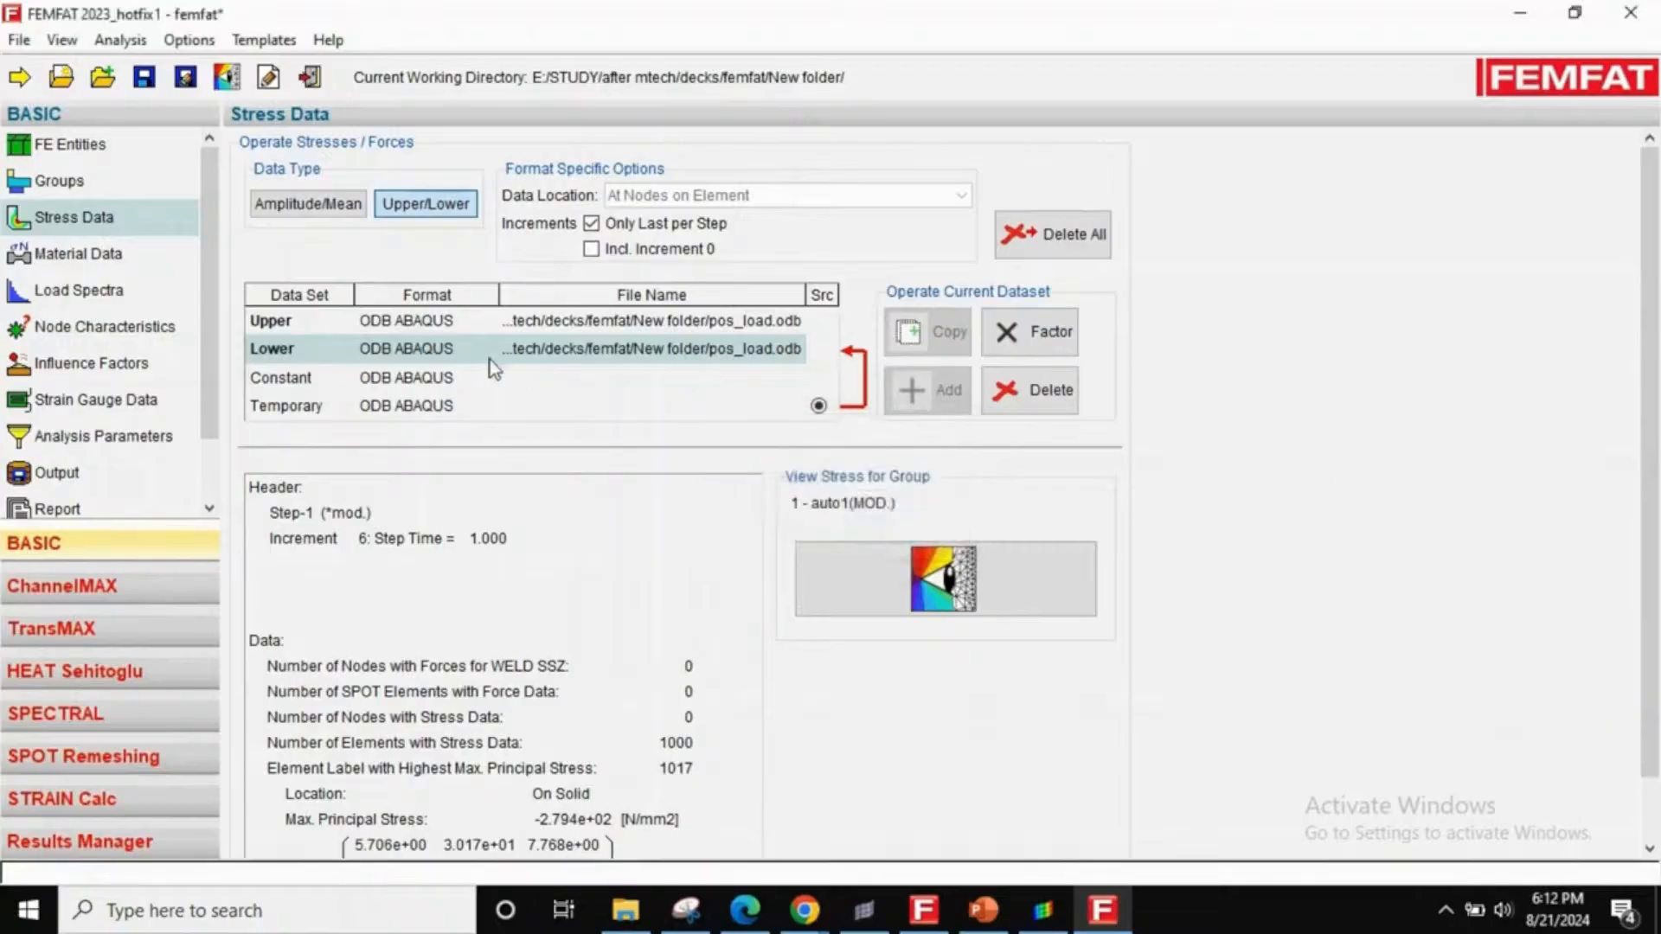
- Load constant_load.odb as the Constant stress data set
left_click(585, 385)
left_click(790, 377)
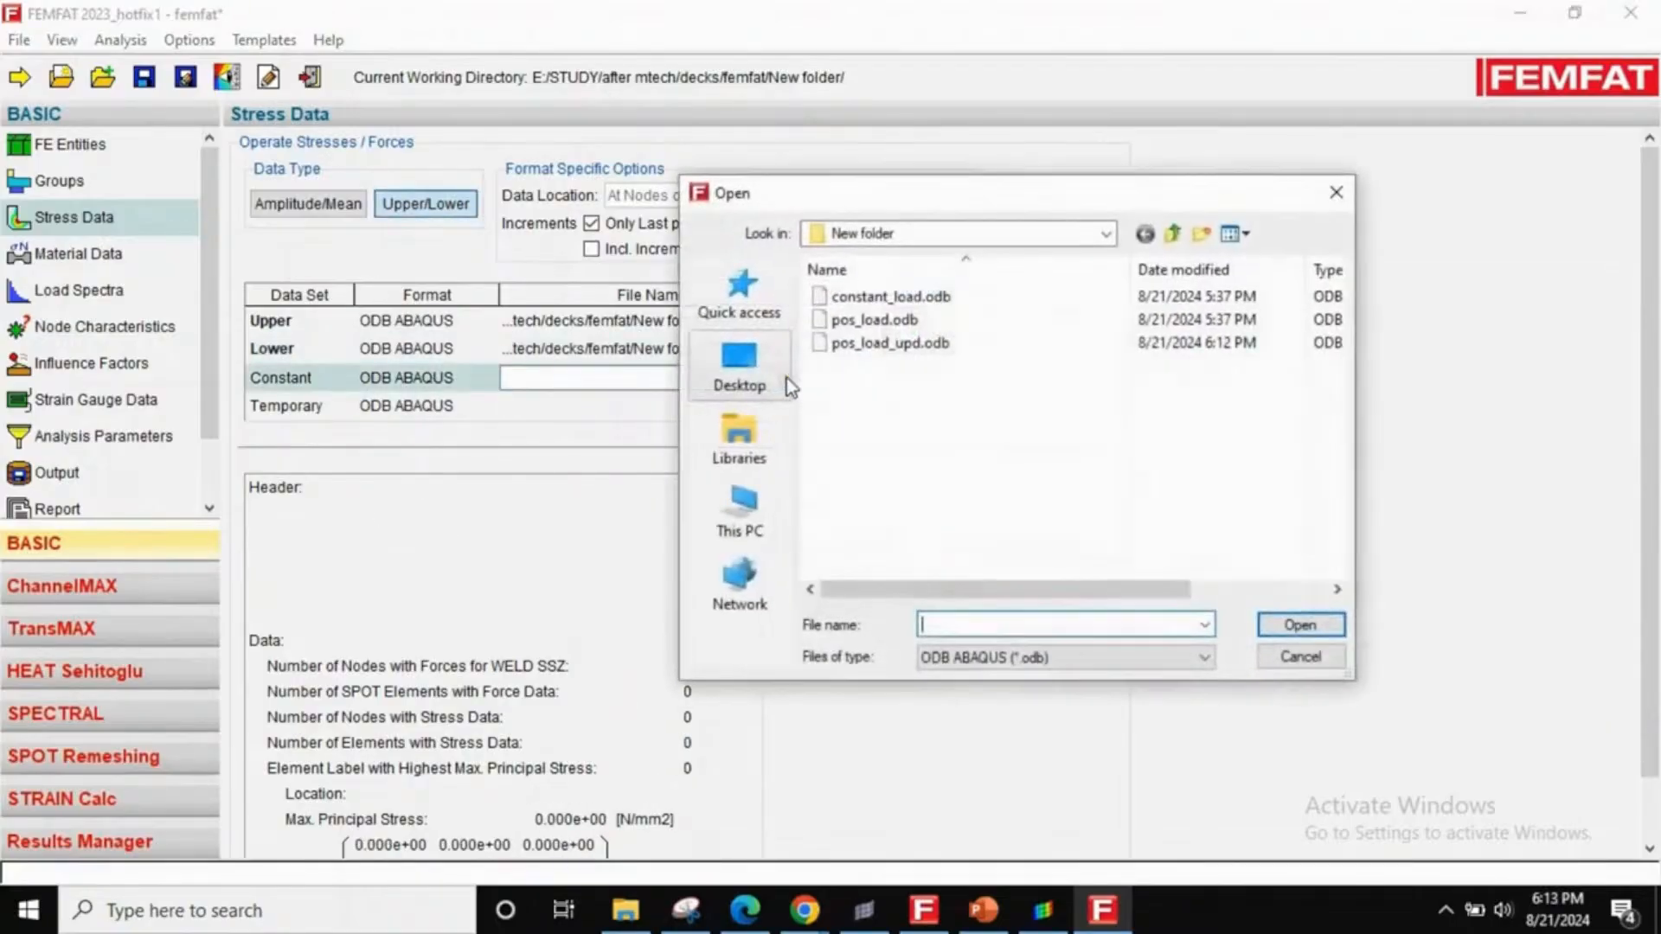
double_click(926, 299)
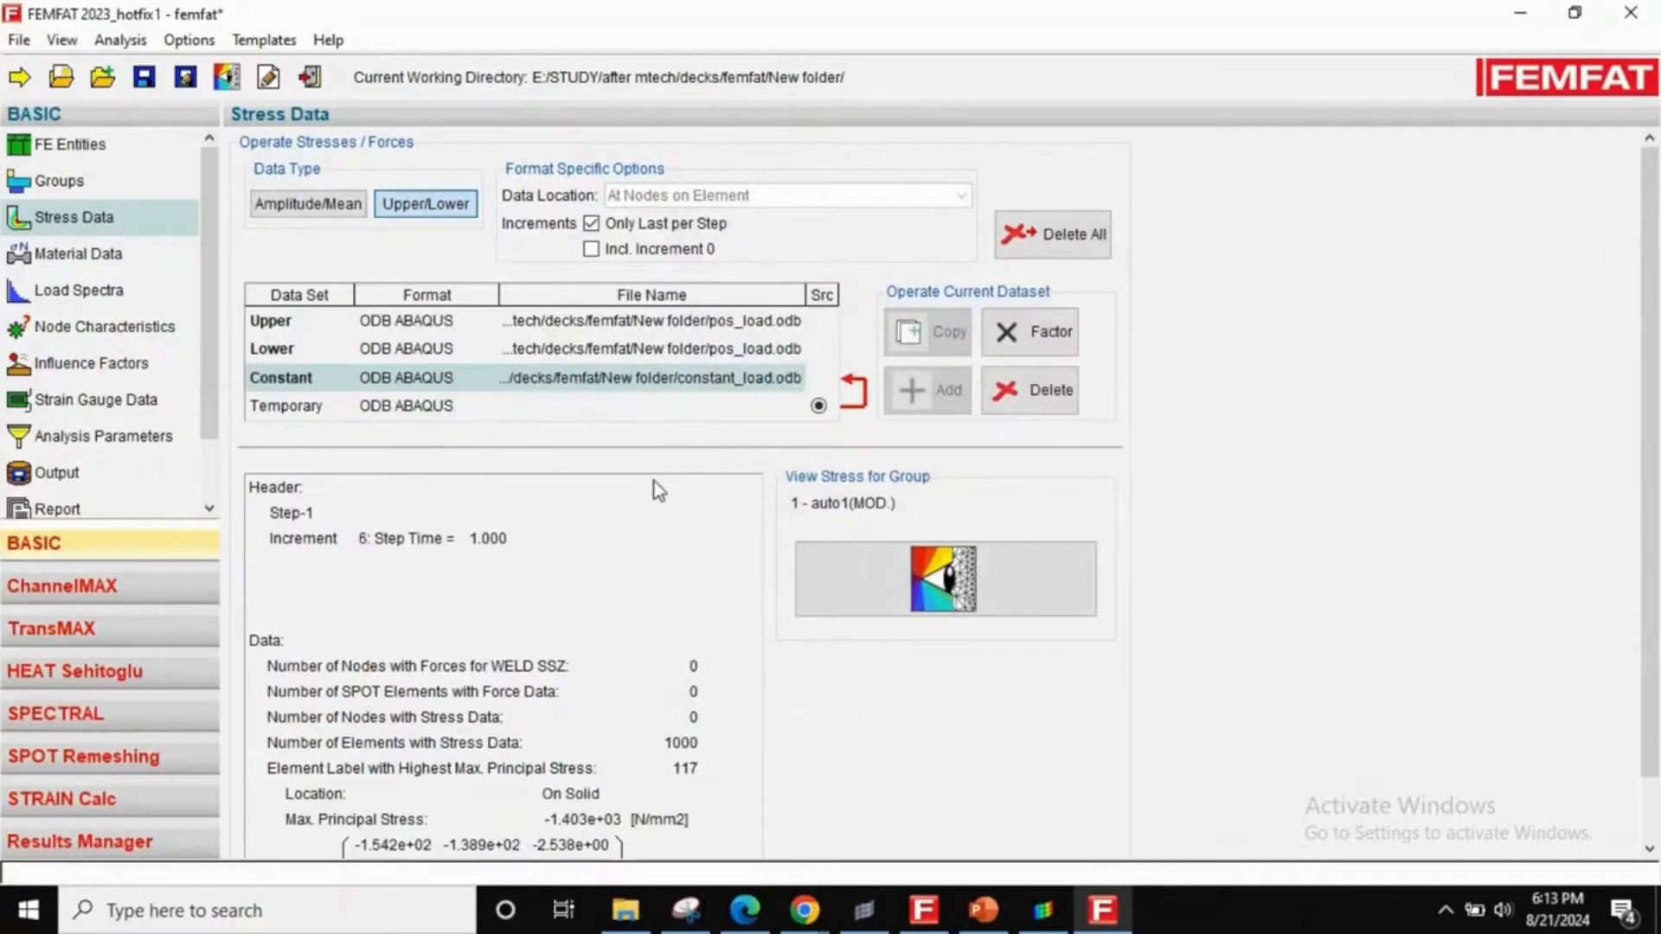
- Create a material named fe500 and generate its data from an ultimate tensile strength of 500 N/mm2
left_click(90, 254)
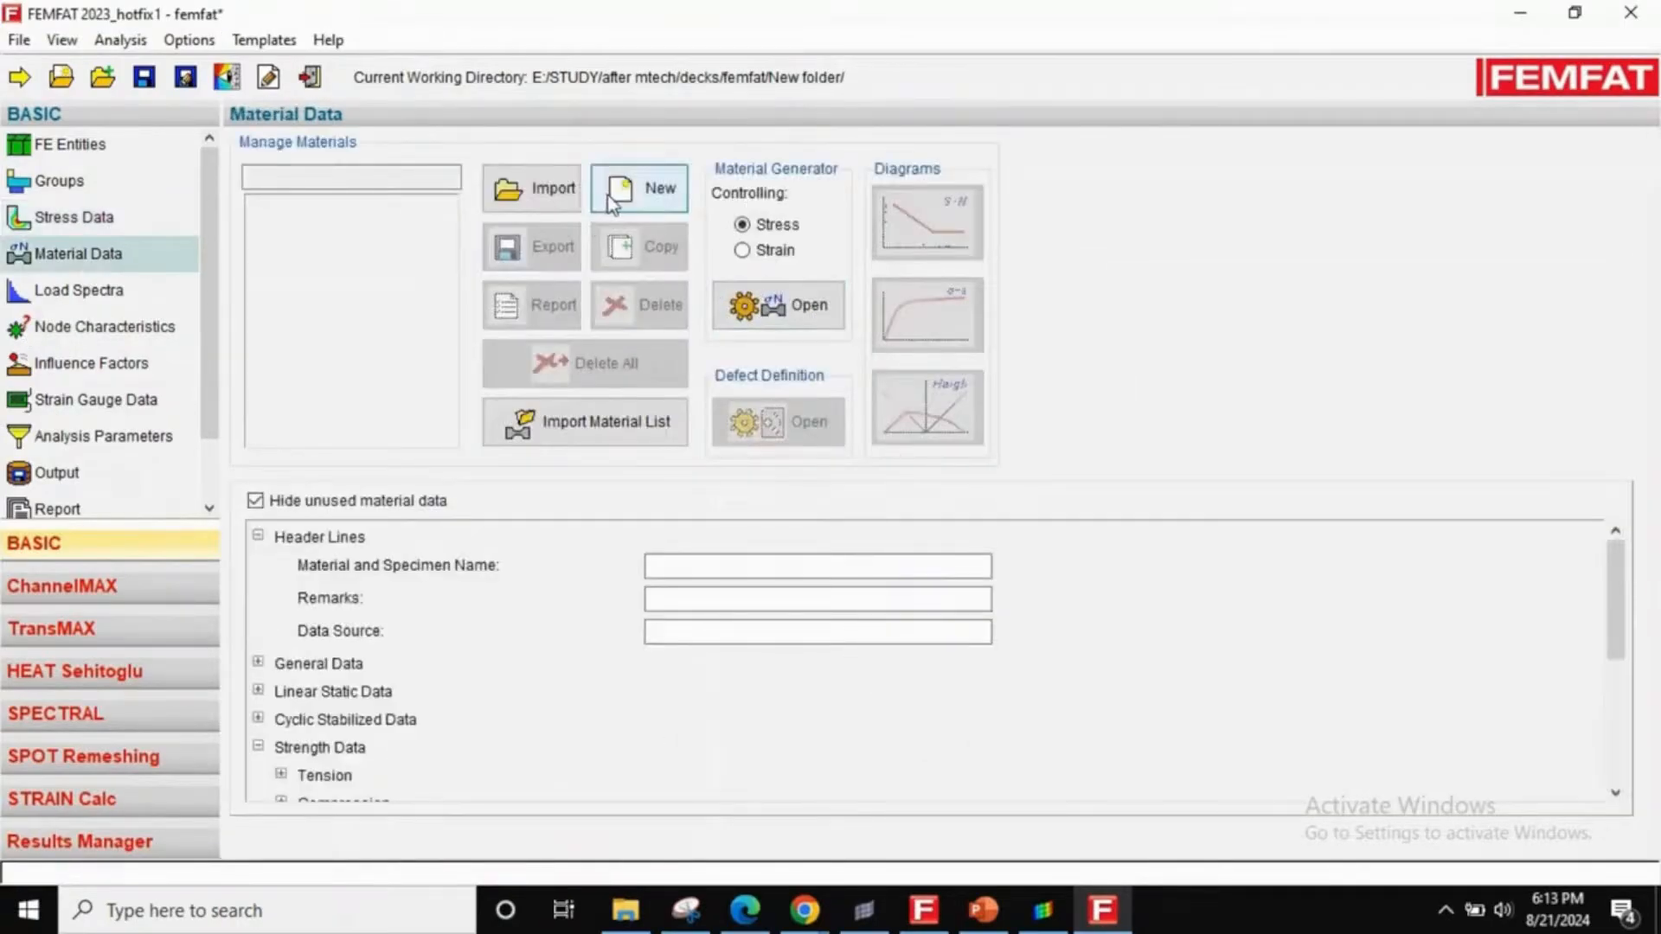
left_click(613, 203)
left_click(849, 451)
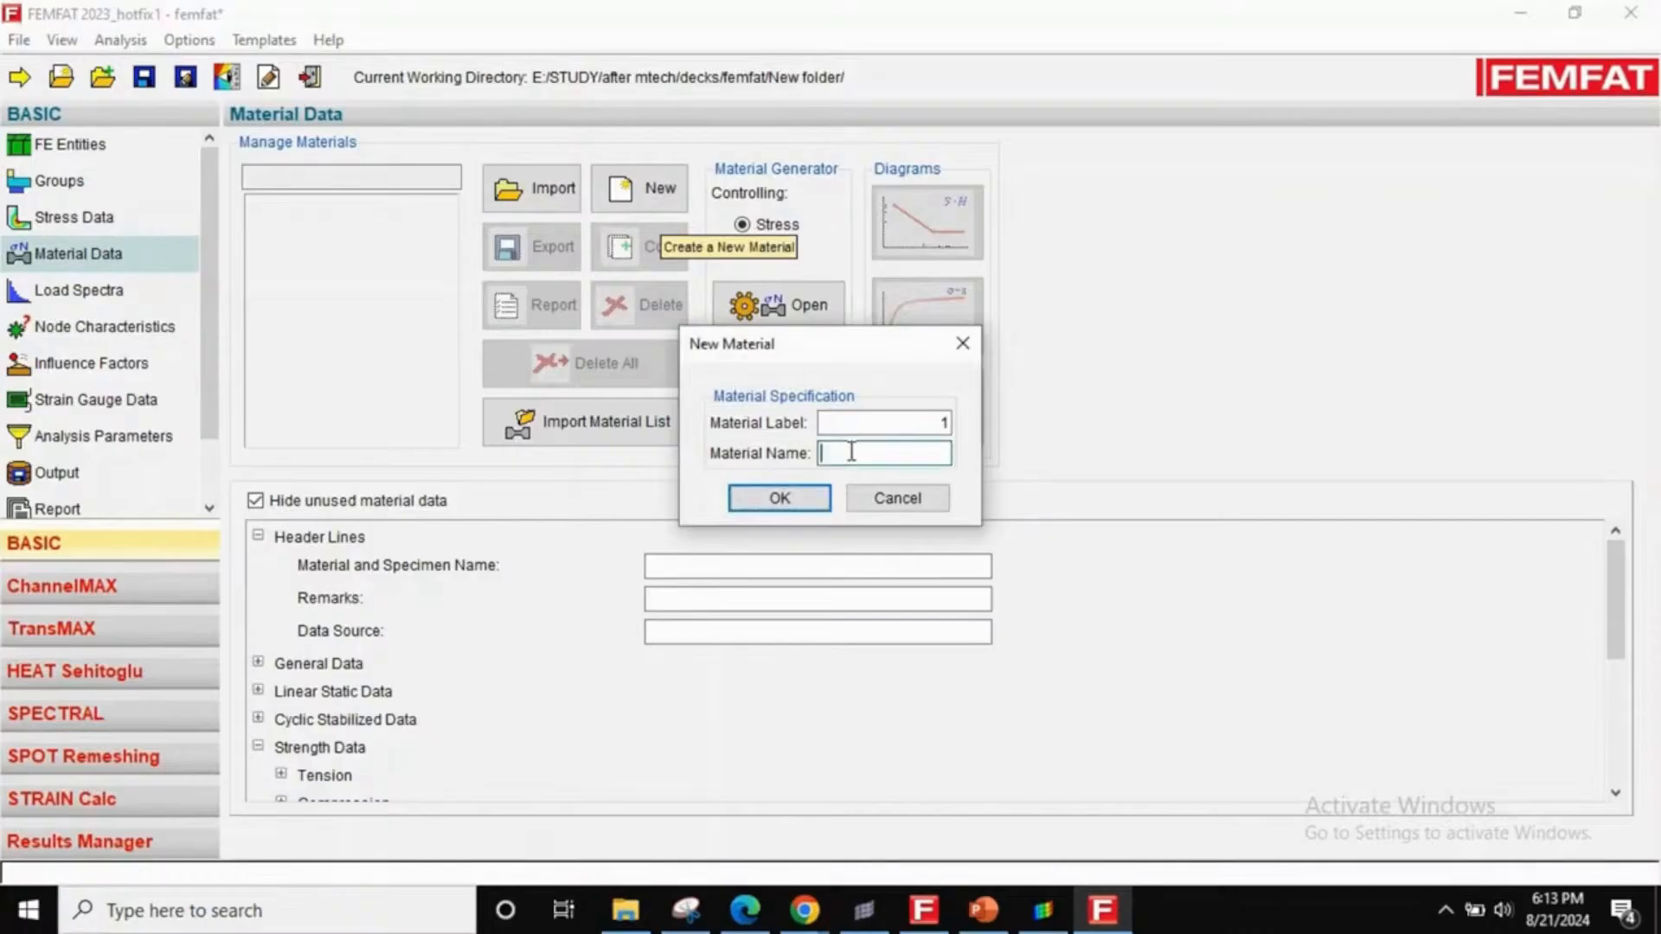
type("fe500")
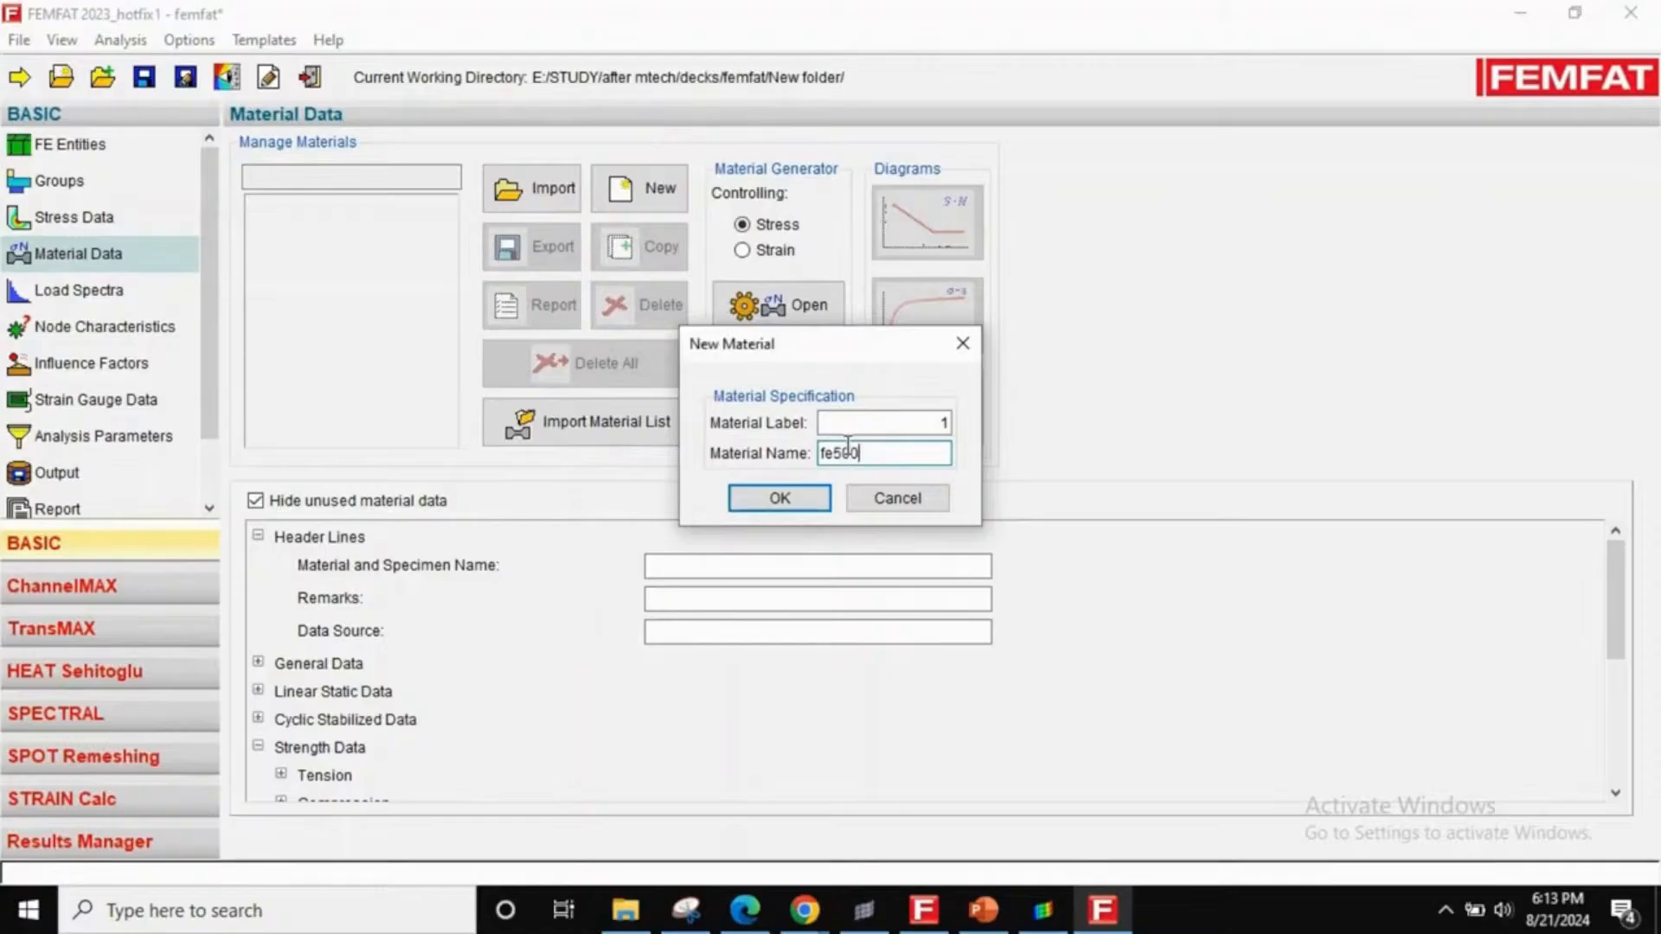
key("Return")
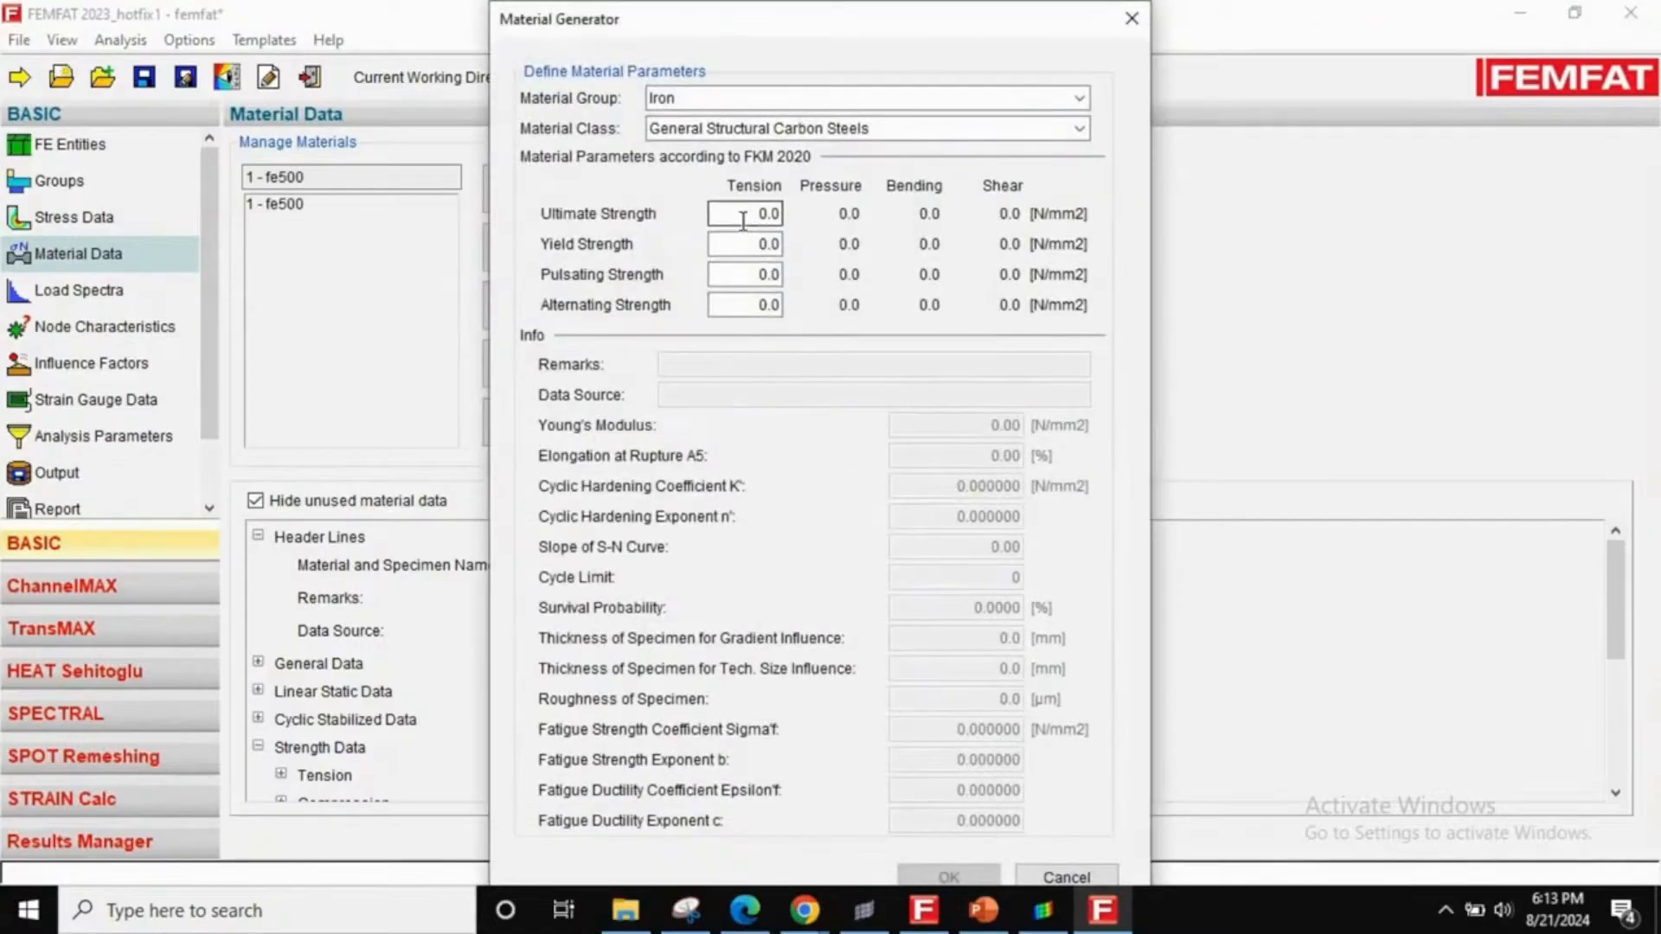
double_click(742, 221)
key("Return")
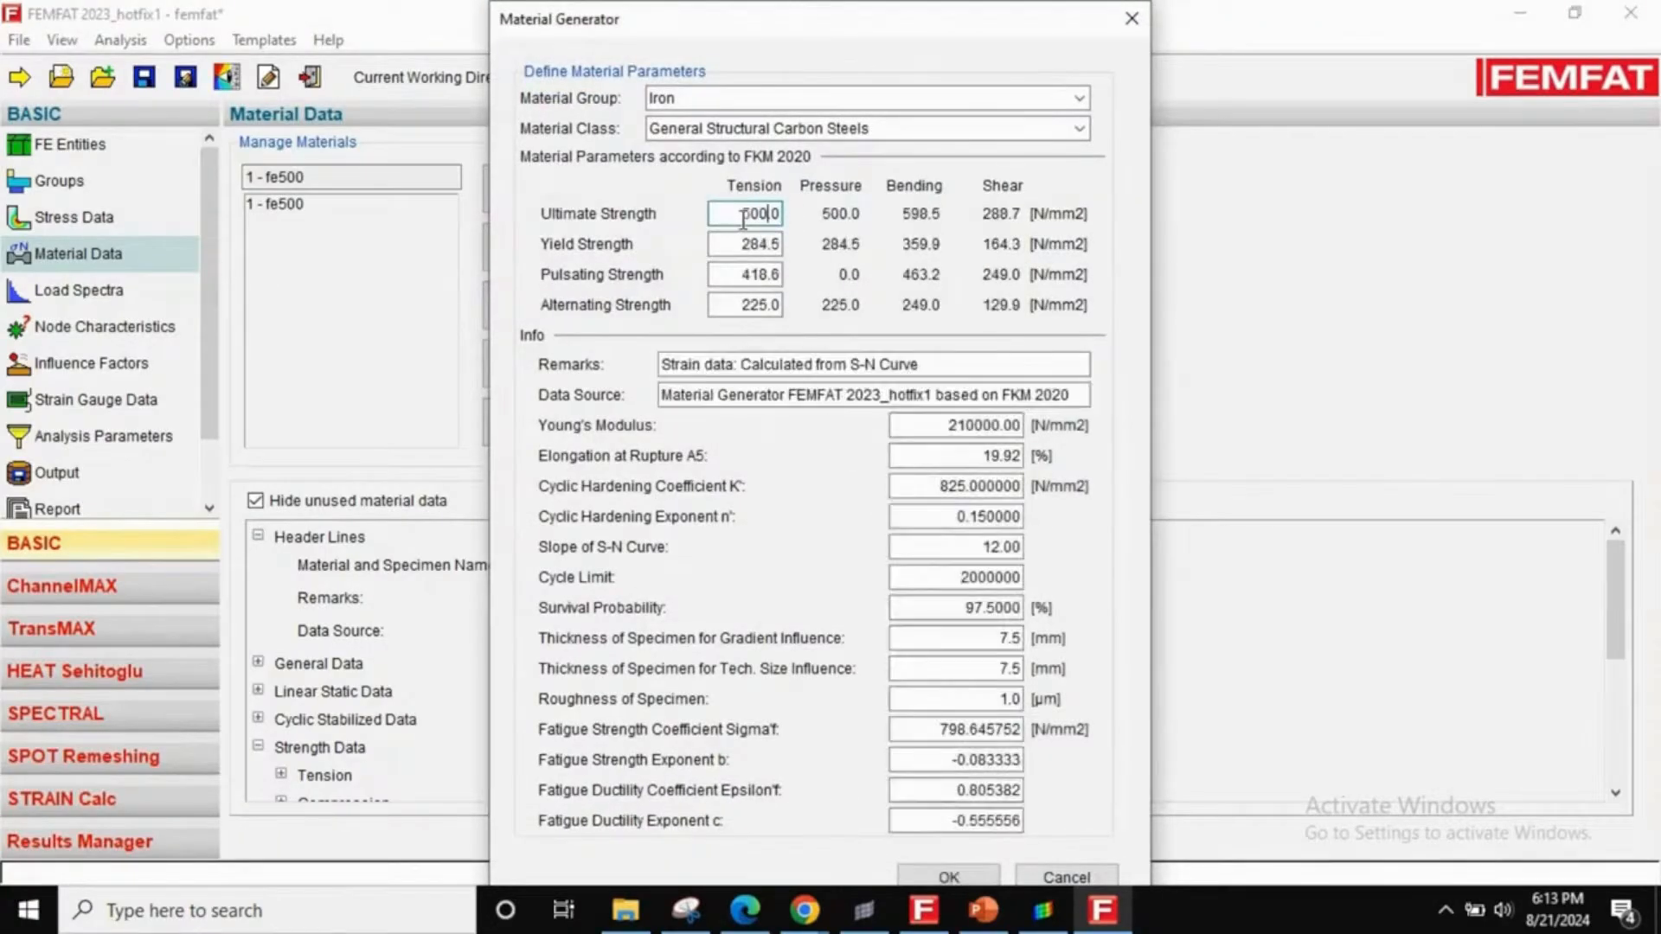
left_click(949, 876)
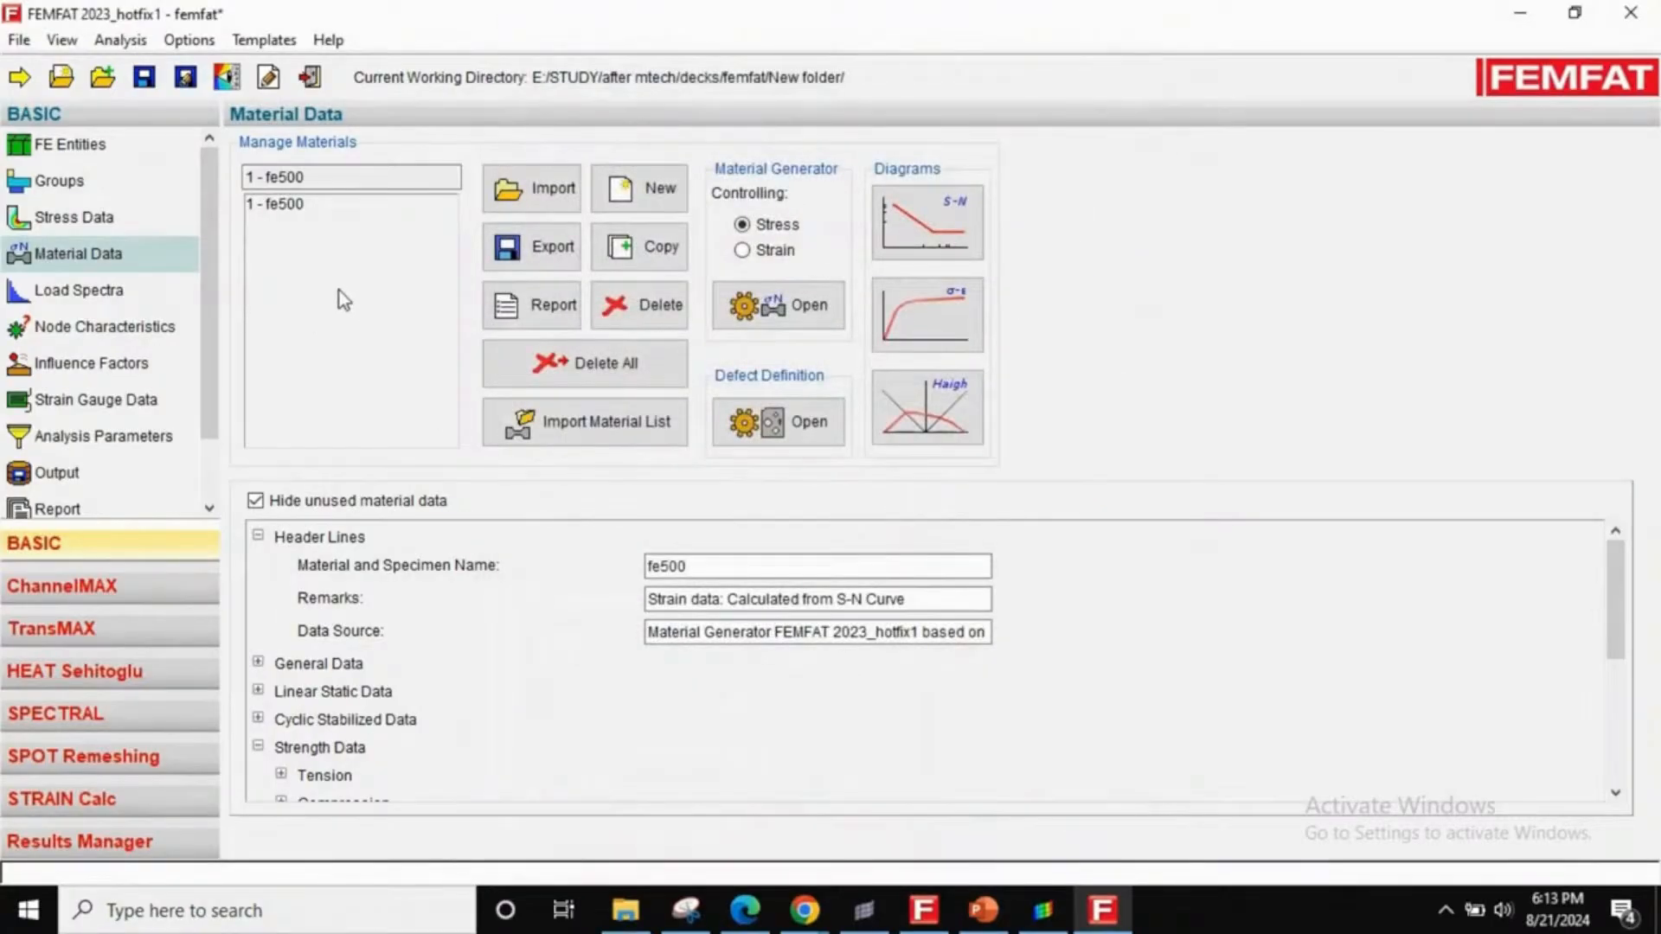
- Create a new general load spectrum containing one load step
left_click(118, 289)
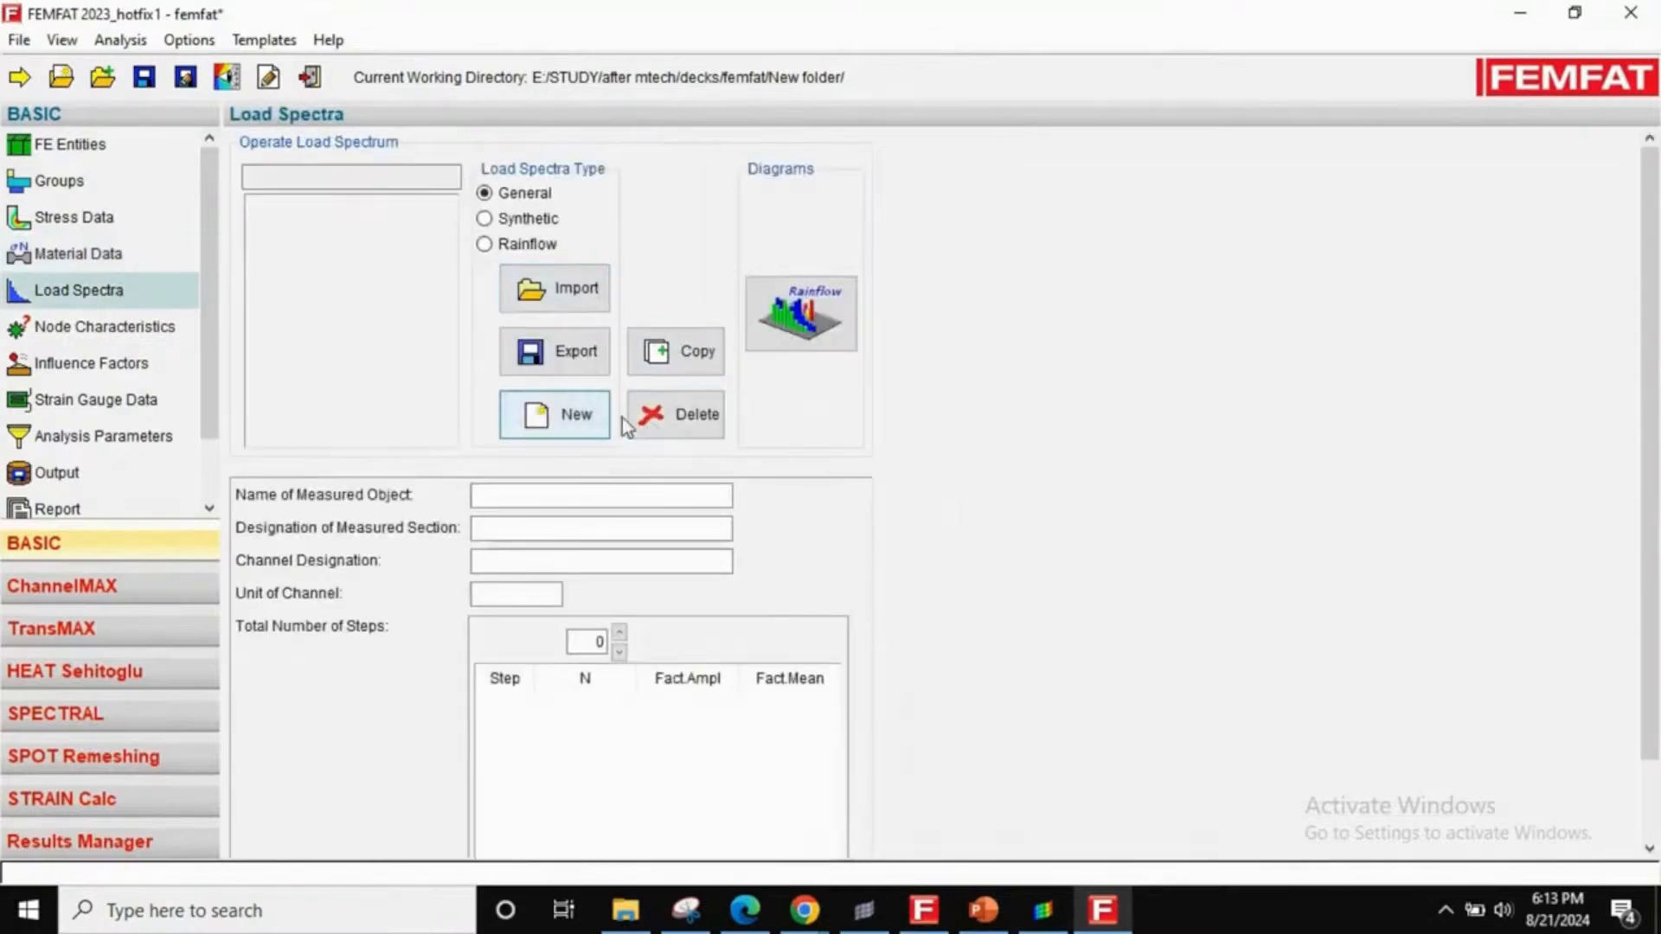
left_click(597, 416)
left_click(817, 543)
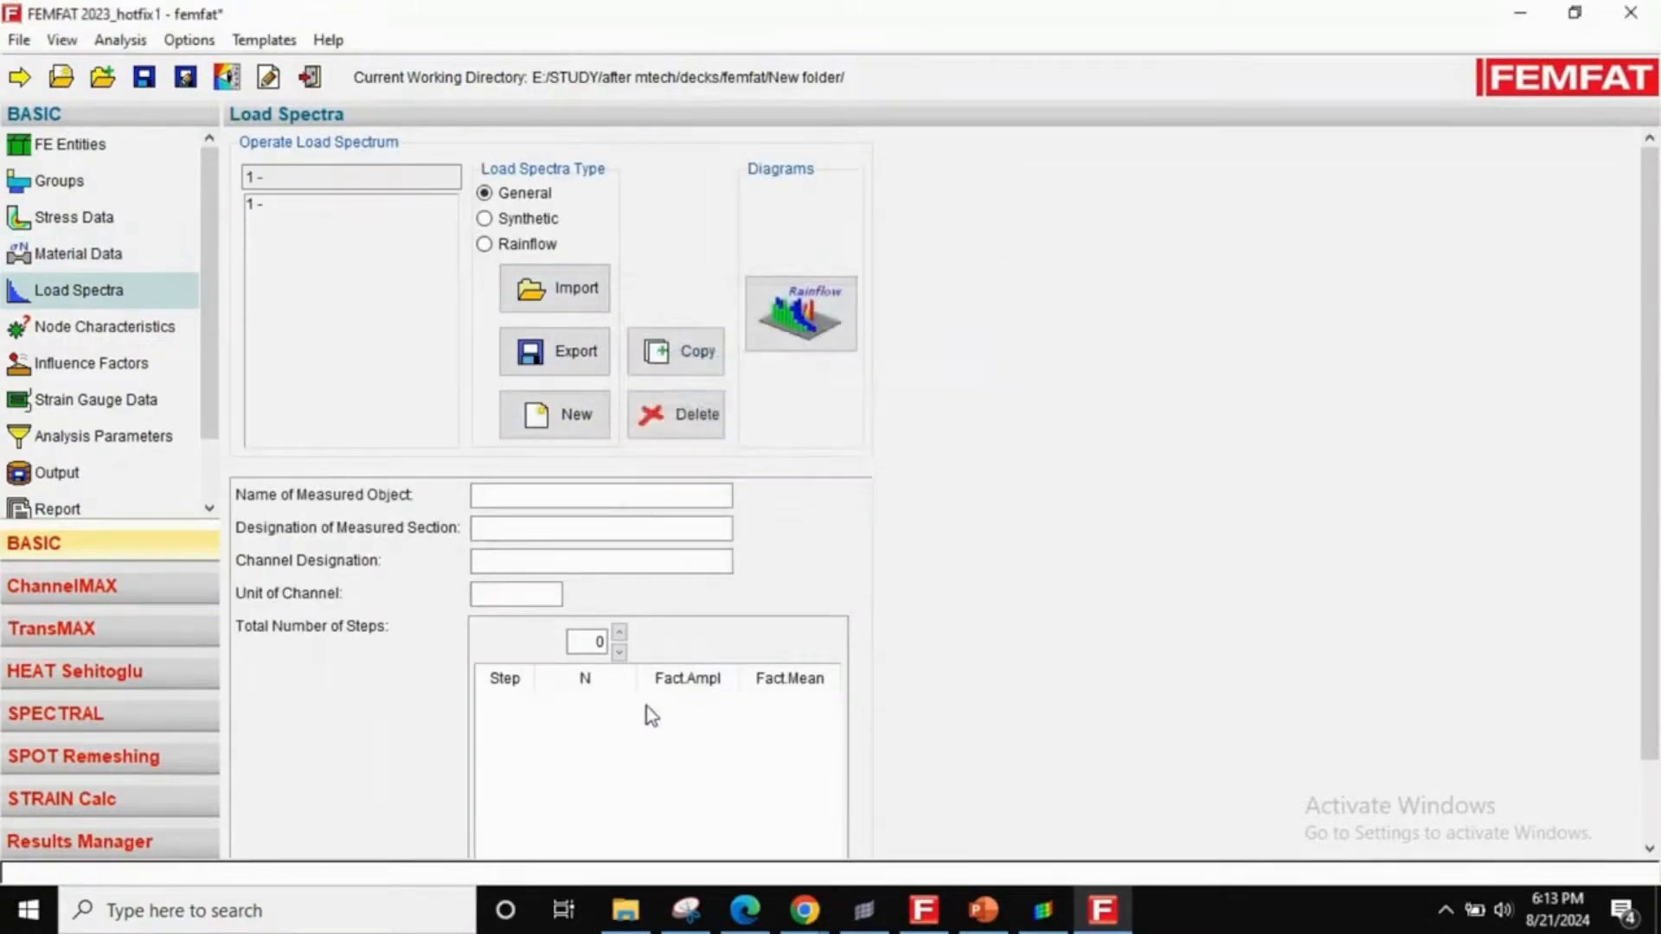
left_click(619, 632)
left_click(625, 699)
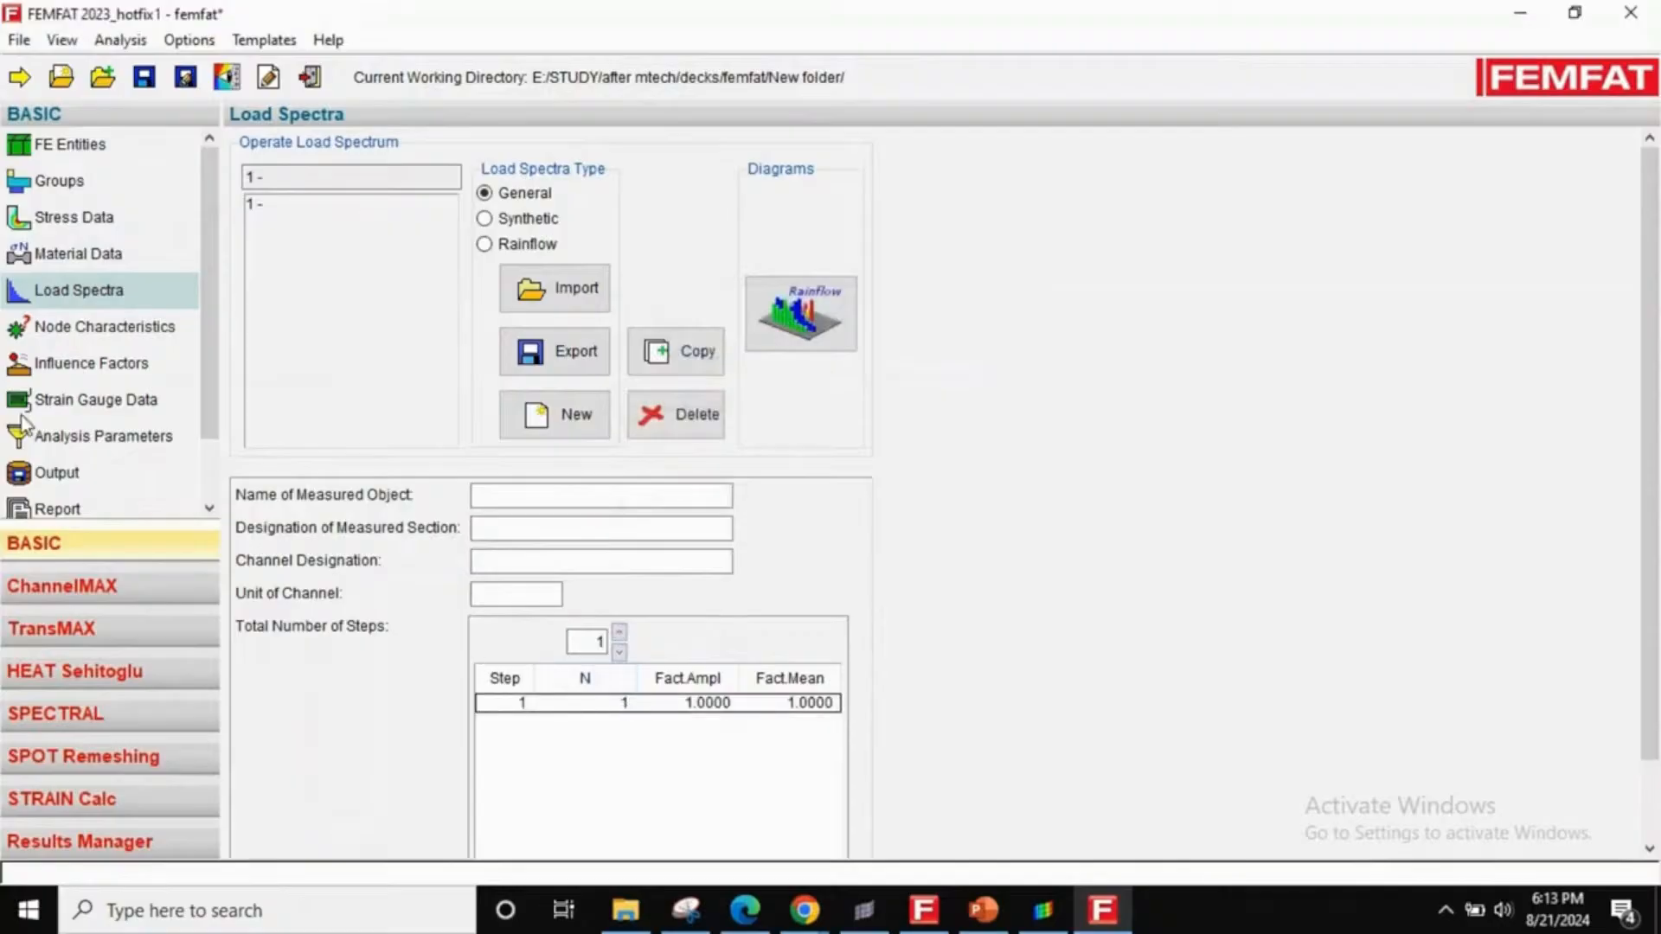
- Assign material fe500 and Smoothed (= 60µm) surface roughness to the nodes of group auto1(MOD.)
left_click(68, 337)
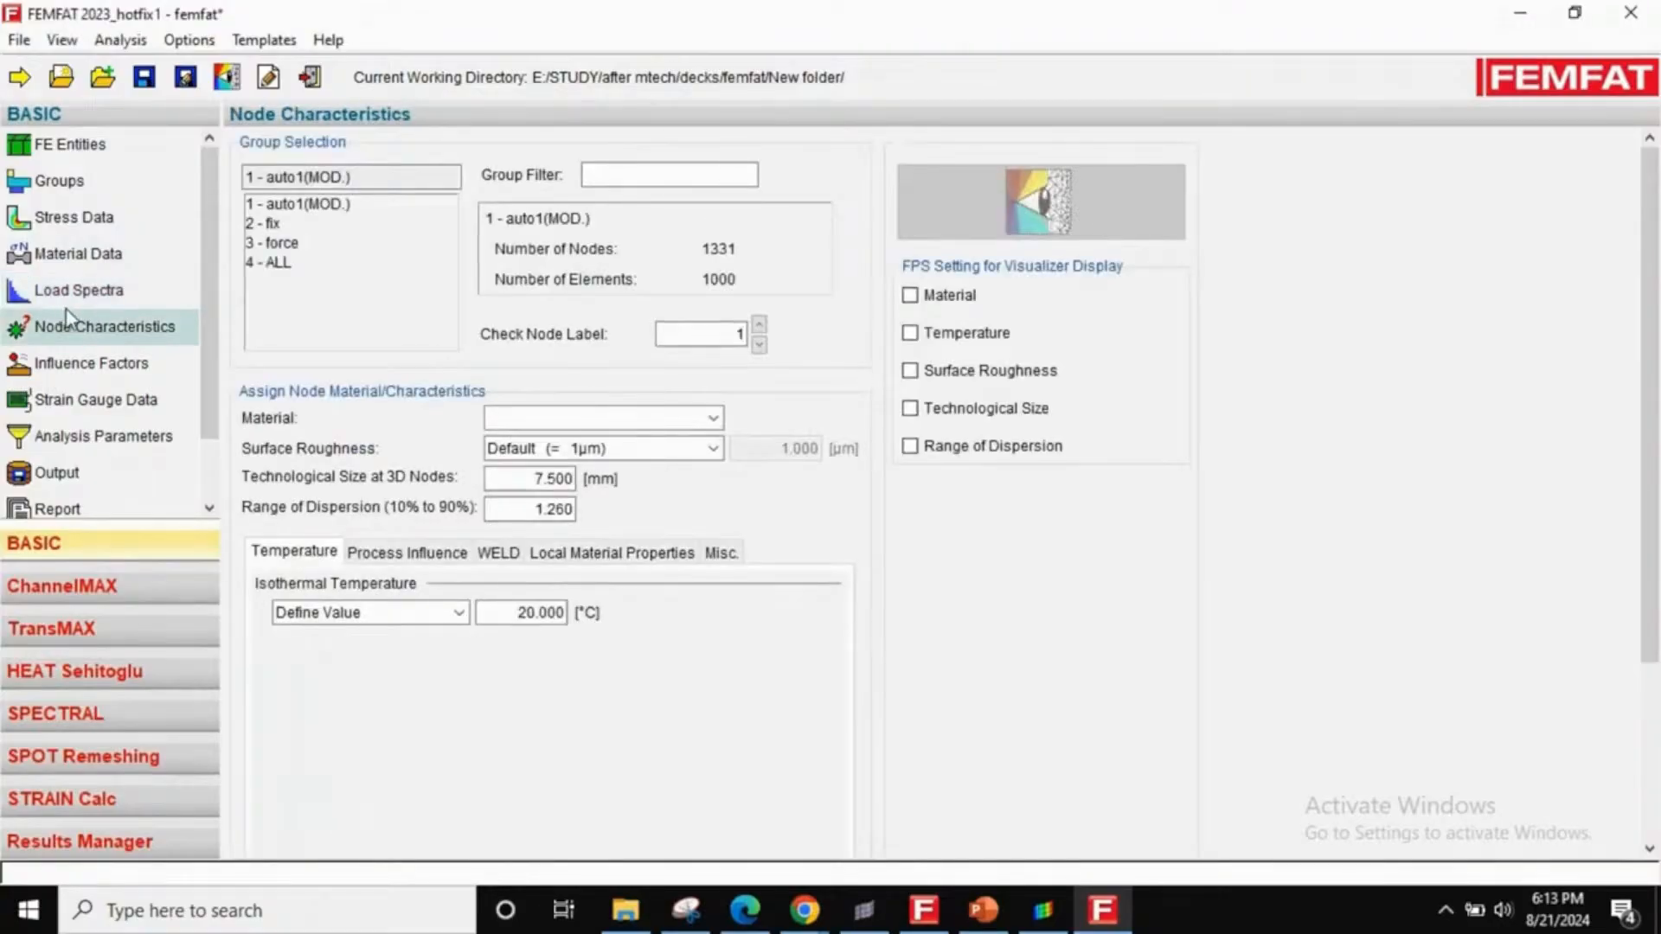
left_click(289, 208)
left_click(681, 419)
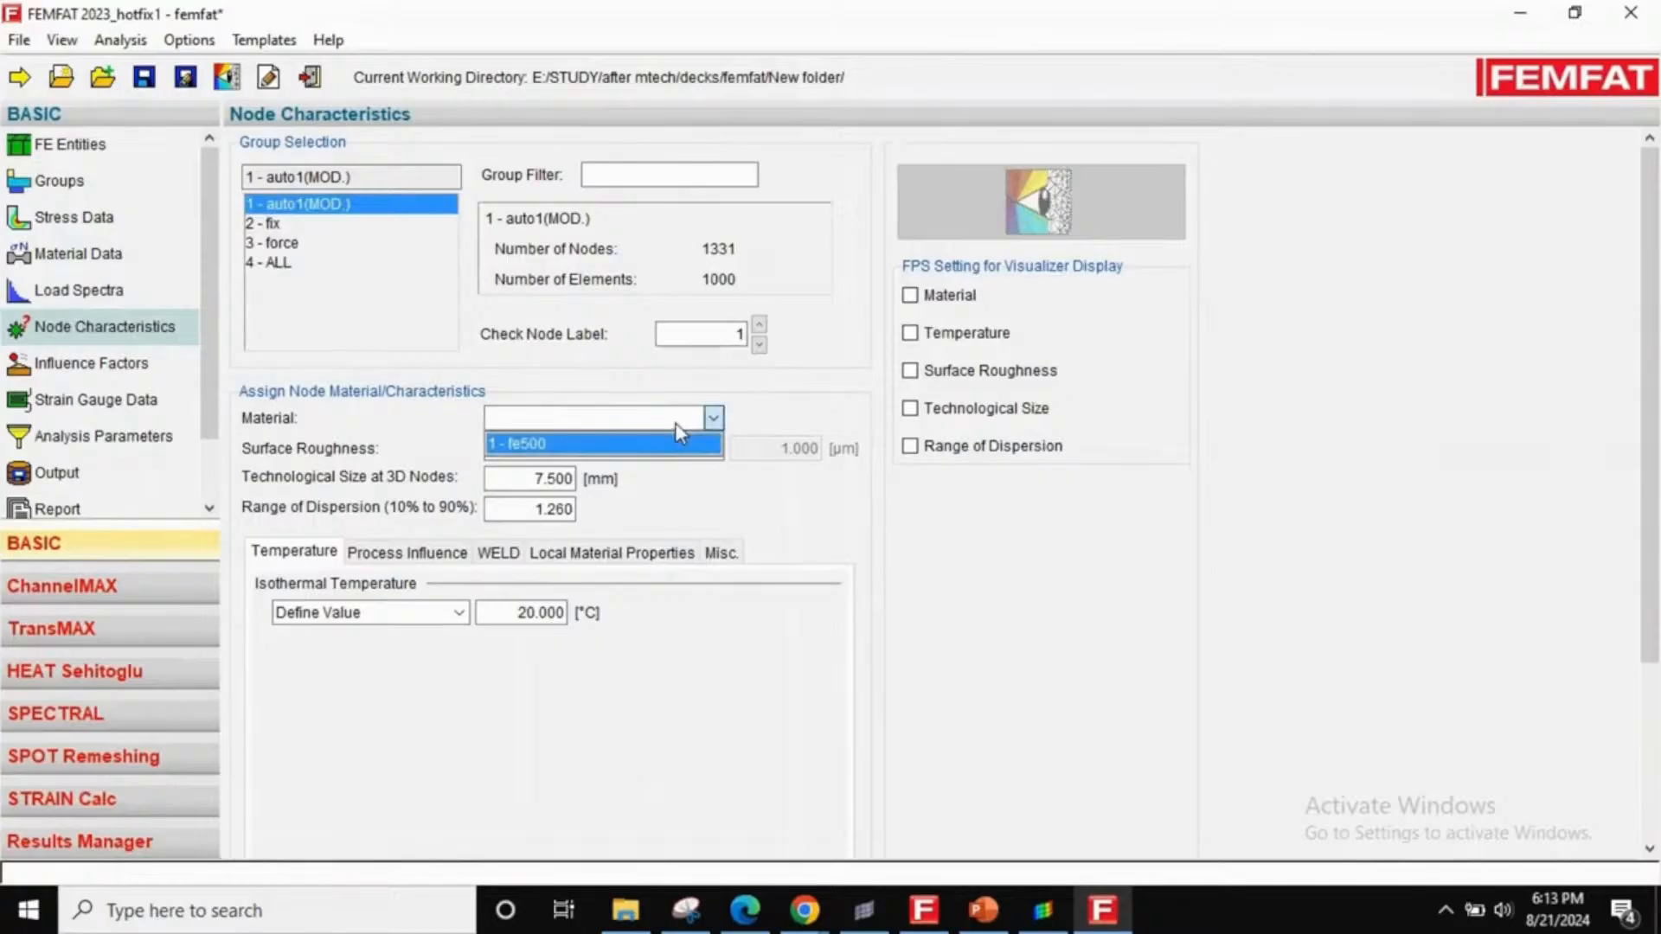
left_click(581, 445)
left_click(585, 450)
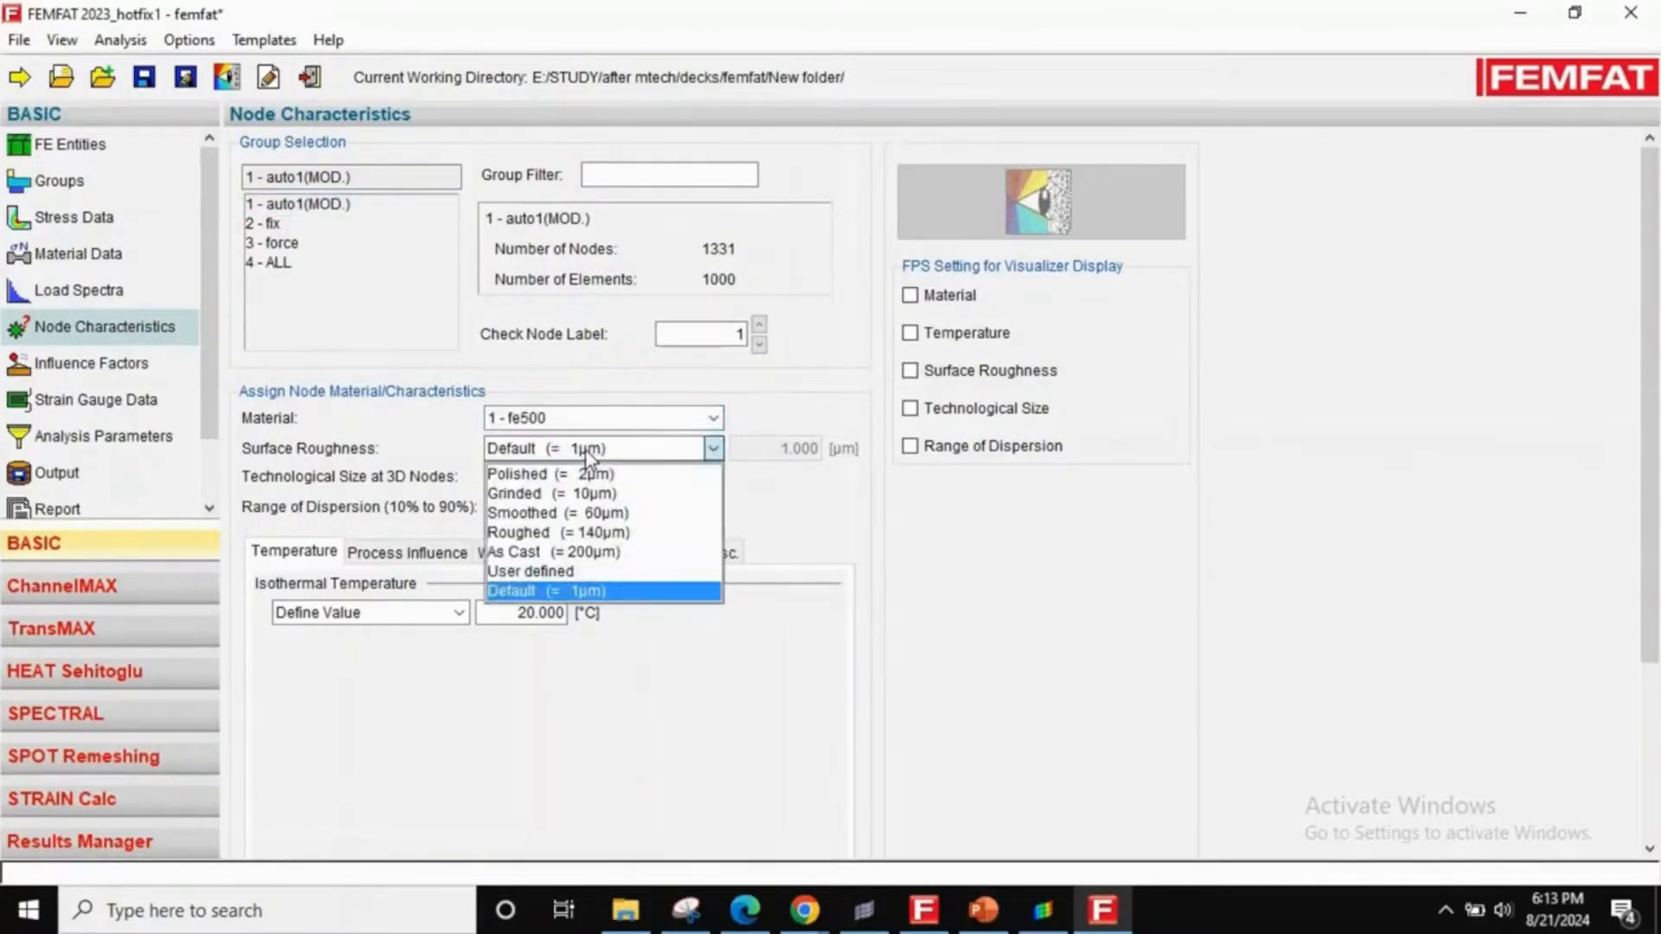
left_click(614, 515)
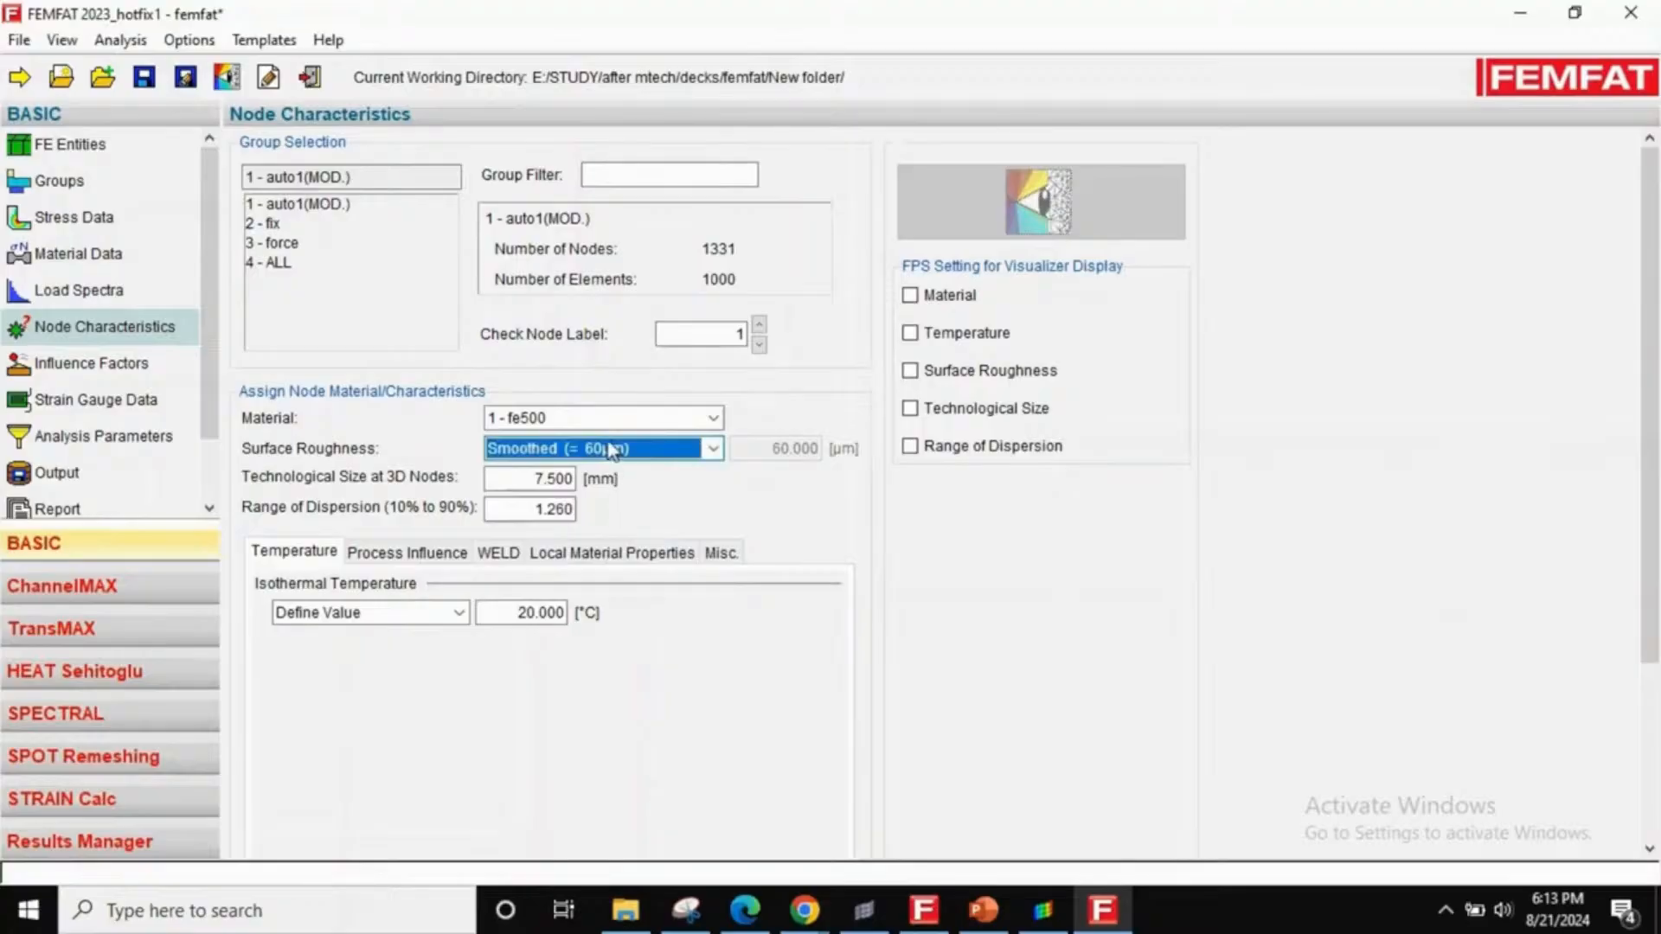
- Activate the Surface Roughness and Constant Stresses influence factors and set PLAST stress rearrangement to Mean+Amp: Unfavorable Sequence Influence
left_click(107, 364)
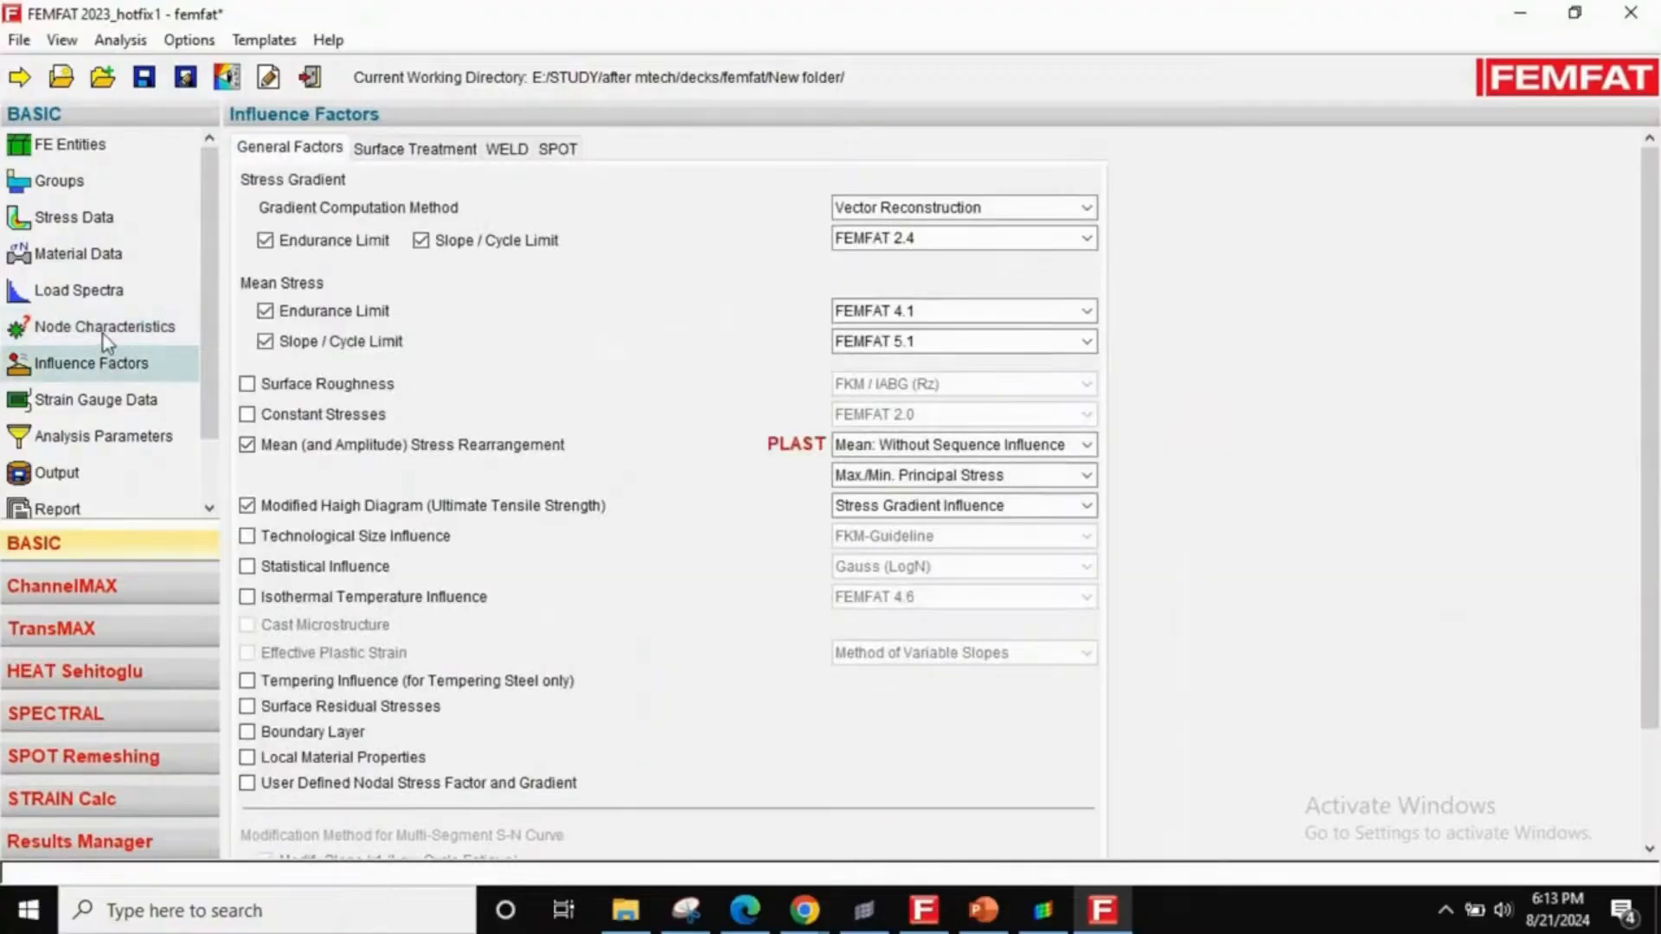
left_click(361, 386)
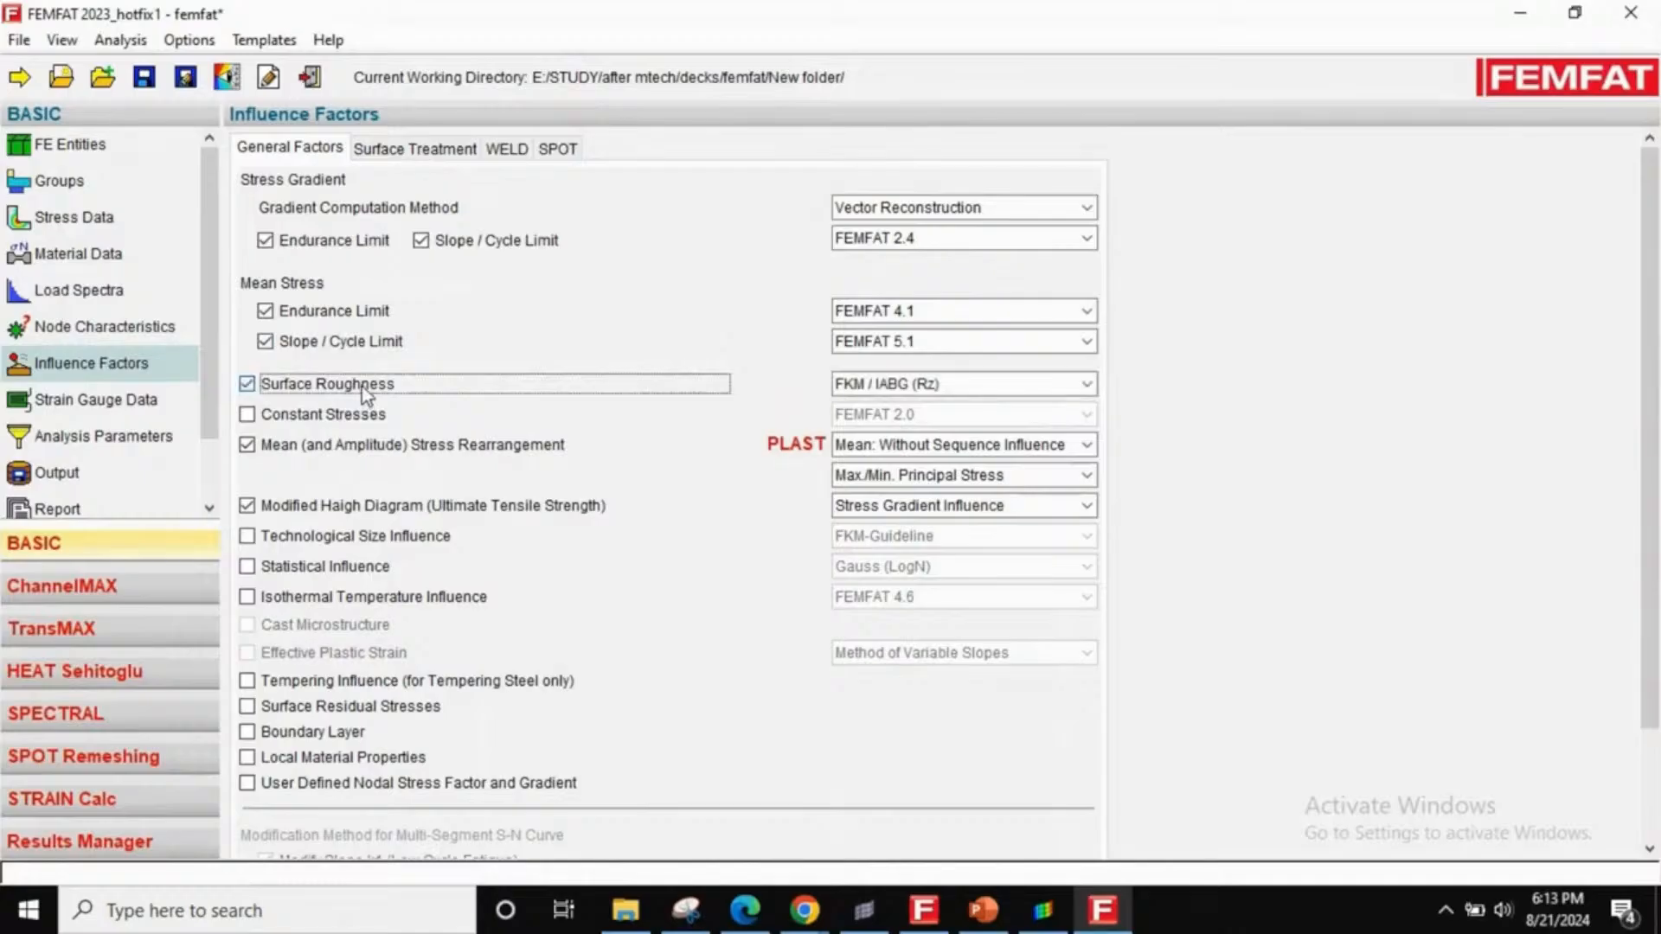
left_click(281, 418)
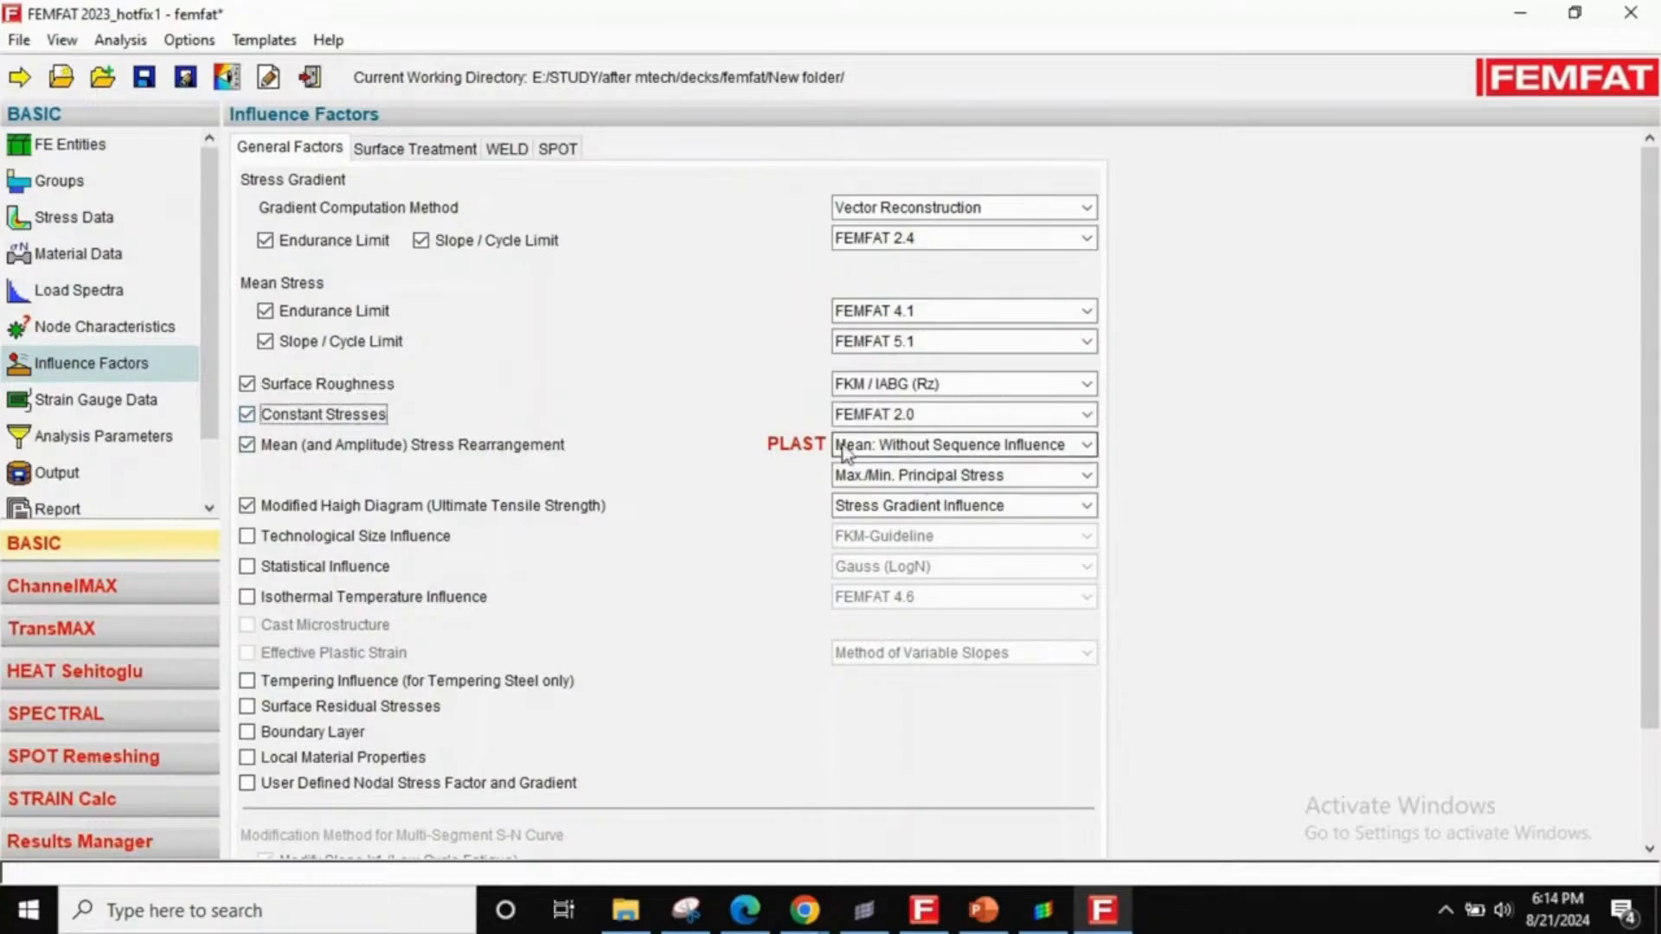
left_click(904, 446)
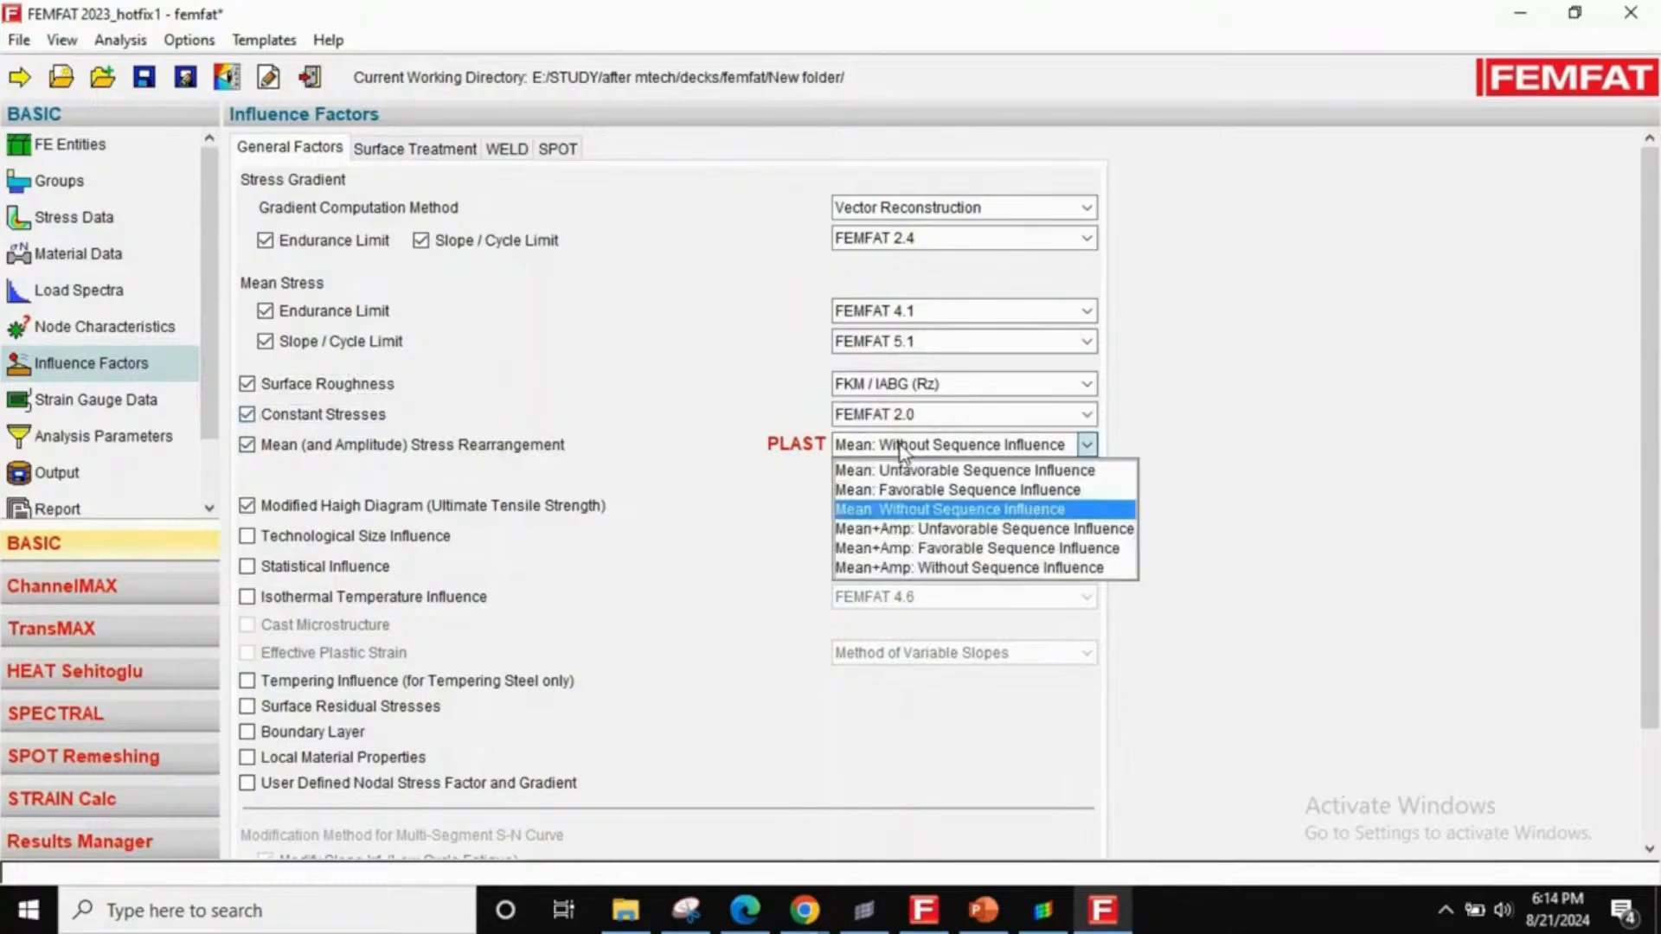
left_click(960, 529)
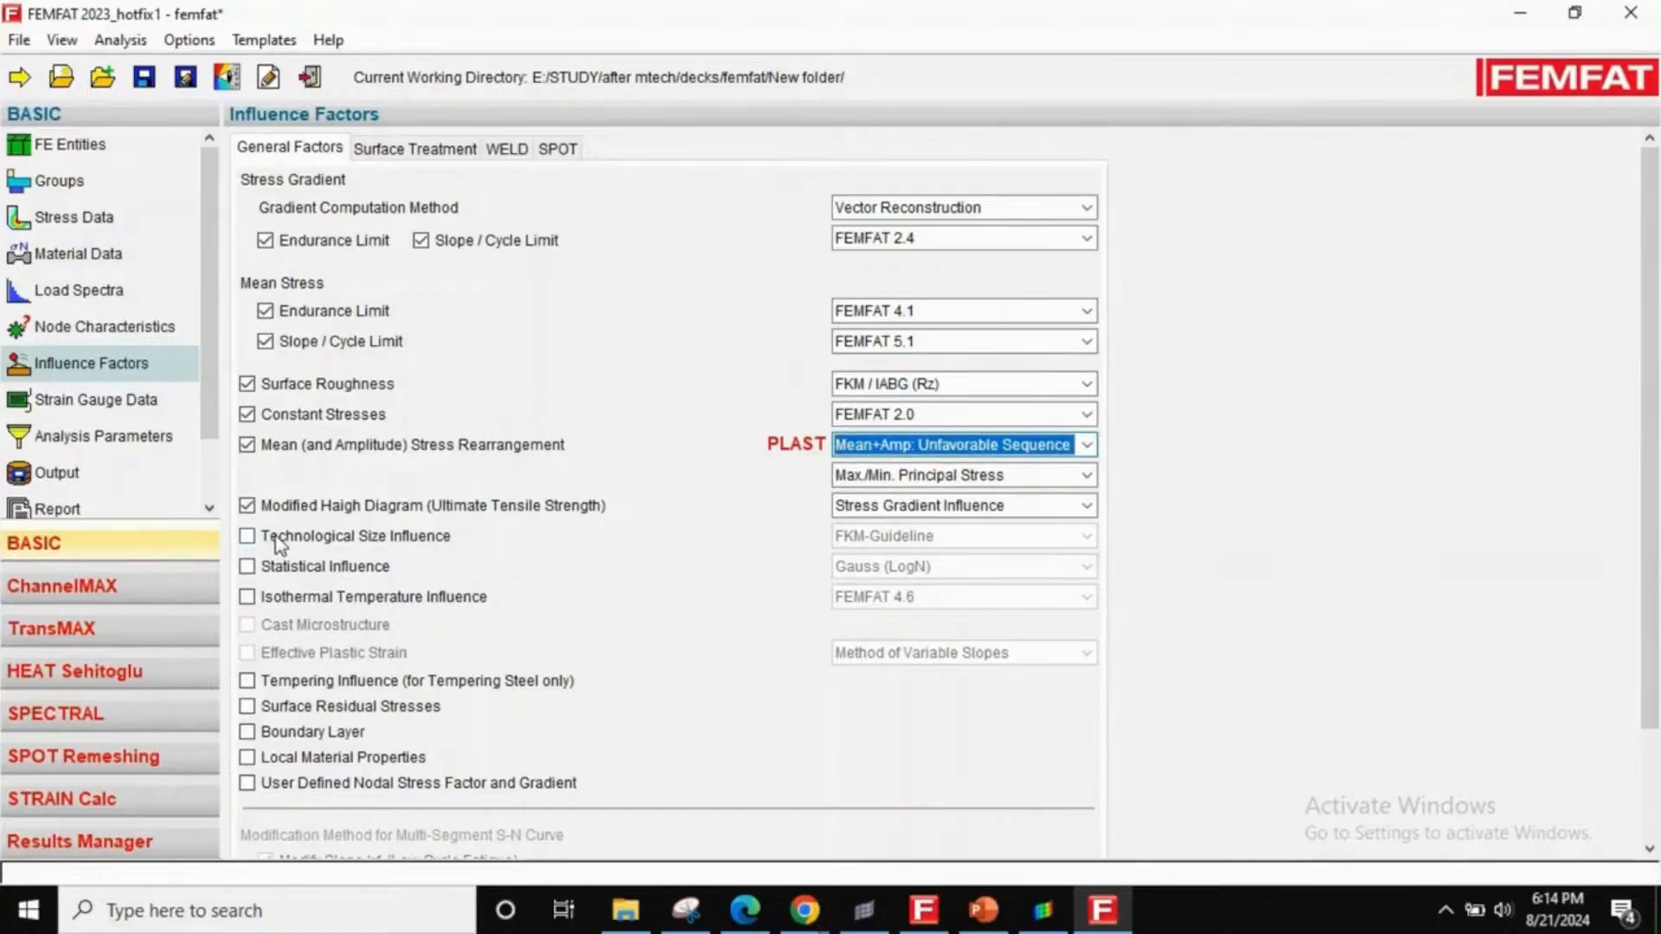
- Set the filter type in the analysis parameters to Absolute Stress Limit [N/mm2]
left_click(79, 437)
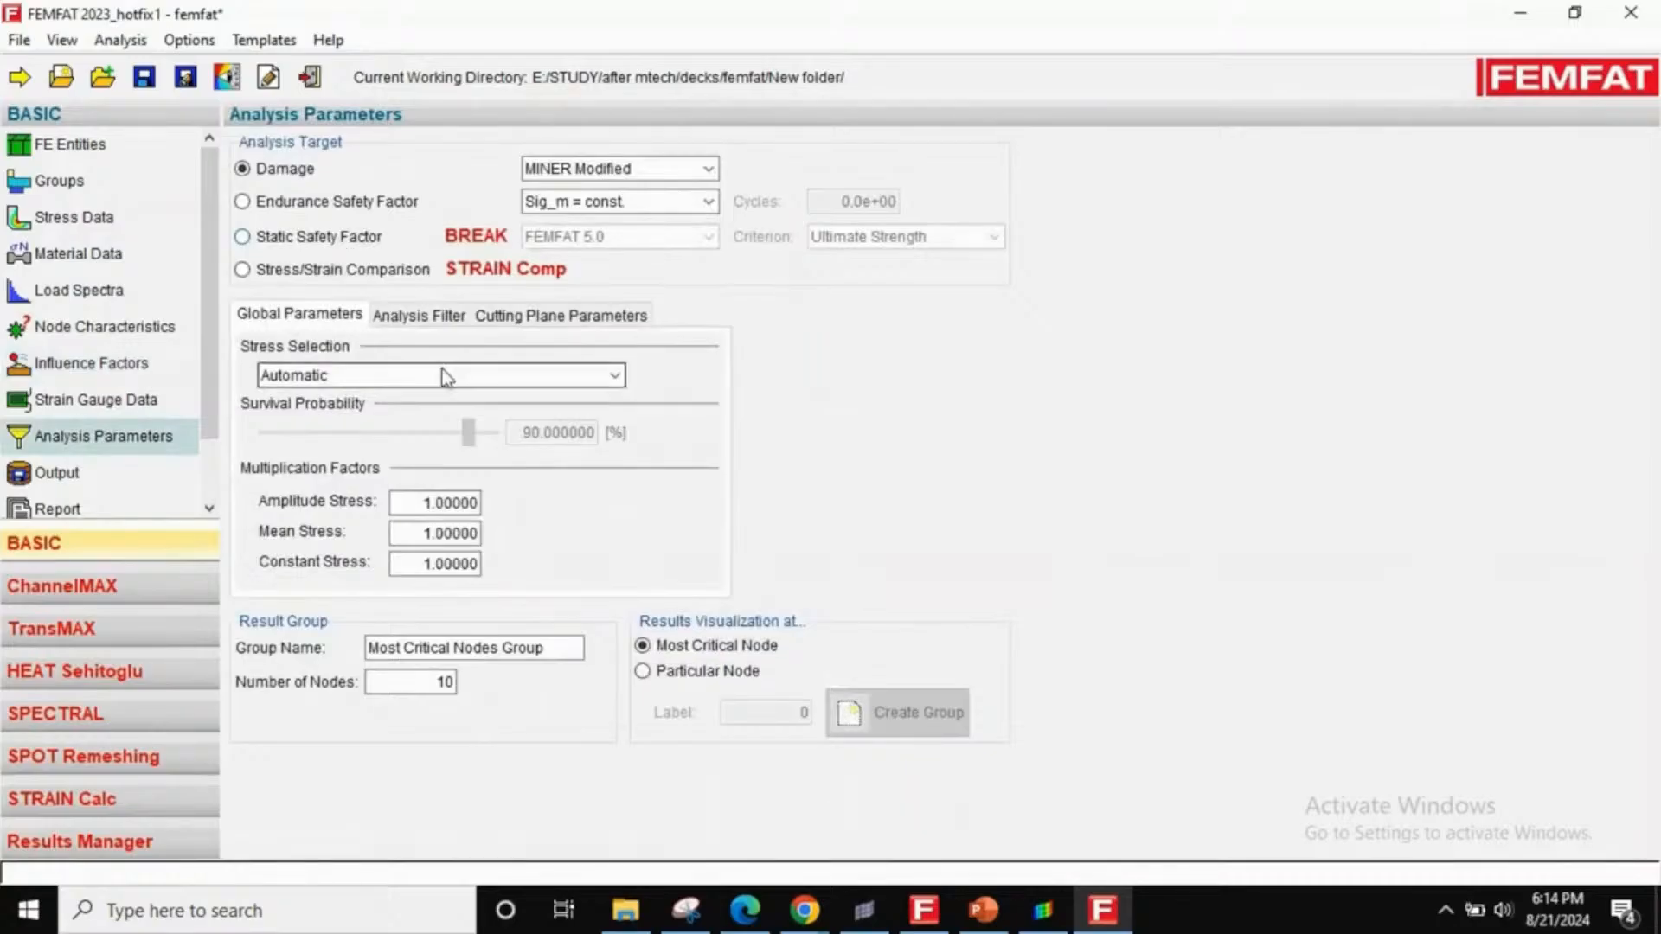
left_click(413, 317)
left_click(337, 395)
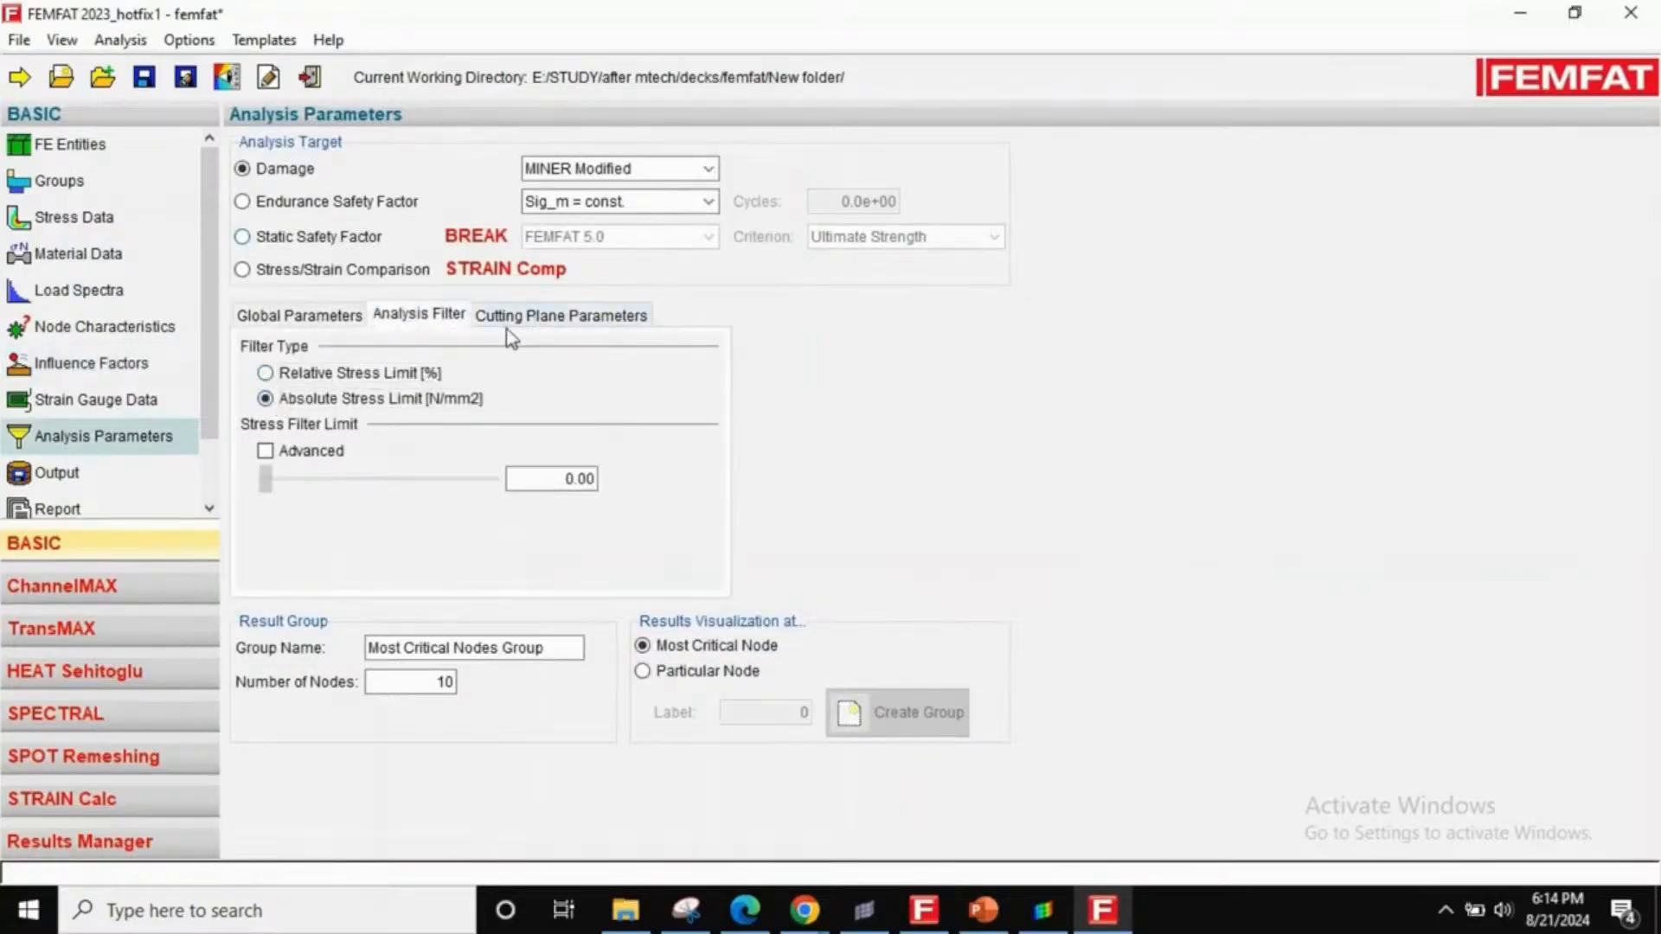
left_click(304, 317)
- Set the DMA output file type to HyperMesh Result for femfat.dma
left_click(52, 473)
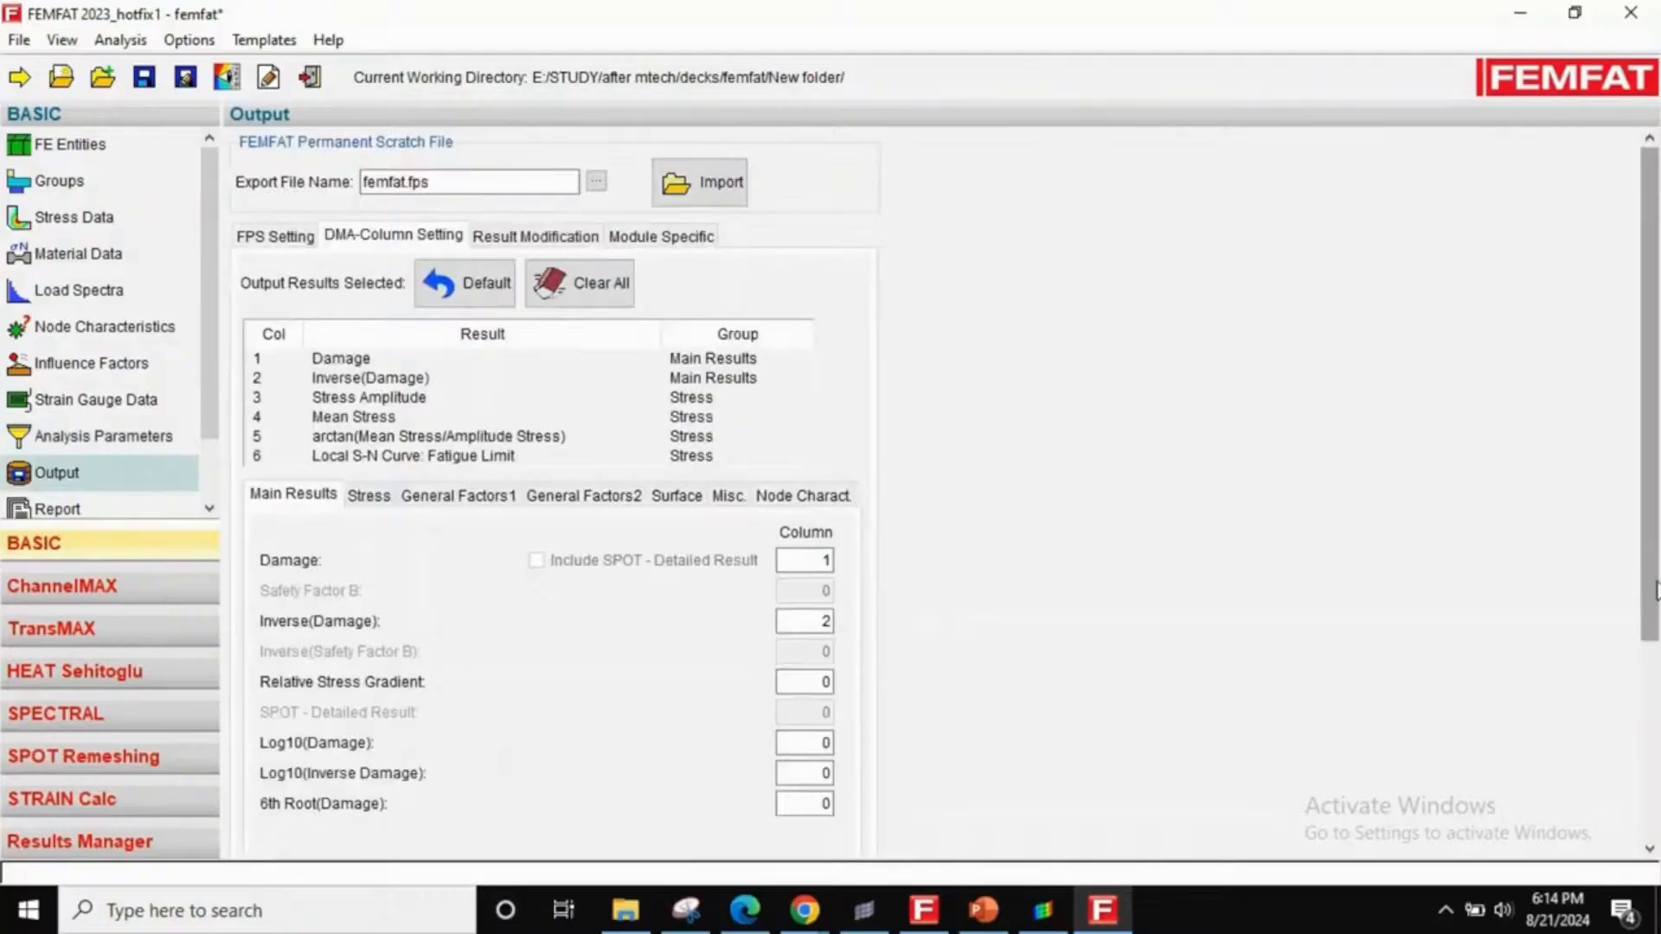
scroll(1478, 605, "down", 5)
left_click(697, 727)
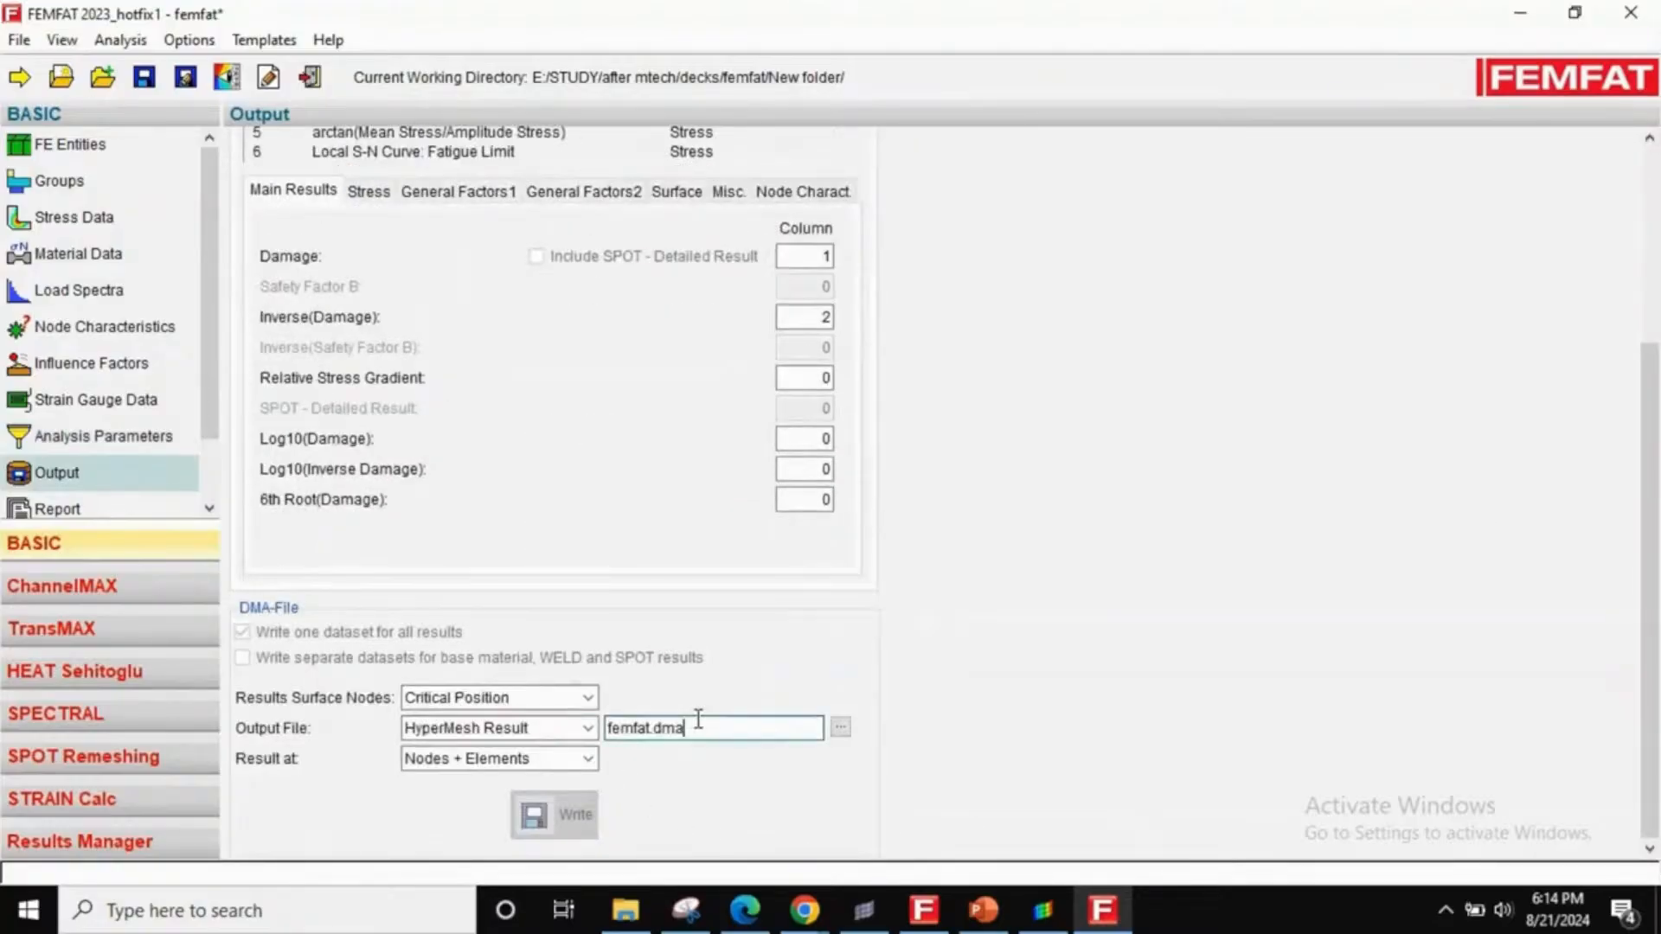
left_click(546, 733)
left_click(546, 734)
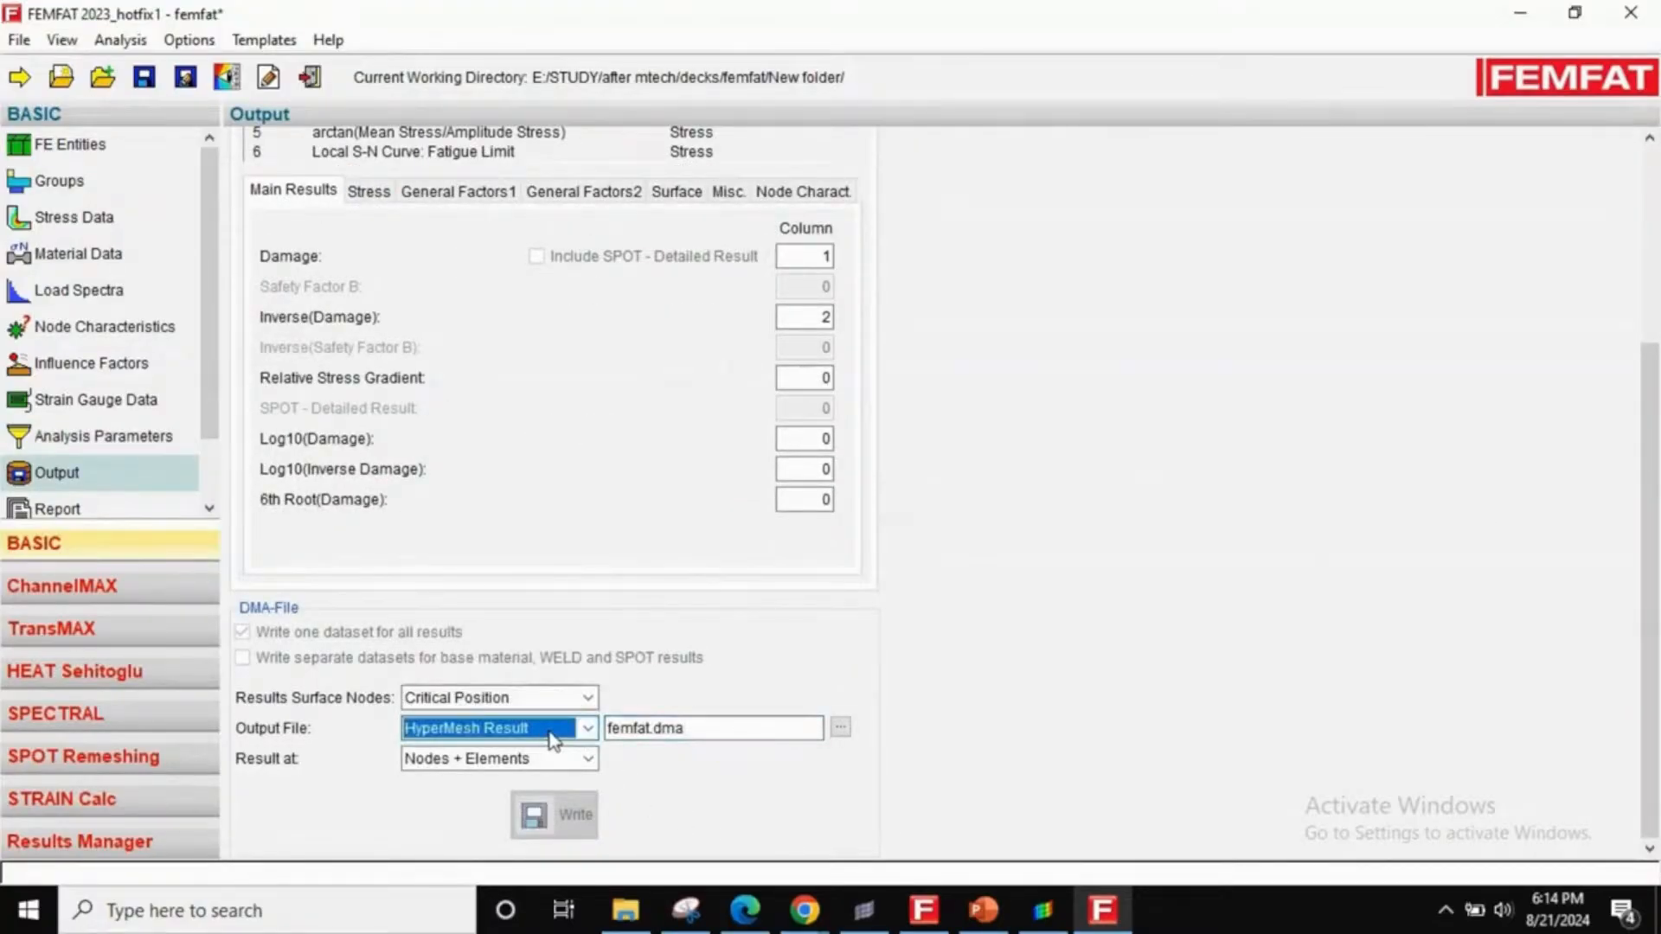
- Check the input data for group auto1(MOD.) and run its fatigue analysis
left_click(57, 508)
scroll(78, 485, "down", 2)
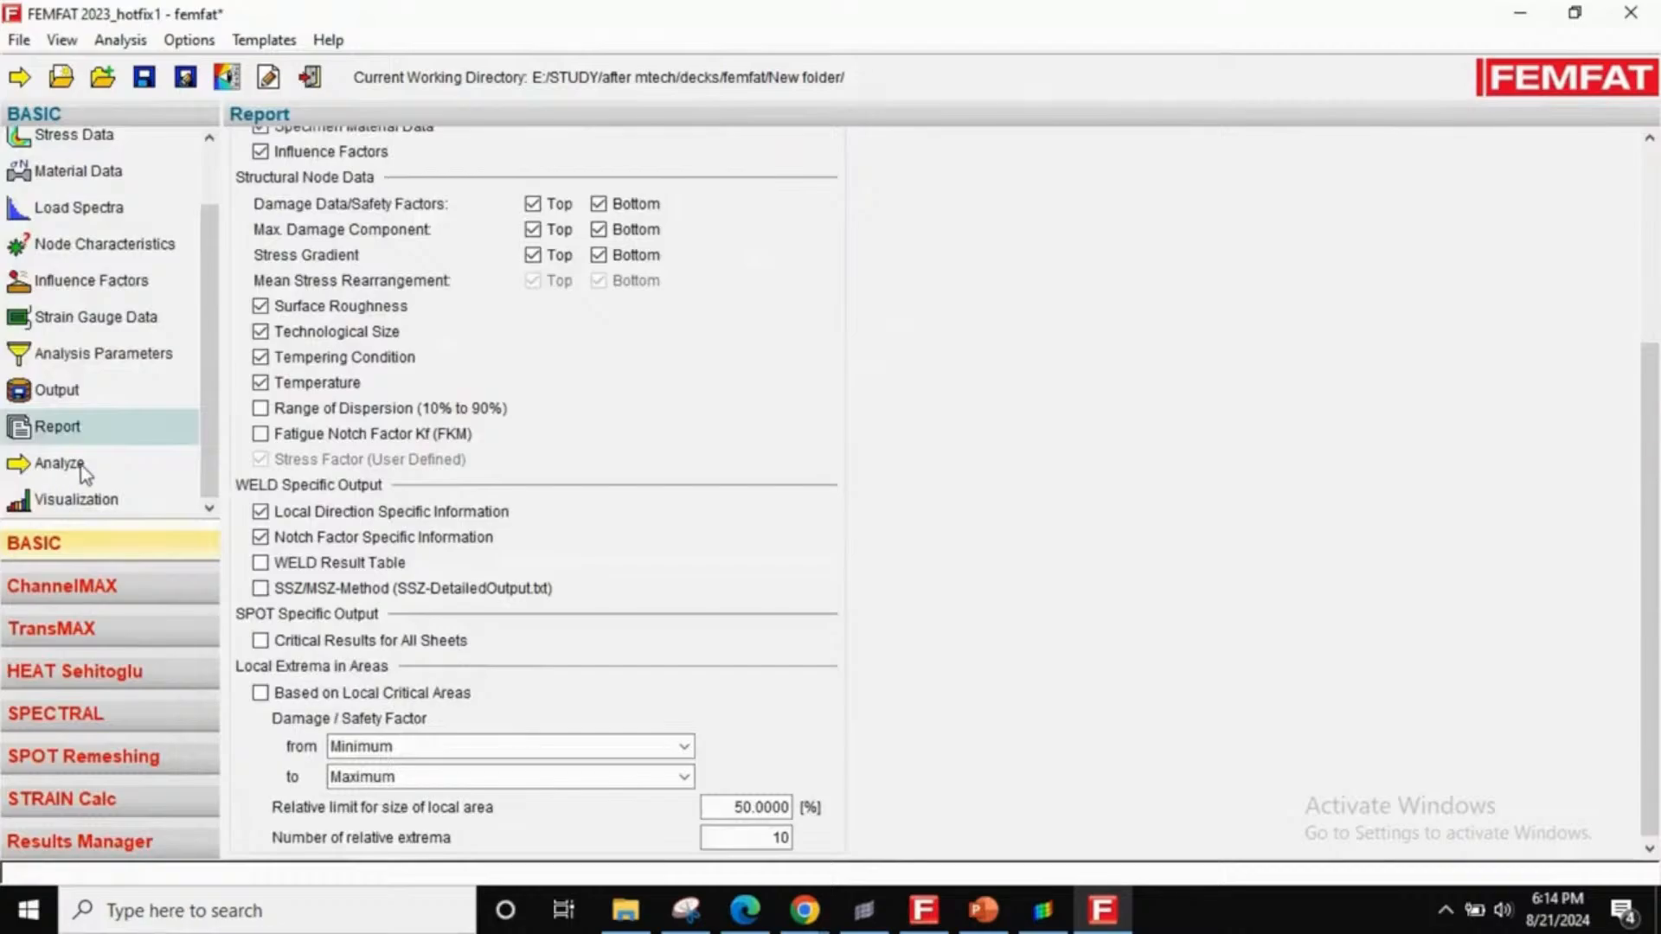
left_click(81, 464)
left_click(321, 231)
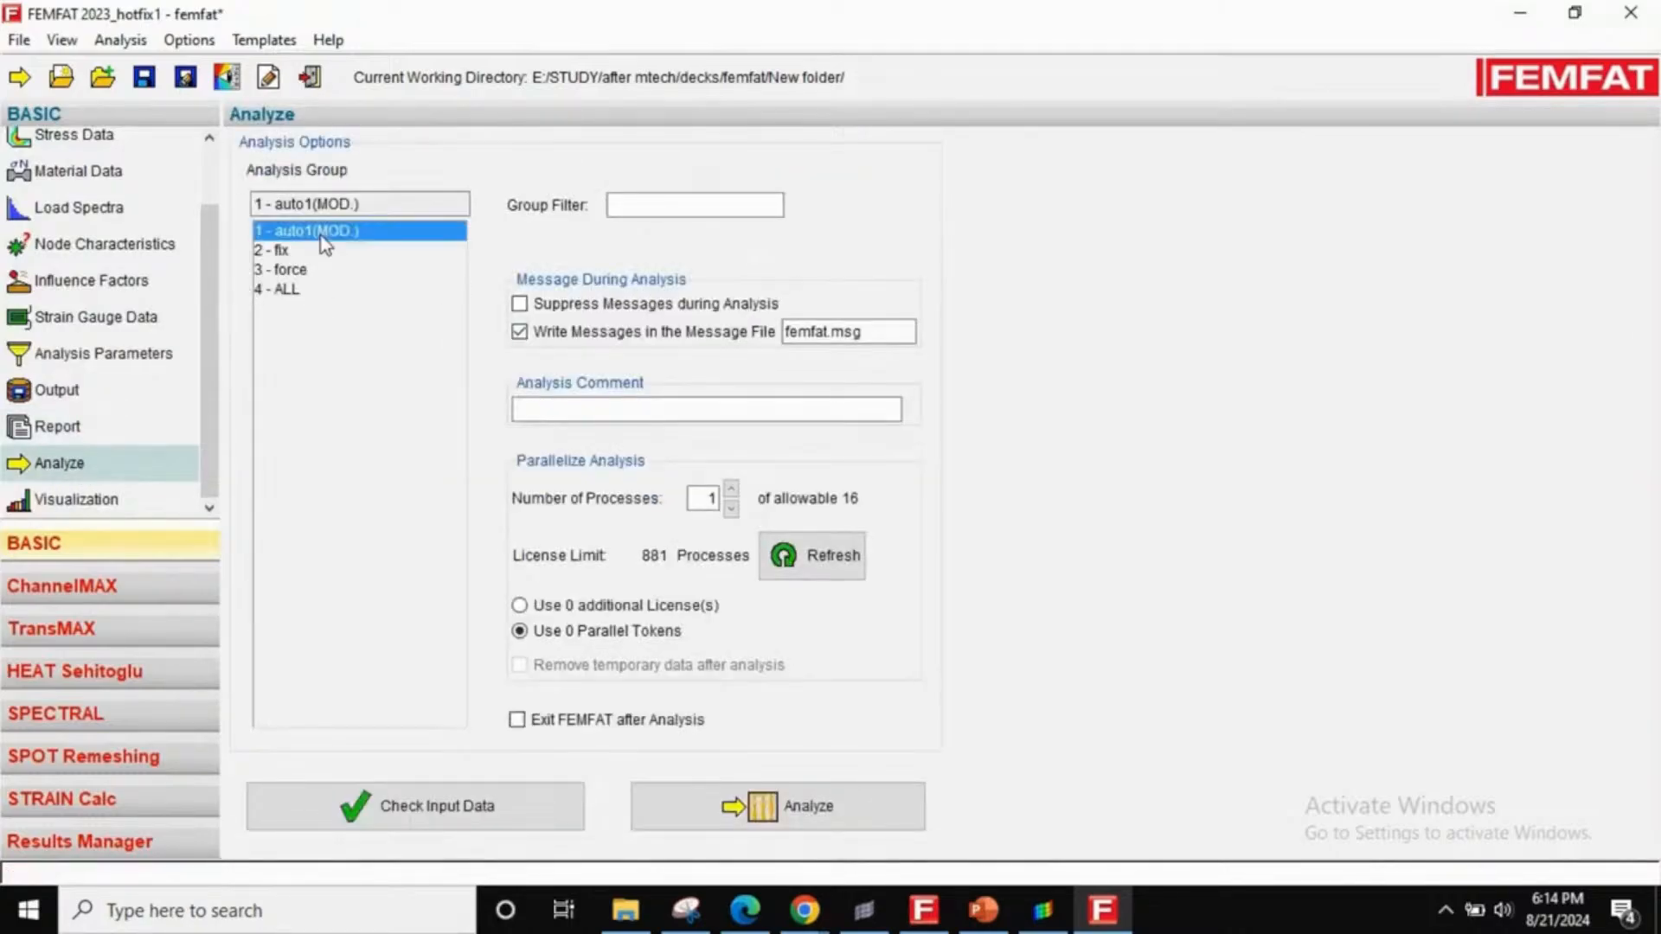
left_click(540, 809)
scroll(666, 512, "down", 7)
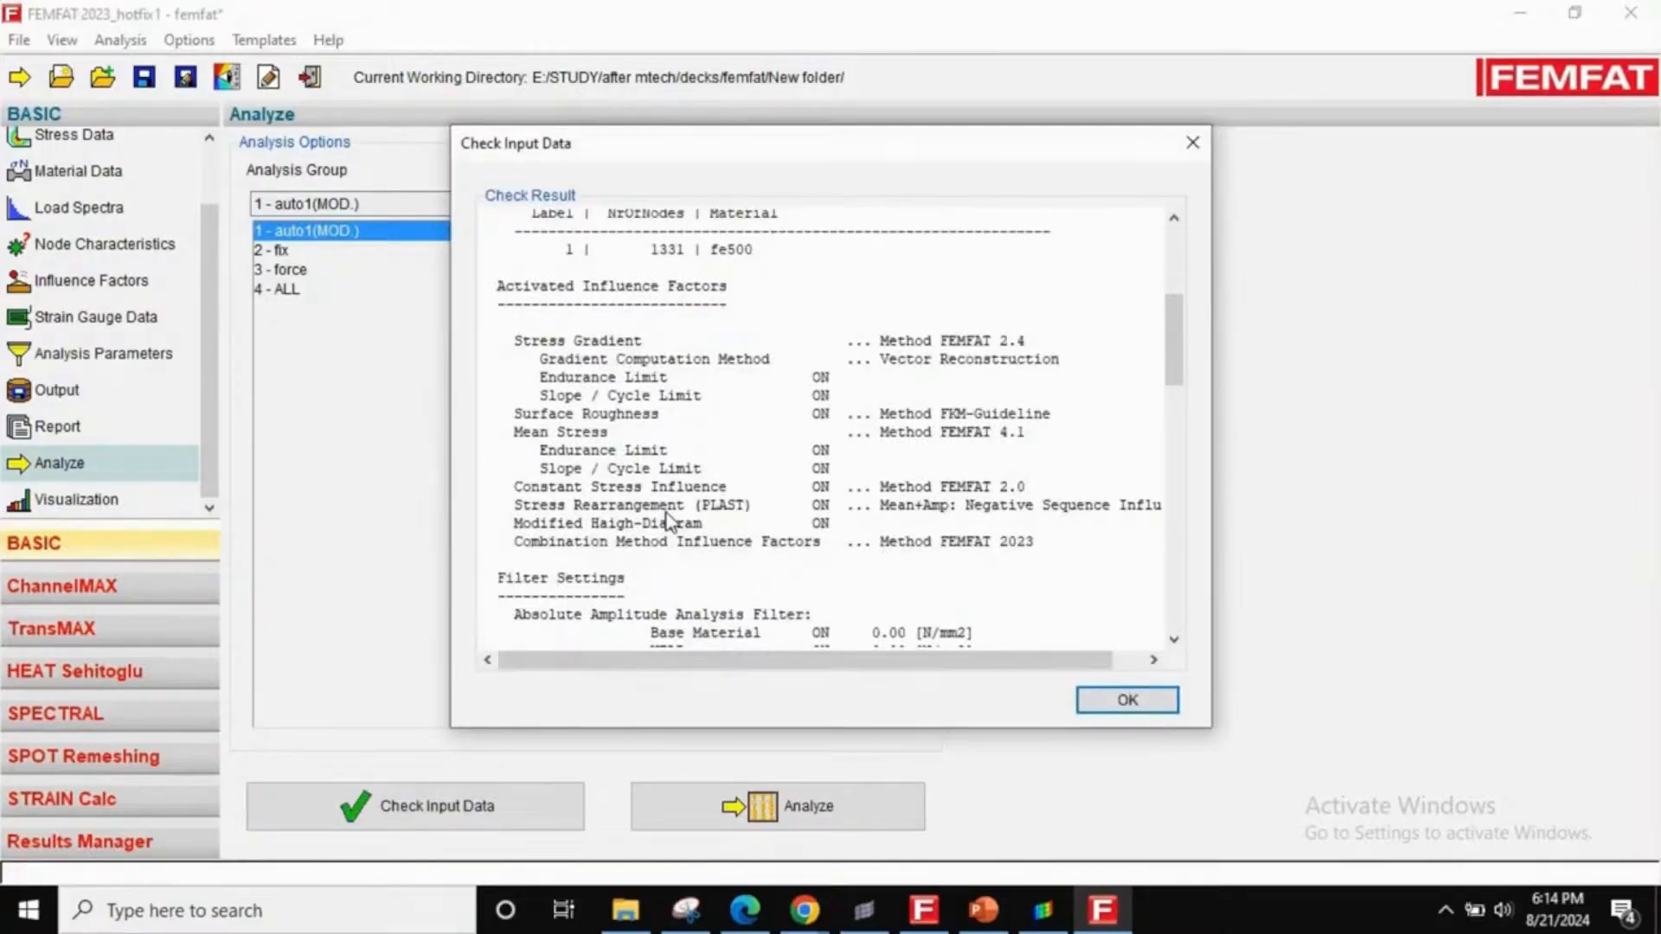
scroll(666, 512, "down", 9)
scroll(666, 512, "down", 3)
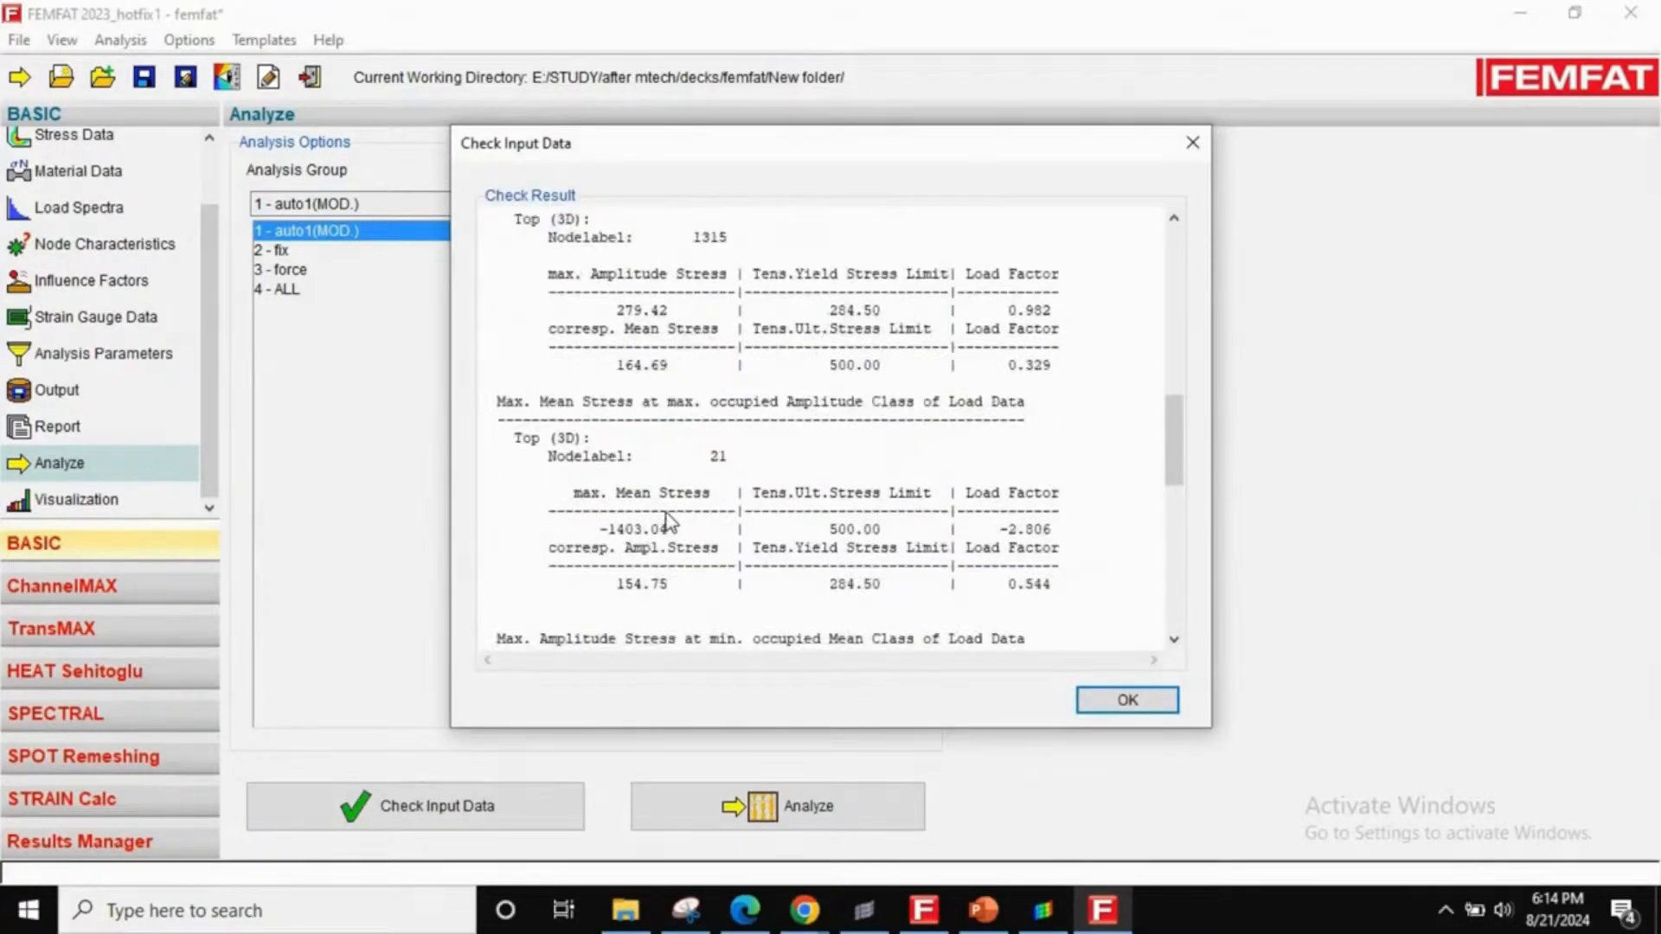
left_click(1192, 143)
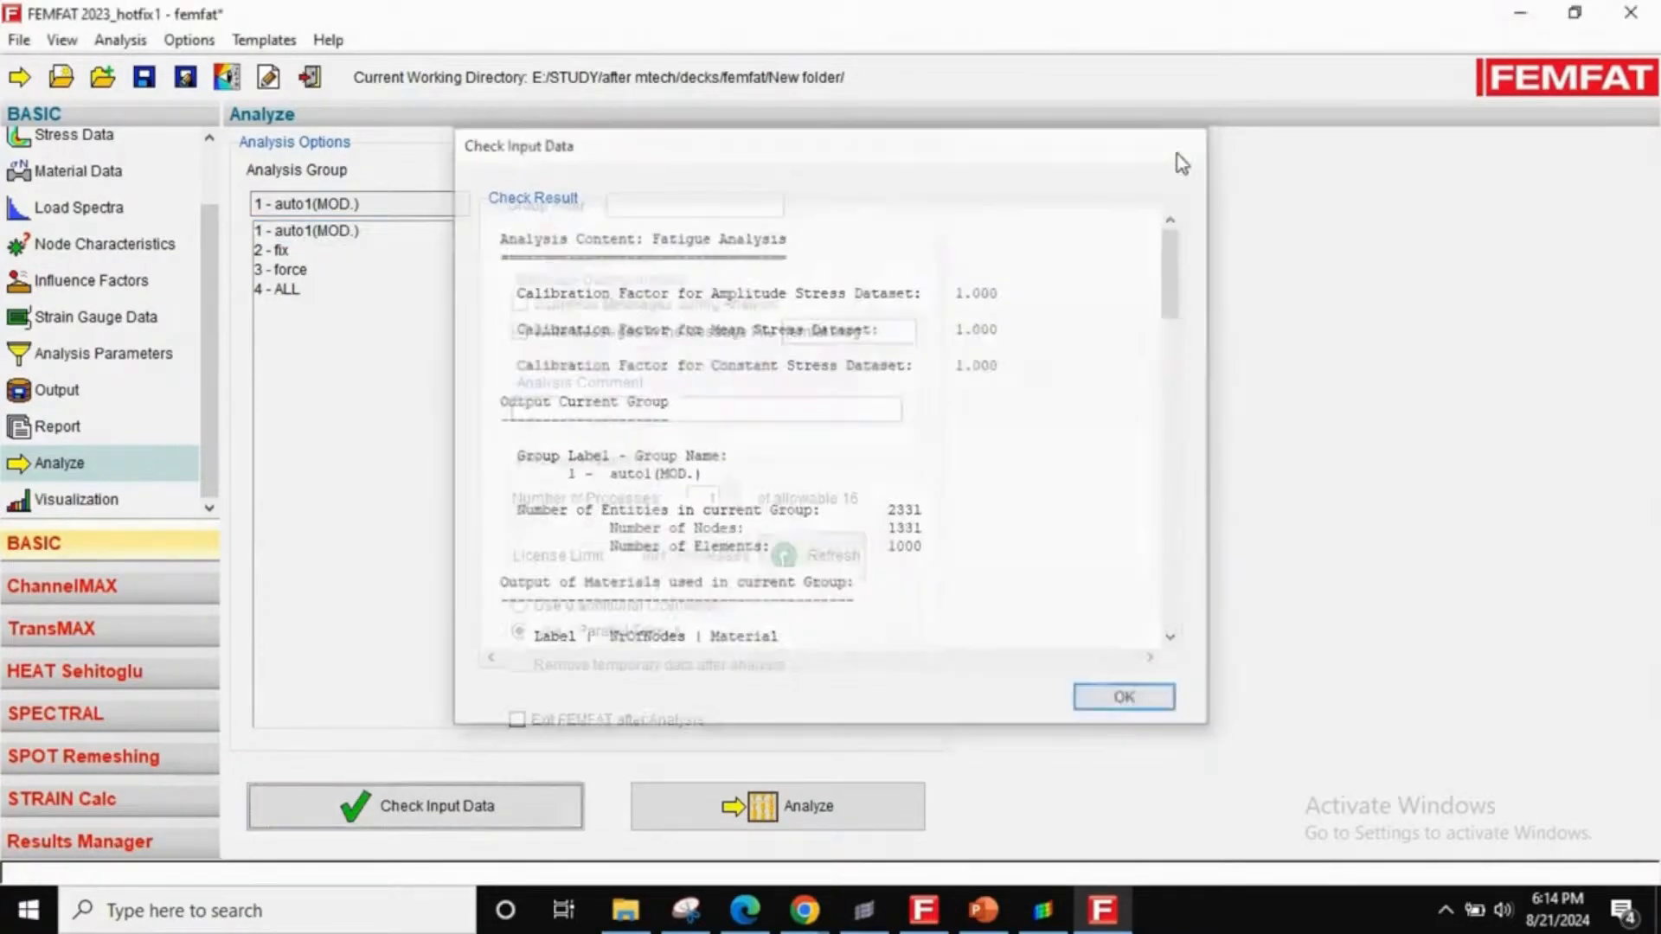
left_click(791, 811)
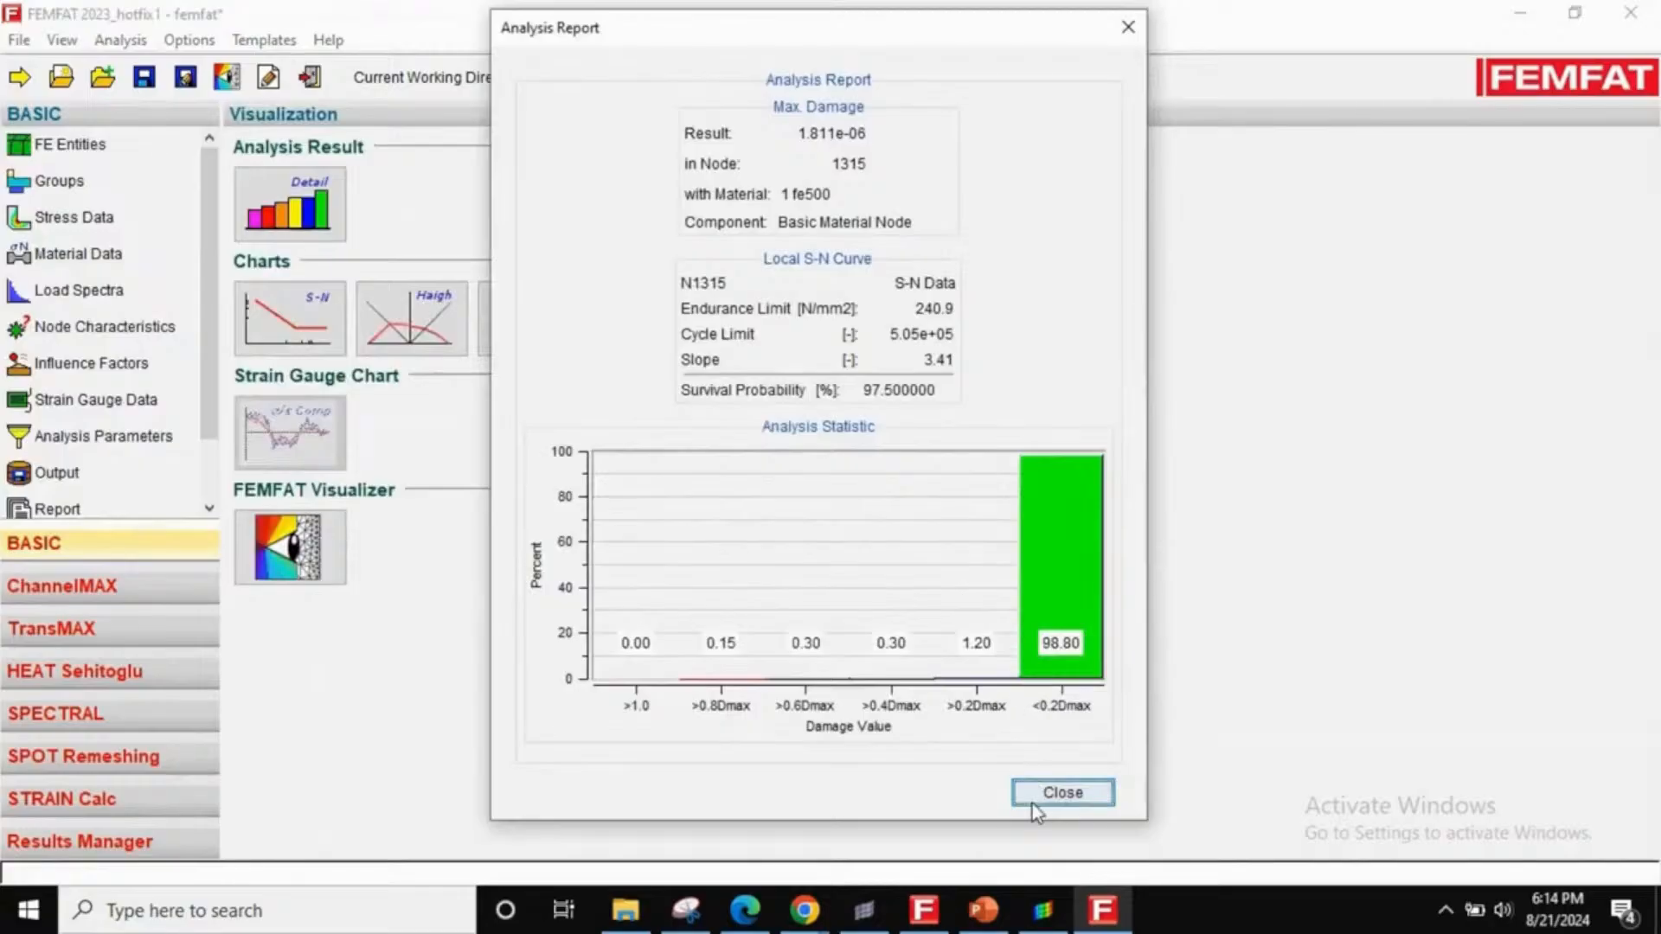
left_click(1049, 796)
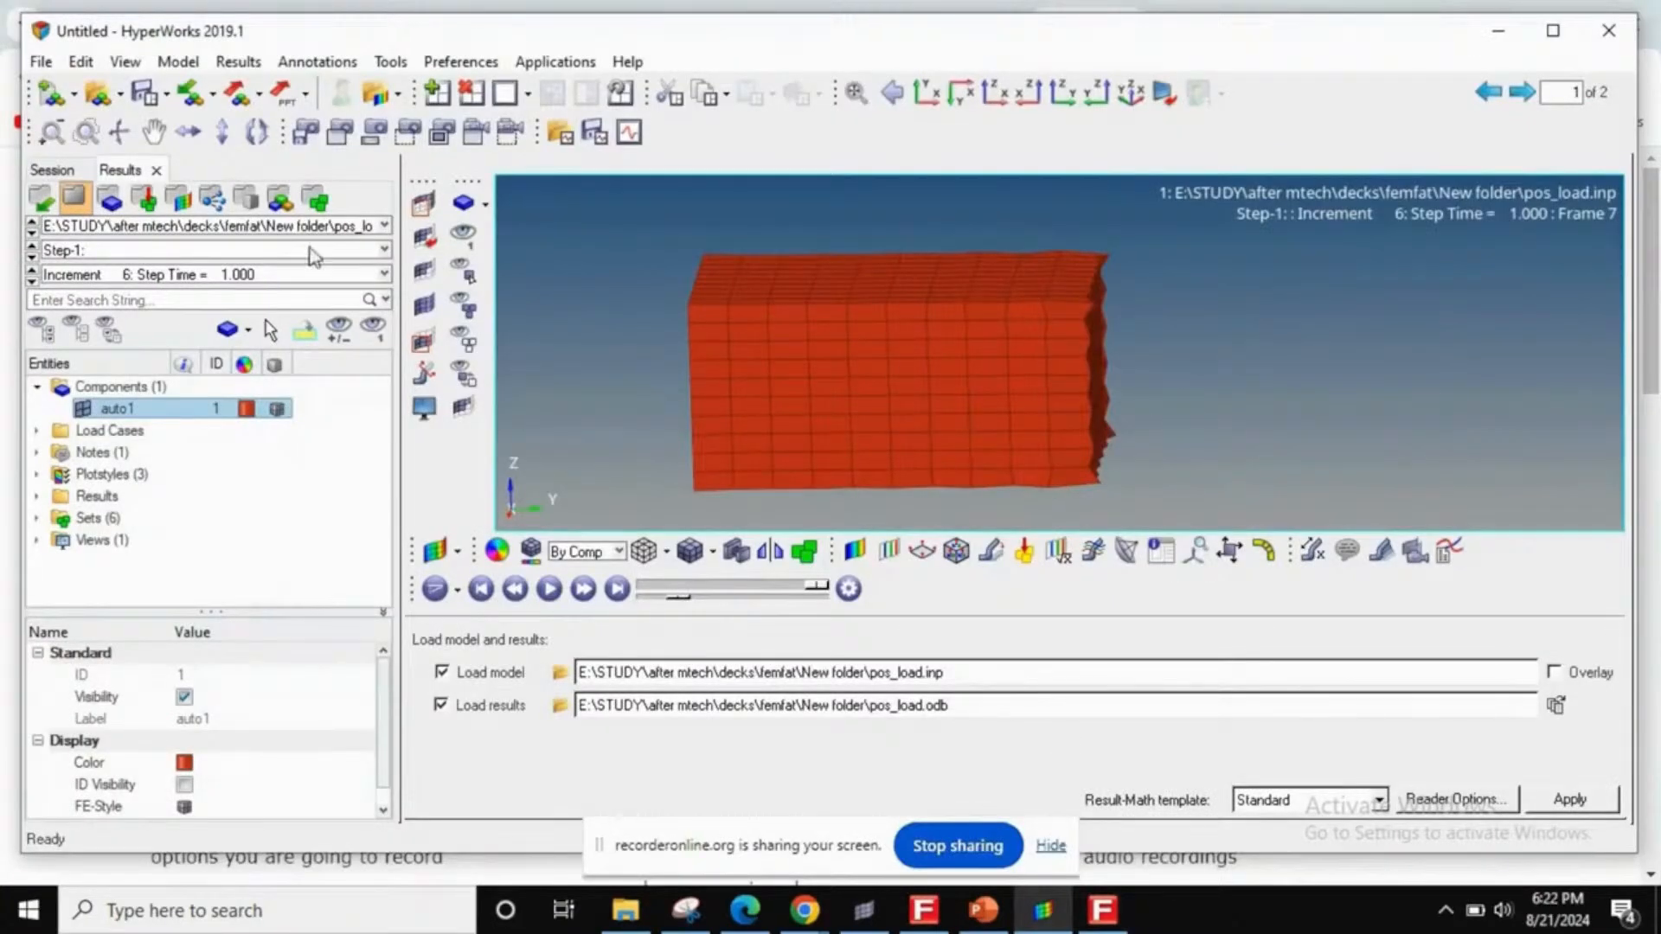
- Switch to HyperWorks, add a new page and load the pos_load.inp model with femfat.dma as its results
left_click(437, 92)
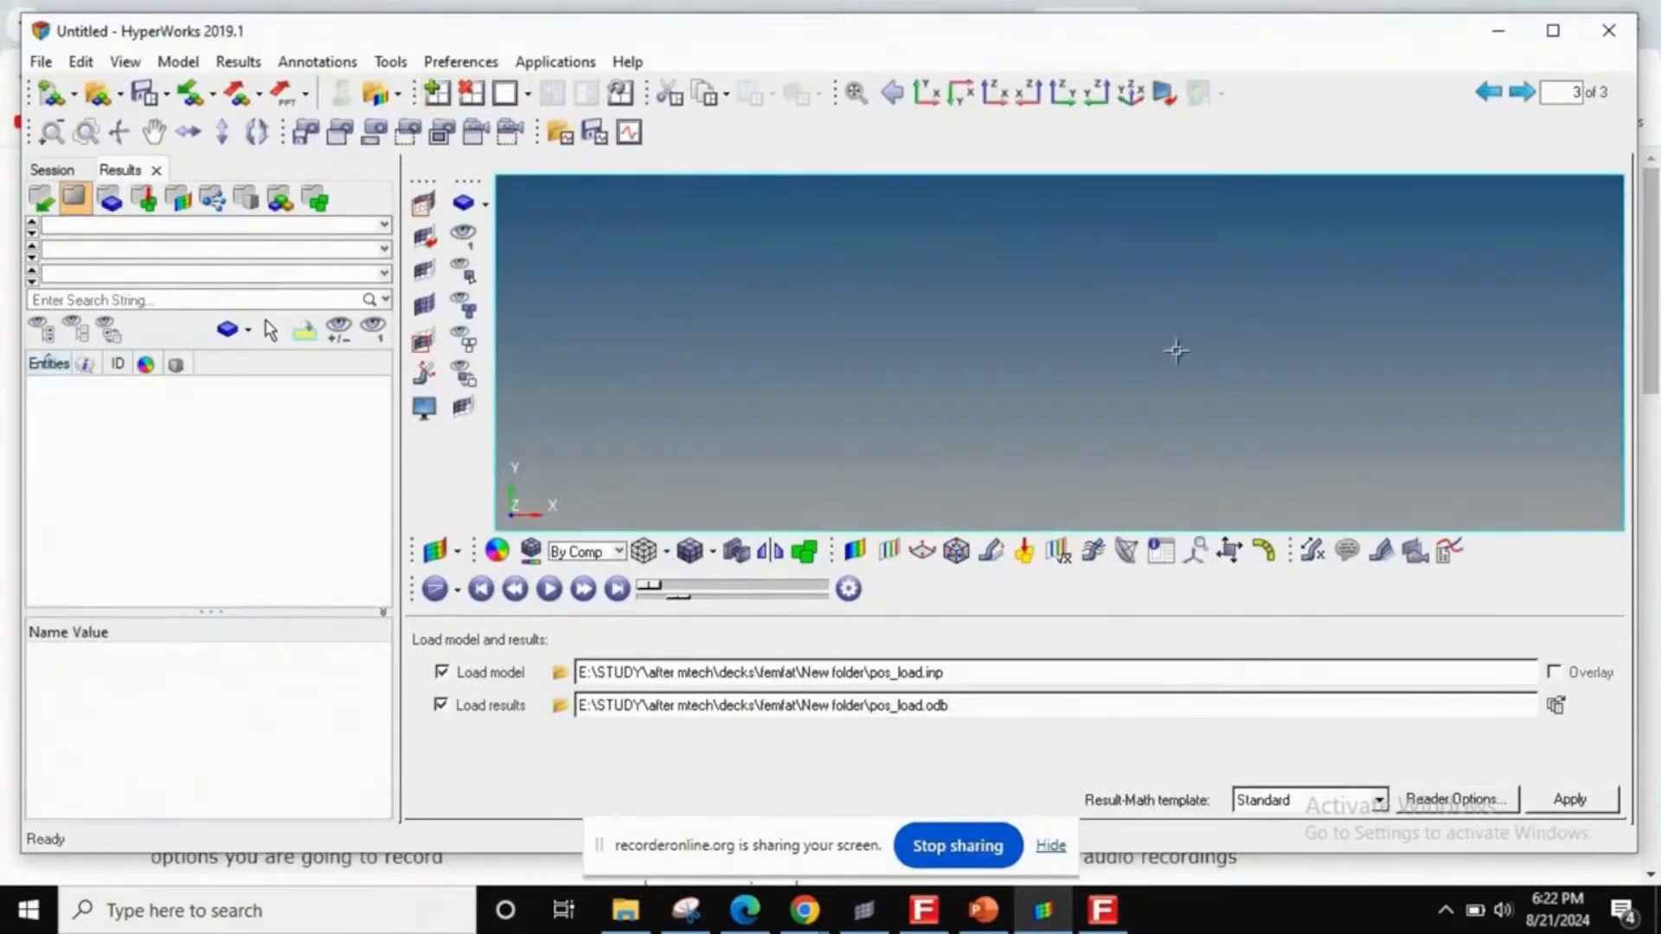
left_click(559, 705)
left_click(1036, 465)
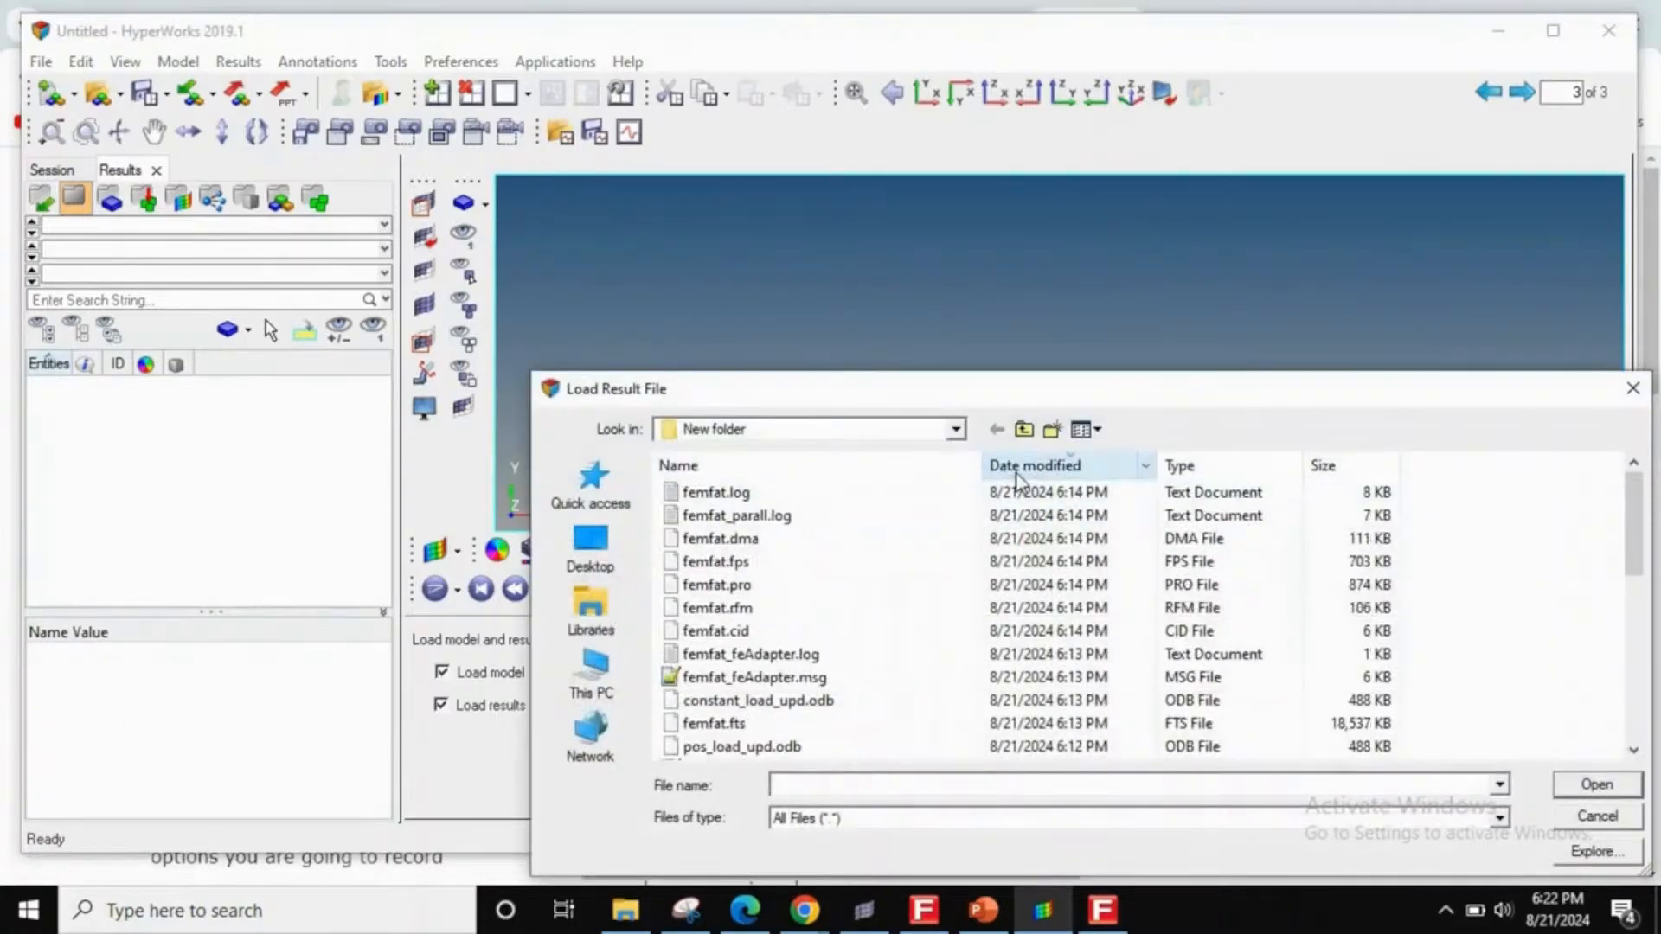
double_click(744, 540)
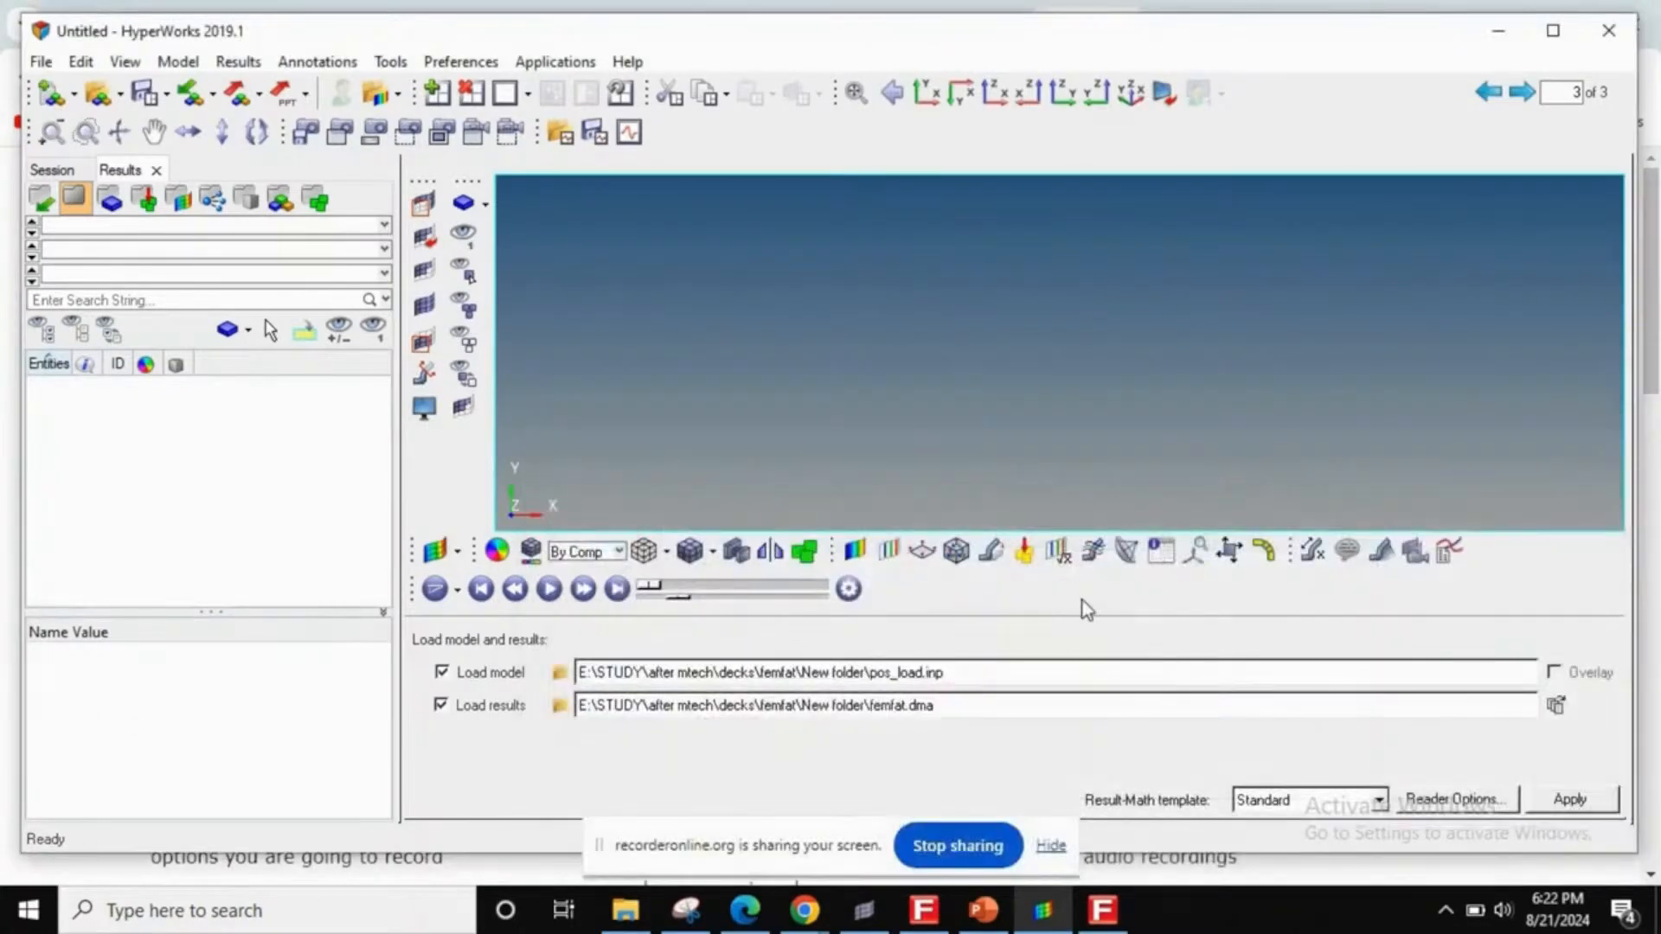
left_click(1548, 800)
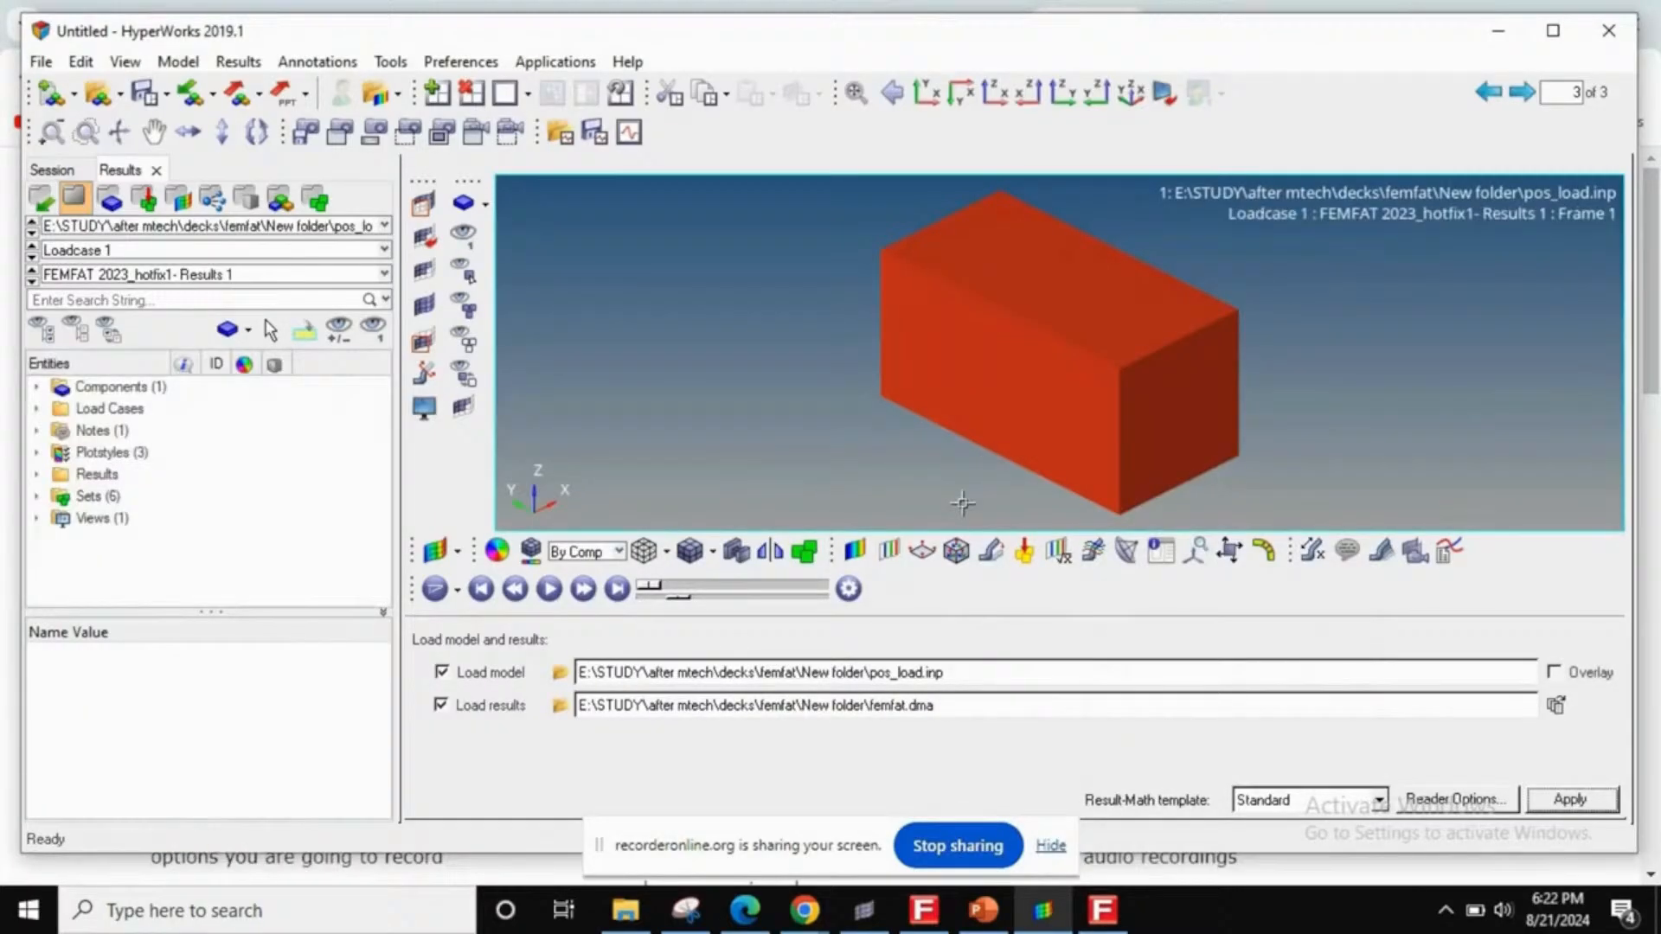
- Display the model with mesh lines and contour the 1/Damage (s) scalar value on it
left_click(689, 550)
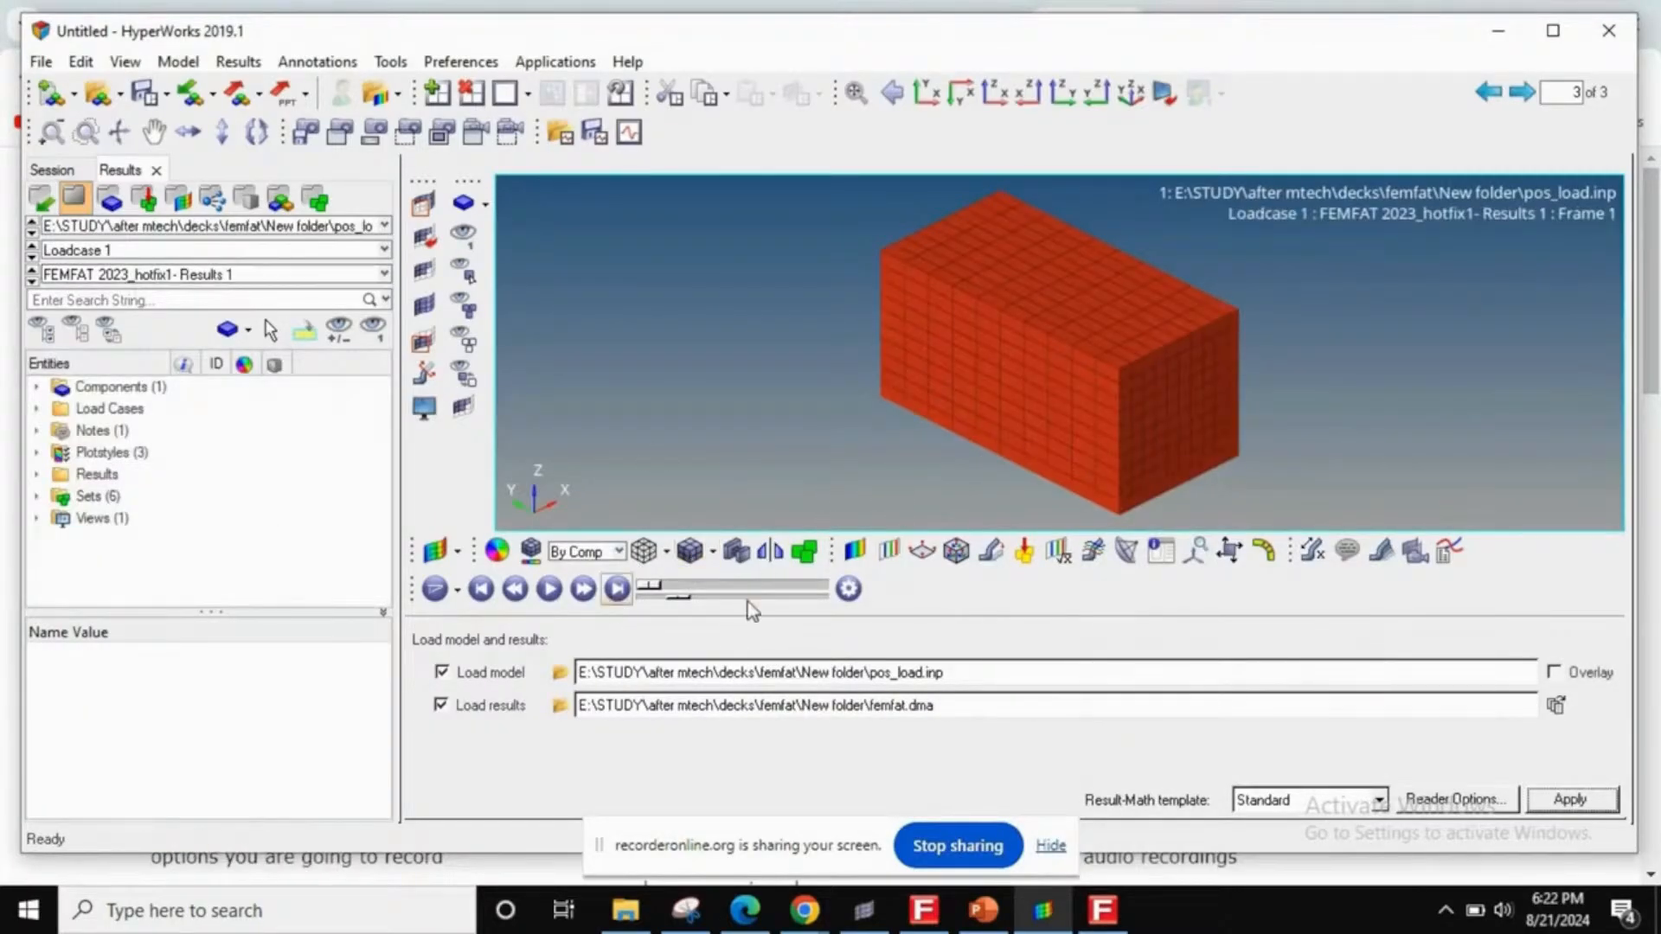
left_click(854, 550)
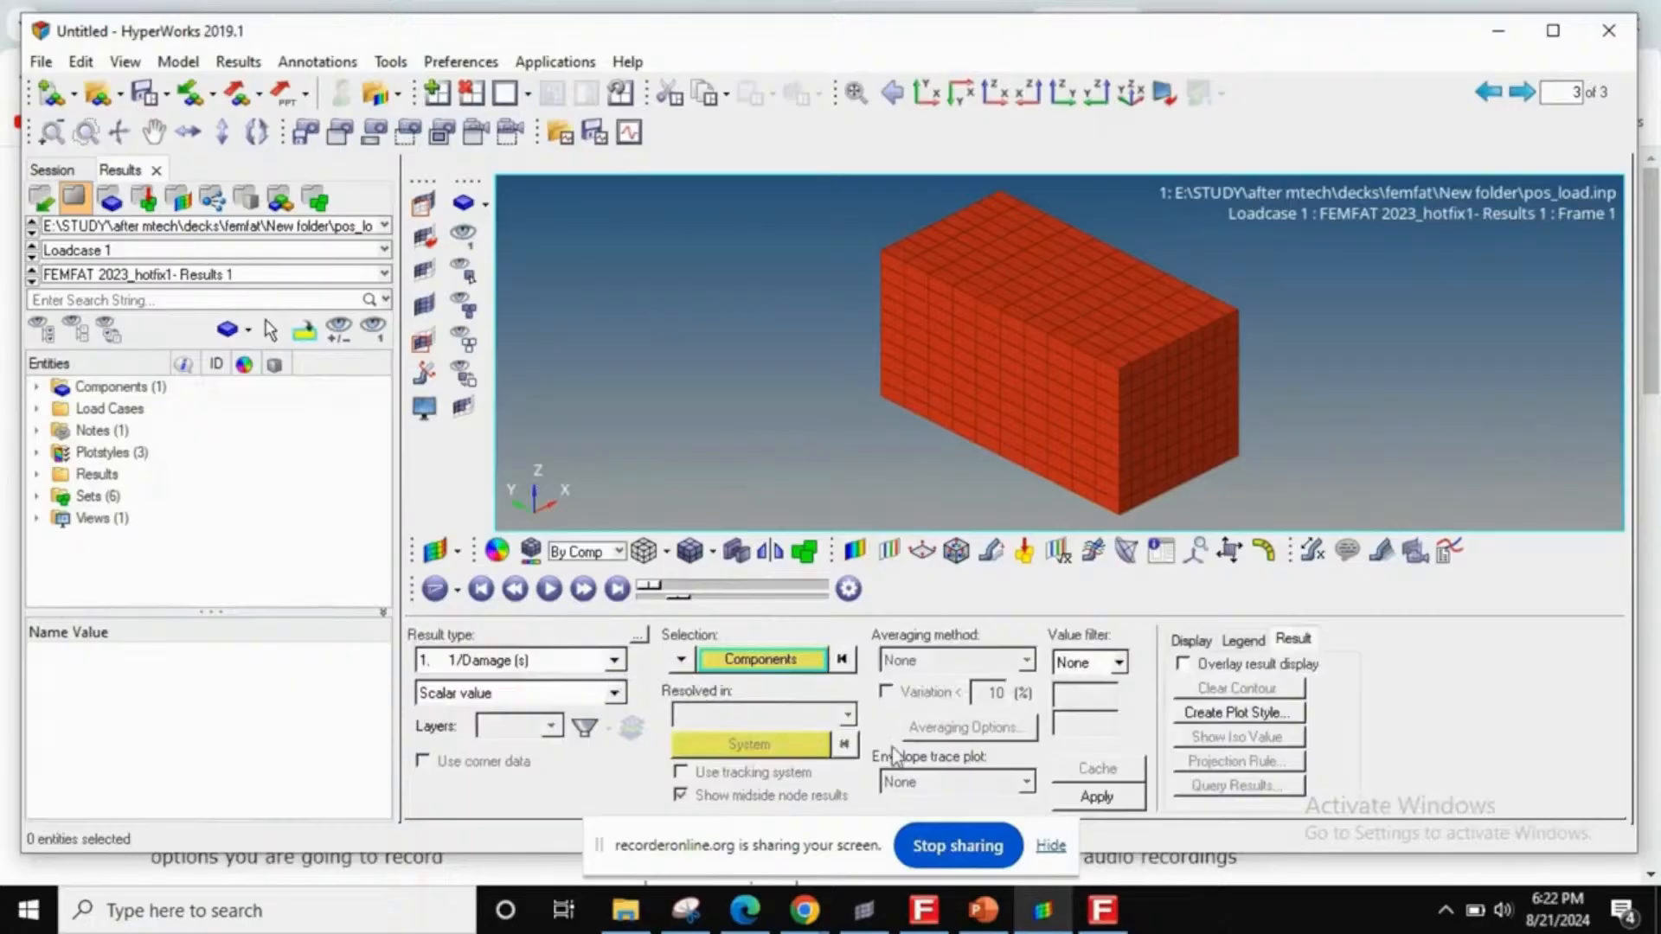
left_click(1095, 795)
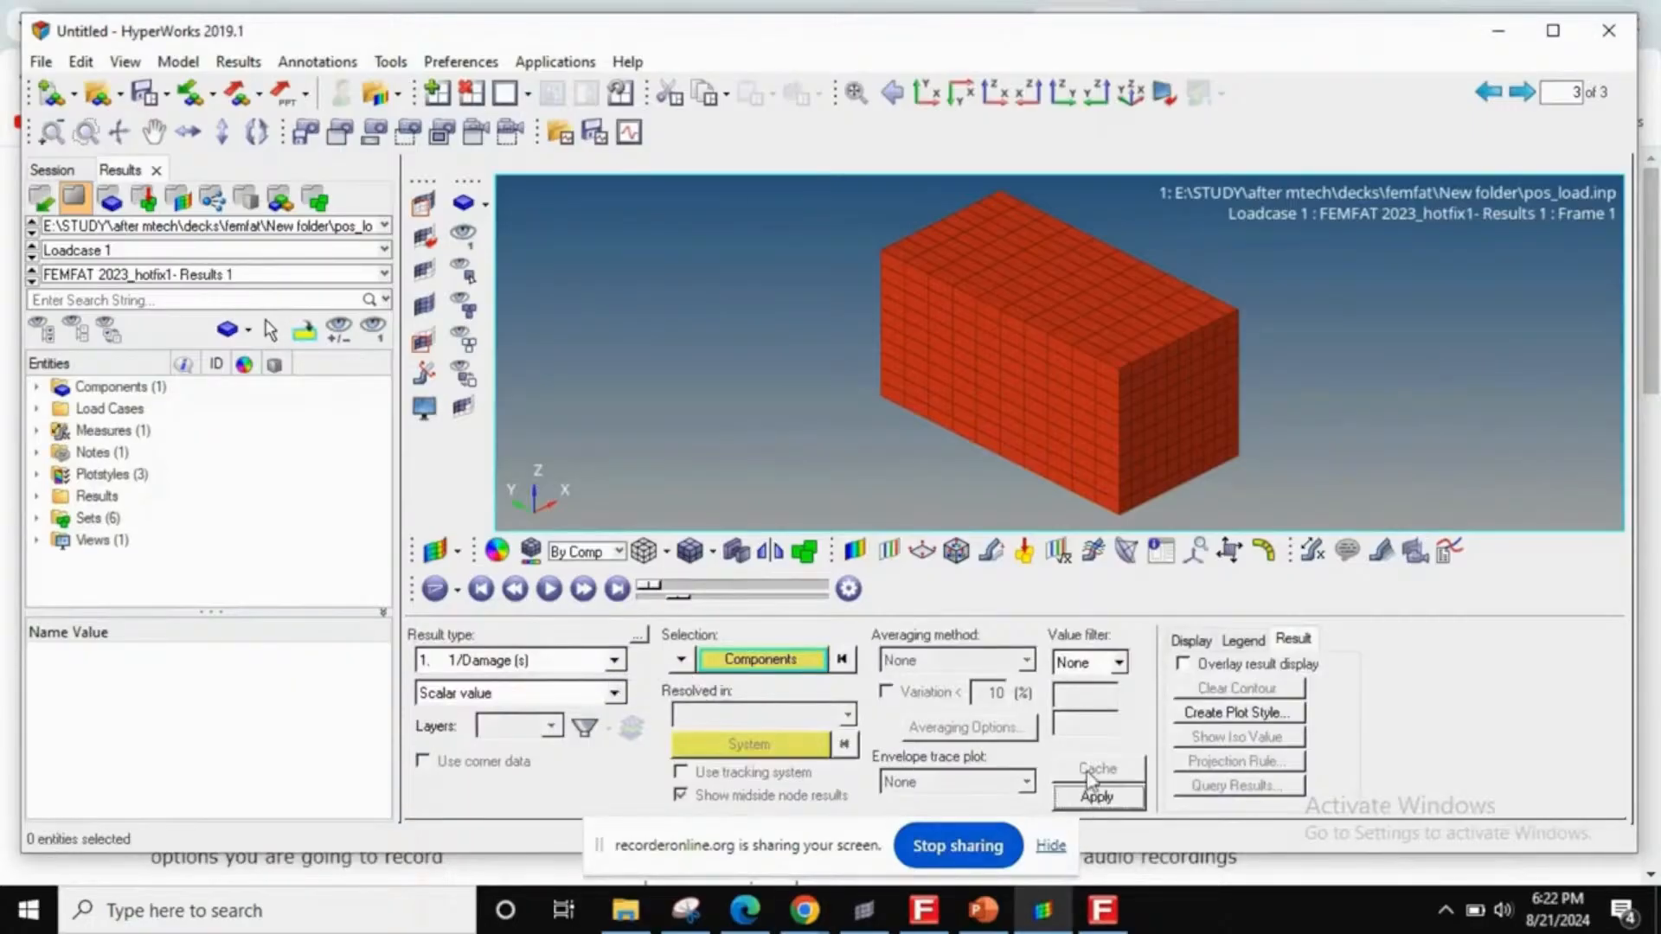
left_click_drag(1064, 434, 1202, 416, "ctrl")
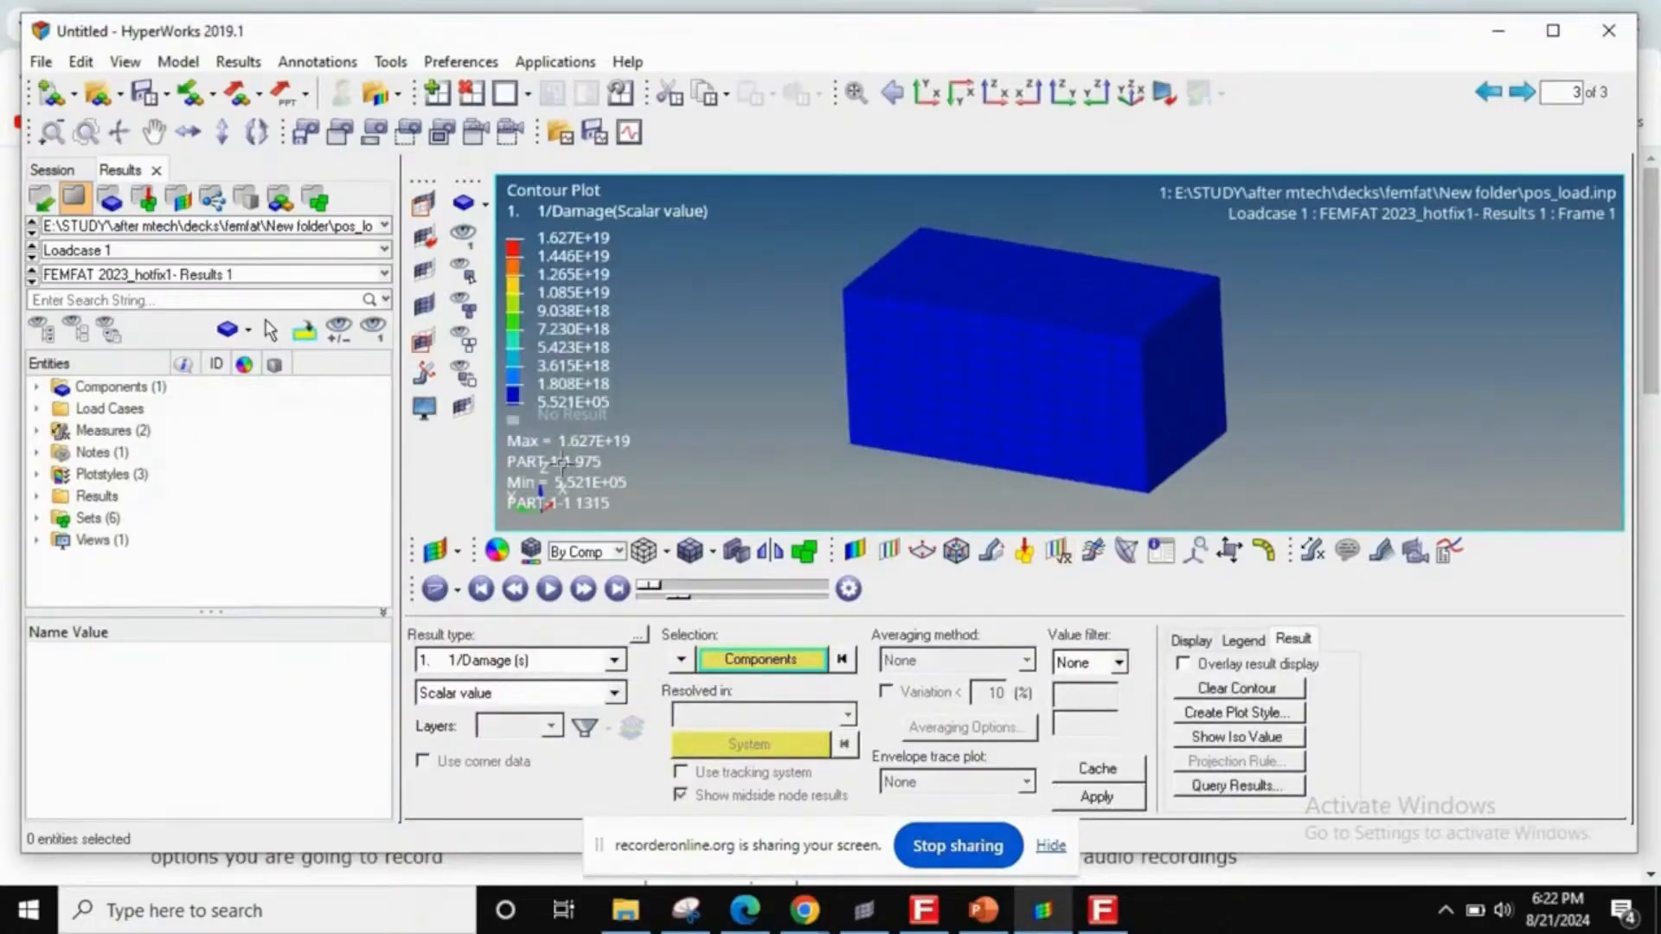
- Reverse the value order of the 1/Damage contour legend
left_click(1244, 641)
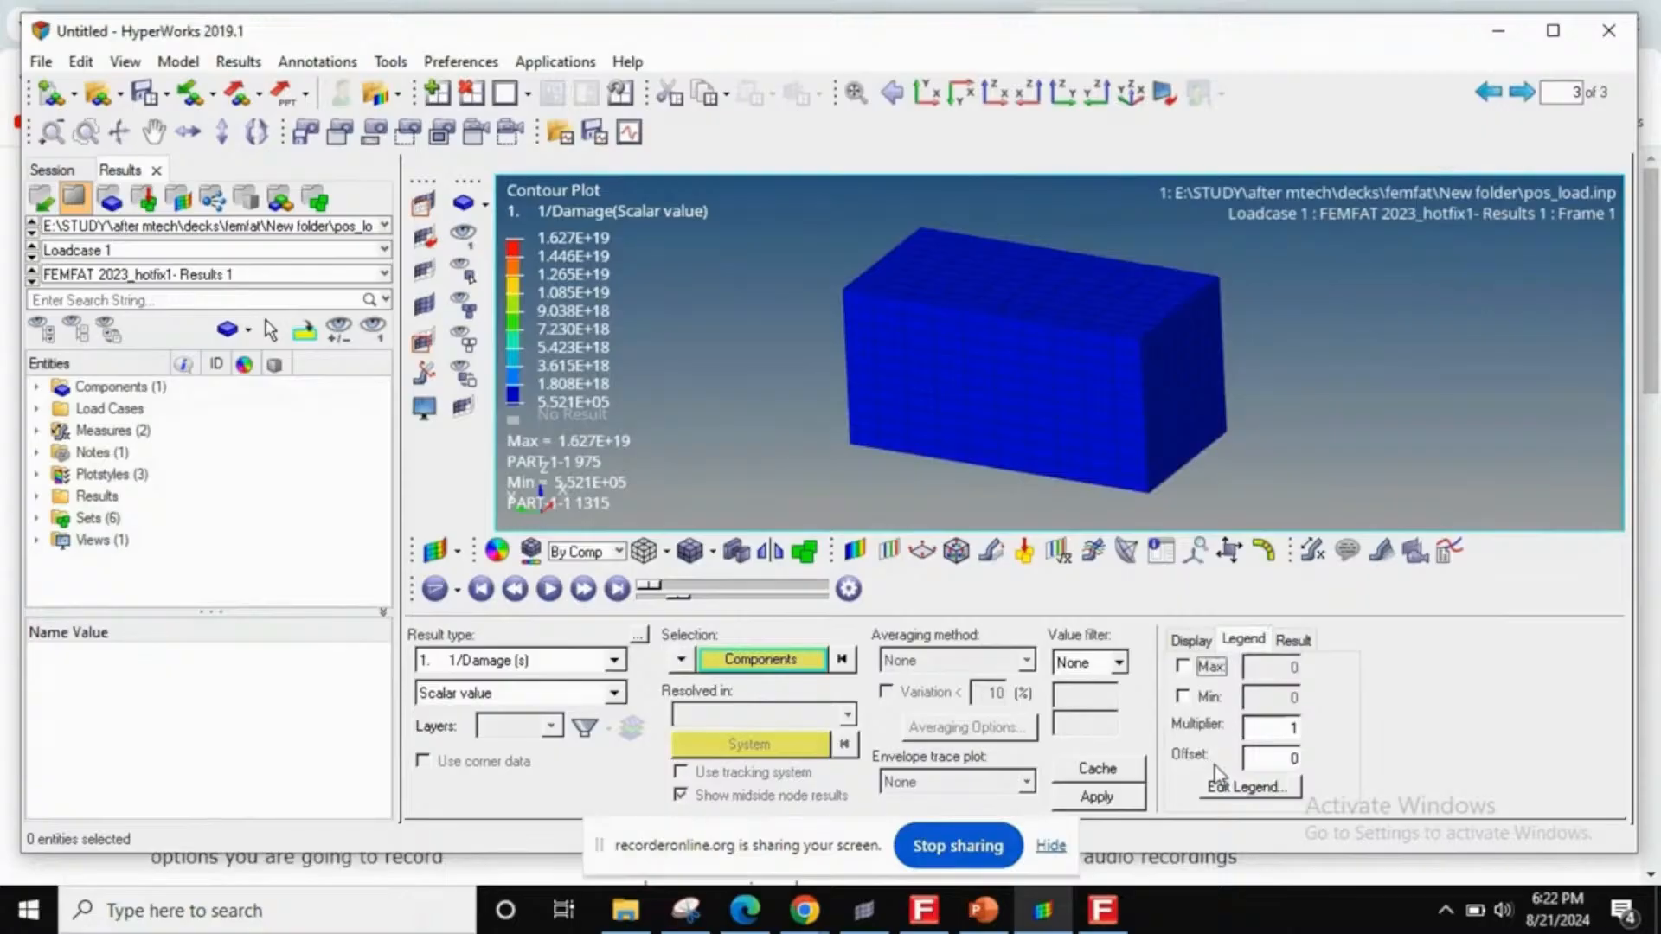
left_click(1228, 787)
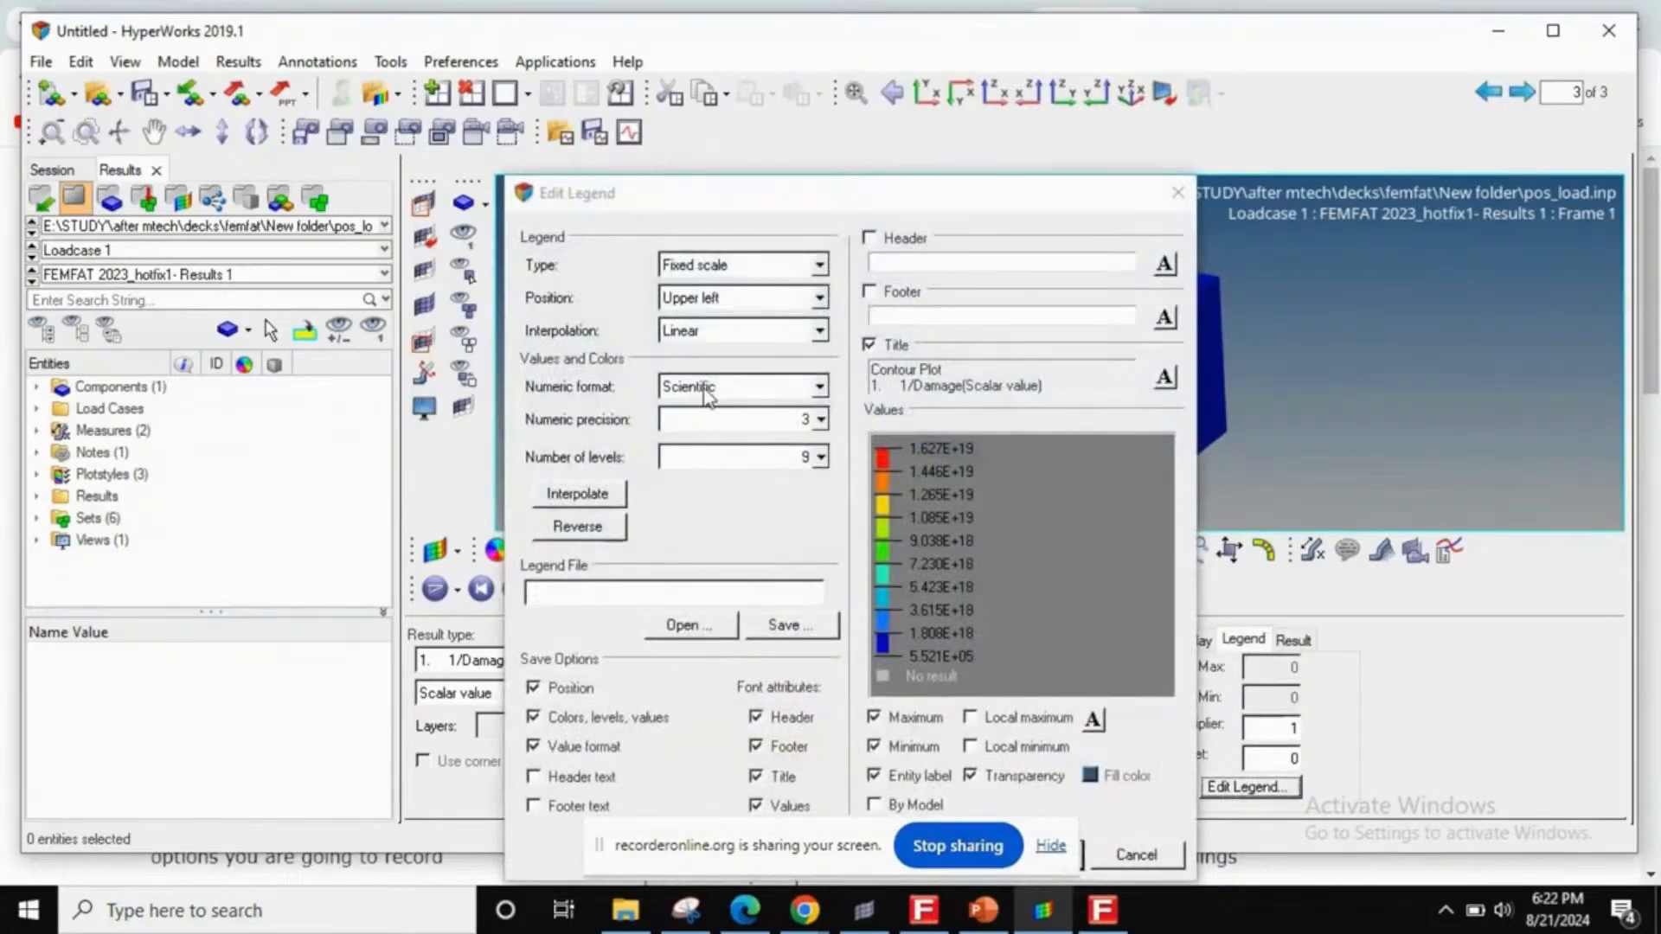
left_click(577, 527)
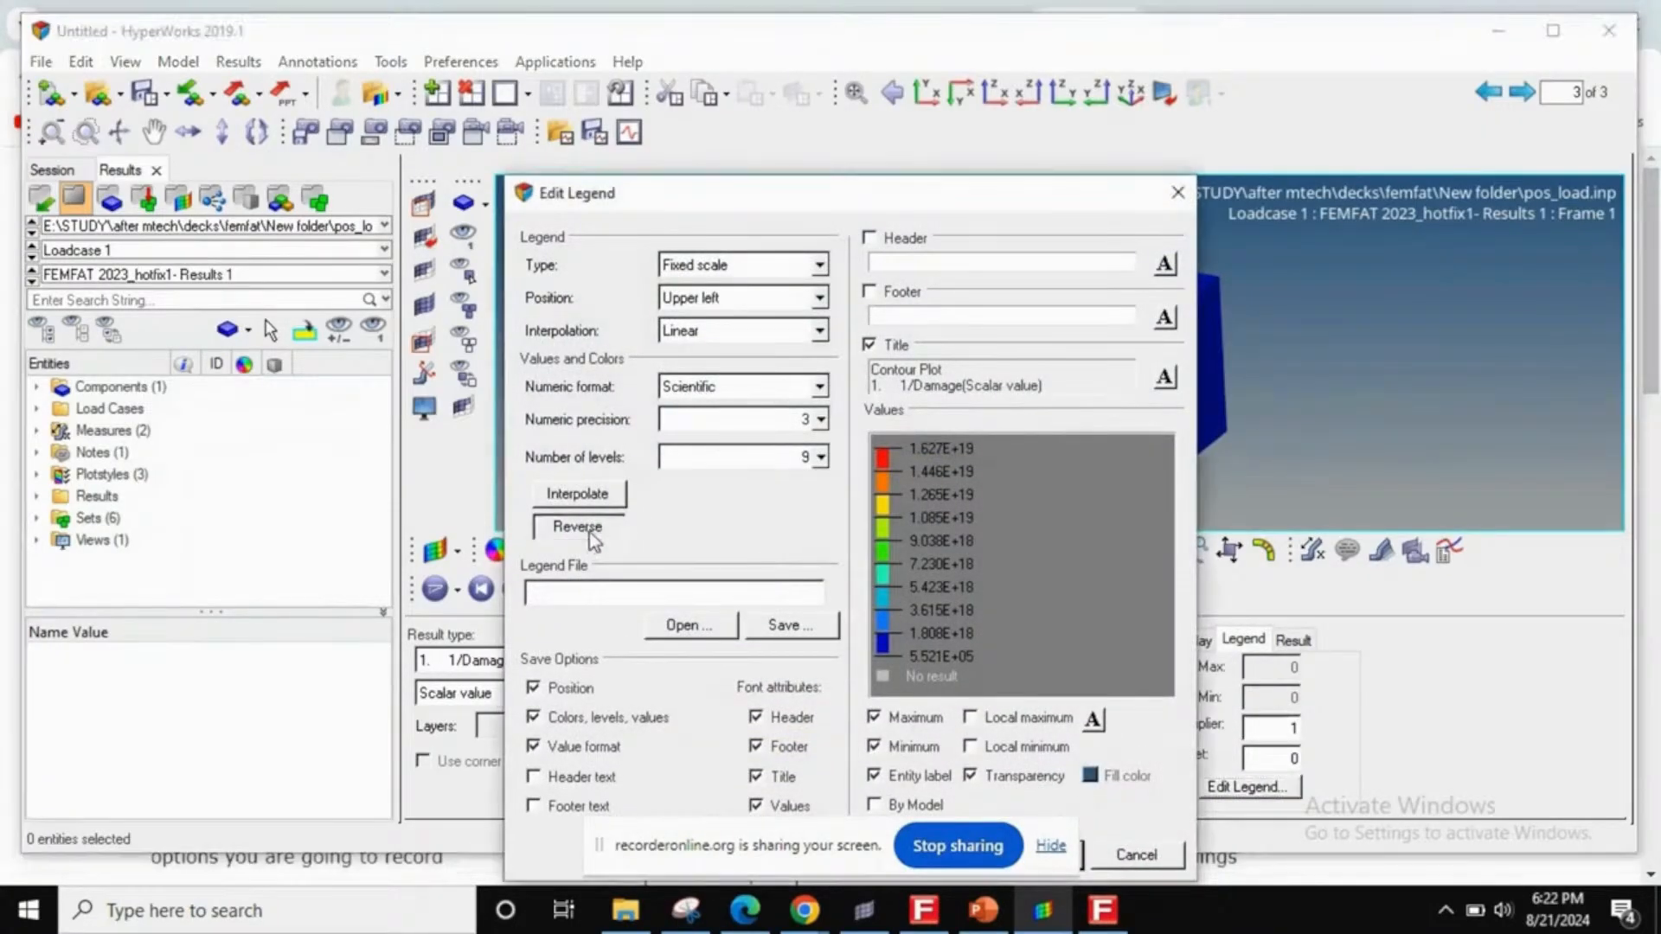
left_click_drag(875, 210, 1044, 82)
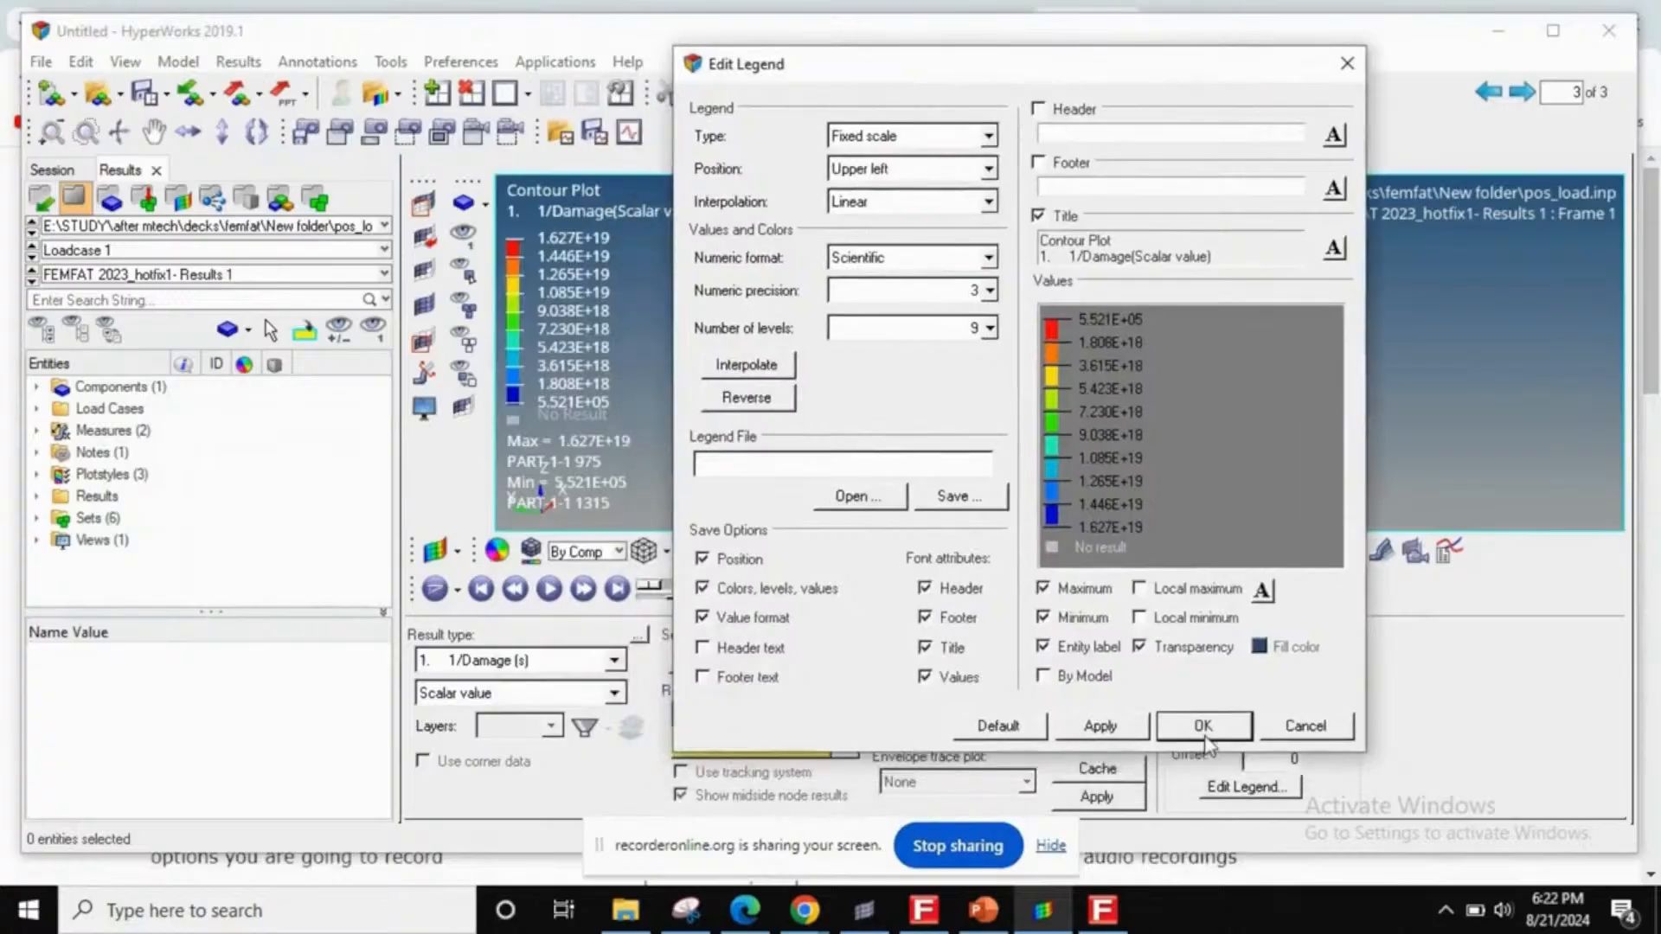
left_click(1200, 726)
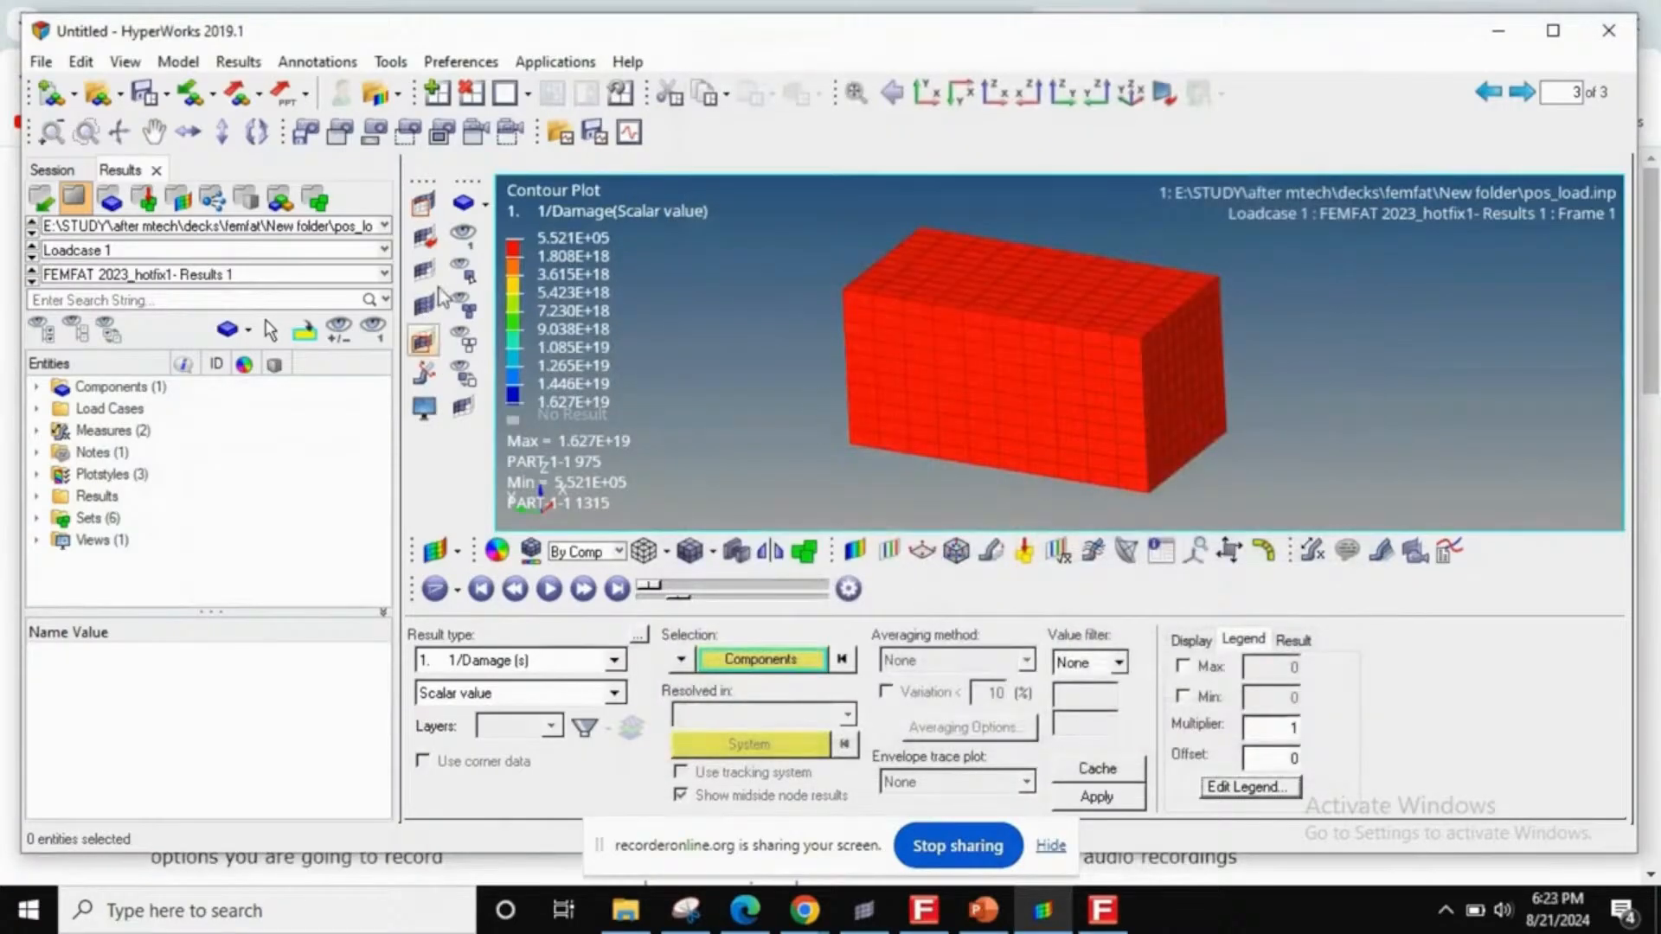
- Set the second value from the top of the 1/Damage contour legend to 1e7
scroll(942, 367, "up", 3)
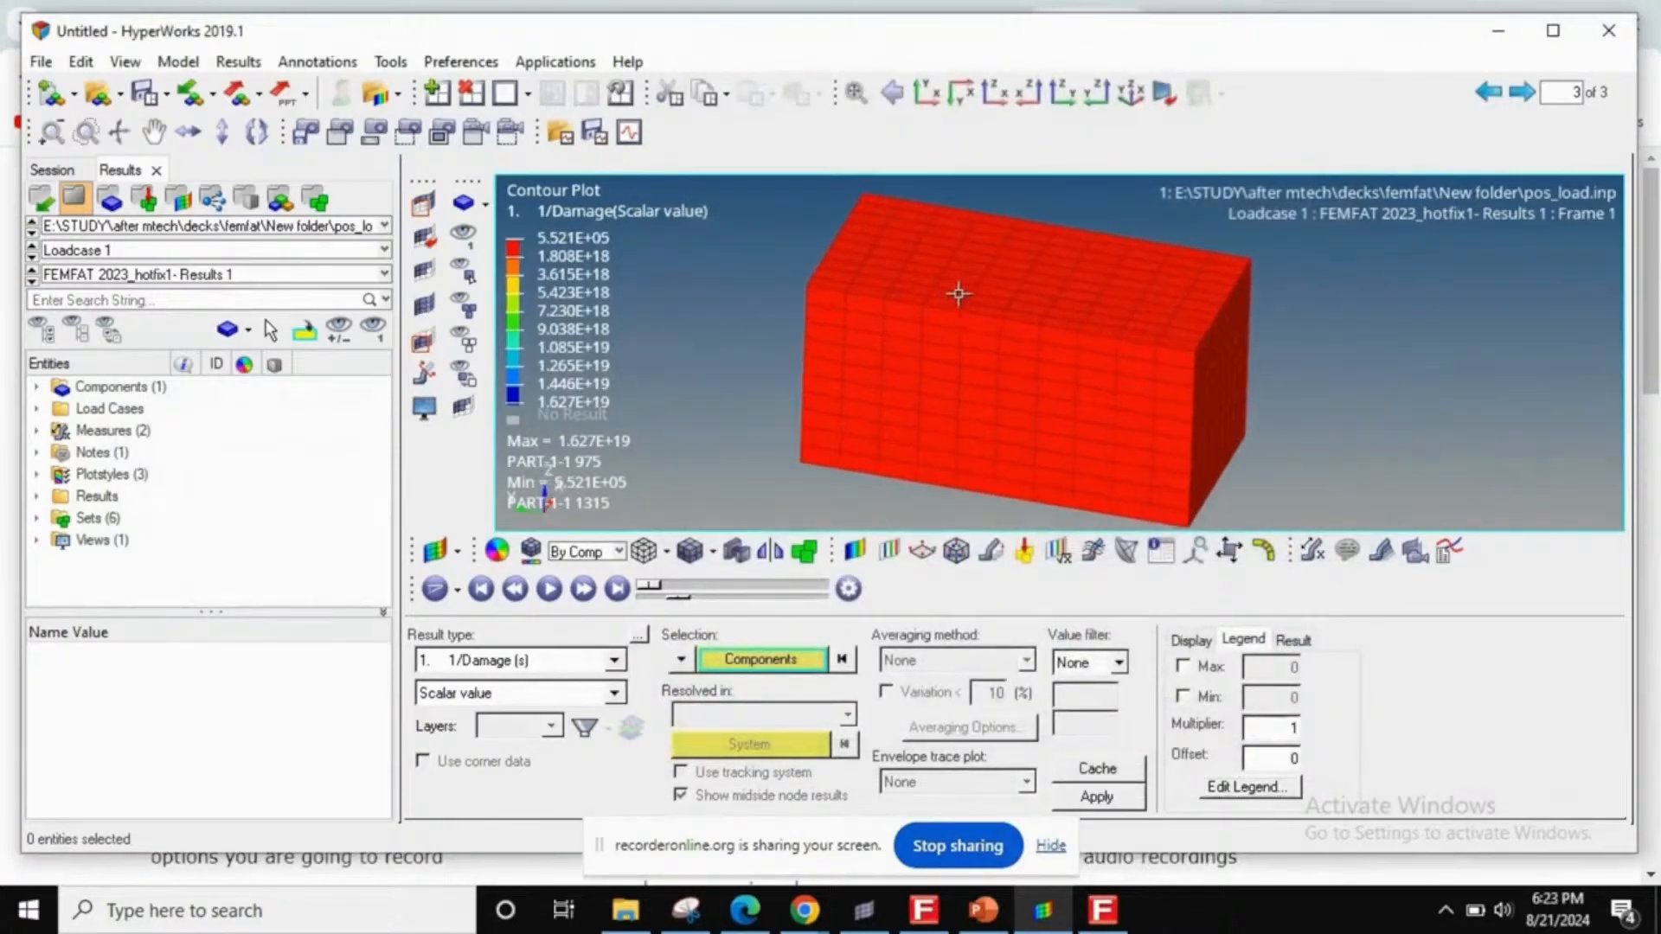
left_click_drag(983, 424, 1017, 381, "ctrl")
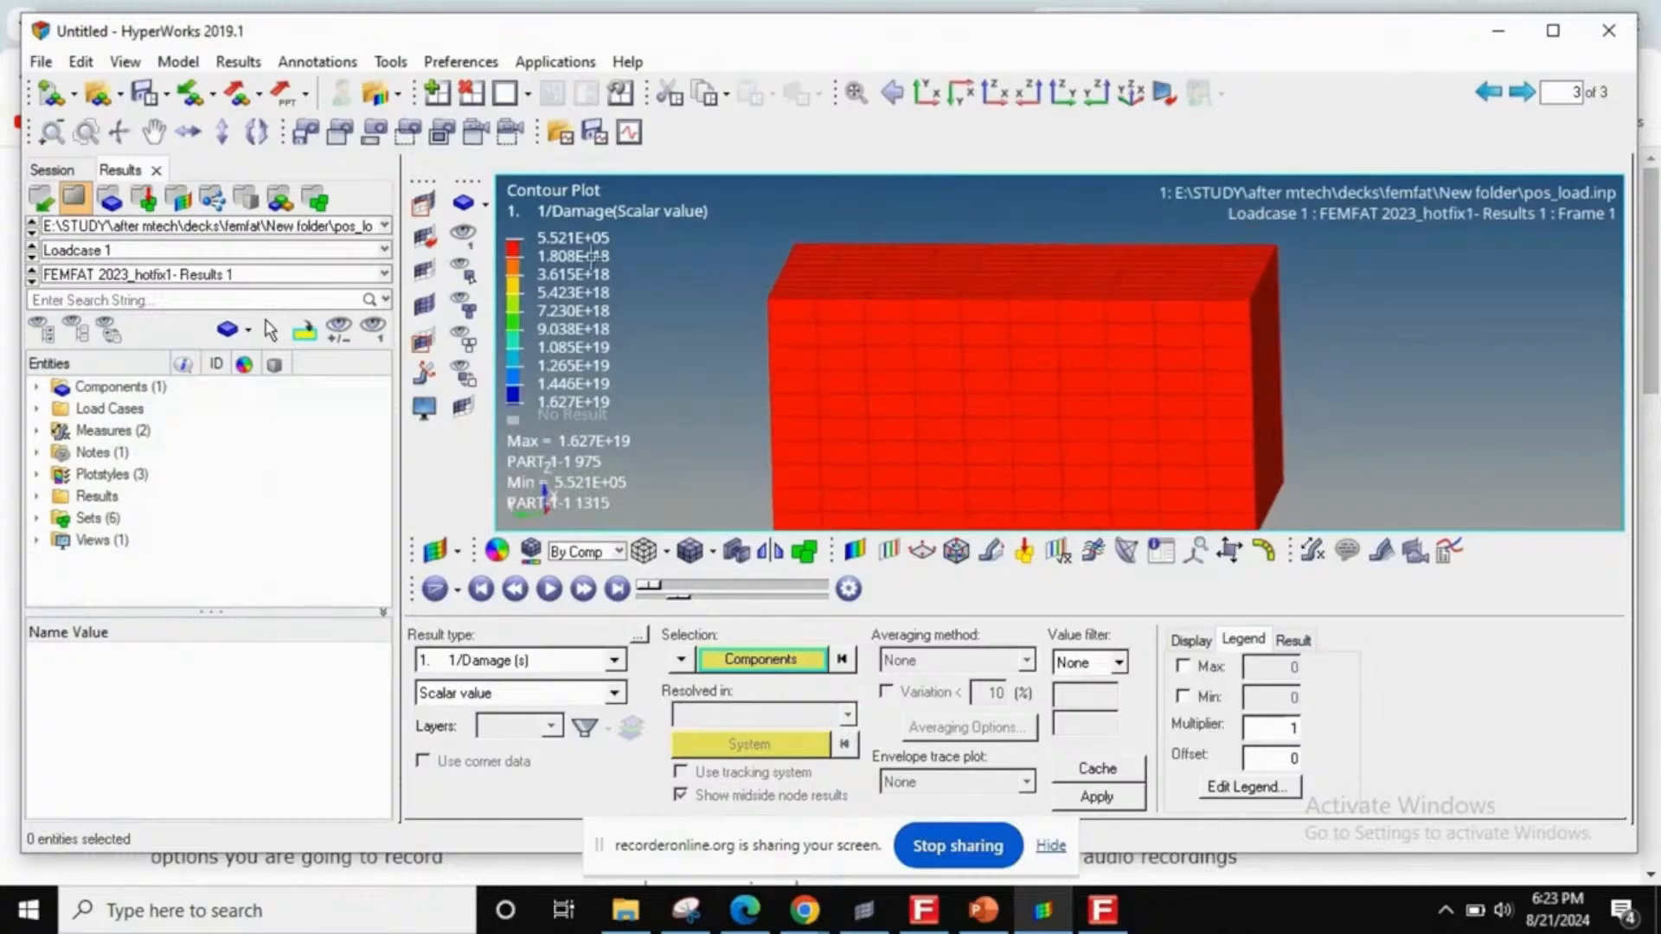
double_click(594, 258)
type("1")
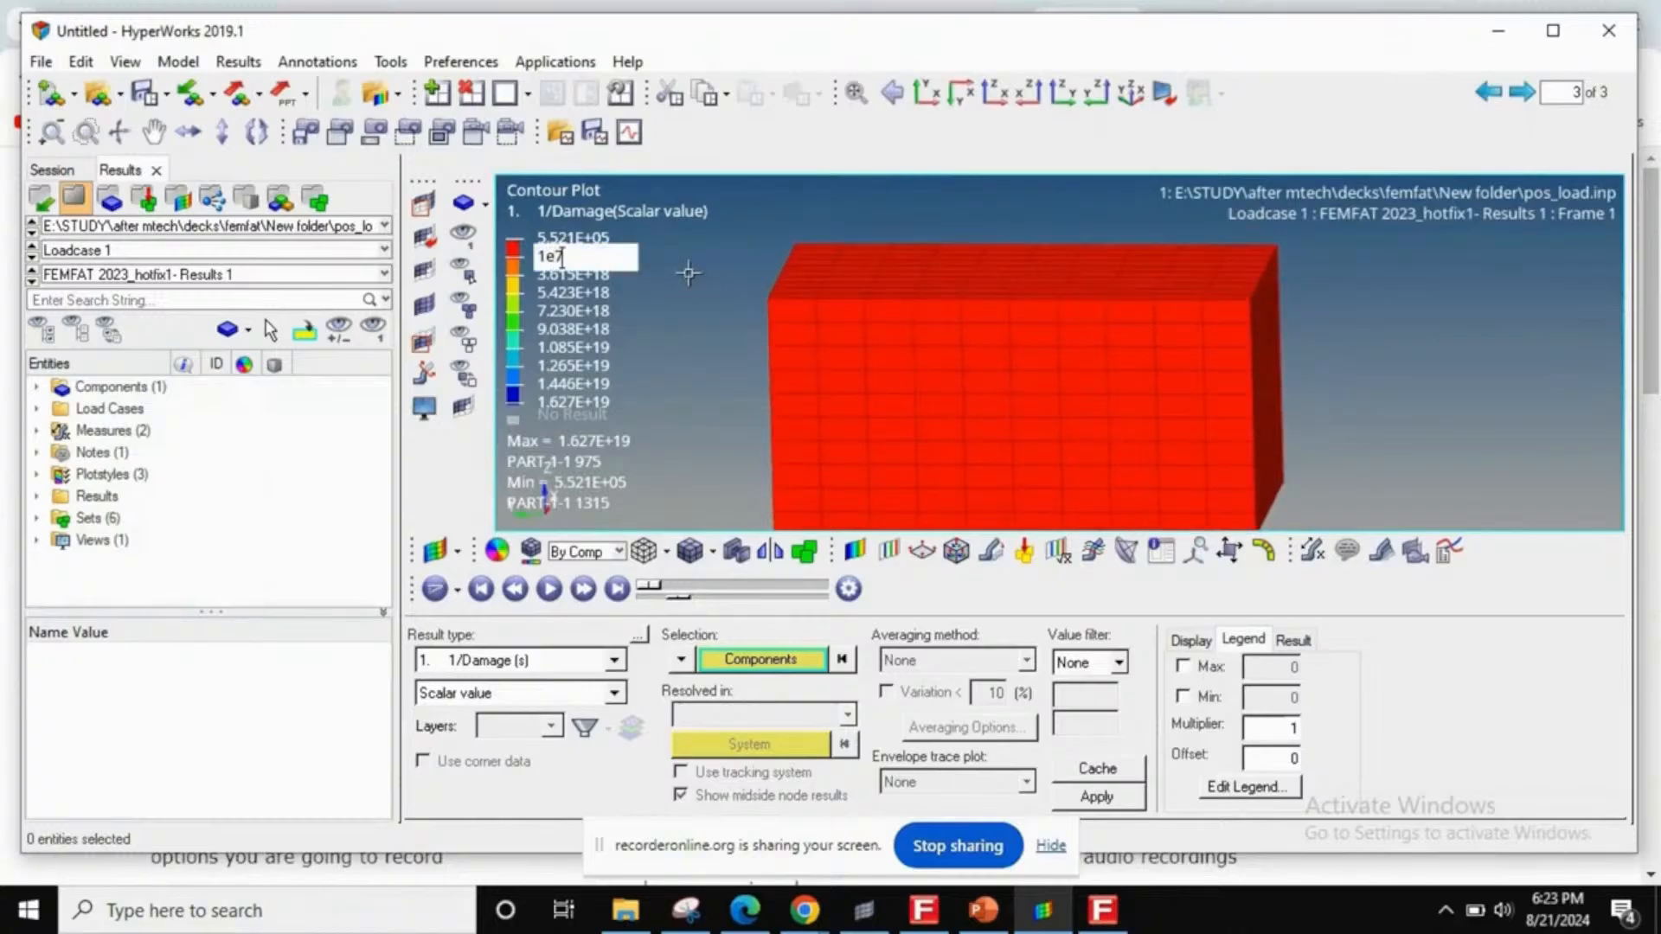
type("e7")
key("Return")
- Add a Nodal Contour measure group and label node 1052 at the corner of the red low-life region on the block's upper front edge
left_click_drag(1017, 346, 1033, 387, "ctrl")
scroll(901, 332, "up", 2)
mouse_move(850, 299)
left_mouse_down("ctrl")
mouse_move(852, 326)
mouse_move(905, 296)
mouse_move(906, 345)
mouse_move(841, 323)
mouse_move(856, 330)
left_mouse_up("ctrl")
scroll(904, 301, "down", 2)
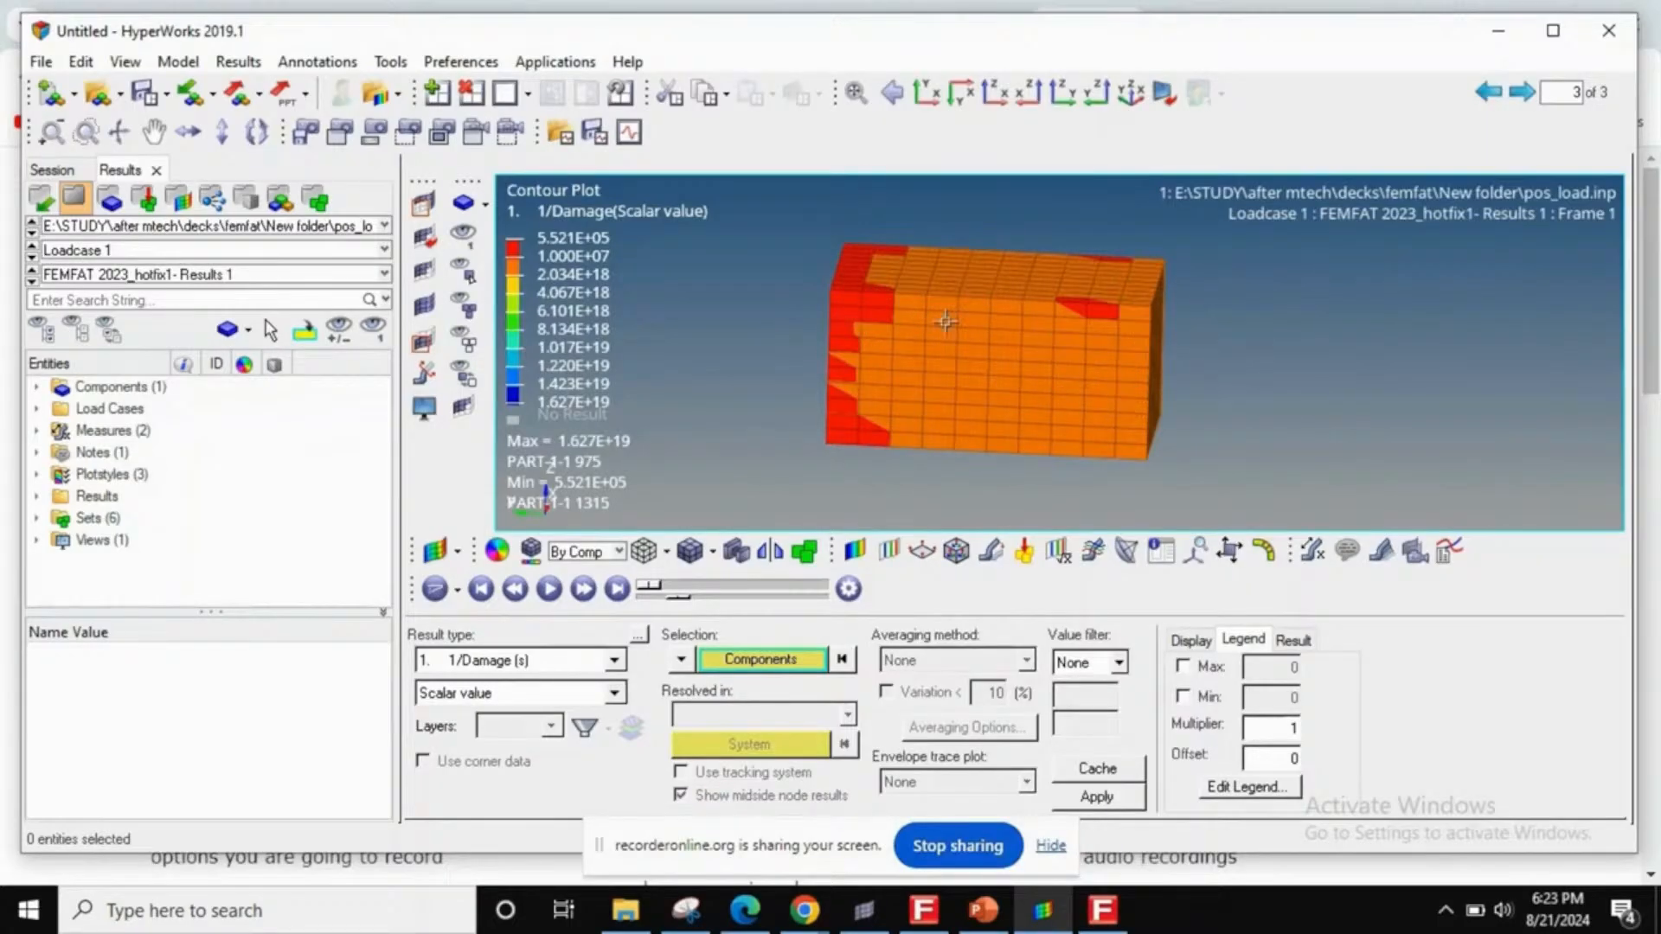
scroll(933, 313, "up", 6)
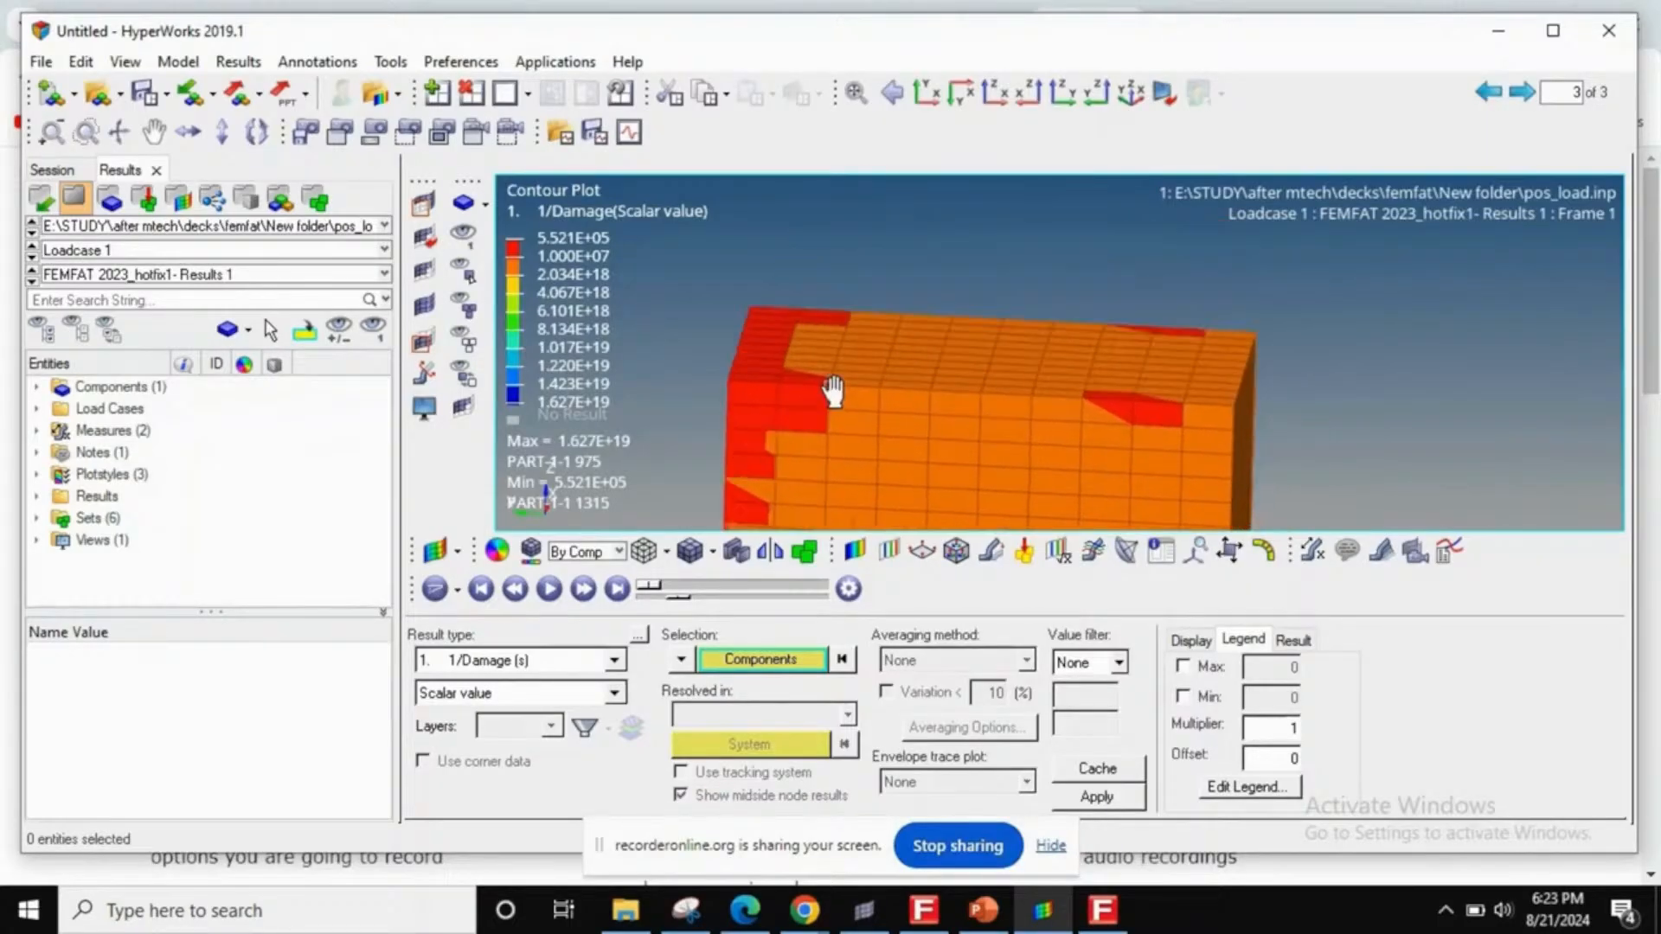
scroll(835, 393, "up", 5)
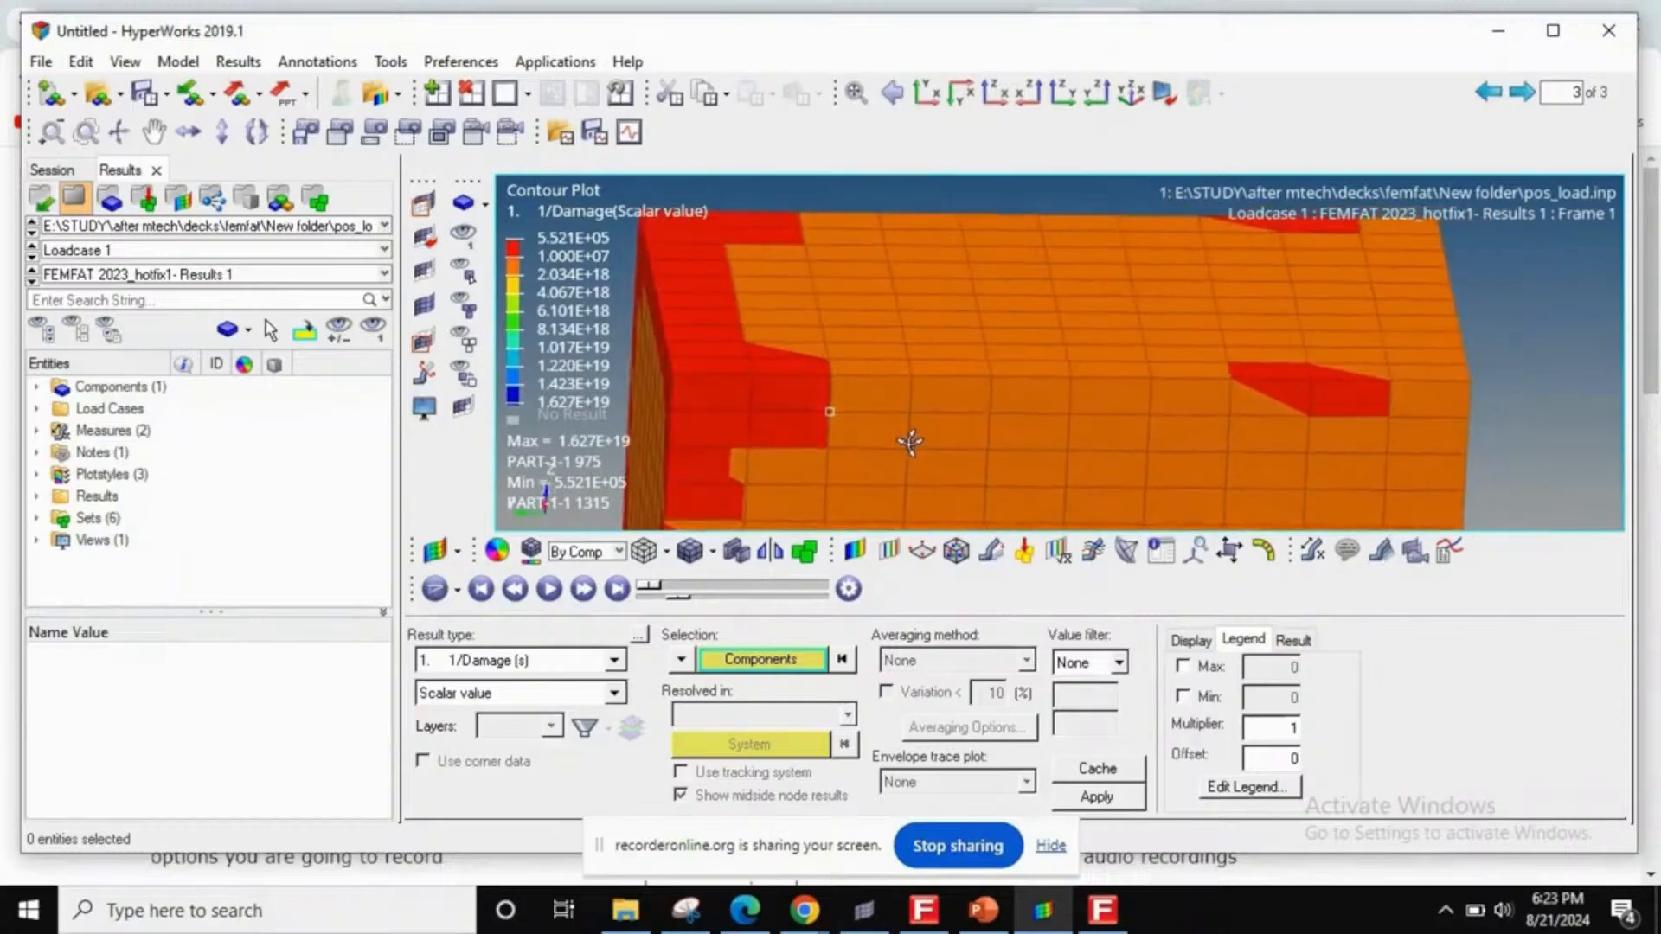
left_click(1311, 550)
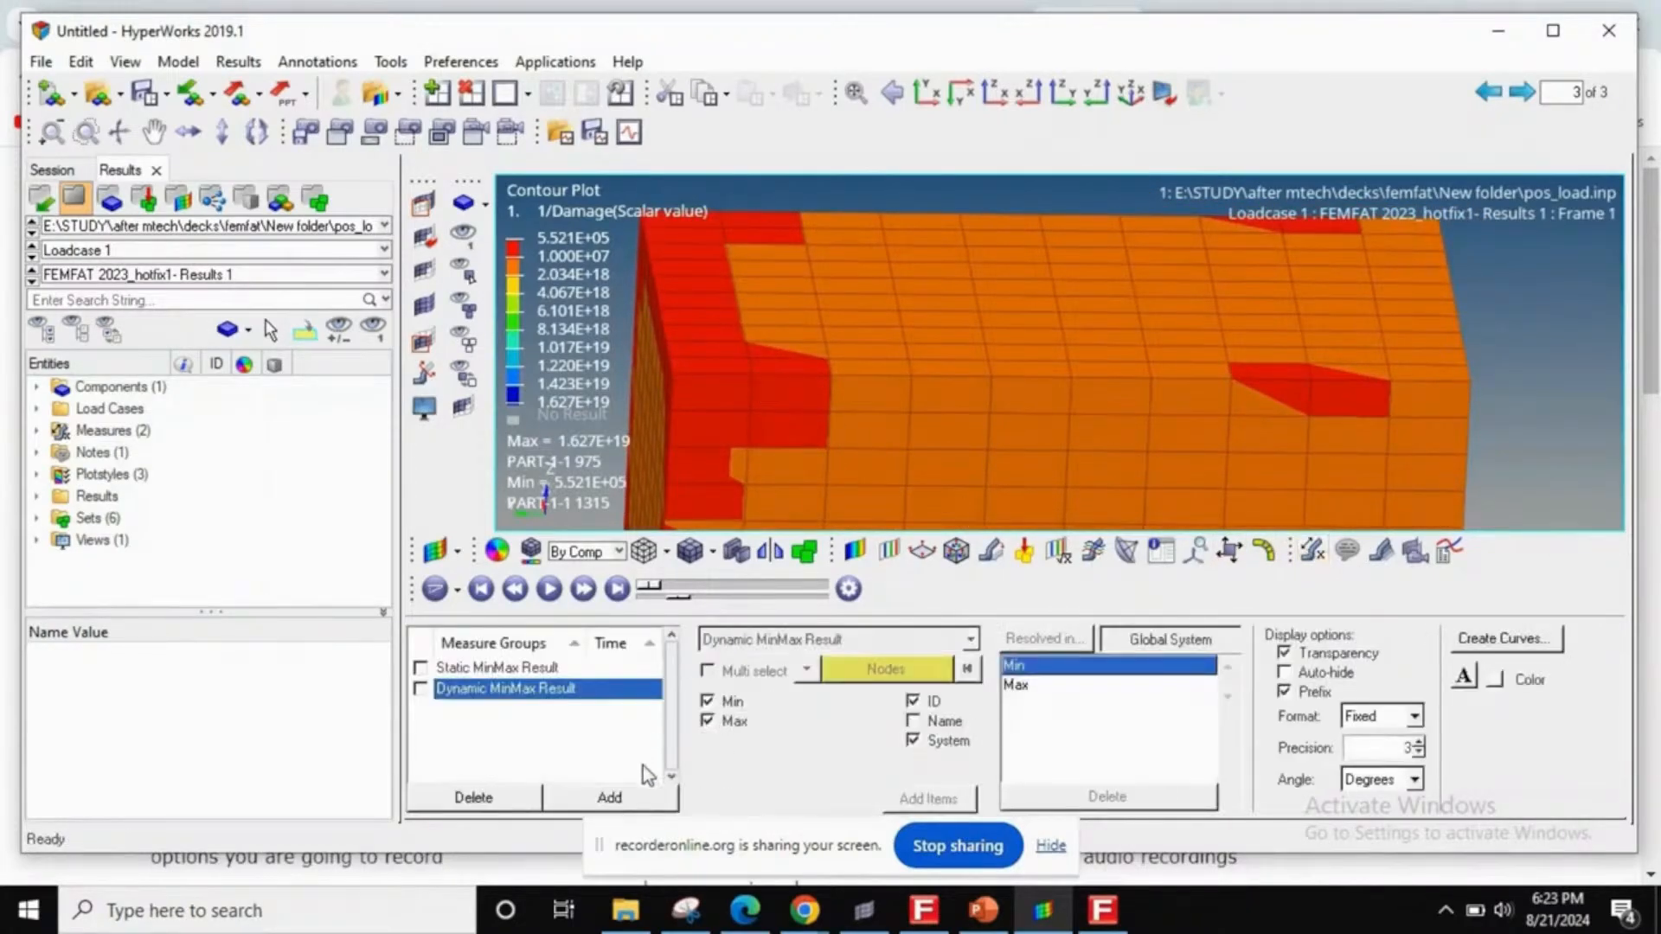
left_click(610, 796)
left_click(801, 642)
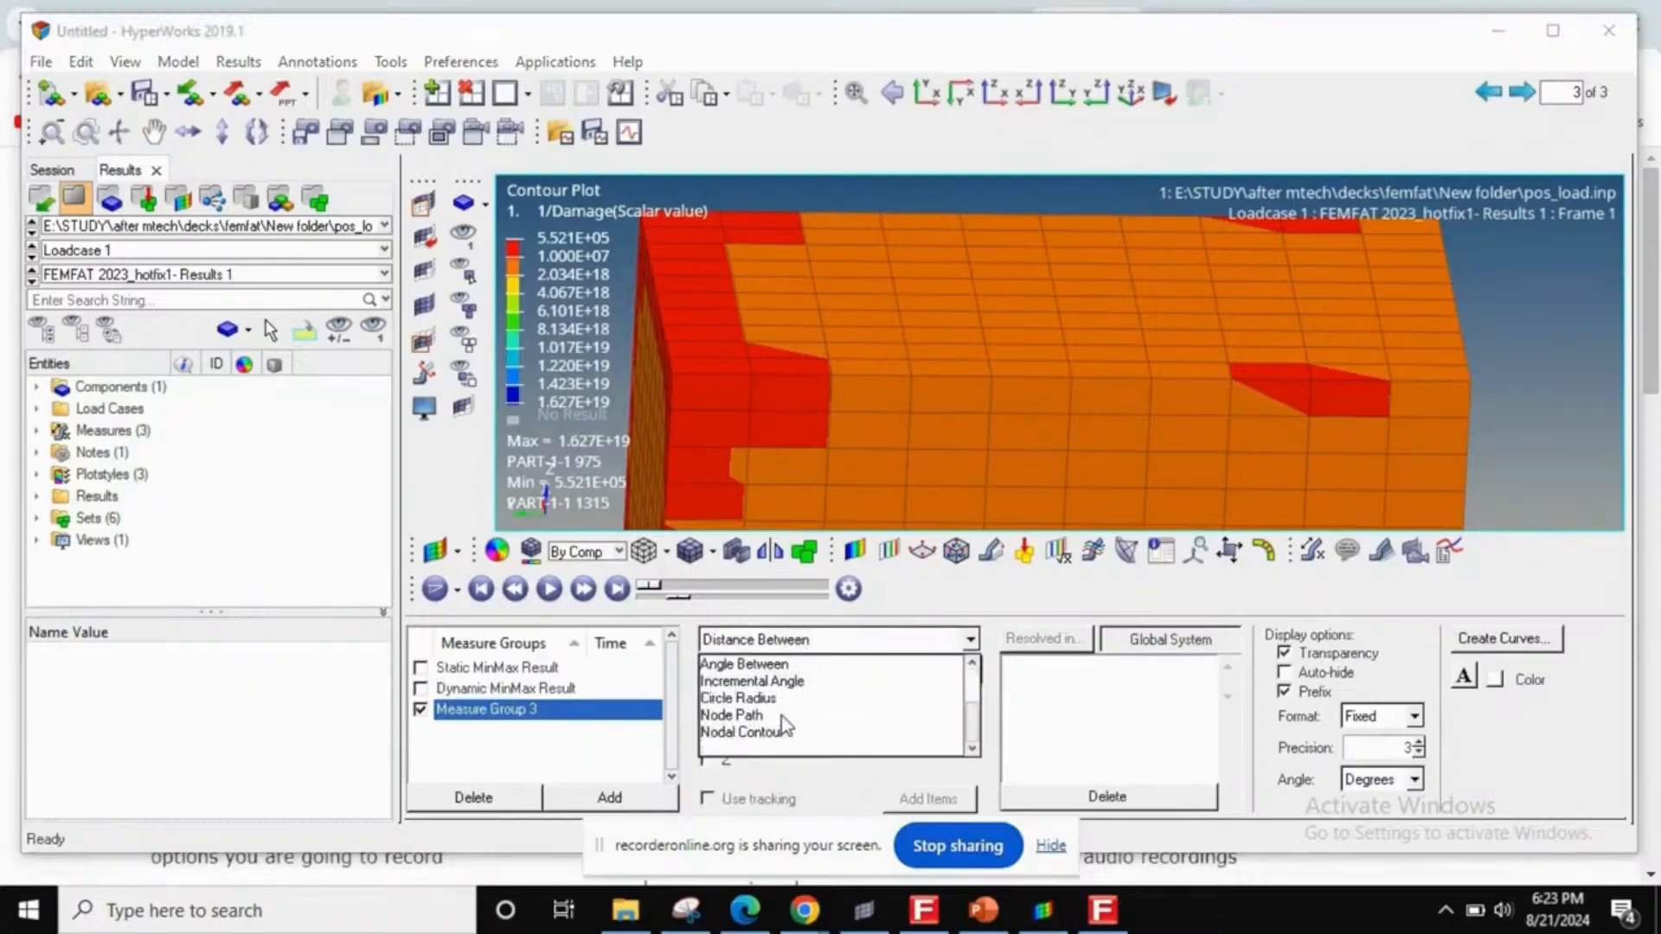
left_click(770, 734)
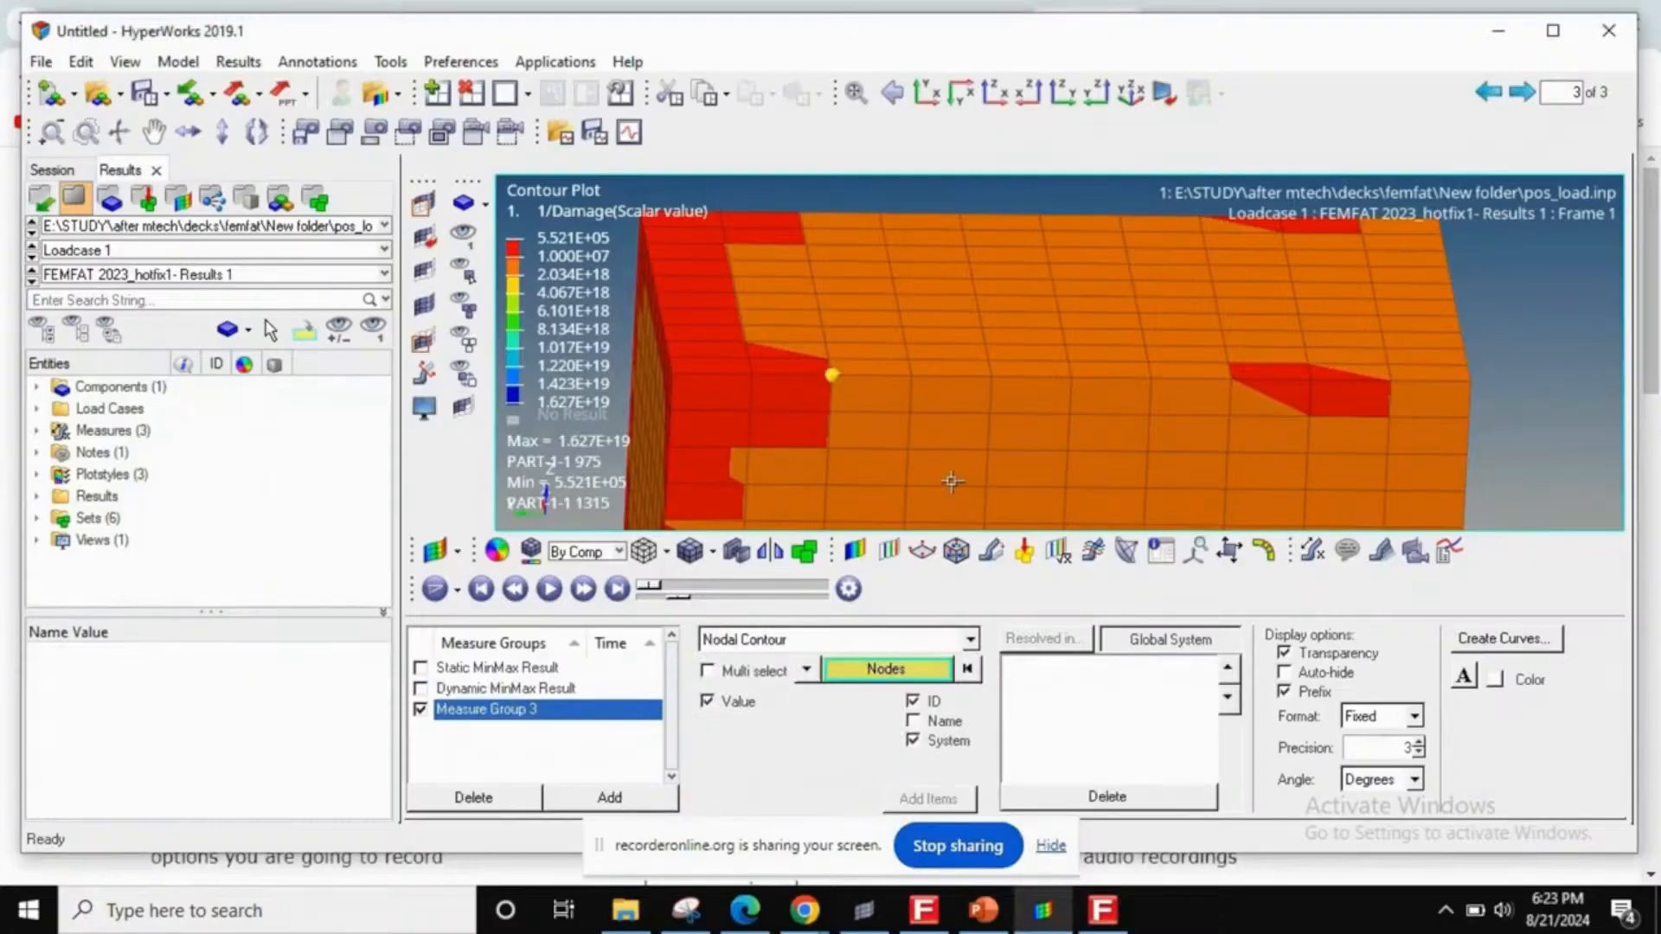
left_click(827, 372)
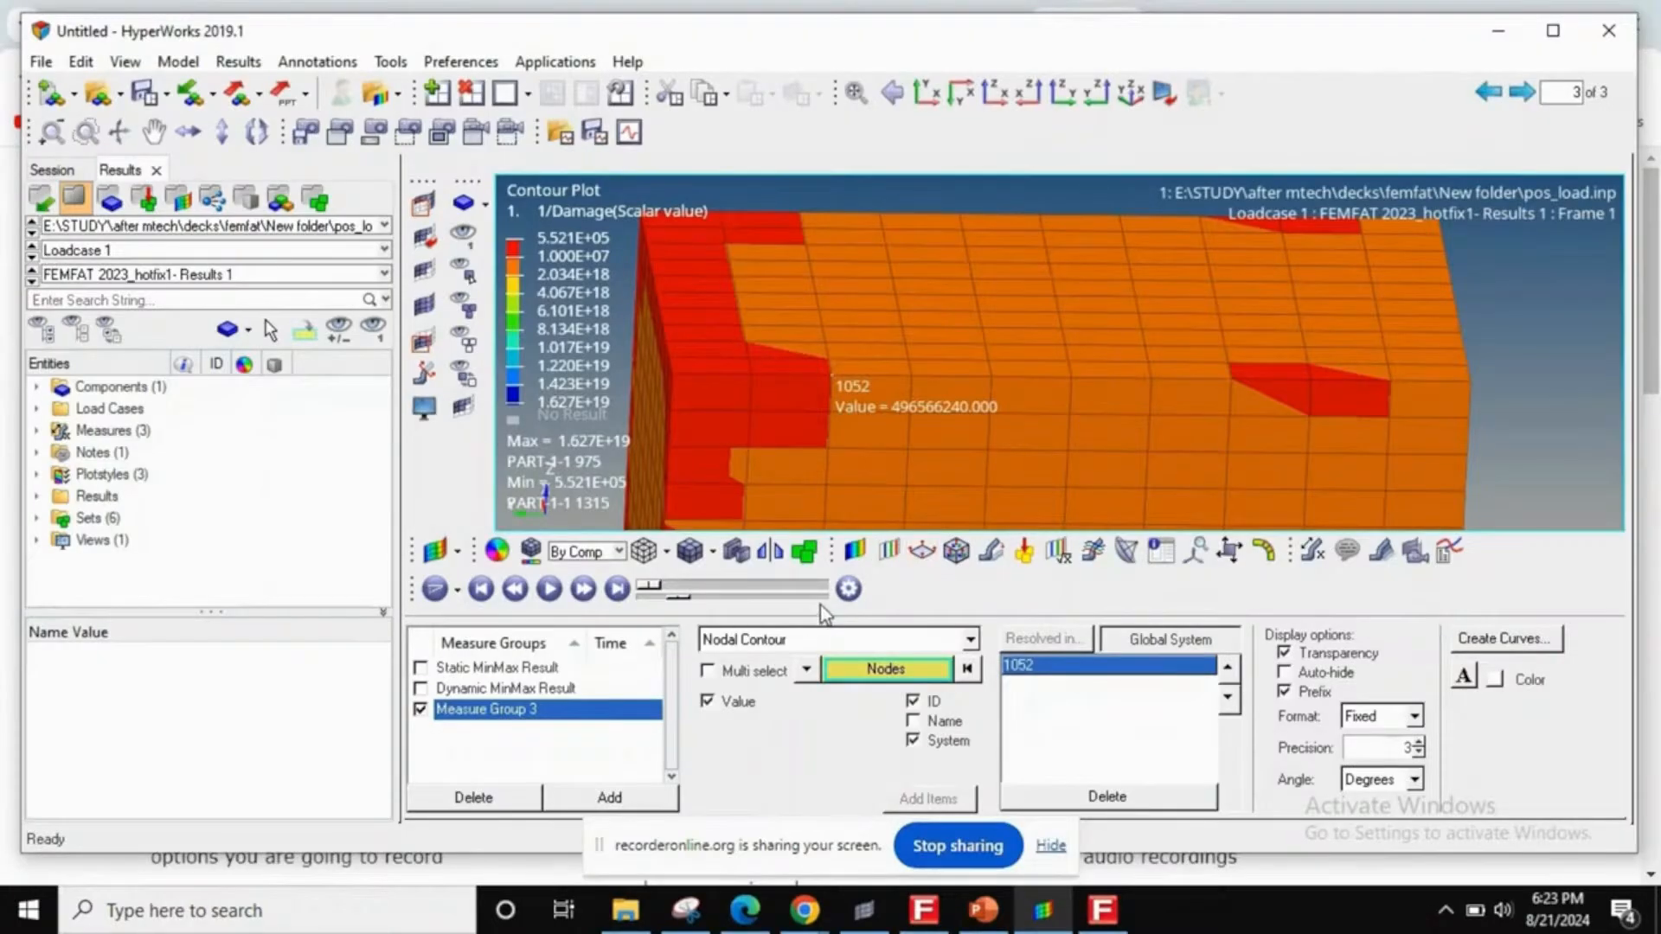
- Switch the contour result type to Mean Stress (s) and apply it to the model
left_click(855, 550)
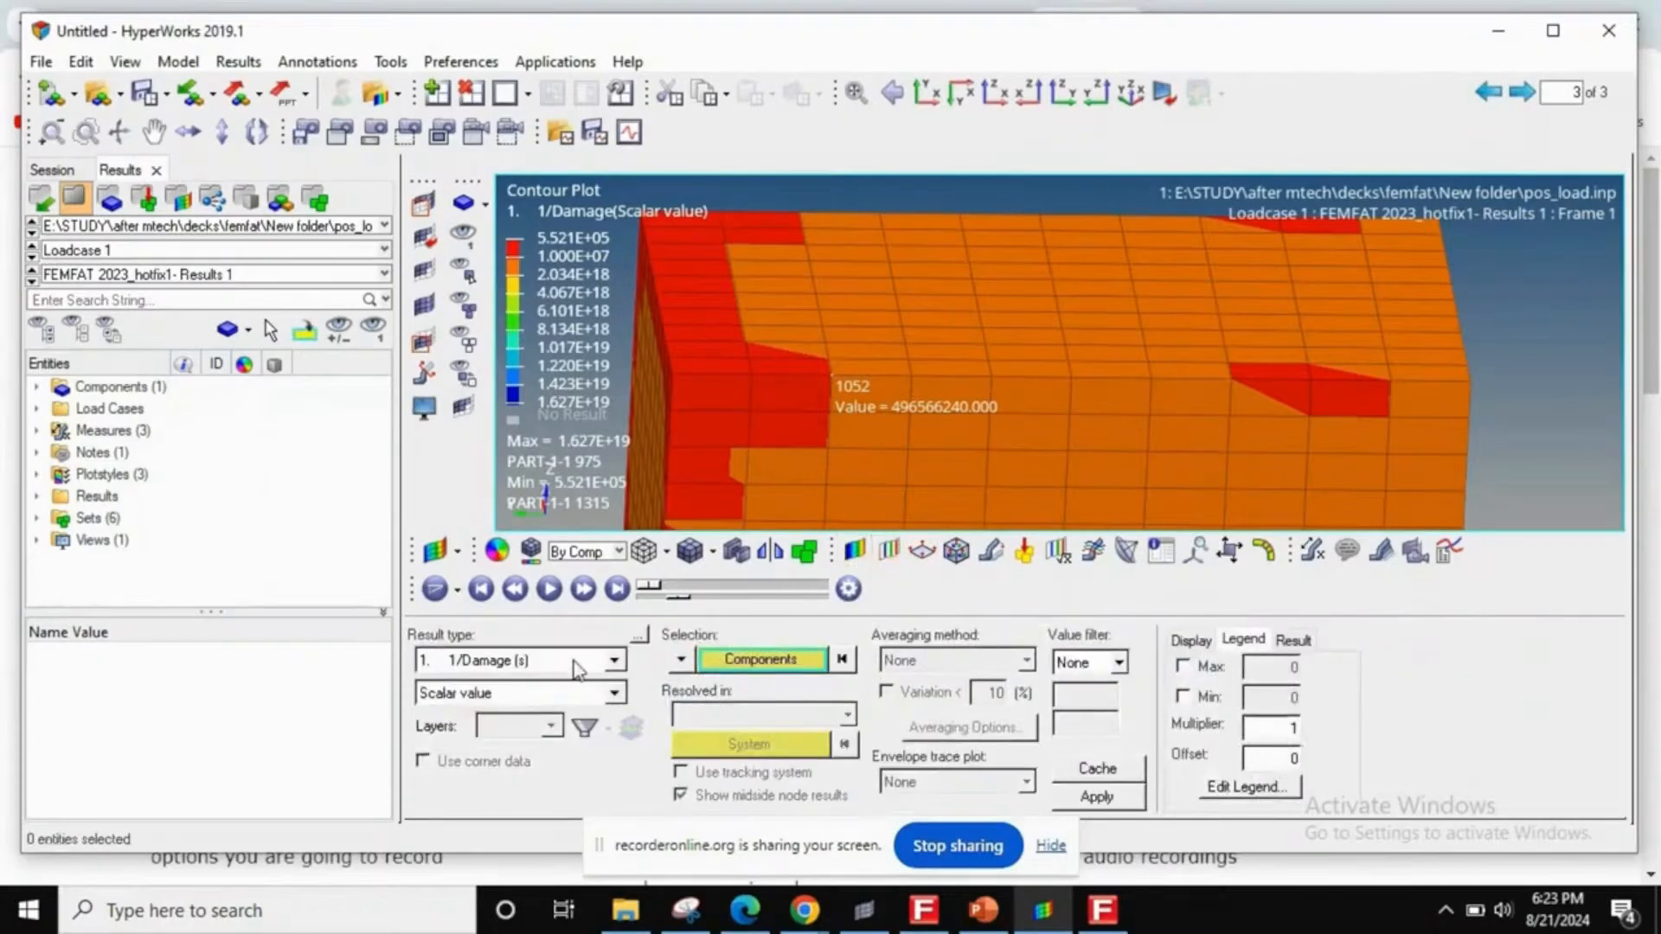
left_click(574, 661)
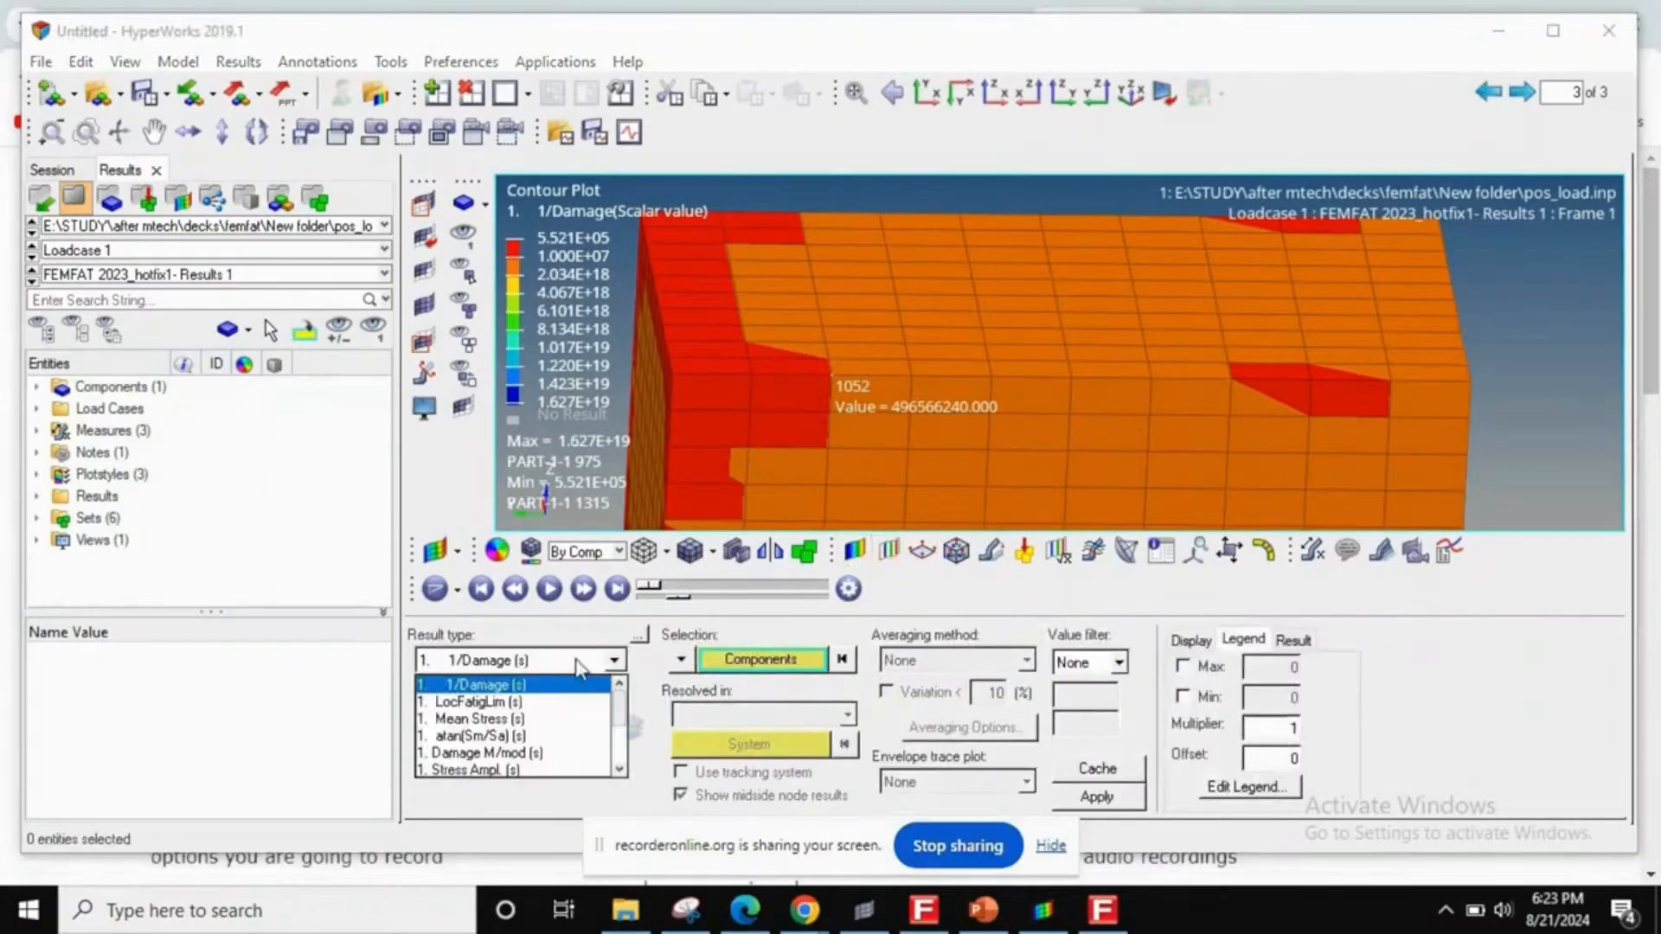
left_click(485, 719)
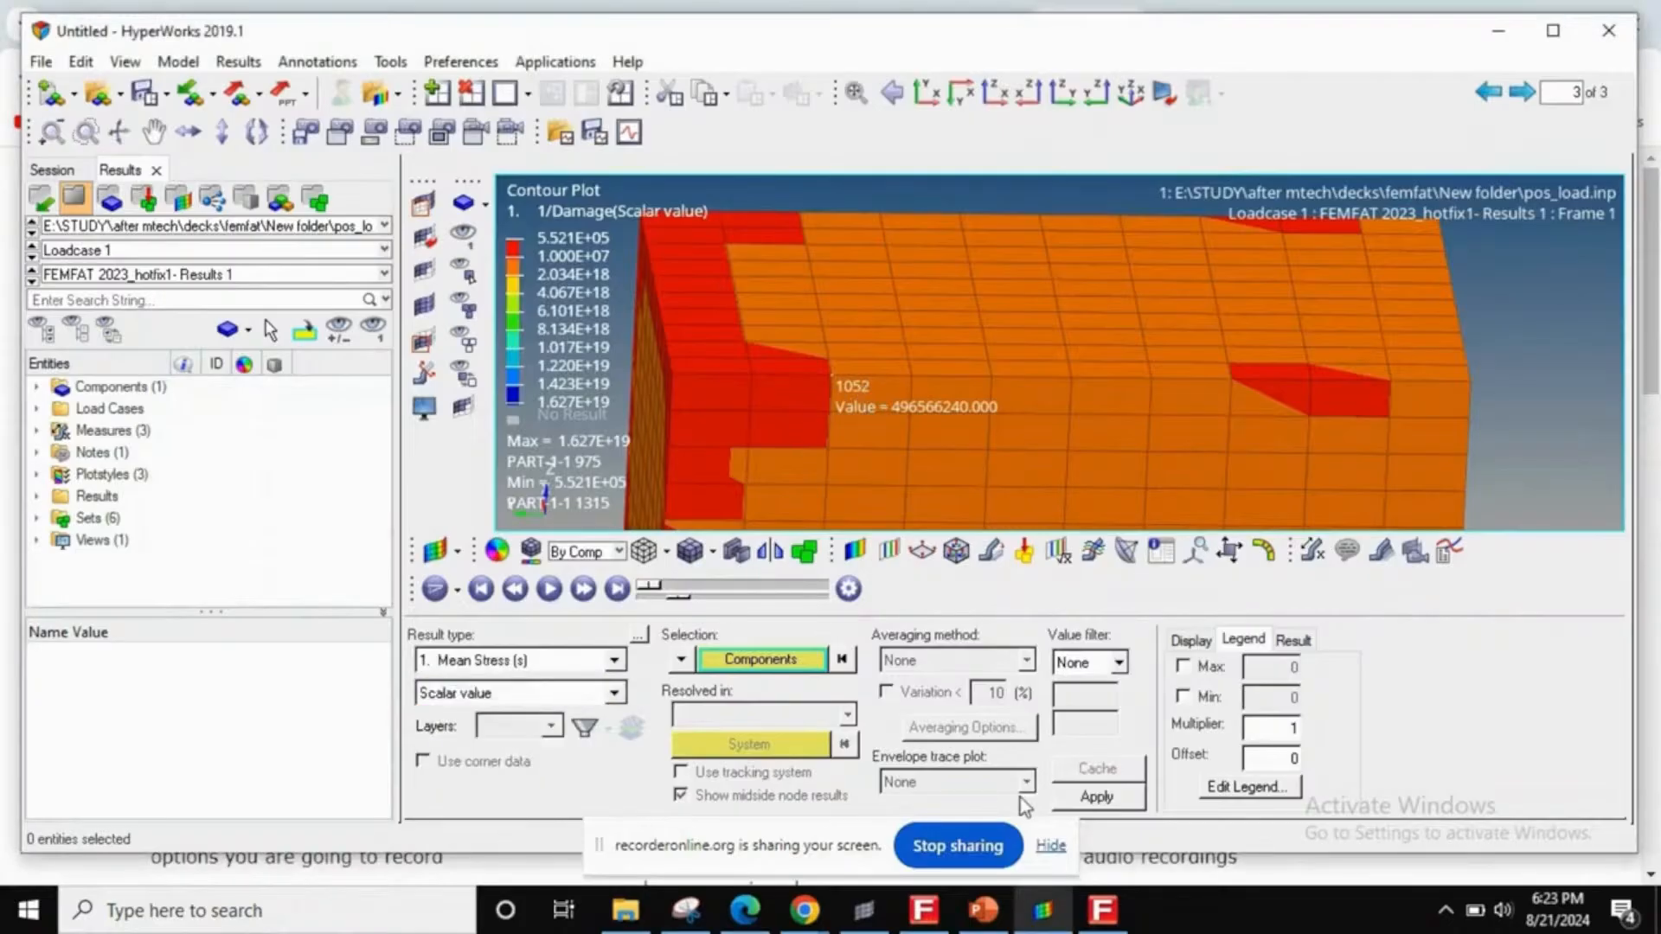
left_click(1050, 846)
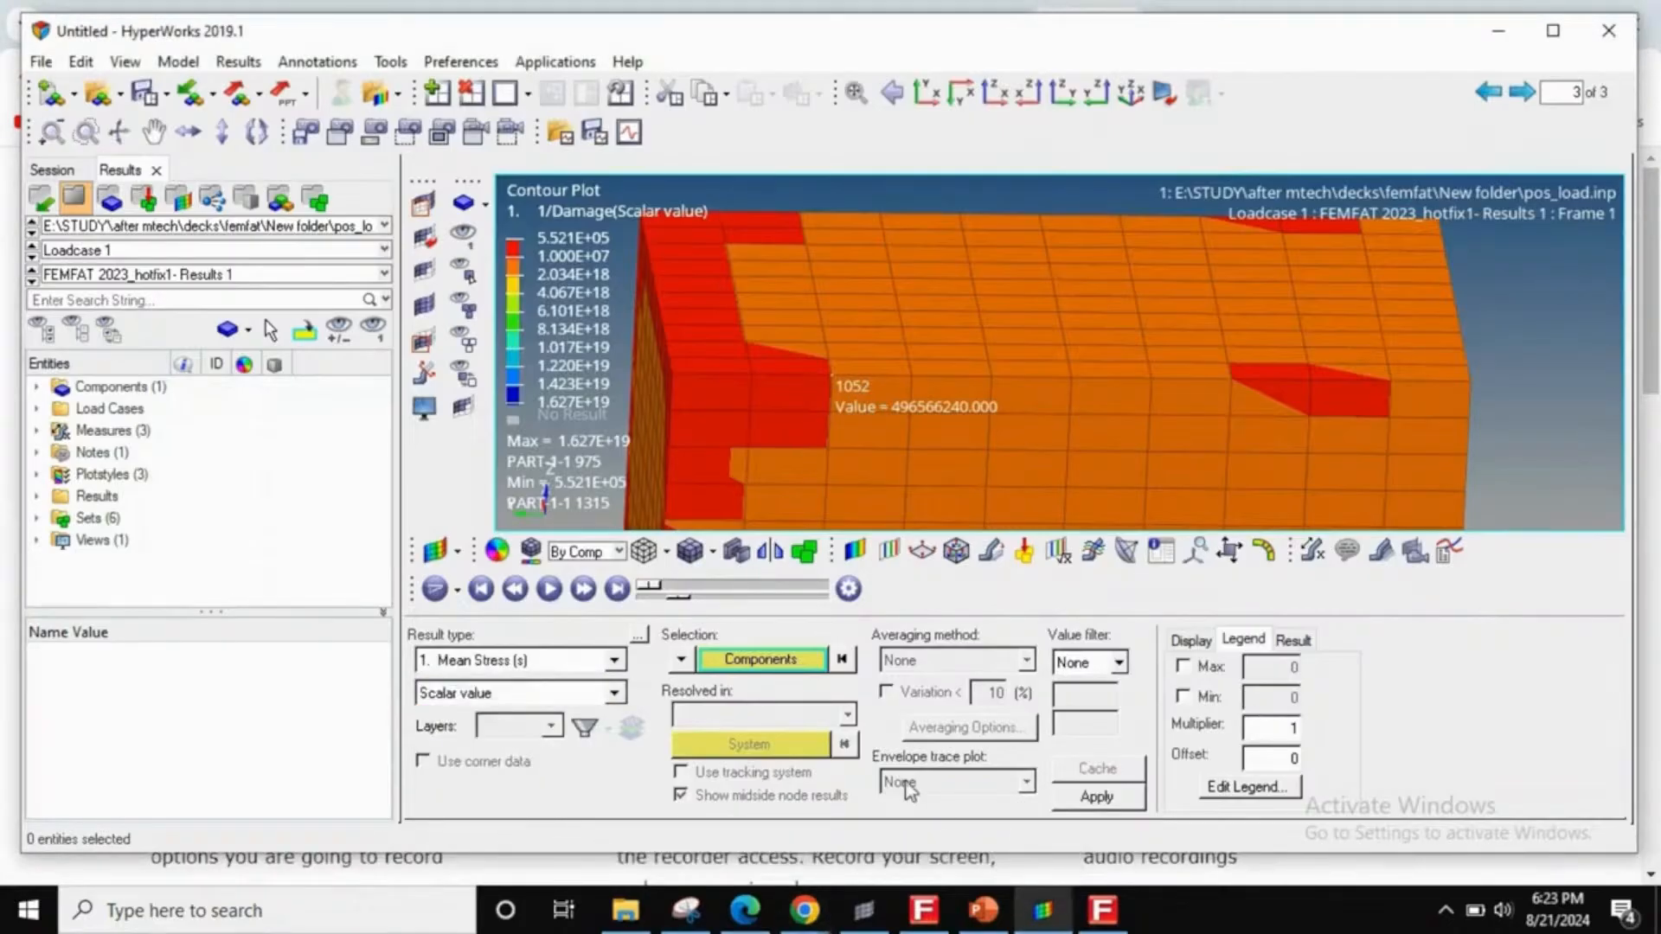
left_click(1073, 798)
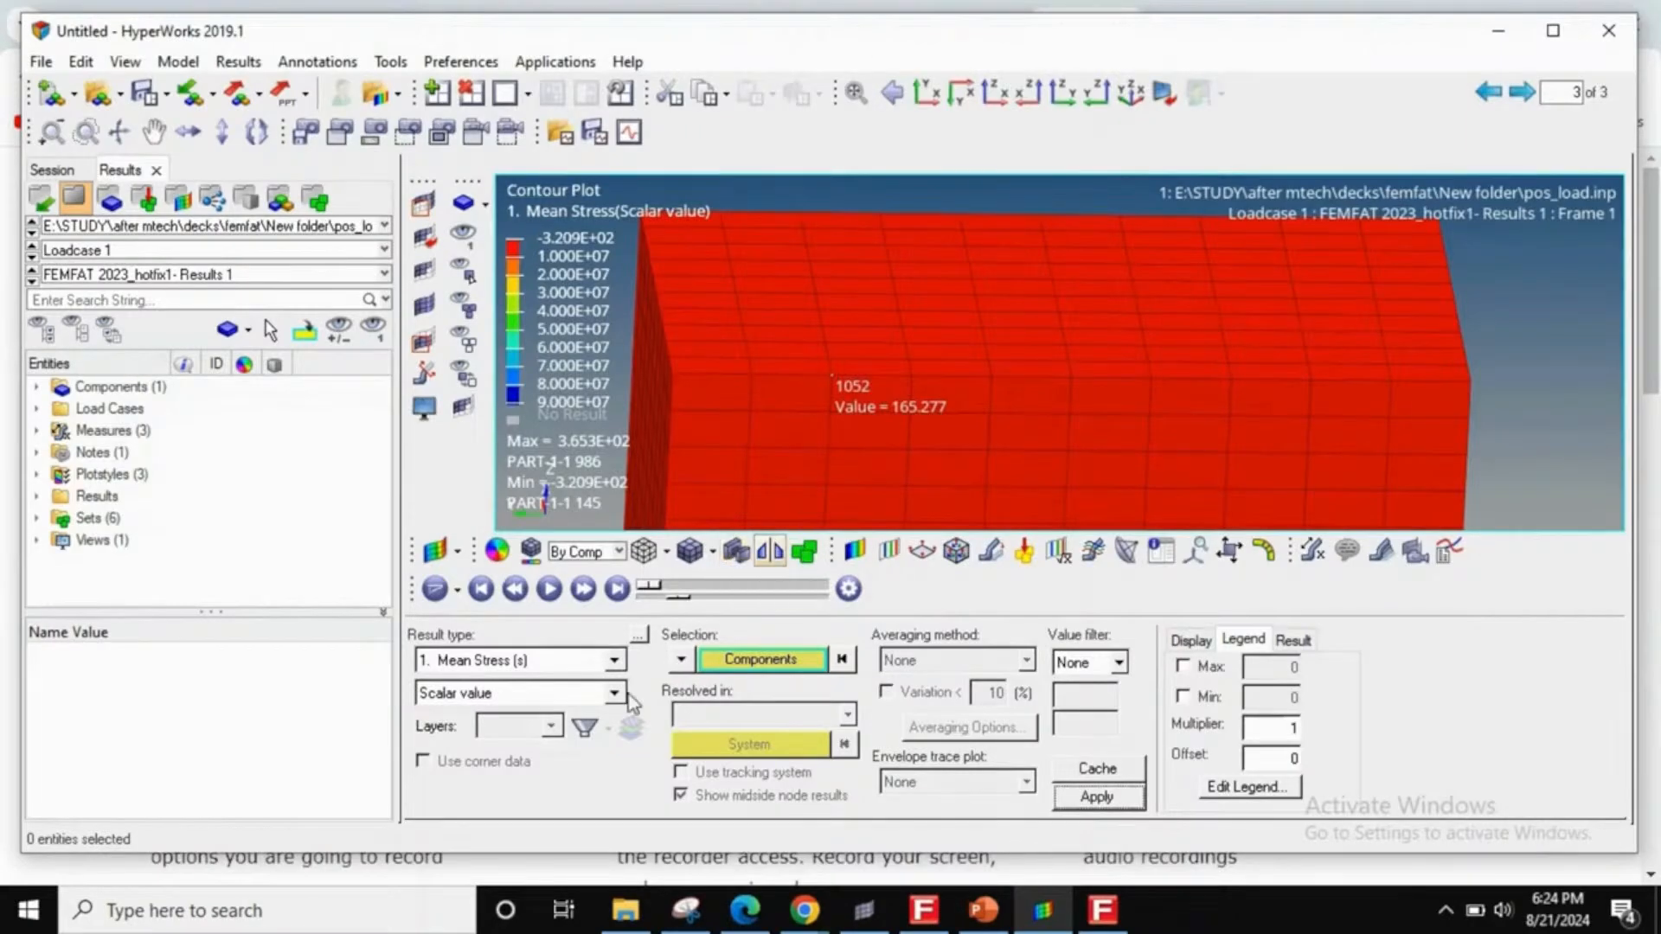
- Apply the Stress Ampl. (s) contour of the first result set to the model
left_click(559, 660)
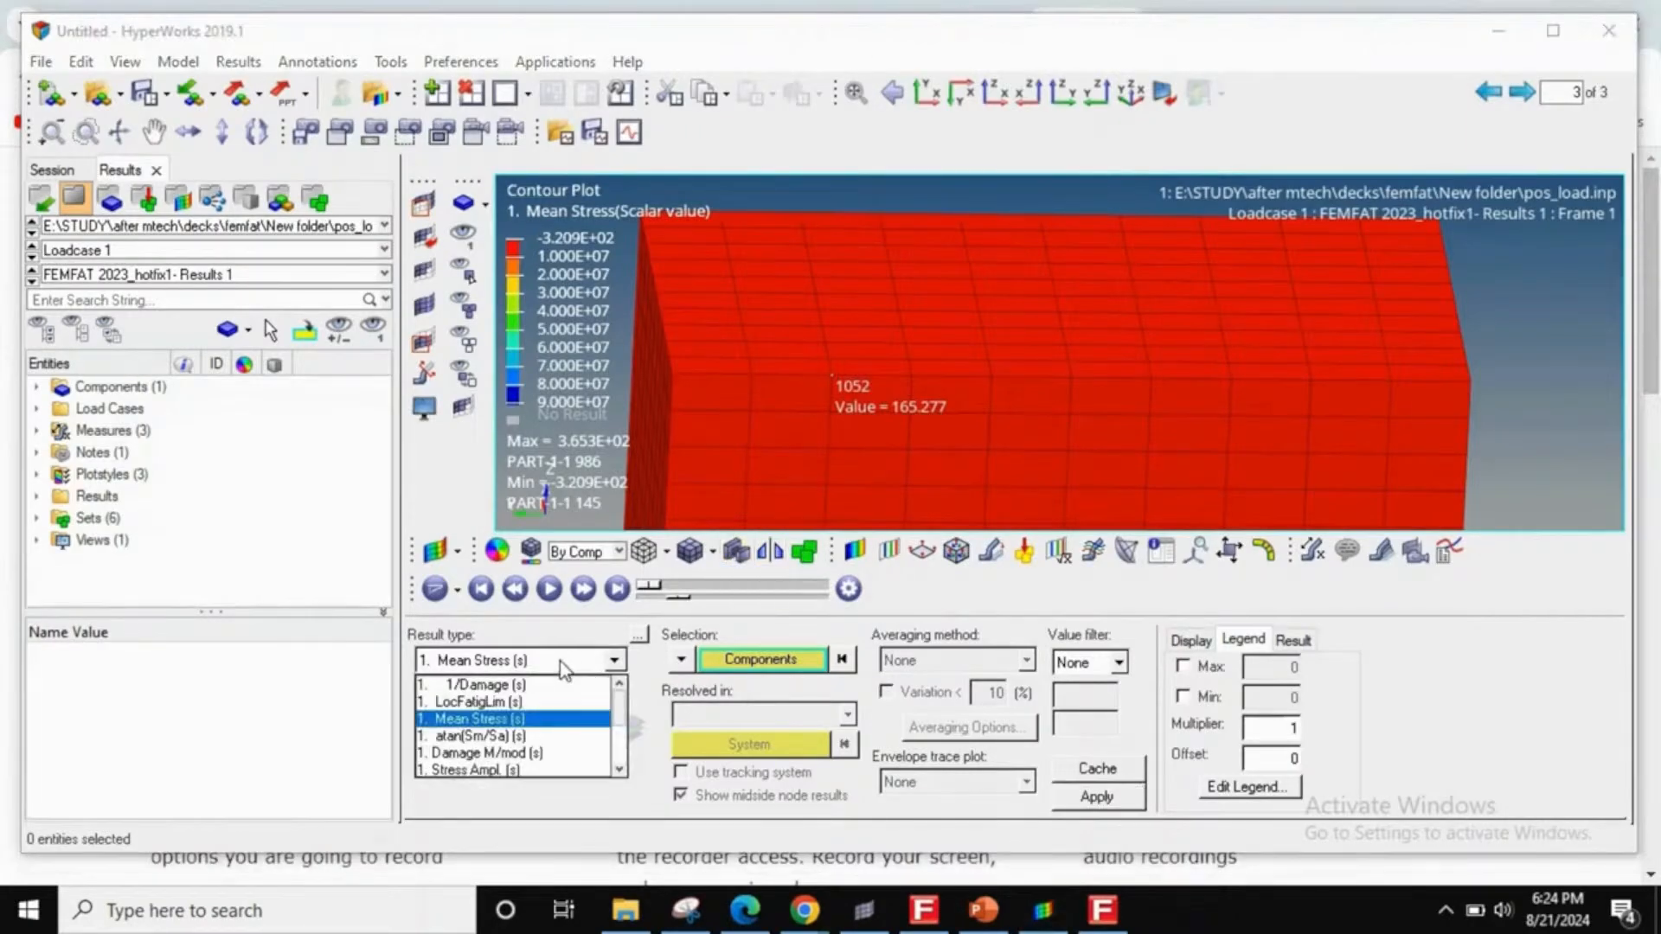
left_click(488, 769)
left_click(1065, 800)
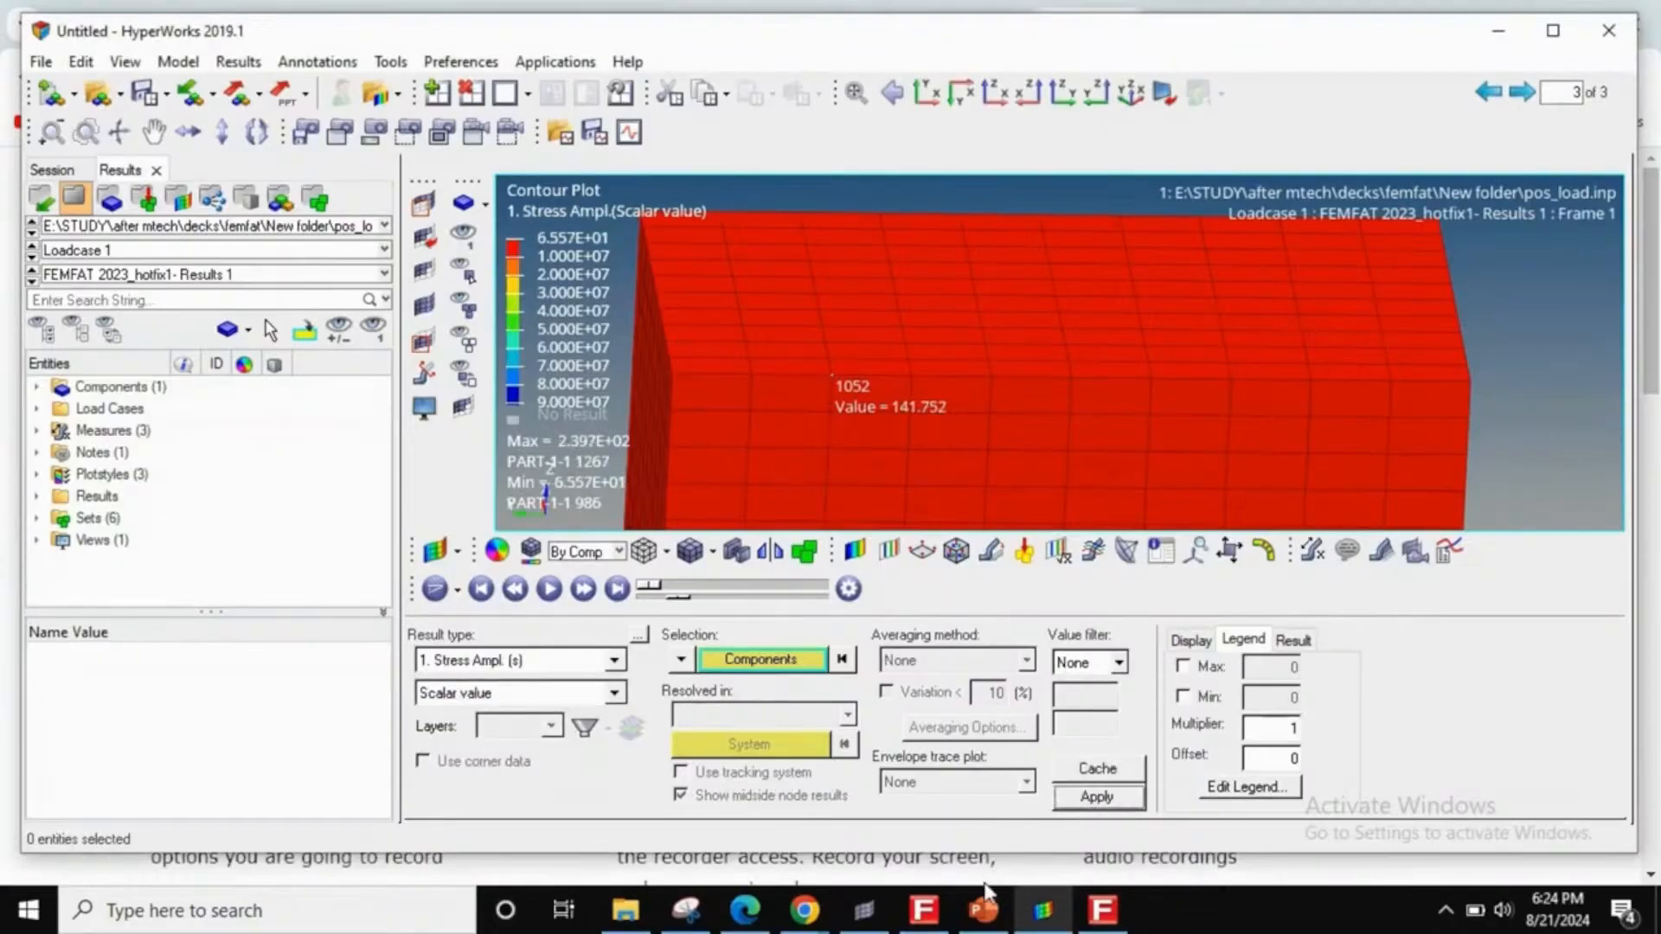
- Switch to PowerPoint and add a text box reading "Mean stress = 165.2 mpa" on the empty slide 4
left_click(983, 908)
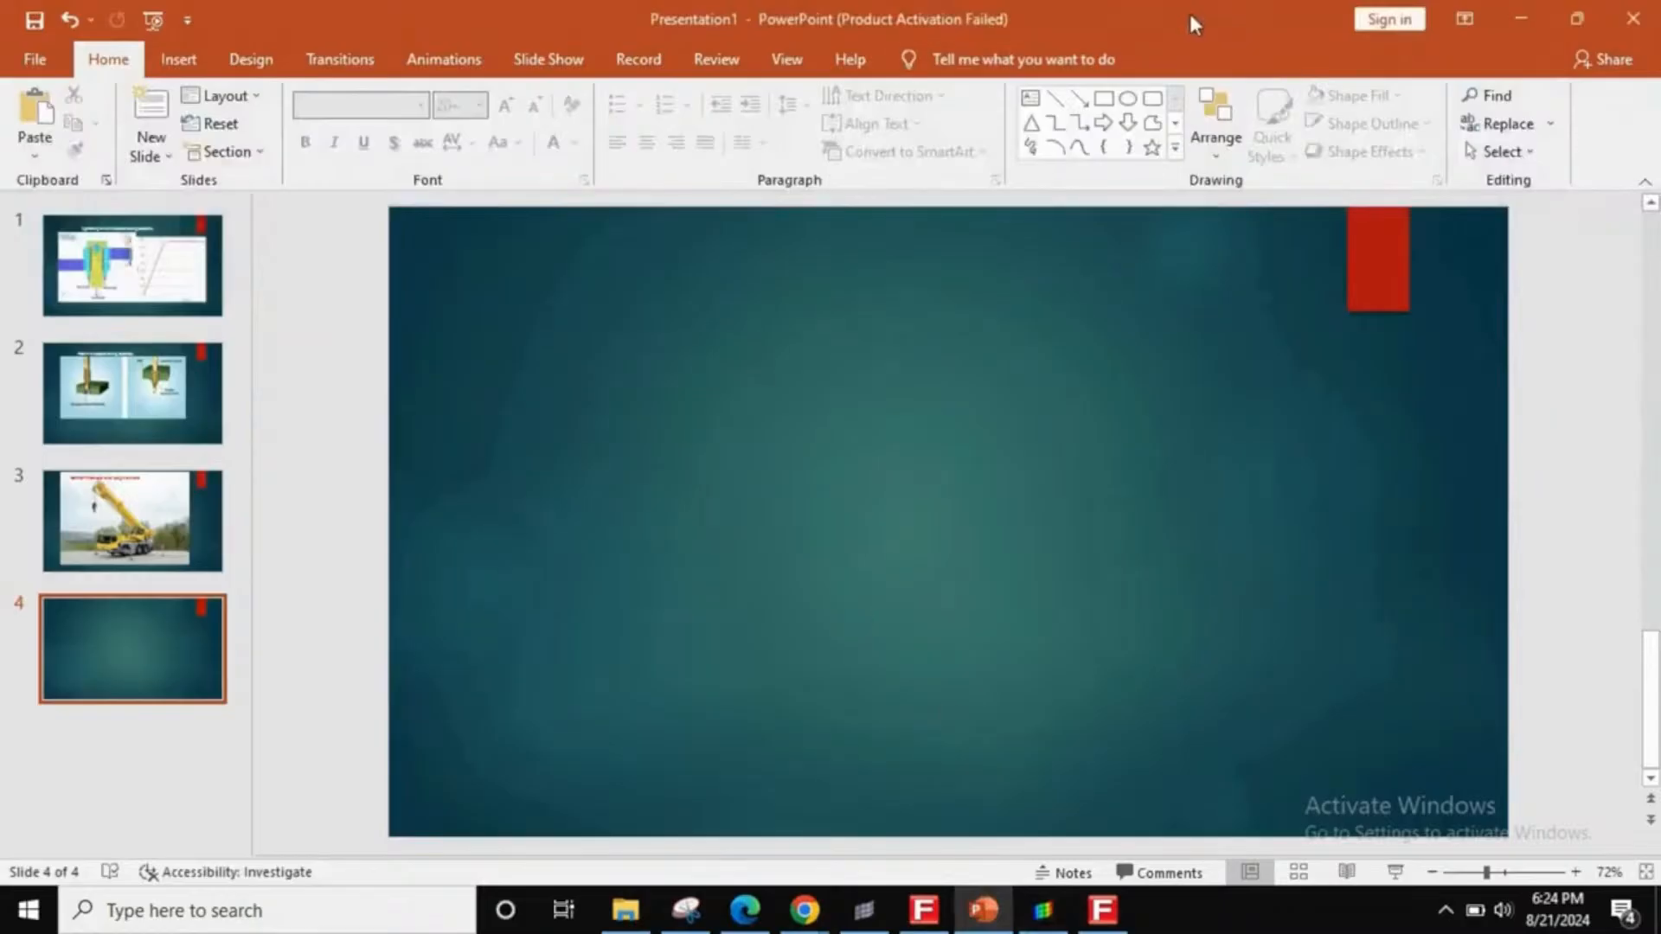
left_click(1030, 97)
left_click(874, 324)
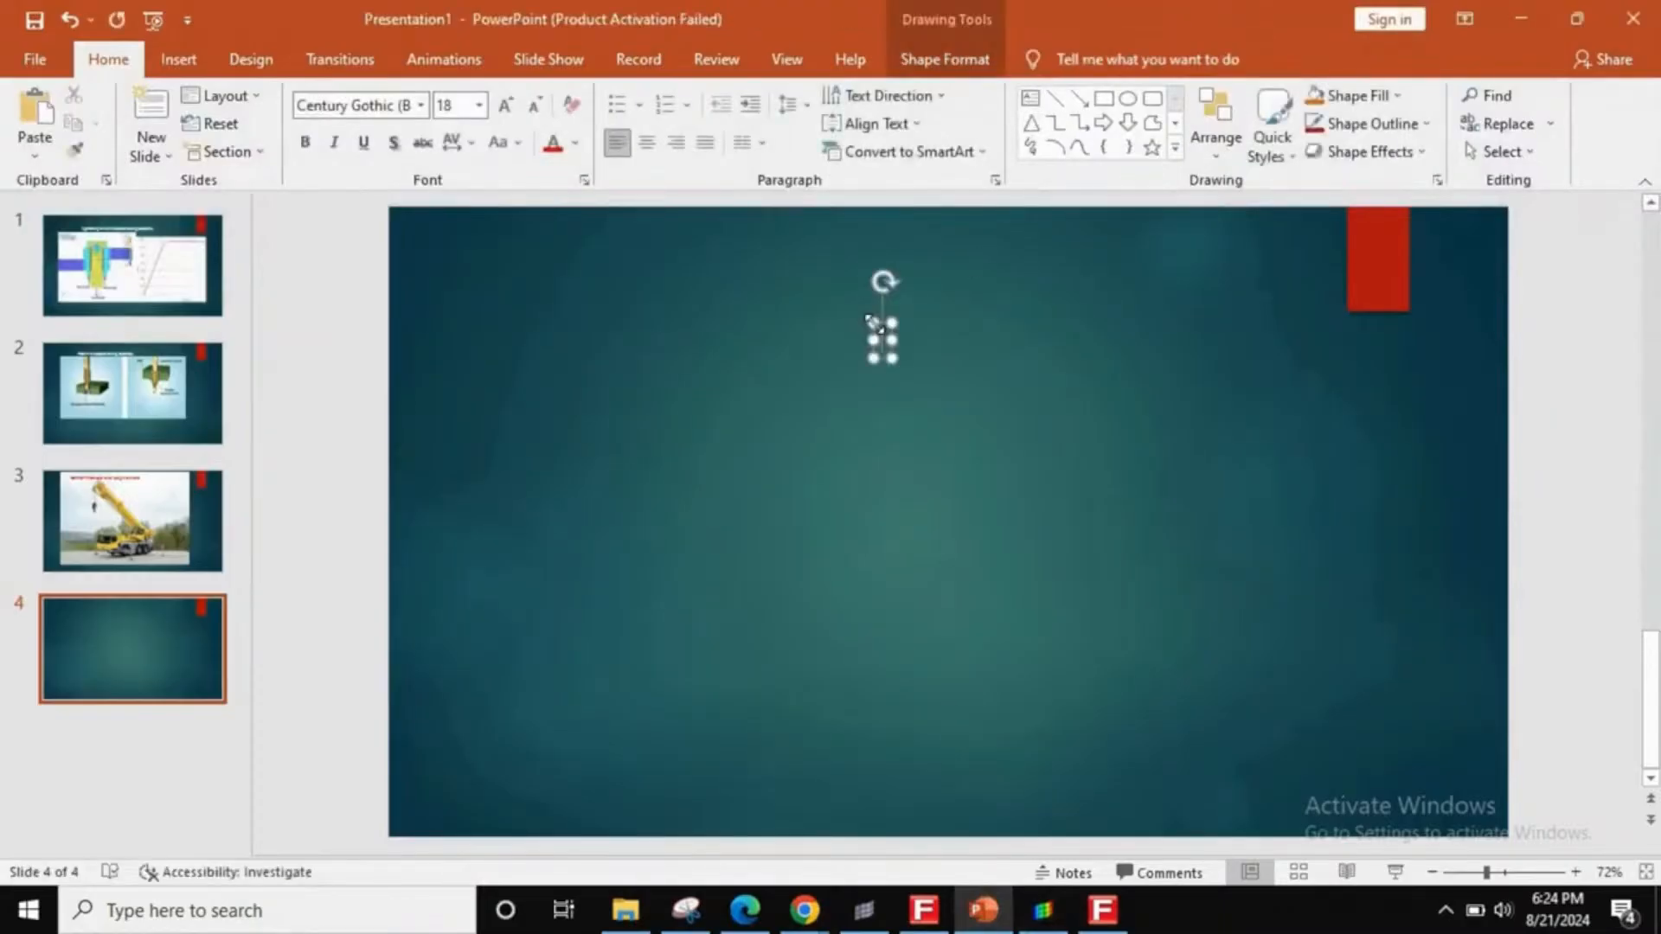
type("Mean stre")
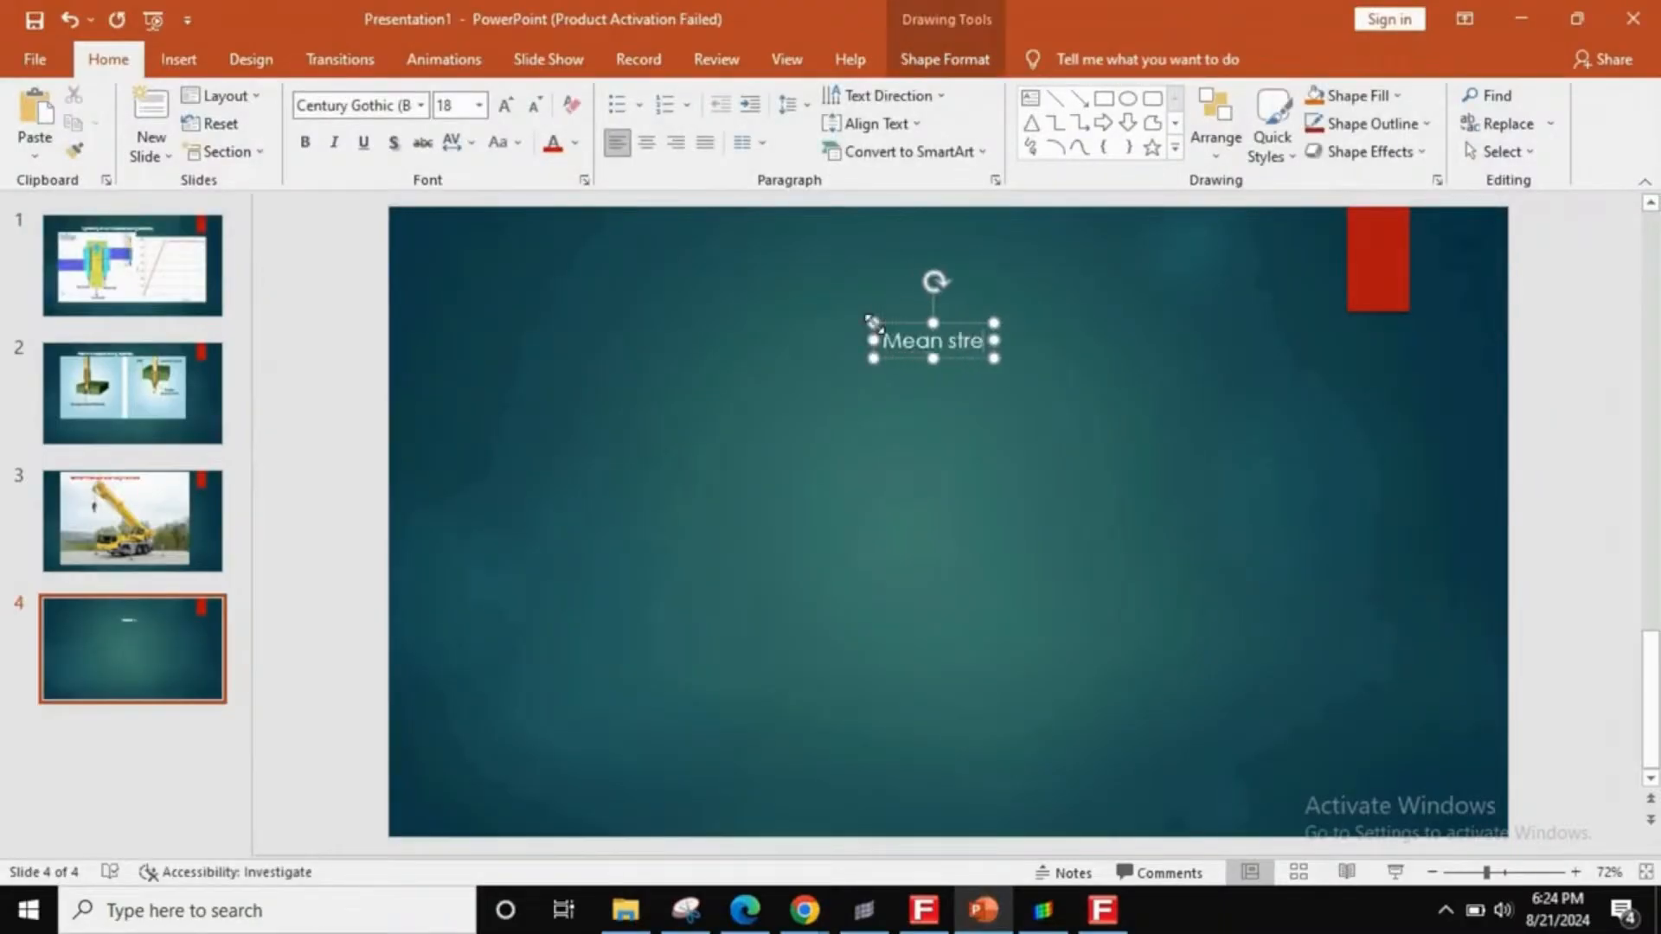
type("ss = 165.")
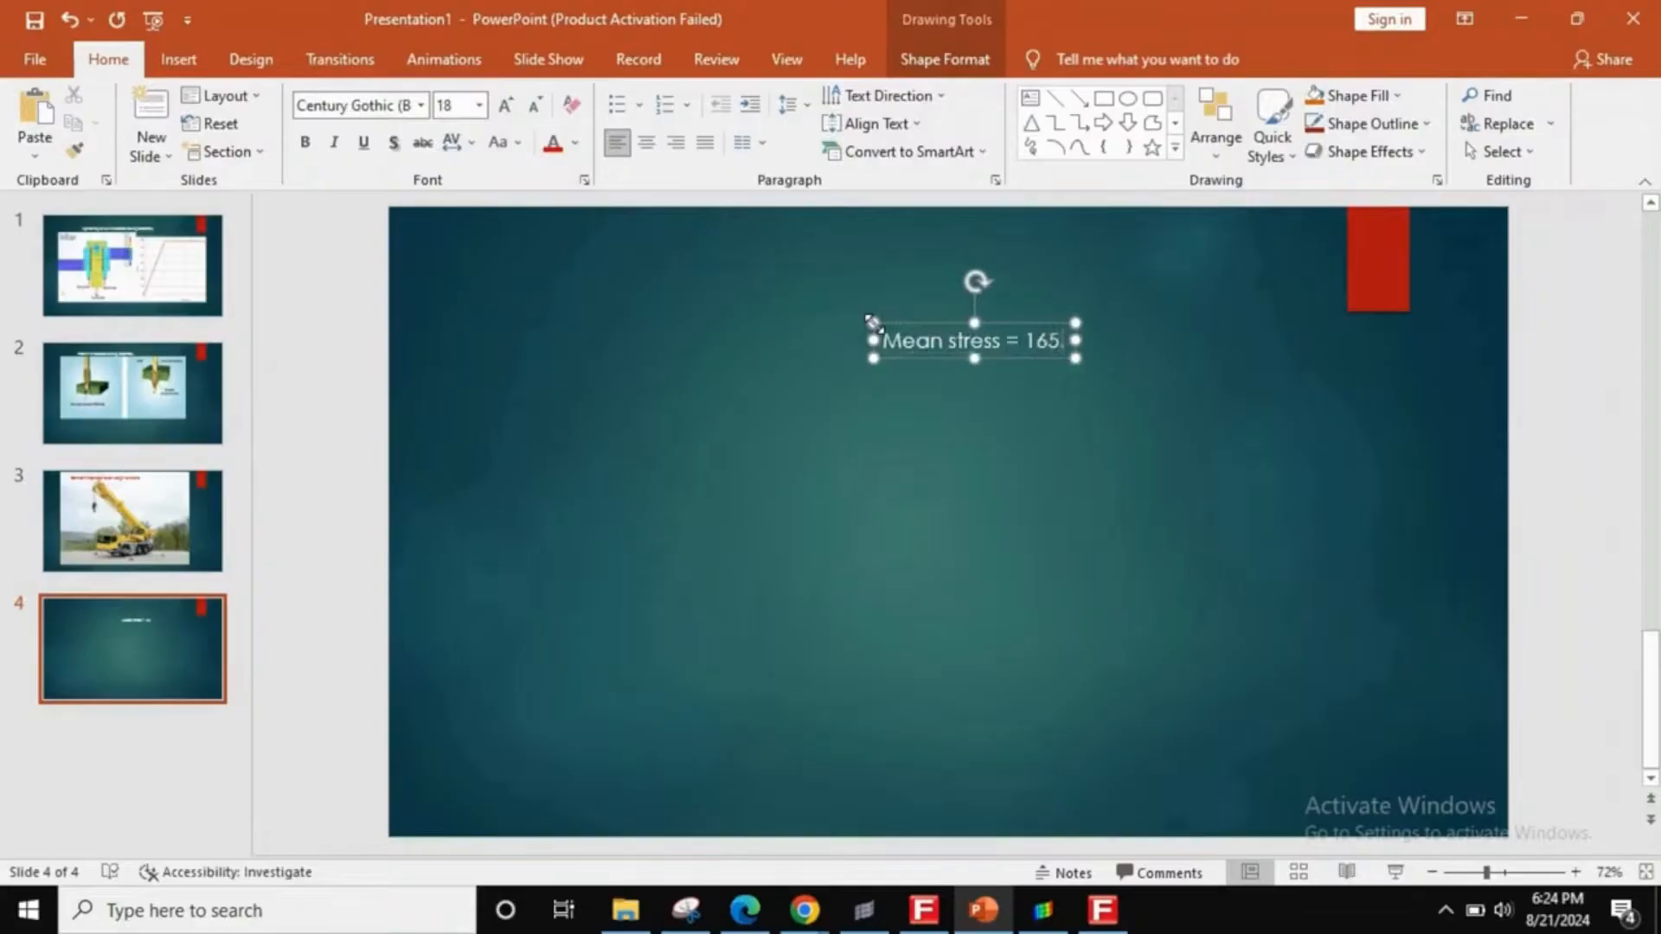
type("2 mpa")
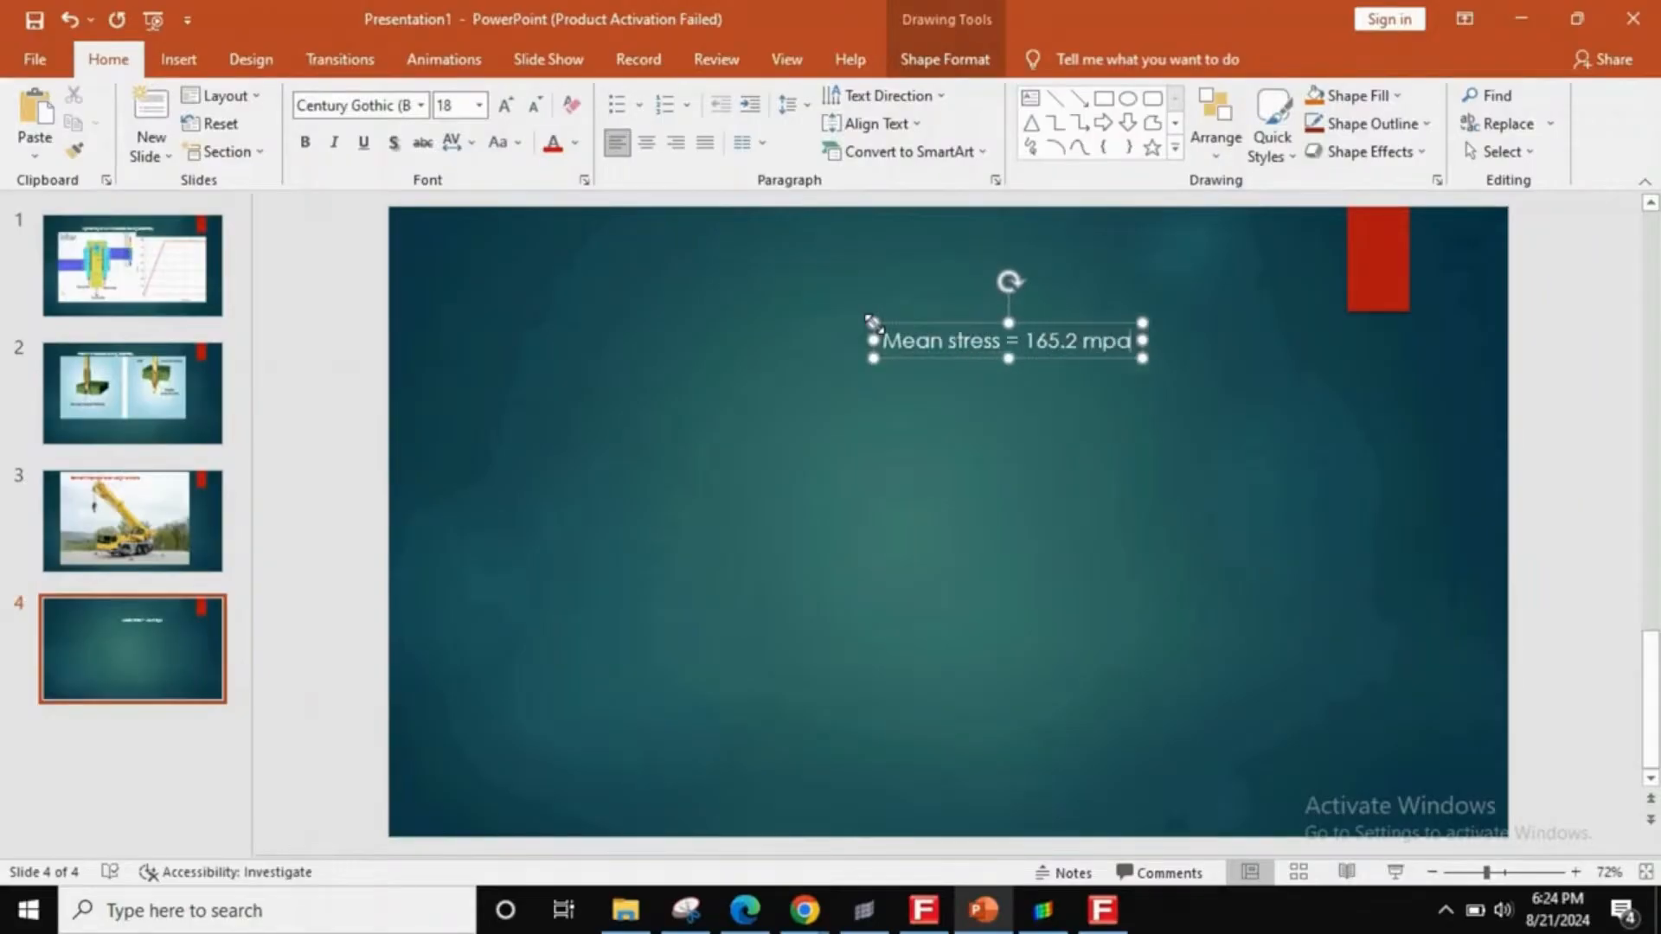
- Add a second line "Ampl stress = 141.7 mpa" to the text box, checking the node's amplitude in HyperWorks
key("Return")
type("a Amp")
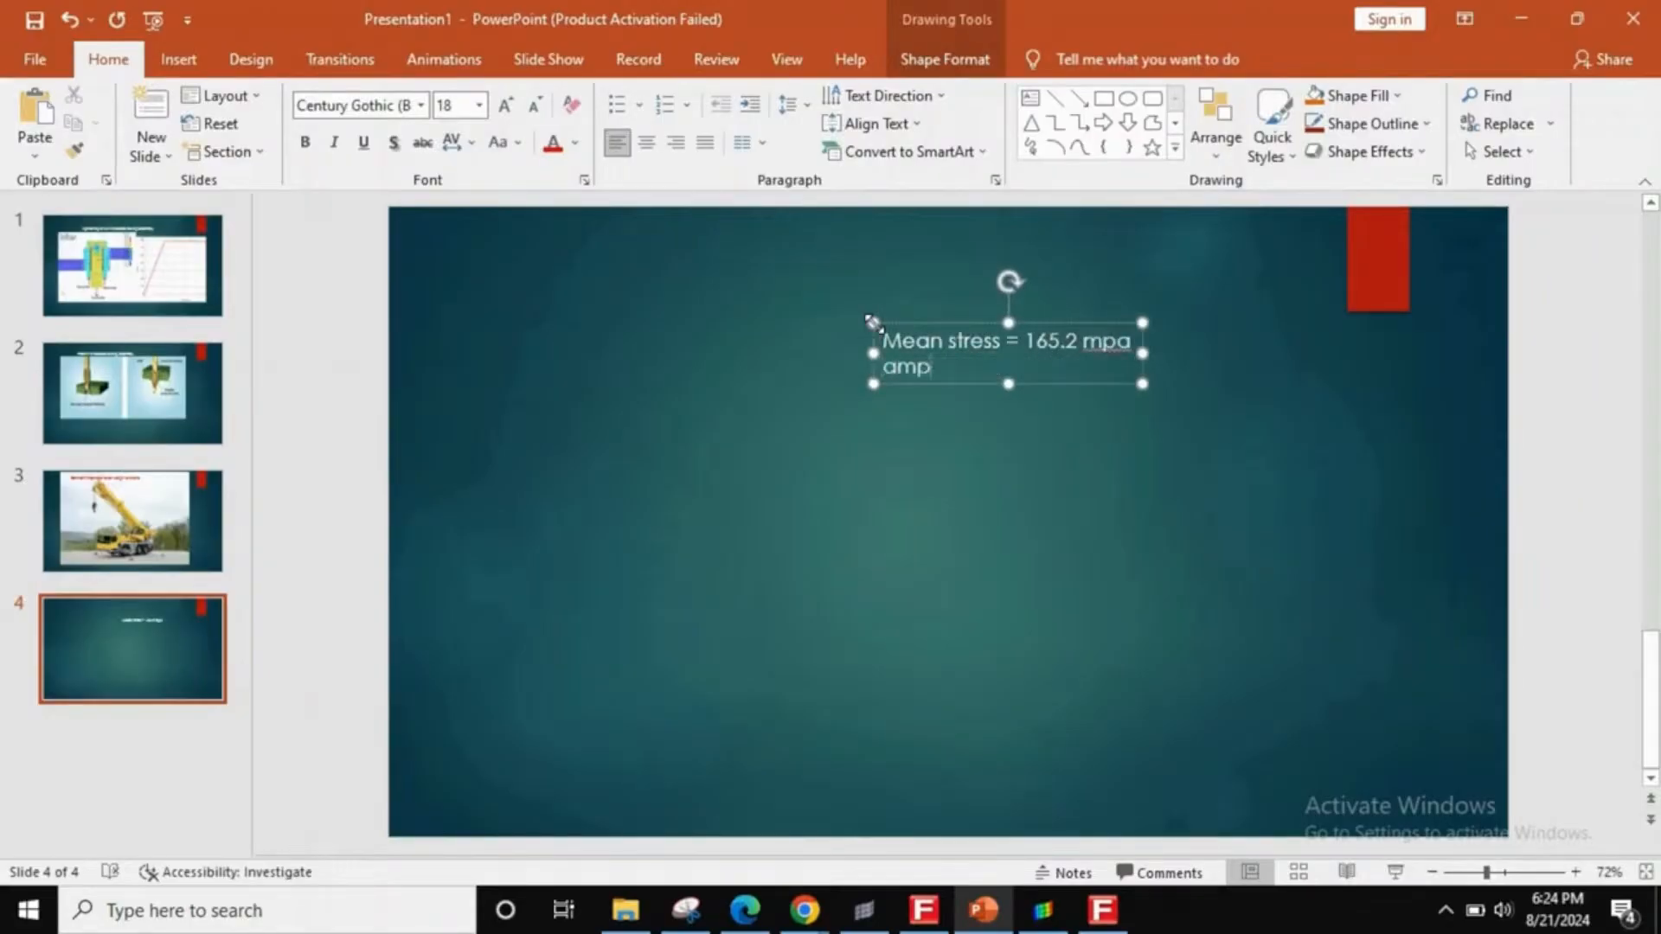
type("l stress =")
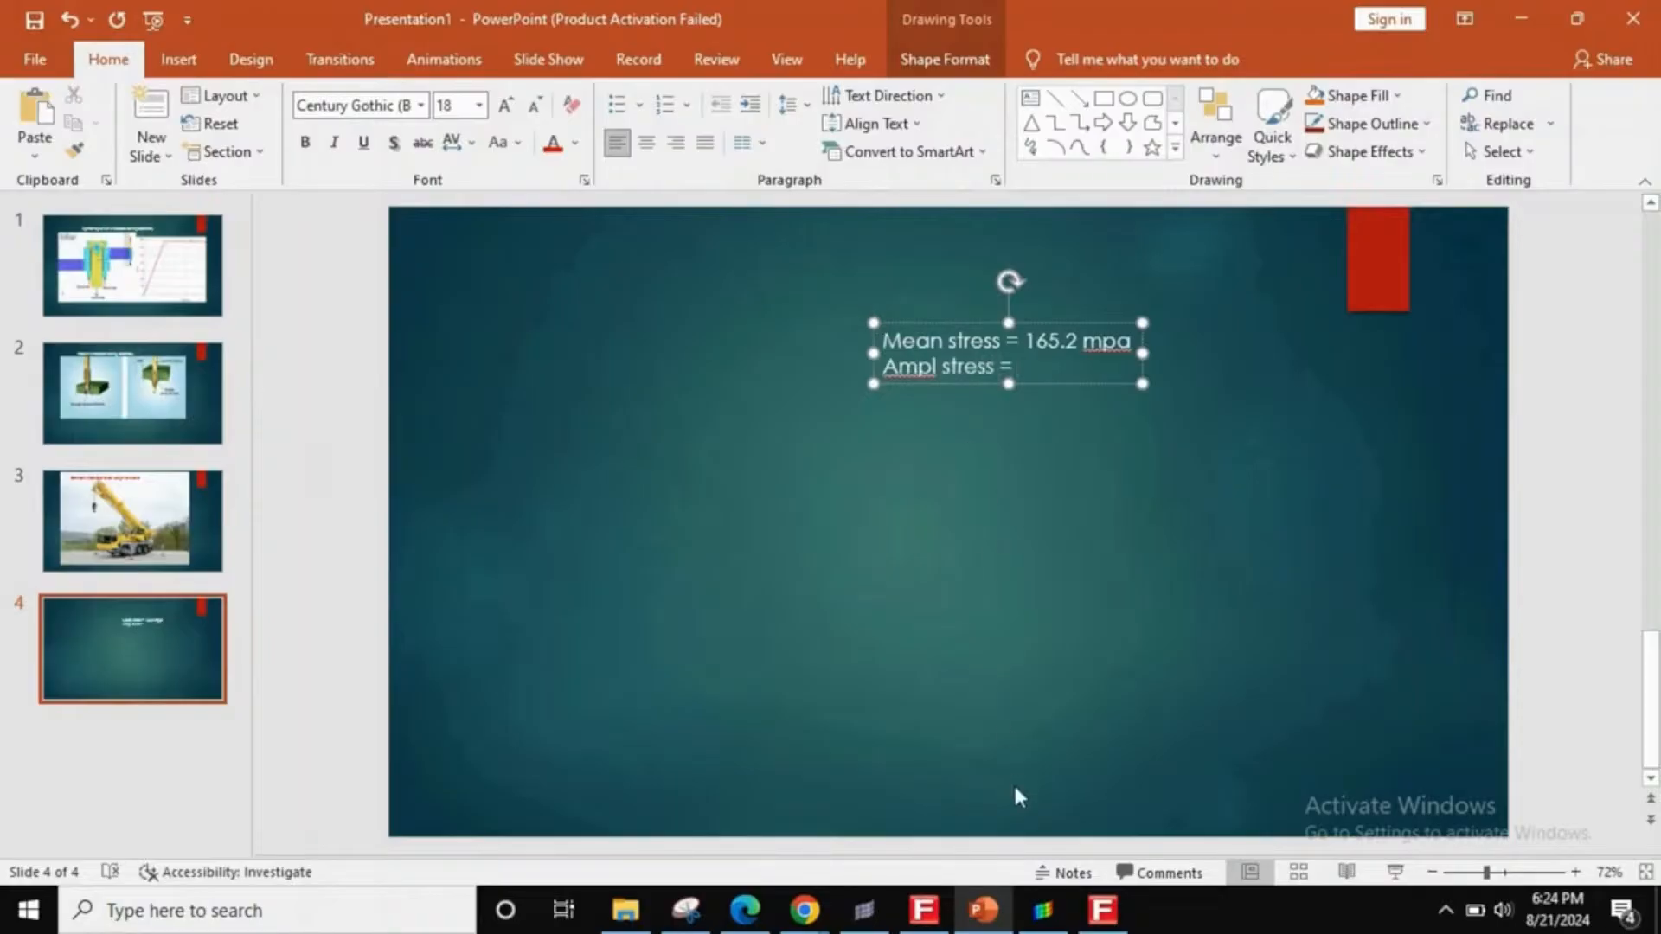
left_click(1042, 910)
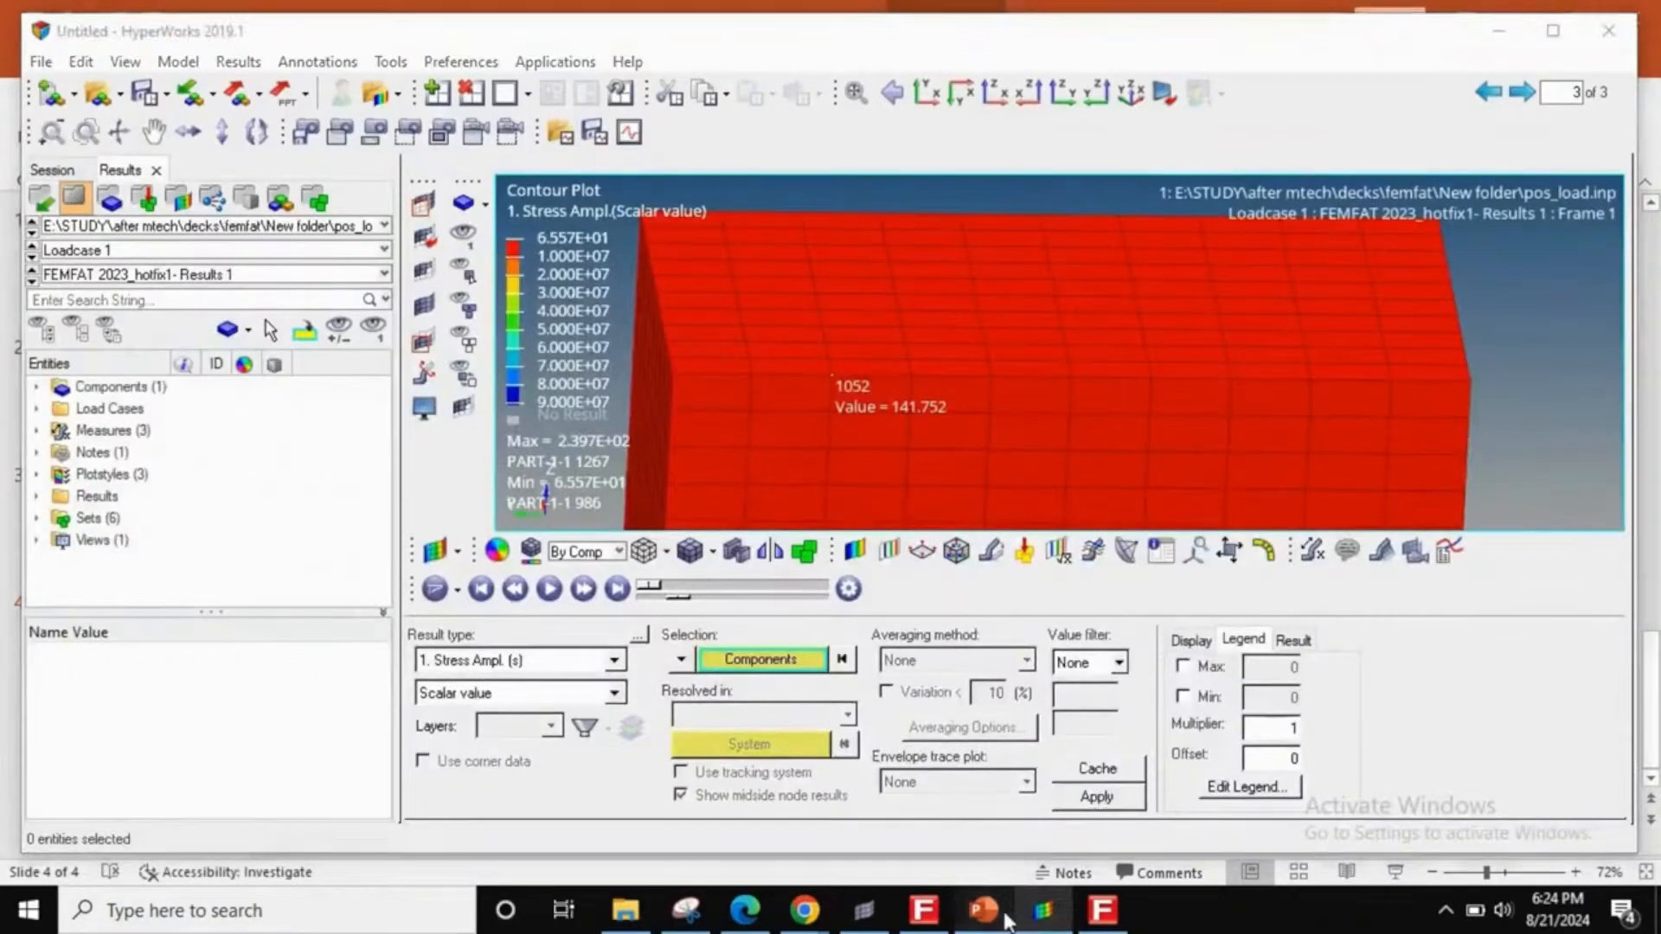
left_click(983, 910)
type("141")
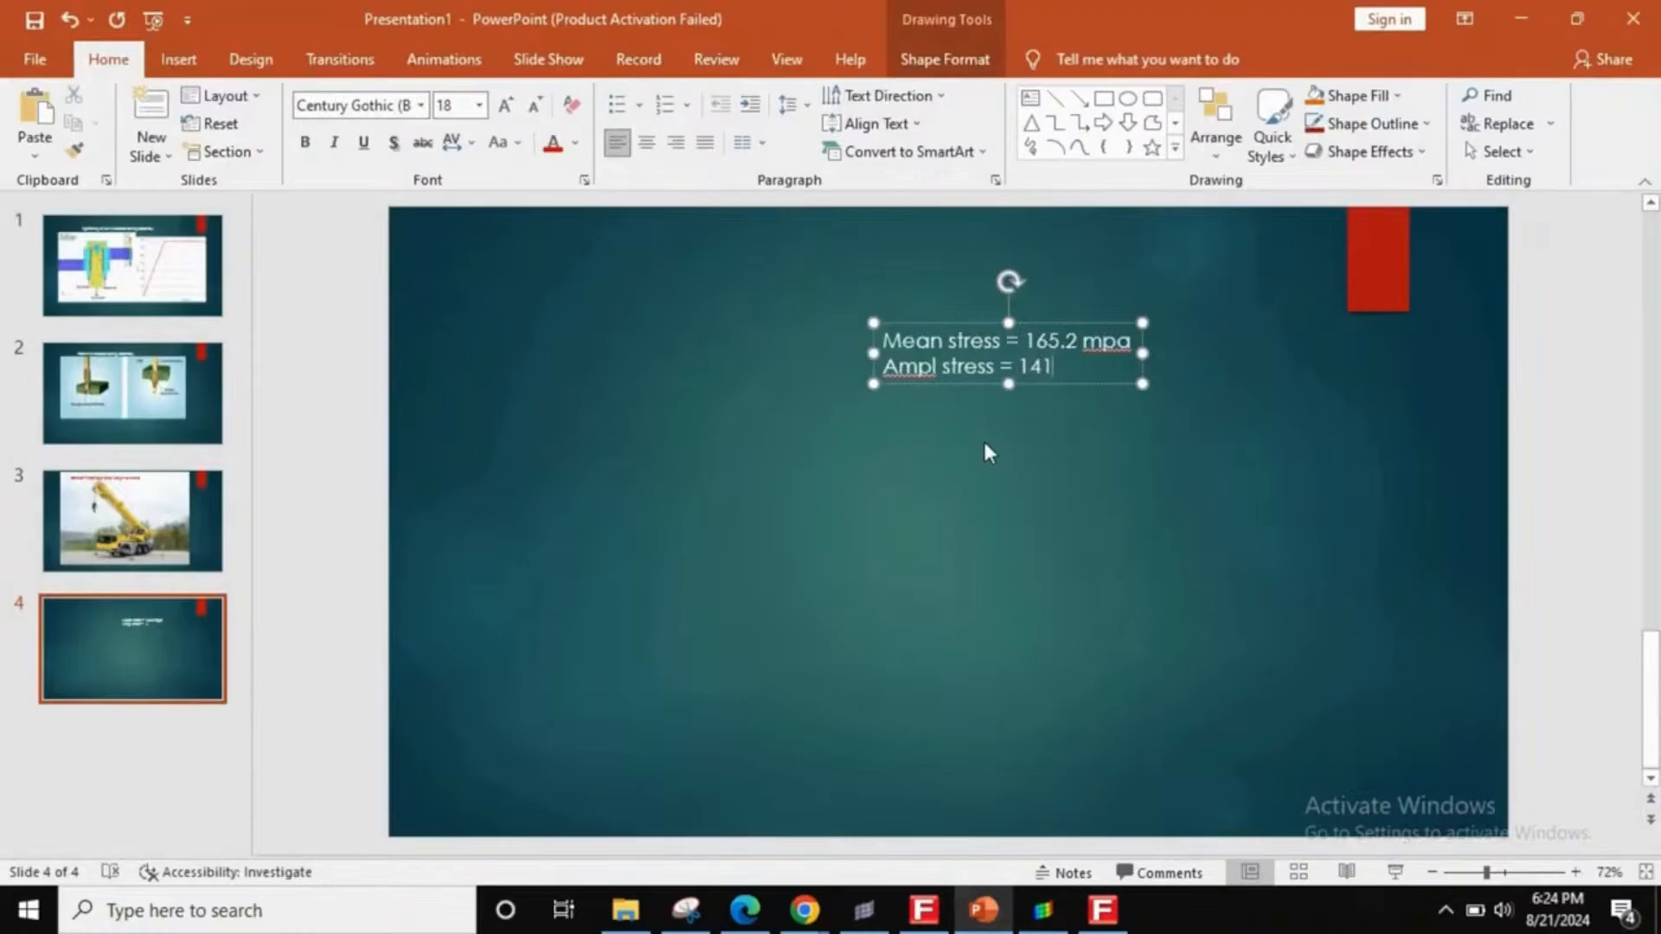
type(".7 mpa")
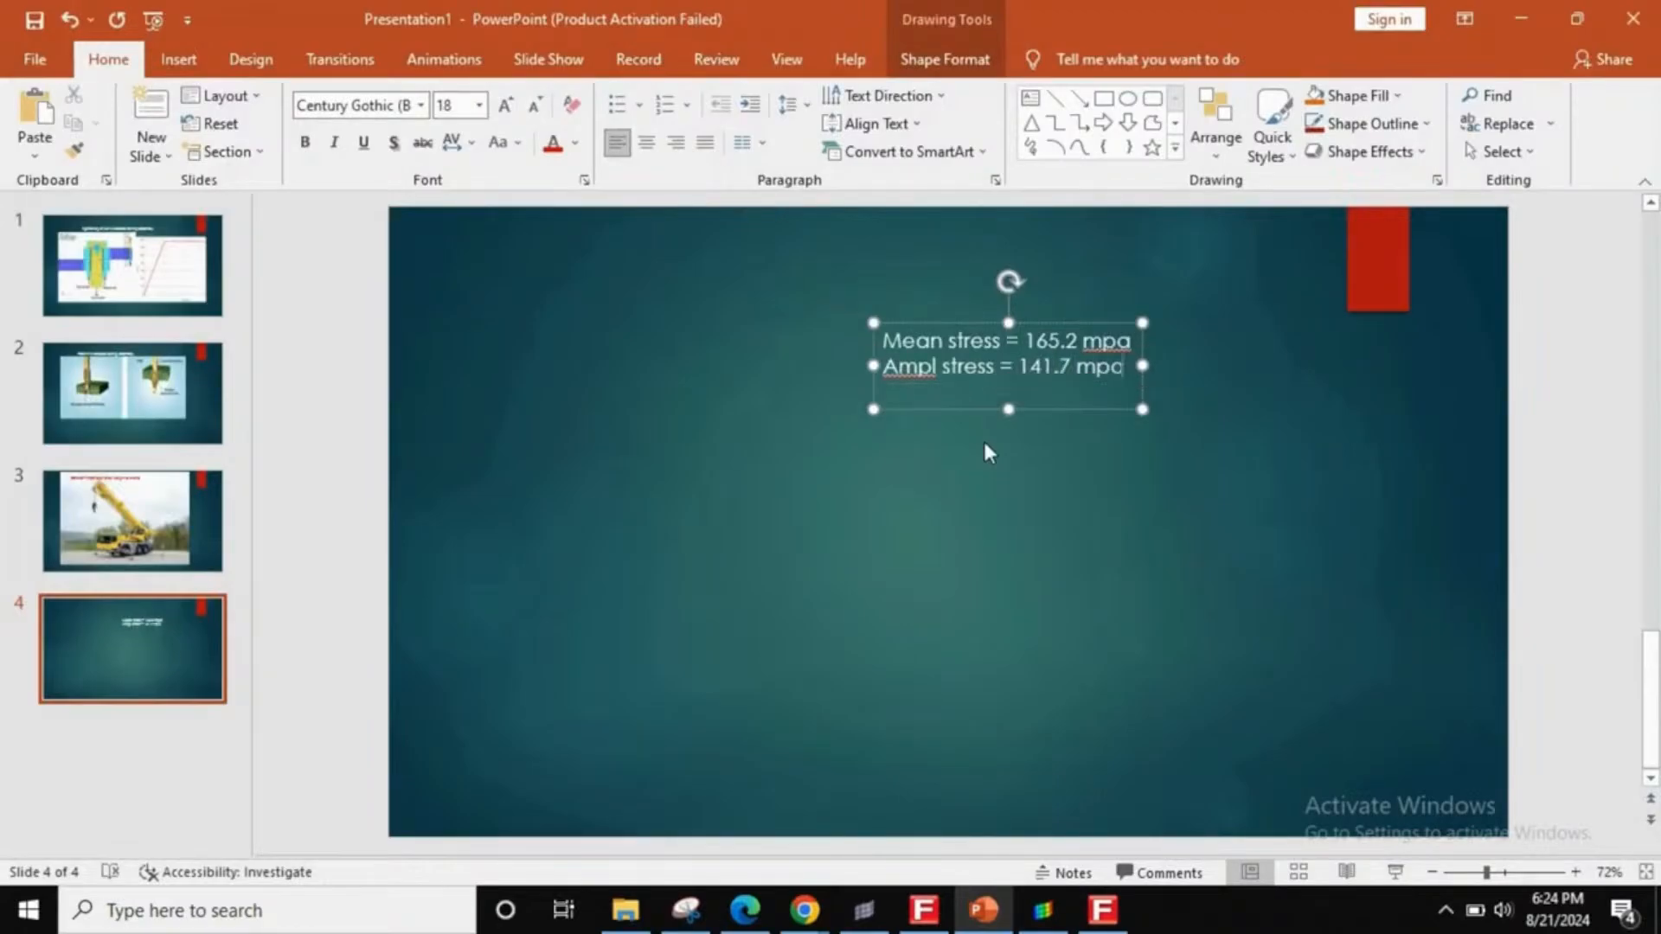
left_click(1132, 679)
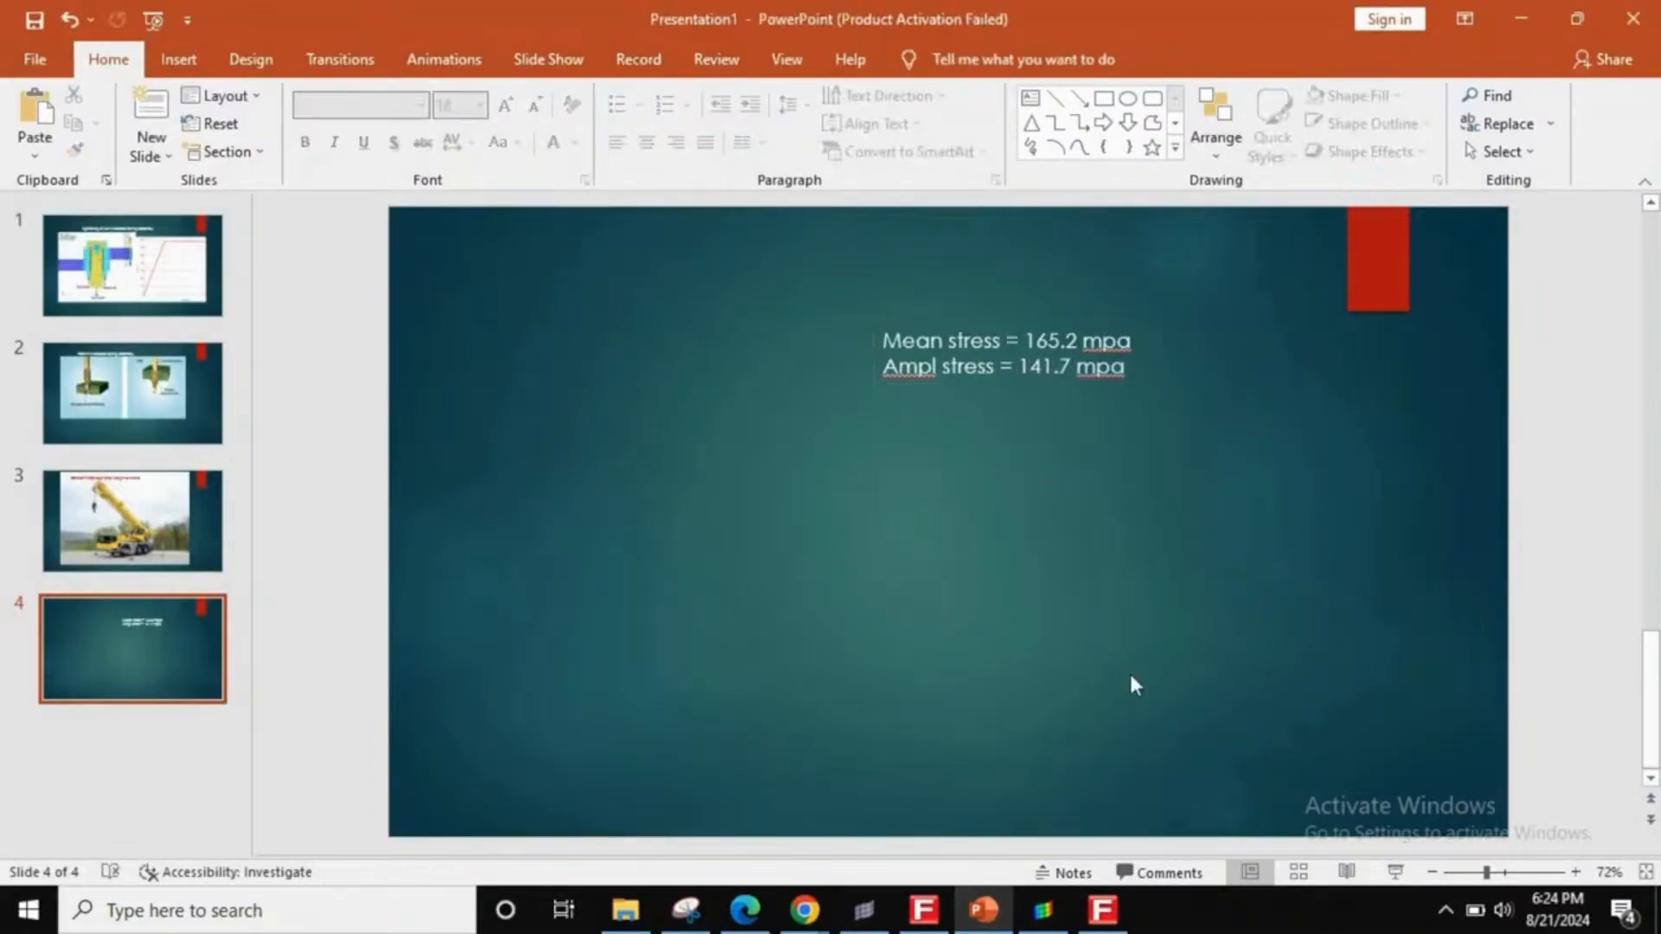
- Return to HyperWorks and reapply the Mean Stress (s) contour of the first result set
left_click(983, 910)
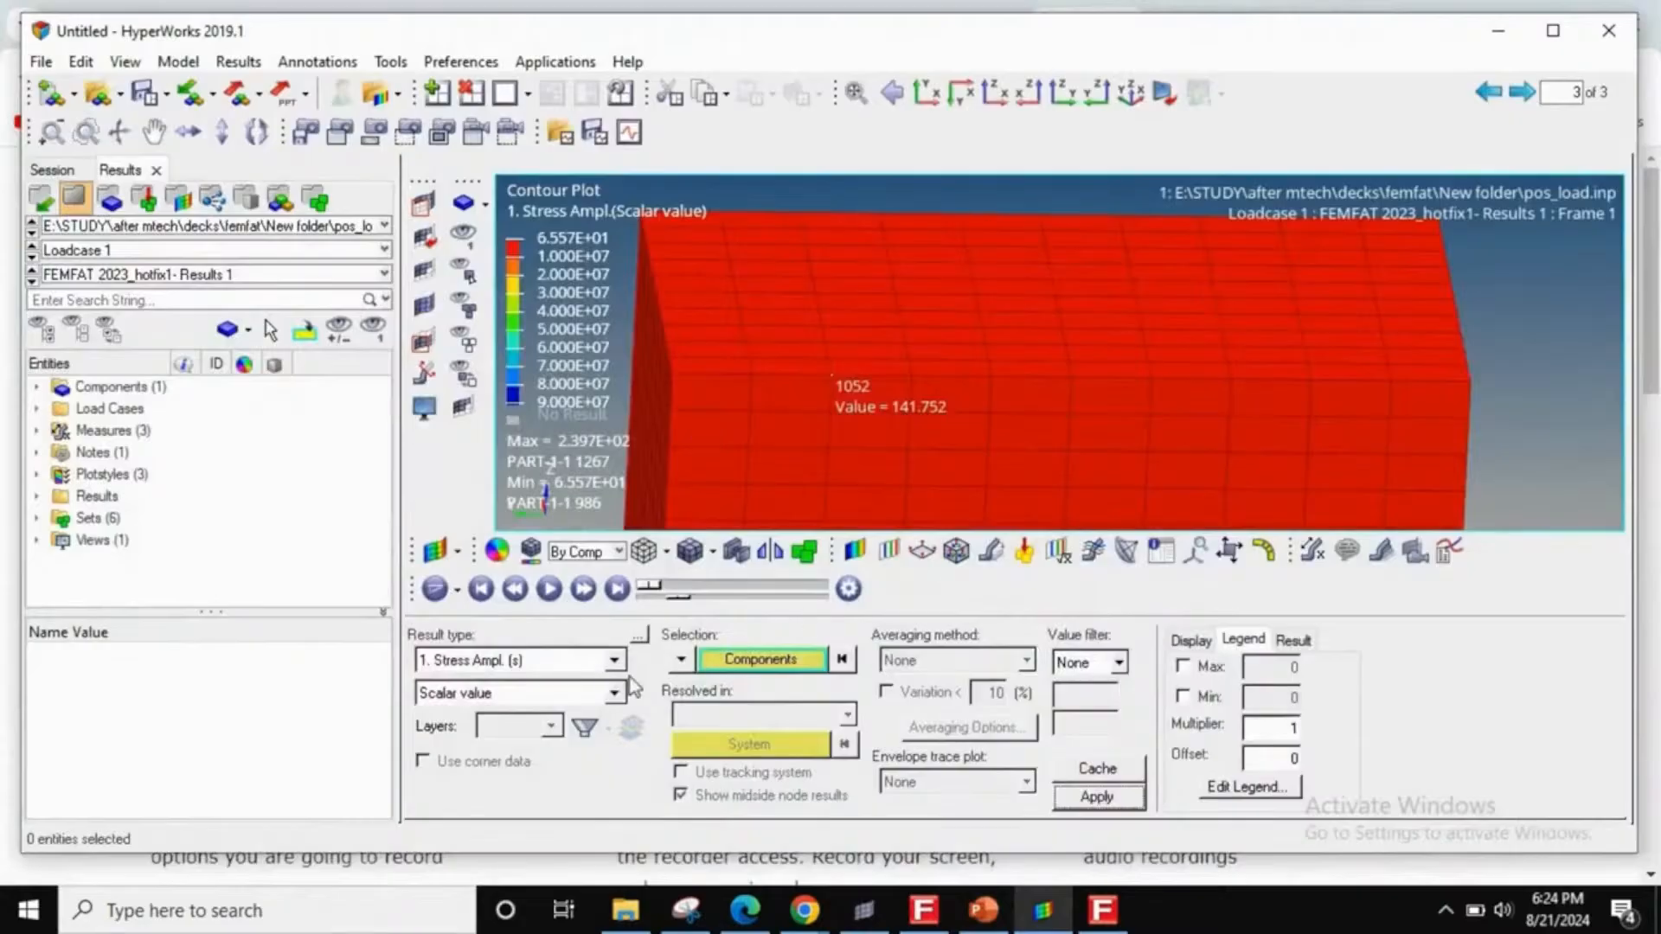
left_click(560, 663)
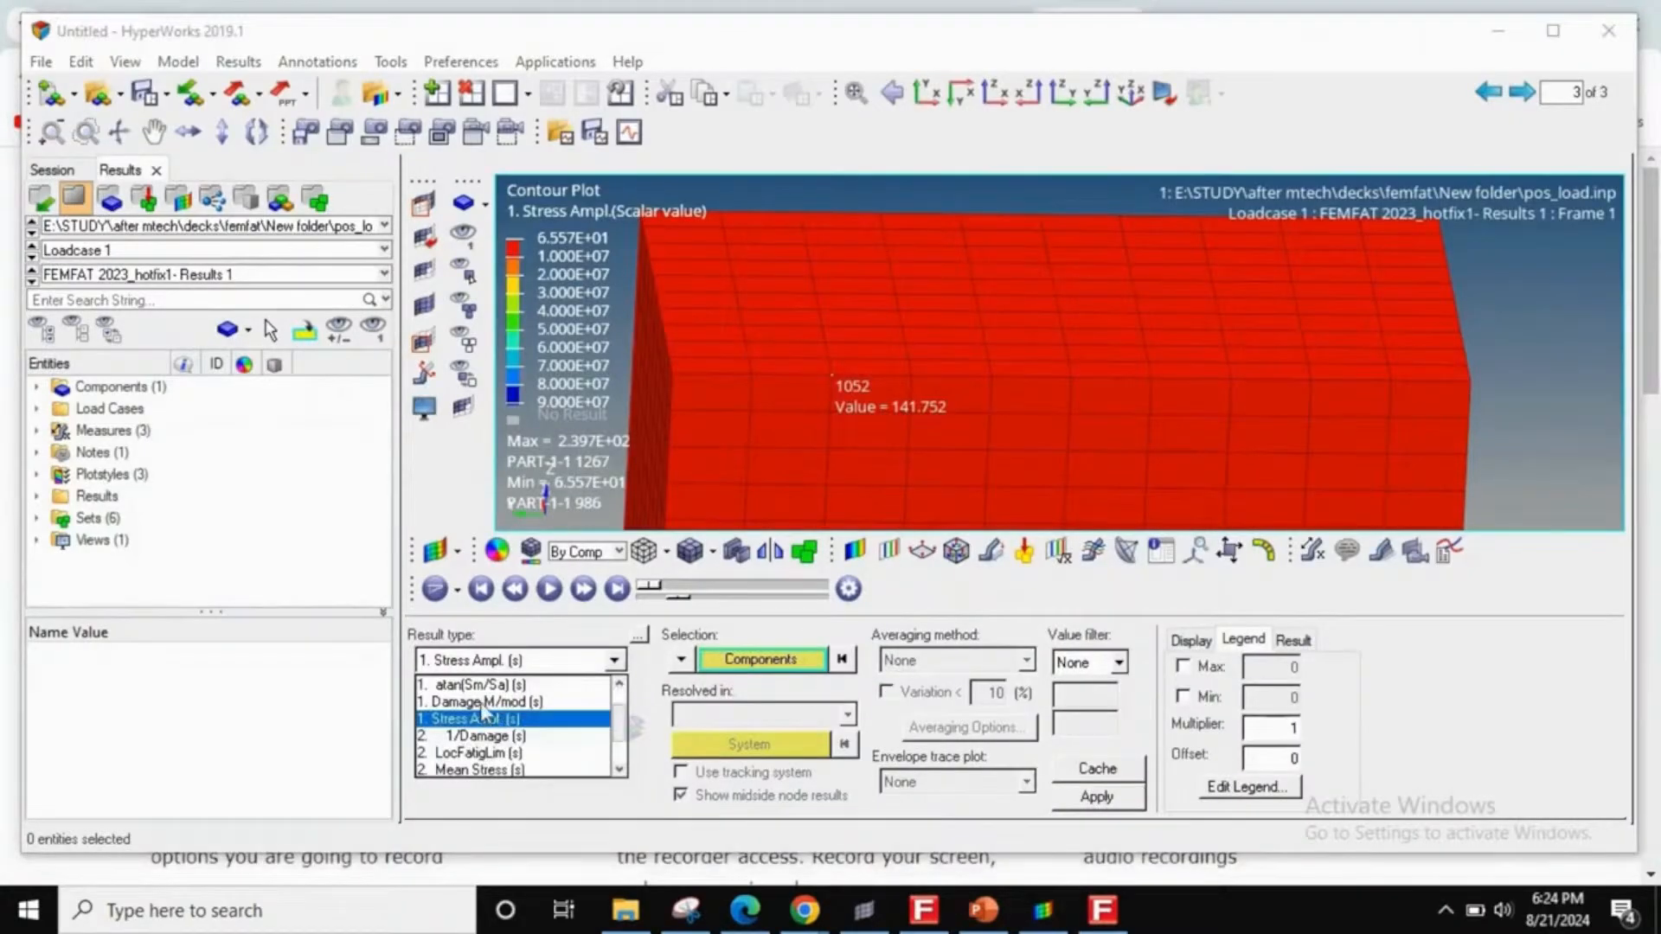
scroll(488, 709, "down", 1)
left_click(485, 718)
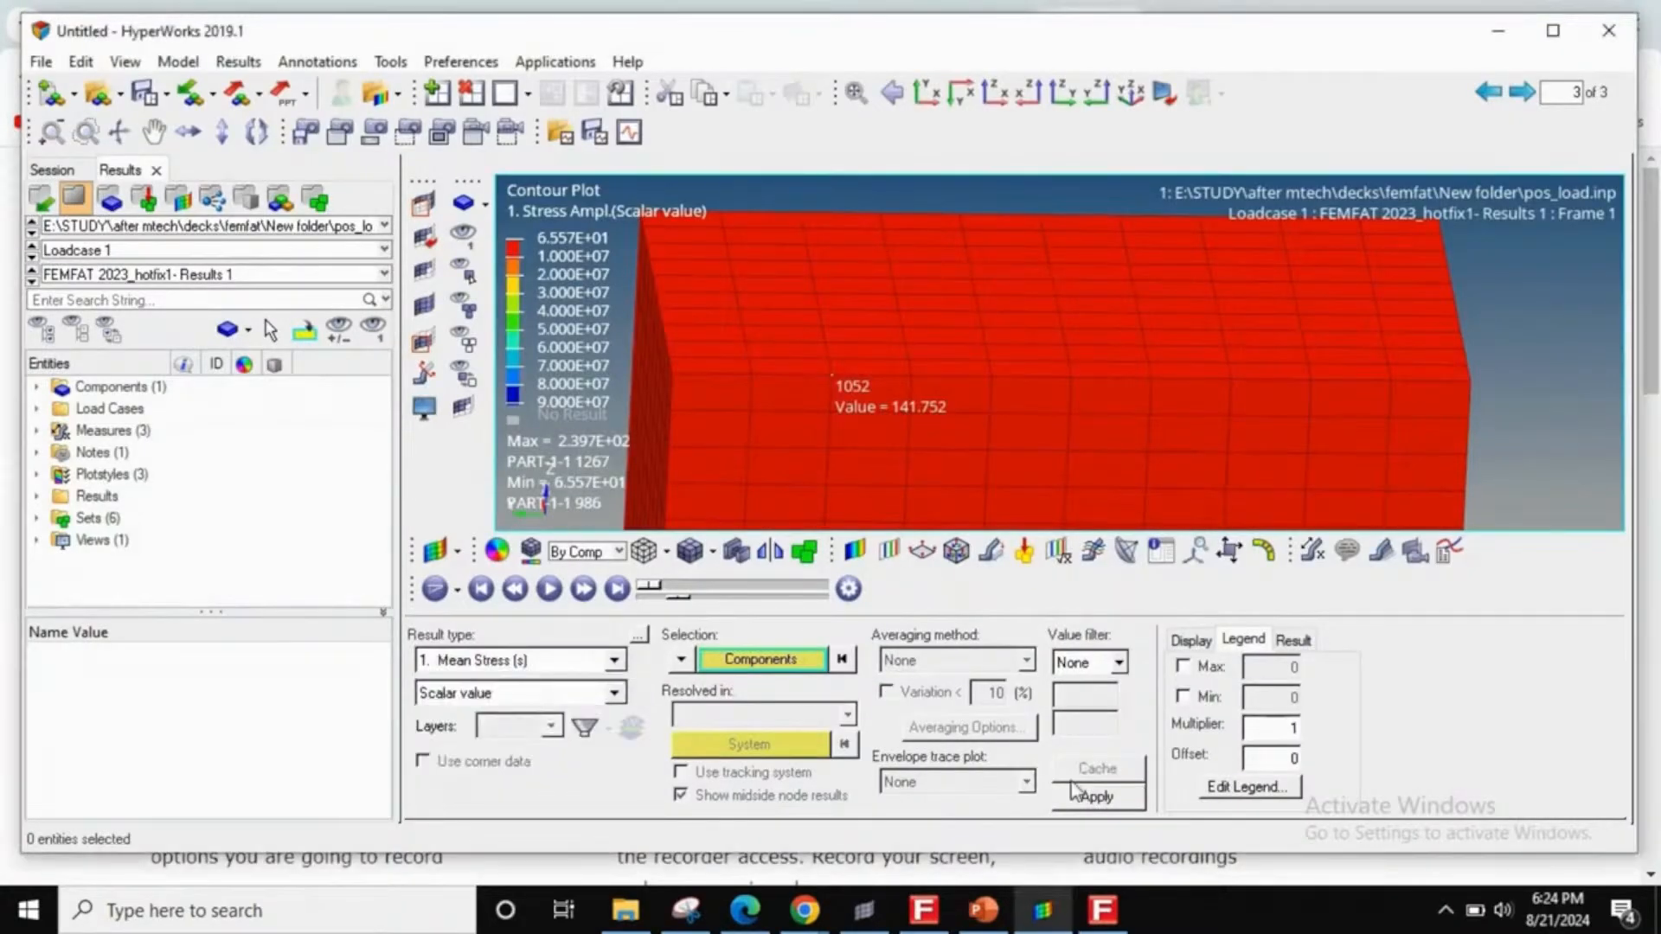
left_click(1089, 797)
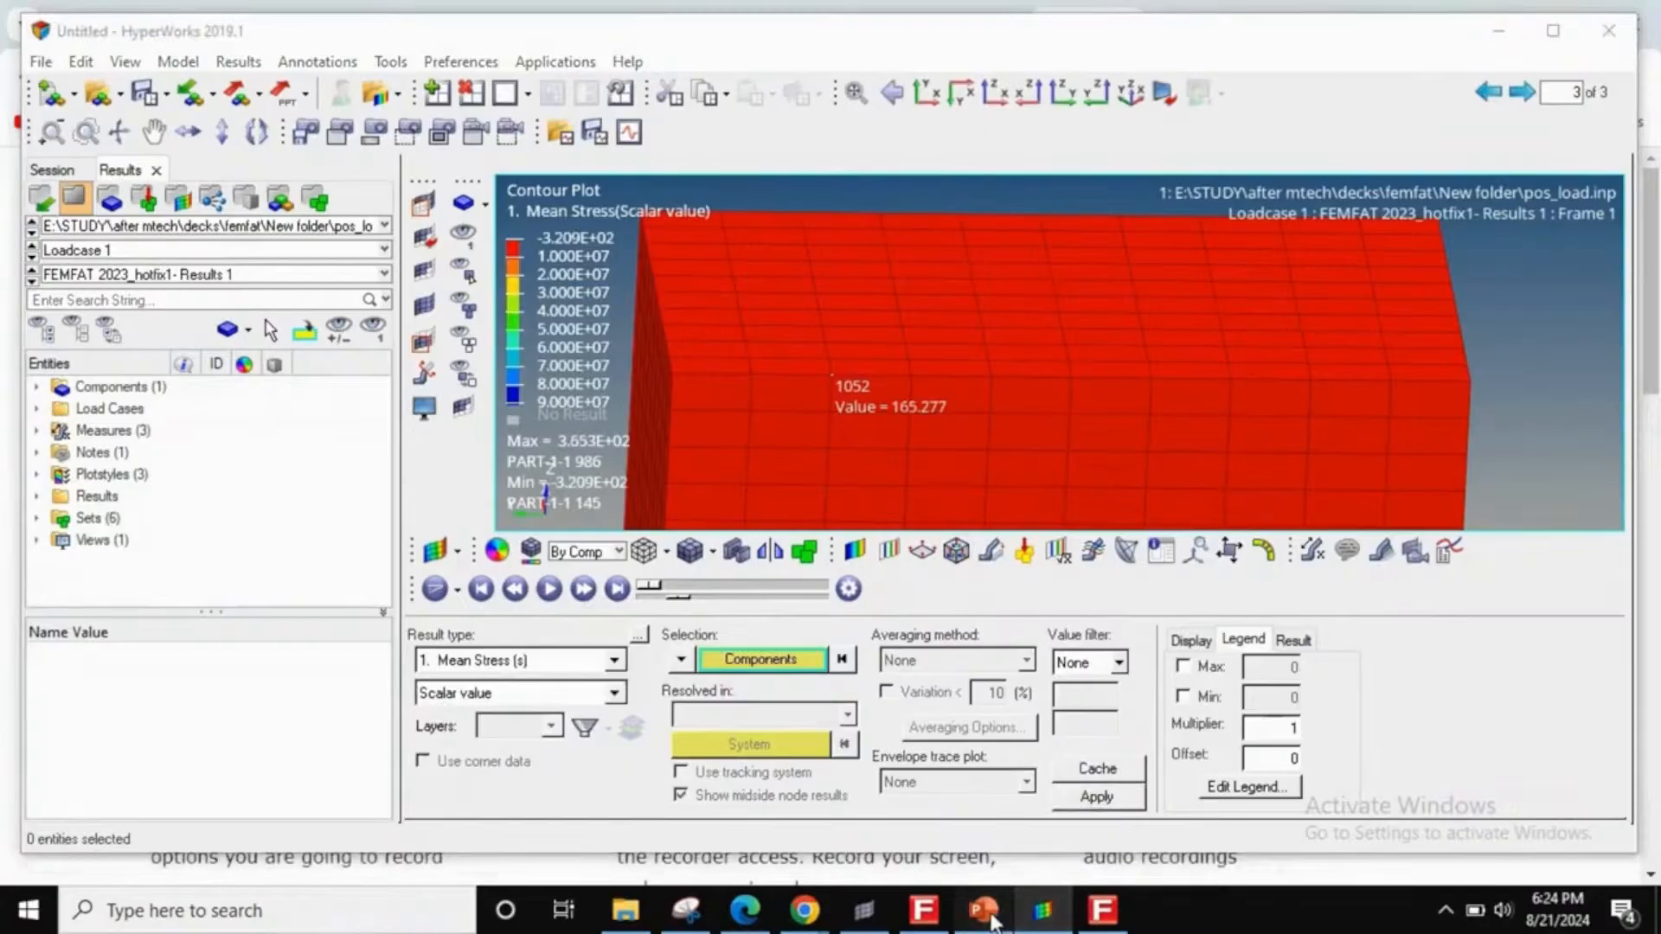
- Check the stress notes in PowerPoint, and go back to page 1 of the HyperWorks session
left_click(986, 912)
left_click(986, 915)
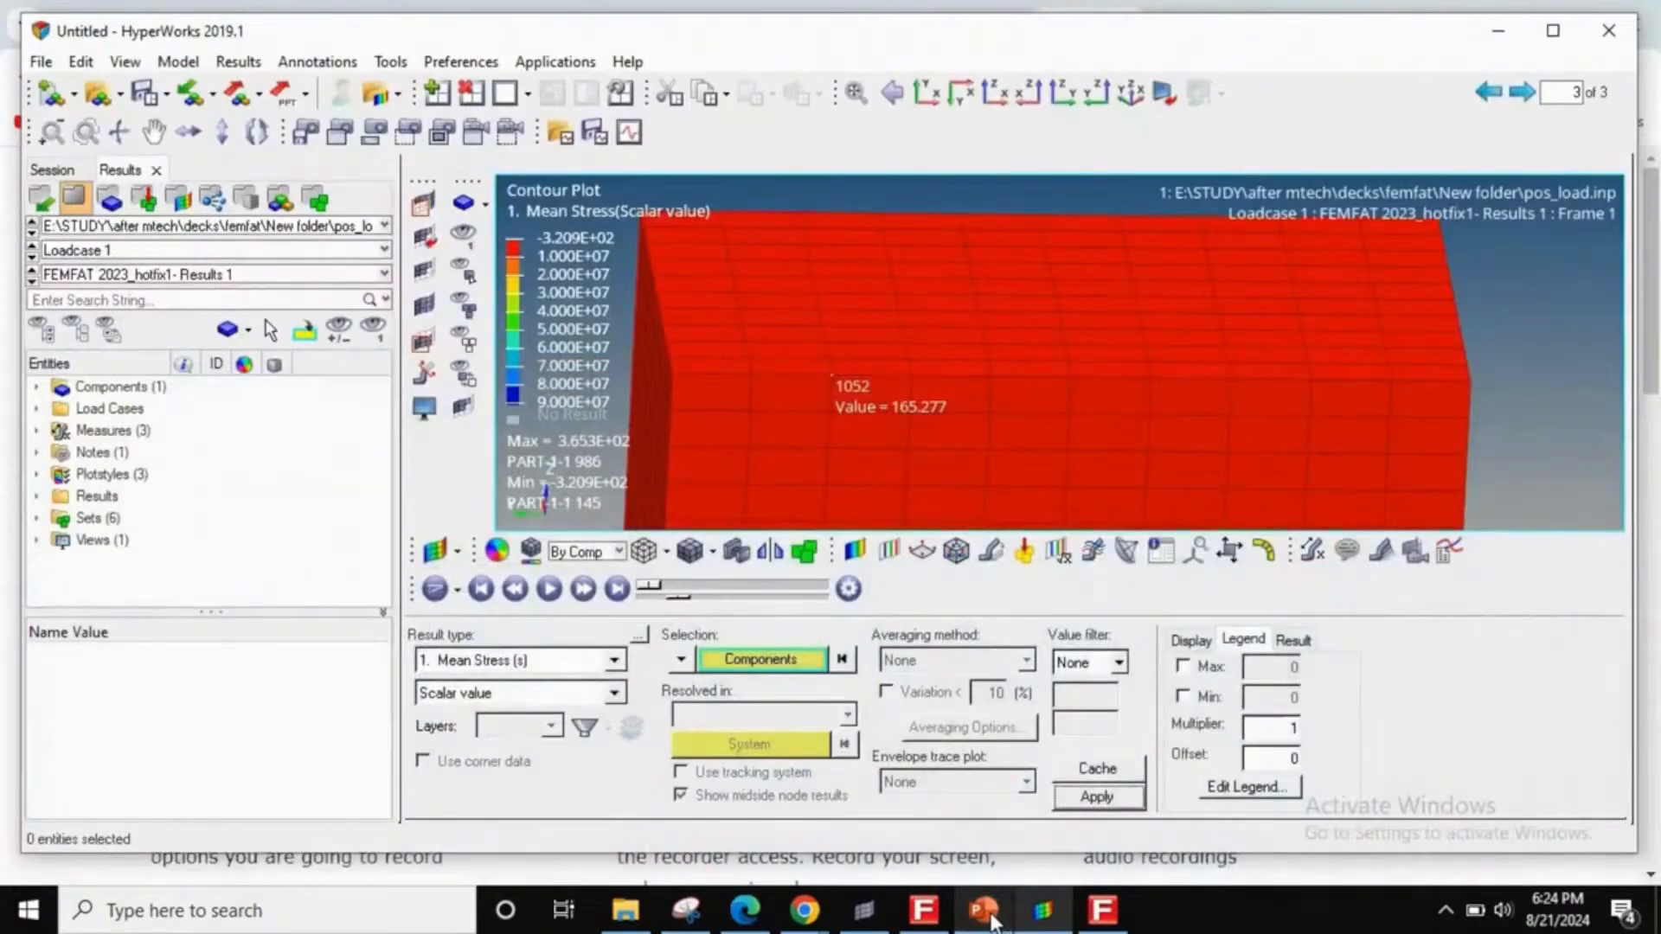
left_click(1494, 93)
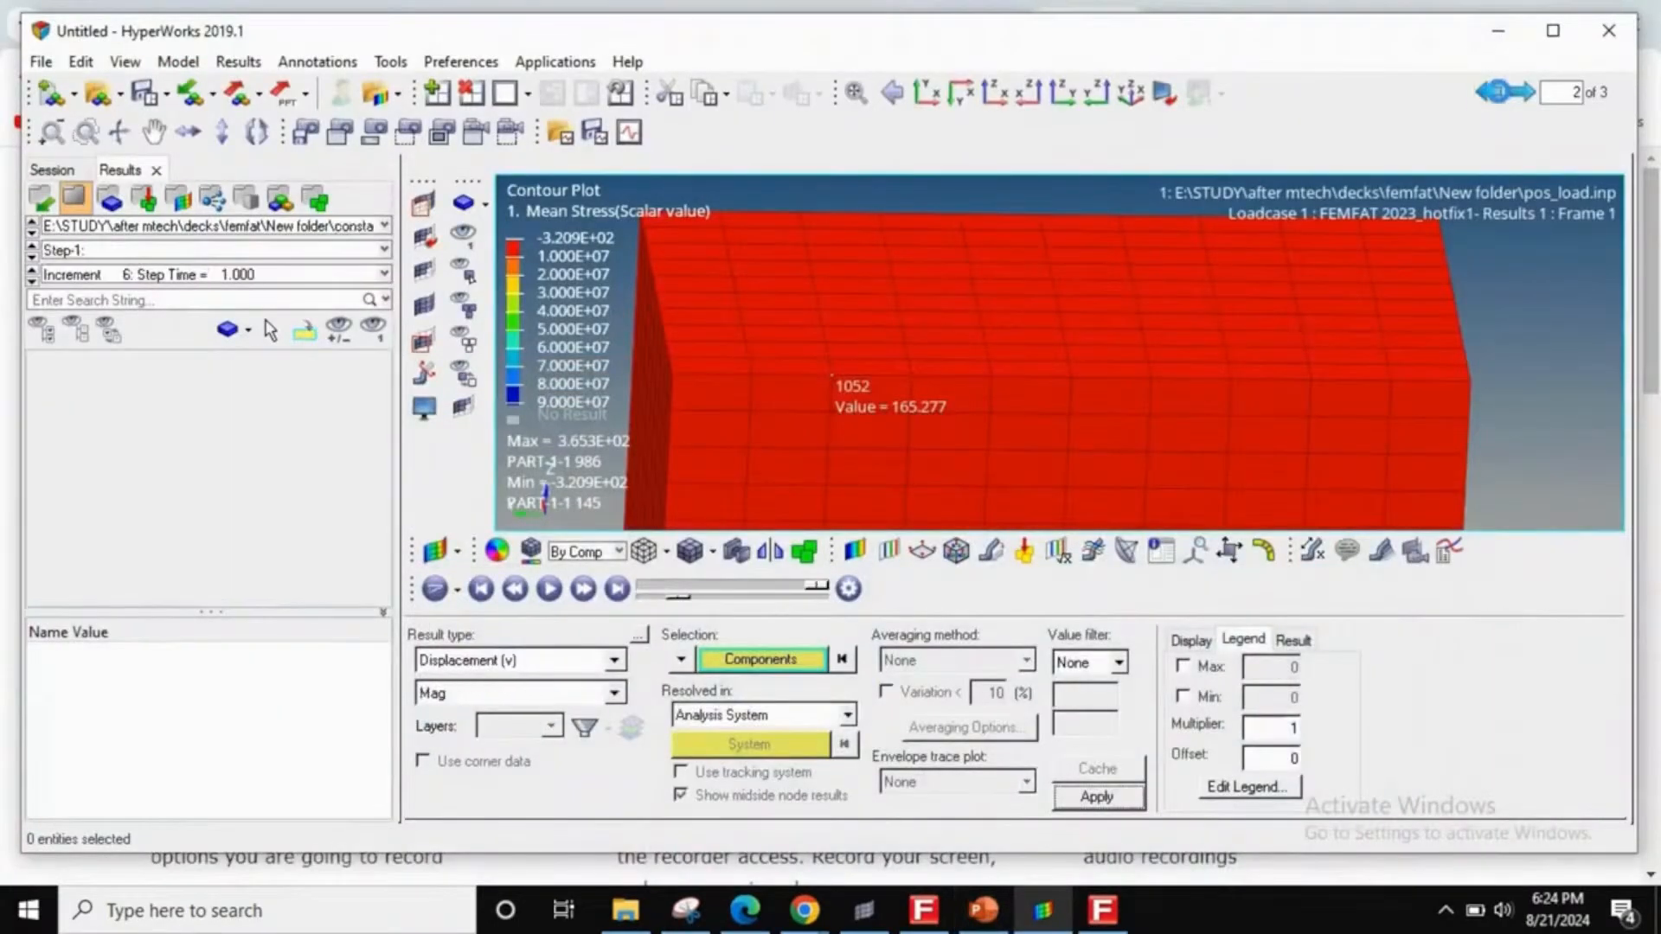
left_click(1498, 95)
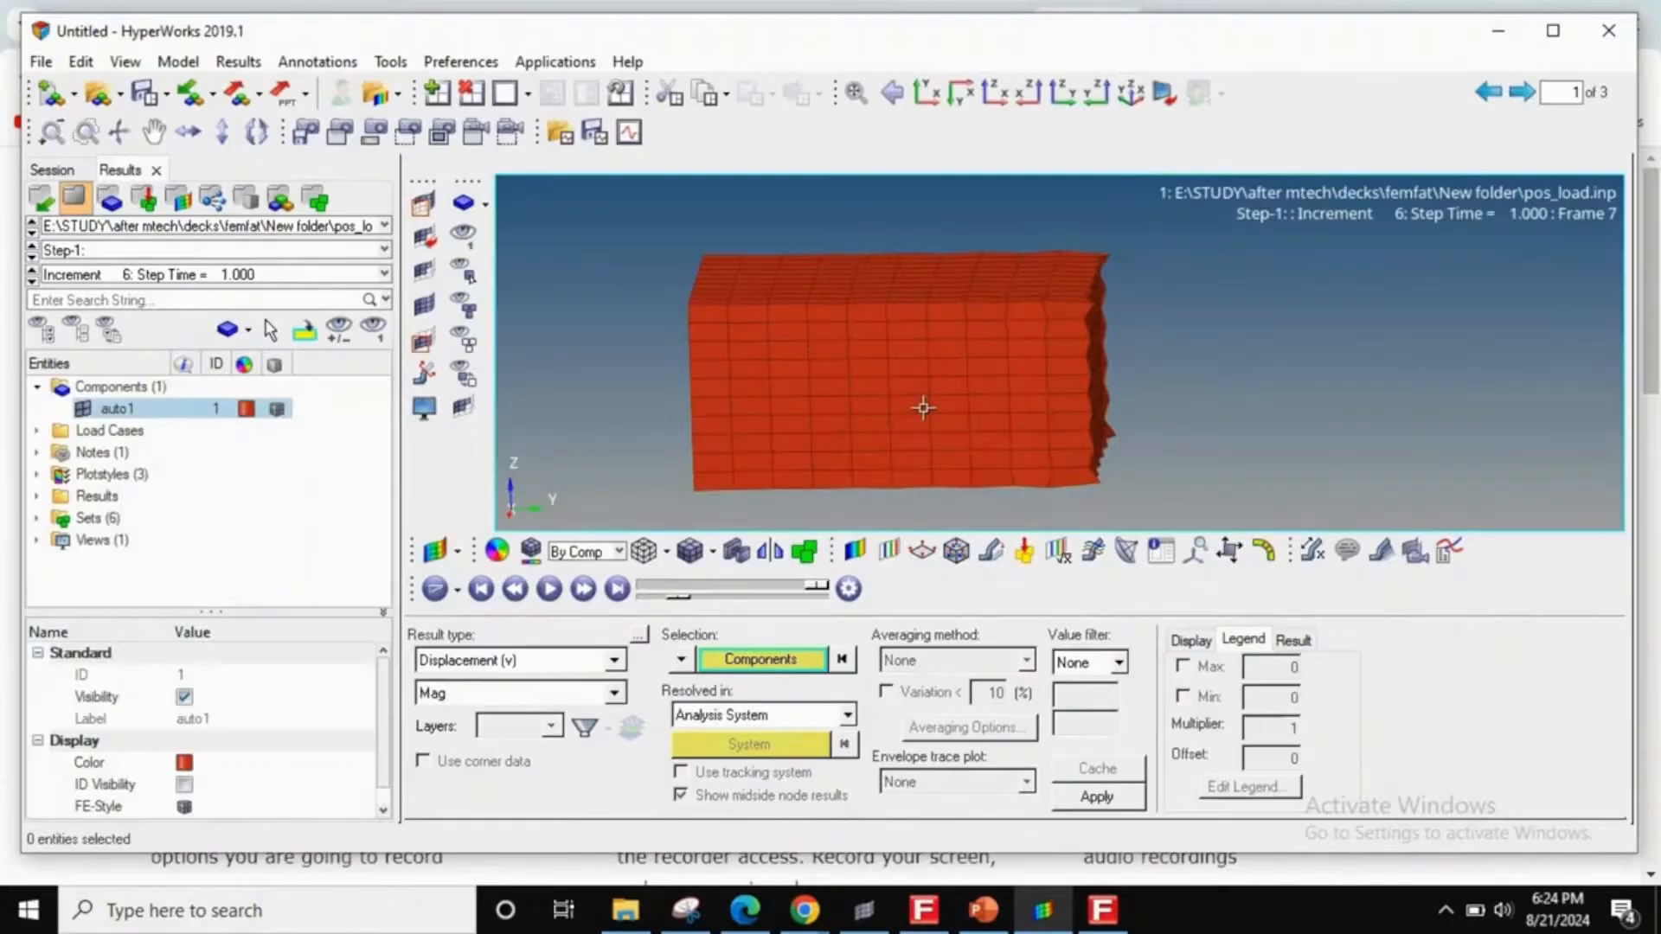
left_click_drag(807, 340, 803, 393, "ctrl")
left_click(601, 662)
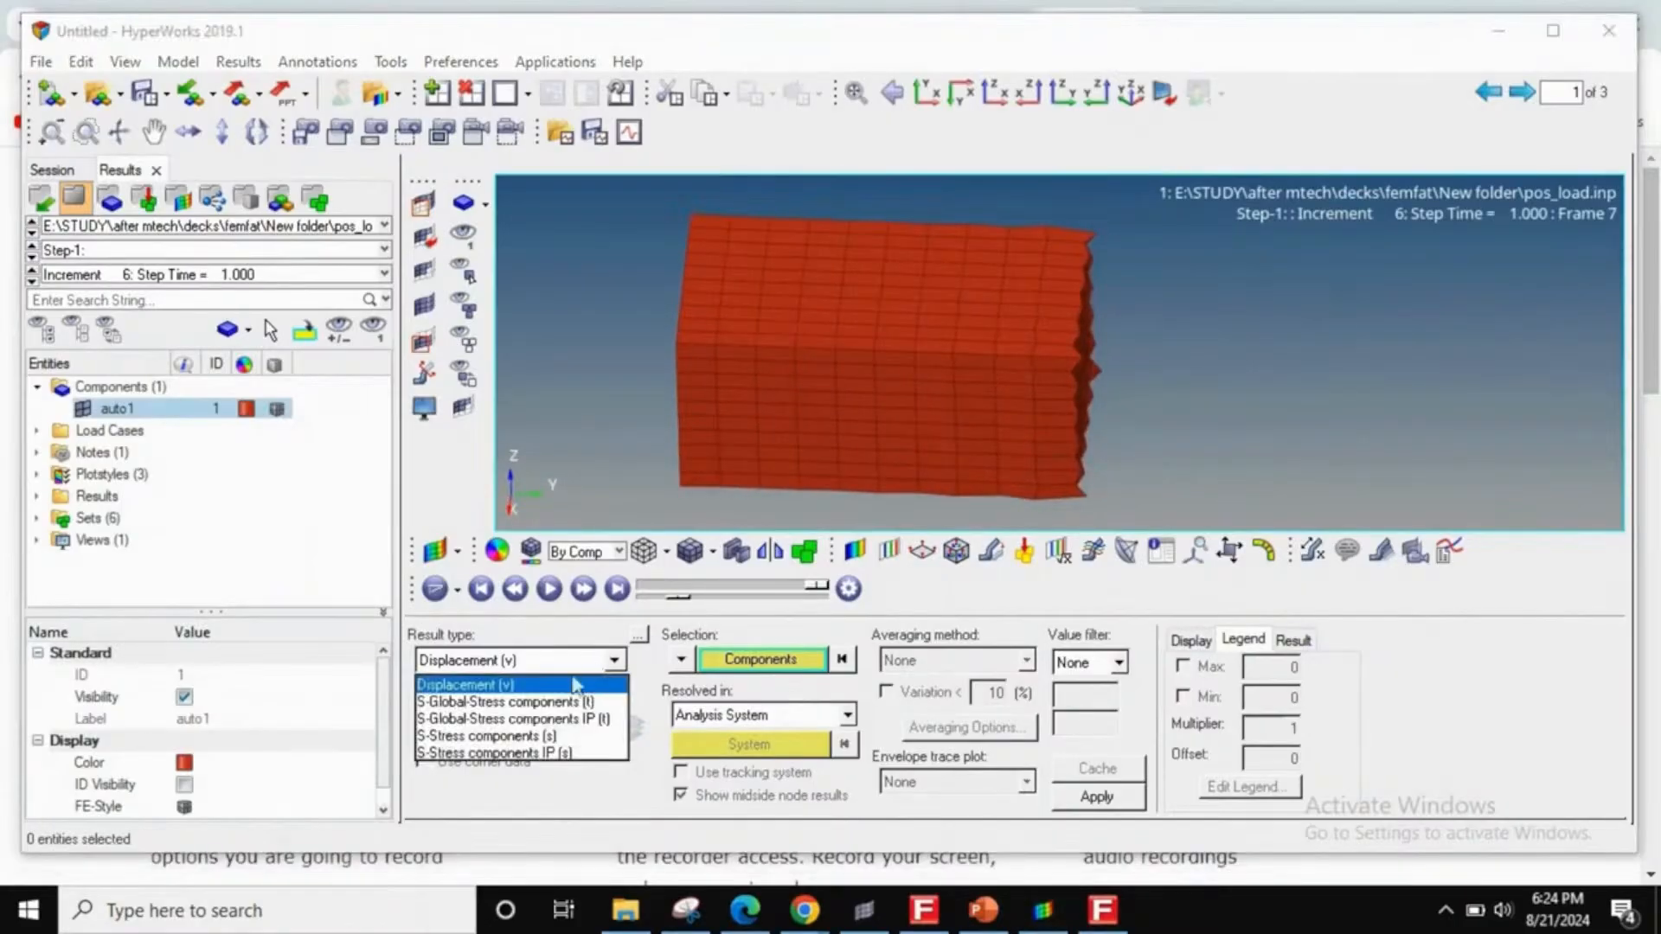
left_click(501, 718)
left_click(498, 693)
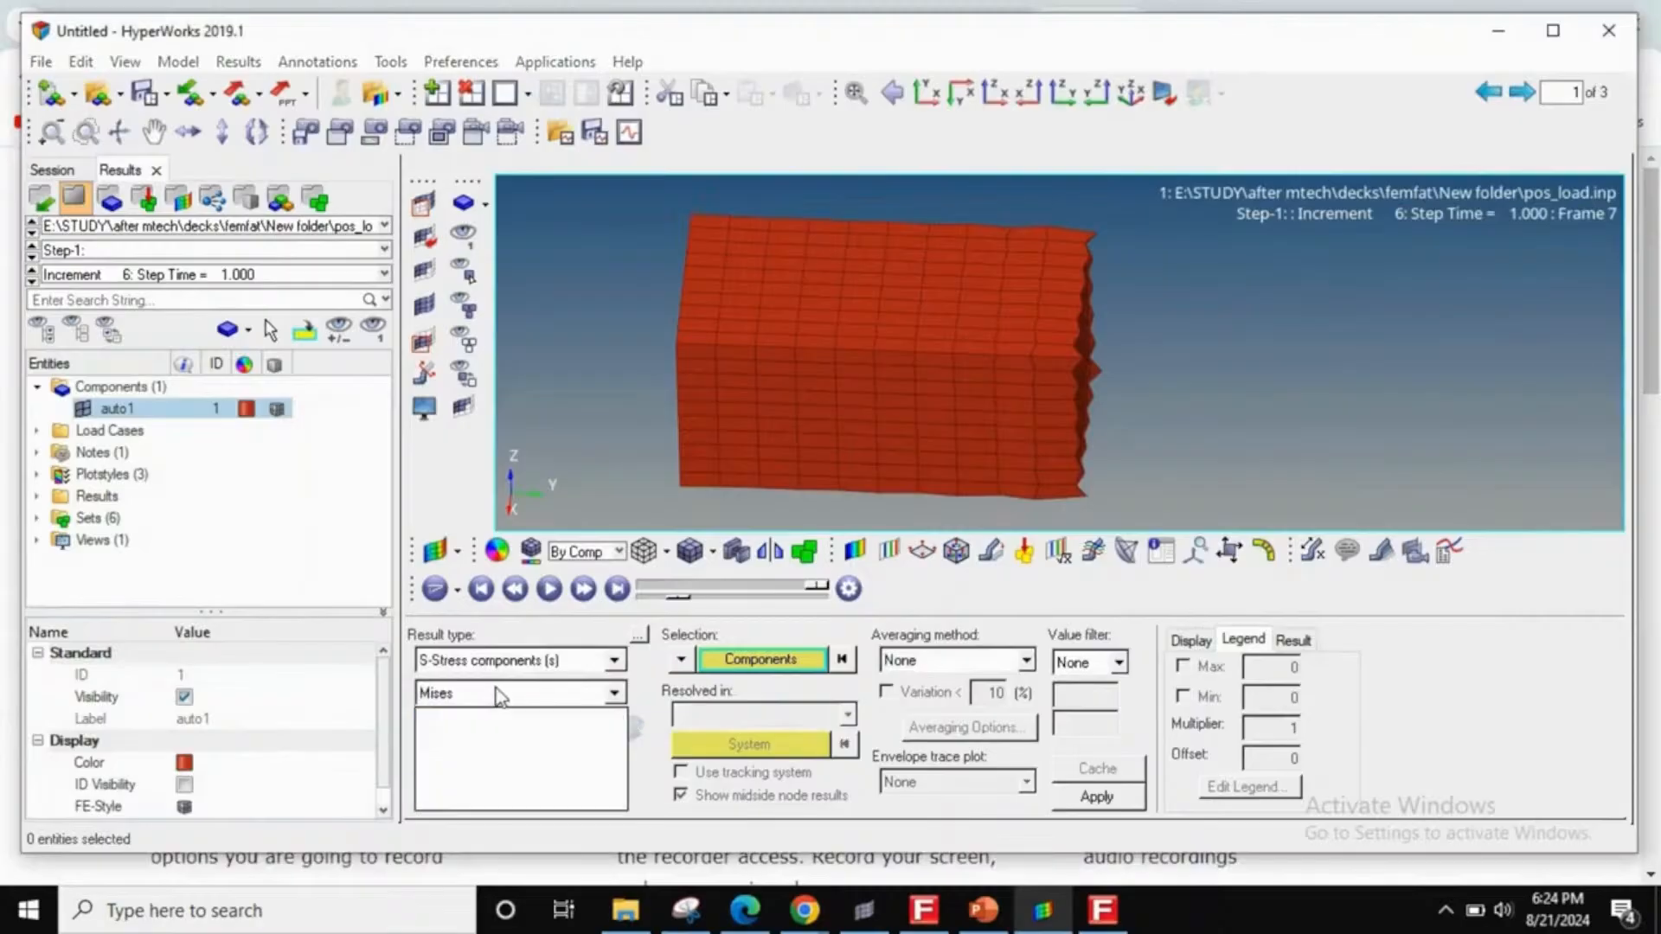
scroll(459, 776, "down", 3)
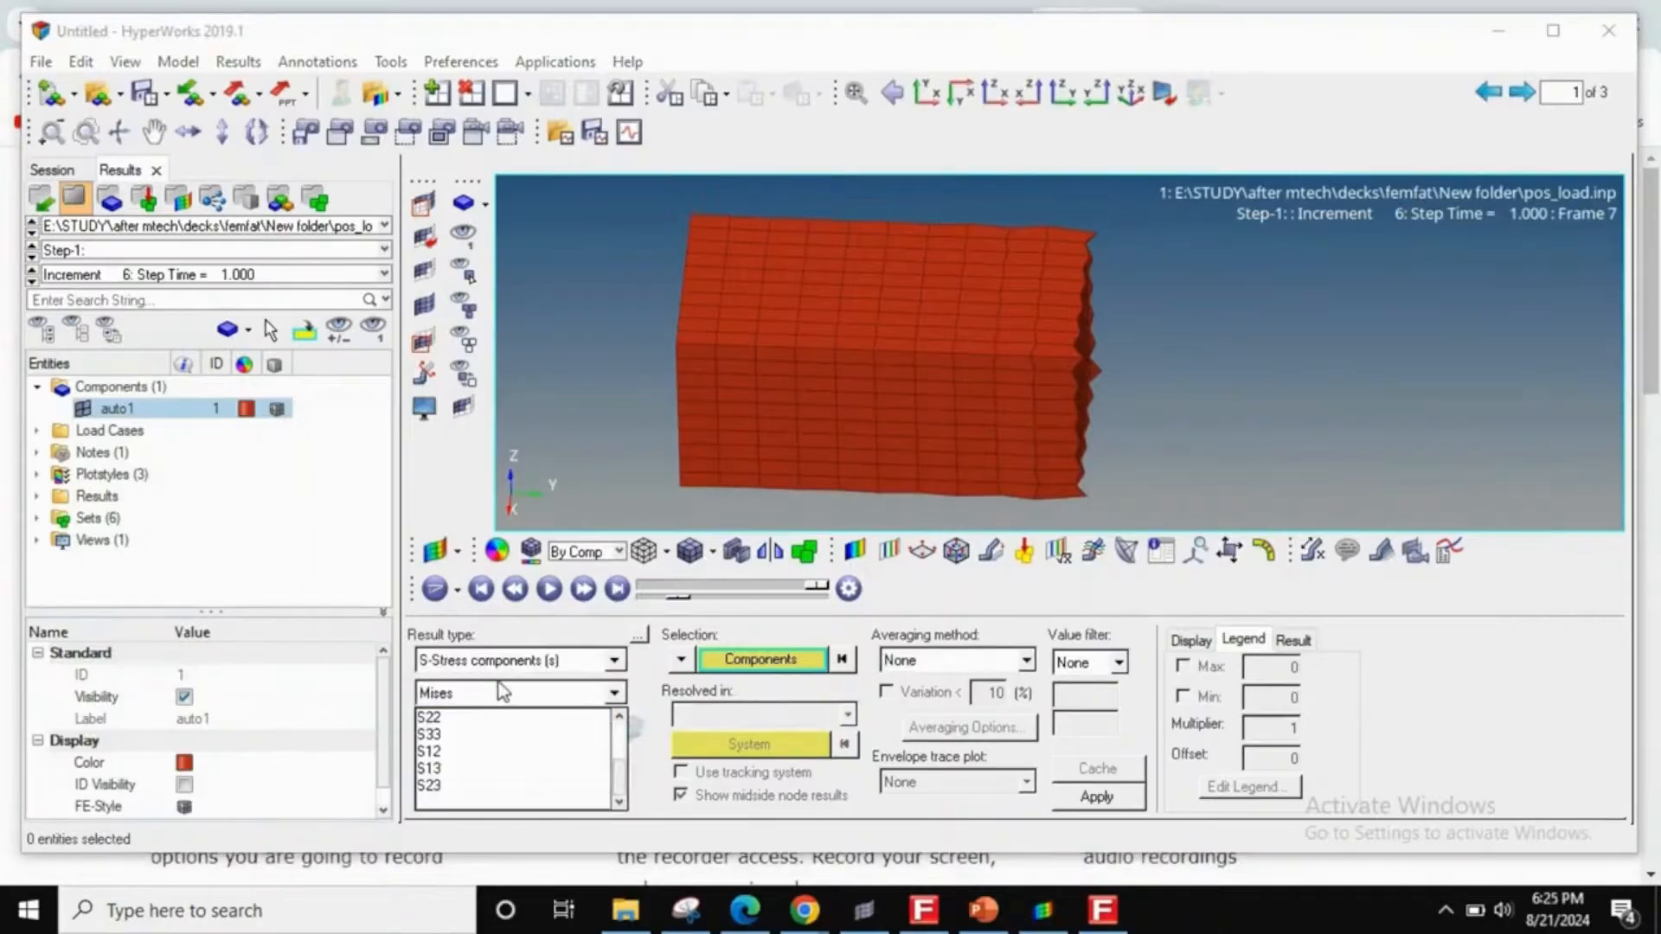
- Set the pos_load contour's result type to S-Global-Stress components (t) with the SignedVonMises component
left_click(503, 660)
left_click(503, 661)
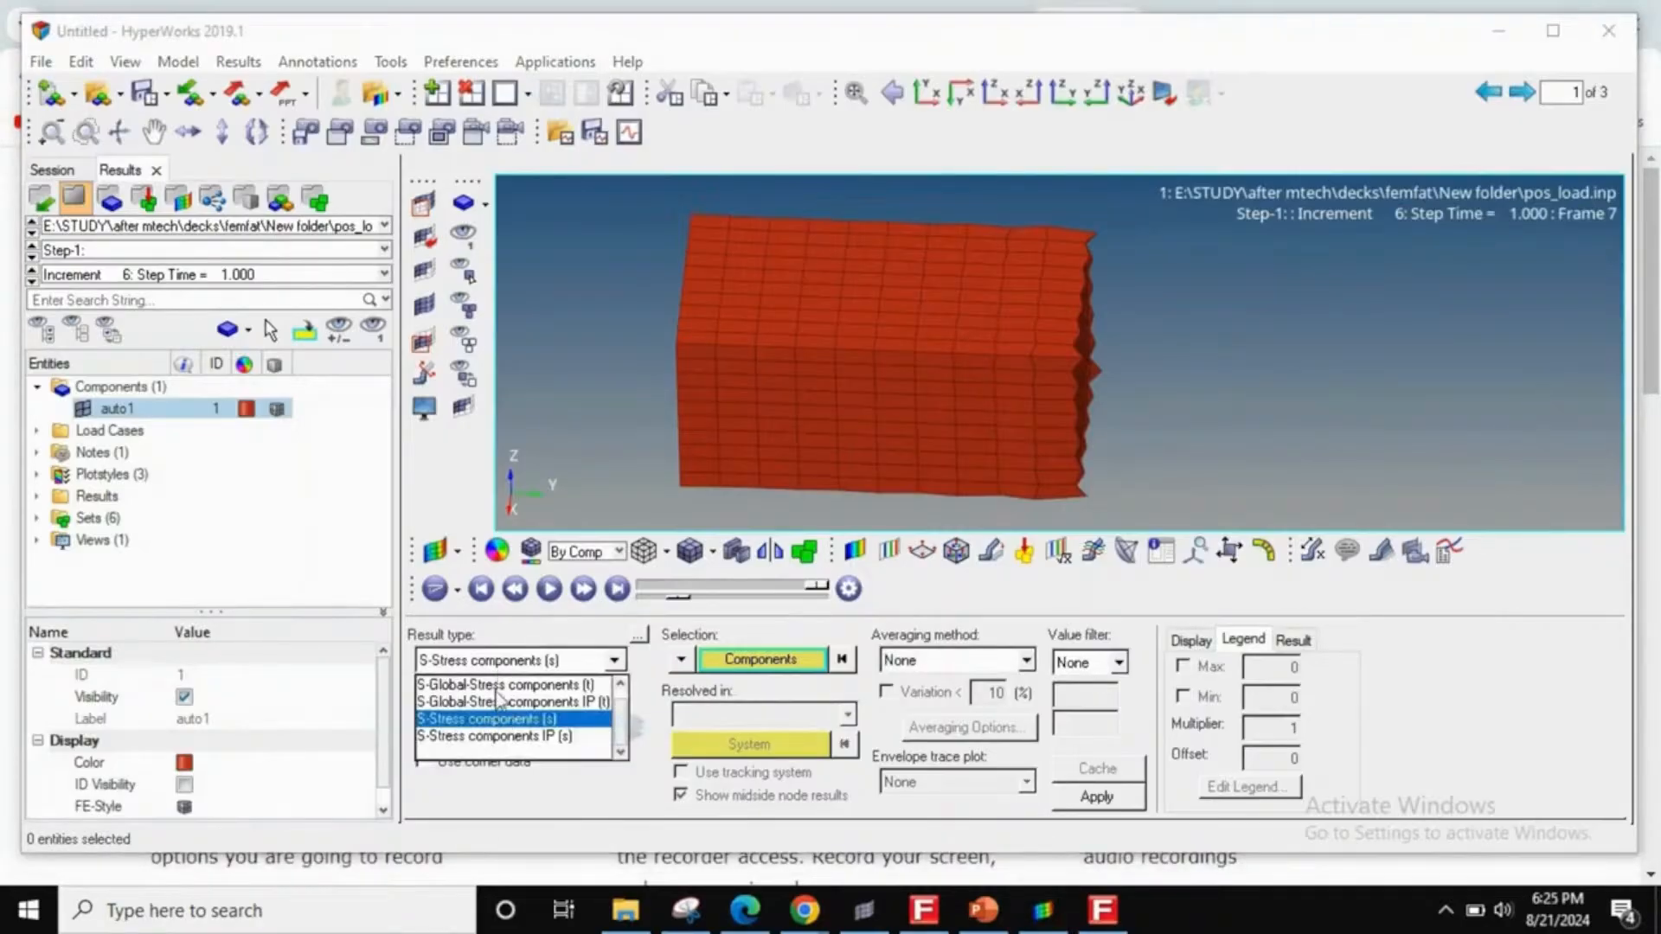
left_click(502, 684)
left_click(505, 691)
left_click(518, 735)
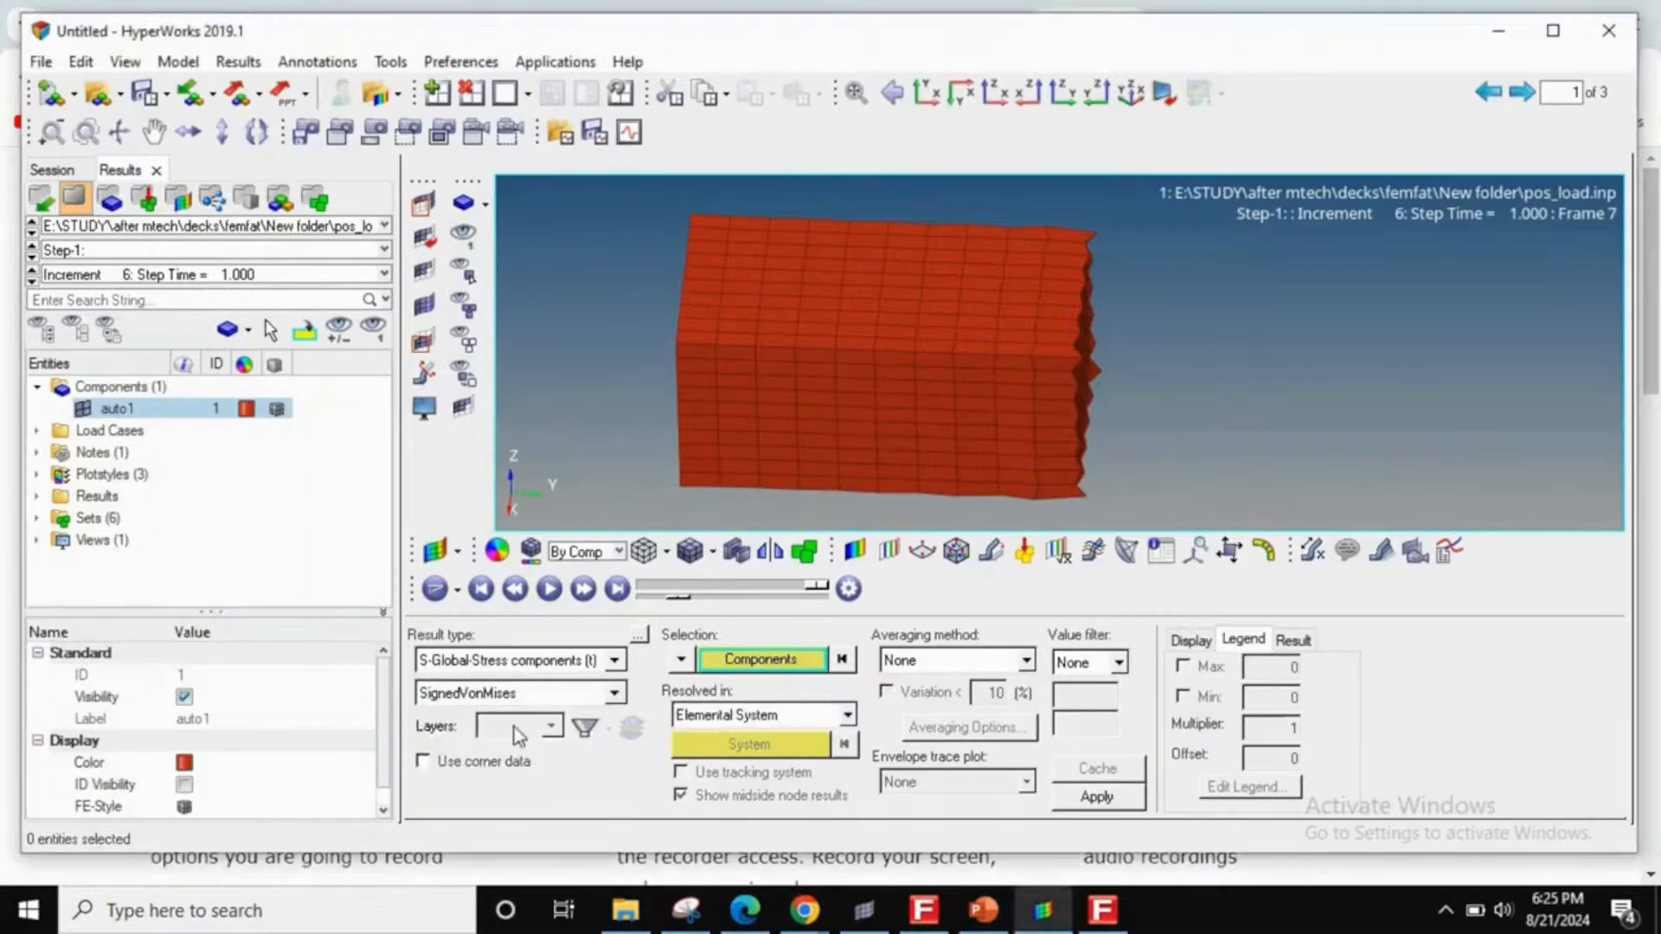
- Apply the pos_load stress contour with Advanced averaging and corner data enabled
left_click(922, 661)
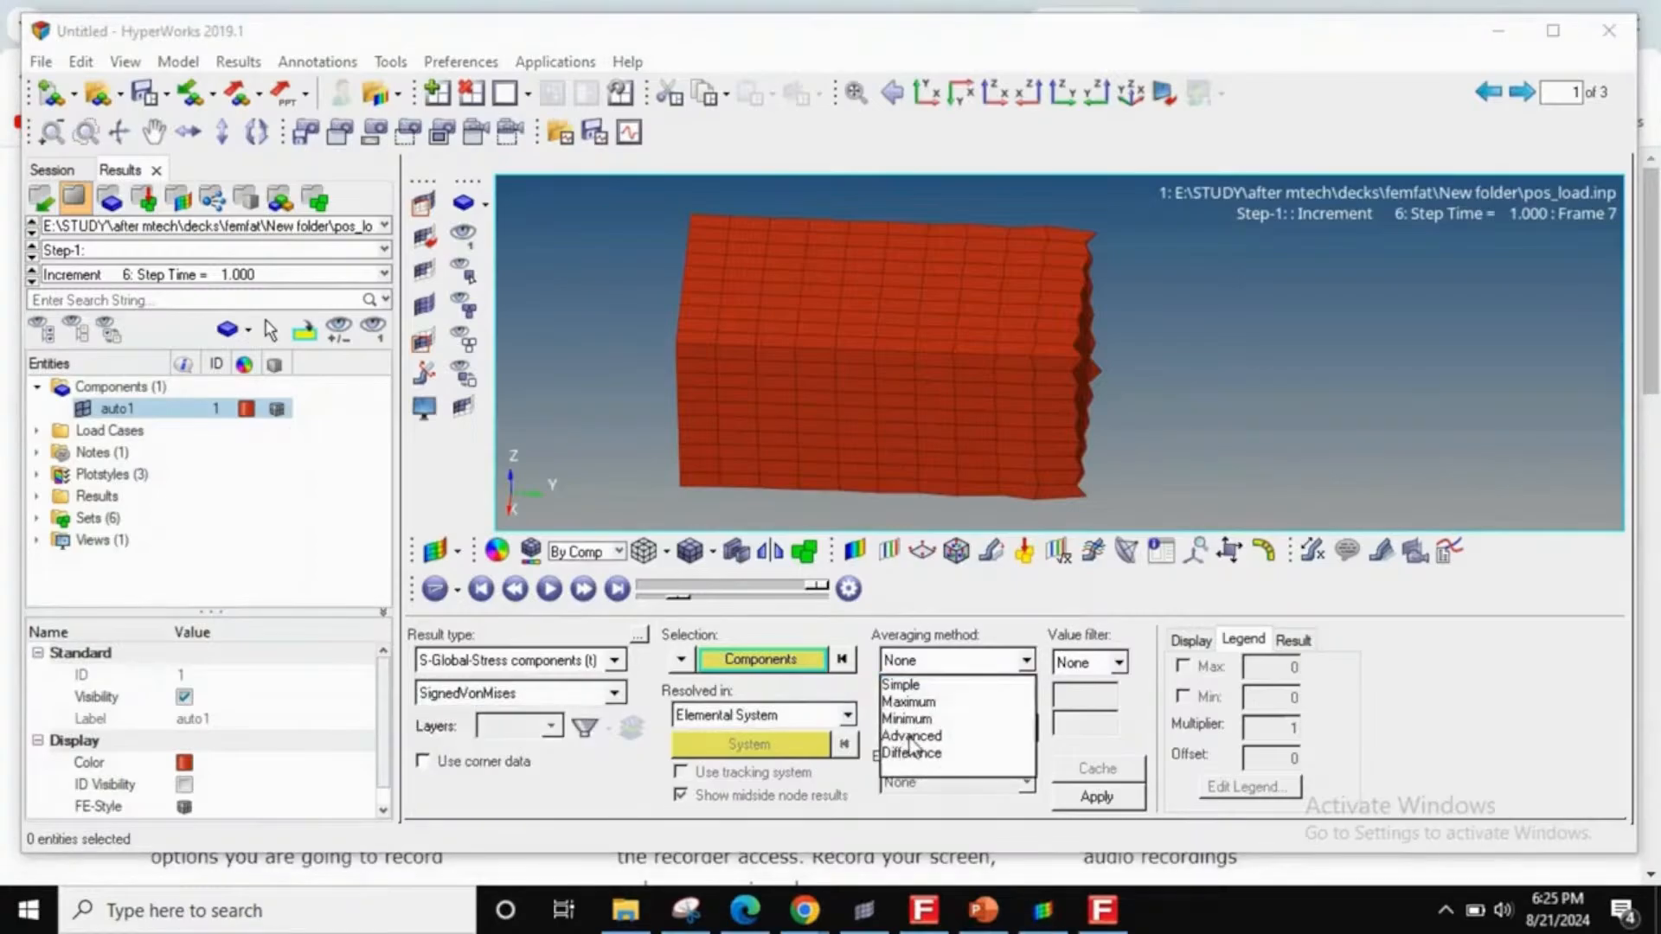
left_click(911, 736)
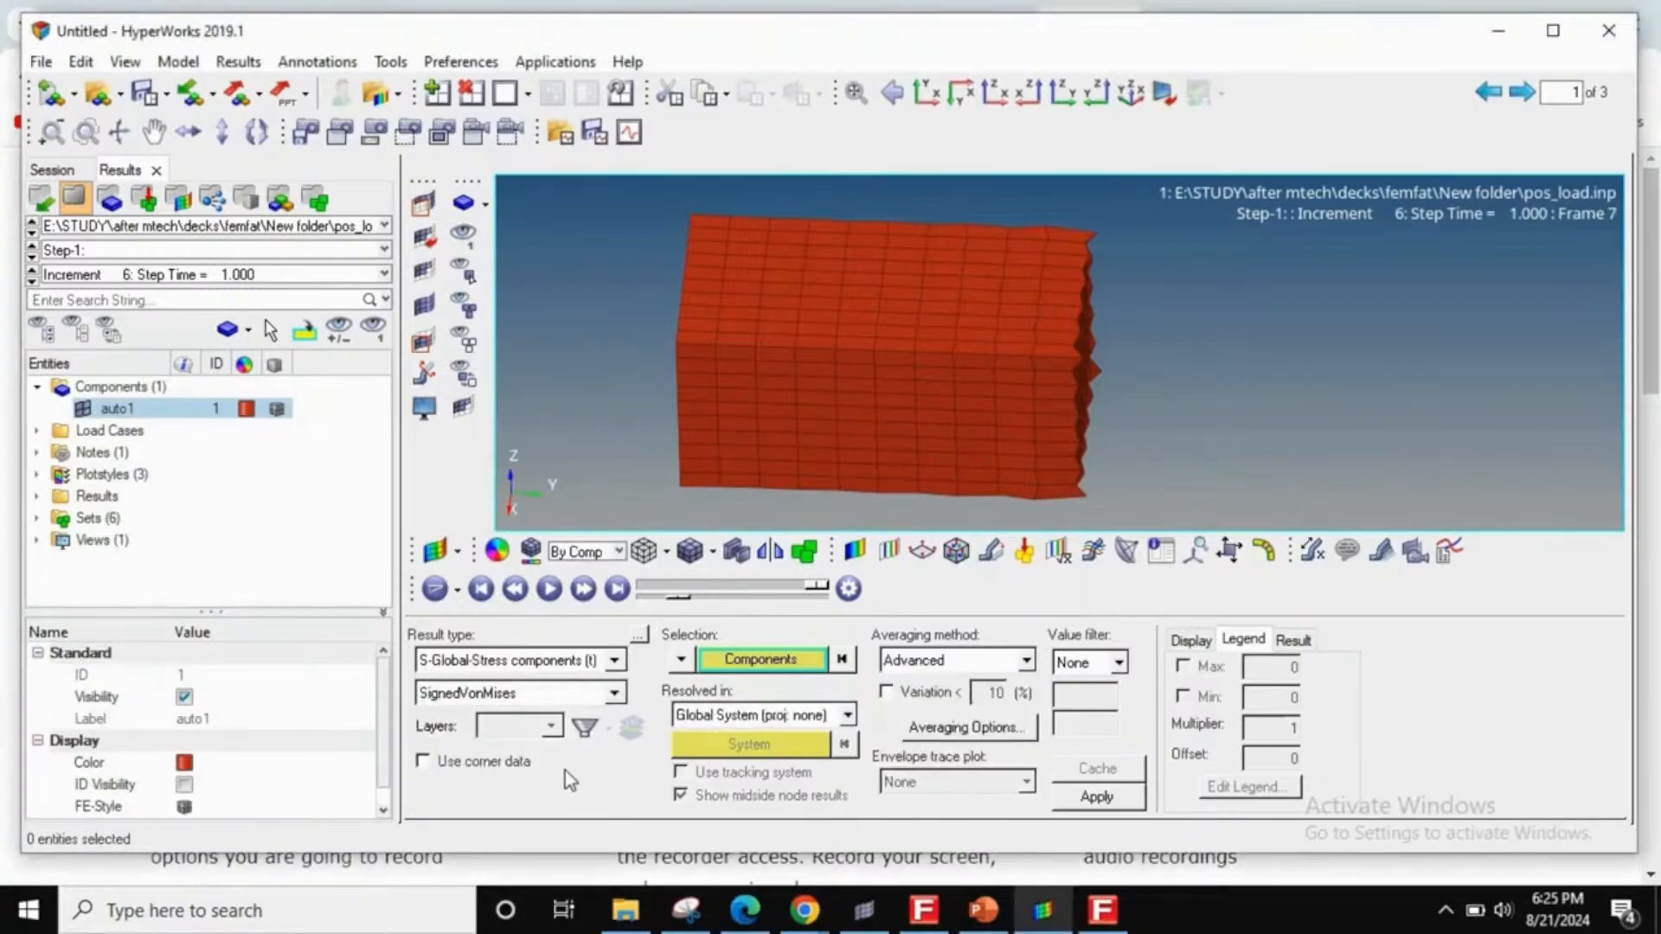
left_click(782, 409)
left_click(1080, 795)
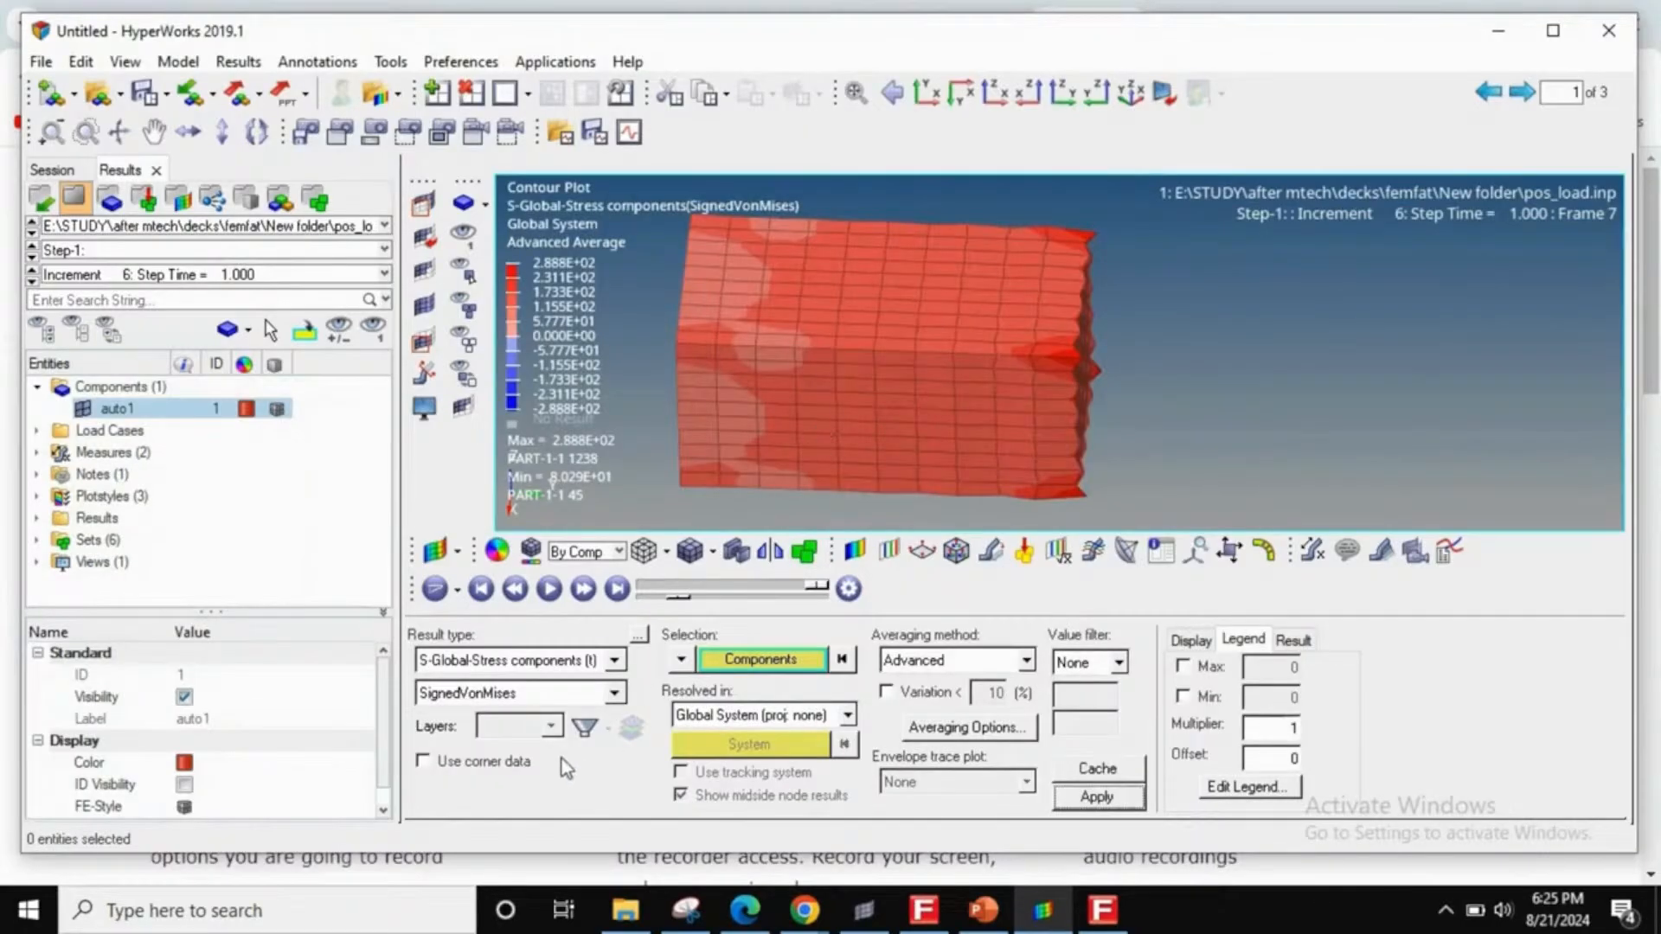
left_click(423, 761)
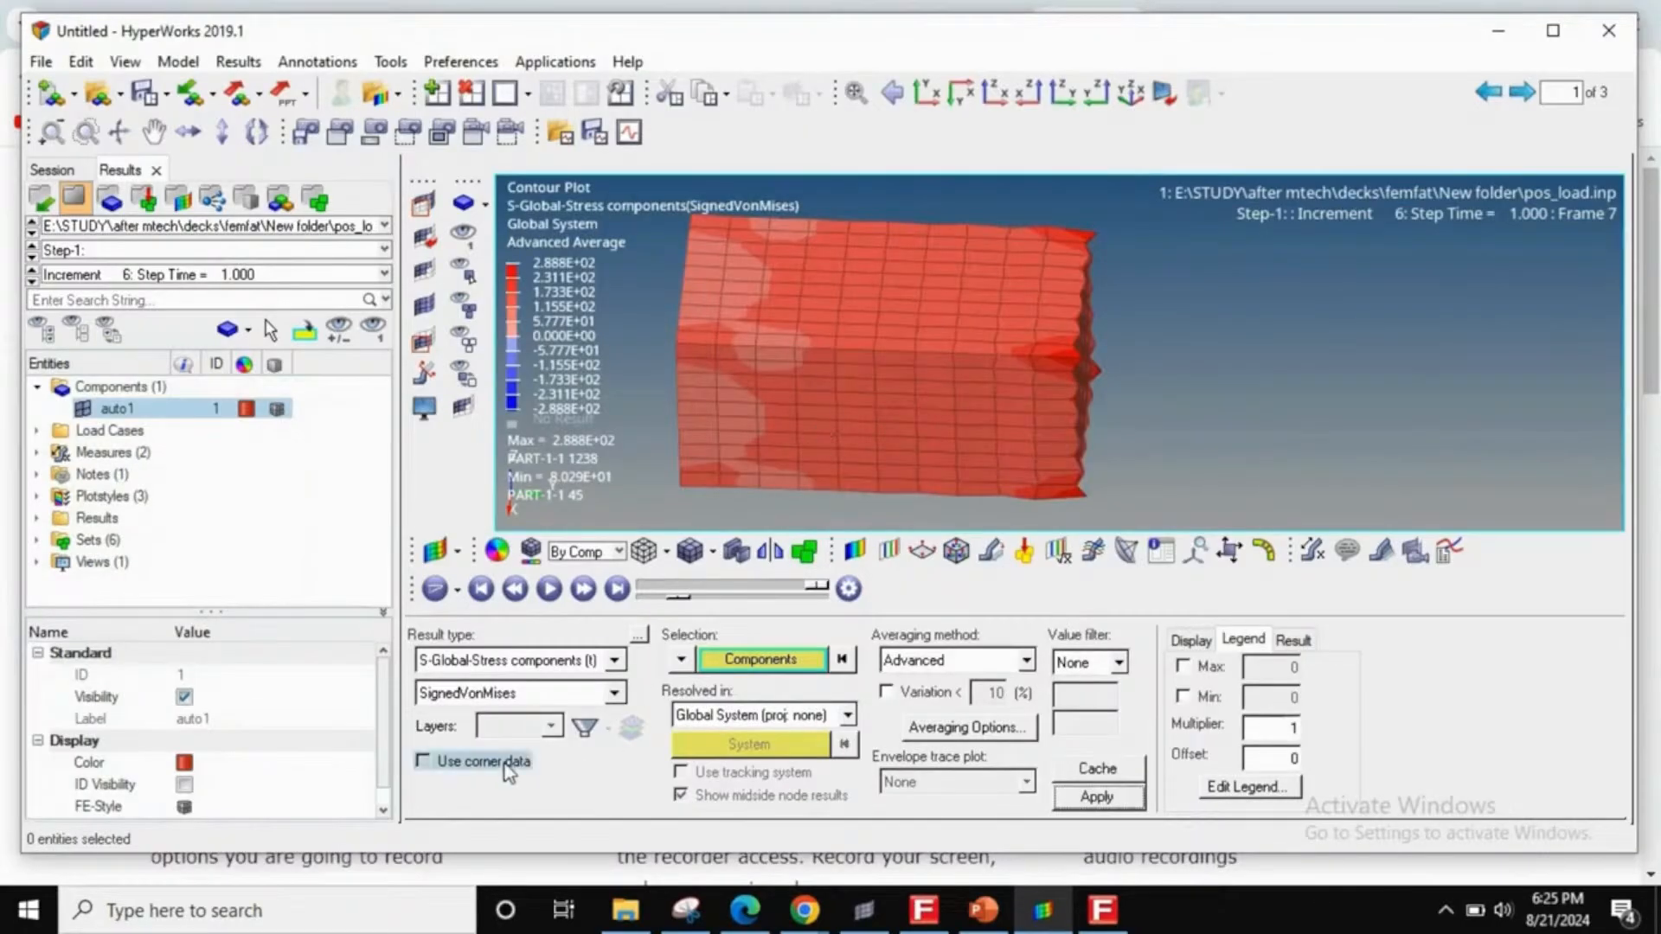
left_click(1092, 796)
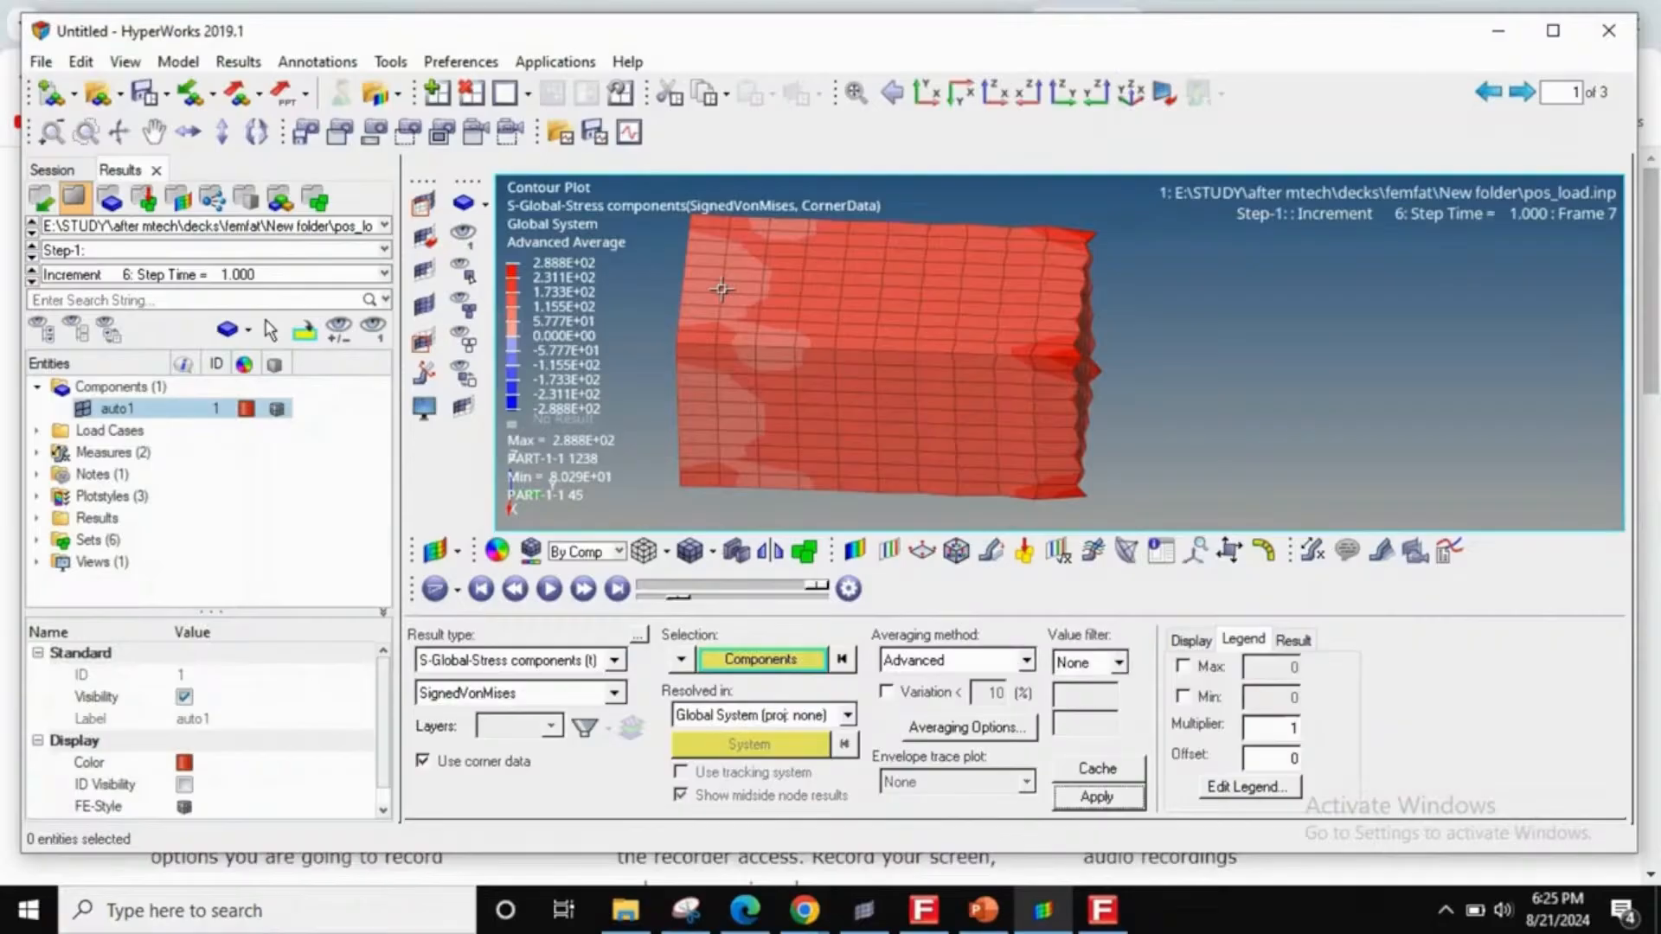
- Add a measure group of type Nodal Contour to the pos_load results
right_click_drag(854, 375, 887, 375, "ctrl")
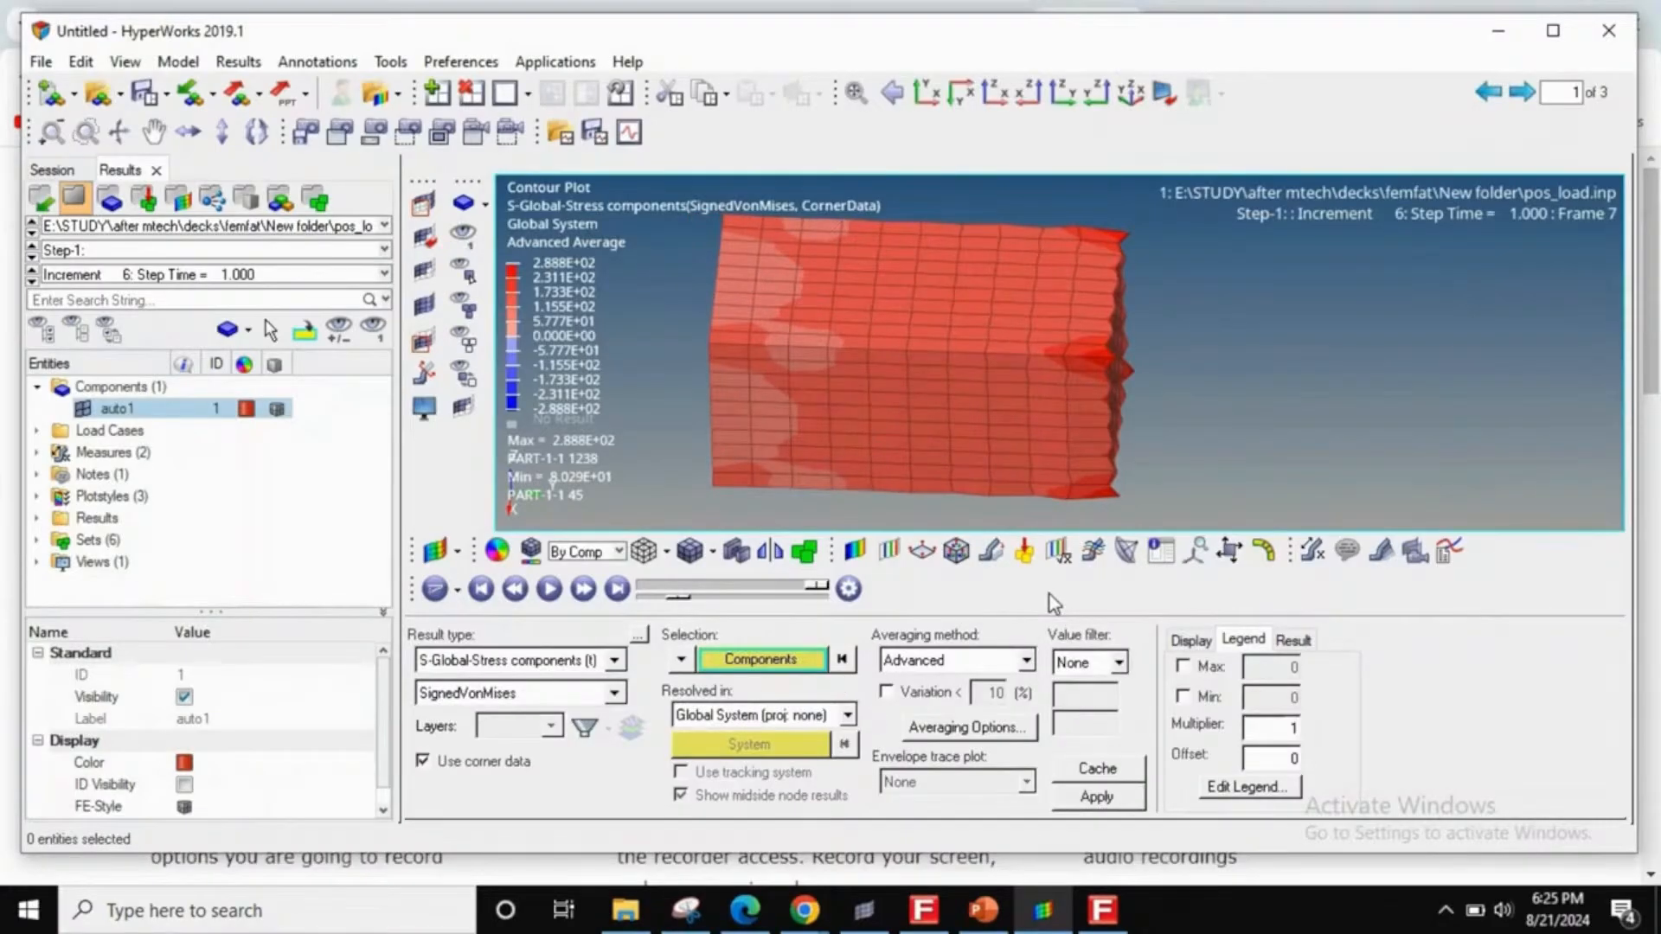
left_click(1312, 550)
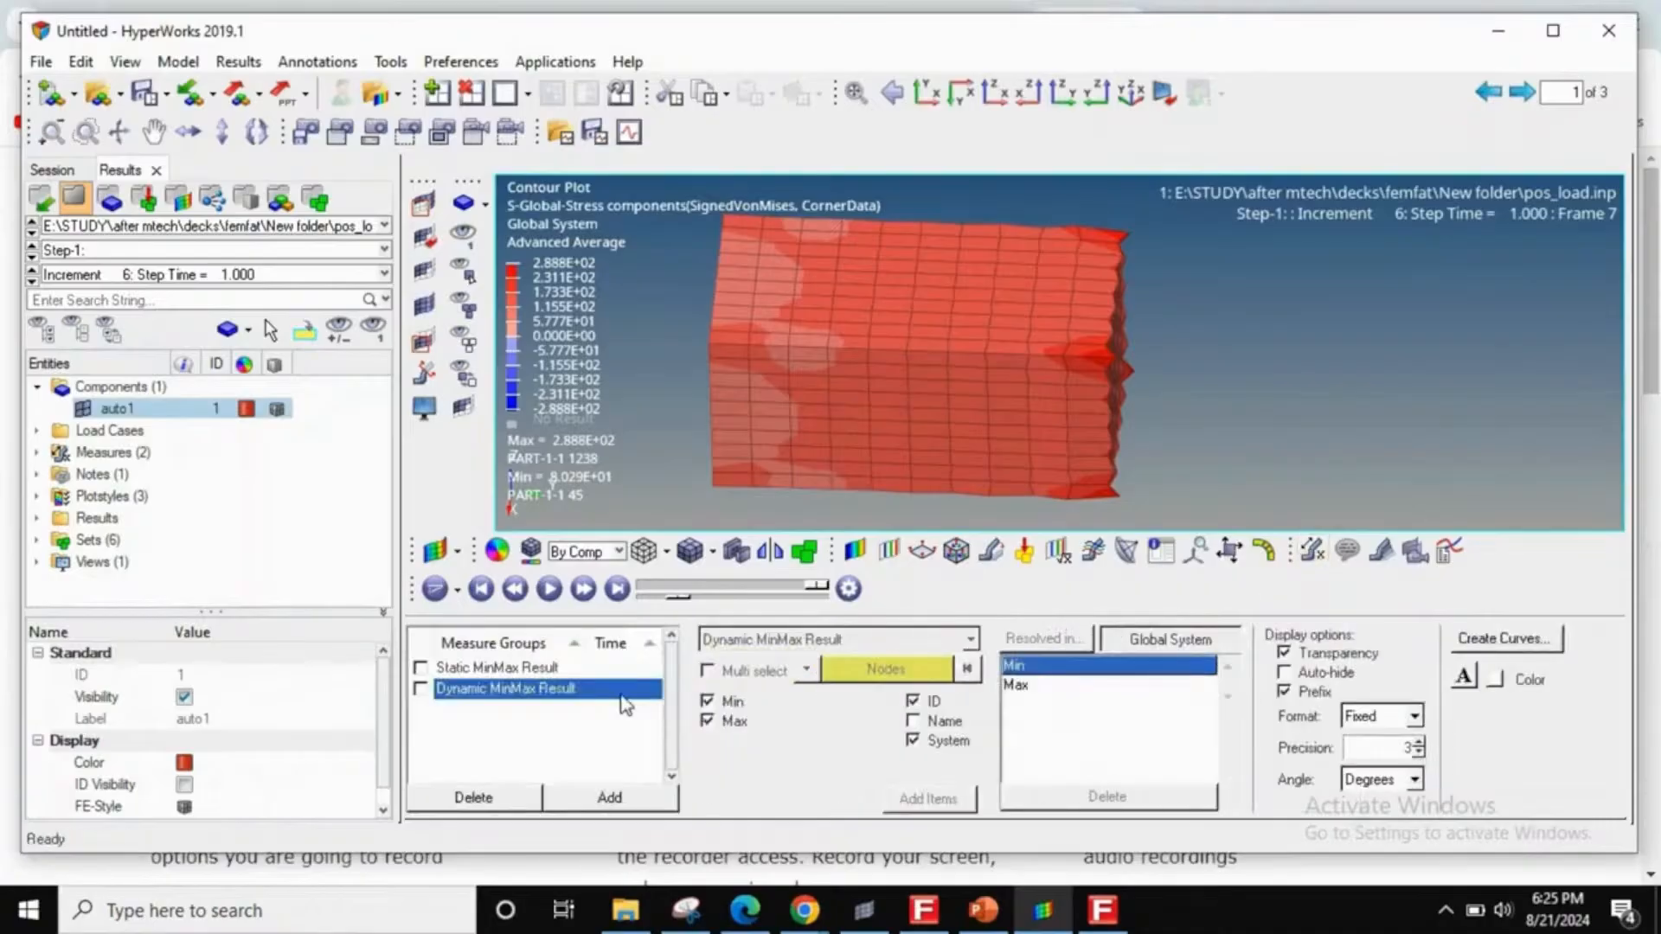
left_click(605, 796)
left_click(765, 639)
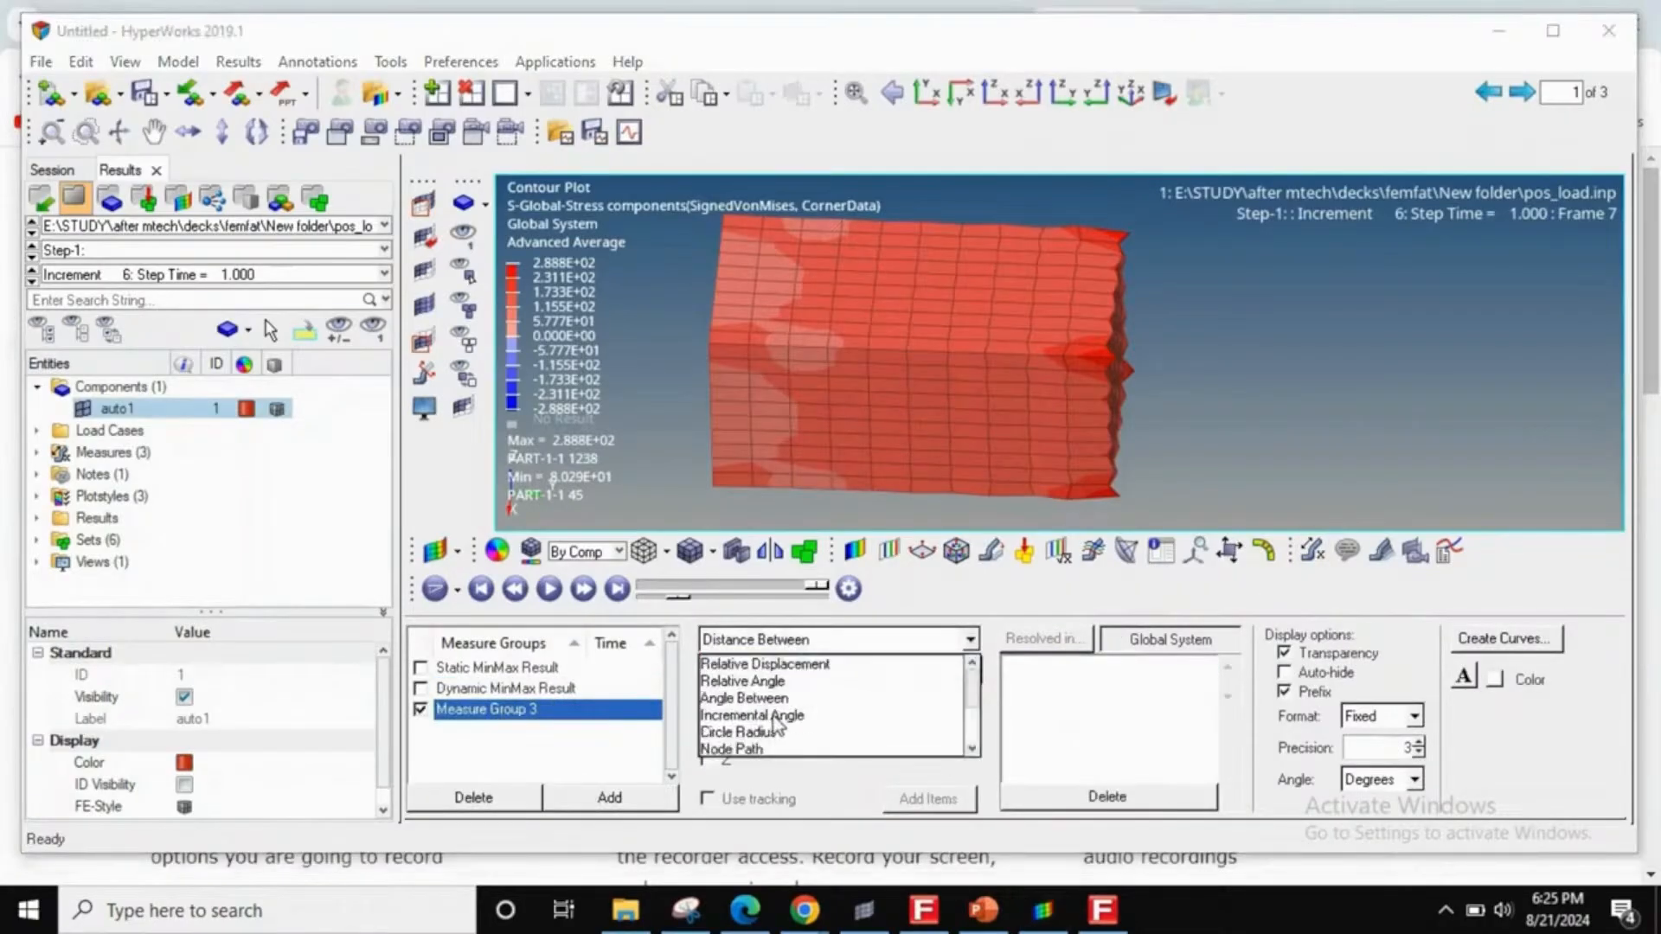
left_click(746, 732)
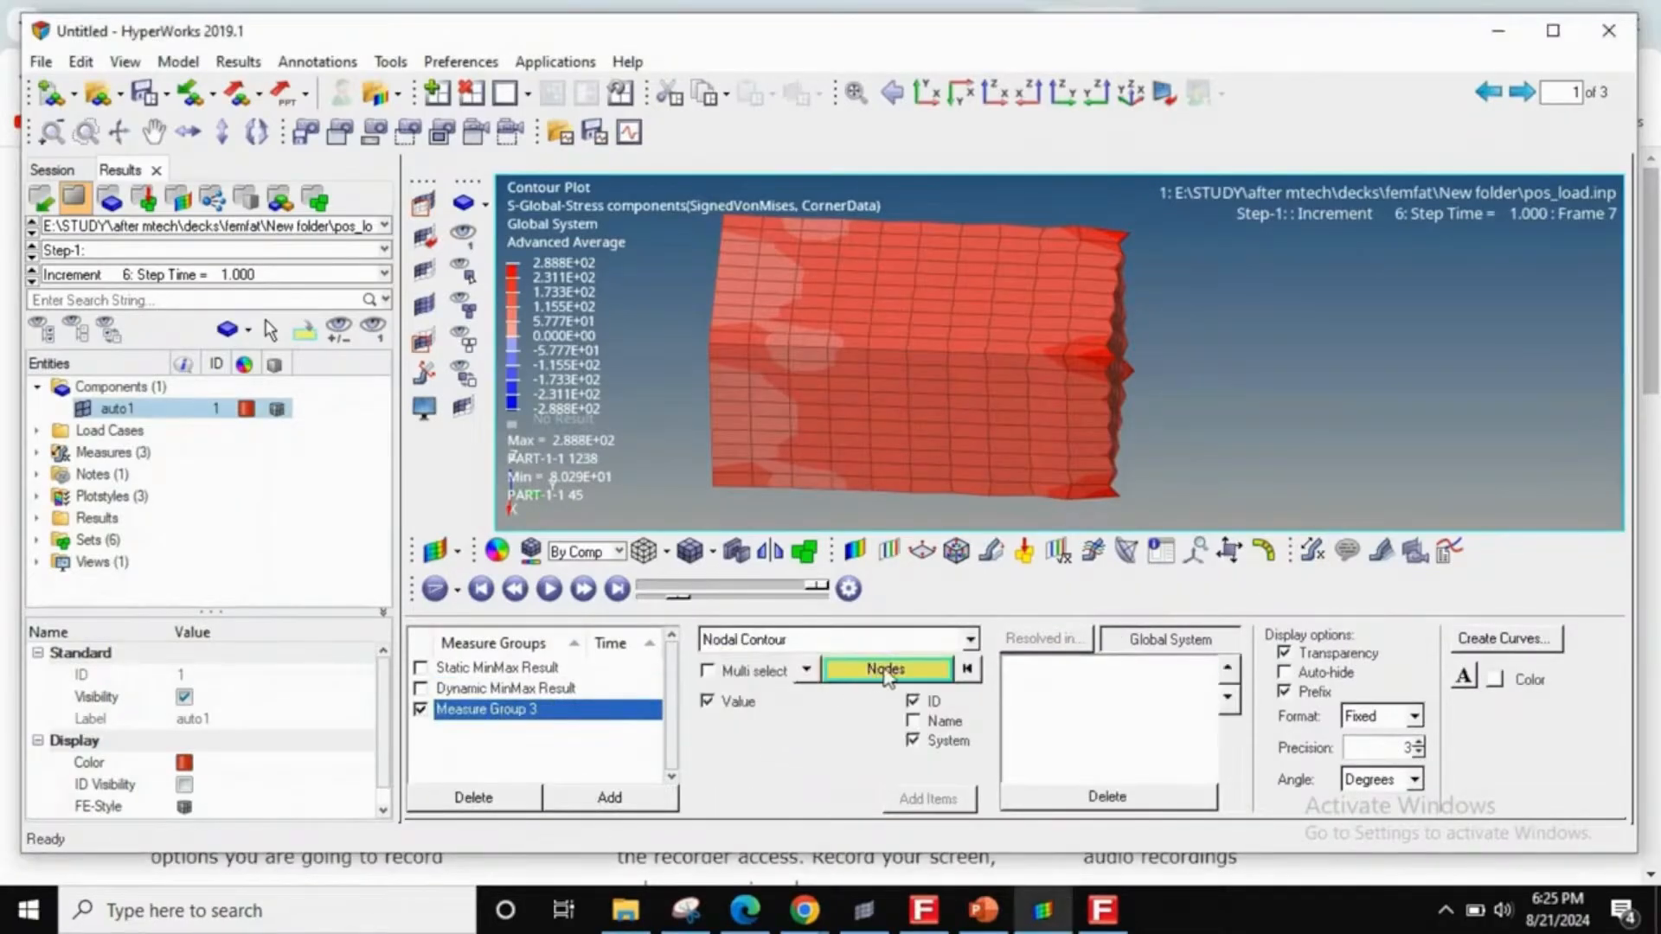
- Measure the stress at node 1052 of the pos_load model, selecting the node by its ID
left_click(867, 701)
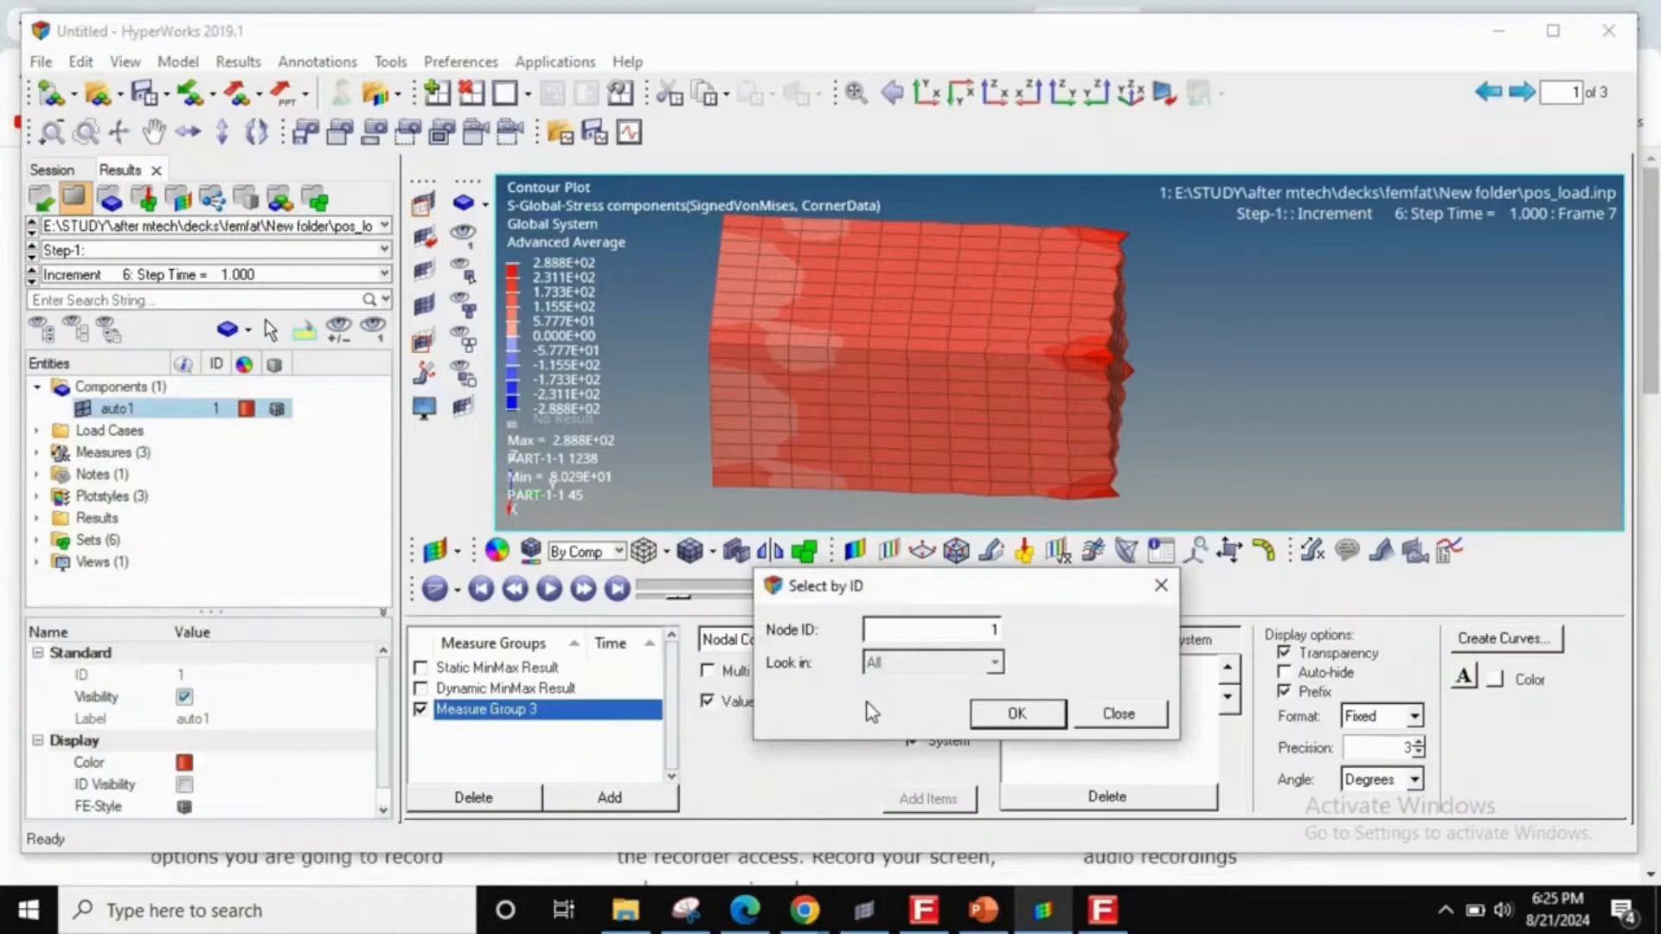
type("1052")
key("Return")
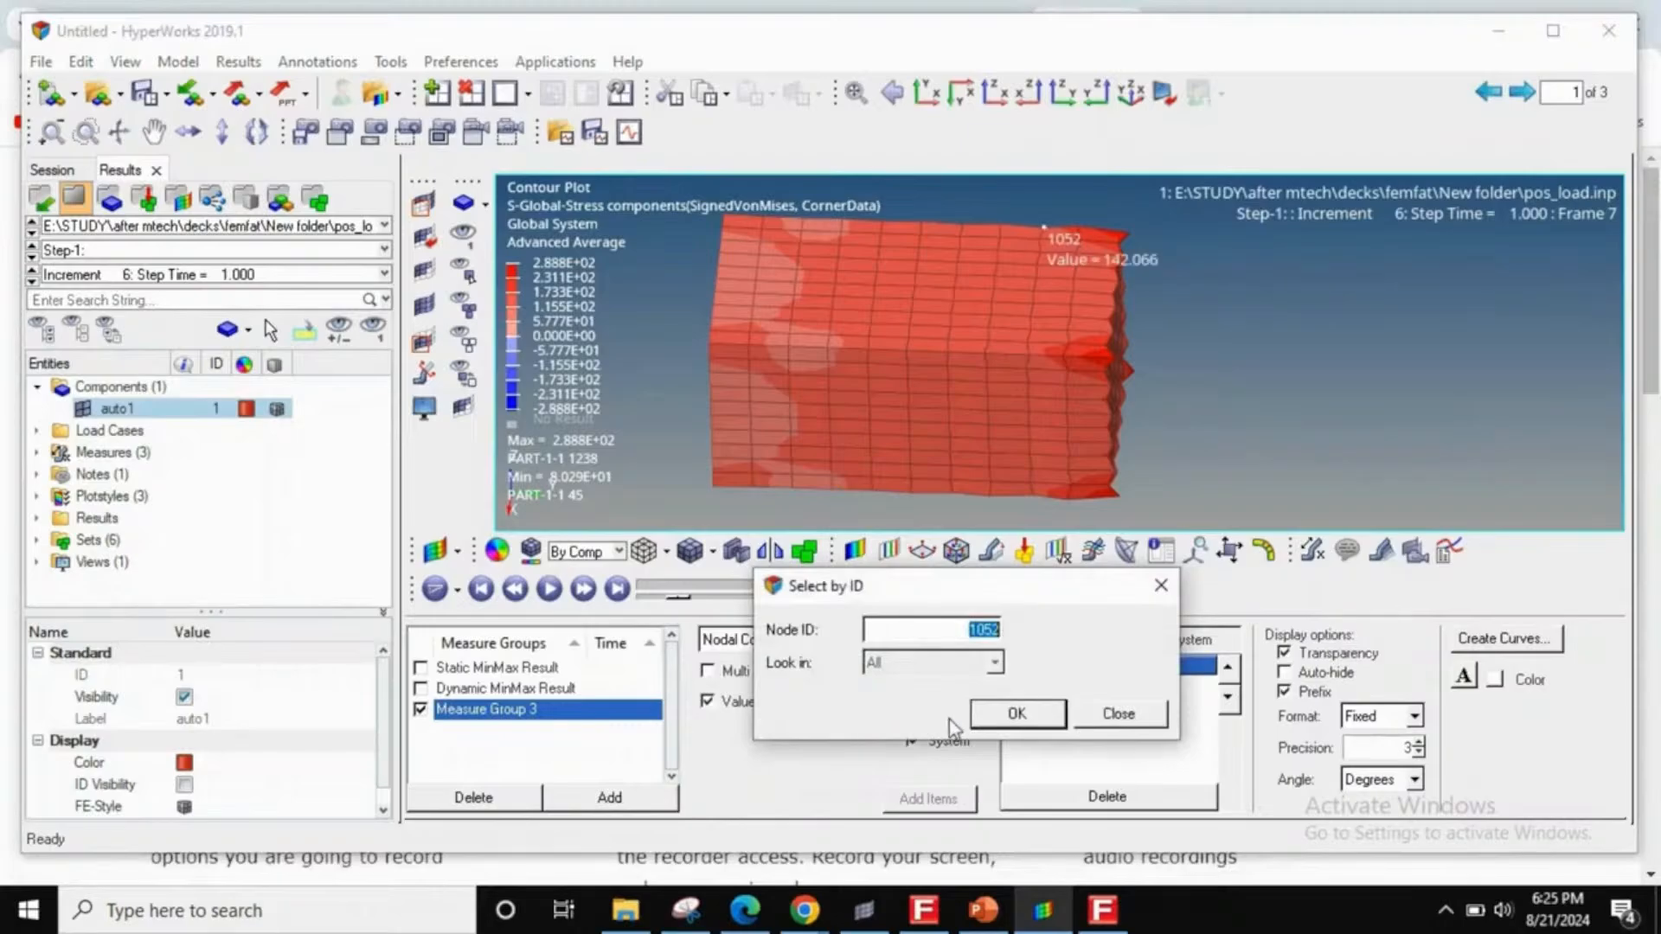
left_click(1036, 722)
left_click_drag(1020, 381, 774, 448, "ctrl")
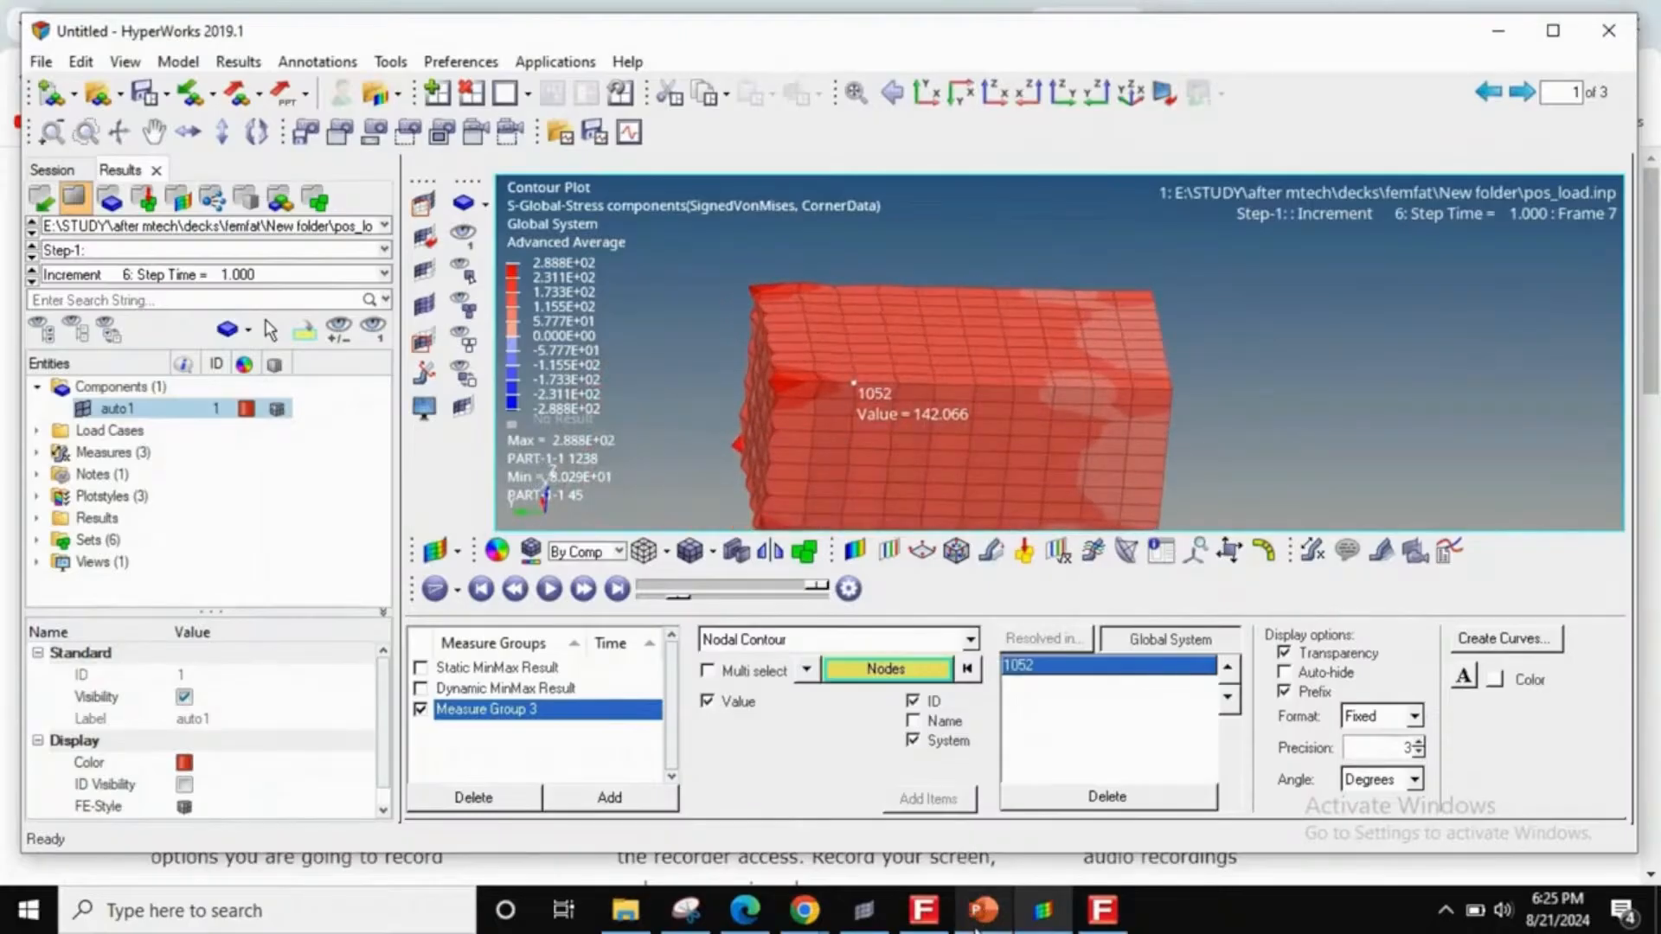
- Switch to PowerPoint and add a "Hyperview" heading several lines below the stress notes on slide 4
mouse_move(976, 927)
left_click(952, 787)
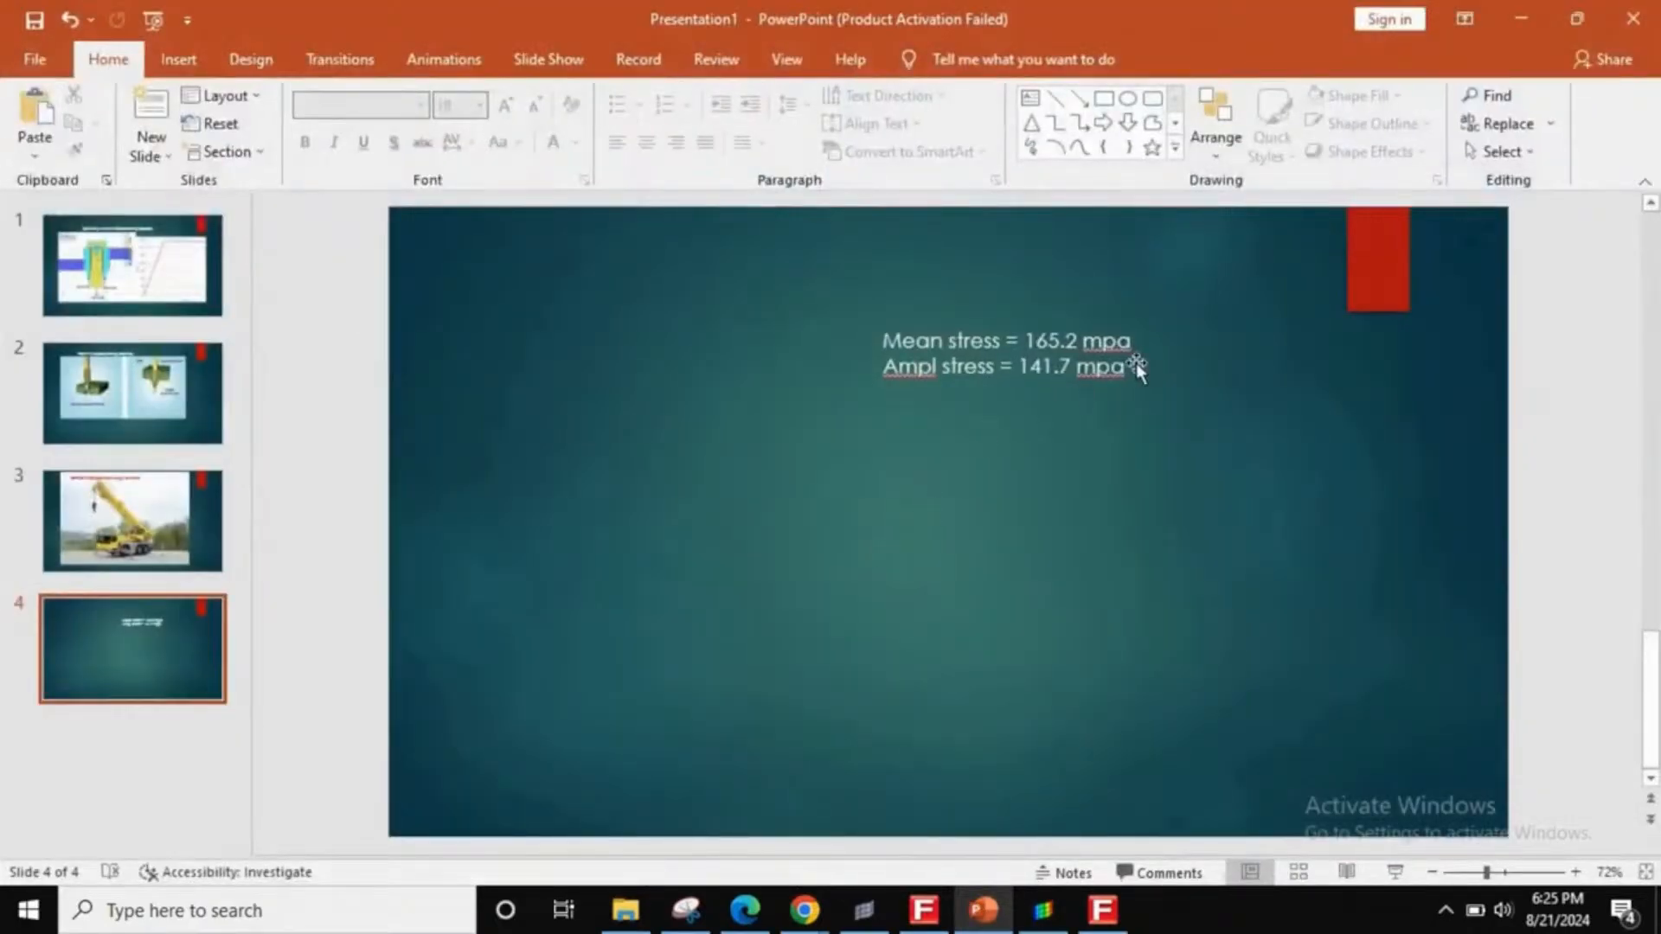
left_click(1136, 364)
key("Return")
key("Return")
key("Return")
key("Return")
key("Return")
key("Return")
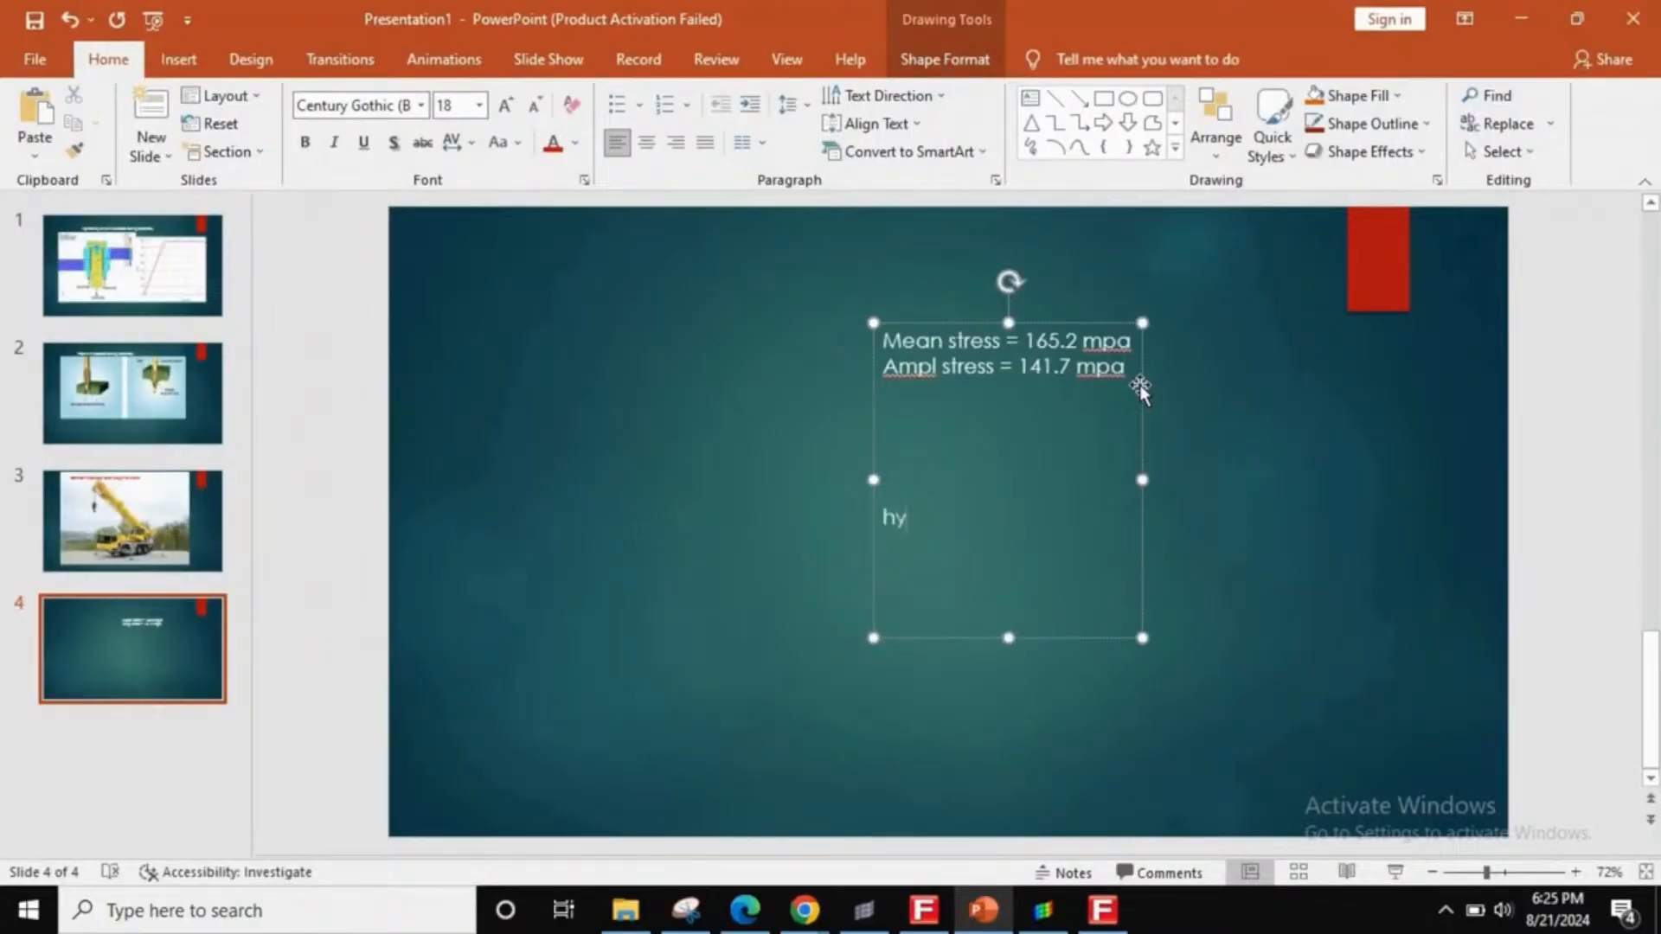
type("hyperview")
key("Return")
key("Return")
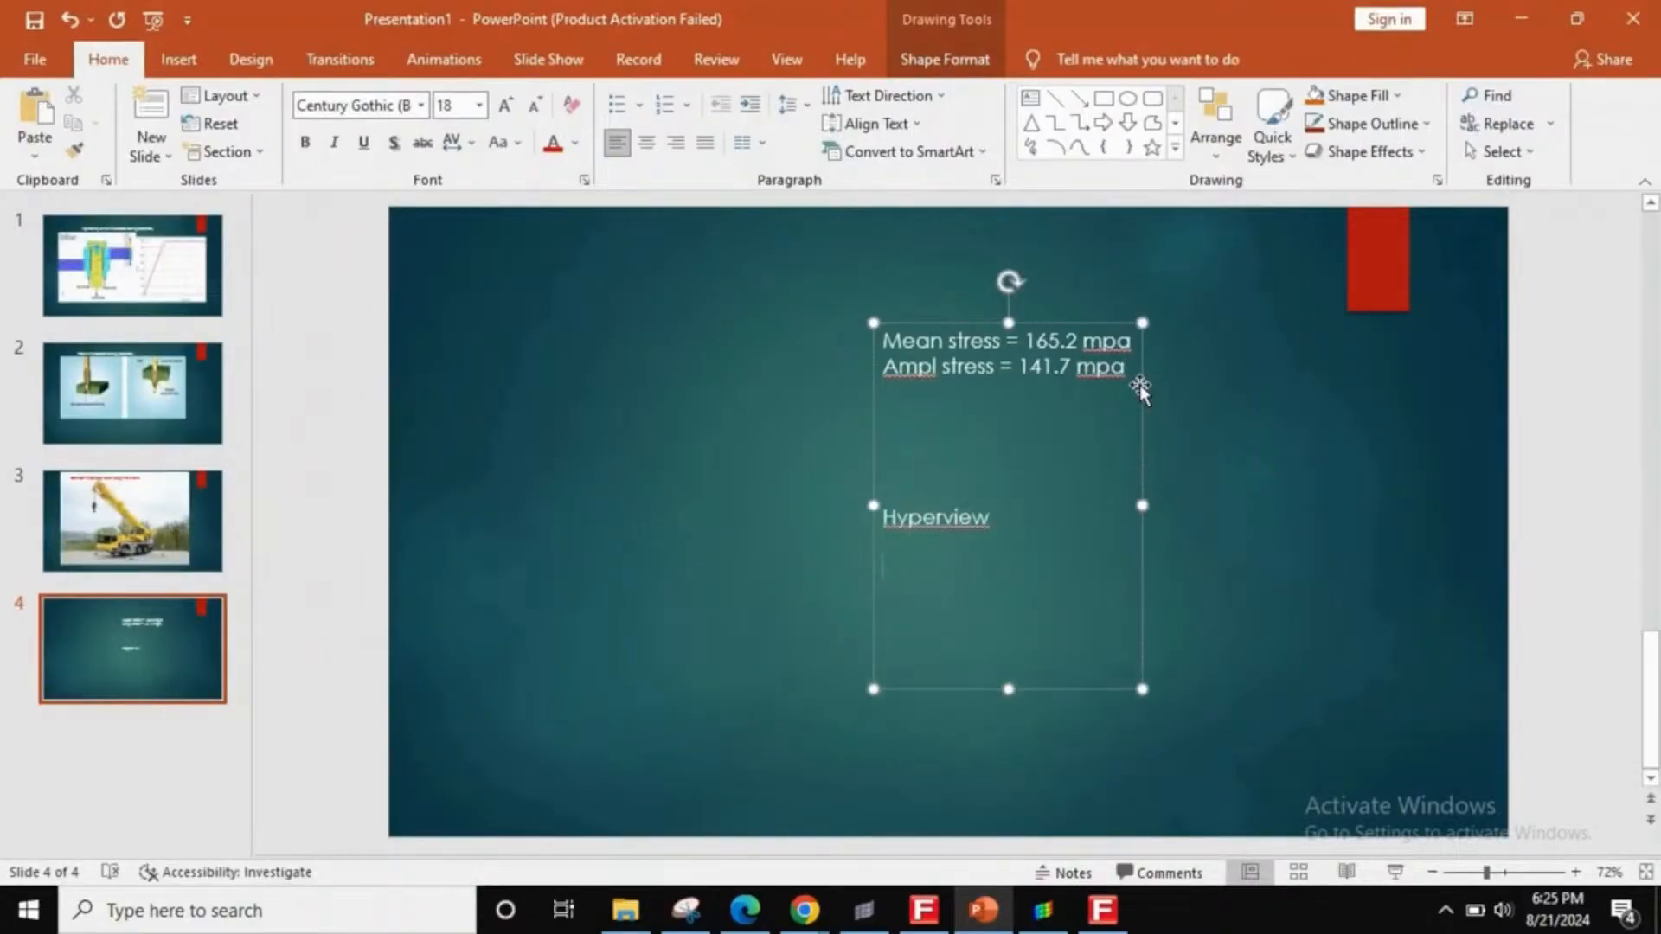
- Add the line "142mpa during longitundal pos load" under the Hyperview heading, checking the node's value in HyperWorks
type("1")
left_click(1043, 911)
left_click(1043, 911)
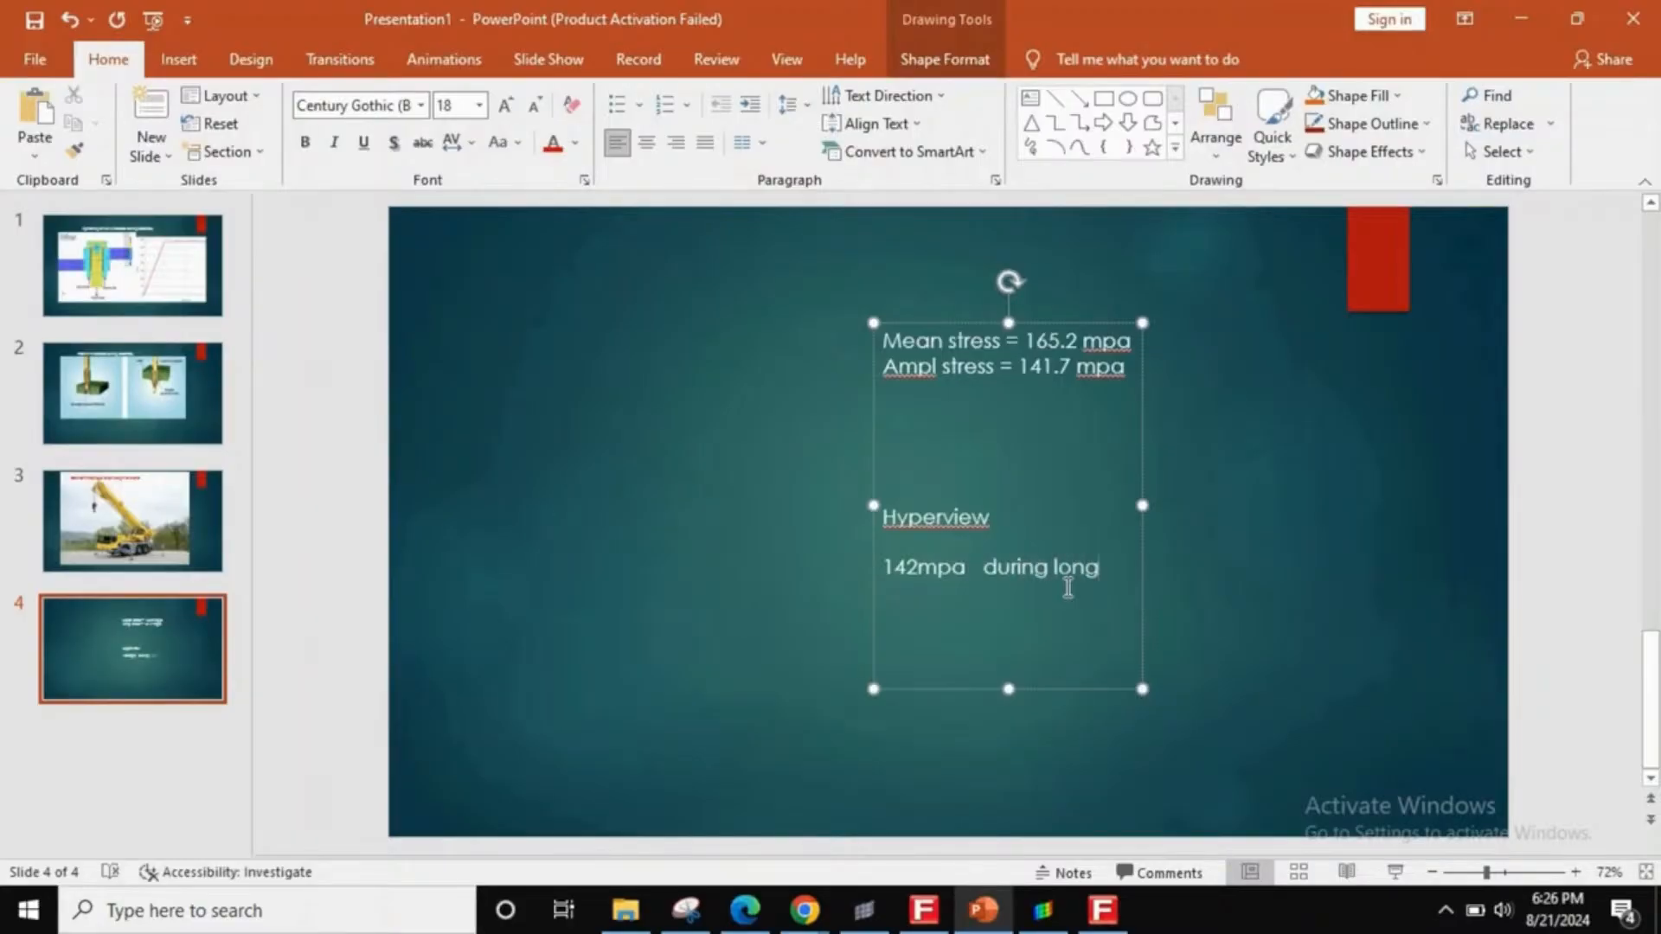
type("undal load")
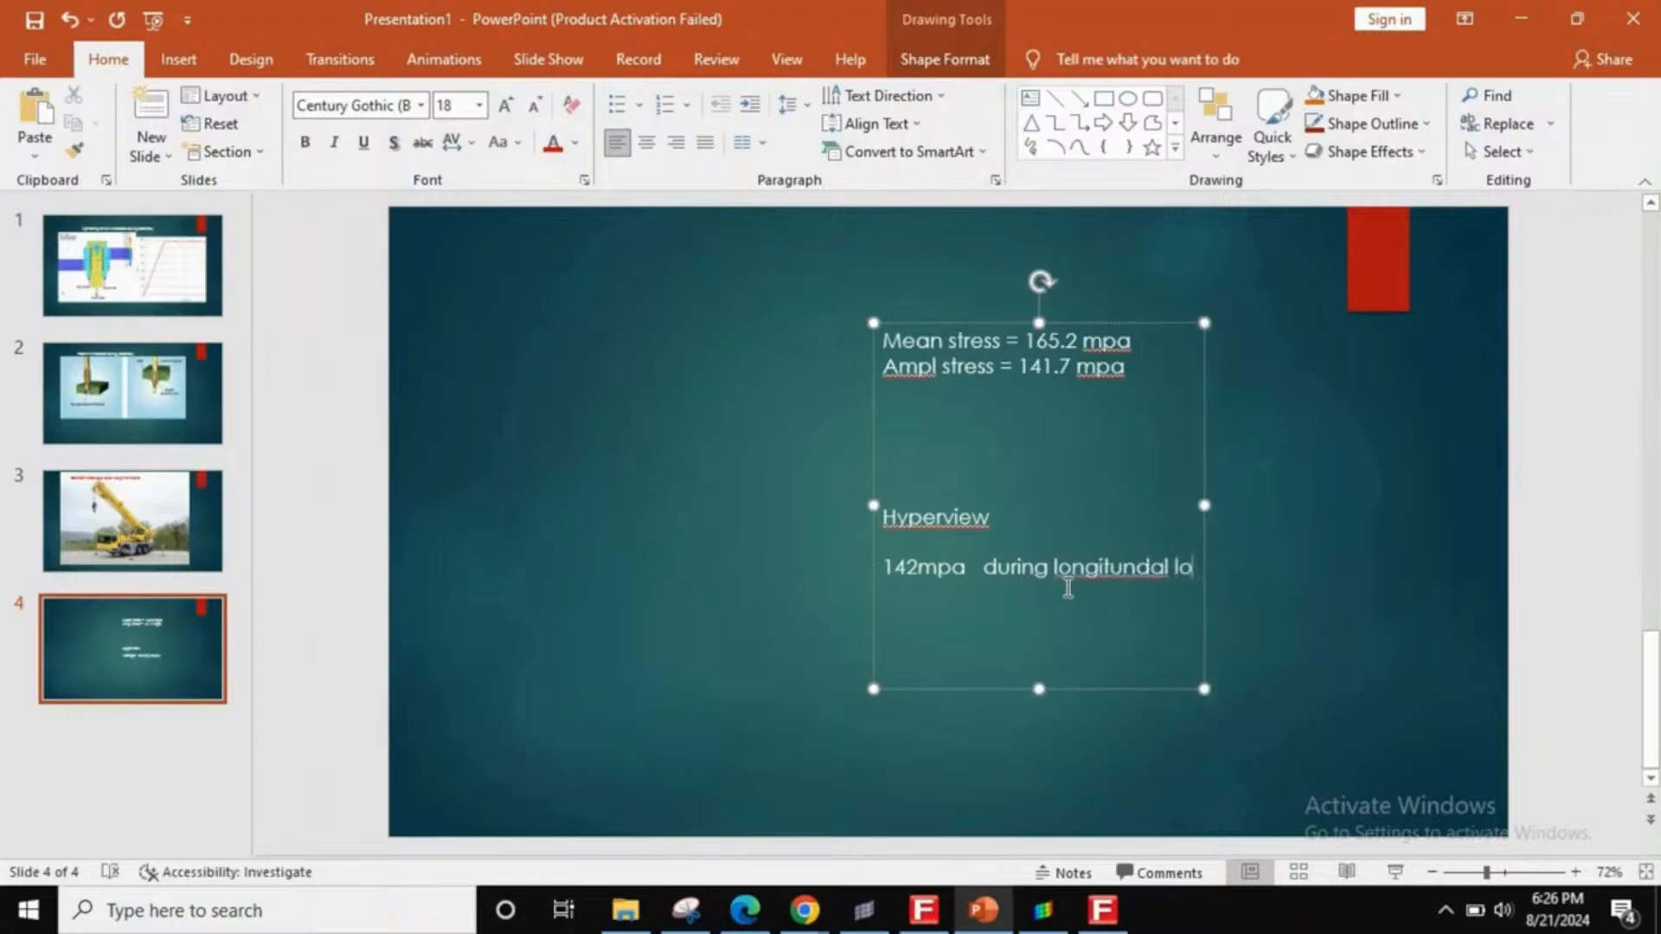
key("BackSpace")
key("BackSpace")
key("BackSpace")
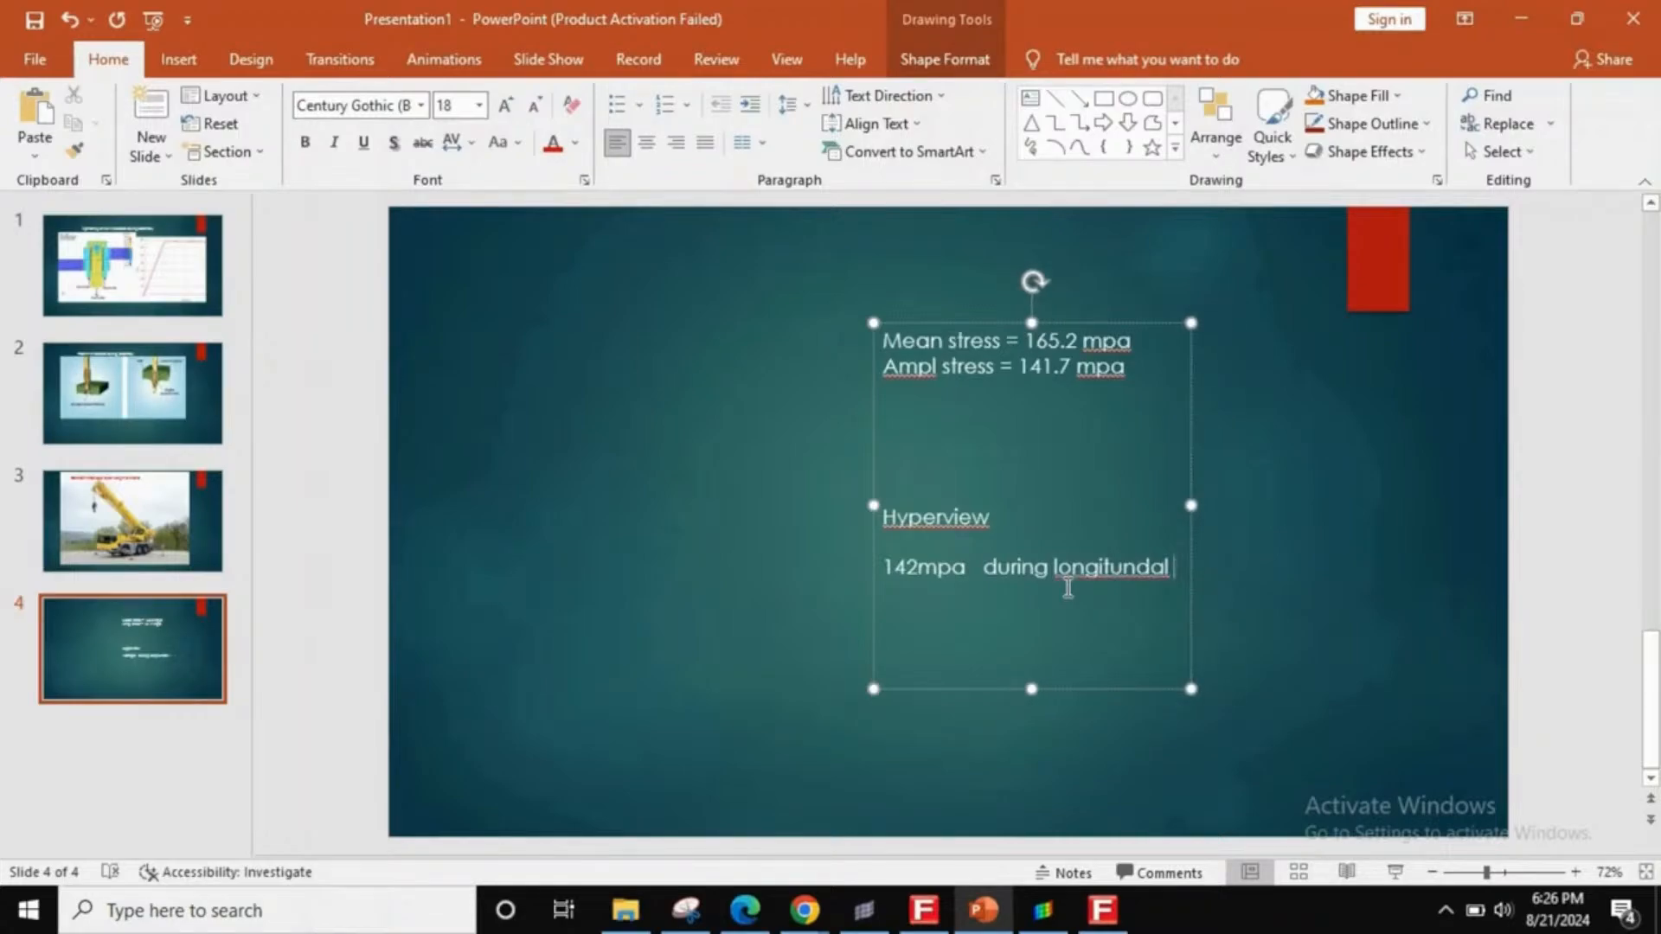
type("pos load")
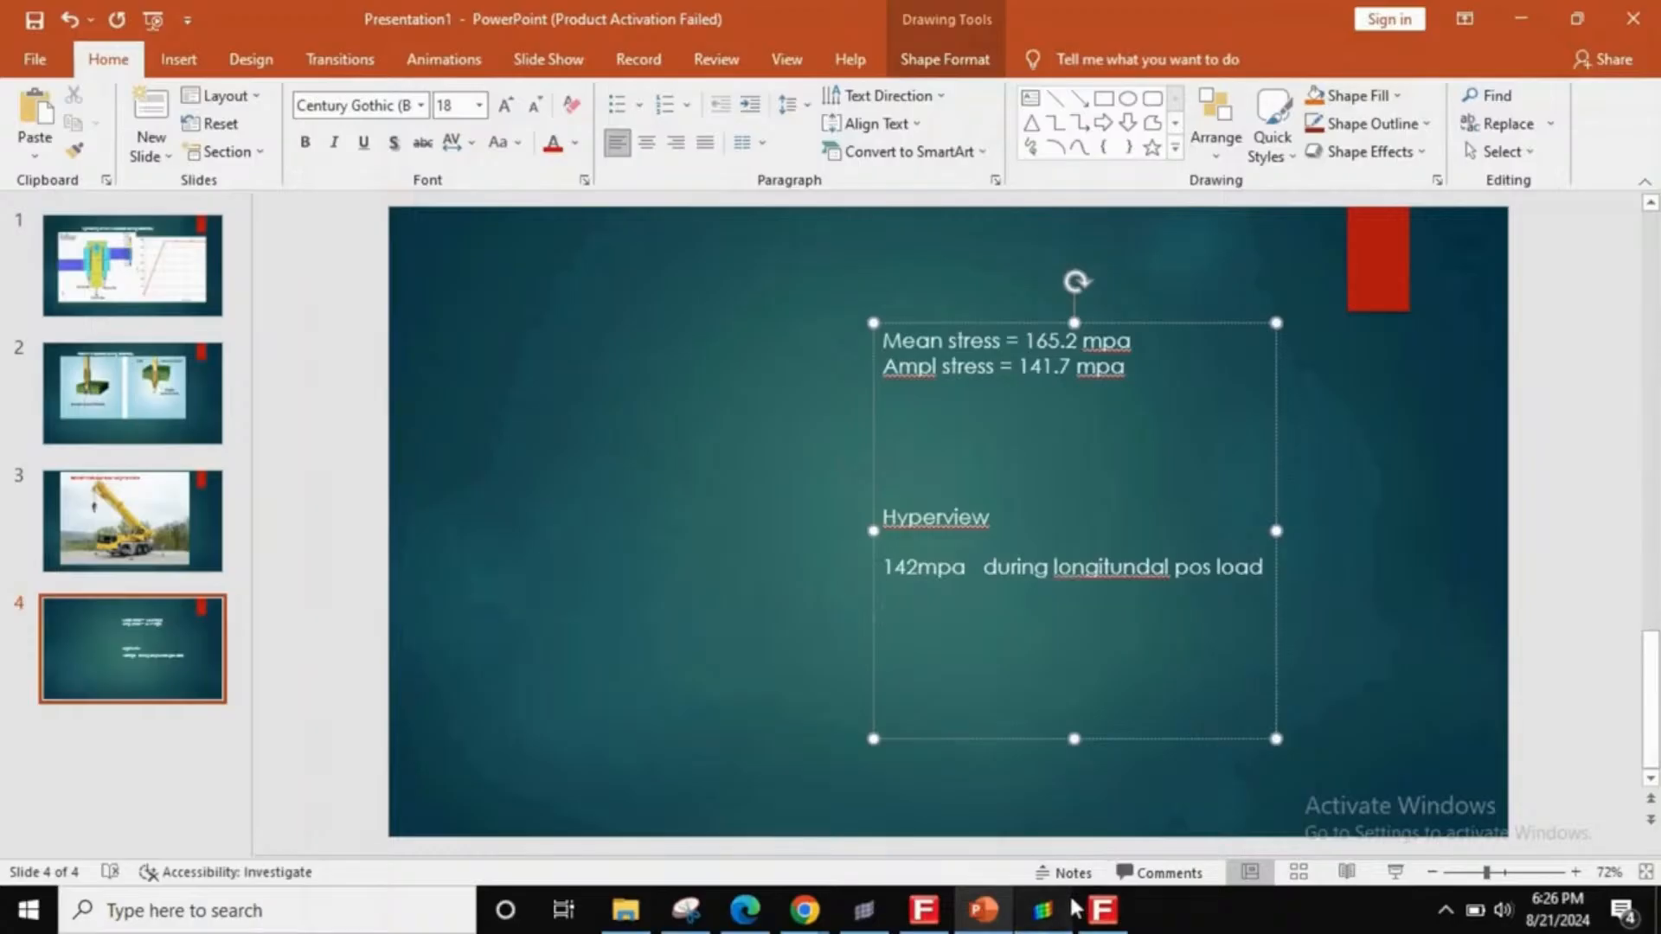
- Return to HyperWorks page 2 and set the constant_load contour to S-Global-Stress components (t) with SignedVonMises
left_click(1043, 910)
left_click(1521, 91)
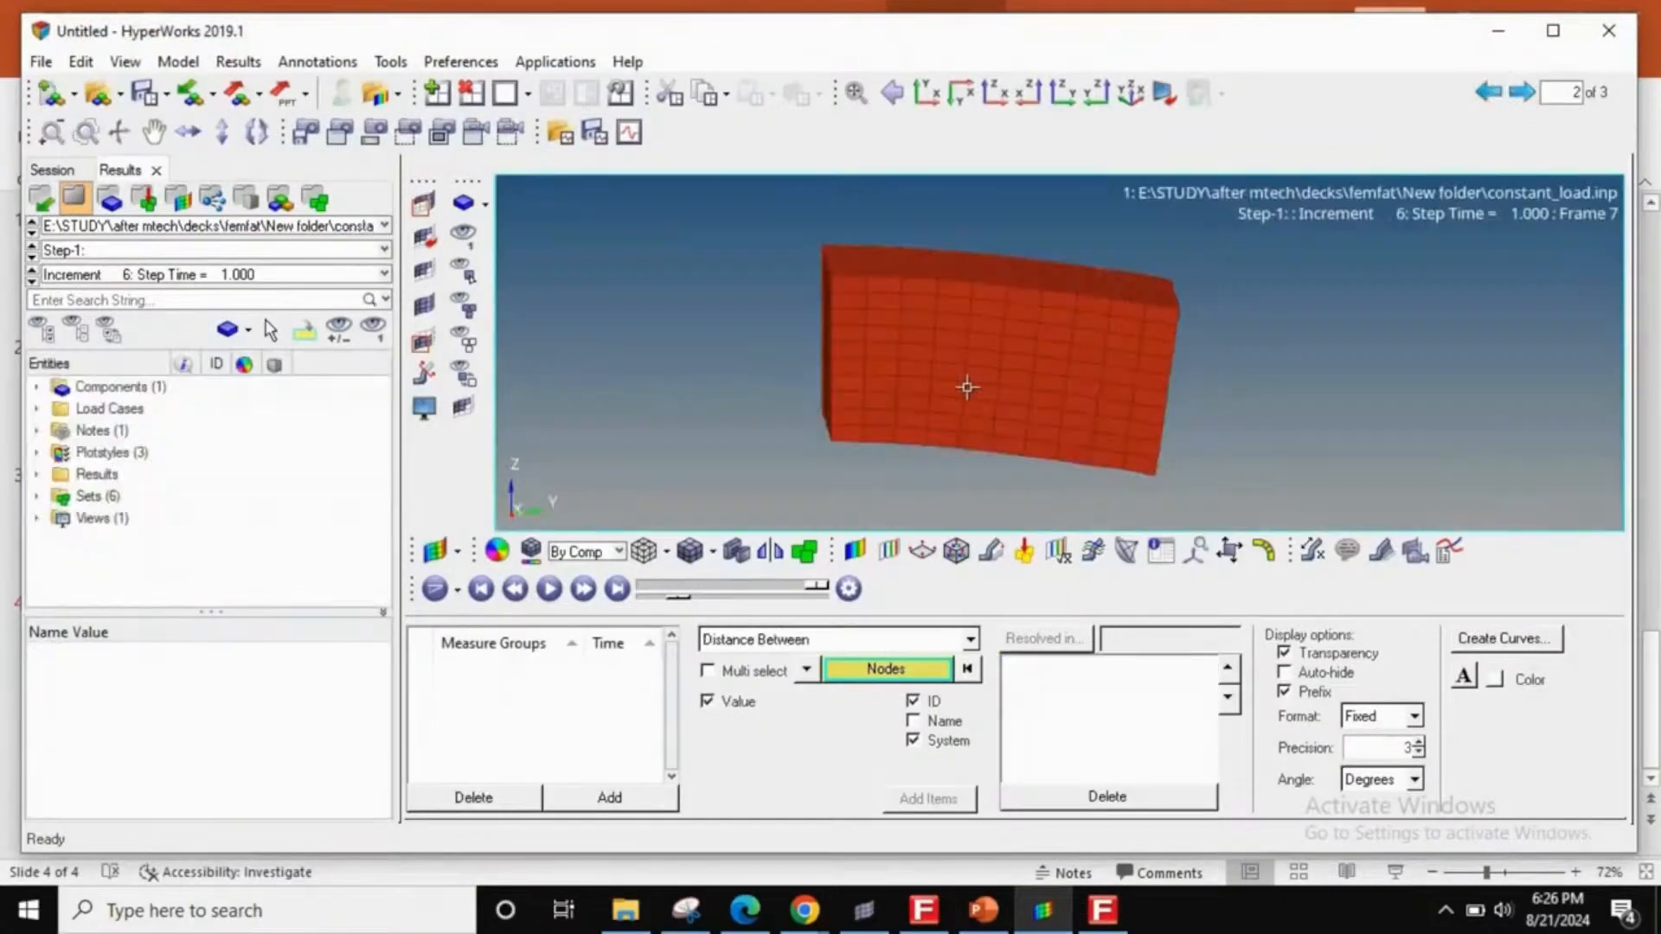
left_click(854, 550)
left_click(614, 660)
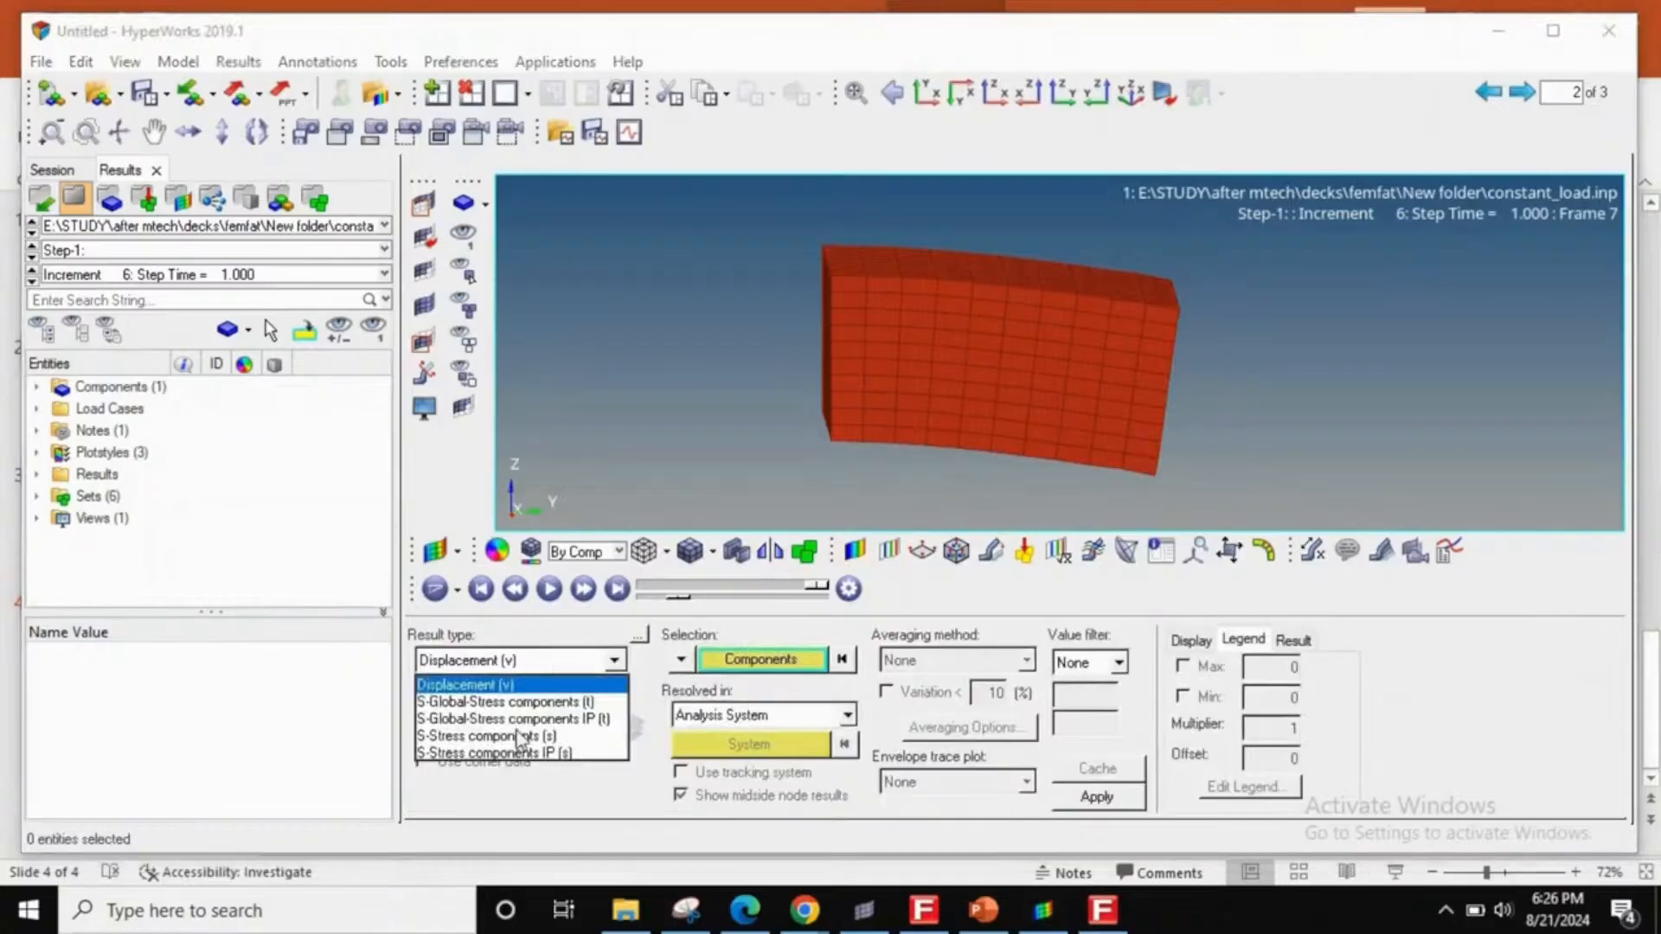
left_click(547, 703)
left_click(614, 693)
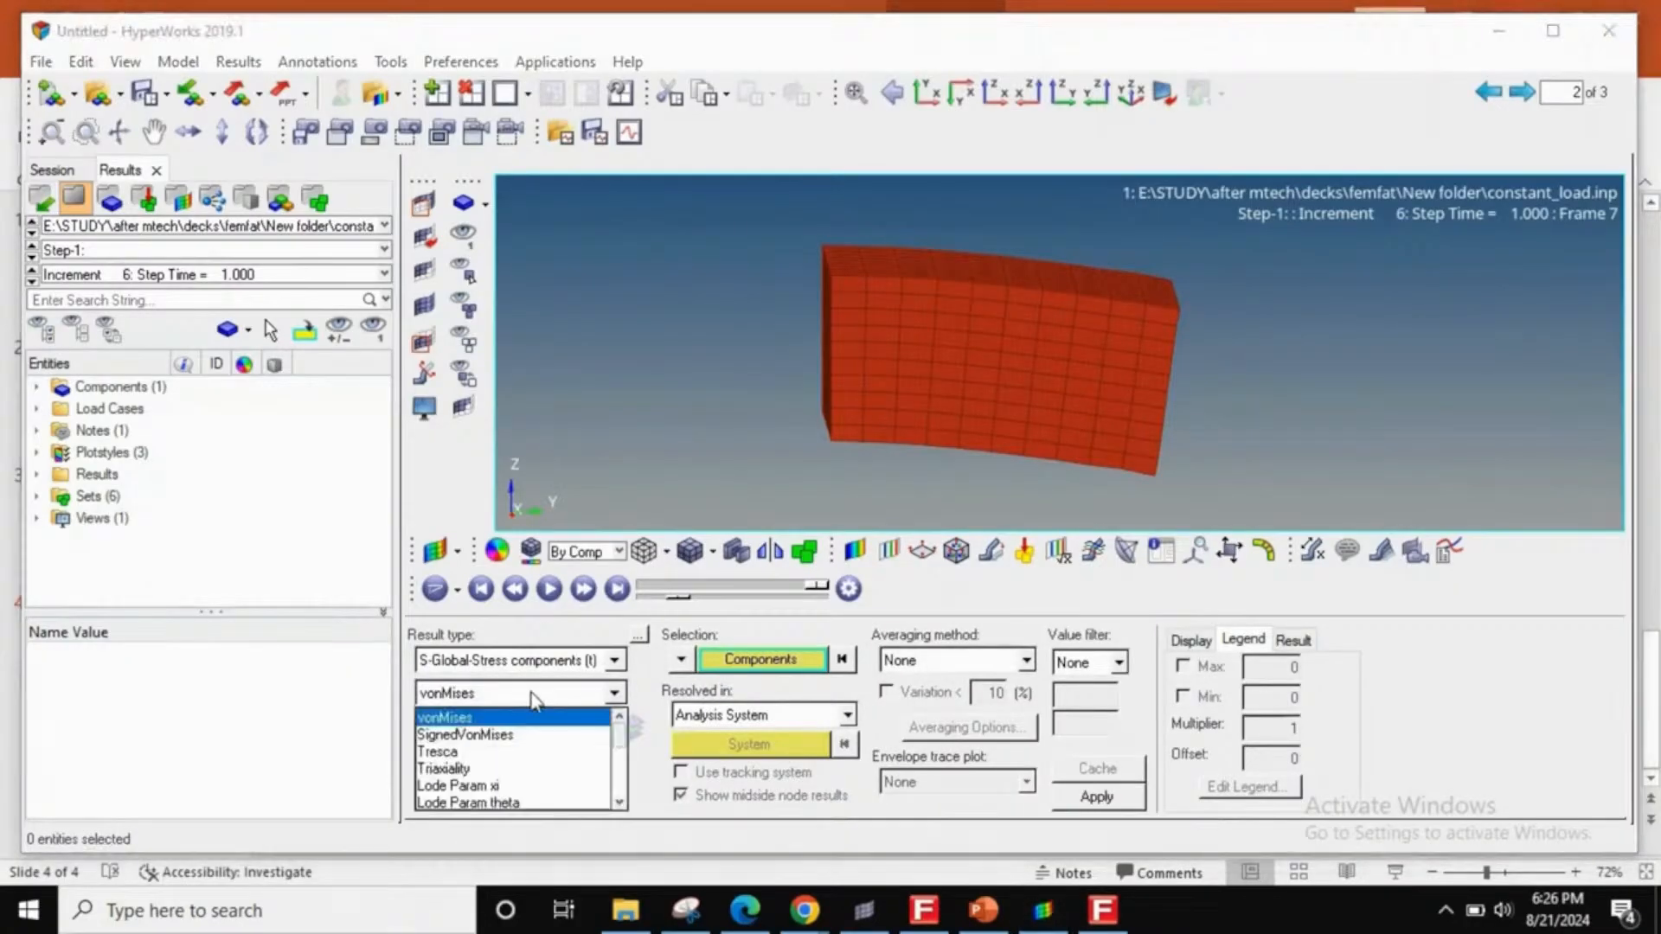
left_click(467, 718)
- Try to set Advanced averaging, and apply the constant_load contour with corner data enabled
left_click(918, 664)
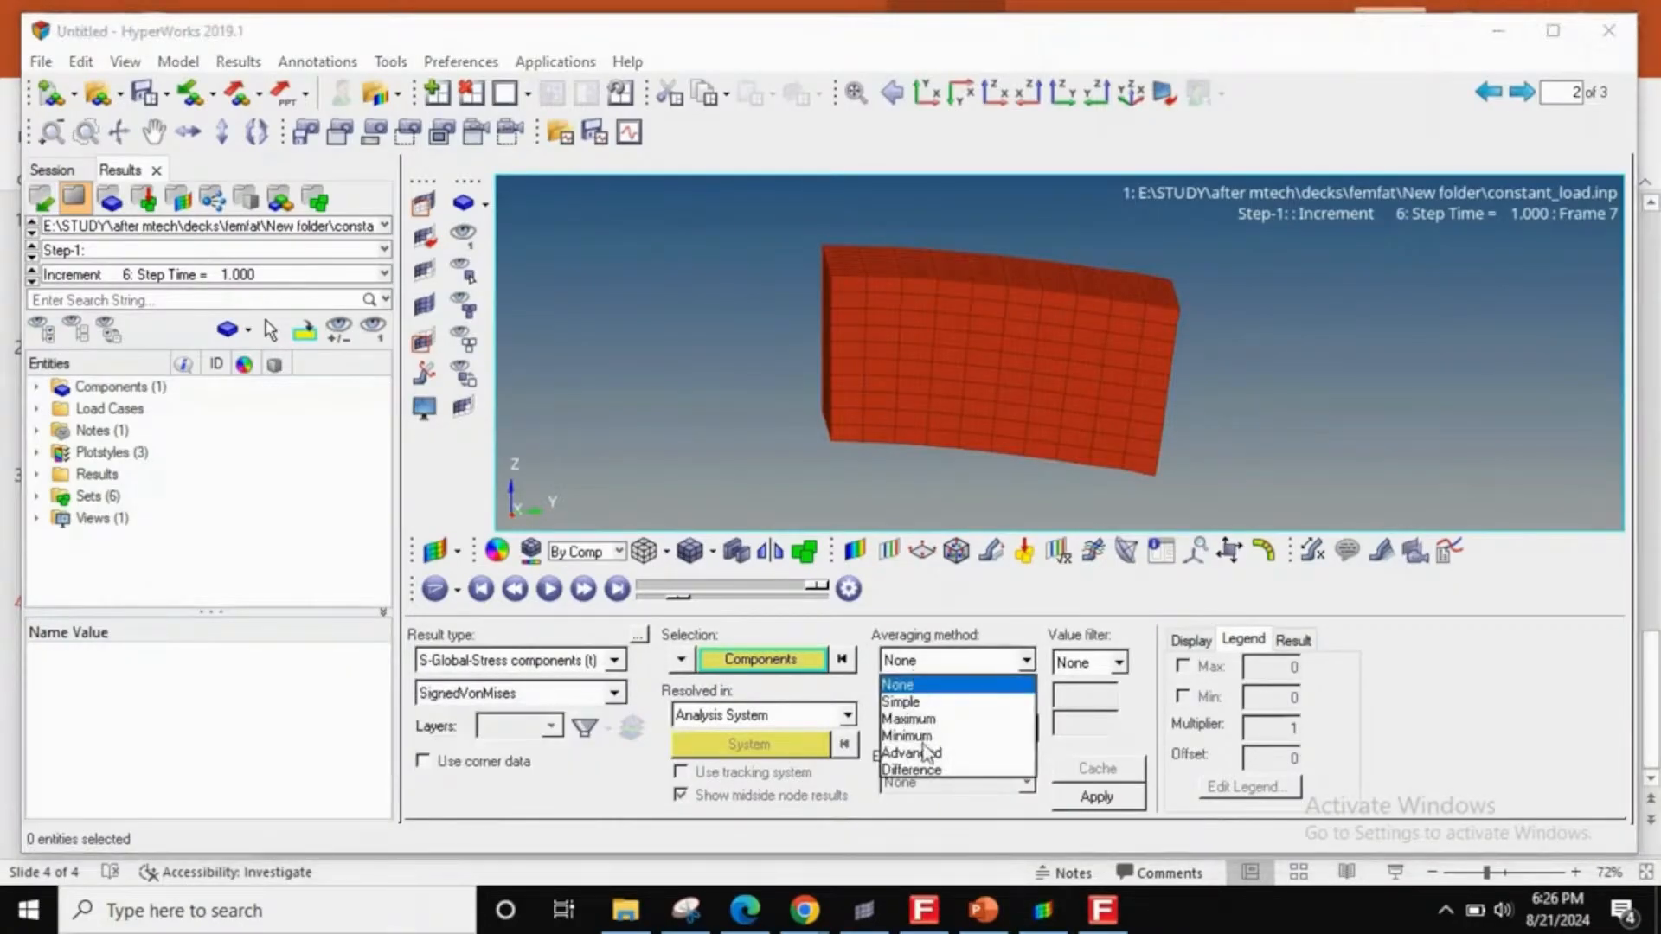
left_click(924, 755)
left_click(512, 764)
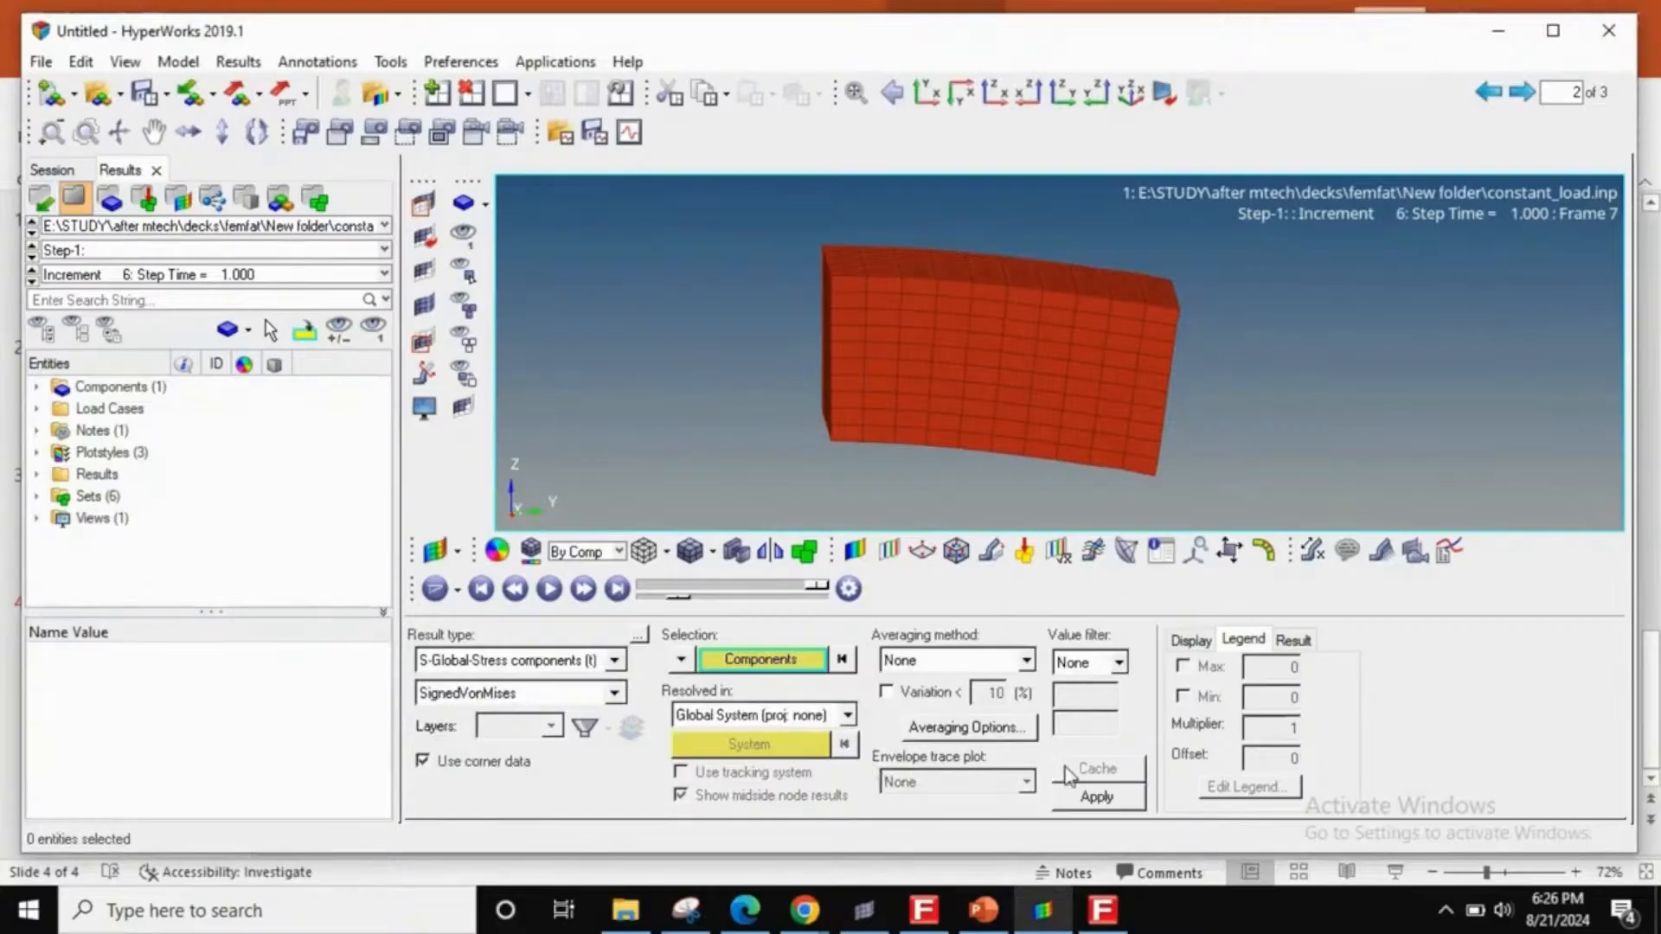
left_click(1094, 797)
left_click_drag(938, 407, 879, 474, "ctrl")
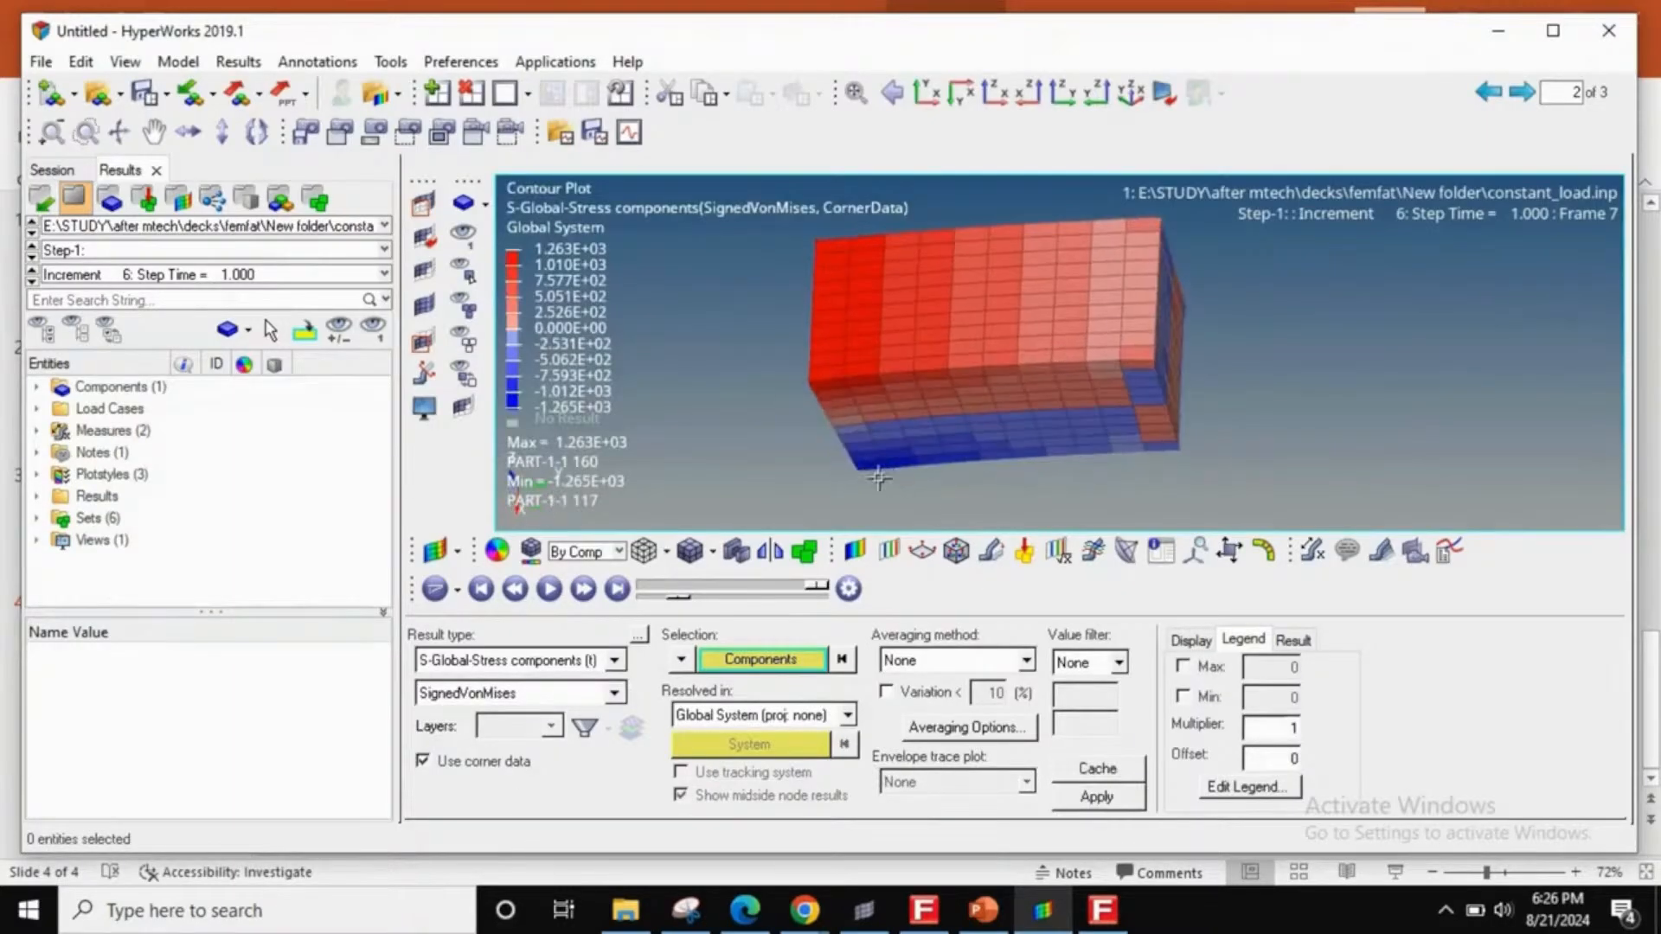
- Add a measure group of type Elemental Contour to the constant_load results
left_click(1311, 552)
left_click(609, 796)
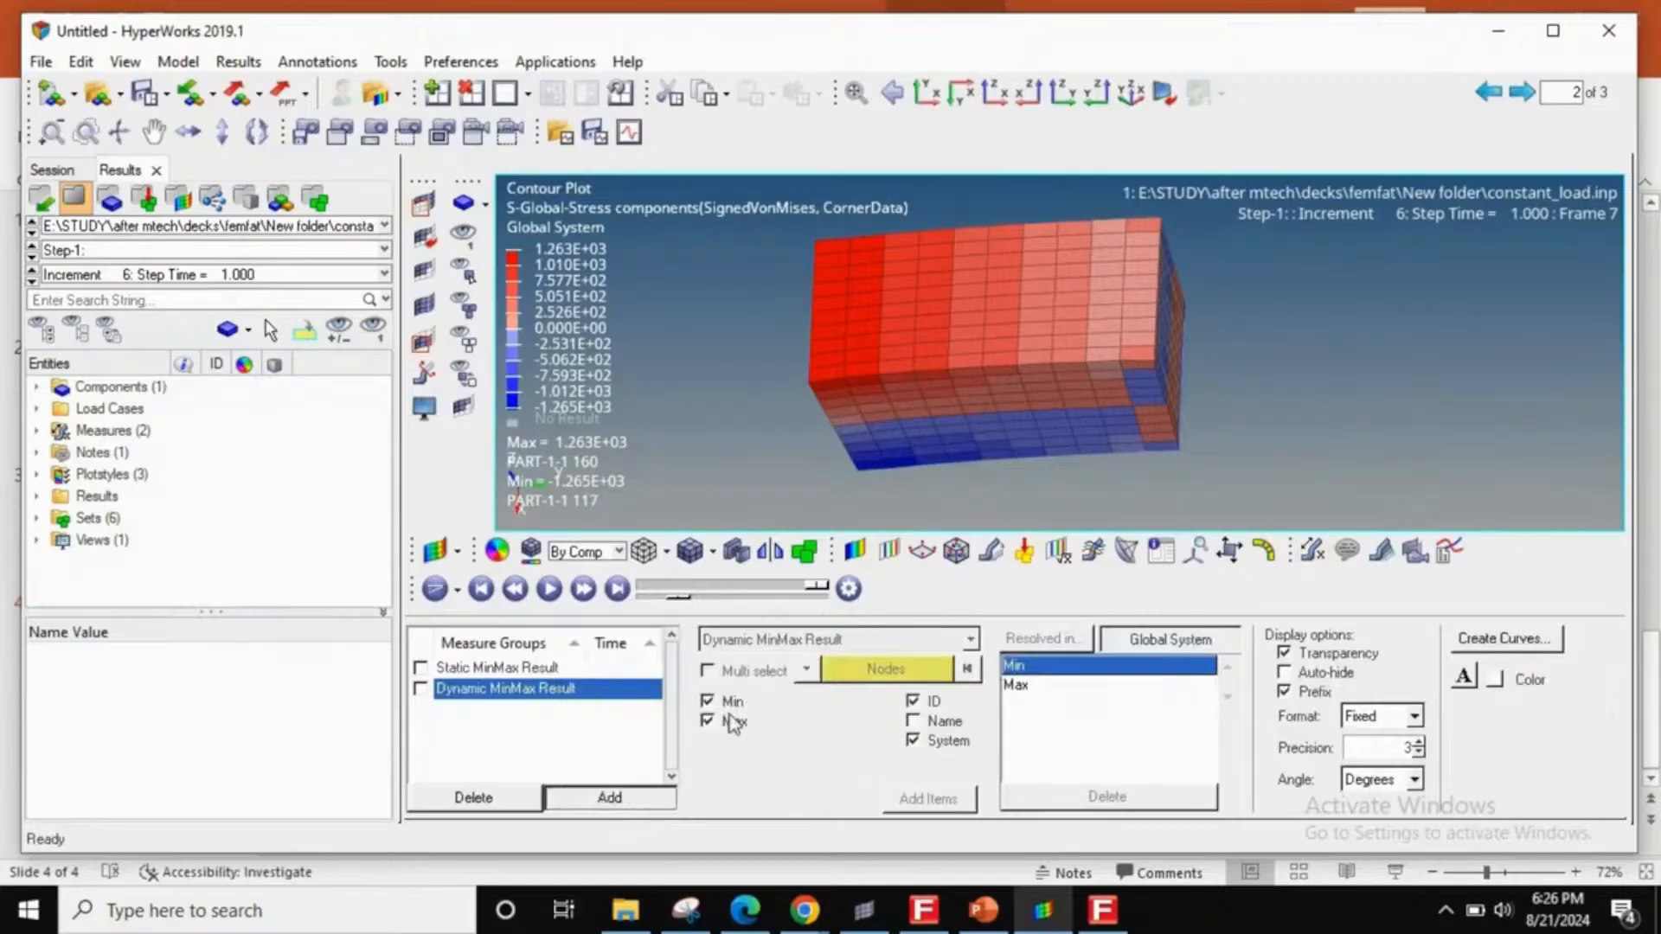
scroll(754, 709, "down", 2)
left_click(753, 733)
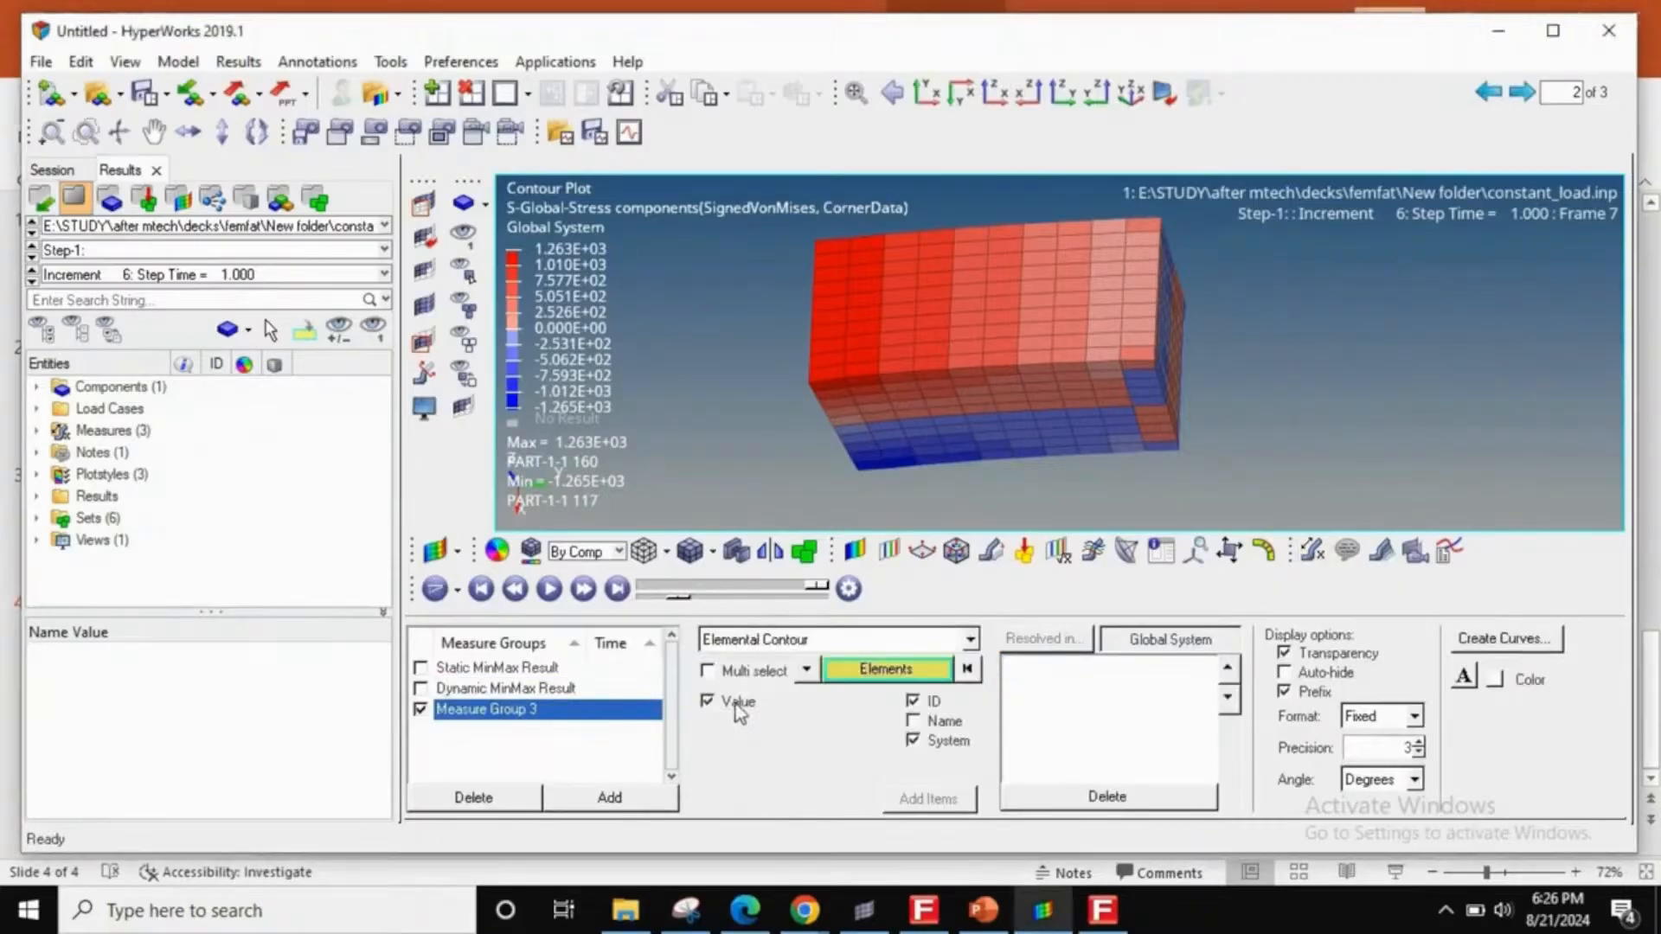
- Set the constant_load contour's averaging method to Advanced and reapply it
left_click(855, 554)
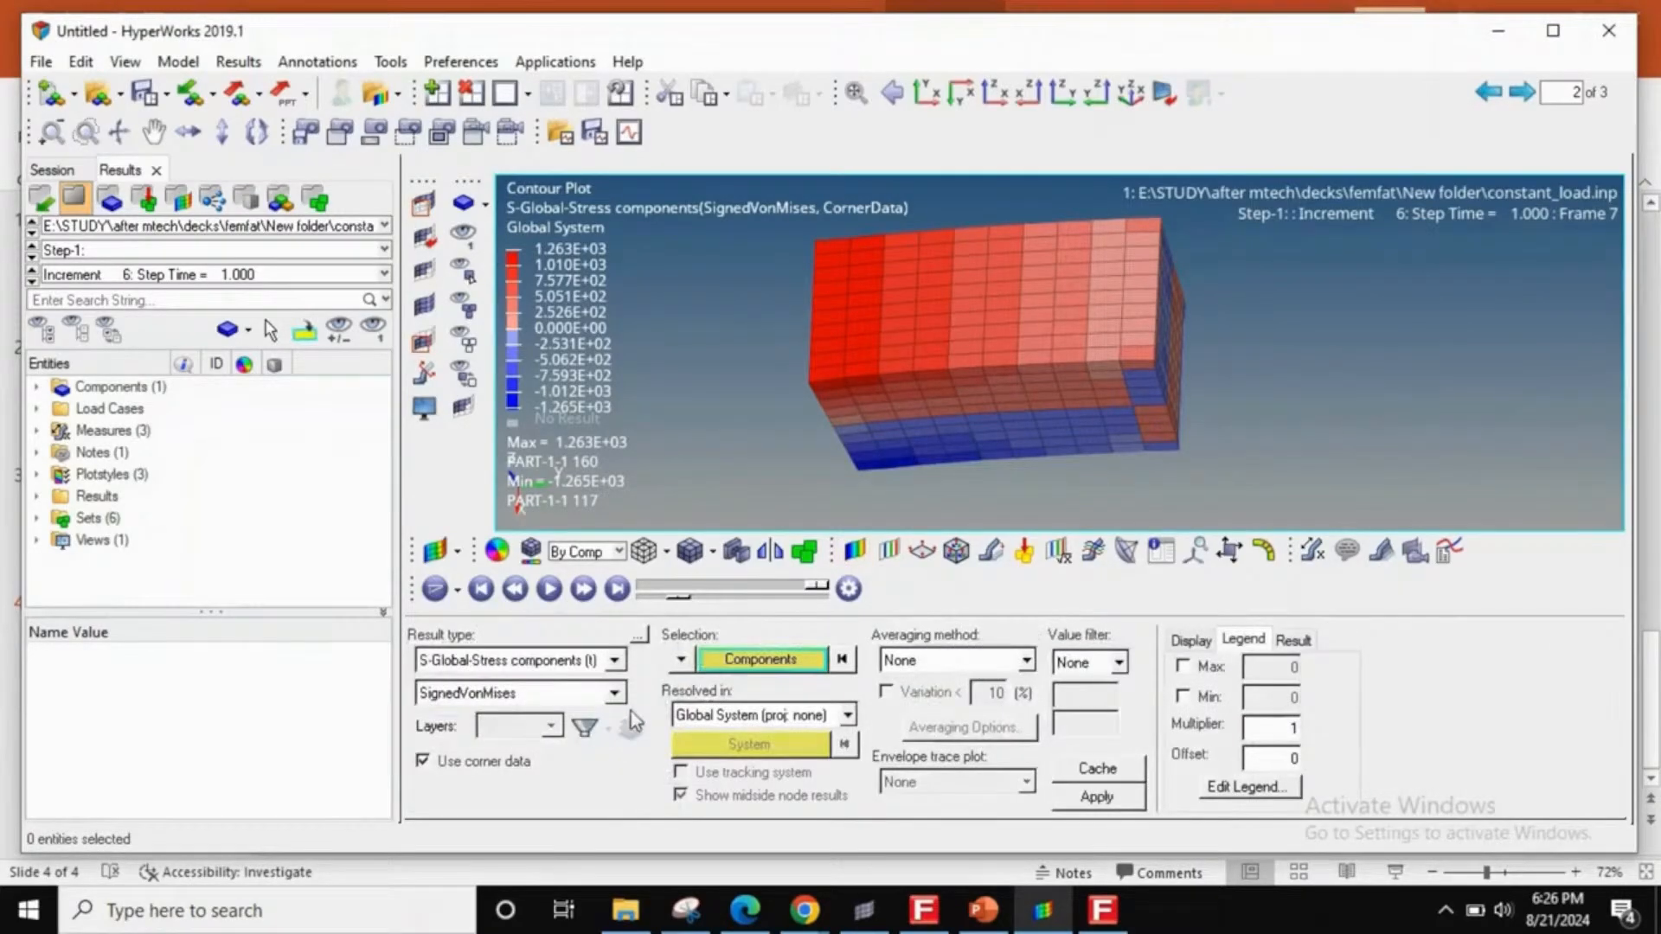
left_click(900, 662)
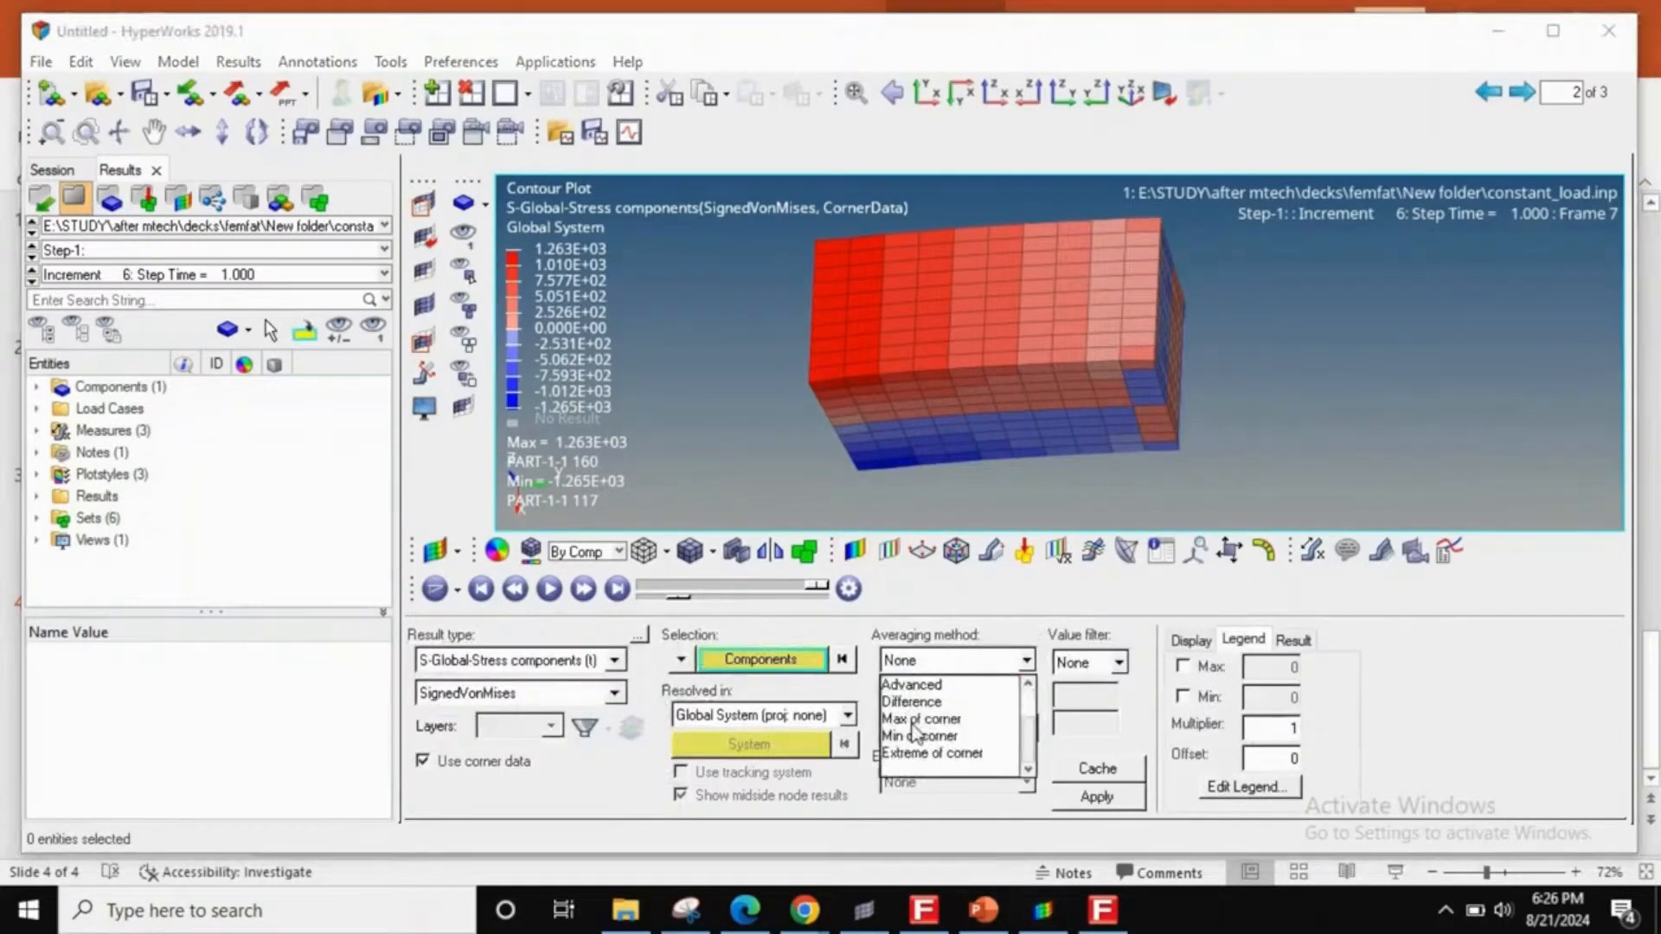
left_click(911, 684)
left_click(1095, 796)
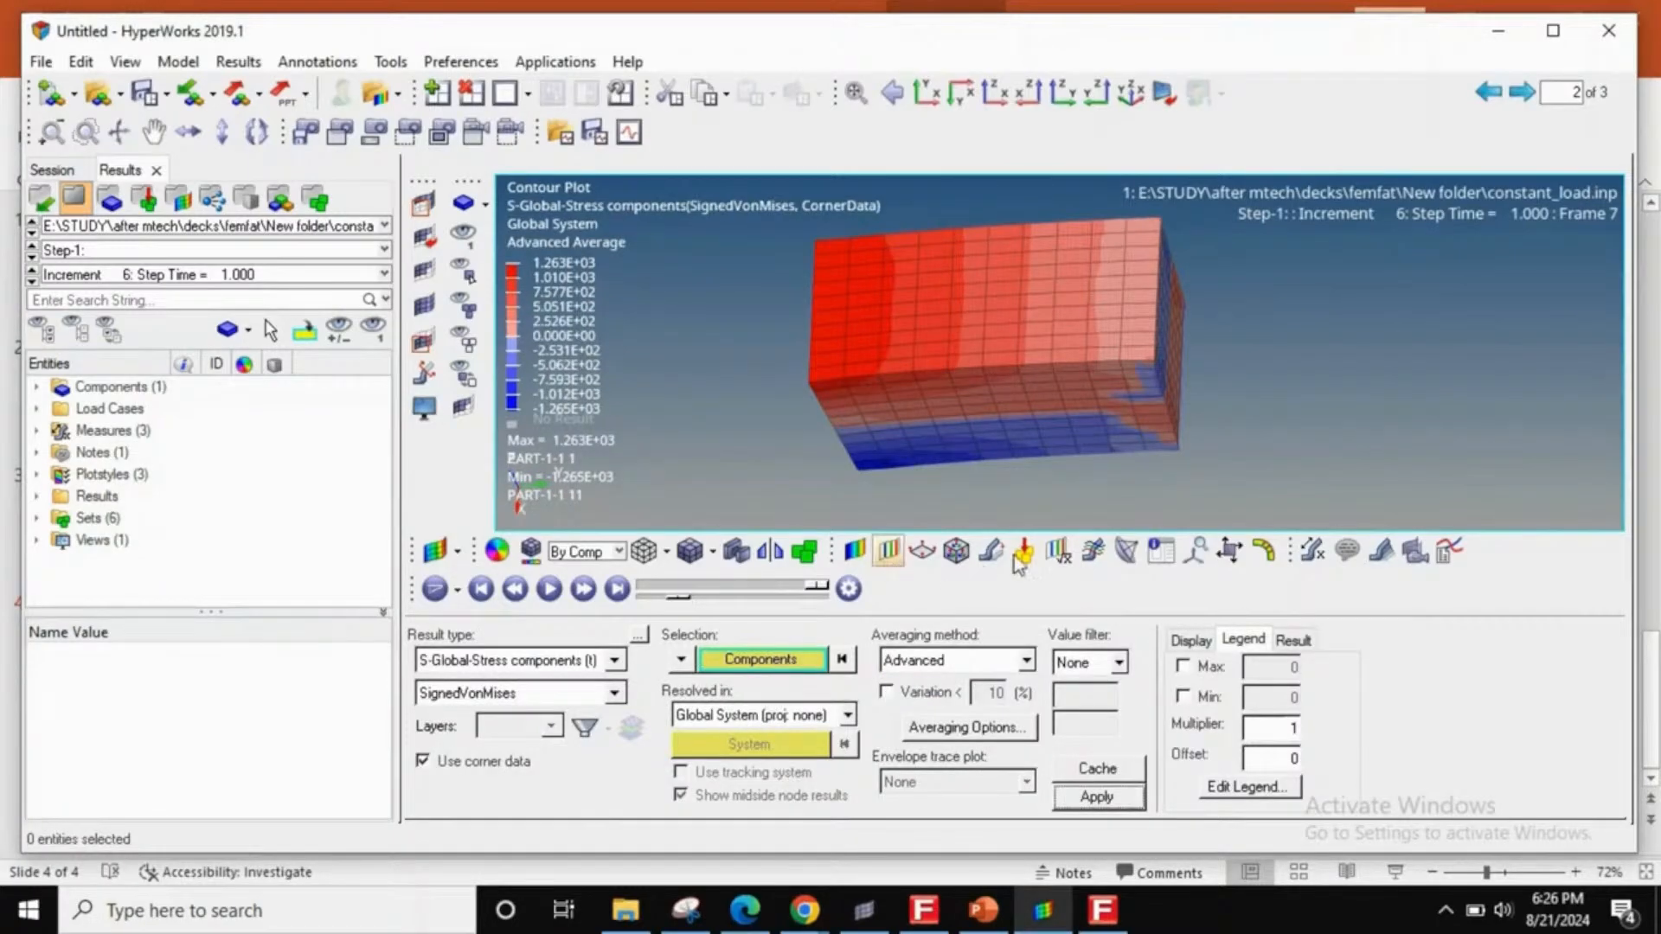
- Change Measure Group 3 to the Node Path type and add node 1052 by its ID
left_click(1312, 551)
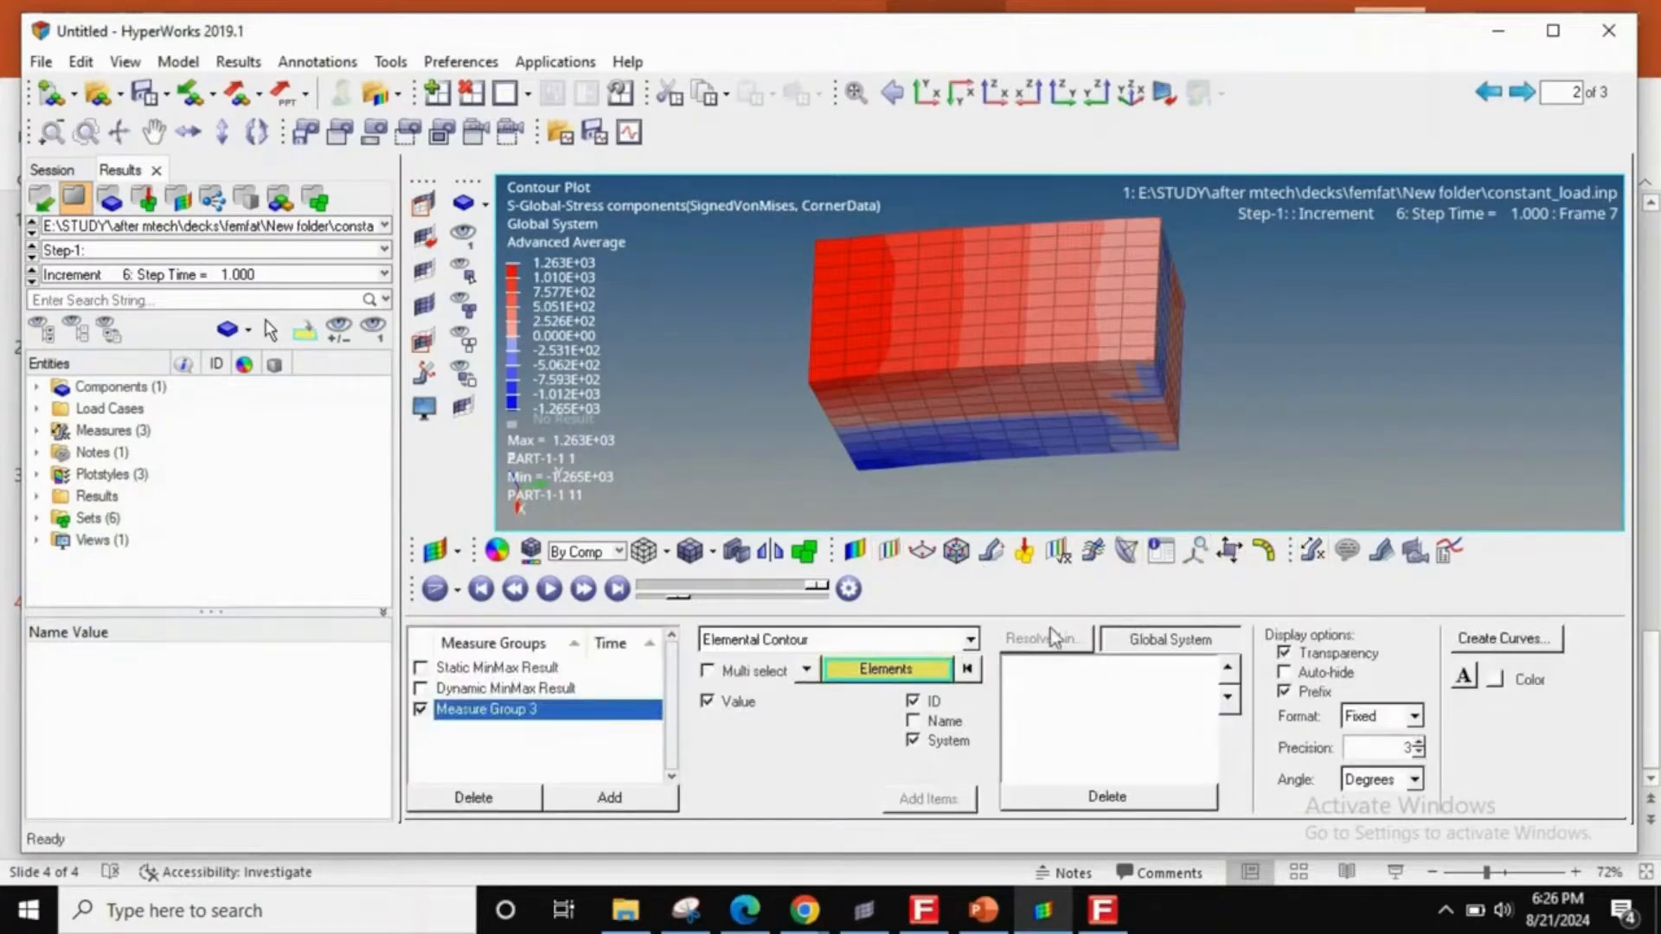
left_click(847, 675)
left_click(751, 641)
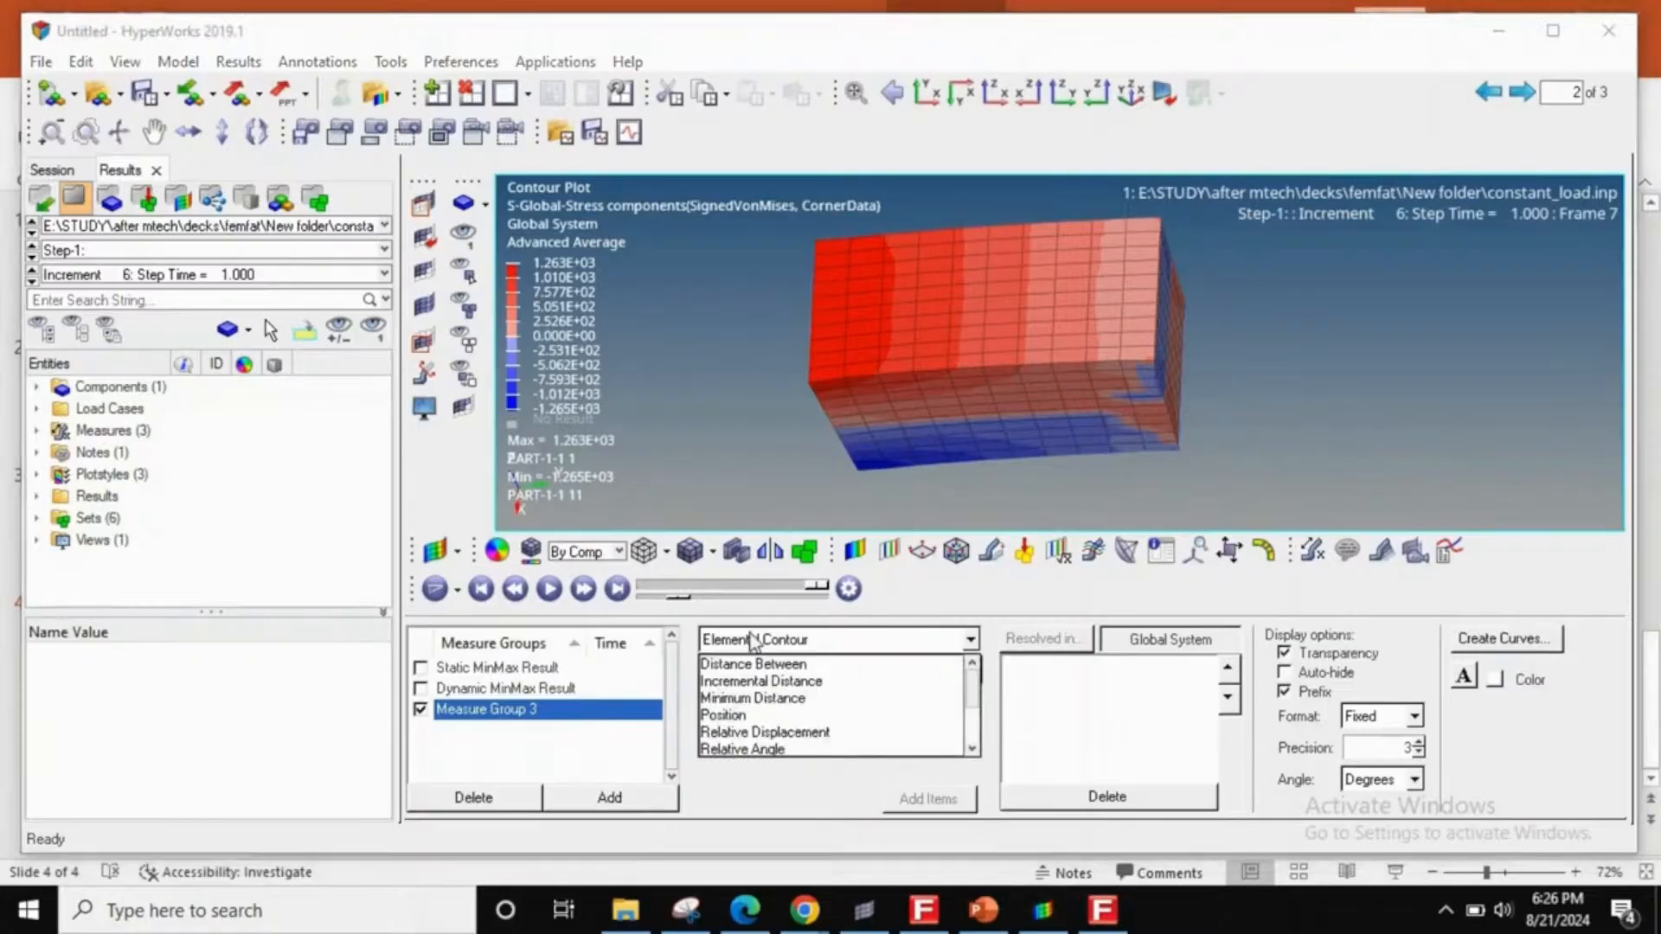
scroll(759, 709, "down", 2)
left_click(760, 715)
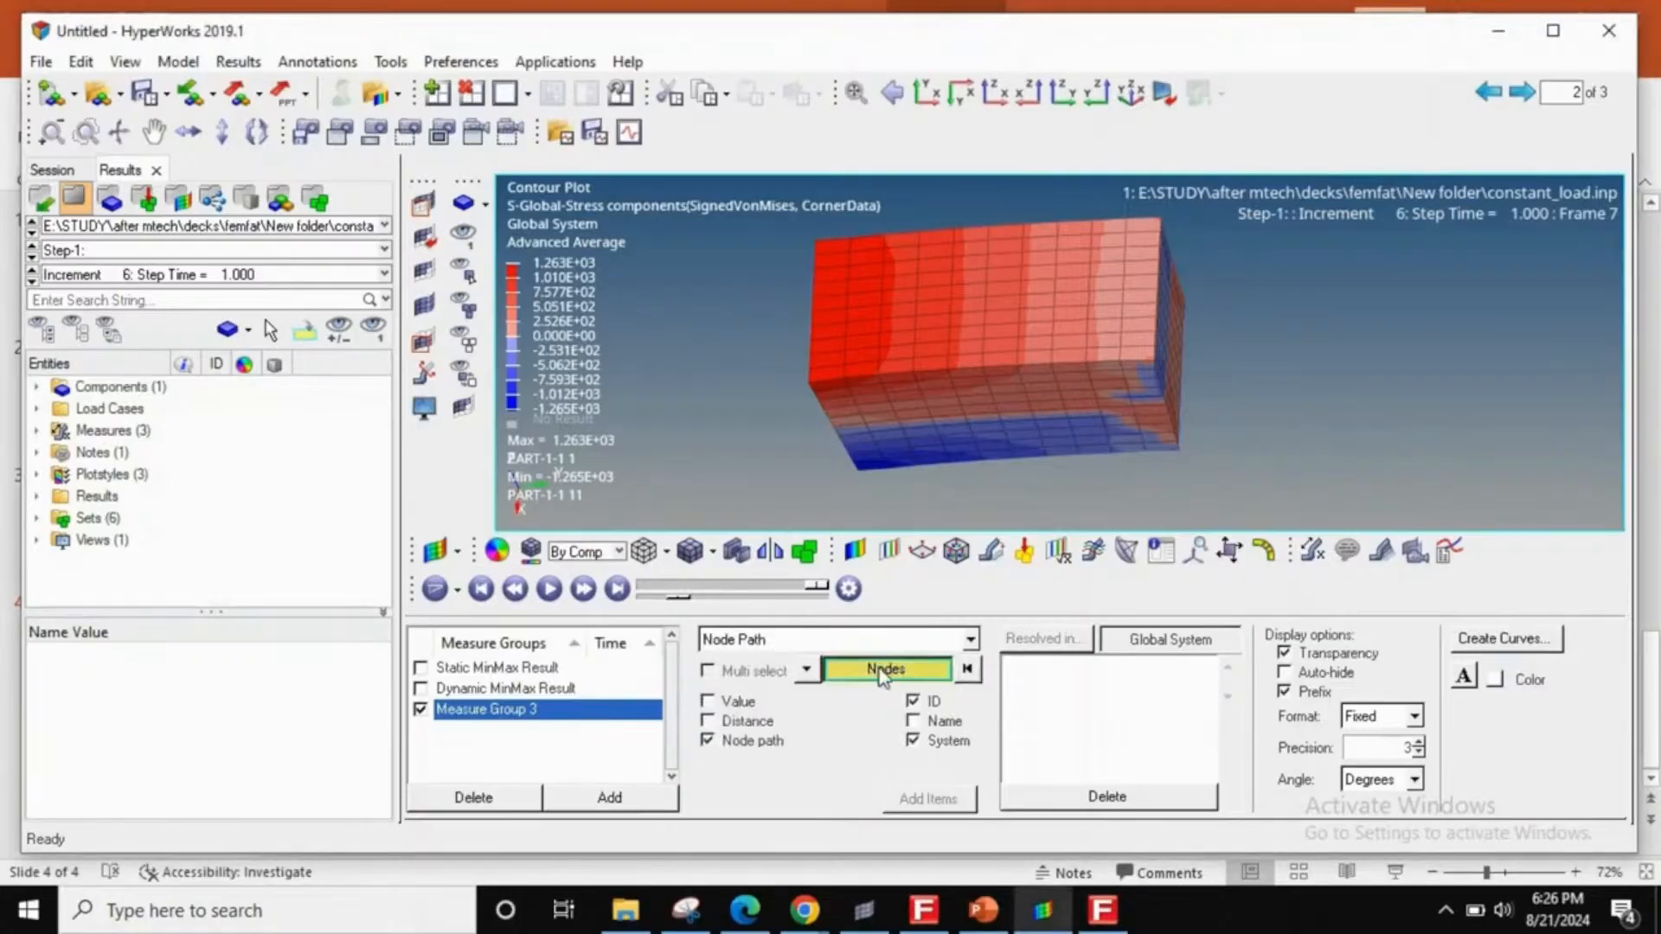
left_click(875, 668)
left_click(847, 698)
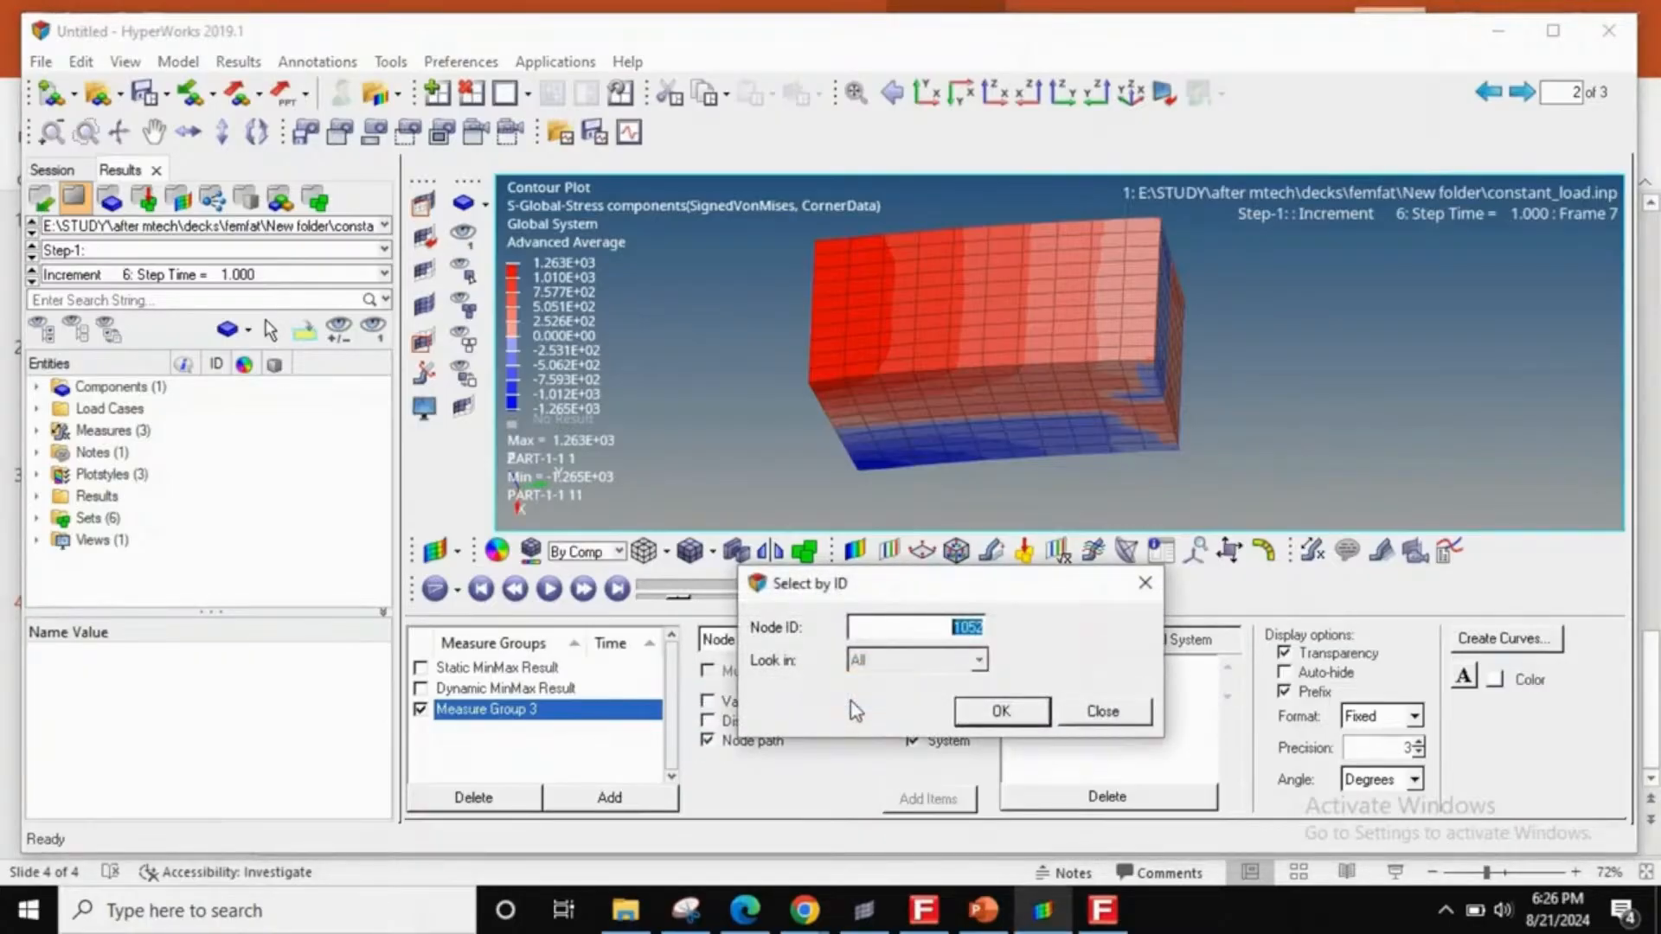
key("Return")
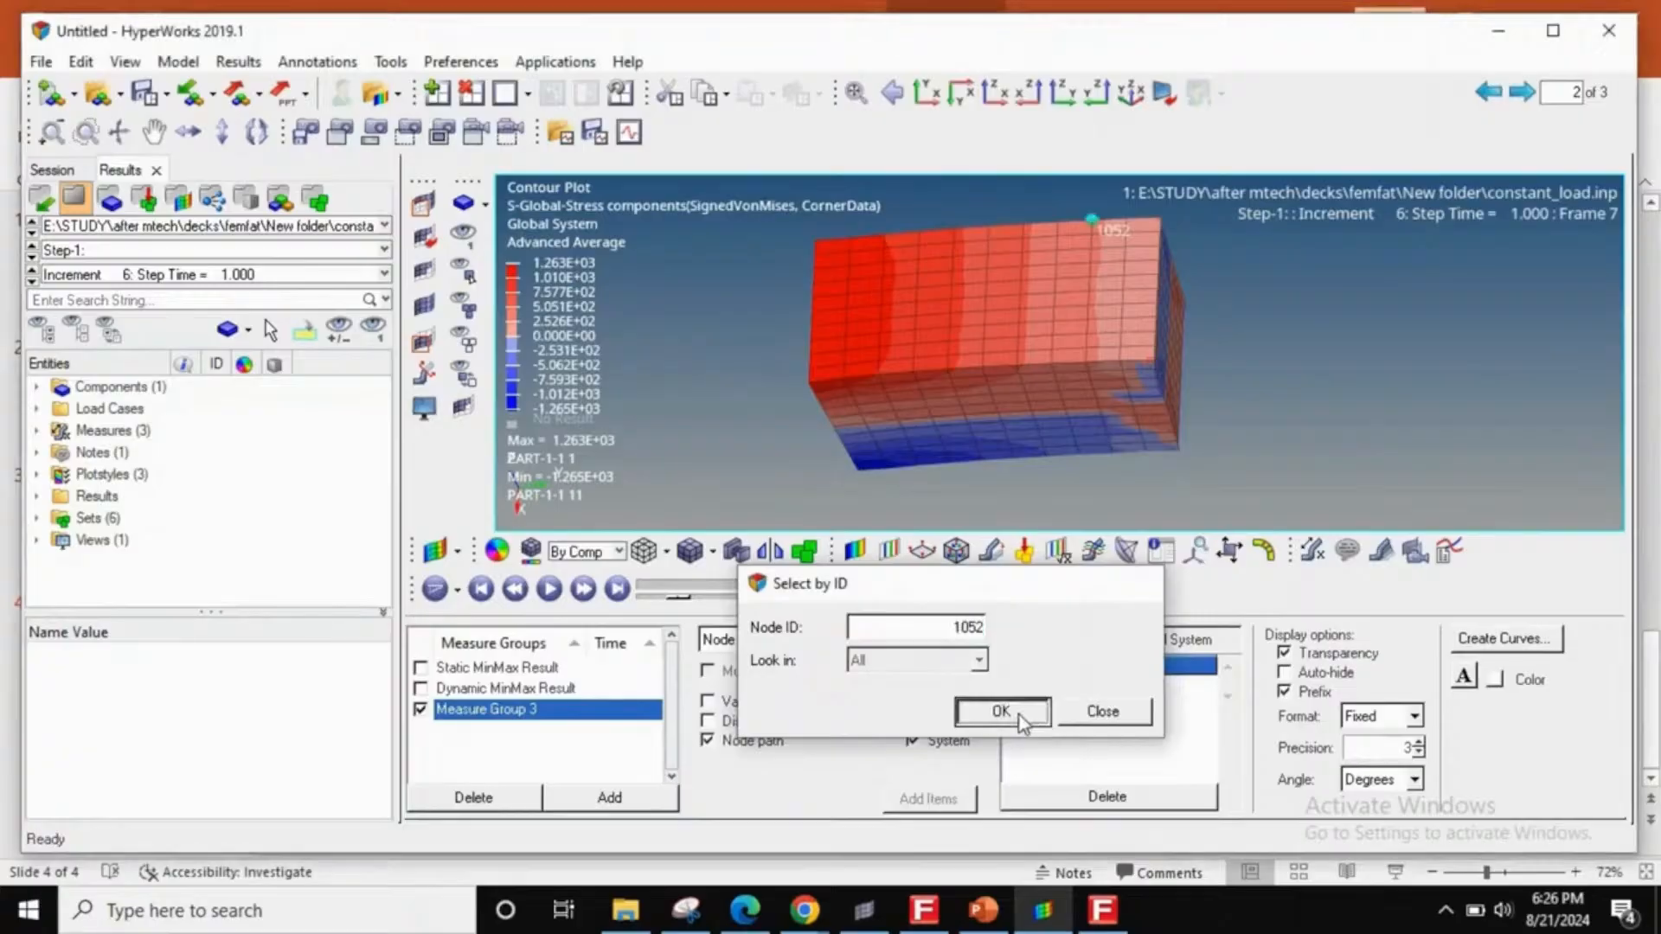
left_click(1001, 710)
- Switch Measure Group 3 to Nodal Contour so node 1052 is labelled with its contour value
left_click_drag(1075, 460, 872, 504, "ctrl")
left_click(876, 644)
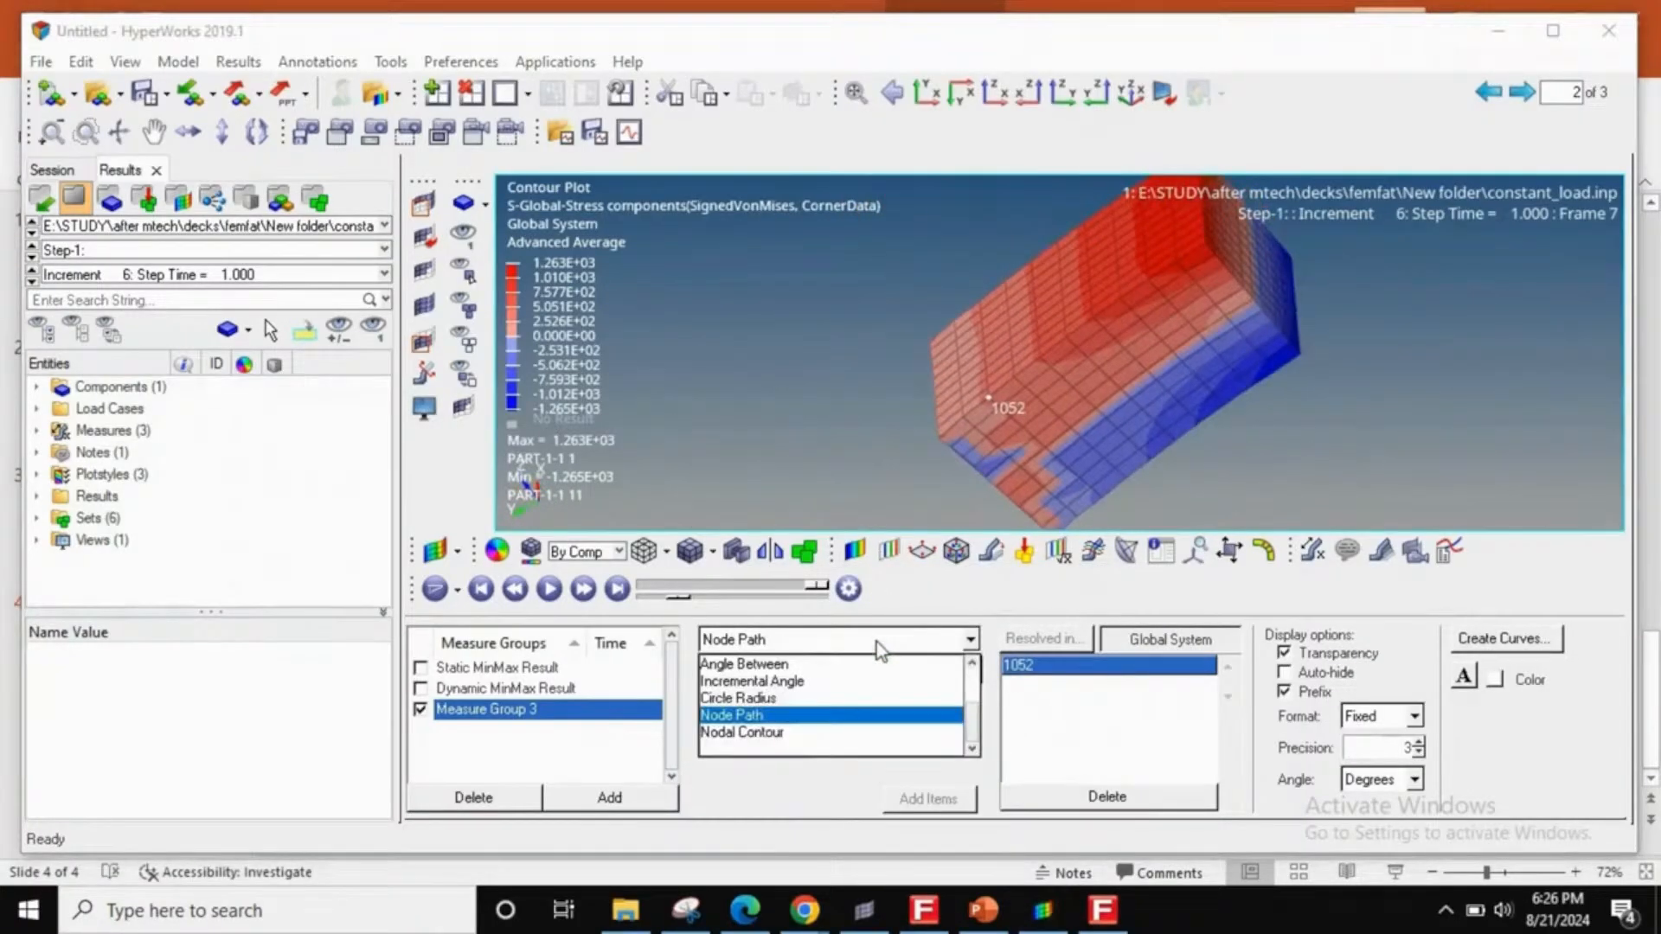
left_click(808, 734)
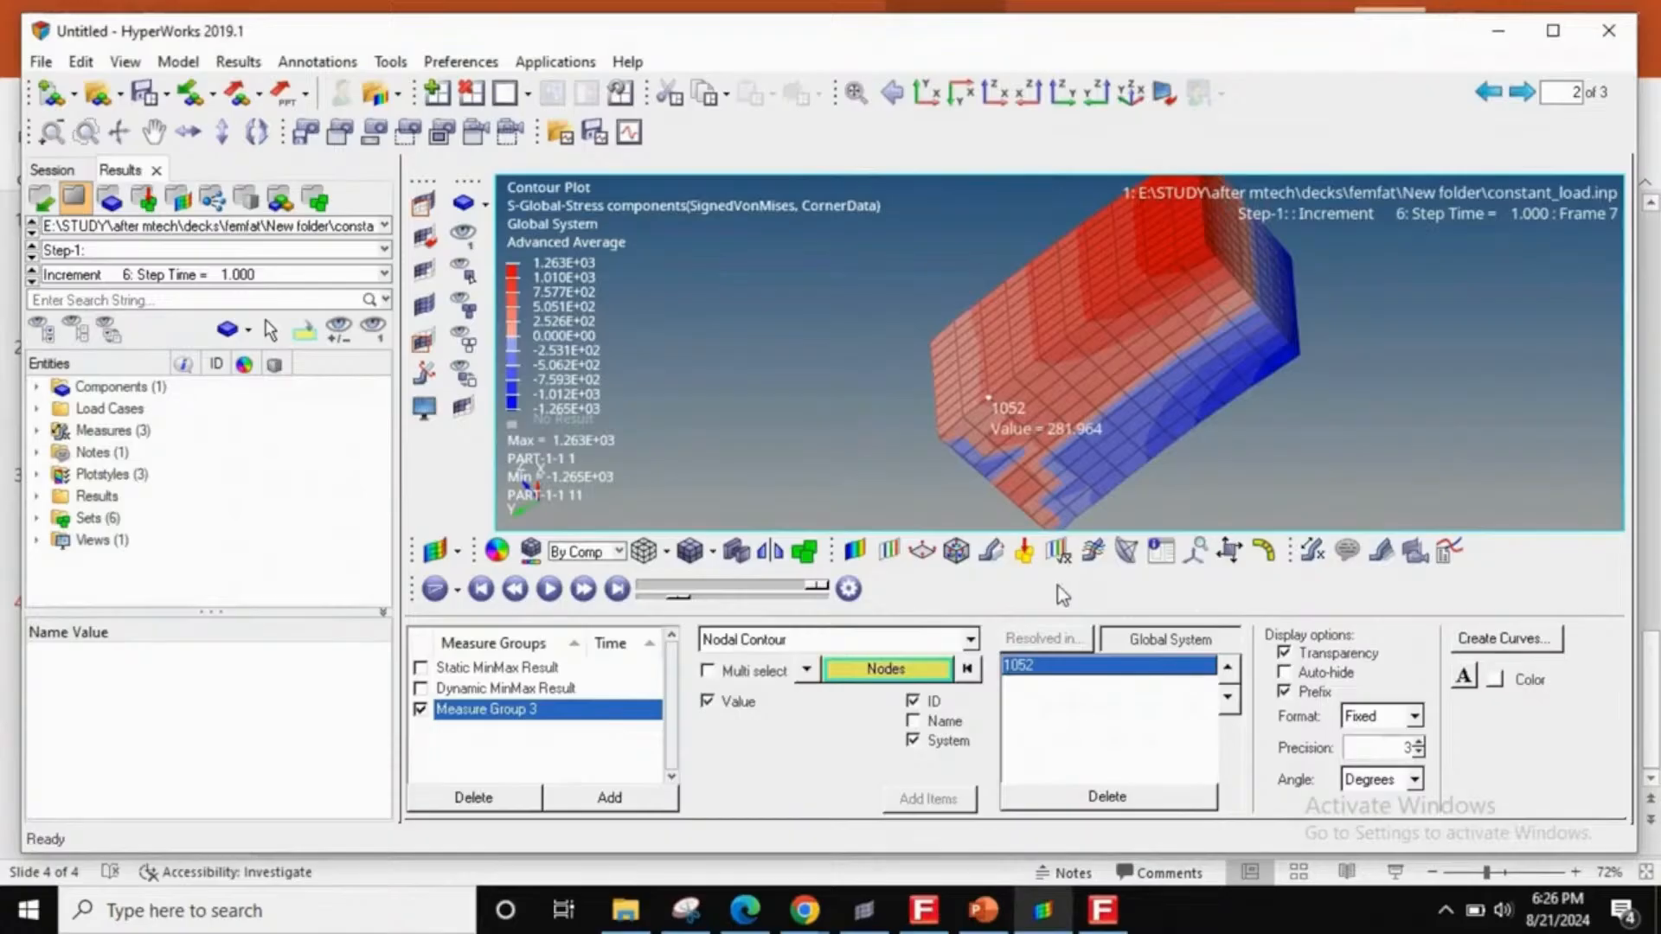
- Switch to PowerPoint and complete the line "281.9 mpa during constant stress" under the Hyperview notes, followed by blank lines
left_click(982, 915)
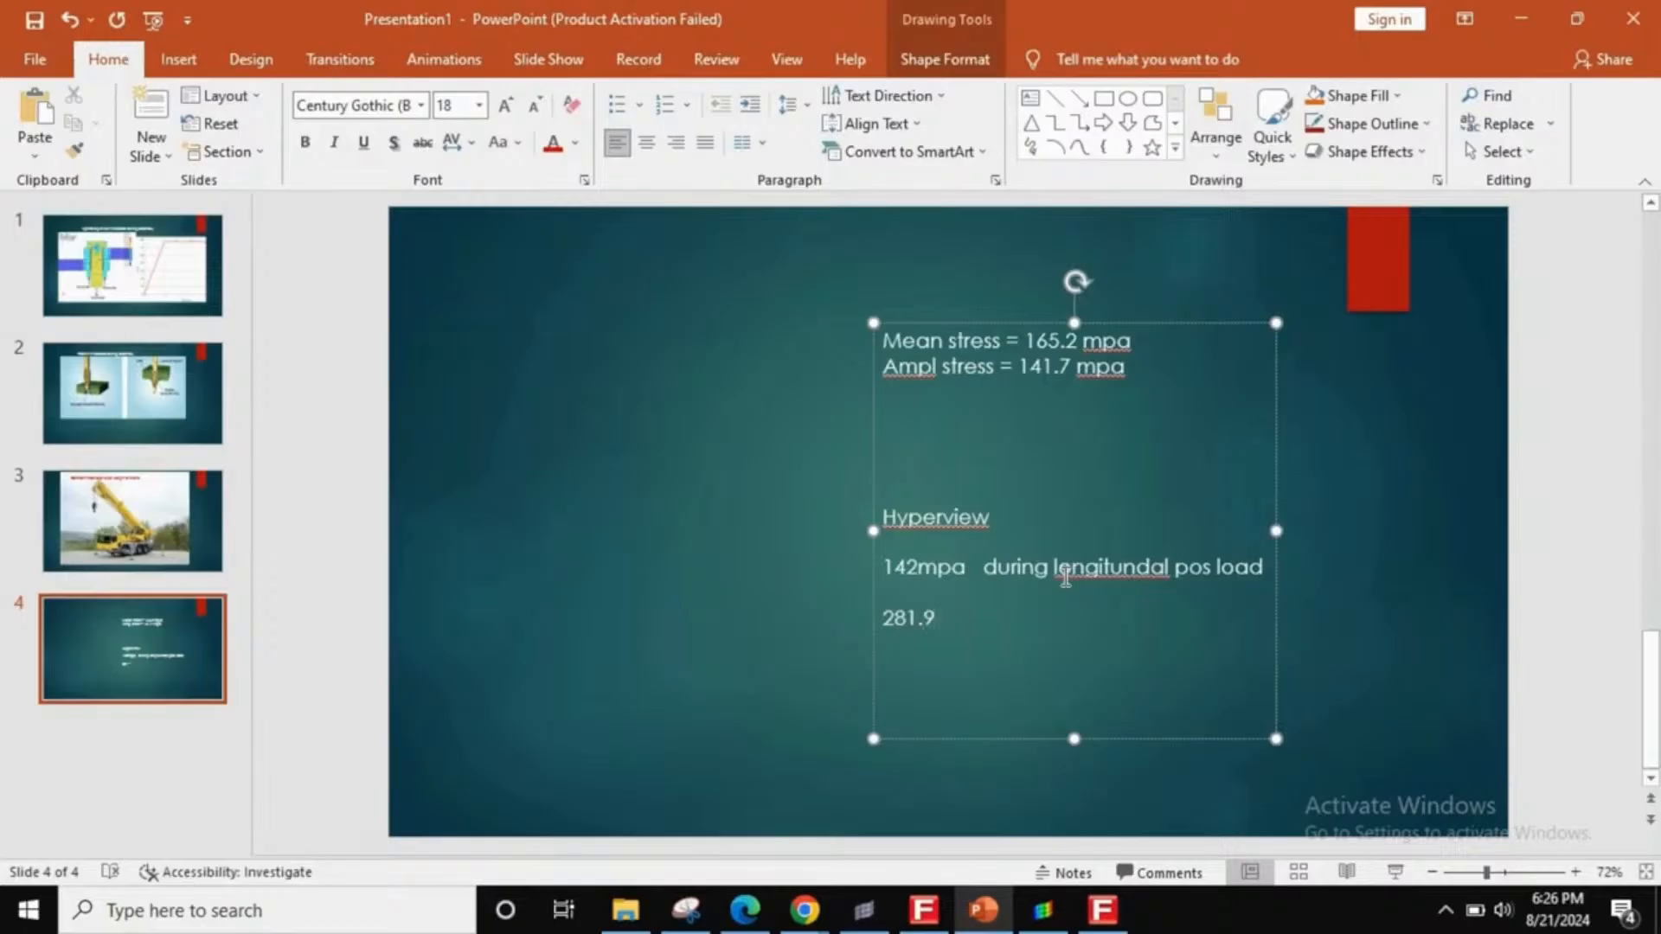
type("mpap d")
key("BackSpace")
key("BackSpace")
key("BackSpace")
type("during co")
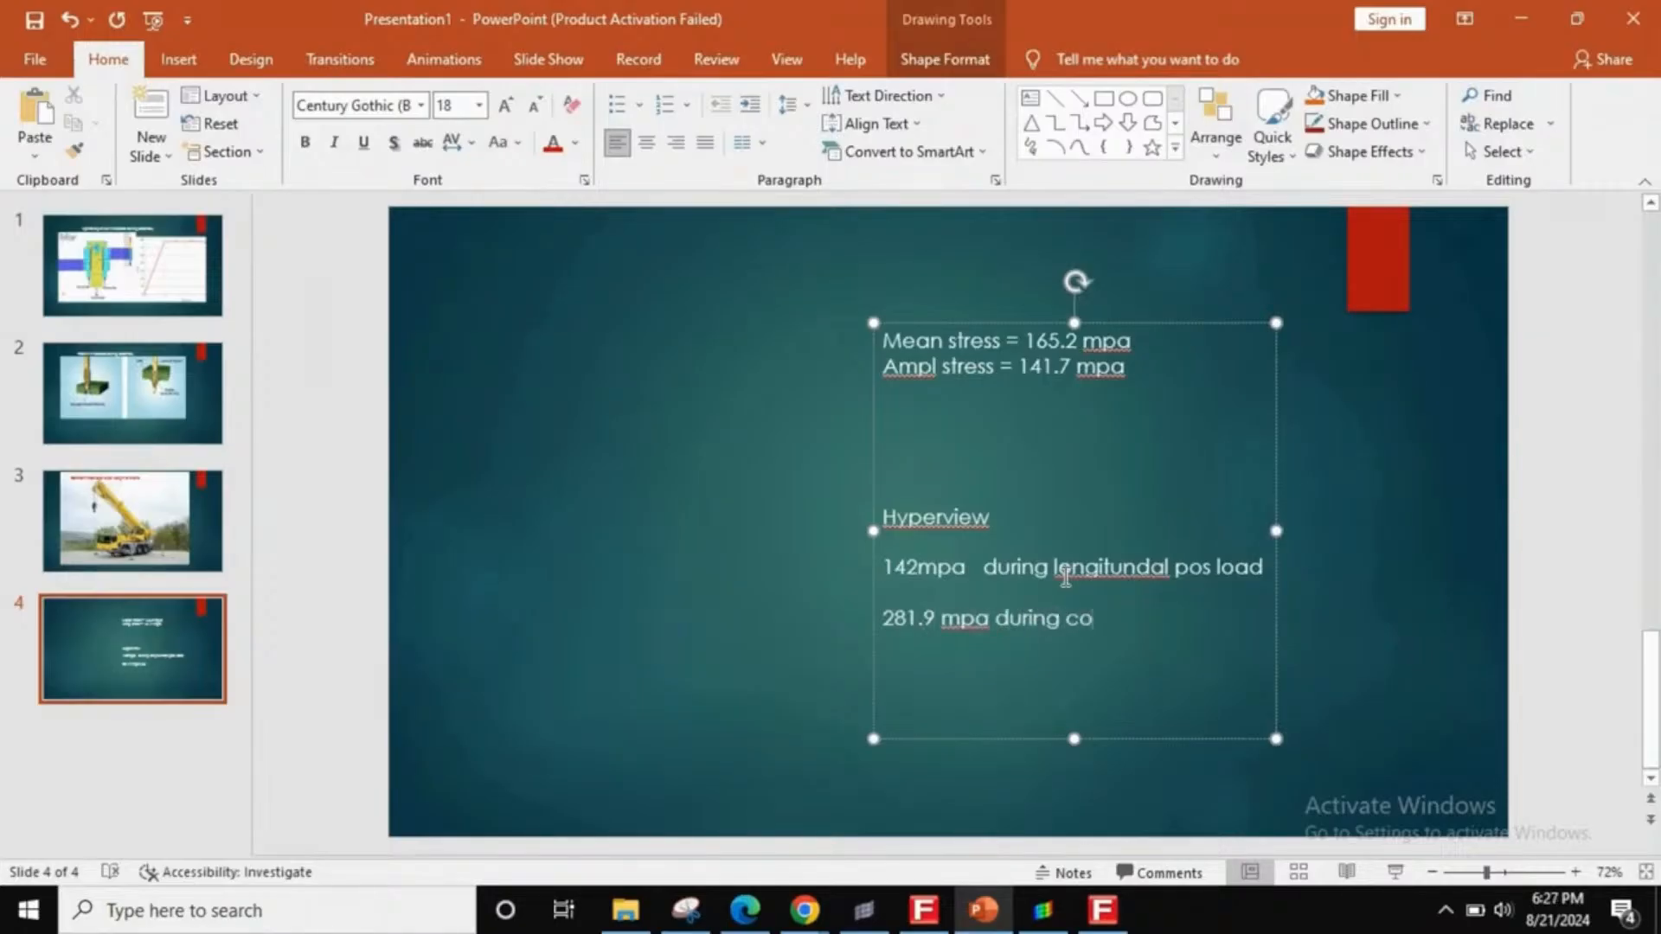
type("nstant stress")
key("Return")
key("Return")
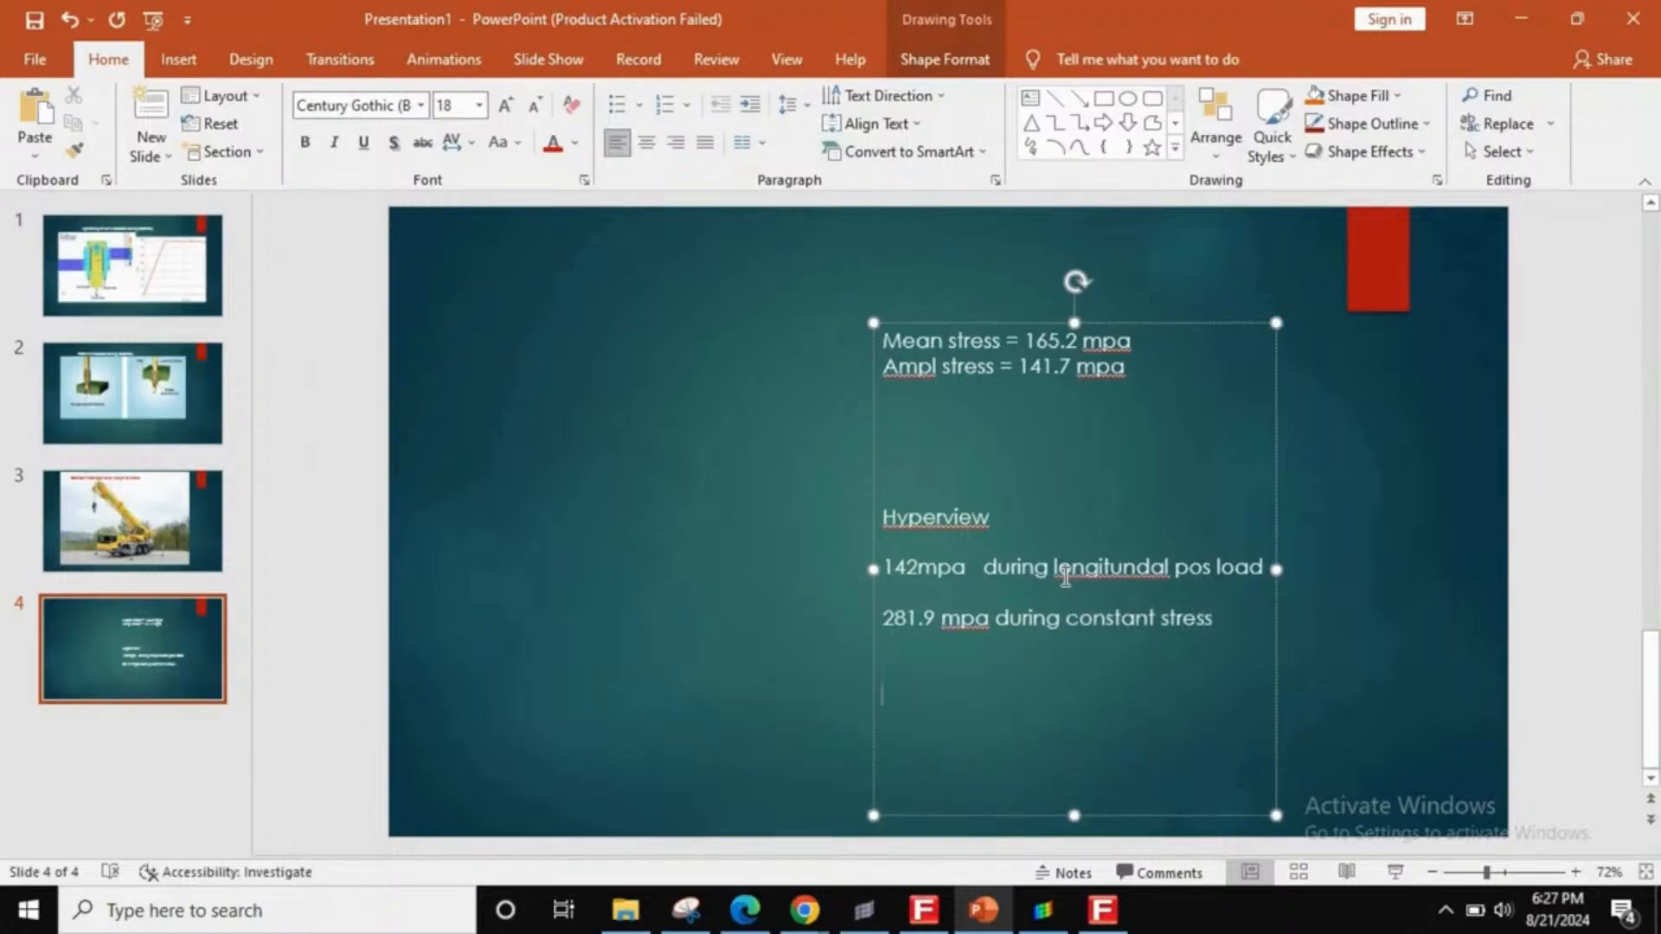
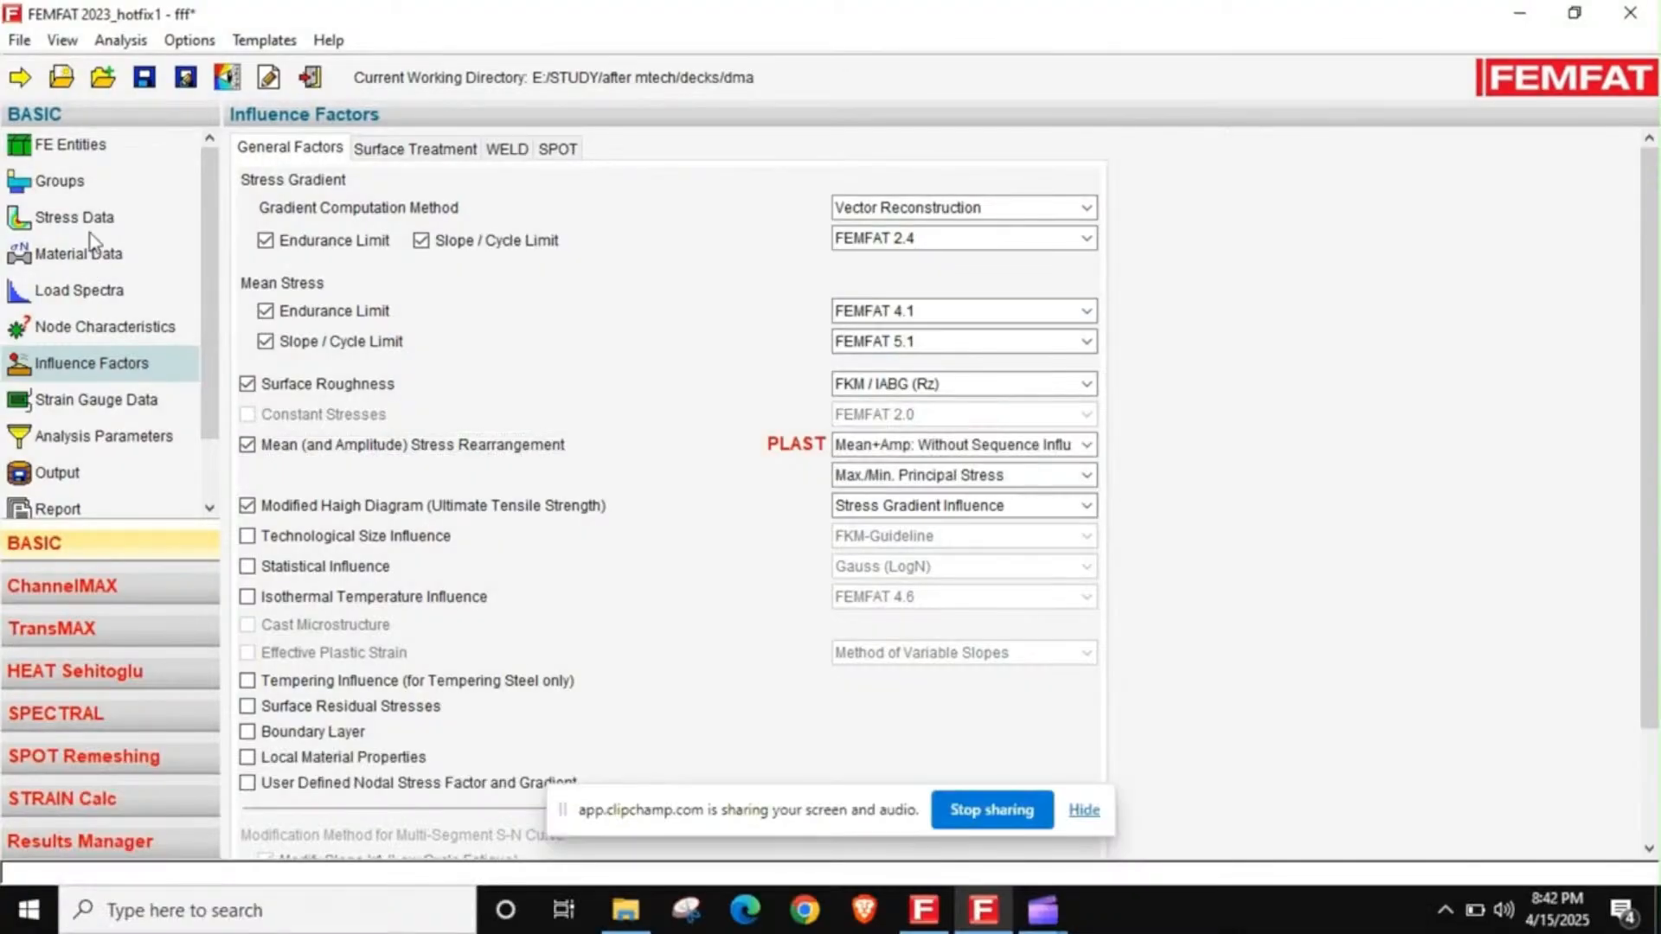
- Examine the FE Entities input and the result charts offered on the Visualization page
left_click(87, 145)
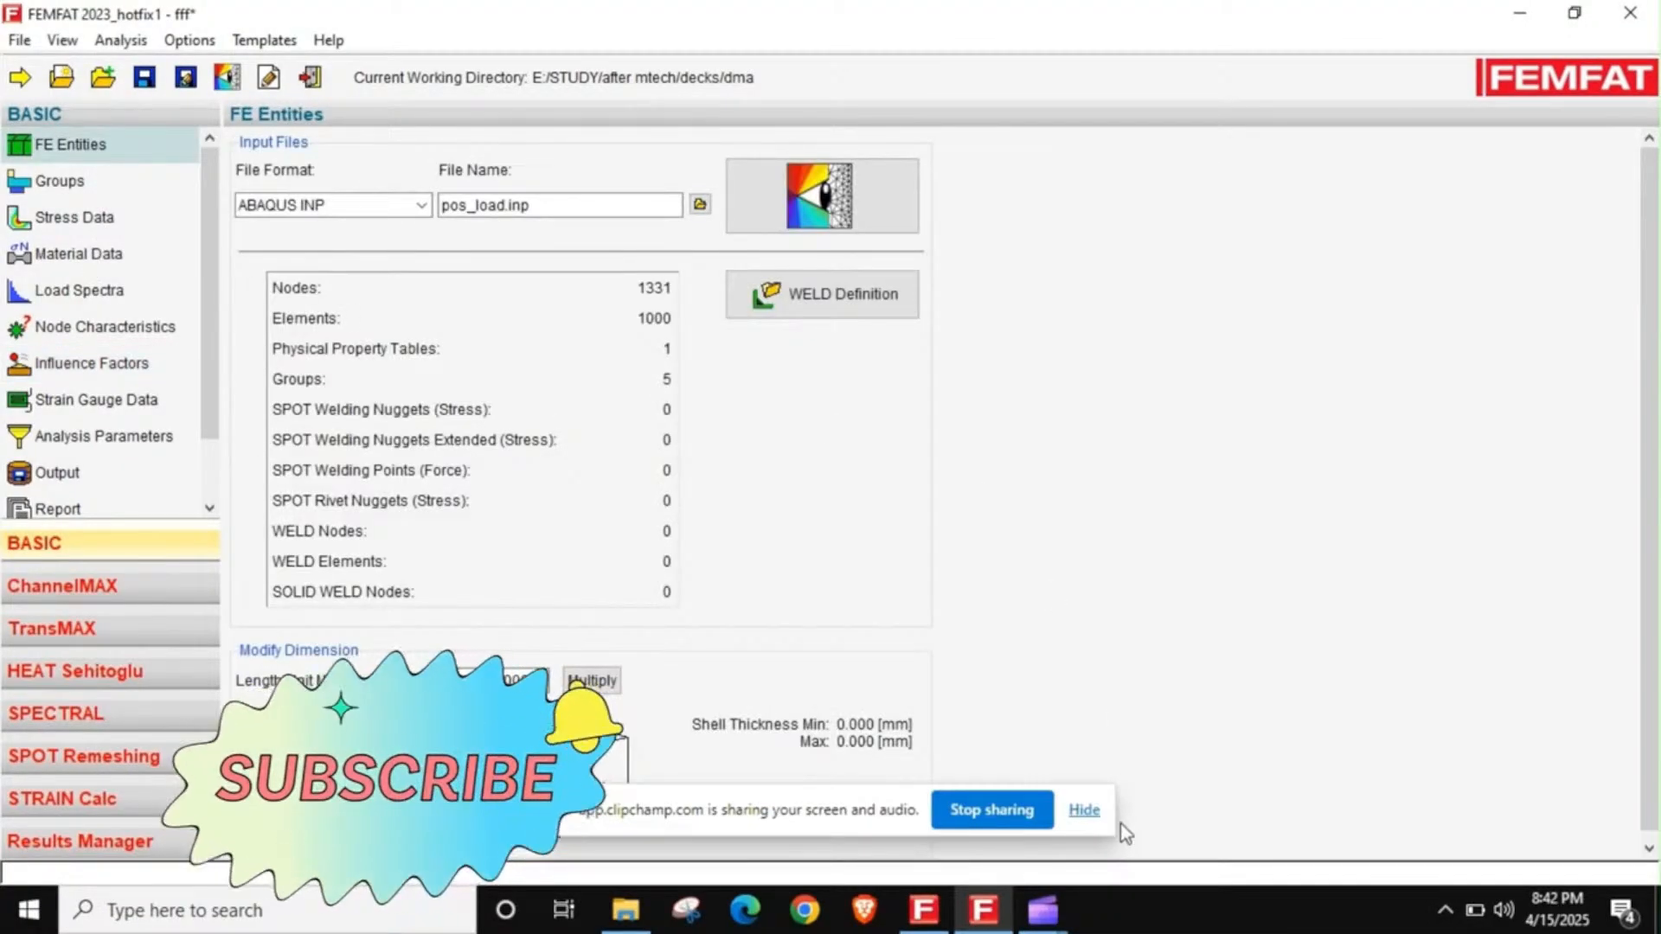
left_click(1084, 810)
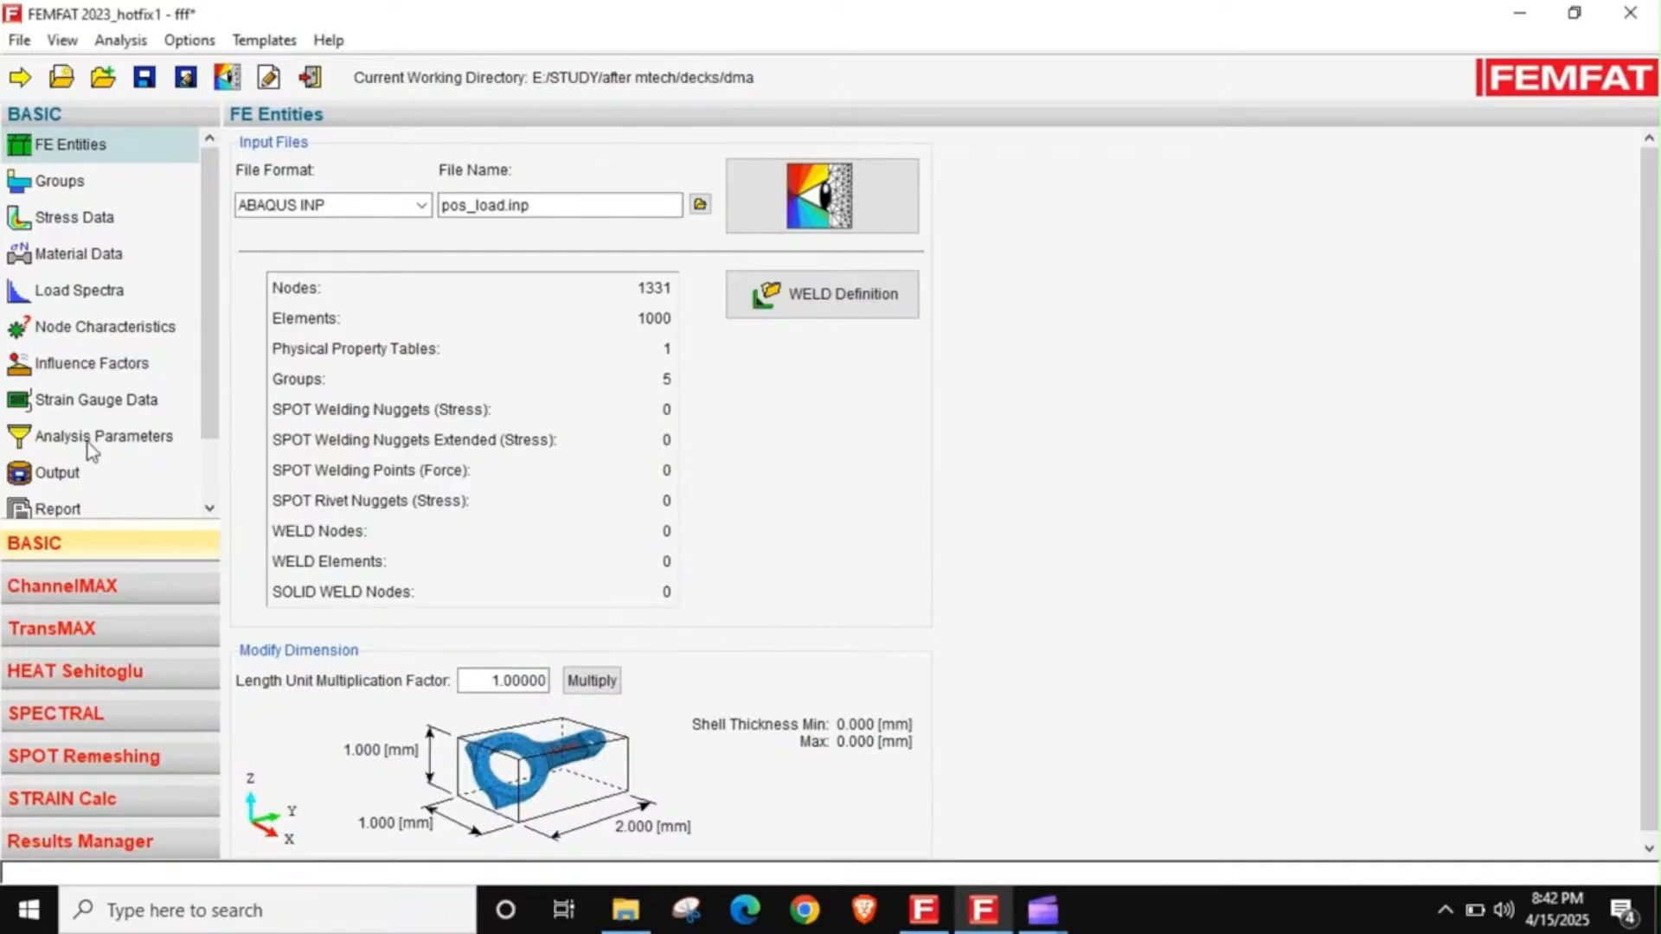
left_click_drag(204, 387, 204, 454)
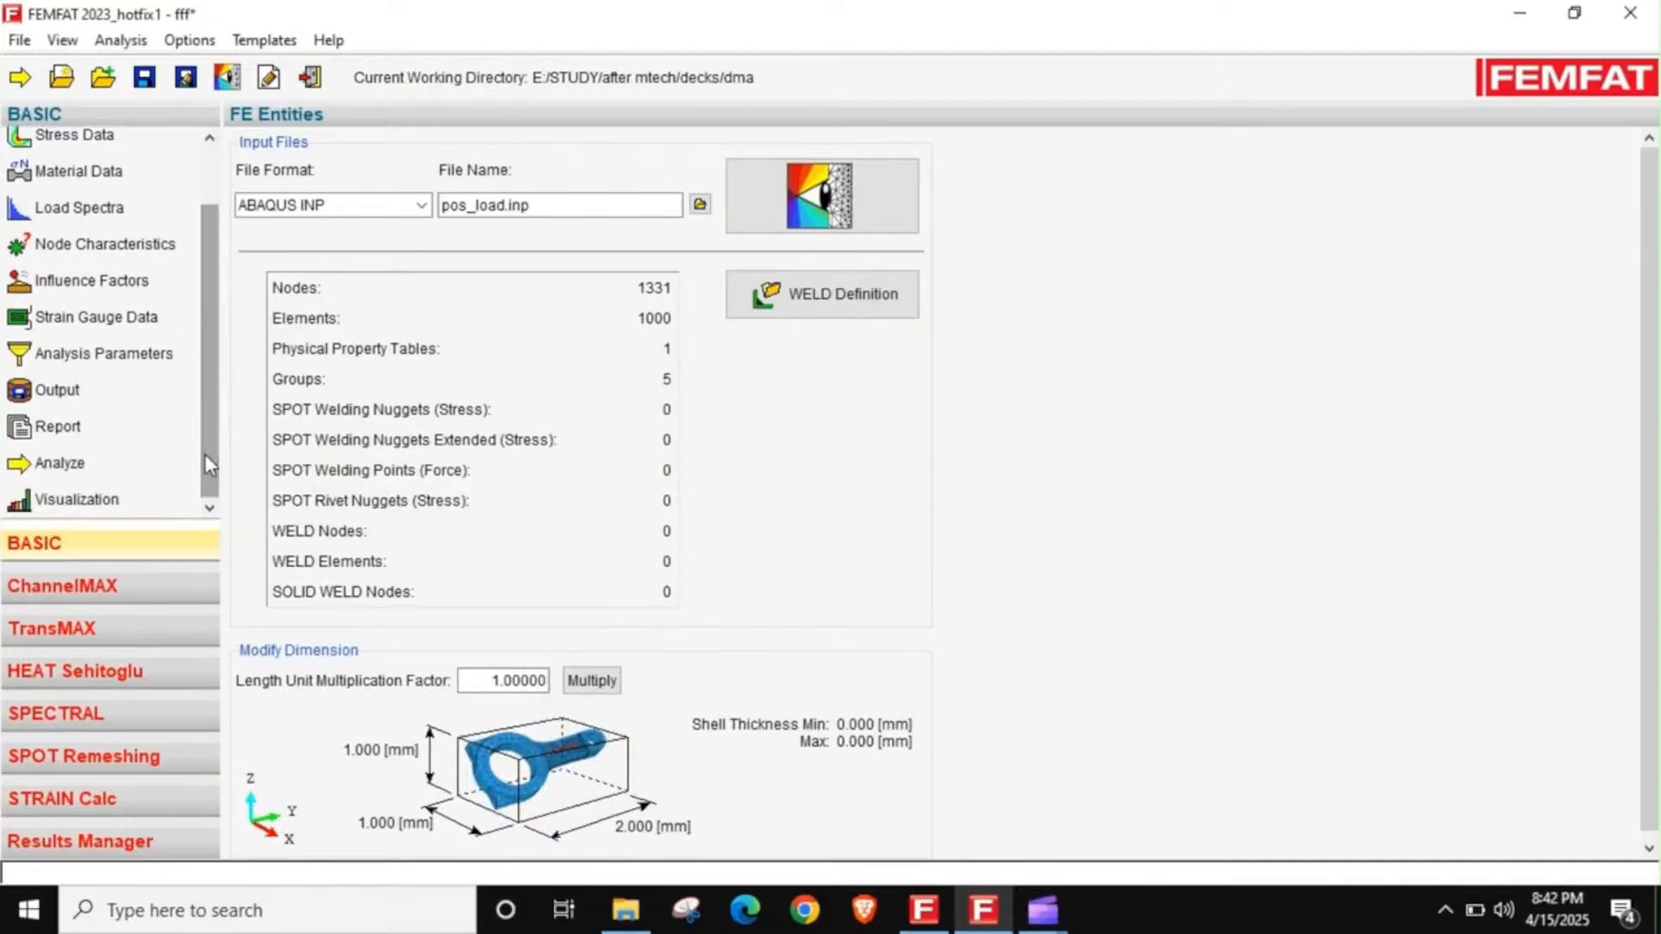
left_click(112, 464)
left_click(116, 503)
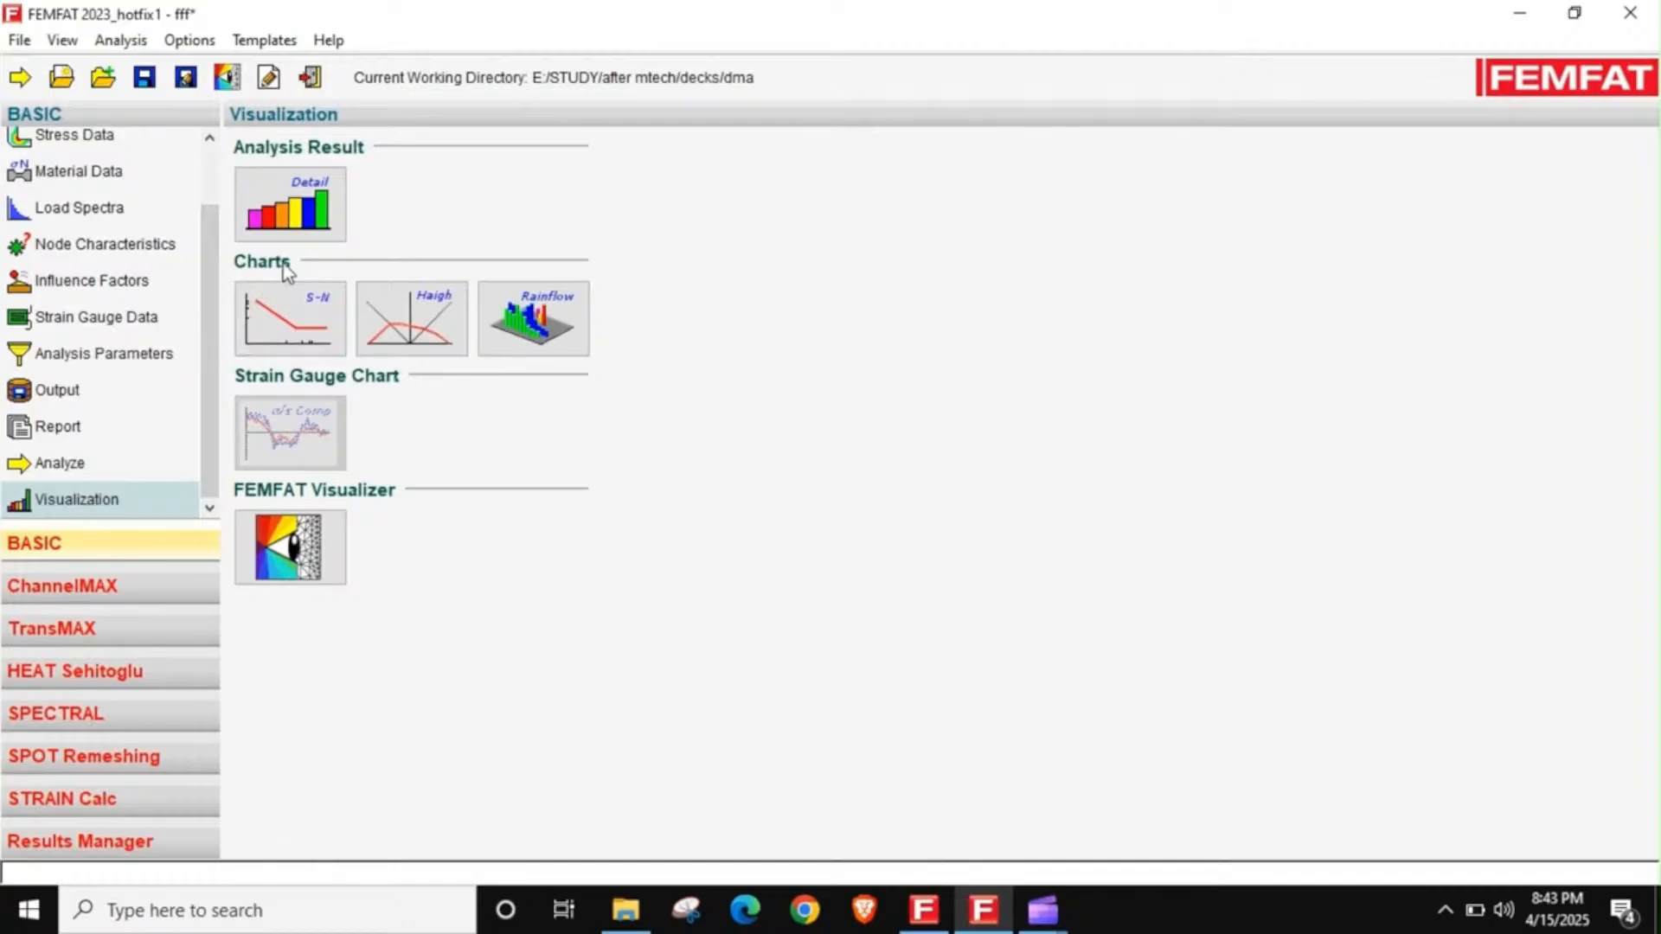
- Review the job's FE entities, node and element groups, and the upper and lower stress data sets
scroll(202, 232, "up", 2)
left_click(91, 145)
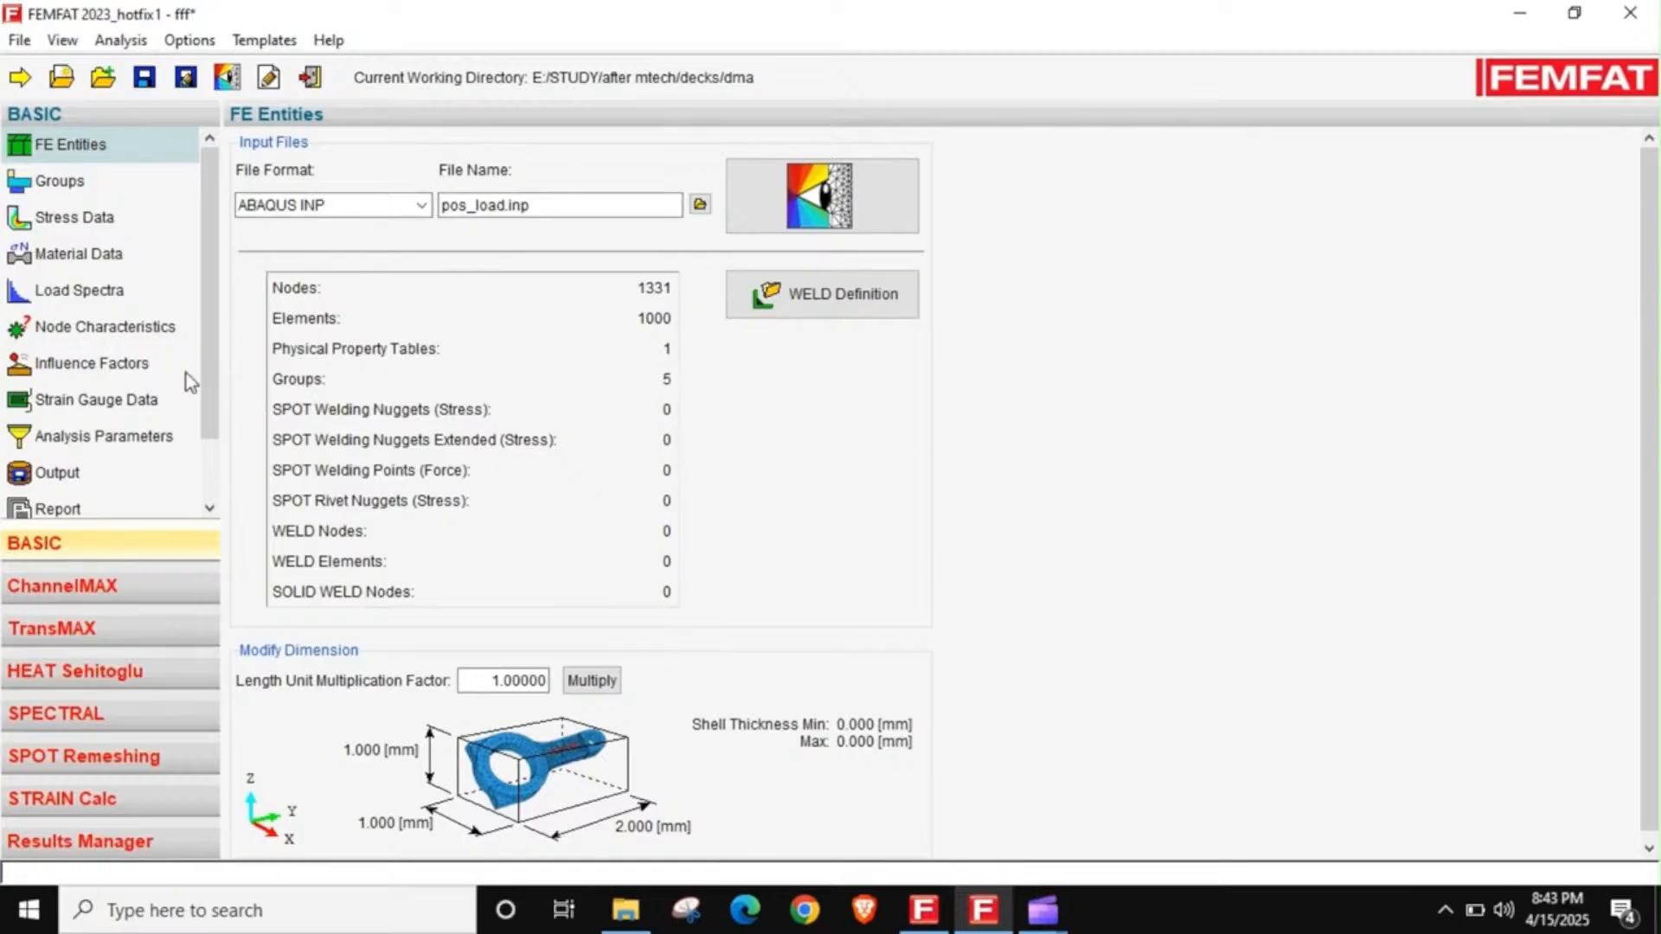
left_click(98, 184)
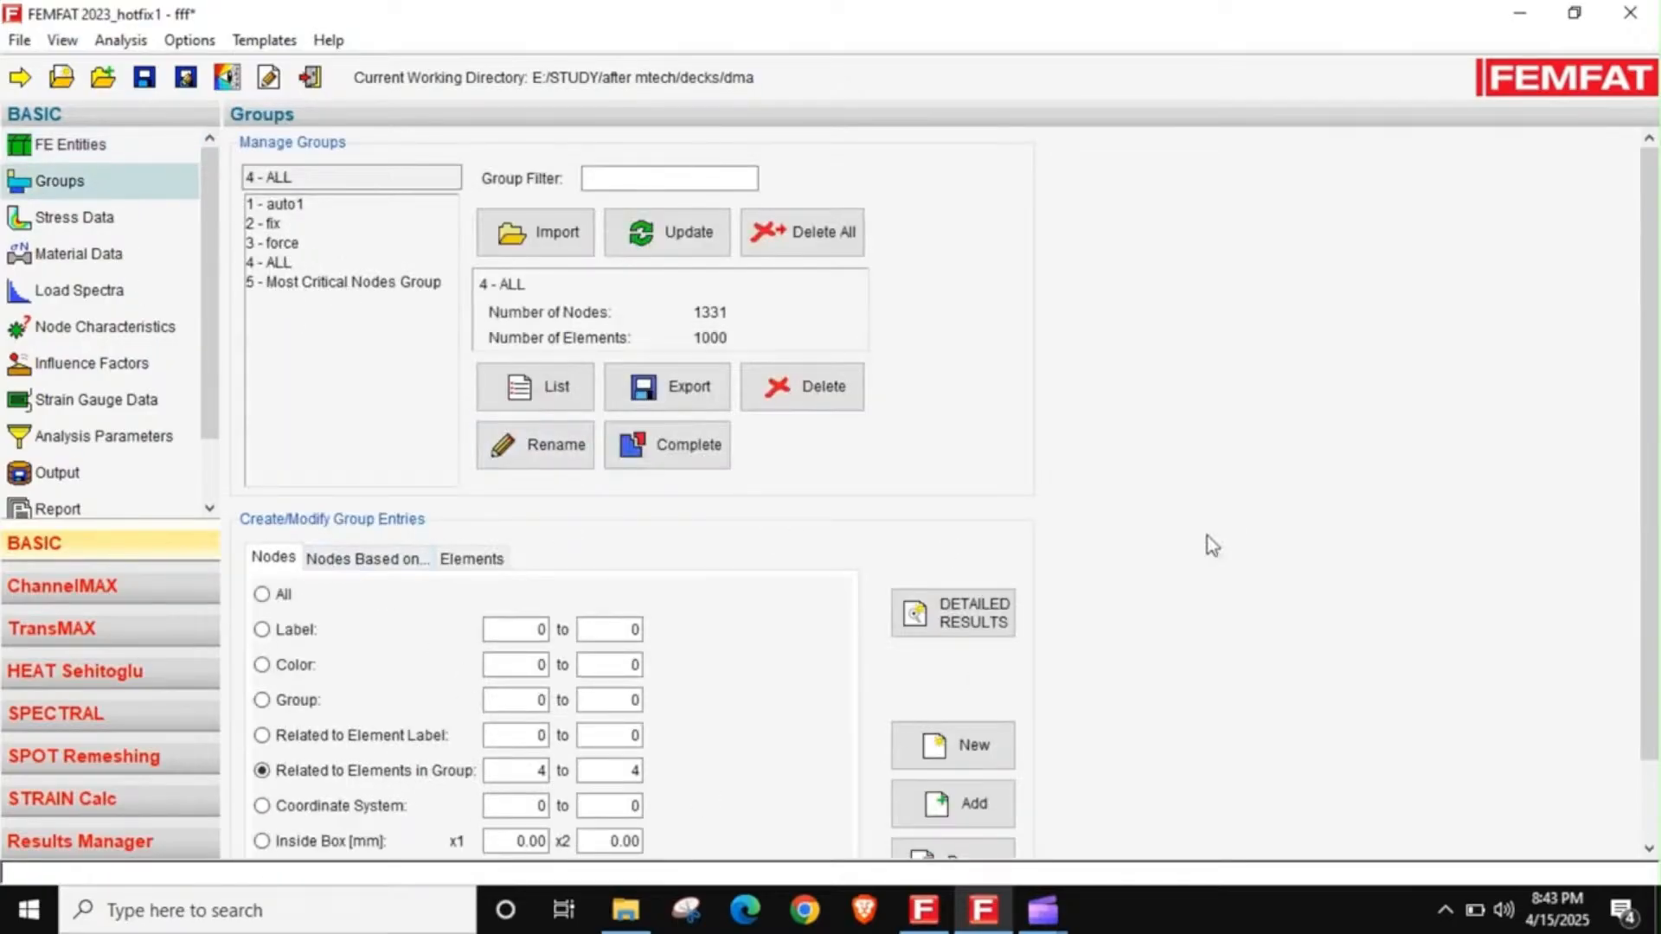
left_click(88, 222)
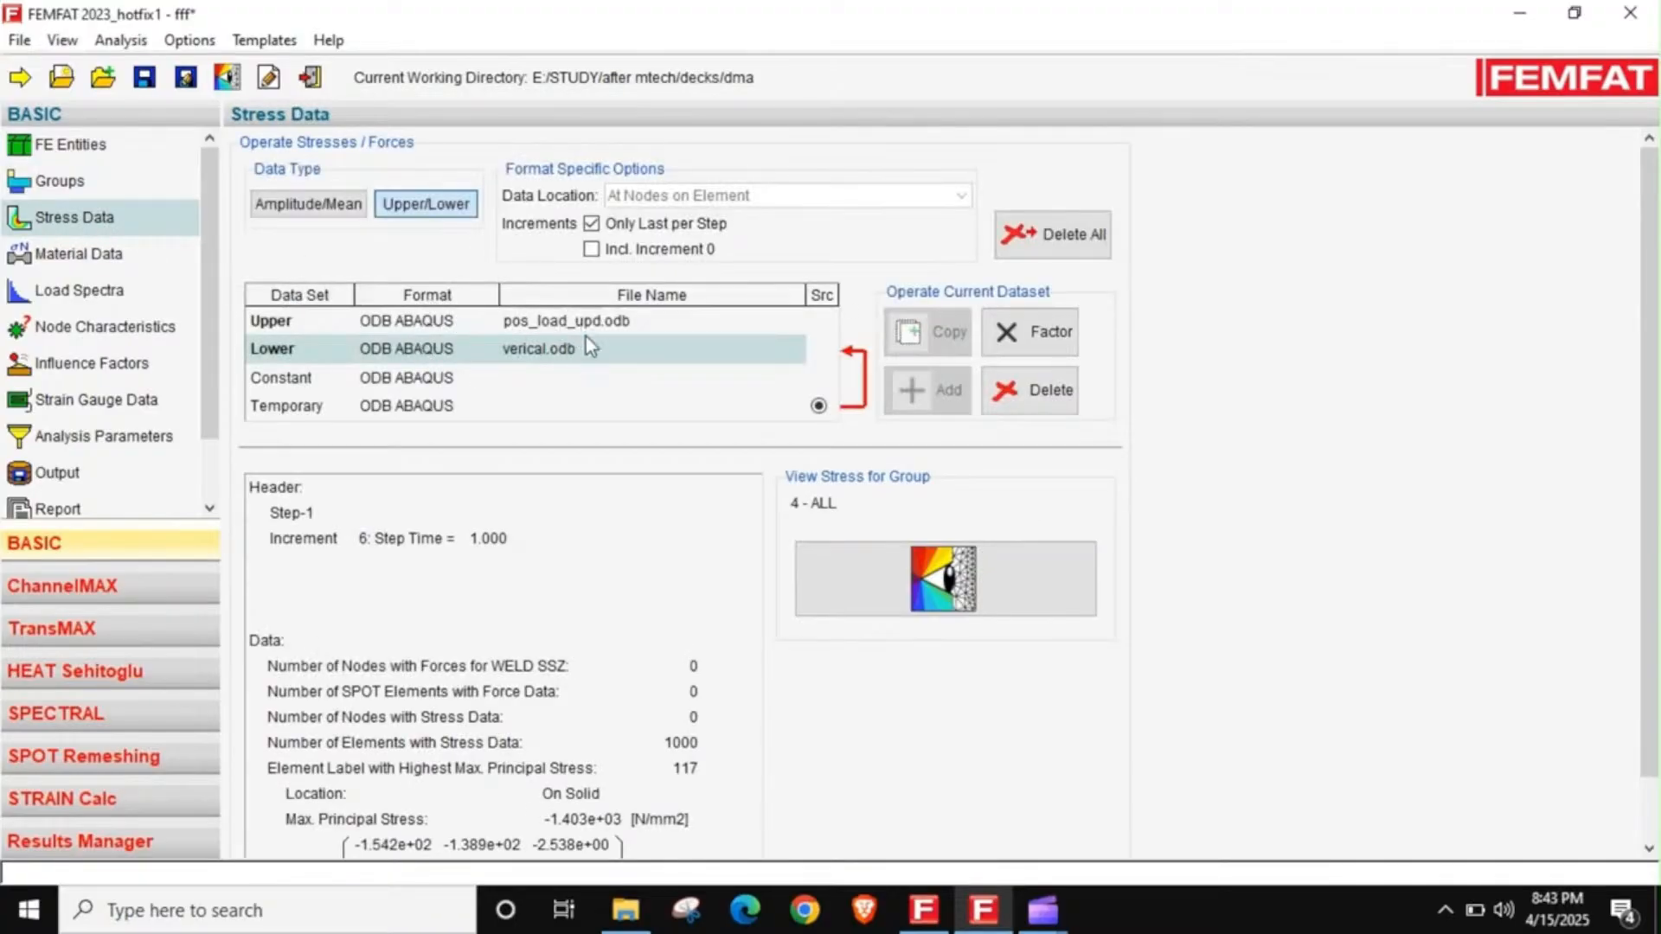
- Inspect the material parameters of dsd in the Material Generator, and close it without changes
left_click(77, 256)
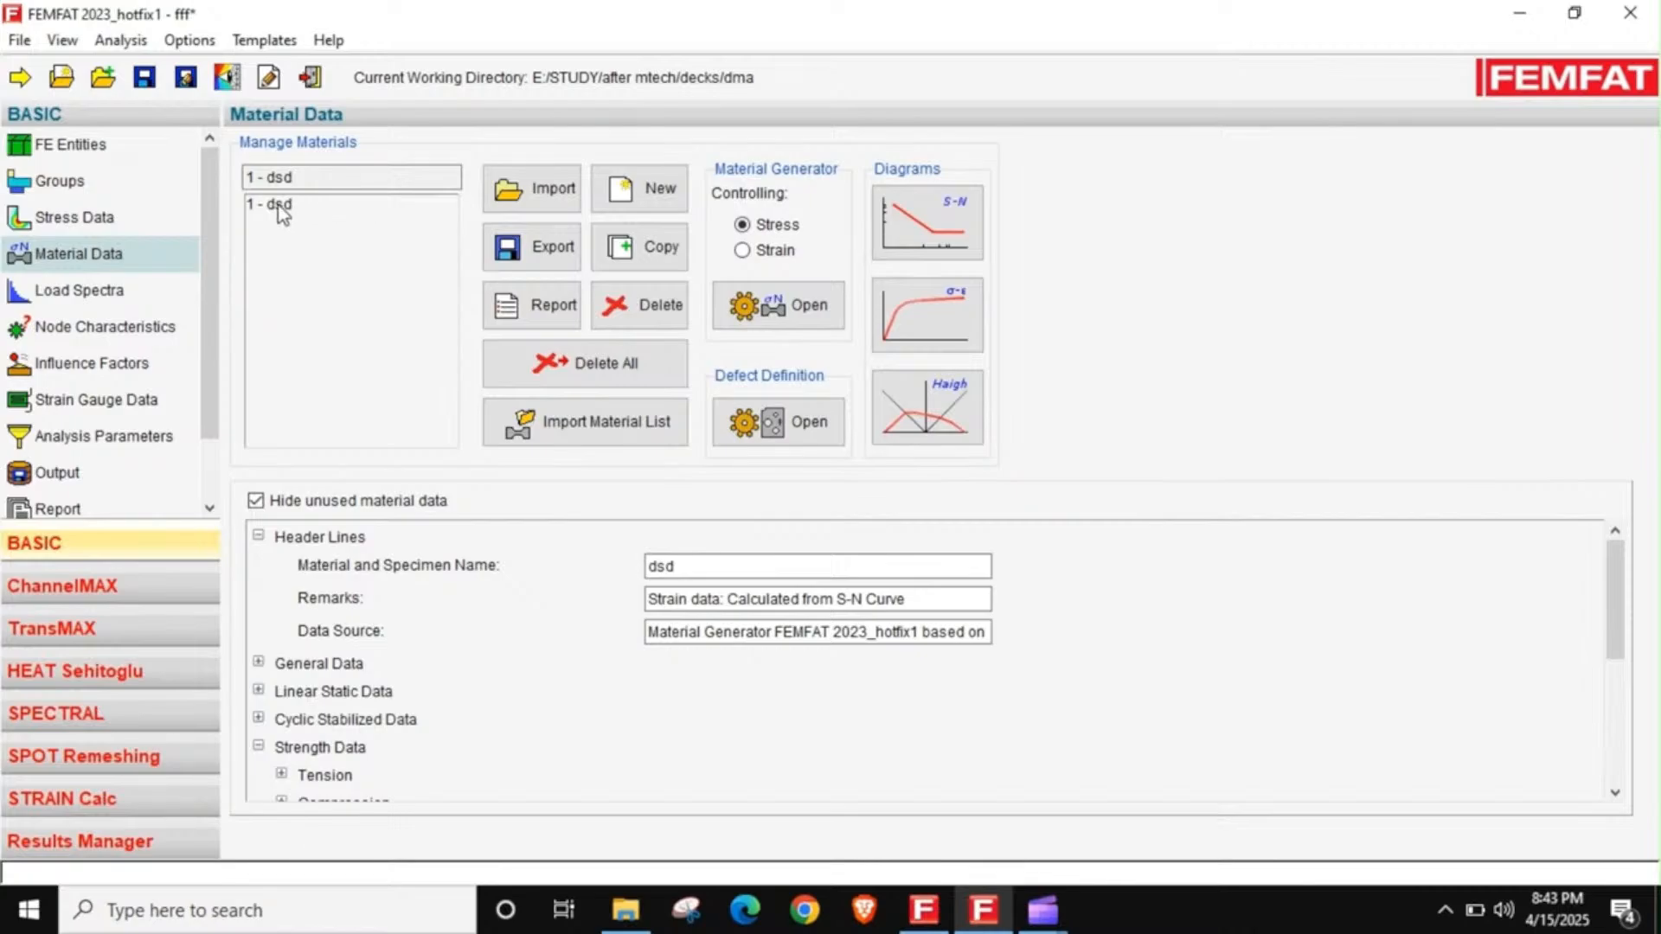
left_click(284, 205)
left_click(751, 307)
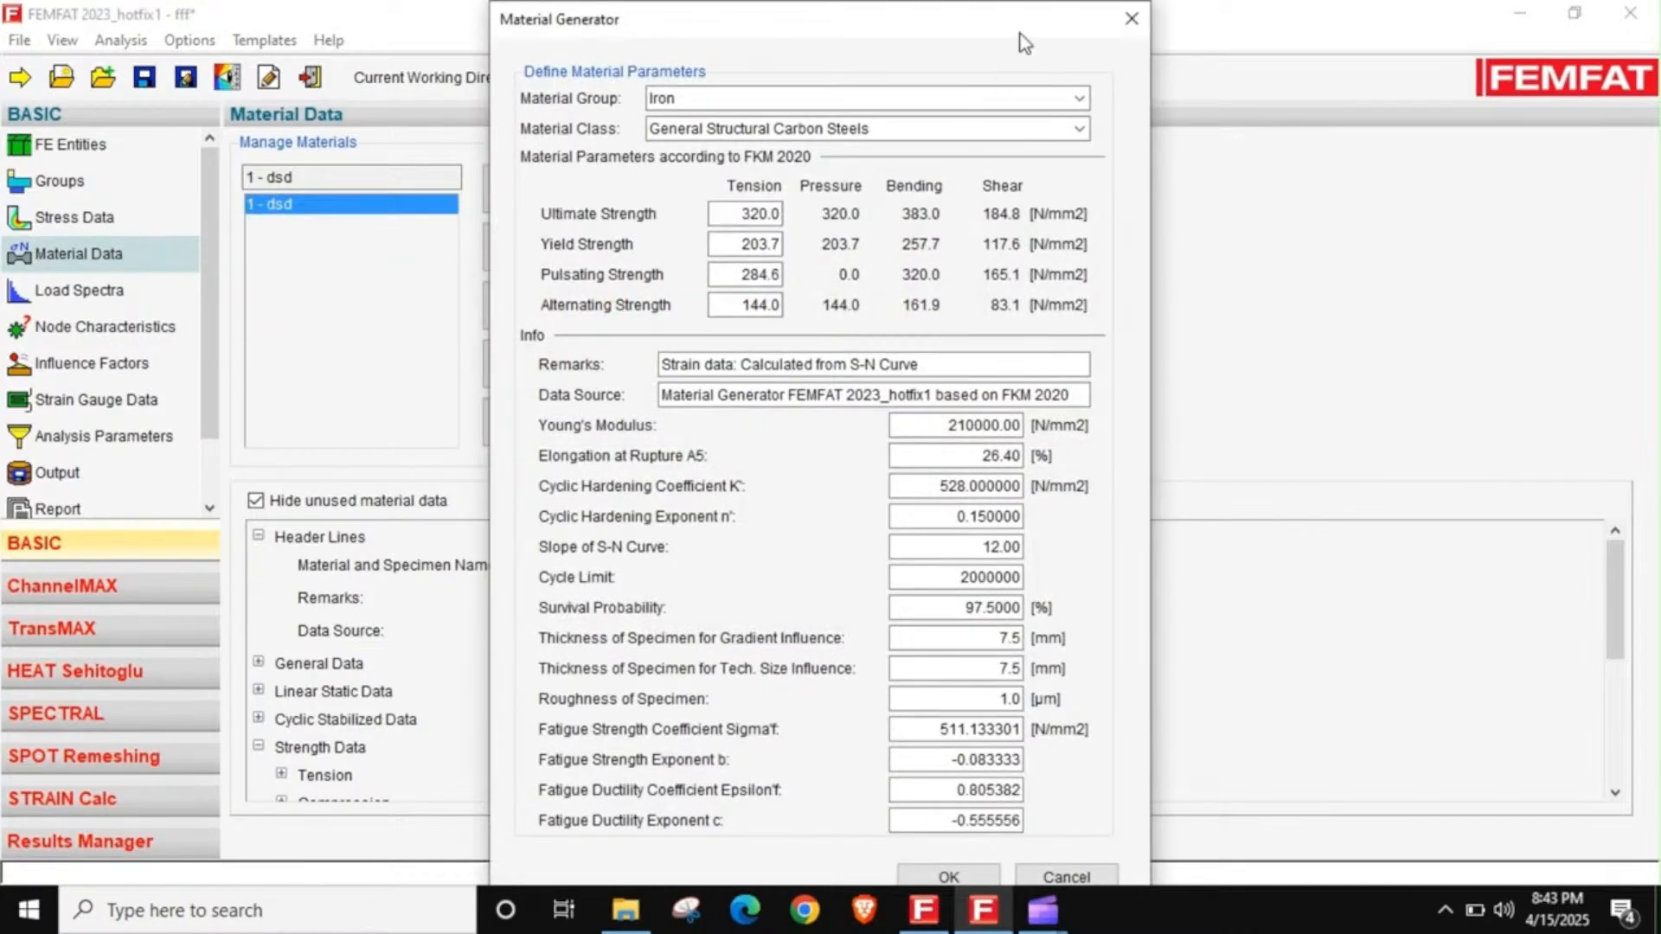
left_click(1131, 18)
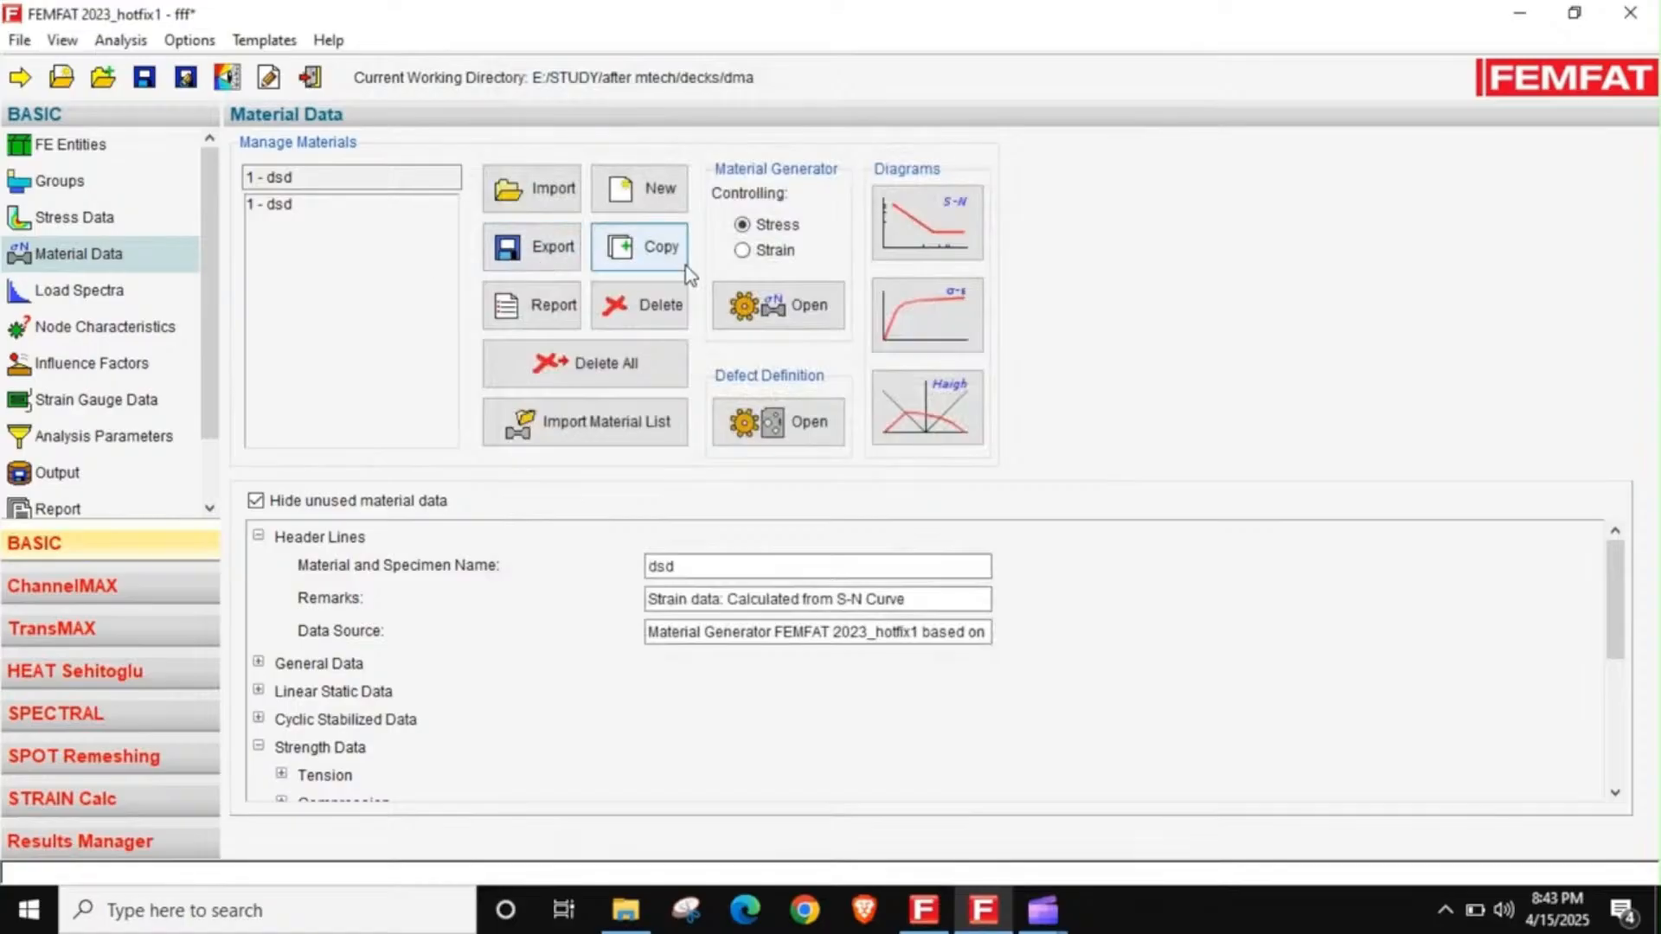
left_click(778, 306)
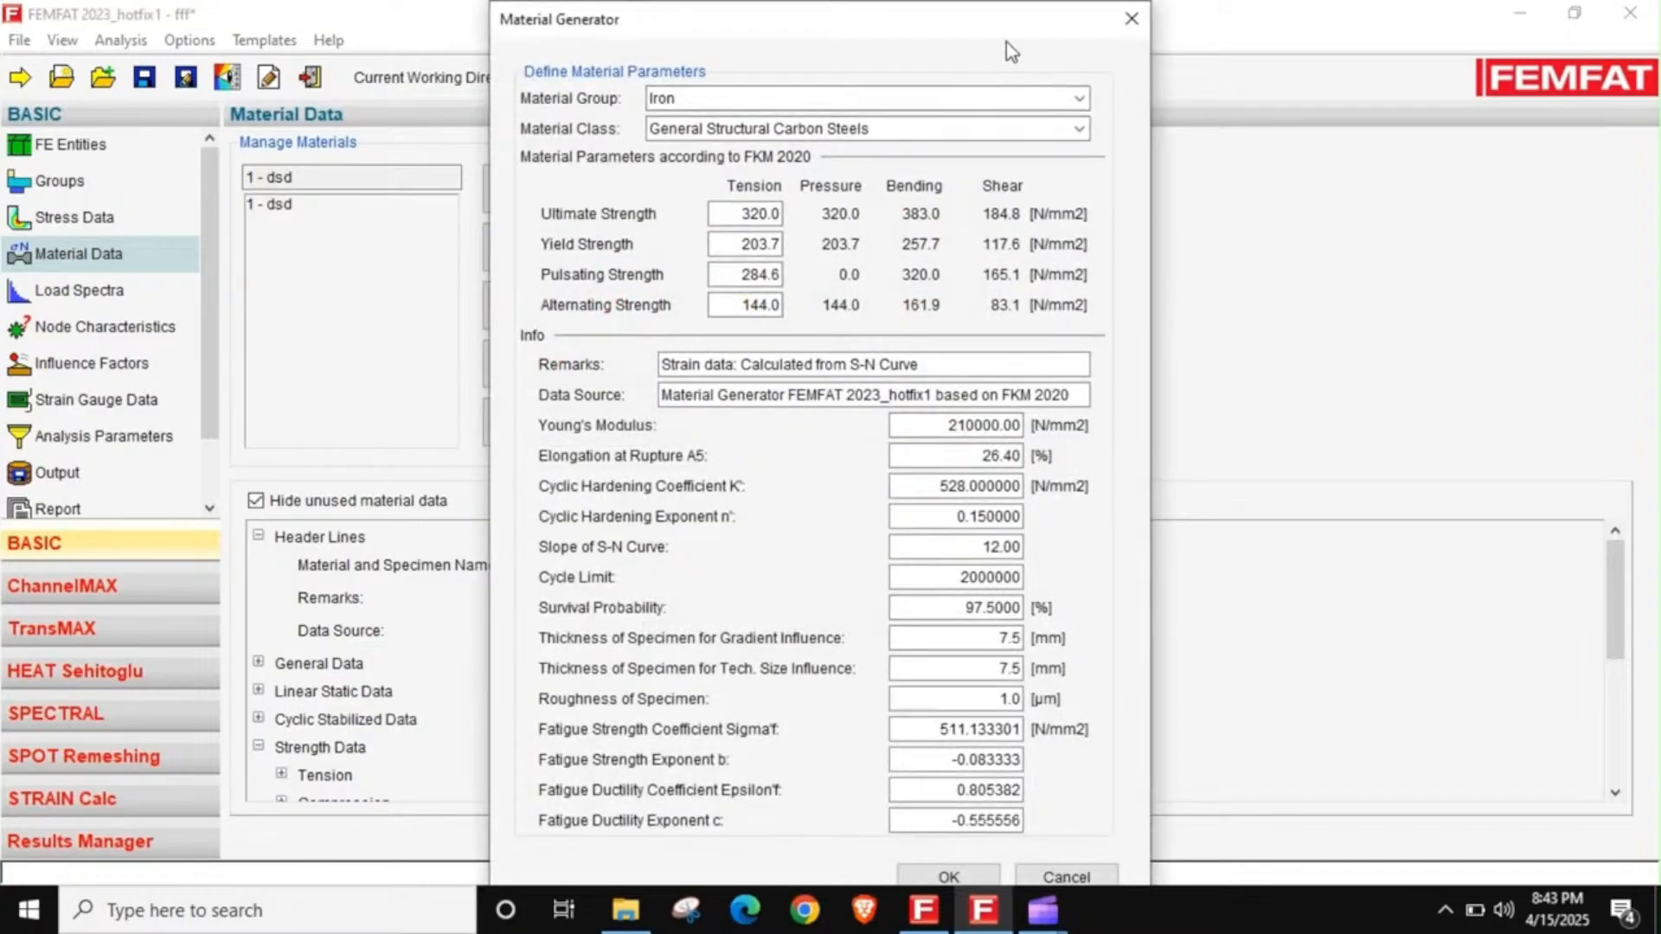
left_click(1131, 18)
- Review the load spectra, node characteristics, influence factors, strain gauge data, and analysis parameters including the analysis filter
left_click(39, 290)
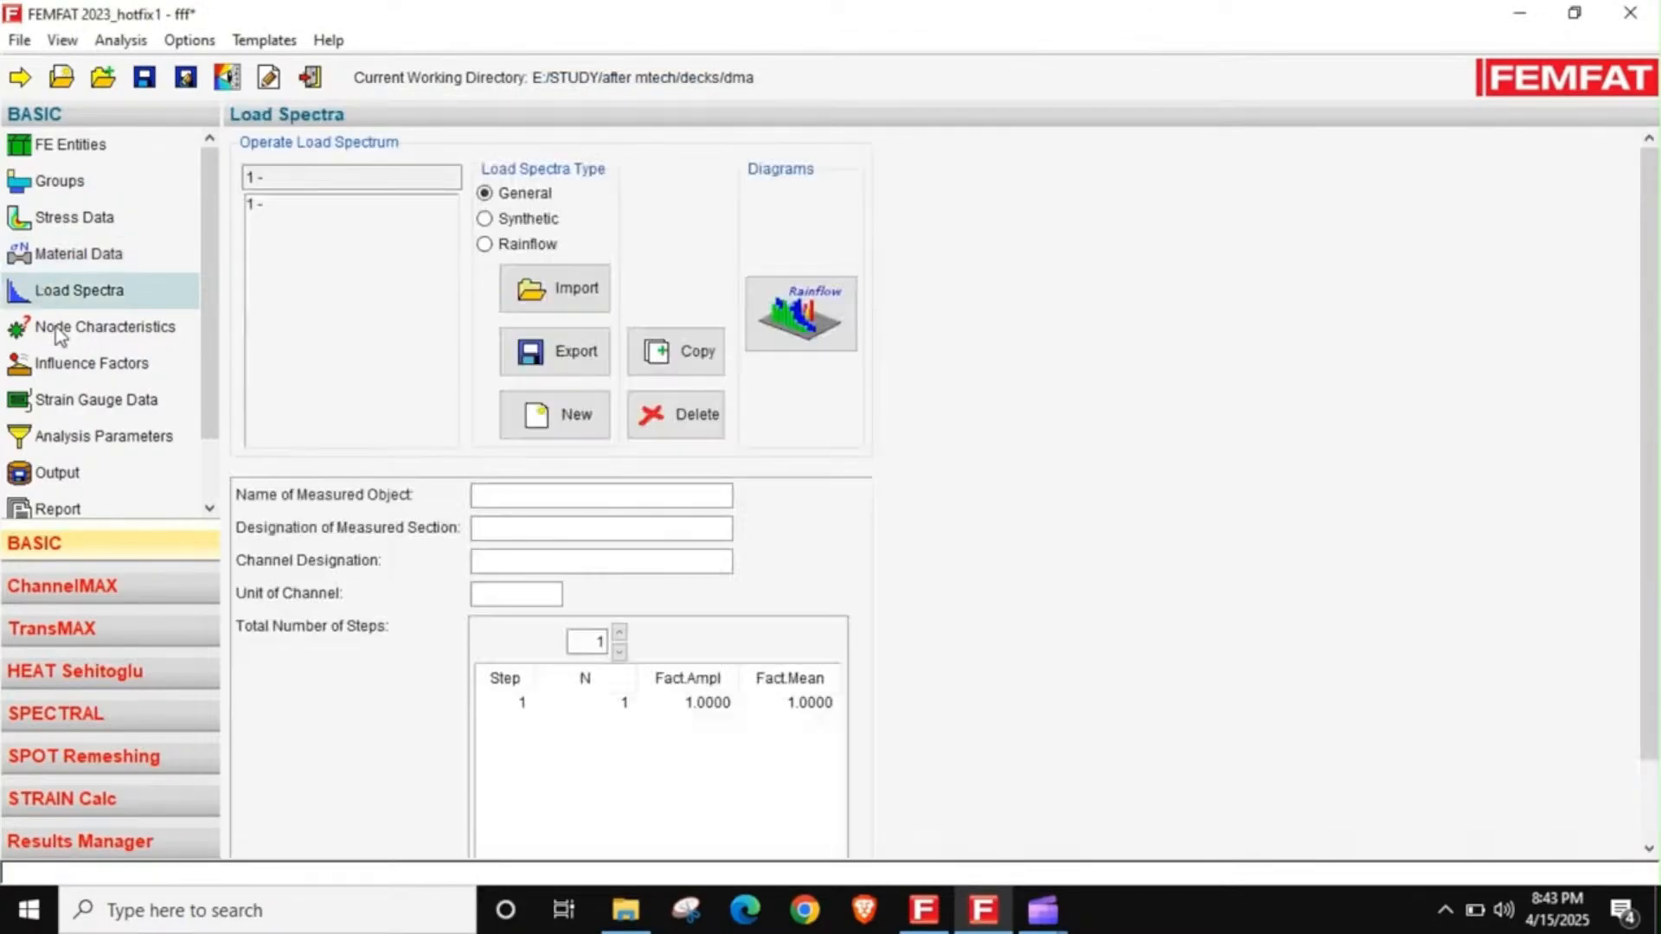
left_click(59, 334)
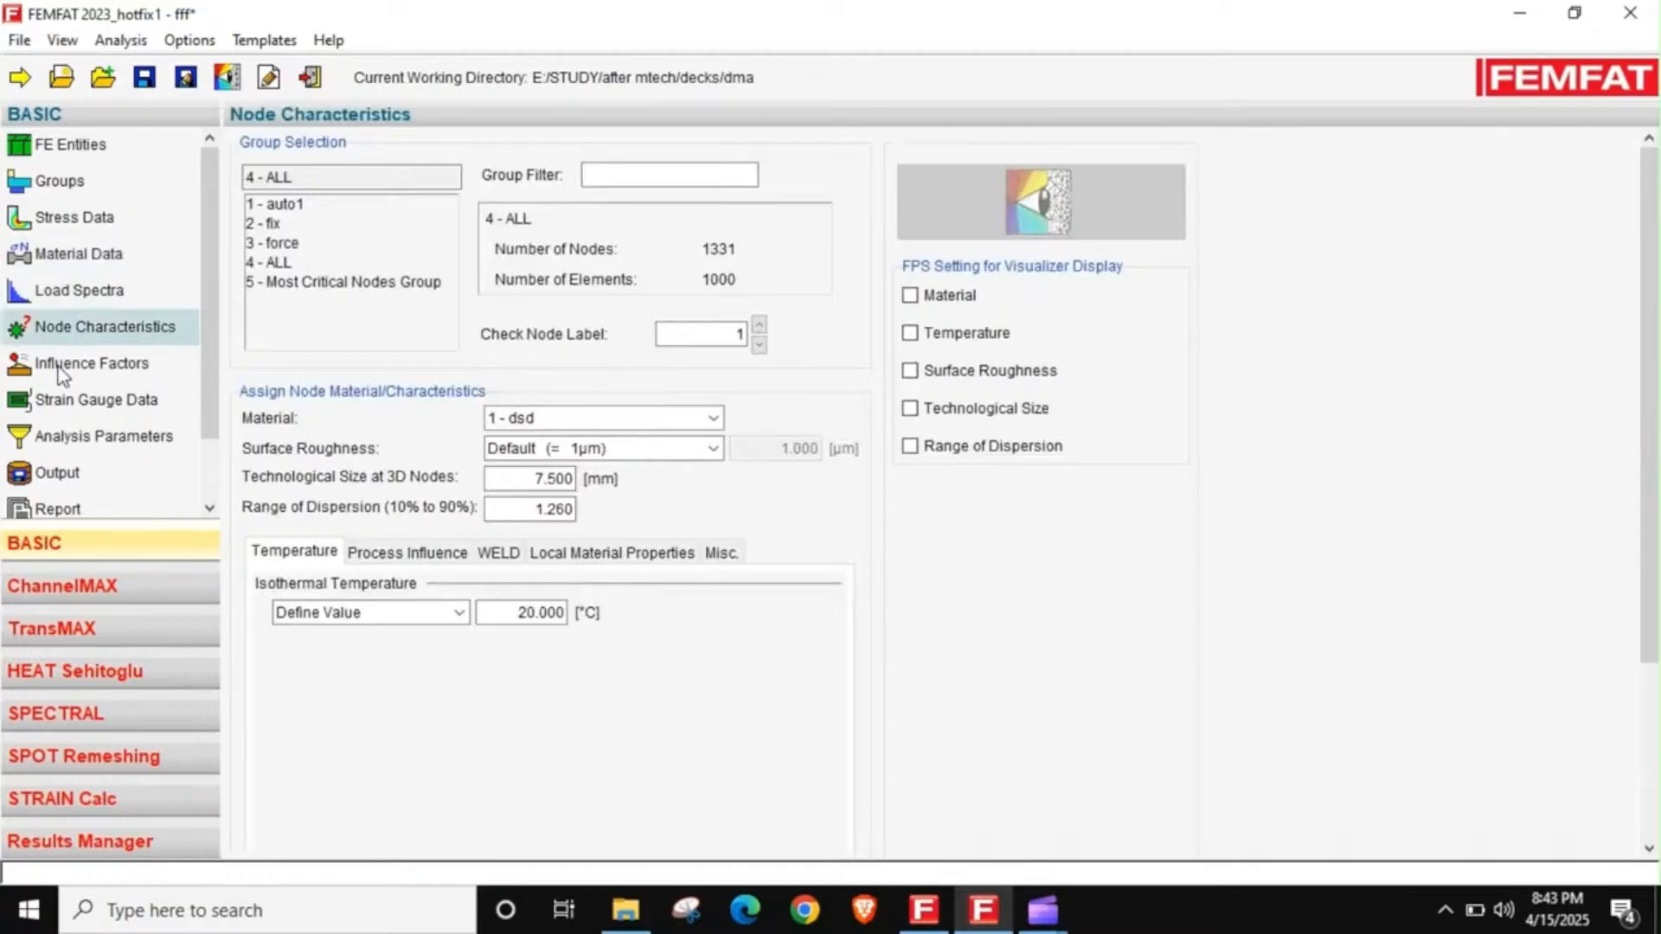
left_click(63, 371)
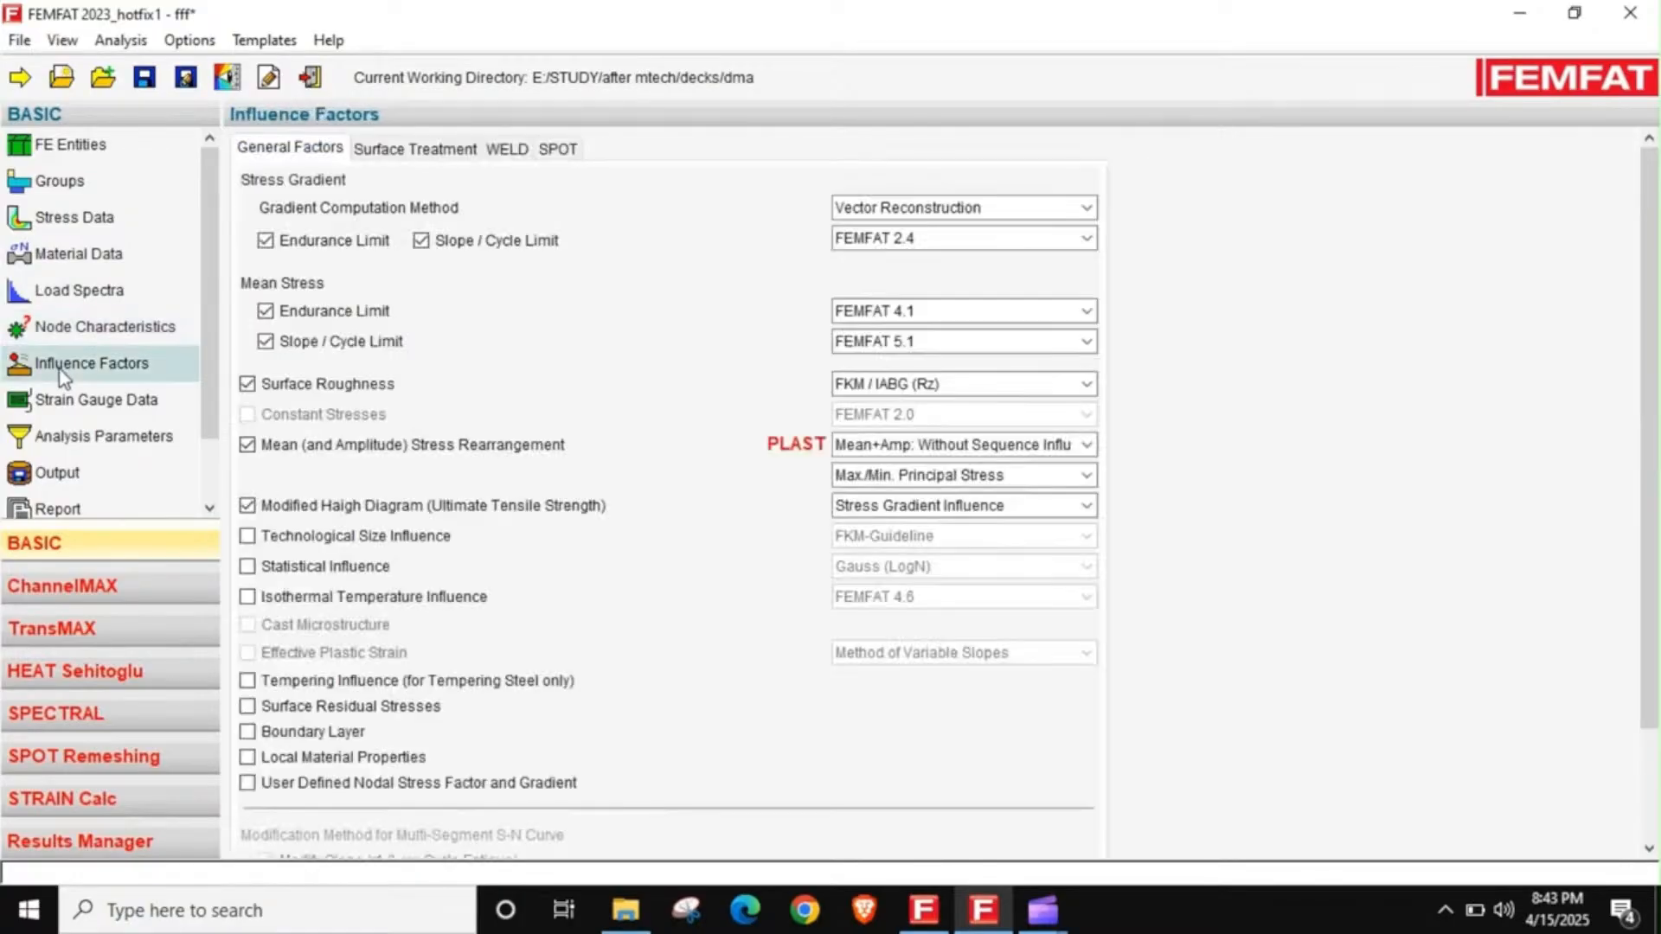
left_click(76, 406)
left_click(73, 444)
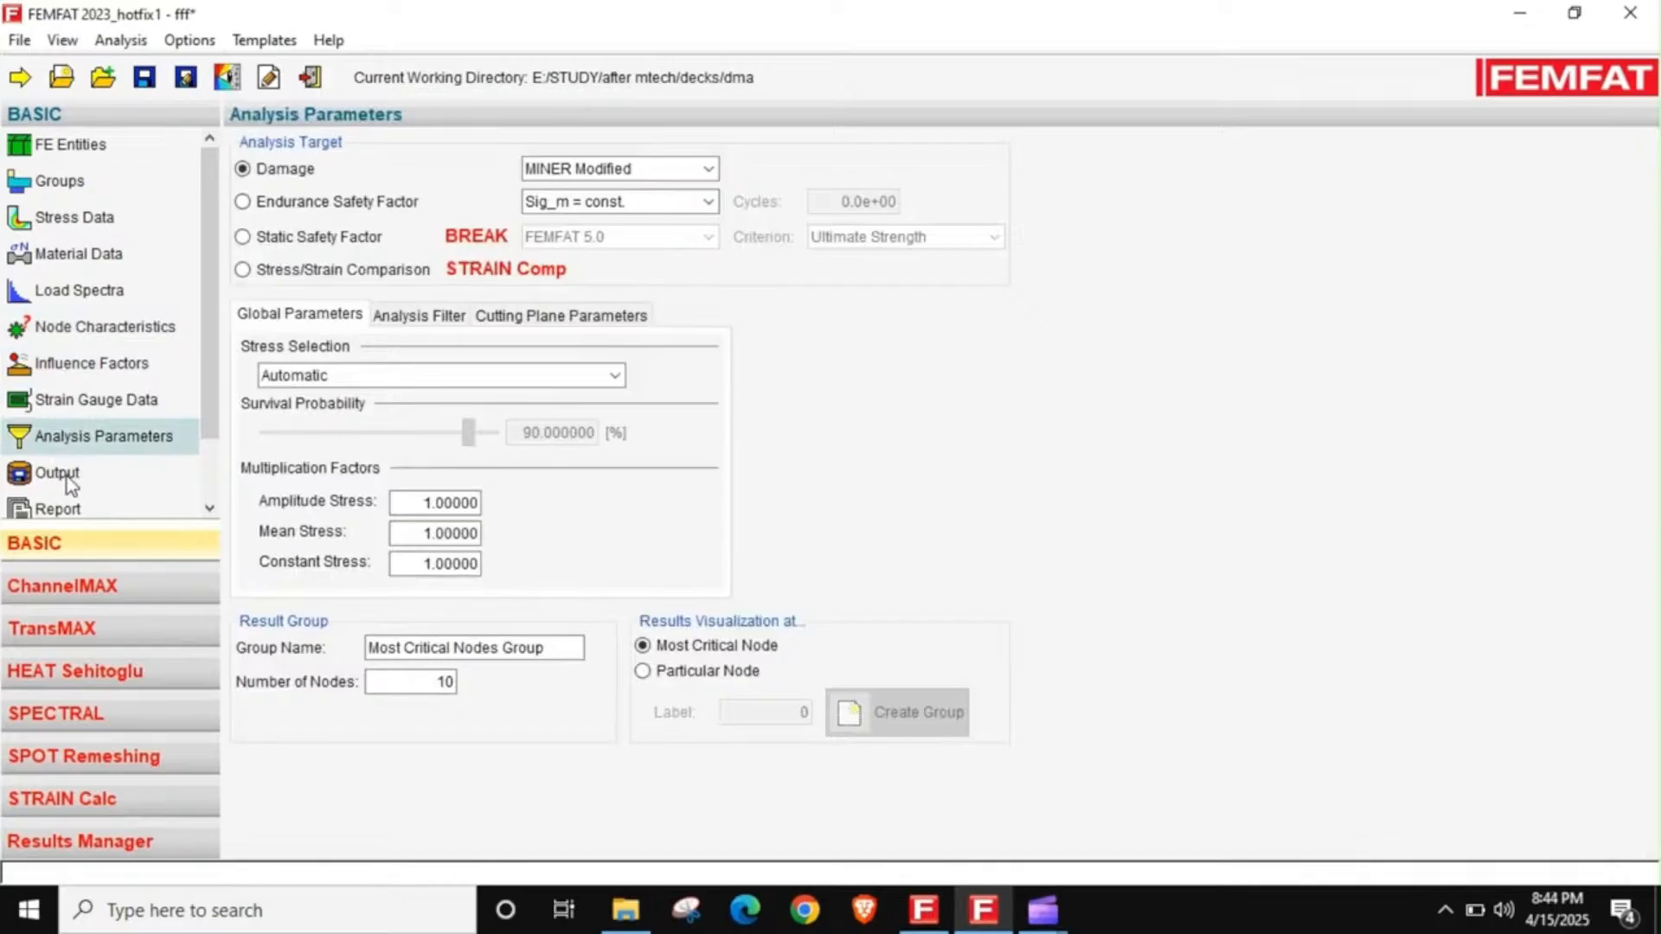
left_click(418, 315)
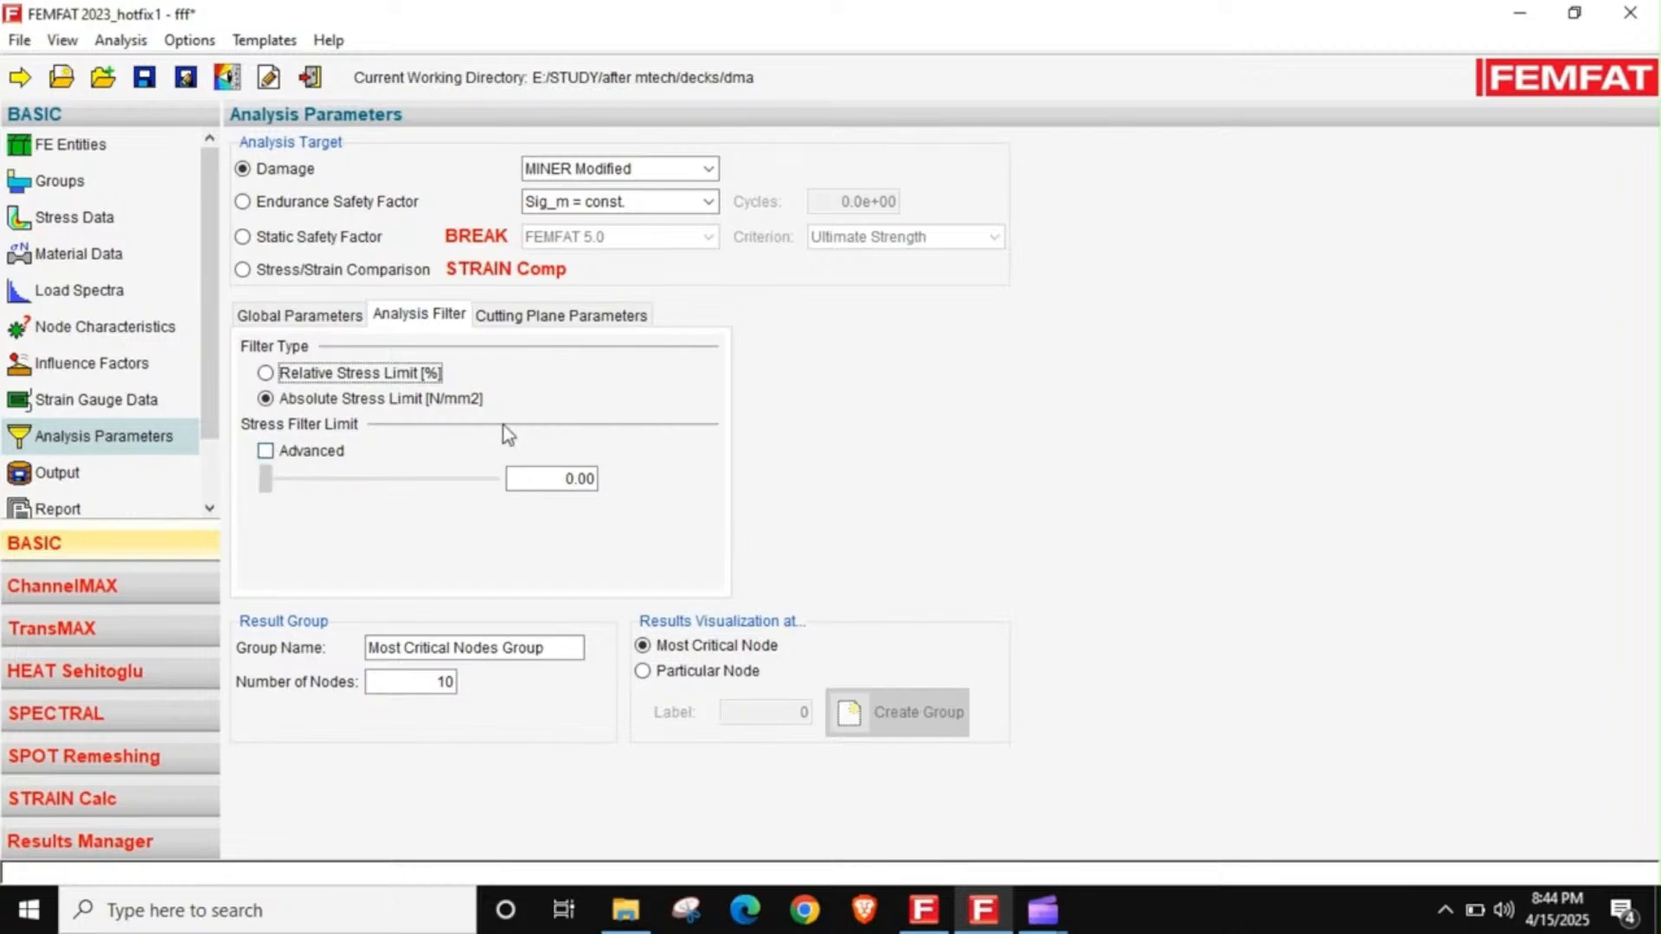
- Check the output settings for the DMA result columns and the HyperMesh result file fff.dma
left_click(57, 473)
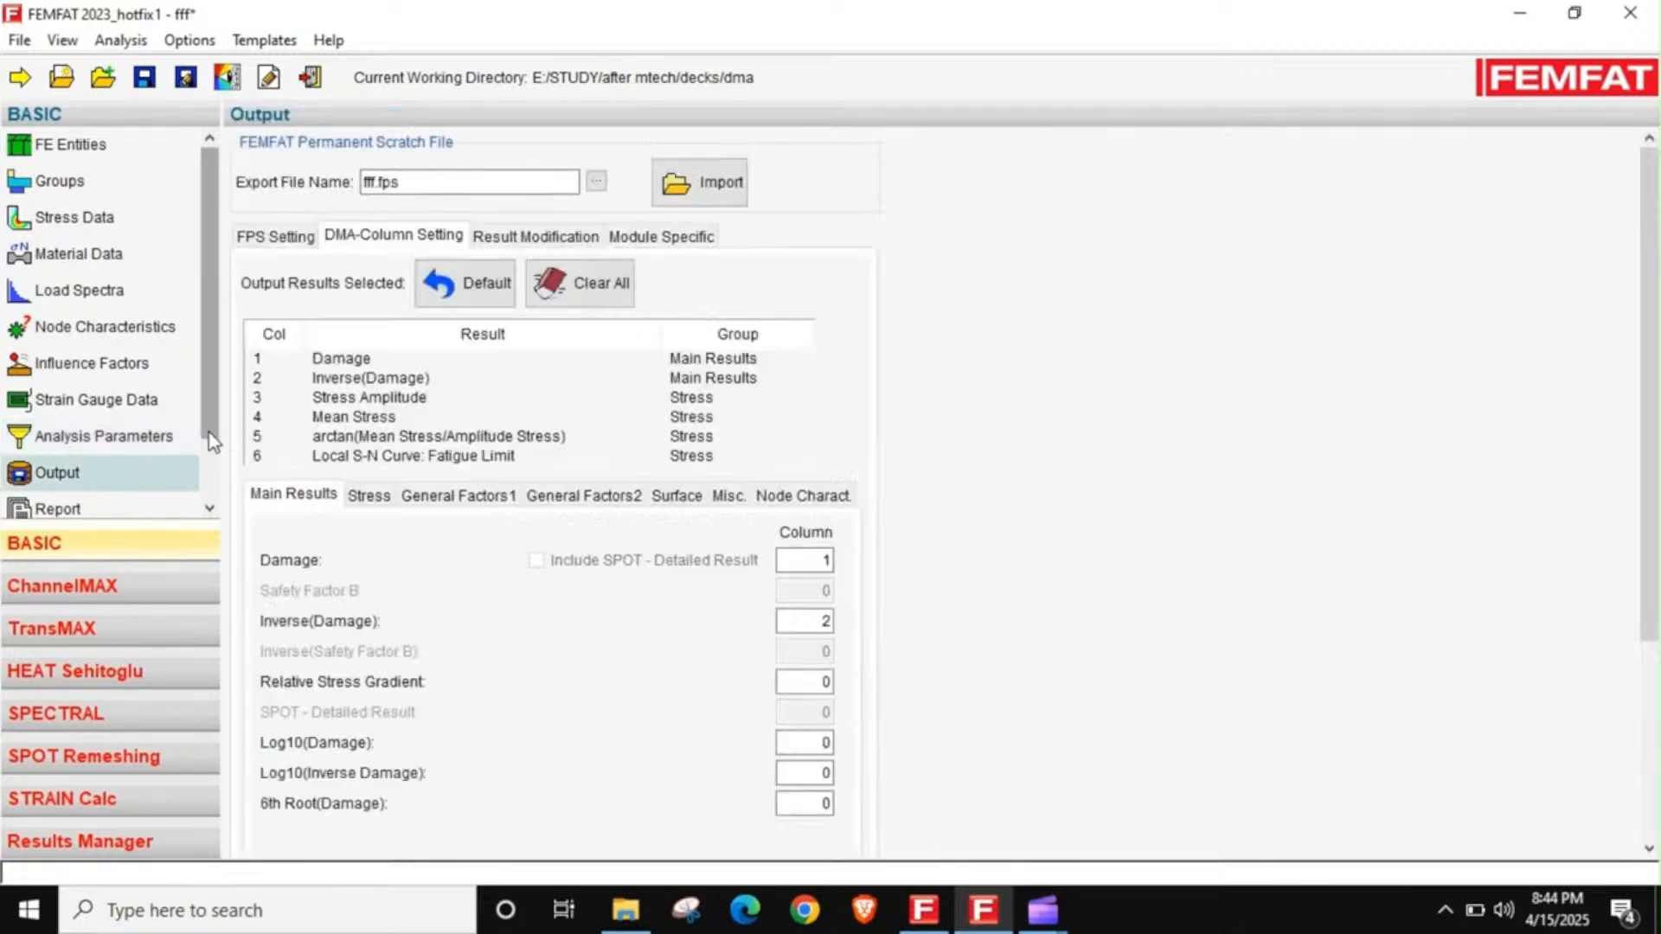
scroll(212, 484, "down", 2)
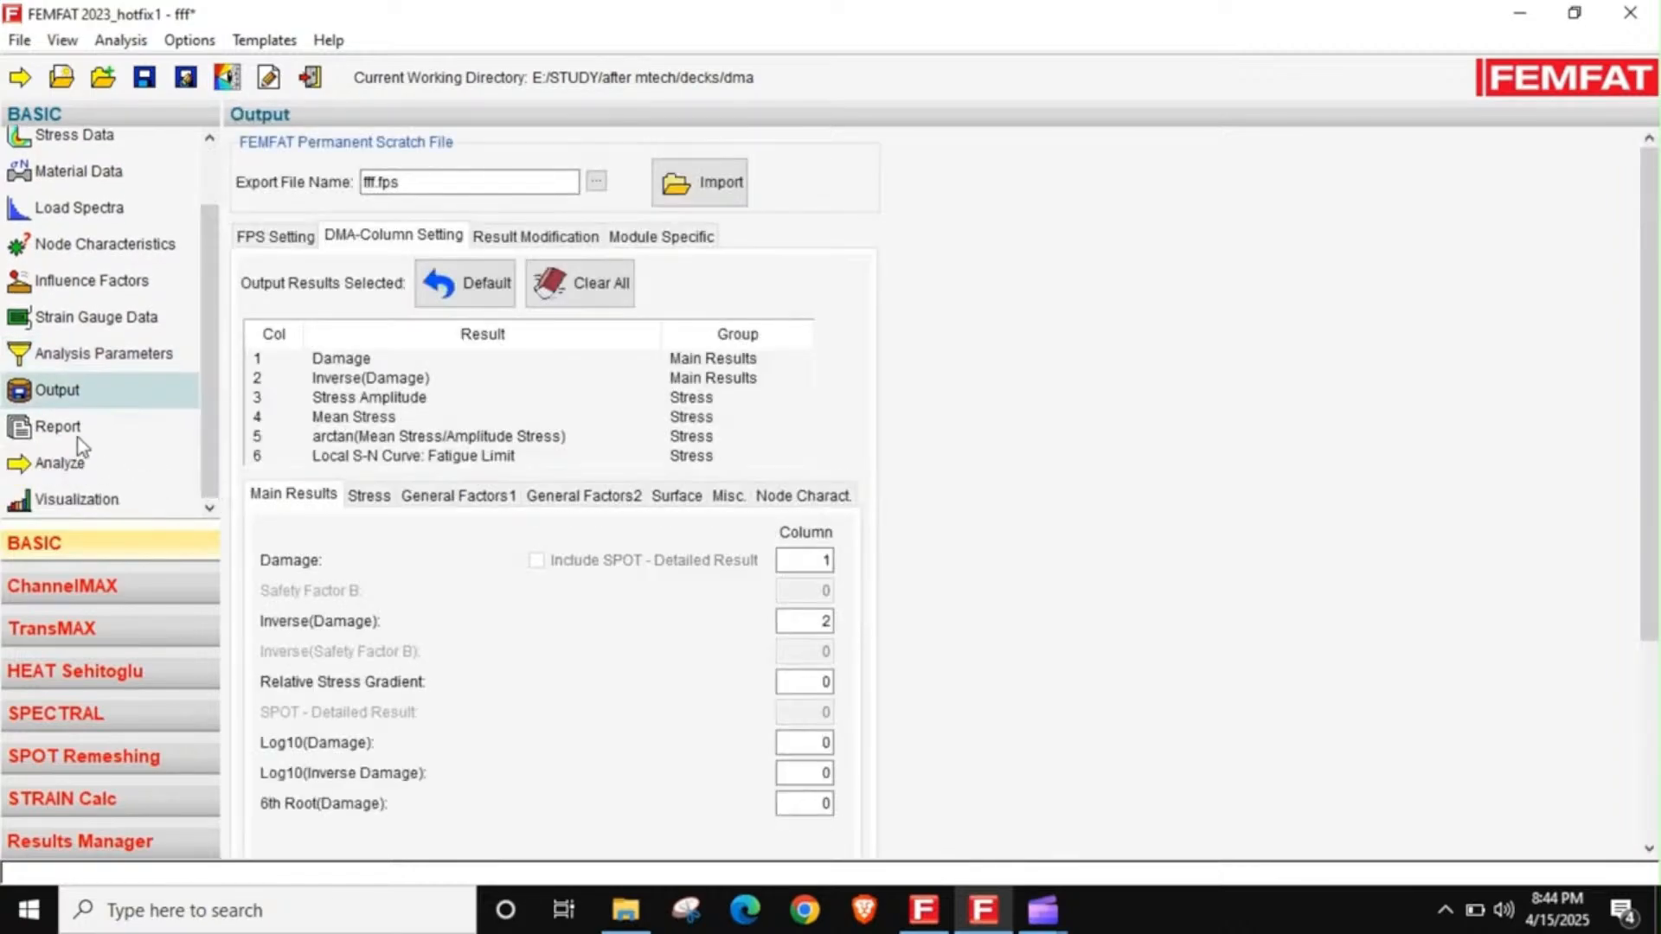
scroll(1635, 485, "down", 3)
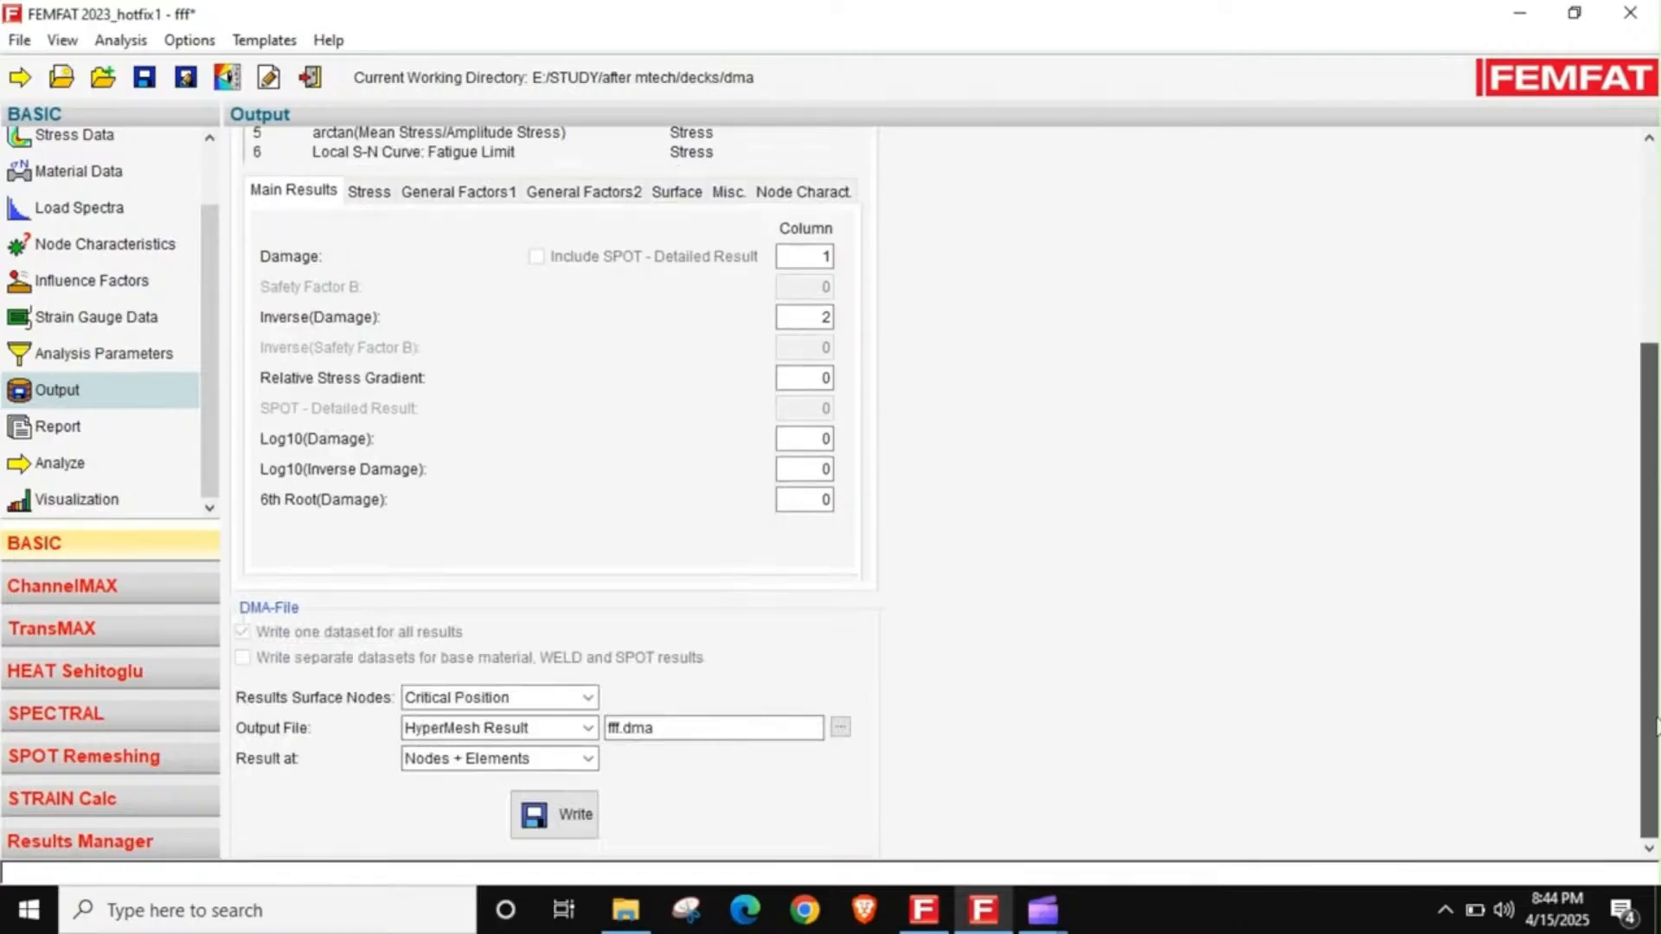
- Run the analysis on group 4 - ALL, overwriting the existing result
left_click(57, 427)
left_click(84, 467)
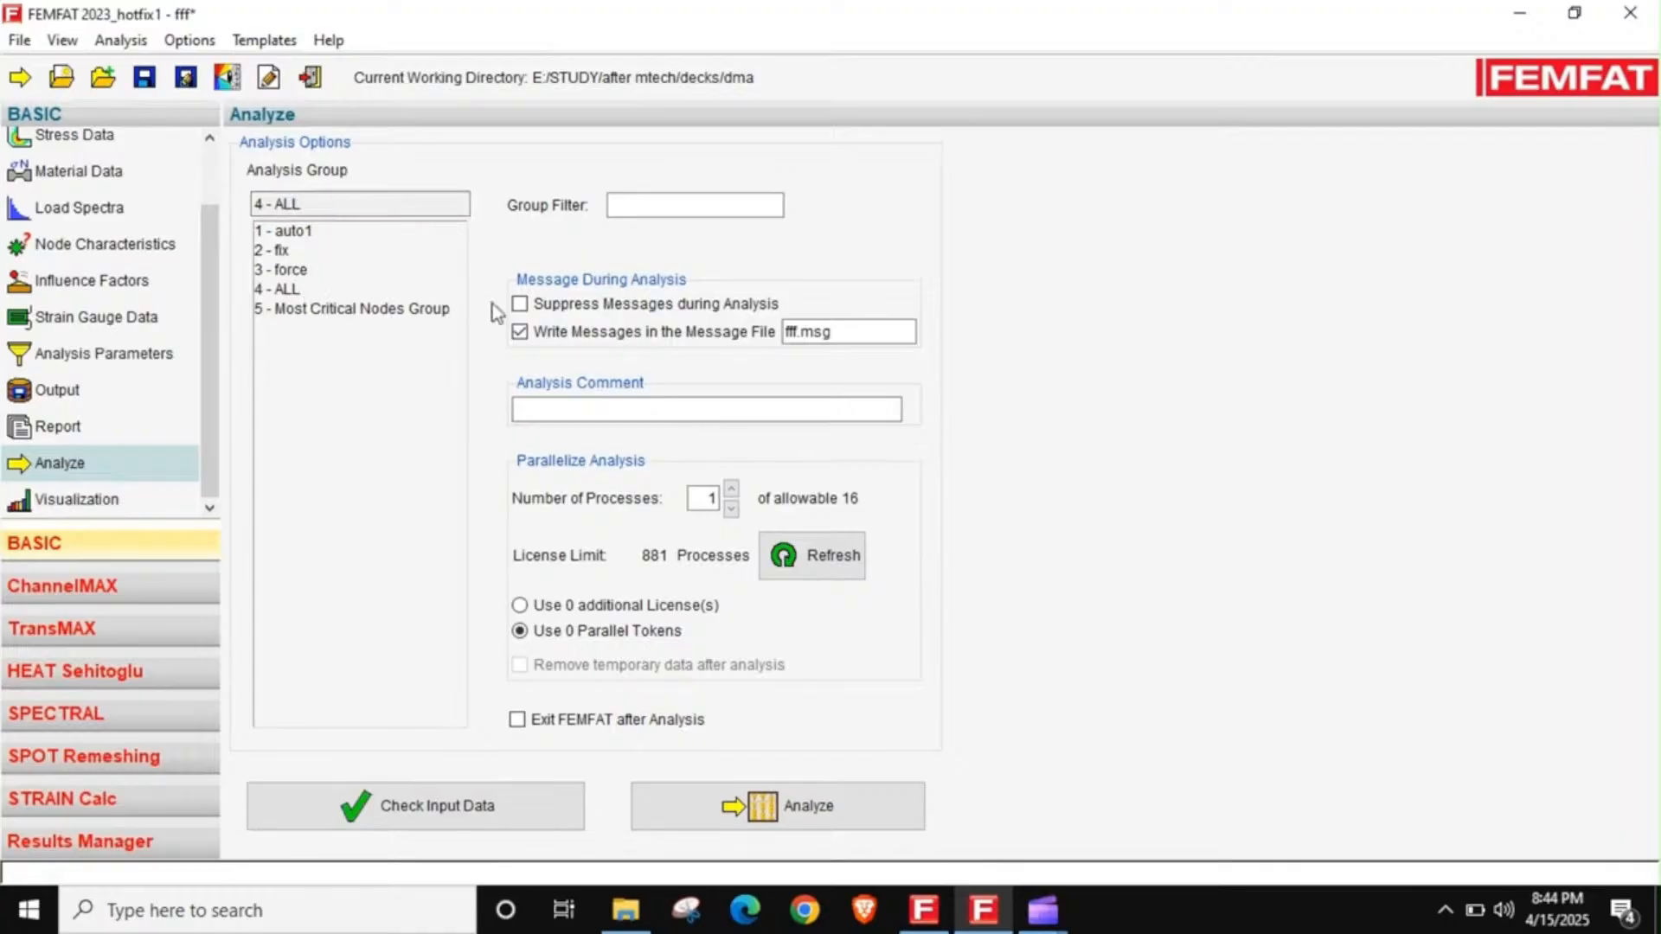
left_click(784, 822)
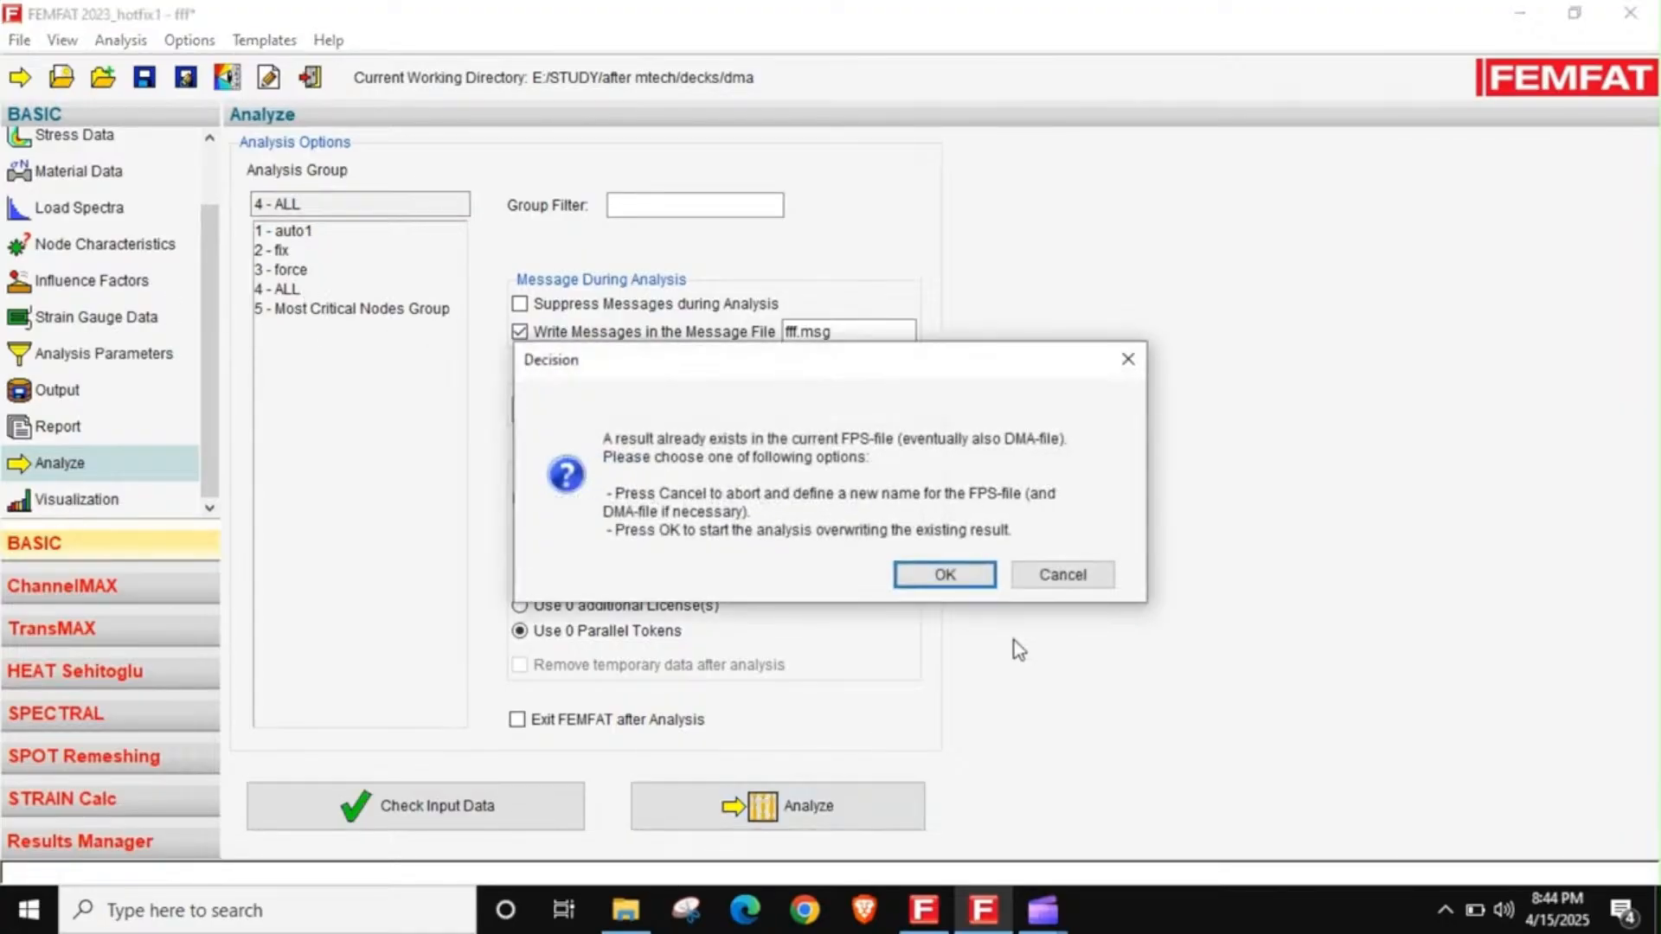
left_click(945, 575)
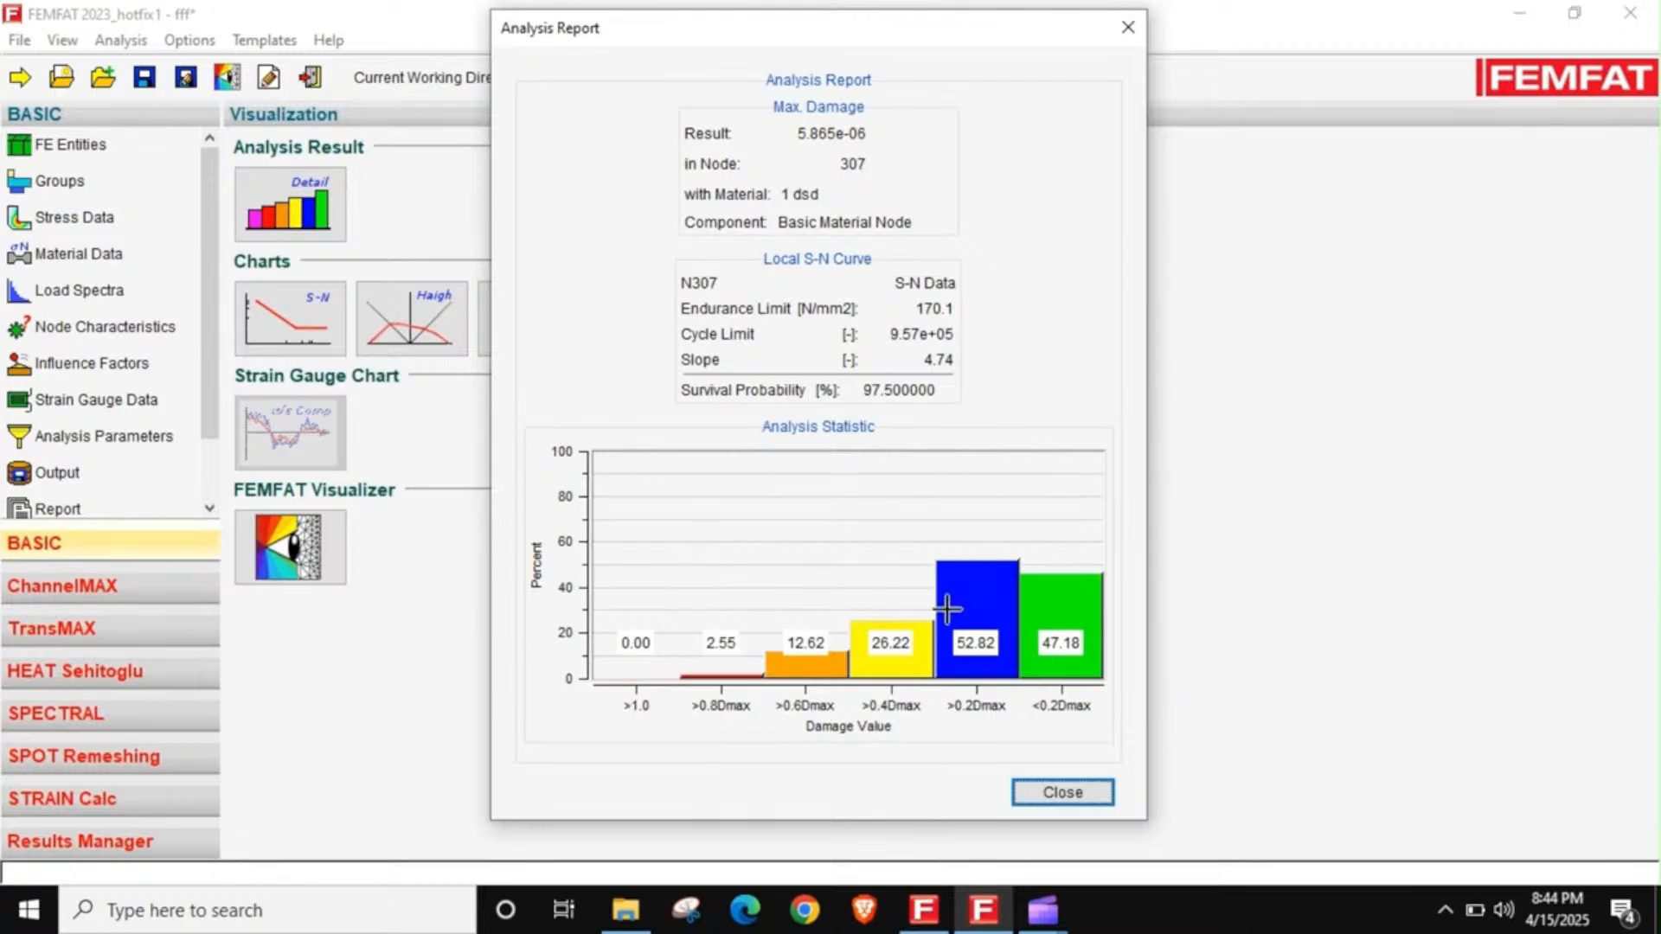
- Close the analysis report and view the local Haigh diagram for the most critical node
left_click(1014, 793)
left_click(447, 315)
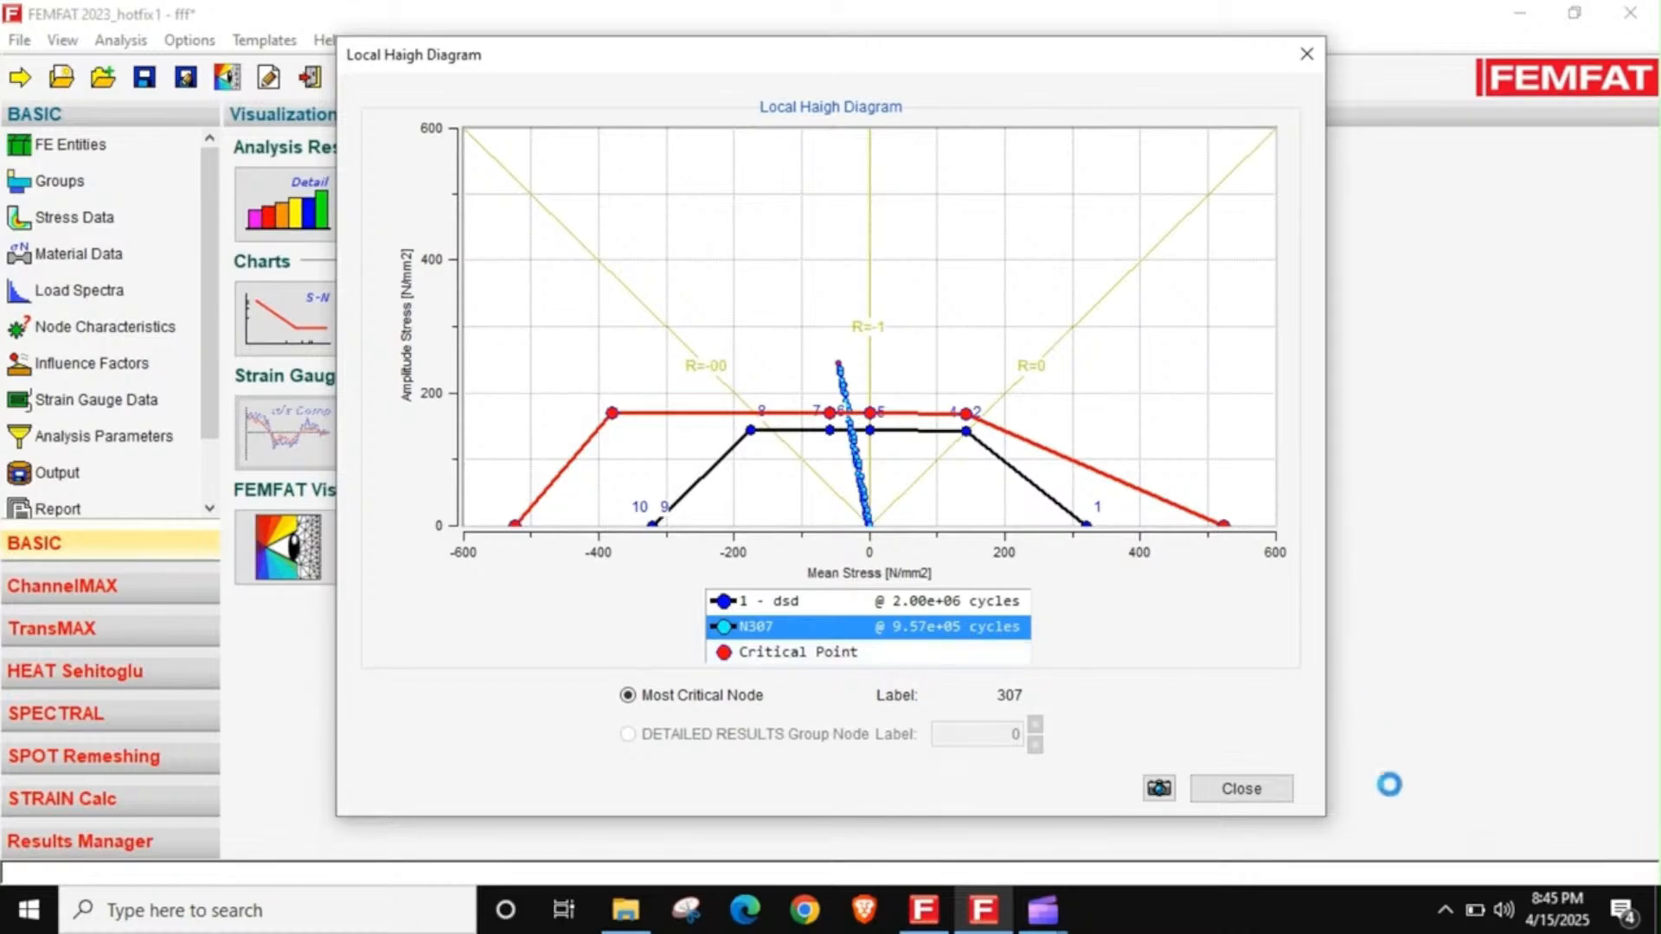
left_click(1242, 788)
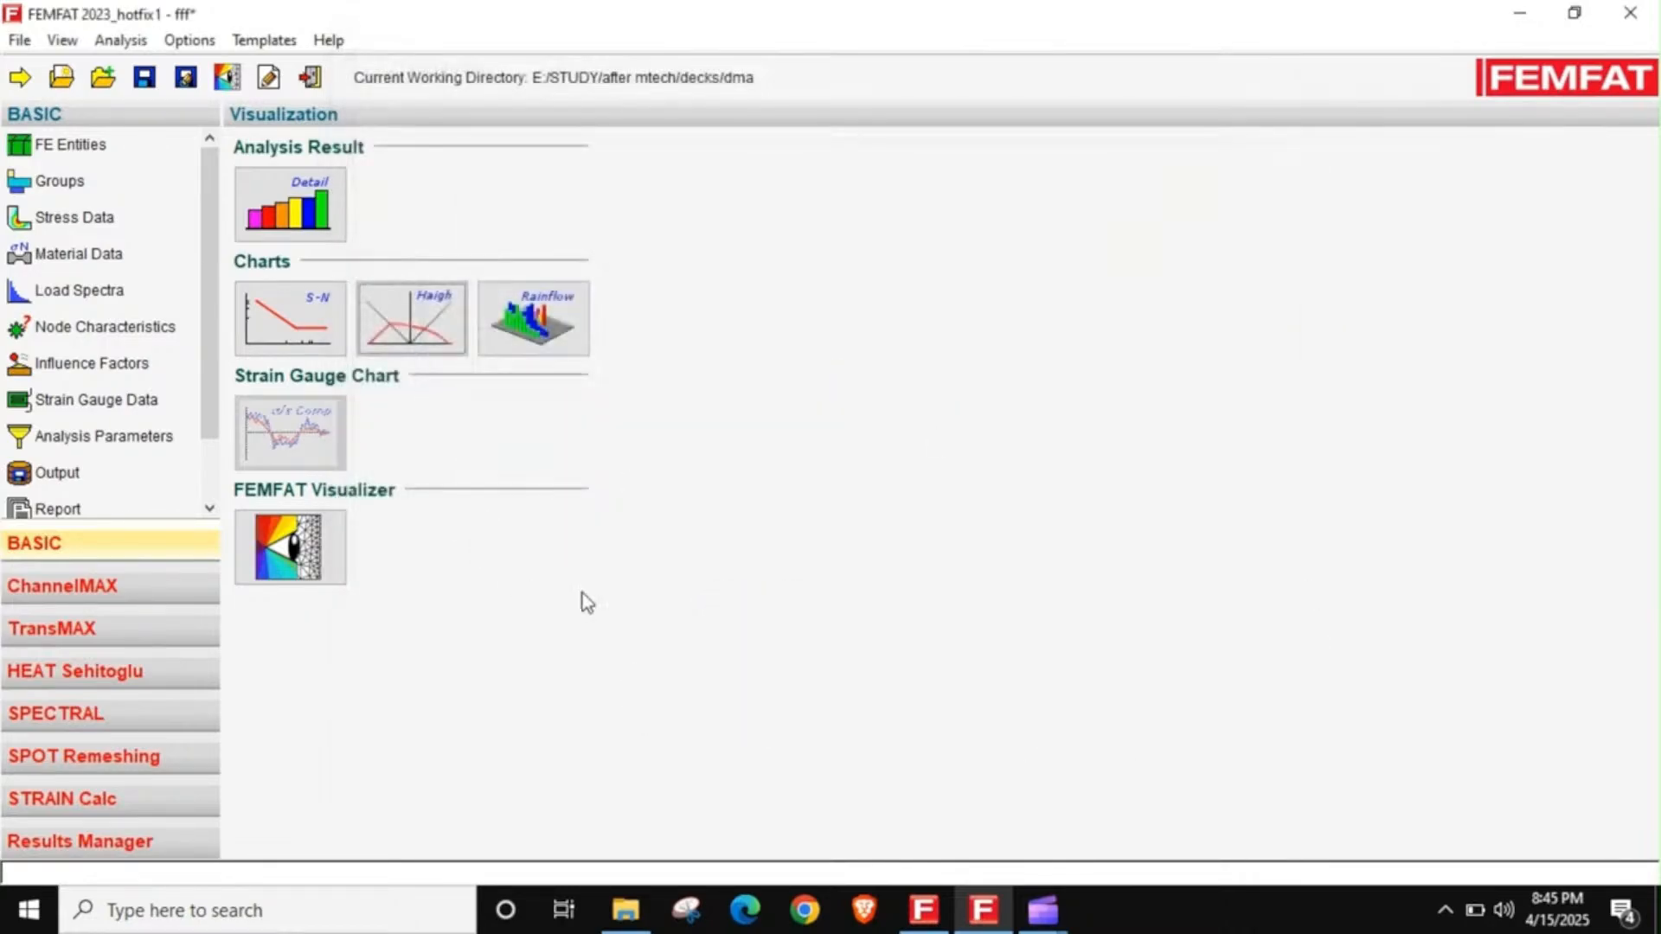
- Create the DETAILED RESULTS group from the nodes related to the elements in group 4
left_click(63, 181)
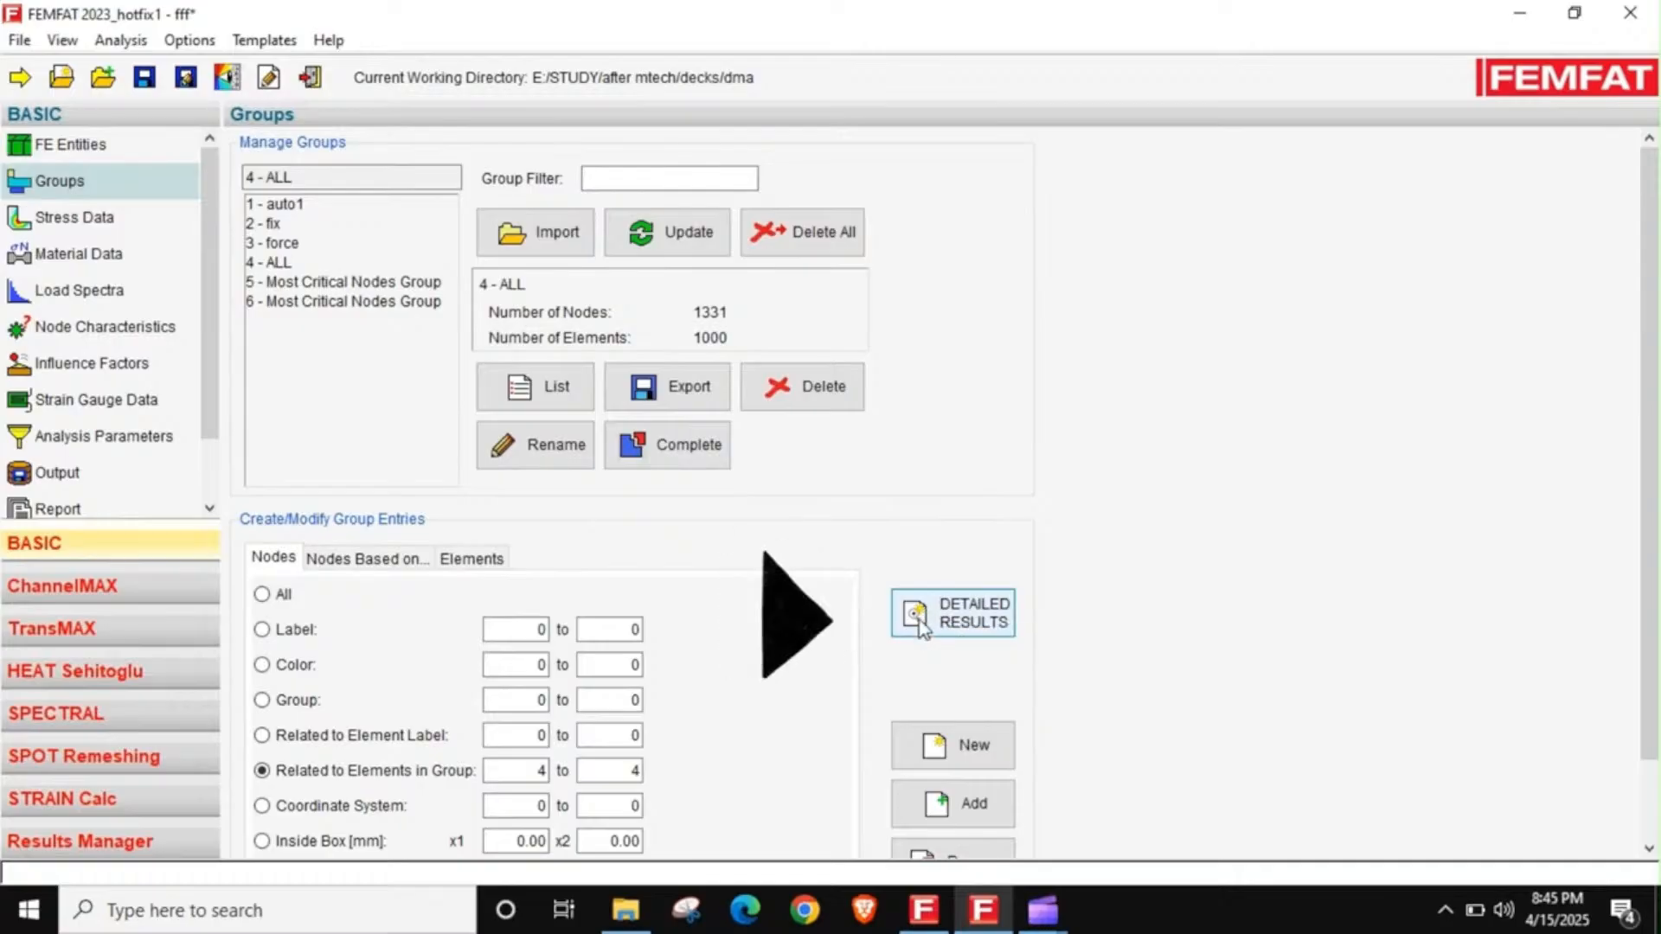
left_click(919, 620)
left_click(813, 479)
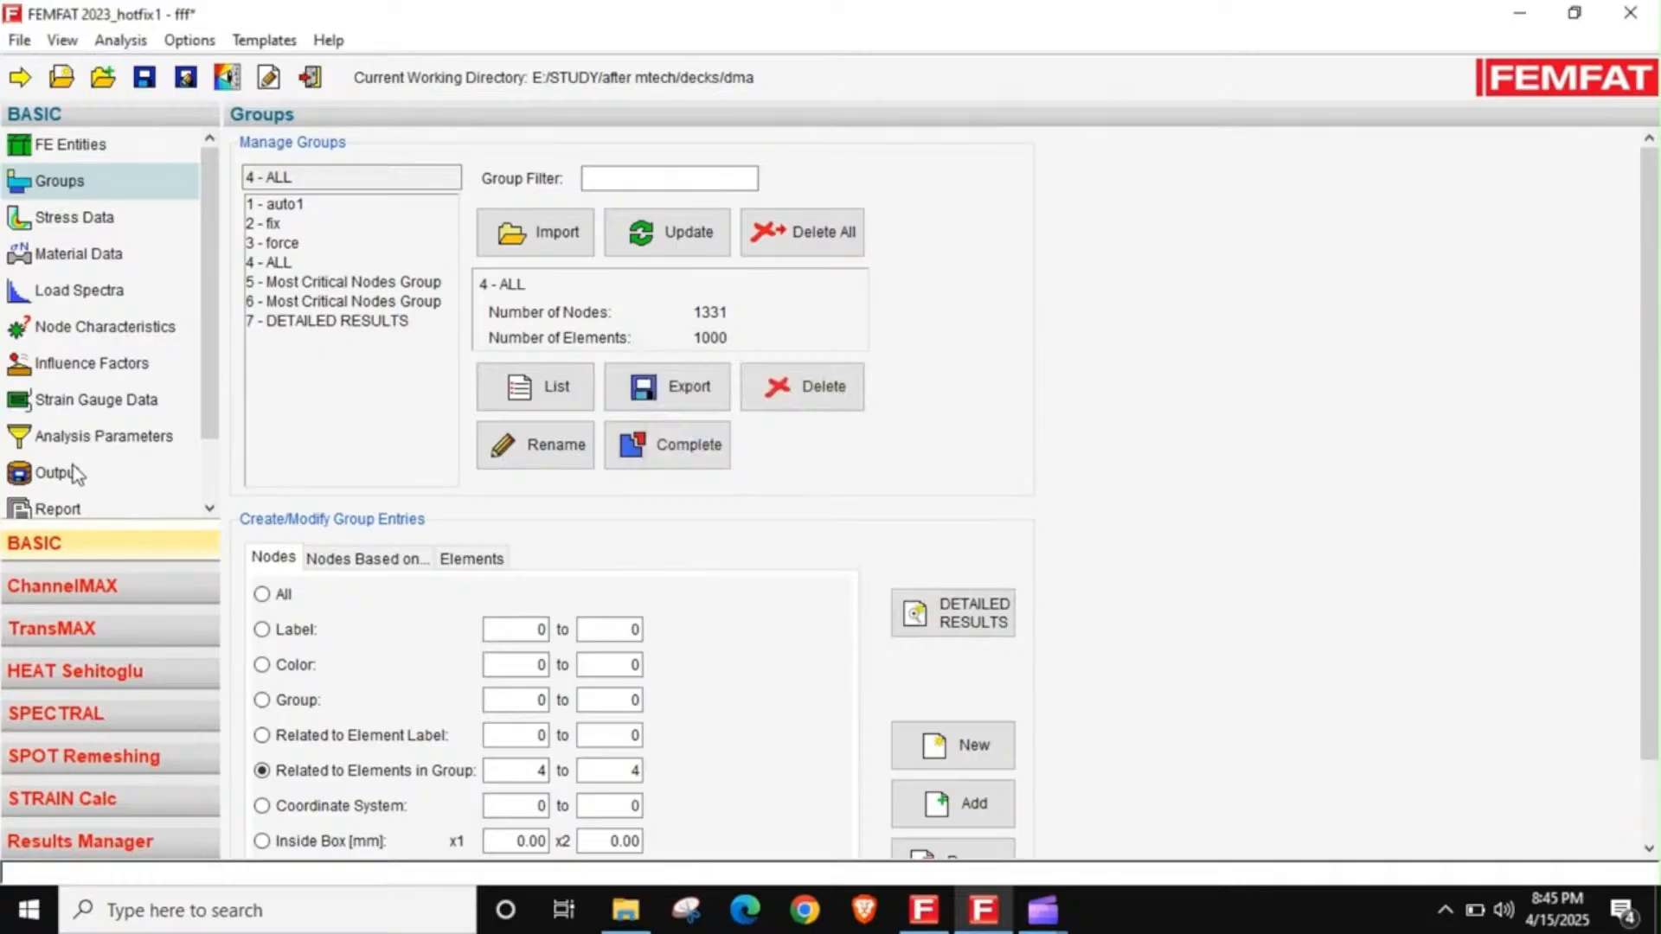
- Rerun the analysis on group 4 - ALL, overwriting the existing result, and close the analysis report
left_click(88, 442)
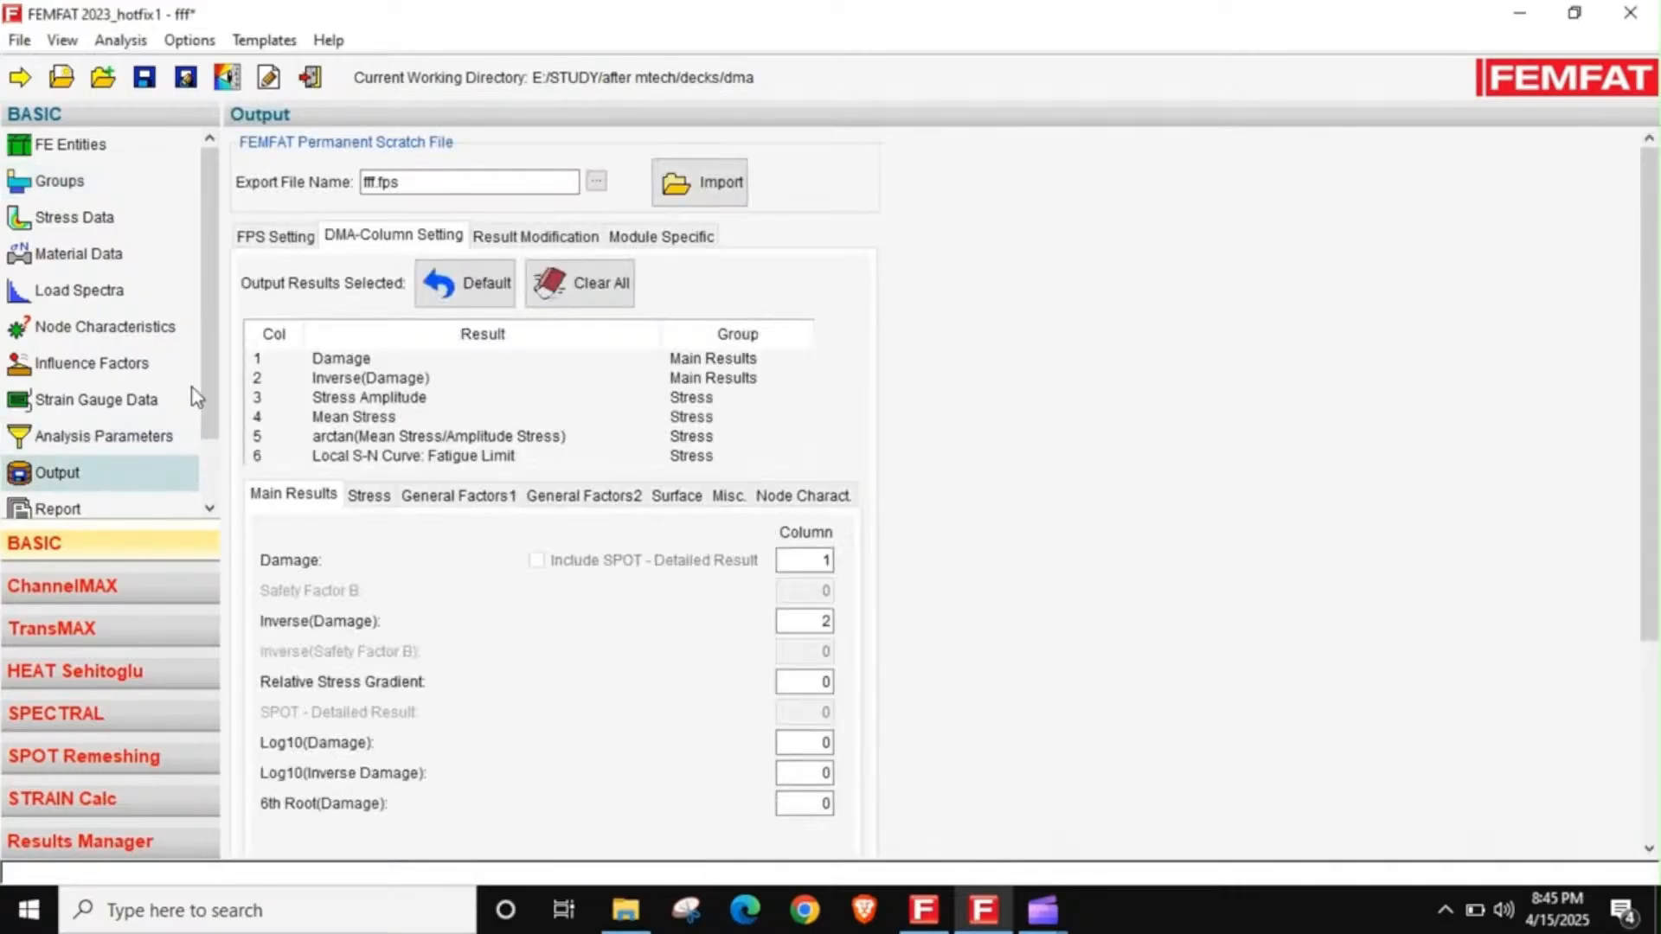
scroll(200, 470, "down", 2)
left_click(97, 433)
left_click(89, 472)
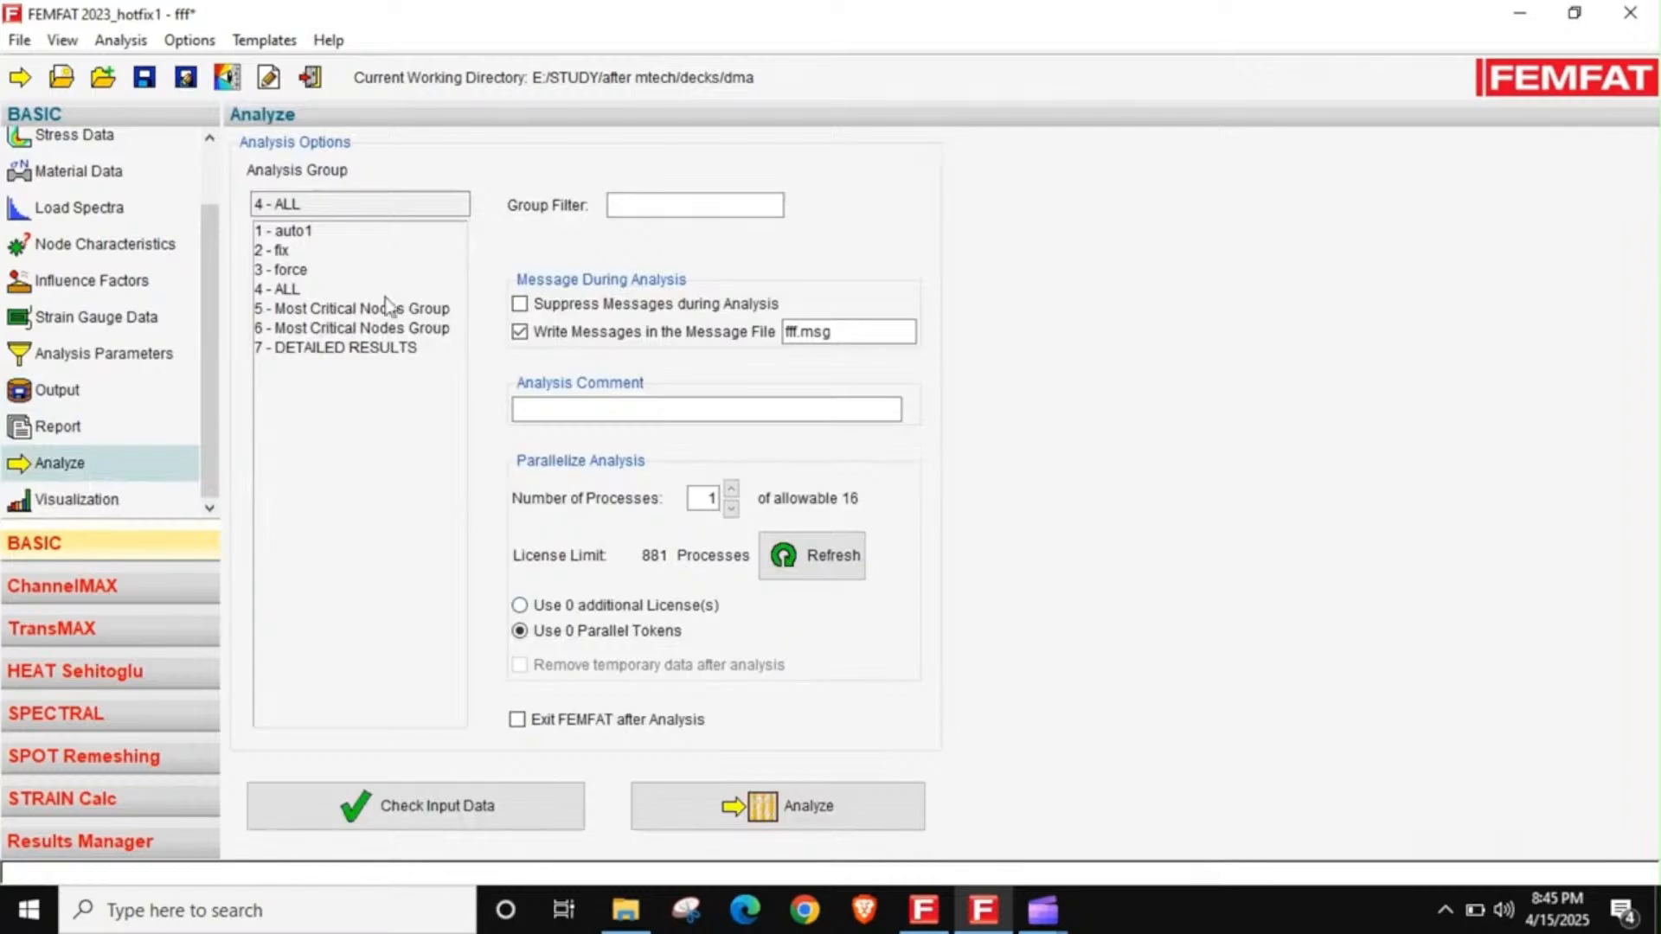
left_click(822, 807)
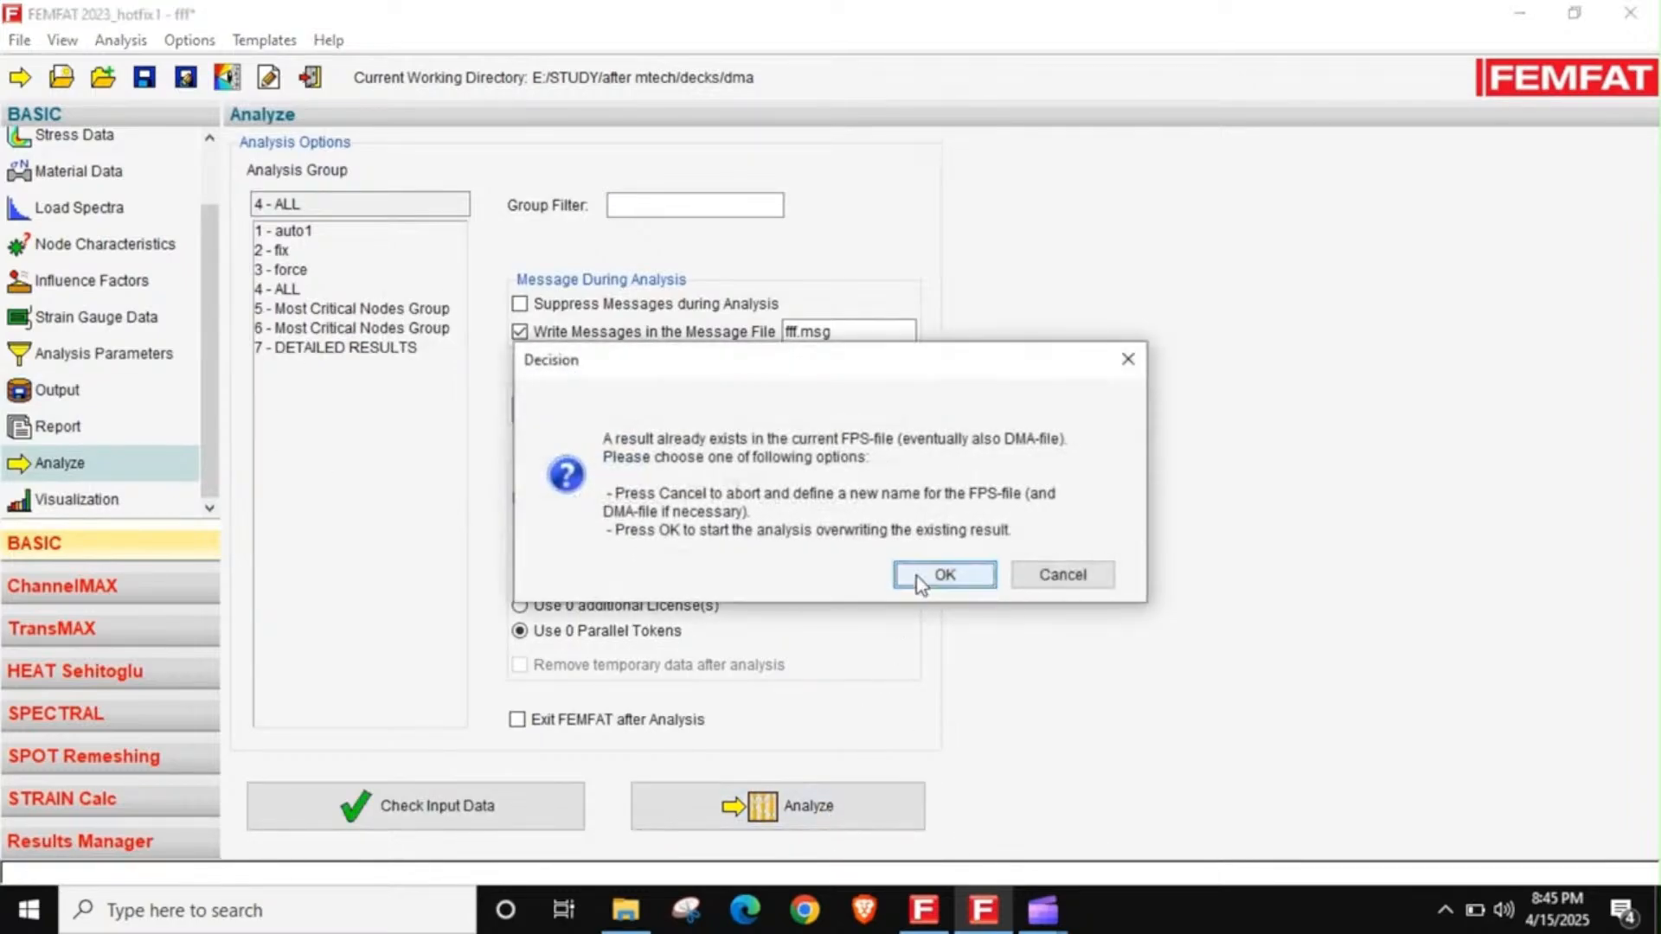
left_click(918, 572)
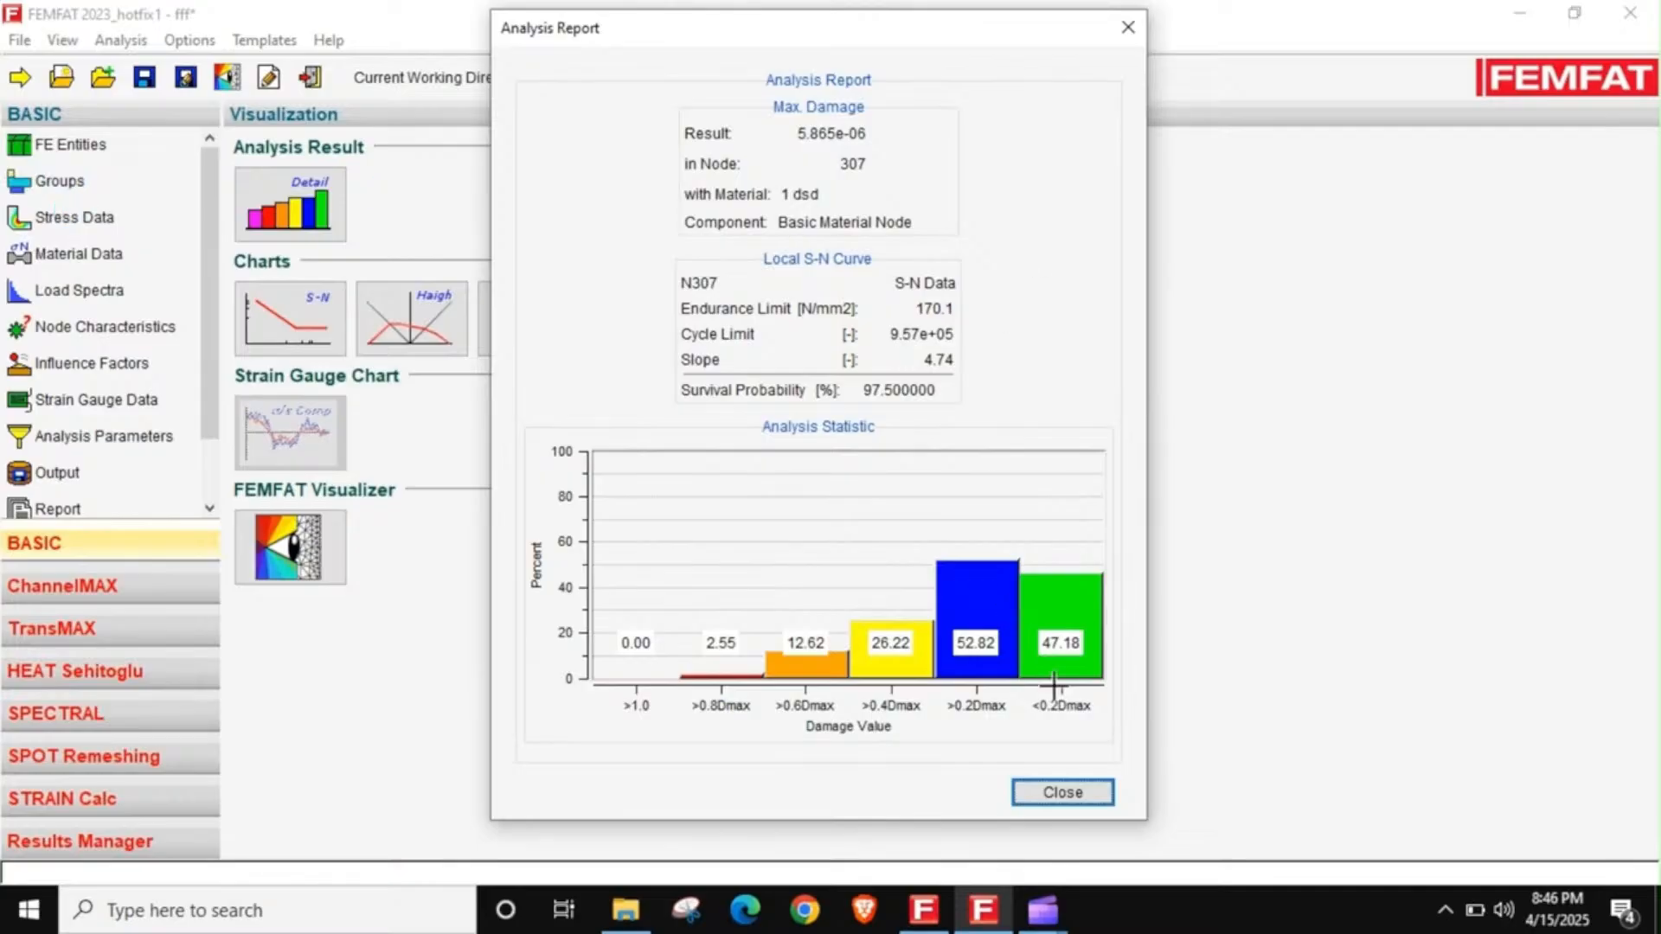
left_click(1083, 796)
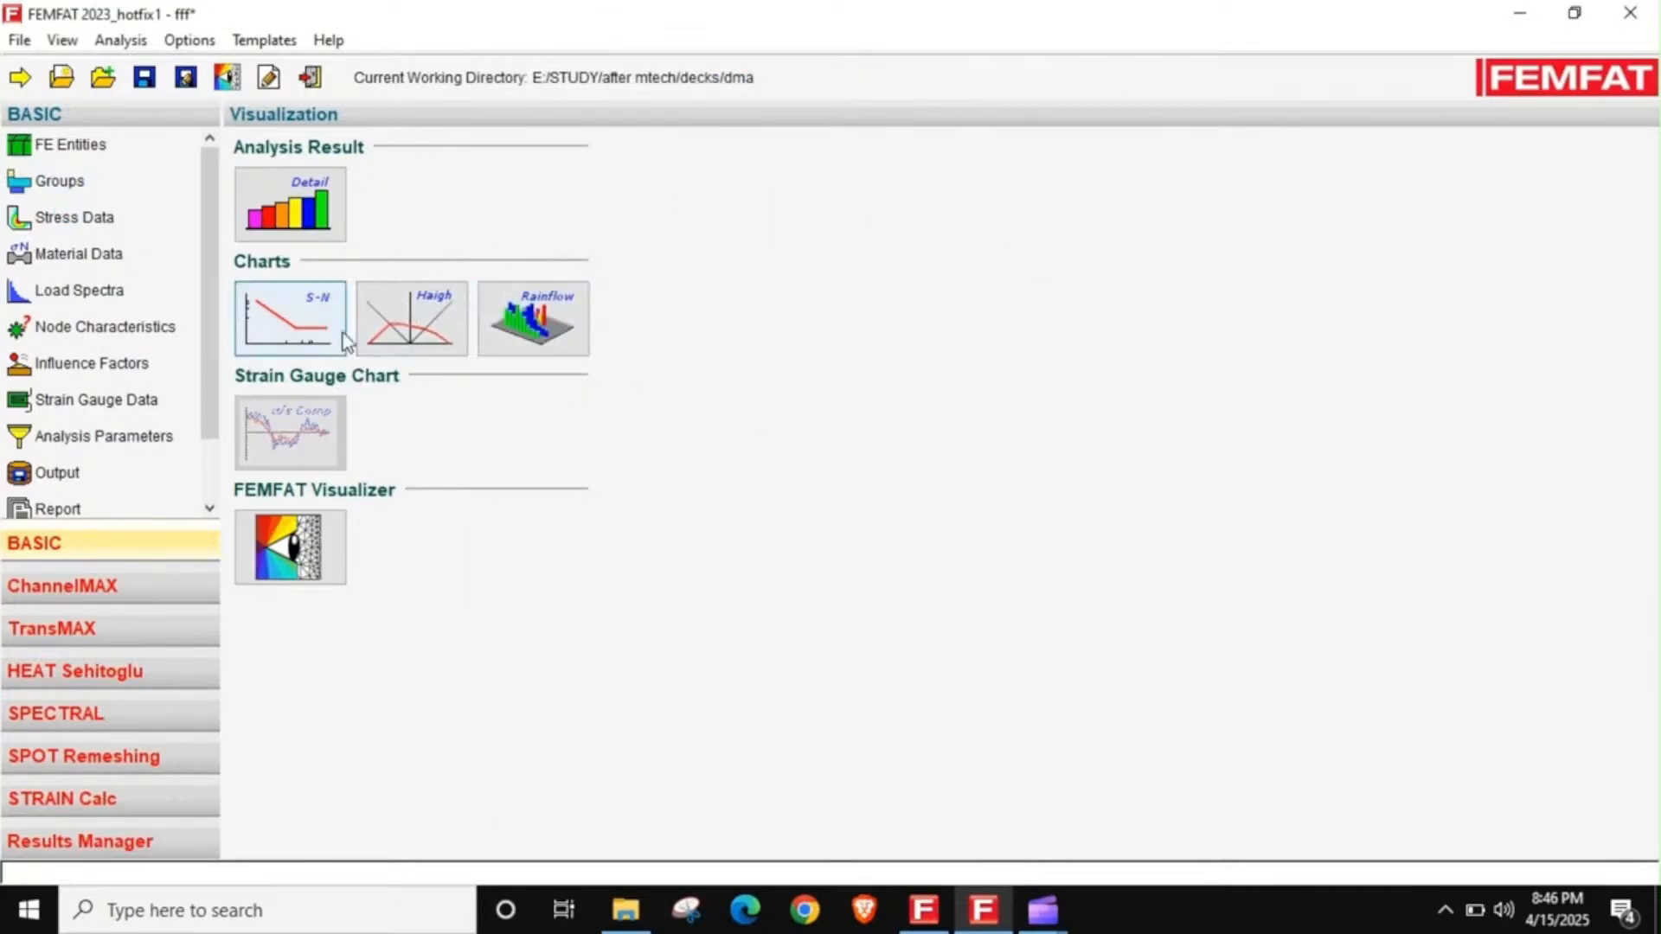
- View the local Haigh diagram for DETAILED RESULTS group nodes, stepping one by one from node 1 to node 13
left_click(386, 318)
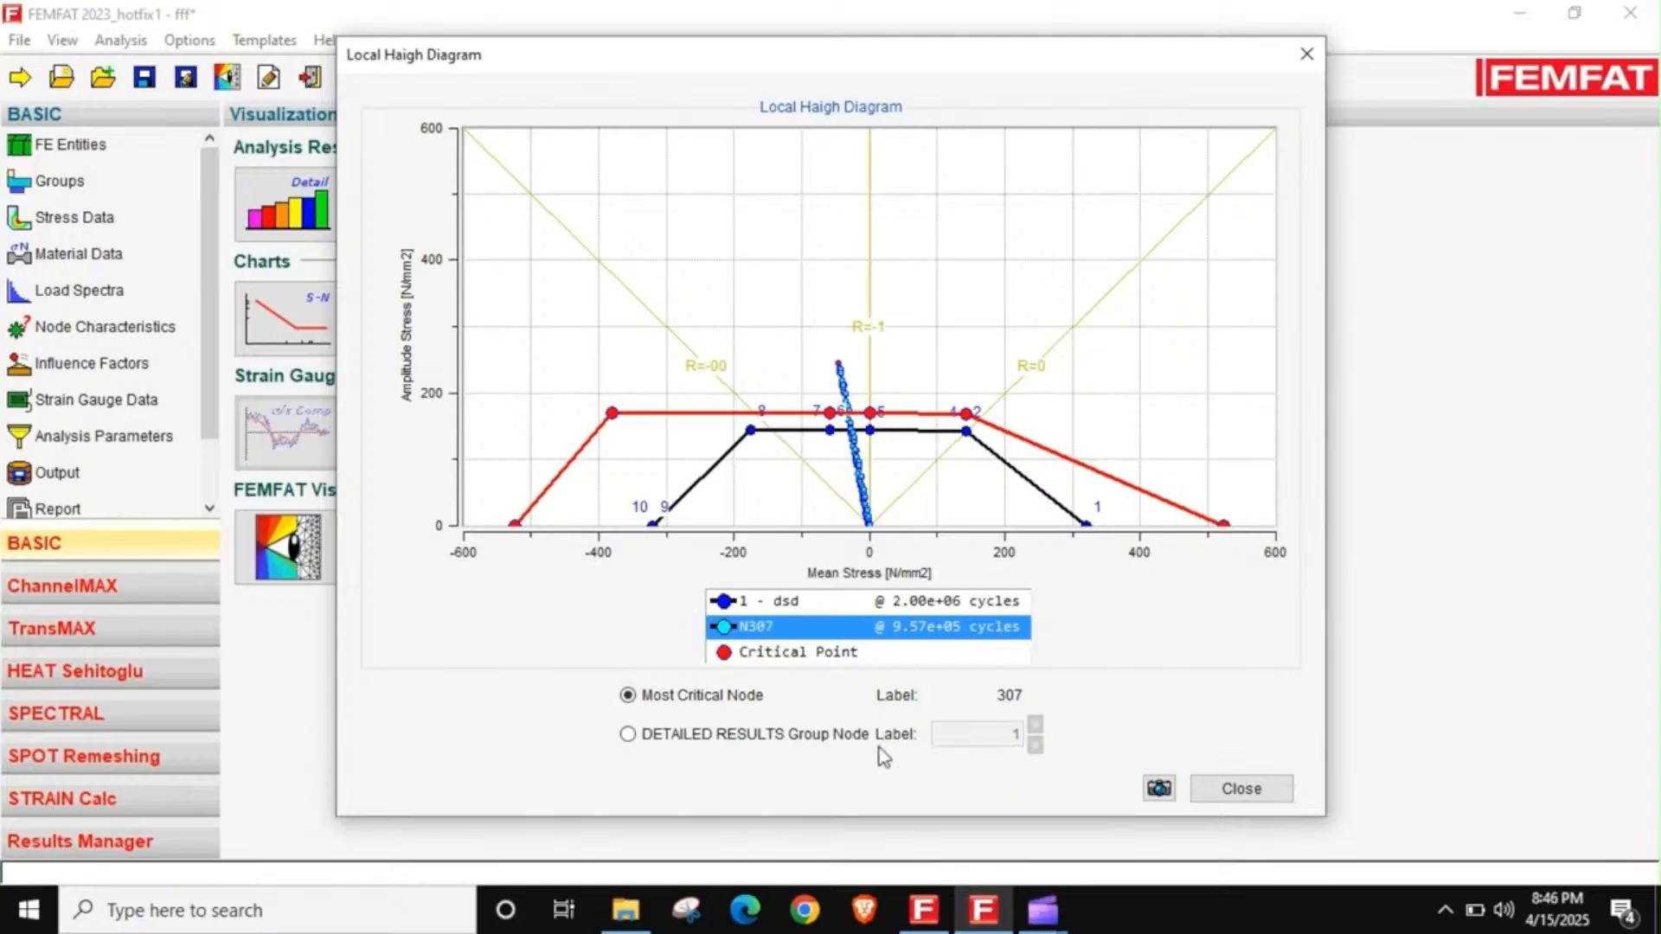
left_click(837, 742)
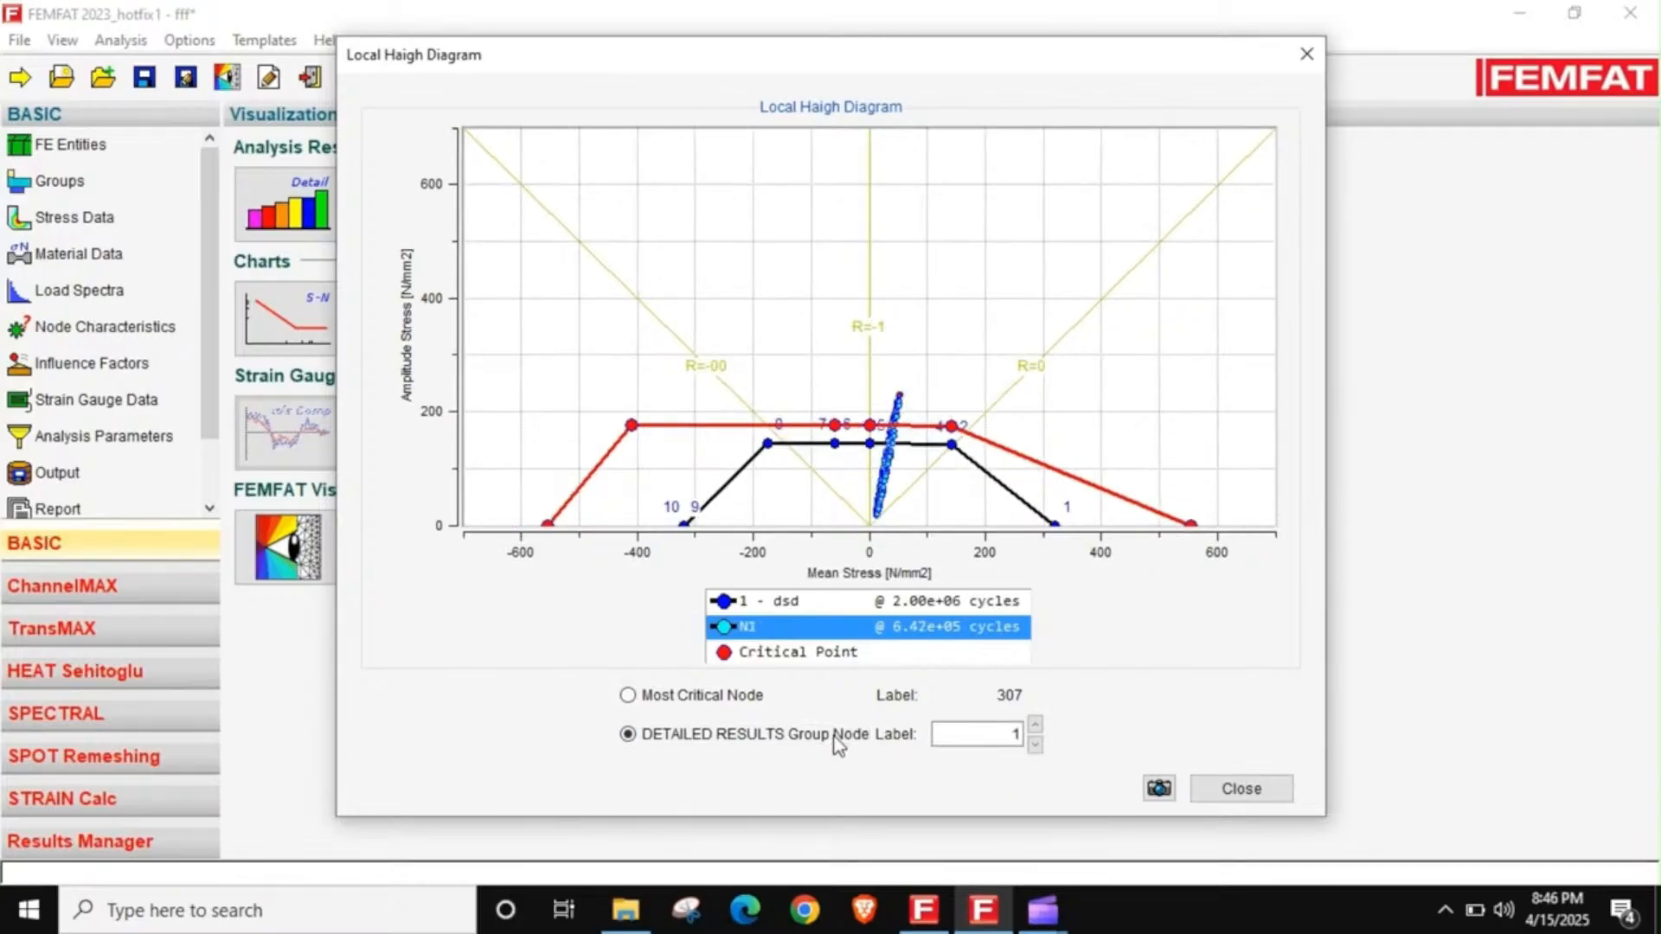
left_click(1036, 724)
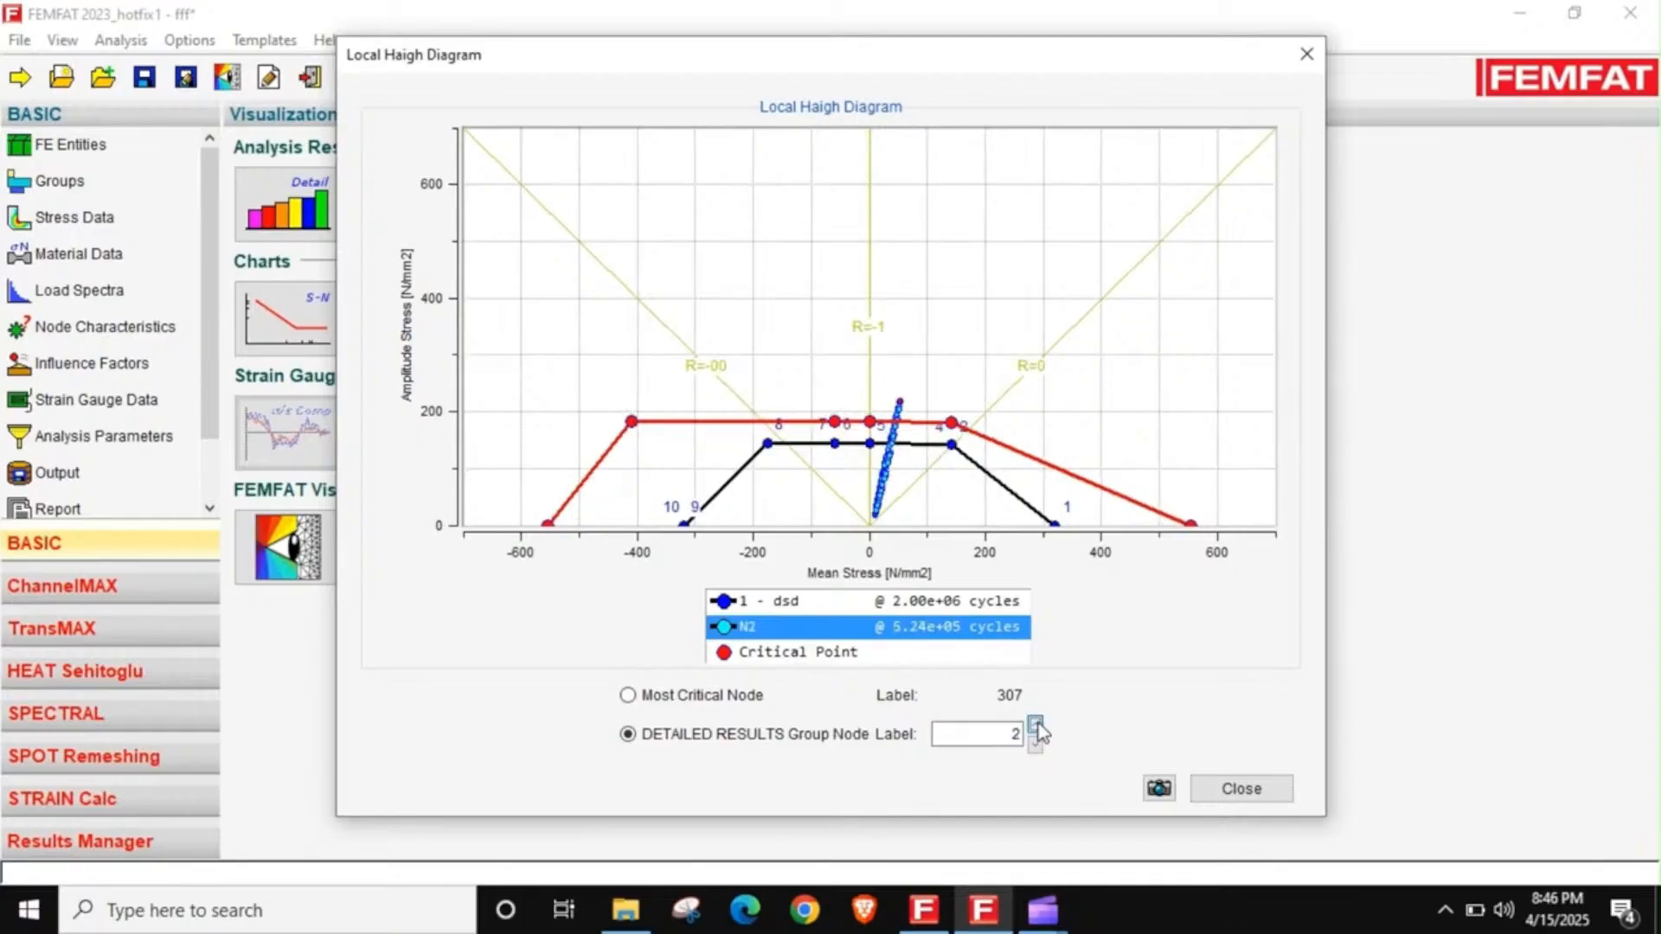
left_click(1036, 725)
left_click(1035, 725)
left_click(1035, 725)
left_click(1035, 725)
left_click(1035, 725)
left_click(1035, 724)
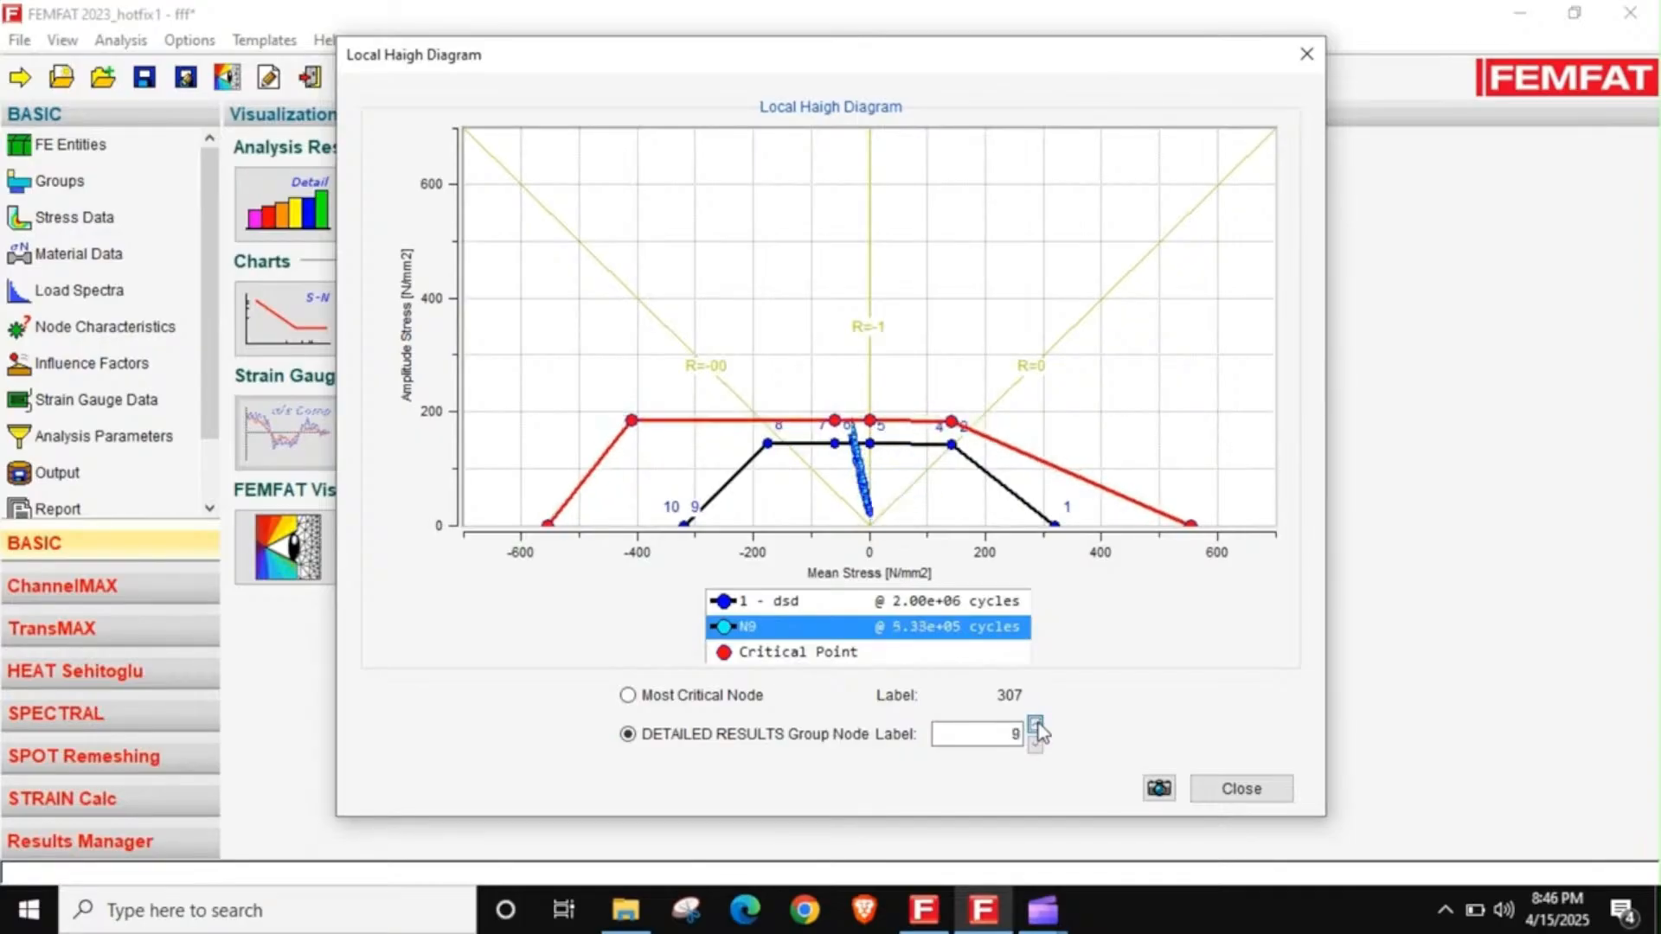
left_click(1035, 724)
left_click(1035, 725)
left_click(1036, 725)
left_click(1035, 724)
left_click(1035, 725)
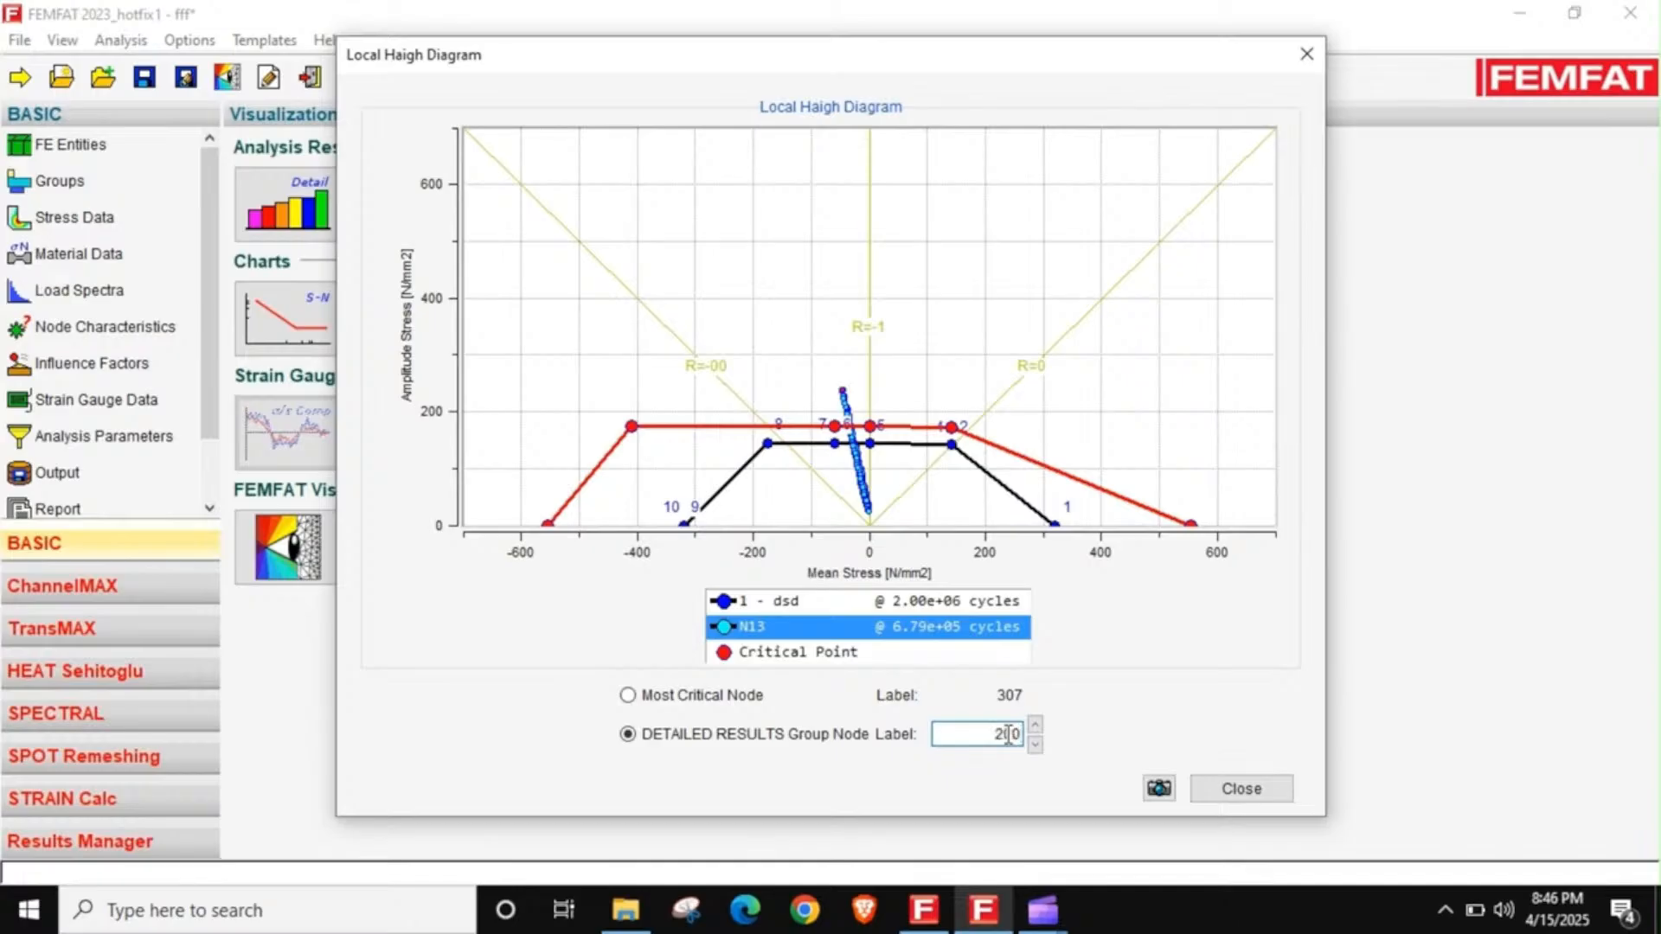
- View the local Haigh diagrams of nodes 200 and 301, and close the diagram
key("Return")
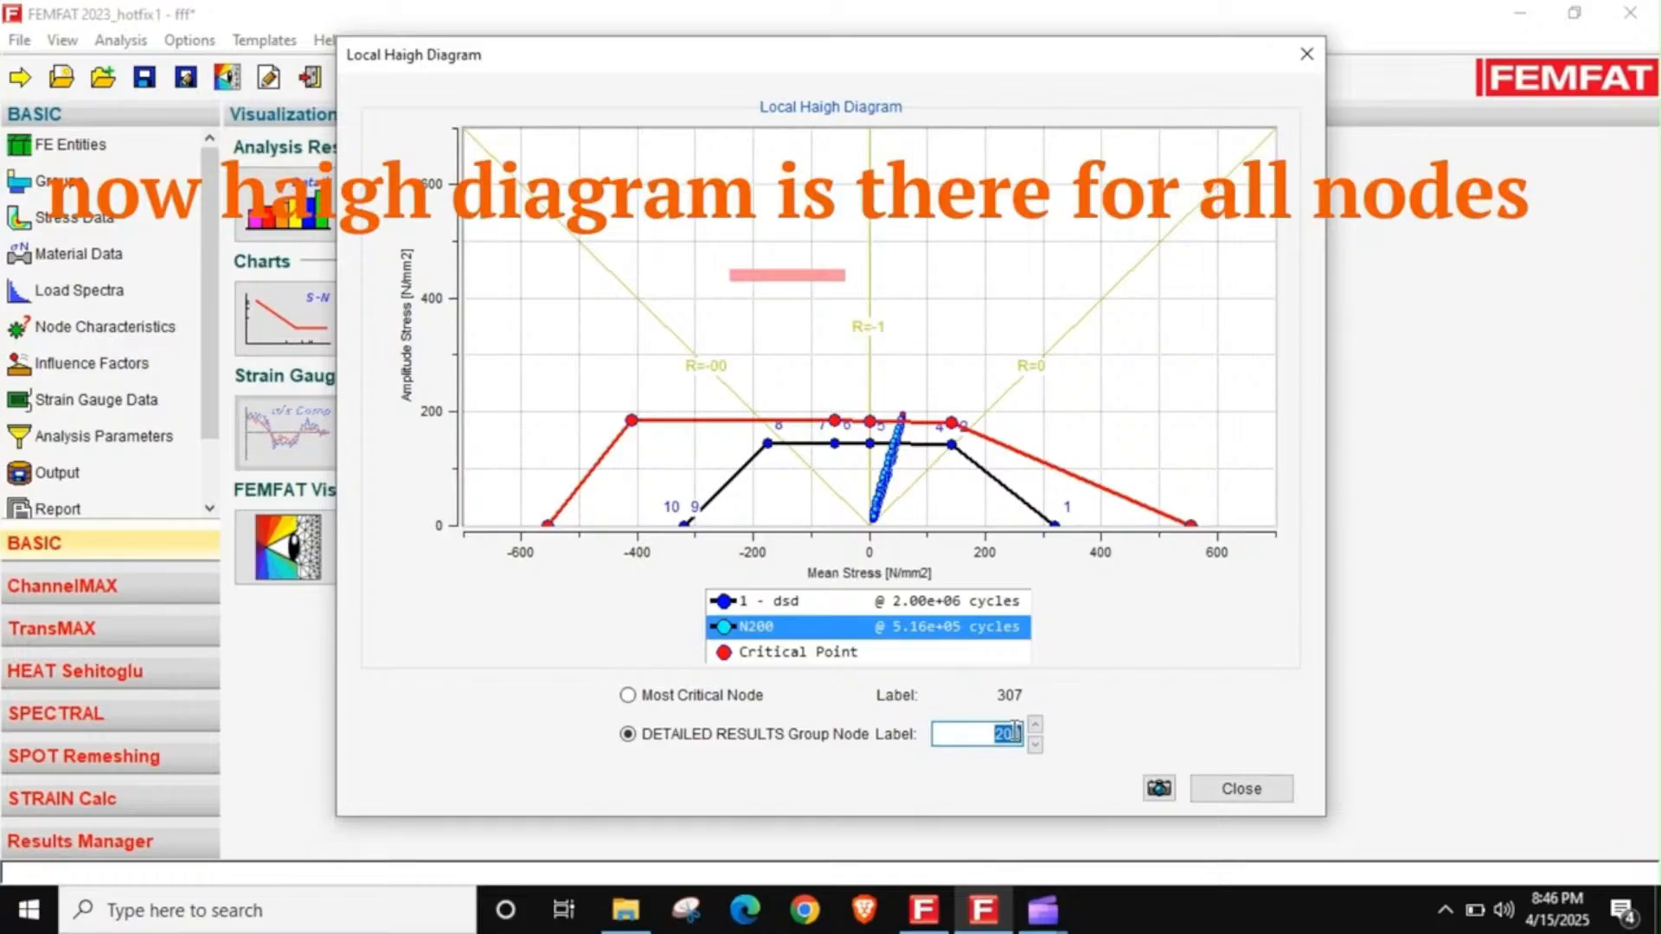
key("Return")
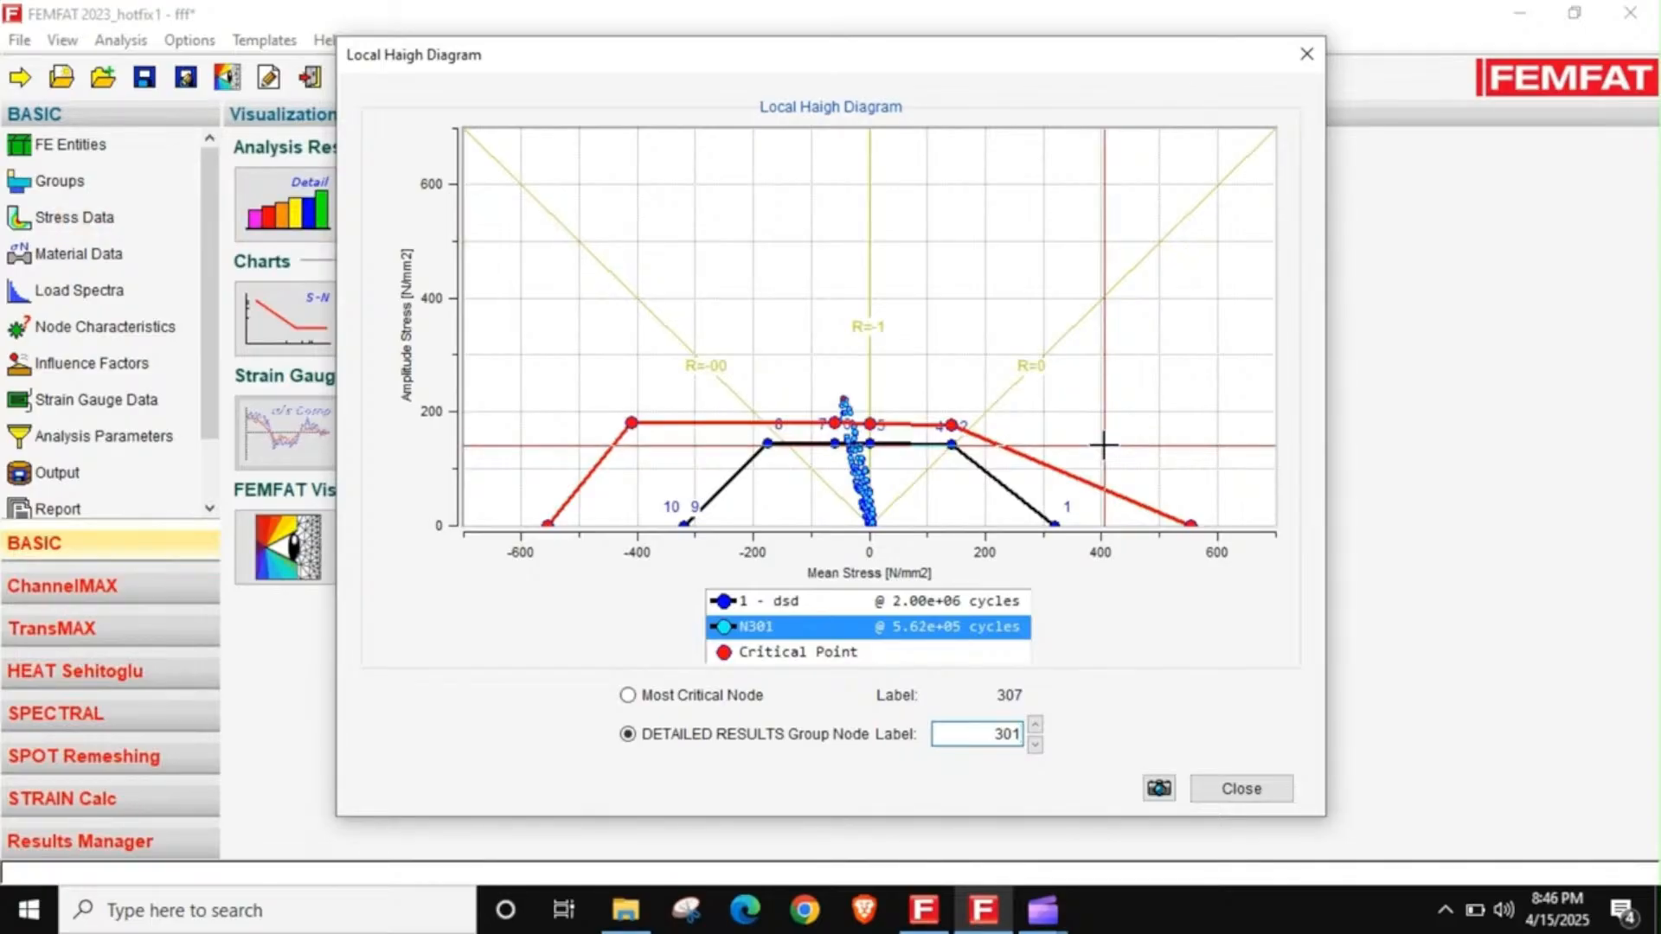
left_click_drag(982, 61, 1125, 77)
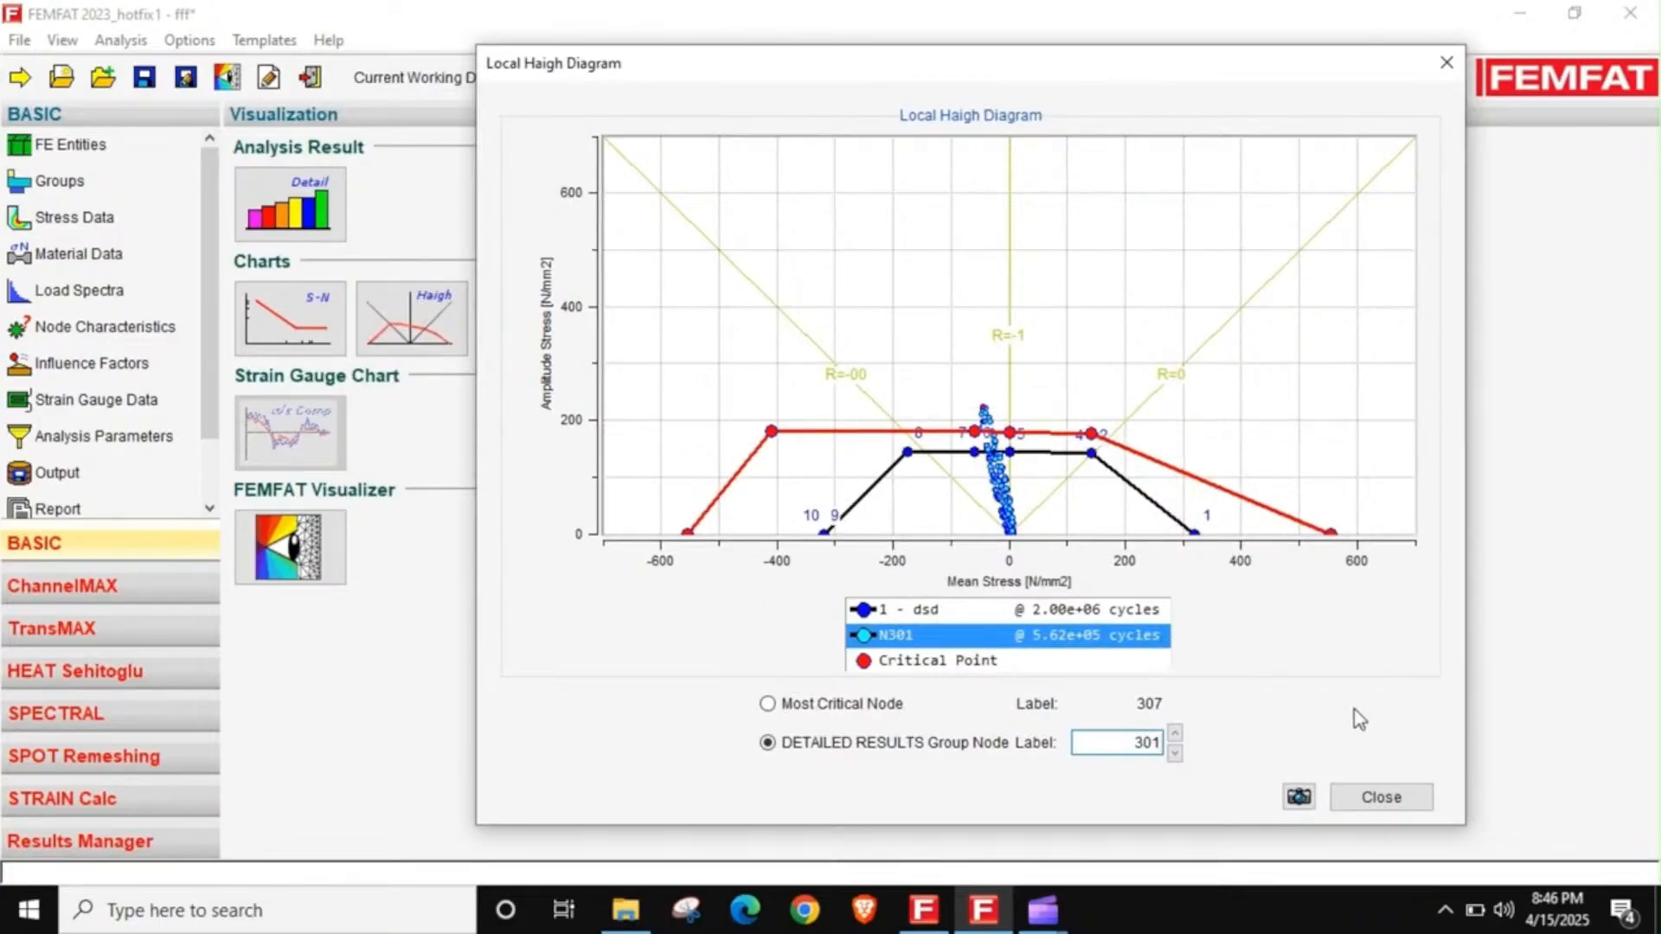
left_click(1409, 797)
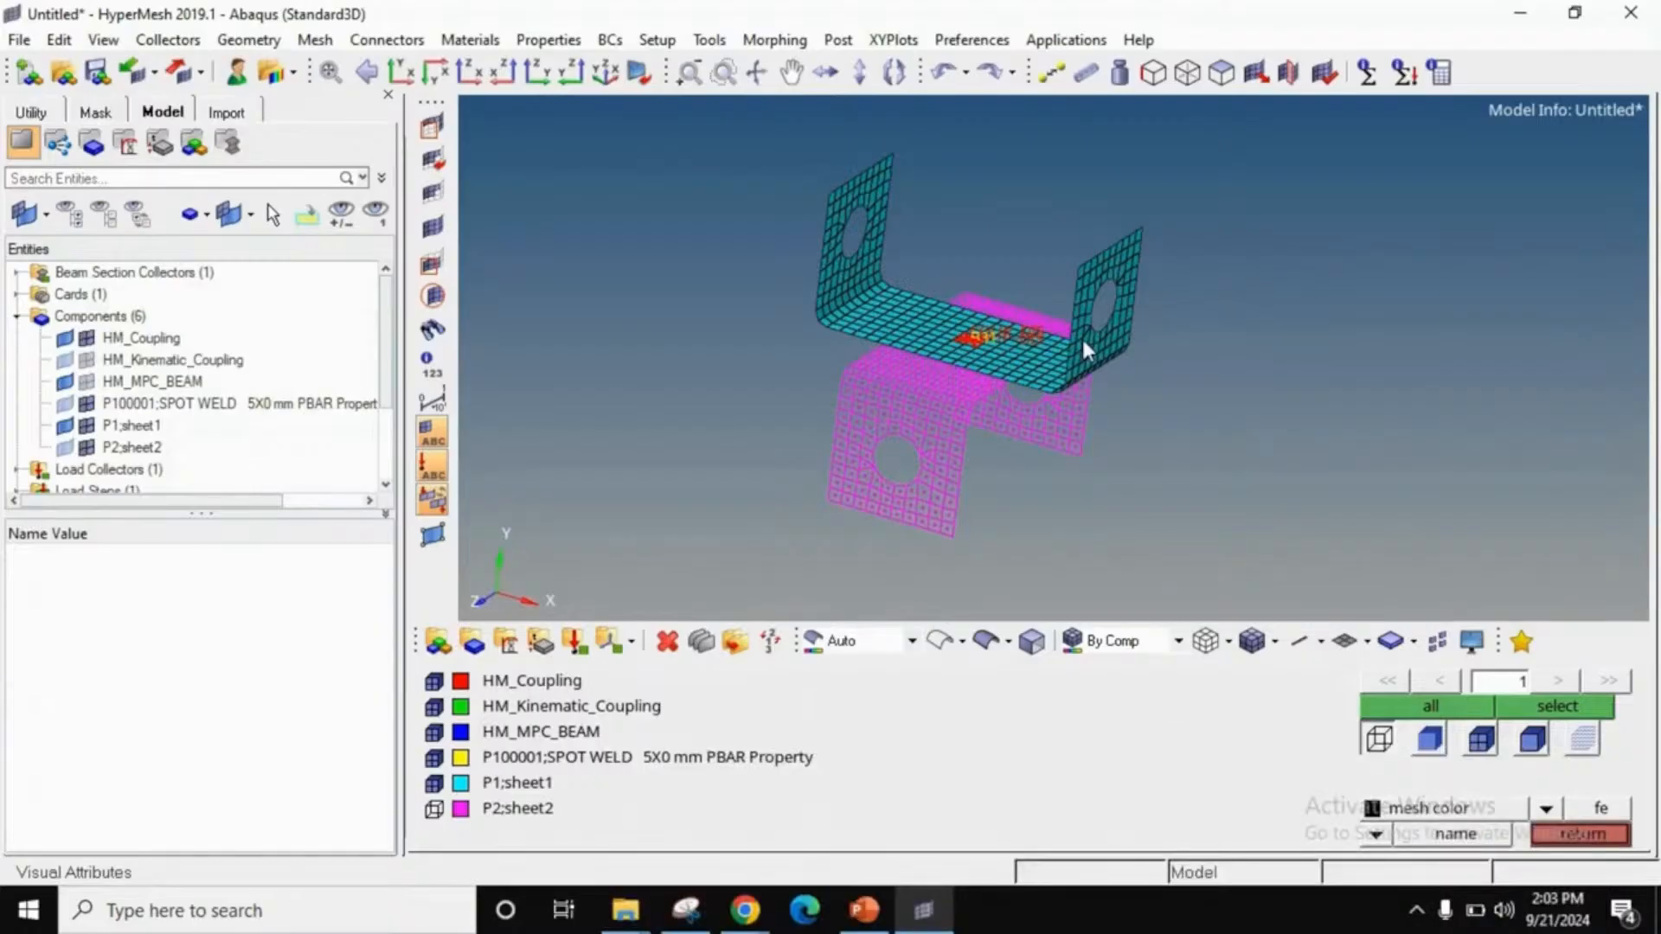
- In HyperMesh, examine the existing spot weld's coupling elements and B31 beam between the two sheets
right_click_drag(1019, 314, 964, 391, "ctrl")
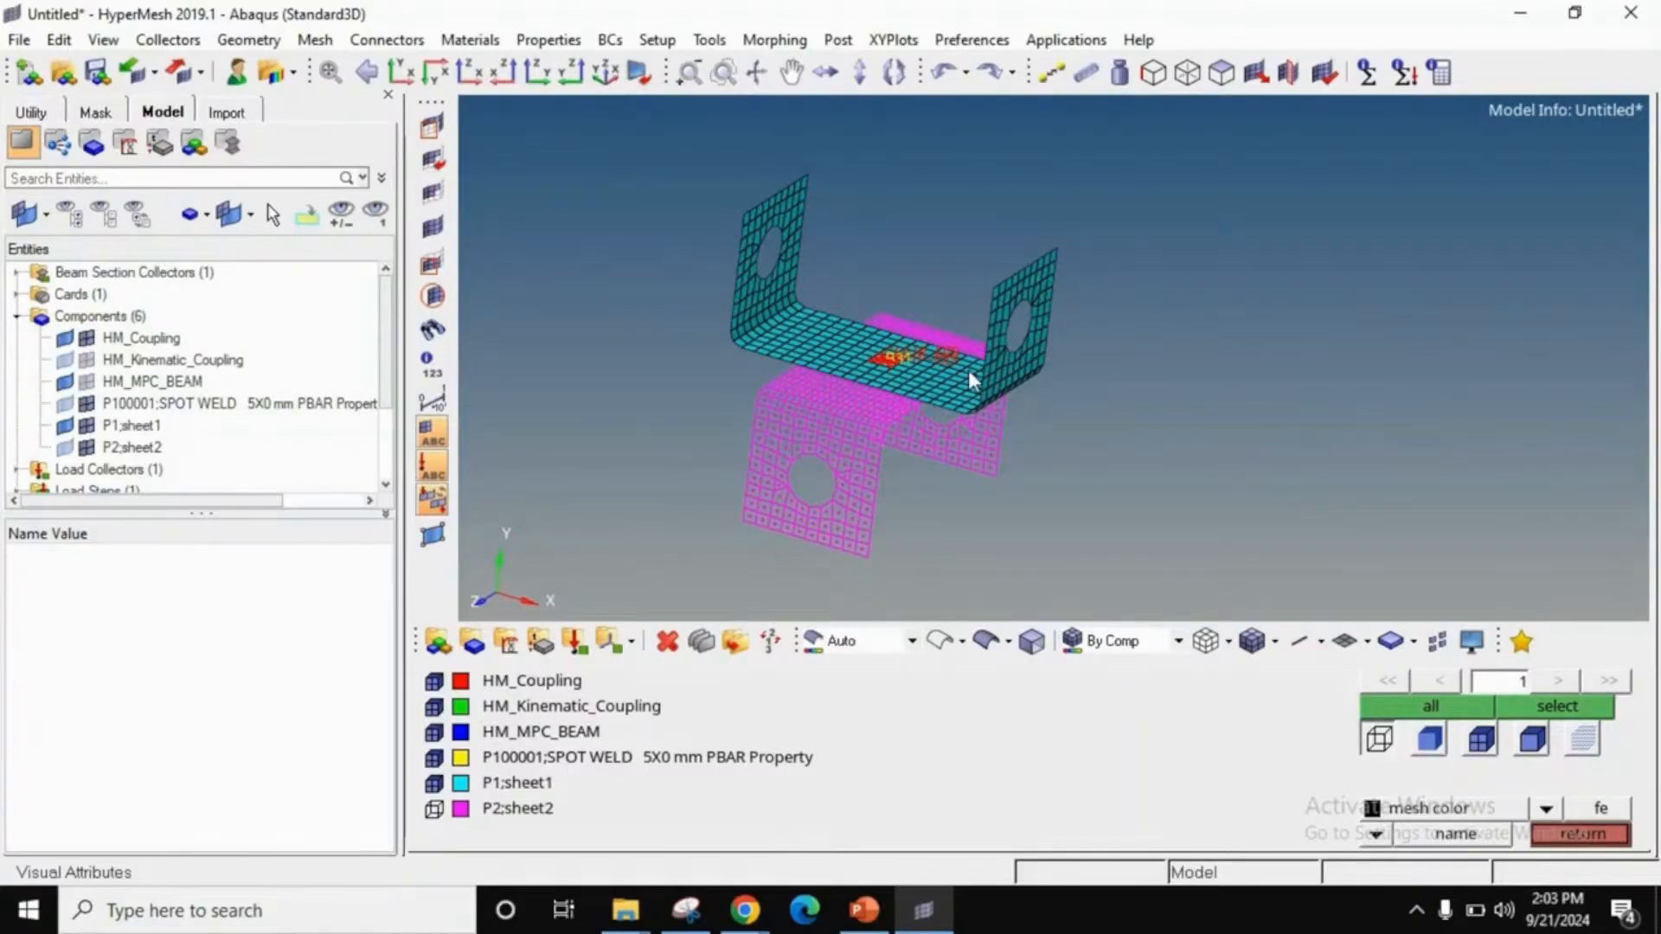
scroll(882, 336, "up", 3)
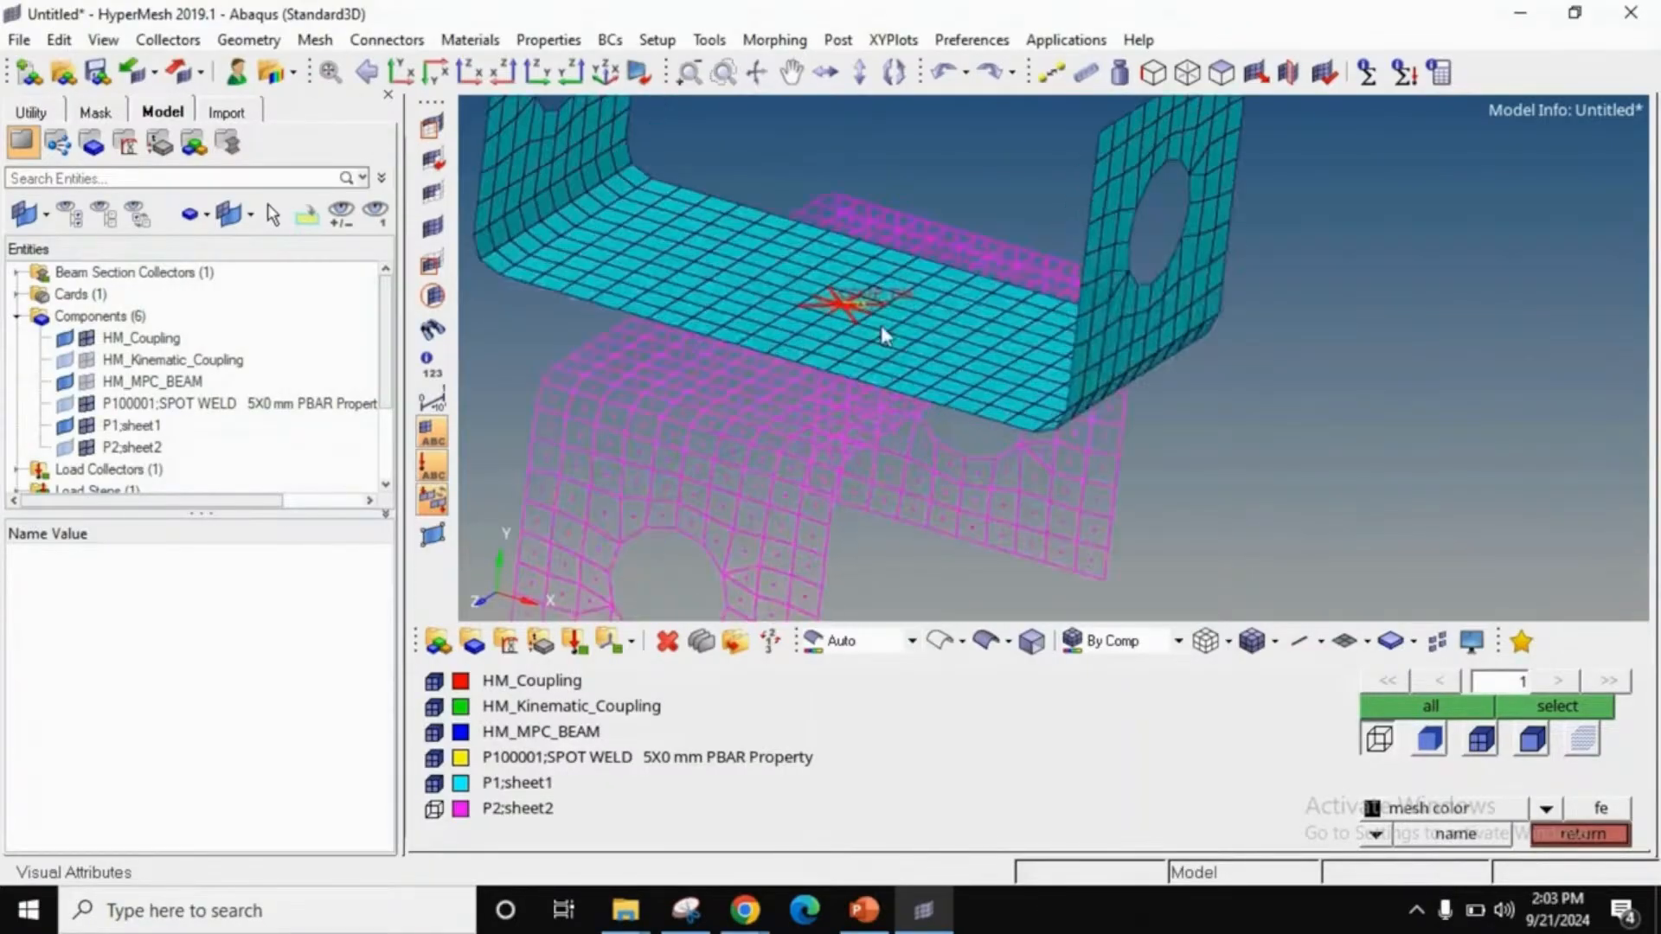
scroll(882, 336, "up", 4)
scroll(897, 337, "down", 4)
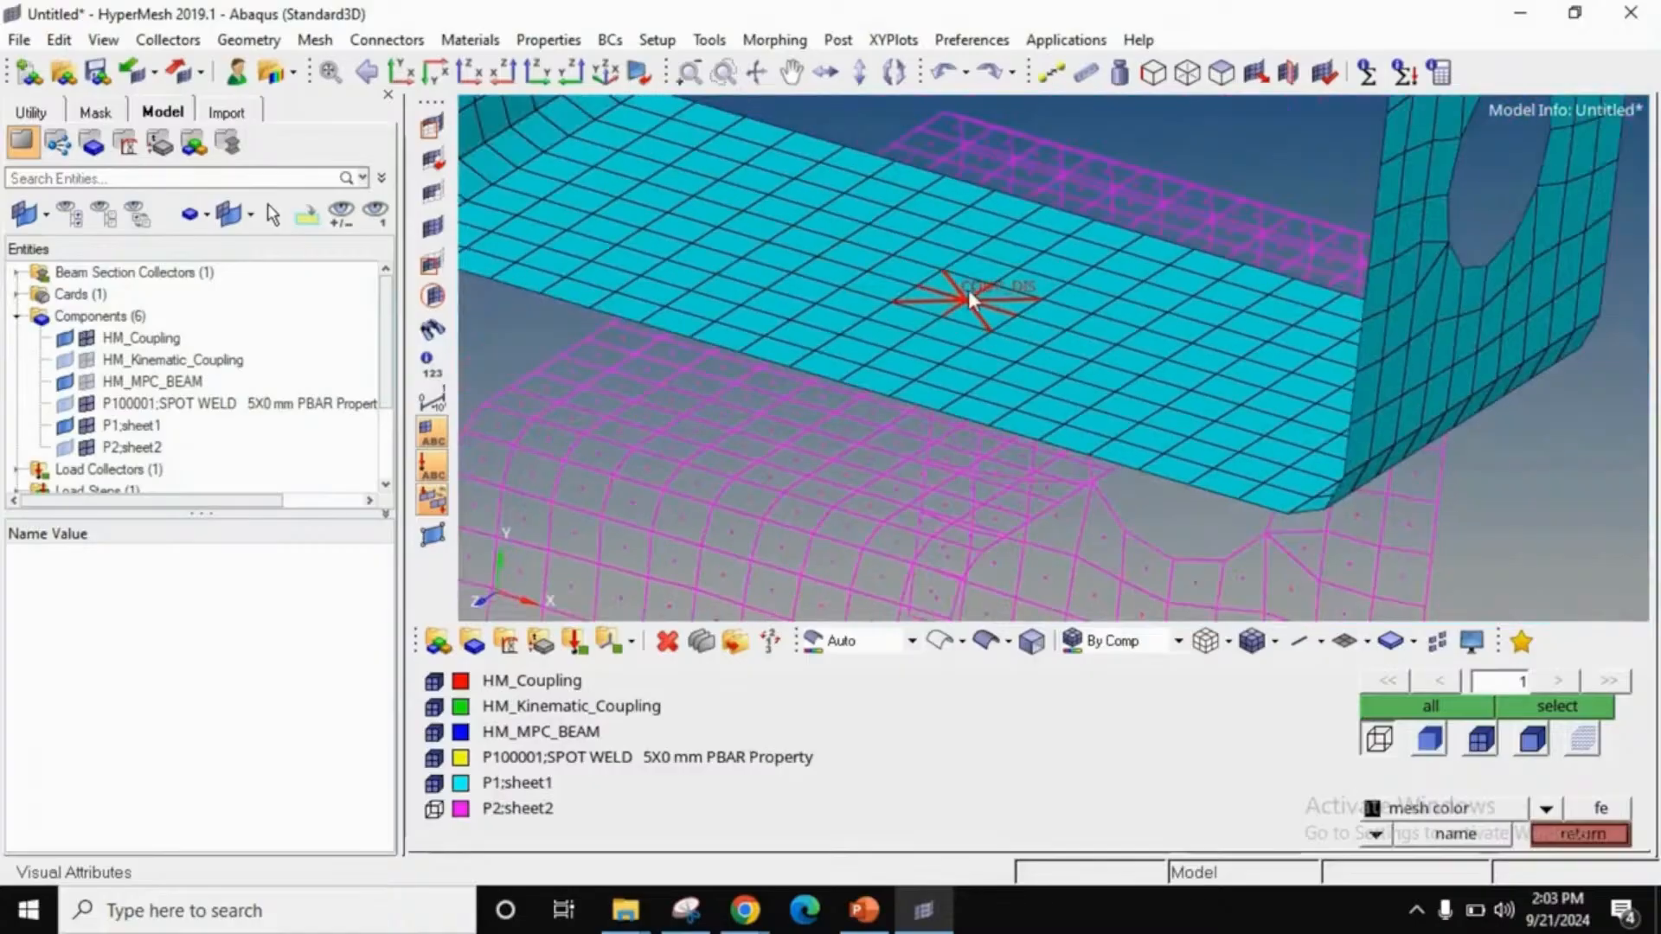
left_click_drag(971, 298, 1008, 336, "ctrl")
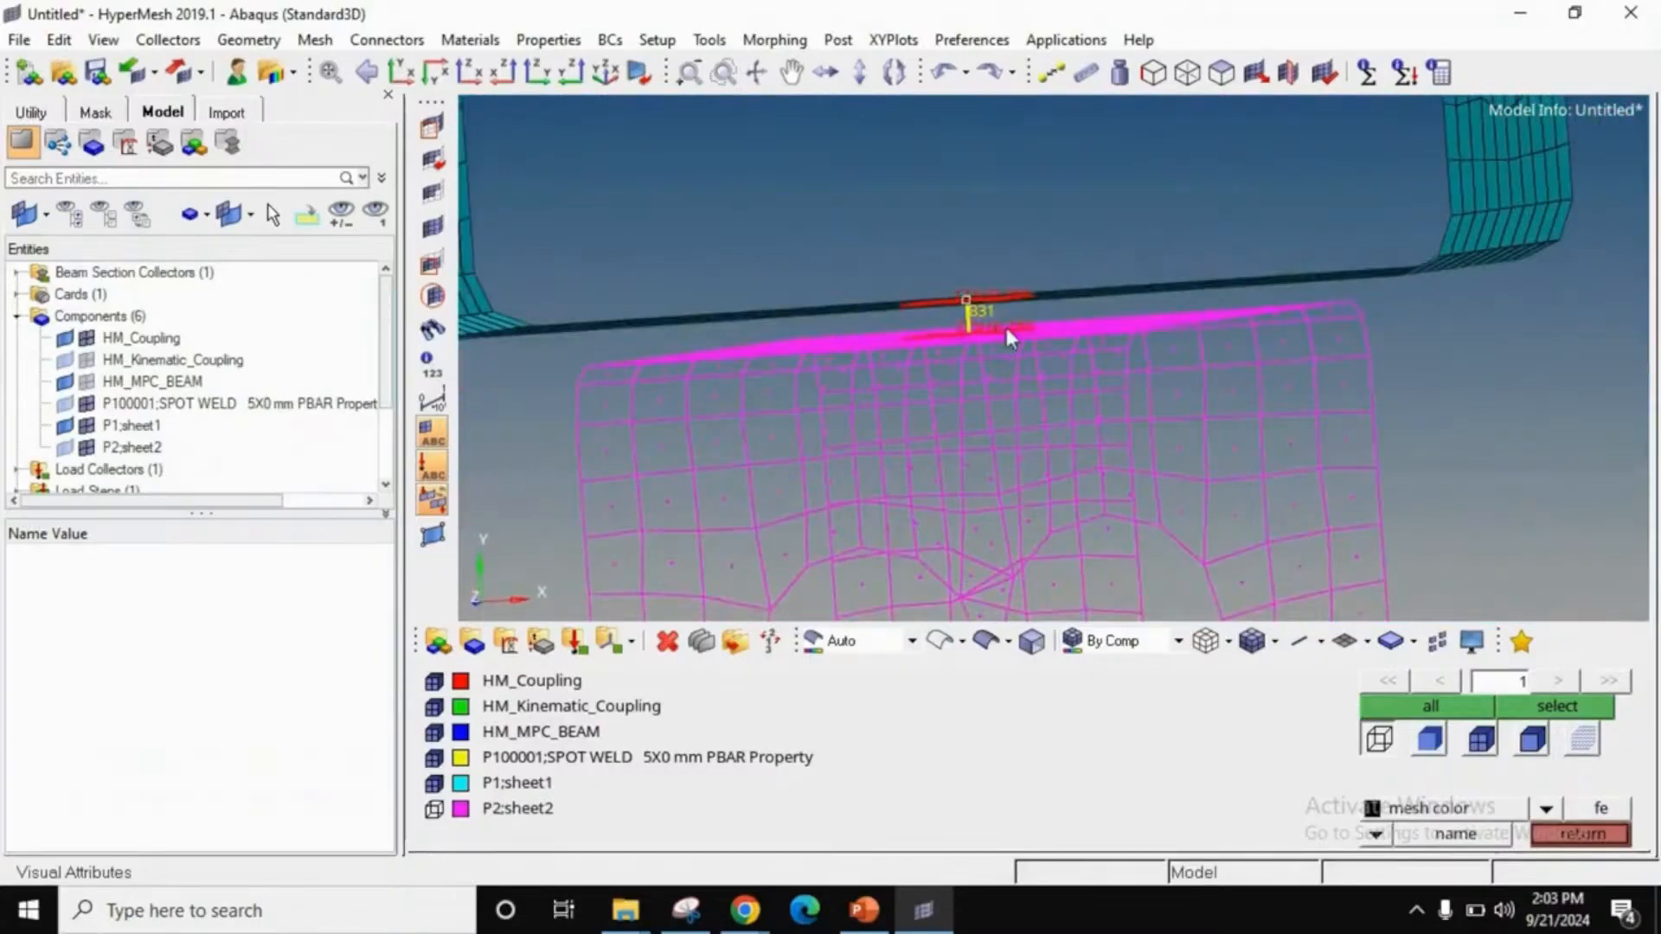
scroll(1006, 330, "up", 3)
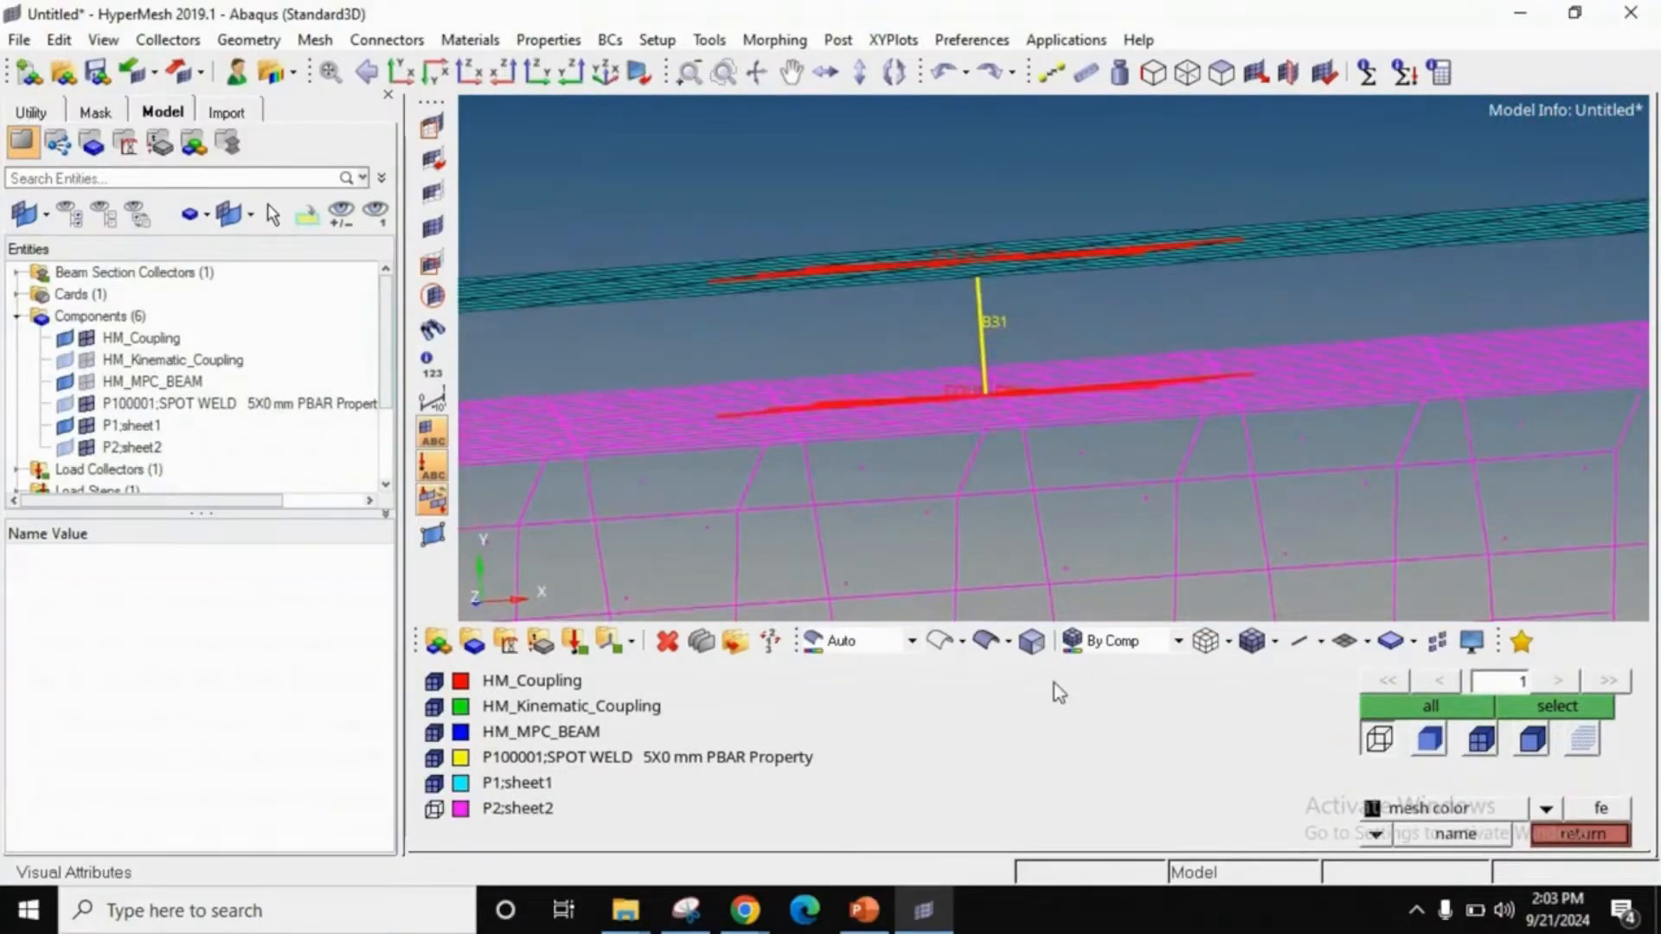
- Examine the spot weld with 1D detailed element representation, and restore the 1D traditional element representation
left_click(1321, 641)
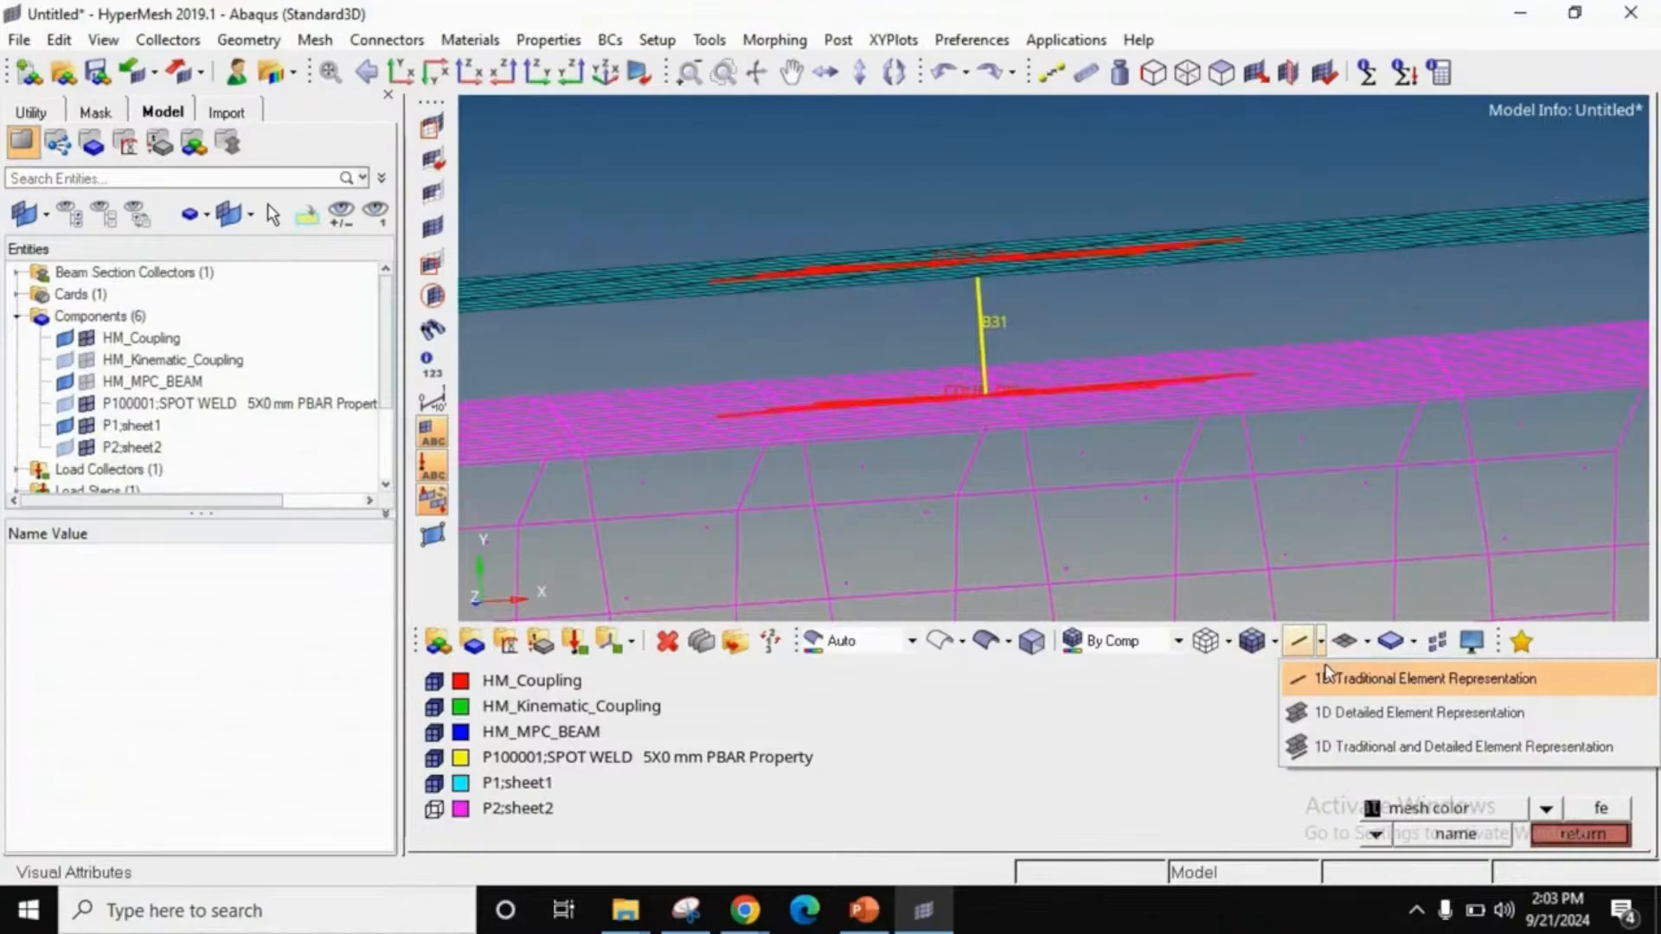
left_click(1328, 715)
scroll(967, 346, "down", 2)
mouse_move(967, 345)
left_mouse_down("ctrl")
mouse_move(977, 418)
mouse_move(1008, 438)
mouse_move(1024, 419)
mouse_move(1002, 387)
mouse_move(1013, 413)
left_mouse_up("ctrl")
mouse_move(982, 334)
left_mouse_down("ctrl")
mouse_move(989, 360)
mouse_move(987, 332)
left_mouse_up("ctrl")
scroll(978, 318, "up", 2)
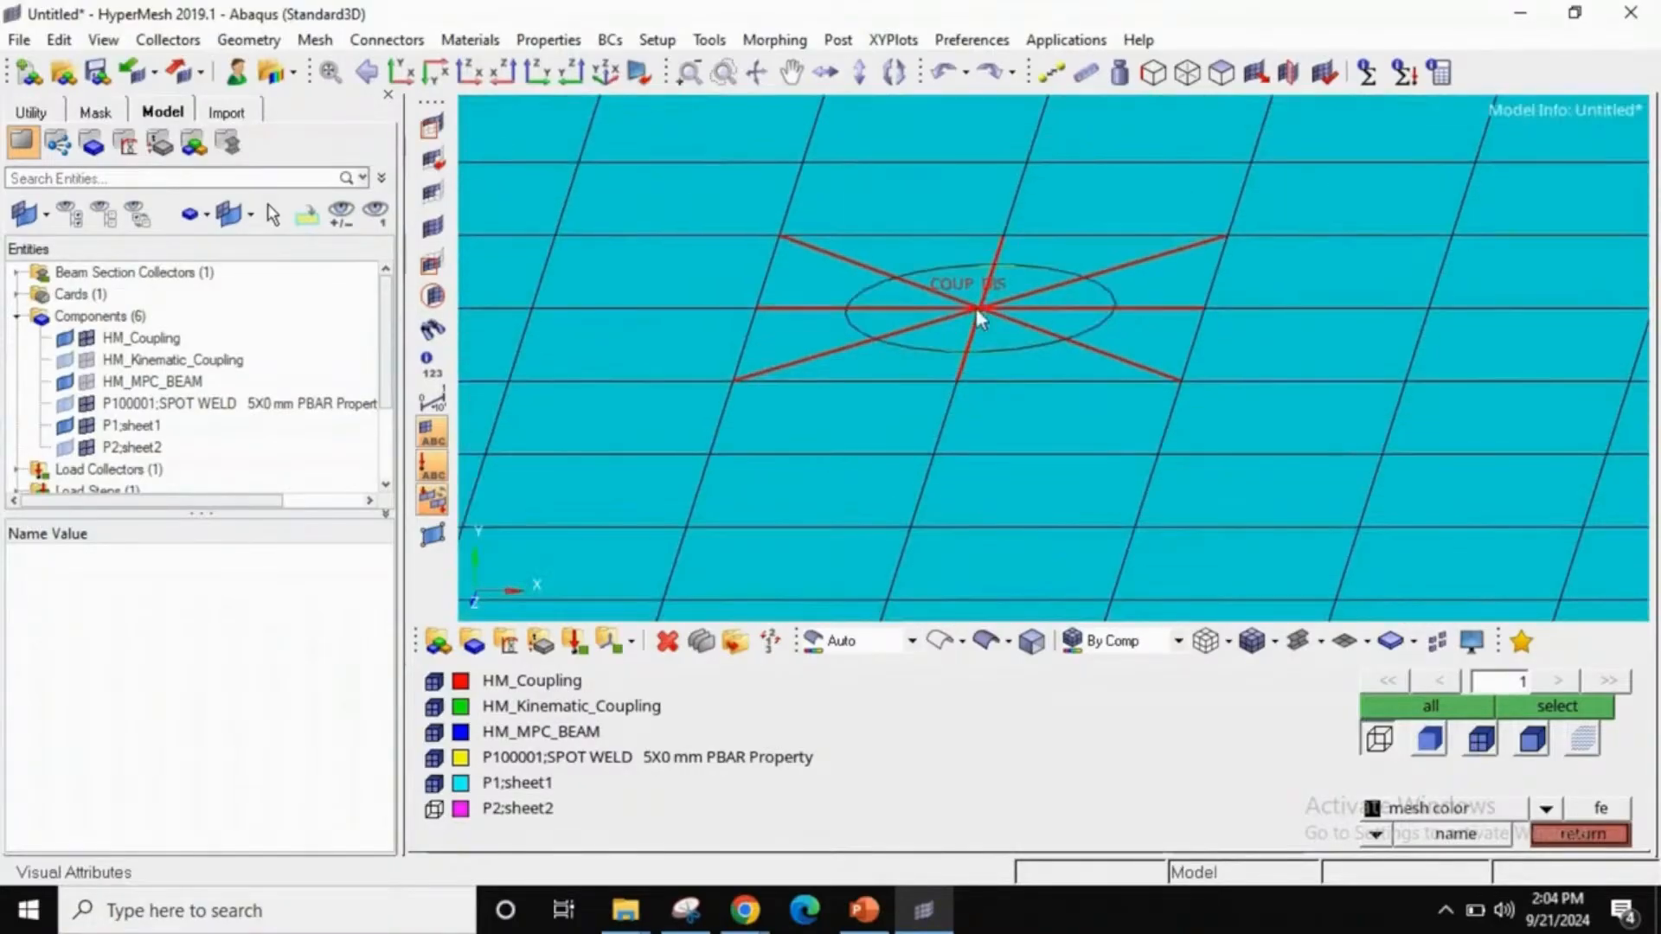
scroll(990, 308, "down", 2)
left_click_drag(1012, 327, 981, 413, "ctrl")
left_click(1323, 646)
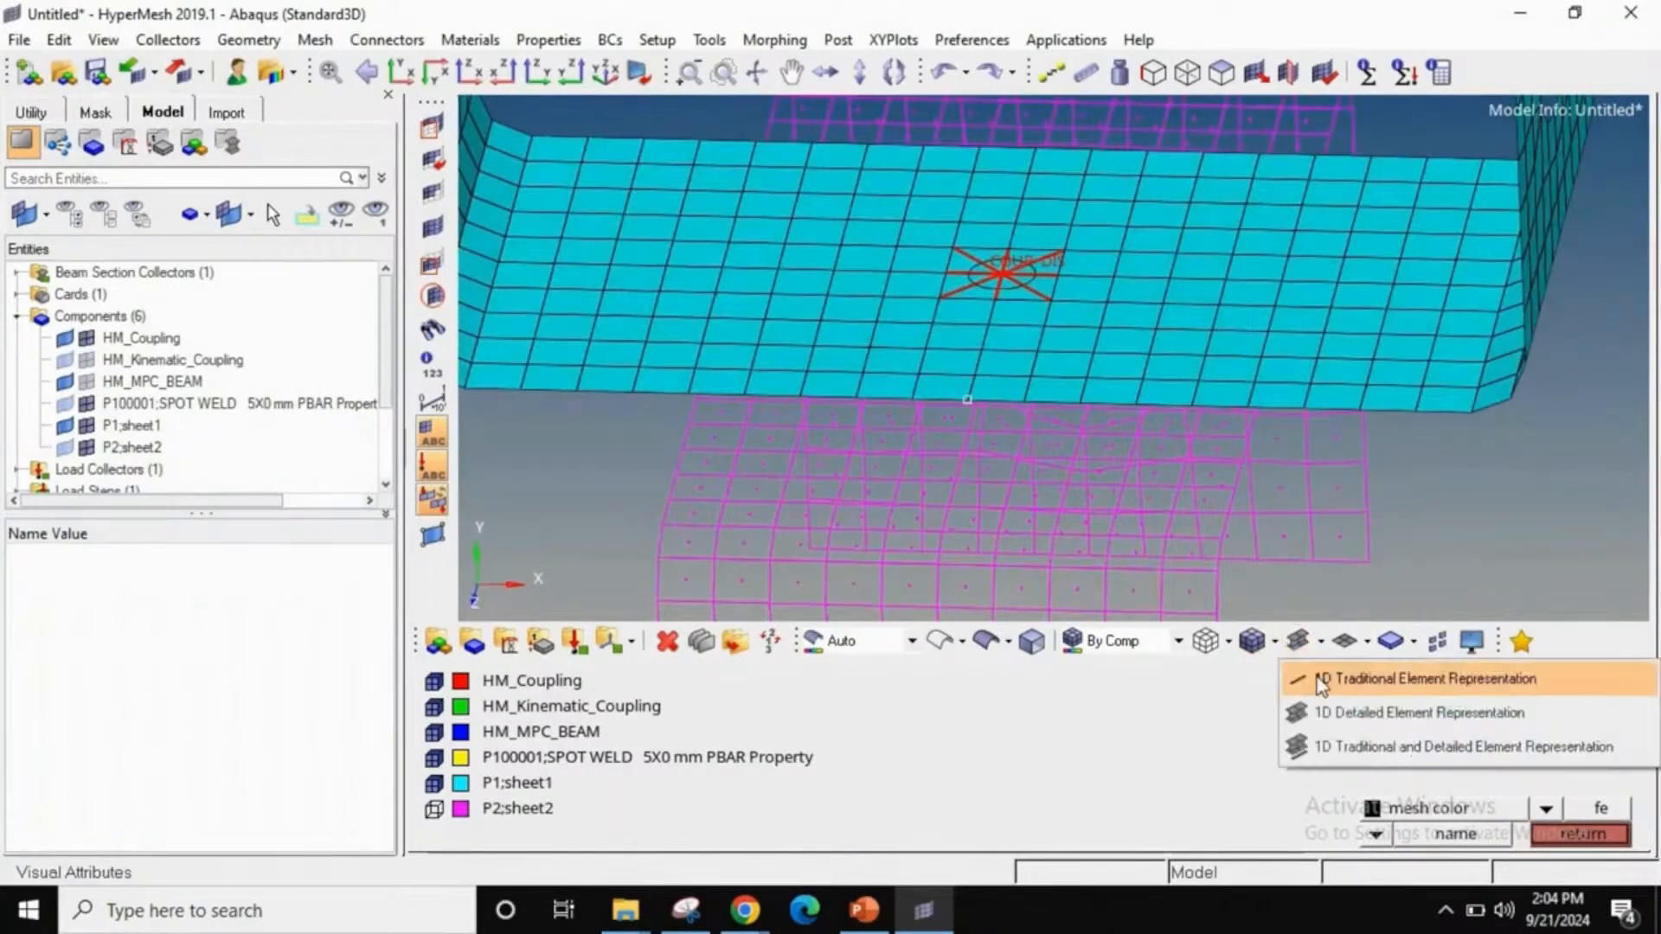
left_click(1322, 678)
- Set up a spot connector of type acm (shell gap) with nodes as its location
right_click_drag(1052, 285, 989, 246, "ctrl")
scroll(989, 248, "down", 3, "ctrl")
left_click_drag(989, 274, 1042, 291, "ctrl")
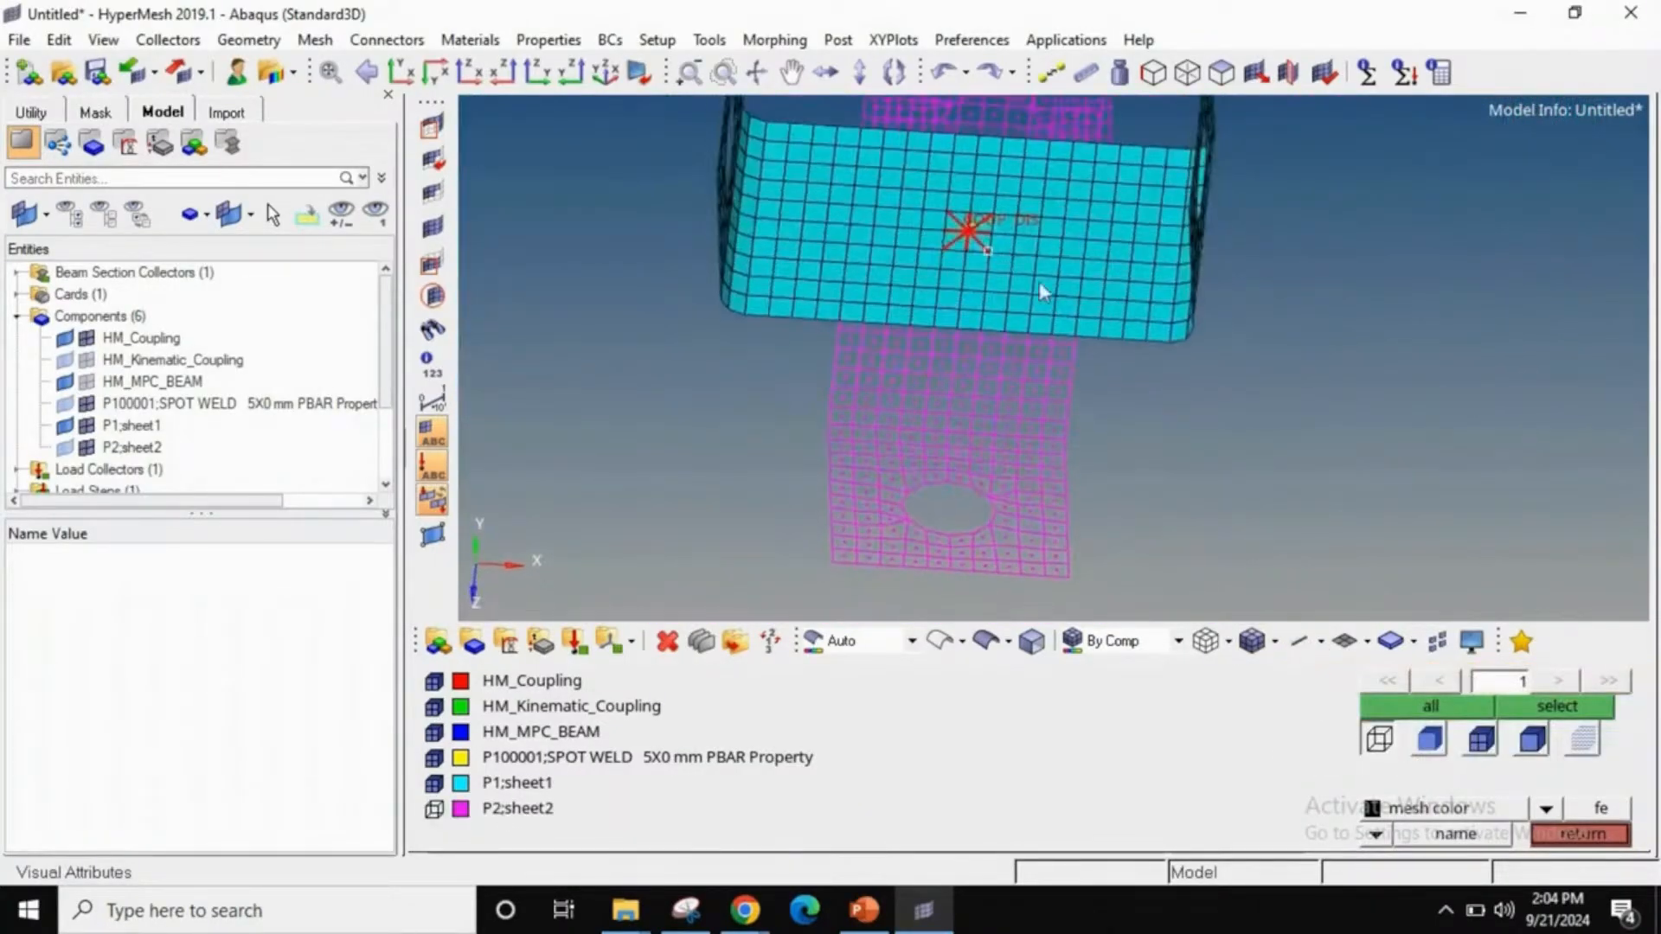
scroll(1042, 289, "up", 4, "ctrl")
right_click_drag(992, 278, 1051, 409, "ctrl")
key("Escape")
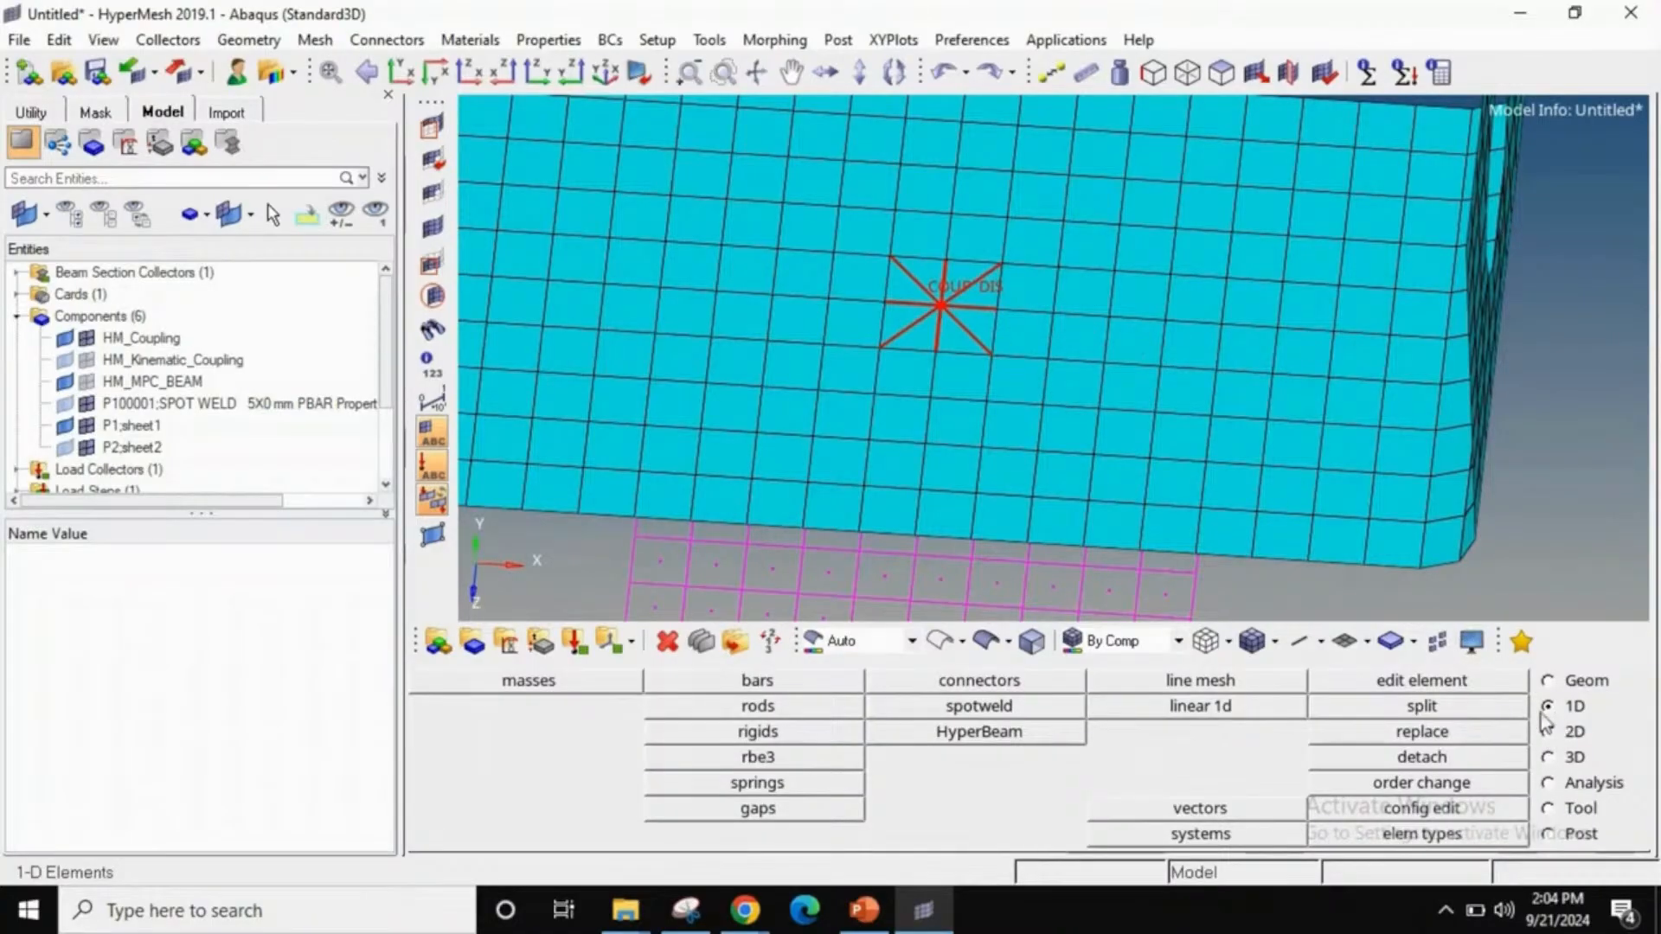
left_click(1003, 688)
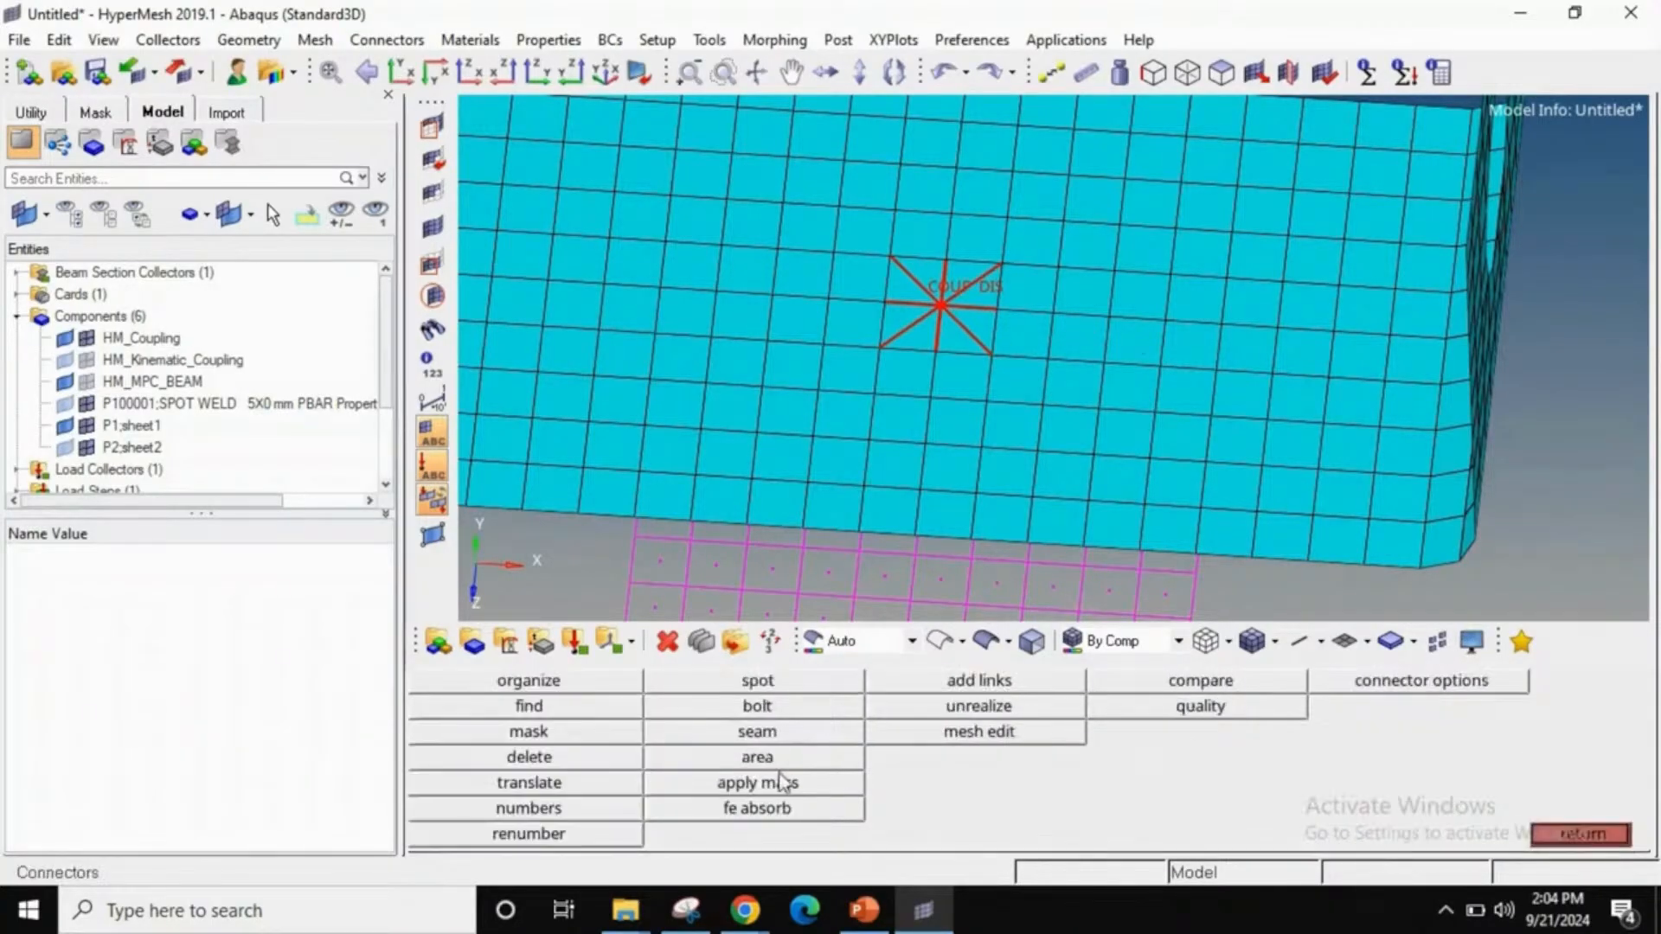
left_click(755, 687)
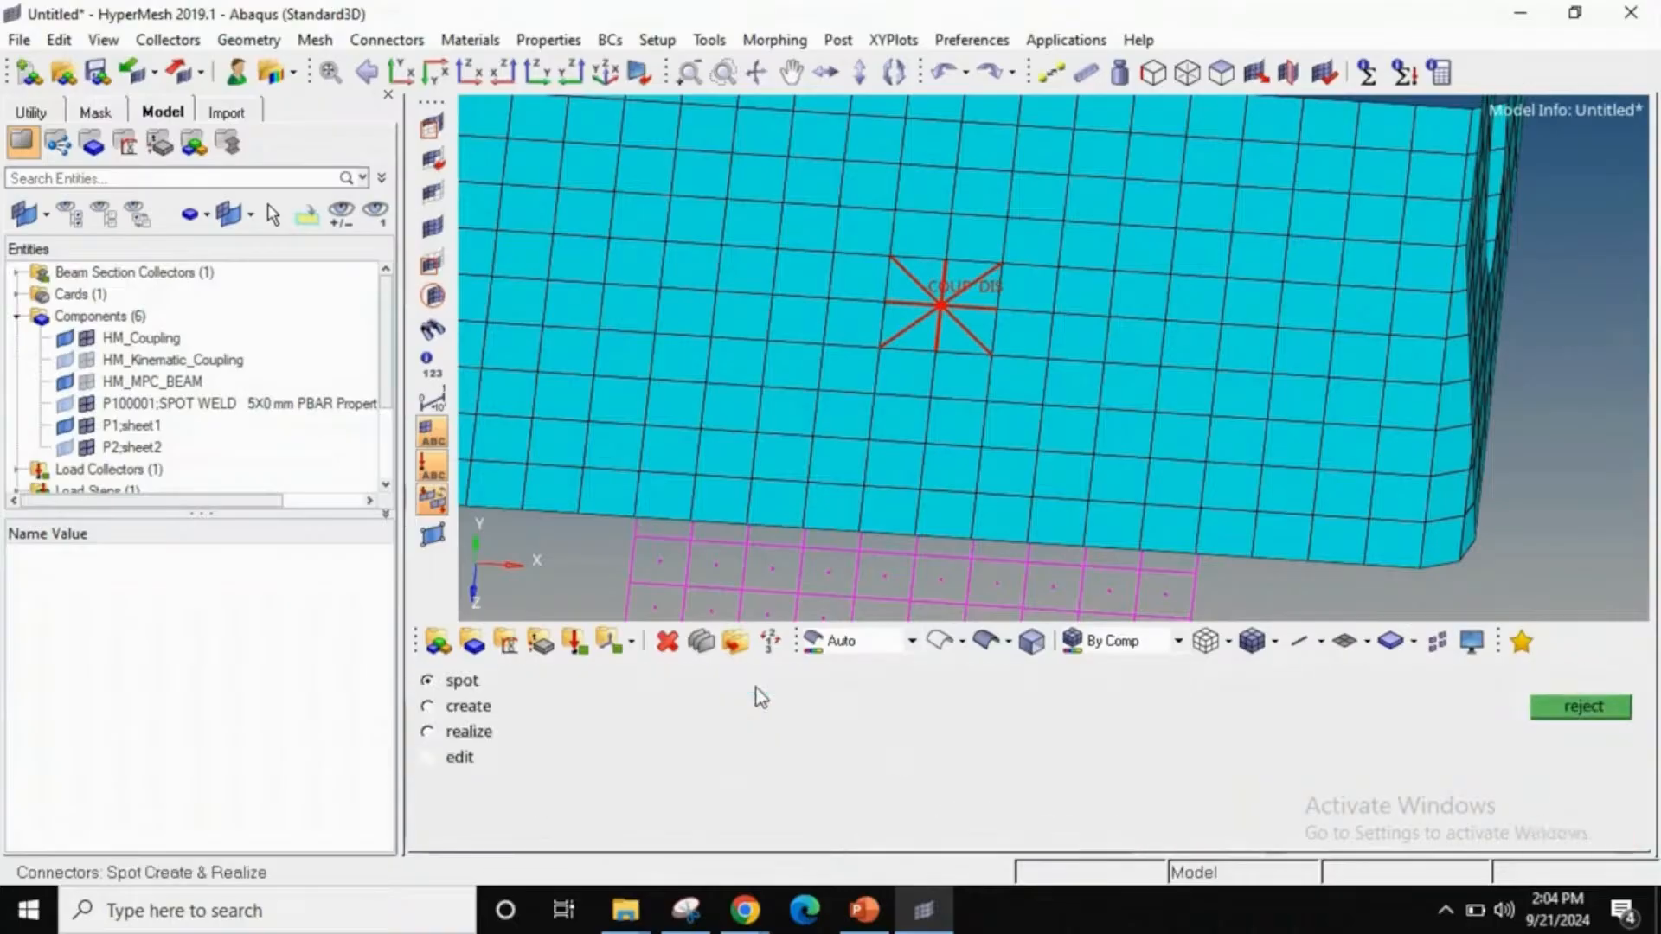
left_click(941, 680)
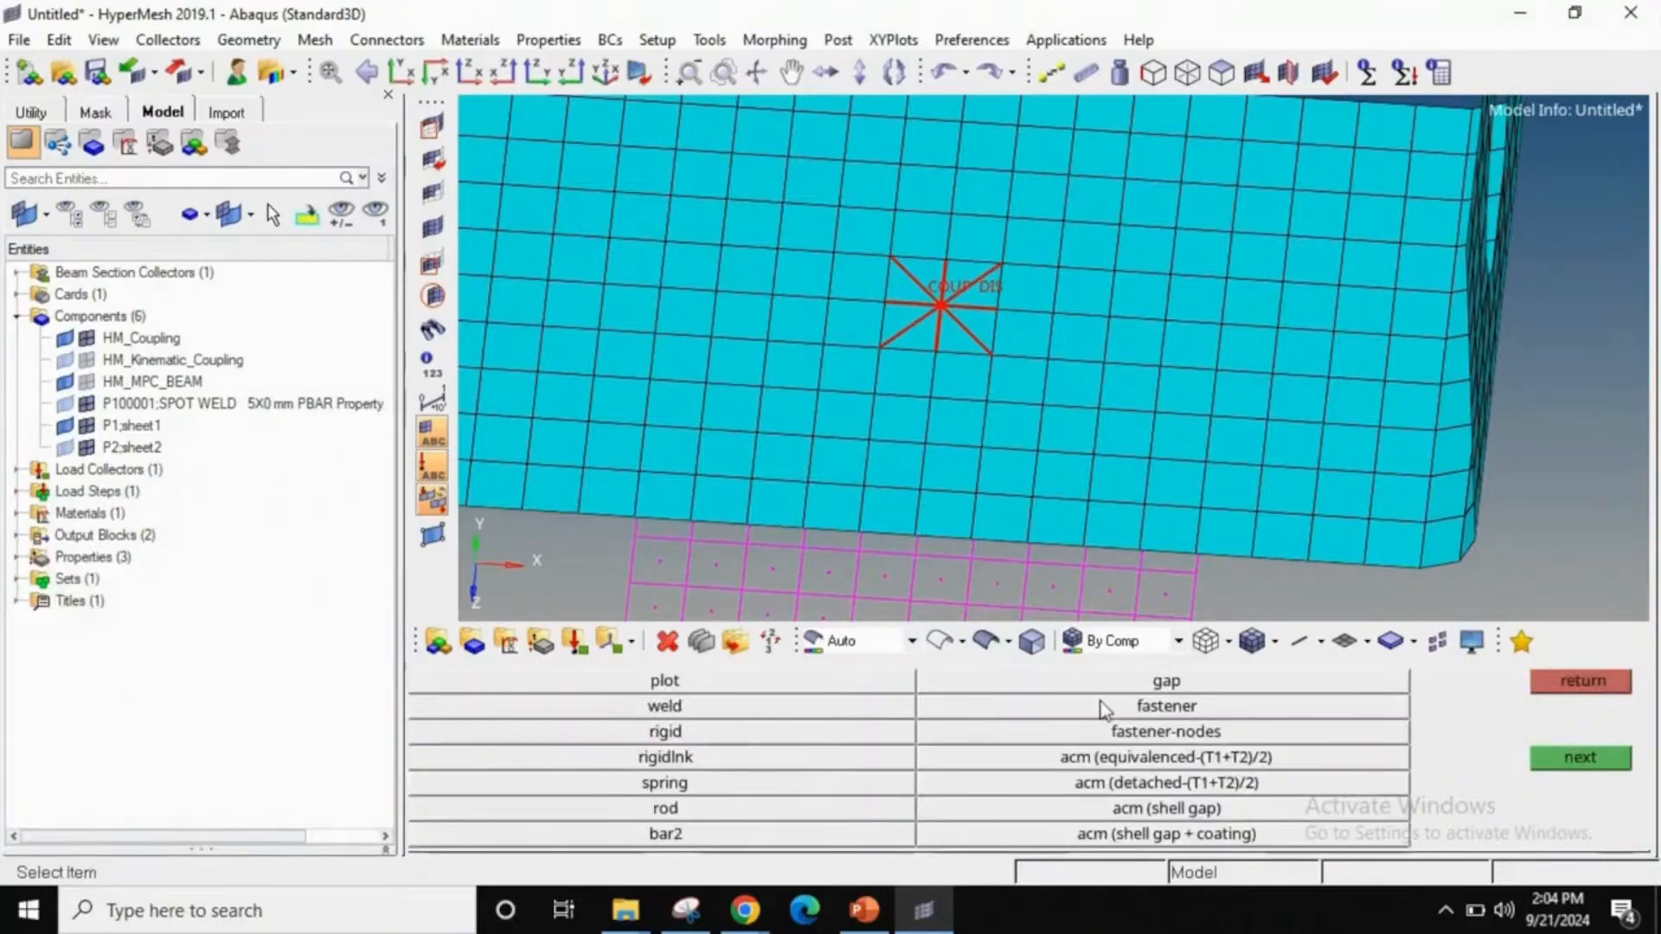
left_click(1154, 806)
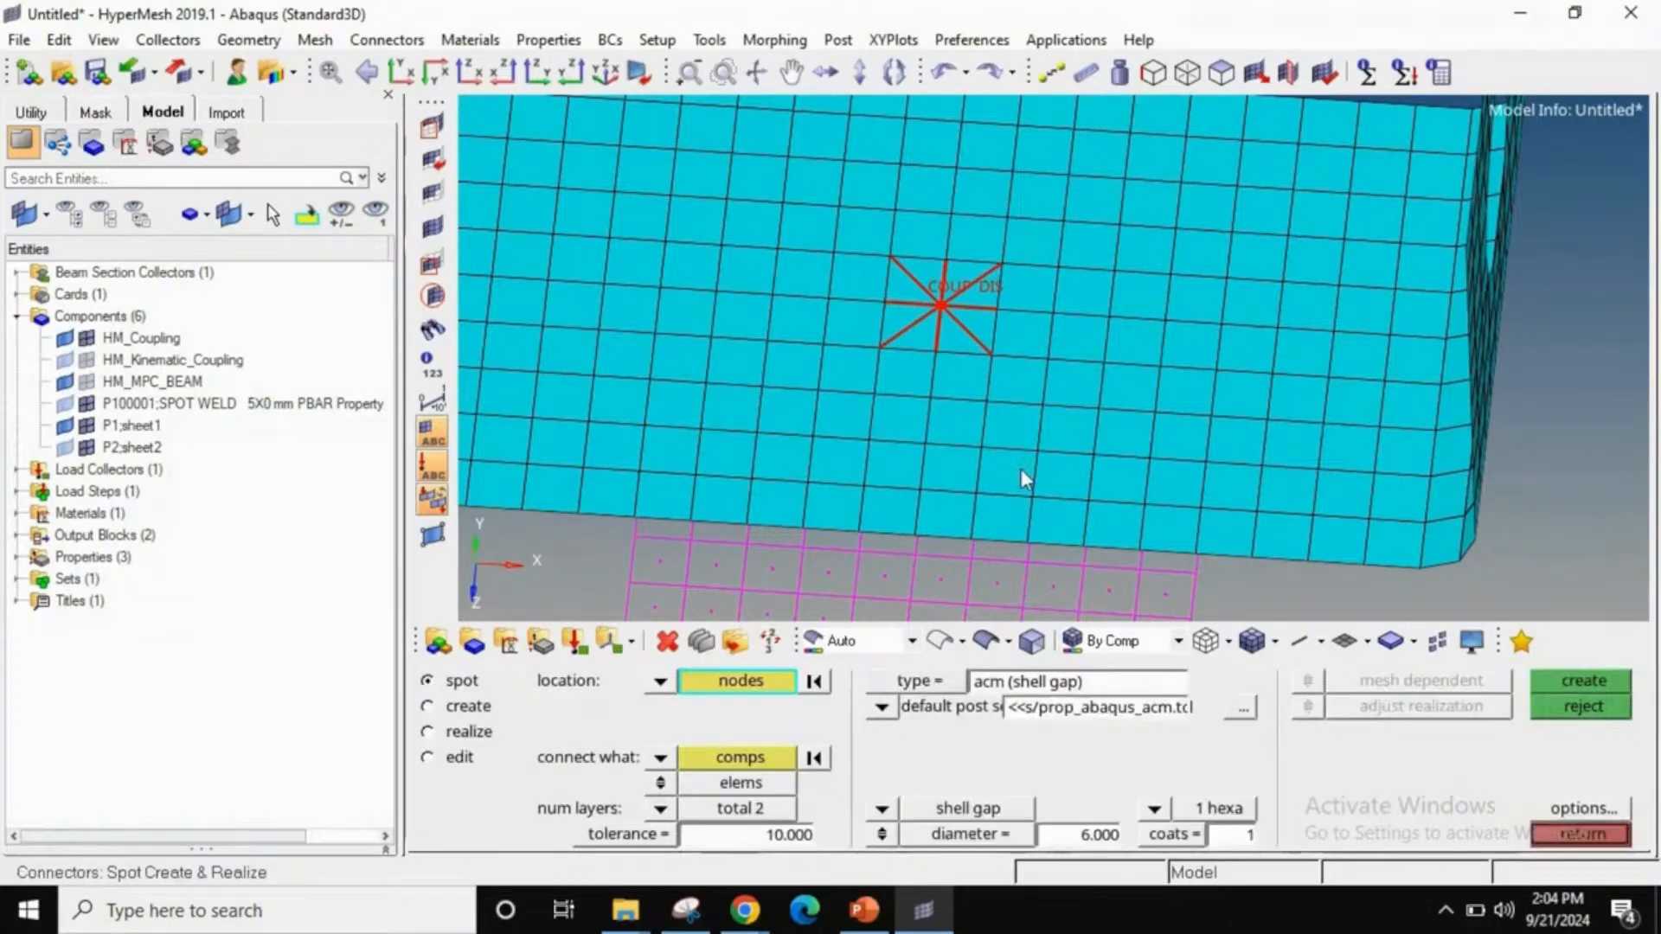
- Select two nodes on the P1 sheet, diagonally on opposite sides of the existing spot weld, as connector locations
scroll(1035, 374, "down", 5)
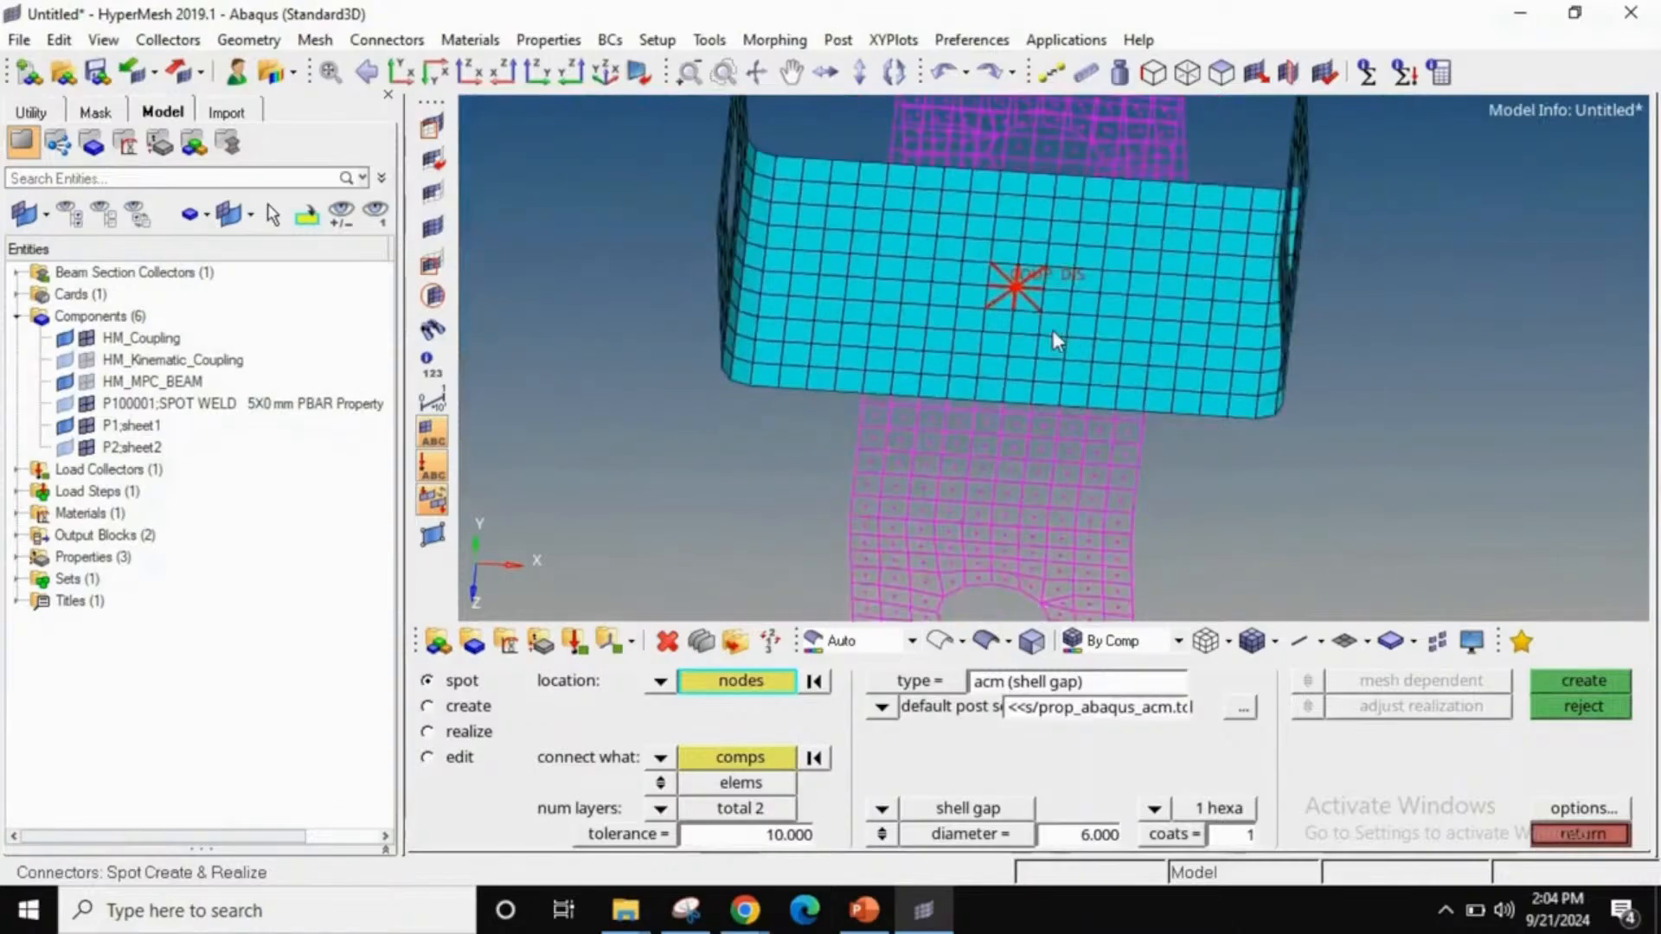
scroll(1058, 382, "up", 3)
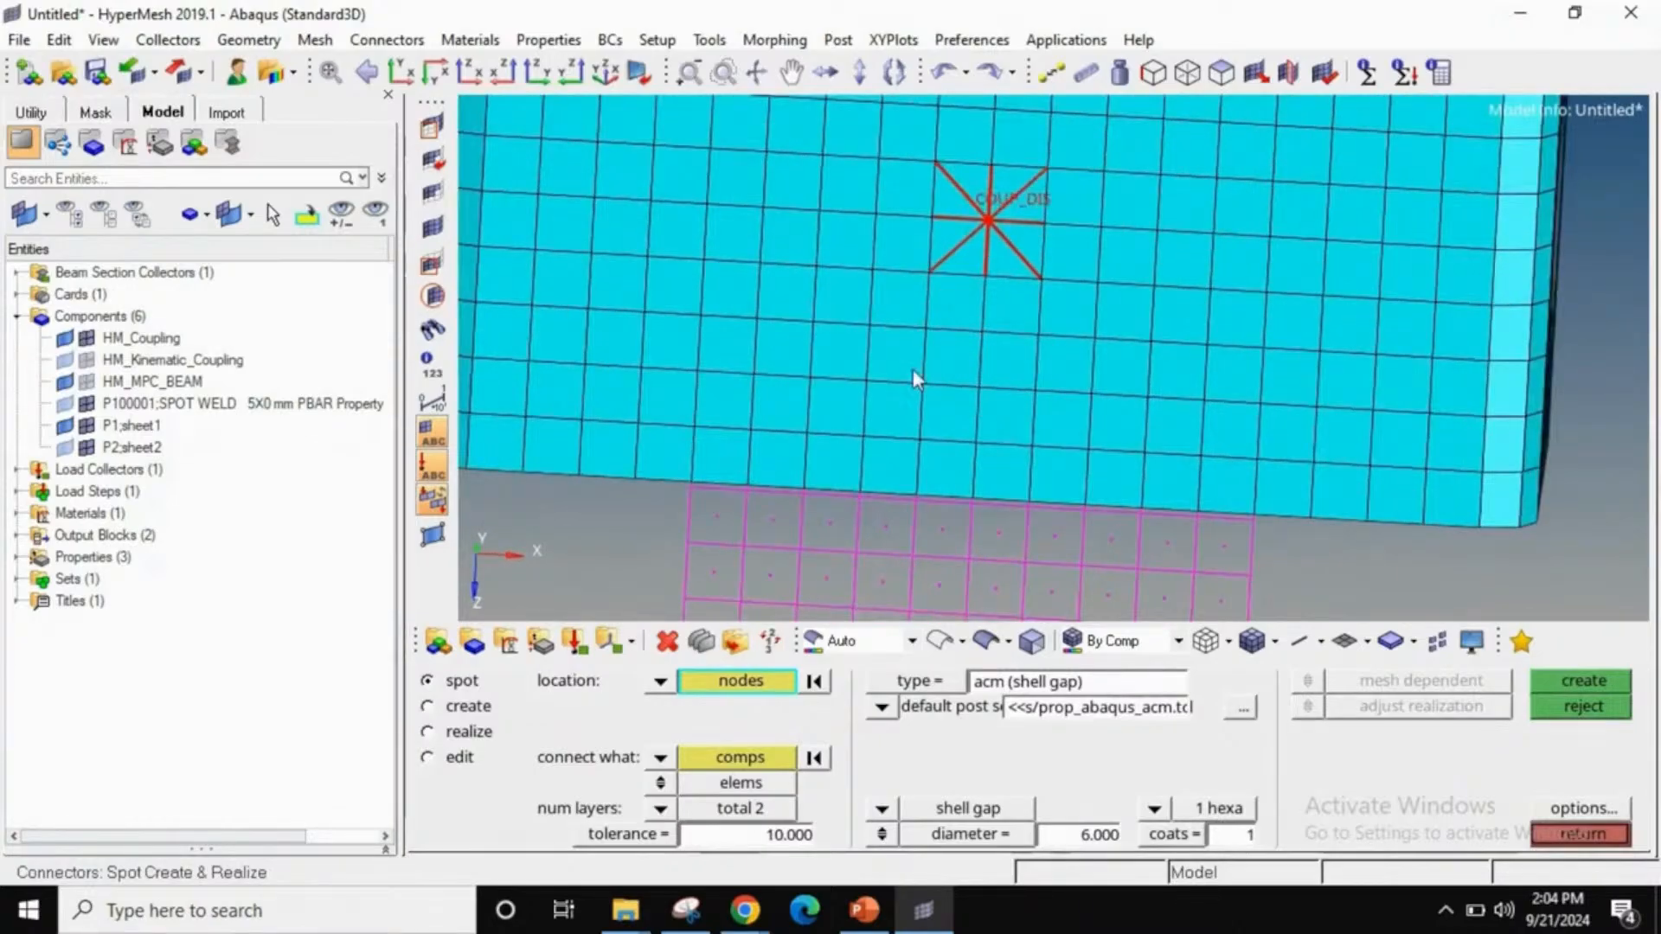
right_click_drag(912, 370, 654, 441, "ctrl")
scroll(1020, 431, "up", 4)
scroll(1020, 431, "down", 4)
scroll(1002, 450, "up", 6)
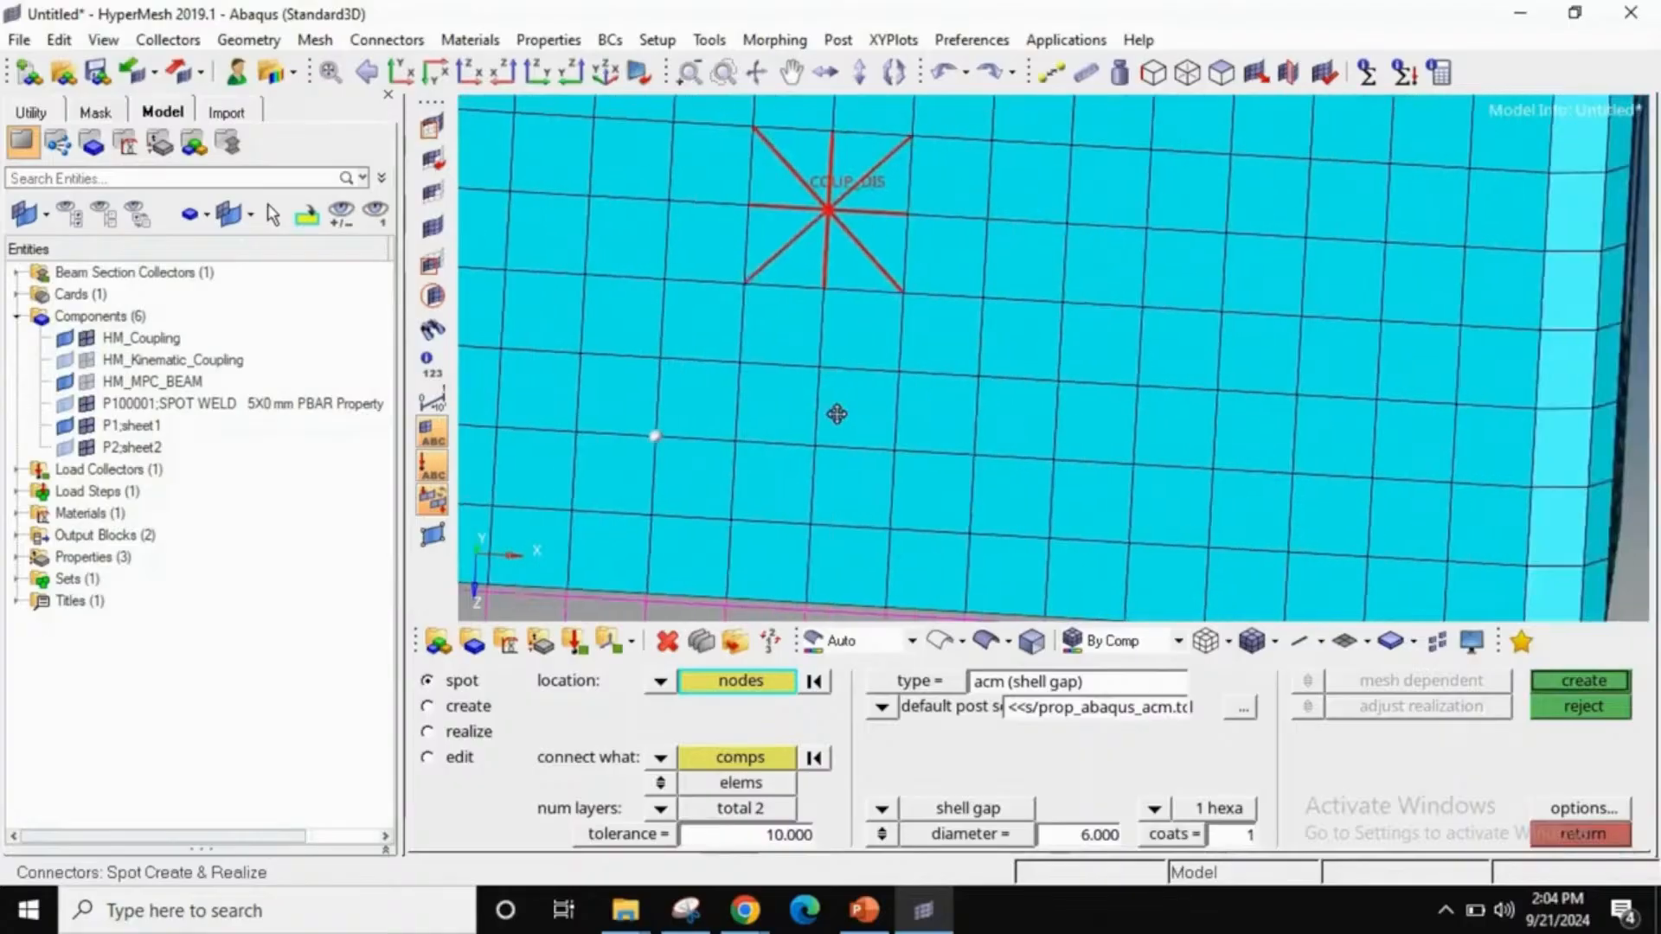
scroll(934, 325, "down", 5)
scroll(973, 267, "up", 4)
scroll(1035, 303, "down", 5)
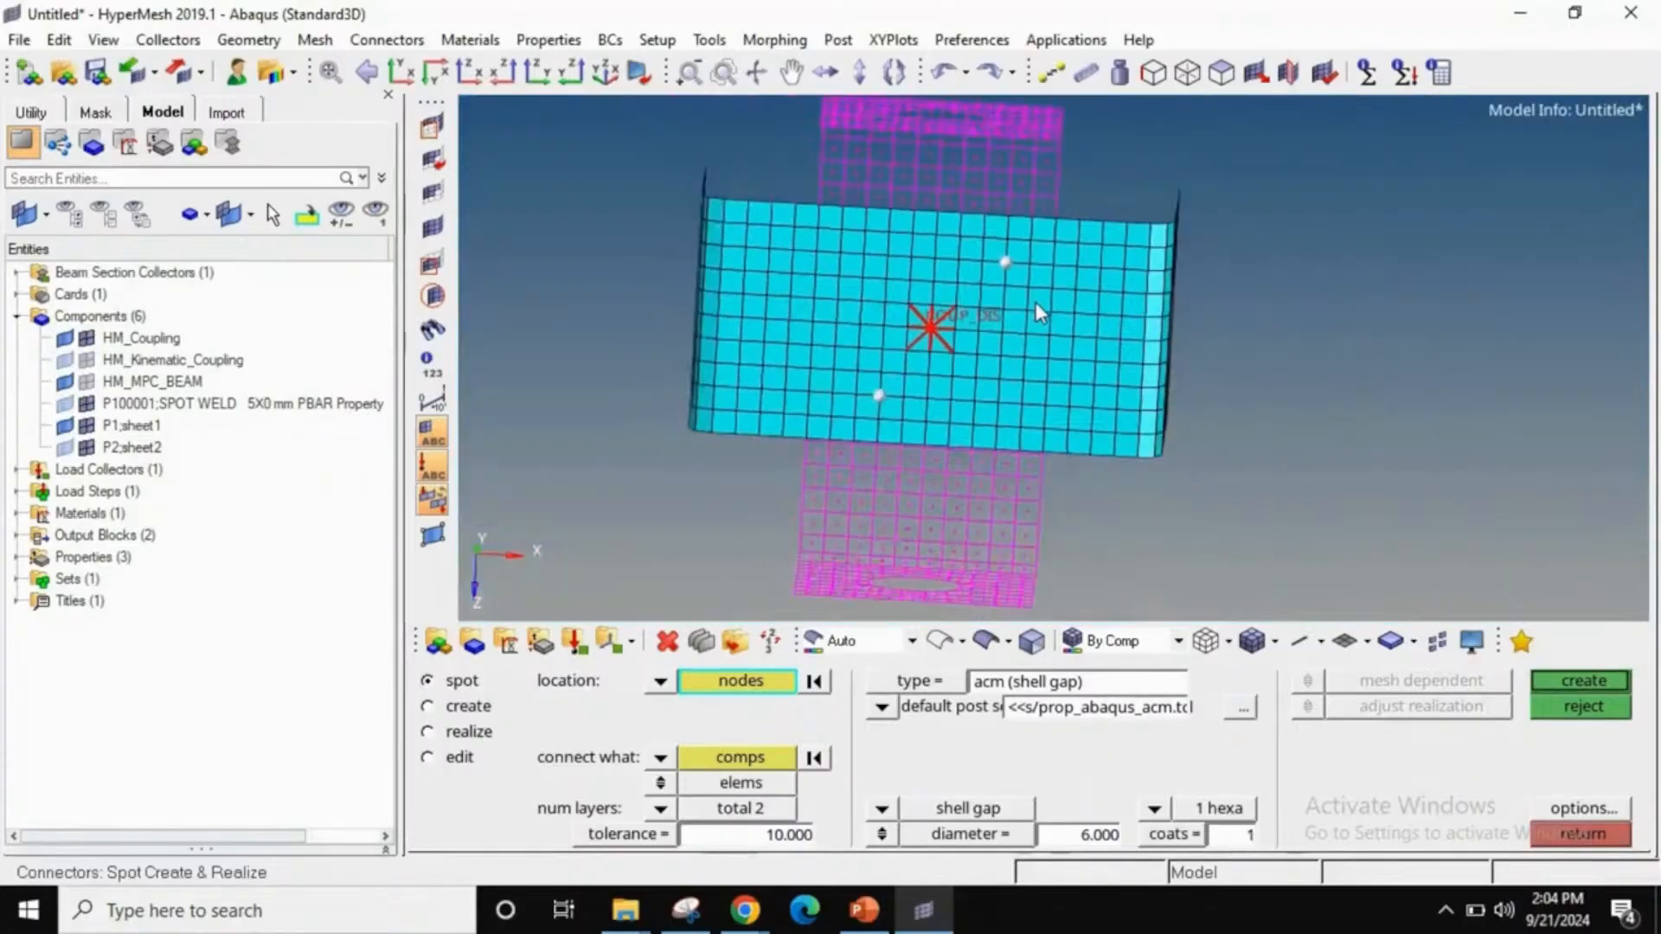
- Select the P1 and P2 sheet components to connect and create the acm (shell gap) spot welds at the two nodes
left_click_drag(1035, 303, 998, 399, "ctrl")
left_click(744, 756)
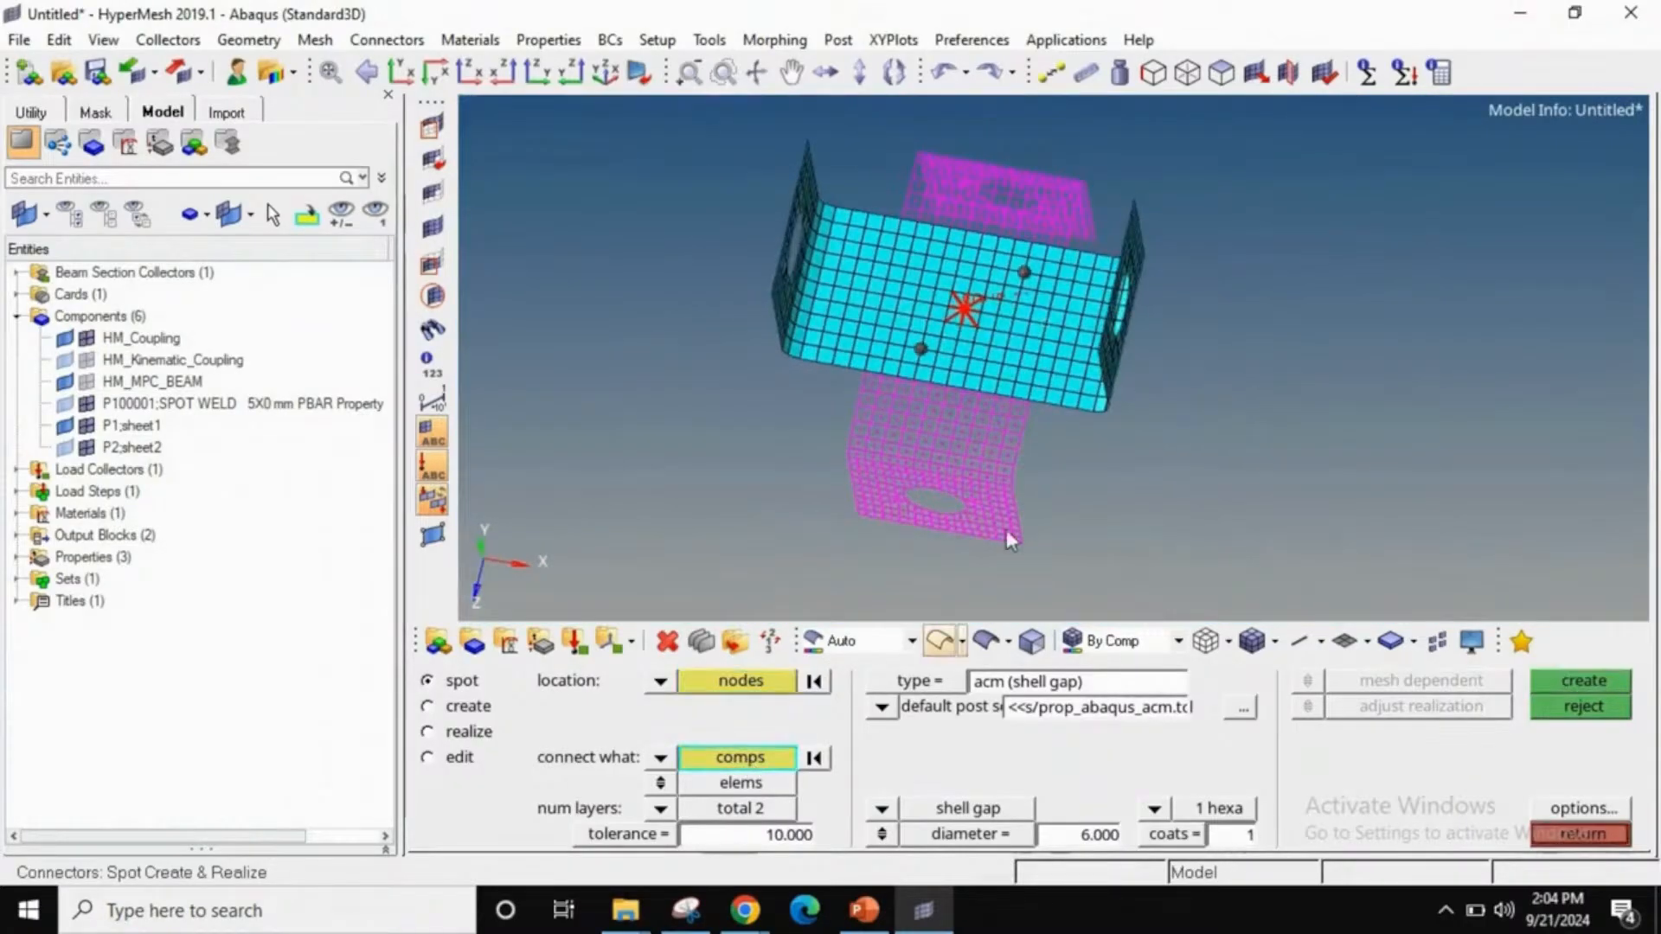
left_click_drag(1087, 307, 962, 275, "ctrl")
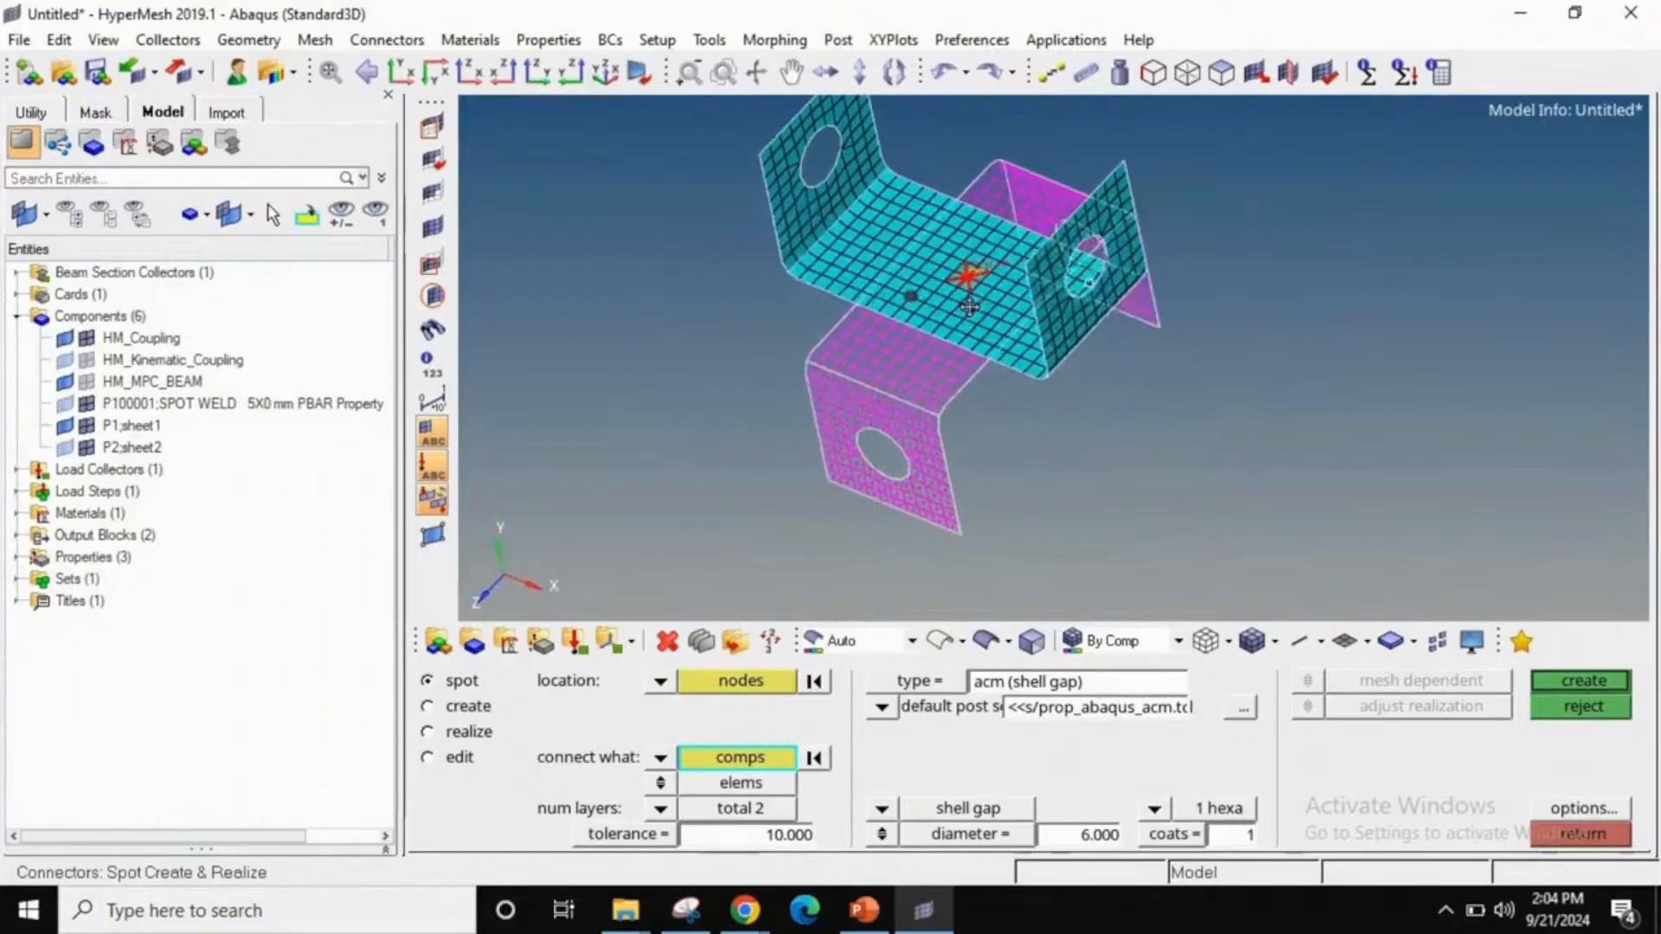
scroll(953, 271, "up", 4)
left_click_drag(1144, 354, 1162, 391, "ctrl")
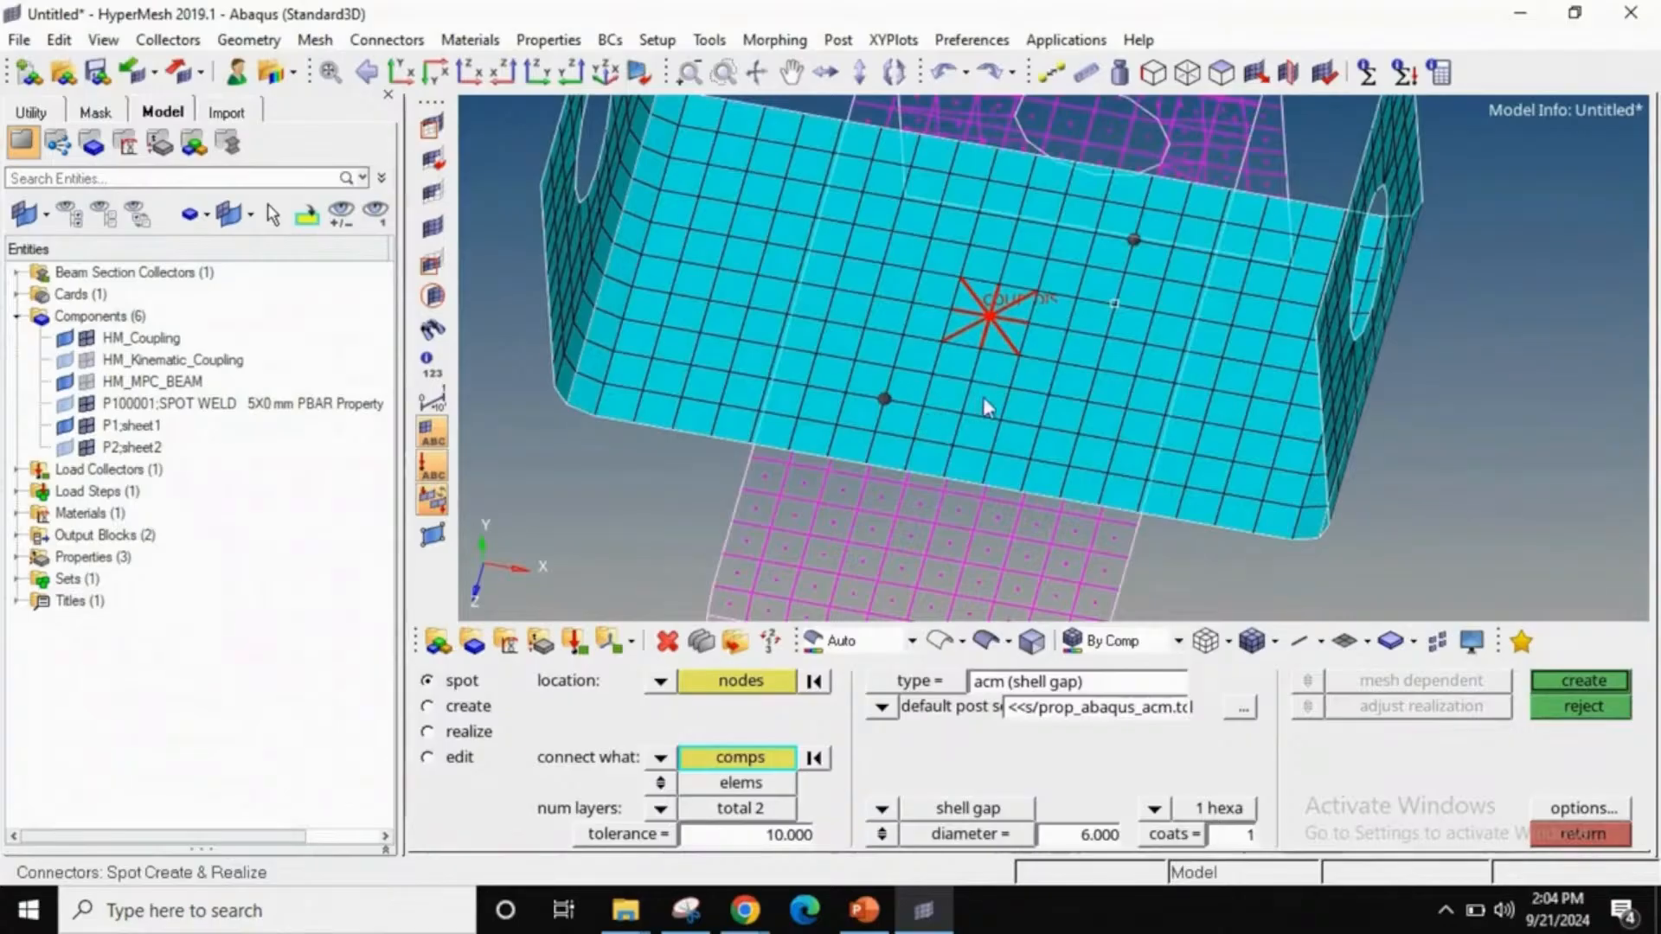
middle_click(936, 410)
left_click_drag(924, 424, 971, 370, "ctrl")
scroll(861, 454, "up", 4)
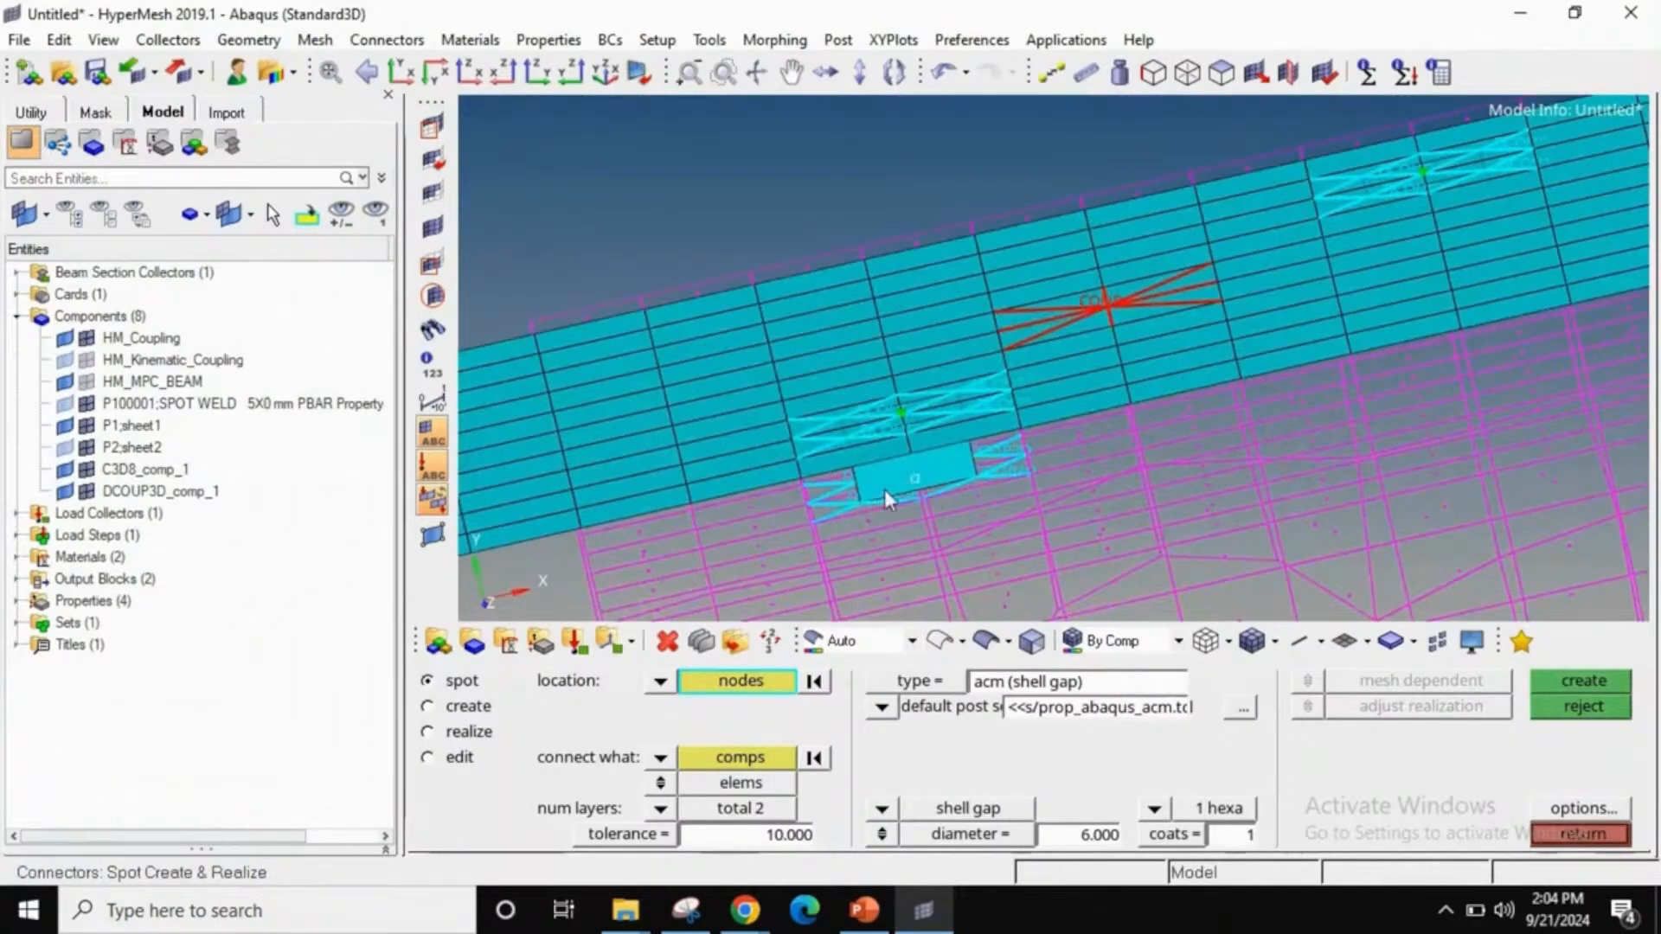
- Change the color of the hexa nugget component C3D8_comp_1 to blue
mouse_move(884, 489)
left_mouse_down("ctrl")
mouse_move(875, 505)
mouse_move(899, 506)
left_mouse_up("ctrl")
scroll(929, 430, "up", 4)
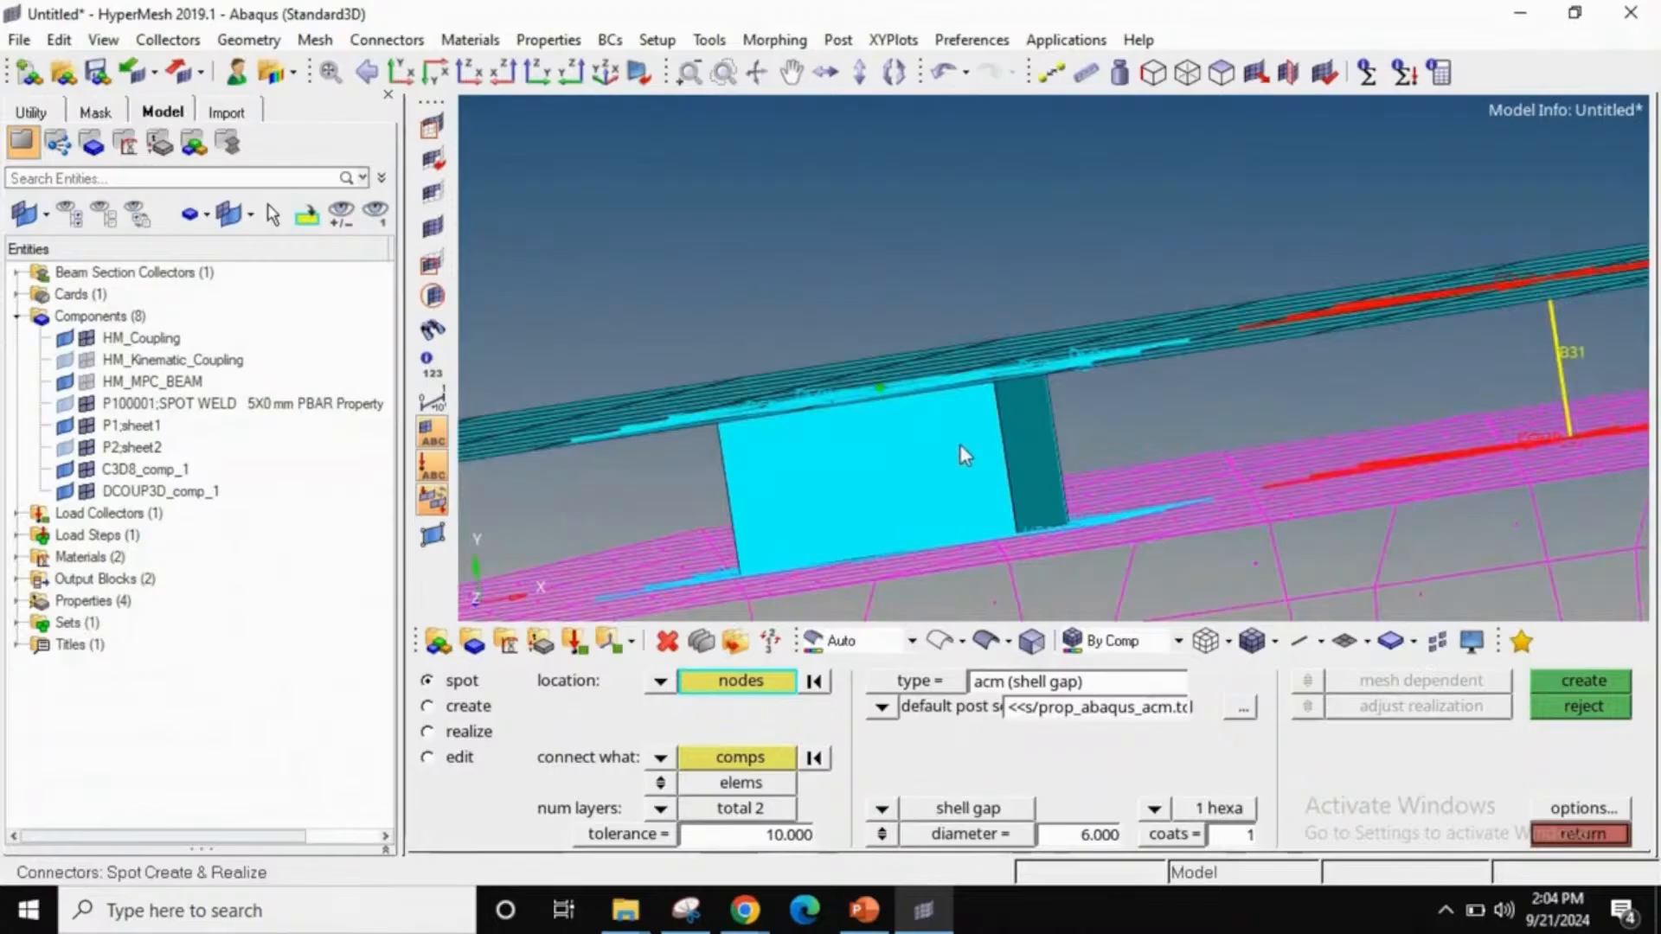
key("shift+F1")
left_click(953, 451)
middle_click(1038, 464)
scroll(1038, 464, "down", 3)
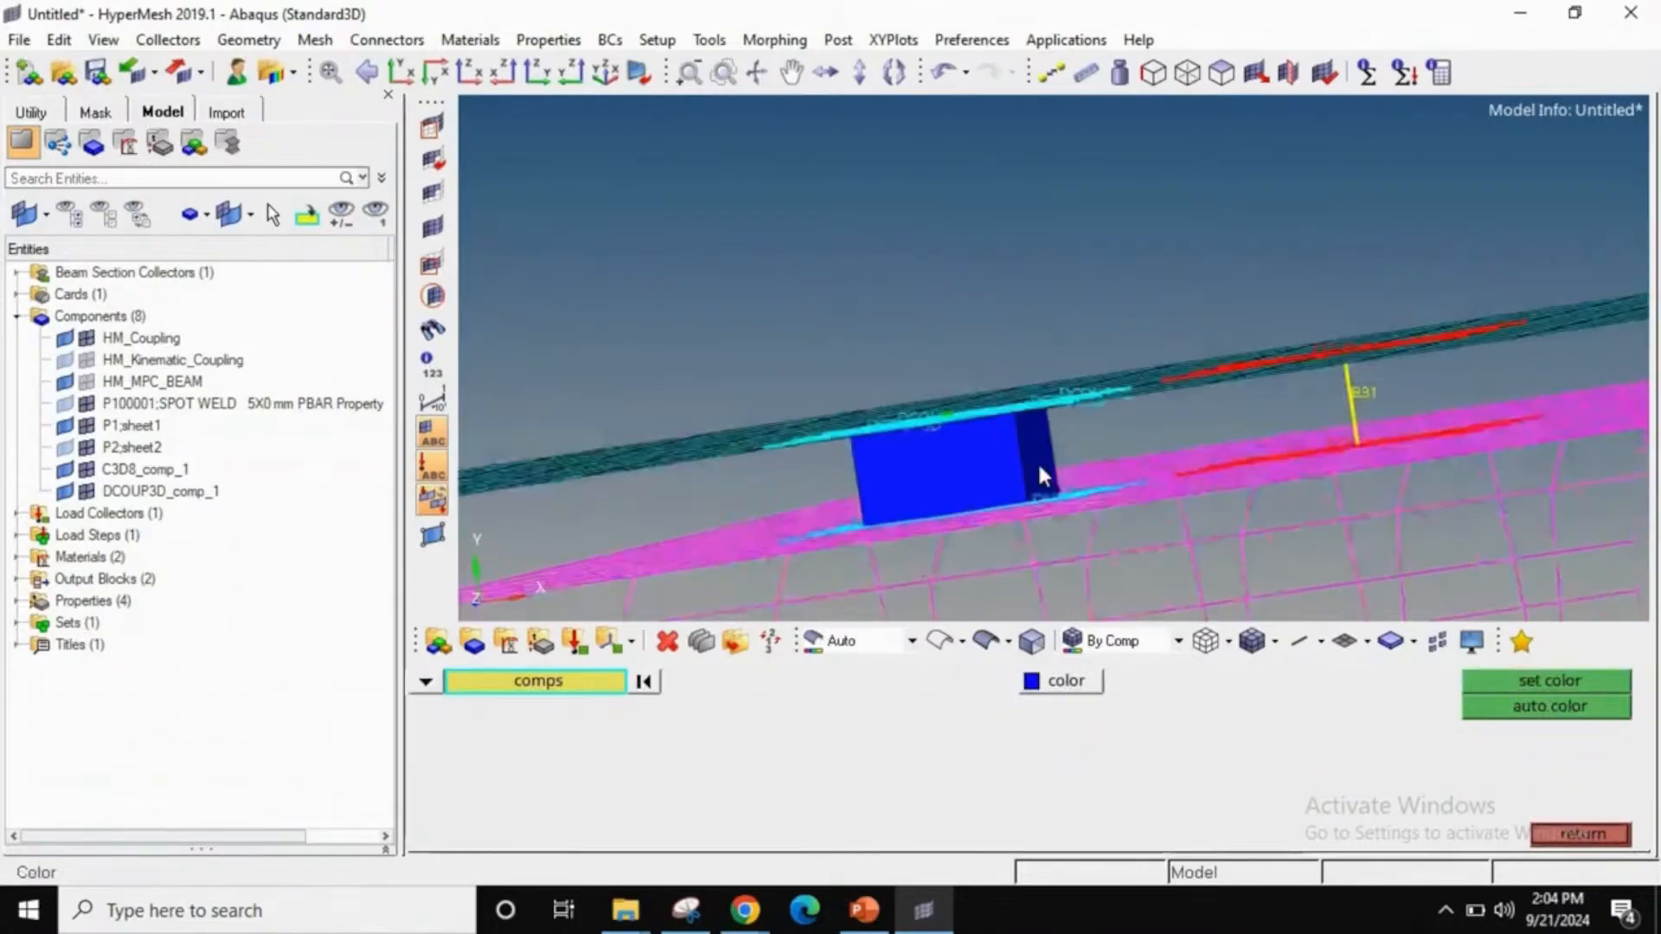
- Examine the hexa nuggets and their DCOUP3D coupling elements between the two sheets alongside the existing beam spot weld
scroll(1040, 473, "down", 2)
left_click_drag(1037, 480, 1031, 426, "ctrl")
scroll(994, 423, "up", 2)
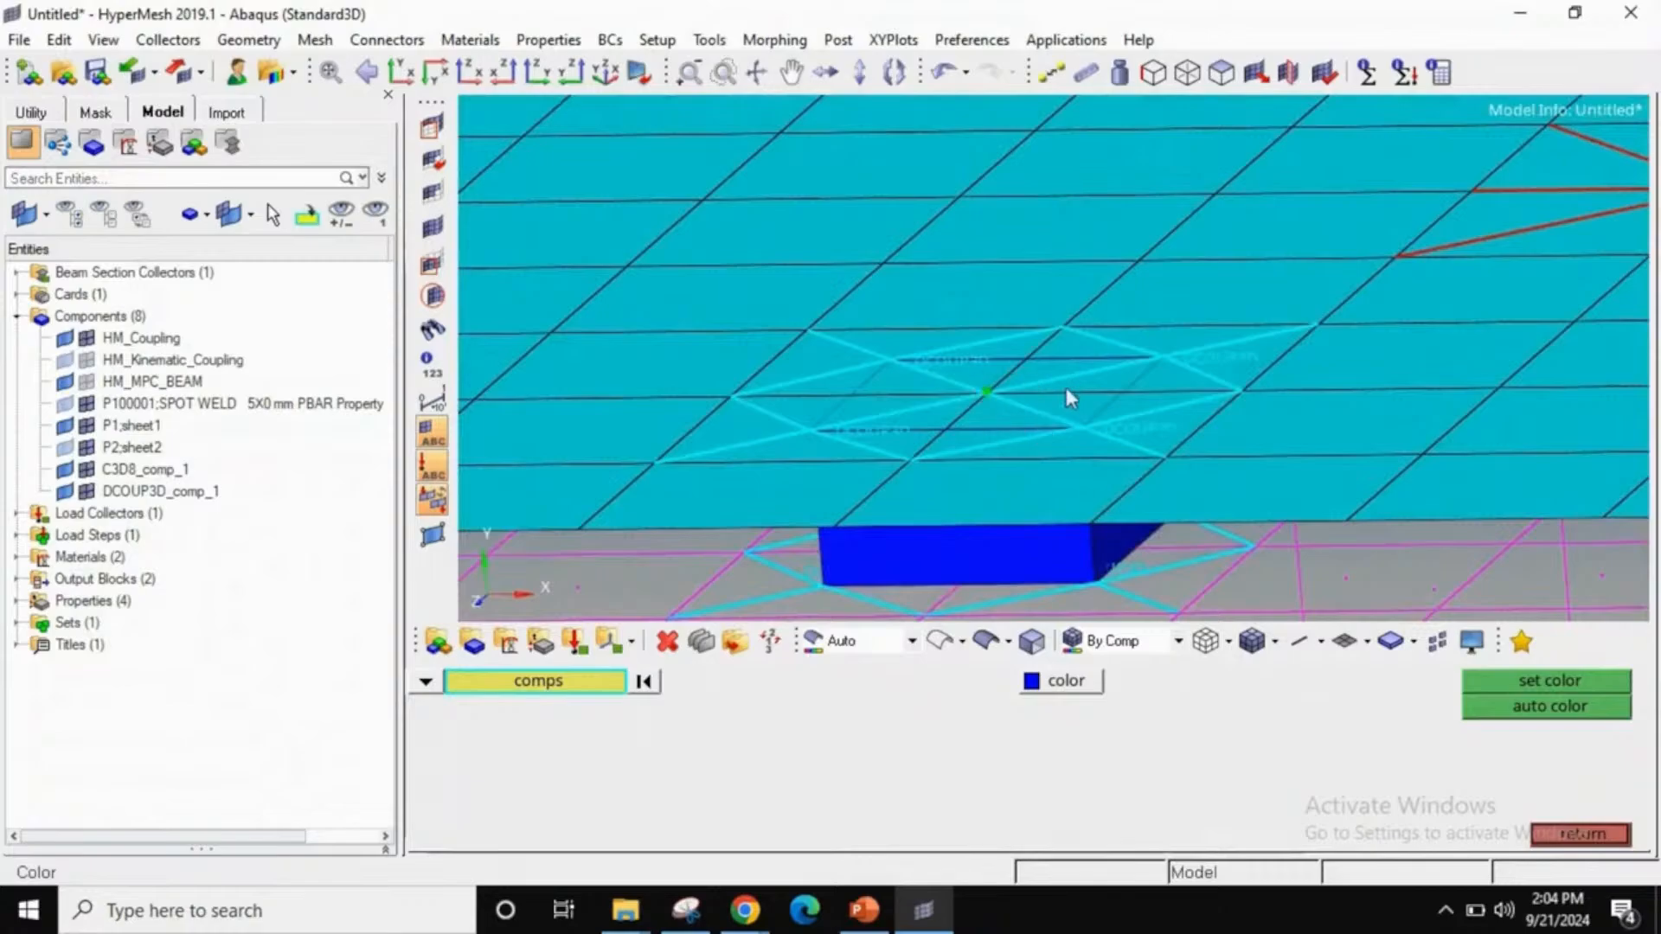
scroll(1047, 389, "down", 2)
left_click_drag(1047, 389, 1072, 438, "ctrl")
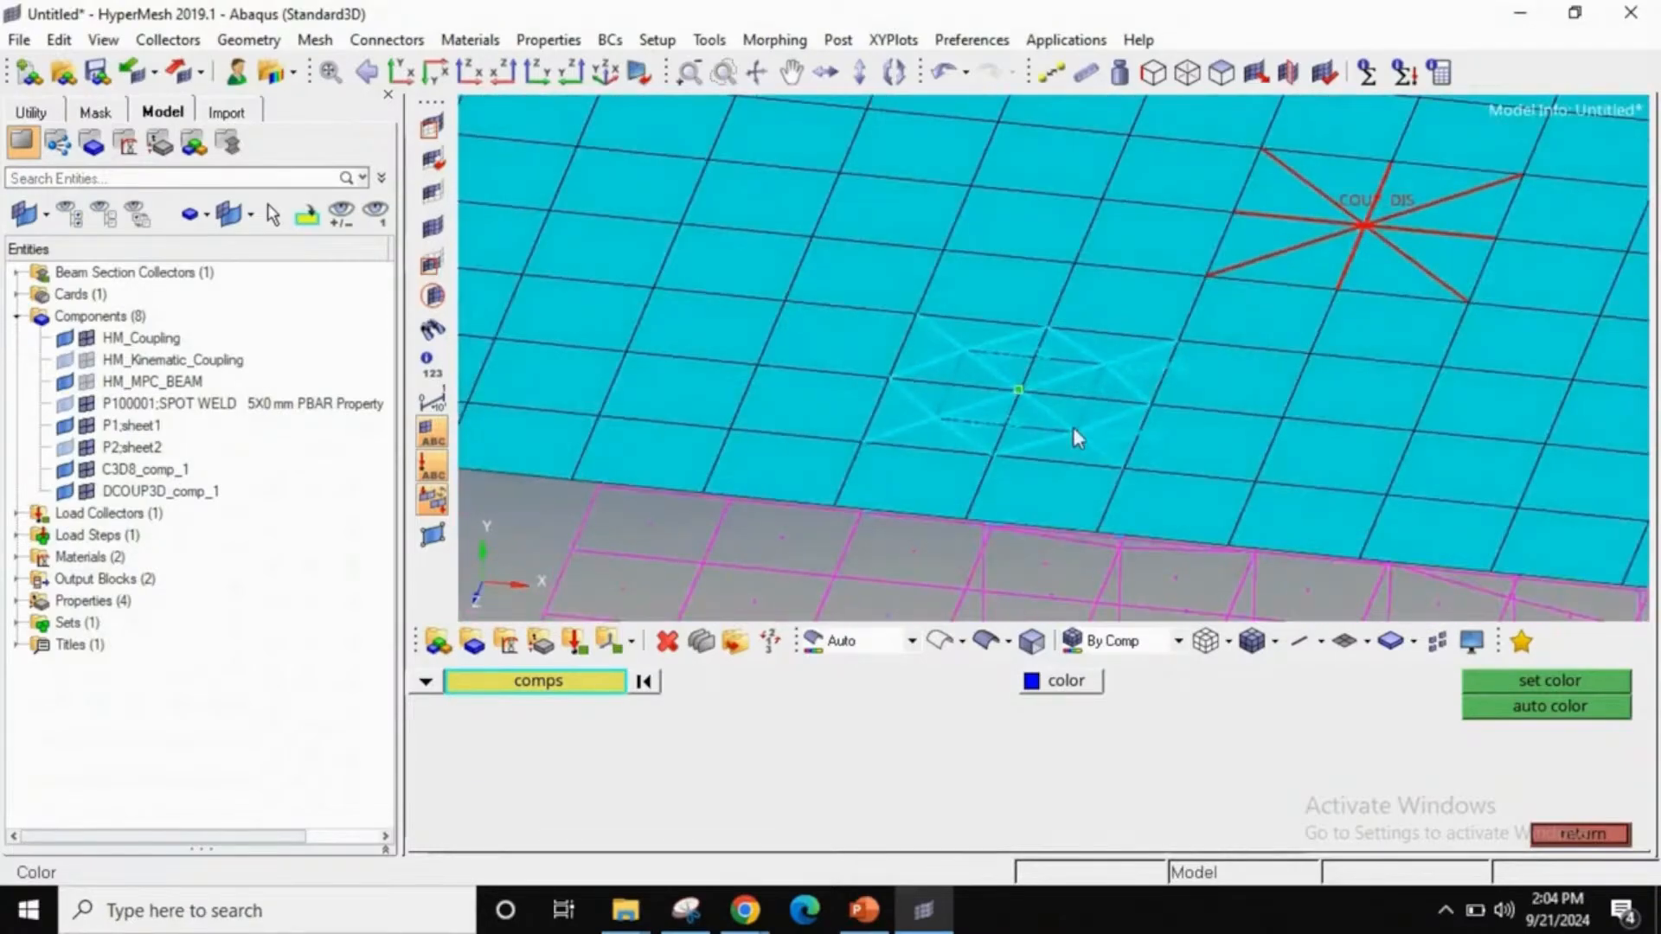
scroll(1072, 429, "down", 3)
right_click_drag(1072, 444, 1040, 308, "ctrl")
left_click(1048, 349, "ctrl")
mouse_move(987, 327)
left_mouse_down("ctrl")
mouse_move(1060, 357)
mouse_move(994, 330)
mouse_move(1332, 327)
left_mouse_up("ctrl")
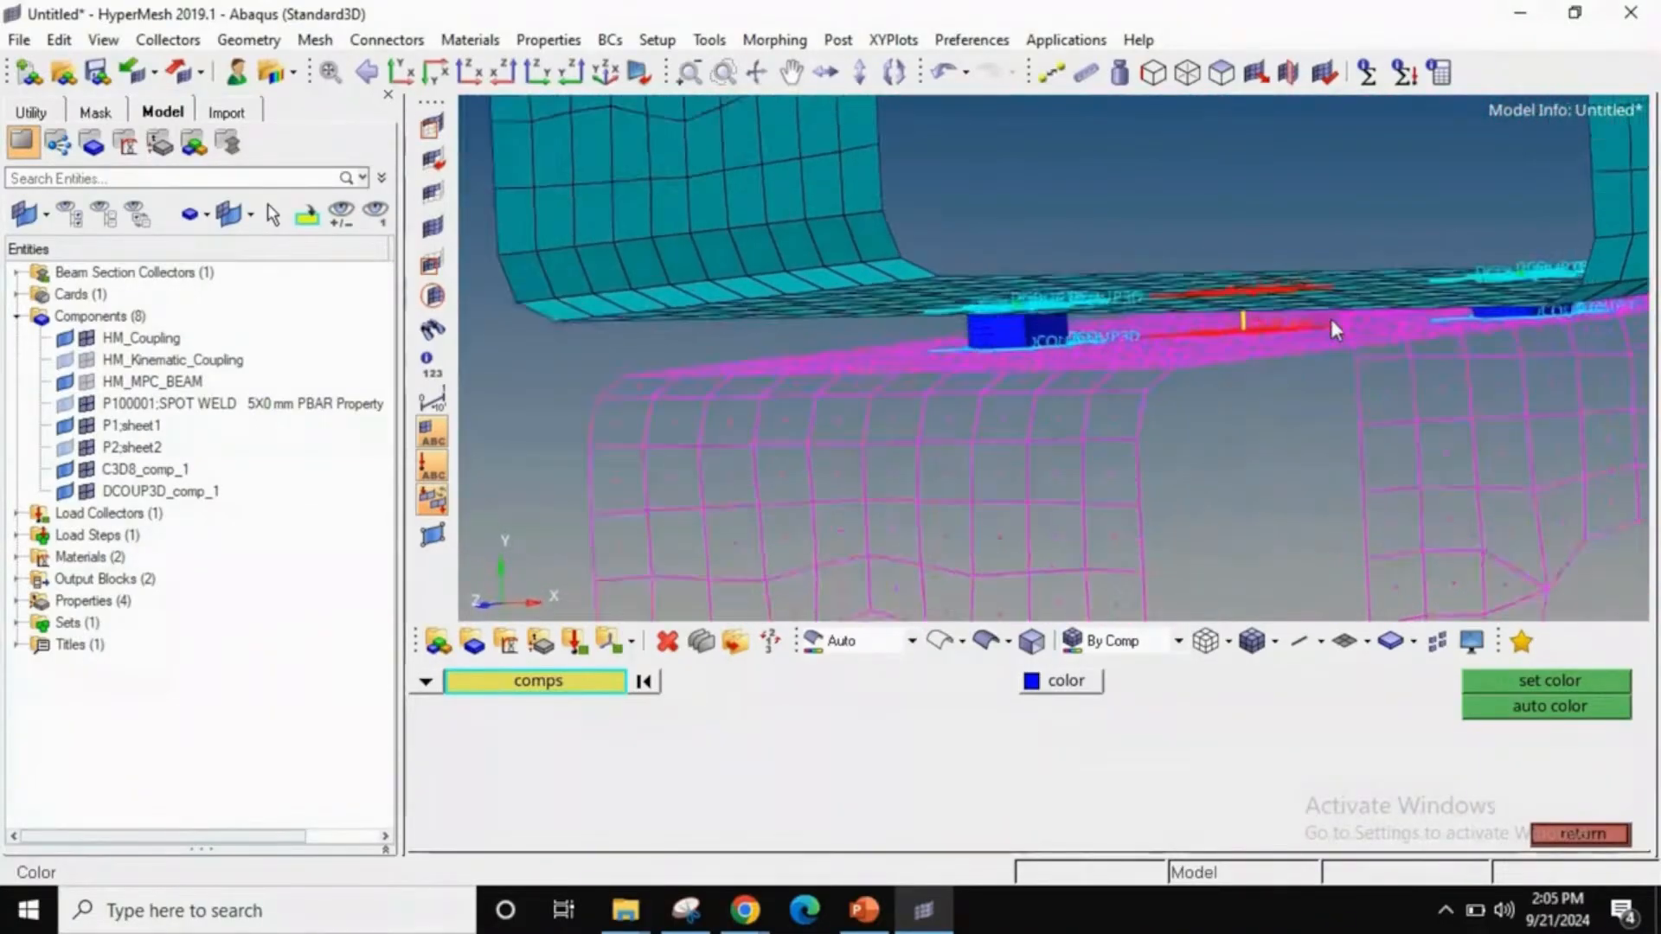
scroll(1330, 318, "up", 3)
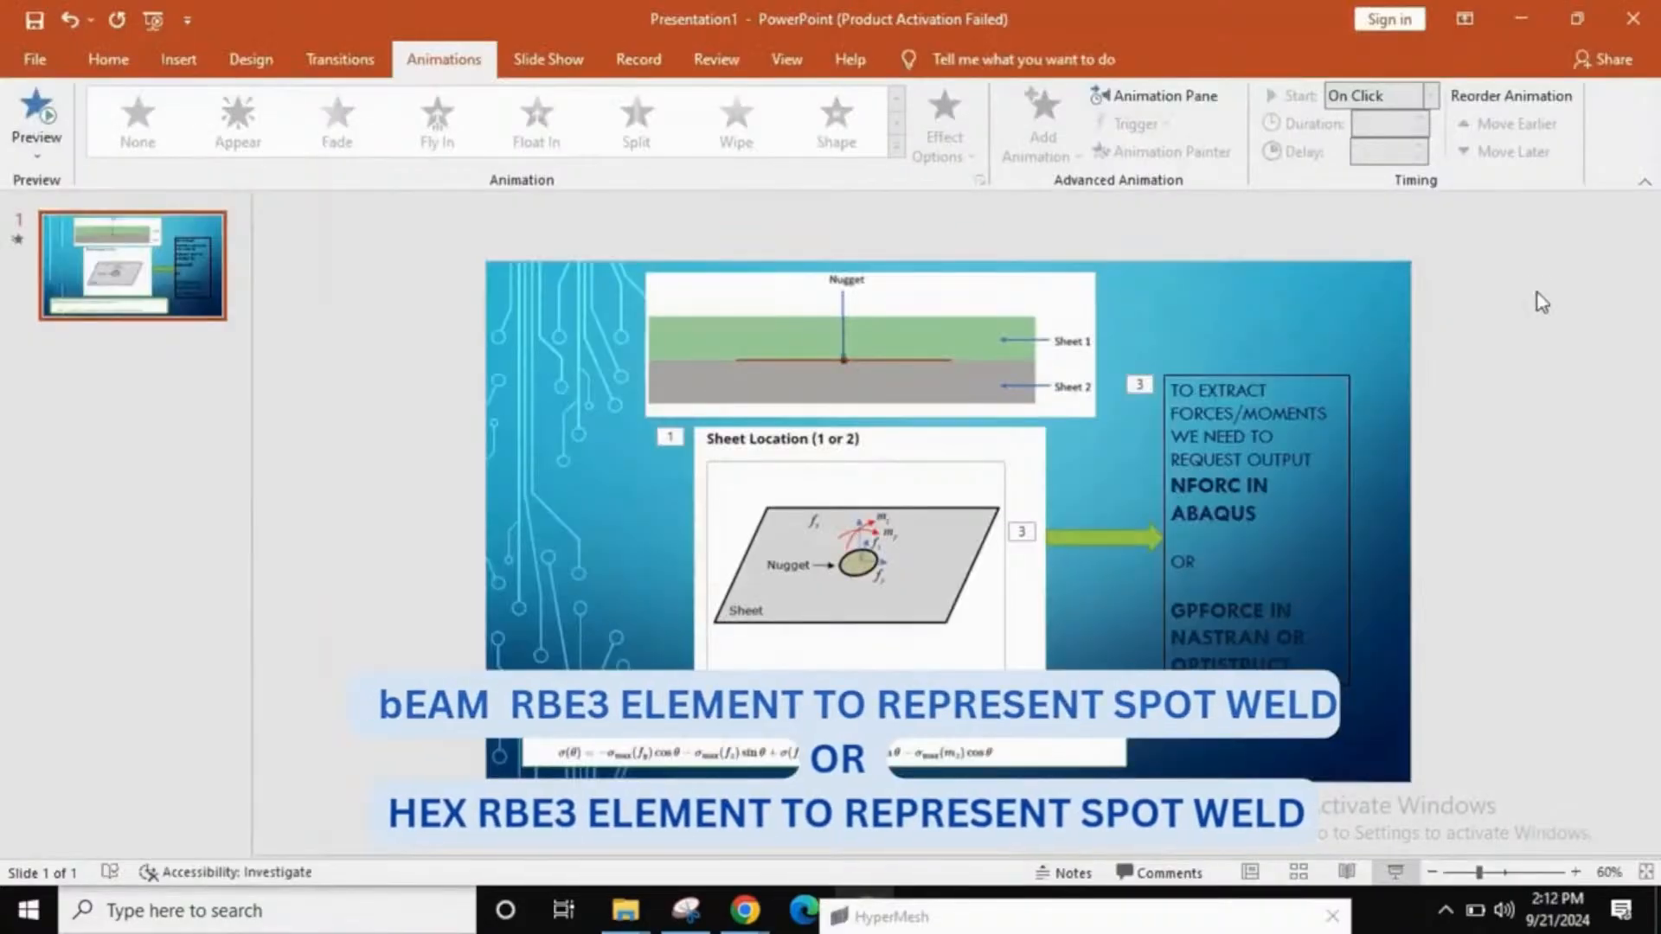
- In PowerPoint, present the current slide on spot weld nuggets and force output as a slide show
key("shift+F5")
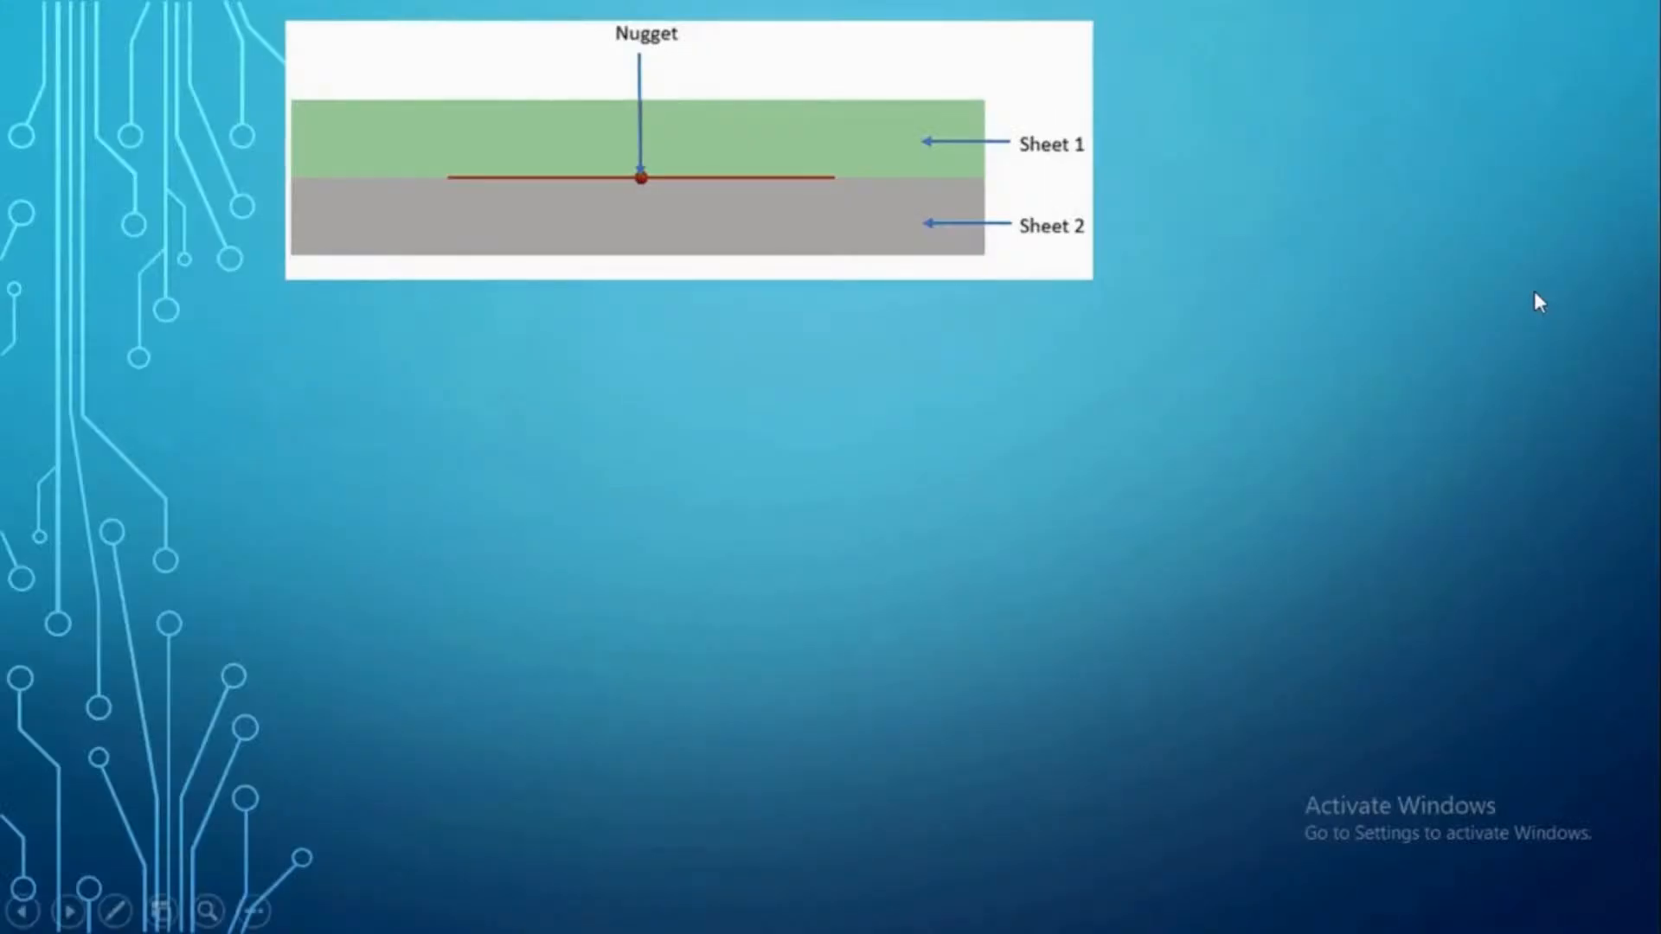
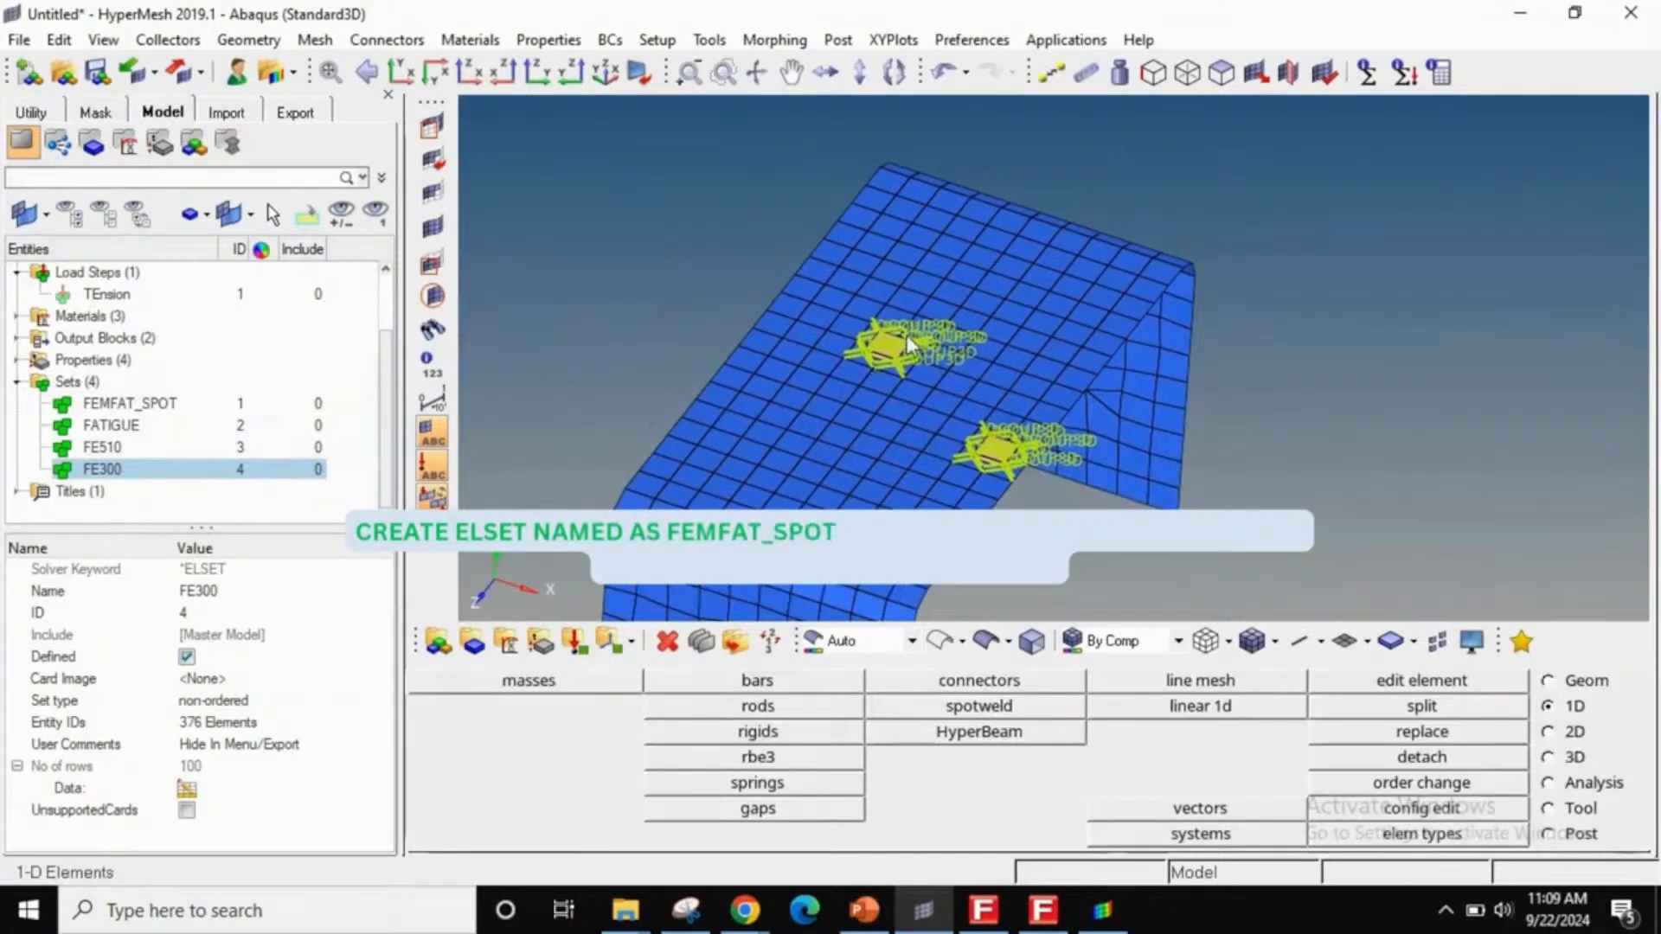
- In HyperMesh, isolate the elements of the FEMFAT_SPOT set and examine the hexa nuggets it contains
scroll(1015, 386, "up", 5)
scroll(1015, 375, "down", 5)
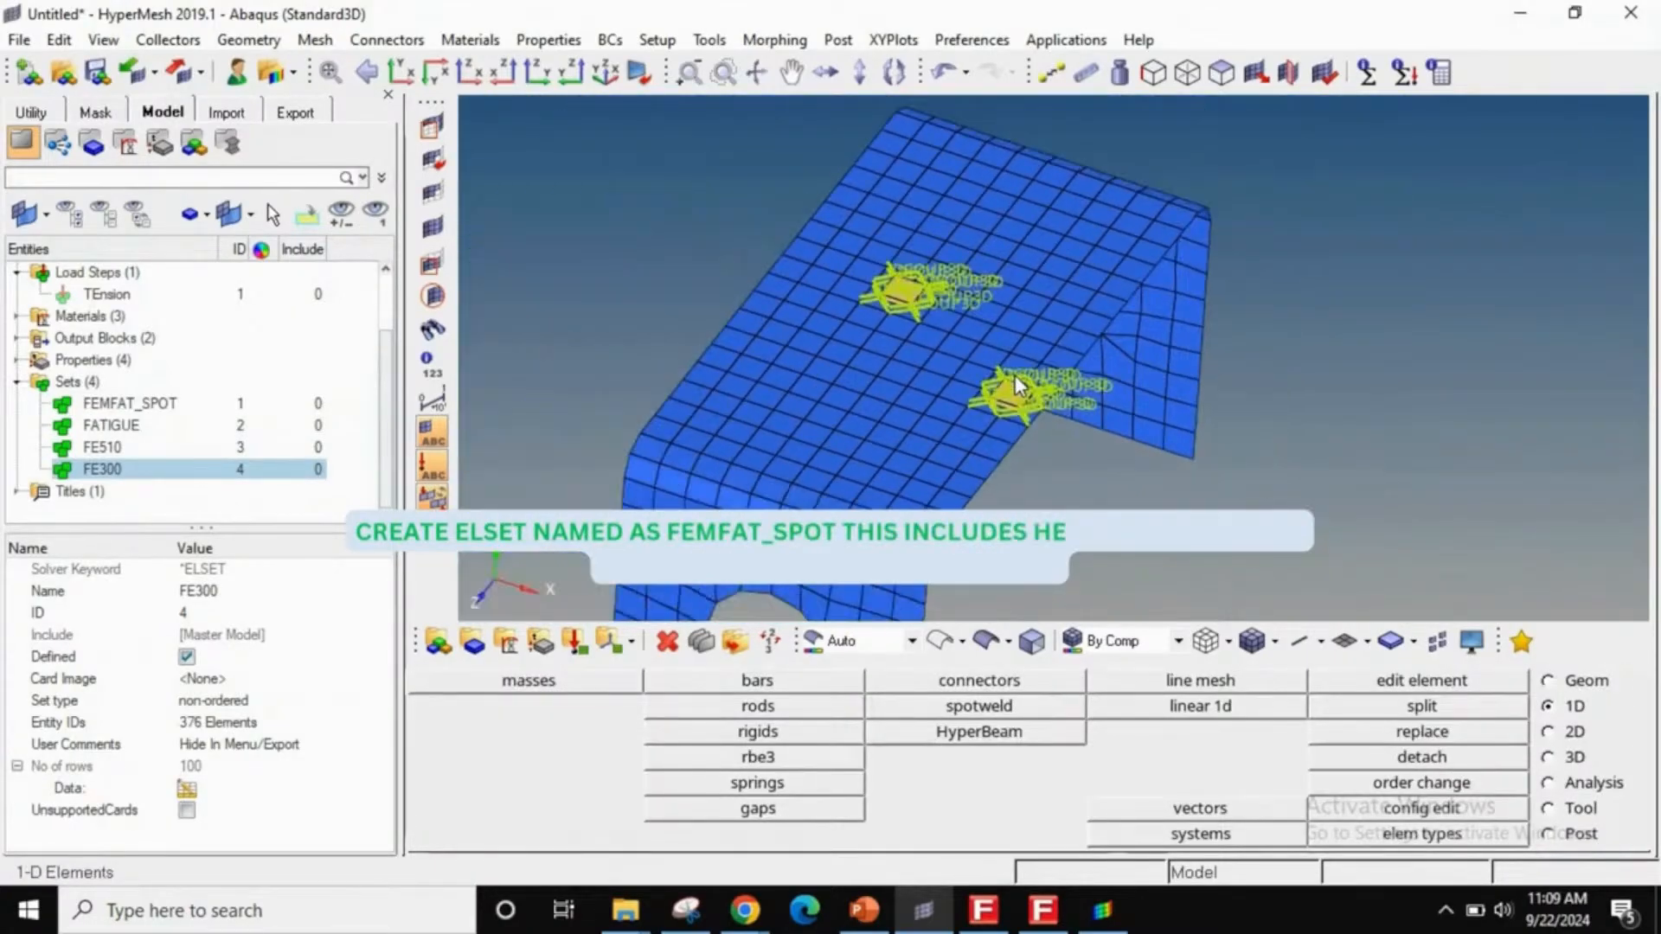
right_click_drag(1014, 375, 1000, 402, "ctrl")
left_click(108, 404)
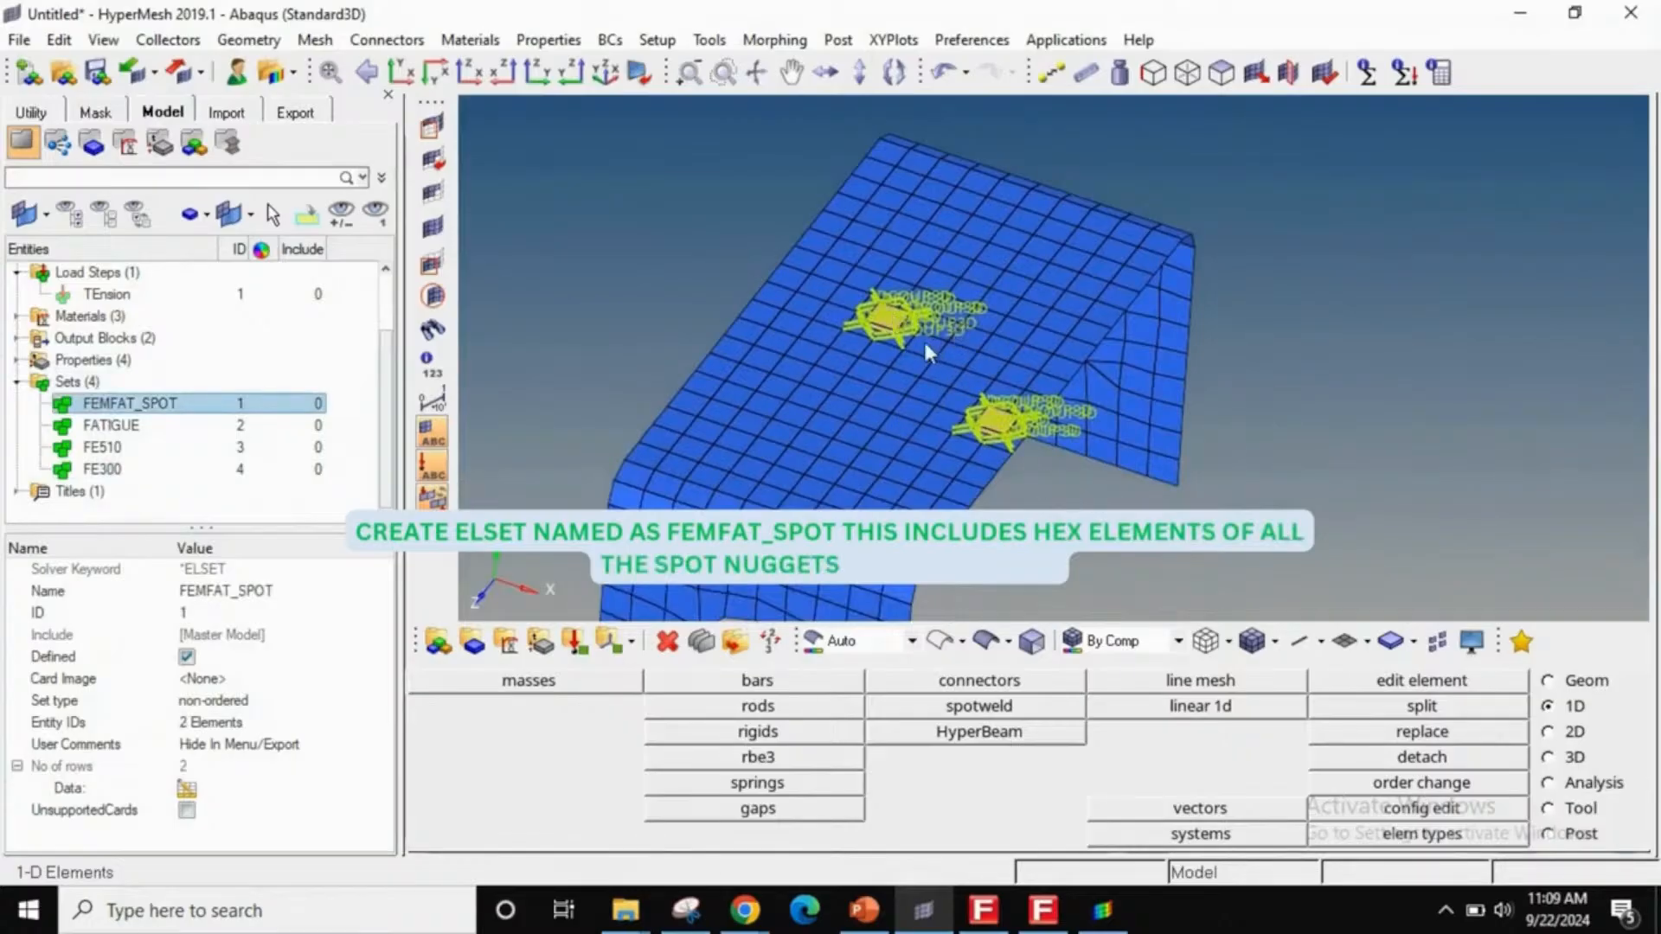
key("i")
right_click_drag(906, 335, 975, 376, "ctrl")
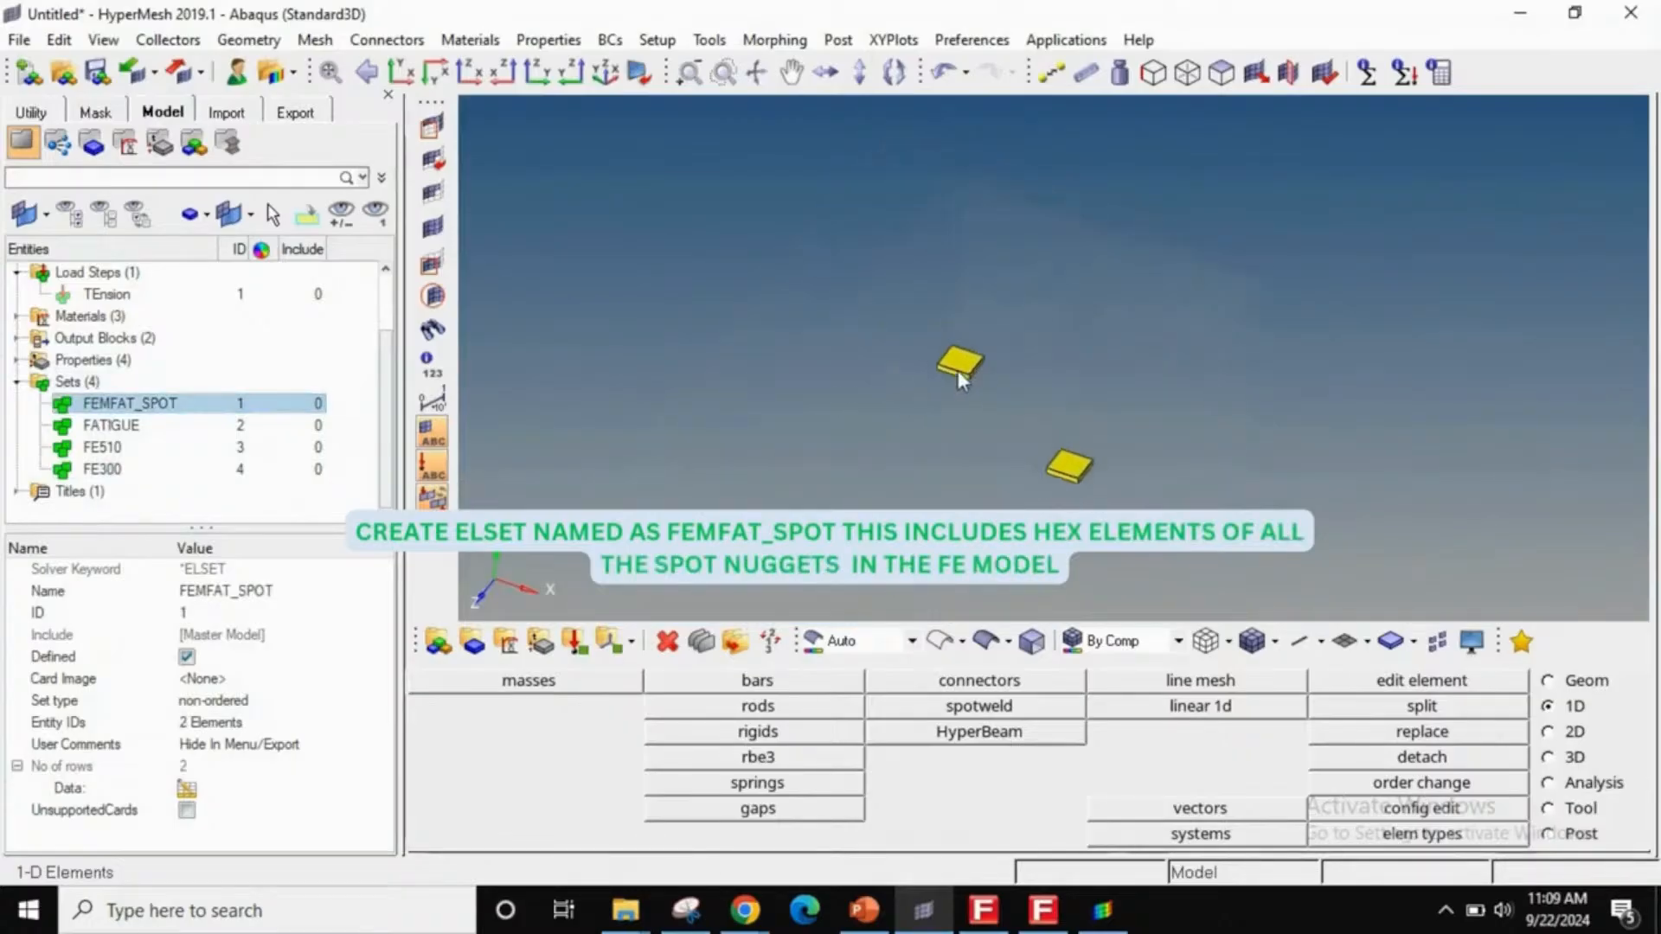
scroll(958, 370, "up", 3)
scroll(1159, 485, "down", 3)
right_click_drag(1164, 497, 1068, 406, "ctrl")
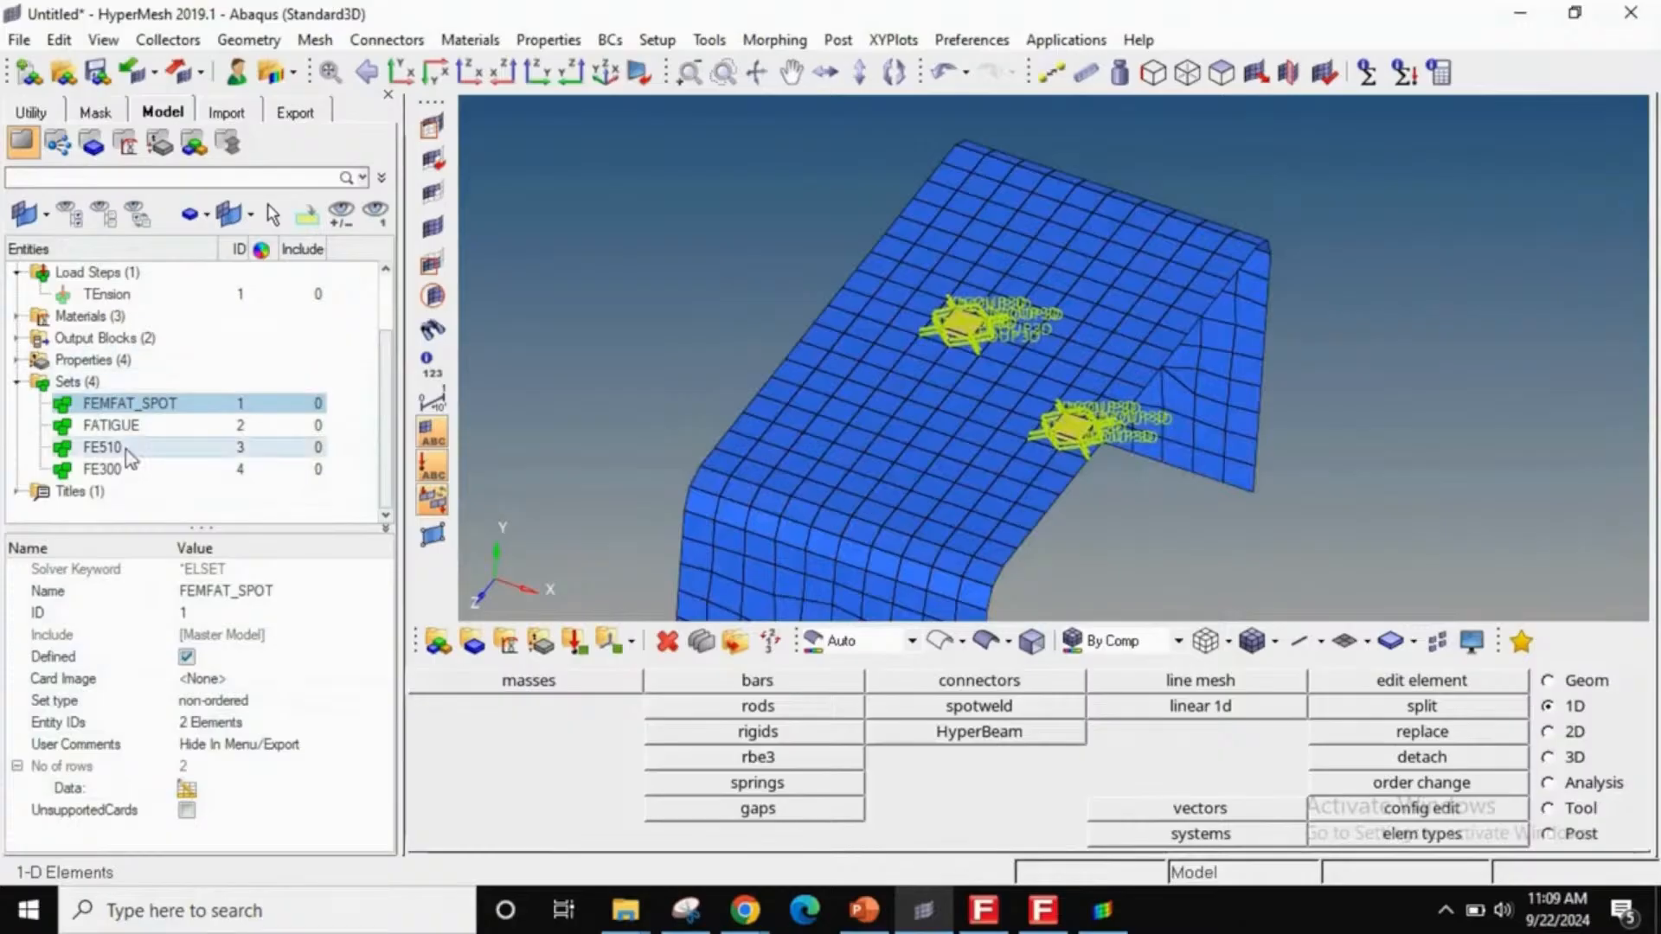
- Review the FATIGUE element set and open the Abaqus solver deck export settings
left_click(230, 426)
scroll(1117, 391, "down", 3)
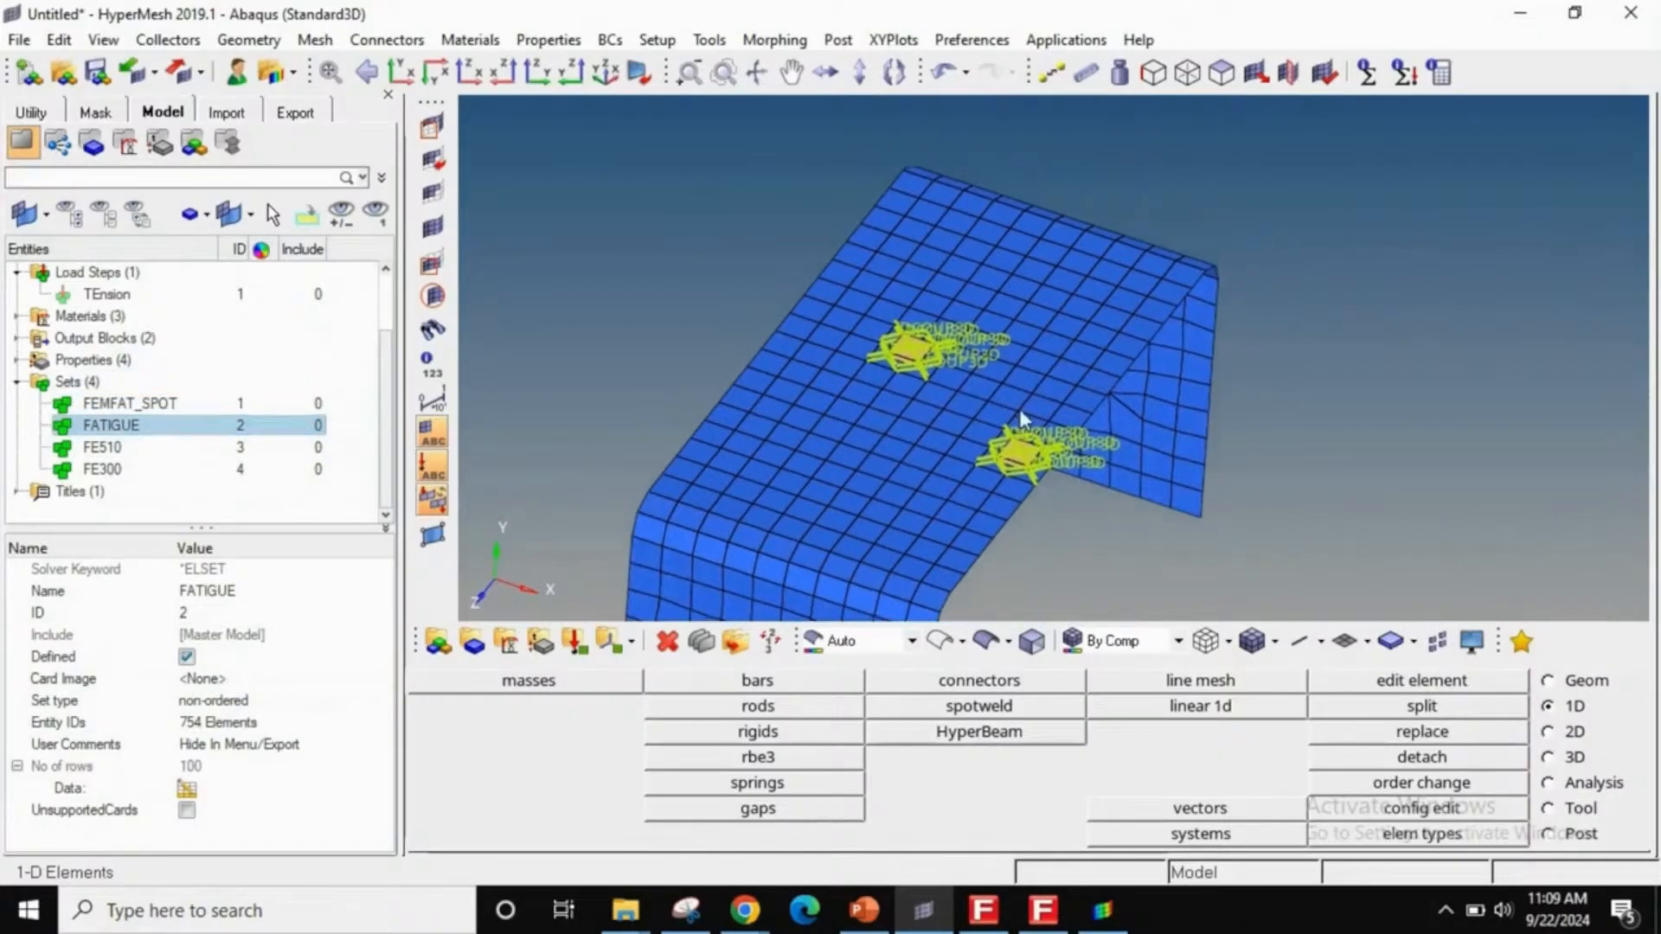
scroll(1018, 407, "down", 5)
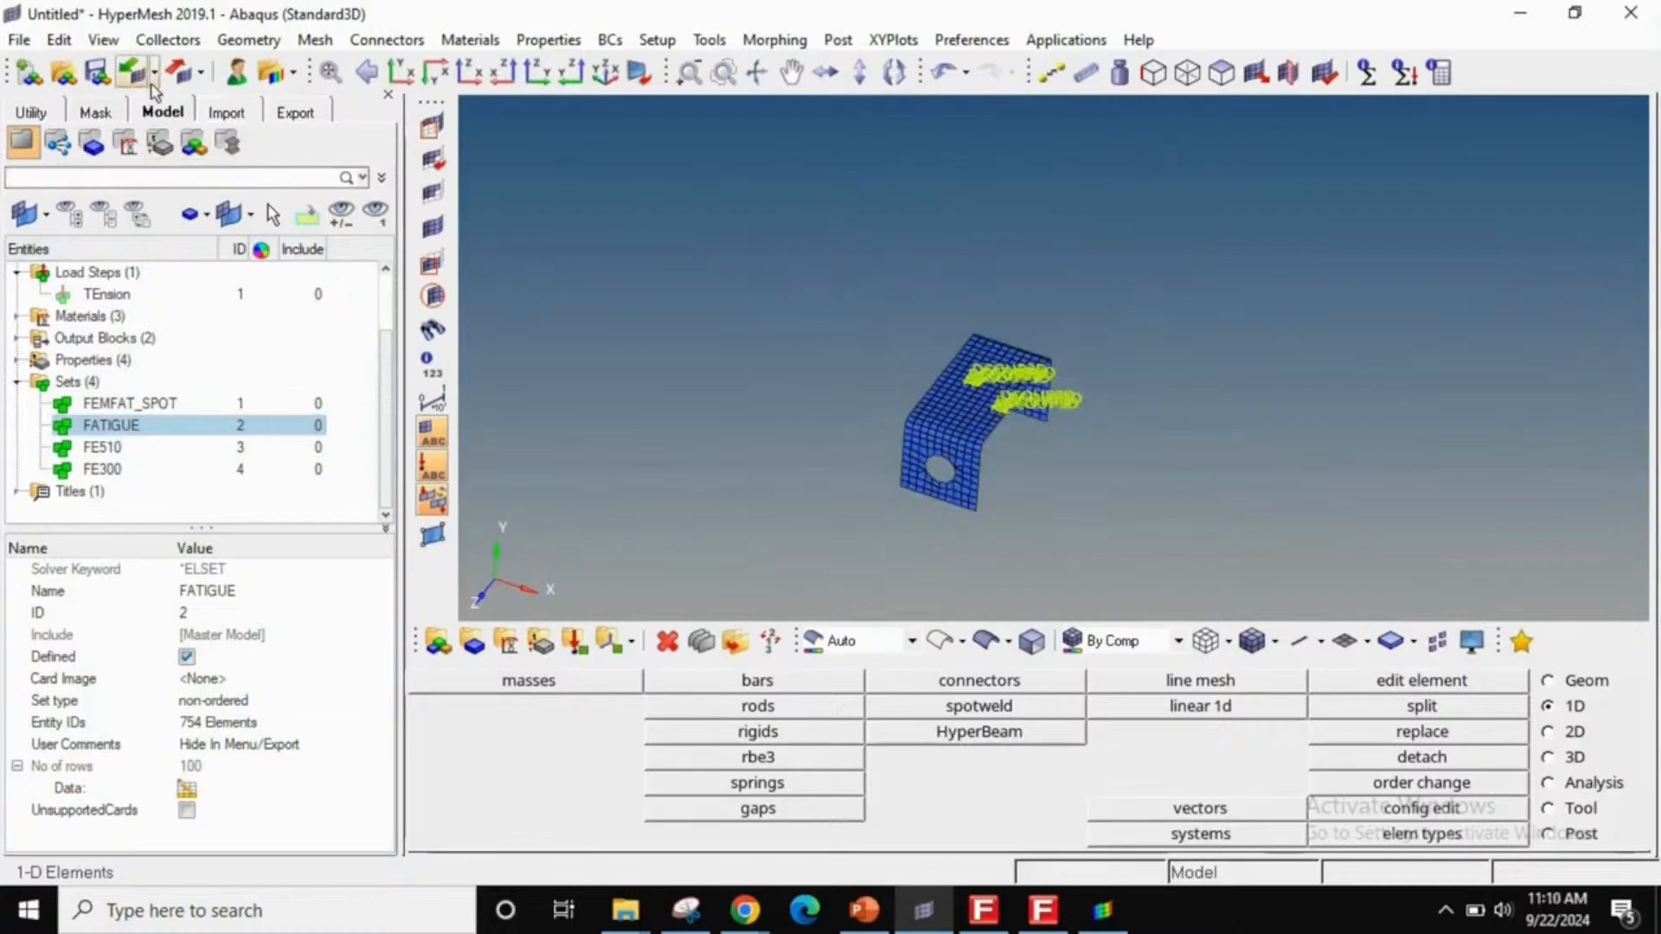
left_click(177, 72)
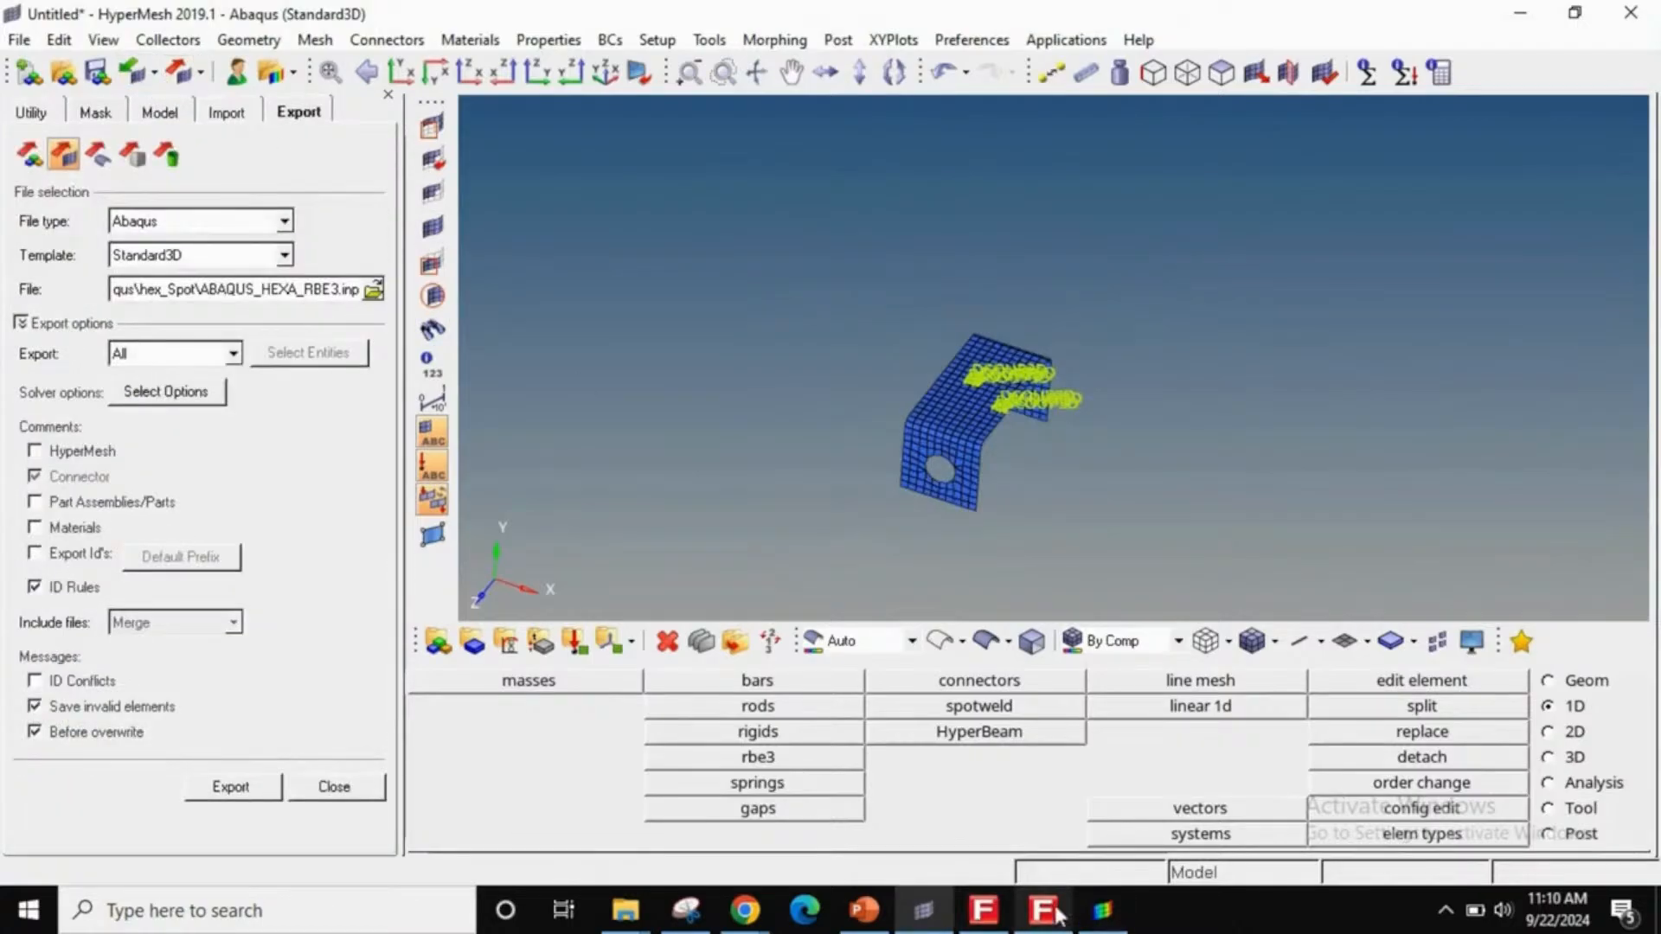
- Switch to FEMFAT and load ABAQUS_HEXA_RBE3.inp as the ABAQUS INP file for the FE entities
mouse_move(1054, 917)
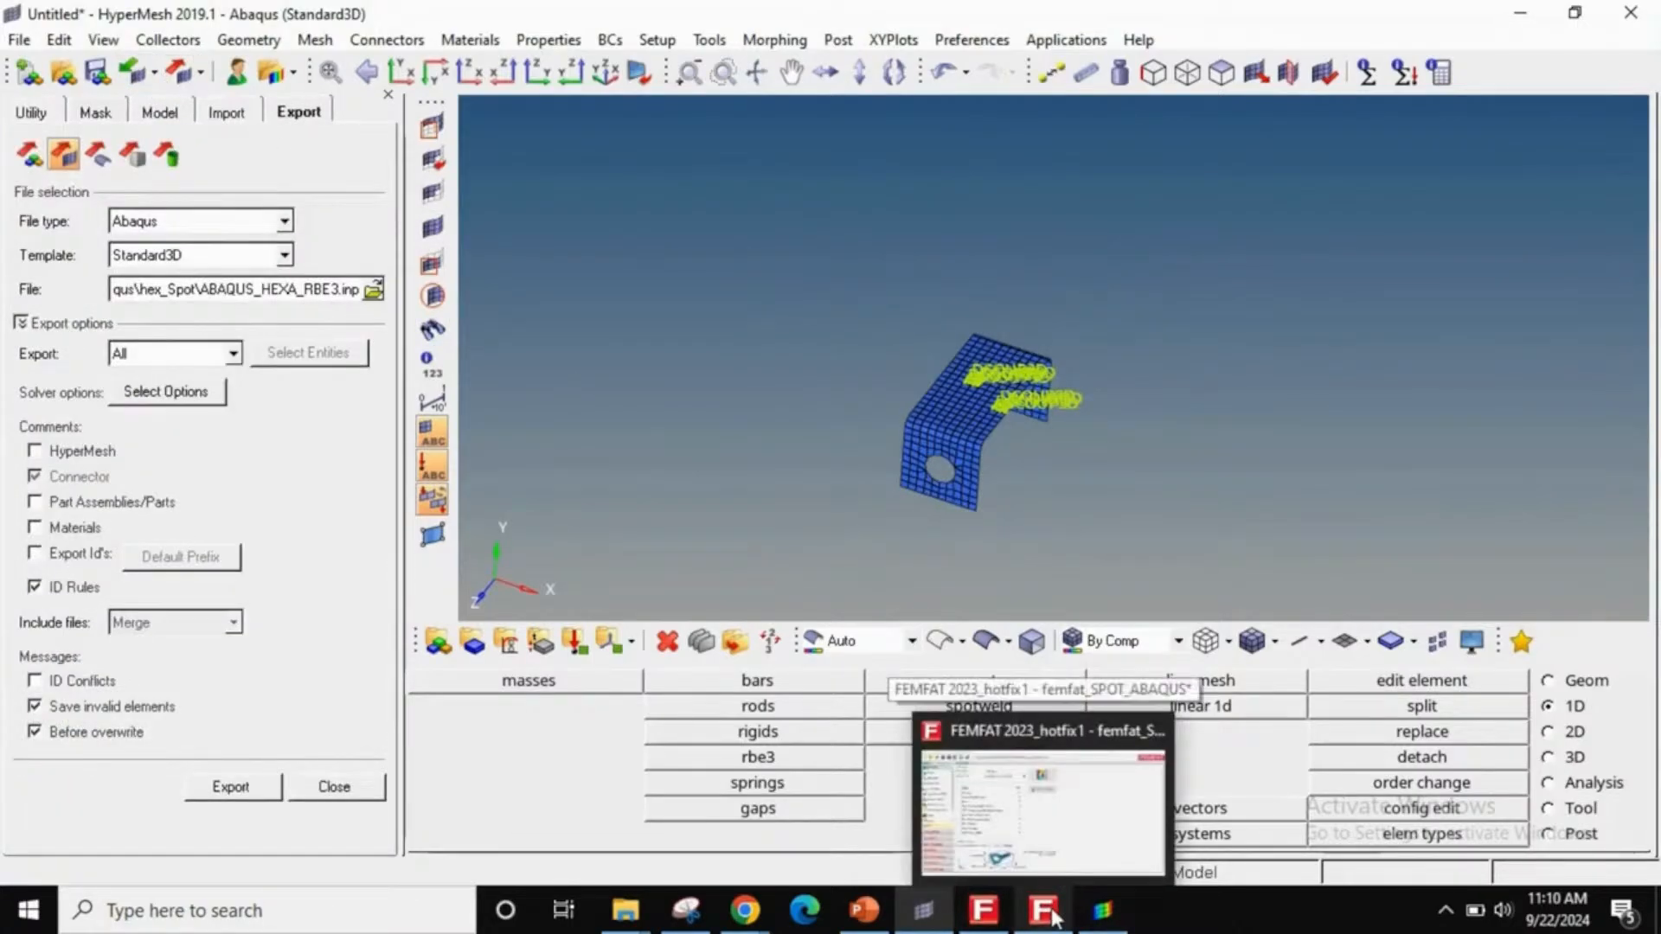
left_click(1054, 915)
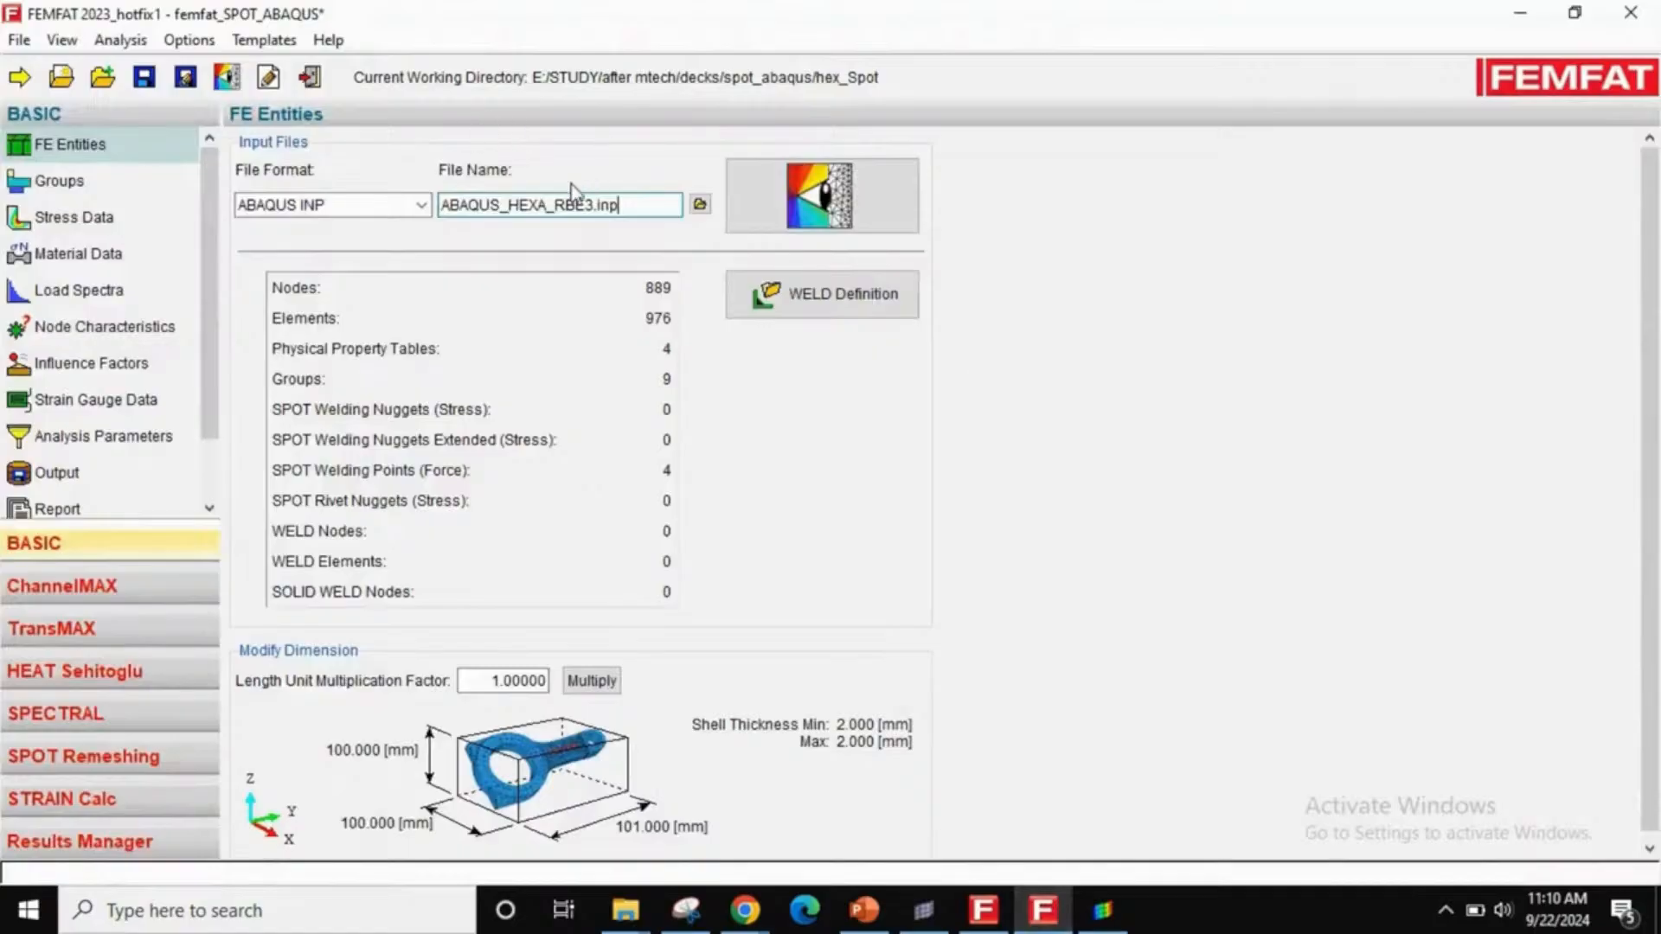
left_click(702, 206)
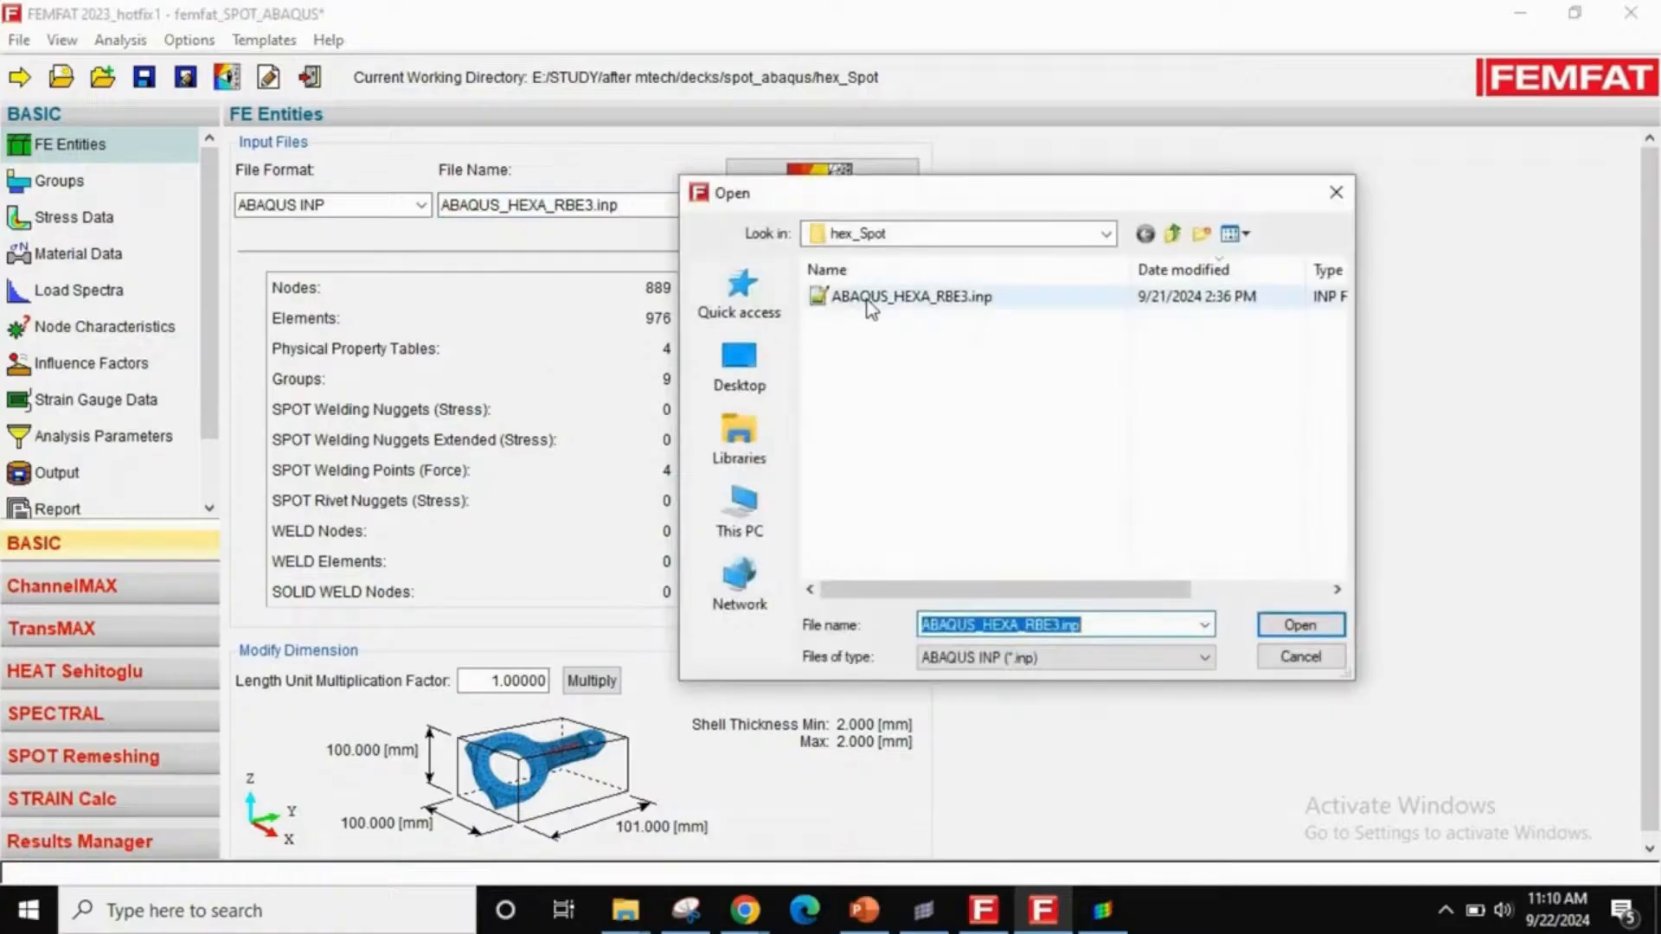
double_click(870, 299)
left_click(941, 491)
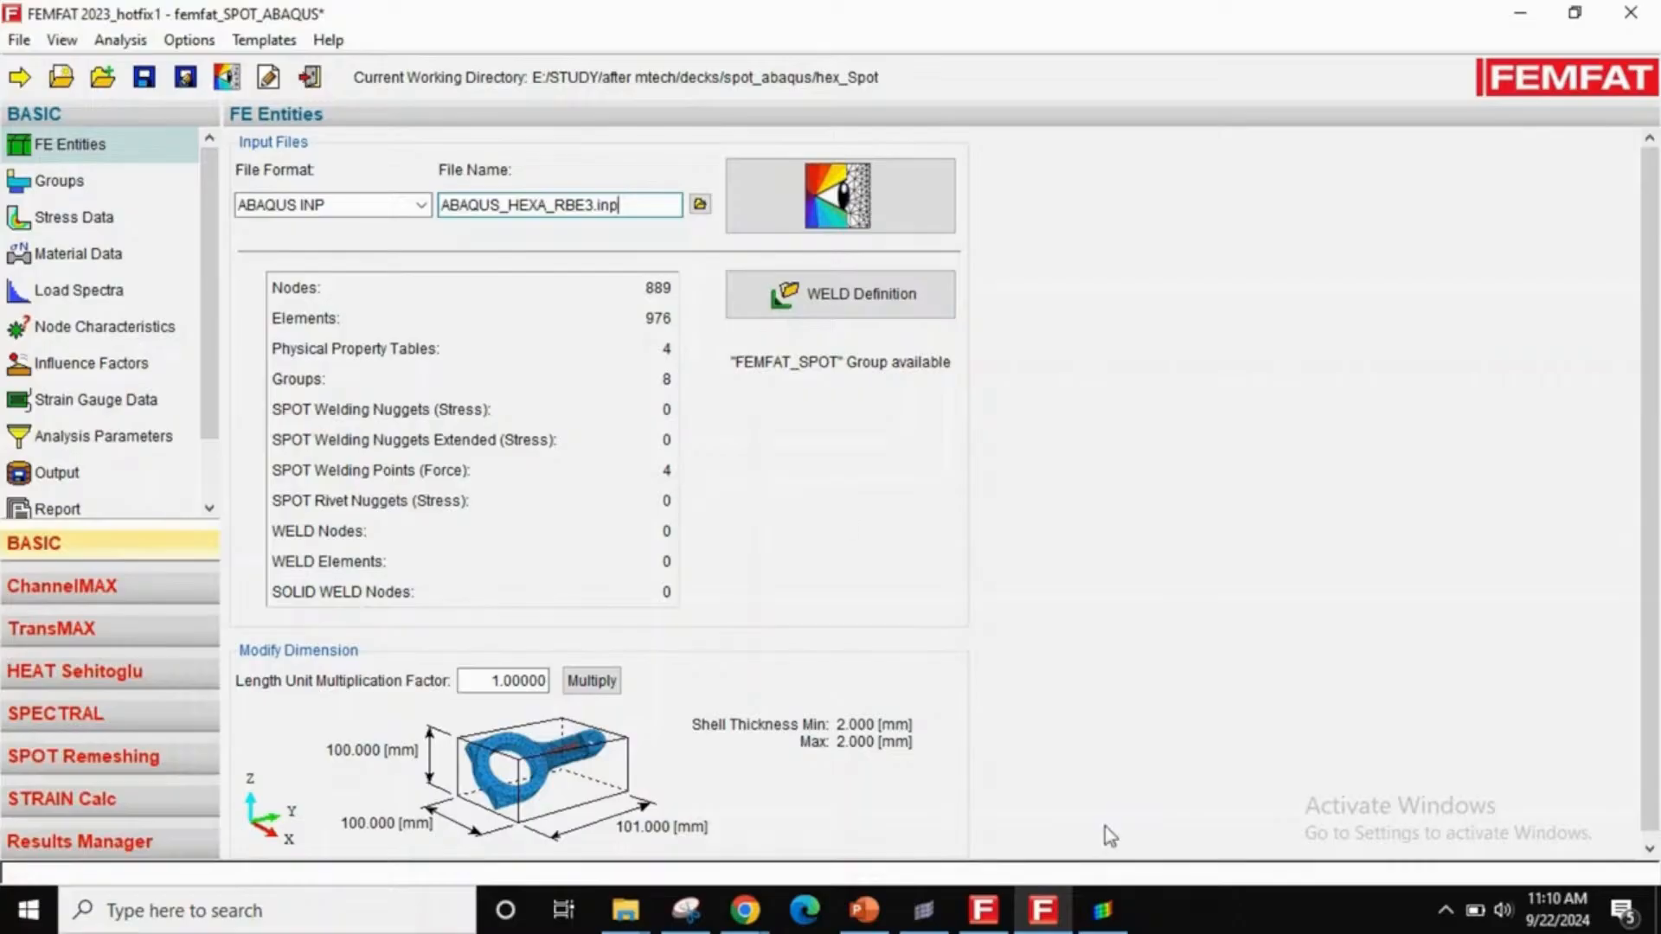
- Switch to HyperMesh and display all components of the spot weld model
mouse_move(924, 922)
left_click(964, 797)
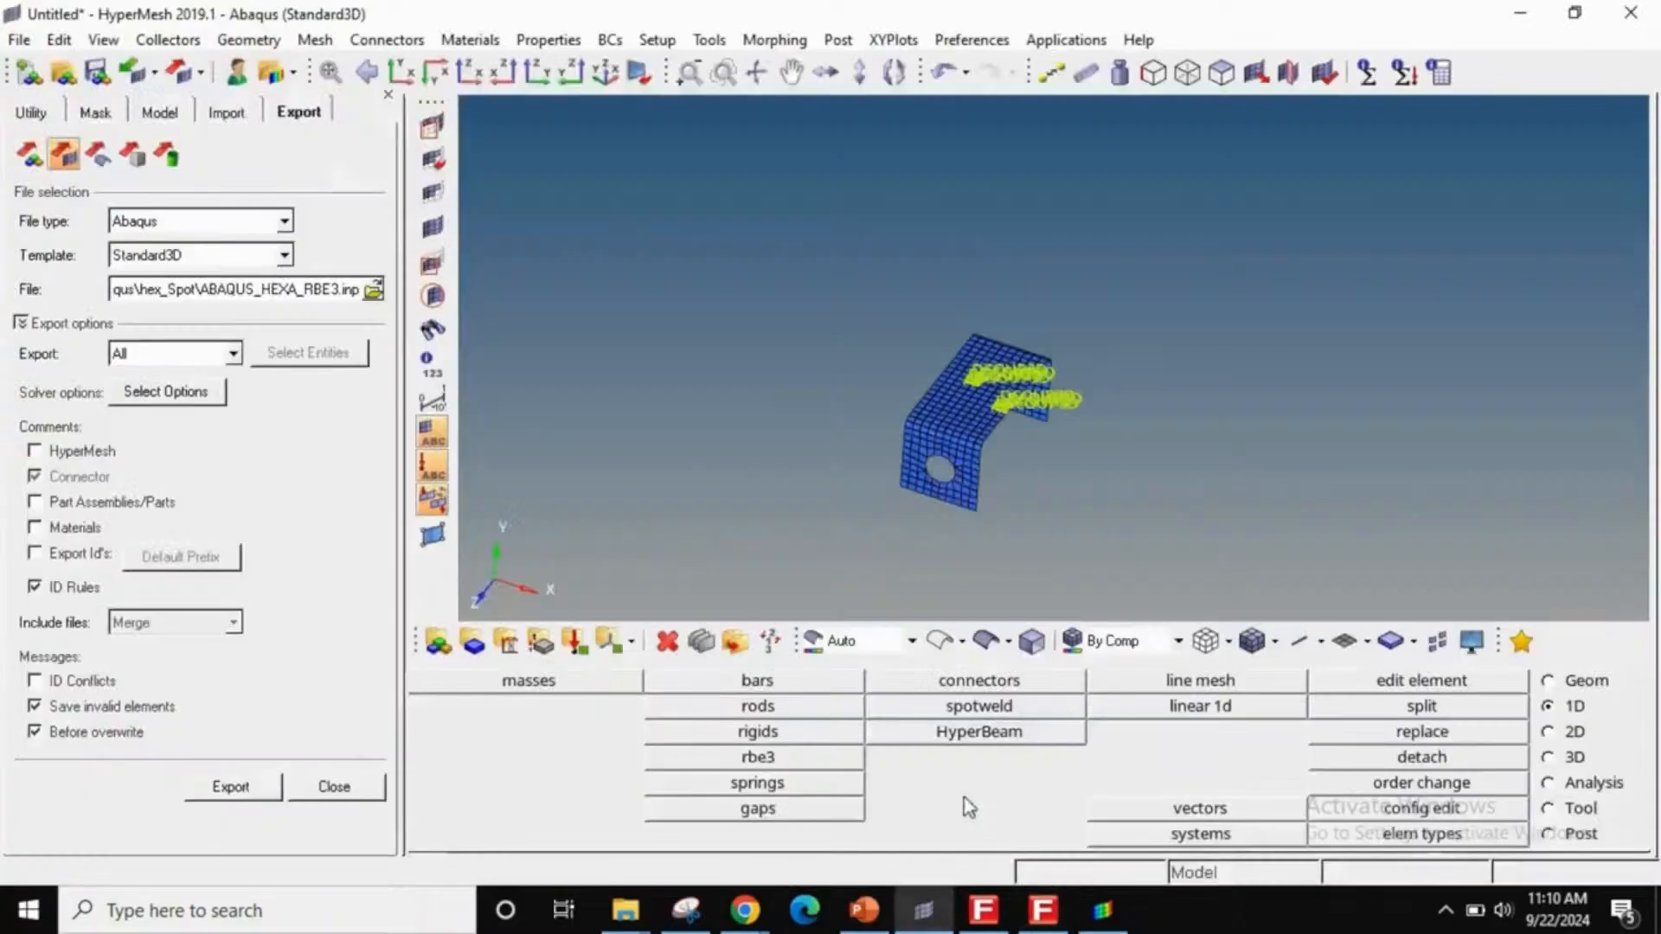
scroll(952, 388, "up", 5, "ctrl")
left_click_drag(995, 375, 889, 459, "ctrl")
key("d")
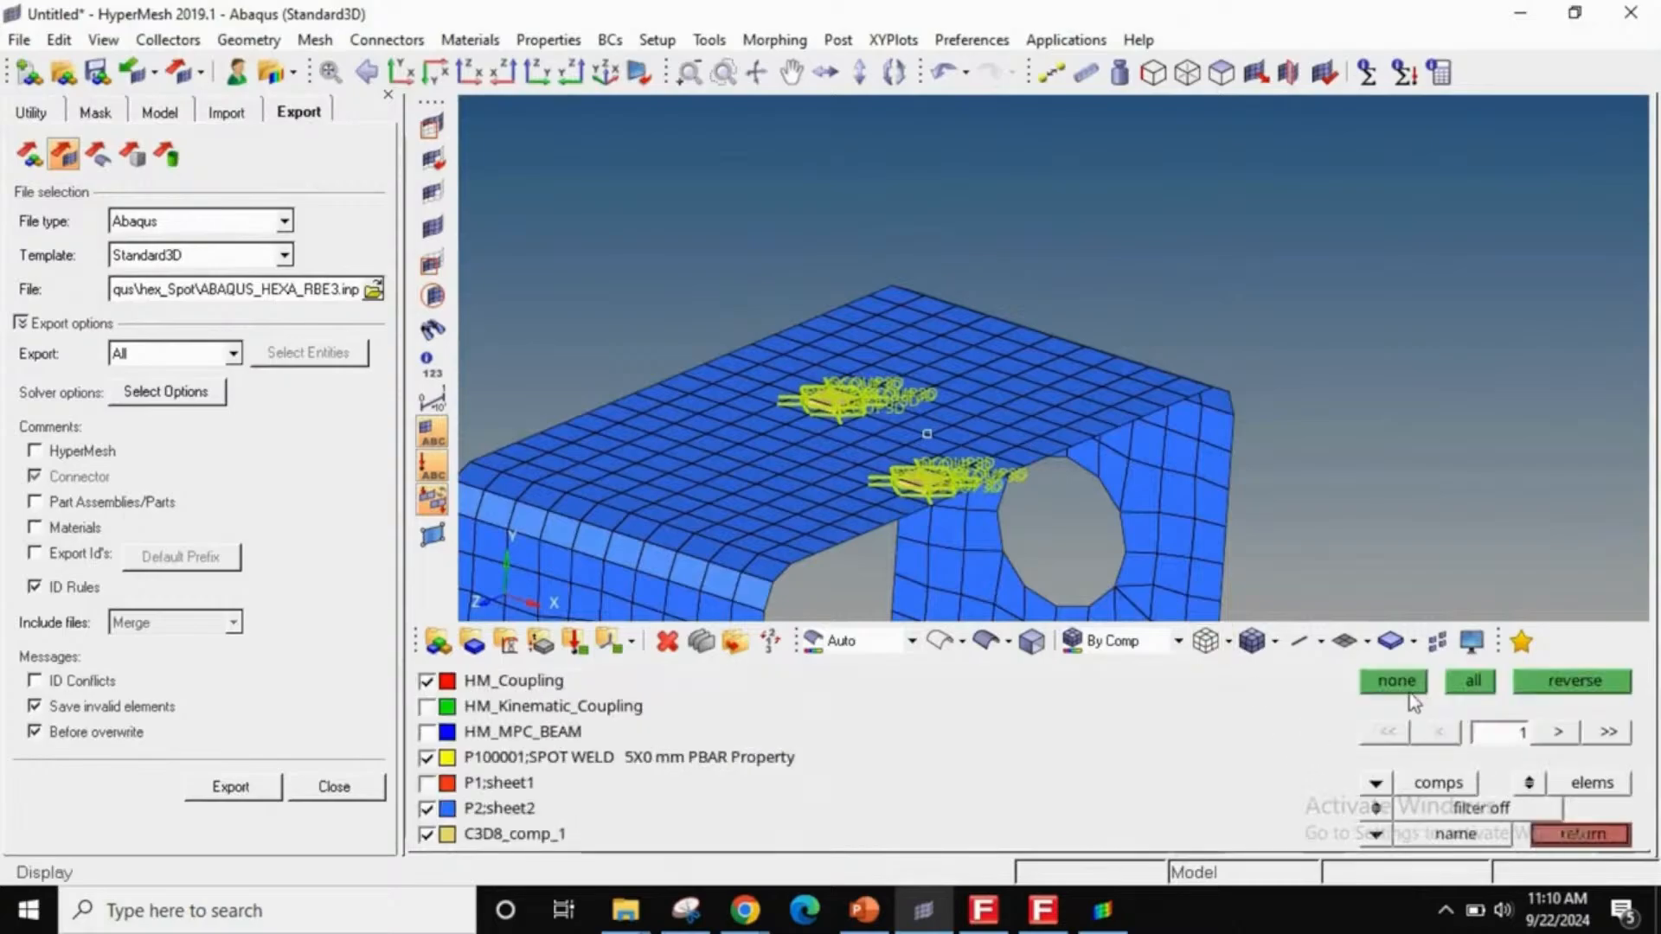
left_click(1396, 680)
left_click(1473, 680)
left_click_drag(1052, 471, 1110, 383, "ctrl")
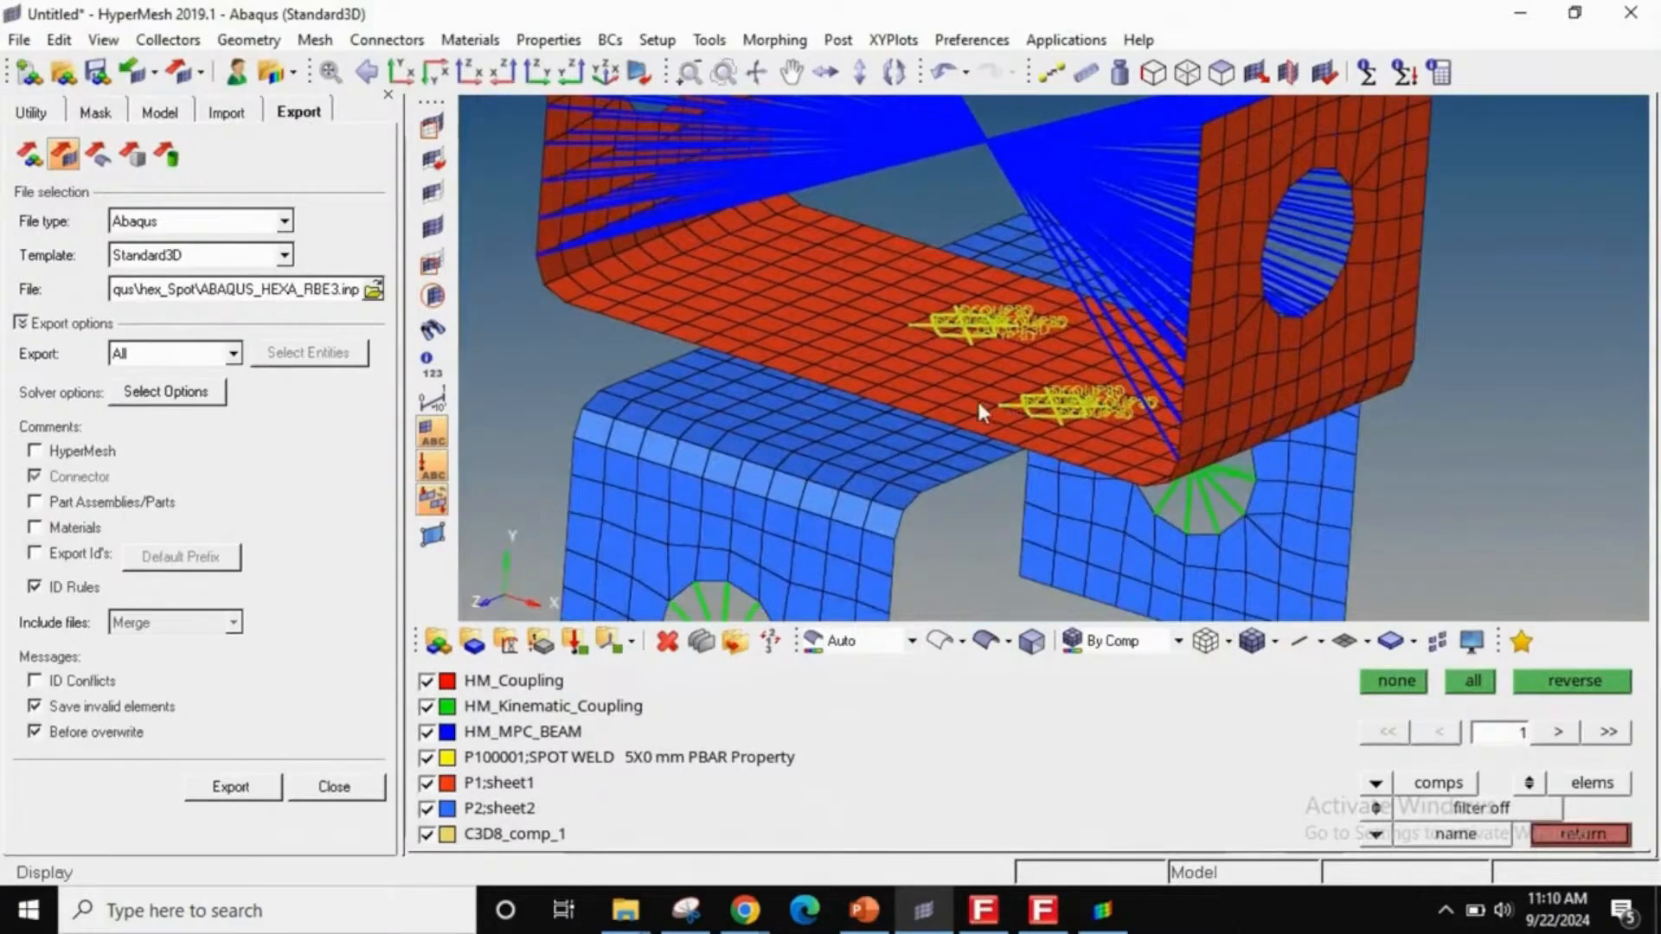
- Hide the HM_MPC_BEAM component and bring the hidden P1 sheet back into view
left_click(915, 106)
mouse_move(908, 313)
left_mouse_down("ctrl")
mouse_move(941, 299)
mouse_move(894, 301)
left_mouse_up("ctrl")
left_click(895, 309)
key("ctrl+z")
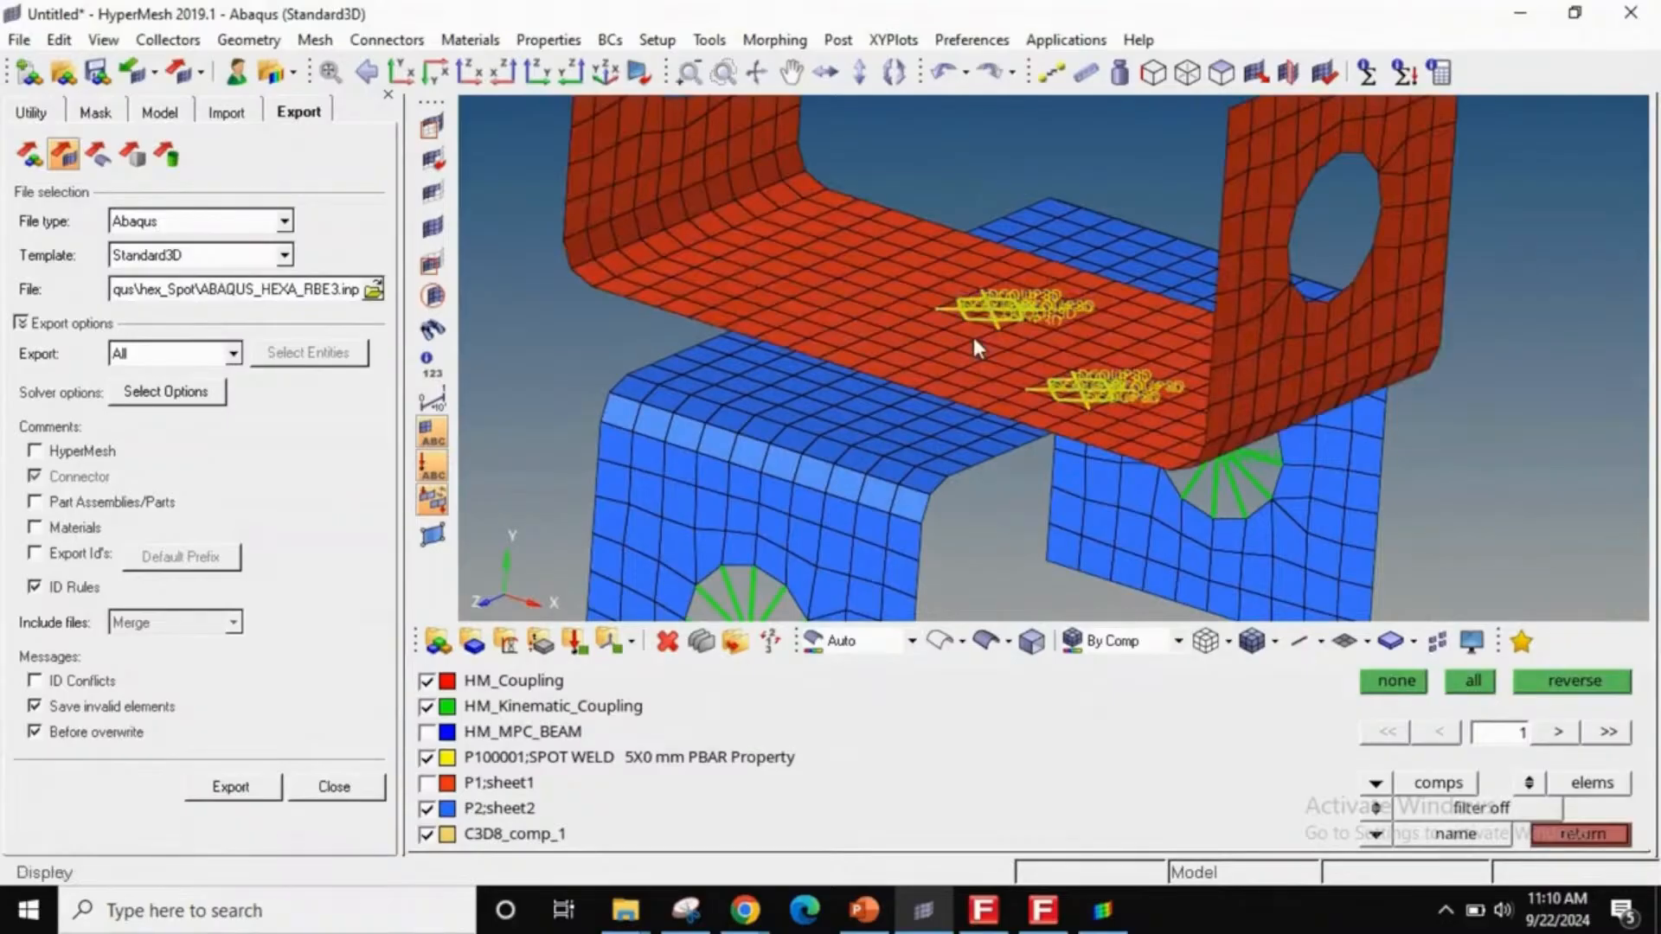
- Set the P1;sheet1 component to wireframe display and examine the spot welds through it
key("Escape")
key("e")
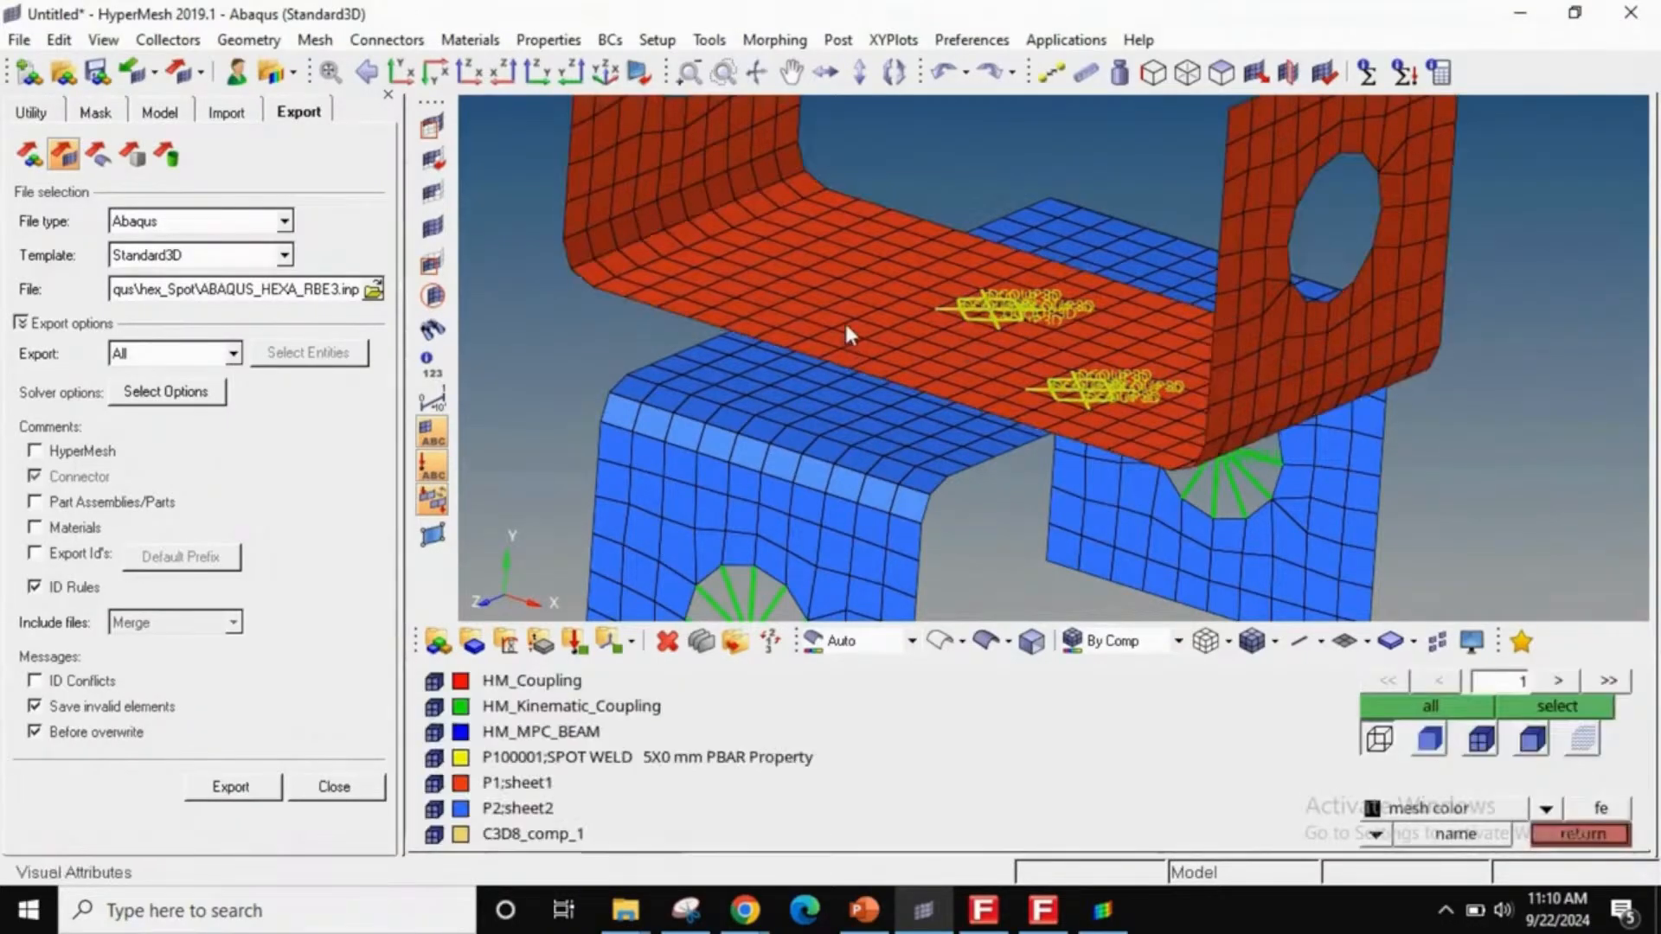
left_click(849, 329)
scroll(1029, 341, "up", 3, "ctrl")
left_click_drag(1041, 310, 1067, 393, "ctrl")
scroll(1115, 380, "down", 2, "ctrl")
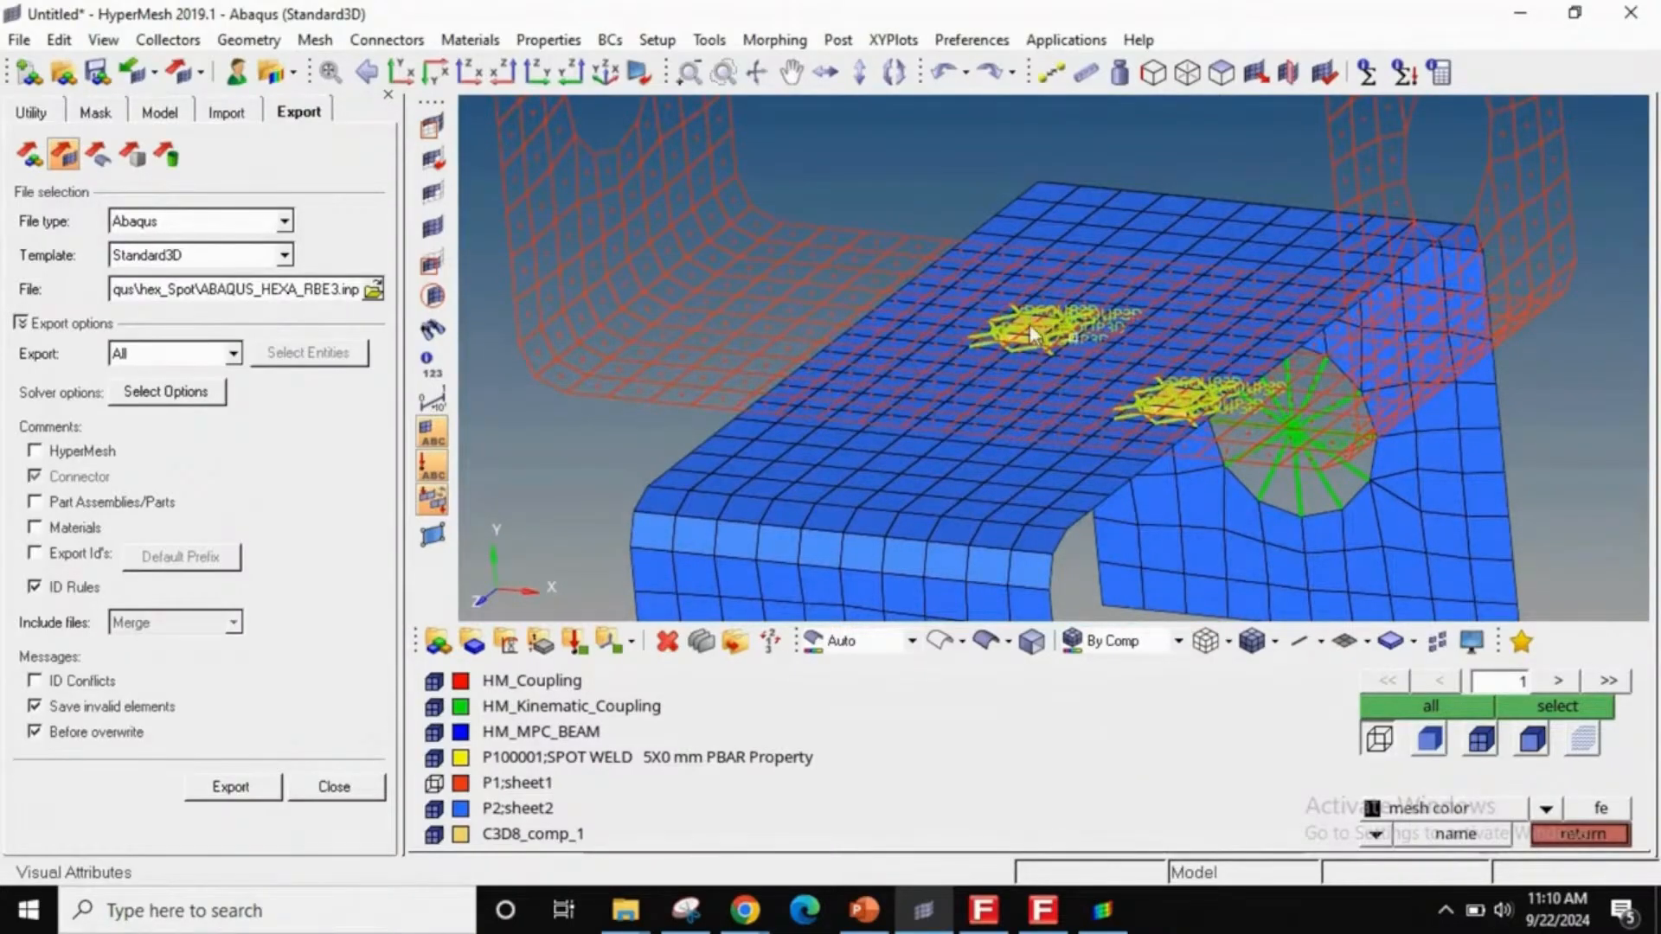
mouse_move(1035, 334)
left_mouse_down("ctrl")
mouse_move(1043, 348)
mouse_move(1035, 324)
left_mouse_up("ctrl")
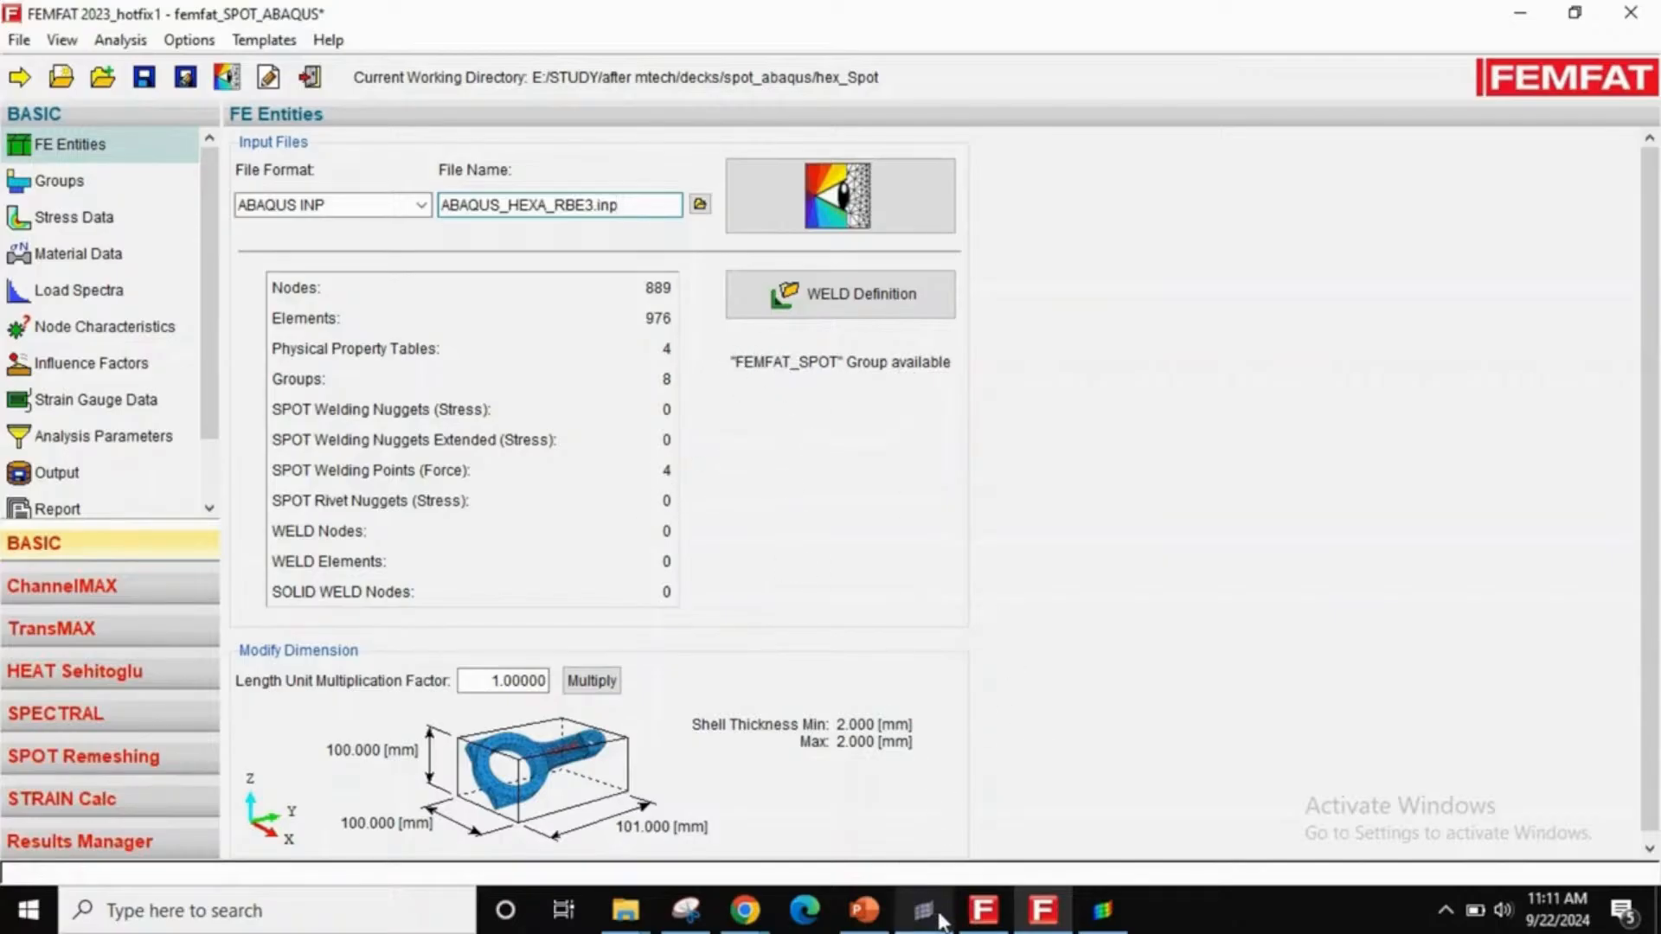
- Switch to FEMFAT and add the nodes related to the group's elements to each of the groups FE300 and FE510
left_click(967, 832)
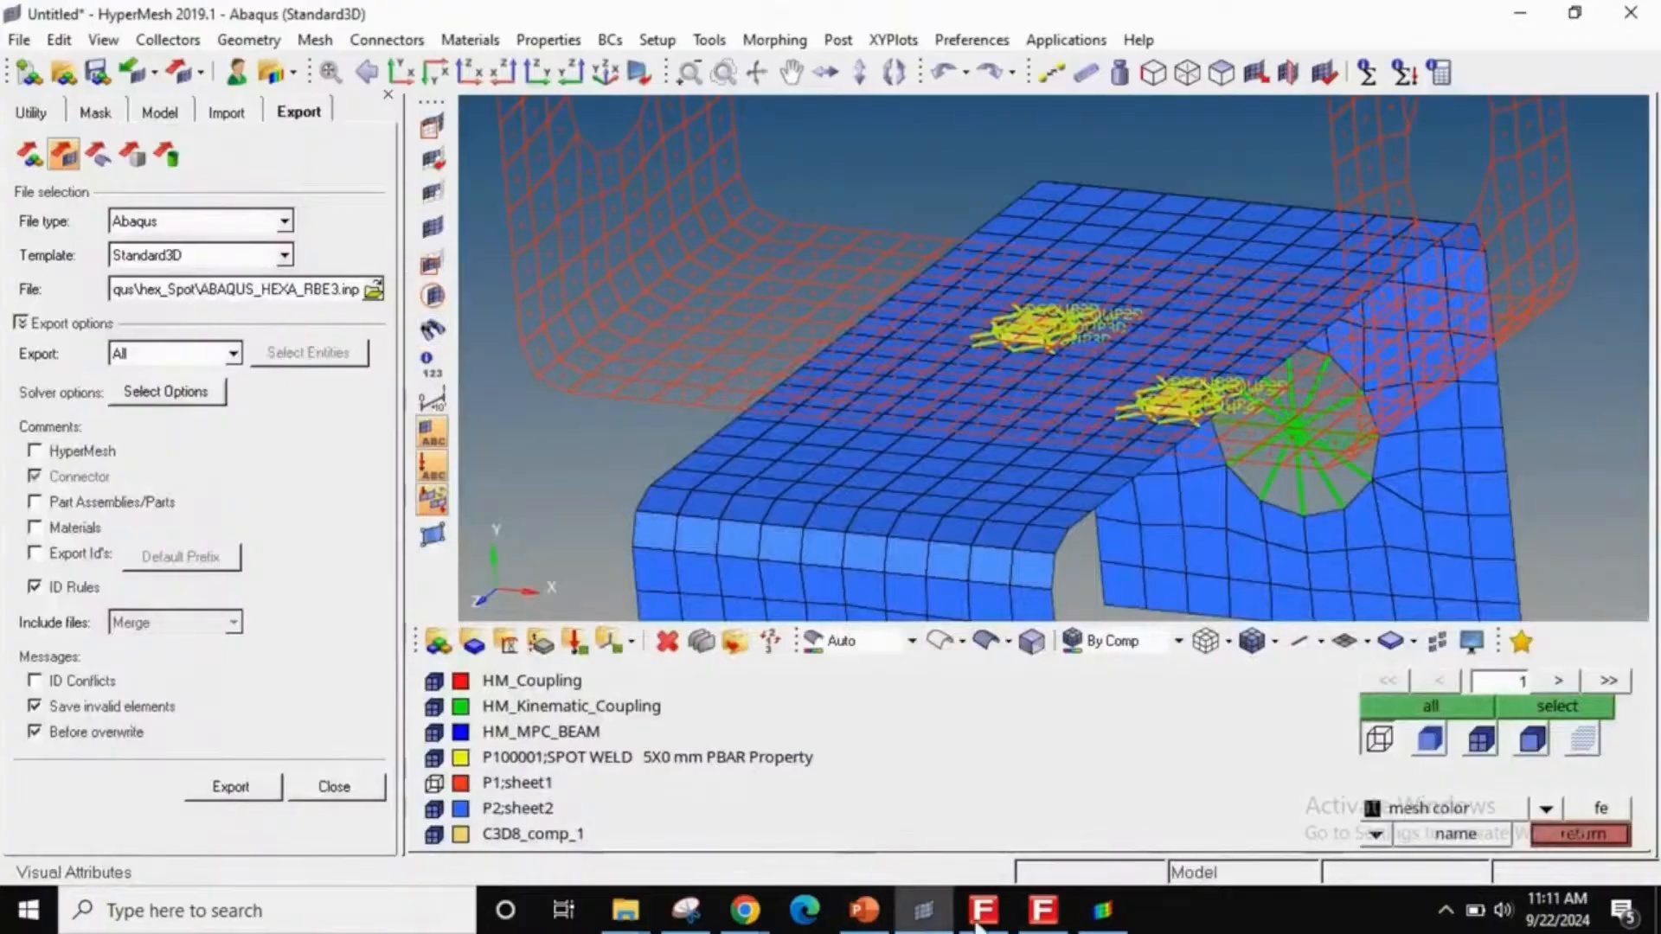
left_click(1043, 910)
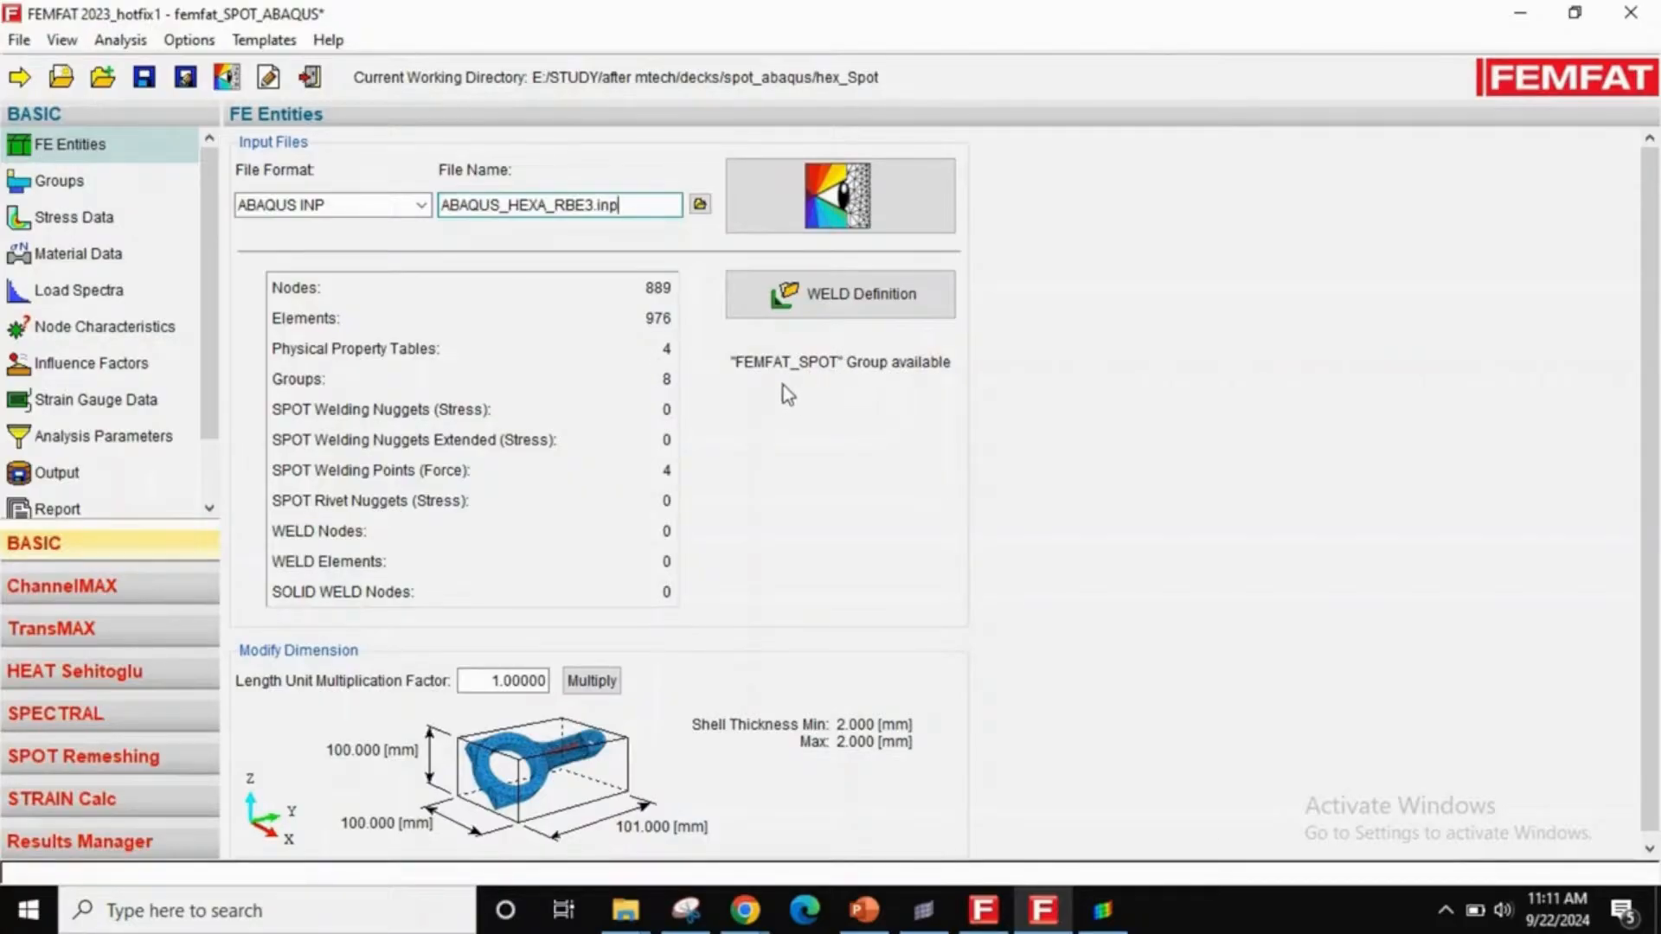
left_click(61, 184)
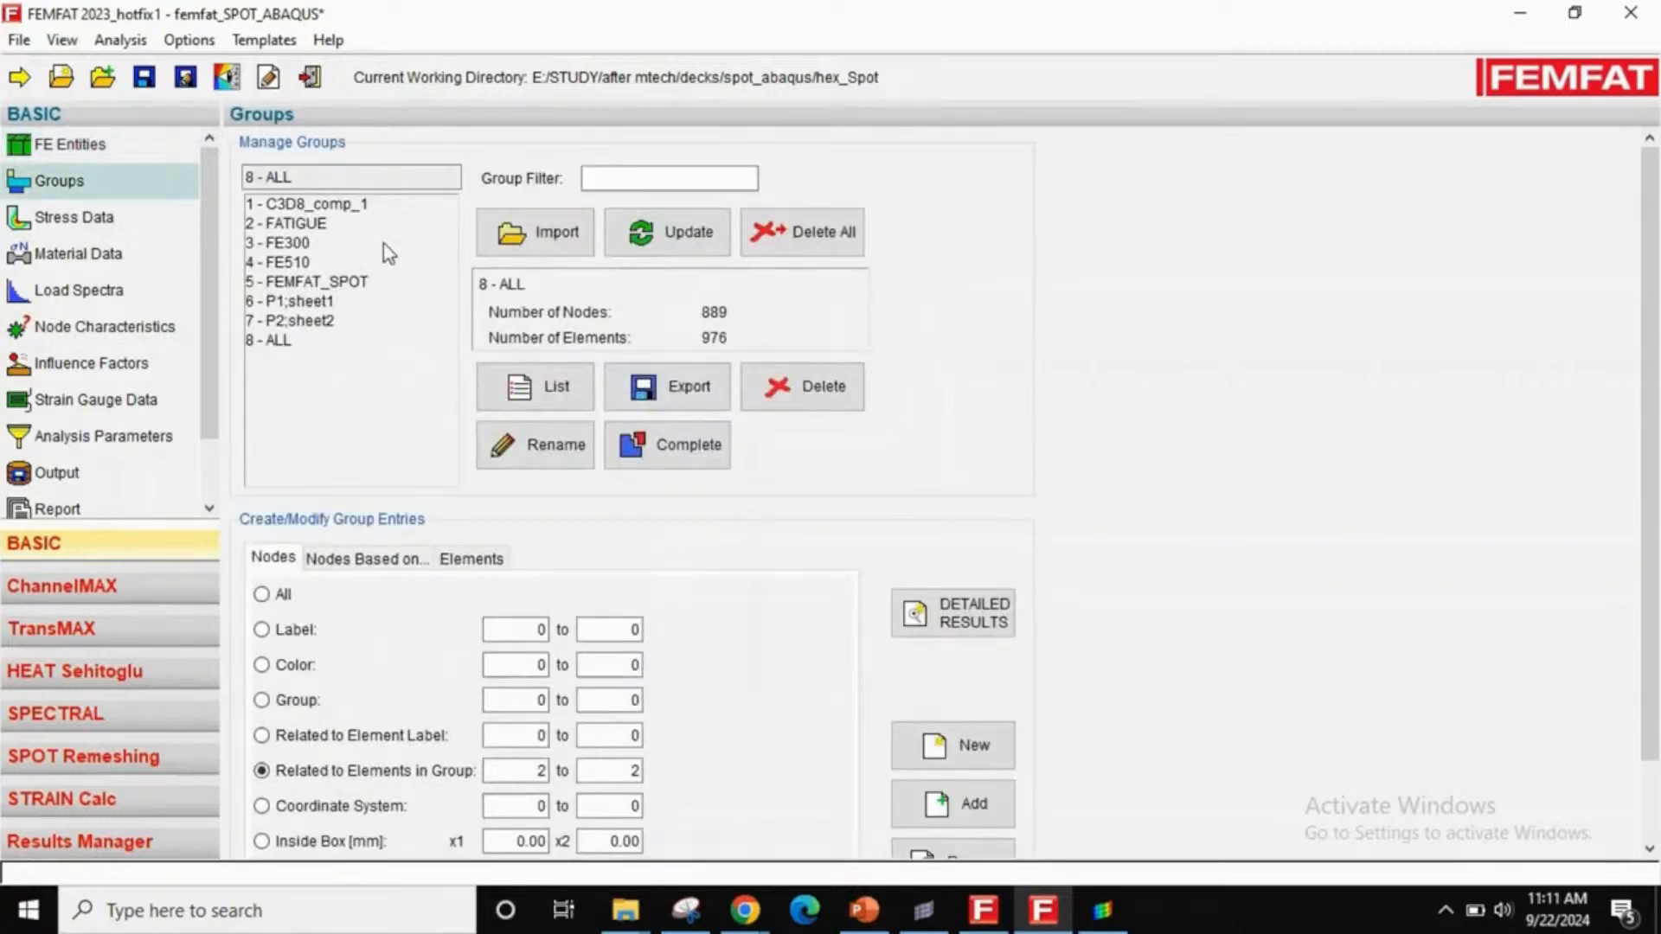
left_click(344, 245)
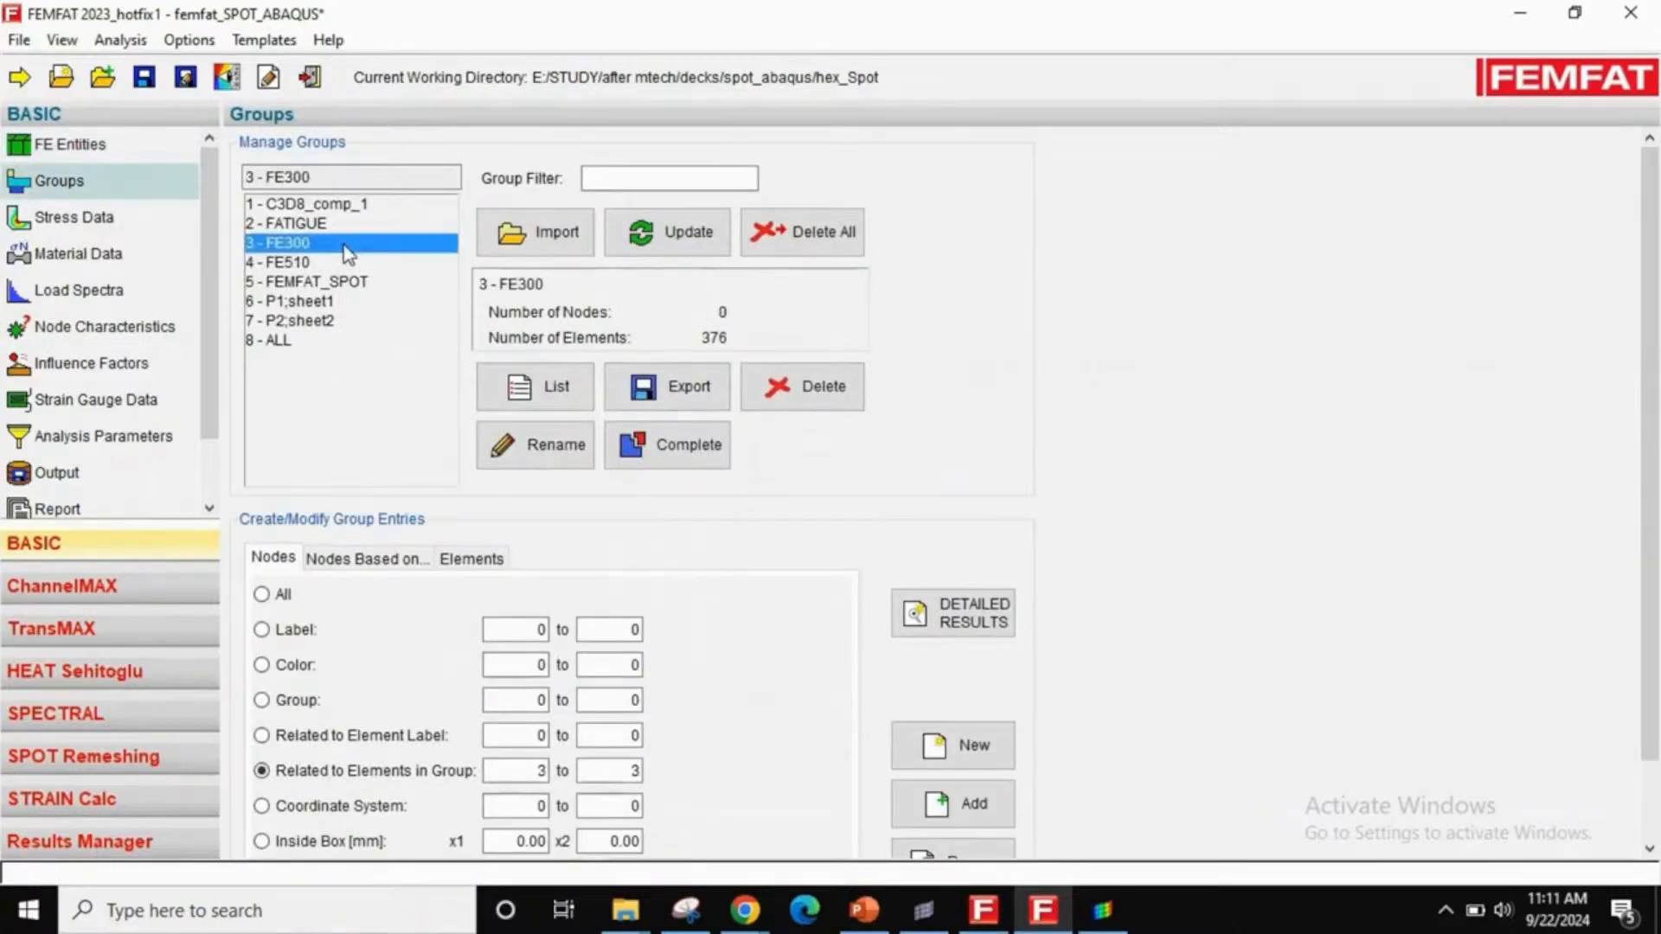
left_click(952, 803)
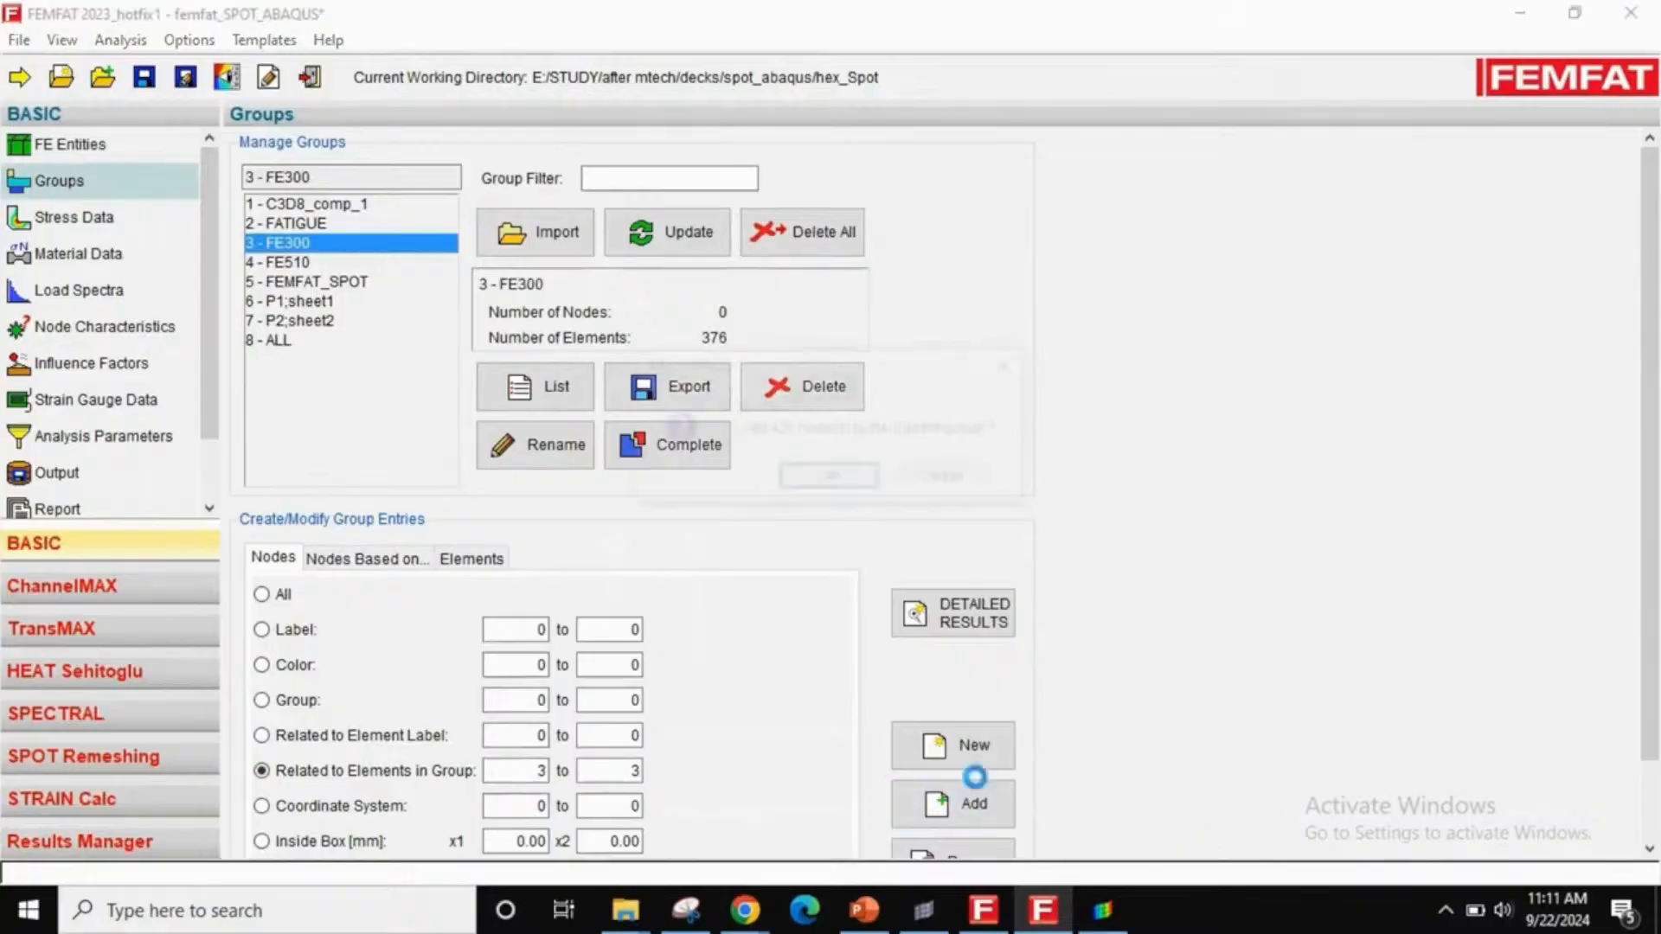
left_click(837, 486)
left_click(346, 263)
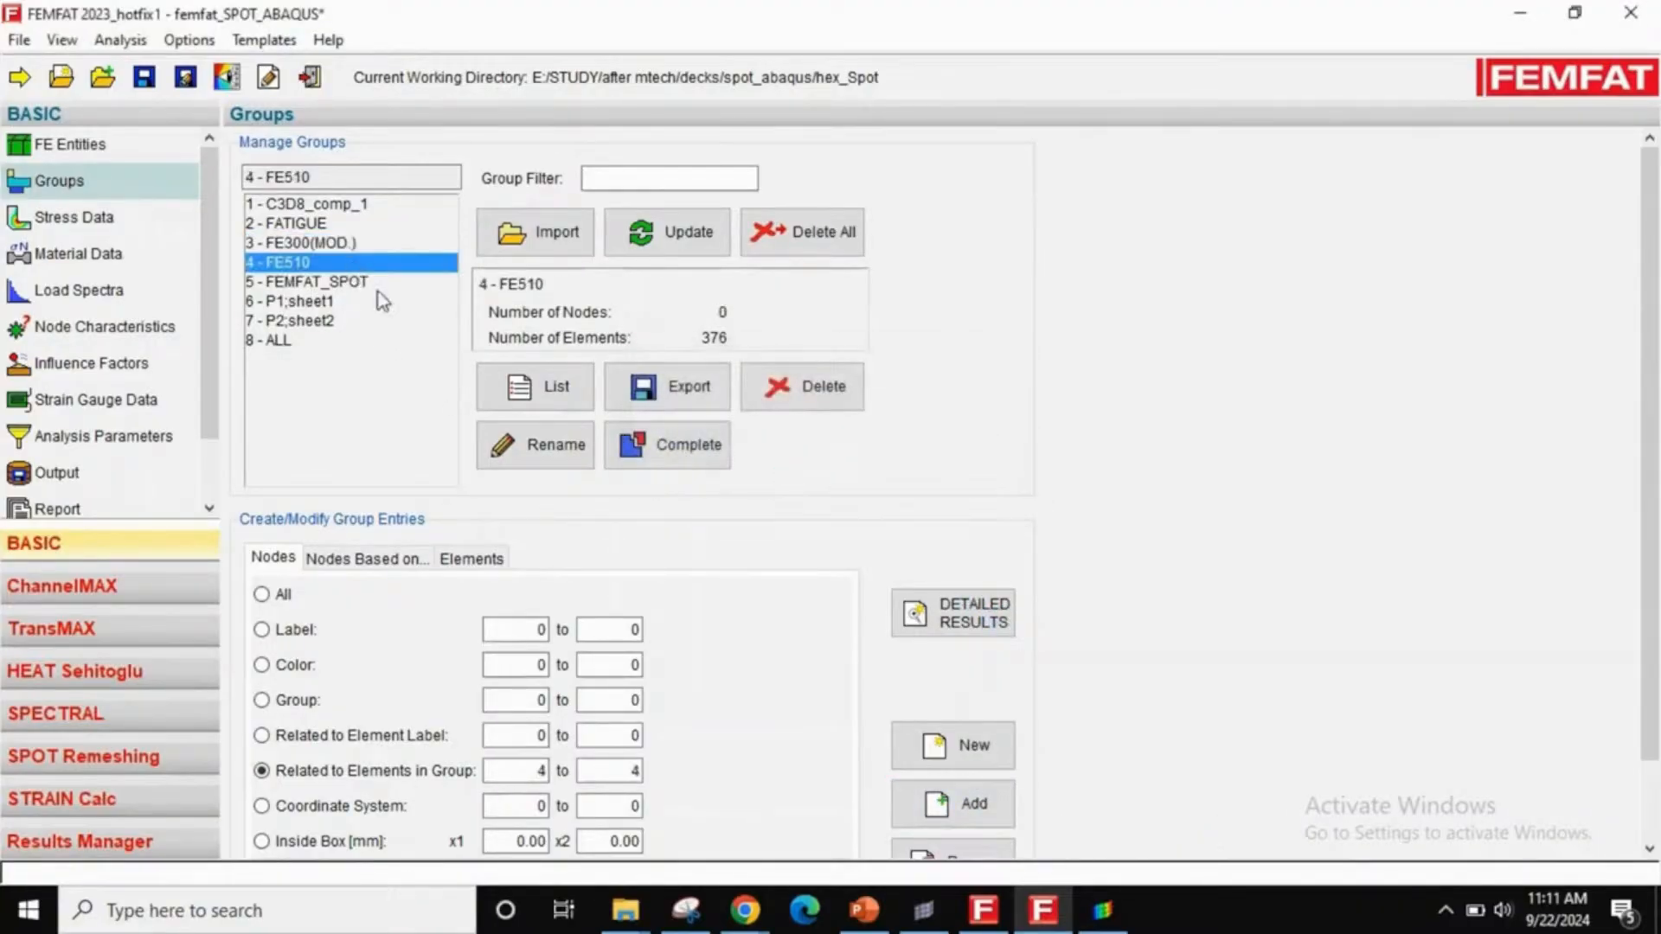
left_click(951, 804)
left_click(829, 478)
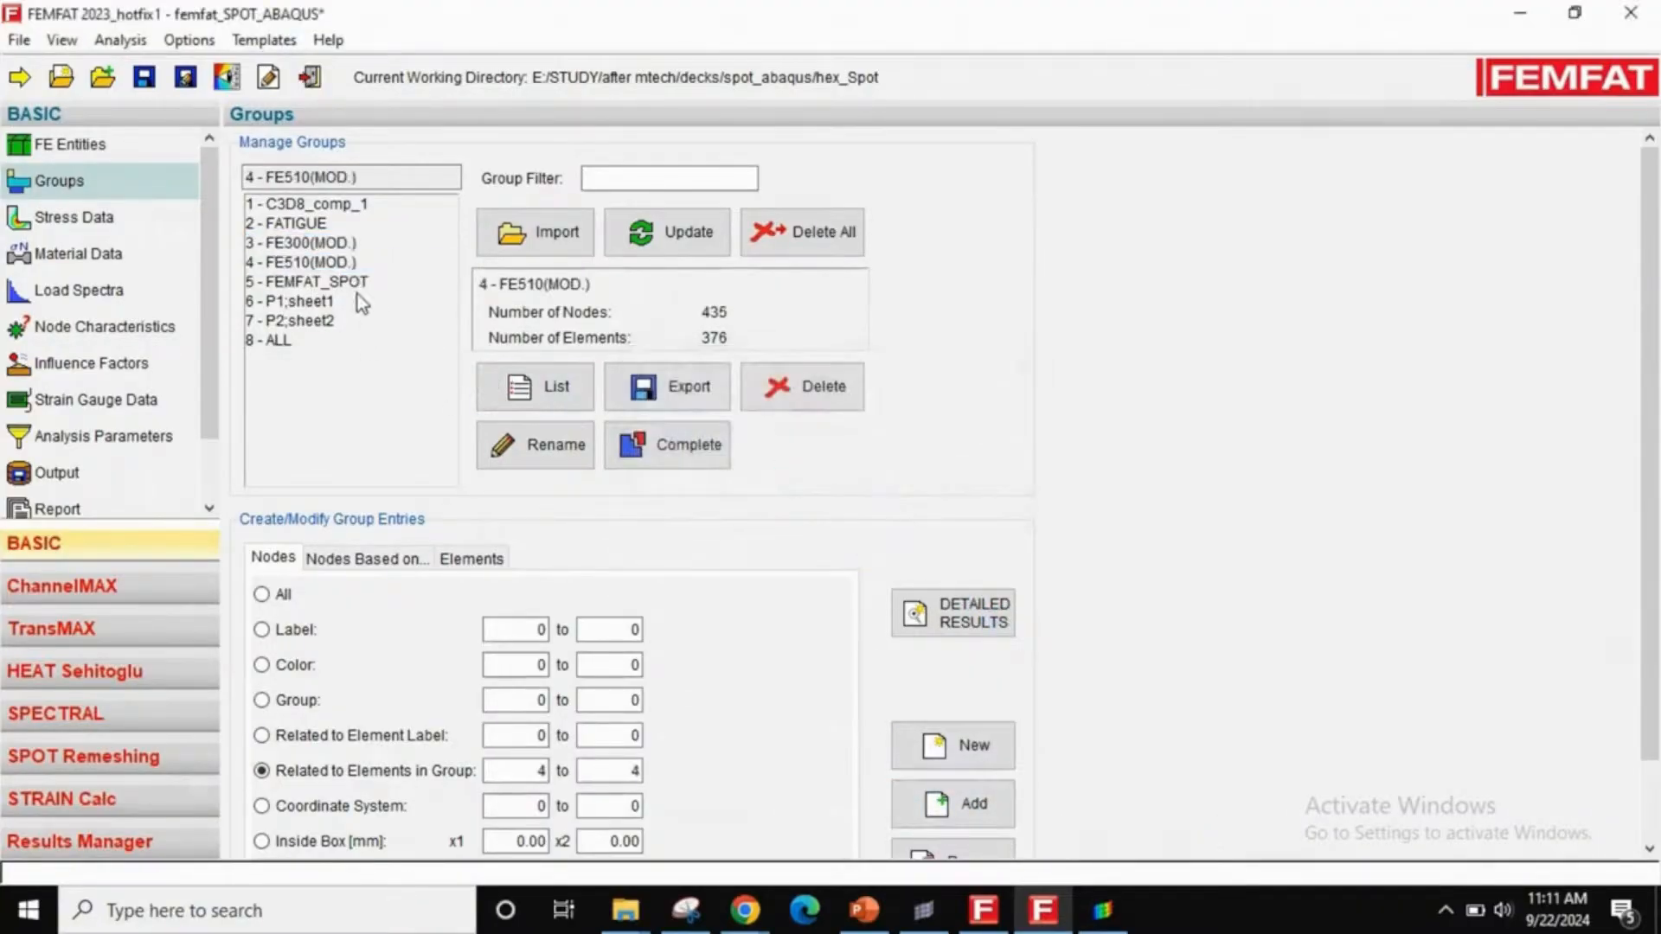
- Add the nodes related to their own elements to the FEMFAT_SPOT and FATIGUE groups
left_click(346, 282)
left_click(951, 804)
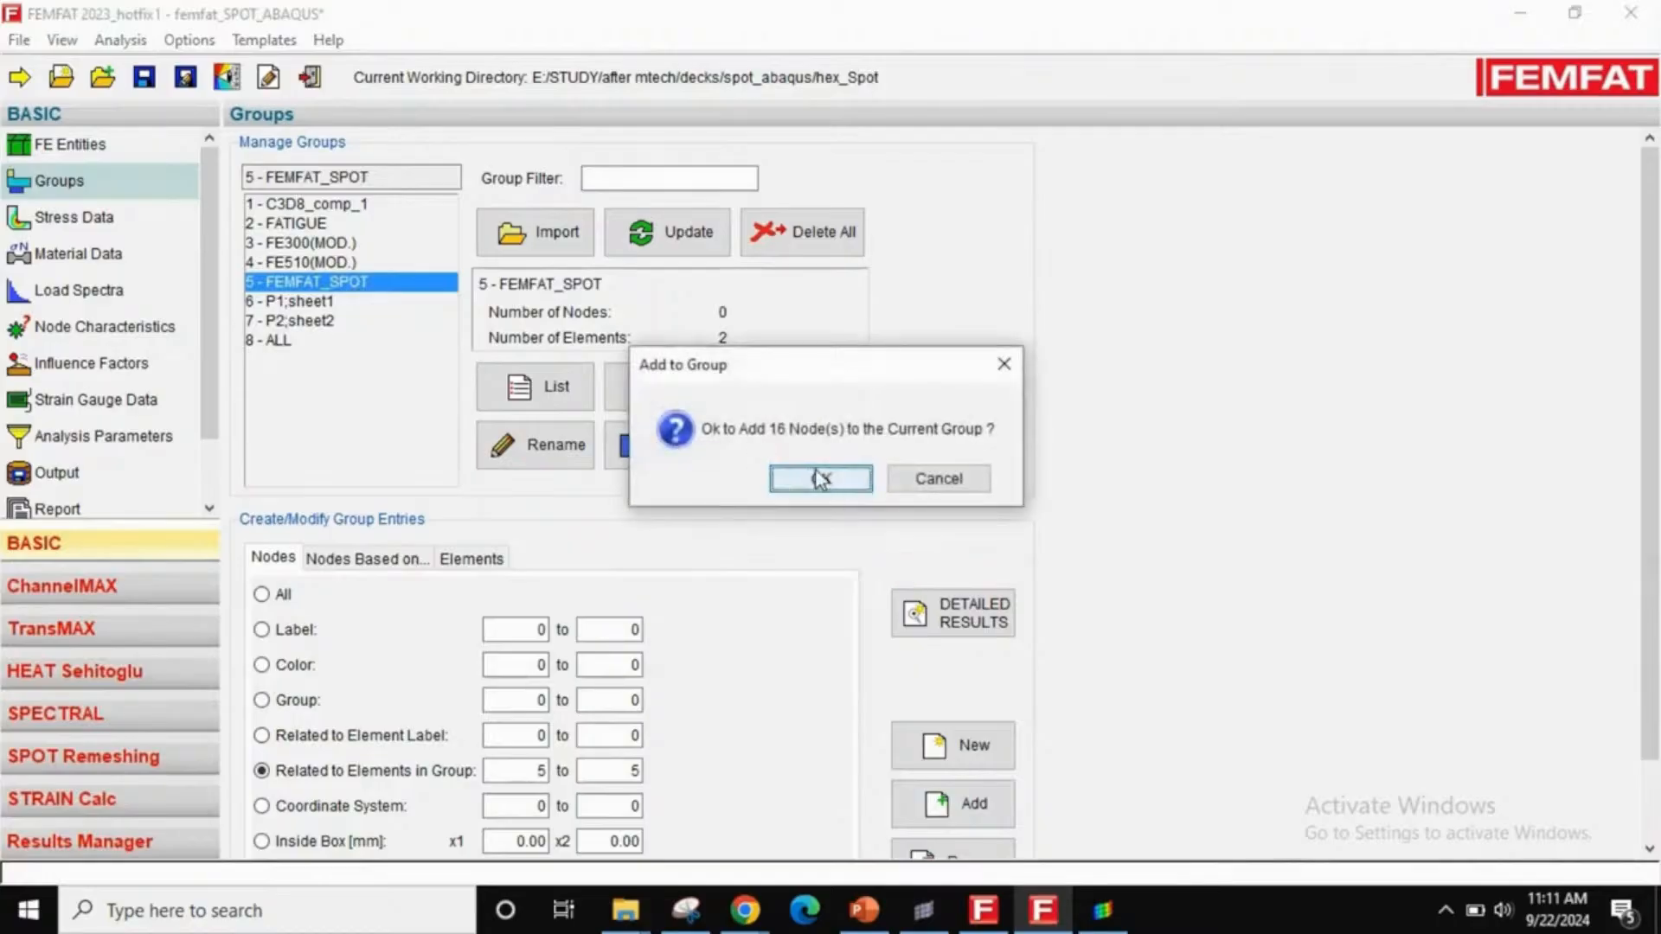
left_click(820, 477)
left_click(355, 224)
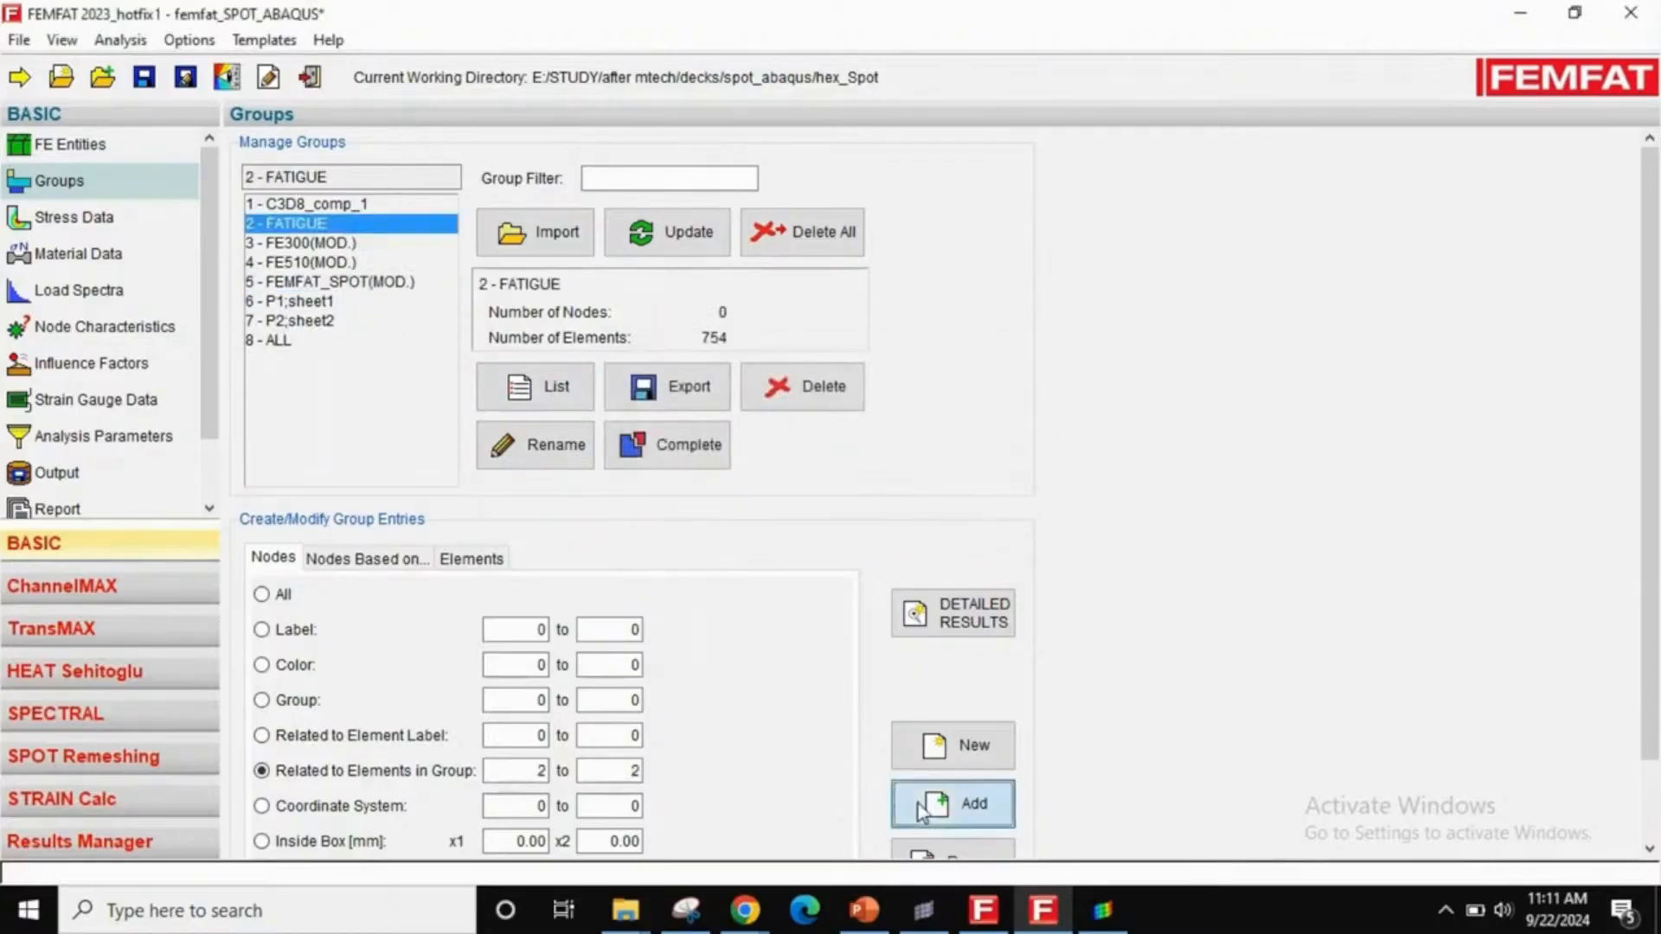
left_click(952, 803)
left_click(820, 478)
- Load ABAQUS_HEXA_RBE3_upd.odb as the upper stress data set in ODB ABAQUS format and review its data
left_click(106, 227)
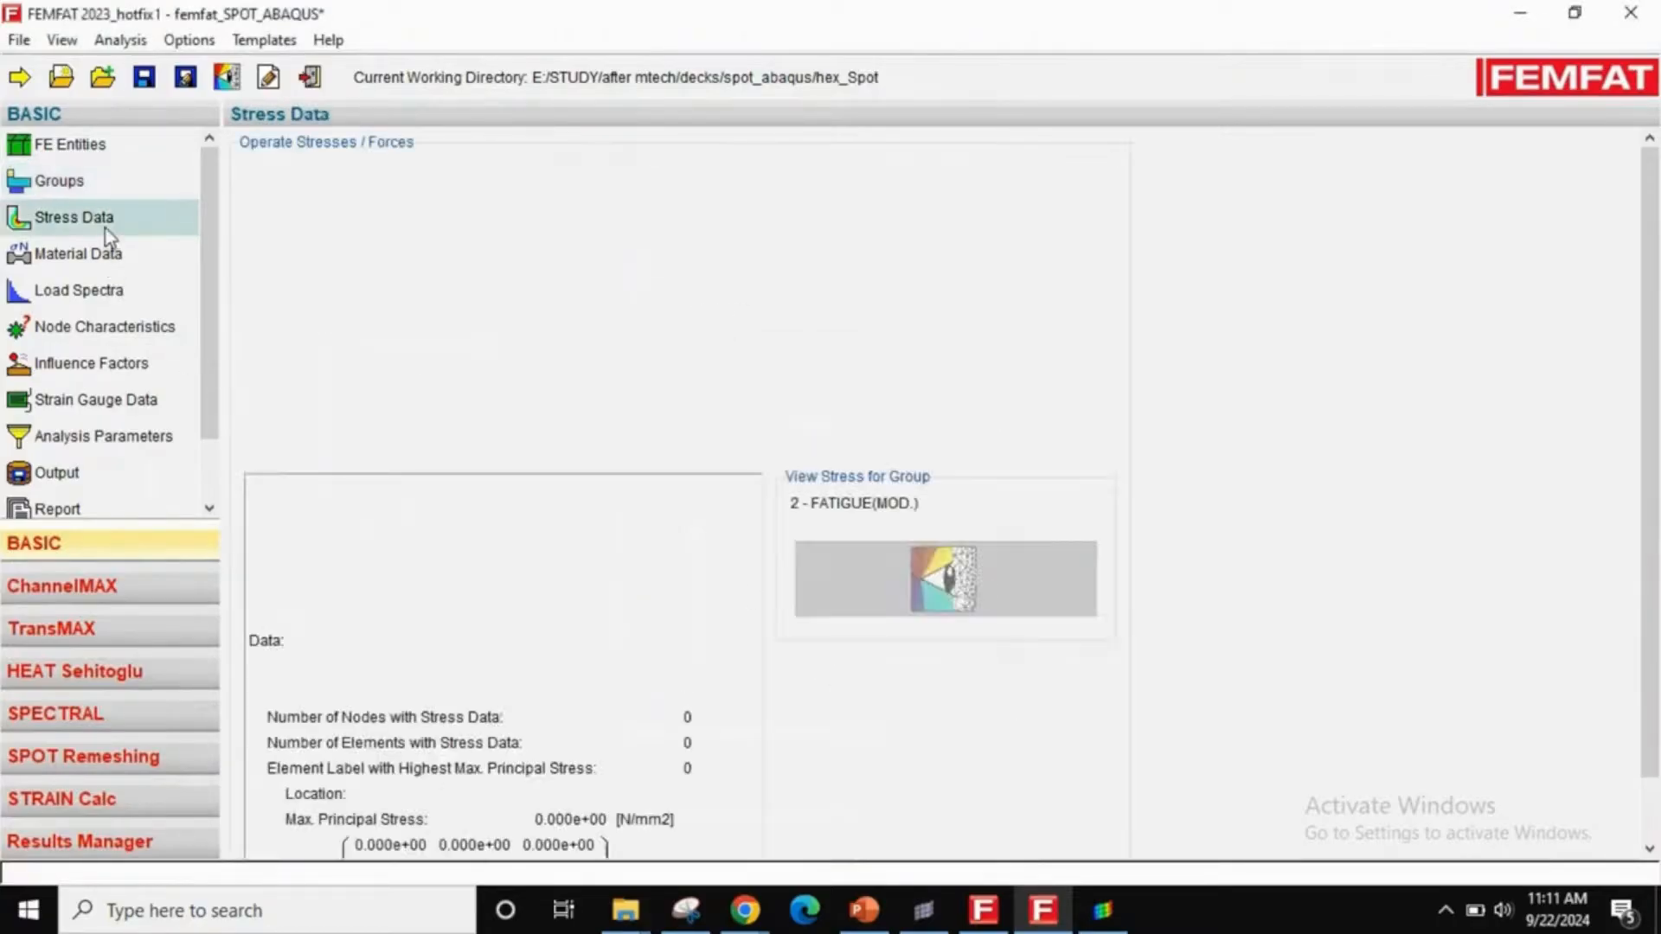
left_click(735, 320)
left_click(792, 321)
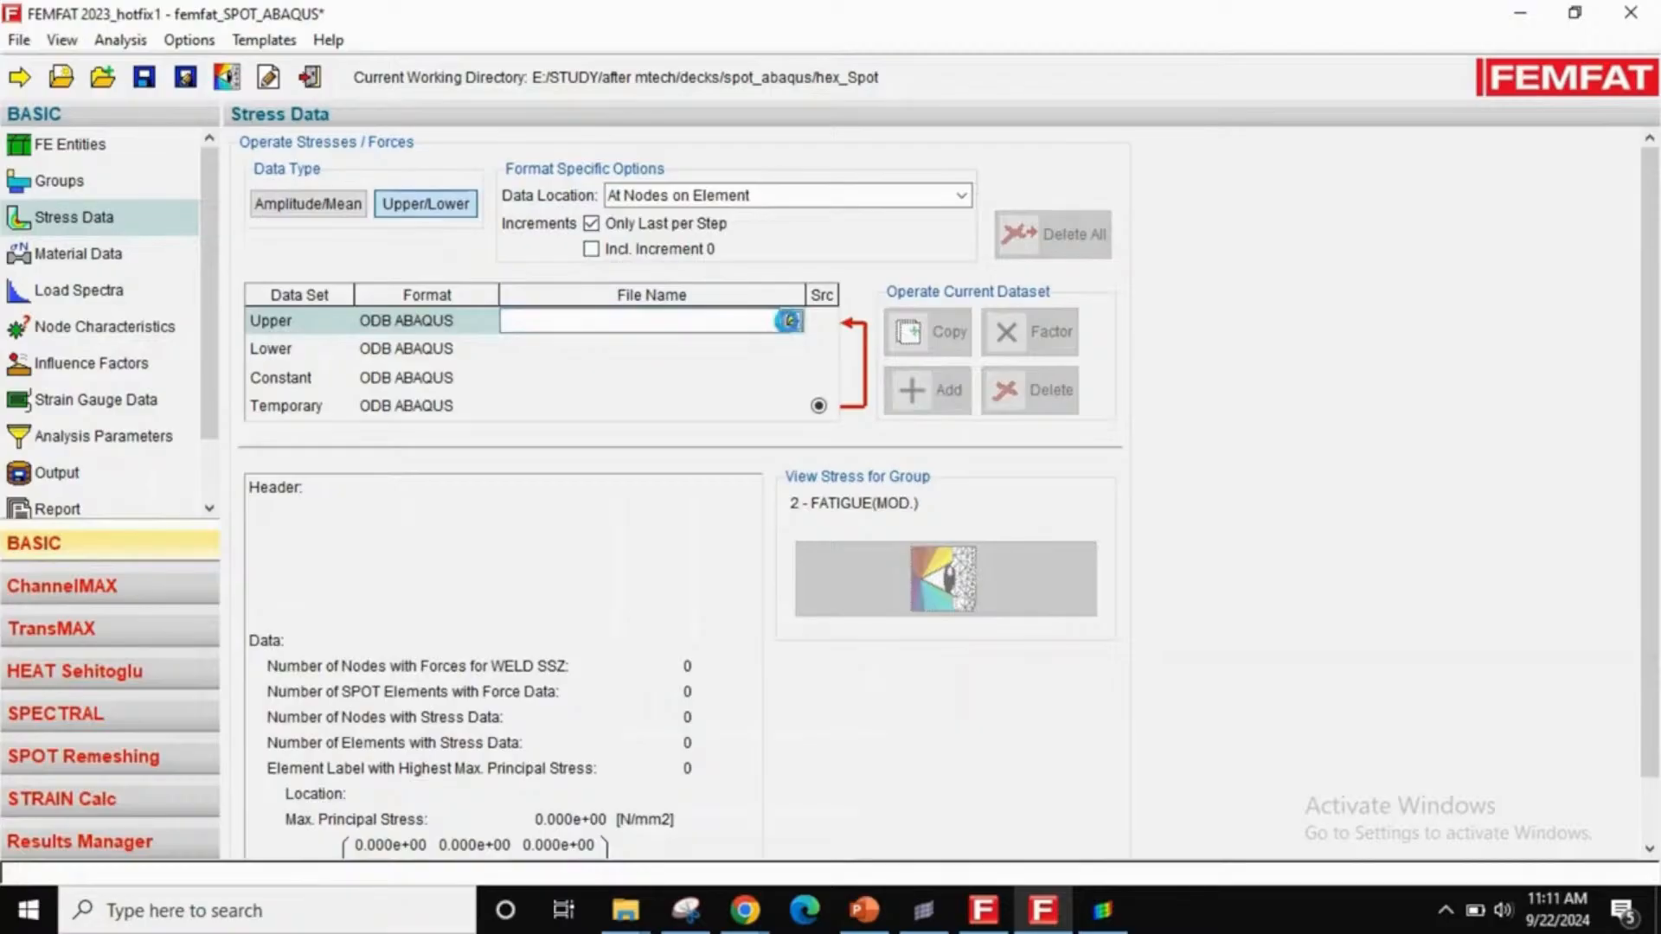
left_click(1002, 298)
double_click(1002, 299)
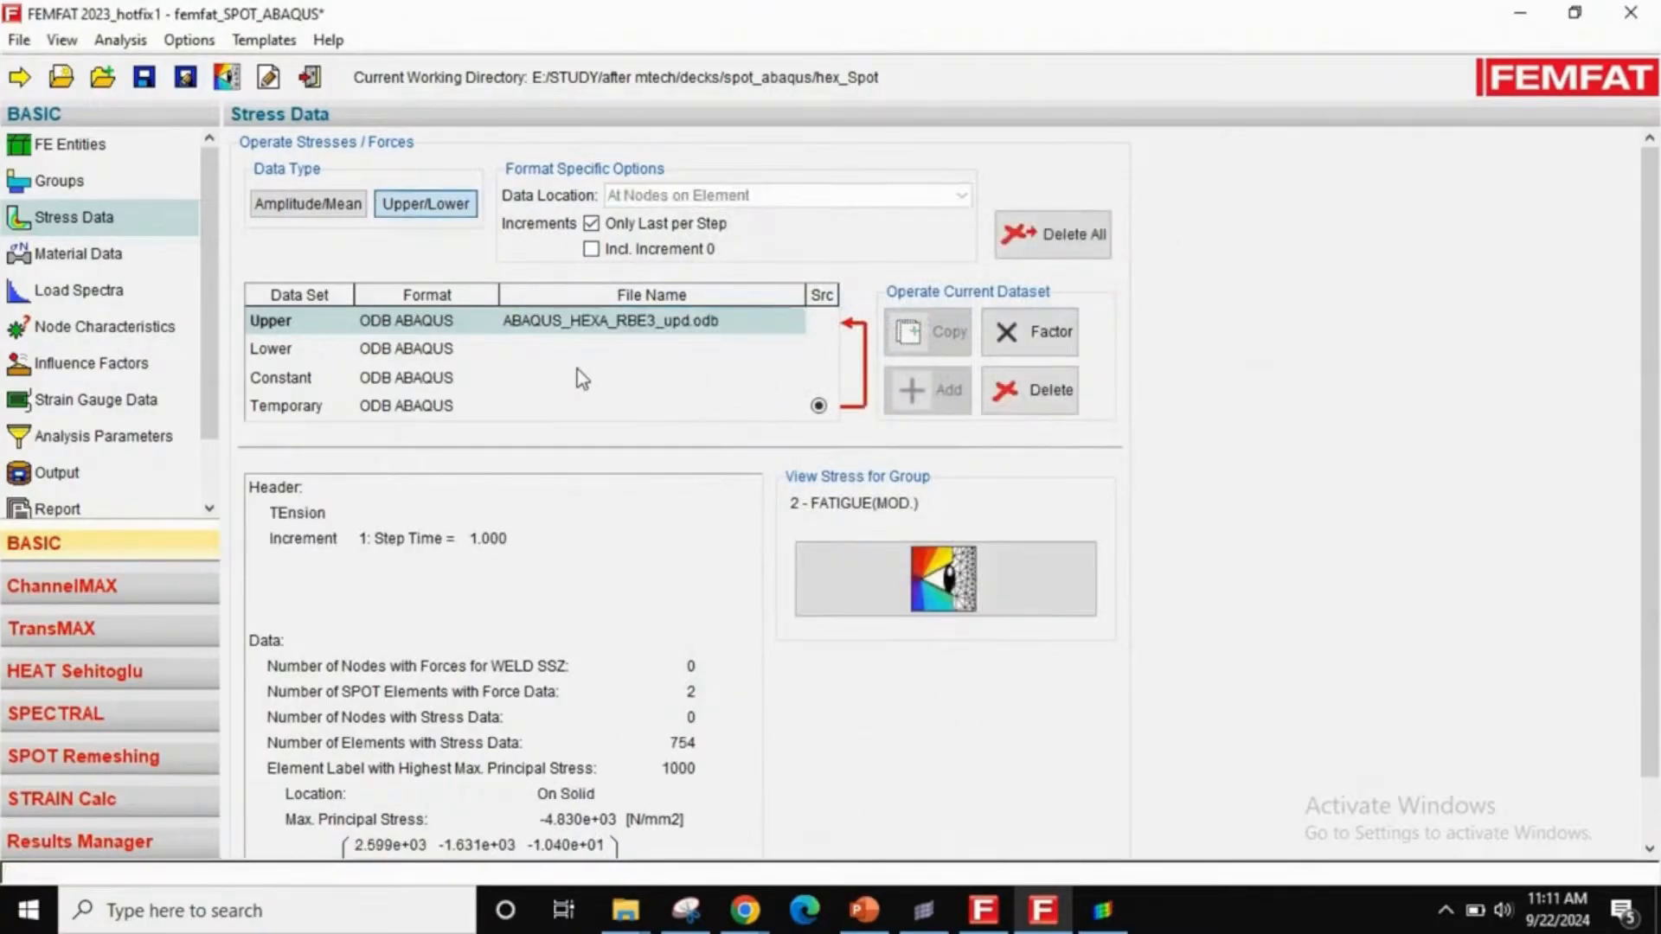
scroll(1648, 603, "down", 1)
scroll(1648, 603, "down", 1)
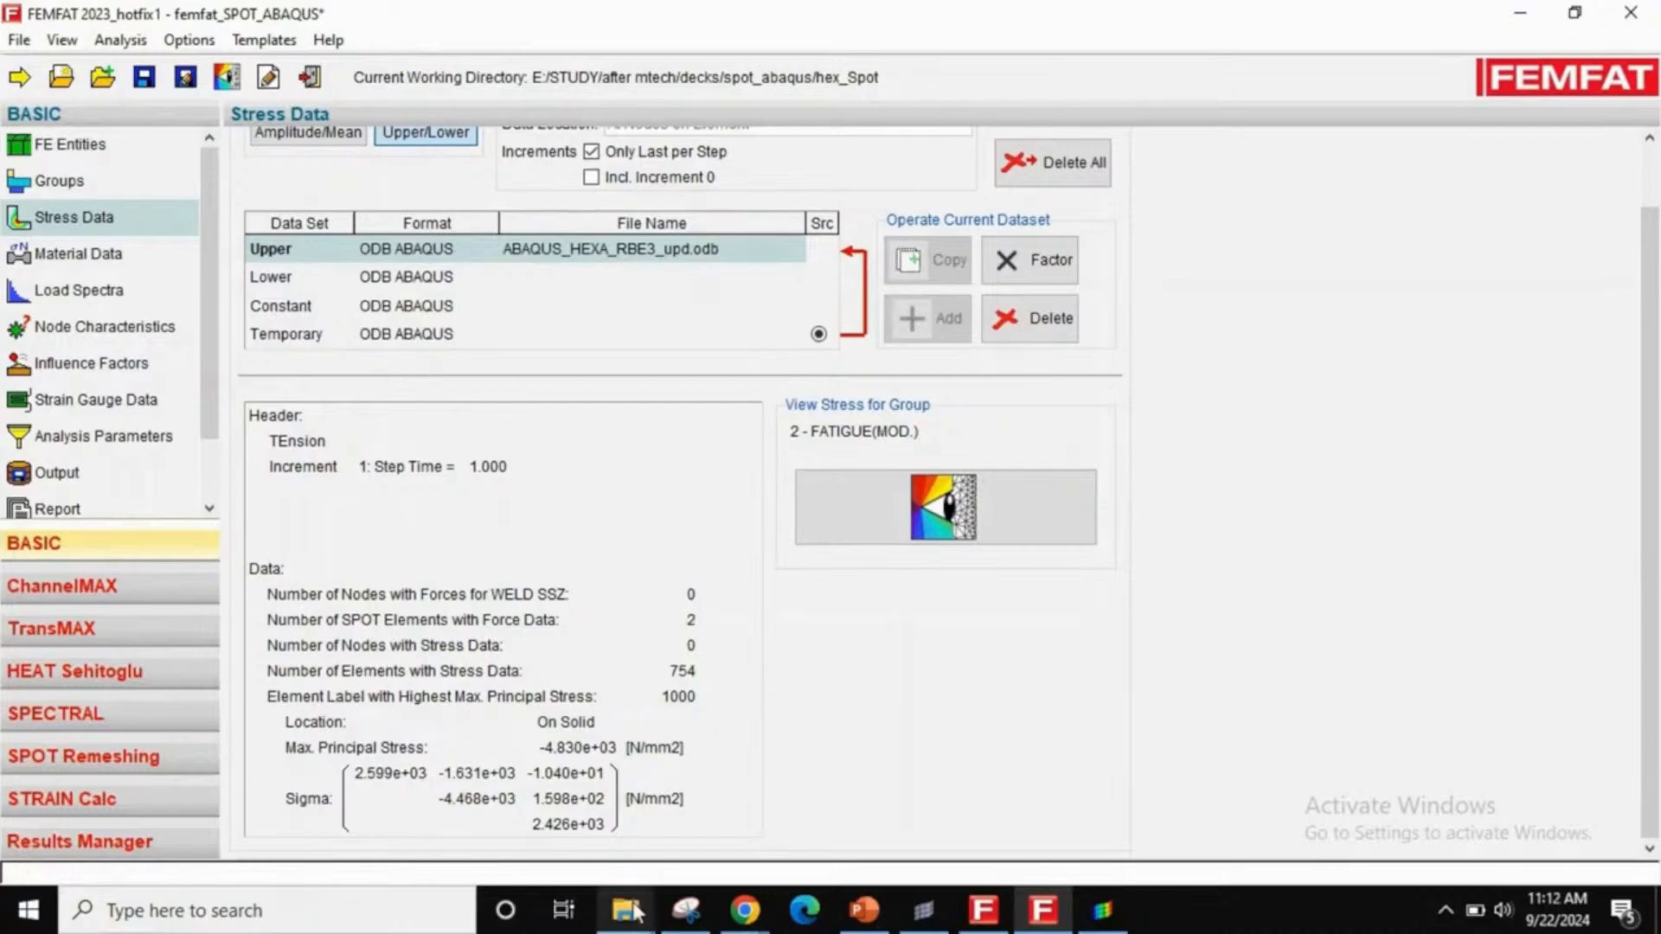
- Open ABAQUS_HEXA_RBE3.inp in Notepad++ and examine the element output request for the FEMFAT_SPOT set at the file's end
mouse_move(625, 908)
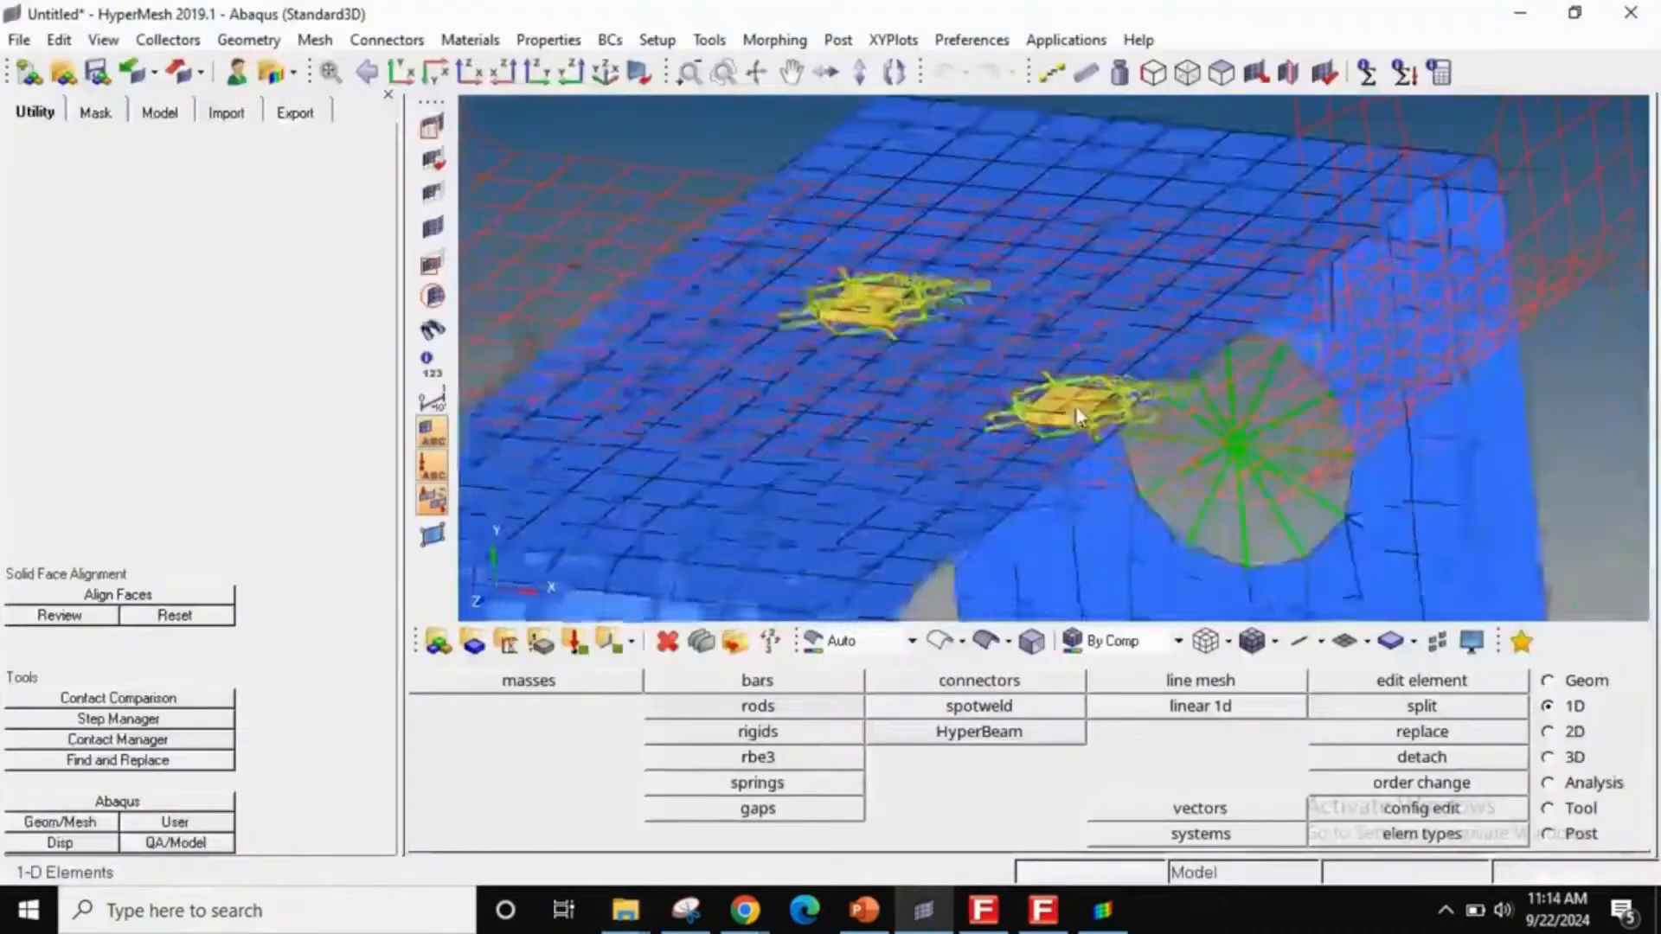
scroll(1072, 409, "down", 1, "ctrl")
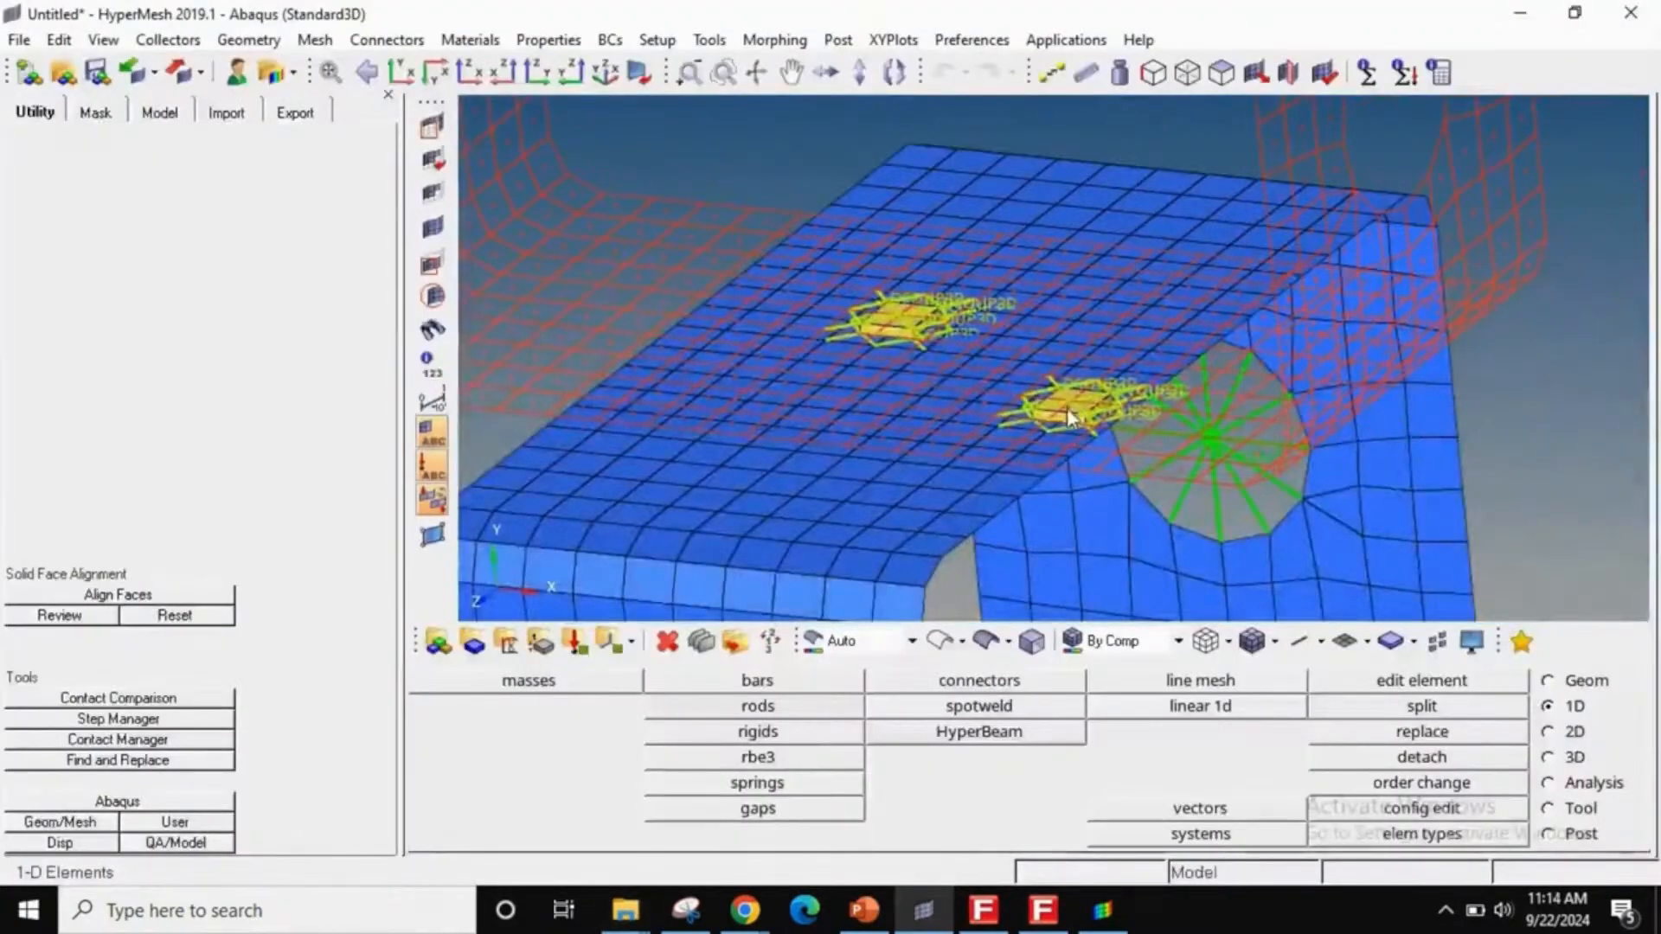
left_click(1520, 13)
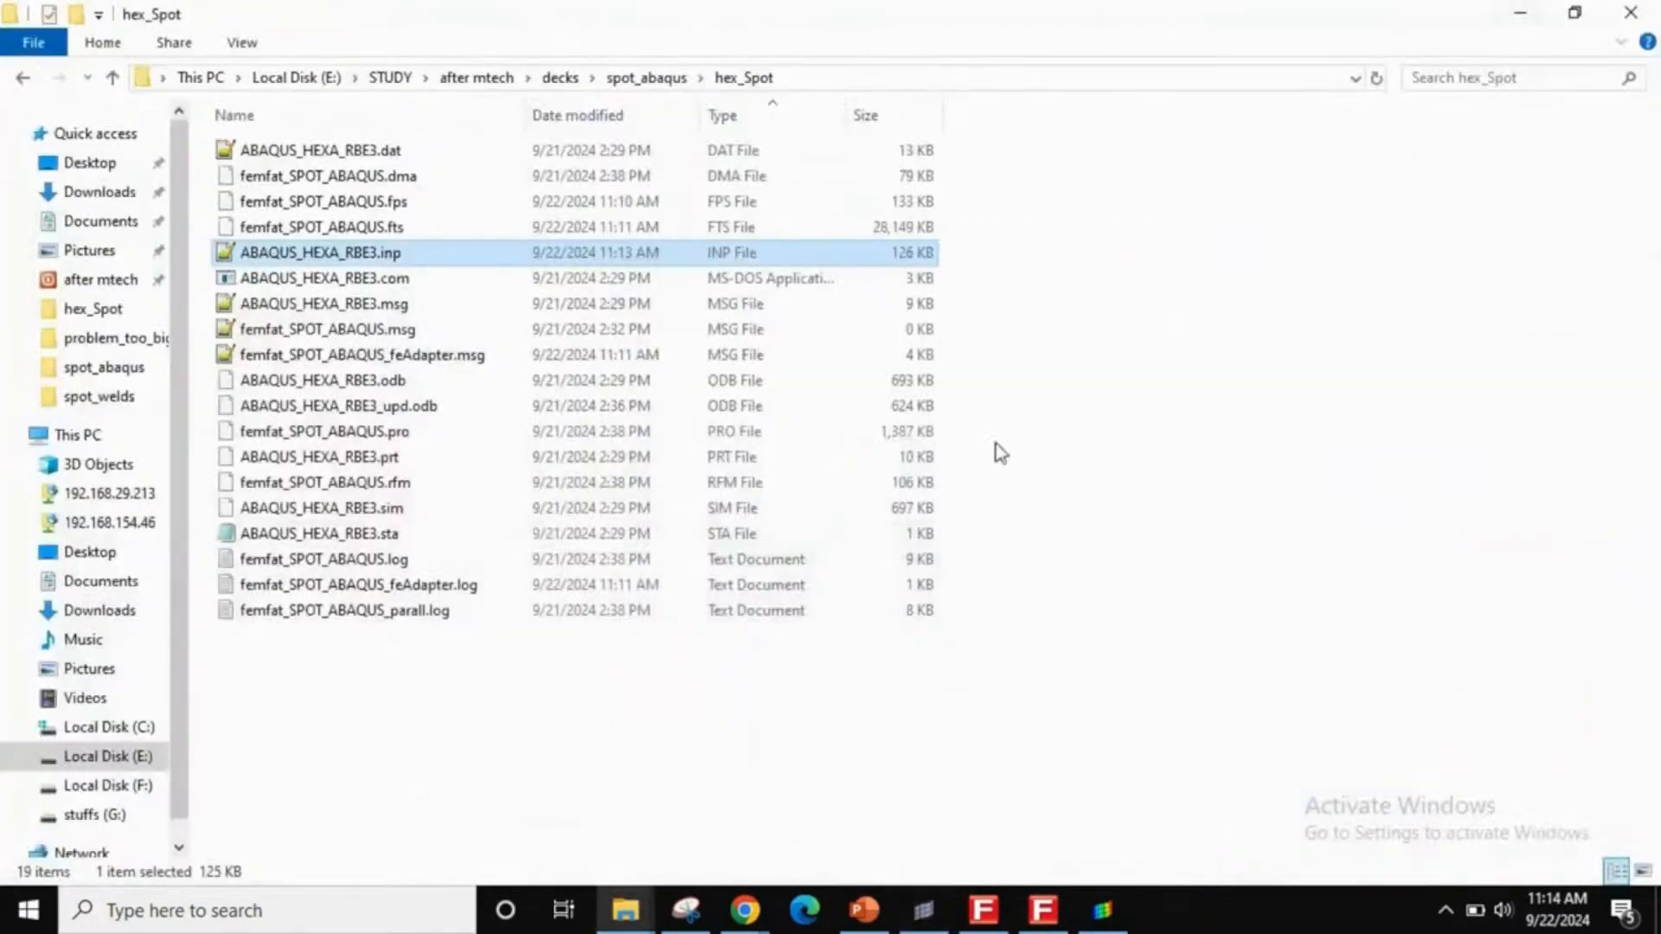
double_click(510, 255)
left_click(589, 271)
key("ctrl+End")
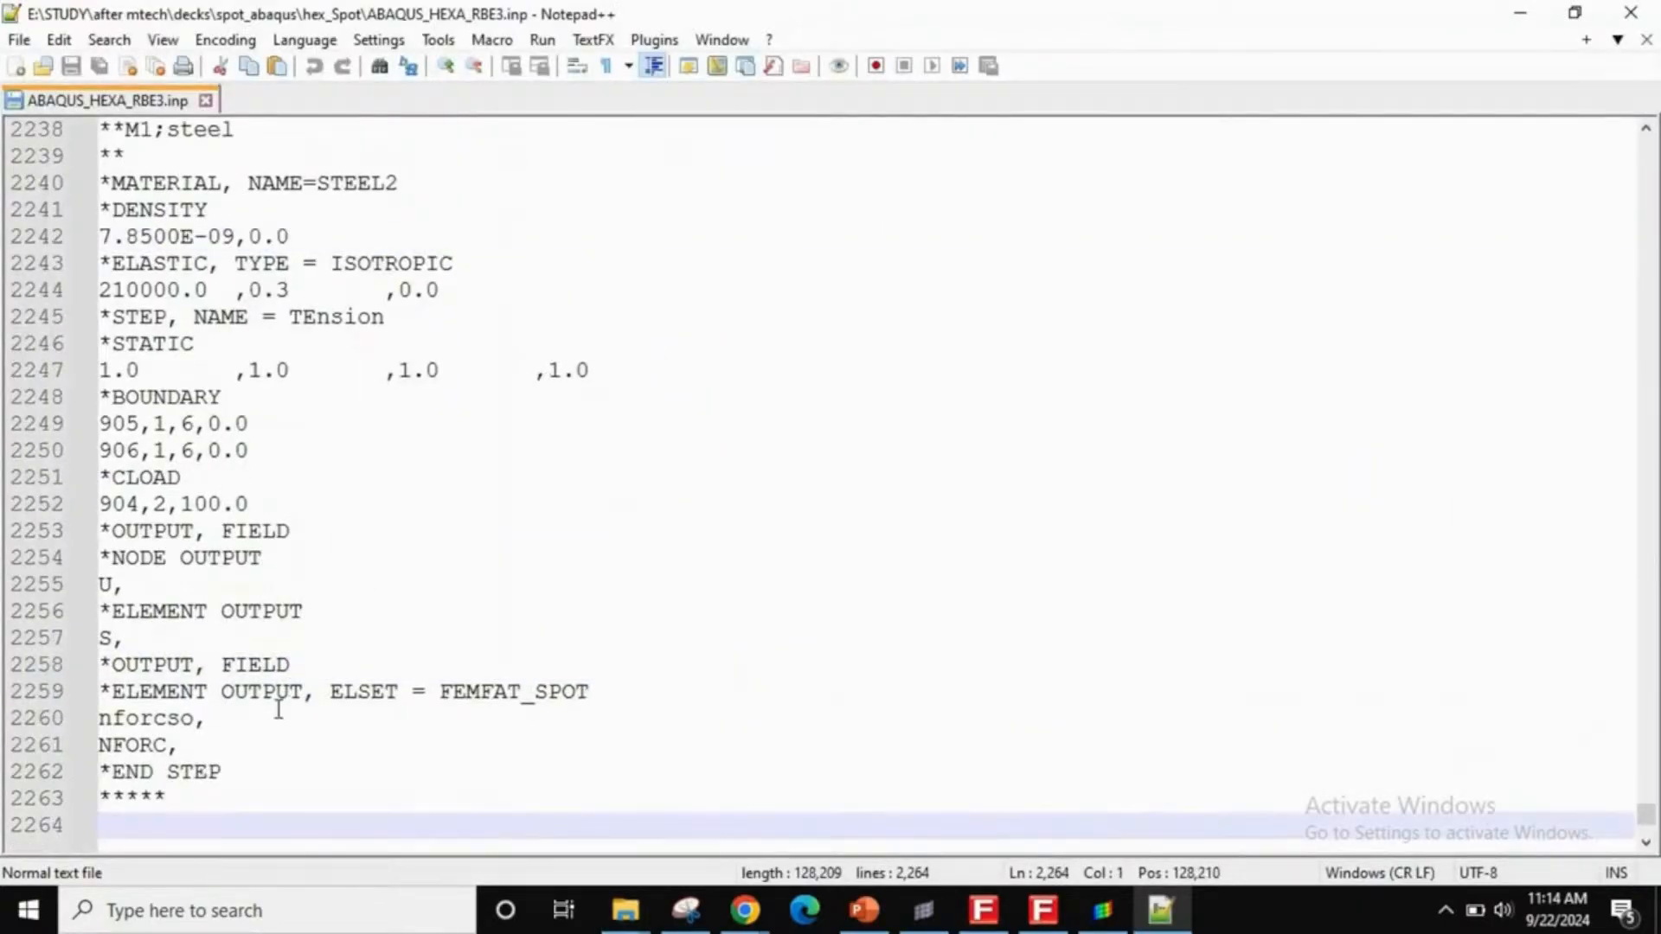
left_click_drag(105, 696, 594, 697)
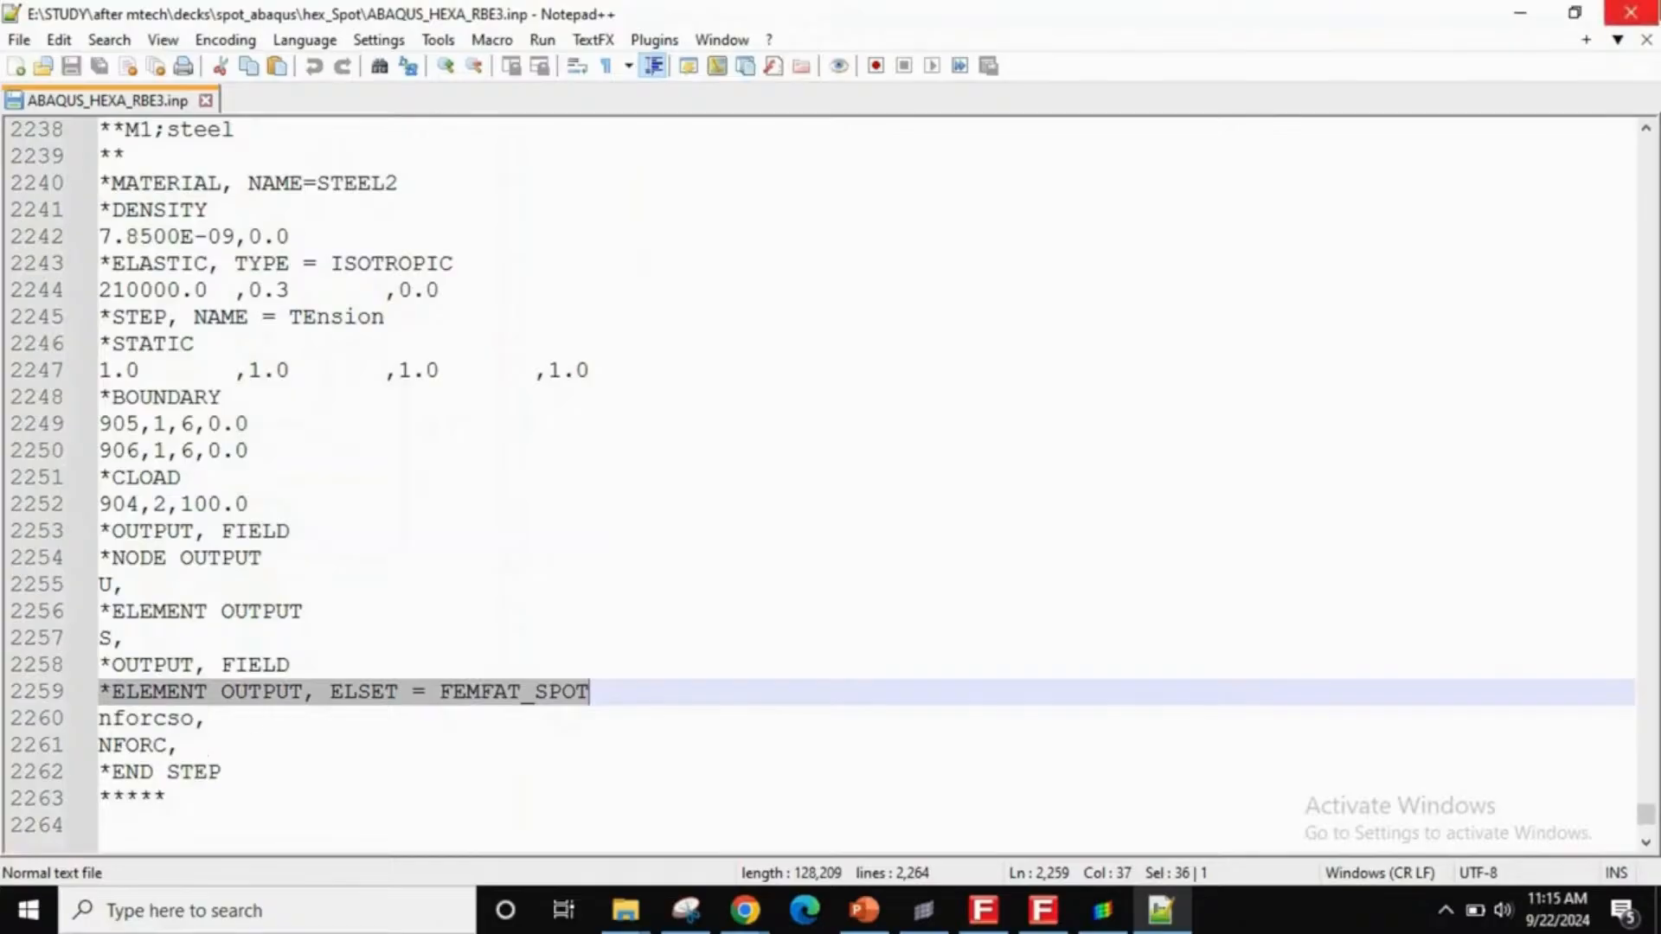
left_click(1631, 13)
- Switch to FEMFAT and review the defined materials and the load spectrum
left_click(1049, 913)
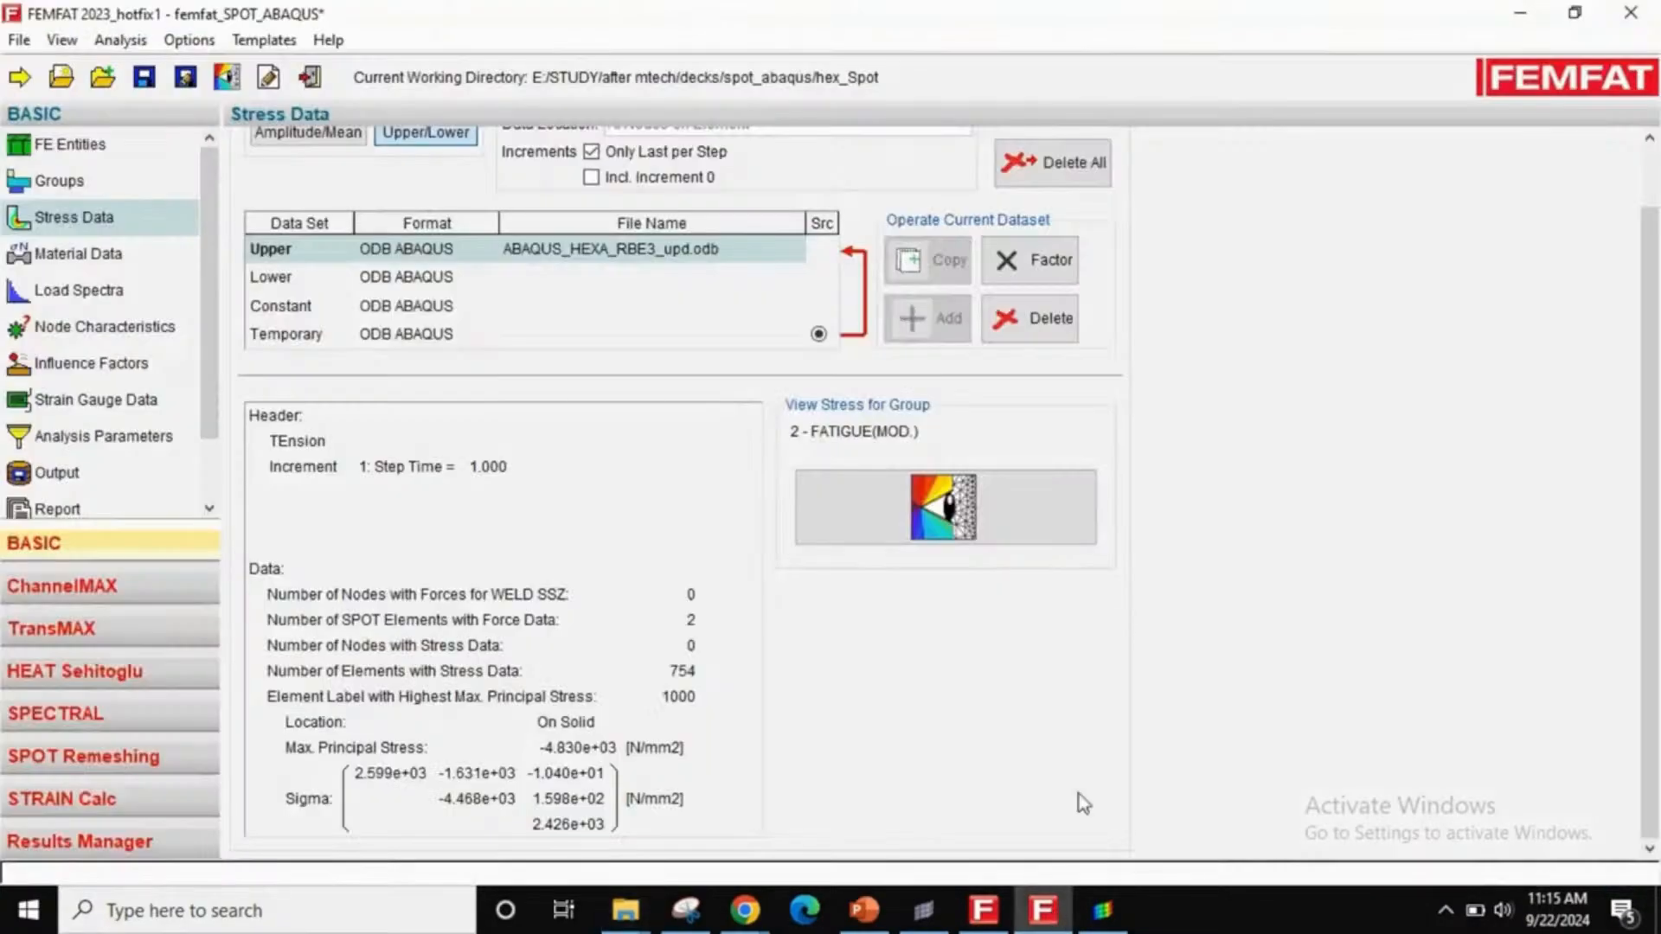
left_click(59, 258)
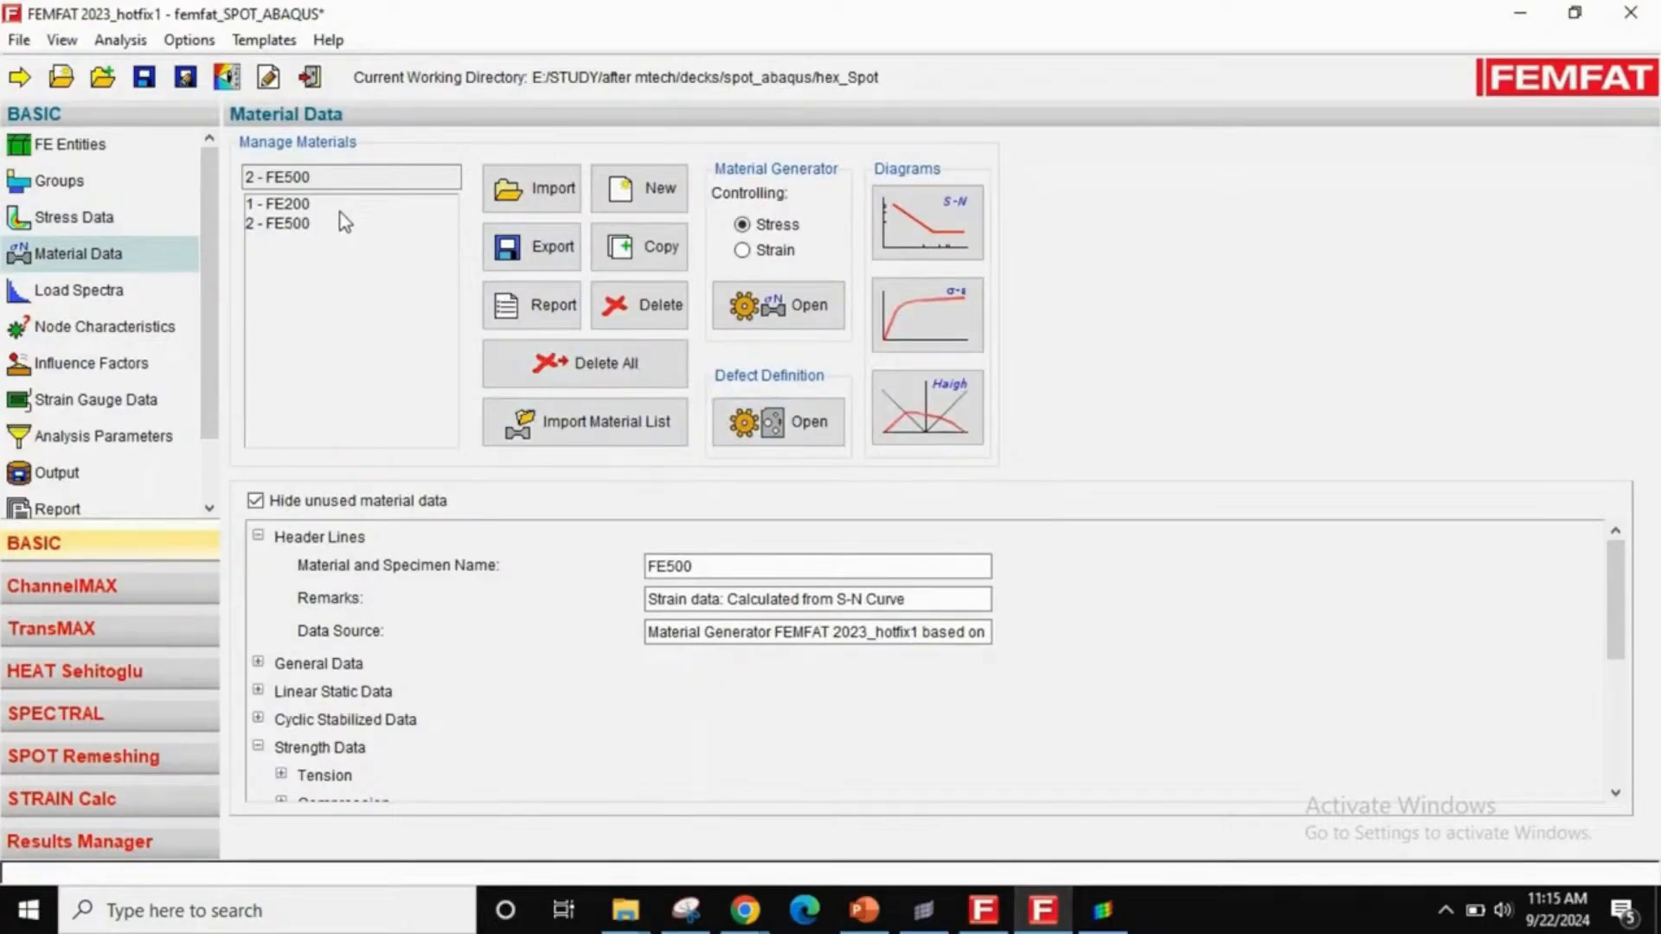
left_click(93, 294)
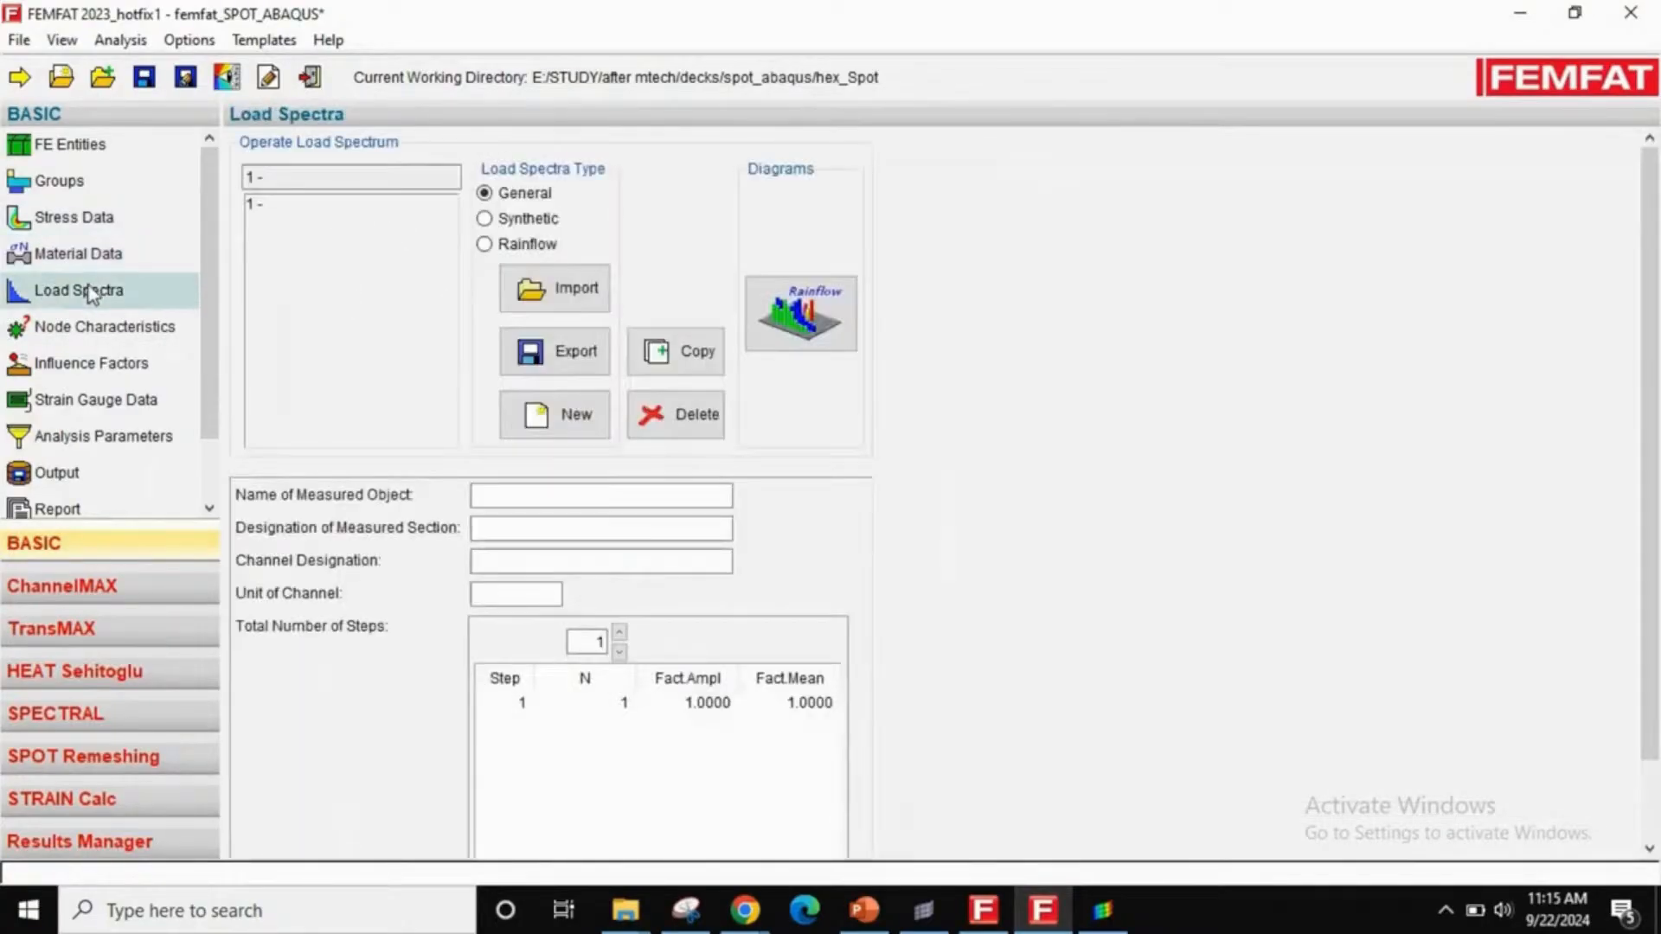
- Switch to HyperMesh and inspect the properties of the material assigned to the spot weld hexa component C3D8_comp_1
left_click(930, 908)
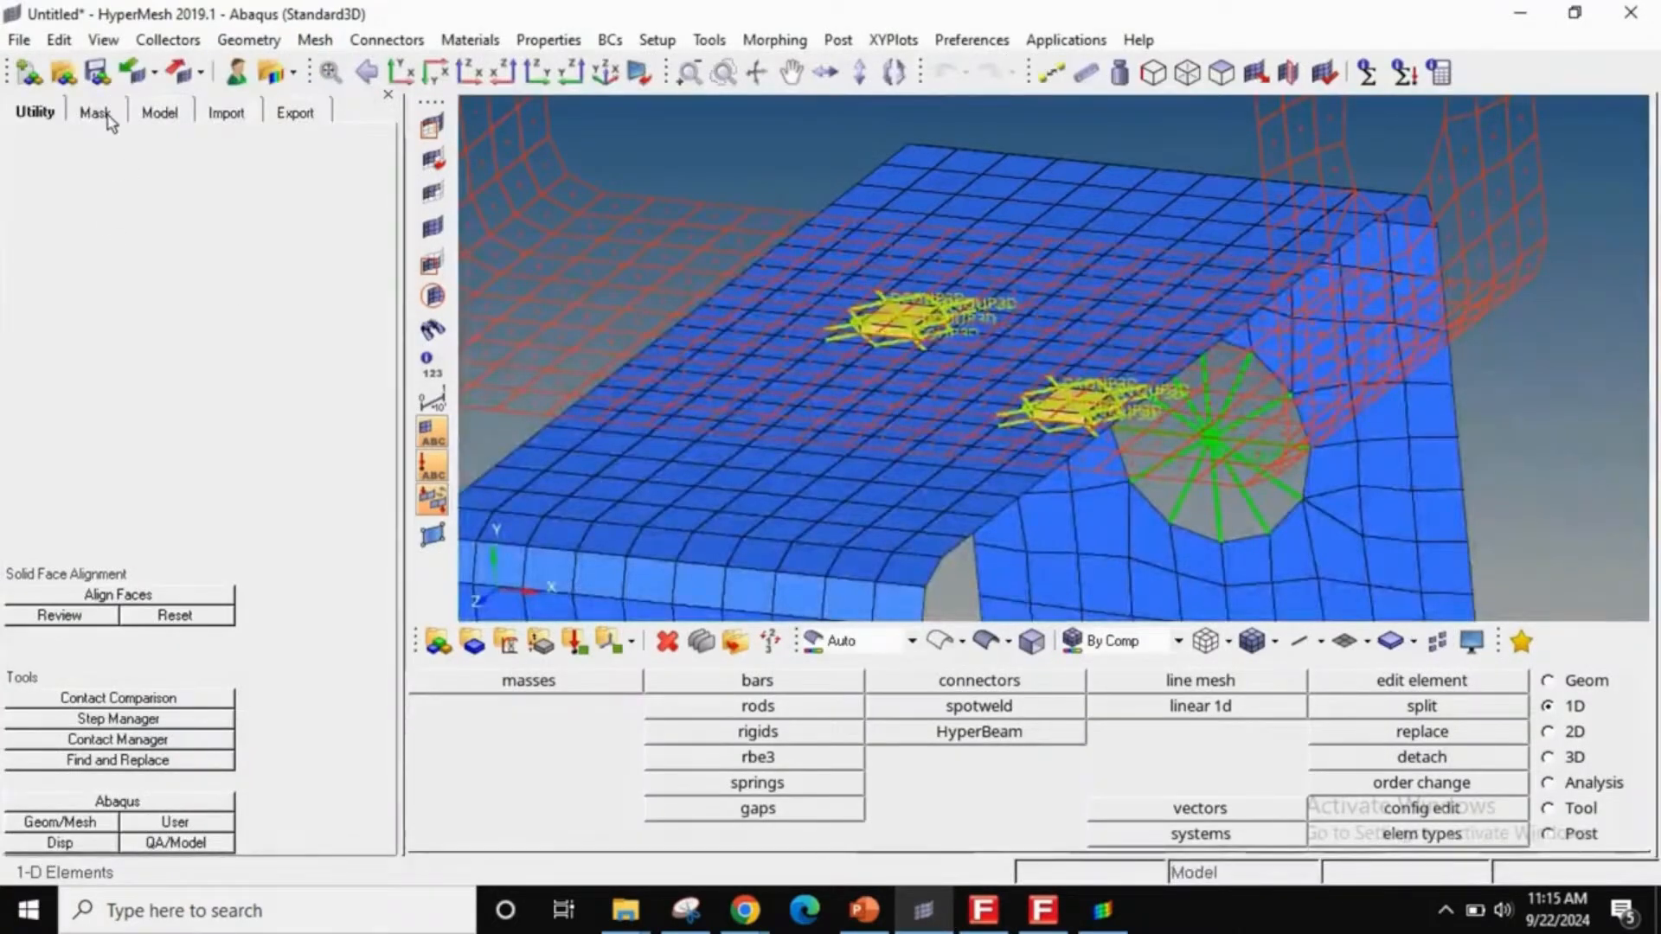
left_click(162, 111)
left_click(270, 210)
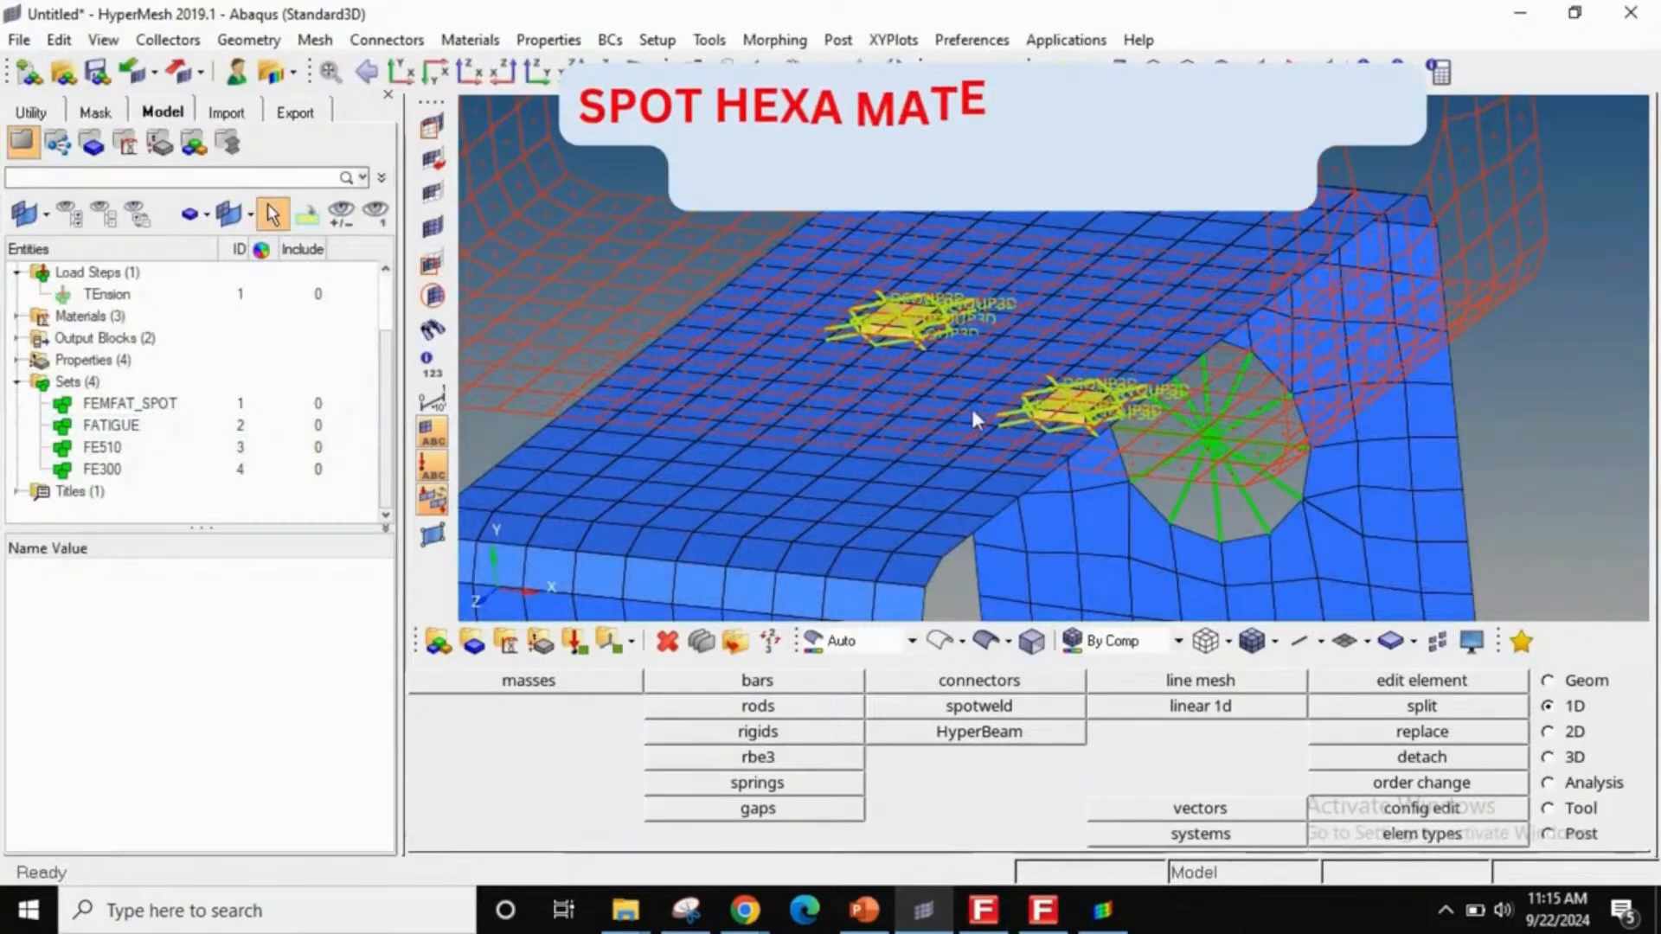
scroll(994, 407, "up", 5)
scroll(1021, 419, "up", 3)
left_click(1045, 470)
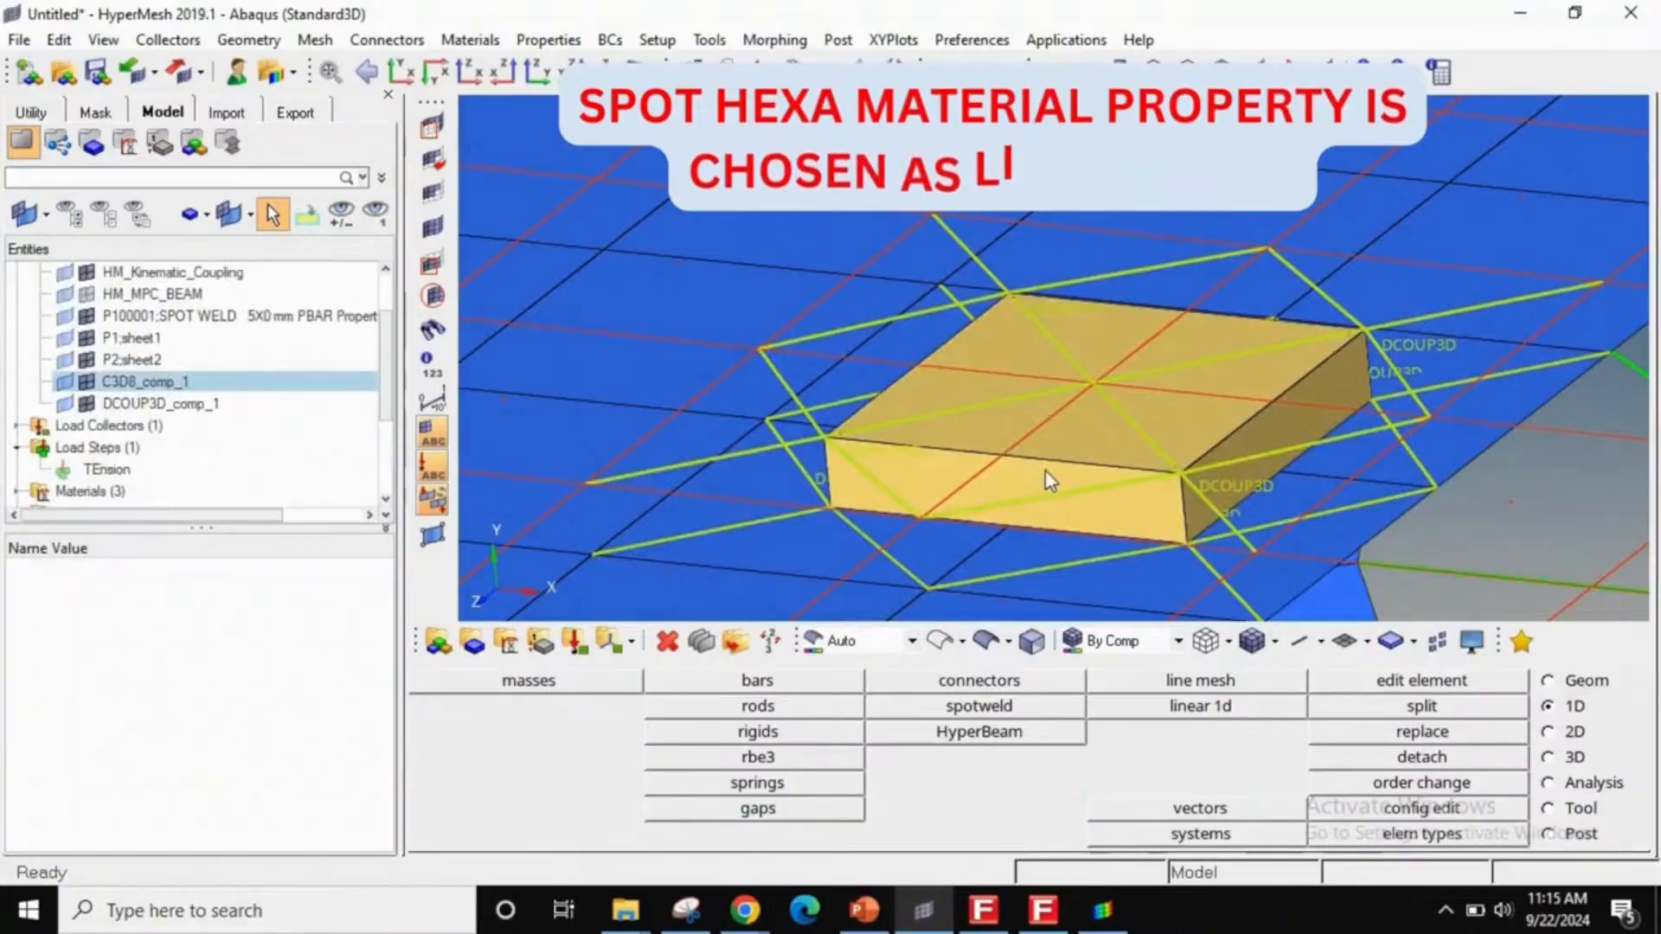
right_click(198, 725)
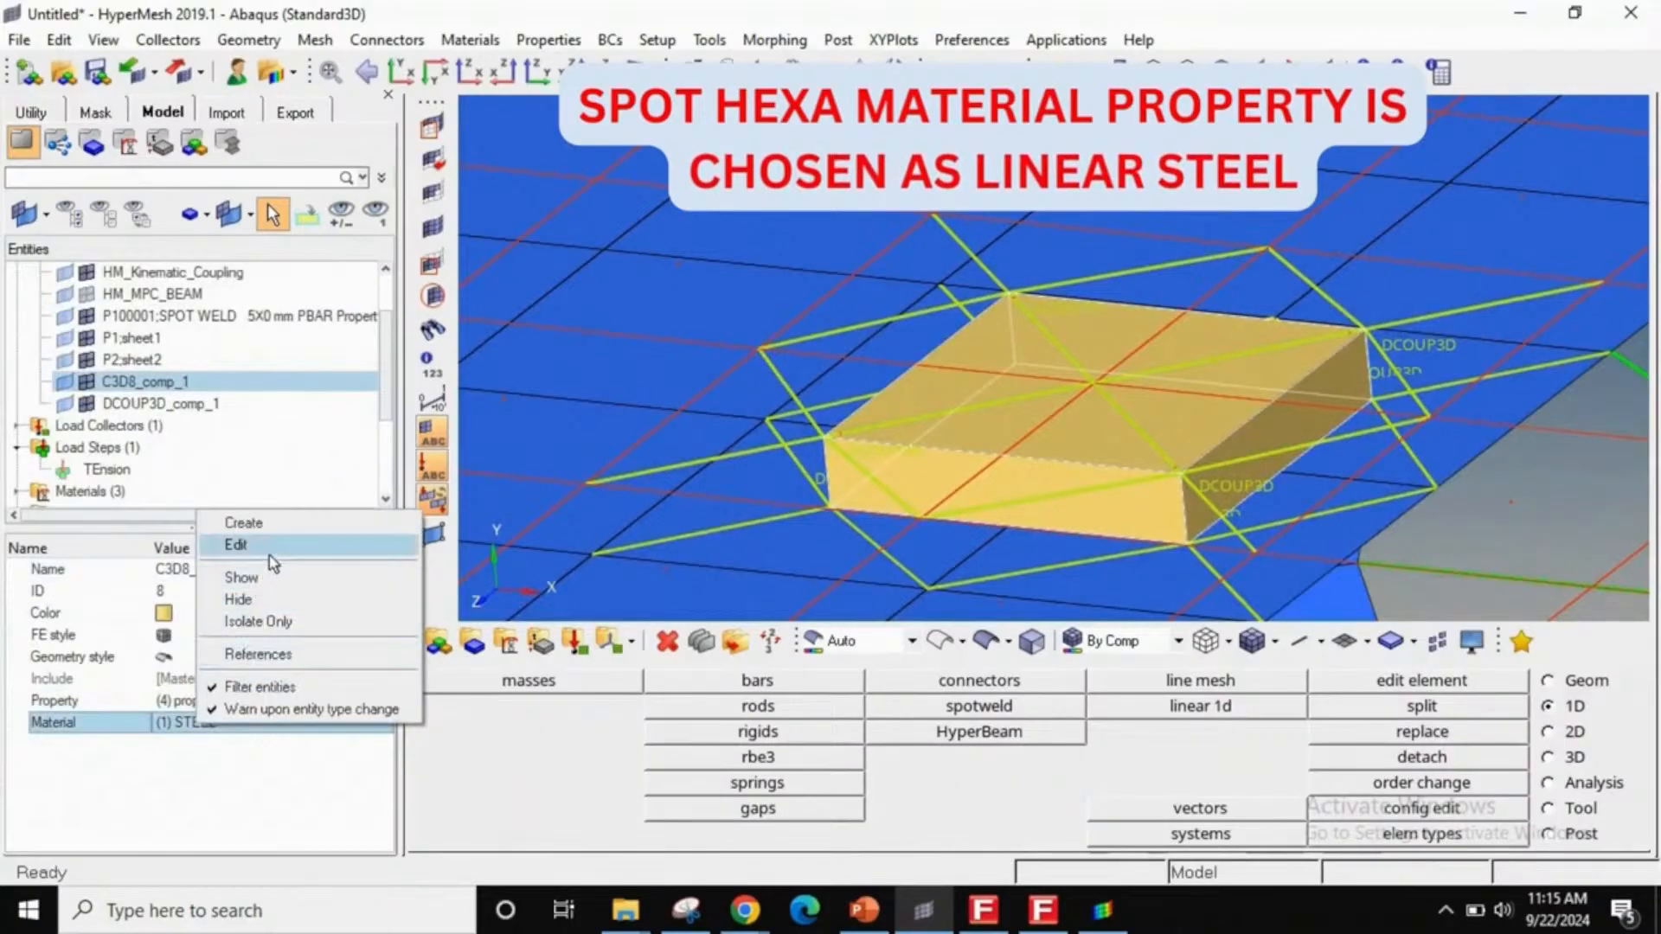
left_click(339, 542)
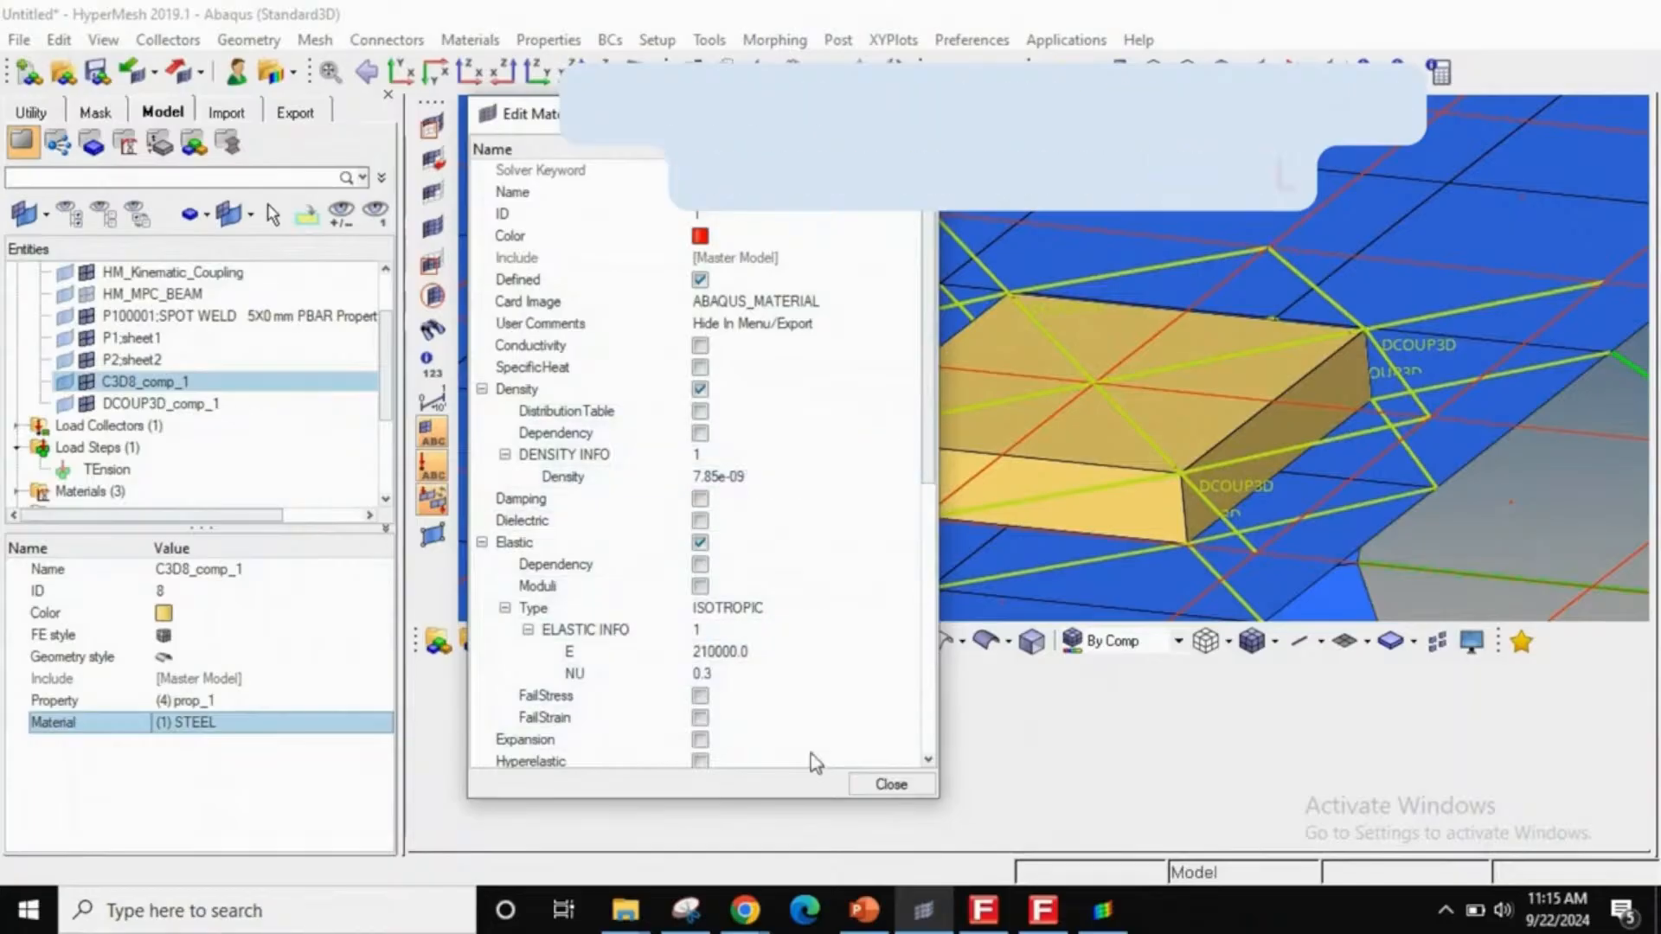
left_click(887, 782)
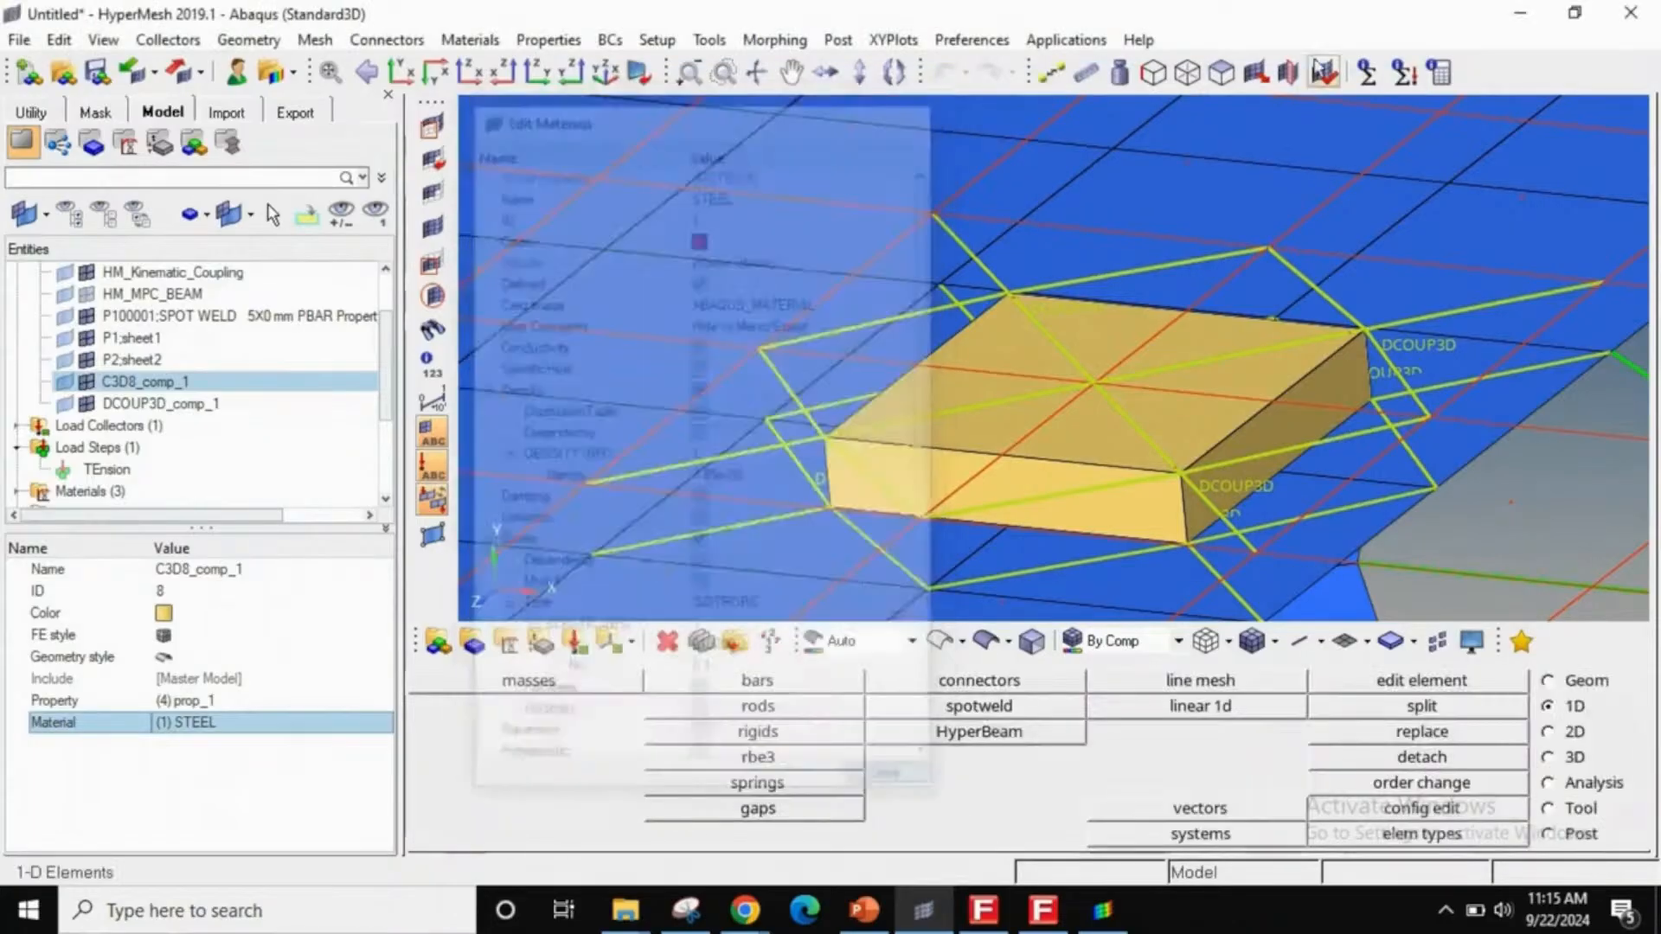
- Switch to FEMFAT and assign material FE200 and Smoothed (60 µm) surface roughness to the nodes of group FE300
left_click(1514, 12)
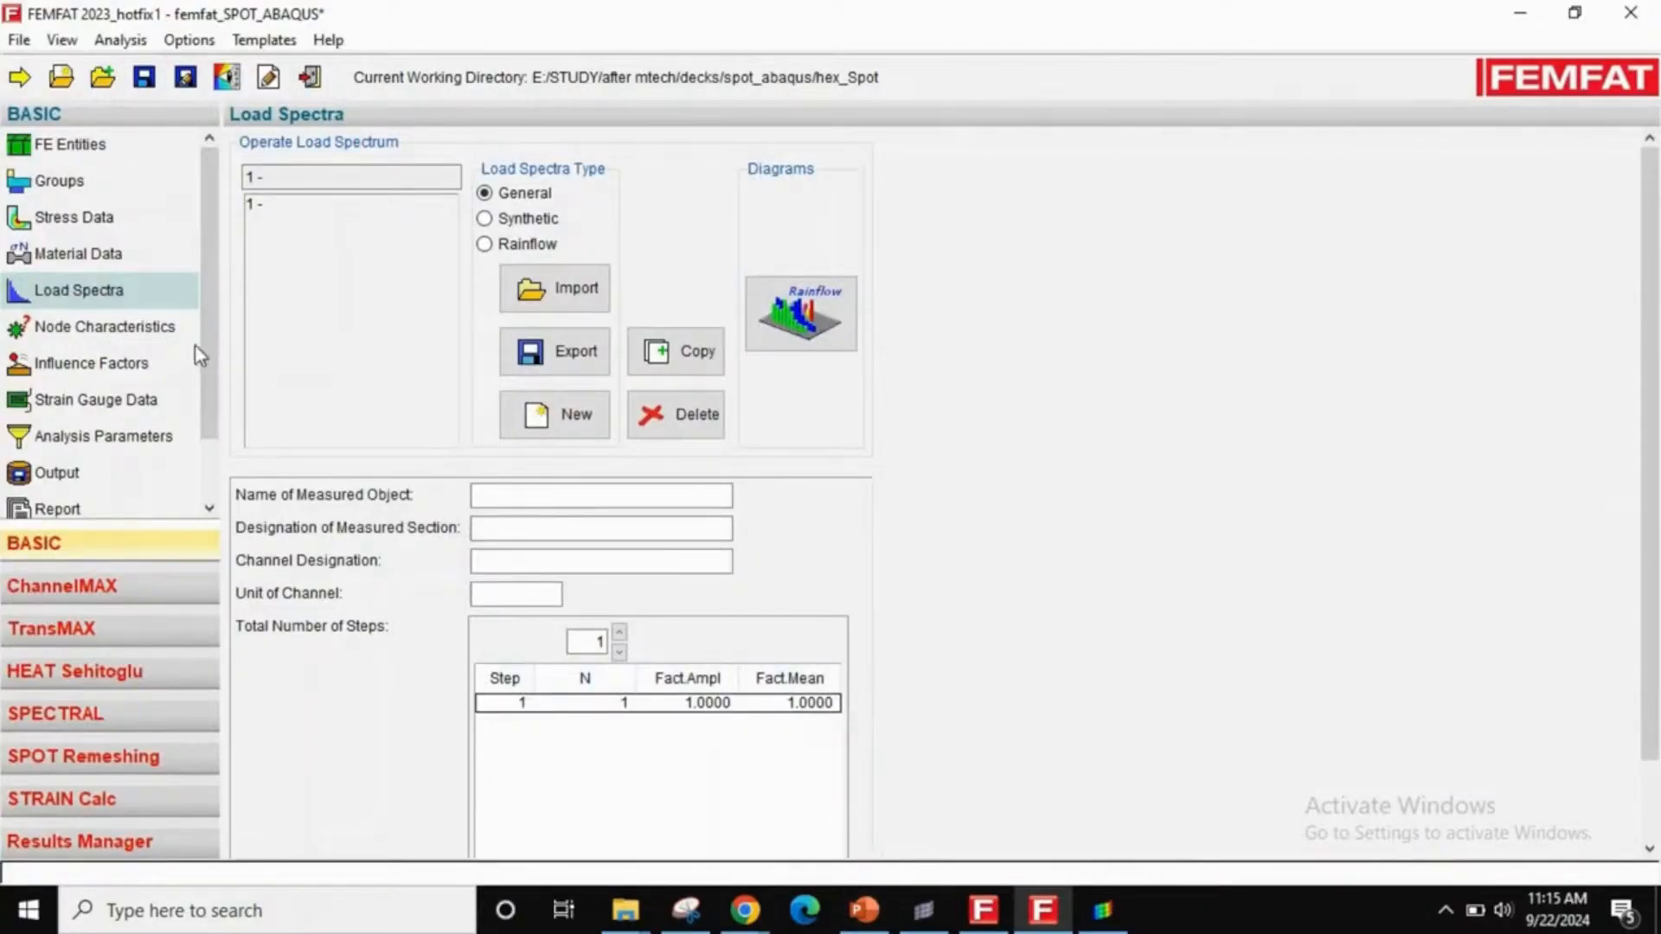
left_click(160, 330)
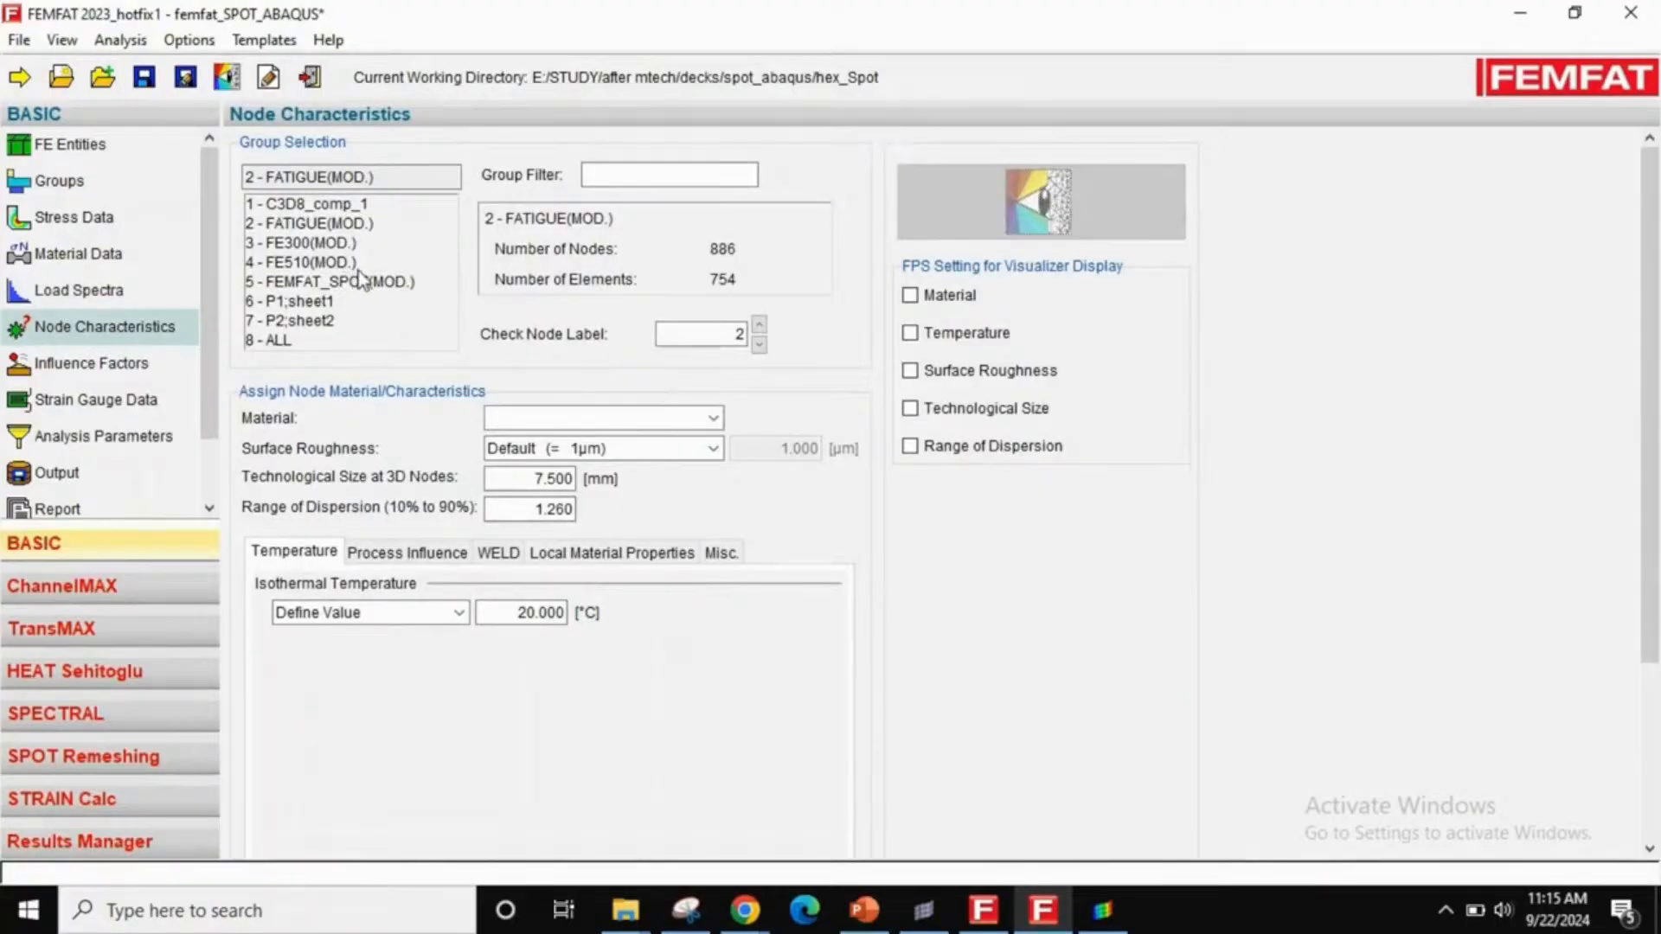
left_click(303, 245)
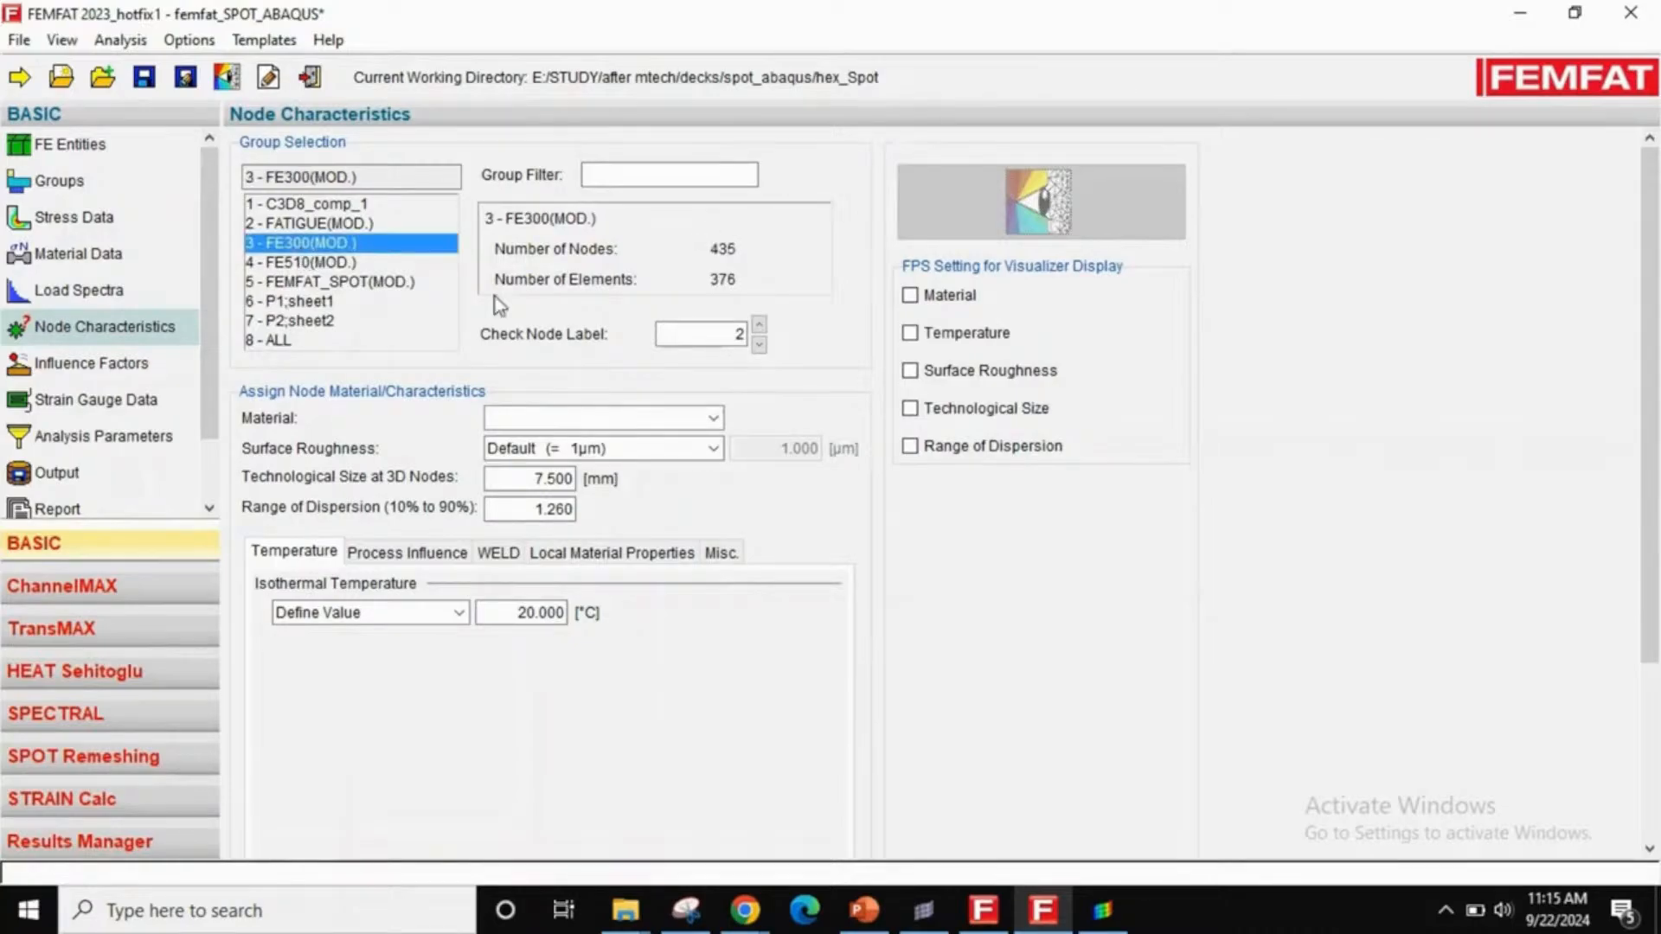
left_click(614, 416)
left_click(605, 438)
left_click(588, 451)
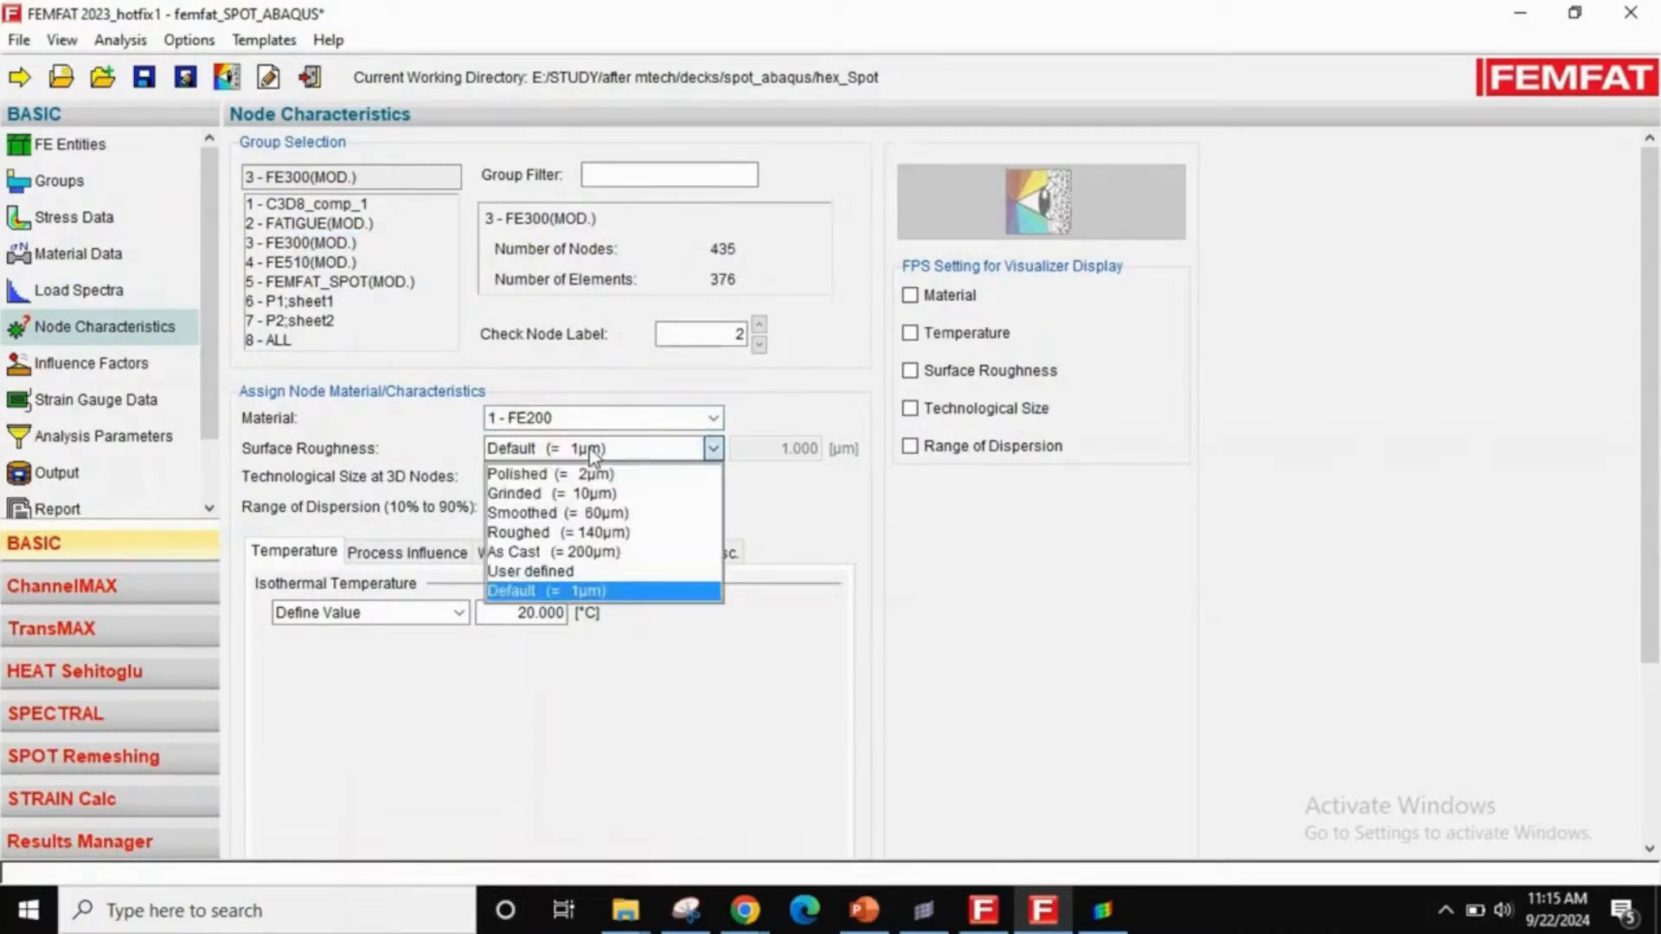
left_click(614, 517)
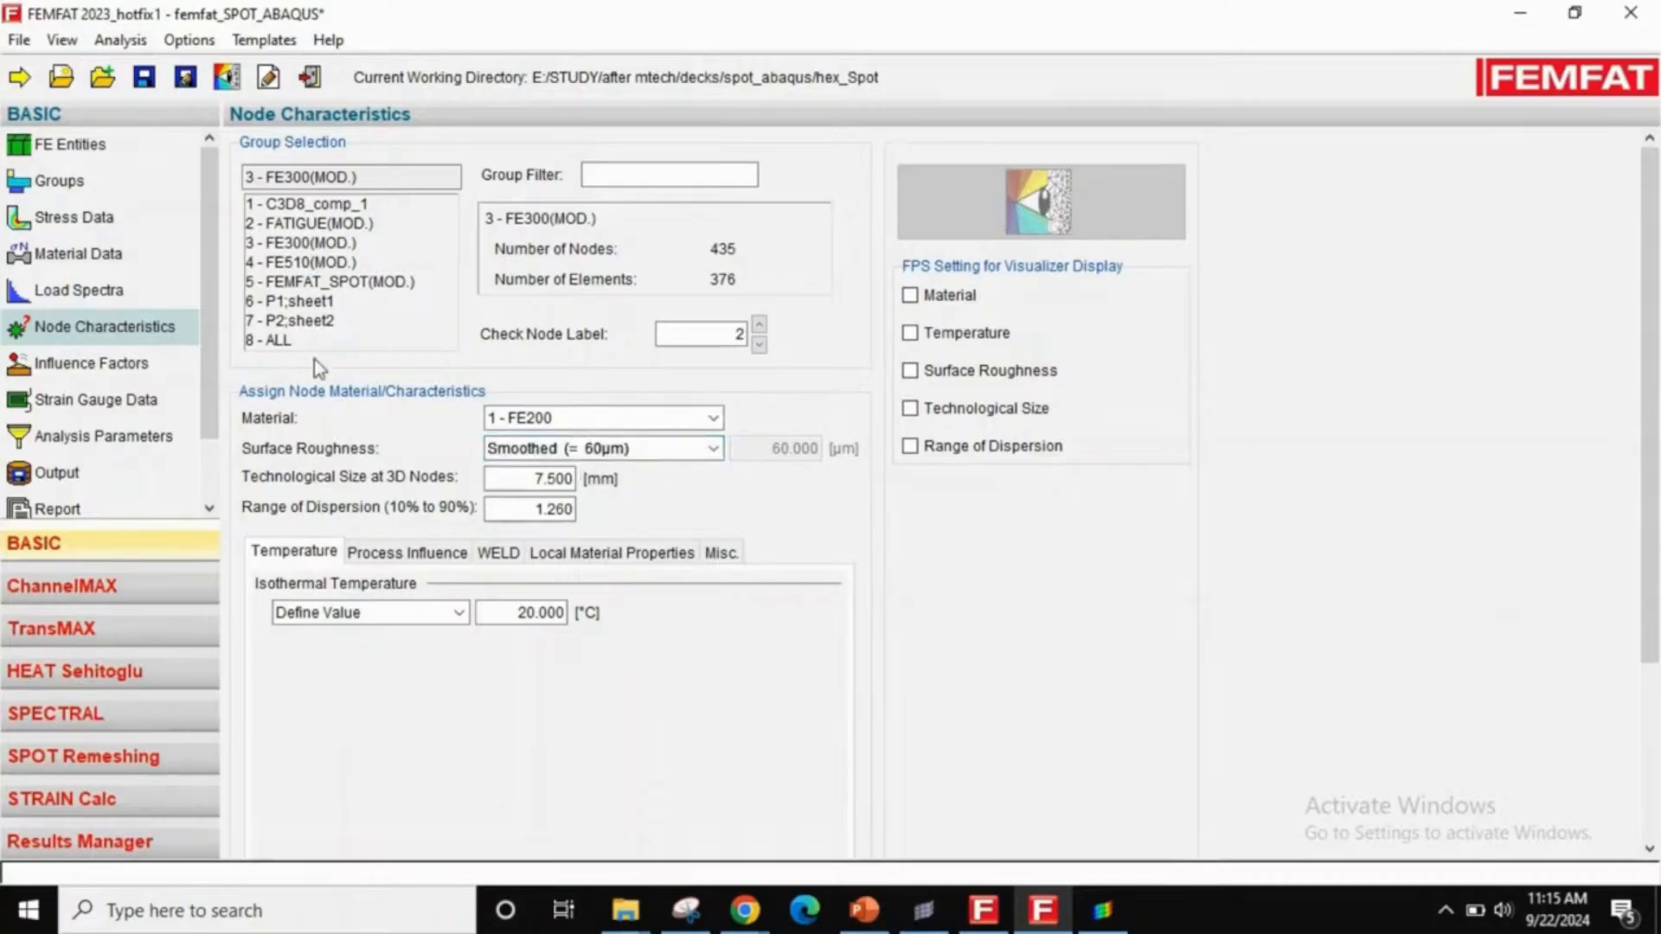
- Assign material FE500 and Smoothed (60 µm) surface roughness to the nodes of group FE510
left_click(307, 263)
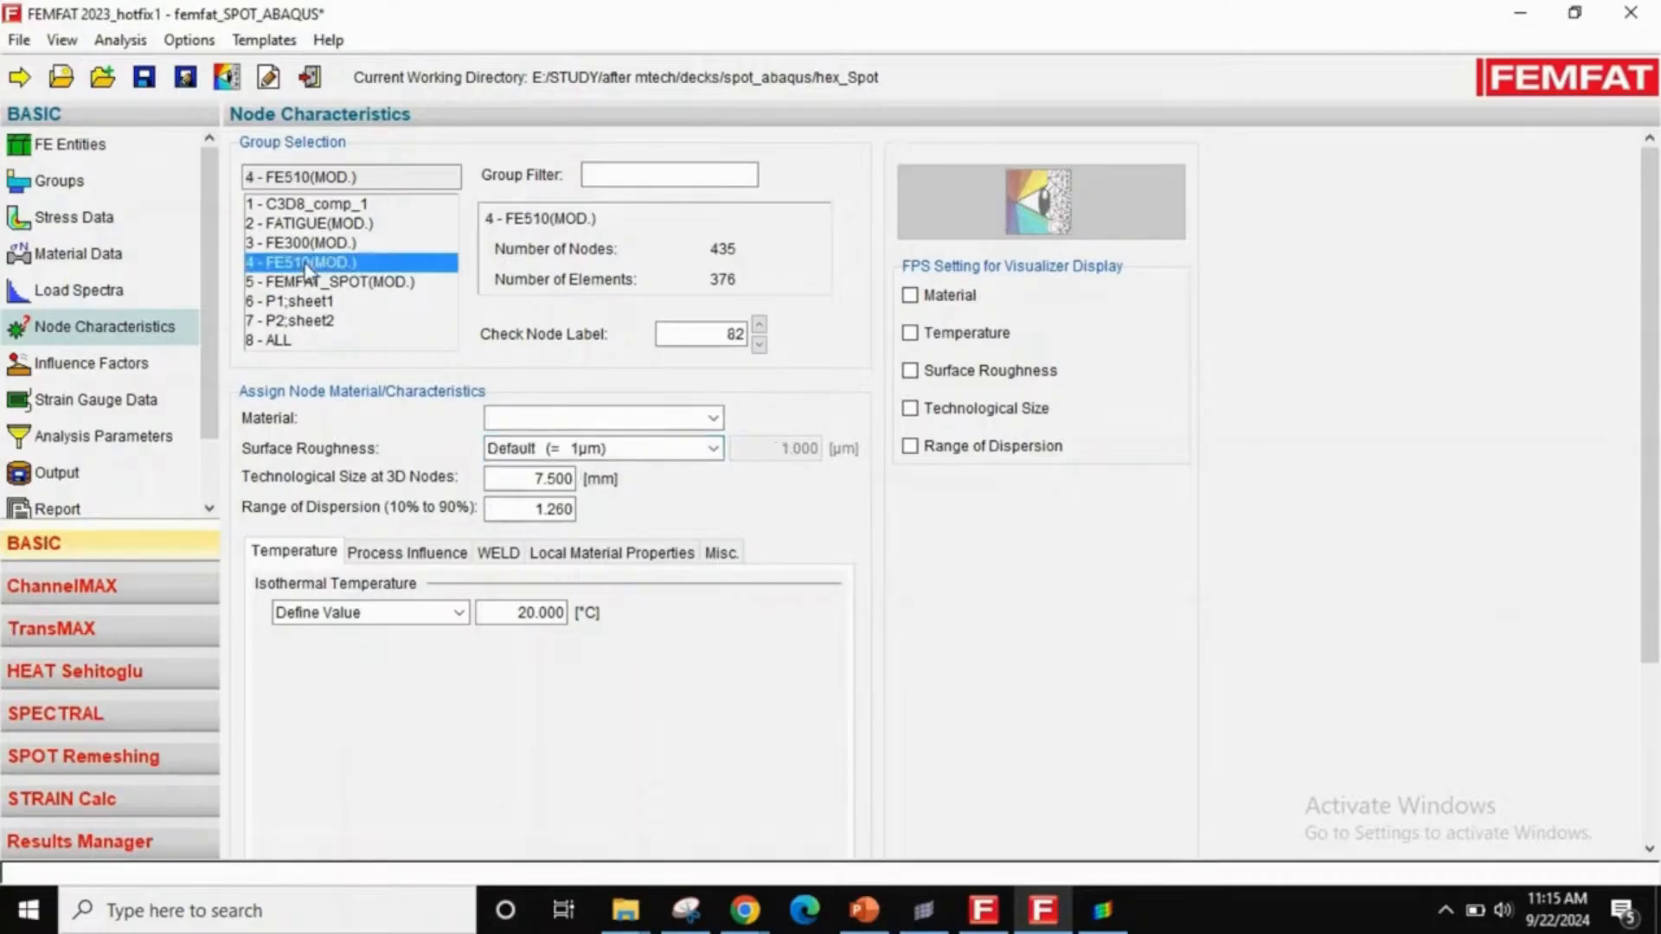
left_click(623, 419)
left_click(608, 461)
left_click(605, 449)
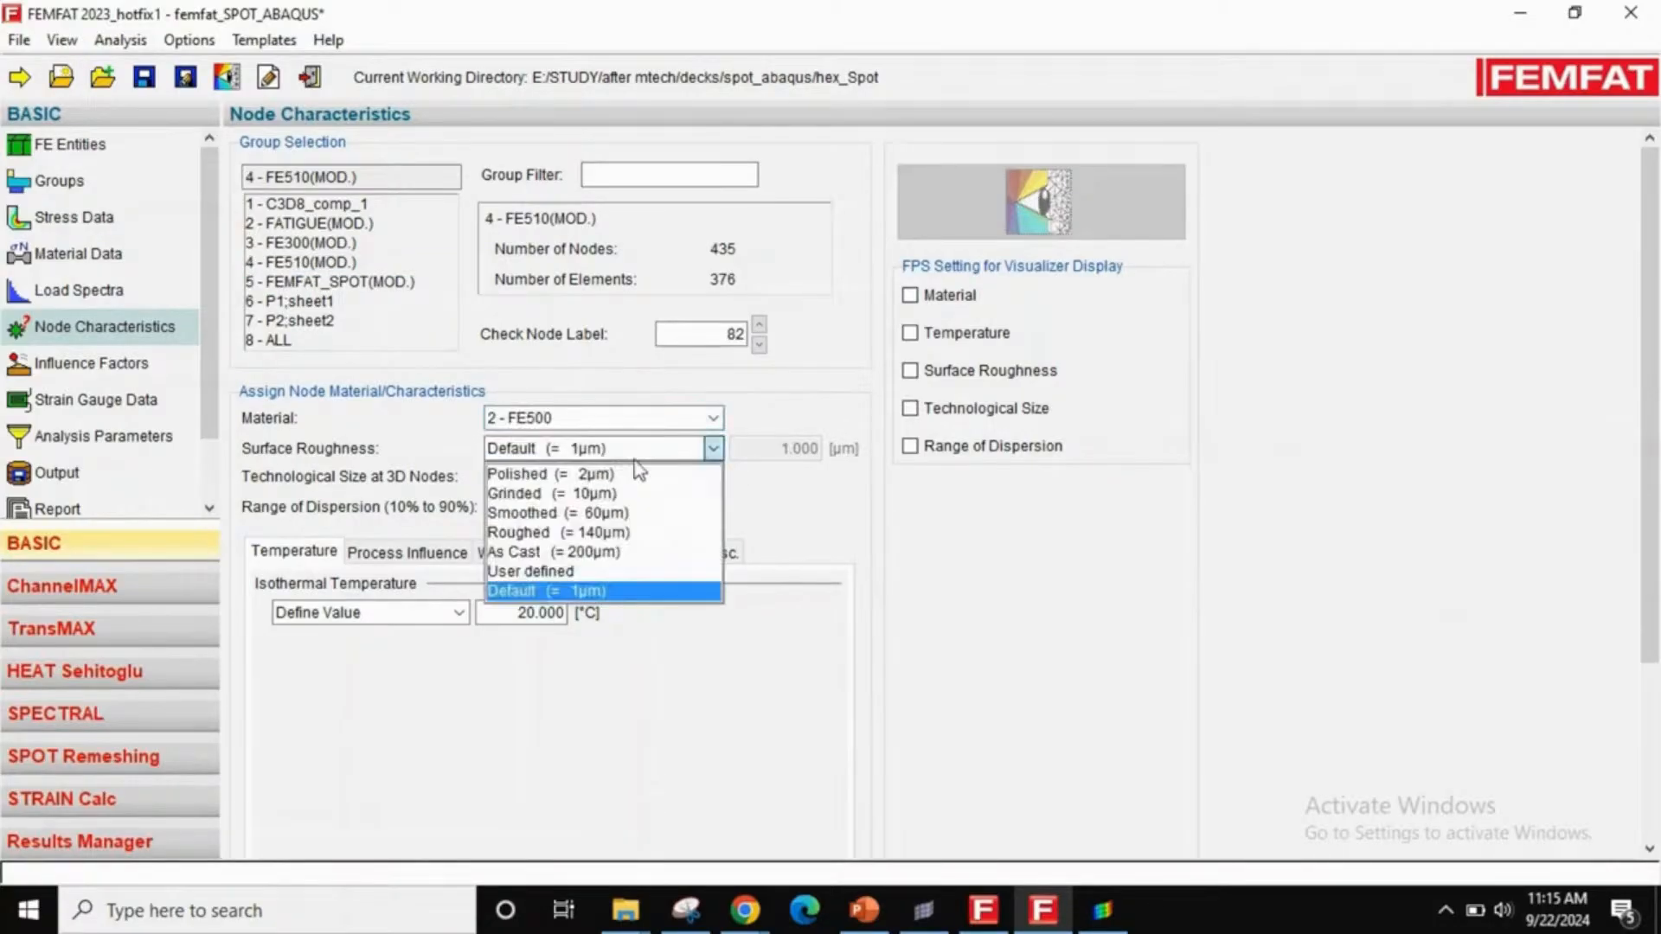
left_click(601, 511)
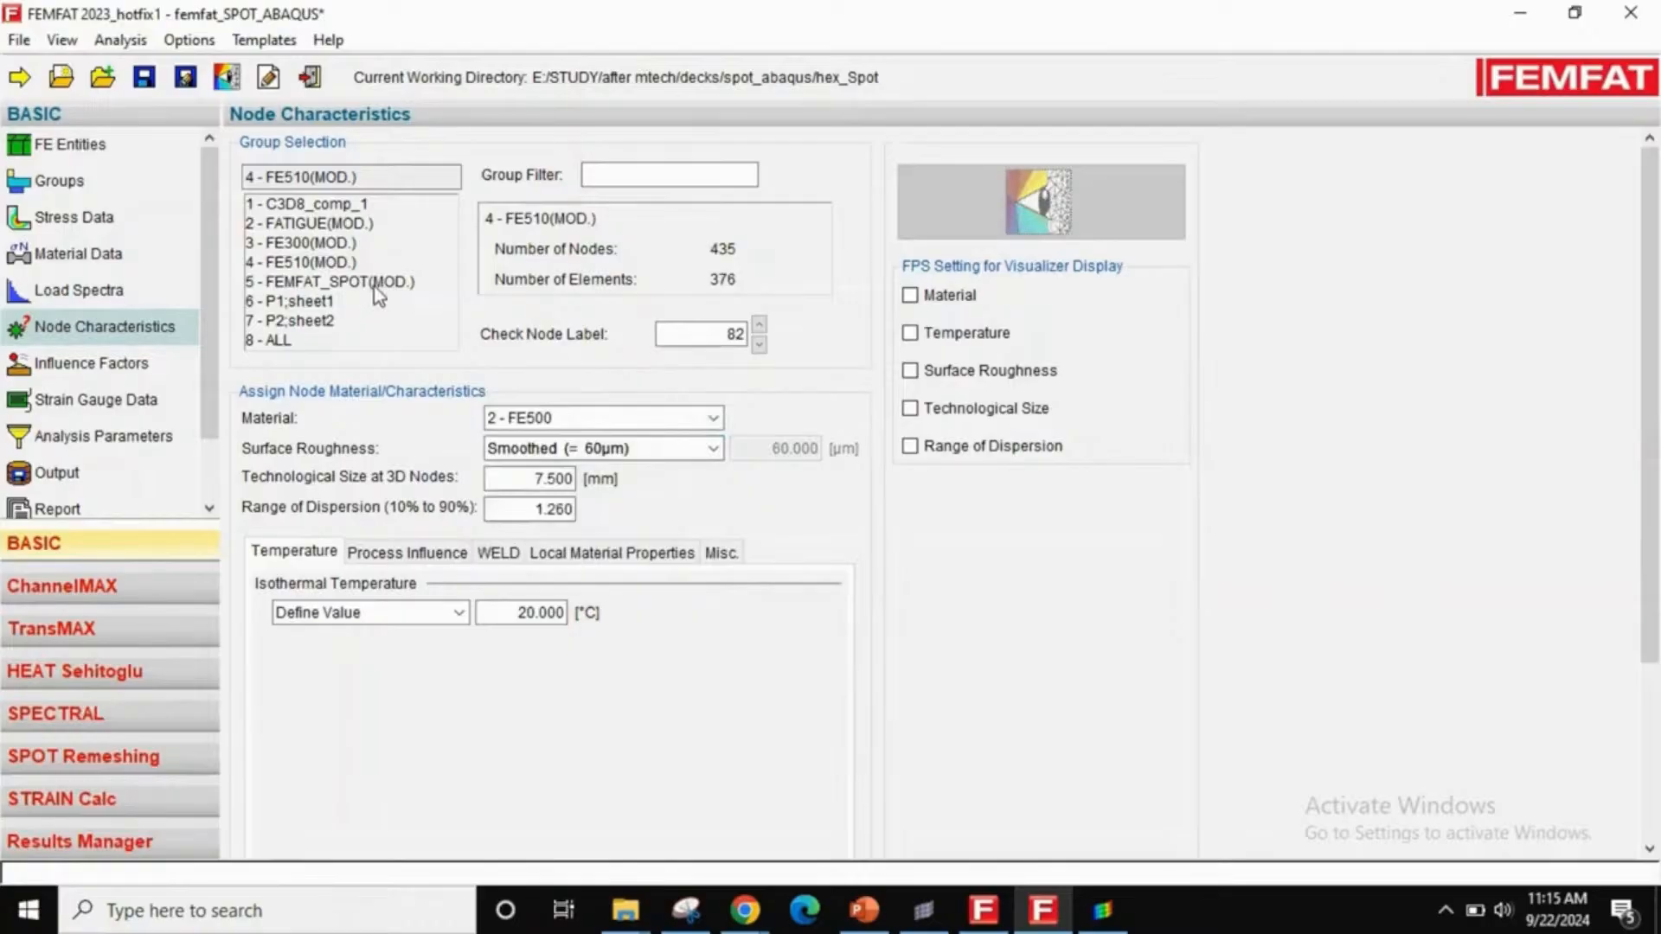
- Assign material FE200 to the nodes of group FEMFAT_SPOT, keeping the Default (1 µm) surface roughness
left_click(376, 285)
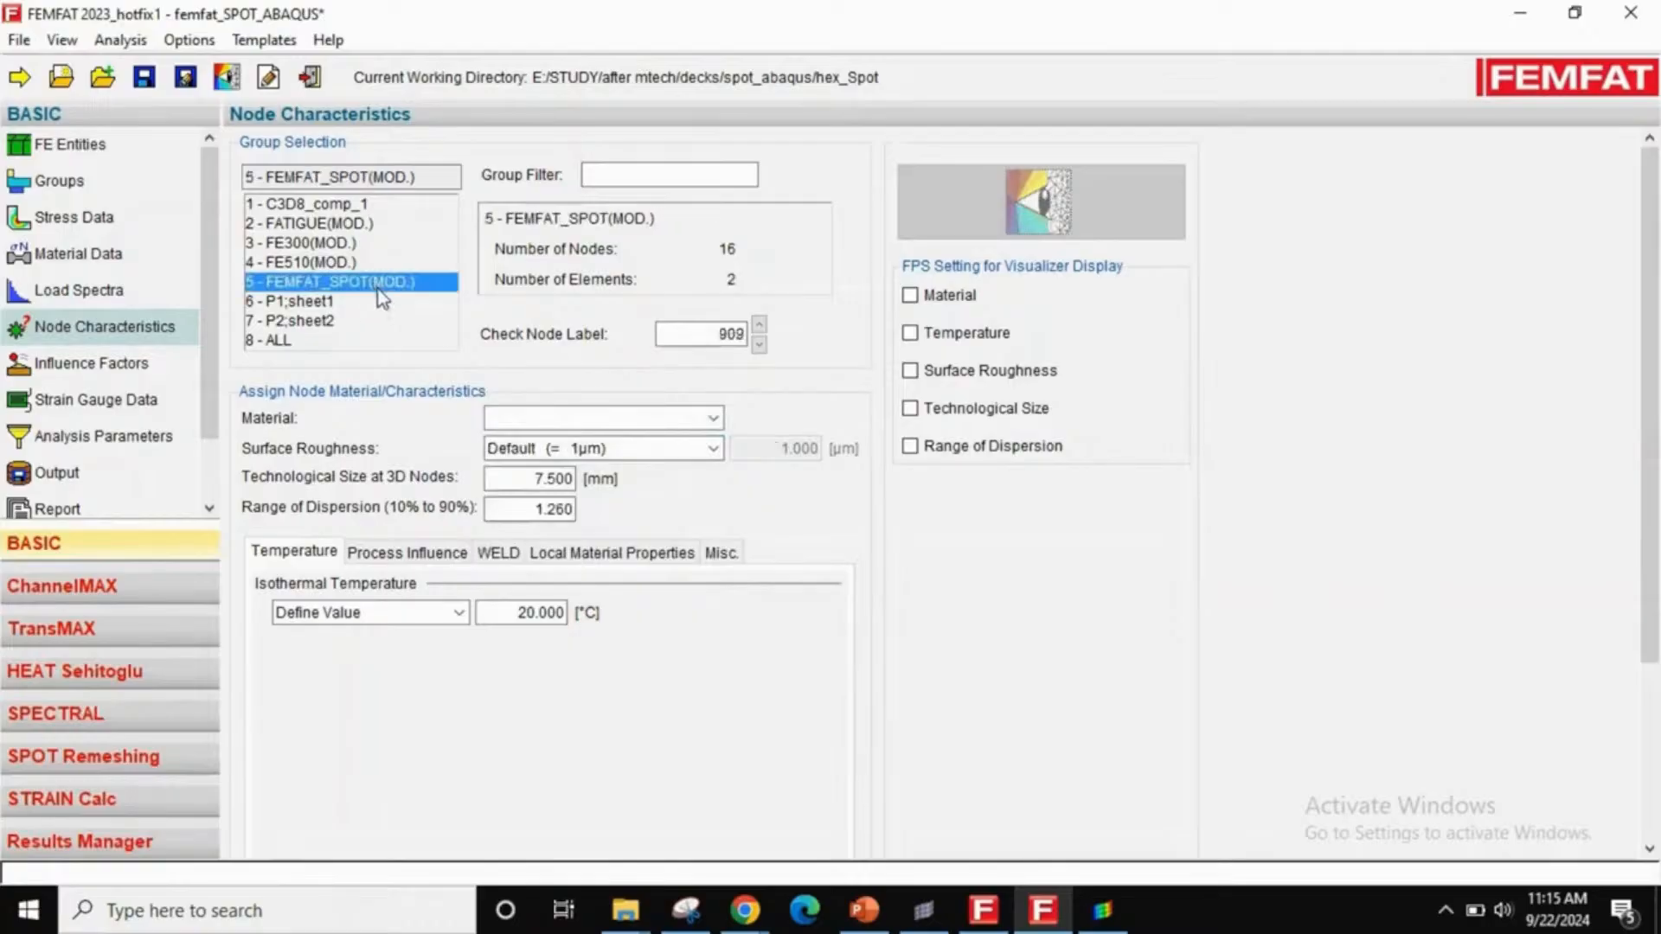
left_click(540, 420)
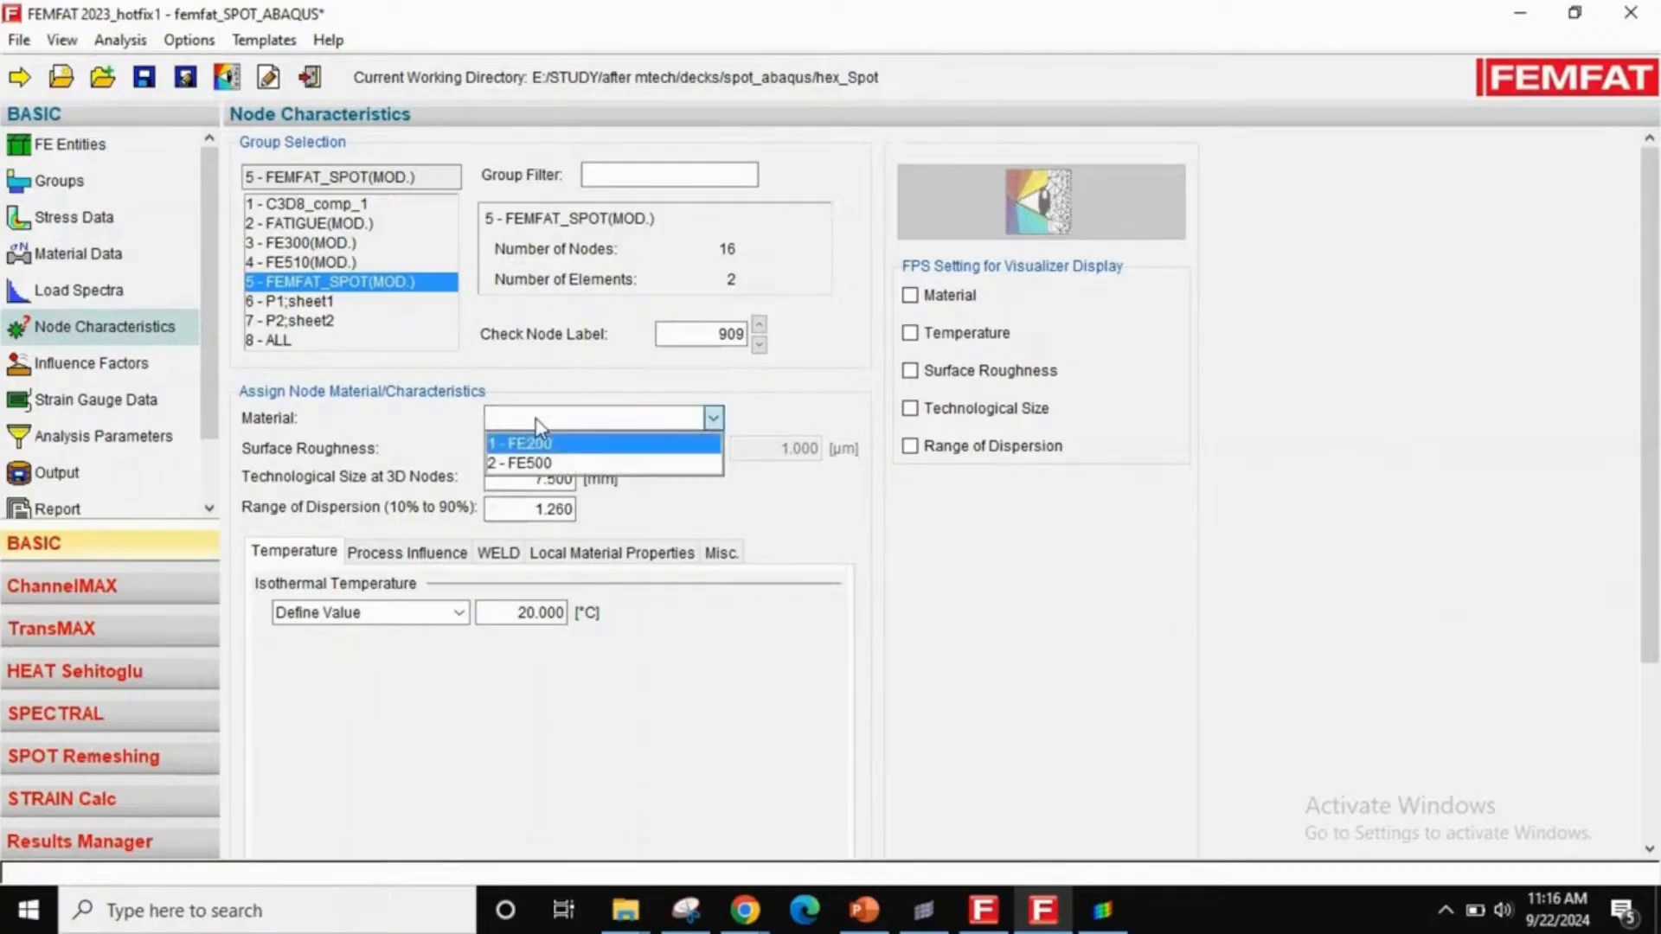
left_click(544, 443)
left_click(589, 448)
left_click(598, 452)
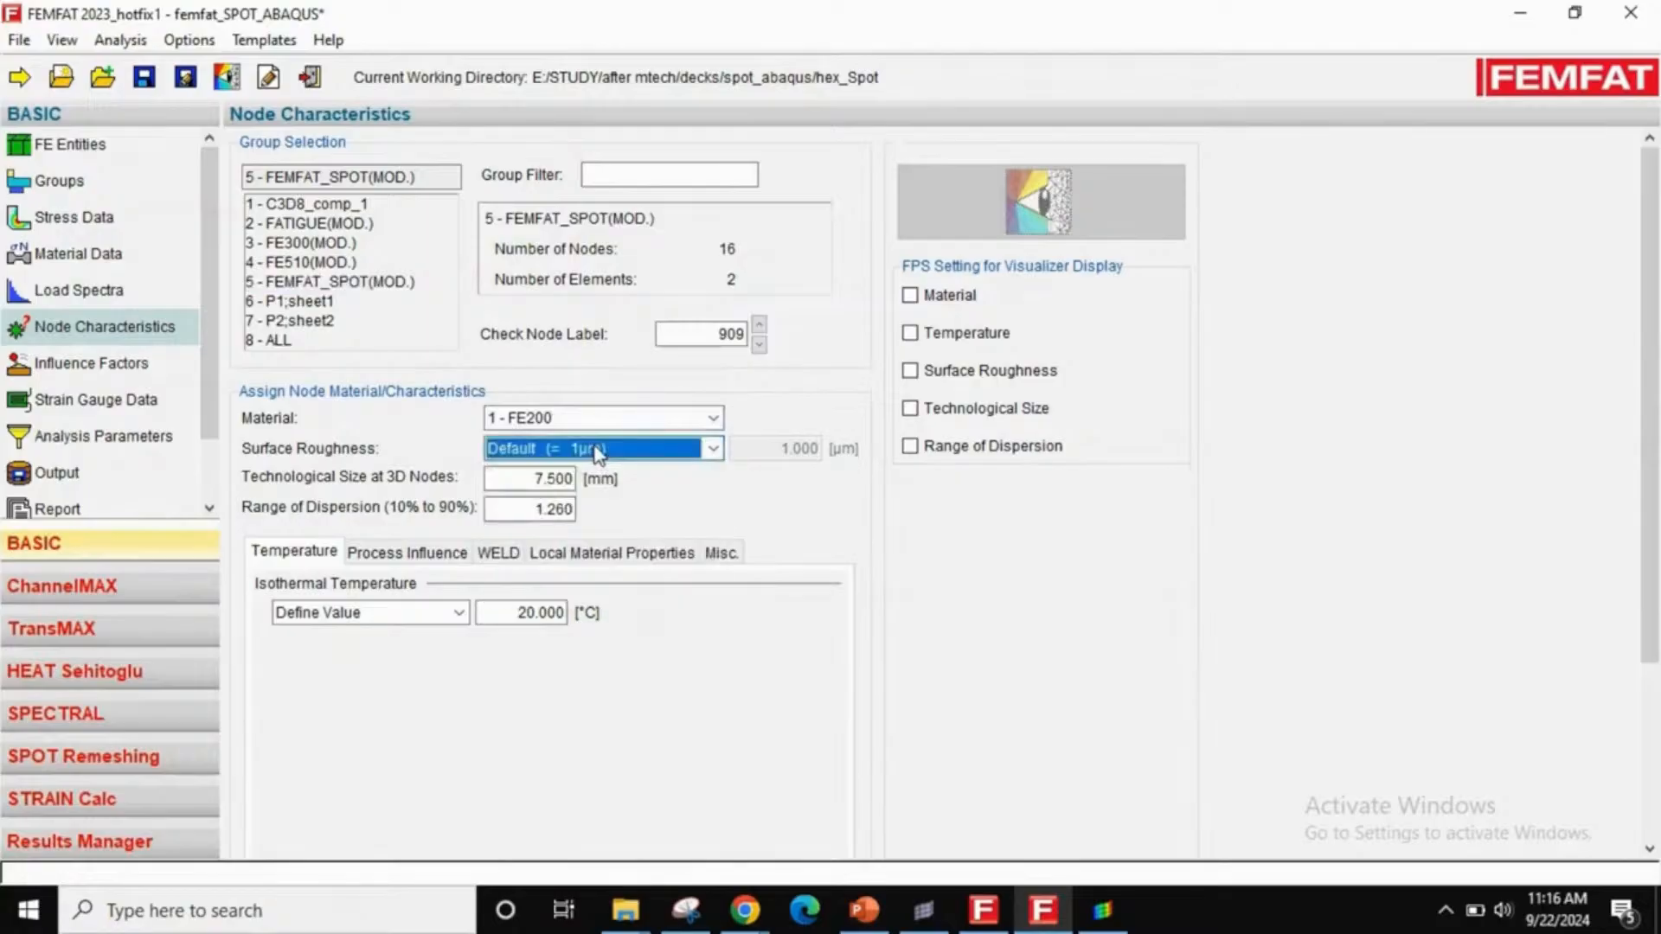
- Set the PLAST mean stress rearrangement in the general influence factors to Mean+Amp: Unfavorable Sequence Influence
left_click(66, 370)
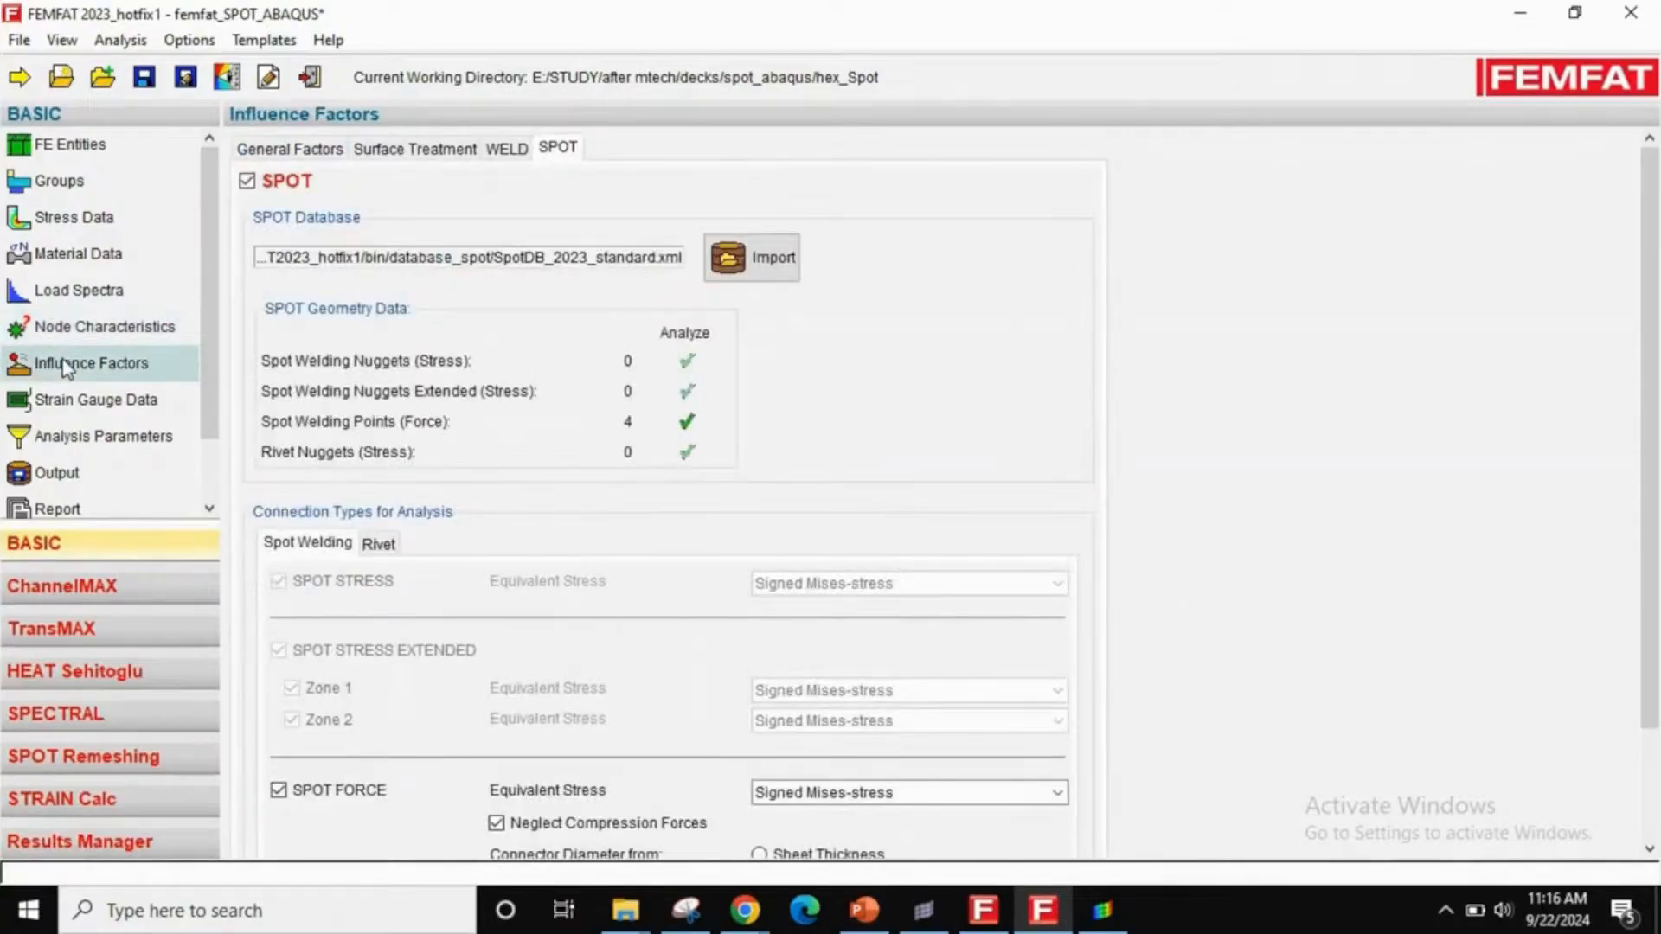
left_click(313, 149)
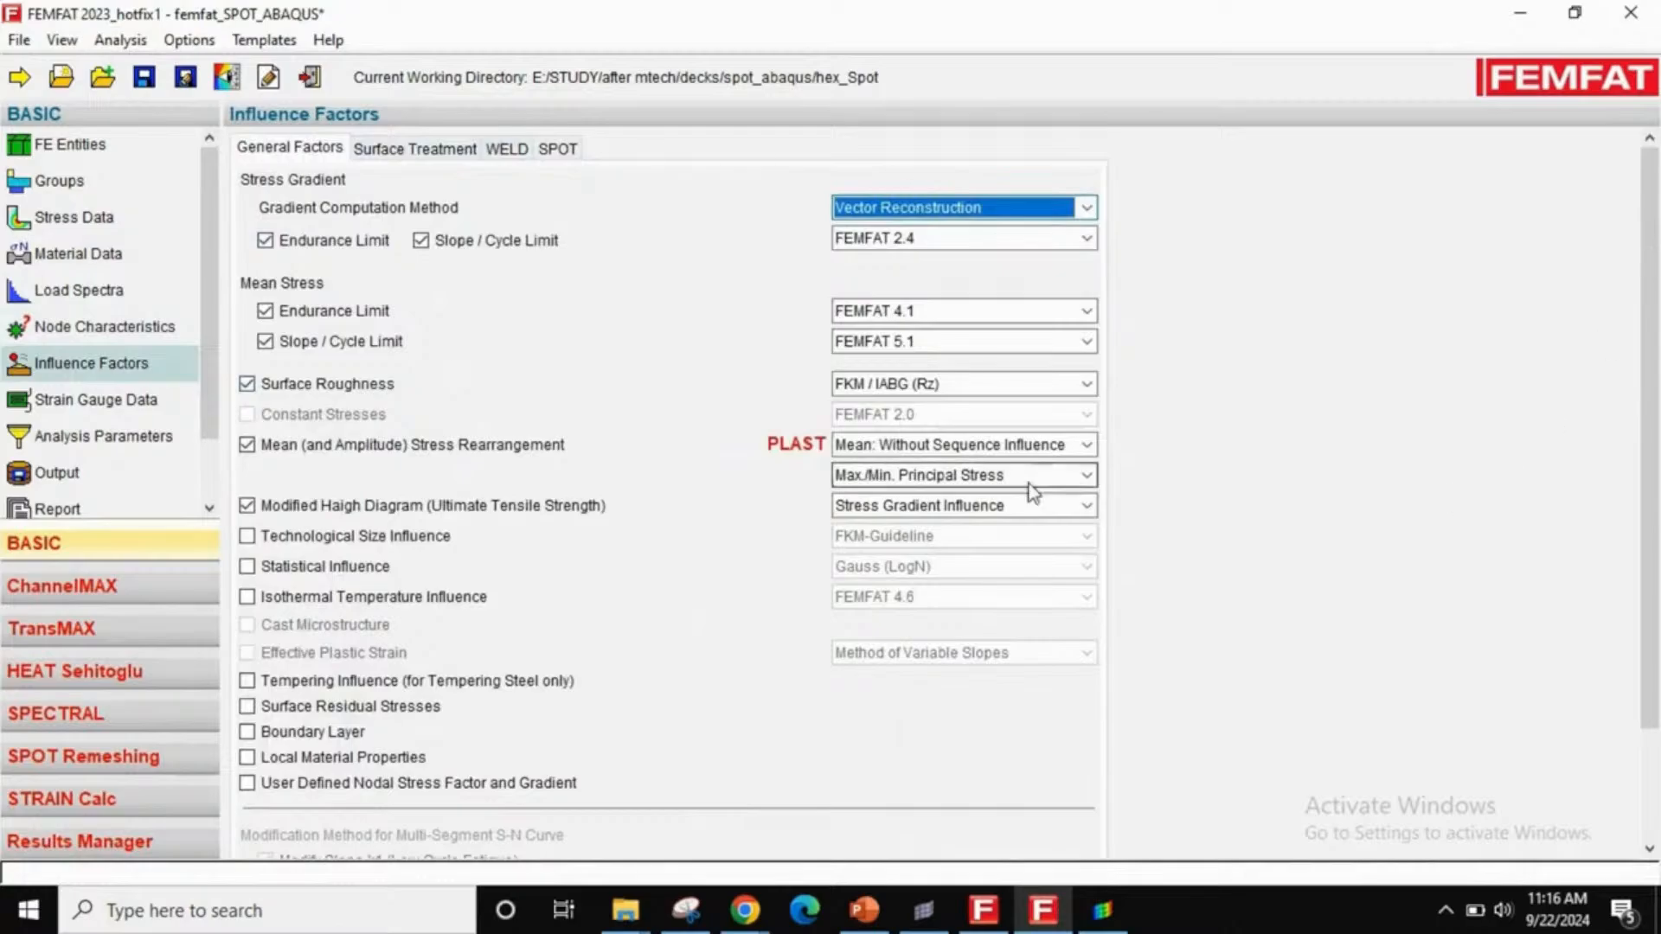
left_click(902, 447)
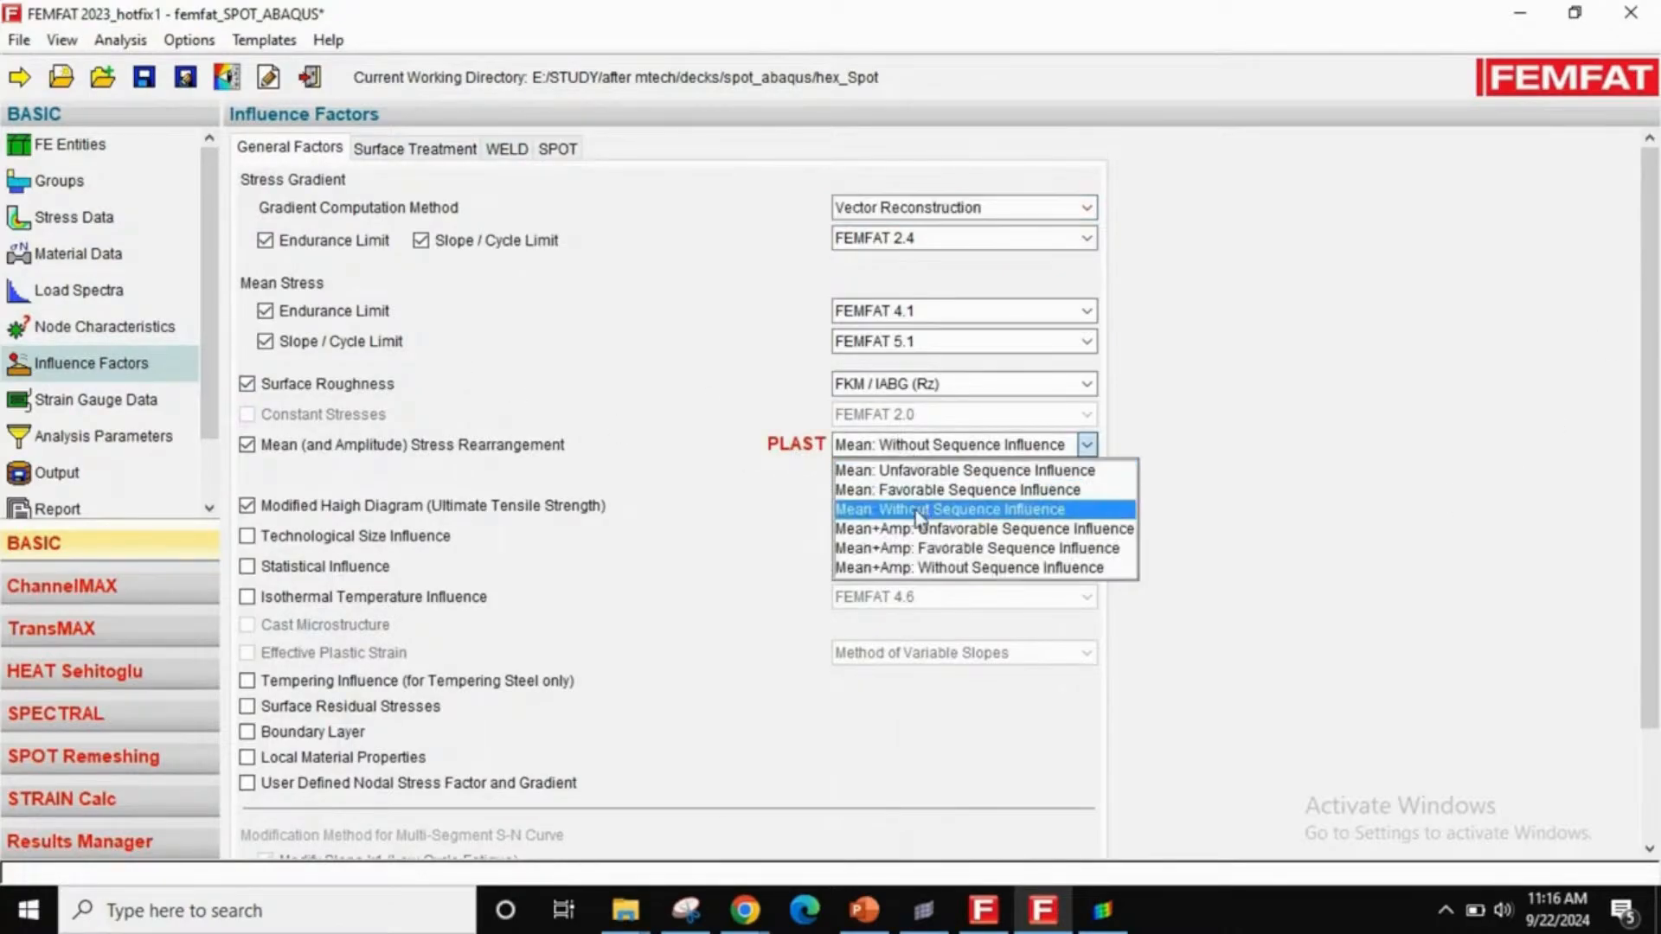
left_click(910, 530)
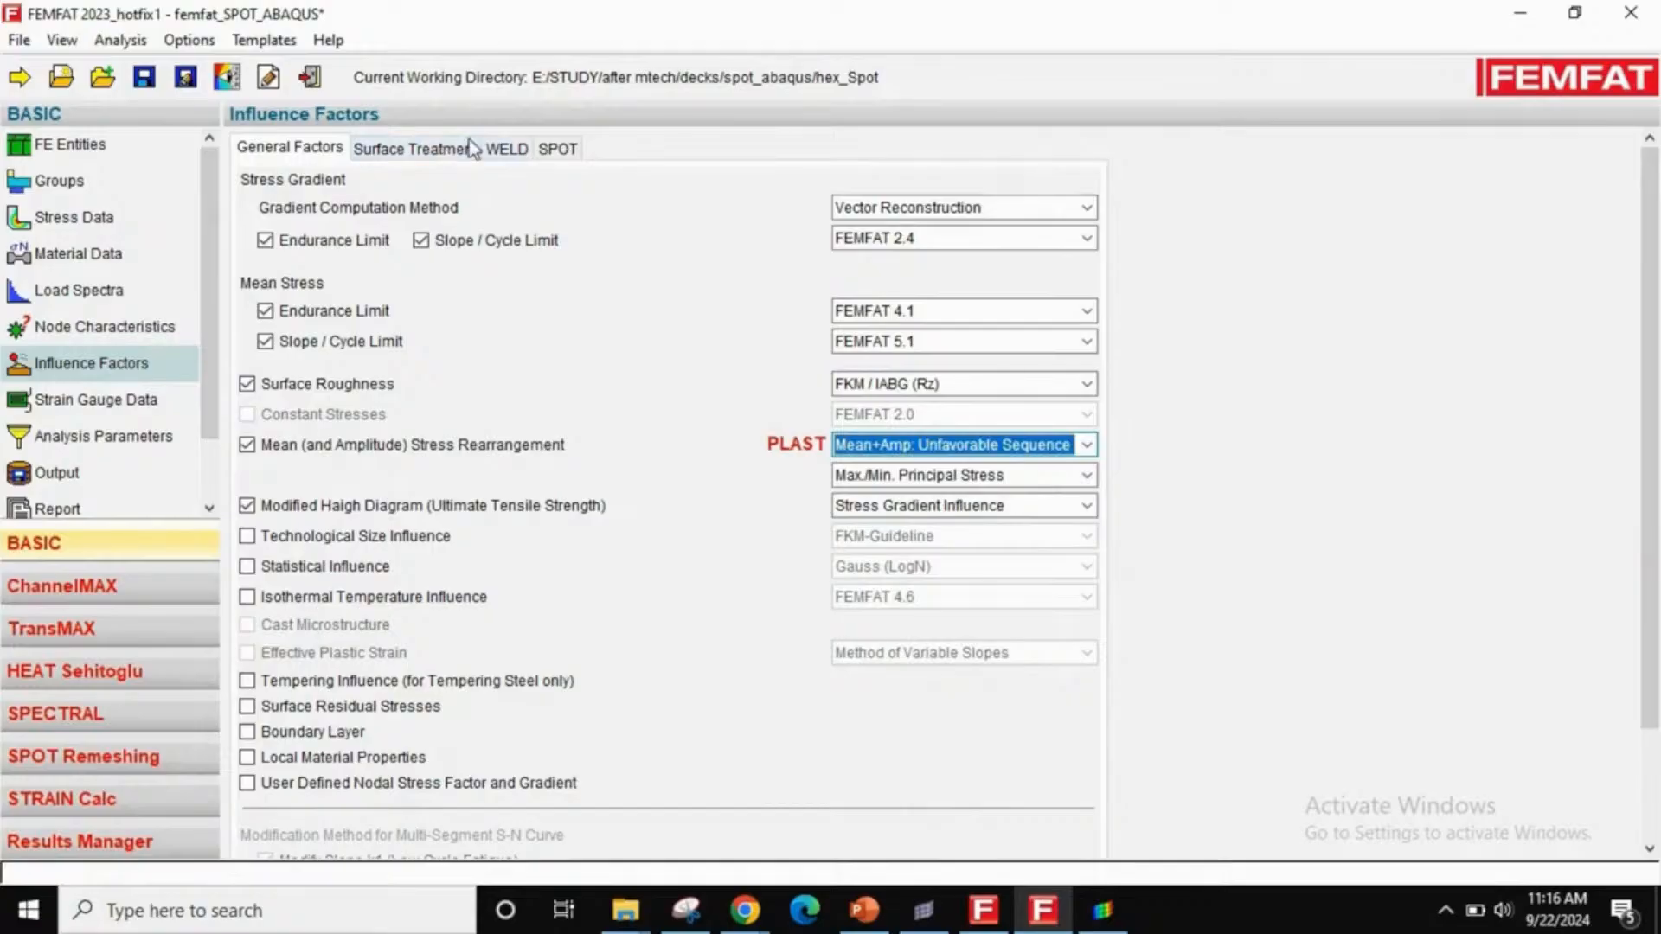
- Check the SPOT influence factor settings, including the SPOT activation, the SPOT FORCE connection type and its equivalent stress options
left_click(558, 148)
left_click(258, 190)
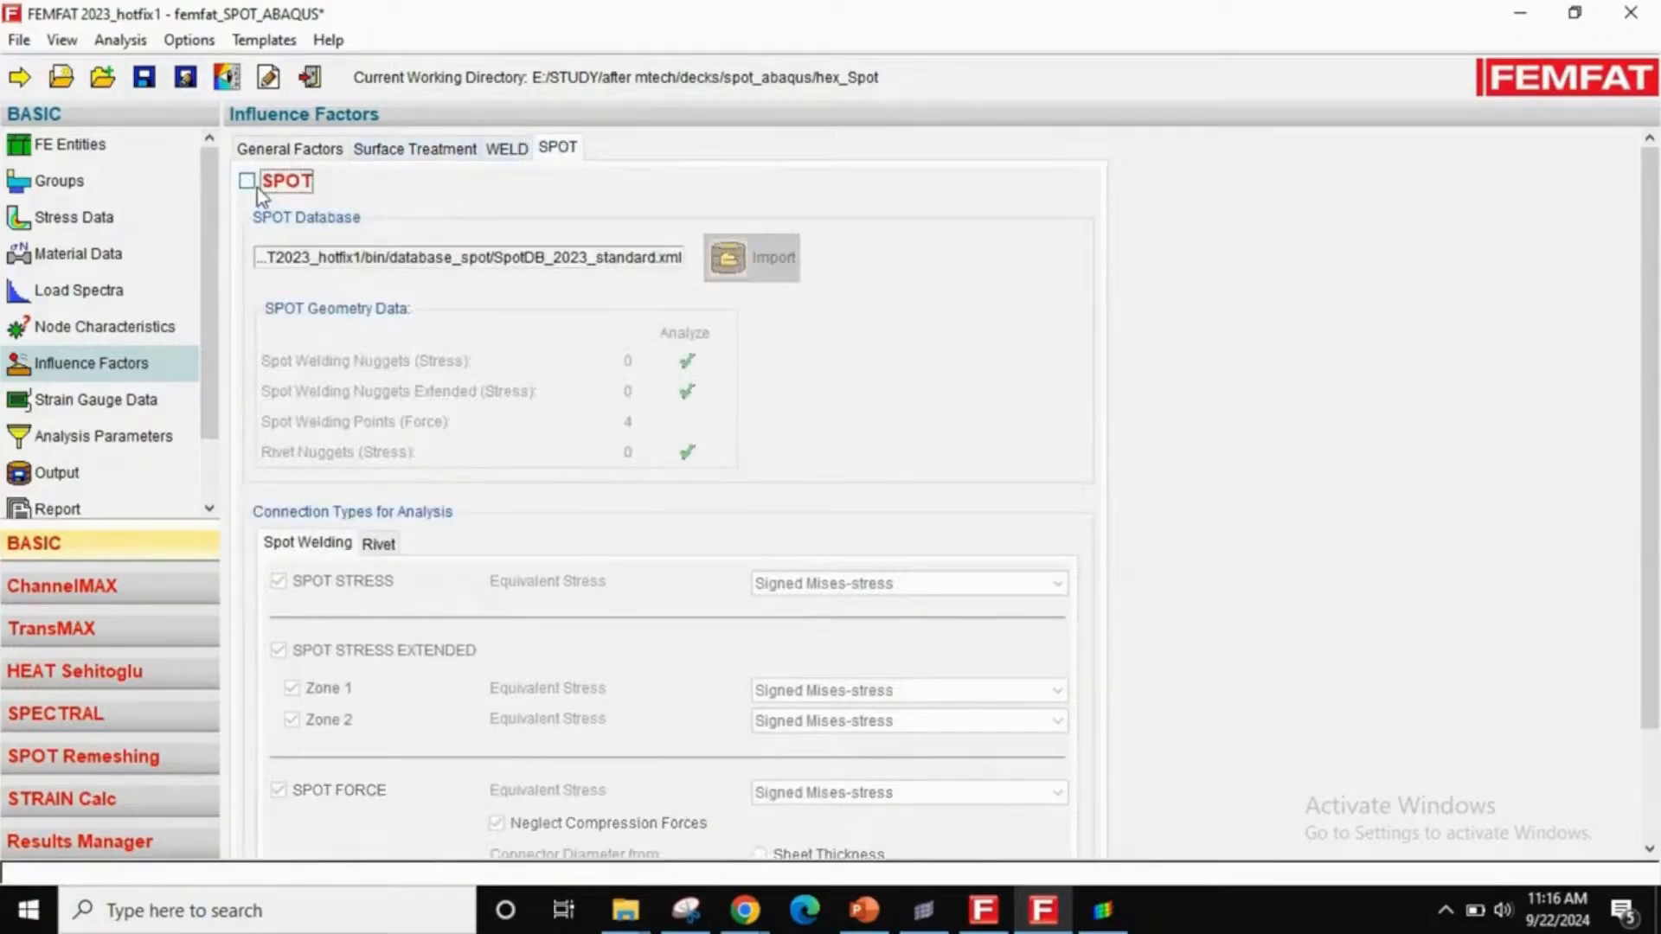
left_click(257, 188)
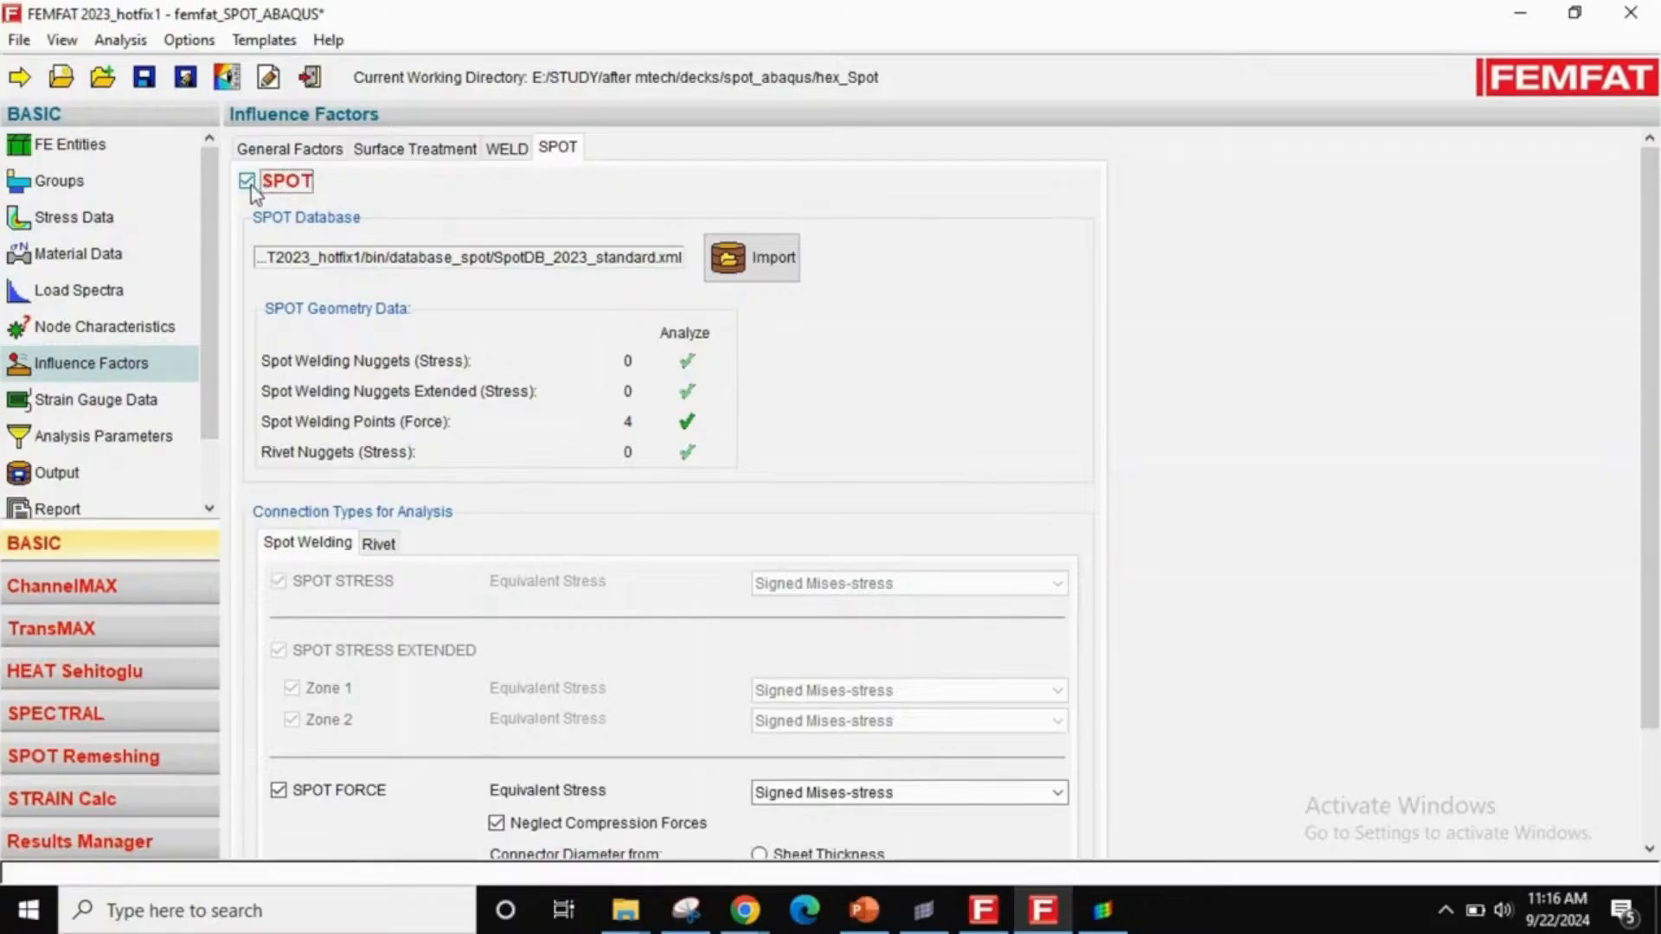
left_click(253, 186)
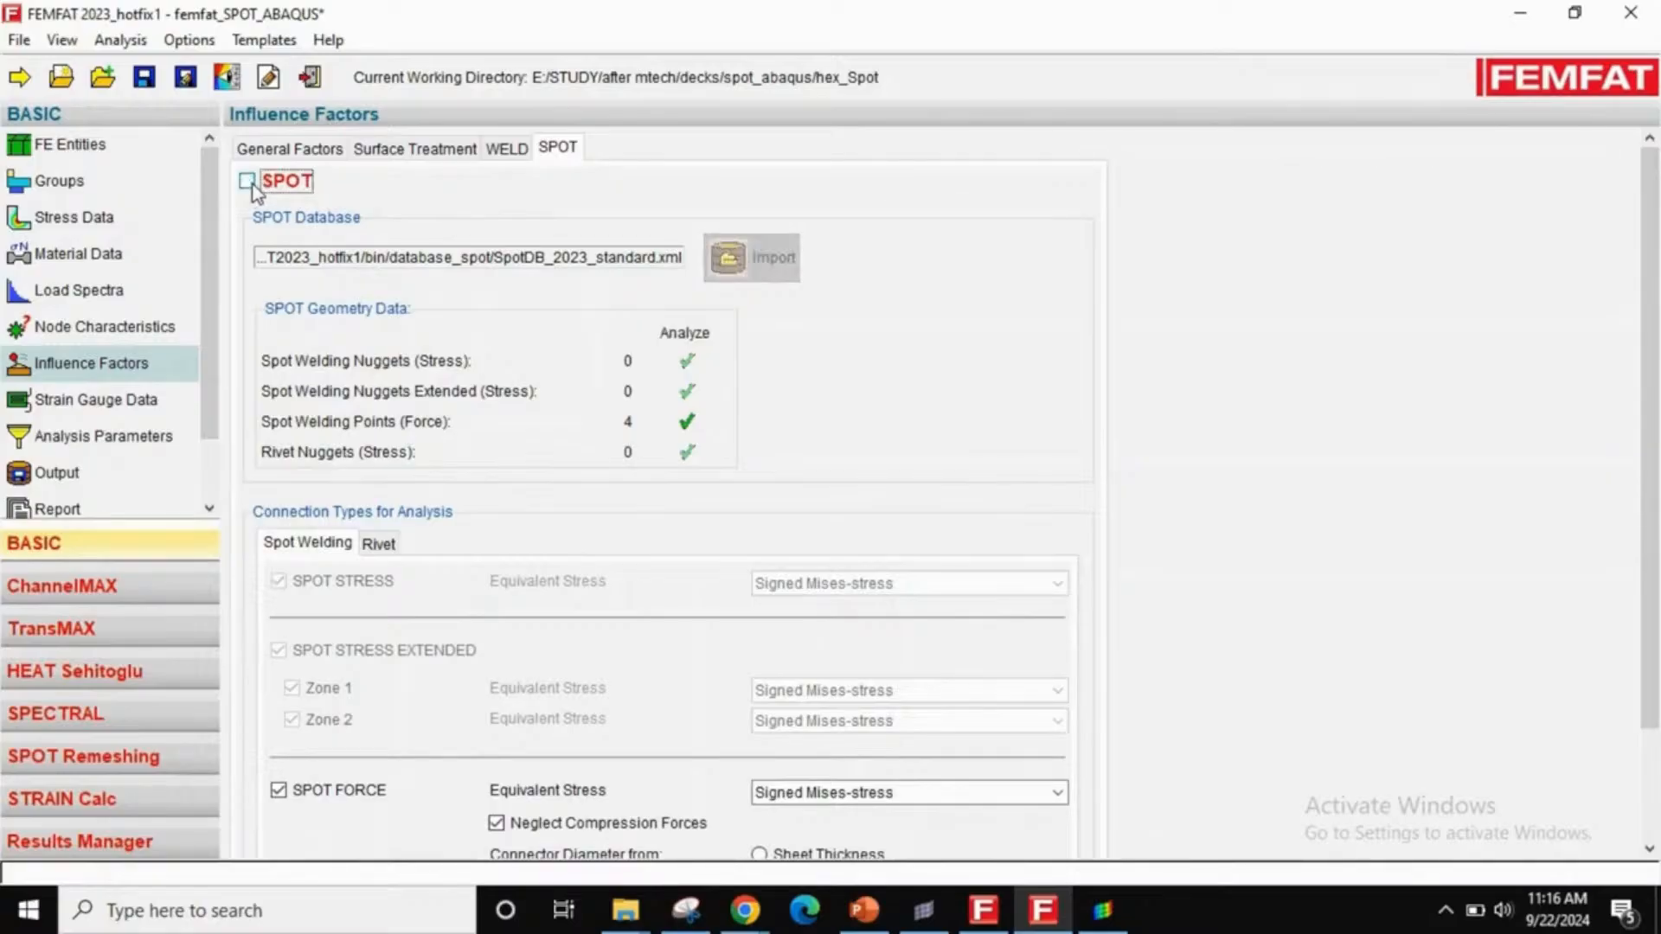
left_click(253, 187)
left_click_drag(1653, 424, 1653, 532)
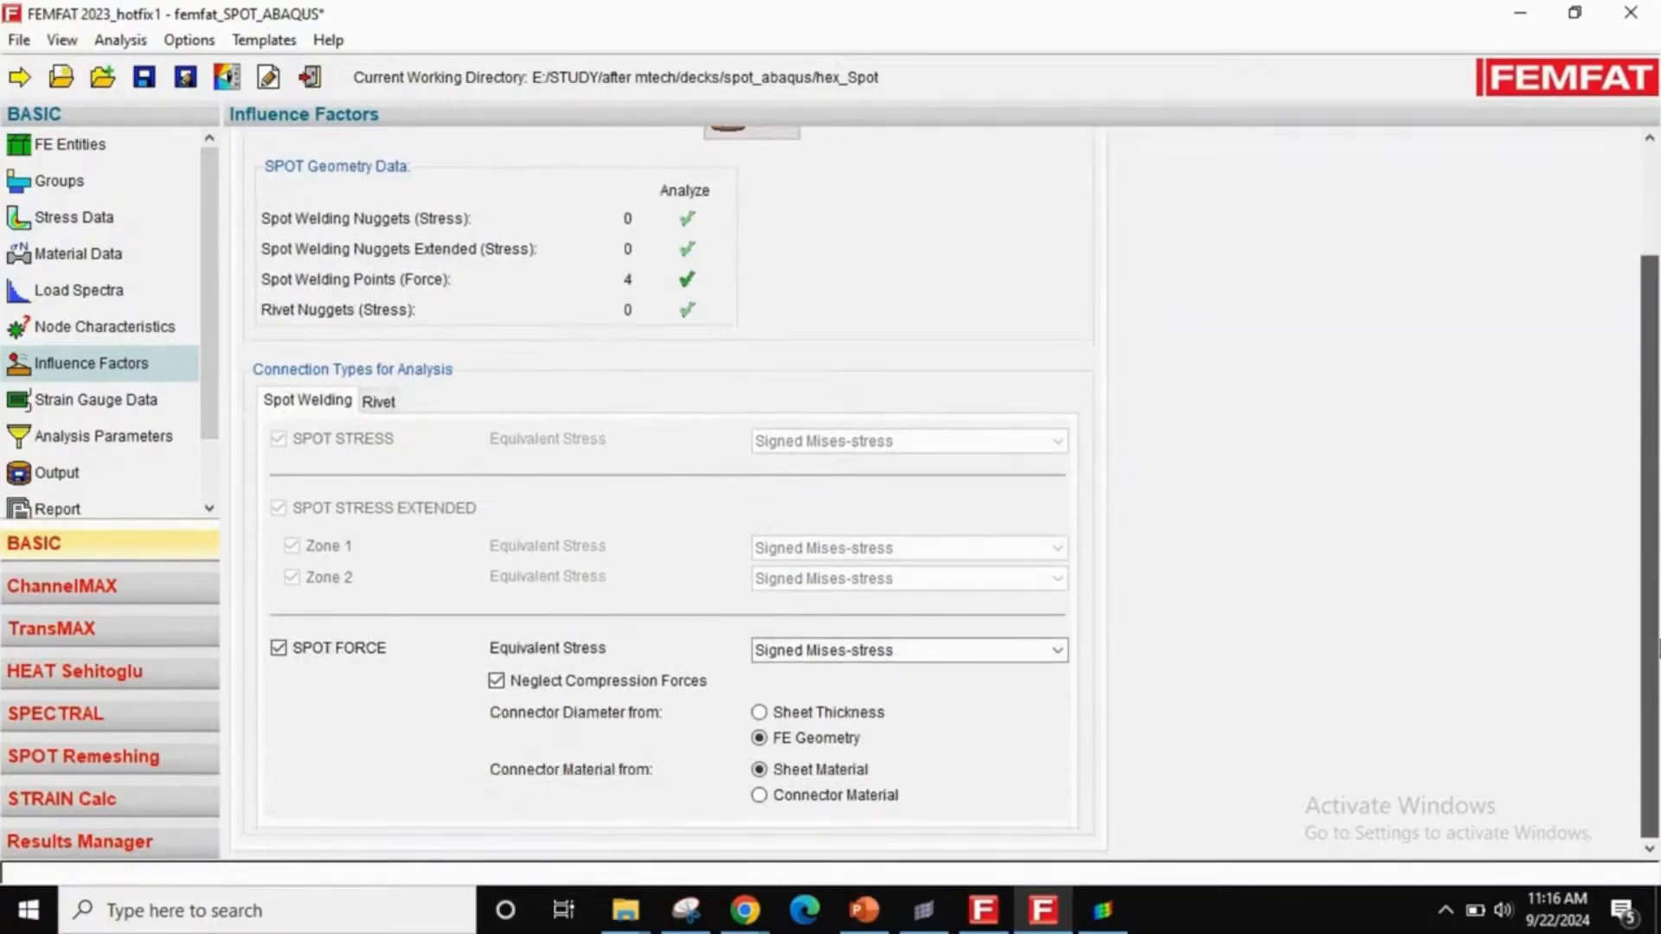
left_click(285, 651)
left_click(285, 650)
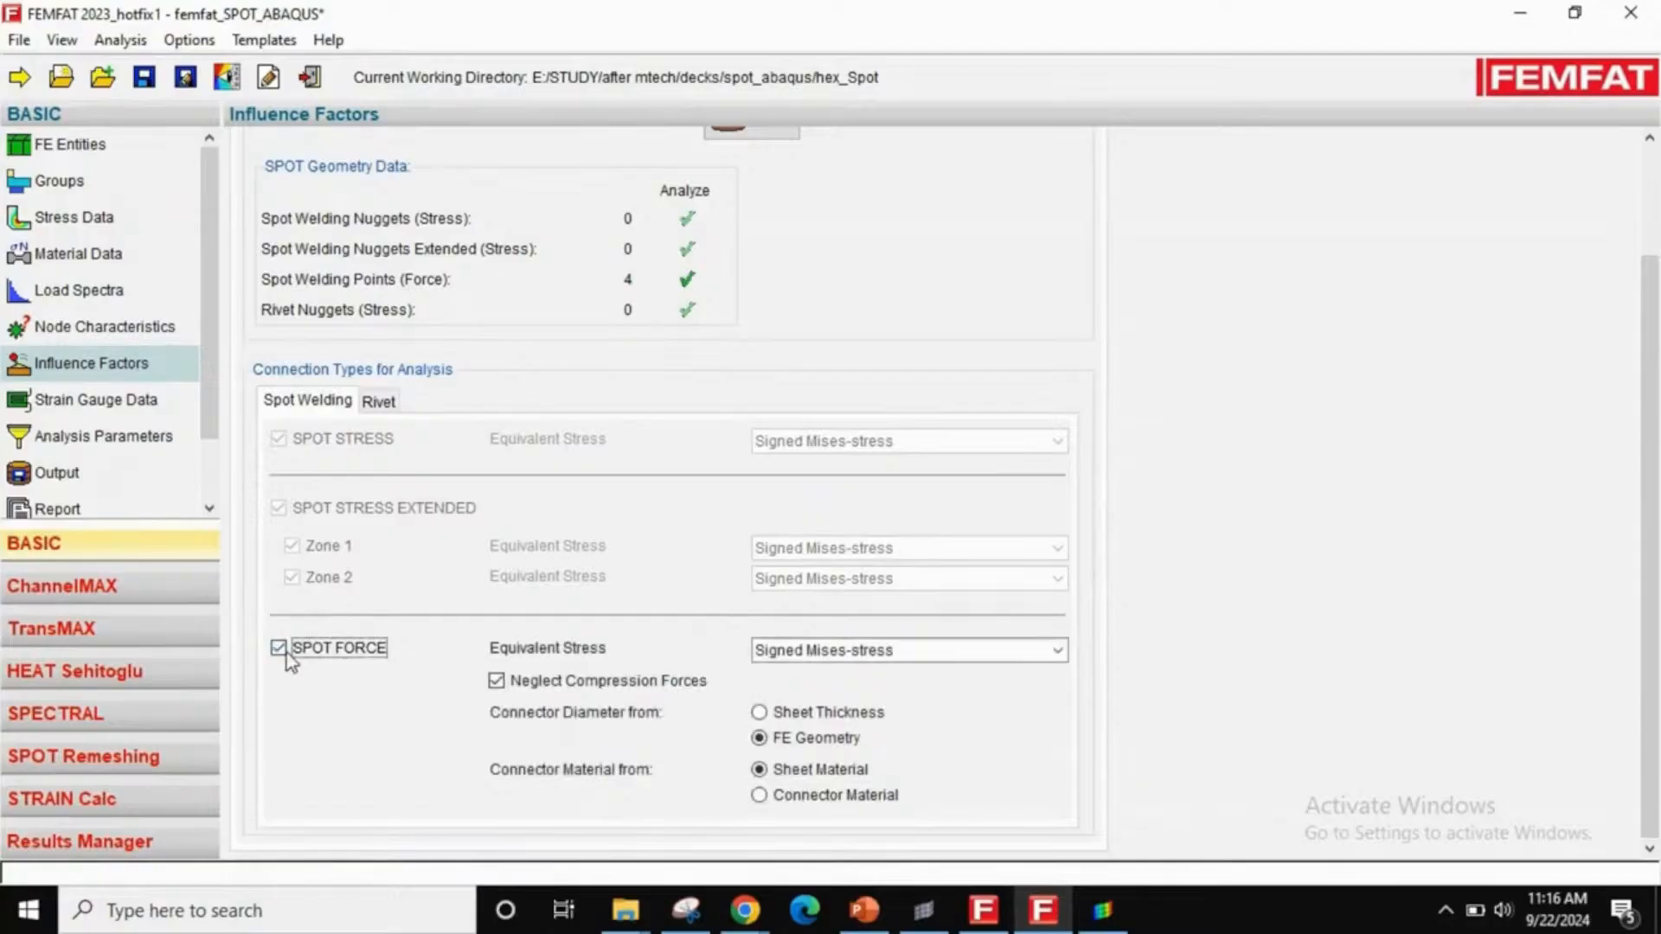
left_click(901, 660)
left_click(901, 660)
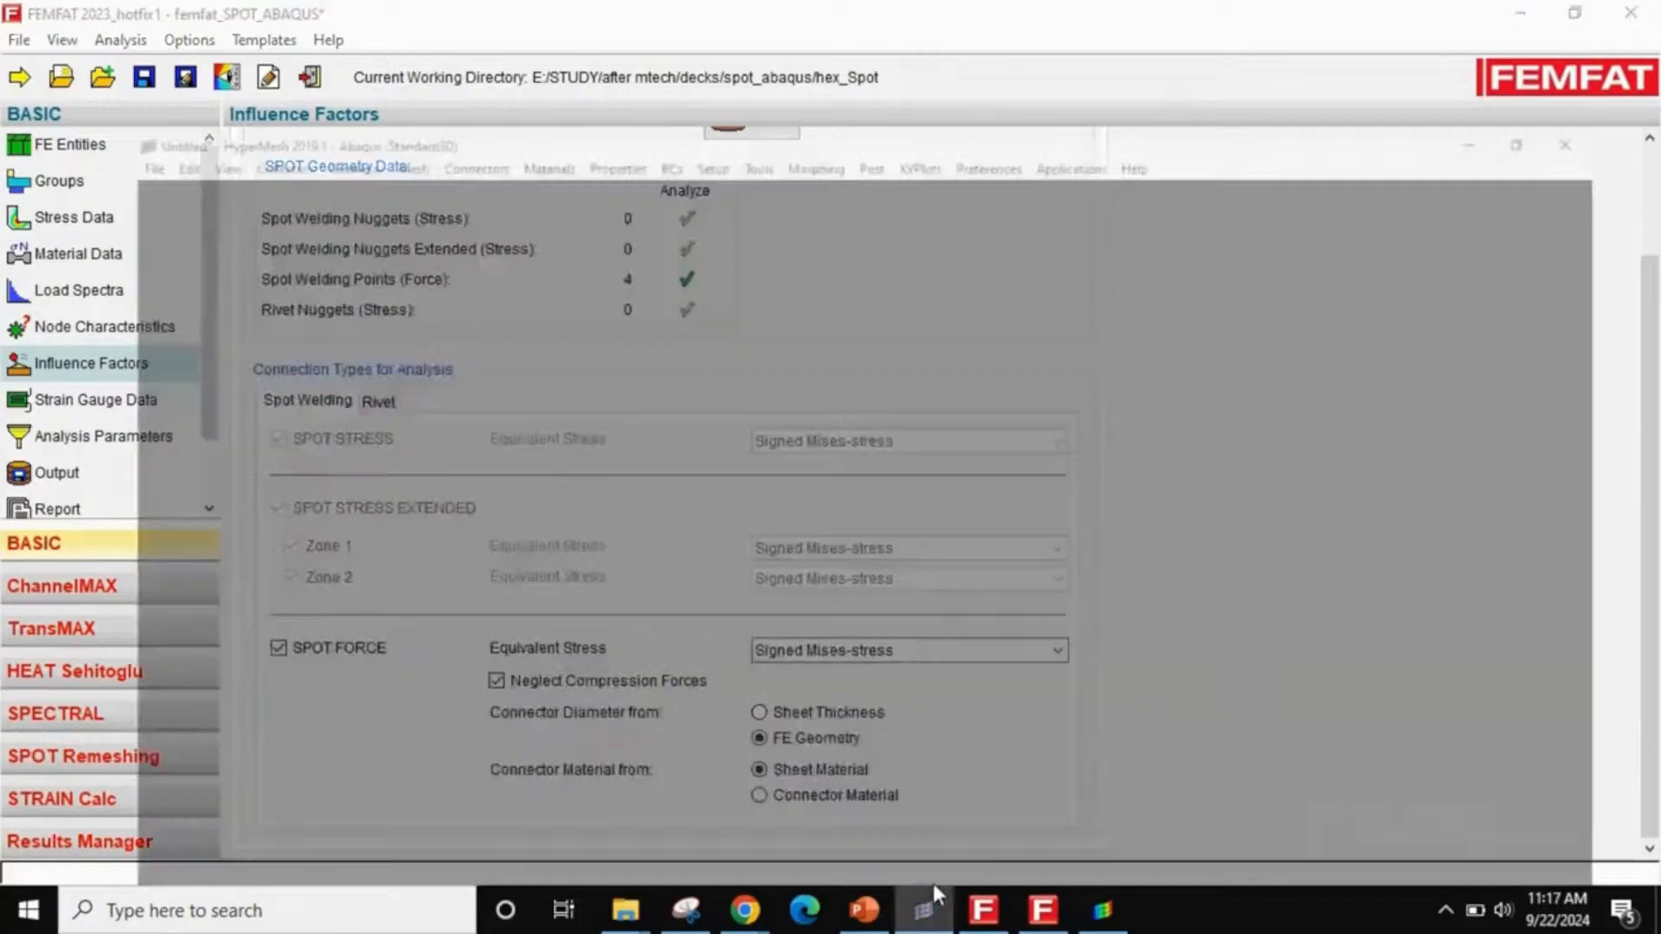
- Switch to HyperMesh, display both sheets shaded with mesh lines, and inspect the sheet connection at the spot welds
left_click(925, 907)
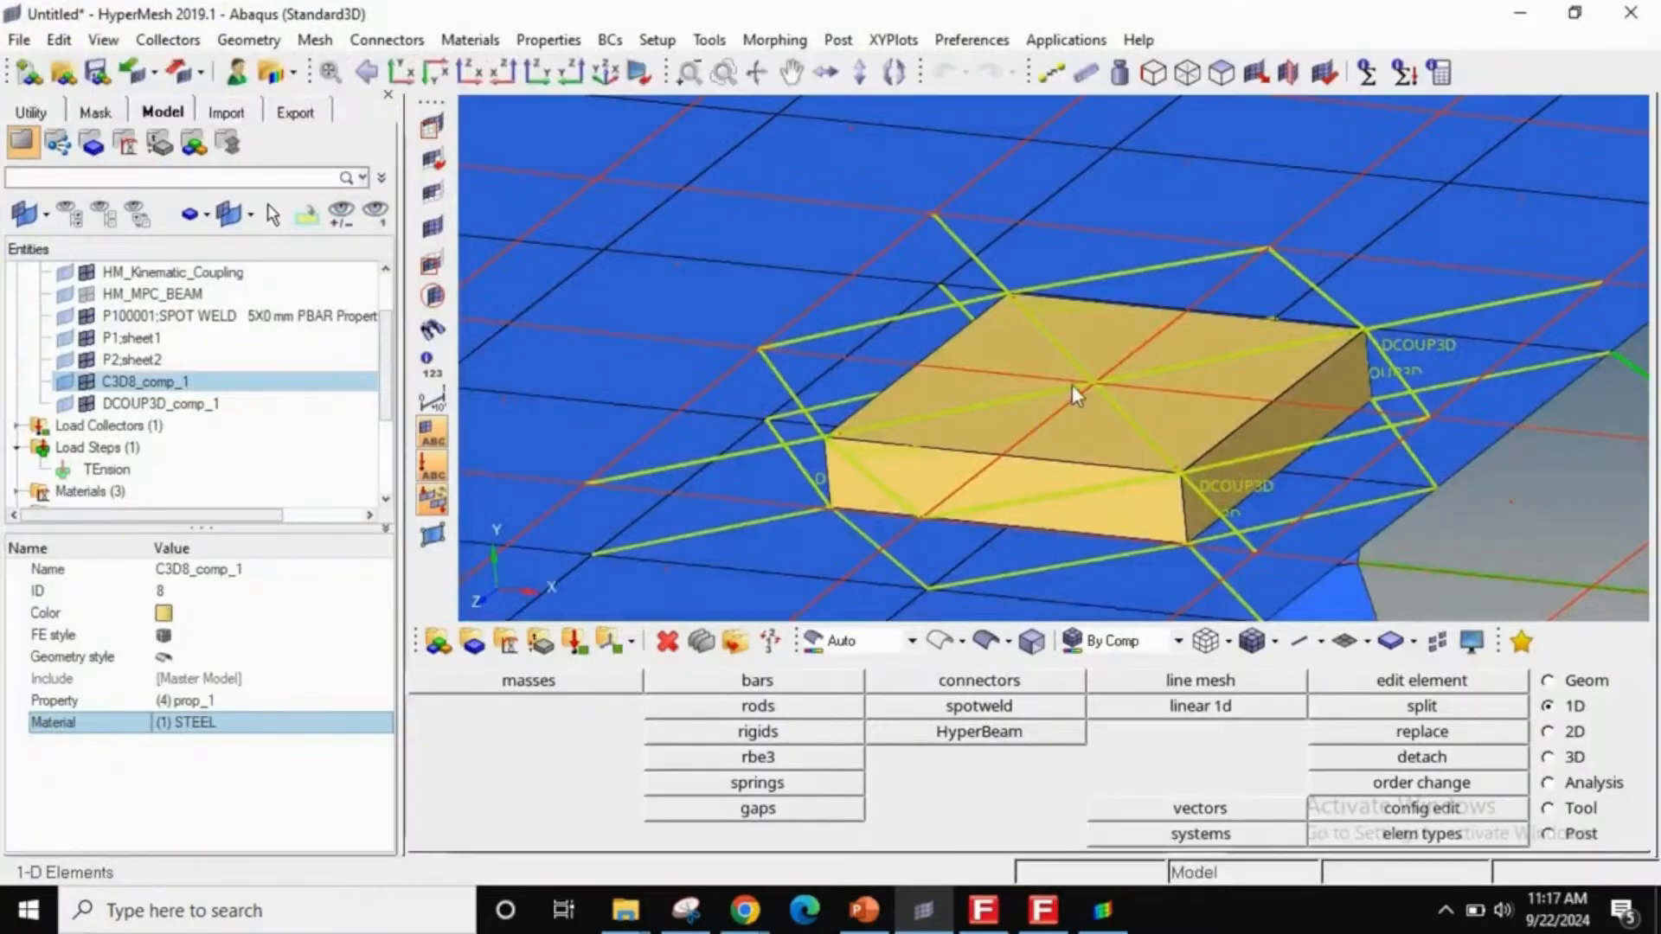
left_click_drag(1072, 384, 1020, 381, "ctrl")
scroll(1020, 381, "down", 6, "ctrl")
scroll(1035, 491, "down", 3, "ctrl")
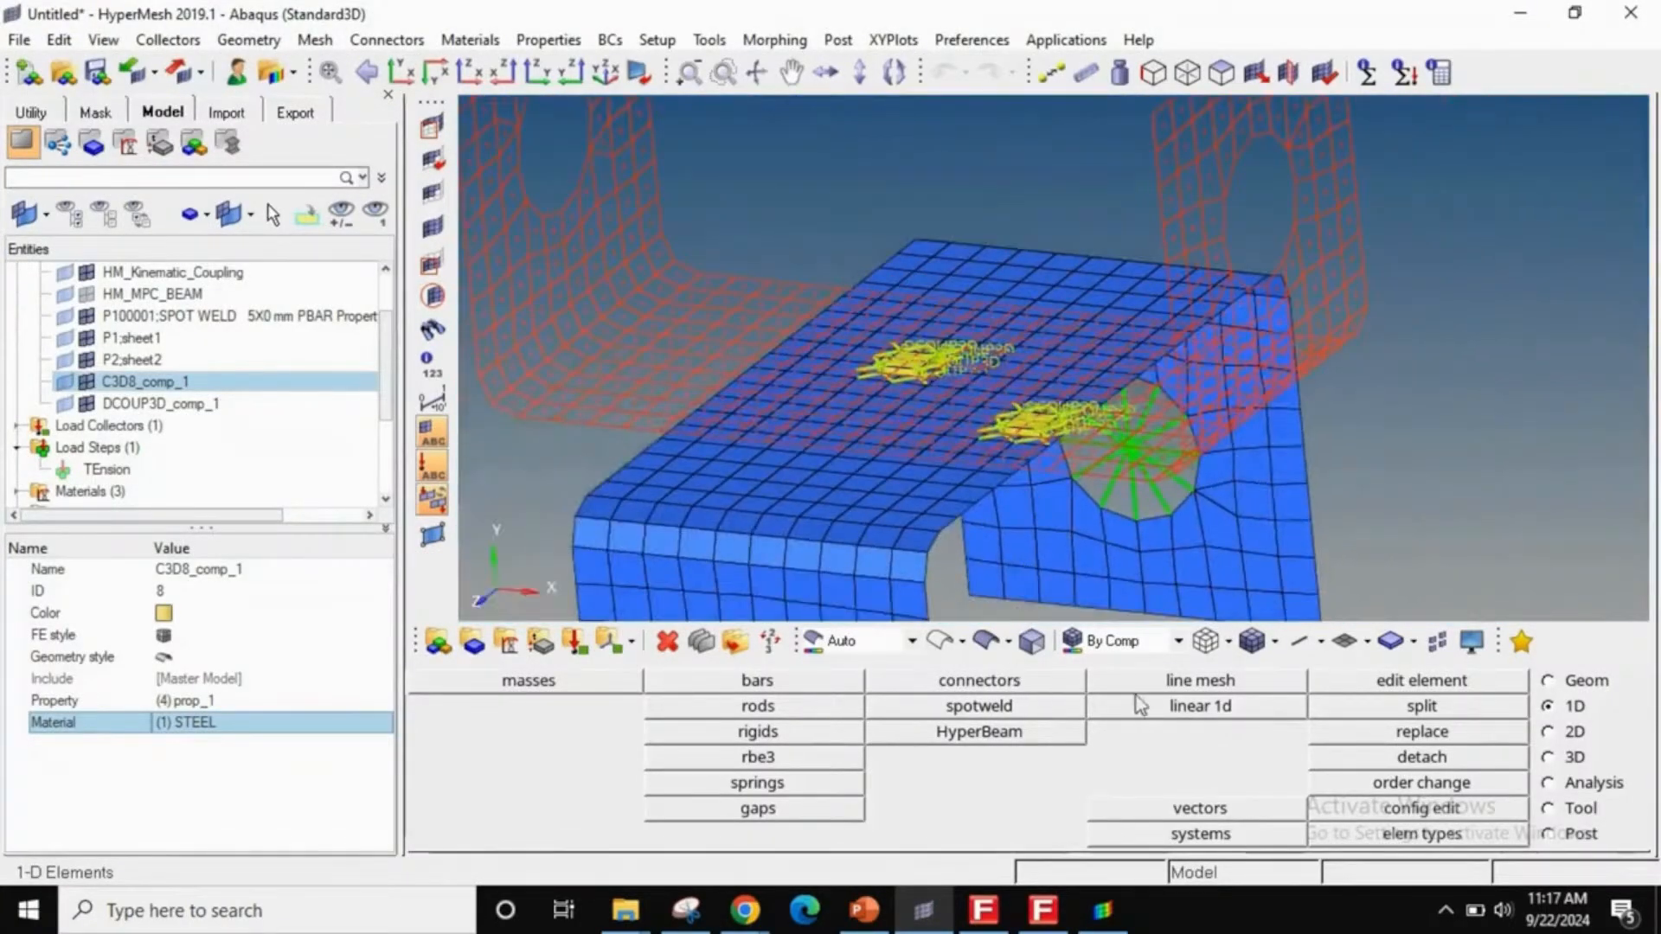
left_click(1254, 647)
mouse_move(1007, 475)
left_mouse_down("ctrl")
mouse_move(972, 407)
mouse_move(1011, 463)
left_mouse_up("ctrl")
scroll(1066, 441, "up", 3, "ctrl")
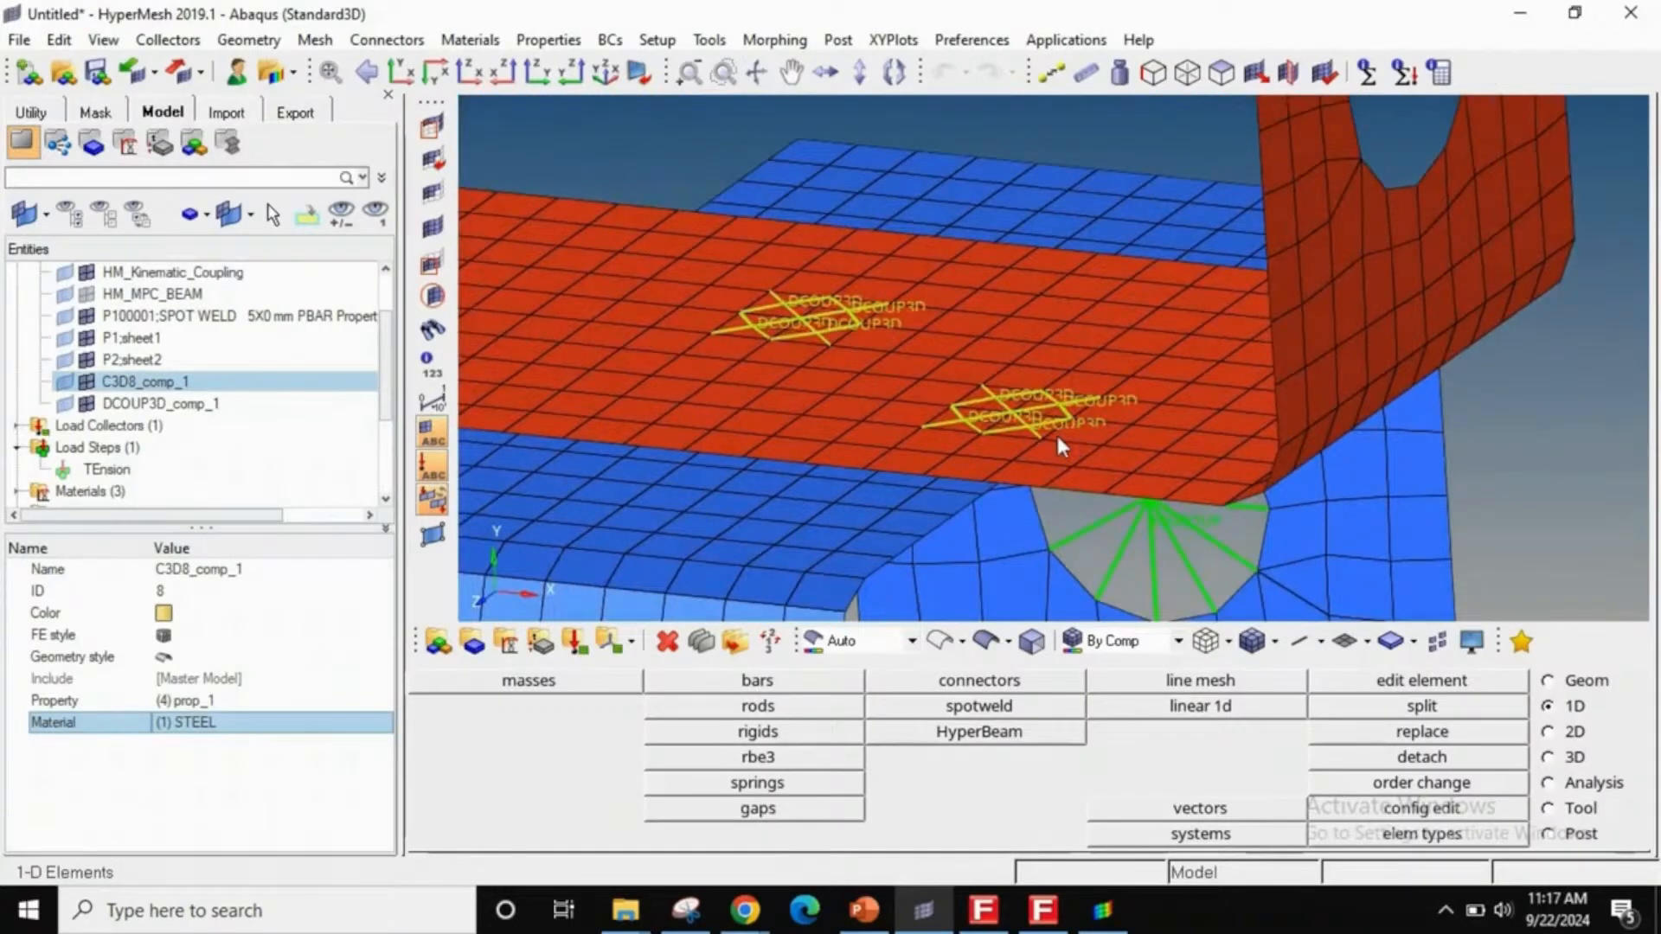
scroll(1055, 432, "down", 5, "ctrl")
scroll(1122, 389, "up", 5, "ctrl")
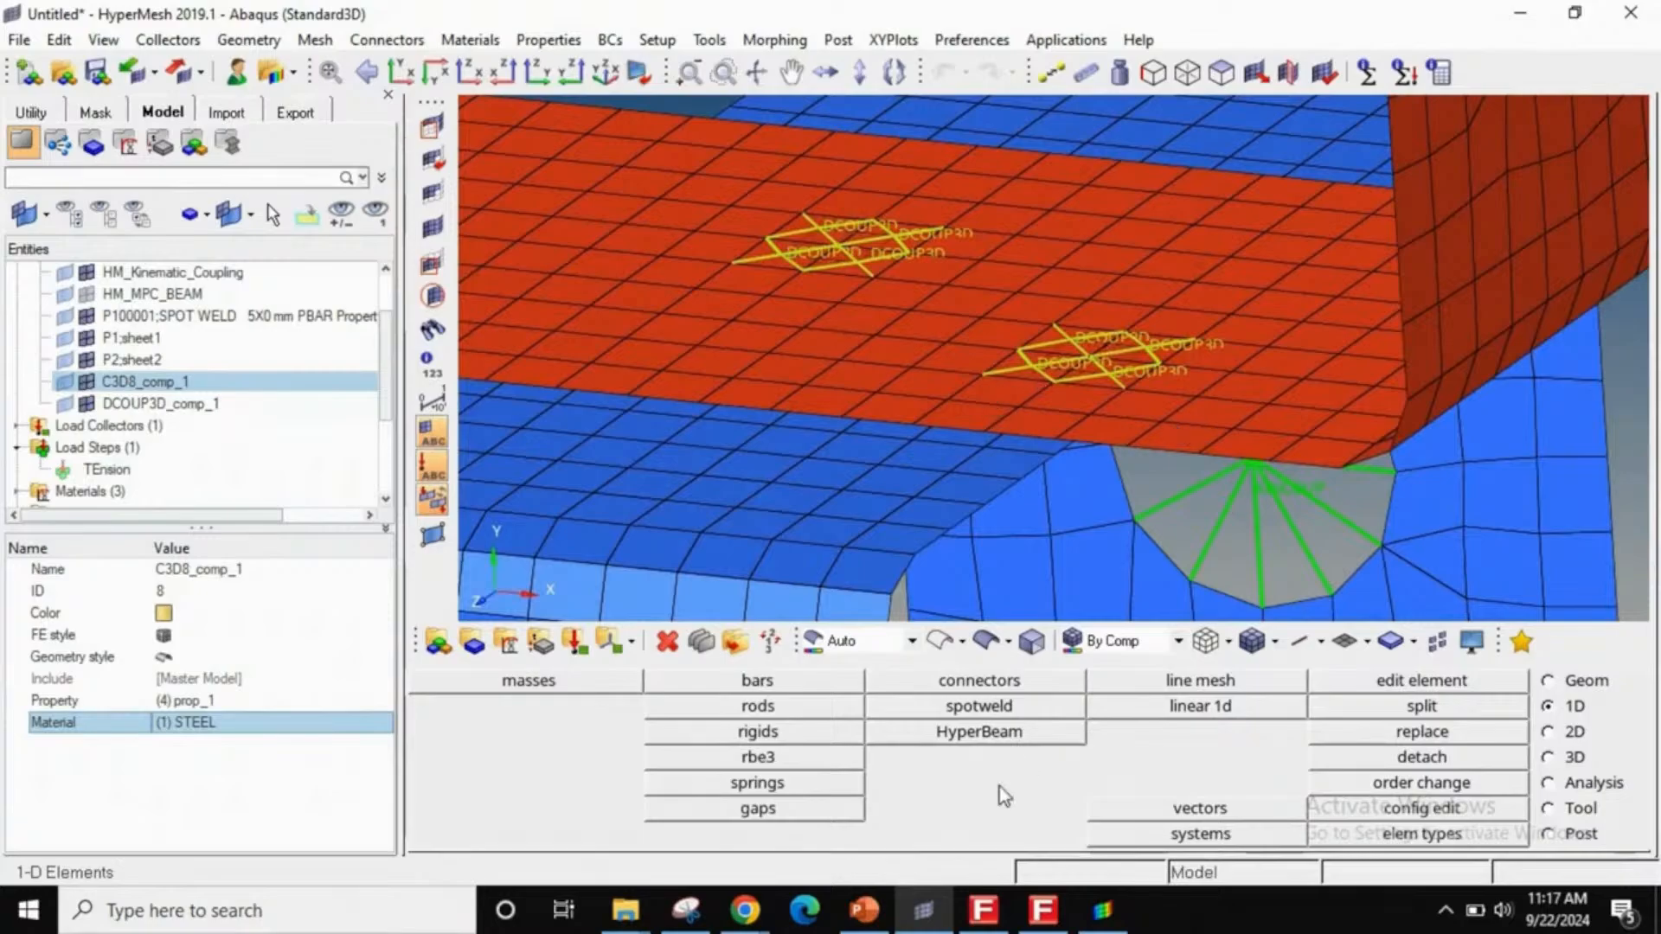
- Switch to FEMFAT and review the analysis parameters (global, filter and cutting plane) and the result output settings
left_click(1043, 910)
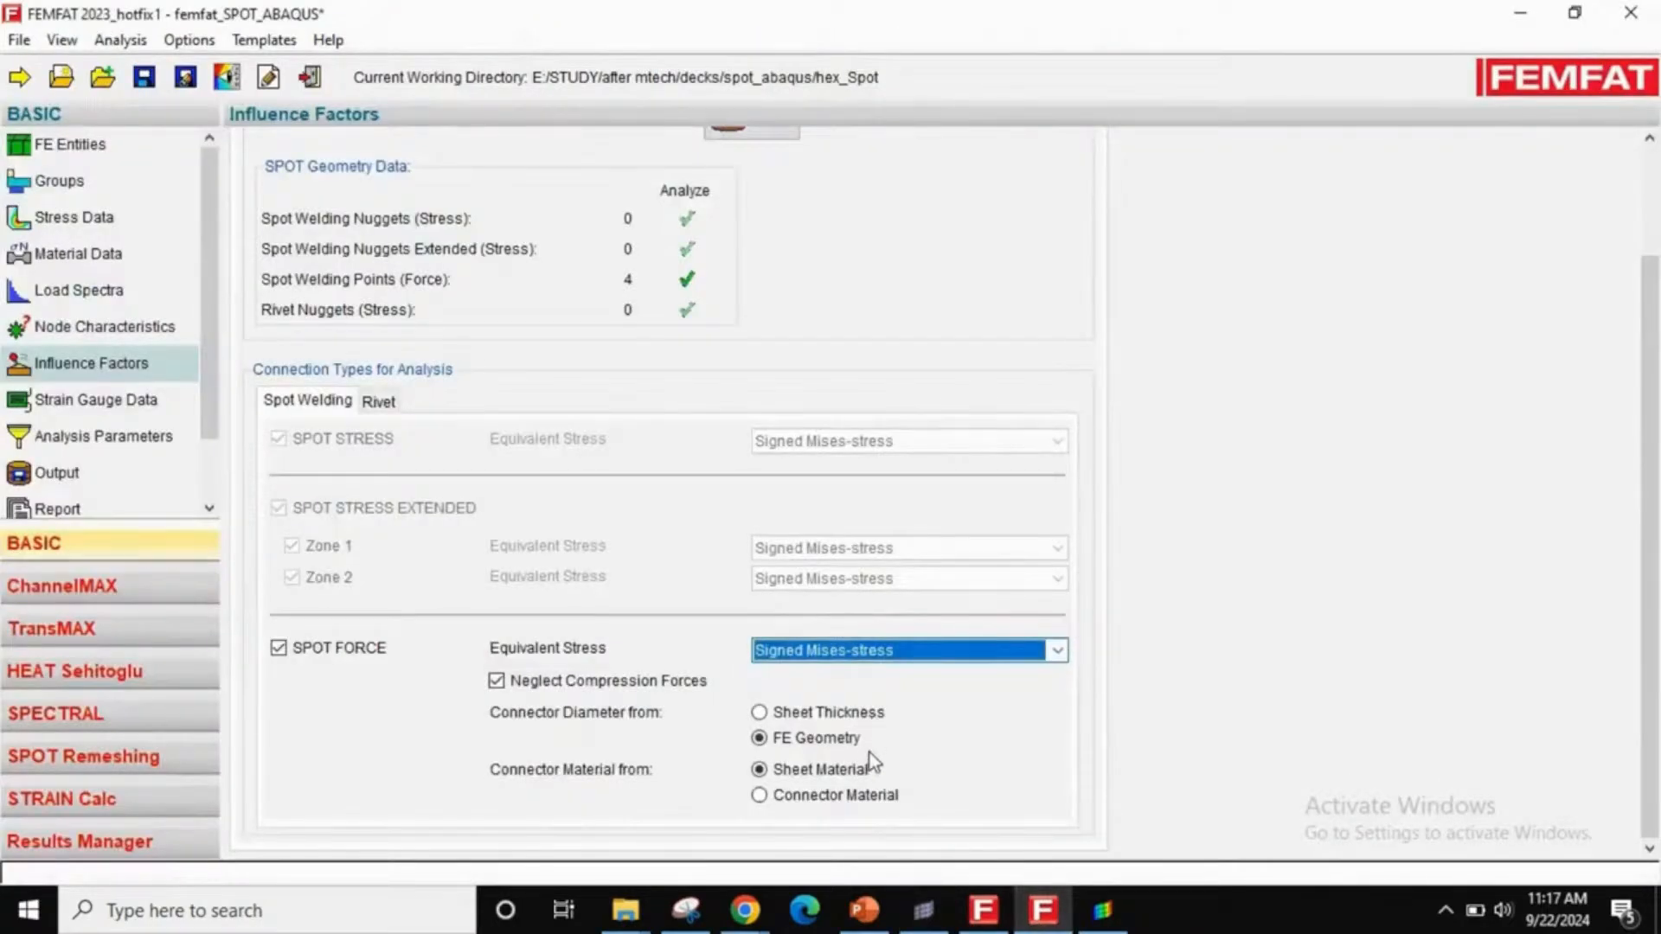
left_click(68, 401)
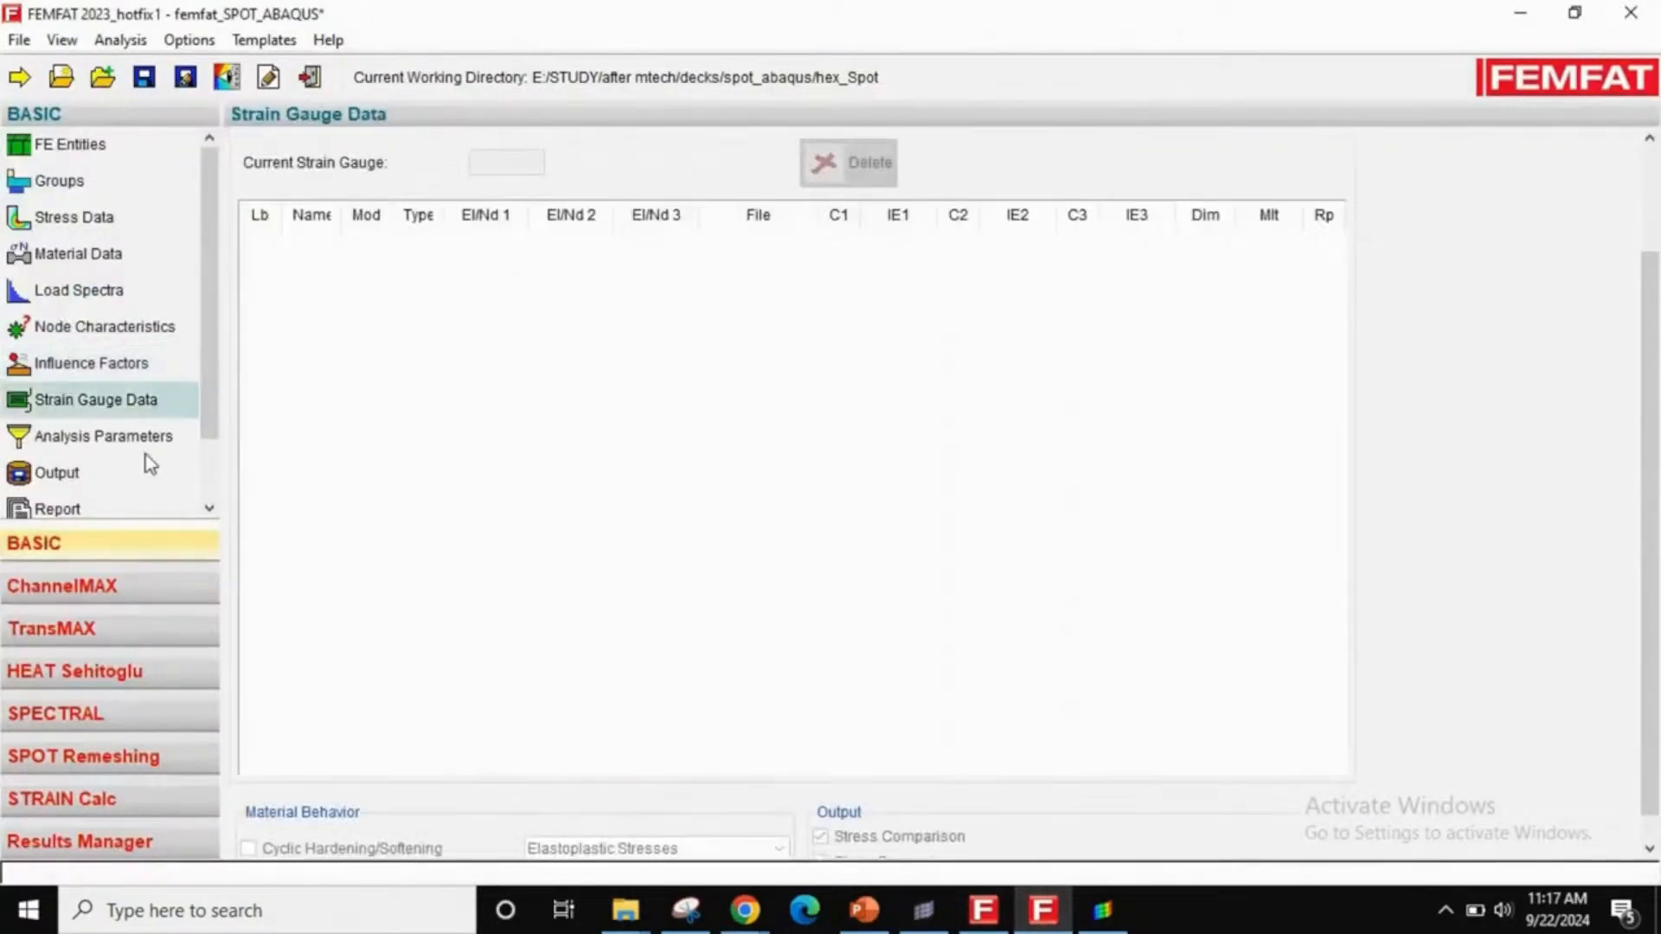
left_click(143, 448)
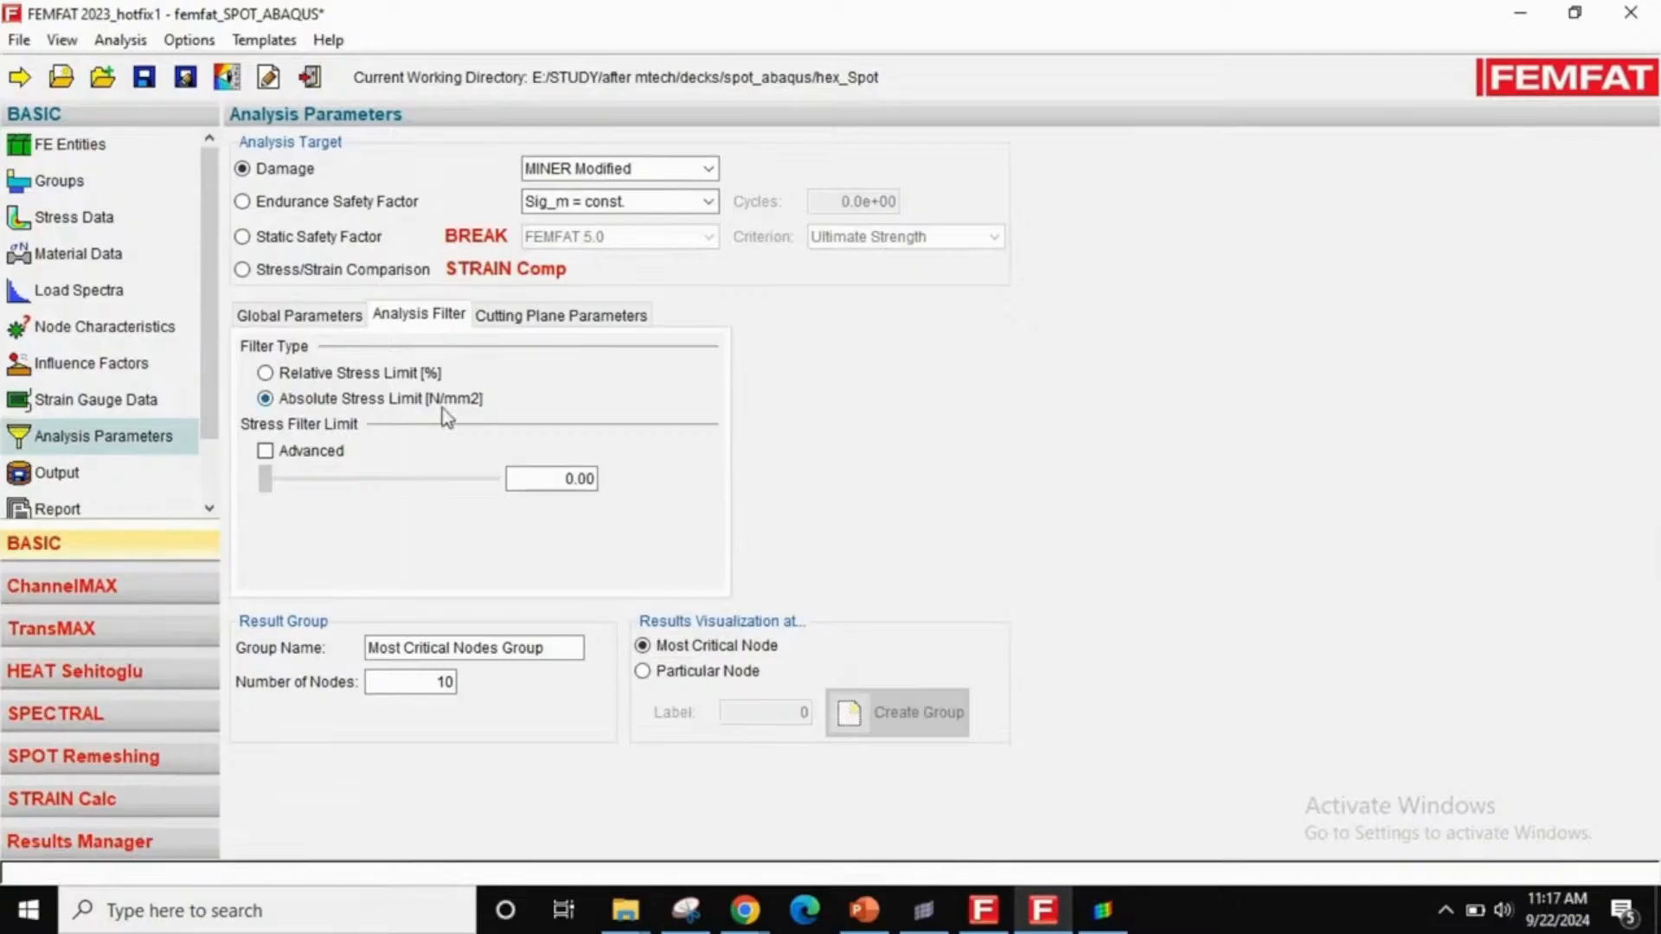
left_click(350, 316)
left_click(573, 317)
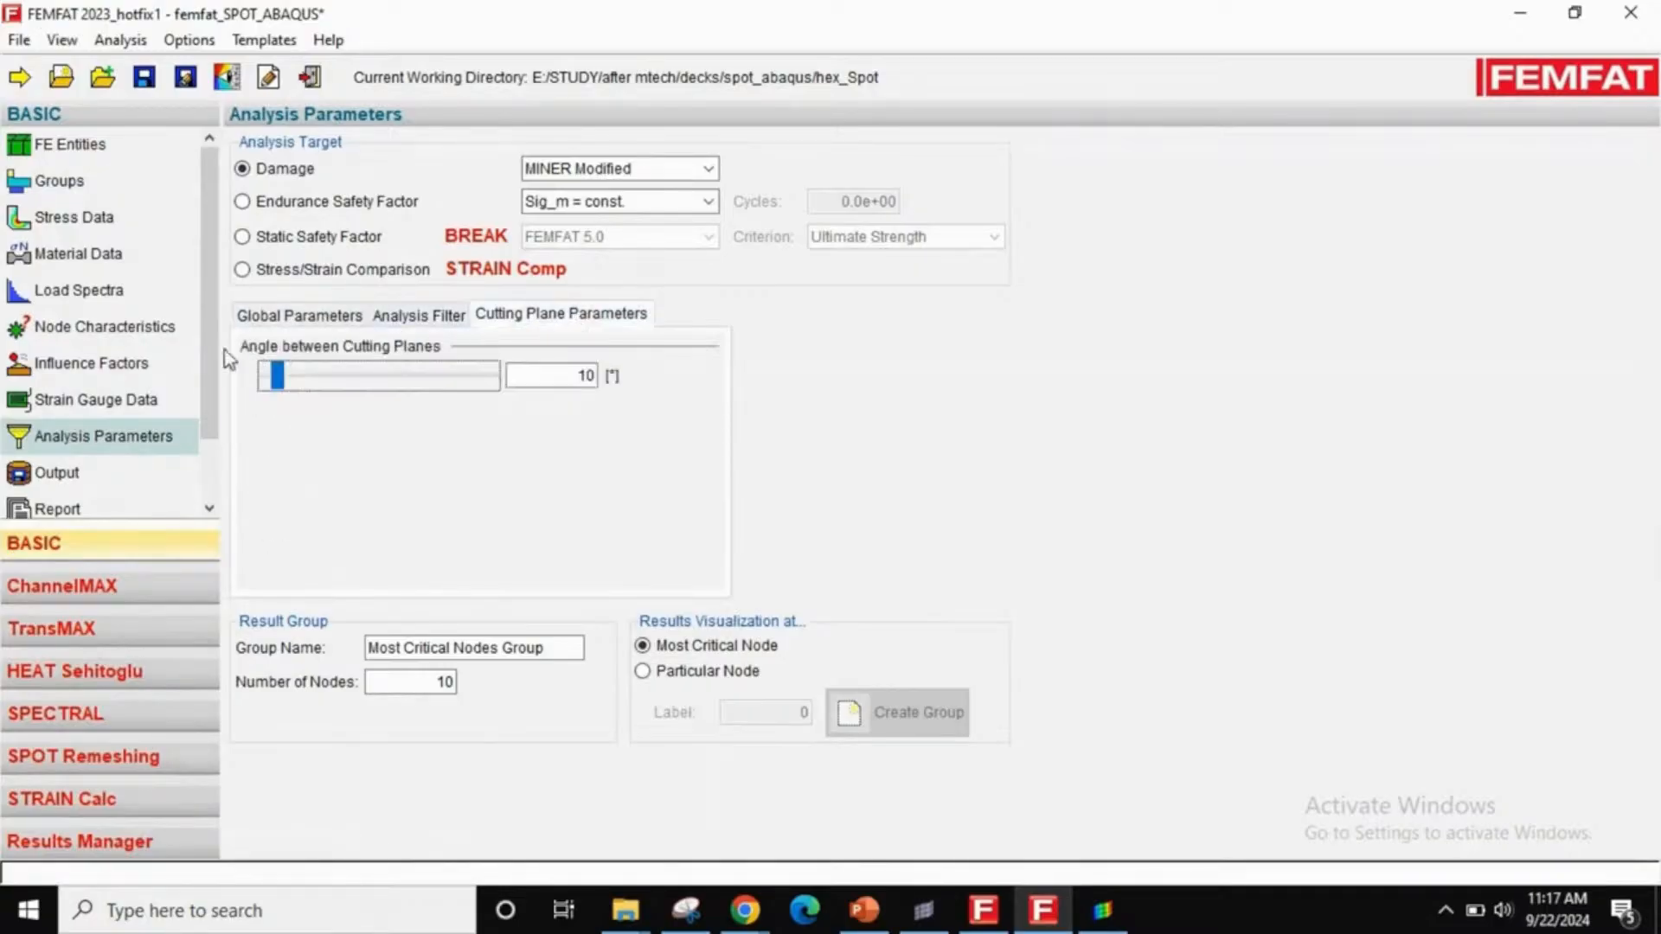
left_click(287, 317)
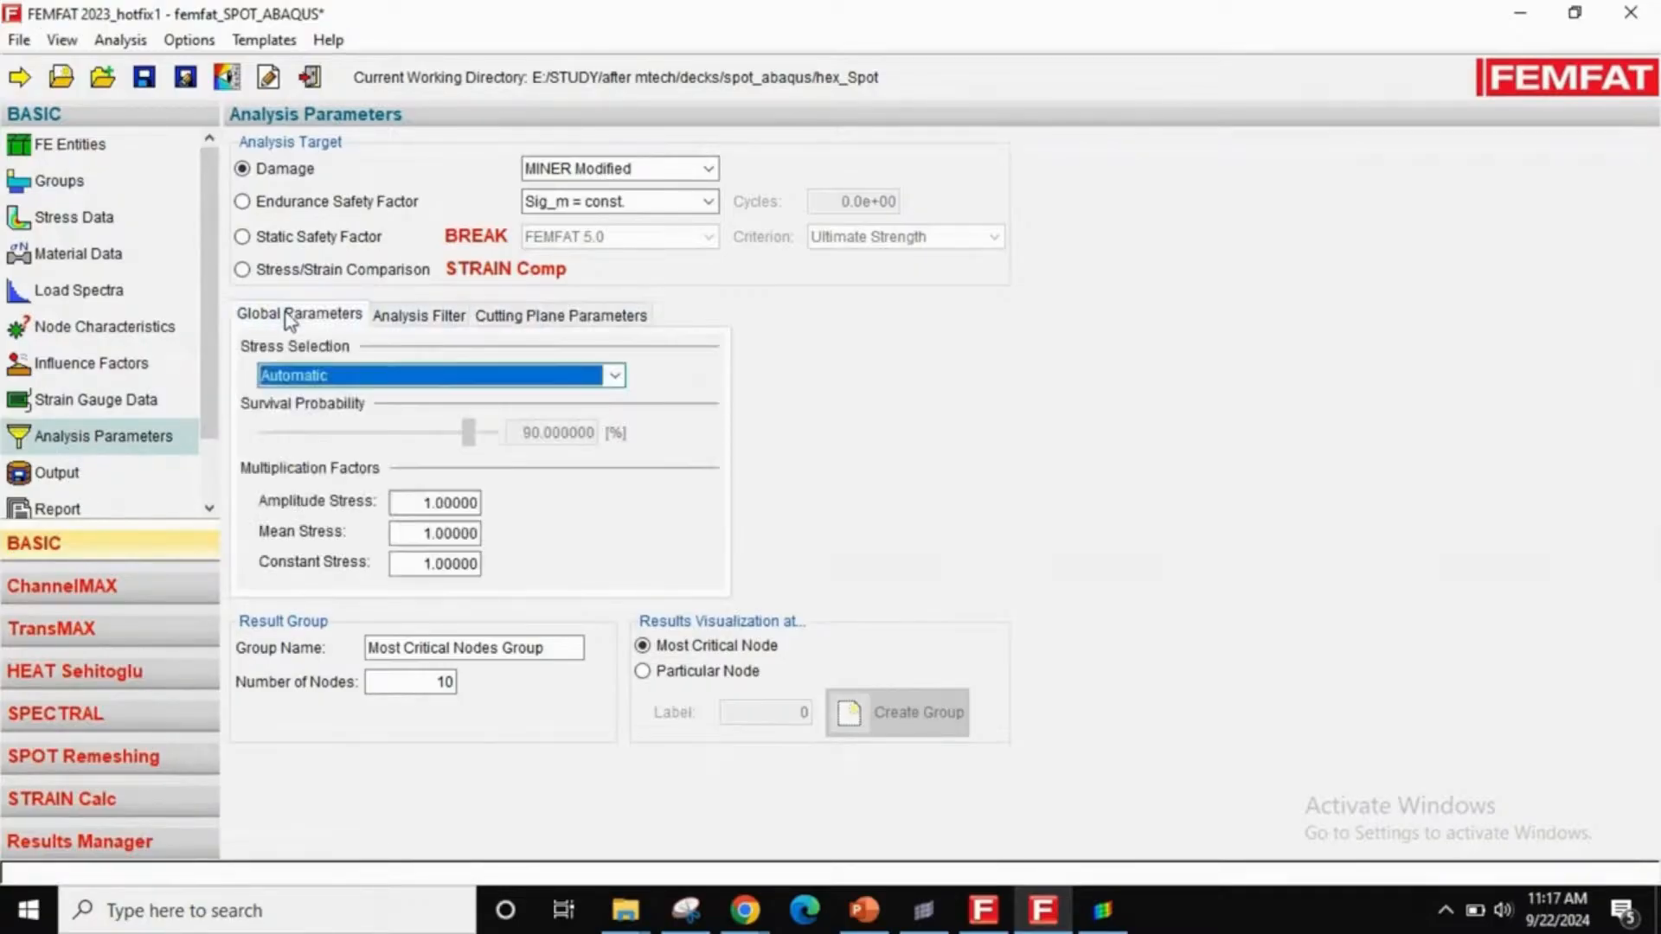
left_click(416, 316)
left_click(606, 317)
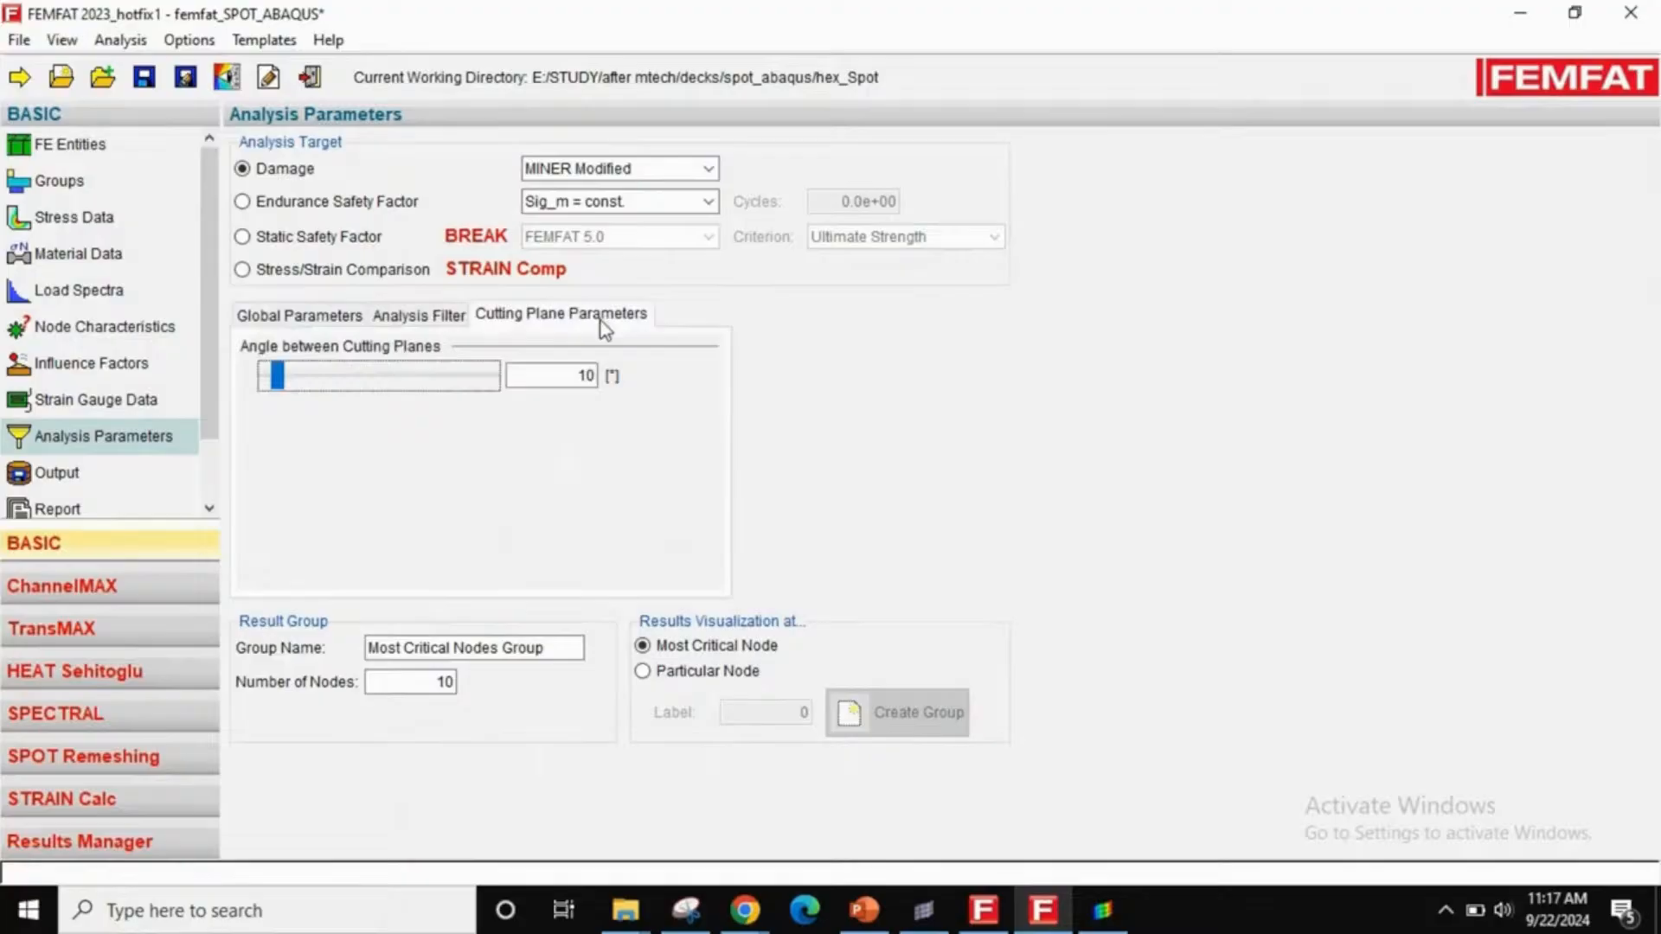
left_click(353, 316)
left_click(103, 469)
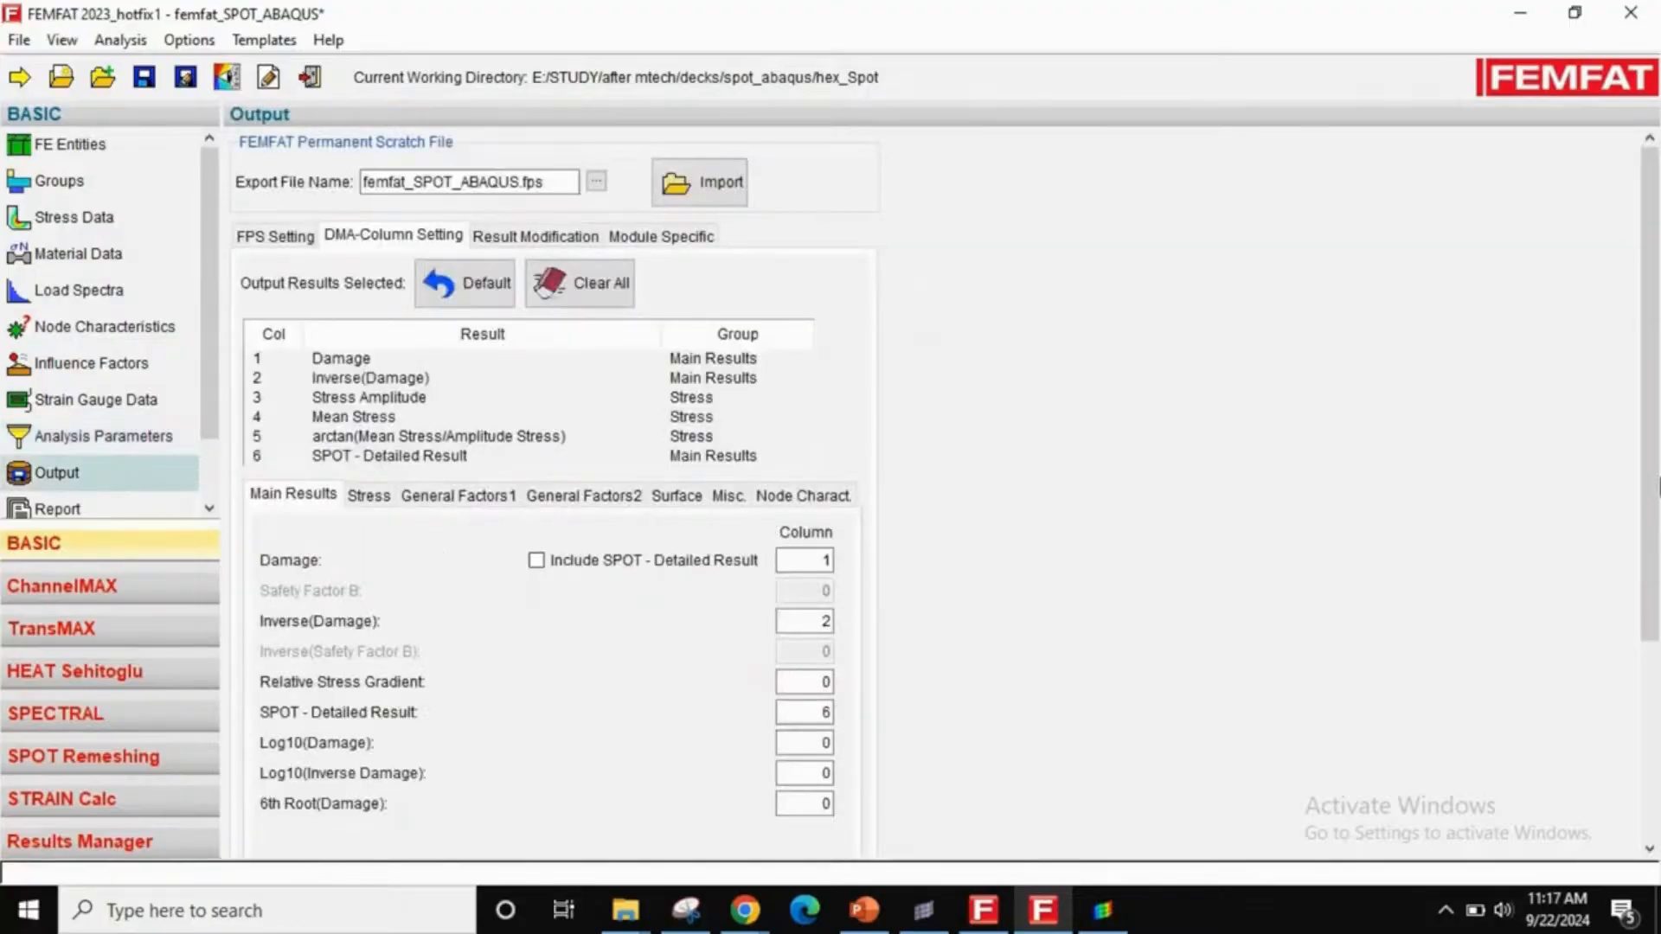
left_click_drag(1659, 487, 1659, 734)
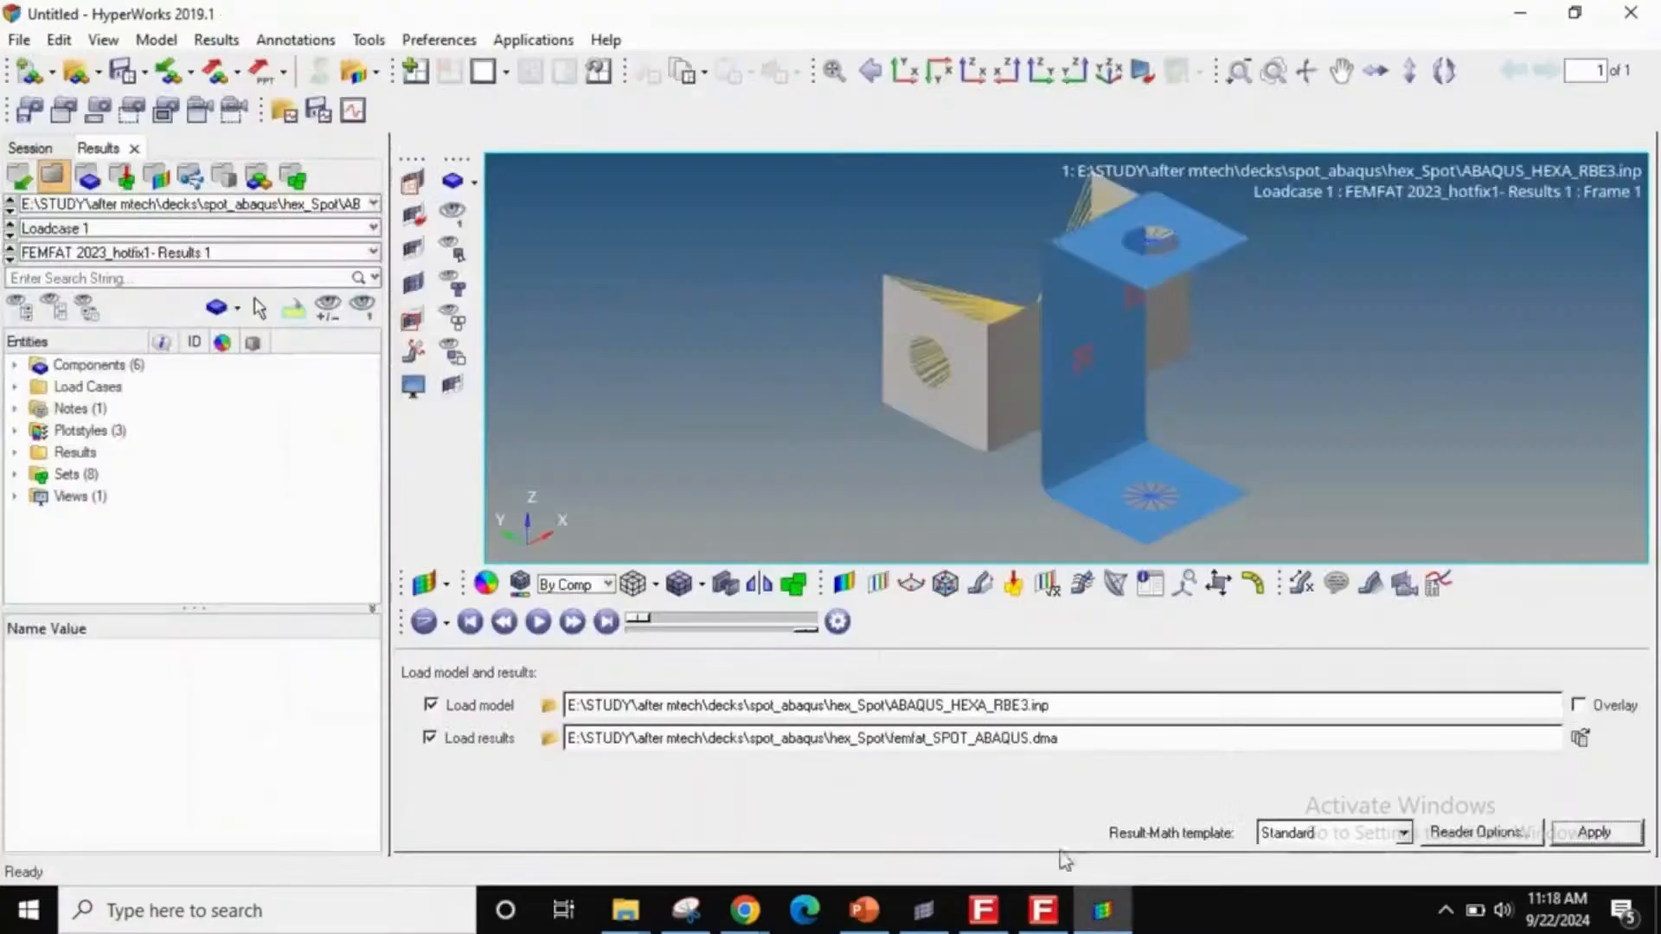
- In HyperView, reload the model ABAQUS_HEXA_RBE3.inp with the results file femfat_SPOT_ABAQUS.dma, replacing the current window data
right_click_drag(1054, 335, 952, 375, "ctrl")
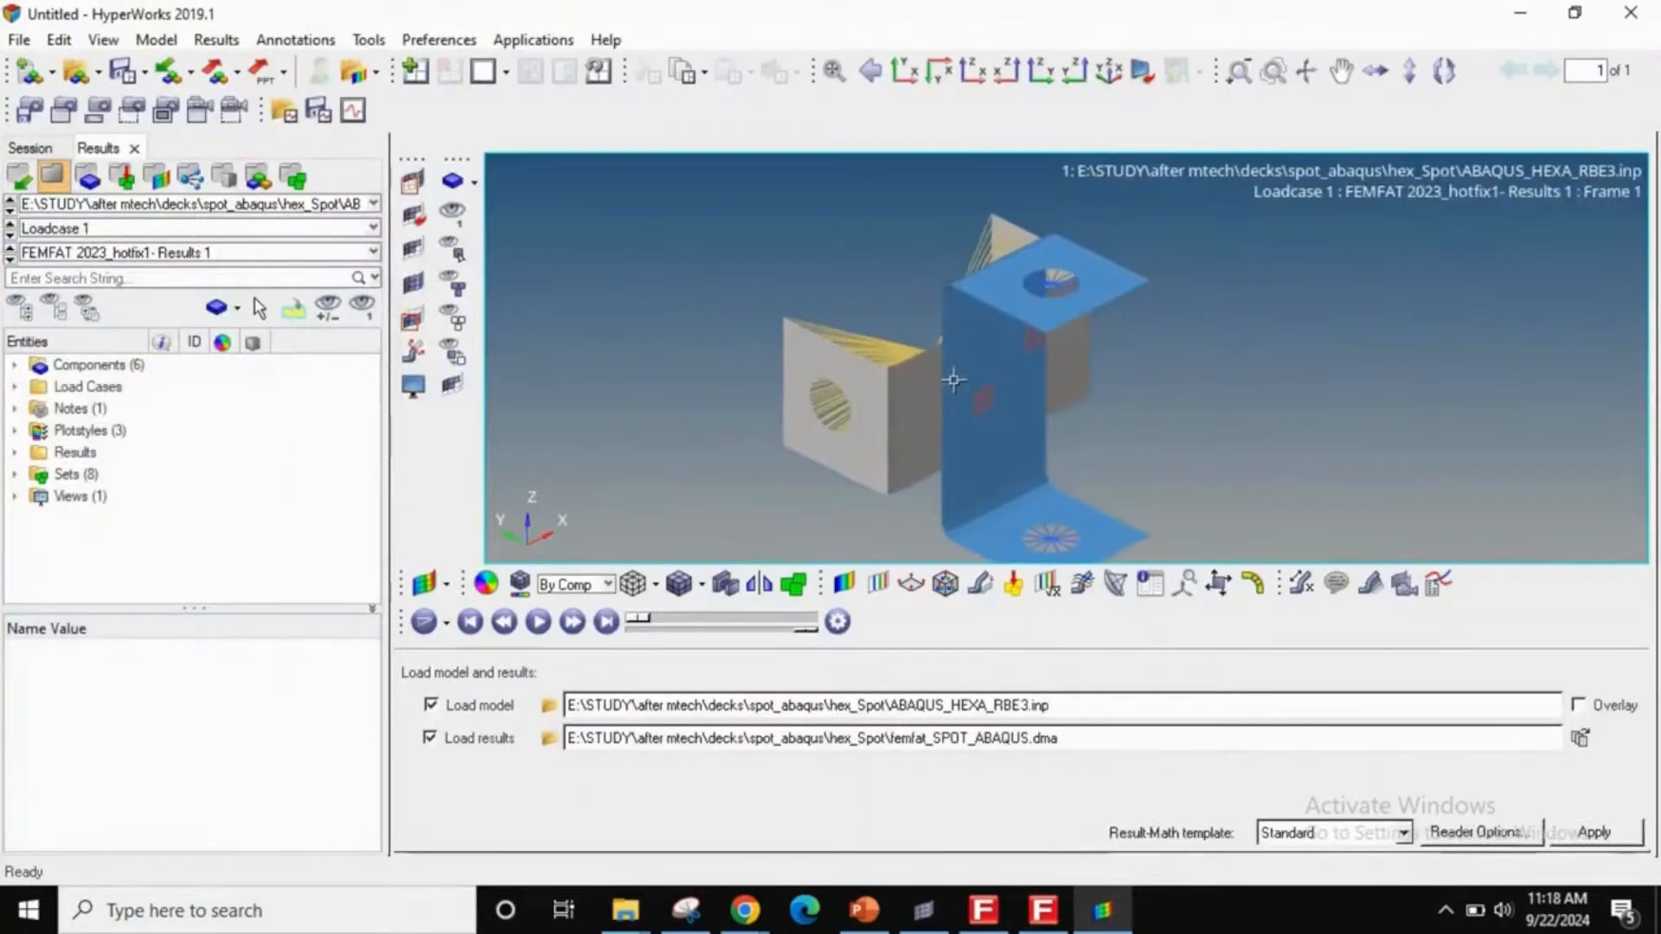
scroll(953, 381, "up", 2, "ctrl")
scroll(955, 389, "down", 4, "ctrl")
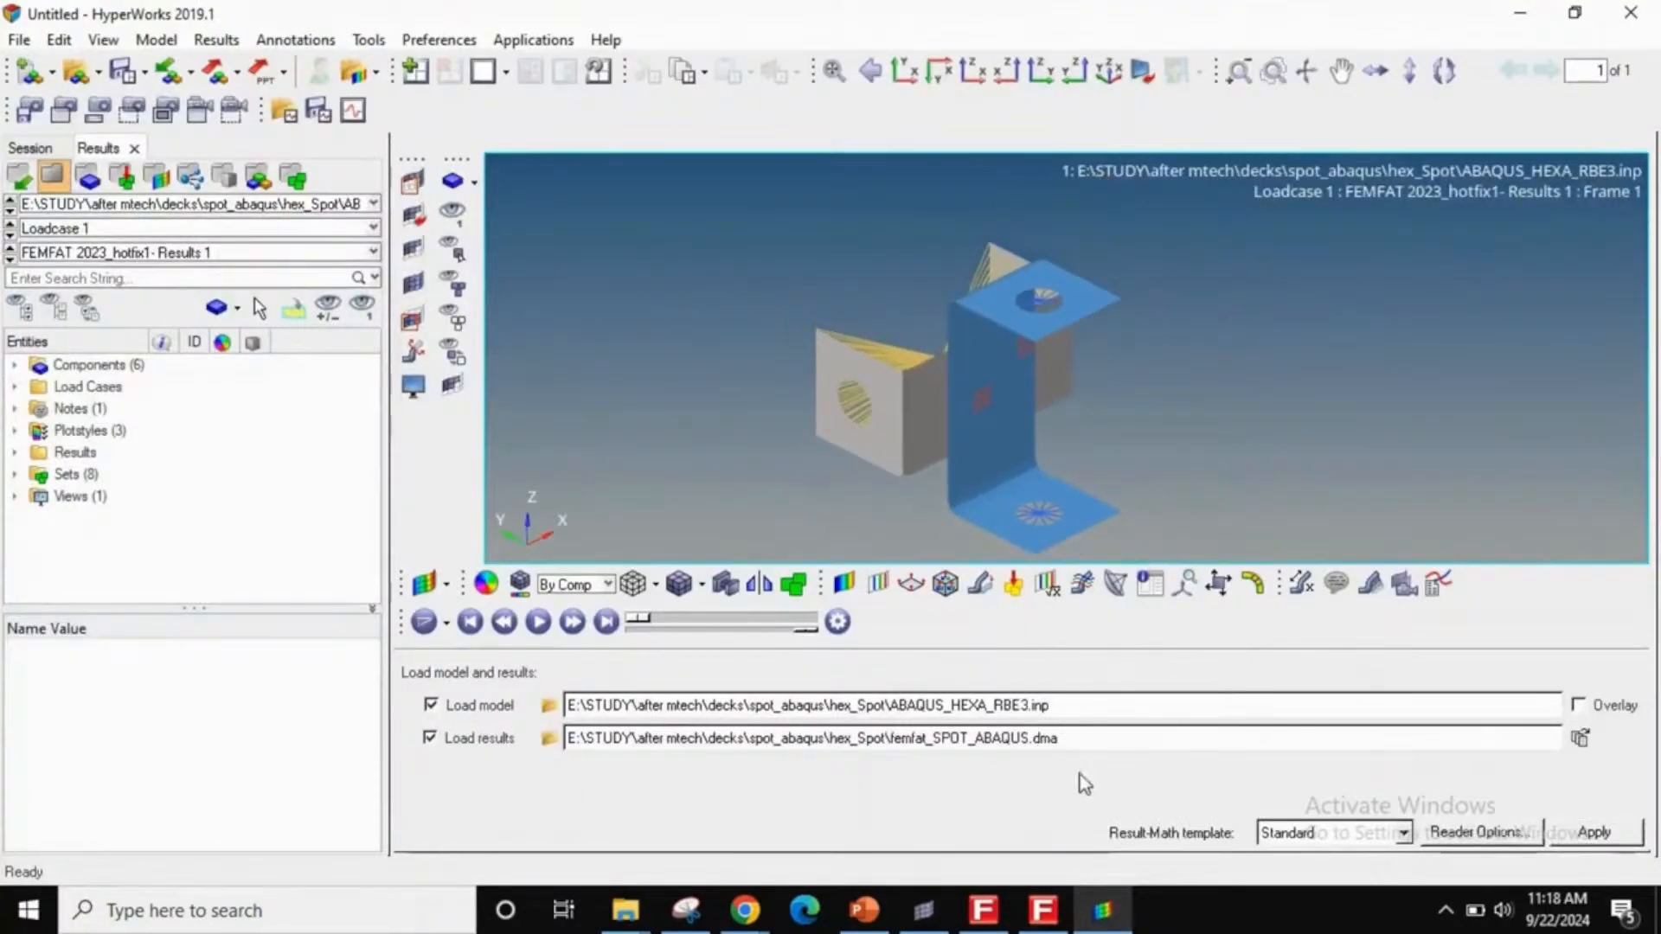
left_click(1625, 840)
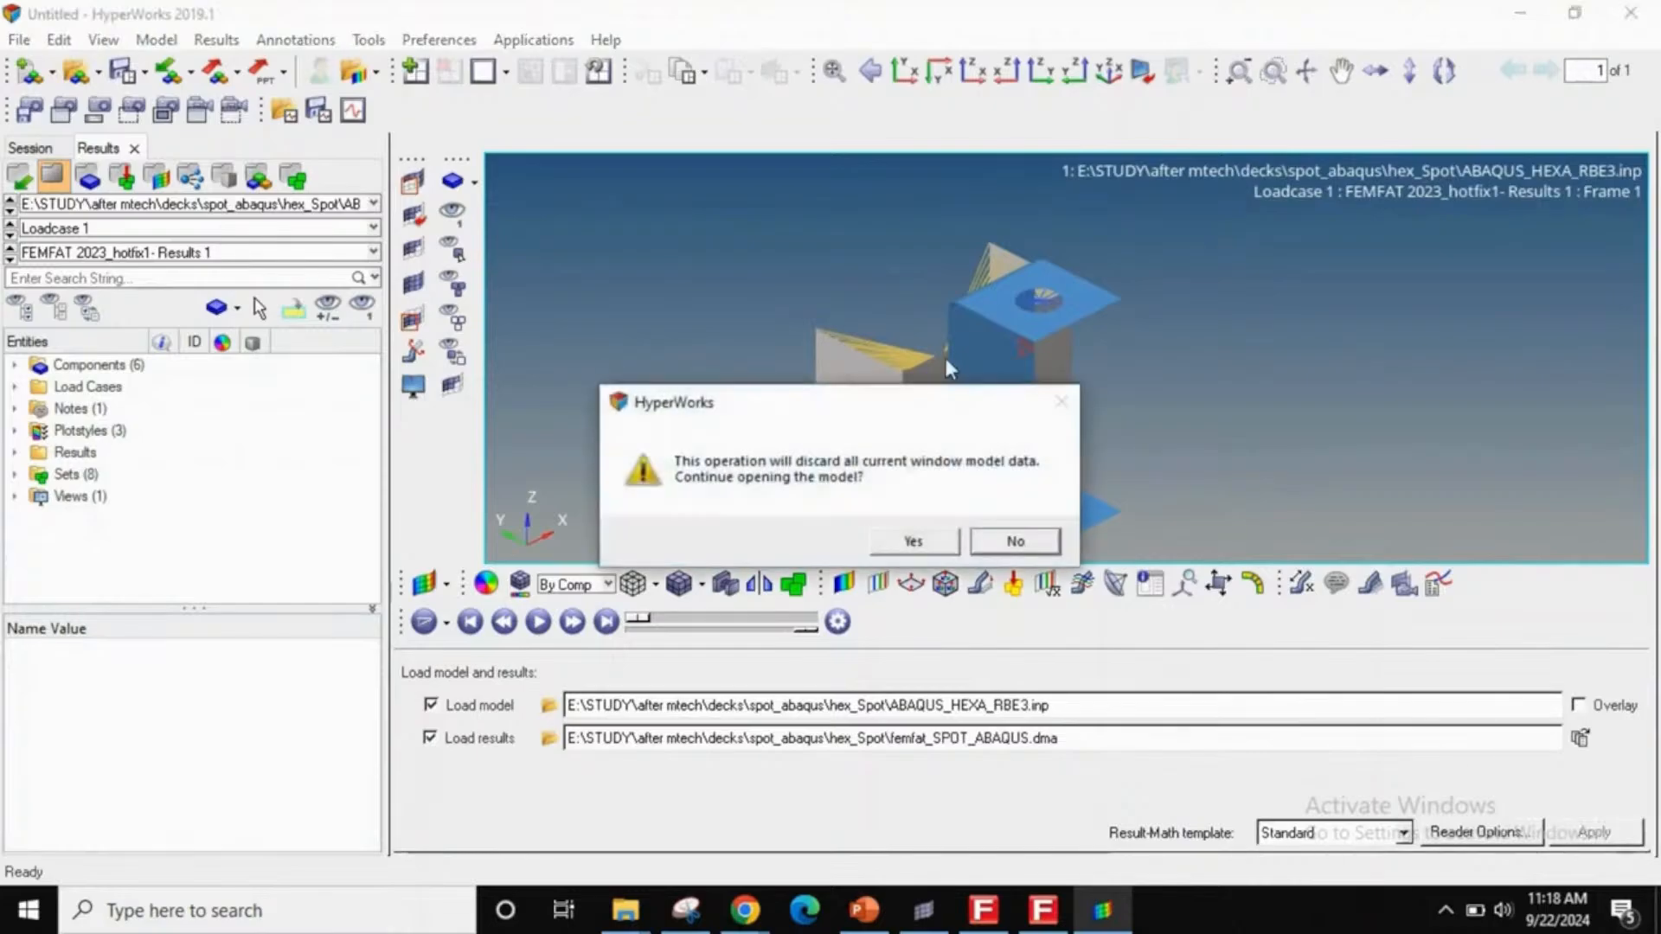
left_click(876, 541)
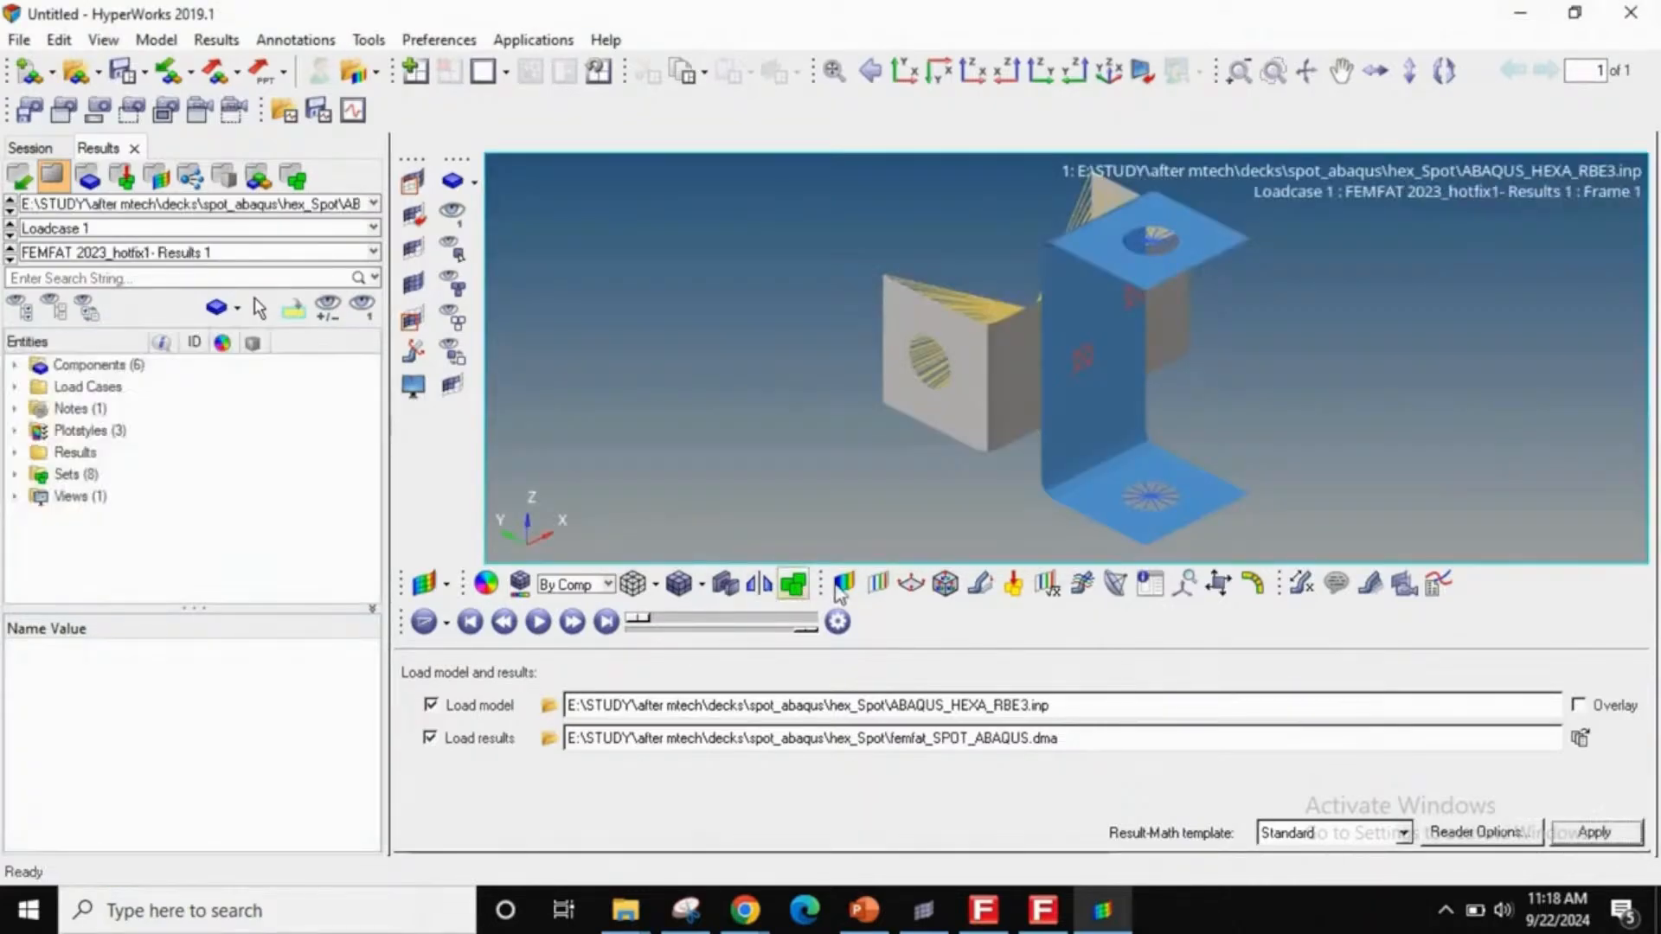
- Contour the 1/Damage scalar result on all components and reverse the order of the legend values
left_click(843, 582)
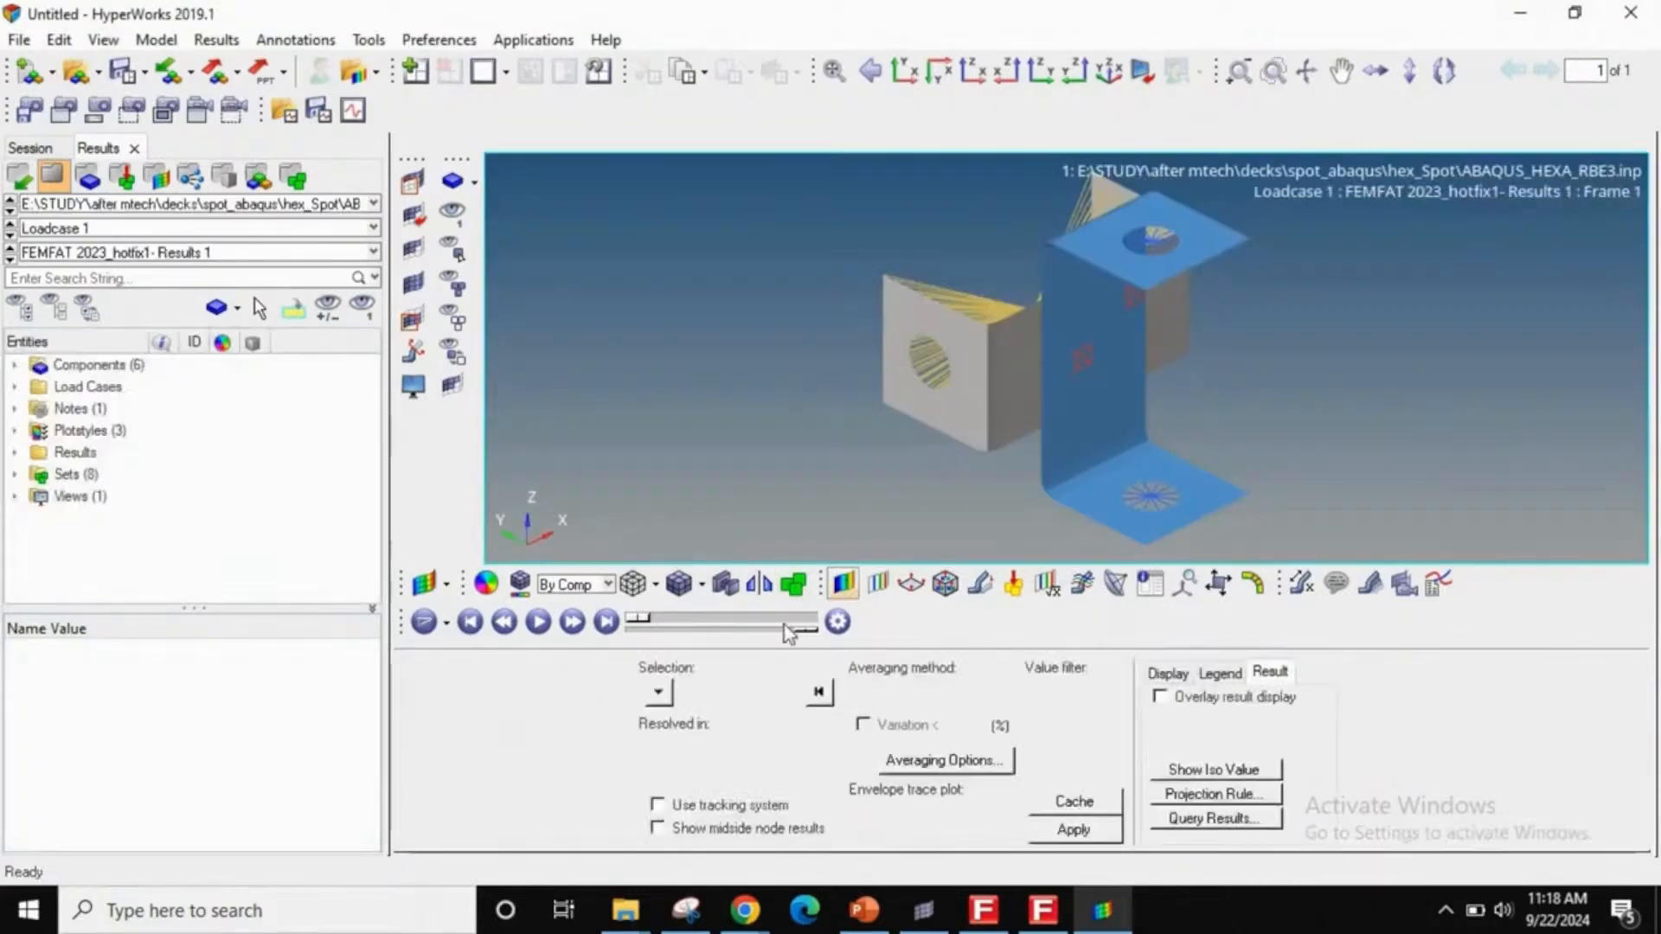
left_click(1084, 828)
left_click(1233, 674)
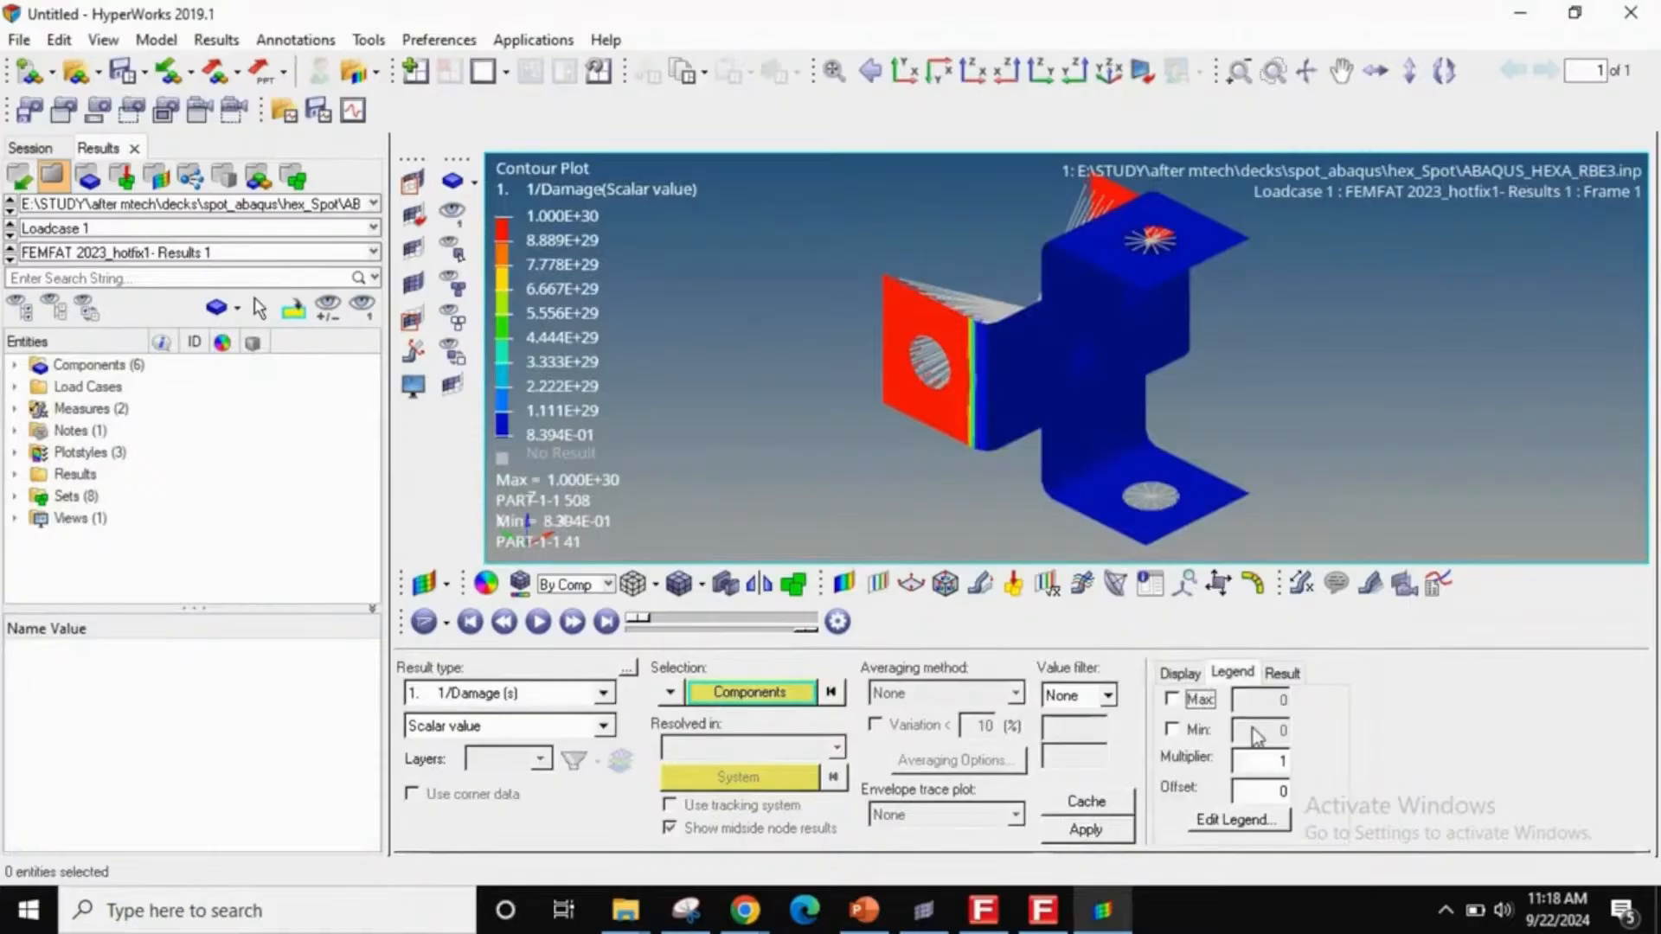
left_click(1236, 819)
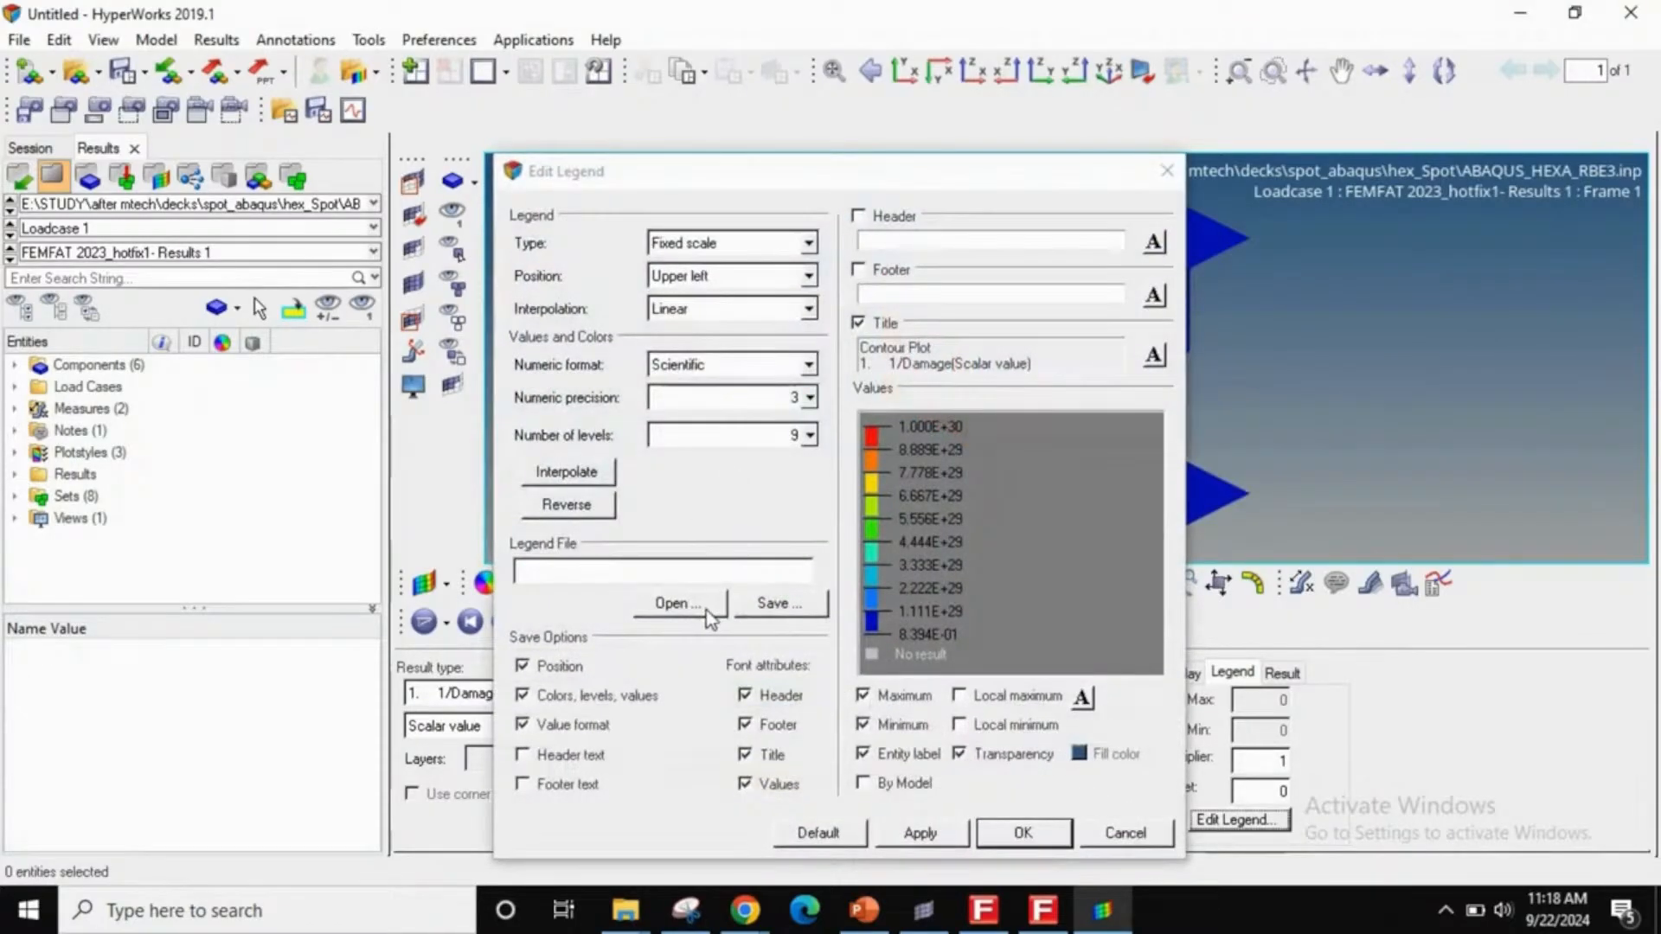
left_click(597, 506)
left_click(1025, 834)
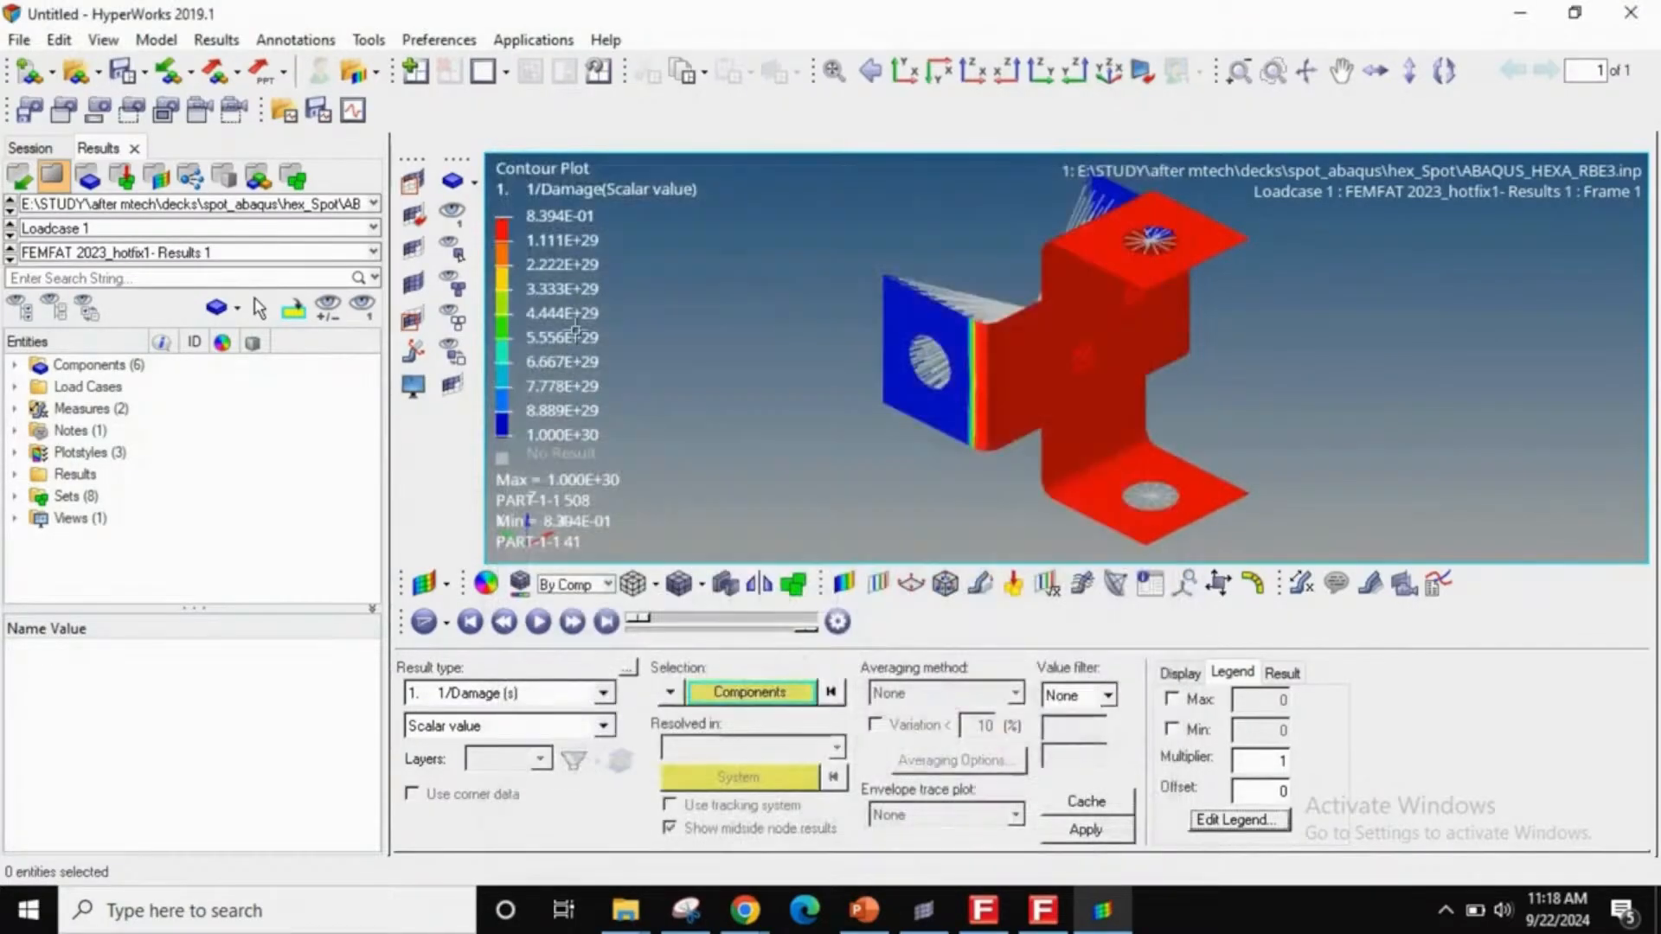
- Set the contour legend thresholds following the minimum value to 1, 3 and 5
double_click(545, 244)
type("1")
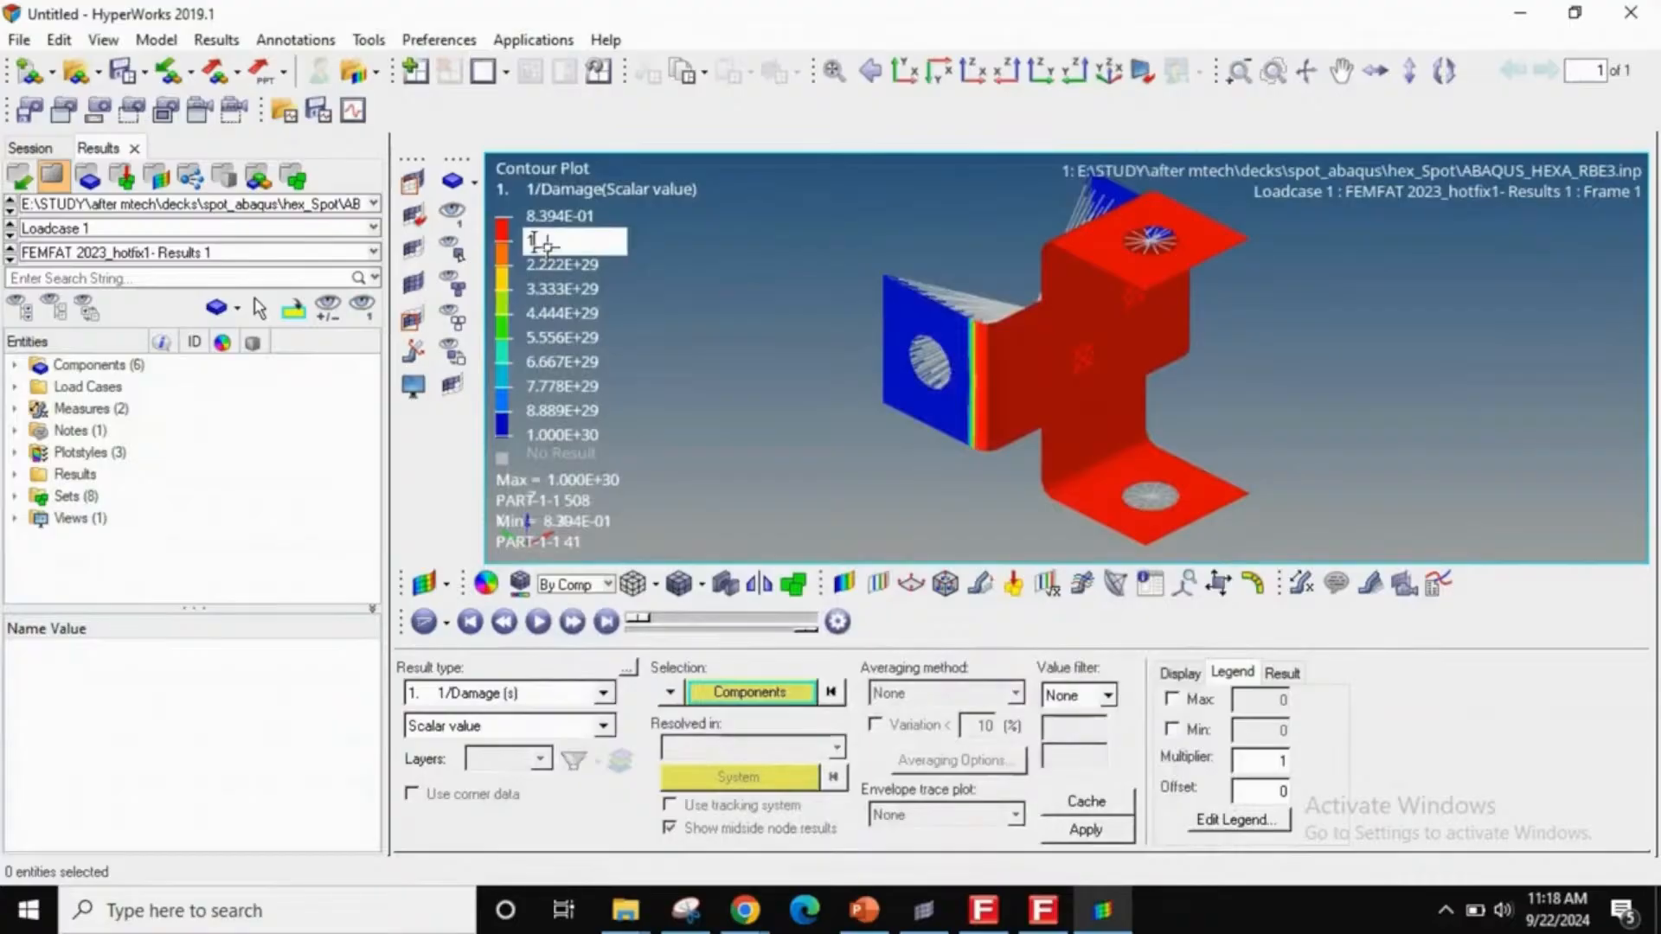
key("Return")
double_click(576, 266)
type("3")
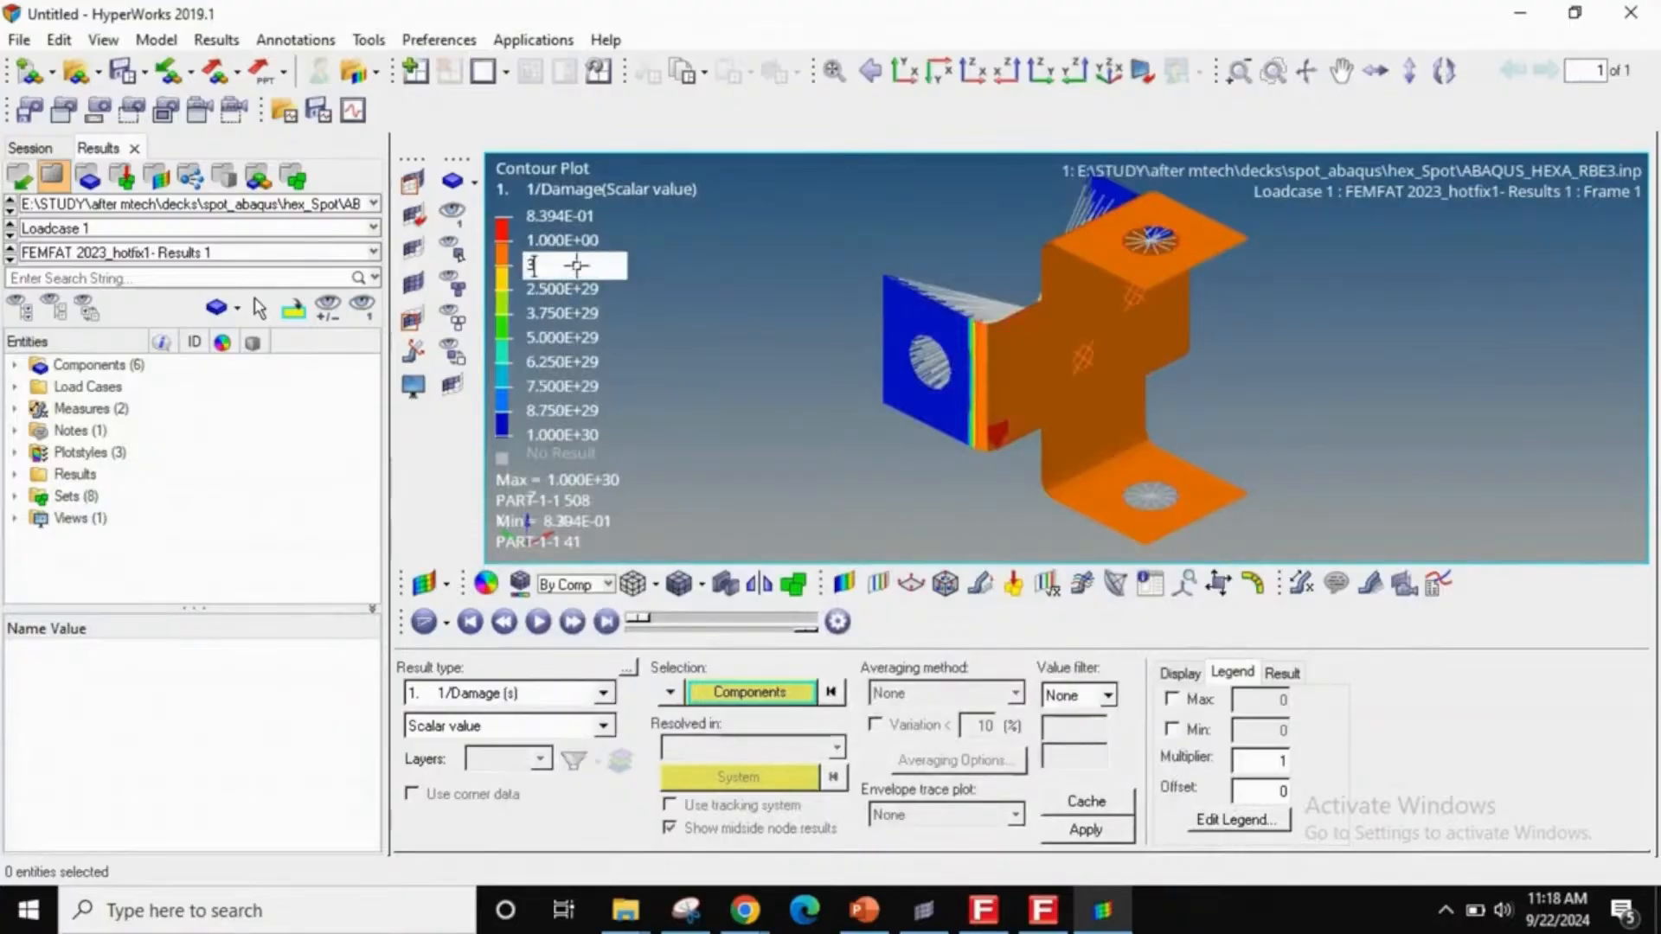
key("Return")
double_click(577, 288)
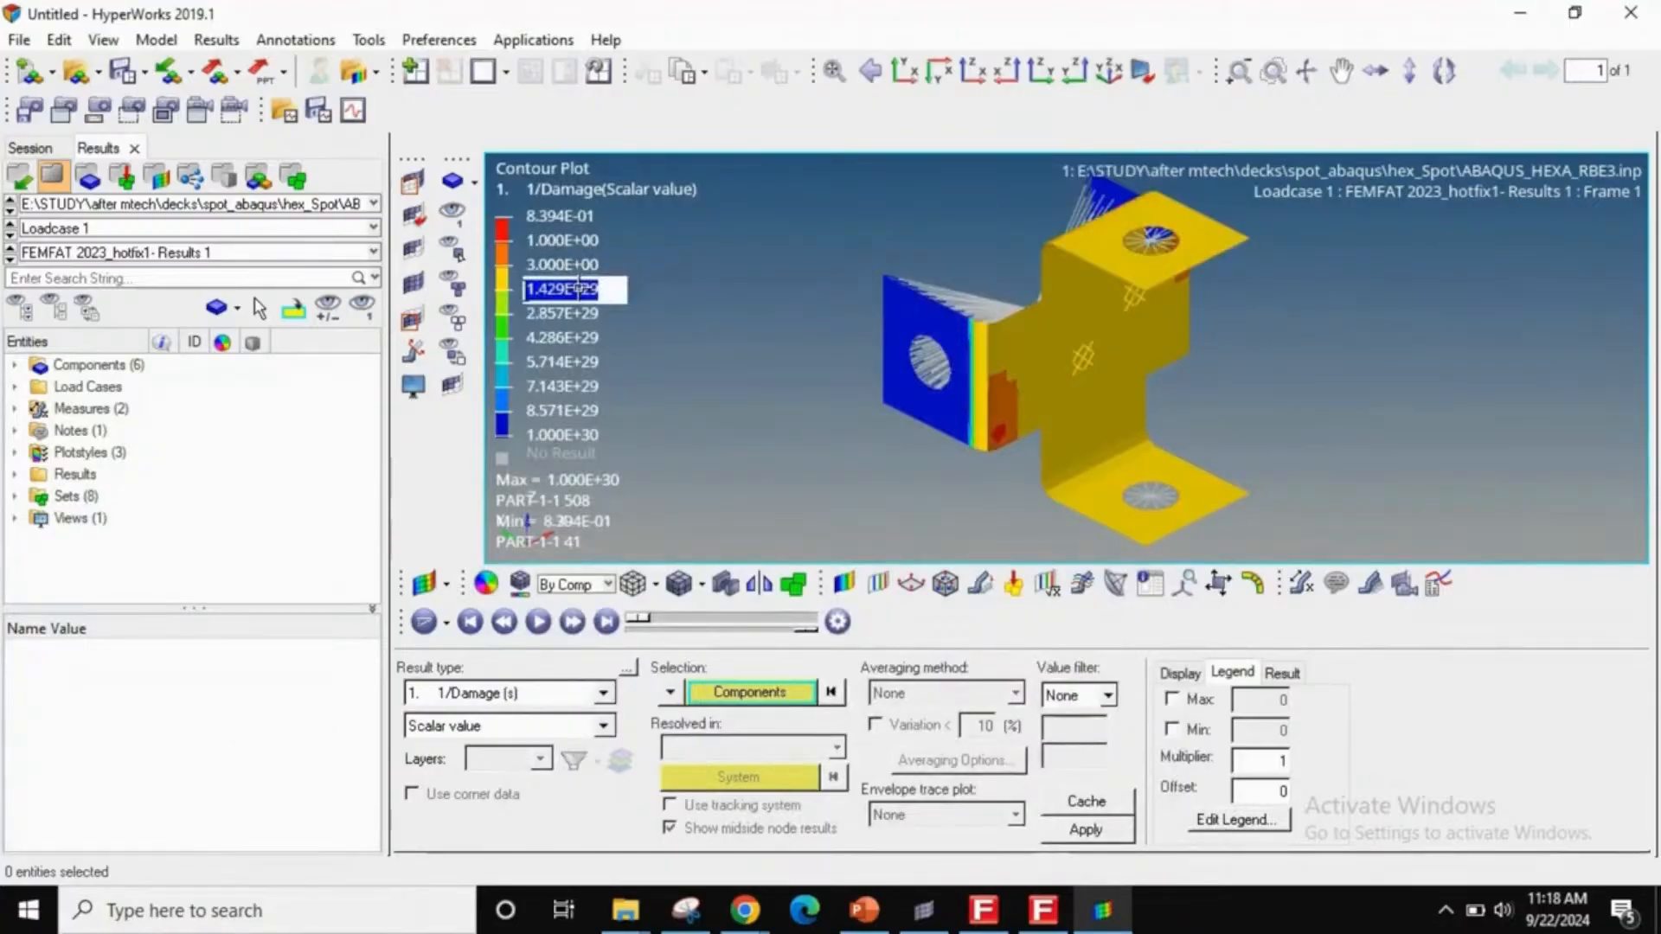
type("5")
key("Return")
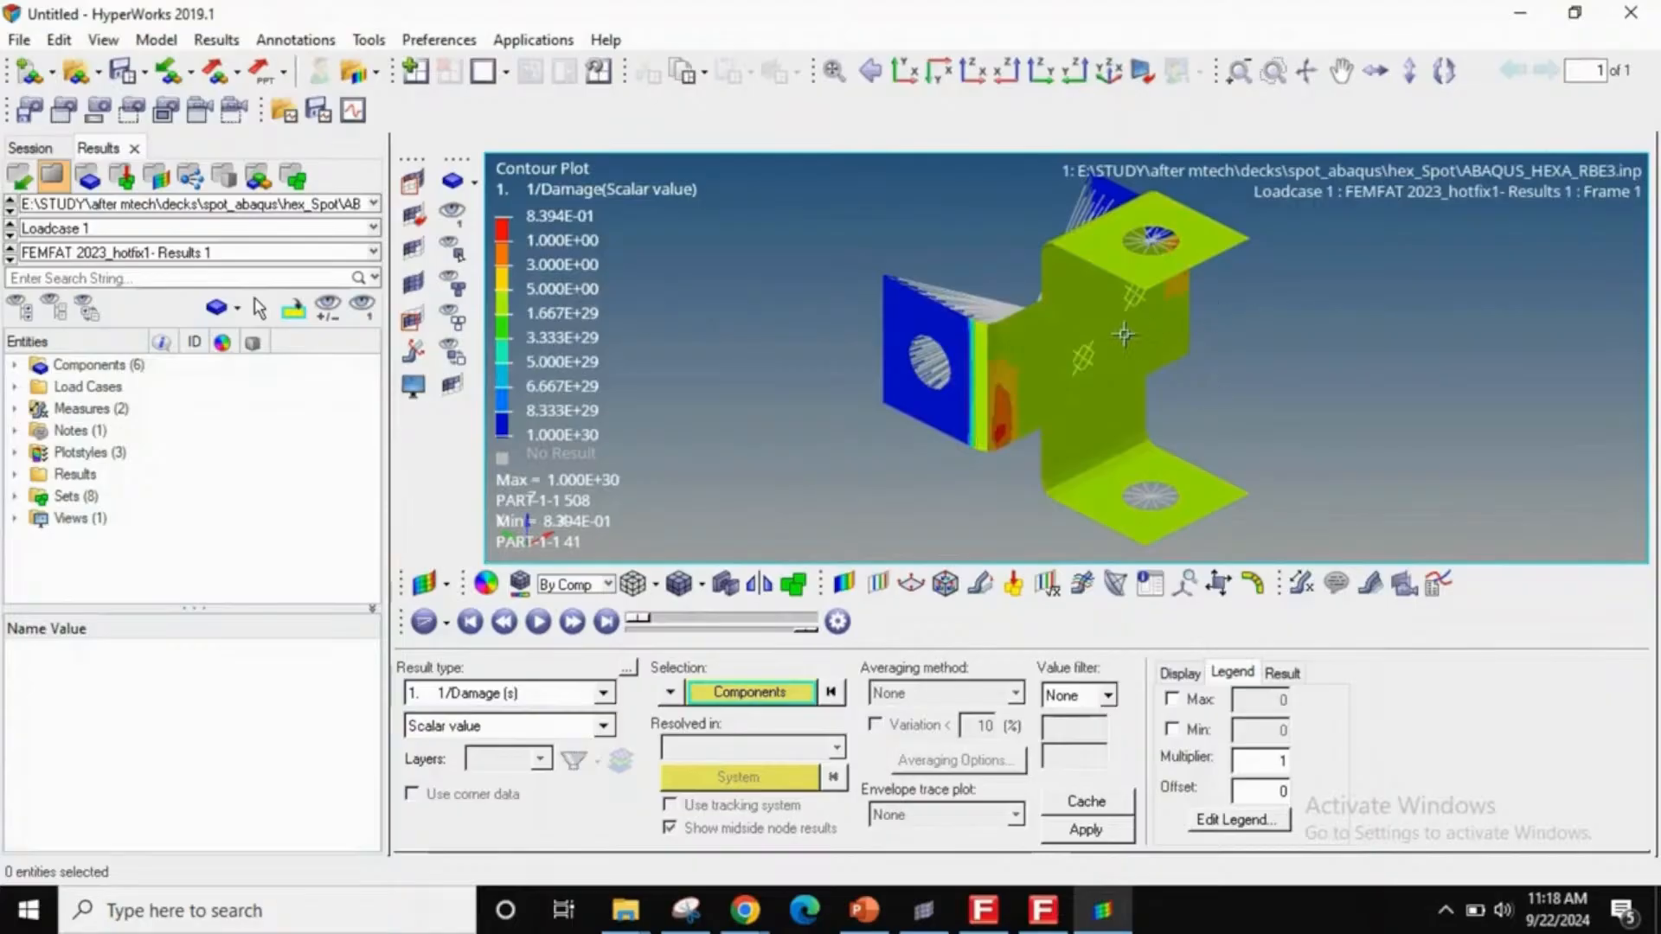
- Show mesh lines on the contoured model and examine the critical damage areas on the sheets up close
scroll(1124, 336, "up", 4, "ctrl")
mouse_move(1065, 339)
left_mouse_down("ctrl")
mouse_move(1565, 509)
mouse_move(1051, 402)
mouse_move(1071, 313)
mouse_move(1138, 439)
mouse_move(1042, 381)
mouse_move(1070, 327)
left_mouse_up("ctrl")
scroll(1071, 313, "up", 4, "ctrl")
scroll(1047, 354, "down", 4, "ctrl")
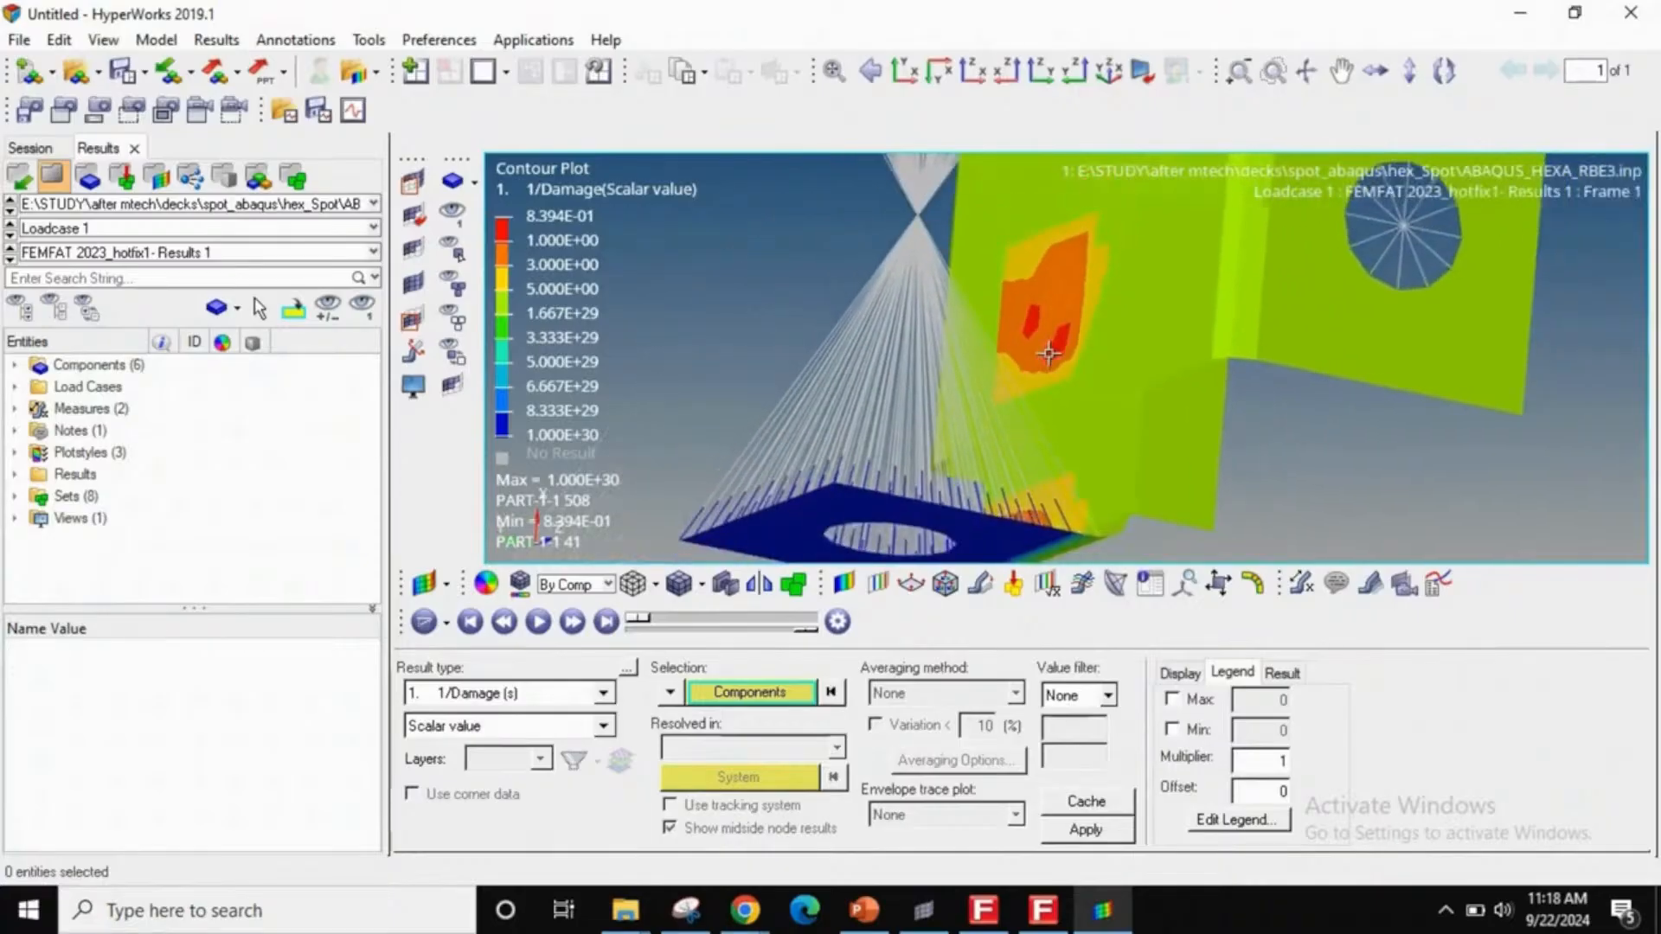
right_click_drag(1092, 289, 1065, 558, "ctrl")
left_click_drag(1104, 435, 865, 554, "ctrl")
left_click(684, 585)
scroll(1211, 260, "up", 4, "ctrl")
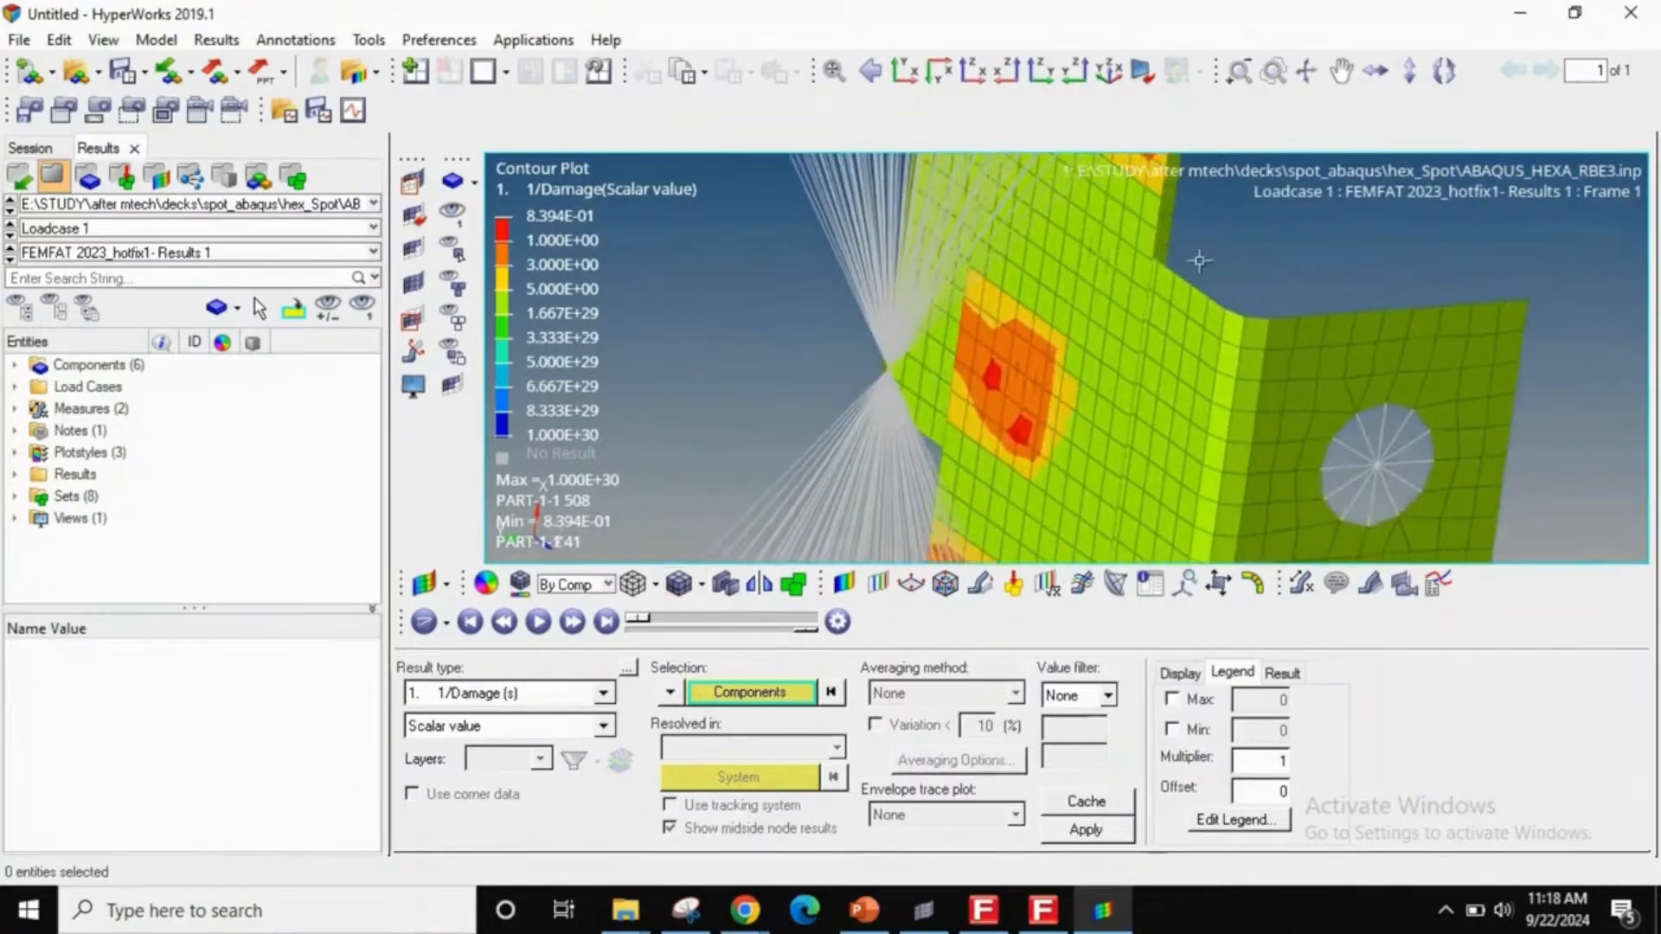
left_click_drag(1057, 335, 1047, 237, "ctrl")
scroll(904, 512, "up", 5)
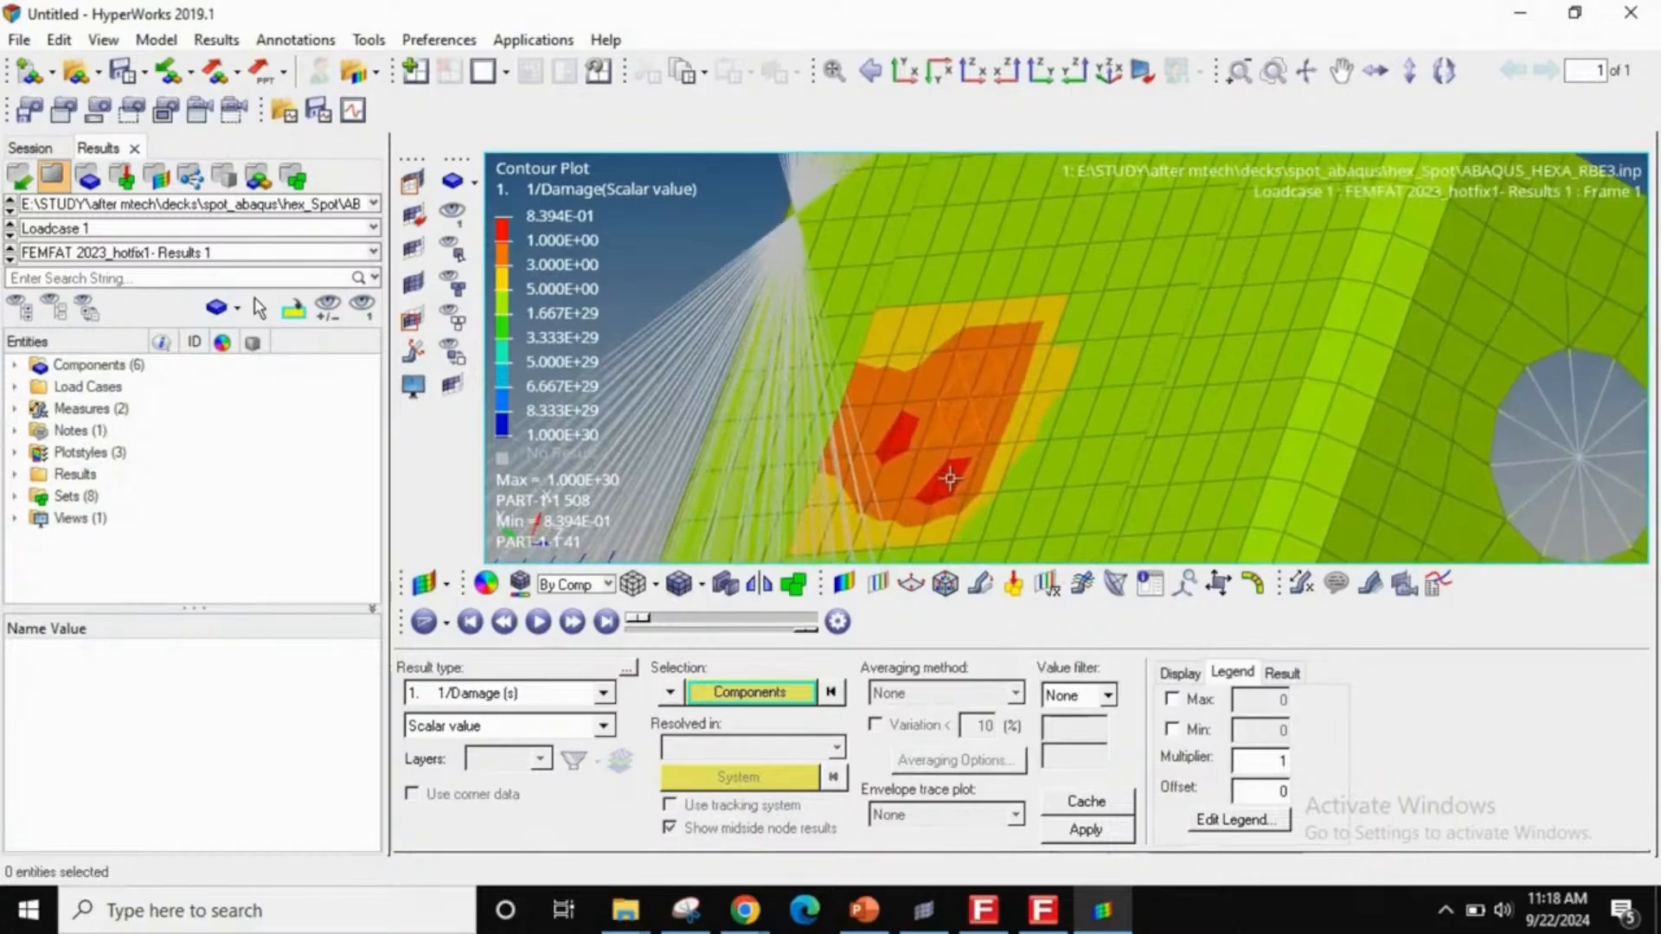
left_click_drag(946, 503, 1007, 394, "ctrl")
- Isolate only the FEMFAT_SPOT element set and fit it in the view
left_click(363, 310)
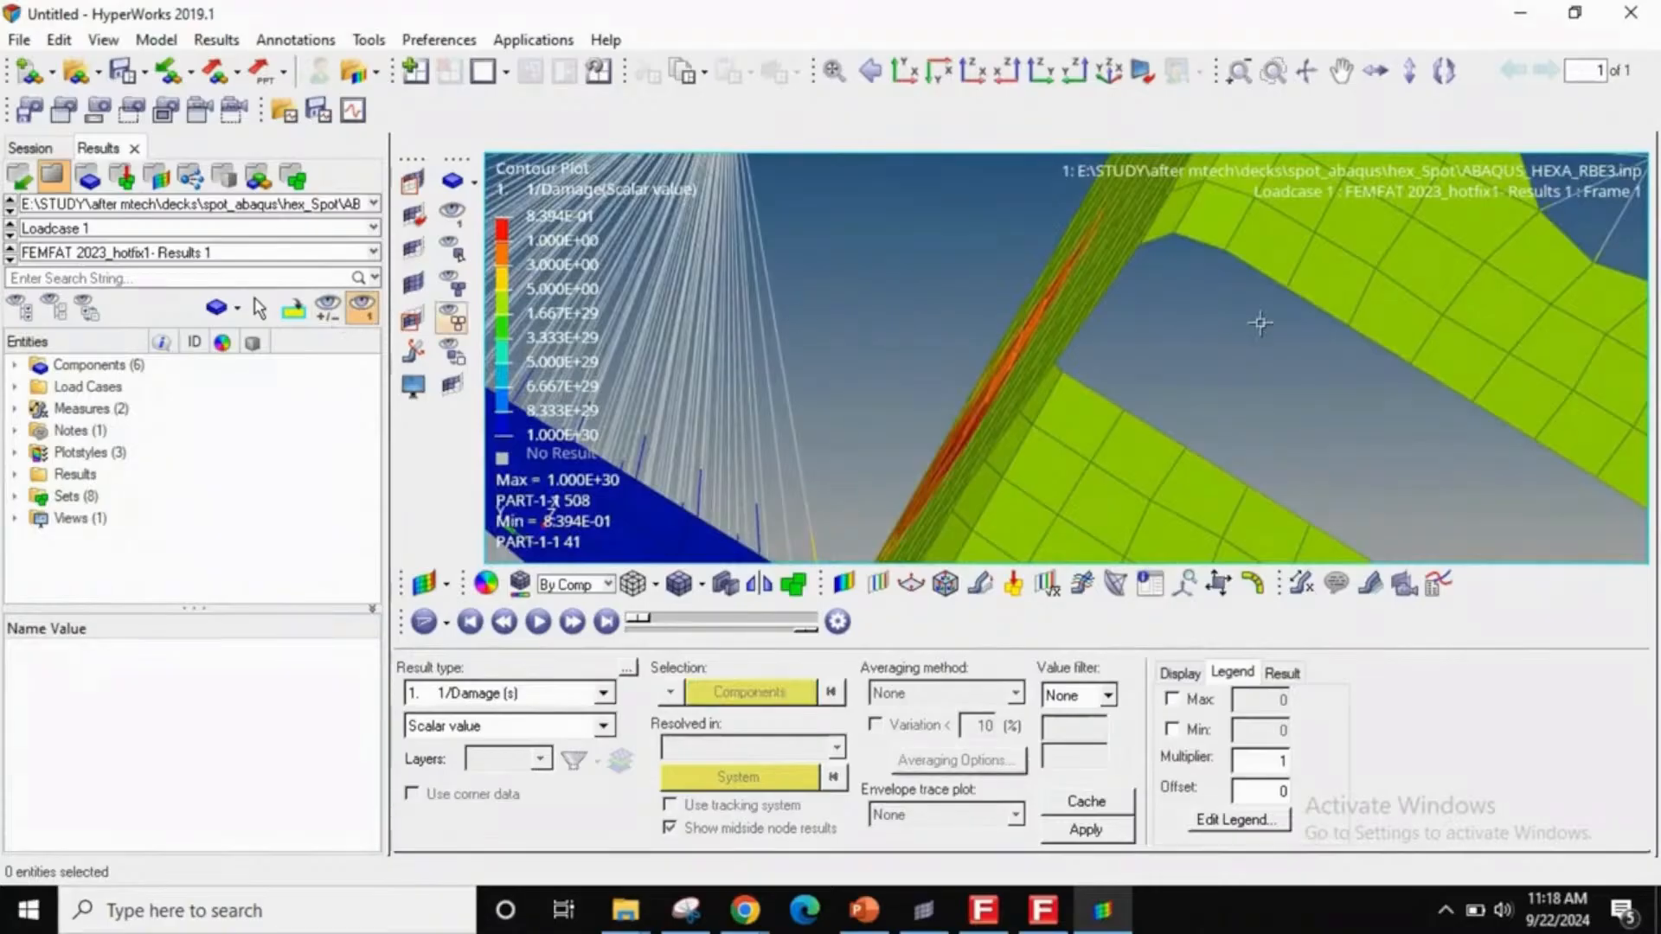
right_click_drag(1269, 321, 1298, 267, "ctrl")
left_click(14, 496)
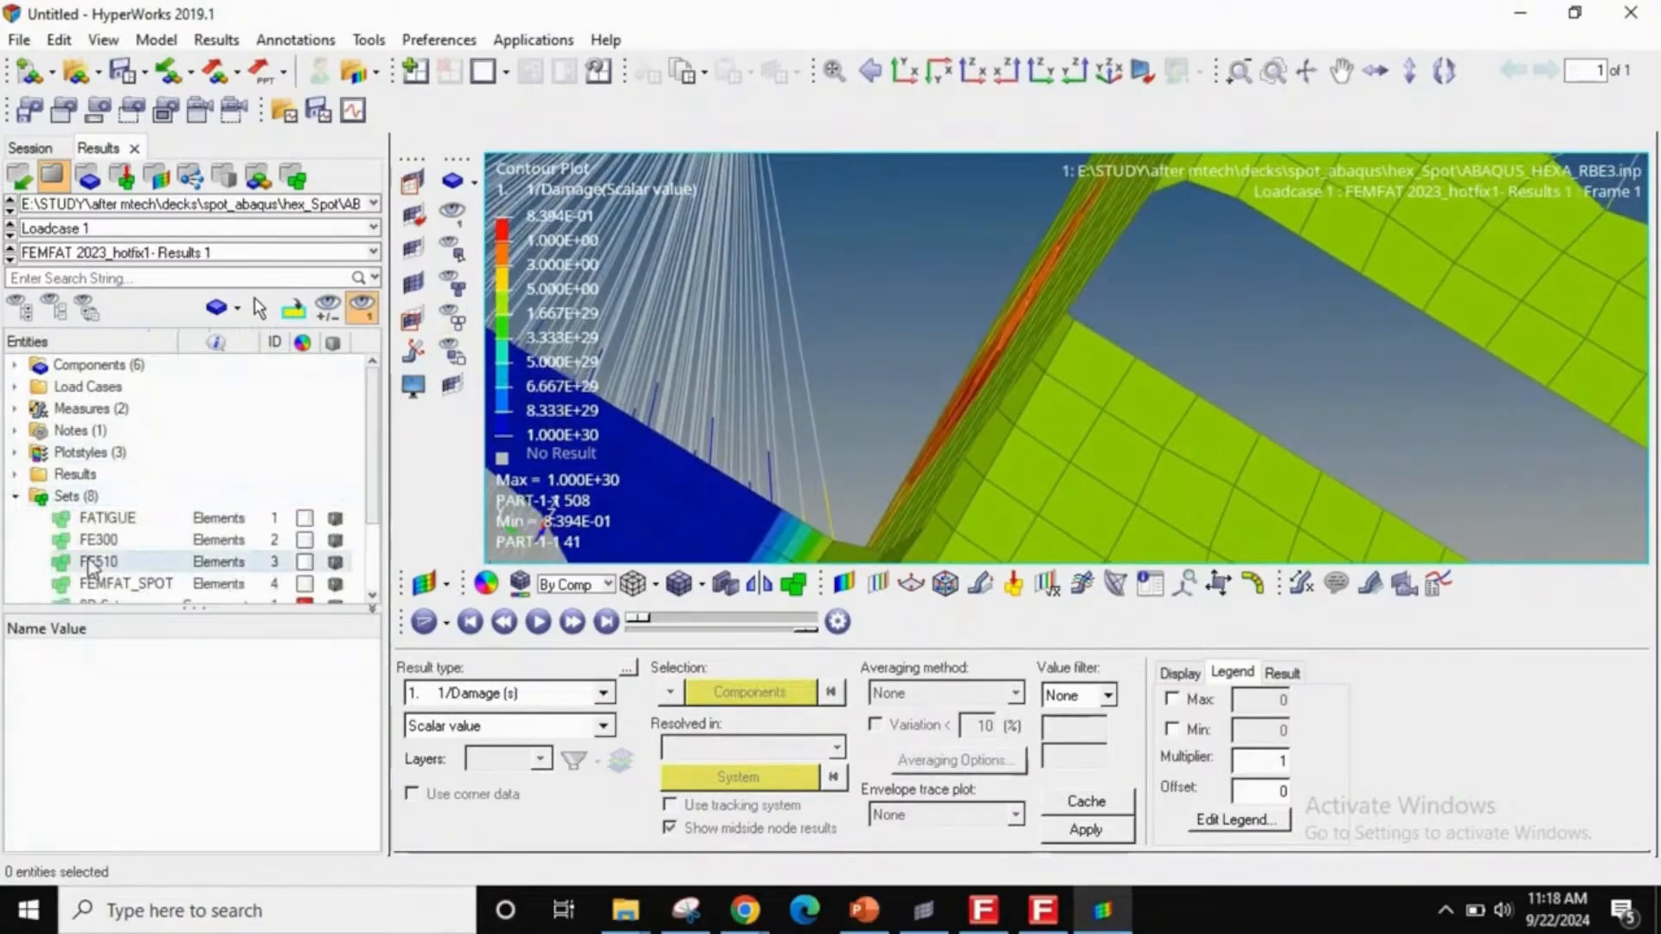
left_click(125, 584)
right_click(125, 586)
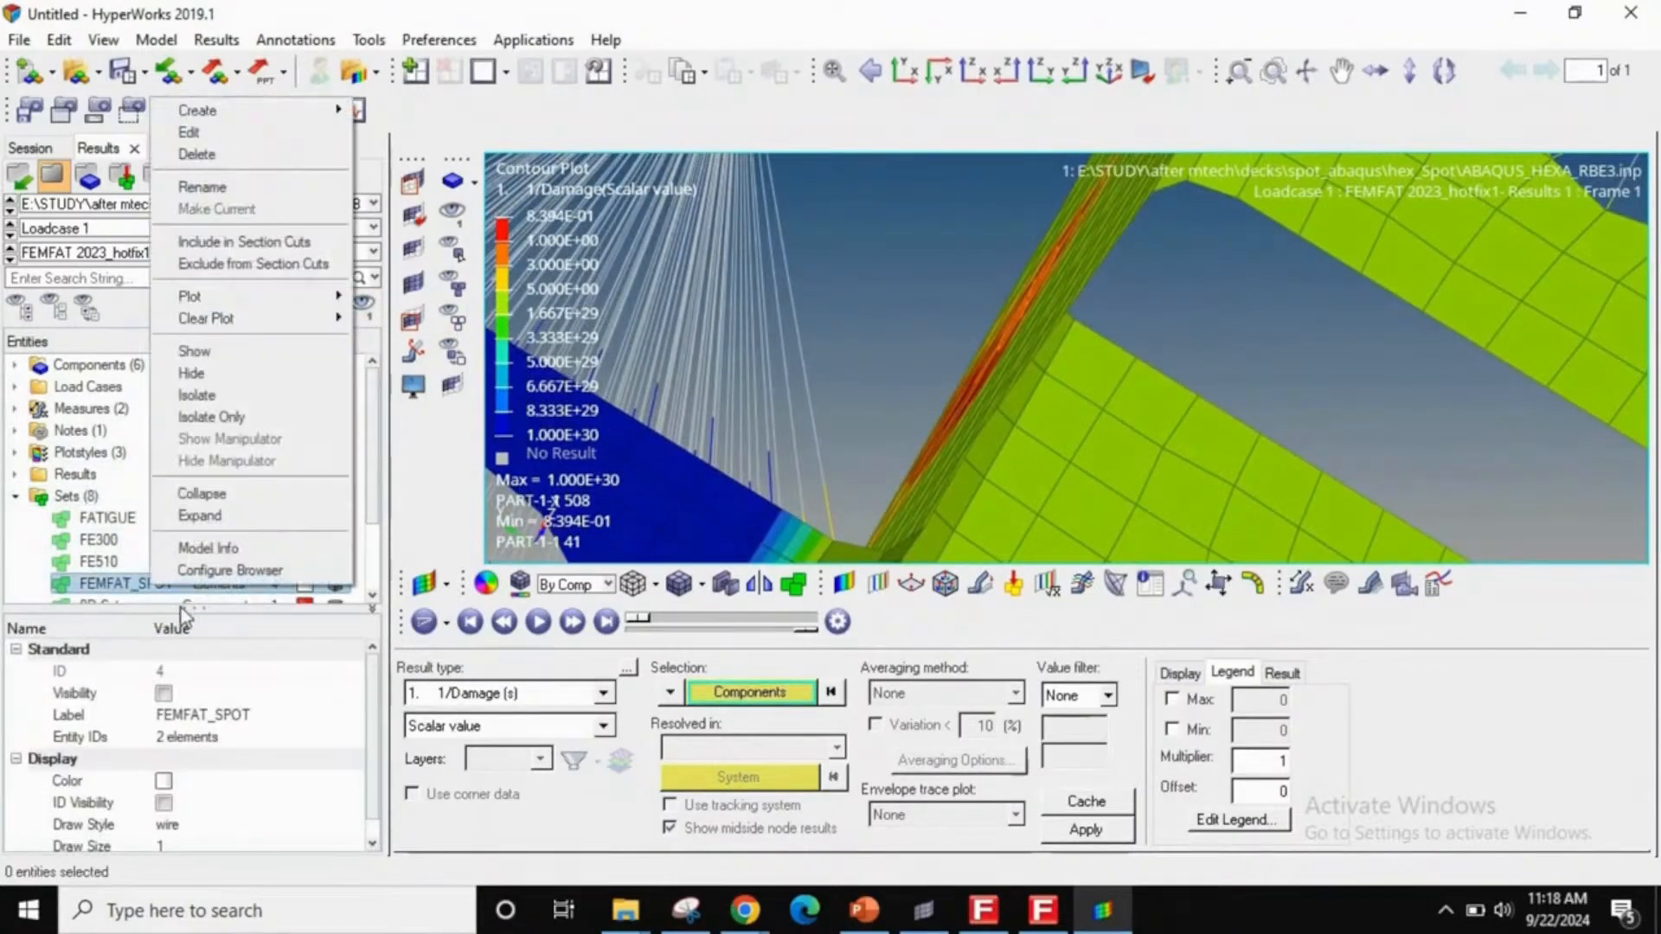
left_click(234, 417)
right_click_drag(1056, 413, 972, 462, "ctrl")
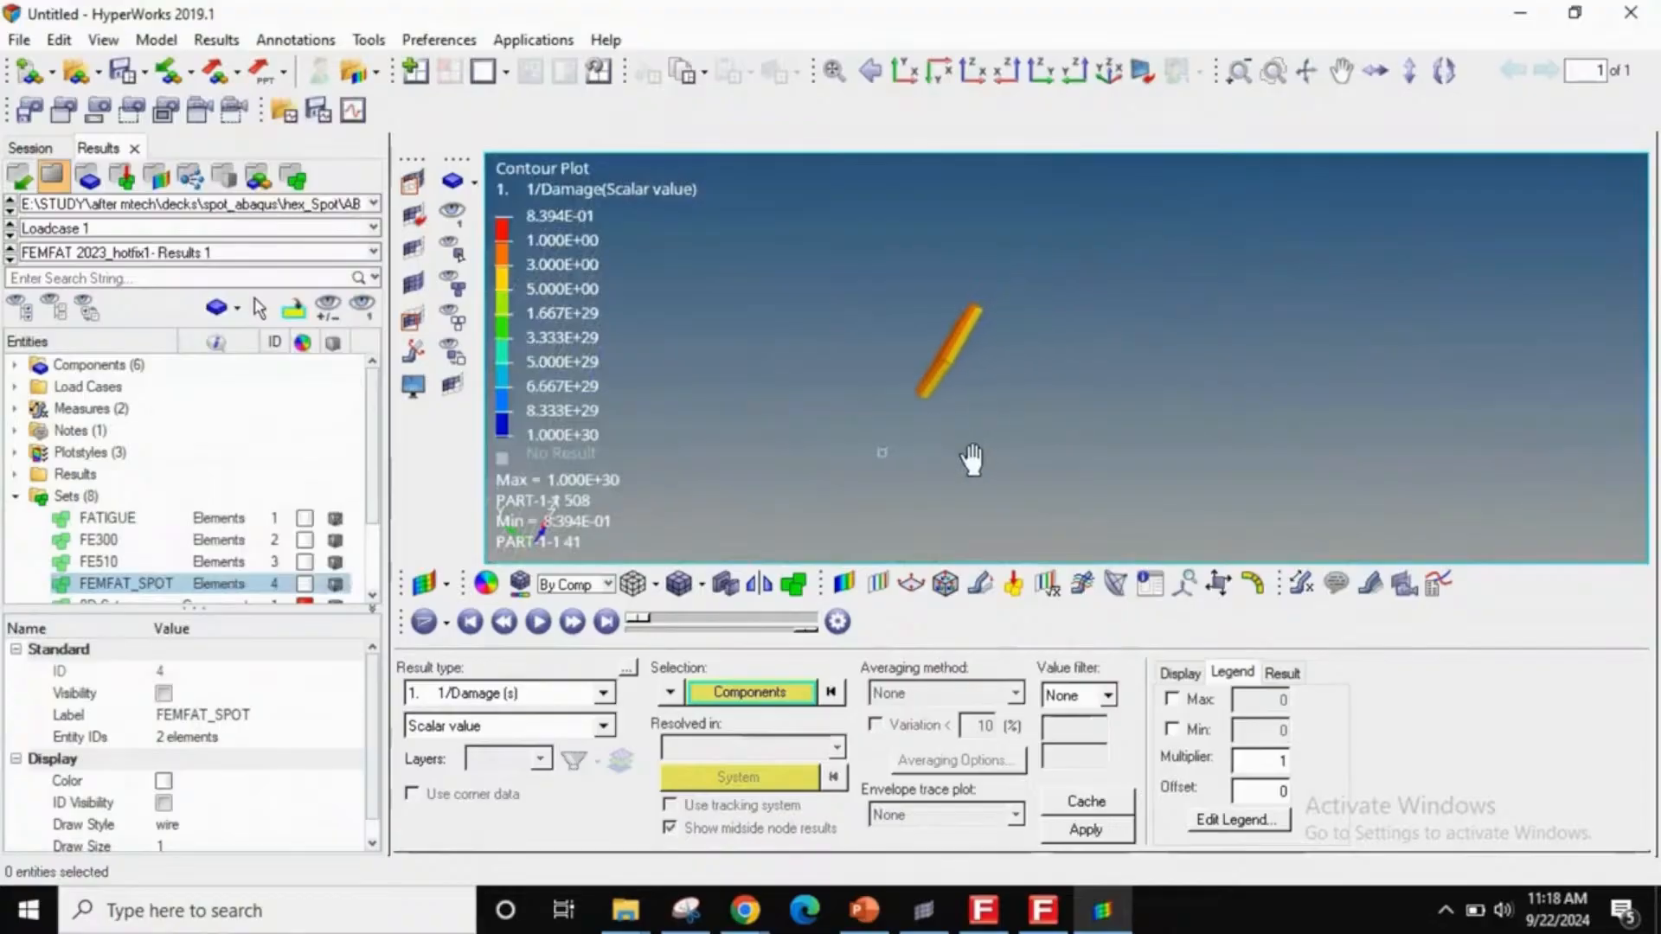
scroll(975, 459, "down", 3, "ctrl")
key("f")
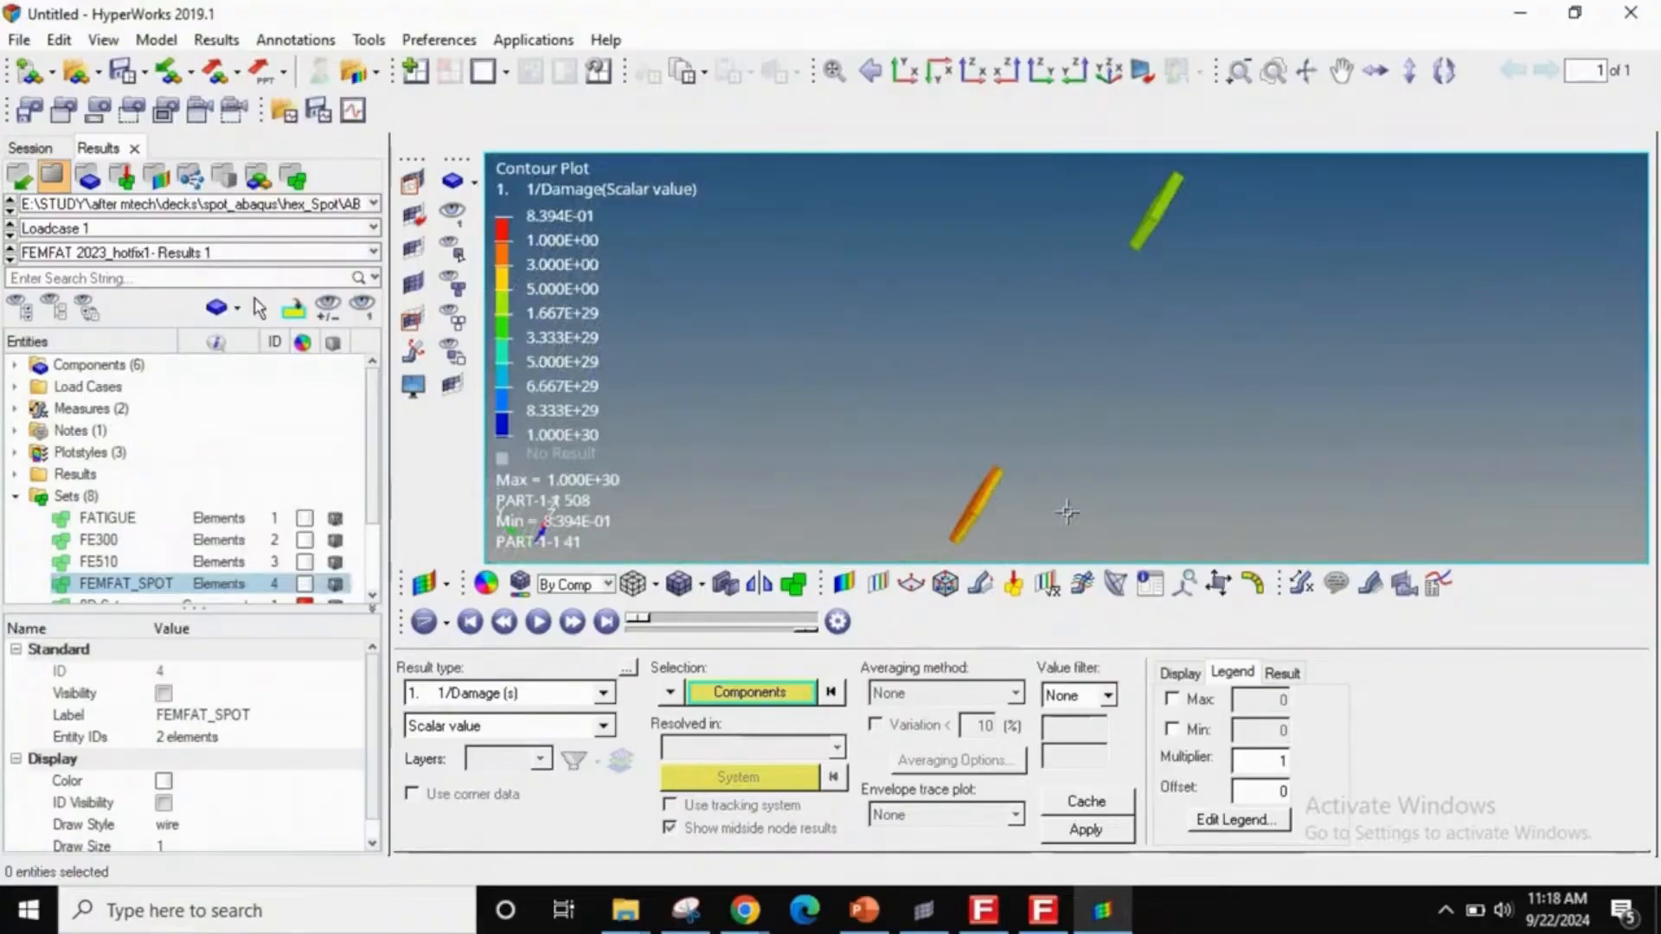
- Add a new measure group and set its type to Nodal Contour
left_click_drag(1066, 512, 1054, 414, "ctrl")
right_click_drag(1053, 420, 927, 567, "ctrl")
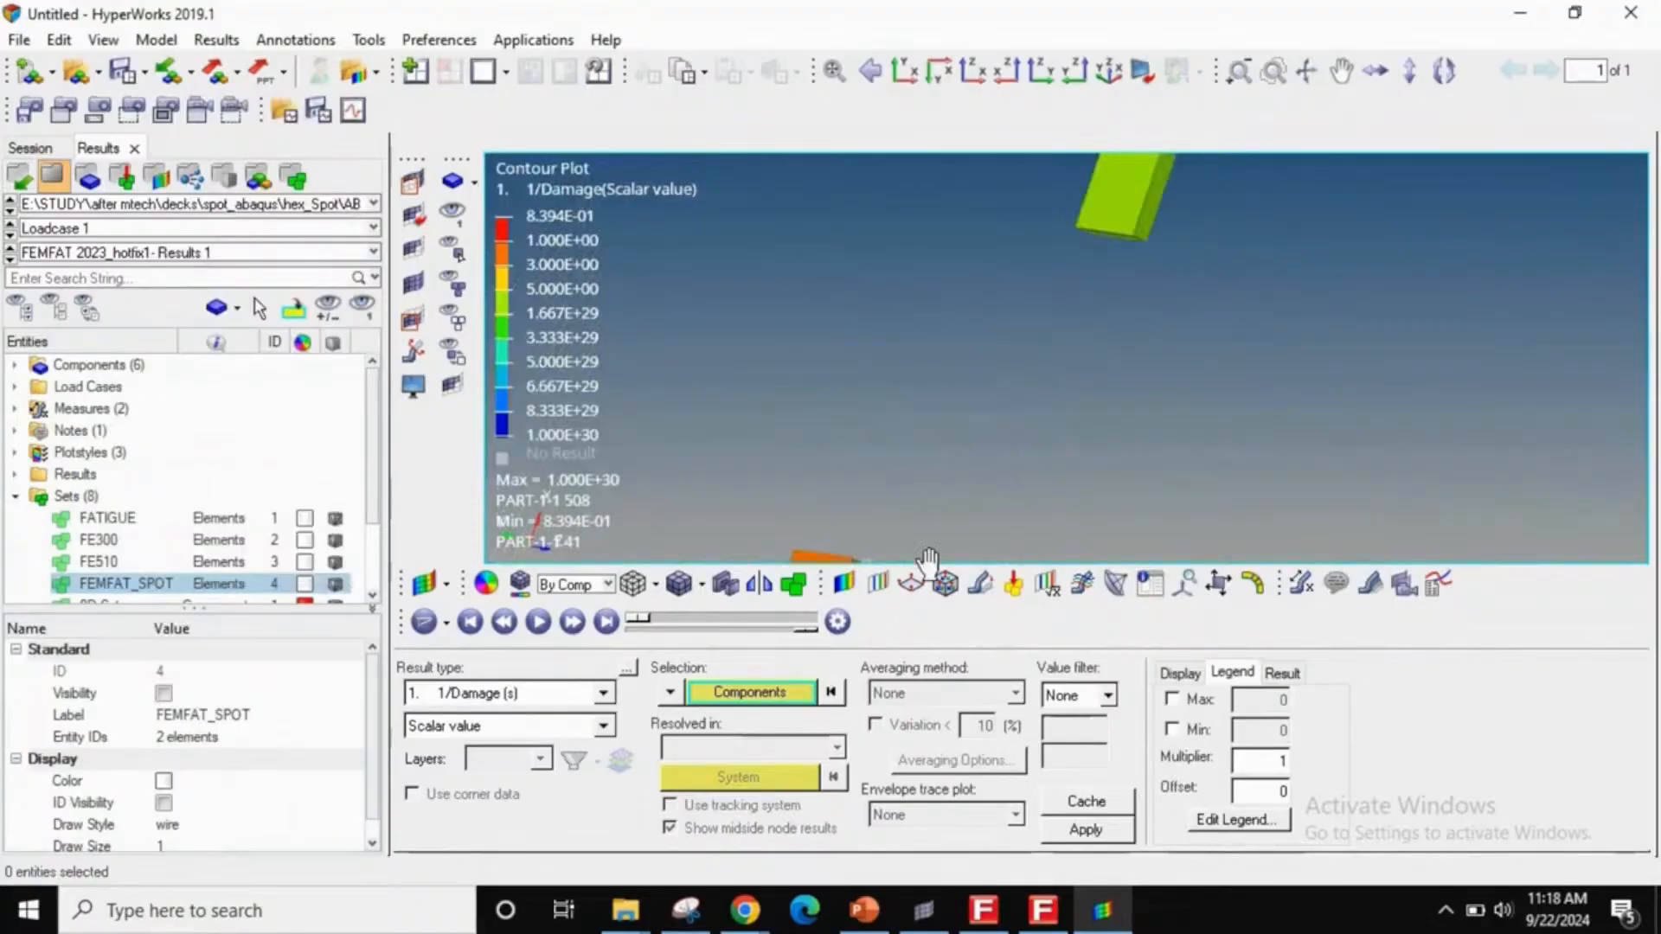
right_click_drag(1090, 307, 1008, 475, "ctrl")
scroll(1056, 403, "up", 3)
left_click_drag(1044, 517, 1036, 431, "ctrl")
left_click(1295, 580)
right_click_drag(1048, 382, 1218, 205, "ctrl")
scroll(1206, 251, "down", 5)
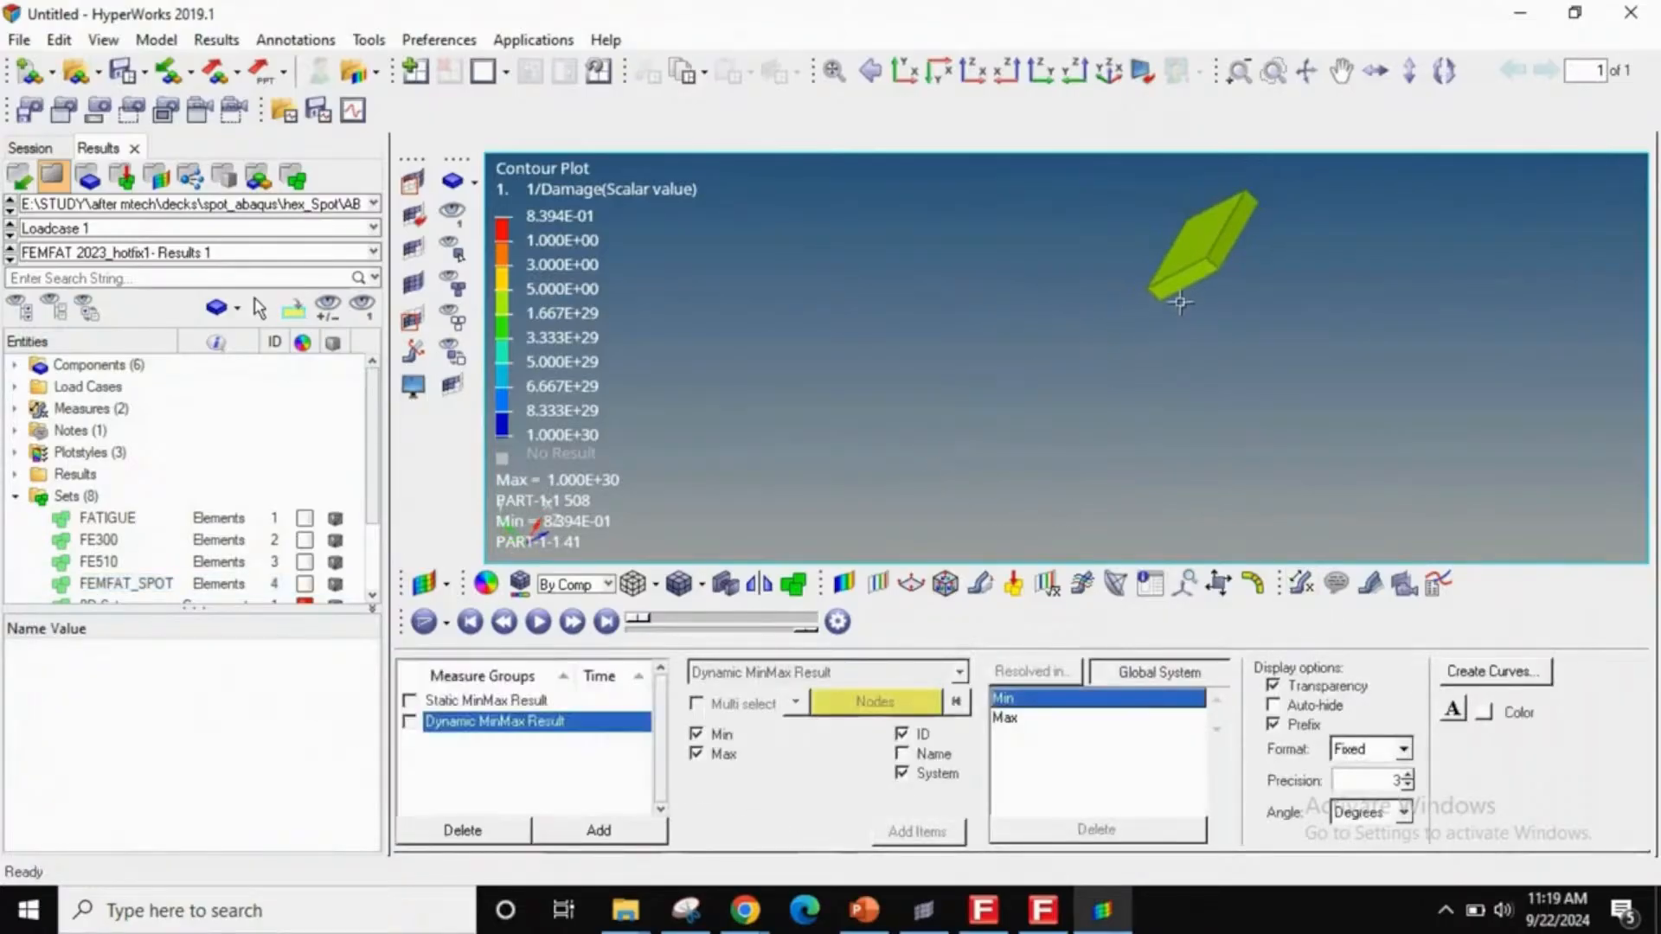
right_click_drag(1083, 462, 1100, 386, "ctrl")
left_click(651, 829)
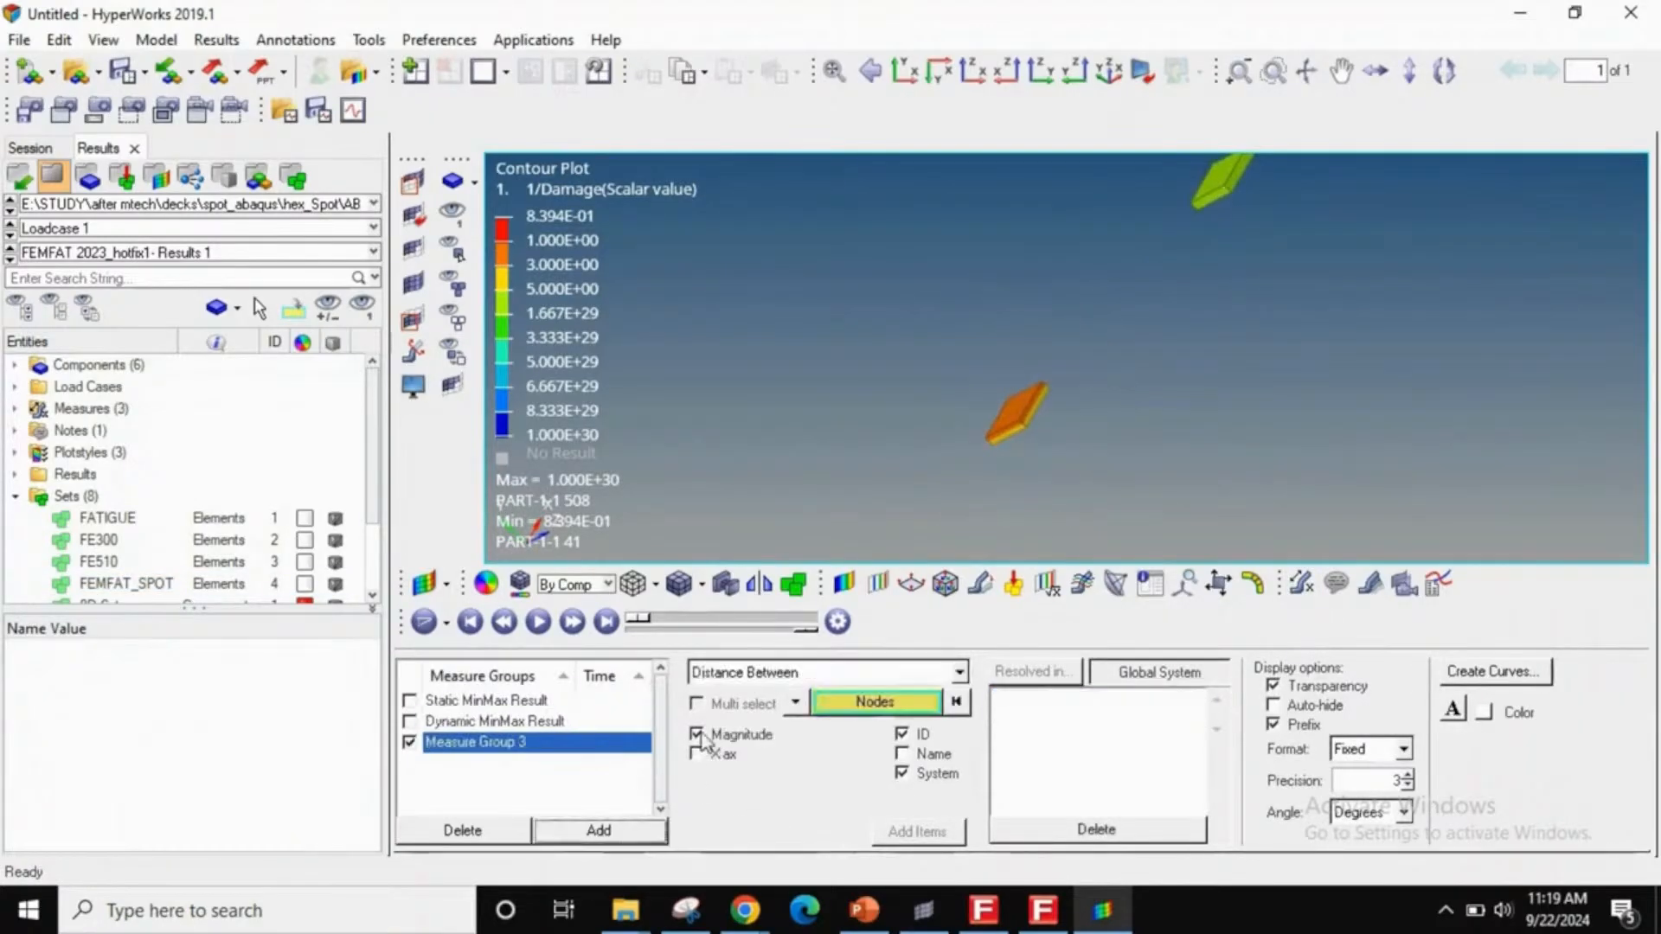
left_click(794, 672)
scroll(768, 770, "down", 2)
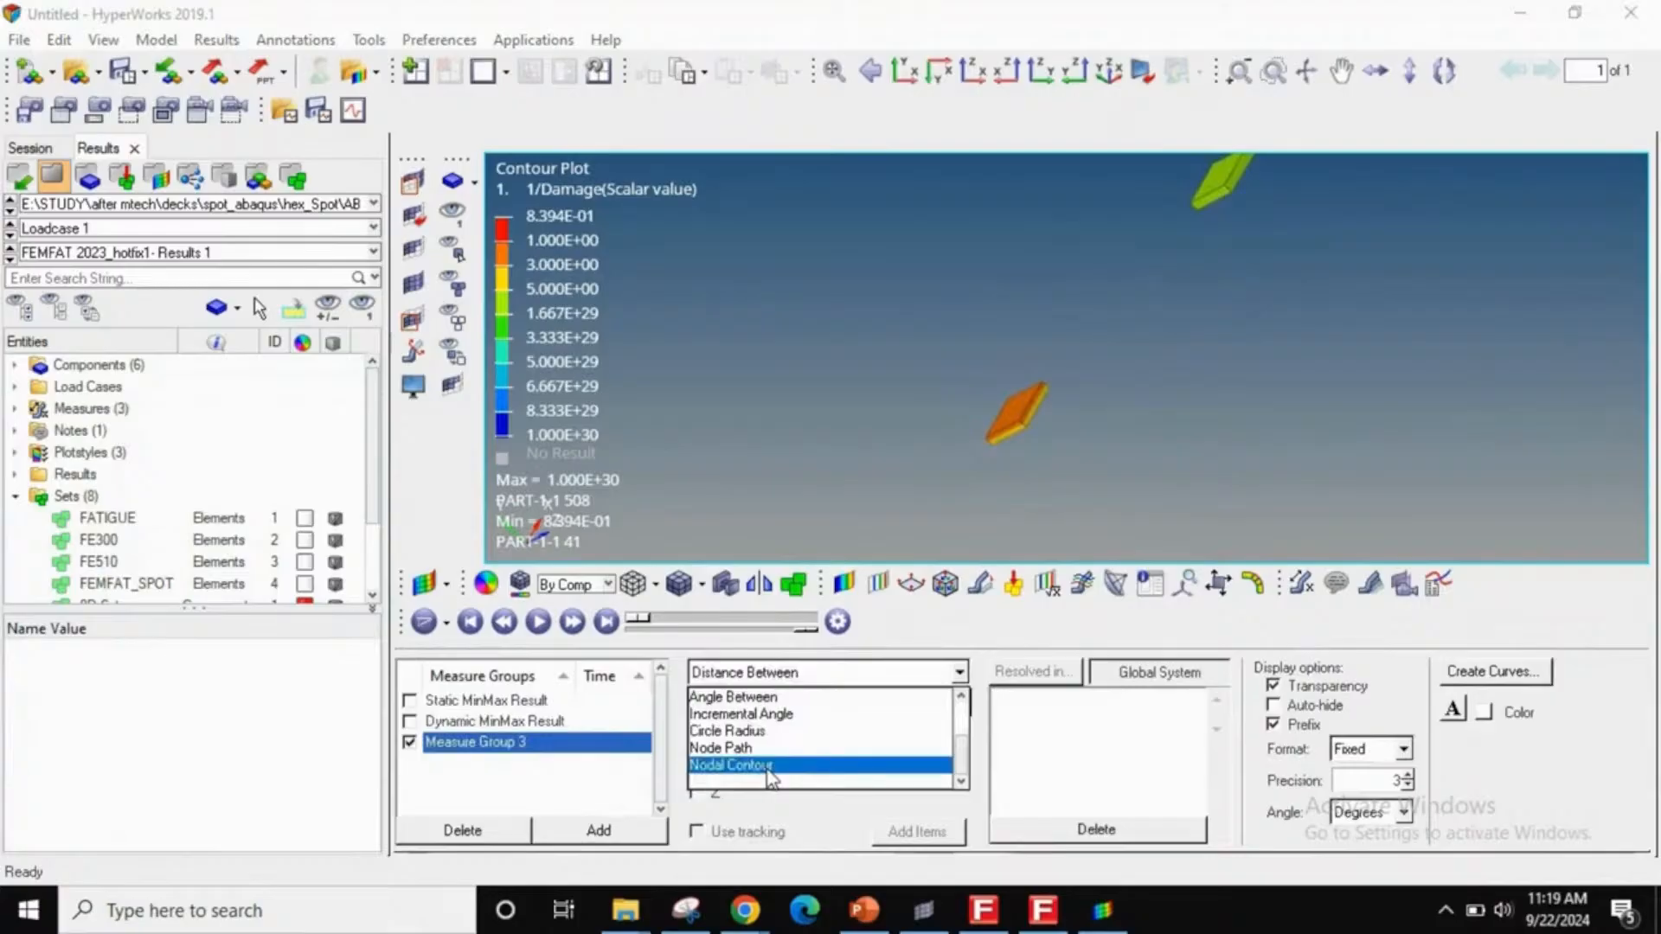
left_click(731, 765)
- Query the 1/Damage values at all eight corner nodes of the orange spot weld hexa, 909 to 916
scroll(1017, 405, "up", 4)
left_click(1016, 404)
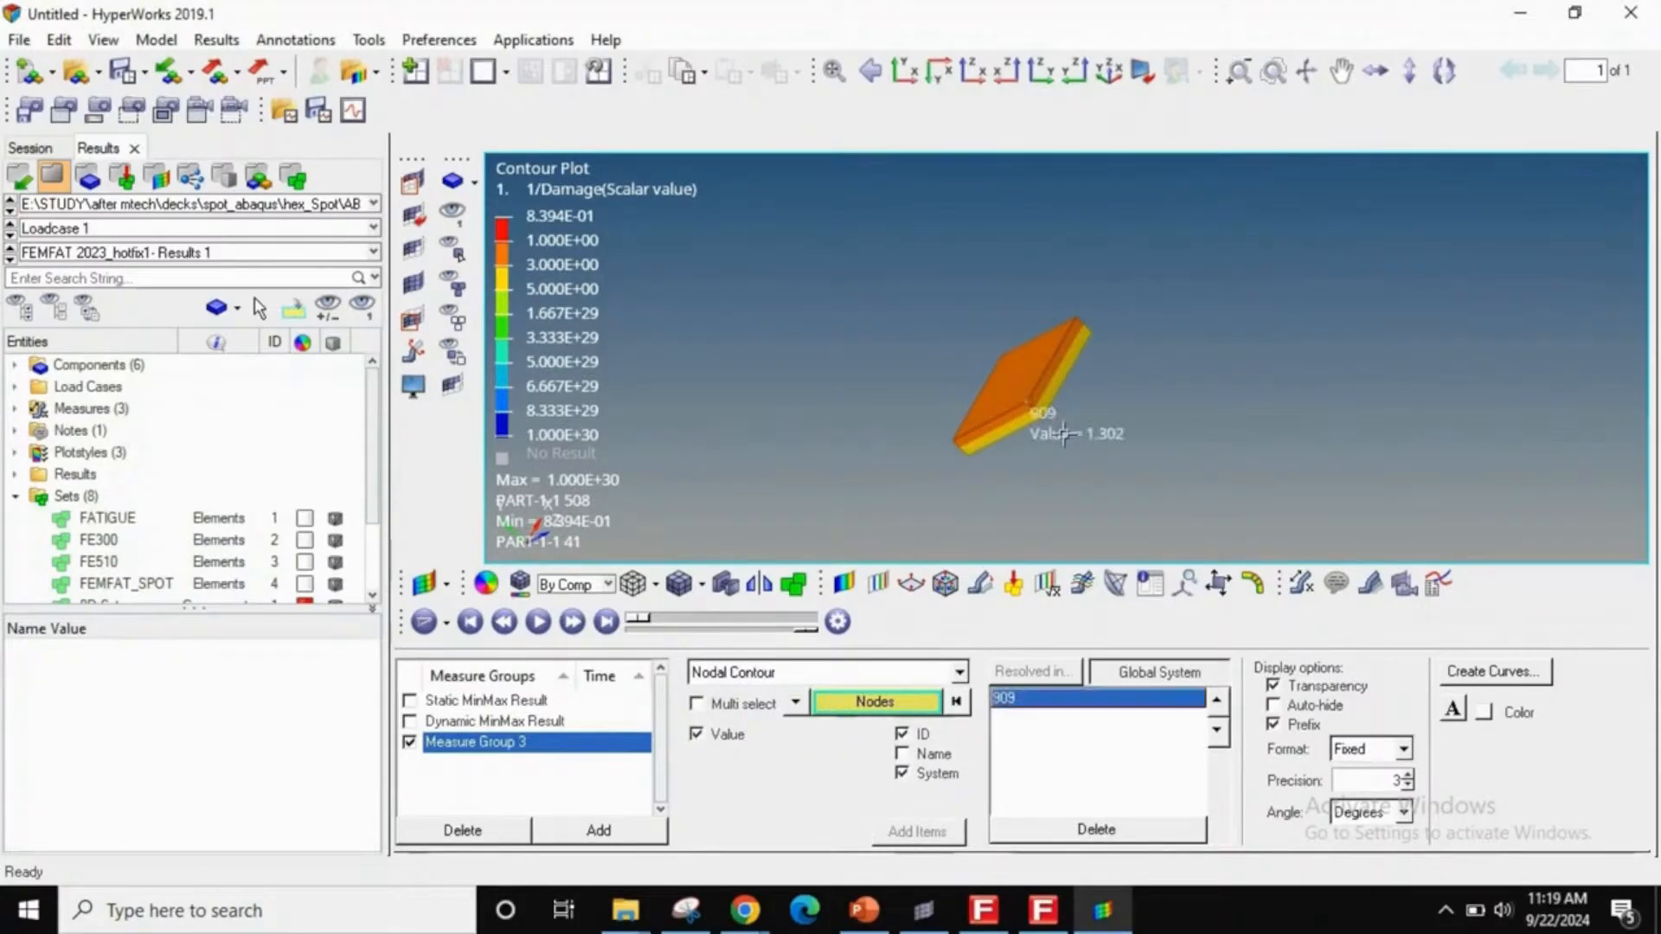
scroll(1051, 423, "up", 3)
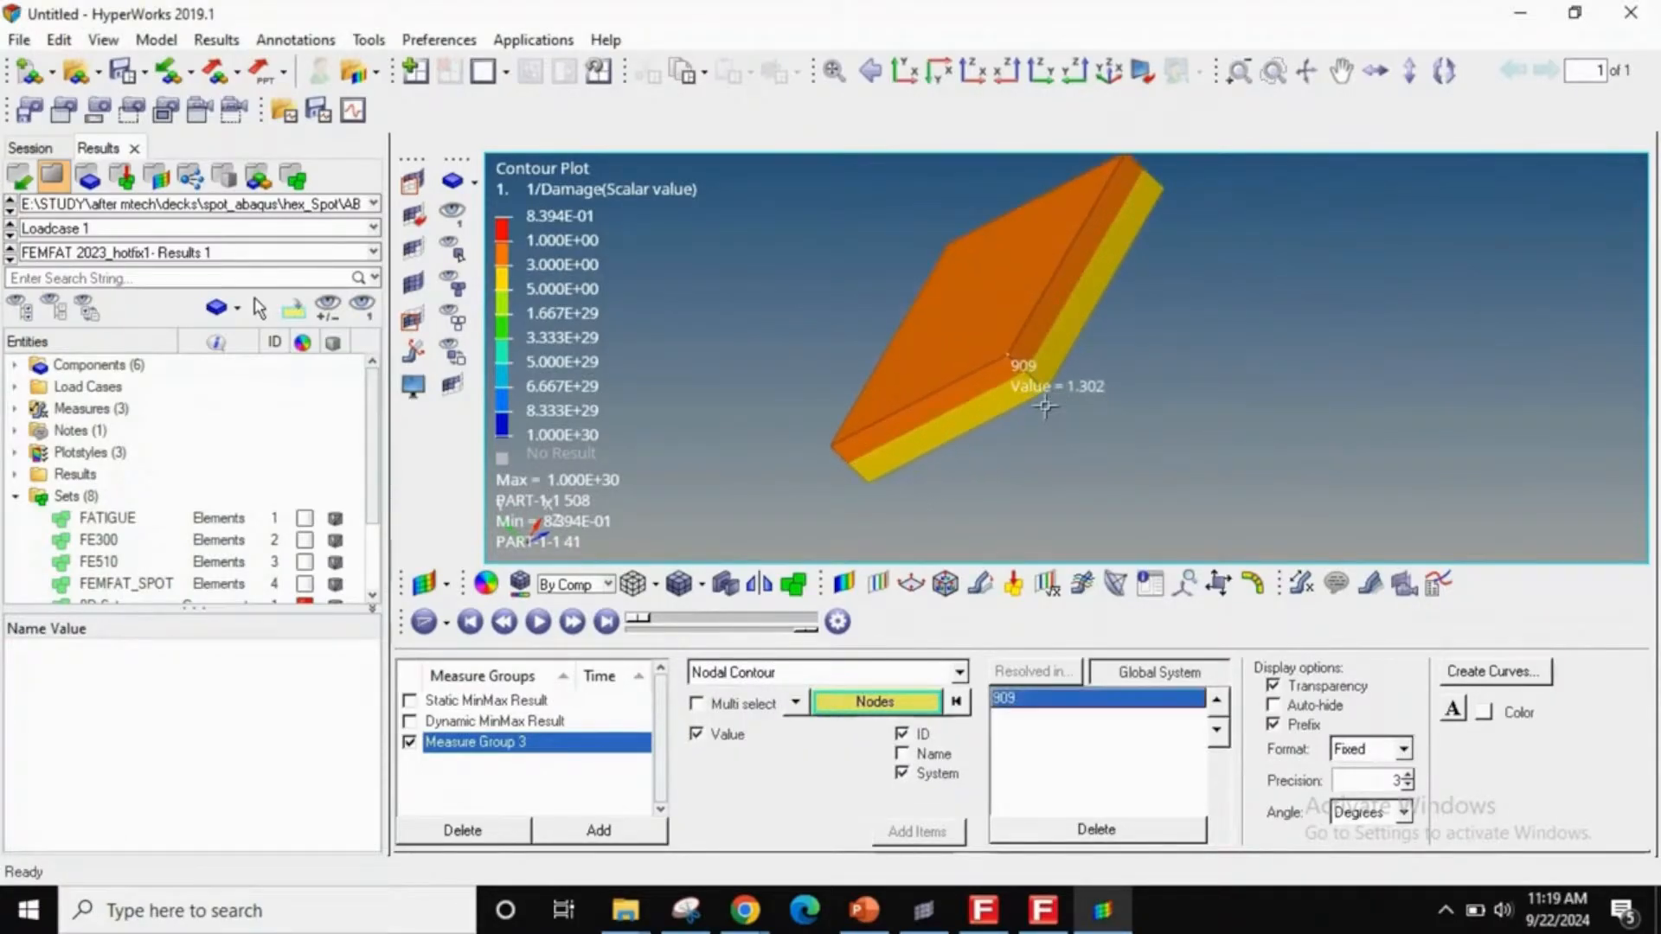
left_click(1042, 393)
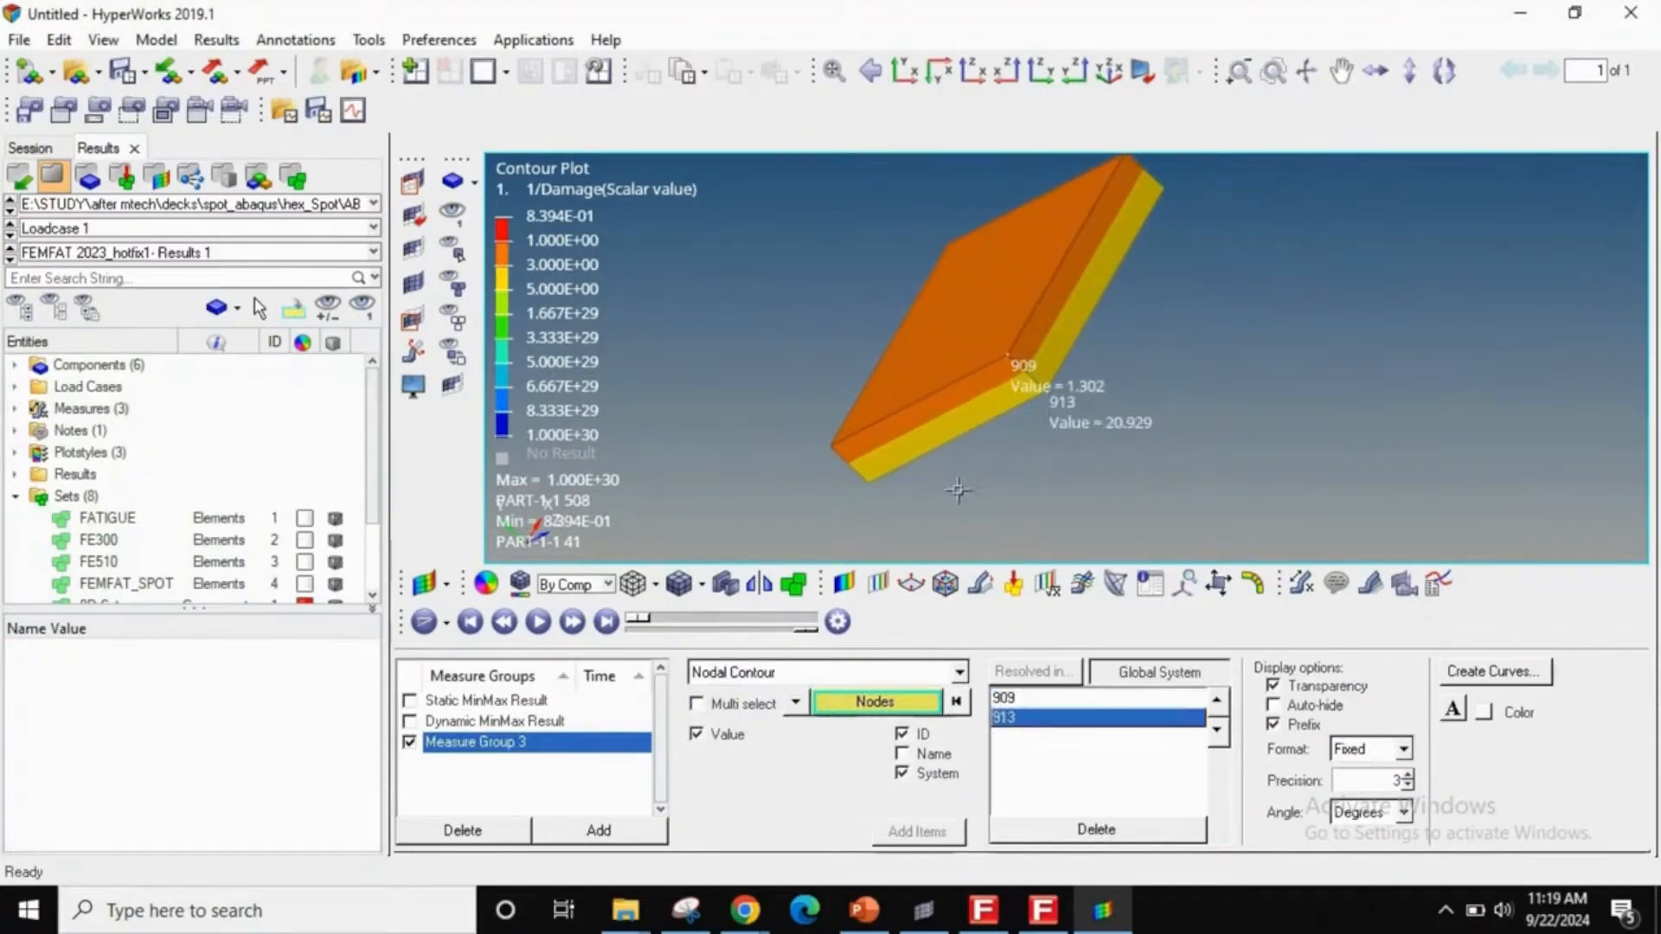
left_click(868, 480)
left_click(833, 447)
left_click(1105, 184)
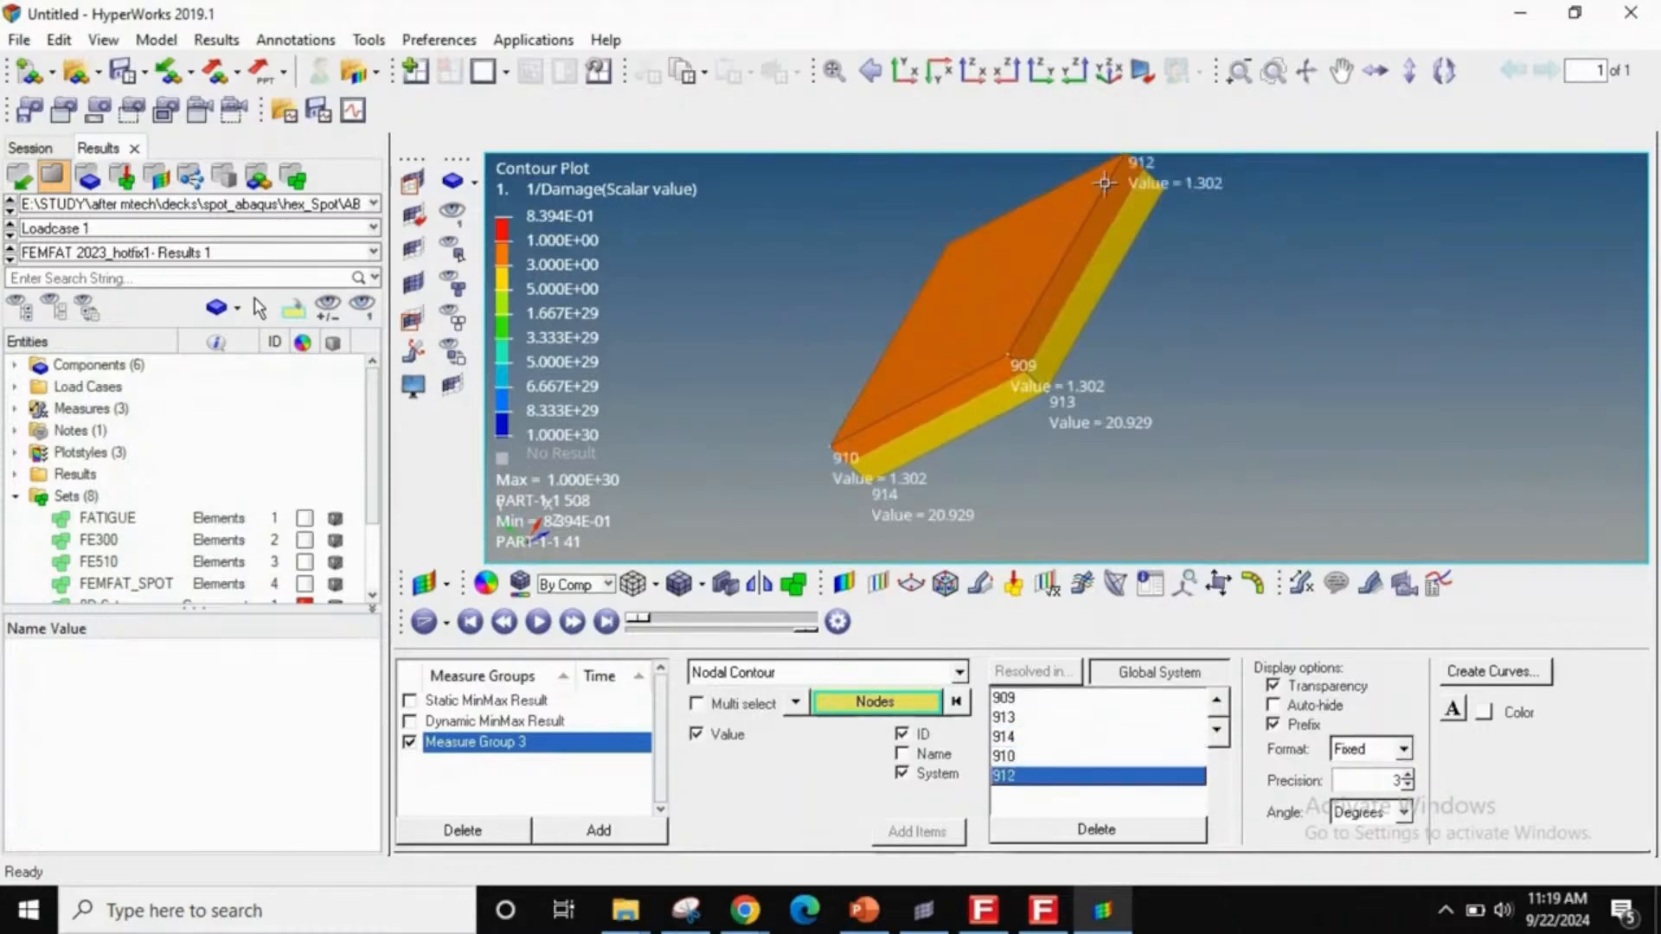
left_click(1174, 185)
right_click_drag(1052, 262, 1034, 367, "ctrl")
left_click_drag(1001, 391, 1091, 500, "ctrl")
right_click_drag(1039, 392, 1012, 533, "ctrl")
left_click(876, 254)
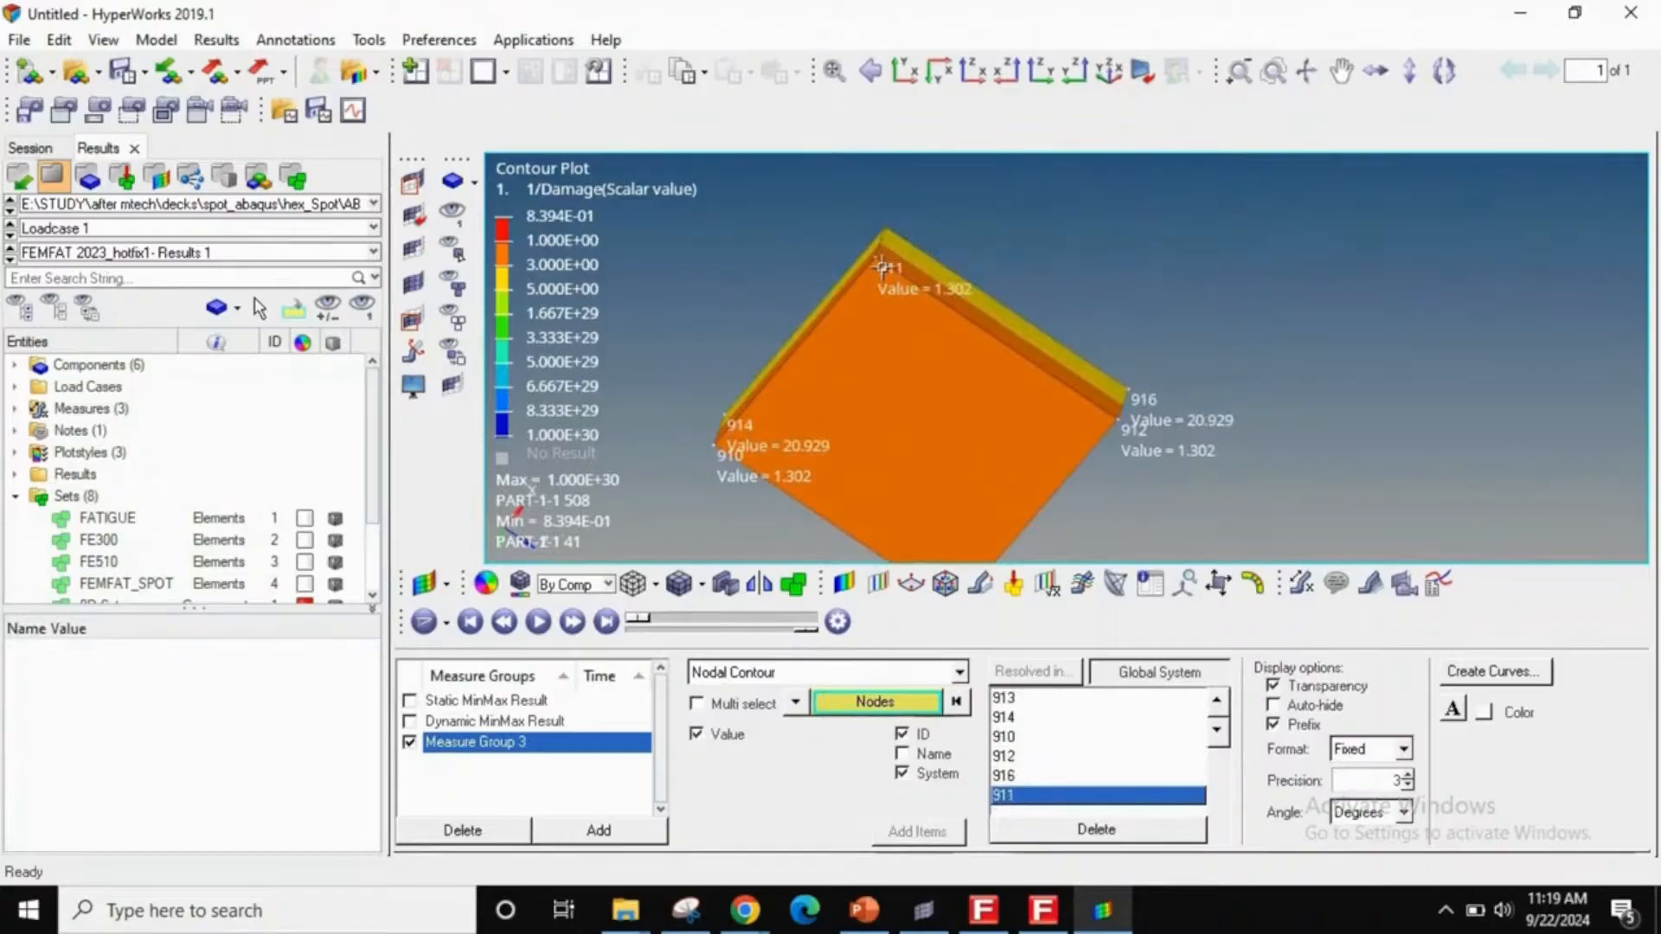
left_click(884, 232)
scroll(1039, 273, "down", 1)
scroll(1041, 274, "down", 2)
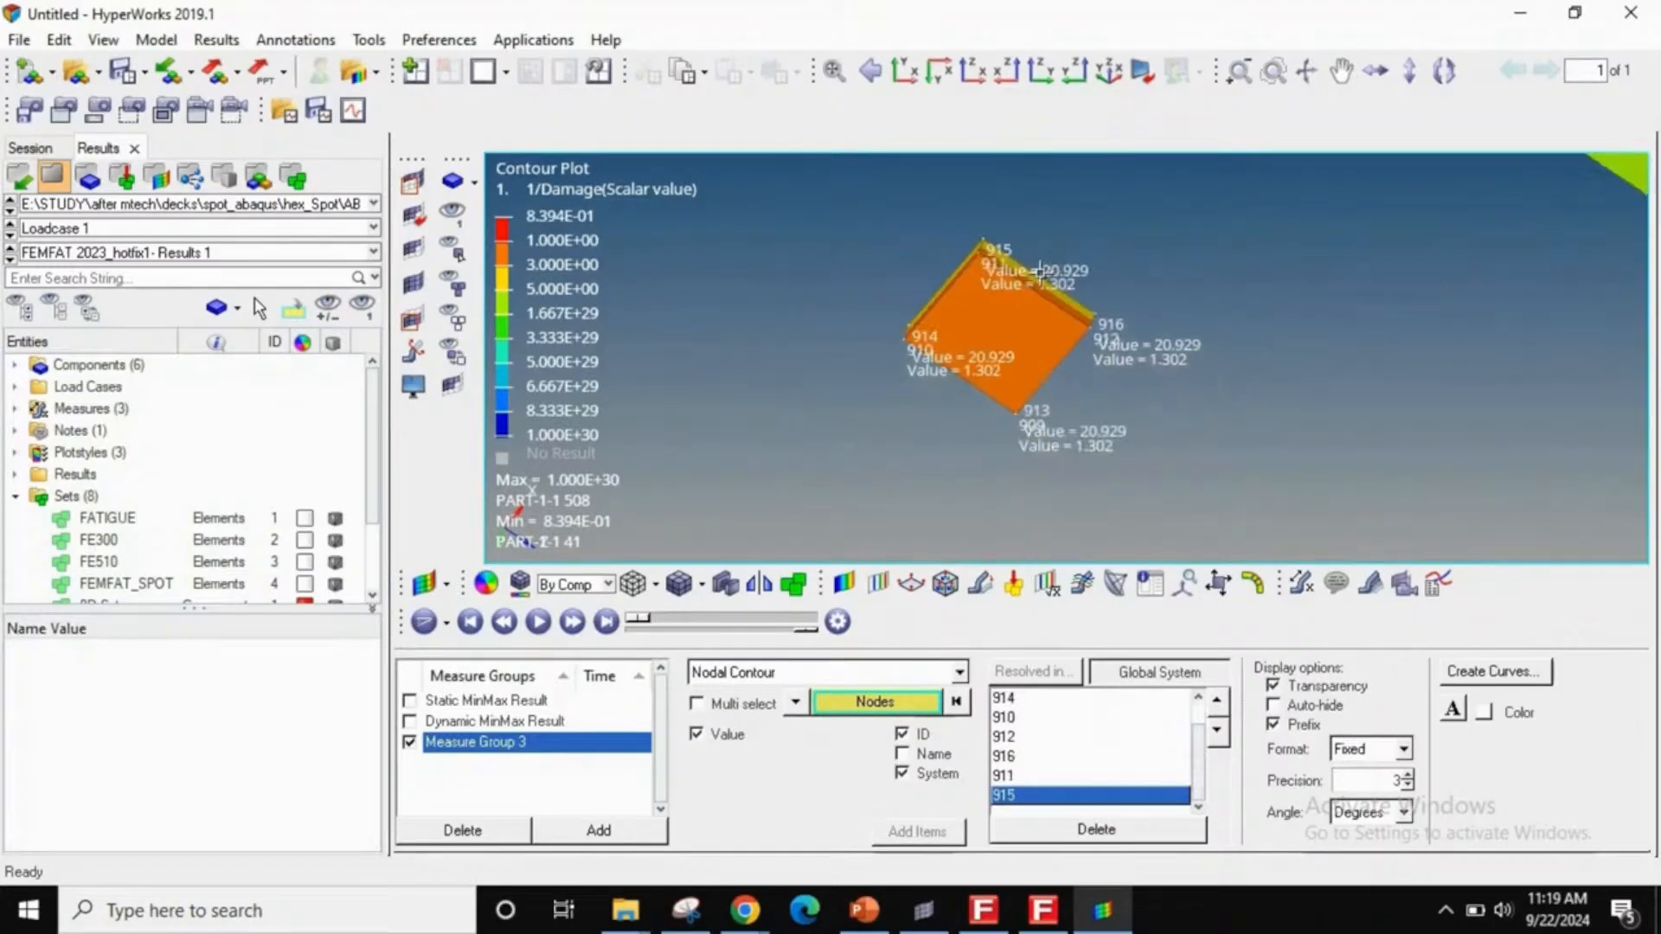
- Query the 1/Damage values at corner nodes of the green spot weld hexa, including 921, 922 and 926
right_click_drag(1169, 275, 761, 555, "ctrl")
scroll(1231, 356, "up", 1)
left_click(1226, 348)
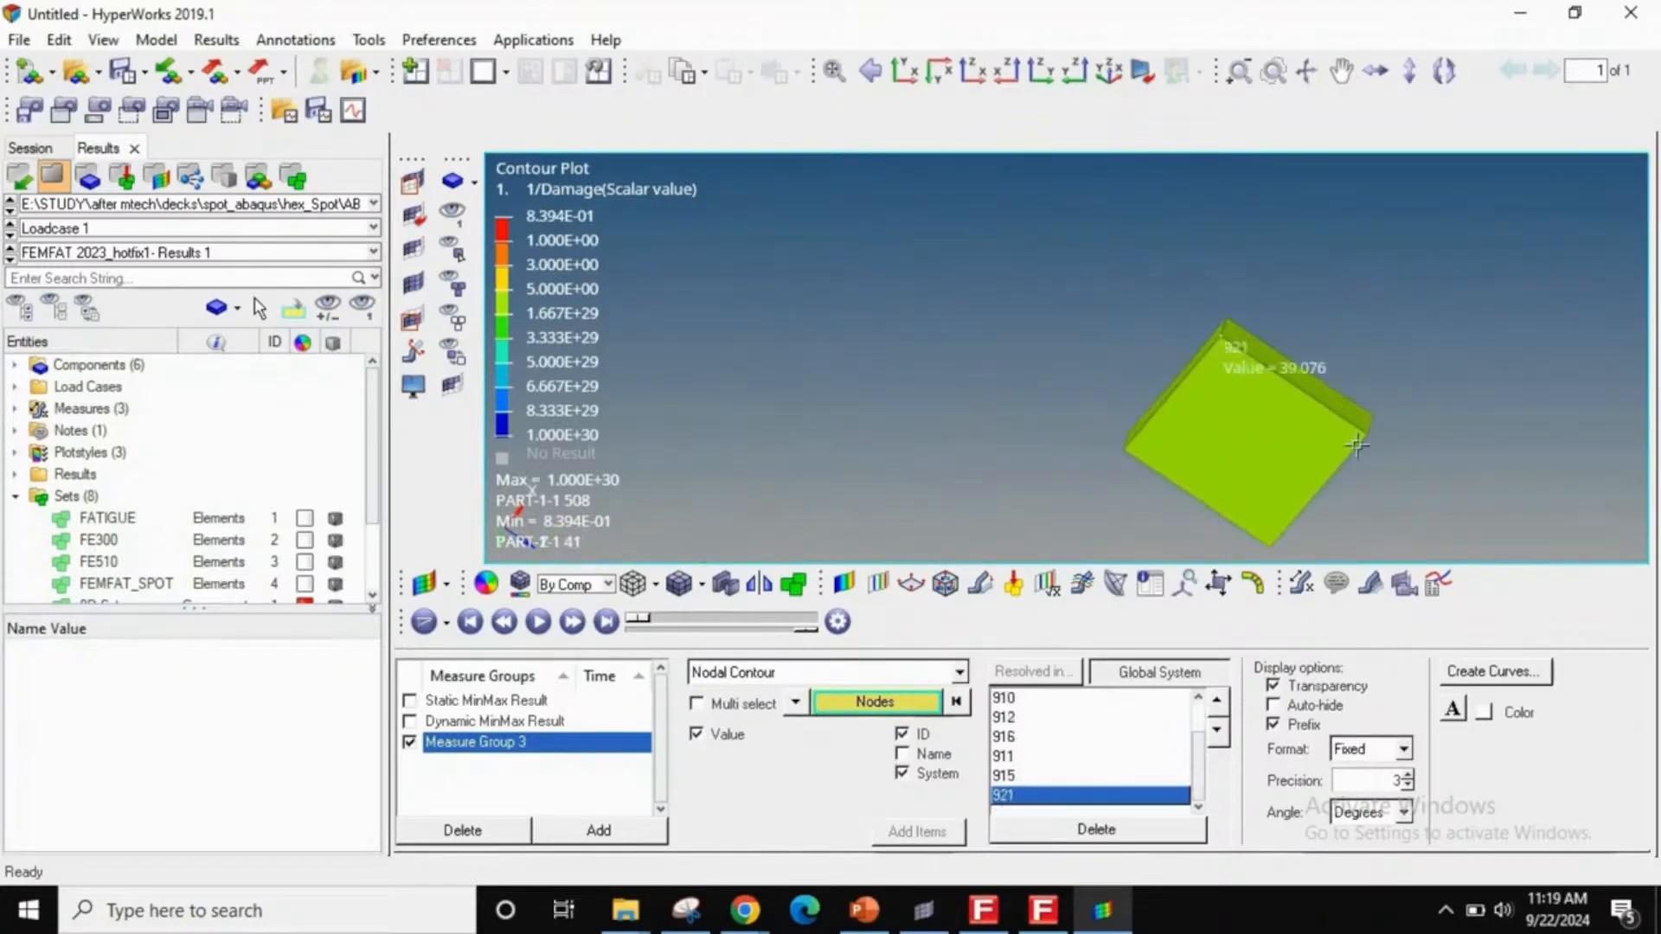
left_click(1368, 431)
left_click(1373, 422)
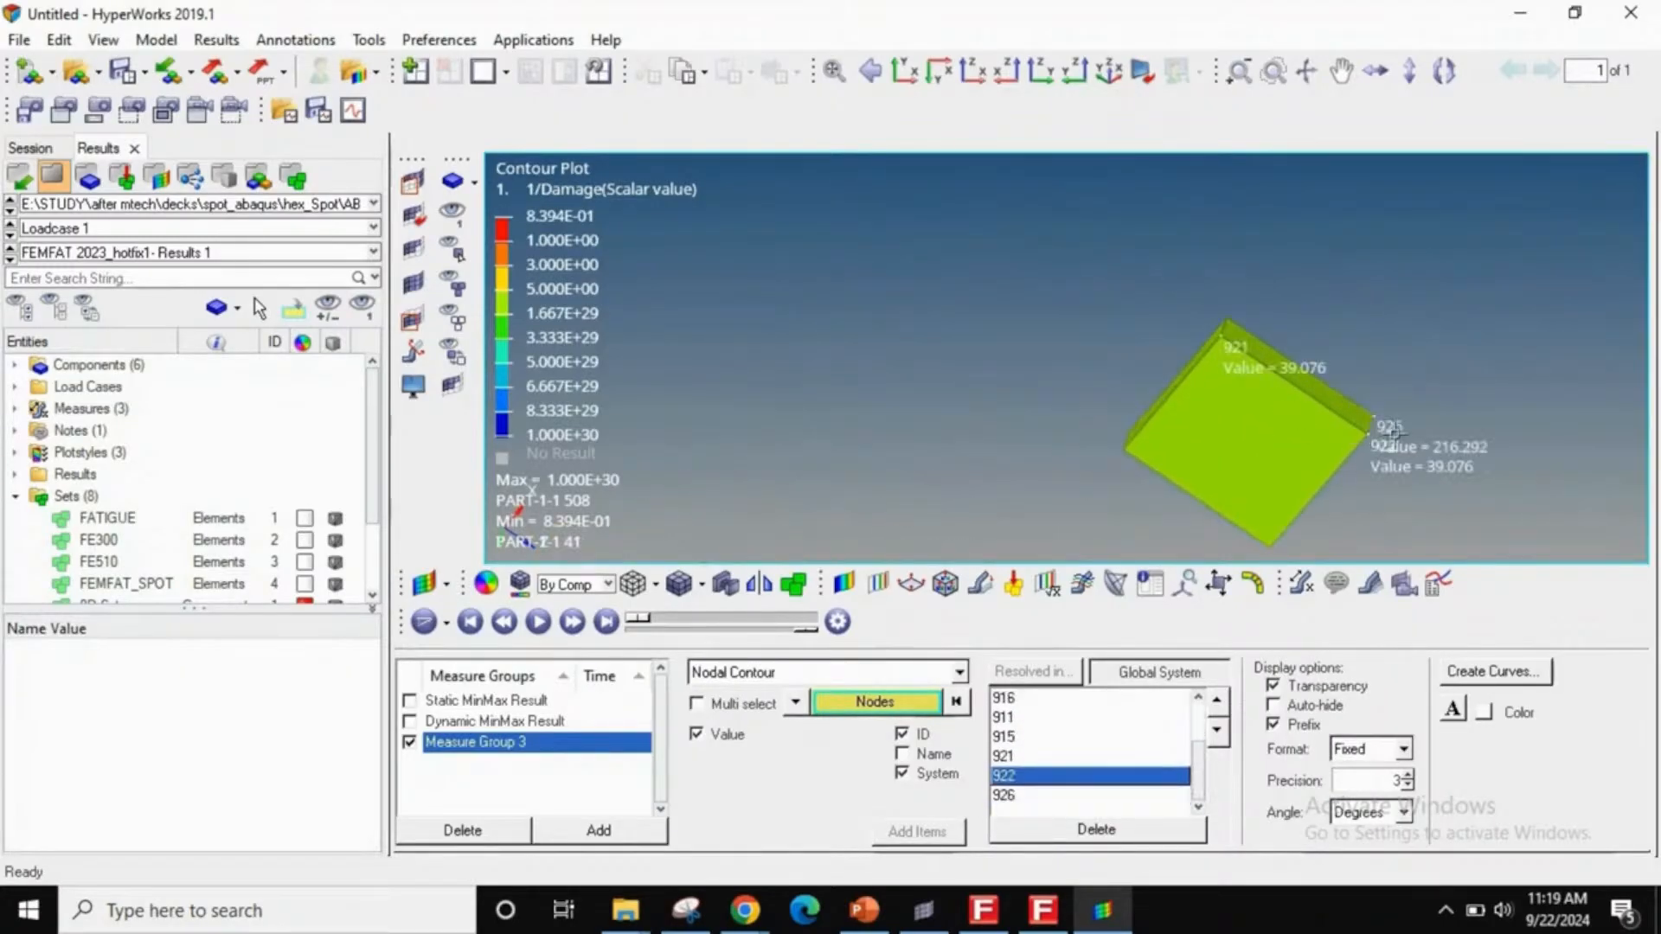
left_click(1245, 329)
scroll(1243, 346, "down", 3)
scroll(1184, 275, "down", 2)
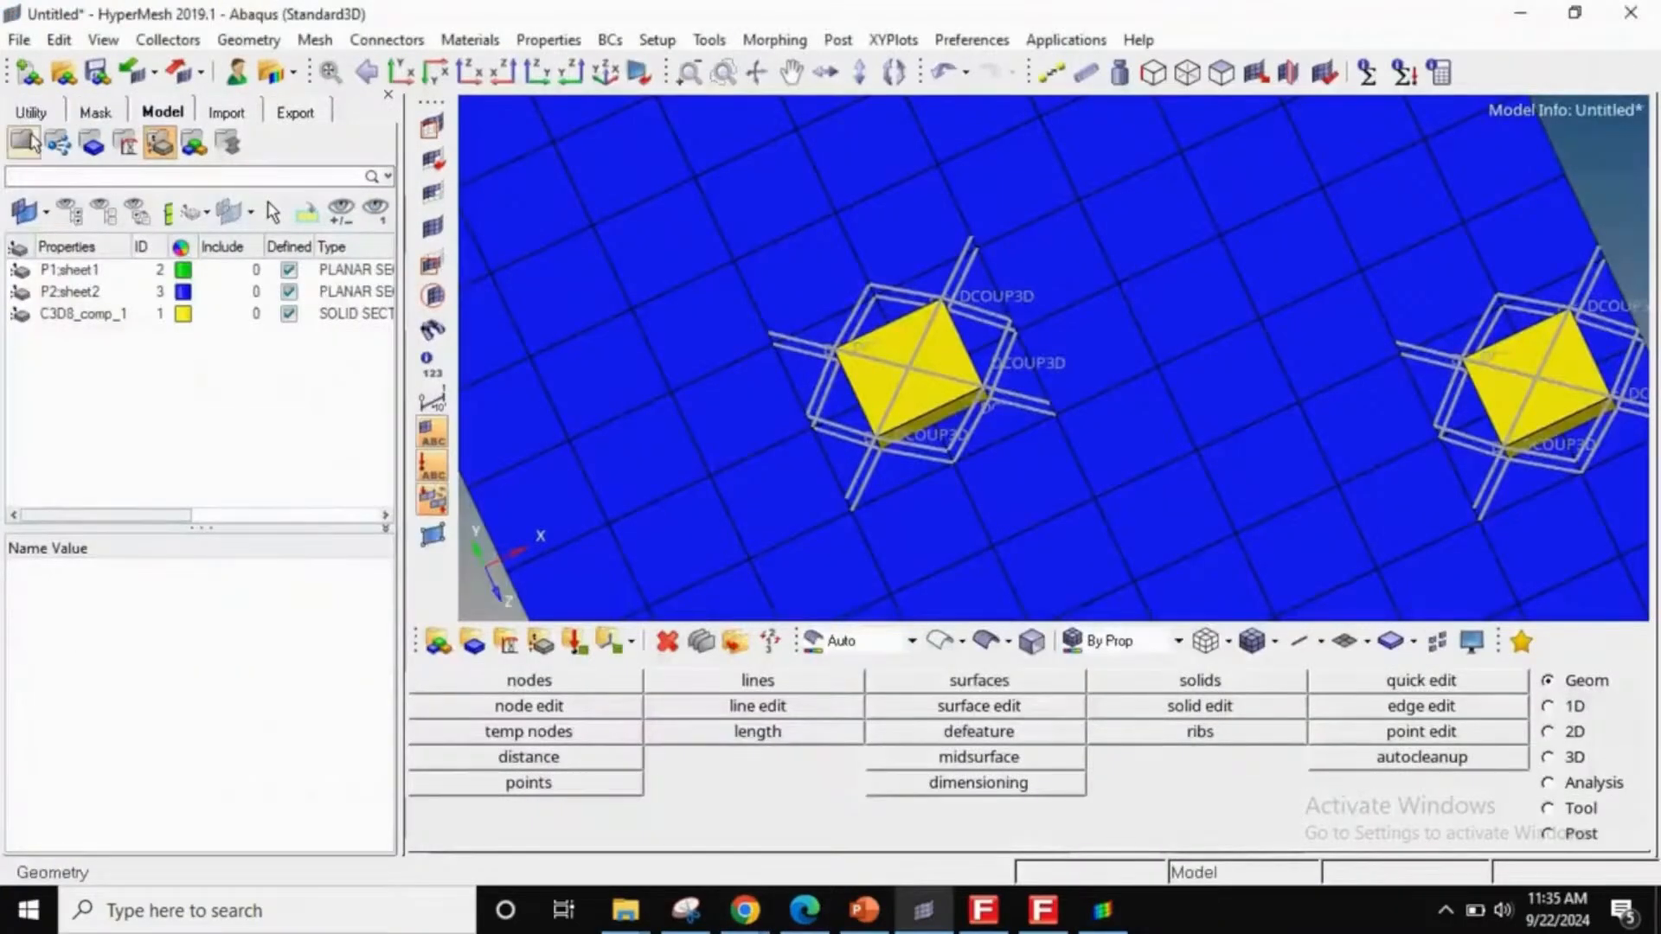
- Switch to HyperMesh and review the FATIGUE and FEMFAT_SPOT element sets and the spot weld hexas on the sheets
left_click(30, 143)
double_click(13, 446)
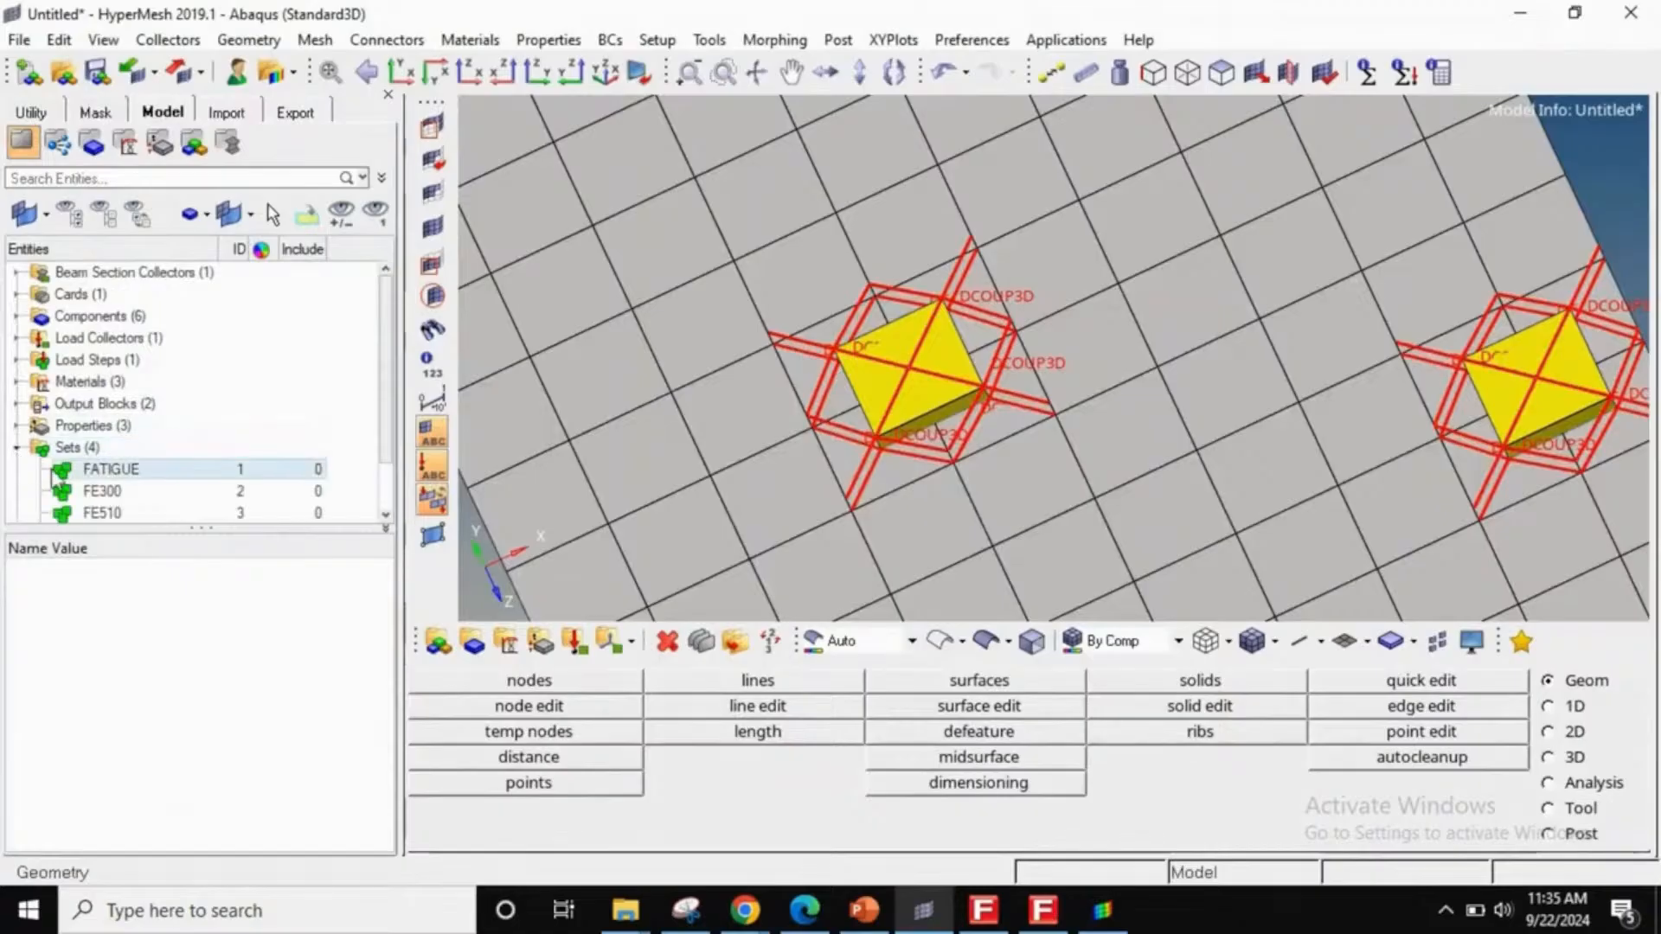
left_click(104, 469)
scroll(129, 484, "down", 1)
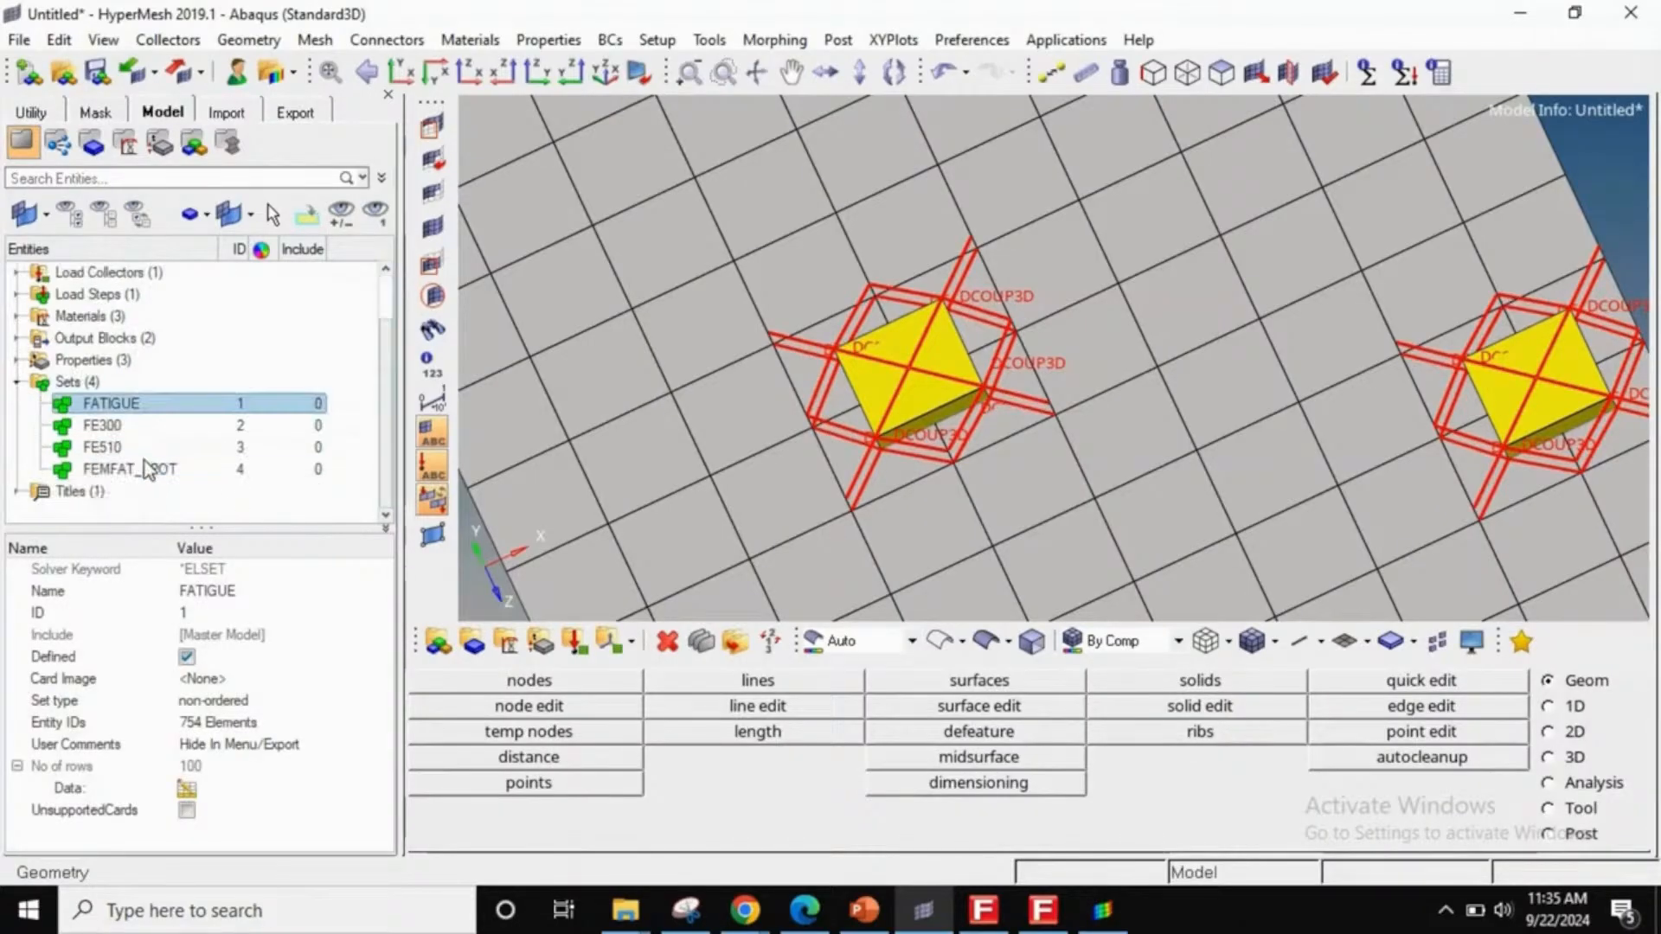
left_click(148, 470)
right_click_drag(905, 397, 950, 402, "ctrl")
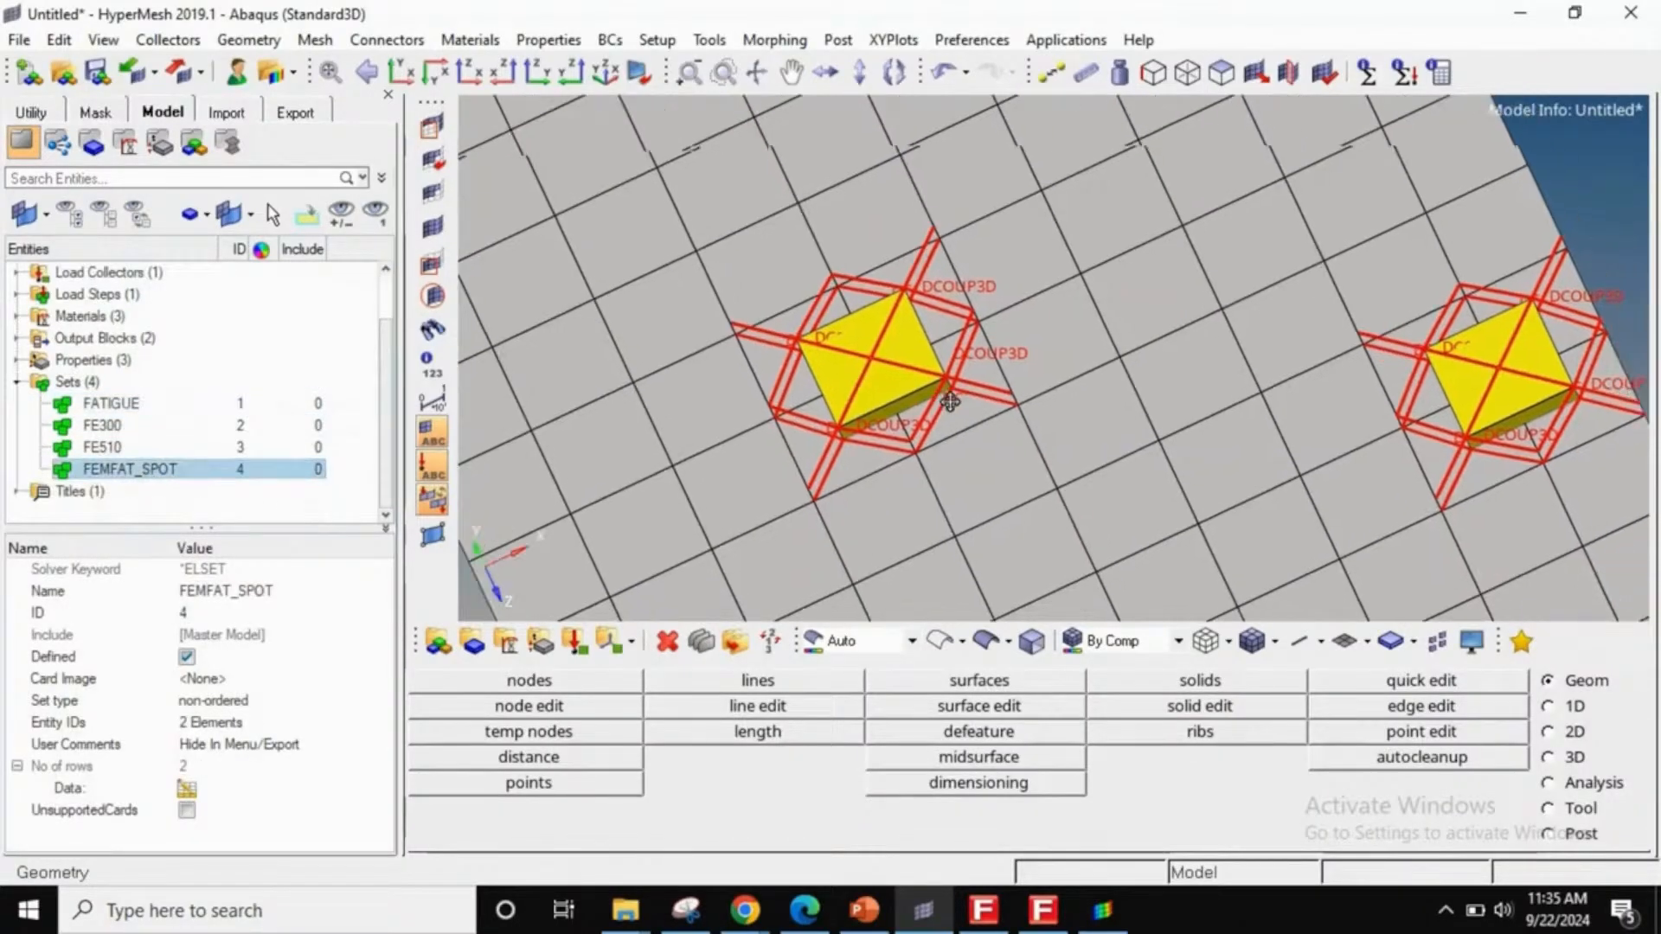
scroll(934, 392, "down", 4, "ctrl")
left_click(869, 400, "ctrl")
mouse_move(865, 524)
left_mouse_down("ctrl")
mouse_move(738, 441)
mouse_move(761, 481)
left_mouse_up("ctrl")
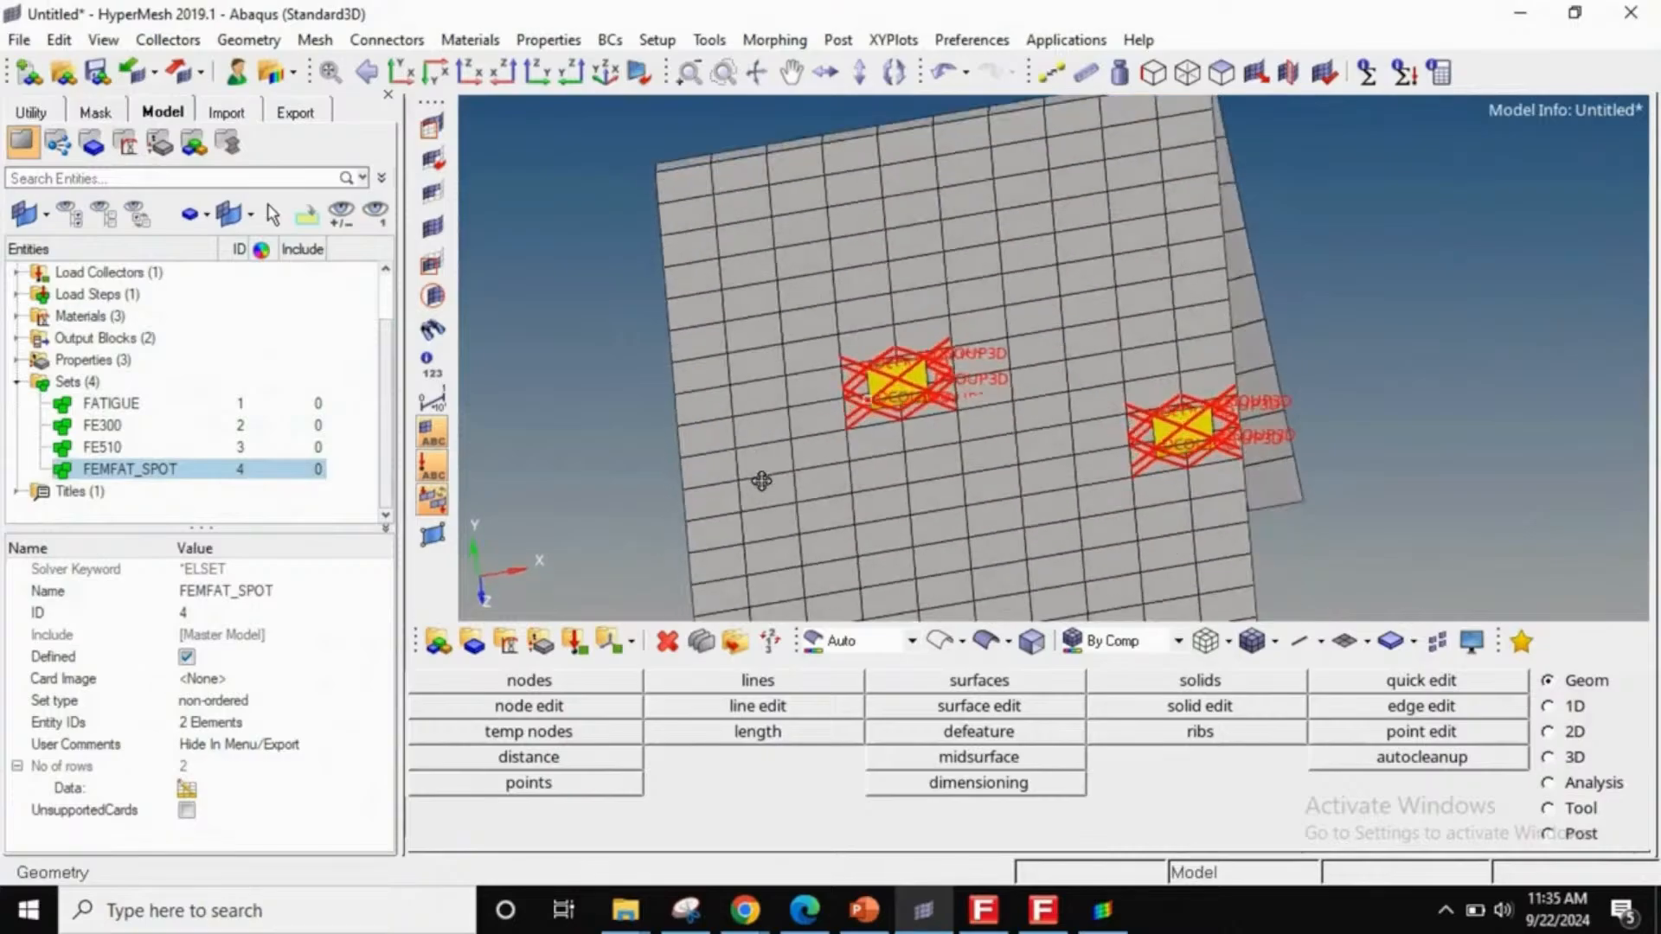
- Change the HyperMesh user profile to Nastran with the NastranMSC template
left_click(235, 74)
left_click(560, 275)
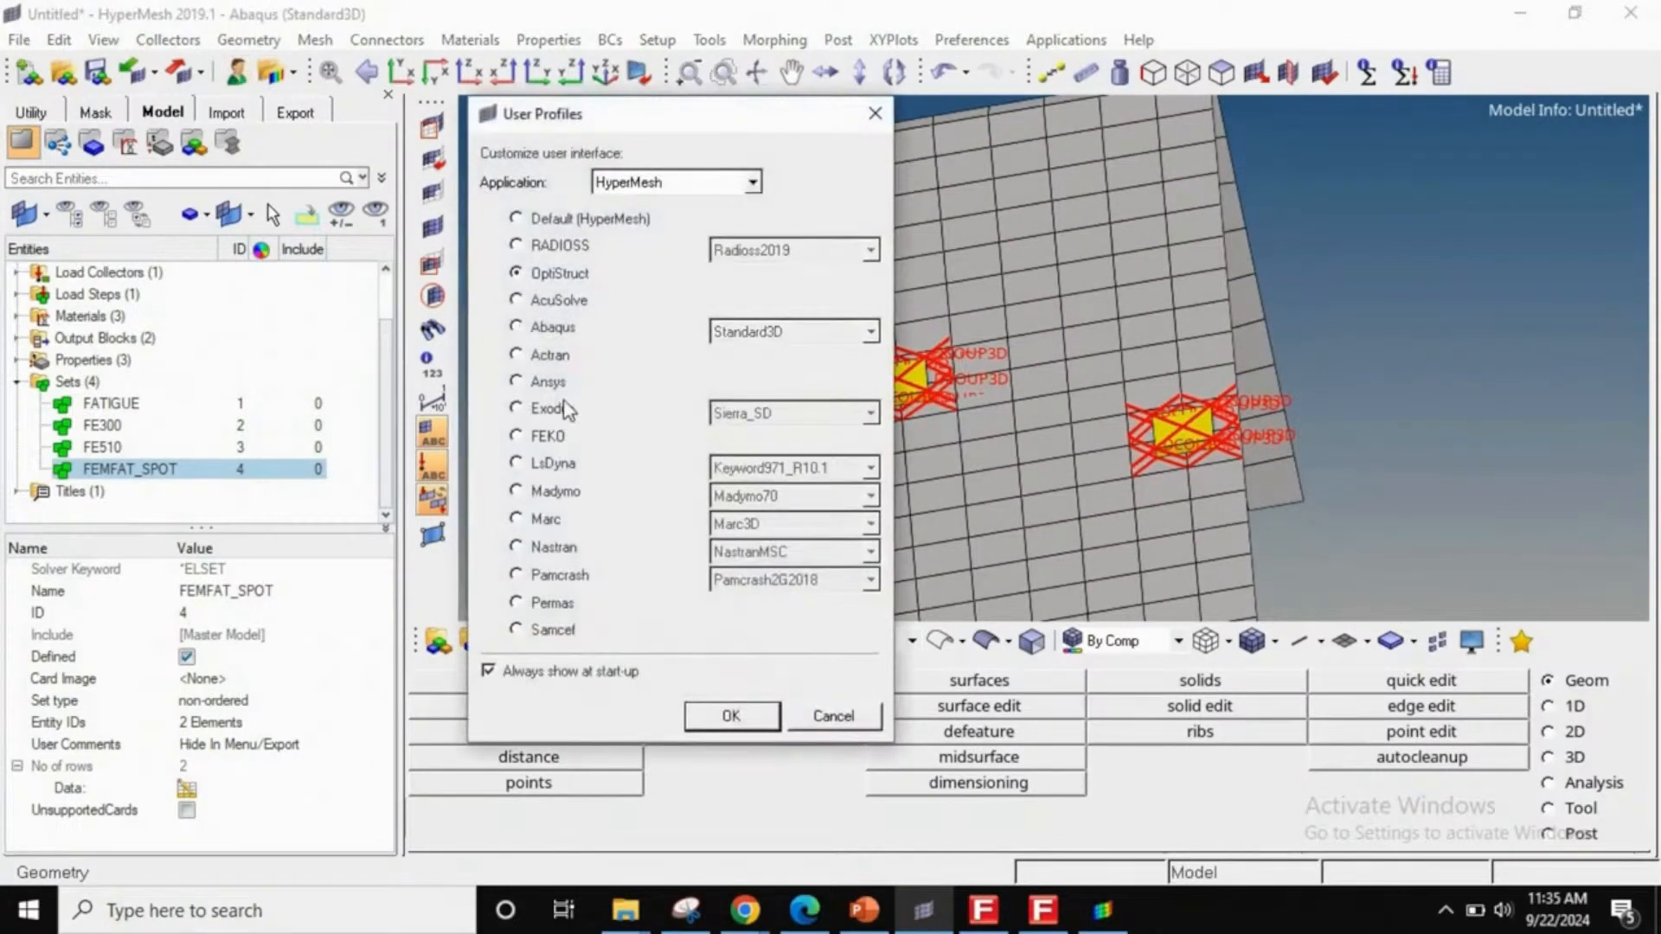
left_click(553, 547)
left_click(731, 716)
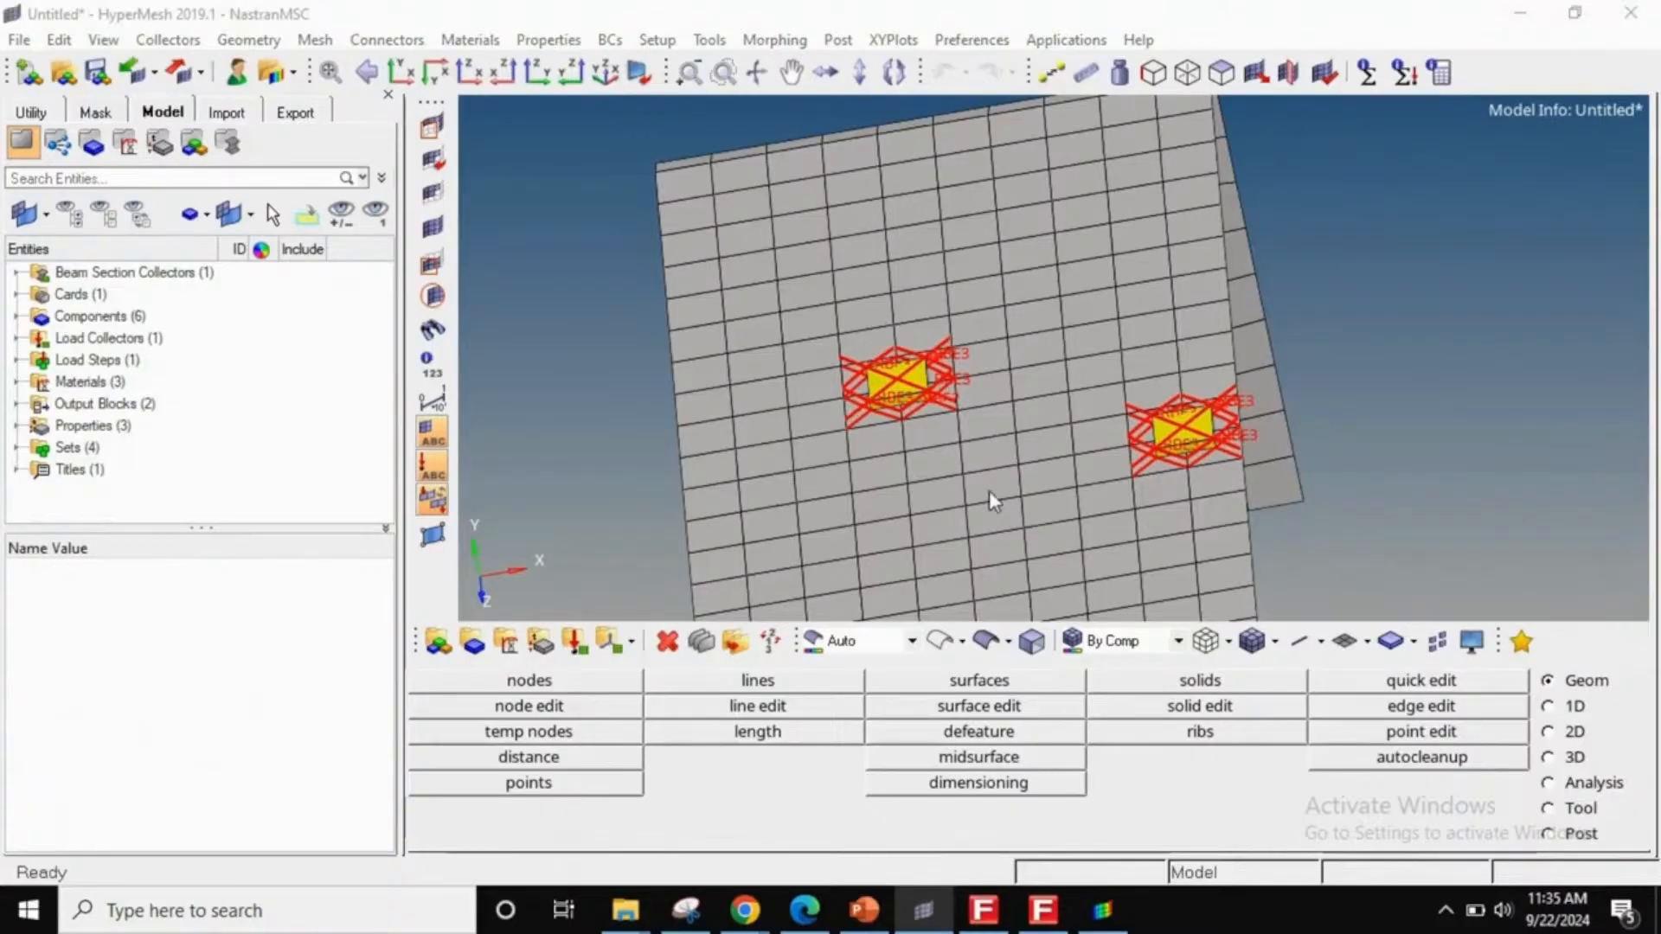
- Assign the PSOLID card image to the C3D8_comp_1 property of the spot weld hexas
left_click(159, 143)
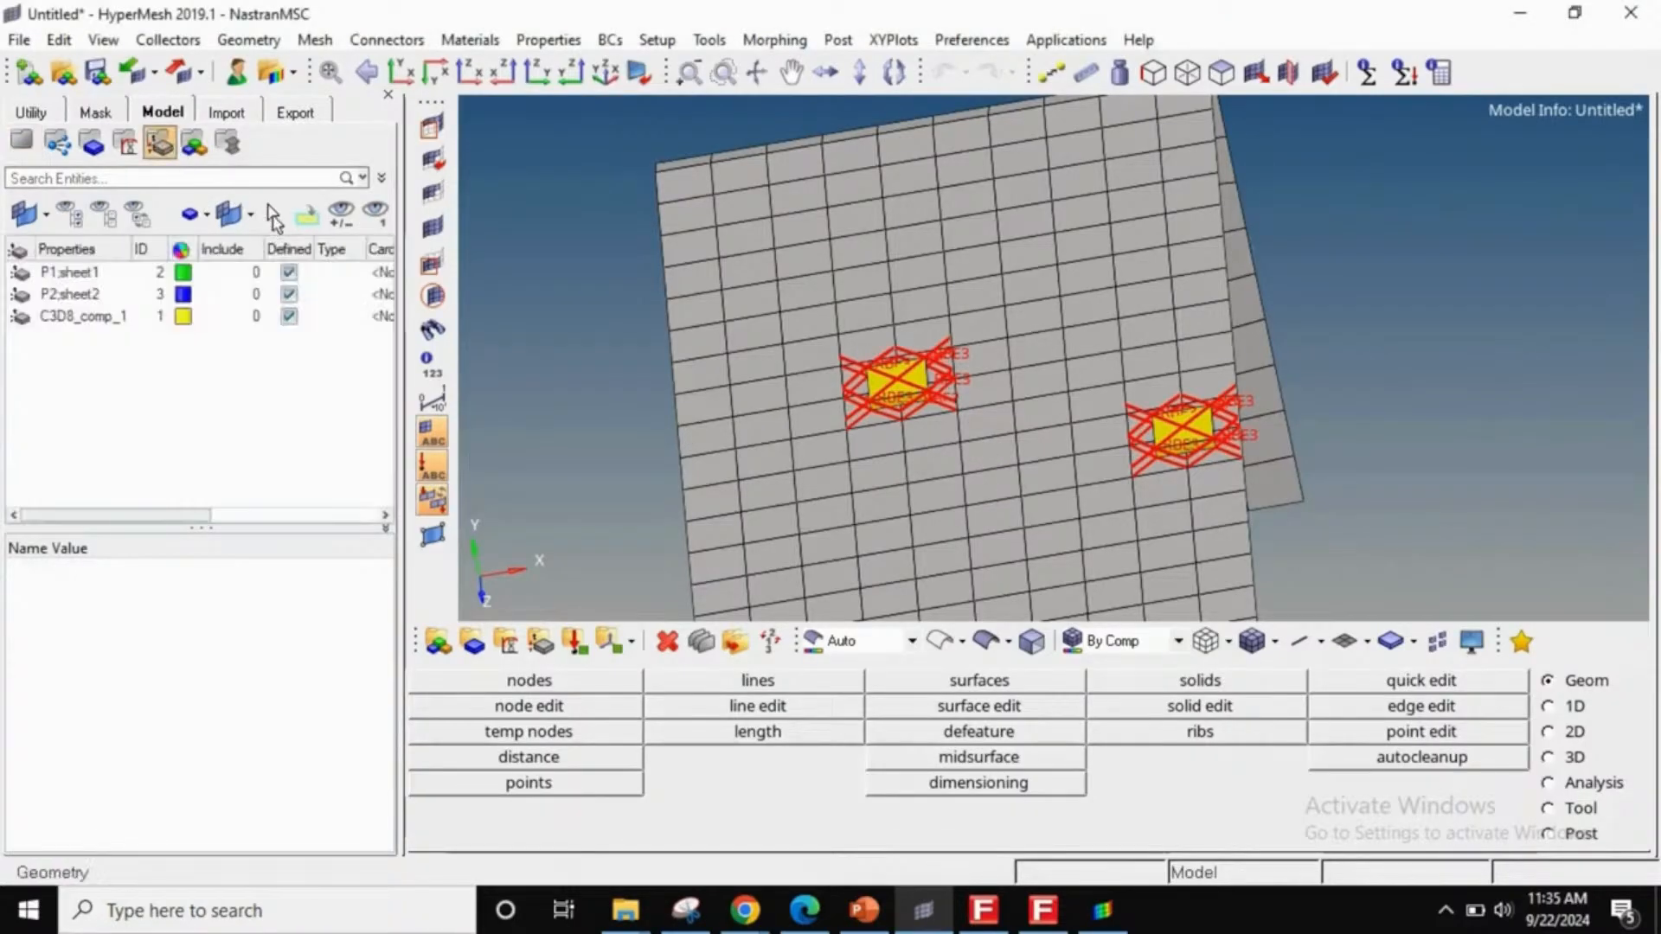
left_click(269, 208)
right_click_drag(902, 414, 847, 426, "ctrl")
scroll(847, 426, "up", 8, "ctrl")
left_click(835, 403)
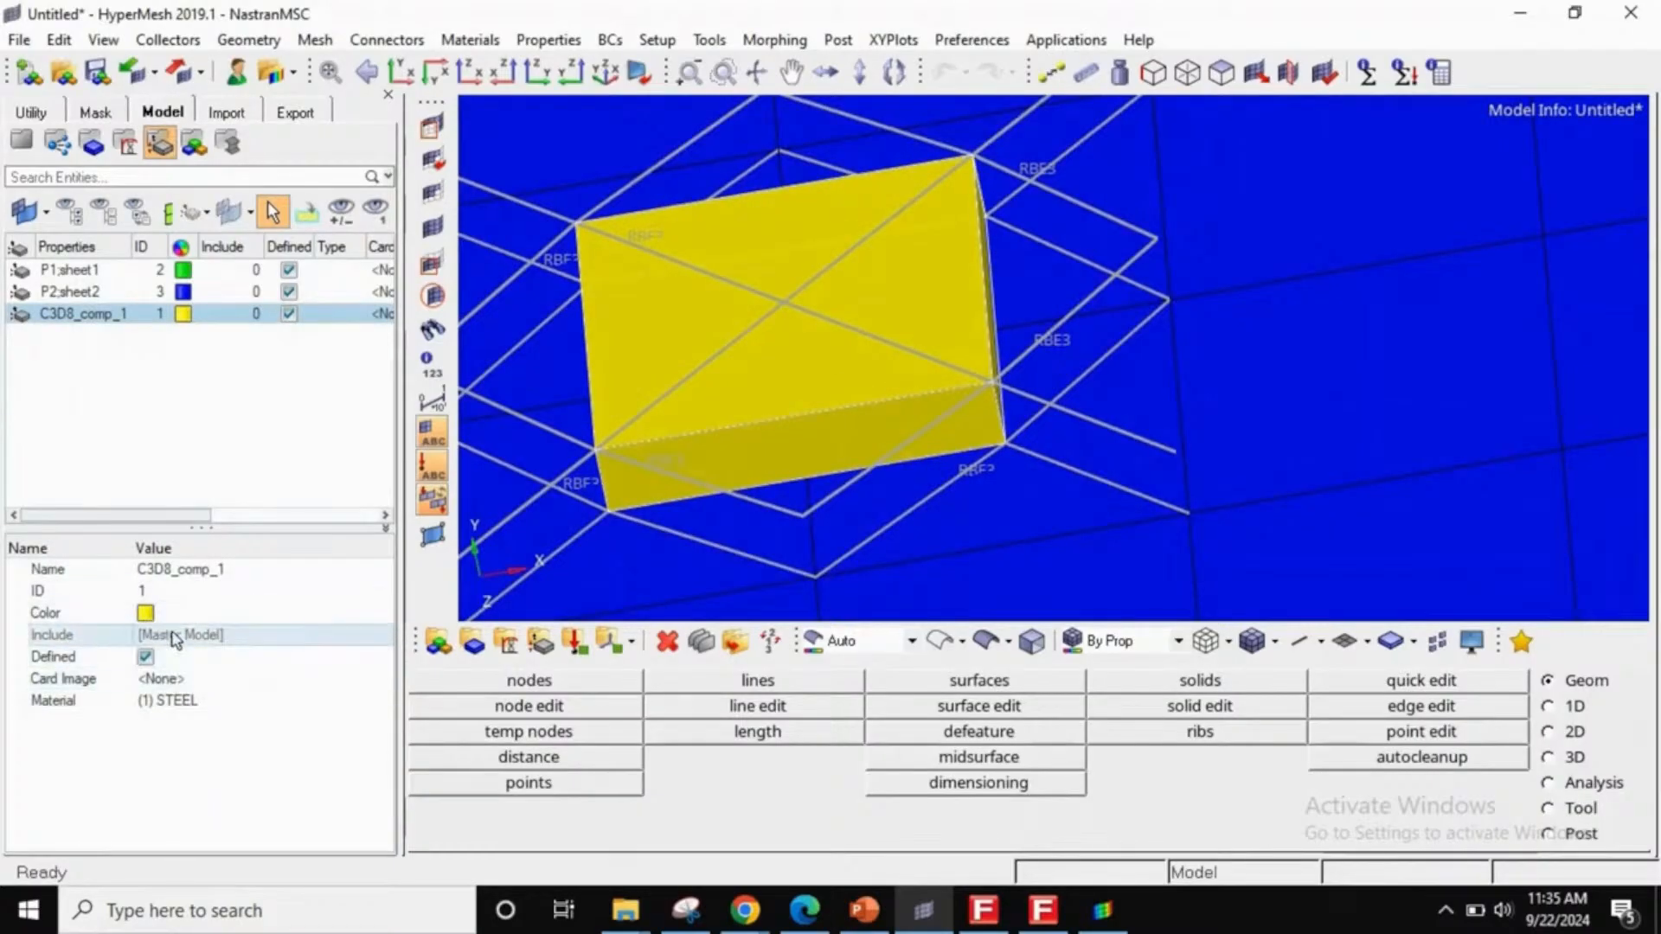
left_click(162, 680)
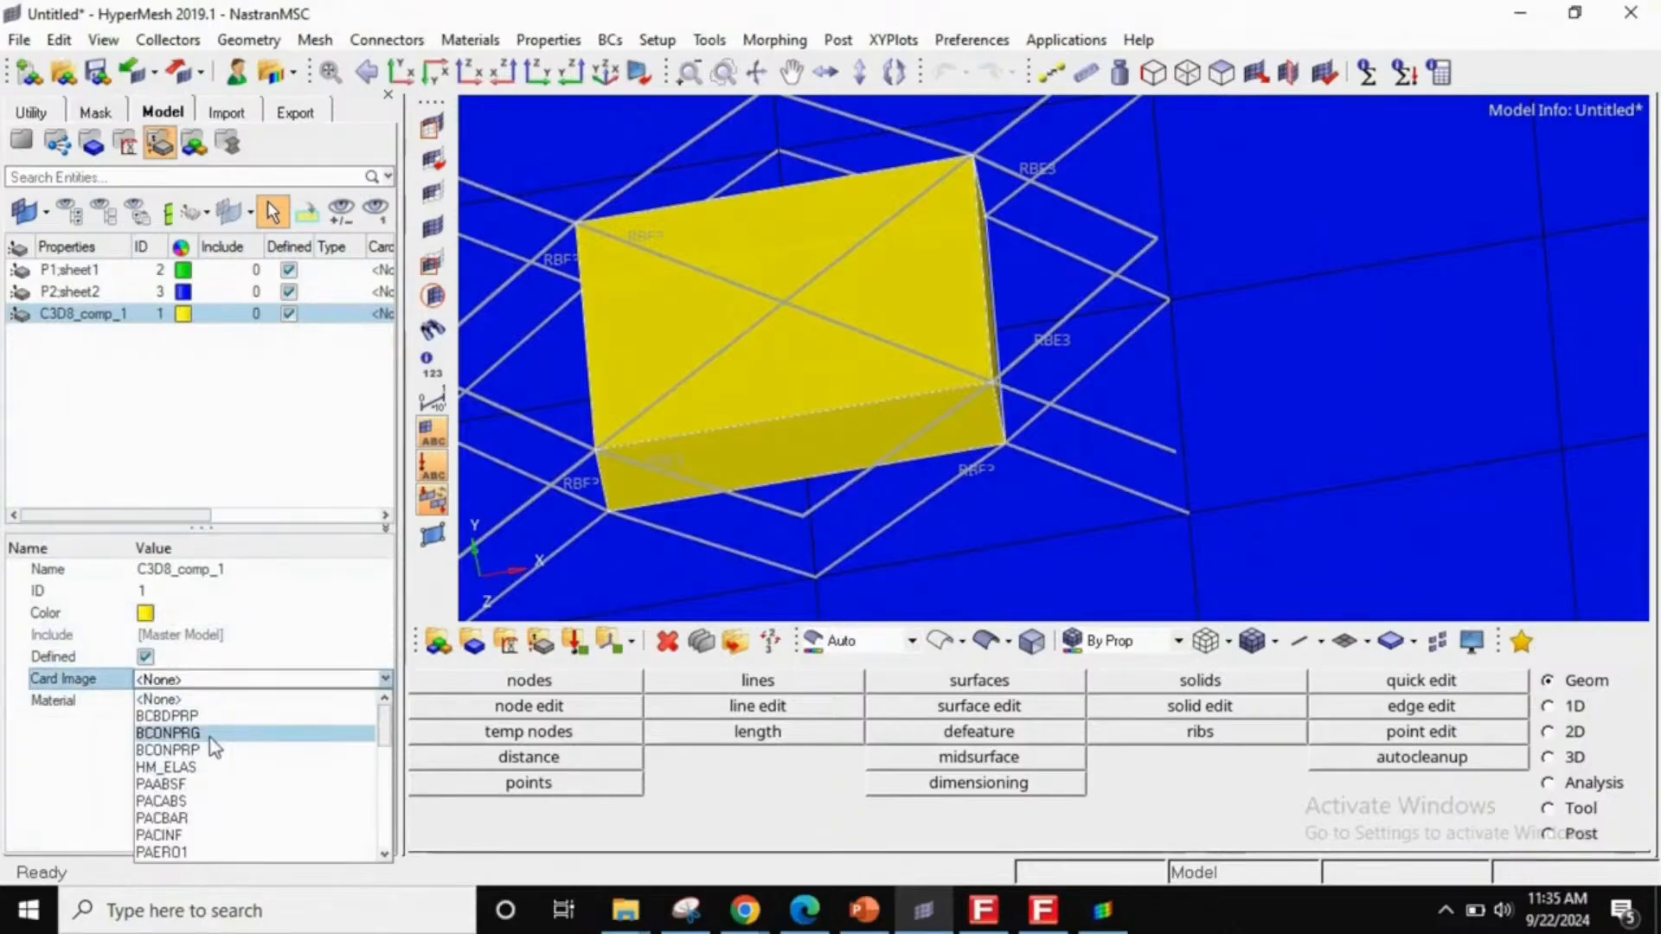
key("p")
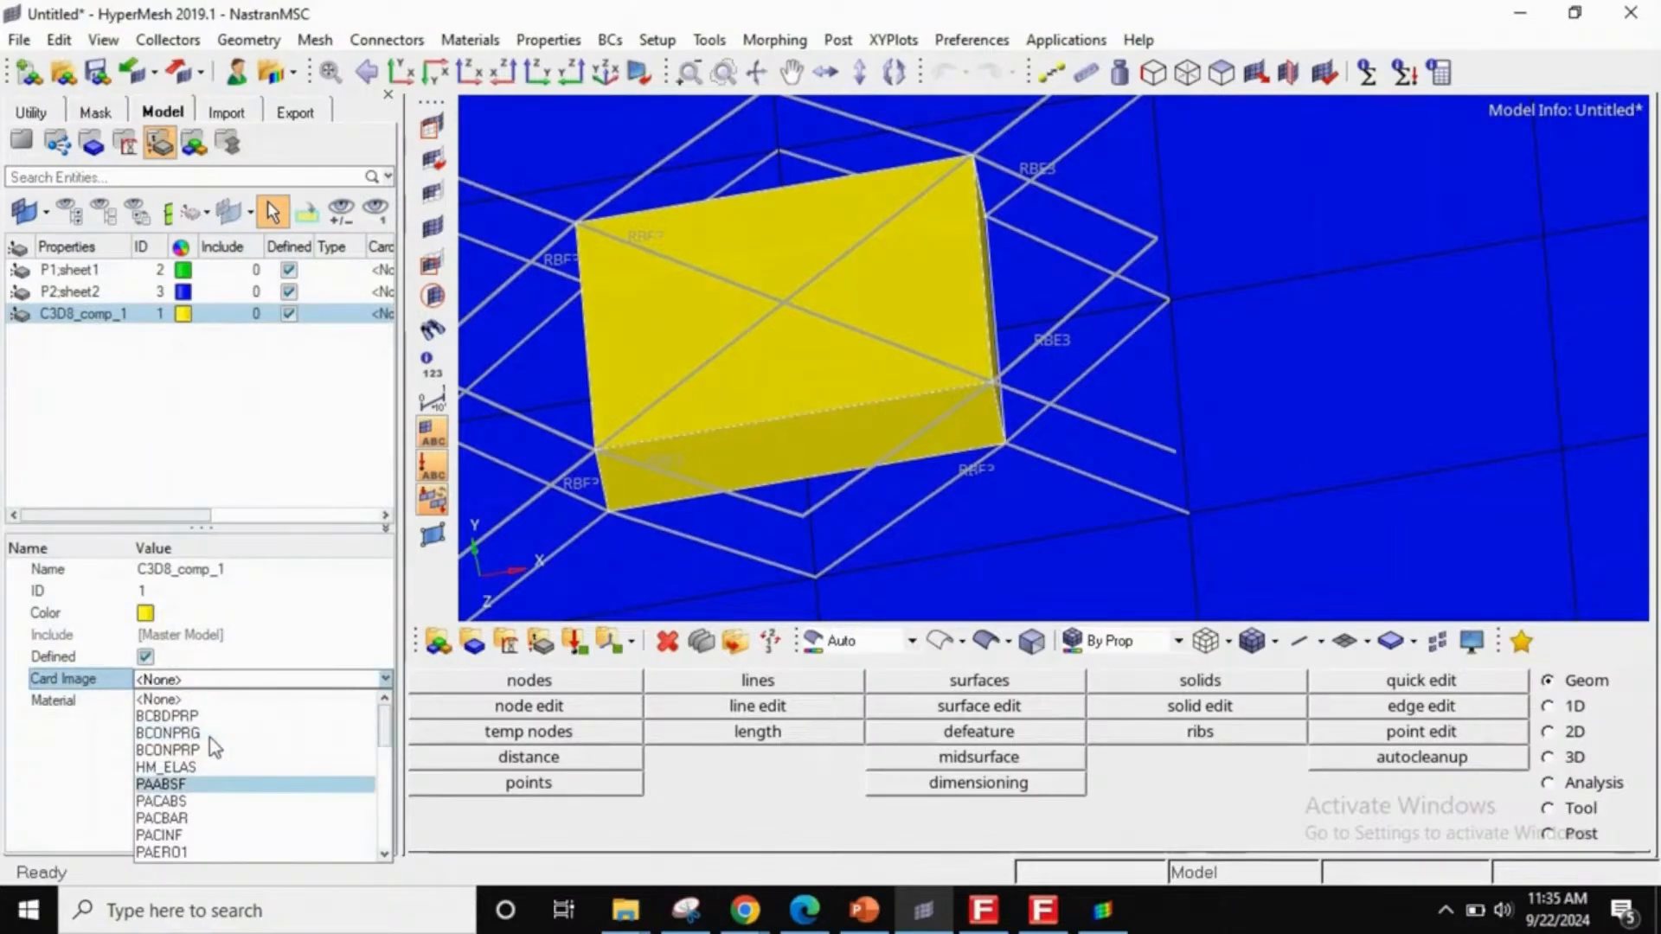
scroll(210, 737, "down", 3)
scroll(209, 747, "down", 9)
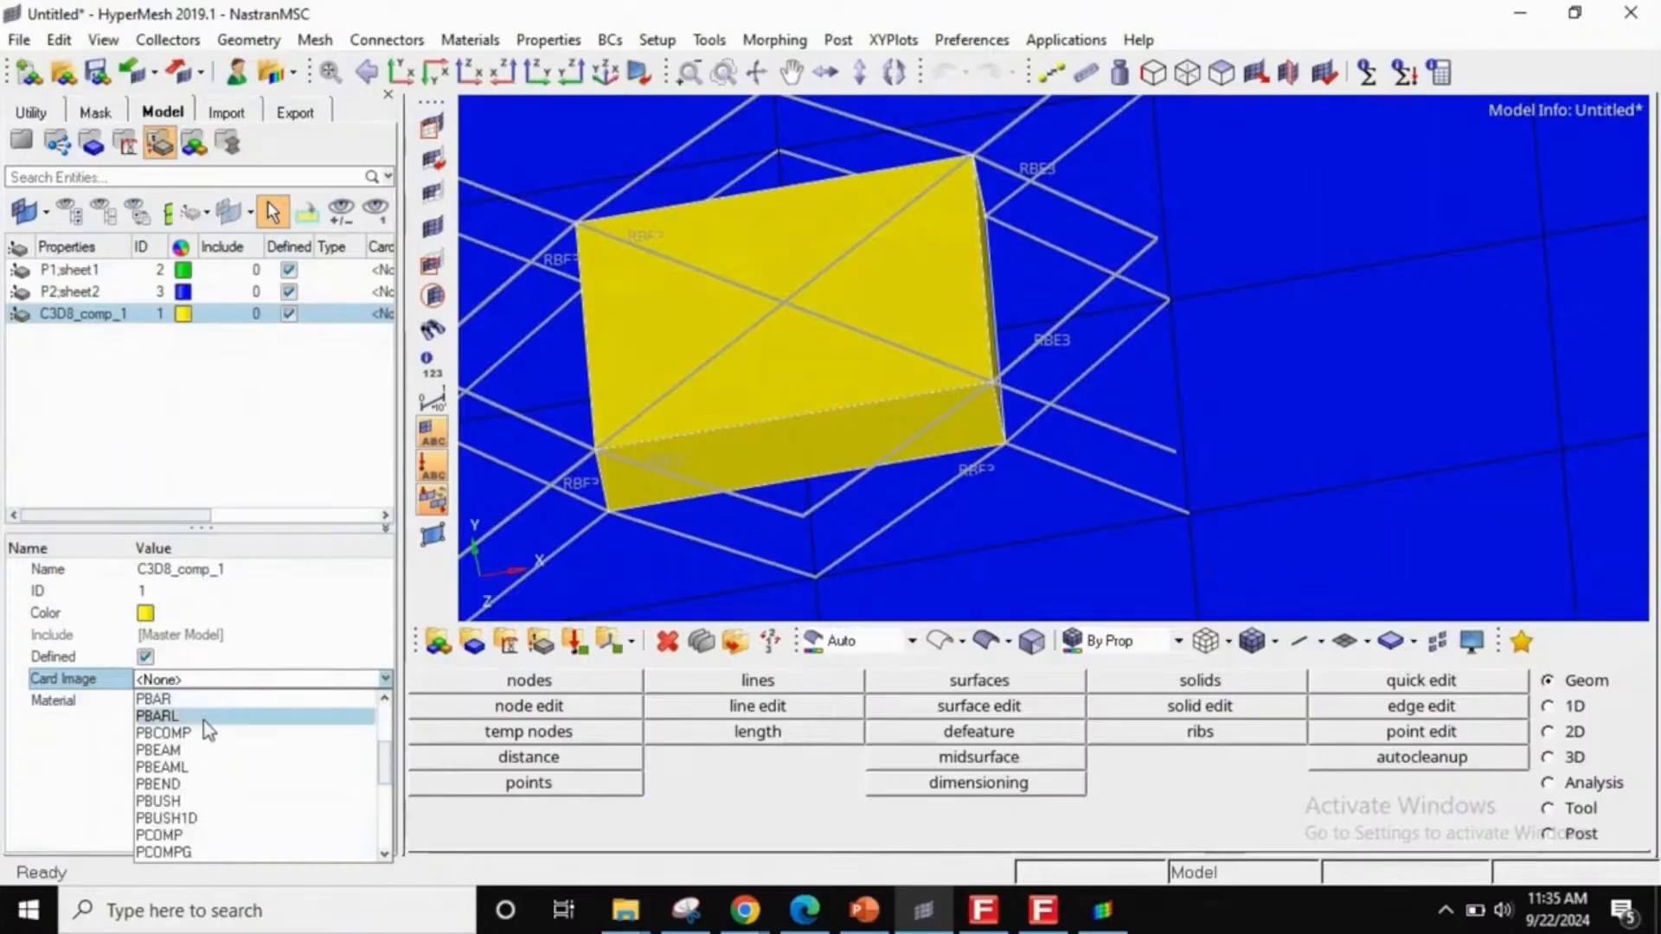
scroll(233, 813, "down", 2)
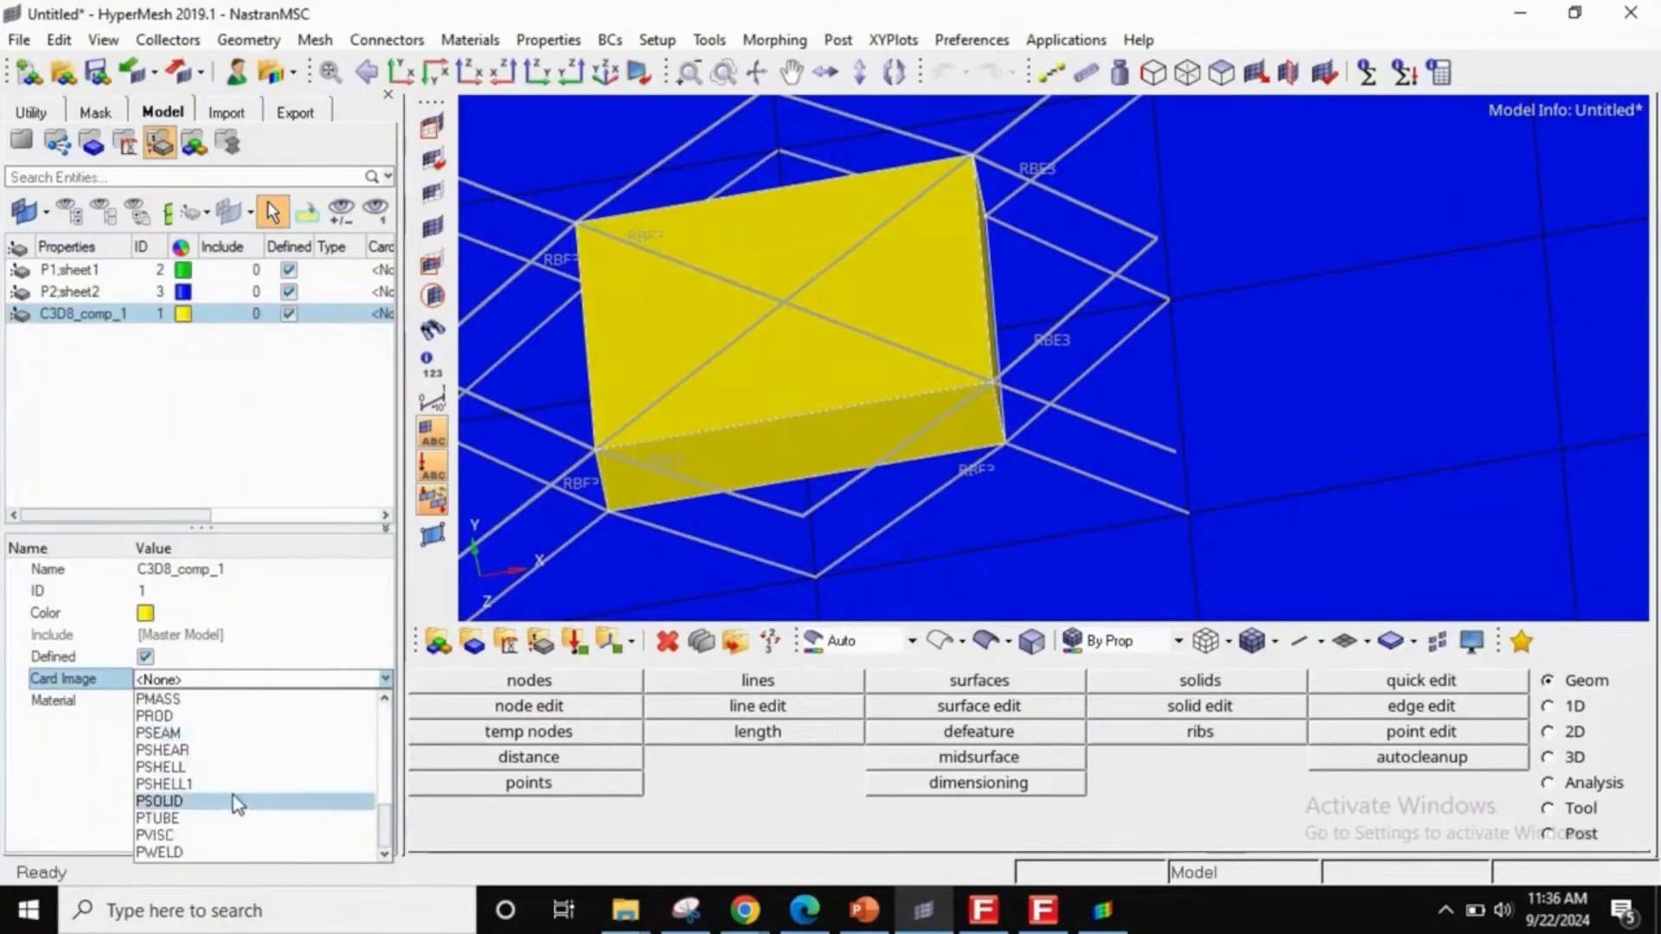
left_click(221, 802)
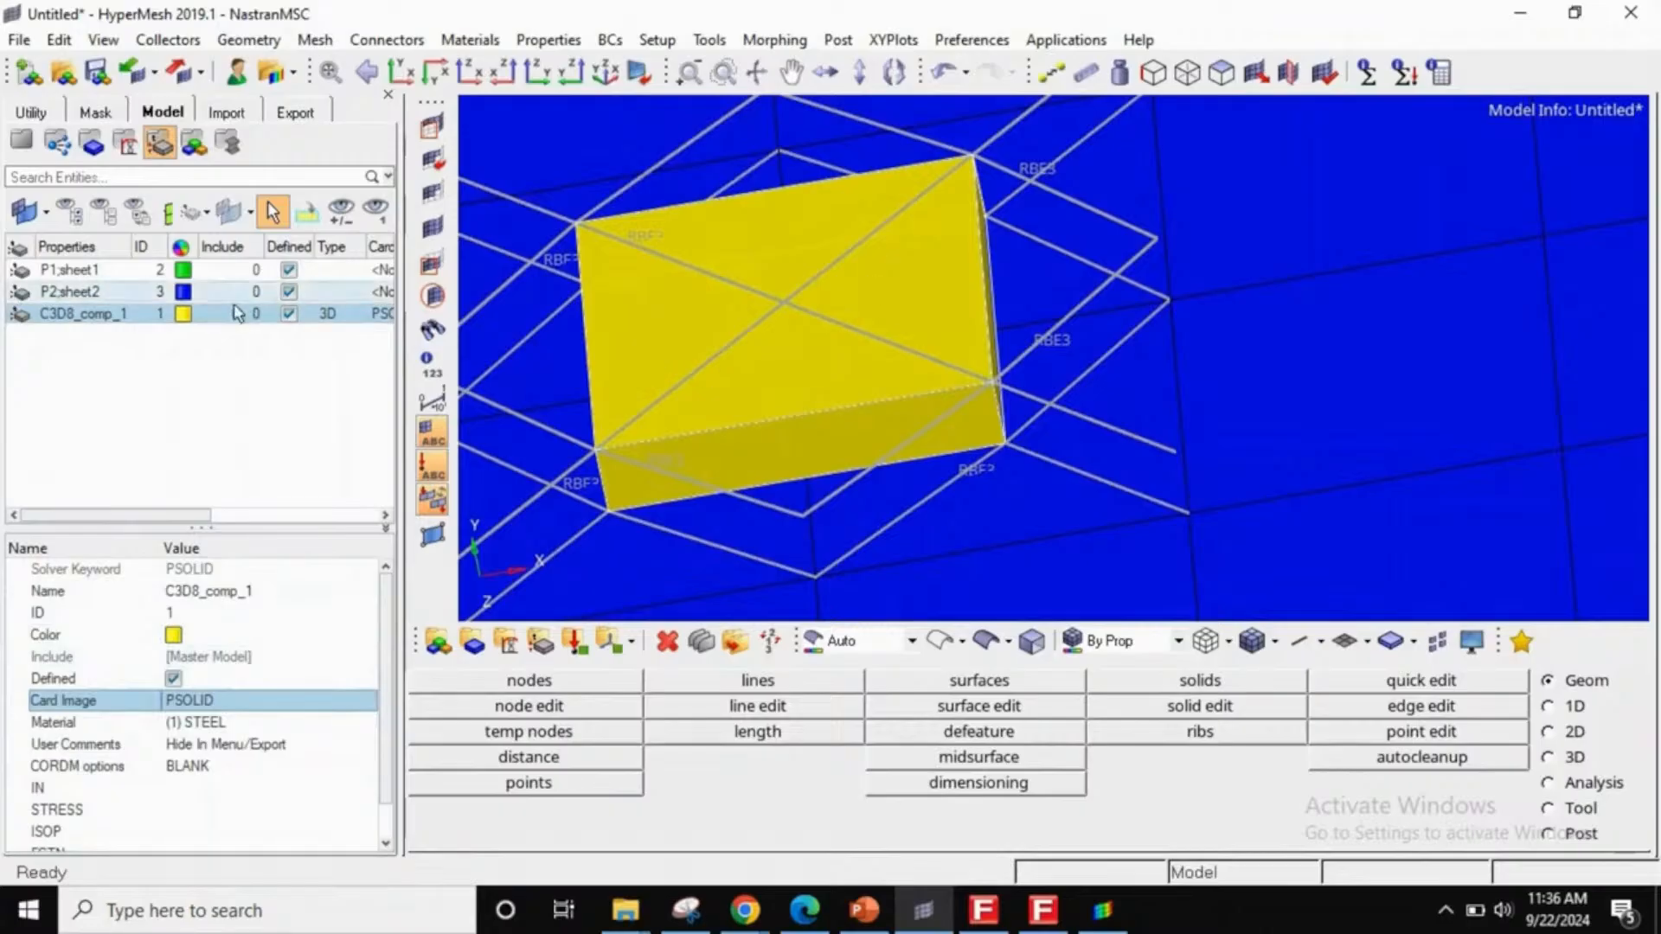
- Set the ID of the C3D8_comp_1 property to 200001
left_click(198, 615)
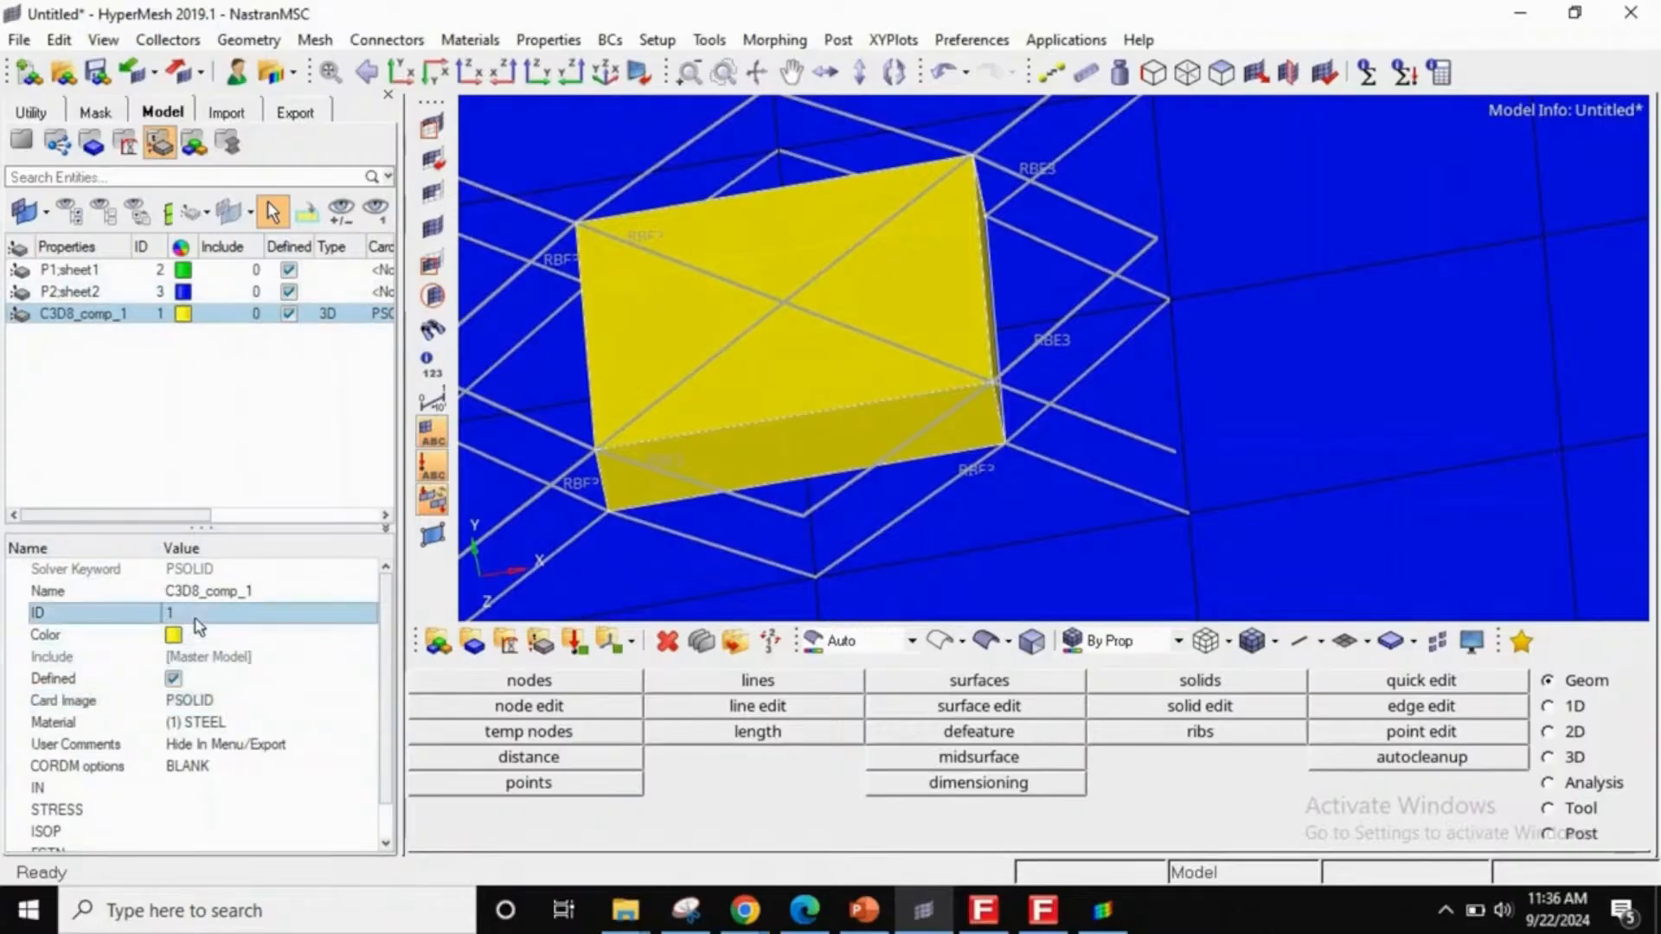
type("2000")
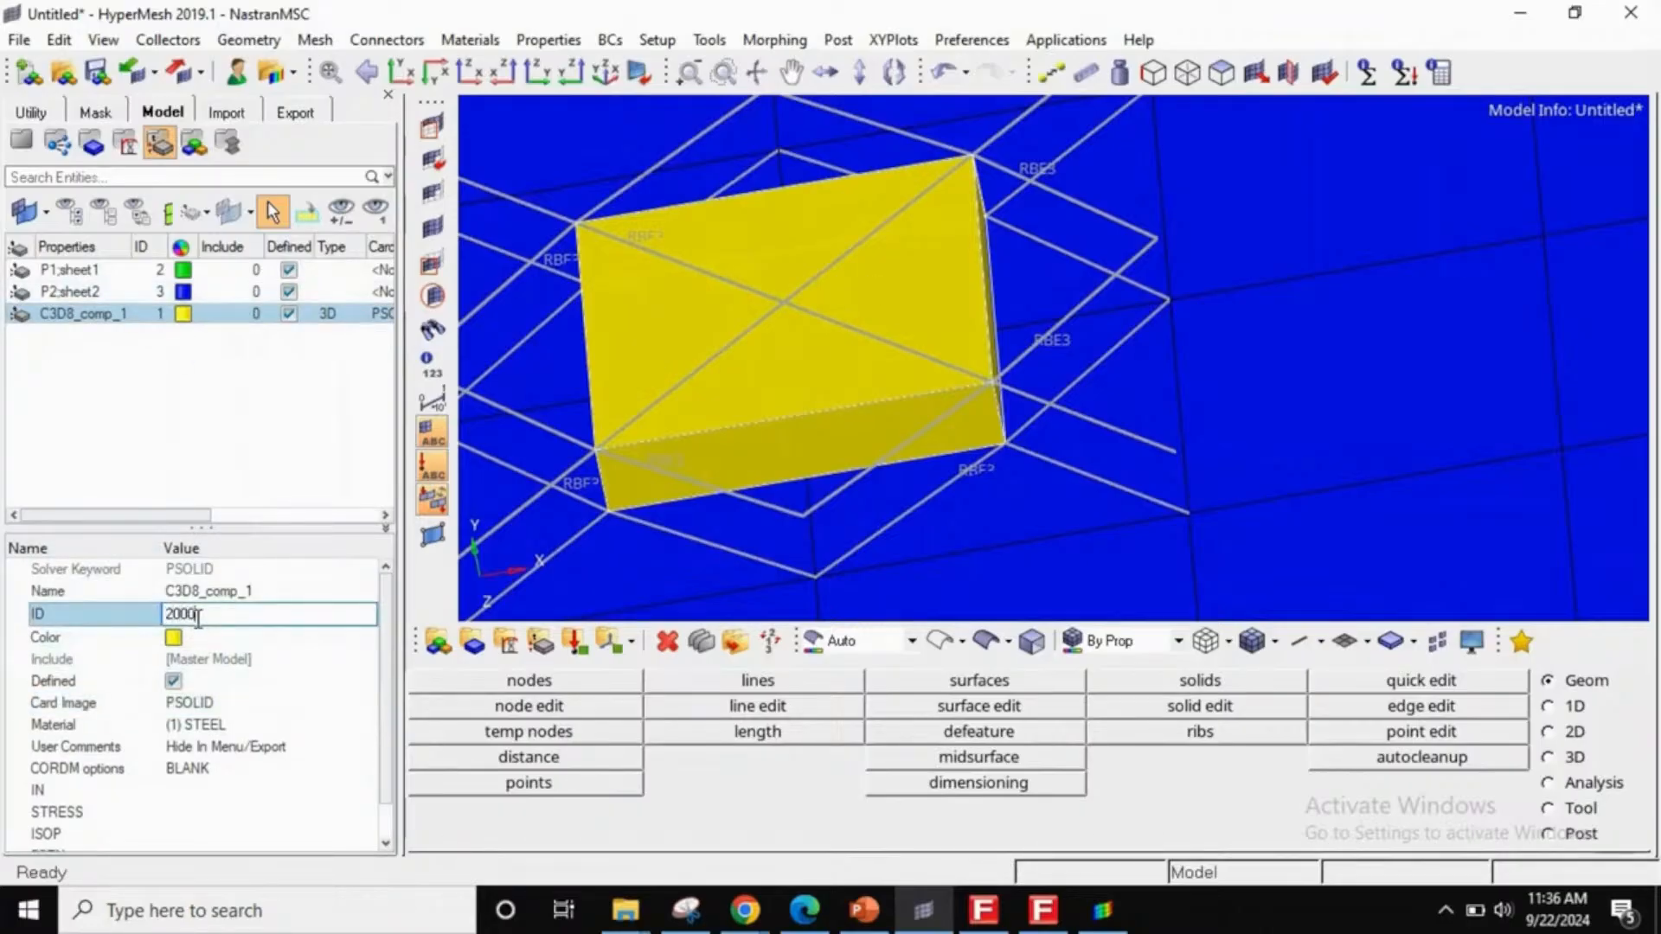
type("01")
key("Return")
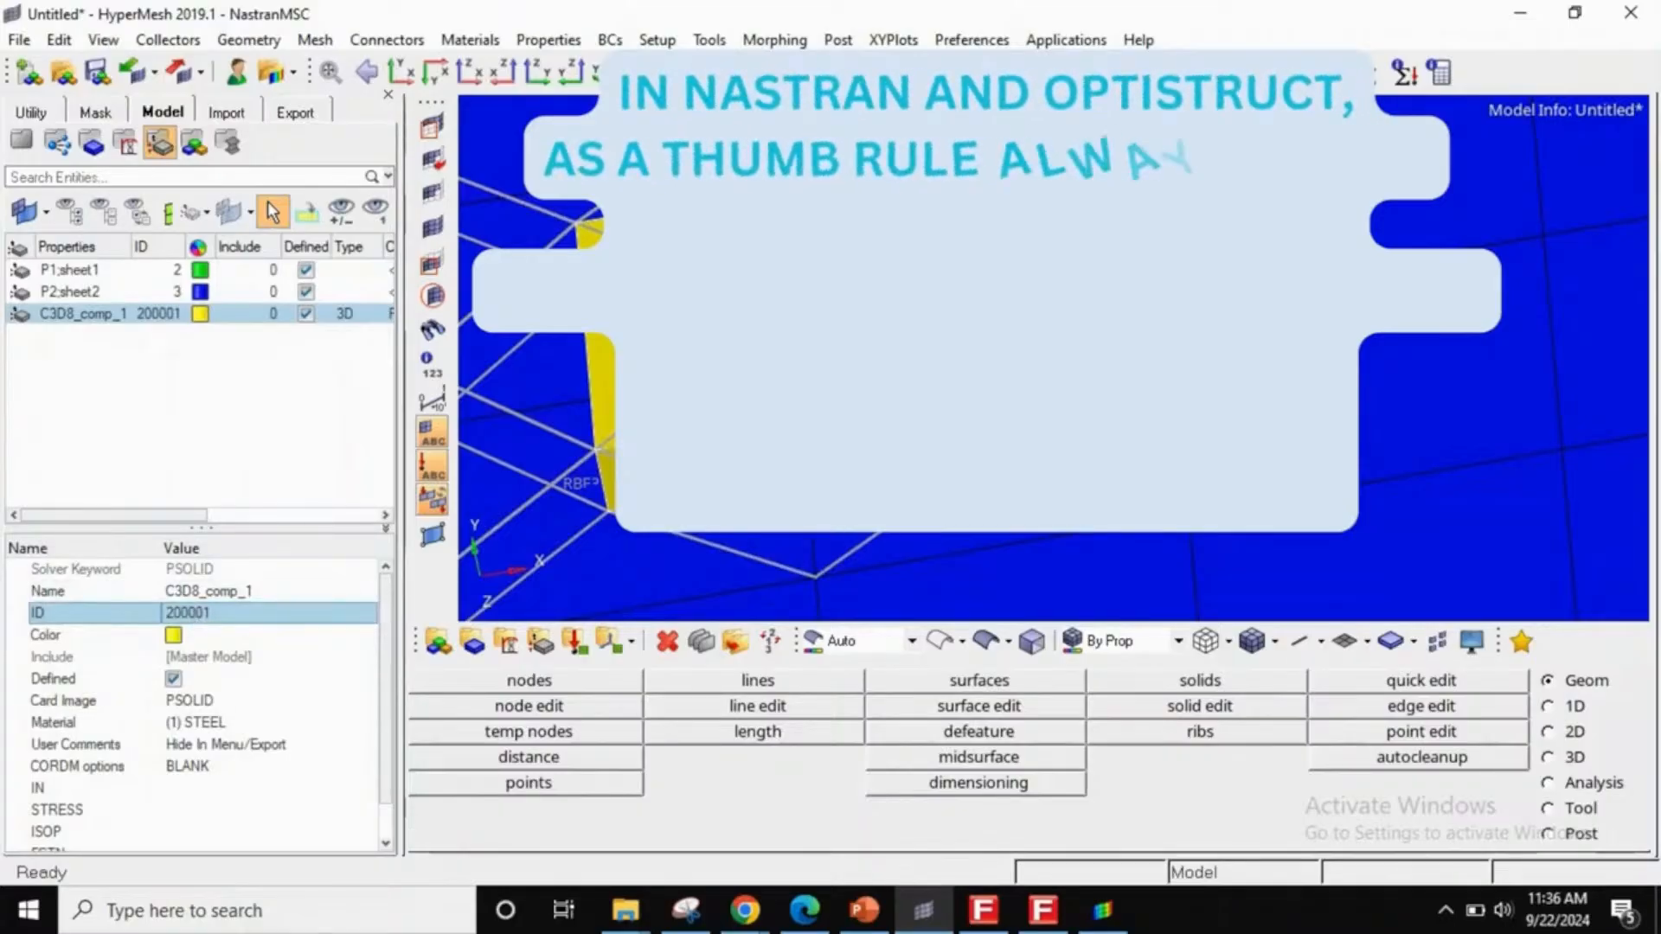
- Switch to the Snipping Tool capture and review the PID ranges for CBAR/CBEAM, CHEXA and CWELD elements
scroll(951, 364, "down", 6, "ctrl")
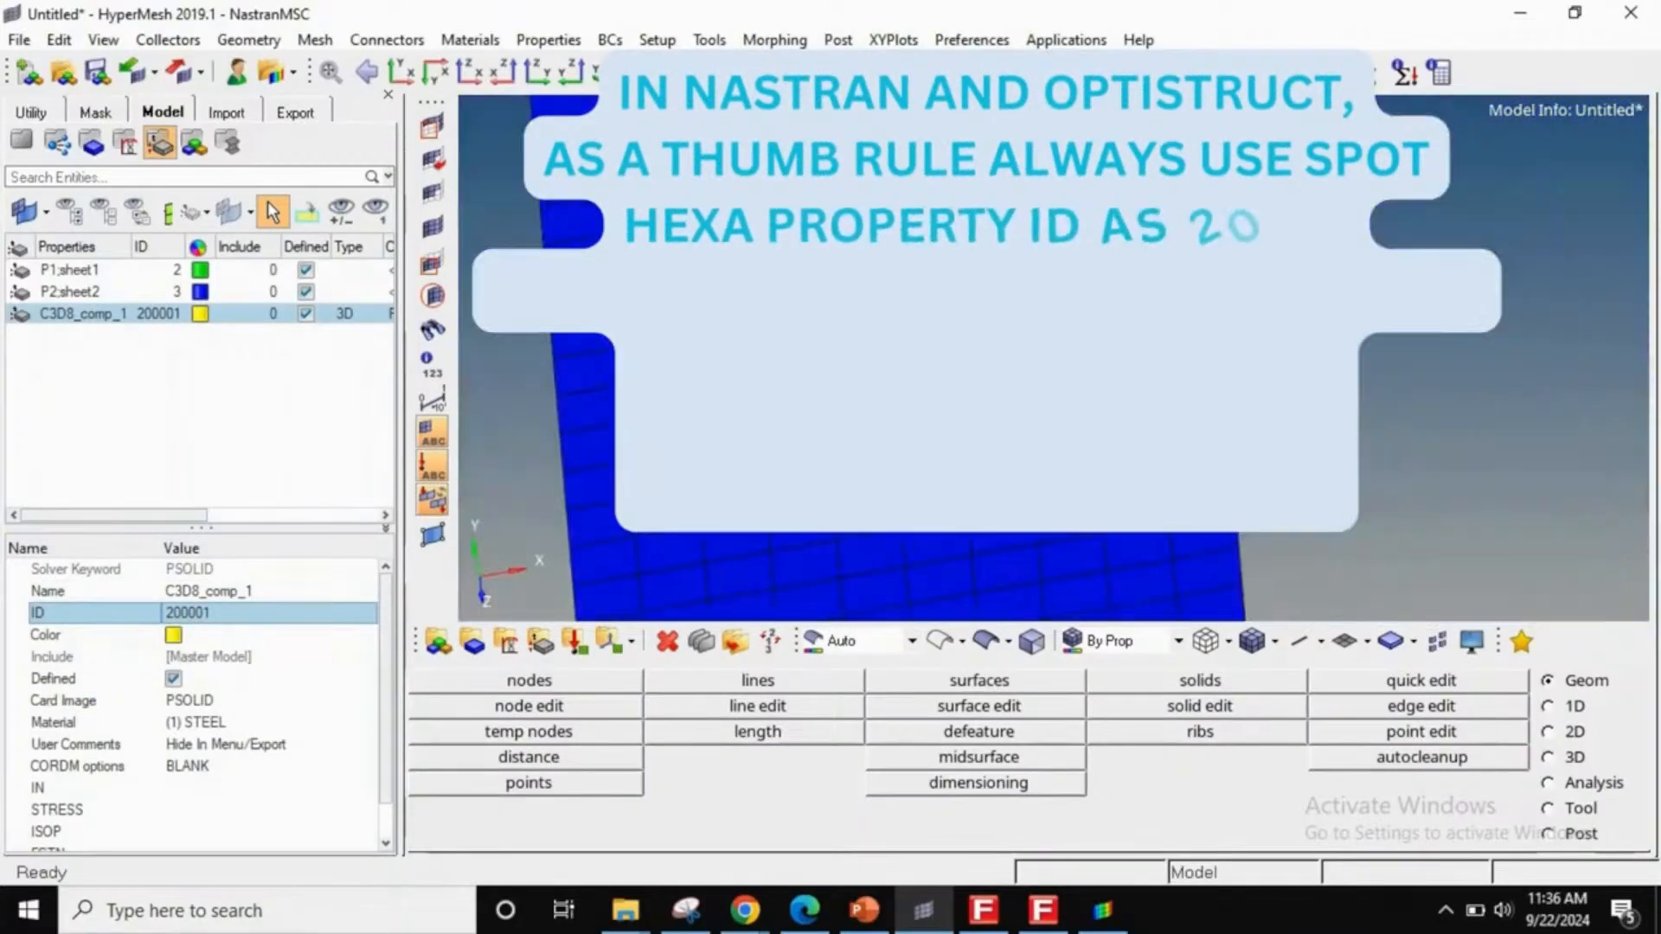
right_click_drag(986, 363, 865, 363, "ctrl")
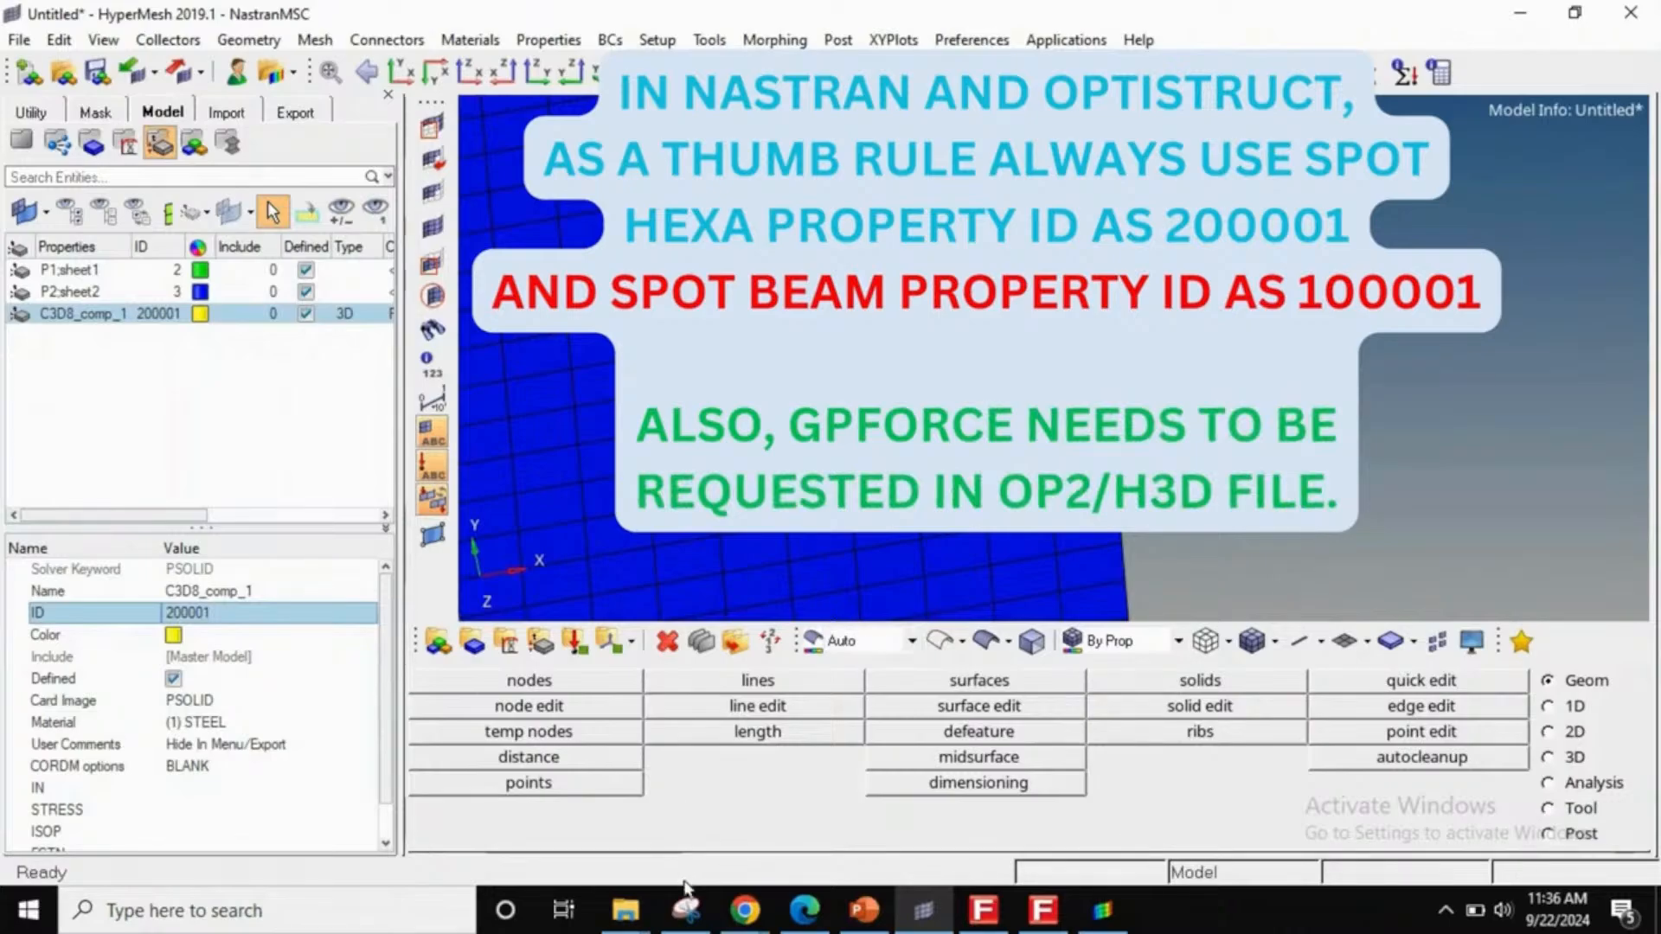
left_click(687, 908)
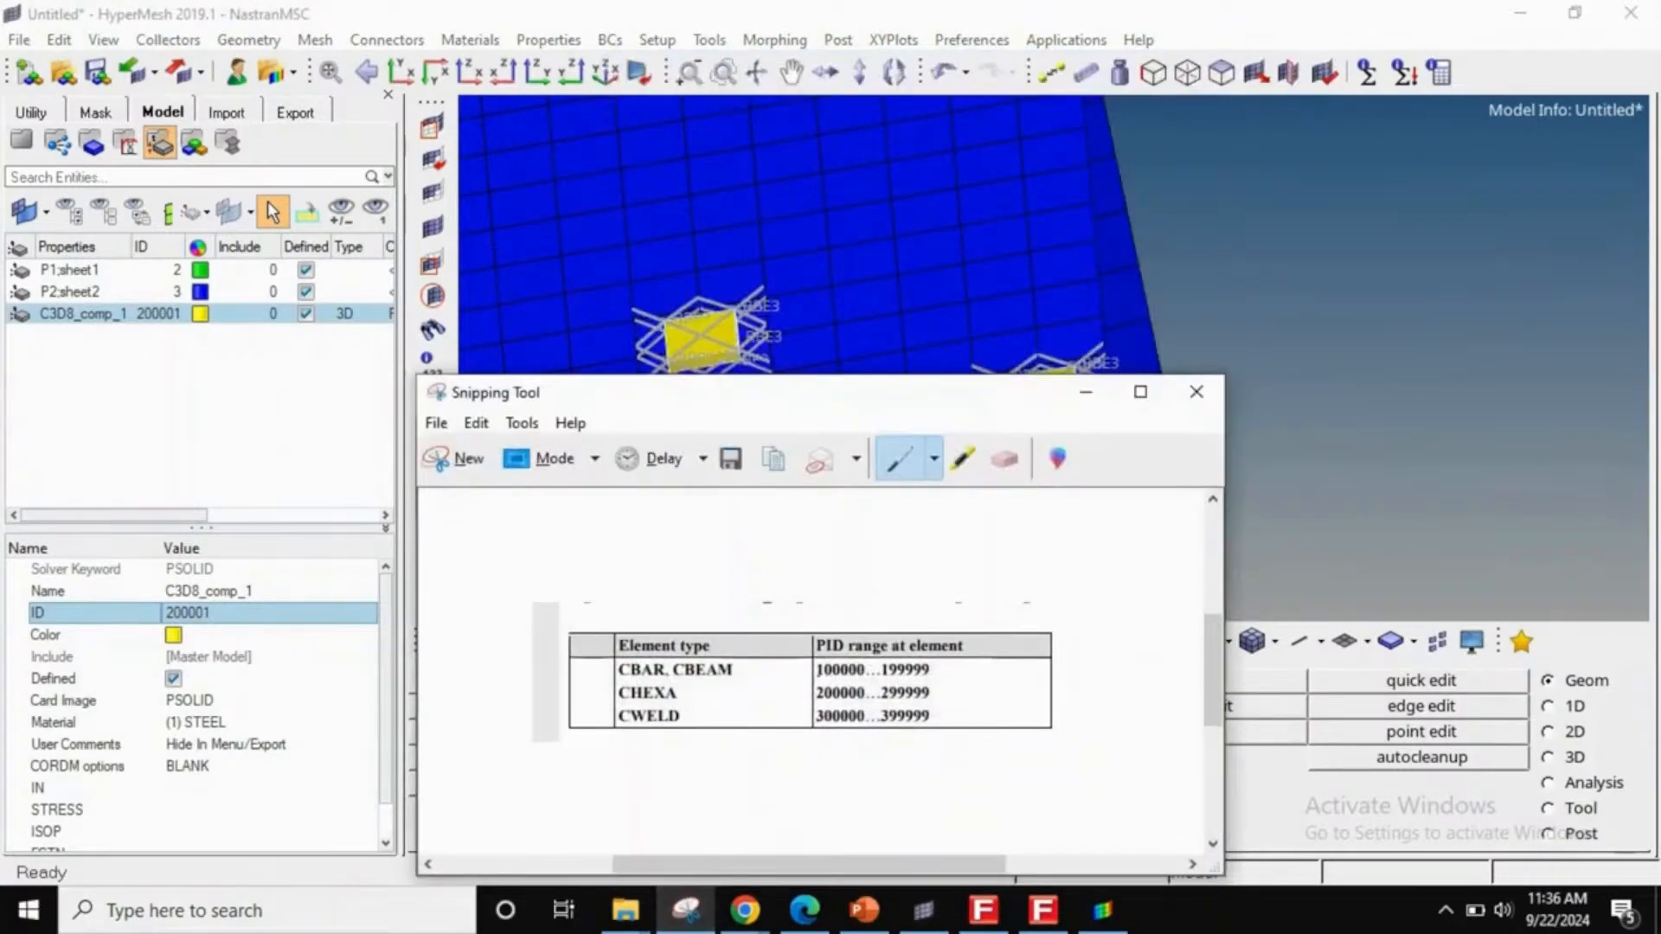
mouse_move(813, 677)
left_mouse_down()
mouse_move(960, 676)
mouse_move(908, 616)
mouse_move(817, 616)
mouse_move(802, 702)
mouse_move(965, 707)
mouse_move(1018, 615)
left_mouse_up()
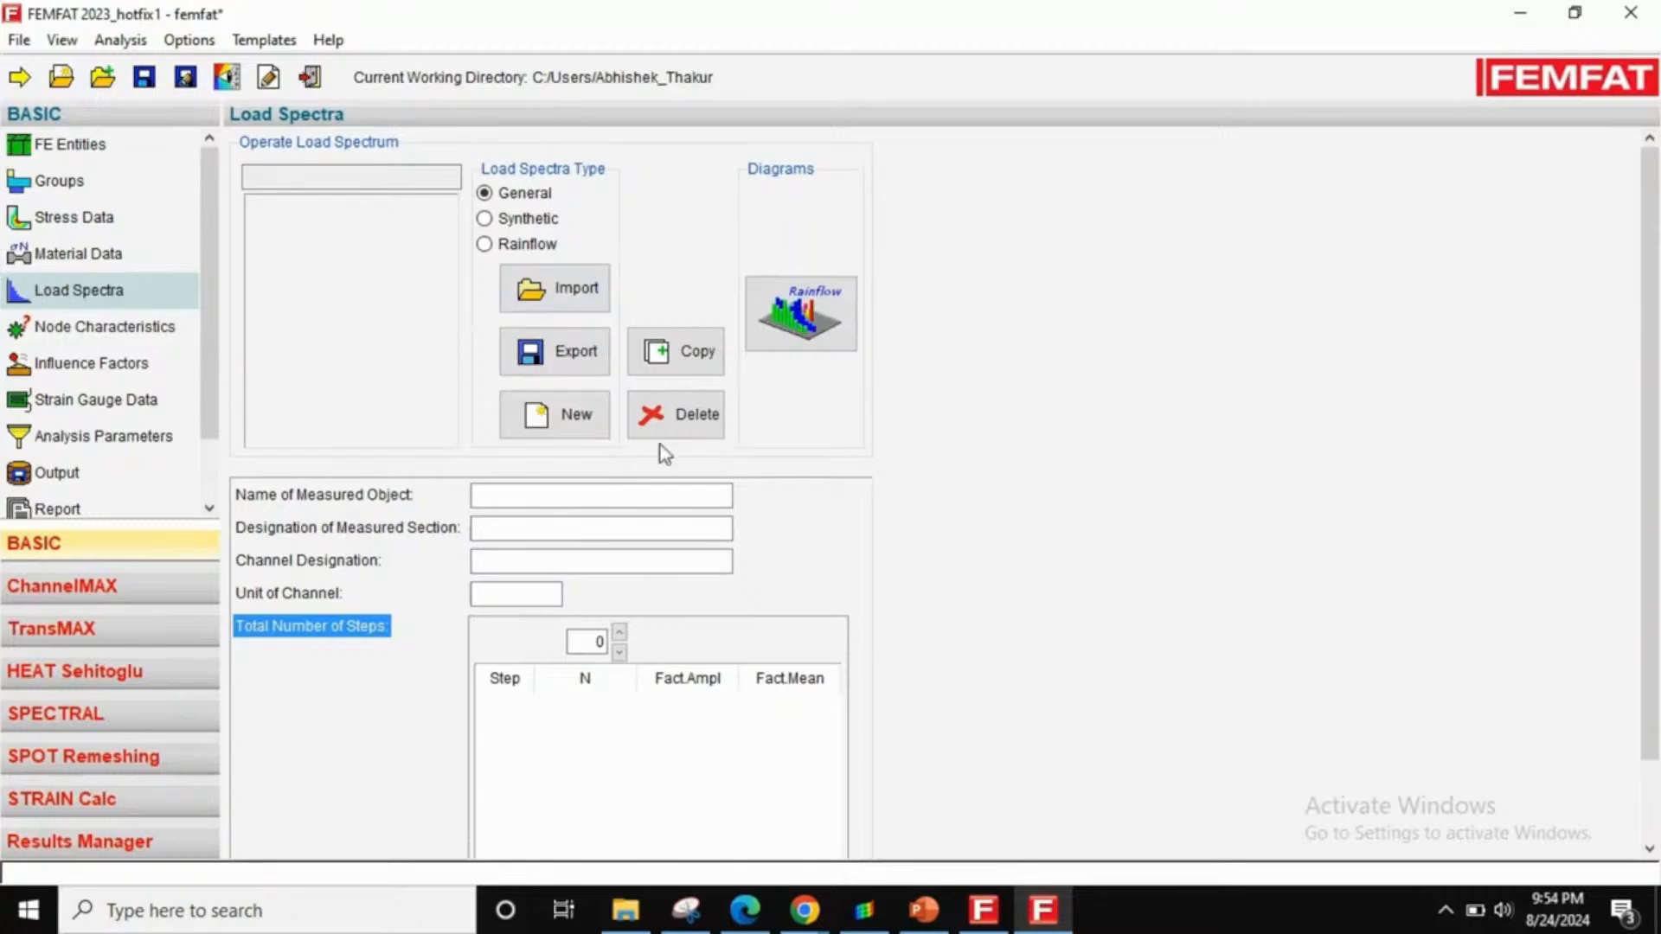
- Create a new general load spectrum with label 1 and set its total number of steps to 3
left_click(562, 420)
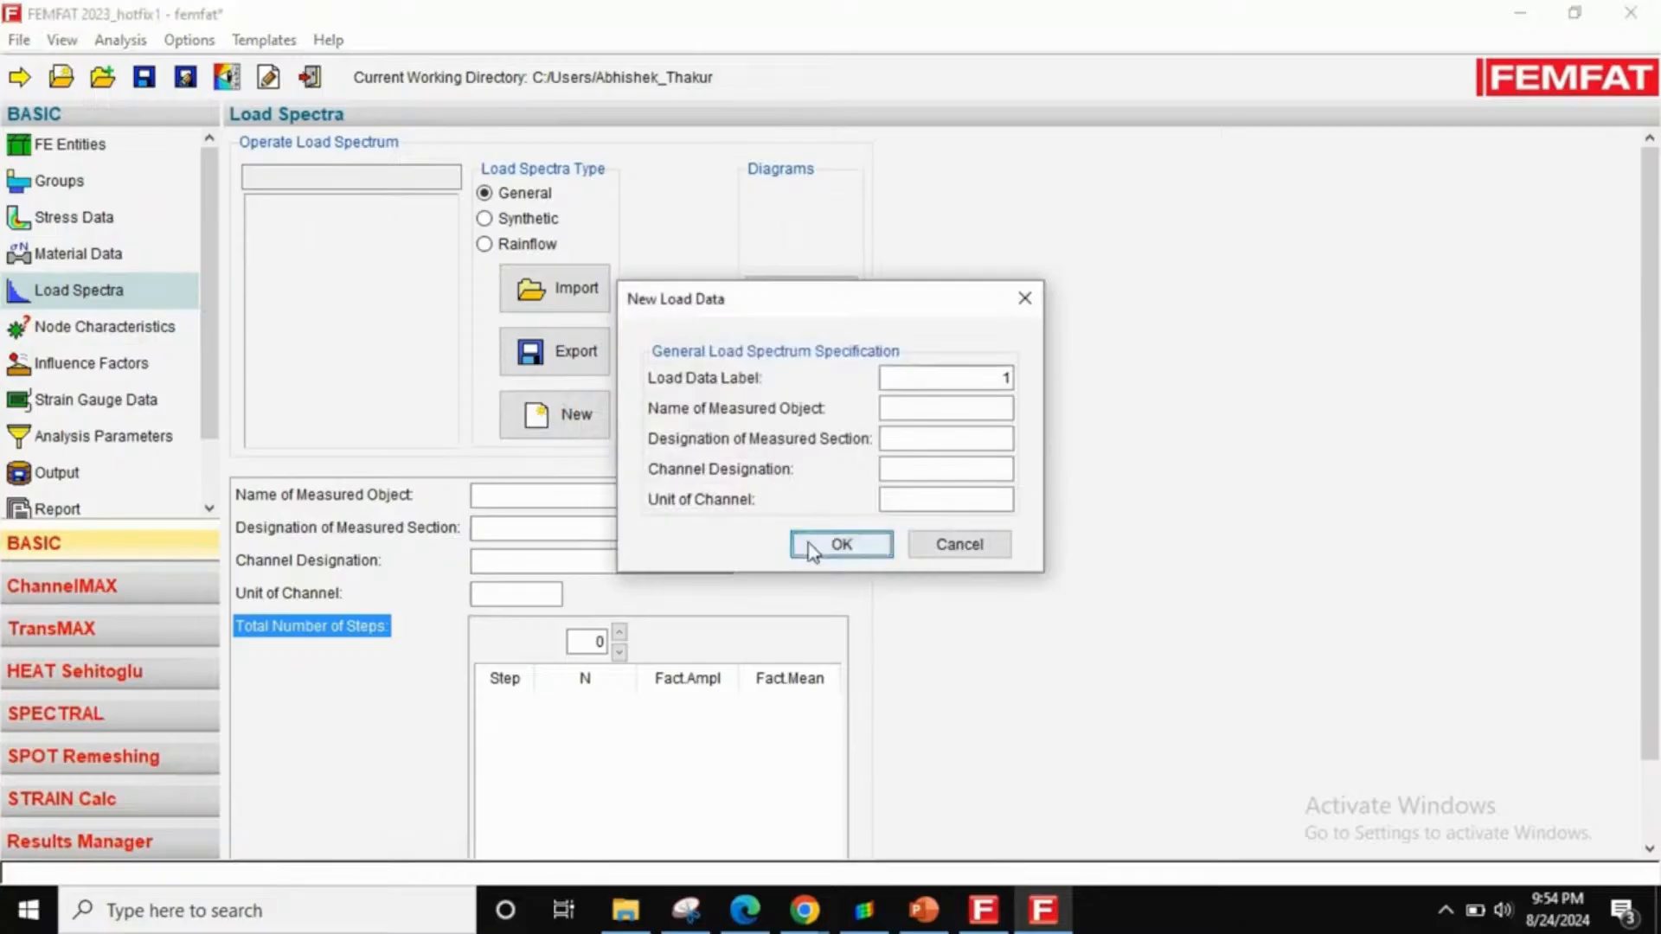
left_click(811, 547)
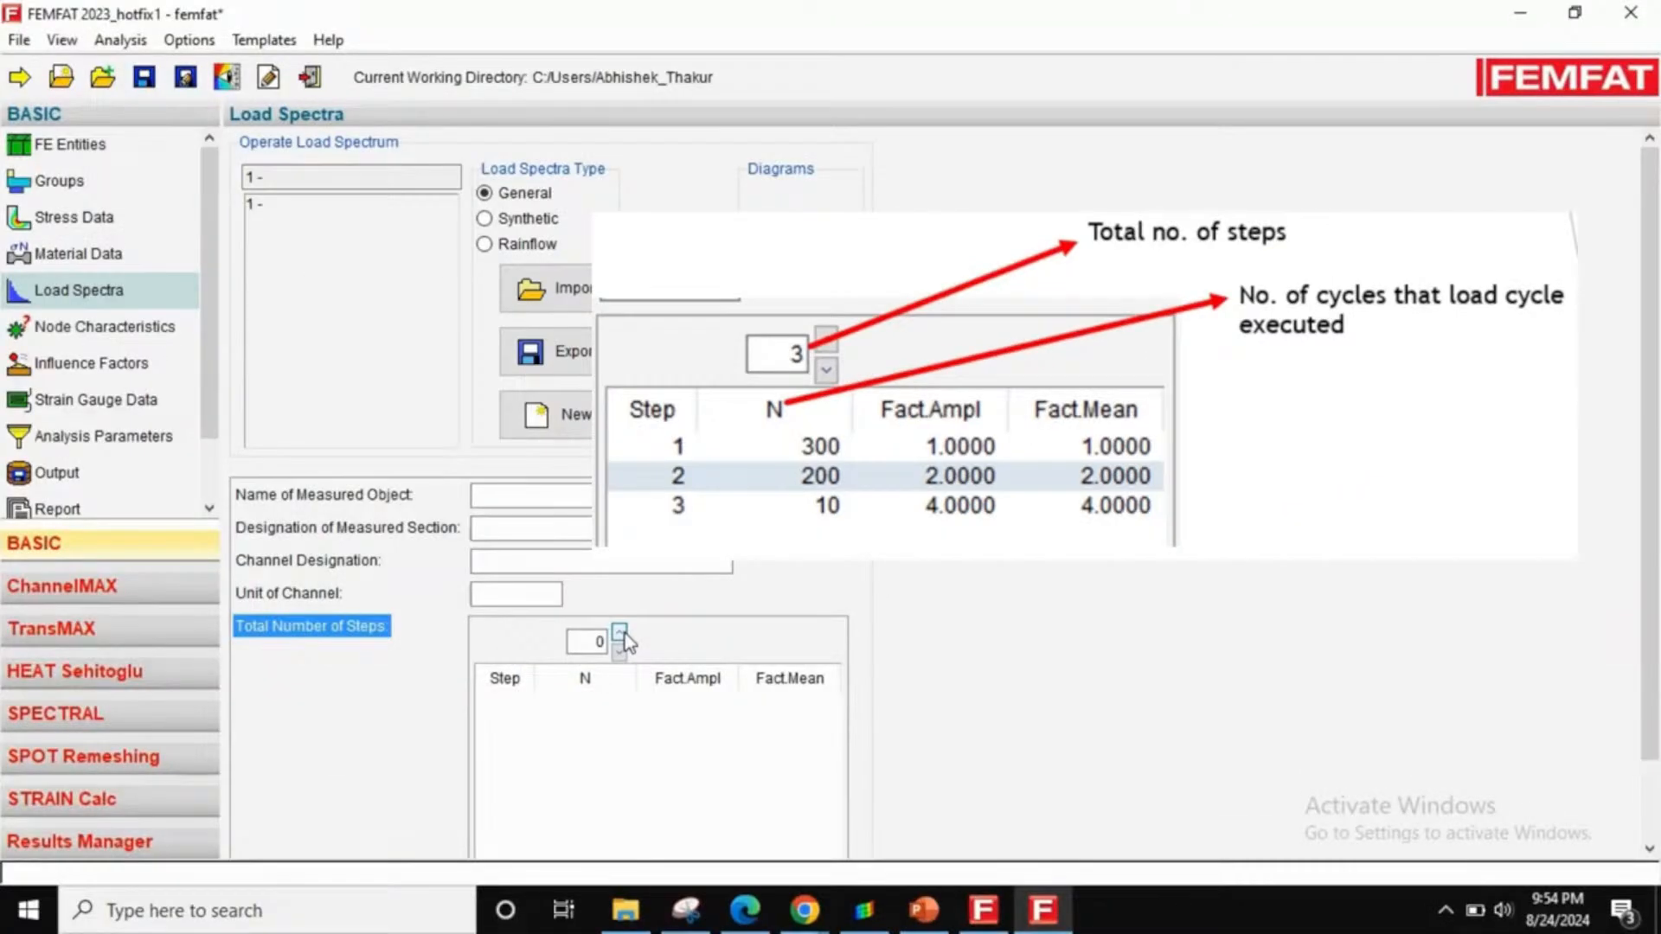
left_click(621, 634)
left_click(621, 634)
left_click(621, 634)
- Set the number of cycles N of load spectrum step 1 to 300
left_click(608, 701)
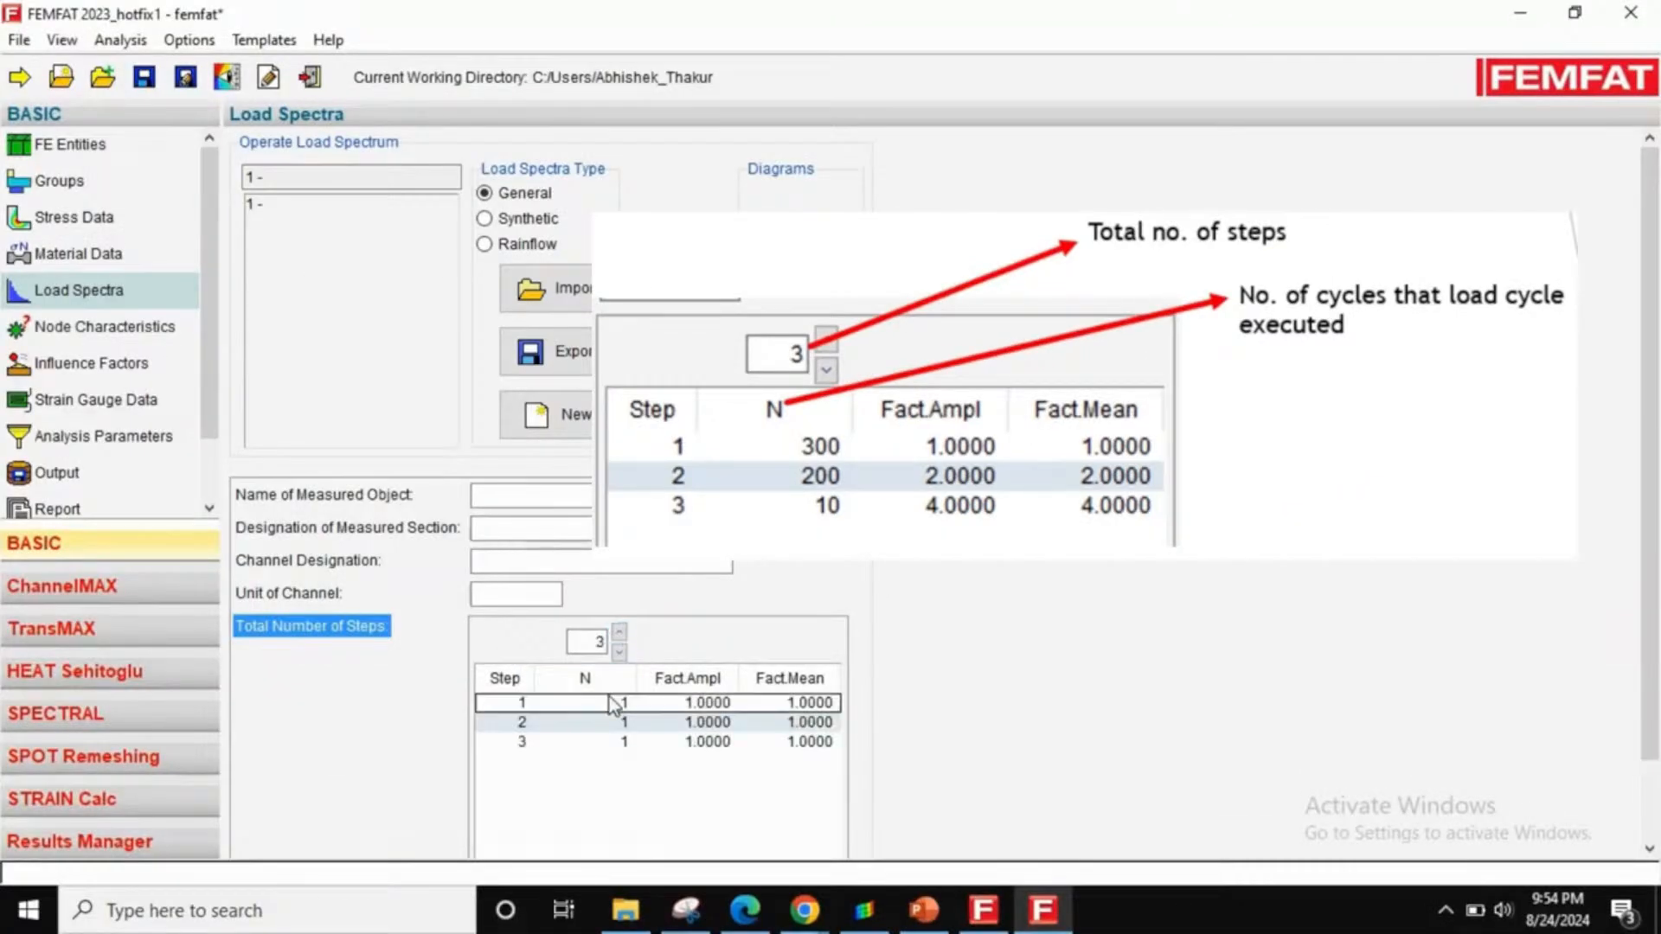
double_click(613, 701)
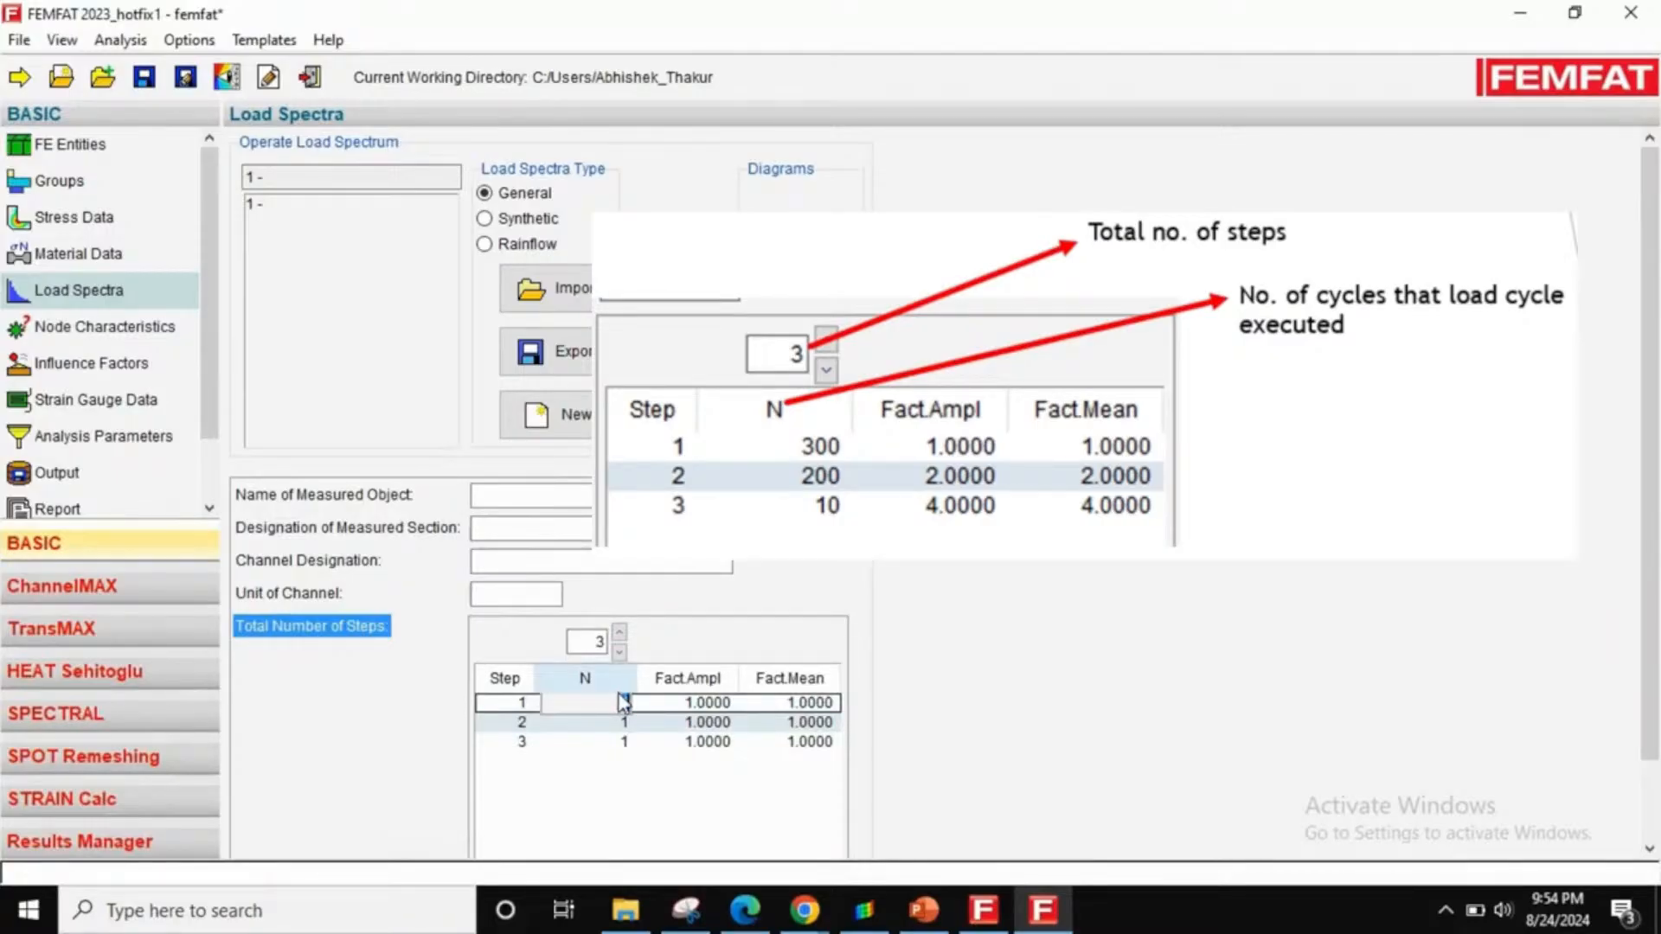
left_click(685, 701)
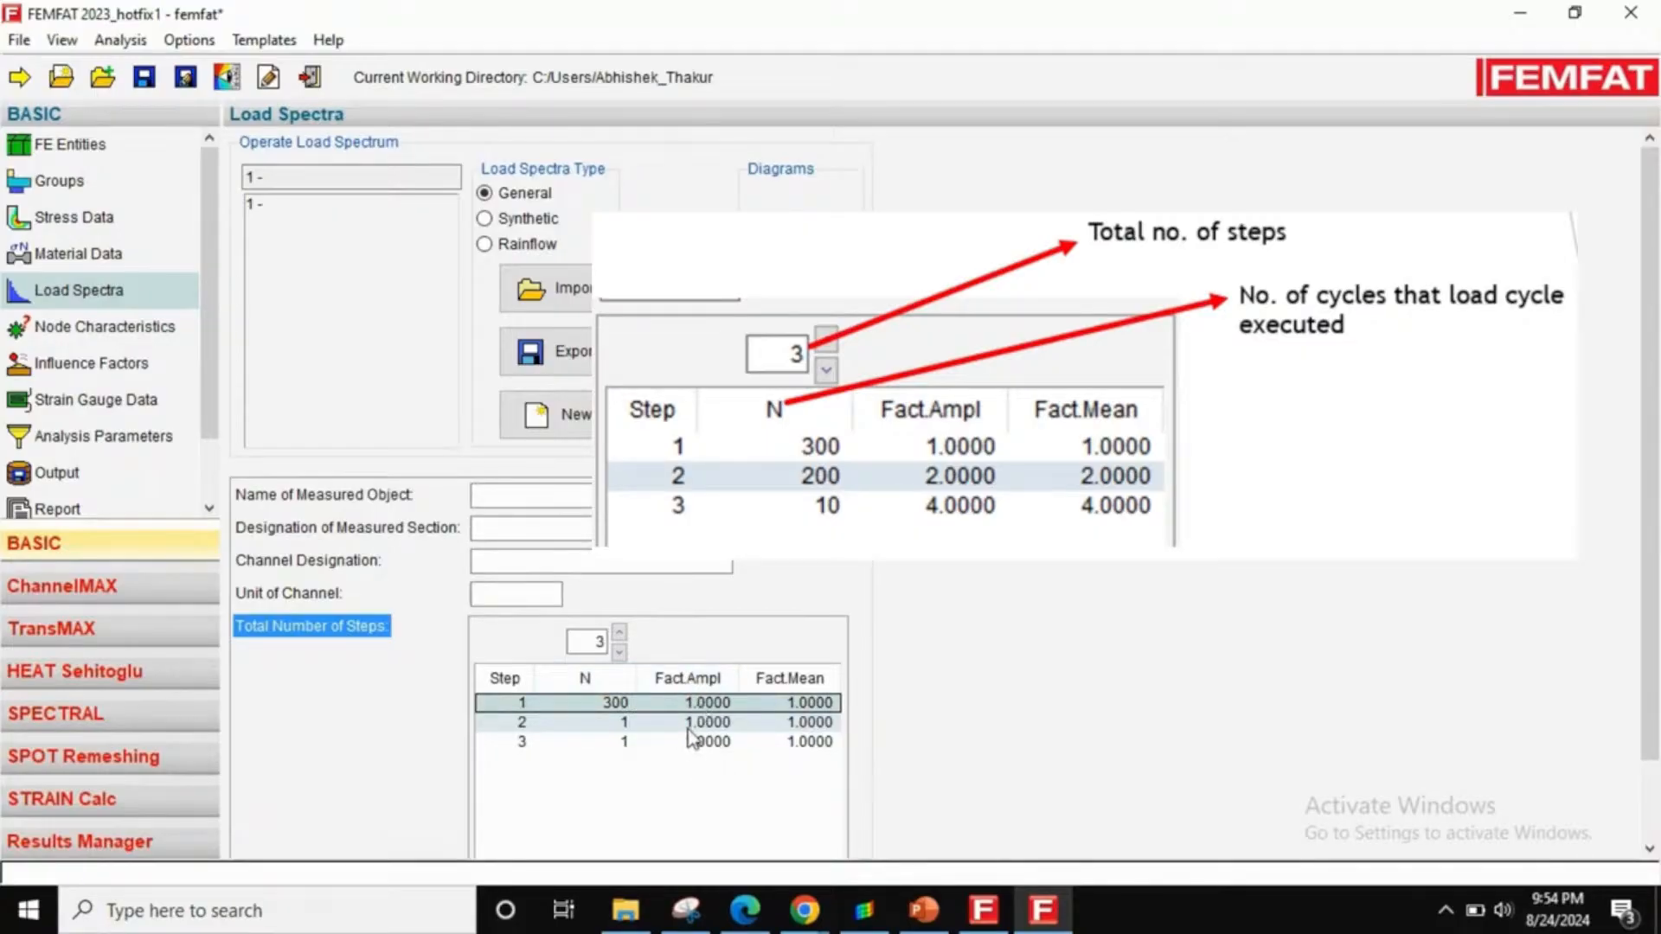
- Define load spectrum step 2 with N 200, amplitude factor 2 and mean factor 2
double_click(583, 719)
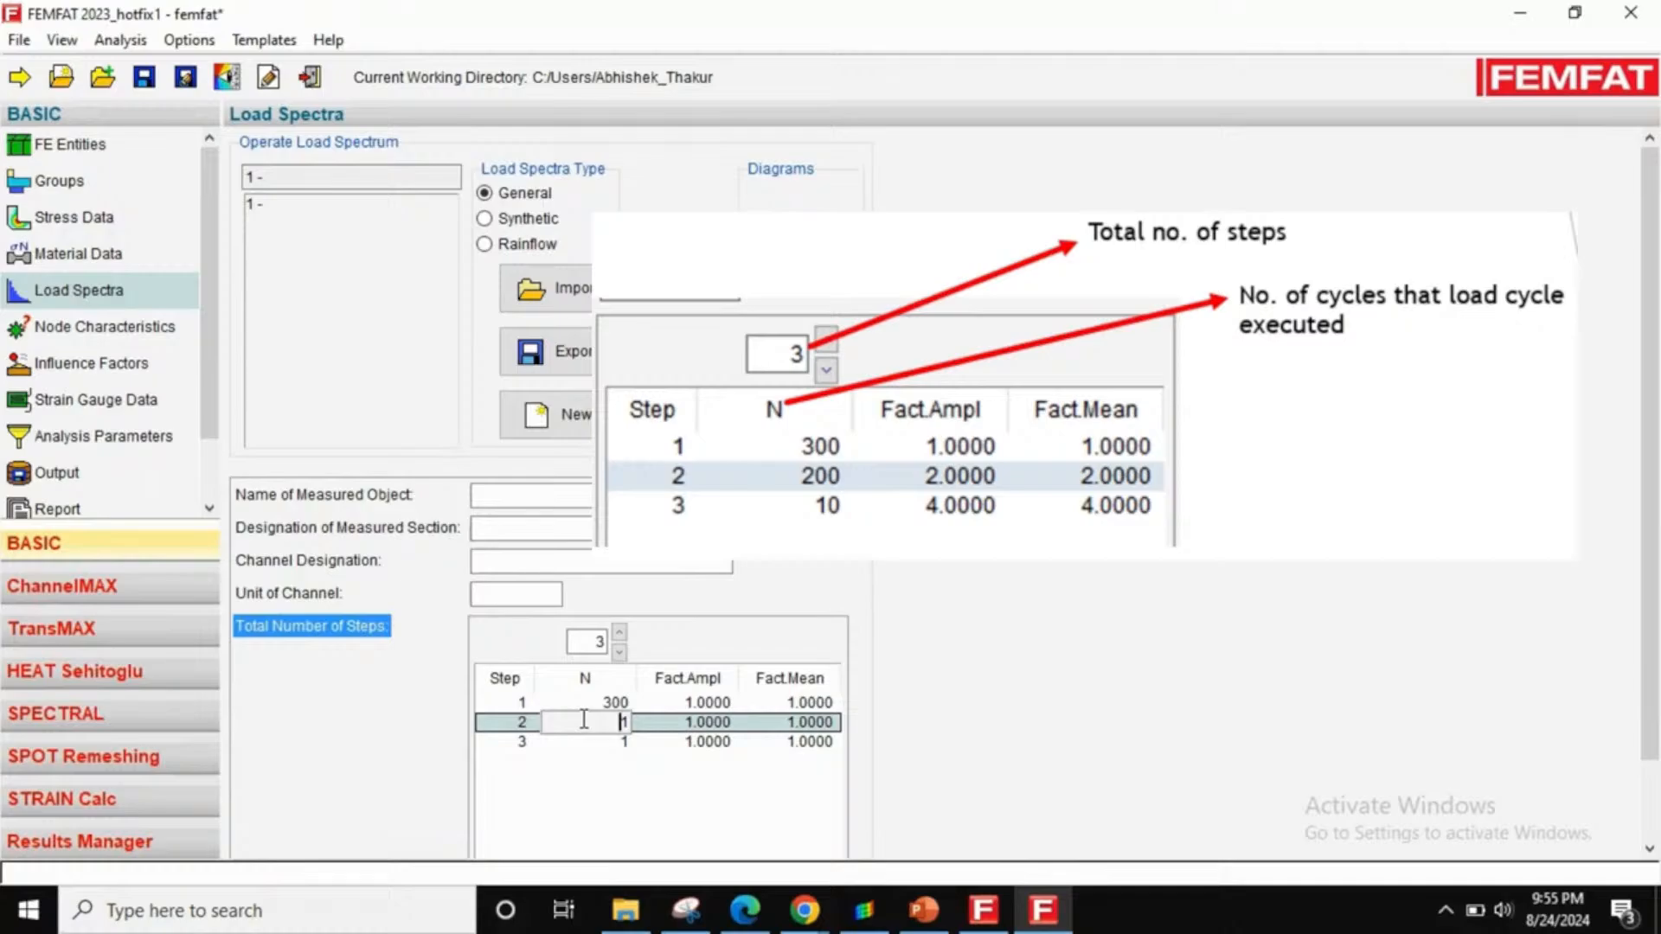
left_click_drag(616, 717, 658, 716)
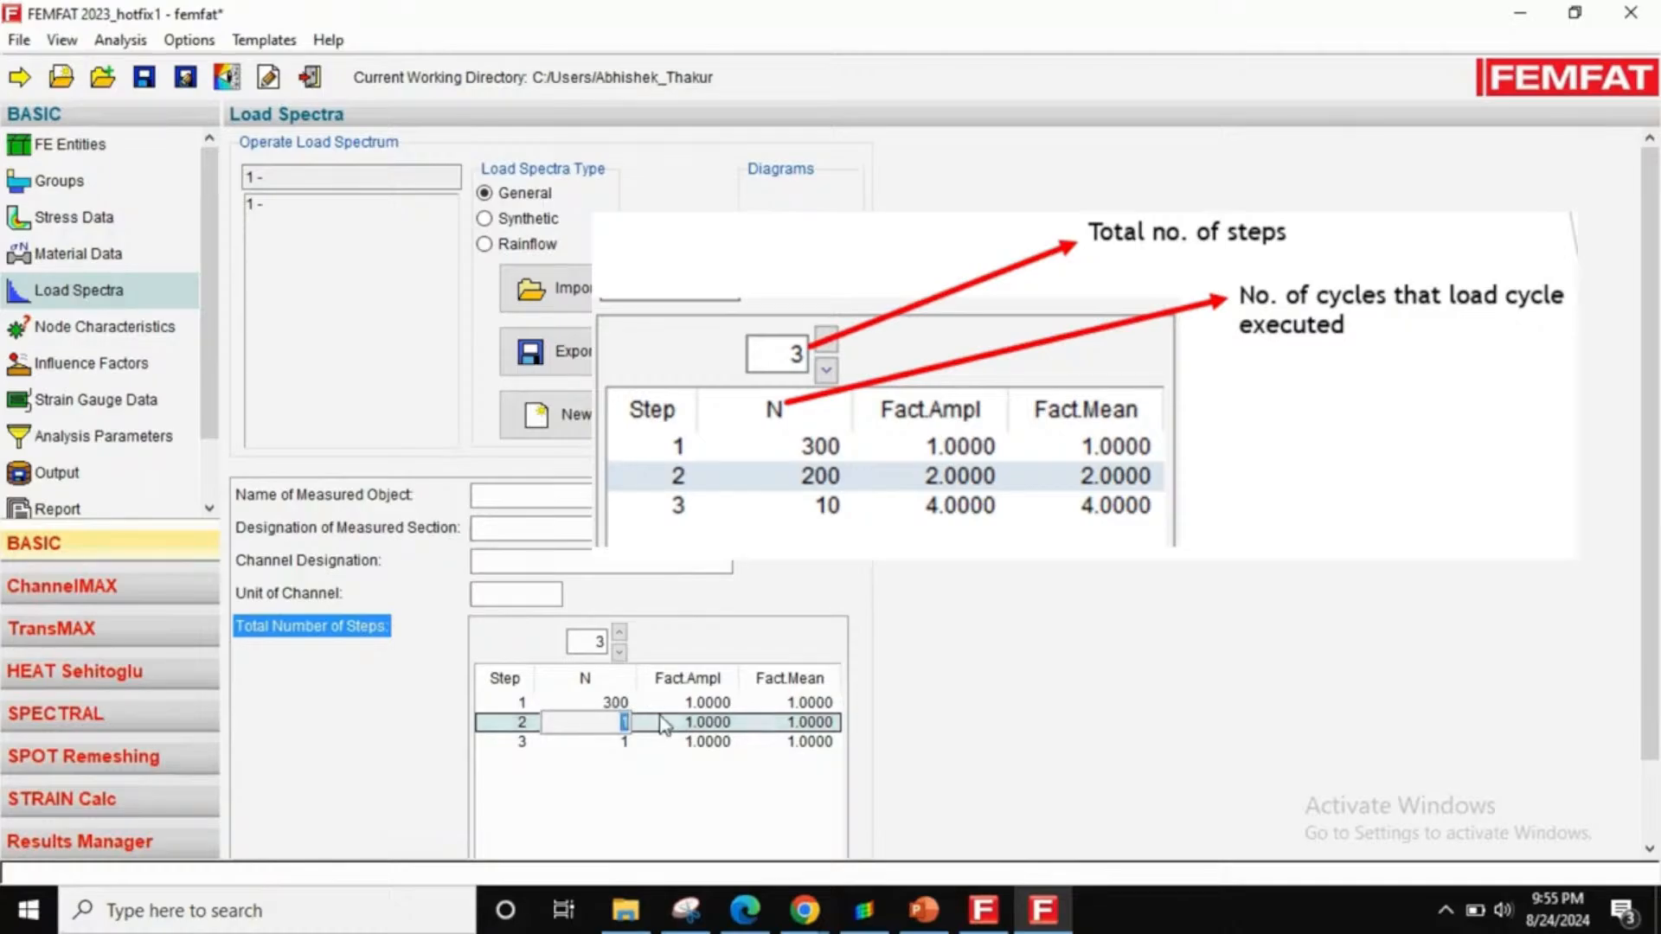
type("200")
key("Return")
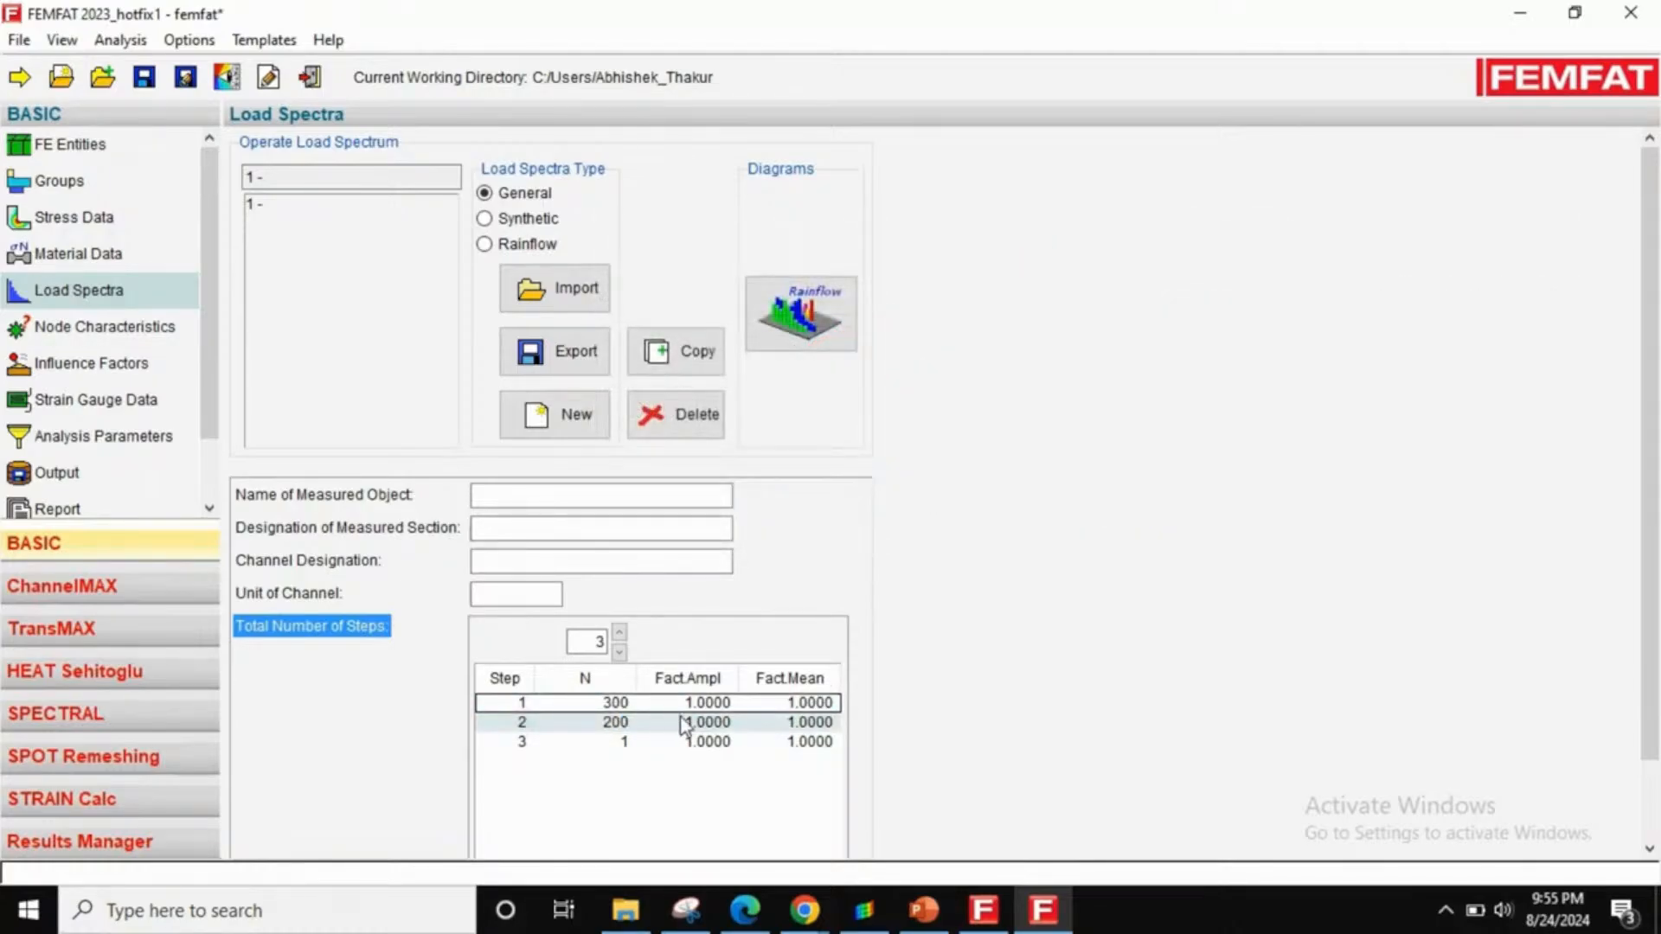
double_click(684, 722)
type("2")
left_click(807, 722)
double_click(809, 723)
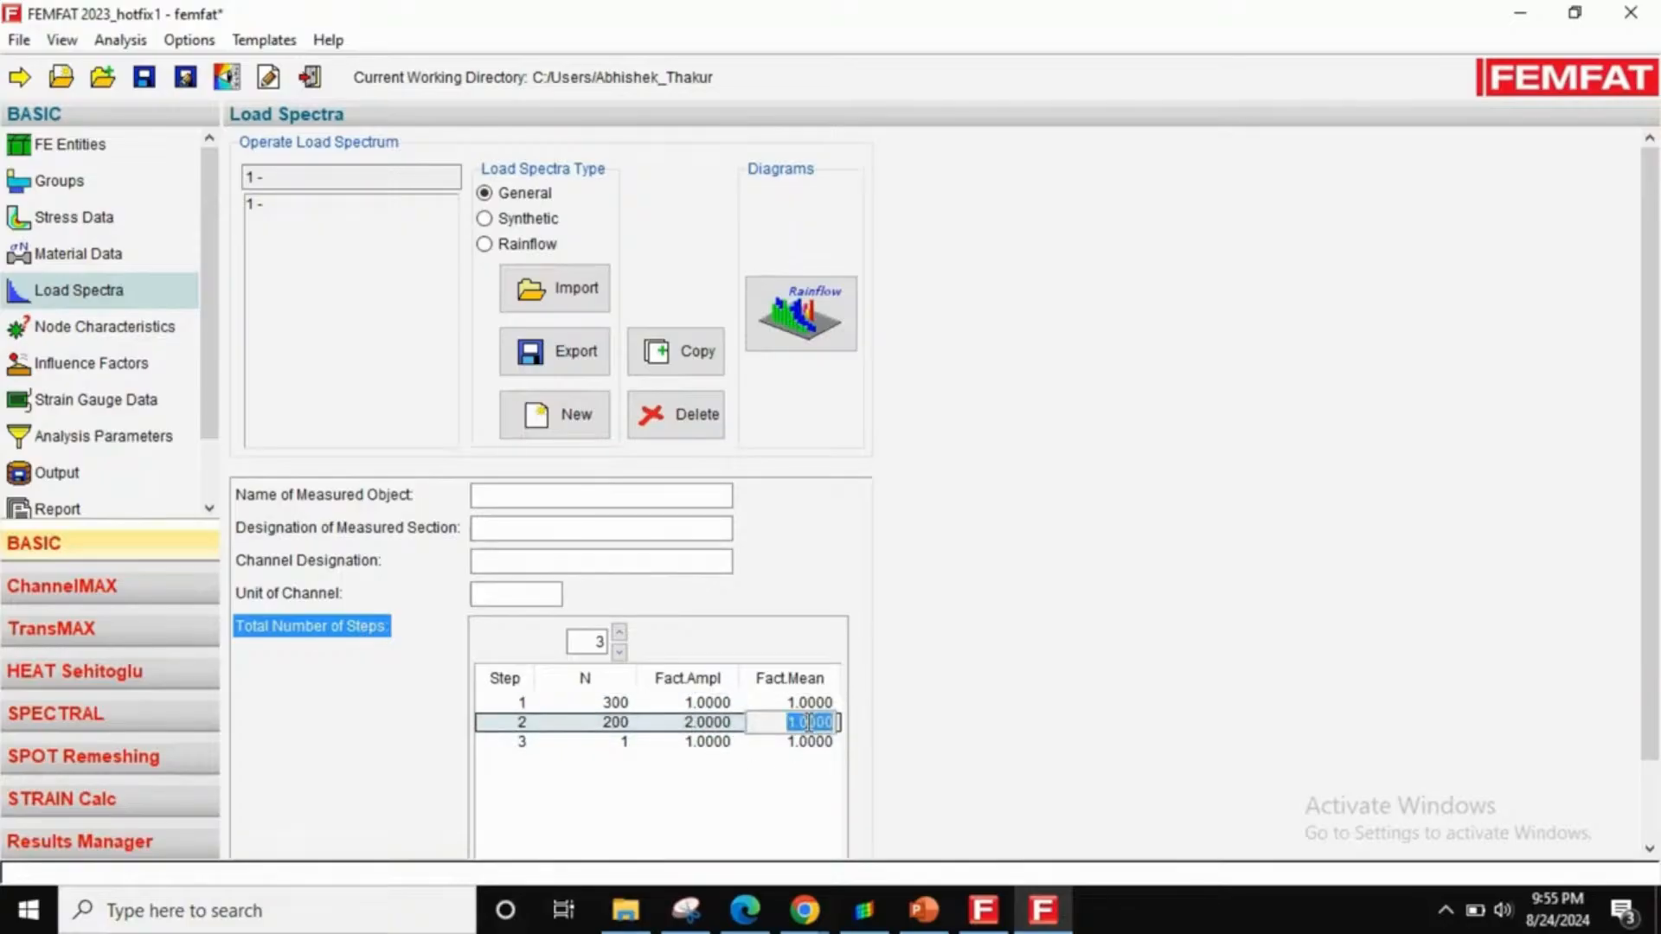
type("2")
key("Return")
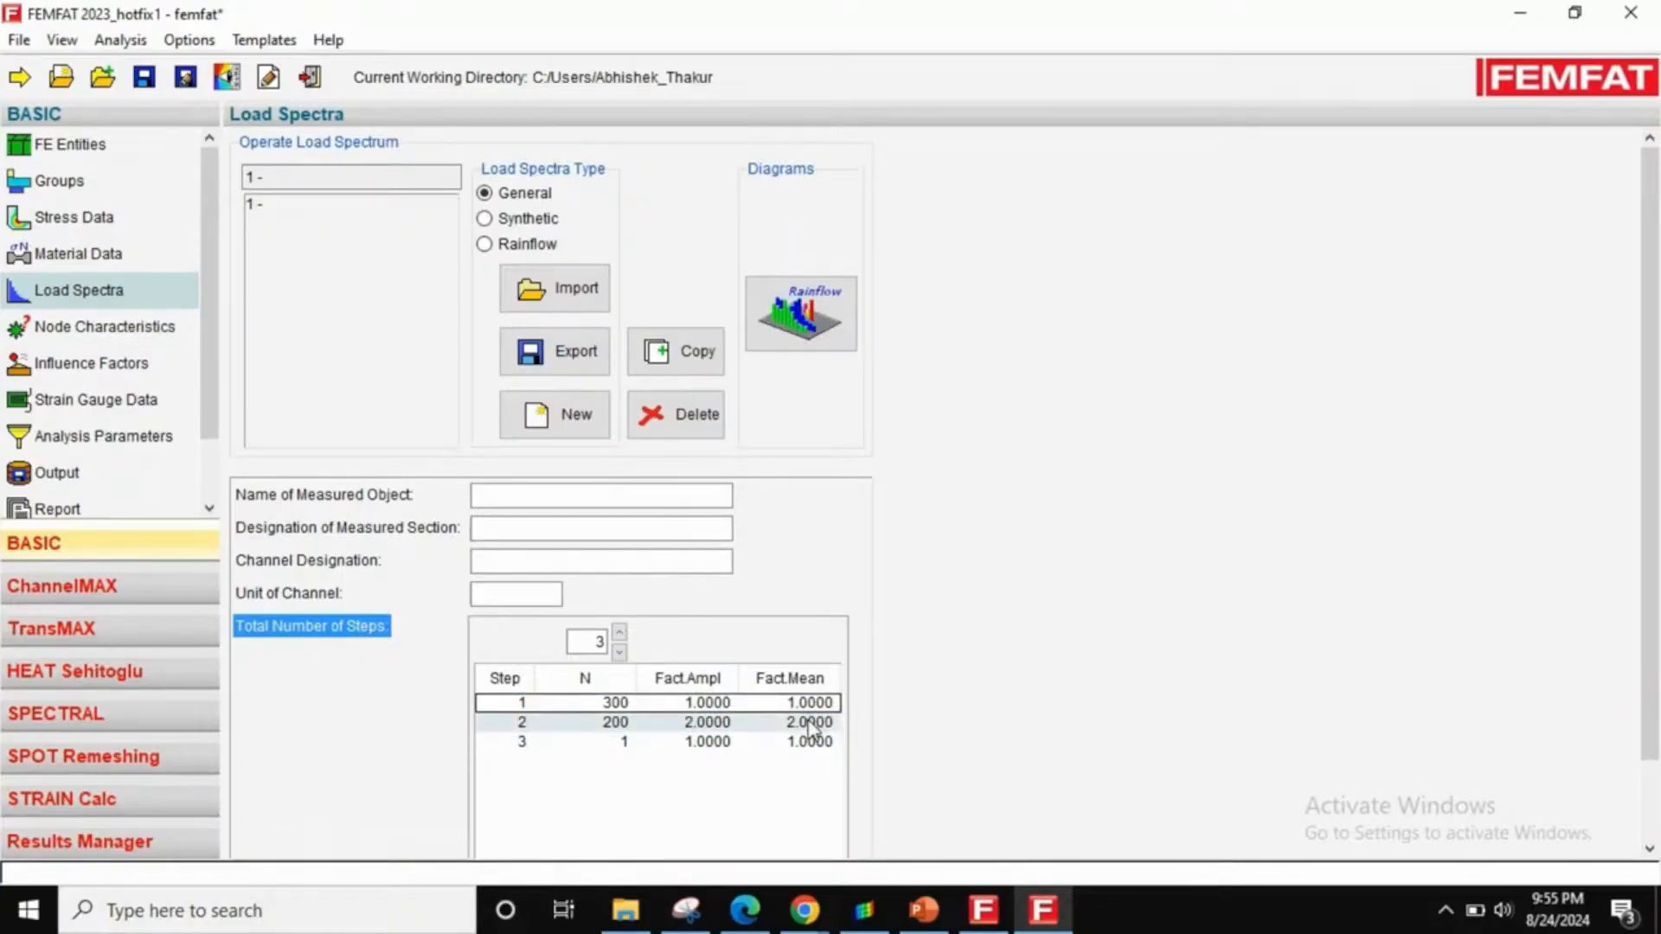
- Define load spectrum step 3 with N 10, amplitude factor 4 and mean factor 4
double_click(610, 743)
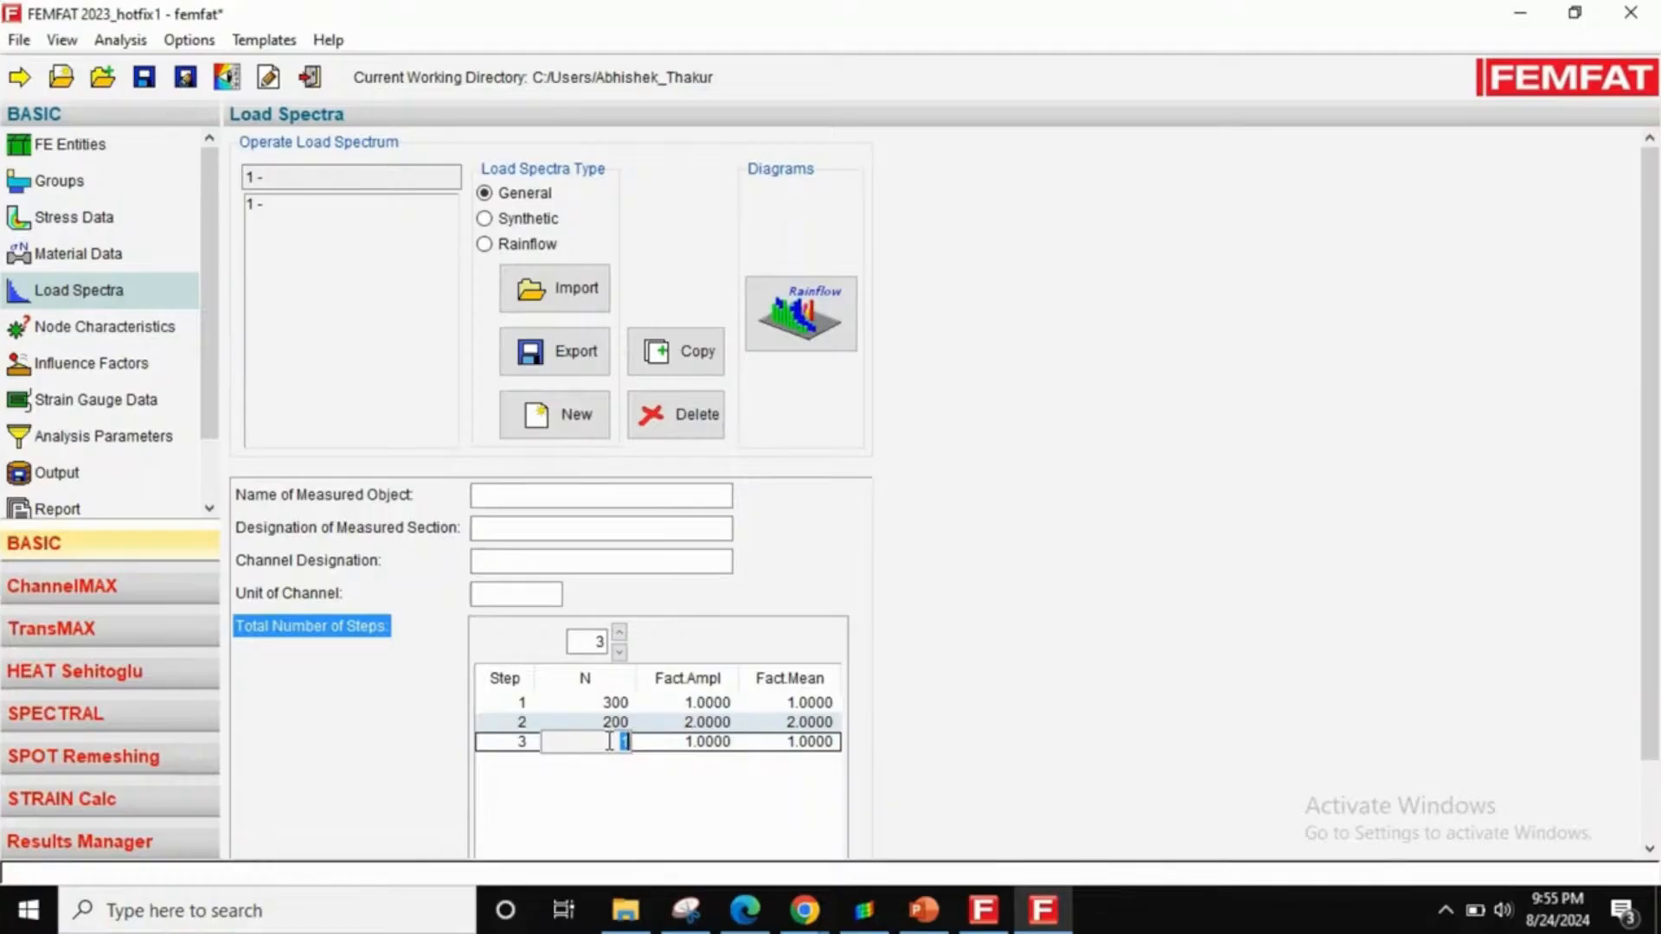
type("10")
key("Return")
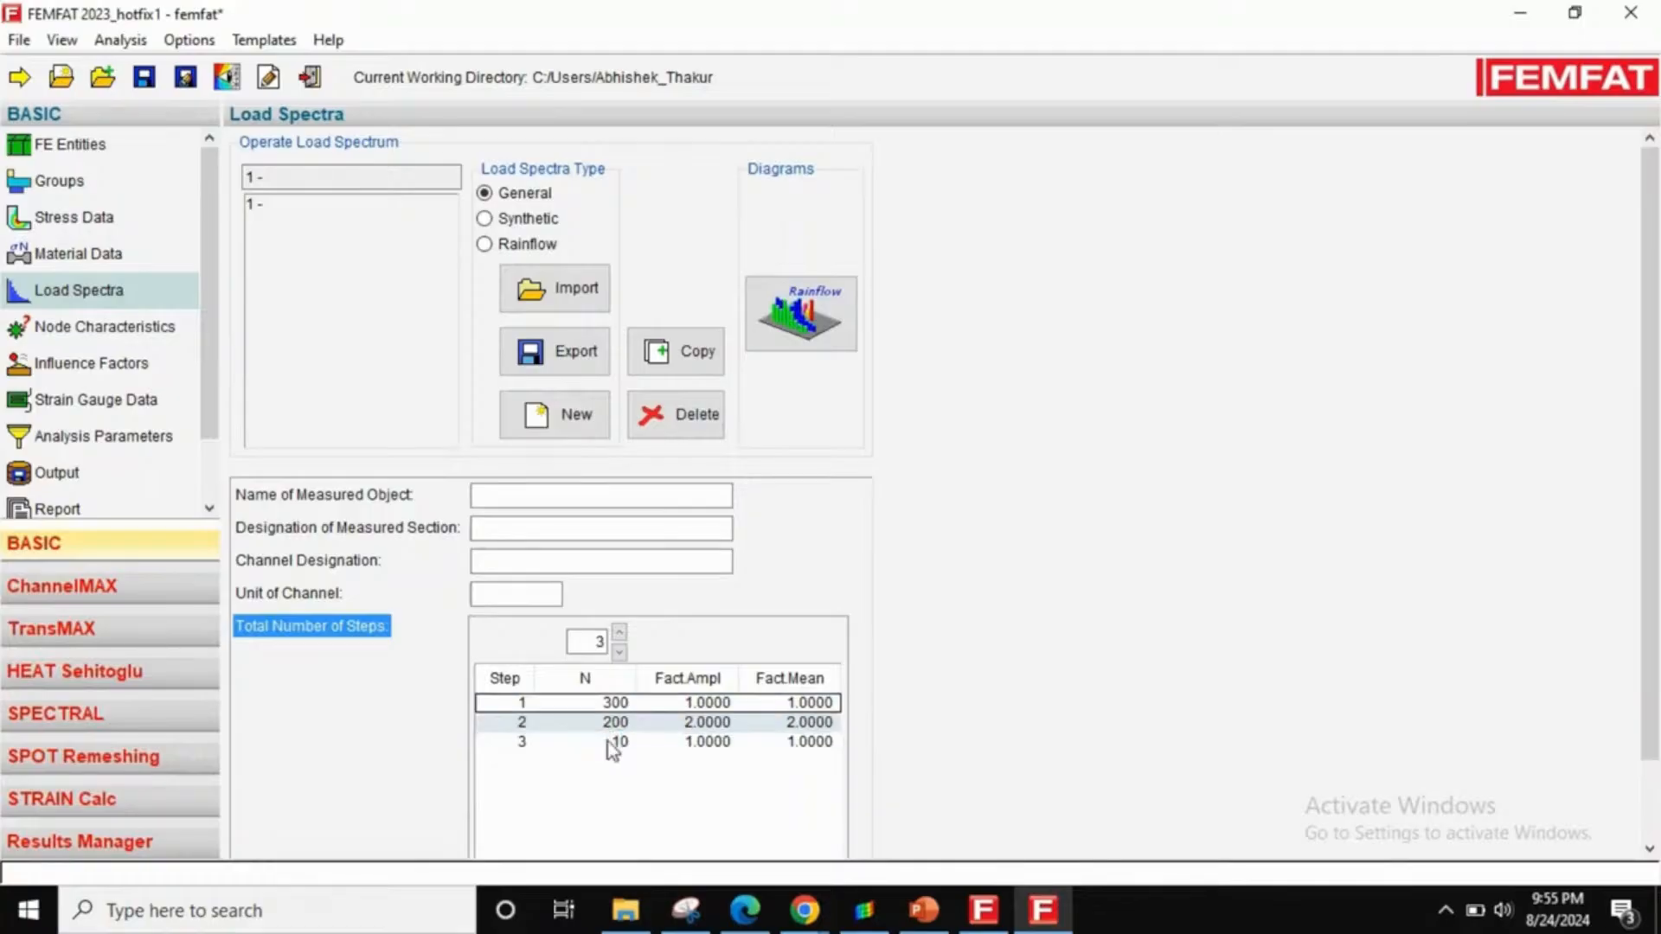
double_click(706, 744)
type("4")
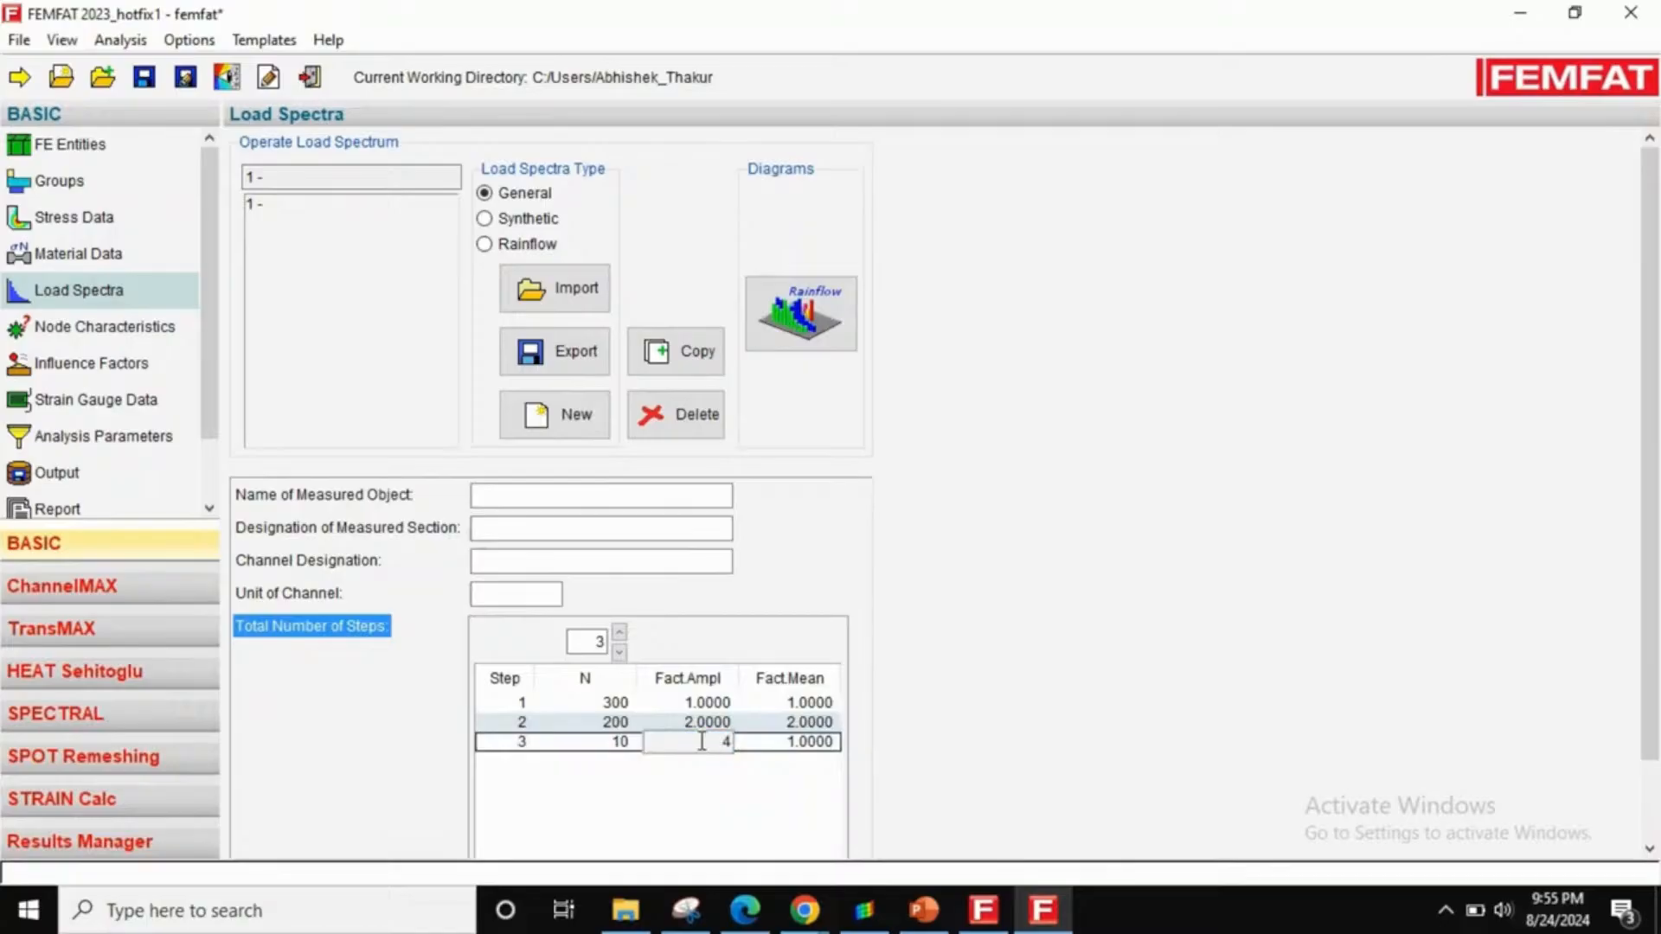
key("Return")
left_click(808, 741)
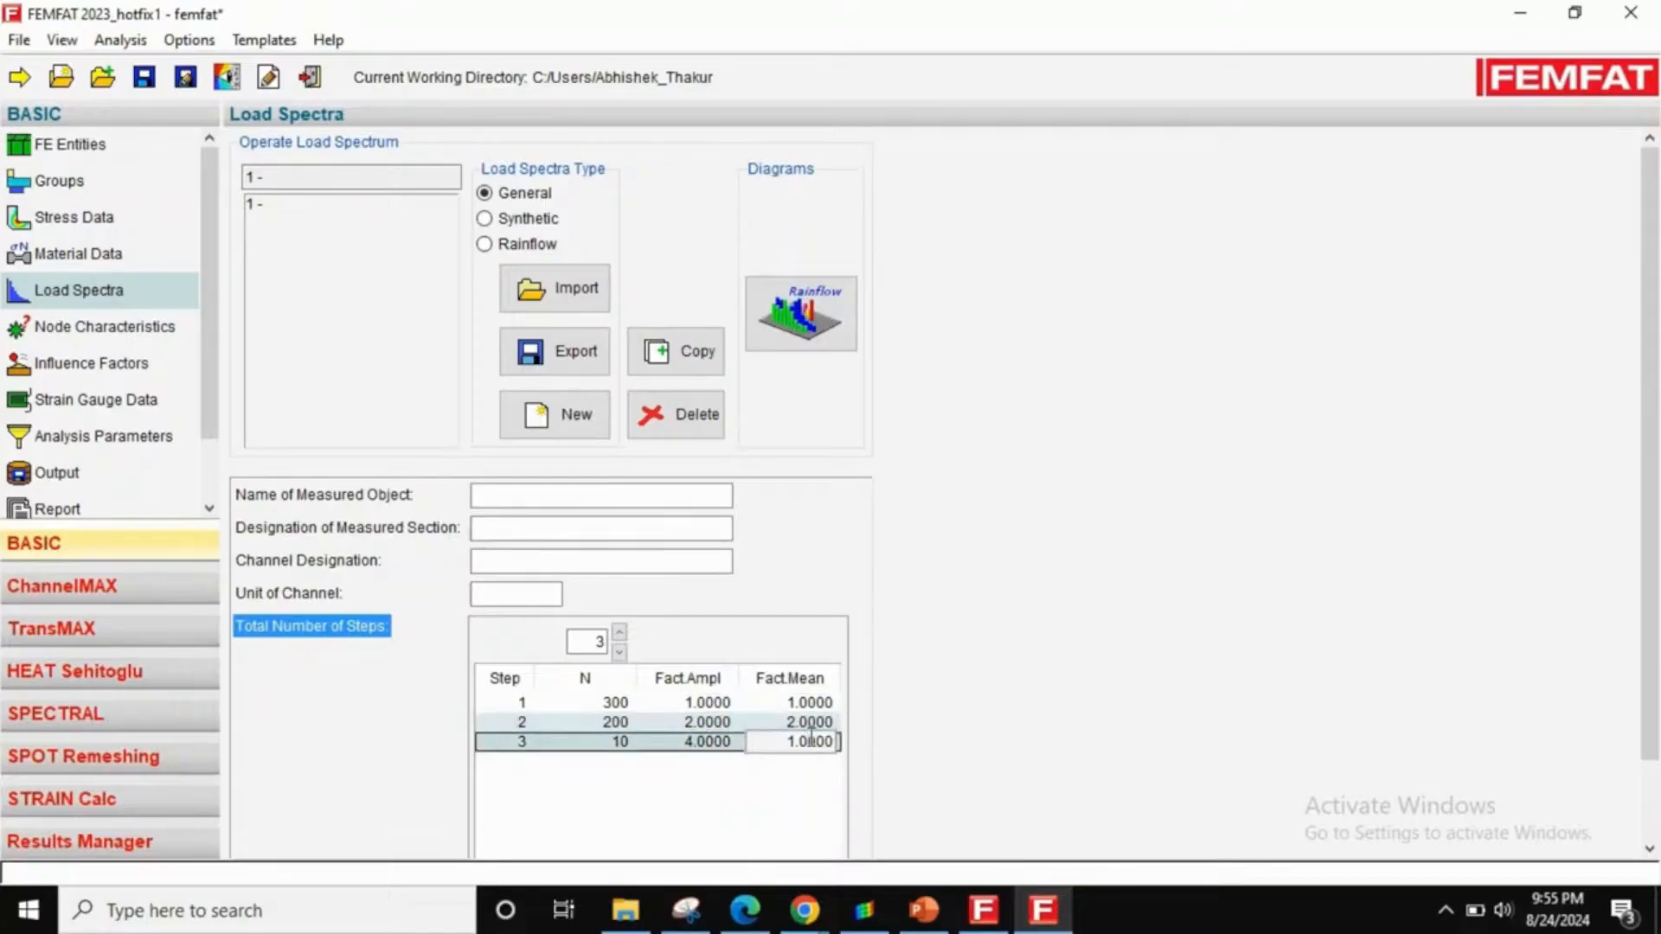
double_click(803, 741)
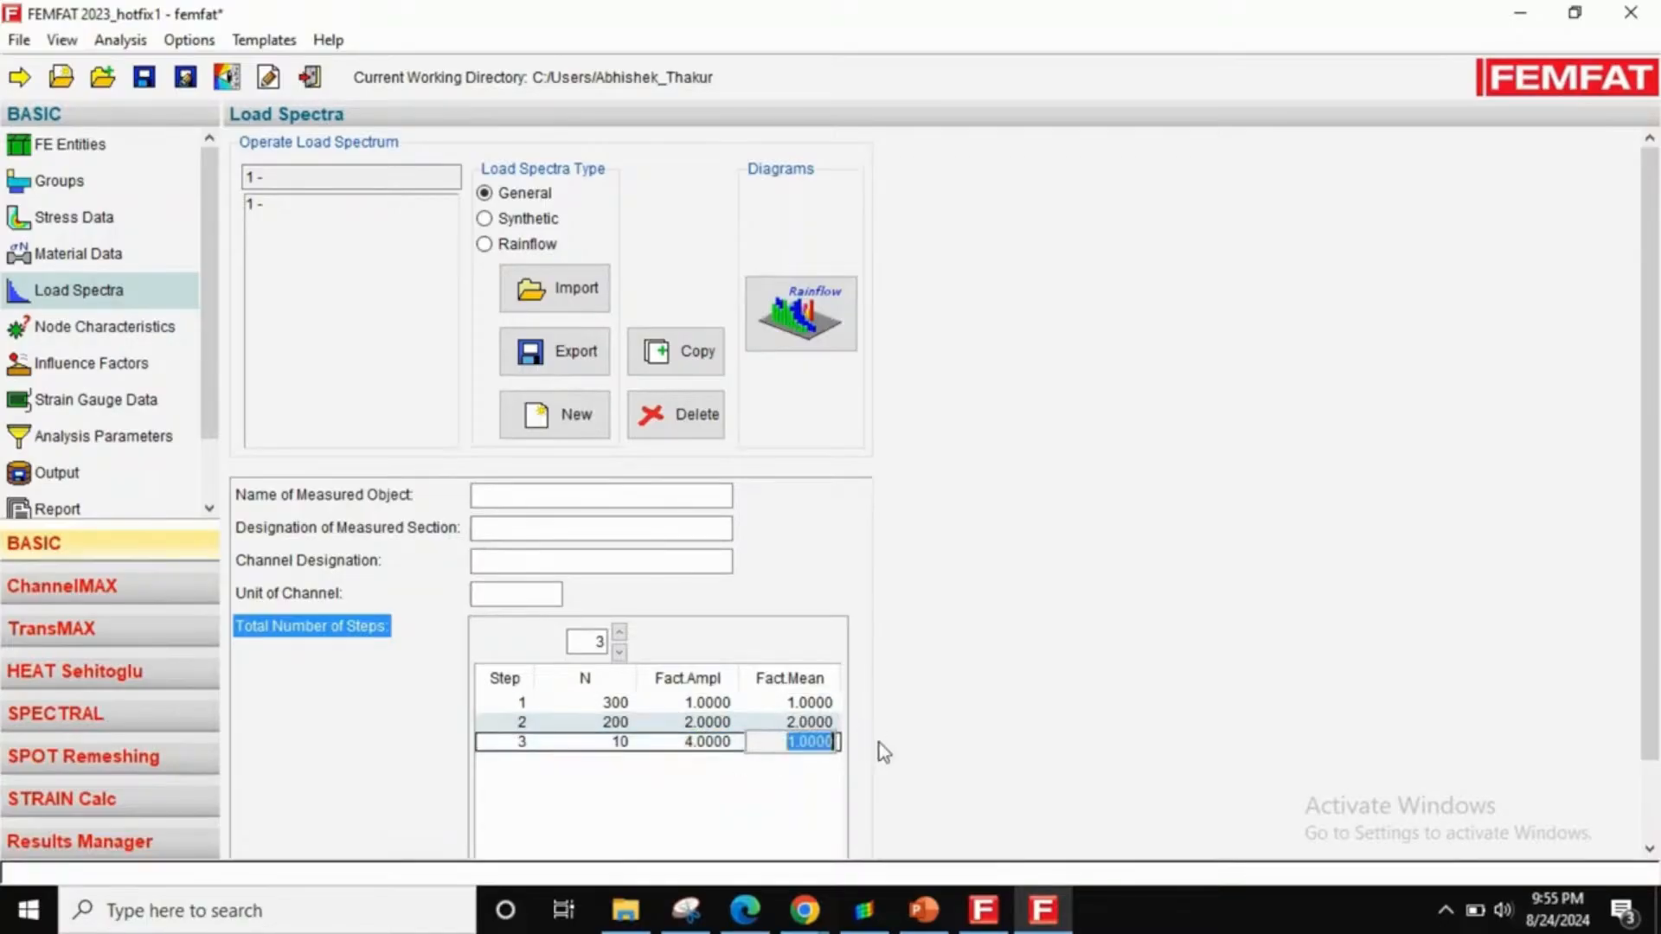
type("4")
key("Return")
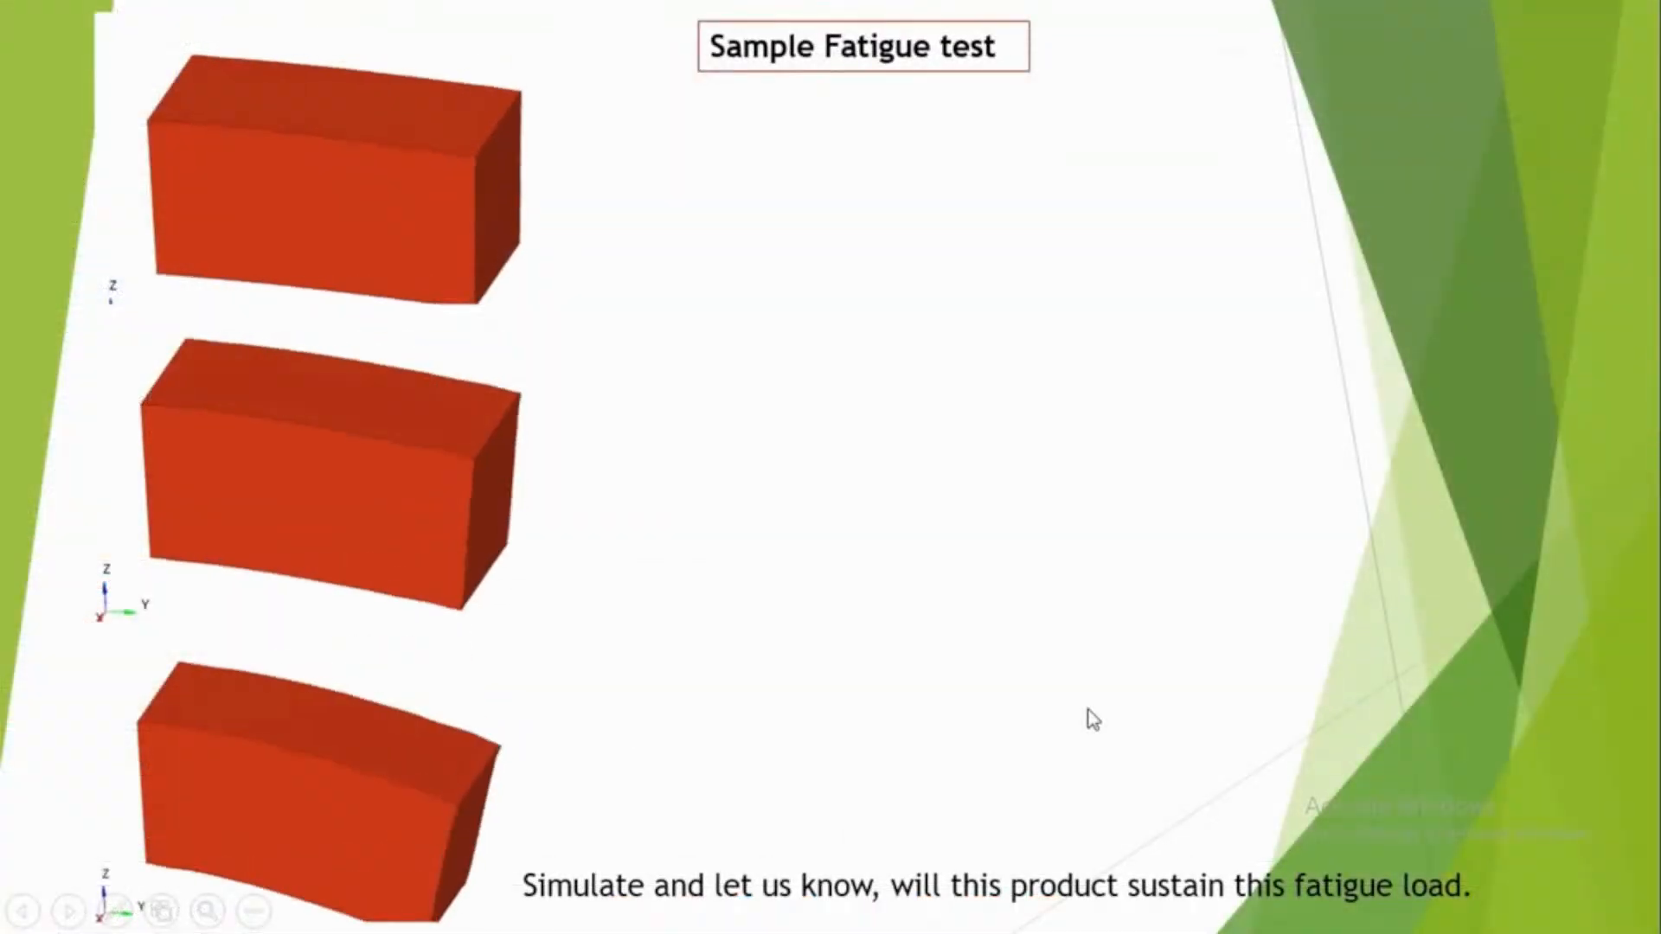